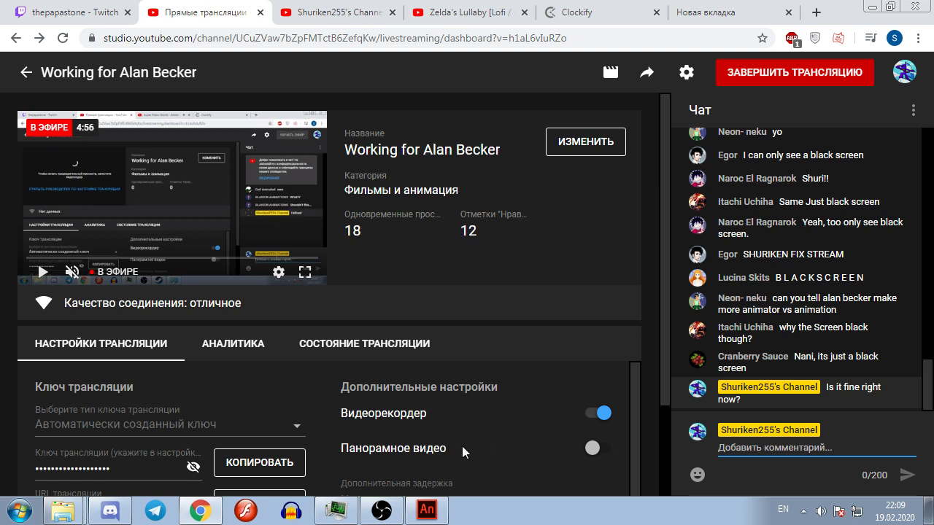
Step: Switch to Animate and save the untitled document as Wither.fla in the Alan Becker folder
left_click(426, 511)
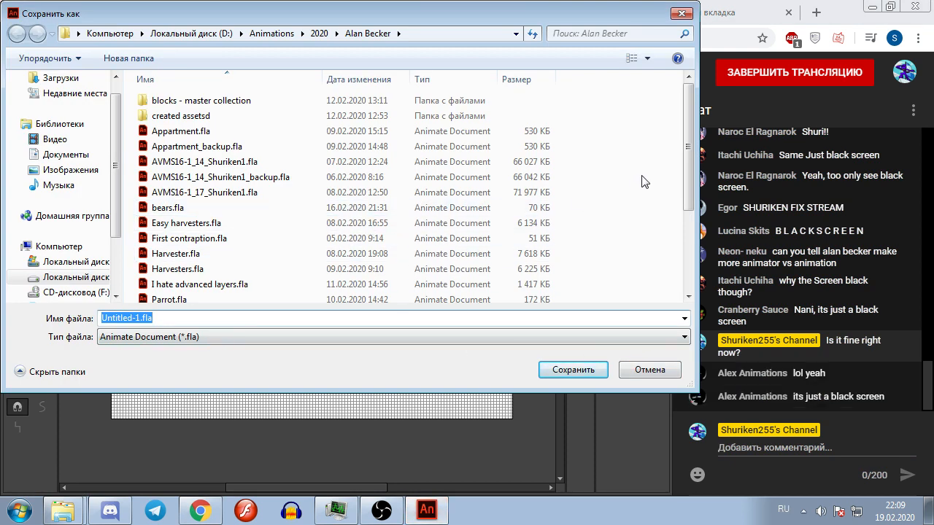
scroll(510, 292, "down", 3)
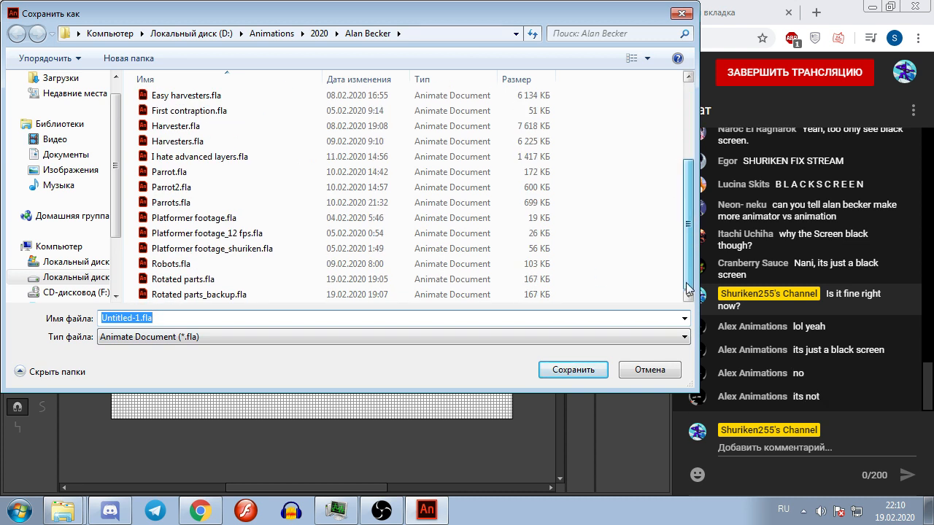
left_click(474, 321)
key("ctrl+a")
type("Цшер")
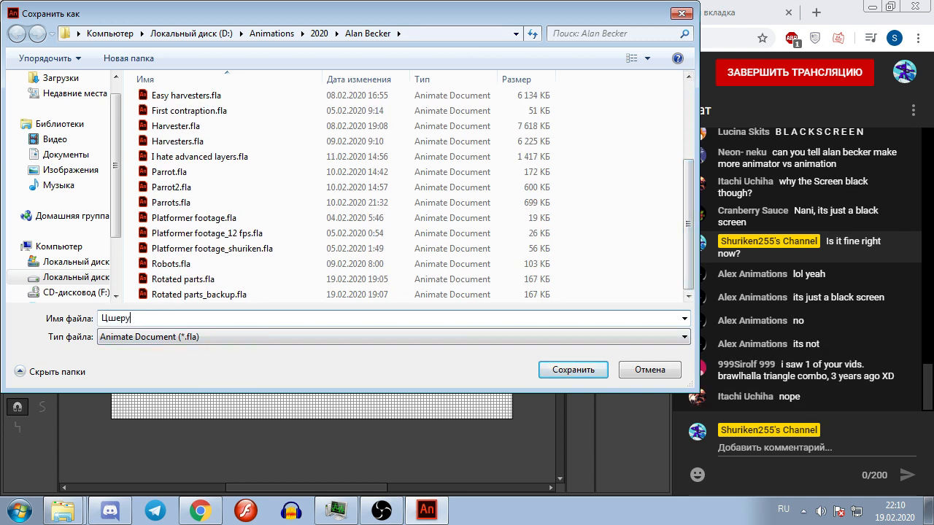
type("ук")
key("BackSpace")
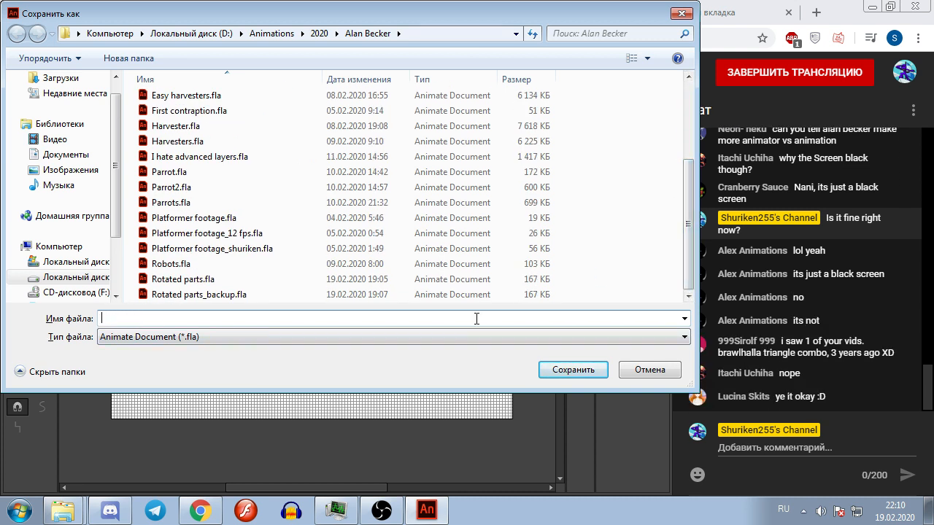
key("Return")
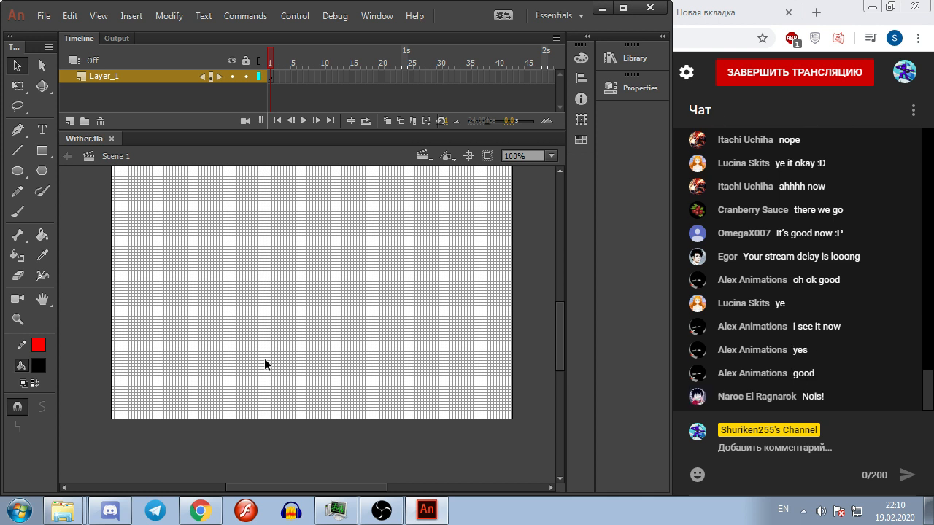
left_click_drag(267, 346, 256, 377)
Step: Switch to Clockify in the browser and describe the new time entry as "Wither rotation"
left_click(198, 513)
left_click(592, 12)
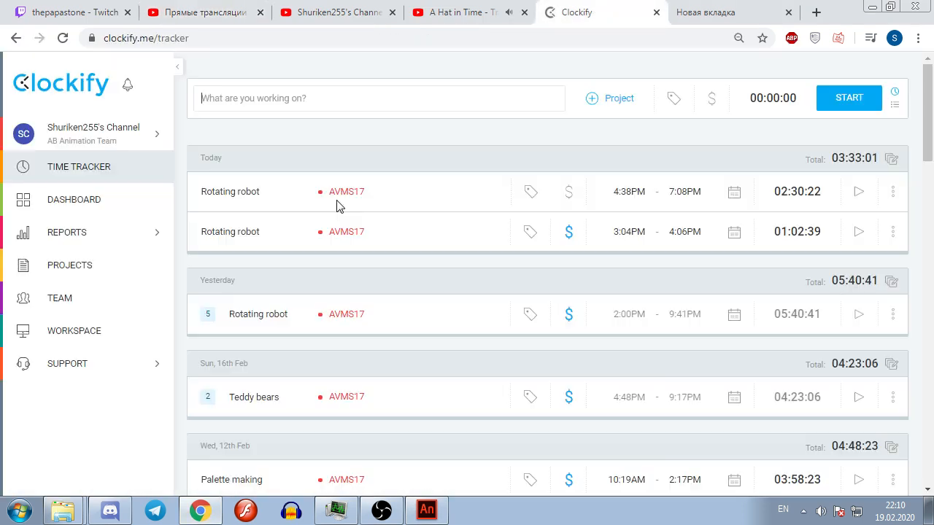
left_click(362, 98)
type("Wither rotation")
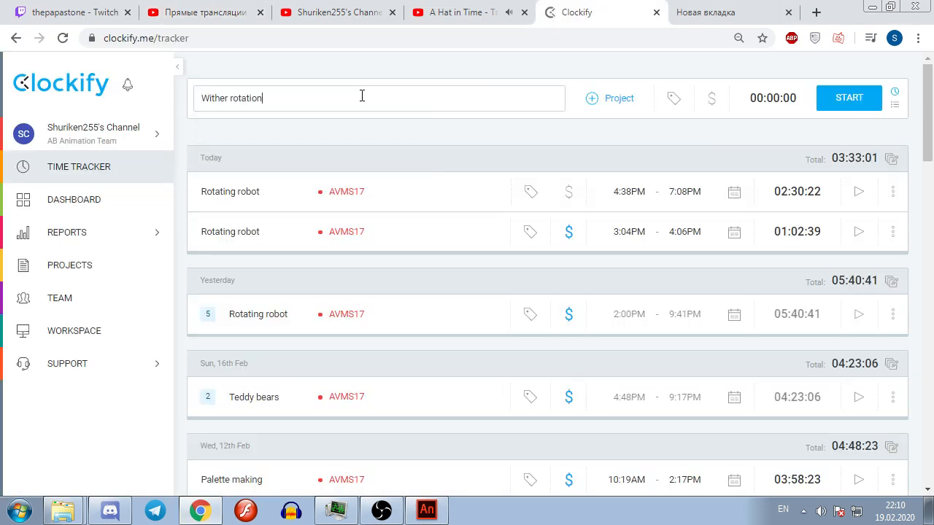
Step: Assign the time entry to project AVMS17 and start its timer
left_click(611, 100)
left_click(617, 102)
left_click(618, 102)
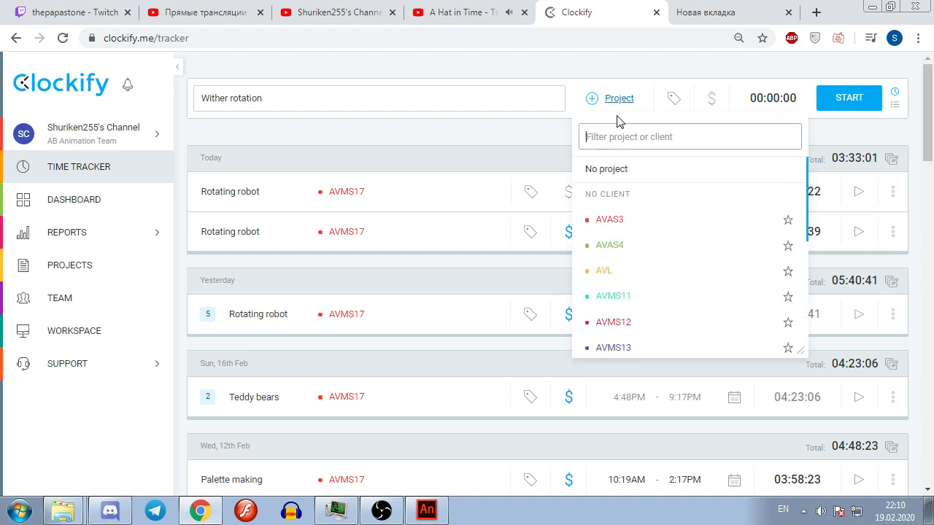
scroll(639, 322, "down", 3)
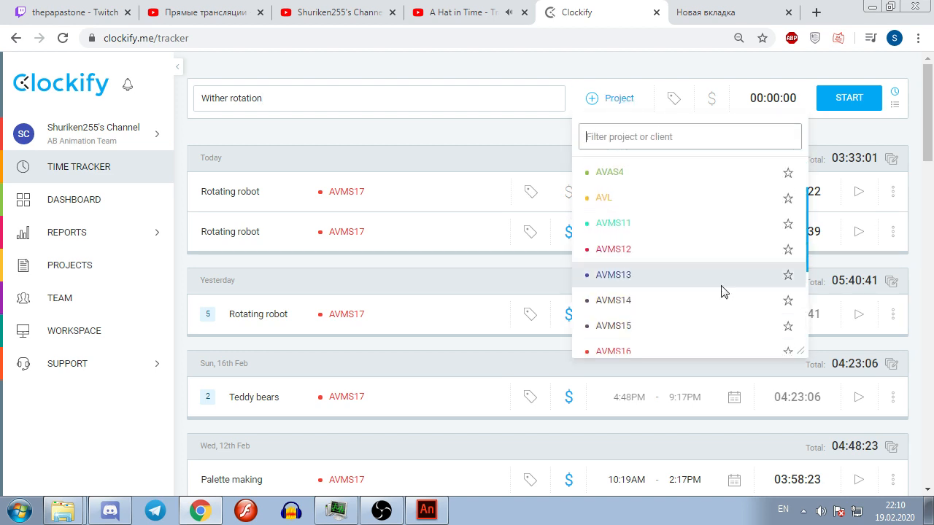
left_click(620, 232)
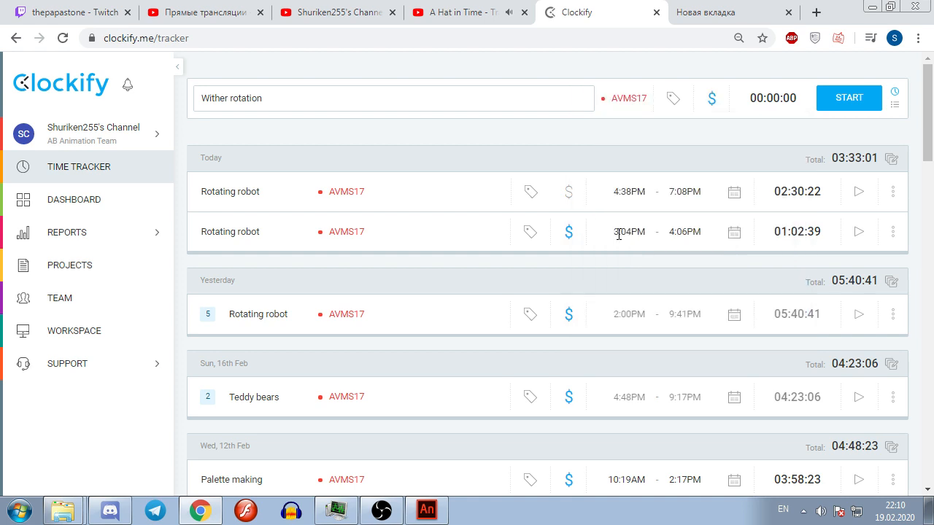
left_click(837, 102)
Step: Return the browser to the YouTube livestream dashboard, then switch back to the Animate document
left_click(200, 12)
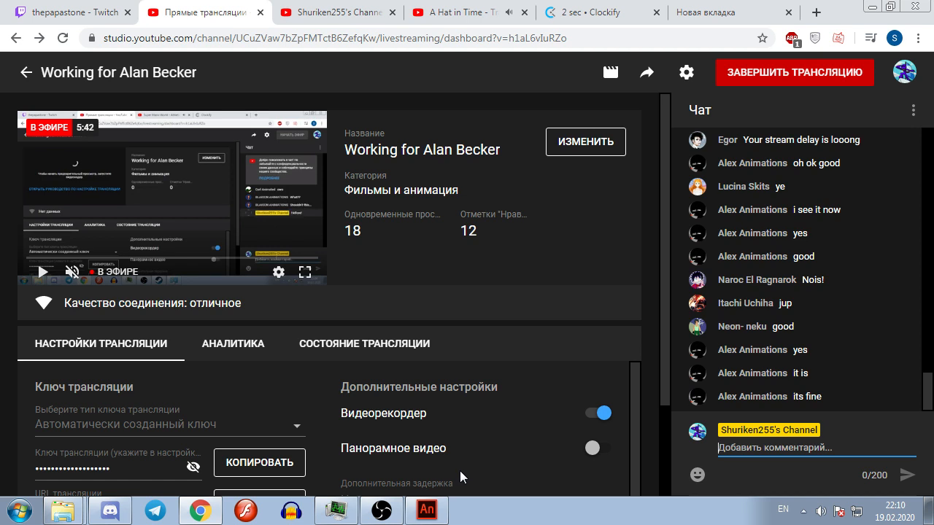
left_click(441, 517)
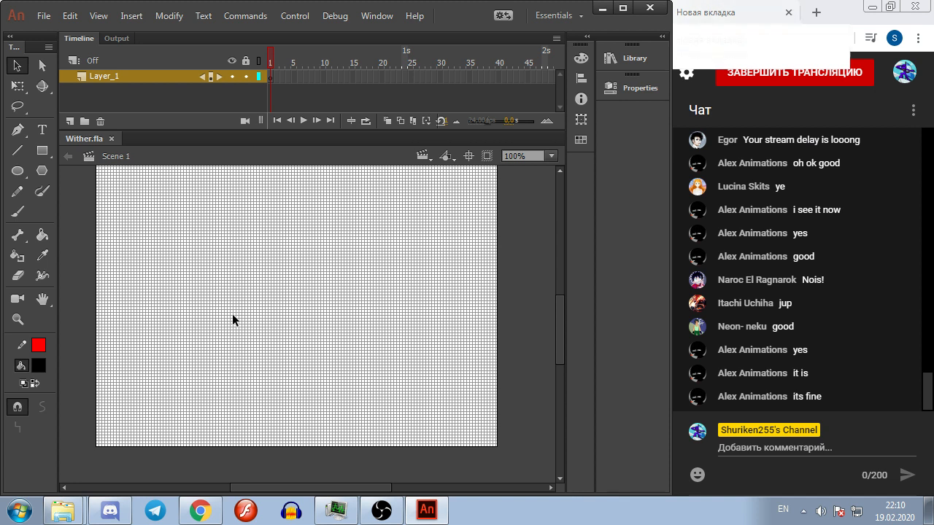
left_click(76, 513)
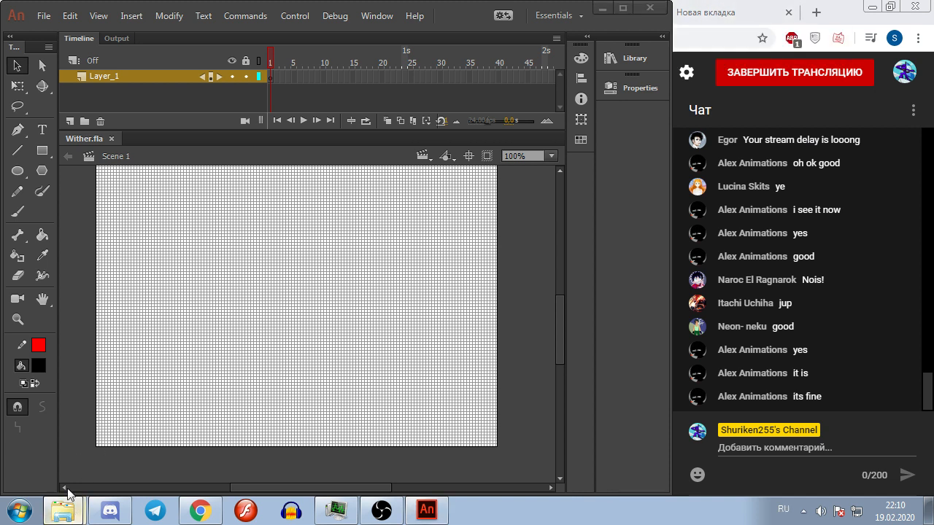
left_click(361, 290)
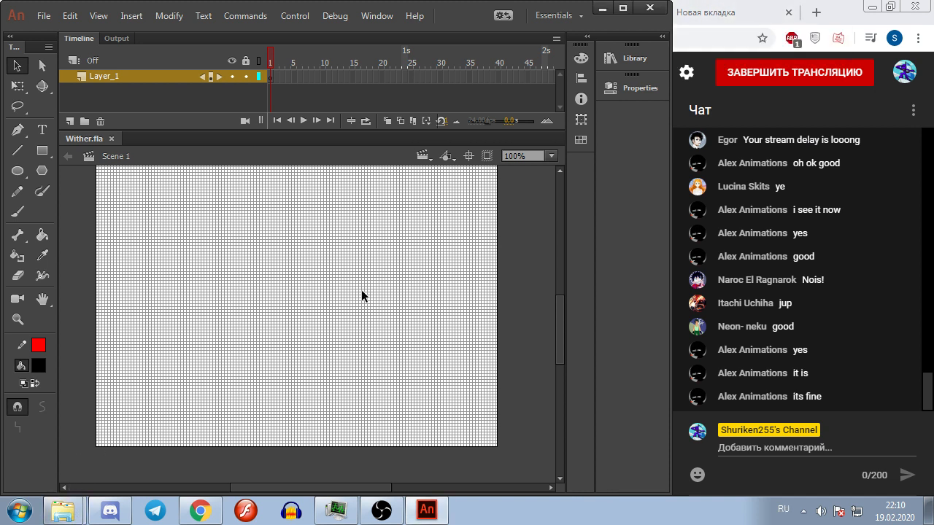
left_click_drag(365, 330, 341, 325)
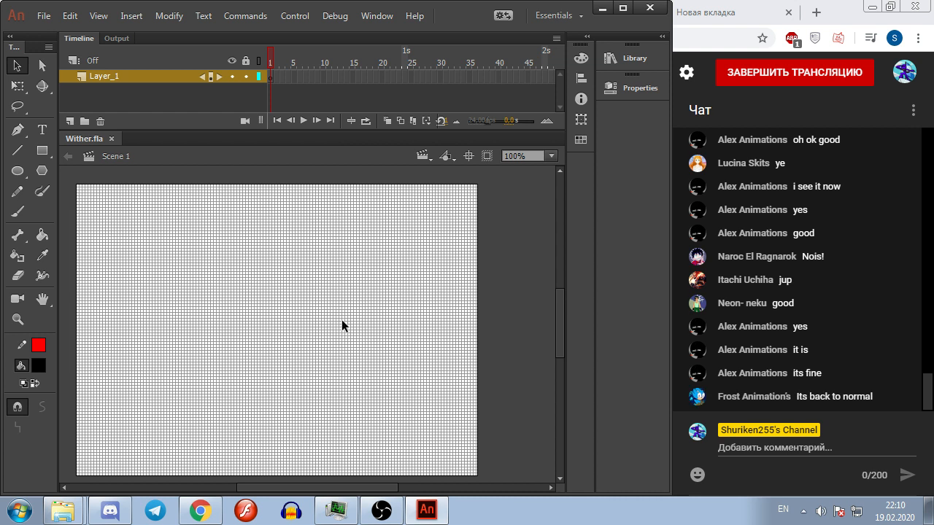
left_click(63, 510)
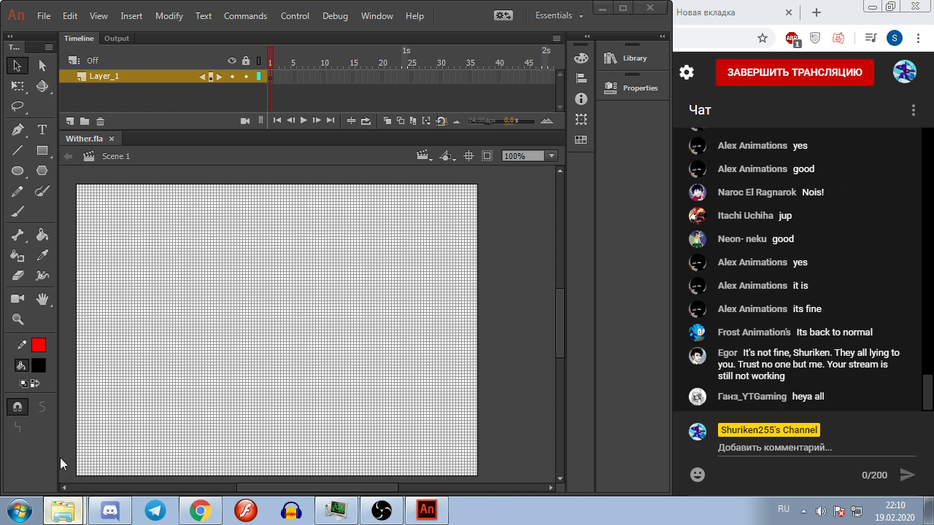
left_click_drag(387, 328, 427, 326)
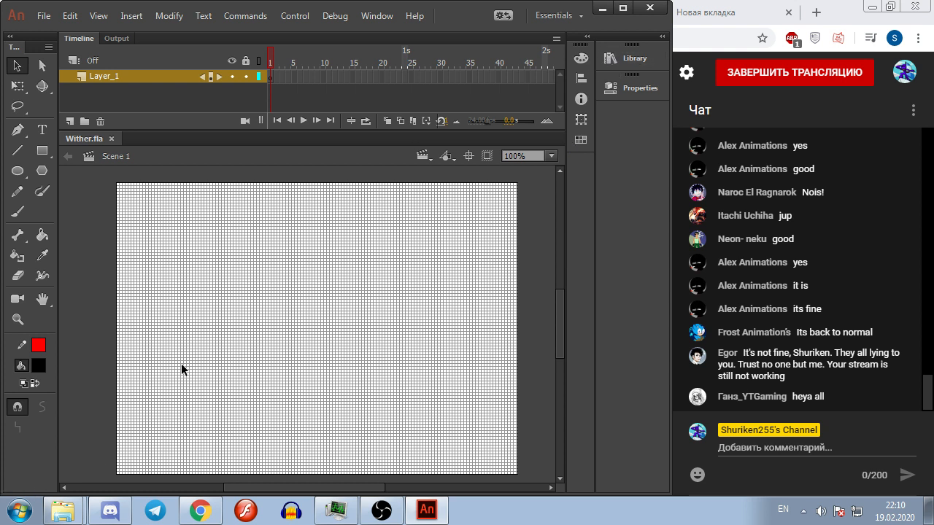
scroll(137, 213, "up", 5)
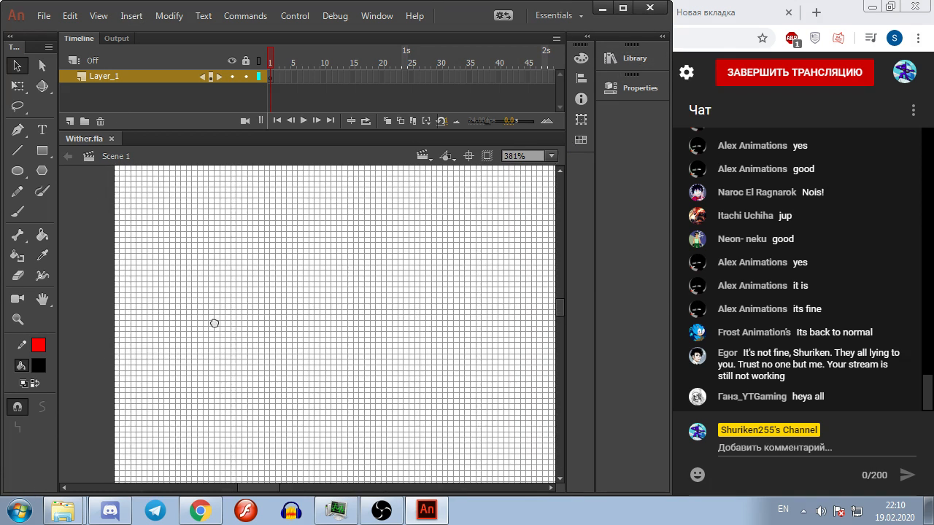
Step: Switch to the Alan Becker folder in Windows Explorer and open its "blocks - master collection" subfolder
left_click(59, 503)
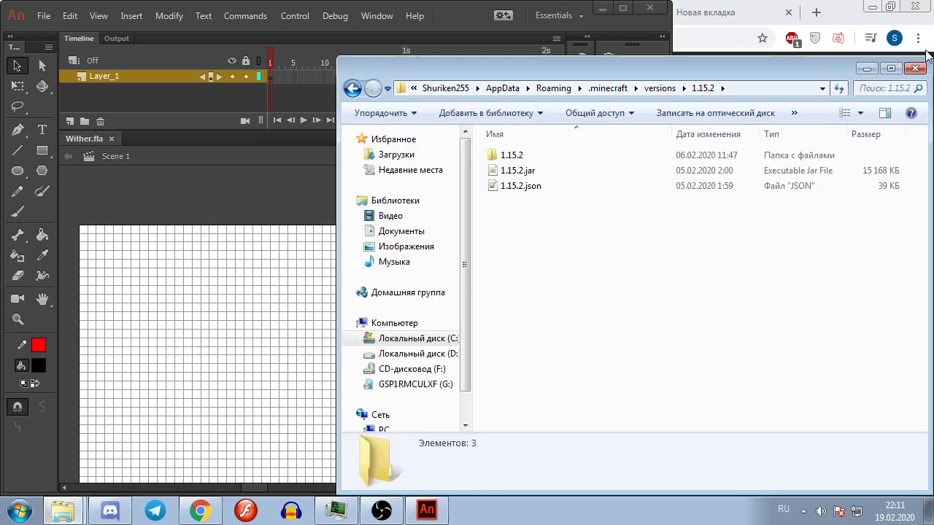
left_click(867, 68)
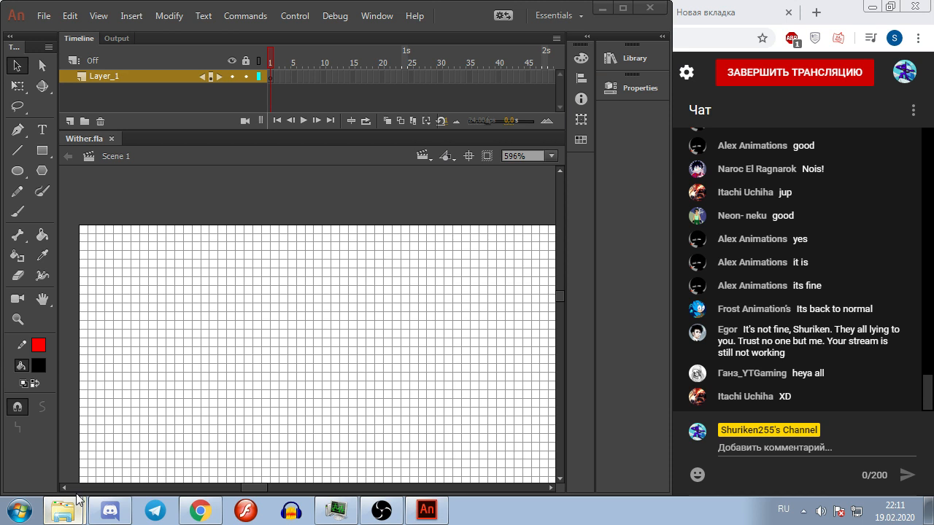
left_click(73, 504)
scroll(659, 319, "down", 10)
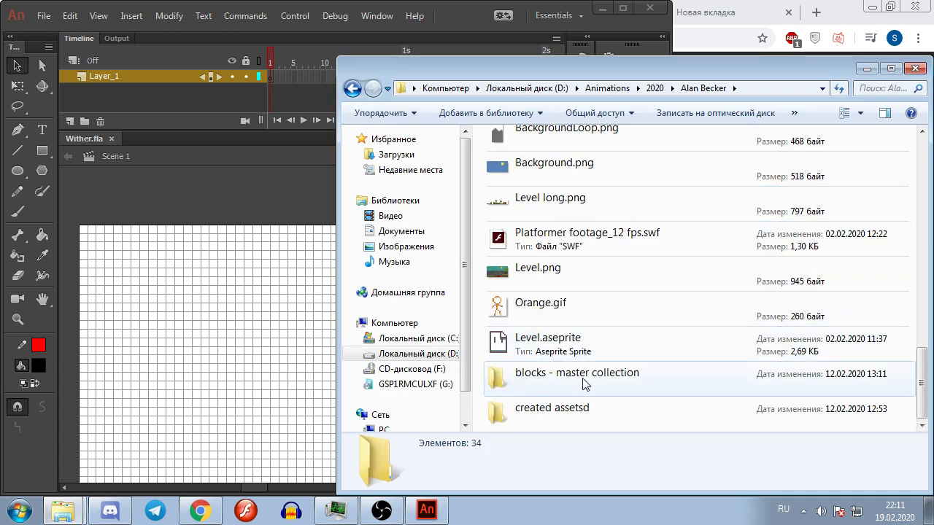
double_click(583, 385)
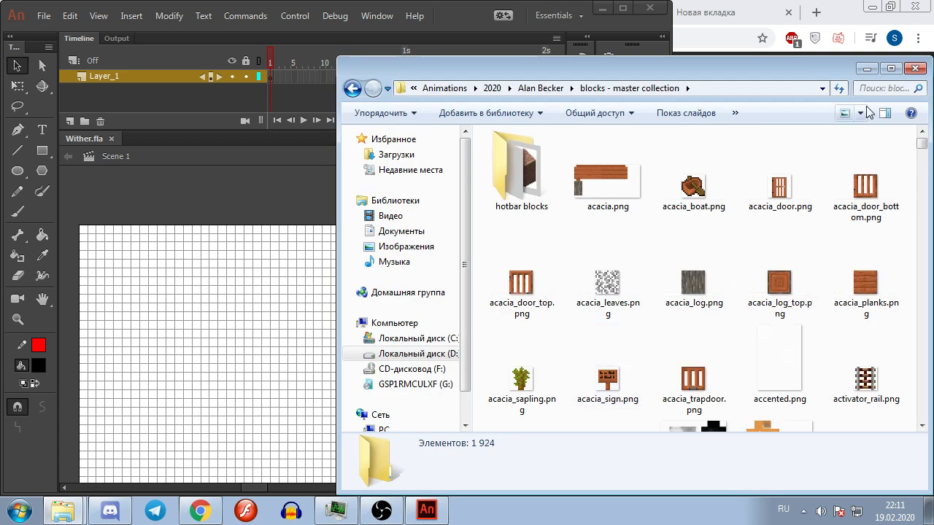
Step: Search the "blocks - master collection" folder for "wither" and move the window clear of the stream chat
left_click(880, 92)
type("цшерук")
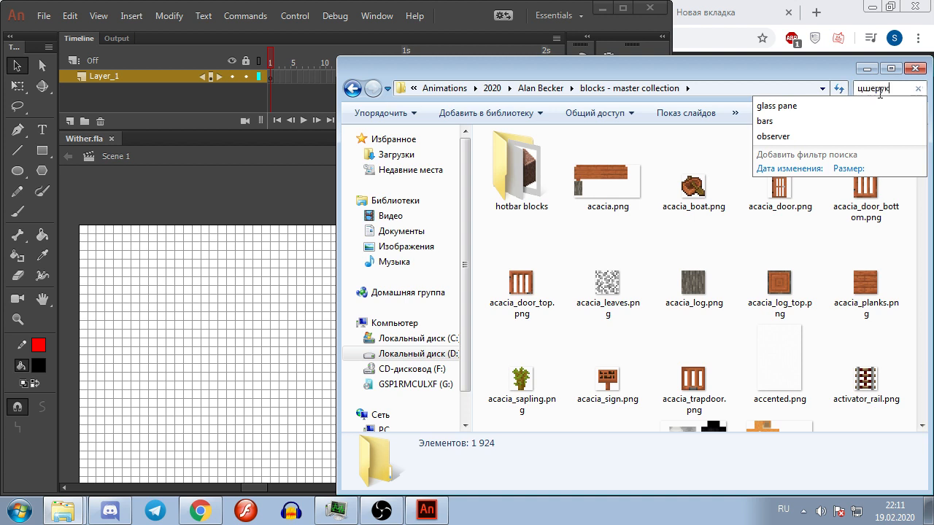
key("BackSpace")
key("BackSpace")
key("BackSpace")
key("BackSpace")
key("BackSpace")
key("BackSpace")
key("alt+shift")
type("wither")
left_click_drag(660, 59, 411, 20)
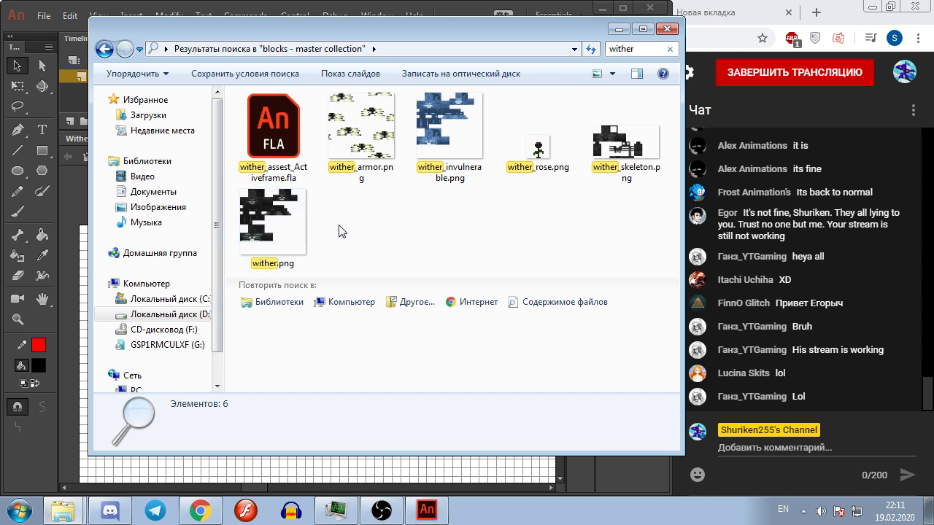
Step: Check the details of wither.png in the search results, then return to the block collection folder
left_click_drag(321, 230, 259, 245)
left_click_drag(383, 210, 270, 247)
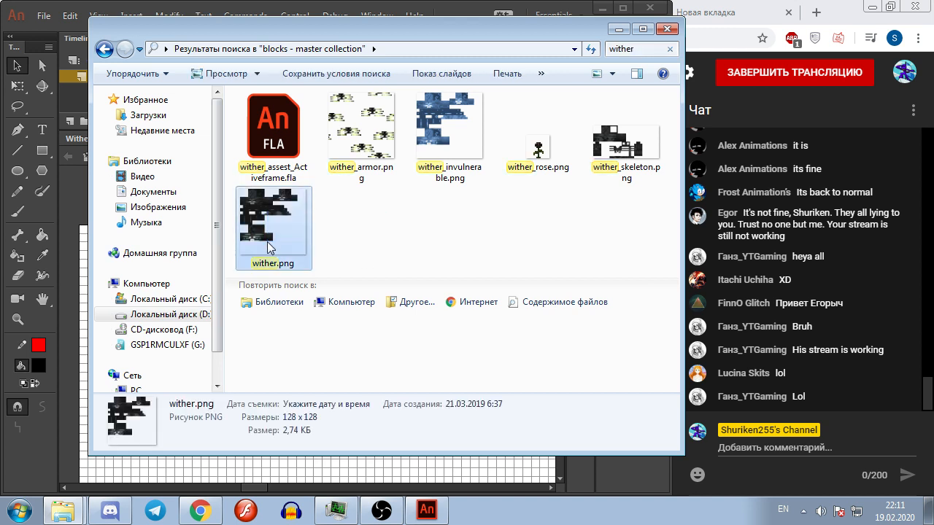
left_click(459, 252)
left_click(105, 48)
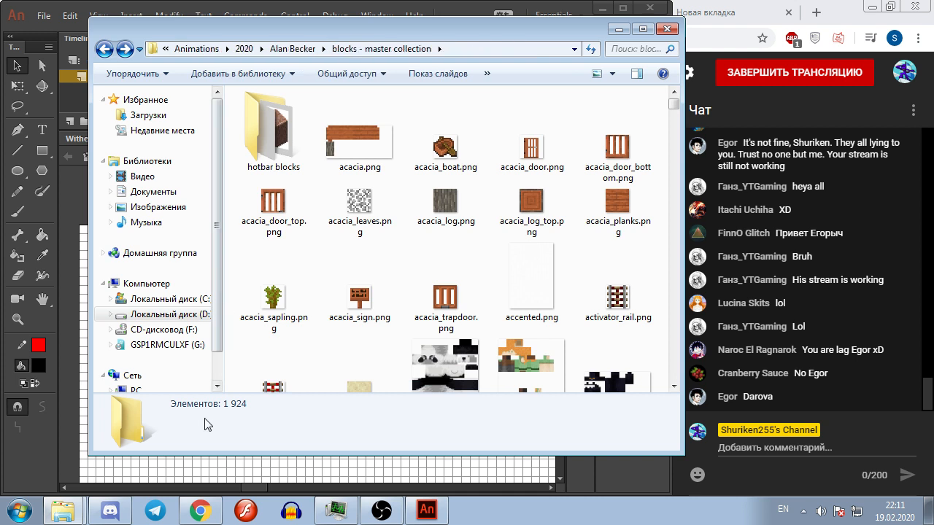
Step: Try to permanently delete the 1.15.2 subfolder inside Minecraft's 1.15.2 version folder
left_click(63, 511)
left_click(64, 459)
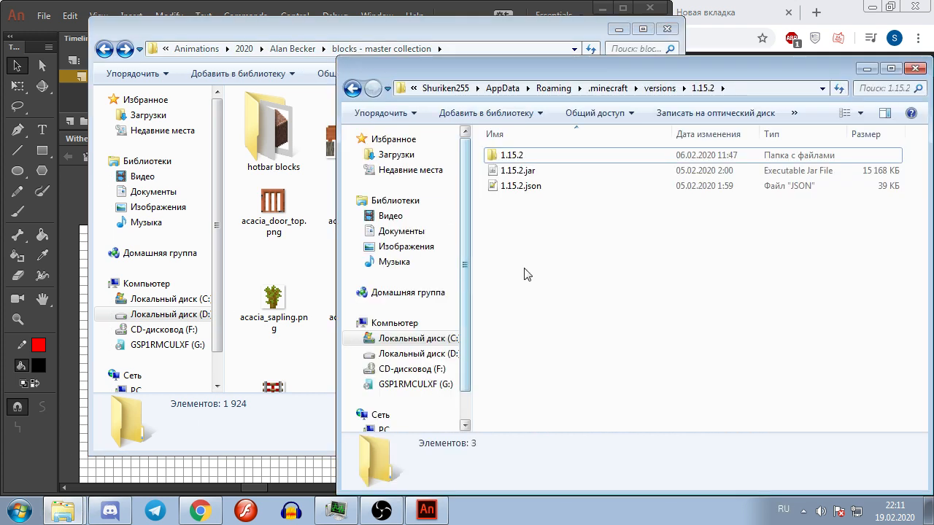
left_click(639, 158)
key("shift+Delete")
key("Escape")
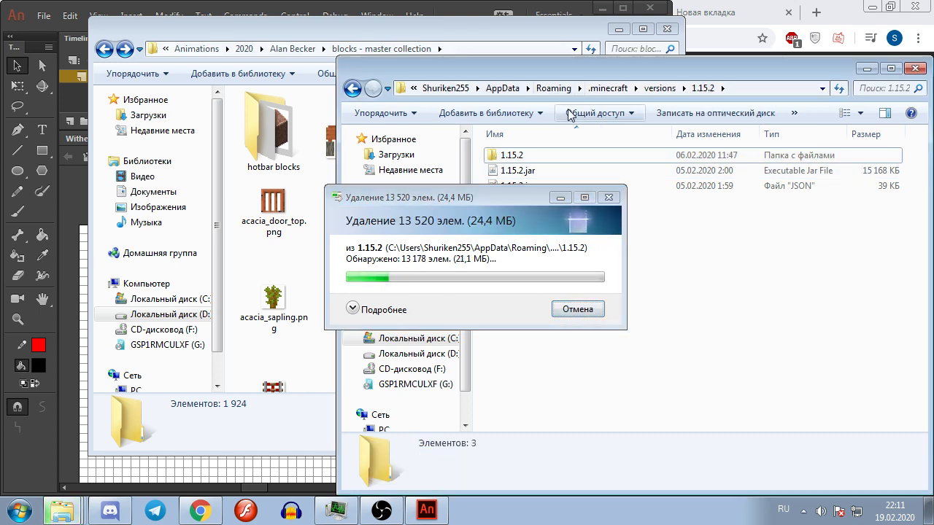
key("Escape")
Step: Go through Roaming and .minecraft to the versions folder and open the 1.15.2 version folder
left_click(562, 87)
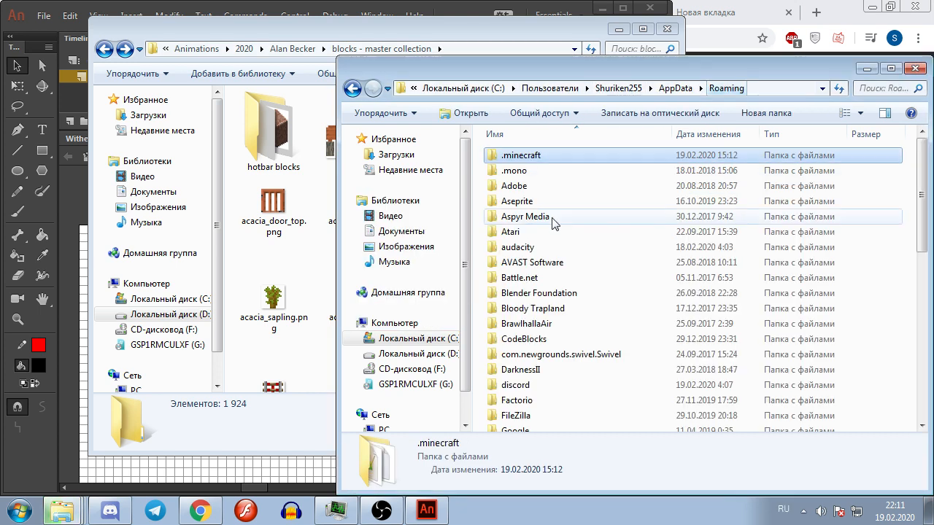
key("Return")
left_click_drag(600, 73, 363, 30)
double_click(284, 374)
scroll(305, 313, "down", 2)
scroll(305, 314, "up", 1)
left_click(274, 217)
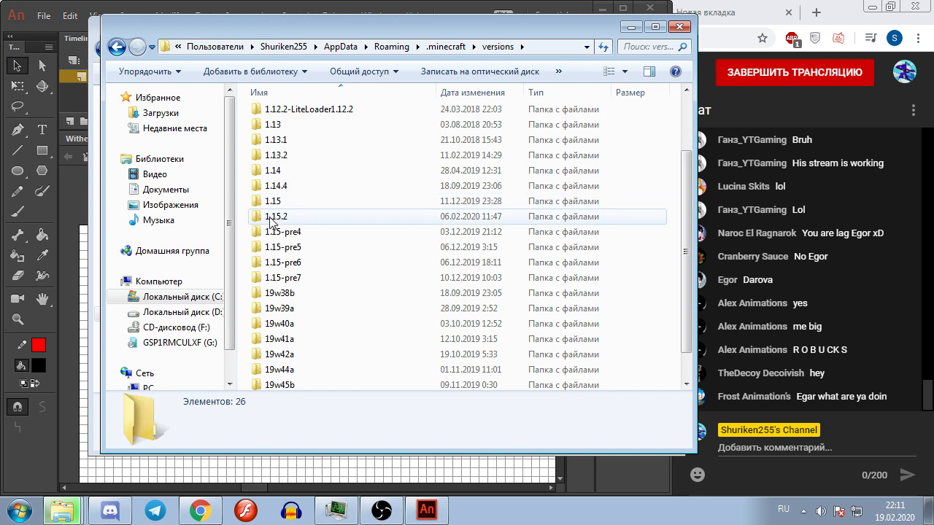
double_click(275, 216)
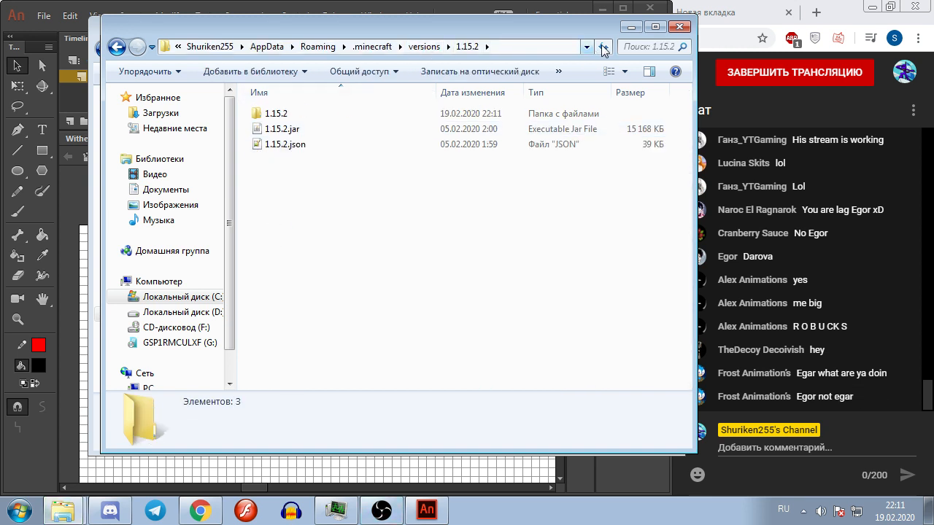
Step: Delete the 1.15.2 subfolder, keeping the 1.15.2 jar and JSON files
left_click(277, 115)
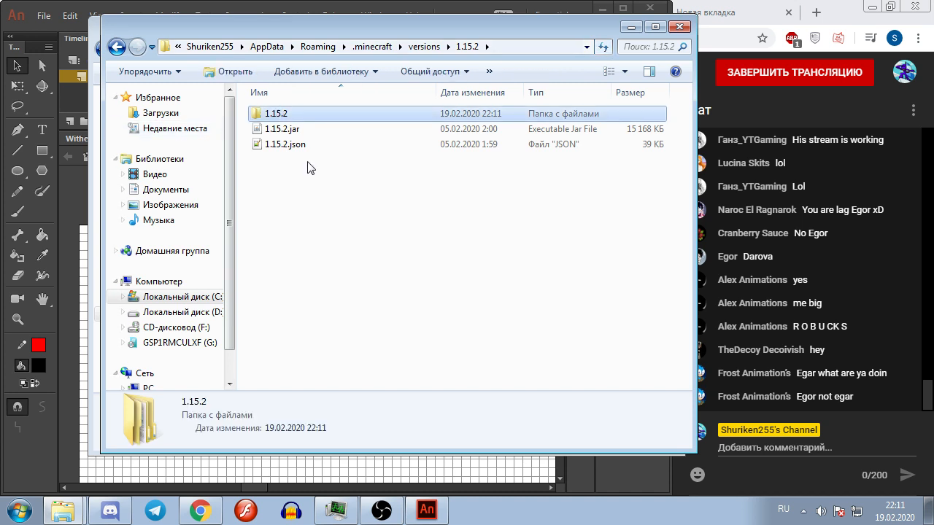
key("Delete")
key("Return")
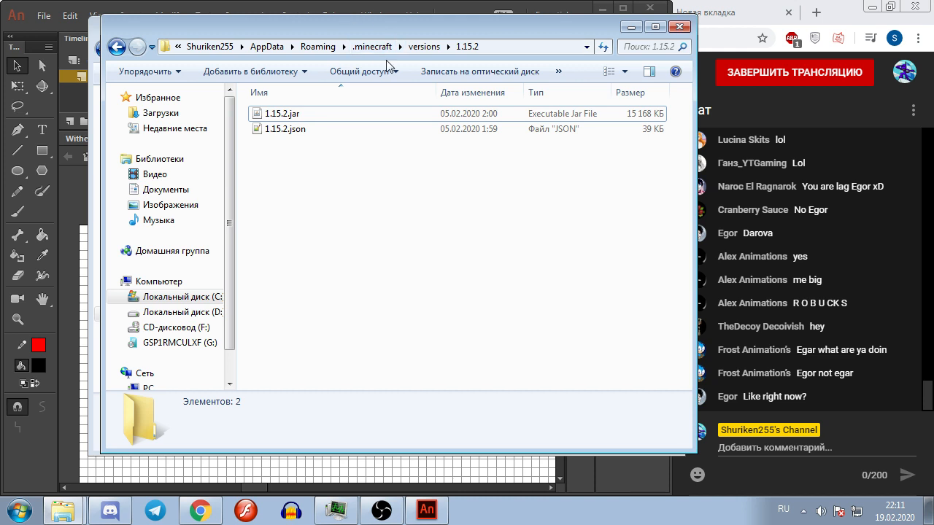
Step: Look inside the 1.14.4 version folder, then reopen the 1.15.2 version folder
left_click(425, 46)
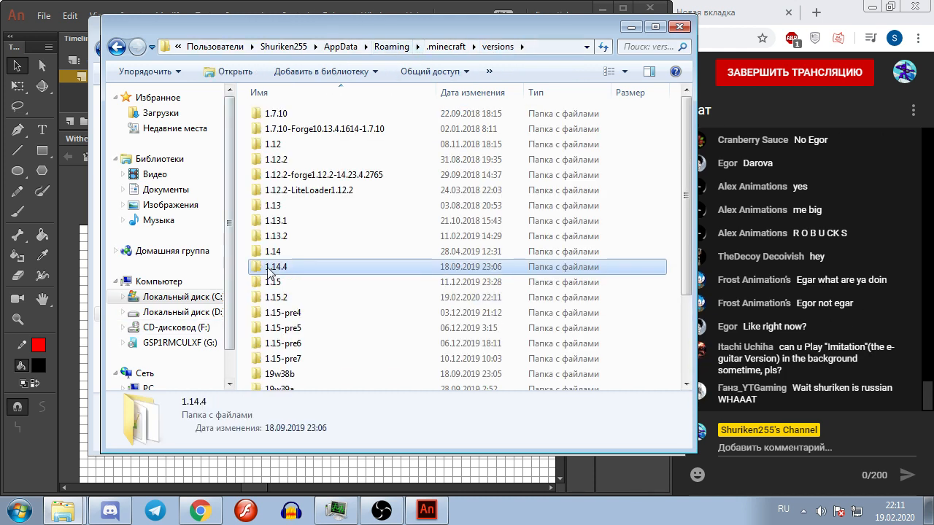
double_click(276, 267)
left_click(426, 47)
double_click(274, 297)
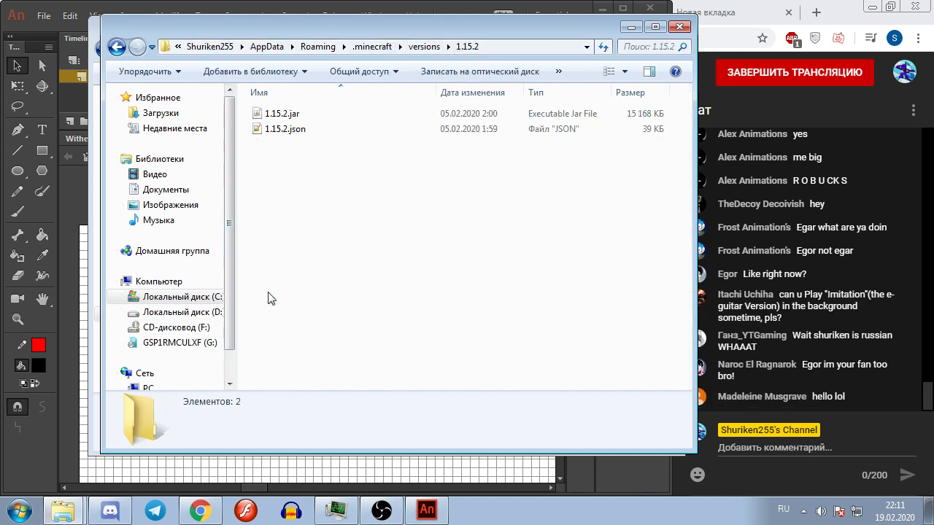
Step: Extract 1.15.2.jar with 7-Zip into a new 1.15.2 subfolder
left_click(277, 115)
left_click(489, 295)
left_click_drag(613, 292, 275, 97)
left_click(280, 102)
right_click(286, 118)
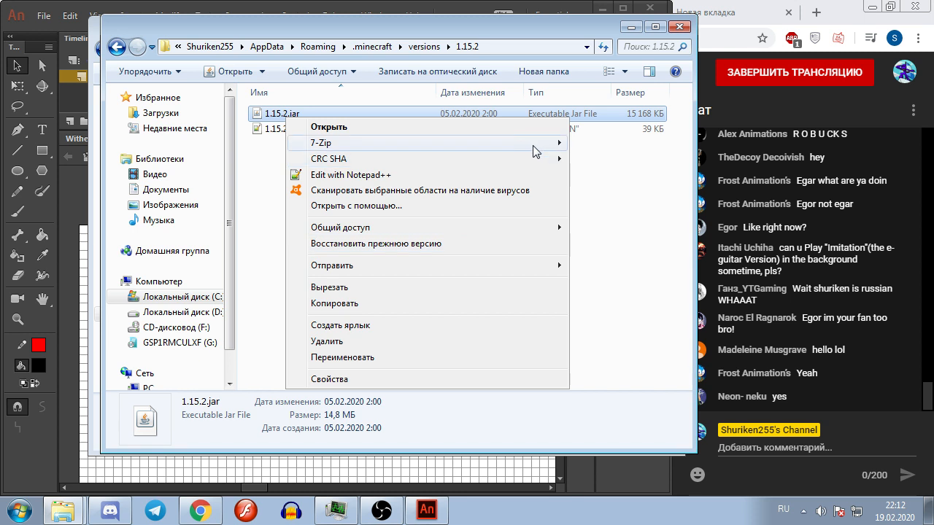
mouse_move(527, 143)
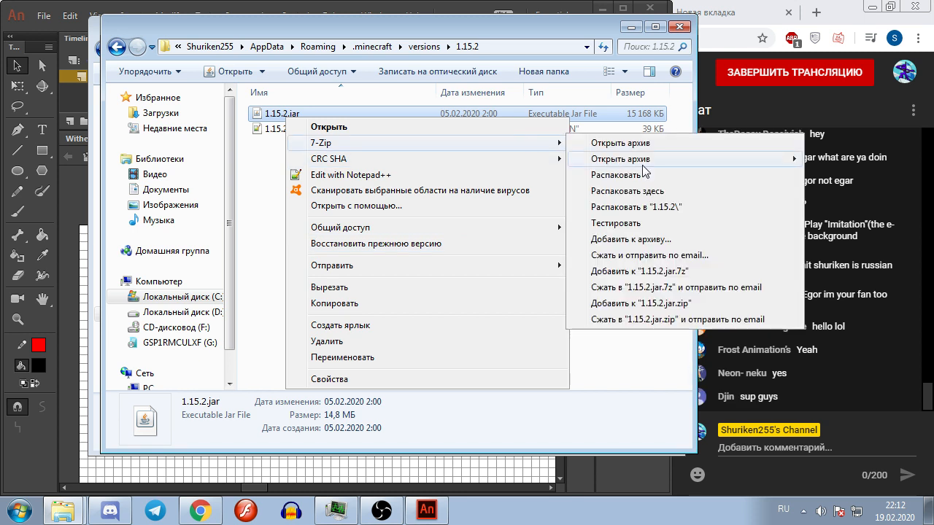
left_click(656, 208)
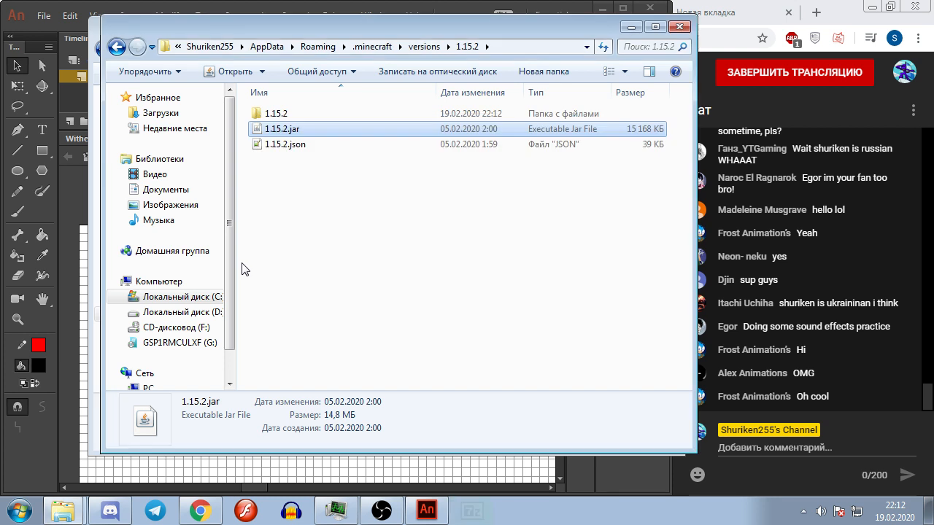
Step: Search the extracted 1.15.2 folder for "wither" and select the Wither body texture wither.png
double_click(272, 113)
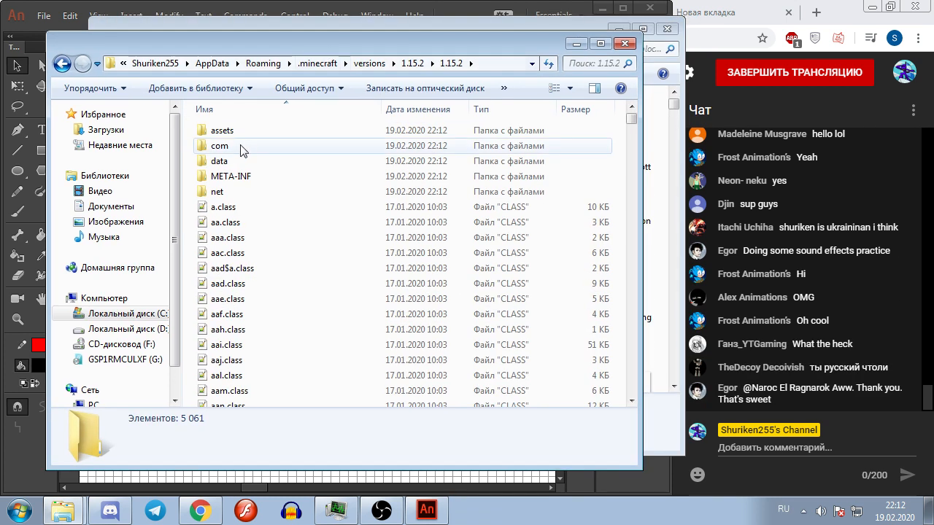
double_click(222, 131)
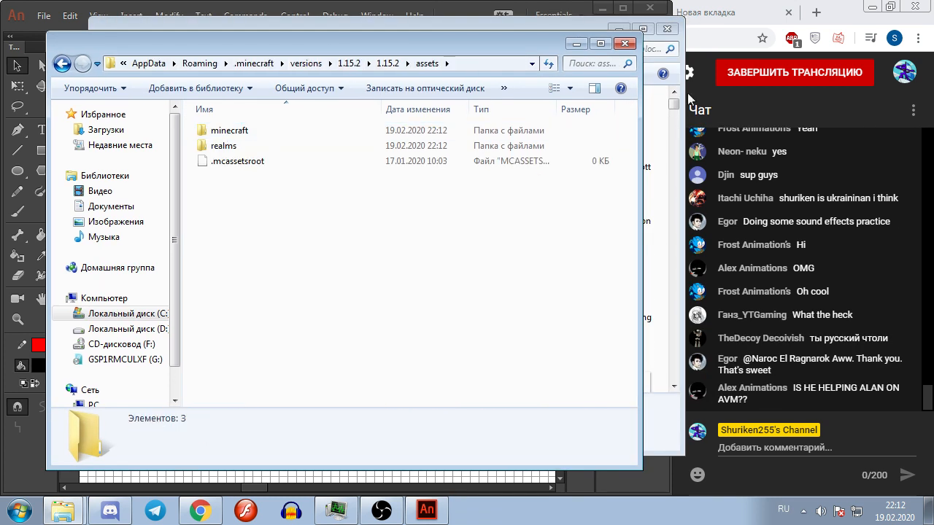
left_click(387, 63)
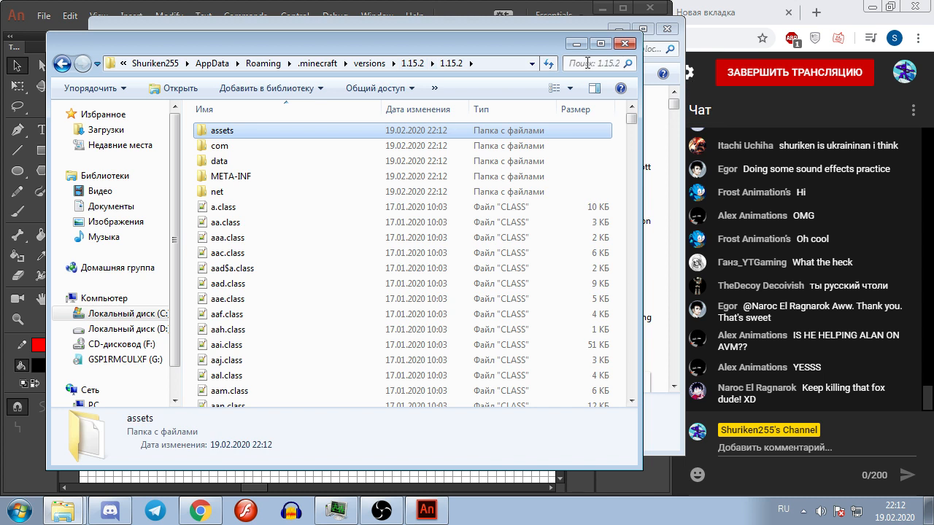
left_click(587, 64)
key("Return")
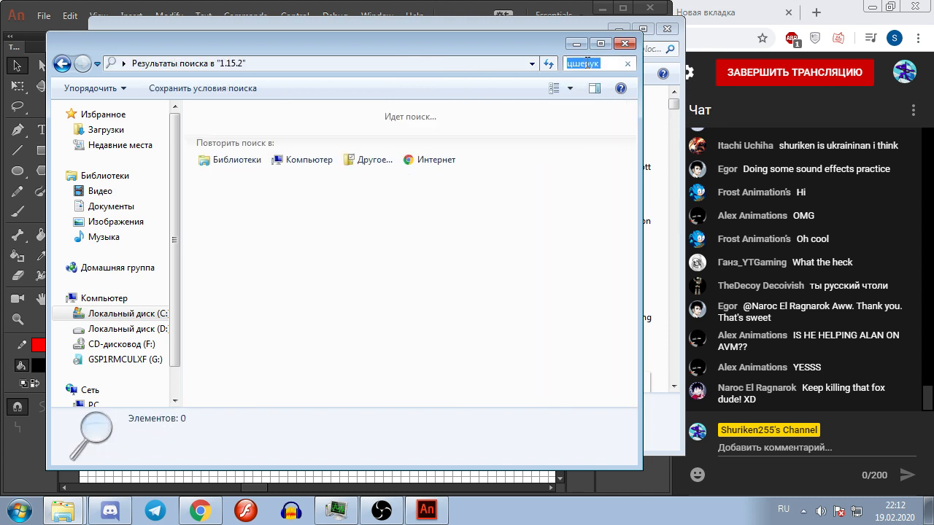
type("with")
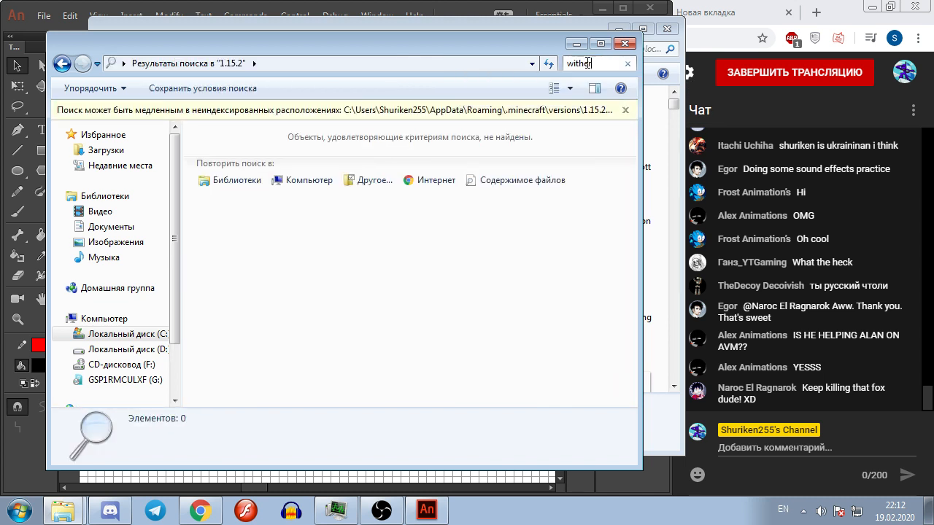
type("er")
left_click(345, 159)
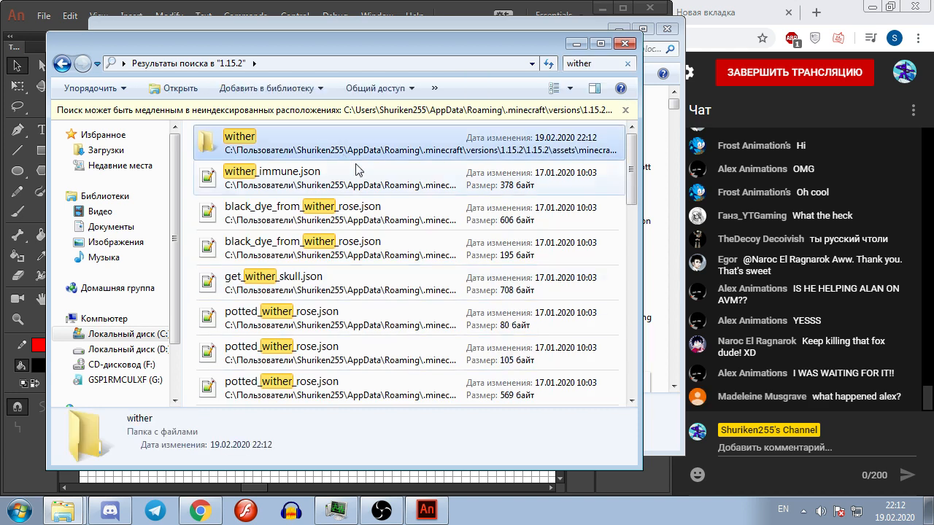
scroll(365, 205, "down", 5)
left_click(210, 176)
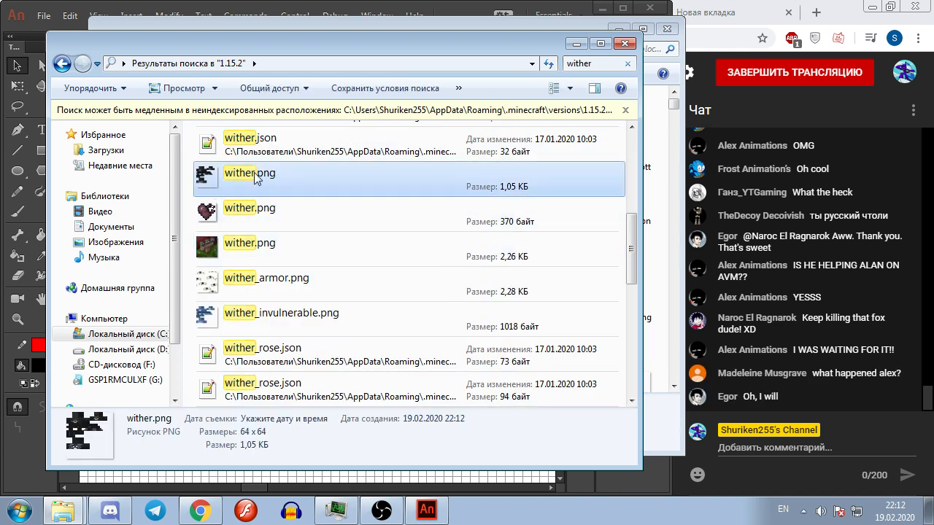
right_click(215, 191)
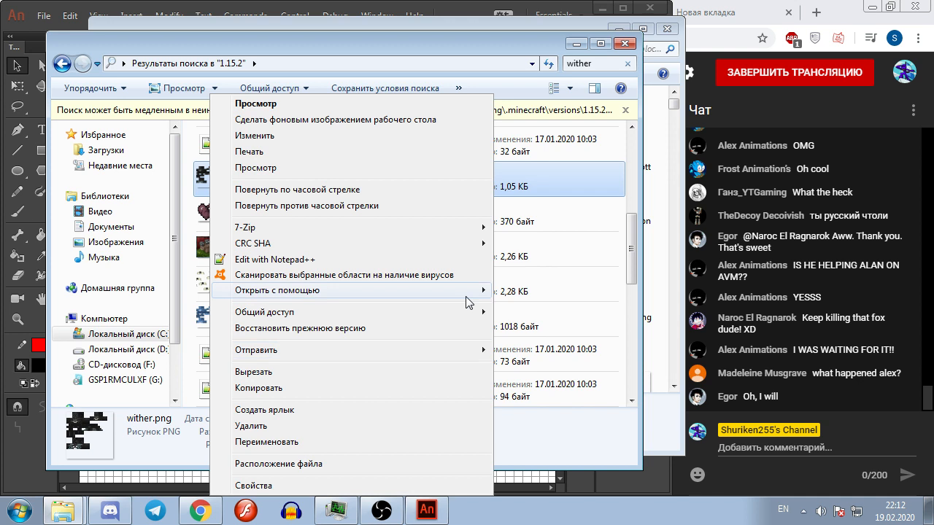
mouse_move(465, 296)
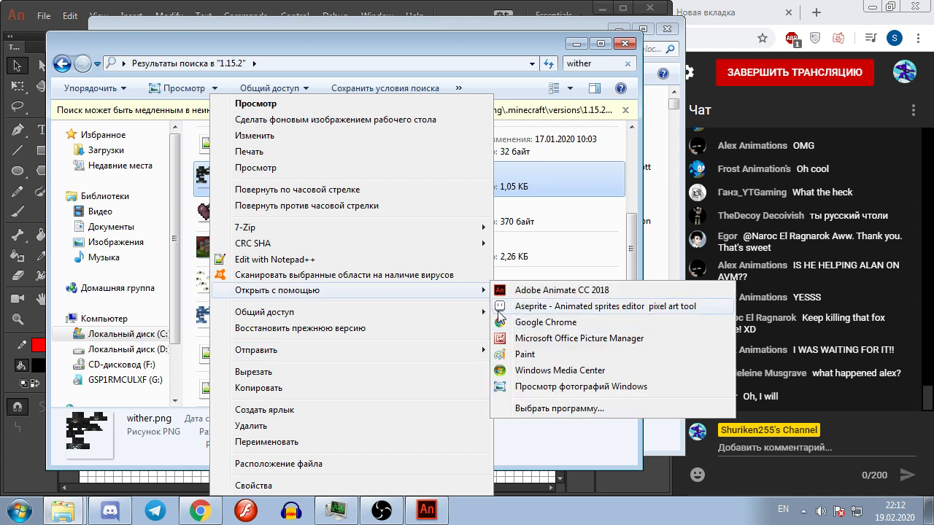
left_click(525, 354)
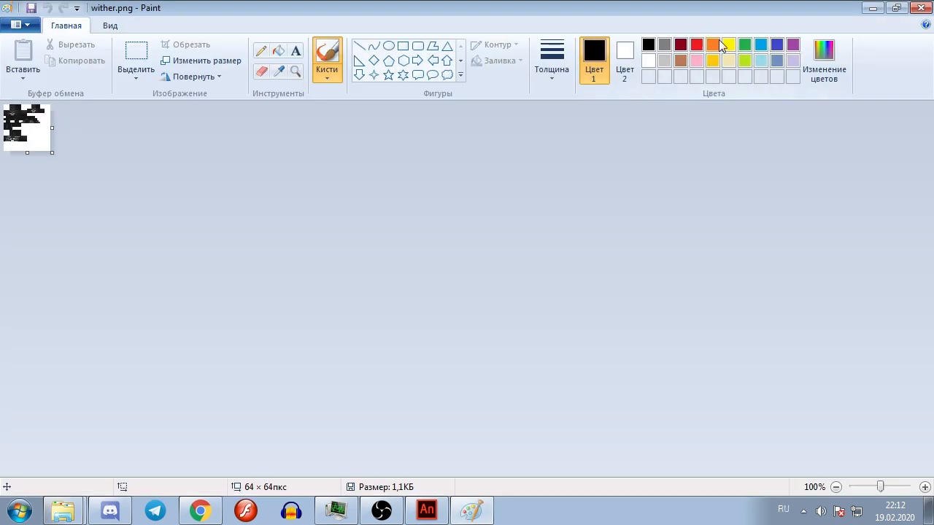
left_click(930, 7)
Step: Open wither.png in Aseprite and shrink its window so the live chat stays uncovered
right_click(204, 179)
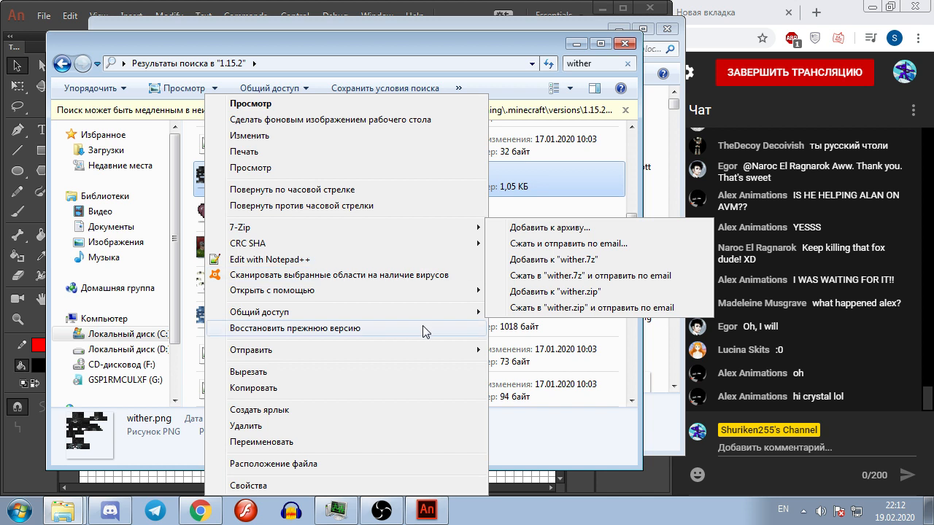
mouse_move(445, 290)
left_click(514, 307)
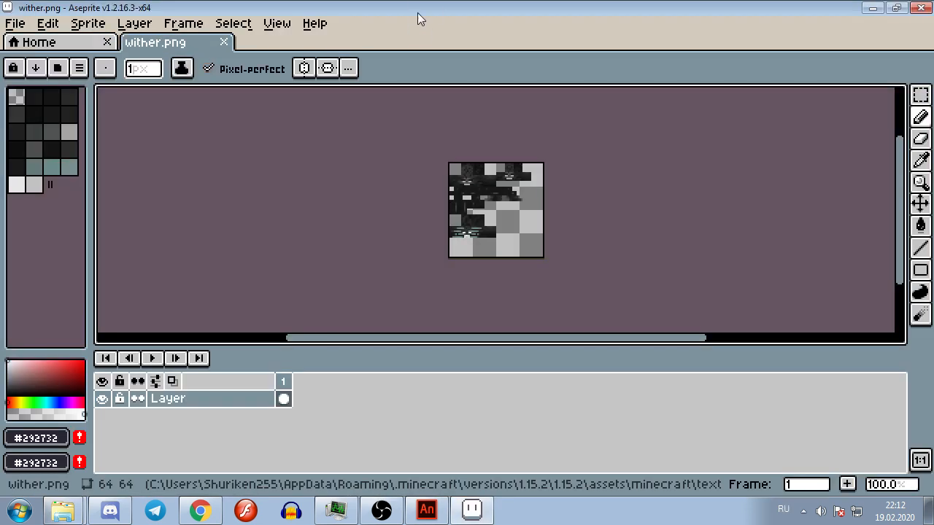
left_click_drag(417, 13, 1, 88)
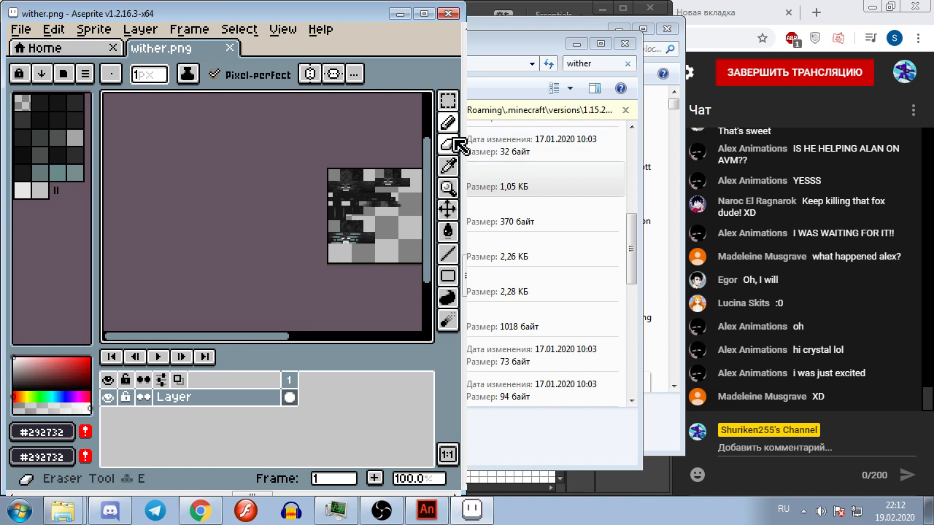
left_click_drag(464, 137, 677, 162)
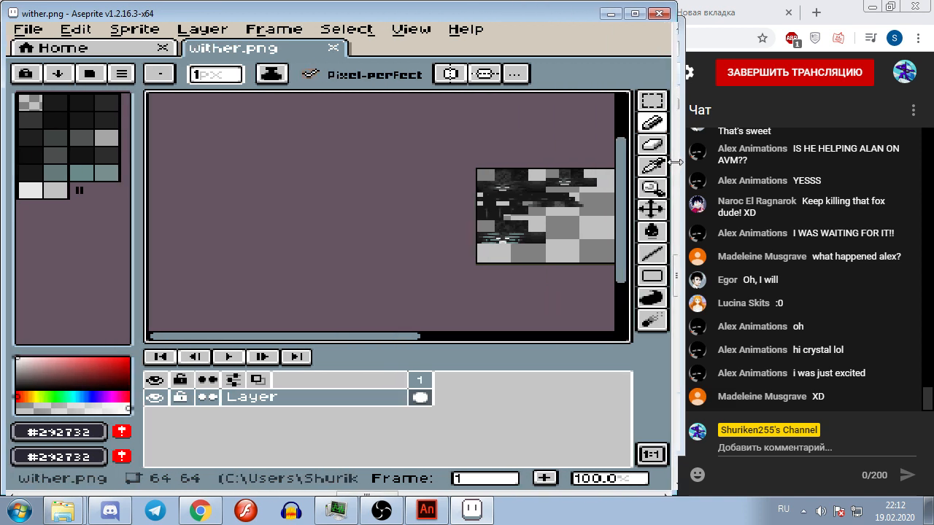
Step: Resize the Wither sprite to 200 percent and inspect its enlarged pixels
left_click(109, 29)
left_click(119, 109)
left_click(403, 216)
type("200")
left_click(396, 322)
scroll(219, 115, "up", 8)
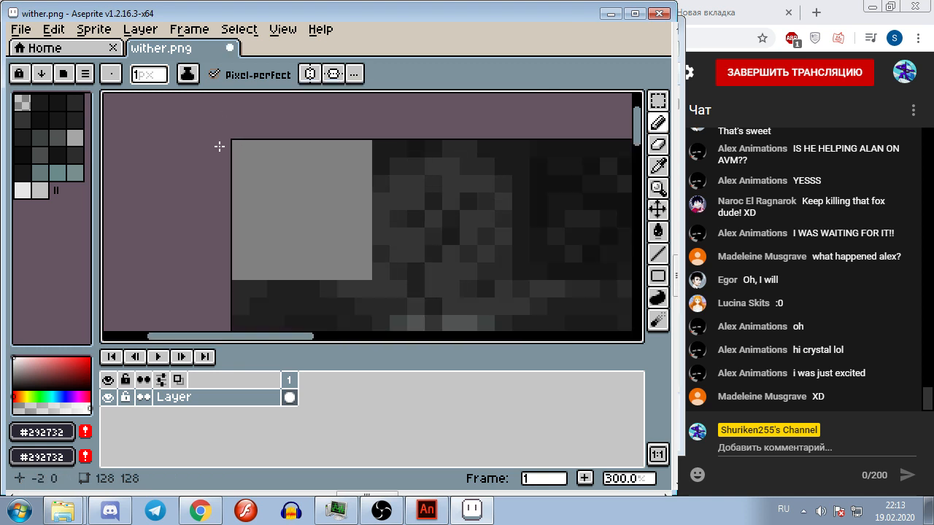
key("m")
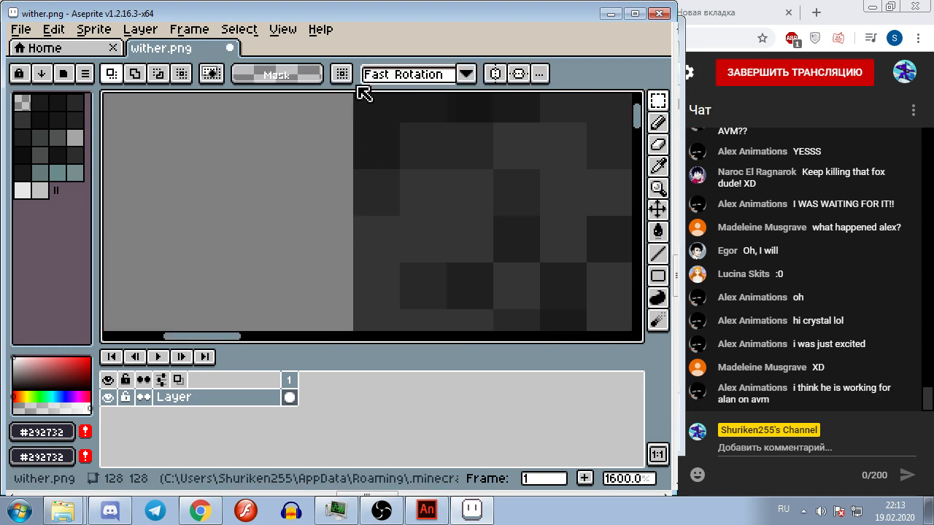
scroll(314, 246, "up", 1)
scroll(367, 211, "down", 7)
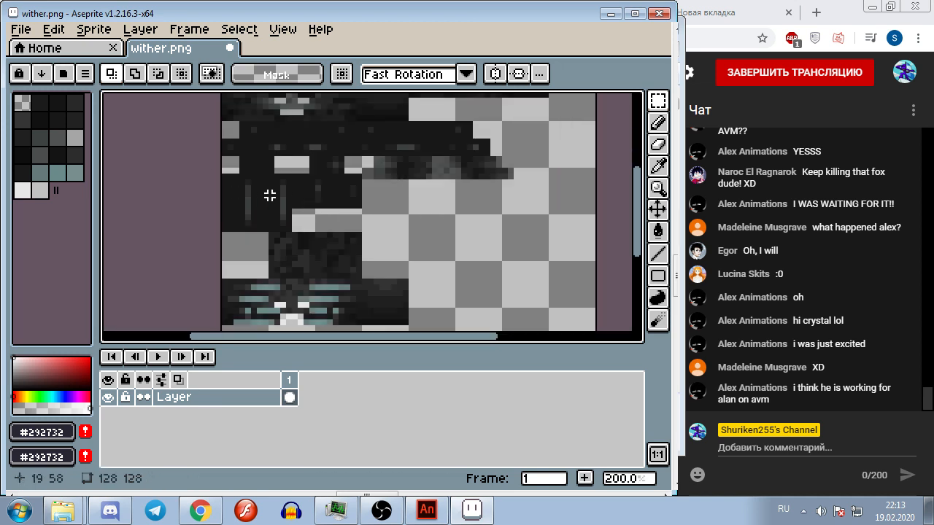
Step: Start saving the enlarged sprite to another location and browse to the root of drive D
left_click(21, 29)
left_click(76, 126)
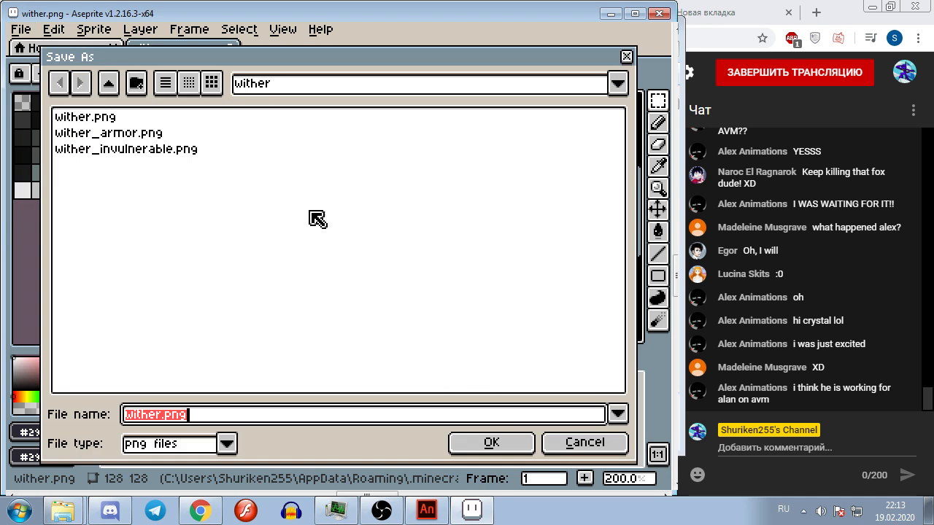
left_click(245, 87)
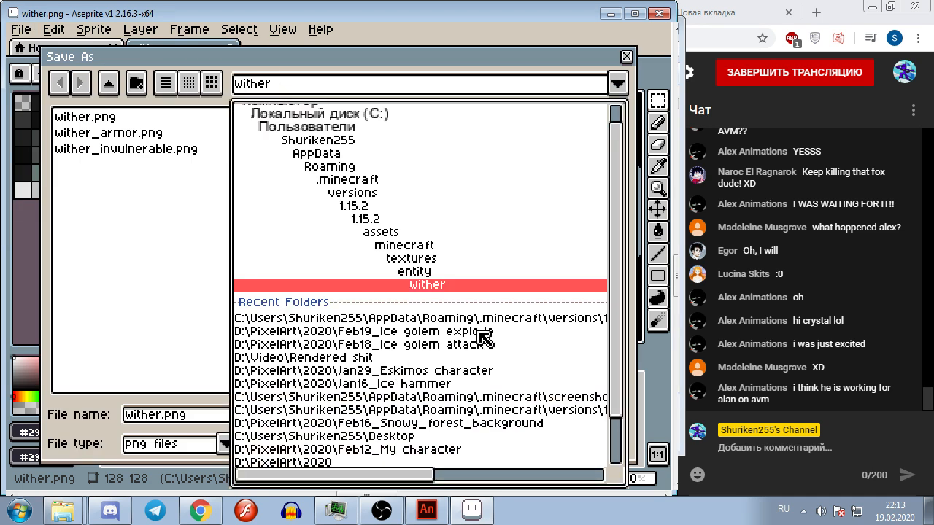
scroll(431, 350, "down", 2)
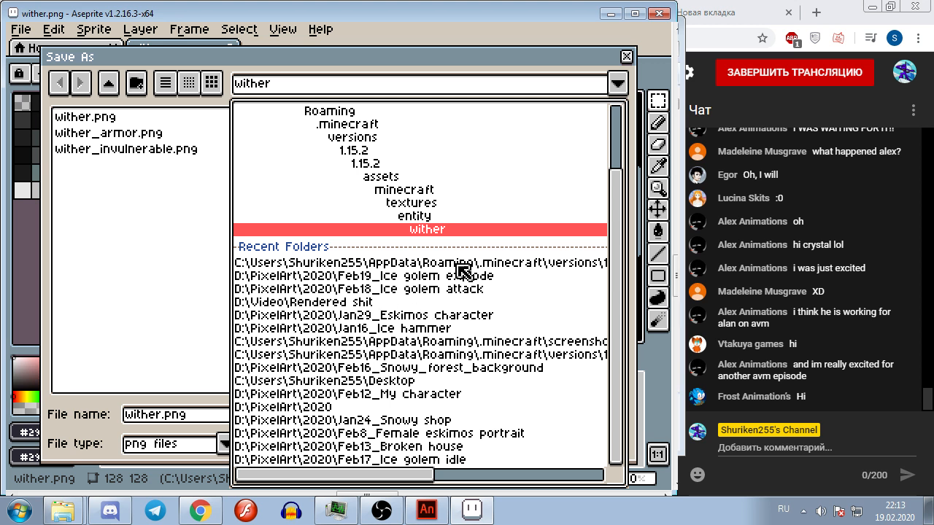
mouse_move(398, 475)
left_mouse_down()
mouse_move(425, 486)
mouse_move(480, 484)
mouse_move(400, 475)
left_mouse_up()
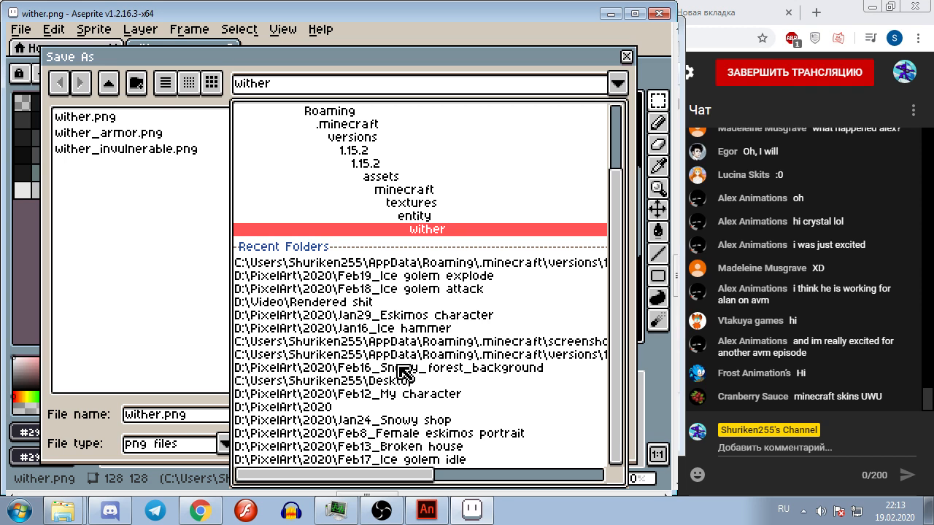
scroll(386, 188, "up", 2)
left_click(305, 343)
left_click(276, 73)
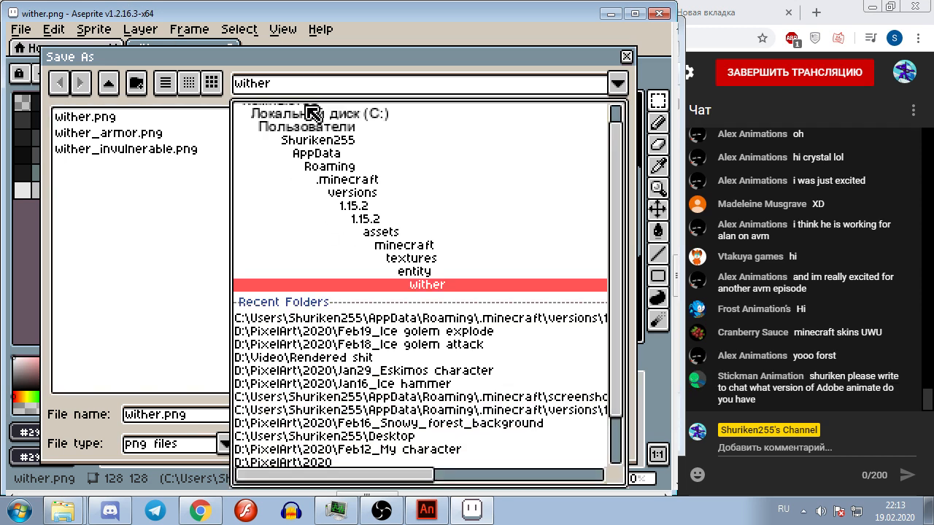
left_click(311, 325)
left_click(109, 83)
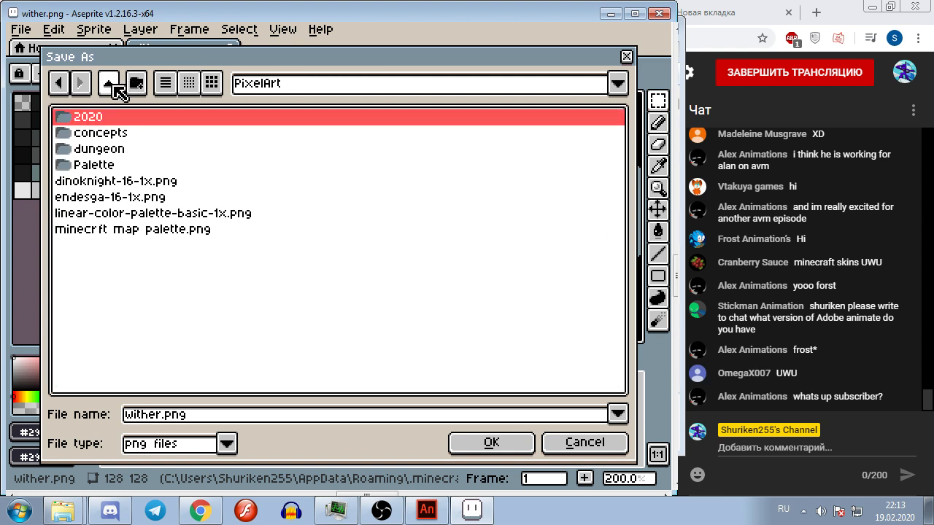
left_click(108, 83)
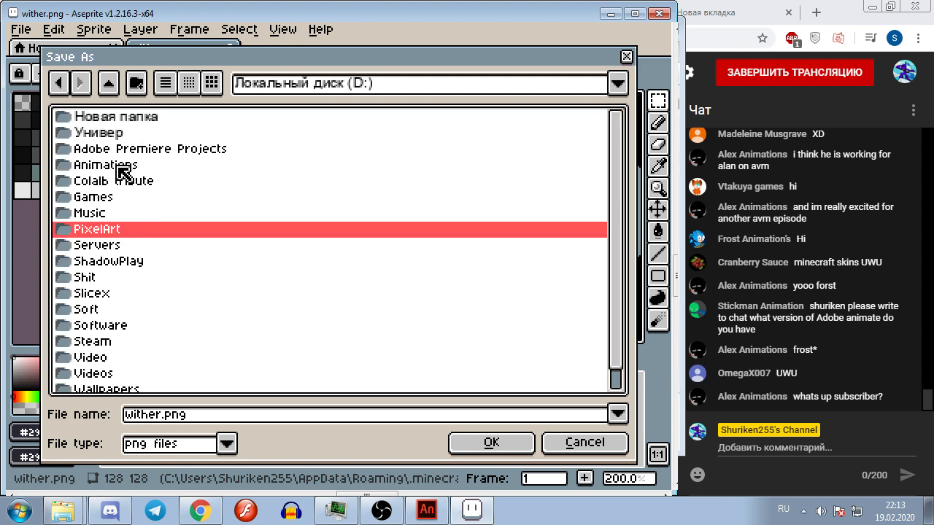
Step: Save the sprite as wither.png in the Animations\2020\Alan Becker\created assetsd folder
double_click(116, 159)
double_click(117, 166)
double_click(119, 119)
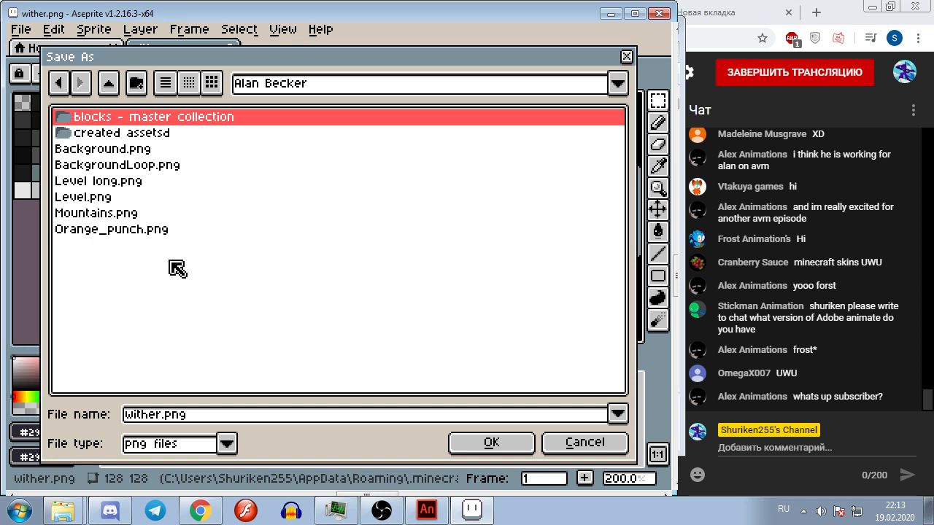
double_click(131, 134)
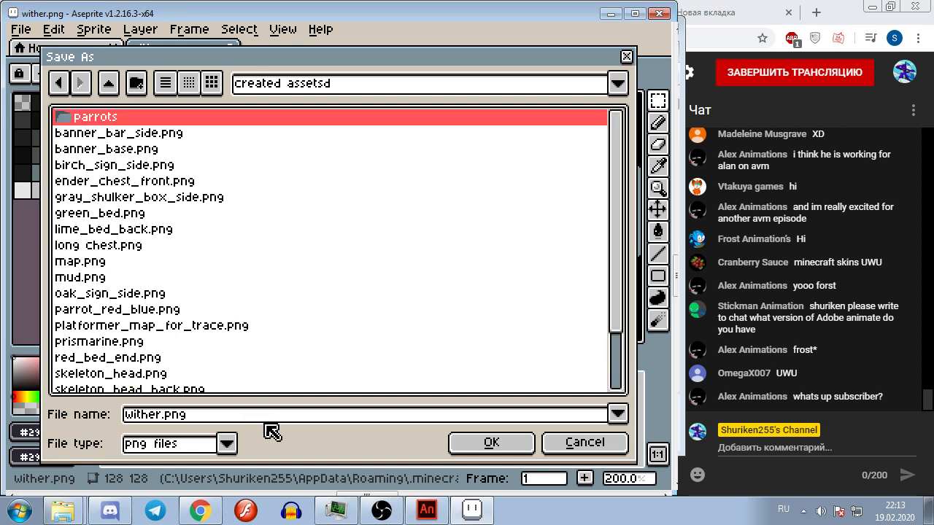
left_click(457, 444)
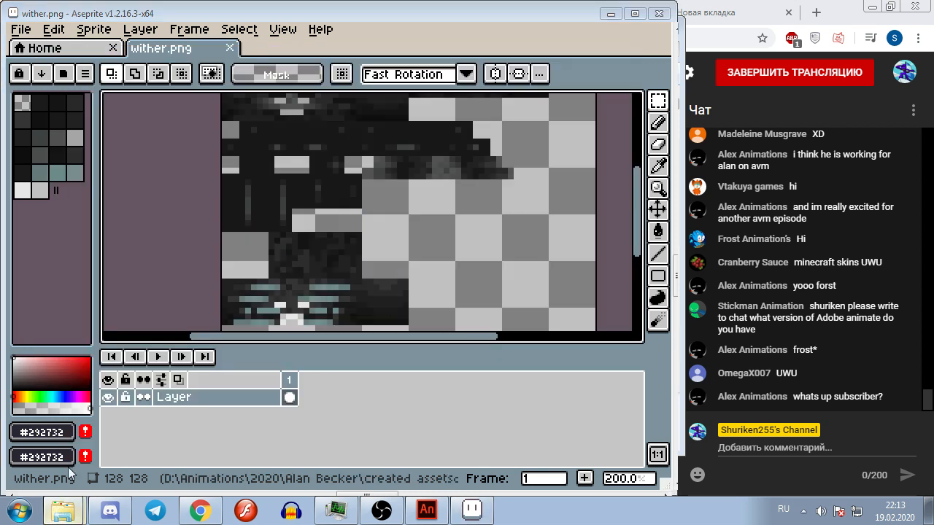
Step: Switch to the file explorer and open the created assetsd folder inside Alan Becker
left_click(63, 511)
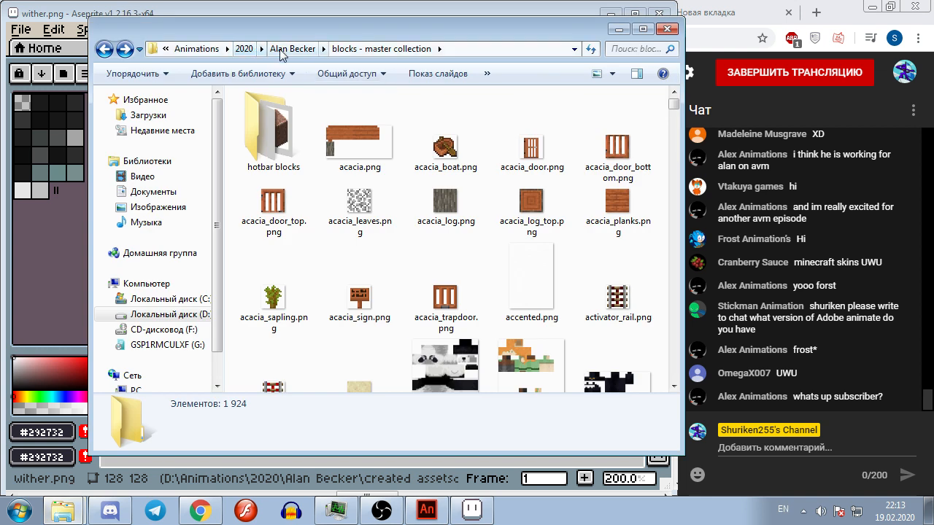
left_click(299, 49)
scroll(302, 233, "up", 5)
scroll(285, 255, "down", 5)
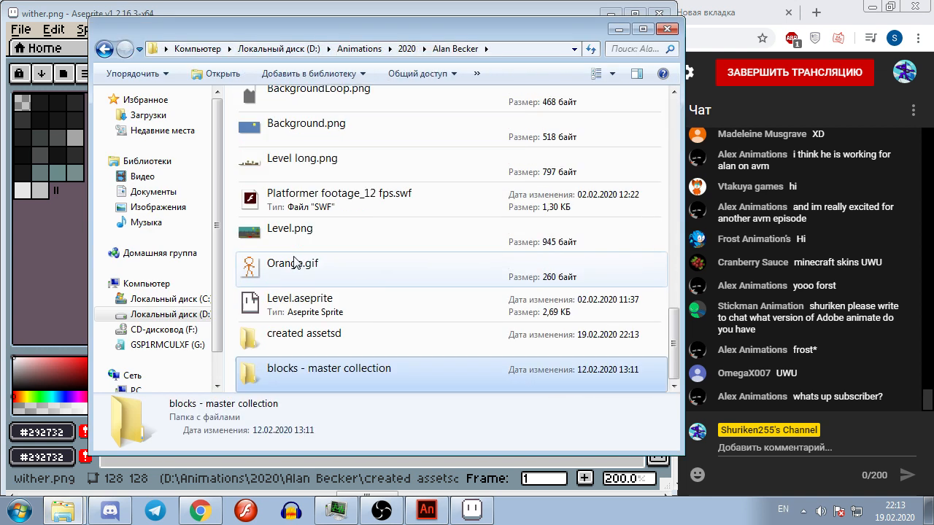
double_click(285, 334)
scroll(343, 241, "down", 3)
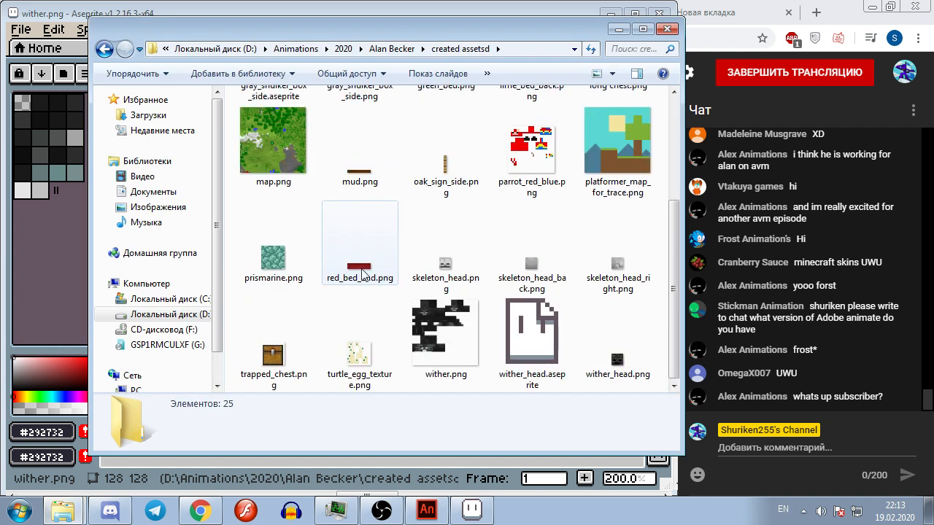
Step: Copy the enlarged wither.png and paste it onto the Wither.fla stage in Animate
left_click(449, 328)
left_click(427, 511)
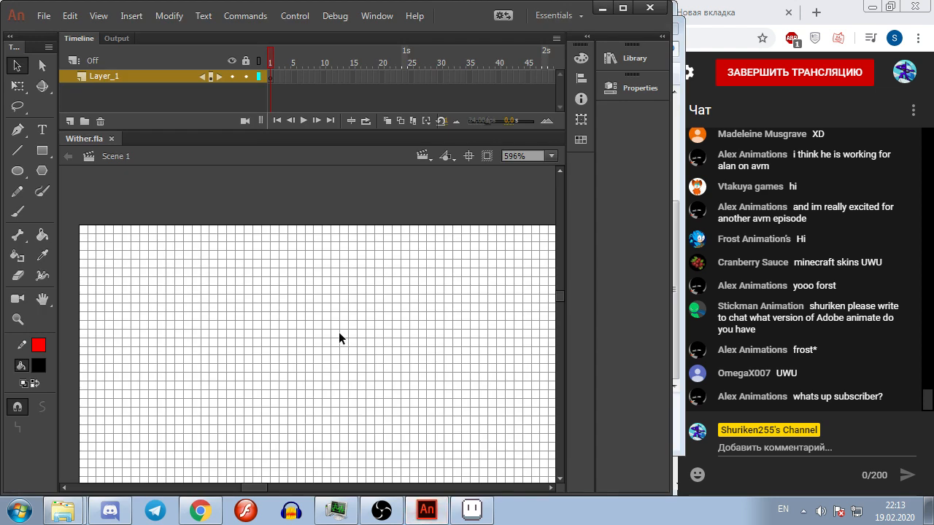
key("ctrl+v")
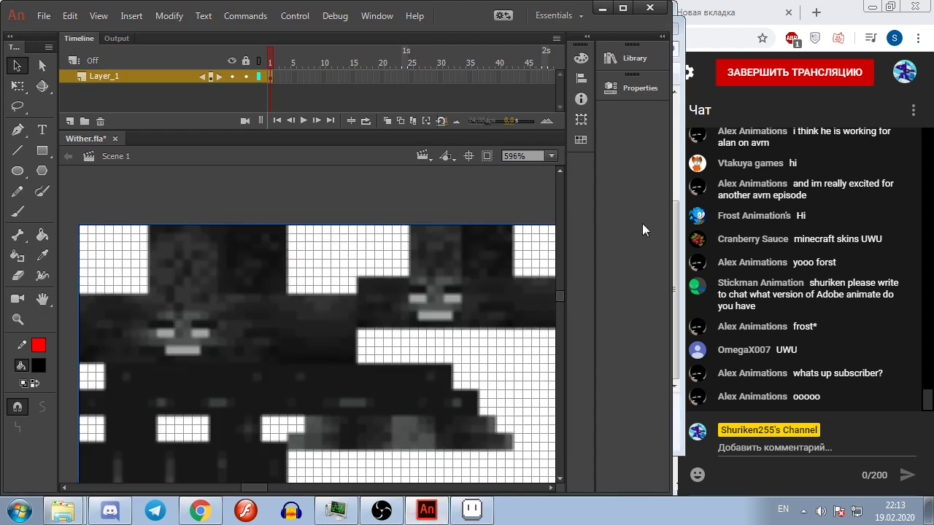
Step: Turn off smoothing for the wither.png bitmap in its library properties
left_click(634, 89)
left_click(620, 88)
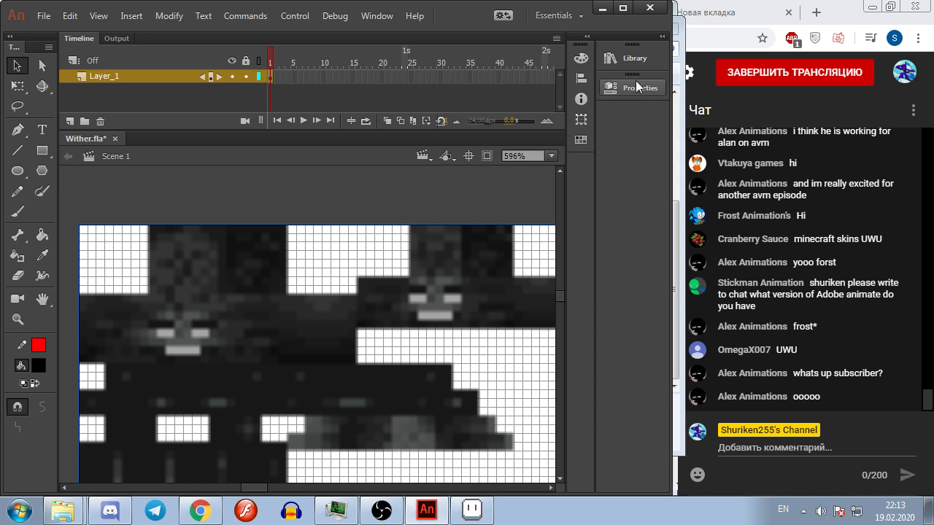
left_click(632, 62)
left_click(307, 292)
right_click(262, 301)
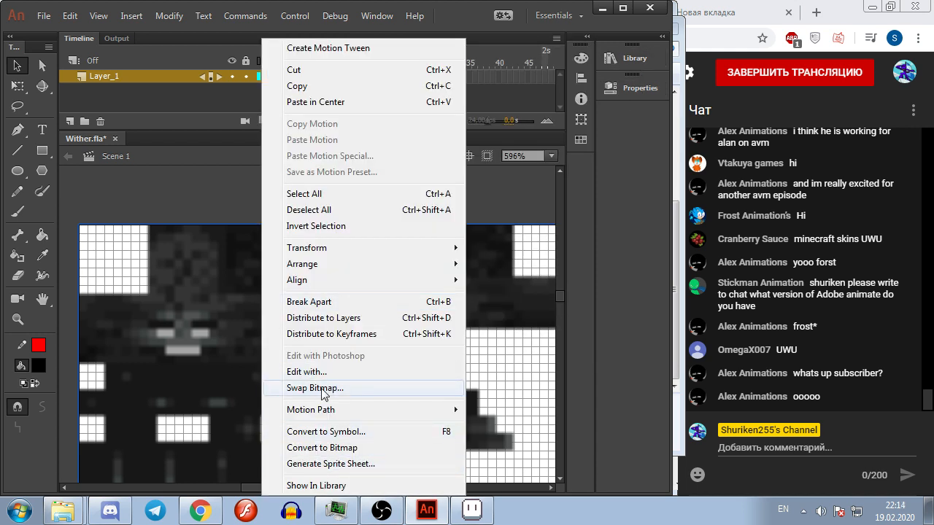
left_click(326, 486)
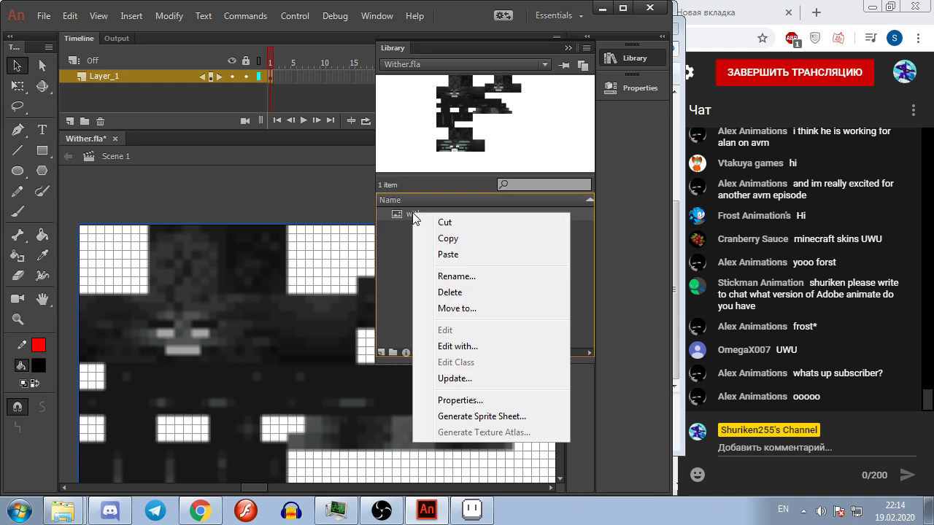
right_click(412, 212)
left_click(458, 399)
left_click(286, 159)
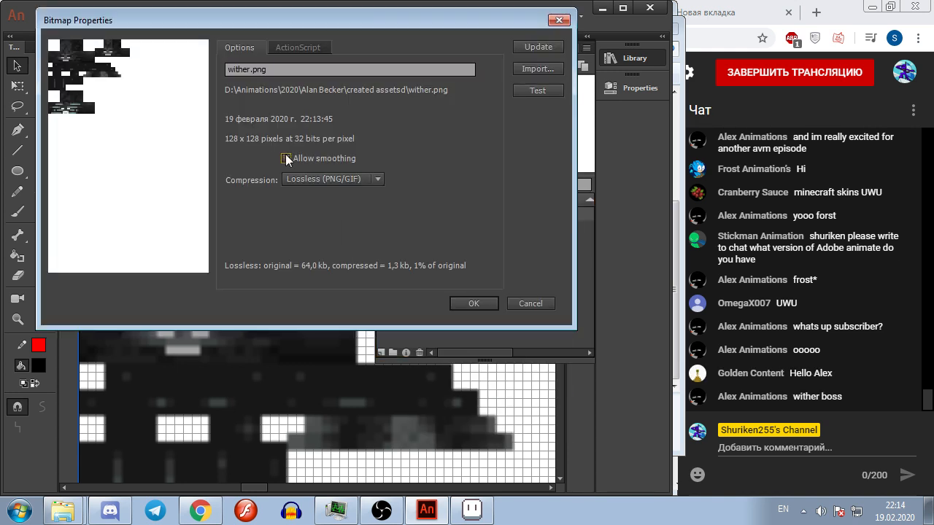
left_click(473, 303)
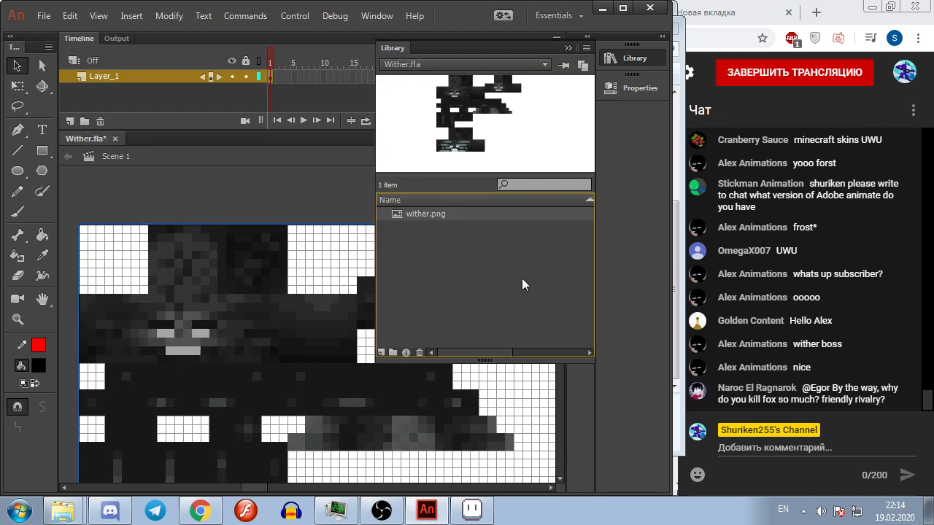
left_click(629, 57)
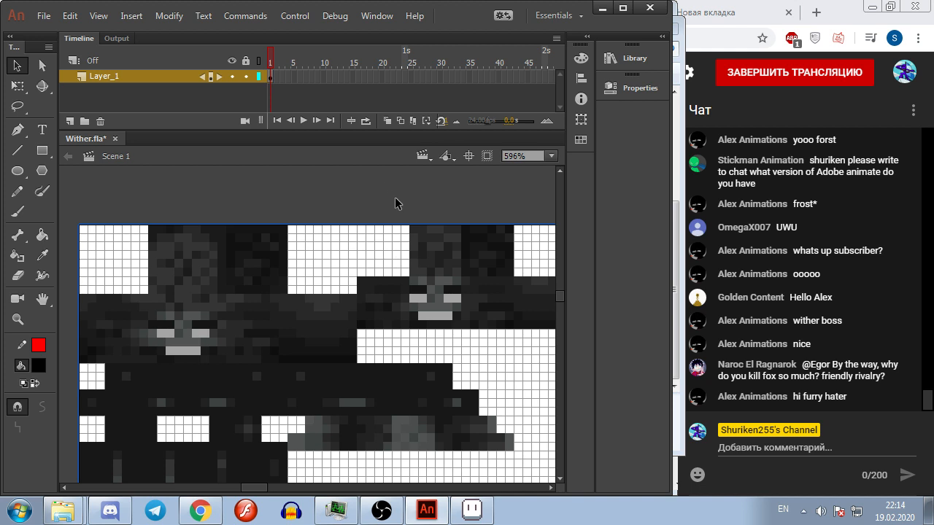
Step: Break the Wither texture bitmap on the stage apart and deselect it
key("ctrl+b")
left_click(338, 187)
left_click(118, 300)
key("Escape")
key("space")
left_click_drag(173, 180, 201, 187)
Step: Open Minecraft Launcher, start Java Edition 1.15.2 and minimize the launcher window
key("super")
left_click(24, 235)
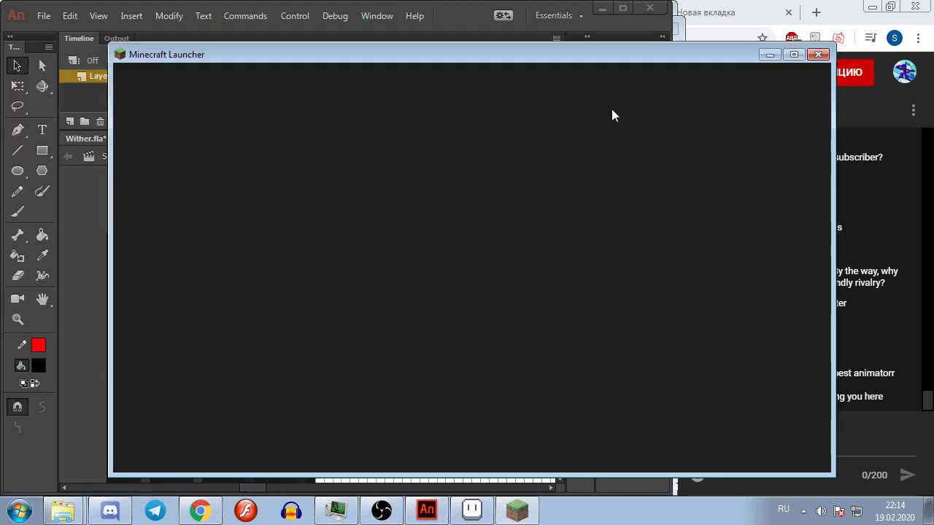
left_click_drag(600, 50, 481, 59)
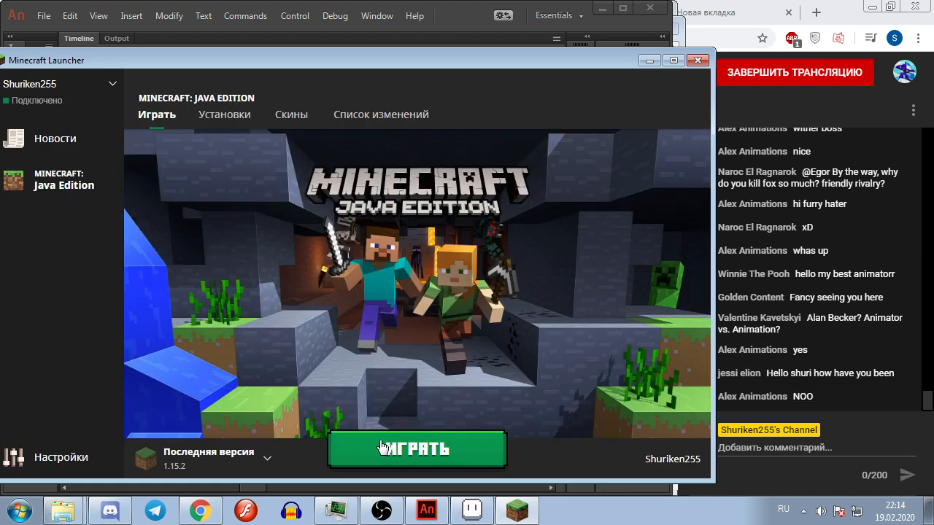
left_click(398, 449)
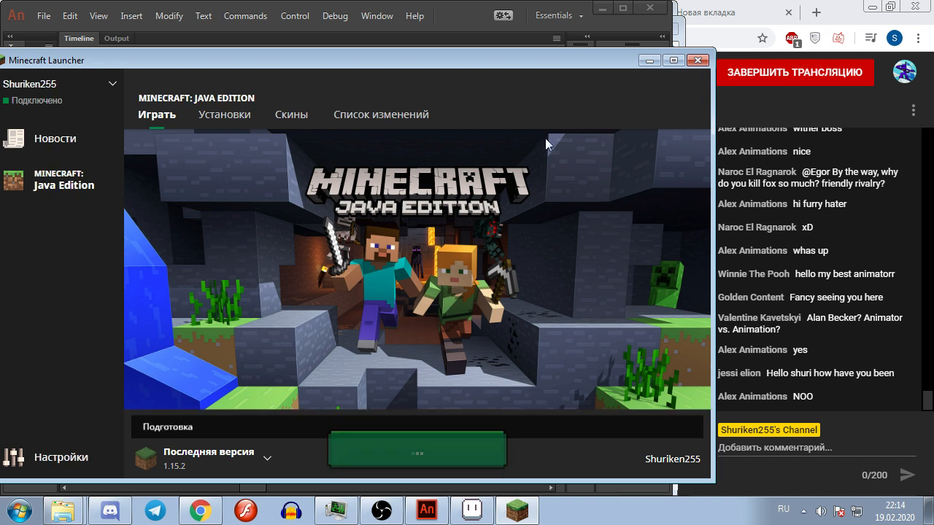
left_click(649, 60)
Step: Choose the Rectangle tool in Animate, undo the trial rectangle over the head texture and set the fill to none
scroll(400, 210, "down", 3)
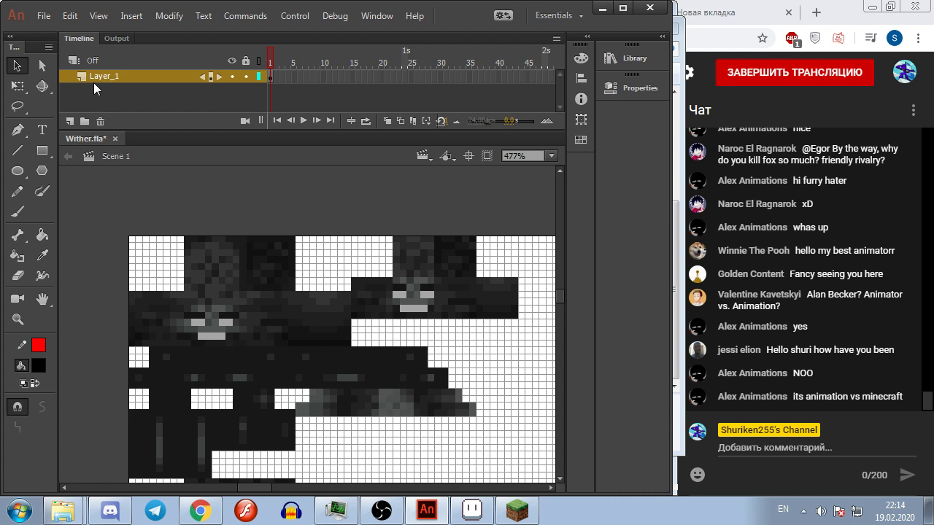
left_click(41, 151)
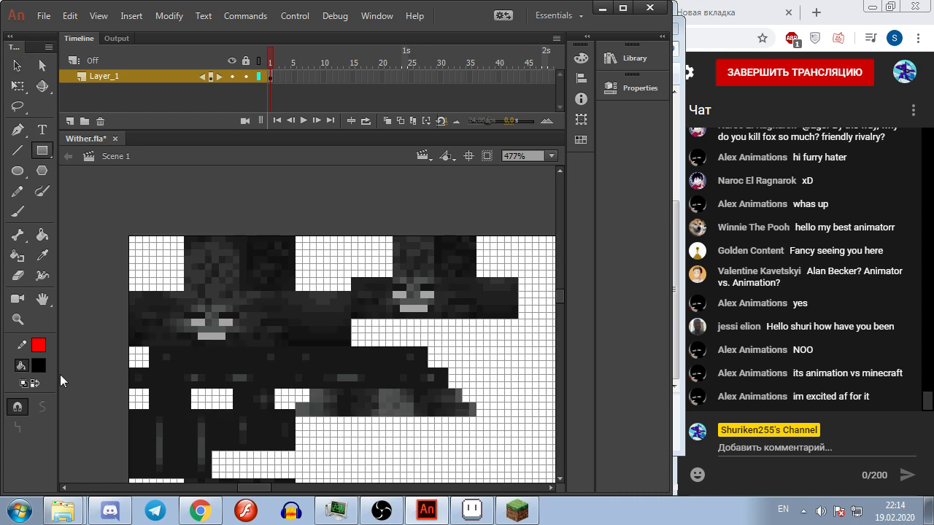
left_click_drag(125, 286, 210, 281)
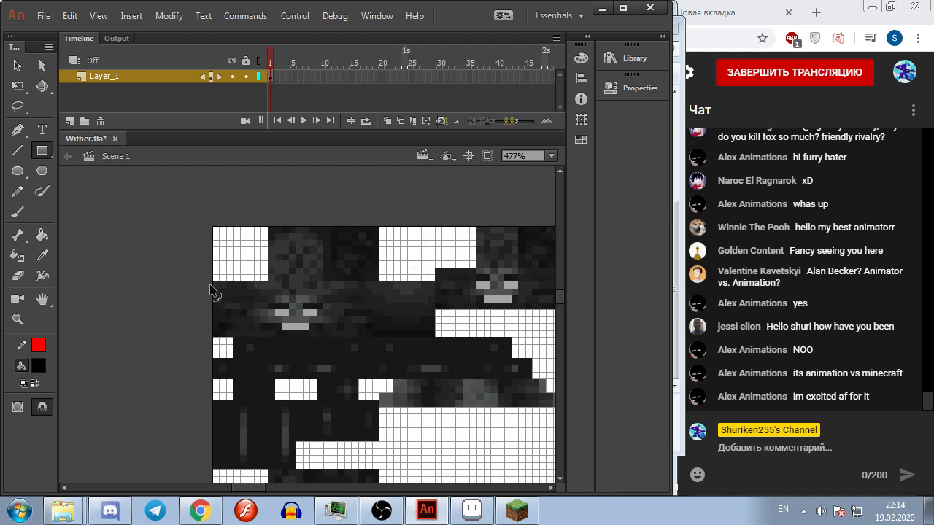
scroll(210, 281, "up", 3)
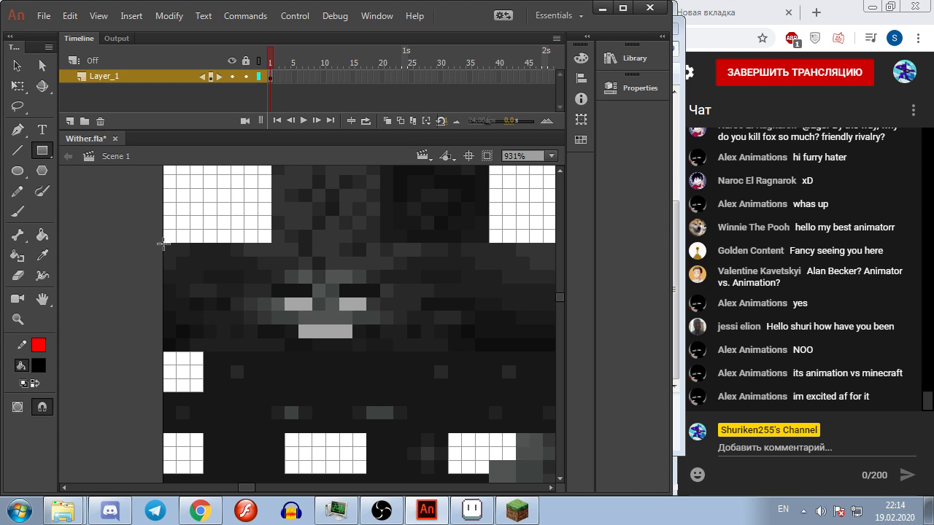
left_click_drag(162, 244, 260, 337)
key("ctrl+z")
left_click(38, 365)
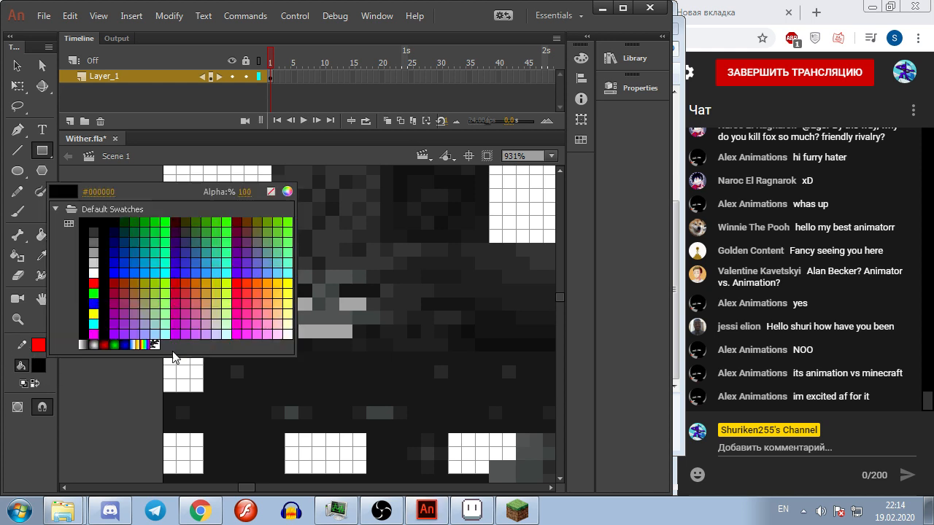
left_click(271, 191)
Step: Change the rectangle's stroke style to hairline
left_click(636, 88)
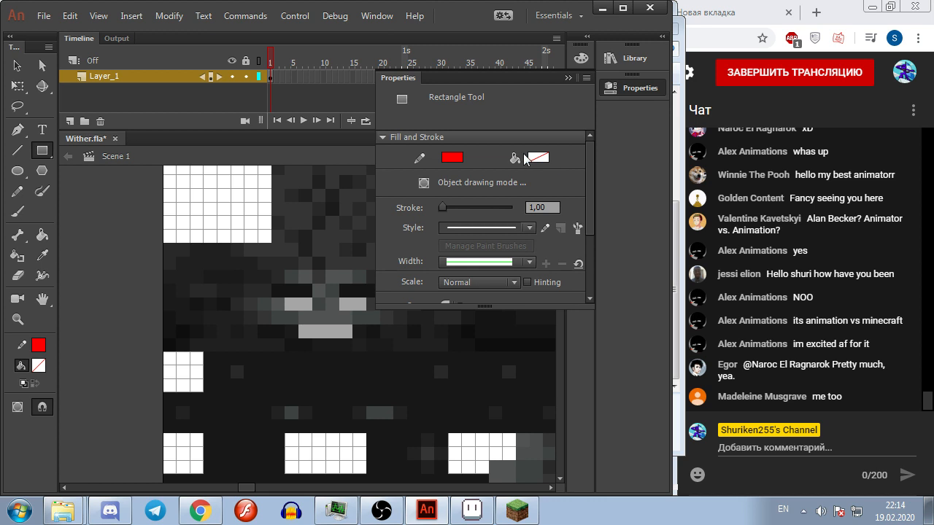
scroll(531, 185, "down", 3)
scroll(511, 217, "up", 3)
left_click(492, 227)
left_click(486, 248)
Step: Draw red outline rectangles around each of the four side faces of the main dark Wither head
mouse_move(164, 244)
left_mouse_down()
mouse_move(274, 346)
mouse_move(382, 242)
mouse_move(486, 354)
mouse_move(259, 349)
mouse_move(348, 245)
left_mouse_up()
left_click_drag(271, 267, 443, 338)
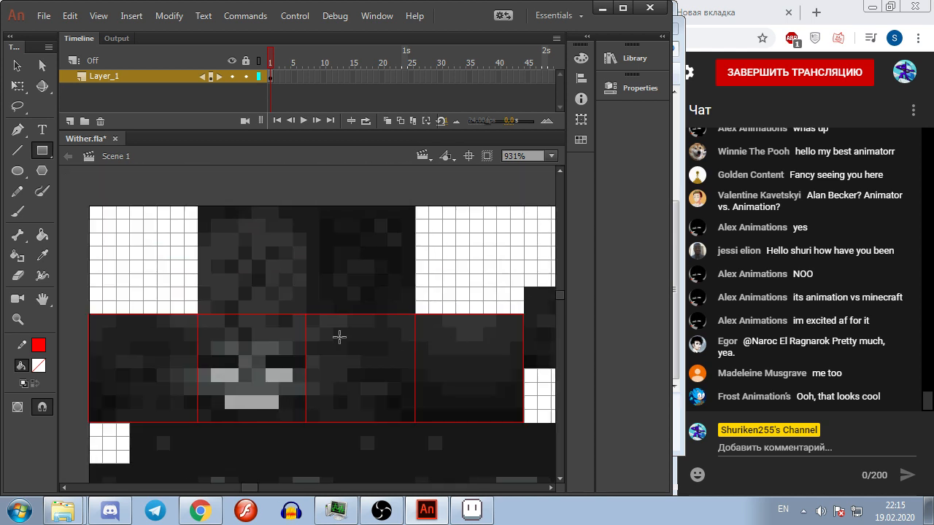
left_click_drag(340, 337, 152, 298)
scroll(322, 342, "down", 5)
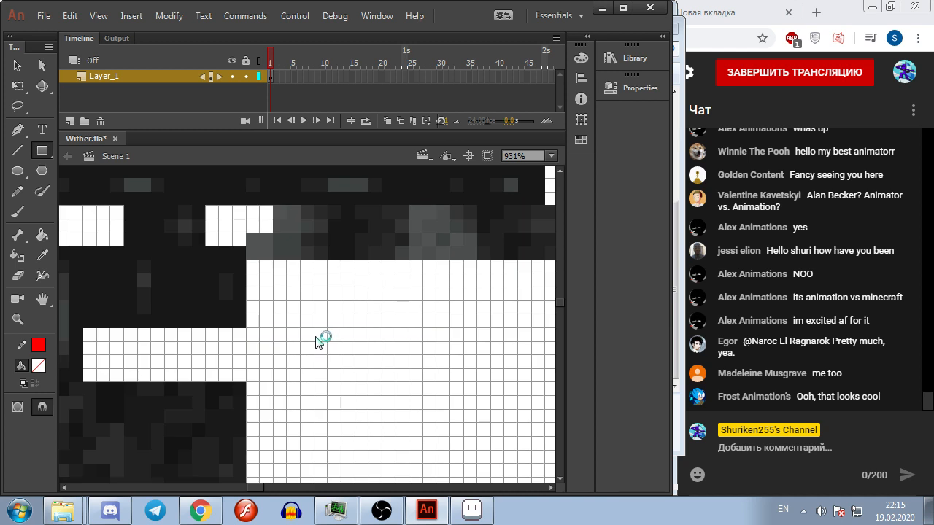
scroll(318, 343, "up", 3)
scroll(467, 306, "down", 1)
left_click_drag(417, 327, 501, 333)
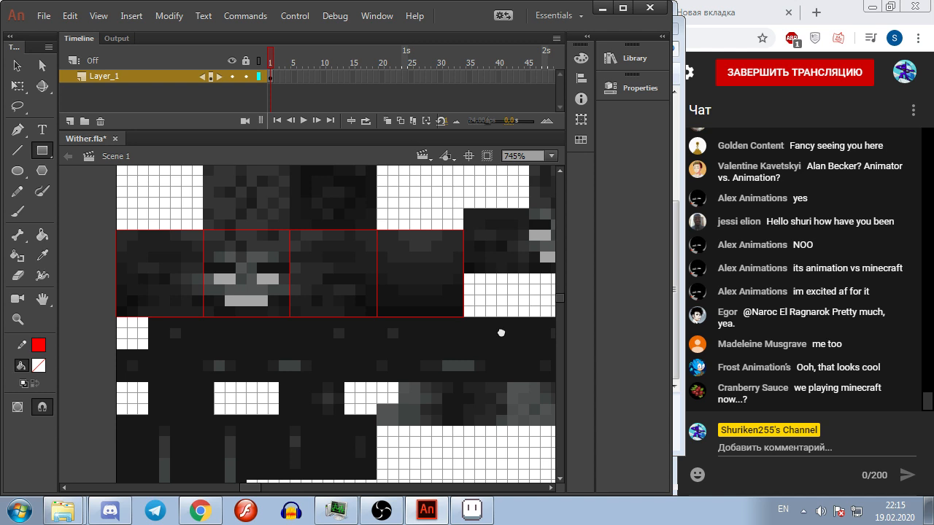
left_click_drag(502, 332, 316, 294)
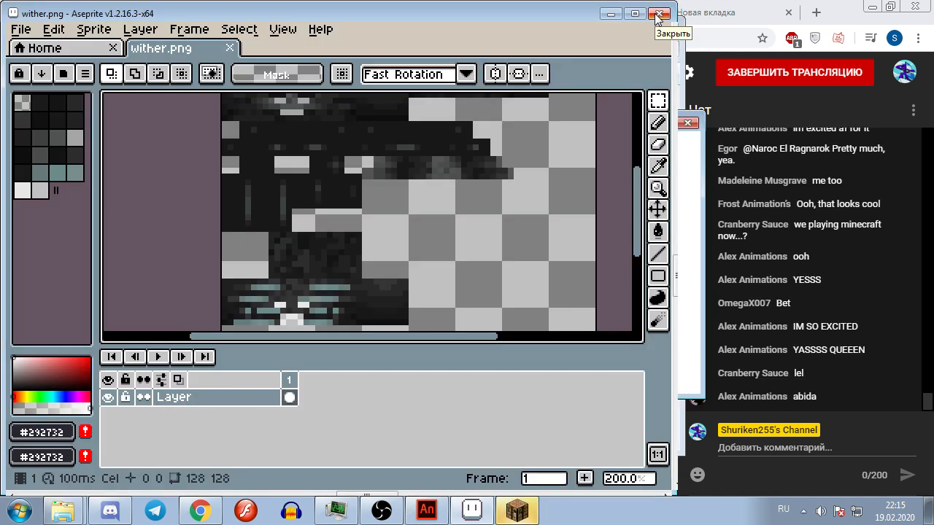
Step: Close Aseprite, move the loading Minecraft 1.15.2 window over the workspace and return to Animate
left_click(659, 14)
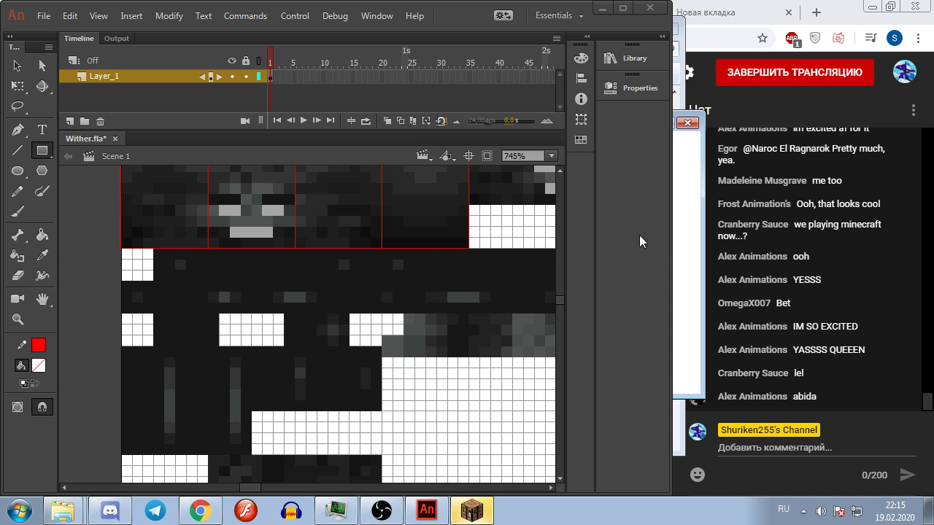
left_click(685, 152)
left_click_drag(606, 132, 397, 163)
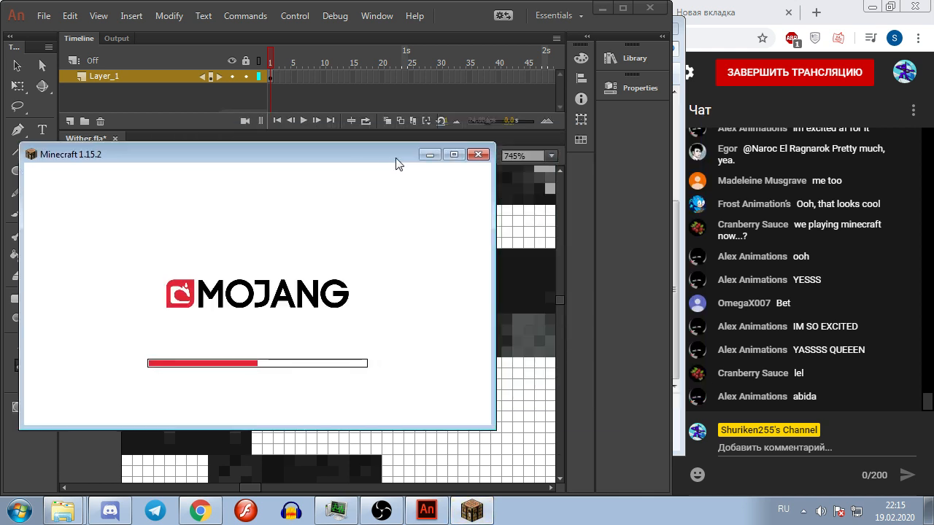
left_click(415, 24)
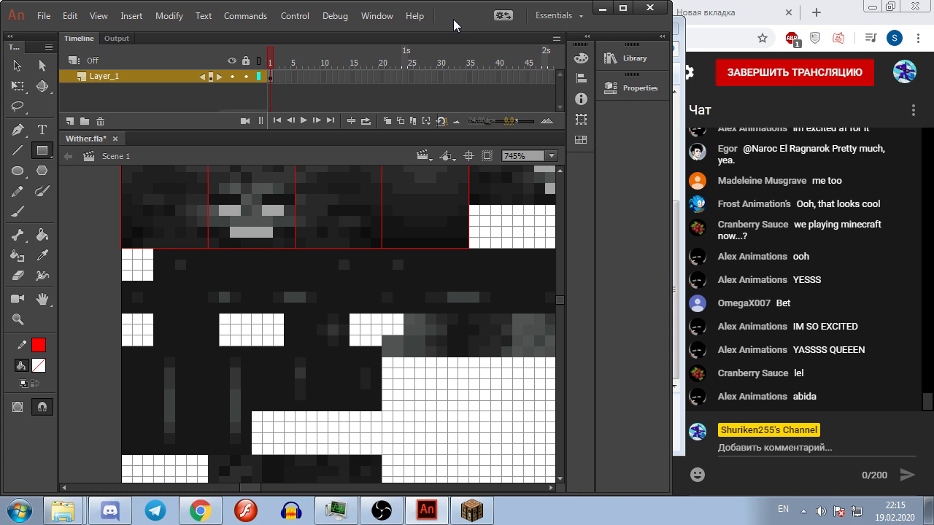
Step: Convert the first outlined face of the main head, beside the front face, into a Graphic symbol named wither_head_right
scroll(313, 459, "up", 2)
scroll(313, 417, "down", 2)
scroll(288, 397, "up", 2)
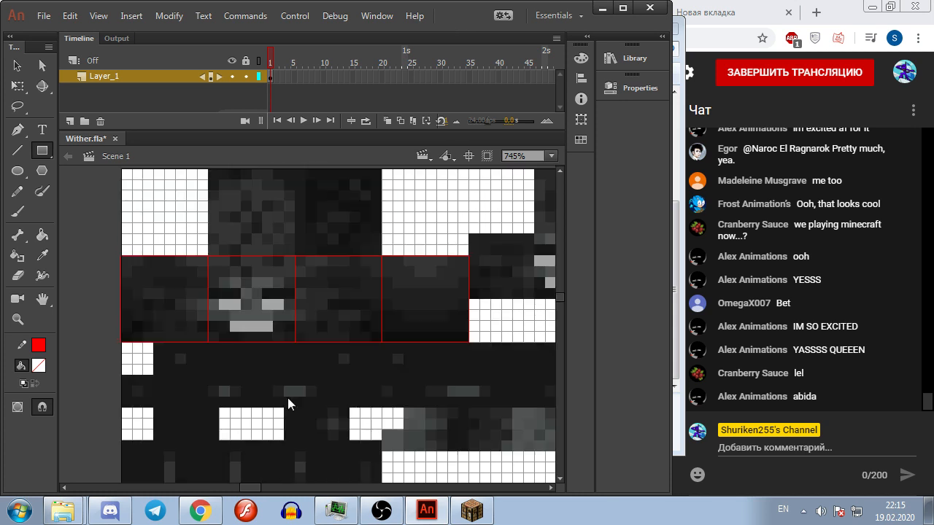
left_click(17, 66)
left_click(170, 277)
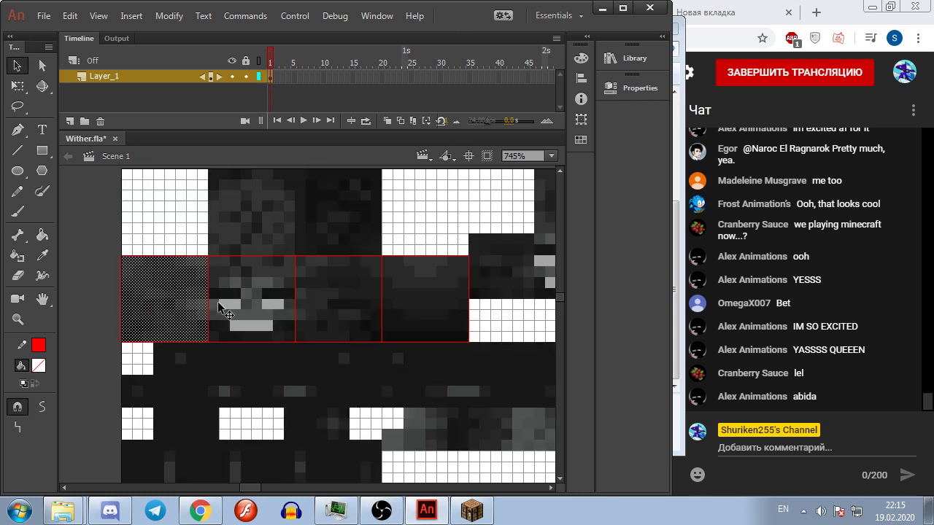
key("F8")
type("wither_head_right")
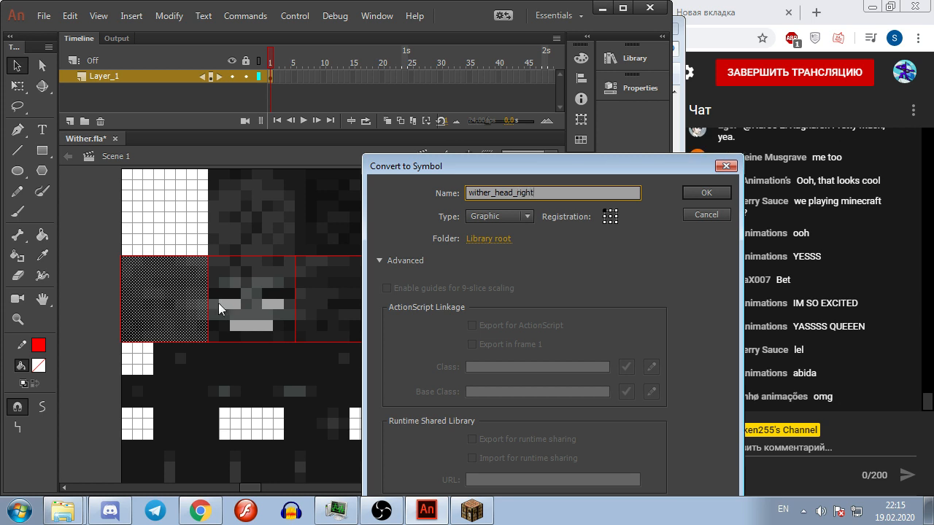
key("Return")
Step: Convert the outlined face with the eyes and mouth into a Graphic symbol named wither_head_front
left_click(218, 304)
key("F8")
type("wither_head_")
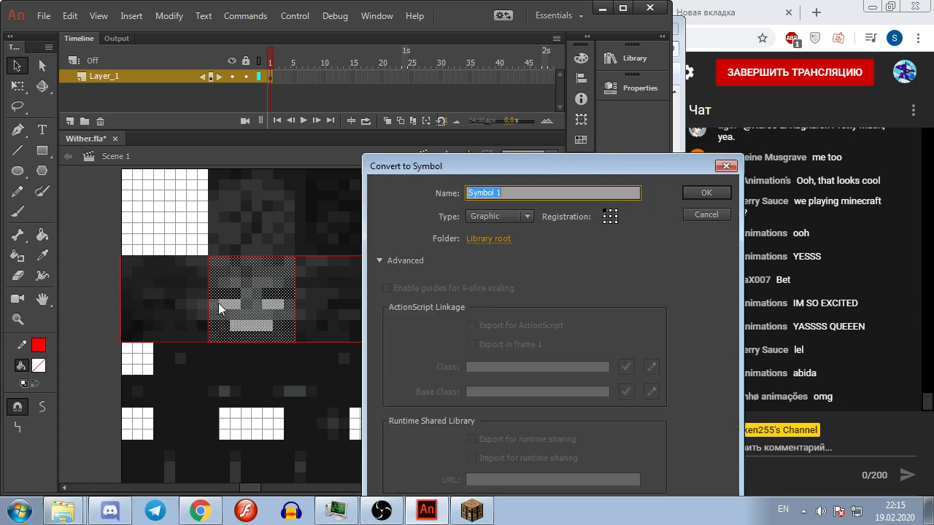
type("front")
key("Return")
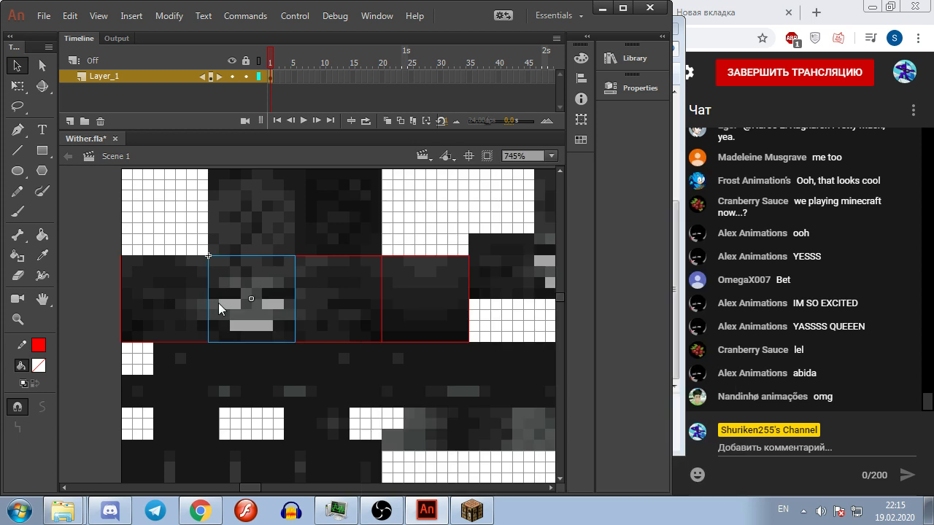
Step: Convert the third outlined face of the main head into a Graphic symbol named wither_head_left
left_click(334, 277)
key("F8")
type("wither_head_")
type("left")
key("Return")
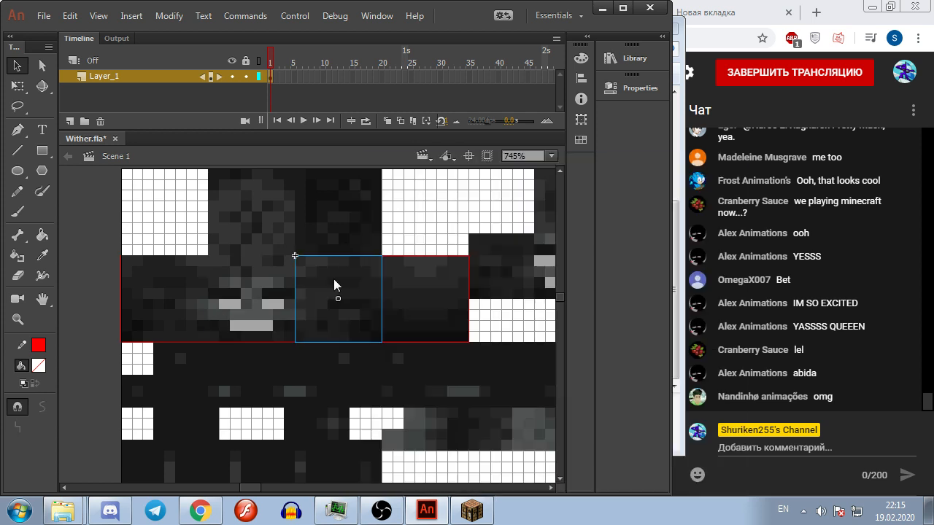
Step: Convert the fourth outlined face of the main head into a Graphic symbol and rename it wither_head_back in the library
left_click(453, 306)
key("F8")
key("Return")
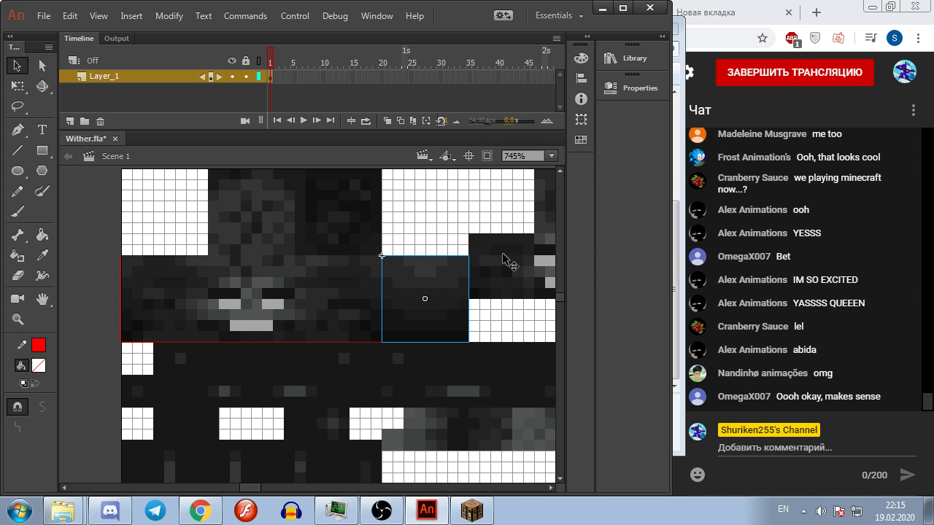
left_click(635, 89)
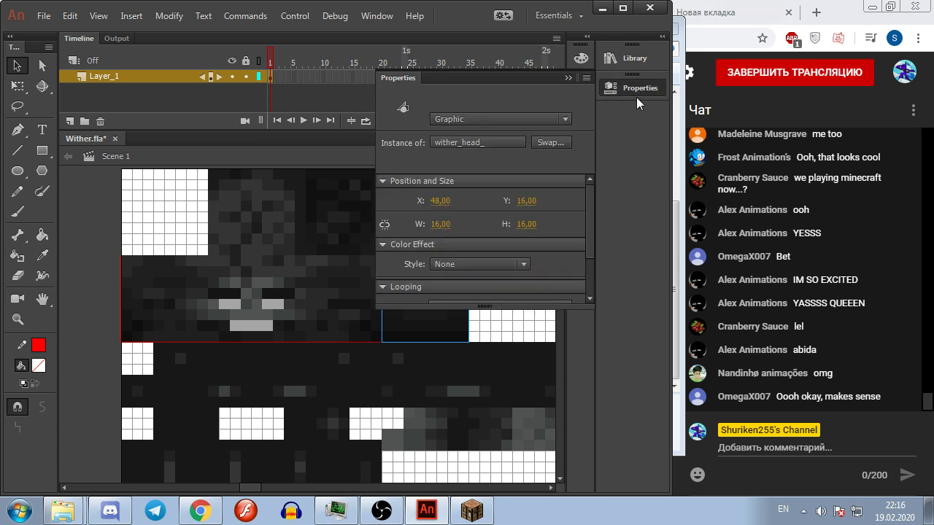
left_click(620, 57)
double_click(460, 212)
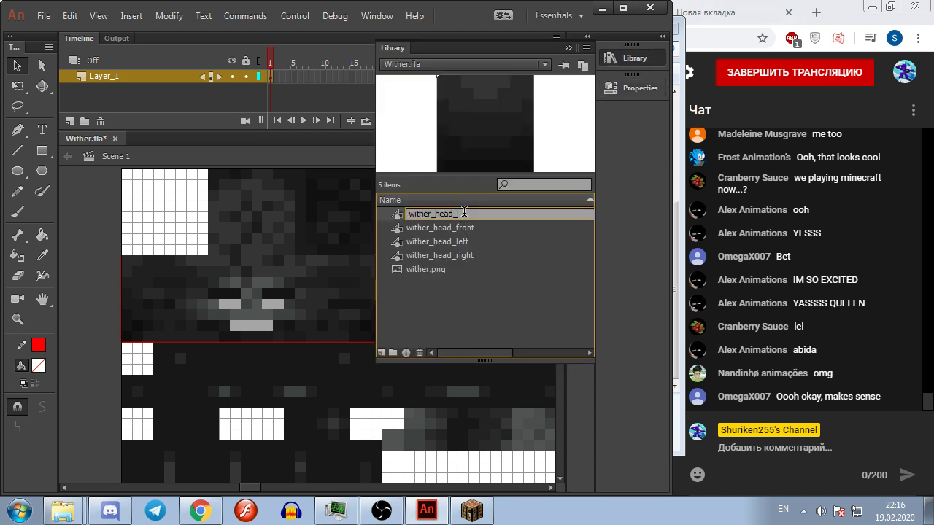
type("back")
key("Return")
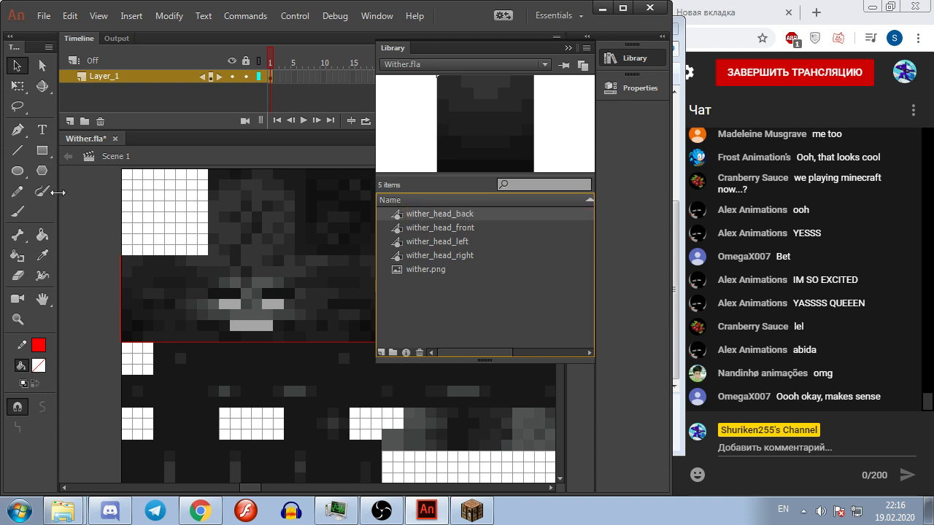
Step: Draw unfilled red rectangles around each of the four side faces of the teal-striped head at the texture's lower end
left_click(106, 234)
scroll(168, 298, "down", 2)
left_click(392, 440)
key("space")
left_click_drag(392, 437, 394, 285)
left_click(90, 367)
key("space")
left_click_drag(119, 351, 172, 372)
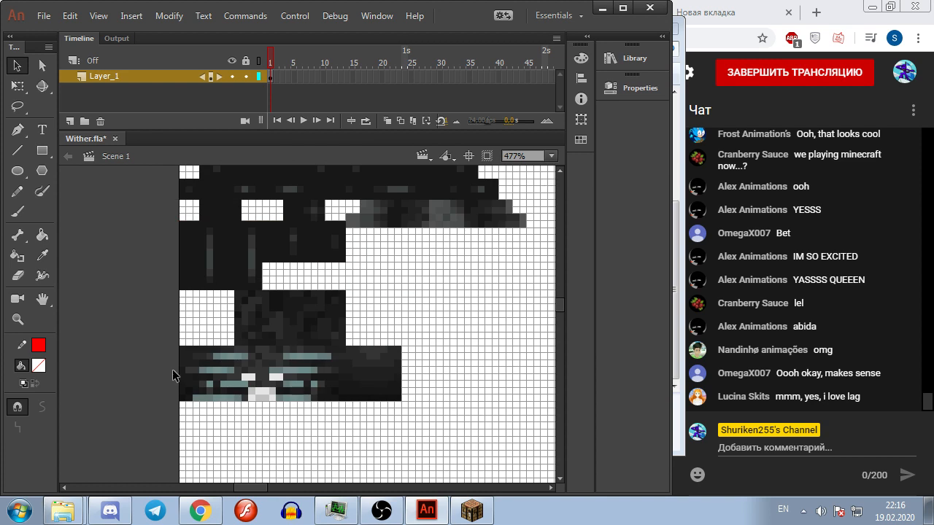
left_click(42, 150)
left_click_drag(179, 347, 290, 347)
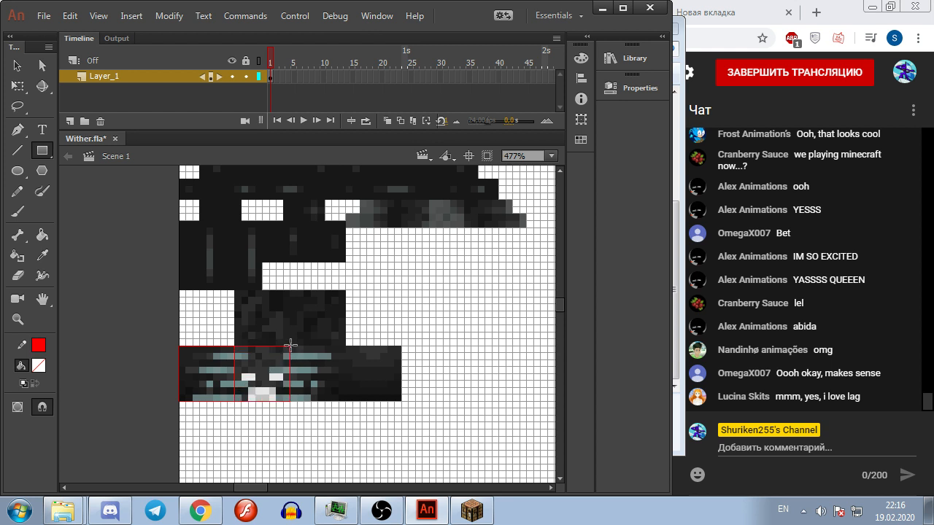
left_click_drag(290, 346, 345, 400)
left_click_drag(345, 400, 401, 347)
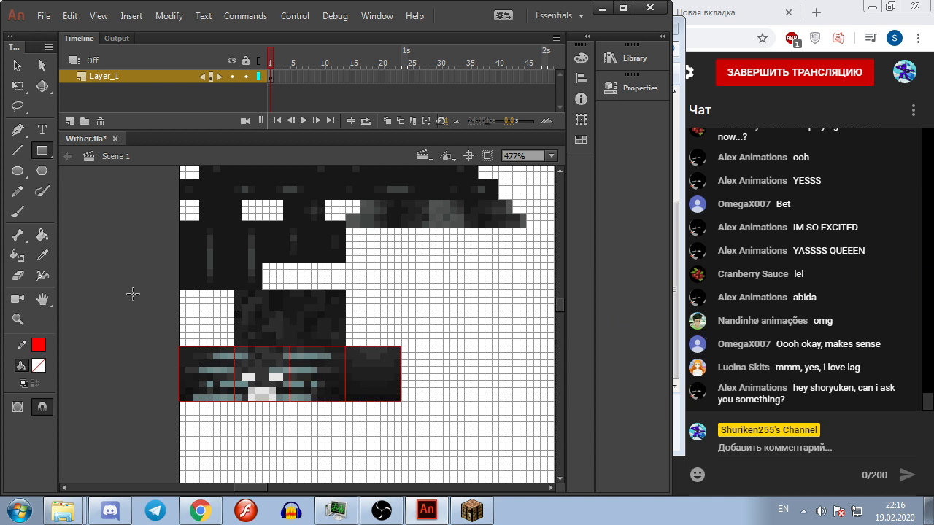
Step: Switch to Minecraft and load the Build Battle Job world in singleplayer
left_click(469, 503)
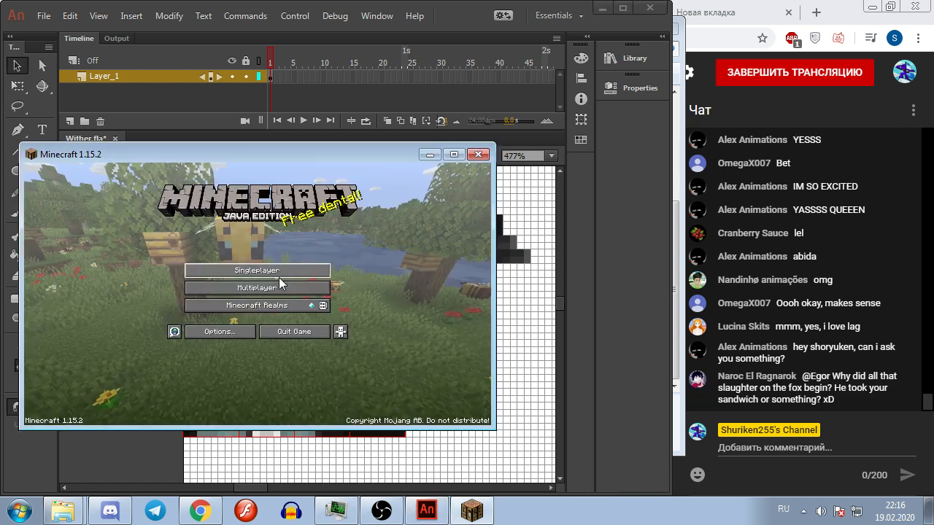
left_click(269, 275)
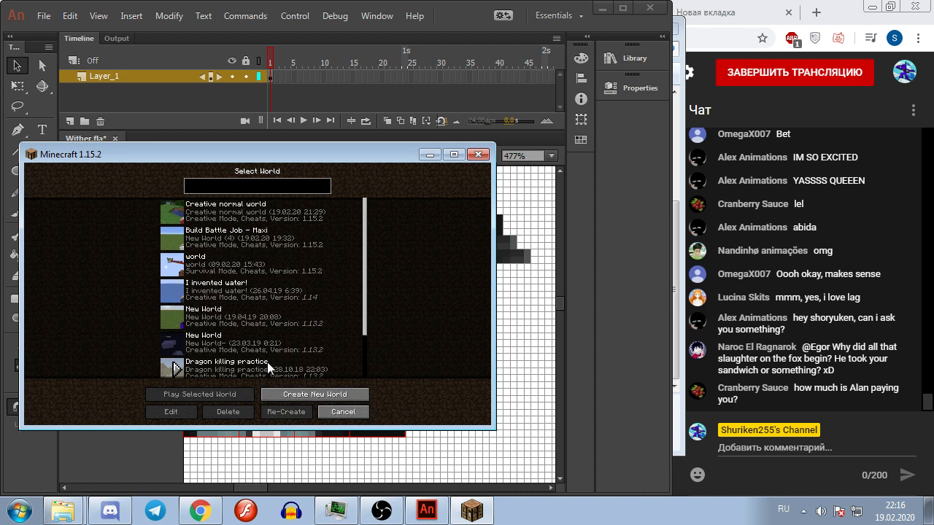
left_click(175, 241)
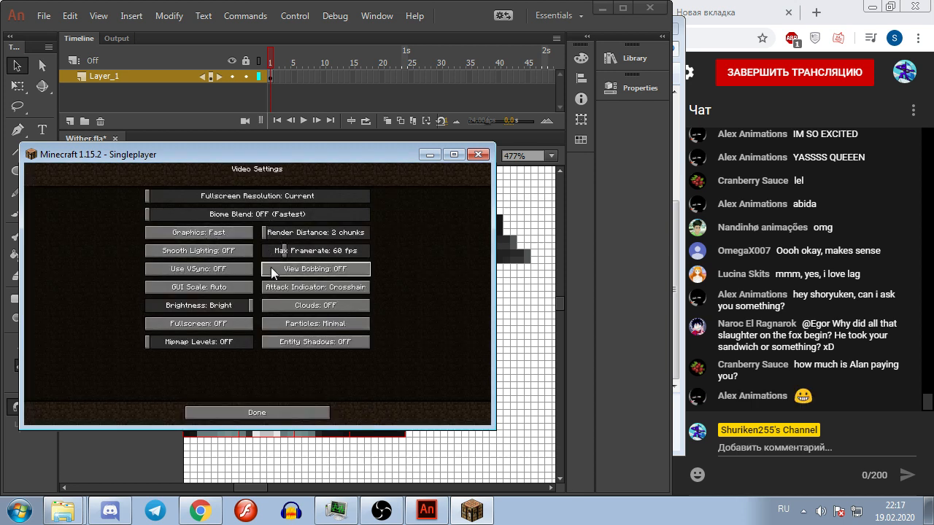
Step: Set the maximum framerate to 20 fps in Minecraft's video settings and return to the game
left_click_drag(281, 250, 271, 253)
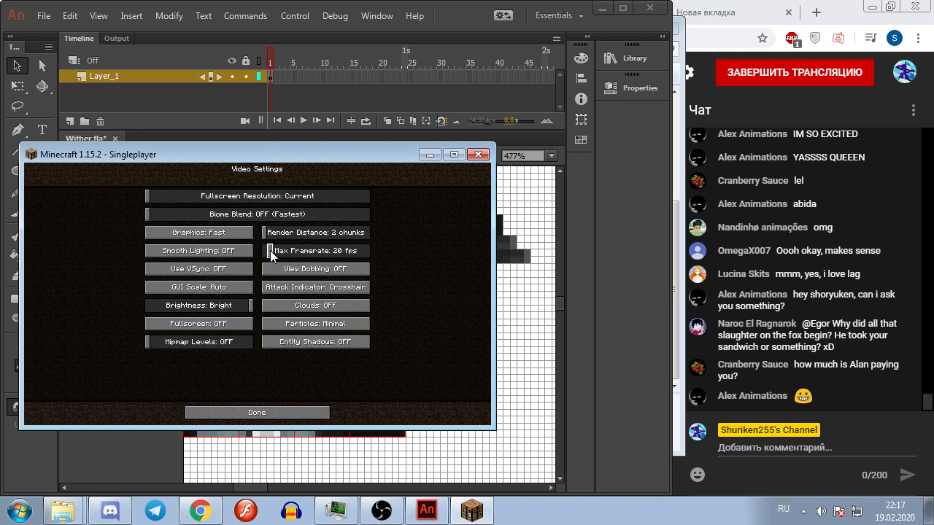
left_click(273, 416)
key("Escape")
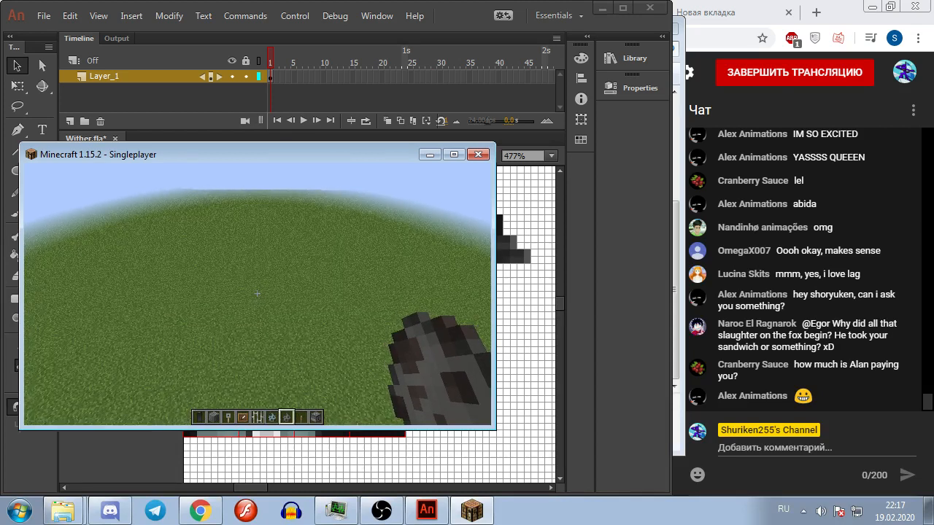
key("slash")
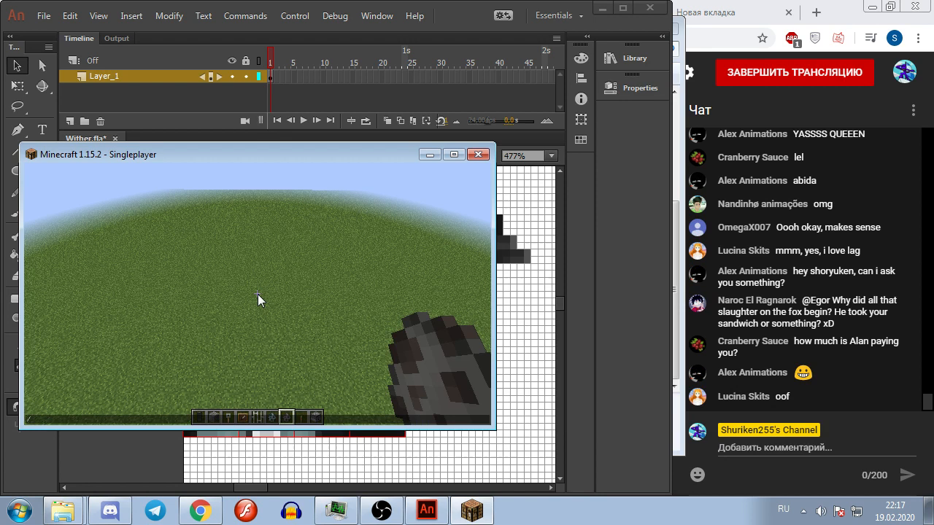
type("ьг")
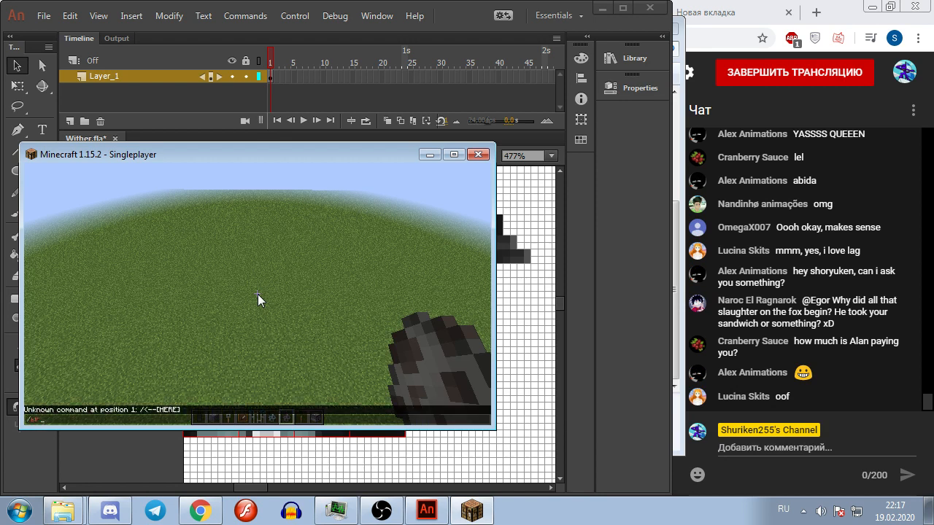
key("Escape")
key("e")
key("e")
Step: Check Minecraft's music and sound options, then return to the game
key("Escape")
left_click(229, 291)
left_click(284, 247)
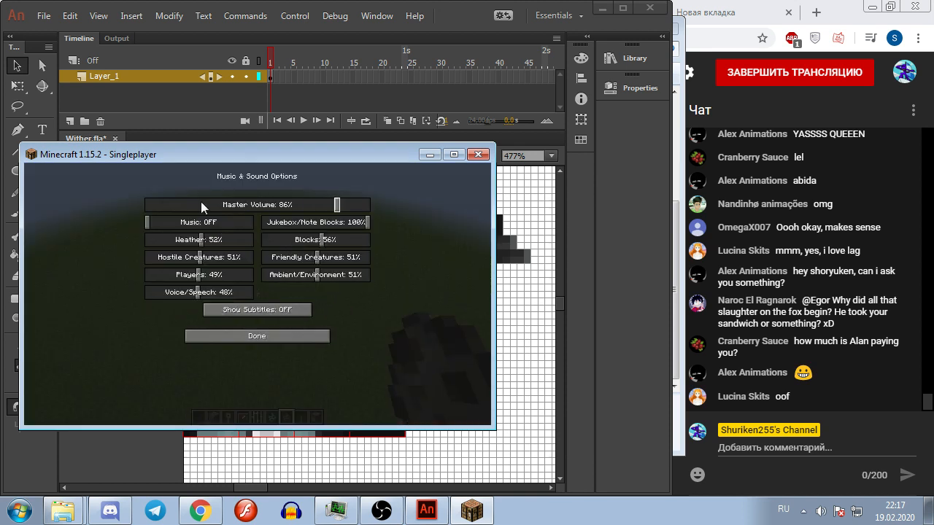
left_click(255, 334)
left_click(256, 334)
key("Escape")
Step: Switch the keyboard layout to English and run the command /summon minecraft:wither ~ ~ ~ {NoAI:1}
key("slash")
type("ыгь")
key("alt+shift")
type("/summon")
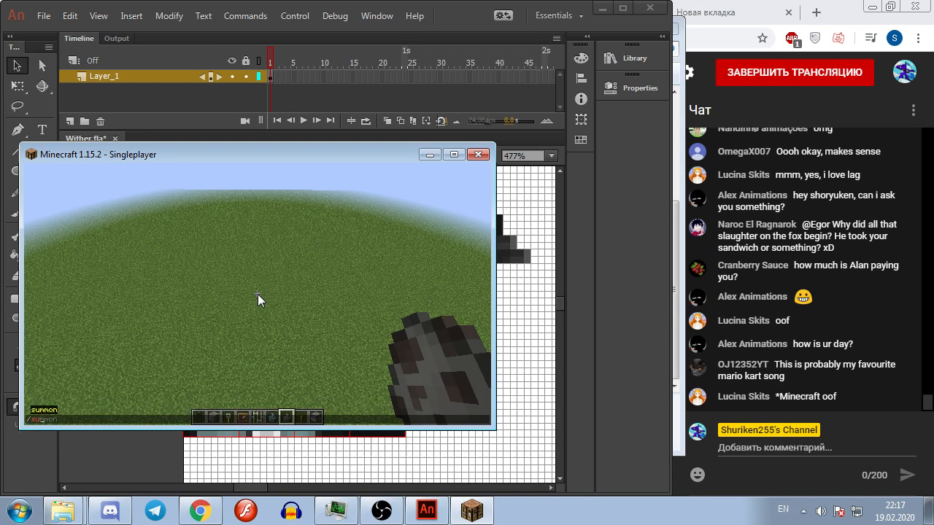
type(" minecraft:wither")
key("Tab")
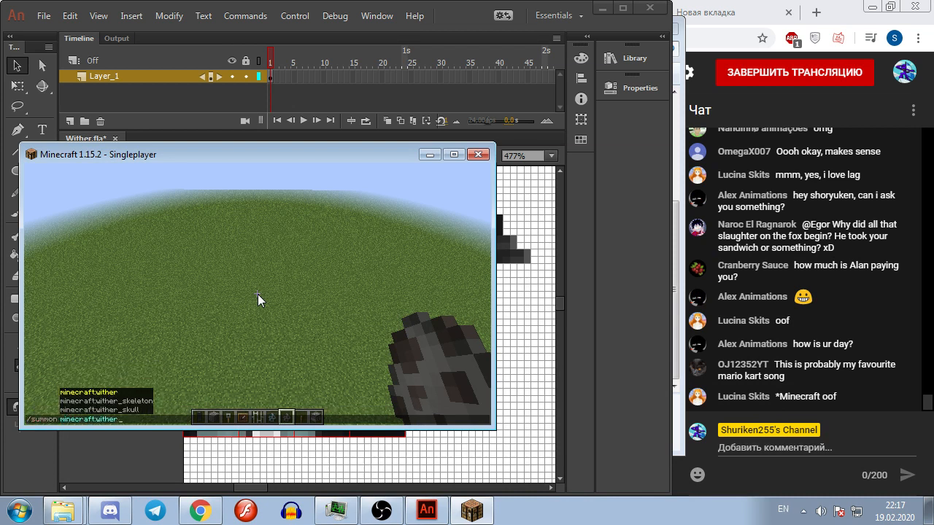
type("~ ~ ~")
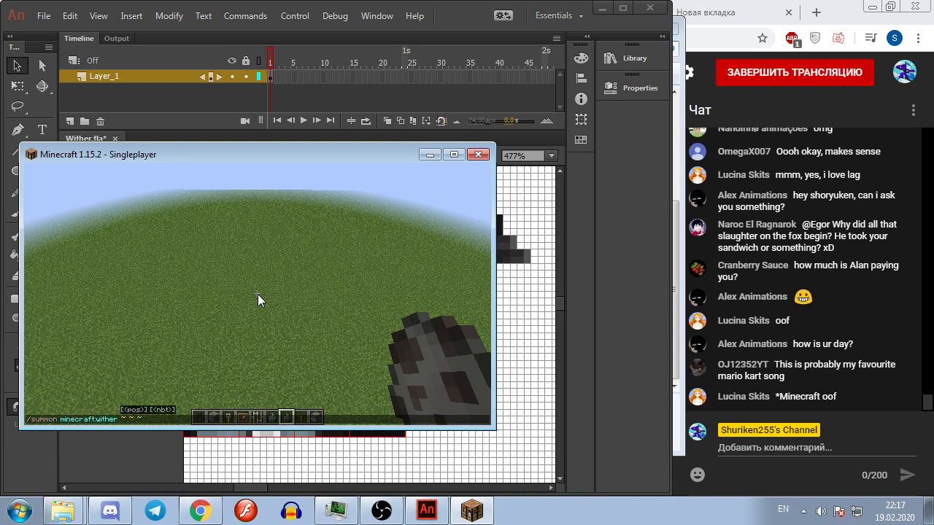
type(" {N")
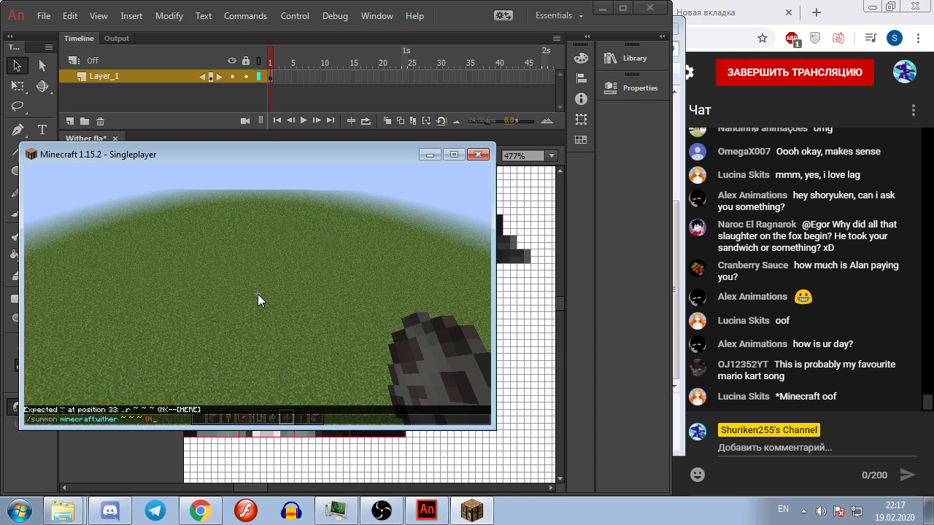
type("oAI:1}")
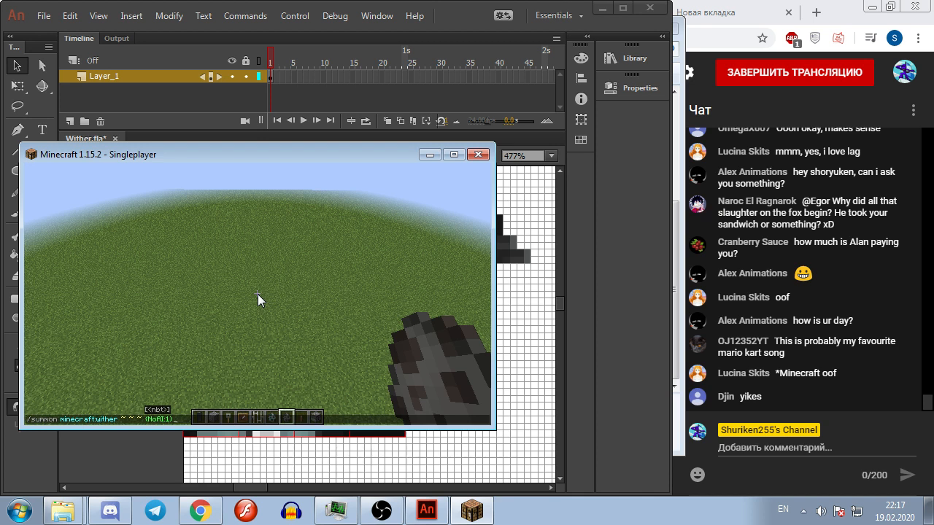
key("Return")
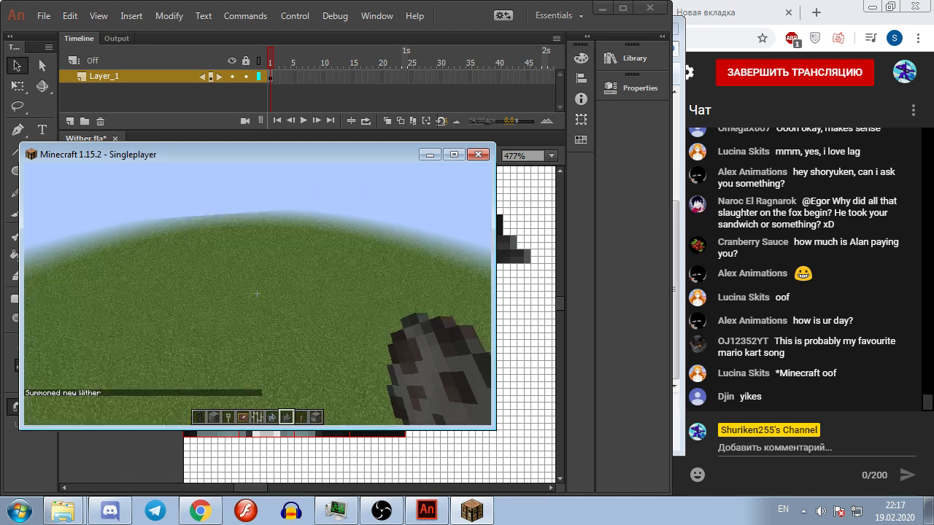
Step: Change the world's difficulty in the game options and run the previous Wither summon command again
key("Escape")
left_click(238, 292)
left_click(301, 205)
key("Escape")
key("Escape")
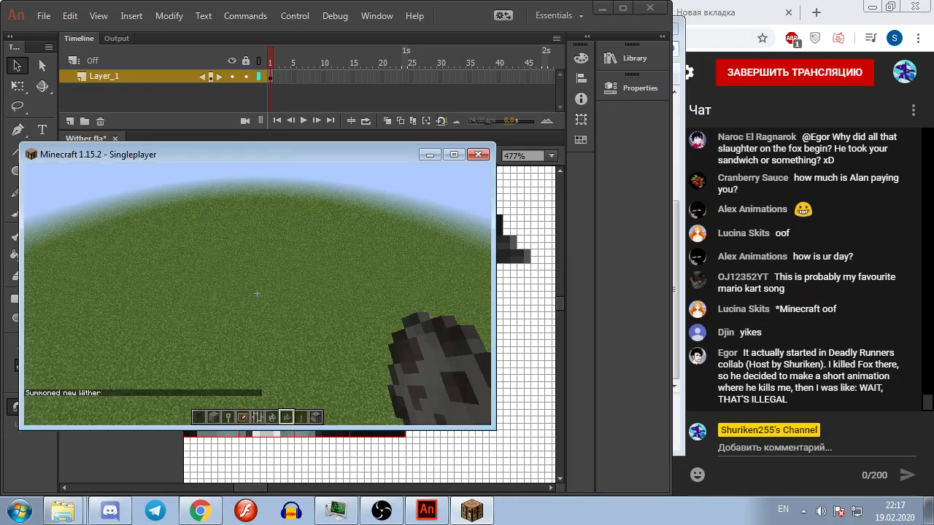
key("t")
key("Up")
key("Return")
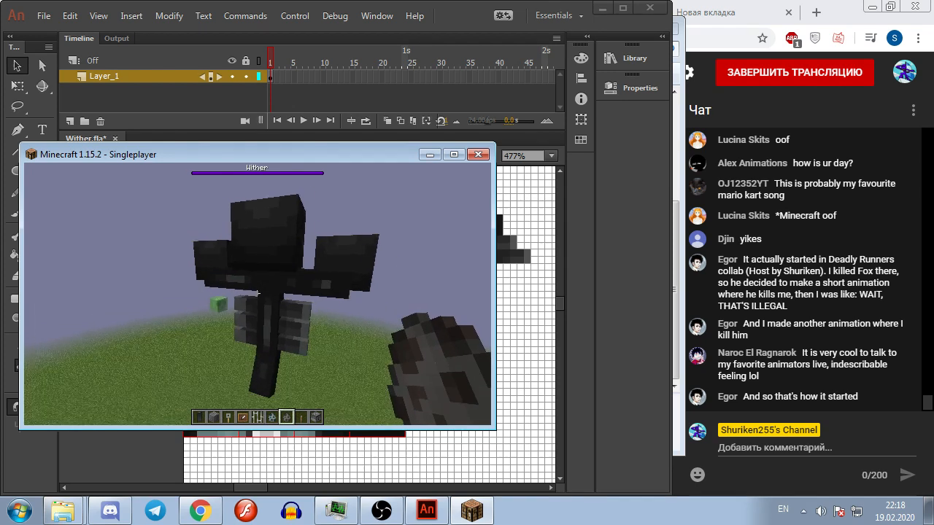
Step: Switch to the browser's livestream dashboard and read through the viewers' chat messages
key("alt+Tab")
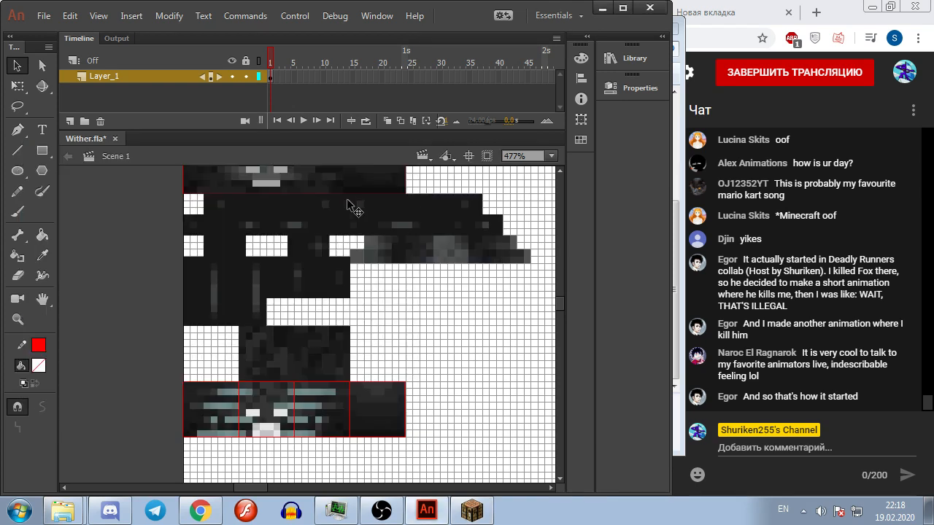
left_click_drag(463, 333, 442, 360)
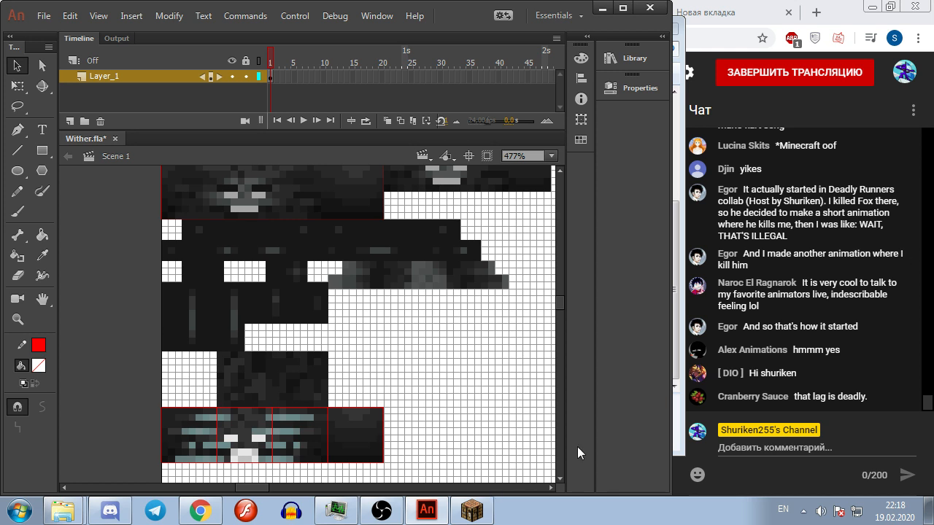
left_click(825, 264)
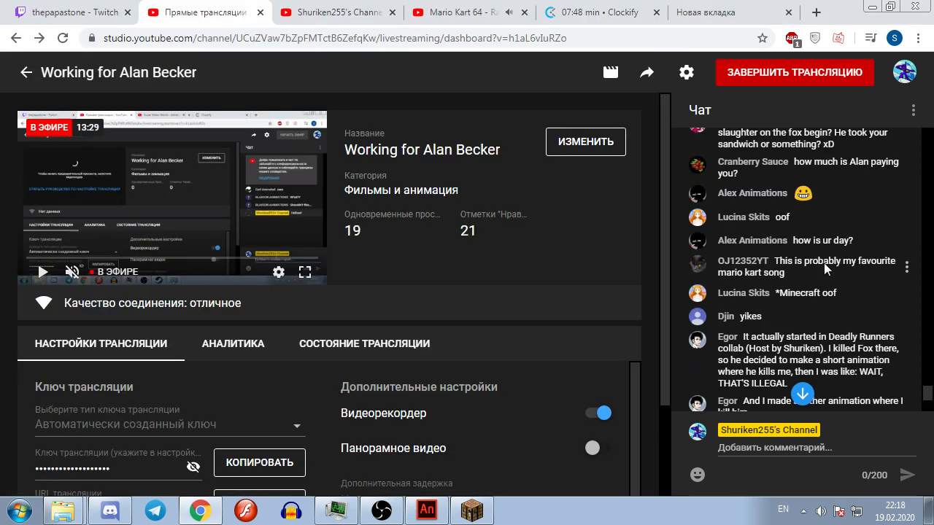
scroll(829, 266, "up", 1)
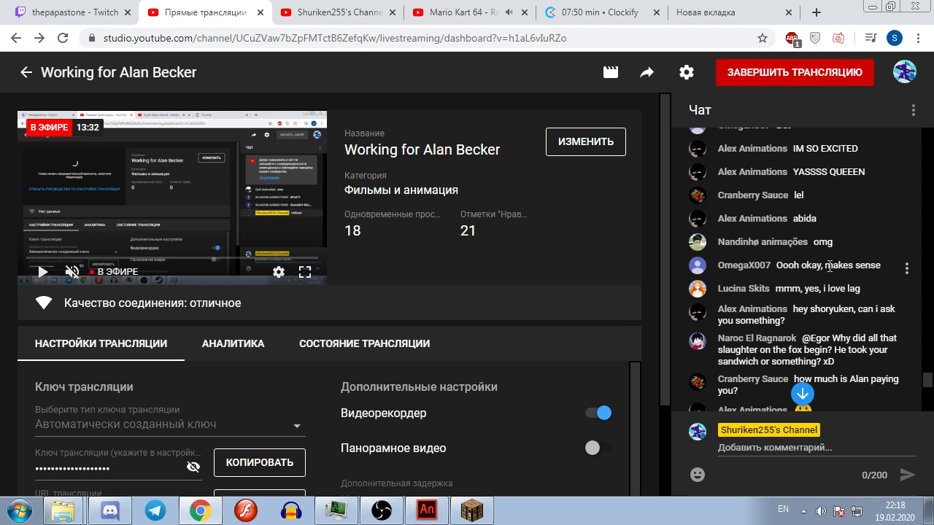
scroll(829, 266, "down", 3)
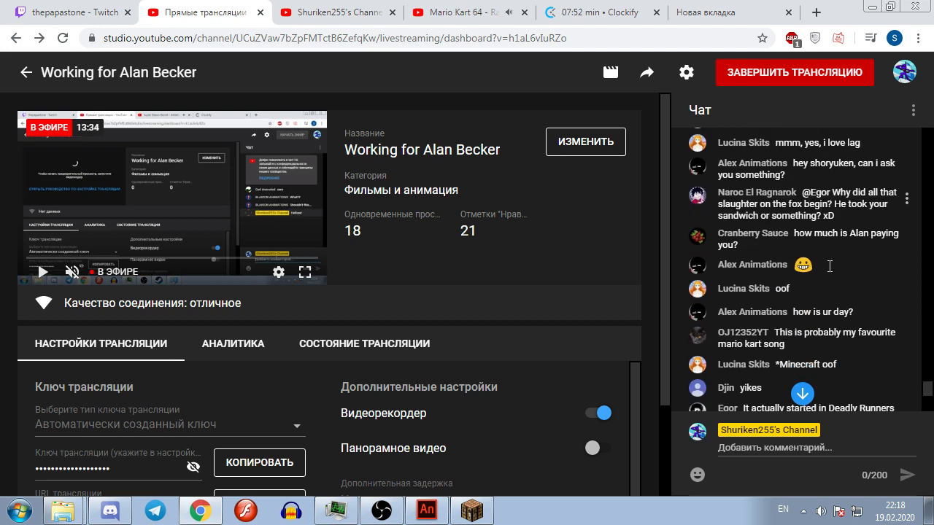
scroll(828, 265, "down", 2)
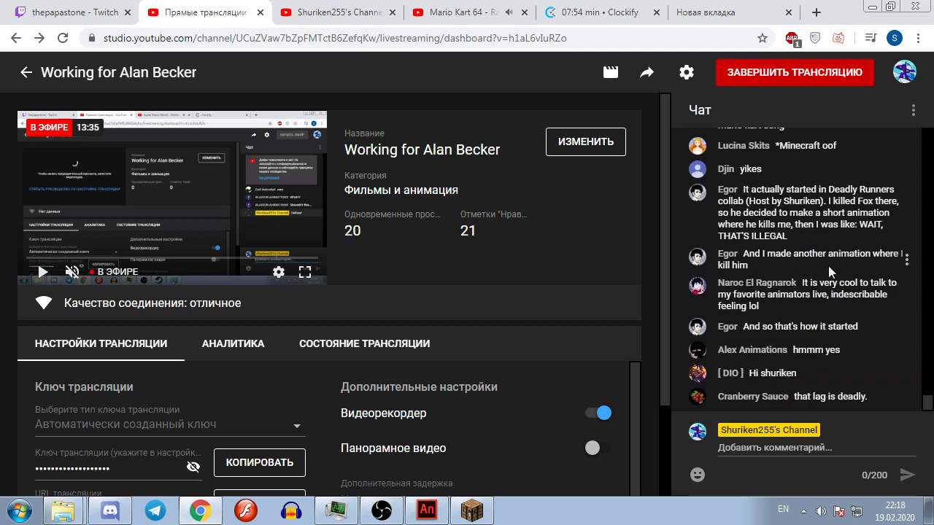
scroll(828, 265, "down", 1)
Step: Switch to Minecraft and examine the Wither's shoulders up close, comparing them with the texture in Animate
left_click(416, 505)
left_click(471, 511)
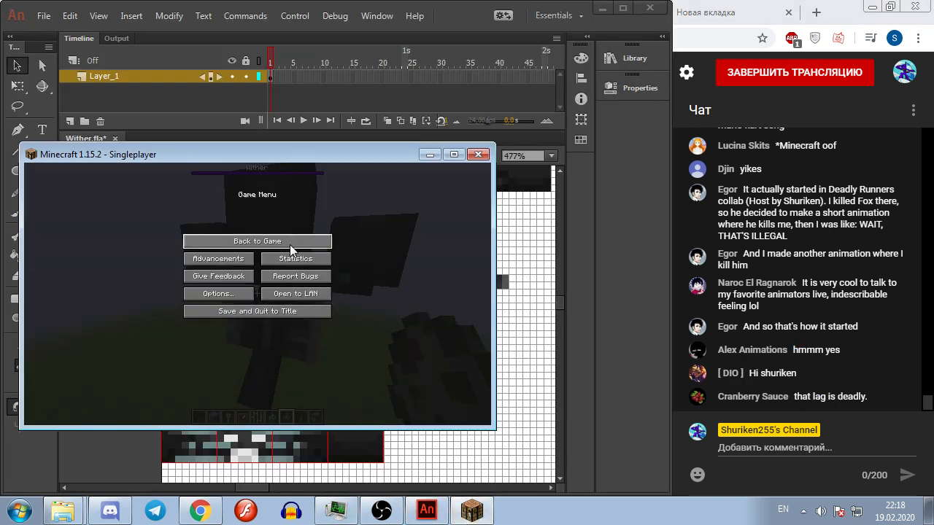
key("Escape")
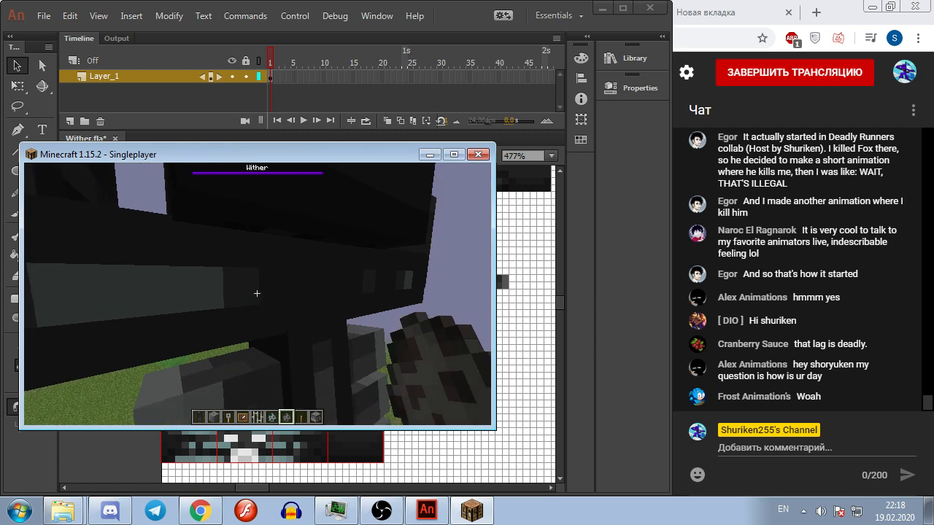
key("alt+Tab")
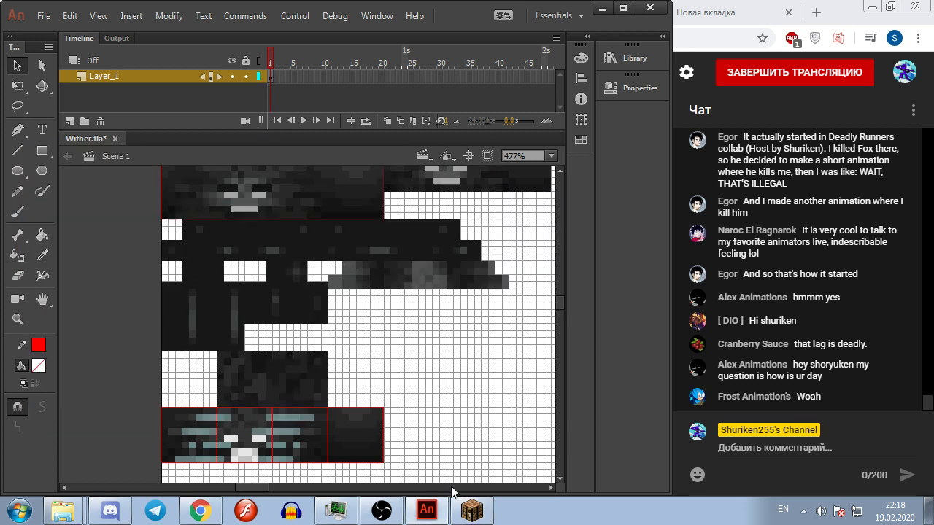
left_click(472, 510)
key("alt+Tab")
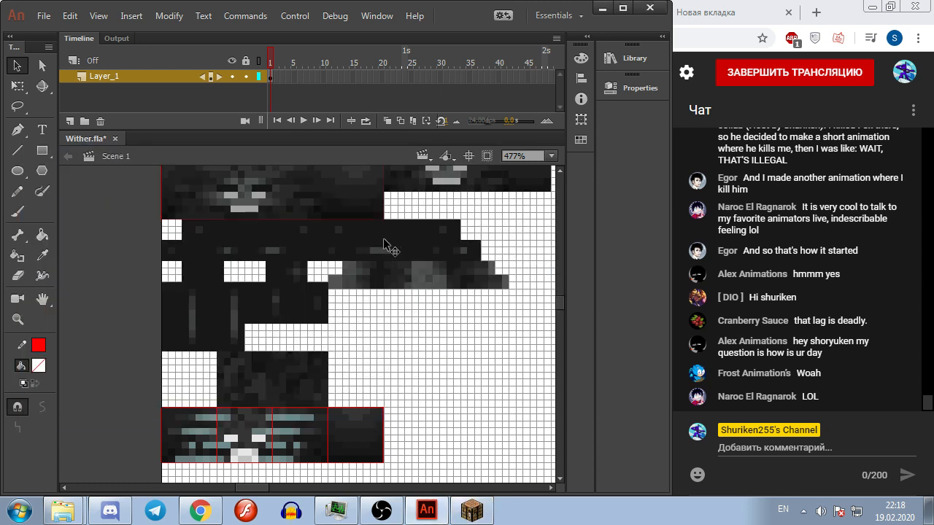
Step: Try an unfilled red rectangle around the grey-marked dark strip, about 23 by 3 texture pixels, directly above the grey rib texture
key("r")
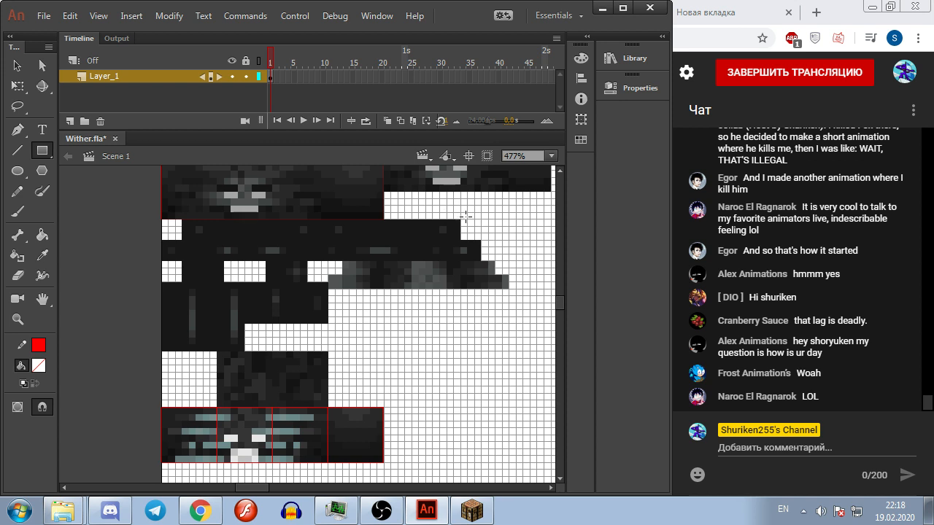
scroll(471, 233, "up", 2)
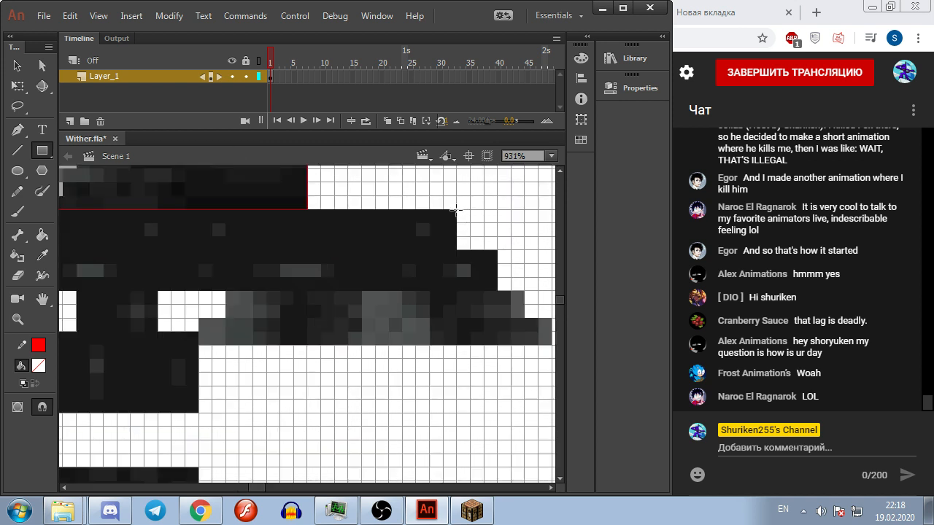
scroll(361, 324, "down", 1)
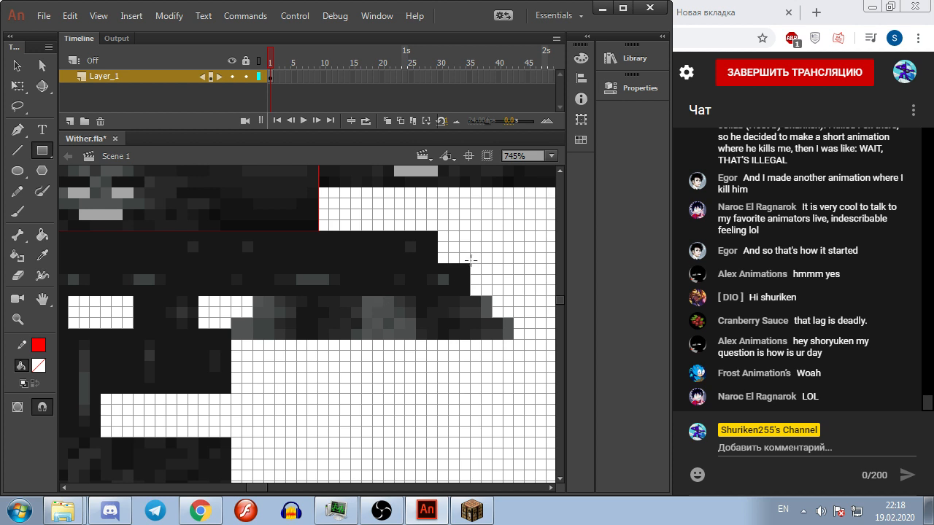
left_click_drag(471, 263, 220, 297)
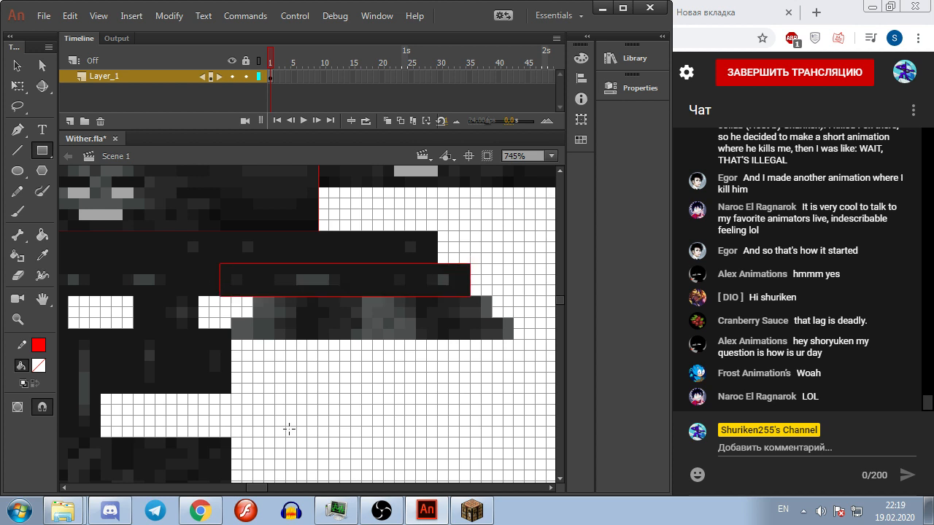
Step: Compare the outlined texture strip with the grey markings on the Wither's shoulder bar in Minecraft
left_click(471, 510)
key("Escape")
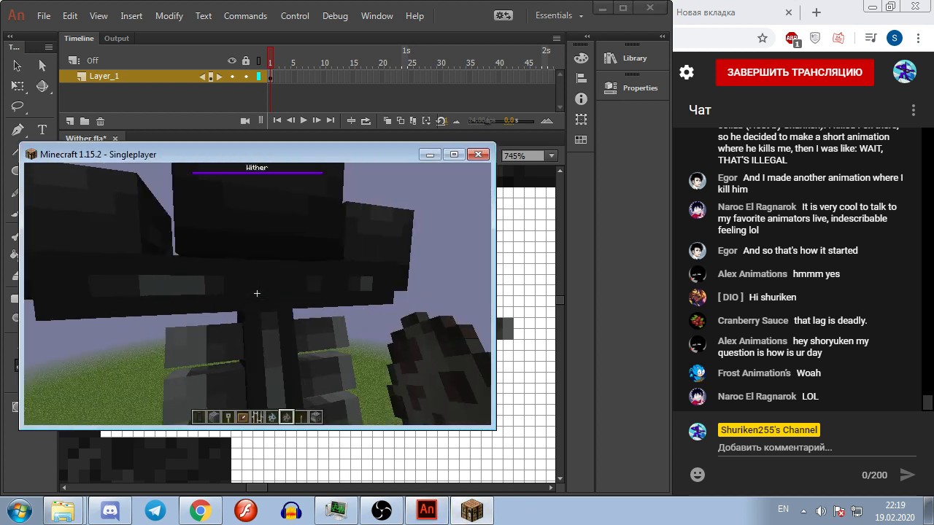
key("alt+Tab")
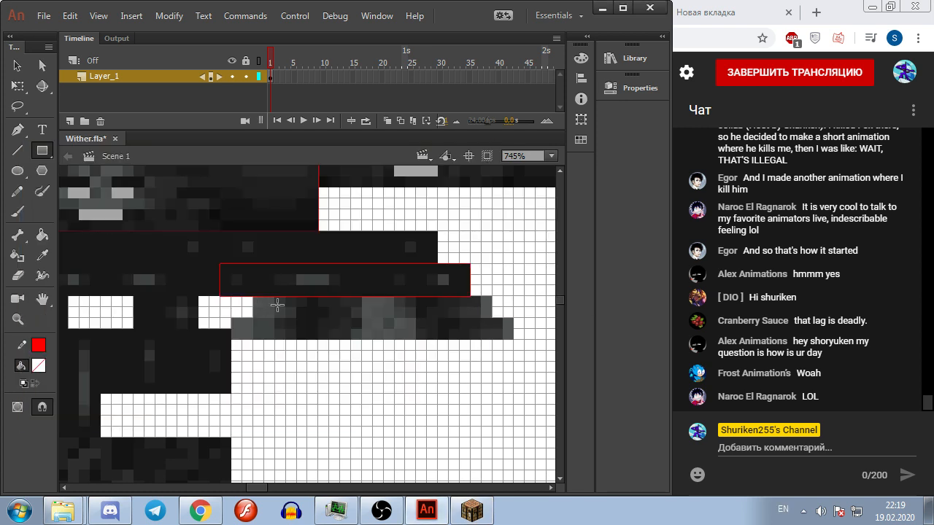
left_click(473, 511)
key("Escape")
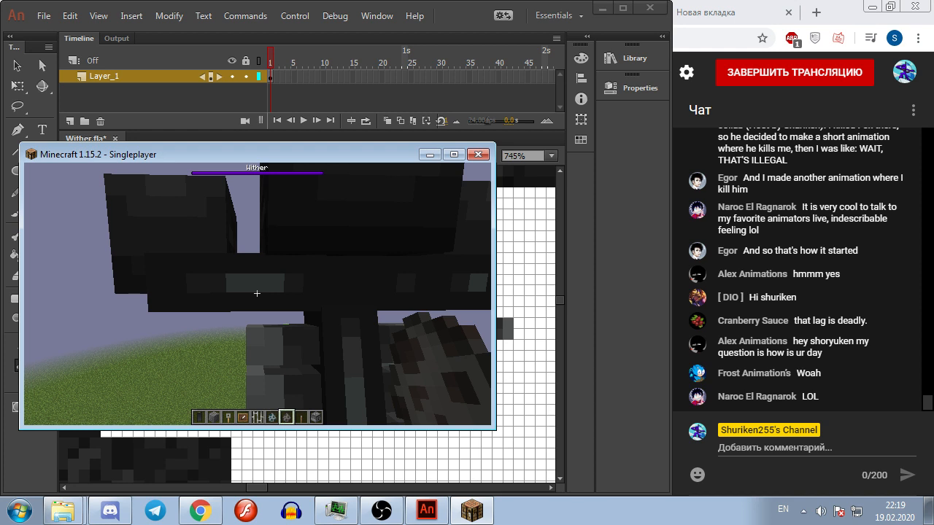
Step: Draw an unfilled red rectangle about 20 by 3 texture pixels around the grey-marked shoulder strip in Animate
key("alt+Tab")
mouse_move(467, 265)
left_mouse_down()
mouse_move(439, 282)
mouse_move(253, 296)
left_mouse_up()
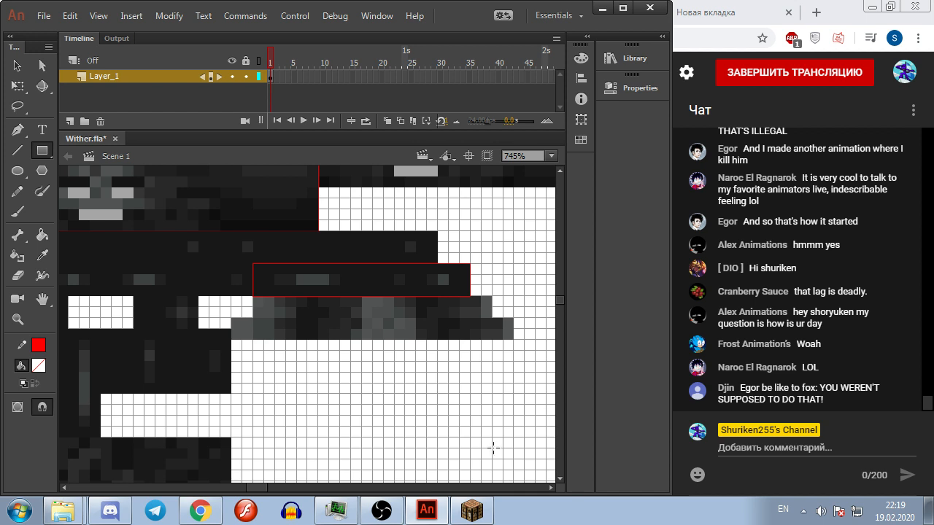
Step: Switch to Minecraft and examine the Wither's shoulder bar and its grey markings up close from several sides
left_click(472, 515)
left_click(246, 240)
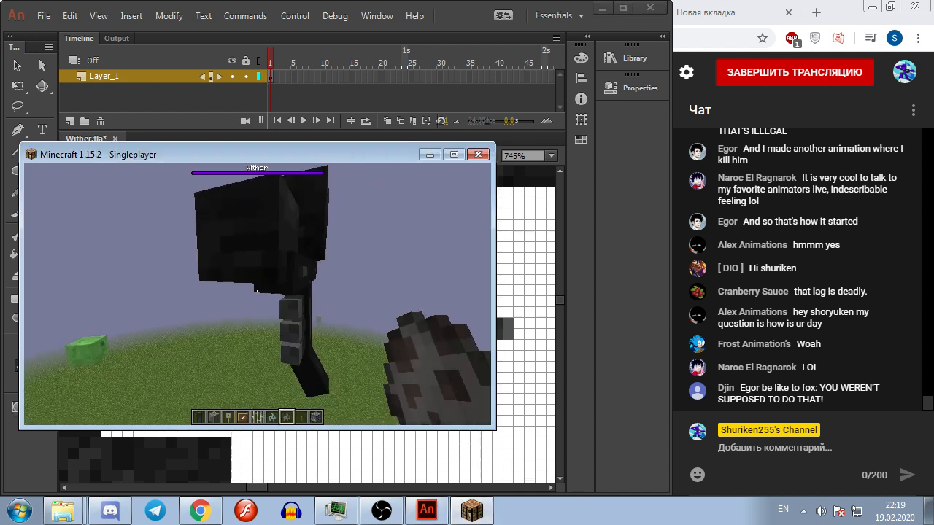
key("w")
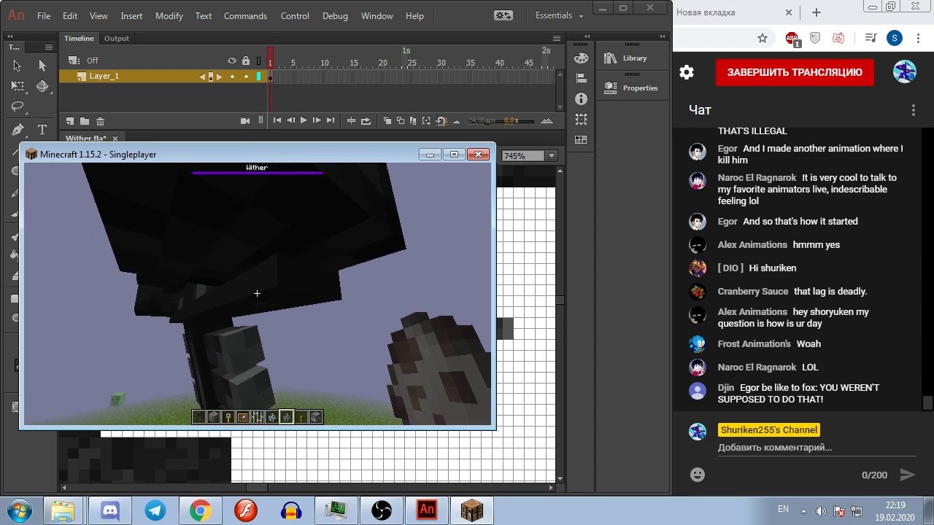
key("w")
key("space")
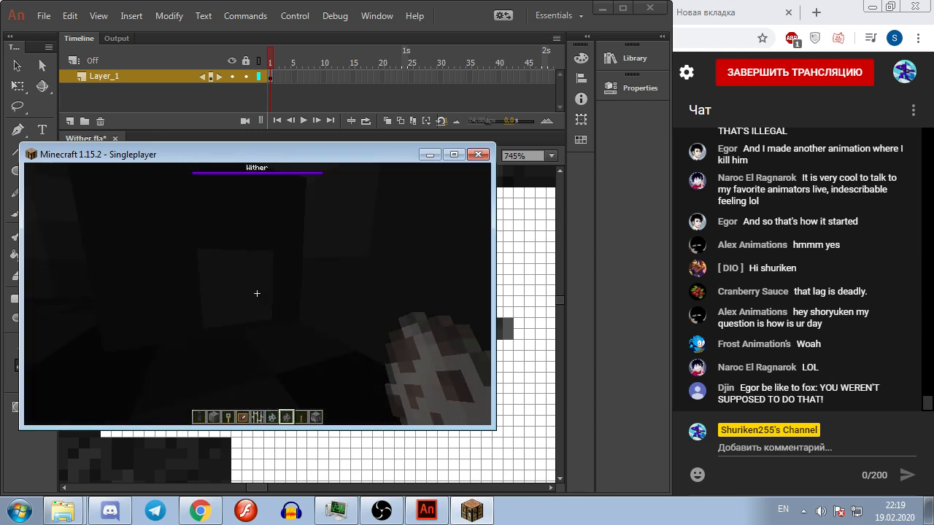
key("w")
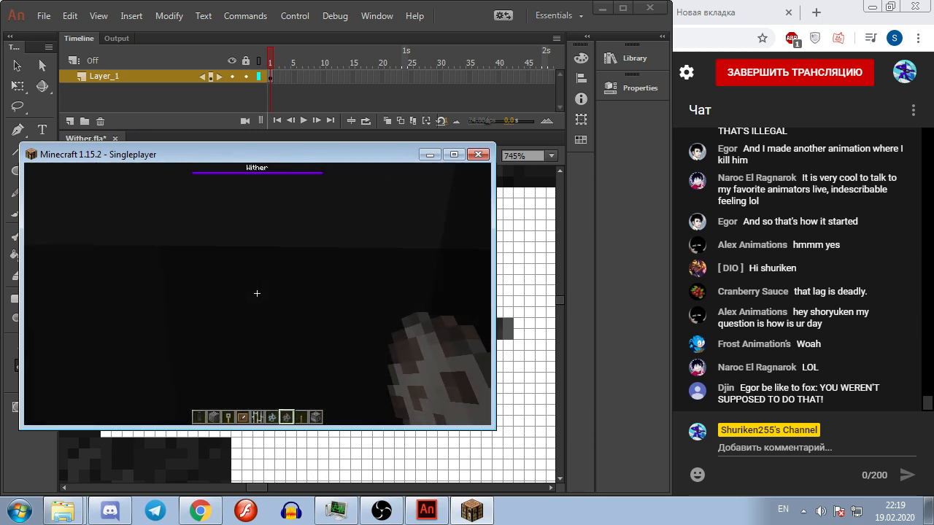
key("w")
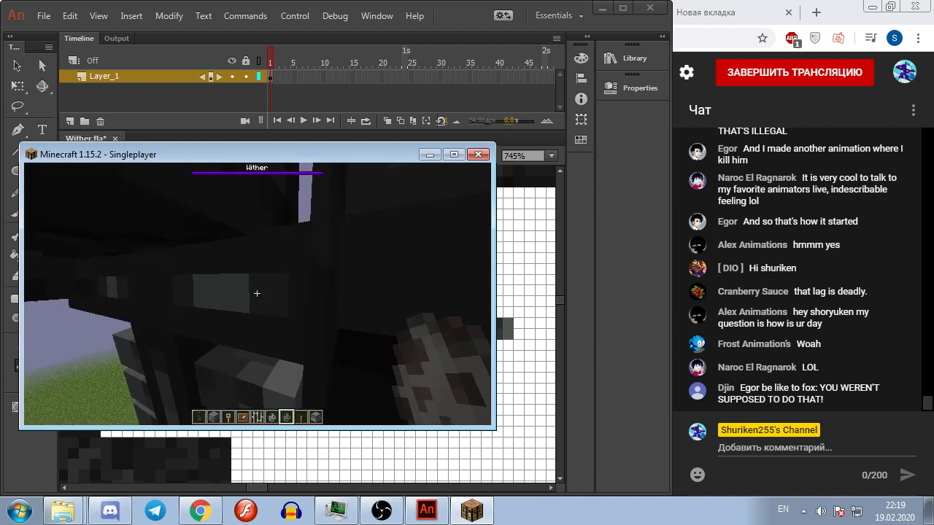
key("s")
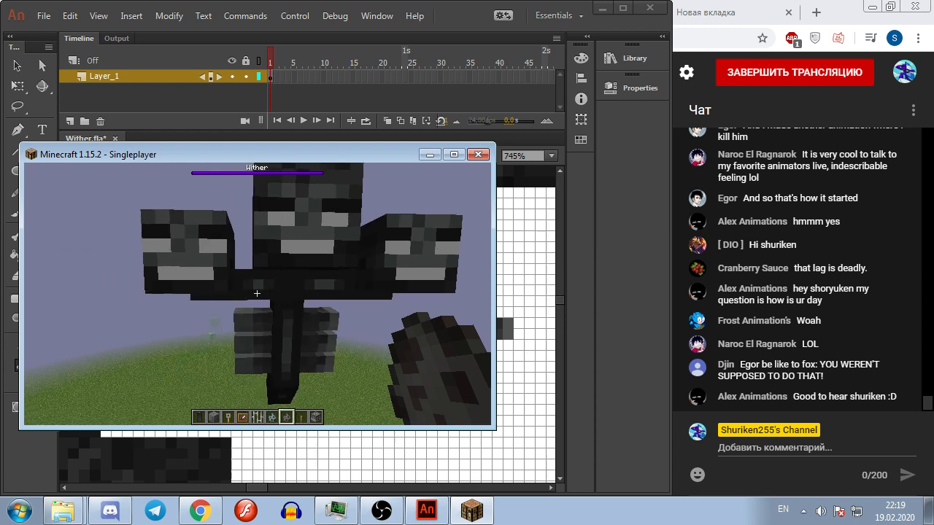
key("w")
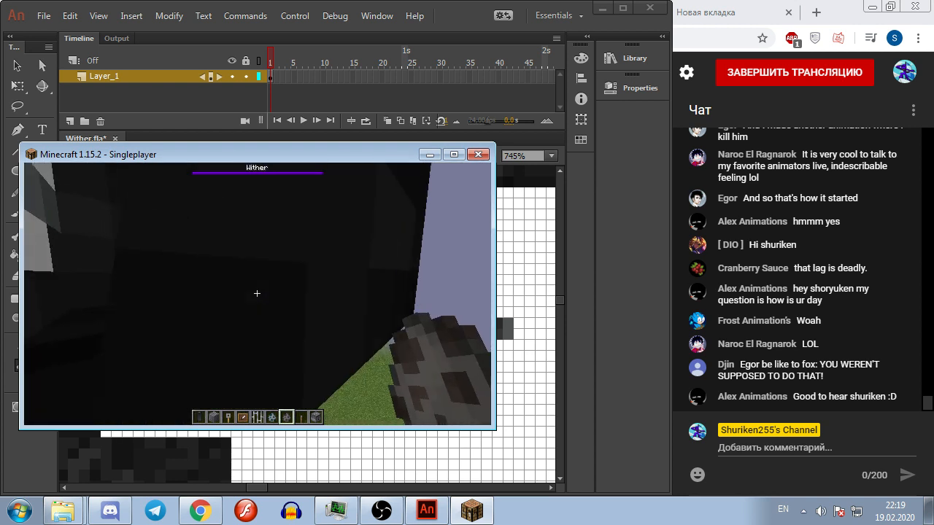
key("s")
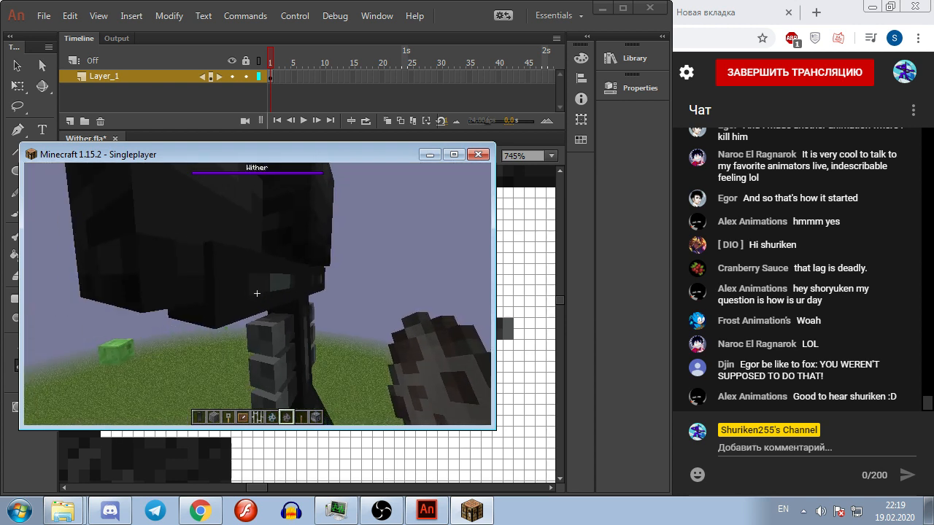
Step: Return to Animate and outline the remaining shoulder strip faces with unfilled red rectangles, dividing the strip into parts about 3 and 20 texture pixels wide
key("Escape")
key("alt+Tab")
mouse_move(255, 289)
left_mouse_down()
mouse_move(419, 307)
mouse_move(179, 277)
mouse_move(136, 316)
left_mouse_up()
left_click_drag(385, 283, 415, 314)
scroll(430, 333, "down", 5)
scroll(463, 373, "up", 2)
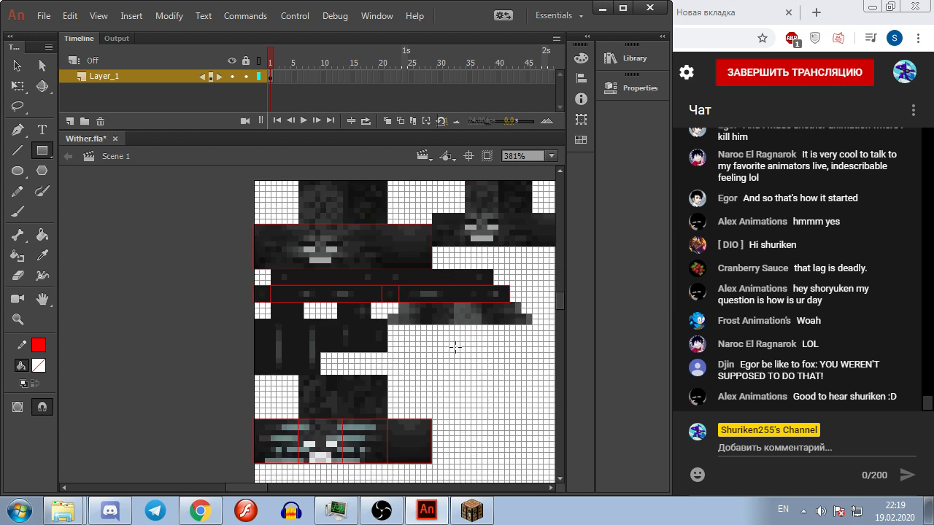
Step: Convert the first side face of the blue-striped angry head to a graphic symbol named wither_angry_head_right
scroll(426, 324, "up", 1)
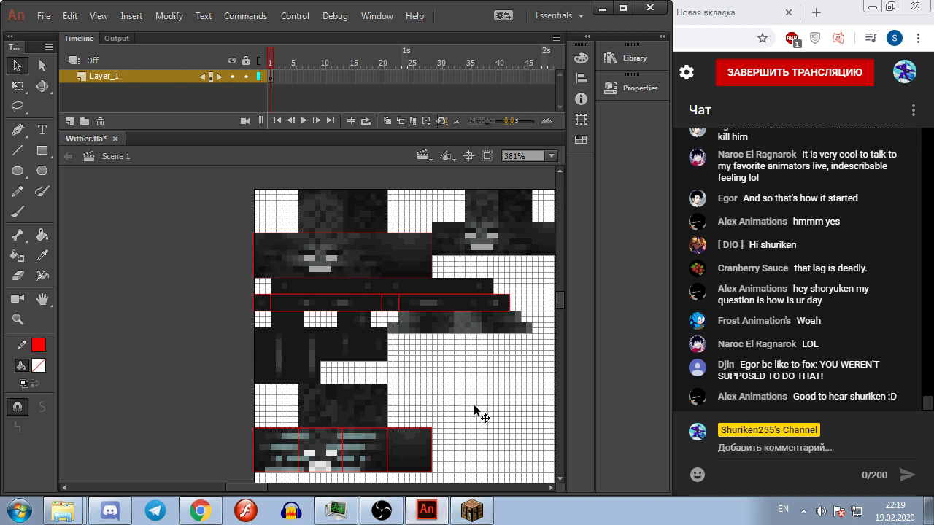
scroll(484, 433, "down", 2)
left_click(275, 426)
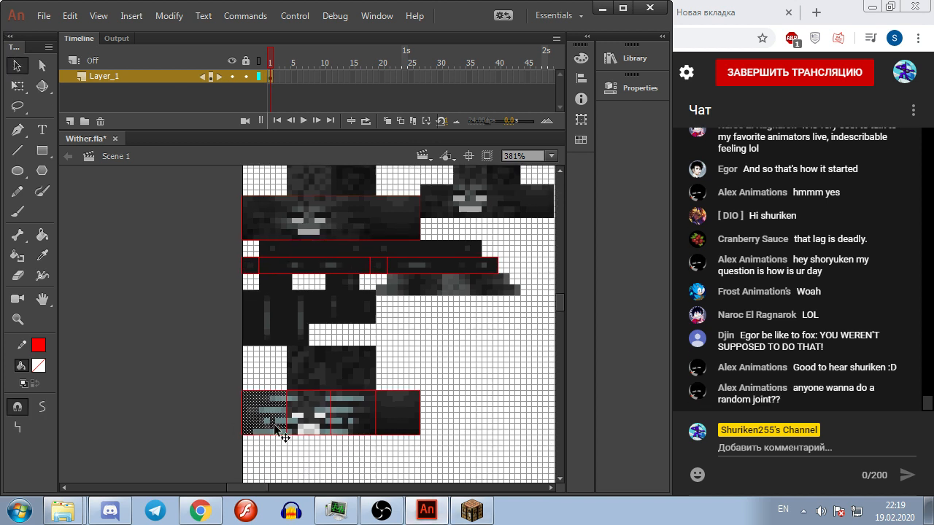
key("F8")
type("wither_head_")
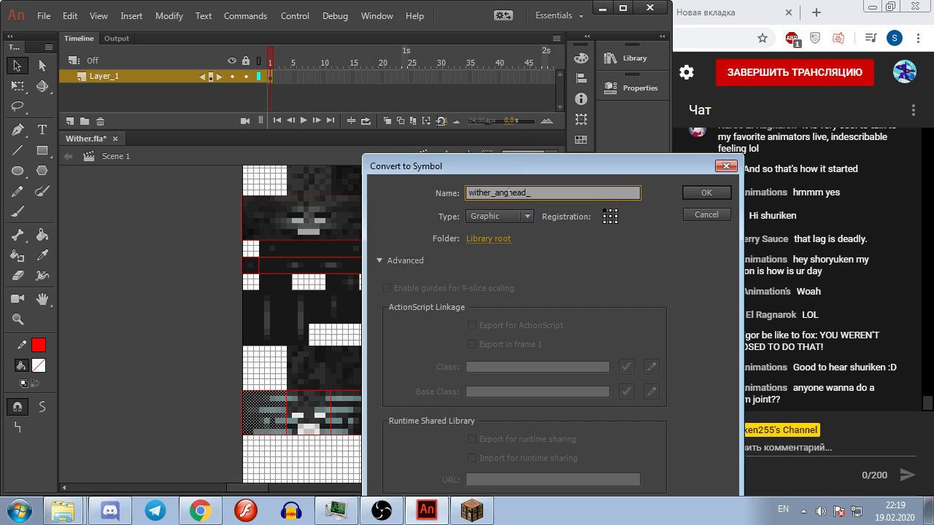
key("ctrl+a")
key("ctrl+c")
key("Right")
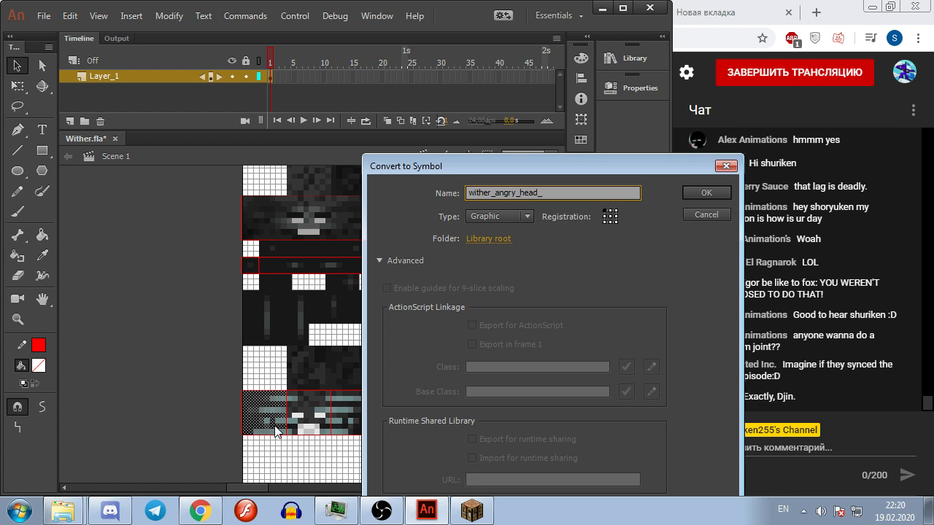
type("t")
key("Return")
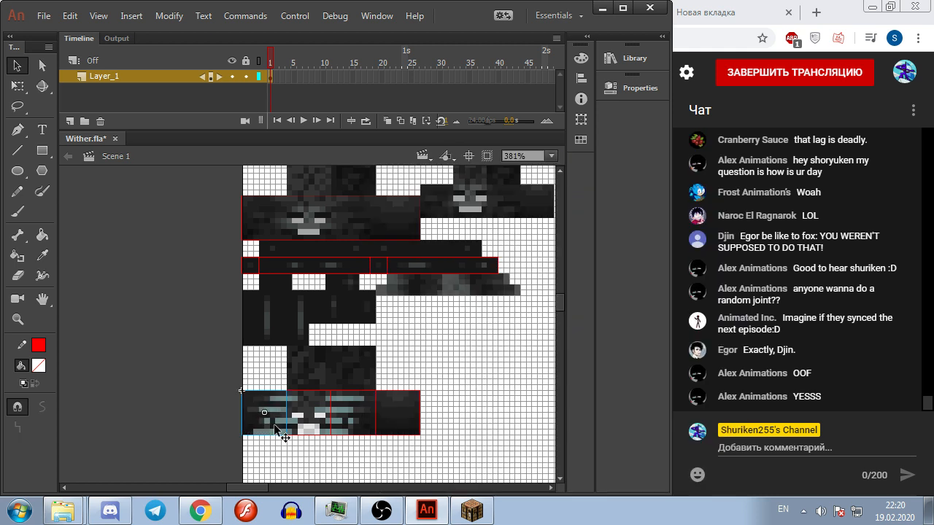
Step: Convert the angry head's front face and the side face after it to graphic symbols named wither_angry_head_front and wither_angry_head_side
key("F8")
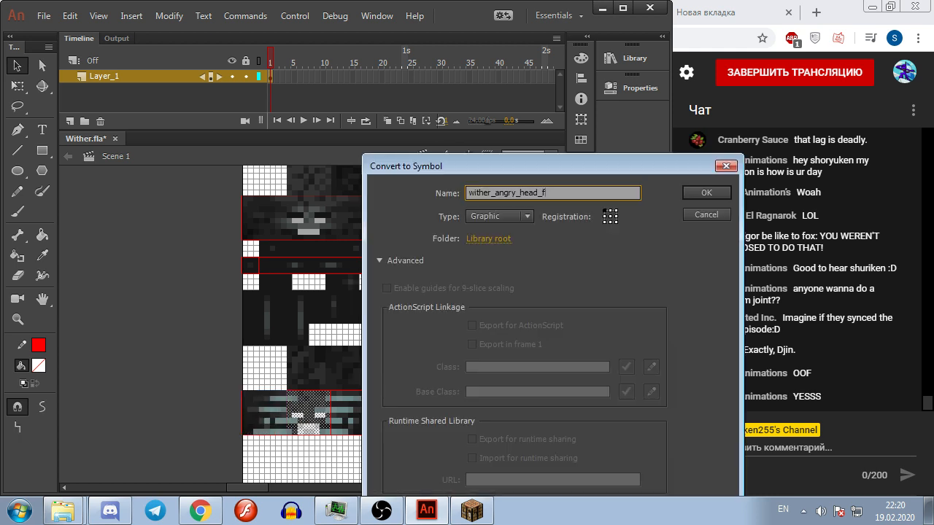
key("Return")
left_click(370, 410)
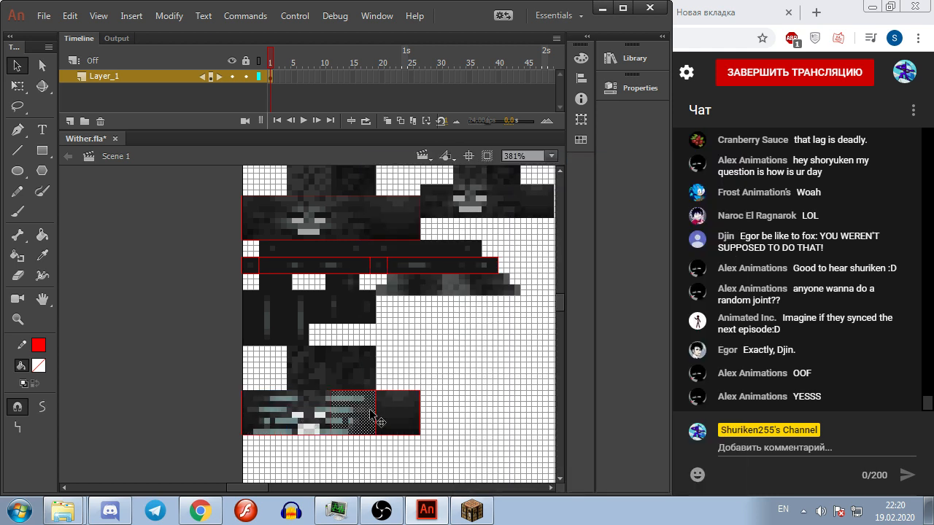
key("F8")
key("ctrl+v")
type("side")
key("Return")
Step: Convert the last, plain dark face of the angry head to a graphic symbol named wither_angry_head_back
left_click(387, 410)
key("F8")
key("ctrl+v")
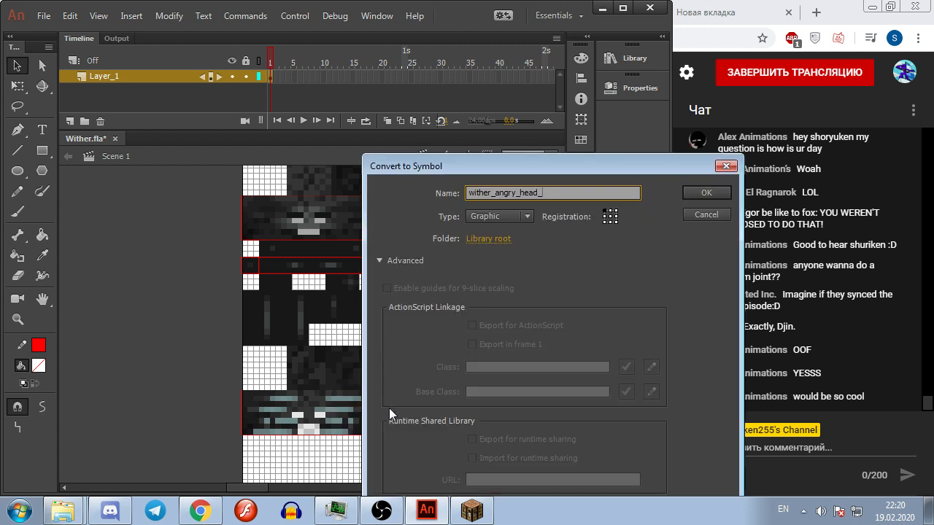
type("back")
key("Return")
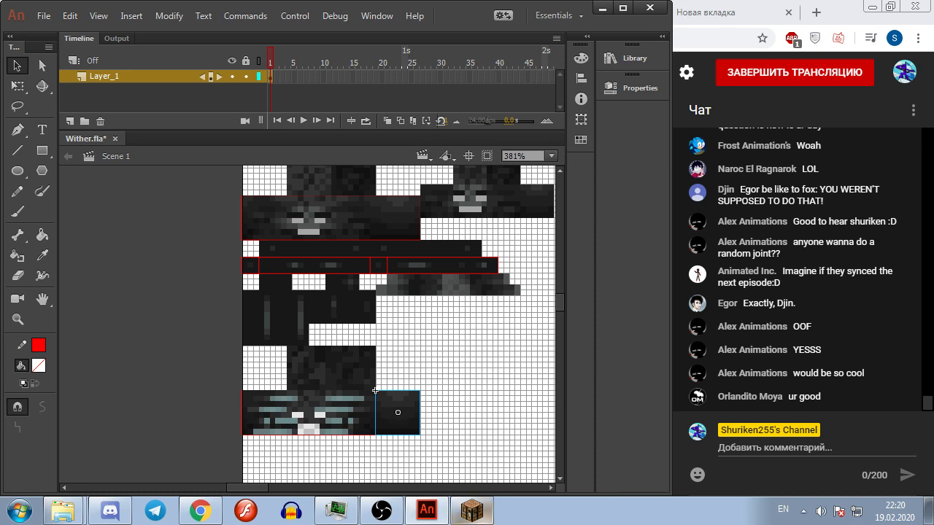
Step: In Minecraft, run /gamemode spectator, examine the Wither from the front, and return to Animate
left_click(472, 511)
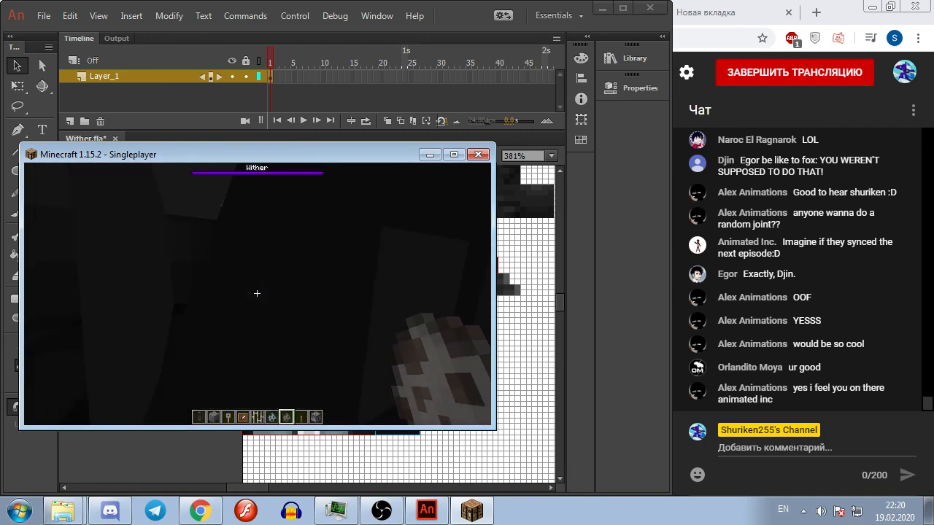
key("slash")
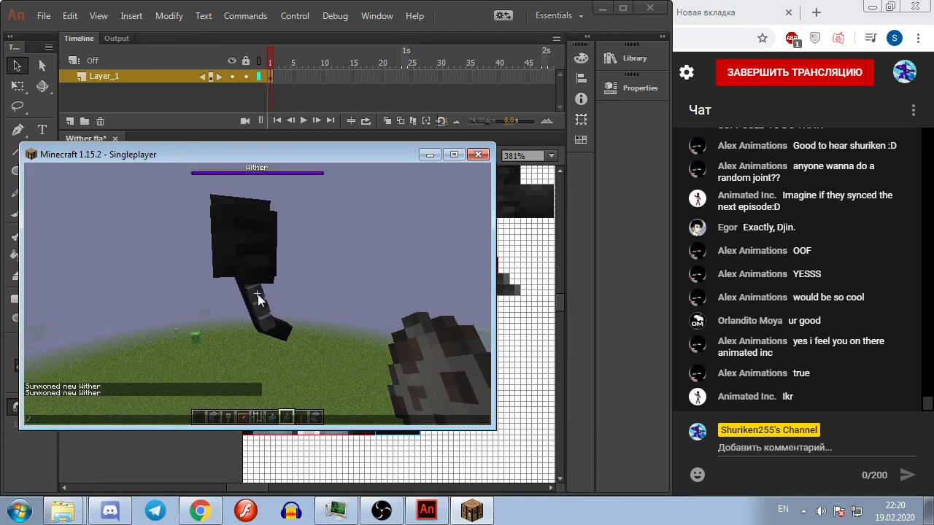
type("gamemode spectator")
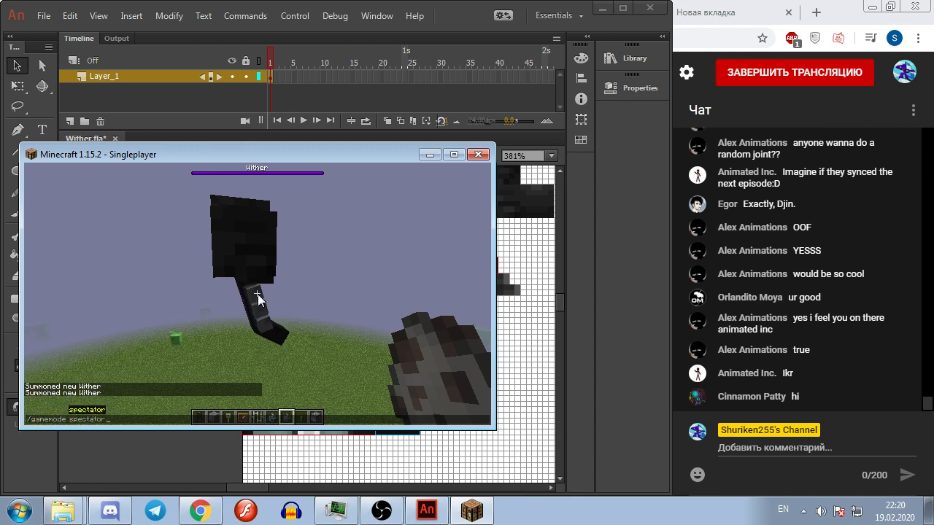
key("Return")
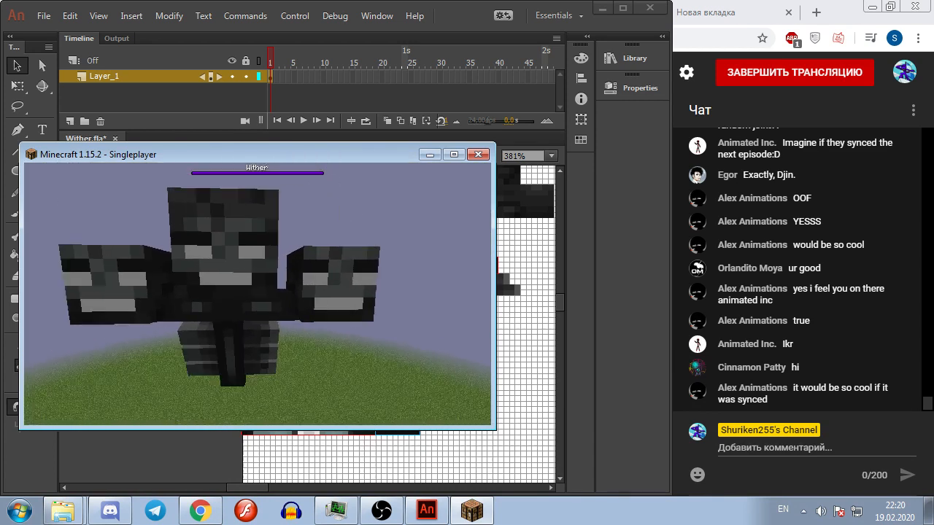
key("Escape")
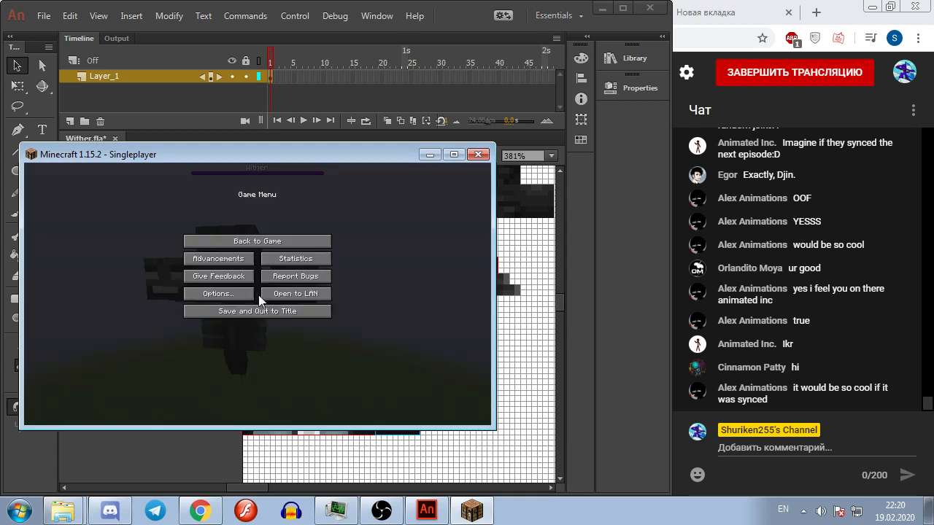
left_click(471, 24)
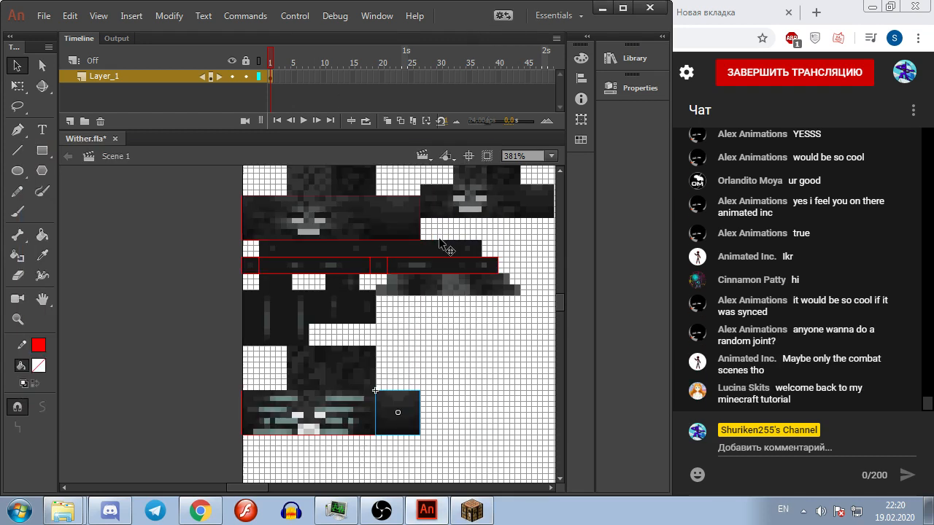
Step: Check the library's symbol names and divide the small head's face strip into four 6 by 6 pixel faces with unfilled red rectangles
left_click(629, 58)
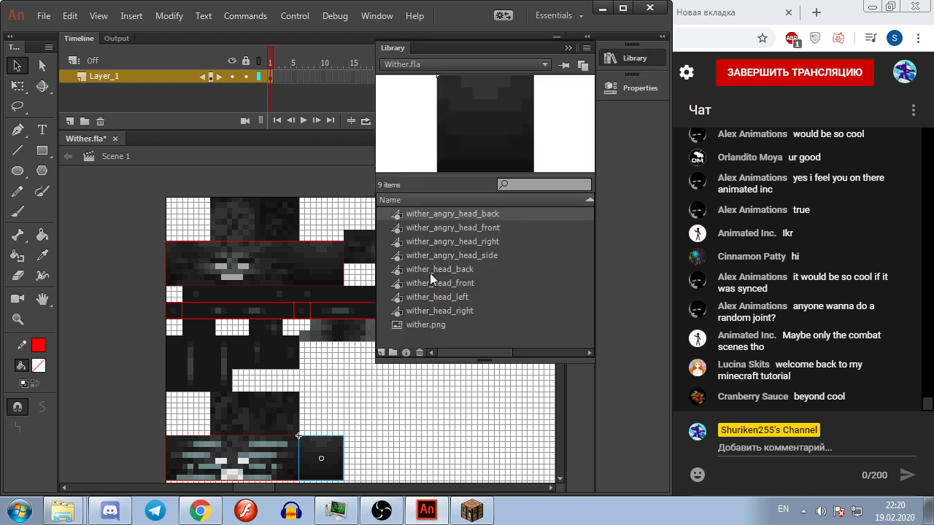
left_click(427, 407)
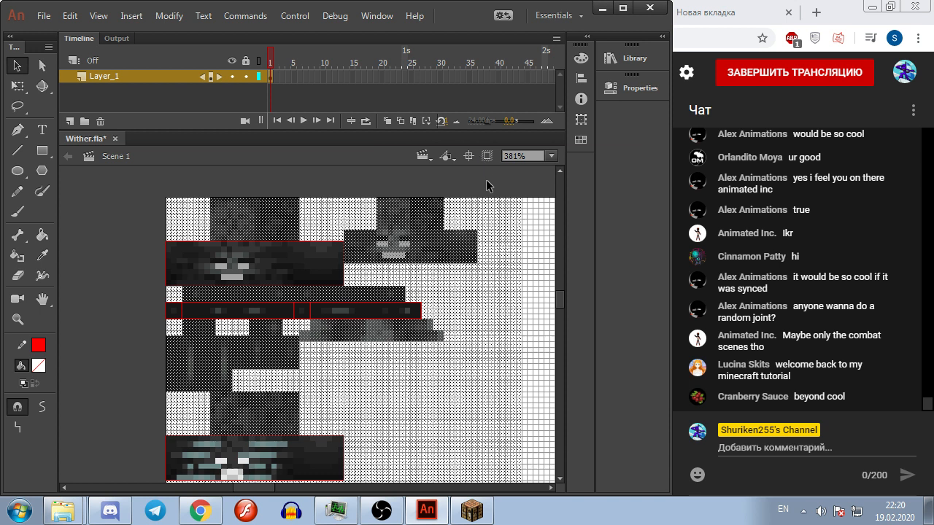
scroll(371, 249, "up", 5)
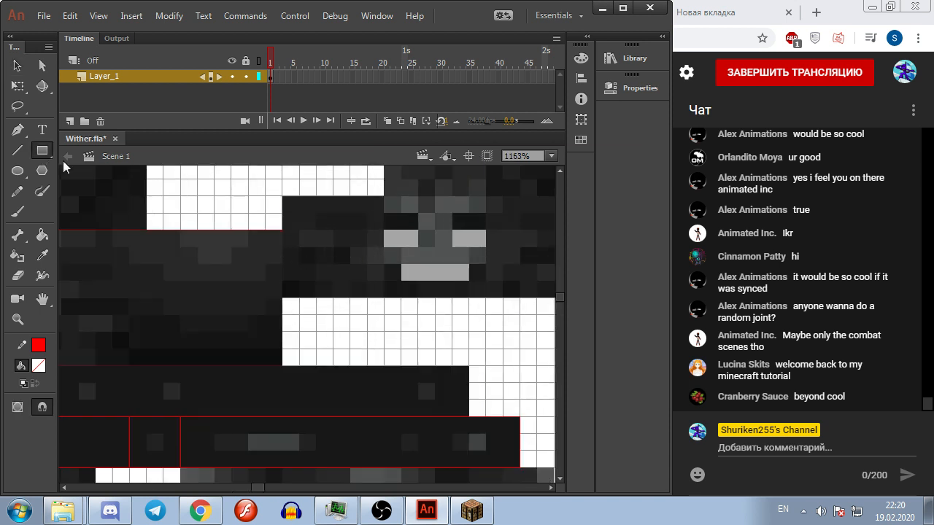
left_click(42, 153)
scroll(285, 219, "down", 2)
mouse_move(283, 206)
left_mouse_down()
mouse_move(350, 270)
mouse_move(414, 206)
mouse_move(478, 270)
mouse_move(544, 206)
left_mouse_up()
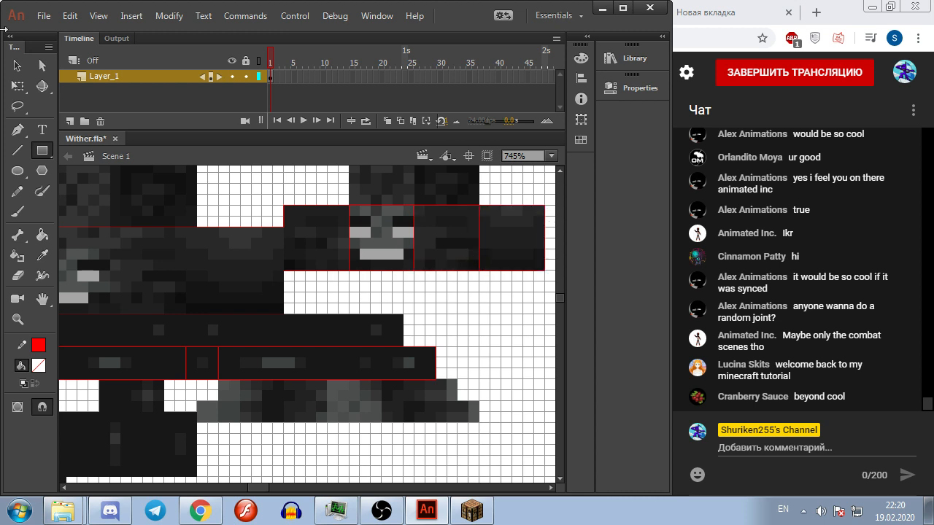
Step: Convert the small head's first side face to a graphic symbol, using the name prefix wither_head_small_
left_click(17, 64)
left_click(296, 232)
key("F8")
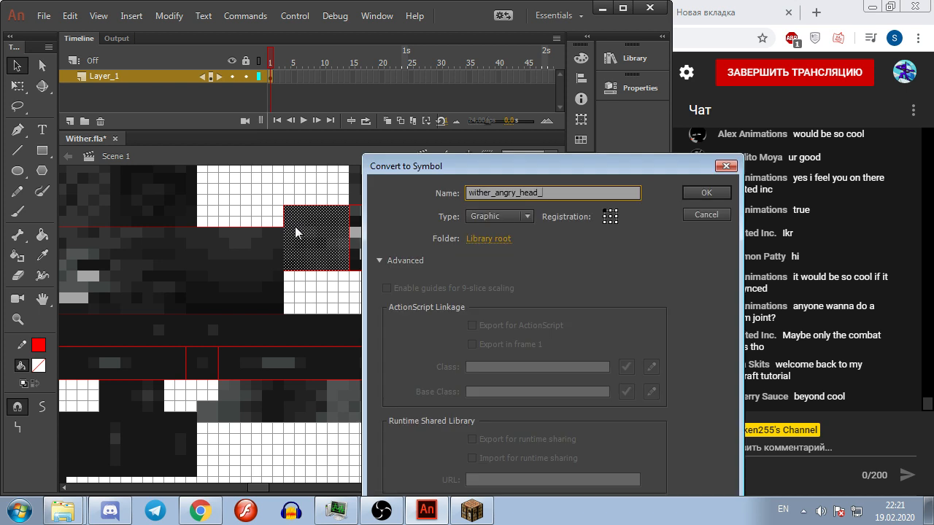
key("ctrl+v")
key("BackSpace")
key("BackSpace")
key("BackSpace")
key("BackSpace")
key("BackSpace")
key("BackSpace")
key("BackSpace")
key("BackSpace")
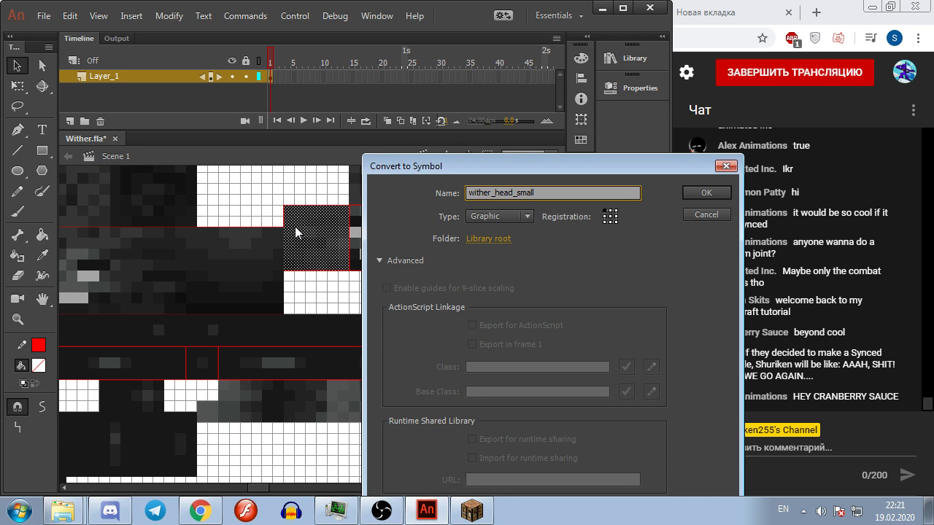
key("ctrl+a")
key("Right")
key("Return")
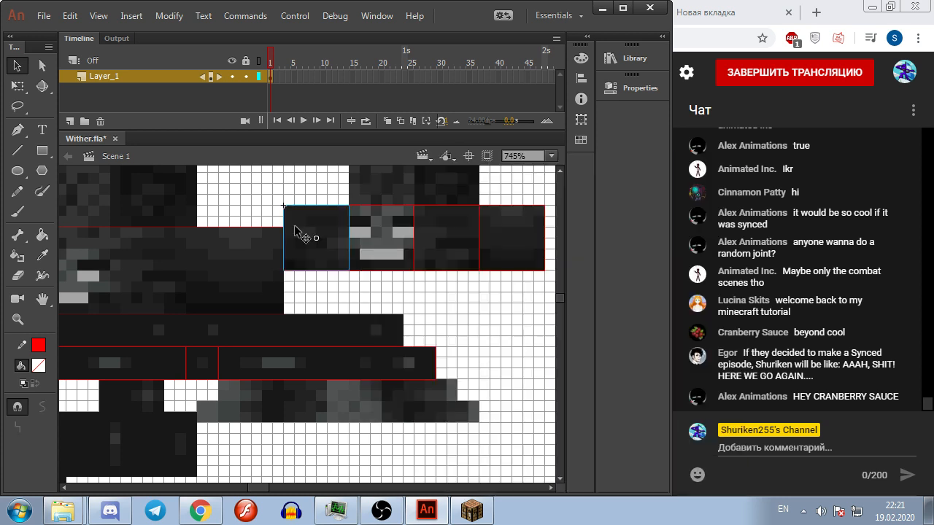
Step: Convert the small head's front face and the side face after it to separate graphic symbols with the wither_head_small_ prefix
left_click(377, 234)
key("F8")
type("2")
key("Return")
left_click(441, 243)
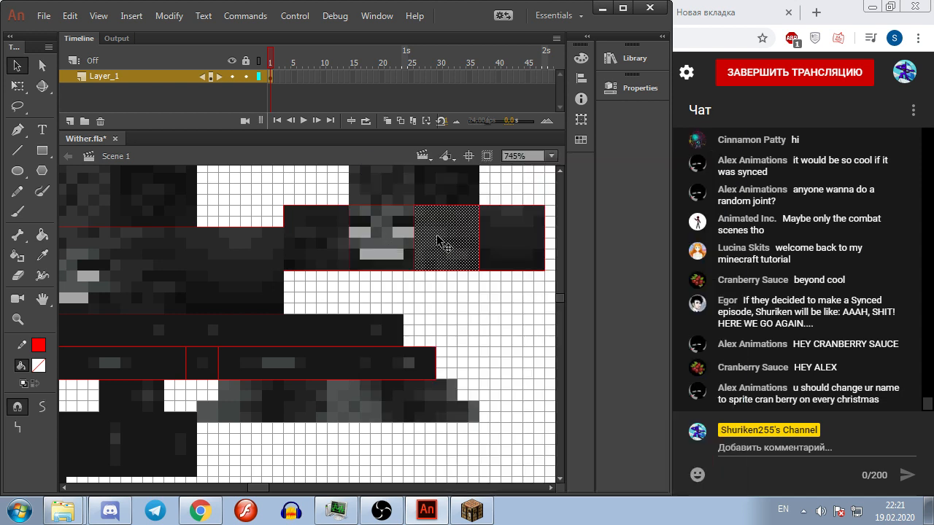
key("F8")
type("wither_head_small_back")
key("Return")
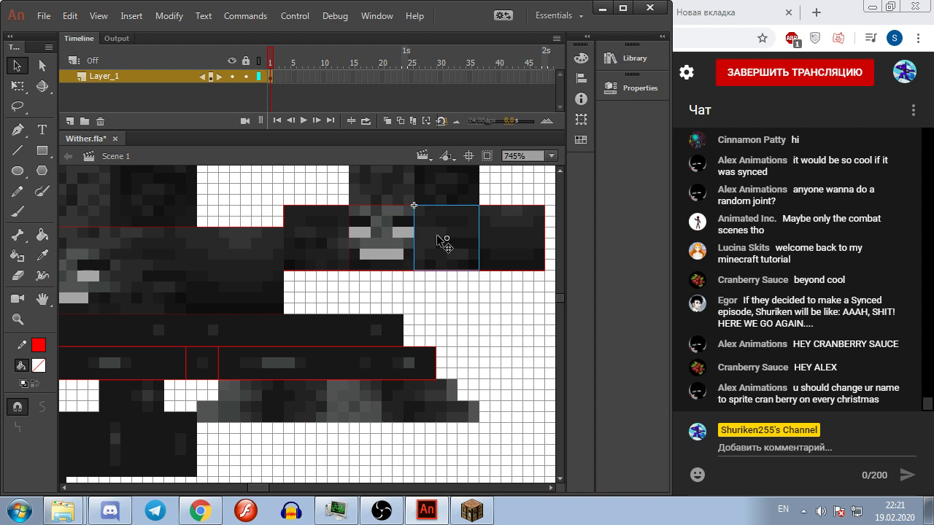
Step: Convert the last face of the small head strip to a graphic symbol named wither_head_small_back
left_click(501, 240)
key("F8")
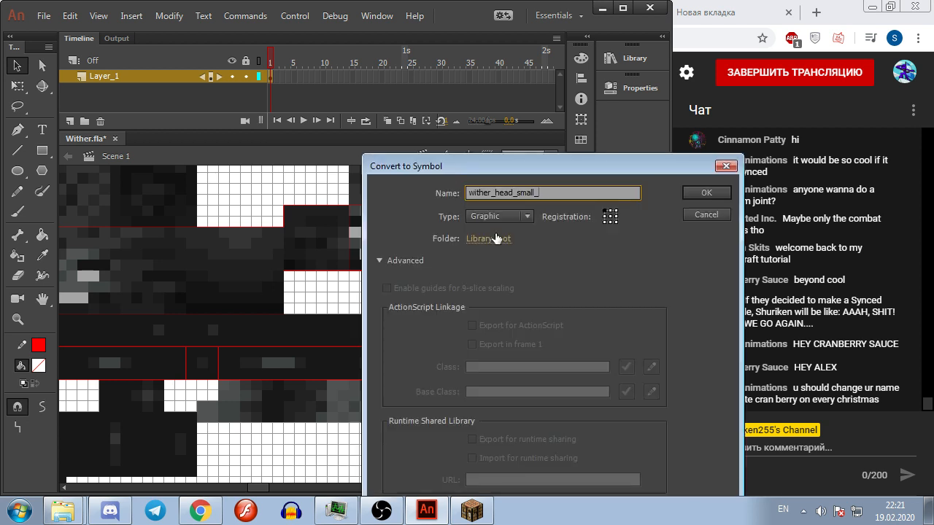
key("Return")
key("Return")
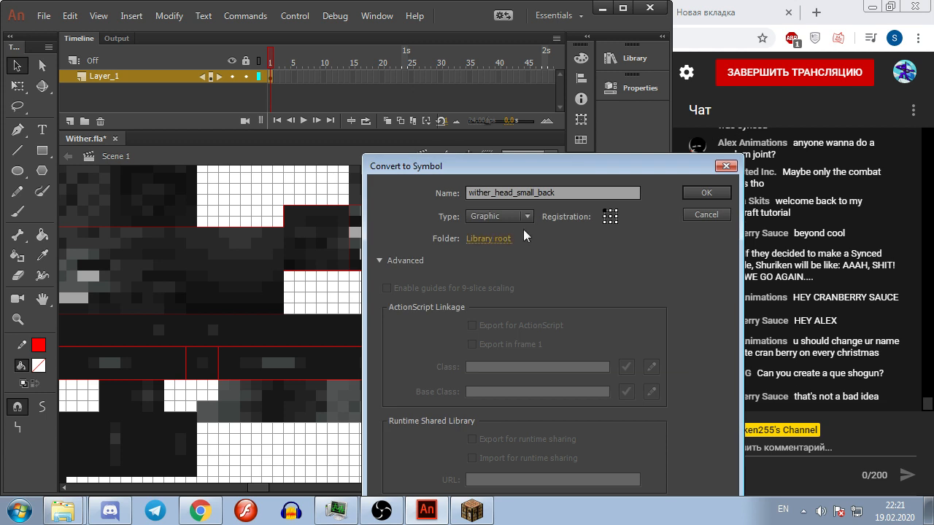
Step: Cancel the symbol conversion and rename the library symbol wither_head_small_back to wither_head_small_left
left_click(697, 217)
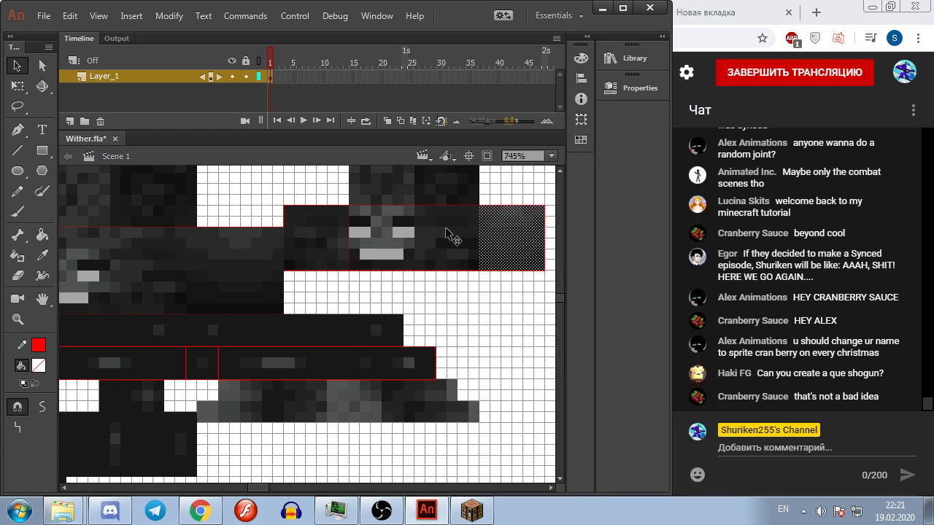
left_click(632, 88)
left_click(632, 57)
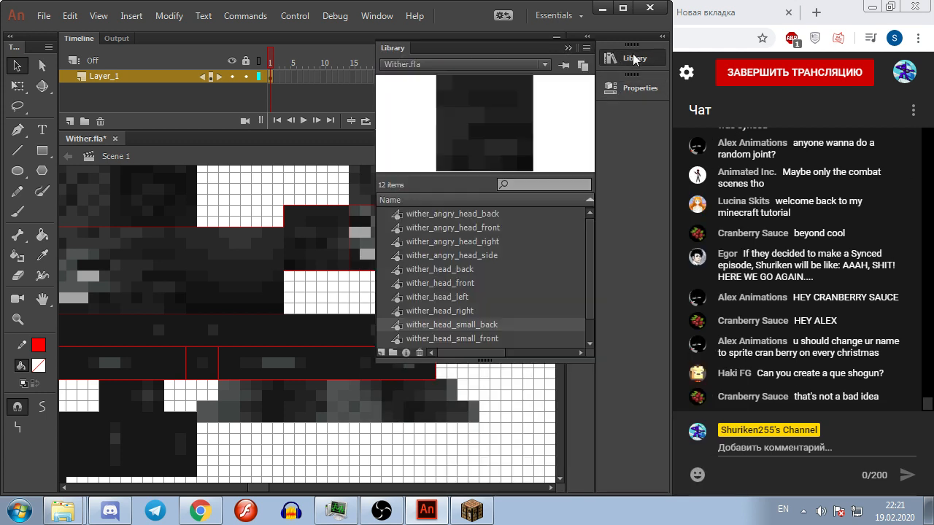
scroll(531, 294, "down", 2)
left_click(488, 328)
left_click(496, 305)
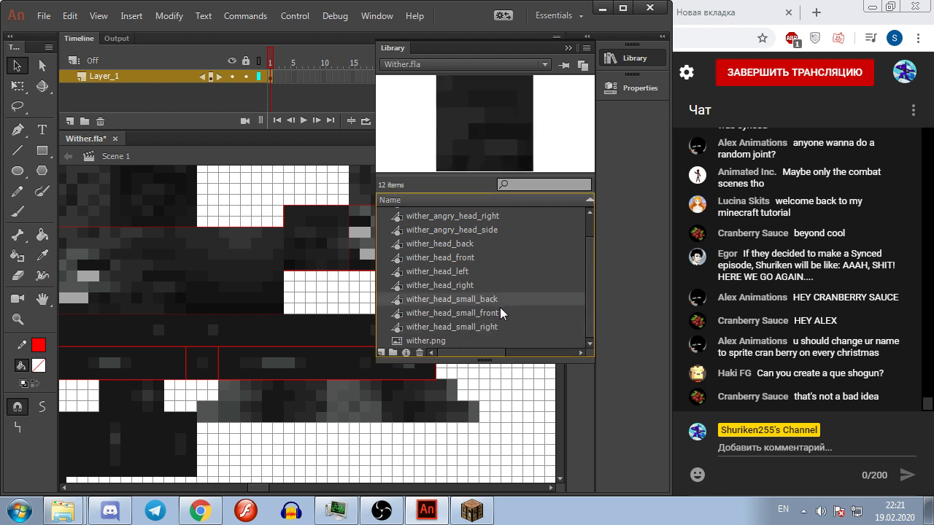
left_click(500, 314)
double_click(508, 298)
type("wither_head_small_lef")
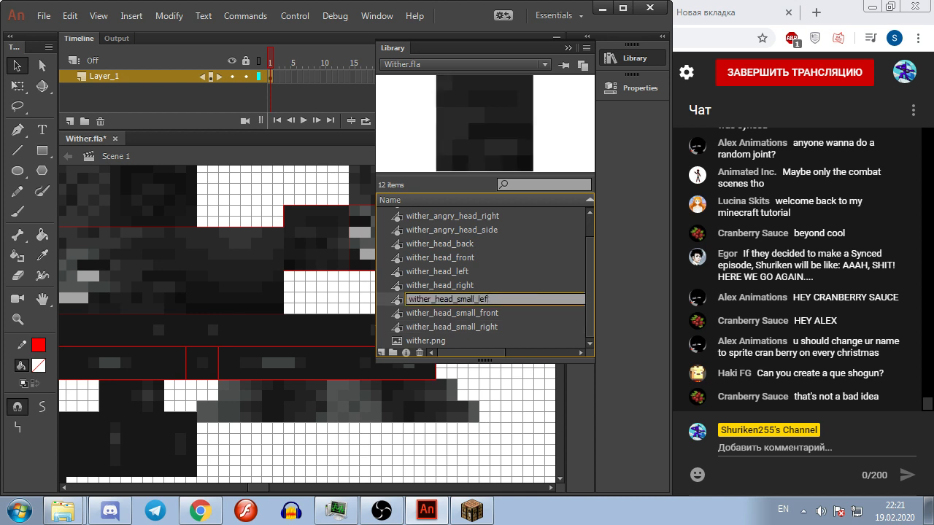
type("t")
key("Return")
Step: Convert the last face of the small head strip to a graphic symbol named wither_head_small_back
left_click(521, 441)
left_click(514, 232)
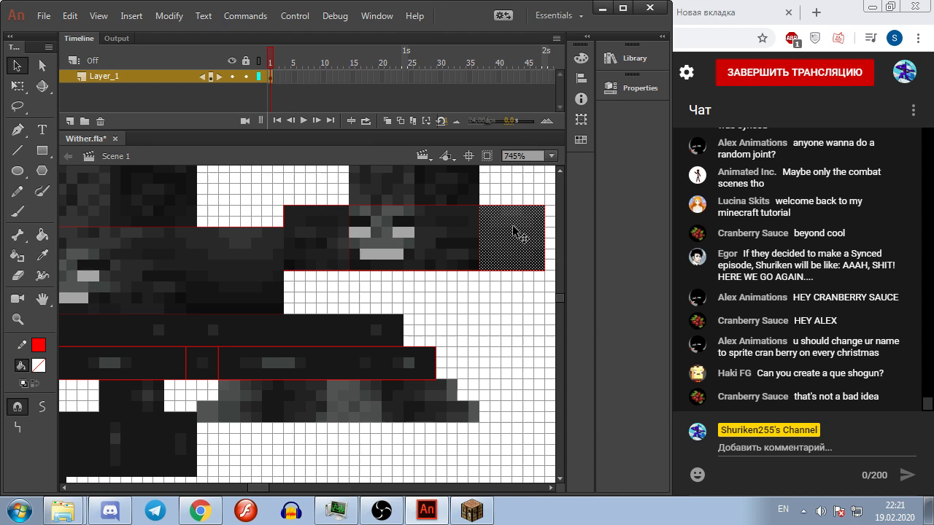
key("F8")
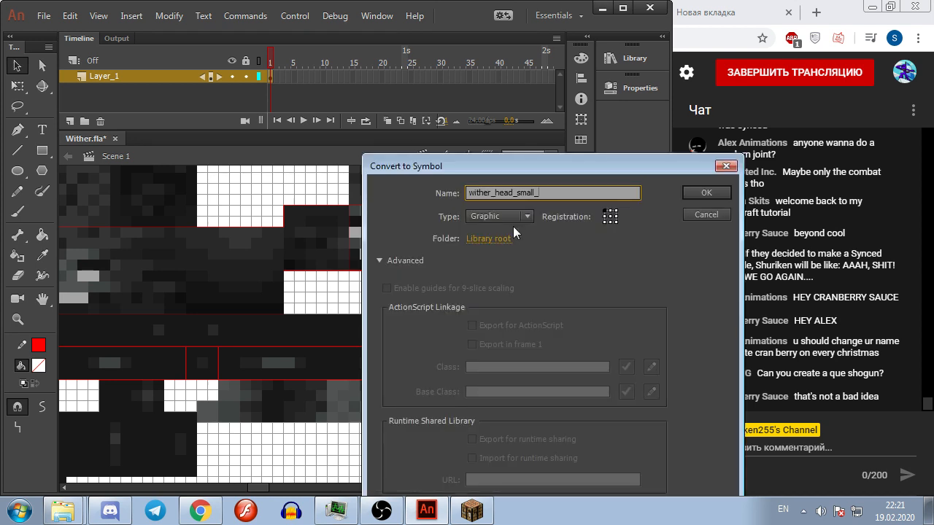
type("right")
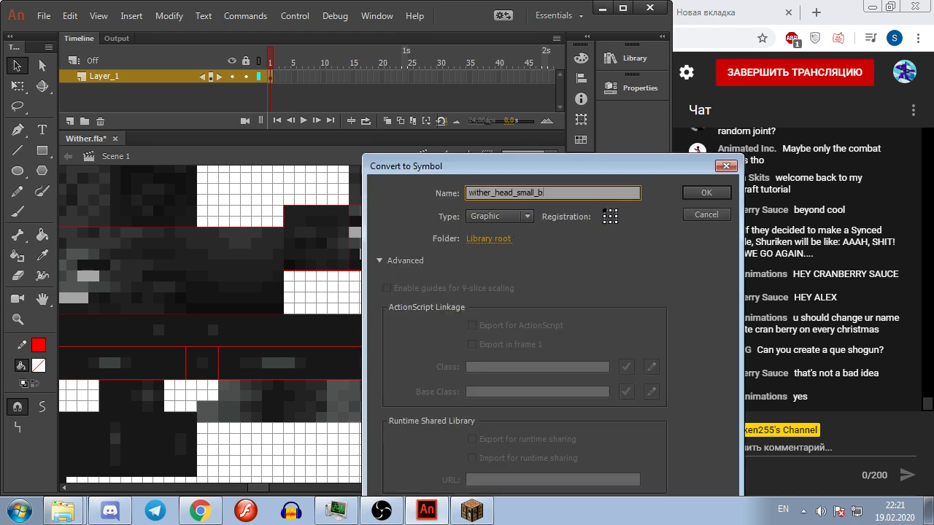
key("Return")
Step: Check the in-game Wither's torso in Minecraft and divide the torso's texture strip into four 3 by 10 pixel faces with unfilled red rectangles
scroll(512, 232, "down", 5)
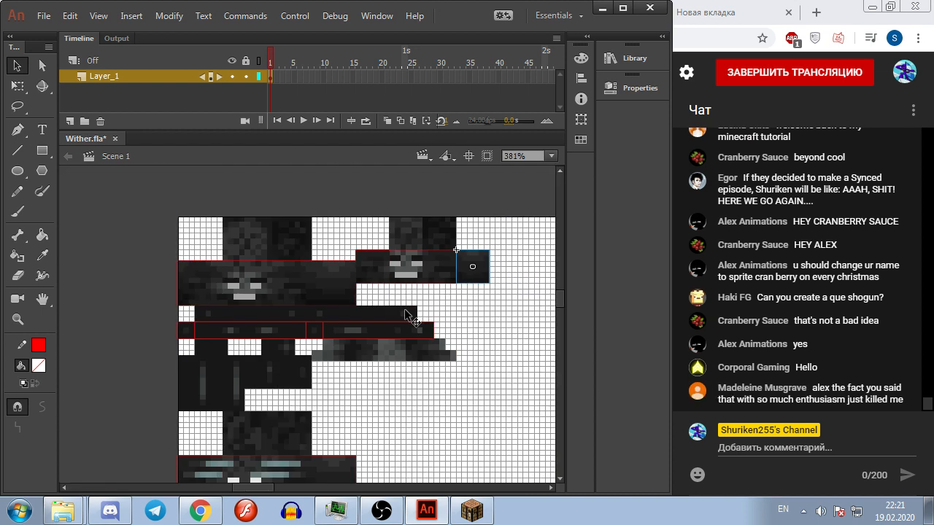
scroll(416, 264, "up", 3)
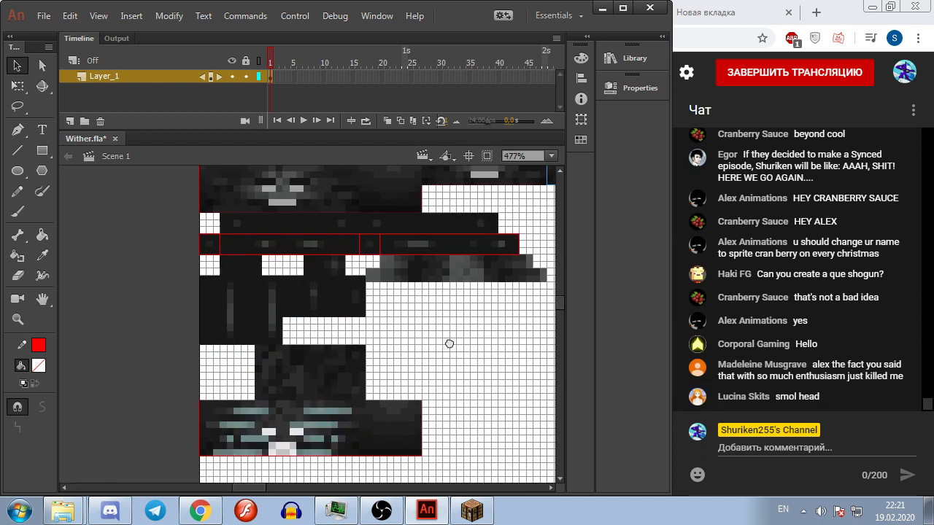
scroll(207, 313, "up", 2)
left_click(472, 511)
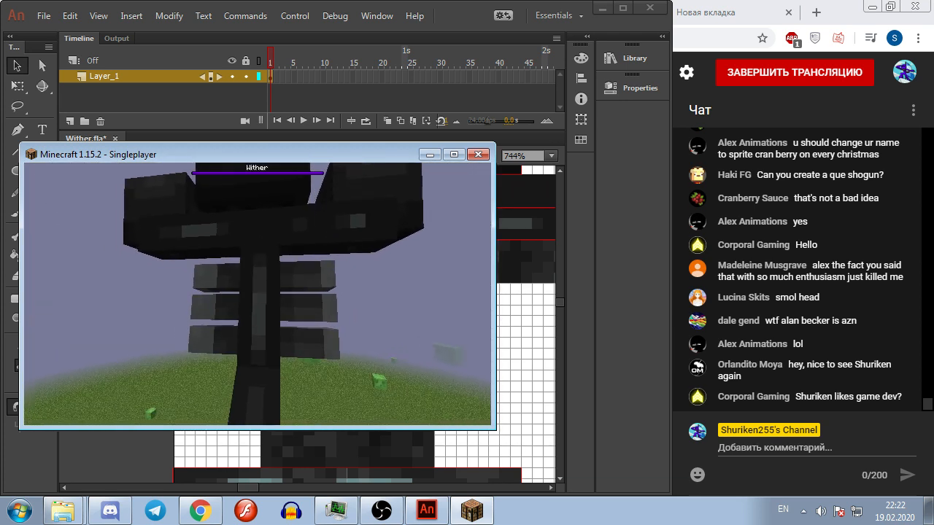
key("alt+Tab")
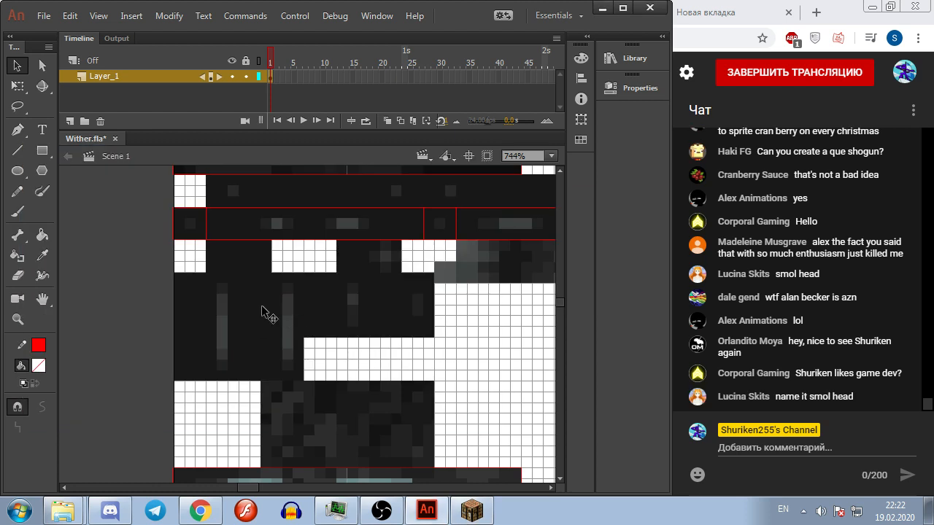
left_click(42, 150)
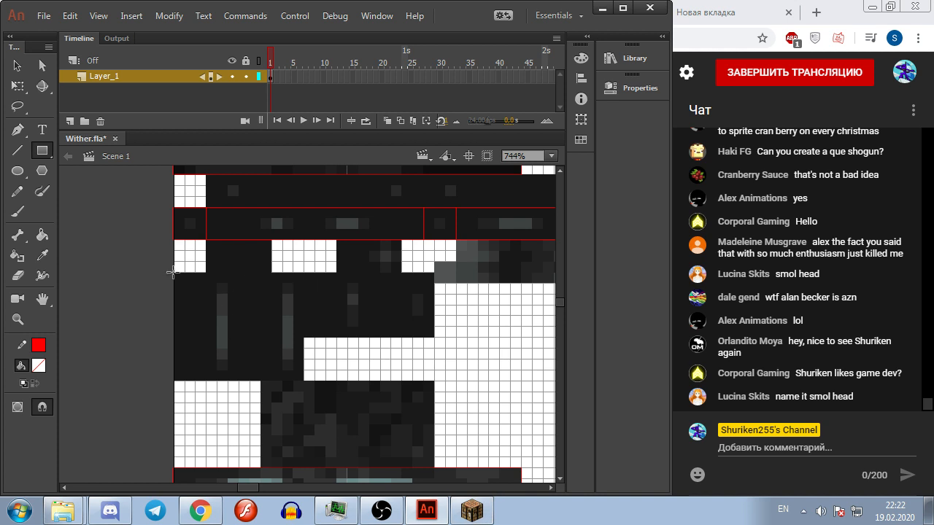
left_click_drag(173, 274, 205, 380)
mouse_move(228, 281)
left_mouse_down()
mouse_move(240, 276)
mouse_move(250, 380)
mouse_move(270, 380)
mouse_move(308, 312)
mouse_move(302, 272)
left_mouse_up()
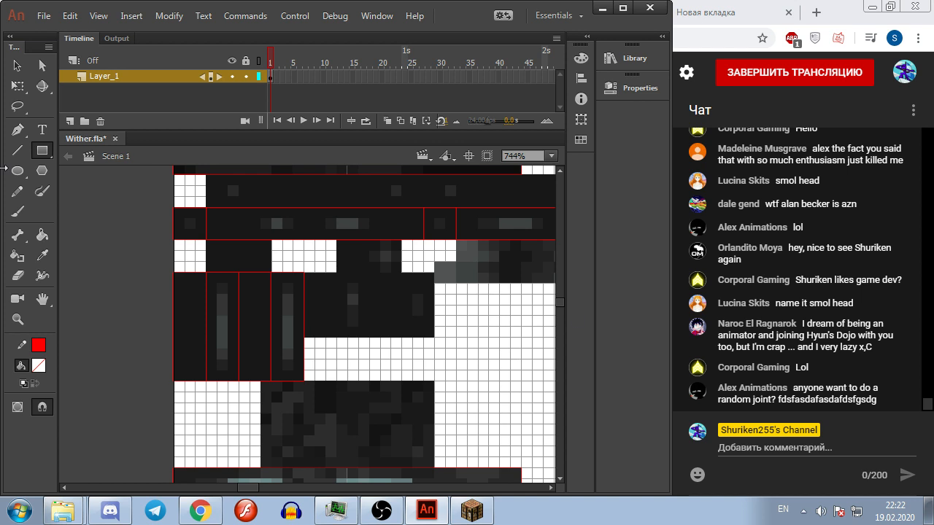
Step: Convert the torso strip's first face to a graphic symbol named wither_torso_right, copying the prefix wither_torso_ for reuse
left_click(17, 65)
left_click(195, 351)
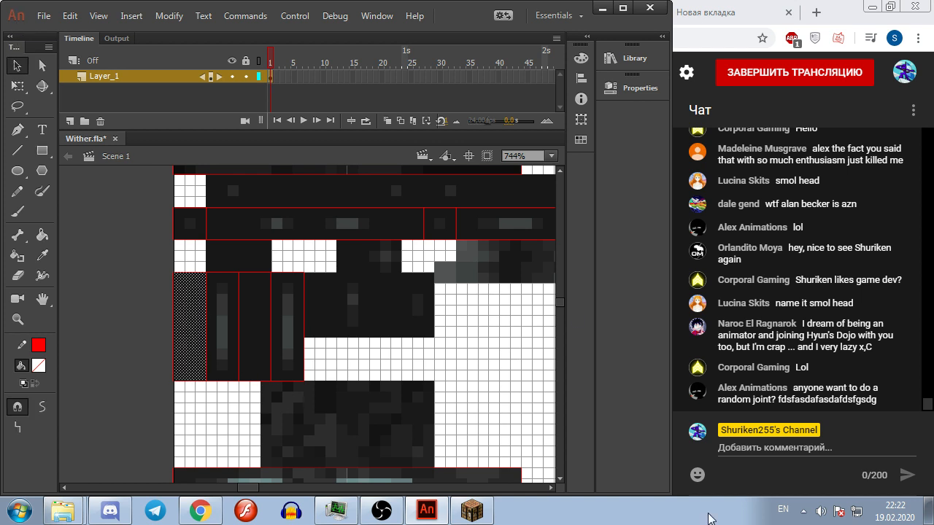
key("F8")
type("wither_head_small_")
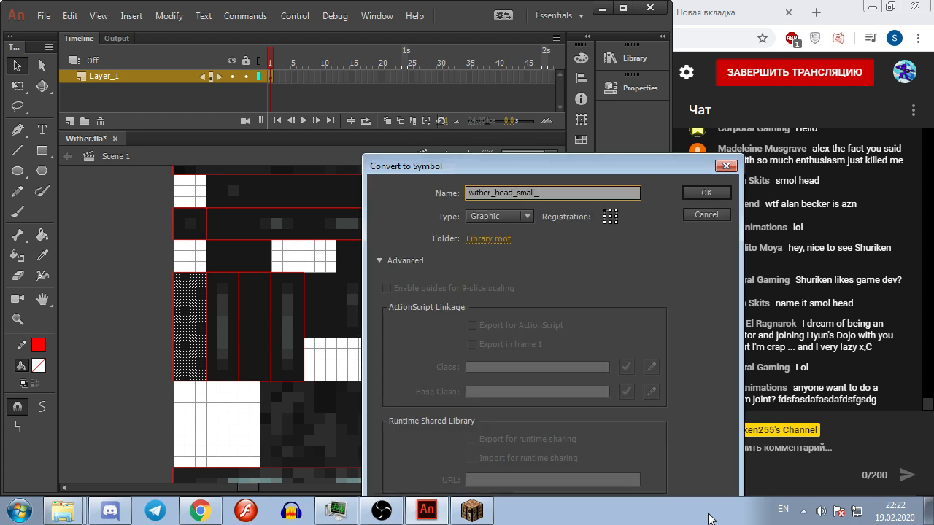
key("ctrl+a")
key("Right")
key("BackSpace")
key("BackSpace")
key("BackSpace")
key("BackSpace")
key("BackSpace")
key("BackSpace")
key("BackSpace")
key("BackSpace")
key("BackSpace")
key("BackSpace")
type("torso_")
key("ctrl+a")
key("ctrl+c")
key("Right")
type("right")
key("Return")
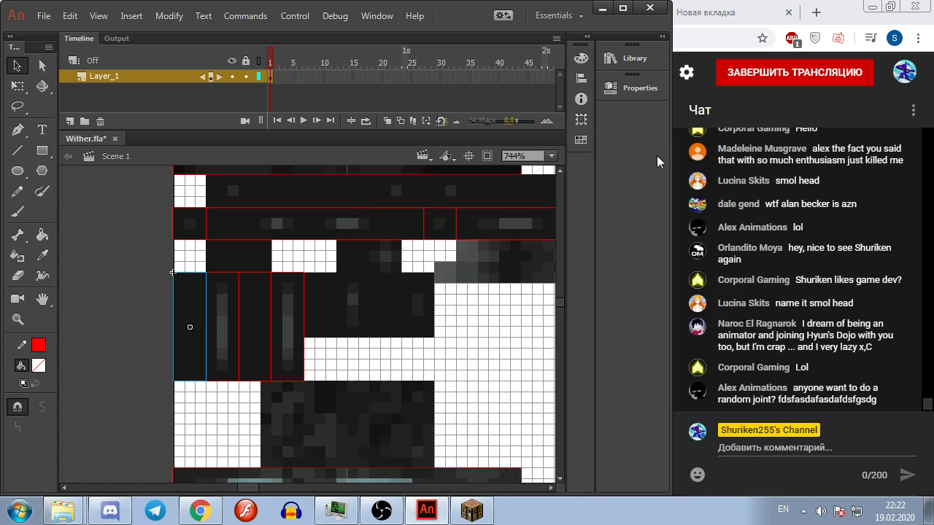
Step: Convert the torso's front face and the side face after it to separate graphic symbols with the wither_torso_ prefix
left_click(234, 332)
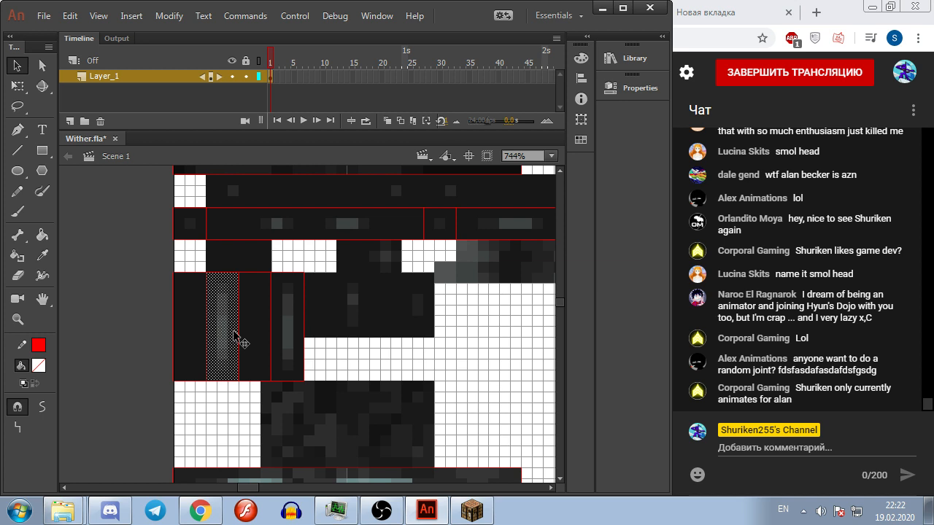
key("F8")
key("ctrl+v")
type("fr")
key("Return")
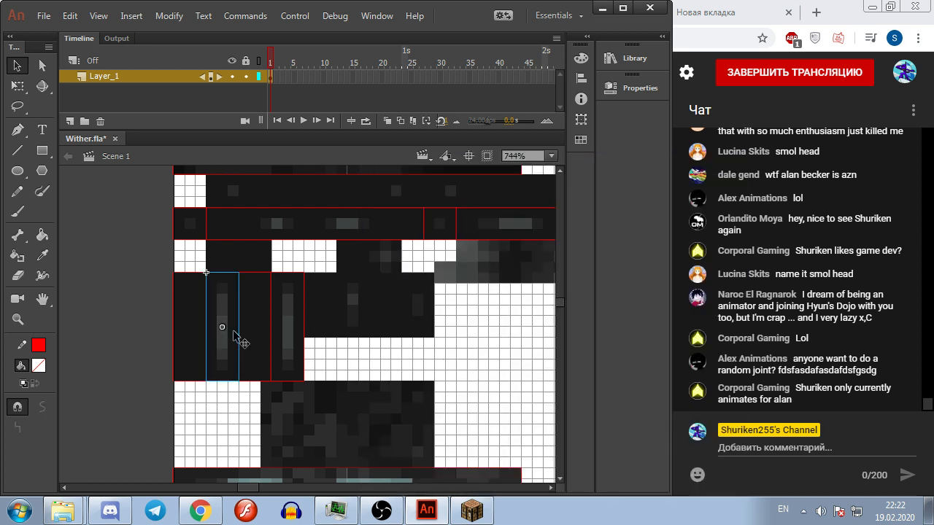
left_click(248, 336)
key("F8")
key("ctrl+v")
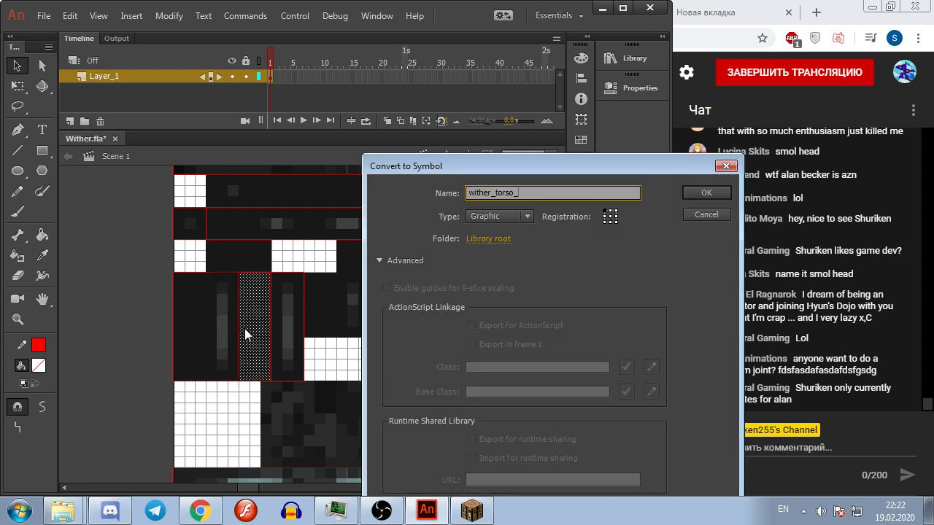
type("lef")
key("Return")
Step: Convert the last face of the torso strip to a graphic symbol, using the name prefix wither_torso_
left_click(287, 321)
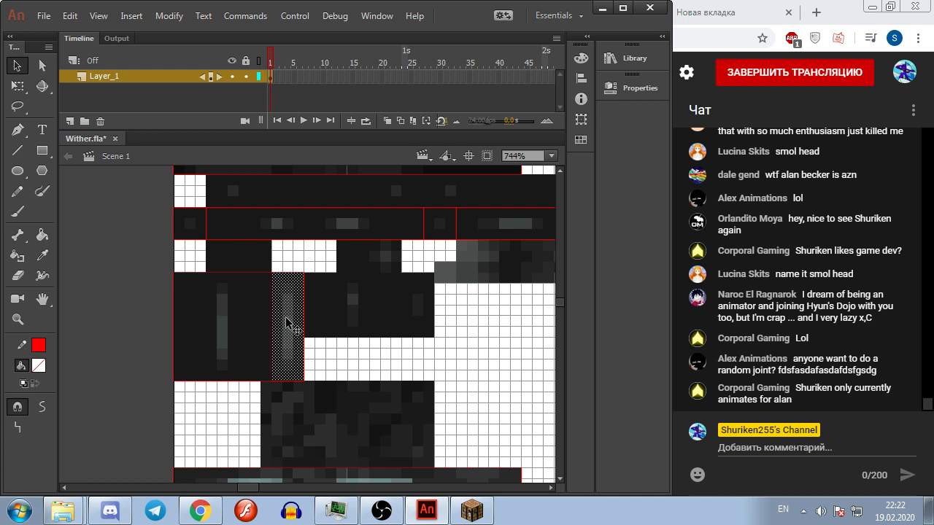
key("F8")
key("ctrl+v")
key("Return")
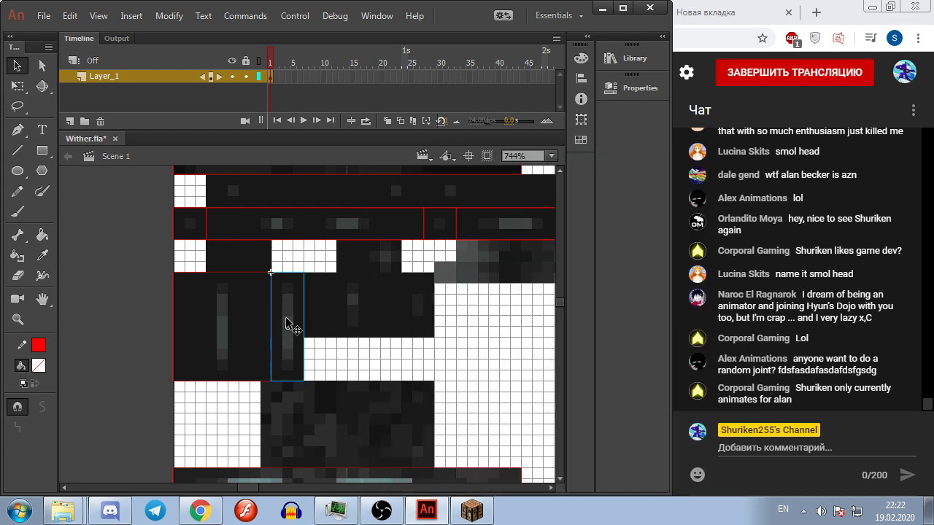
Step: Switch to Minecraft and examine the in-game Wither's tail from several angles to compare it with the texture
scroll(442, 362, "down", 2)
left_click_drag(501, 360, 399, 353)
scroll(379, 384, "up", 1)
scroll(431, 397, "down", 1)
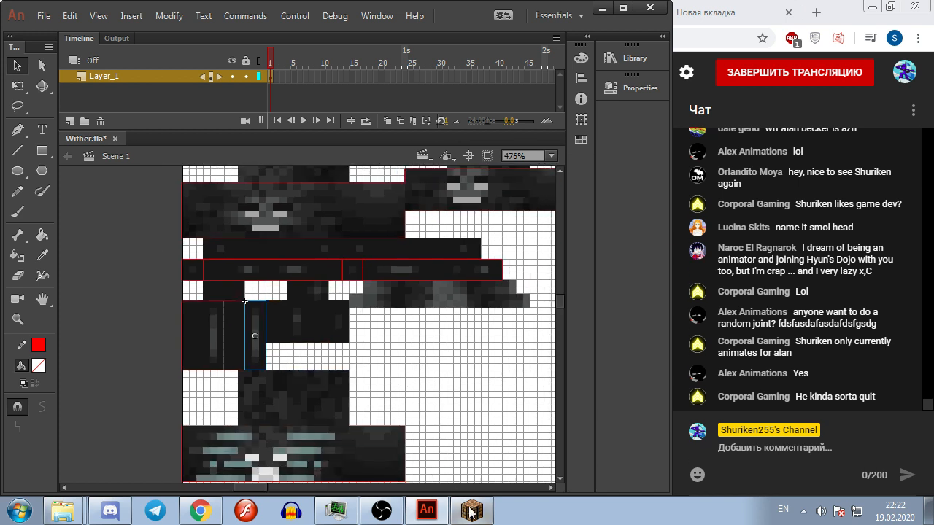
left_click(472, 510)
key("w")
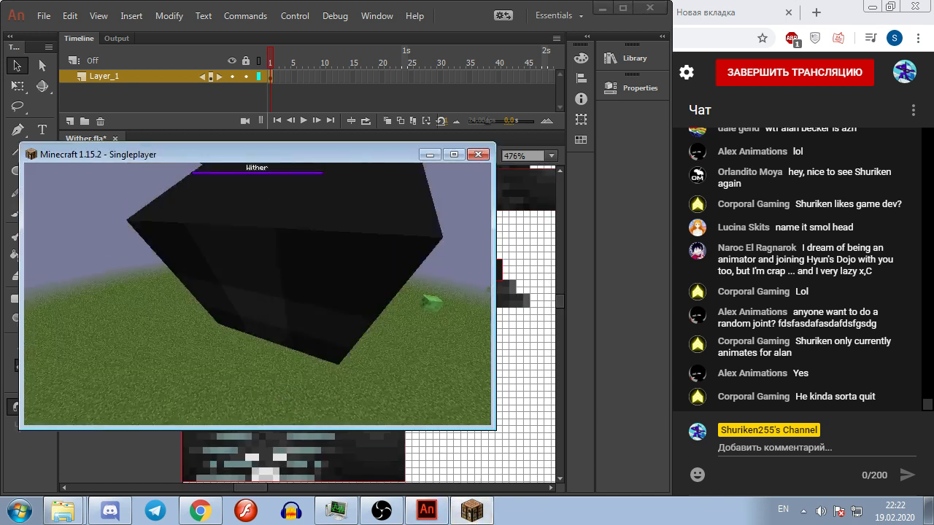
key("w")
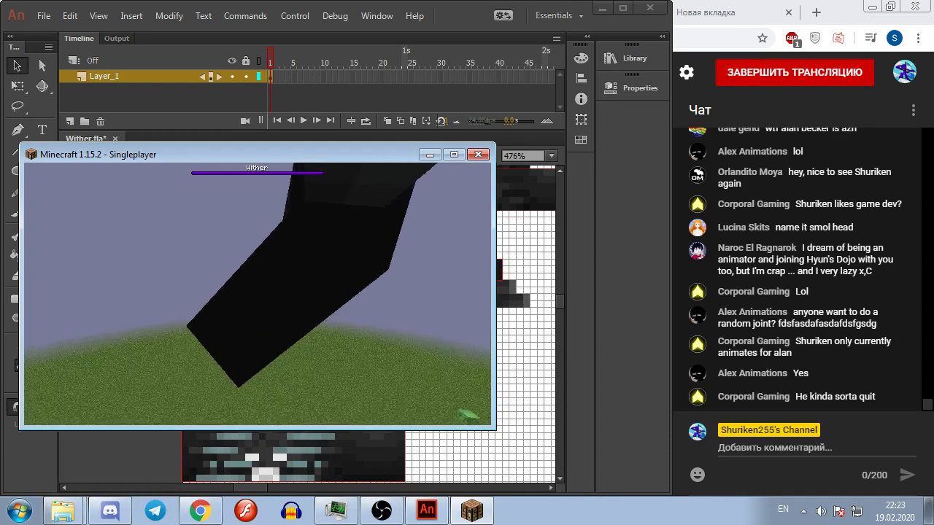
key("w")
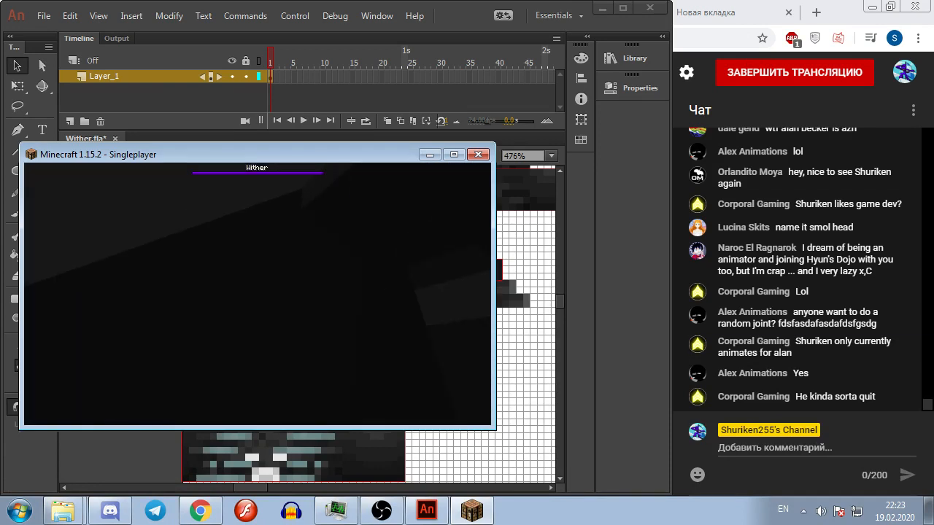
key("s")
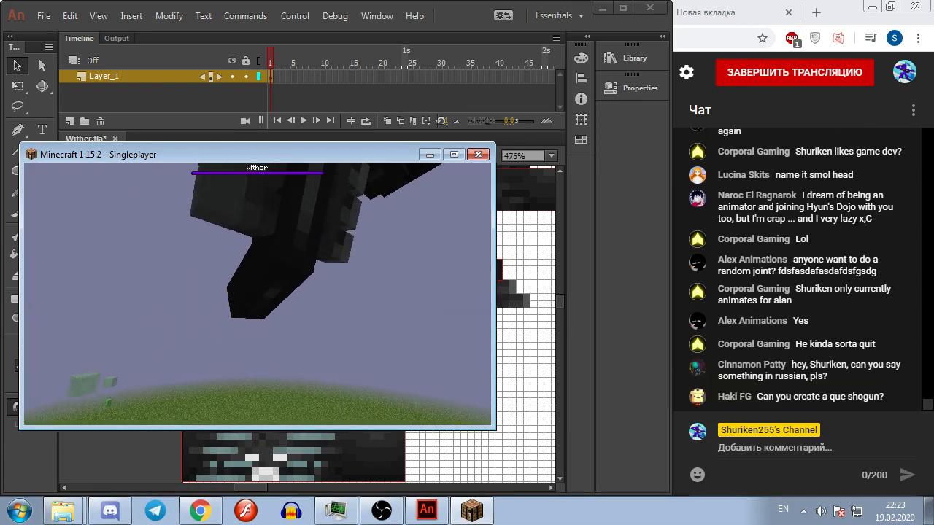
key("Escape")
key("alt+Tab")
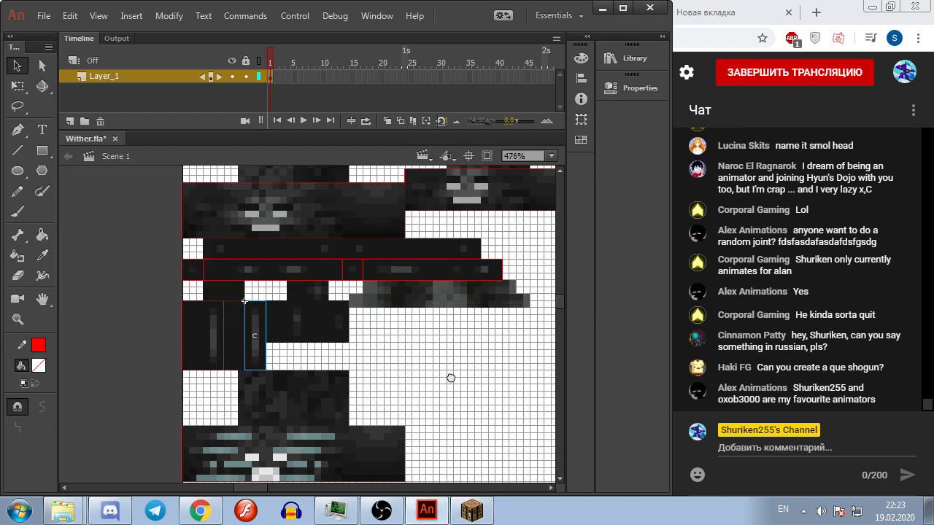
Step: Divide the tail's face strip beside the torso into four 3 by 6 pixel faces with unfilled red rectangles
scroll(322, 359, "up", 2)
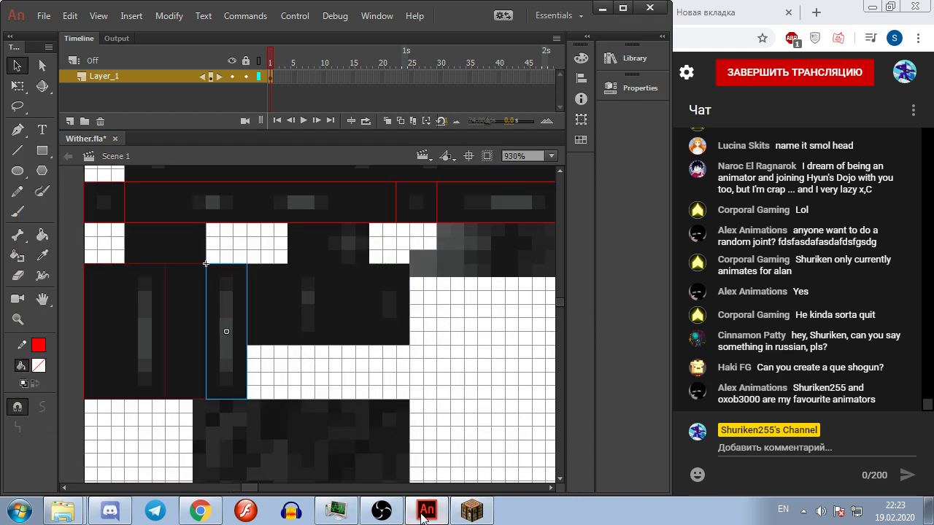
left_click(41, 150)
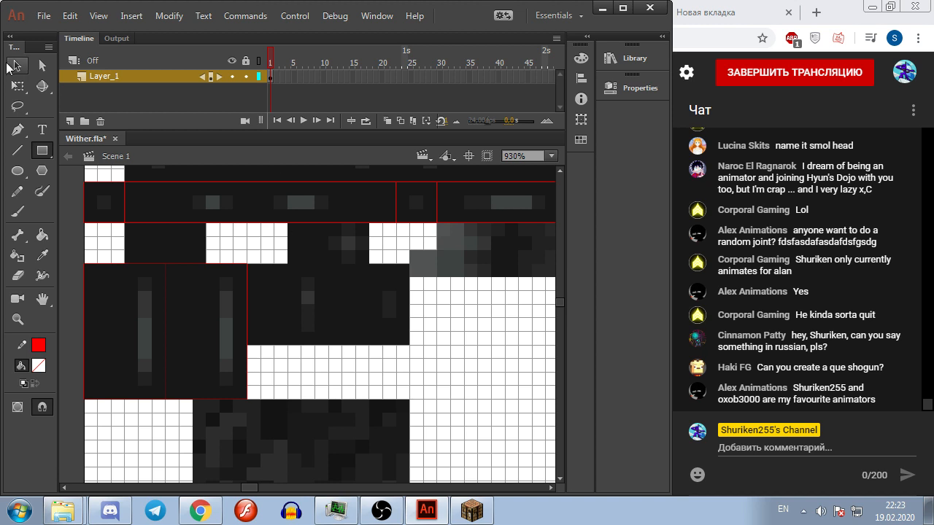
key("ctrl+a")
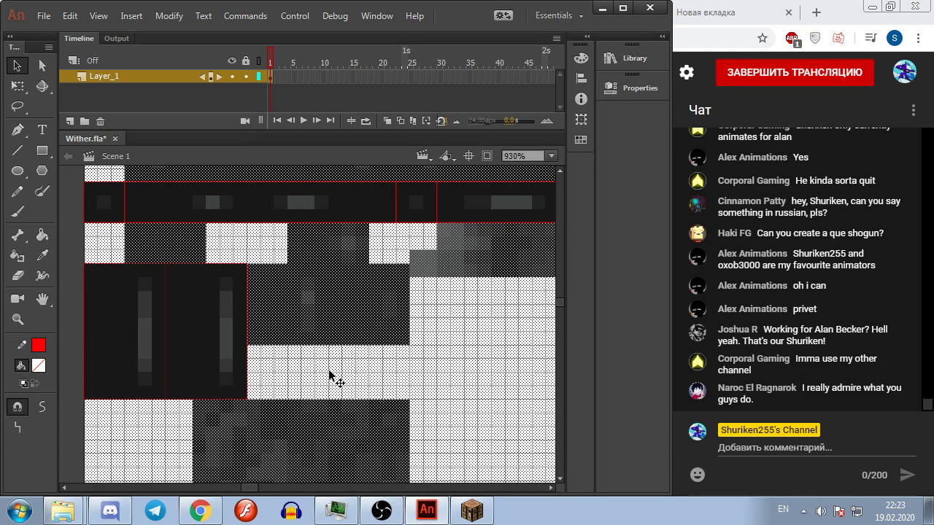
left_click(43, 150)
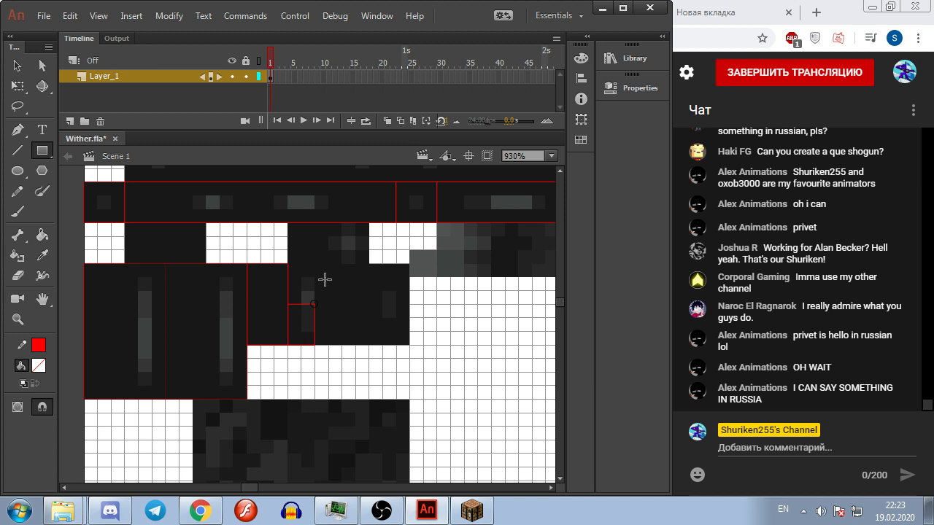
left_click_drag(329, 265, 366, 343)
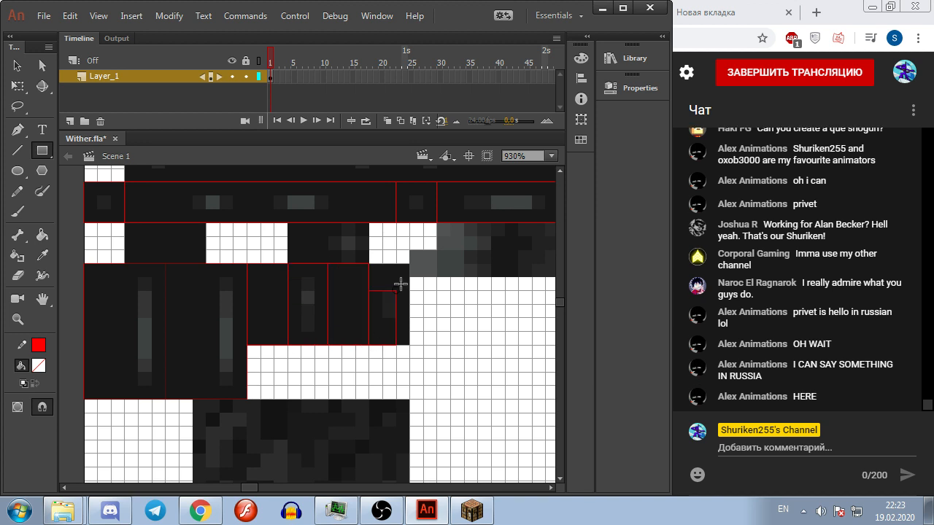
scroll(403, 295, "down", 1)
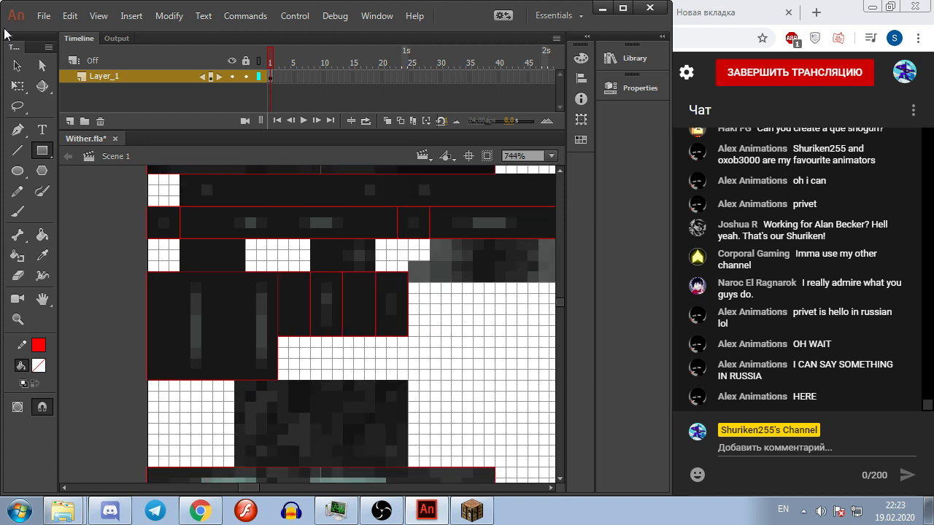
Step: Convert the first of the four tail faces to a graphic symbol named wither_tail_right
key("v")
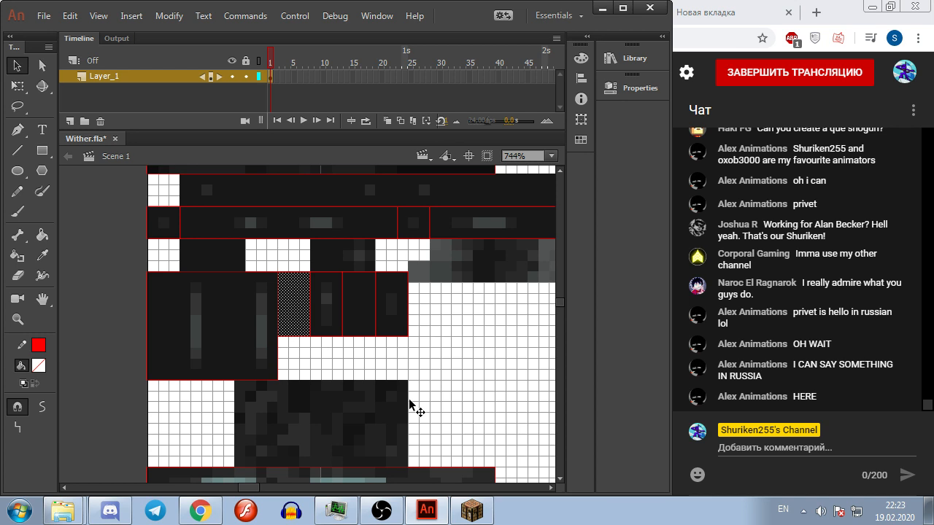
key("F8")
key("BackSpace")
type("ail_")
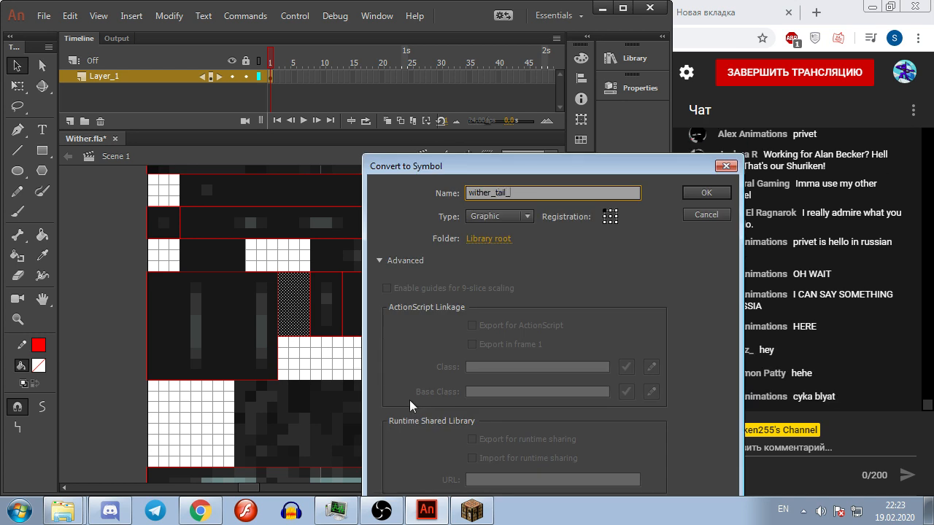
key("Right")
type("r")
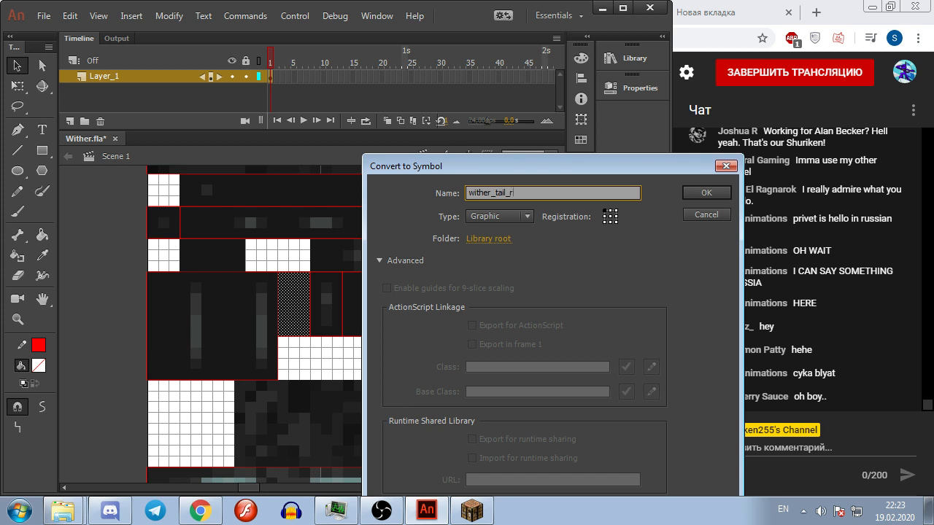
type("ight")
key("Return")
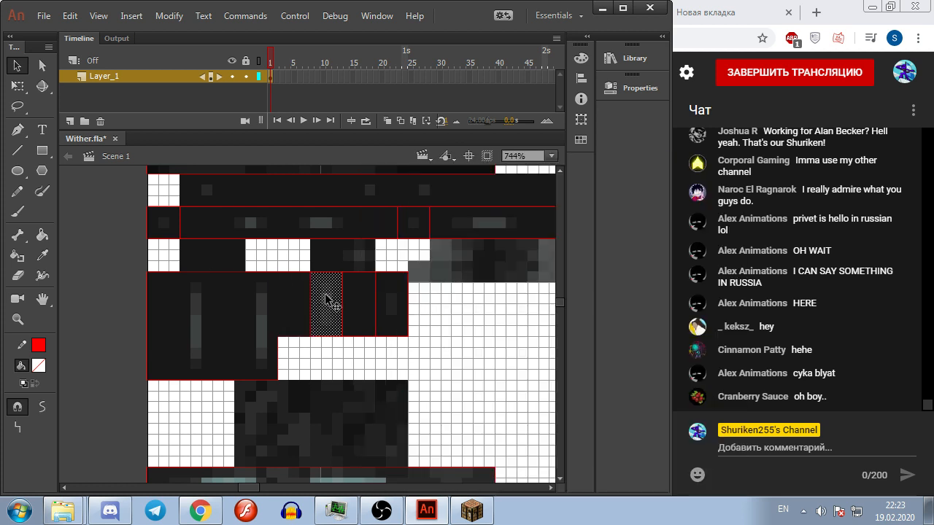
Step: Convert the second tail face to its own graphic symbol and the third to one named wither_tail_left
key("F8")
key("Return")
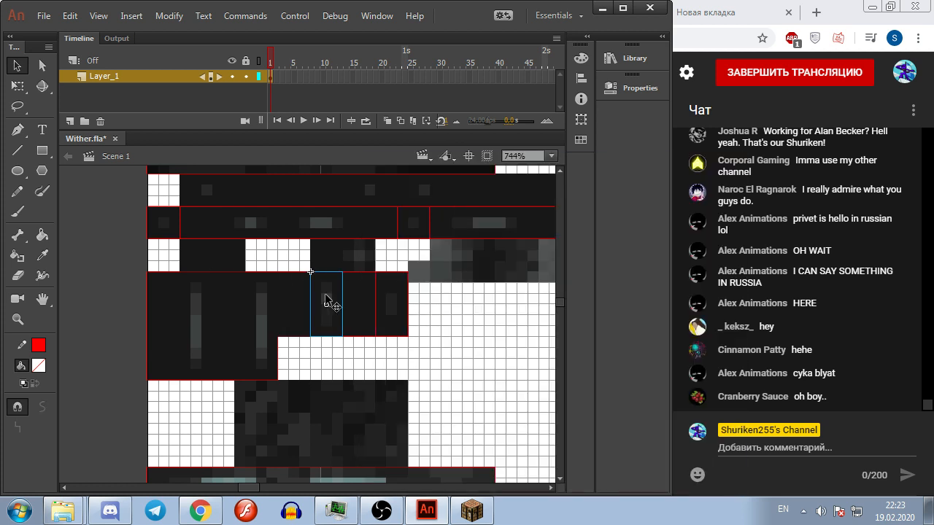
key("F8")
type("wither_tail_")
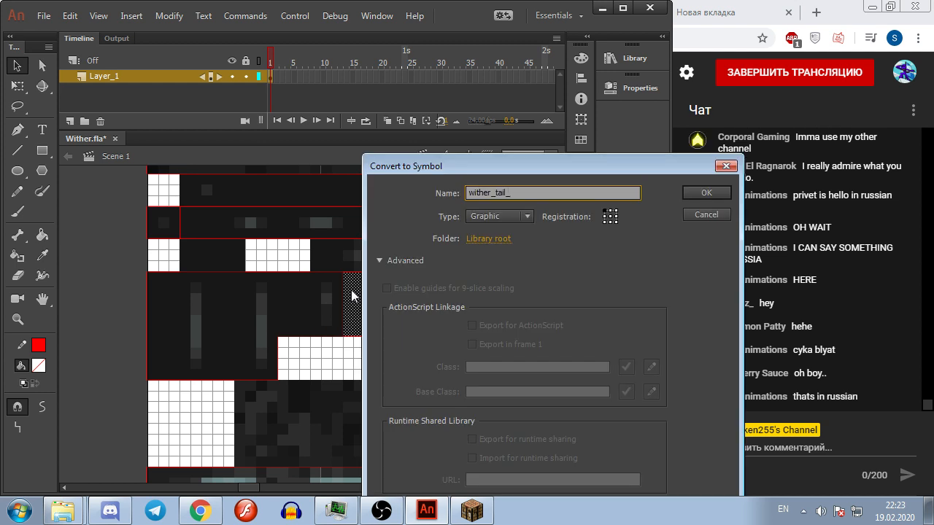
type("left")
key("BackSpace")
type("t")
key("Return")
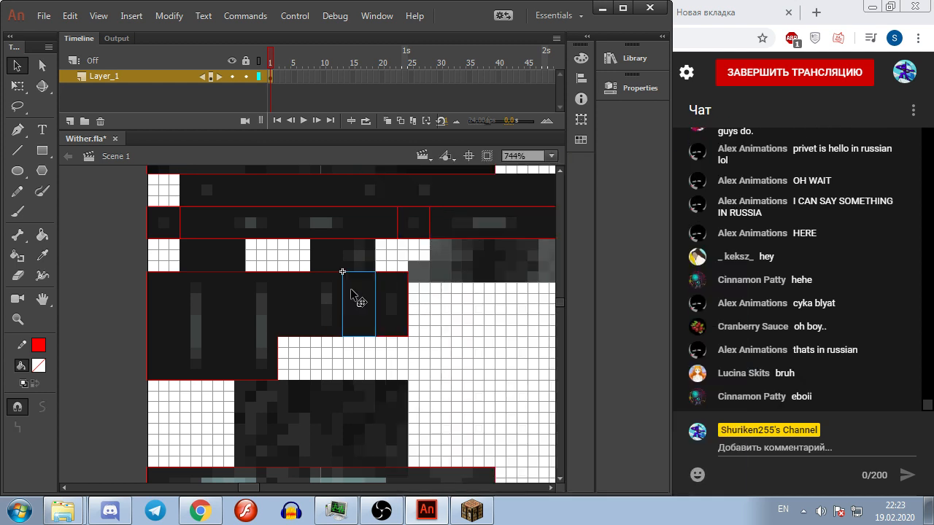
Step: Convert the fourth tail face to a graphic symbol named wither_tail_back
left_click(387, 306)
key("F8")
type("wither_tail_")
type("back")
key("Return")
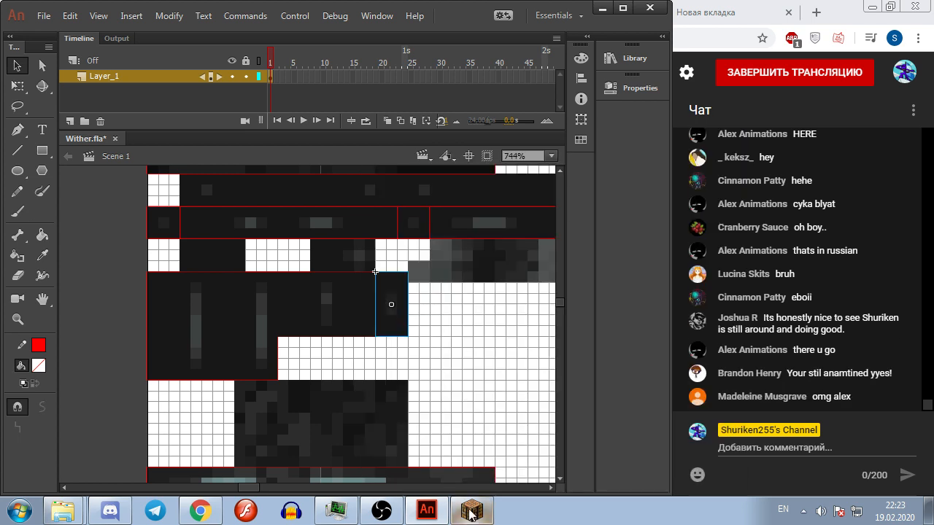
Step: Switch to Minecraft and examine the in-game Wither's ribs and spine from several sides
key("alt+Tab")
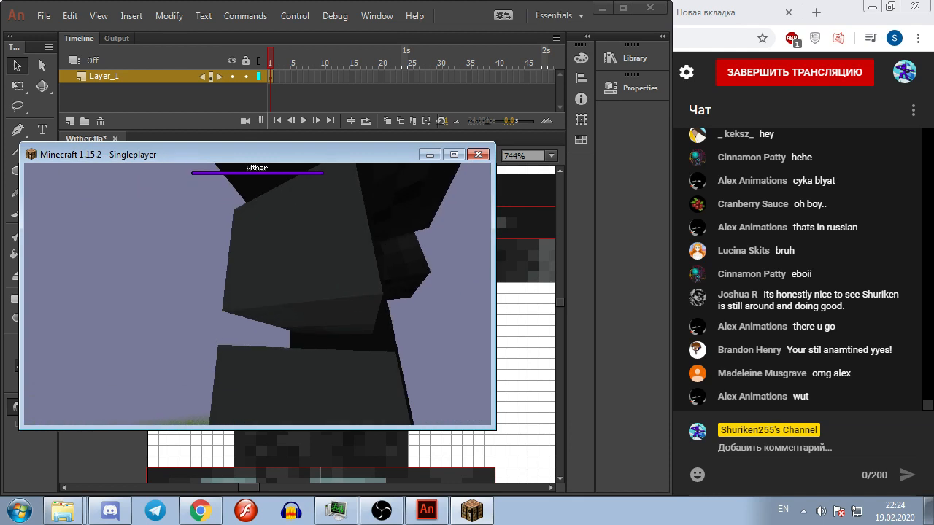
key("Escape")
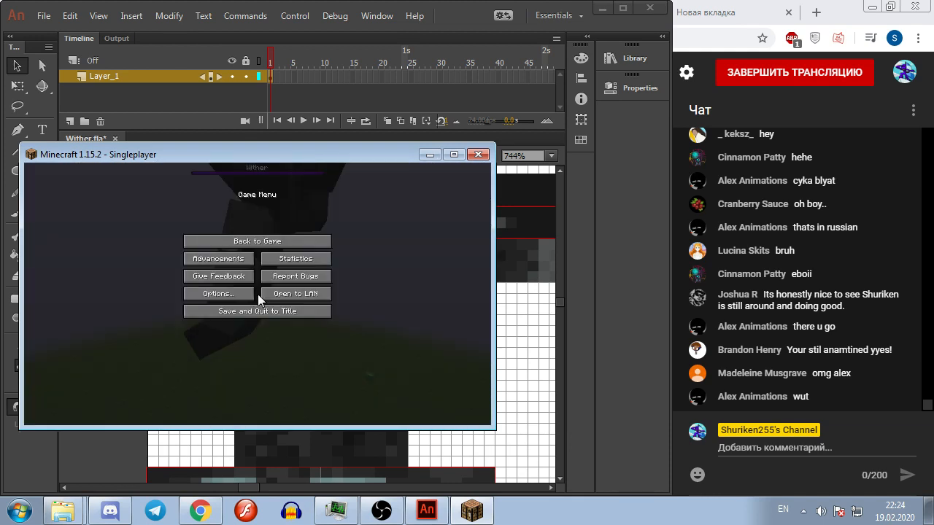
key("alt+Tab")
left_click_drag(454, 415, 360, 430)
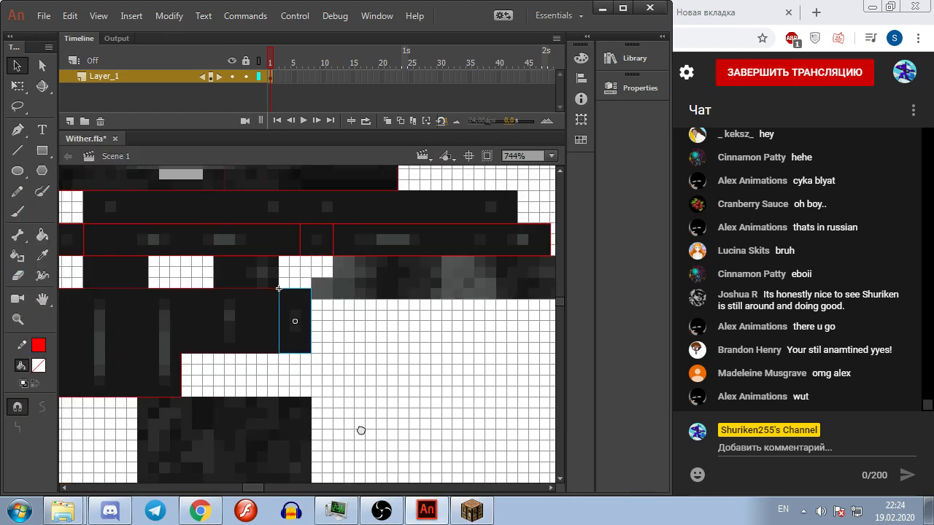
left_click(471, 510)
key("Escape")
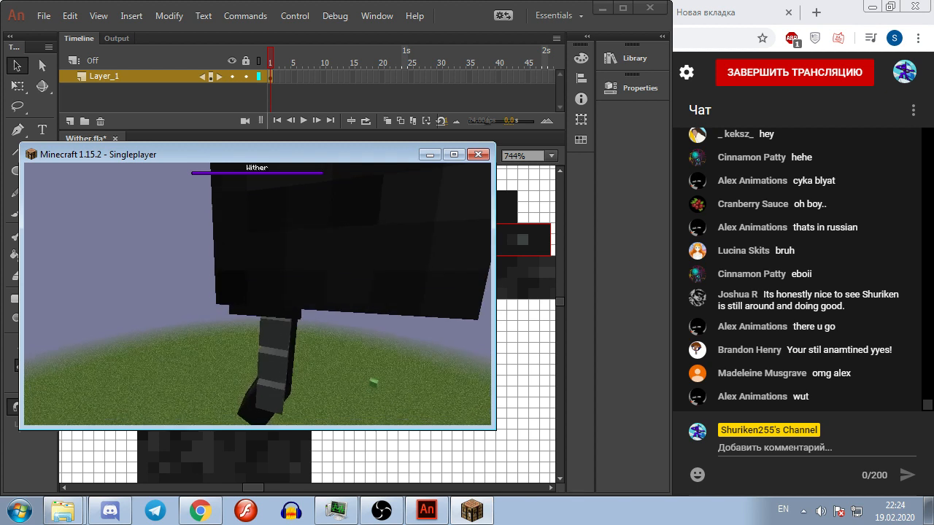
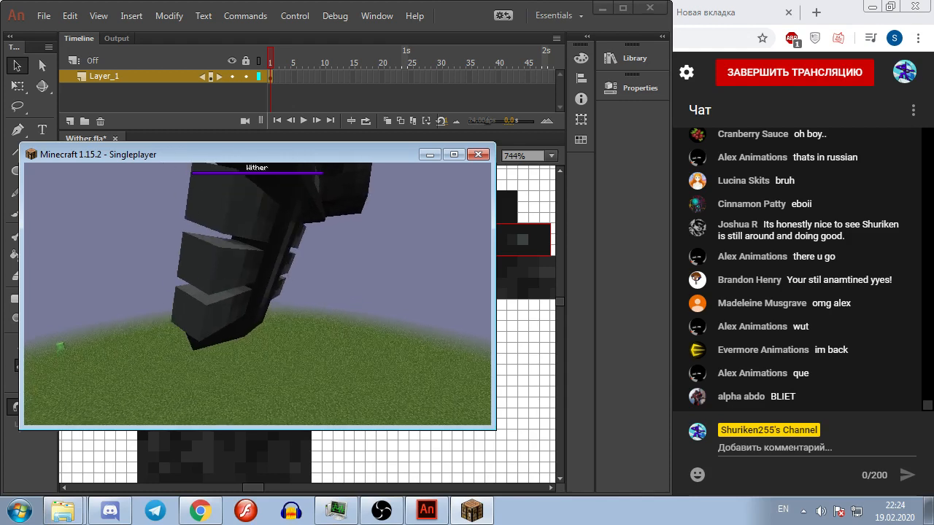
key("Escape")
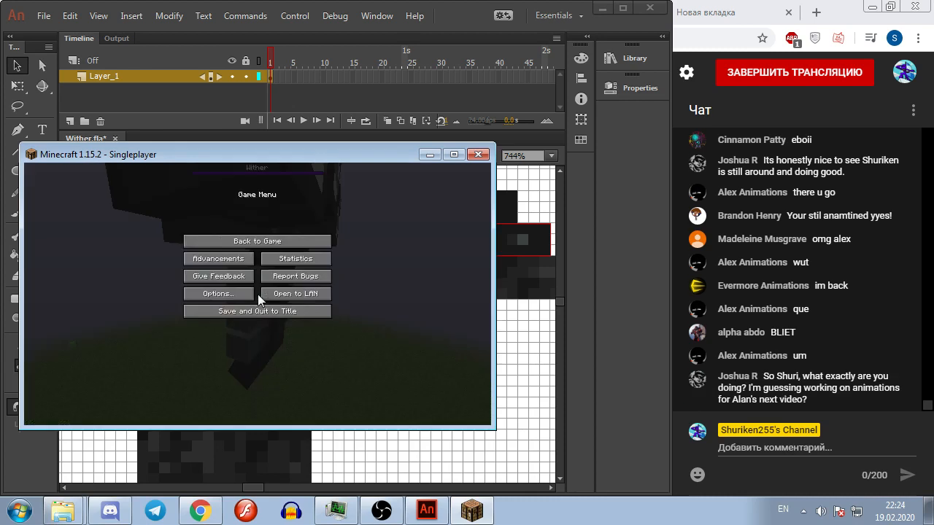
Step: Back in Animate, divide the start of the rib texture's lower strip into 2-pixel-high faces 2, 4, 2 and 4 pixels wide with unfilled red rectangles
key("alt+Tab")
left_click_drag(474, 325, 373, 335)
left_click(368, 351)
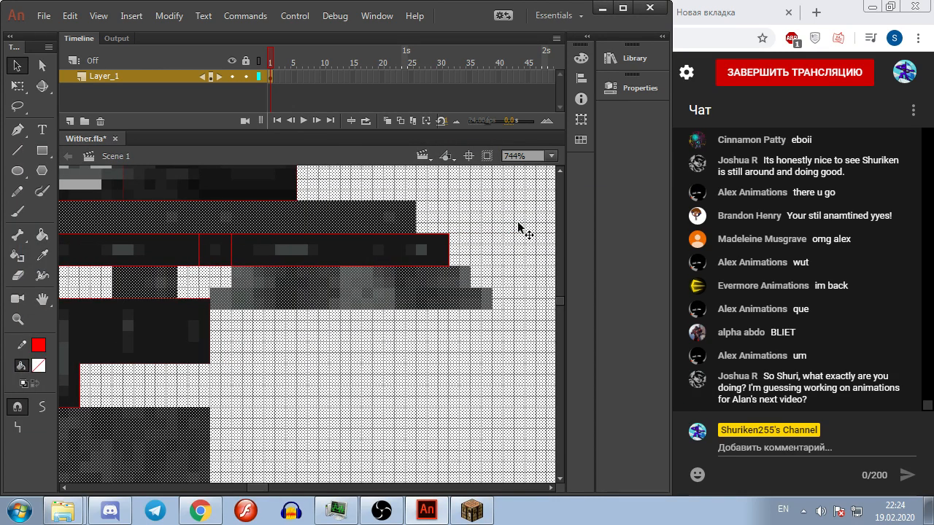
scroll(241, 292, "down", 4)
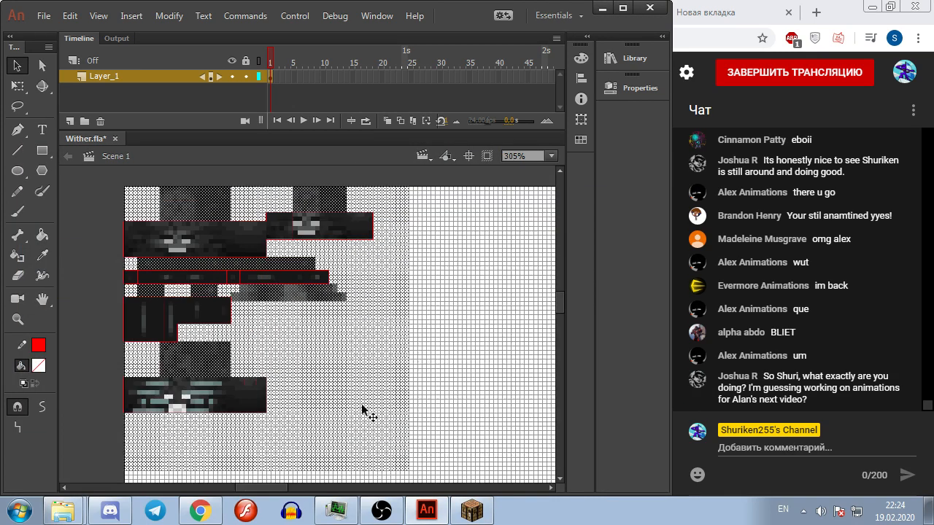
left_click(511, 362)
scroll(214, 295, "up", 5)
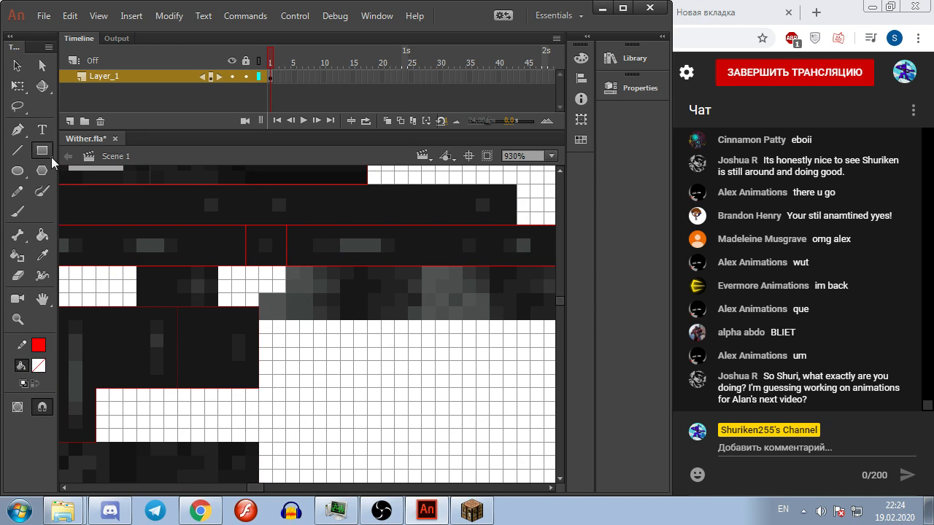
scroll(289, 307, "down", 1)
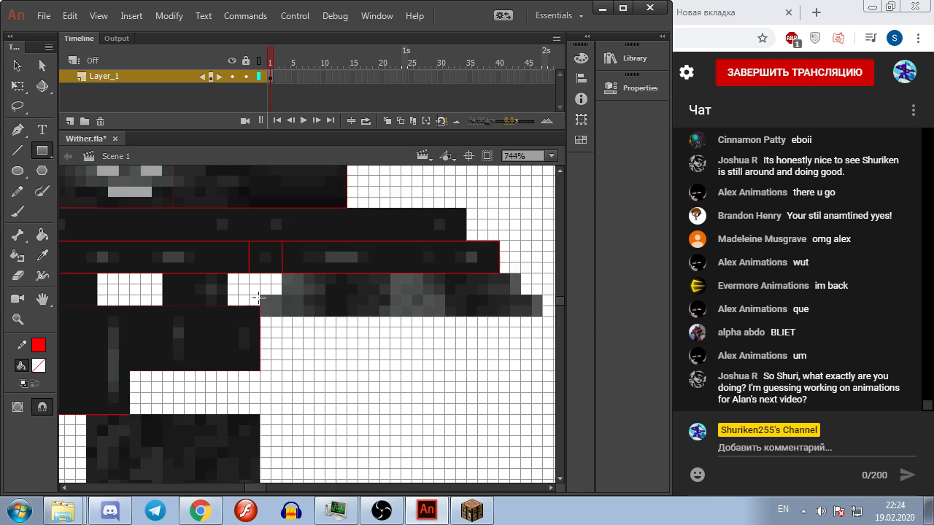
left_click_drag(260, 294, 283, 317)
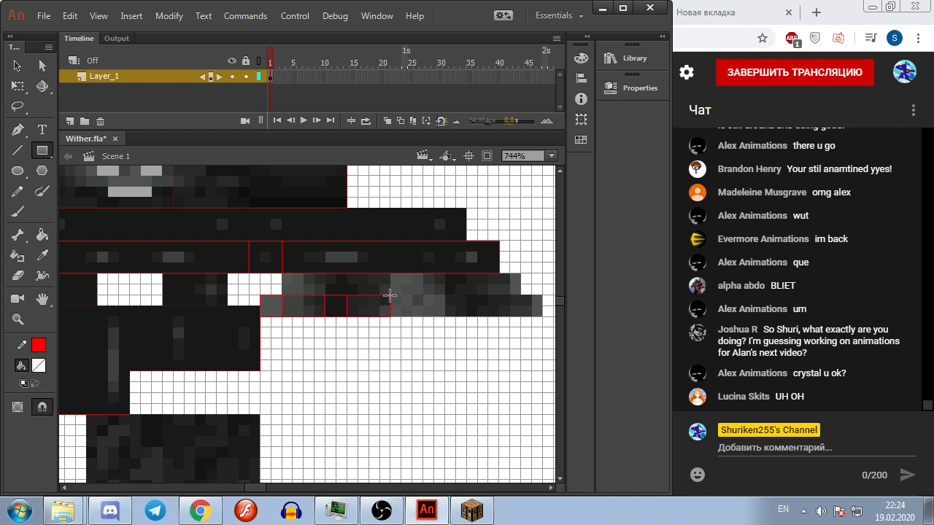
Step: Compare the in-game Wither's ribs in Minecraft with the outlined and remaining rib areas of the texture in Animate
left_click(472, 513)
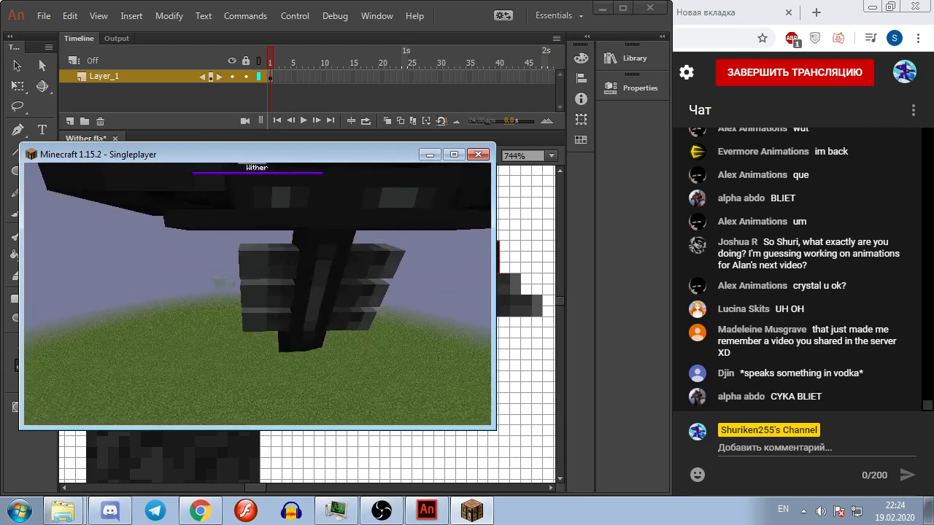
key("alt+Tab")
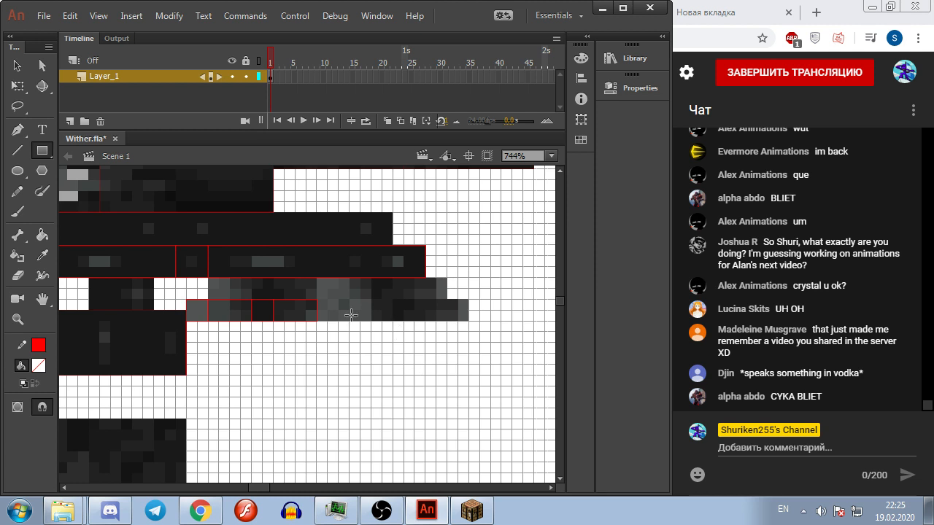
scroll(347, 389, "down", 1)
scroll(344, 372, "up", 1)
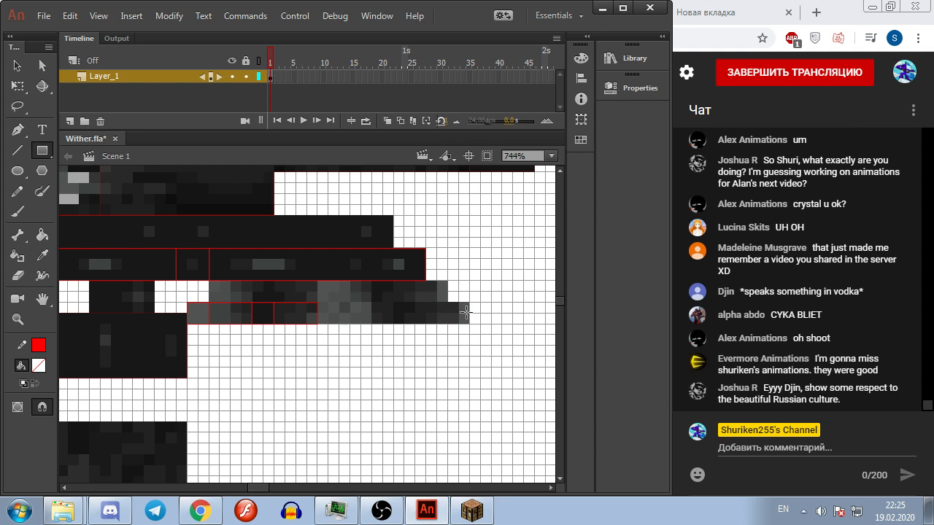
left_click(471, 510)
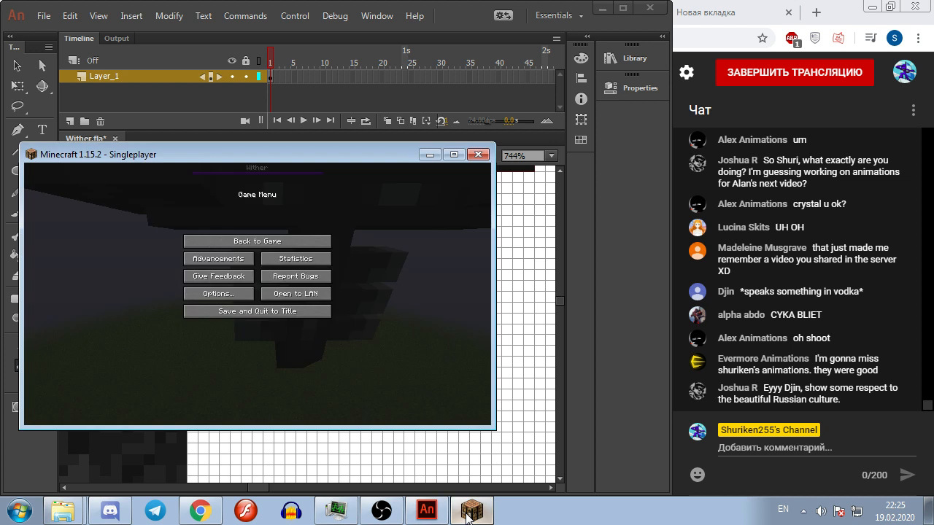
key("Escape")
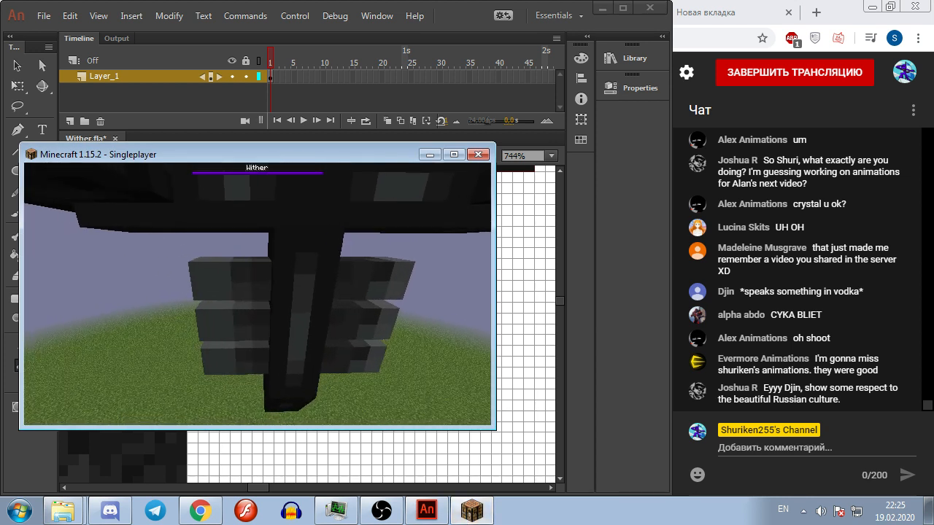
key("alt+Tab")
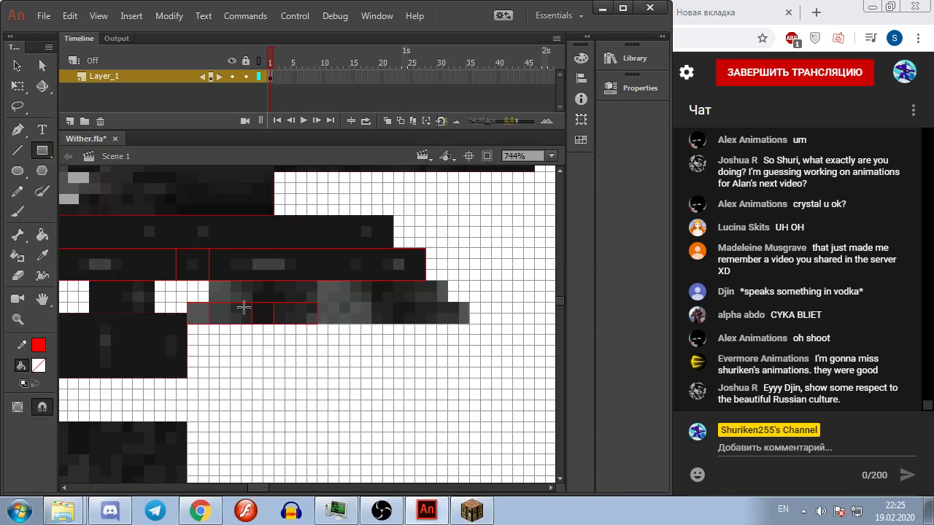
scroll(289, 326, "down", 4)
scroll(254, 321, "up", 2)
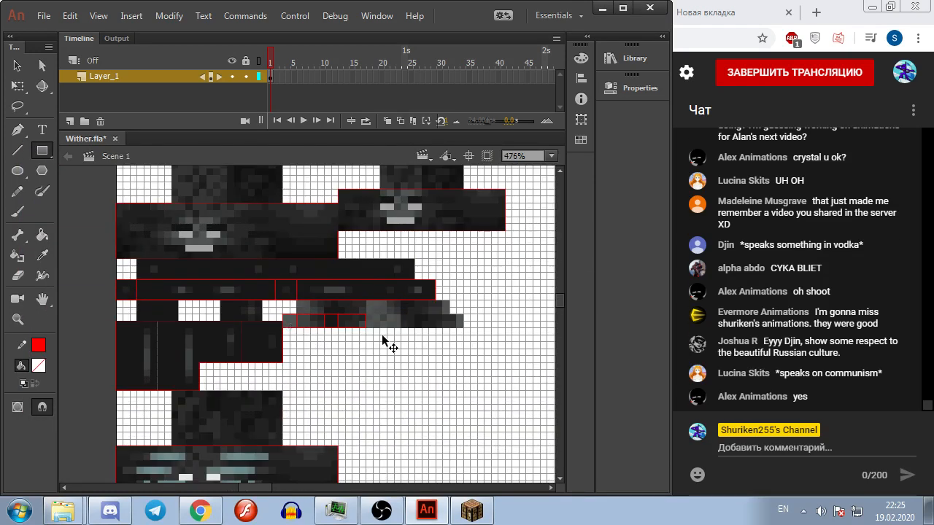
scroll(383, 337, "up", 4)
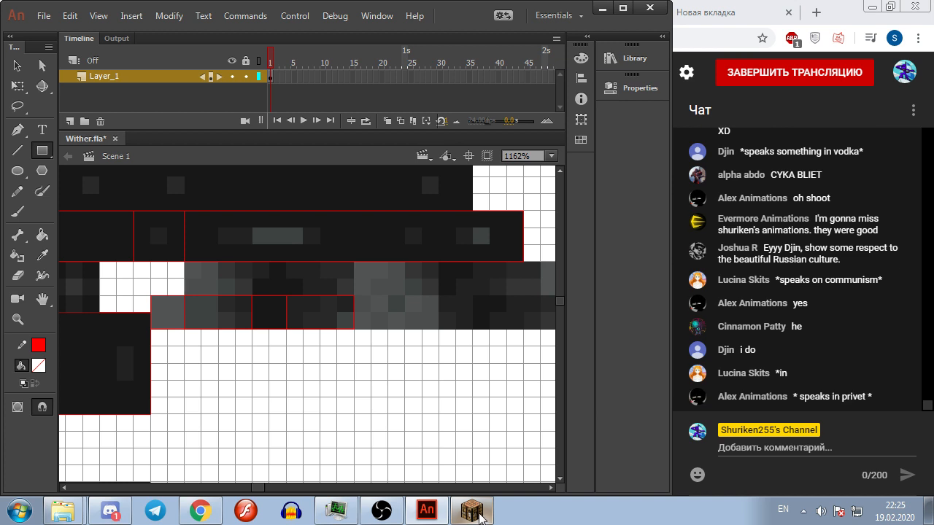
Step: Switch to Minecraft and examine the Wither's ribs and spine from the front and close up for the rib dimensions
left_click(482, 515)
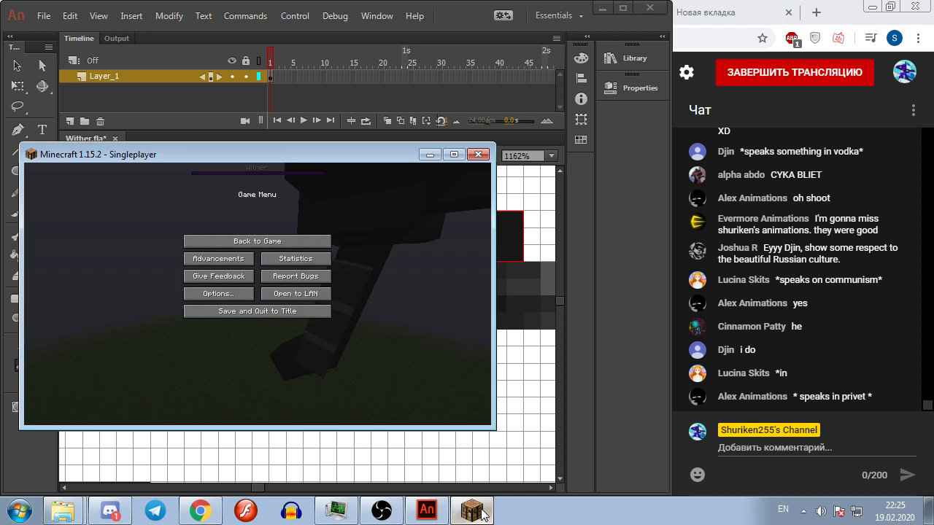
key("Escape")
key("d")
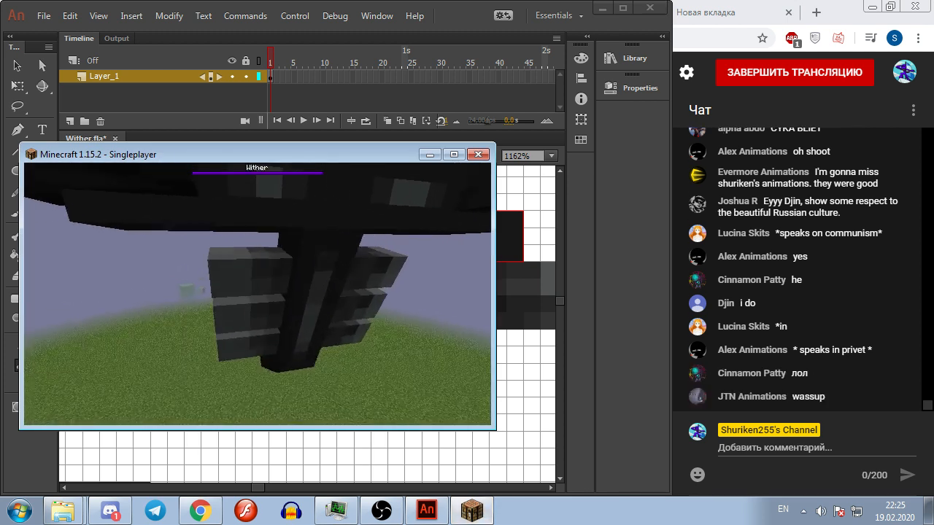
key("w")
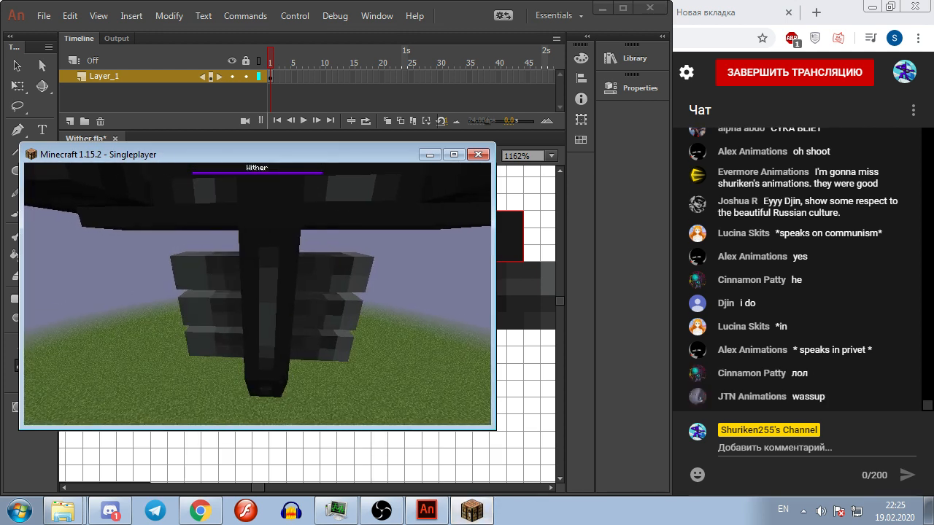
key("w")
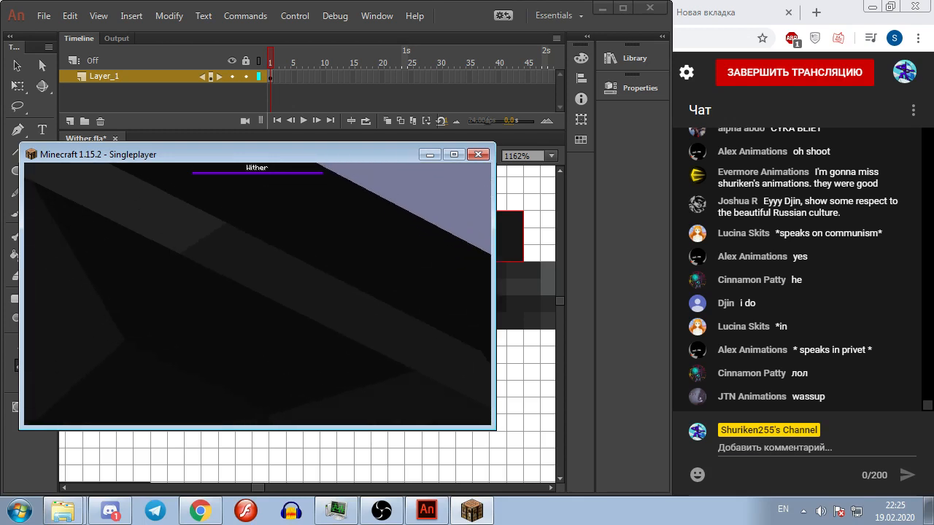
key("w")
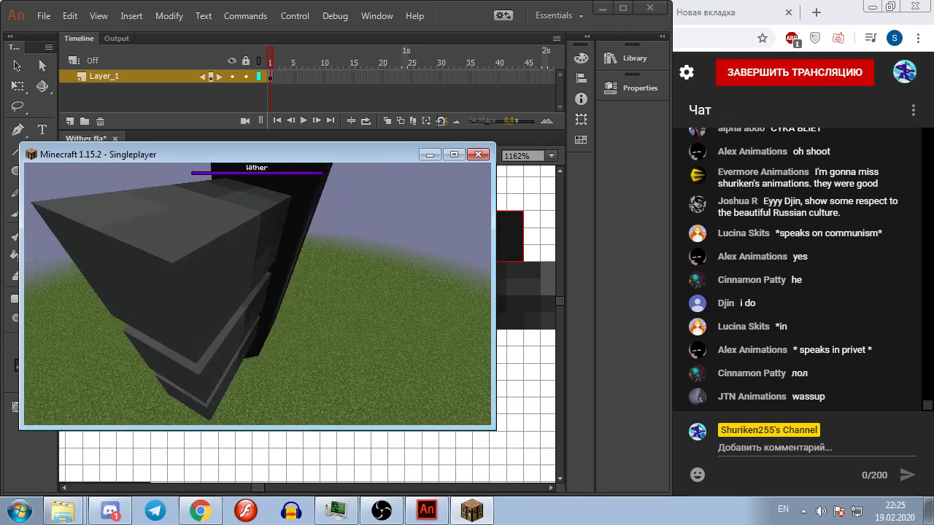
key("w")
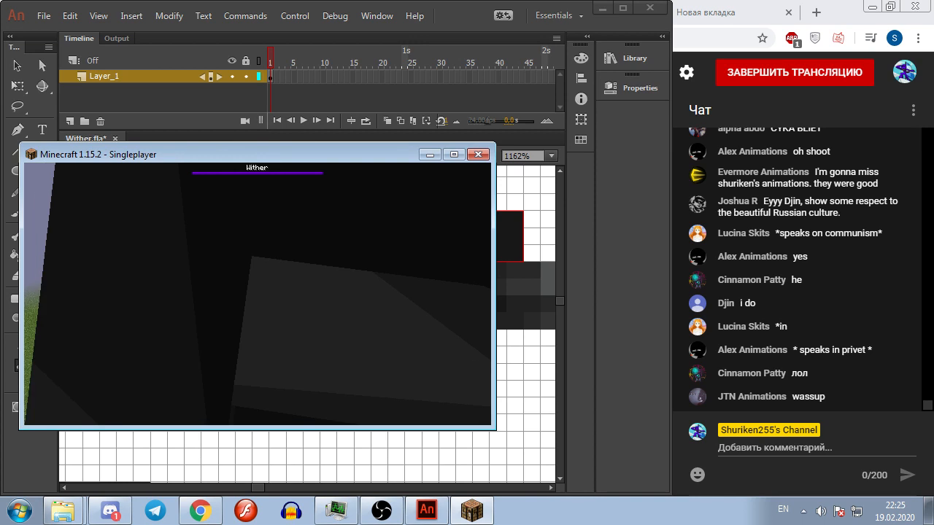
key("w")
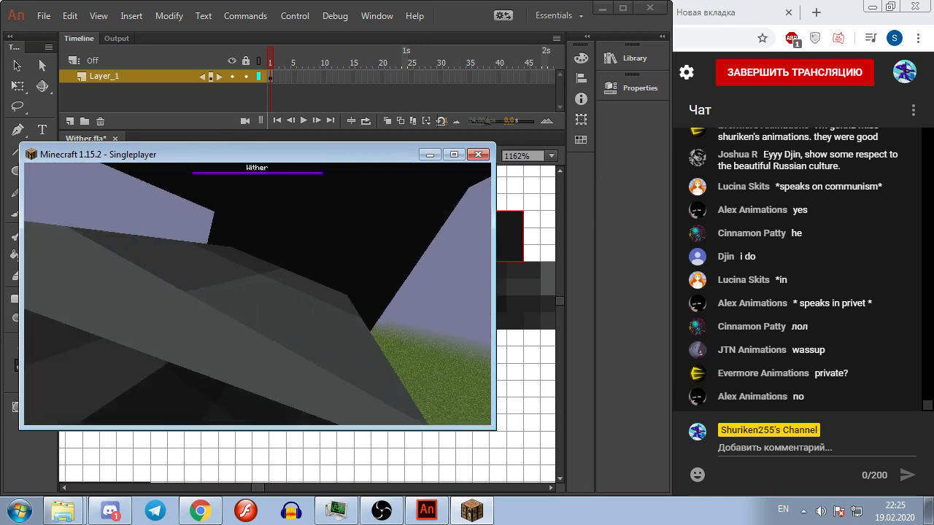
key("s")
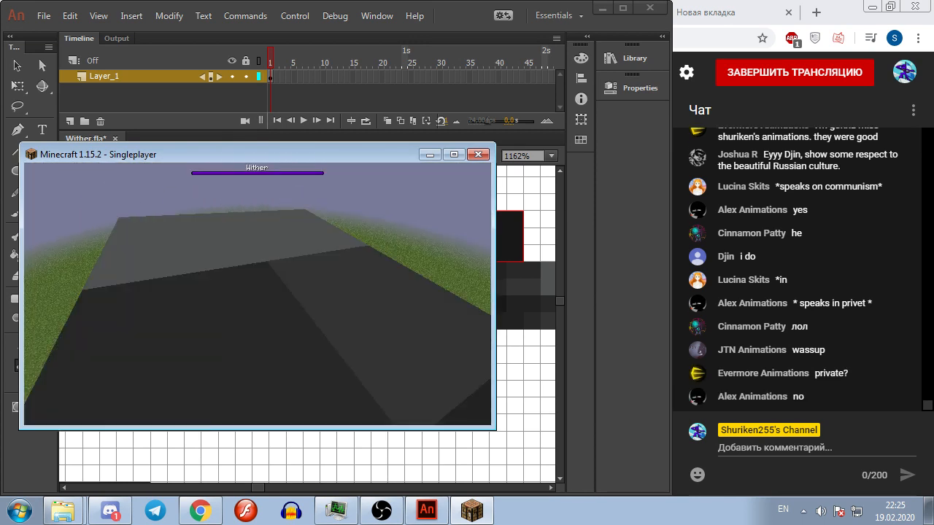
key("w")
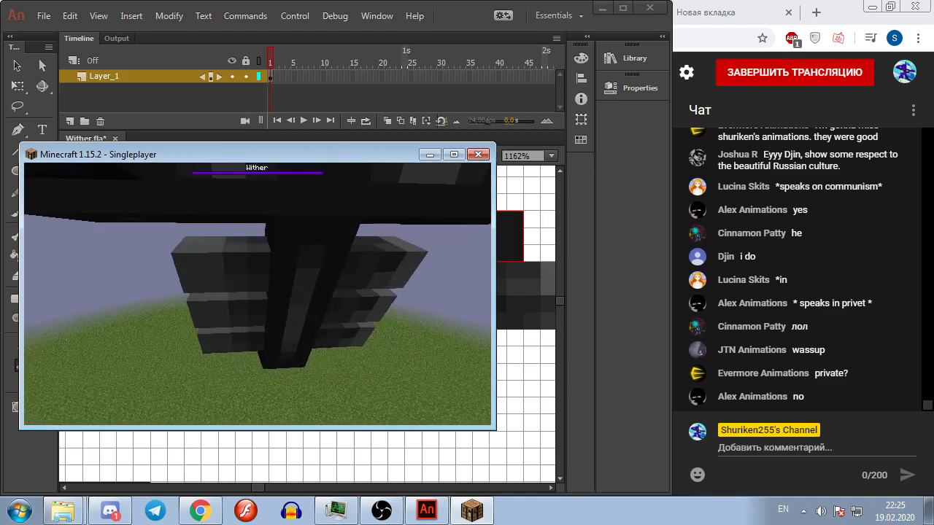
key("s")
key("w")
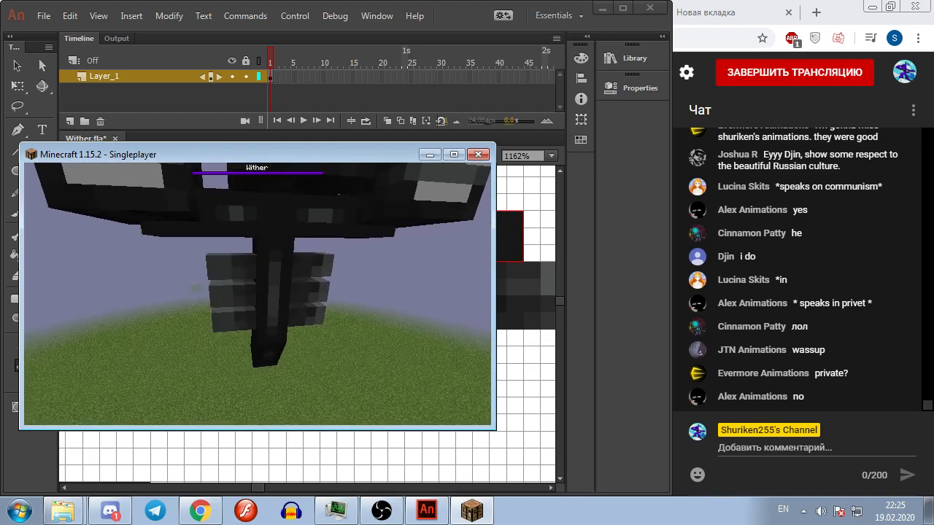
key("Escape")
key("alt+Tab")
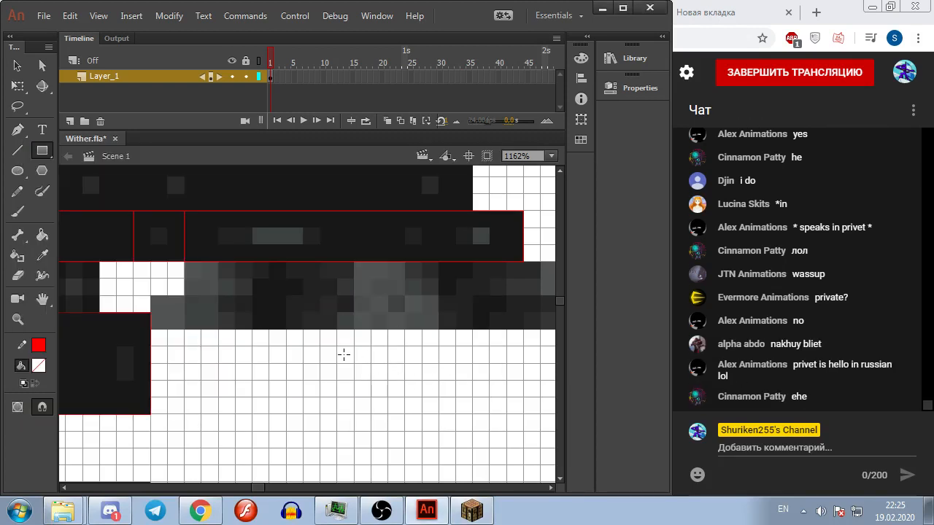
Step: Outline the first two faces of the rib strip in Animate, 2 and 11 pixels wide and 2 high, checking against Minecraft
left_click_drag(343, 355, 304, 368)
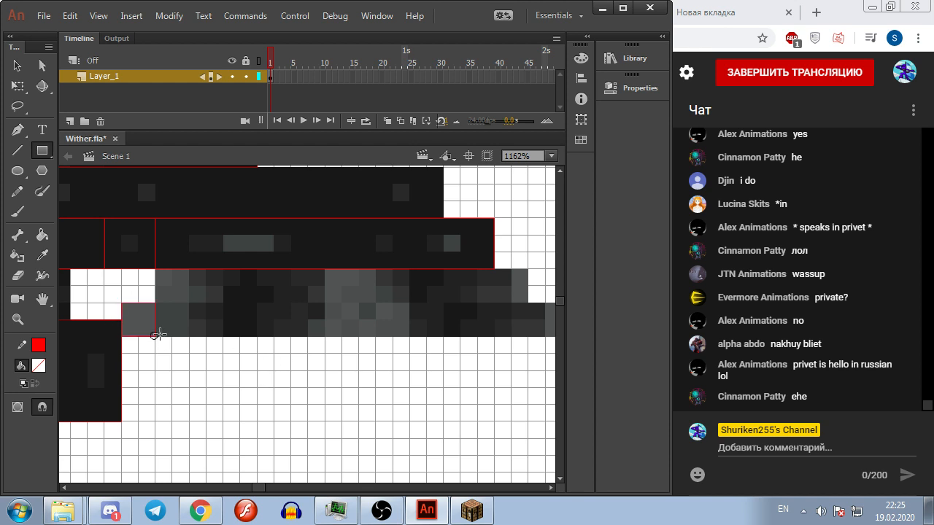
left_click(470, 514)
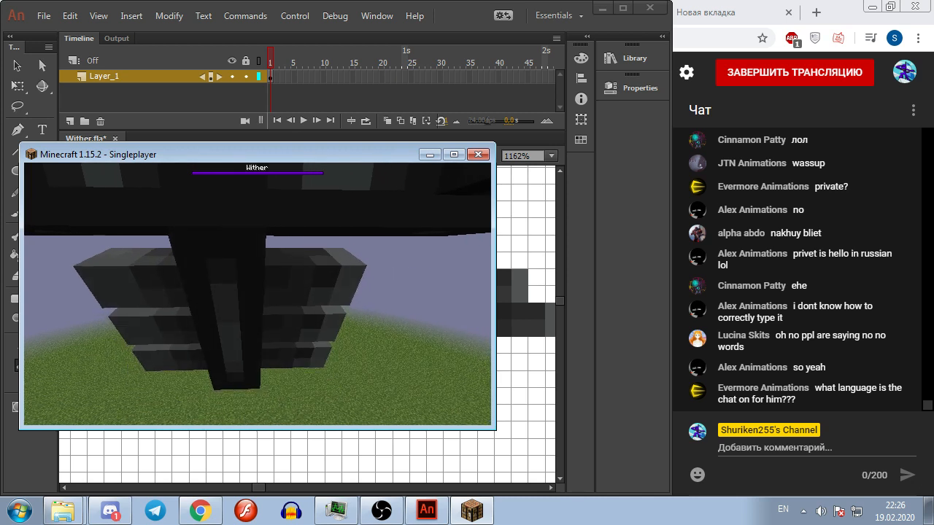
key("Escape")
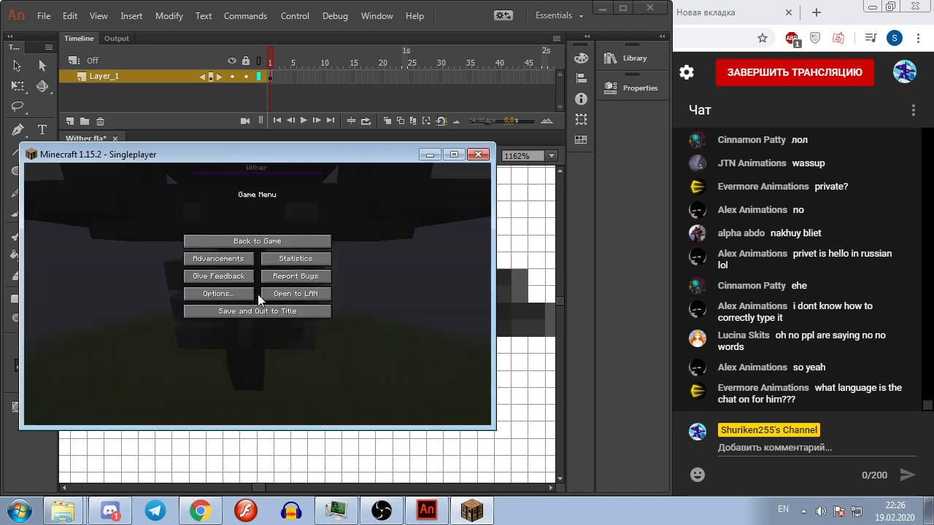
key("alt+Tab")
left_click_drag(334, 365, 309, 362)
mouse_move(132, 302)
left_mouse_down()
mouse_move(149, 336)
mouse_move(179, 333)
left_mouse_up()
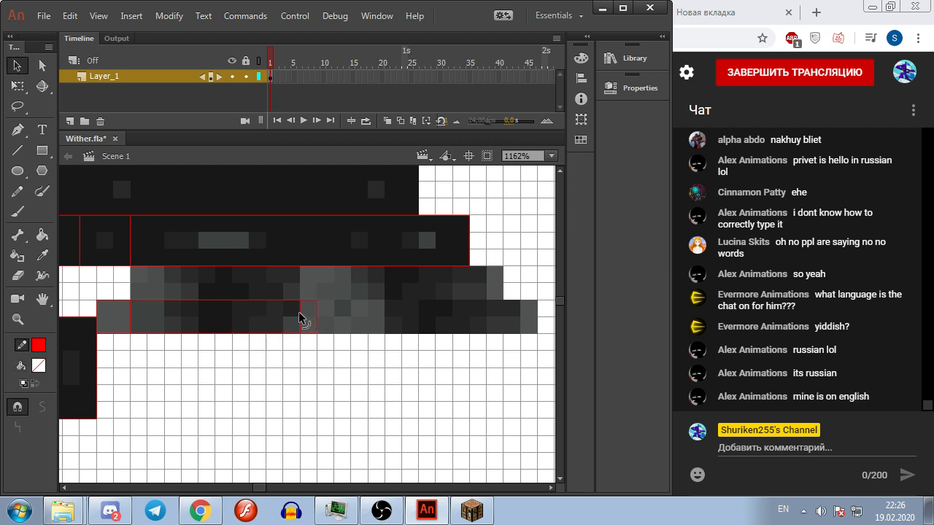
Step: Compare the ribs in Minecraft, and outline the last two faces of Animate's rib strip, 2 and 11 pixels wide and 2 high
left_click(484, 519)
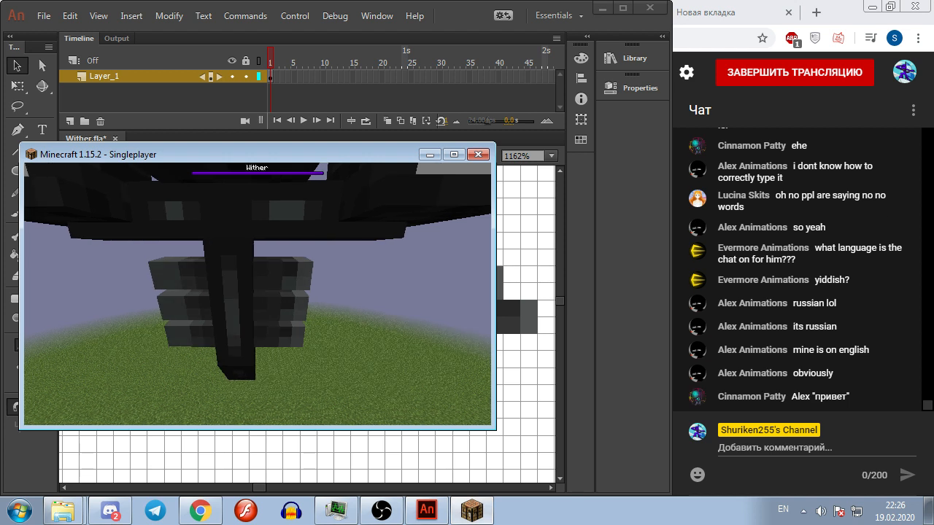
key("w")
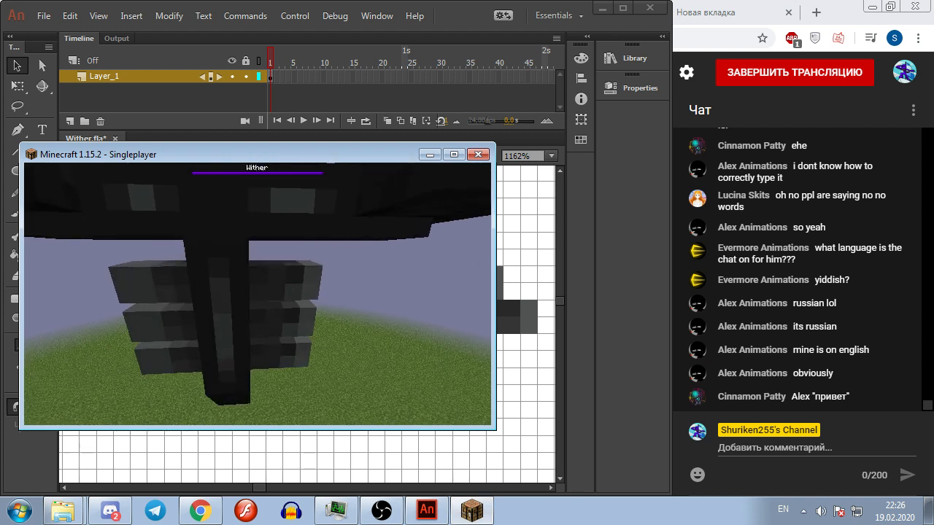
key("alt+Tab")
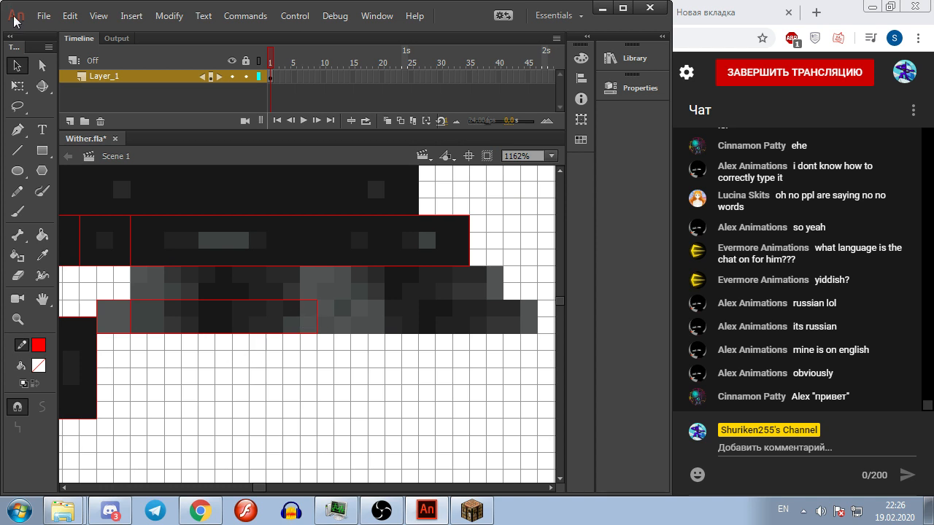
key("r")
mouse_move(317, 300)
left_mouse_down()
mouse_move(351, 333)
mouse_move(504, 300)
left_mouse_up()
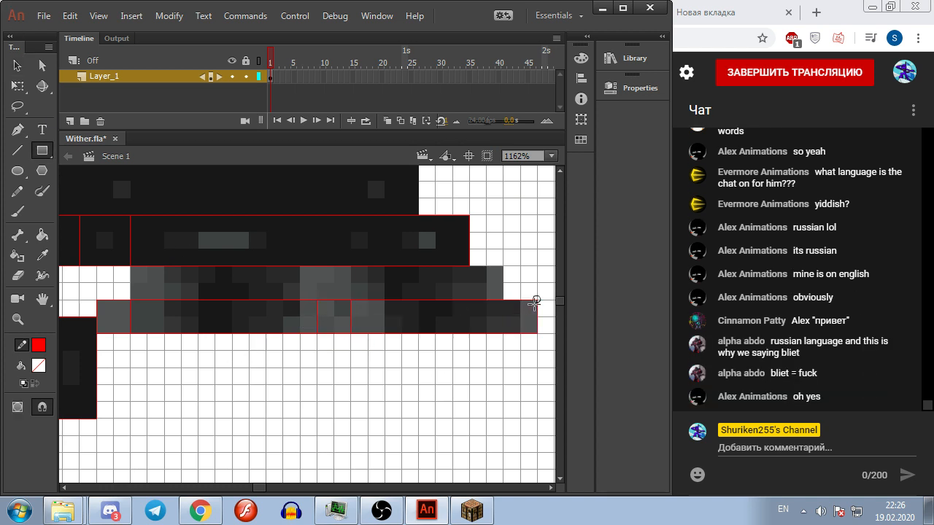
Step: Convert the first 2-pixel-wide rib face to a graphic symbol named wither_bone_right
scroll(408, 403, "down", 4)
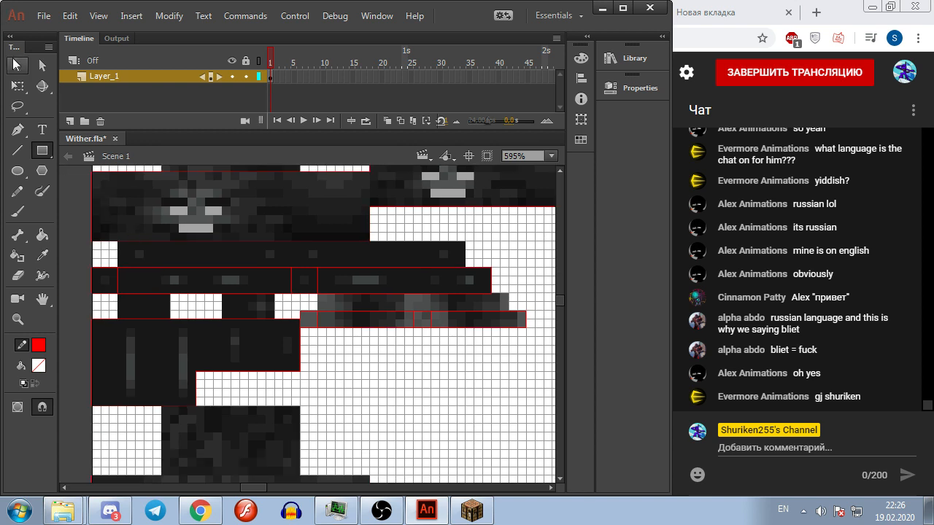
left_click(16, 65)
scroll(384, 343, "up", 4)
left_click(188, 282)
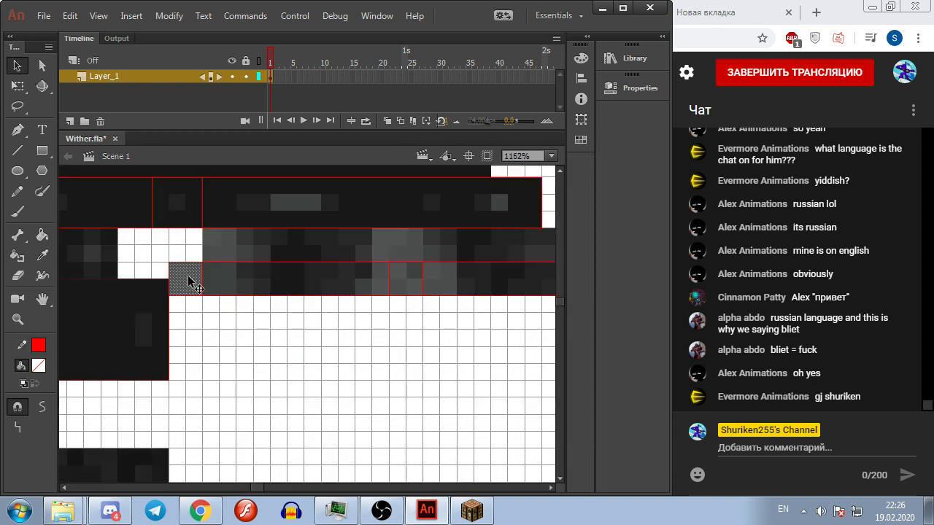
key("F8")
type("bone_")
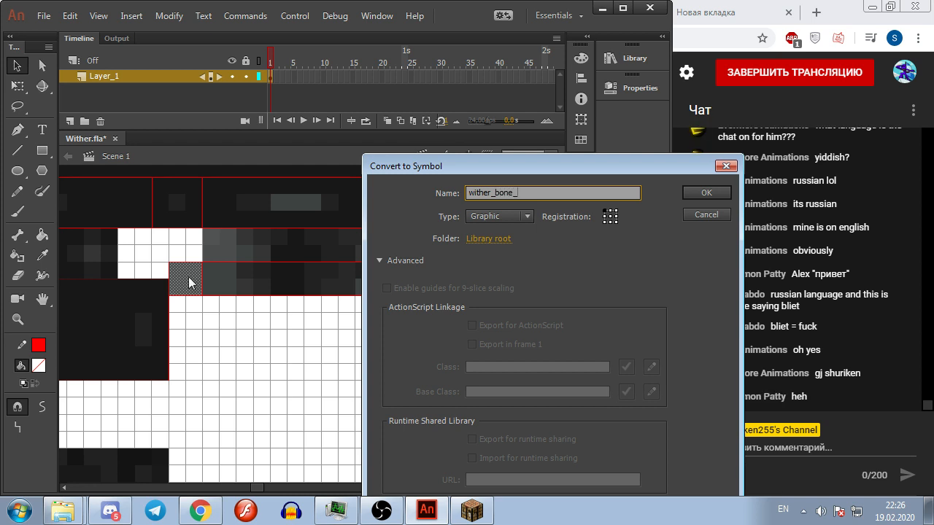
type("right")
key("Return")
Step: Convert the first 11-pixel-wide rib face to a graphic symbol named wither_bone_front
left_click(336, 276)
key("F8")
type("wither_bone_front")
key("Return")
Step: Convert the second 2-pixel-wide rib face to a graphic symbol named wither_bone_left
left_click(411, 271)
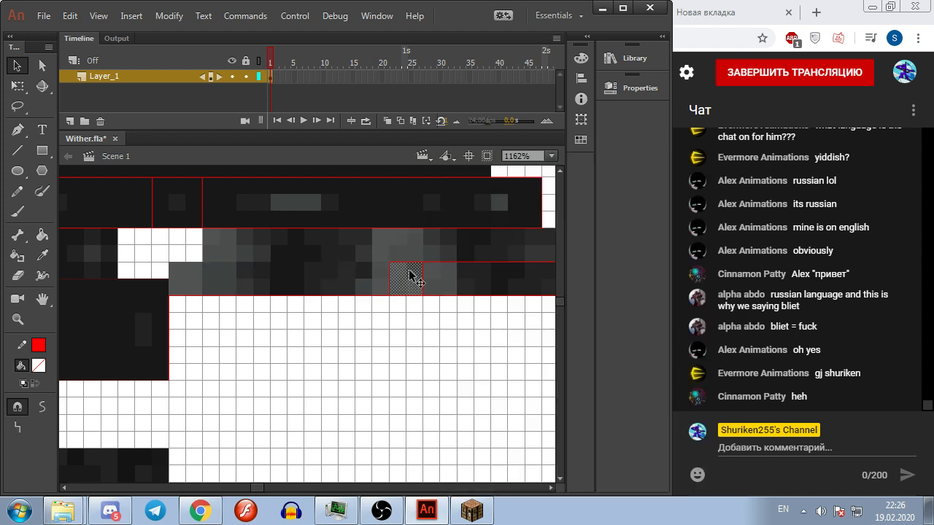
key("F8")
type("m")
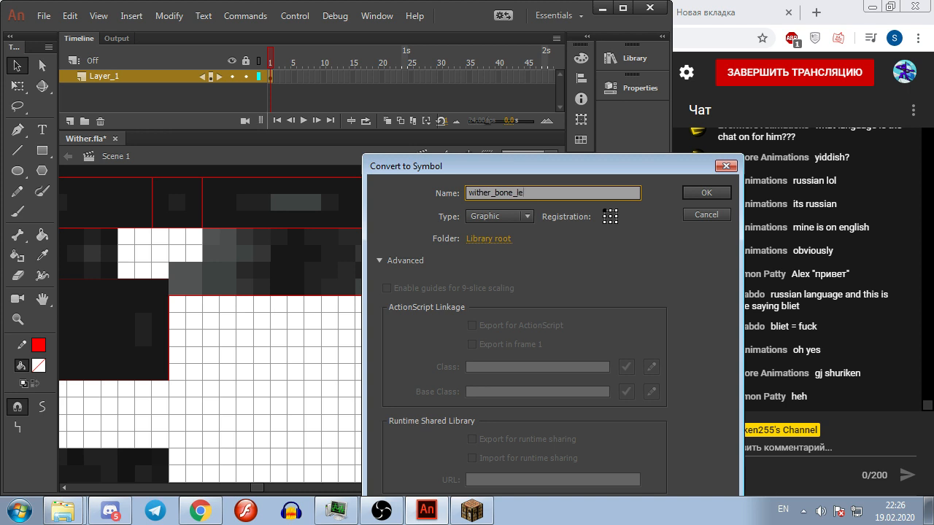
key("Return")
Step: Convert the last 11-pixel-wide rib face to a graphic symbol named wither_bone_back
left_click(428, 276)
key("F8")
type("wither_bone_back")
key("Return")
Step: Delete the leftover texture surrounding the converted face symbols
scroll(343, 401, "down", 5)
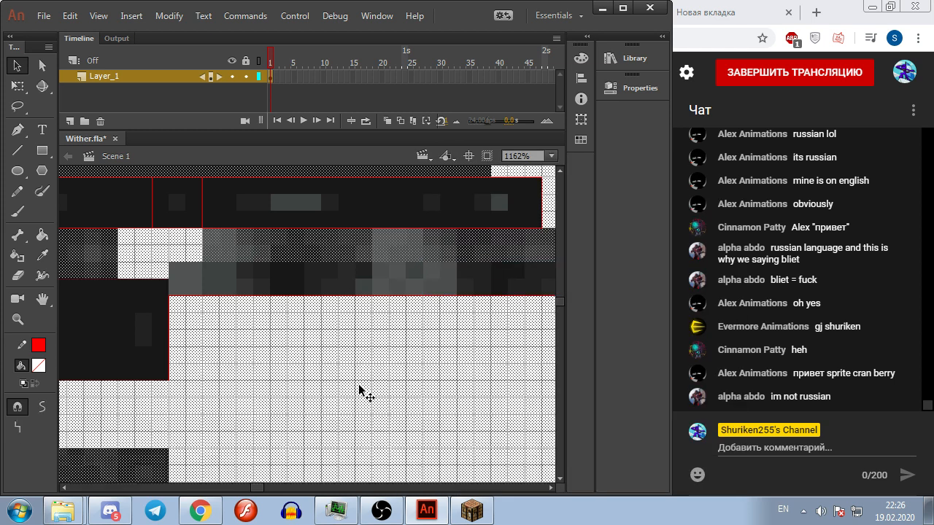
left_click_drag(480, 375, 488, 329)
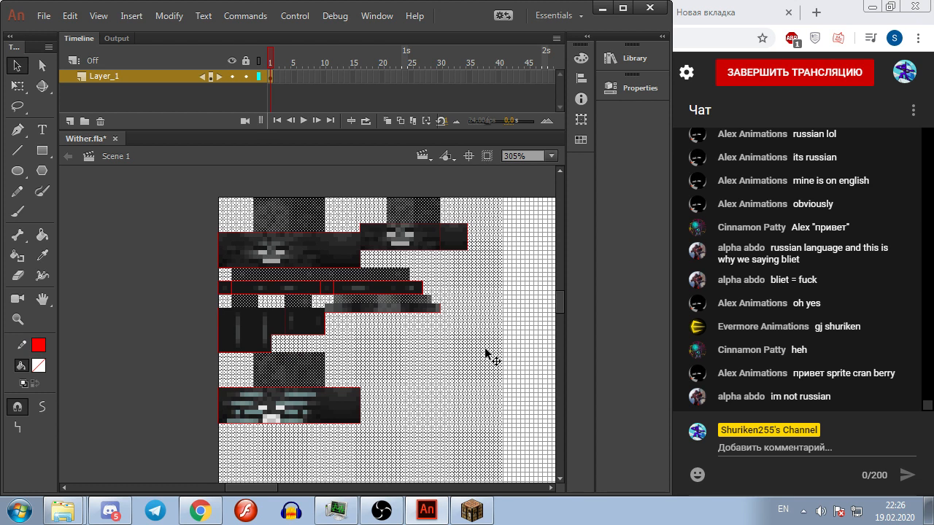
key("Delete")
Step: Move the four large head face symbols together out of their outlines into the empty area beside the other parts
left_click_drag(366, 343, 347, 302)
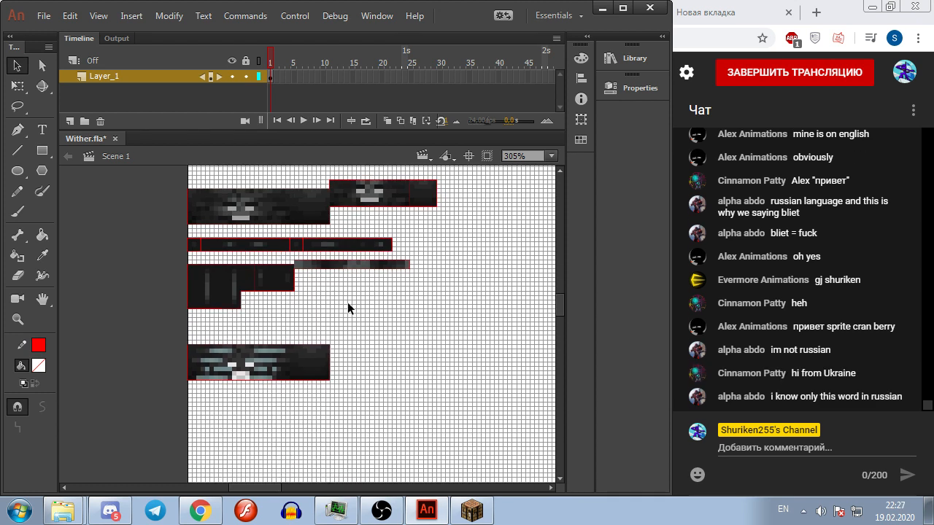
left_click_drag(395, 341, 376, 349)
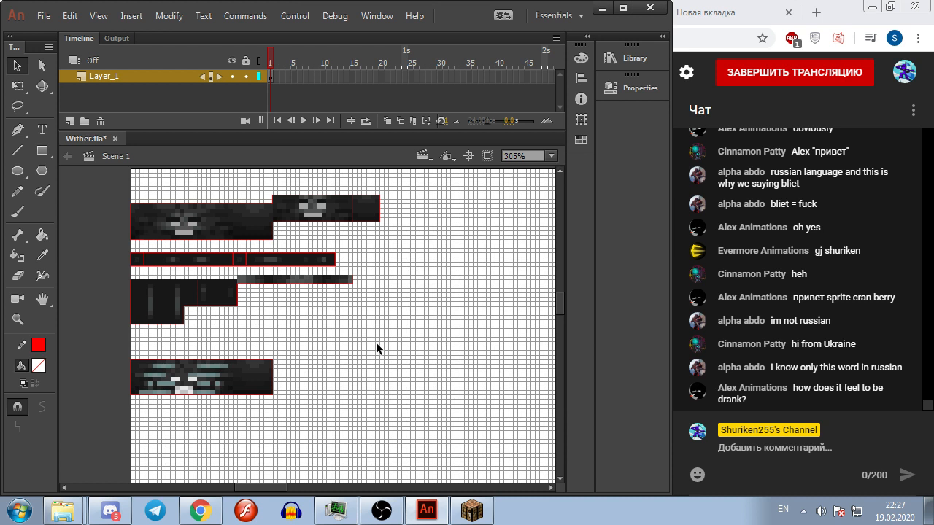
left_click(150, 219)
left_click(183, 223, "shift")
left_click(226, 217, "shift")
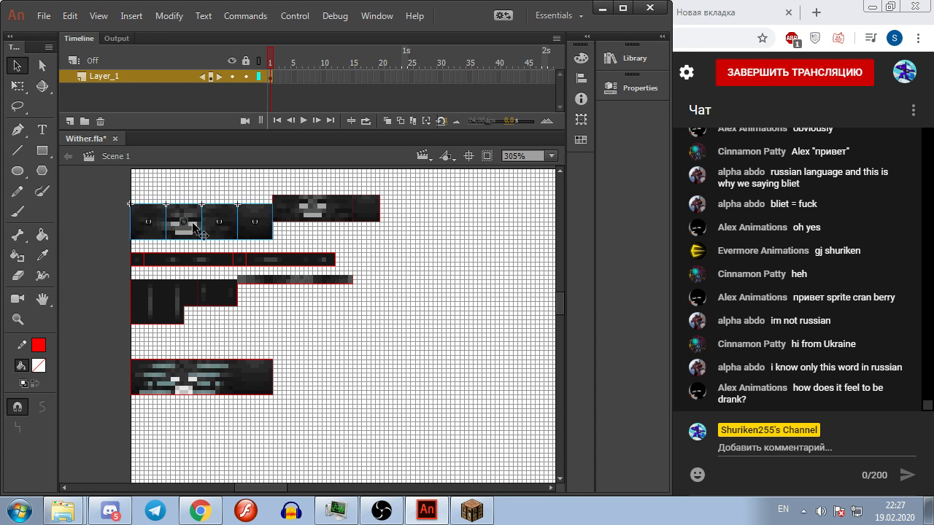
left_click_drag(144, 213, 440, 398)
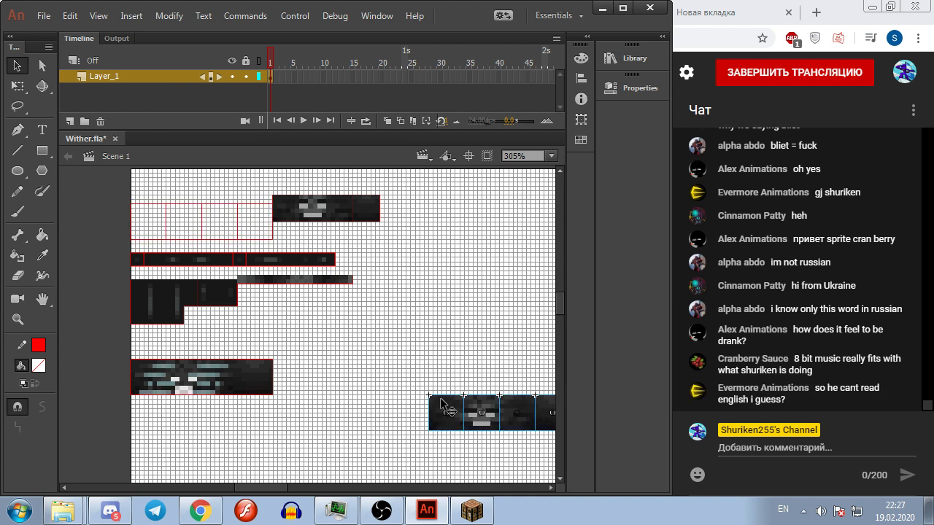
scroll(464, 432, "up", 2)
left_click_drag(472, 351, 355, 289)
scroll(368, 277, "down", 2)
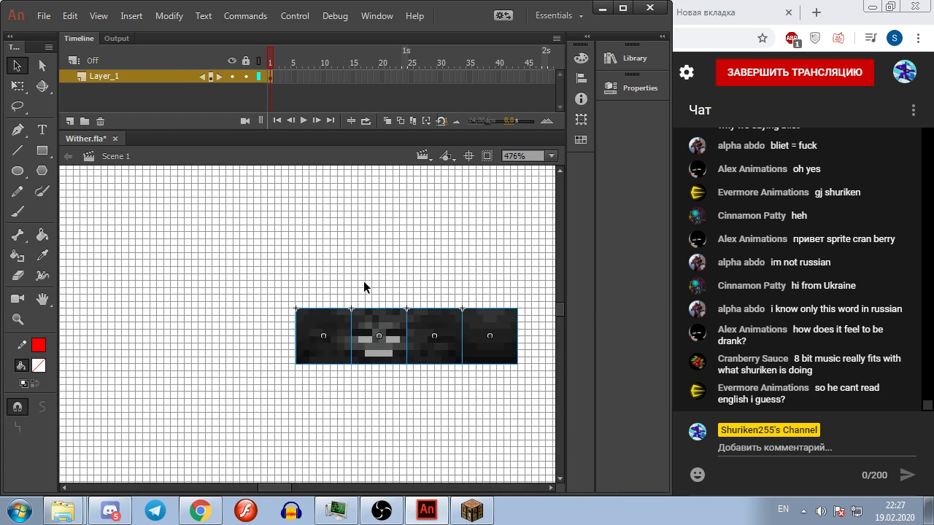
left_click(373, 273)
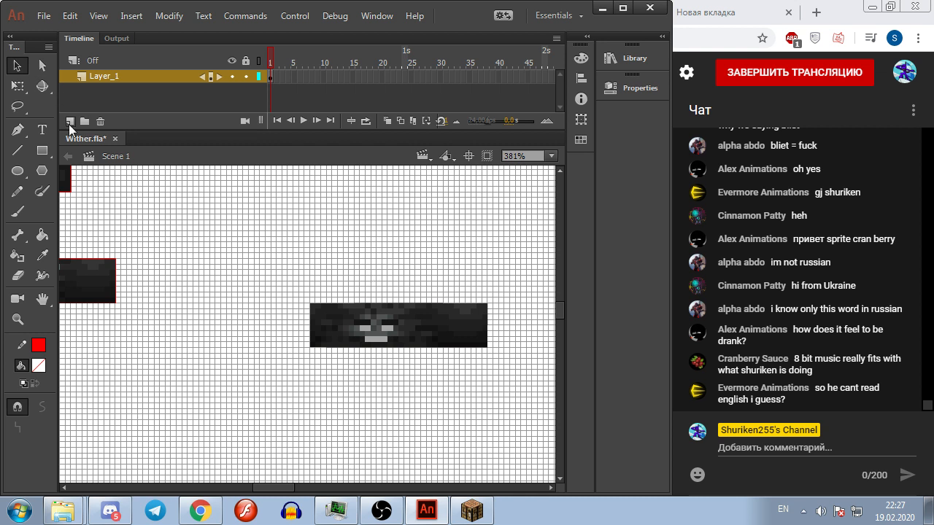
Step: Convert the four moved head faces to one graphic symbol named wither_head and open it for editing
left_click_drag(298, 287, 559, 398)
right_click(479, 338)
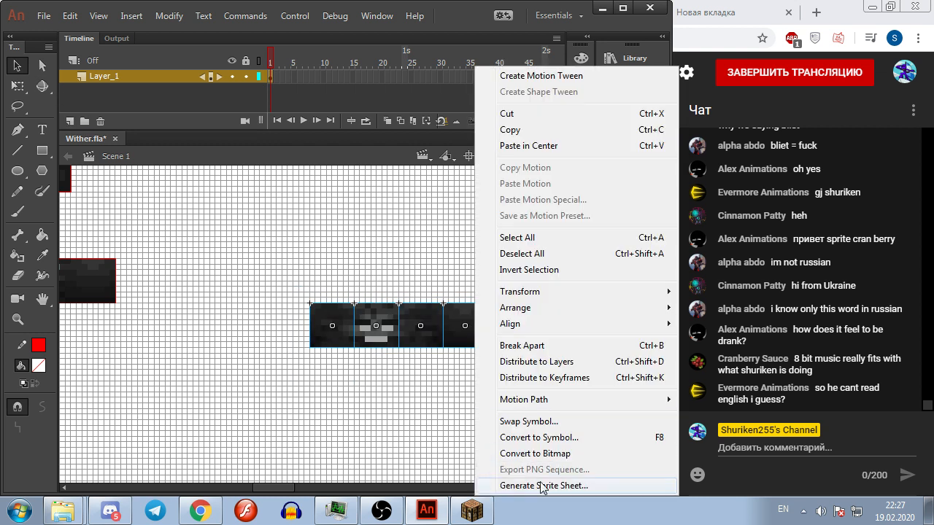
left_click(511, 438)
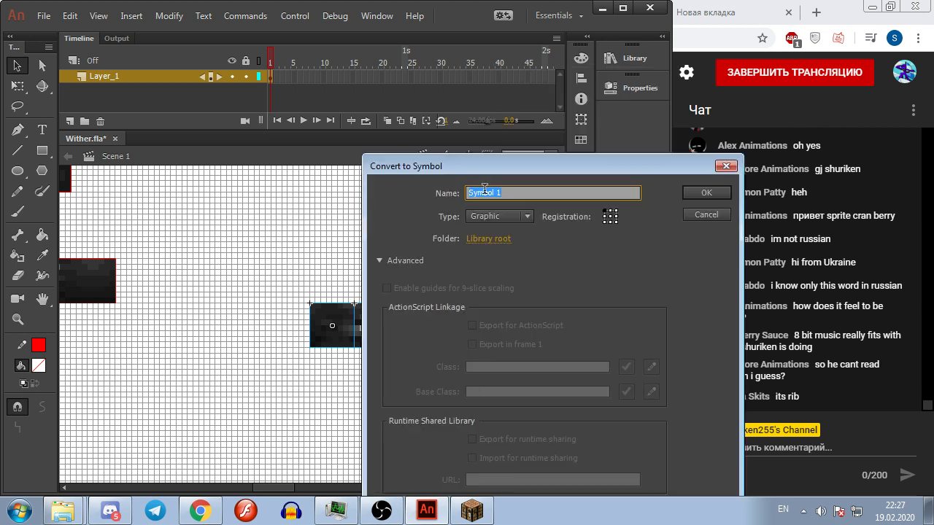
key("BackSpace")
type("fe")
key("BackSpace")
key("BackSpace")
key("Return")
double_click(319, 326)
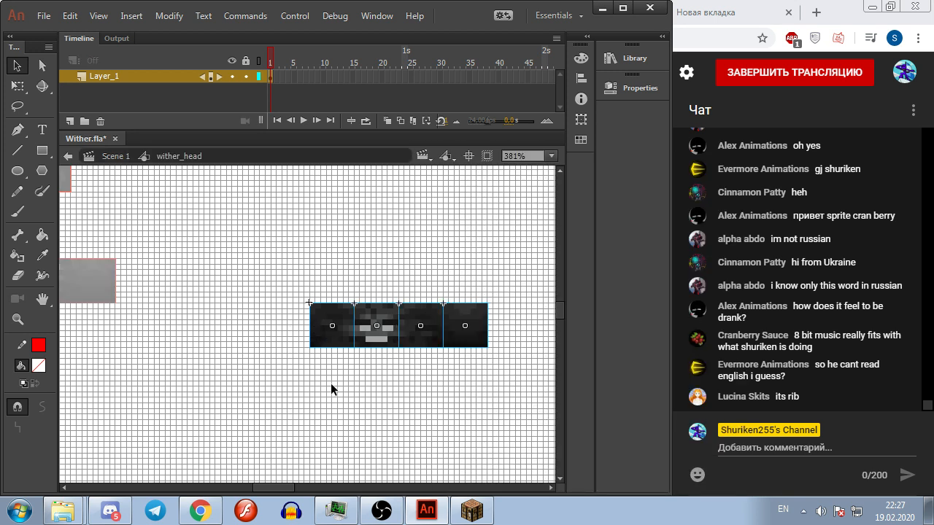
Step: Add a new layer above Layer_1 and turn off both grid display and snapping to the grid
left_click(70, 121)
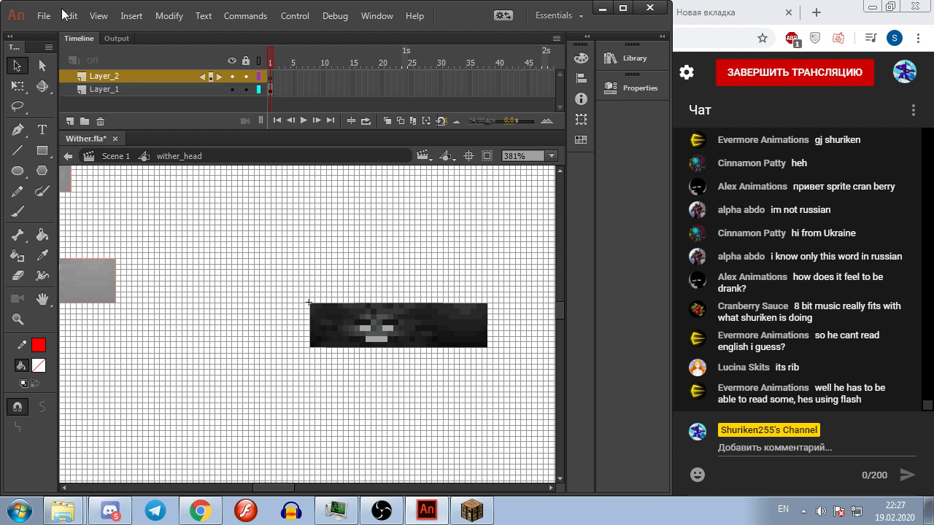
left_click(42, 150)
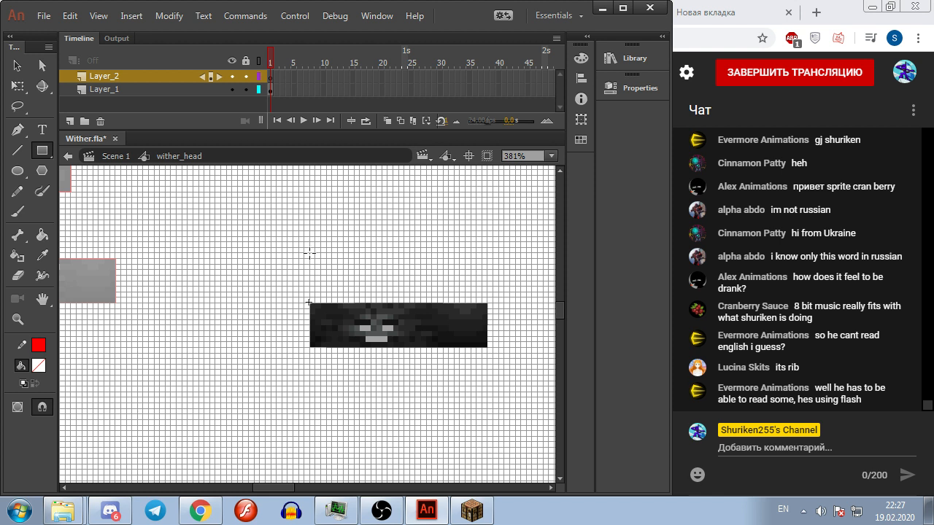
left_click(99, 17)
mouse_move(252, 152)
left_click(321, 162)
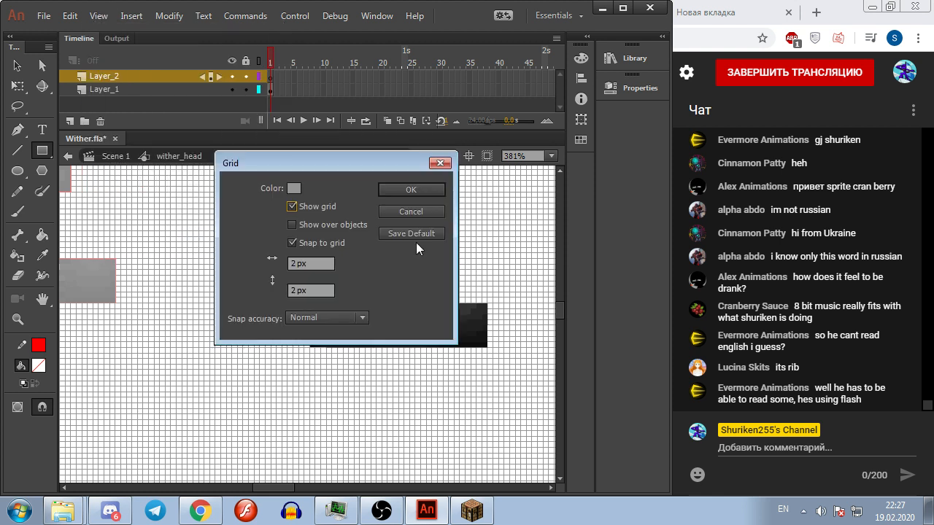
left_click(292, 206)
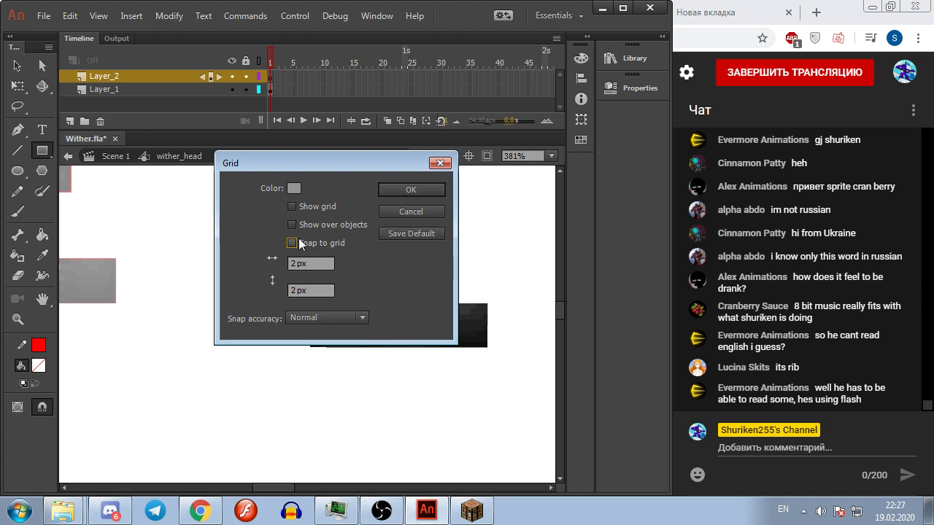
left_click(398, 189)
Step: Try to draw a rectangle over the first head face on Layer_2
scroll(307, 310, "up", 3)
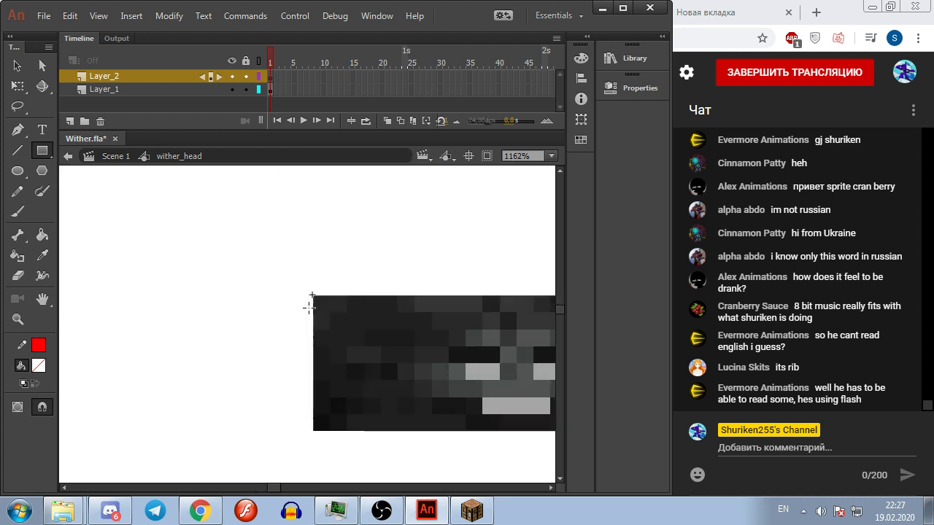
left_click_drag(201, 242, 336, 379)
scroll(337, 377, "down", 3)
scroll(336, 365, "up", 3)
key("ctrl+z")
Step: Show Layer_1 as outlines and draw straight lines along the upper edges of the first two head faces on Layer_2
left_click(16, 150)
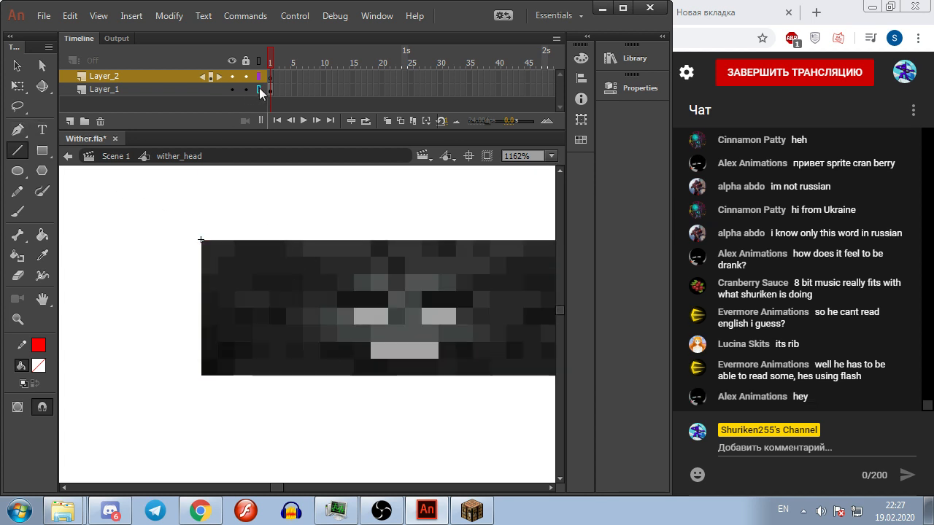
left_click(258, 89)
left_click_drag(202, 240, 338, 225)
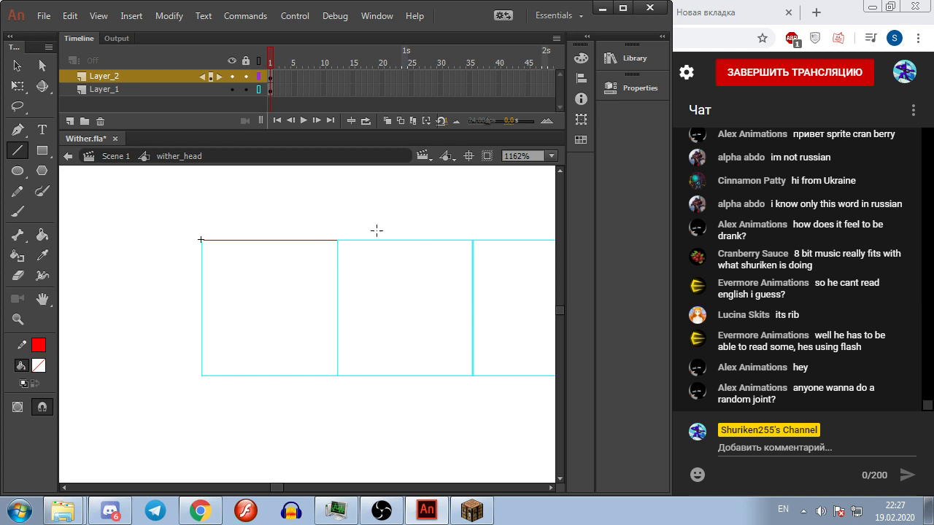
left_click_drag(336, 239, 473, 240)
Step: Rotate the second line upright about its end shared with the first line, forming a corner above the first head face
left_click(18, 85)
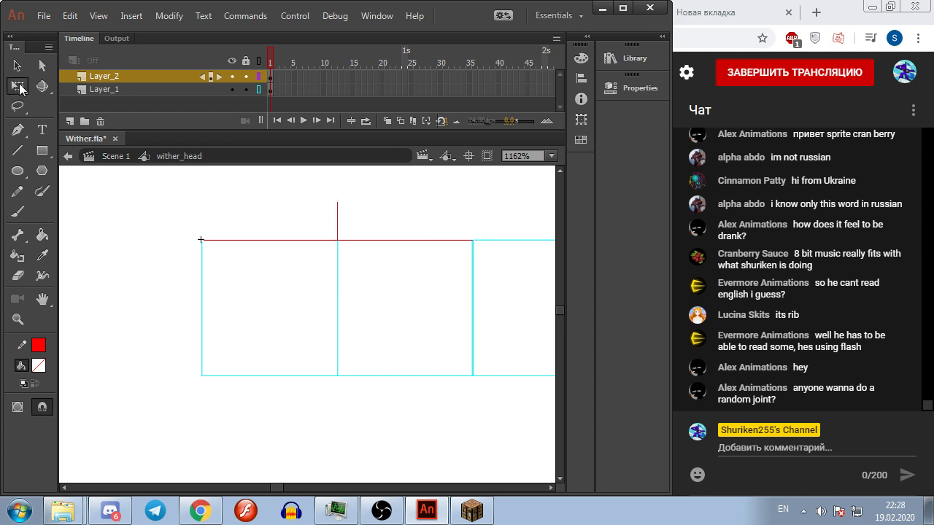
left_click(461, 240)
left_click_drag(406, 240, 337, 240)
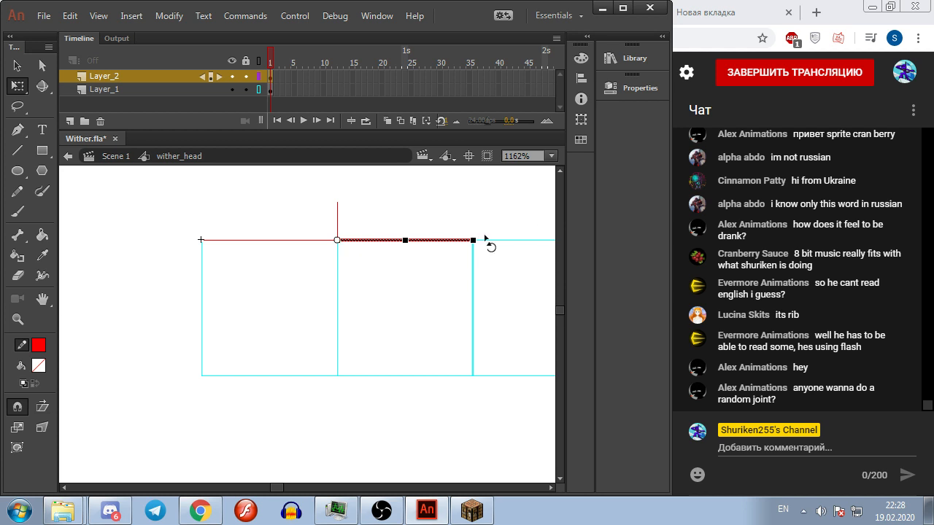
left_click_drag(488, 239, 355, 148)
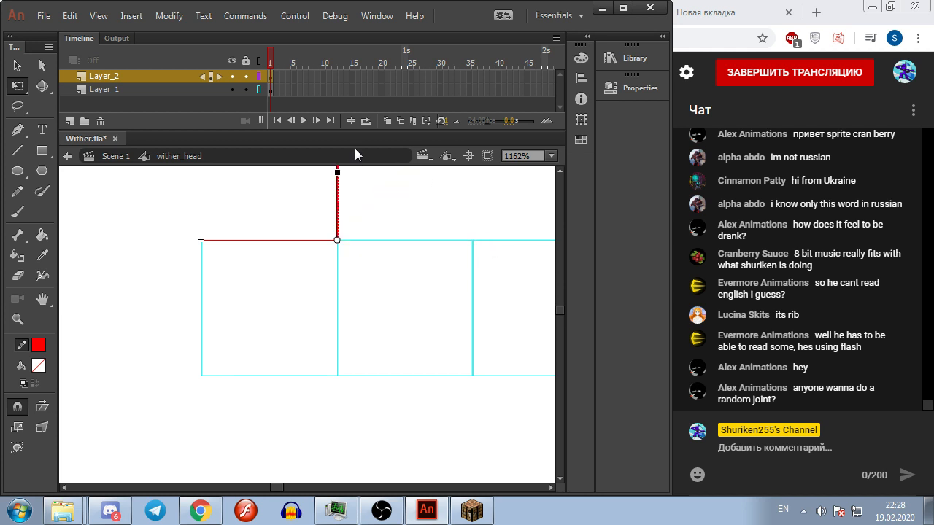
left_click(399, 211)
Step: Complete a square outline above the first head face with a copy of the two-line corner rotated to the opposite sides
double_click(339, 226)
scroll(339, 228, "up", 3)
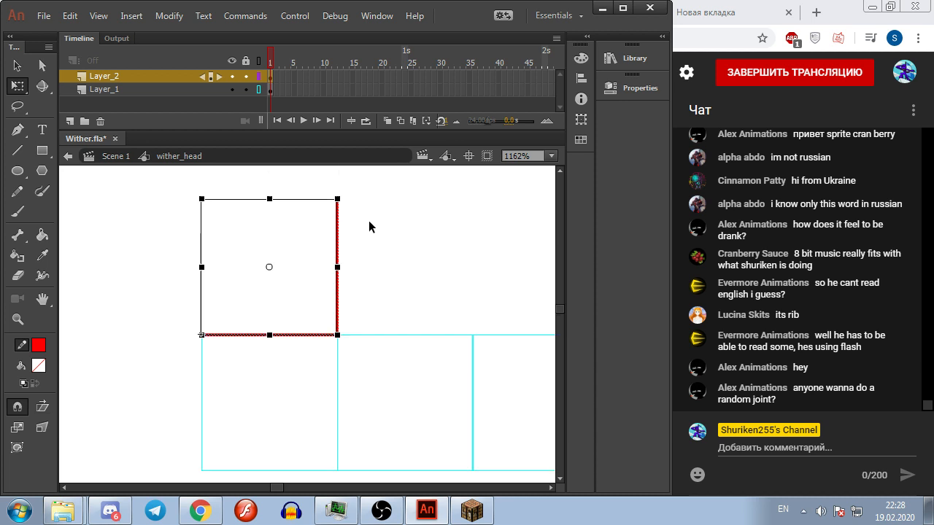
left_click_drag(346, 202, 198, 239)
key("ctrl+z")
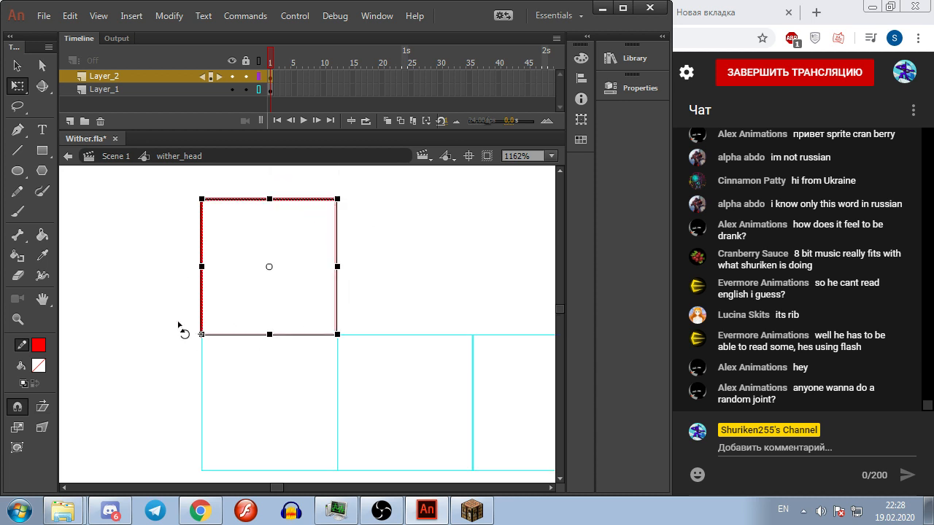
left_click(423, 258)
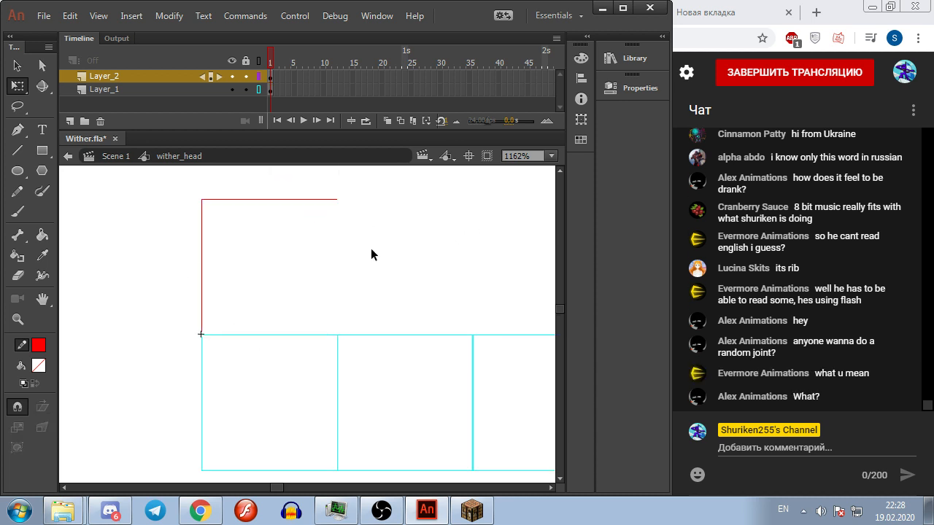
double_click(312, 198)
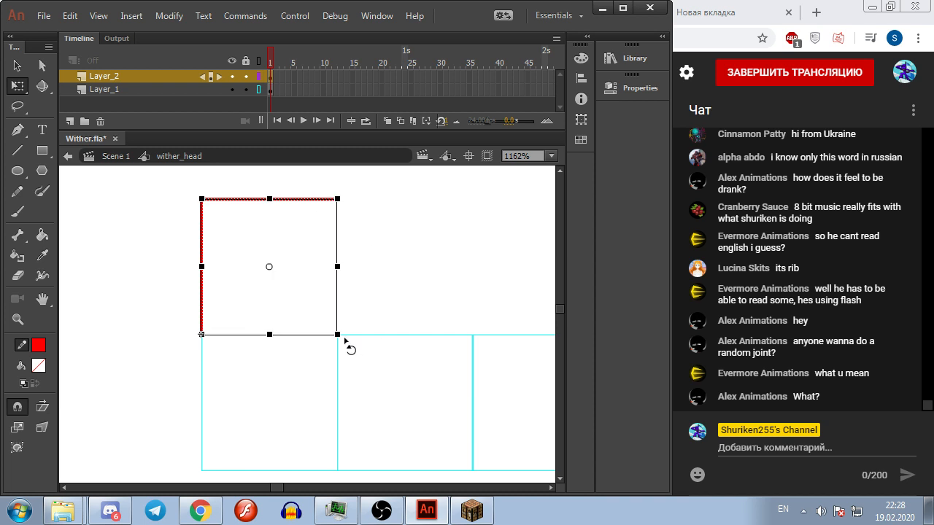
mouse_move(212, 334)
left_mouse_down()
mouse_move(146, 299)
mouse_move(67, 196)
mouse_move(198, 189)
left_mouse_up()
left_click(165, 271)
Step: Move the whole square outline straight up, leaving a clear gap above the row of head faces
scroll(167, 265, "down", 2)
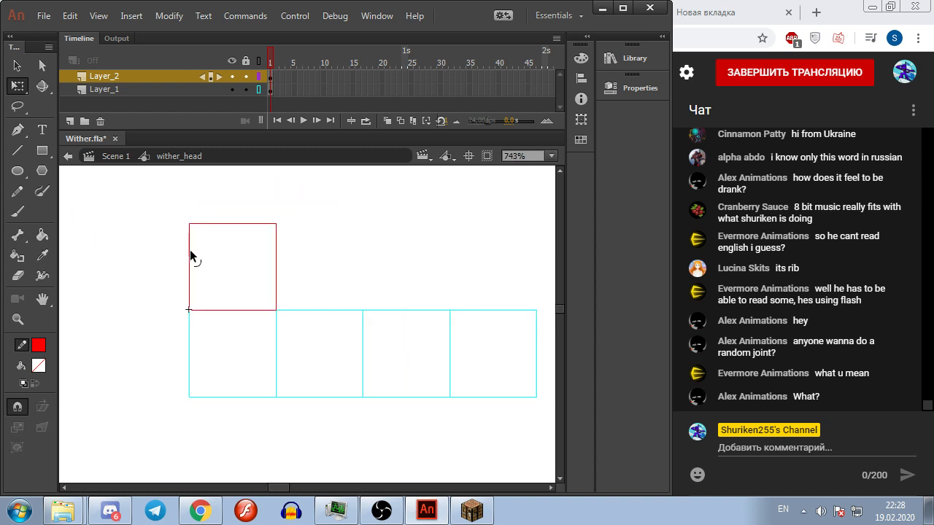
double_click(191, 255)
left_click(17, 65)
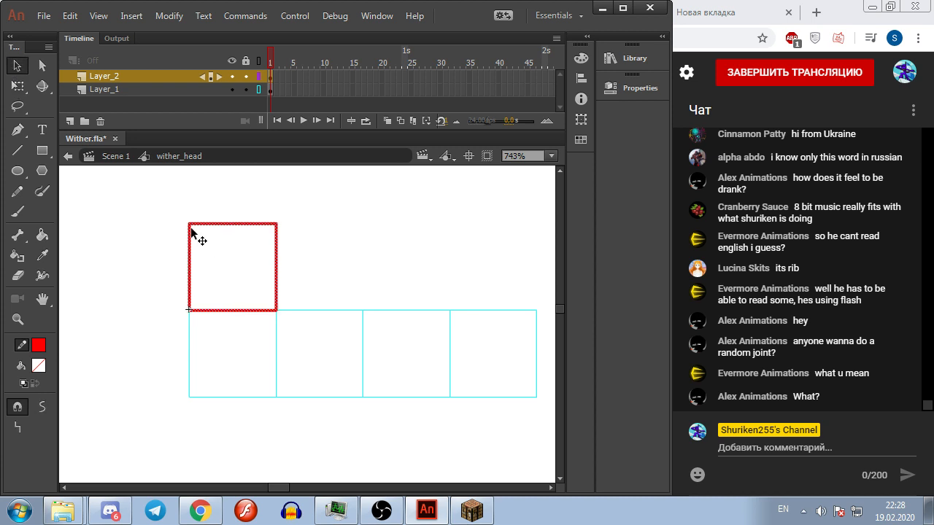
left_click_drag(192, 232, 194, 173)
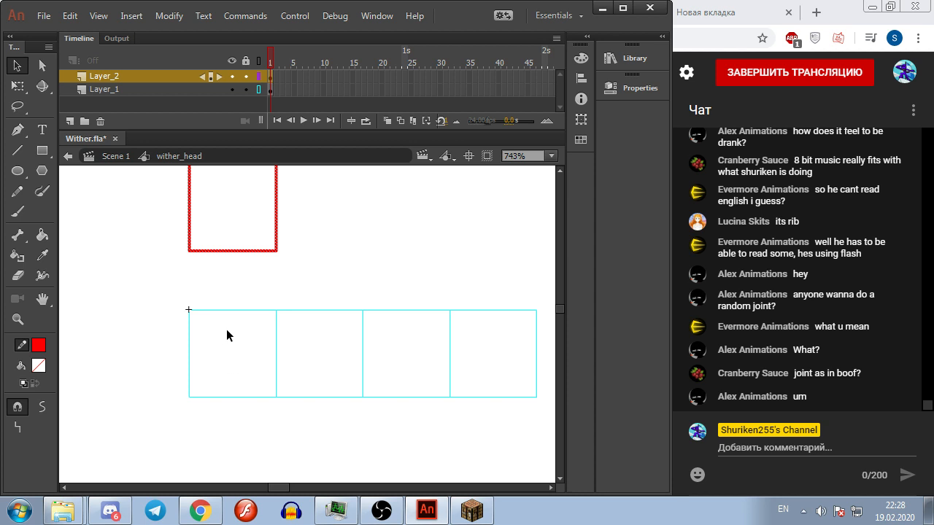
scroll(200, 328, "up", 3)
left_click_drag(189, 346, 191, 279)
scroll(124, 378, "down", 3)
scroll(268, 386, "up", 3)
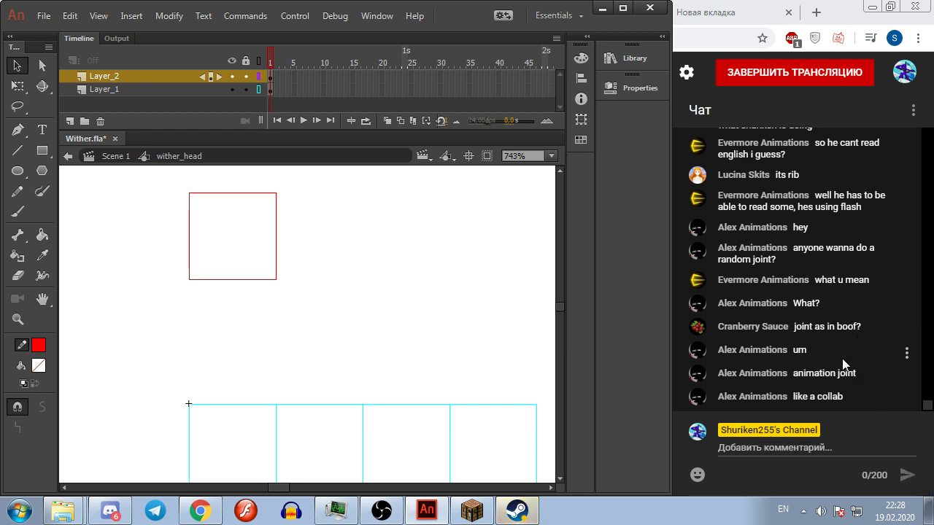
mouse_move(170, 323)
left_mouse_down()
mouse_move(292, 172)
mouse_move(303, 171)
mouse_move(295, 173)
left_mouse_up()
left_click(338, 224)
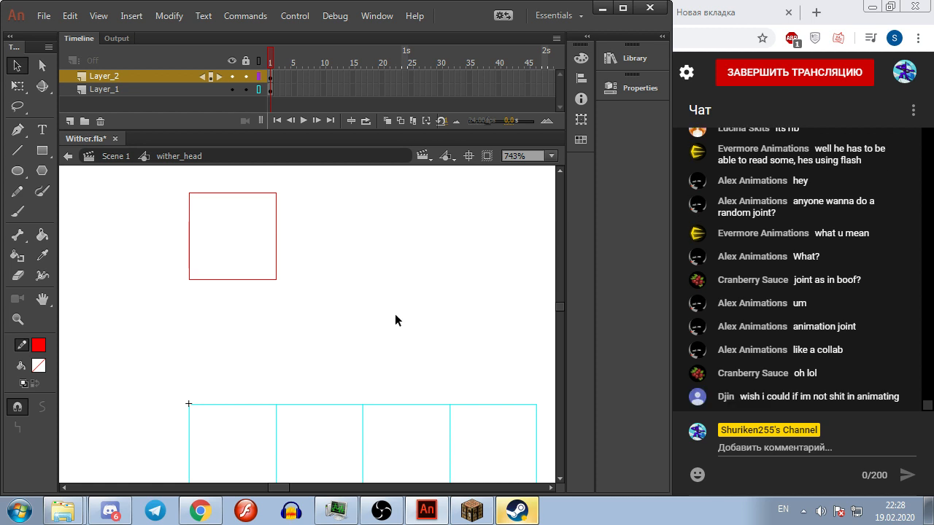
scroll(393, 310, "down", 2)
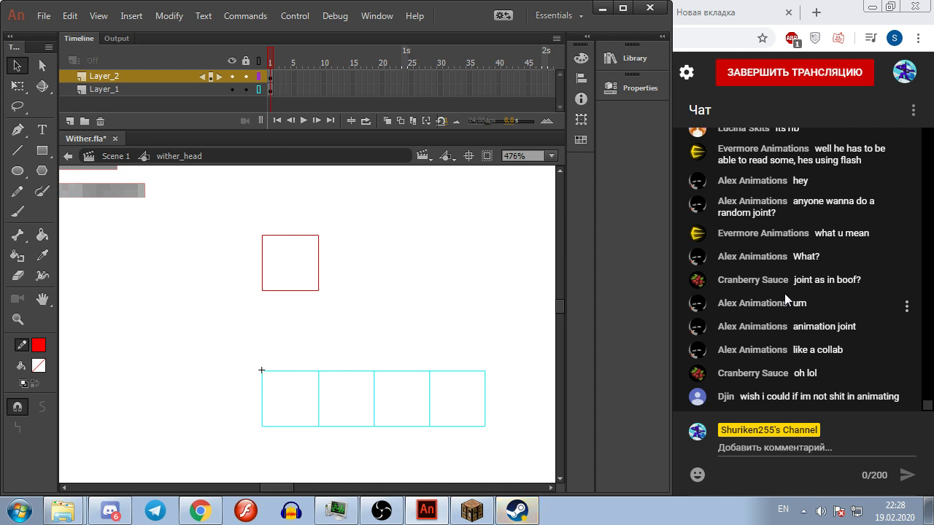
left_click_drag(349, 320, 195, 282)
double_click(123, 76)
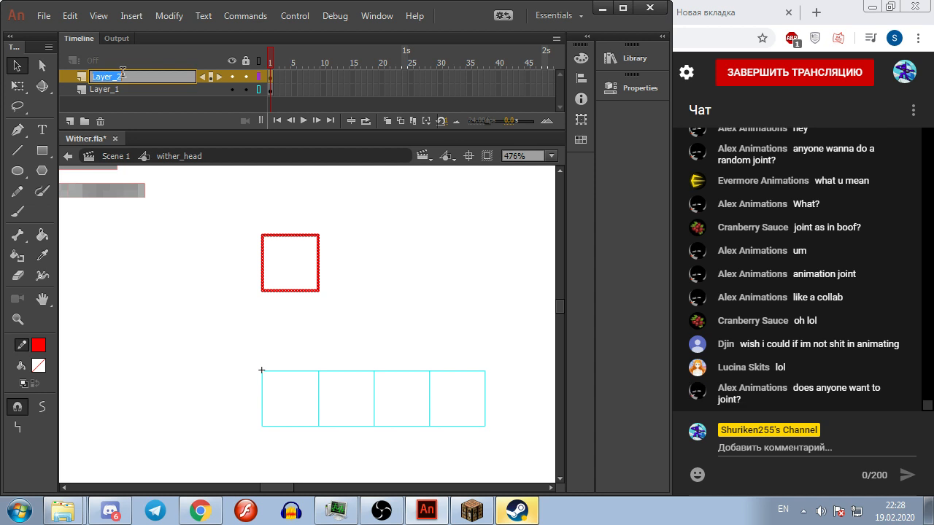
left_click(905, 301)
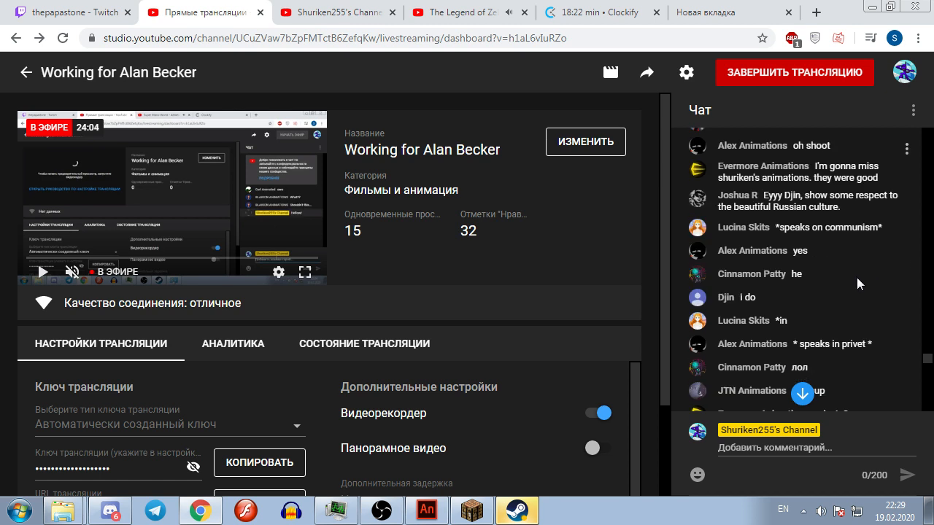
left_click(427, 511)
left_click(322, 333)
left_click_drag(235, 317, 360, 203)
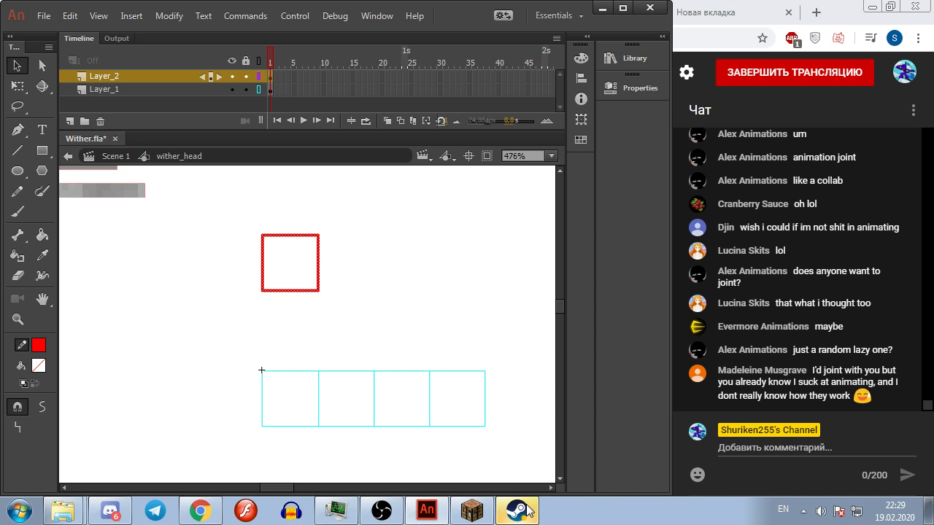
Step: Post a mention of the streamer's own channel in the live chat and switch back to Animate
left_click(776, 450)
type("@Shurik")
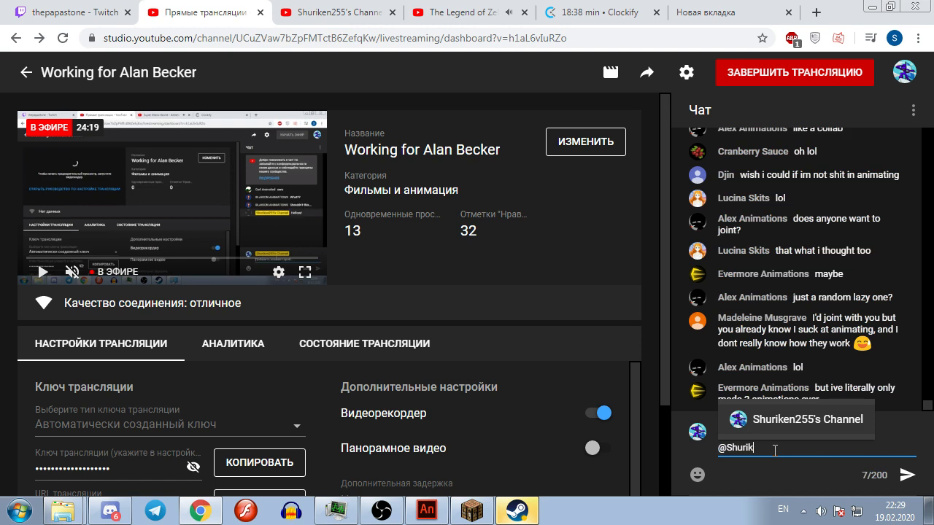
left_click(810, 419)
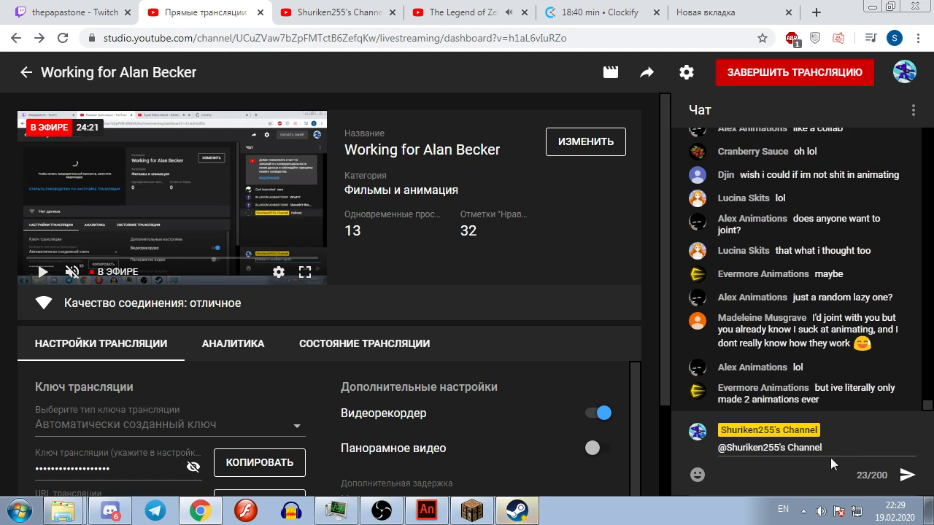
key("Return")
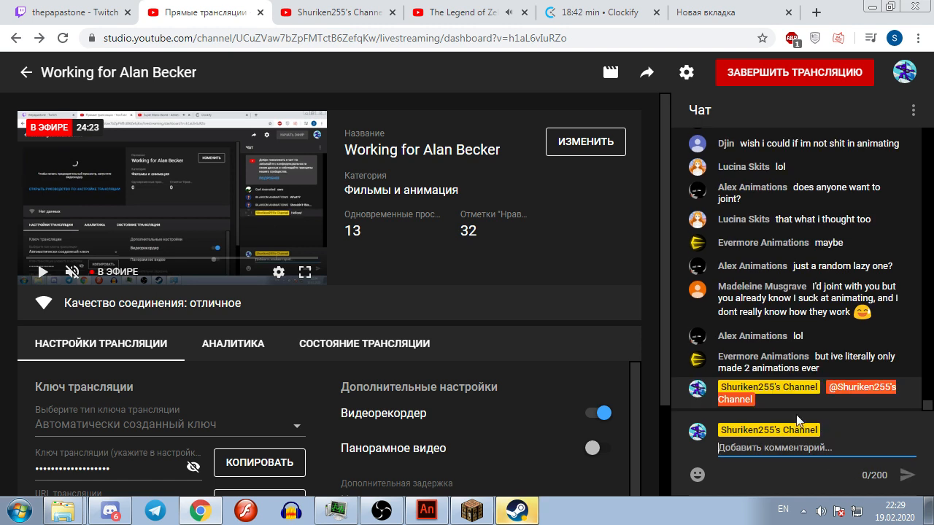
left_click(431, 515)
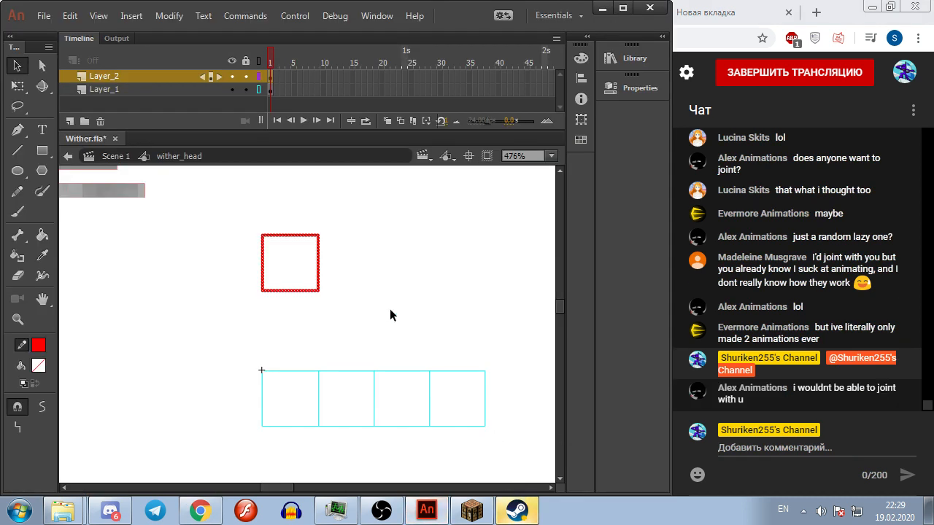
Step: Rename Layer_2 as Top-view and Layer_1 as Head
left_click_drag(201, 334, 351, 219)
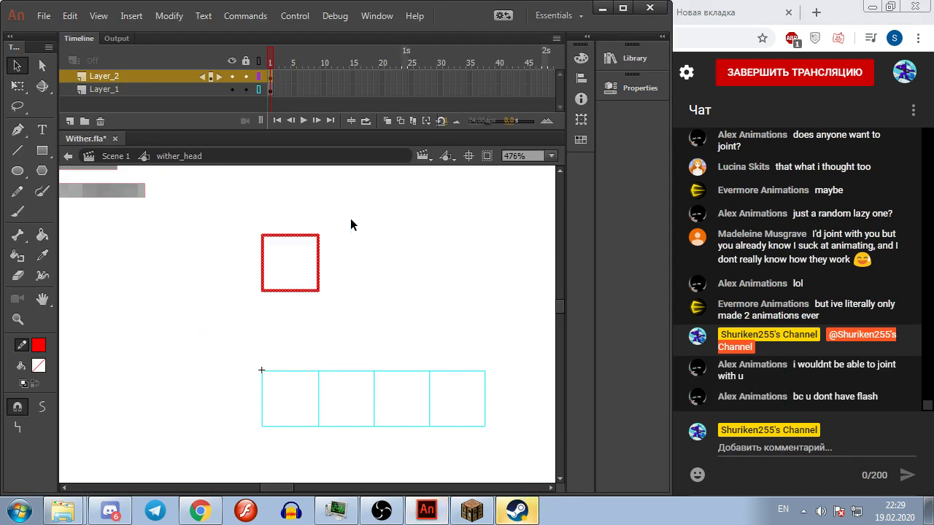
double_click(110, 76)
type("Top-view")
key("Return")
double_click(109, 89)
type("Head")
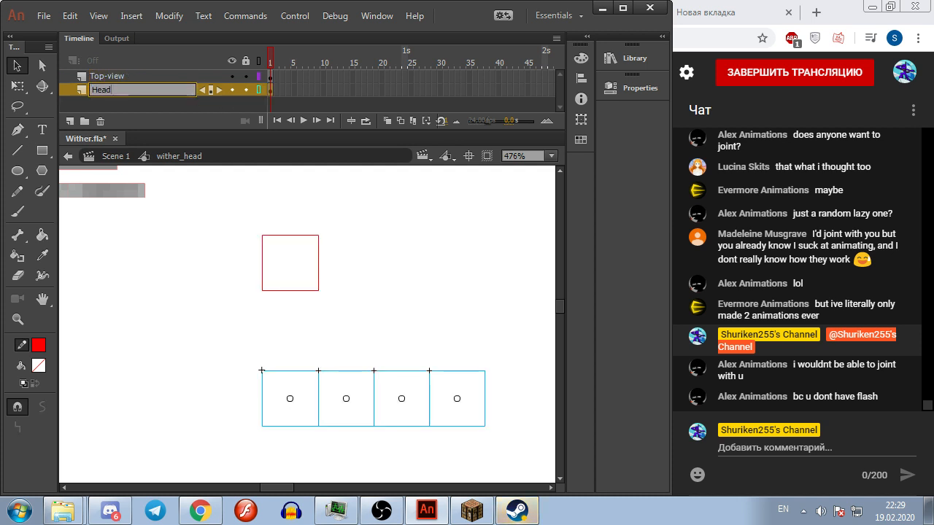
key("Return")
Step: Add a new layer between Top-view and Head, and turn the Top-view layer into a guide layer
left_click(148, 76)
left_click(194, 215)
left_click(70, 121)
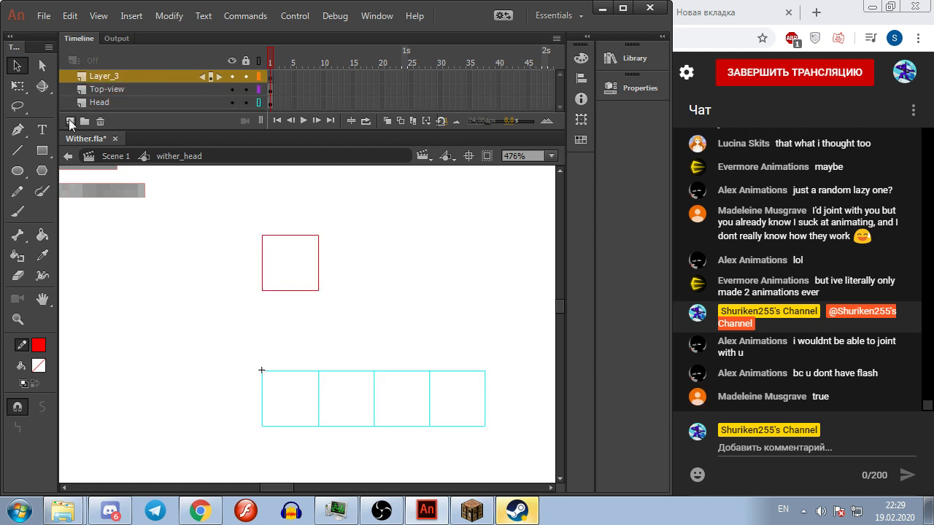
left_click_drag(120, 88, 118, 78)
right_click(118, 78)
left_click(162, 262)
left_click(187, 291)
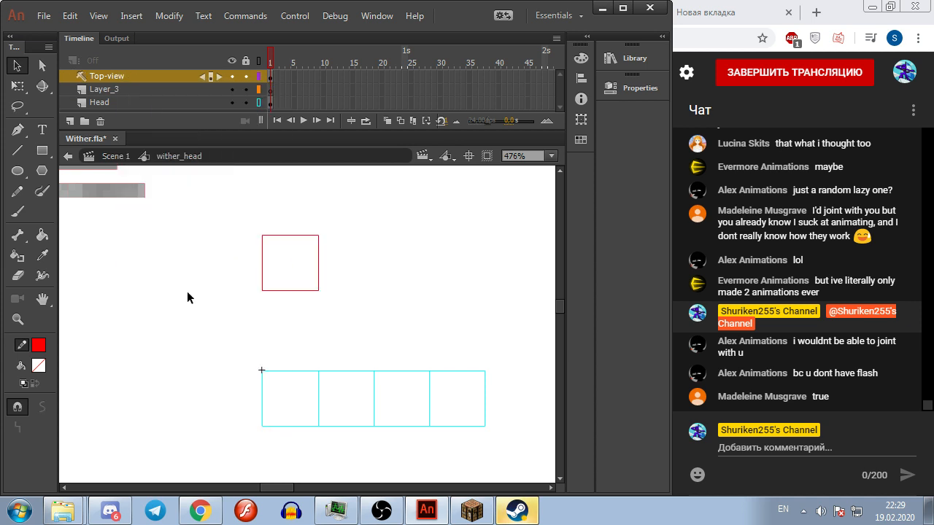
left_click_drag(229, 216, 375, 310)
left_click(371, 307)
left_click_drag(246, 330, 442, 169)
left_click(392, 256)
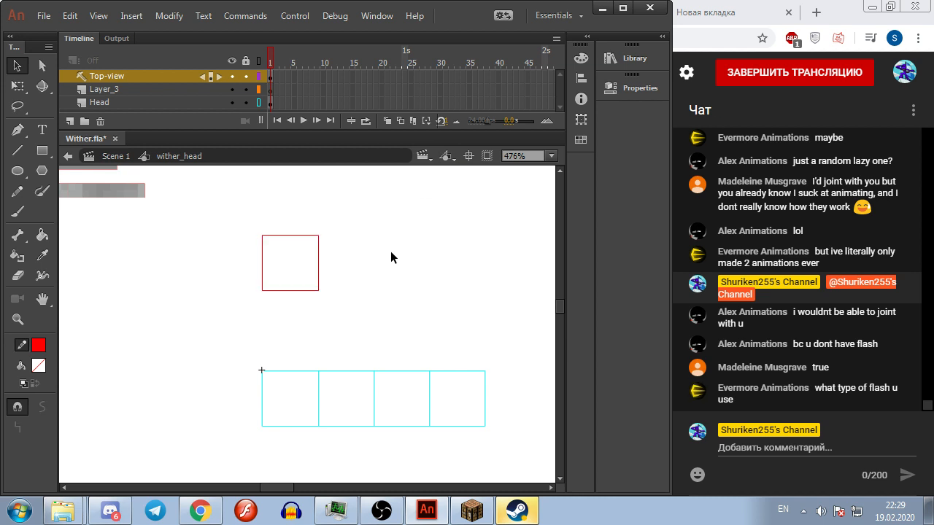
Step: Try rotating the Top-view square by 10 degrees at 100% scale
left_click_drag(229, 331, 376, 188)
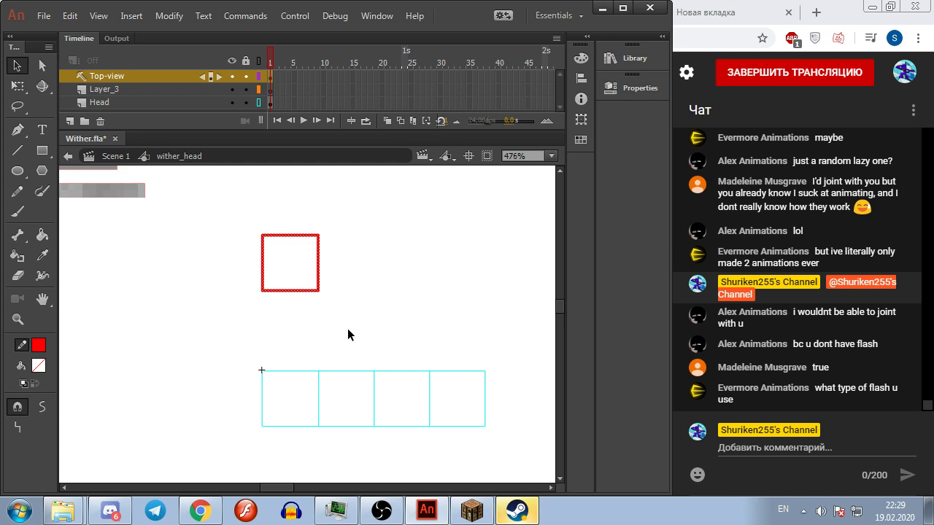
key("ctrl+alt+s")
key("Tab")
type("10")
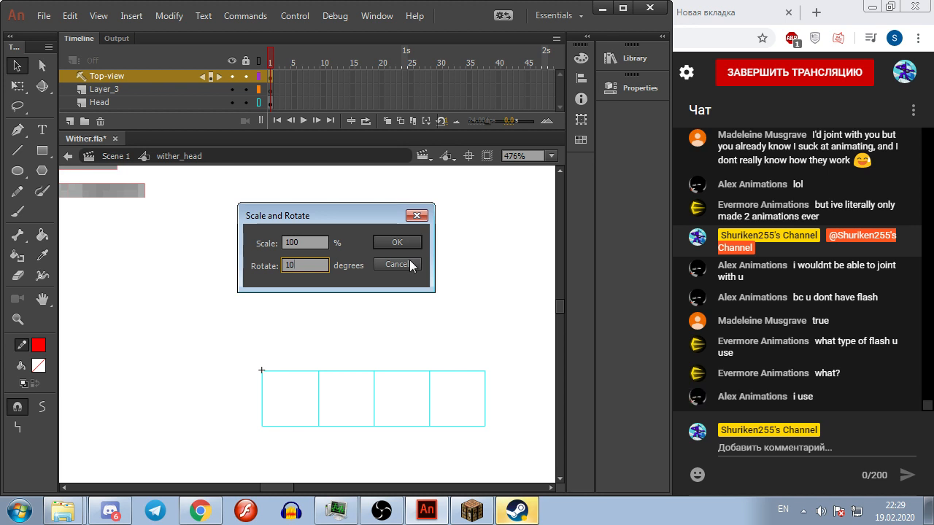
key("Return")
key("ctrl+z")
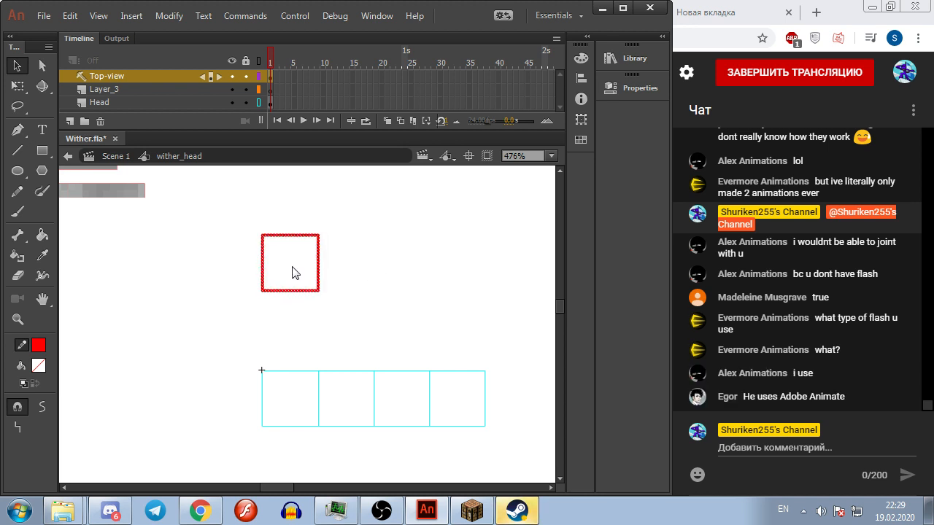
Step: Rotate the Top-view square by 10 degrees on frame 1, then add a keyframe on frame 2 with the square rotated further clockwise
key("ctrl+alt+s")
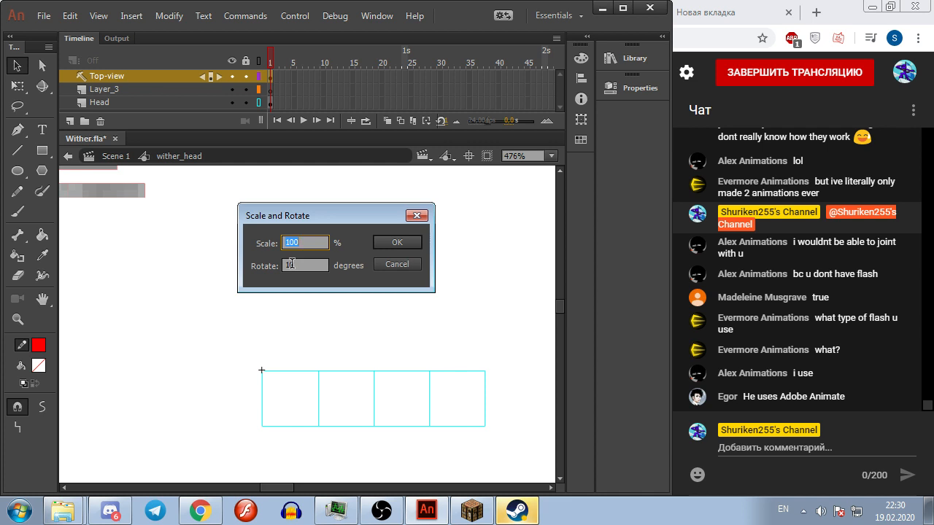
key("Return")
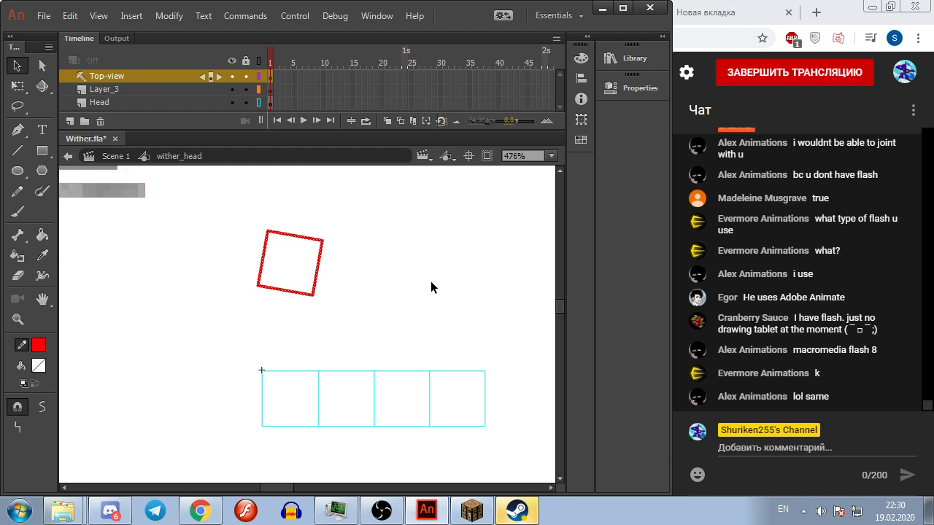
key("F6")
key("ctrl+alt+s")
key("Tab")
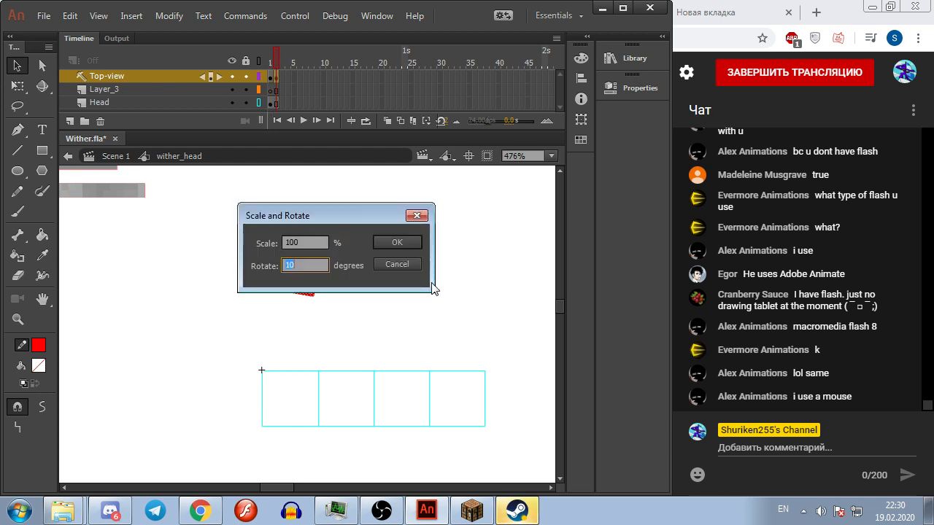
key("Return")
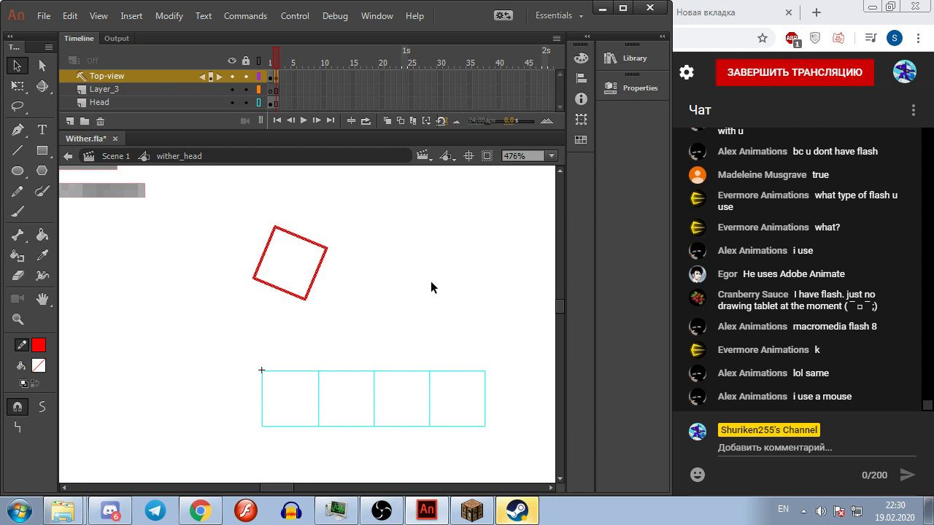
Step: Add keyframes on frames 3 to 8 of the Top-view layer, rotating the square another 22,5 degrees in each
key("F6")
key("ctrl+alt+s")
key("Tab")
type("22,5")
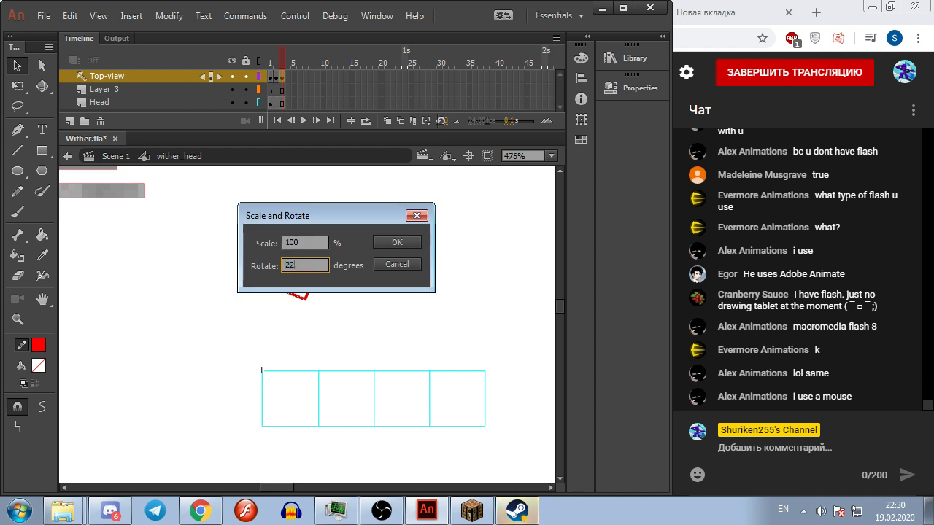
key("Return")
key("F6")
key("ctrl+alt+s")
key("Return")
key("F6")
key("ctrl+alt+s")
key("Return")
key("F6")
key("ctrl+alt+s")
key("Return")
key("F6")
key("ctrl+alt+s")
key("Return")
key("F6")
key("ctrl+alt+s")
key("Return")
Step: Add a keyframe on frame 9 of the Top-view layer and rotate the square by 12,5 degrees
key("F6")
key("ctrl+alt+s")
key("Tab")
type("12.")
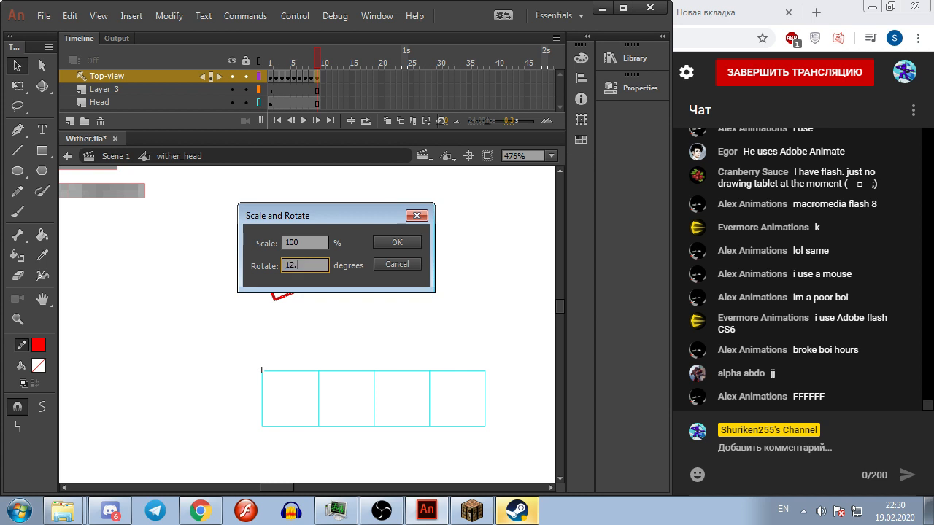
key("Return")
Step: Try a tenth keyframe on the Top-view layer and play back the square's rotation
key("F6")
key("ctrl+alt+s")
key("Return")
key("ctrl+alt+s")
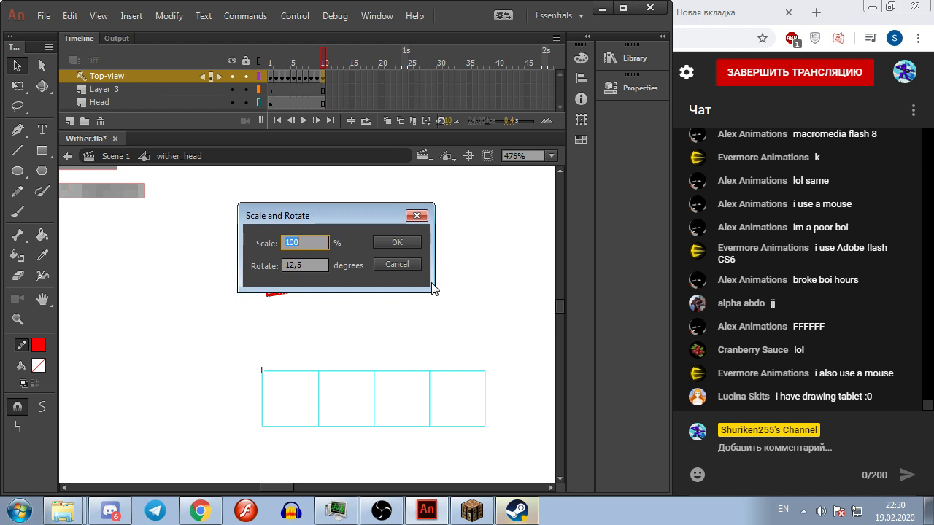
key("Return")
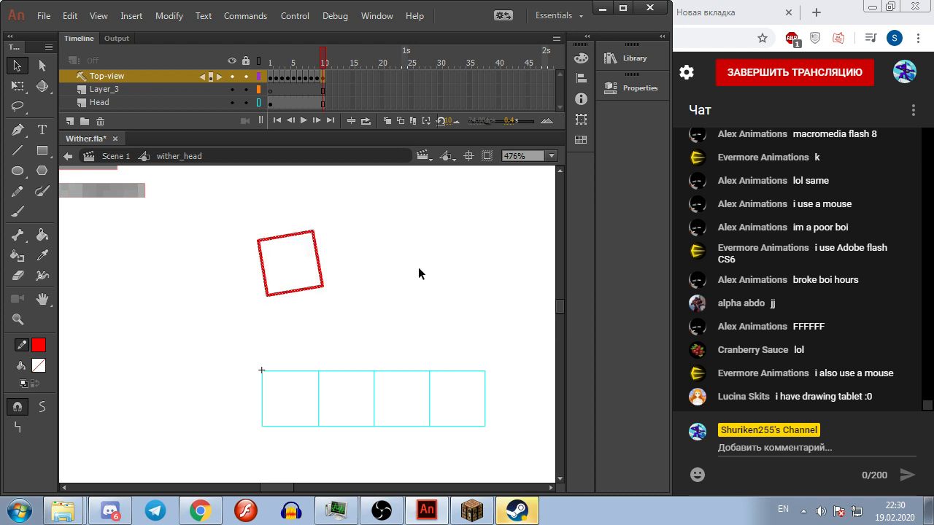
key("Return")
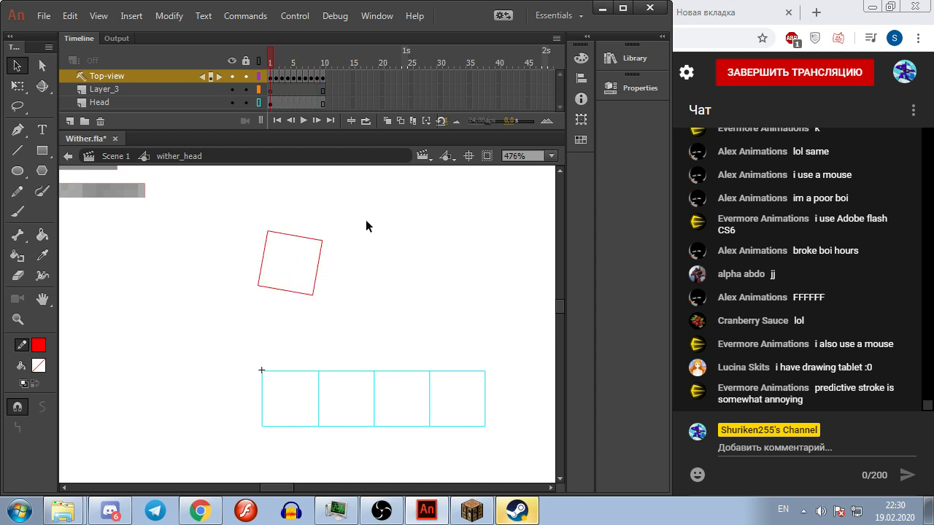
Step: Turn Layer_3 into a guide layer and rename it Line
right_click(100, 90)
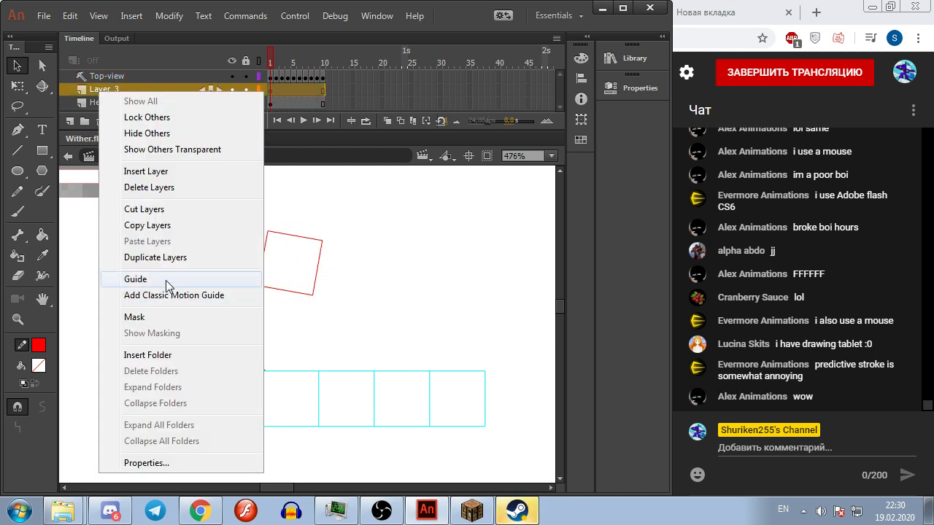
left_click(160, 282)
double_click(127, 92)
type("Line")
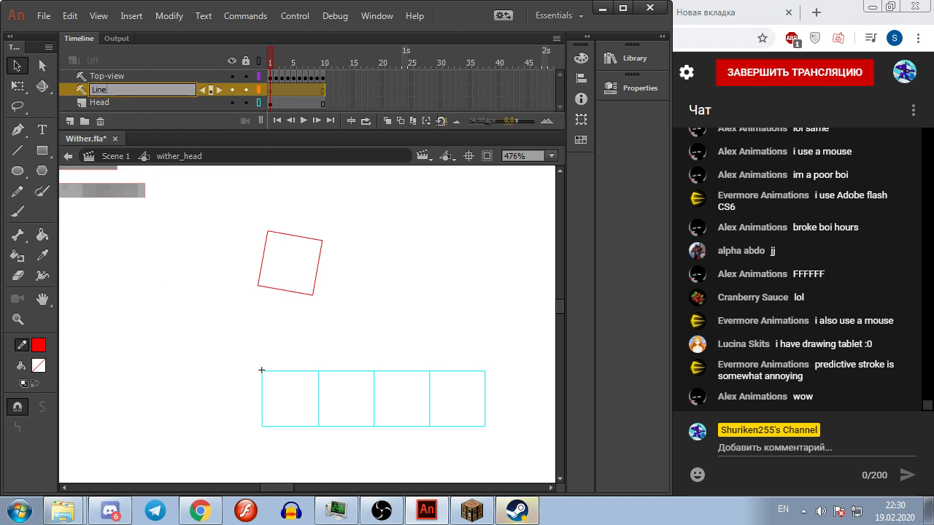
key("Return")
Step: Convert the Line layer's frames up to frame 10 into blank keyframes, ready for drawing with the Line tool
left_click_drag(198, 271, 188, 241)
key("n")
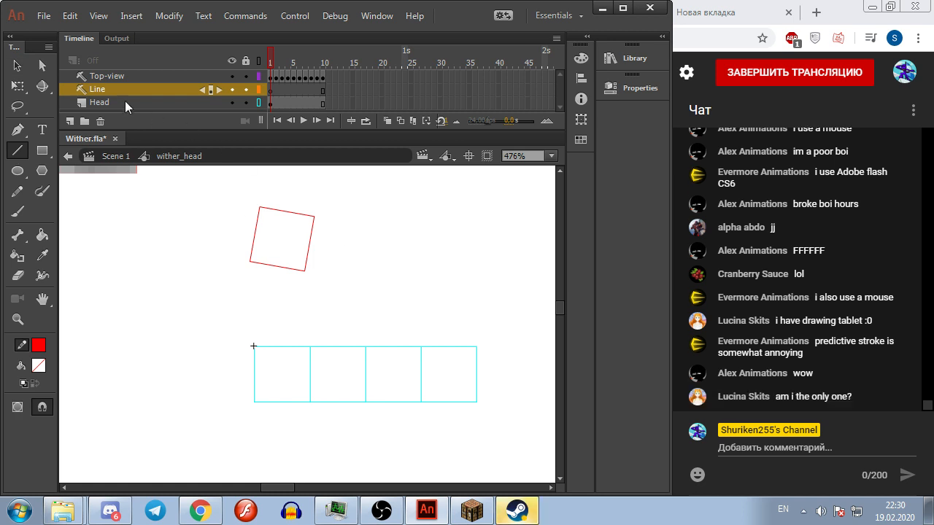
left_click(323, 60)
left_click(146, 89)
key("F7")
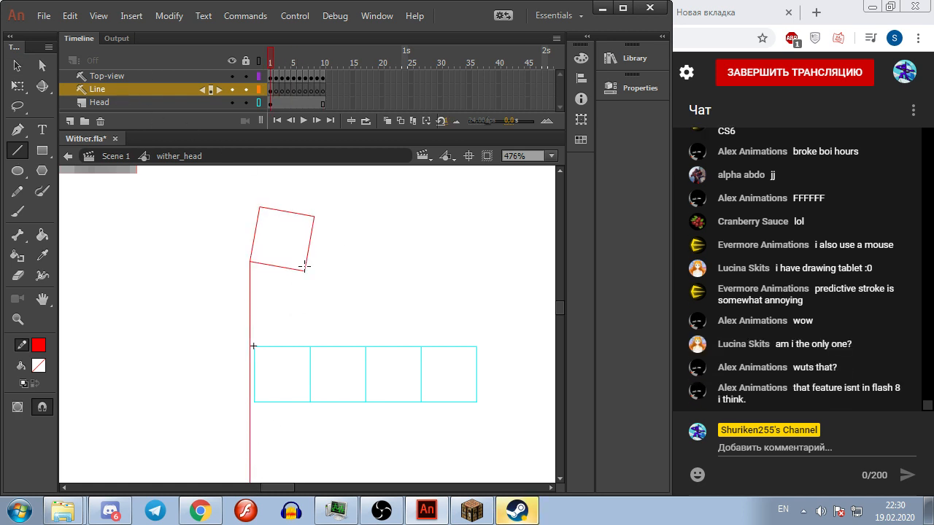
Step: On frames 1 and 2 of the Line layer, draw vertical lines from the square's three front corners down past the head faces
left_click_drag(305, 268, 295, 505)
left_click_drag(315, 216, 326, 480)
key("period")
left_click_drag(244, 251, 249, 457)
left_click_drag(297, 394, 297, 454)
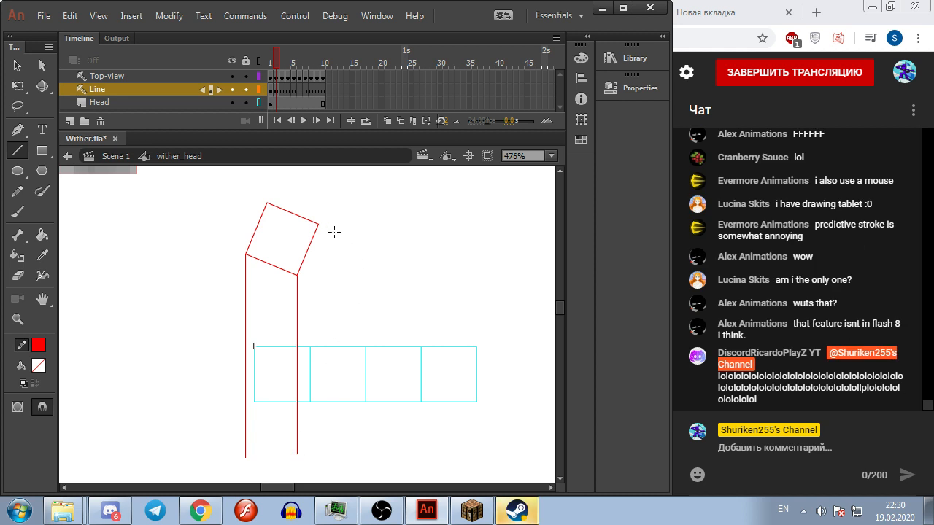
left_click_drag(322, 224, 316, 340)
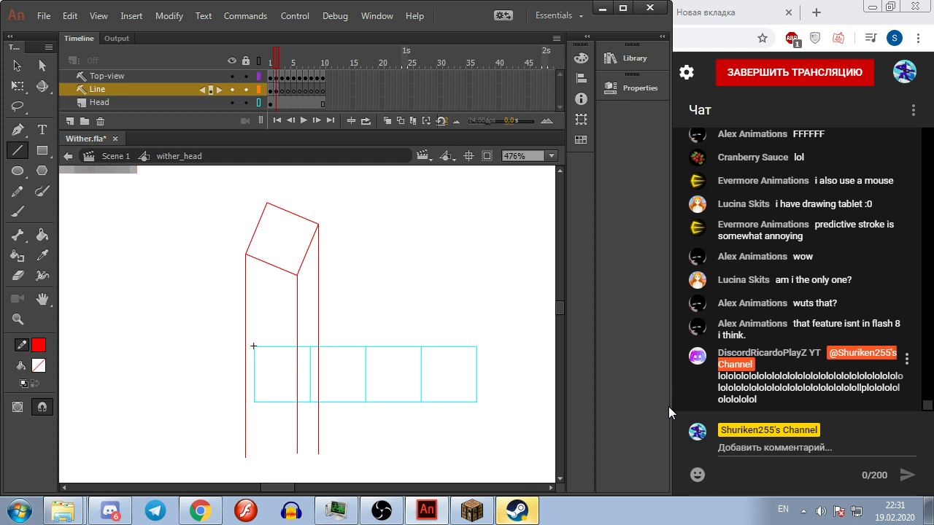
Step: On frame 3 of the Line layer, draw vertical lines from the diamond's left, bottom and right corners, and compare with the previous frame
key("period")
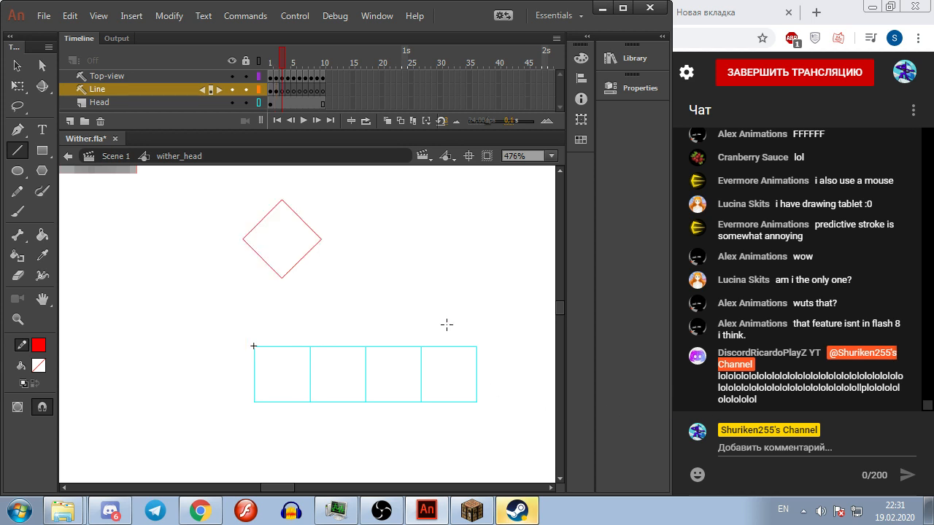
left_click_drag(240, 240, 242, 260)
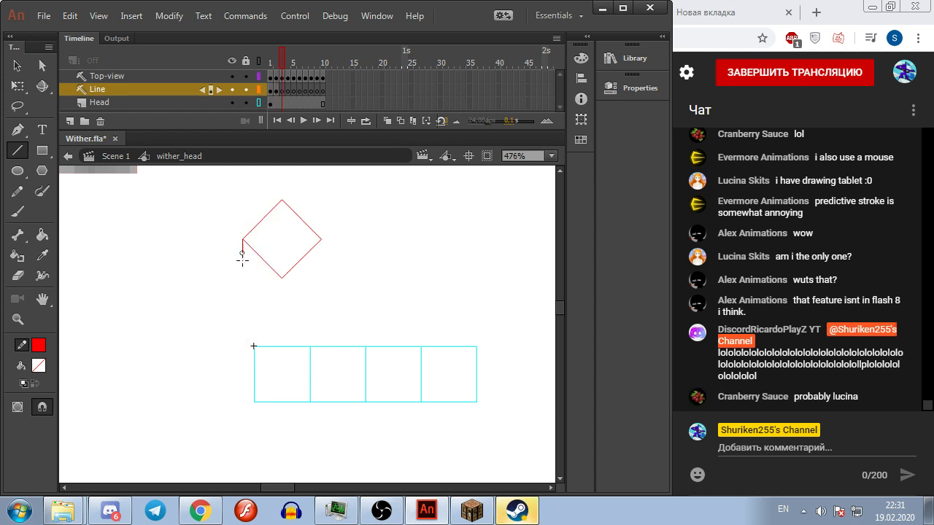
left_click_drag(244, 411, 243, 426)
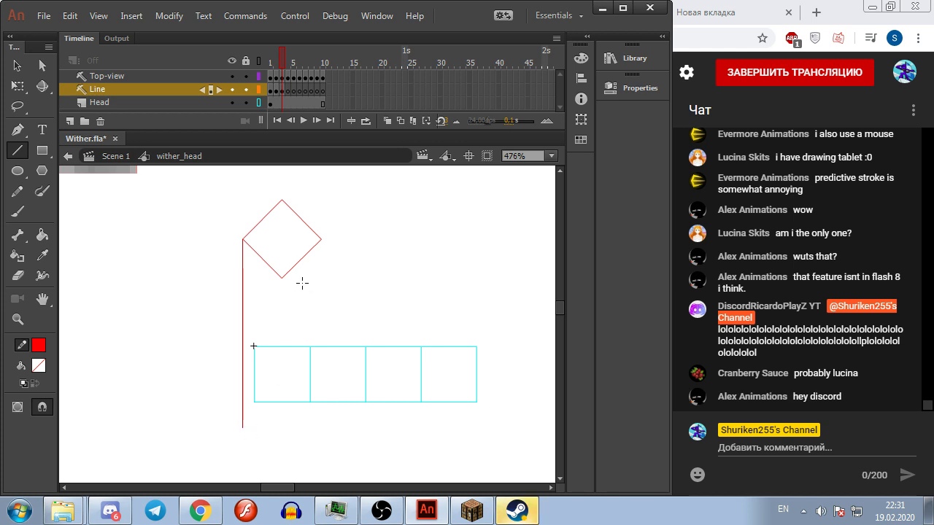
left_click_drag(278, 303, 268, 428)
left_click_drag(321, 239, 310, 375)
key("comma")
key("period")
key("comma")
key("period")
Step: Draw vertical lines down from the square's three front corners on frame 4 and from its two bottom corners on frame 5
key("period")
left_click_drag(242, 225, 230, 406)
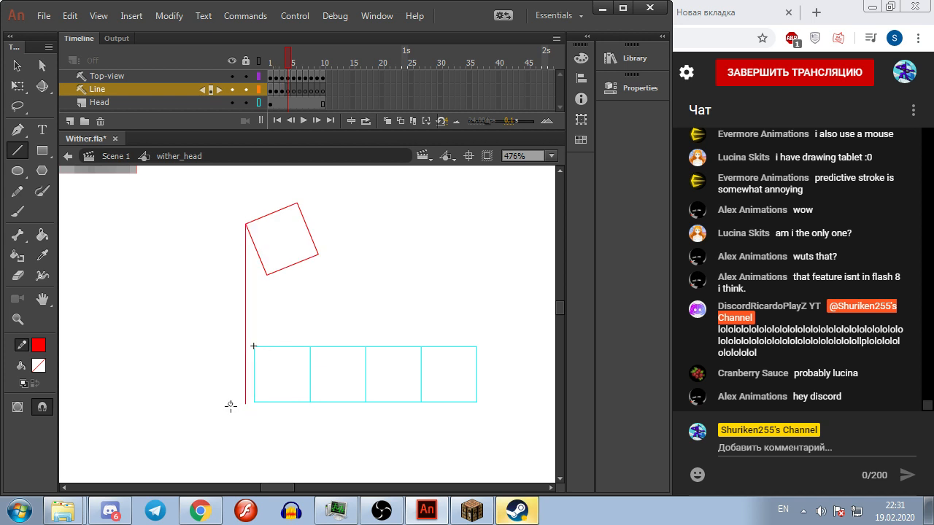
left_click_drag(270, 276, 266, 461)
left_click_drag(319, 255, 312, 450)
key("period")
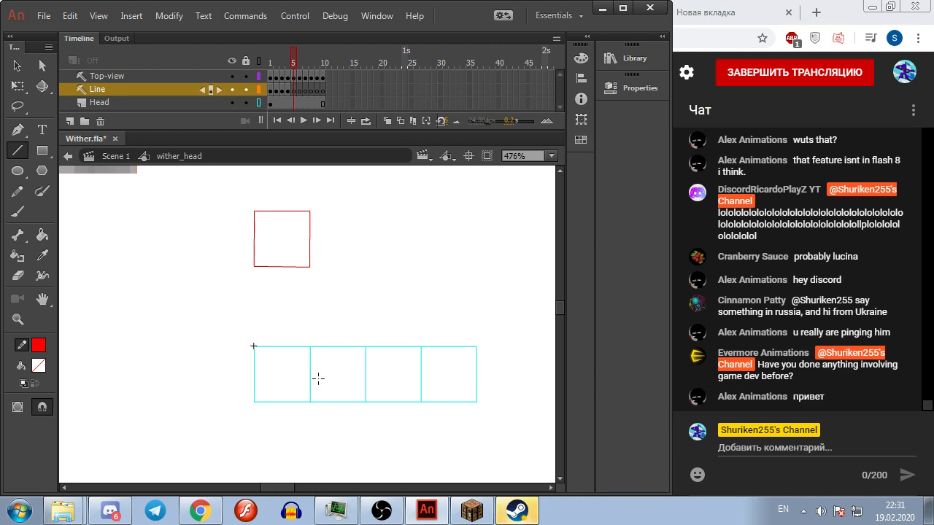
left_click_drag(251, 266, 254, 346)
left_click_drag(310, 267, 310, 446)
Step: Flip through the finished line frames, and on frame 6 draw vertical lines down from the square's left, bottom and right corners
key("comma")
key("comma")
key("comma")
key("comma")
key("period")
key("period")
key("period")
key("period")
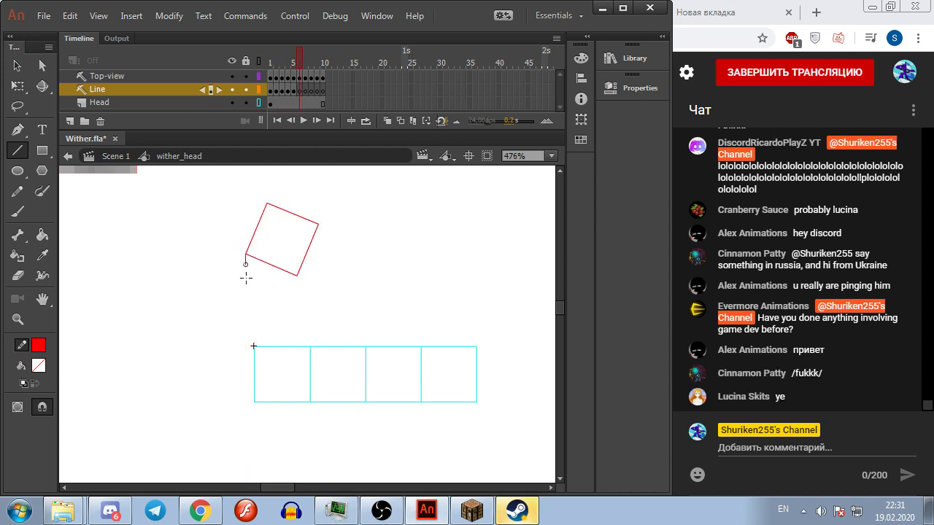
left_click_drag(246, 257, 246, 438)
left_click_drag(297, 271, 297, 439)
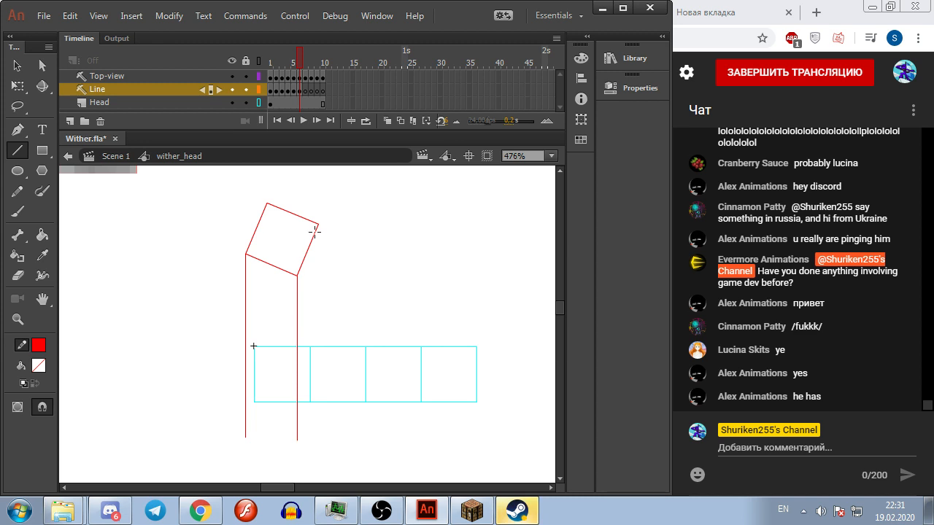
left_click_drag(319, 224, 318, 425)
Step: On frames 7 and 8 of the Line layer, draw vertical lines down from the rotated square's left, bottom and right corners
key("period")
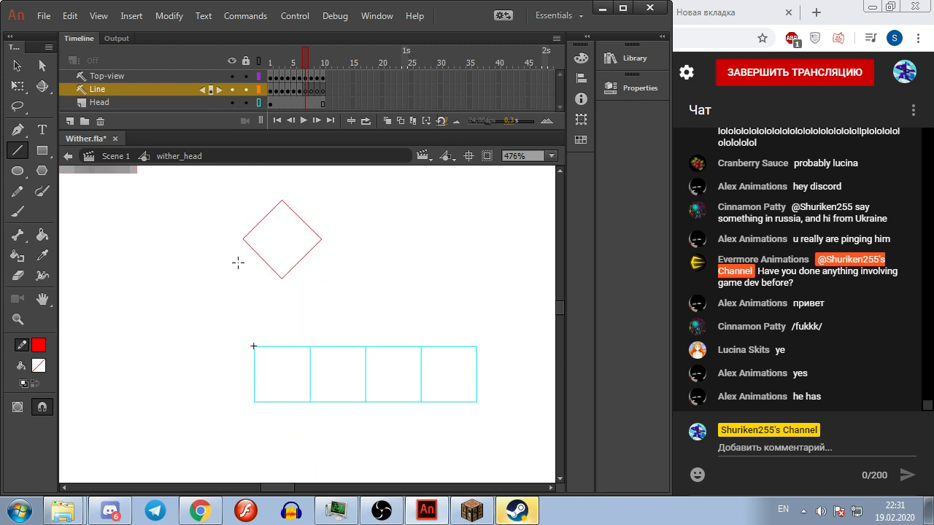
left_click_drag(281, 278, 281, 448)
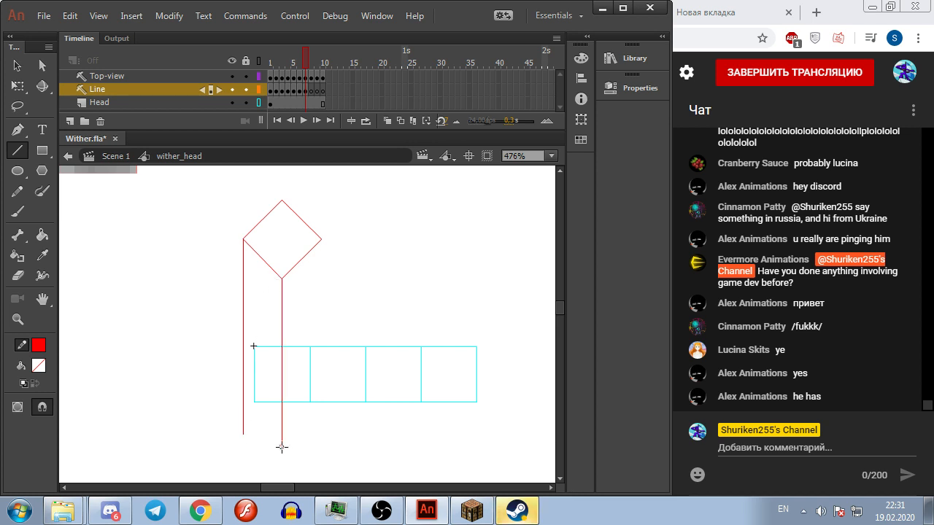
left_click_drag(324, 313, 322, 435)
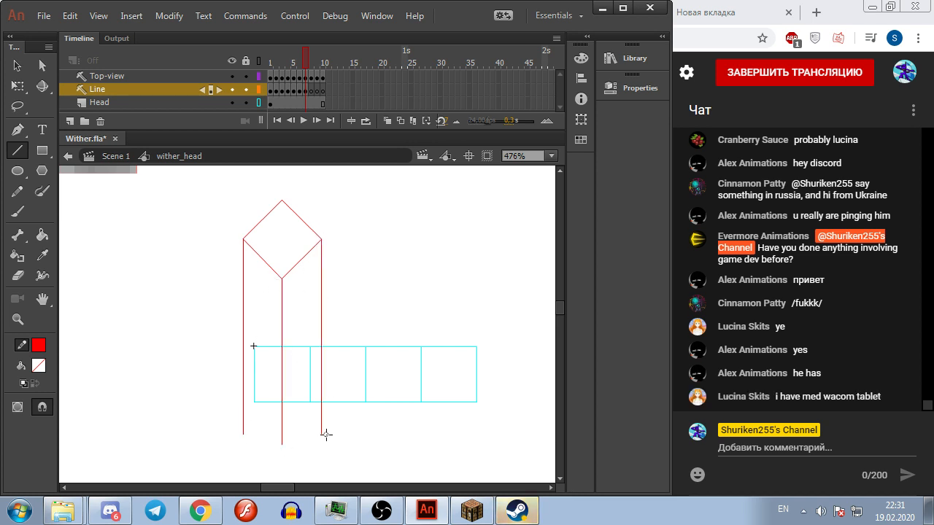
key("comma")
key("period")
key("period")
mouse_move(246, 223)
left_mouse_down()
mouse_move(233, 366)
mouse_move(240, 427)
left_mouse_up()
left_click_drag(268, 271, 267, 433)
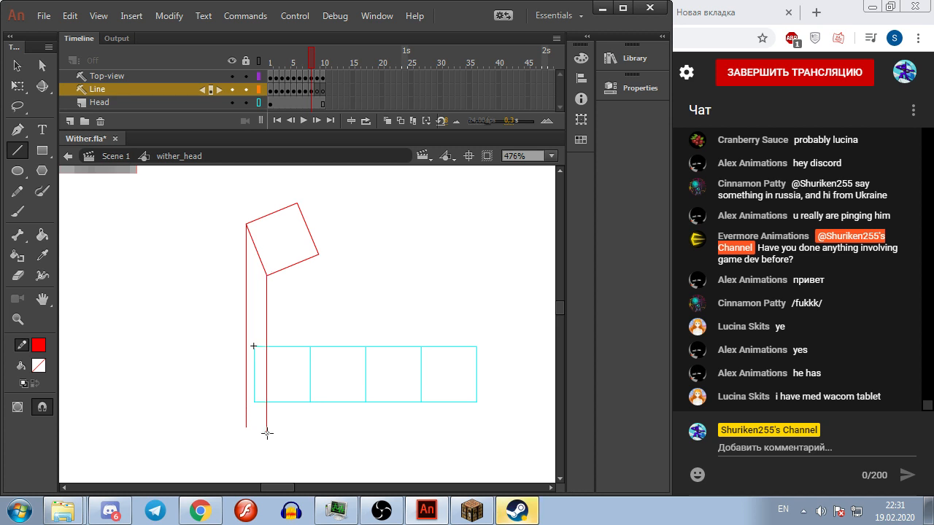
mouse_move(317, 260)
left_mouse_down()
mouse_move(311, 443)
mouse_move(318, 427)
left_mouse_up()
Step: On frame 9 of the Line layer, draw vertical lines down from the square's left, bottom and right corners
key("comma")
key("period")
key("period")
left_click_drag(252, 212, 250, 433)
left_click_drag(259, 271, 259, 432)
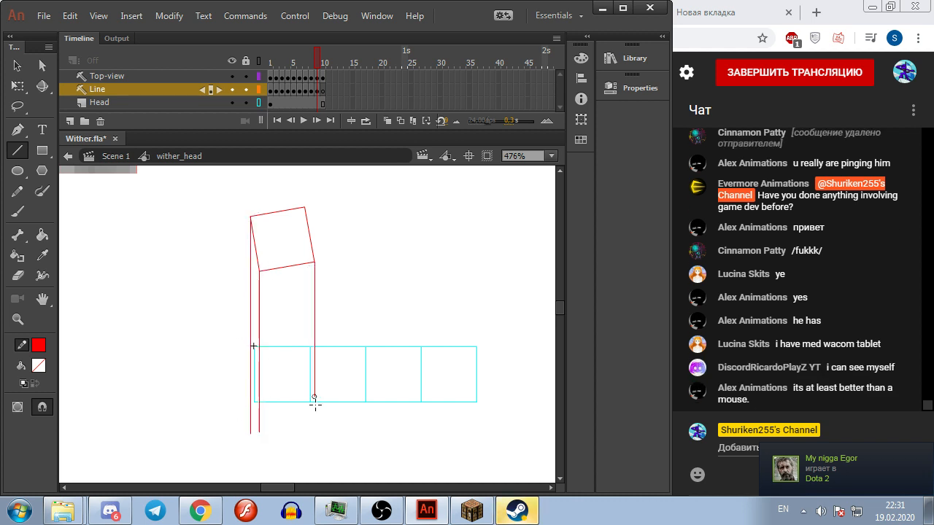
left_click_drag(315, 403, 316, 441)
Step: Remove frame 10 from the Top-view, Line and Head layers
key("period")
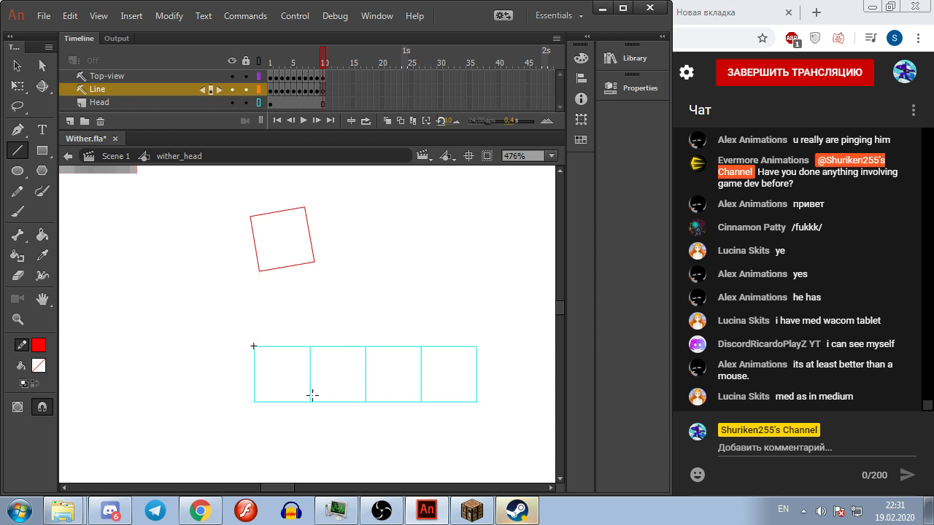
left_click(316, 56)
left_click_drag(321, 76, 321, 101)
right_click(320, 105)
left_click(387, 167)
Step: Lock every layer except Head and turn off the Head layer's outline display
left_click(270, 61)
left_click(18, 65)
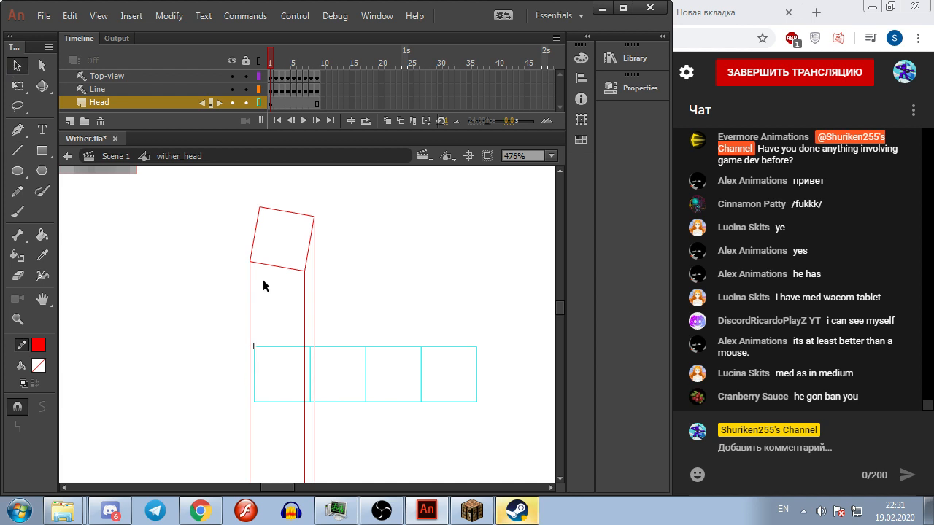
left_click(246, 103, "alt")
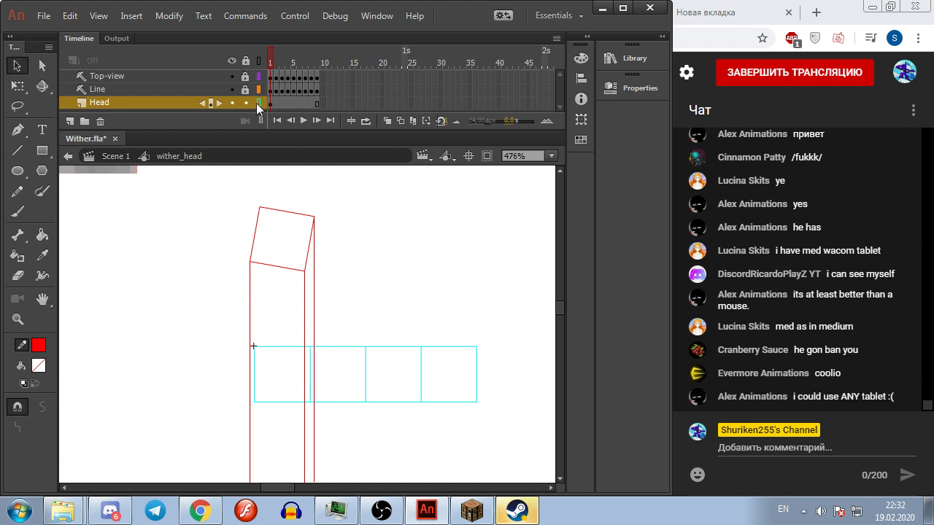
left_click(257, 103)
Step: Convert the Head layer's frames 1 to 9 into keyframes, and on frame 1 fit the first side face between the first two guide lines
left_click(201, 104)
left_click(270, 56)
scroll(270, 409, "up", 2)
left_click(305, 349)
key("q")
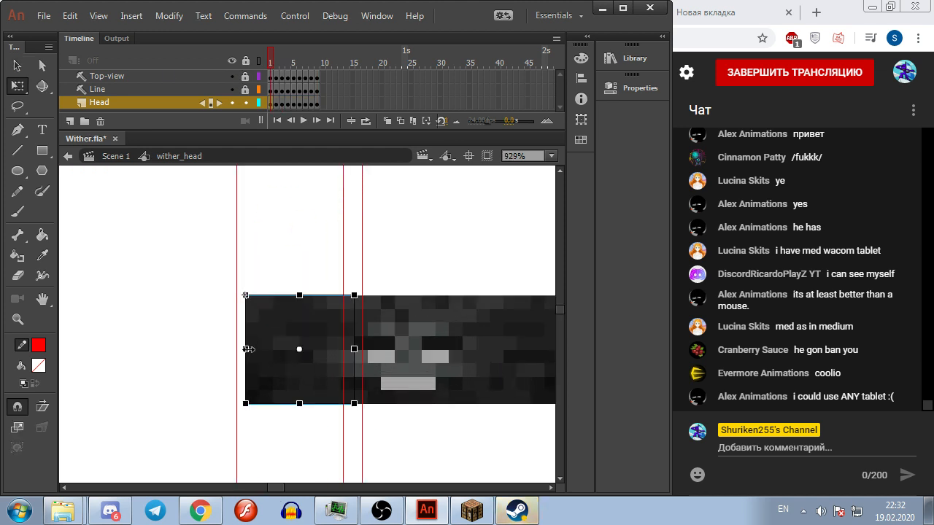
left_click_drag(247, 350, 238, 350)
left_click_drag(355, 351, 344, 350)
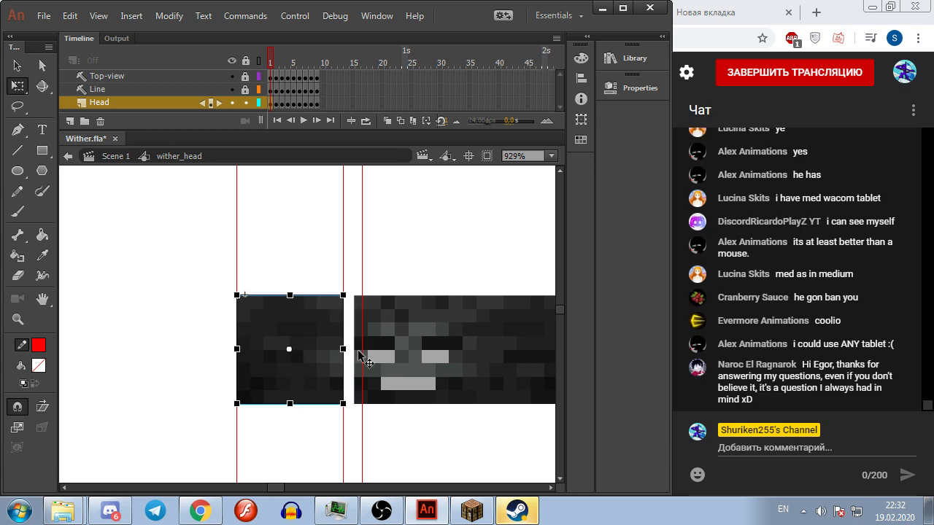
Step: On frame 1, squeeze the front face with Free Transform to fit between the second and third guide lines
left_click(371, 356)
left_click_drag(441, 358, 363, 351)
left_click(391, 350)
scroll(333, 295, "up", 3)
scroll(332, 295, "down", 4)
scroll(333, 298, "up", 1)
scroll(333, 314, "down", 1)
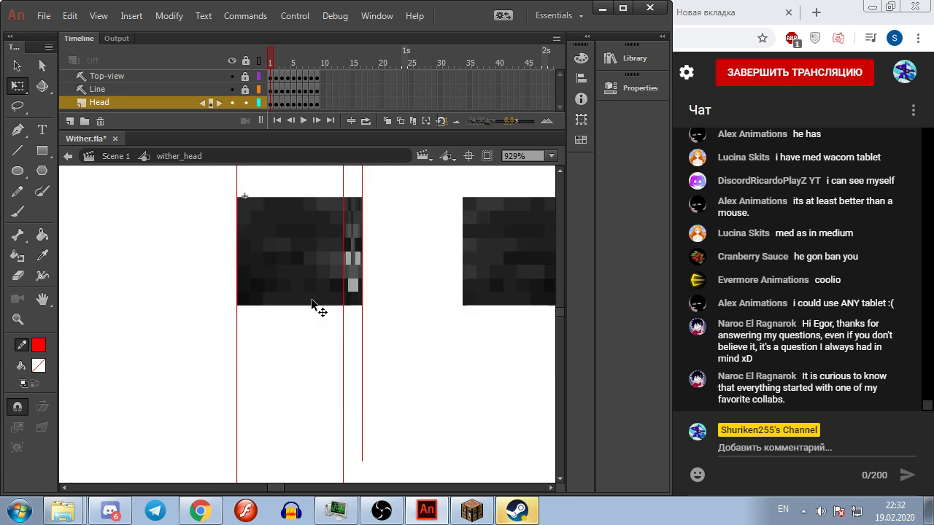
Step: On frame 2, fit the first side face between the first two guide lines and the front face between the second and third
key("period")
left_click(300, 281)
left_click_drag(245, 250, 229, 250)
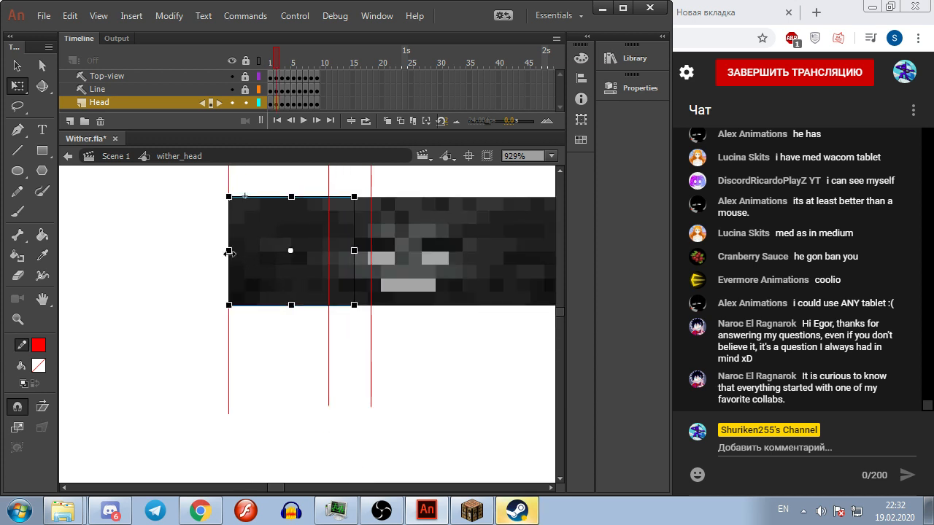
left_click_drag(354, 250, 328, 250)
left_click(365, 260)
left_click_drag(462, 251, 370, 250)
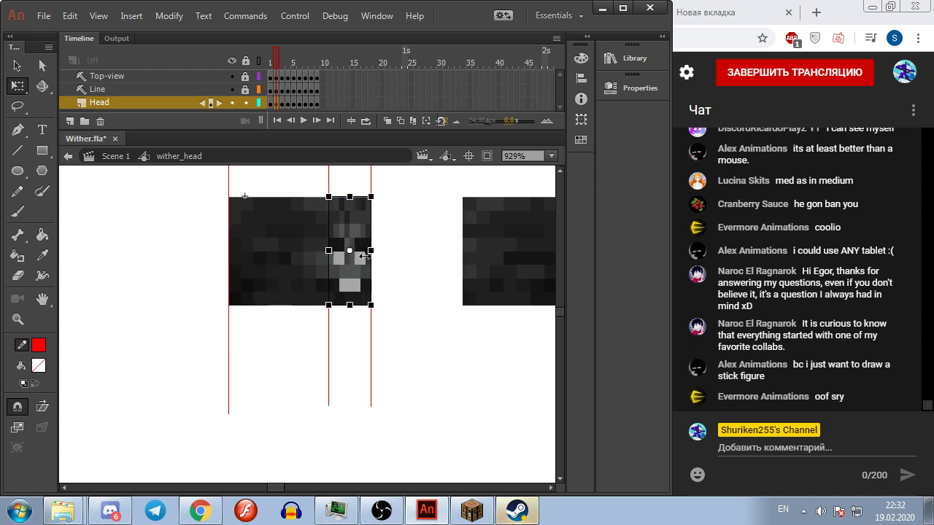
Step: On frame 3, squeeze the first side face and front face together to fit between the first and third guide lines
left_click(377, 255)
key("comma")
key("period")
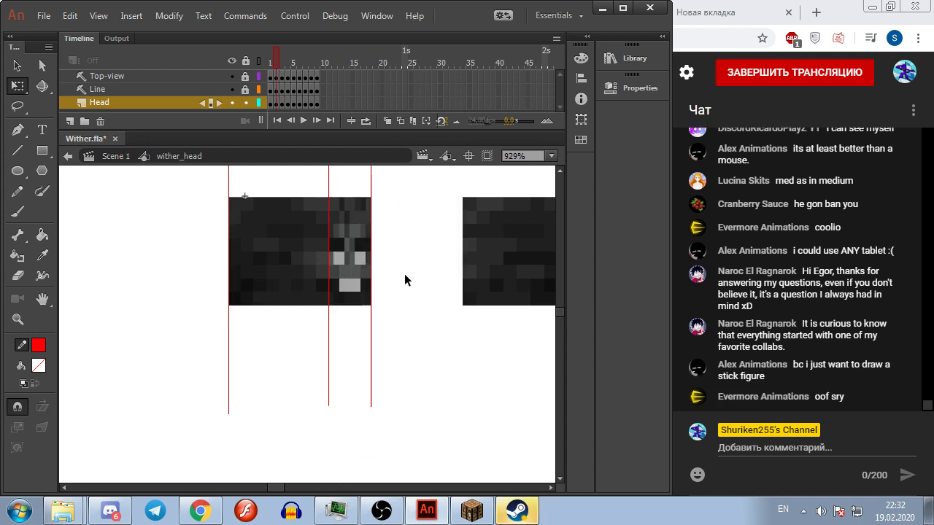
key("period")
left_click(334, 267)
left_click(409, 258, "shift")
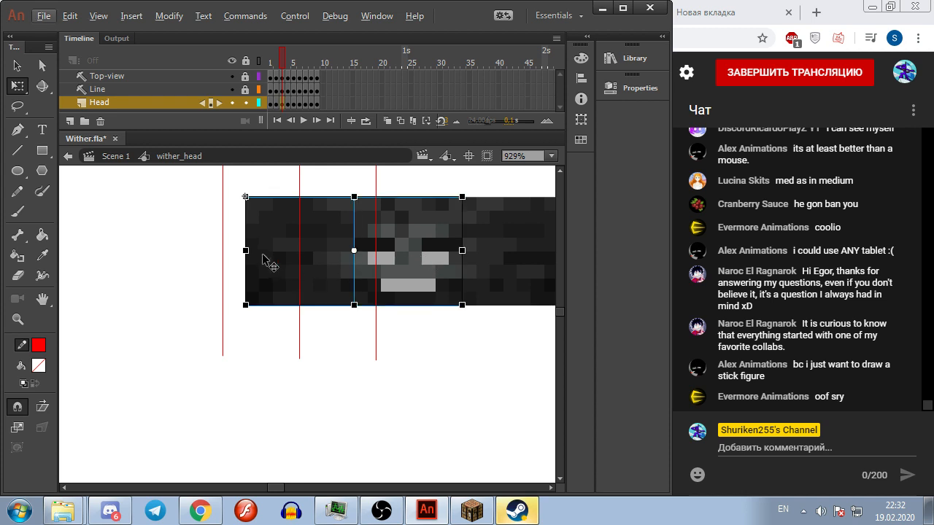
left_click_drag(245, 250, 224, 250)
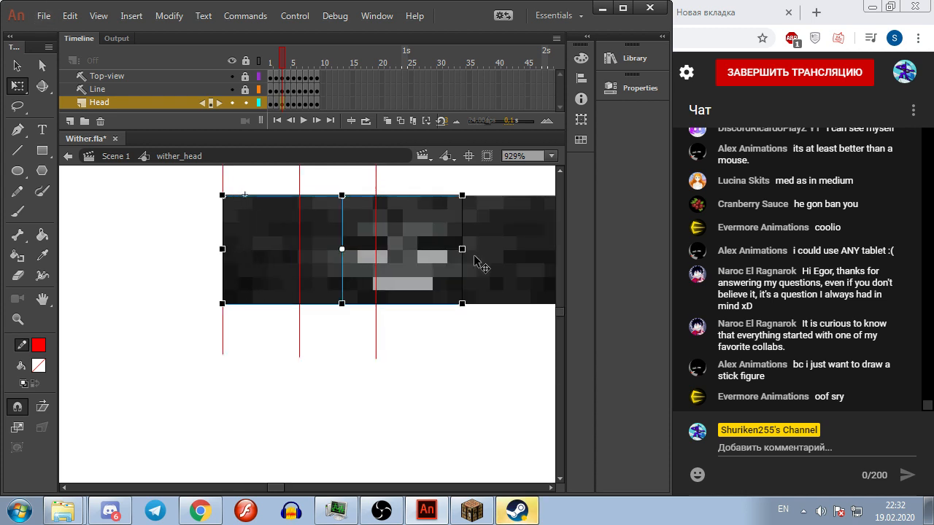
left_click_drag(463, 250, 375, 250)
scroll(425, 284, "up", 4)
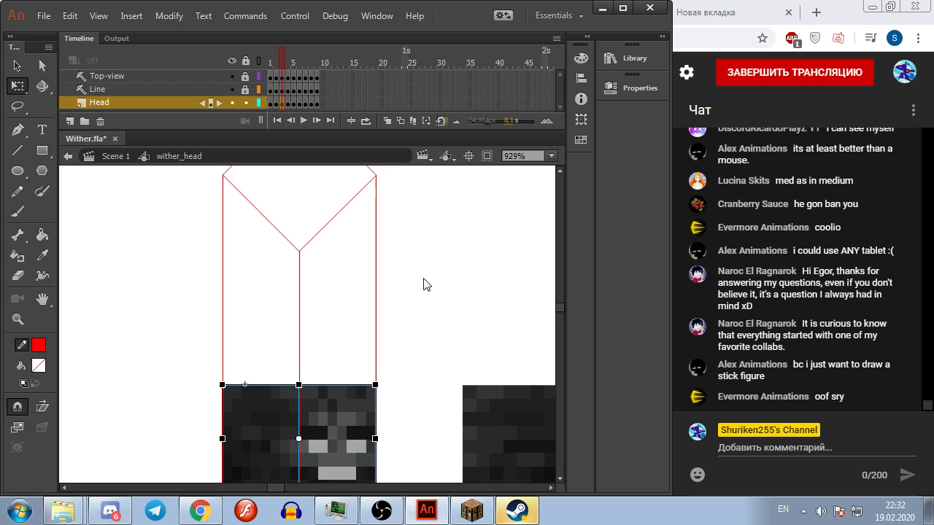
scroll(319, 246, "down", 2)
left_click(417, 296)
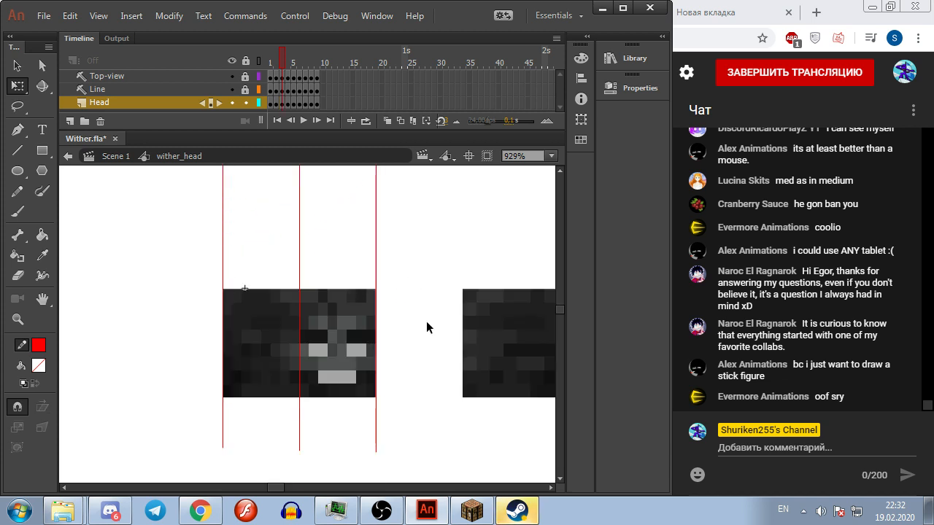
Step: On frame 4, fit the first side face between the first two guide lines and the front face between the second and third
key("comma")
key("period")
key("period")
left_click(270, 346)
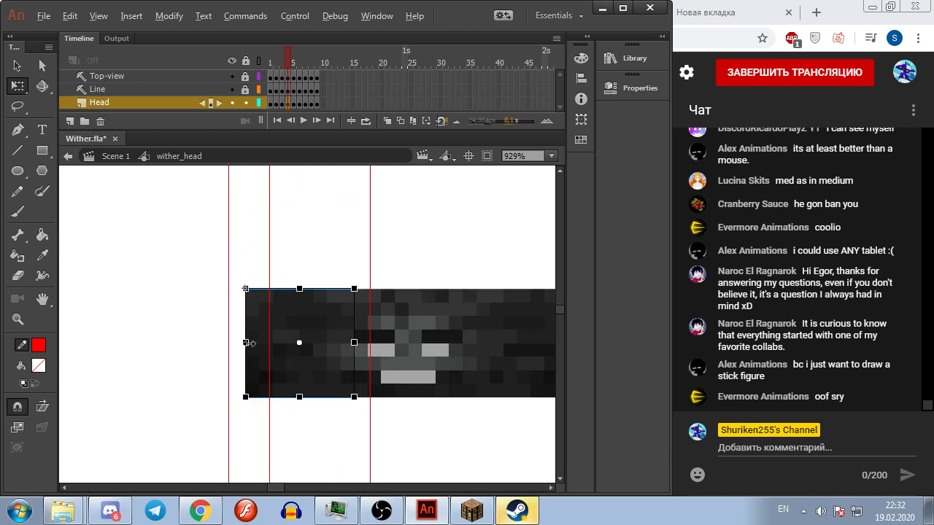
left_click_drag(246, 343, 228, 343)
left_click_drag(354, 343, 270, 345)
left_click(473, 358)
left_click(413, 358)
left_click_drag(354, 343, 270, 343)
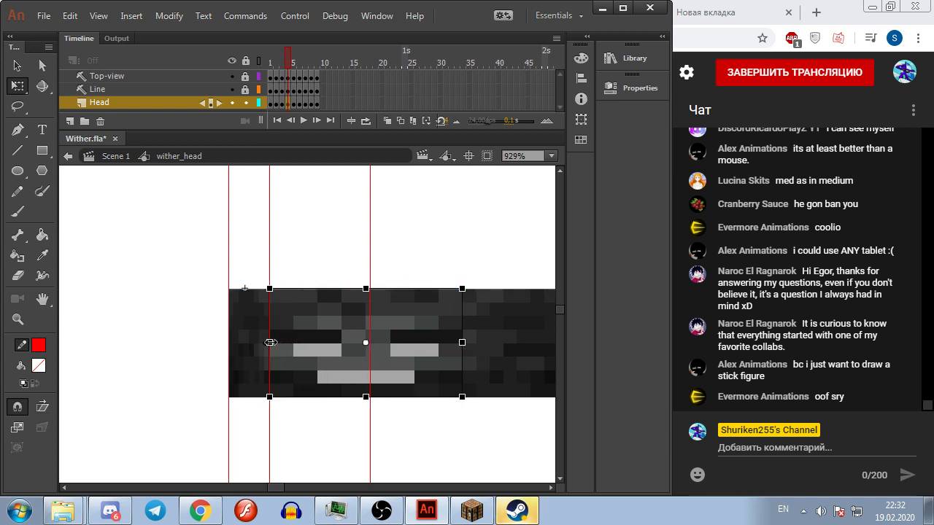
left_click_drag(463, 343, 370, 343)
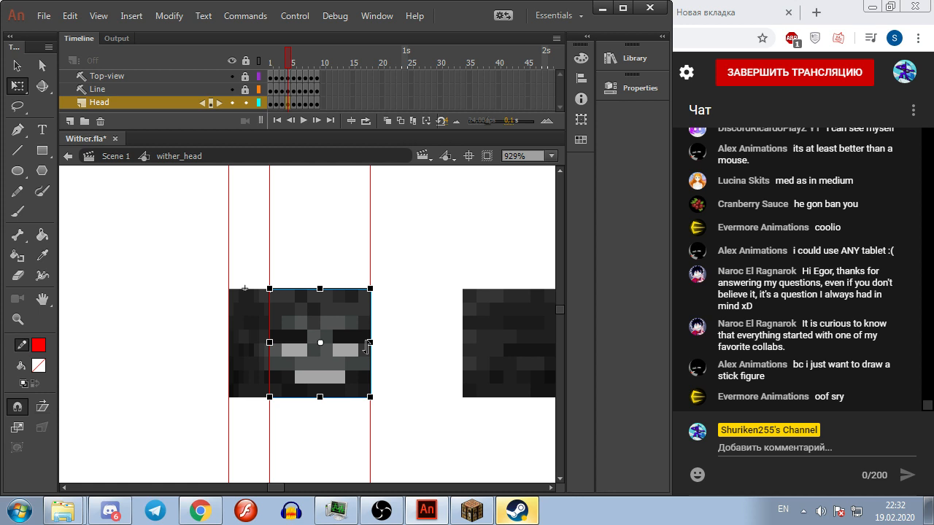
key("Return")
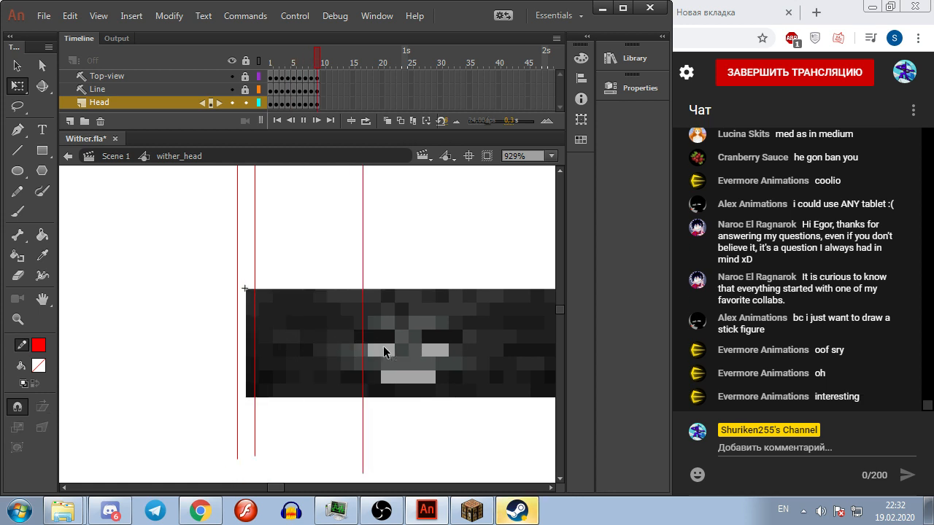
Step: On frame 5, delete the first side face and move the front face between the two guide lines
left_click(292, 65)
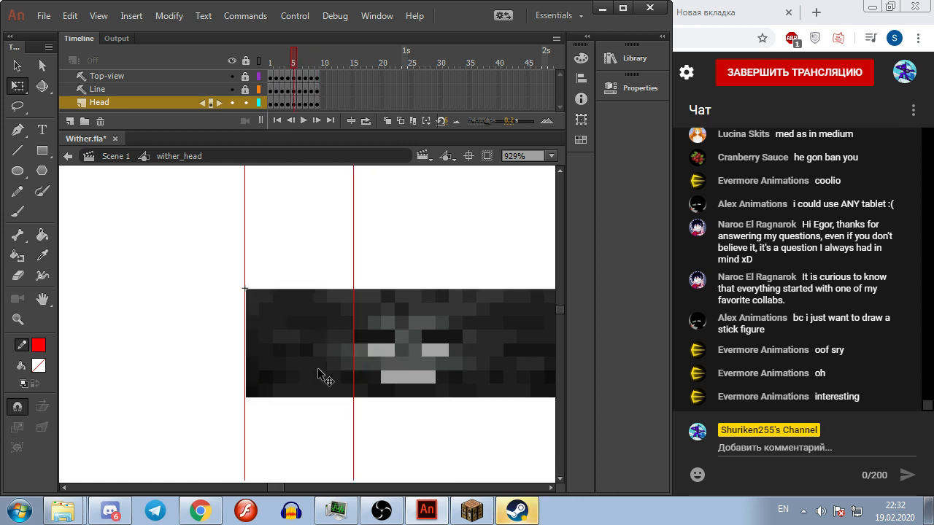
left_click(319, 371)
key("Delete")
left_click_drag(387, 373, 279, 372)
left_click(406, 339)
key("comma")
key("comma")
key("comma")
Step: On frame 6, fit the front face between the first two guide lines and the second side face between the second and third
key("period")
key("period")
key("period")
key("period")
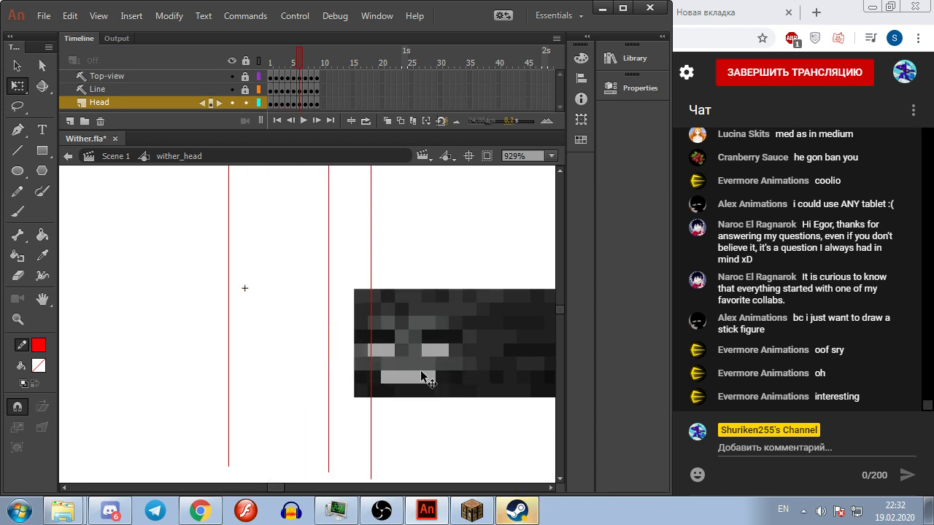
left_click(420, 370)
left_click_drag(354, 343, 225, 344)
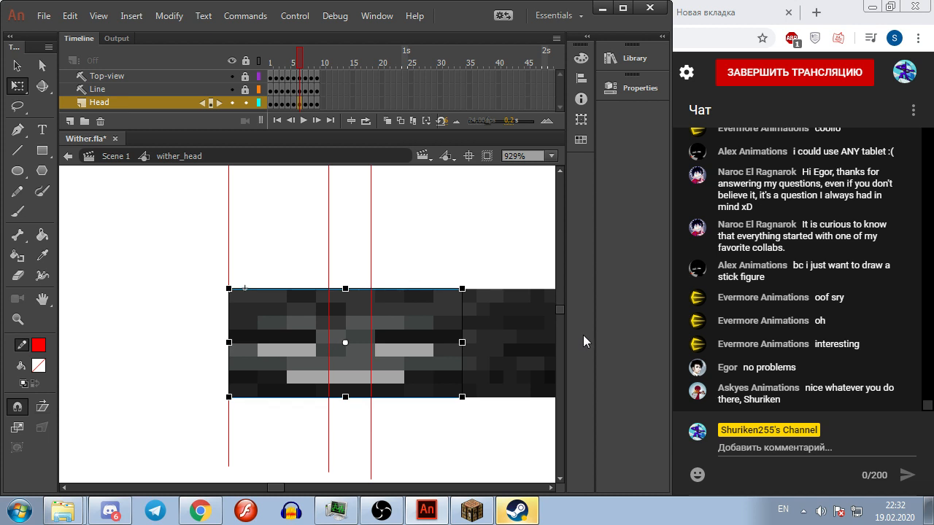
left_click_drag(462, 343, 329, 343)
left_click(511, 342)
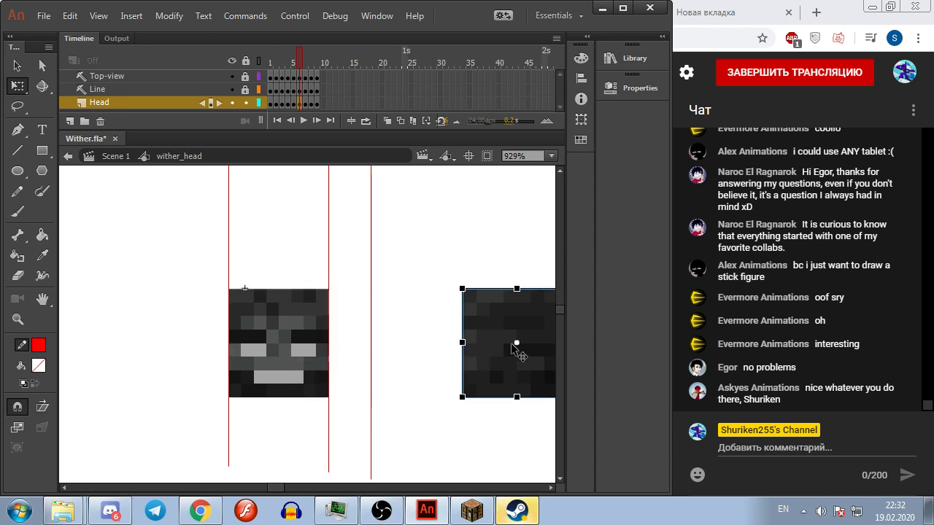
left_click_drag(504, 362, 432, 342)
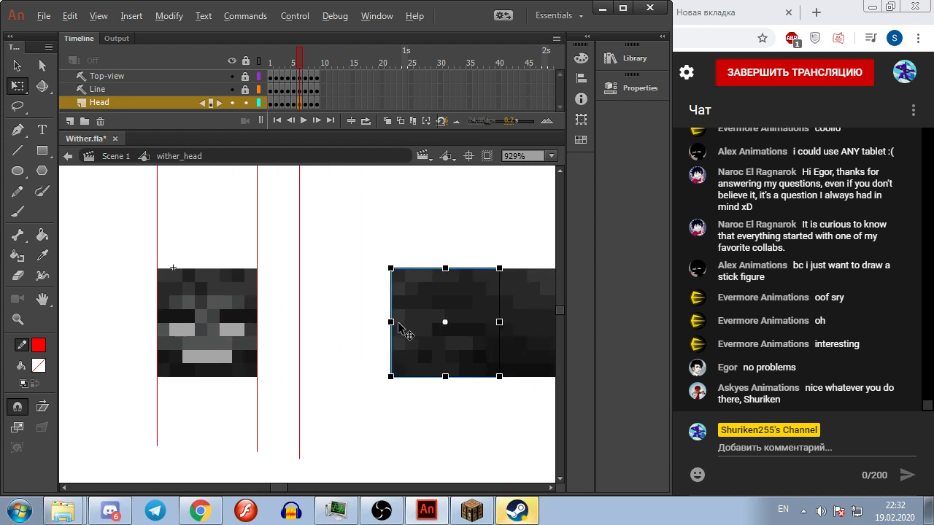
left_click_drag(391, 322, 258, 322)
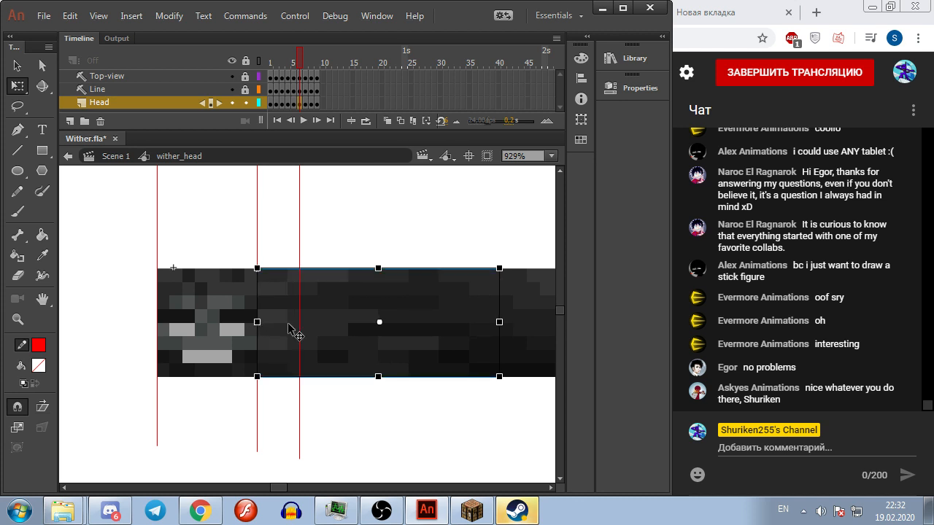
left_click_drag(499, 322, 299, 322)
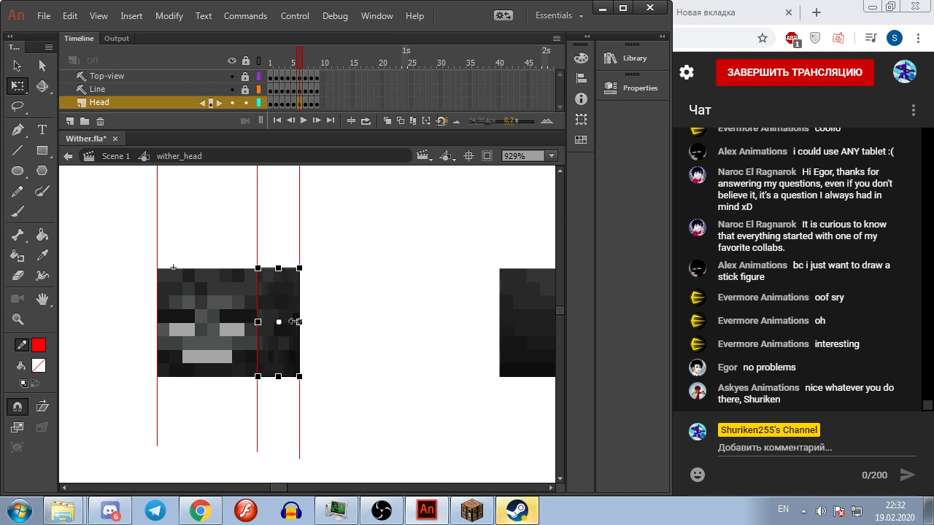
left_click(360, 321)
left_click(274, 307)
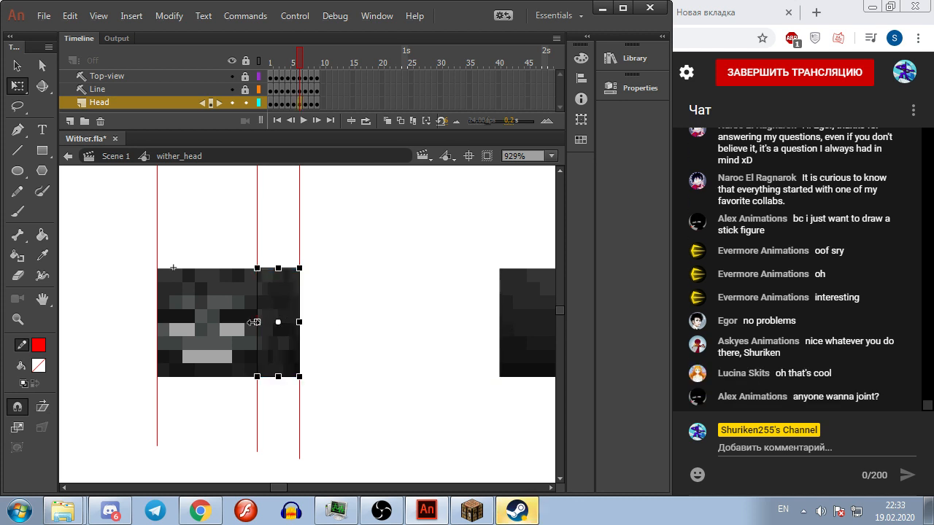
left_click(409, 317)
Step: On frame 7, squeeze the front face and second side face together to fit between the first and third guide lines
key("comma")
key("comma")
key("comma")
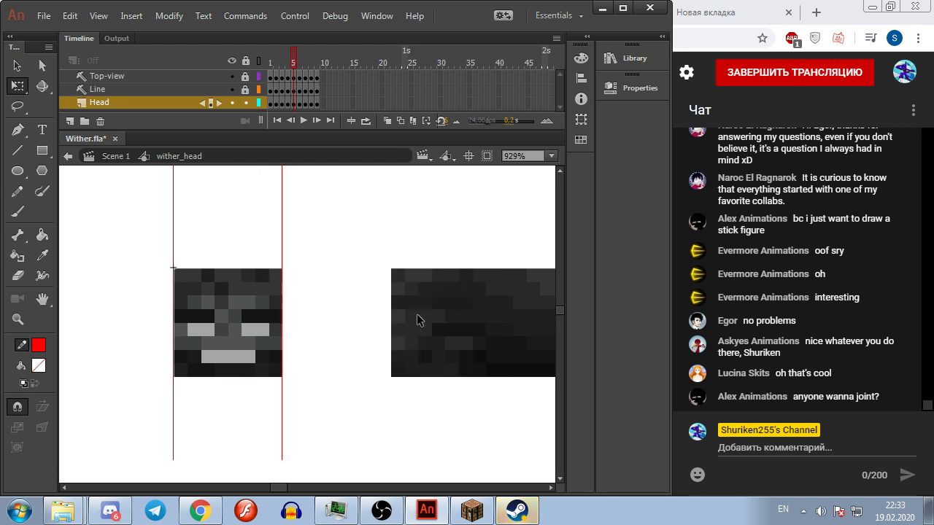
key("period")
key("period")
key("period")
key("period")
left_click(241, 332)
left_click_drag(240, 332, 352, 332)
left_click(455, 327, "shift")
left_click_drag(284, 322, 150, 323)
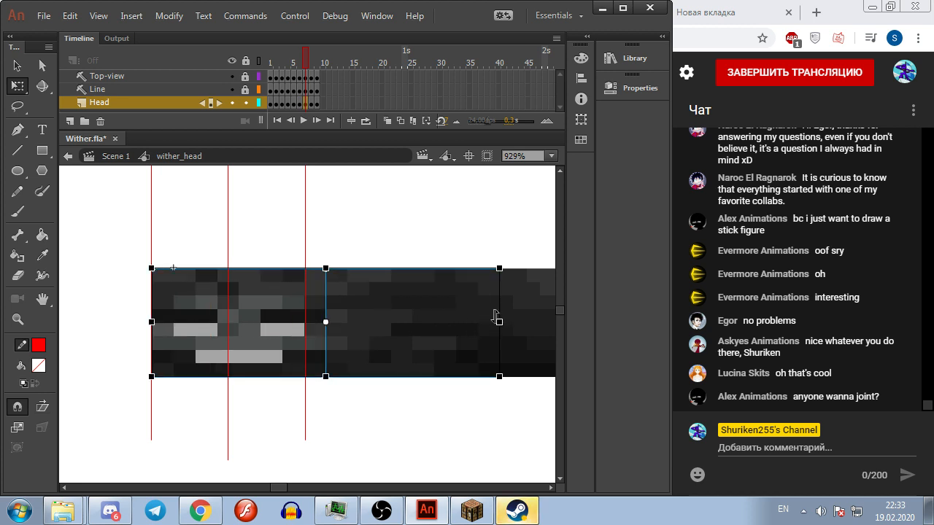
left_click_drag(499, 322, 302, 327)
left_click(351, 322)
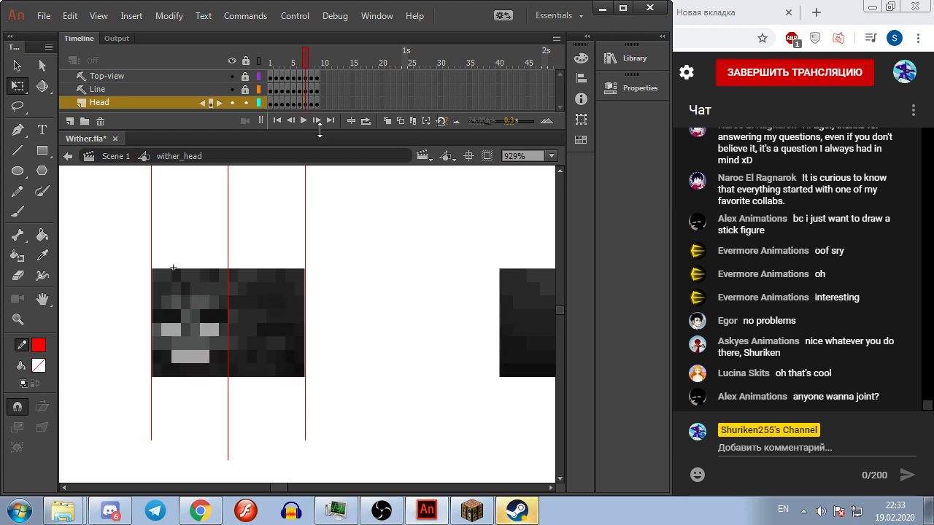
Step: Carry frame 7's faces over the Head layer's frames 8 and 9 in place of their old contents, with frame 8 as a keyframe
left_click(316, 102)
right_click(316, 103)
left_click(350, 222)
left_click(304, 59)
key("period")
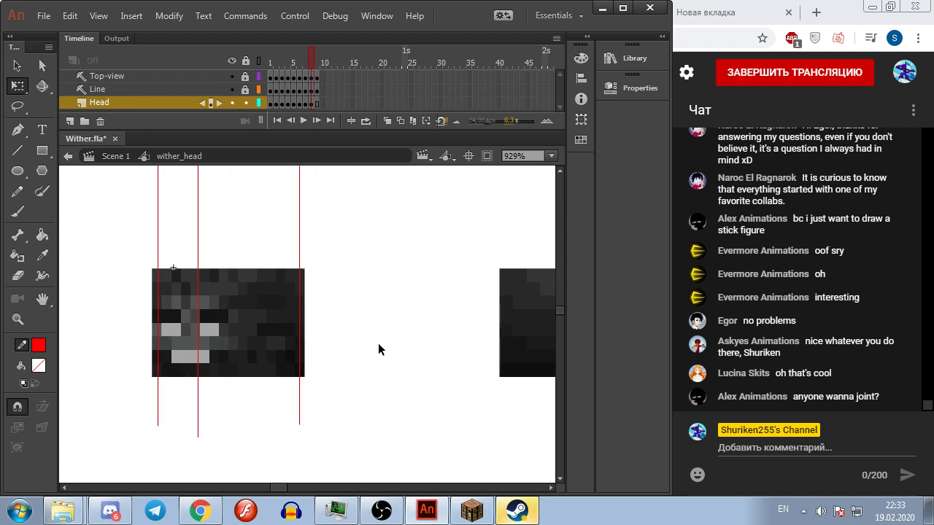
Step: On frame 8, squeeze the front face between the first two guide lines and fit the second side face between the second and third
left_click(184, 316)
left_click_drag(152, 322, 158, 323)
left_click_drag(228, 322, 199, 322)
left_click(244, 326)
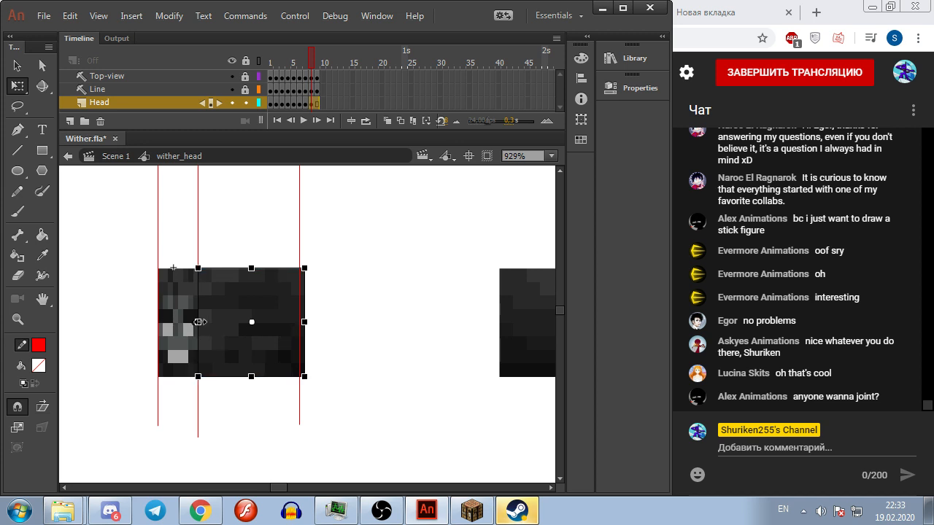
left_click_drag(304, 322, 299, 321)
left_click(346, 330)
Step: On frame 9, fit the front face between the first two guide lines and the second side face between the second and third
key(".")
left_click(180, 330)
left_click_drag(158, 321, 292, 322)
left_click(342, 325)
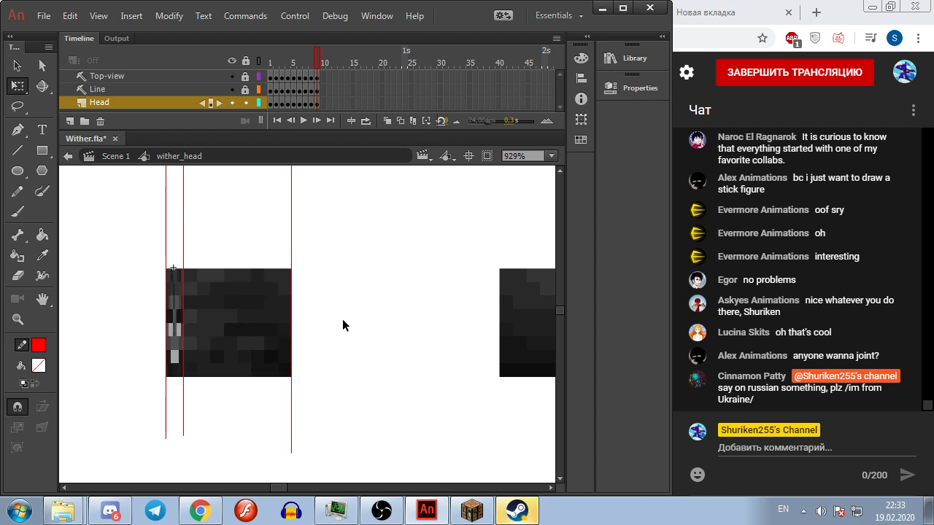
Step: Play the animation and go through frames 1 to 9 back and forth to check the head's rotation
key("Return")
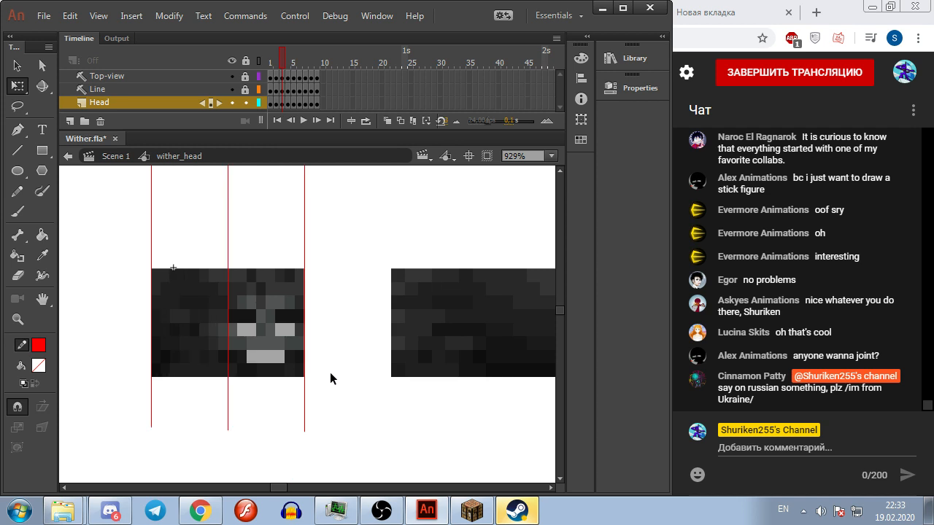
key("Return")
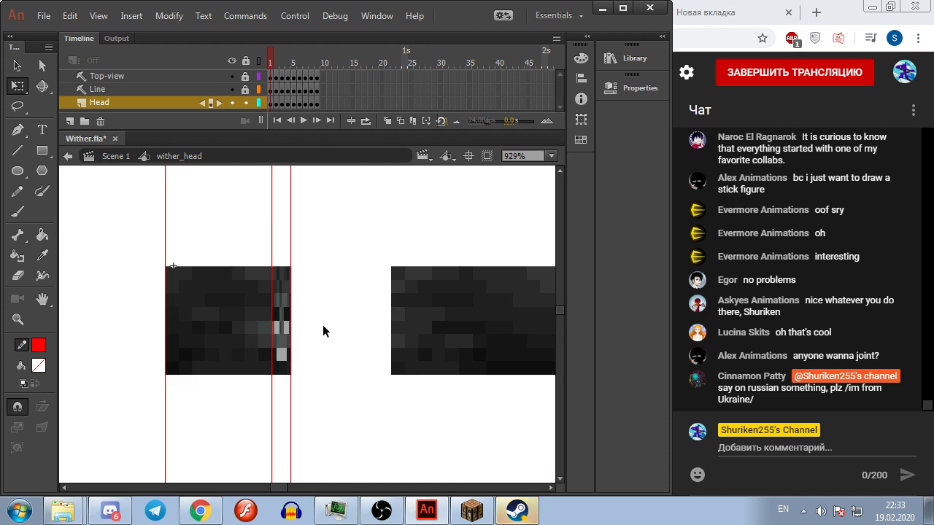
key("period")
key("period")
key("period")
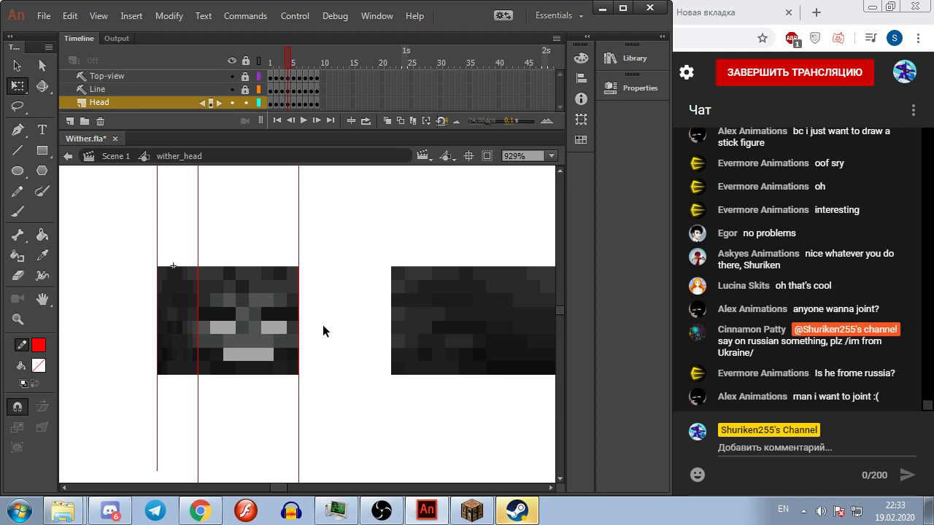
key("comma")
key("comma")
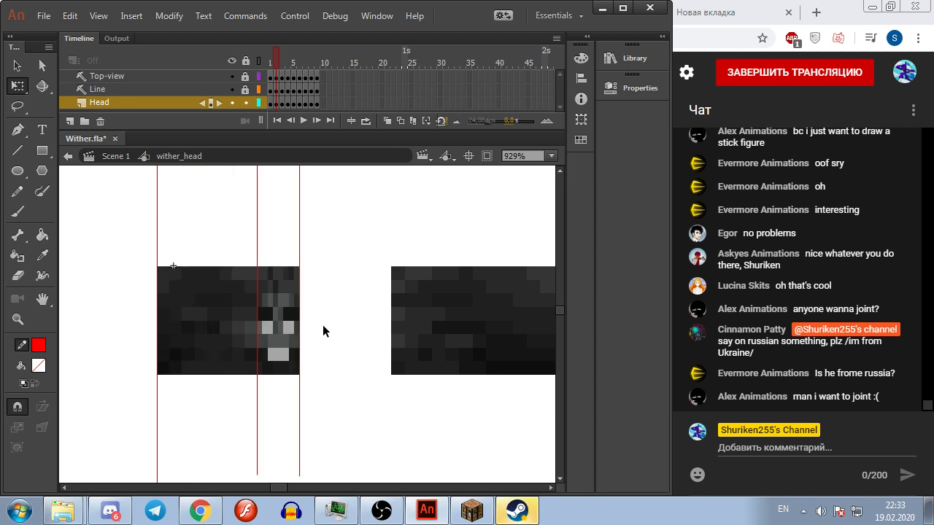
key("period")
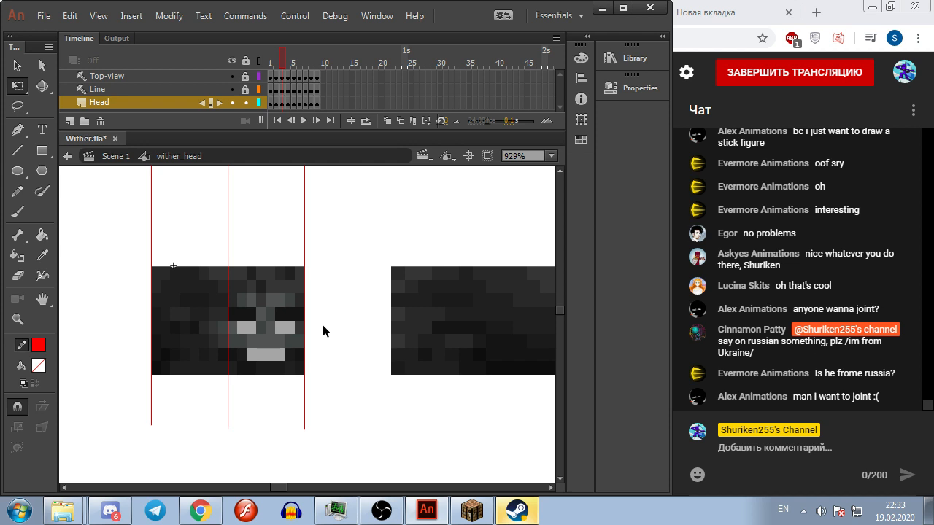
key("comma")
key("comma")
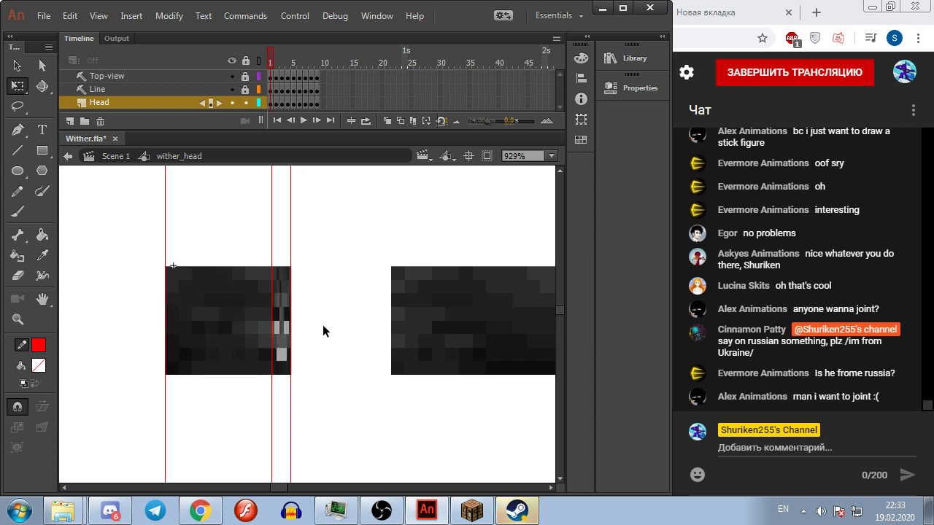
key("period")
key("period")
key("period")
key("period")
key("period")
key("period")
key("period")
key("period")
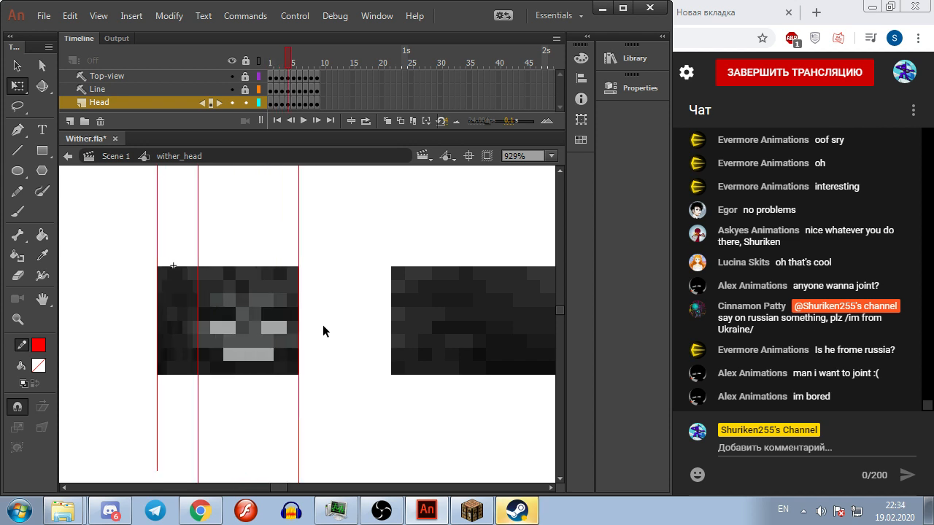
key("comma")
key("comma")
key("comma")
key("comma")
key("comma")
key("comma")
key("comma")
key("comma")
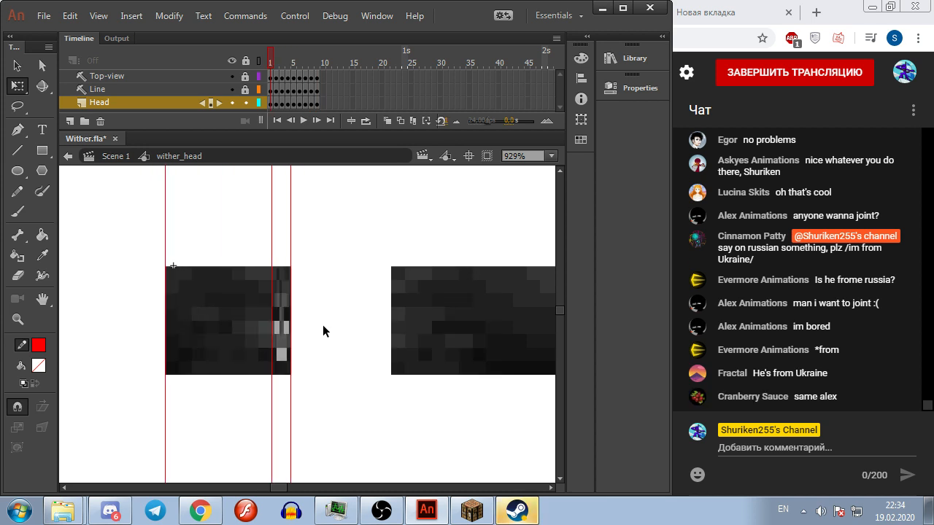
key("period")
key("period")
key("period")
key("period")
key("period")
key("period")
key("period")
key("period")
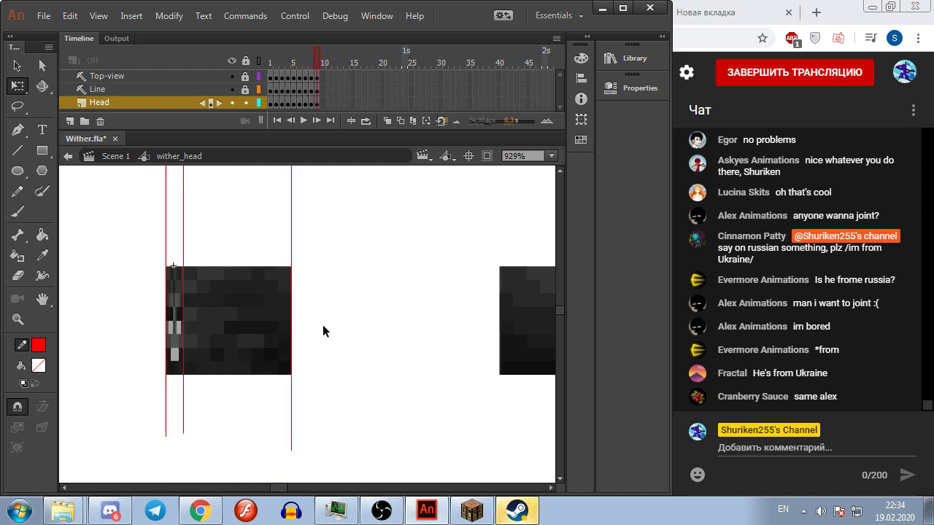
key("period")
key("period")
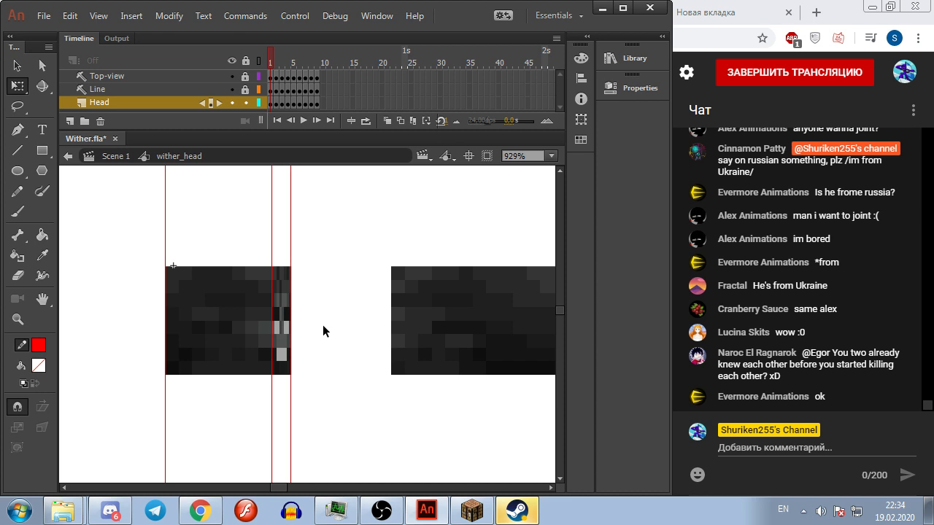
key("period")
key("period")
key("period")
key("period")
key("period")
key("period")
key("period")
key("period")
key("period")
key("period")
Step: Turn on Edit Multiple Frames across frames 1 to 9 and delete the unused face symbols beside the head
scroll(347, 351, "down", 3)
left_click(415, 122)
left_click_drag(287, 58, 320, 58)
mouse_move(463, 268)
left_mouse_down()
mouse_move(368, 370)
mouse_move(375, 375)
left_mouse_up()
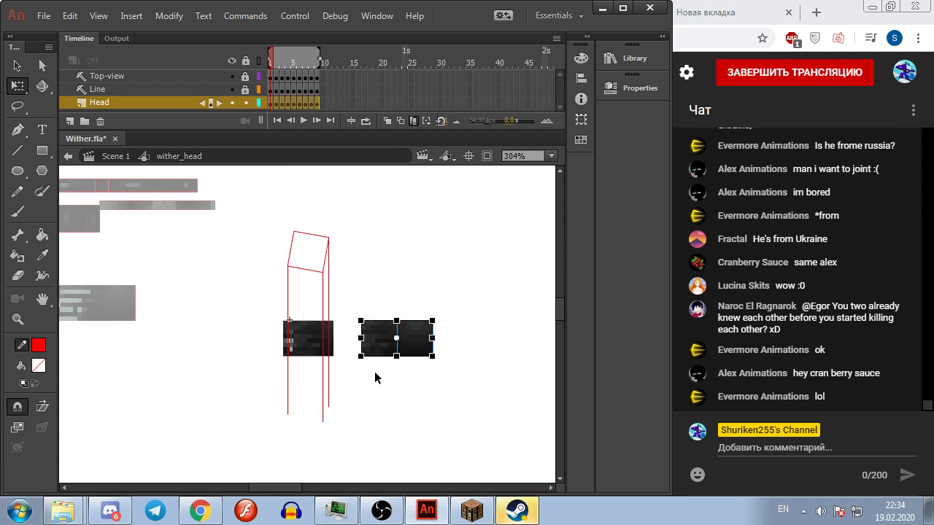
key("Delete")
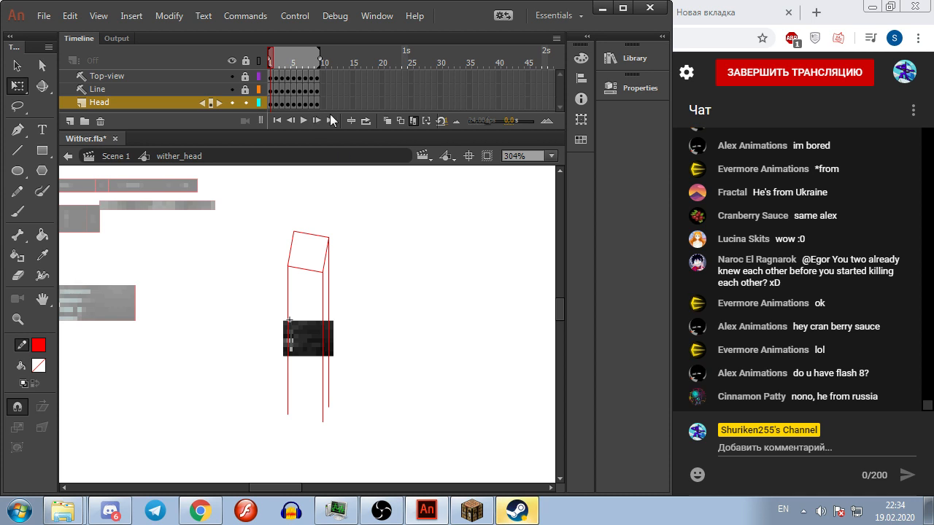
Step: Turn off Edit Multiple Frames, play the head rotation and return to frame 1
left_click(415, 122)
key("Return")
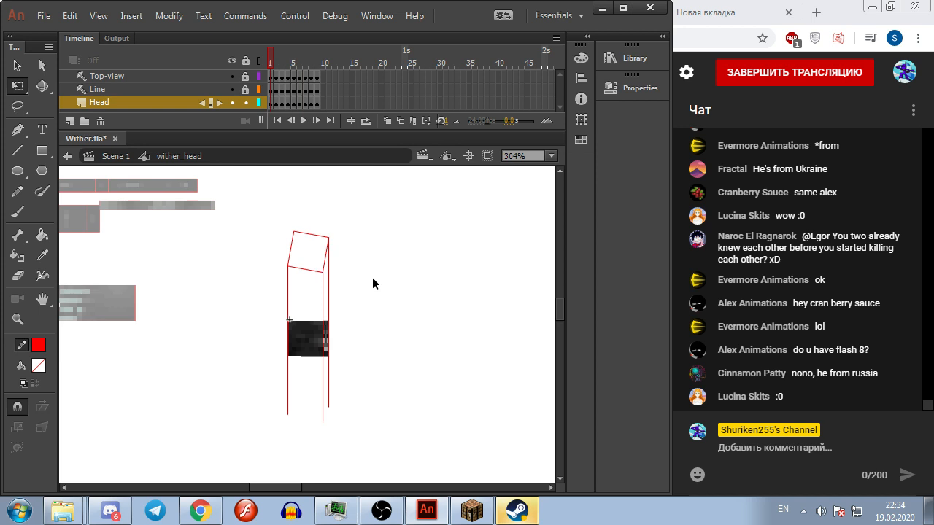
left_click(271, 62)
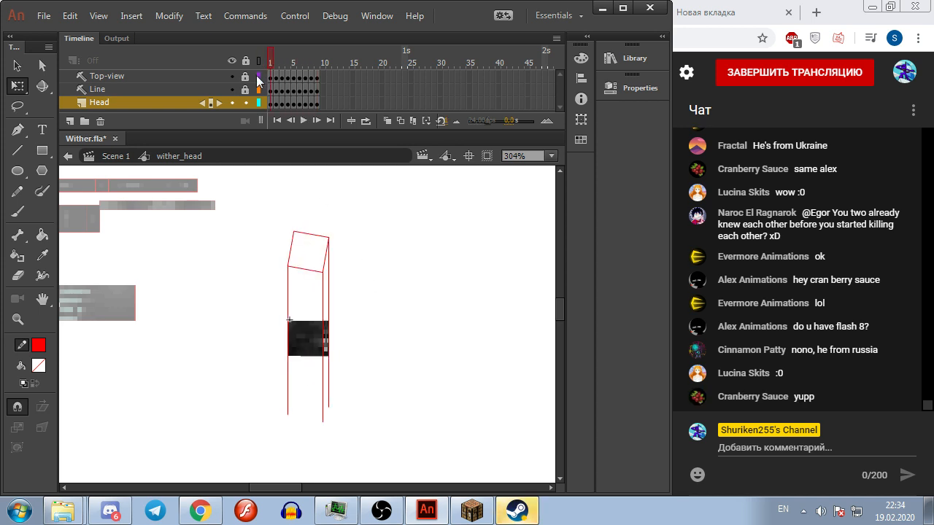
Step: Return to Scene 1 and move the finished wither_head aside to free space on the stage
left_click(107, 156)
left_click(375, 333)
left_click_drag(333, 334, 501, 221)
left_click(388, 310)
left_click_drag(322, 305, 473, 332)
scroll(365, 315, "down", 1)
left_click_drag(355, 317, 290, 370)
Step: Select all four small head faces and move them together to the empty area below the finished head
left_click(256, 241)
left_click(307, 245, "shift")
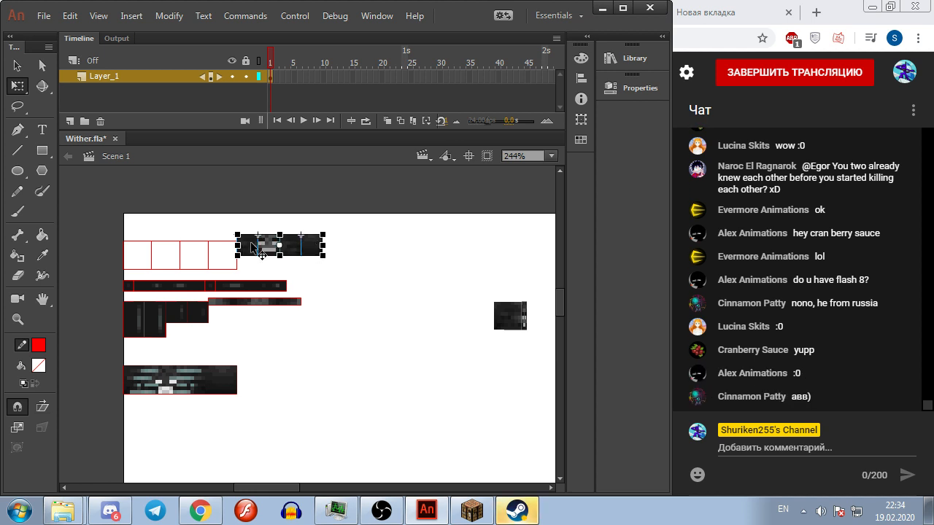
left_click_drag(254, 256, 389, 408)
scroll(380, 343, "up", 3)
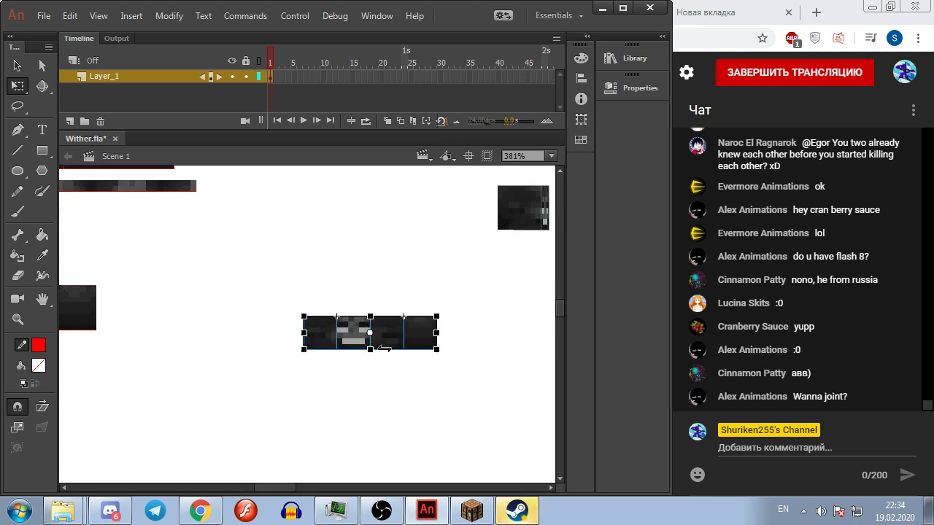
scroll(380, 343, "down", 1)
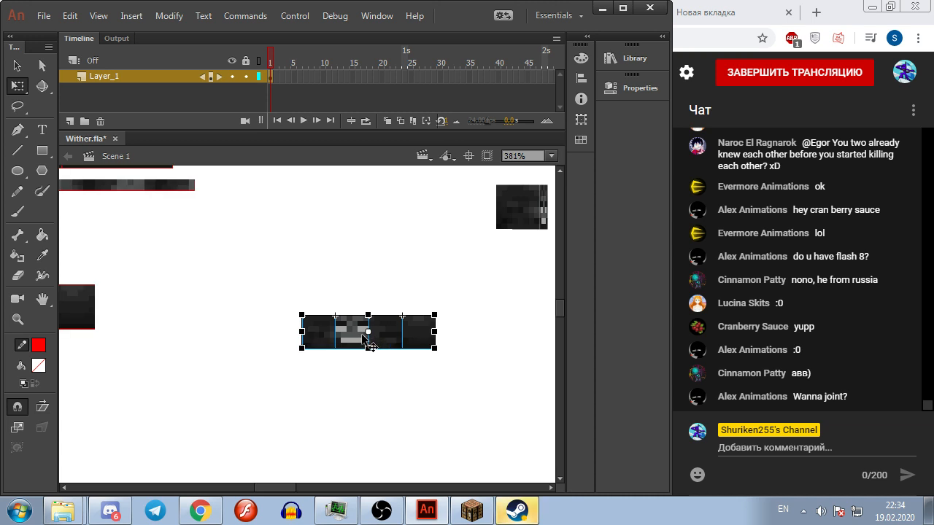
Step: Convert the selected small head faces to a graphic symbol named wither_small_head
right_click(315, 329)
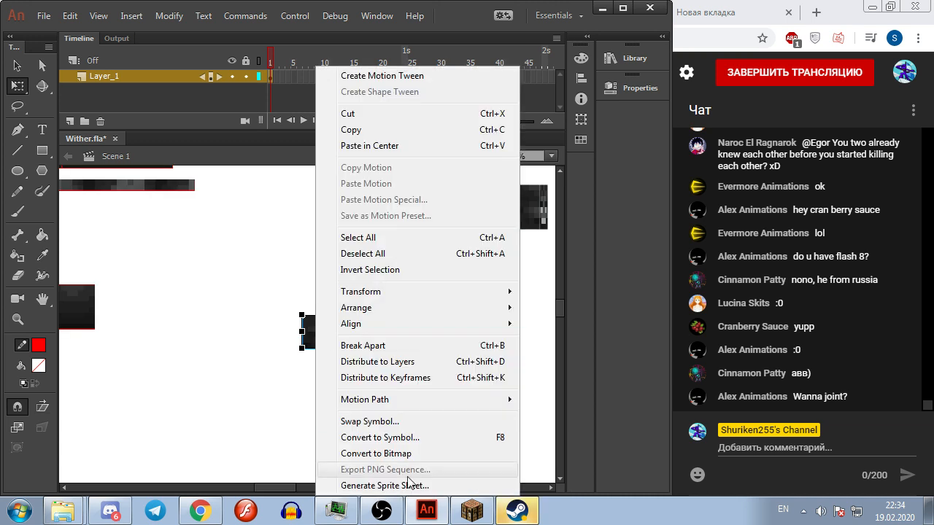
left_click(410, 438)
type("wither_small_head")
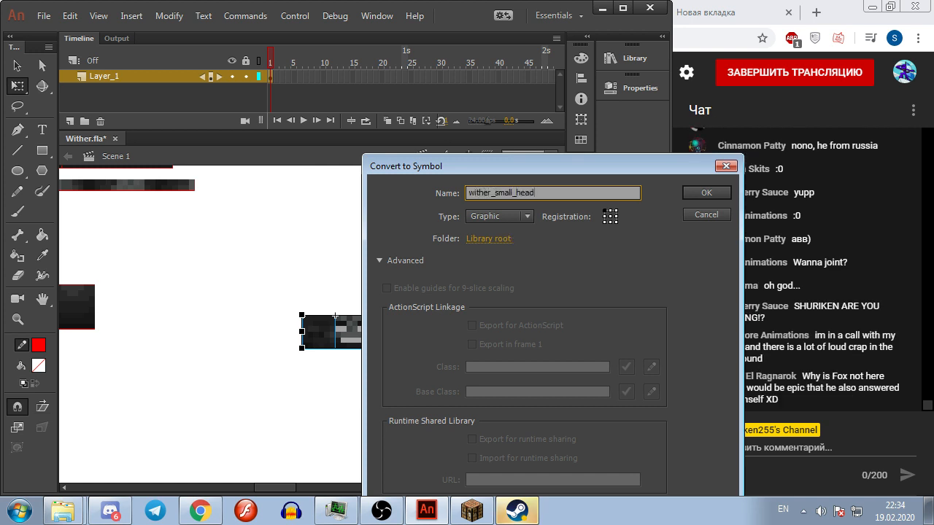
key("Return")
left_click(357, 421)
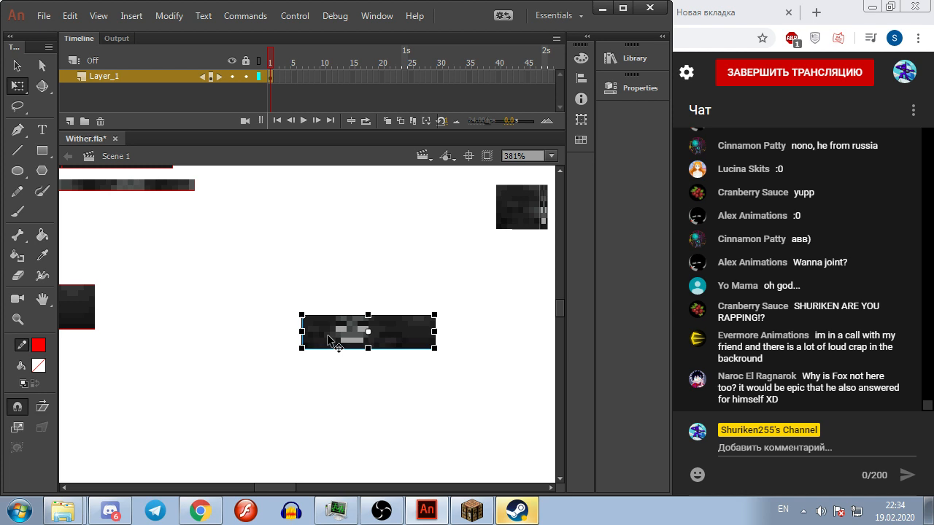
Step: Inside wither_small_head, add a new layer and draw a red square outline around the first side face
double_click(327, 334)
left_click(70, 121)
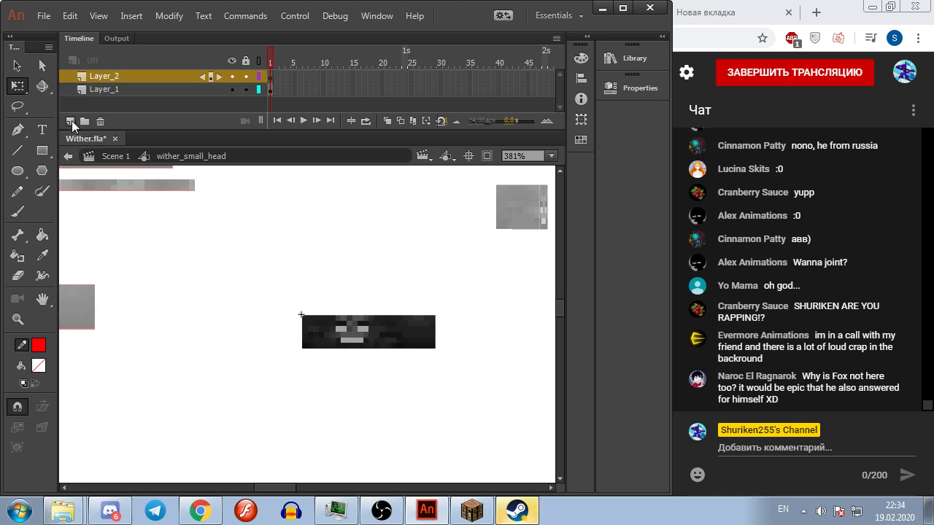
left_click(42, 150)
left_click_drag(302, 315, 335, 349)
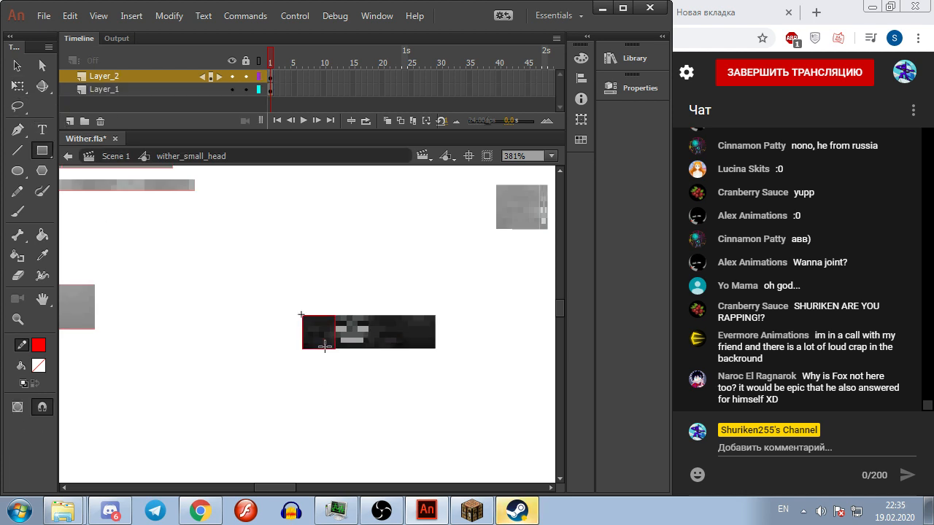
Step: Rename the square's layer Top-view and the faces' layer Head
double_click(121, 76)
type("Top-view")
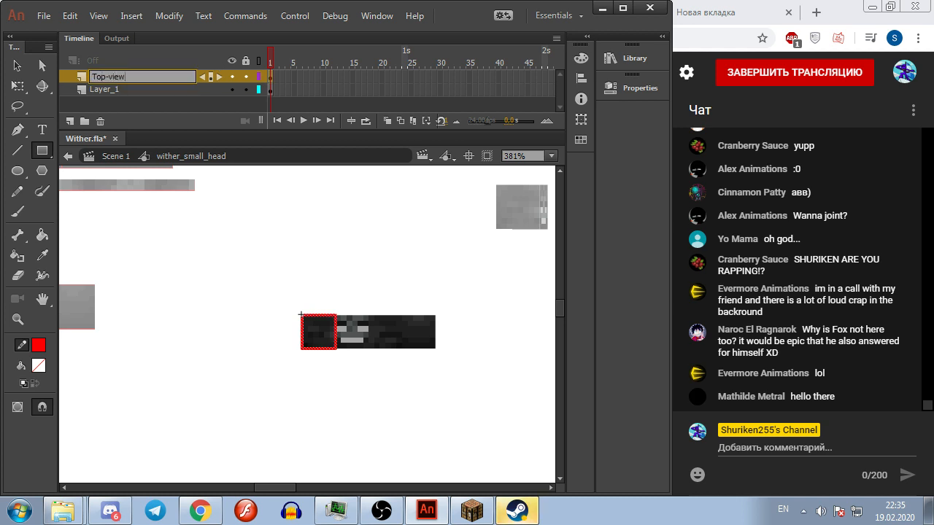
double_click(137, 88)
type("H")
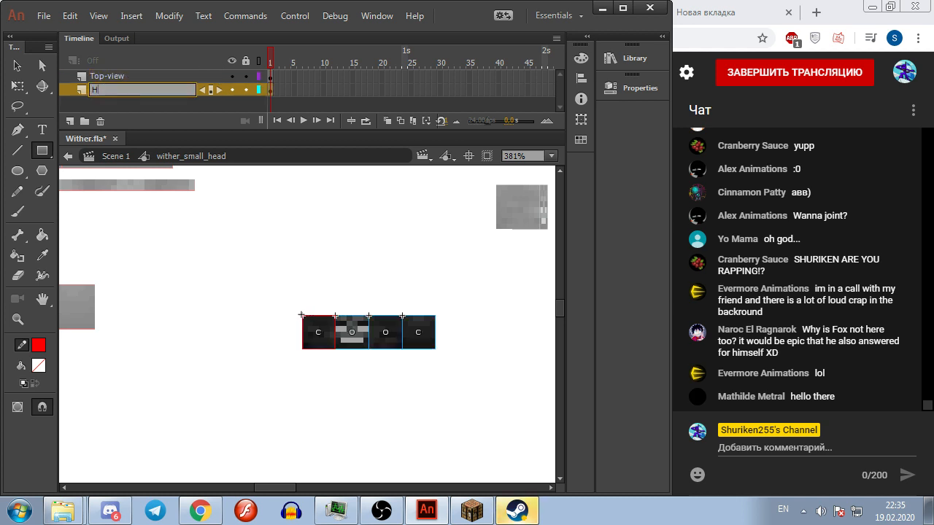
type("ead")
key("Return")
Step: Add a layer named Lines above Head and turn the Lines and Top-view layers into guide layers
left_click(70, 121)
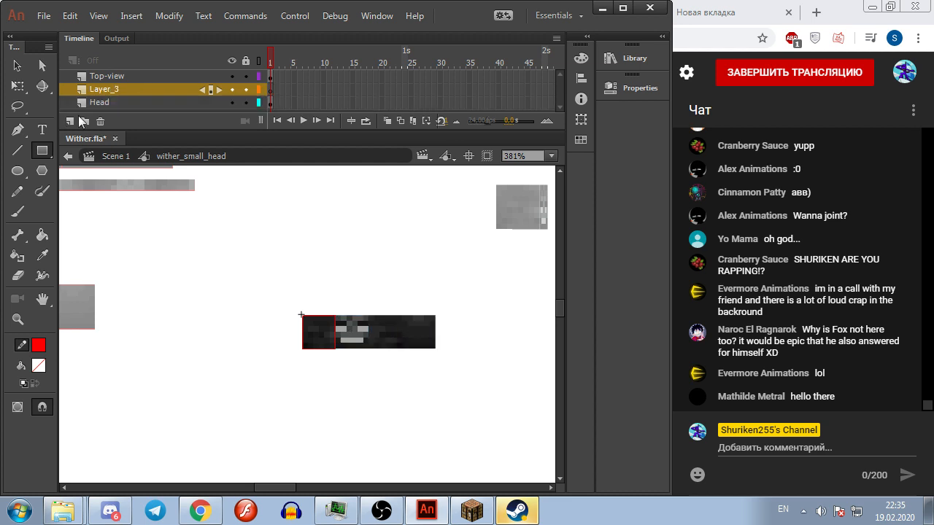
double_click(117, 88)
type("Lines")
key("Return")
left_click(113, 76, "shift")
right_click(113, 76)
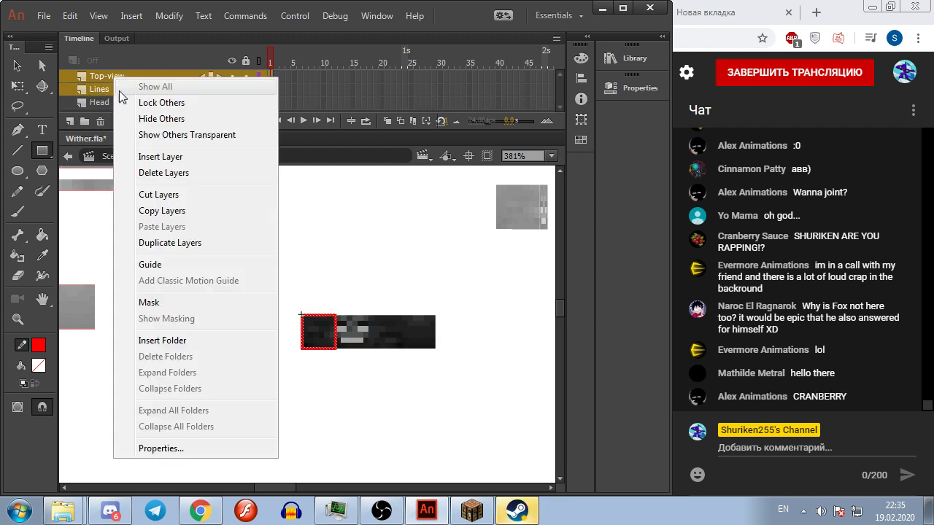
left_click(168, 265)
Step: Move the Top-view square straight up until it sits clear above the first face
left_click(271, 73)
key("Up")
key("Up")
key("Up")
key("Up")
key("Up")
key("Up")
key("Up")
key("Up")
key("Up")
key("Up")
key("Up")
key("Up")
key("Up")
key("Up")
key("Up")
key("Up")
key("Up")
key("Up")
key("Up")
key("Up")
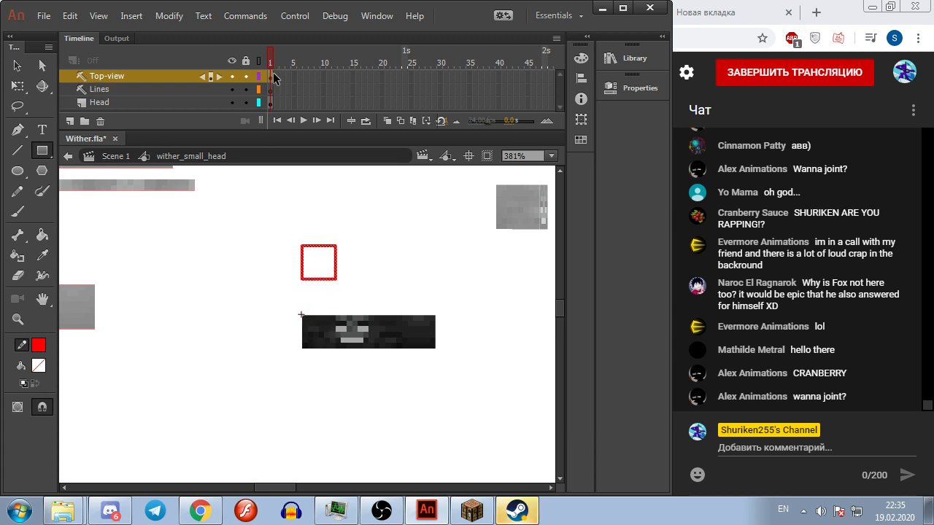
Step: Rotate the Top-view square by 10 degrees with the scale kept at 100%
key("ctrl+alt+s")
key("Tab")
type("1")
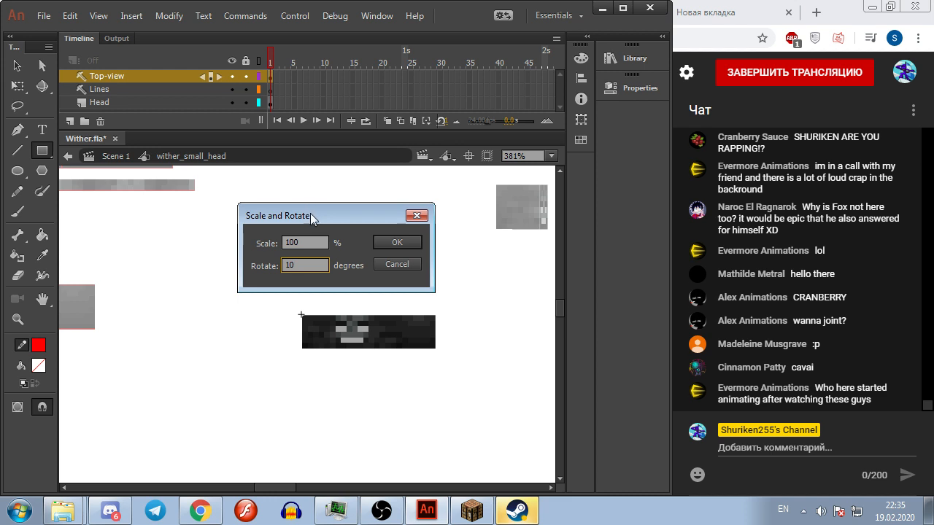
left_click_drag(309, 219, 462, 222)
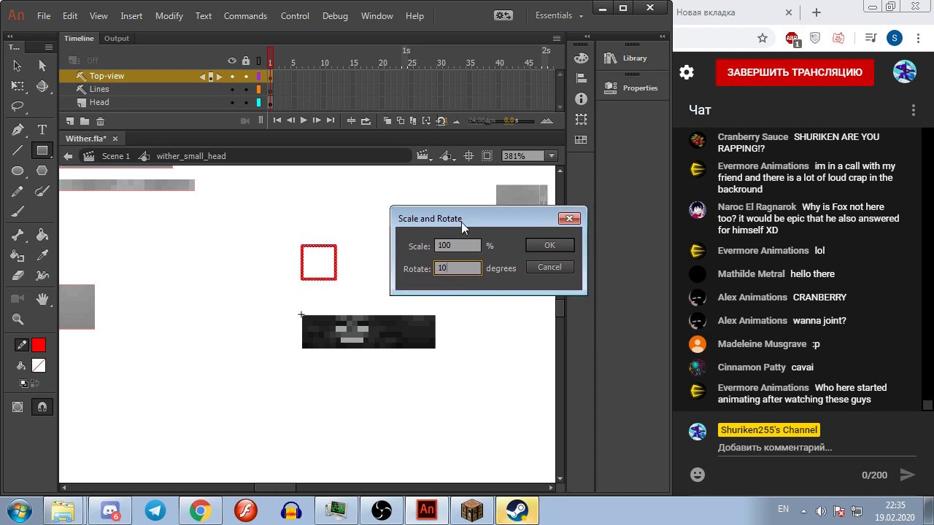
left_click(540, 245)
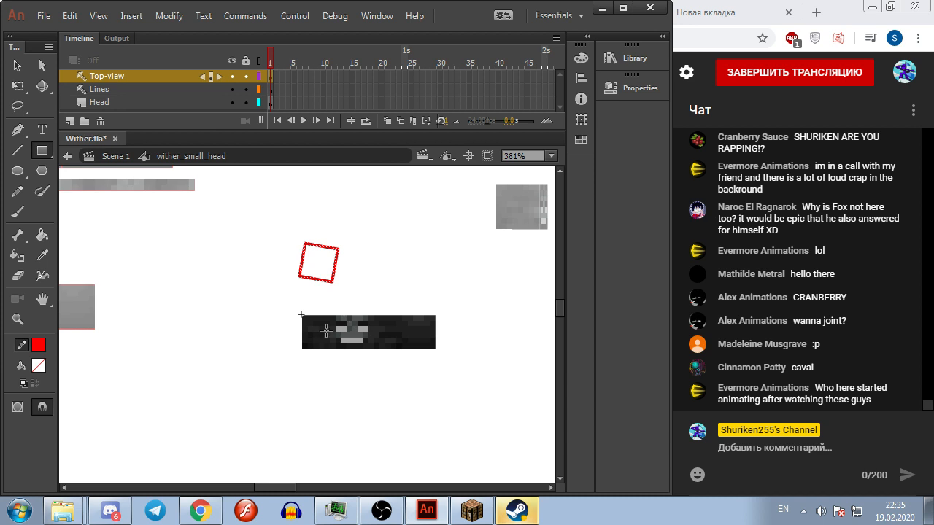
Step: Add a keyframe at frame 2 of the Top-view layer and rotate the red square by 12.5 degrees
key("F6")
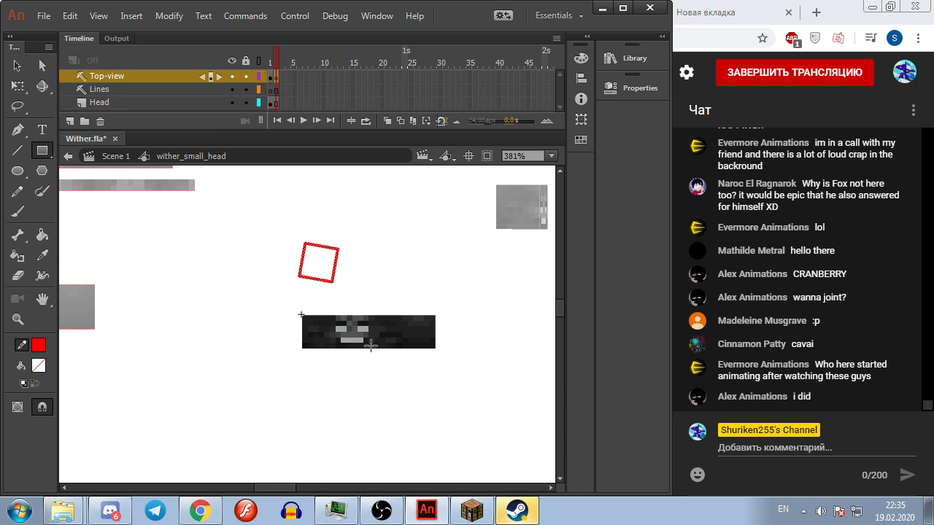
key("ctrl+alt+s")
type("12.5")
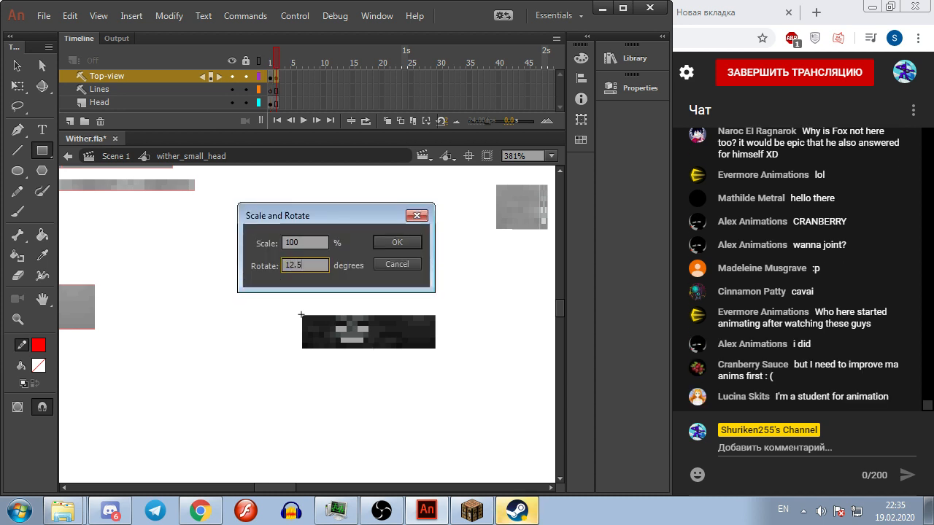
key("Return")
Step: Add keyframes at frames 3 to 9 of the Top-view layer, rotating the square a further 22.5 degrees in each
key("F6")
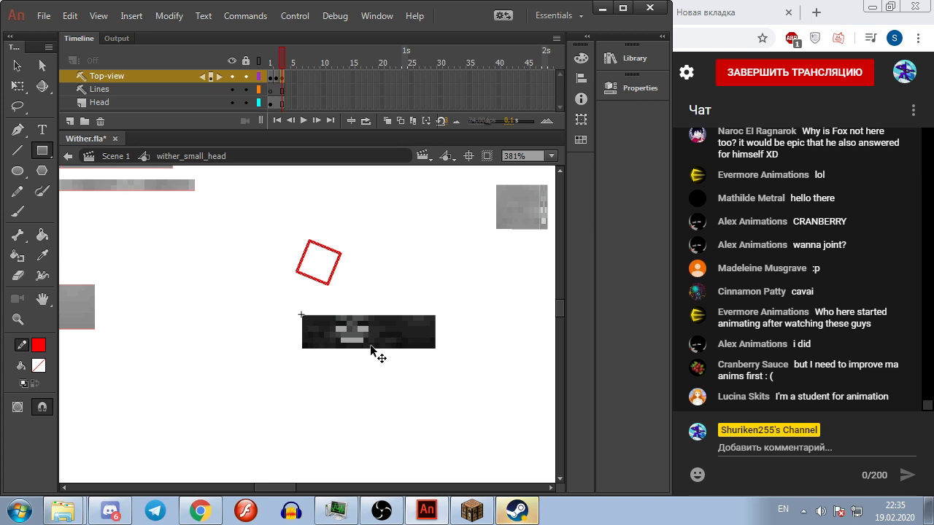
key("ctrl+alt+s")
key("Return")
key("F6")
key("ctrl+alt+s")
key("Return")
key("F6")
key("ctrl+alt+s")
key("Return")
key("F6")
key("ctrl+alt+s")
key("Return")
key("F6")
key("ctrl+alt+s")
key("Return")
key("F6")
key("ctrl+alt+s")
key("Return")
key("F6")
key("ctrl+alt+s")
key("Return")
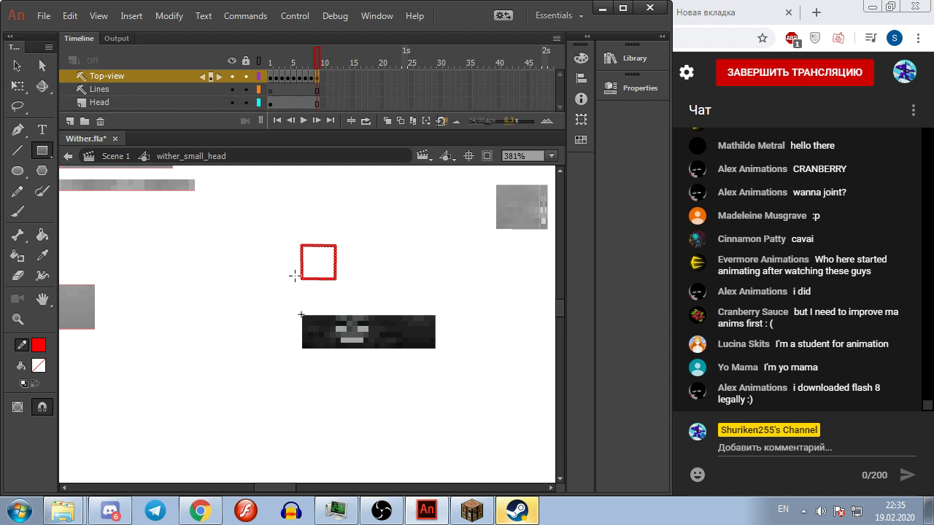
Step: Readjust the square's rotation in frame 9 so it tilts slightly in the opposite direction to the square in frame 1
key("ctrl+alt+s")
key("Return")
key("ctrl+alt+s")
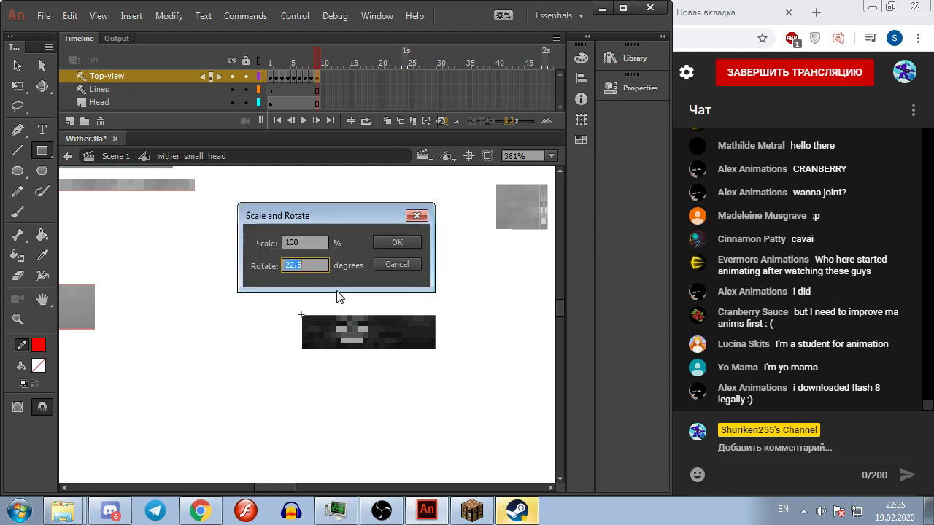
type("22,5")
key("Return")
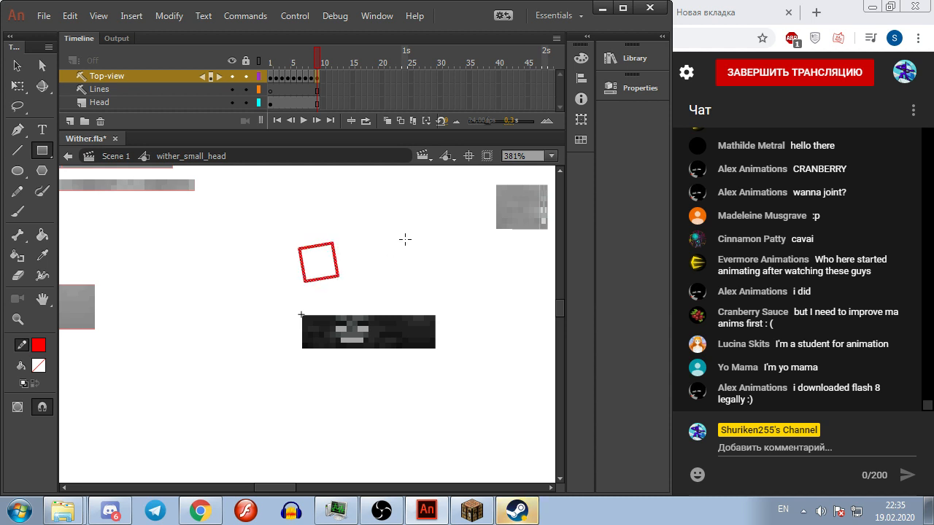
Step: Compare the square in frames 1 and 9, and give the Lines layer a keyframe on each frame from 1 to 9
left_click(270, 60)
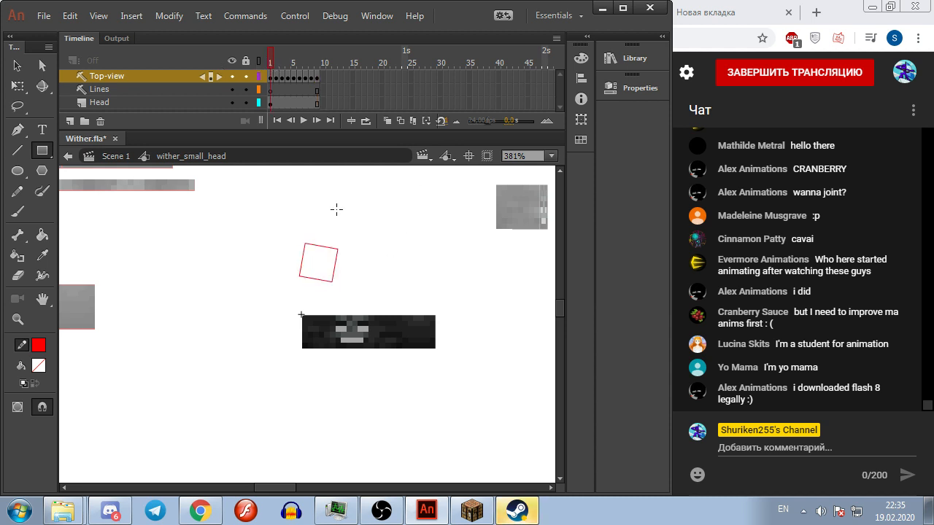
left_click(319, 61)
left_click(273, 60)
left_click(320, 60)
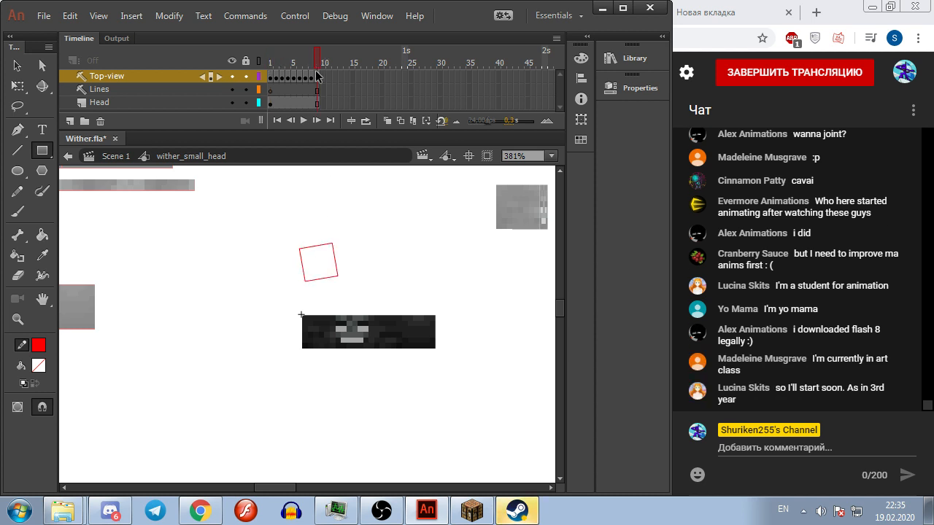
left_click(272, 62)
left_click(127, 90)
left_click(268, 60)
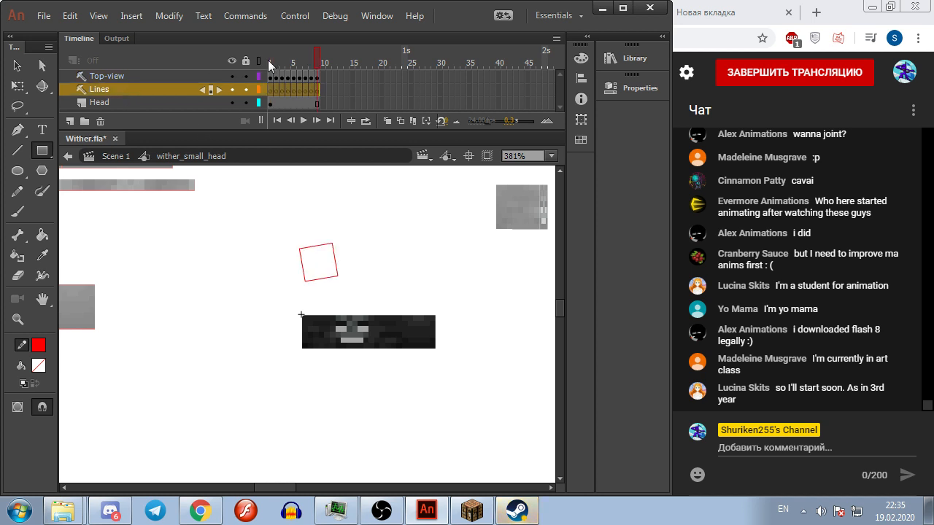
Step: Draw a vertical line from the square's leftmost corner in frame 1 down past the head texture
left_click(18, 150)
scroll(300, 305, "up", 2)
left_click_drag(302, 242, 303, 435)
left_click_drag(354, 250, 355, 439)
left_click_drag(363, 199, 368, 418)
key(".")
left_click_drag(298, 238, 298, 448)
left_click_drag(348, 253, 347, 417)
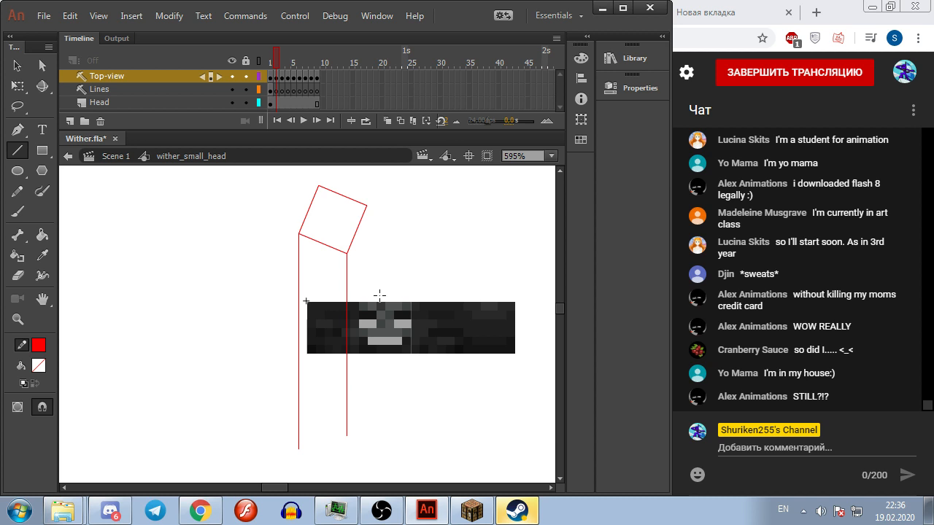
left_click_drag(366, 207, 367, 443)
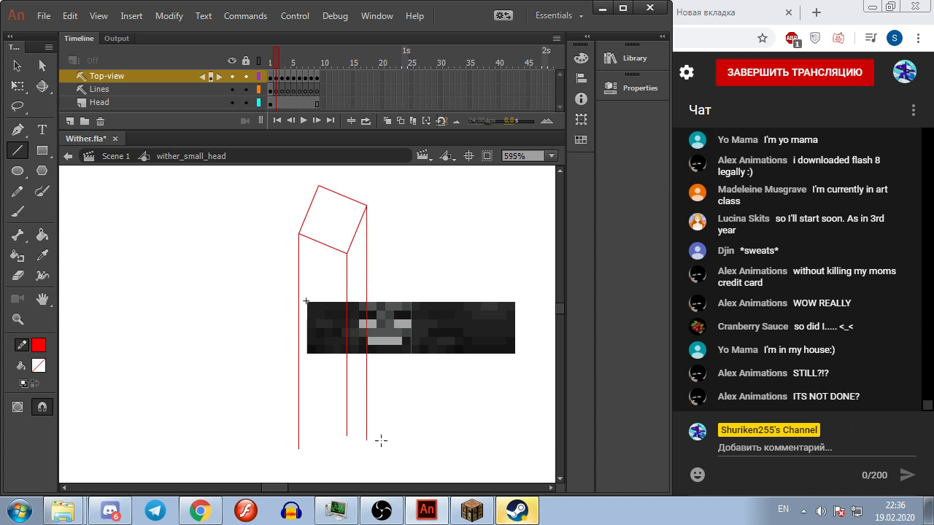
key(".")
mouse_move(297, 220)
left_mouse_down()
mouse_move(309, 411)
mouse_move(299, 461)
left_mouse_up()
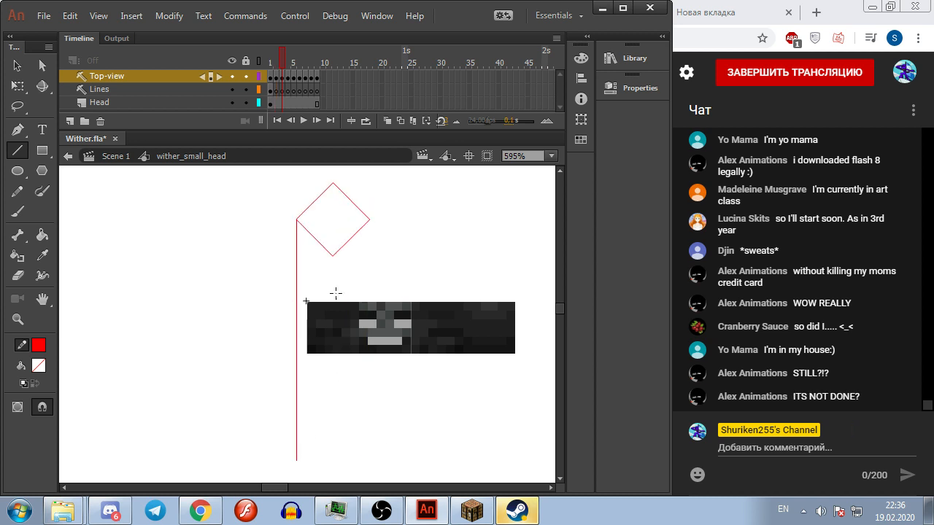
left_click_drag(332, 256, 341, 453)
left_click_drag(367, 218, 375, 444)
key(".")
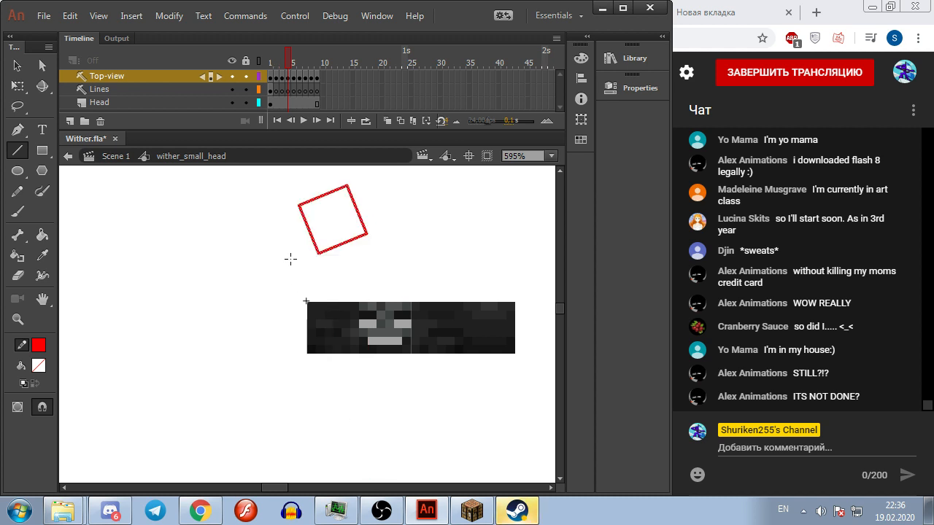
left_click_drag(297, 204, 296, 454)
key("ctrl+z")
key("ctrl+z")
key("ctrl+z")
key("ctrl+z")
key("ctrl+z")
key("ctrl+z")
key("ctrl+z")
key("ctrl+z")
key("ctrl+z")
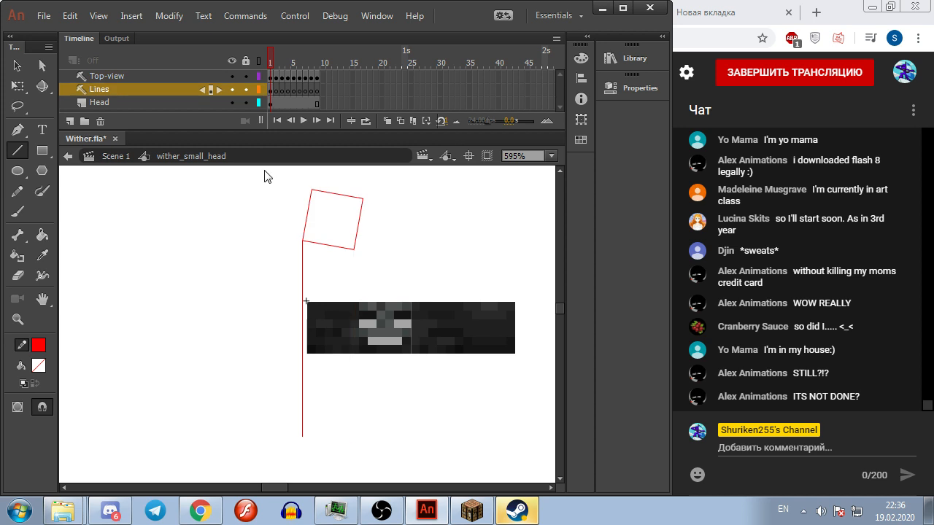
Step: Lock the Top-view layer and draw vertical guide lines in frame 1 of the Lines layer from the square's left, lower and right corners
left_click(246, 76)
left_click_drag(302, 241, 302, 477)
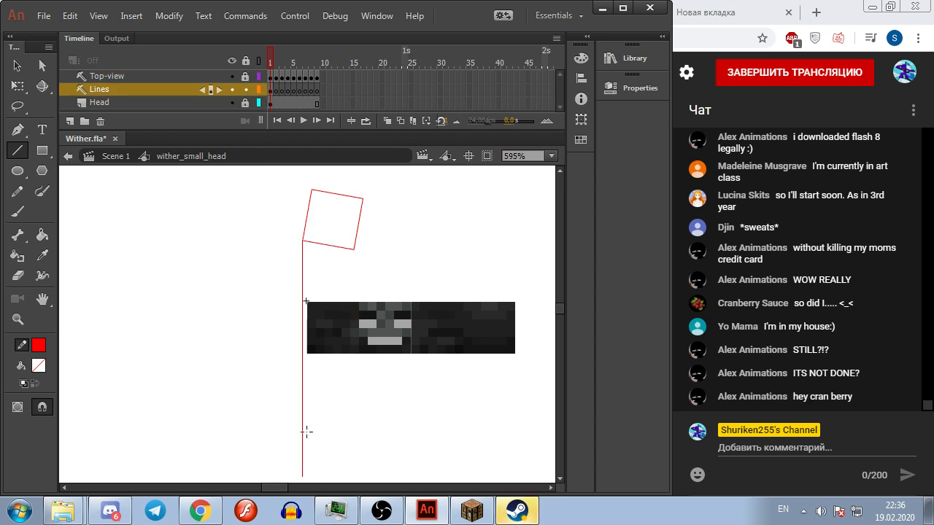
left_click_drag(354, 249, 354, 464)
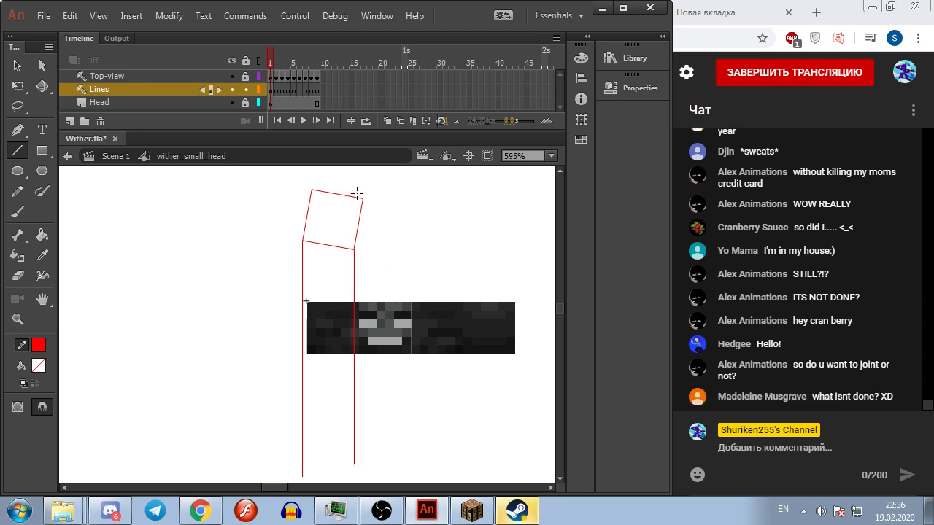
left_click_drag(364, 203, 363, 397)
Step: Draw three vertical guide lines in frame 2 from the square's left, lower and right corners down past the head texture
key(".")
left_click_drag(299, 234, 293, 402)
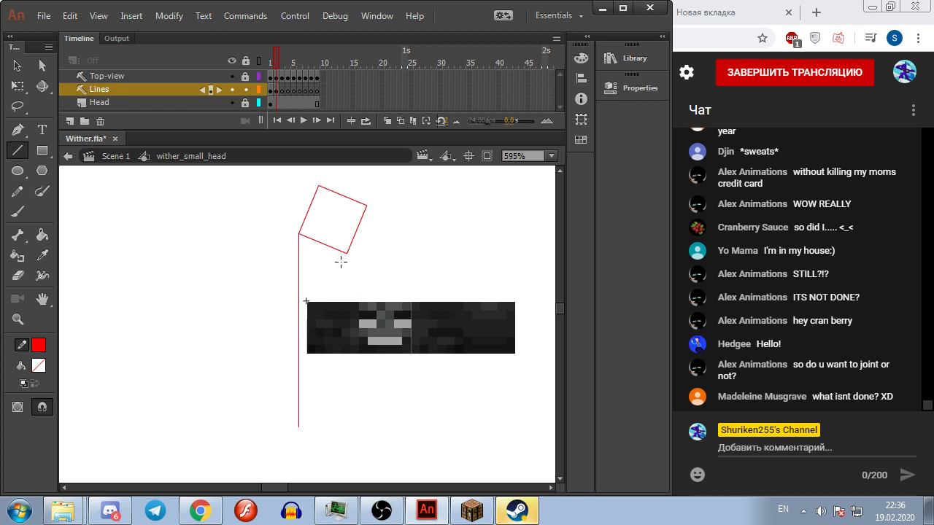
left_click_drag(346, 265, 334, 429)
left_click_drag(364, 205, 357, 424)
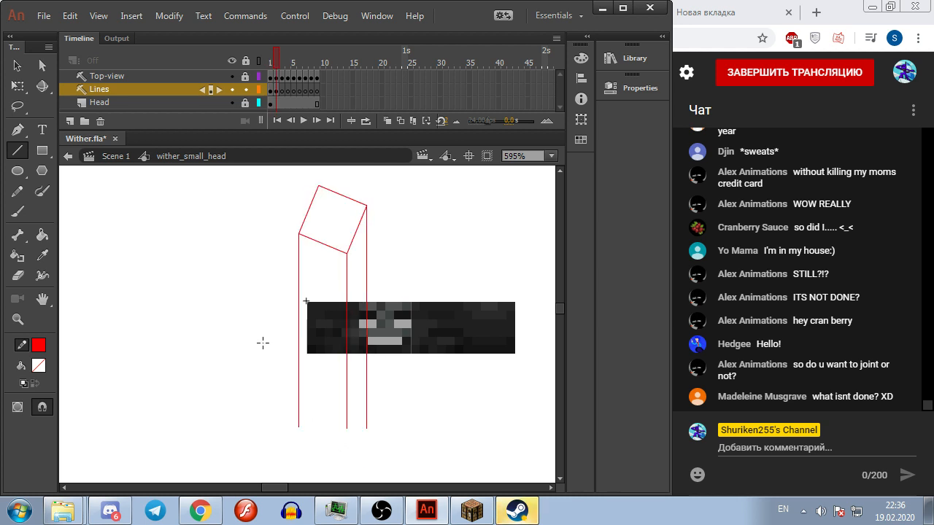
Step: Draw three vertical guide lines in frame 3 from the diamond's left, lower and right corners down past the head texture
key(".")
left_click_drag(297, 217, 307, 424)
left_click_drag(334, 256, 332, 427)
left_click_drag(371, 219, 370, 410)
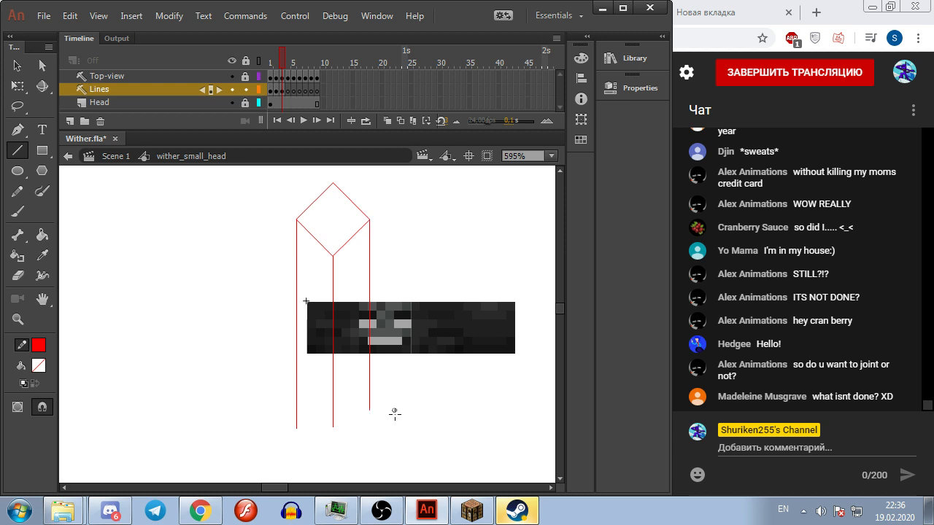
Step: Draw three vertical guide lines in frame 4 from the tilted square's left, lower and right corners
key(".")
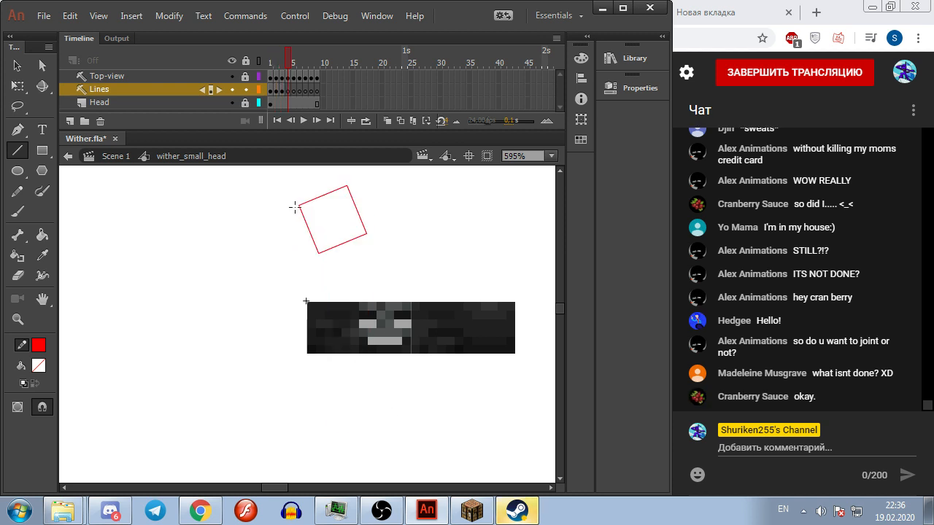
left_click_drag(297, 206, 298, 438)
left_click_drag(318, 252, 319, 438)
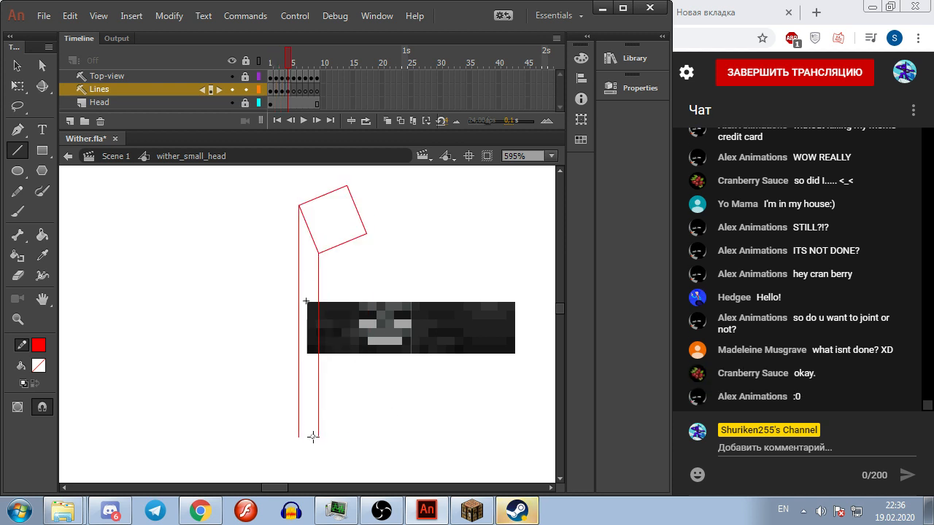
mouse_move(367, 233)
left_mouse_down()
mouse_move(370, 448)
mouse_move(368, 438)
left_mouse_up()
Step: Draw two vertical guide lines in frame 5 from the upright square's lower corners down past the head texture
key("comma")
key("period")
key("period")
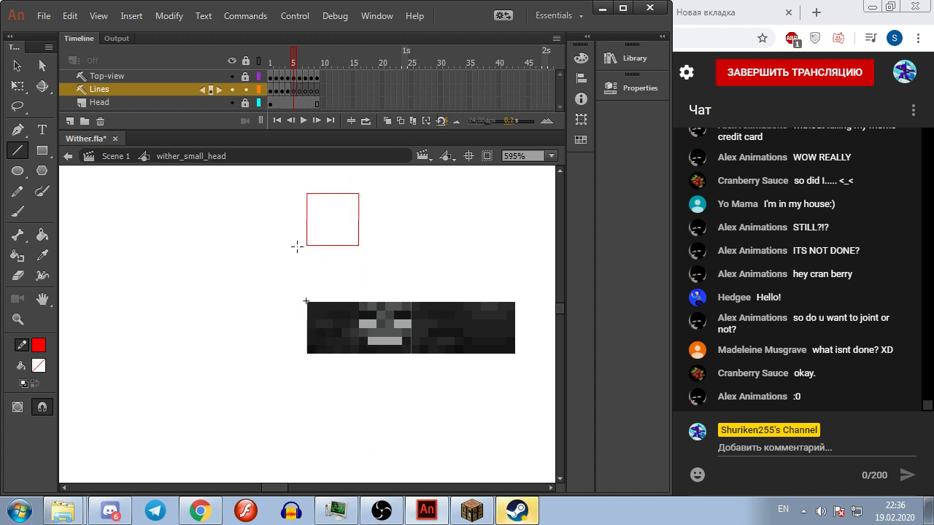
left_click_drag(306, 248, 301, 429)
left_click_drag(362, 249, 364, 424)
Step: Draw three vertical guide lines in frame 6 from the square's left, lower and right corners
key("period")
left_click_drag(299, 233, 294, 385)
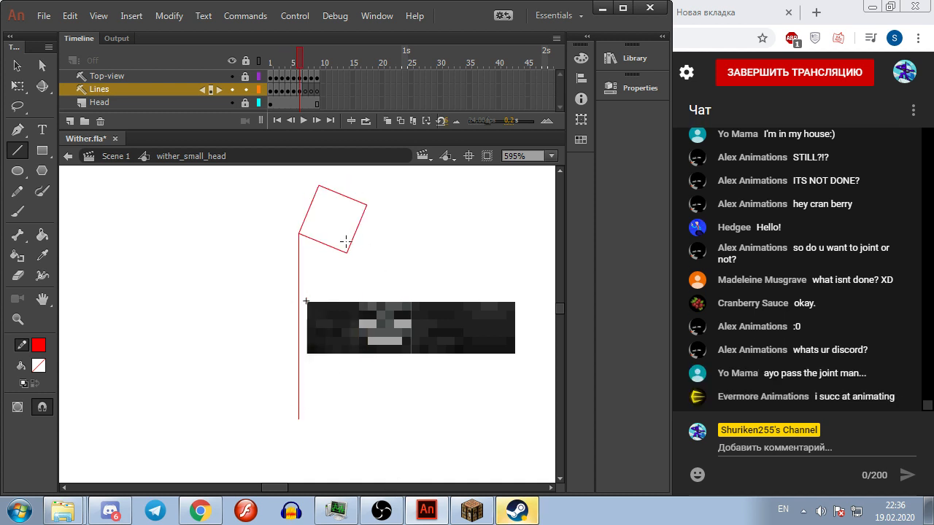
left_click_drag(365, 205, 365, 422)
Step: Draw three vertical guide lines in frame 7 from the diamond's left, lower and right corners
key("Return")
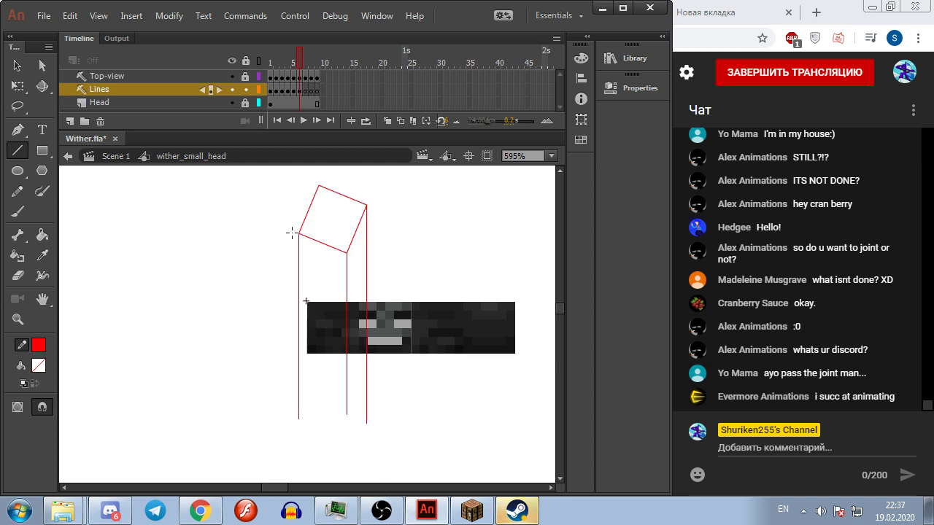
left_click_drag(296, 219, 297, 379)
left_click_drag(327, 254, 331, 414)
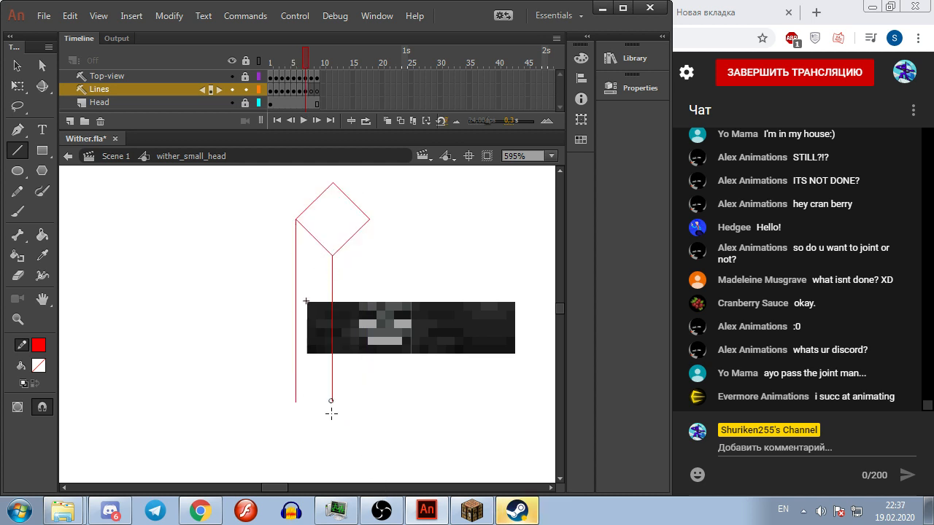
left_click_drag(369, 219, 370, 405)
Step: Draw three vertical guide lines in frame 8 from the tilted square's left, lower and right corners
key(".")
left_click_drag(299, 207, 298, 422)
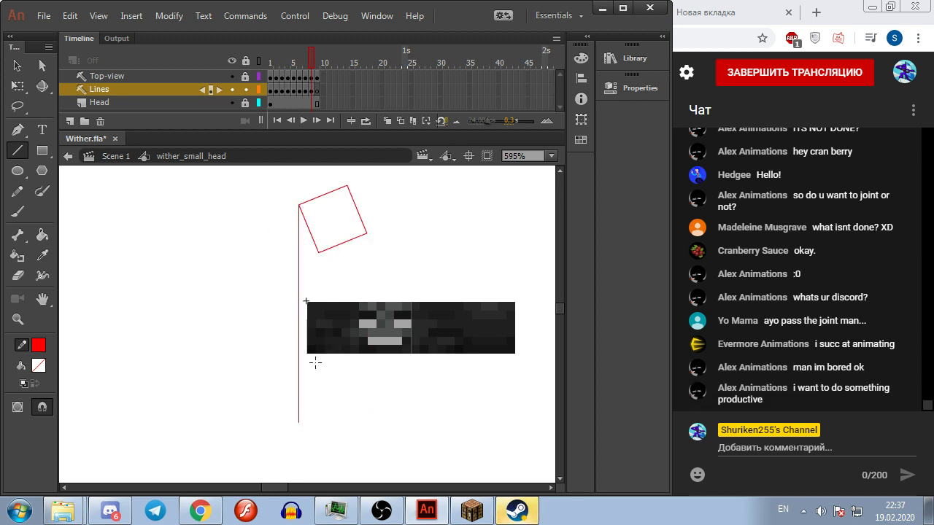
left_click_drag(319, 253, 321, 408)
left_click_drag(367, 235, 366, 413)
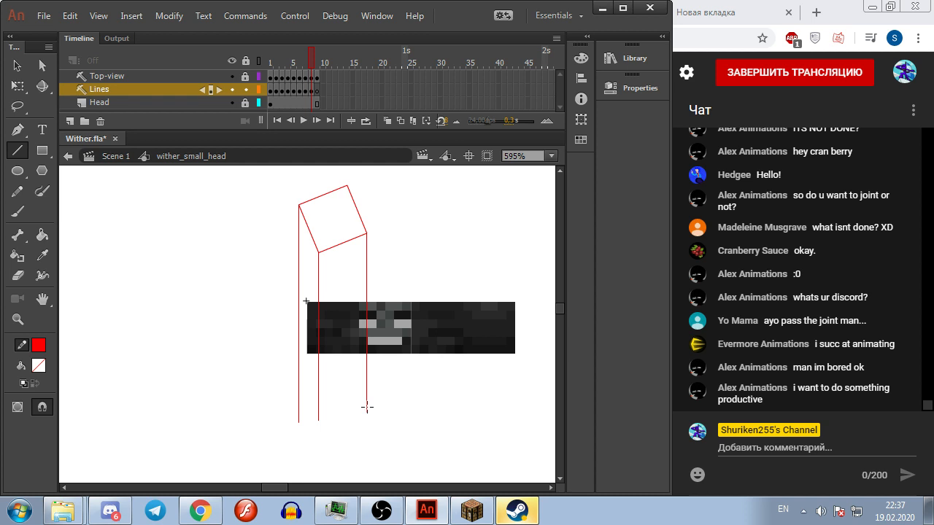
Step: Draw three vertical guide lines in frame 9 from the square's left, lower and right corners
key(".")
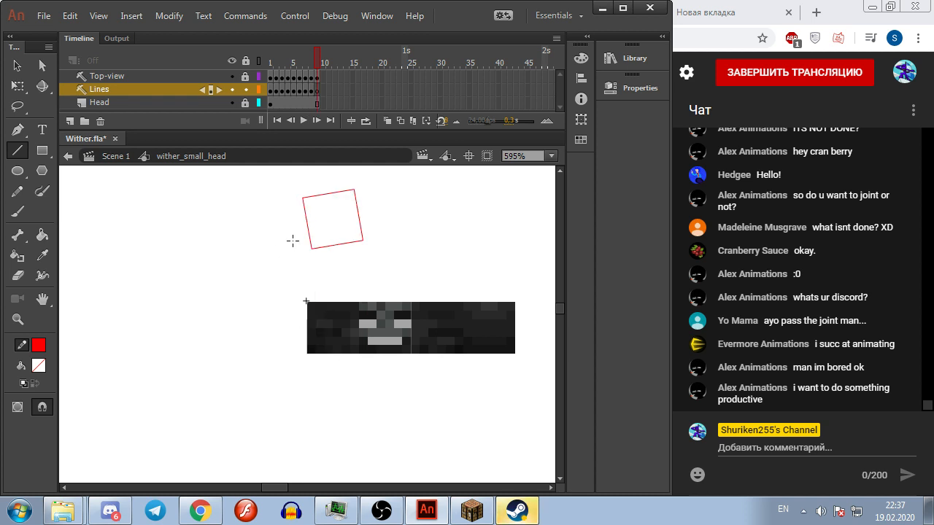
left_click_drag(302, 198, 301, 407)
left_click_drag(313, 248, 311, 406)
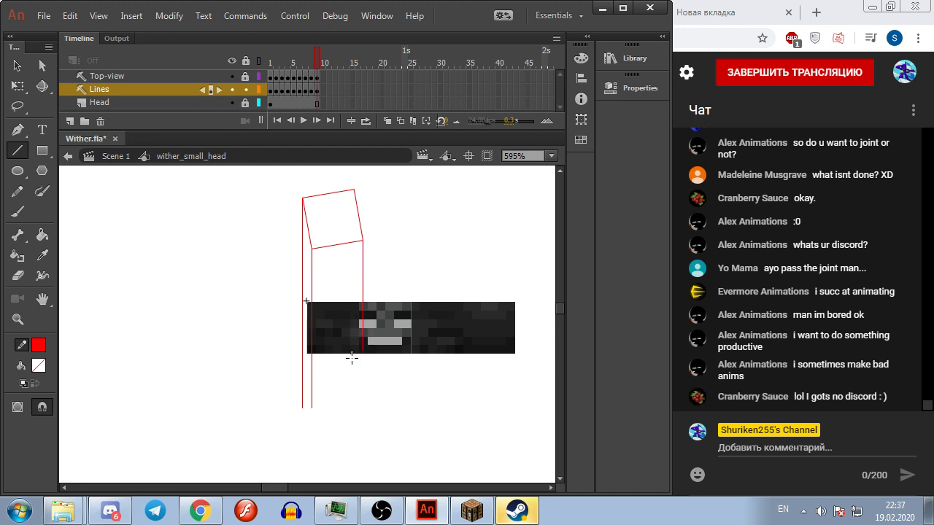
left_click_drag(352, 358, 355, 411)
Step: Review the guide lines against the head texture frame by frame from frame 1 to frame 6
left_click(18, 86)
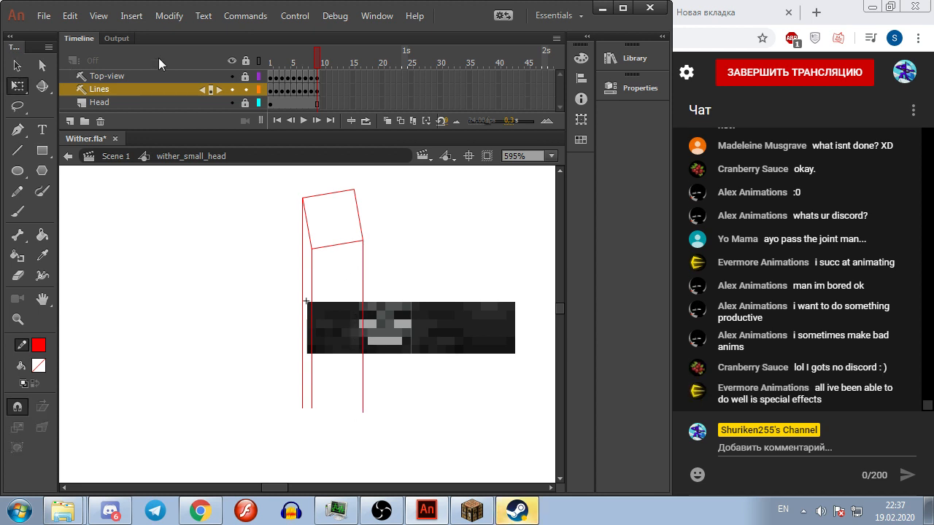
left_click(271, 57)
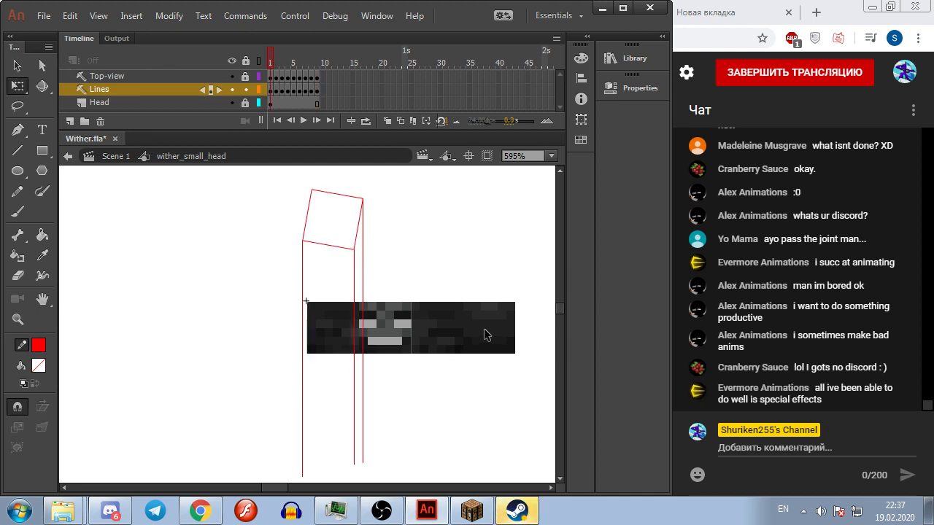
key("period")
key("period")
key("period")
key("period")
key("period")
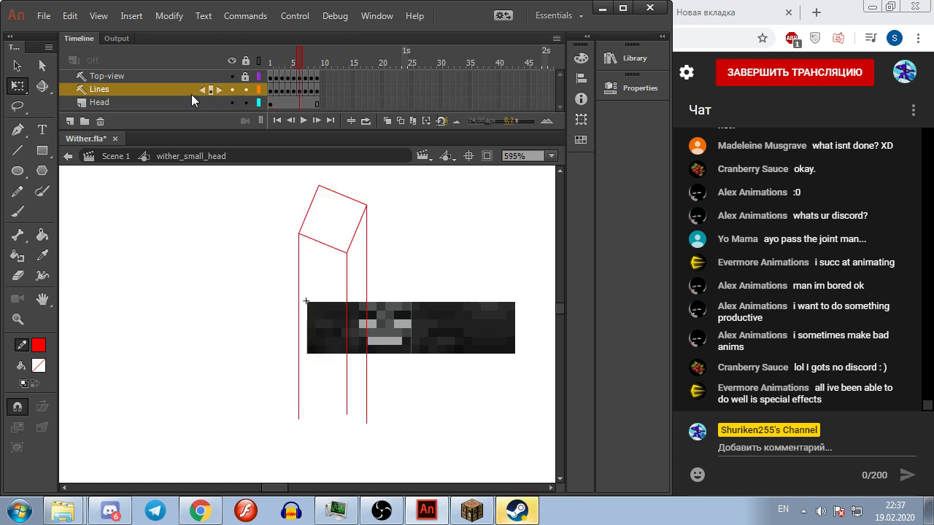
Step: On a frame 5 keyframe of the Head layer, delete the side texture left of the face and move the face between the guide lines
left_click(294, 104)
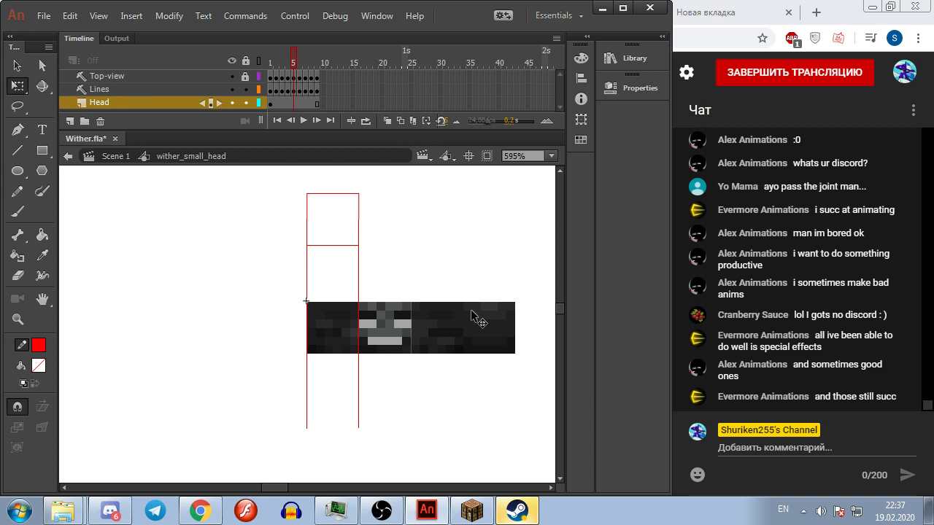
left_click(329, 323)
key("Delete")
left_click_drag(385, 340, 333, 341)
left_click(390, 238)
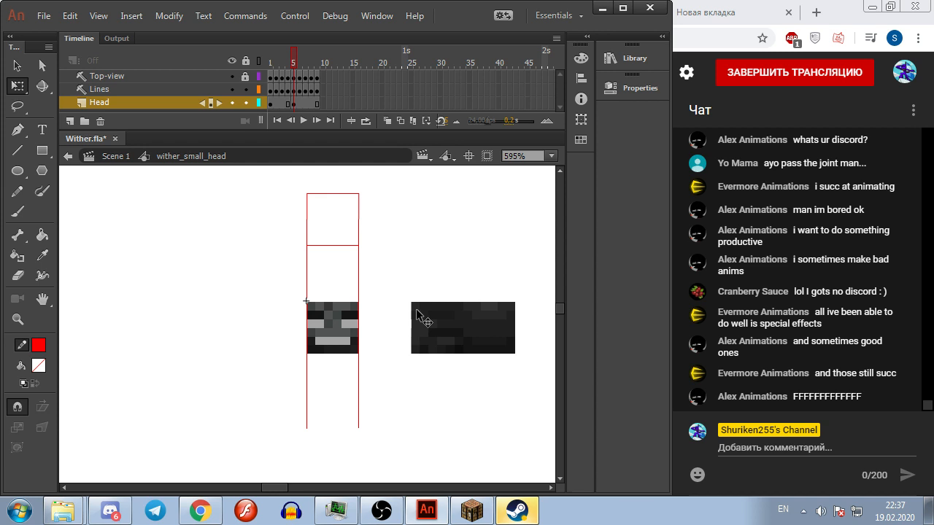
Step: In frame 6 of the Head layer, fit the face texture to the guide lines and delete surplus texture on its right
key(".")
mouse_move(357, 340)
left_mouse_down()
mouse_move(350, 340)
mouse_move(367, 324)
left_mouse_up()
left_click(489, 328)
key("Delete")
Step: Delete the leftover head texture to the right of the face in frame 5
key("comma")
left_click_drag(515, 267, 403, 347)
key("Delete")
Step: In frame 4 of the Head layer, delete the surplus head texture to the right of the face
key("comma")
left_click_drag(524, 276, 423, 378)
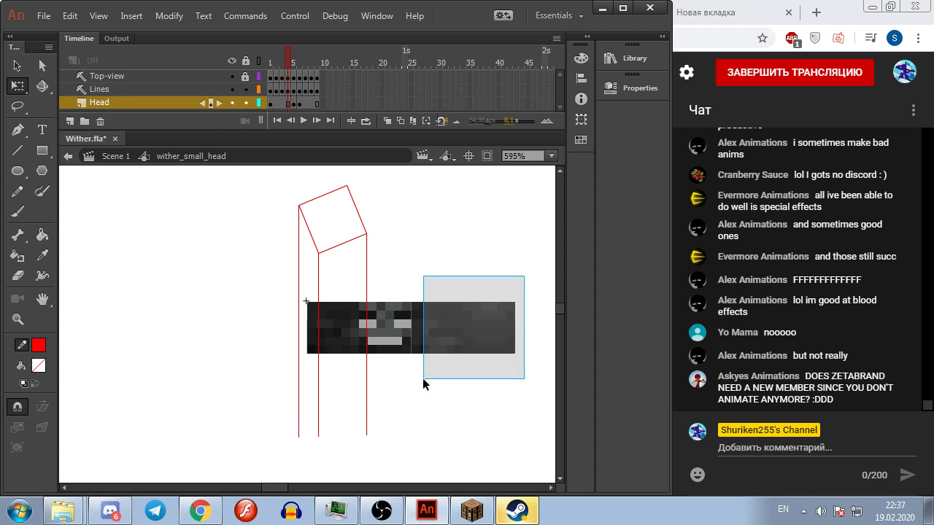
key("Delete")
left_click(334, 348)
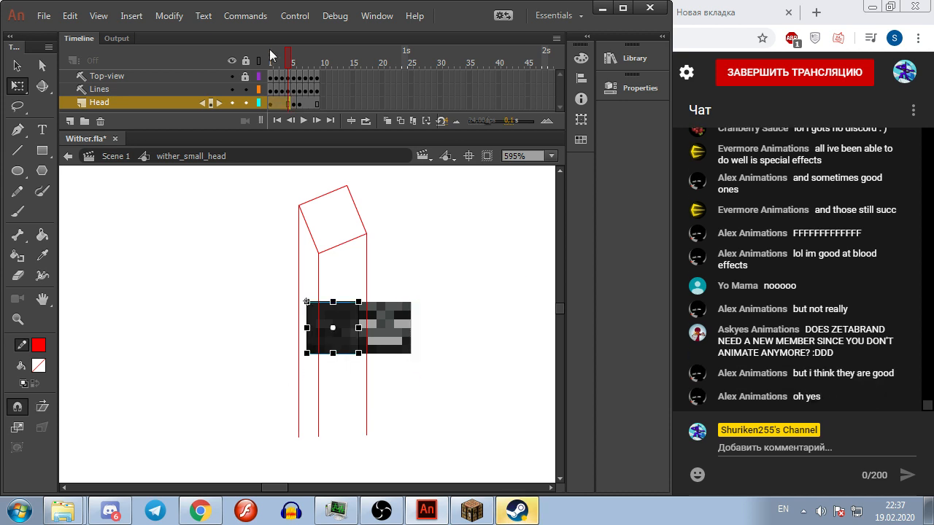
Step: Convert the Head layer's frames to keyframes and fit the side and face textures between the guide lines in frame 1
mouse_move(277, 66)
left_mouse_down()
mouse_move(299, 104)
mouse_move(298, 76)
mouse_move(243, 273)
mouse_move(314, 386)
left_mouse_up()
scroll(438, 318, "up", 2)
left_click_drag(390, 313, 101, 215)
left_click(153, 268)
left_click_drag(108, 304, 95, 305)
left_click_drag(263, 303, 250, 305)
left_click(313, 302)
left_click_drag(425, 304, 279, 305)
left_click(346, 322)
left_click(219, 340)
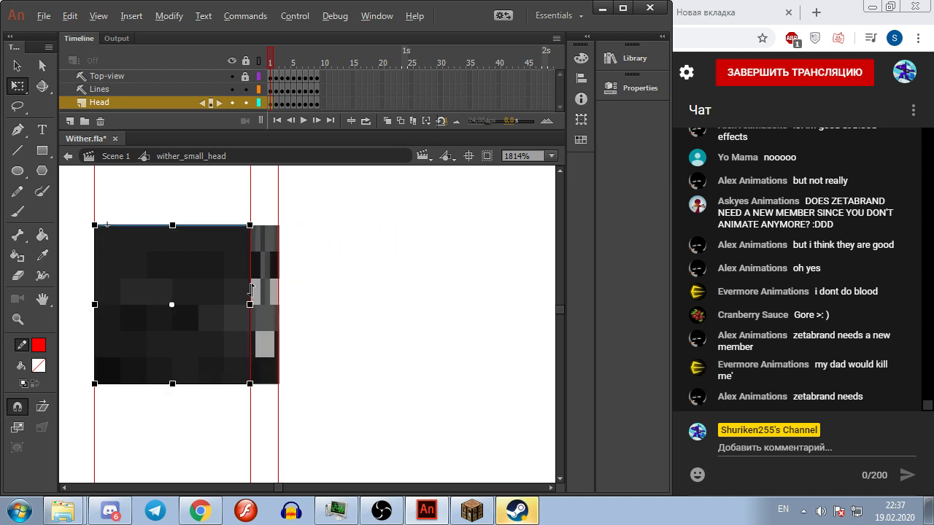
left_click(443, 308)
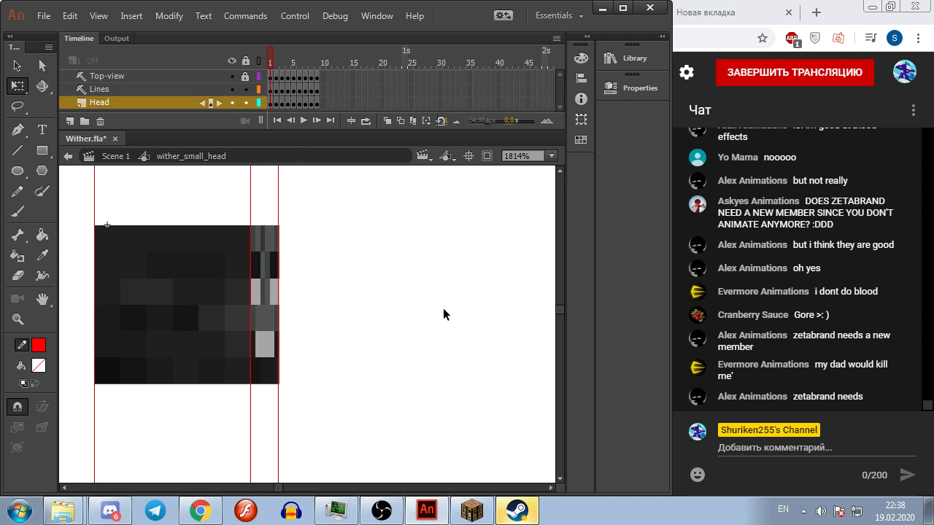
Step: In frame 2 of the Head layer, stretch the side texture between the left guide lines and narrow the face to the right ones
key("period")
left_click(161, 304)
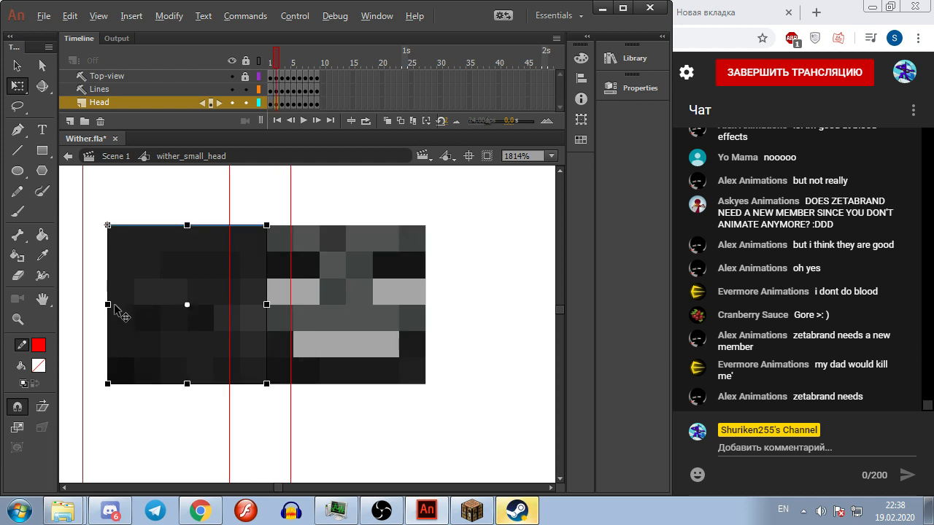
left_click_drag(106, 305, 81, 305)
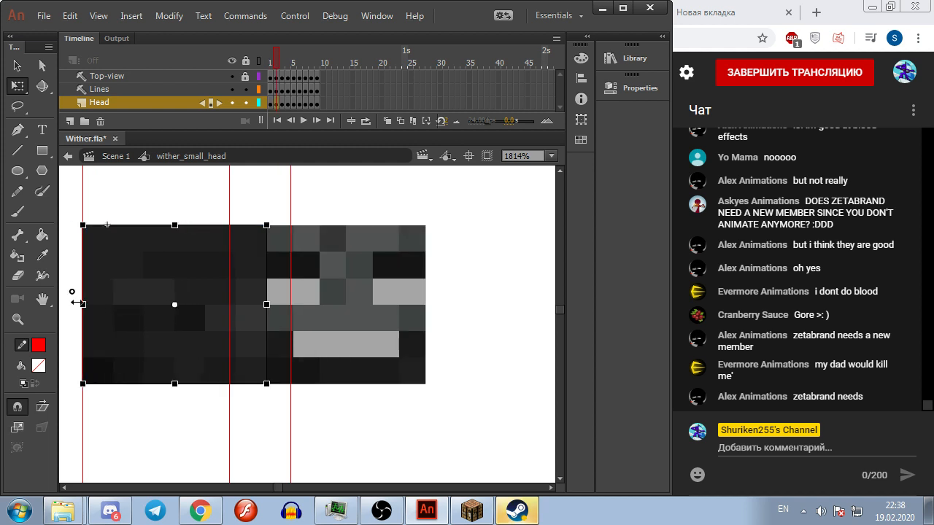
left_click_drag(267, 306, 229, 305)
left_click(281, 307)
left_click_drag(423, 305, 291, 305)
left_click(330, 300)
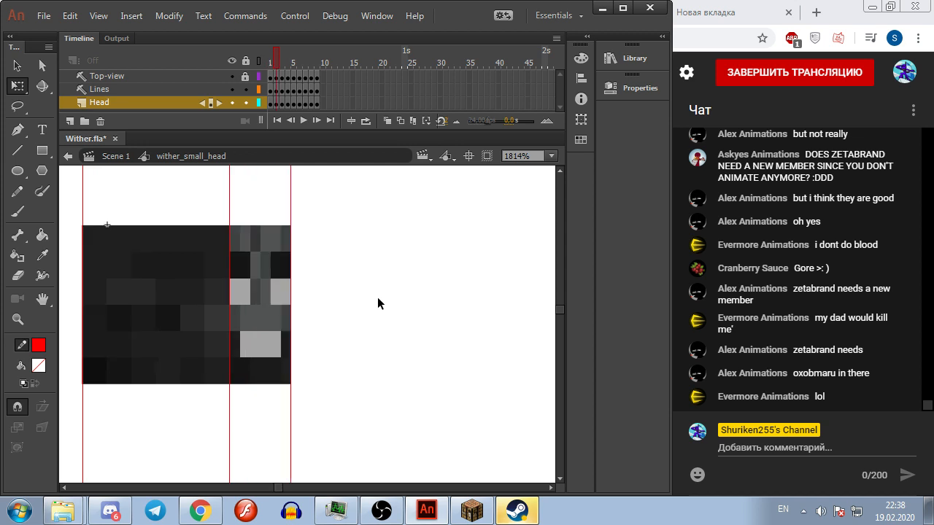
Step: In frame 3 of the Head layer, scale the side and face textures together to span the outer guide lines
key(".")
left_click(146, 302)
left_click(286, 296, "shift")
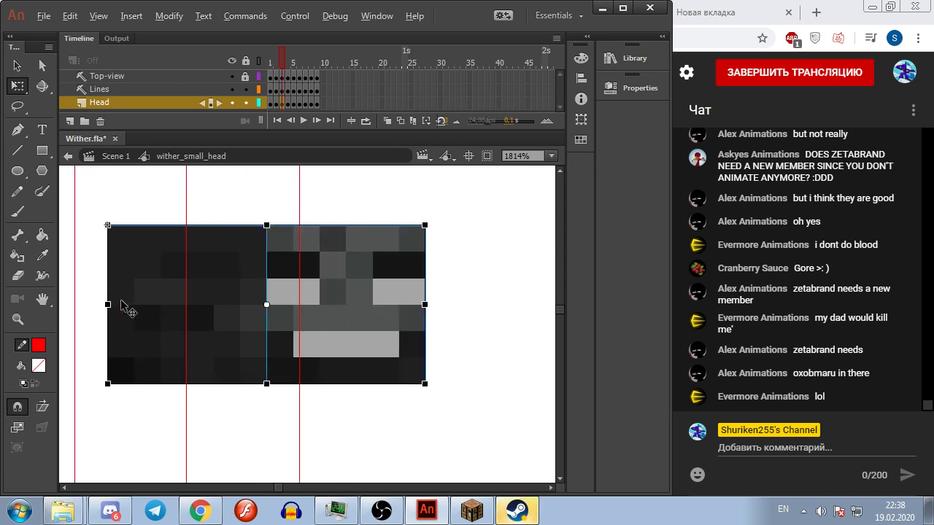
left_click_drag(108, 305, 74, 305)
left_click_drag(425, 305, 298, 305)
left_click(358, 312)
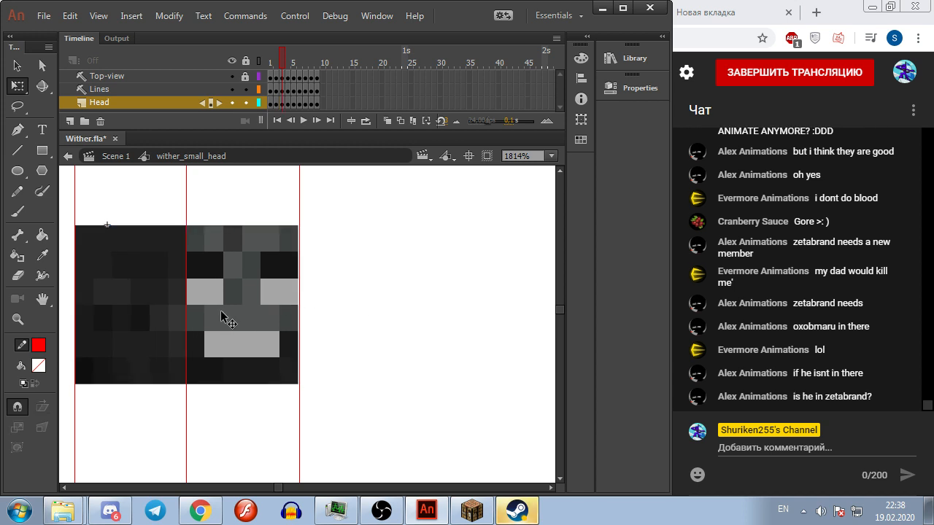
left_click(221, 316)
left_click(151, 315, "shift")
left_click(362, 309)
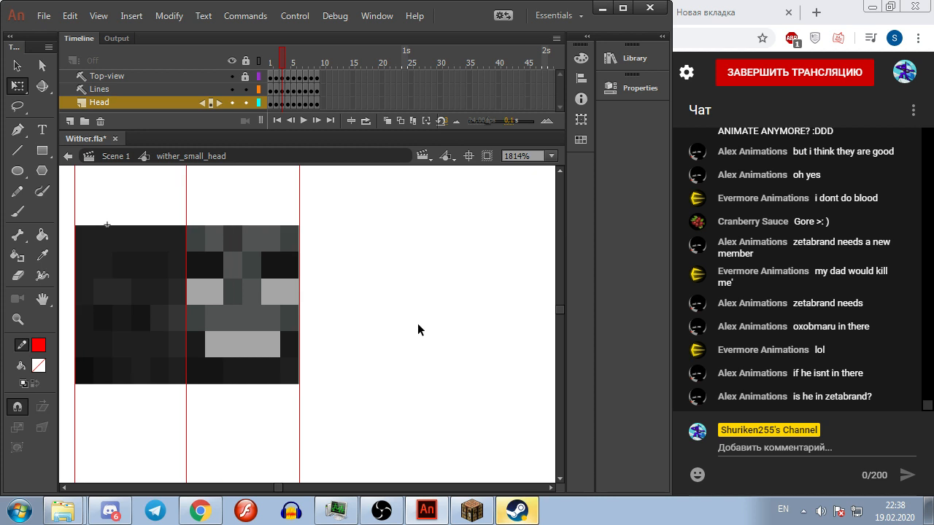
Step: In frame 4 of the Head layer, narrow the side texture to the left guide lines and fit the face beside it
key(".")
left_click(197, 322)
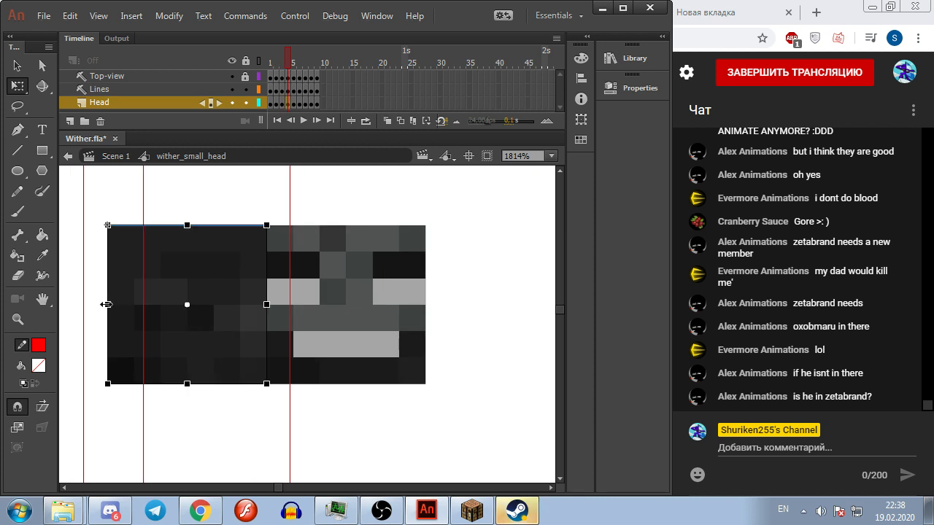
left_click_drag(106, 305, 81, 304)
left_click_drag(266, 304, 143, 305)
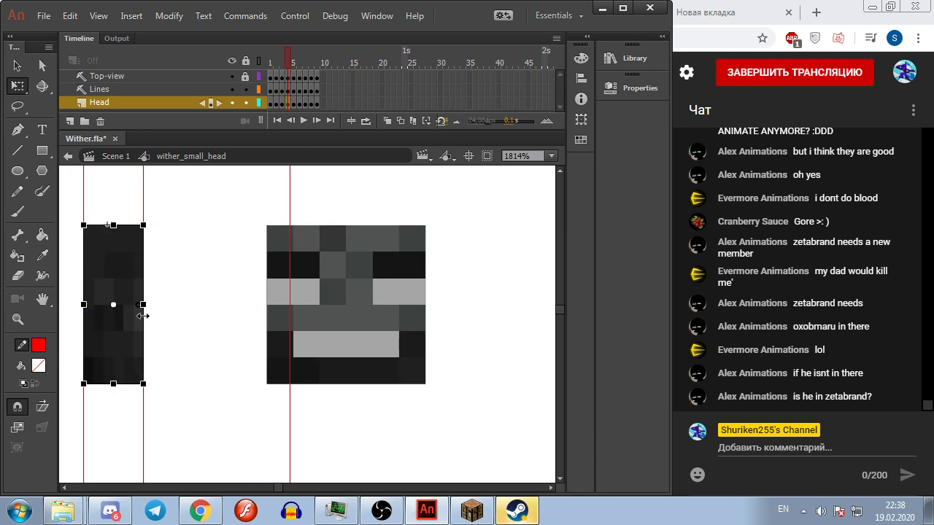
left_click_drag(280, 313, 161, 323)
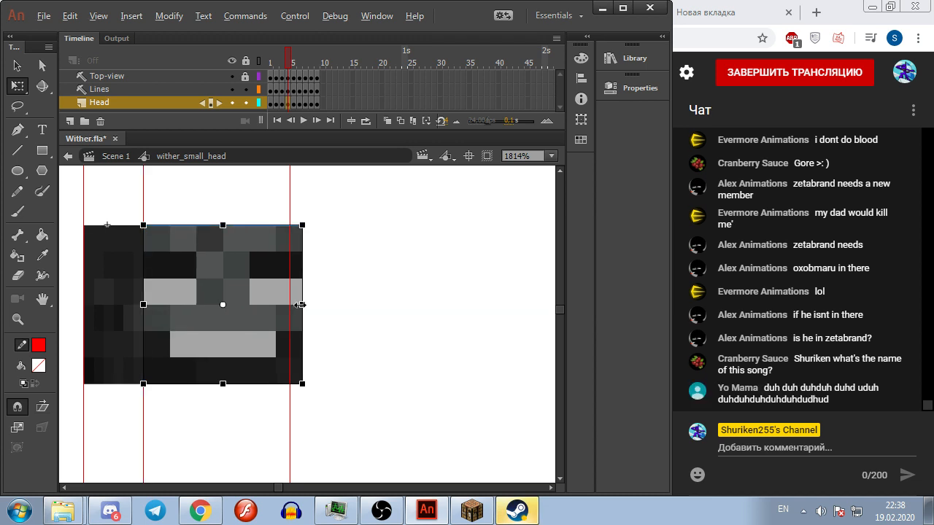
left_click_drag(302, 304, 289, 305)
left_click(345, 307)
key(".")
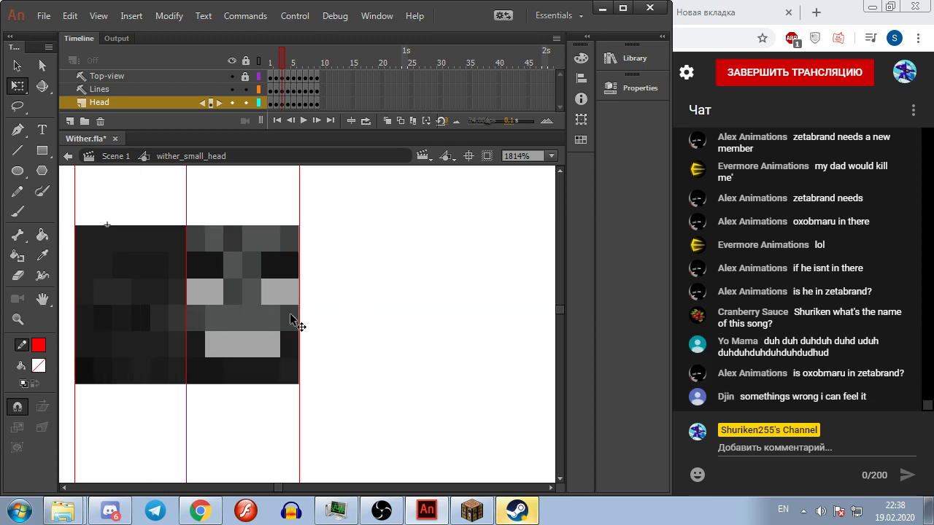
Step: In frame 7 of the Head layer, fit the face between the left guide lines and the side texture between the right ones
key(".")
left_click(178, 323)
left_click(446, 321)
key(".")
left_click(113, 319)
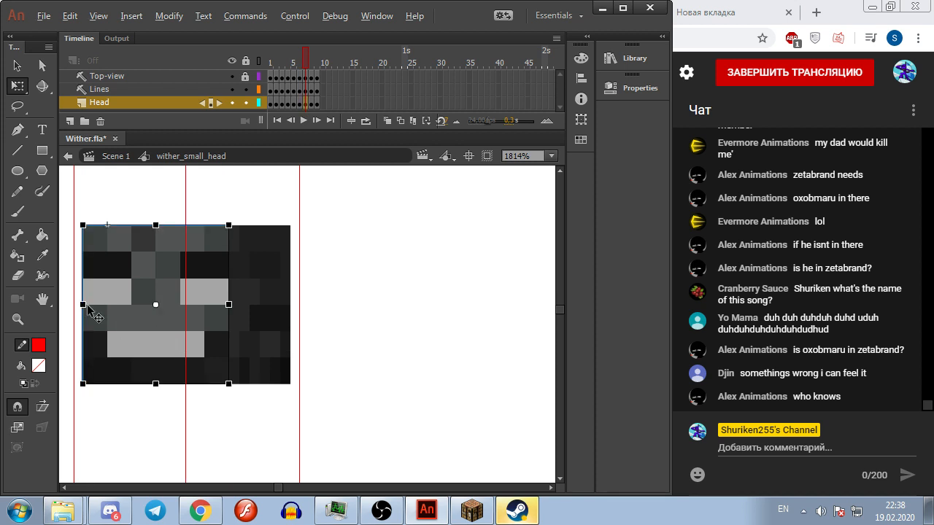
left_click_drag(84, 306, 74, 306)
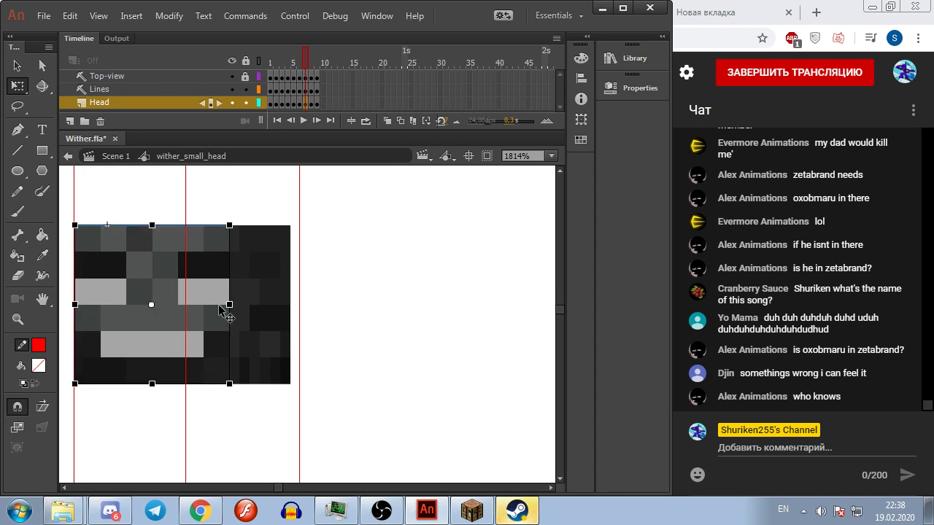
left_click_drag(228, 306, 186, 305)
left_click(255, 313)
left_click_drag(290, 306, 299, 305)
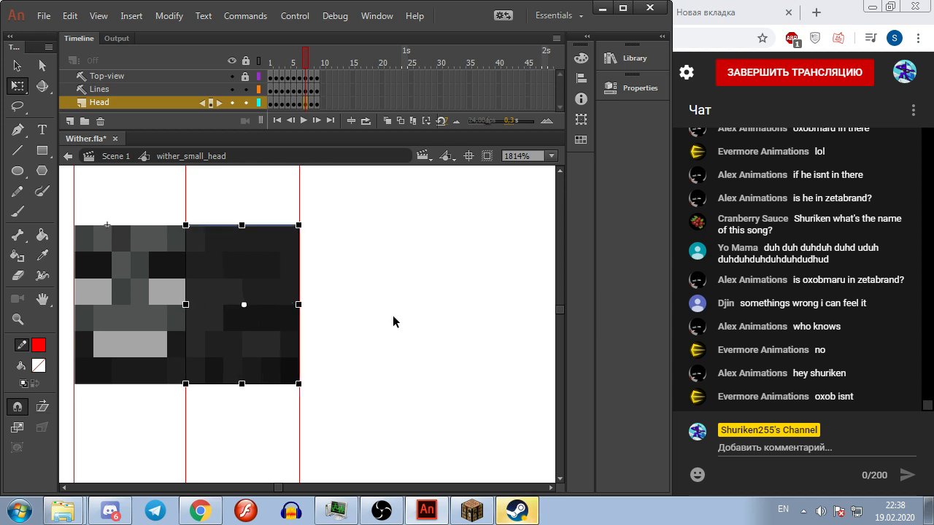
Step: In frame 8 of the Head layer, narrow the face to the left guide lines and widen the side texture up to it
key(".")
left_click(155, 299)
left_click_drag(228, 305, 147, 314)
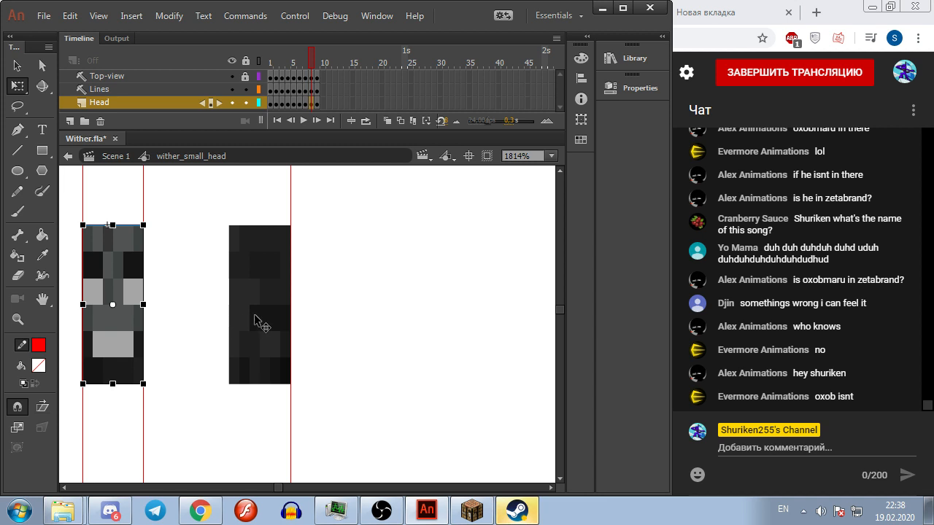
left_click(257, 319)
left_click_drag(235, 304, 144, 304)
left_click(467, 296)
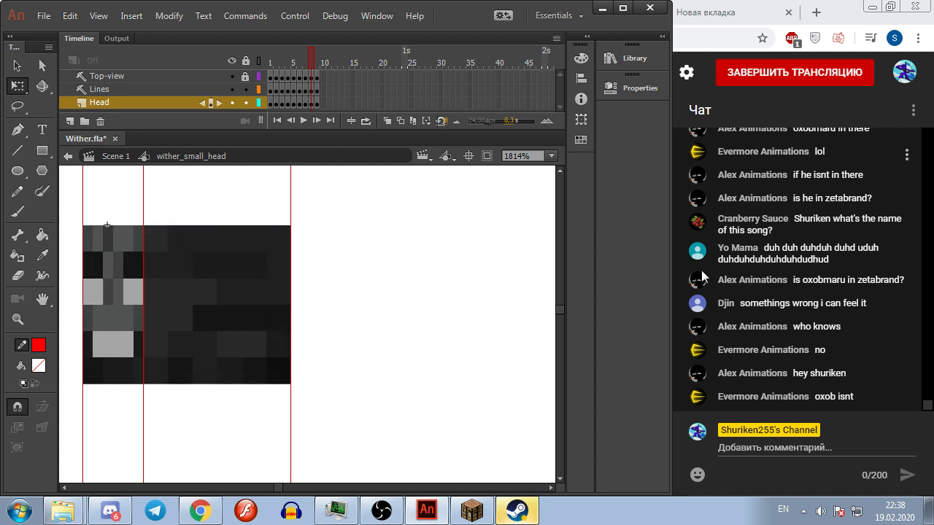
Step: Switch to Chrome and copy the title of the playing YouTube video, "The Legend of Zelda: Link's Awakening - Overworld [Remix]"
left_click(830, 319)
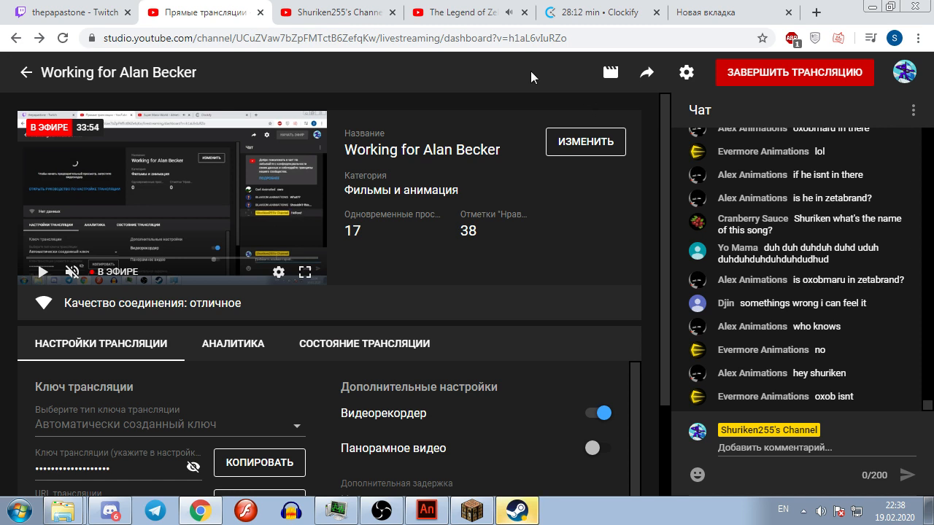
right_click(483, 14)
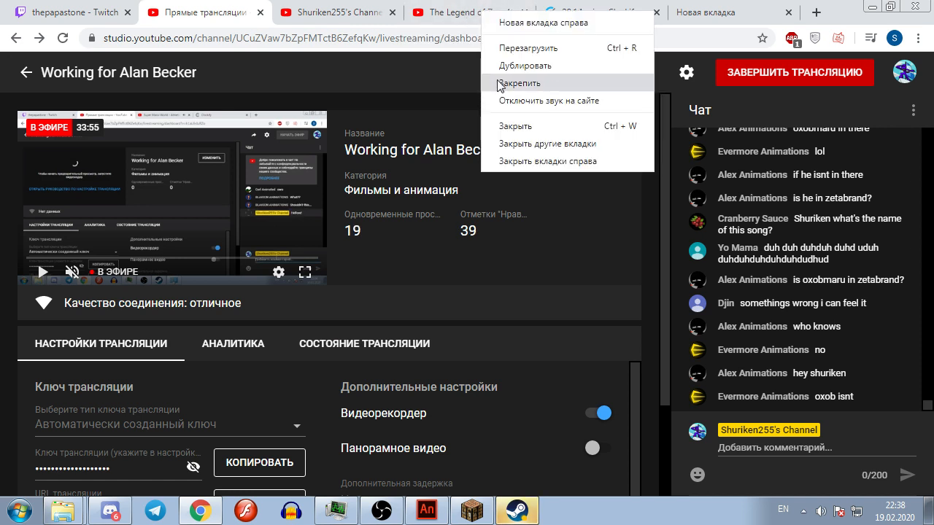
left_click(449, 15)
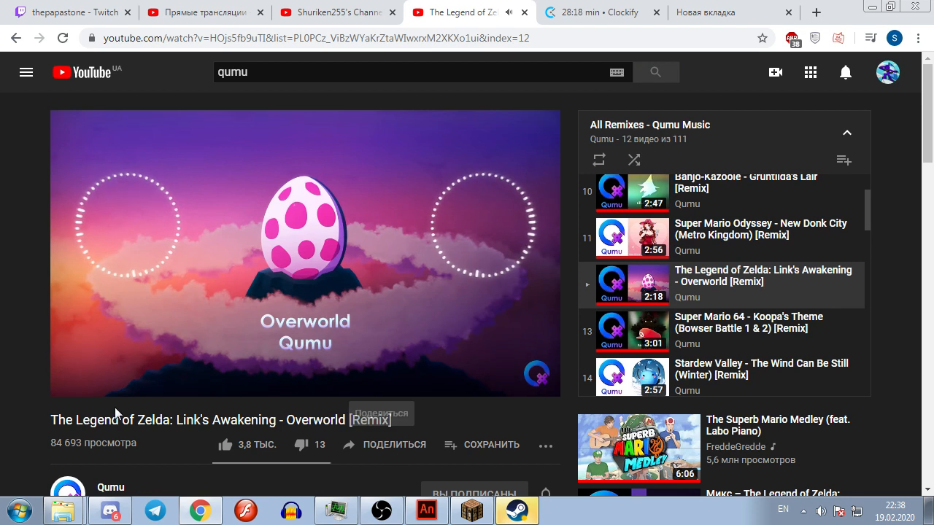
left_click_drag(51, 419, 399, 413)
key("ctrl+c")
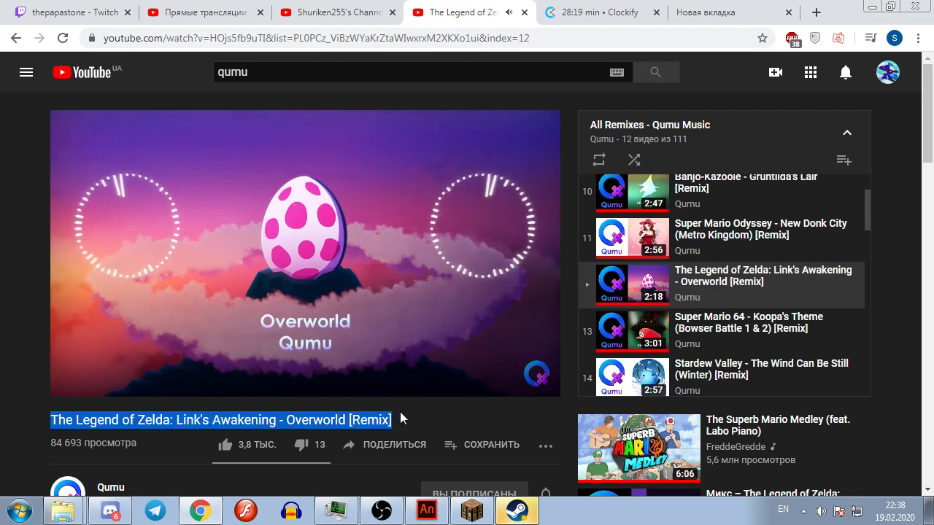
Step: Post the copied song title in the livestream chat and bring the newest messages into view
key("ctrl+2")
left_click(817, 450)
key("ctrl+v")
key("Return")
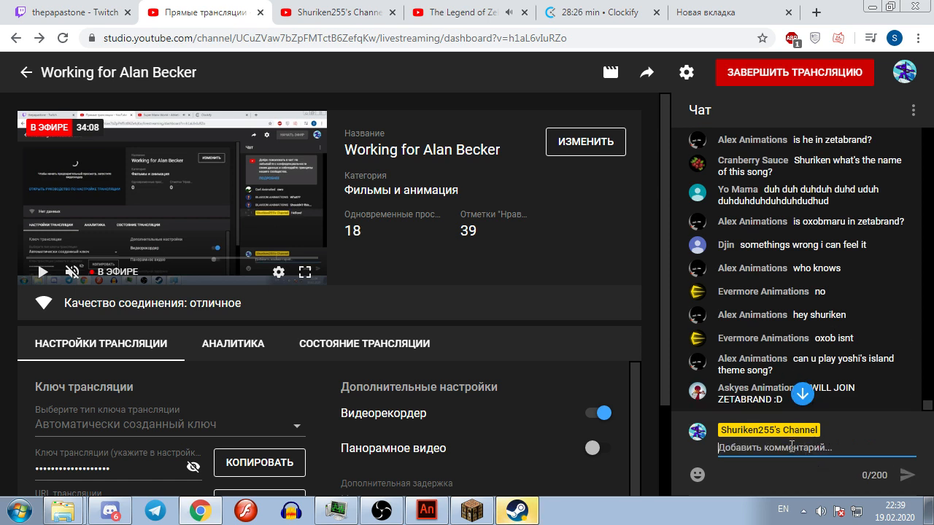
key("ctrl+v")
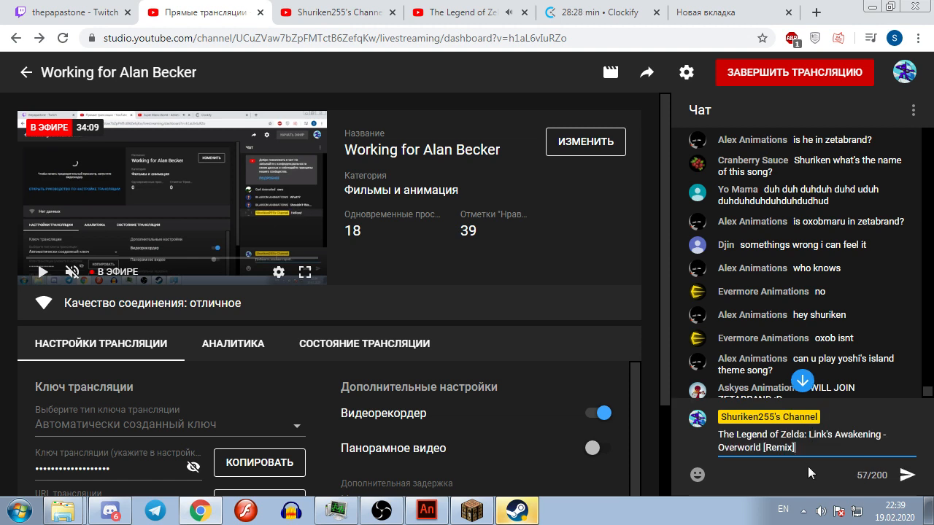
key("Return")
left_click(802, 396)
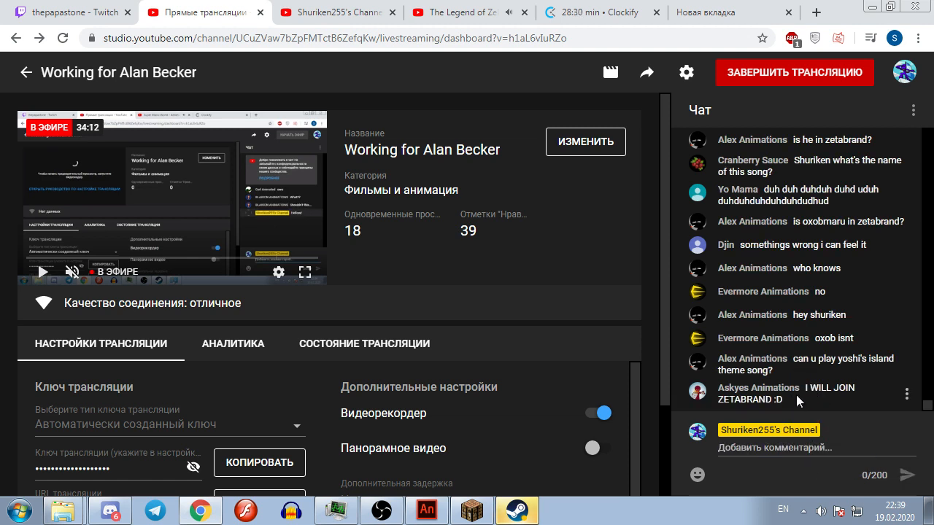
scroll(803, 354, "up", 3)
scroll(803, 354, "down", 3)
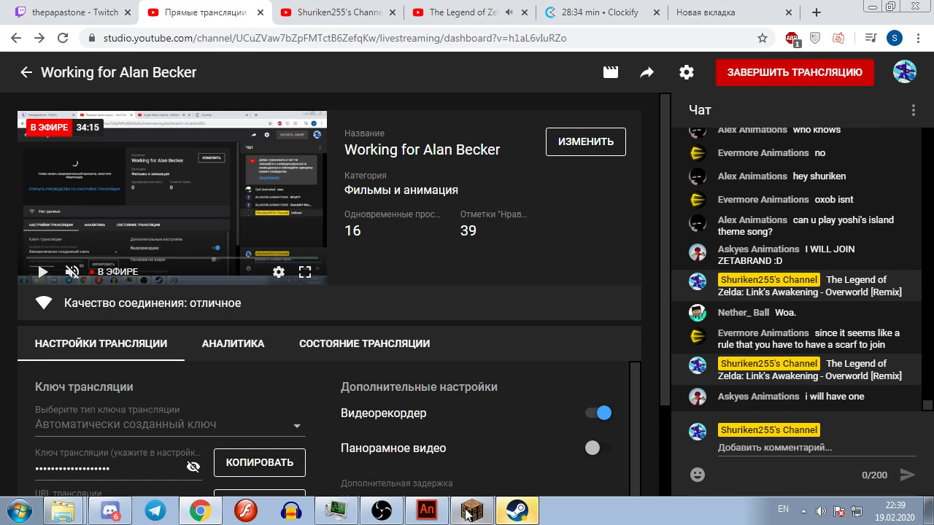
Step: Check the Steam chat window, minimize it and switch back to Adobe Animate
left_click(519, 513)
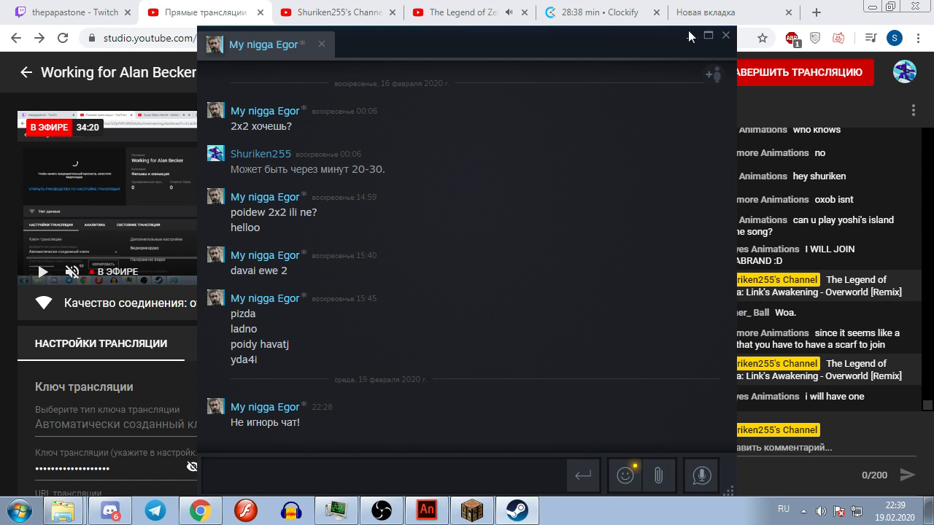
left_click(688, 34)
left_click(427, 511)
Step: In frame 9 of the Head layer, fit the face and side textures between the guide lines and play back the turnaround
key("comma")
key("period")
key("period")
left_click(162, 419)
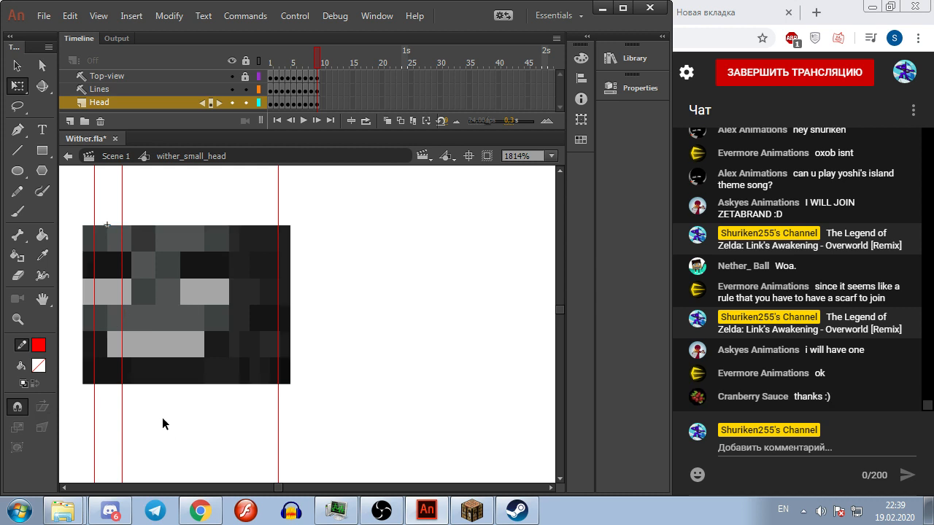
left_click(108, 318)
left_click_drag(83, 304, 95, 304)
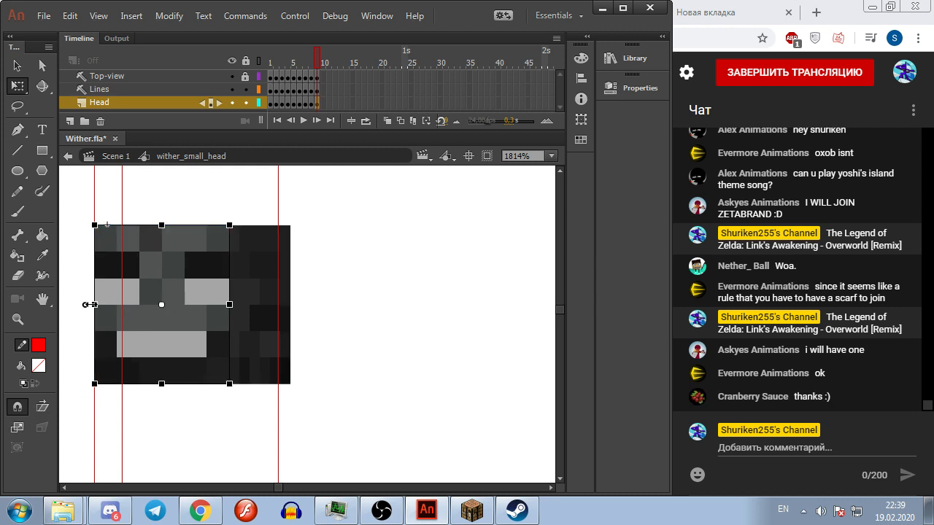
left_click_drag(226, 298, 124, 311)
left_click(235, 306)
left_click_drag(229, 305, 122, 304)
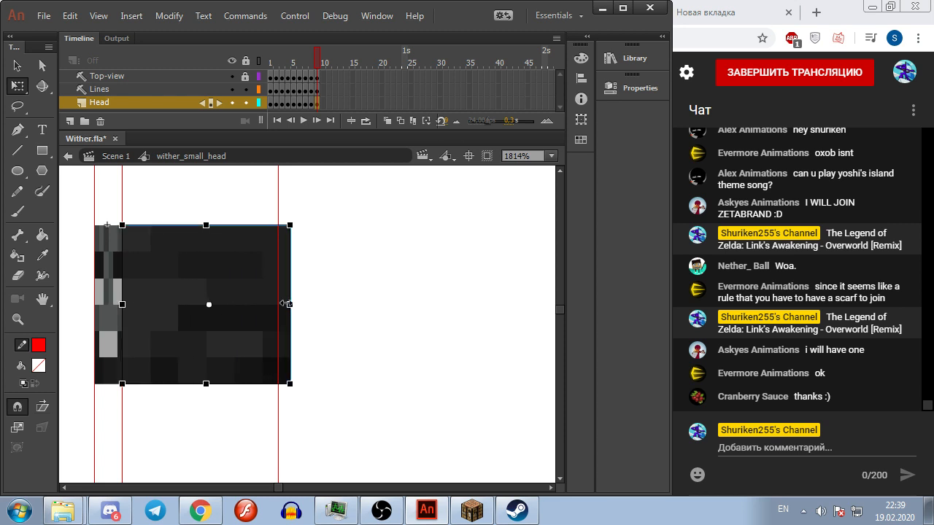
left_click_drag(286, 305, 278, 305)
left_click(359, 307)
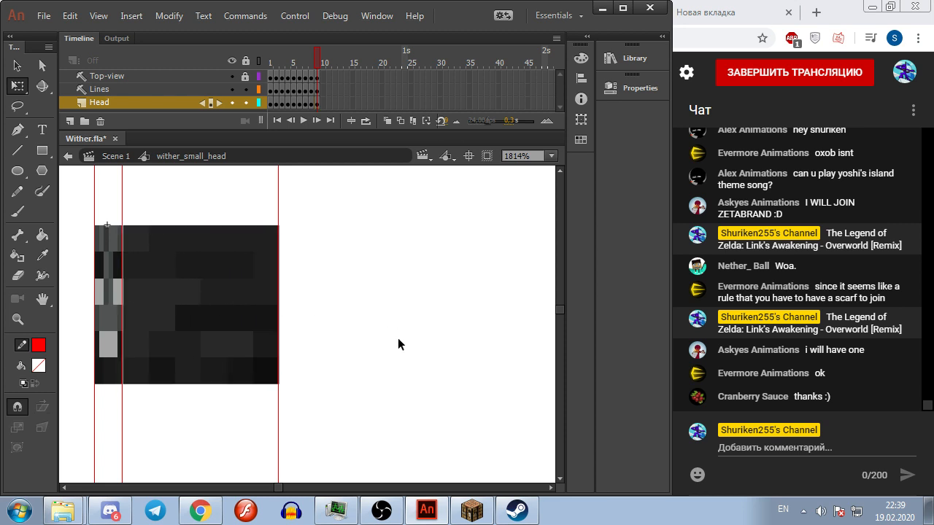
key("Return")
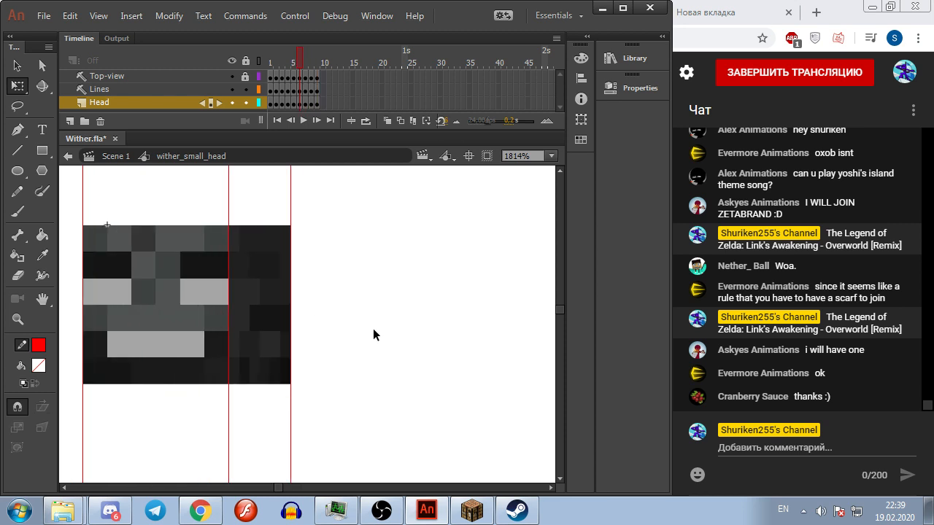
Step: Return to Scene 1 and place the small head directly left of the larger head, with their bottom edges aligned
left_click(115, 156)
scroll(430, 299, "down", 10)
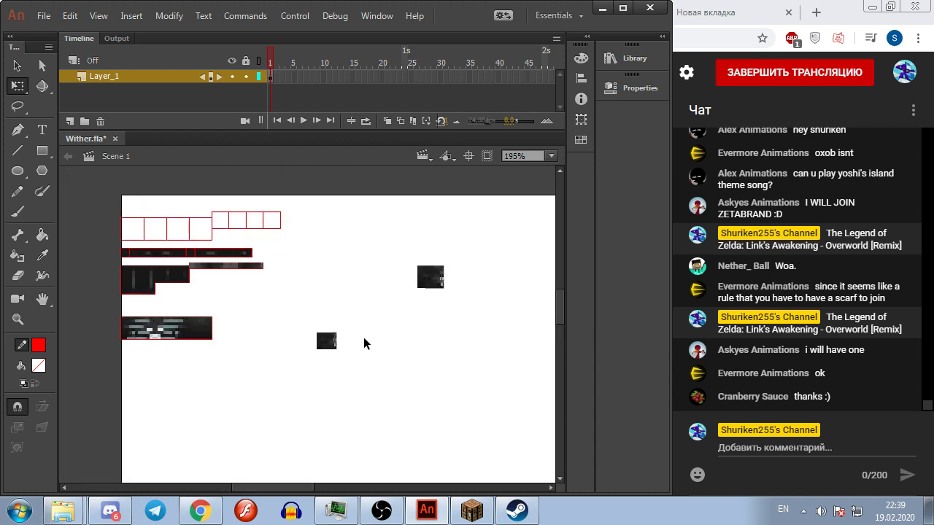
left_click_drag(331, 344, 430, 338)
scroll(419, 315, "up", 3)
scroll(420, 315, "down", 2)
left_click(414, 329)
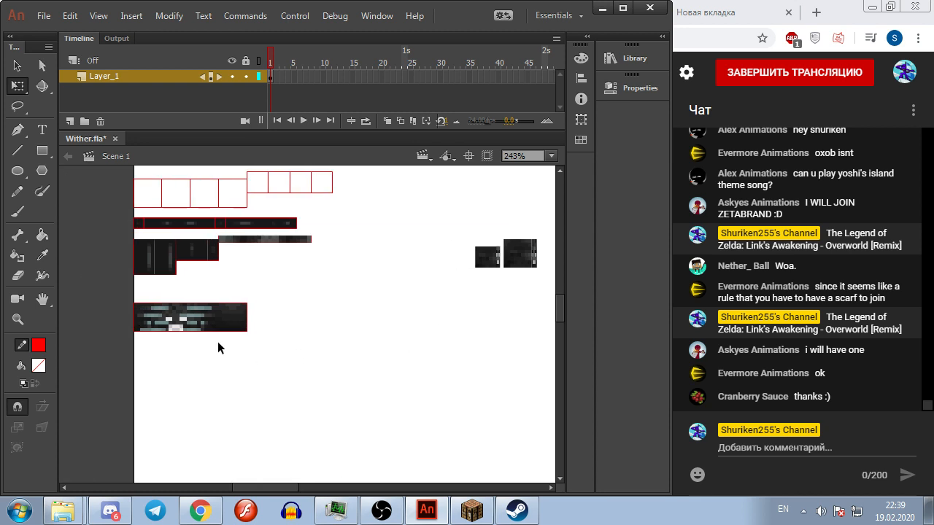
Step: Move the angry face texture strip out of its red frames and convert it to a graphic symbol named wither_angry_head
left_click(149, 322)
left_click(200, 316, "shift")
left_click_drag(145, 315, 336, 349)
right_click(337, 350)
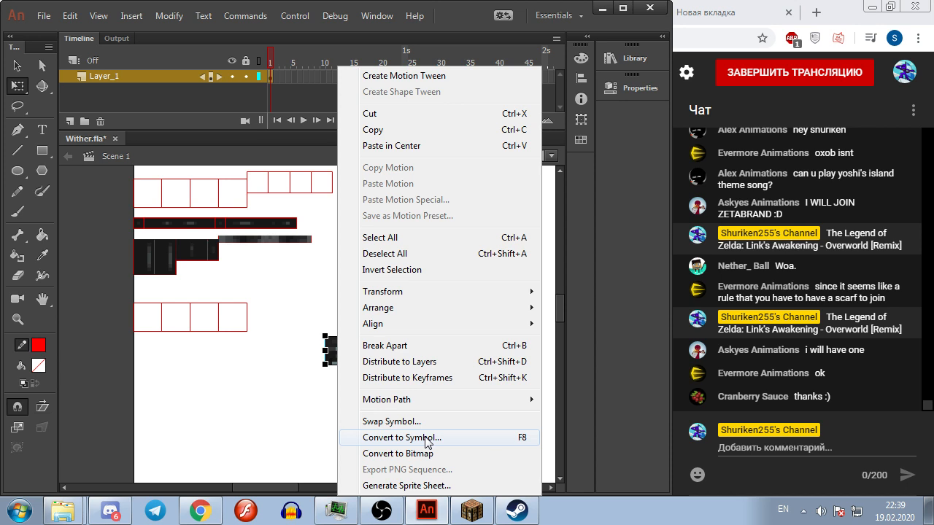
left_click(427, 438)
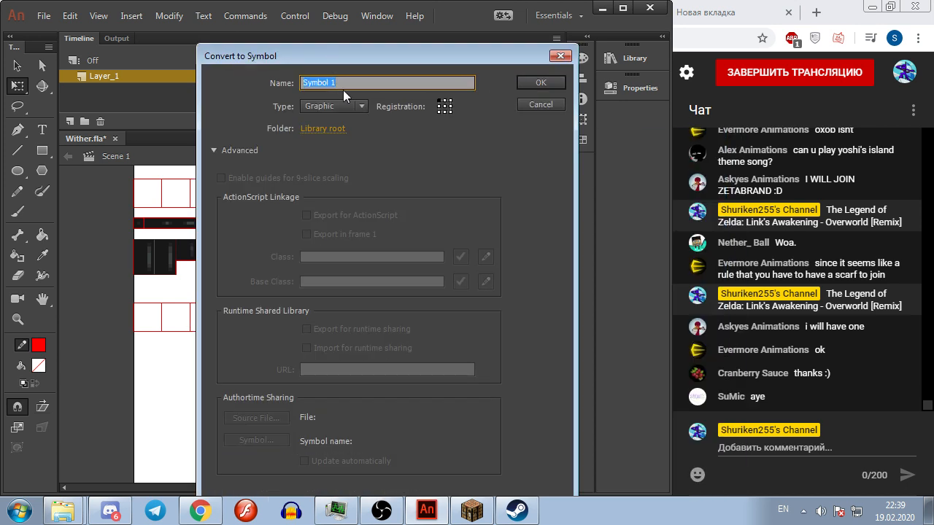
left_click_drag(374, 57, 599, 79)
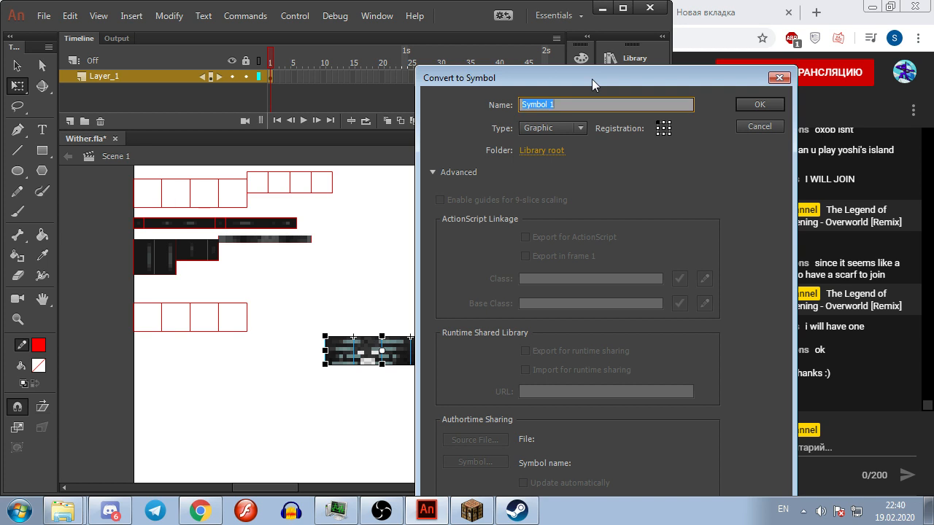
type("swither_angry_head")
key("Return")
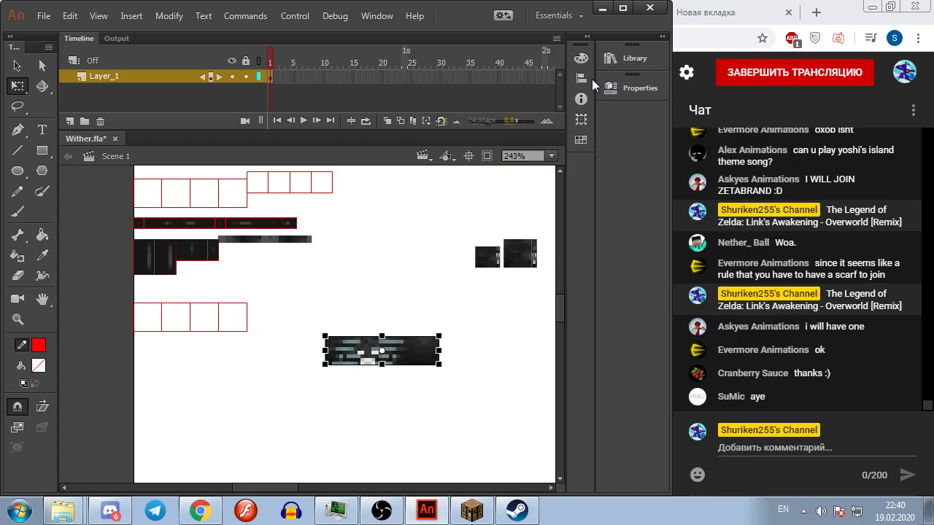
Step: Open the wither_angry_head symbol, rename its texture layer Head and add a layer named Top-view above it
double_click(349, 359)
scroll(333, 341, "up", 3)
scroll(261, 257, "up", 1)
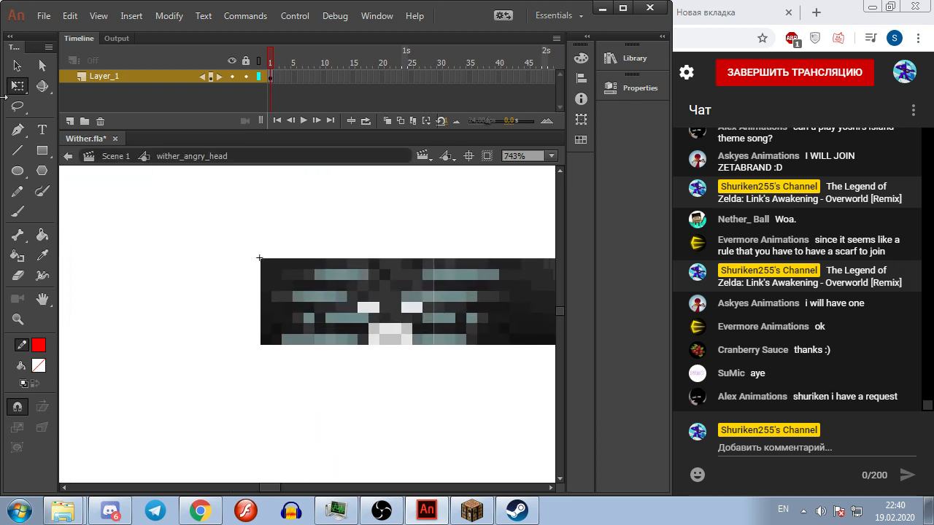
key("r")
left_click_drag(261, 258, 347, 344)
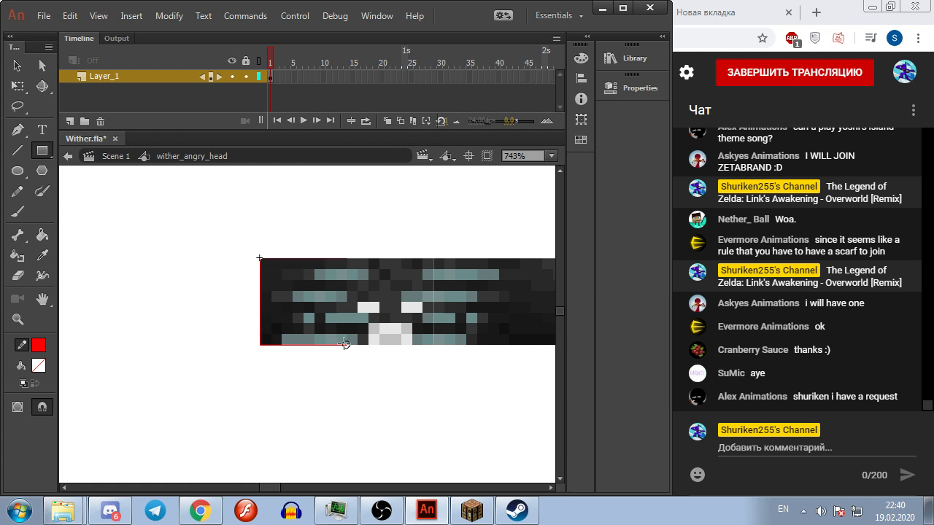
left_click(69, 121)
double_click(109, 89)
type("Head")
key("Return")
double_click(120, 73)
type("Top-view")
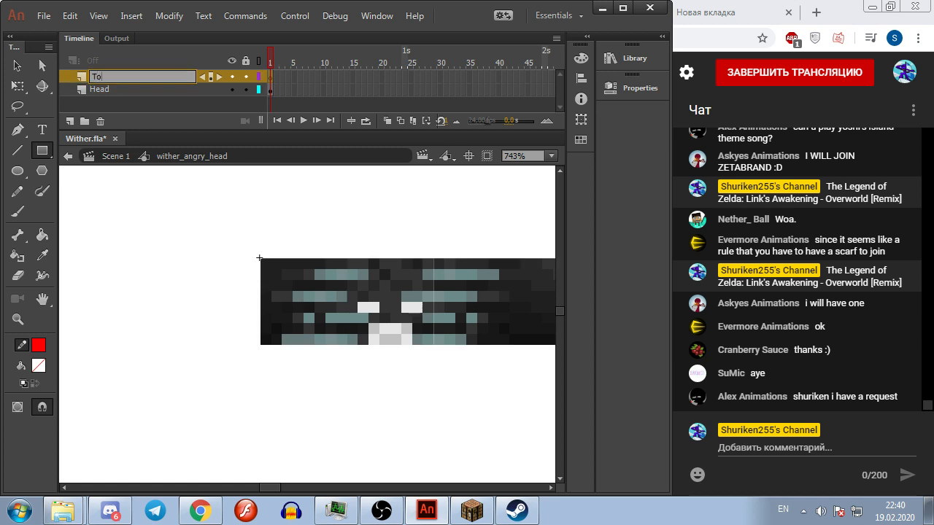
key("Return")
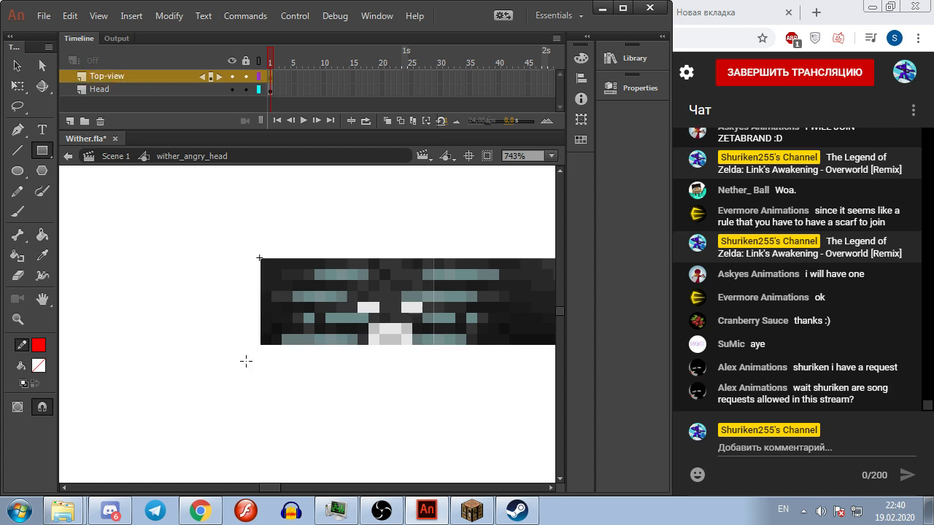
Step: On the Top-view layer, draw an unfilled red square around the leftmost side texture and move it straight up above the strip
left_click_drag(260, 259, 348, 345)
left_click(16, 85)
left_click(262, 300)
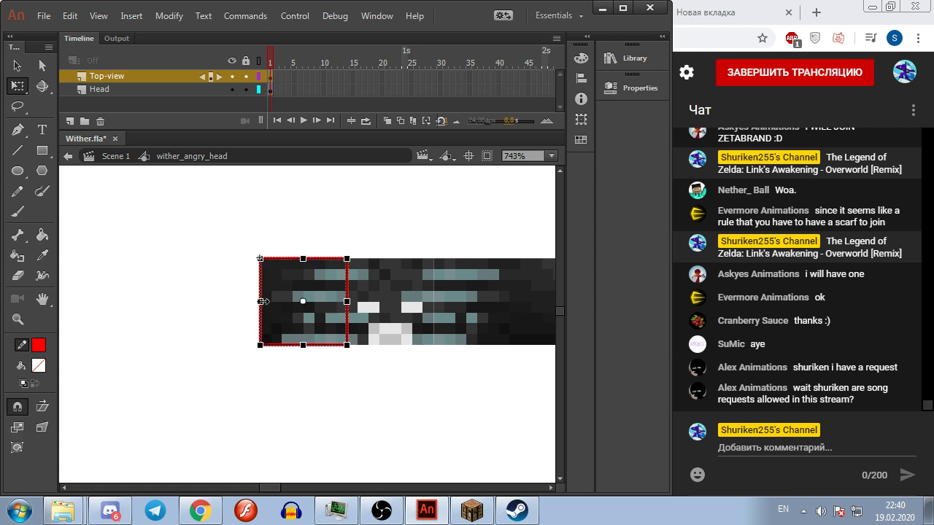
key("Up")
key("Up")
key("Up")
key("Up")
key("Up")
key("Up")
key("Up")
key("Up")
key("Up")
key("Up")
key("Up")
key("Up")
key("Up")
key("Up")
key("Up")
key("Up")
key("Up")
key("Up")
key("Up")
key("Up")
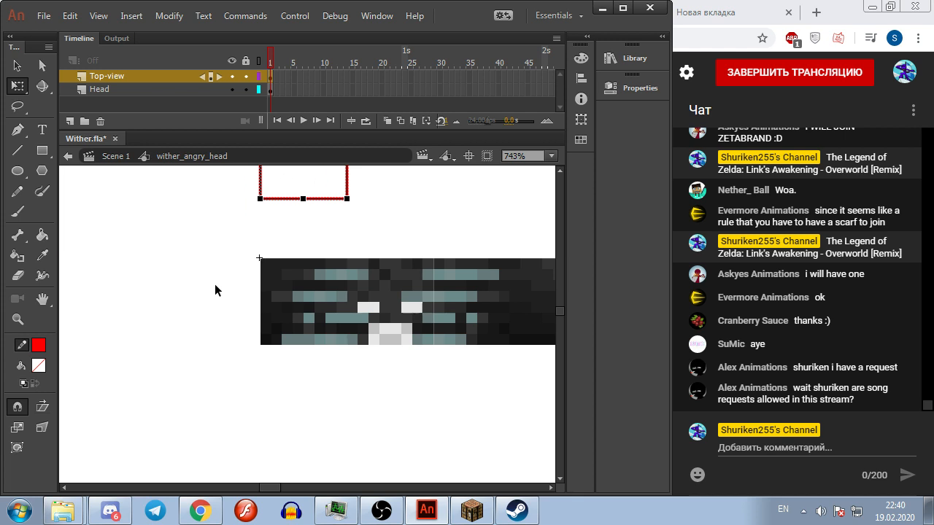
scroll(215, 284, "down", 1)
scroll(211, 307, "up", 2)
left_click_drag(210, 330, 209, 346)
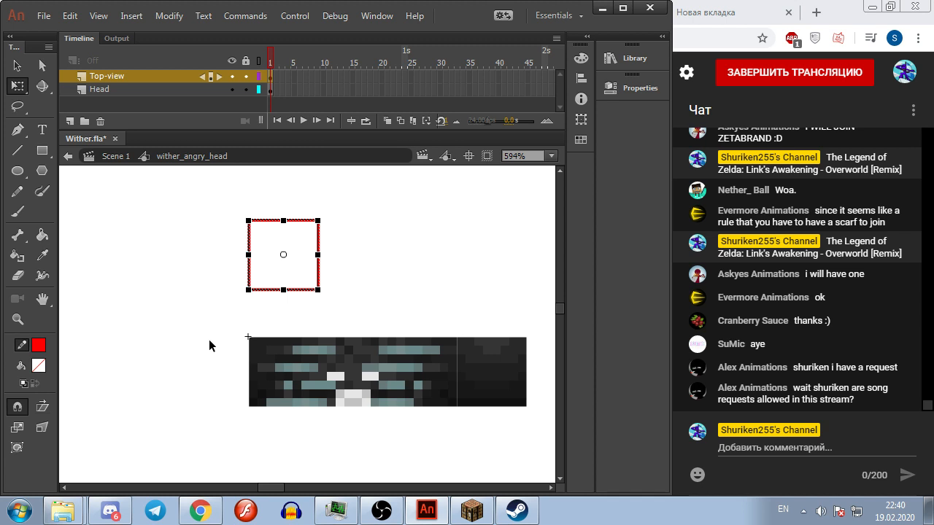
Step: Group the square, rotate it 10 degrees in frame 1, and rotate it a further 12.5 degrees in a new keyframe at frame 2
key("ctrl+g")
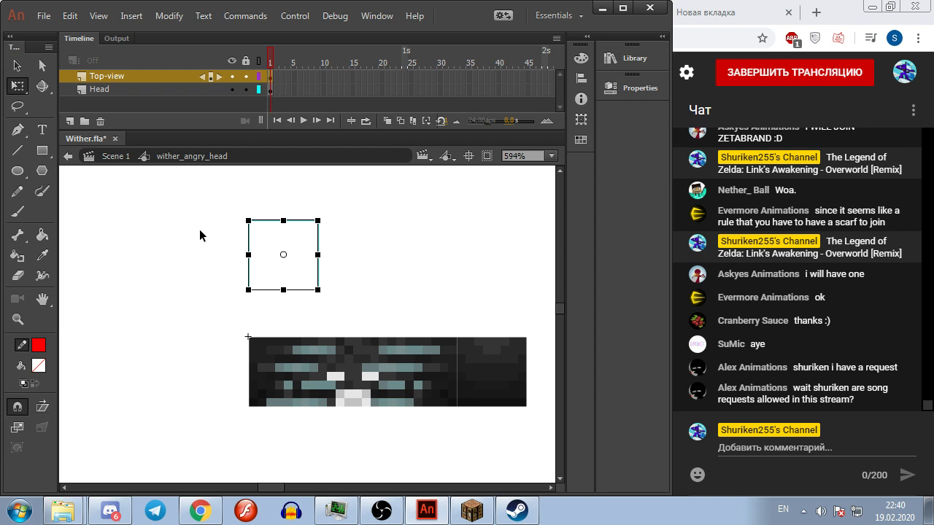
key("ctrl+alt+s")
key("Tab")
type("10")
key("Return")
key("F6")
key("ctrl+alt+s")
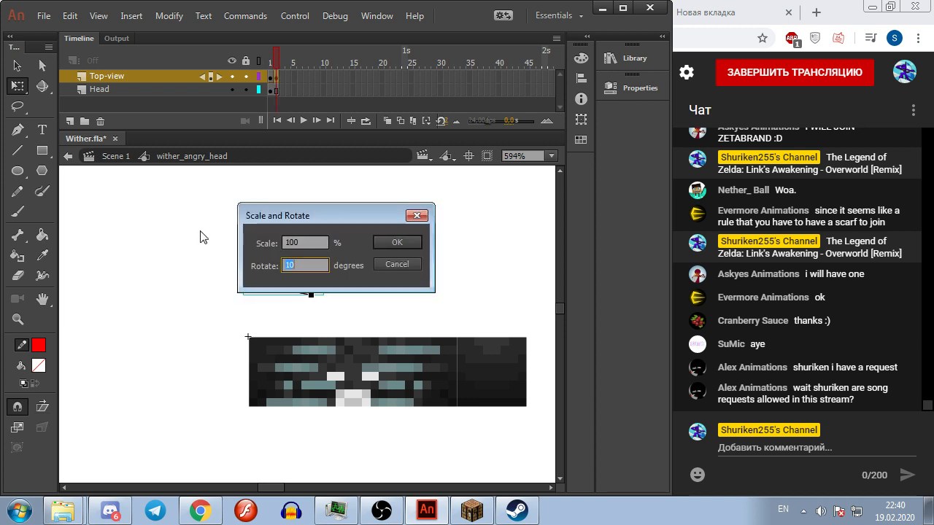
type("12,5")
key("Return")
Step: Add keyframes in frames 3 to 8 of Top-view, rotating the square a further 22.5 degrees in each
key("F6")
key("ctrl+alt+s")
key("Tab")
type("22,5")
key("Return")
key("F6")
key("ctrl+alt+s")
key("Return")
key("F6")
key("ctrl+alt+s")
key("Return")
key("F6")
key("ctrl+alt+s")
key("Return")
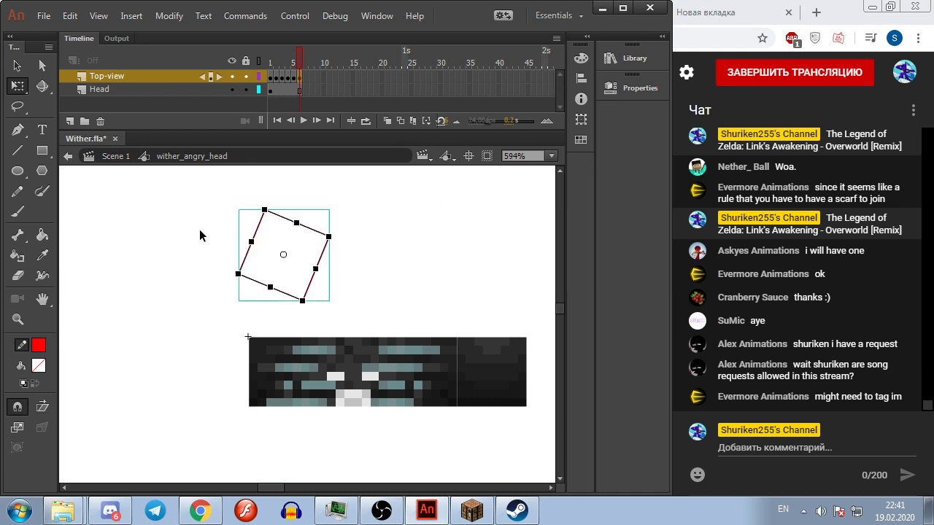
key("F6")
key("ctrl+alt+s")
key("Return")
key("F6")
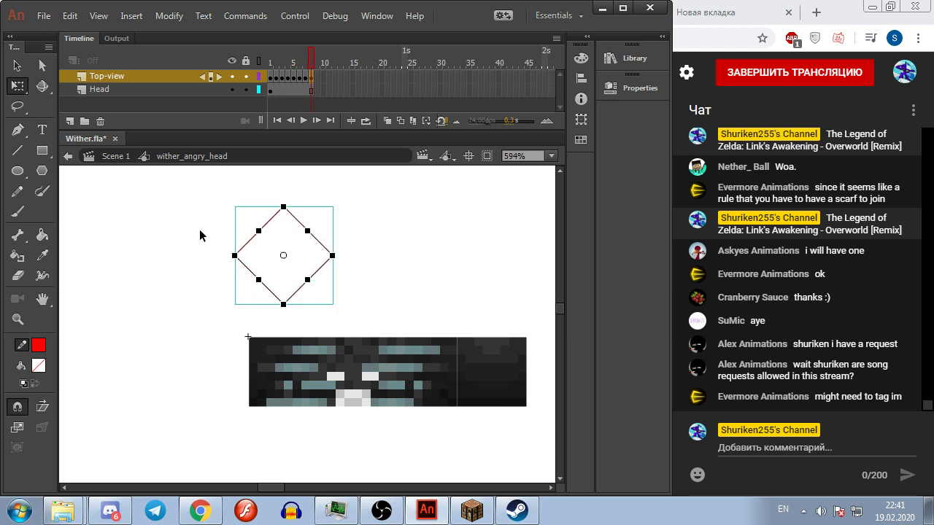
key("ctrl+alt+s")
key("Return")
Step: Add a keyframe in frame 9 of Top-view and rotate the square a further 12.5 degrees
key("F6")
key("ctrl+alt+s")
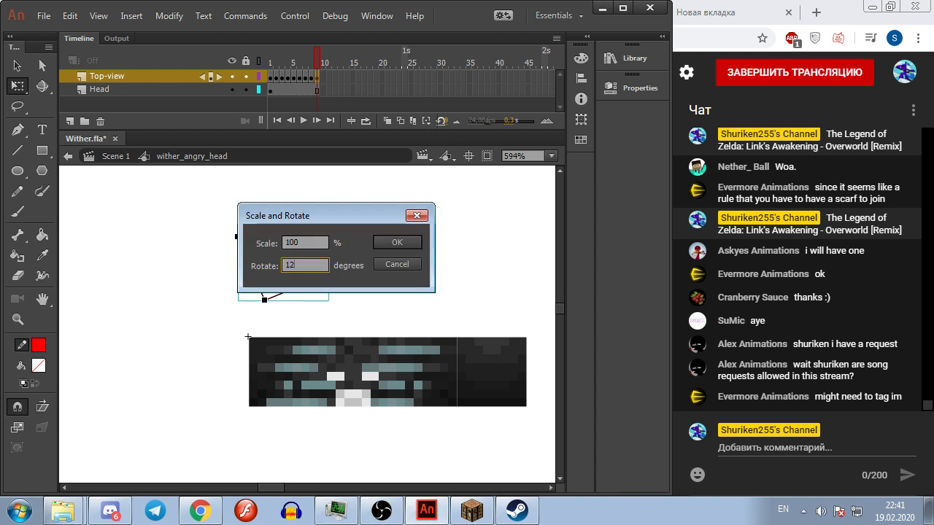
key("Return")
left_click(183, 275)
Step: Return to frame 1 and add a layer named Lines between the Top-view and Head layers
key("comma")
key("comma")
key("comma")
key("comma")
key("comma")
key("comma")
key("comma")
key("comma")
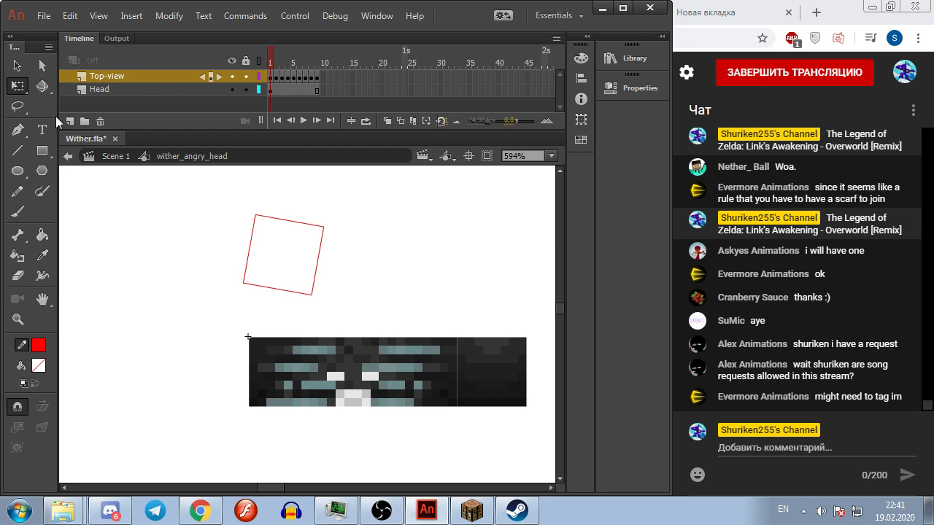
left_click(69, 121)
left_click_drag(106, 74, 109, 92)
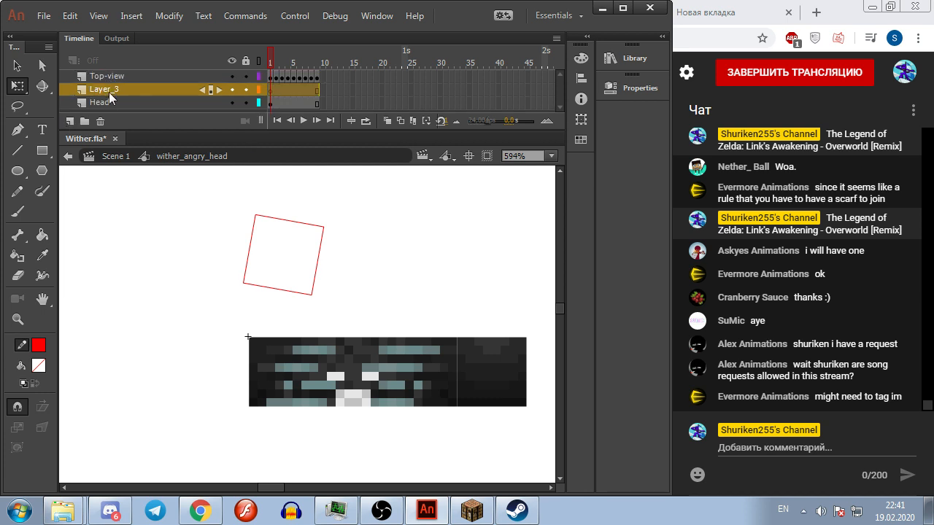
double_click(109, 90)
type("Lines")
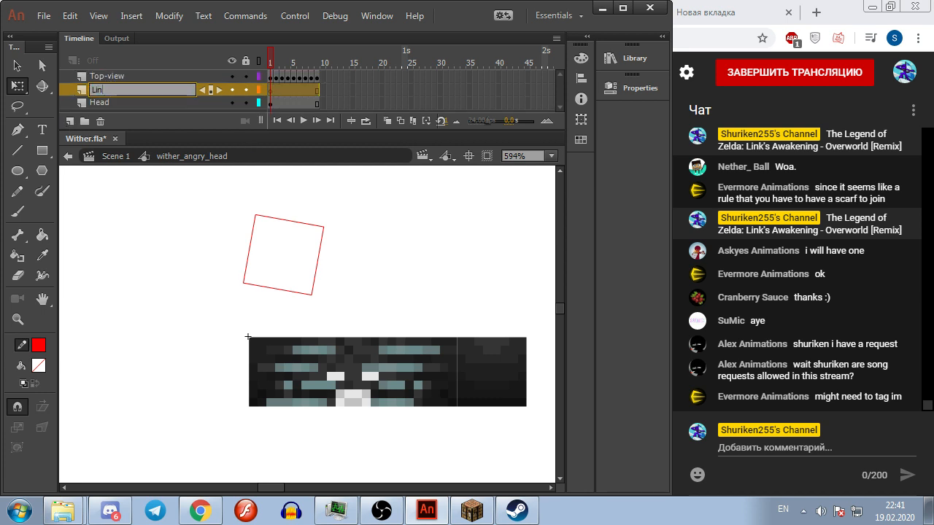
key("Return")
Step: Convert the Top-view and Lines layers to guide layers, with keyframes in frames 1 to 9 of Lines
left_click(118, 75, "shift")
right_click(118, 73)
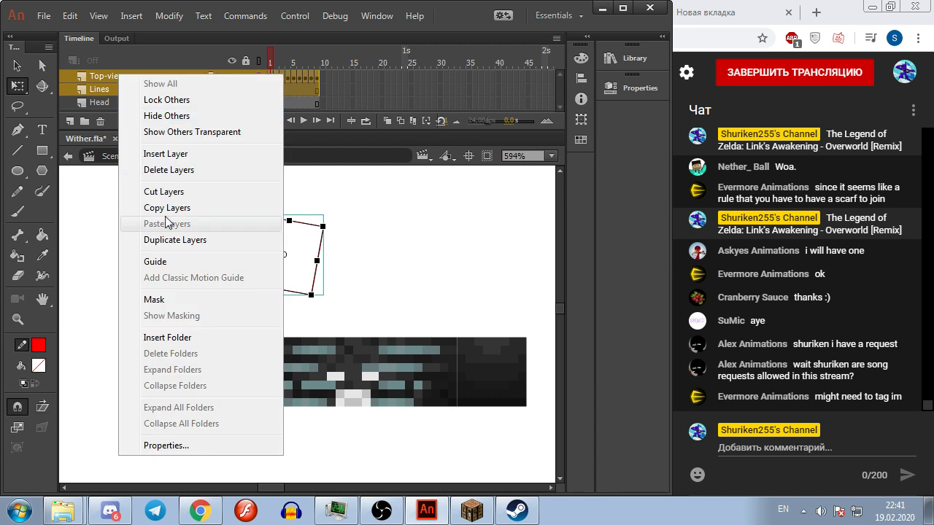
left_click(159, 261)
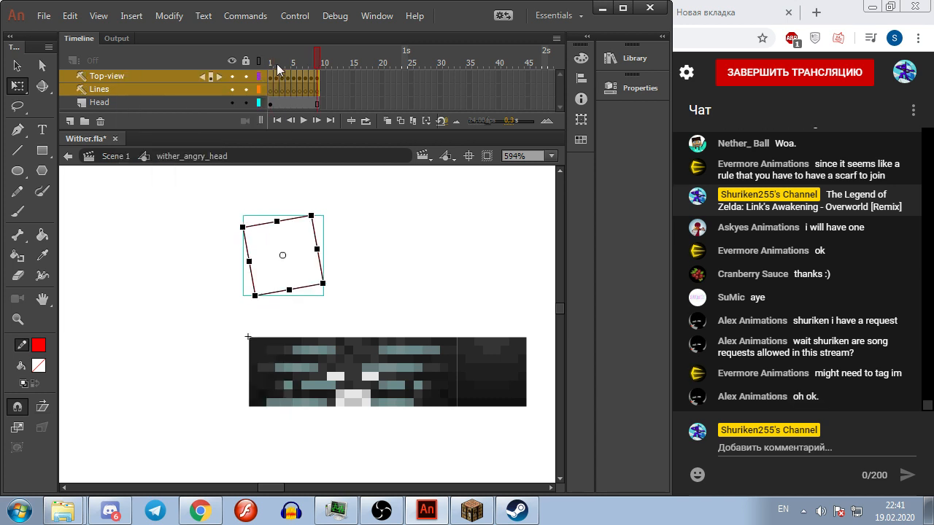
left_click(313, 265)
left_click(17, 150)
scroll(292, 287, "down", 3)
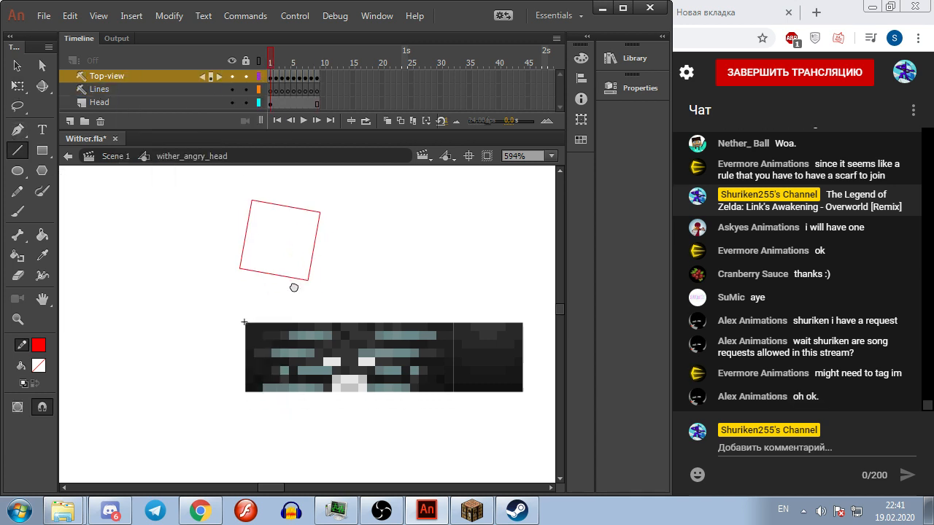
left_click_drag(241, 237, 240, 414)
key("ctrl+z")
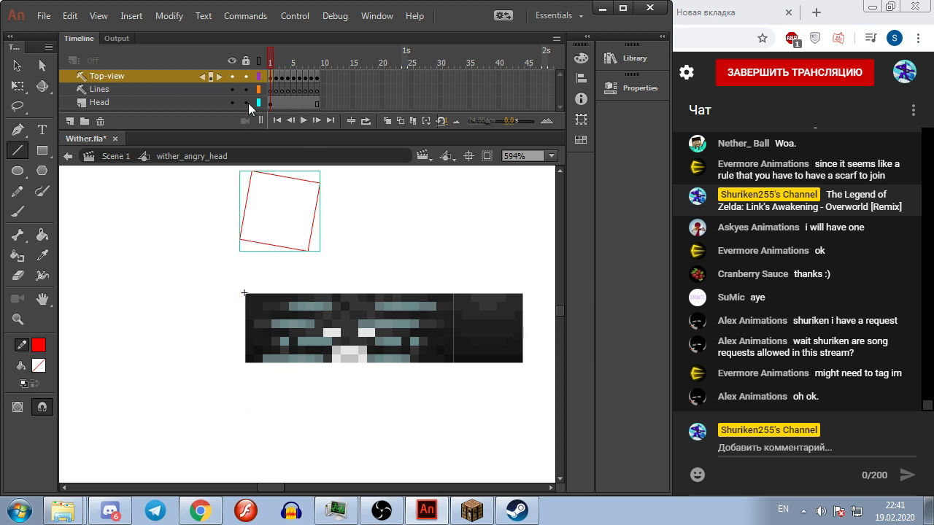
Step: Lock the Head layer and ungroup the squares in frames 1 to 9 of Top-view together with Edit Multiple Frames
left_click(413, 121)
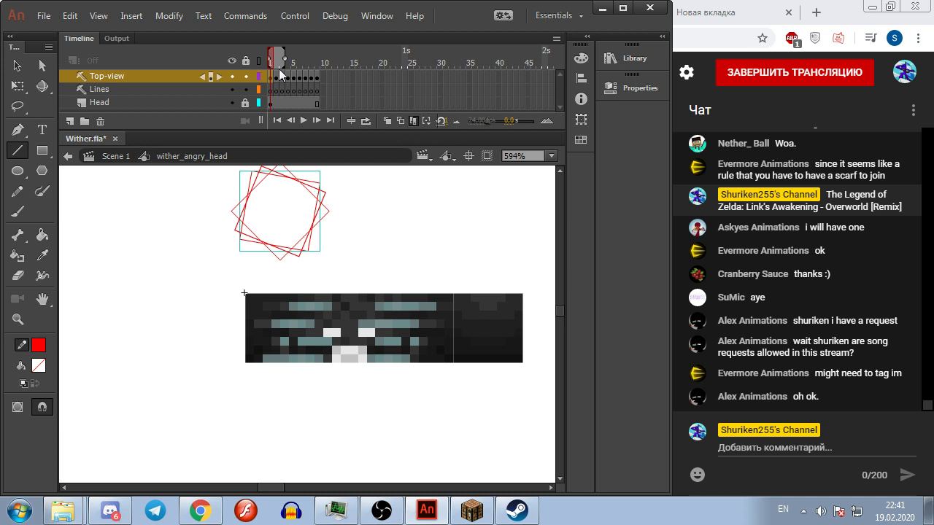
left_click_drag(283, 59, 319, 59)
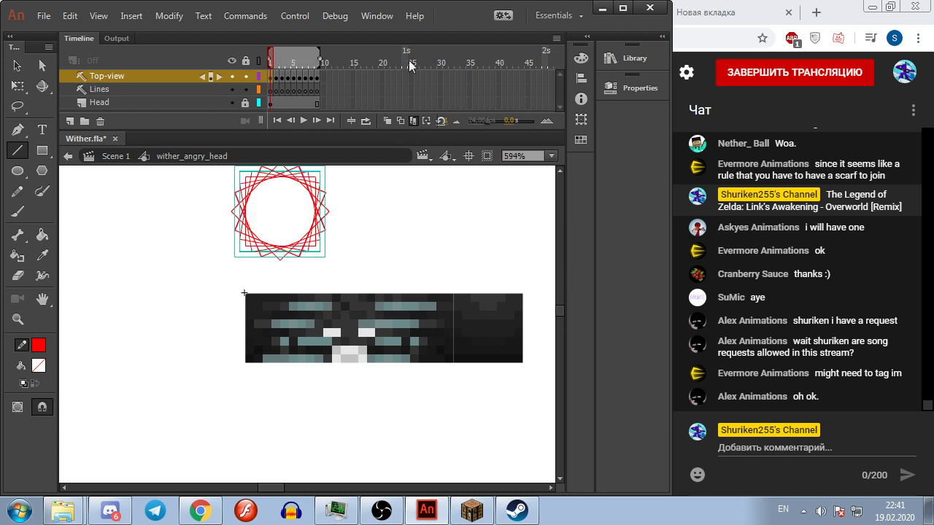
left_click(415, 122)
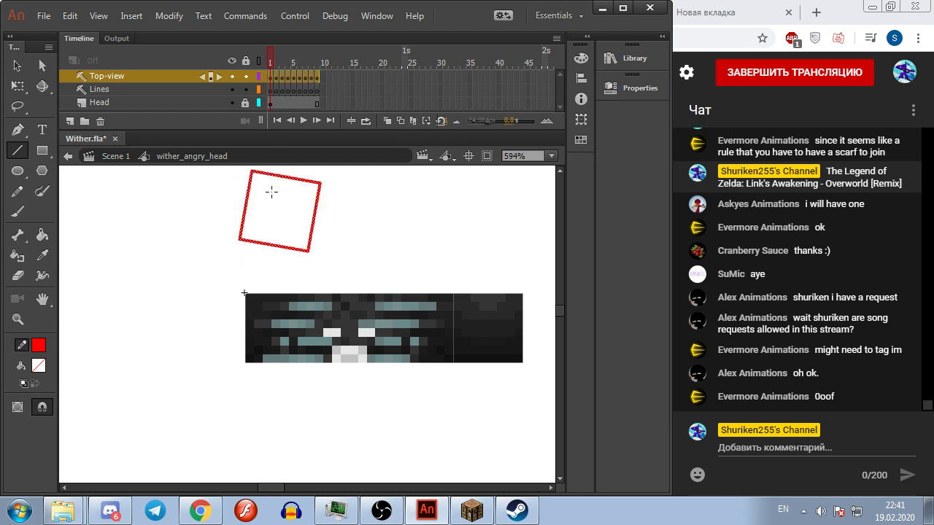
left_click(17, 64)
left_click(208, 391)
key("n")
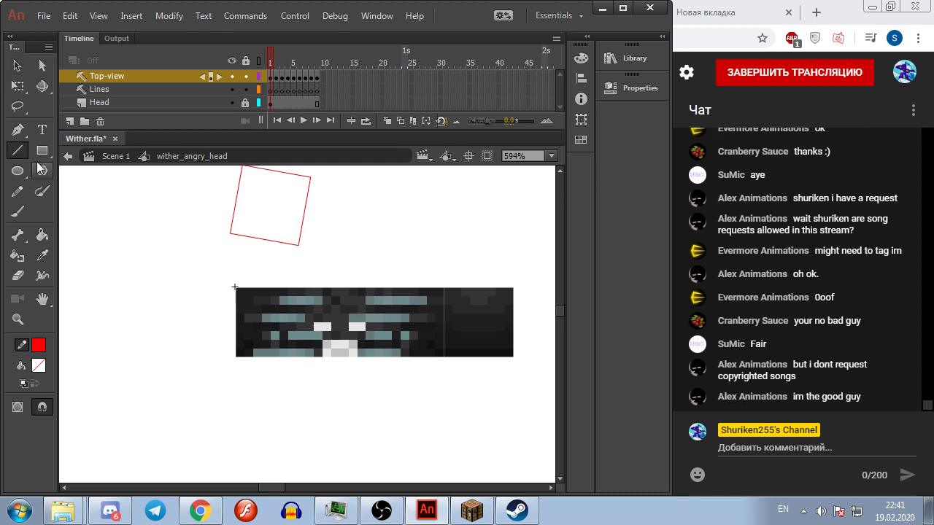
Step: In frame 1 of the Lines layer, draw vertical lines from the square's left, lowest and right corners down past the texture strip
left_click(267, 89)
left_click_drag(237, 222, 229, 410)
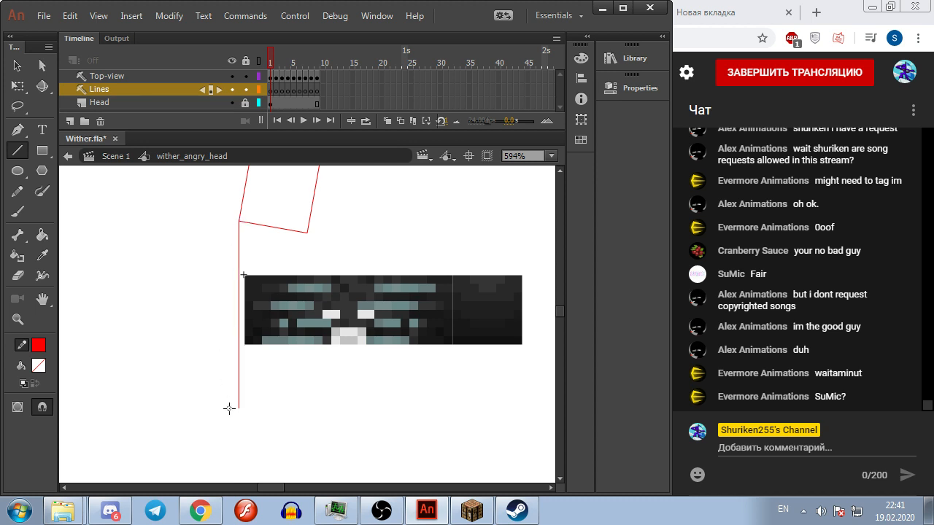
left_click_drag(307, 234, 309, 397)
scroll(314, 219, "up", 1)
left_click_drag(321, 206, 337, 418)
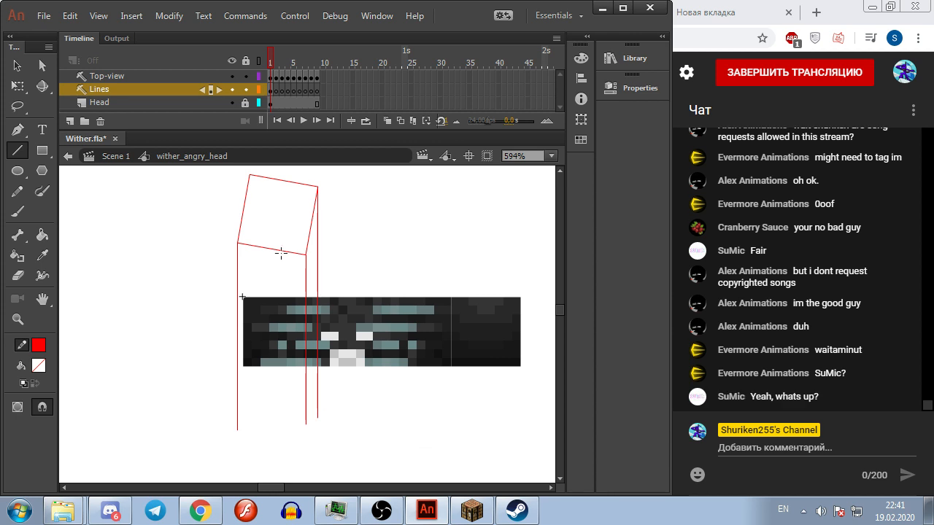
Step: In frames 2 and 3, draw vertical lines from the square's left, lowest and right corners down past the texture strip
key("period")
left_click_drag(232, 235, 216, 440)
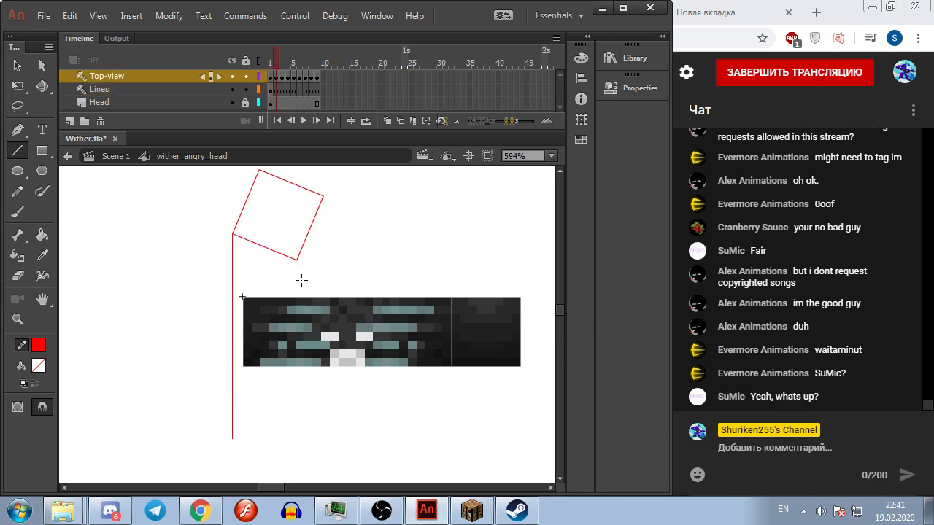
left_click_drag(297, 264, 277, 460)
left_click_drag(322, 195, 322, 439)
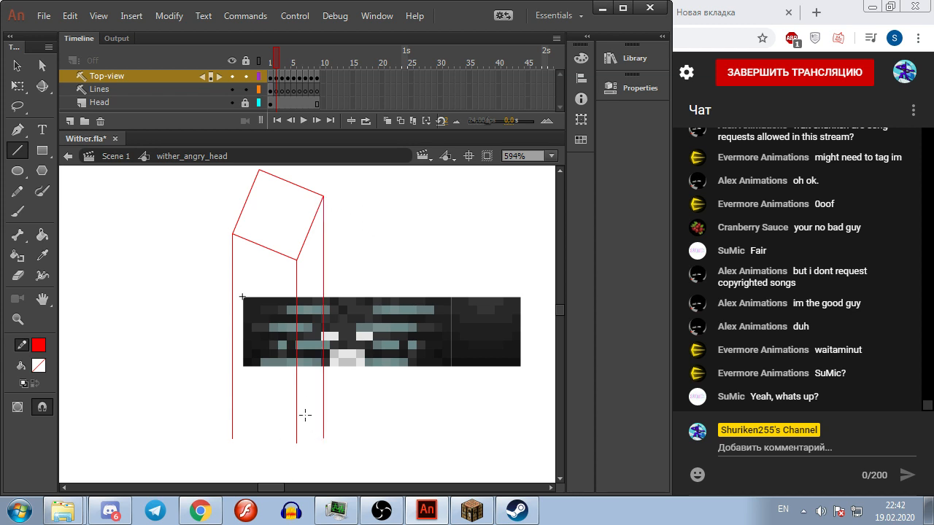
key(".")
left_click_drag(229, 215, 230, 438)
left_click_drag(278, 263, 278, 439)
left_click_drag(327, 215, 328, 437)
Step: In frame 4, draw vertical lines from the rotated square's left, lowest and right corners down past the texture strip
key(".")
left_click_drag(233, 197, 233, 426)
left_click_drag(259, 261, 259, 425)
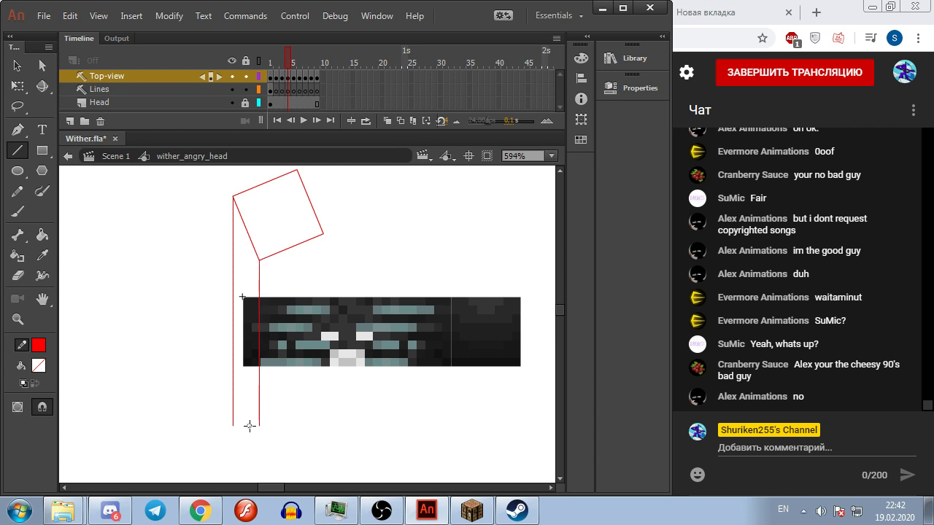
left_click_drag(323, 234, 330, 418)
Step: In frame 5, draw vertical lines down from the square's two lower corners, and step through the earlier frames to check the guide lines
key(".")
left_click_drag(242, 250, 243, 415)
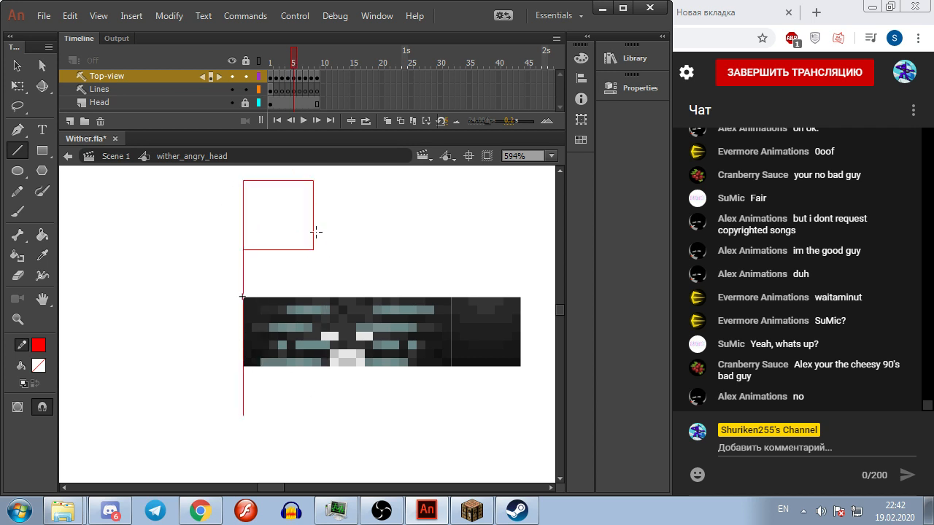
left_click_drag(313, 250, 316, 412)
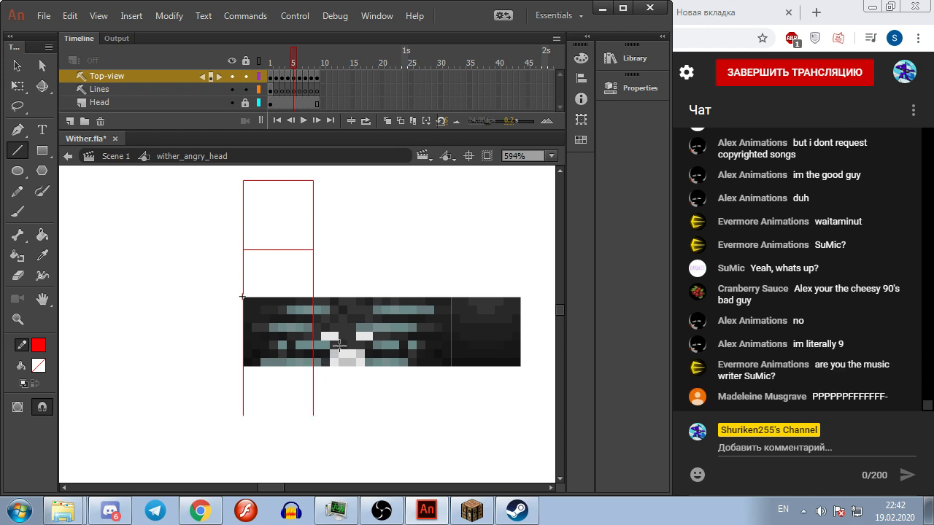
key("comma")
key("comma")
key("comma")
key("period")
key("period")
key("period")
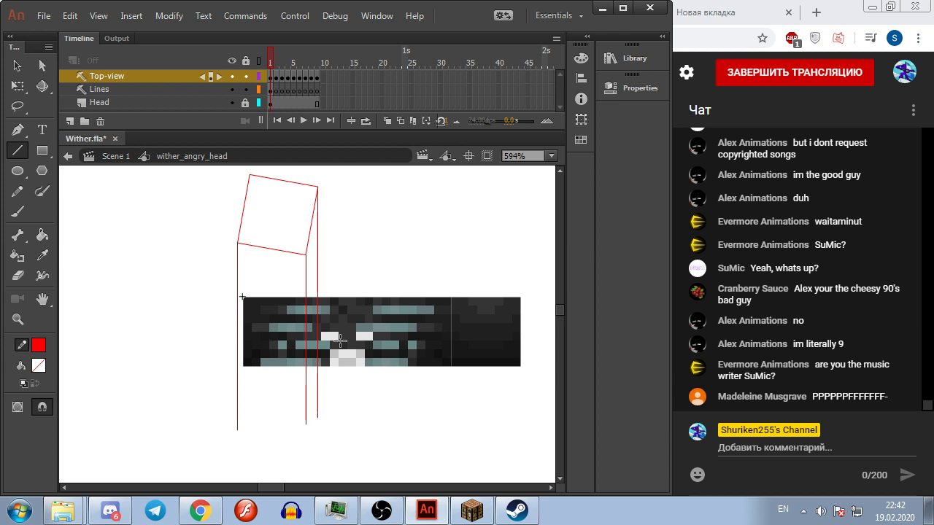
Step: In frame 6, draw vertical lines from the rotated square's left, lowest and right corners down past the texture strip
key("period")
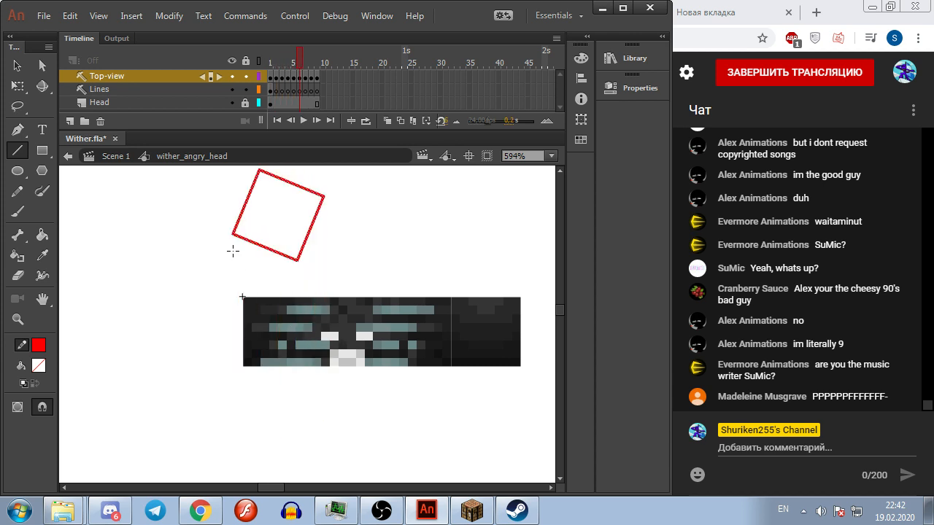
left_click_drag(228, 235, 233, 435)
left_click_drag(298, 258, 297, 431)
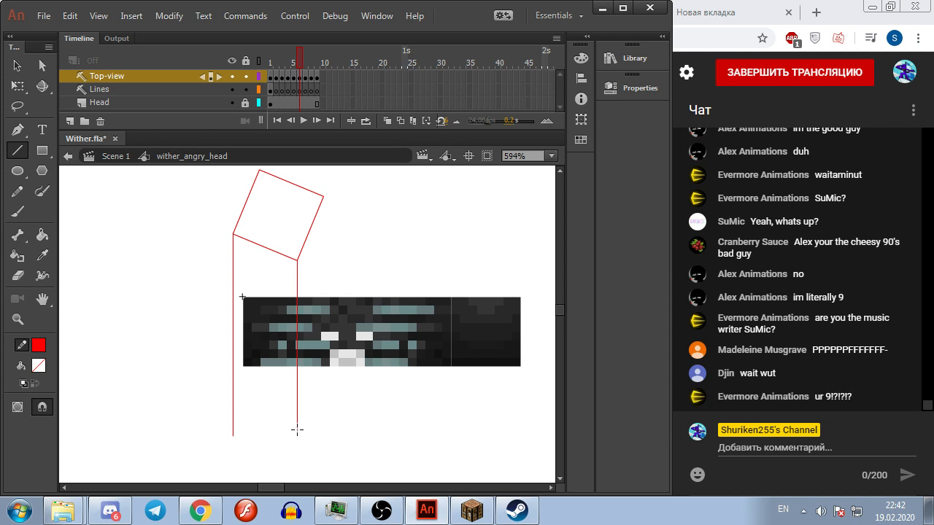
left_click_drag(322, 199, 324, 432)
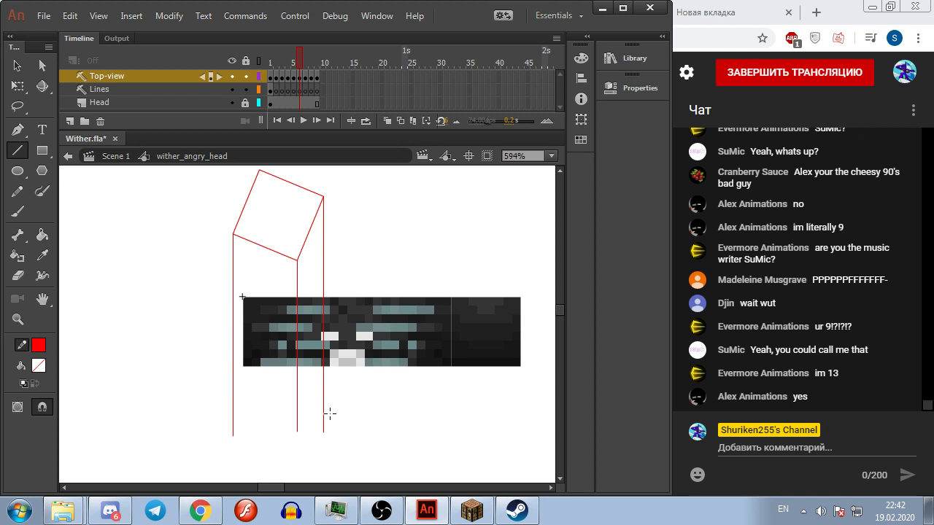
Step: In frame 7, draw vertical lines down from the diamond's left, bottom and right corners past the texture strip
key("comma")
key("period")
key("period")
left_click_drag(229, 217, 229, 423)
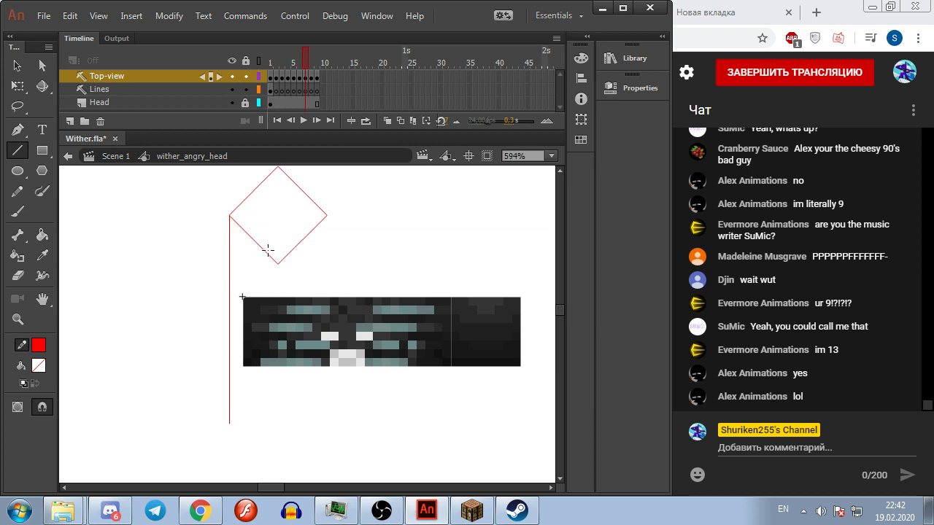
left_click_drag(278, 264, 278, 418)
left_click_drag(330, 214, 327, 431)
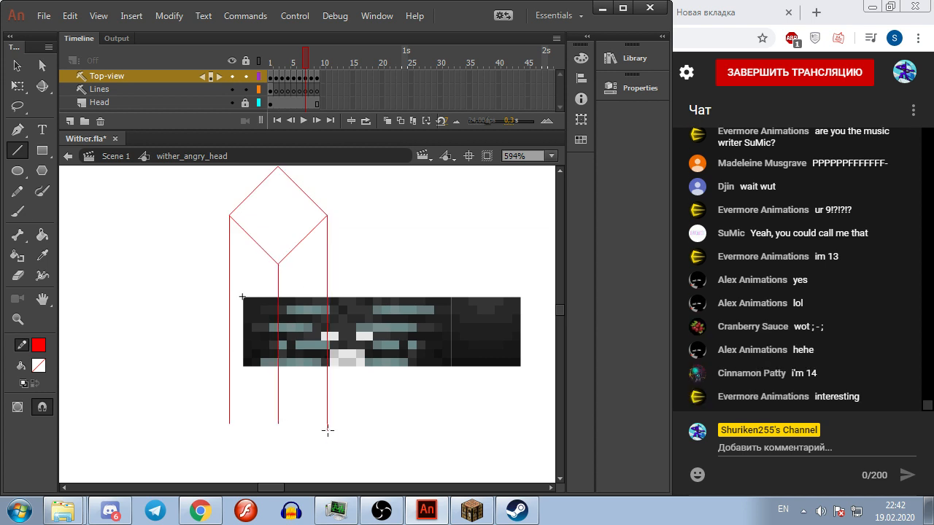
Step: In frame 8, draw vertical lines from the rotated square's left, lowest and right corners down past the texture strip
key("comma")
key("period")
key("period")
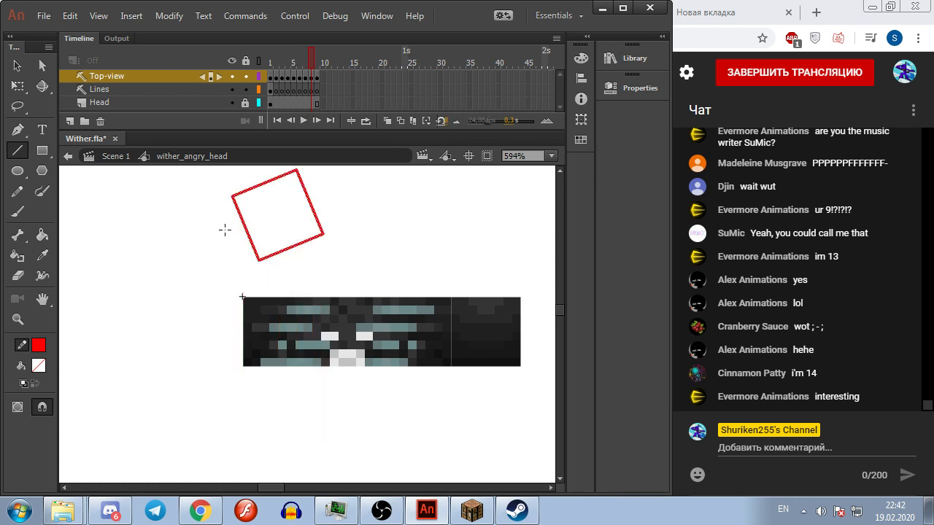
left_click_drag(231, 197, 232, 438)
left_click_drag(259, 260, 259, 441)
left_click_drag(322, 235, 323, 437)
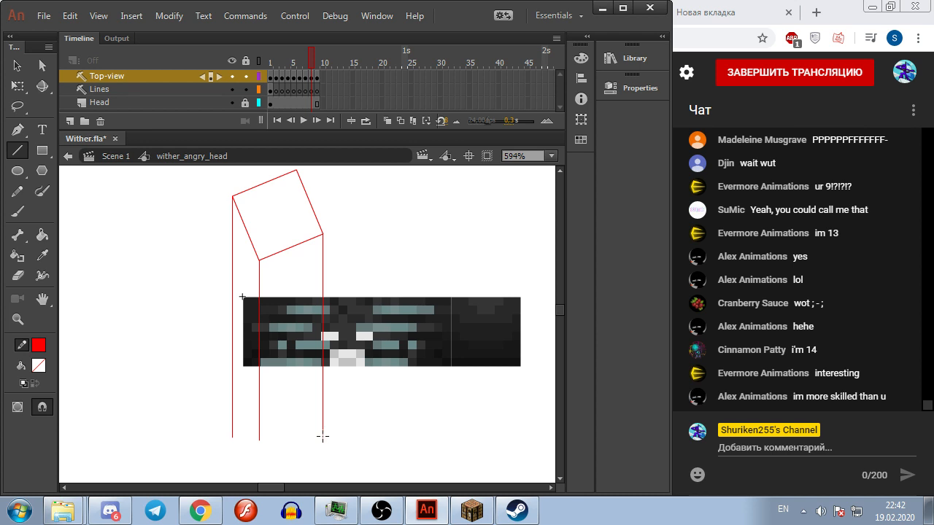
Step: In frame 9, draw vertical lines from the rotated square's left, lowest and right corners down past the texture strip
key("period")
left_click_drag(236, 186, 237, 421)
left_click_drag(249, 255, 250, 422)
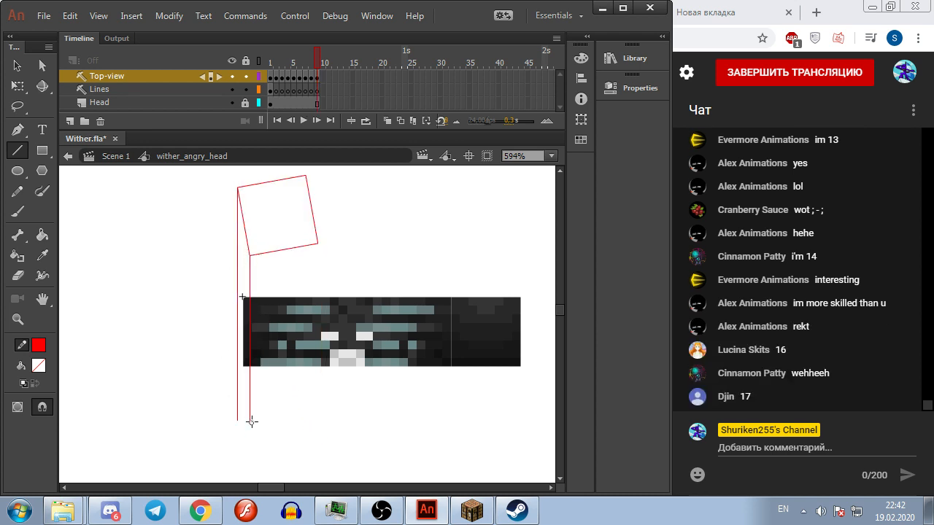
left_click_drag(318, 242, 320, 422)
Step: Delete the Lines layer, keeping the Top-view and Head layers
left_click(159, 89)
right_click(159, 89)
left_click(182, 186)
left_click(270, 50)
left_click(246, 89)
left_click(270, 89)
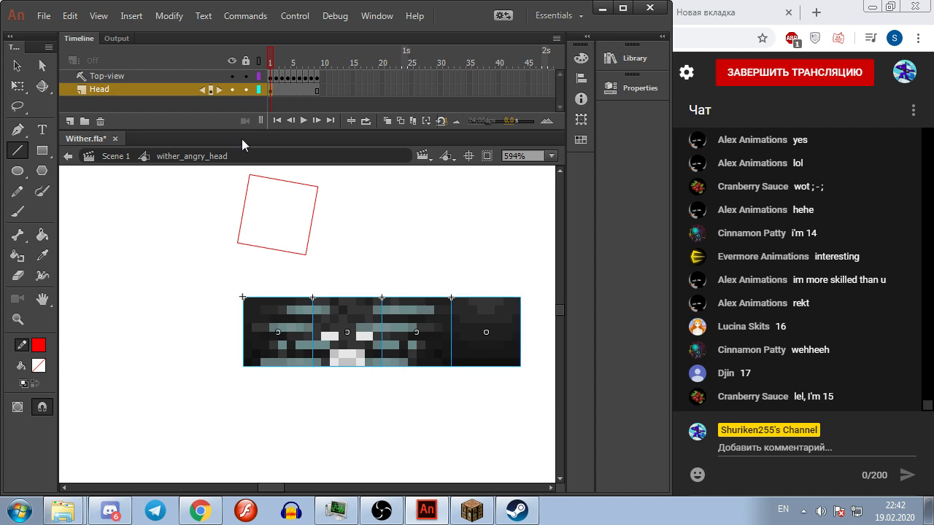
Step: In frame 1 of the Top-view layer, redraw the vertical lines from the square's left, lowest and right corners past the texture strip
mouse_move(271, 64)
left_mouse_down()
mouse_move(321, 68)
mouse_move(272, 79)
left_mouse_up()
left_click(275, 76)
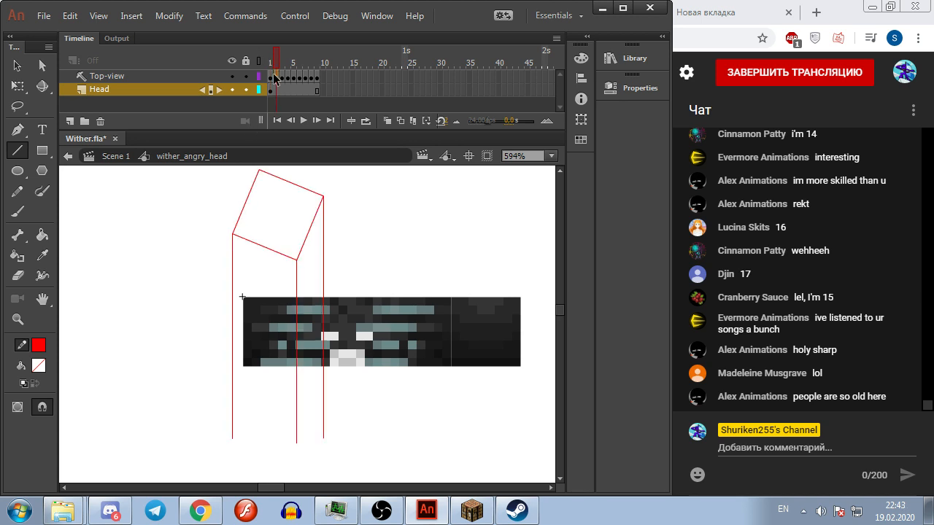
left_click(271, 75)
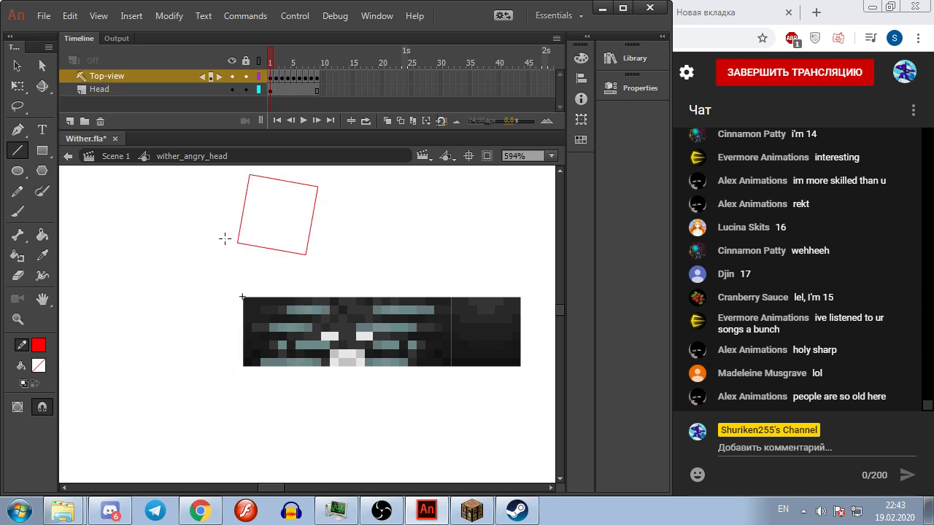
mouse_move(237, 242)
left_mouse_down()
mouse_move(228, 521)
mouse_move(238, 464)
left_mouse_up()
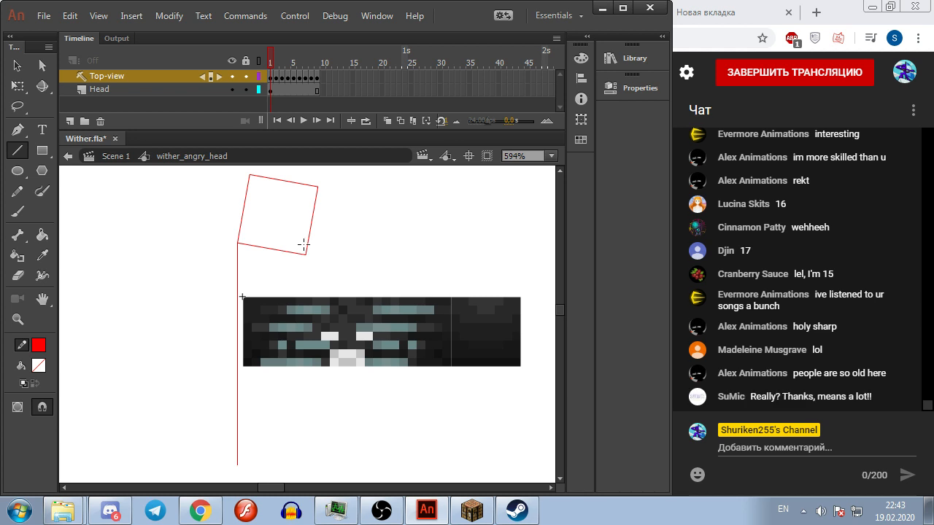
left_click_drag(307, 255, 306, 462)
left_click_drag(318, 187, 326, 469)
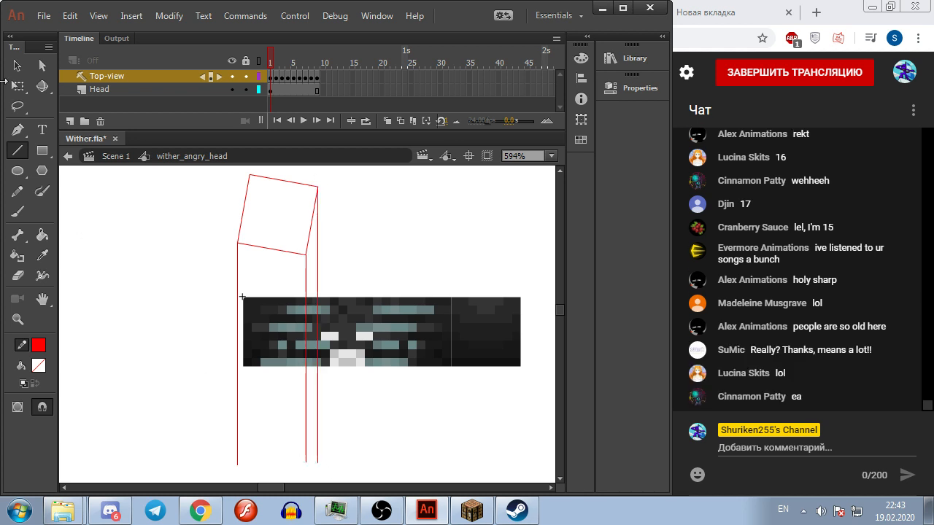
Step: Lock the Top-view layer and delete the plain rightmost face from the Head layer's texture strip
left_click(19, 88)
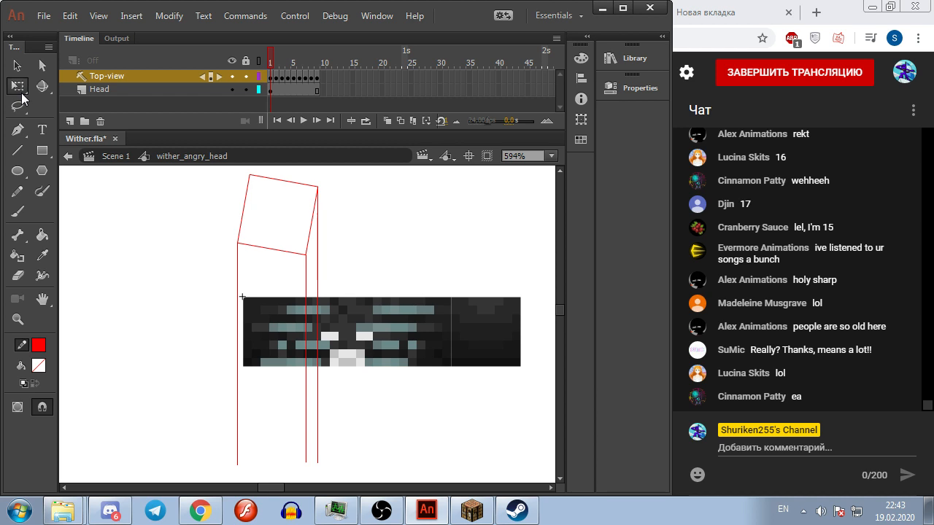
left_click(271, 90)
left_click(509, 328)
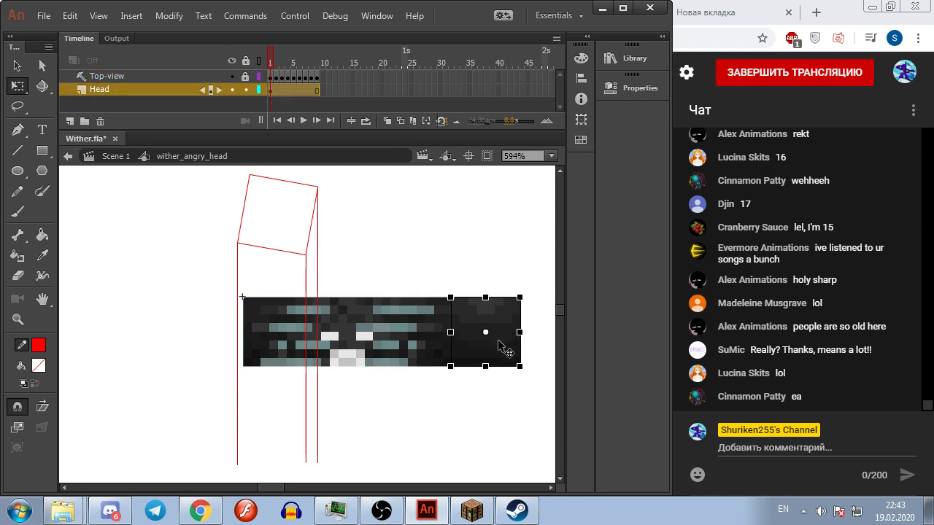
key("Delete")
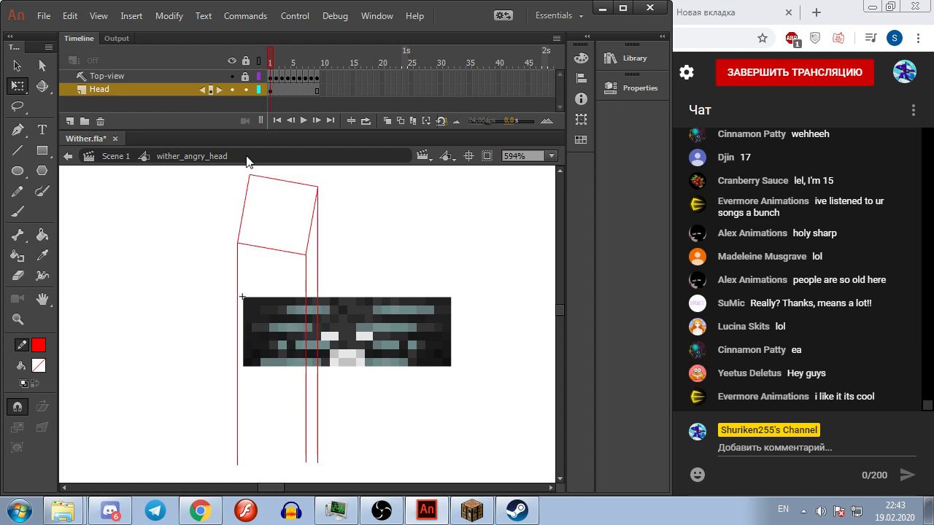
Step: Add Head keyframes at frames 5 and 6, and in frame 5 move the front face between the guide lines
left_click_drag(212, 220, 229, 253)
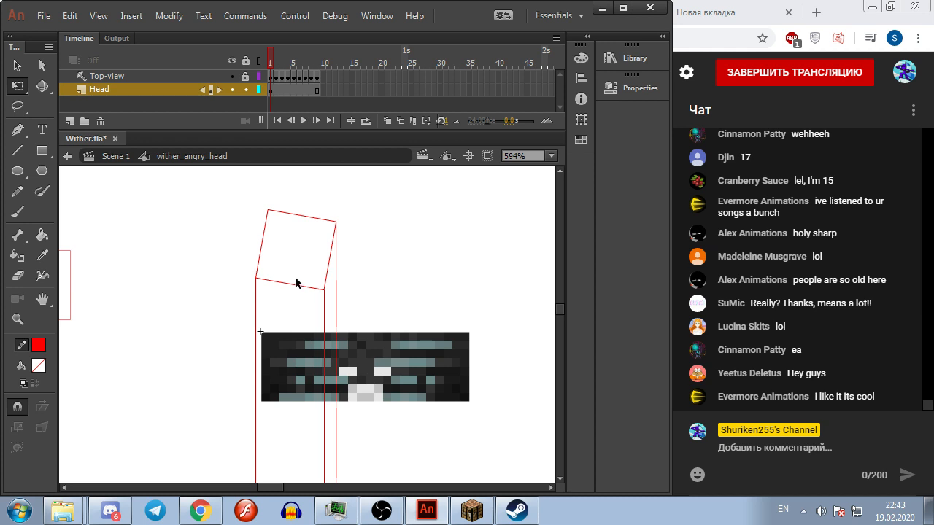
left_click_drag(237, 305, 244, 308)
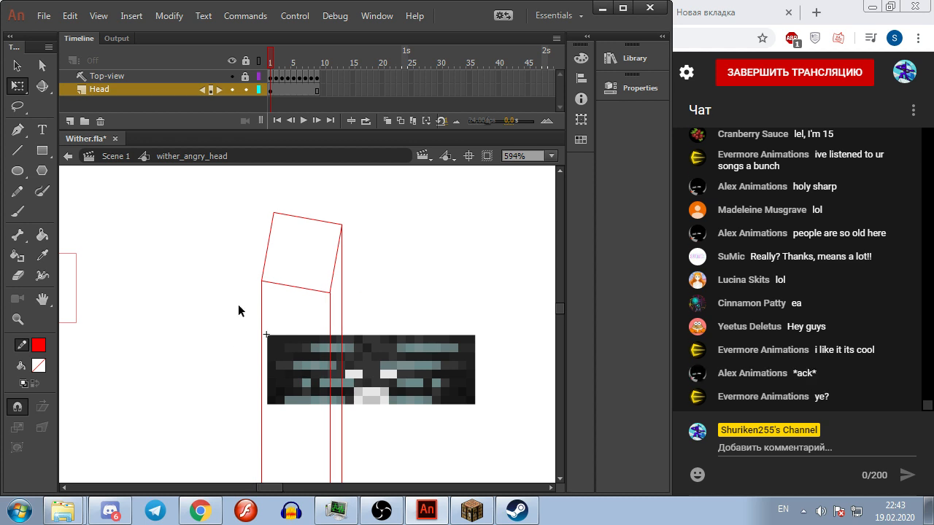
scroll(236, 300, "down", 2)
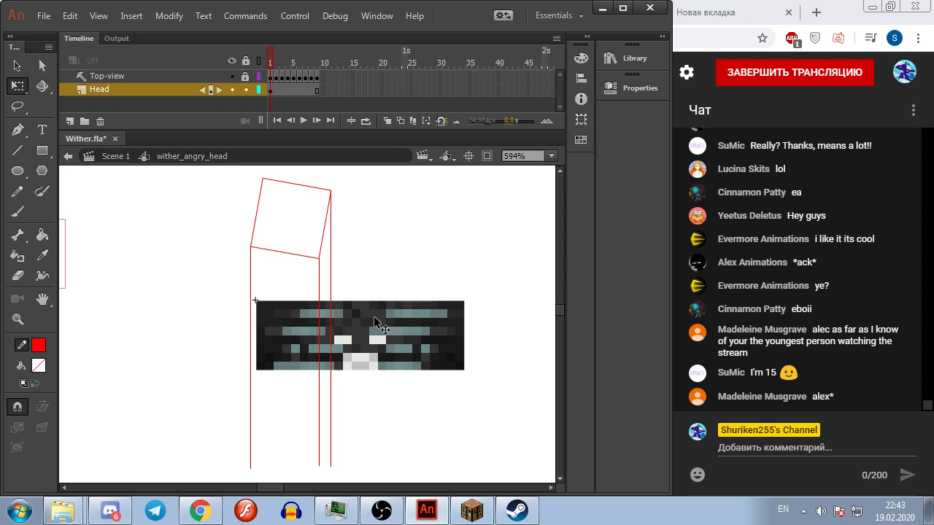
key("Return")
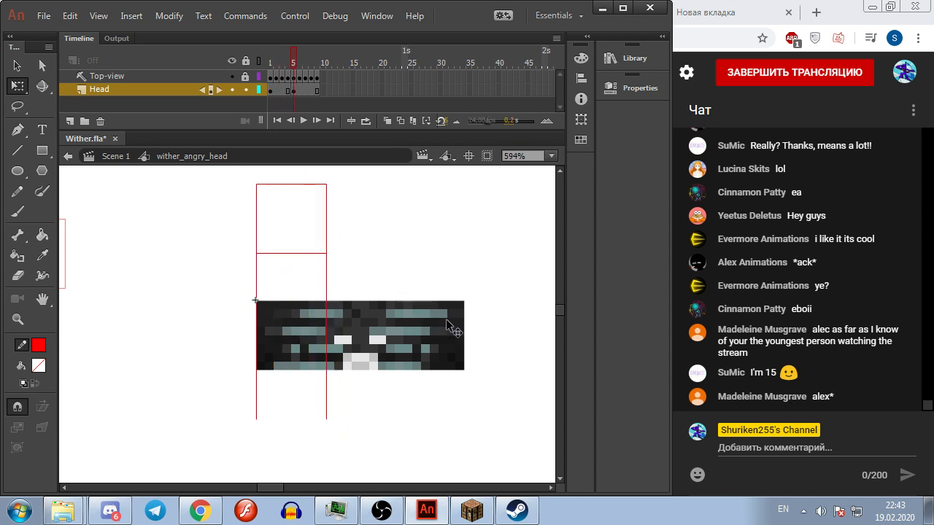
left_click(438, 334)
left_click(427, 232)
key("comma")
left_click(340, 336)
left_click_drag(340, 335, 270, 336)
left_click(457, 251)
key("comma")
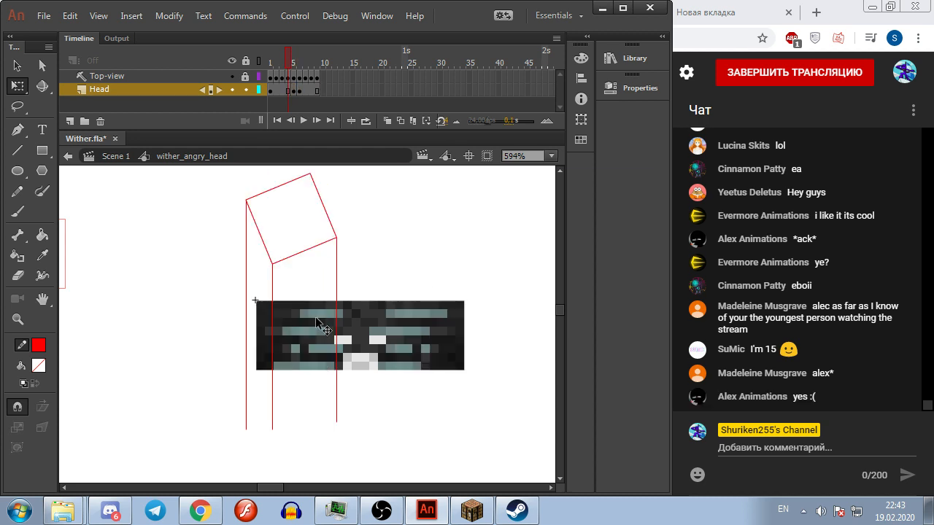
Step: Delete the right side face from the Head layer's first four frames and give every frame up to 9 its own keyframe
left_click(452, 335)
key("Delete")
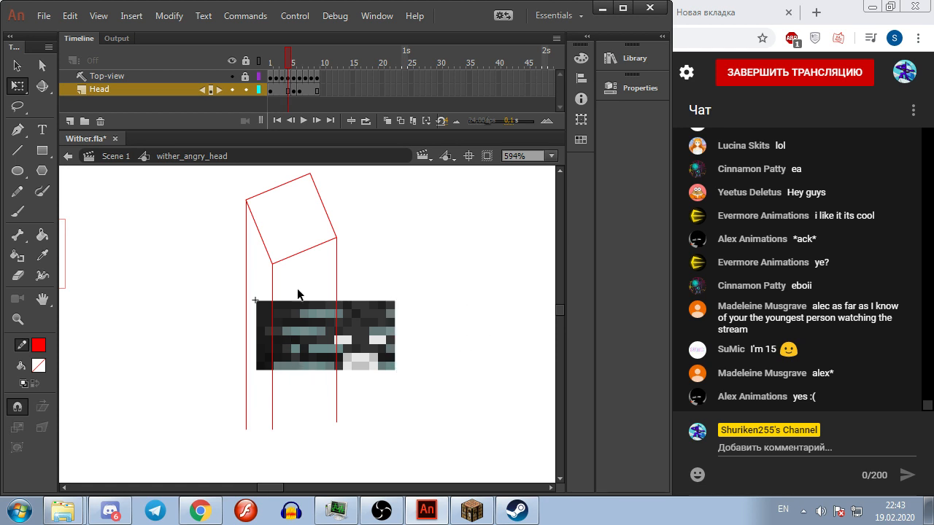
key("comma")
key("comma")
key("comma")
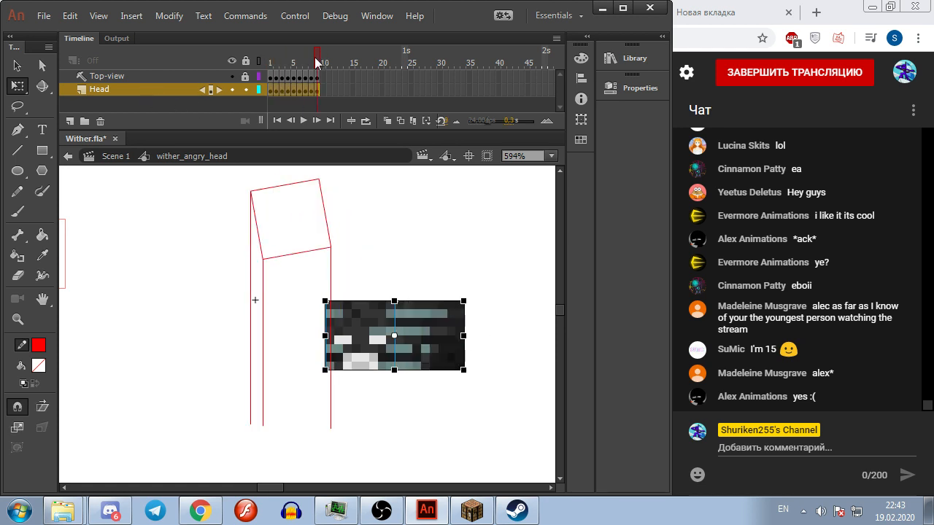
Step: In frame 1 of the Head layer, stretch the side face and squash the front face to fit between their guide lines
scroll(266, 369, "up", 3)
left_click(267, 309)
left_click_drag(253, 305, 238, 305)
left_click_drag(421, 304, 405, 303)
left_click(367, 330)
mouse_move(321, 326)
left_mouse_down()
mouse_move(294, 324)
mouse_move(306, 326)
left_mouse_up()
left_click_drag(491, 325, 335, 327)
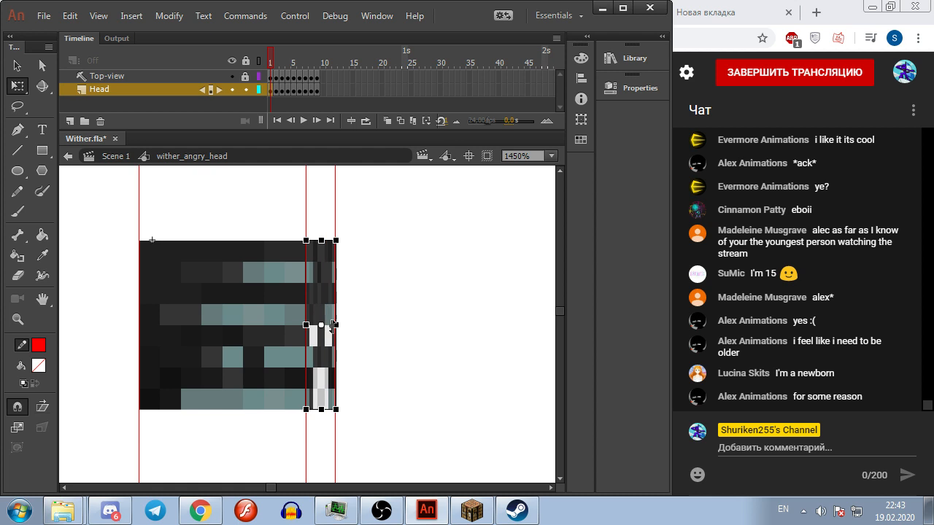
left_click(419, 327)
Step: In frame 2, resize the side and front faces horizontally to fit their guide lines, and compare the result with frame 1
key("ctrl+z")
left_click(246, 309)
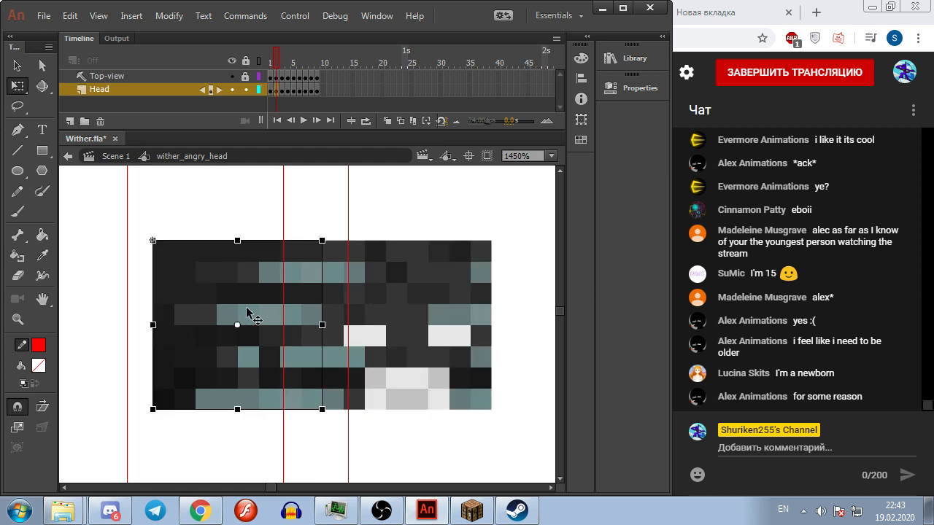
left_click_drag(152, 325, 127, 325)
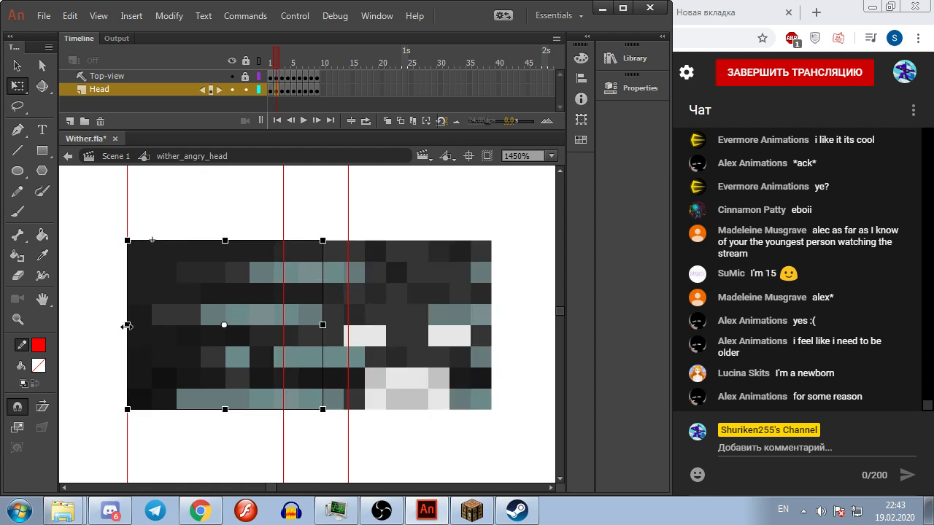
left_click_drag(322, 324, 284, 326)
left_click(332, 322)
left_click_drag(494, 325, 348, 325)
left_click(432, 328)
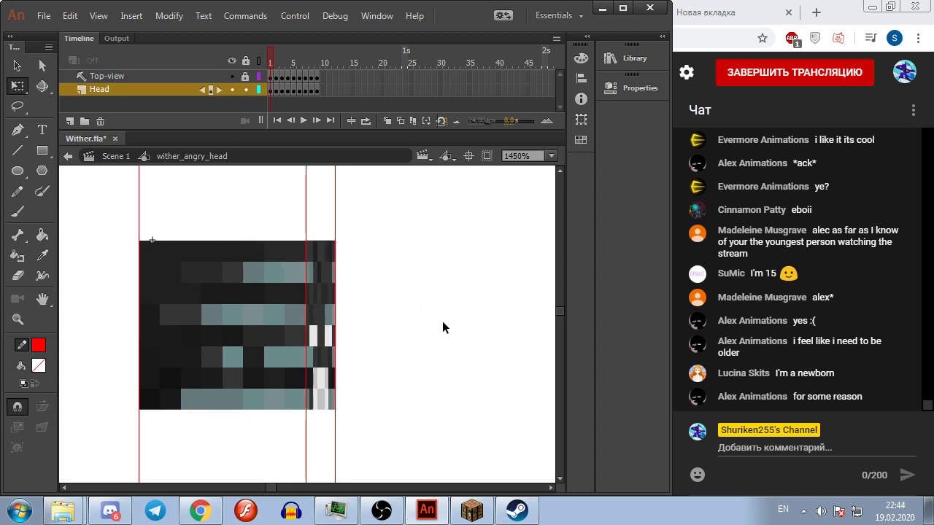
key(".")
left_click(313, 312)
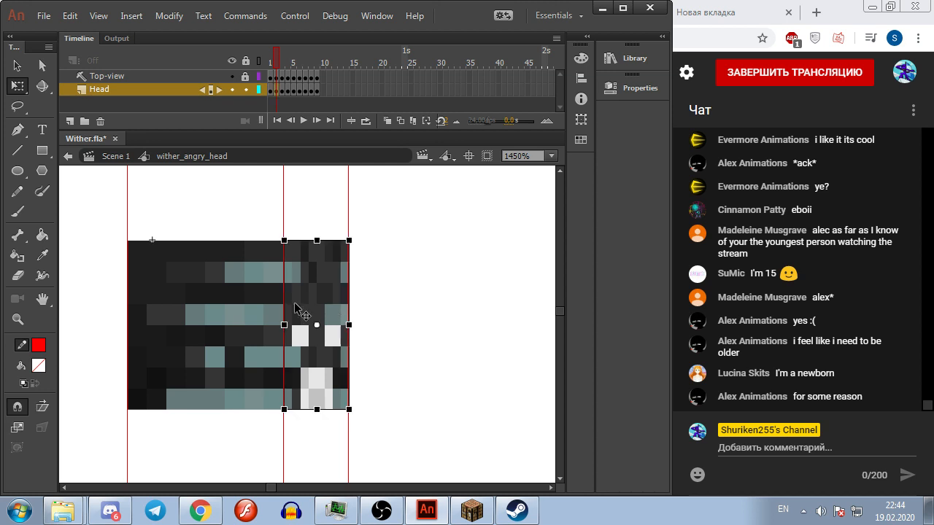
left_click(434, 314)
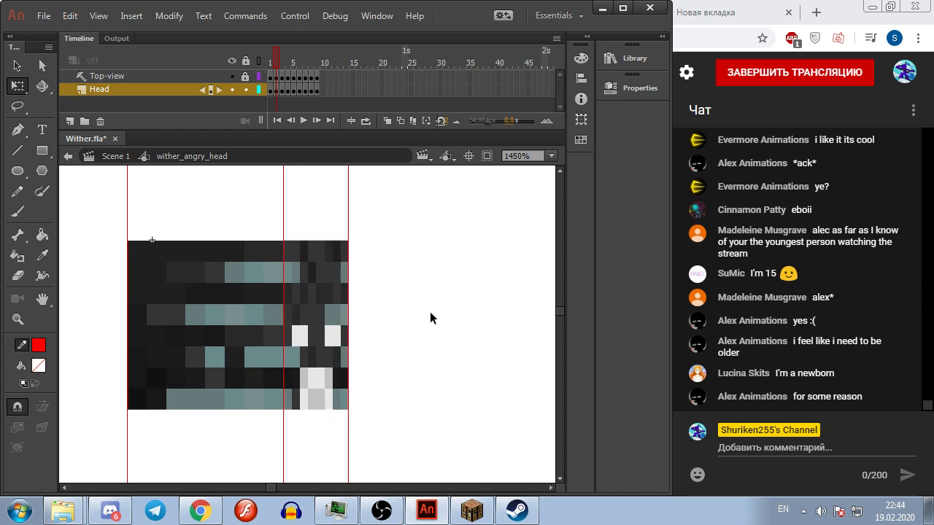
Step: In frame 3, select the side and front faces together, scale them to the outer guide lines and check the fit
key(".")
left_click(193, 332)
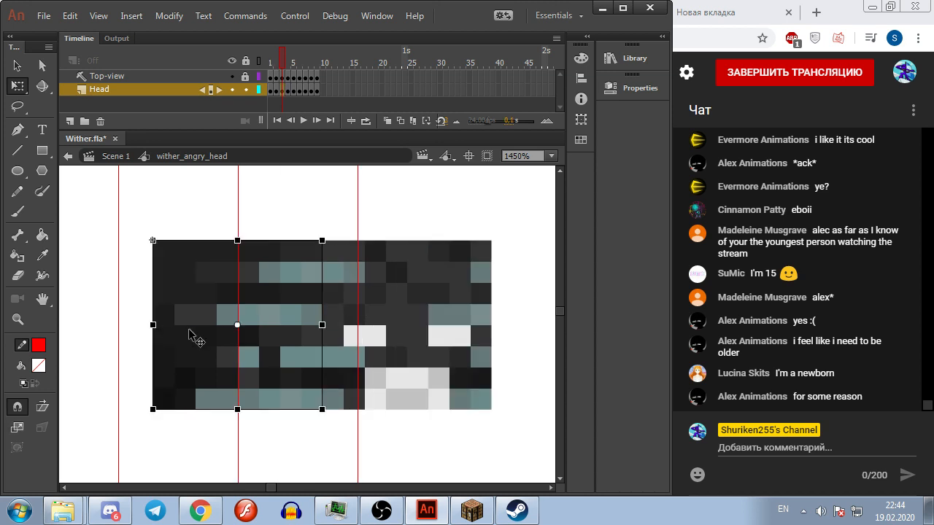
left_click(478, 314, "shift")
left_click_drag(152, 326, 118, 326)
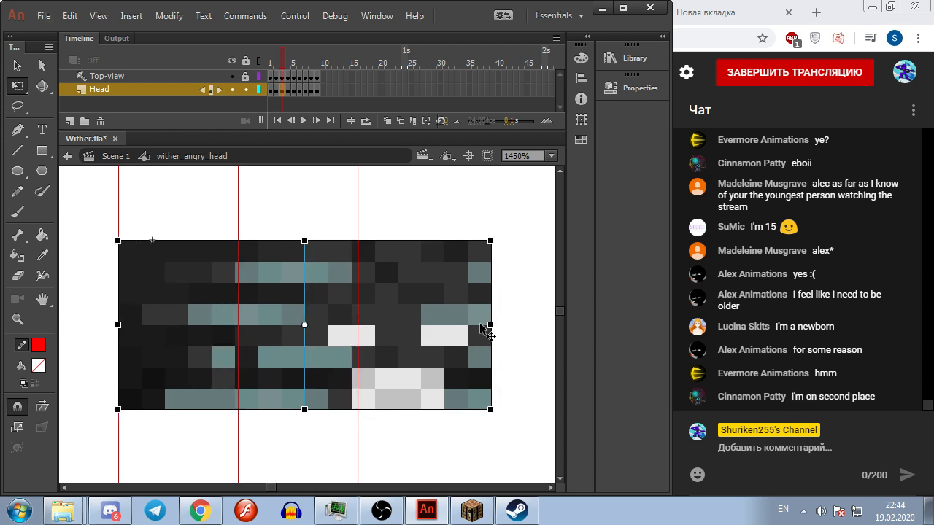
left_click_drag(491, 326, 357, 327)
left_click(421, 323)
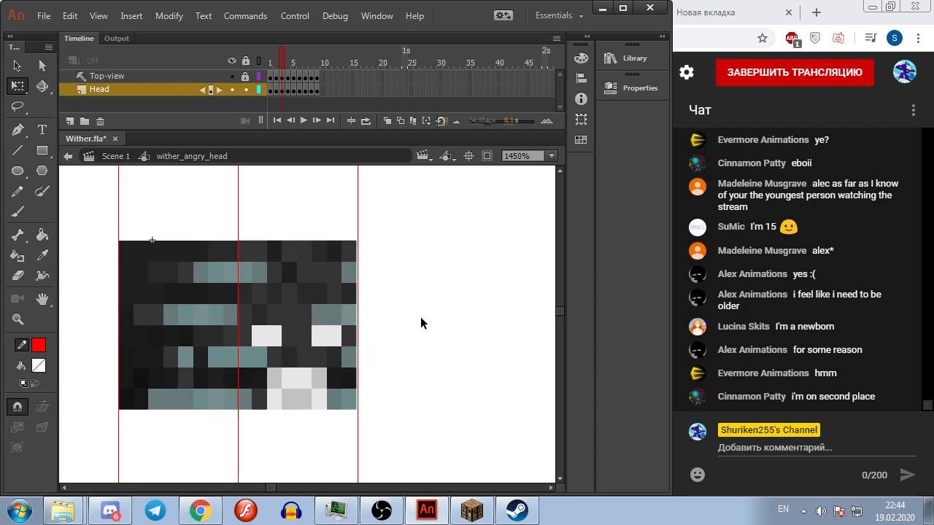
scroll(339, 315, "up", 3)
scroll(139, 257, "up", 2)
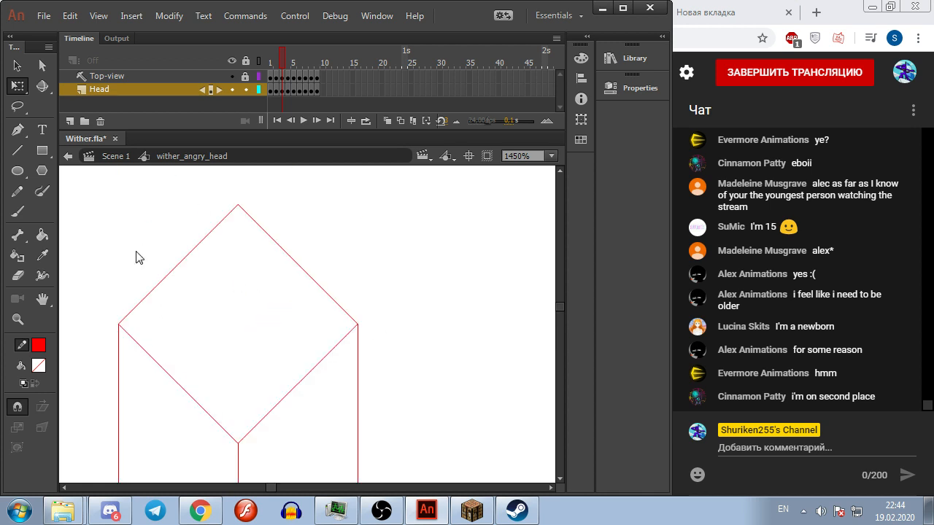
scroll(216, 361, "down", 5)
key("comma")
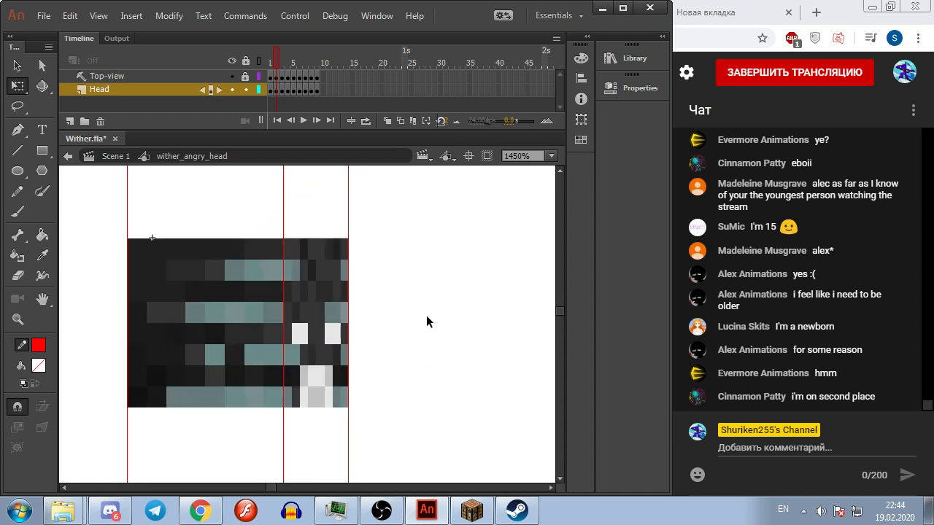
Step: In frame 4, squash the side face horizontally so it fits between the left and middle guide lines
key("period")
key("period")
left_click(285, 321)
left_click_drag(152, 322, 127, 323)
left_click_drag(322, 324, 191, 328)
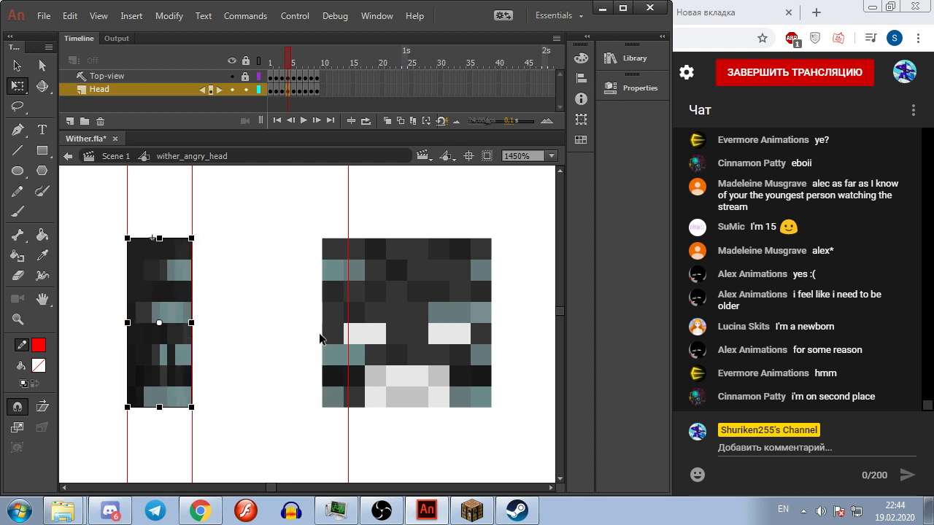
Step: In frame 4, align the front face with the middle guide line and squash it horizontally to the right guide line
left_click(330, 326)
left_click_drag(330, 325, 192, 328)
left_click_drag(491, 323, 348, 336)
left_click(448, 333)
left_click(179, 353)
left_click(514, 316)
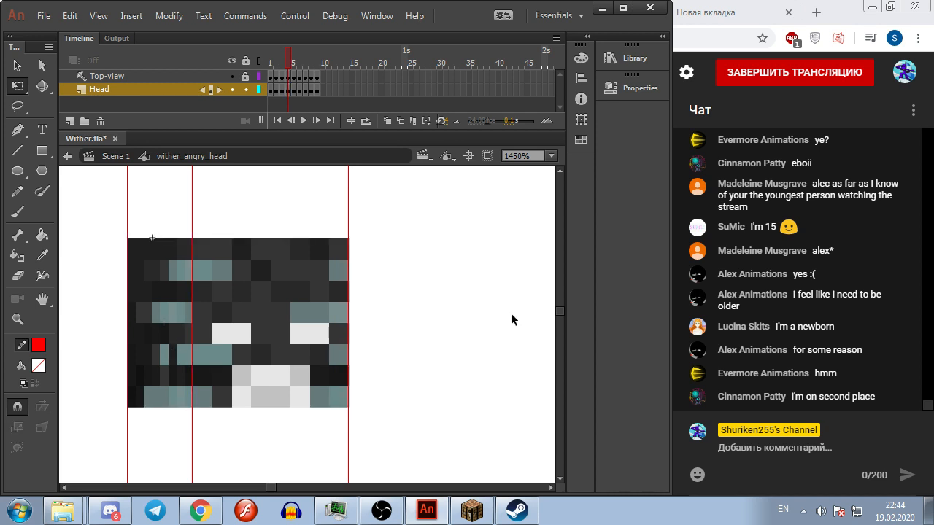
Step: In frame 5, move the front face so it fits between the two guide lines
key("period")
left_click_drag(409, 334, 241, 352)
left_click(420, 299)
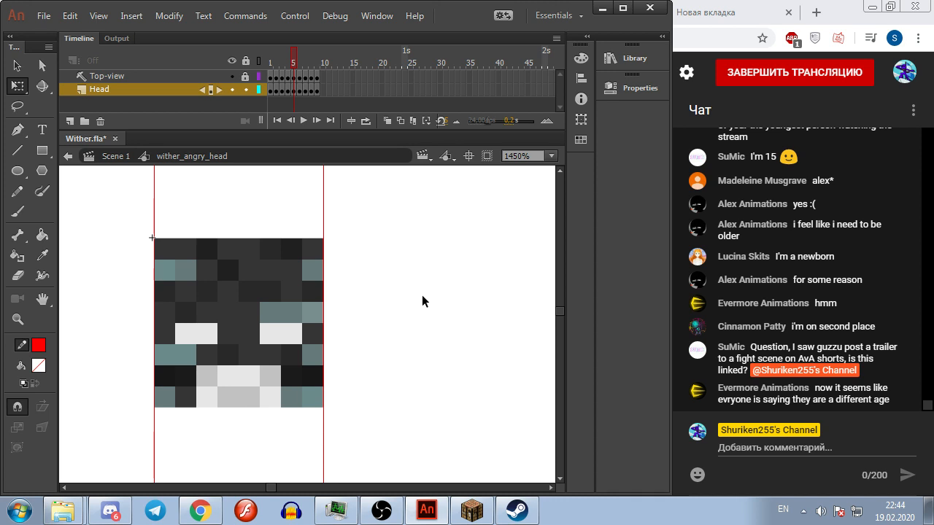
Step: In frame 6, scale the front face to the left and middle guide lines and fit the side face beside it
key("comma")
key("period")
key("period")
left_click(415, 351)
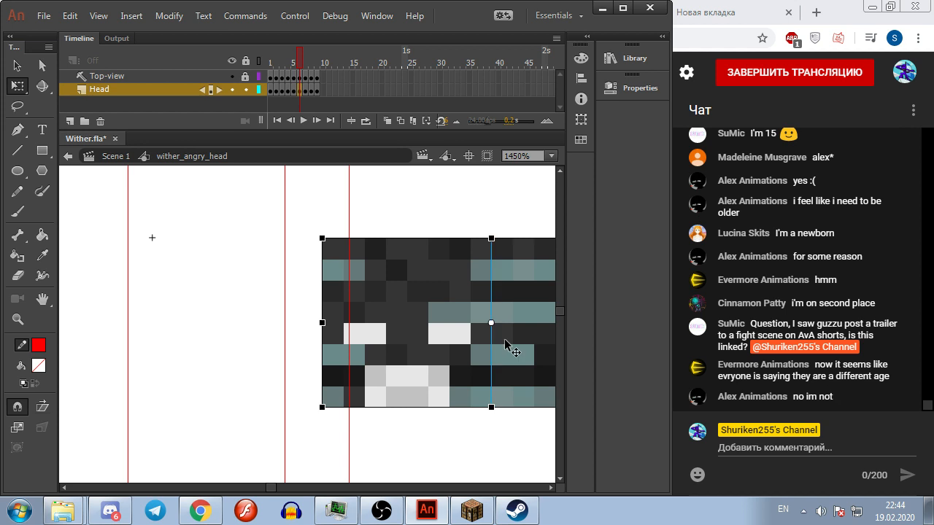
left_click_drag(324, 322, 124, 322)
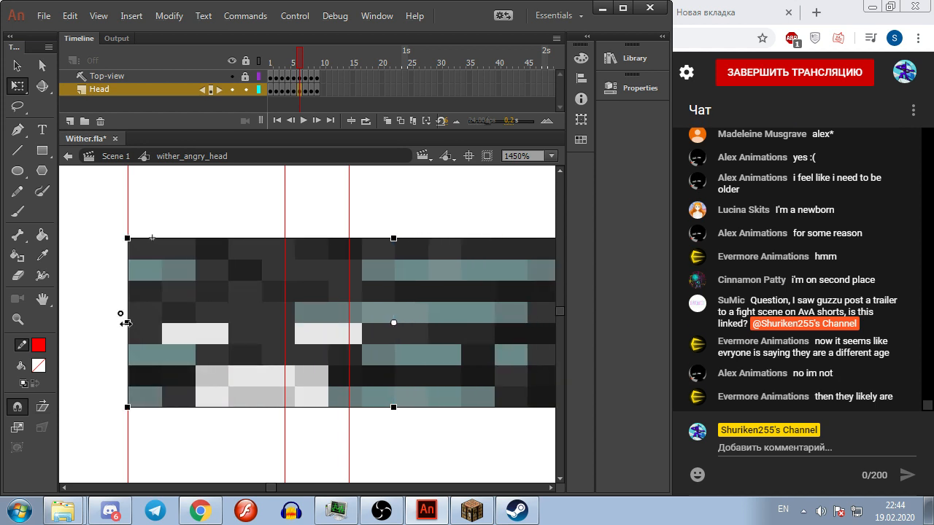
scroll(191, 329, "down", 2)
left_click_drag(485, 326, 290, 329)
left_click(226, 338)
left_click_drag(213, 326, 245, 326)
left_click(225, 332)
left_click(209, 332)
left_click(396, 337)
Step: In frame 7, fit the front and side faces horizontally to their guide lines and compare the result with frame 6
key("period")
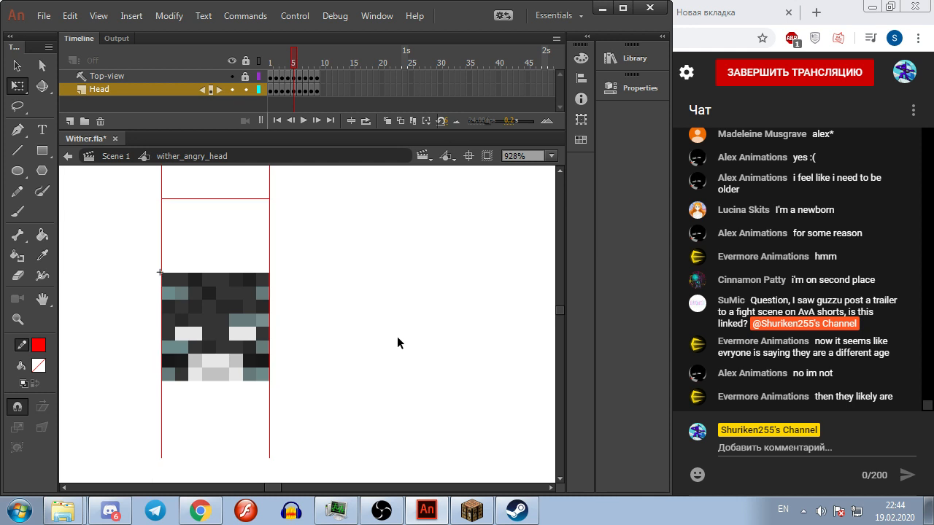
left_click(349, 379)
left_click_drag(270, 326, 138, 326)
left_click_drag(486, 326, 296, 328)
left_click(405, 333)
key("comma")
key("period")
Step: In frame 8, squash the front face between the left and middle guide lines and the side face between the middle and right ones
key("period")
left_click(270, 327)
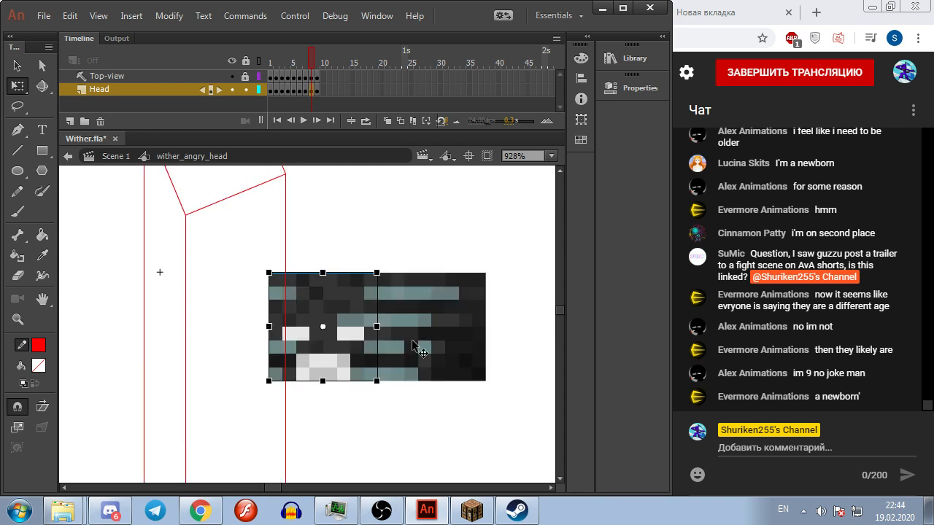
left_click_drag(271, 328, 143, 327)
left_click_drag(485, 327, 187, 327)
left_click_drag(380, 330, 252, 328)
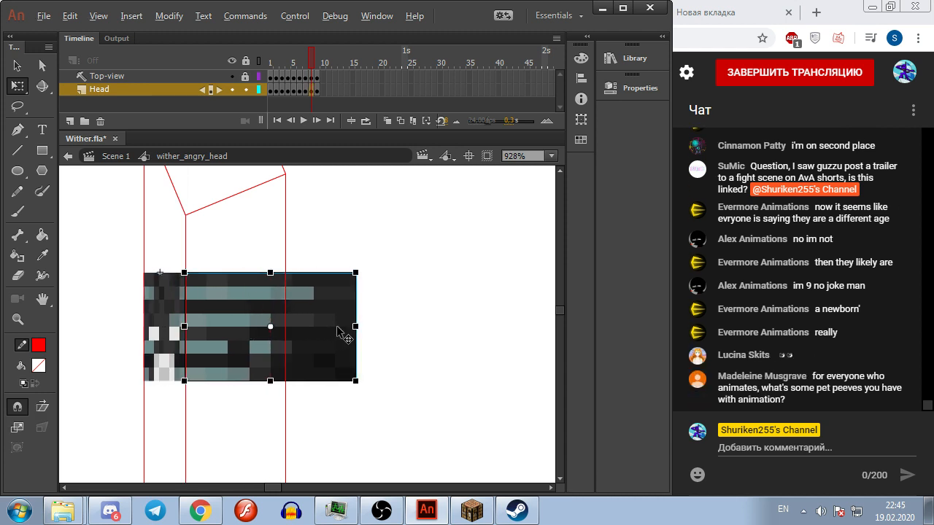
left_click_drag(356, 326, 286, 328)
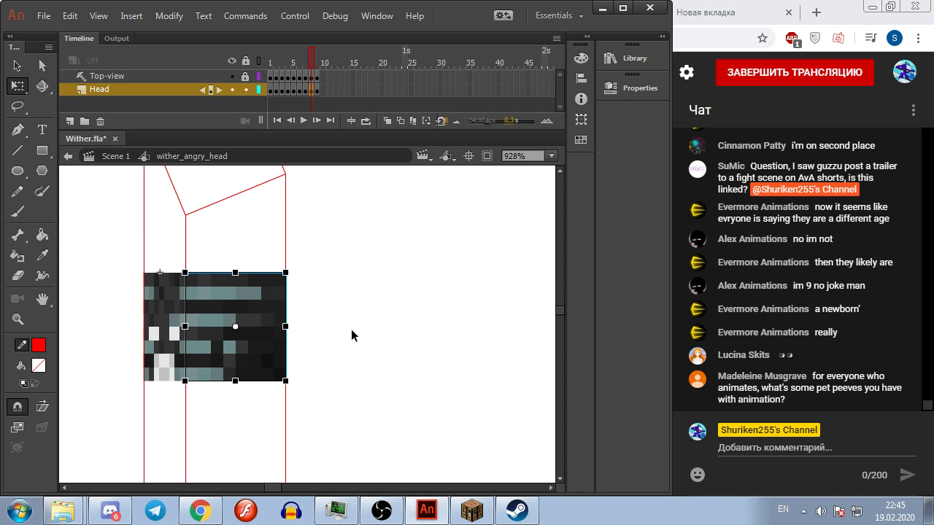
left_click(351, 330)
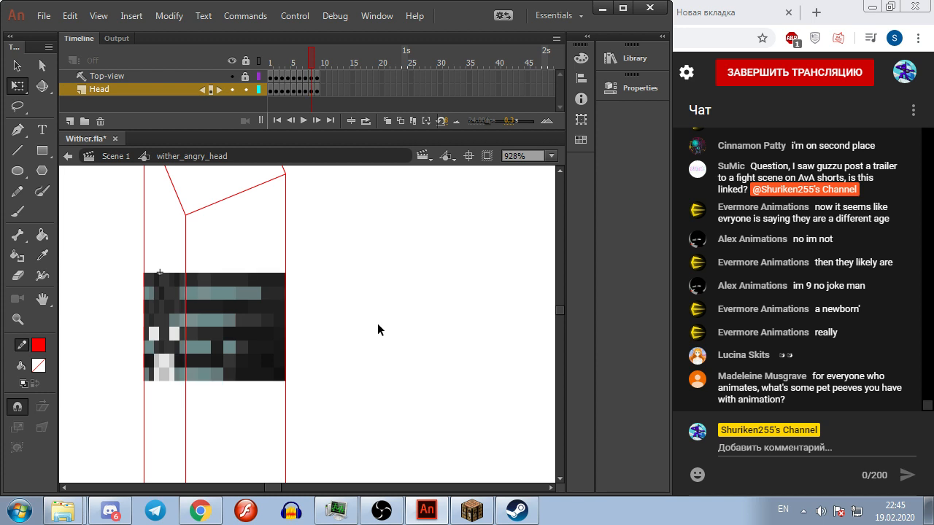
Step: In frame 9, squash the front face into the narrow left gap and place the side face between the middle and right guide lines
key(".")
key("Escape")
left_click(331, 334)
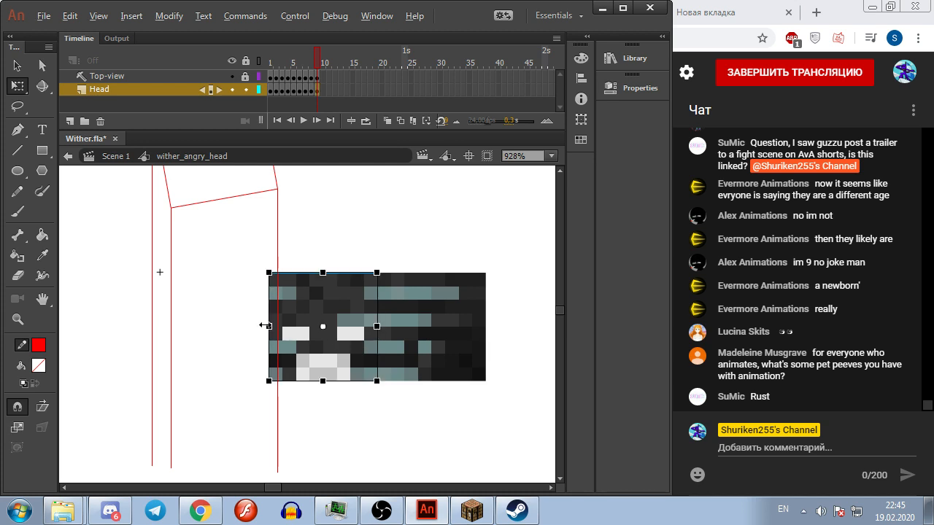
left_click_drag(270, 328, 151, 327)
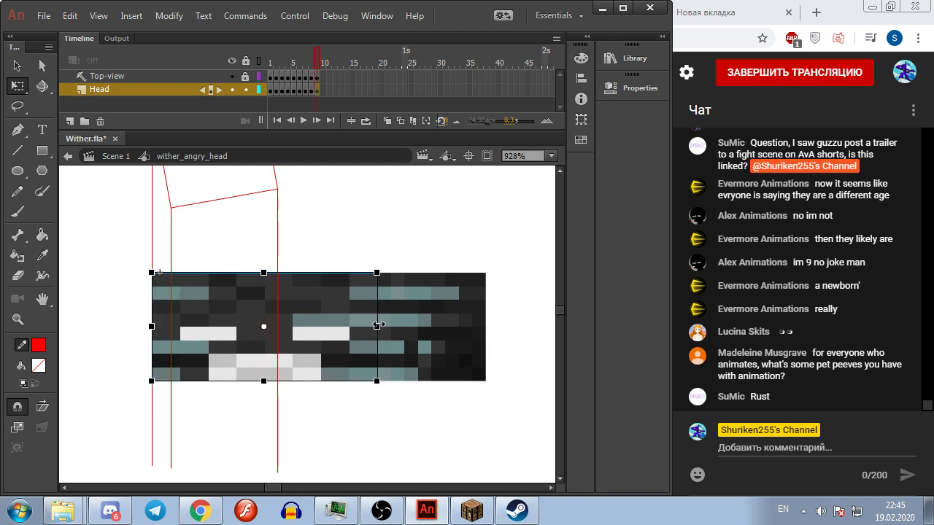
left_click_drag(378, 325, 170, 325)
left_click_drag(386, 372, 189, 363)
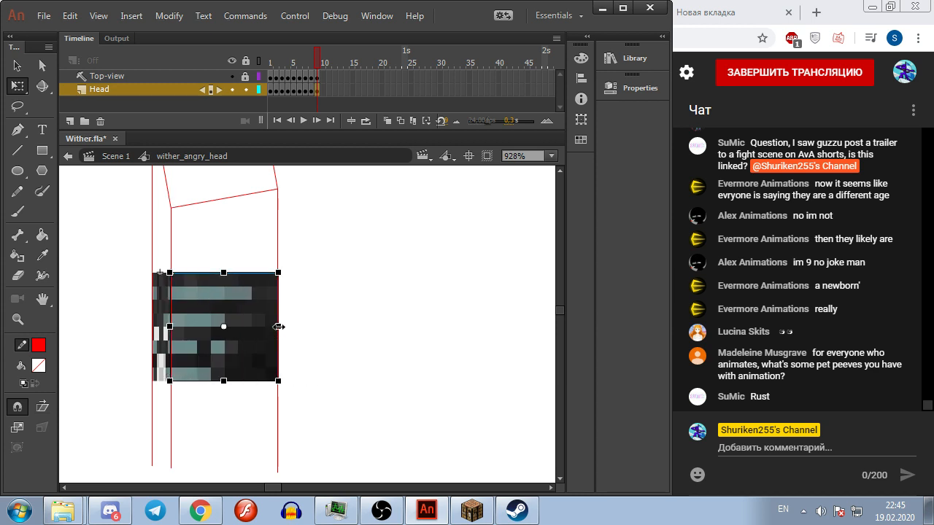
left_click(310, 335)
Step: Return to frame 1, reopen wither_angry_head from Scene 1 and hide its Top-view layer
mouse_move(282, 64)
left_mouse_down()
mouse_move(314, 67)
mouse_move(271, 65)
left_mouse_up()
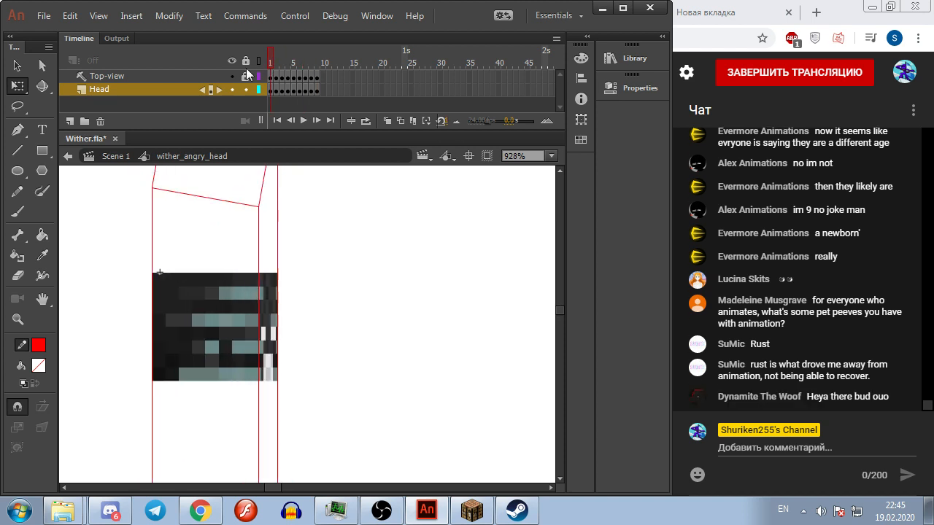
left_click(114, 156)
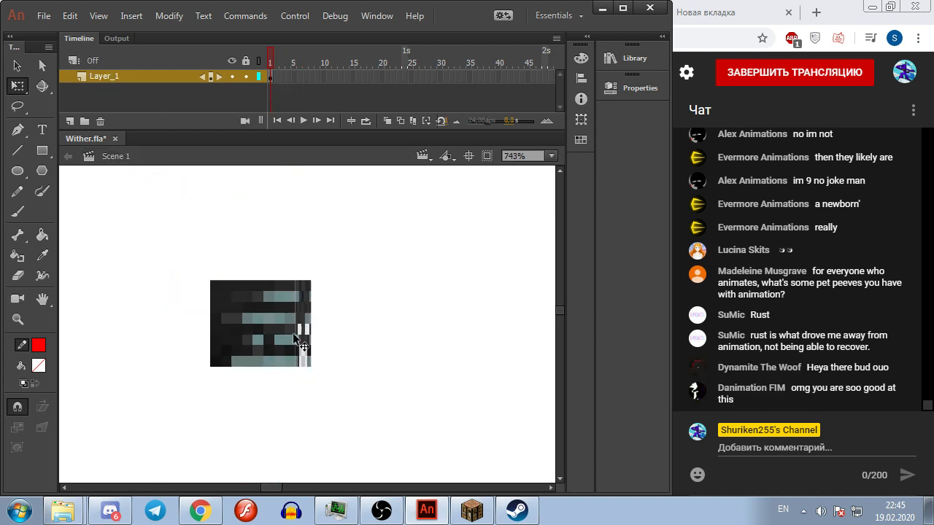
double_click(289, 335)
left_click(232, 75)
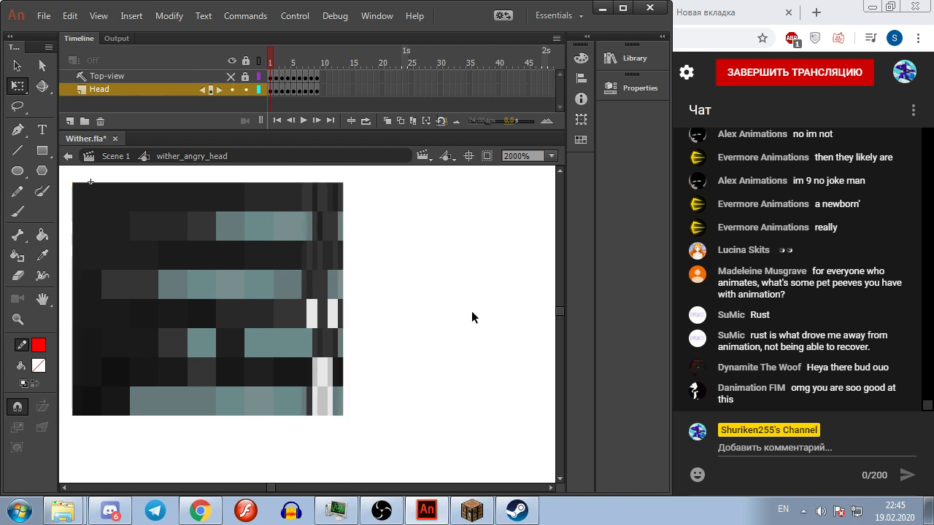
Step: In frame 2 of wither_angry_head, nudge the front face slightly left against the side face
key("period")
left_click(326, 320)
key("Left")
key("Left")
left_click(427, 320)
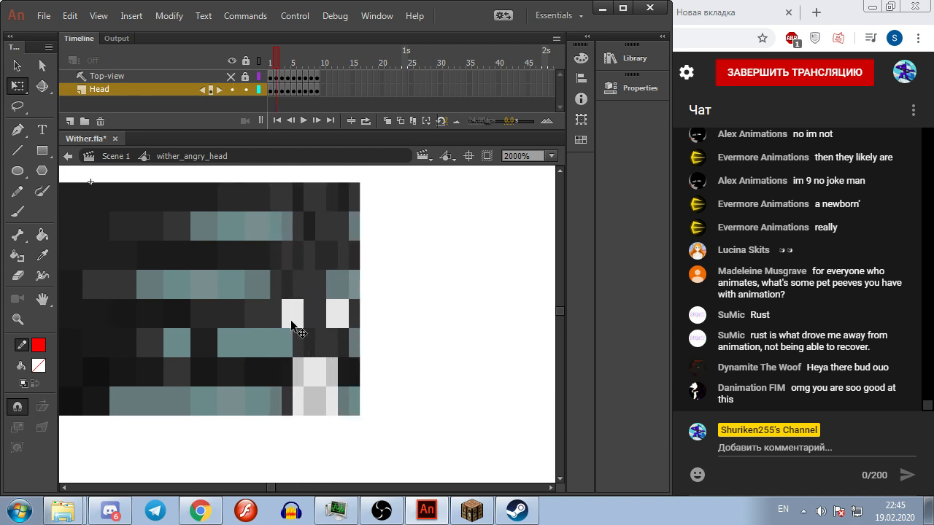
Step: In frame 8 of wither_angry_head, nudge the front face slightly right against the side face
key("period")
key("period")
key("period")
key("period")
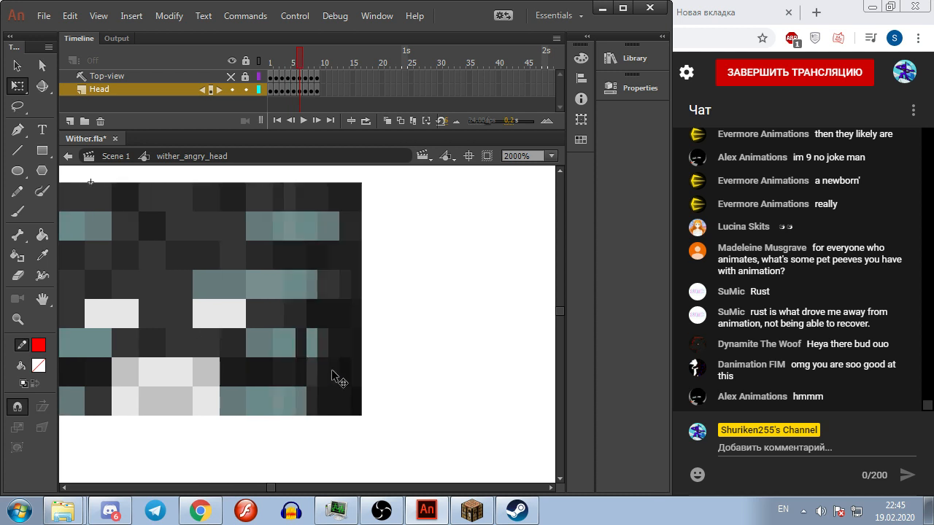
key("period")
key("period")
left_click(116, 348)
key("Right")
key("Right")
left_click(417, 337)
Step: Step through the frames of wither_angry_head to check the seams between the faces
key("comma")
key("period")
key("comma")
key("comma")
key("comma")
key("comma")
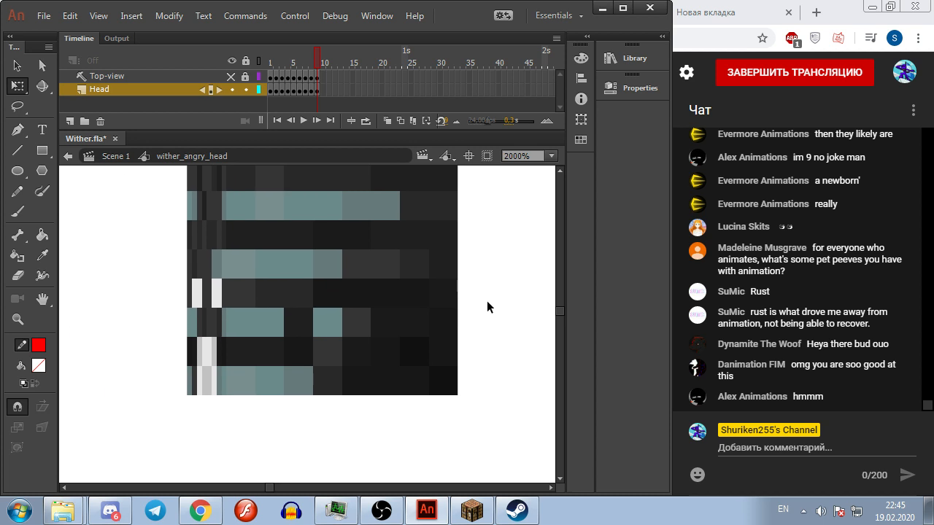
key("comma")
key("comma")
key("comma")
Step: Return to Scene 1, open wither_head for editing and hide its Top-view and Line layers
left_click(127, 156)
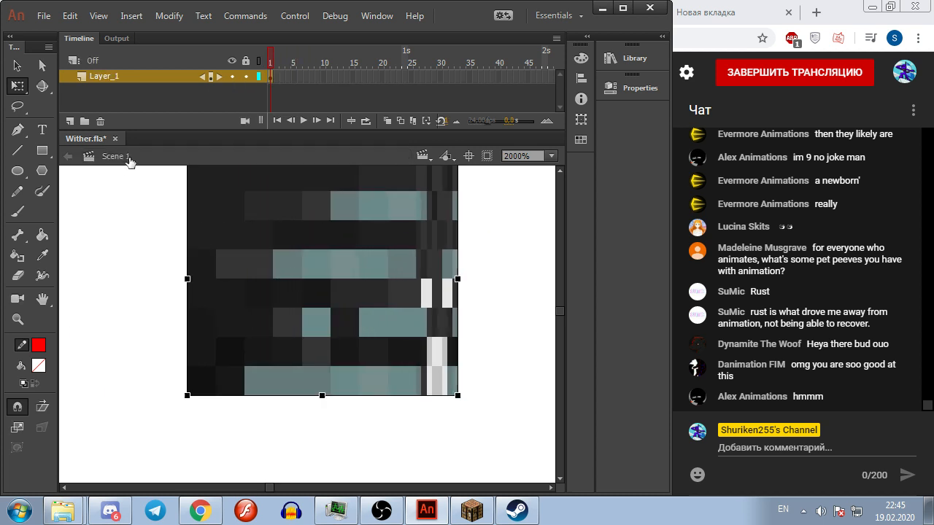
scroll(332, 240, "down", 6)
left_click_drag(395, 248, 133, 344)
left_click_drag(394, 219, 344, 322)
double_click(407, 252)
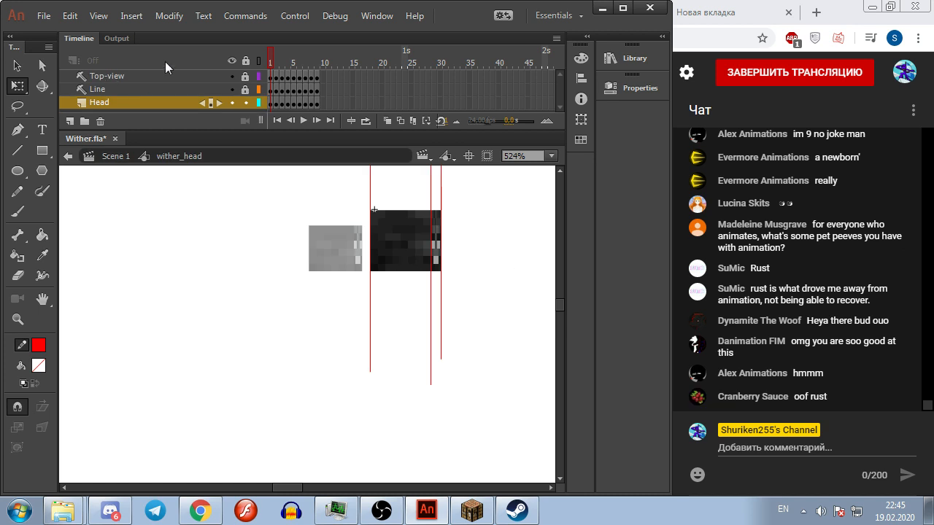
left_click_drag(231, 77, 231, 89)
Step: Step through wither_head up to frame 8 and examine the seam between its front and side faces
key("period")
key("period")
key("period")
key("period")
key("period")
key("period")
scroll(475, 235, "up", 3)
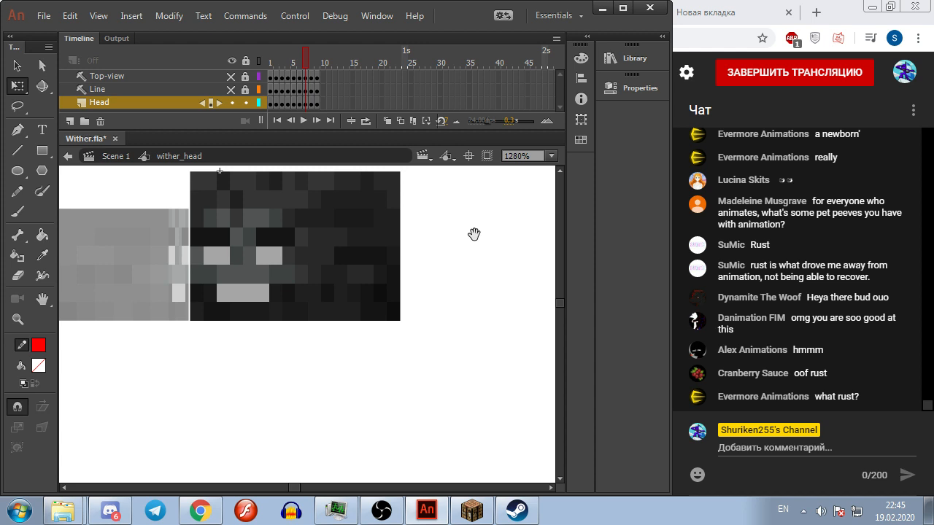
left_click_drag(474, 235, 494, 277)
key("period")
key("comma")
key("period")
left_click(244, 308)
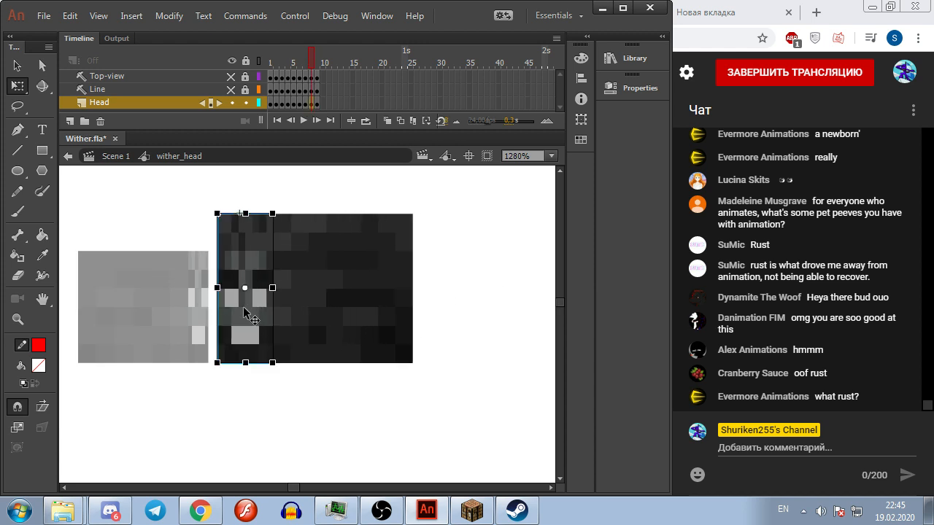
left_click(452, 321)
Step: Compare frames 7 to 9 of wither_head and step back to frame 1, checking the seams
key("comma")
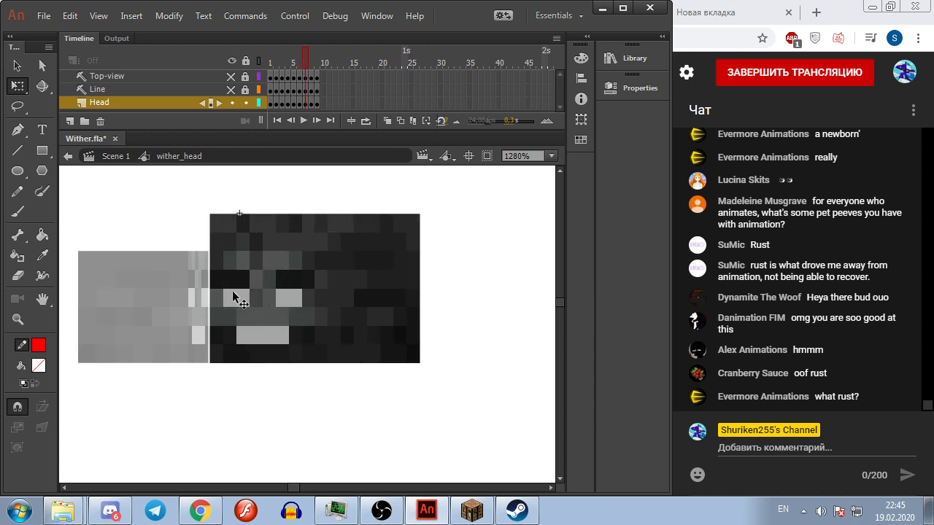
key("period")
key("period")
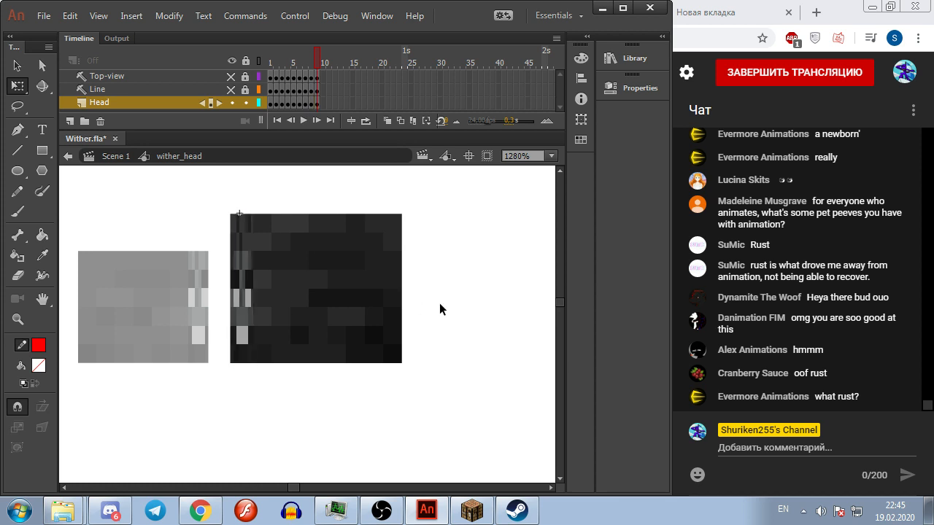
key("comma")
key("comma")
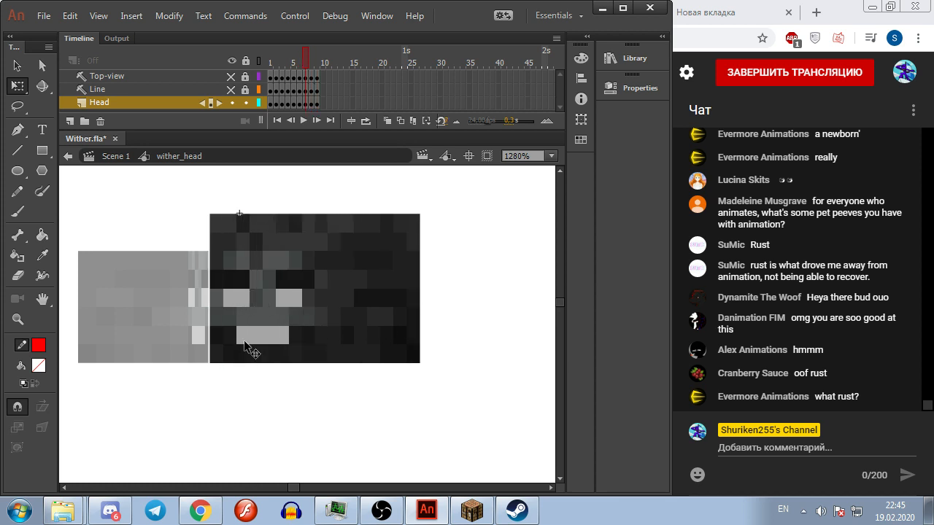
key("comma")
key("comma")
key("comma")
key("comma")
key("comma")
key("comma")
left_click(383, 335)
left_click(459, 321)
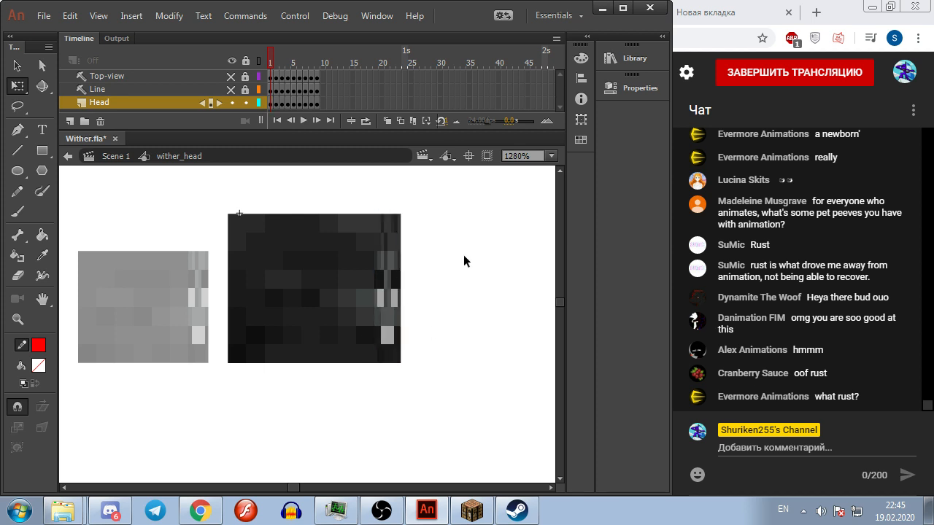
Step: Open wither_small_head from Scene 1 and hide its Top-view and Lines layers
left_click(113, 156)
left_click(141, 276)
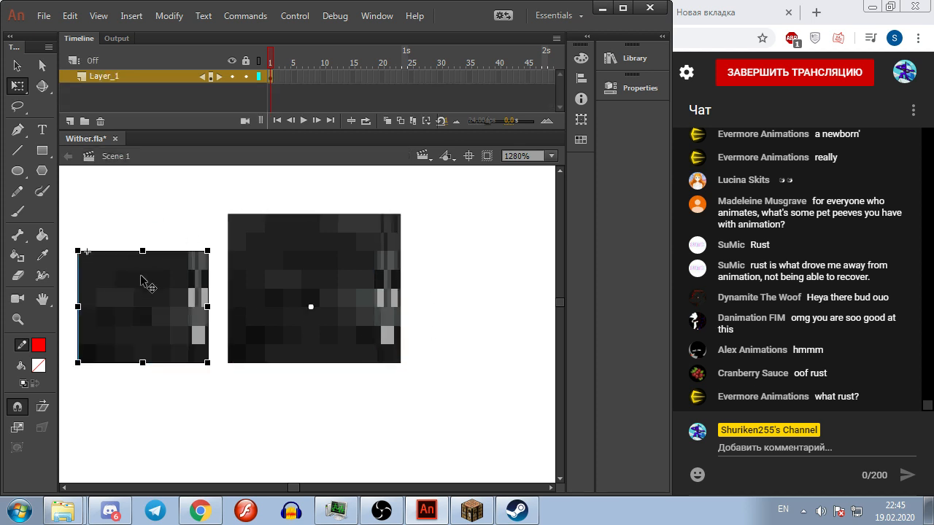
double_click(143, 272)
left_click(232, 77)
left_click(233, 89)
left_click_drag(314, 223, 522, 242)
Step: In frame 2 of wither_small_head, nudge the front face slightly left against the side face
key("period")
left_click(396, 346)
key("Left")
left_click(443, 432)
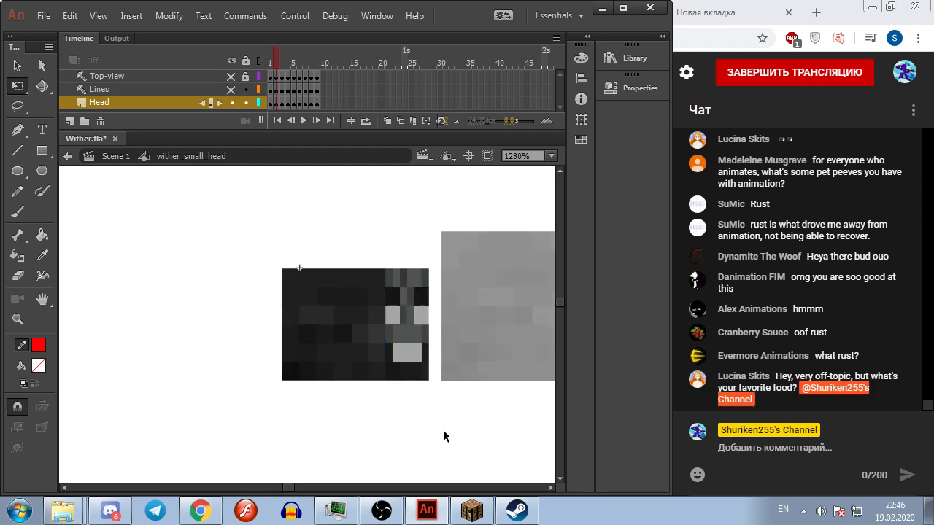
Step: In frame 7 of wither_small_head, nudge the side face slightly left to close the seam
key("period")
key("period")
key("period")
key("period")
key("period")
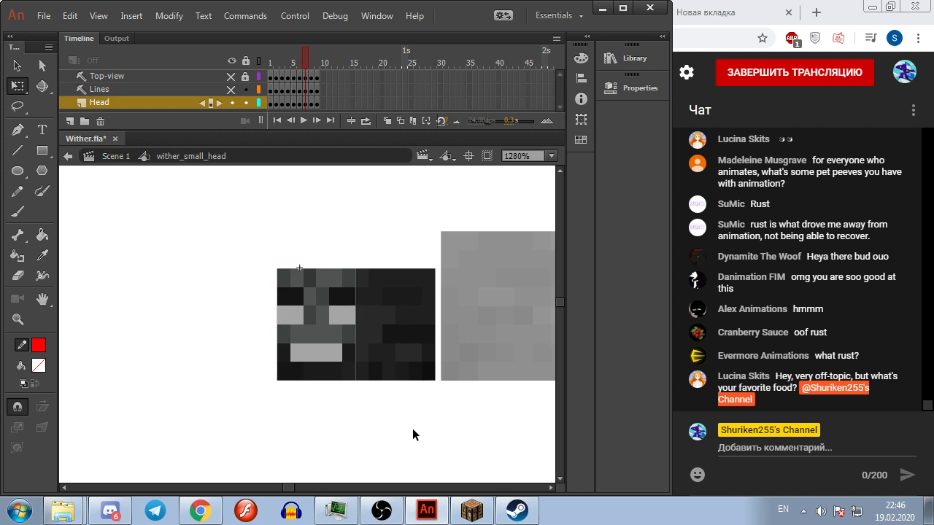
left_click(380, 373)
key("Left")
left_click(388, 430)
Step: In frame 9 of wither_small_head, nudge the side face slightly left against the front face
key("period")
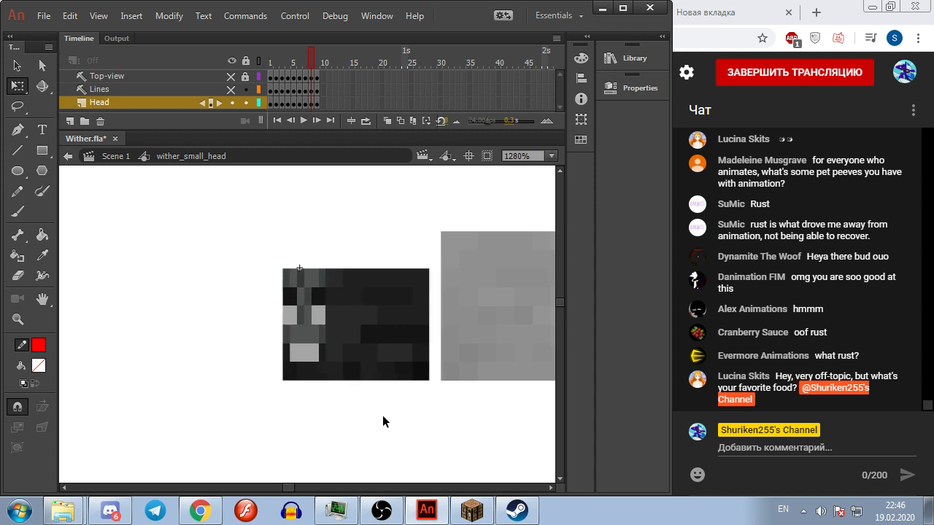
key("period")
left_click(344, 334)
key("Left")
left_click(370, 455)
Step: Step back and forth through the wither_small_head frames to check the corrected seams
key("comma")
key("comma")
key("comma")
key("period")
key("period")
key("period")
key("comma")
key("comma")
key("comma")
key("comma")
Step: In Scene 1, select the wither_head and wither_small_head symbols together and move them beside the wither_angry_head symbol
left_click(114, 156)
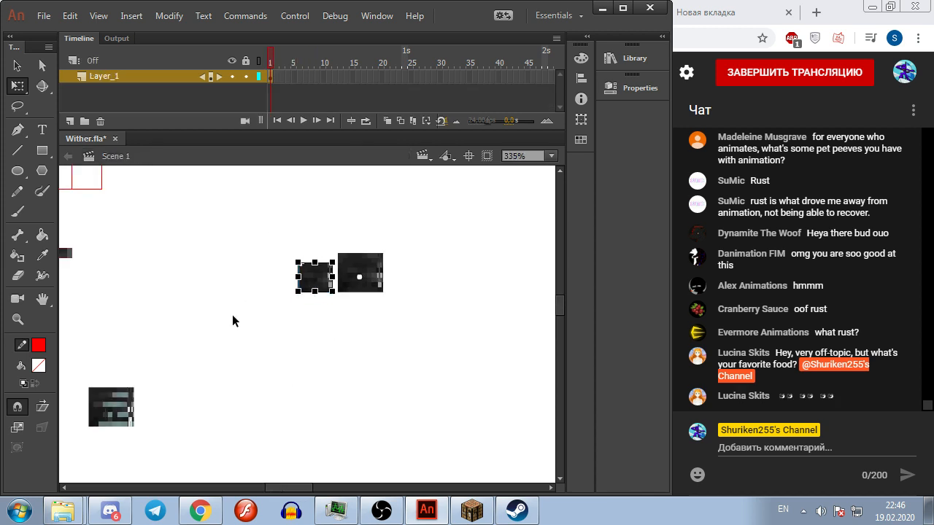
left_click_drag(287, 329, 407, 221)
left_click(361, 286)
scroll(361, 285, "down", 3)
left_click_drag(298, 293, 388, 302)
Step: Examine the remaining body texture strips on the stage and check the first piece of the short grey strip
scroll(365, 288, "up", 2)
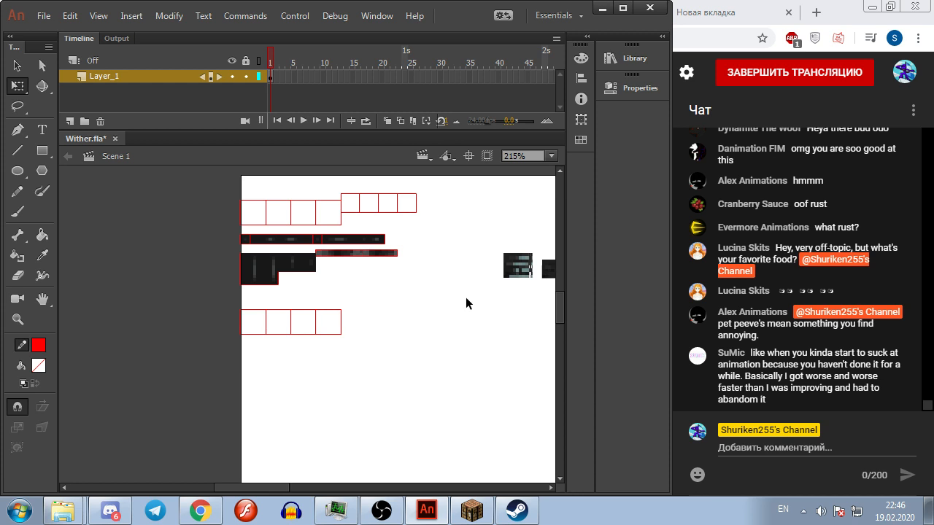
scroll(318, 257, "up", 3)
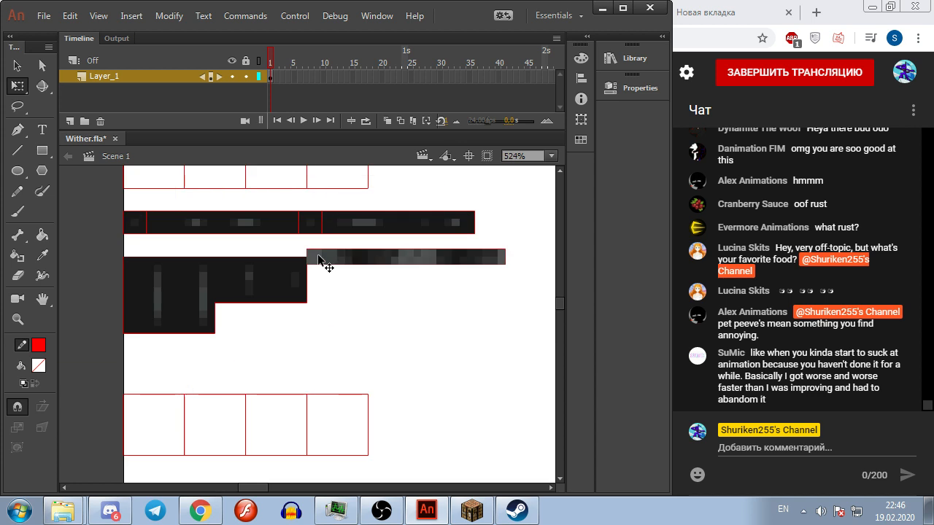
scroll(318, 257, "up", 2)
left_click(317, 256)
scroll(451, 344, "up", 1)
scroll(502, 384, "down", 2)
scroll(502, 383, "up", 2)
scroll(431, 350, "left", 1)
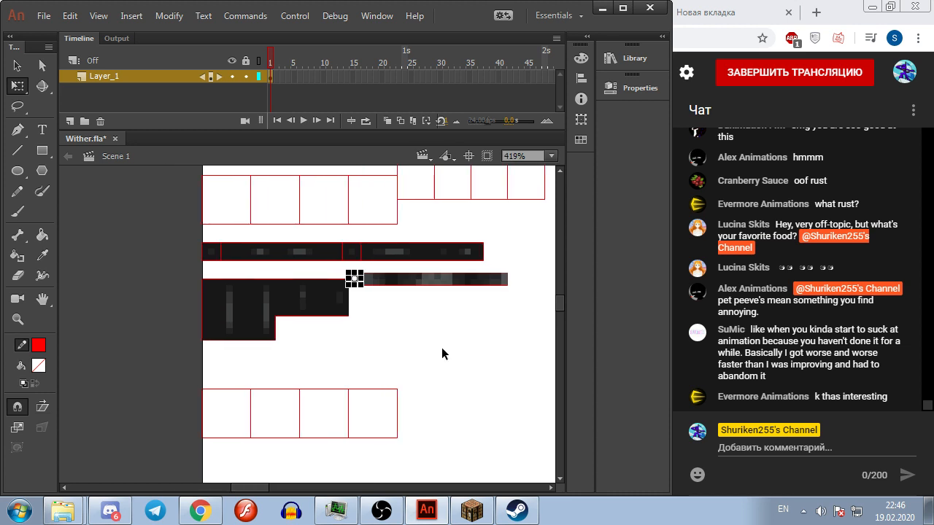
left_click(402, 337)
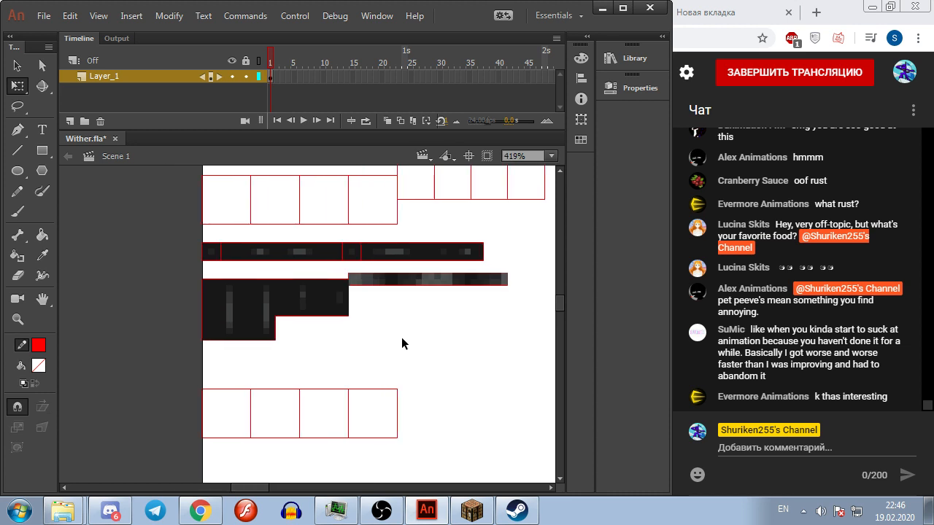
Step: Select the four pieces of the short grey strip together and move them to the empty stage area below the heads
left_click(359, 279)
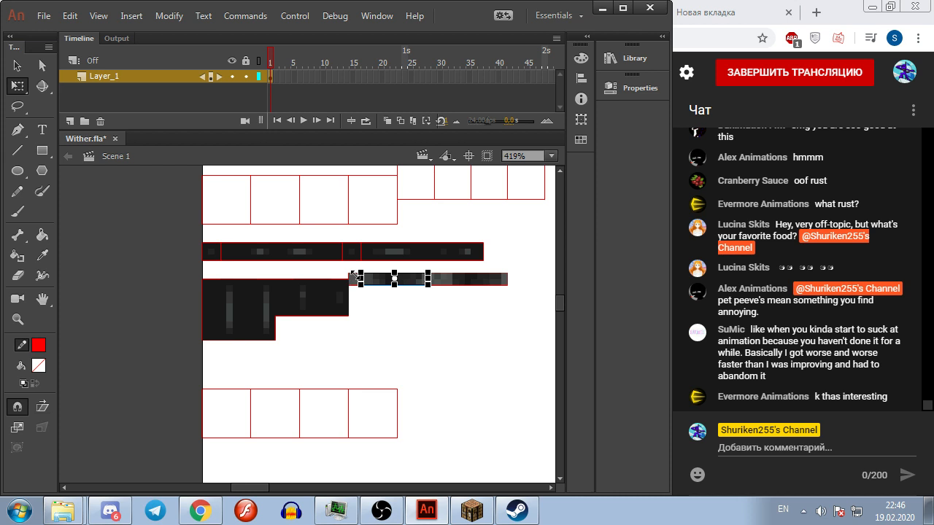
left_click(375, 320)
left_click(356, 279)
left_click(400, 279, "shift")
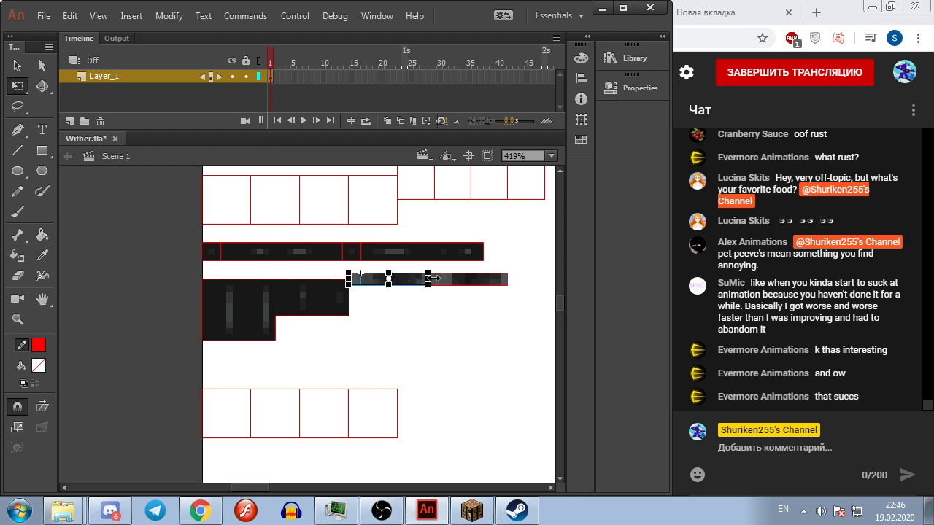
left_click(468, 280, "shift")
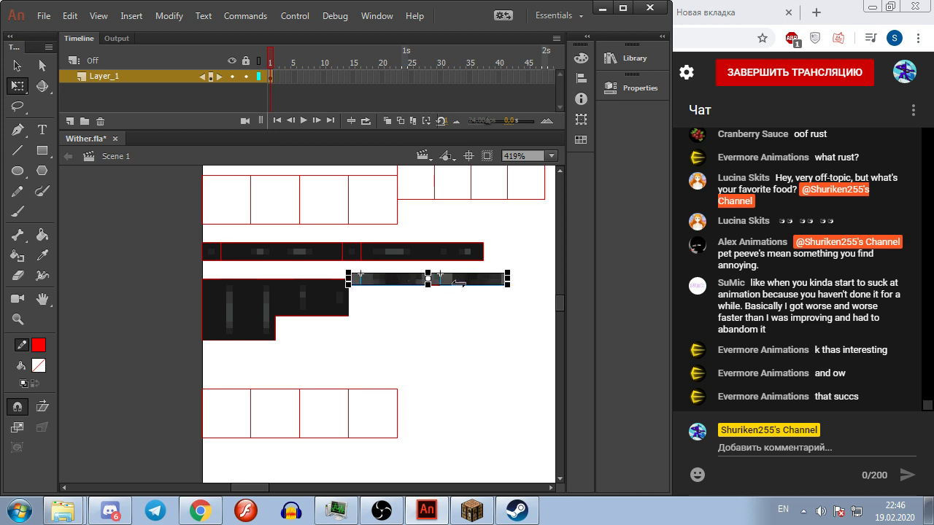
scroll(434, 283, "up", 5)
scroll(439, 268, "down", 5)
left_click_drag(462, 352, 353, 300)
scroll(365, 311, "up", 1)
scroll(366, 311, "up", 1)
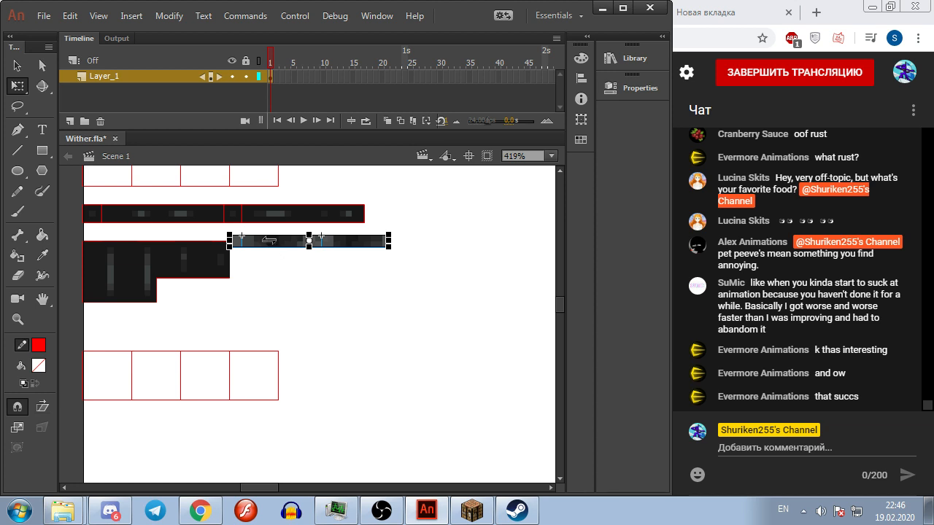
left_click(17, 65)
left_click_drag(277, 248, 429, 390)
left_click_drag(457, 340, 244, 317)
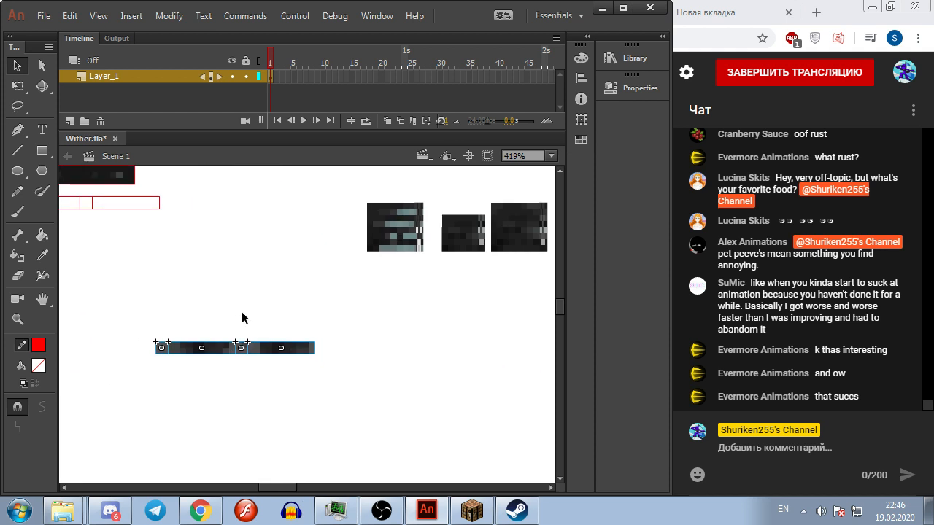
left_click_drag(228, 350, 273, 413)
left_click_drag(283, 361, 348, 300)
Step: Convert the selected strip pieces to a graphic symbol named wither_neck
right_click(327, 343)
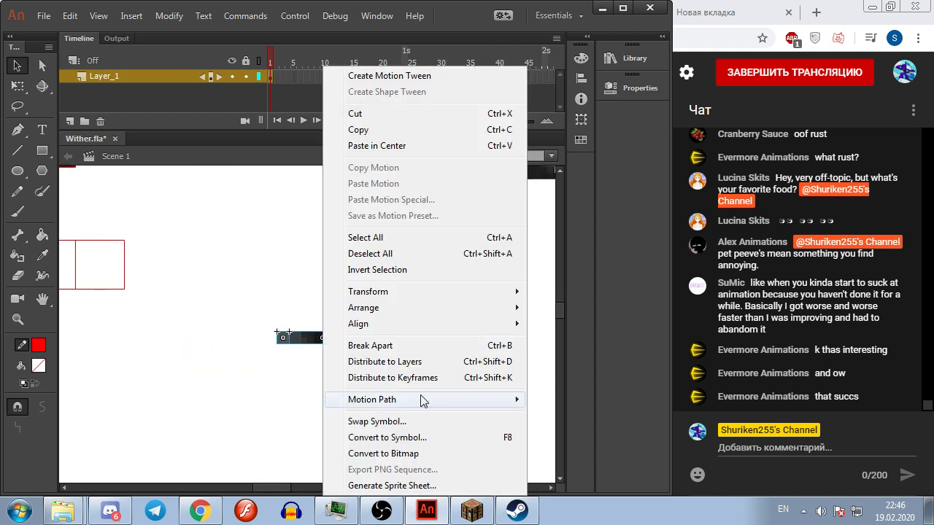
left_click(416, 436)
type("w")
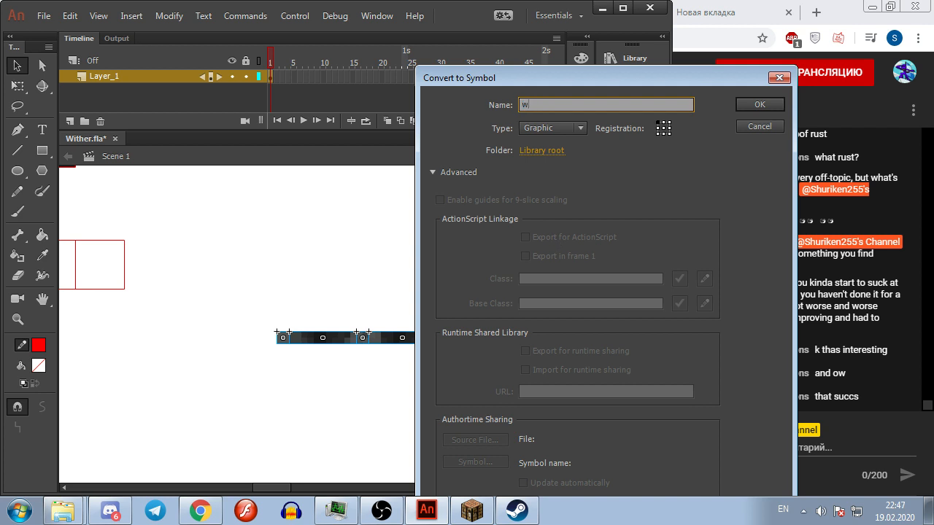
type("ither_neck")
key("Return")
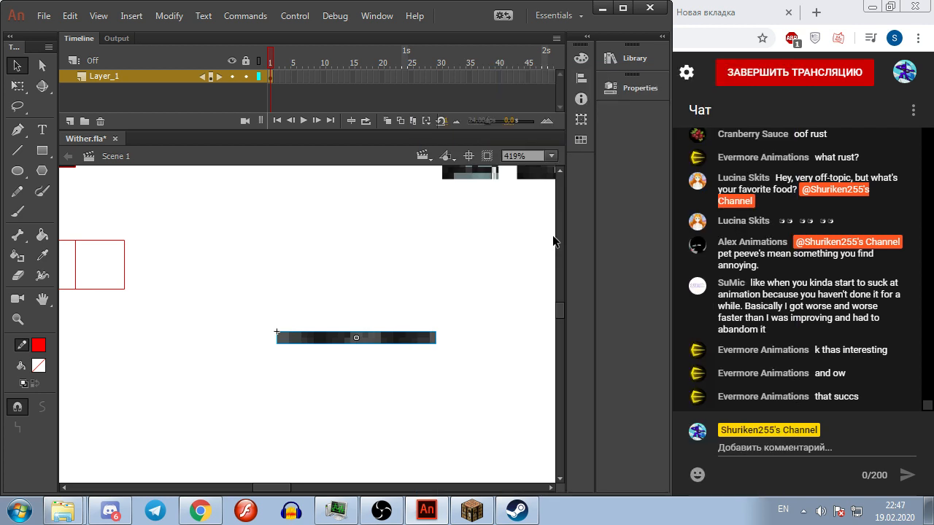
Step: Open the wither_neck symbol for editing and check the first narrow piece of its strip
double_click(324, 341)
scroll(300, 343, "up", 3)
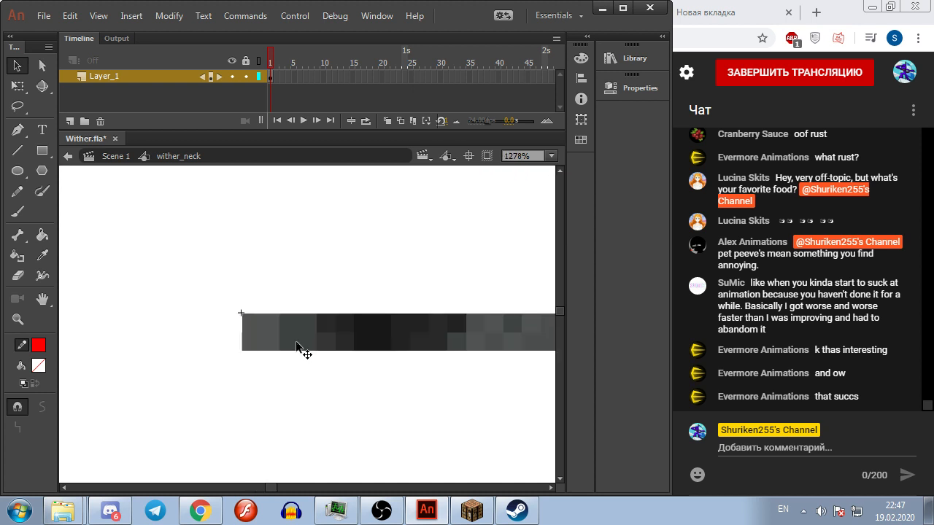
left_click(19, 151)
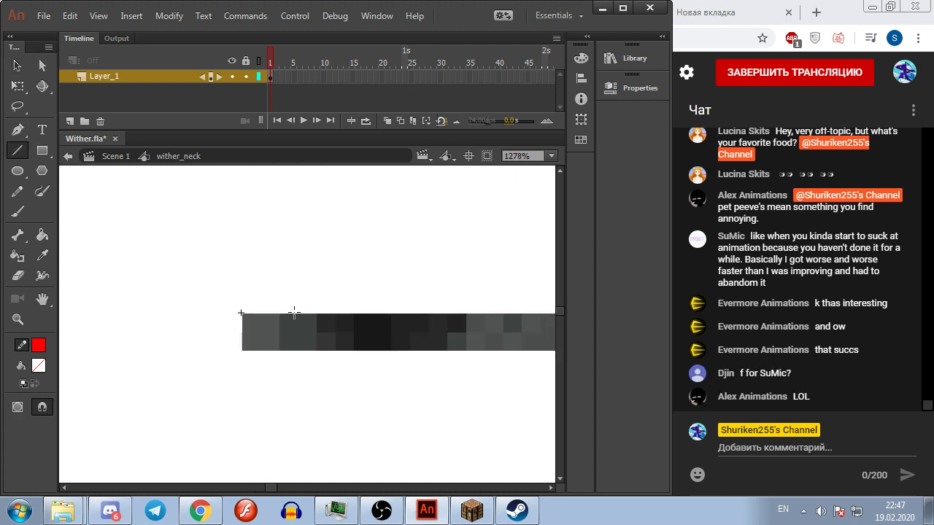
left_click_drag(322, 302, 274, 300)
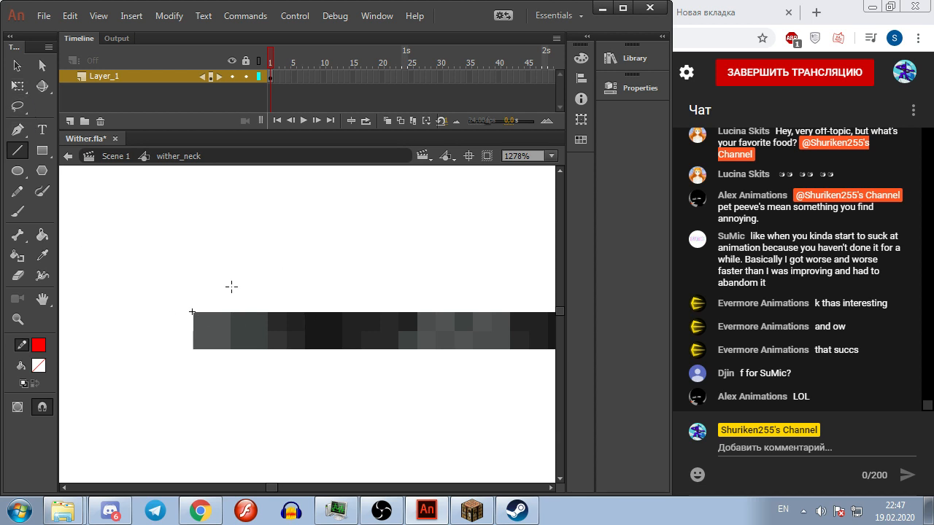
key("q")
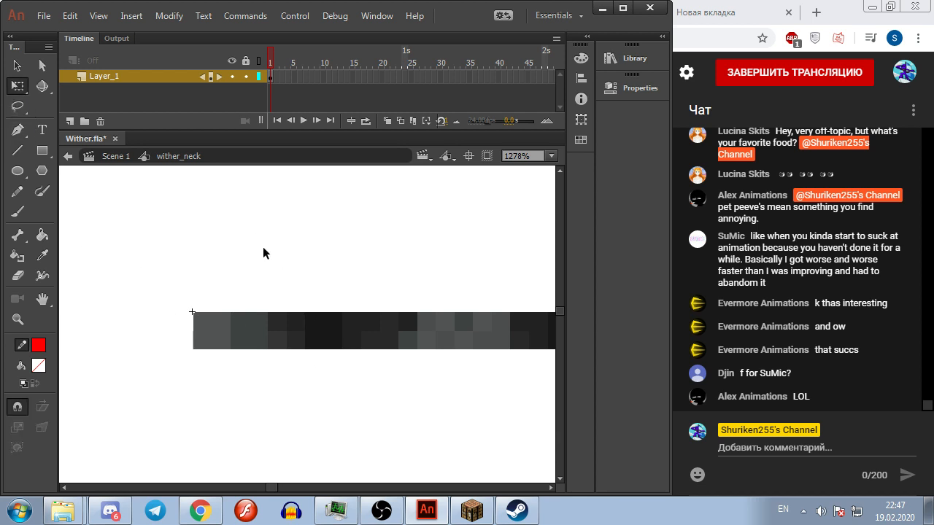
left_click(209, 334)
scroll(319, 338, "down", 2)
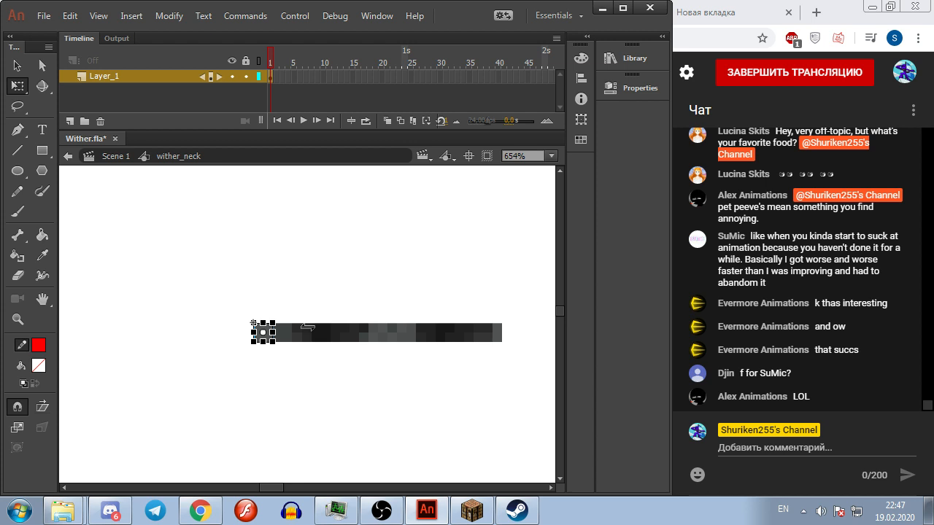
left_click_drag(307, 327, 375, 313)
left_click(346, 311)
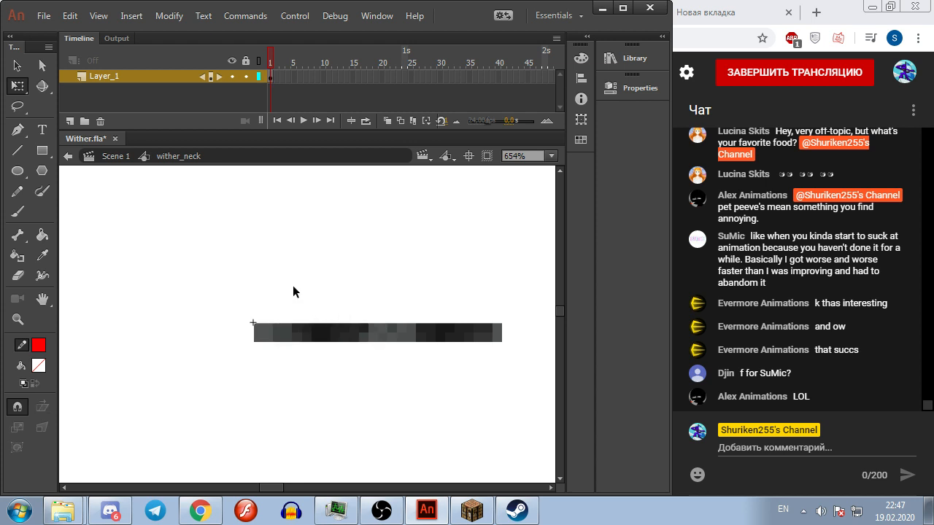
Step: Rename the symbol's layer as Neck and add a layer above it named Top-view
double_click(100, 74)
type("Neck")
key("Return")
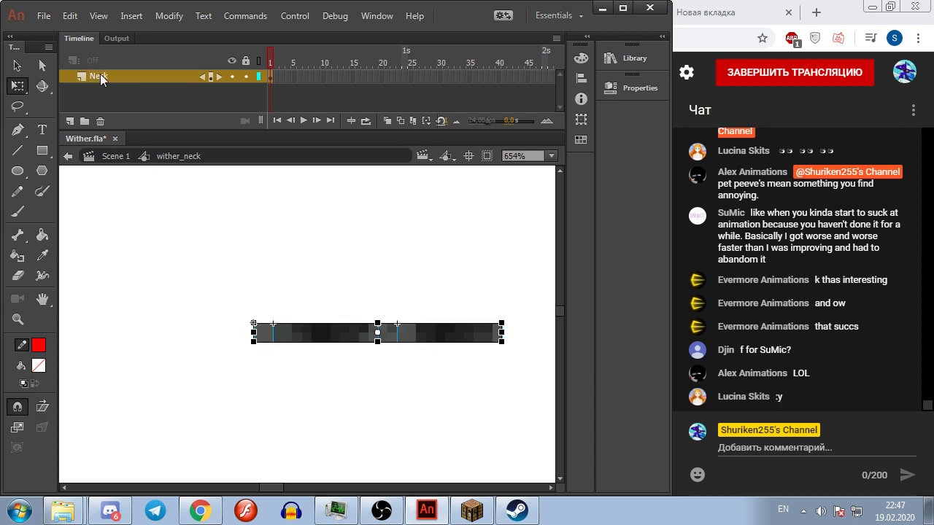
left_click(70, 121)
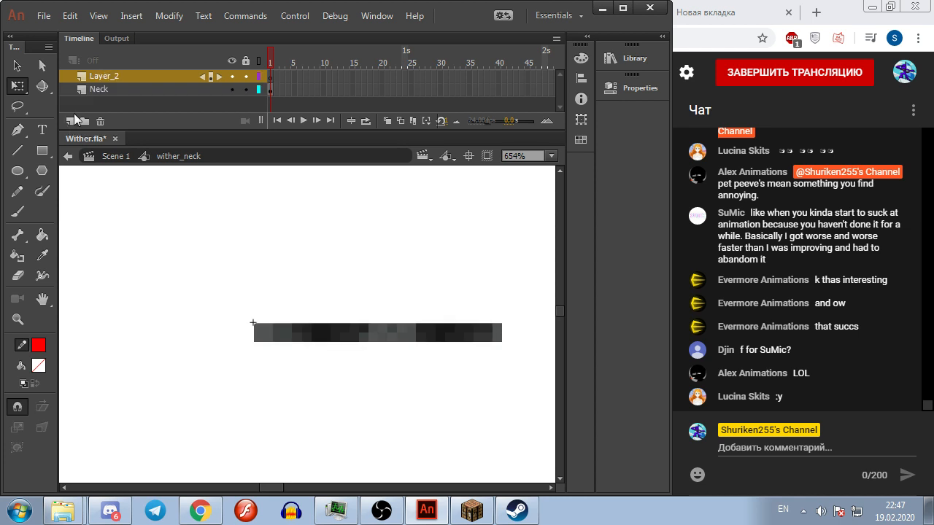
double_click(106, 73)
type("Top-view")
key("Return")
Step: On Top-view, trace the upper edges of the first two neck pieces, add a short vertical at their shared edge, and show Neck as outlines
left_click(17, 150)
scroll(285, 337, "up", 2)
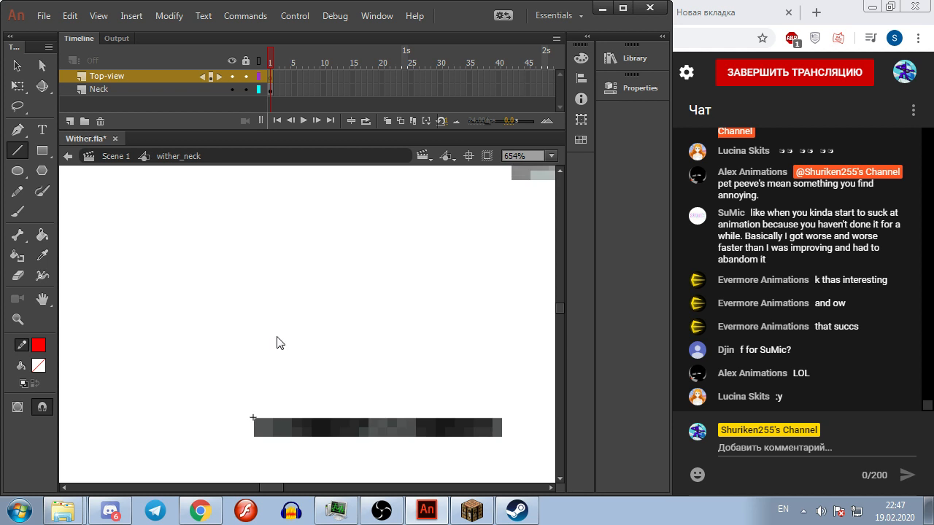
scroll(292, 359, "down", 2)
scroll(248, 346, "up", 2)
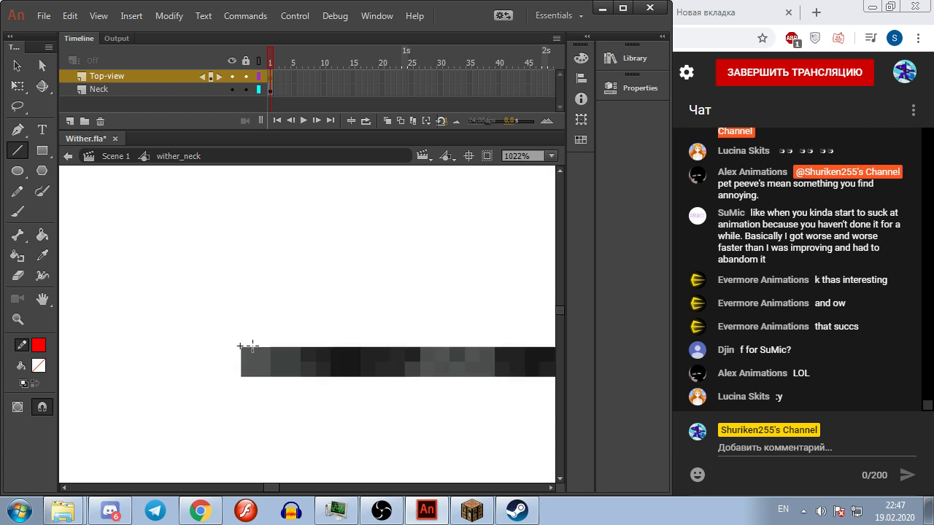
mouse_move(241, 346)
left_mouse_down()
mouse_move(270, 346)
mouse_move(271, 328)
left_mouse_up()
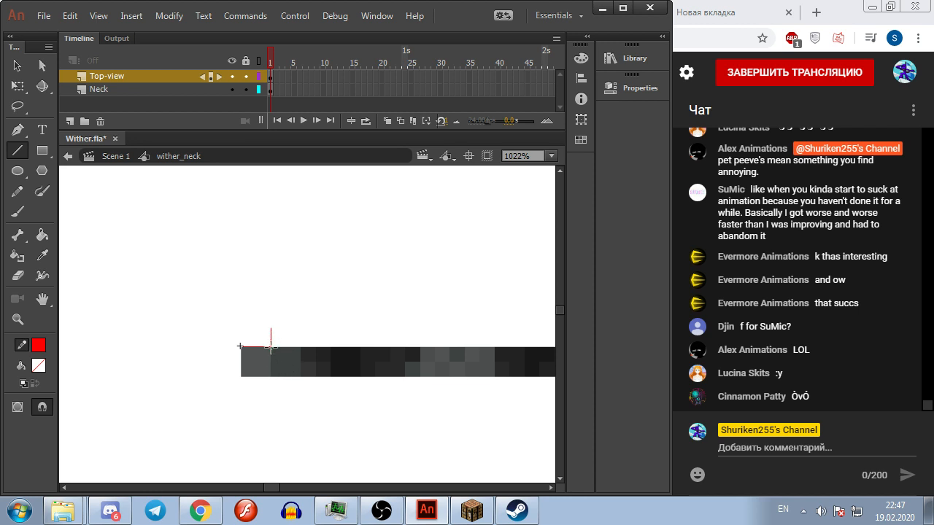
left_click_drag(332, 329, 255, 311)
left_click(259, 89)
mouse_move(215, 347)
left_mouse_down()
mouse_move(175, 345)
mouse_move(297, 318)
mouse_move(316, 327)
left_mouse_up()
Step: Set the long line's pivot at its junction with the short line and rotate the long line upright
left_click(18, 85)
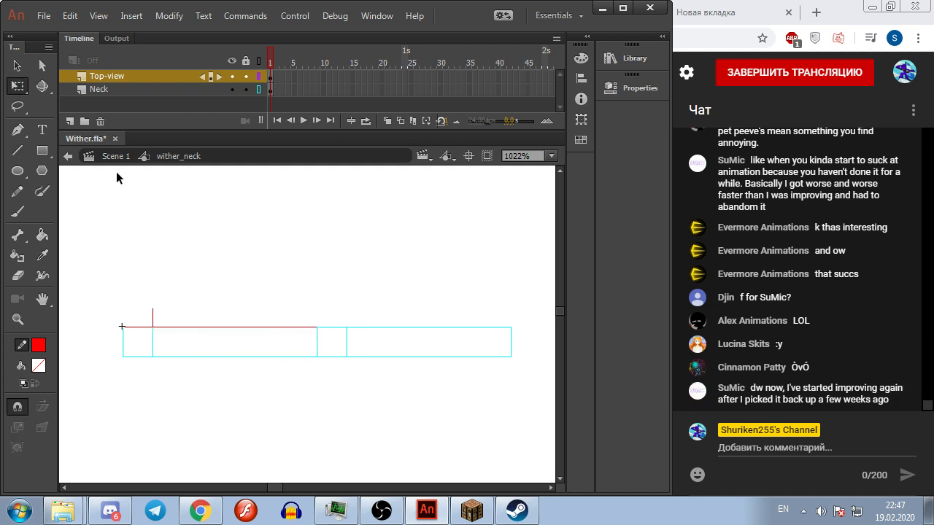
left_click(282, 326)
left_click_drag(208, 328, 151, 328)
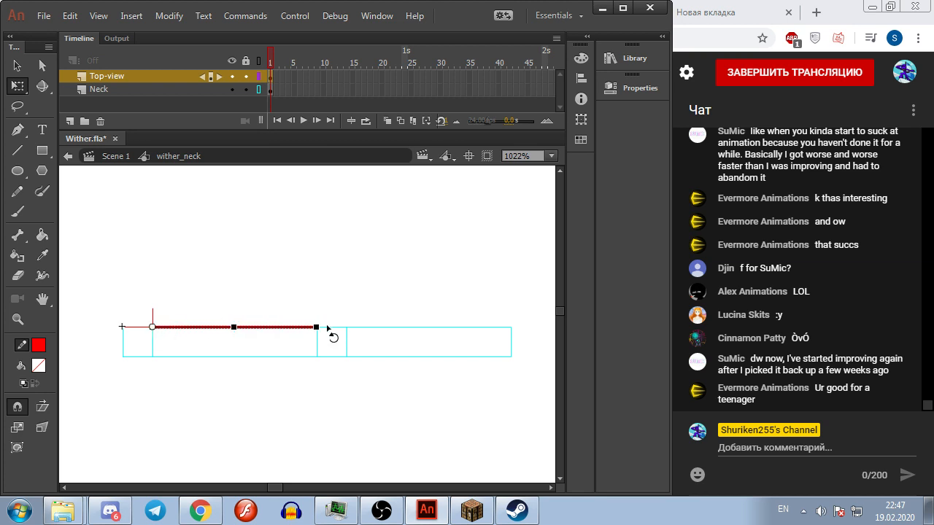
left_click_drag(328, 332, 183, 229)
left_click(189, 265)
Step: Close the narrow upright rectangle with a rotated copy of the short base line and the upright line
left_click(135, 327)
left_click(152, 294, "shift")
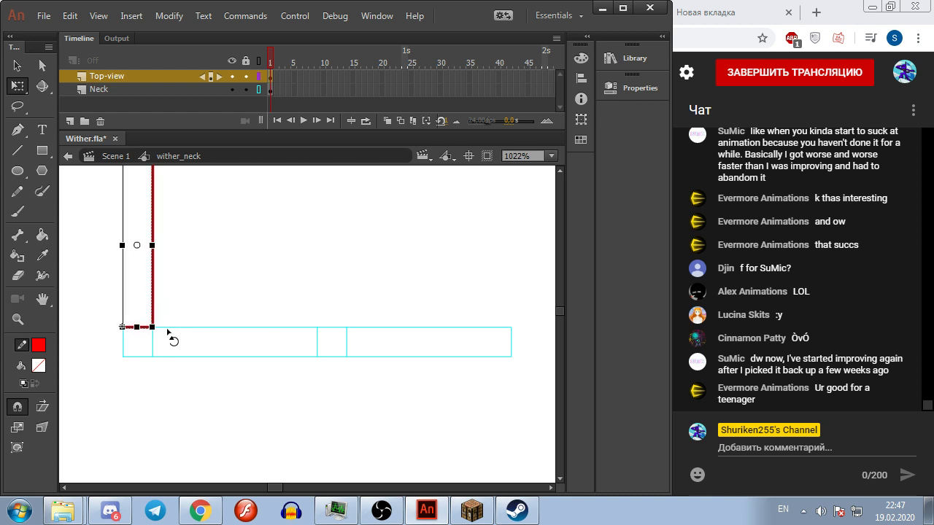
left_click_drag(167, 338, 163, 162)
left_click(201, 234)
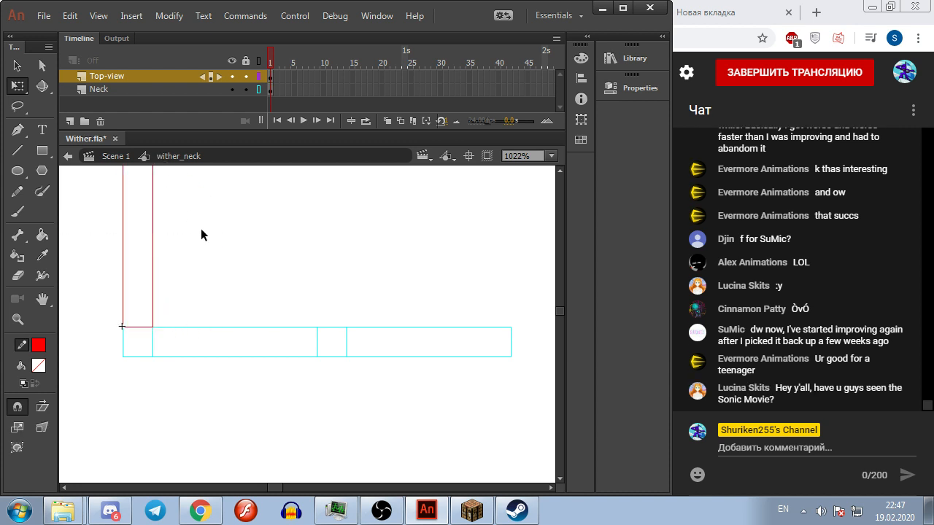
Step: Lock the Neck layer and move the Top-view rectangle up by about its own height above the neck strip
scroll(212, 241, "down", 2)
scroll(263, 234, "left", 2)
left_click_drag(298, 197, 234, 314)
left_click(245, 89)
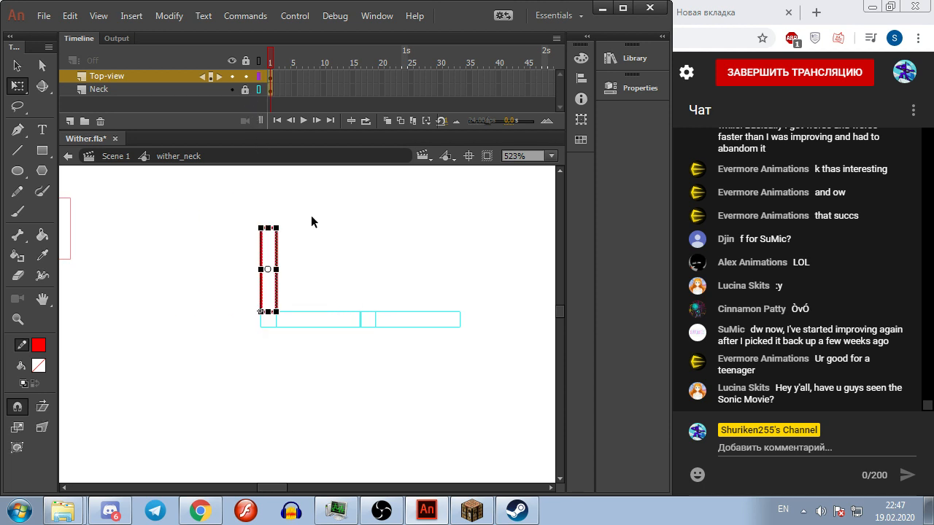
key("Up")
key("Up")
key("Up")
key("Up")
key("Up")
key("Up")
key("Up")
key("Up")
key("Up")
key("Up")
key("Up")
key("Up")
key("Up")
key("Up")
key("Up")
key("Up")
key("Up")
key("Up")
key("Up")
key("Up")
key("Up")
key("Up")
key("Up")
scroll(318, 233, "up", 1)
scroll(325, 270, "up", 1)
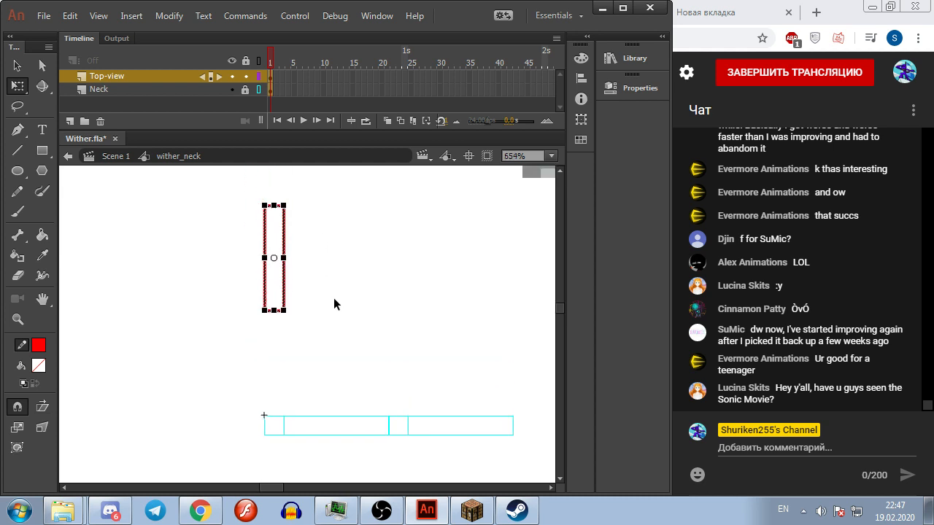
Step: Rotate the rectangle 10 degrees in frame 1, and a further 12.5 degrees in a new keyframe at frame 2
key("ctrl+alt+s")
left_click(401, 265)
key("ctrl+alt+s")
key("Tab")
type("10")
key("Return")
key("F6")
key("ctrl+alt+s")
key("Tab")
type("12,5")
key("Return")
Step: Add keyframes at frames 3 and 4, rotating the rectangle a further 22.5 degrees in each
key("F6")
key("ctrl+alt+s")
key("Tab")
type("22,5")
key("Return")
key("ctrl+alt+s")
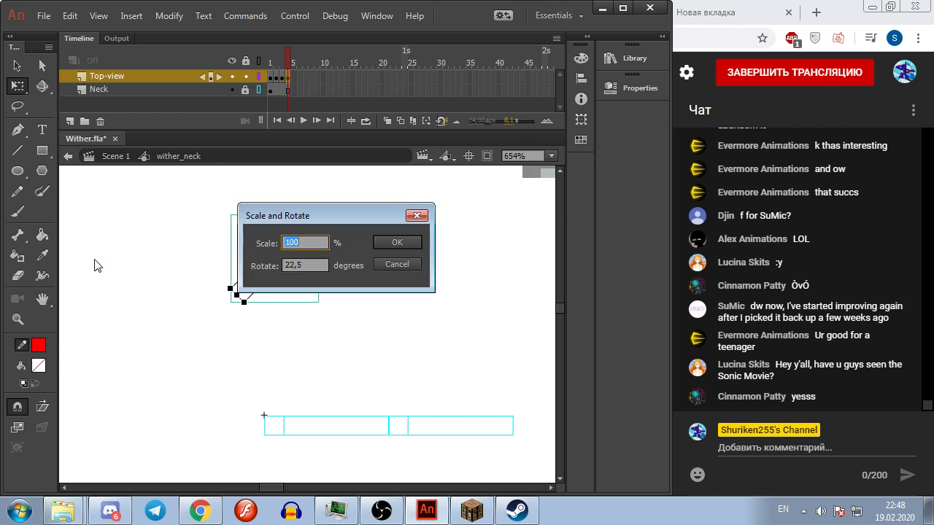
key("Tab")
type("22,5")
key("Return")
Step: Add keyframes at frames 5 and 6, rotating the rectangle a further 22.5 degrees in each
key("F6")
key("ctrl+alt+s")
key("Tab")
type("22,5")
key("Return")
key("F6")
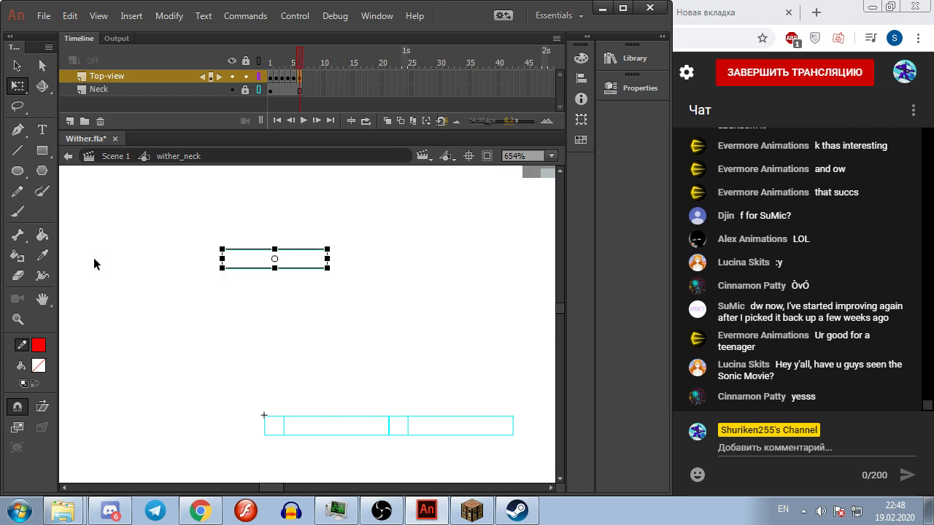
key("ctrl+alt+s")
key("Tab")
type("22,5")
key("Return")
Step: Add keyframes at frames 7 and 8, rotating the rectangle a further 22.5 degrees in each
key("F6")
key("ctrl+alt+s")
key("Tab")
type("22,5")
key("Return")
key("F6")
key("ctrl+alt+s")
key("Tab")
type("22,5")
key("Return")
Step: Add a keyframe at frame 9, rotate the rectangle a final 12.5 degrees and clear the selection
key("F6")
key("ctrl+alt+s")
key("Tab")
type("12.")
key("Return")
left_click(176, 292)
Step: Return to frame 1 and turn the Top-view layer into a guide layer
key("comma")
key("comma")
key("comma")
key("comma")
key("comma")
key("comma")
key("comma")
key("comma")
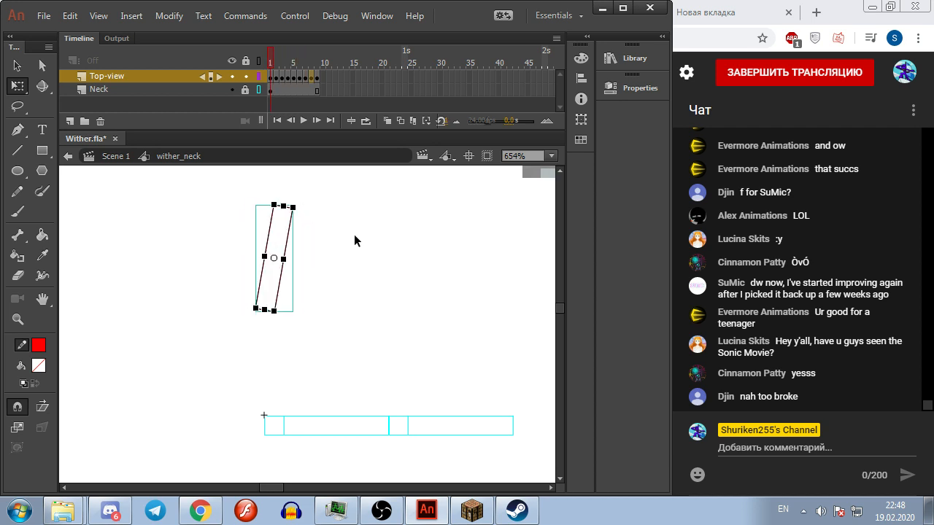
right_click(122, 77)
left_click(143, 265)
left_click(247, 77)
Step: Step forward and back through the nine Top-view frames to check the rectangle's rotation
key("period")
key("period")
key("period")
key("period")
key("period")
key("period")
key("period")
key("period")
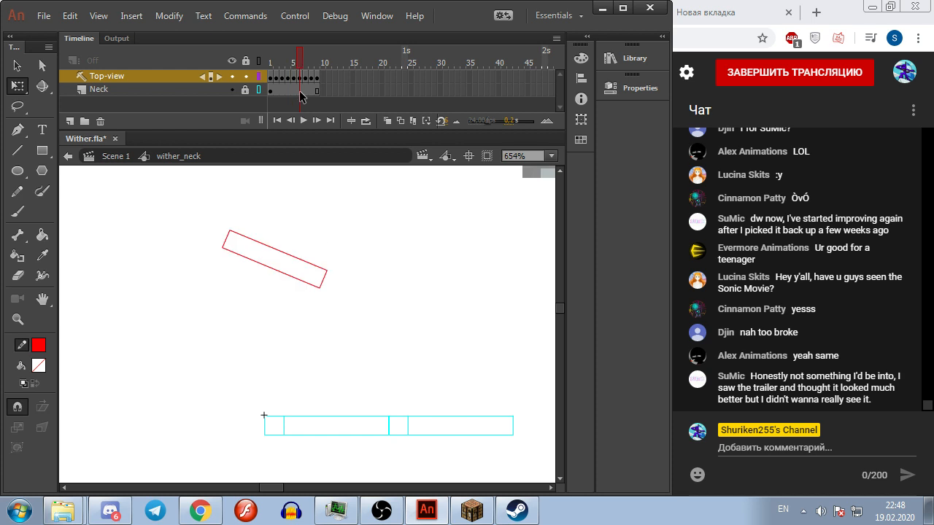
key("comma")
key("comma")
key("comma")
key("comma")
key("comma")
key("comma")
key("comma")
key("comma")
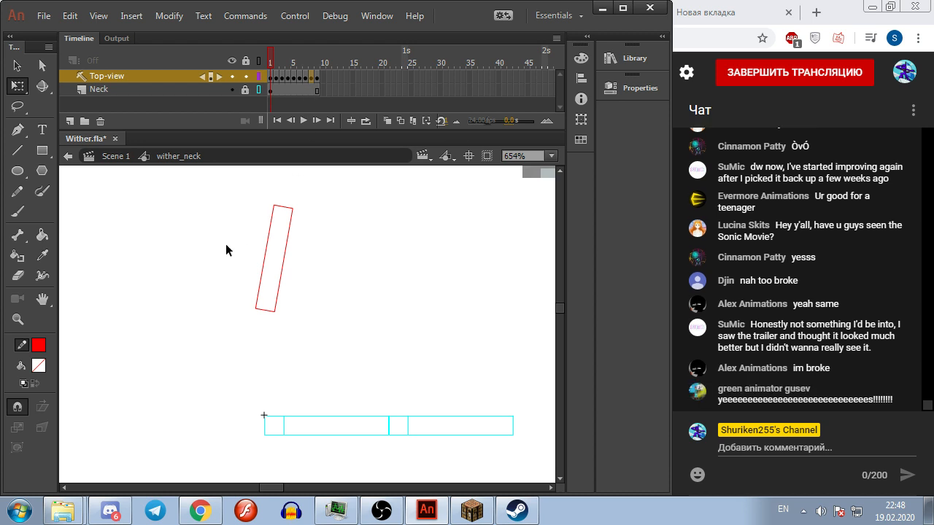
Step: Display all nine Top-view frames together with Edit Multiple Frames and check the overlapping rectangle outlines
scroll(225, 244, "up", 2)
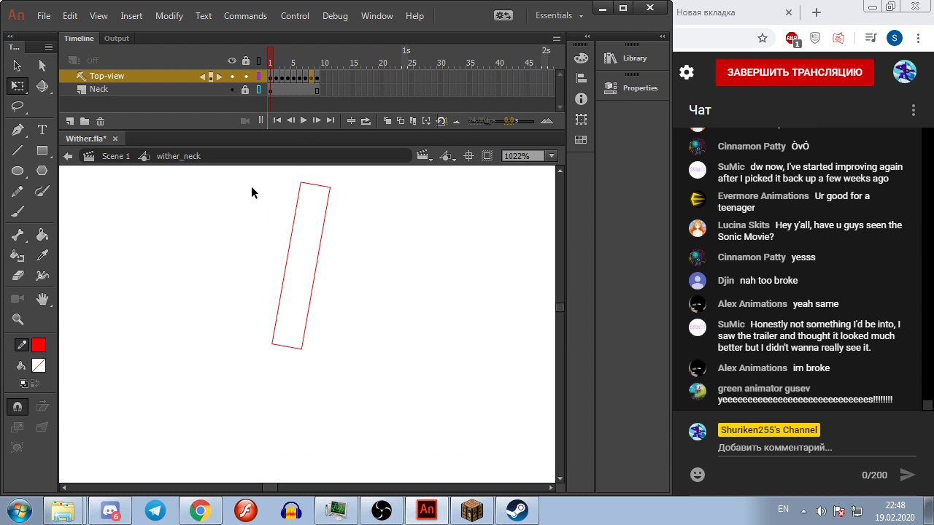
left_click(414, 122)
left_click(426, 121)
key("ctrl+a")
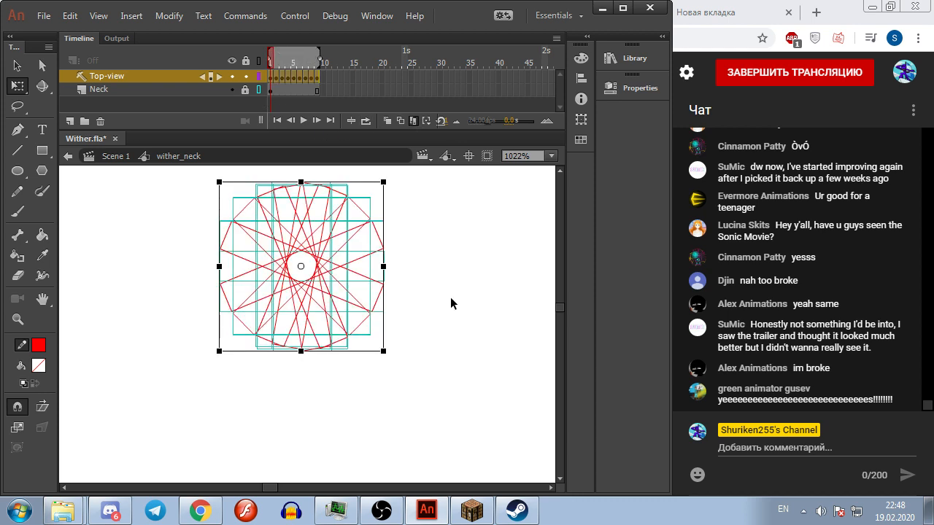
left_click(449, 286)
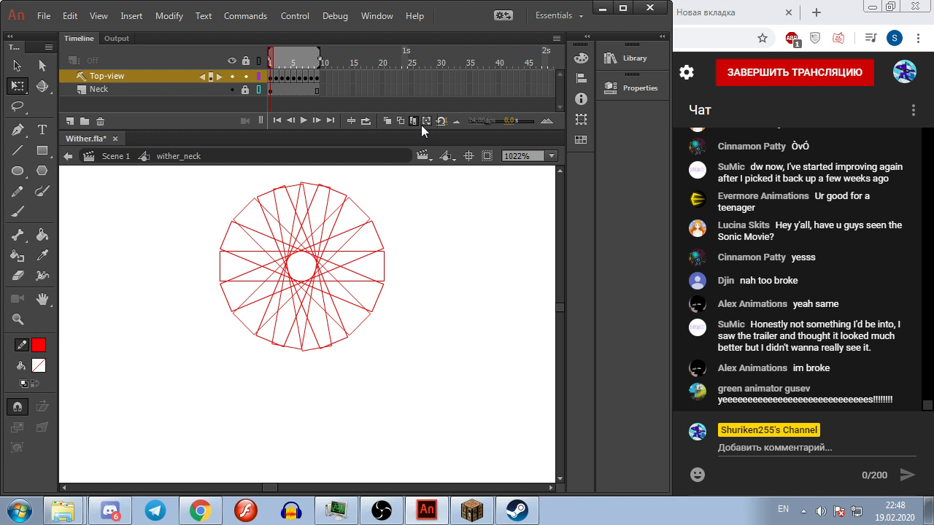
Step: Turn off Edit Multiple Frames and add a new layer between Top-view and Neck
left_click(426, 121)
left_click(414, 122)
left_click(73, 122)
mouse_move(99, 76)
left_mouse_down()
mouse_move(115, 95)
mouse_move(60, 95)
mouse_move(92, 91)
left_mouse_up()
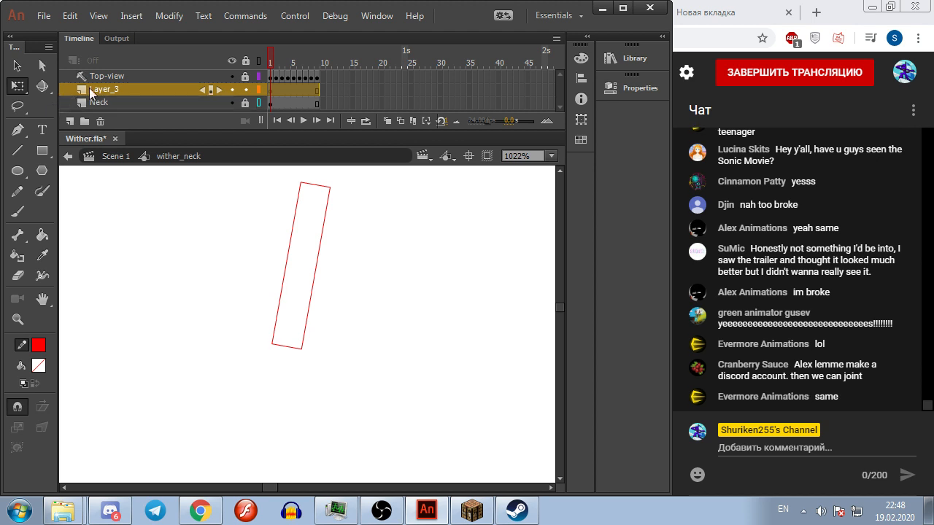
Step: Make the new layer a guide named Lines and give it blank keyframes across all nine frames
right_click(135, 94)
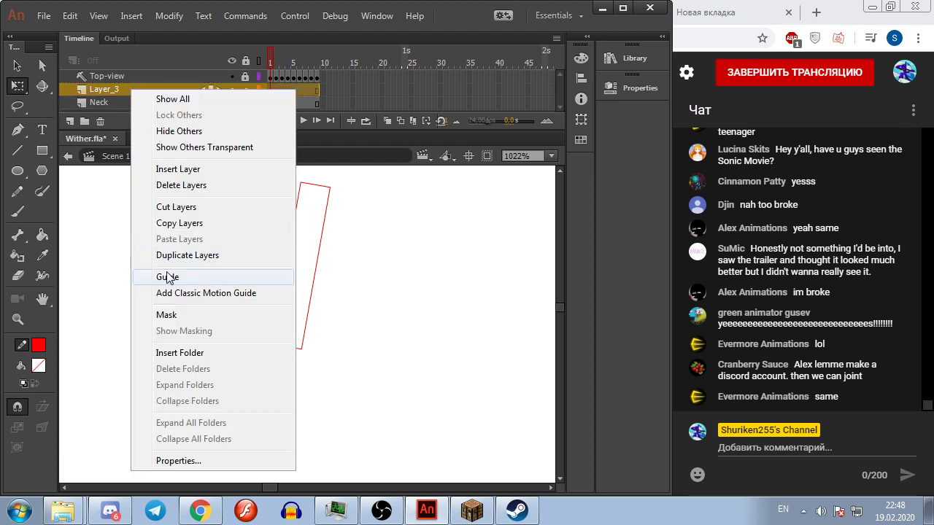
left_click(160, 275)
double_click(130, 86)
type("Lines")
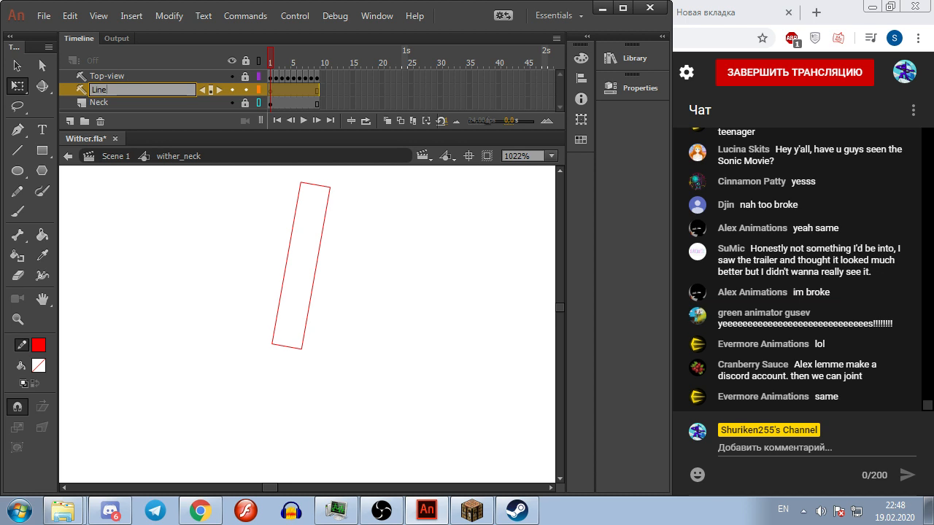
key("Return")
key("Return")
left_click(269, 59)
Step: On frame 1 of Lines, draw three vertical lines from the rectangle's corners down past the neck strip
scroll(344, 321, "down", 3)
left_click_drag(371, 323, 353, 197)
scroll(309, 271, "up", 2)
scroll(292, 243, "up", 1)
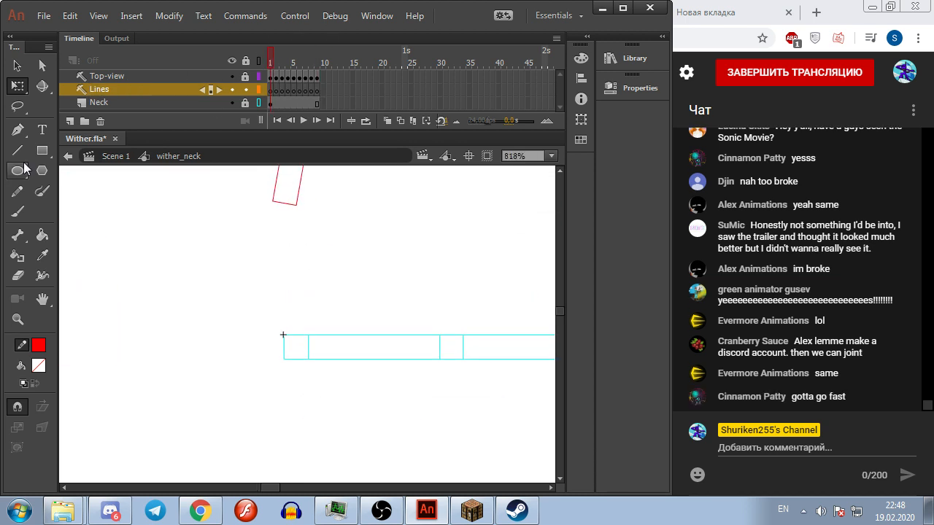
key("n")
left_click_drag(272, 204, 272, 417)
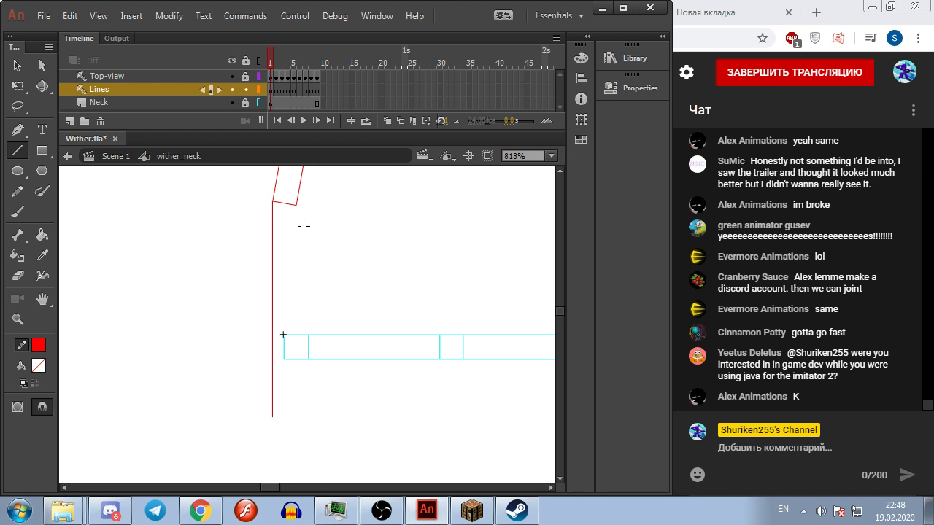
left_click_drag(296, 205, 303, 404)
scroll(333, 270, "up", 2)
scroll(329, 304, "down", 1)
mouse_move(316, 173)
left_mouse_down()
mouse_move(329, 254)
mouse_move(334, 438)
left_mouse_up()
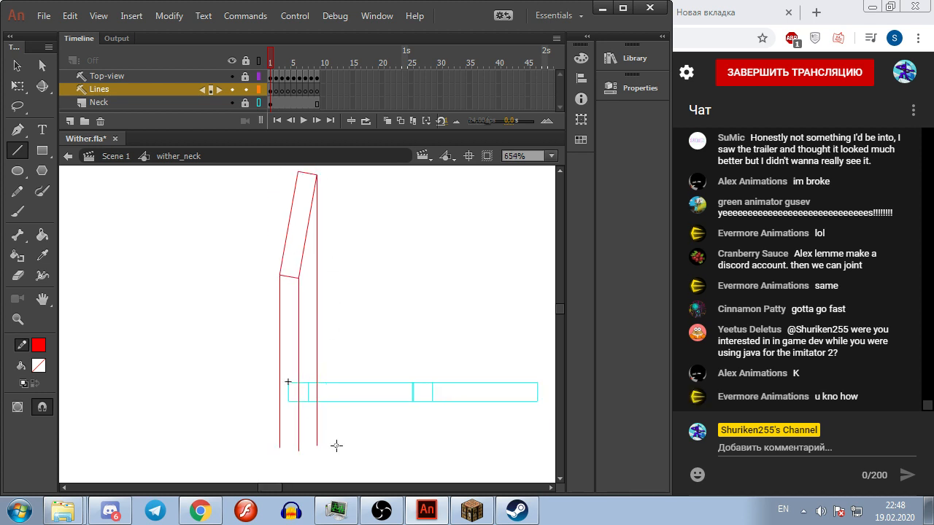
Step: On frame 2, draw three vertical lines from the rotated rectangle's outer and front corners past the neck strip
key(".")
left_click_drag(270, 271, 270, 460)
left_click_drag(286, 277, 287, 460)
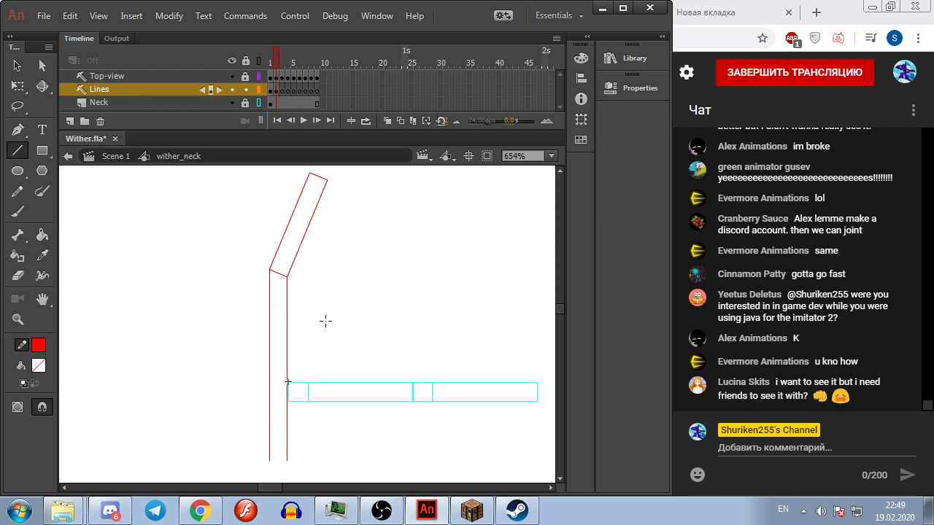
left_click_drag(329, 184, 326, 451)
Step: On frame 3, draw three vertical lines from the diagonal rectangle's corners down past the neck strip
key(".")
key(".")
left_click_drag(257, 255, 255, 464)
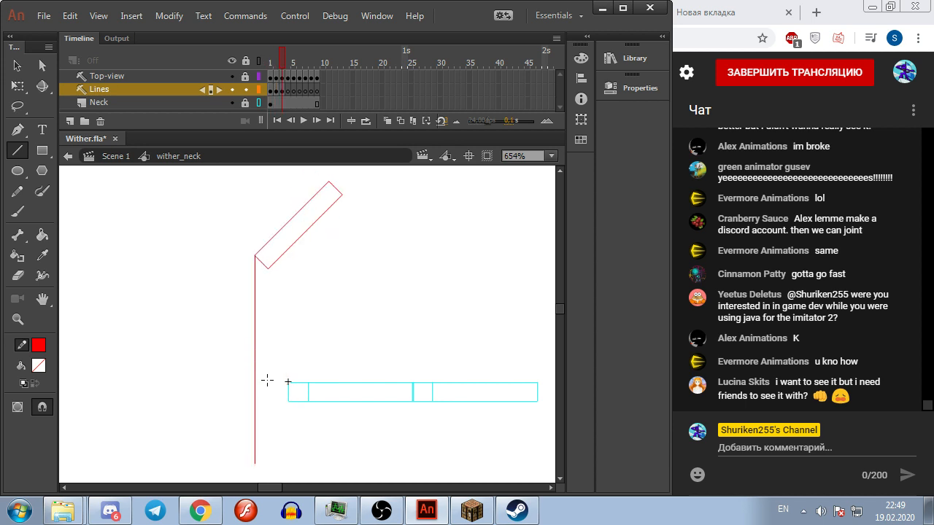
left_click_drag(266, 271, 262, 464)
left_click_drag(342, 197, 328, 462)
Step: On frame 4, draw three vertical projection lines from the rectangle's two left corners and its far right corner
key(".")
key(".")
key(".")
left_click_drag(247, 237, 252, 424)
left_click_drag(253, 253, 254, 424)
left_click_drag(352, 228, 353, 428)
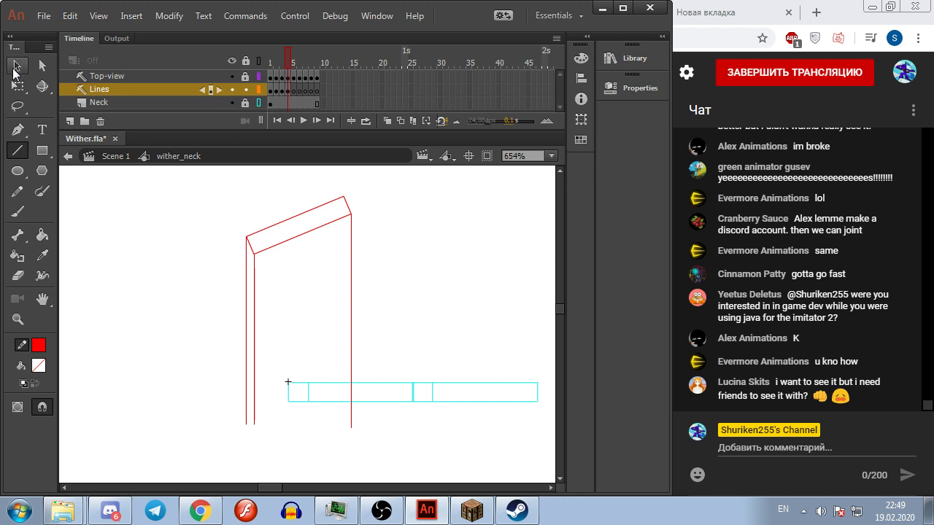
Step: Turn off the Neck layer's outline display, check the end square's properties and lock the layer
left_click(259, 102)
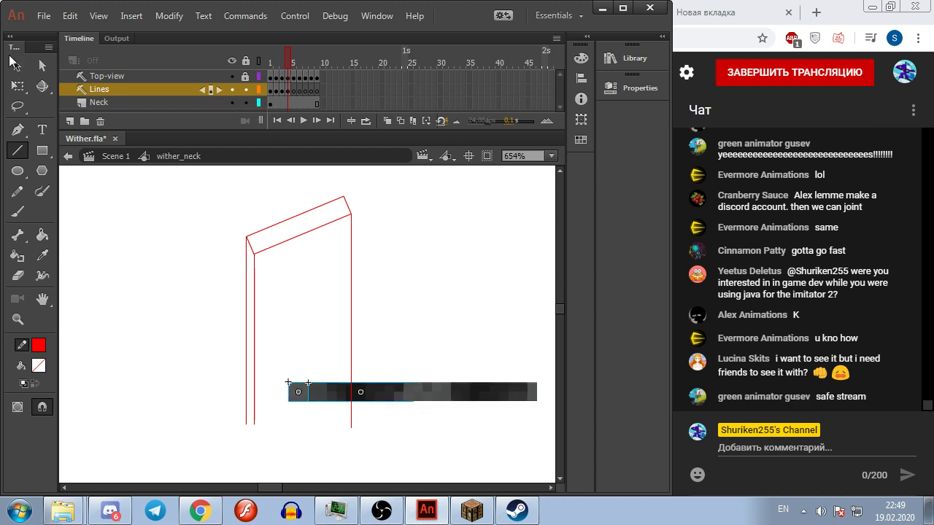
key("v")
left_click(298, 391)
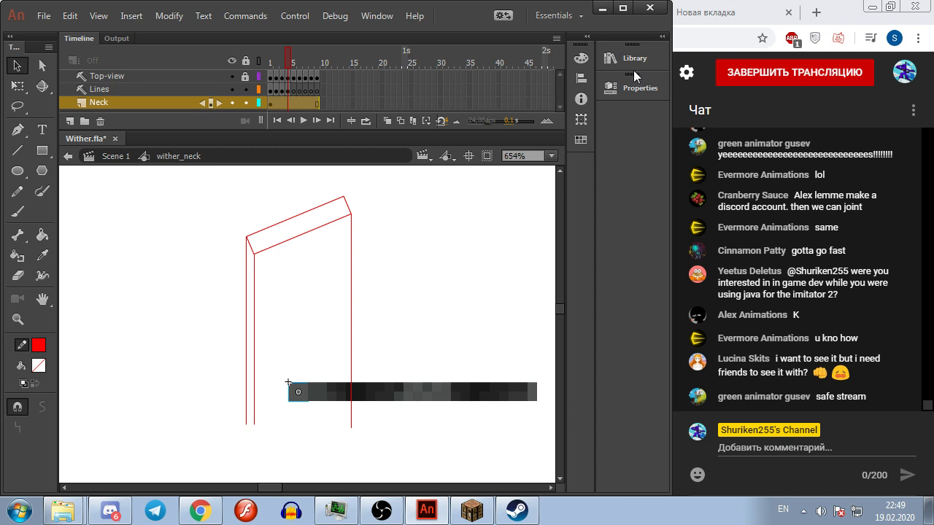
left_click(629, 93)
left_click(628, 94)
left_click(386, 231)
left_click(245, 103)
left_click(287, 91)
left_click(421, 199)
Step: On frame 5 of Lines, draw two vertical lines down from both ends of the horizontal rectangle
key("comma")
key("comma")
key("period")
key("period")
key("period")
left_click(17, 150)
left_click_drag(246, 236, 246, 444)
left_click_drag(348, 234, 346, 429)
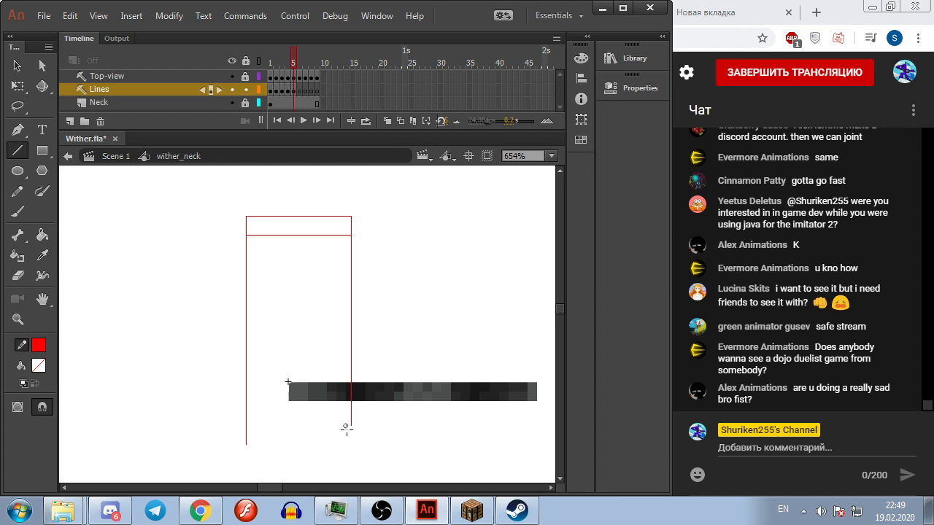
Step: On frame 6, draw three vertical projection lines from the rectangle's left corner and its two right corners
key("comma")
key("period")
key("period")
left_click_drag(247, 213, 246, 454)
left_click_drag(338, 254, 340, 459)
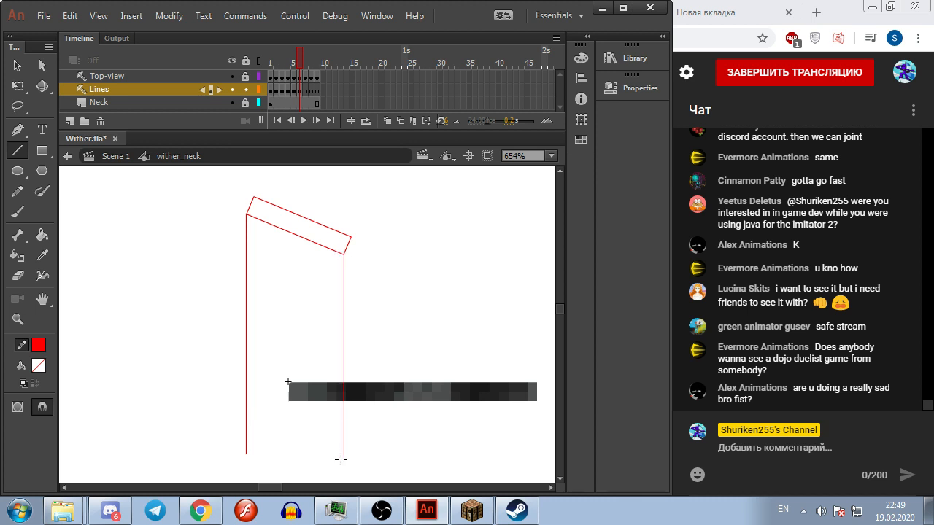
left_click_drag(351, 236, 351, 442)
Step: On frame 7, draw three vertical lines from the diagonal rectangle's left, lower and right corners past the neck strip
key(".")
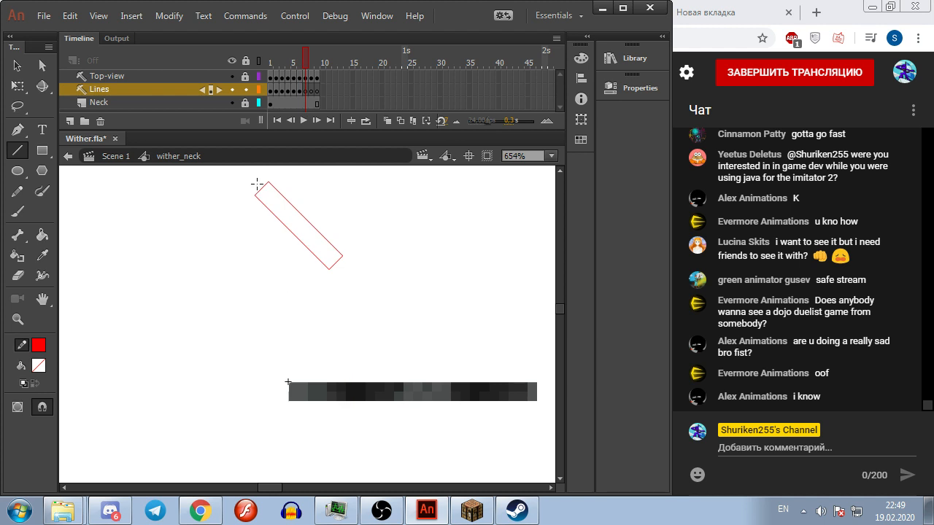
left_click_drag(255, 194, 269, 454)
left_click_drag(329, 268, 330, 451)
left_click_drag(342, 257, 343, 453)
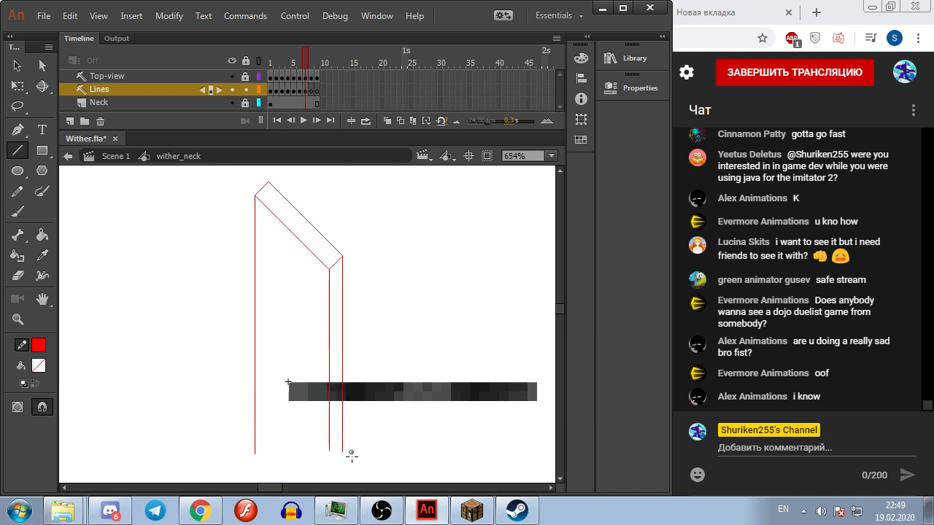
Step: On frame 8, draw three vertical lines from the steep rectangle's upper-left and two lower corners
key(".")
key(".")
left_click_drag(270, 181, 272, 441)
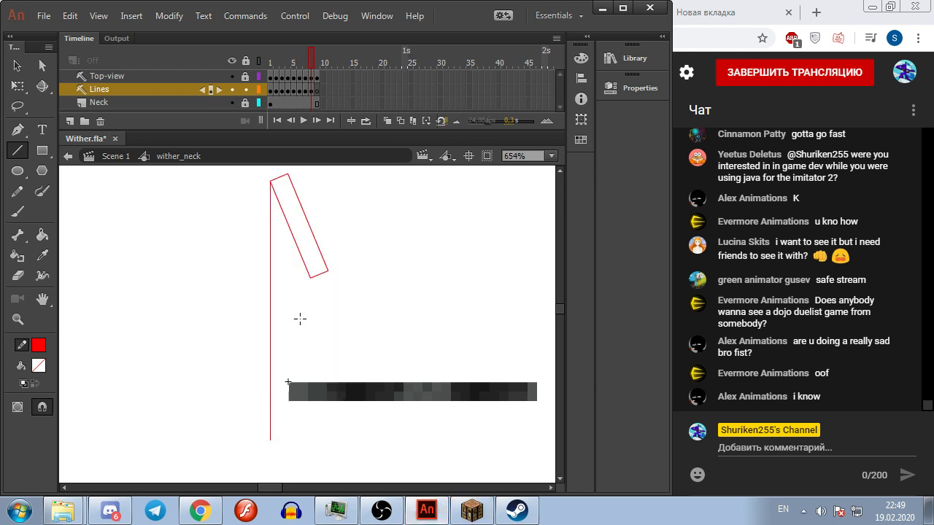
left_click_drag(310, 276, 310, 443)
left_click_drag(328, 272, 328, 440)
Step: On frame 9, draw three vertical lines from the near-vertical rectangle's corners down past the neck strip
key("period")
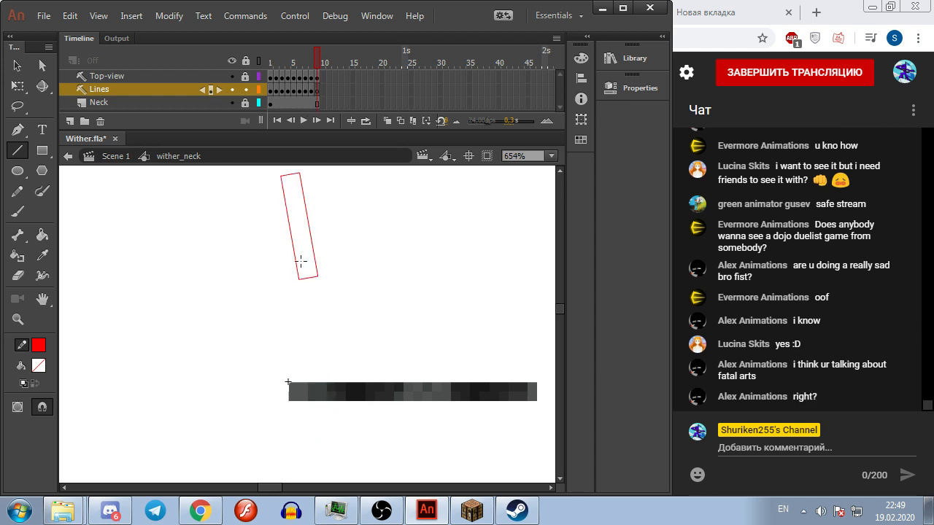
left_click_drag(282, 176, 282, 432)
left_click_drag(299, 277, 299, 438)
left_click_drag(314, 275, 318, 440)
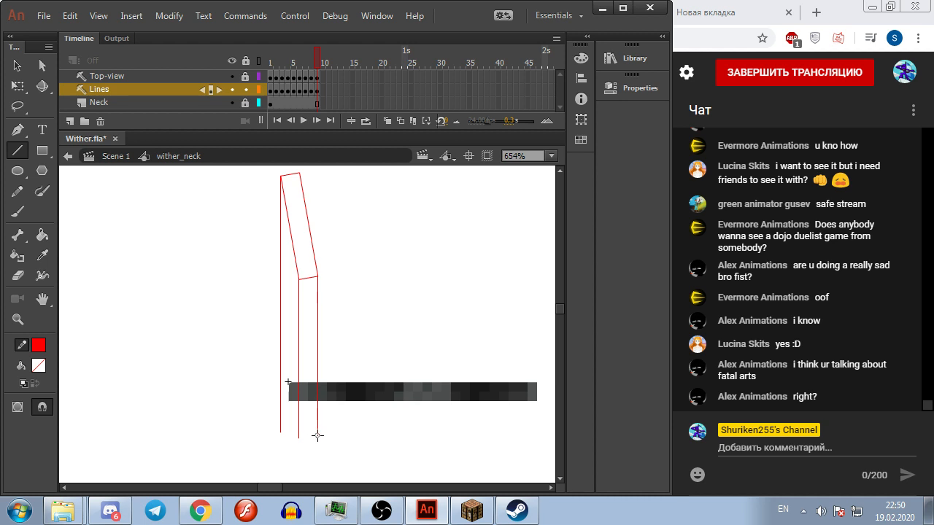
Step: Return to frame 1, lock the Lines layer and unlock the Neck layer
key("comma")
key("comma")
key("comma")
key("comma")
key("comma")
key("comma")
key("comma")
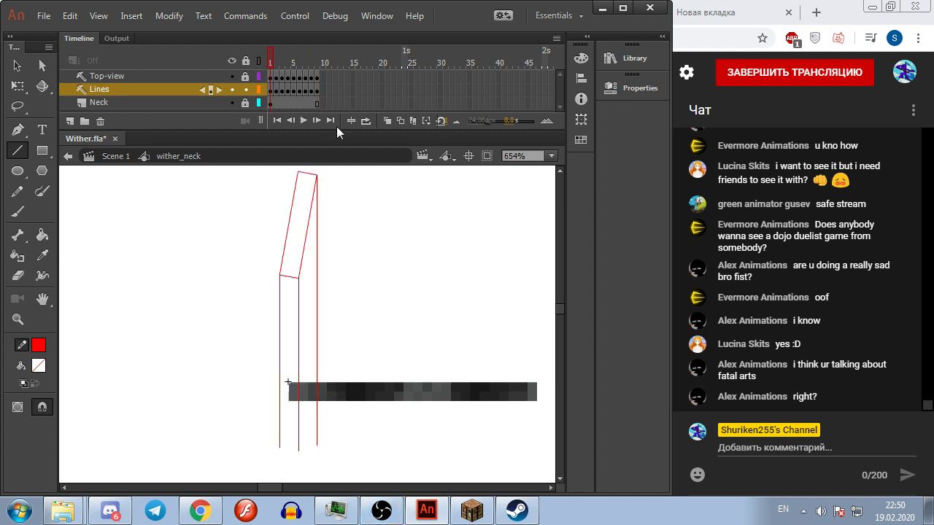
left_click(244, 89)
Step: Delete the far long section from the Neck strip, keeping the front section and its two end squares
key("q")
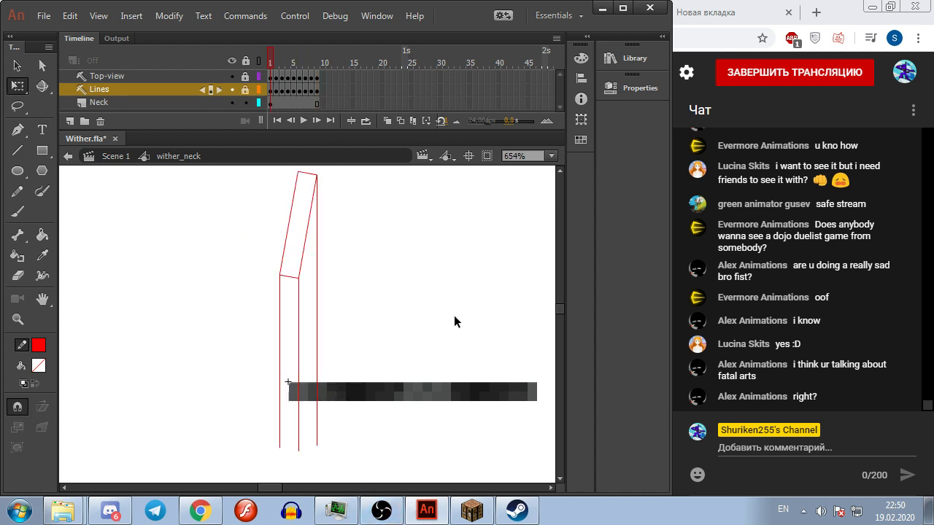
left_click_drag(509, 404, 461, 402)
left_click(433, 357)
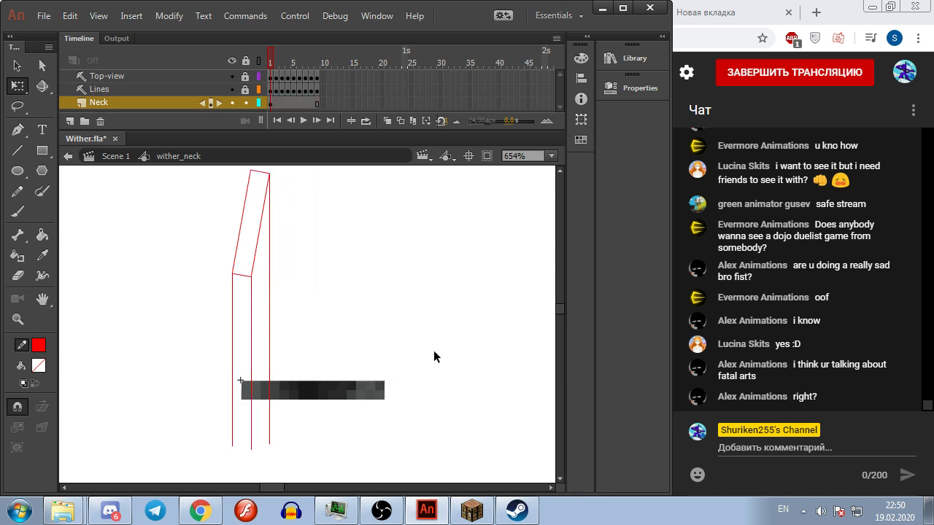
left_click(384, 398)
left_click(402, 340)
Step: Add Neck keyframes at frames 5 and 6 and remove the left end square on frame 6
key("period")
key("period")
key("period")
key("period")
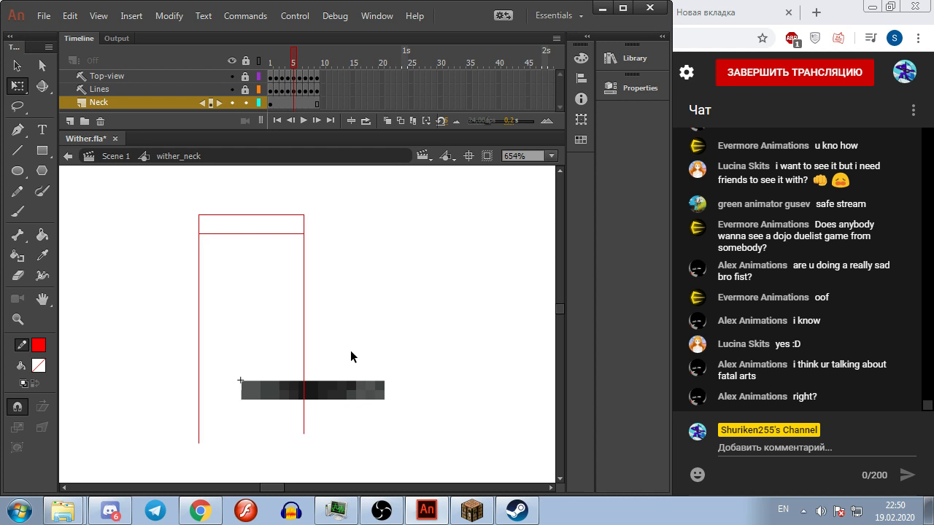
key("period")
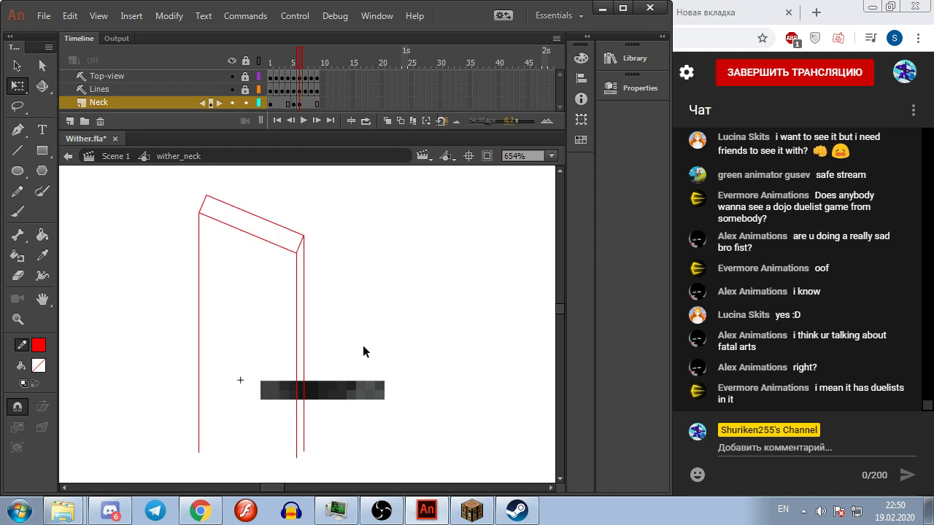
Step: Remove the right end square from the Neck strip on frames 1 to 4
key("comma")
key("comma")
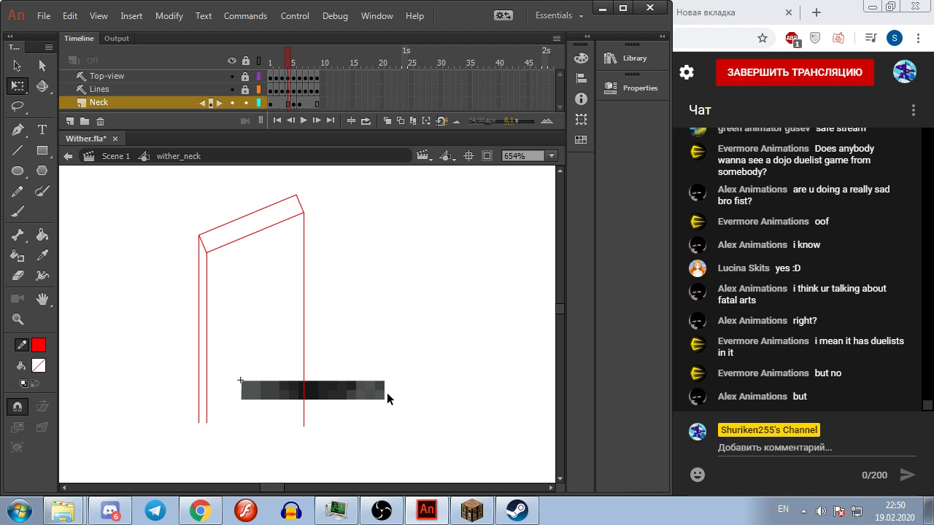
key("comma")
key("comma")
key("comma")
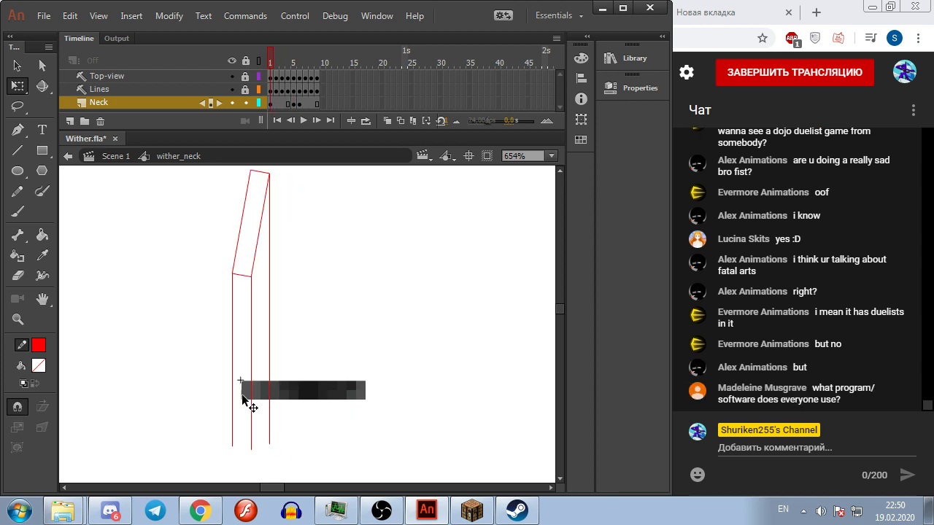
Step: On frame 1, fit the end square between the first two guide lines and squeeze the long piece between the second and third
scroll(234, 394, "up", 3)
left_click_drag(271, 397, 244, 396)
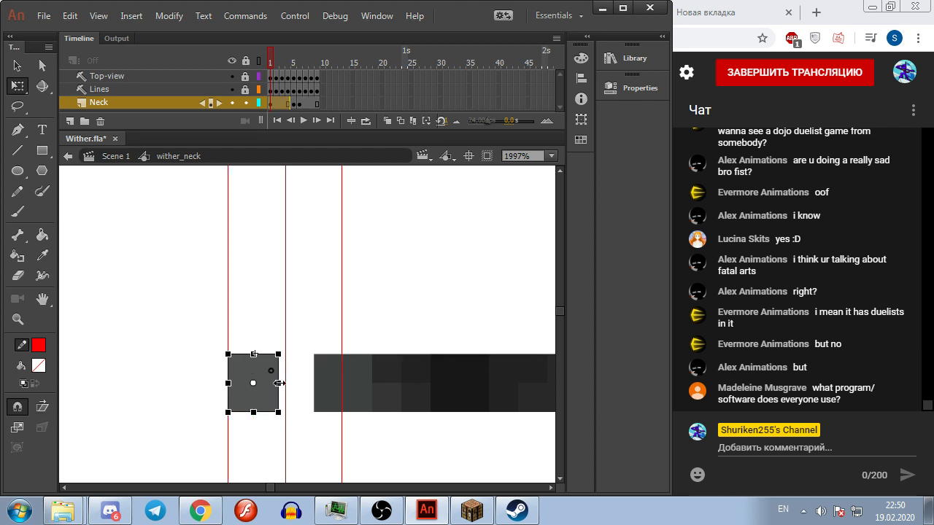
left_click(327, 385)
left_click_drag(312, 384, 285, 382)
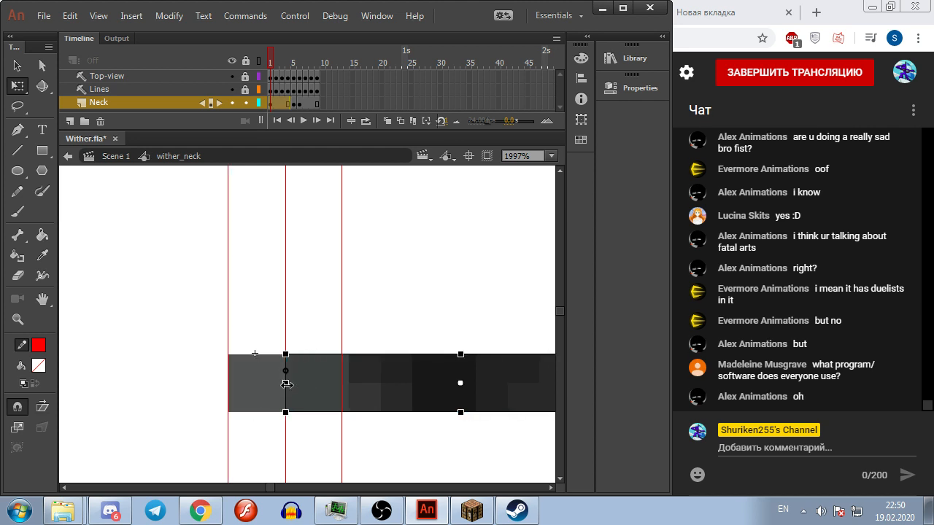
scroll(336, 399, "down", 3)
left_click_drag(437, 394, 355, 399)
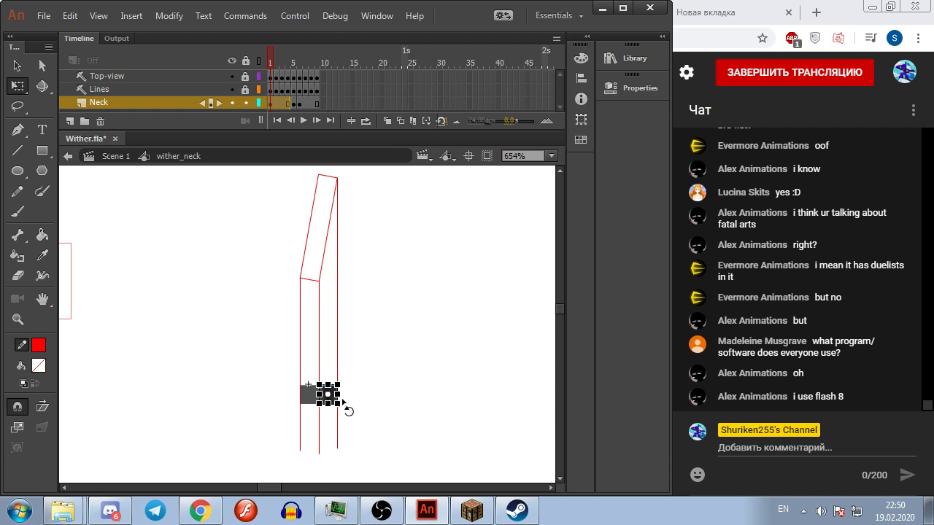
left_click(356, 403)
scroll(356, 402, "up", 3)
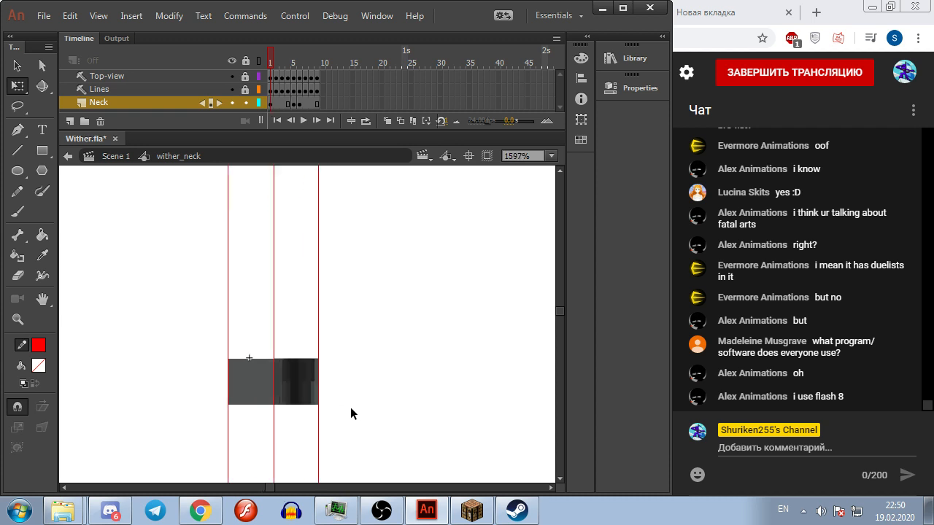
left_click(292, 389)
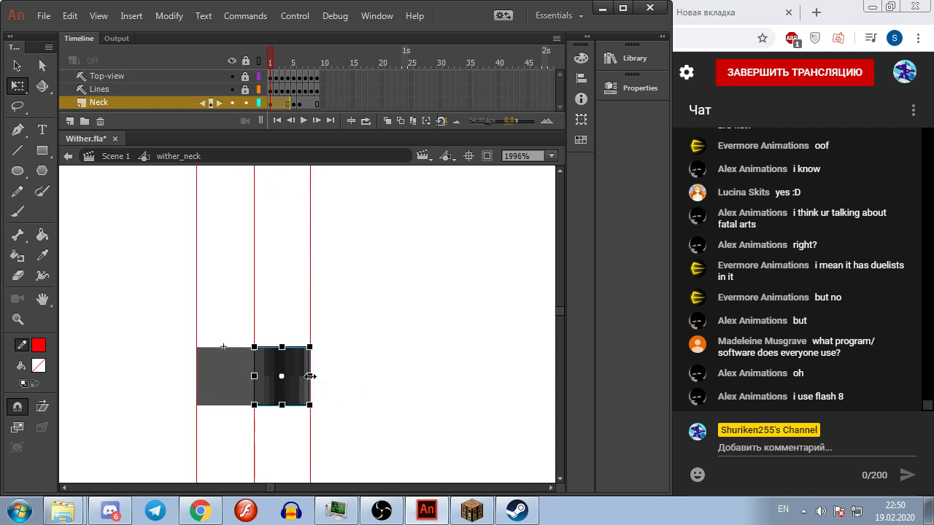
Step: Turn every Neck frame into its own keyframe and compare the pieces on the first frames
left_click(383, 387)
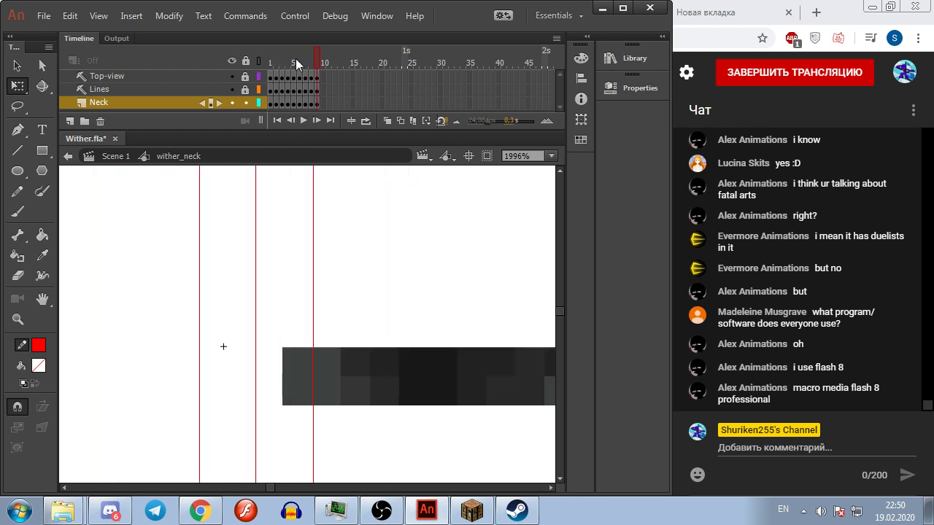
key("period")
left_click(206, 379)
left_click(296, 321)
key("comma")
left_click(234, 379)
left_click(432, 332)
Step: On frame 2, fit the end square between the first two guide lines and stretch the long piece between the second and third
key("period")
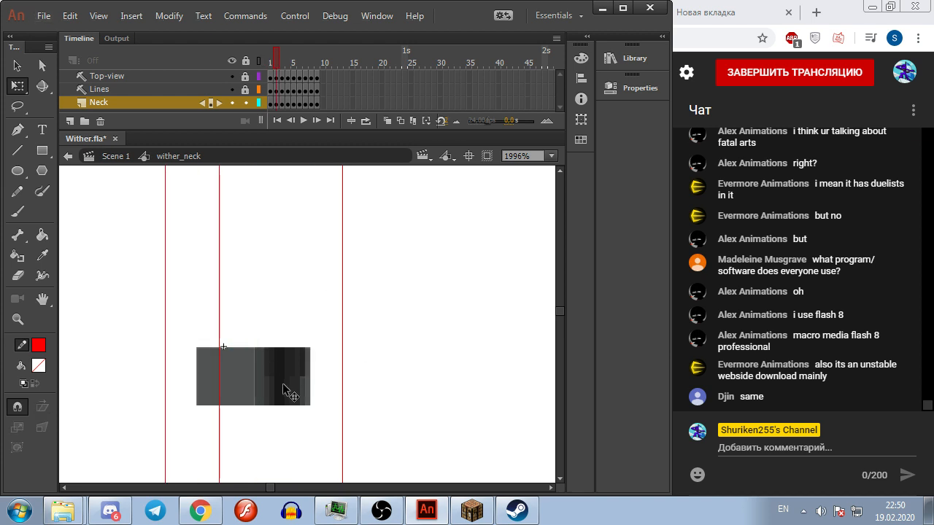
left_click(234, 377)
left_click_drag(195, 376, 162, 378)
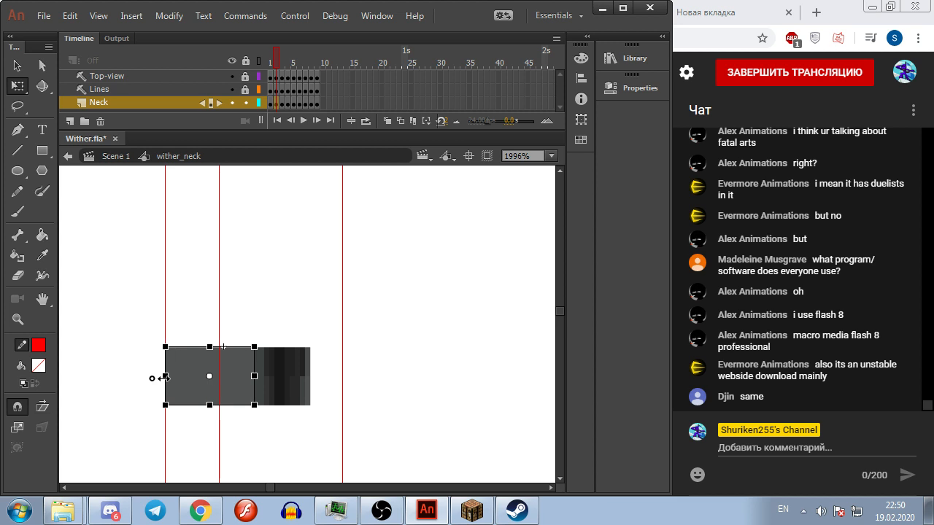
left_click_drag(254, 376, 220, 376)
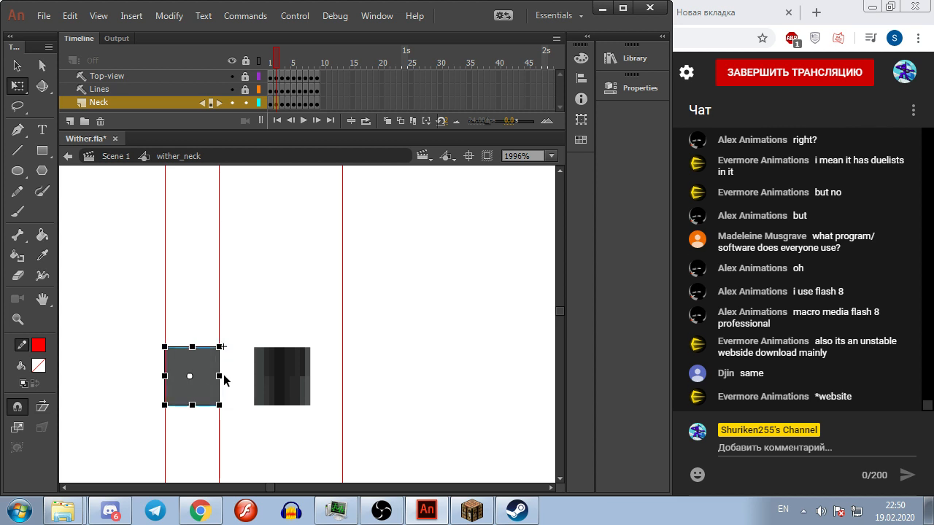
left_click(261, 375)
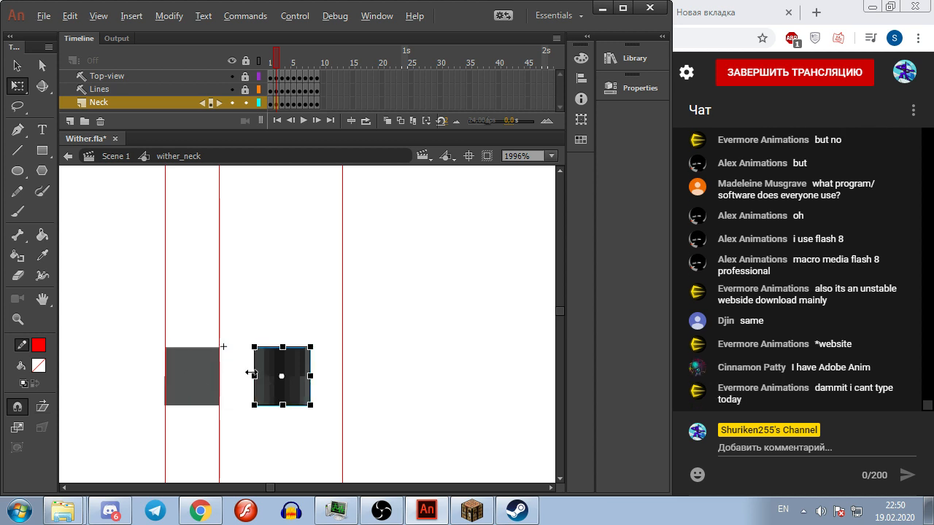
left_click_drag(250, 375, 219, 375)
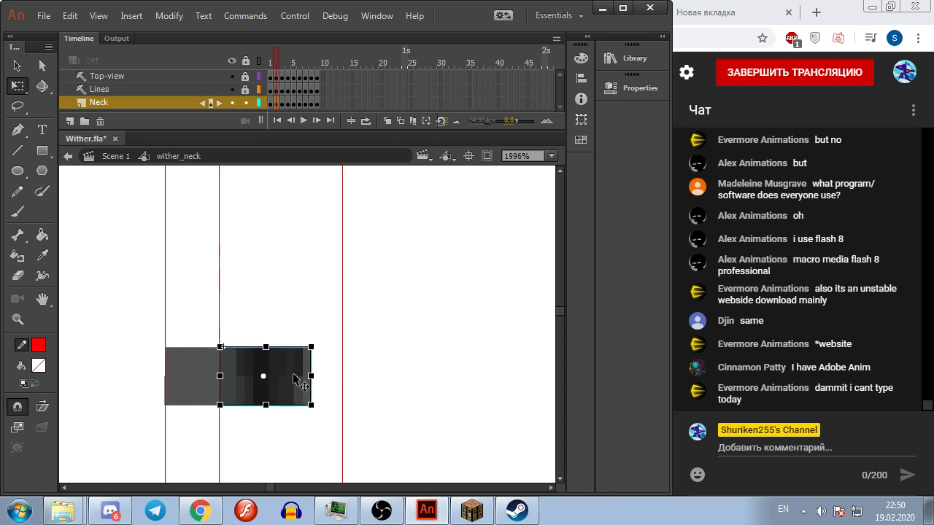
left_click_drag(311, 376, 342, 376)
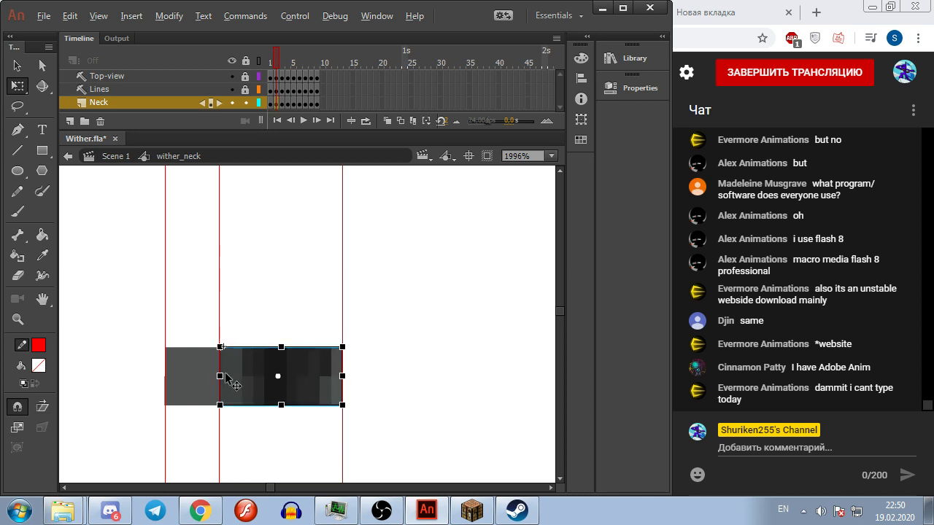
left_click_drag(240, 375, 240, 375)
left_click(407, 379)
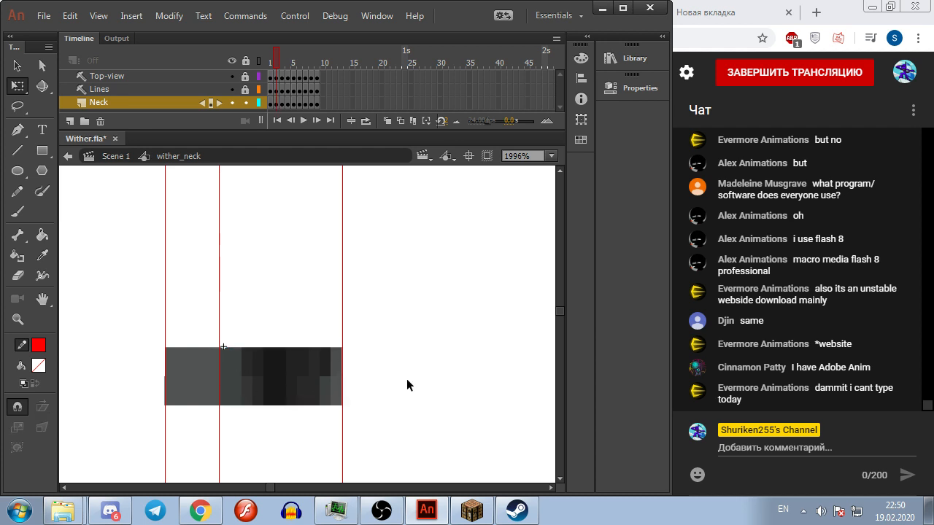
Step: On frame 3, narrow the end square to the first two guide lines and extend the long piece from the second to the third
key(".")
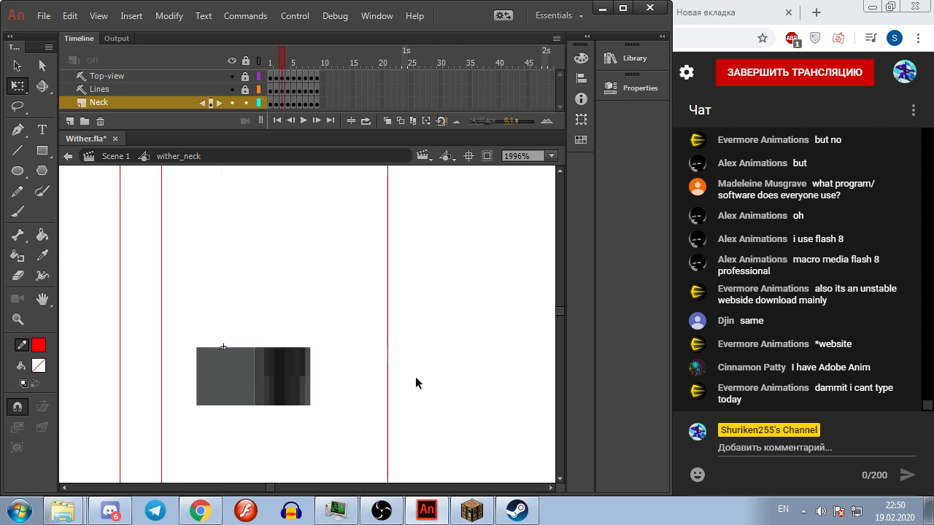
left_click(219, 384)
left_click_drag(196, 375, 120, 376)
left_click_drag(256, 376, 162, 376)
left_click(248, 380)
left_click(258, 374)
left_click_drag(254, 376, 162, 376)
left_click_drag(311, 377, 389, 369)
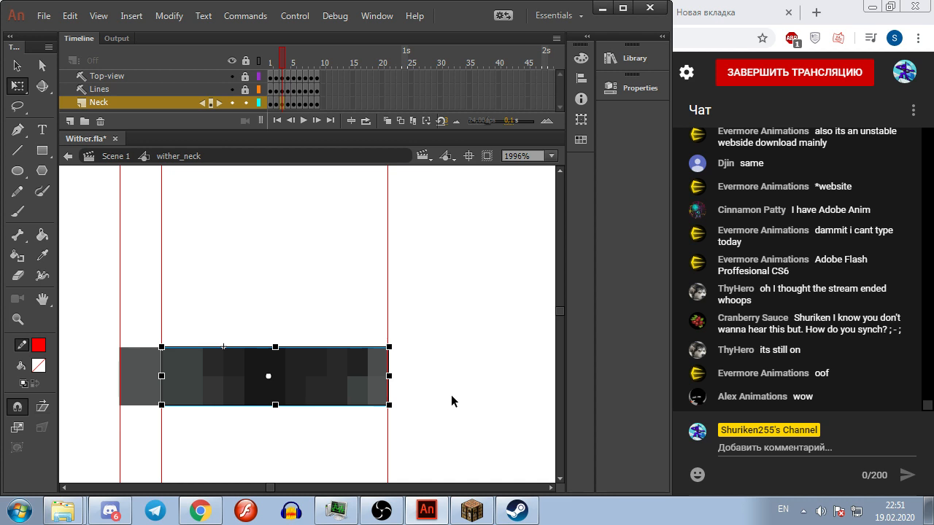
left_click(382, 408)
left_click(302, 403)
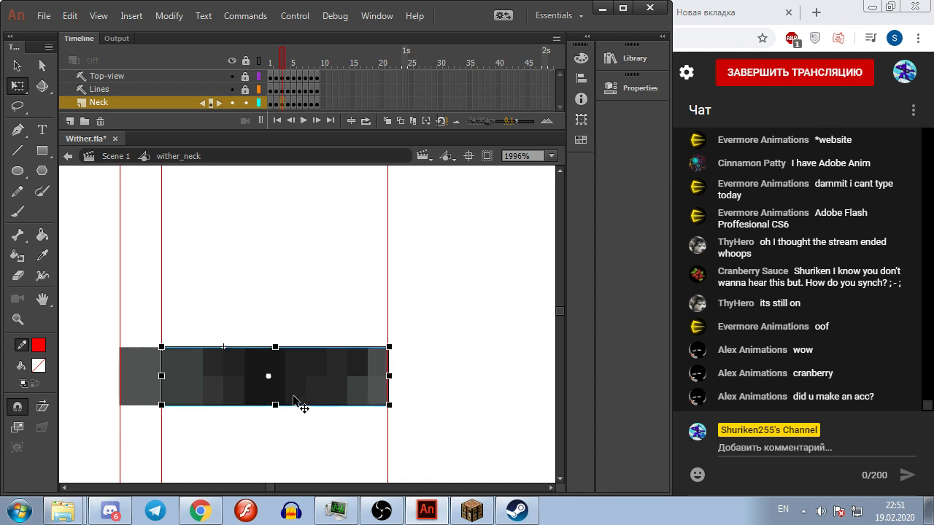
left_click_drag(160, 376, 159, 378)
left_click(251, 305)
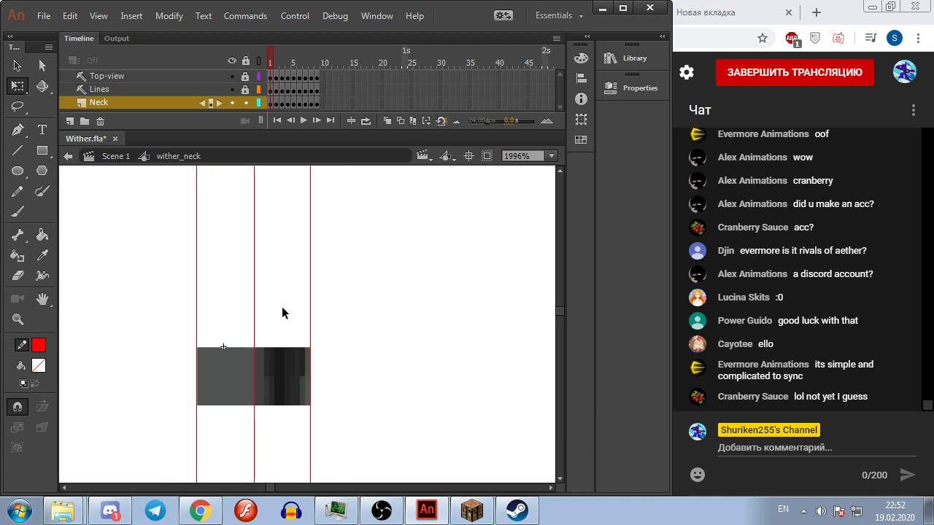
Step: On frame 4, squeeze the end square into the narrow gap between the first two guide lines
left_click(200, 378)
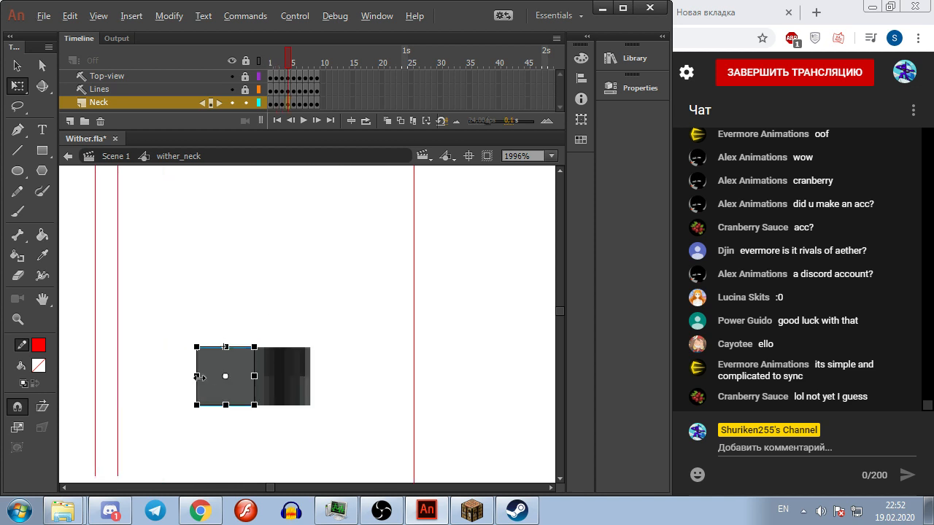
left_click_drag(196, 376, 95, 377)
left_click_drag(255, 377, 117, 377)
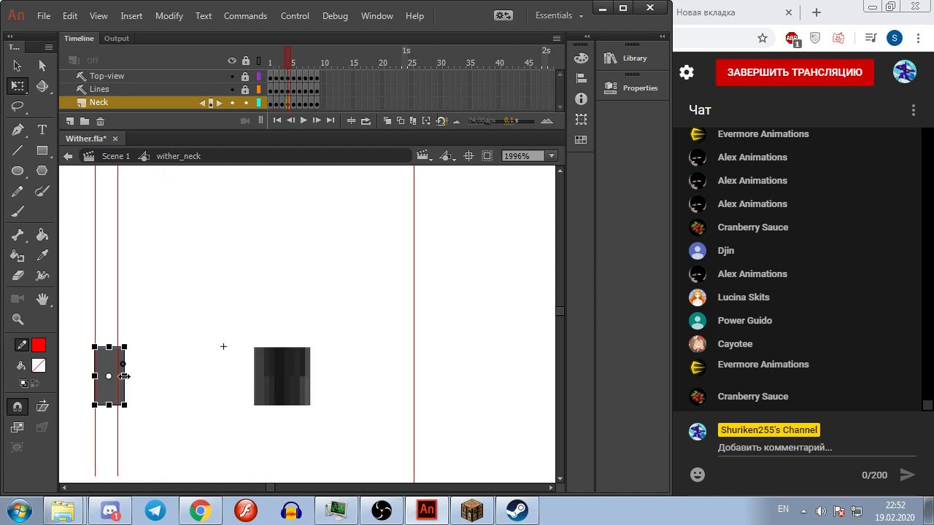
left_click(290, 377)
left_click(105, 387)
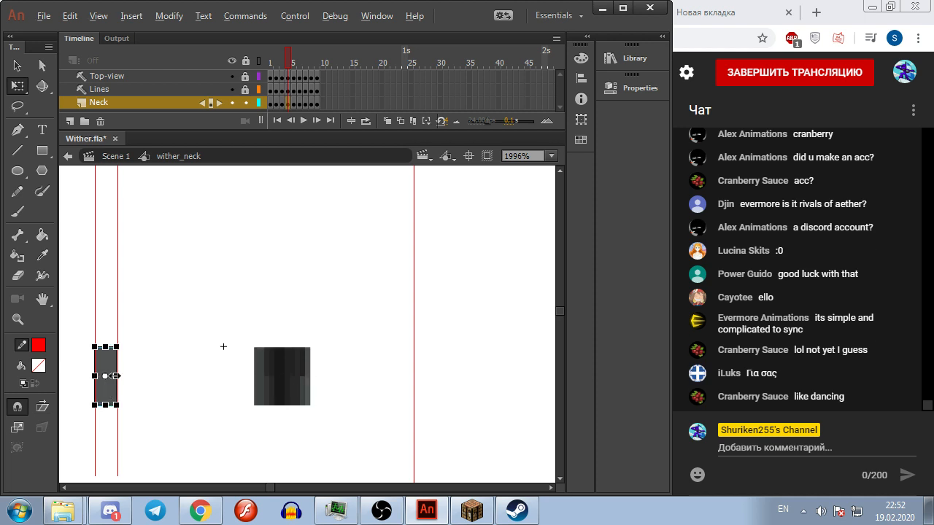
left_click(198, 368)
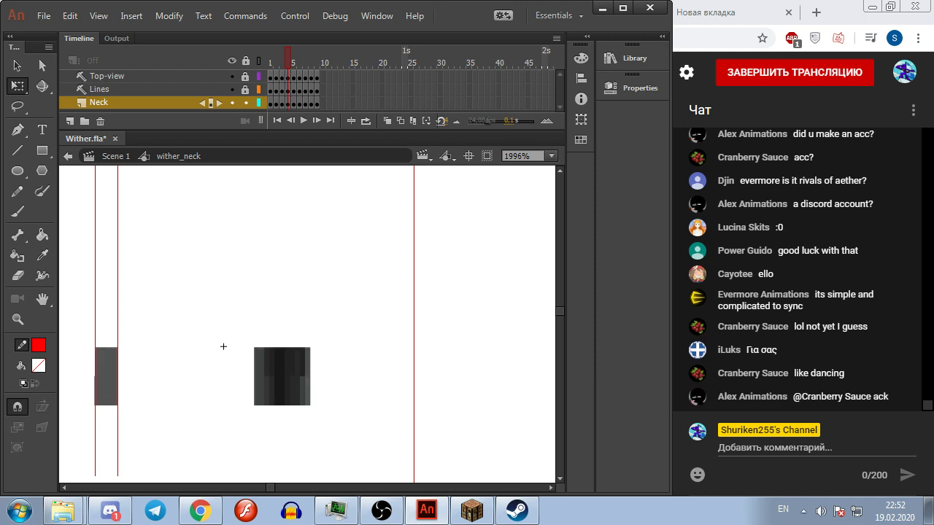
Step: Switch to the YouTube live dashboard, read back through the recent chat messages, and return to the Wither animation
left_click(837, 257)
scroll(837, 263, "up", 3)
scroll(838, 263, "up", 3)
scroll(839, 267, "down", 2)
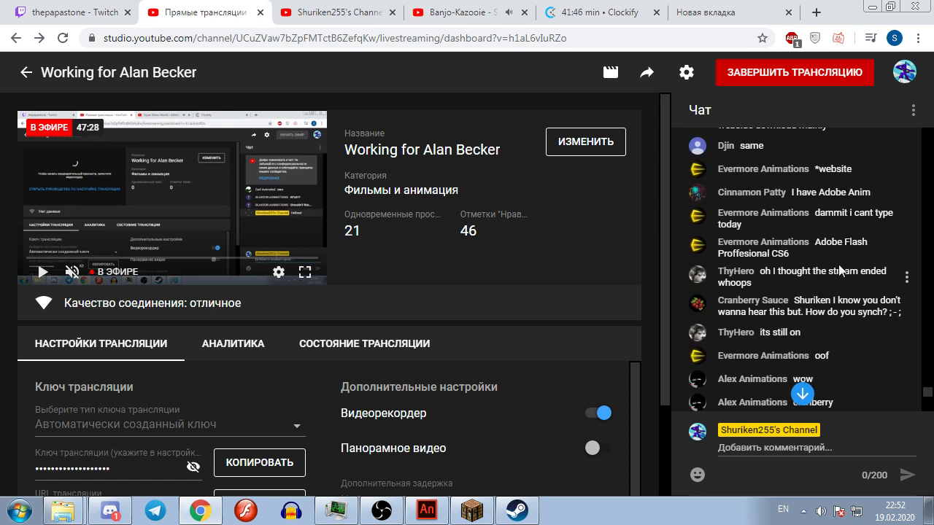
scroll(842, 267, "down", 5)
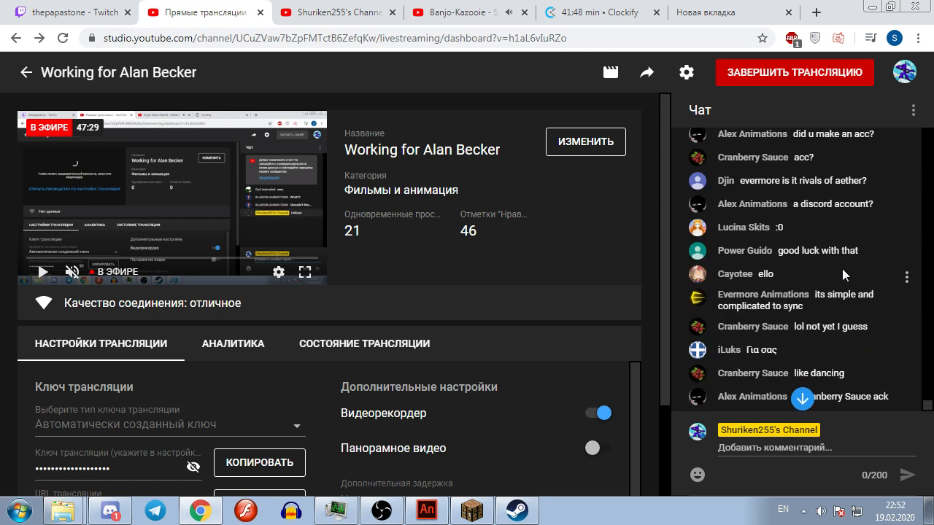
left_click(426, 515)
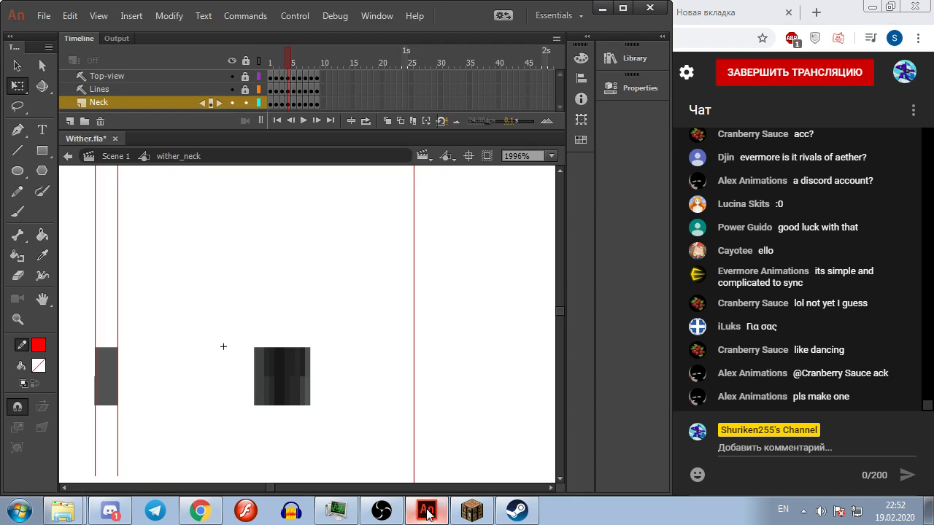
Step: On frame 4, stretch the long Neck piece from the second guide line to the third
key(".")
left_click(267, 377)
left_click_drag(255, 376, 118, 376)
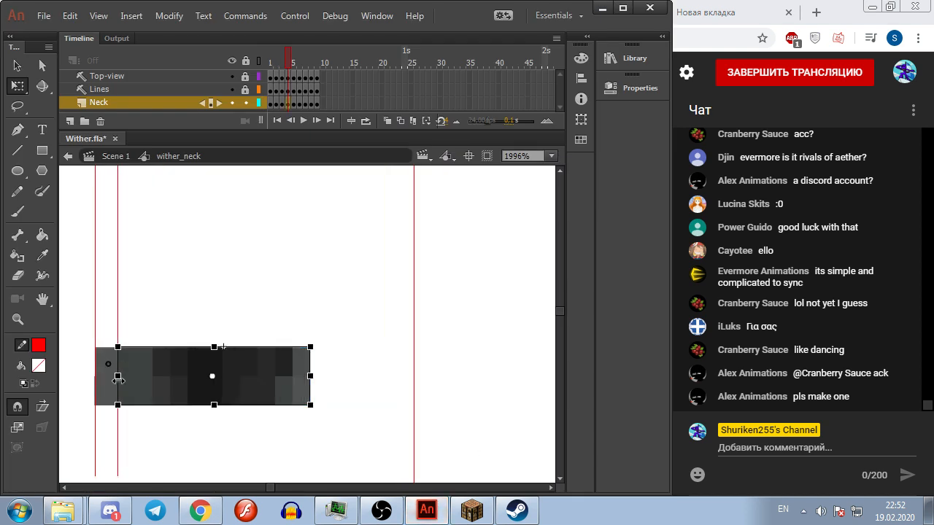
left_click_drag(312, 376, 413, 376)
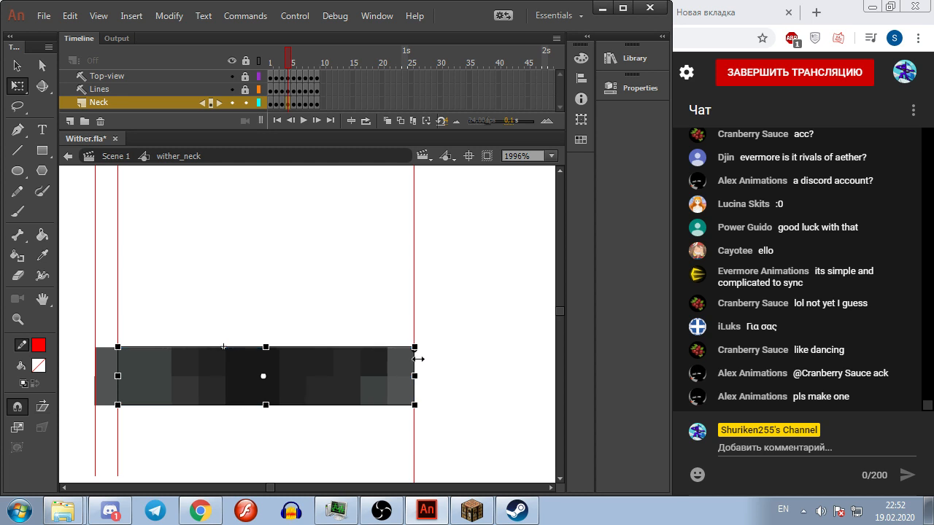
left_click(464, 357)
Step: On frame 5, move the long Neck piece between the two guide lines and compare it with the preceding frames
key(".")
key(".")
key("space")
left_click_drag(166, 389, 229, 374)
left_click(324, 363)
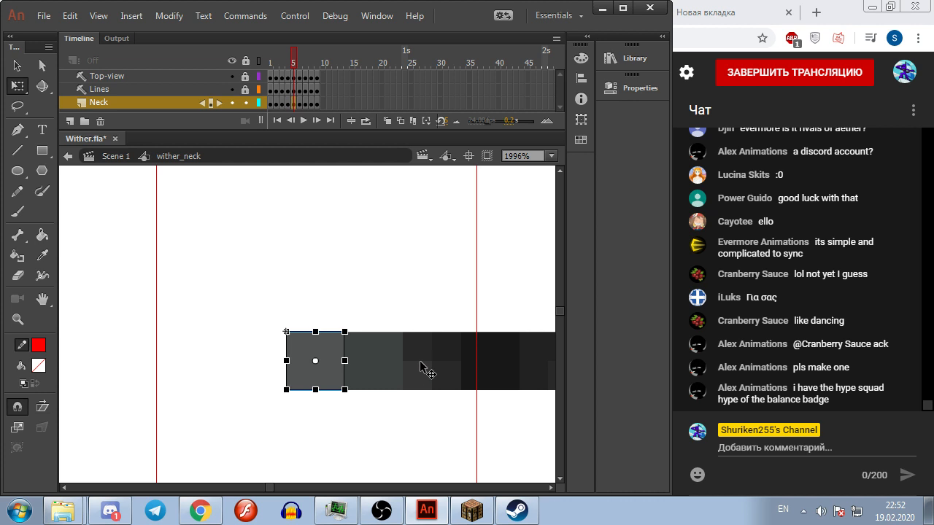
scroll(409, 294, "down", 3)
left_click_drag(415, 318, 351, 319)
key("comma")
key("comma")
key("period")
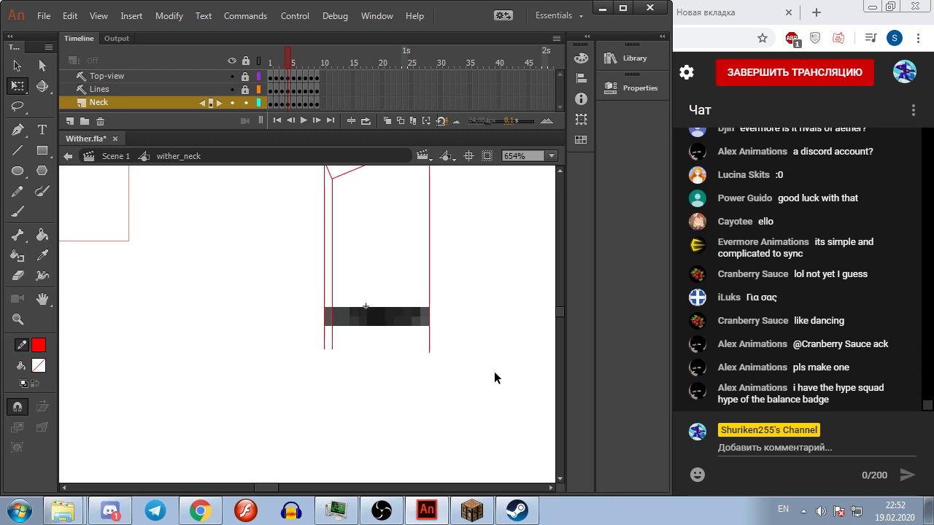
Step: On frame 6, shift the long Neck piece's edges back so that it starts at the first guide line
key("period")
key("period")
left_click(389, 316)
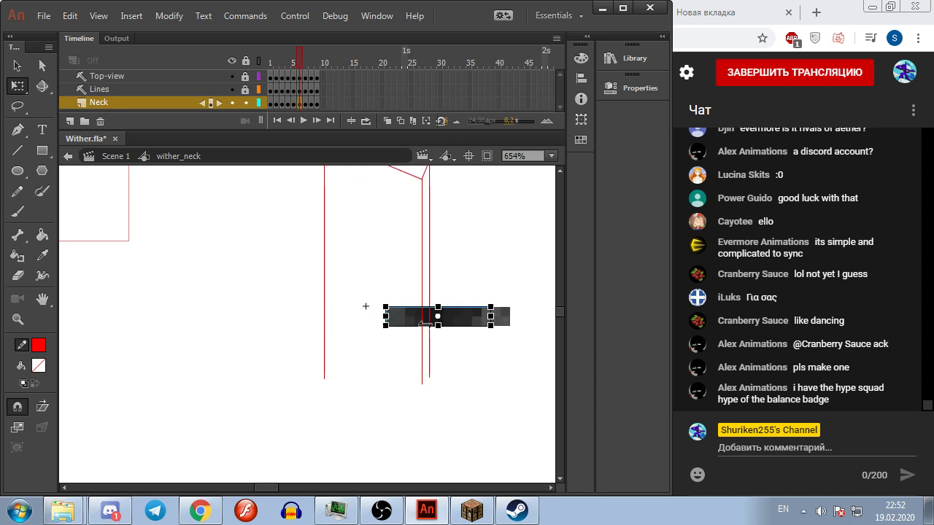
left_click_drag(387, 316, 325, 317)
left_click_drag(491, 319, 428, 318)
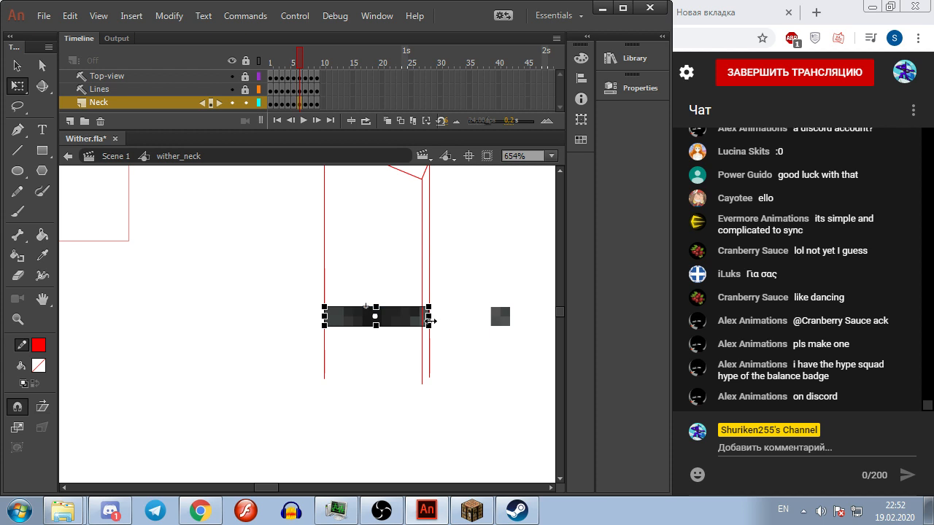
Step: Attach frame 6's end square to the long piece and narrow it to the gap between the second and third guide lines
left_click_drag(505, 319, 438, 330)
scroll(438, 372, "up", 3)
scroll(463, 419, "up", 3)
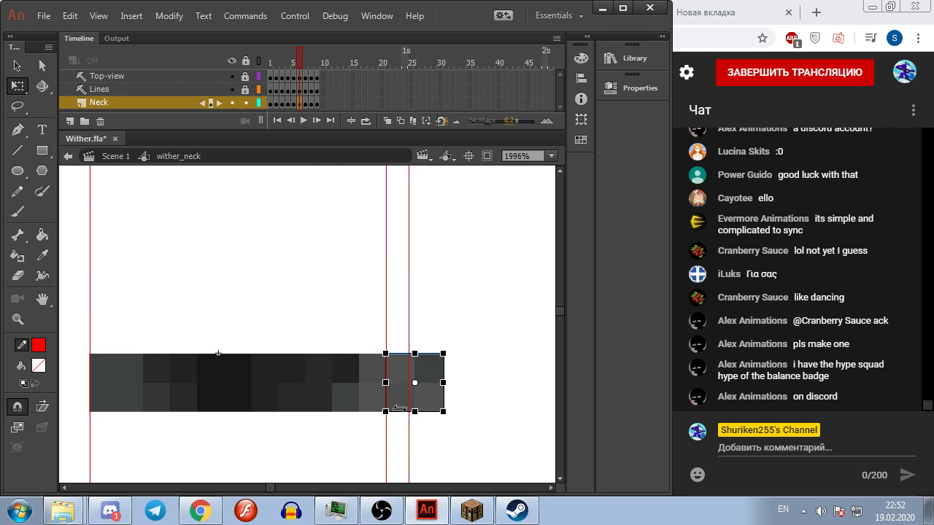
left_click(461, 432)
left_click(402, 386)
left_click_drag(443, 384, 410, 383)
left_click(453, 386)
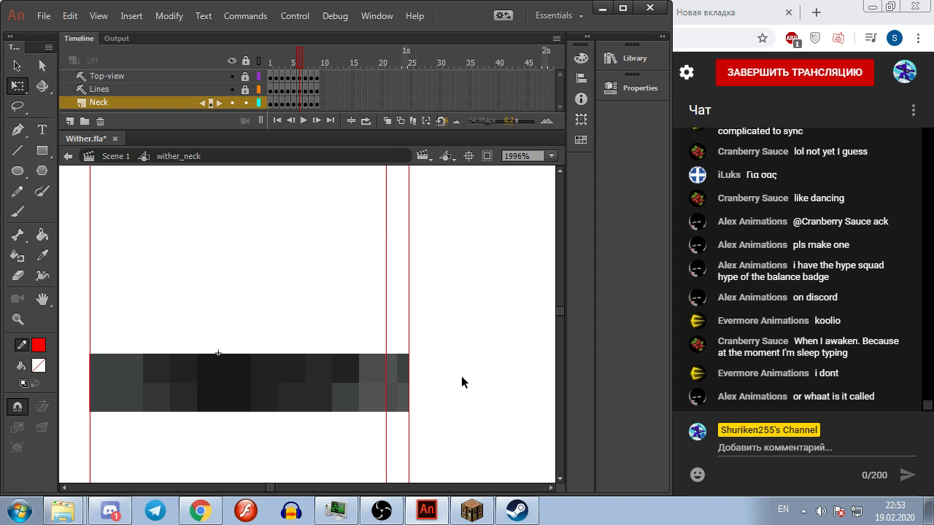
Step: On frame 7, fit the long piece between the first two guide lines and the end square between the second and third
key(".")
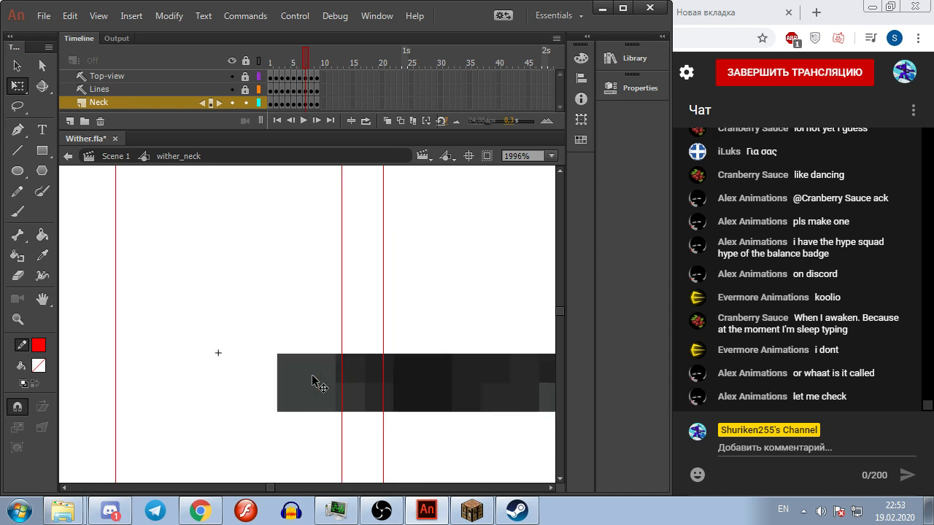
left_click(314, 382)
left_click_drag(235, 389, 110, 386)
scroll(356, 391, "down", 4)
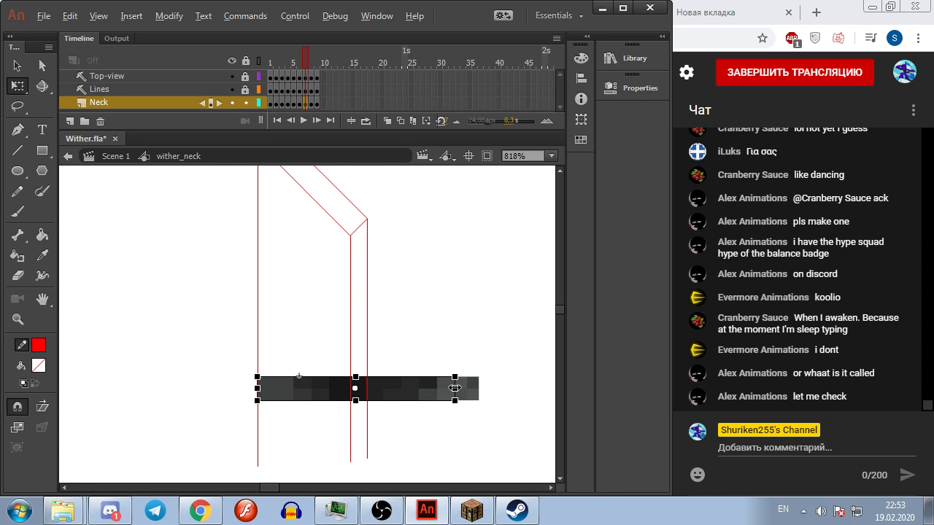
left_click_drag(455, 387, 366, 396)
left_click_drag(475, 392, 362, 397)
scroll(362, 396, "up", 4)
left_click_drag(307, 370, 316, 371)
left_click(440, 368)
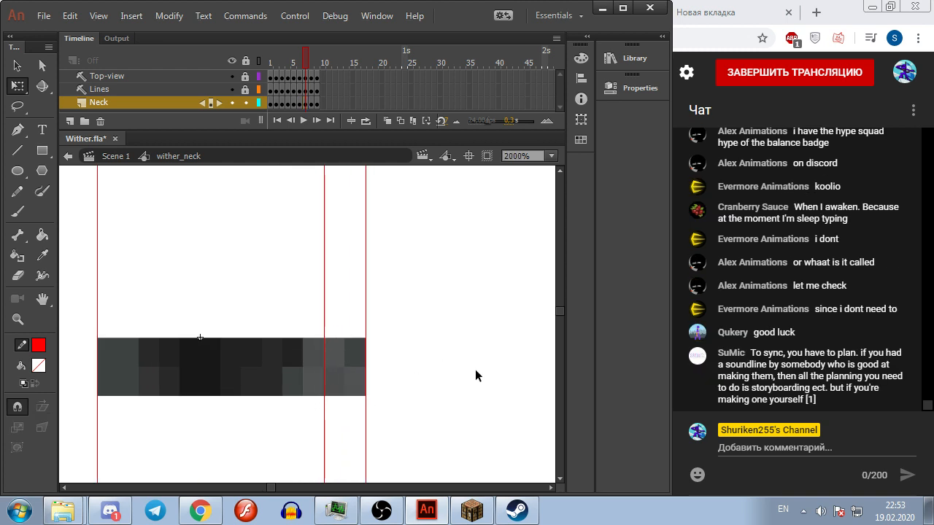
Step: On frame 8, squeeze the long piece between the first two guide lines and fit the end square up to the third
key(".")
left_click(308, 378)
scroll(308, 378, "down", 3)
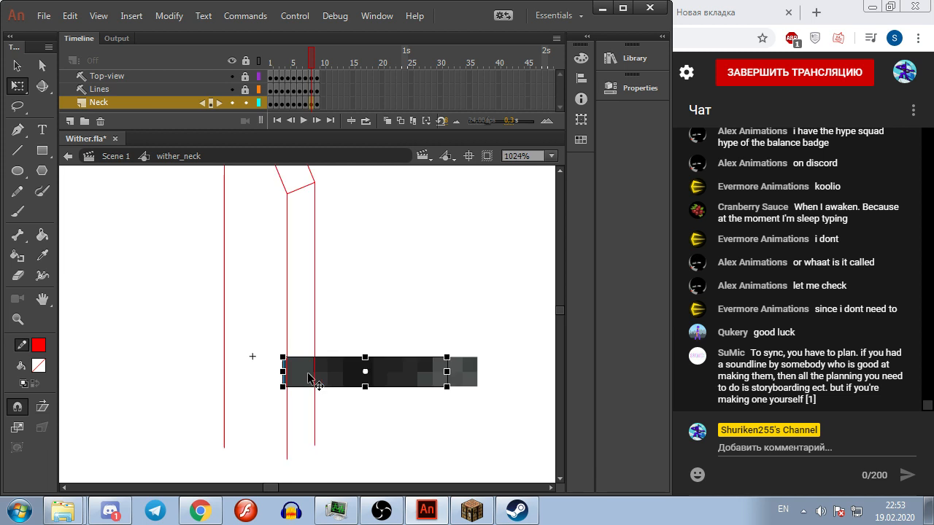
left_click_drag(281, 371, 224, 372)
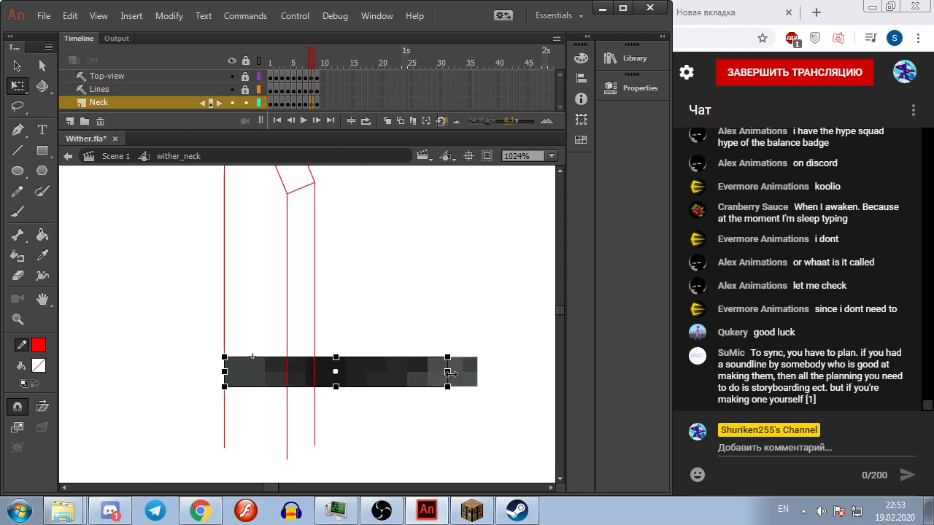
left_click_drag(444, 373, 287, 373)
left_click_drag(461, 375, 310, 370)
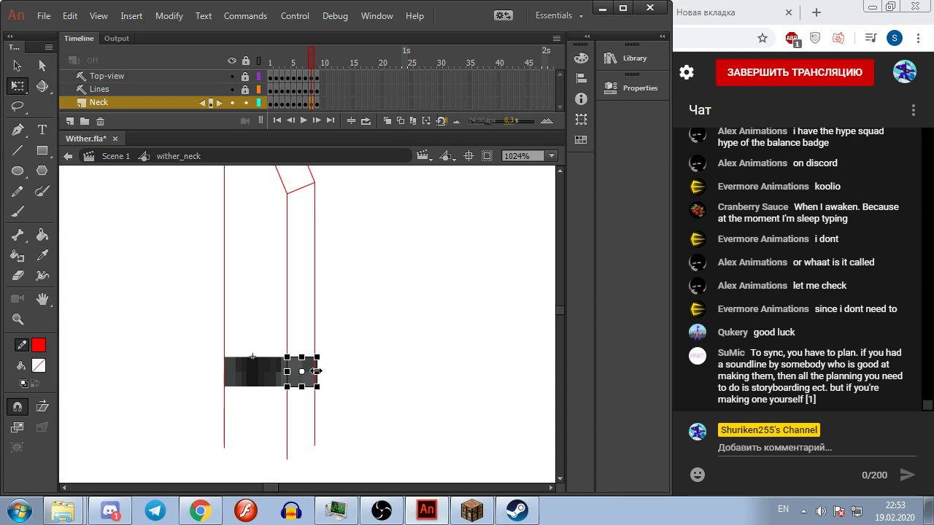
left_click(404, 354)
Step: On frame 9, fit the long piece and the end square between their guide lines, and play the neck turnaround back
key(".")
key(".")
left_click(296, 376)
left_click_drag(283, 372, 240, 372)
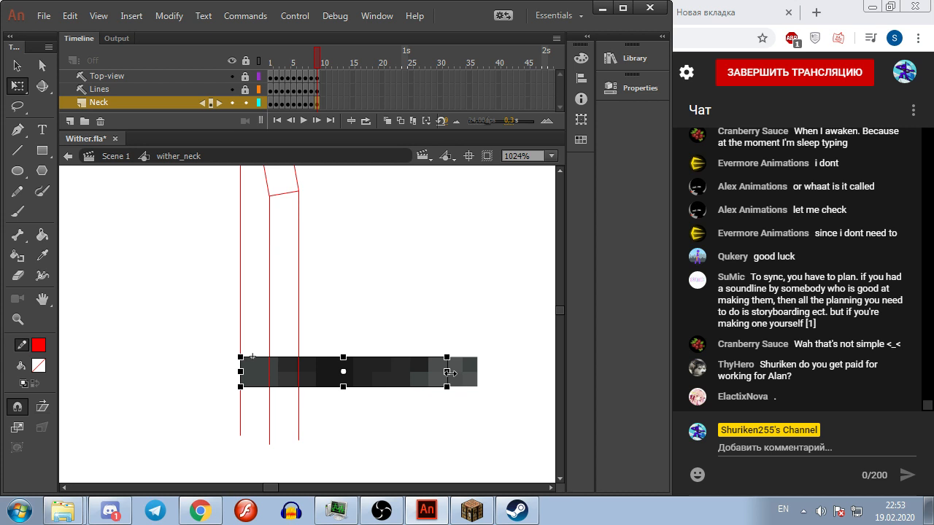
left_click_drag(444, 372, 270, 374)
left_click_drag(456, 381, 282, 383)
scroll(279, 379, "up", 4)
left_click(429, 338)
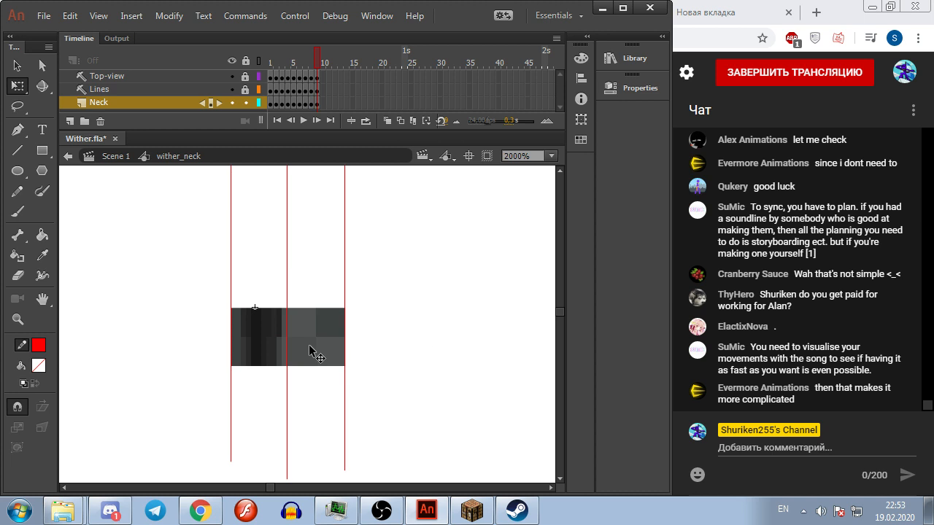
scroll(441, 336, "down", 4)
key("Return")
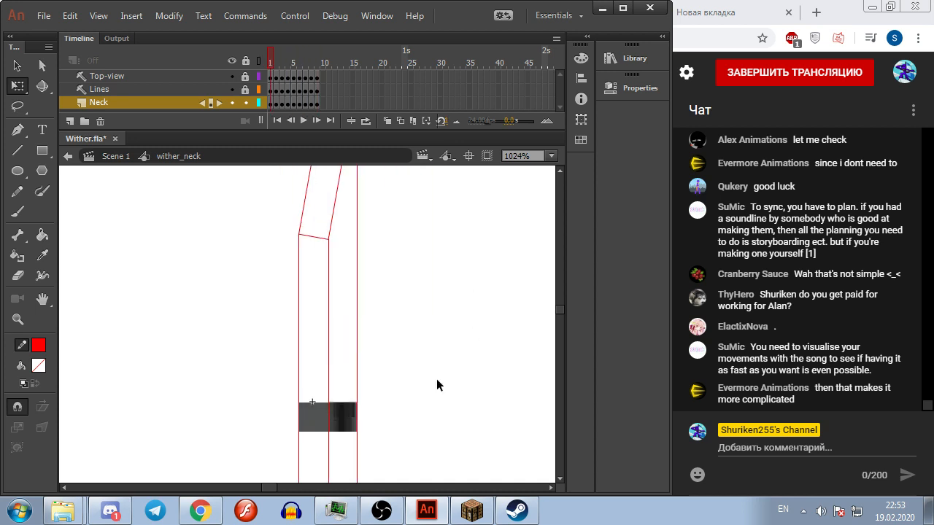
Step: Return to Scene 1 and move the small neck symbol out from beneath the first head to the empty space beside it
scroll(439, 368, "down", 2)
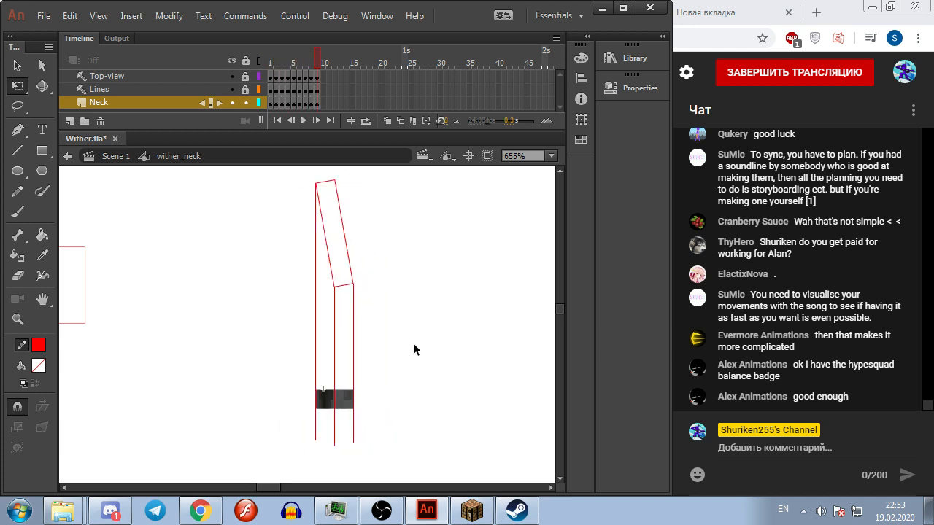
left_click(103, 158)
left_click_drag(408, 367, 524, 270)
left_click_drag(471, 319, 393, 337)
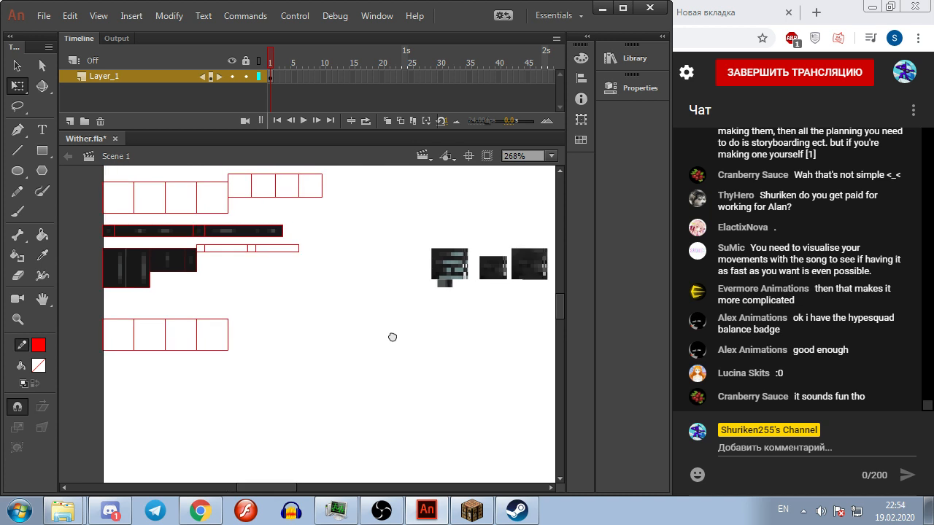
left_click_drag(438, 282, 399, 281)
left_click(481, 326)
key("ctrl+z")
left_click(452, 353)
left_click_drag(385, 287, 354, 279)
scroll(377, 284, "up", 1)
scroll(330, 319, "down", 2)
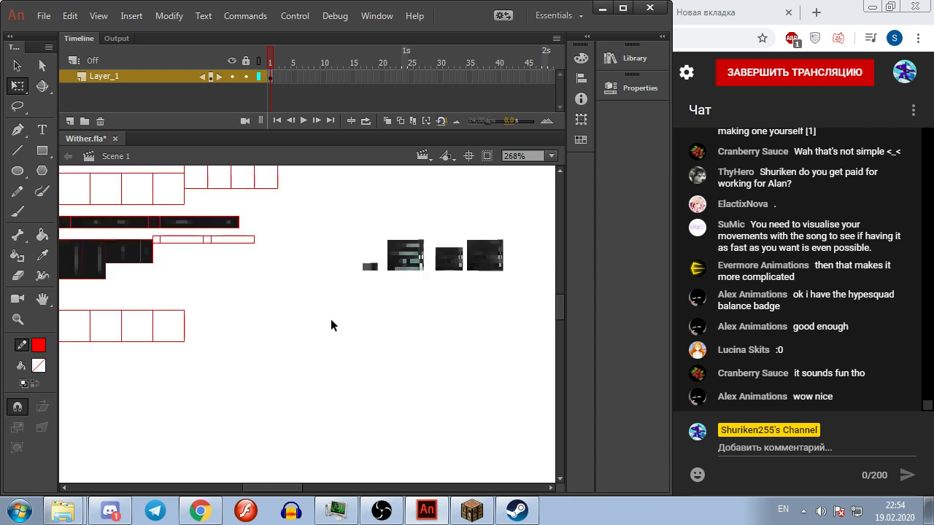
Step: Select the small neck symbol beside the heads and rename wither_neck in the library to wither_bone
scroll(219, 272, "up", 2)
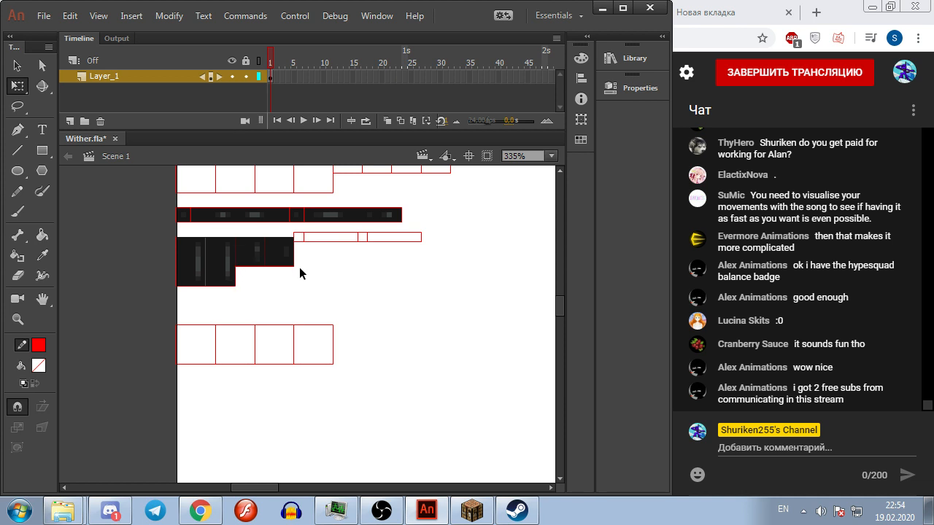
scroll(331, 278, "up", 1)
scroll(344, 312, "down", 2)
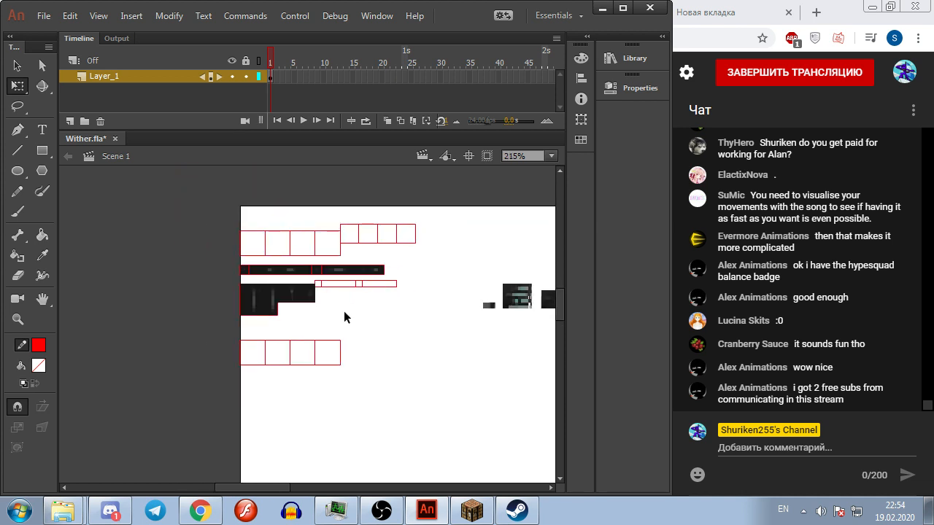
scroll(292, 298, "up", 4)
left_click_drag(365, 319, 162, 357)
left_click(400, 354)
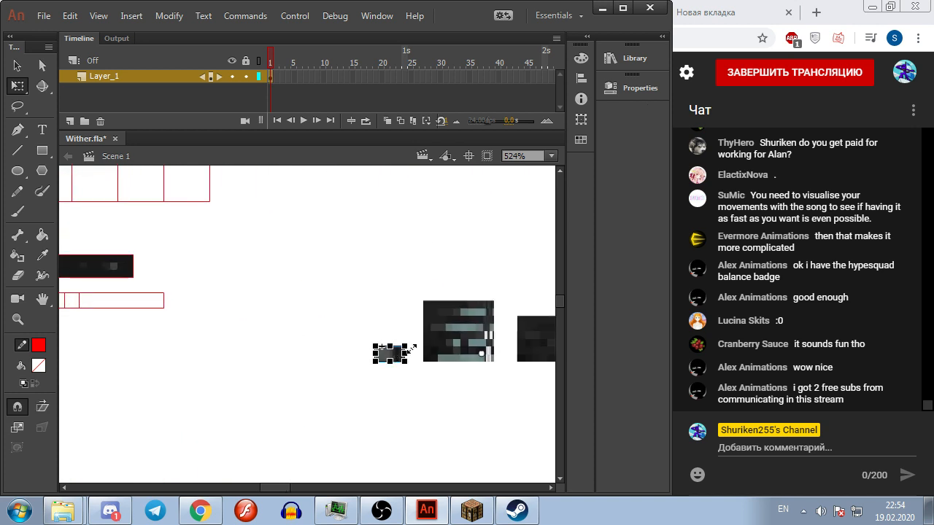
left_click(635, 59)
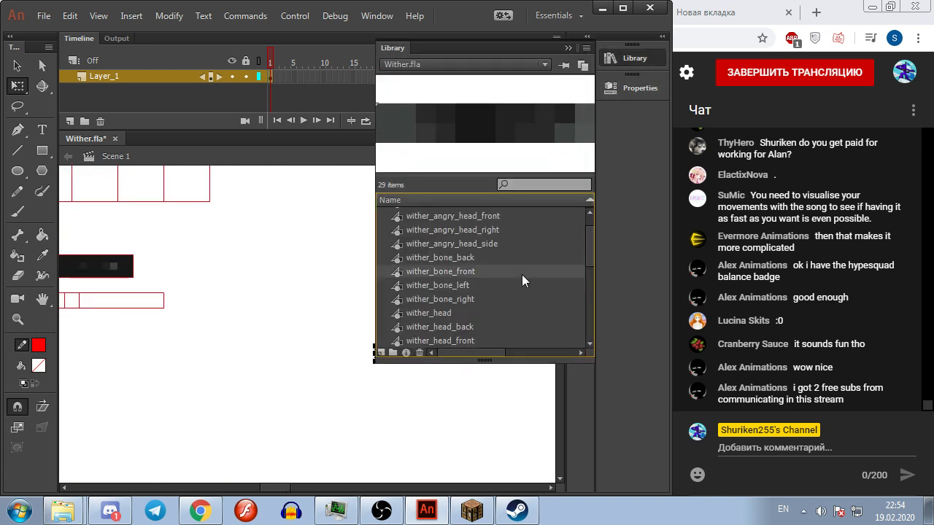
scroll(520, 273, "down", 2)
scroll(519, 270, "up", 2)
scroll(519, 271, "down", 4)
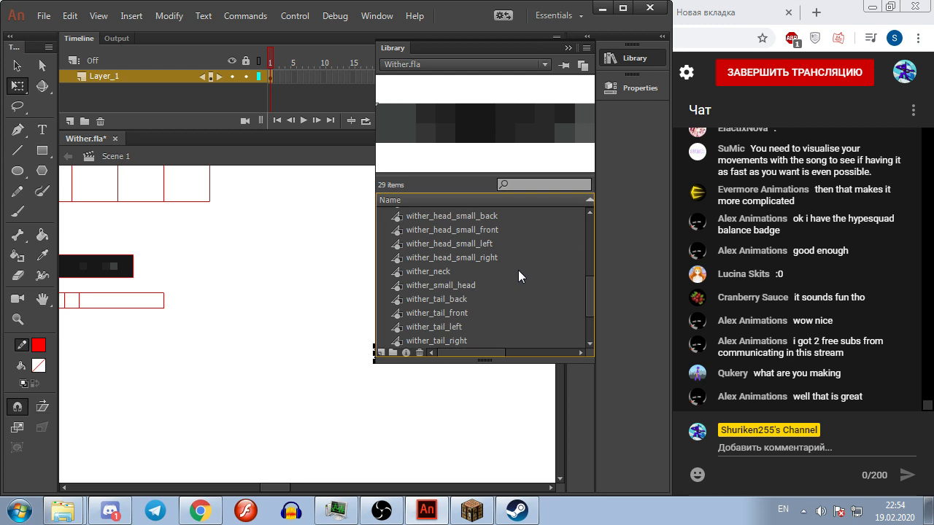
left_click(453, 271)
left_click(453, 272)
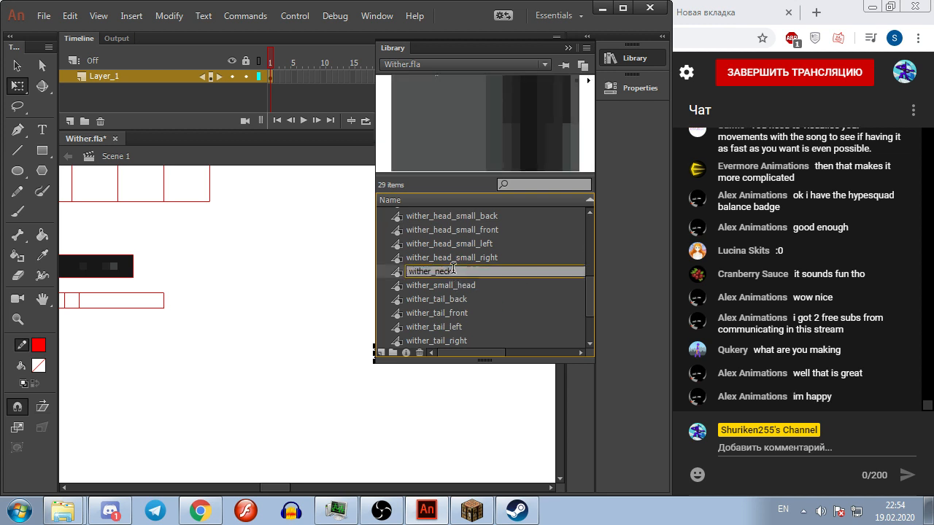
key("BackSpace")
key("BackSpace")
key("BackSpace")
type("bone")
key("Return")
left_click(313, 295)
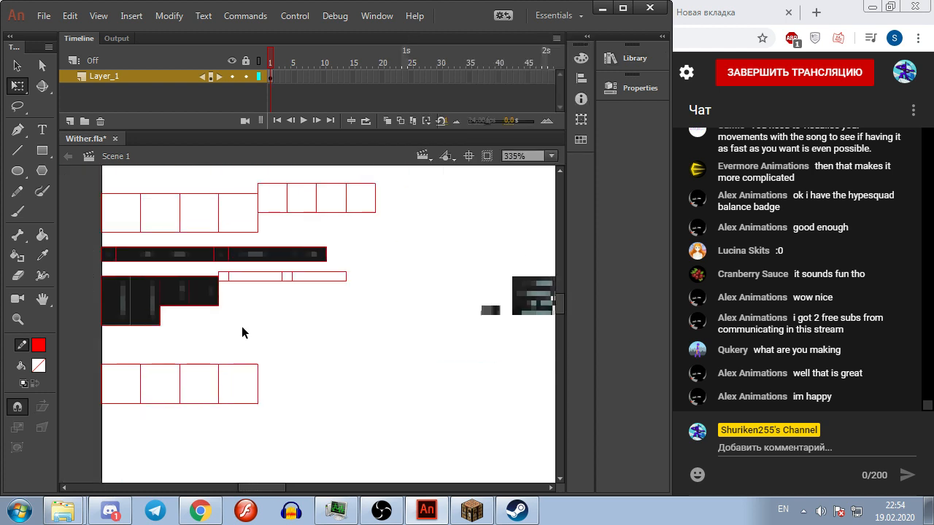
Step: Examine the size of the long dark strip's first end square and look through the library's symbol names
scroll(346, 325, "up", 4)
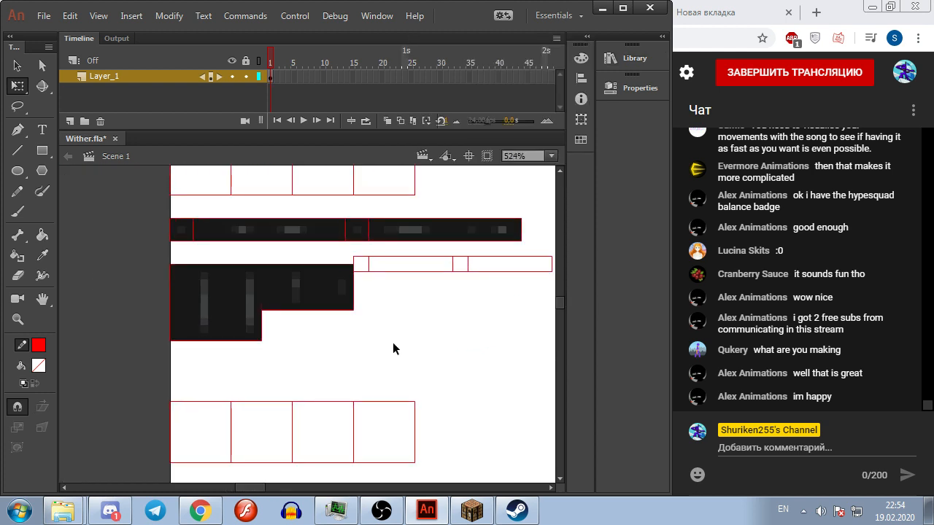
scroll(457, 376, "down", 3)
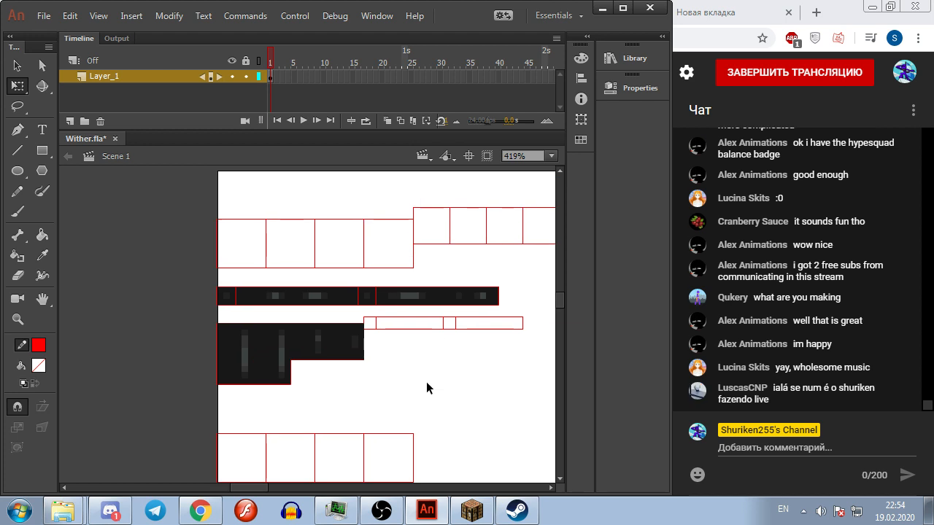
left_click(229, 299)
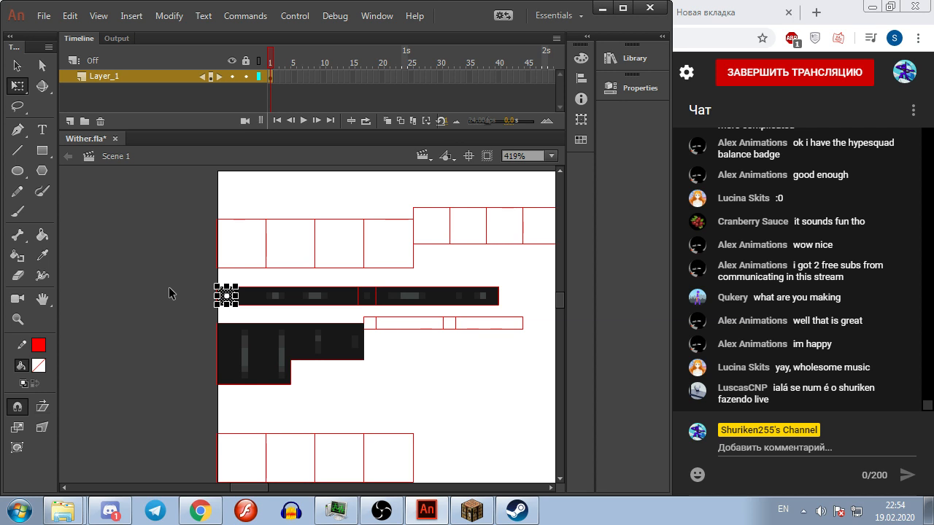
left_click(618, 82)
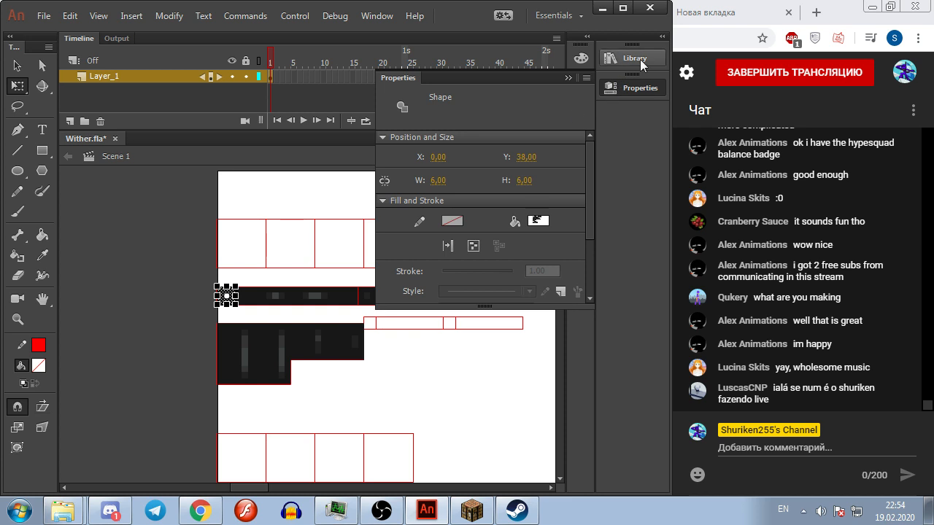
left_click(640, 59)
scroll(559, 293, "down", 5)
scroll(559, 294, "up", 2)
scroll(559, 293, "up", 4)
left_click(493, 410)
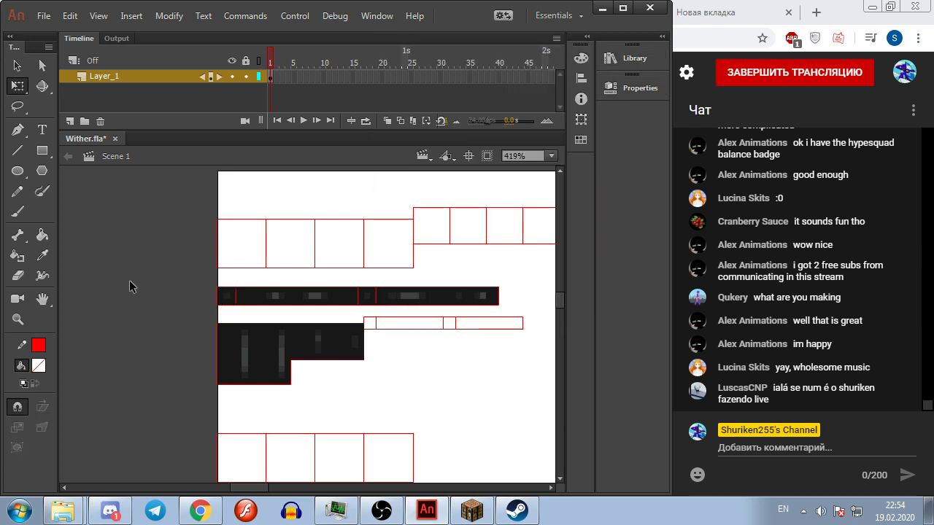
Step: Convert the long dark strip's first end square into a graphic symbol, copying the name prefix wither_neck_ for reuse
left_click(228, 296)
key("F8")
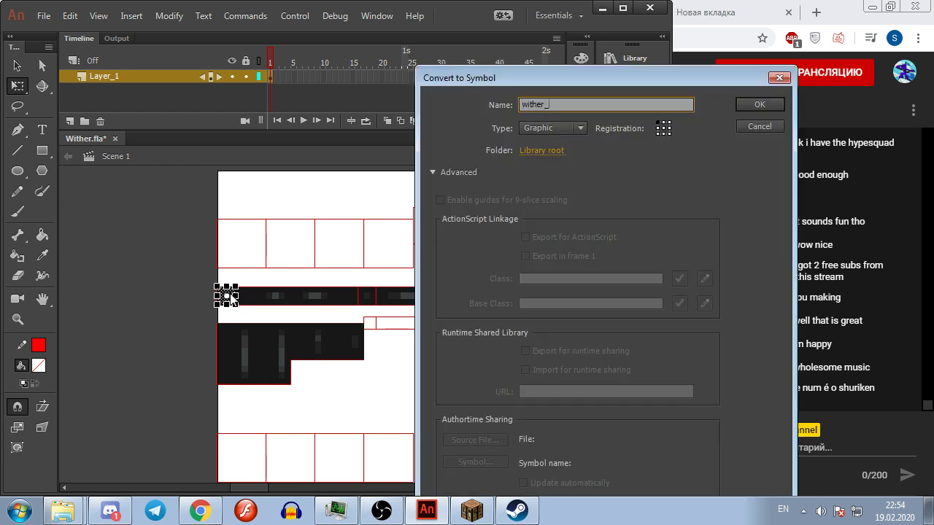
key("ctrl+a")
key("ctrl+c")
key("Right")
key("Return")
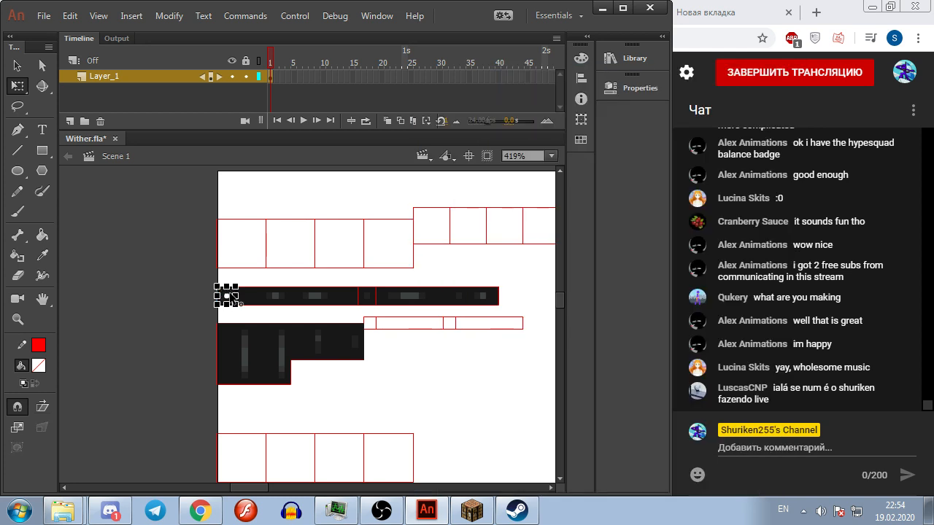
Step: Convert the strip's first long section into a graphic symbol named wither_neck_front
left_click(258, 300)
key("F8")
key("ctrl+v")
type("f")
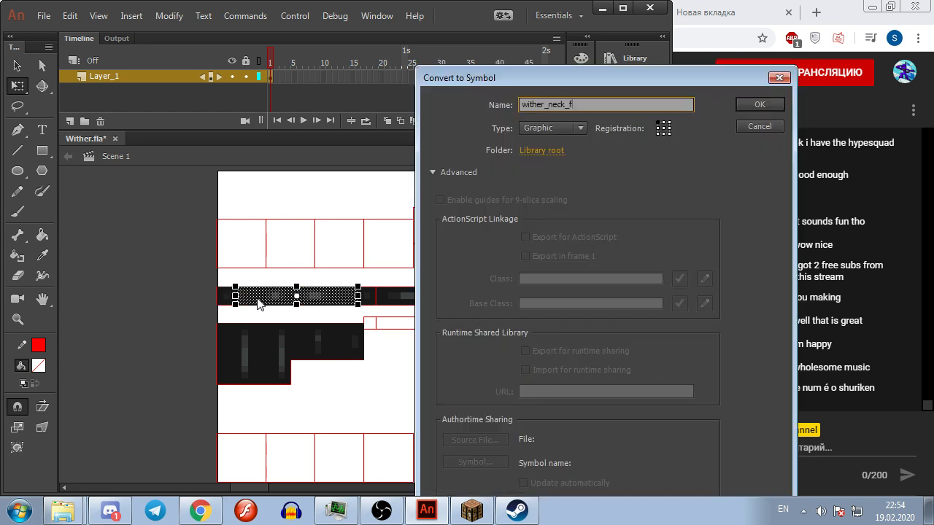
type("ront")
key("Return")
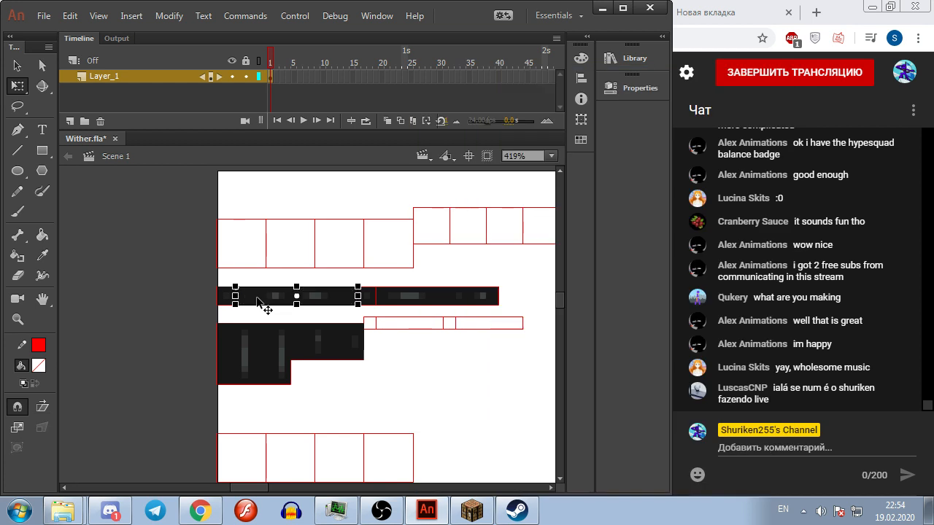
Step: Convert the small square between the strip's two long sections into a graphic symbol named wither_neck_left
left_click(372, 299)
key("F8")
key("ctrl+v")
type("lef")
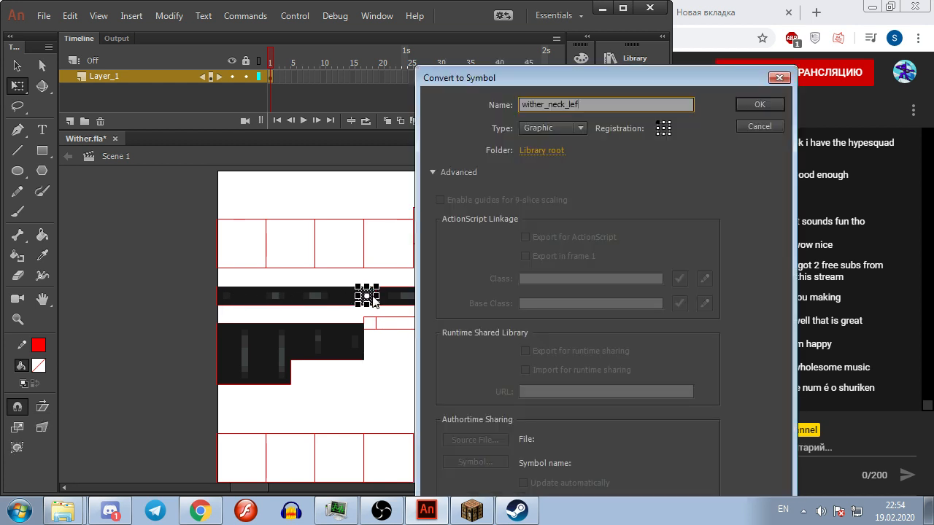
type("t")
key("Return")
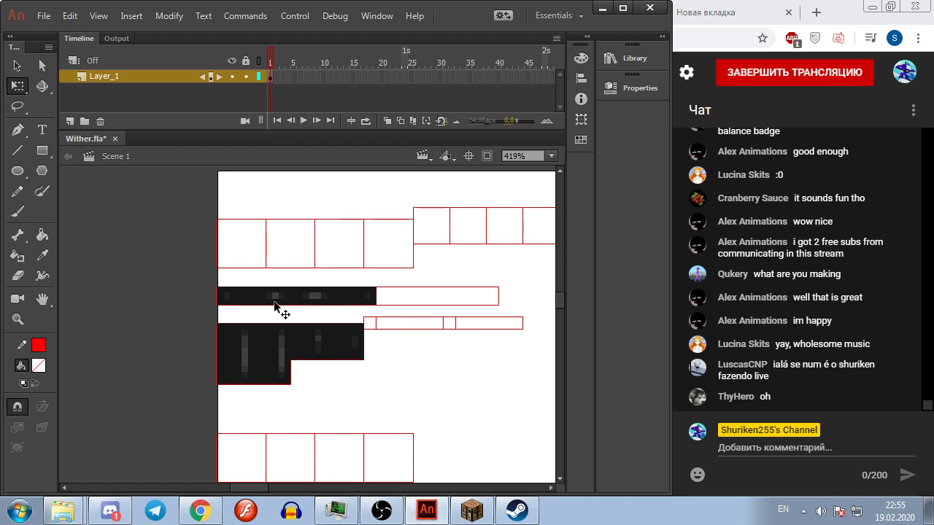
Step: Move the three converted neck pieces together off the texture template into the empty area below the head symbols
left_click(236, 296)
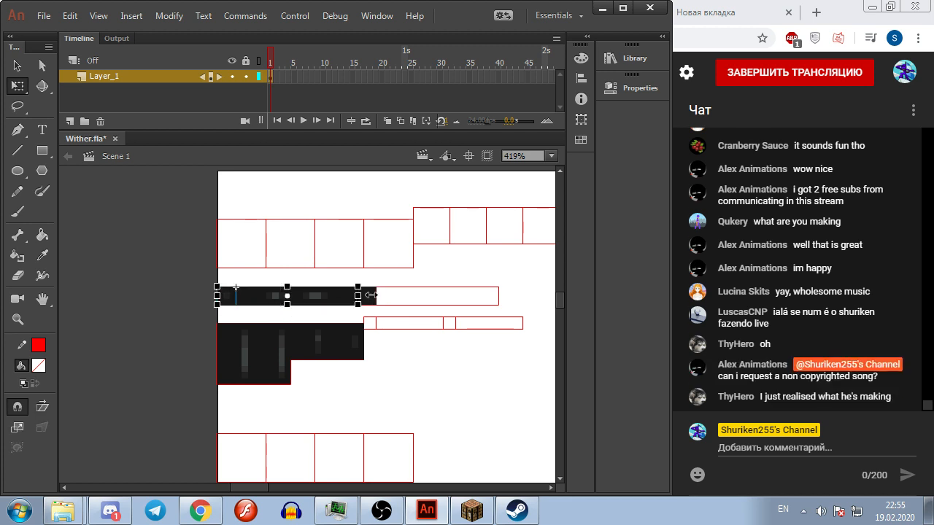
scroll(418, 341, "down", 5)
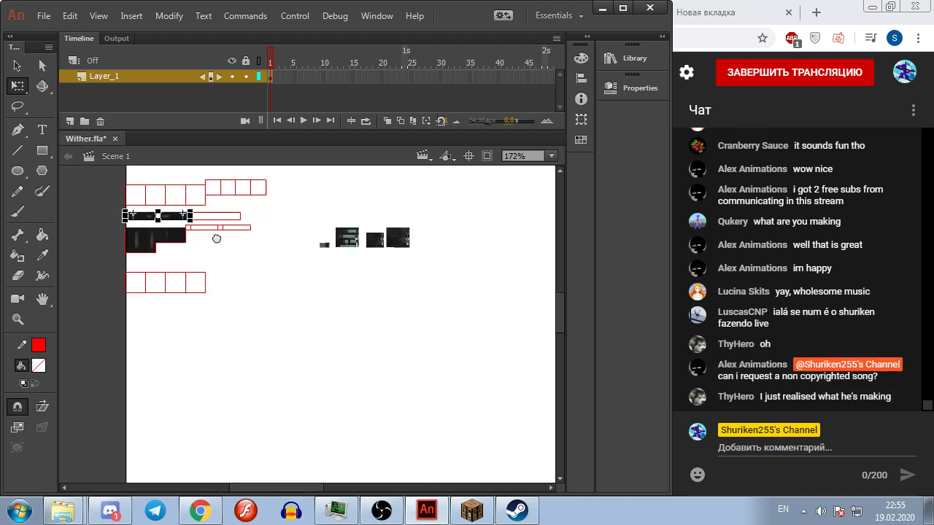
left_click(17, 65)
left_click_drag(134, 205, 326, 341)
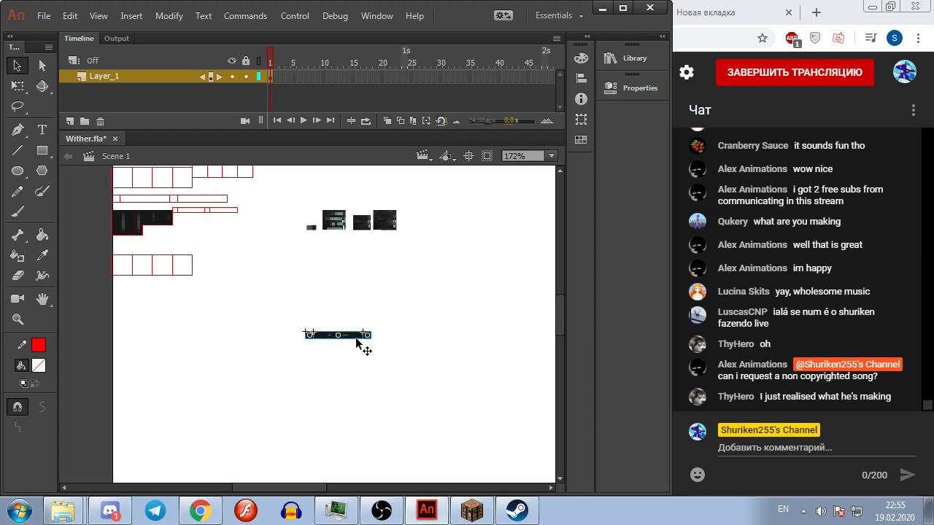
left_click(326, 346)
scroll(310, 367, "up", 3)
scroll(269, 373, "down", 2)
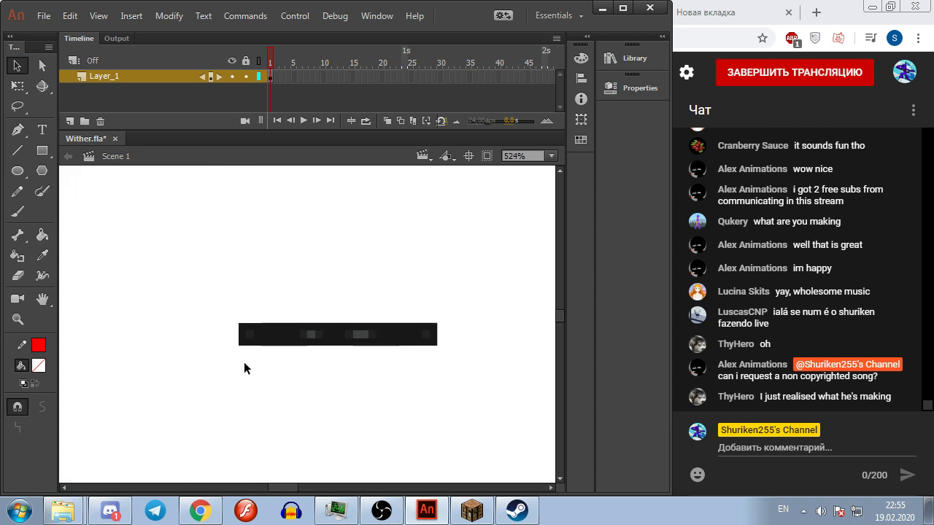
left_click_drag(179, 348, 278, 235)
scroll(234, 325, "down", 1)
scroll(234, 326, "up", 1)
scroll(329, 381, "down", 2)
scroll(292, 353, "up", 1)
left_click_drag(307, 321, 312, 234)
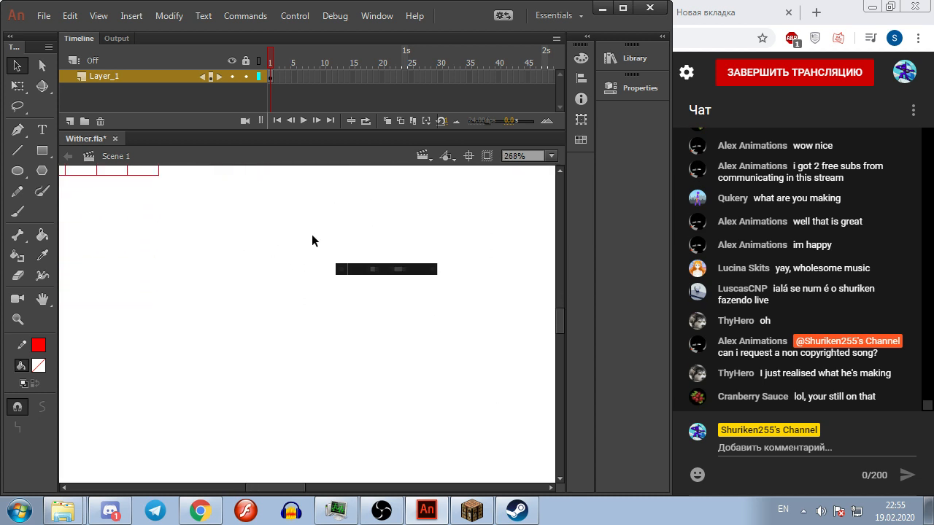
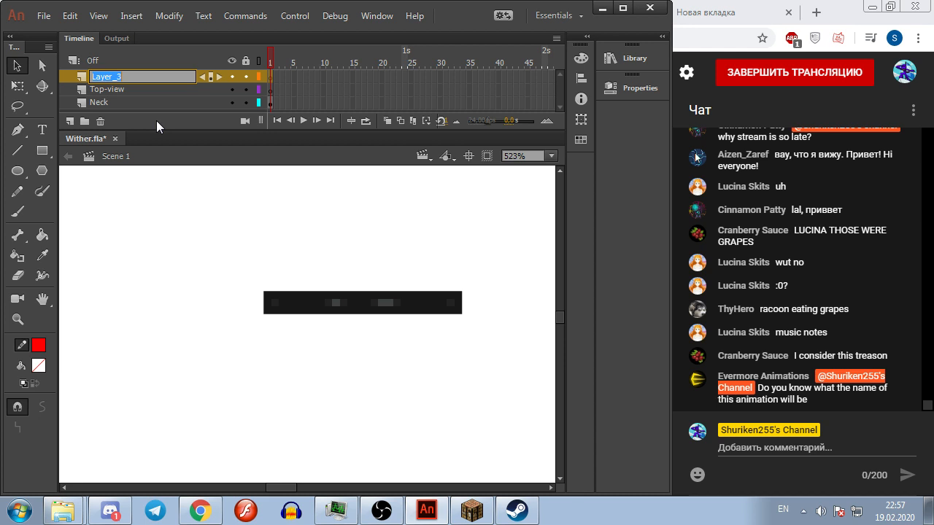
Step: Name the new layer Lines and place the Top-view layer above it
type("Lines")
key("Return")
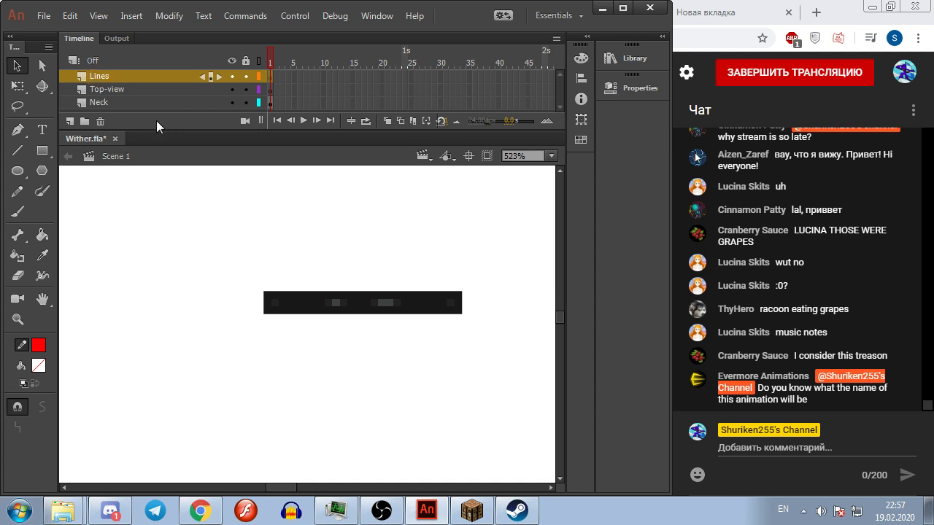
left_click(112, 90)
left_click_drag(112, 91, 115, 73)
left_click(116, 87)
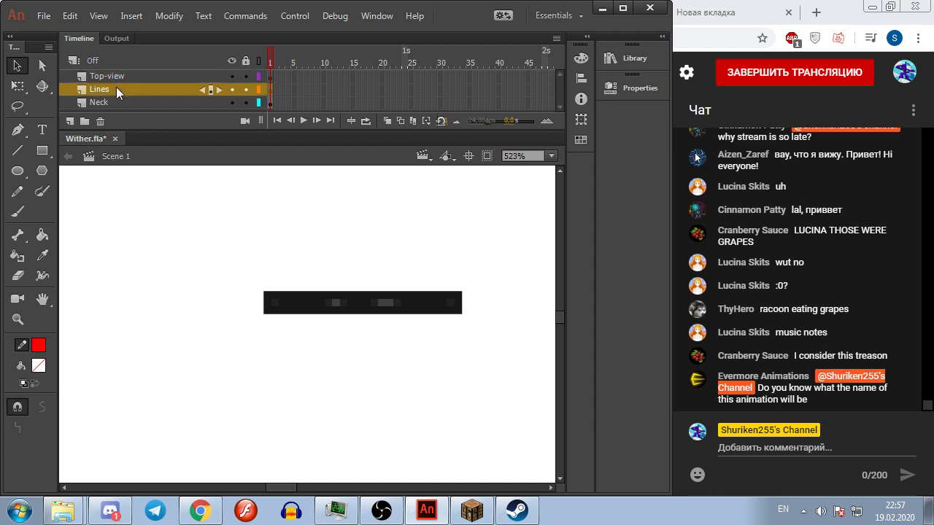
Step: Turn the Lines and Top-view layers into guide layers and lock the Neck layer
right_click(116, 87)
left_click(152, 275)
right_click(123, 77)
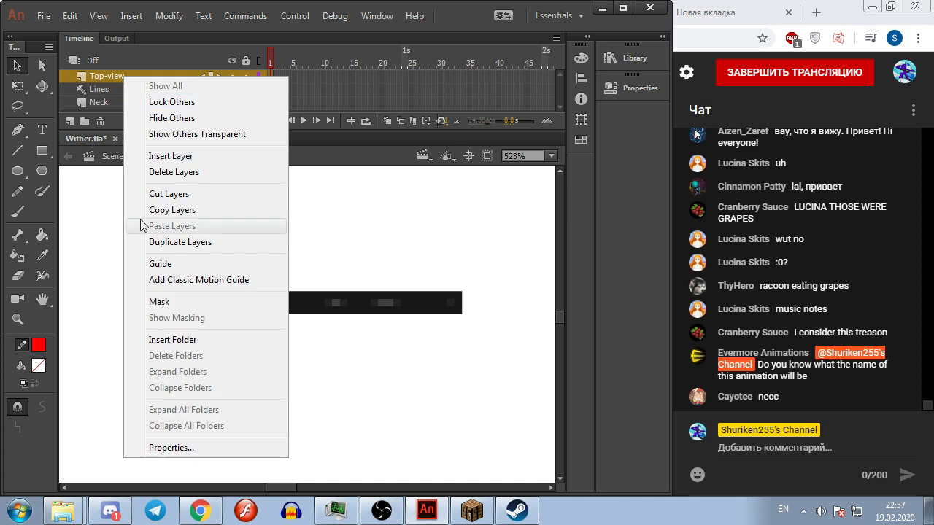
left_click(149, 263)
left_click(246, 103)
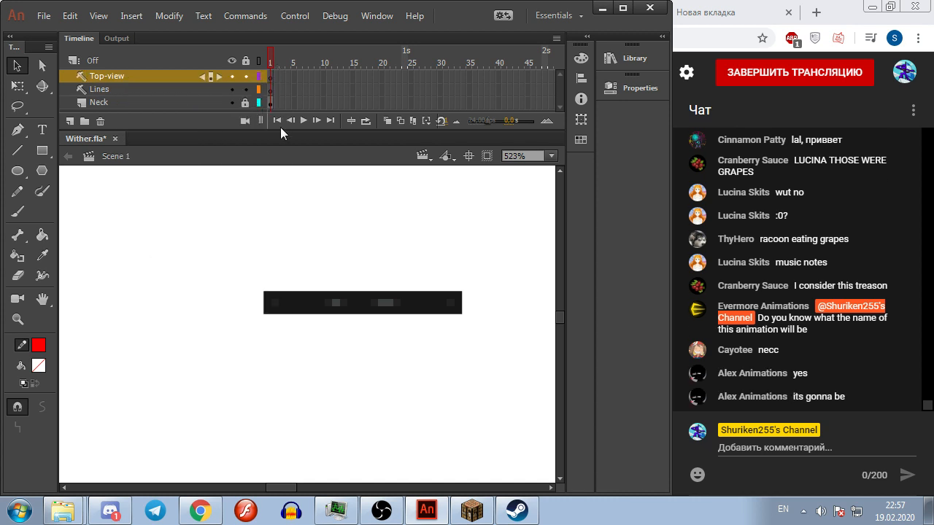
Step: Show the Neck layer as outlines and, on Top-view, draw a line along the first square's and long section's upper edges, with a short vertical divider
left_click(277, 311)
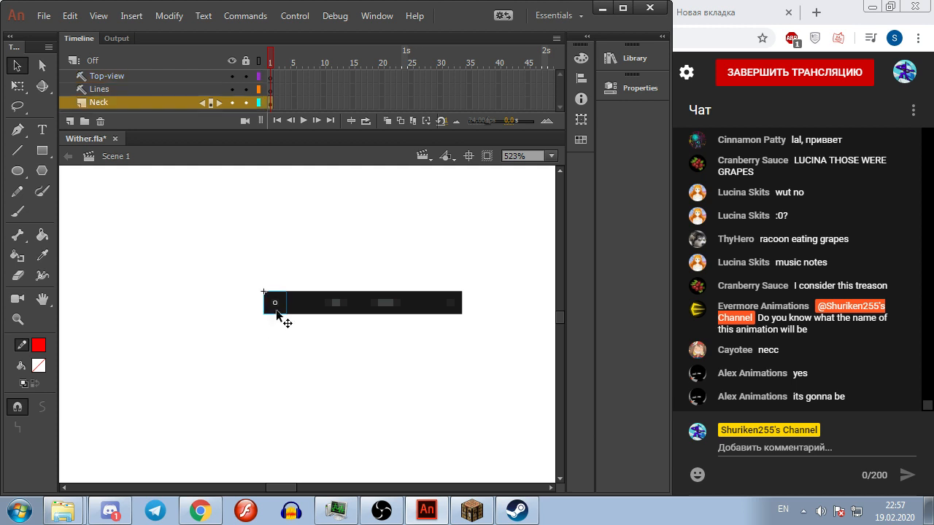
scroll(277, 312, "up", 2)
left_click_drag(408, 347, 347, 408)
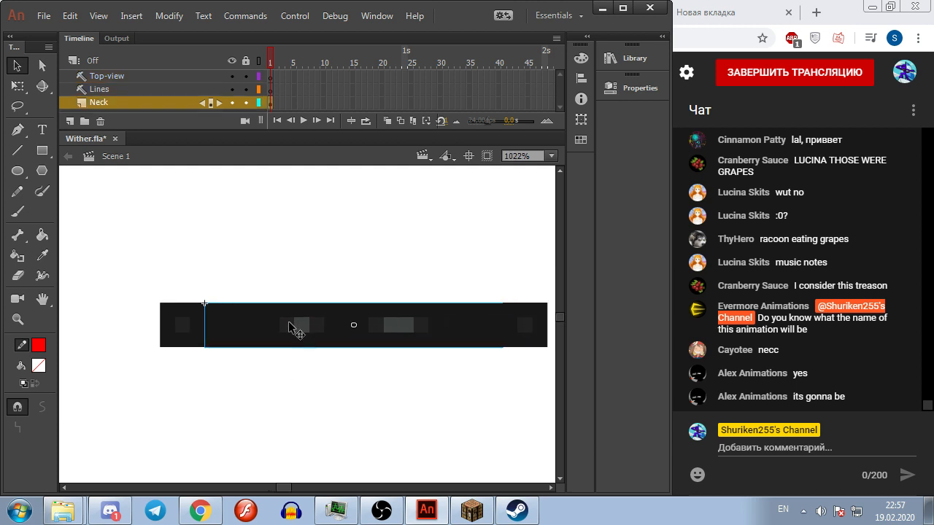
left_click(190, 337)
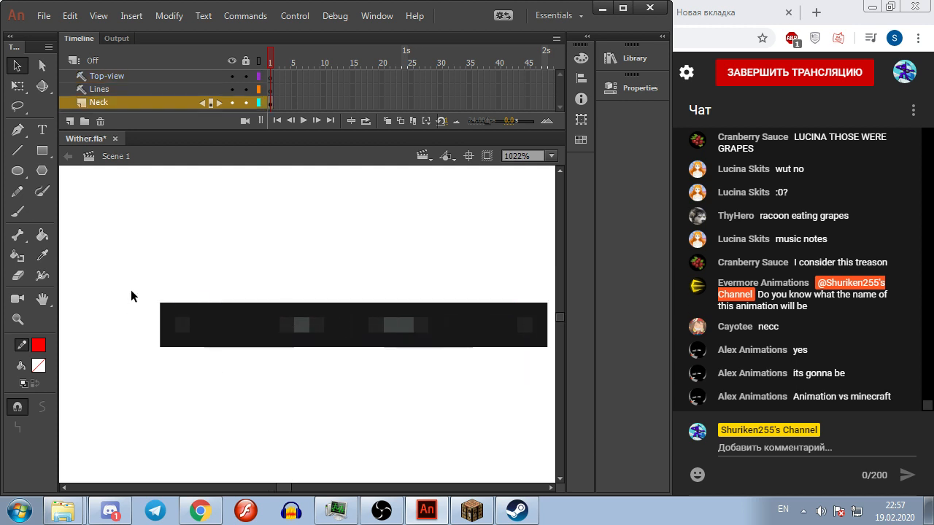
left_click(17, 150)
left_click(139, 75)
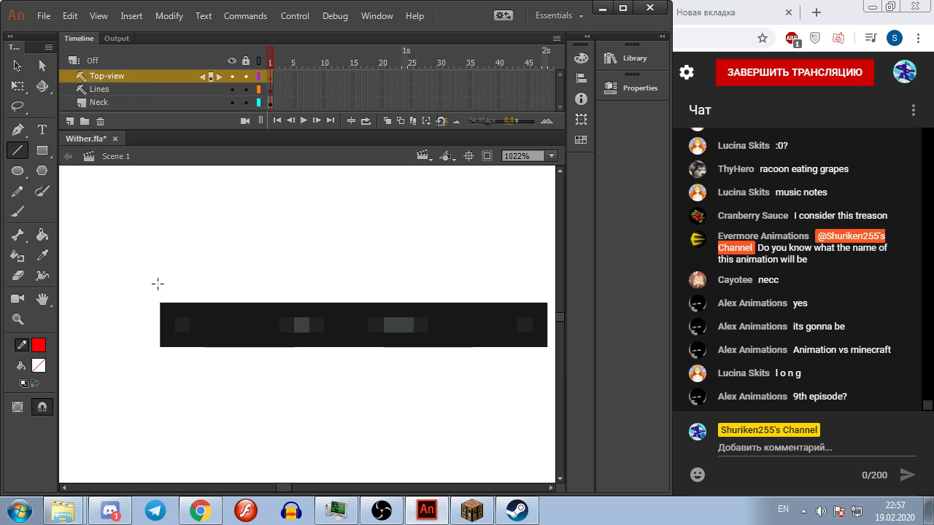
left_click(258, 102)
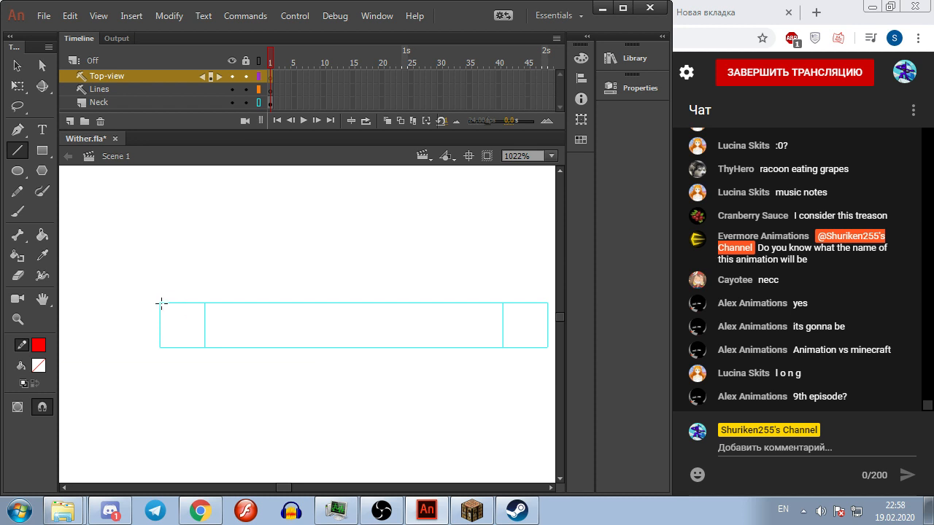
left_click_drag(162, 303, 503, 302)
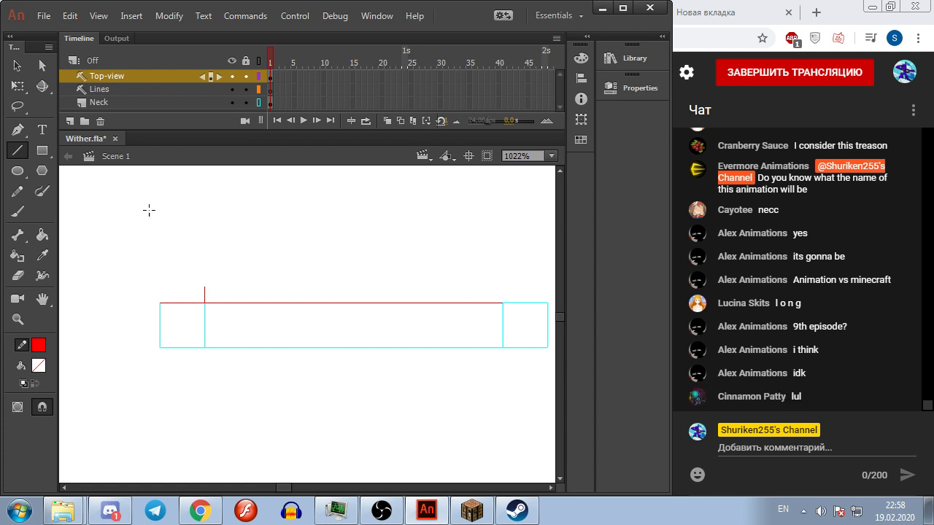
Step: Rotate the line segment above the long section upright around the end where it meets the square
left_click(17, 86)
left_click(387, 302)
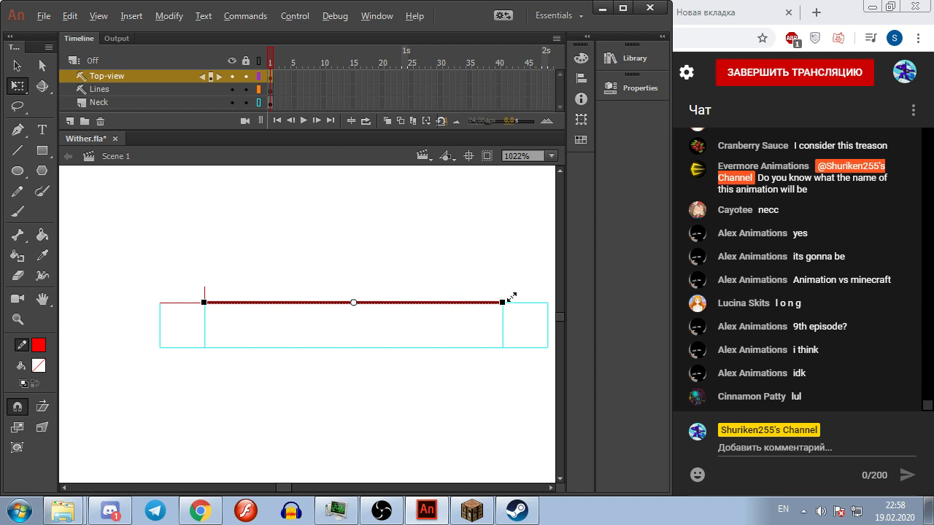
left_click_drag(517, 312, 216, 173)
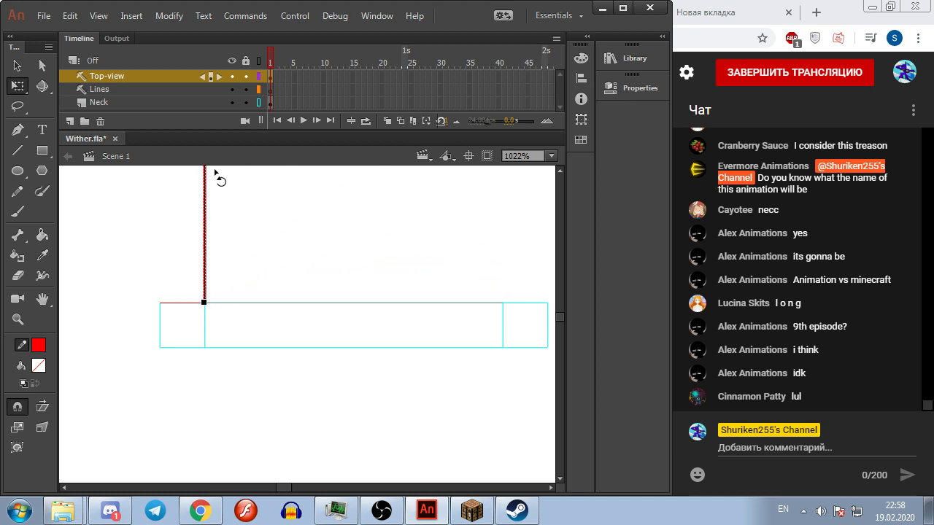
left_click(262, 245)
Step: Complete a closed upright rectangle above the square, using the vertical line and the short base line as its edges
left_click(205, 292)
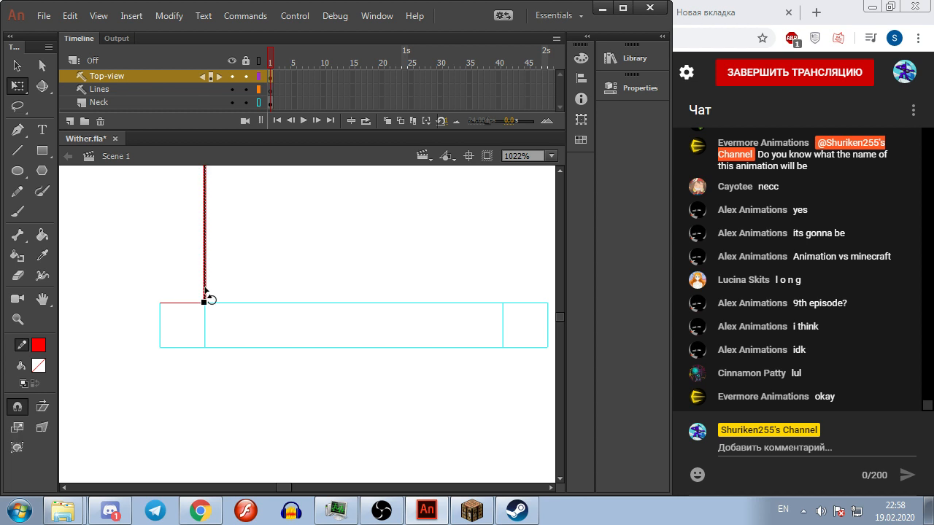
left_click(192, 305, "shift")
scroll(219, 343, "up", 3)
left_click_drag(221, 394, 197, 177)
left_click(264, 245)
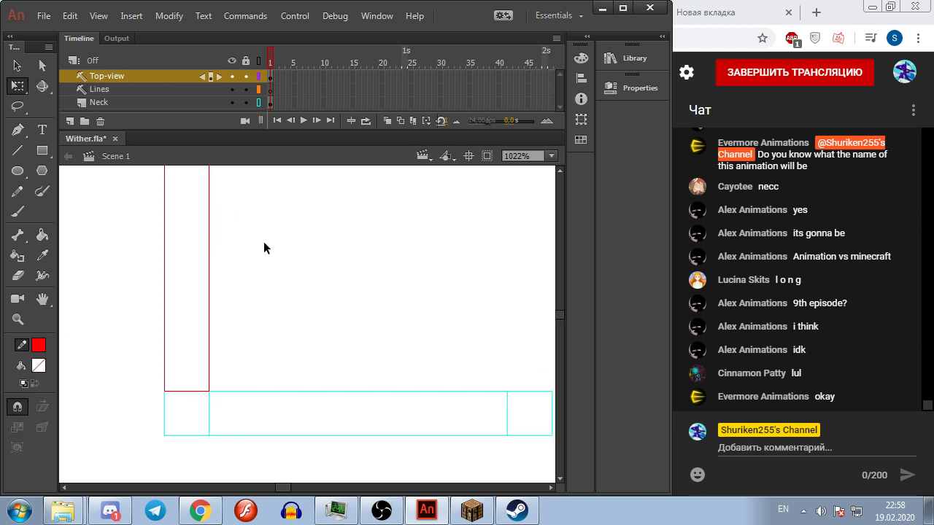
scroll(264, 241, "down", 4)
left_click_drag(263, 242, 302, 282)
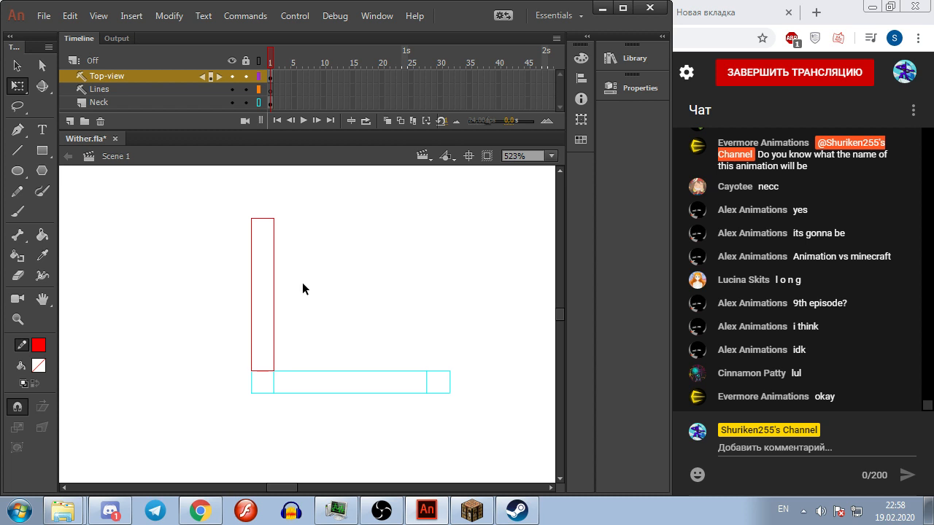
Step: Select the whole red rectangle and nudge it up and to the right, clear of the neck strip
double_click(275, 239)
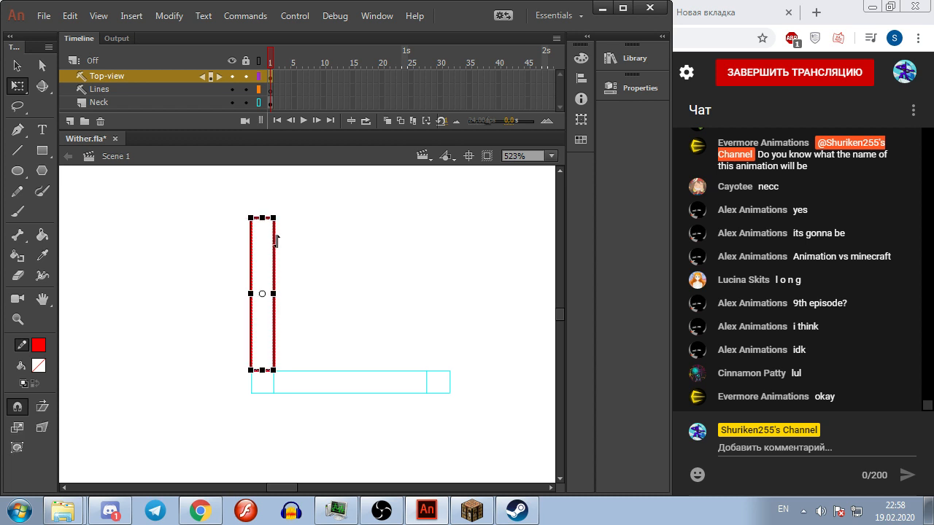
key("Up")
key("Up")
key("Up")
key("Up")
key("Up")
key("Up")
key("Up")
key("Up")
key("Right")
key("Right")
key("Right")
key("Right")
key("Right")
key("Right")
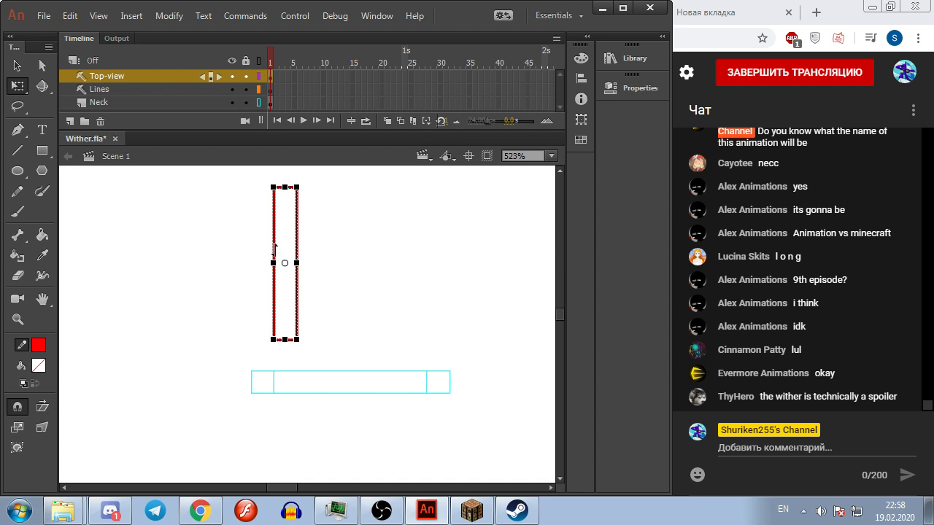
Step: Try rotating the upright rectangle clockwise by 10 degrees
key("ctrl+alt+s")
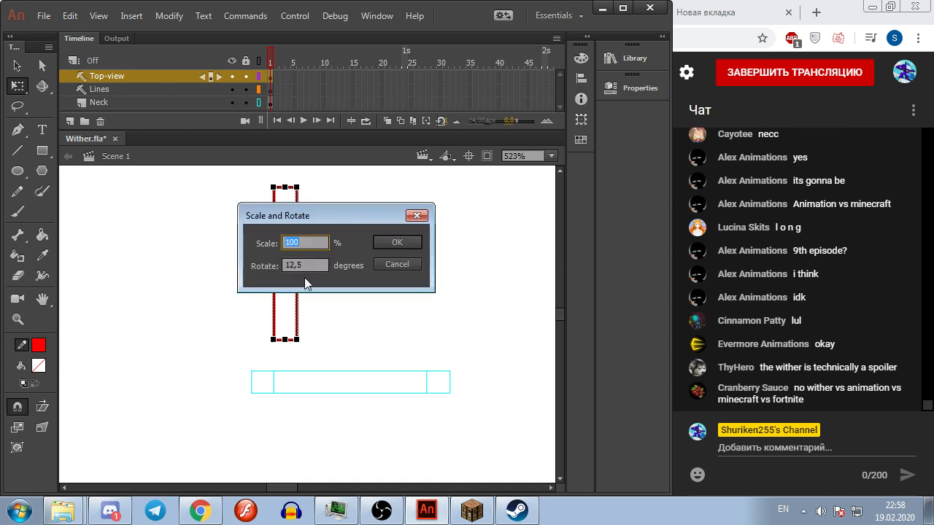
key("Tab")
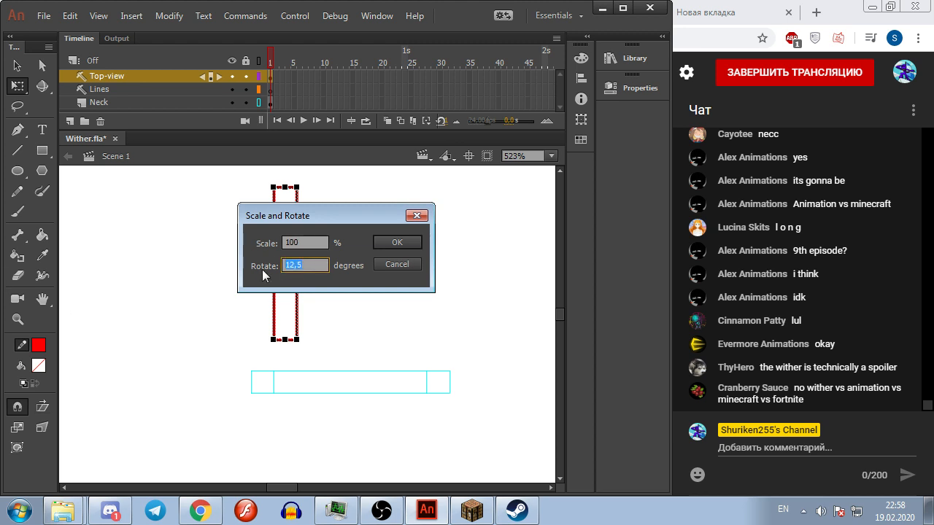
key("Return")
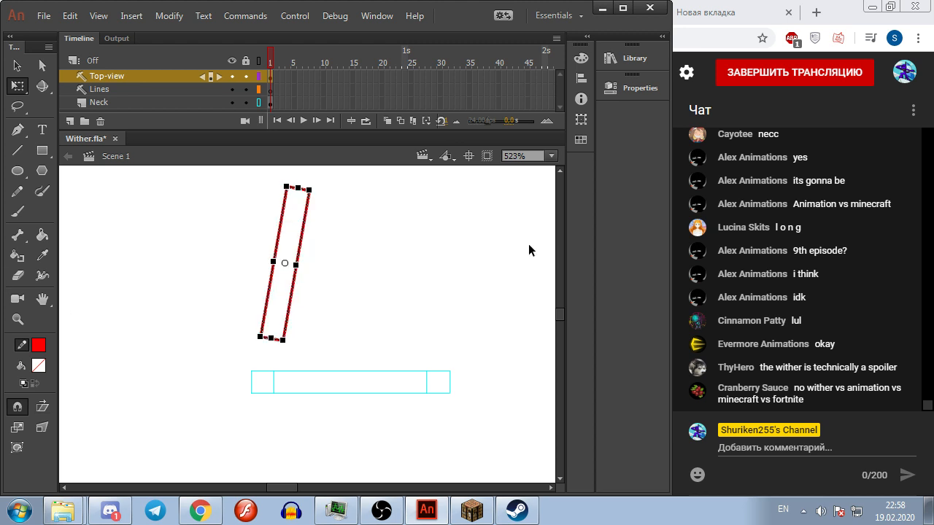
key("ctrl+z")
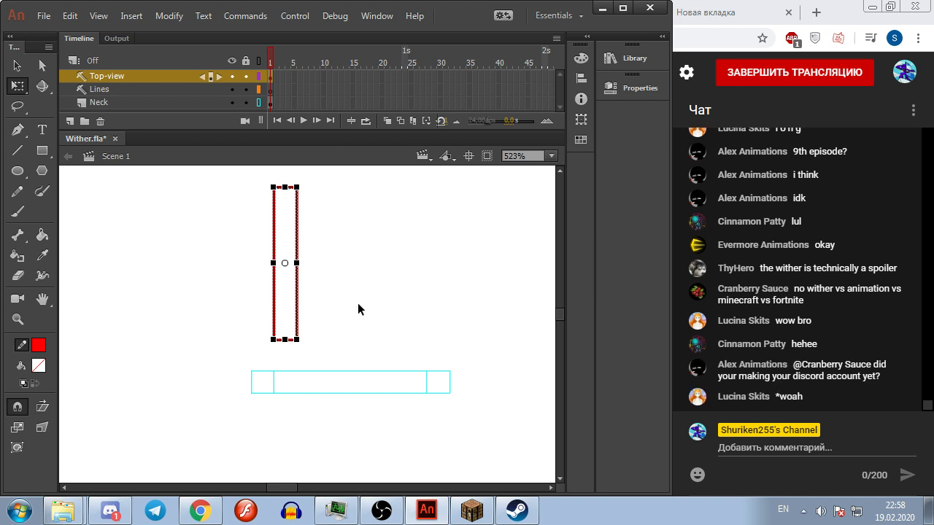
Step: Nudge the rectangle farther up and back to the left, so it stands directly above the strip's first square
key("Up")
key("Up")
key("Up")
key("Up")
key("Up")
key("Up")
key("Up")
key("Up")
key("Left")
key("Left")
key("Left")
key("Left")
key("Left")
key("Left")
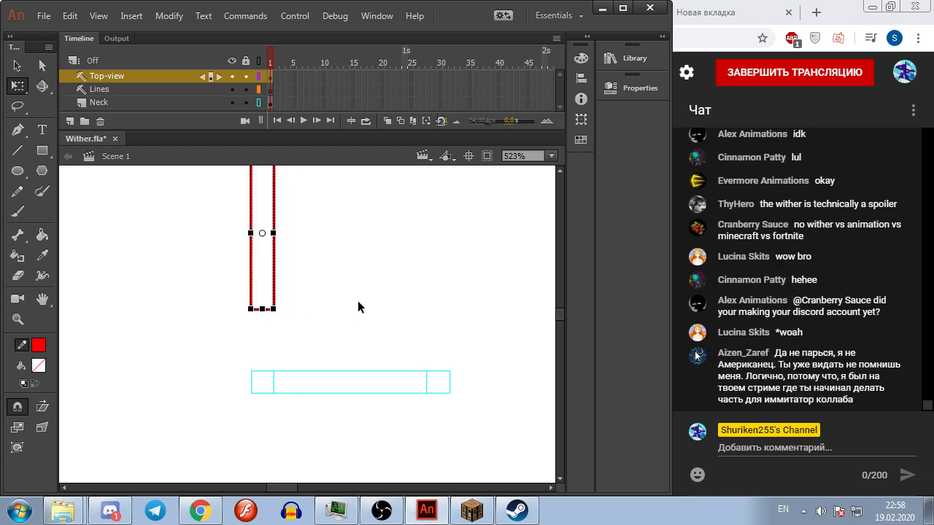
key("Right")
key("Right")
key("Right")
key("Right")
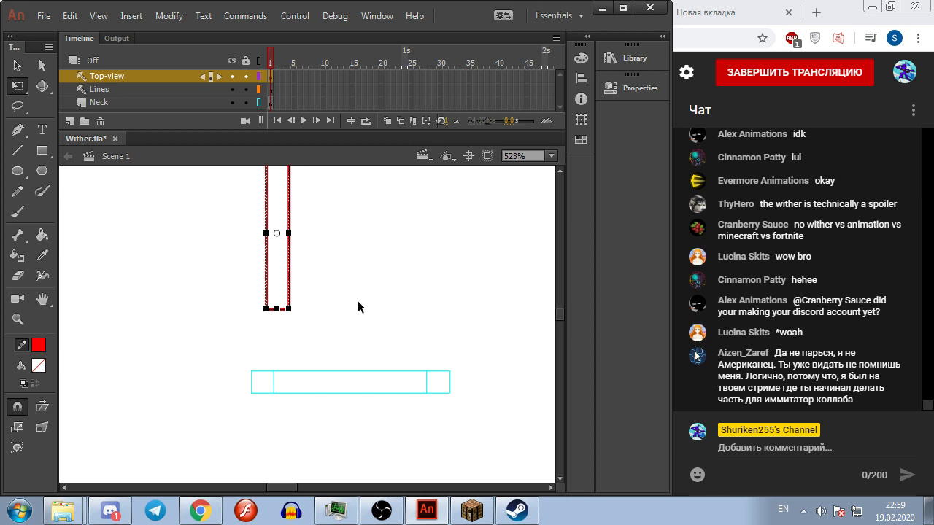
key("ctrl+z")
key("ctrl+z")
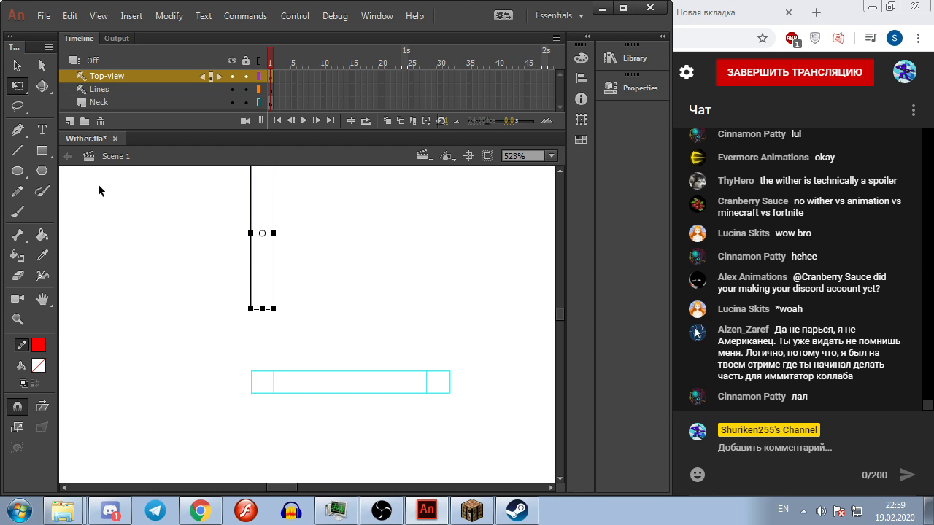
Step: Rotate the rectangle 10 degrees on frame 1 of Top-view, and a further 12.5 degrees on a new keyframe at frame 2
key("ctrl+alt+s")
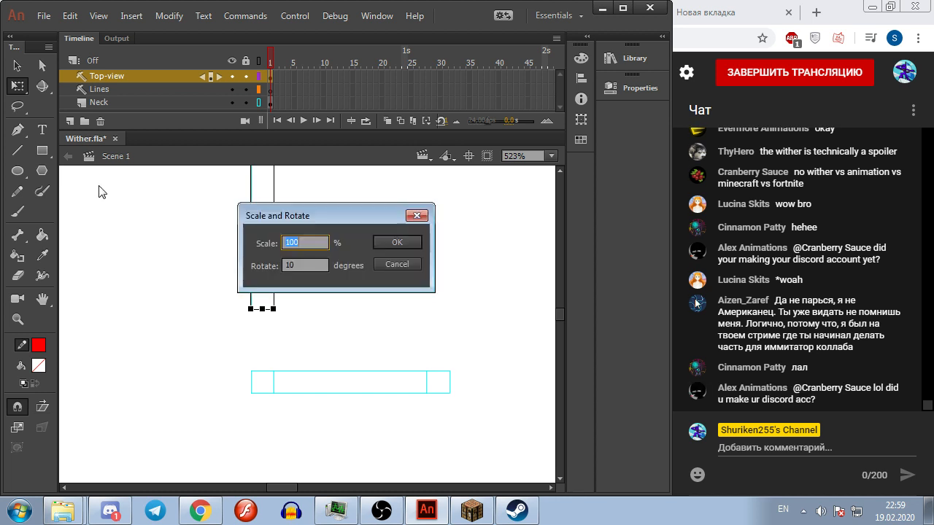
key("Return")
key("F6")
key("ctrl+alt+s")
key("Return")
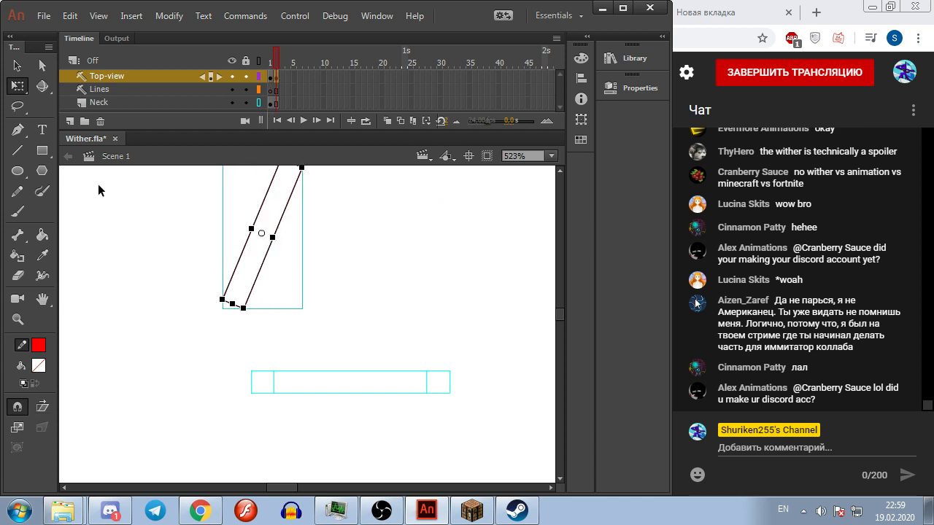
Step: Add Top-view keyframes at frames 3, 4 and 5, rotating the rectangle a further 22.5 degrees on each
key("F6")
key("ctrl+alt+s")
key("Tab")
type("22.5")
key("Return")
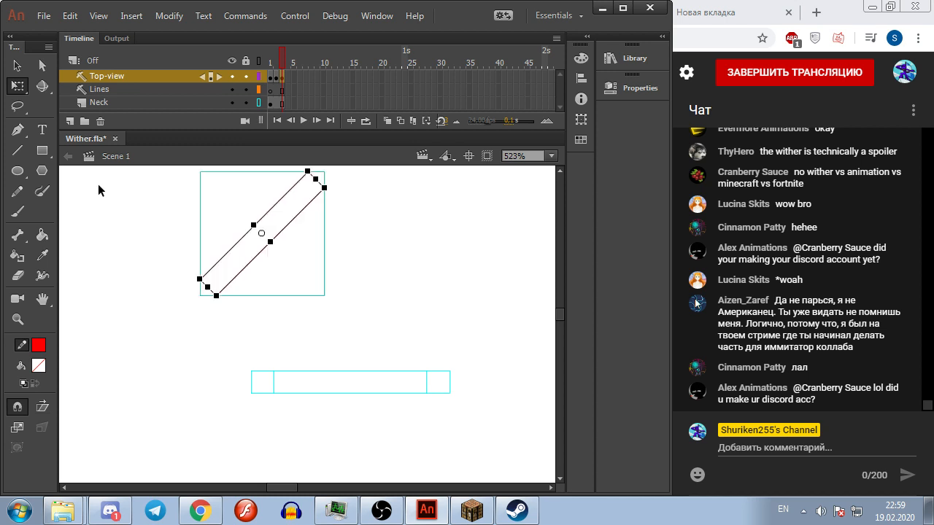
key("F6")
key("ctrl+alt+s")
key("Return")
key("F6")
key("ctrl+alt+s")
key("Return")
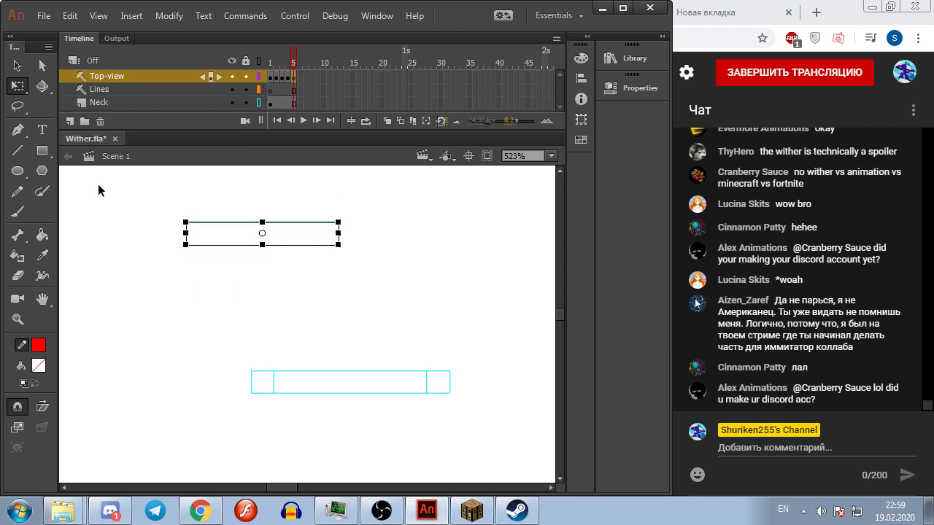
Step: Continue the Top-view rotation with keyframes at frames 6, 7 and 8, each turned another 22.5 degrees
key("F6")
key("ctrl+alt+s")
key("Return")
key("F6")
key("ctrl+alt+s")
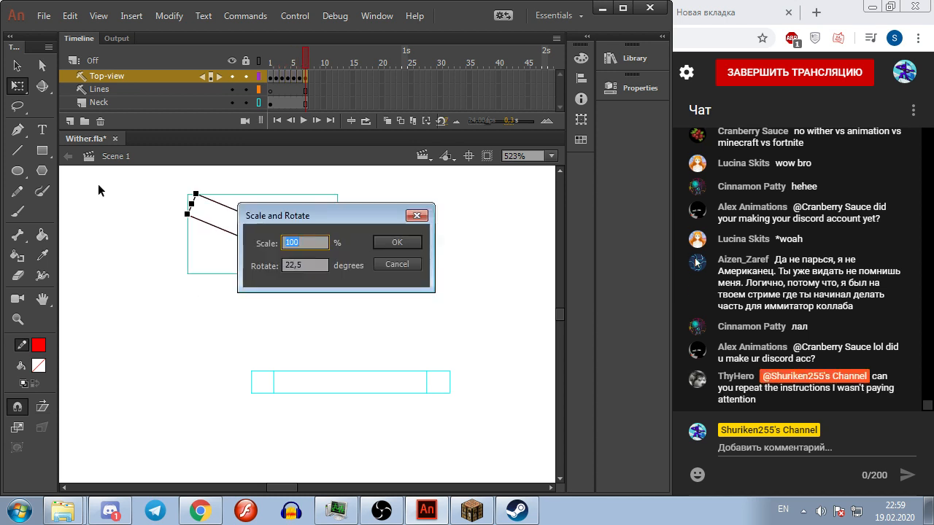
key("Return")
key("F6")
key("ctrl+alt+s")
key("Return")
Step: Add a final Top-view keyframe at frame 9 and rotate the rectangle a further 12.5 degrees
key("F6")
key("ctrl+alt+s")
key("Tab")
key("Return")
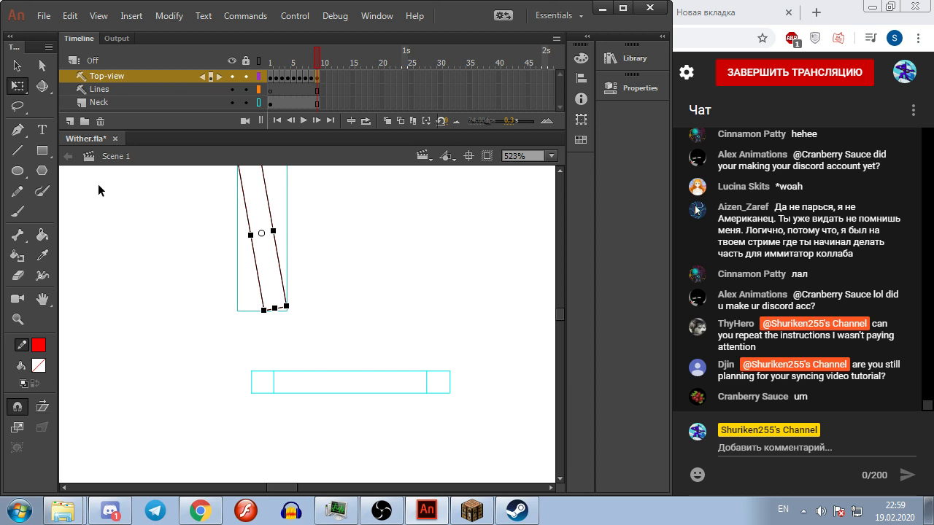
Step: Step back and forth through frames 1 to 9 to check the rectangle's rotation, ending on frame 1
key("comma")
key("comma")
key("comma")
key("comma")
key("comma")
key("comma")
key("comma")
key("comma")
key("period")
key("period")
key("period")
key("period")
key("period")
key("period")
key("period")
key("period")
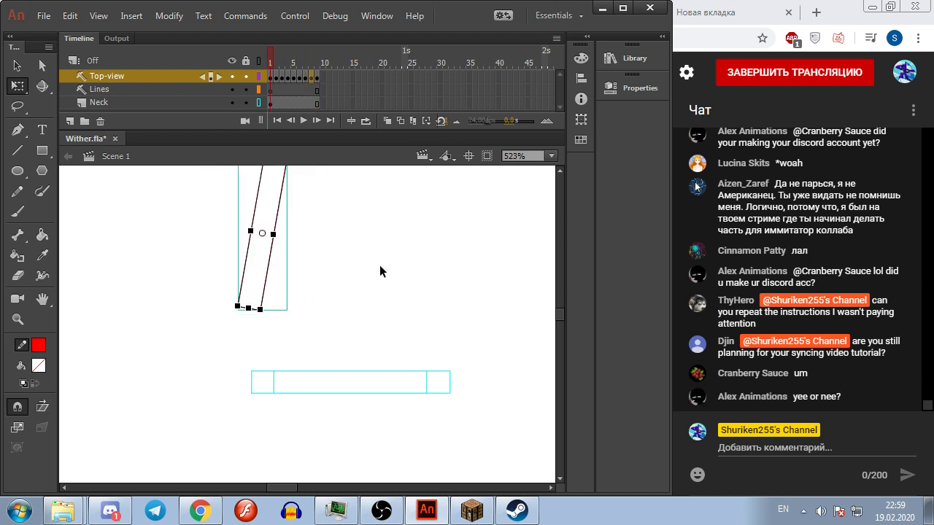
key("comma")
key("comma")
key("comma")
key("comma")
key("comma")
key("comma")
key("comma")
key("comma")
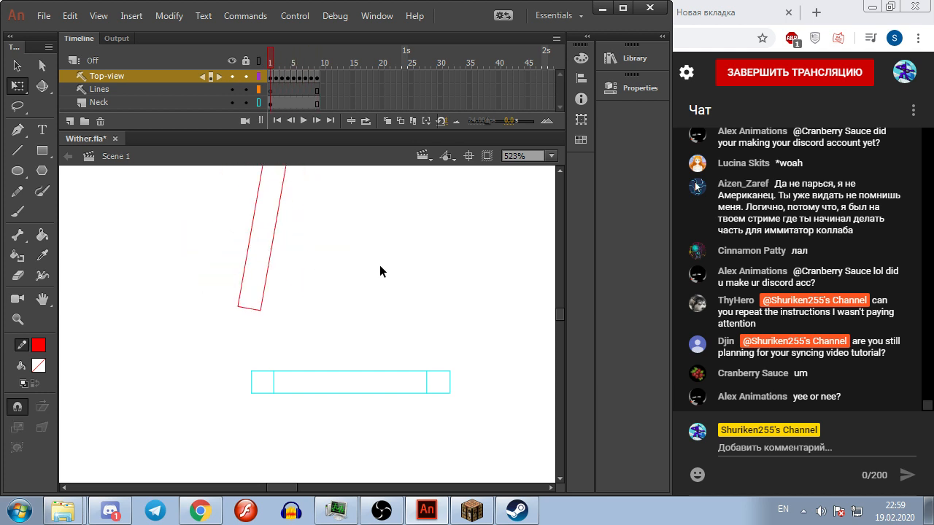
Step: Turn on Edit Multiple Frames with the range covering frames 1 to 9
left_click(269, 279)
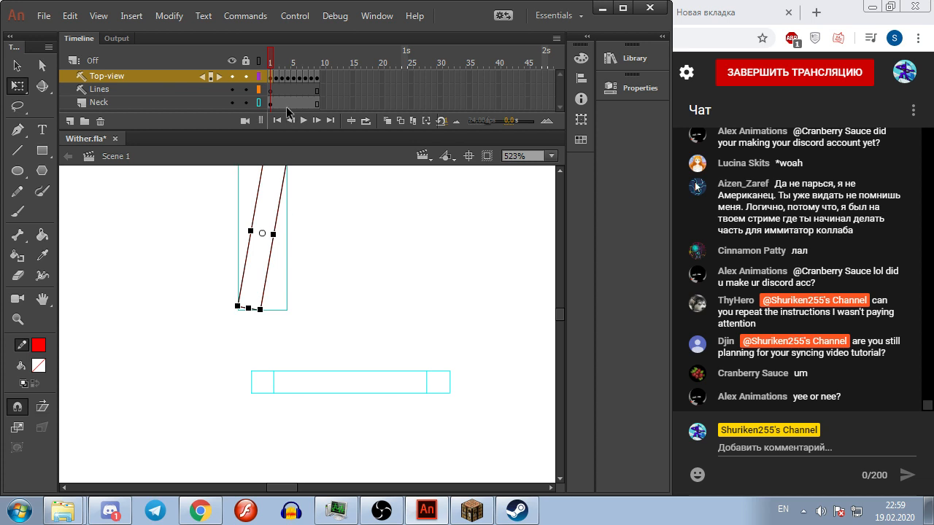
left_click(411, 121)
left_click_drag(283, 54, 320, 54)
left_click(423, 259)
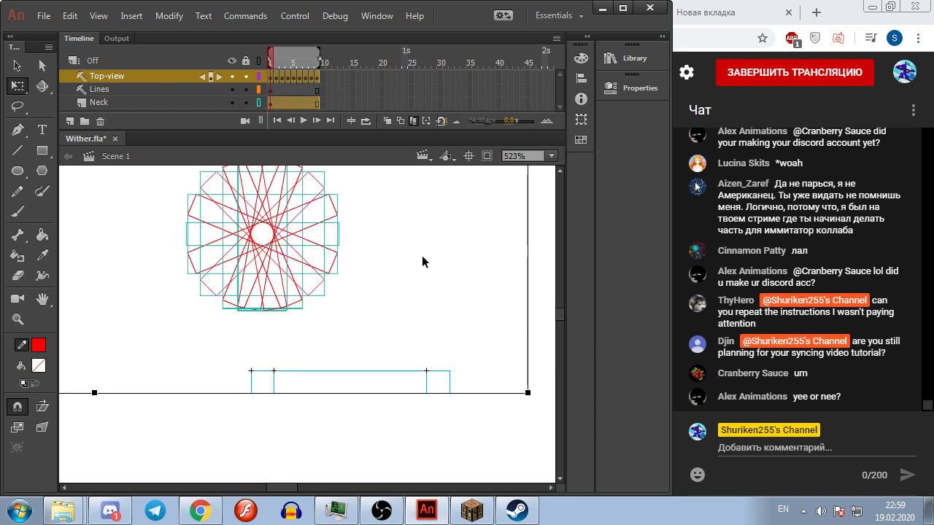
Step: Lock the Neck and Top-view layers and turn off Edit Multiple Frames
left_click(246, 102)
left_click(246, 75)
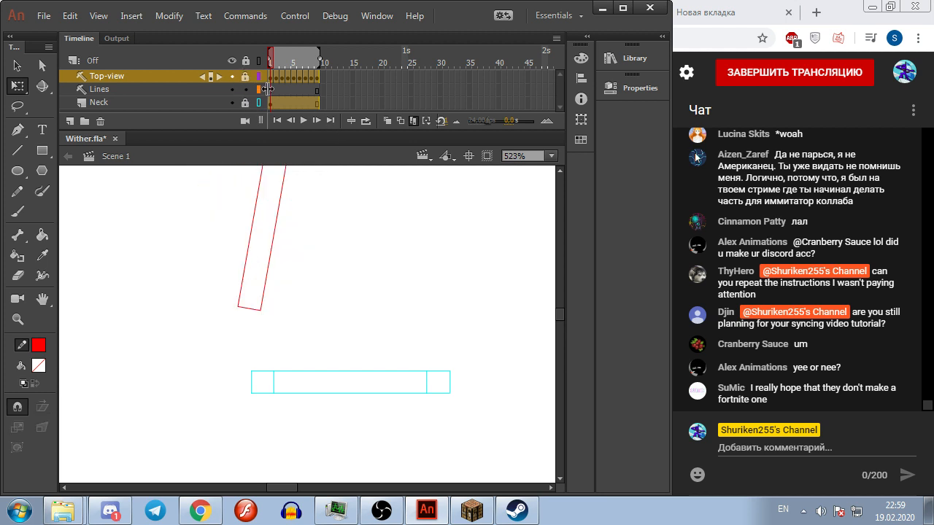
left_click(265, 90)
left_click(414, 121)
Step: Fill the Lines layer with blank keyframes through frame 9 and return to frame 1
left_click(98, 87)
key("F6")
left_click_drag(284, 66, 183, 70)
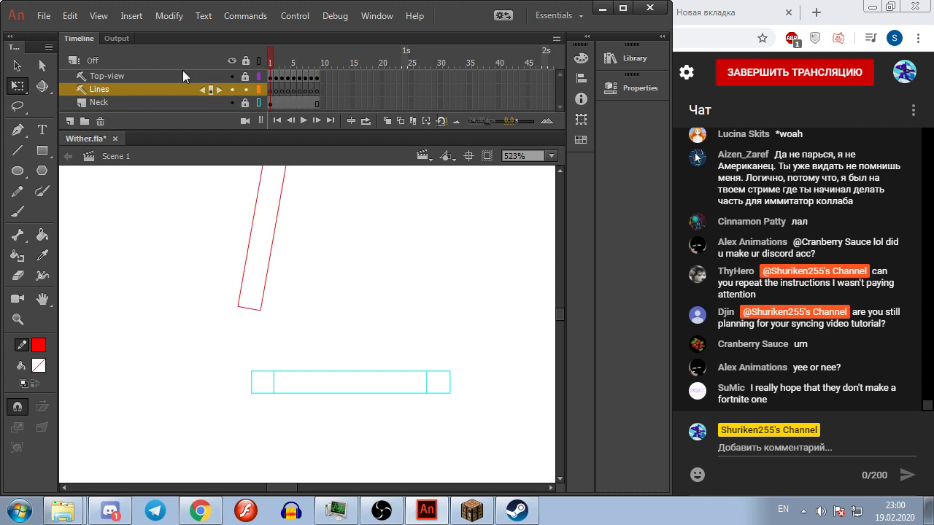
Step: Draw vertical projection lines down past the neck from three corners of the top-view rectangle on frame 1 of the Lines layer
left_click(17, 150)
scroll(268, 306, "down", 1)
scroll(270, 309, "down", 1)
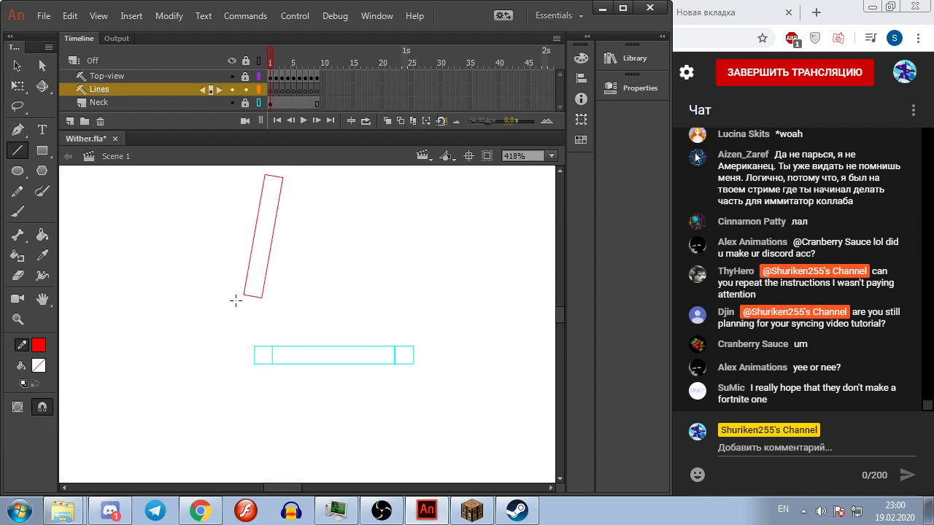
left_click_drag(244, 295, 244, 431)
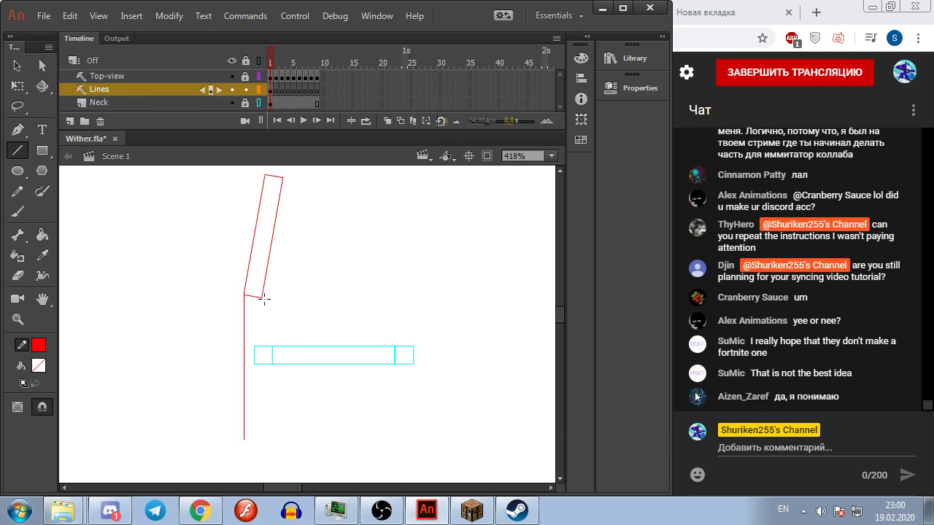
left_click_drag(261, 297, 275, 439)
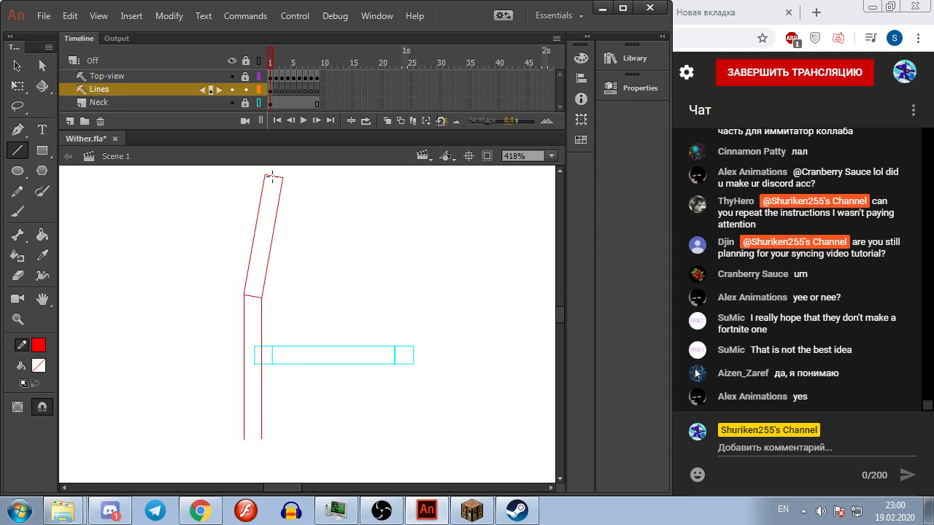
left_click_drag(286, 176, 296, 439)
Step: Draw the vertical projection lines from the rotated rectangle's corners on frame 2
key(".")
mouse_move(231, 290)
left_mouse_down()
mouse_move(231, 442)
mouse_move(245, 376)
mouse_move(248, 438)
left_mouse_up()
mouse_move(295, 184)
left_mouse_down()
mouse_move(313, 299)
mouse_move(307, 448)
mouse_move(302, 438)
left_mouse_up()
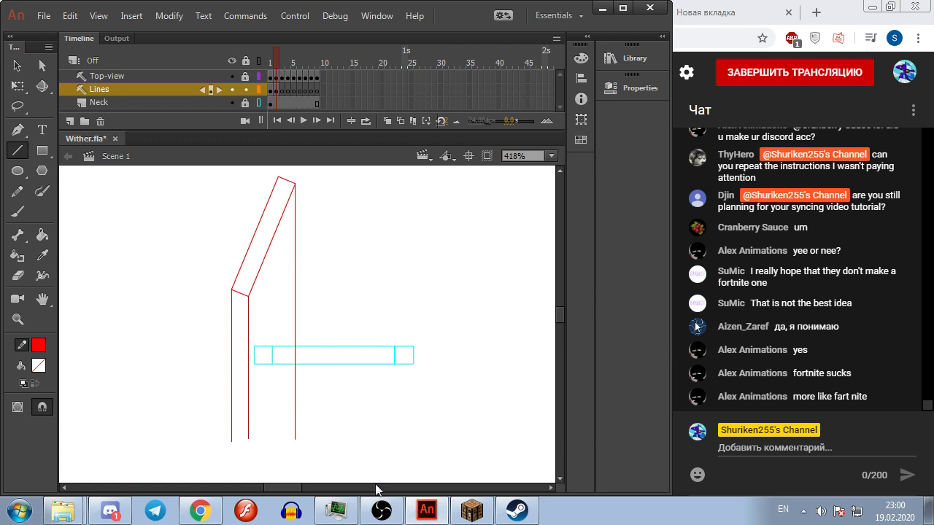
Step: Draw three vertical projection lines from the top-view rectangle's two lower-end corners and its far outer corner on frame 3
key("period")
key("period")
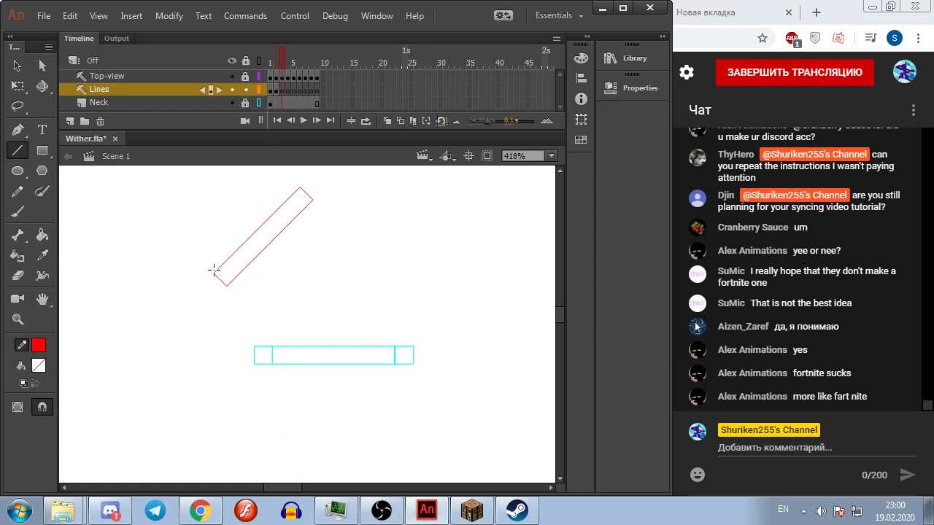
left_click_drag(214, 283, 213, 435)
left_click_drag(226, 287, 226, 437)
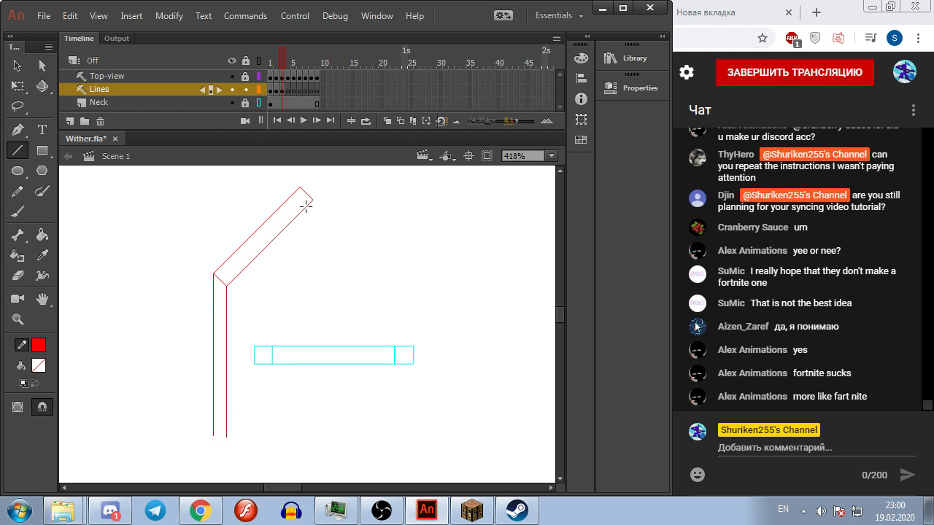
left_click_drag(312, 200, 313, 434)
Step: Compare the neighbouring frames and draw the three vertical projection lines from the rectangle's corners on frame 4
key("comma")
key("comma")
key("period")
key("period")
key("period")
left_click_drag(204, 252, 191, 443)
mouse_move(210, 268)
left_mouse_down()
mouse_move(201, 448)
mouse_move(210, 447)
left_mouse_up()
mouse_move(324, 221)
left_mouse_down()
mouse_move(315, 455)
mouse_move(319, 448)
left_mouse_up()
Step: Check the earlier frames and draw two vertical projection lines from the horizontal rectangle's ends on frame 5
key("comma")
key("comma")
key("comma")
key("period")
key("period")
key("period")
key("period")
left_click_drag(202, 246, 202, 437)
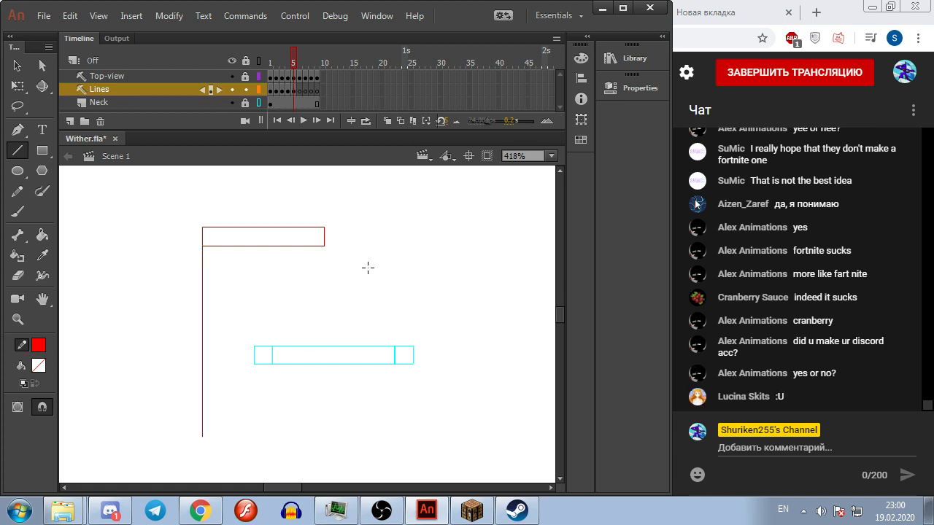
left_click_drag(324, 247, 325, 430)
Step: Draw vertical projection lines from the three outer corners of the tilted rectangle on frame 6
left_click_drag(203, 223, 185, 428)
left_click_drag(319, 266, 310, 452)
left_click_drag(324, 249, 338, 448)
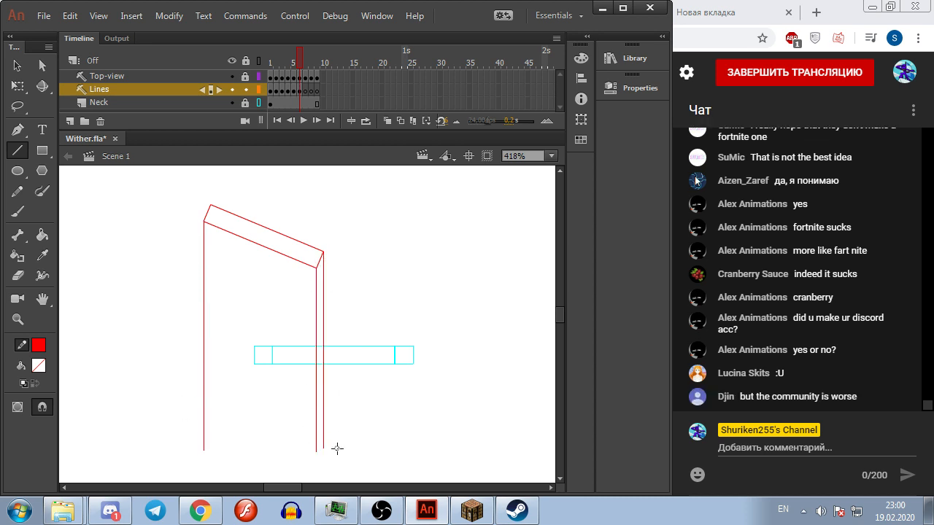
Step: Draw vertical projection lines from the diagonal rectangle's upper outer corner and two lower corners on frame 7
key("comma")
key("period")
key("period")
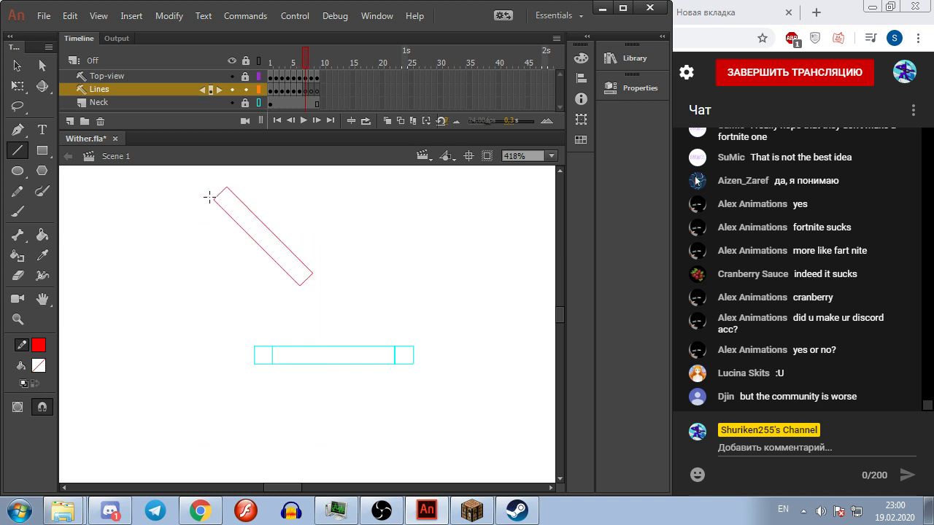
left_click_drag(212, 199, 213, 444)
mouse_move(301, 283)
left_mouse_down()
mouse_move(302, 456)
mouse_move(300, 447)
left_mouse_up()
left_click_drag(313, 282, 311, 447)
Step: Draw vertical projection lines from the steep rectangle's upper outer corner and two lower corners on frame 8
key("period")
left_click_drag(230, 187, 232, 413)
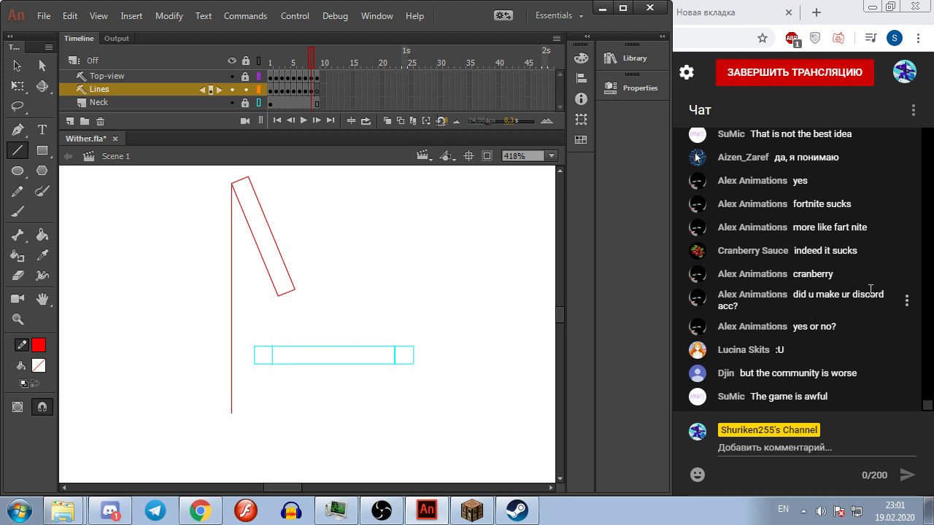
left_click_drag(278, 297, 278, 420)
left_click_drag(294, 290, 295, 416)
Step: Draw the three vertical projection lines from the rectangle's corners on frame 9 and play back the turnaround
key("comma")
key("period")
key("period")
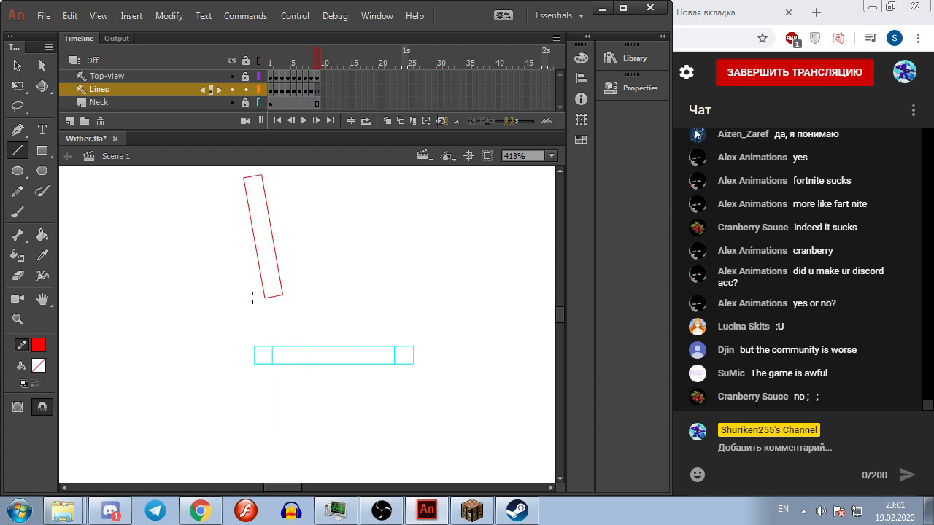
left_click_drag(243, 180, 243, 421)
left_click_drag(264, 298, 265, 421)
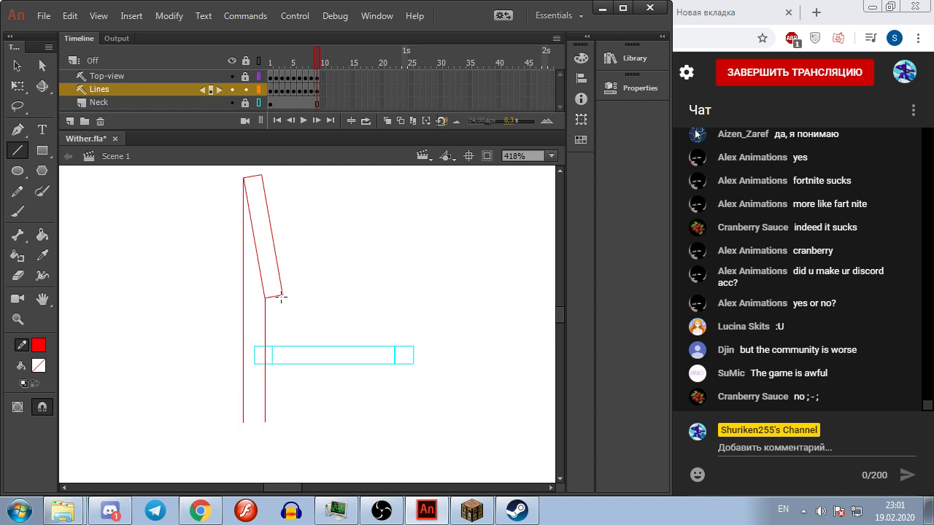
left_click_drag(282, 295, 283, 421)
key("Return")
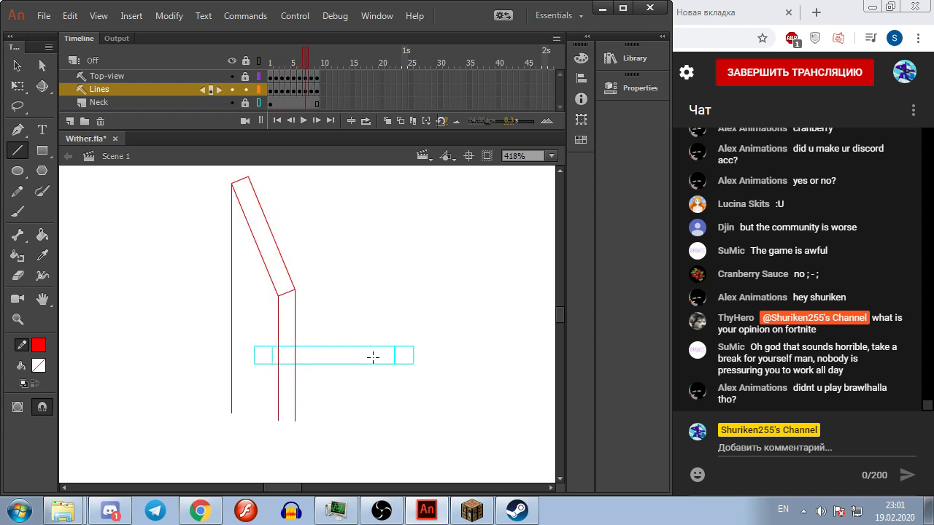
Step: Lock the Lines layer, unlock the Neck layer with its outline display off, and make Neck the active layer
left_click(258, 103)
left_click(259, 102)
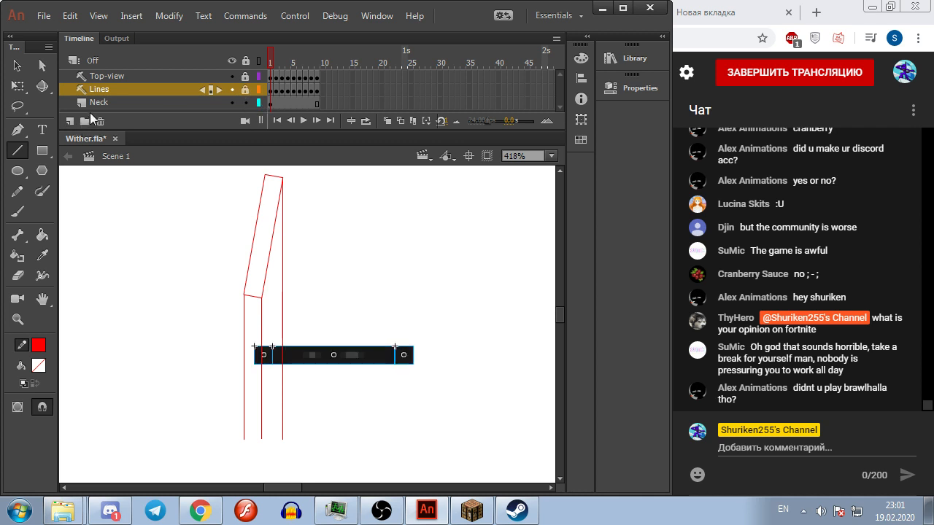
left_click(101, 103)
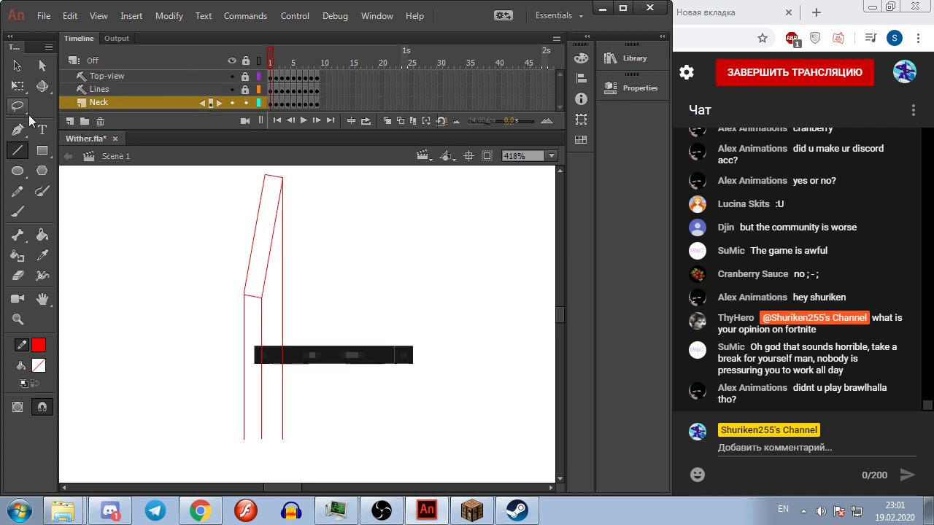
Step: Position and squash the neck's end face and long side face between the projection lines on frame 1 with Free Transform
left_click(17, 86)
scroll(259, 368, "up", 4)
left_click(290, 336)
left_click_drag(317, 337, 292, 336)
left_click(322, 343)
scroll(349, 373, "down", 2)
left_click_drag(485, 358, 346, 355)
scroll(334, 368, "up", 3)
left_click_drag(265, 323, 268, 324)
left_click(348, 410)
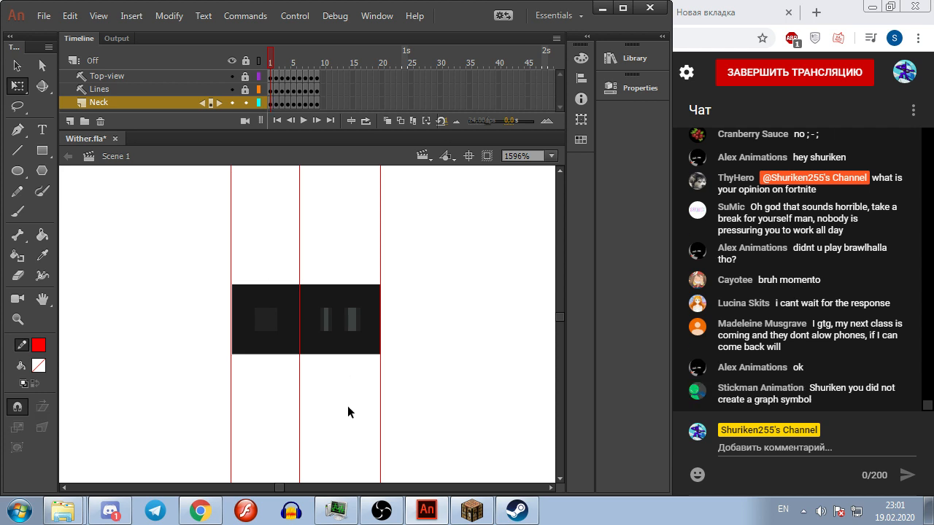
Step: Stretch the neck's end face slightly so its outer edge meets the outer projection line on frame 1
left_click(258, 319)
left_click_drag(233, 319, 231, 319)
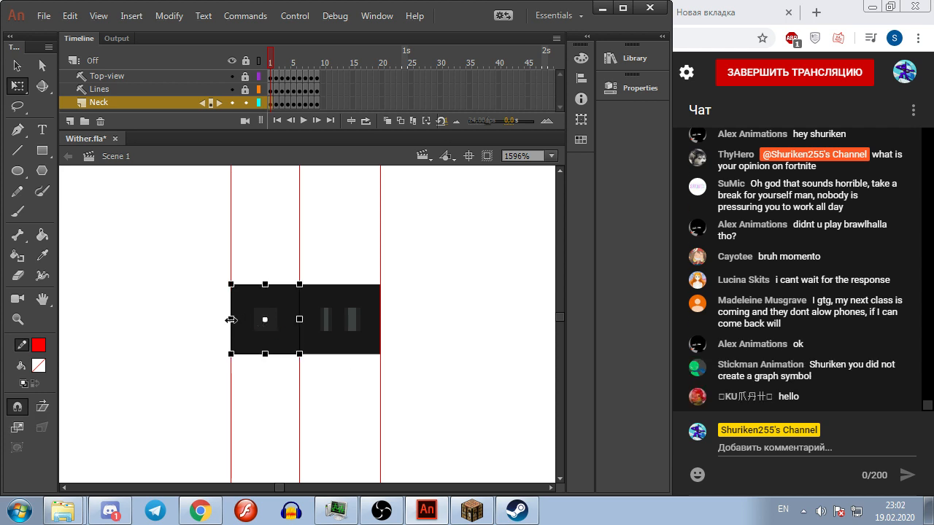
left_click(204, 348)
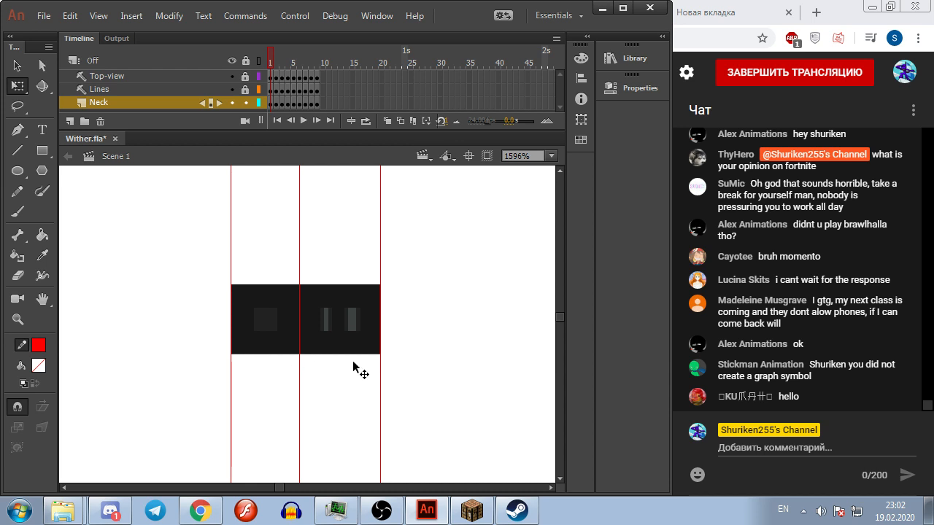
key(".")
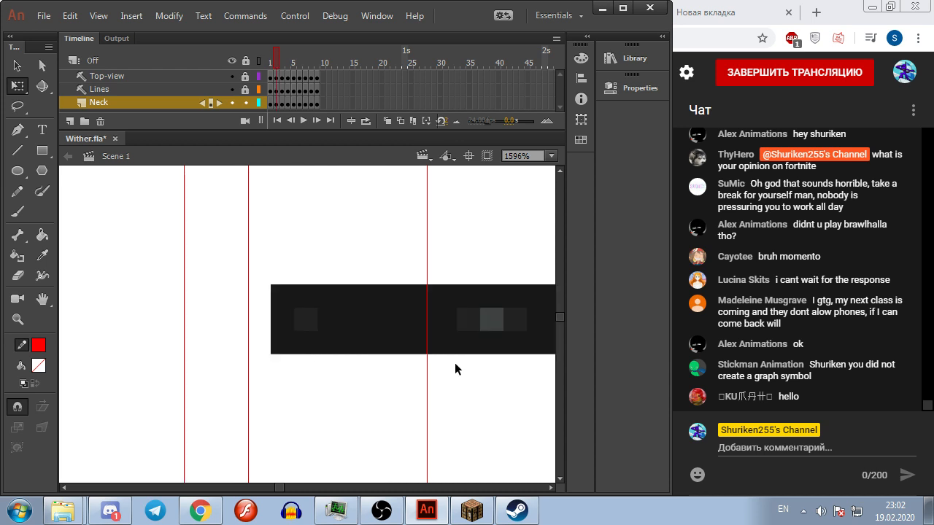
left_click(312, 343)
key("alt")
left_click_drag(310, 342, 222, 345)
scroll(220, 344, "down", 11)
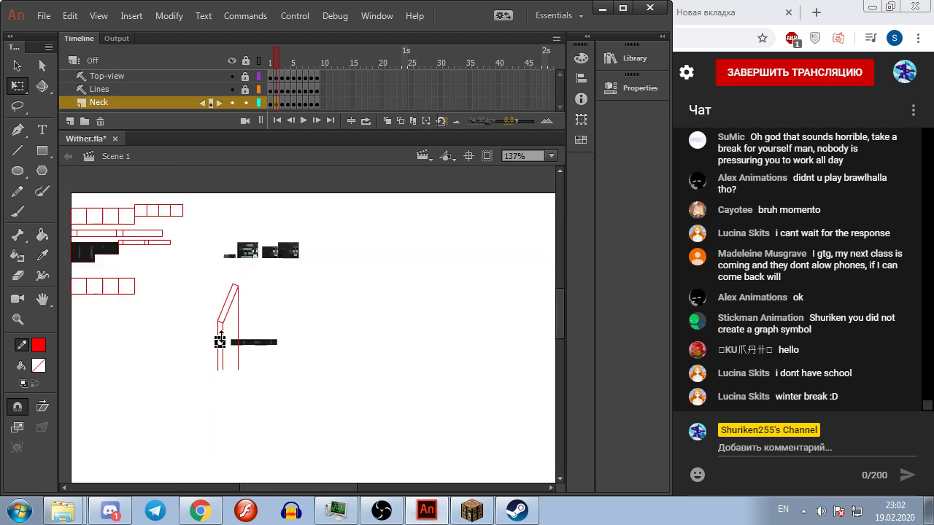
key("ctrl+z")
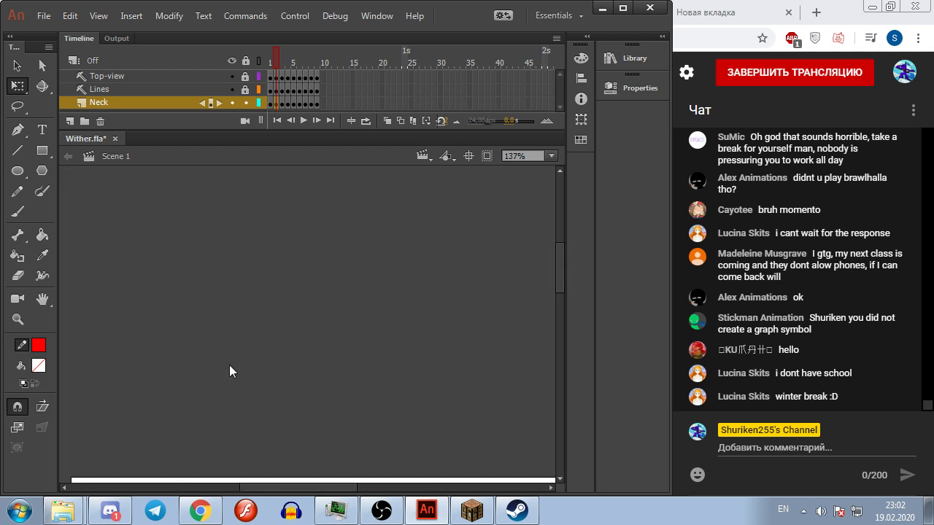
Step: Copy frames 1 to 9 of the Top-view, Lines and Neck layers
scroll(191, 371, "up", 4)
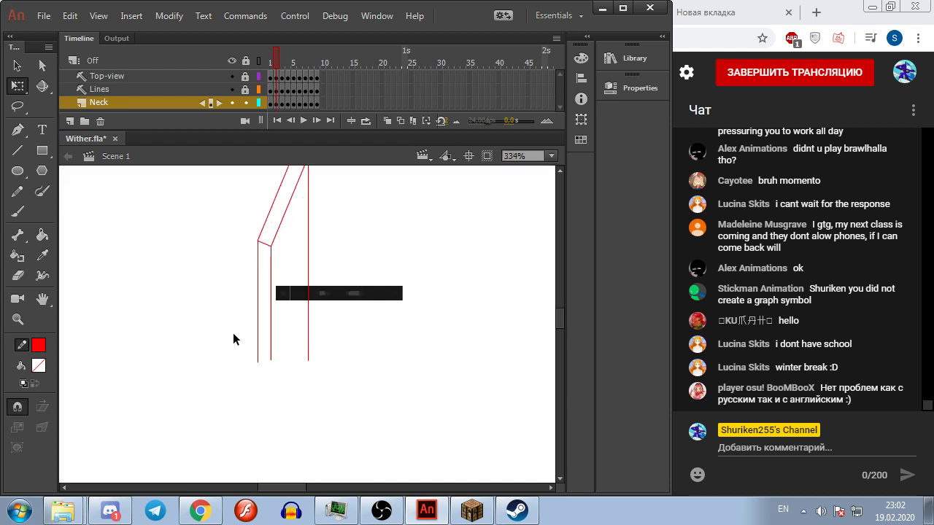
left_click_drag(271, 108, 253, 71)
left_click(320, 76)
right_click(284, 72)
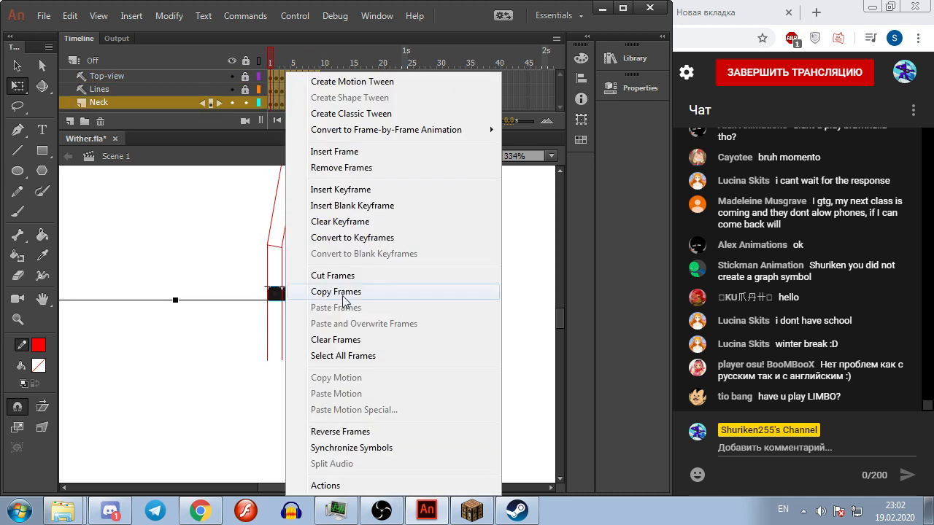
left_click(336, 292)
left_click(433, 334)
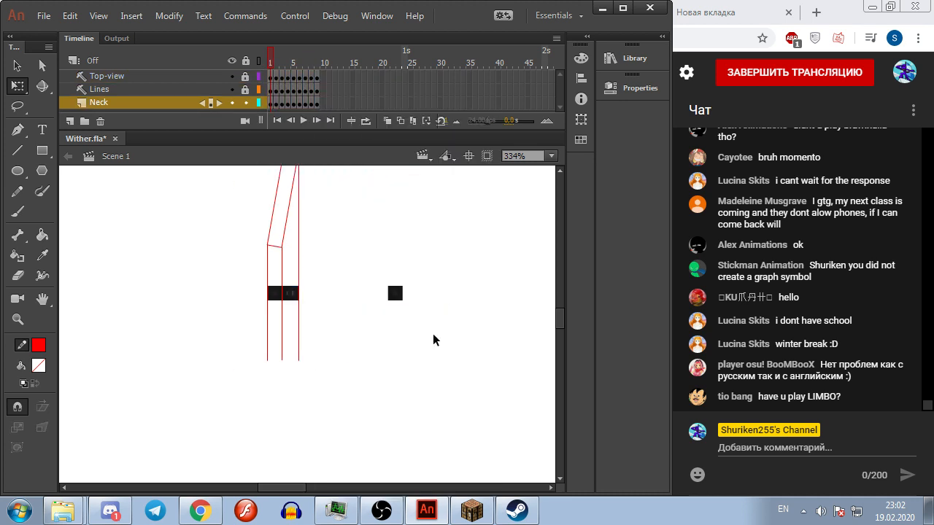
Step: Create a new Graphic symbol named wither_neck
left_click(132, 16)
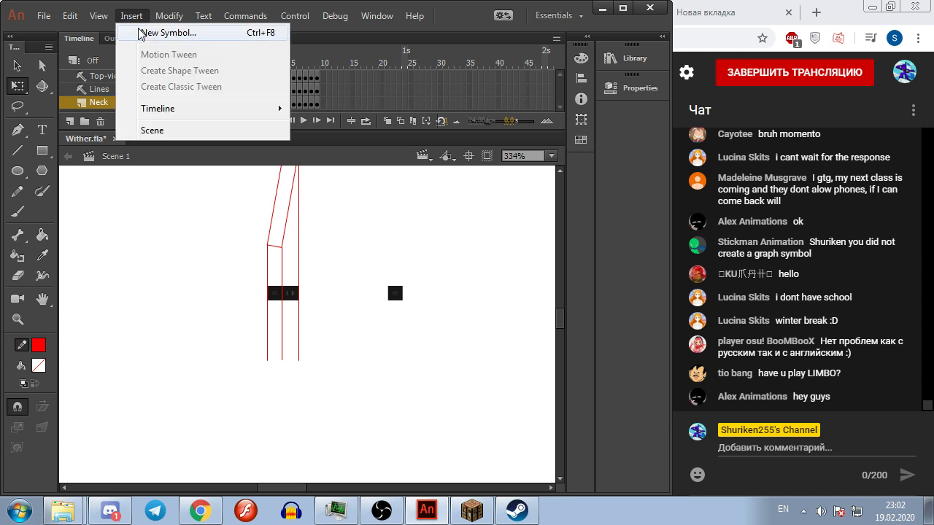
left_click(139, 33)
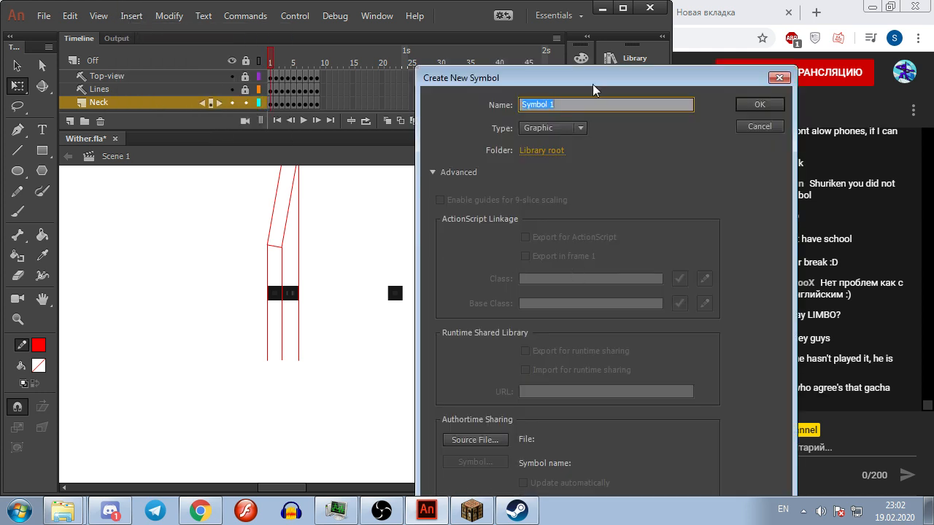
left_click_drag(603, 79, 367, 24)
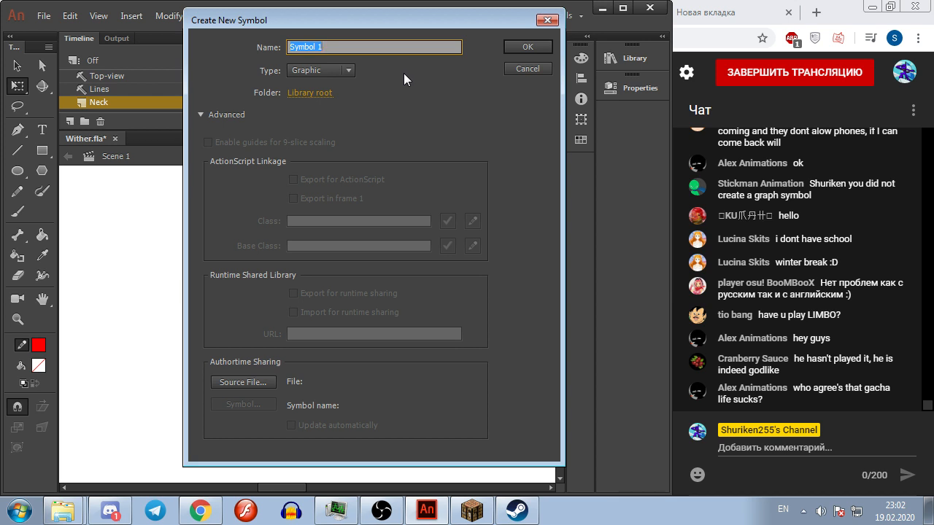
type("with")
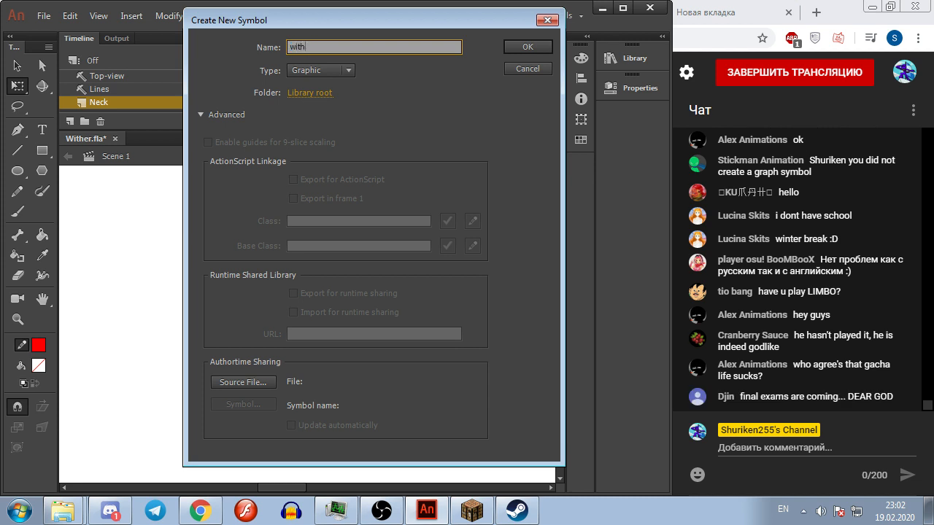
type("er_neck")
key("Return")
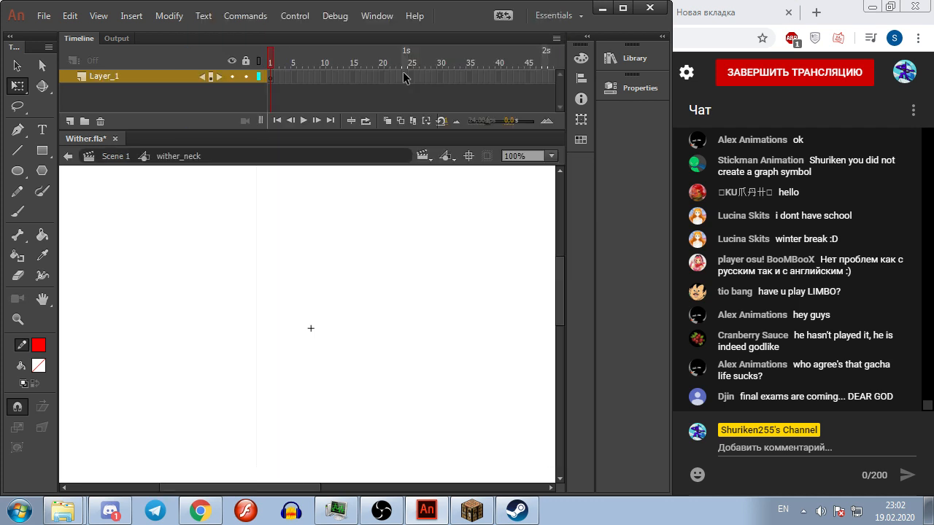
Step: Paste the copied frames and layers into the wither_neck symbol's first frame
right_click(272, 76)
left_click(324, 307)
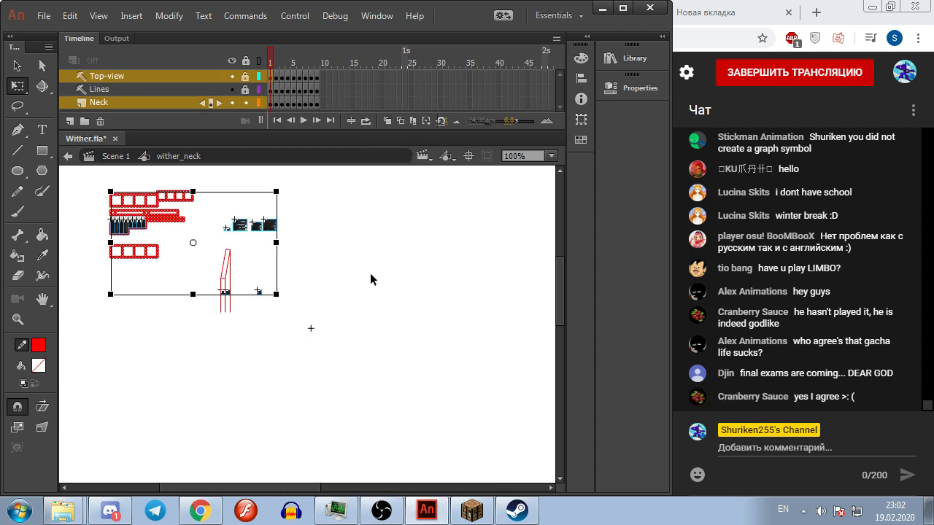
left_click(371, 274)
Step: Delete the artwork of the other body parts across frames 1 to 9 with Edit Multiple Frames, leaving only the neck and its guides
left_click_drag(89, 175, 200, 280)
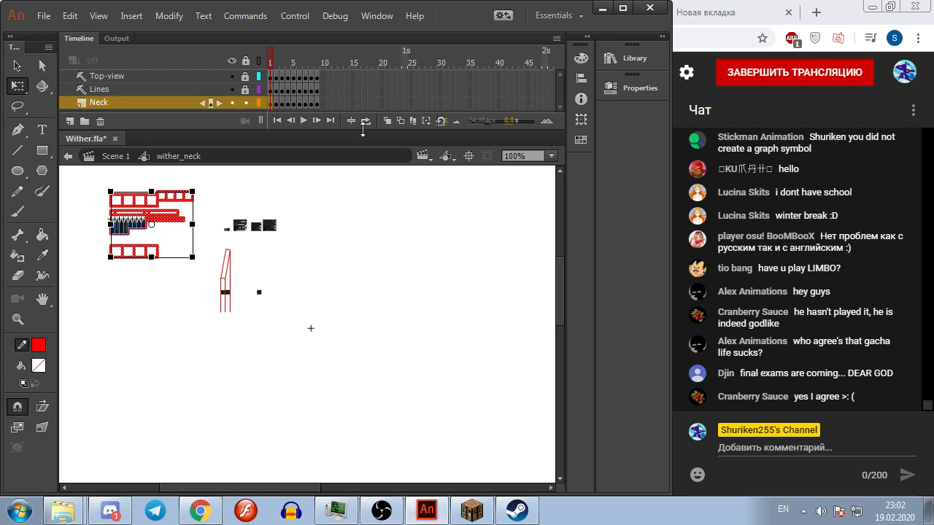
left_click(417, 121)
left_click_drag(285, 54, 388, 67)
left_click_drag(93, 177, 200, 279)
key("Delete")
left_click_drag(199, 181, 295, 233)
key("Delete")
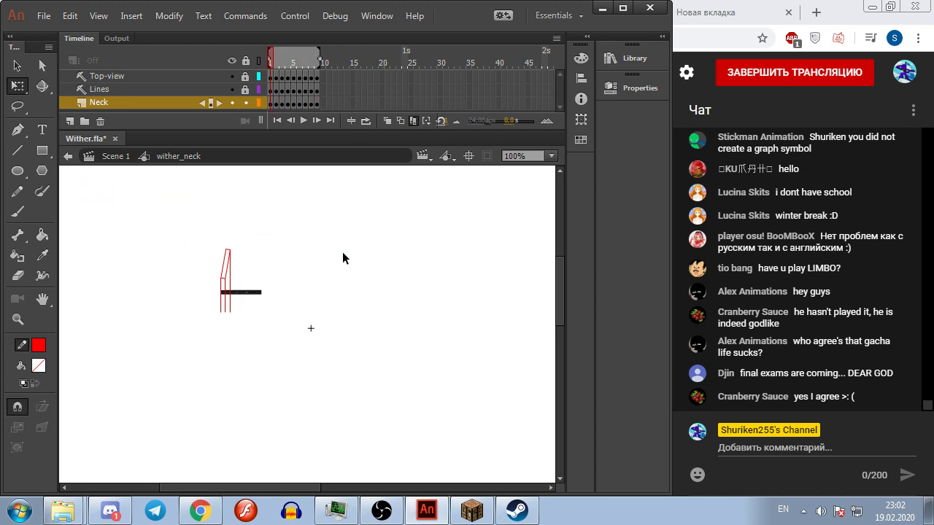
left_click(417, 121)
scroll(233, 283, "up", 5)
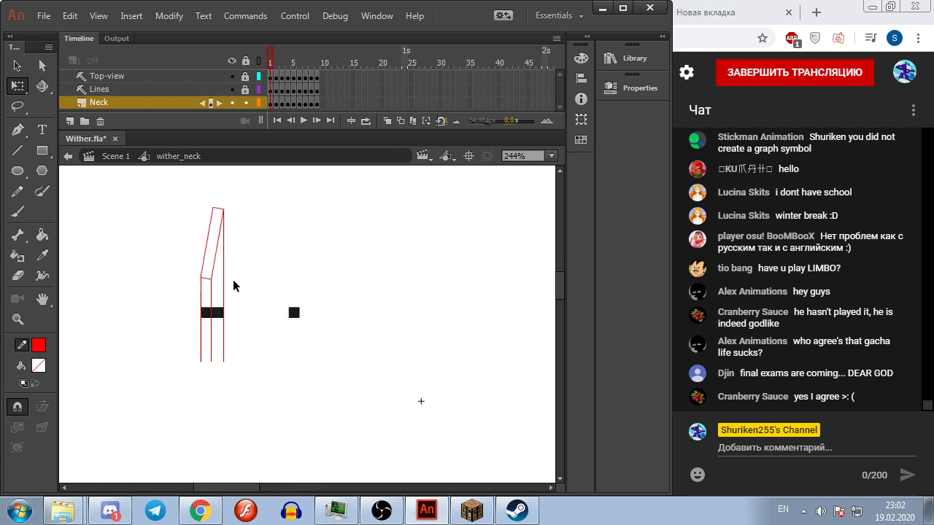
Step: Unlock the Lines and Top-view layers and move the artwork of all nine frames to the symbol's registration point using Edit Multiple Frames
left_click(413, 121)
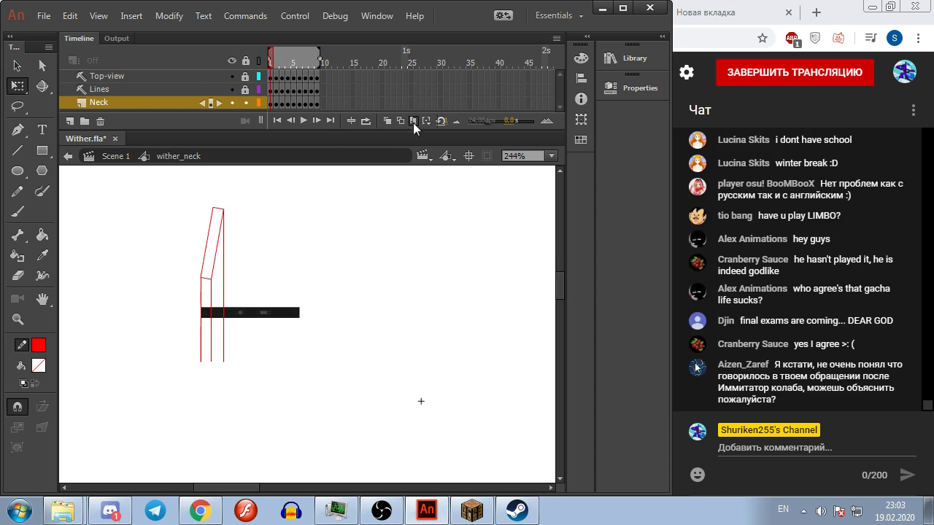
left_click(246, 89)
left_click(245, 76)
key("ctrl+a")
left_click_drag(255, 311, 470, 408)
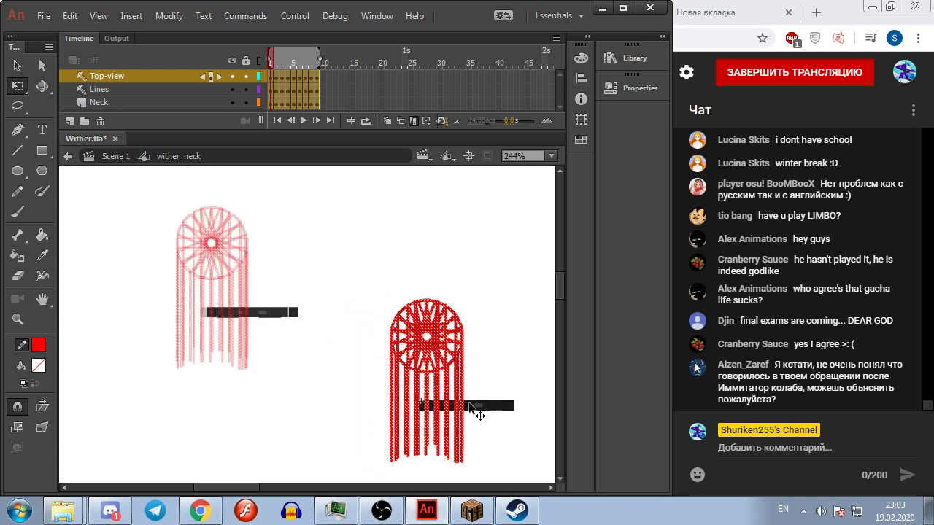
Step: Align the artwork of all nine frames precisely so the neck's upper-left corner sits on the symbol's registration point
scroll(471, 408, "up", 6)
left_click_drag(365, 382, 400, 399)
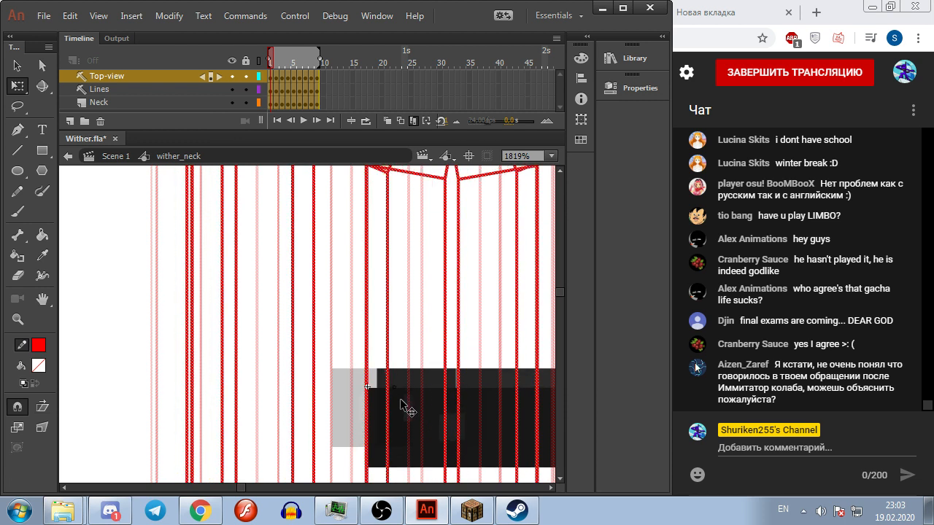
scroll(402, 402, "up", 1)
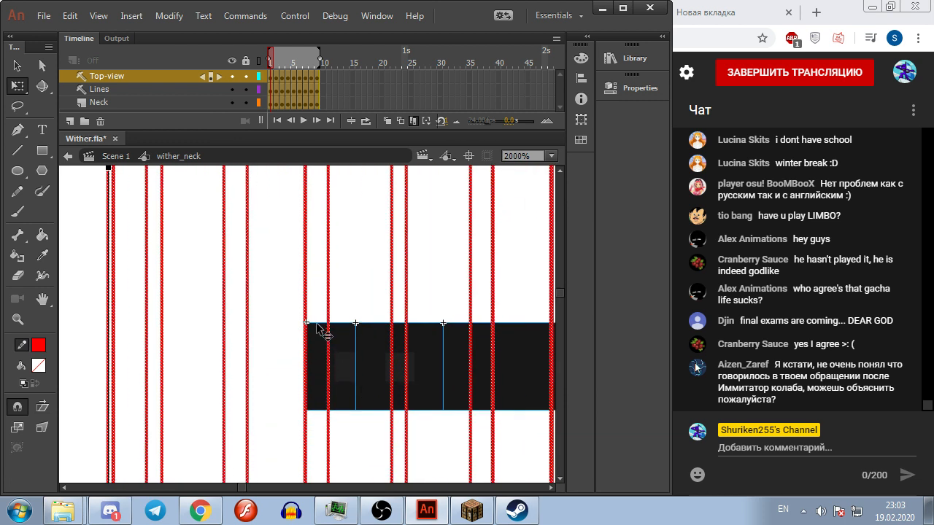
key("Up")
key("Left")
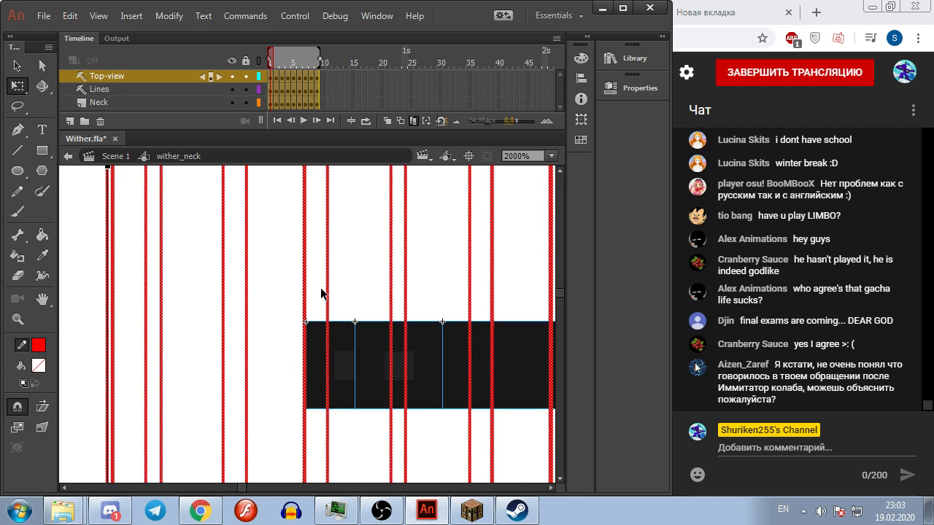
Step: Lock the Lines and Top-view layers and turn off Edit Multiple Frames
scroll(355, 253, "down", 5)
scroll(198, 263, "up", 1)
scroll(183, 273, "down", 2)
left_click_drag(246, 89, 246, 77)
left_click(413, 121)
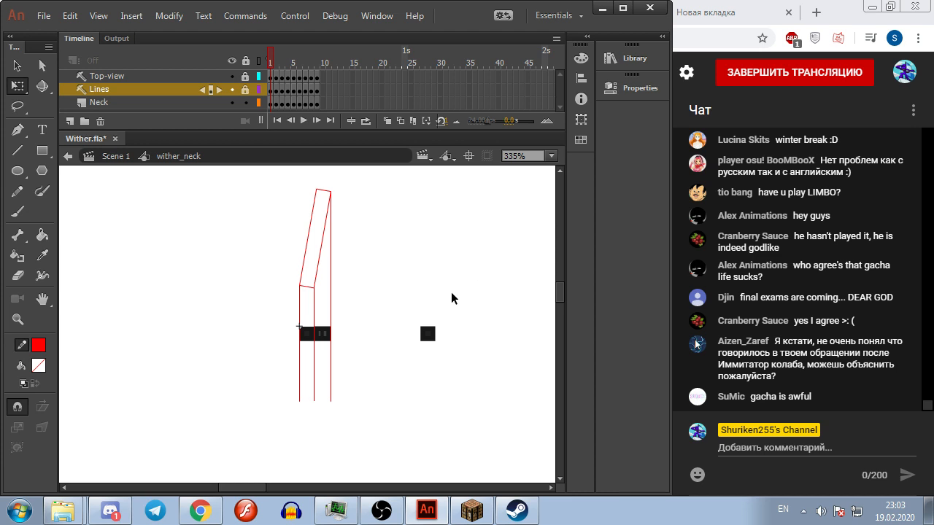
Step: Fit the left side face and the wide neck face in frame 2 to that frame's projection lines
scroll(342, 350, "up", 3)
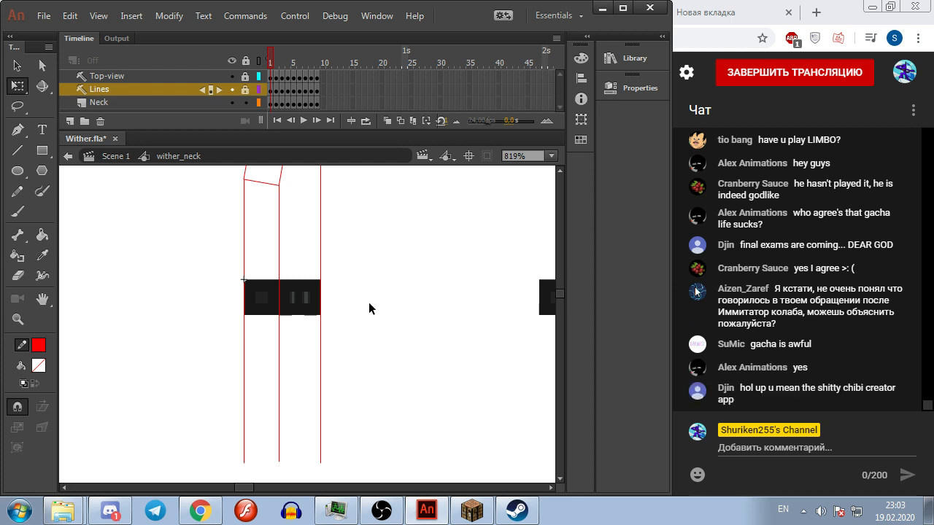
left_click(252, 296)
left_click(484, 298)
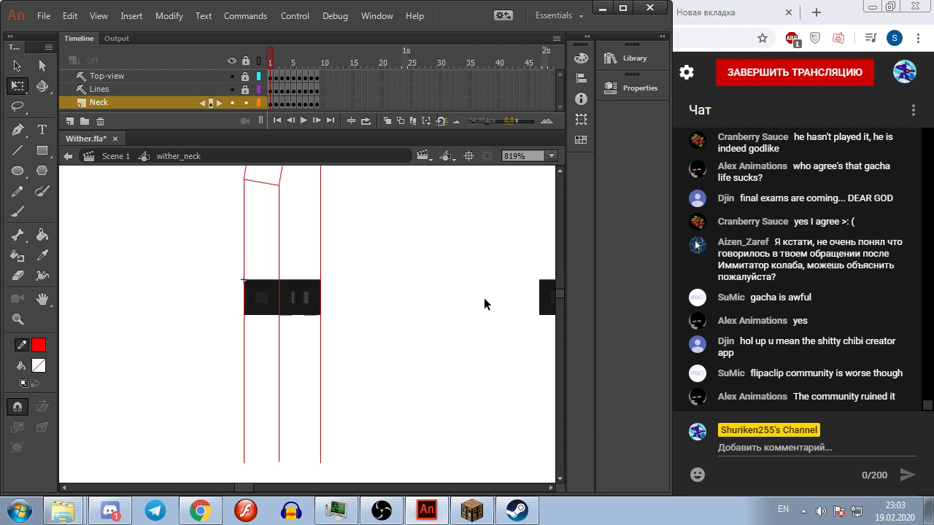
left_click_drag(445, 292, 377, 284)
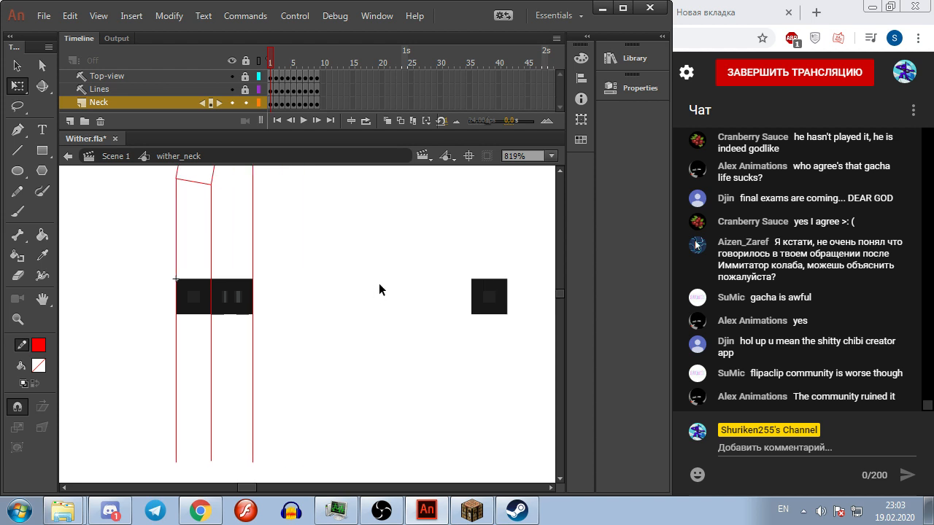
left_click(196, 300)
left_click(443, 331)
key("period")
left_click(213, 296)
left_click_drag(196, 297, 150, 297)
left_click_drag(232, 297, 185, 298)
left_click(228, 304)
left_click(235, 304)
left_click_drag(471, 297, 278, 301)
key("Return")
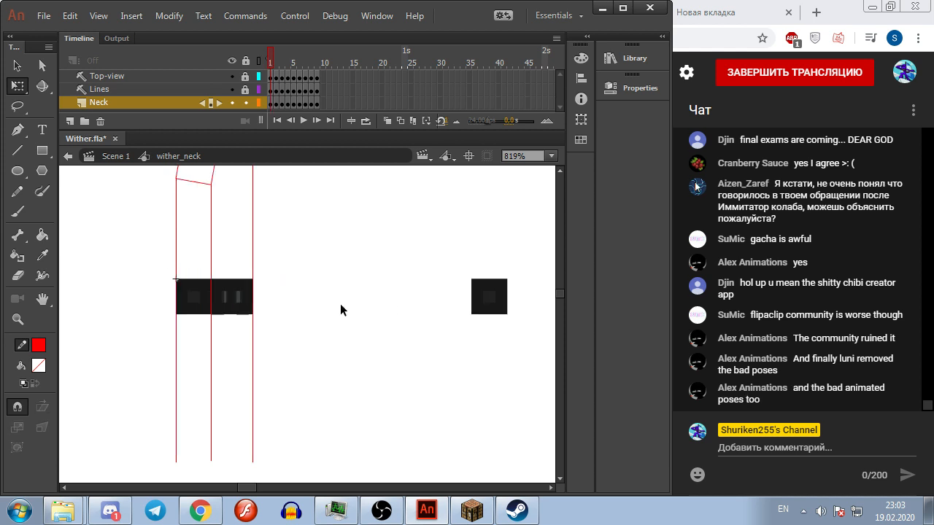
Step: Resize the left side face and the wide neck face in frame 3 to span that frame's projection lines
left_click(201, 292)
left_click_drag(196, 297, 116, 303)
left_click_drag(232, 297, 152, 298)
left_click(240, 316)
left_click(235, 303)
left_click_drag(231, 297, 142, 298)
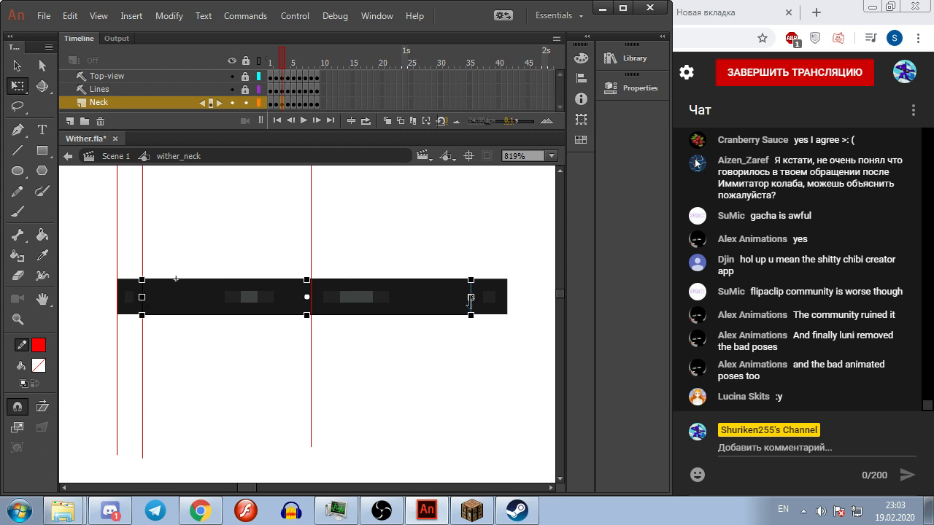
left_click_drag(472, 298, 312, 298)
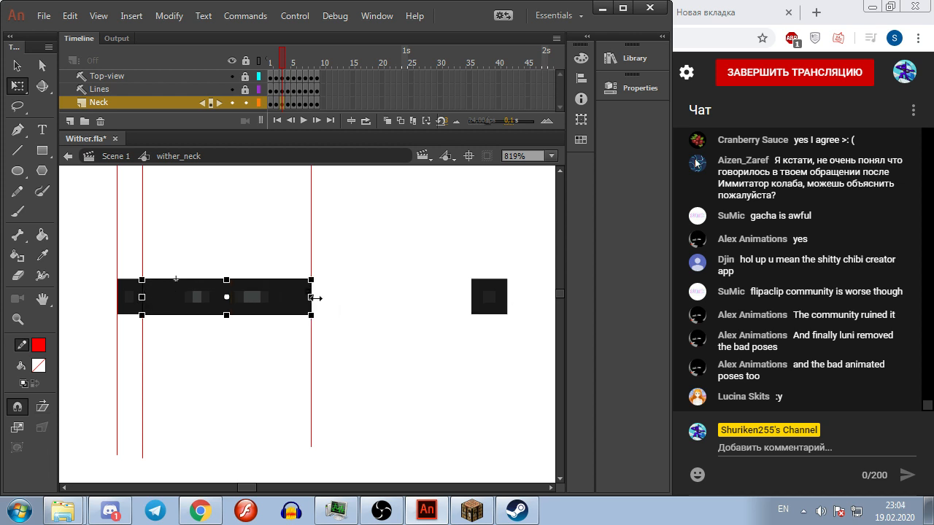
left_click(373, 296)
Step: Check the turn over the first frames and fit both neck faces in frame 4 to that frame's projection lines
key("comma")
key("comma")
key("period")
key("period")
key("period")
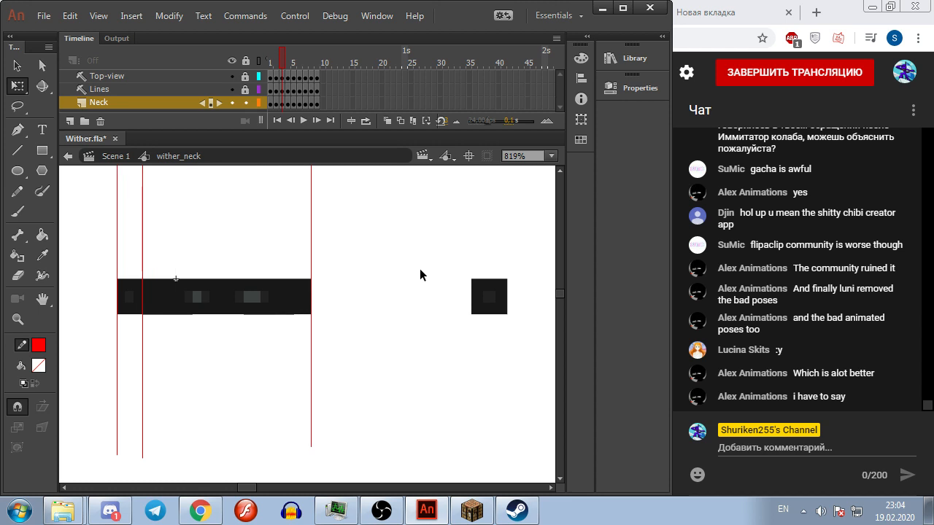
left_click(189, 303)
left_click_drag(194, 297, 97, 298)
left_click_drag(232, 297, 113, 298)
left_click(299, 299)
left_click_drag(232, 298, 111, 298)
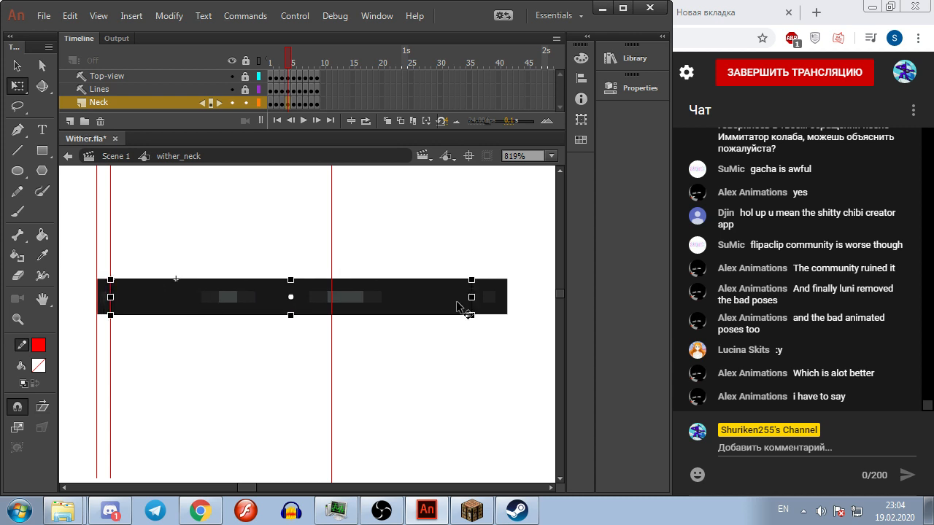
left_click_drag(471, 297, 334, 304)
left_click(376, 302)
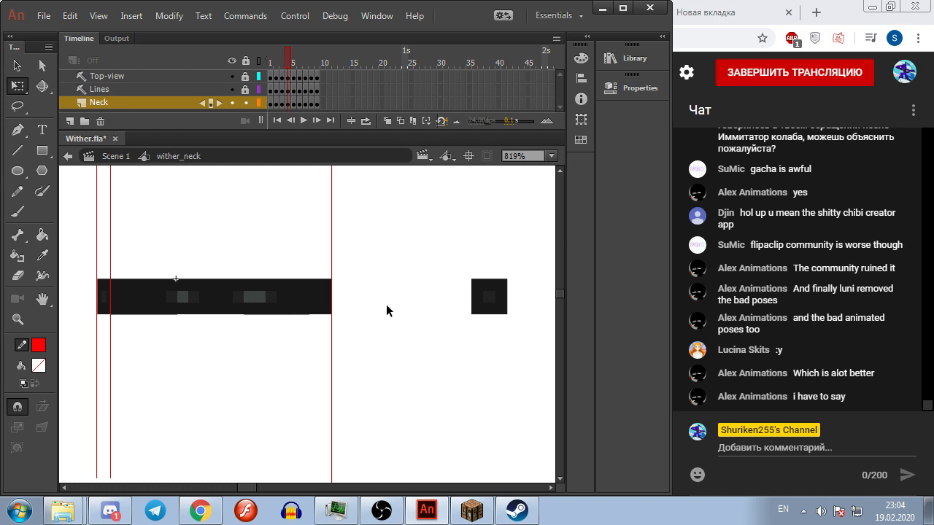
Step: Fit the neck artwork in frame 5 to that frame's two projection lines
key("comma")
key("comma")
key("comma")
key("period")
key("period")
key("period")
key("period")
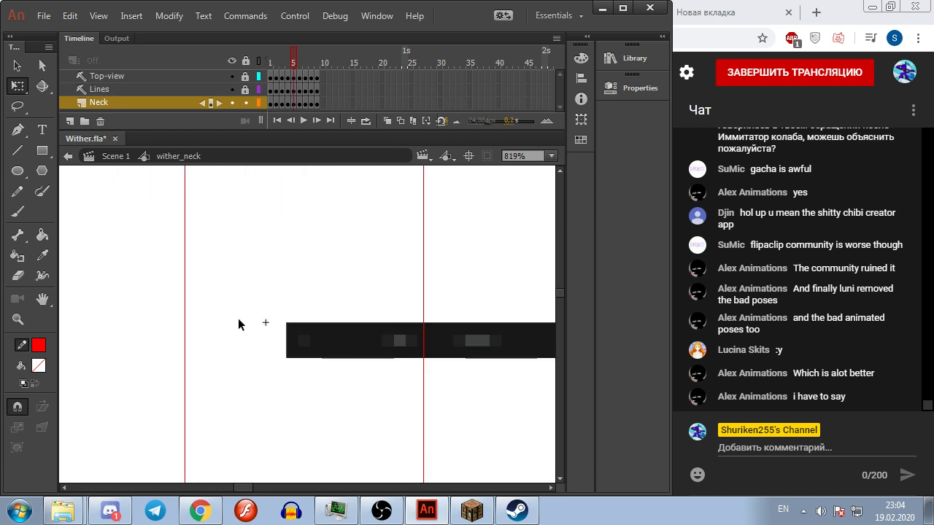
left_click(299, 340)
left_click_drag(375, 348, 241, 362)
Step: Step back and forth through frames 1 to 6 to check how the neck rotates
key("comma")
key("comma")
key("comma")
key("comma")
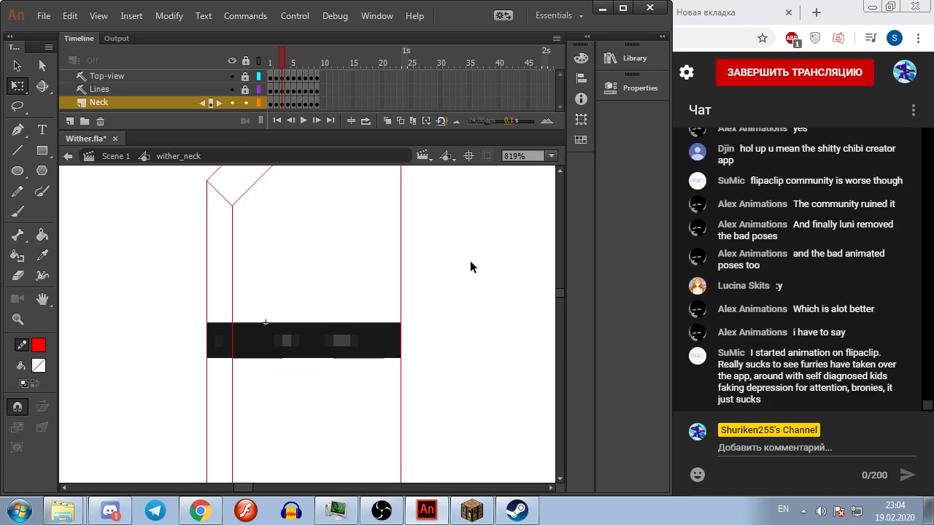
key("period")
key("period")
key("period")
key("period")
key("period")
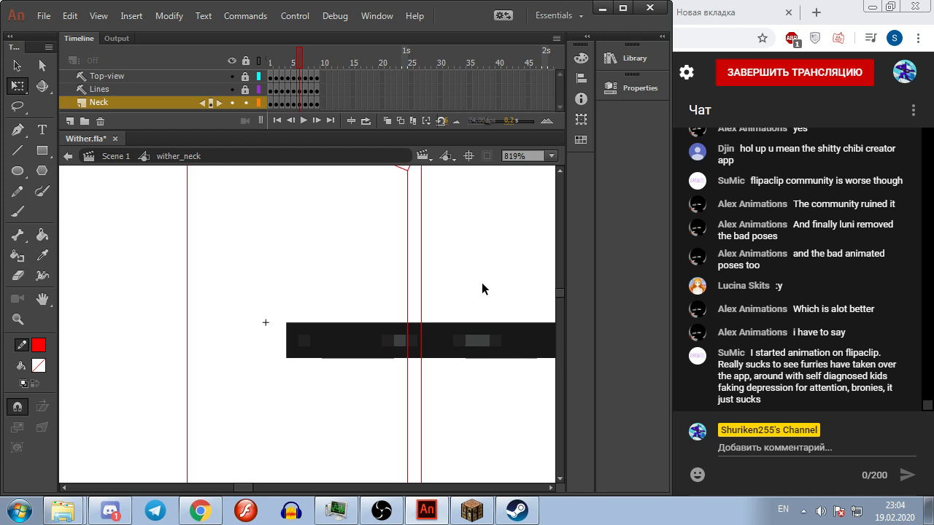
Step: Shift the wide face and right side face left in the Neck layer's frames 6 to 9, toward their projection lines
left_click(261, 81)
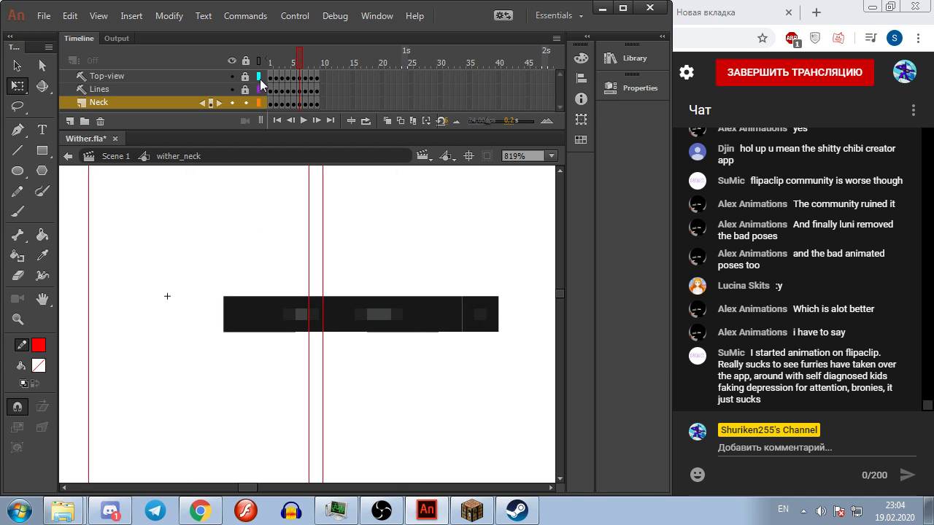
left_click(316, 105)
right_click(310, 107)
left_click(357, 222)
left_click(299, 102)
key("Left")
key("Left")
key("Left")
key("Left")
key("Left")
key("Left")
key("Left")
key("Left")
key("Left")
key("Left")
key("Left")
key("Left")
key("Left")
key("Left")
key("Left")
key("Left")
key("Left")
key("Left")
key("Left")
key("Left")
key("Return")
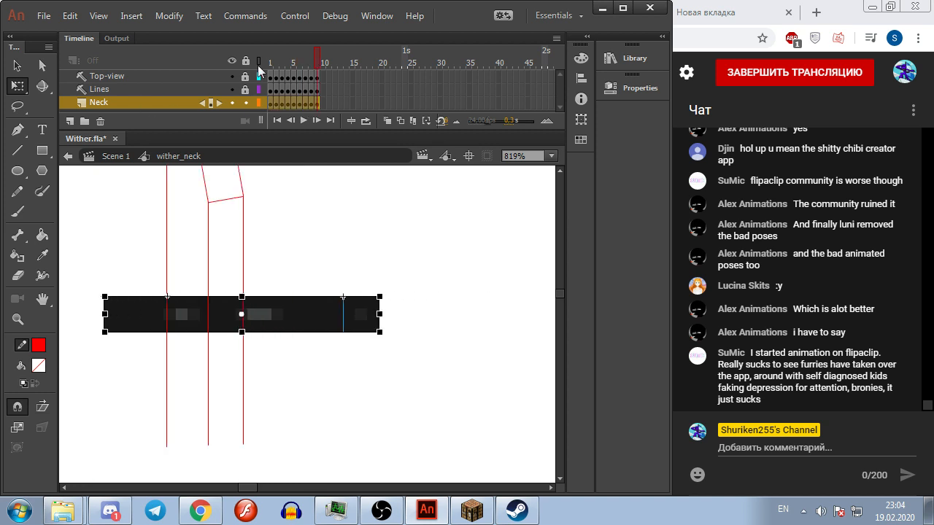
Step: Stretch the wide neck face in frame 6 so its left edge meets the leftmost projection line
left_click(302, 63)
scroll(445, 396, "left", 3)
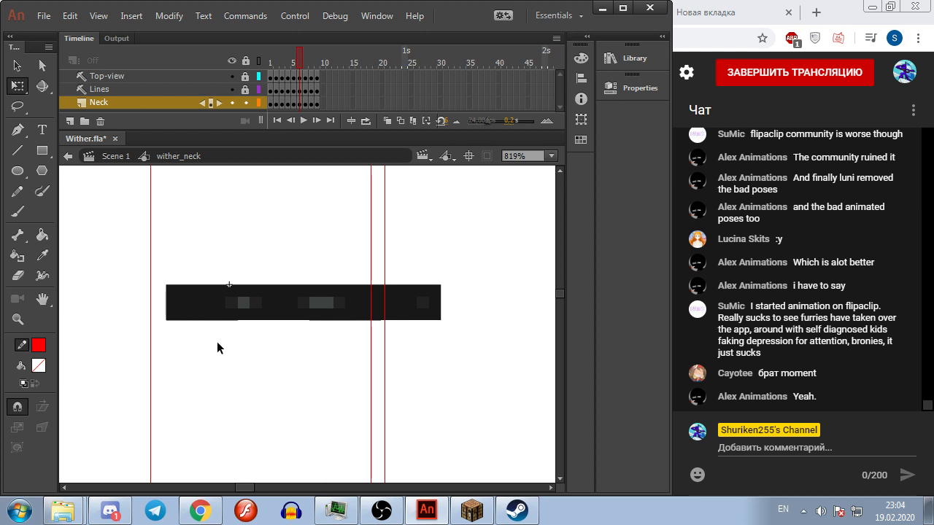
left_click(168, 293)
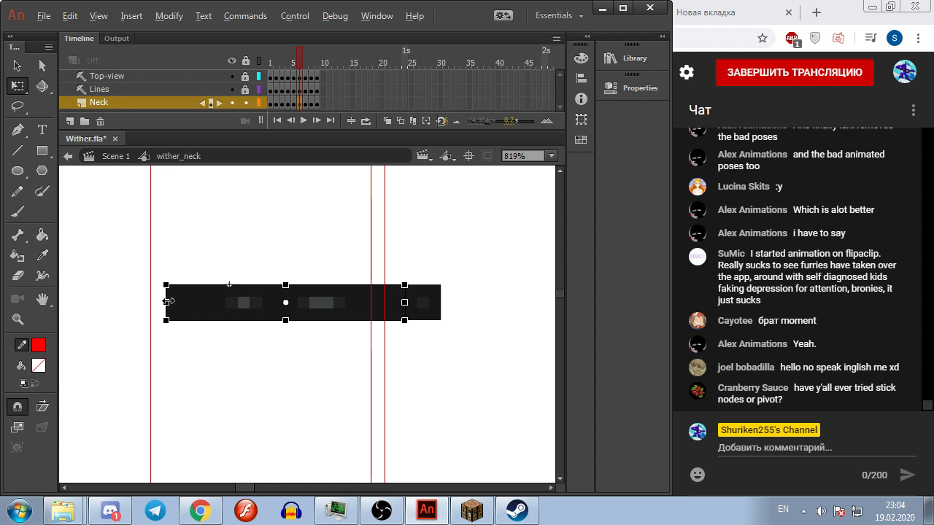
left_click_drag(167, 302, 151, 302)
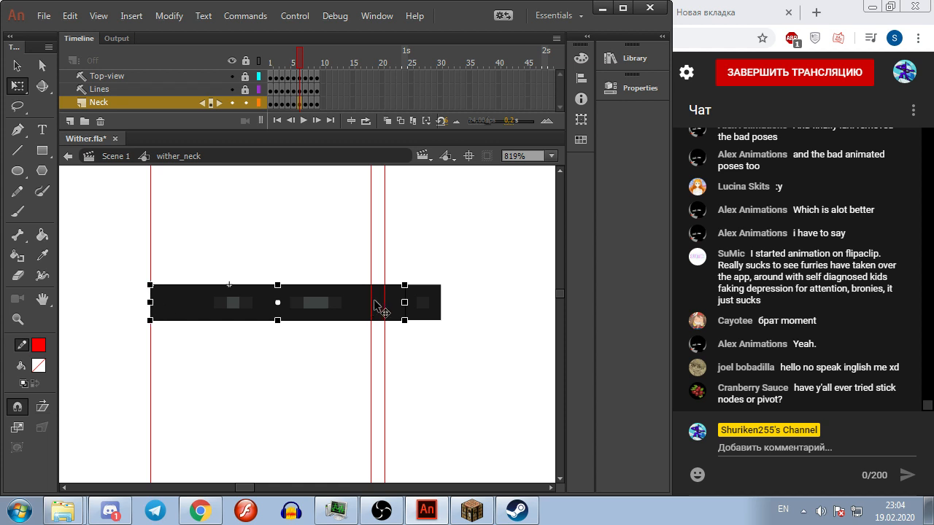
Step: On frame 6, narrow the long neck texture to the middle guide line and fit the small square piece between the middle and outer guides
left_click_drag(404, 302, 371, 302)
left_click_drag(427, 318, 396, 318)
scroll(381, 317, "up", 2)
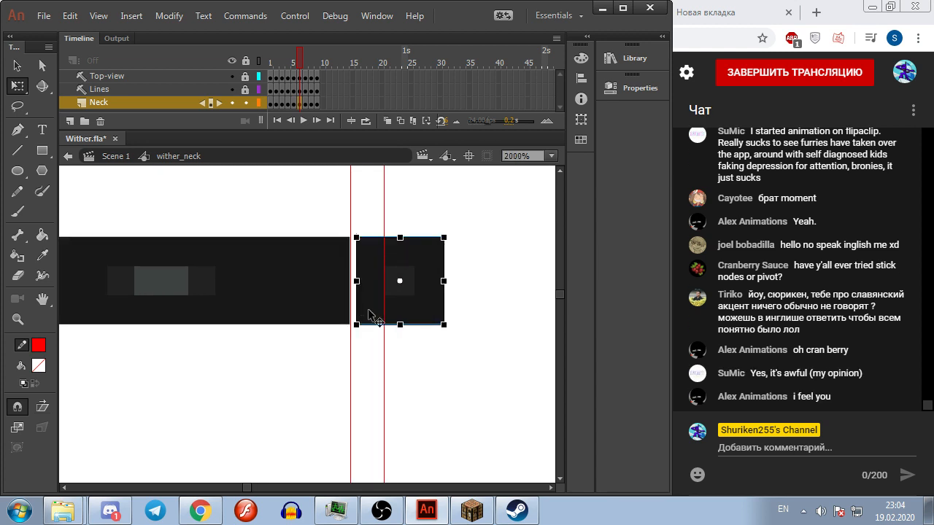
left_click_drag(437, 281, 393, 294)
left_click(419, 287)
scroll(419, 287, "down", 3)
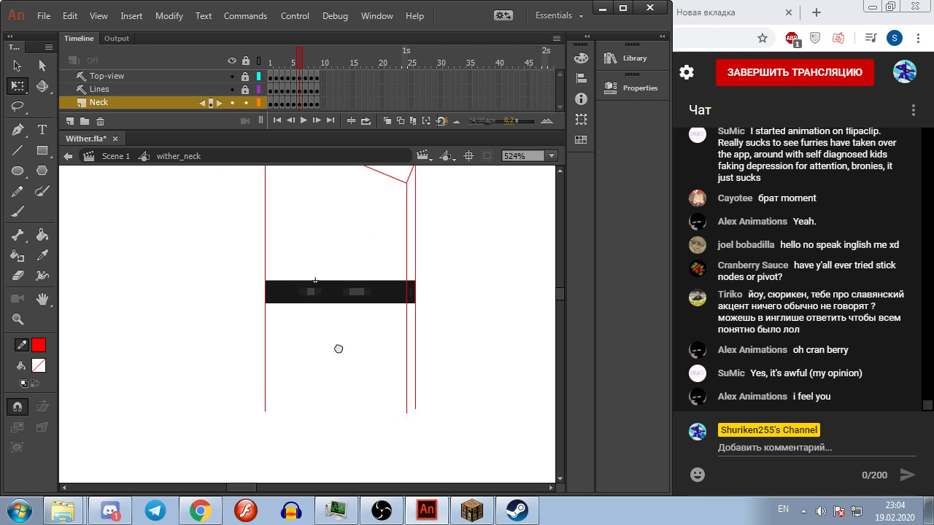
Step: On frame 7, fit the long neck texture to the first two guide lines and the square piece to the remaining gap
key("period")
key("period")
left_click(277, 292)
left_click_drag(271, 290, 275, 291)
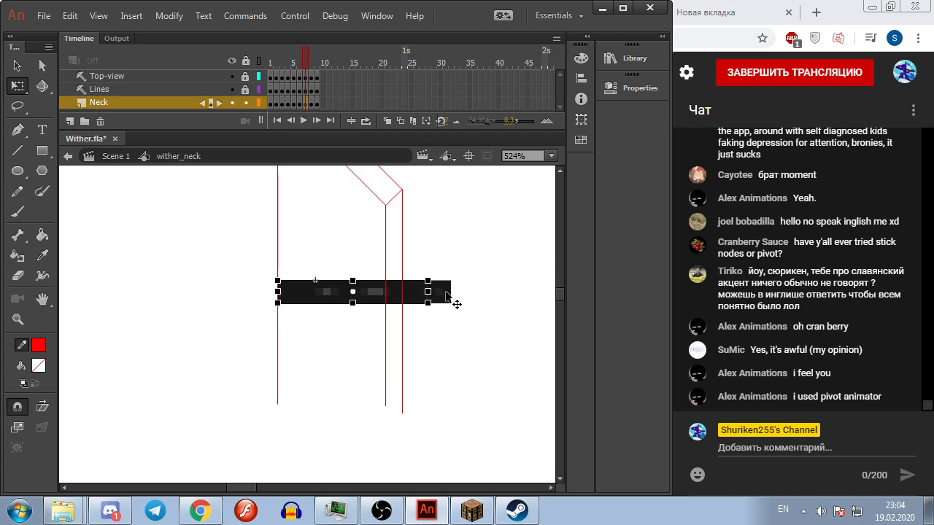
left_click_drag(427, 292, 390, 292)
left_click_drag(446, 303, 375, 309)
scroll(409, 304, "up", 3)
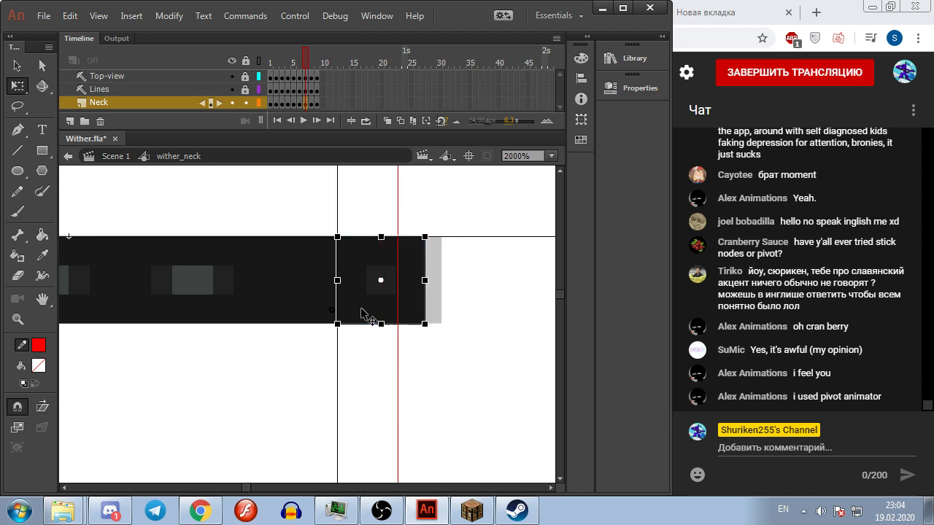
left_click_drag(428, 281, 398, 281)
key("comma")
scroll(447, 282, "down", 4)
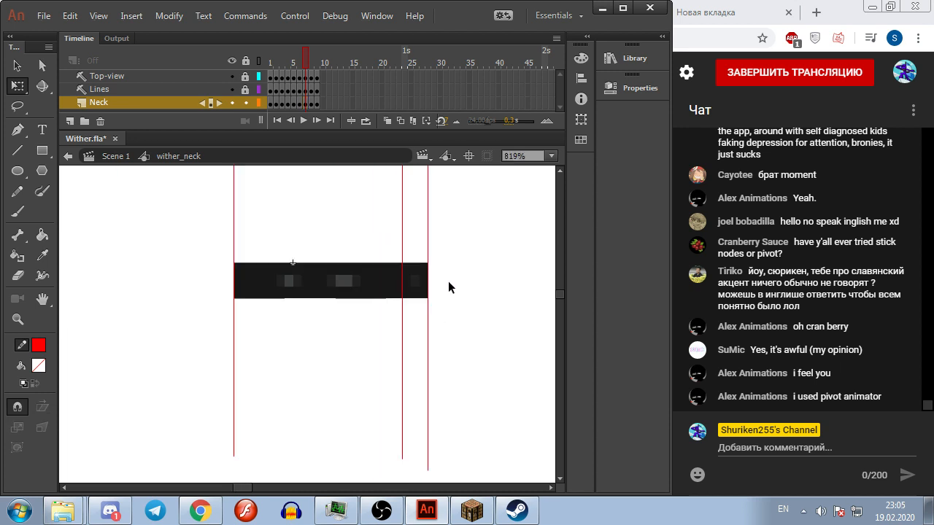
Step: On frame 8, squeeze the long neck texture between the first two guide lines and place the square piece up to the outer guide
key("period")
key("period")
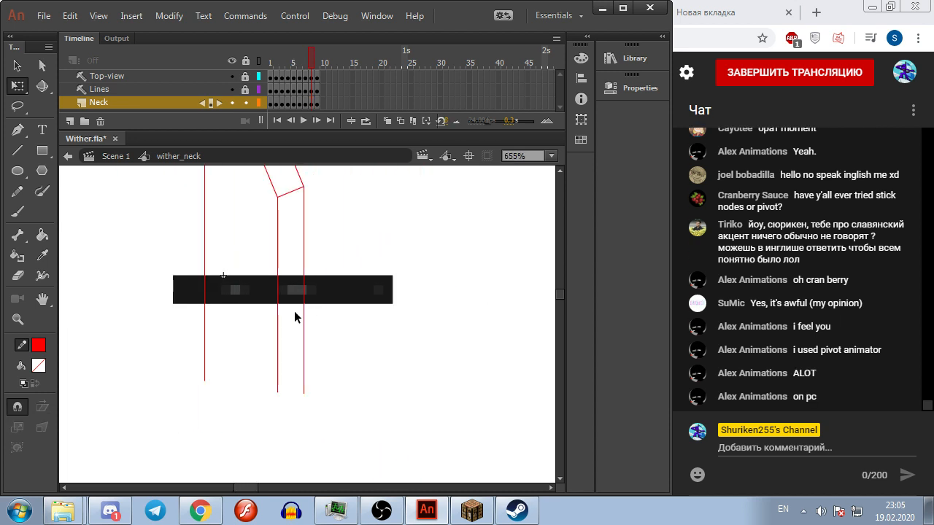
left_click(226, 291)
left_click_drag(173, 290, 204, 290)
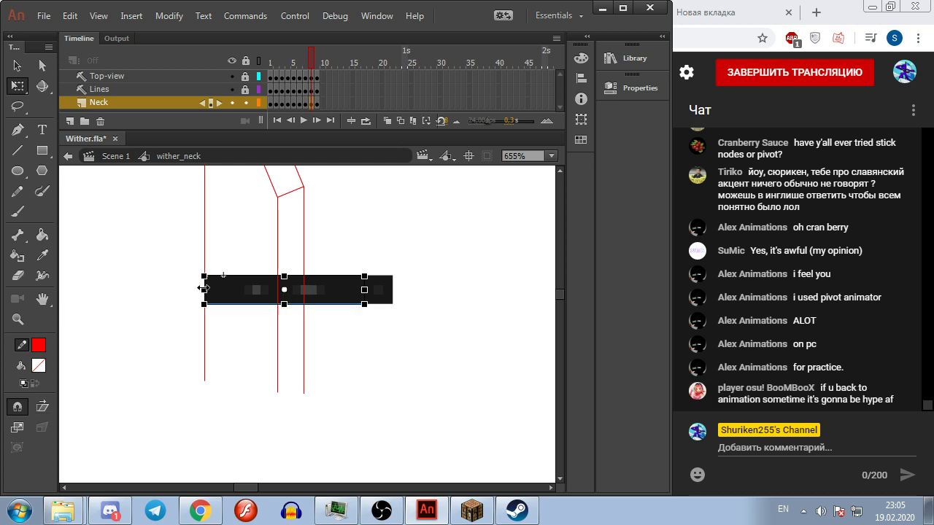
left_click_drag(370, 289, 277, 290)
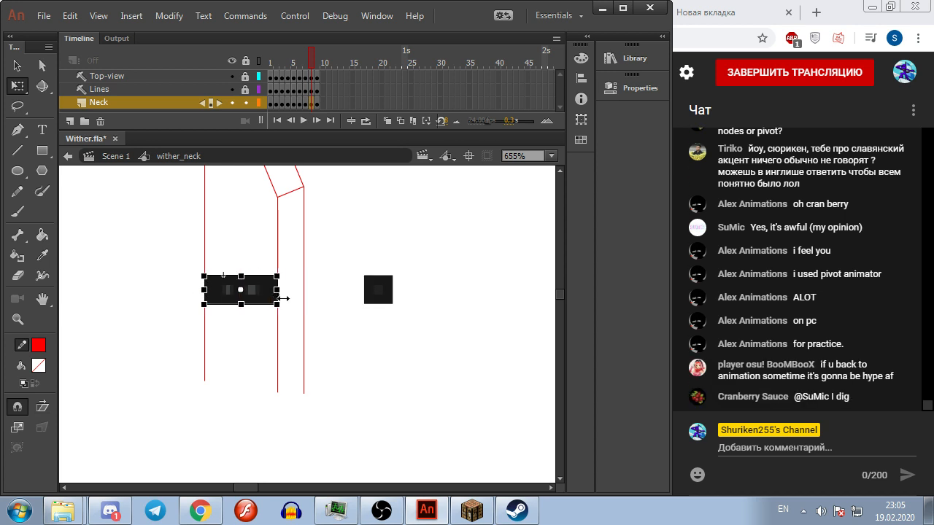
left_click_drag(370, 301, 283, 302)
scroll(283, 301, "up", 2)
scroll(286, 299, "up", 1)
left_click_drag(355, 280, 346, 281)
left_click(377, 282)
left_click(320, 278)
scroll(385, 286, "down", 4)
left_click_drag(443, 287, 389, 304)
left_click(422, 299)
Step: On frame 9, compress the long neck texture between the first two guides and align the square piece with the last two guides
key("comma")
key("period")
key("period")
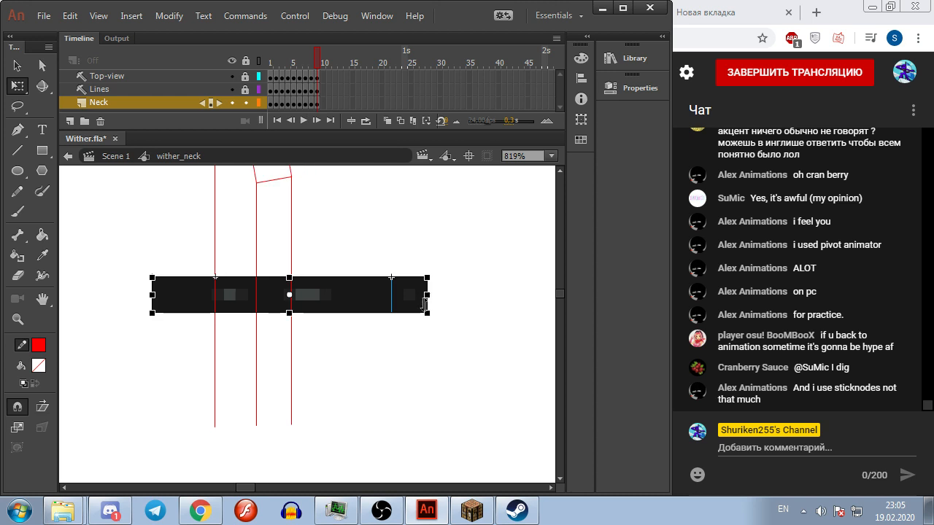
left_click(134, 358)
left_click(170, 313)
left_click_drag(152, 295, 217, 295)
left_click_drag(392, 295, 262, 301)
left_click_drag(401, 300, 270, 299)
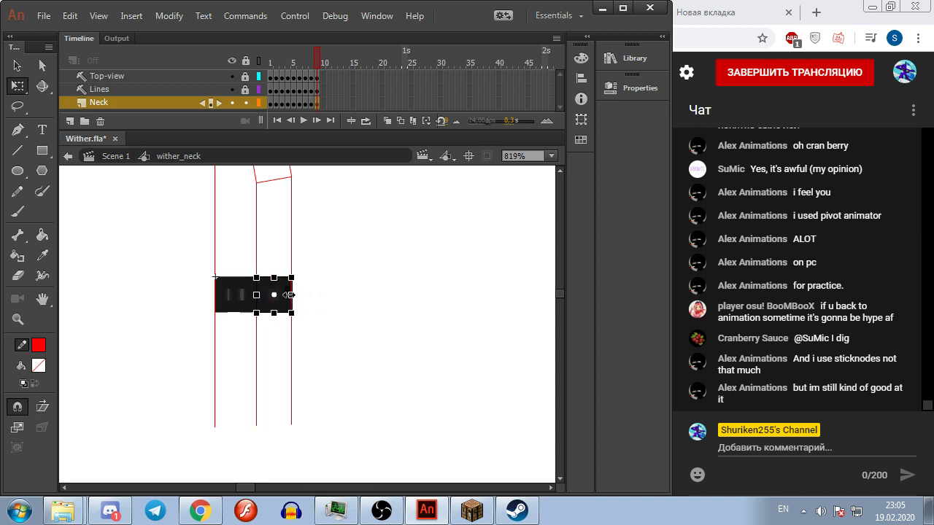
scroll(289, 295, "up", 5)
left_click_drag(289, 299, 304, 299)
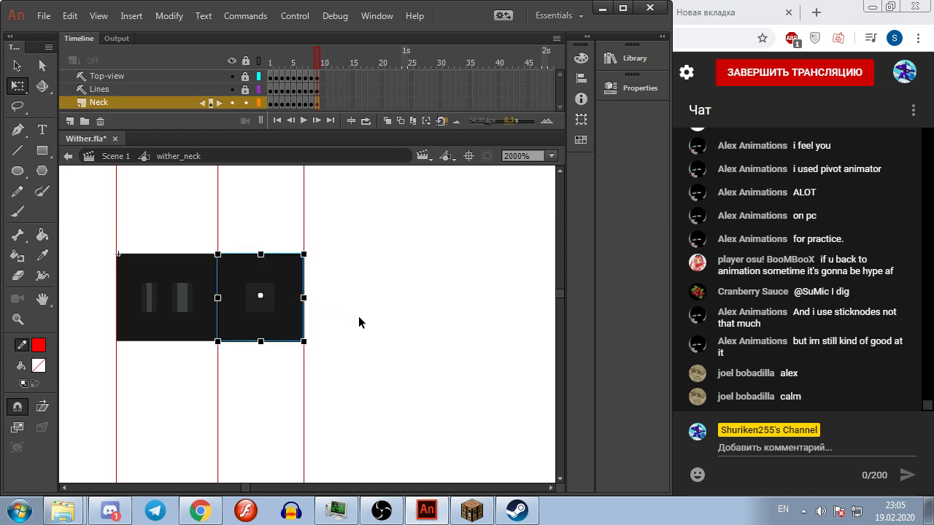
left_click(379, 312)
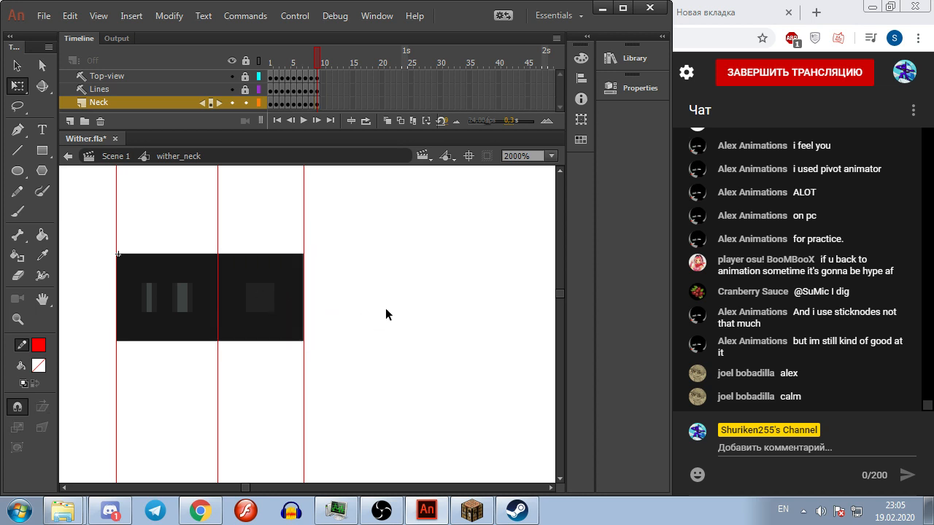
Step: Play back the wither_neck animation to check how the texture pieces follow the guide lines
key("Return")
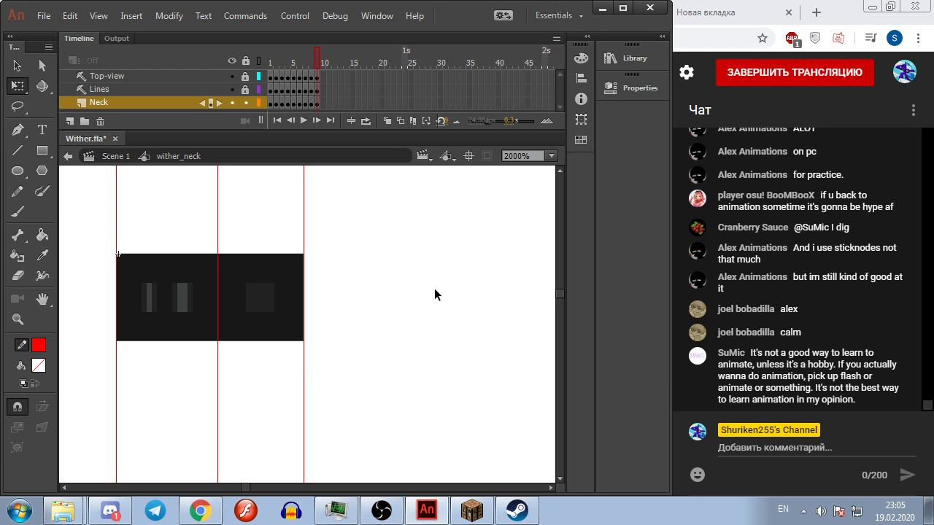
scroll(434, 289, "down", 6)
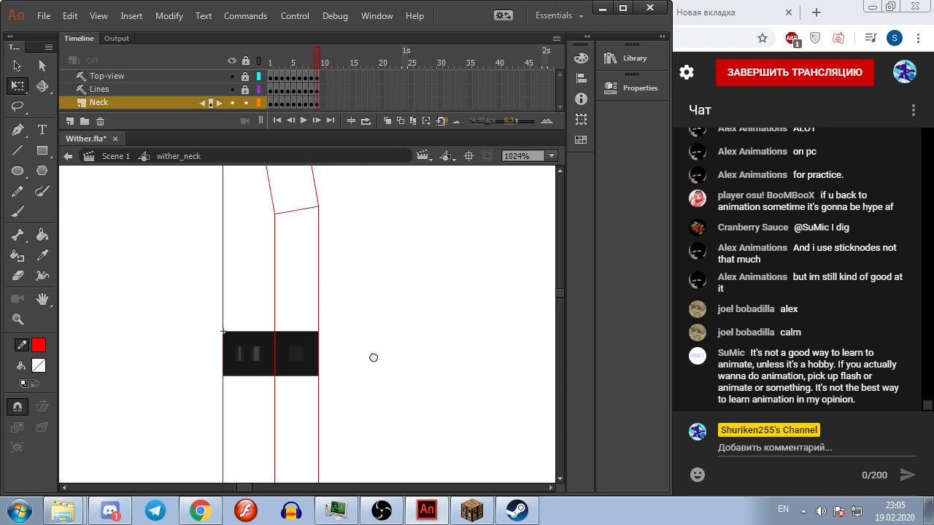
scroll(405, 303, "up", 2)
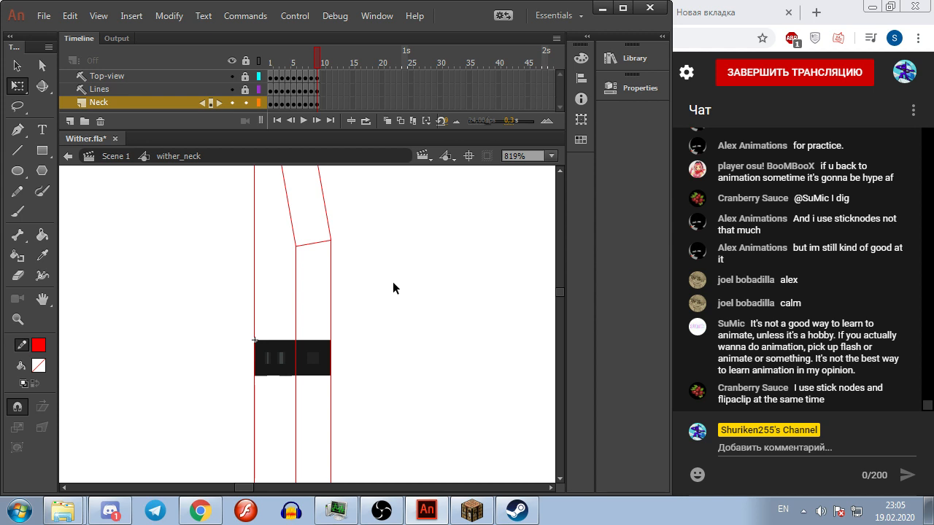
left_click_drag(383, 282, 399, 324)
scroll(335, 315, "down", 1)
key("Return")
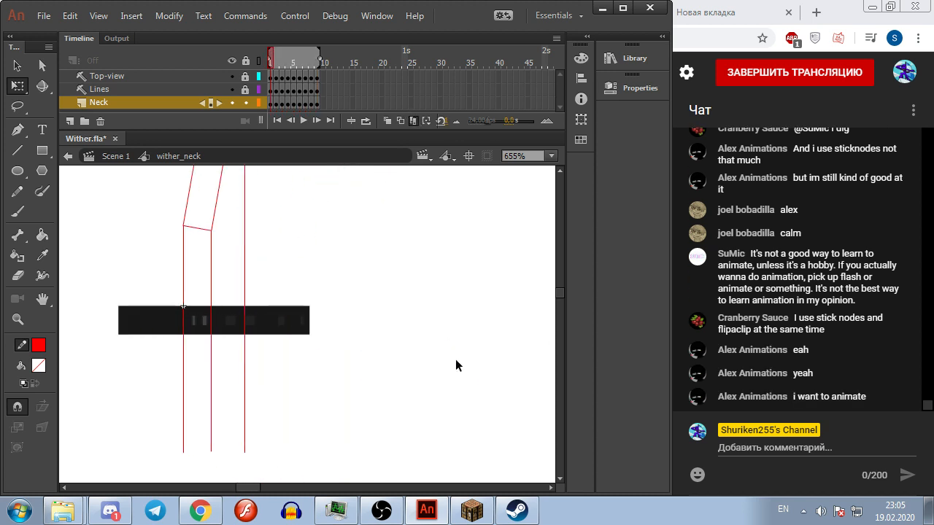
key("Return")
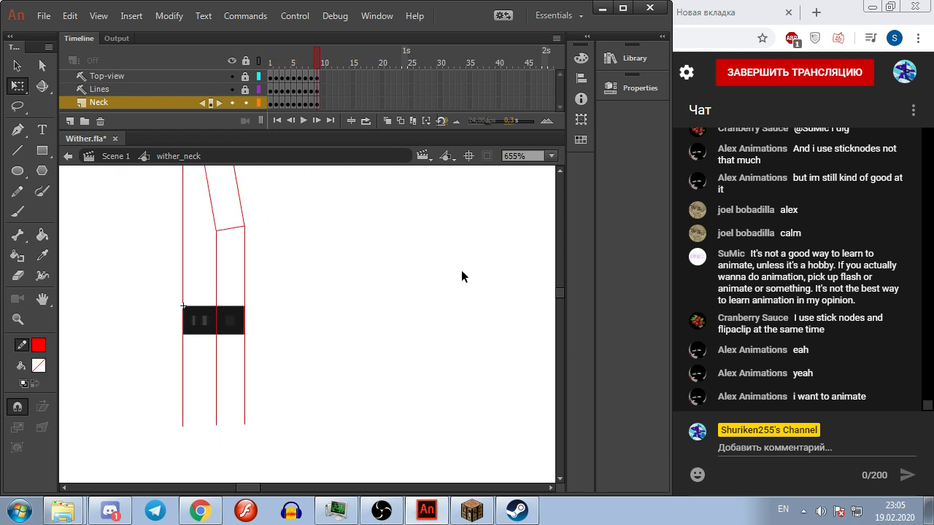
Step: Leave the wither_neck symbol and return to Scene 1
left_click(91, 158)
scroll(388, 323, "down", 4)
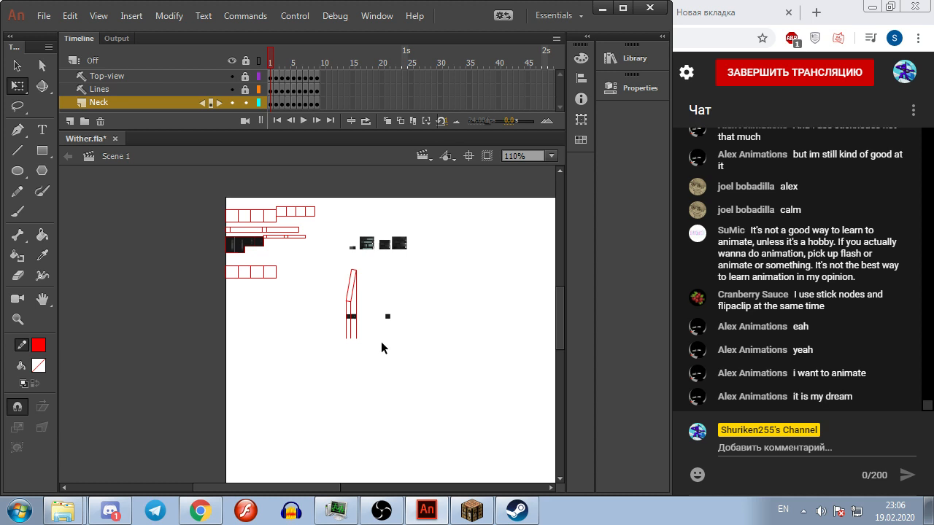
Step: Switch to the browser to read the recent live chat messages, and return to Adobe Animate
left_click(843, 295)
scroll(848, 267, "up", 1)
scroll(847, 267, "down", 1)
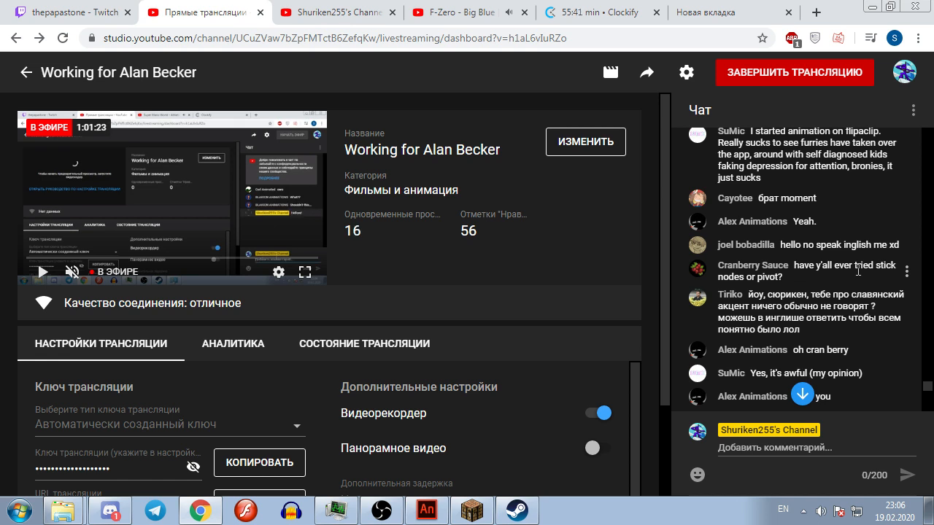
scroll(858, 270, "up", 3)
scroll(858, 272, "down", 5)
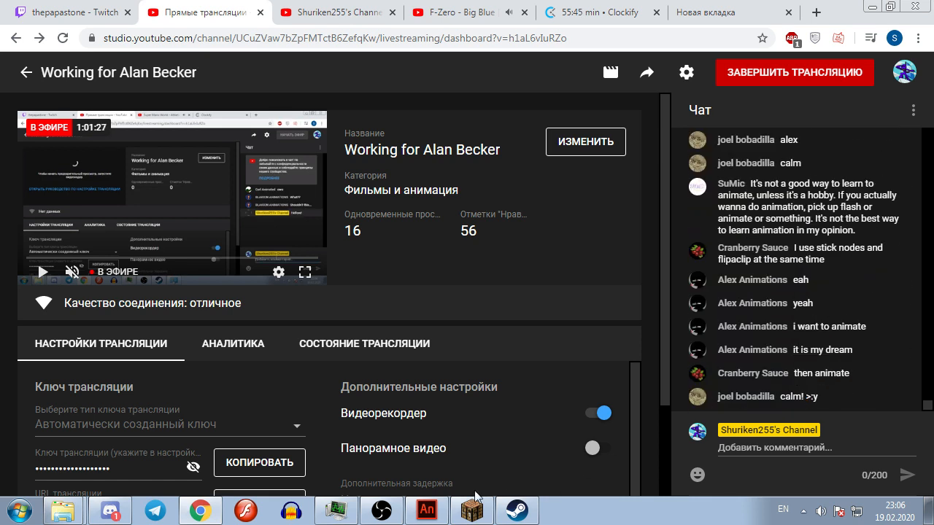
left_click(427, 510)
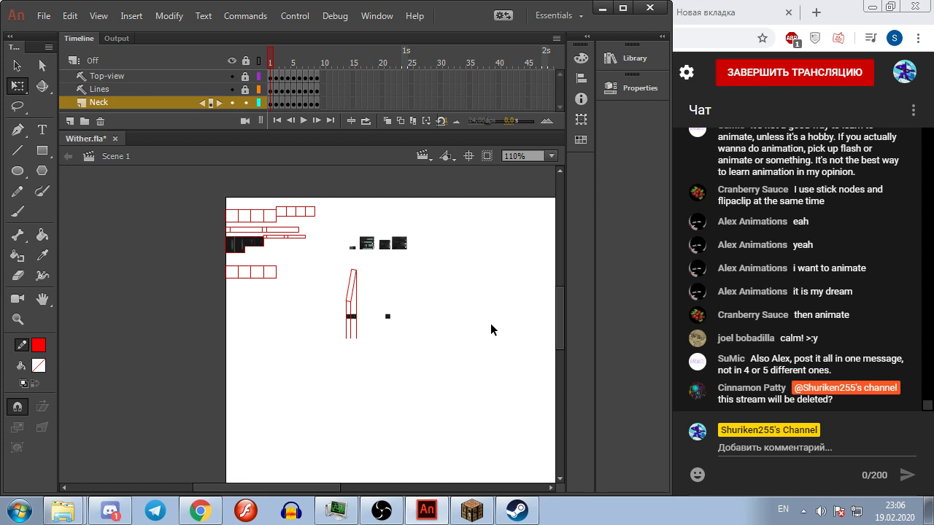
Step: Delete the Top-view and Lines guide layers in Scene 1
scroll(285, 348, "up", 4)
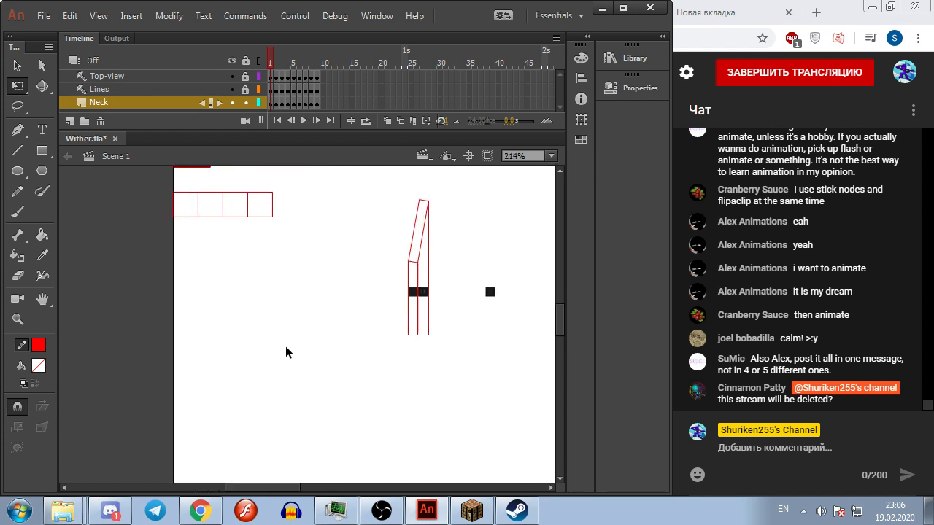
scroll(257, 339, "up", 1)
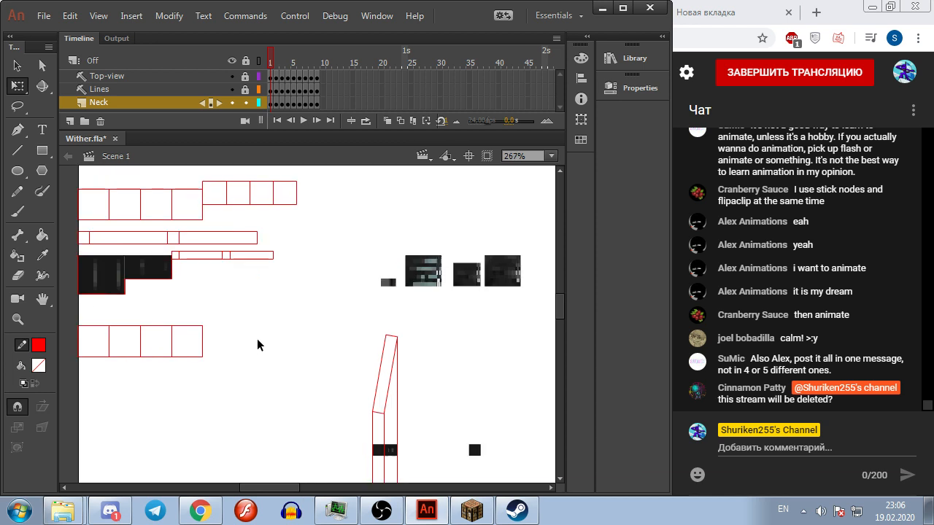
left_click_drag(386, 374, 352, 235)
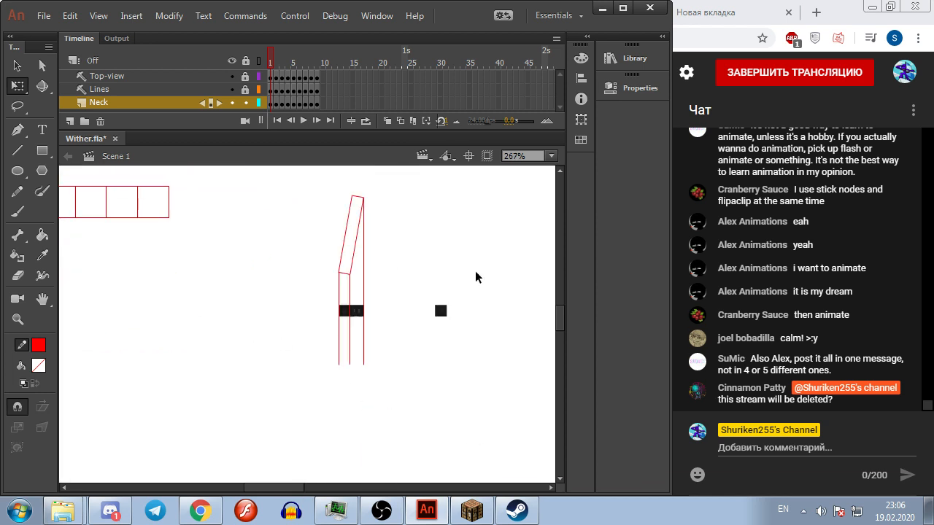
left_click_drag(478, 246, 477, 280)
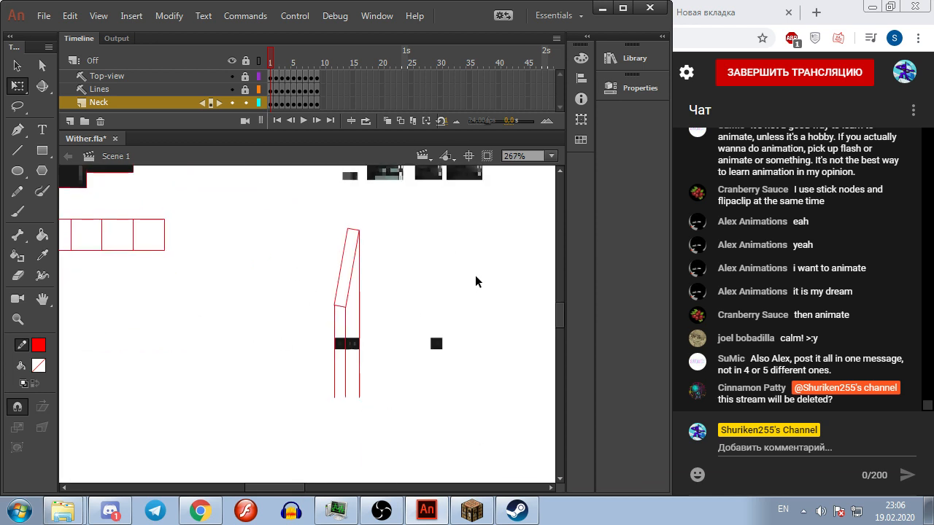
left_click(348, 342)
left_click(299, 321)
left_click(120, 87)
left_click(121, 77, "shift")
right_click(122, 77)
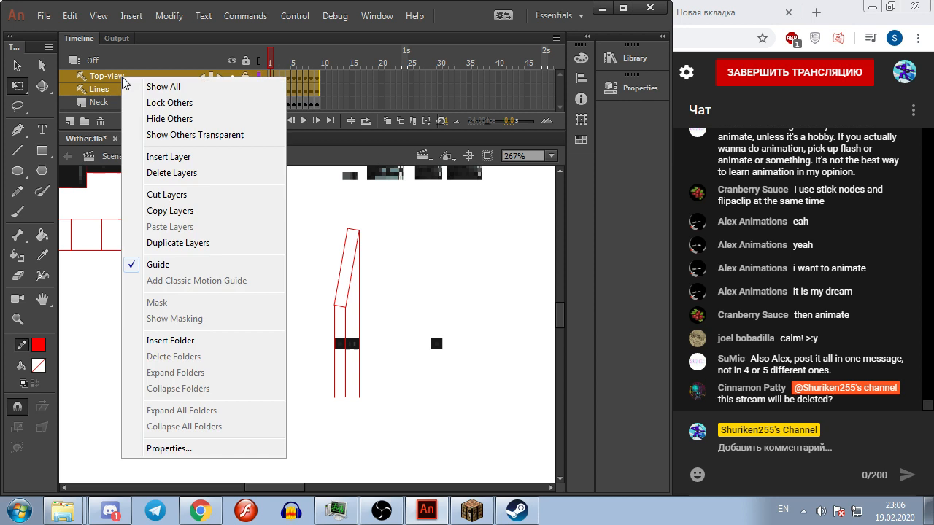
left_click(180, 175)
Step: Clear the neck artwork from the stage and cut the Neck layer down to a single frame
left_click(346, 343)
mouse_move(278, 377)
left_mouse_down()
mouse_move(556, 295)
mouse_move(411, 288)
left_mouse_up()
left_click_drag(267, 66, 314, 75)
right_click(313, 76)
left_click(350, 167)
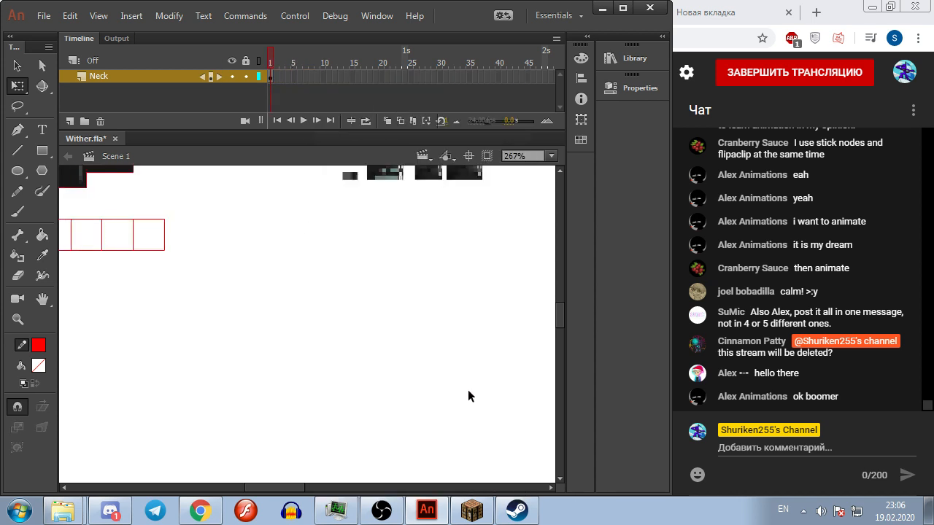
Step: Examine the dark body texture pieces and the red outline templates in Scene 1
scroll(469, 392, "down", 3)
scroll(413, 354, "up", 3)
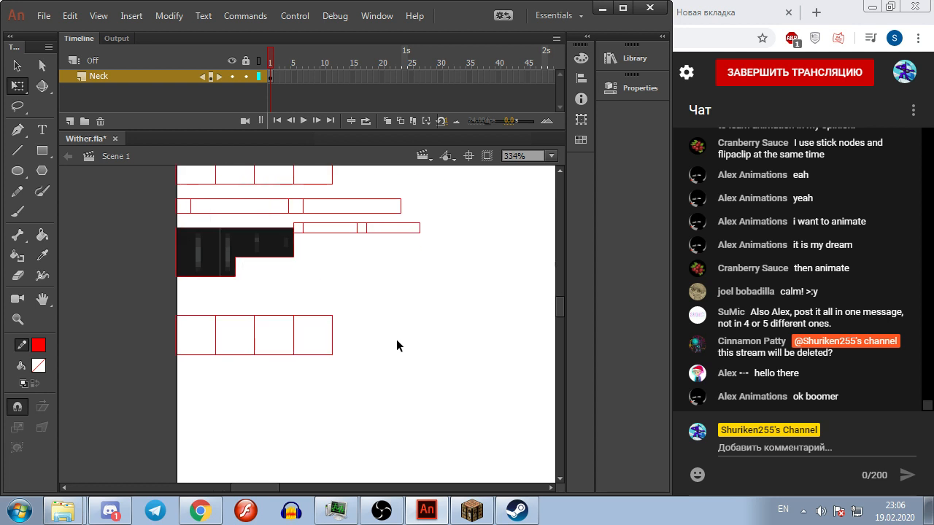
scroll(400, 316, "up", 1)
scroll(397, 388, "down", 2)
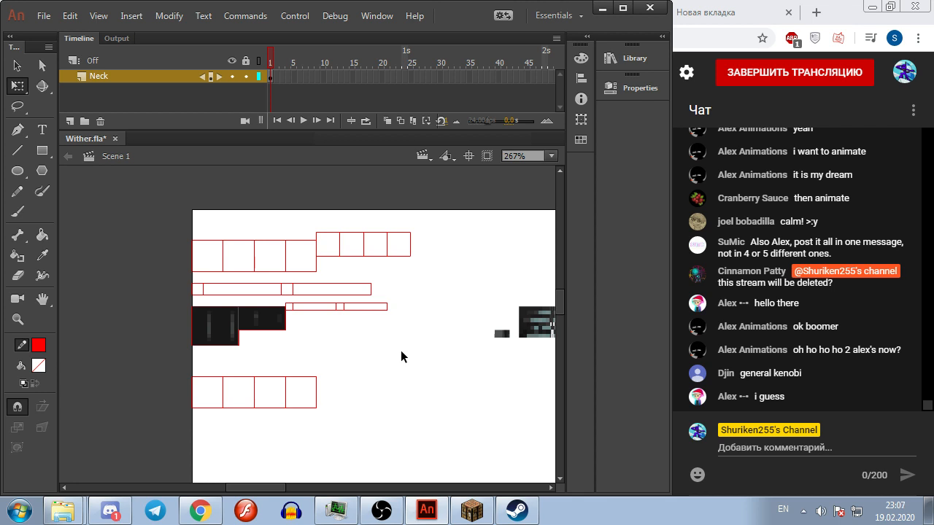
scroll(400, 351, "up", 5)
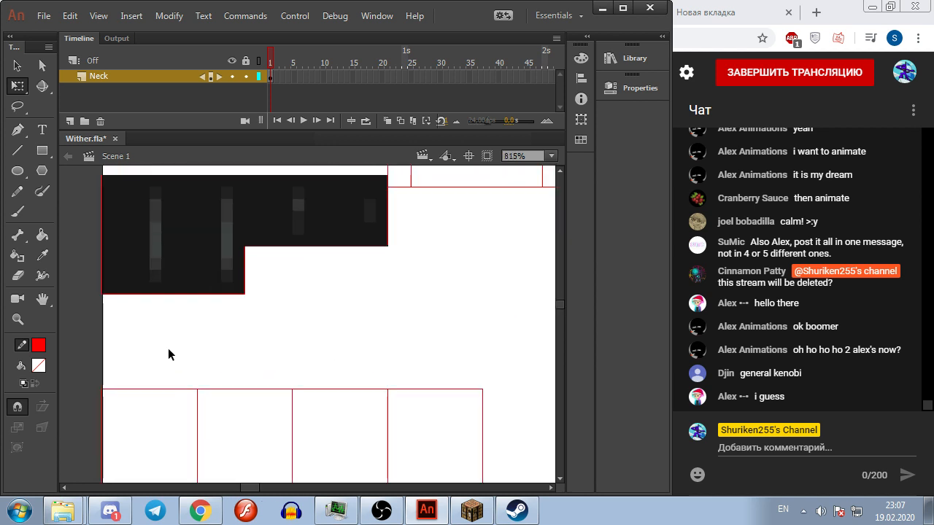
left_click_drag(419, 338, 375, 346)
scroll(391, 338, "down", 1)
scroll(336, 340, "up", 1)
scroll(324, 333, "down", 1)
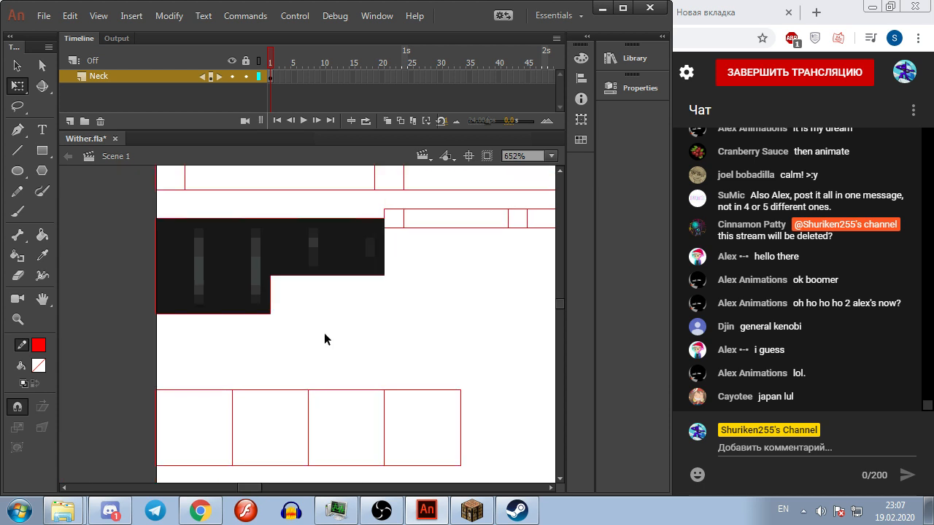
left_click(188, 267)
left_click(403, 353)
scroll(403, 354, "down", 2)
left_click_drag(405, 357, 252, 288)
scroll(414, 312, "down", 2)
left_click_drag(446, 308, 455, 335)
Step: Switch to Minecraft to inspect the Wither's body and ribs, pause the game and return to Adobe Animate
left_click(473, 510)
key("Escape")
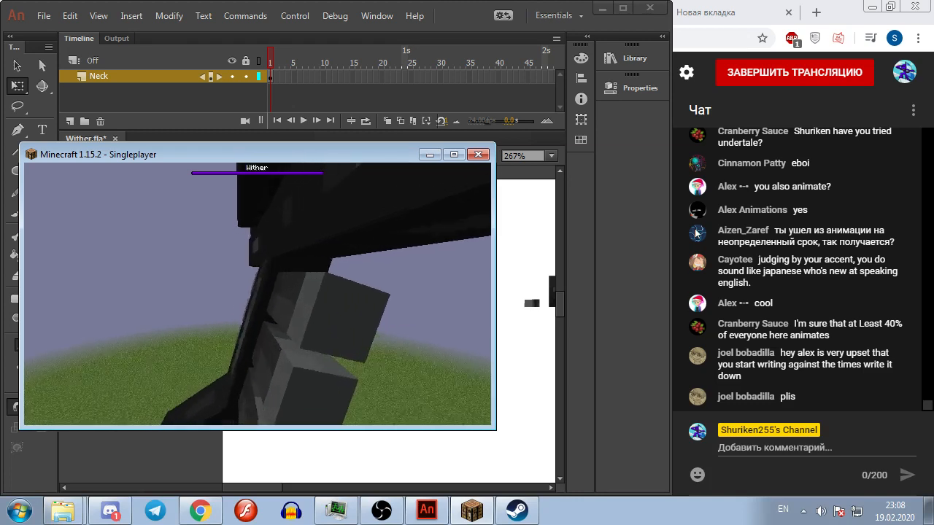
key("Escape")
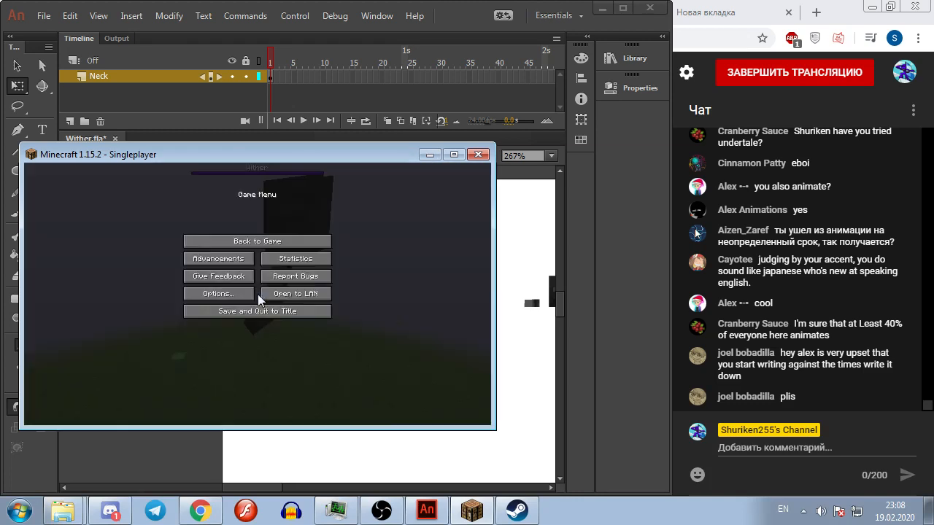
left_click(430, 155)
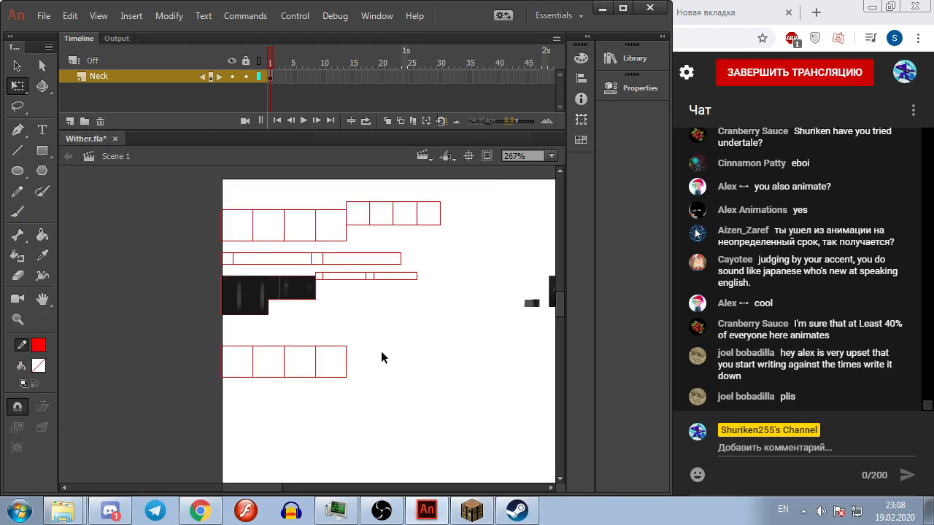
Step: Examine the tall dark texture strips on the Neck layer by selecting them one after another
left_click(243, 300)
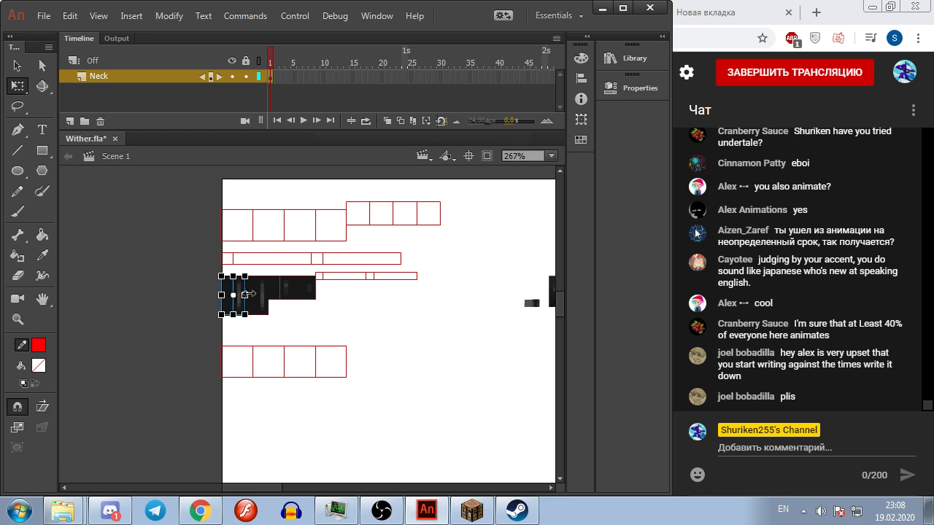
left_click_drag(245, 296, 256, 292)
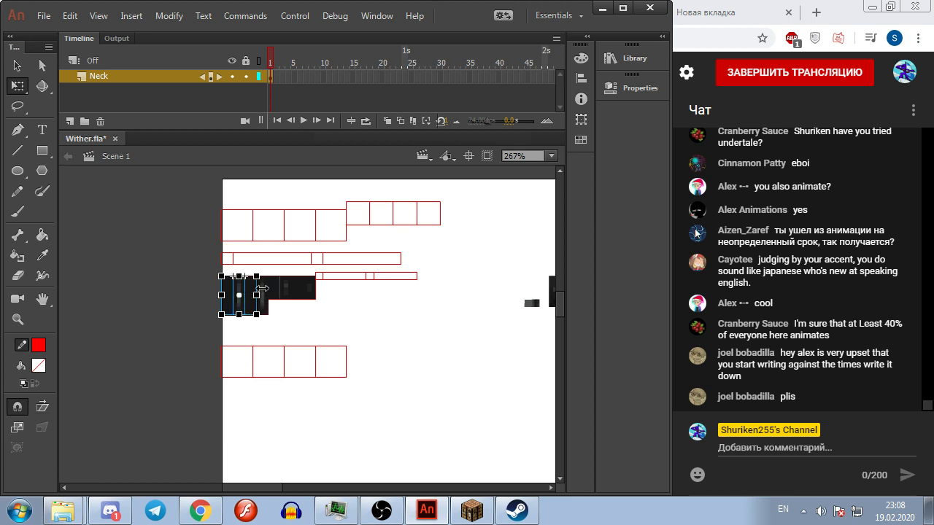
left_click(325, 323)
scroll(391, 324, "down", 2)
scroll(316, 315, "up", 5)
left_click(186, 280)
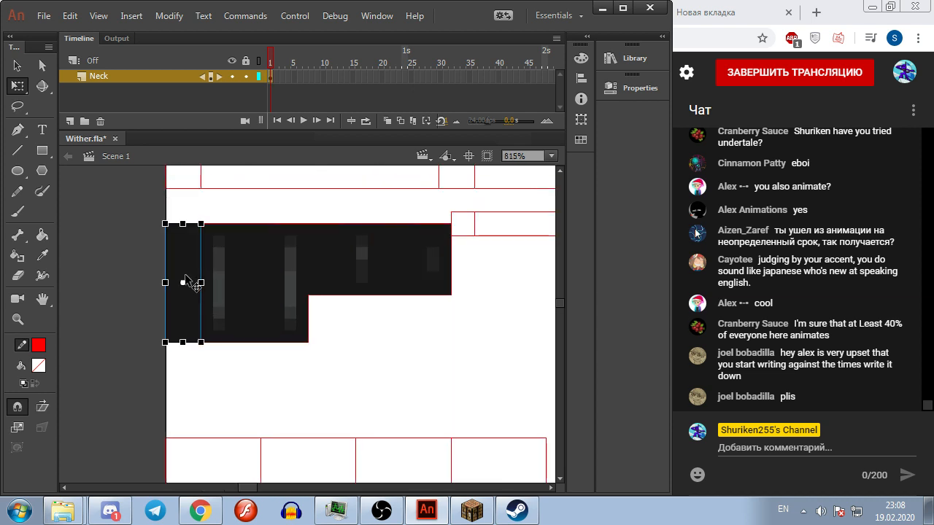
left_click(218, 276, "shift")
left_click(256, 267, "shift")
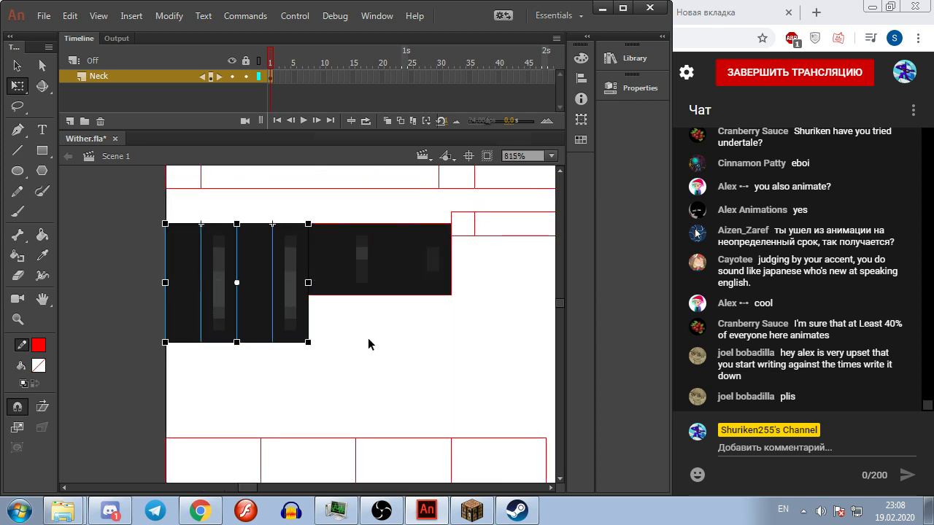
scroll(375, 348, "down", 4)
scroll(377, 349, "up", 3)
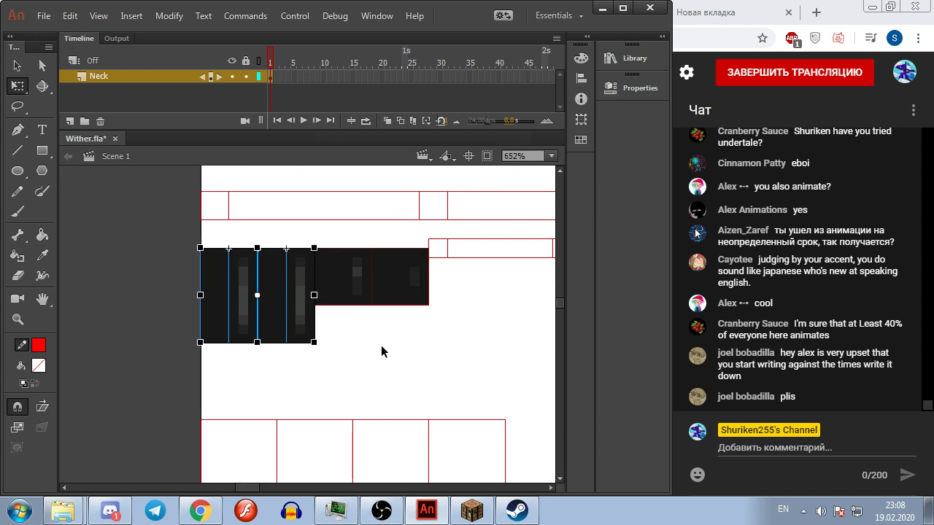
scroll(404, 343, "down", 2)
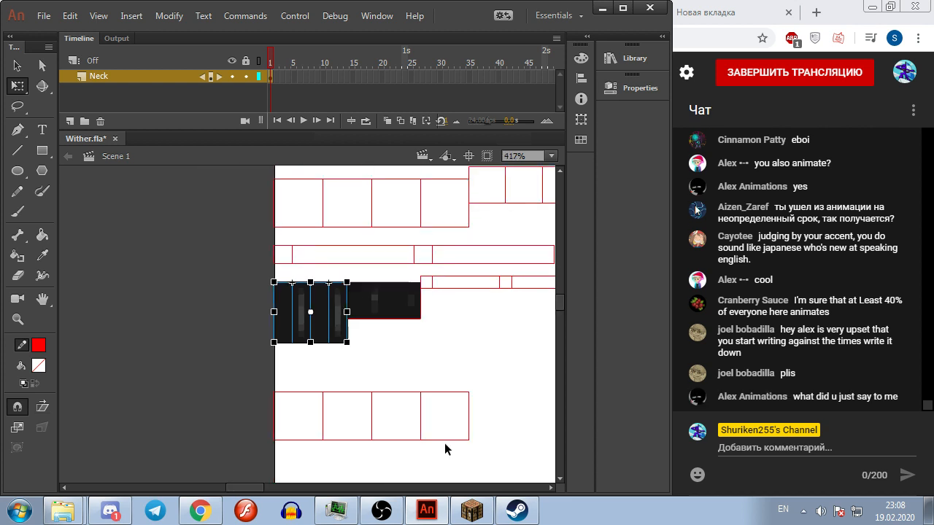
Step: Switch to Minecraft to inspect the Wither's lower body and tail, and return to Adobe Animate
left_click(472, 511)
key("Escape")
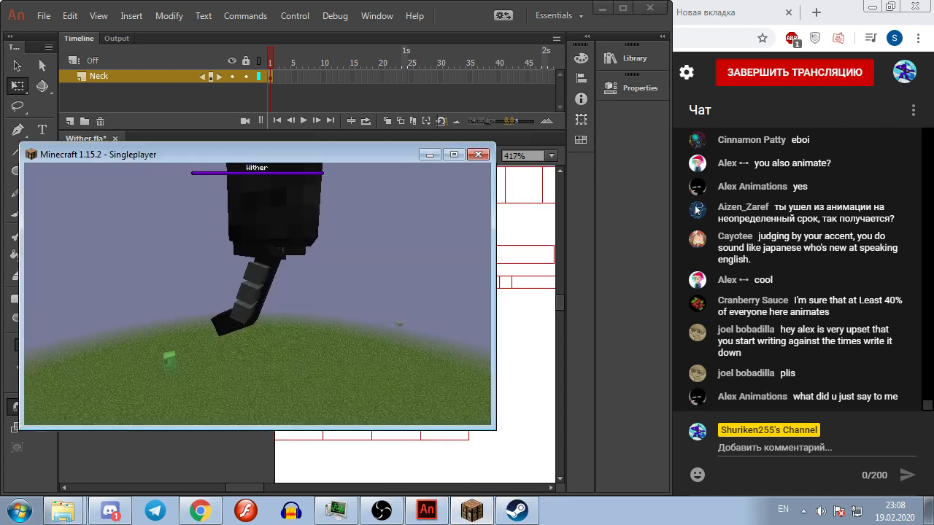
key("alt+Tab")
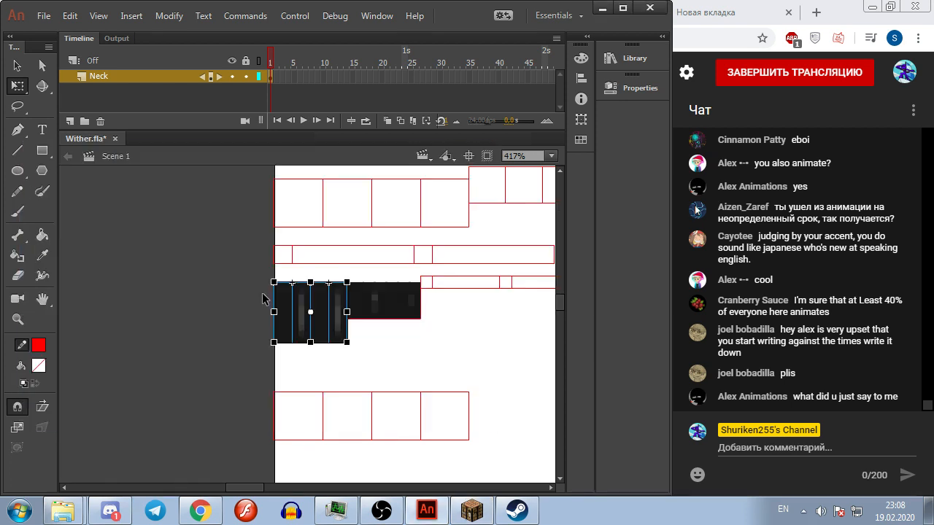
Step: Add a new layer and place it below the Neck layer
left_click(396, 330)
left_click(69, 121)
left_click_drag(102, 75, 111, 95)
scroll(231, 260, "down", 4)
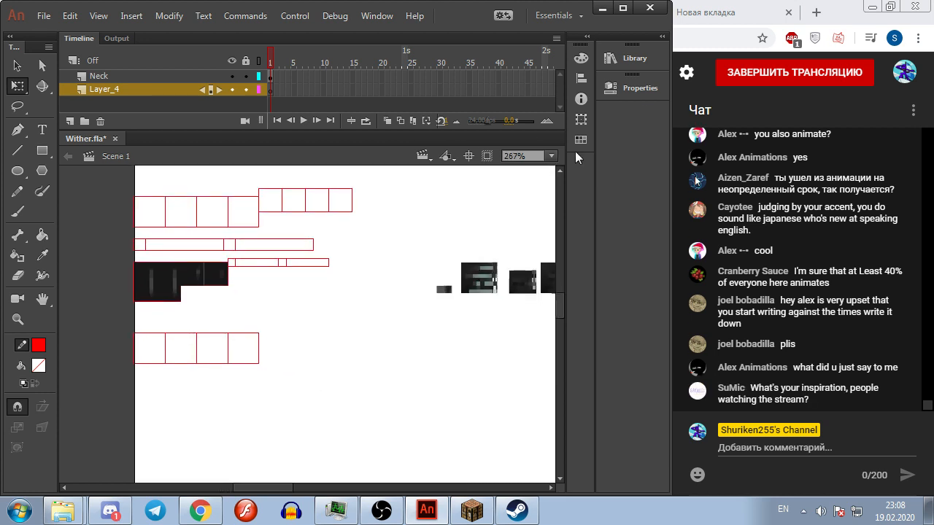
Step: Search the library for "png" and place the wither.png image on the new layer
left_click(640, 88)
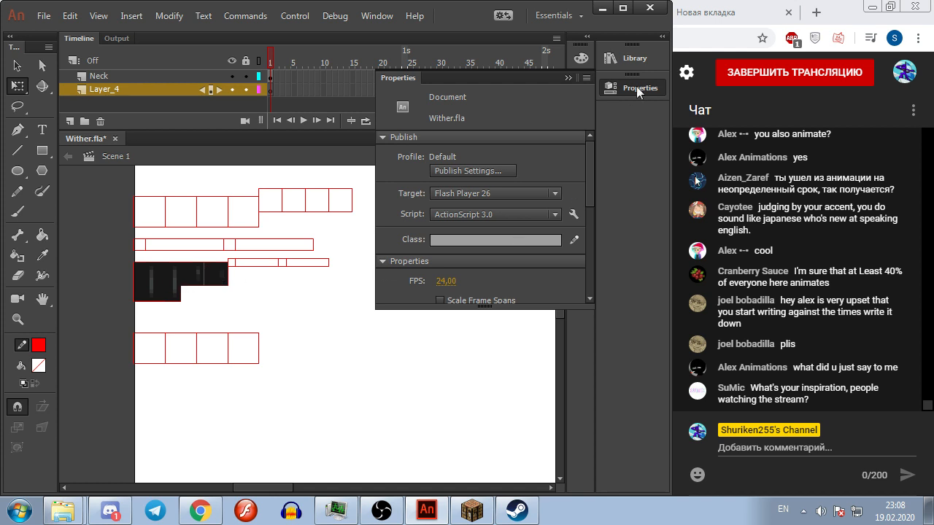
left_click(632, 58)
scroll(485, 219, "up", 1)
left_click(537, 182)
type("withe")
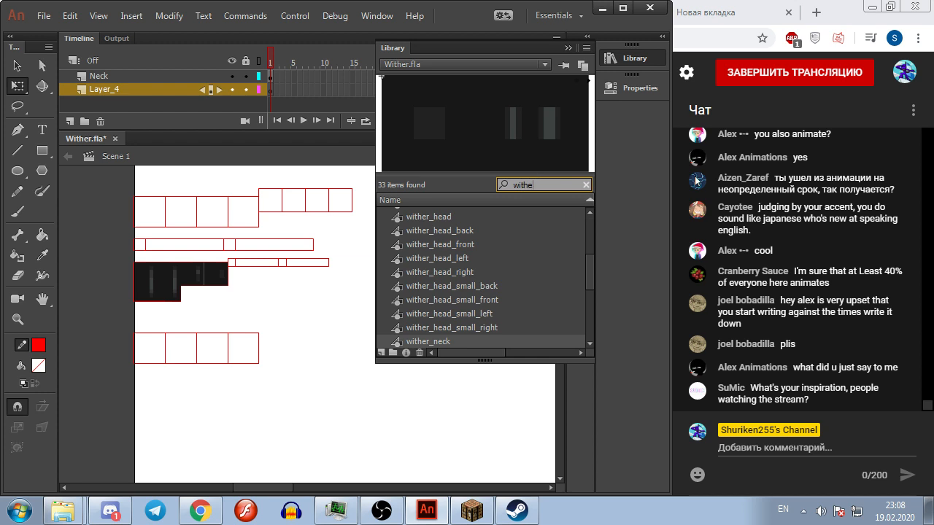
type("r")
double_click(545, 183)
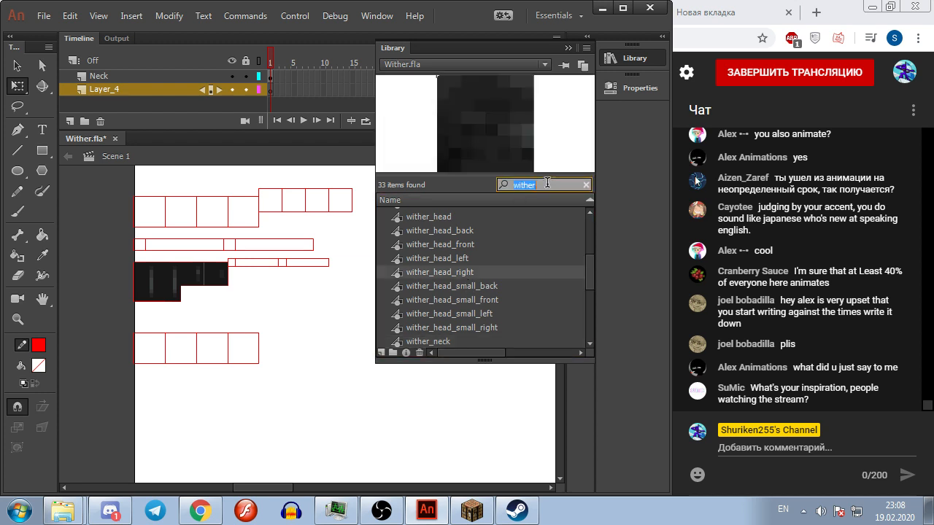
type("on")
key("BackSpace")
key("BackSpace")
type("png")
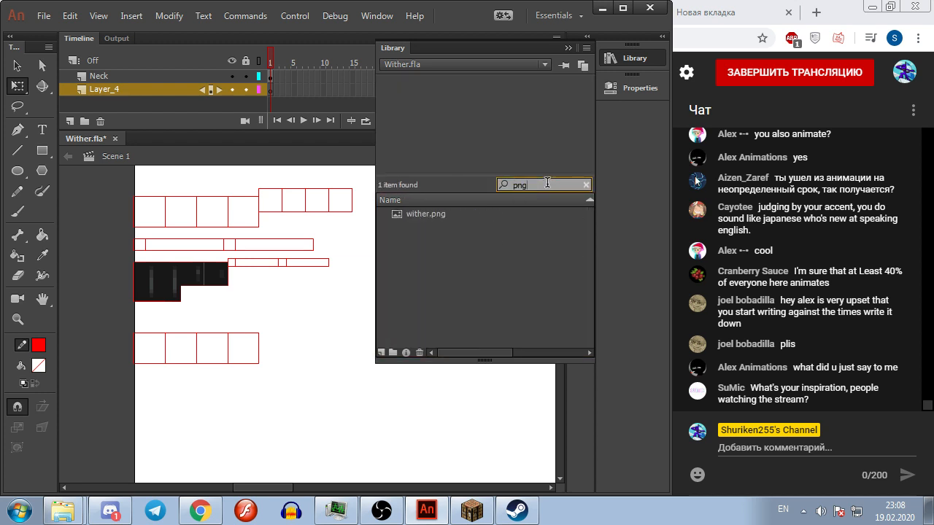
left_click(410, 213)
left_click_drag(408, 105, 176, 179)
key("ctrl+l")
Step: Align the wither.png texture with the red outline templates and deselect it
scroll(157, 198, "up", 2)
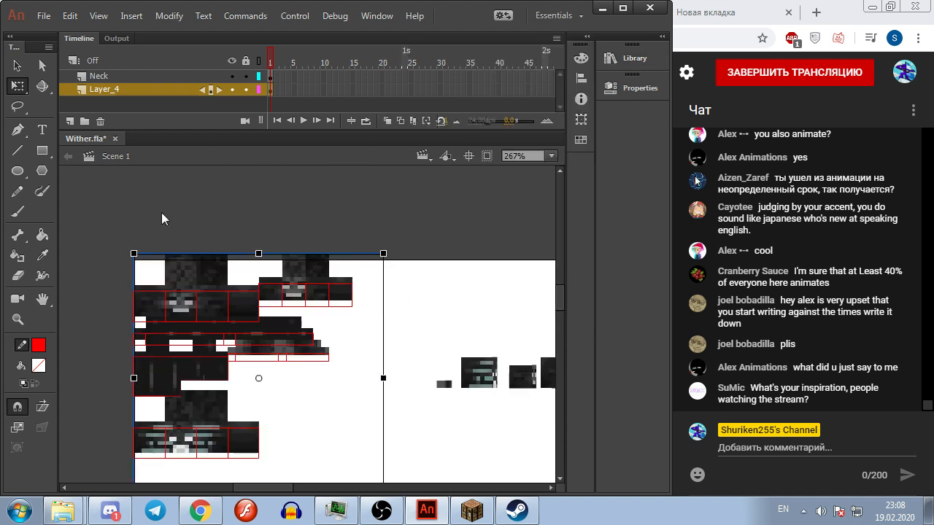
left_click_drag(164, 277, 164, 277)
left_click(101, 363)
scroll(103, 376, "up", 2)
scroll(344, 325, "up", 4)
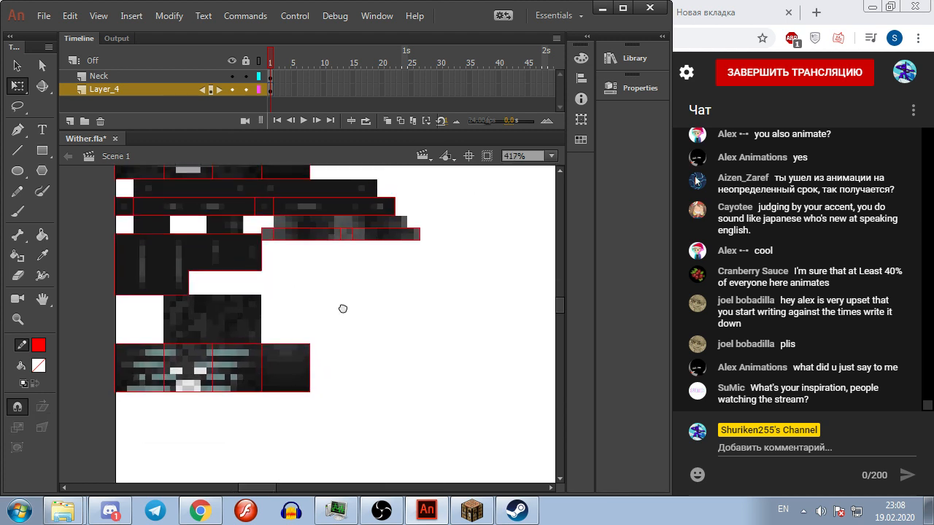
scroll(219, 219, "up", 2)
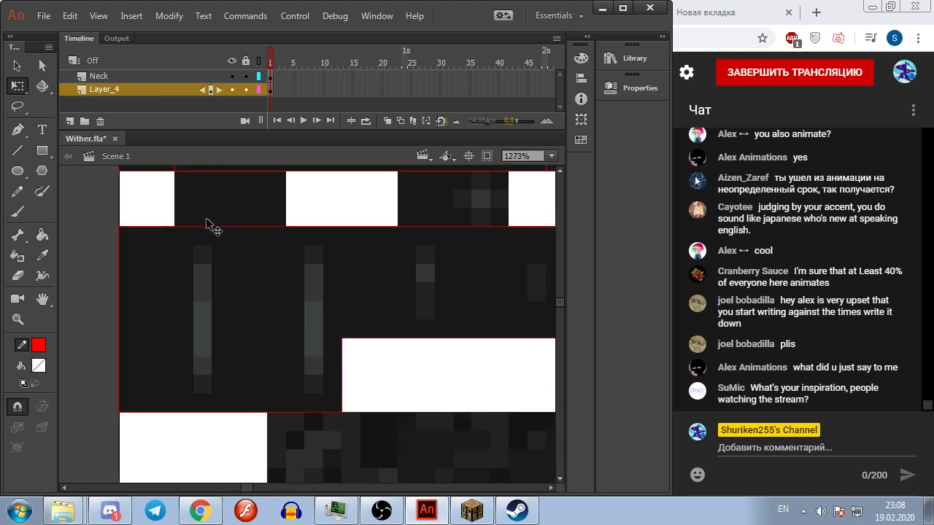
Step: Show the document grid and turn on snapping to it
key("r")
scroll(344, 297, "down", 2)
left_click(70, 16)
left_click(127, 461)
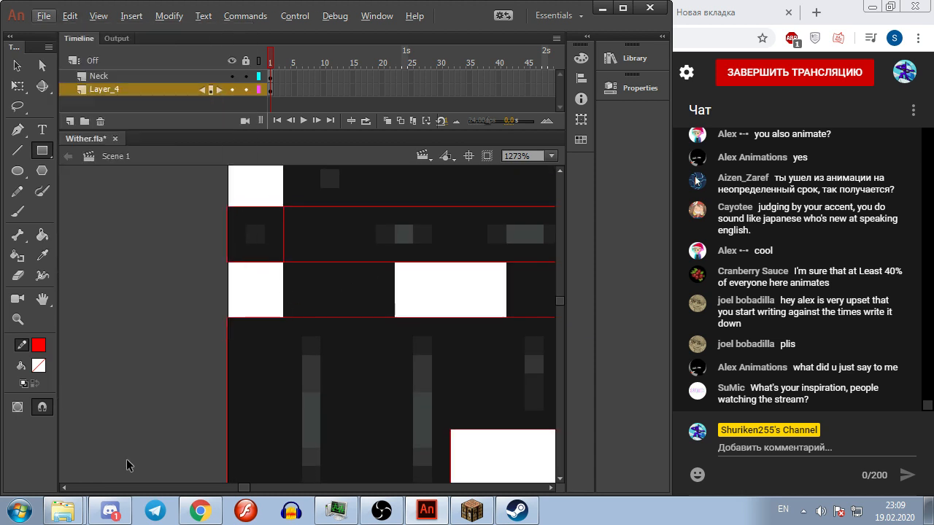
key("ctrl+alt+g")
left_click(300, 207)
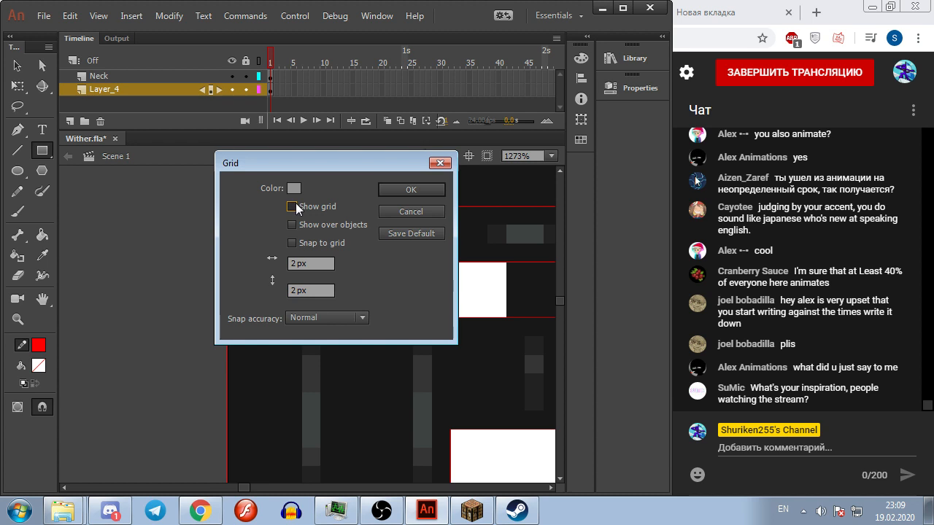
left_click(300, 243)
left_click(408, 191)
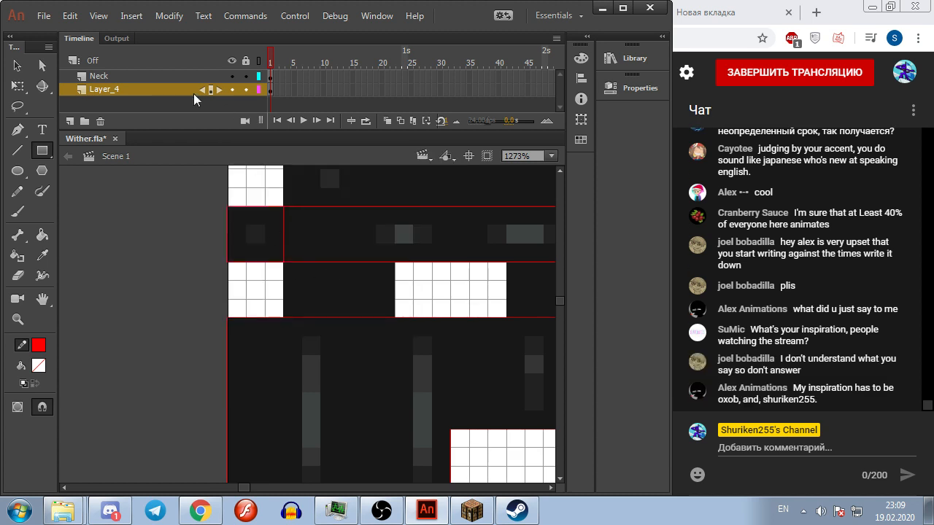
Step: Try outlining the dark square faces above the tall body strips with red rectangles on the texture layer
left_click(120, 73)
left_click(17, 65)
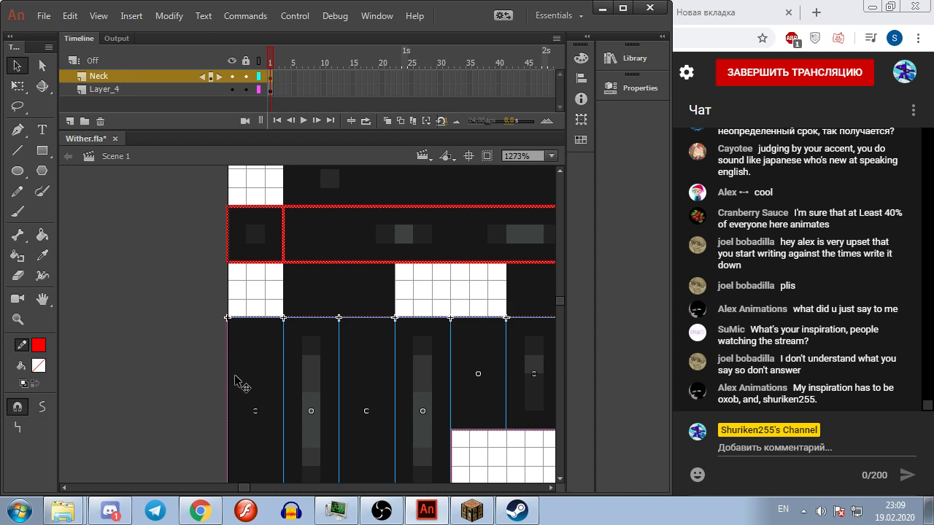
left_click(306, 276)
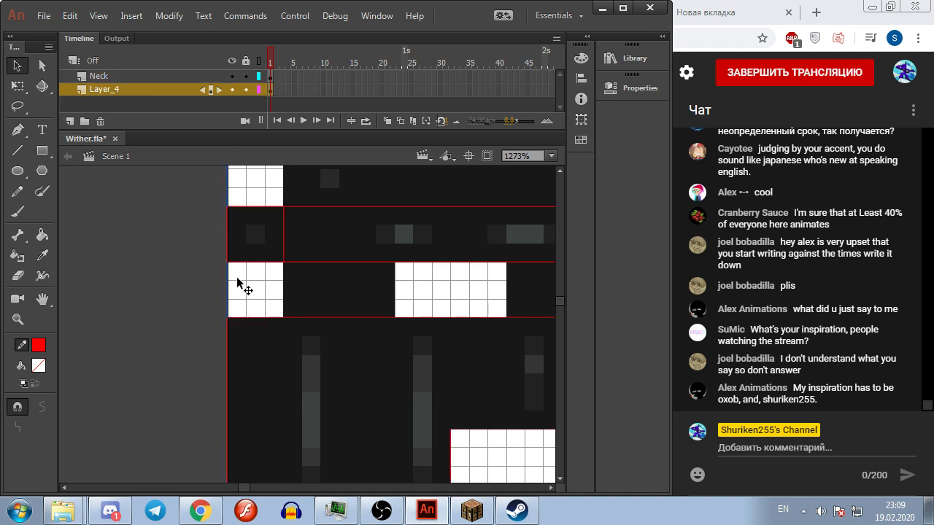
left_click(42, 150)
left_click_drag(283, 264, 338, 312)
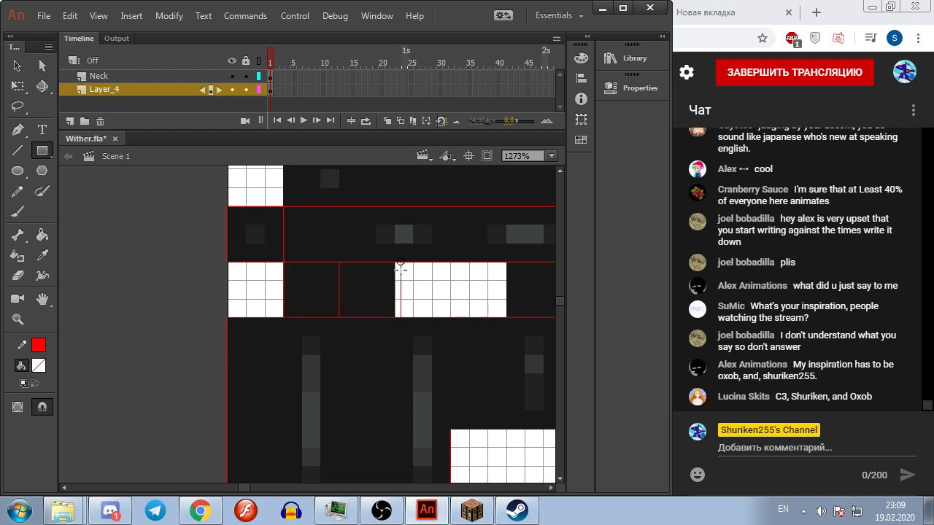
scroll(440, 267, "down", 3)
scroll(437, 268, "up", 3)
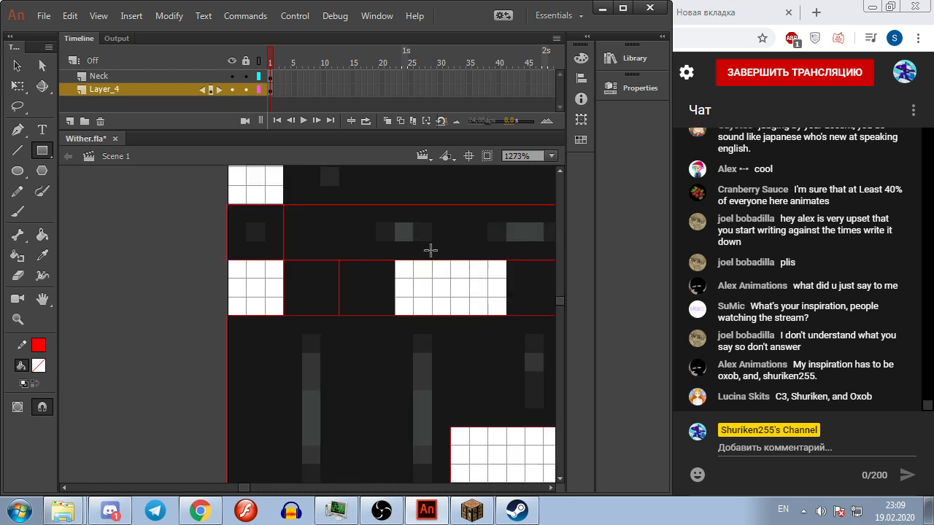
scroll(429, 241, "down", 5)
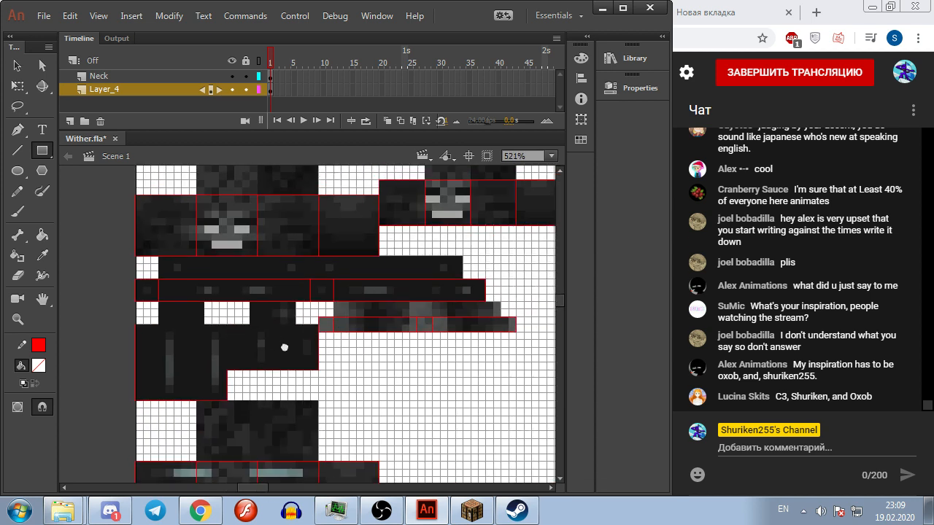
scroll(299, 335, "down", 2)
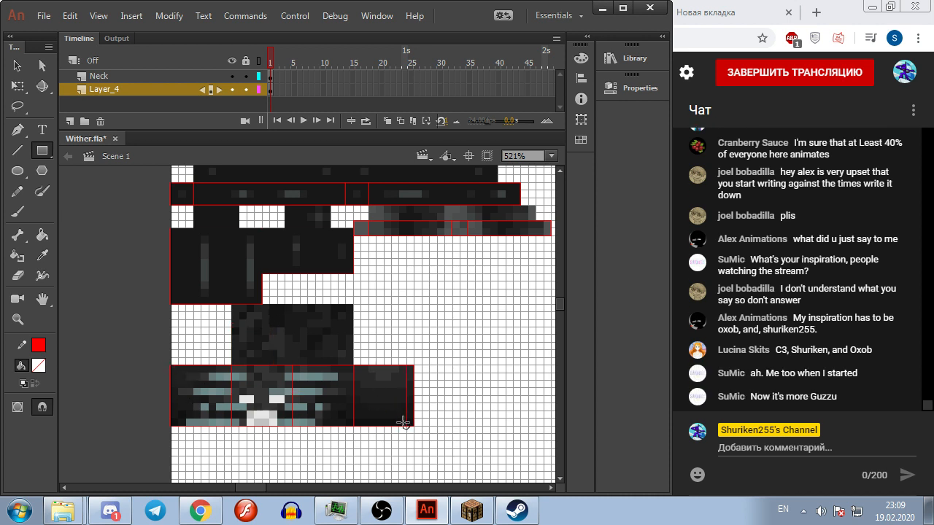
Step: Try outlining a plain face above the armoured head and the dark square above the body strips, undoing the rectangles
left_click_drag(292, 304, 348, 363)
key("ctrl+z")
left_click_drag(240, 257, 312, 353)
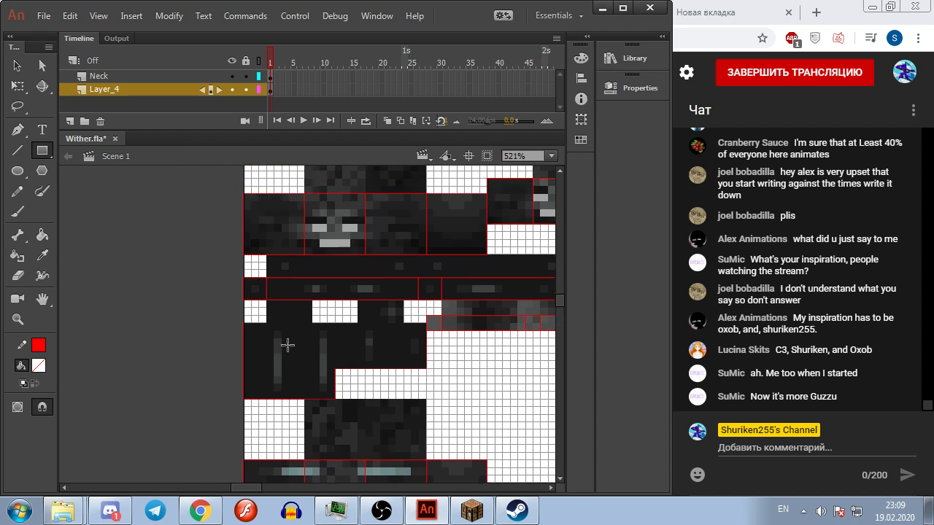
left_click_drag(287, 310, 313, 322)
key("ctrl+z")
key("ctrl+z")
Step: Try outlining the plain faces above the upper head textures with red rectangles, undoing the attempts
left_click_drag(259, 250, 235, 326)
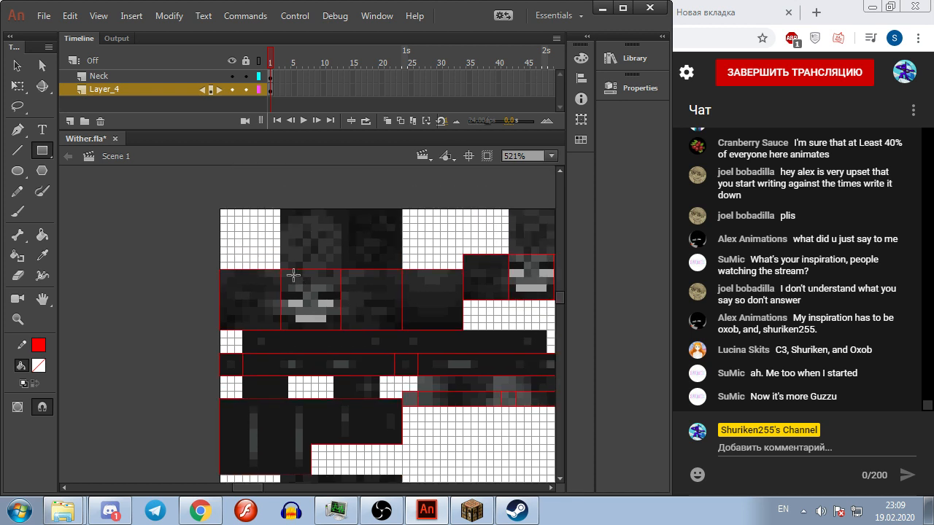
mouse_move(280, 270)
left_mouse_down()
mouse_move(340, 211)
mouse_move(401, 269)
mouse_move(221, 288)
left_mouse_up()
key("ctrl+z")
key("ctrl+z")
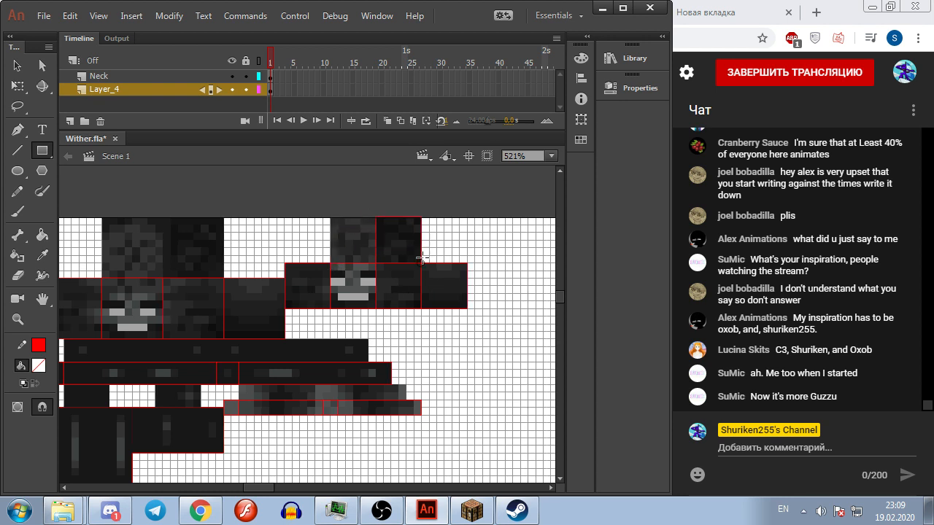
left_click_drag(405, 329, 538, 286)
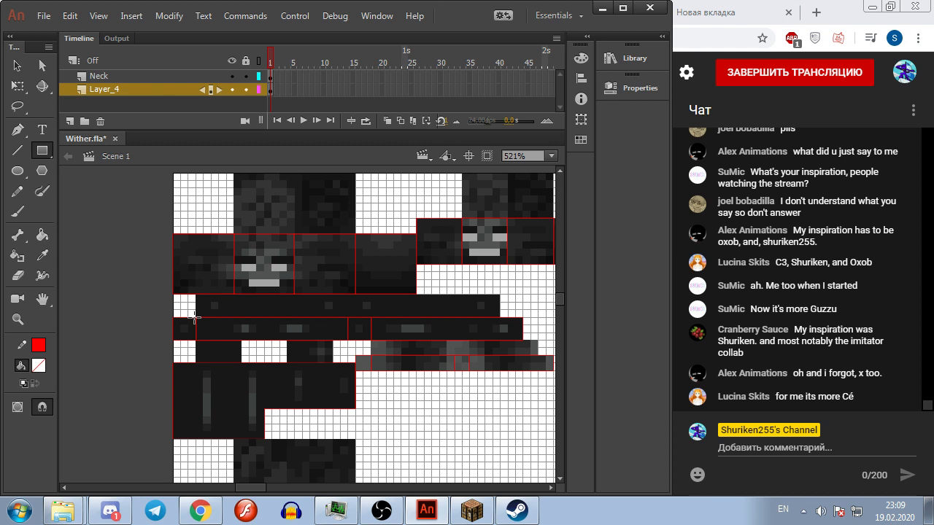
Step: Try outlining the two halves of the long dark strip below the main head with red rectangles
left_click_drag(192, 317, 341, 296)
left_click_drag(347, 295, 498, 314)
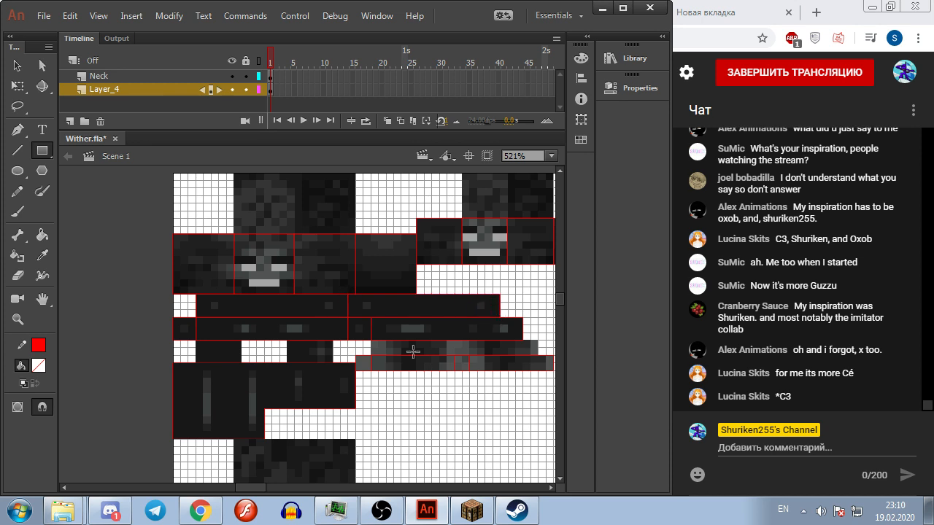
scroll(451, 379, "down", 1)
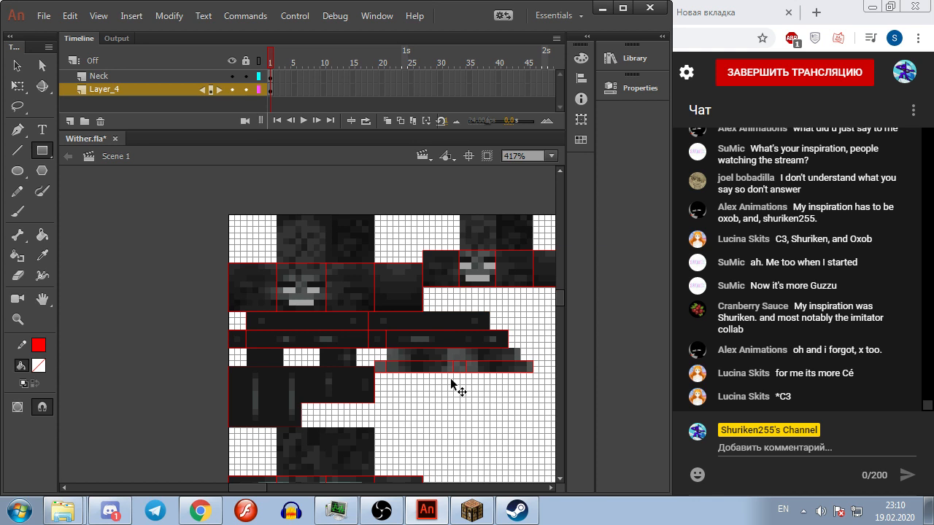
left_click_drag(408, 394, 390, 371)
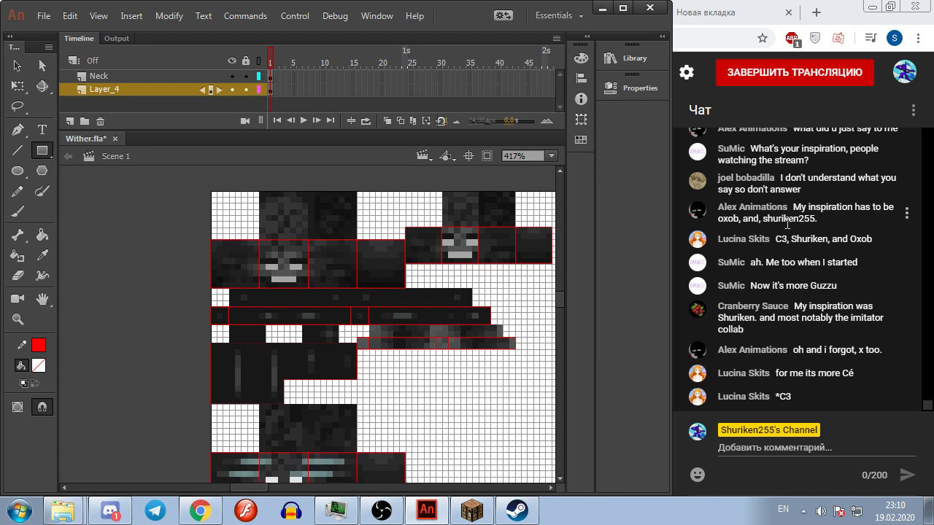
Step: Open the YouTube live chat in a separate window, place it beside the workspace and return to Adobe Animate
left_click(912, 109)
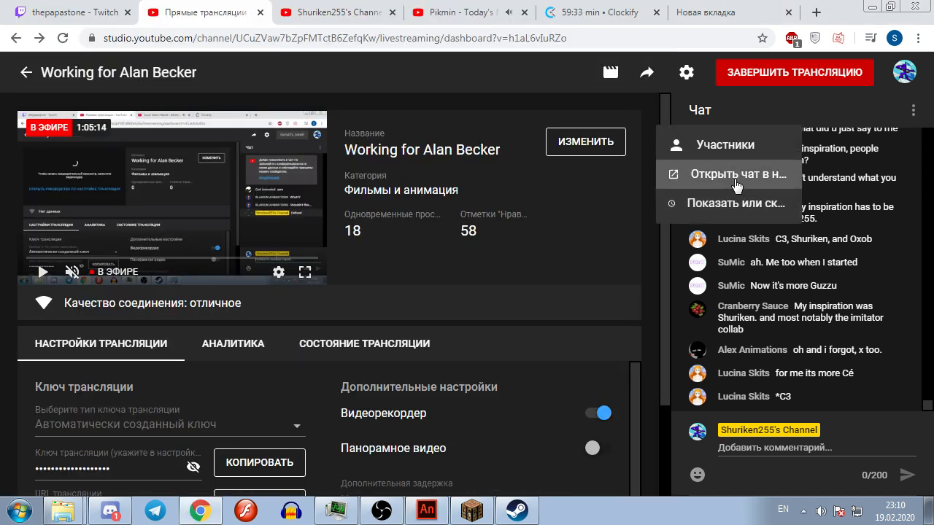
left_click(675, 174)
left_click_drag(159, 10, 932, 153)
left_click_drag(469, 170, 663, 190)
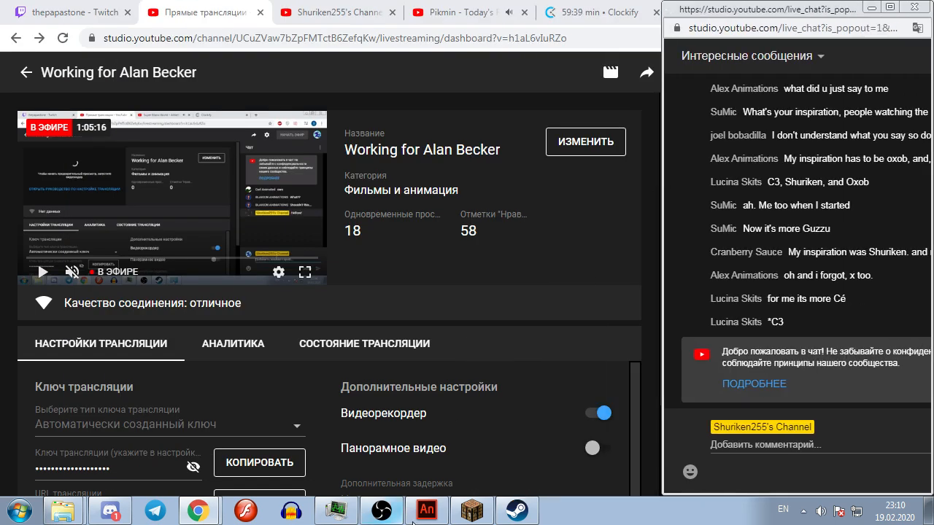
left_click(427, 511)
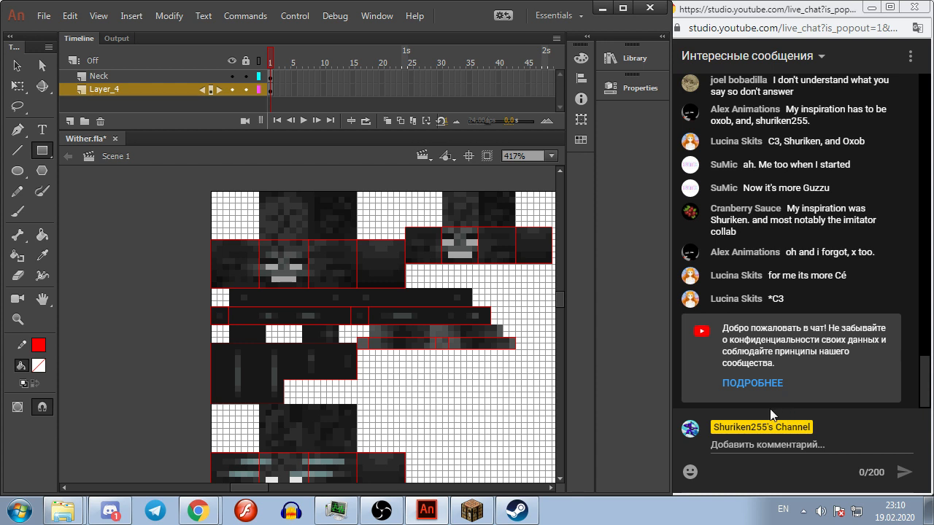
Step: Read back through the recent viewer messages in the live chat window
left_click(859, 239)
scroll(858, 239, "up", 2)
scroll(858, 239, "down", 2)
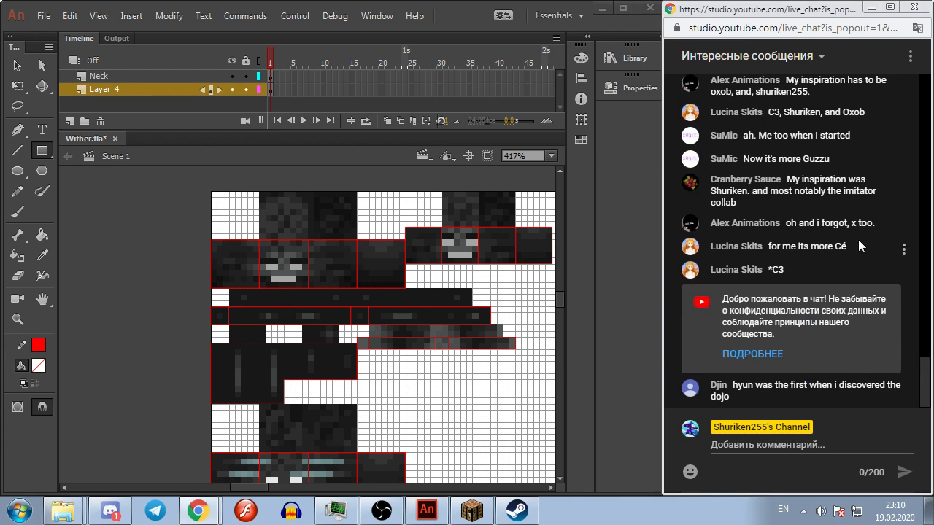
scroll(858, 239, "up", 6)
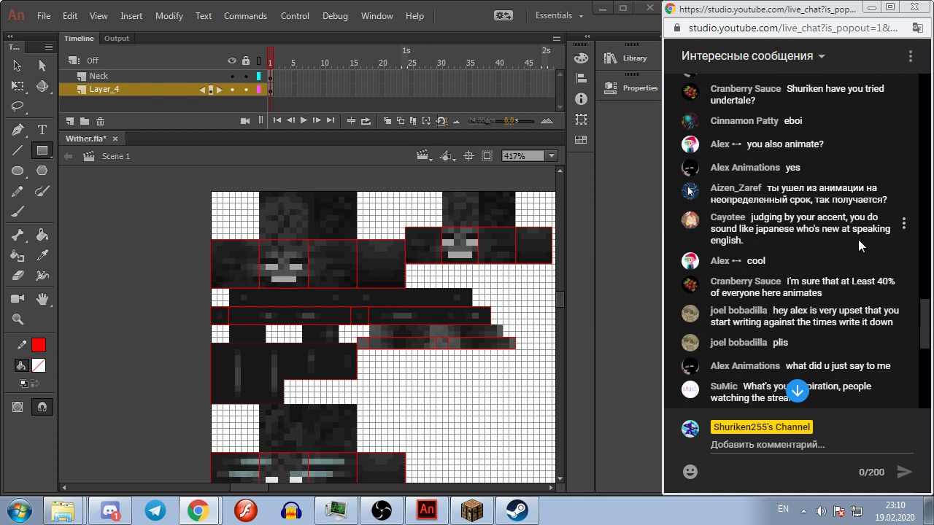
scroll(859, 240, "up", 3)
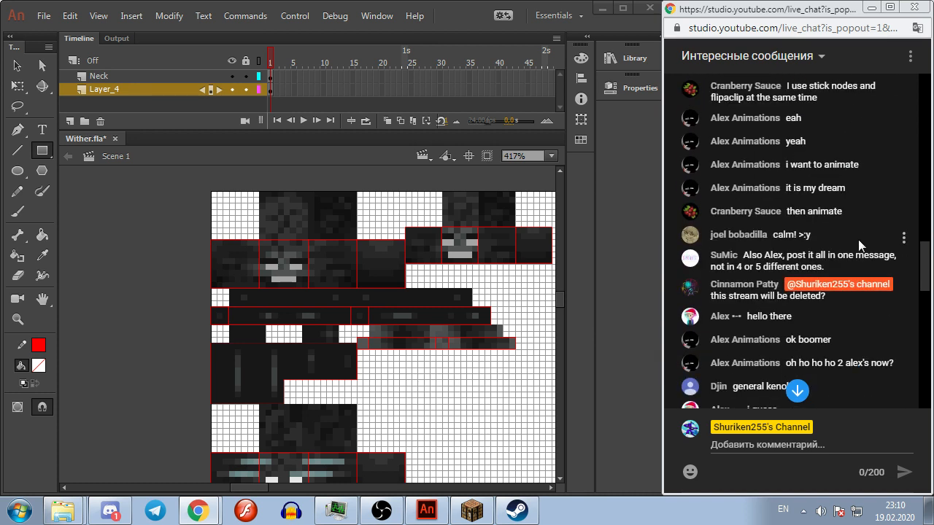
scroll(858, 240, "down", 8)
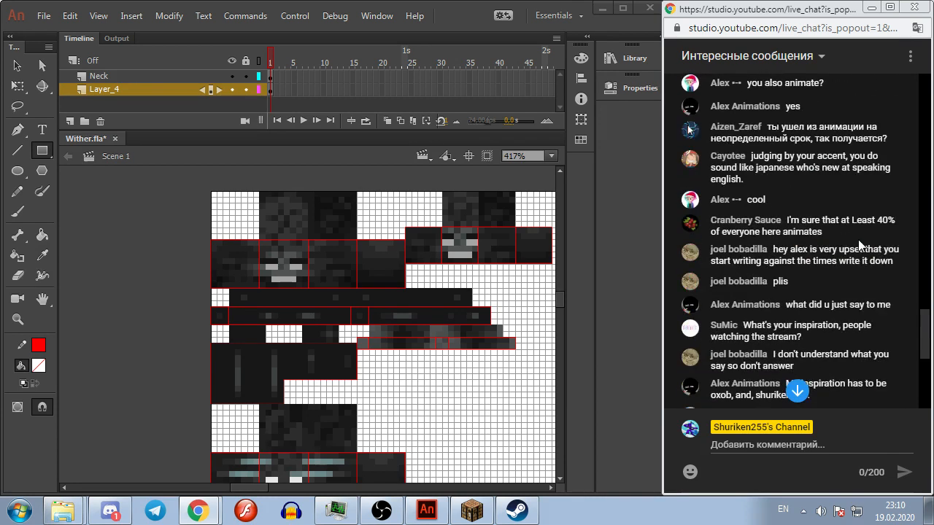
Step: Return to Adobe Animate and outline the left half of the small dark rectangle above the torso strips in red
left_click(485, 9)
left_click_drag(463, 279, 402, 244)
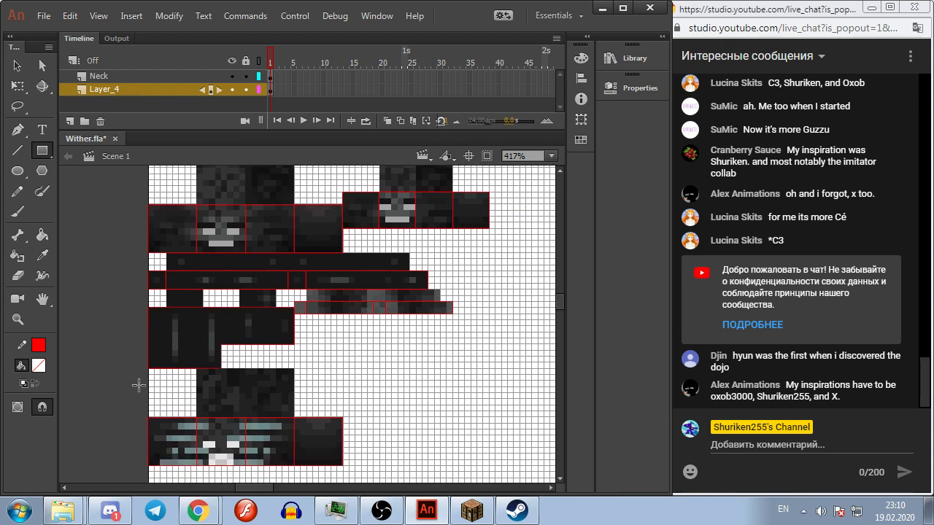
scroll(144, 335, "up", 2)
left_click_drag(412, 301, 424, 283)
scroll(438, 295, "down", 1)
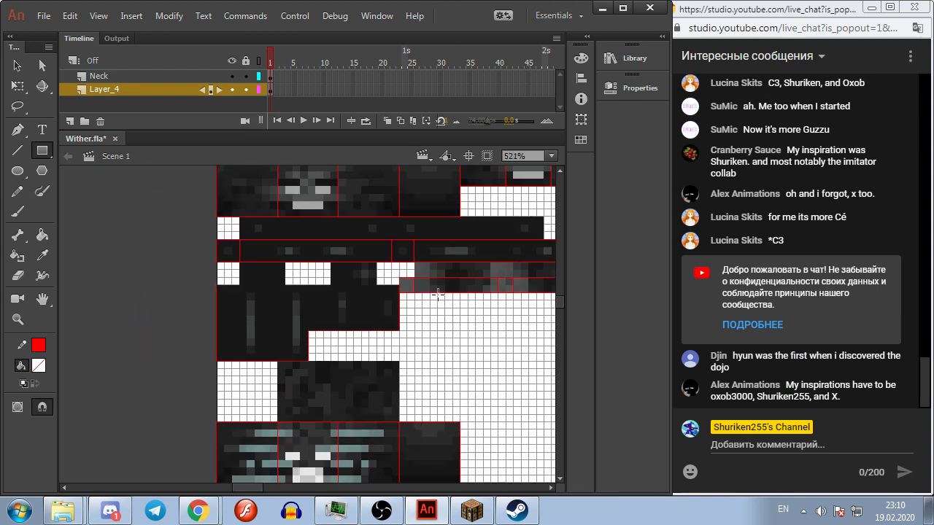
left_click_drag(240, 284, 262, 261)
key("v")
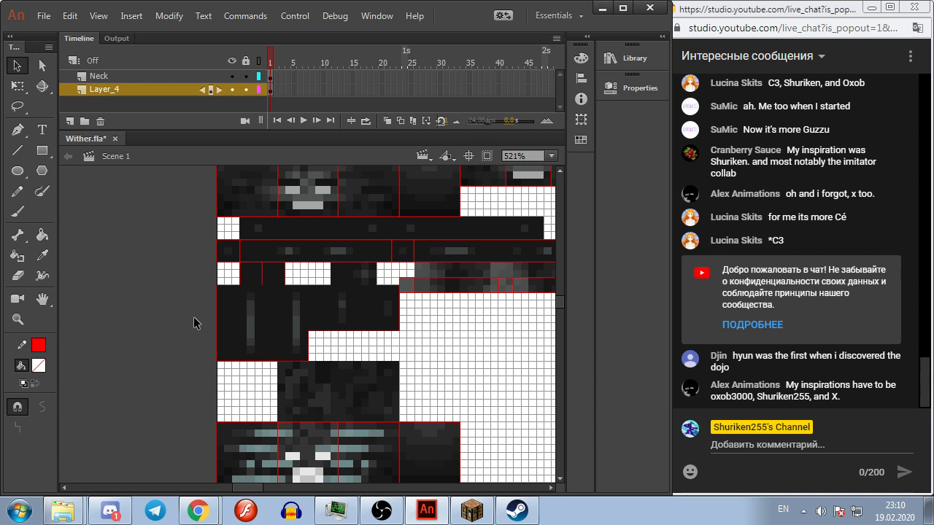
Step: Select the left half of the small dark rectangle and search the library for torso symbols to check their naming
left_click(259, 266)
right_click(251, 275)
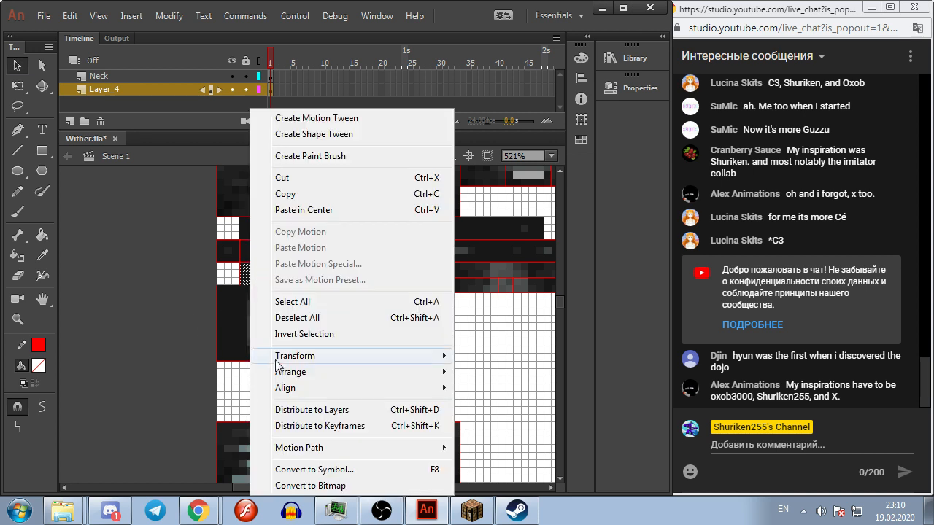
left_click(314, 469)
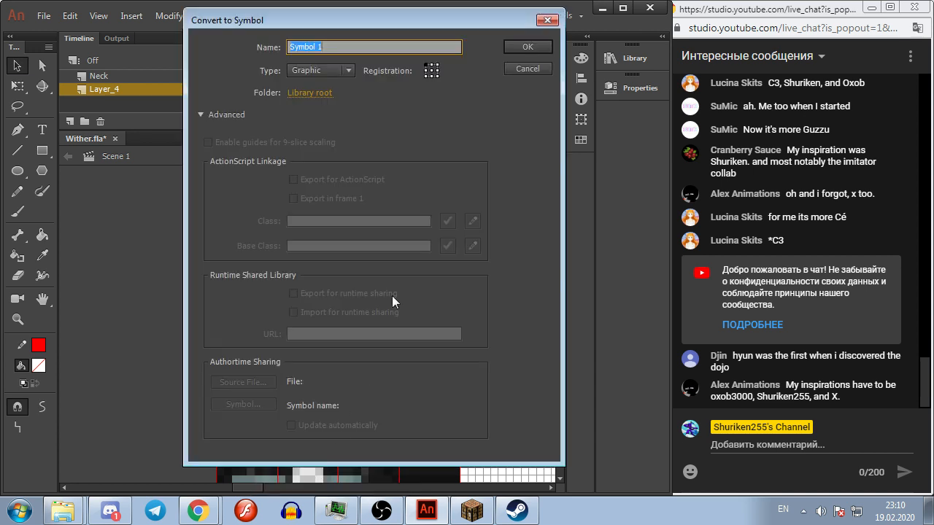
left_click(544, 67)
left_click(640, 64)
double_click(544, 185)
type("torso")
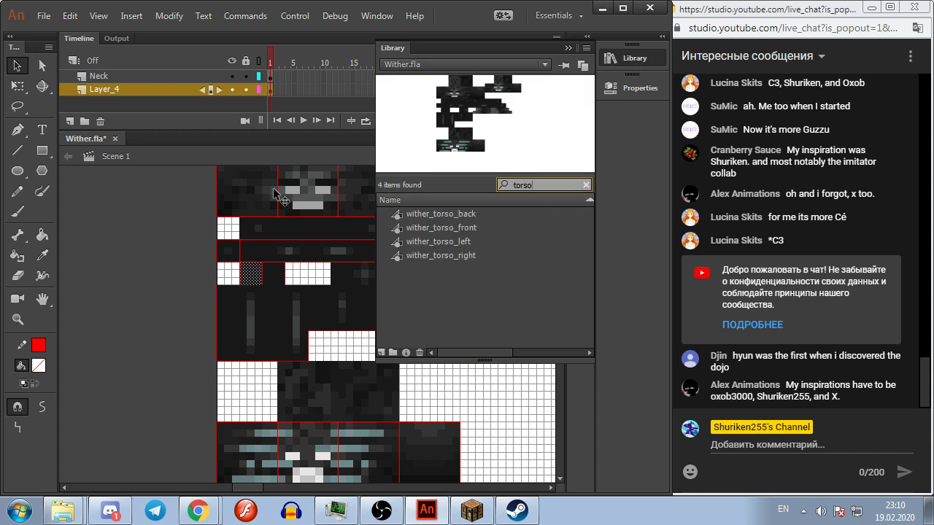
key("ctrl+l")
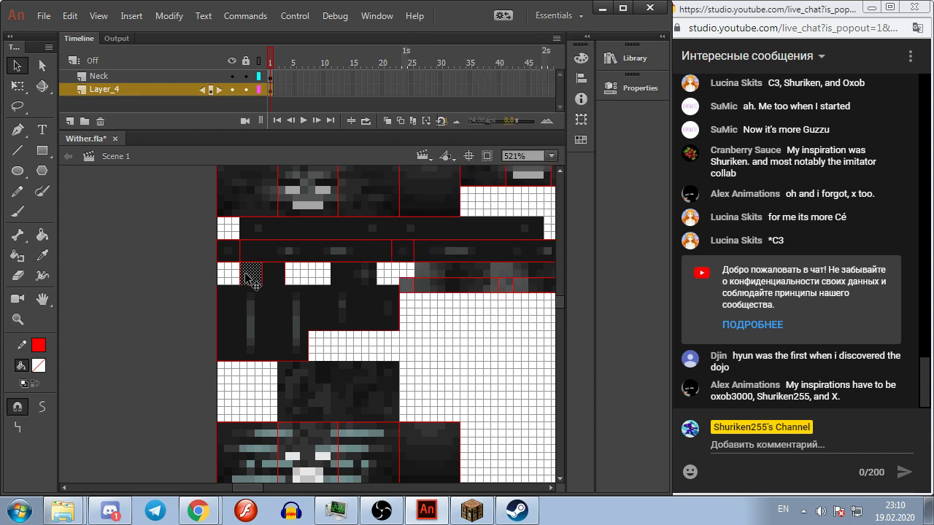
Step: Convert the left and right halves of the small dark rectangle into graphic symbols named wither_torso_top and wither_torso_bottom
key("F8")
type("wither_torso_top")
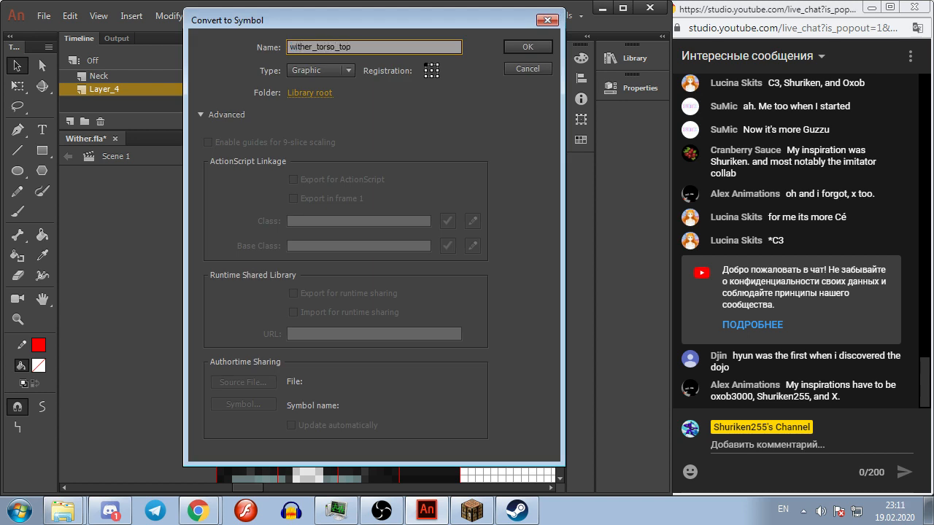
key("Return")
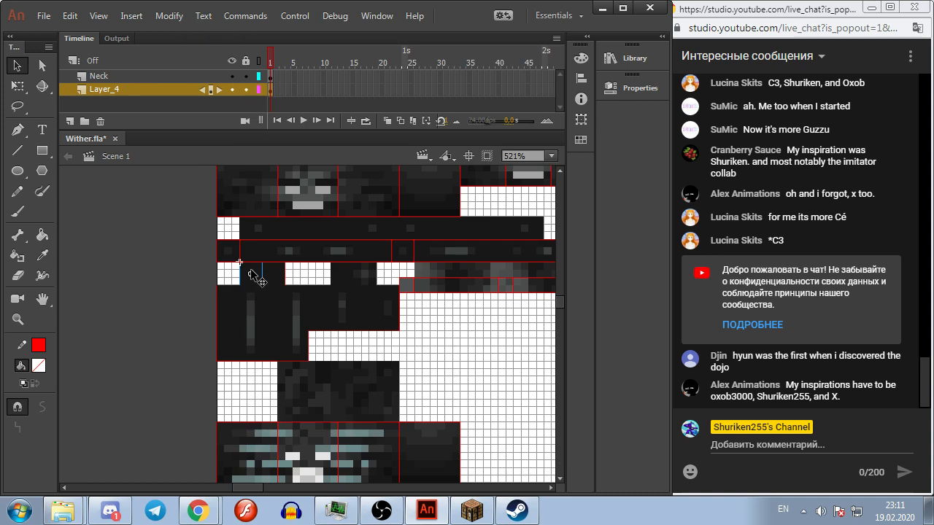
key("F8")
type("wither_tors")
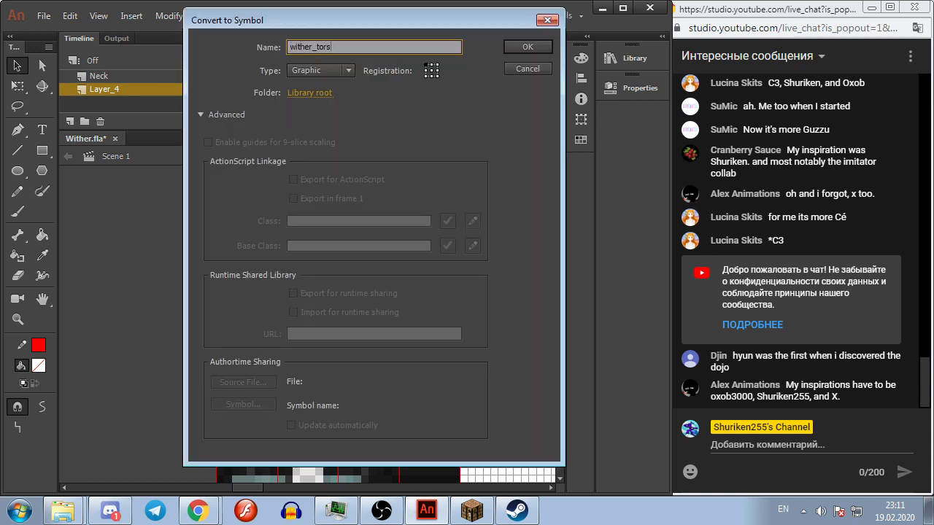
type("o_bottom")
key("Return")
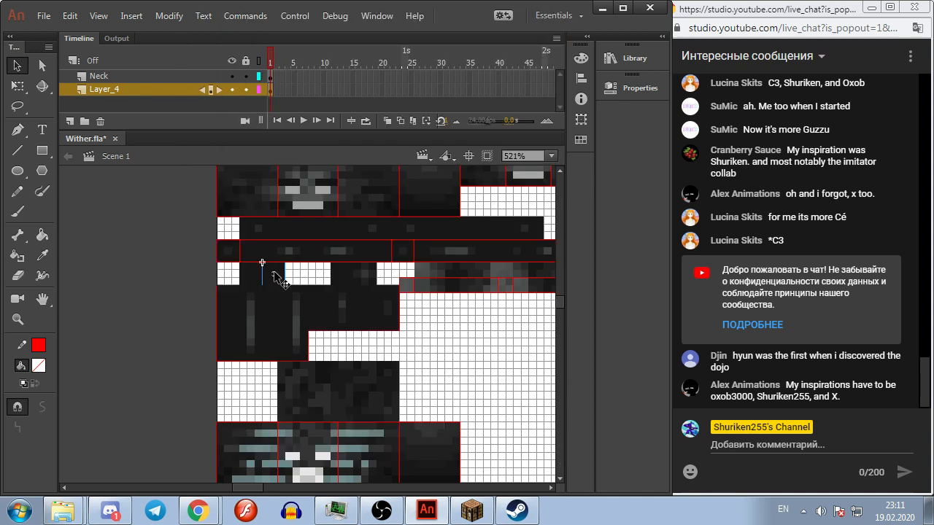
Step: Select the torso pieces together, and delete the leftover texture sheet from beneath the red outlines
left_click(237, 311)
left_click(254, 321, "shift")
left_click(275, 321, "shift")
left_click(293, 321, "shift")
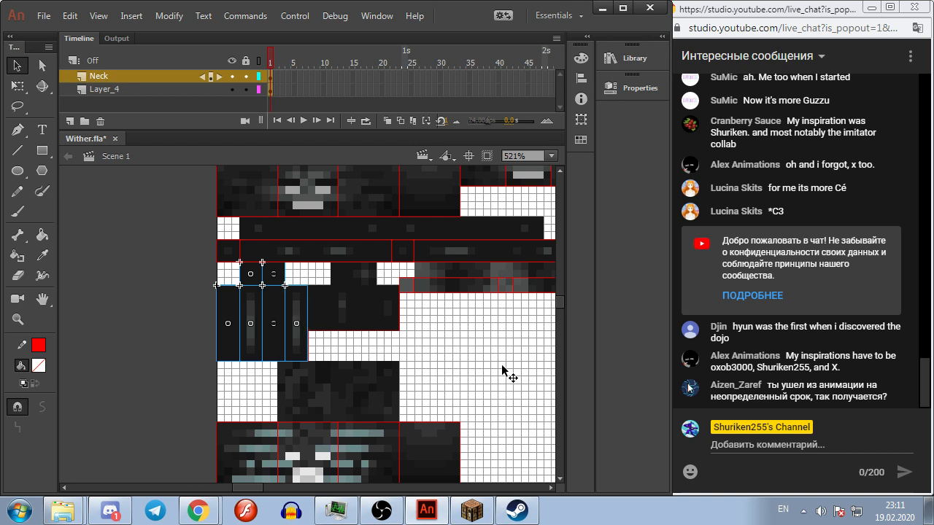
scroll(504, 372, "down", 4)
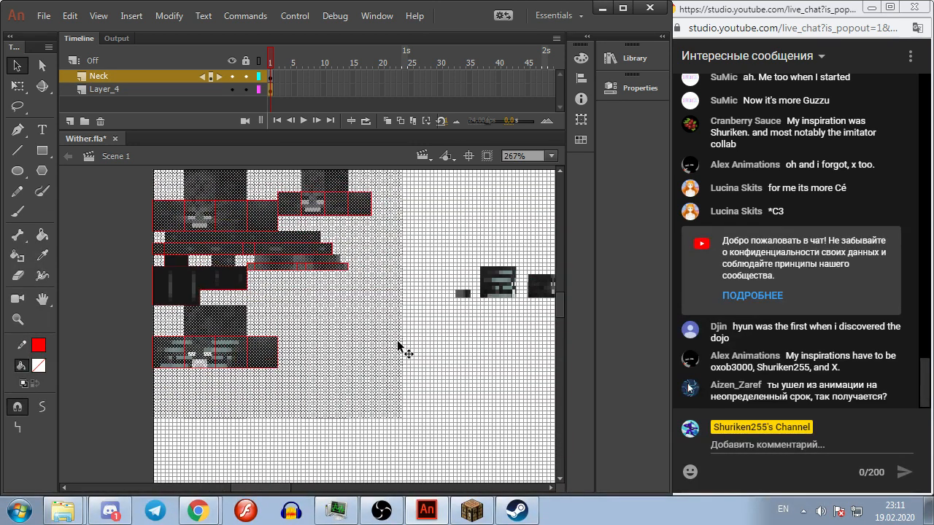
scroll(219, 296, "up", 4)
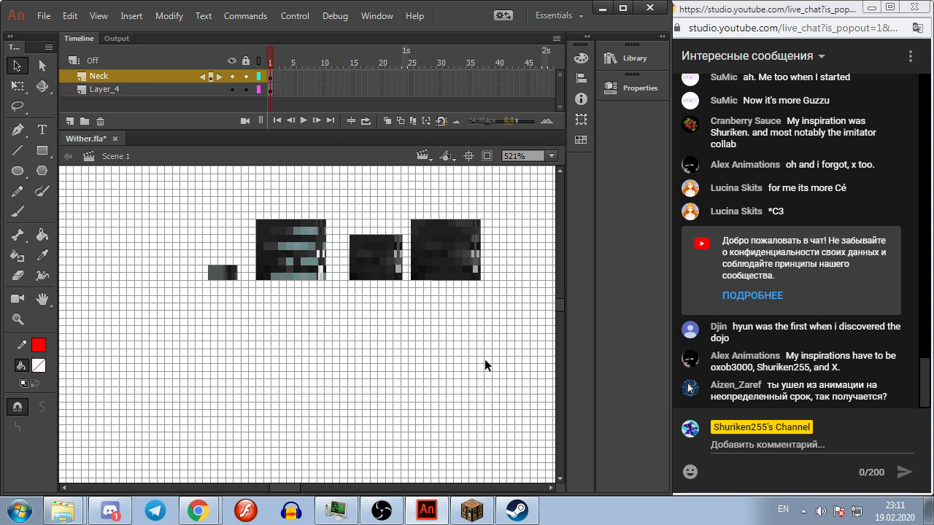
Step: Examine the finished rotating neck and head pieces on the canvas, close up and from a distance
mouse_move(478, 359)
left_mouse_down()
mouse_move(431, 379)
mouse_move(408, 376)
mouse_move(441, 383)
mouse_move(475, 365)
left_mouse_up()
left_click_drag(408, 359, 293, 416)
left_click_drag(423, 258, 428, 284)
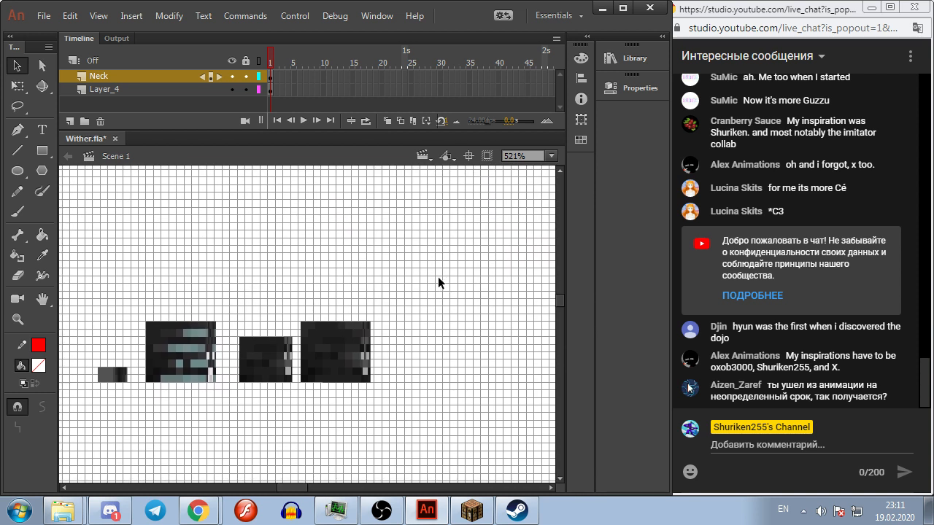
scroll(440, 285, "up", 3)
left_click_drag(301, 310, 428, 324)
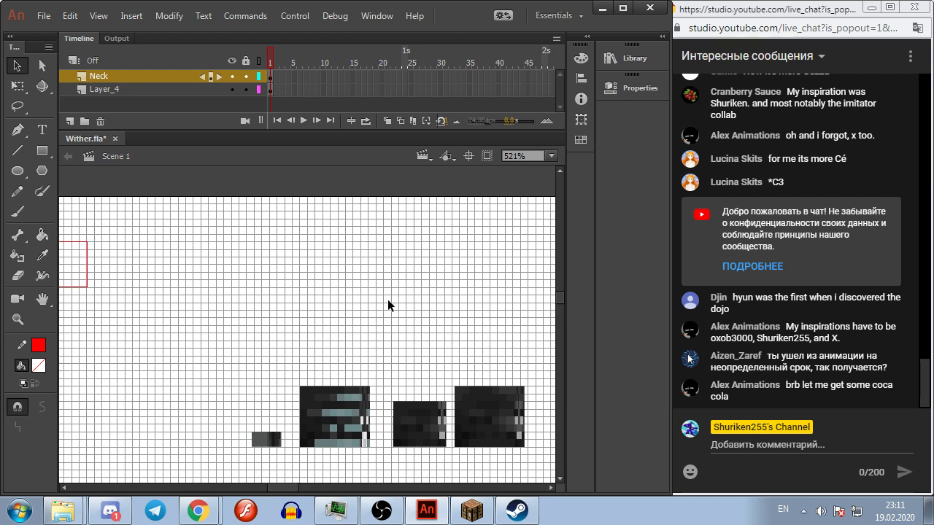
left_click_drag(332, 325, 372, 305)
left_click_drag(424, 292, 337, 196)
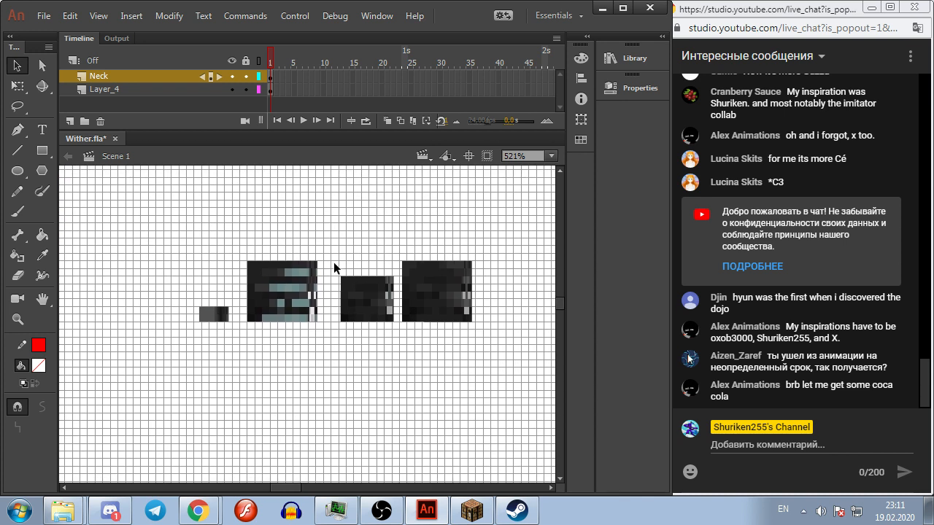
scroll(287, 281, "up", 2)
scroll(285, 276, "down", 3)
scroll(283, 270, "up", 4)
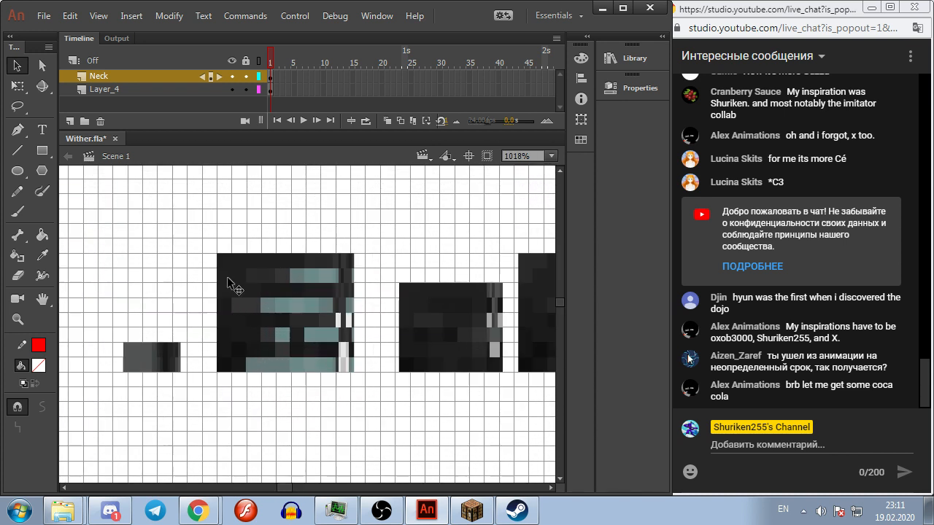
scroll(294, 248, "down", 3)
scroll(297, 248, "up", 2)
scroll(206, 249, "down", 2)
scroll(528, 219, "up", 2)
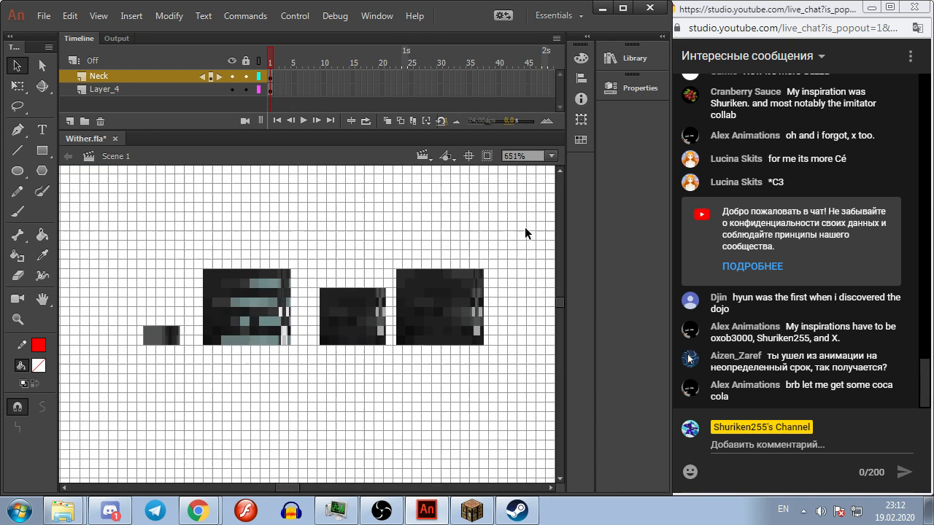
scroll(307, 312, "up", 1)
scroll(311, 314, "down", 1)
scroll(308, 313, "up", 1)
scroll(315, 332, "down", 3)
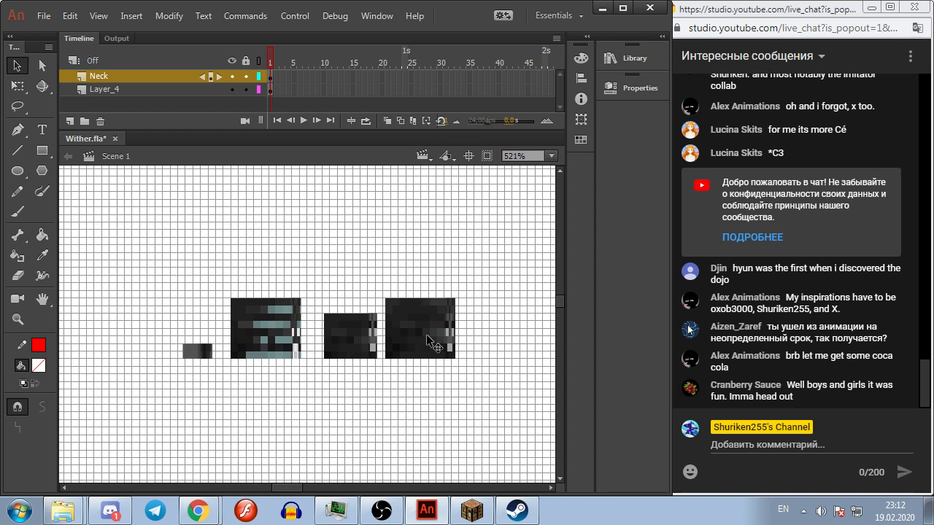
scroll(316, 286, "up", 3)
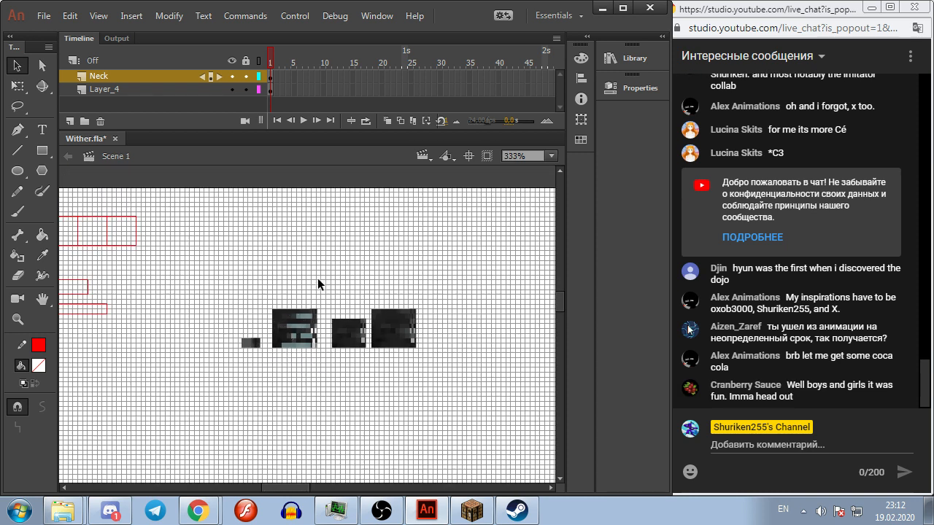
scroll(317, 262, "down", 2)
scroll(334, 200, "right", 2)
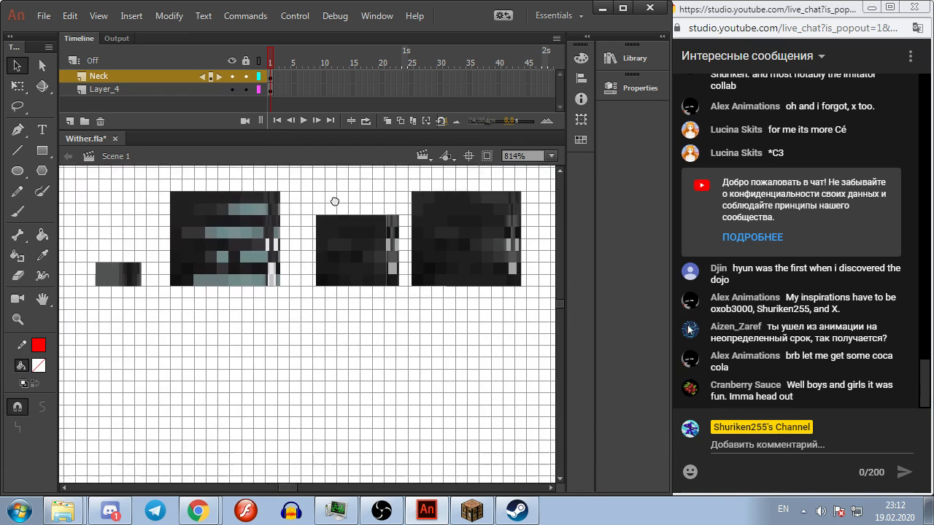
scroll(221, 270, "down", 5)
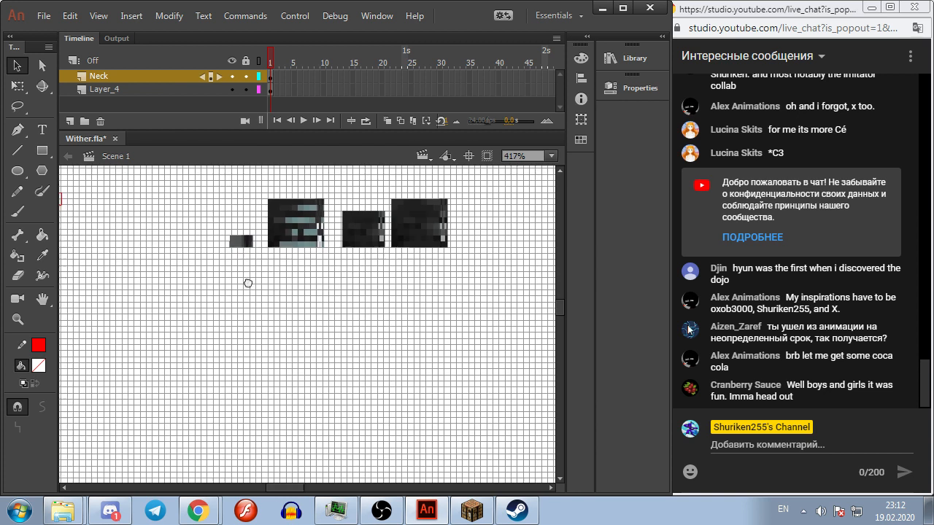
scroll(274, 285, "down", 3)
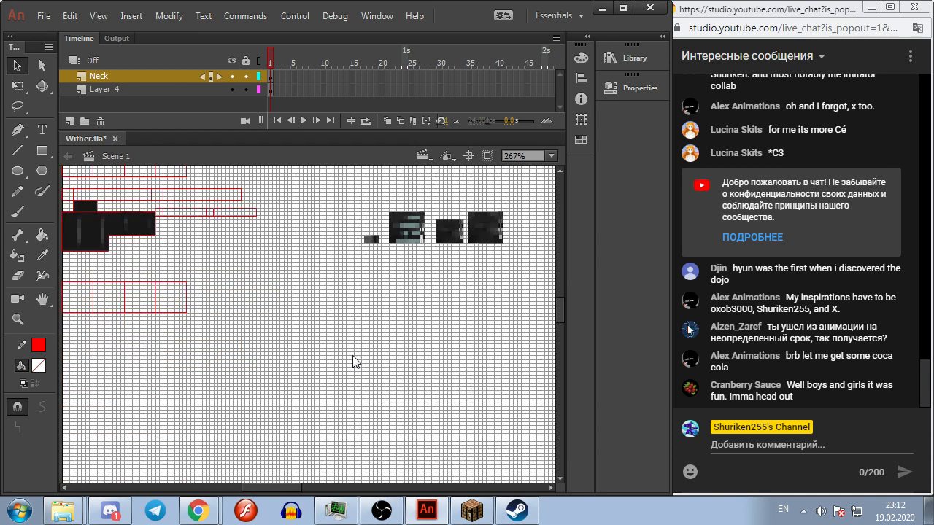
Step: Select the four torso strips with their top and bottom pieces and move them together to an empty area of the canvas
scroll(323, 311, "up", 4)
scroll(324, 311, "left", 4)
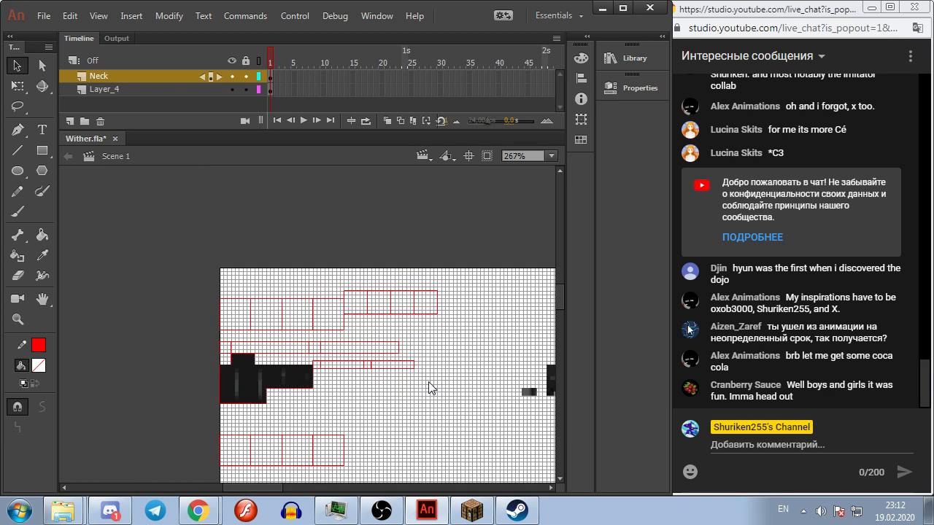
scroll(394, 380, "down", 2)
scroll(426, 324, "up", 2)
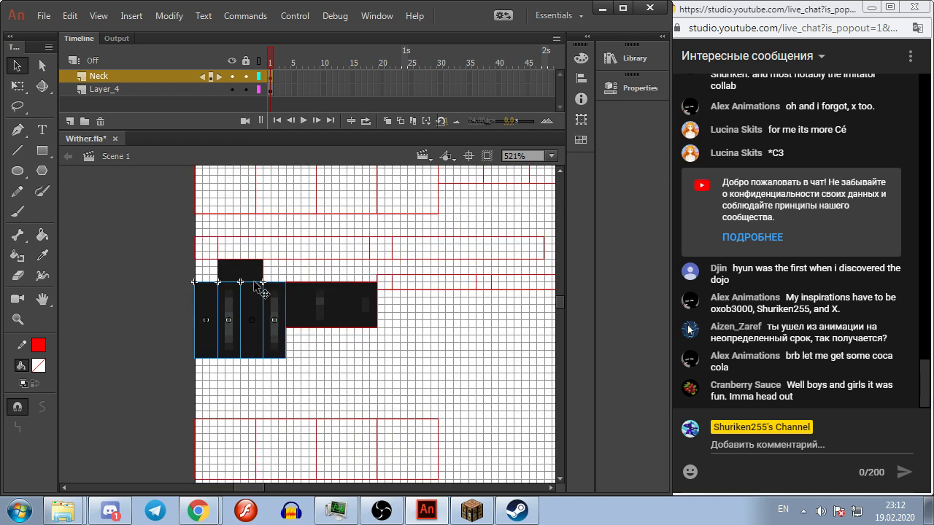
left_click(245, 273)
left_click(248, 272, "shift")
left_click(278, 313, "shift")
left_click(251, 316, "shift")
left_click(228, 318, "shift")
left_click(215, 314, "shift")
left_click_drag(217, 310, 366, 351)
left_click(441, 334)
Step: Convert the six grouped torso pieces into one graphic symbol named wither_torso and nudge it slightly to the right
left_click_drag(338, 294, 465, 424)
right_click(393, 378)
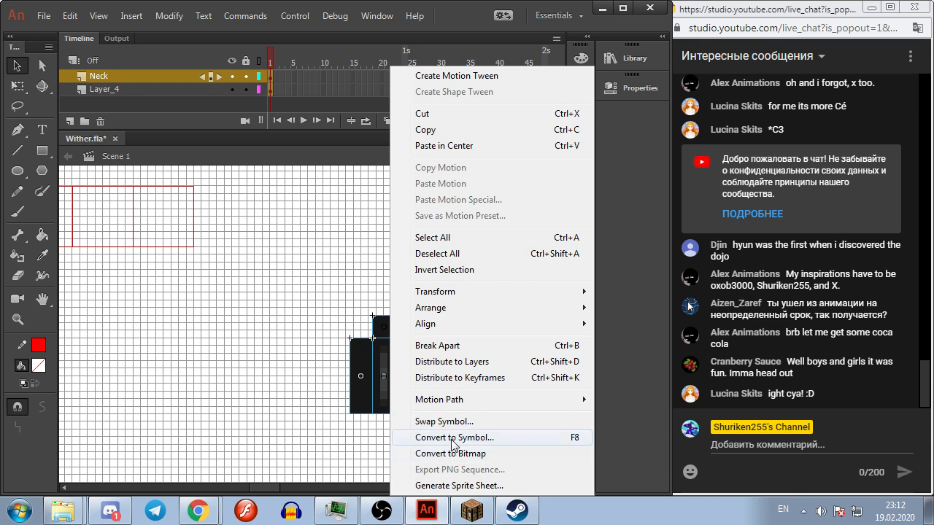
left_click(452, 439)
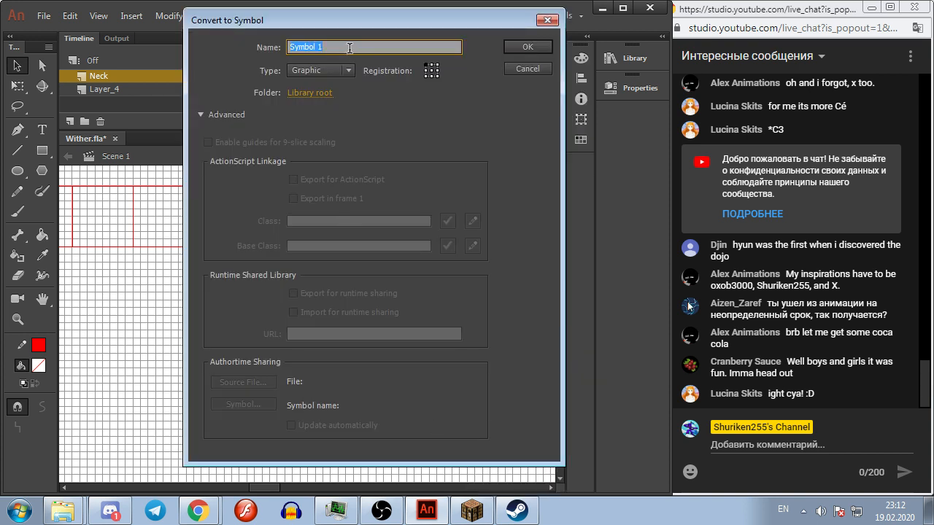
type("torso")
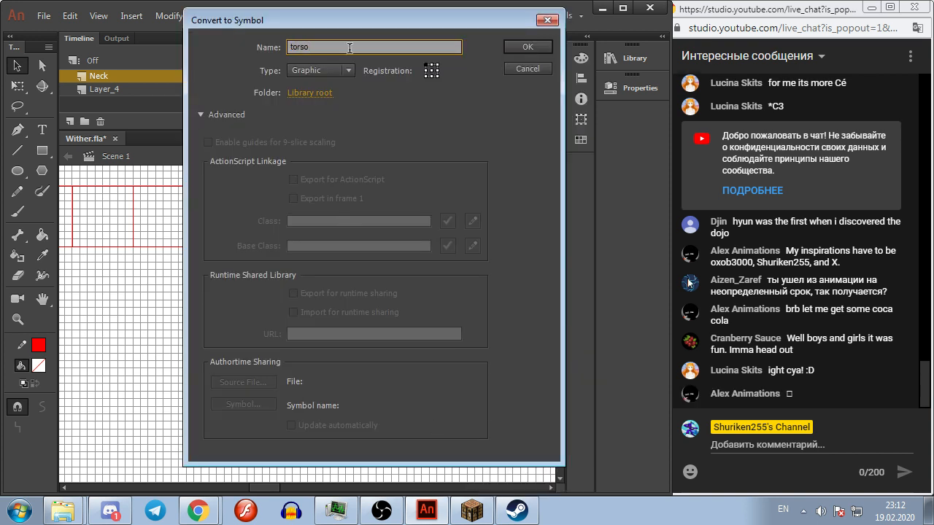
double_click(349, 48)
type("with")
key("BackSpace")
type("ther_torso")
key("Return")
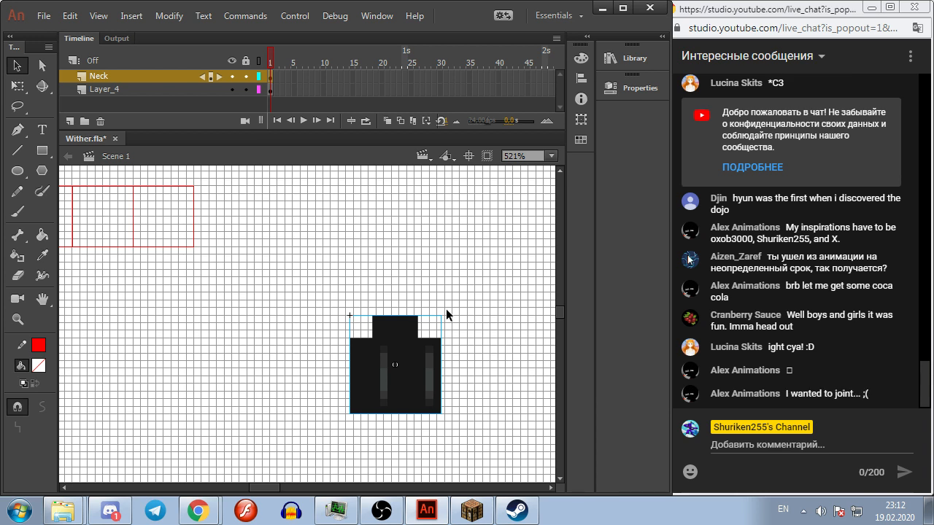
left_click_drag(355, 339, 359, 339)
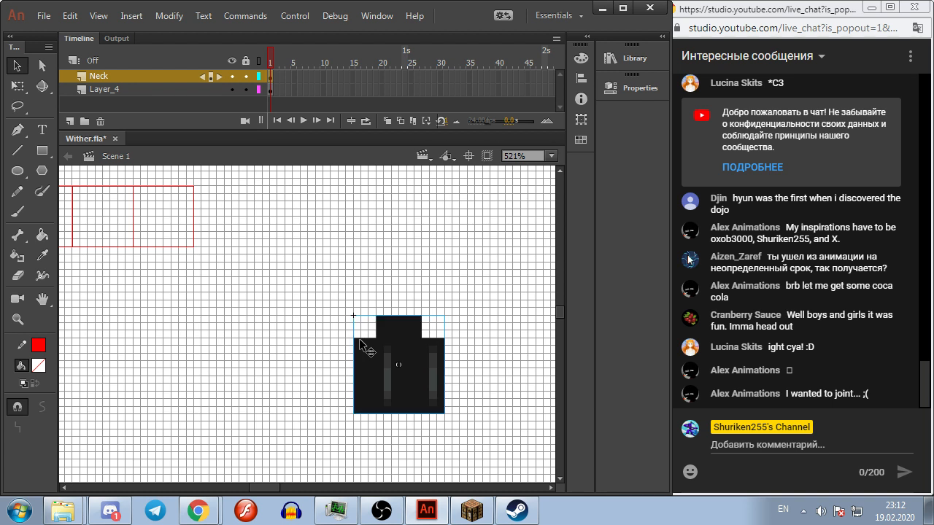
Step: Open the wither_torso symbol for editing and move three of the four torso strips aside, leaving the leftmost strip in place
left_click(534, 314)
double_click(373, 355)
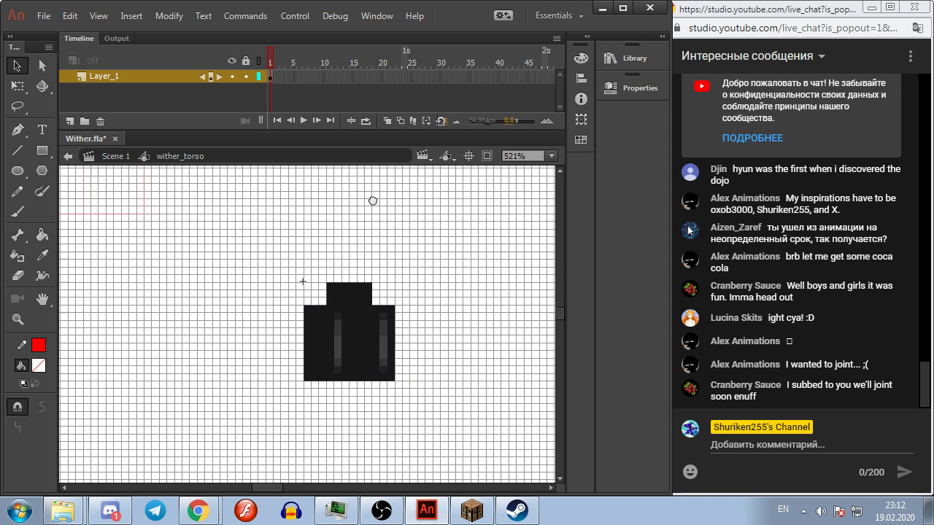
left_click(343, 341)
left_click(357, 344, "shift")
left_click(382, 340, "shift")
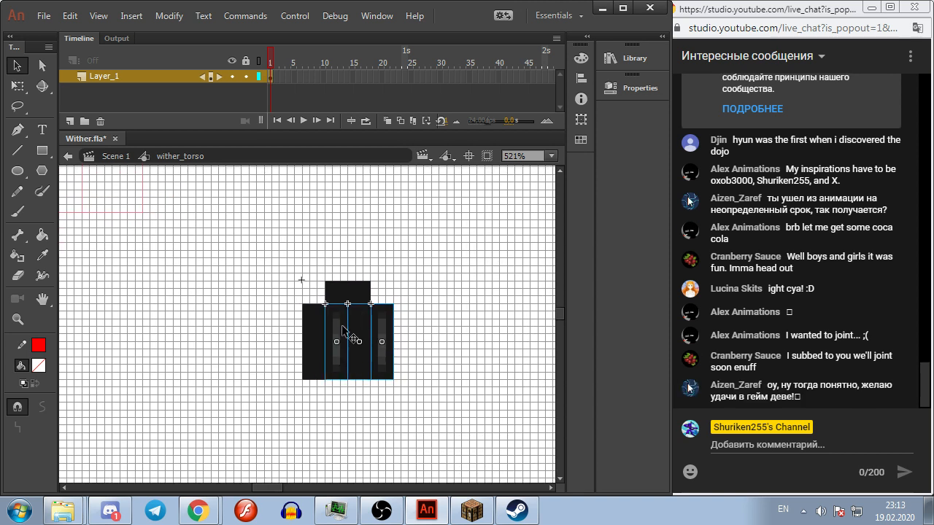
left_click_drag(336, 321, 423, 322)
left_click(313, 331)
Step: Move the torso's top and bottom pieces aside onto the three displaced strips, and select the remaining isolated strip
left_click_drag(334, 293, 429, 290)
left_click(356, 293, "shift")
left_click(386, 298)
scroll(385, 299, "up", 3)
left_click_drag(369, 308, 413, 251)
left_click(269, 334)
Step: Switch to Minecraft to examine how the Wither's torso is tilted in the game, and return to Animate
left_click(472, 510)
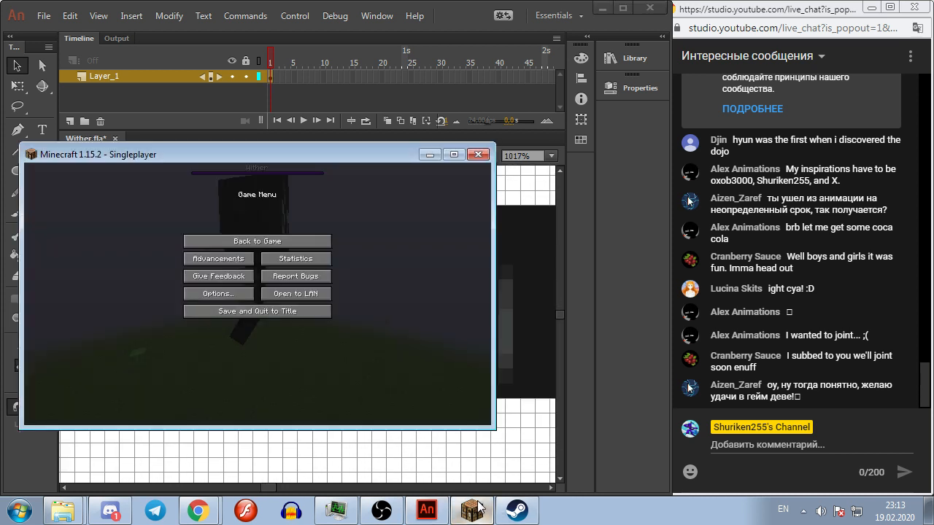
key("Escape")
key("w")
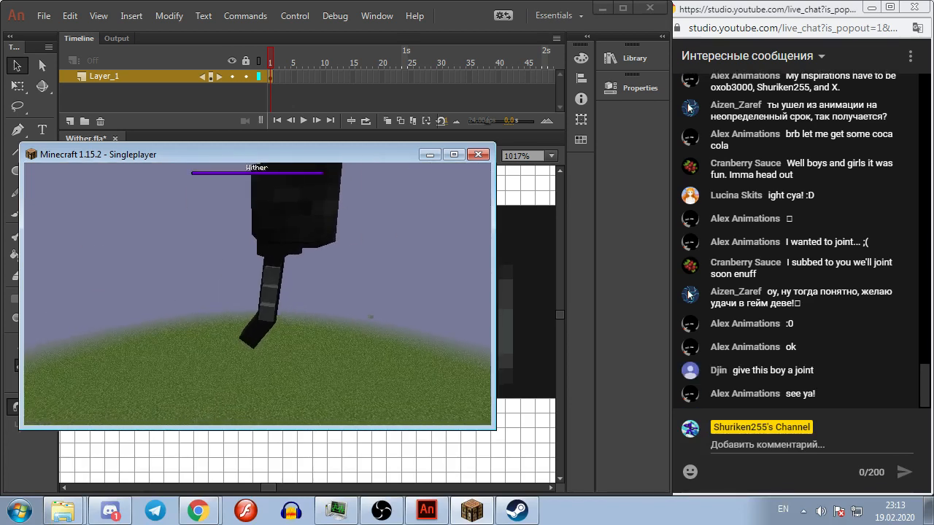
key("Escape")
key("alt+Tab")
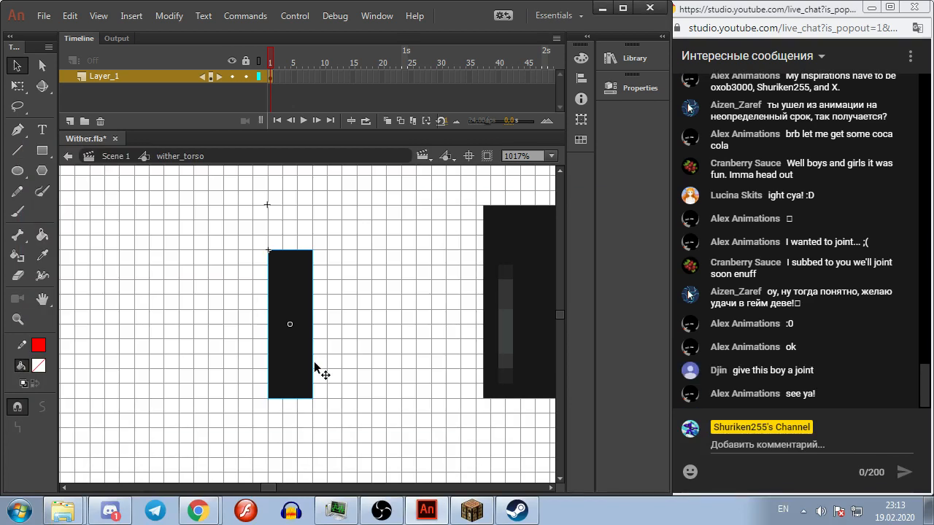
key("q")
left_click_drag(318, 399, 304, 429)
key("ctrl+z")
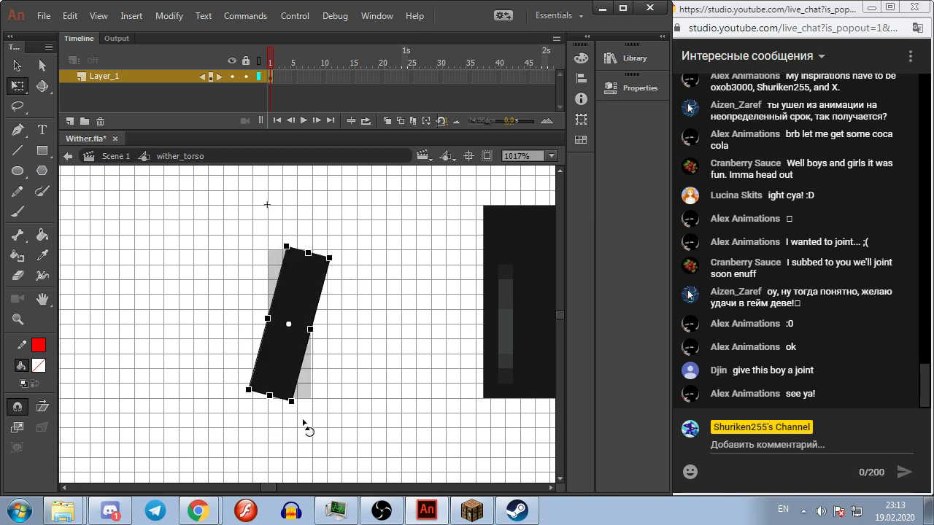
scroll(327, 411, "down", 2)
scroll(329, 409, "down", 1)
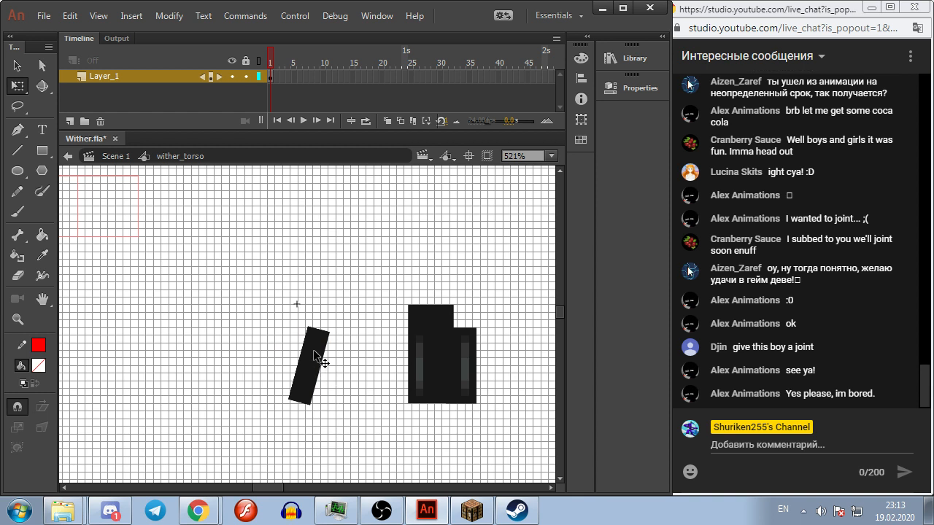
key("ctrl+z")
Step: Select all the set-aside torso pieces and shift them together so their upper-left corner snaps to the grid
left_click(379, 350)
scroll(357, 348, "up", 2)
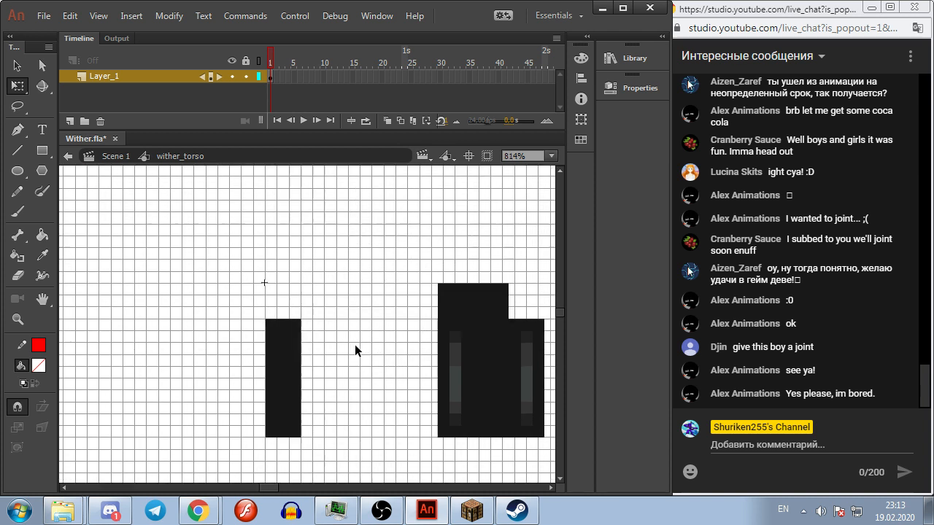
left_click(43, 151)
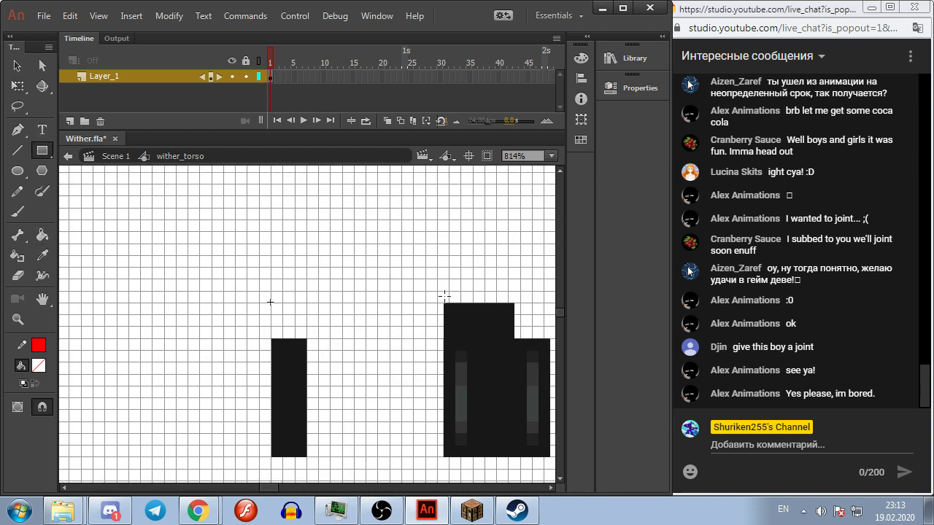
left_click_drag(446, 303, 476, 337)
left_click(17, 65)
left_click_drag(433, 260, 554, 478)
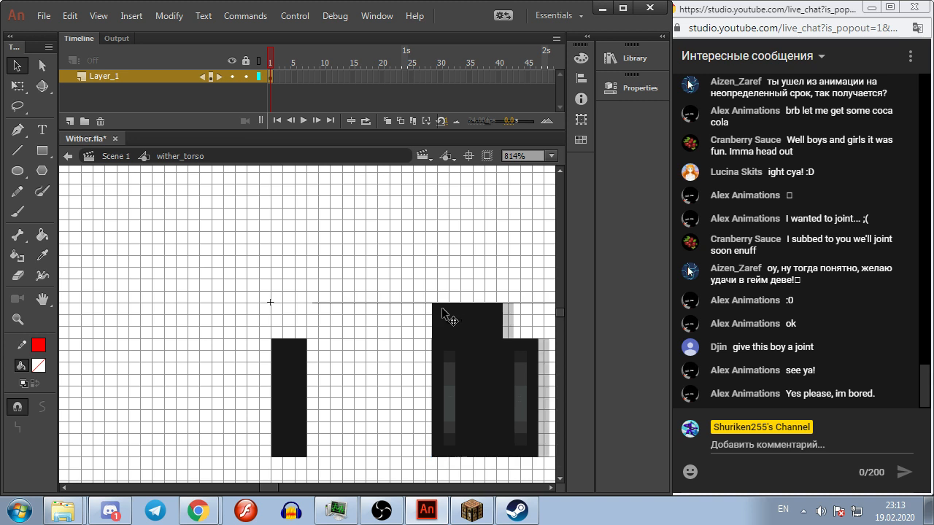
scroll(451, 313, "up", 3)
left_click(411, 313)
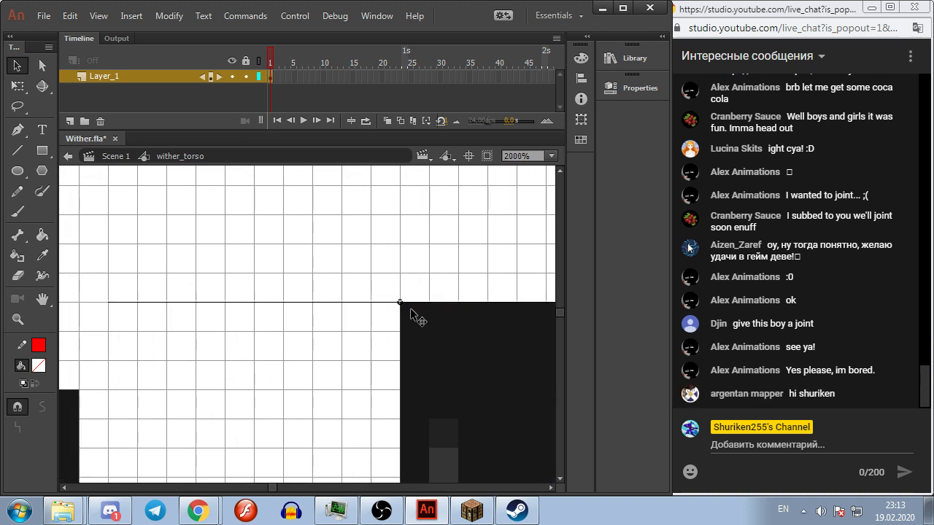
scroll(413, 279, "down", 3)
left_click(371, 277)
Step: Show Layer_1 as outlines, add a new layer, and draw a red square tracing the torso's top piece
left_click(258, 76)
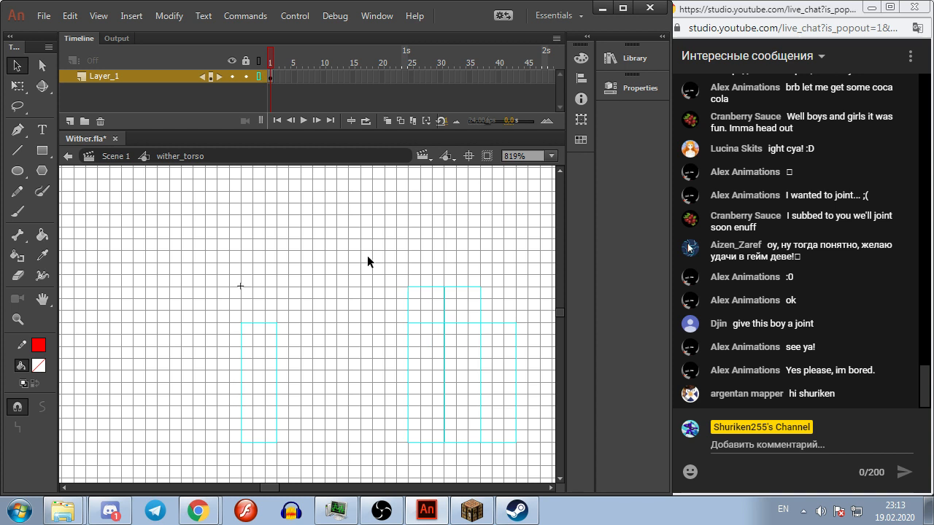
left_click(71, 121)
left_click(42, 151)
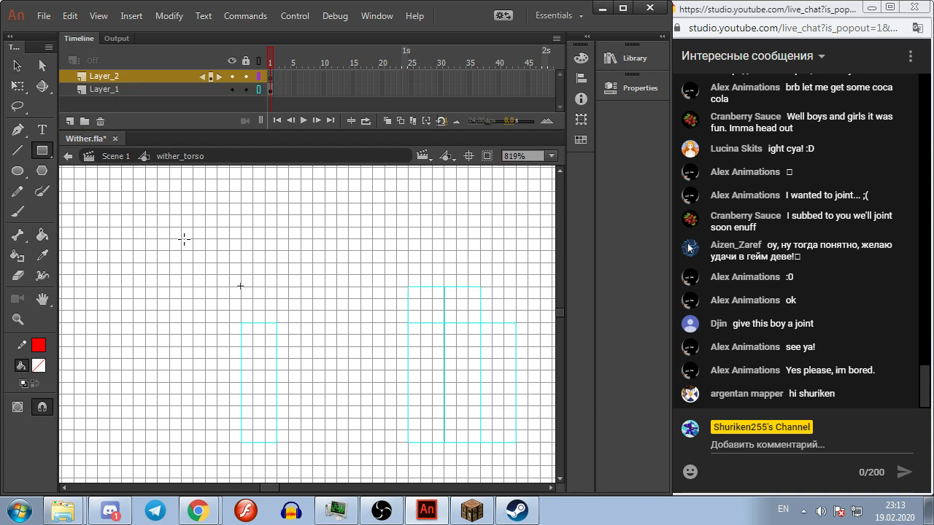
left_click_drag(408, 286, 444, 321)
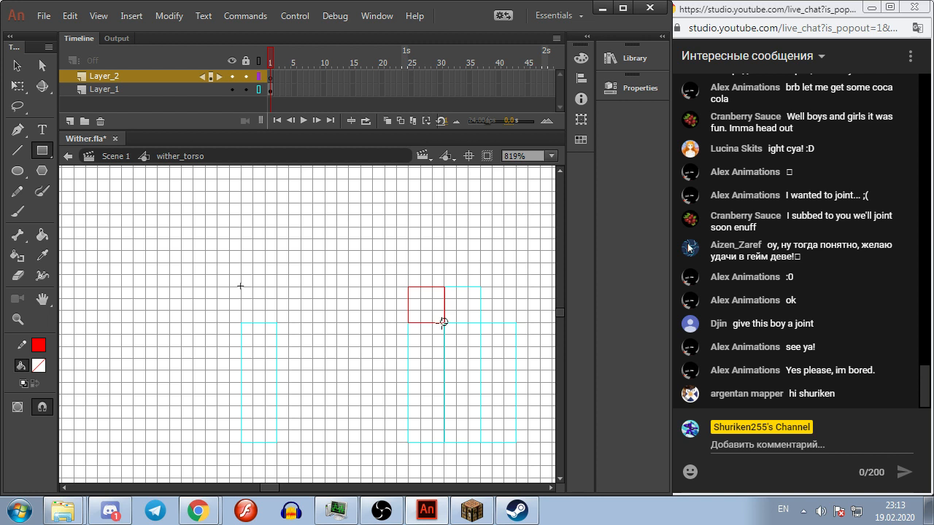
Step: Rename the new layer Top-view and turn it into a guide layer
double_click(136, 79)
type("Top-vi")
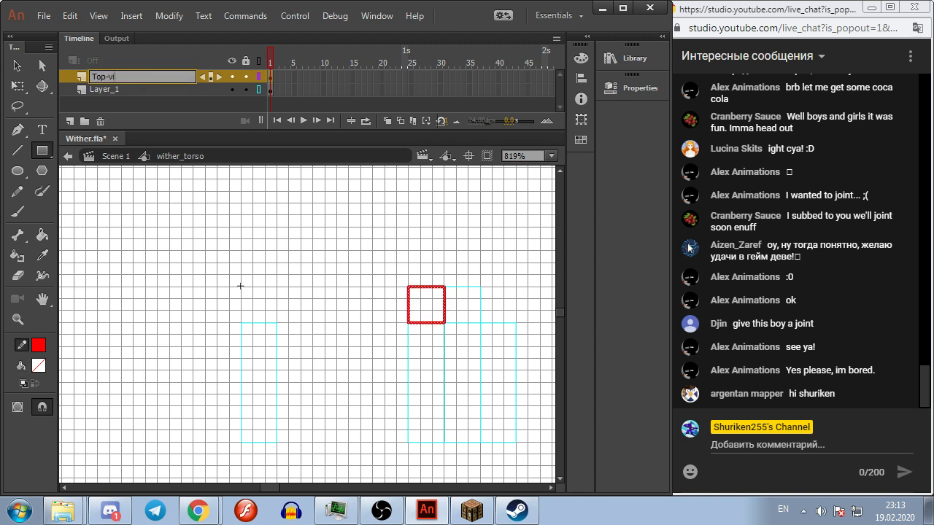
type("ew")
key("Return")
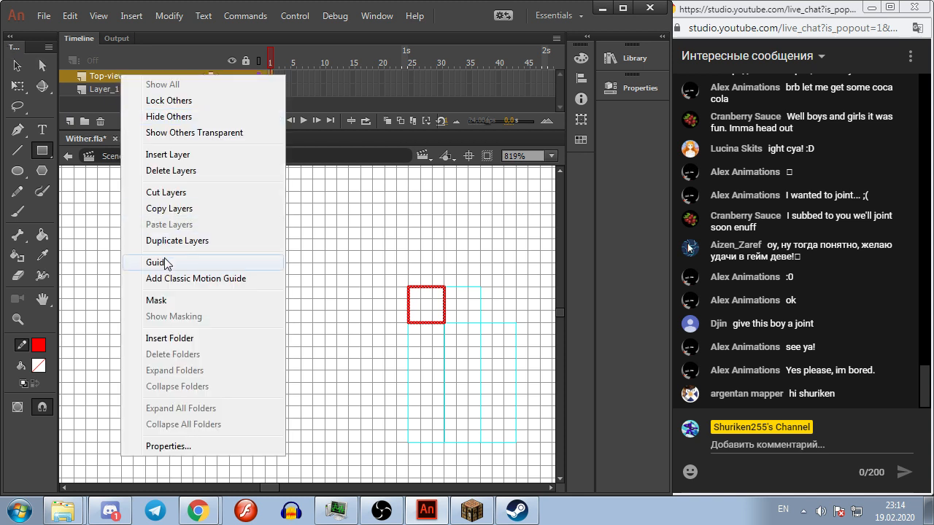
left_click(157, 262)
Step: Move the red square directly above the isolated torso strip, aligned with its width
left_click(17, 65)
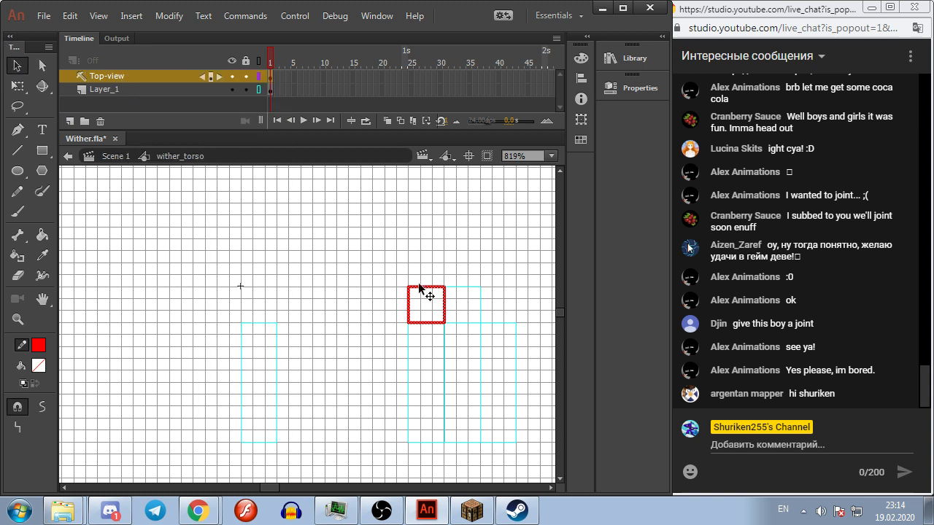
left_click_drag(410, 285, 240, 203)
left_click(337, 258)
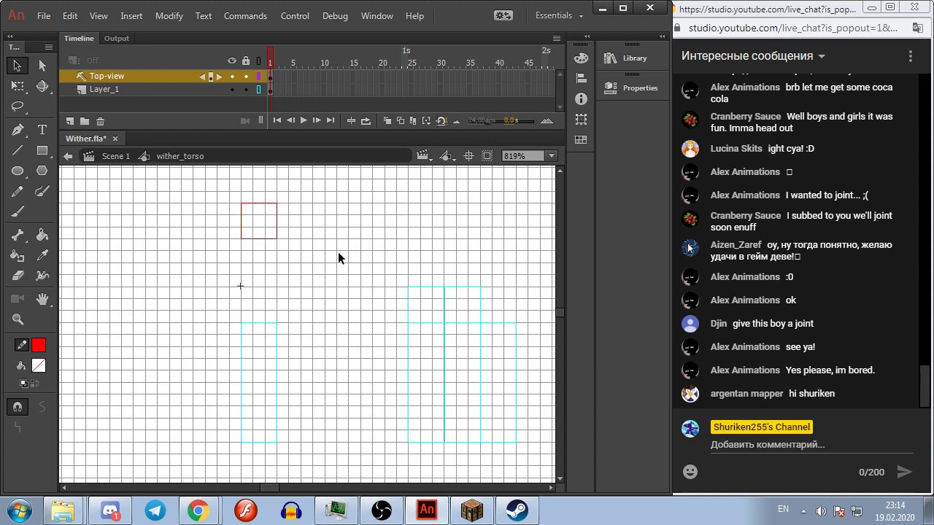
Step: Show Layer_1 with its fills again and rotate the isolated strip slightly clockwise
left_click(258, 89)
left_click_drag(303, 307, 382, 284)
left_click(17, 85)
left_click(339, 355)
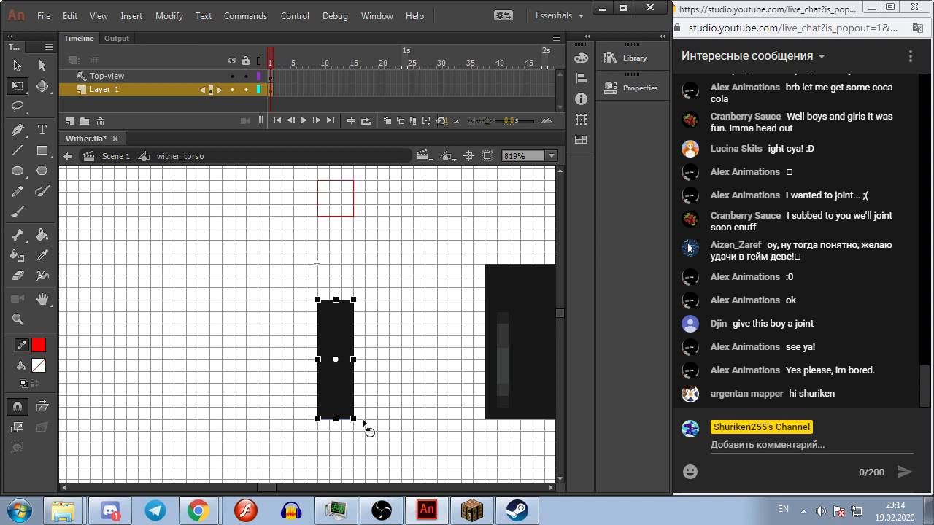
left_click_drag(365, 432, 357, 444)
left_click(388, 426)
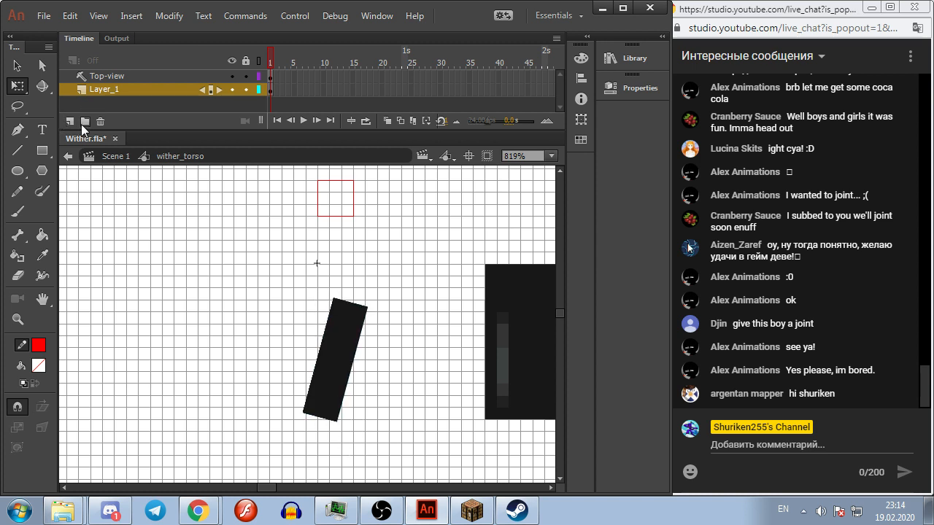
Step: Add a guide layer named Lines between Top-view and Layer_1, and lock the other layers
left_click(69, 121)
double_click(124, 90)
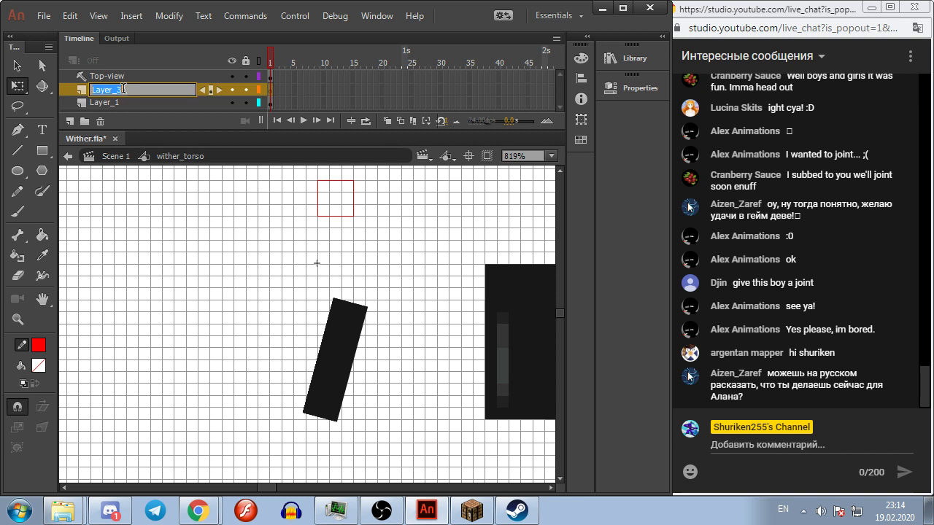
type("Lines")
key("Return")
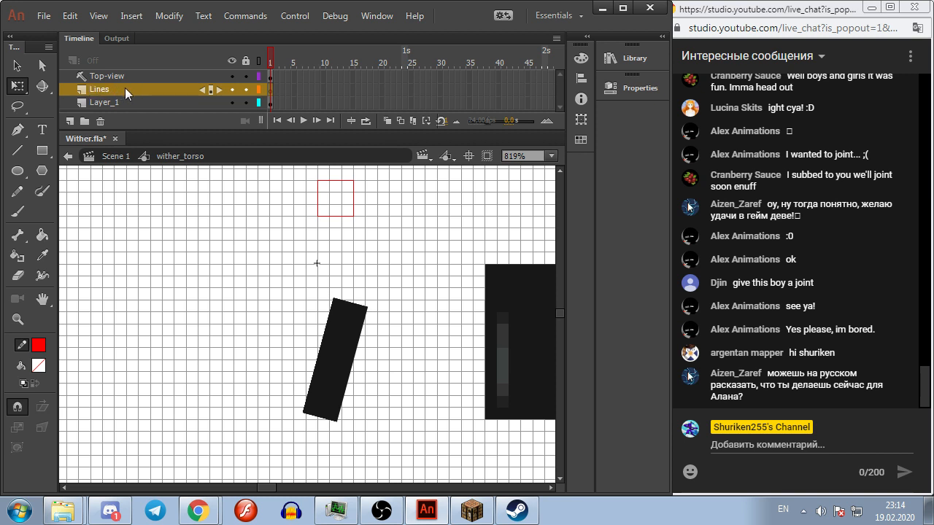
right_click(115, 87)
left_click(157, 274)
left_click(245, 61)
left_click(246, 89)
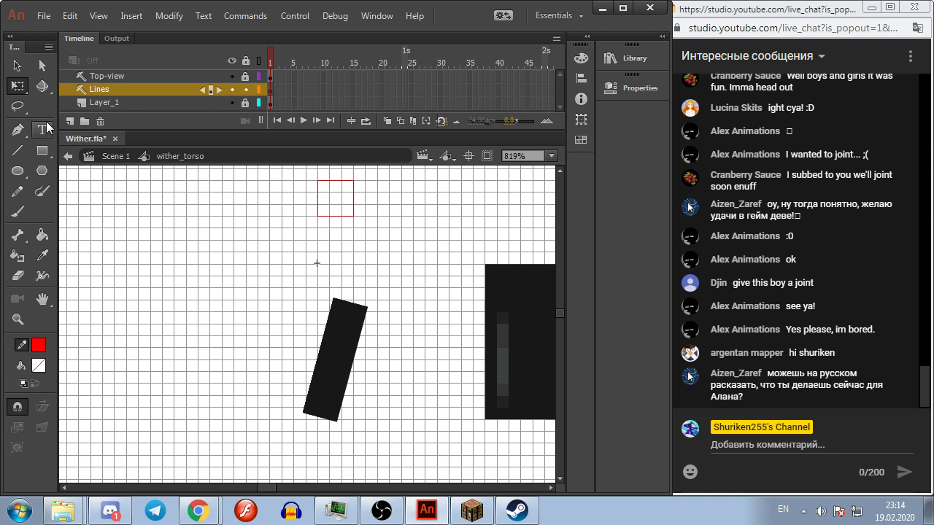
Step: Choose the Line tool and hide the grid
left_click(18, 150)
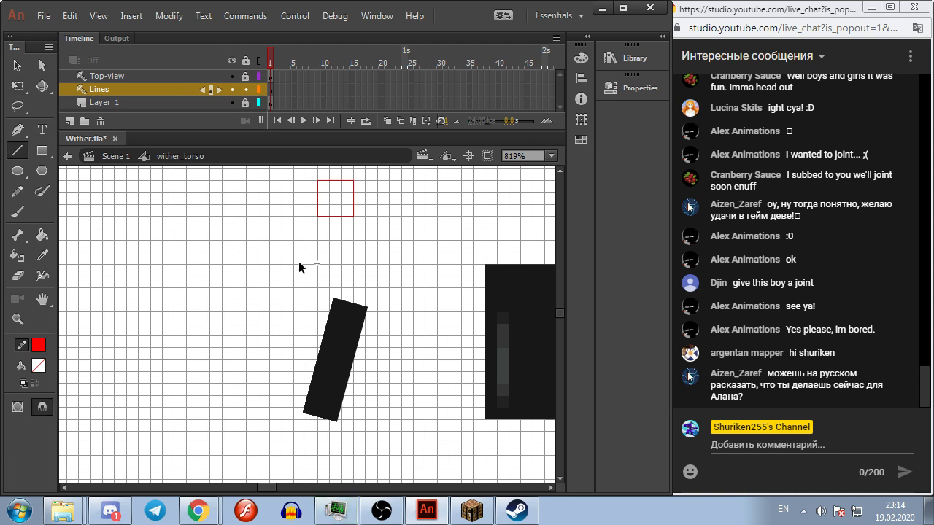
key("ctrl+alt+g")
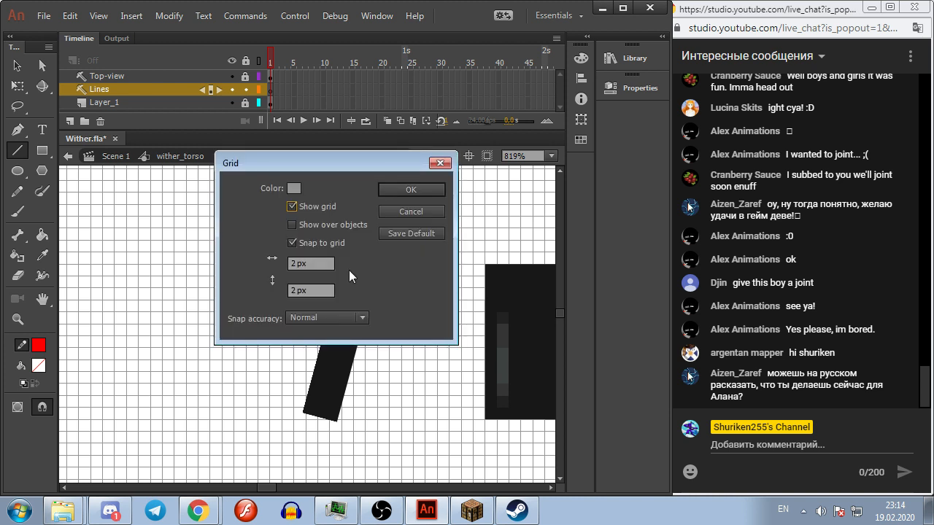
left_click(292, 207)
left_click(416, 188)
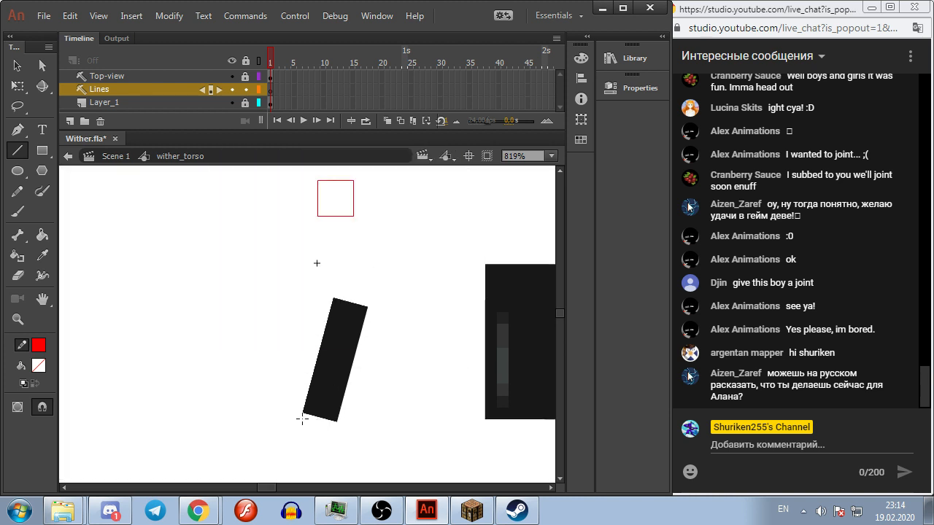
Step: Draw a vertical red line upward from the tilted strip's lower-left corner and fine-tune its alignment with that corner
left_click_drag(302, 412, 302, 130)
left_click_drag(302, 412, 302, 175)
left_click(17, 85)
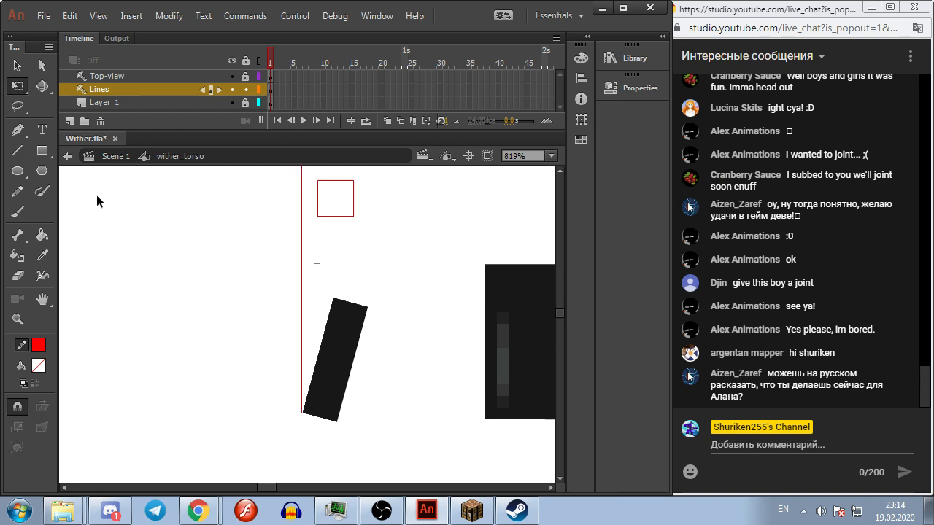
scroll(321, 429, "up", 5)
left_click(302, 354)
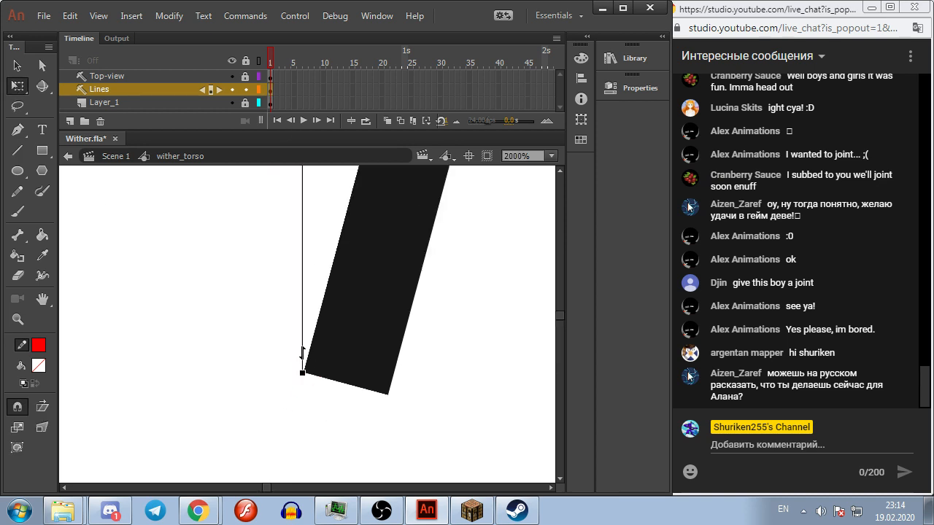
left_click_drag(302, 354, 303, 354)
Step: Duplicate the vertical line in place and shift the copy to the tilted strip's lower-right corner
key("ctrl+c")
key("ctrl+shift+v")
key("Right")
key("Right")
key("Right")
key("Right")
key("Right")
key("Down")
key("Left")
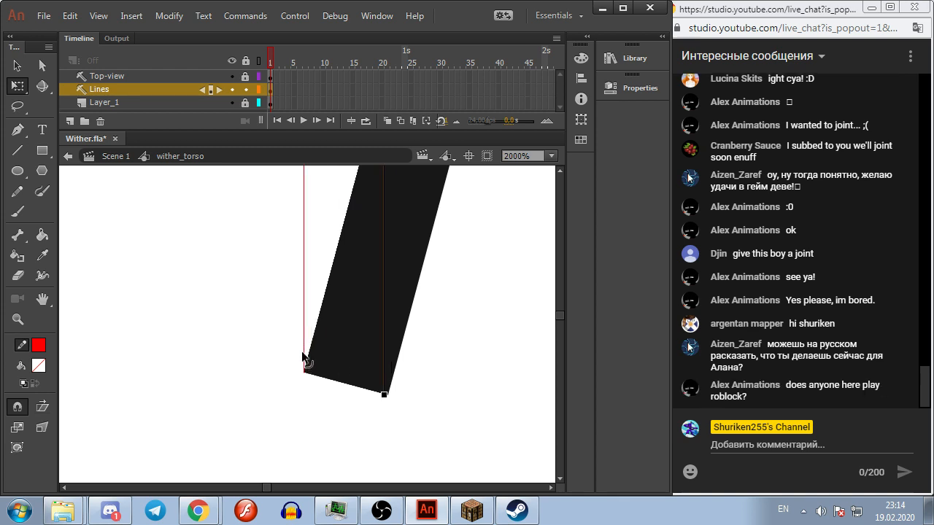
scroll(390, 408, "down", 3)
scroll(389, 408, "right", 3)
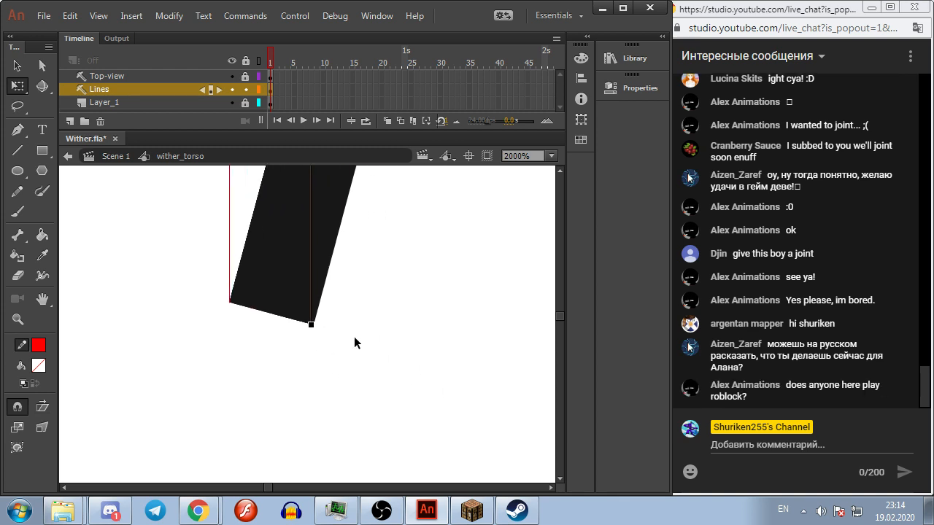
Step: Place another copy of the vertical line so that it ends at the tilted strip's upper-right corner
left_click(13, 66)
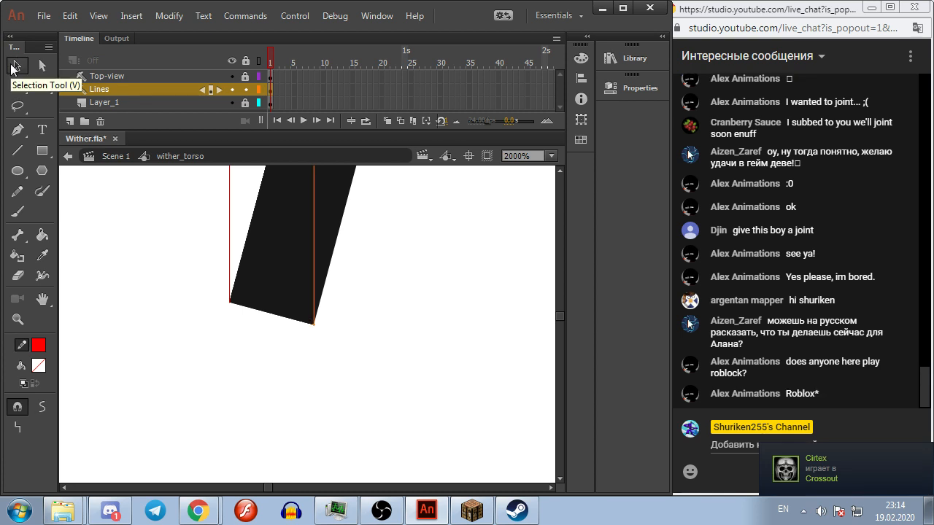
scroll(413, 257, "down", 2)
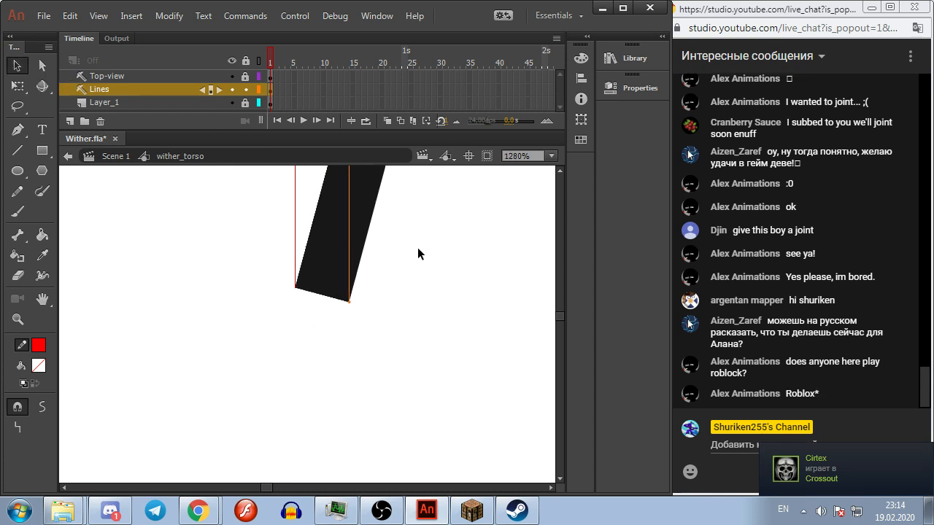
scroll(414, 257, "up", 6)
scroll(387, 355, "right", 2)
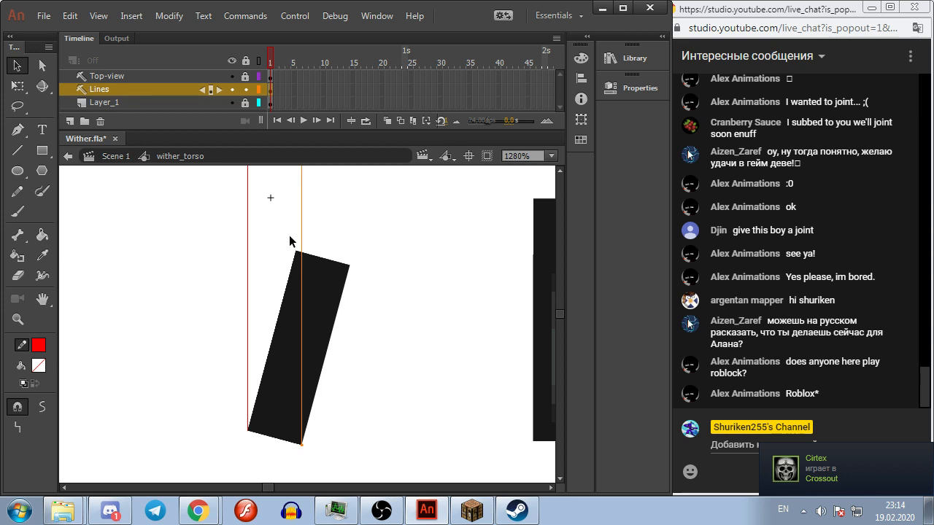
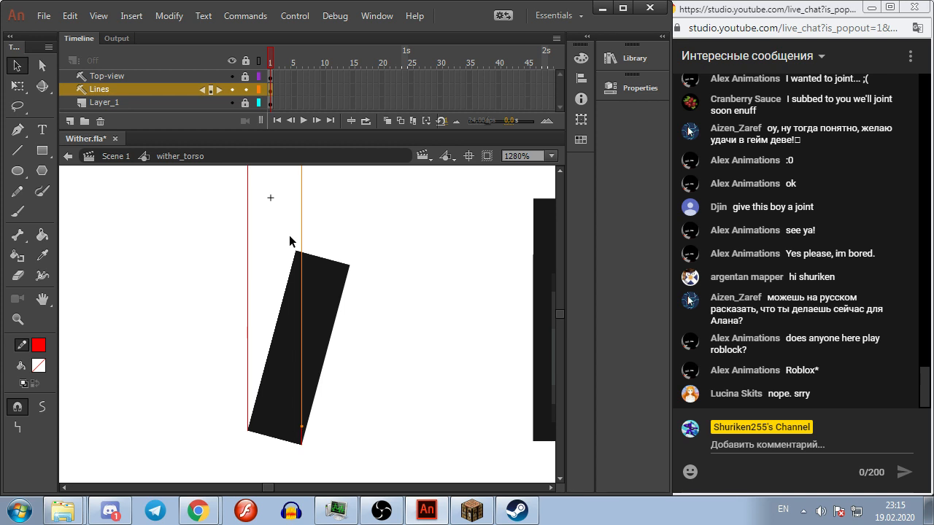
key("Right")
key("Right")
key("Right")
key("Right")
key("Right")
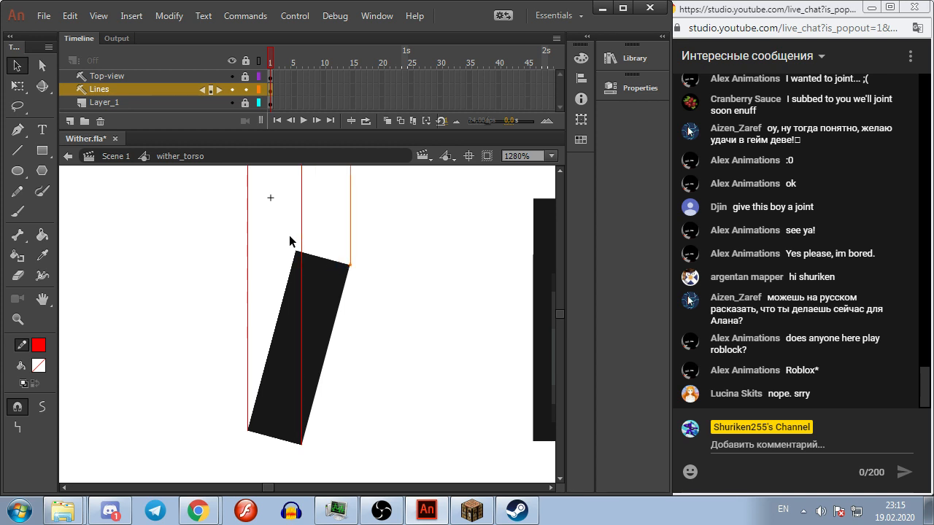
Step: Place a further copy of the vertical line so that it ends at the tilted strip's upper-left corner
scroll(396, 377, "up", 2)
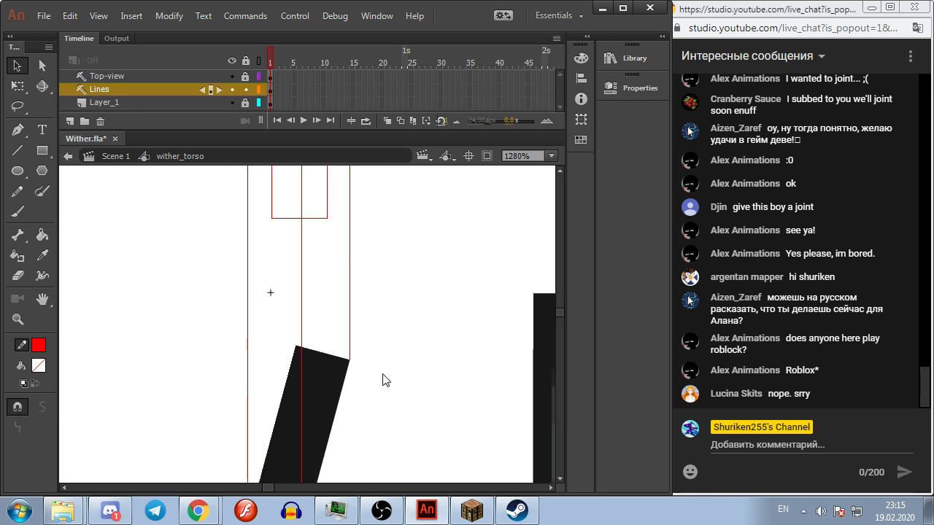
left_click(350, 373)
key("Left")
key("Left")
key("Left")
key("Left")
key("Left")
key("Left")
key("Left")
key("Left")
key("Right")
key("Right")
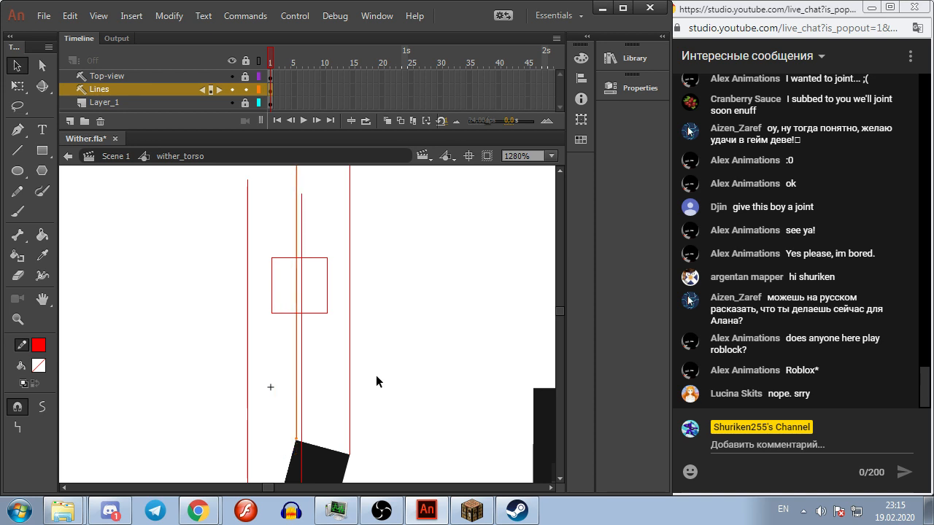
Step: Trim the uneven upper ends of the four vertical guide lines to one common height just above the red square
left_click(375, 381)
scroll(376, 382, "down", 3)
left_click_drag(509, 324, 395, 307)
scroll(394, 306, "down", 1)
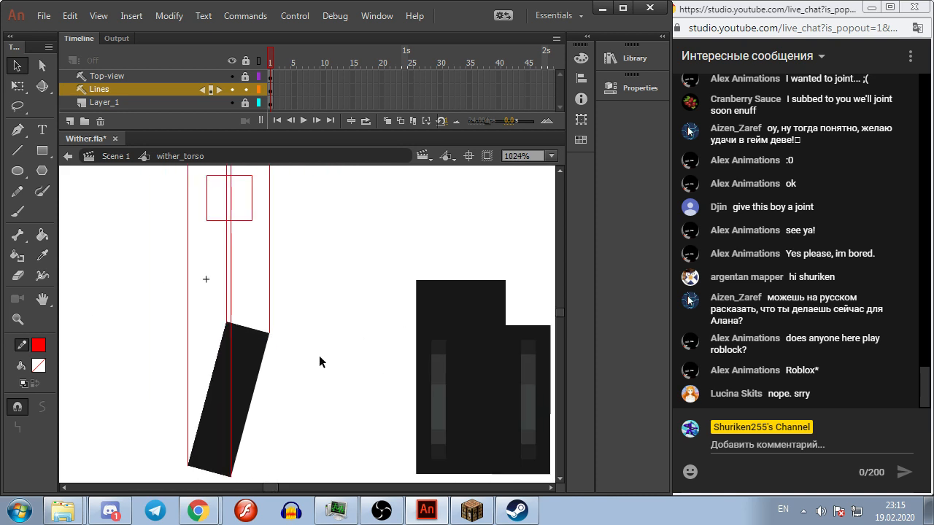
left_click_drag(291, 337, 313, 338)
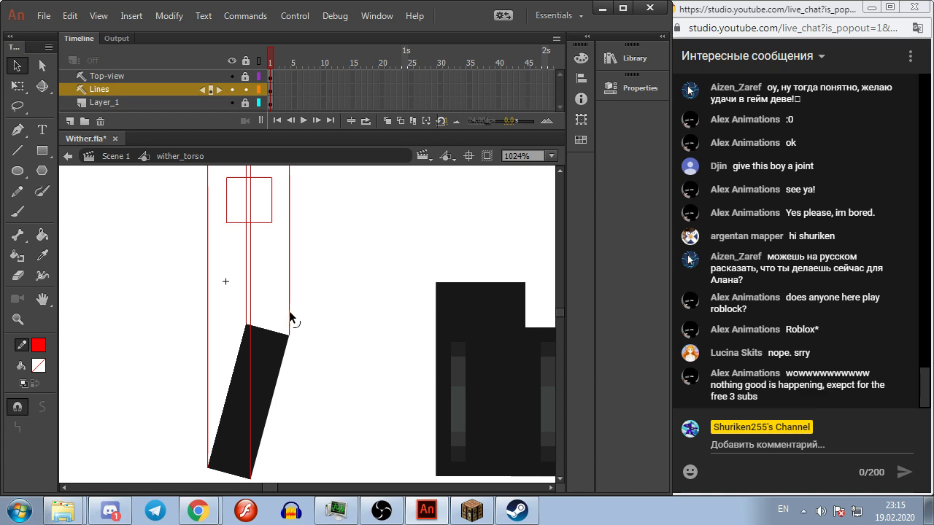
left_click_drag(336, 325, 400, 449)
left_click_drag(258, 230, 393, 262)
left_click(421, 278)
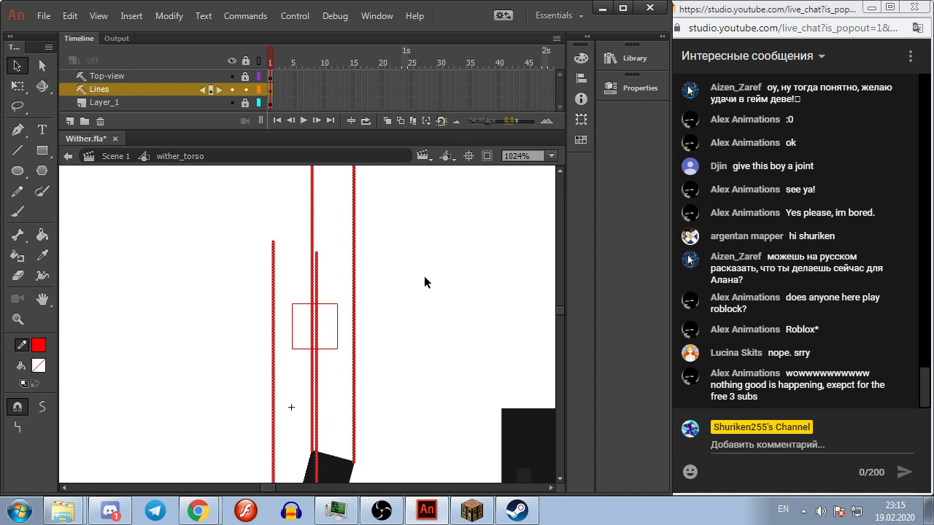
scroll(379, 300, "up", 2)
left_click_drag(379, 182, 222, 375)
left_click(240, 374)
scroll(389, 234, "down", 4)
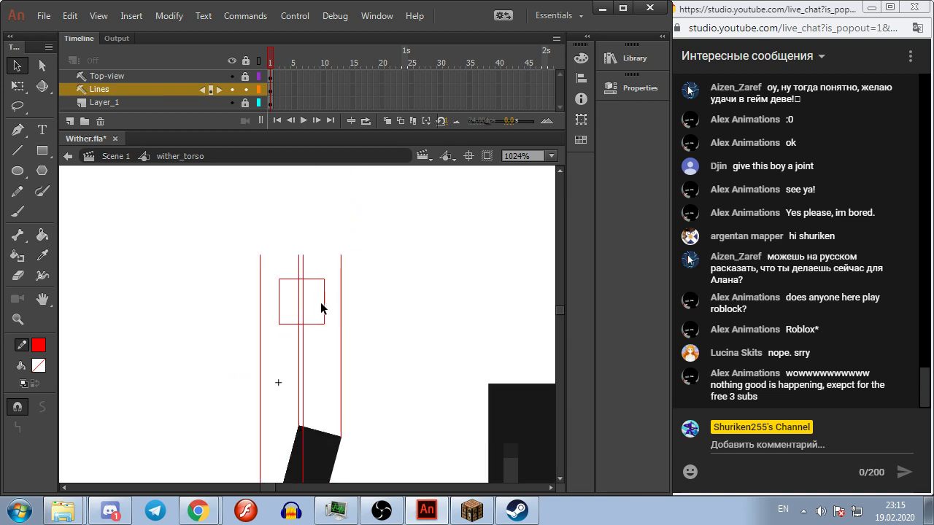
Step: Widen the top-view square with Free Transform so that its sides meet the two outer guide lines
scroll(346, 295, "down", 1)
left_click_drag(329, 311, 388, 269)
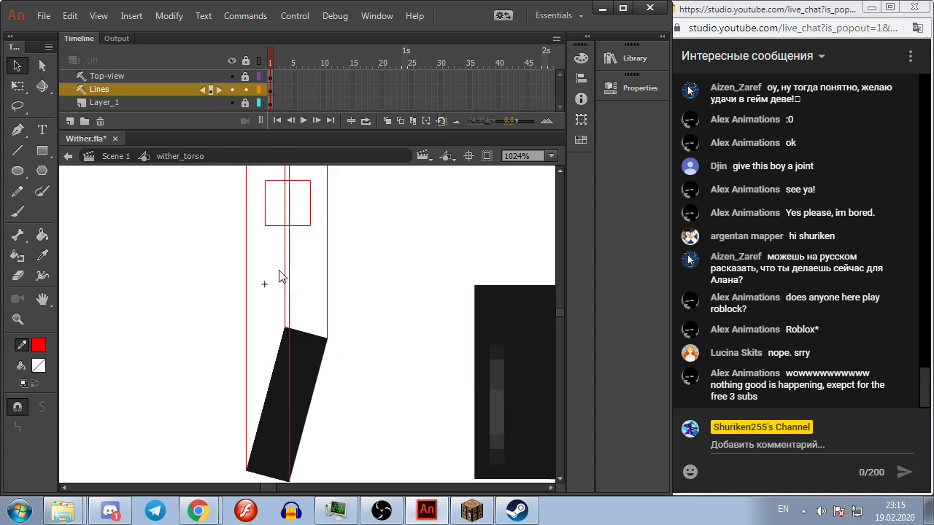
scroll(292, 400, "down", 2)
scroll(307, 398, "up", 2)
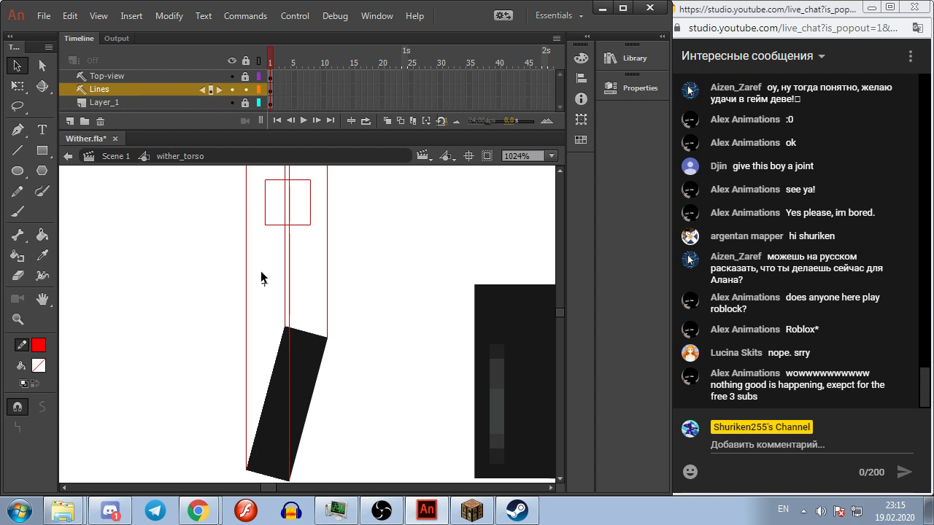
left_click(265, 217)
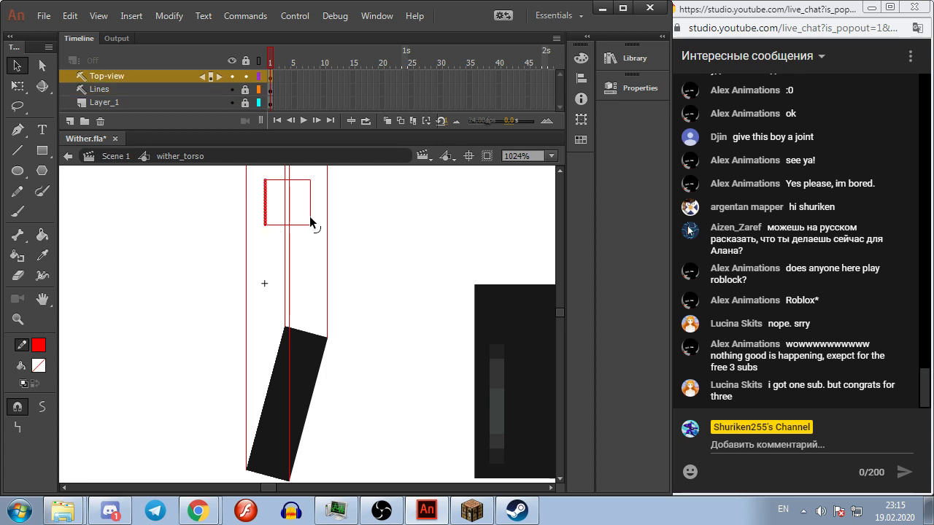
left_click(274, 225, "shift")
key("q")
left_click_drag(311, 201, 326, 202)
left_click_drag(264, 202, 299, 265)
left_click(389, 211)
scroll(312, 214, "up", 1)
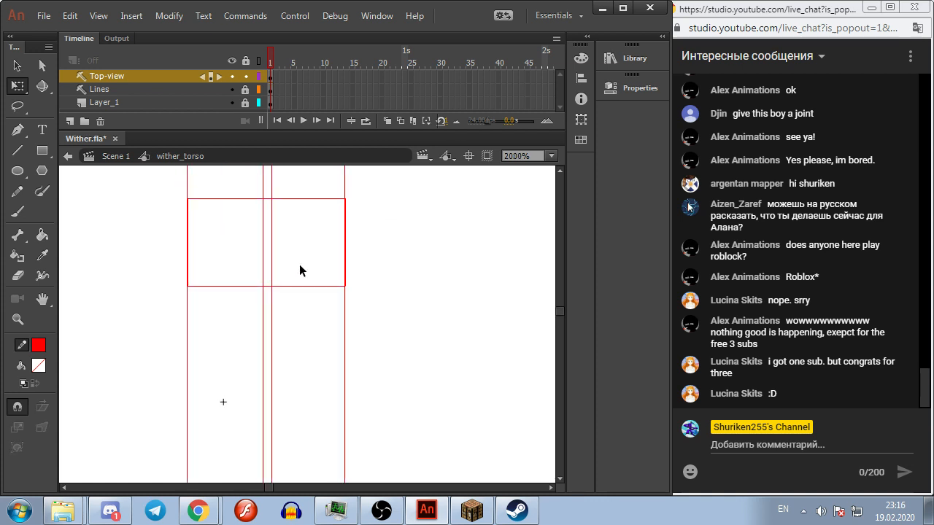
Step: Undo the last adjustments to the widened top-view rectangle, keeping its sides on the outer guide lines
left_click(242, 287)
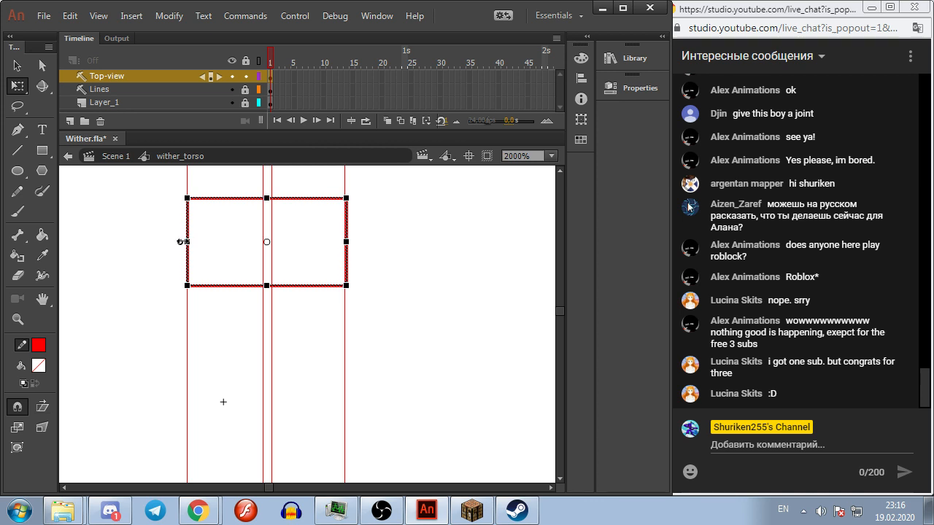
left_click(399, 235)
key("ctrl+z")
key("ctrl+z")
key("ctrl+z")
key("ctrl+z")
key("ctrl+z")
key("ctrl+z")
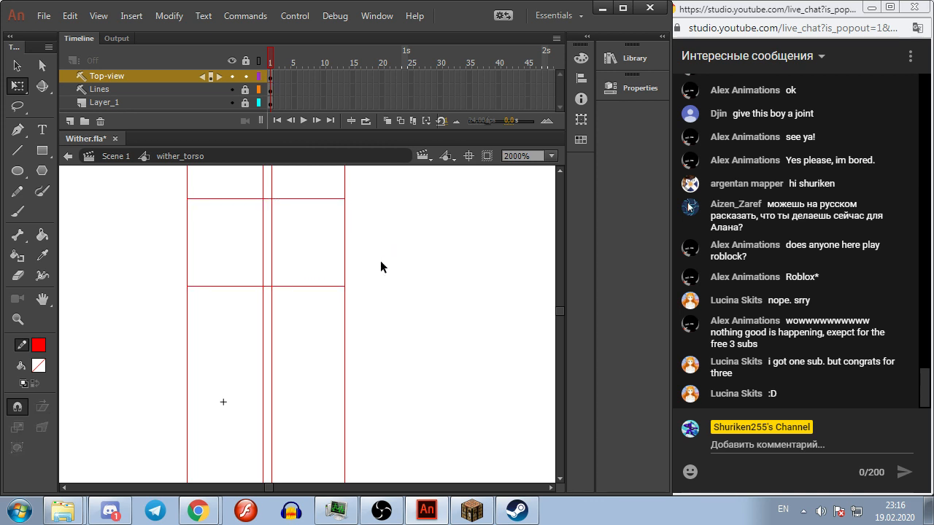
Step: Show the Lines layer as coloured outlines and choose the Line tool
left_click(259, 89)
left_click(18, 151)
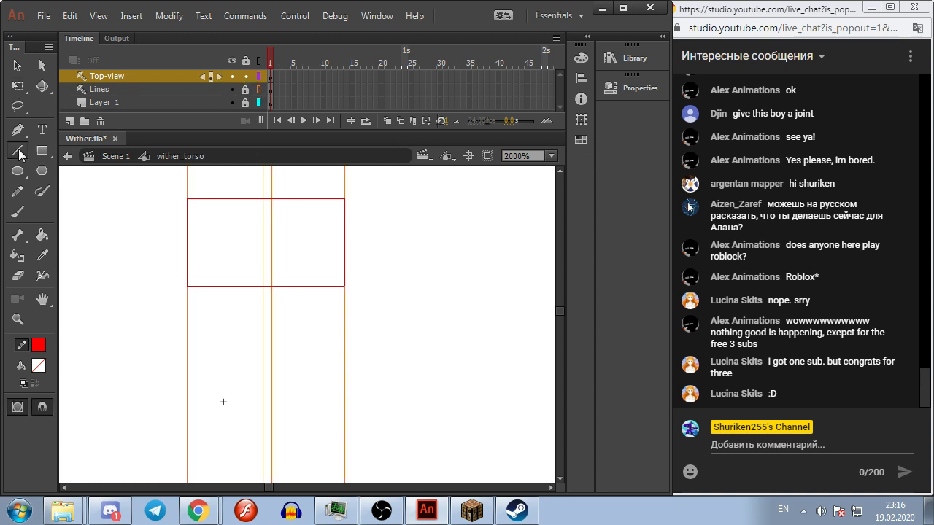
left_click_drag(265, 199, 263, 265)
key("ctrl+z")
left_click_drag(264, 199, 265, 286)
key("v")
left_click(267, 217)
key("Delete")
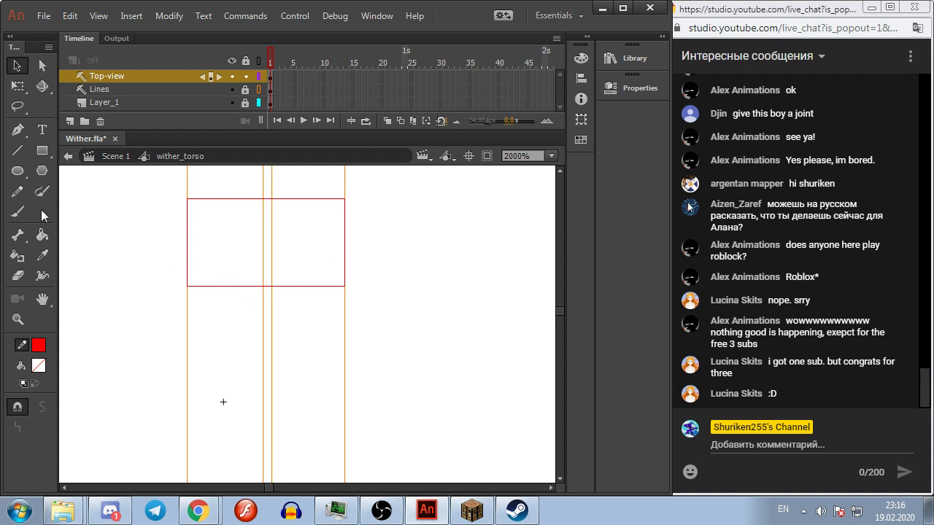
Step: Draw a vertical line across the top-view rectangle's height and nudge it onto the left one of the two inner guides
left_click(17, 150)
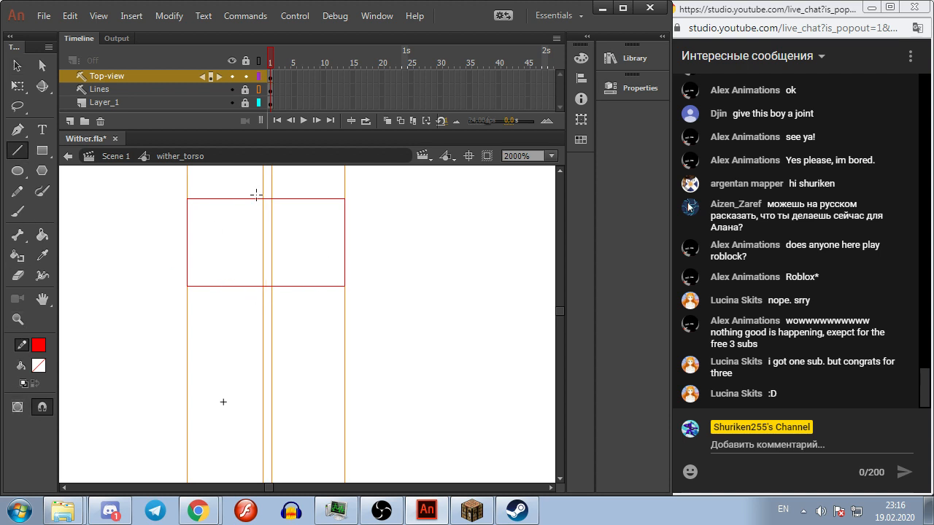
left_click_drag(262, 199, 267, 286)
left_click(18, 66)
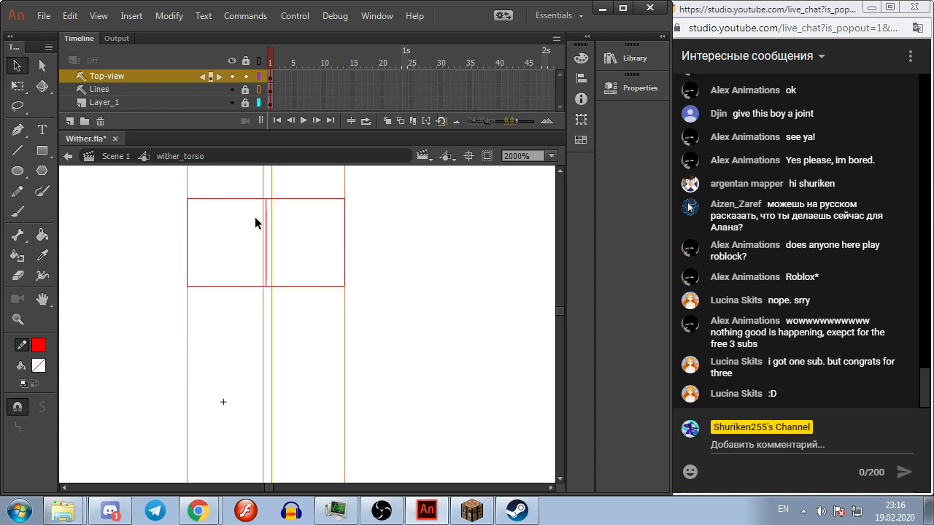
left_click(267, 231)
key("Left")
left_click(295, 276)
Step: Duplicate the inner vertical line and shift the copy onto the right inner guide
left_click(263, 260)
key("Right")
key("Right")
key("Right")
key("Right")
key("Right")
key("Right")
left_click(256, 247)
left_click(273, 255)
left_click(299, 254)
scroll(300, 254, "down", 4)
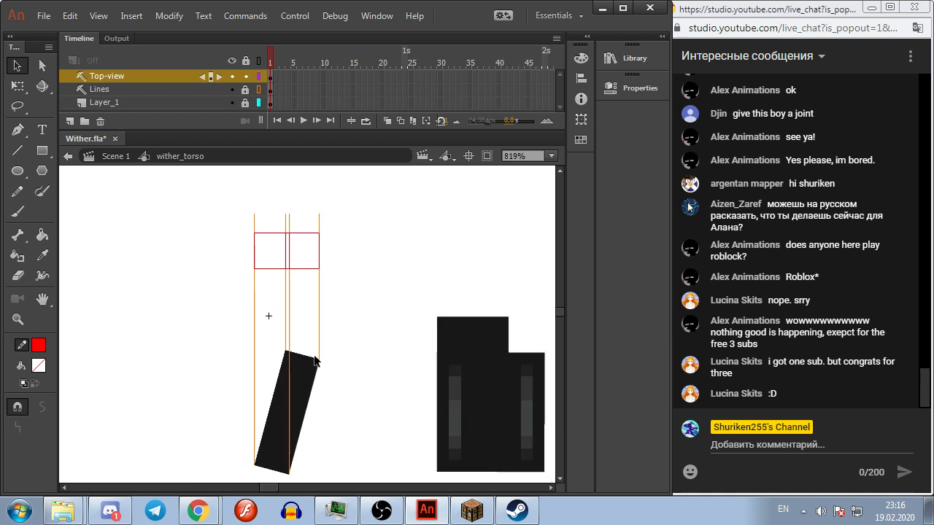
scroll(298, 463, "up", 2)
left_click_drag(316, 453, 321, 288)
left_click_drag(290, 315, 283, 382)
left_click_drag(280, 287, 286, 412)
scroll(295, 237, "up", 2)
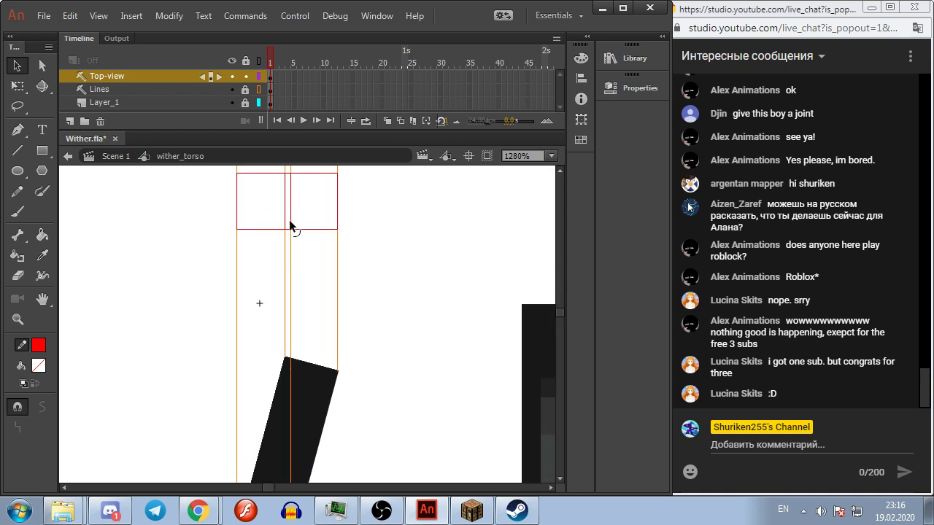
Step: Try a dashed stroke style on the right inner line of the top-view rectangle
left_click(290, 204)
left_click(640, 87)
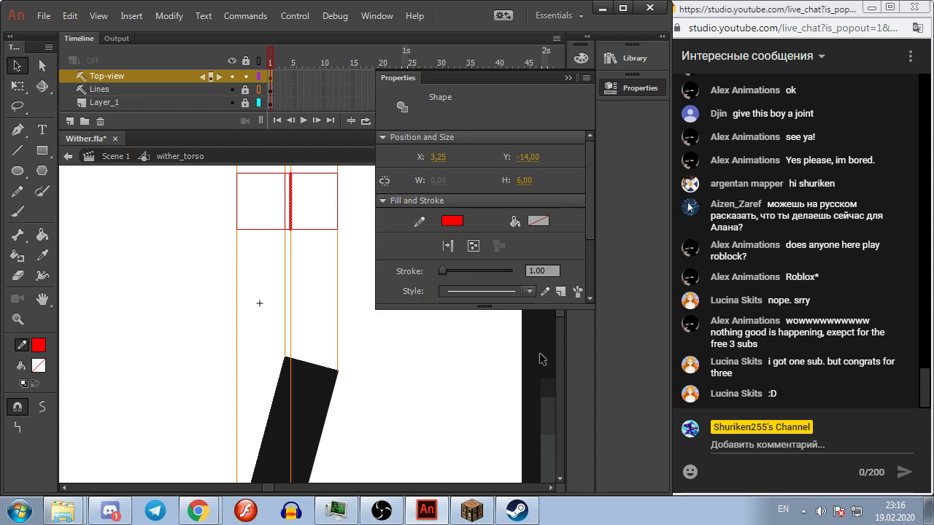
scroll(592, 232, "down", 1)
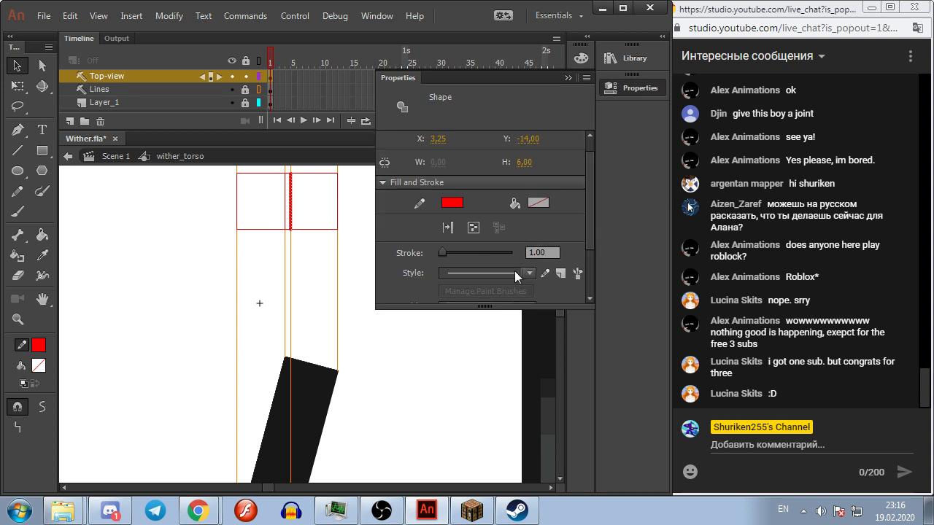
left_click(515, 271)
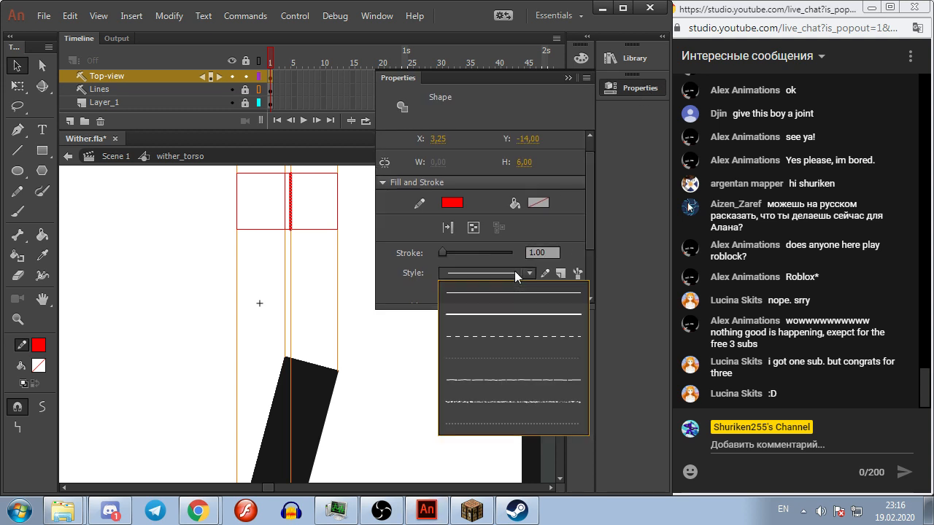
left_click(501, 334)
Step: Try stroke sizes of 0.1 and 1 on the dashed inner line
left_click(625, 91)
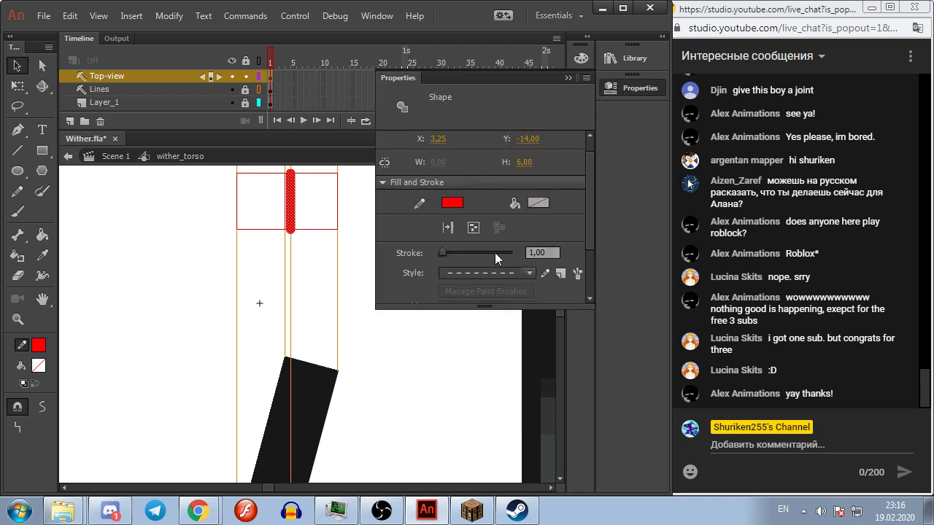
left_click(542, 252)
type("0.1")
key("Return")
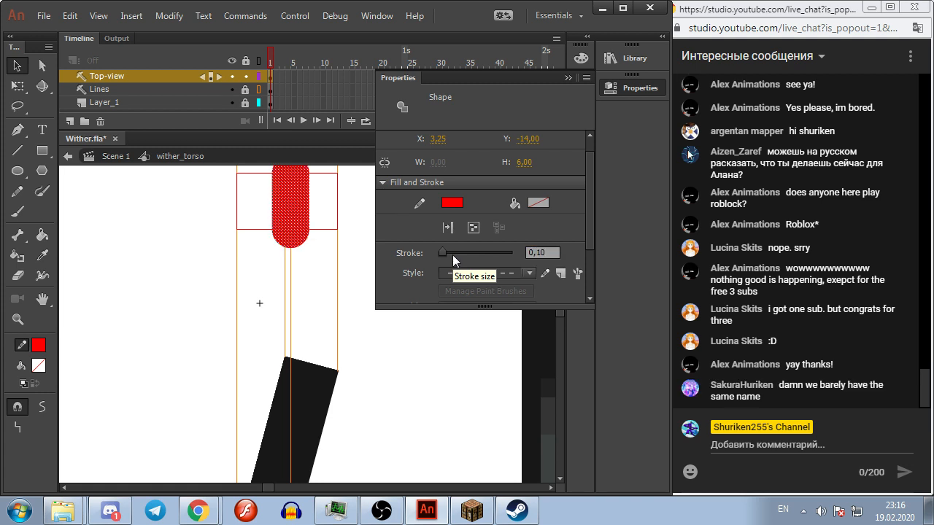
left_click(548, 254)
type("1")
key("Return")
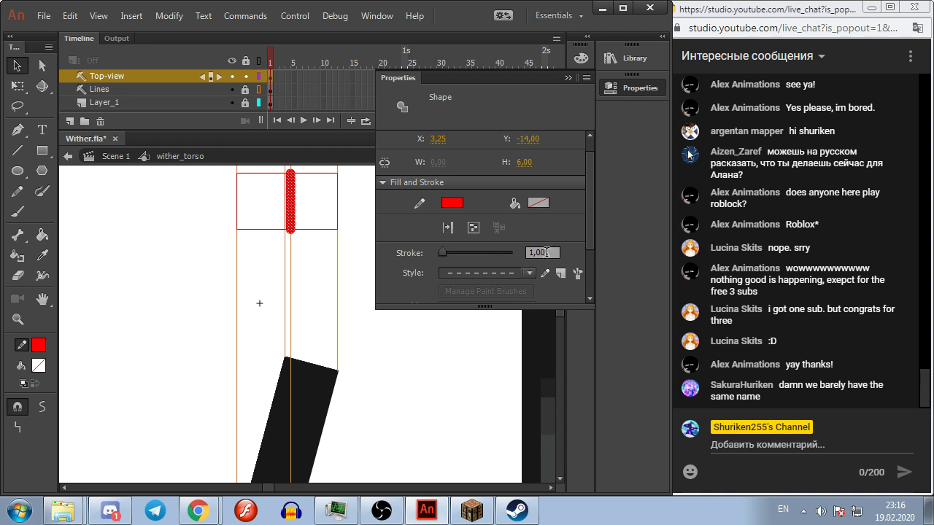
mouse_move(445, 251)
left_mouse_down()
mouse_move(407, 257)
mouse_move(446, 252)
mouse_move(423, 268)
left_mouse_up()
key("Delete")
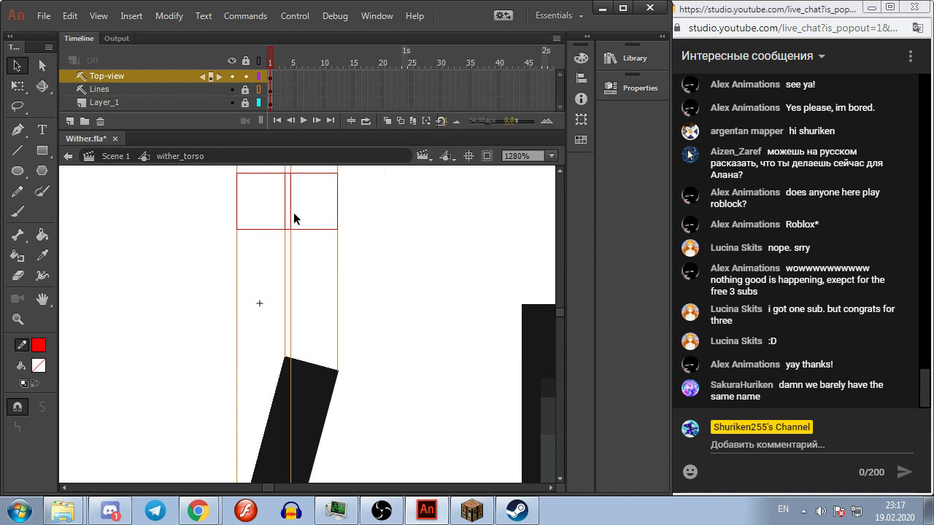
key("ctrl+z")
Step: Return the right inner line's stroke style from dashed to a solid hairline
left_click(635, 88)
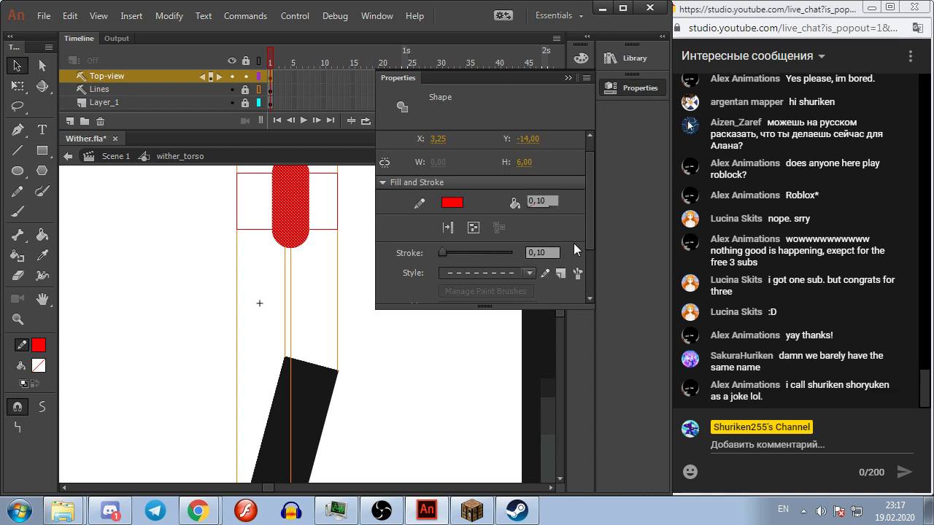
scroll(574, 248, "down", 3)
left_click(527, 222)
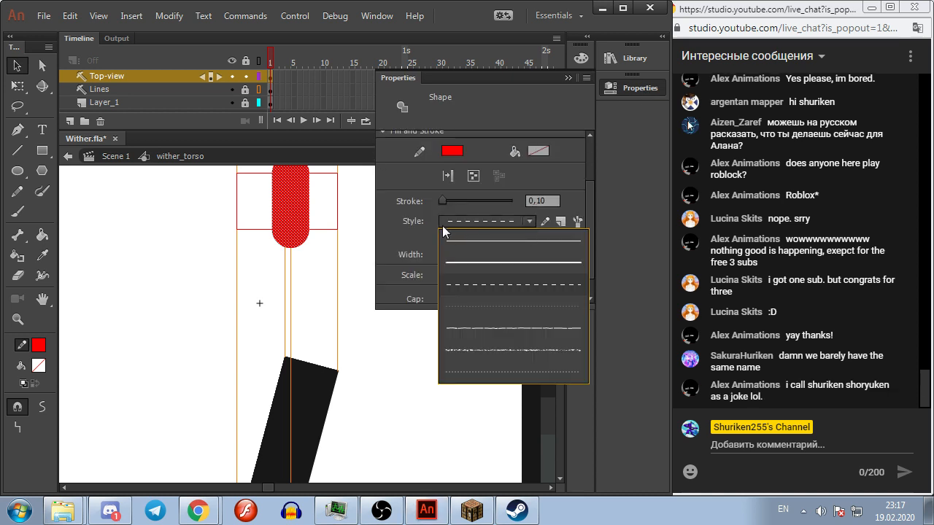
left_click(482, 218)
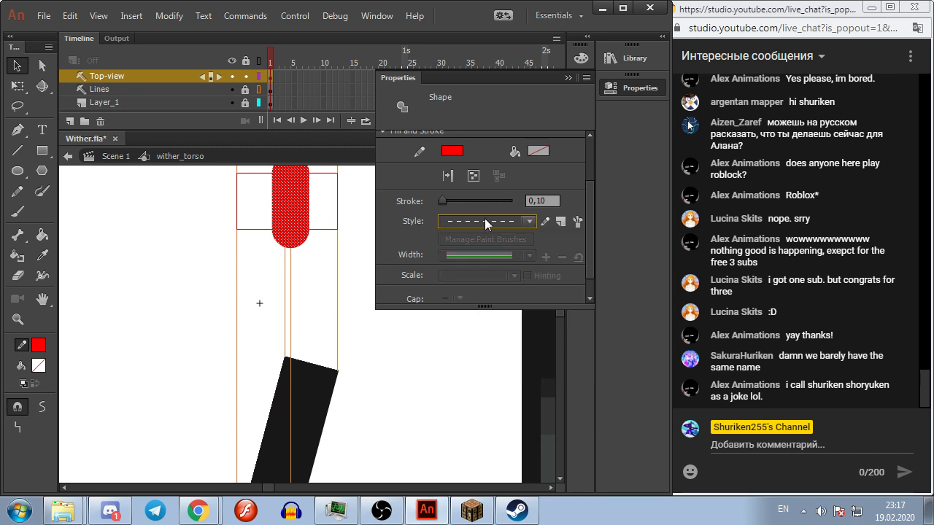
left_click(485, 218)
left_click(478, 239)
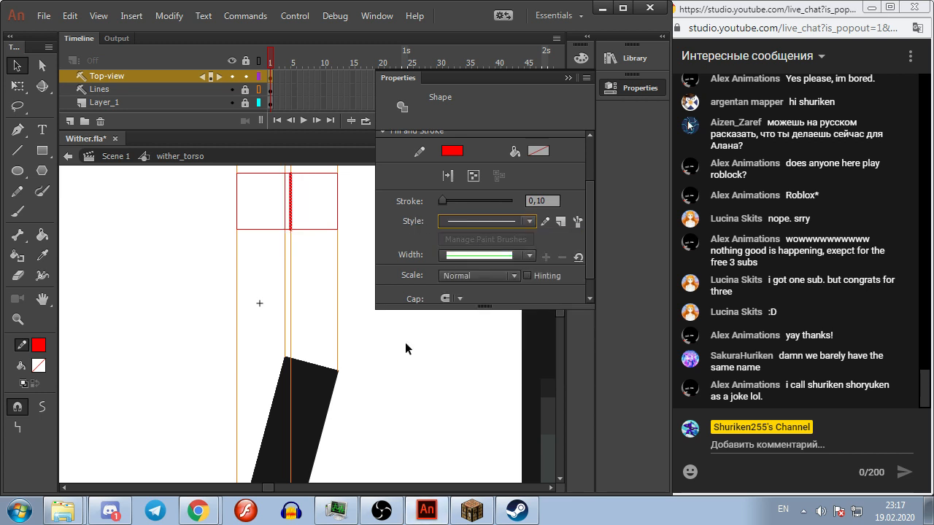
Step: Recolour the right inner line of the top-view rectangle light pink
left_click(406, 343)
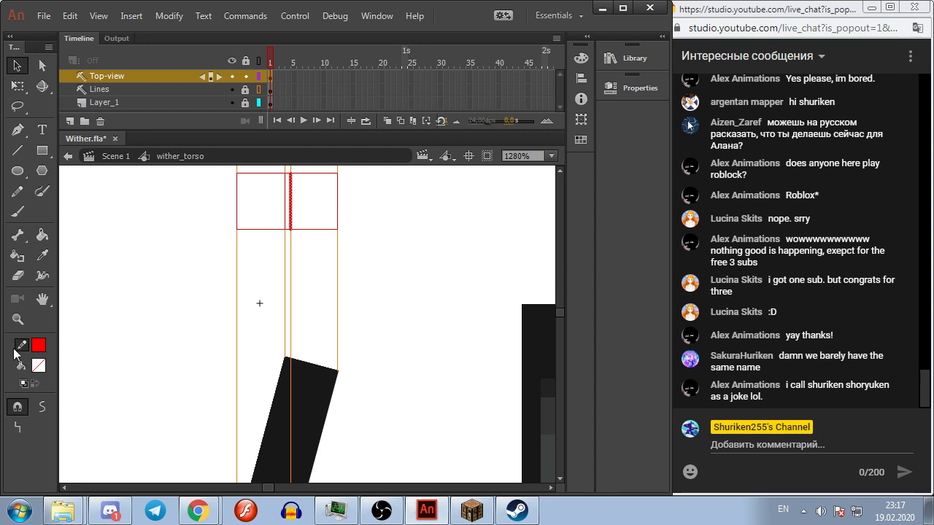
left_click(38, 345)
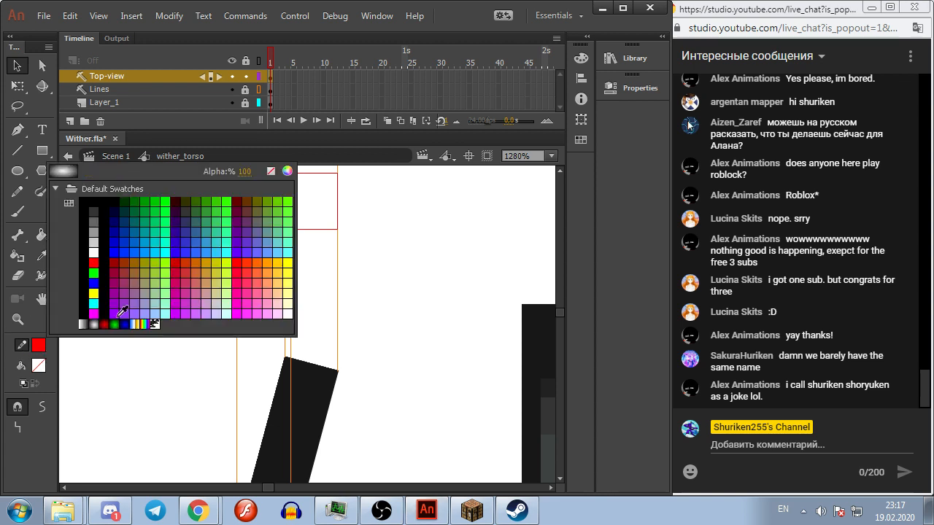
left_click(271, 285)
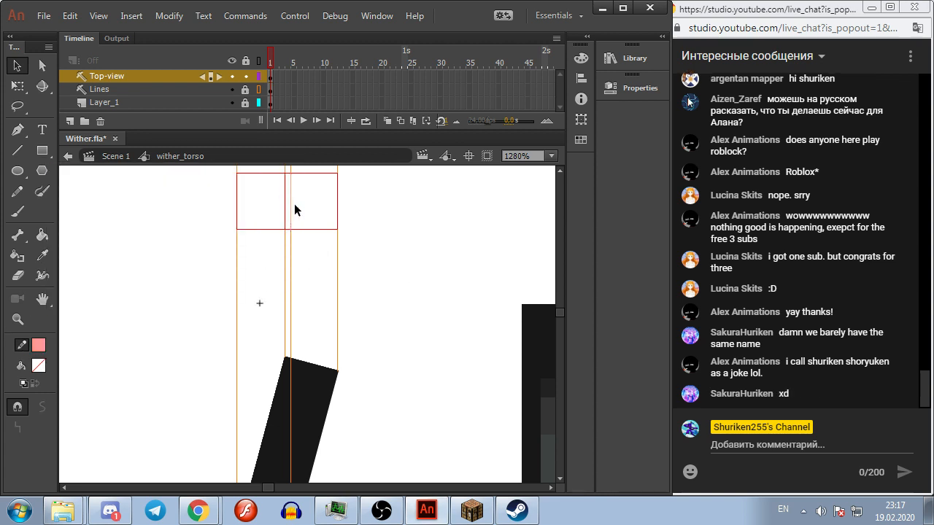
Step: Select the entire top-view rectangle with its inner lines and group it into one object
scroll(362, 265, "down", 3)
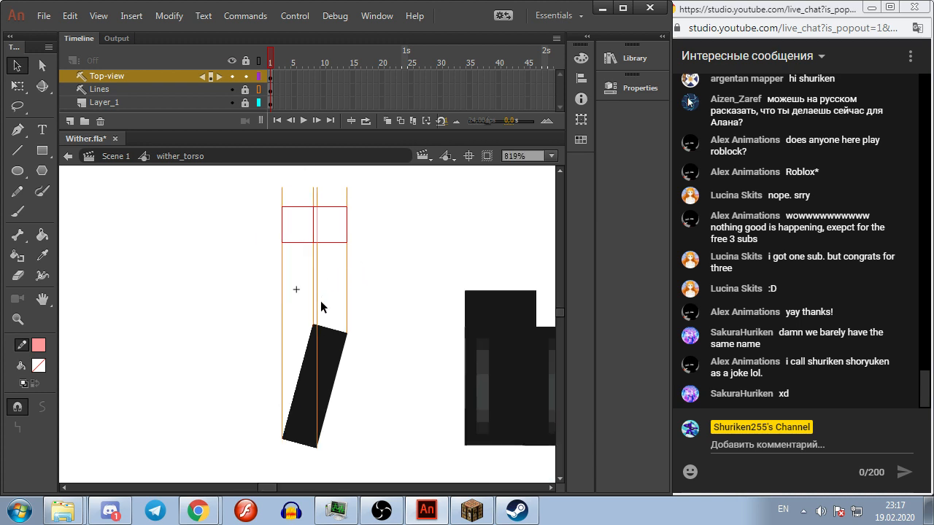
left_click(314, 218)
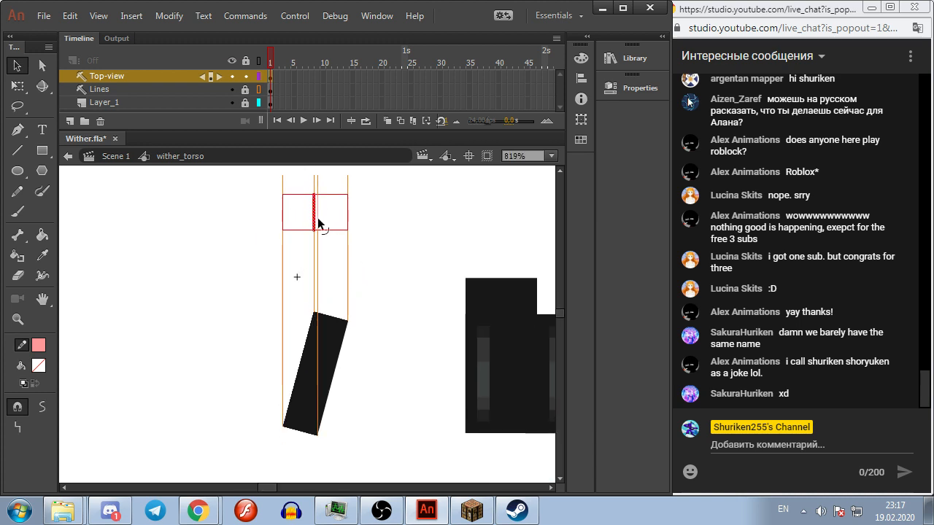
left_click(391, 247)
mouse_move(232, 254)
left_mouse_down()
mouse_move(386, 183)
mouse_move(383, 196)
left_mouse_up()
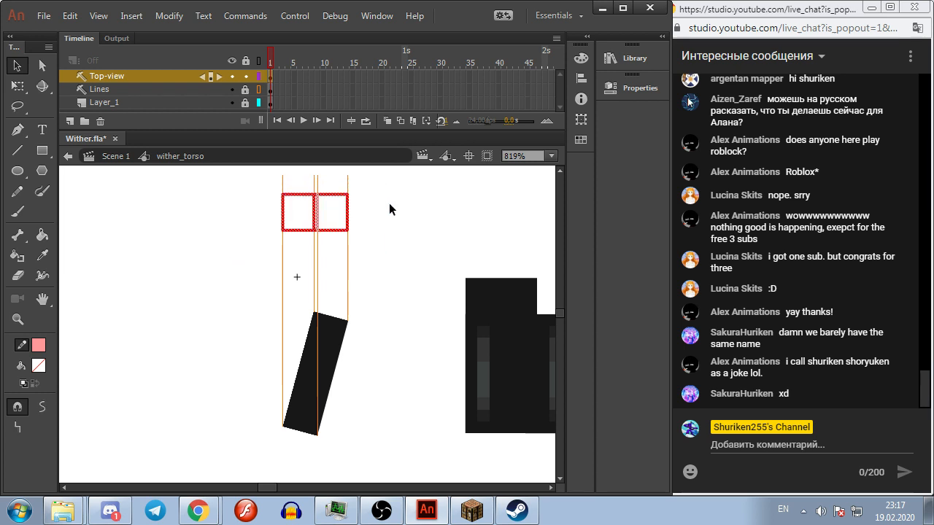
key("Delete")
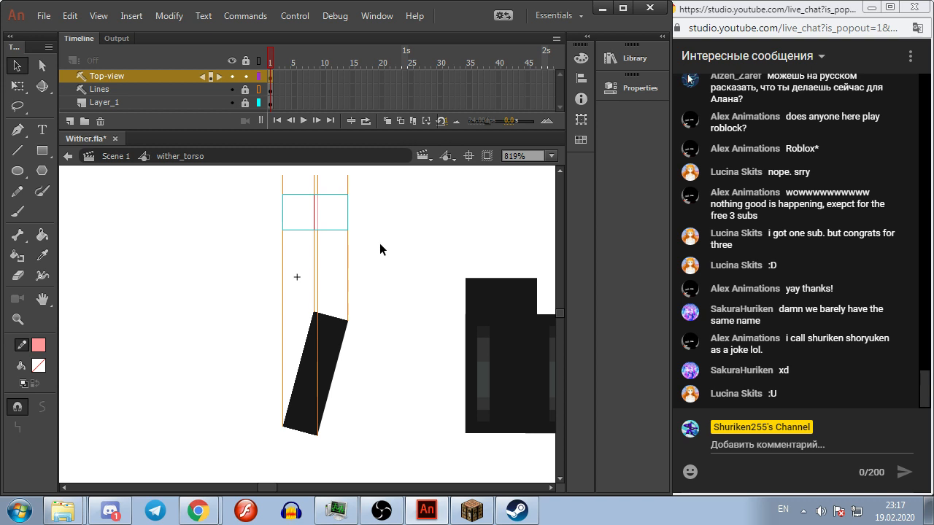
Step: Rotate the grouped top-view outline on frame 1 by 10 degrees
key("ctrl+alt+s")
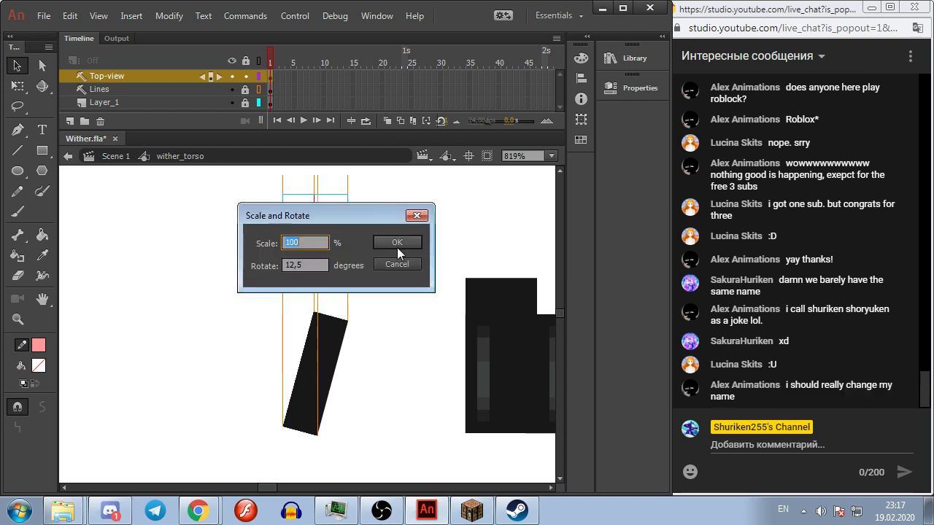
key("Tab")
type("10")
key("Return")
Step: Rotate the top-view outline on frame 2 by a further 12.5 degrees
key("ctrl+alt+s")
key("Tab")
type("12.")
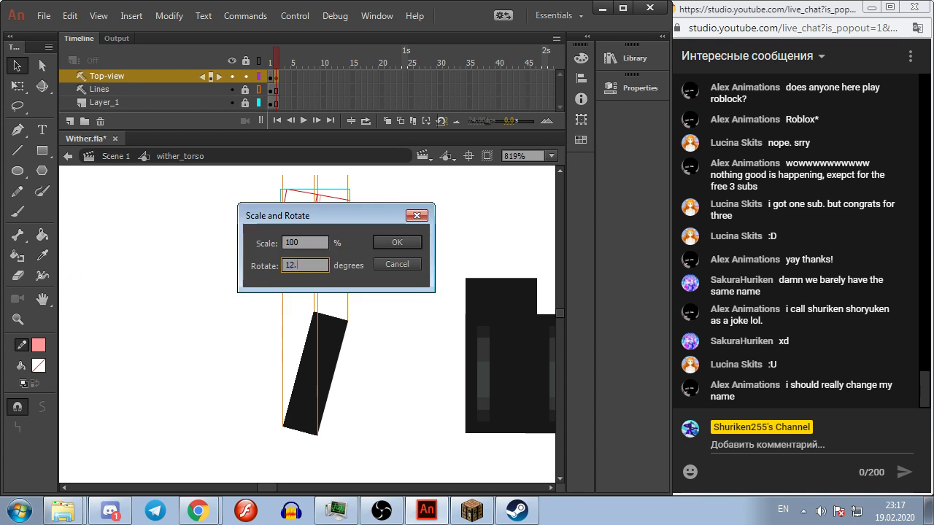
type("5")
key("Return")
Step: Add keyframes on the Top-view layer for frames 3 to 8, rotating the outline a further 22.5 degrees on each
key("F6")
key("ctrl+alt+s")
key("Tab")
type("22.5")
key("Return")
key("F6")
key("ctrl+alt+s")
key("Tab")
type("22.5")
key("Return")
key("F6")
key("ctrl+alt+s")
key("Tab")
type("22.5")
key("Return")
key("F6")
key("ctrl+alt+s")
key("Tab")
type("22.5")
key("Return")
key("F6")
key("ctrl+alt+s")
key("Tab")
type("22.5")
key("F6")
key("ctrl+alt+s")
key("Tab")
type("22.5")
key("Return")
Step: Add a Top-view keyframe at frame 9 and rotate the outline until its tilt mirrors frame 1
key("F6")
key("ctrl+alt+s")
key("Tab")
type("22.5")
key("Return")
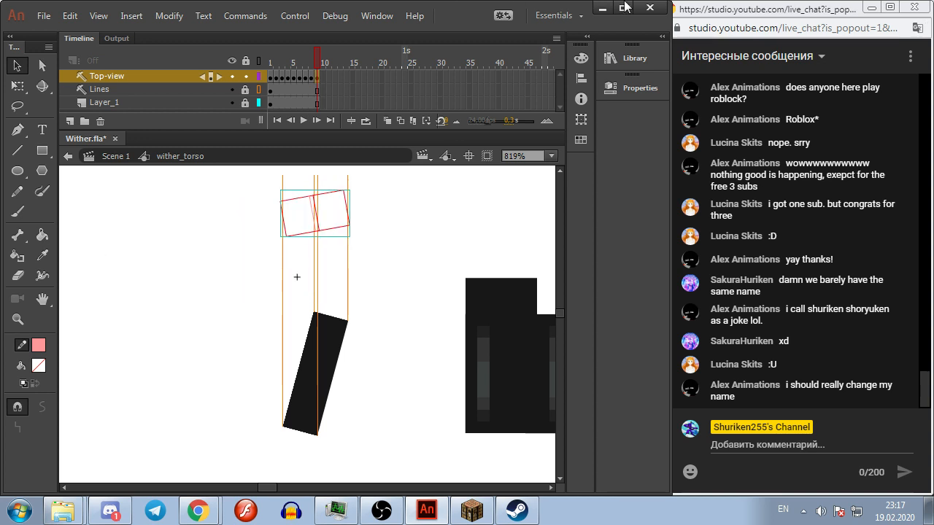
Step: Switch to Chrome, resume the paused YouTube playback, and return to Adobe Animate
left_click(602, 7)
left_click(474, 10)
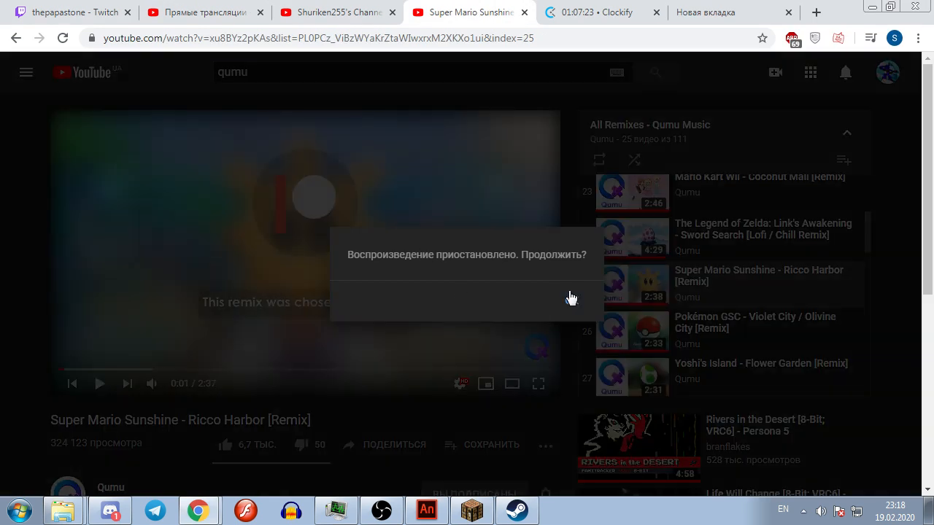
left_click(570, 299)
left_click(889, 7)
left_click(870, 8)
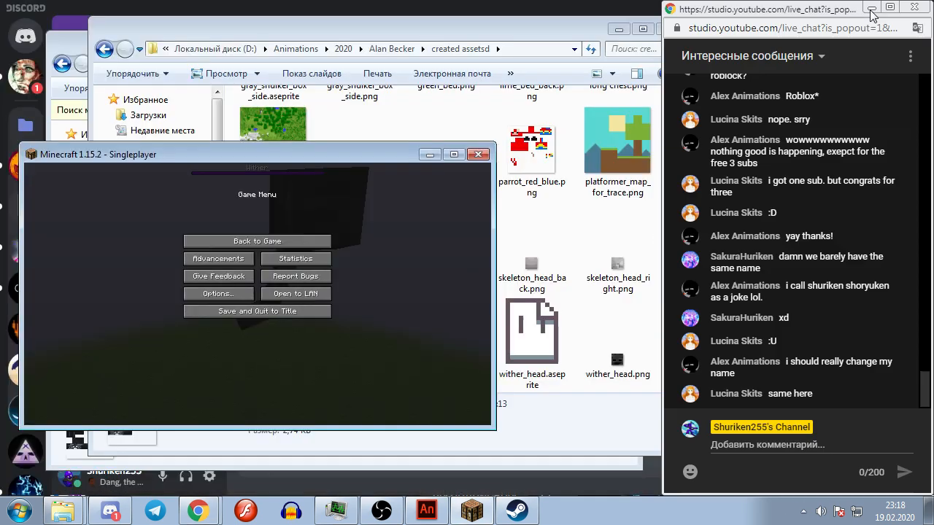
left_click(427, 511)
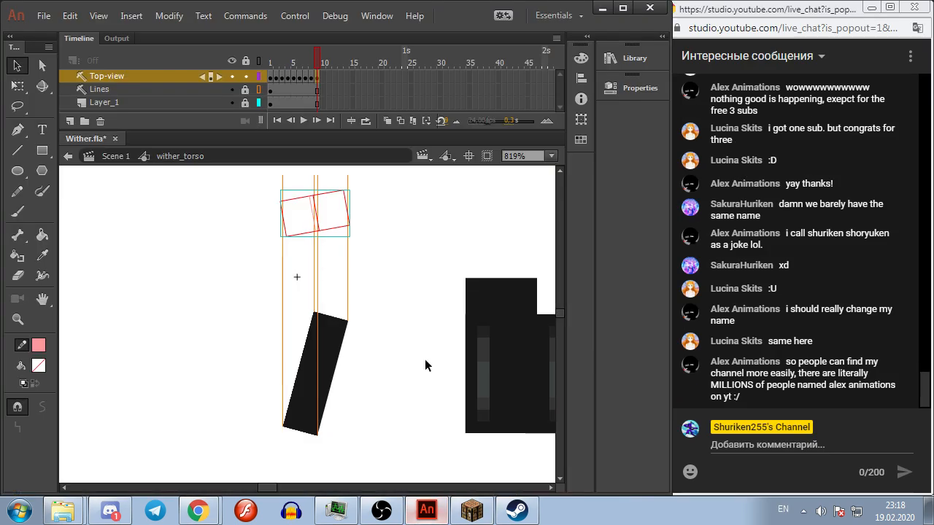
Step: Go back through the frames to frame 1 and check all outline rotations overlaid at once
key("comma")
key("comma")
key("comma")
key("comma")
key("comma")
key("comma")
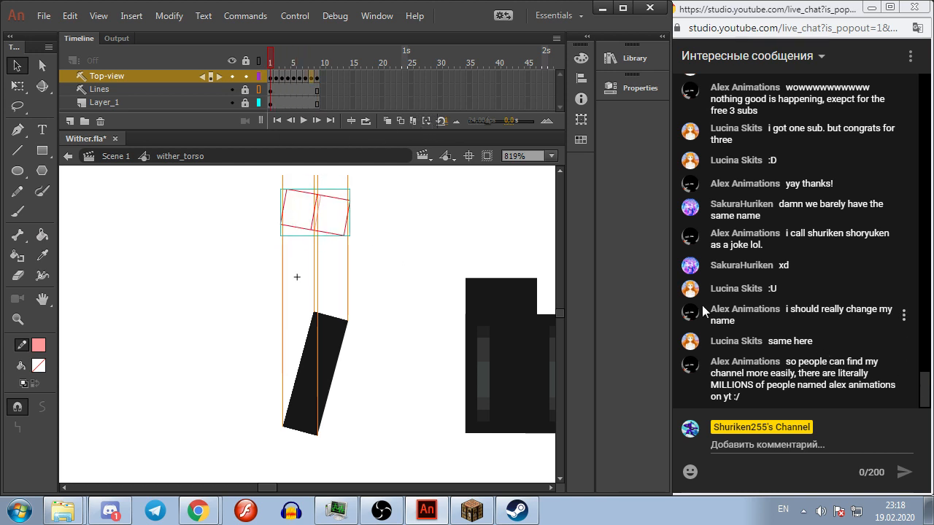
left_click(414, 121)
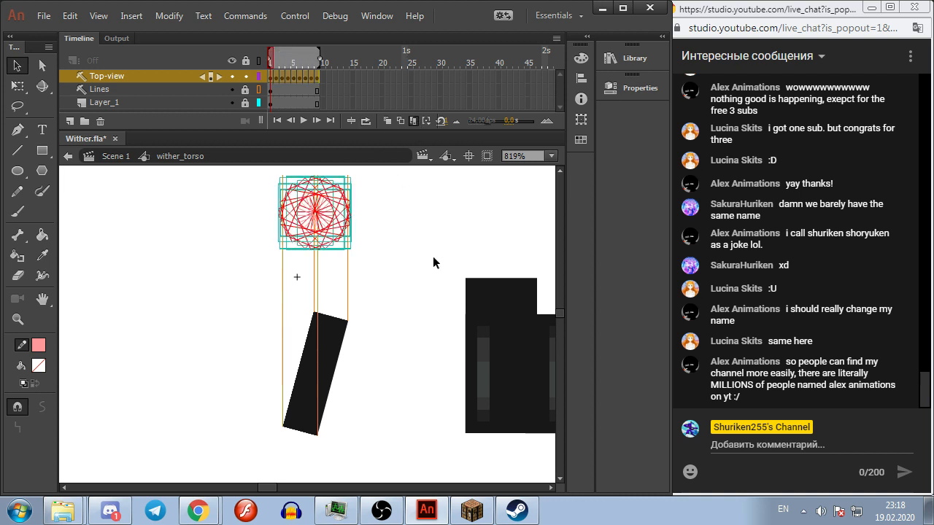
left_click(414, 120)
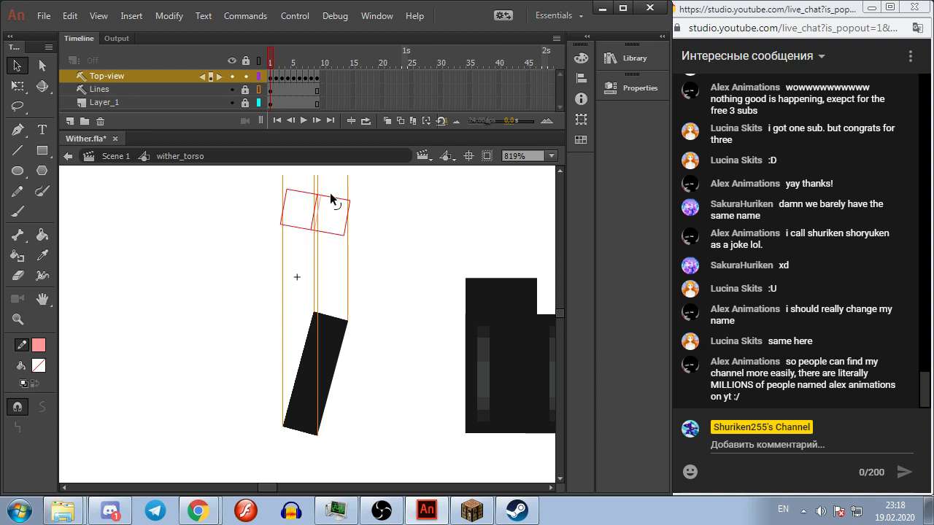
Step: Unlock the Lines layer, turn off its outline display, and delete the old vertical guide lines
scroll(285, 197, "up", 3)
scroll(478, 227, "right", 1)
left_click(245, 89)
left_click(258, 89)
left_click(270, 89)
key("Delete")
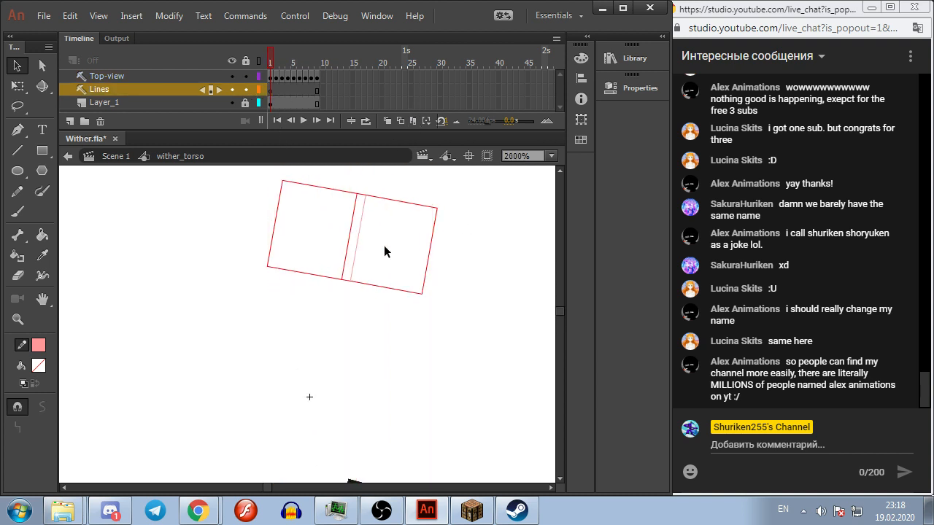
Step: Make every frame of the Lines layer a keyframe and set the Line tool's stroke colour to red
scroll(256, 297, "down", 4)
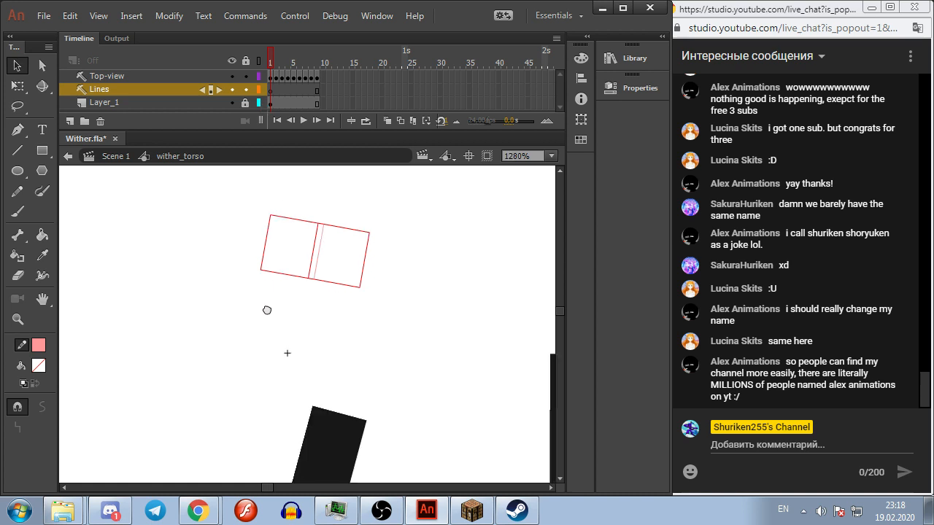
key("n")
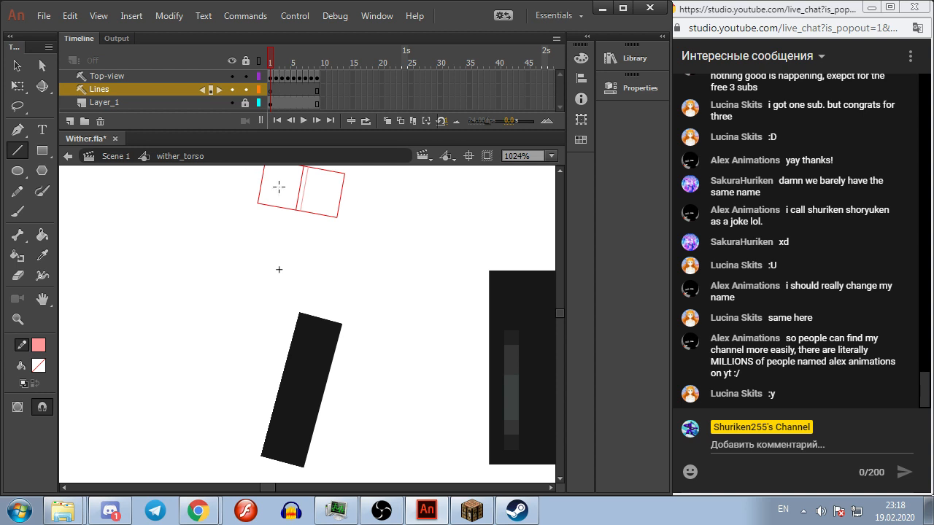
scroll(391, 220, "up", 1)
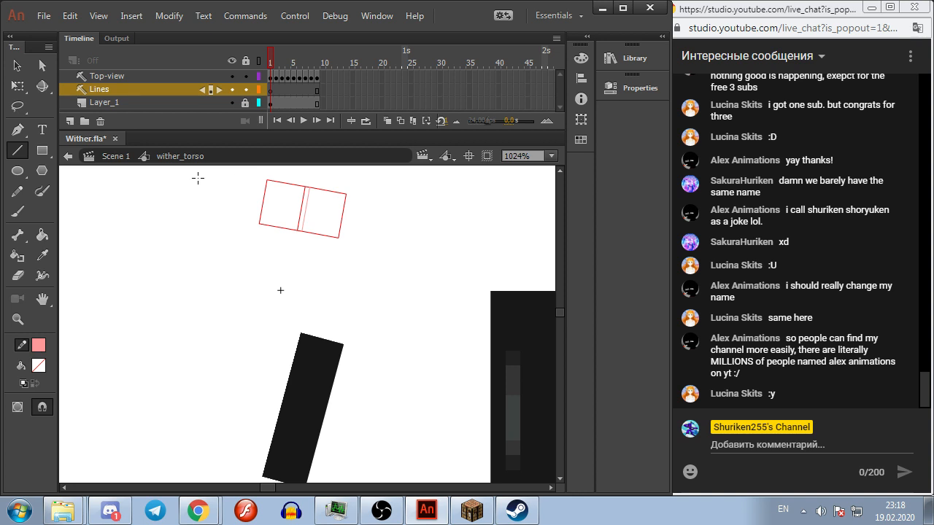
left_click(161, 91)
key("F6")
left_click(46, 362)
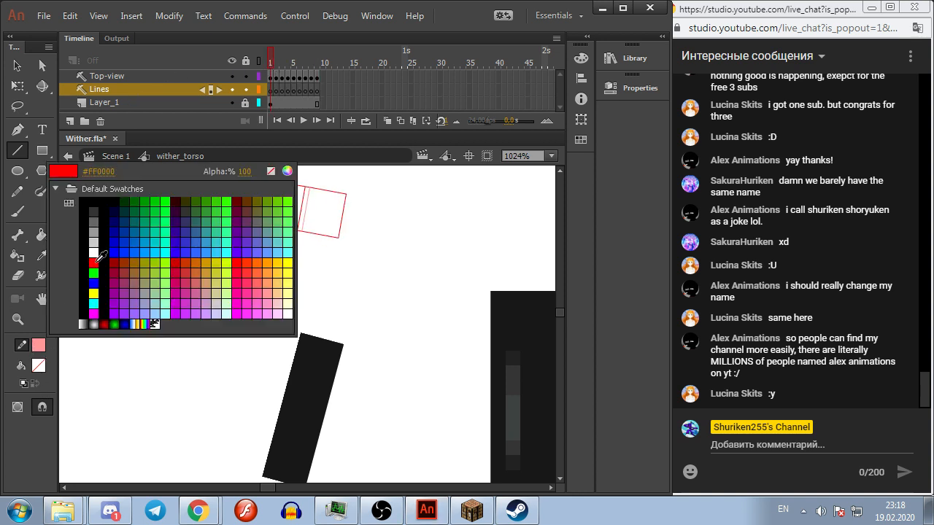
left_click(234, 263)
Step: On frames 1 and 2, draw vertical red lines down from the outline's left, lower and right corners past the torso strip
left_click_drag(259, 223, 260, 511)
left_click_drag(339, 244, 339, 504)
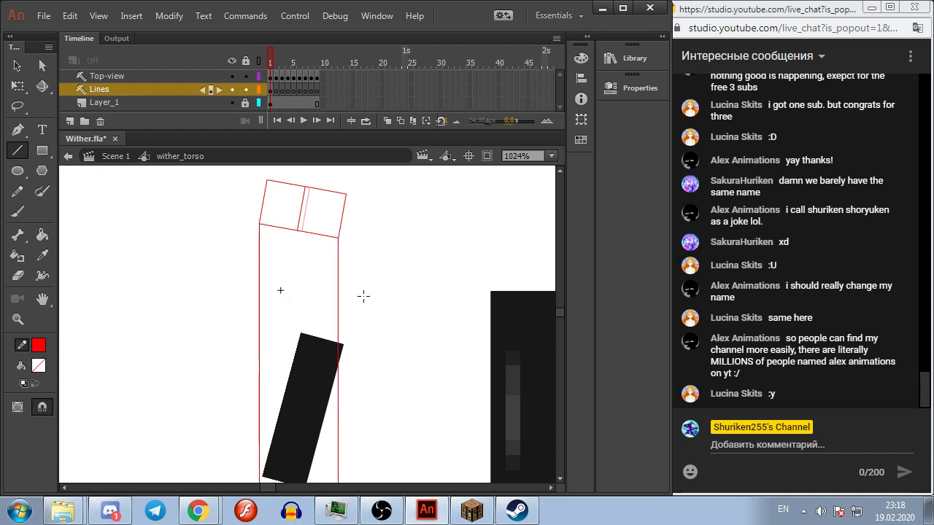
left_click_drag(348, 193, 347, 504)
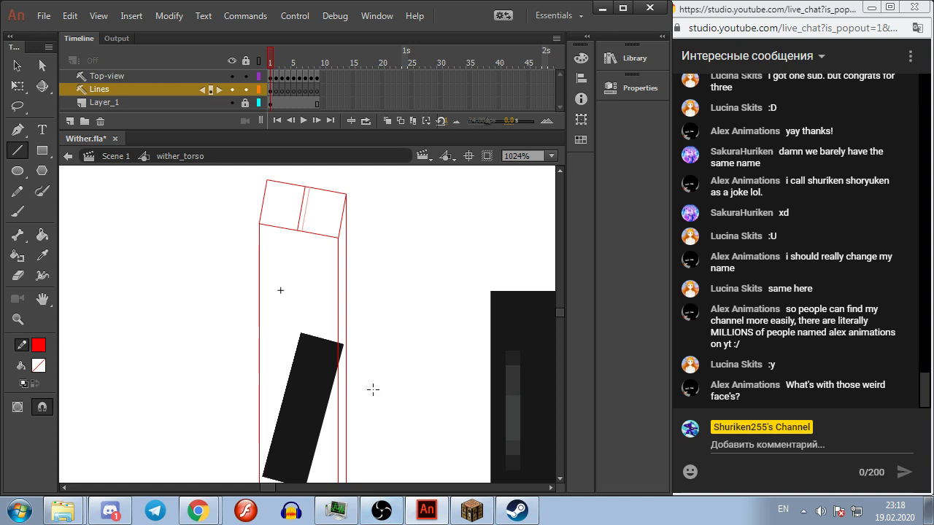
key("period")
left_click_drag(255, 238, 256, 507)
left_click_drag(330, 246, 331, 505)
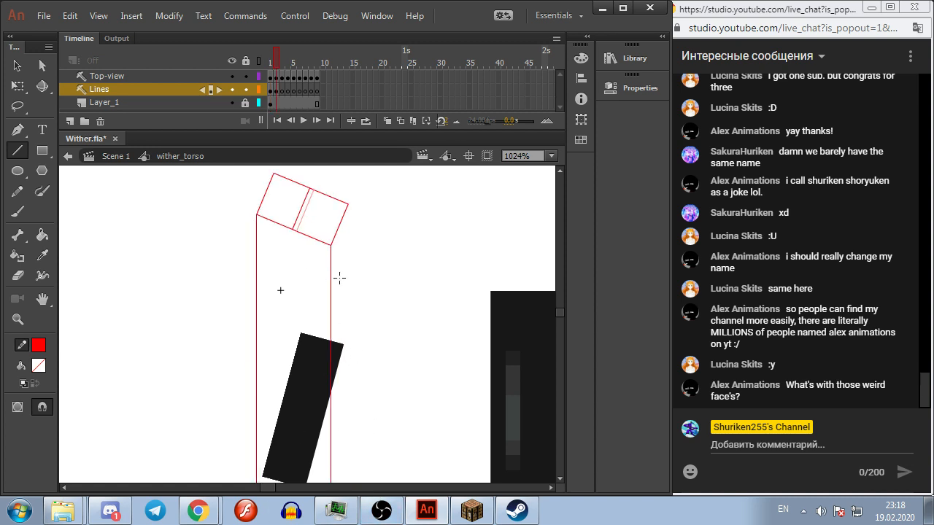
left_click_drag(347, 201, 349, 507)
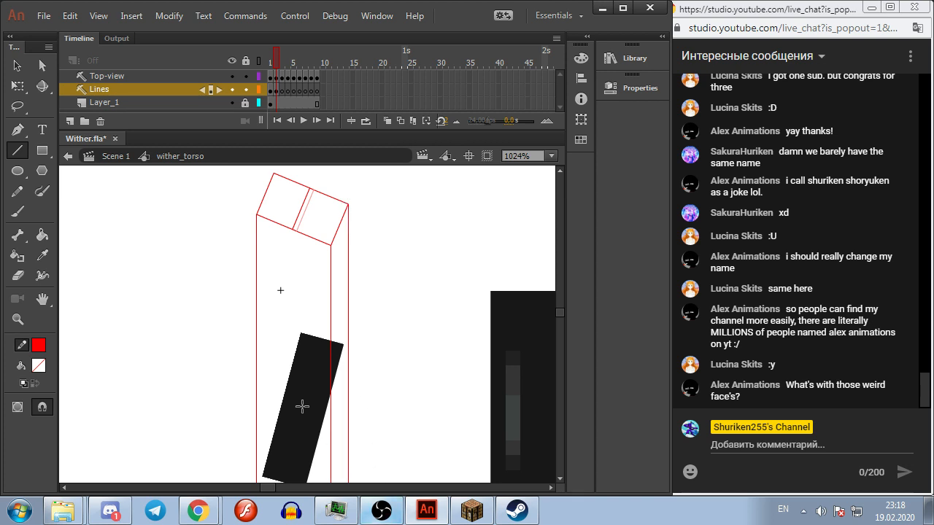
Step: On frames 3 and 4, draw vertical projection lines down from the outline's left, lower and right corners
key("comma")
key("period")
key("period")
left_click_drag(259, 196, 259, 507)
left_click_drag(314, 253, 316, 510)
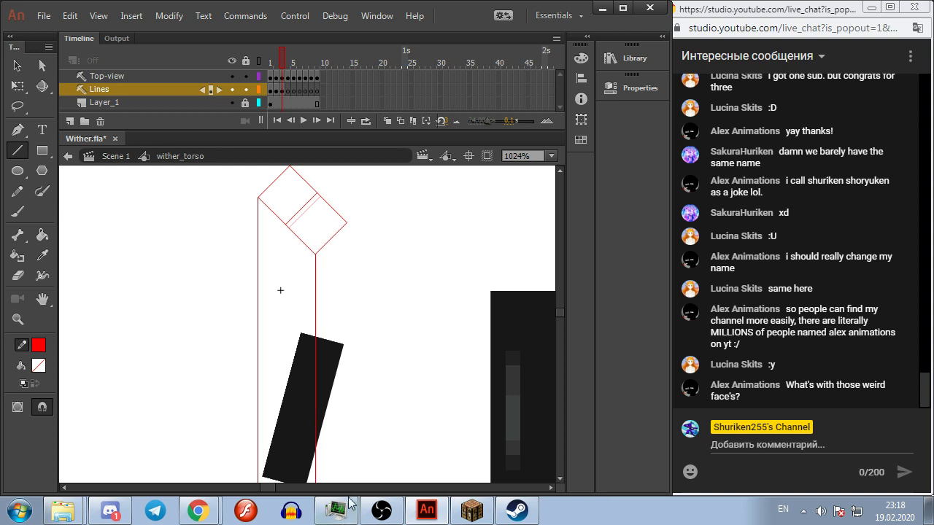
left_click_drag(348, 223, 346, 503)
key("period")
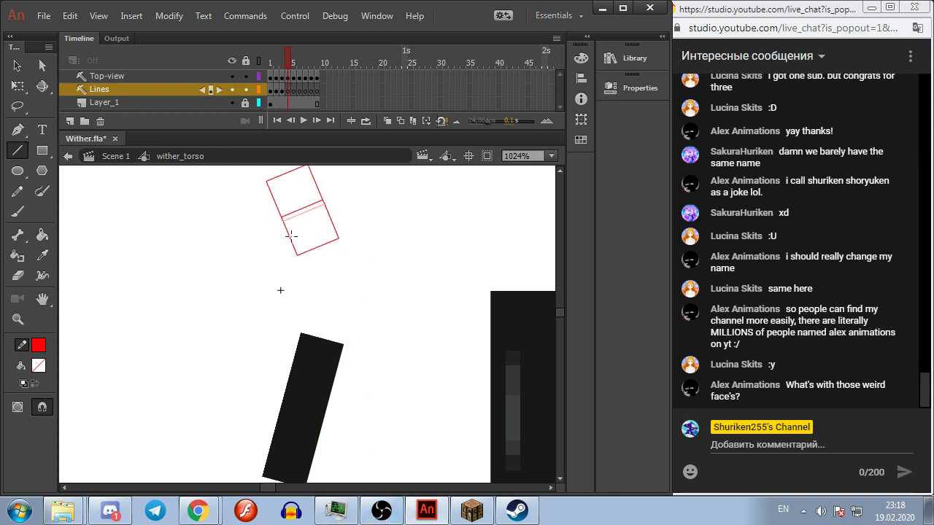
left_click_drag(268, 181, 281, 460)
mouse_move(297, 255)
left_mouse_down()
mouse_move(307, 374)
mouse_move(299, 503)
left_mouse_up()
left_click_drag(338, 240, 340, 504)
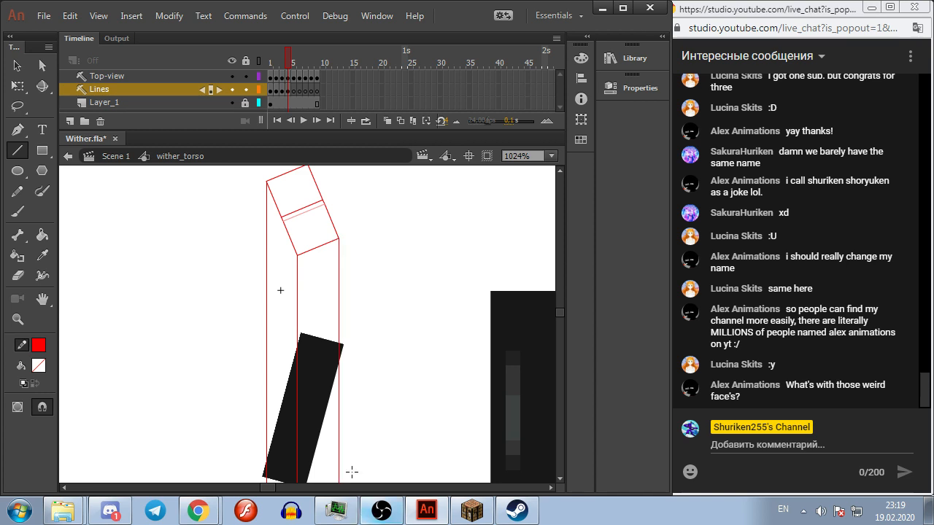
Step: Draw vertical projection lines from the outline's two lower corners on frame 5 and its left, lower and right corners on frame 6
key("period")
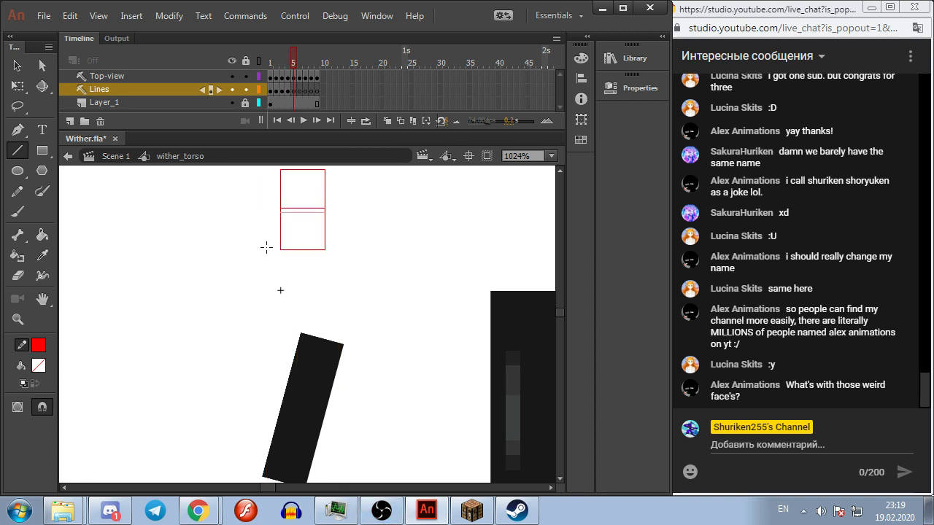
left_click_drag(281, 279, 281, 483)
left_click_drag(325, 249, 324, 483)
key(".")
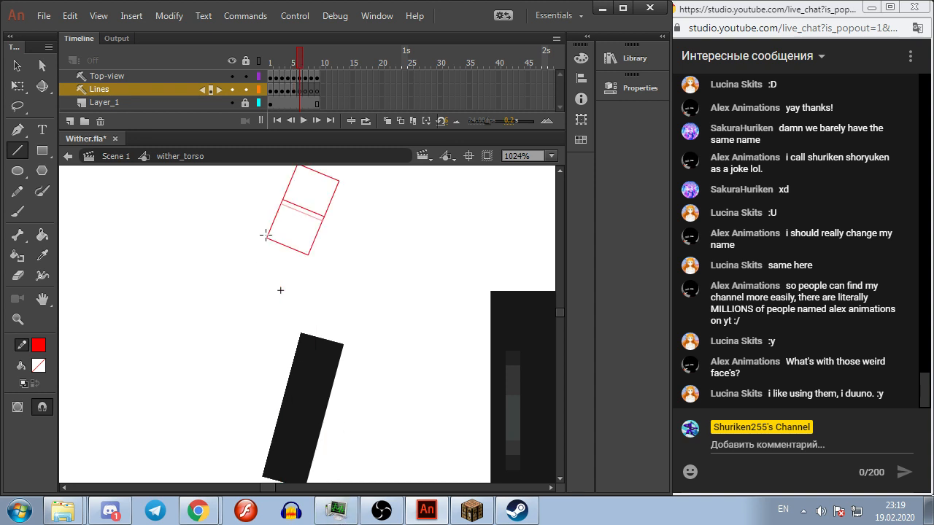
left_click_drag(266, 238, 266, 483)
left_click_drag(308, 255, 308, 483)
left_click_drag(339, 181, 341, 473)
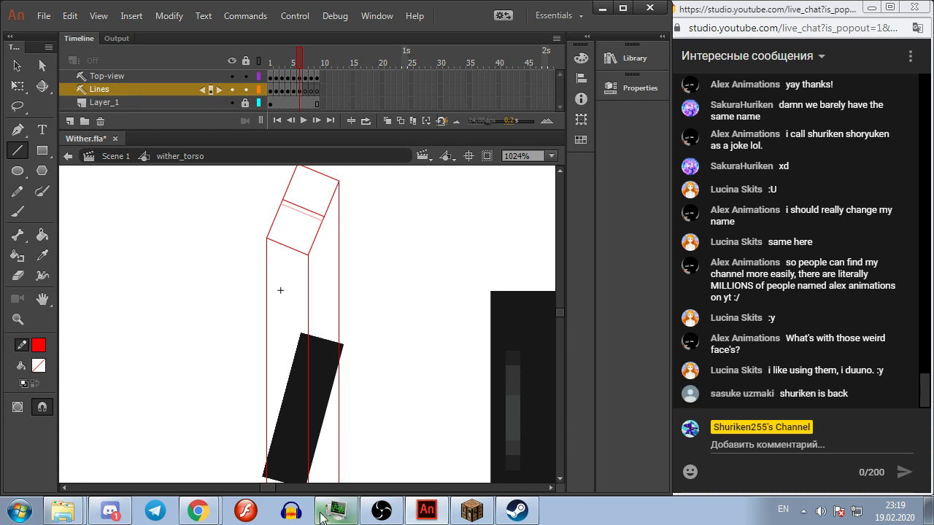
Step: On frames 7 and 8, draw vertical projection lines down from the rotated outline's left, lower and right corners
key(".")
left_click_drag(257, 221, 258, 481)
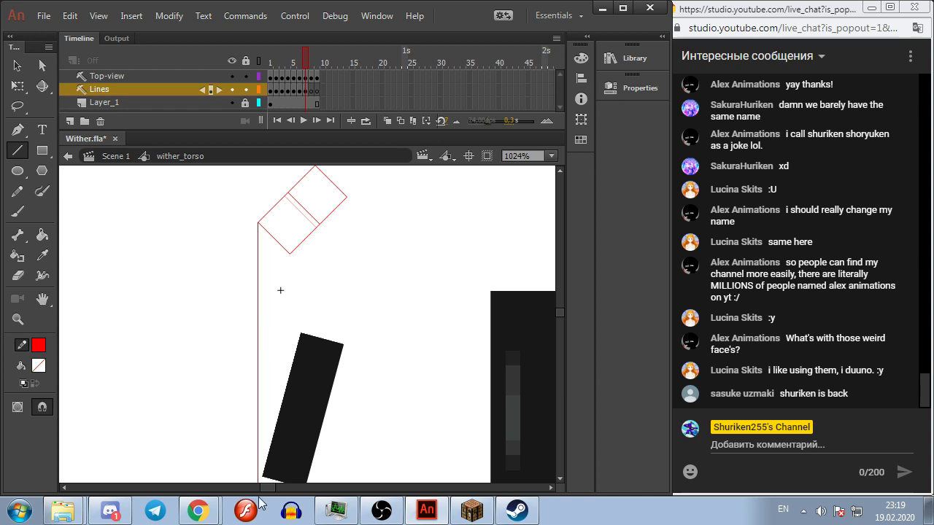
left_click_drag(290, 254, 290, 481)
left_click_drag(346, 197, 344, 401)
key(".")
mouse_move(260, 208)
left_mouse_down()
mouse_move(242, 350)
mouse_move(255, 483)
left_mouse_up()
left_click_drag(272, 246, 275, 522)
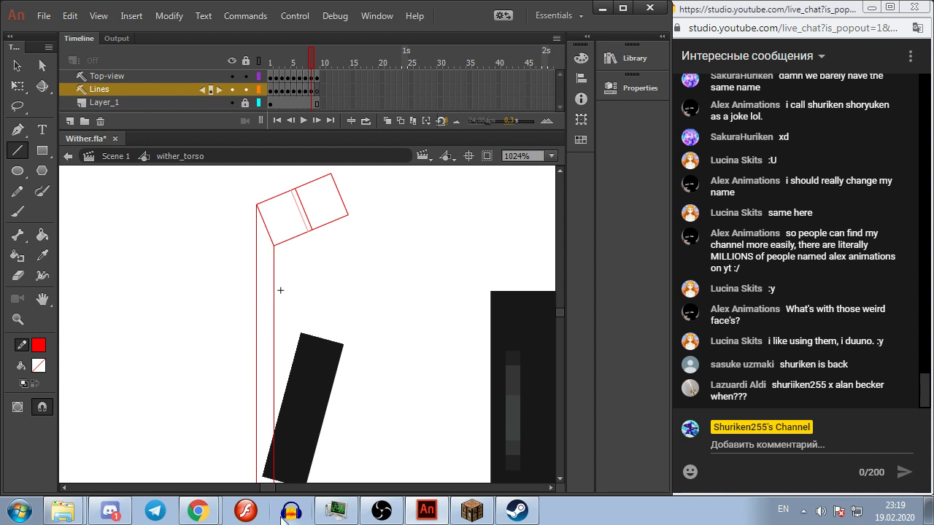
left_click_drag(349, 214, 350, 521)
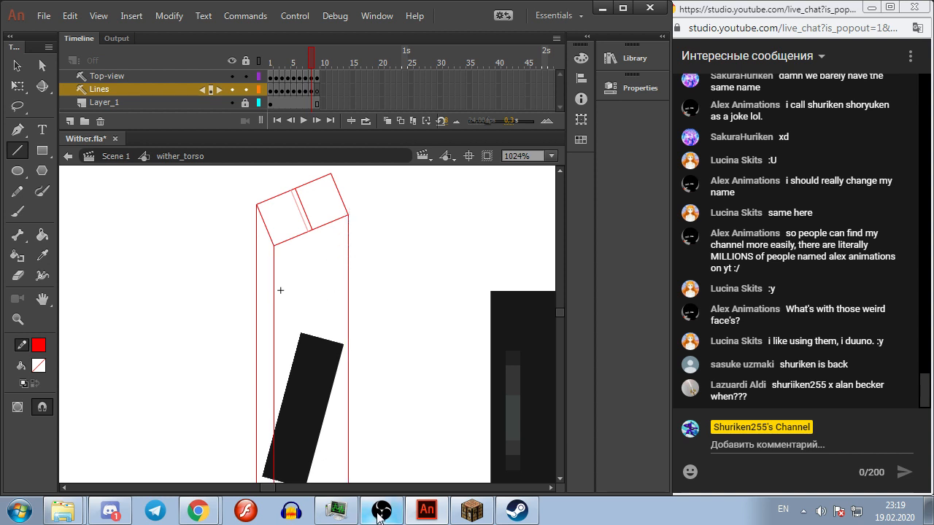
Step: On frame 9, draw vertical projection lines down from the outline's left, lower and right corners
key(".")
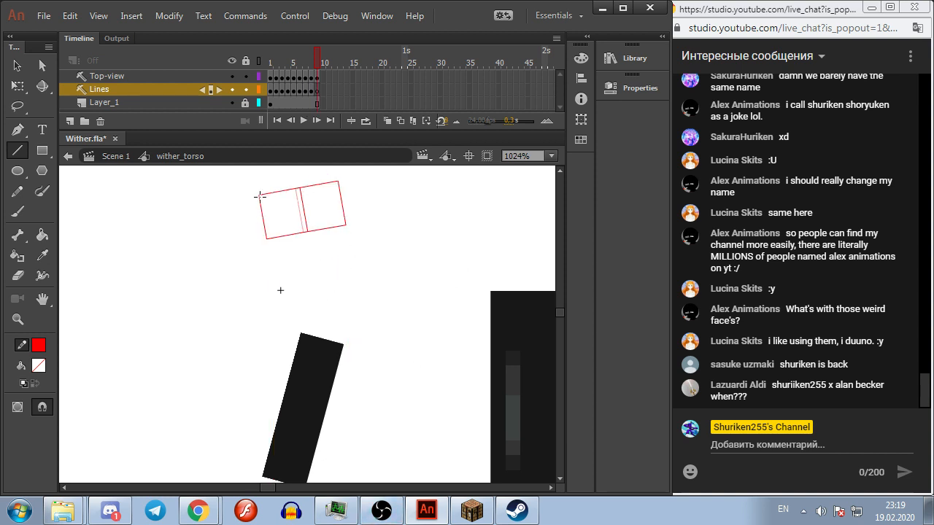
left_click_drag(258, 197, 259, 511)
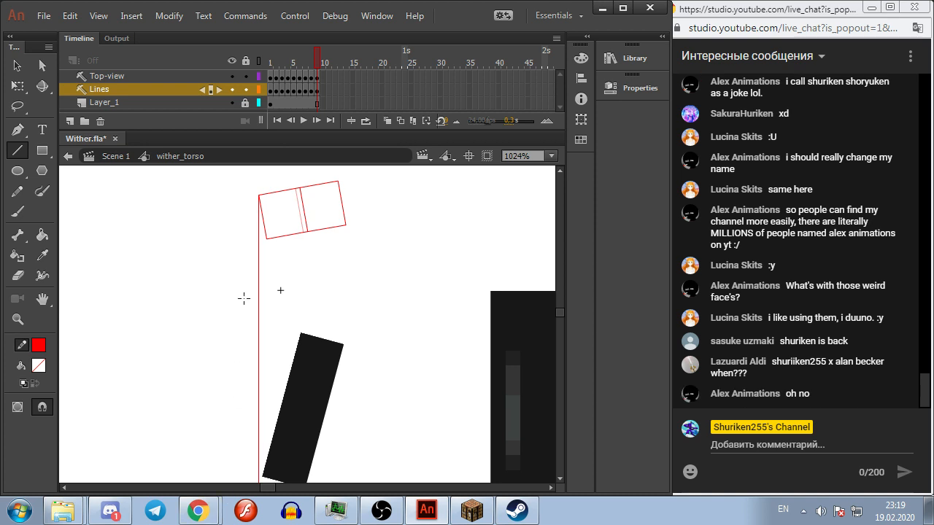
left_click_drag(264, 239, 262, 520)
mouse_move(345, 220)
left_mouse_down()
mouse_move(325, 471)
mouse_move(337, 519)
left_mouse_up()
Step: Return to frame 1, step through the frames and play the rotation to review the projection lines
scroll(468, 373, "down", 3)
scroll(492, 250, "up", 6)
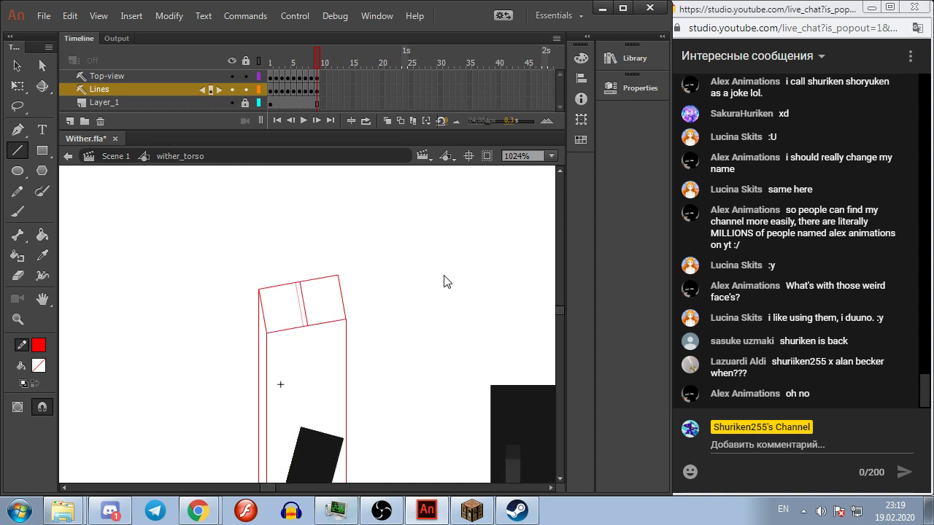
left_click_drag(315, 59, 216, 67)
key("period")
scroll(411, 291, "down", 3)
key("period")
key("period")
key("period")
key("period")
key("period")
key("period")
key("Return")
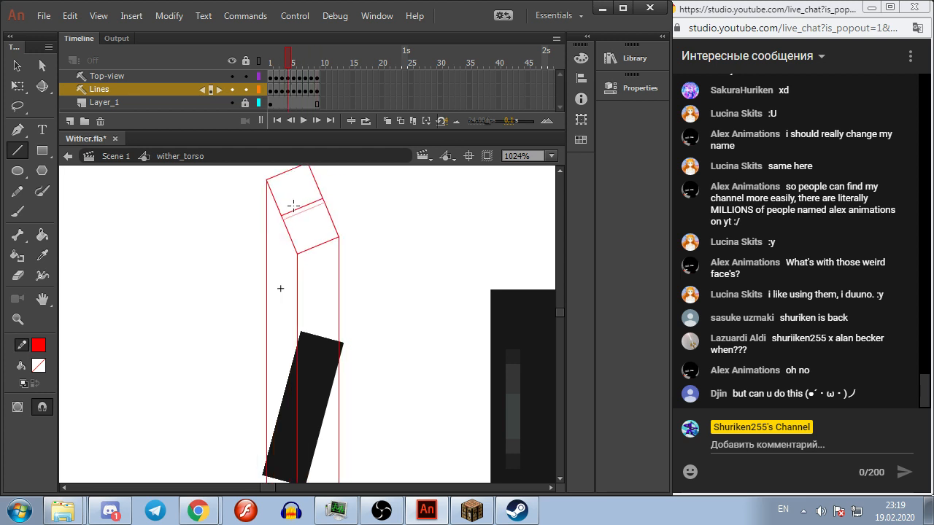
Step: Insert a guide layer named "Horisontal lines" beneath the Lines layer and activate the Line tool
left_click(15, 86)
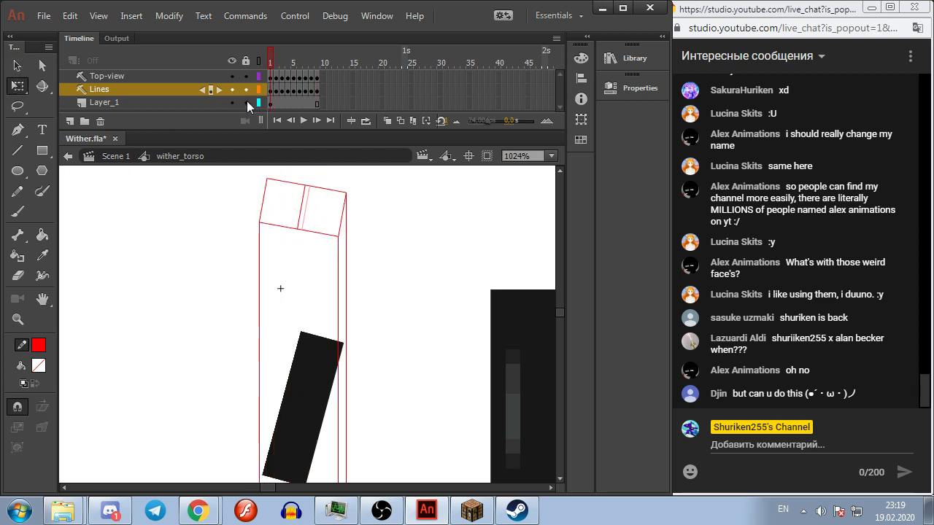
left_click_drag(396, 308, 315, 245)
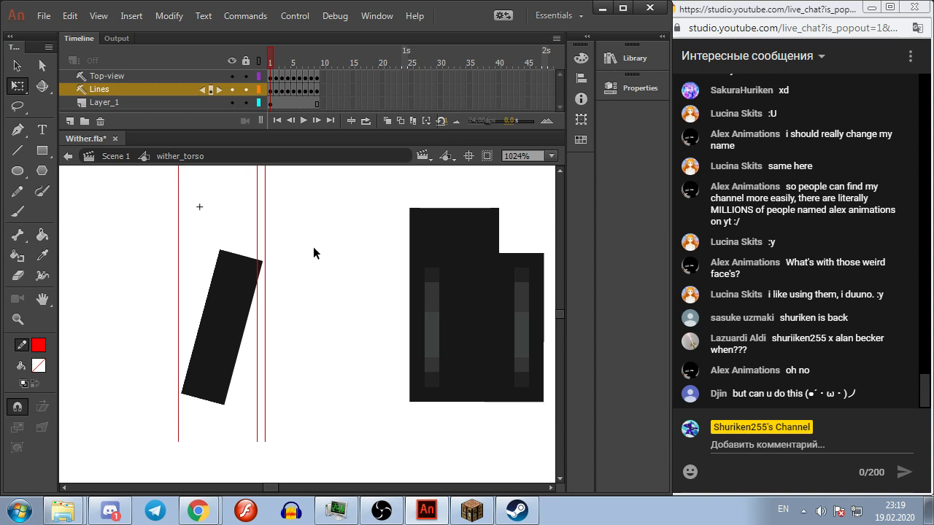
left_click(111, 104)
key("ctrl+shift+a")
double_click(111, 103)
type("Horisontal line")
key("Return")
right_click(122, 106)
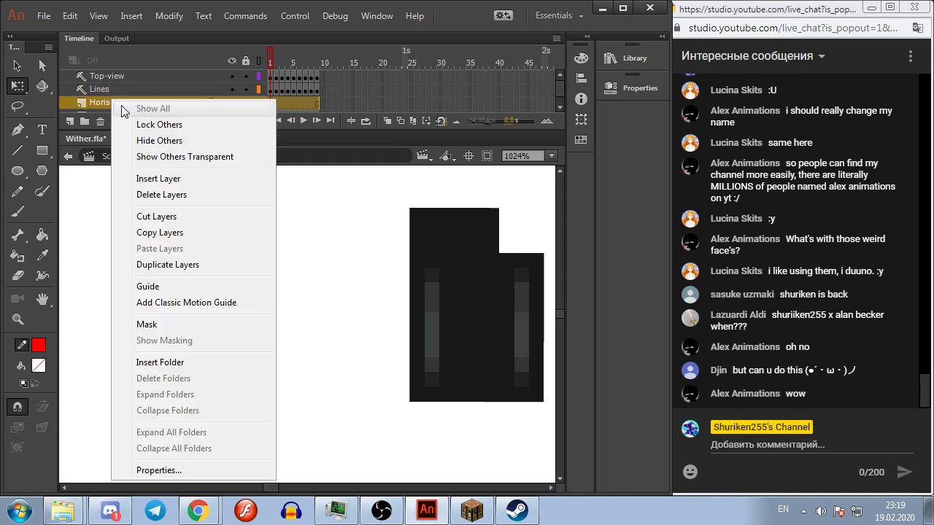
left_click(148, 286)
scroll(196, 266, "up", 2)
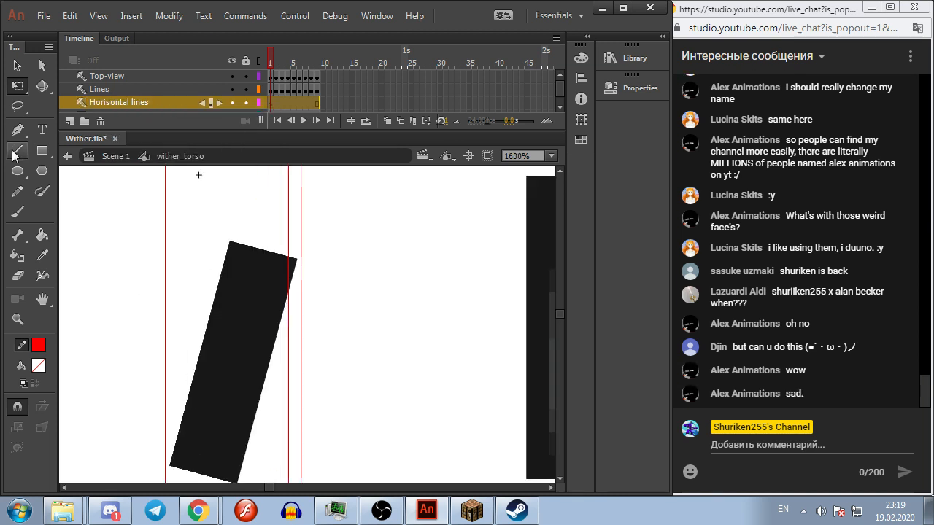
left_click(16, 151)
scroll(267, 245, "down", 2)
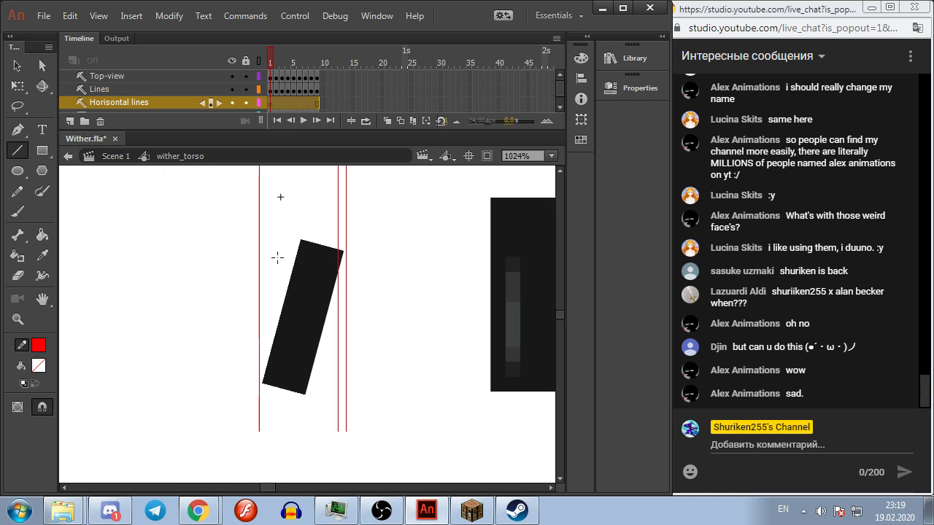
scroll(303, 240, "up", 2)
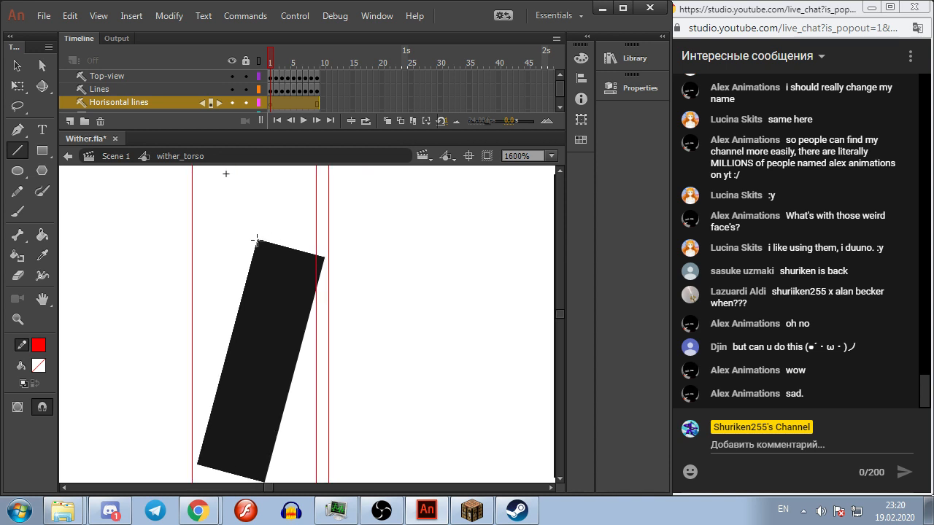
left_click_drag(257, 238, 572, 242)
key("ctrl+z")
left_click_drag(257, 239, 606, 244)
key("ctrl+z")
left_click_drag(262, 239, 586, 244)
left_click_drag(323, 259, 555, 254)
key("ctrl+z")
key("ctrl+z")
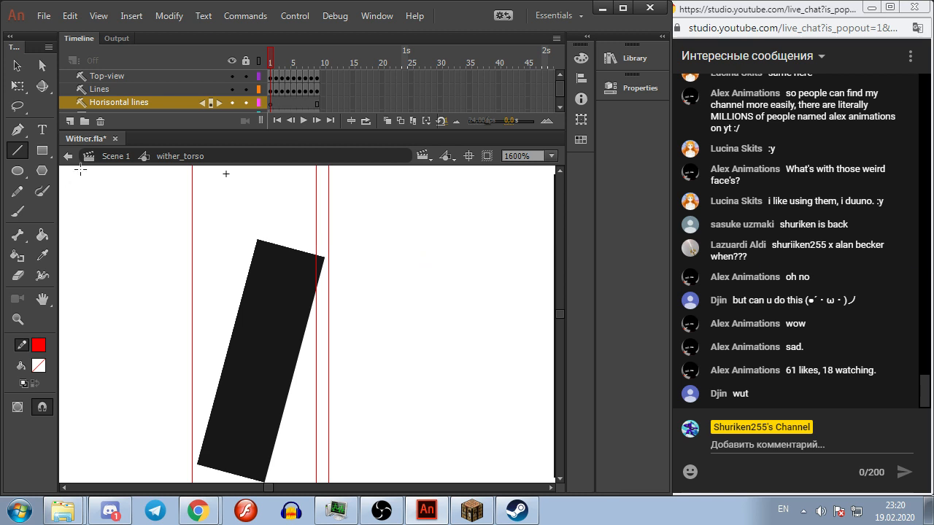
Step: Hide the Lines layer and draw horizontal lines rightward from all four corners of the tilted torso strip
left_click(232, 89)
left_click_drag(259, 239, 570, 239)
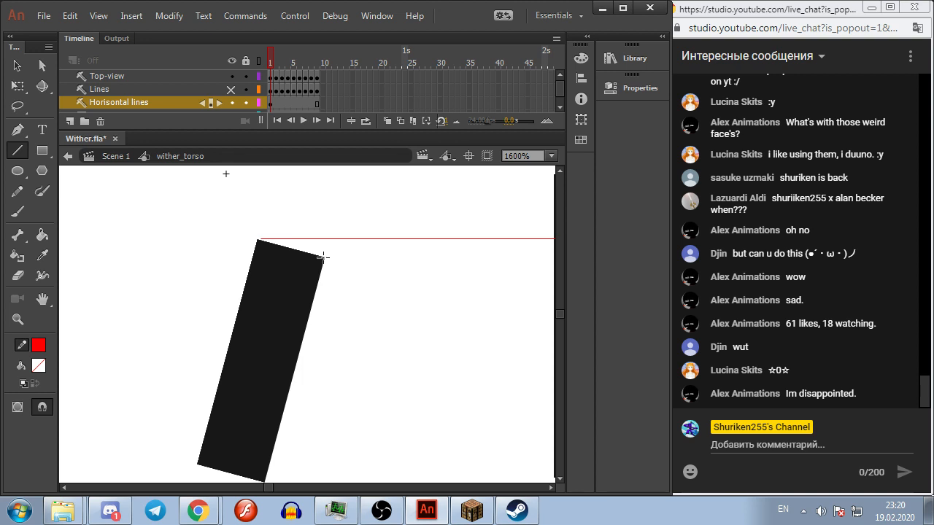
left_click_drag(330, 258, 577, 258)
scroll(445, 215, "down", 3)
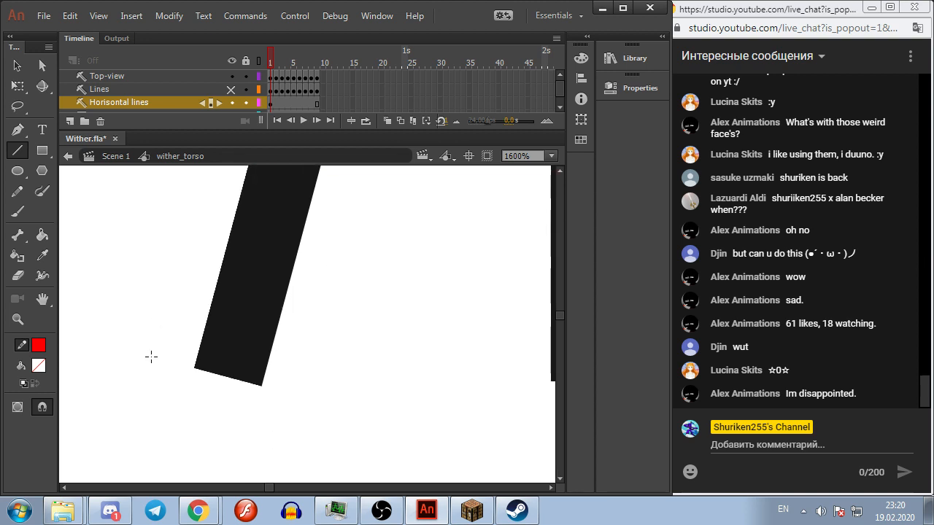
left_click_drag(192, 369, 566, 370)
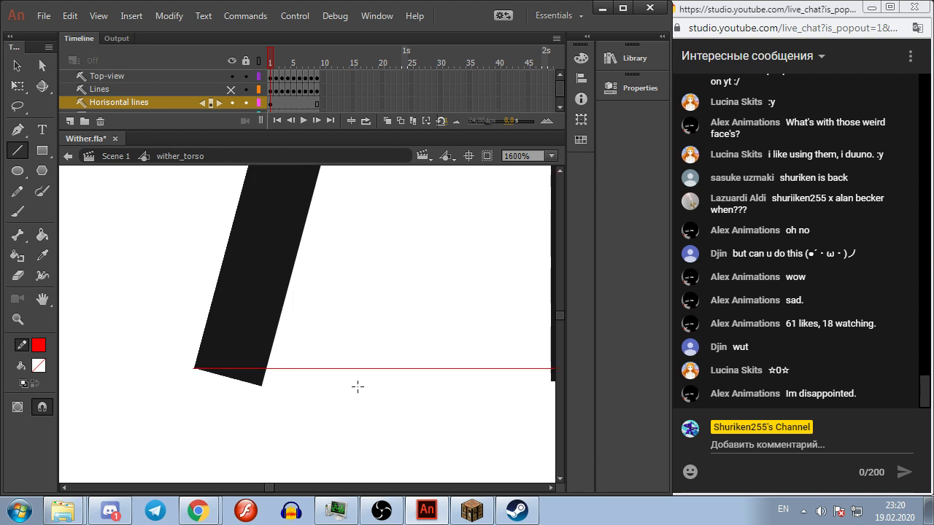
left_click_drag(261, 385, 561, 385)
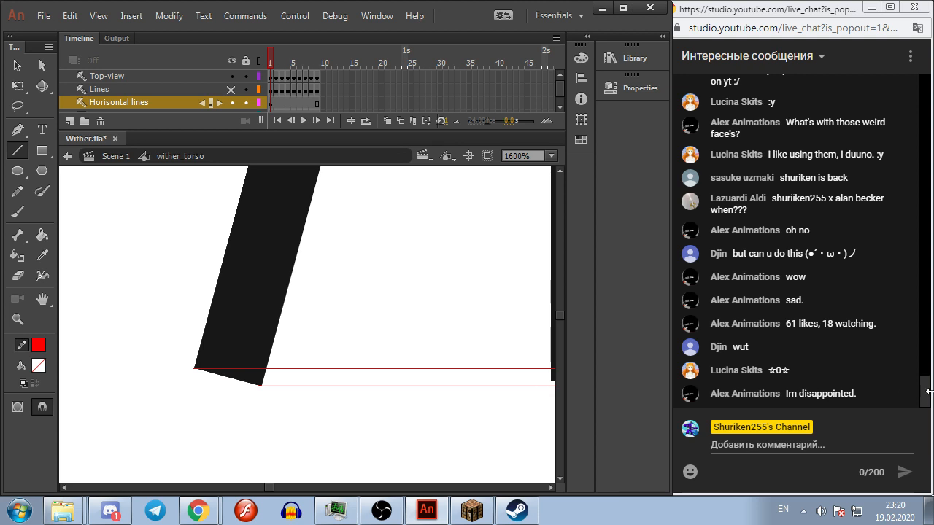
scroll(370, 300, "up", 3)
Step: Nudge the horizontal lines individually so they align exactly with the tilted strip's corners
left_click(16, 86)
left_click(321, 235)
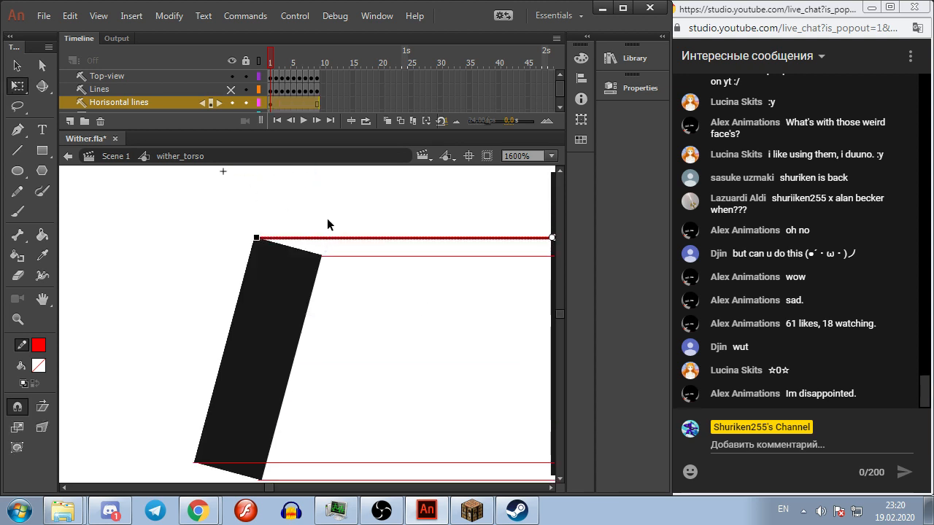
left_click(16, 65)
left_click(410, 207)
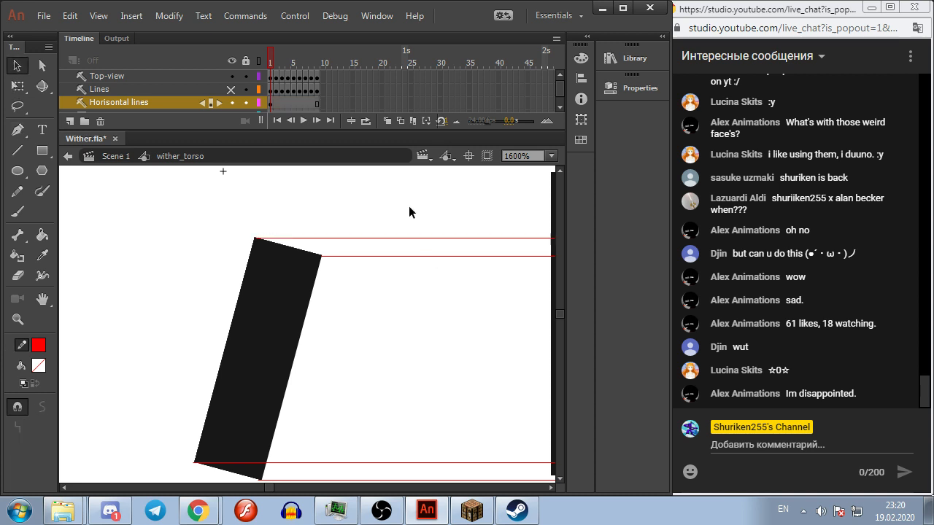
left_click(408, 237)
left_click(396, 285)
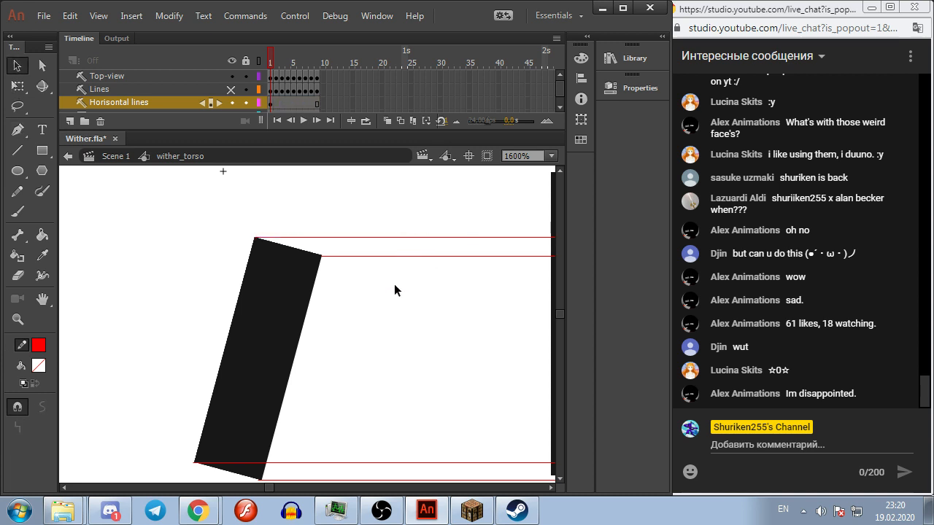
left_click(404, 255)
left_click(407, 217)
scroll(389, 350, "down", 5)
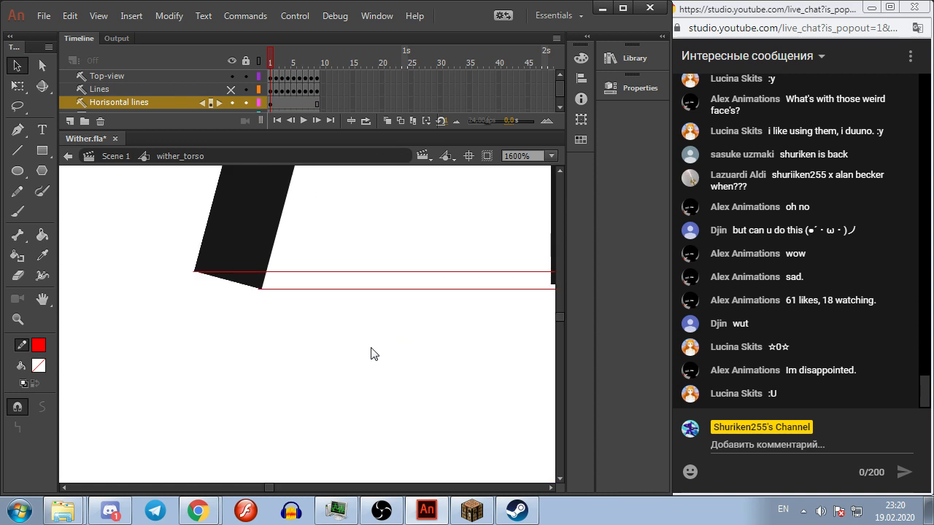
left_click(324, 288)
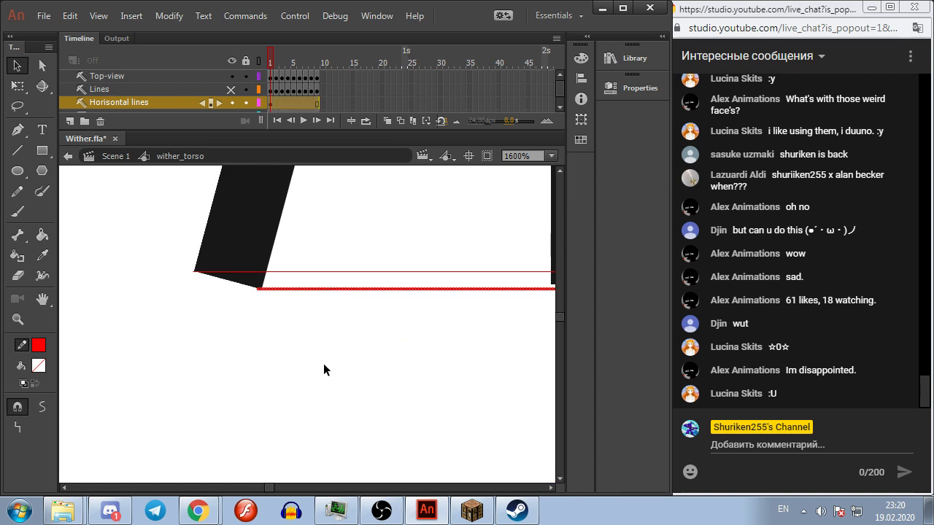
left_click(333, 270)
left_click(380, 322)
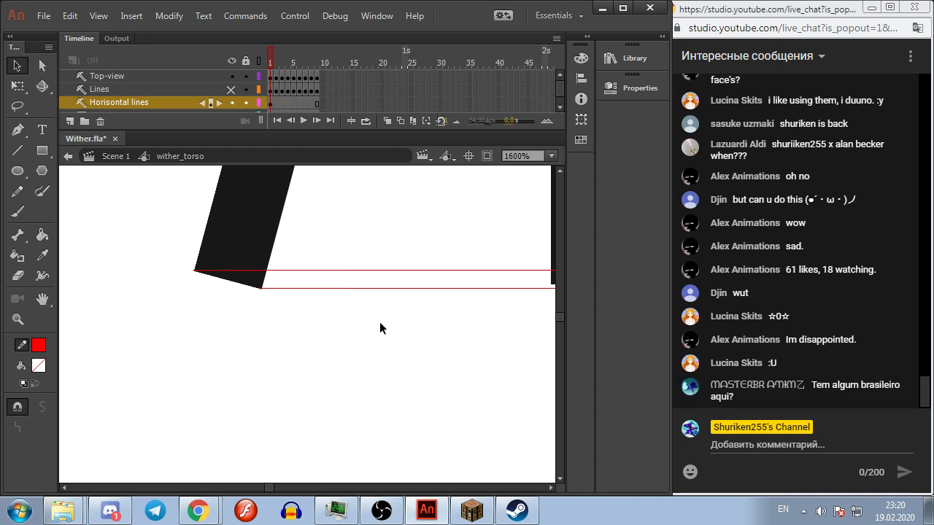
Step: Stretch a section of all four horizontal lines leftward past the tilted strip and lock the Horisontal lines layer
scroll(379, 332, "down", 3)
scroll(365, 357, "up", 1)
left_click_drag(368, 386, 411, 197)
key("q")
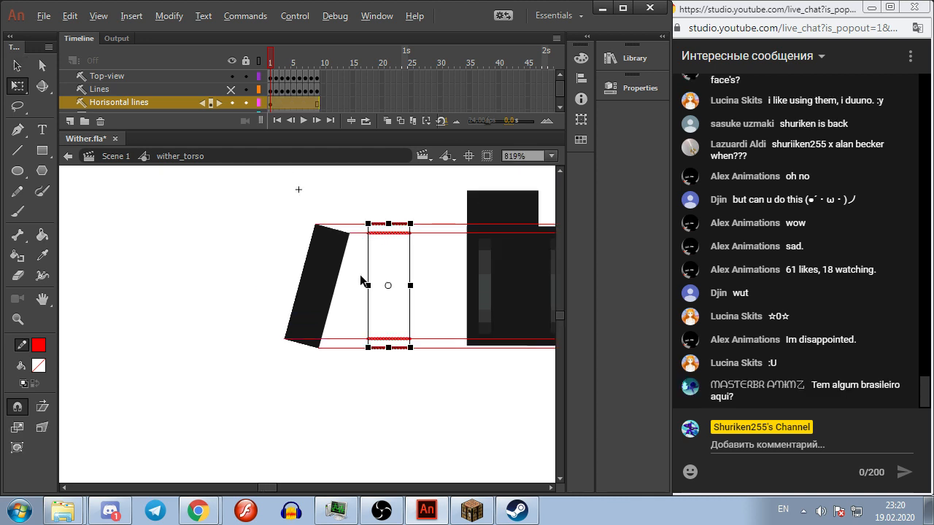
left_click_drag(367, 285, 176, 287)
left_click(279, 389)
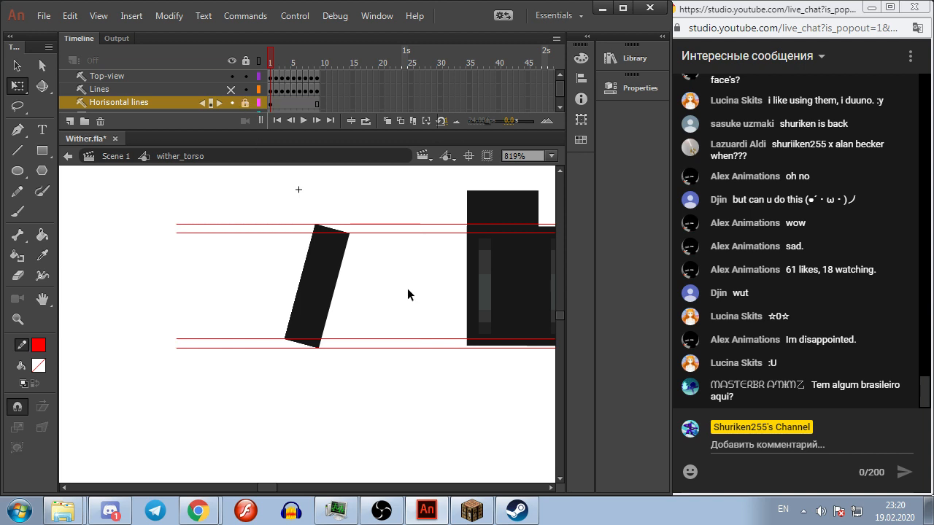
Step: Move the body's leftmost textured strip beside the tilted strip and stretch its height to span the outermost horizontal lines
left_click_drag(406, 289, 302, 276)
left_click(387, 270)
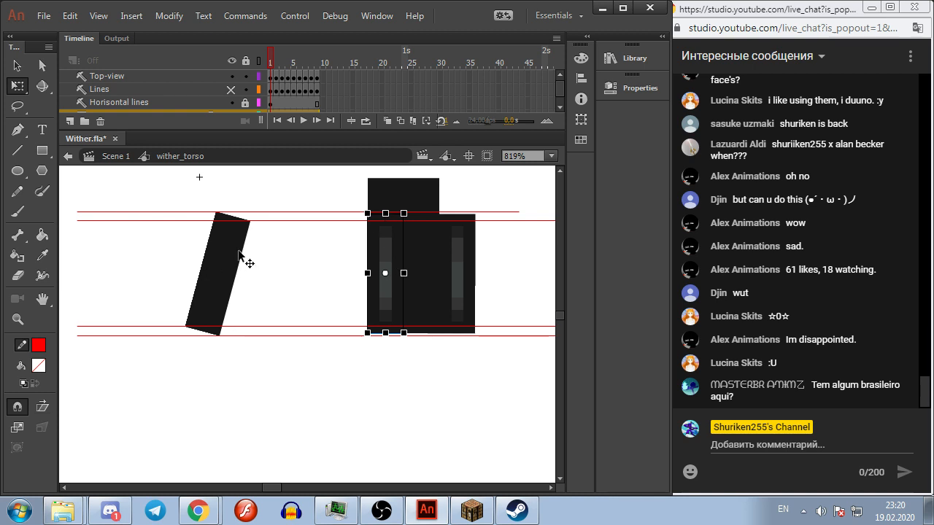
scroll(264, 269, "up", 2)
scroll(263, 251, "down", 2)
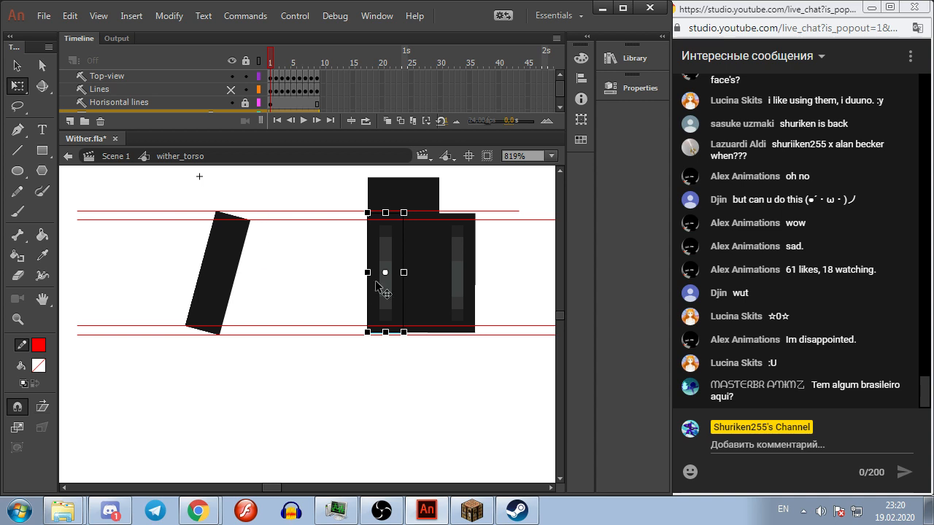
left_click_drag(379, 233, 286, 241)
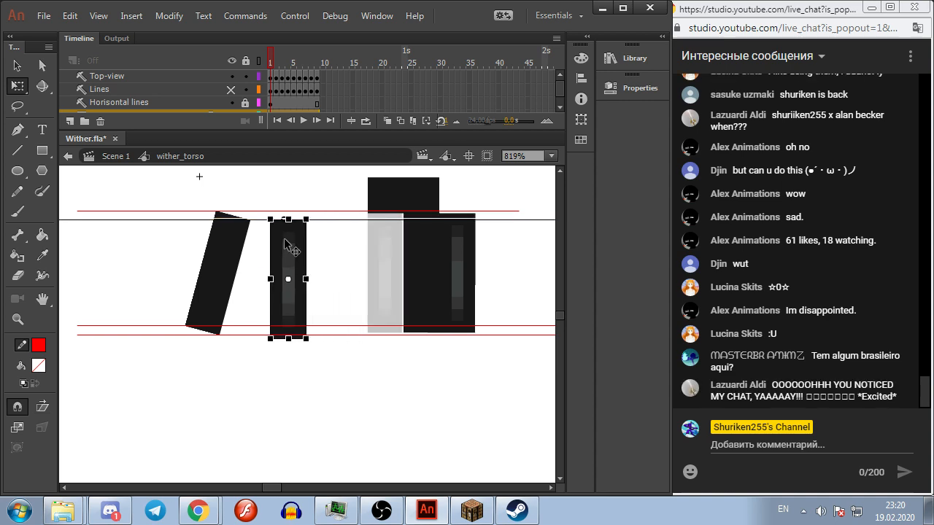
scroll(280, 328, "up", 1)
left_click_drag(291, 342, 291, 337)
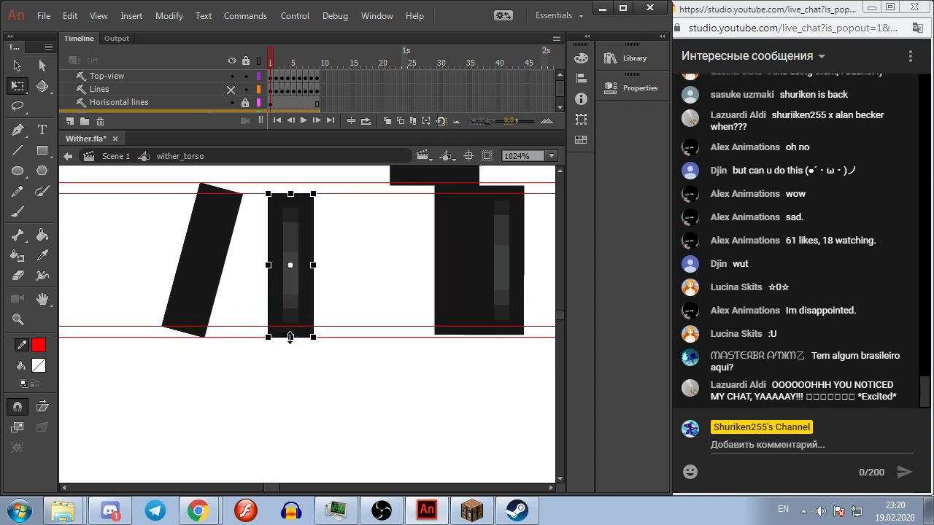
scroll(355, 266, "up", 3)
left_click_drag(438, 214, 307, 239)
left_click(353, 284)
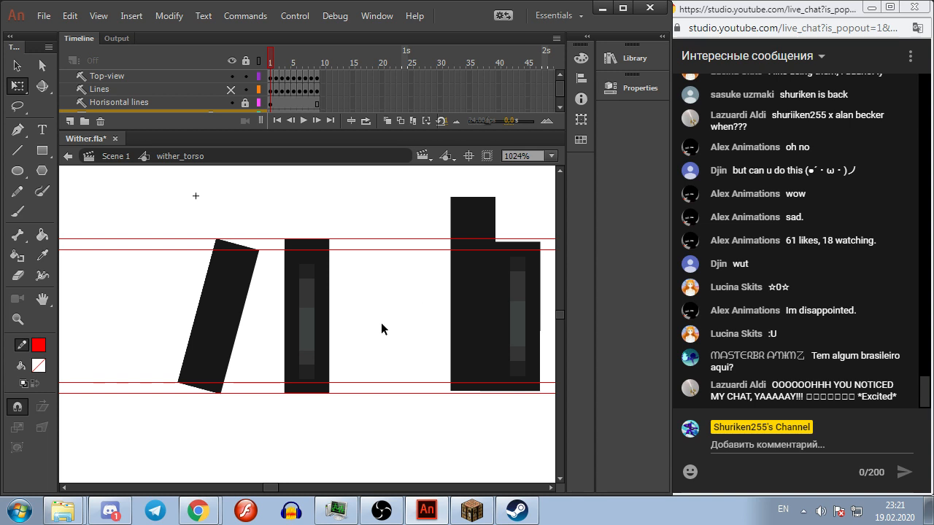
Step: Rotate the plain strip from the remaining body counterclockwise and place it to the left of the tilted strip
left_click(455, 298)
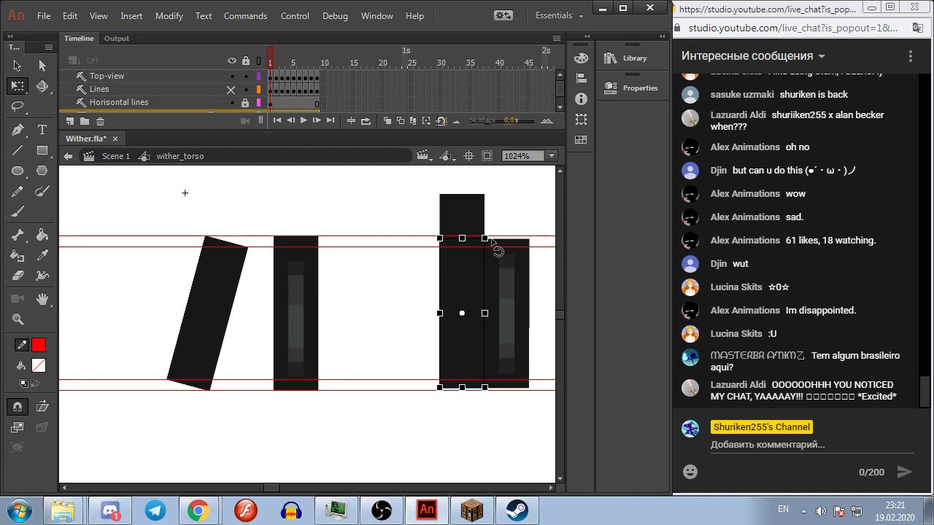
mouse_move(493, 243)
left_mouse_down()
mouse_move(521, 254)
mouse_move(485, 250)
left_mouse_up()
left_click_drag(460, 291, 72, 292)
left_click_drag(270, 493, 262, 494)
left_click_drag(358, 309, 271, 310)
scroll(339, 320, "right", 6)
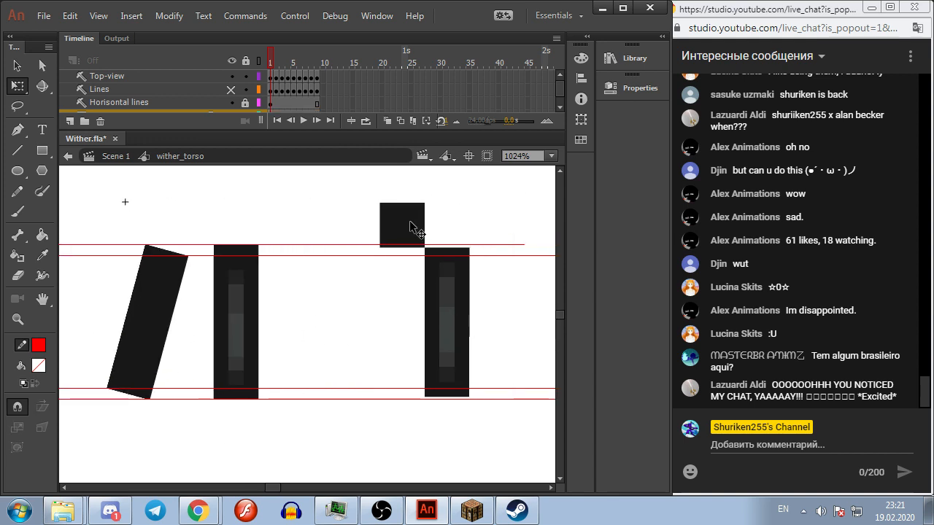
Step: Move the small black square below the guide lines and fit the remaining textured strip's height to the outermost horizontal lines
left_click_drag(417, 219, 453, 466)
left_click(446, 324)
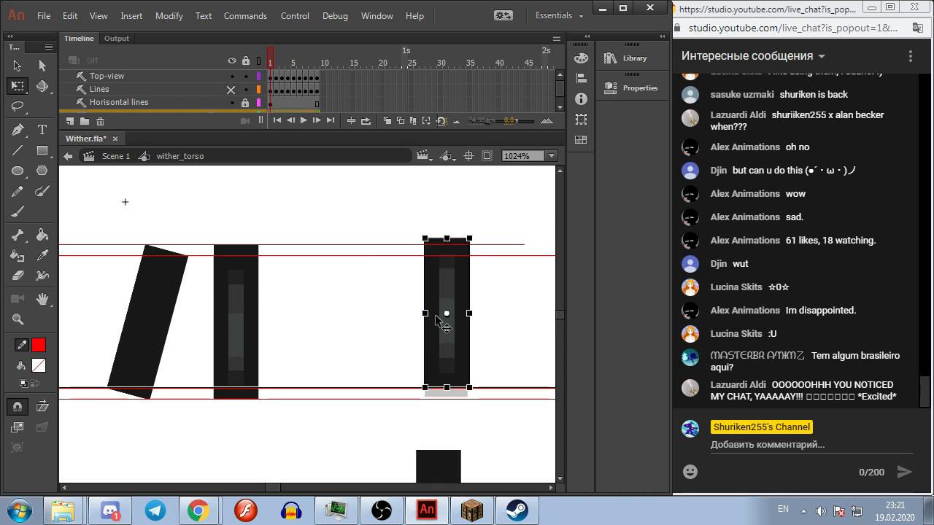
scroll(440, 322, "up", 2)
left_click_drag(439, 281, 406, 253)
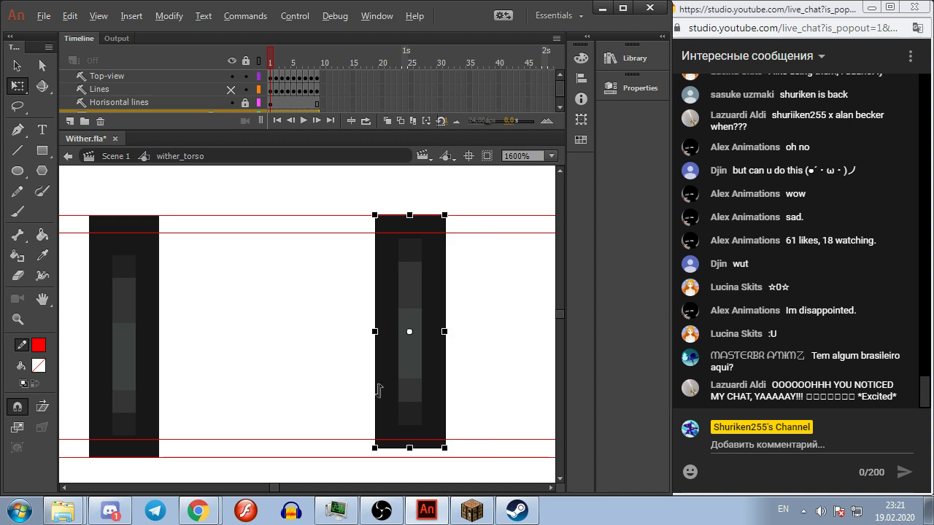
left_click_drag(411, 448, 411, 365)
scroll(286, 343, "down", 3)
left_click_drag(412, 408, 410, 359)
left_click(377, 395)
scroll(376, 394, "down", 2)
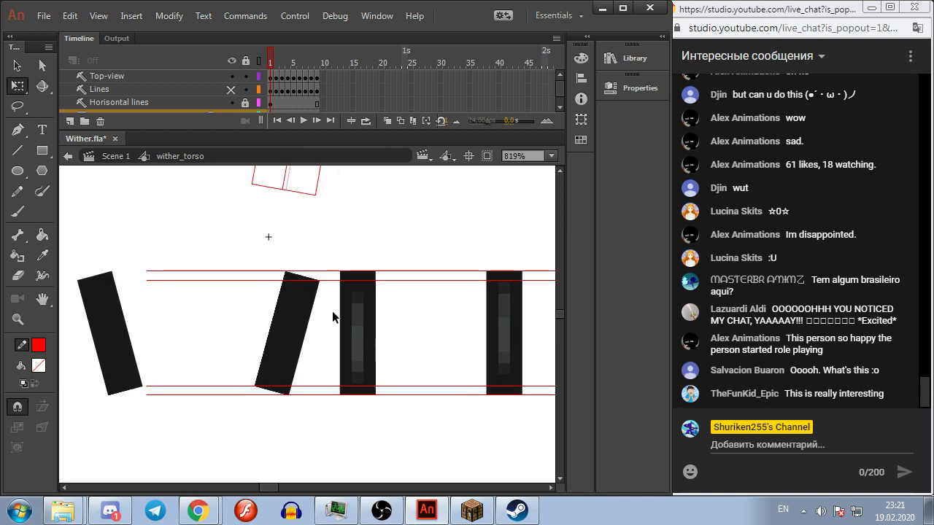
Step: Unlock Layer_1, convert its frames 1 to 9 to keyframes, and show the locked Lines layer again
scroll(244, 95, "down", 1)
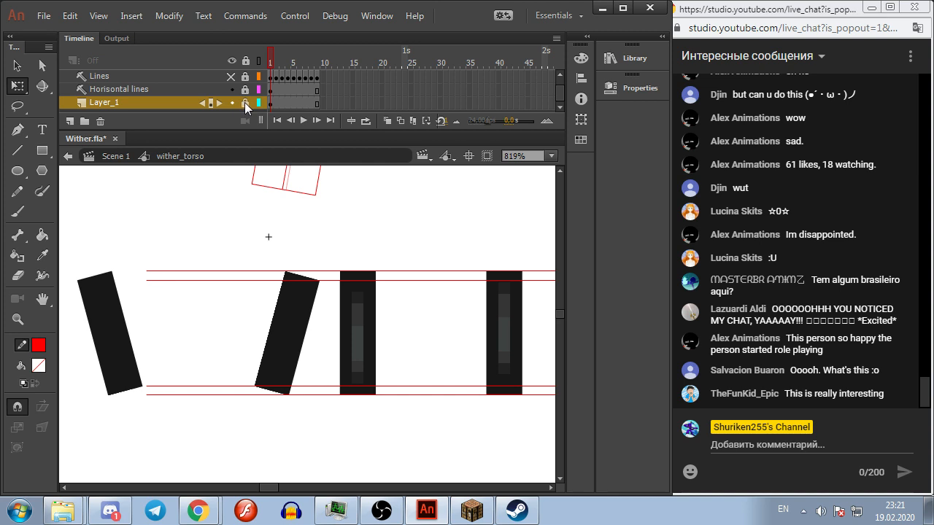
left_click(102, 102)
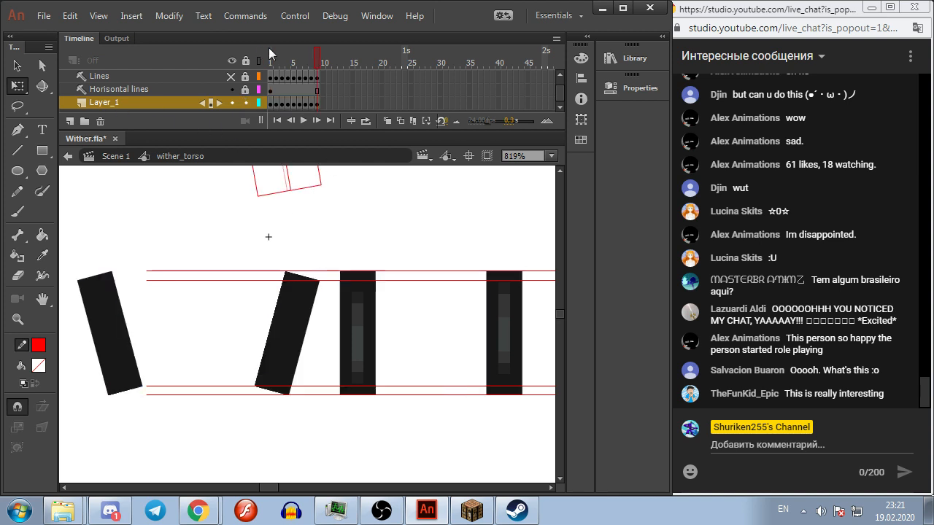
left_click(246, 91)
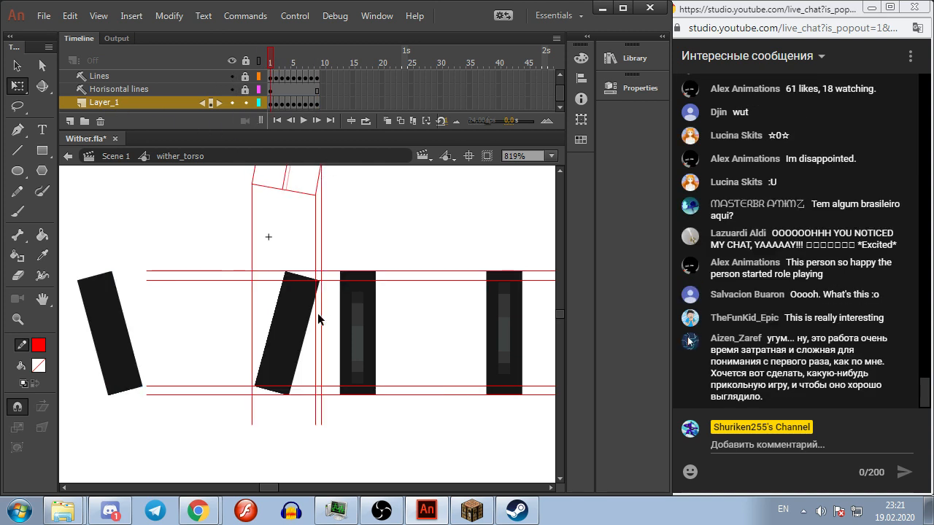
Step: Ungroup the tilted plain strip in frame 1 and fit its width between the leftmost and middle vertical lines
left_click(292, 321)
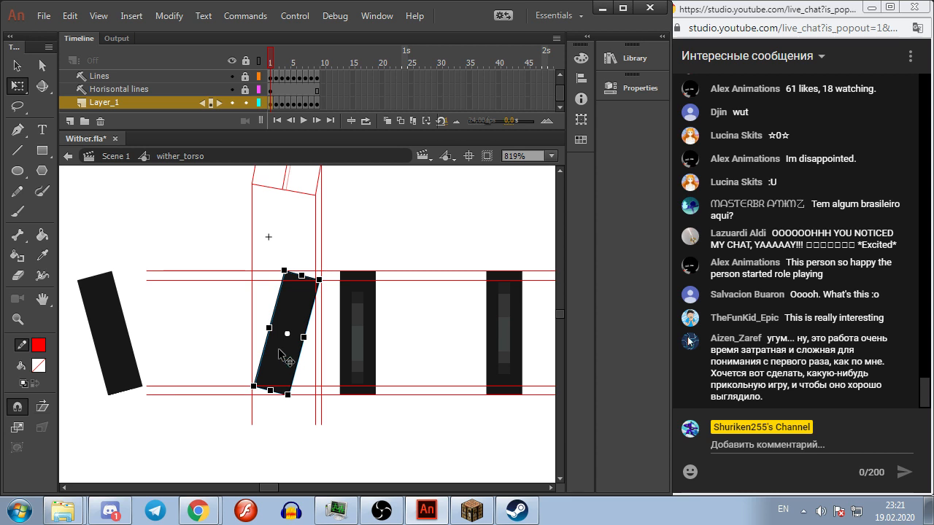
scroll(264, 340, "up", 3)
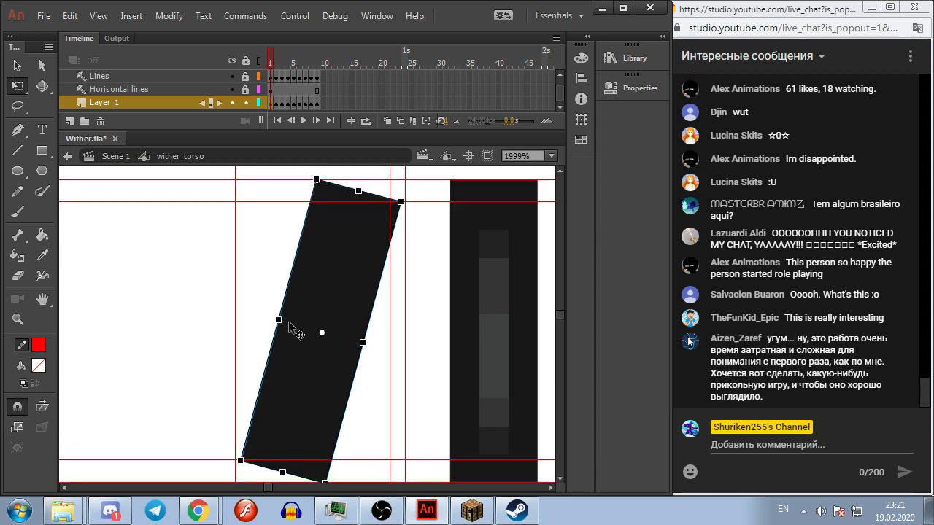
scroll(290, 334, "down", 1)
left_click(308, 332)
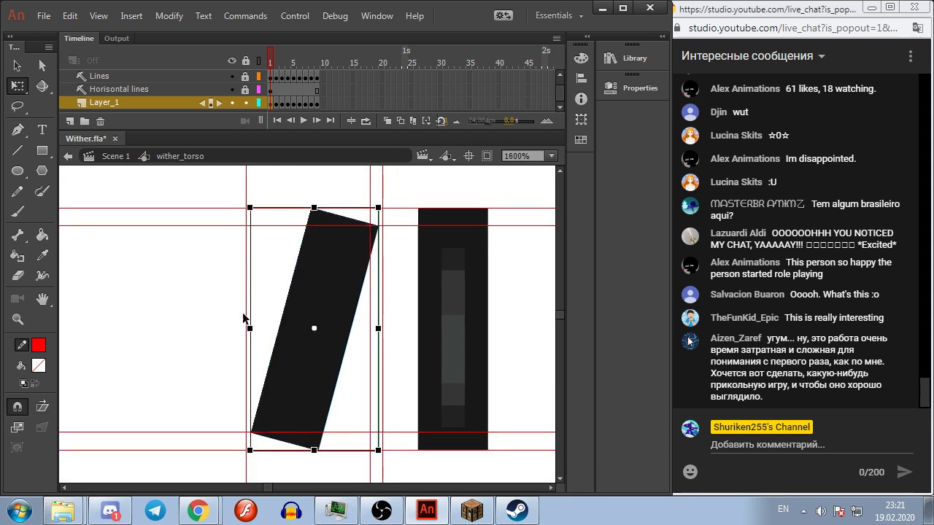
mouse_move(251, 328)
left_mouse_down()
mouse_move(436, 329)
mouse_move(255, 319)
mouse_move(369, 316)
mouse_move(249, 330)
left_mouse_up()
left_click_drag(251, 330, 247, 329)
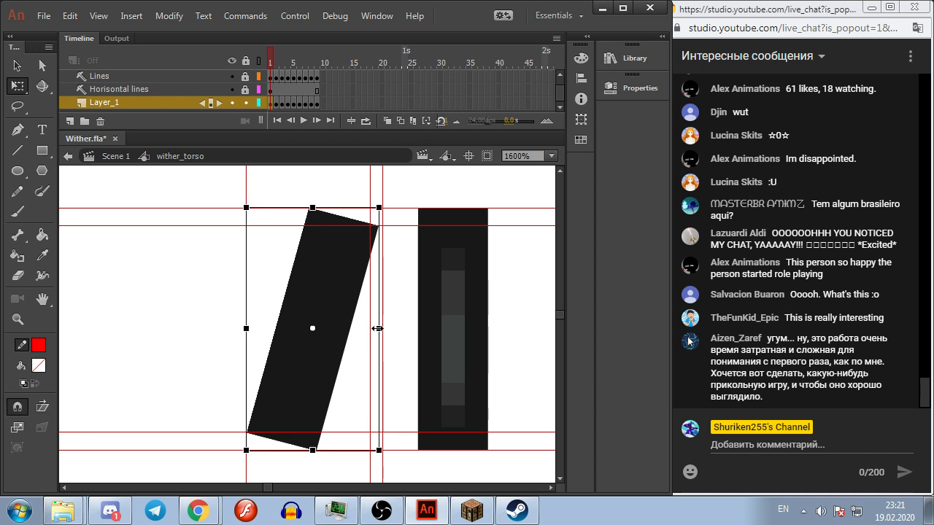
left_click_drag(377, 328, 367, 329)
Step: Narrow the textured strip in frame 1 to fit between the middle and rightmost vertical lines and align it to them
scroll(279, 236, "up", 2)
scroll(439, 264, "down", 4)
left_click(440, 264)
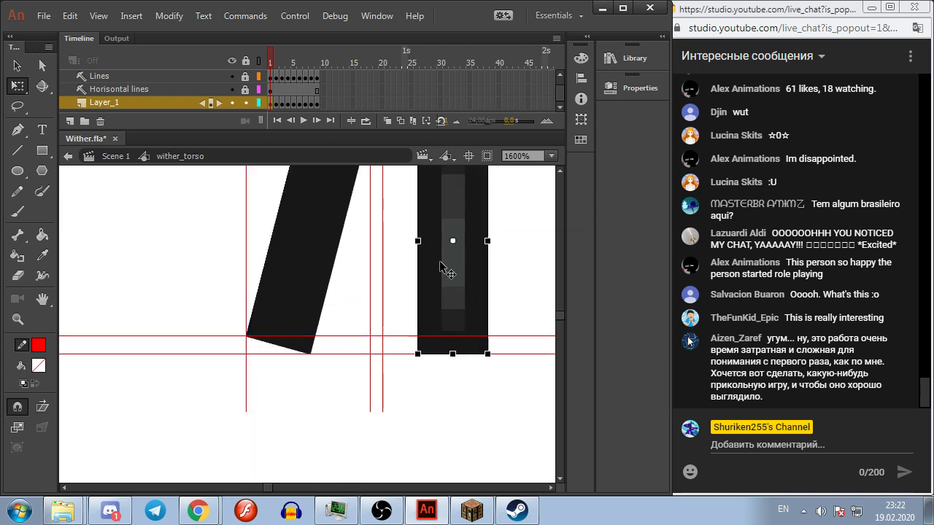
scroll(440, 264, "up", 3)
left_click_drag(453, 223, 453, 207)
left_click_drag(417, 327, 375, 327)
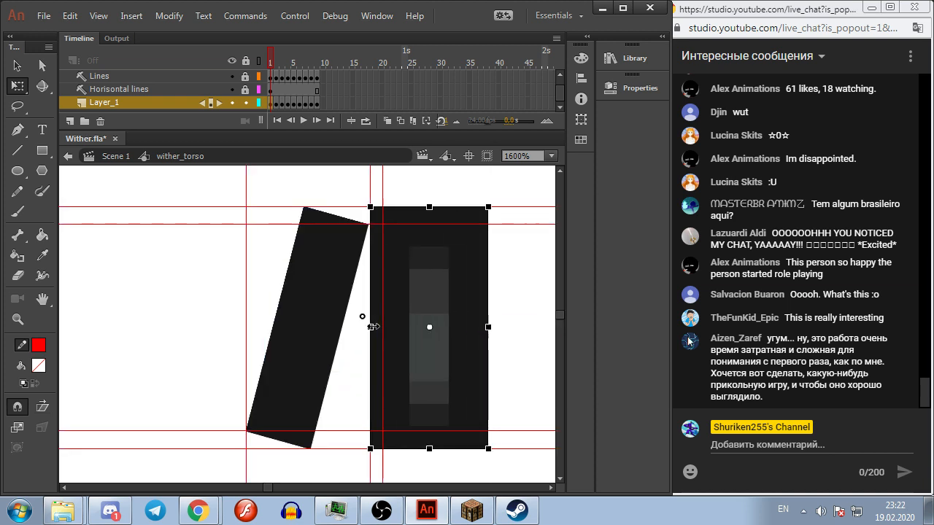
left_click_drag(487, 327, 380, 327)
left_click(421, 329)
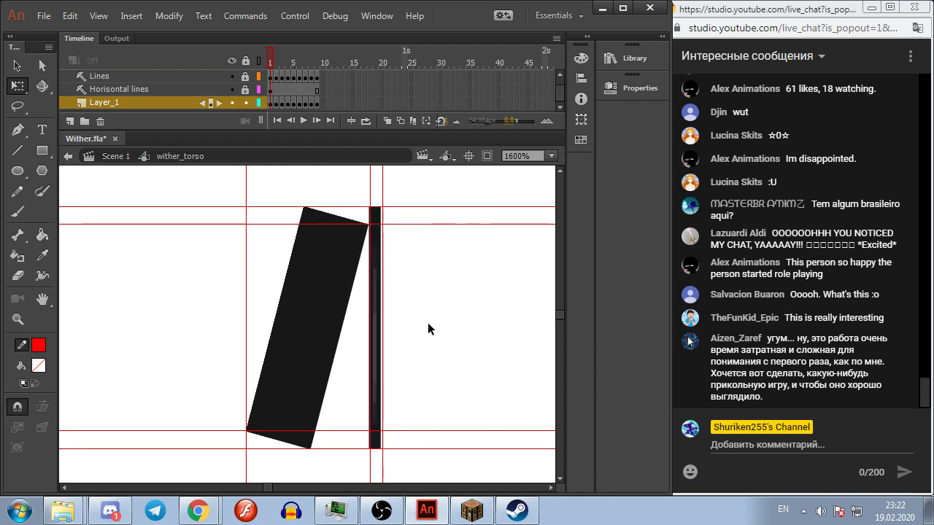
left_click(375, 321)
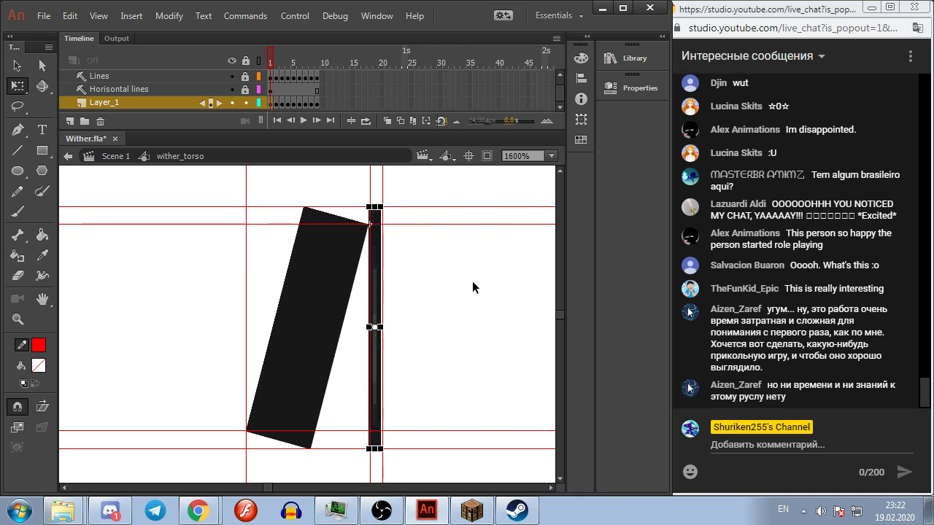
left_click(462, 302)
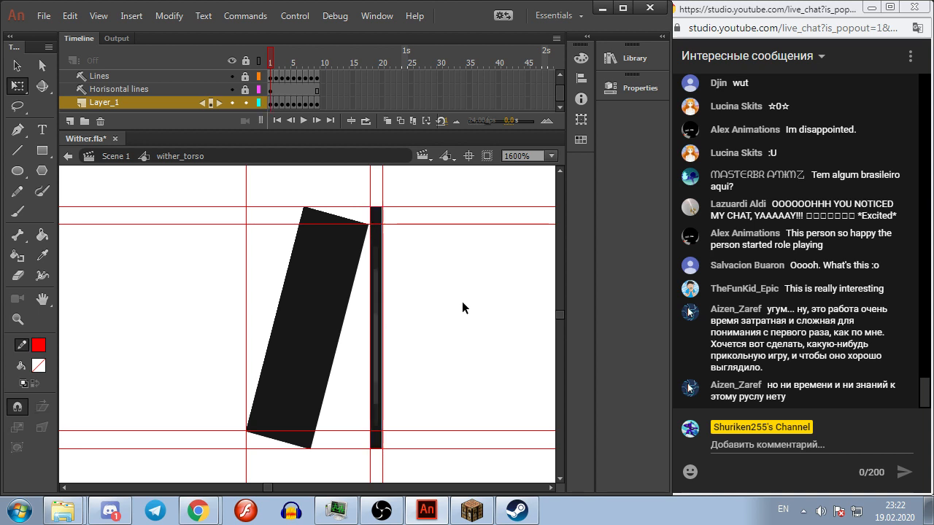
key("ctrl+z")
Step: Clear the keyframes from frames 2 to 9 on Layer_1
left_click(292, 275)
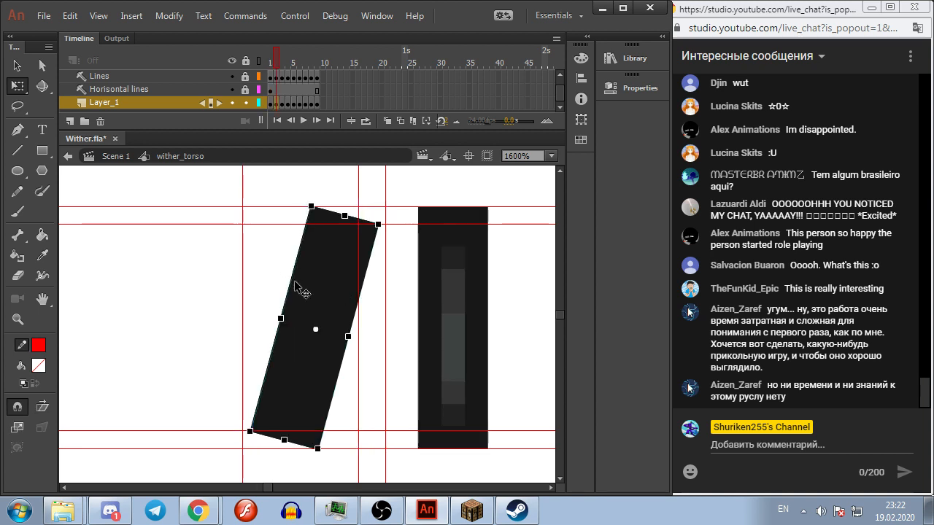
left_click(346, 368)
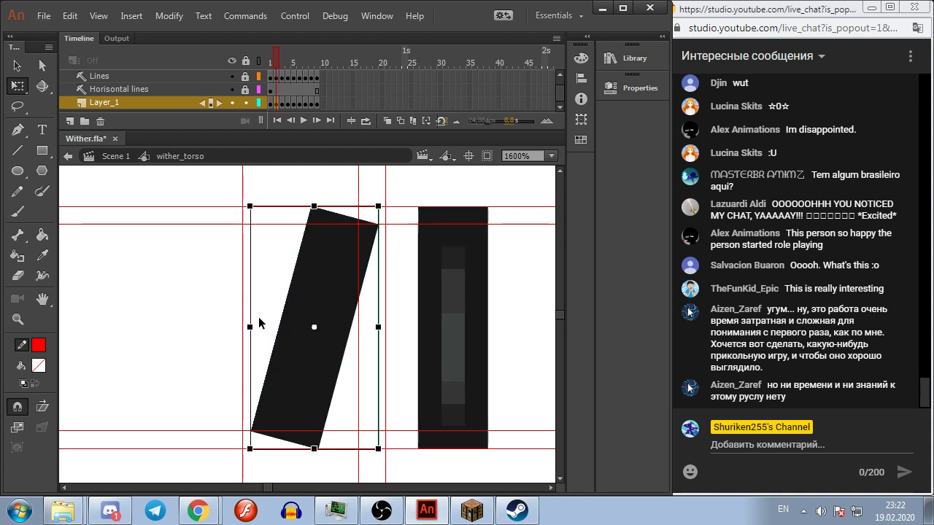
left_click_drag(275, 89, 317, 104)
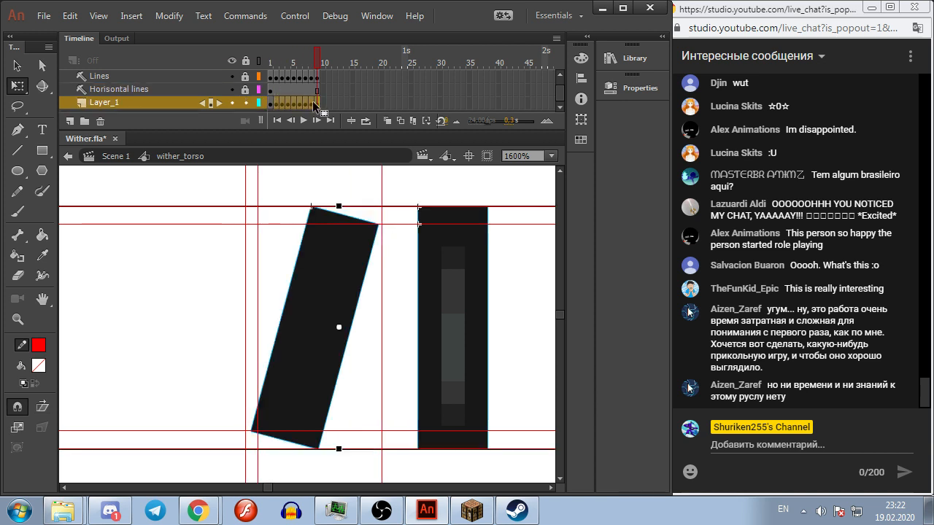
right_click(313, 104)
left_click(353, 238)
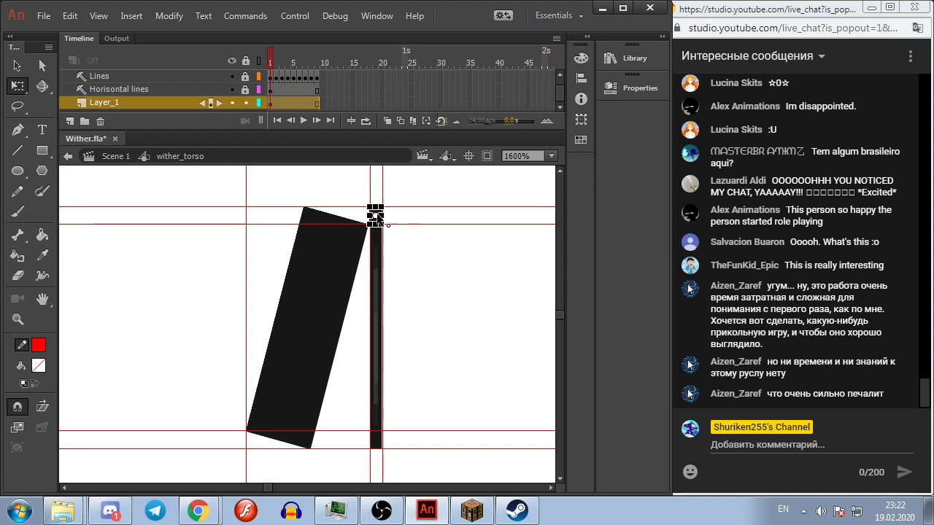
Step: Make frame 2 a keyframe and fit the tilted strip between its leftmost and middle vertical lines
left_click(319, 273)
left_click_drag(246, 330, 243, 328)
left_click_drag(368, 329, 358, 328)
left_click(467, 330)
left_click(297, 328)
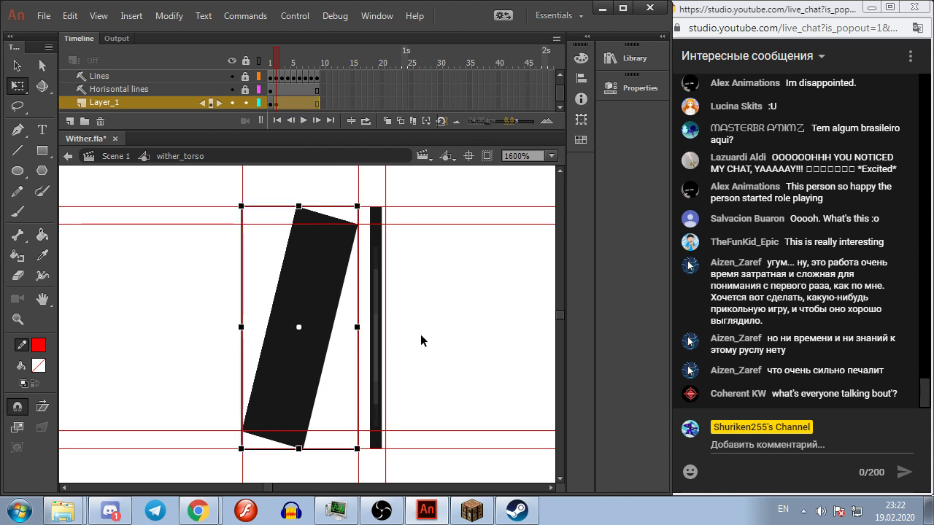
left_click(422, 335)
Step: Widen the textured strip in frame 2 to span from the middle to the rightmost vertical line
left_click(375, 257)
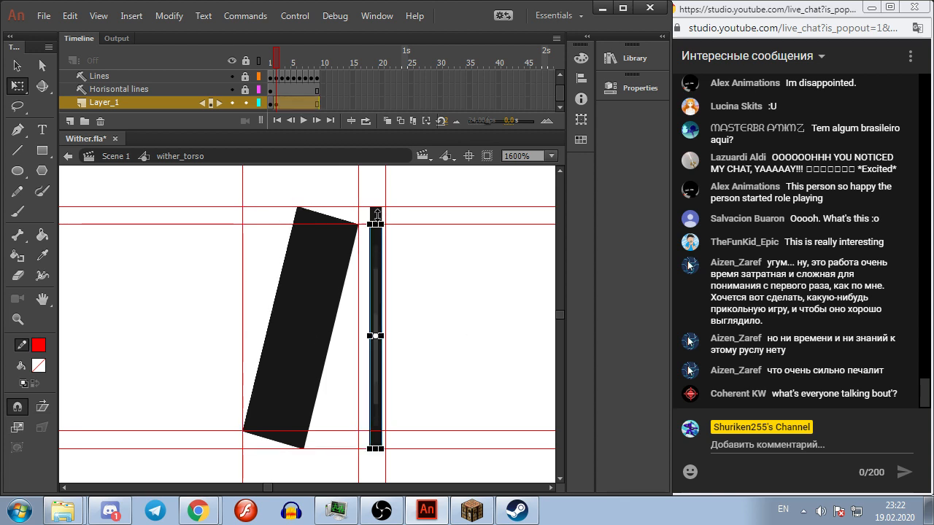
left_click_drag(375, 225, 375, 208)
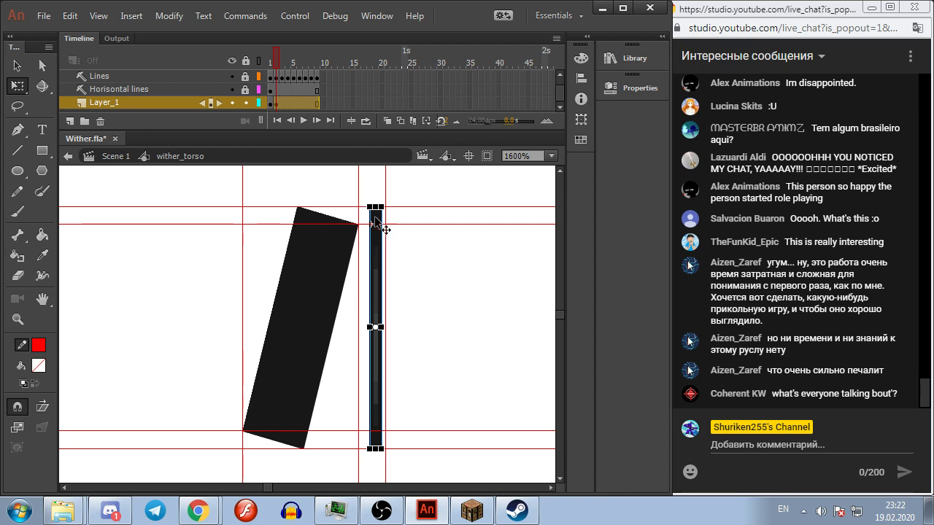
mouse_move(371, 329)
left_mouse_down()
mouse_move(358, 327)
mouse_move(385, 328)
left_mouse_up()
left_click(435, 324)
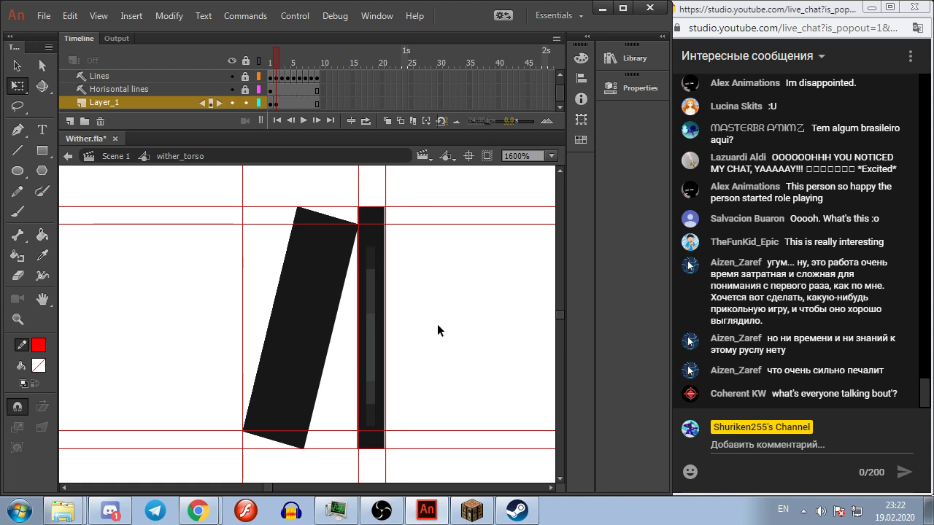
left_click(382, 311)
left_click_drag(370, 224, 370, 208)
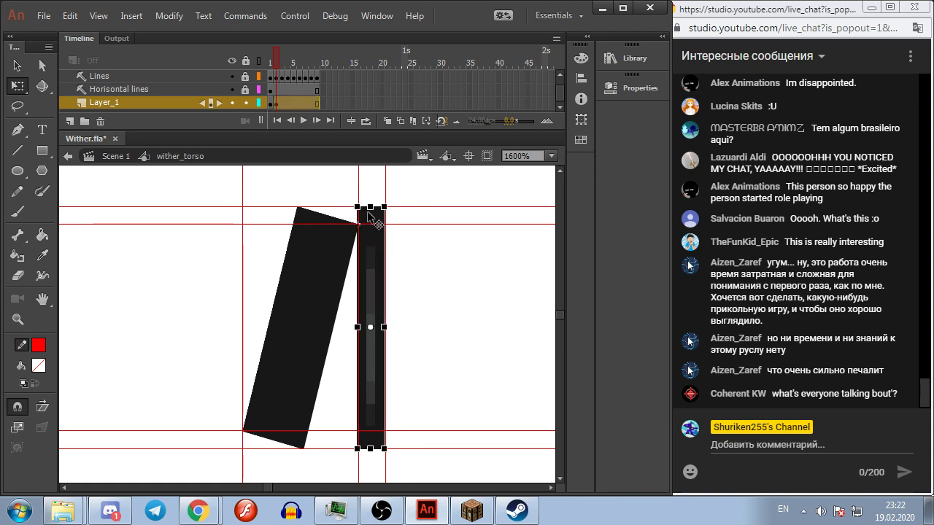
left_click(460, 317)
Step: Insert a keyframe at frame 3 and fit the tilted and textured strips between that frame's vertical lines
key("F6")
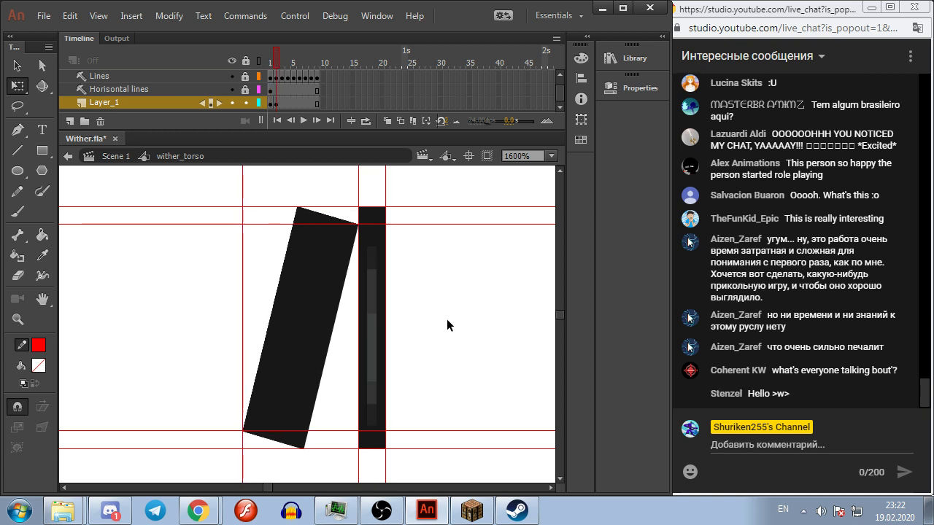
left_click(289, 318)
left_click_drag(242, 327, 244, 327)
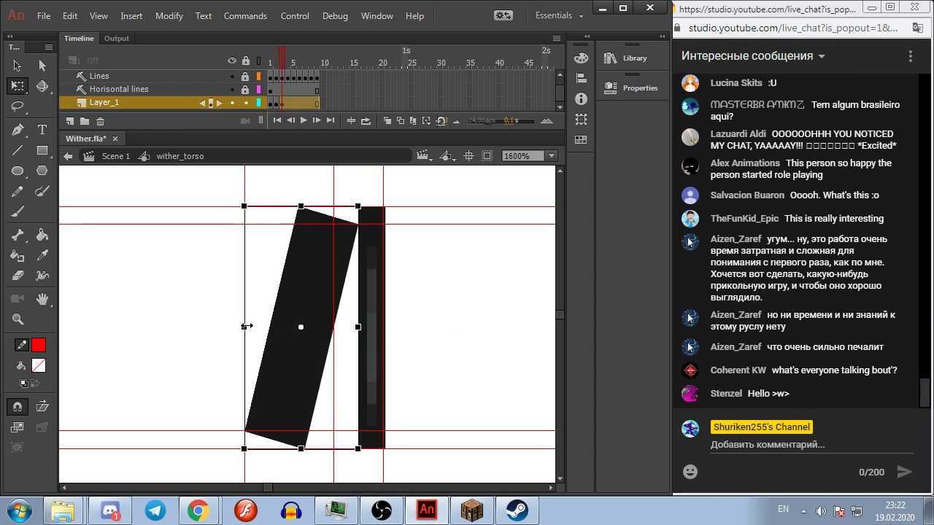
left_click_drag(359, 327, 383, 327)
left_click(467, 321)
left_click(371, 241)
left_click(375, 219)
left_click(420, 335)
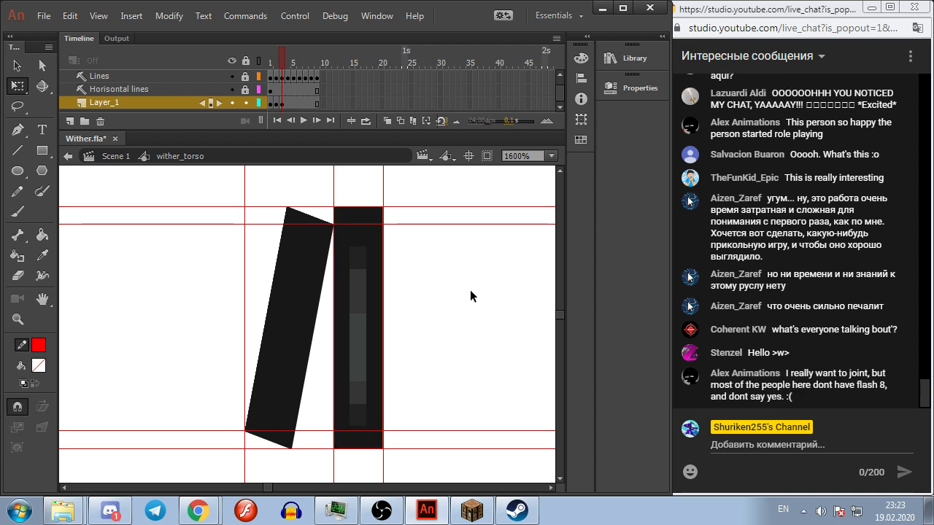
Step: Make frame 4 a keyframe and resize the tilted and textured strips to fit its vertical lines
left_click(286, 296)
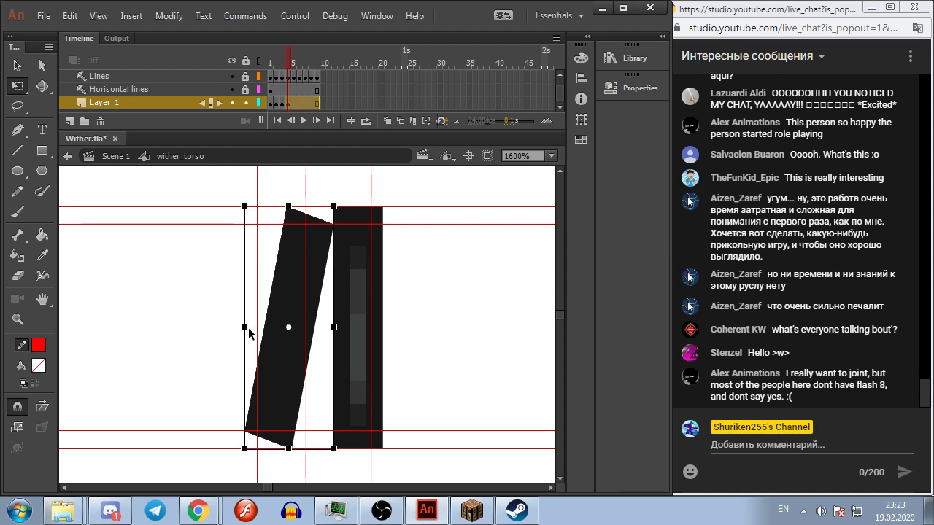
left_click_drag(246, 328, 258, 328)
left_click_drag(333, 328, 307, 328)
left_click(342, 337)
left_click_drag(382, 327, 372, 328)
left_click(410, 328)
left_click(334, 309)
left_click(354, 216, "shift")
key("Right")
key("Right")
key("Right")
key("Right")
key("Right")
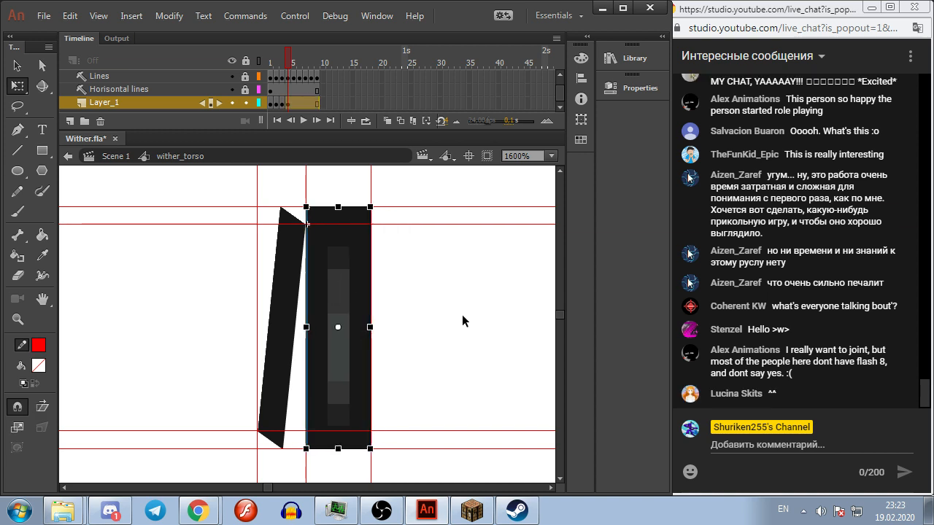
left_click(455, 320)
Step: In frame 5, delete the tilted strip and fit the textured strip between the two vertical lines
key("period")
left_click(275, 291)
key("Delete")
left_click(321, 274)
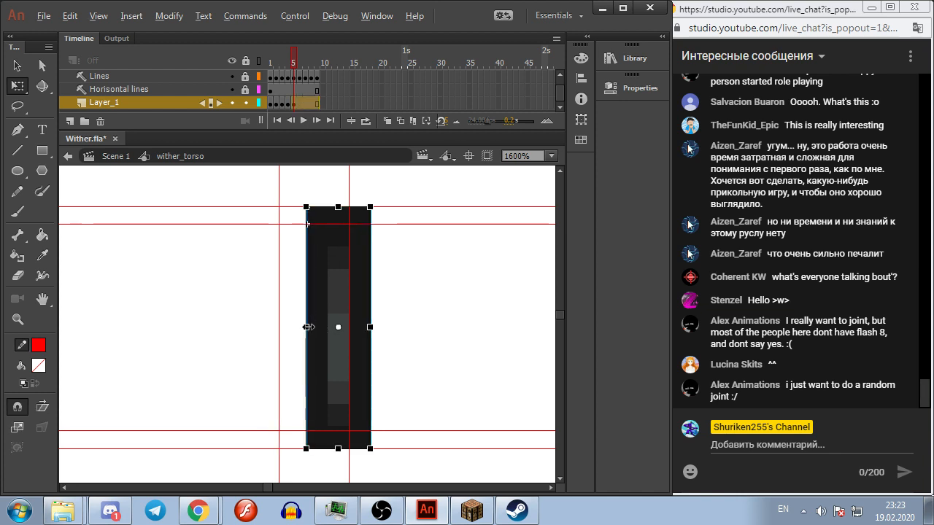
left_click_drag(307, 330, 282, 324)
left_click_drag(371, 327, 349, 328)
left_click(426, 336)
Step: Advance to frame 6 and fit the textured strip between its leftmost and middle vertical lines
key(".")
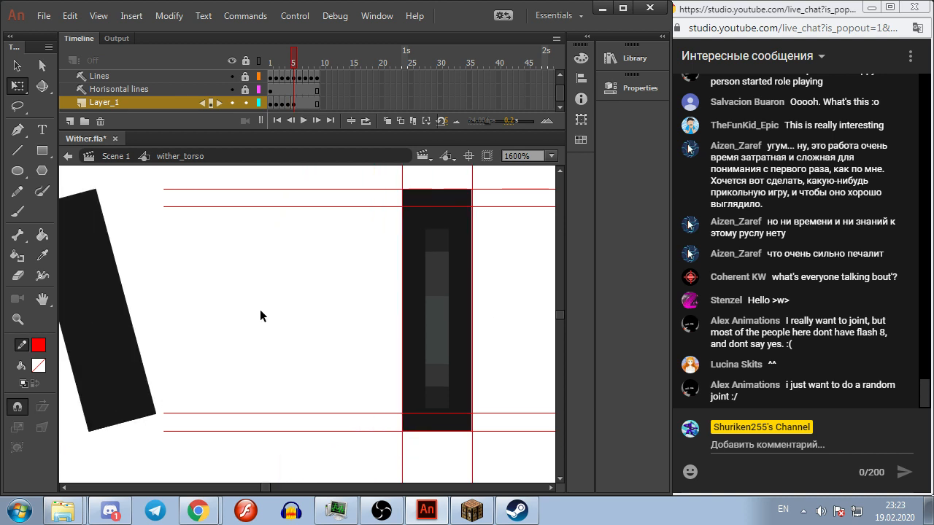
left_click(408, 301)
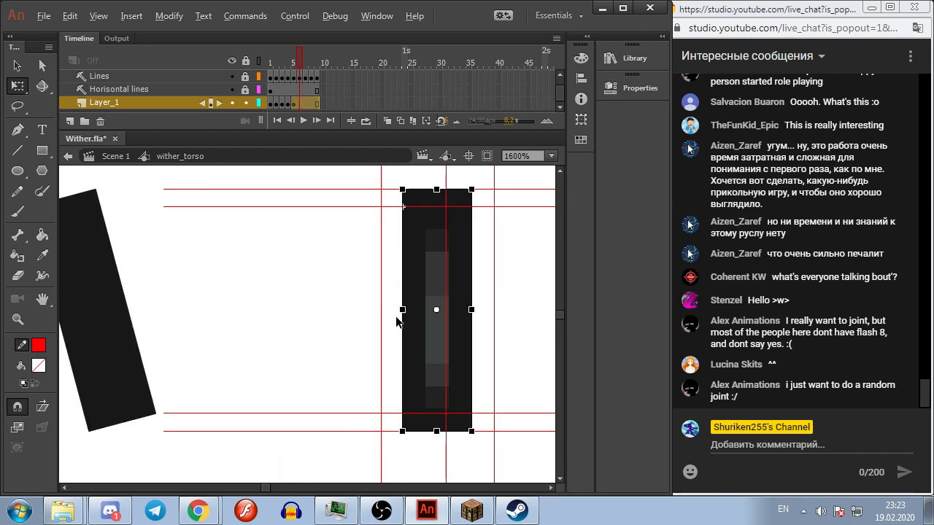
left_click_drag(403, 312, 382, 312)
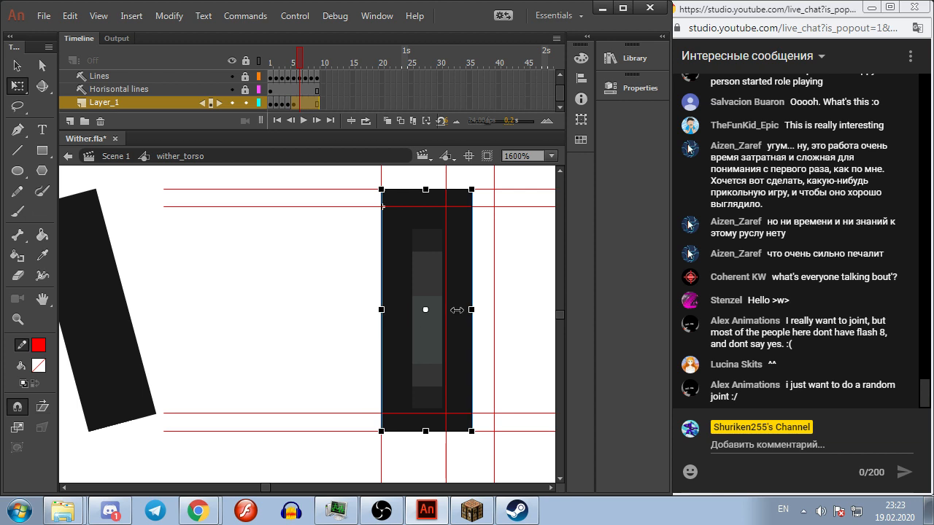
left_click_drag(470, 310, 444, 311)
left_click(285, 304)
Step: Place the spare tilted strip against the textured strip's right edge, break it apart, and make frame 6 a keyframe
left_click_drag(107, 311, 439, 310)
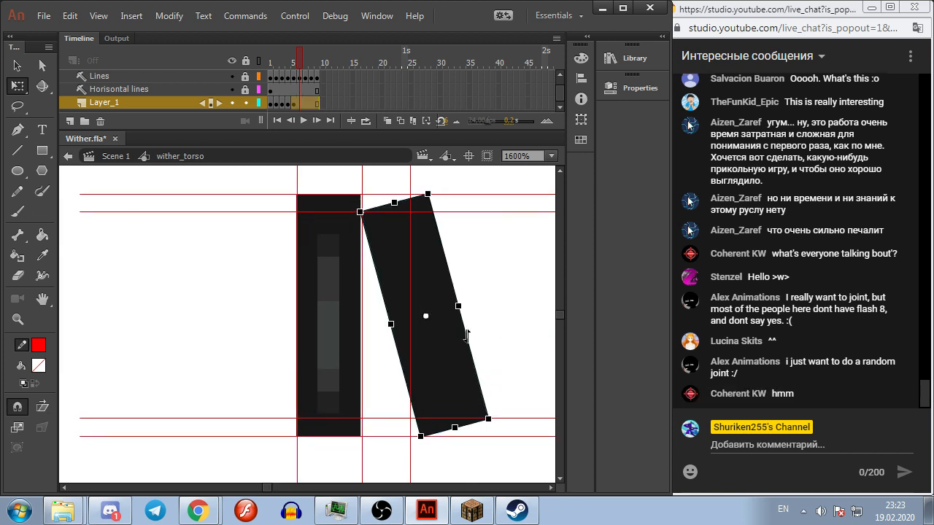
key("ctrl+b")
left_click(516, 336)
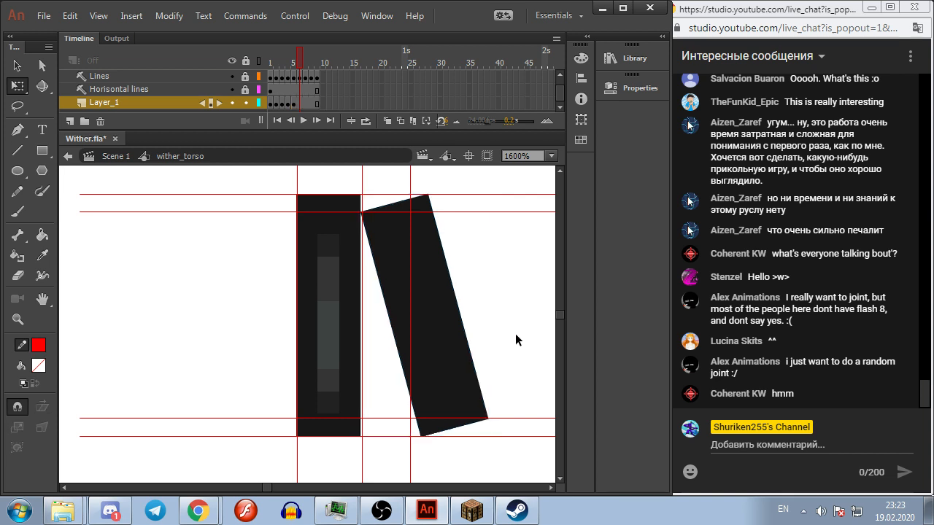
Step: Return to frame 5, delete the tilted strip there, and refit the textured strip between the two vertical lines
key("comma")
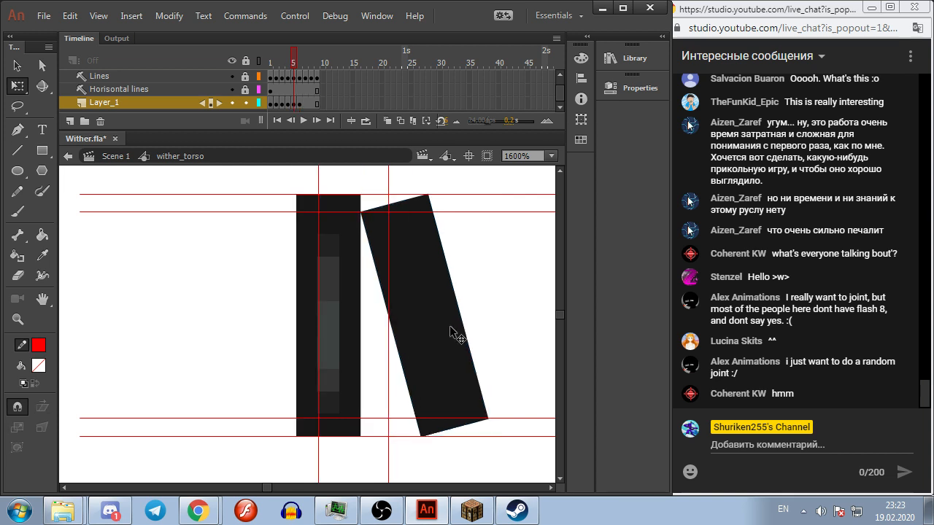
left_click(449, 325)
key("Delete")
left_click(353, 301)
left_click_drag(357, 212, 359, 195)
left_click_drag(360, 315, 387, 315)
left_click_drag(297, 315, 317, 316)
left_click(448, 315)
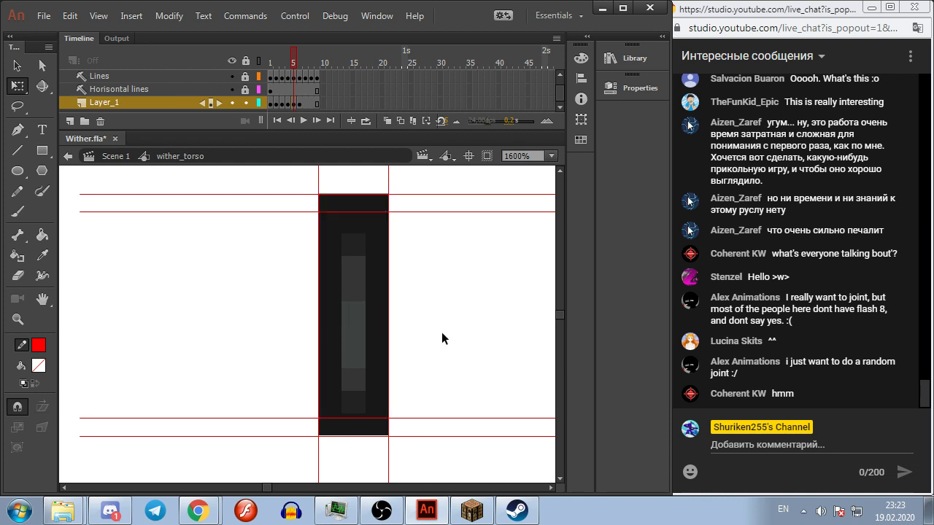
Step: In frame 6, fit the tilted strip's width between the middle and rightmost vertical lines
key(".")
left_click(344, 213)
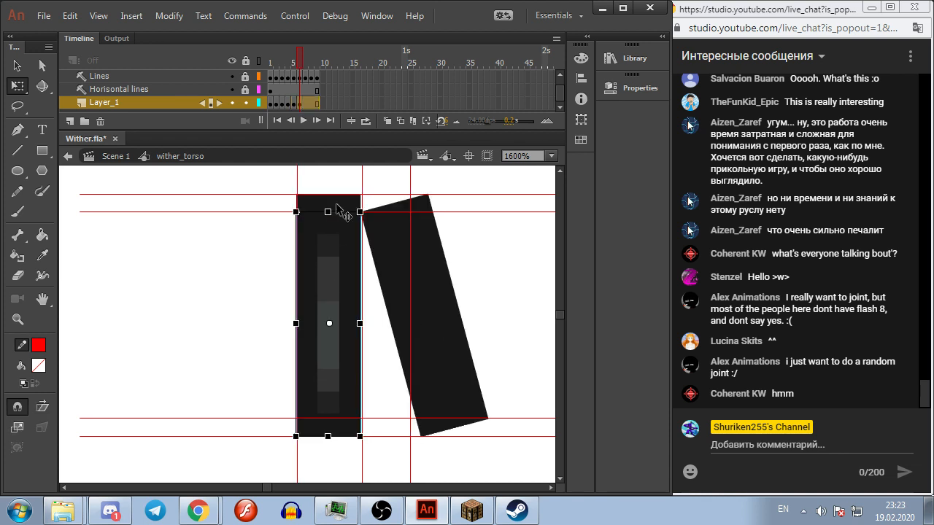
left_click(396, 301)
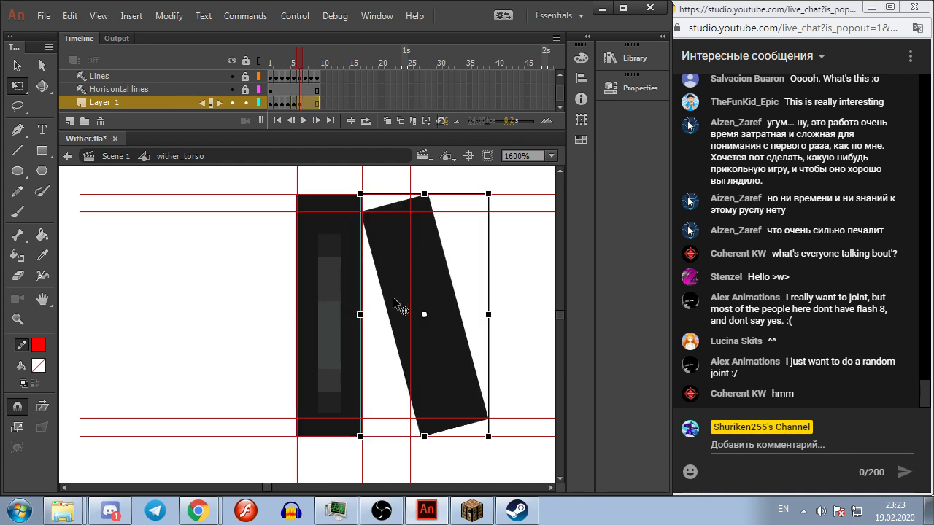
left_click_drag(360, 315, 364, 315)
left_click_drag(487, 314, 413, 321)
left_click(440, 322)
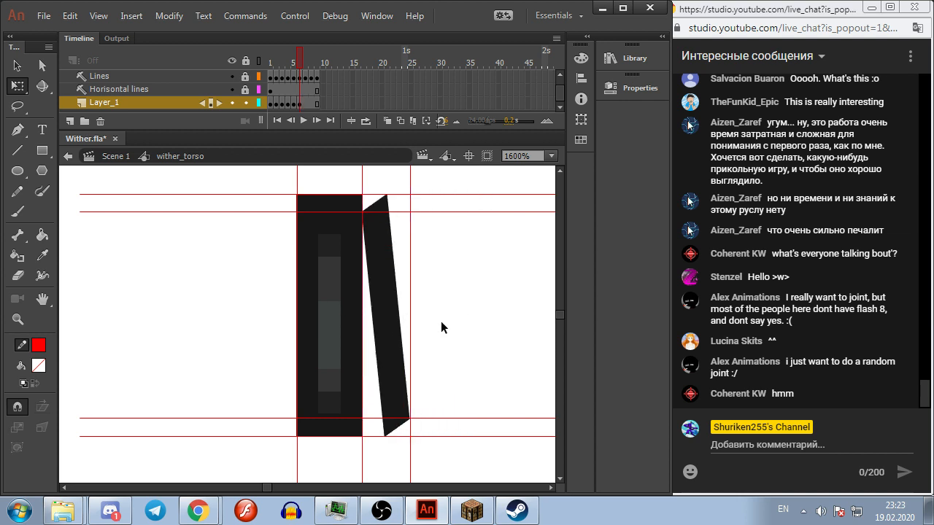
Step: Step back through the previous frames and forward to frame 7 to check how the torso strips rotate
left_click_drag(473, 316, 423, 302)
key("comma")
key("comma")
key("comma")
key("period")
key("period")
key(".")
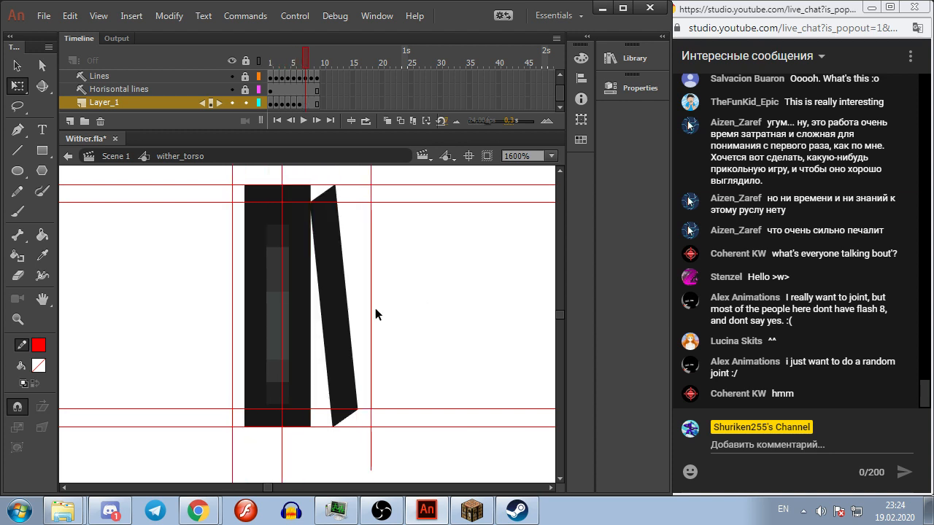
Step: In frame 7, fit the textured strip between the left and middle vertical lines and the tilted strip between the middle and right lines
left_click(281, 305)
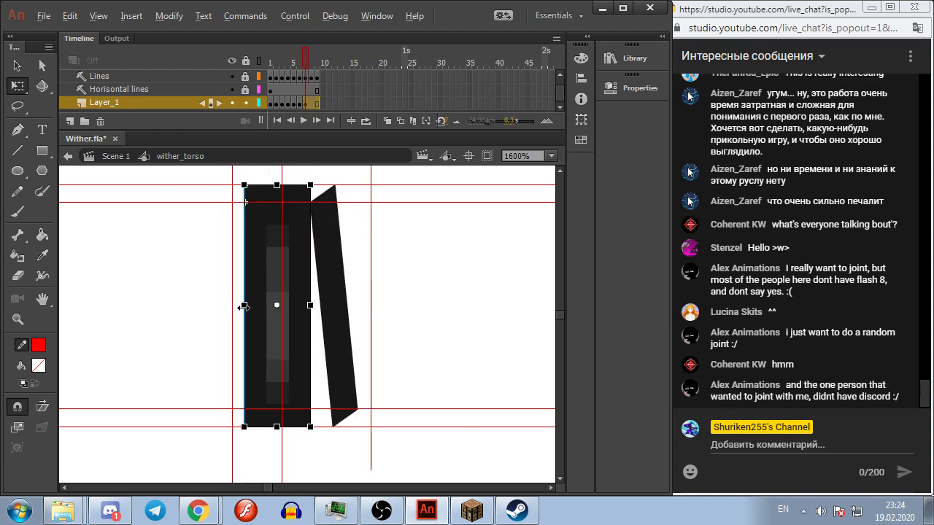
left_click_drag(244, 314, 229, 305)
left_click_drag(309, 307, 282, 306)
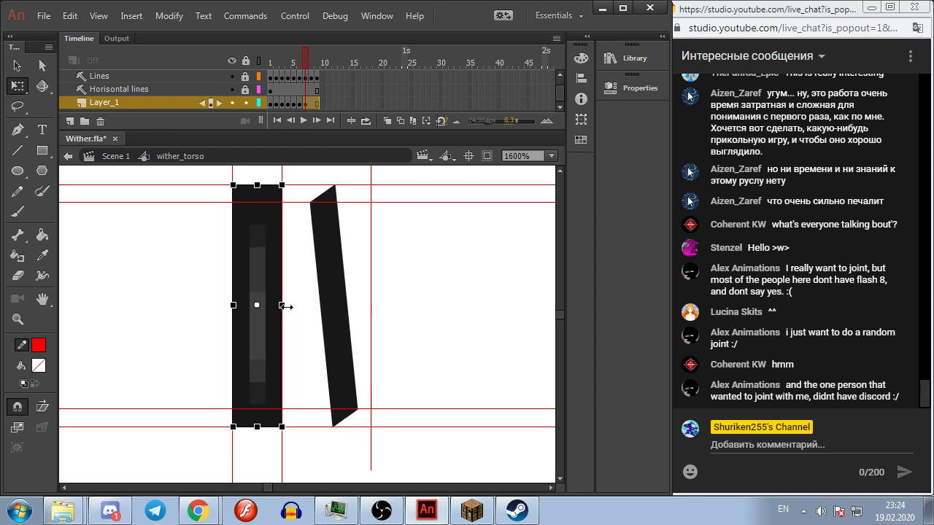
left_click(469, 307)
left_click(339, 309)
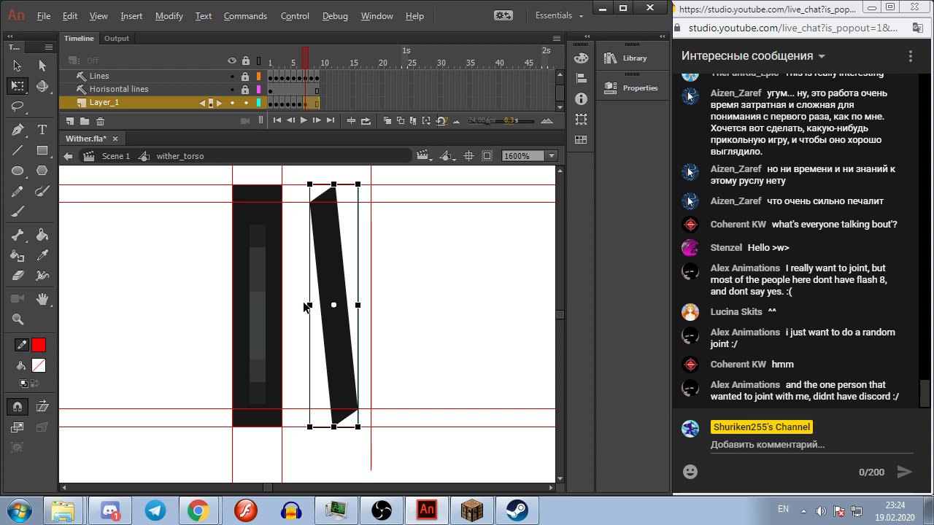
left_click_drag(309, 304, 283, 305)
left_click_drag(358, 305, 372, 305)
left_click(470, 290)
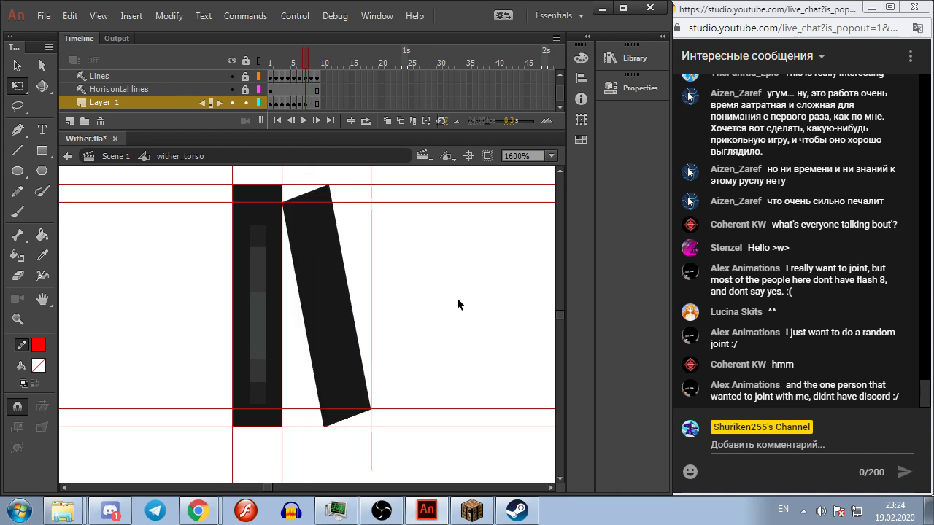
Step: In frame 8, fit the widths of the textured and tilted strips to that frame's vertical lines
key(".")
left_click(247, 296)
left_click_drag(232, 305, 257, 307)
left_click(310, 307)
left_click_drag(372, 305, 376, 306)
left_click(415, 303)
Step: Make frame 9 a keyframe and refit the narrow textured strip and the wide tilted strip to its vertical lines
key("F6")
left_click(315, 300)
left_click(249, 302)
left_click_drag(229, 305, 246, 305)
left_click(296, 290)
left_click(258, 307)
left_click(287, 296)
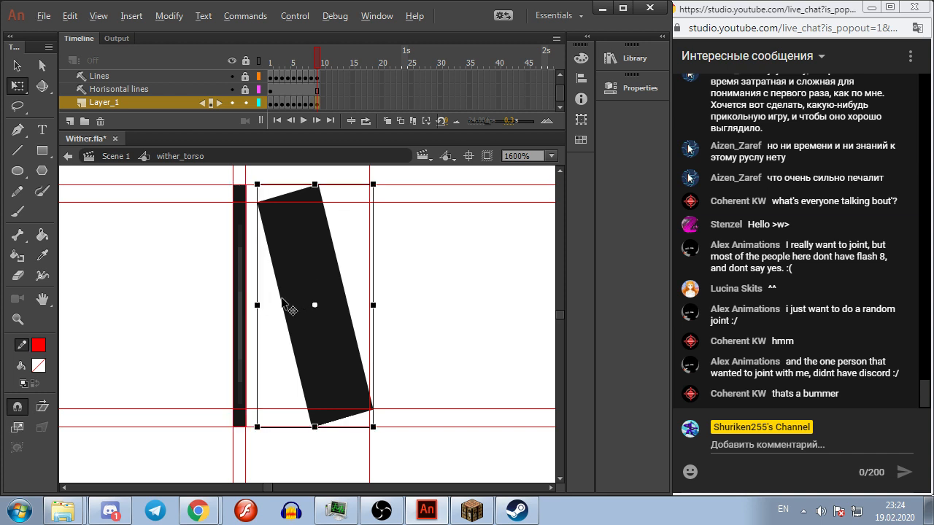
left_click_drag(253, 305, 245, 305)
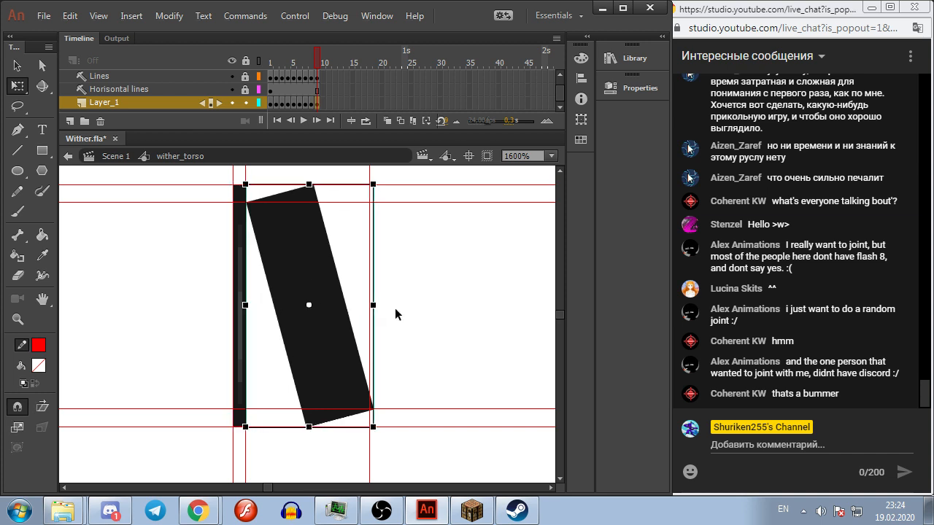
left_click_drag(371, 305, 368, 305)
left_click(422, 316)
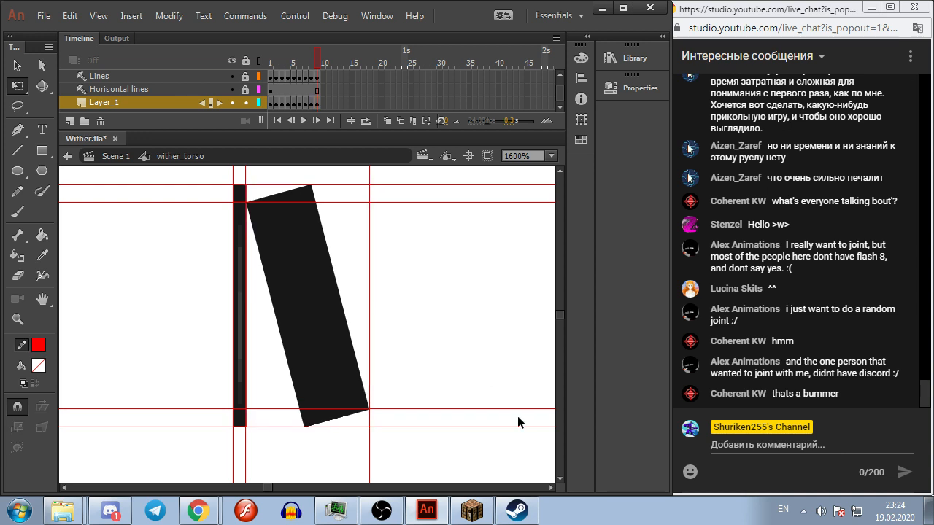
Step: Play the torso animation, switch to Minecraft to examine the Wither's lower body as reference, and return to Animate
key("Return")
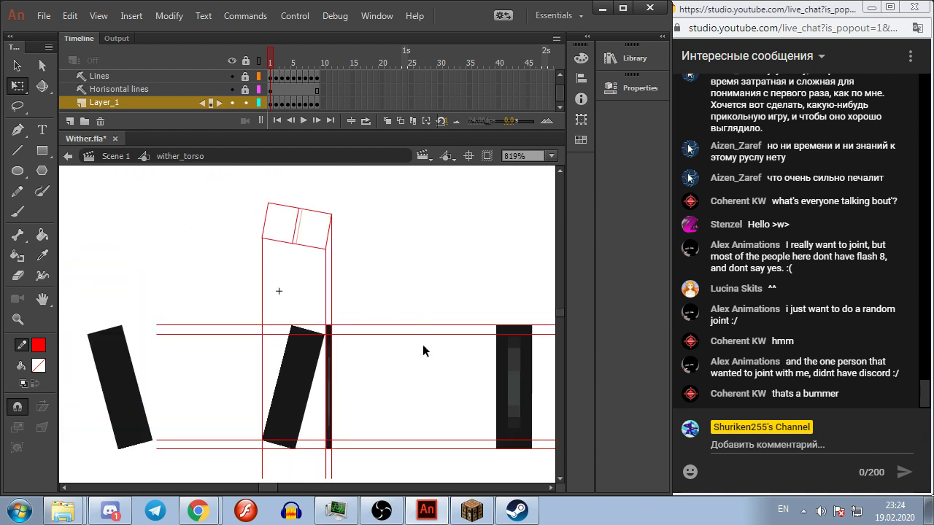
left_click(472, 512)
key("Escape")
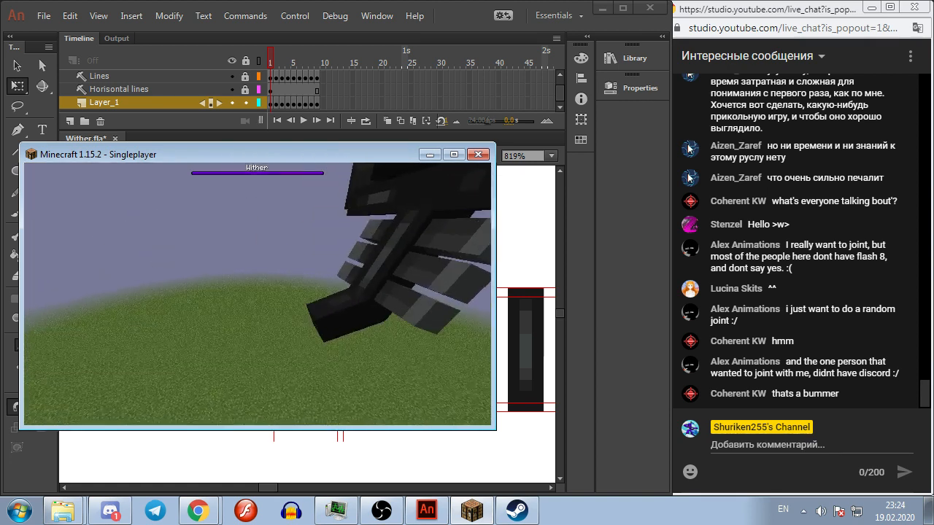
key("alt+Tab")
Step: In frame 1, skew the narrow textured strip's main part so it runs along the tilted strip's right edge
scroll(331, 380, "up", 2)
left_click(352, 376)
left_click(43, 407)
left_click_drag(356, 443, 296, 443)
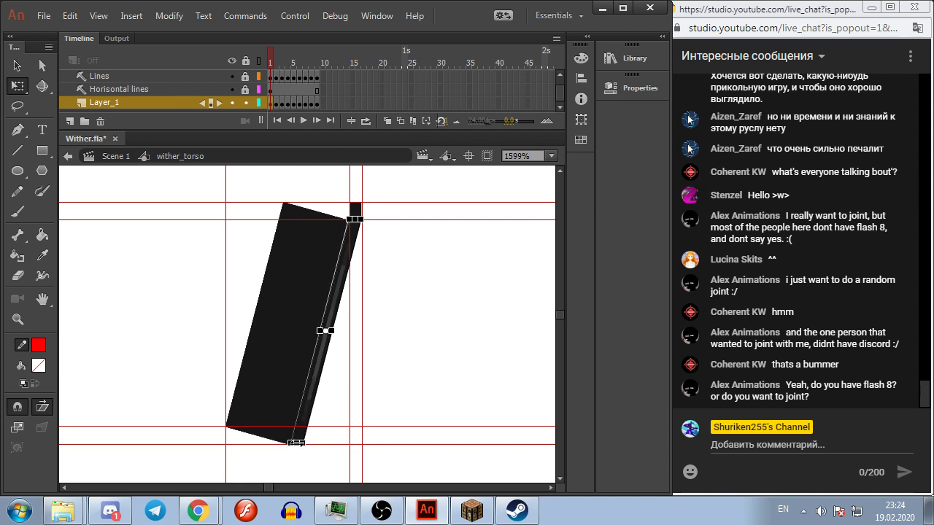
left_click(350, 352)
left_click(330, 343)
Step: In frame 1, skew the textured strip's small top piece so it meets the tilted strip's top corner
left_click(354, 225)
left_click(355, 211)
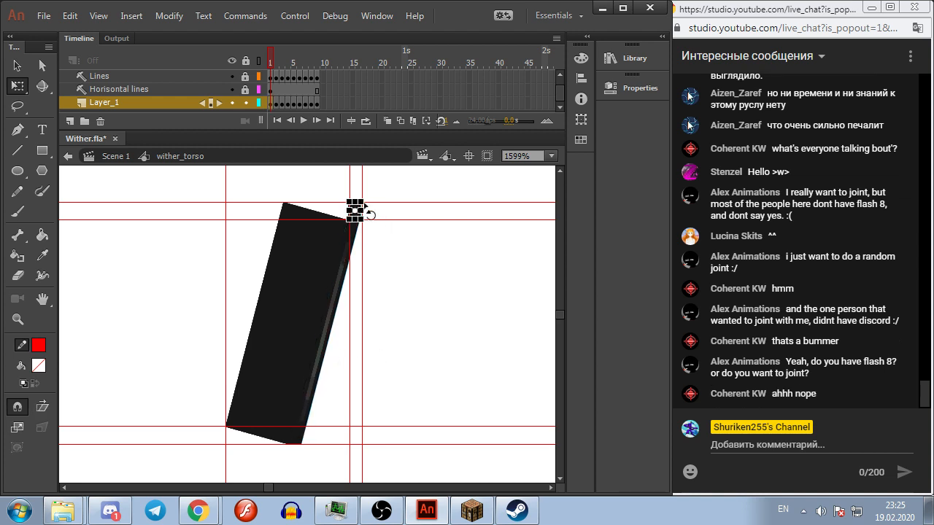
left_click(43, 406)
left_click_drag(354, 211, 294, 203)
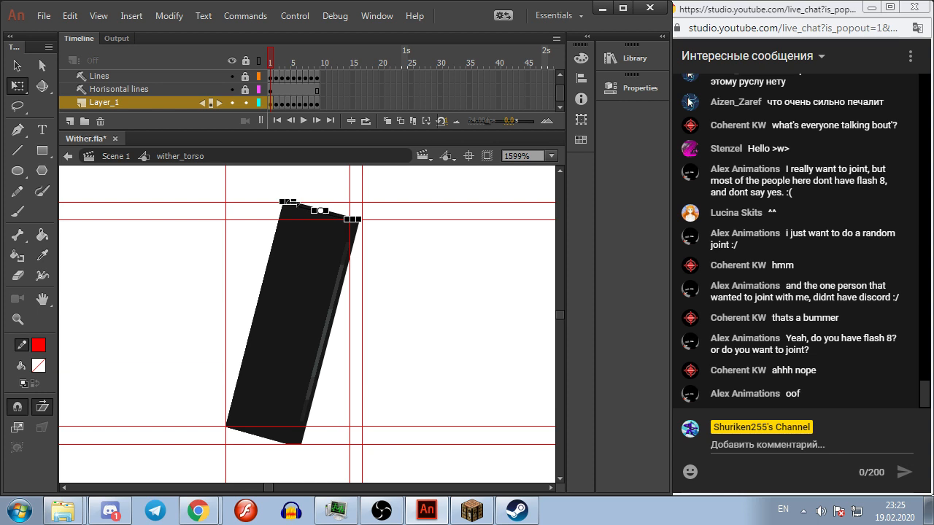
left_click(294, 196)
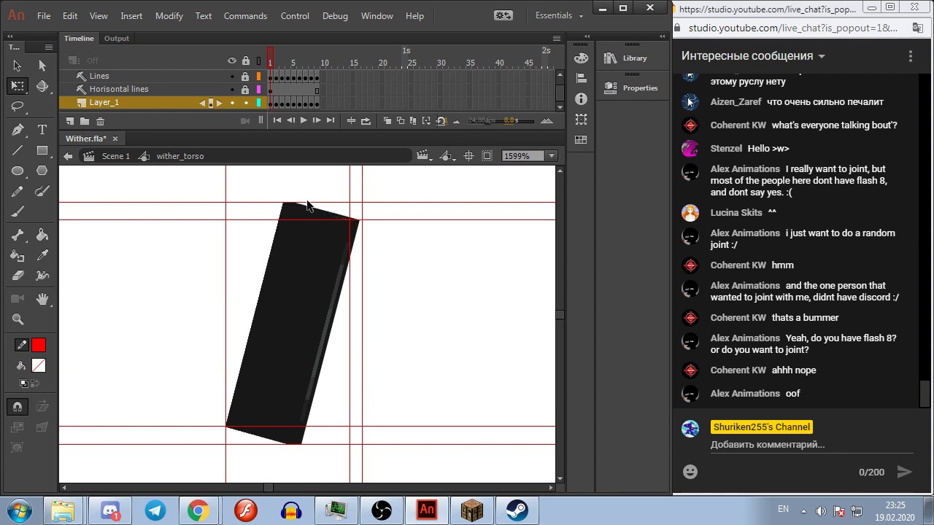
left_click(319, 213)
left_click(475, 246)
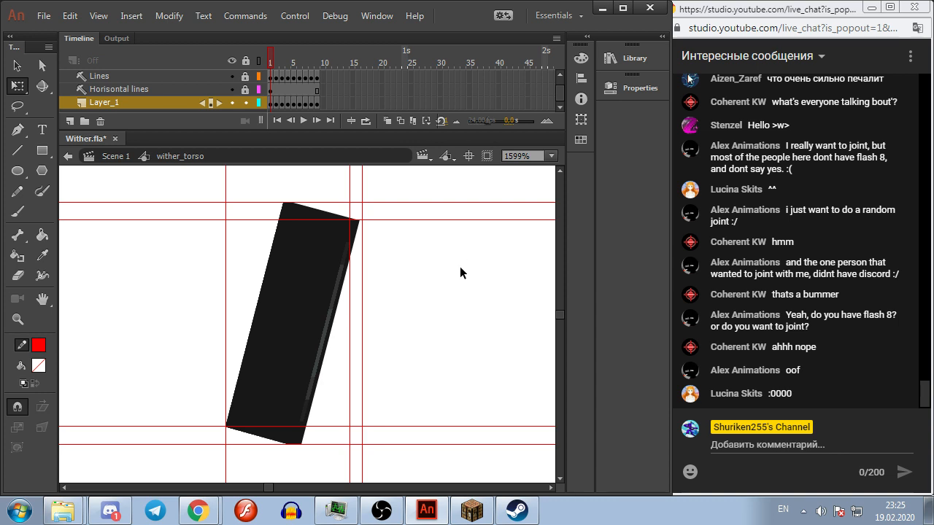
Step: In frame 2, skew the textured strip's main part so its lower end meets the tilted strip's bottom corner
key("period")
left_click(283, 244)
left_click(355, 302)
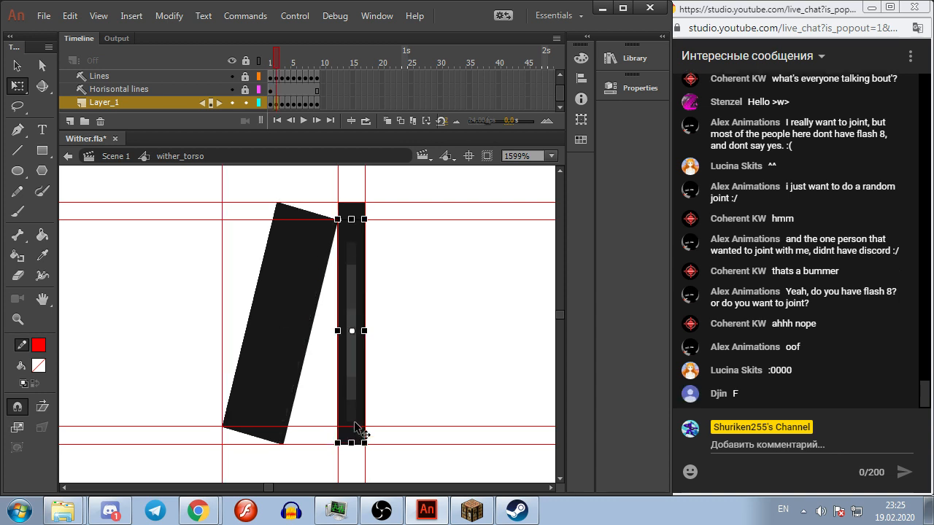
left_click(47, 404)
left_click_drag(351, 440, 298, 442)
left_click(367, 371)
left_click(316, 375)
left_click_drag(306, 443, 300, 443)
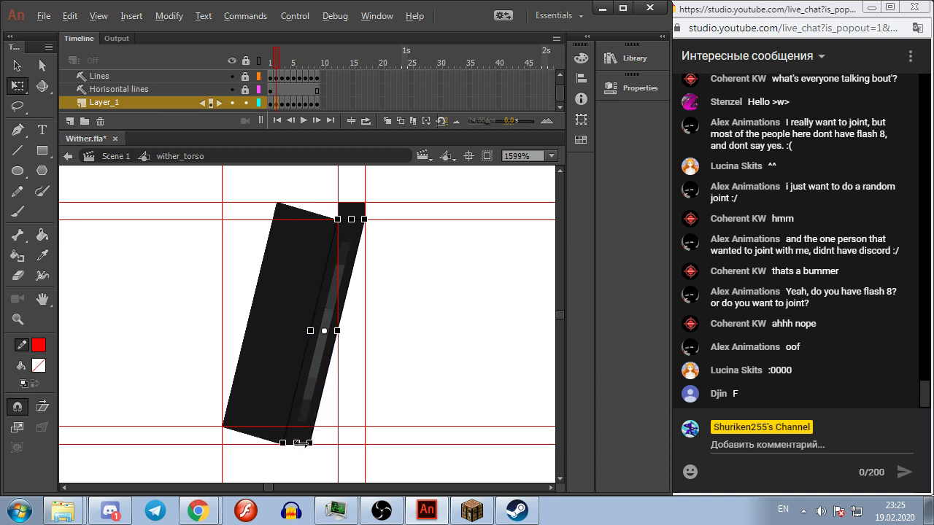
left_click(447, 354)
Step: In frame 2, skew the small top piece left until it lines up with the tilted strip's top corner
left_click(351, 216)
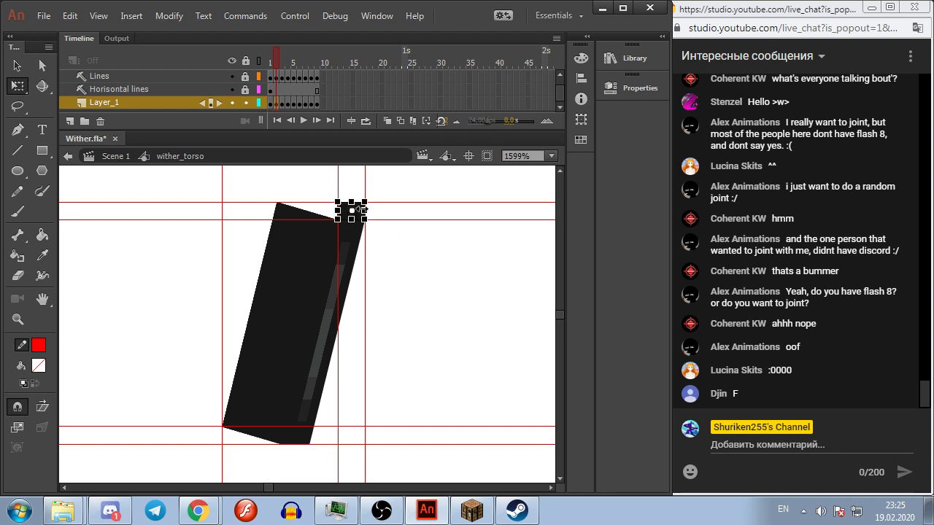
left_click_drag(352, 202, 329, 212)
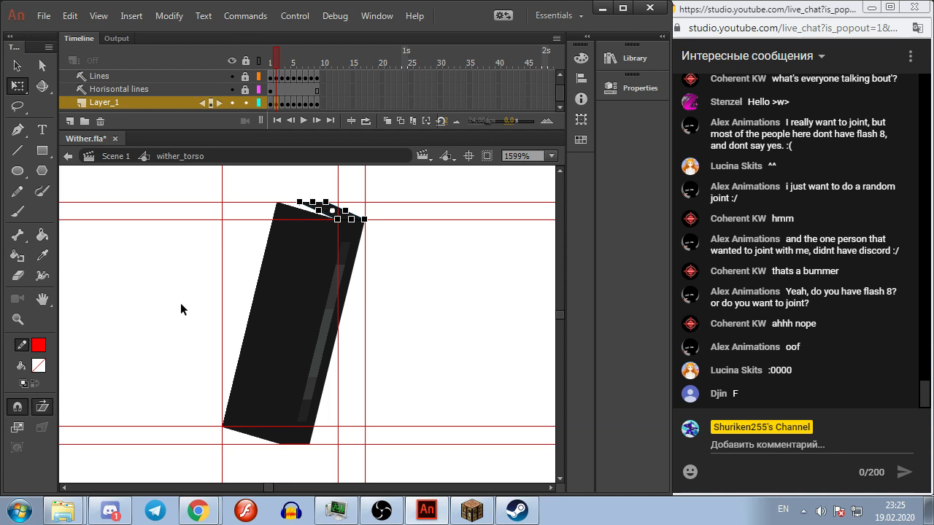
left_click_drag(312, 202, 289, 204)
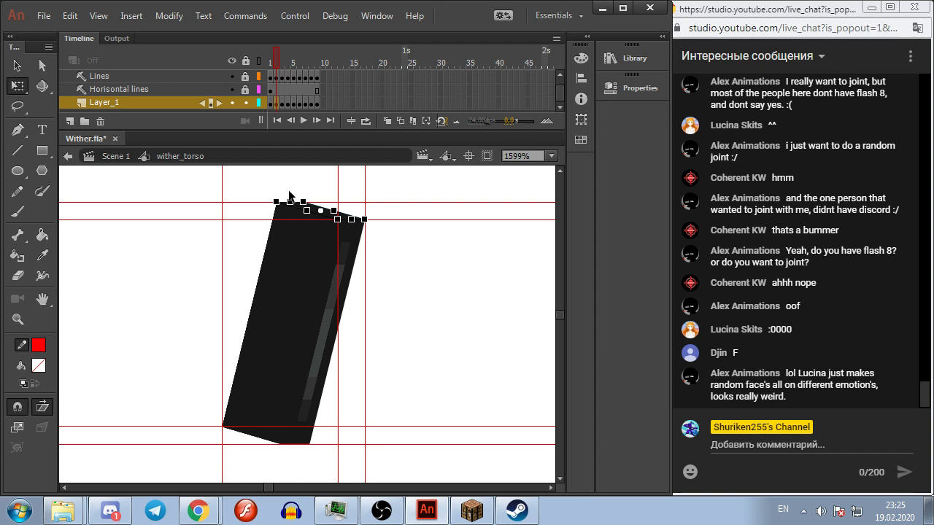
left_click(289, 192)
left_click(339, 213)
left_click(426, 297)
Step: In frame 3, skew the textured strip's main part so it lies along the tilted strip's right edge
key("period")
key("period")
key("period")
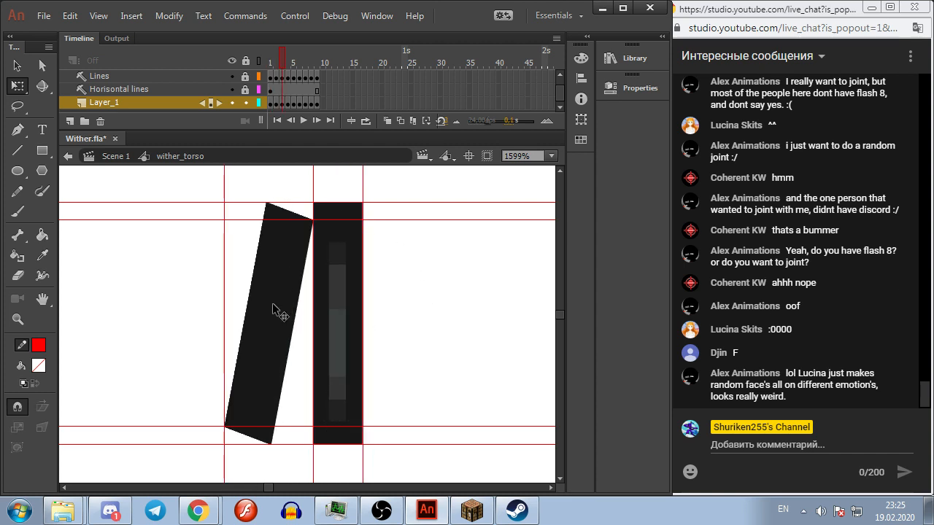
left_click(324, 325)
left_click_drag(348, 443, 306, 444)
left_click(382, 411)
Step: In frame 3, skew the textured strip's top piece to close the gap at the tilted strip's slanted top edge
left_click(340, 210)
left_click_drag(344, 202, 299, 201)
left_click(333, 193)
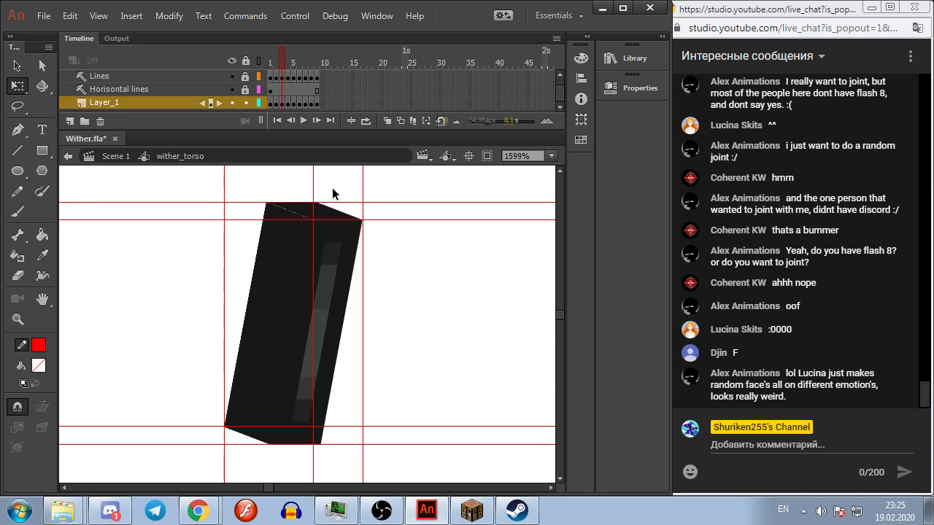
left_click(337, 223)
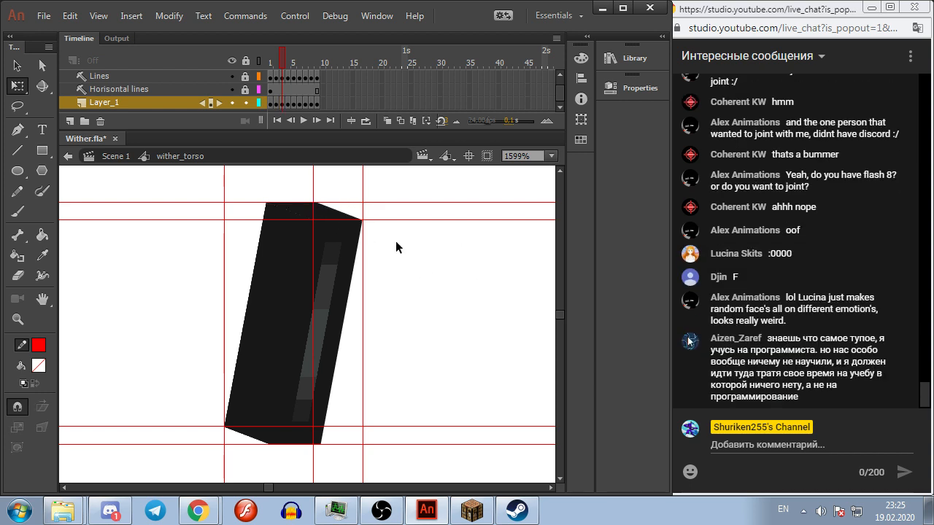
left_click(452, 270)
Step: Step back through the skewed frames and forward to frame 4 to compare the torso's rotation
key("comma")
key("comma")
key("period")
key("period")
key("period")
key("period")
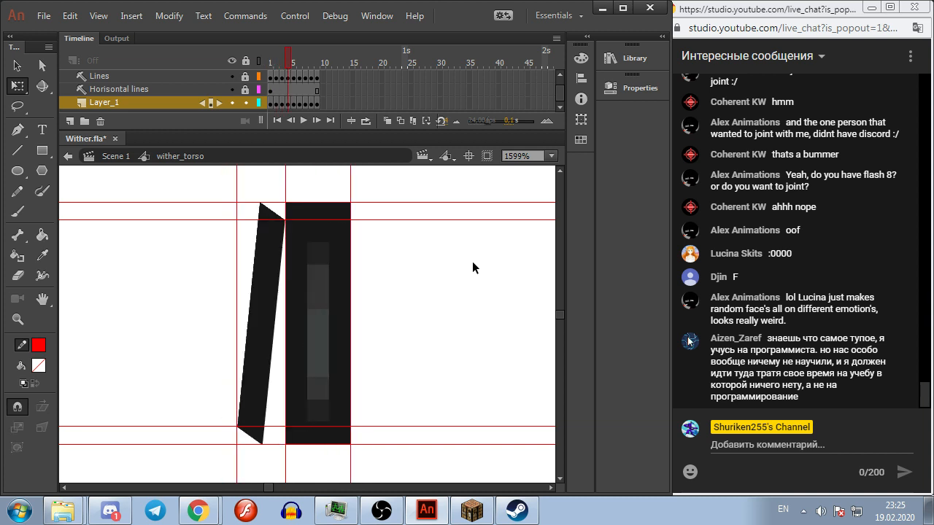
Step: In frame 4, skew the textured strip's main part along the tilted strip's right edge and nudge it slightly left
left_click(310, 255)
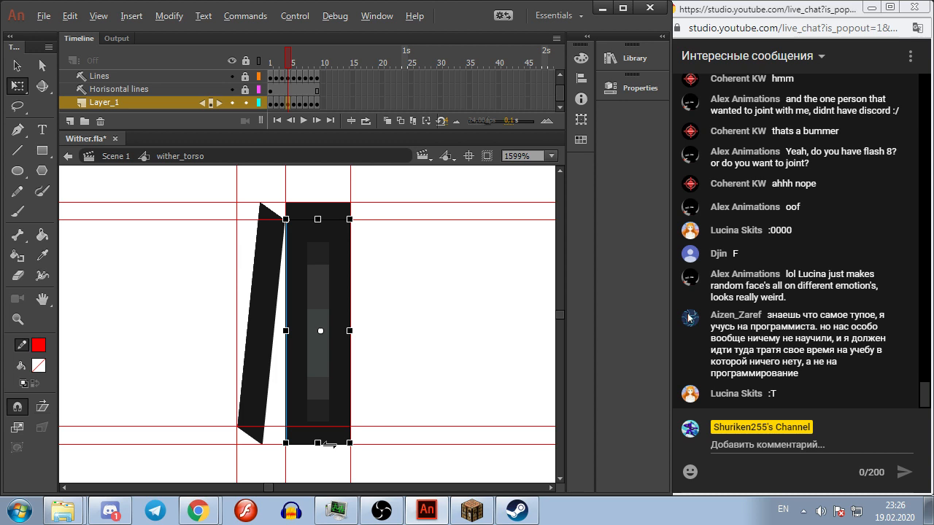
left_click_drag(328, 443, 307, 434)
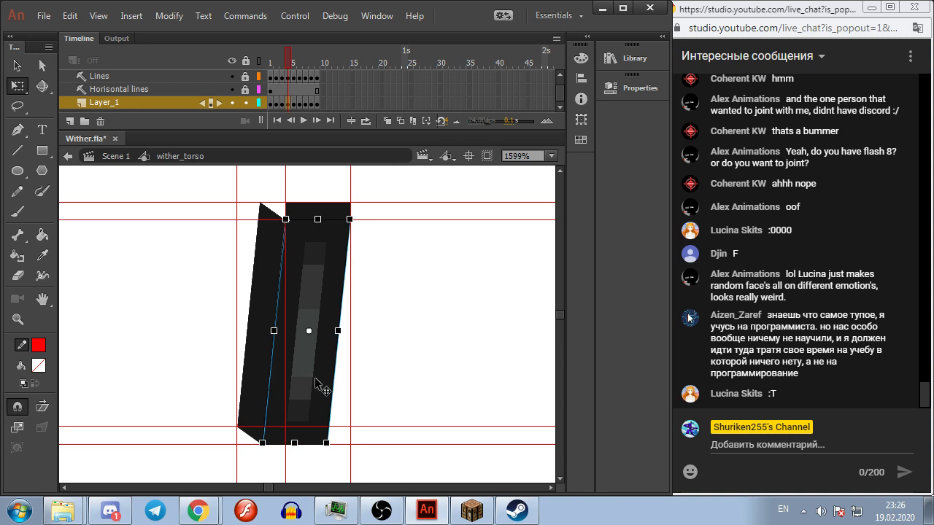
left_click_drag(307, 443, 310, 444)
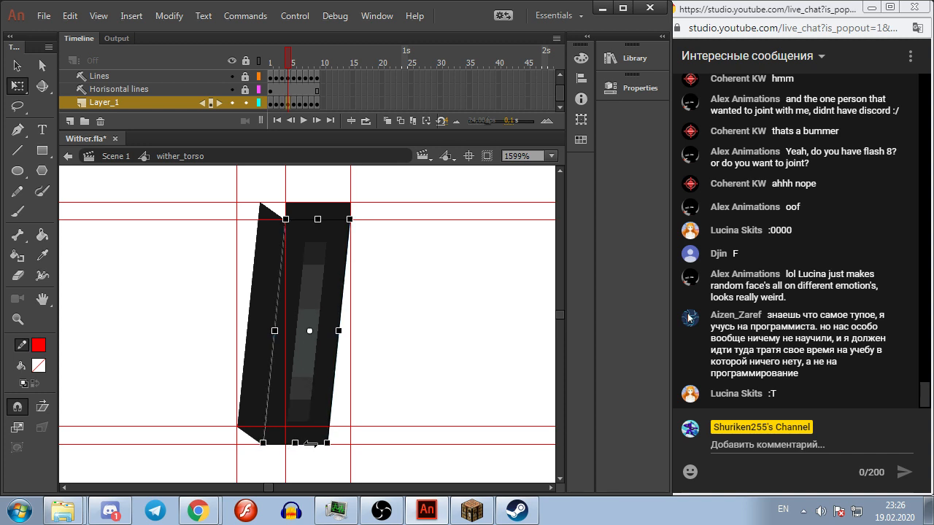
left_click(434, 388)
left_click(308, 390)
key("Left")
key("Left")
left_click(401, 371)
Step: In frame 4, skew the textured strip's top piece so its upper edge reaches the tilted strip's top corner
left_click(319, 212)
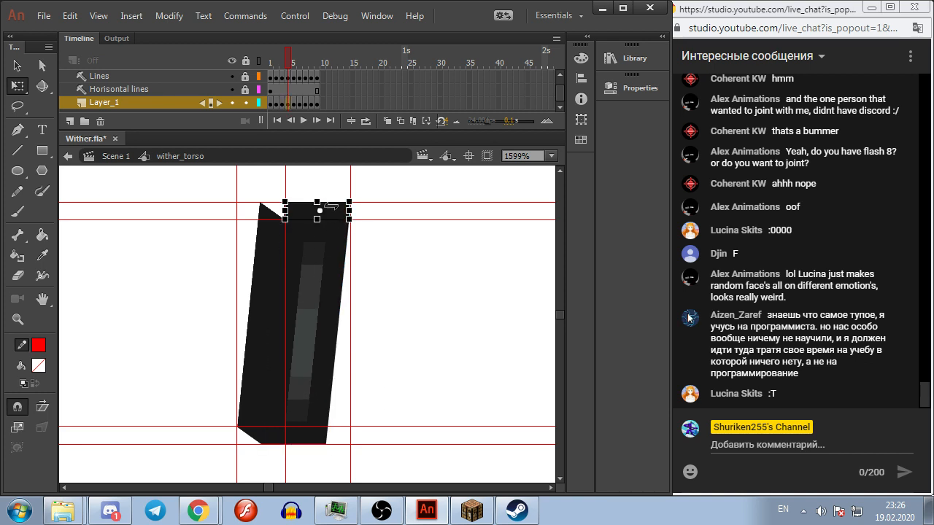
left_click_drag(316, 202, 302, 203)
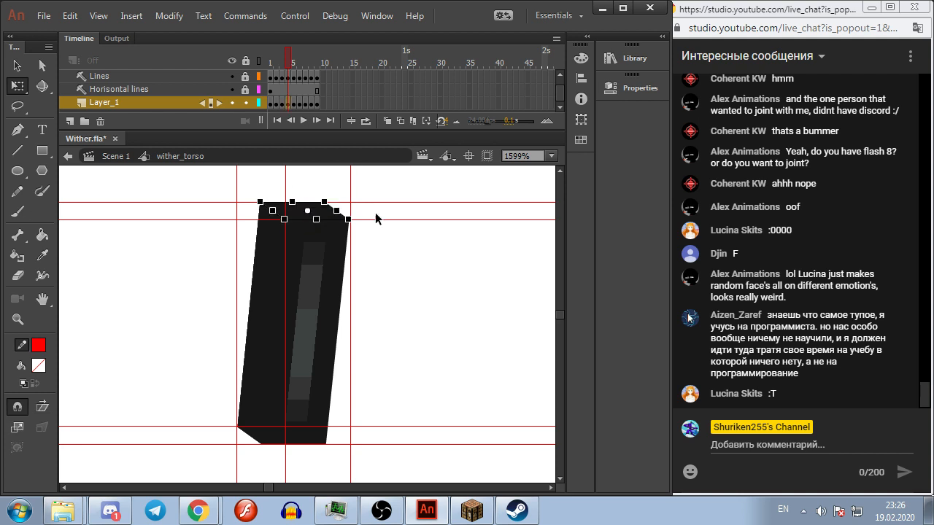
left_click(487, 313)
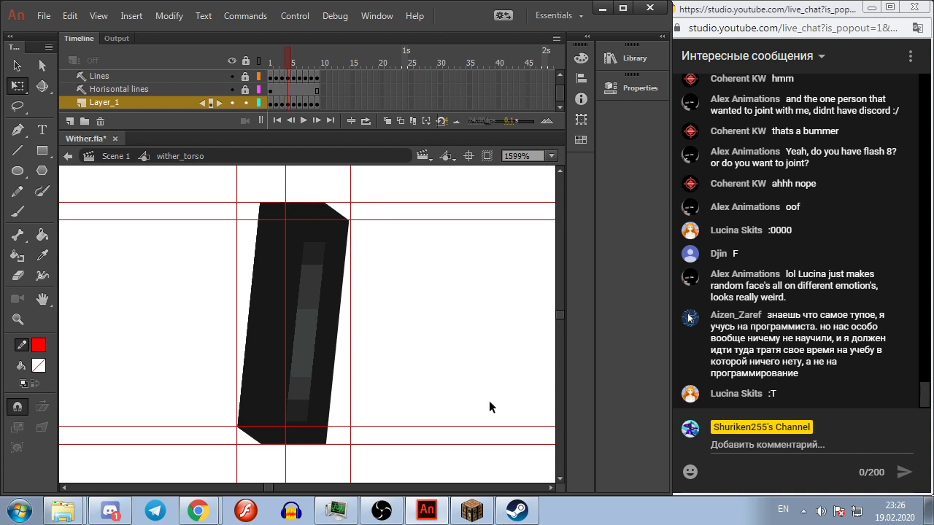
Step: In frame 6, skew the textured strip's main part rightward so its lower end meets the tilted strip's bottom corner
key("comma")
key("period")
key("period")
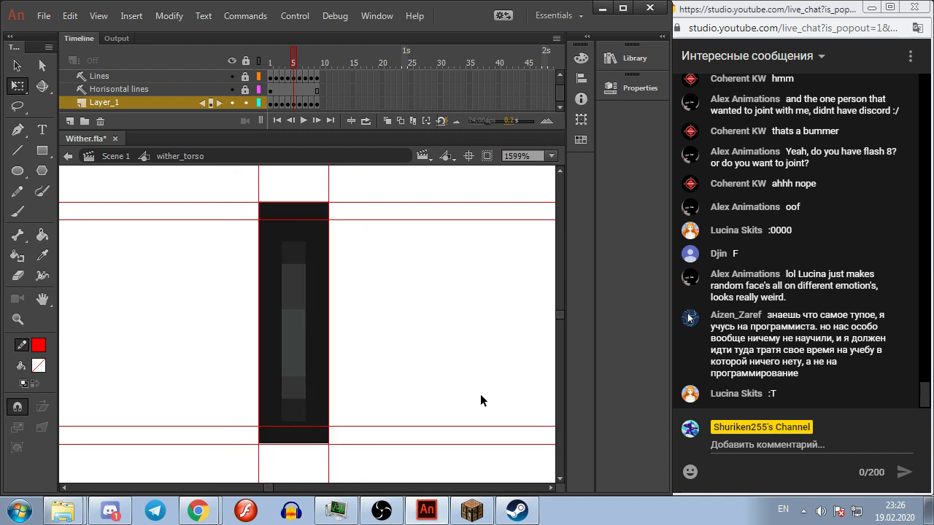
key("period")
left_click(289, 332)
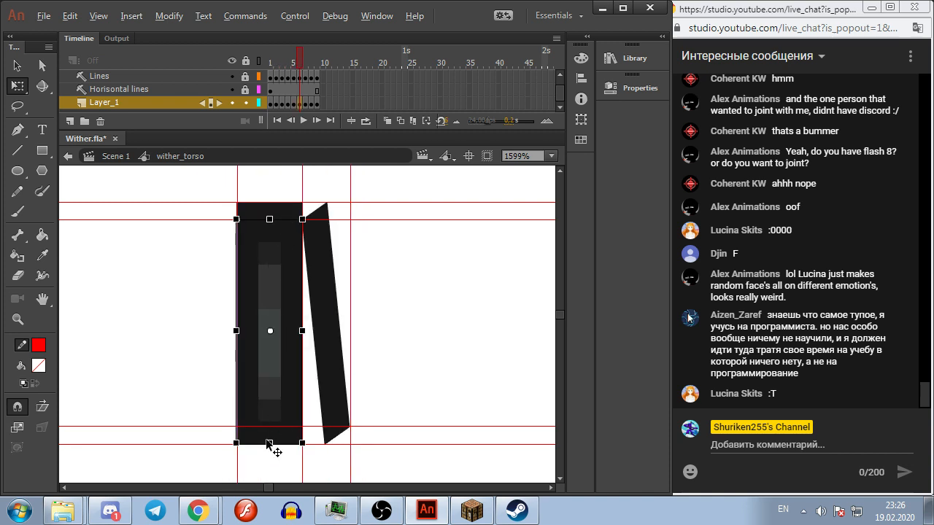
left_click_drag(267, 443, 299, 453)
left_click(350, 476)
Step: In frame 6, skew the top piece right to the tilted strip's top corner, nudge it left, and compare with frame 5
left_click(288, 206)
left_click_drag(287, 202, 312, 201)
left_click(358, 202)
left_click(300, 209)
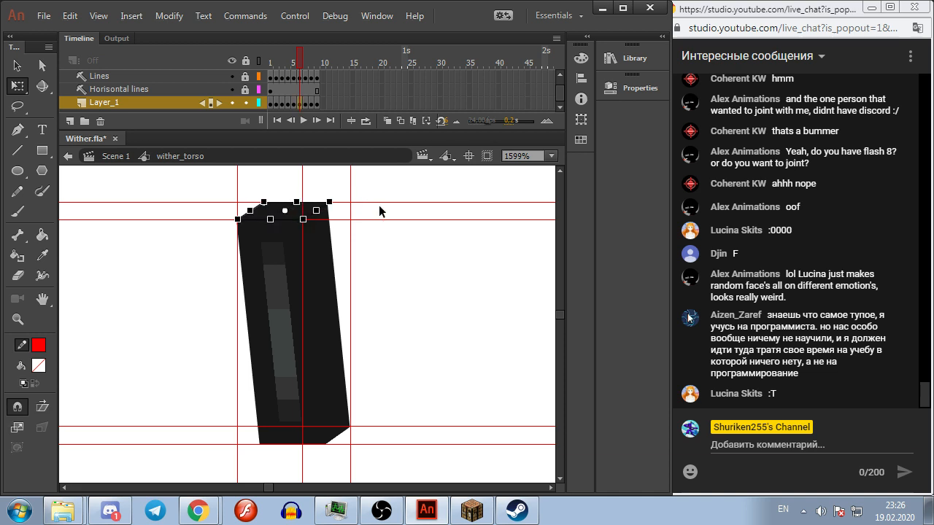
left_click(378, 207)
left_click(299, 210)
key("Left")
left_click(401, 258)
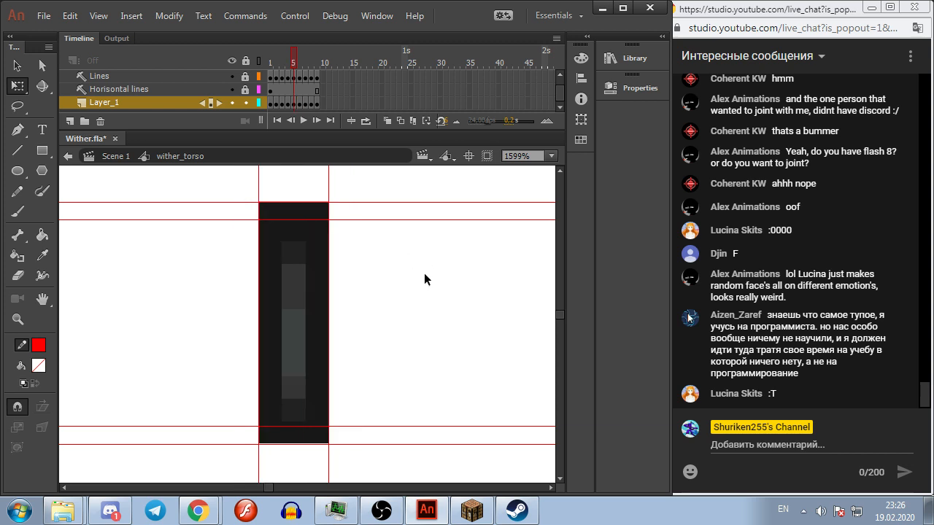
left_click(273, 221)
left_click(466, 311)
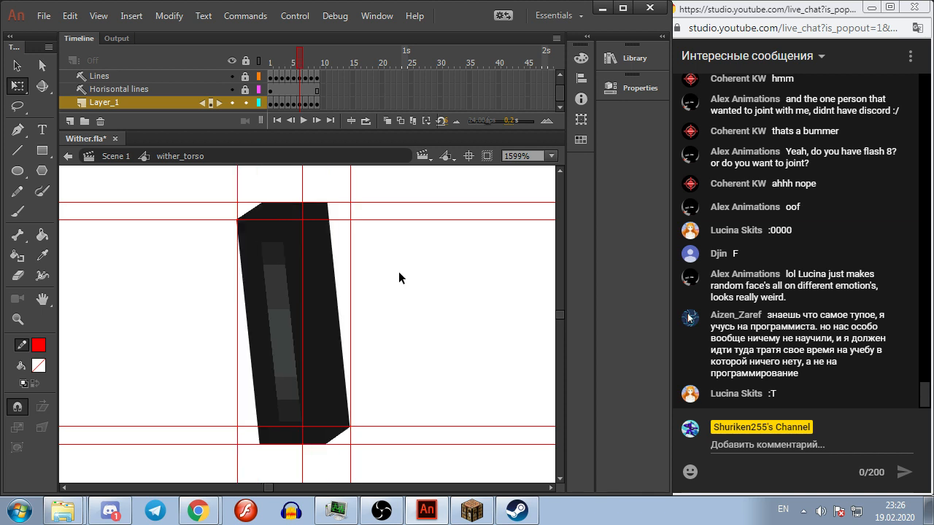
Step: In frame 7, skew the textured strip's main part right so its lower end meets the tilted strip's bottom corner
key(".")
left_click(233, 303)
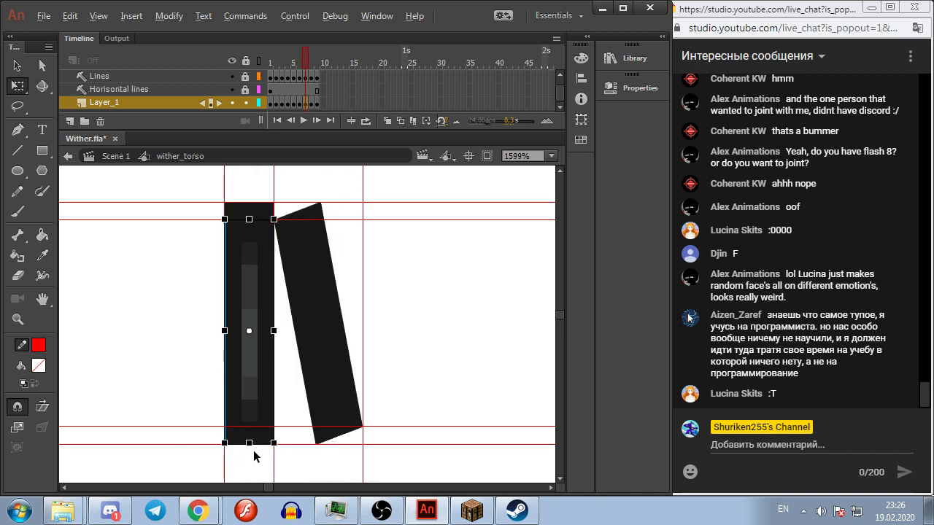
left_click_drag(260, 444, 303, 453)
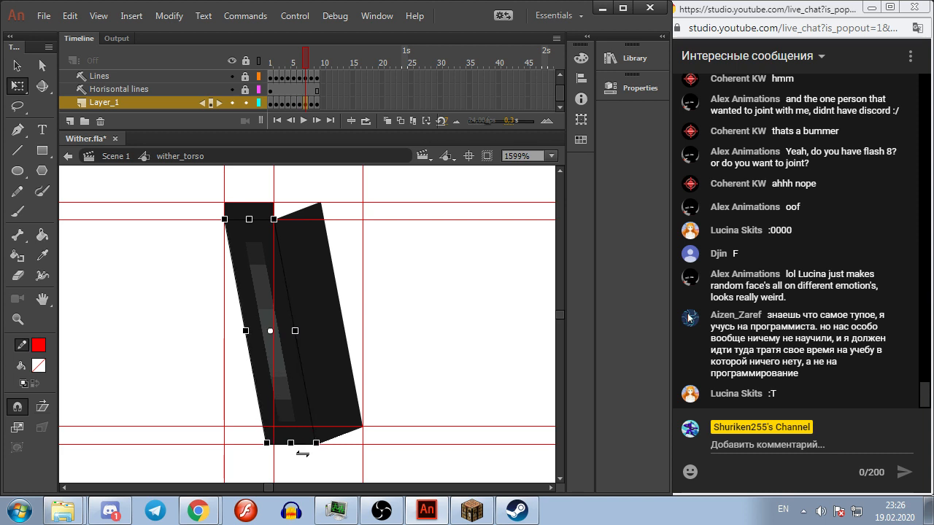
Step: In frame 7, skew the textured strip's top piece right to the tilted strip's top edge, fine-tune its position, and compare with frame 6
left_click(248, 210)
left_click_drag(249, 202, 306, 199)
left_click(430, 209)
left_click(288, 211)
left_click(424, 267)
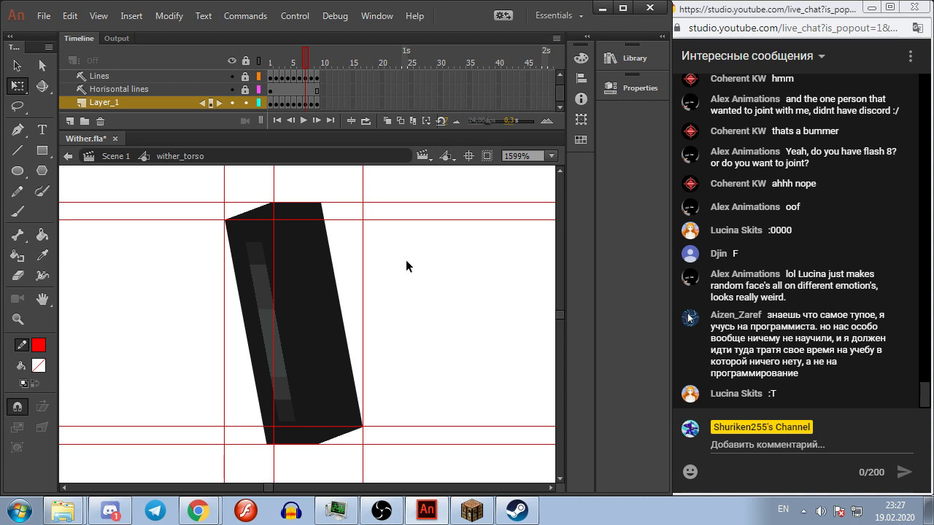
key("comma")
key("period")
Step: In frame 8, skew the textured strip's main part right along the tilted strip's edge, redoing the skew once for a closer fit
key("period")
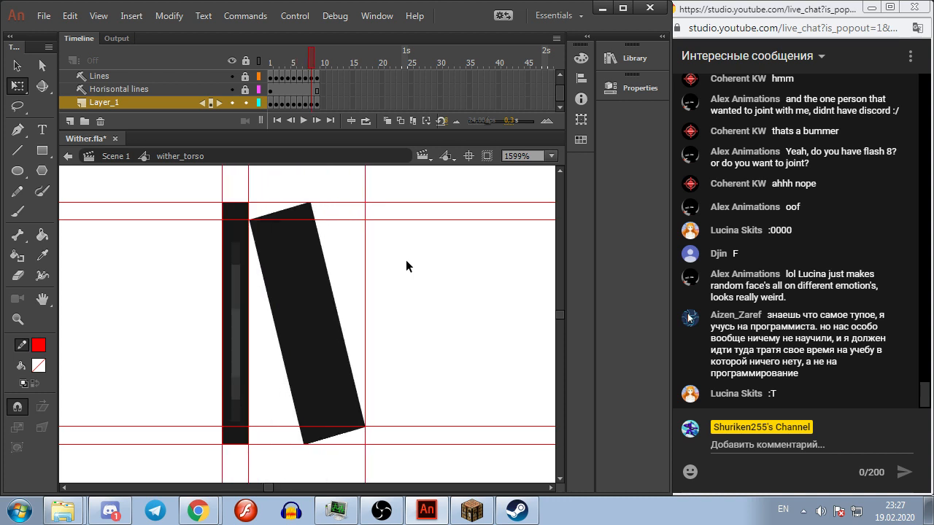
left_click(226, 361)
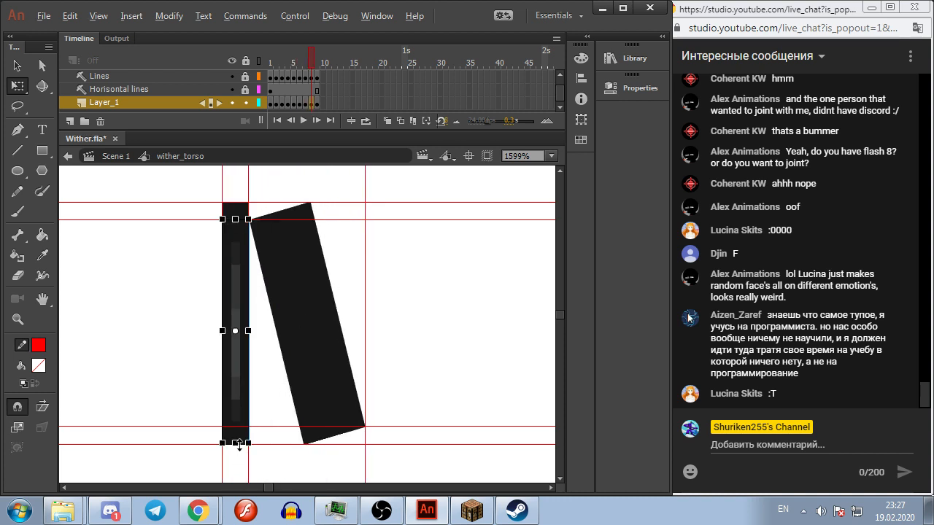
left_click_drag(238, 443, 295, 447)
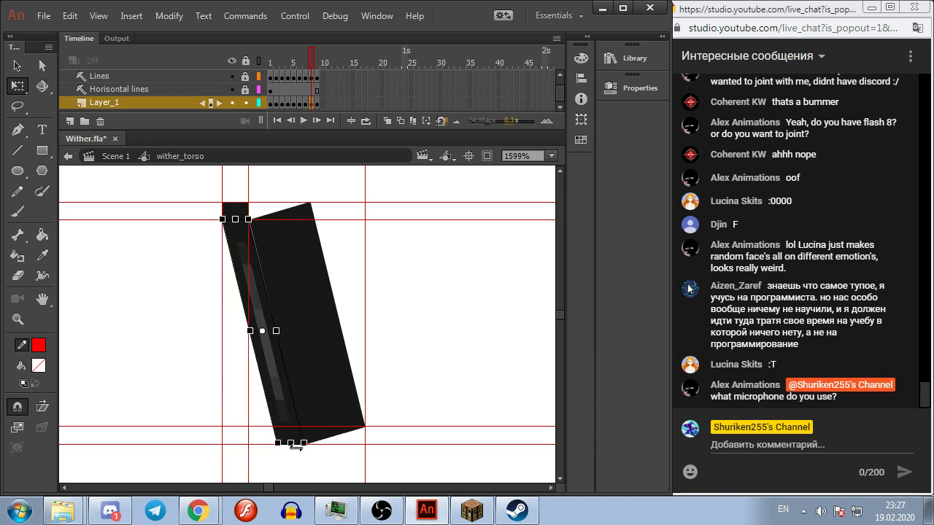
left_click(447, 345)
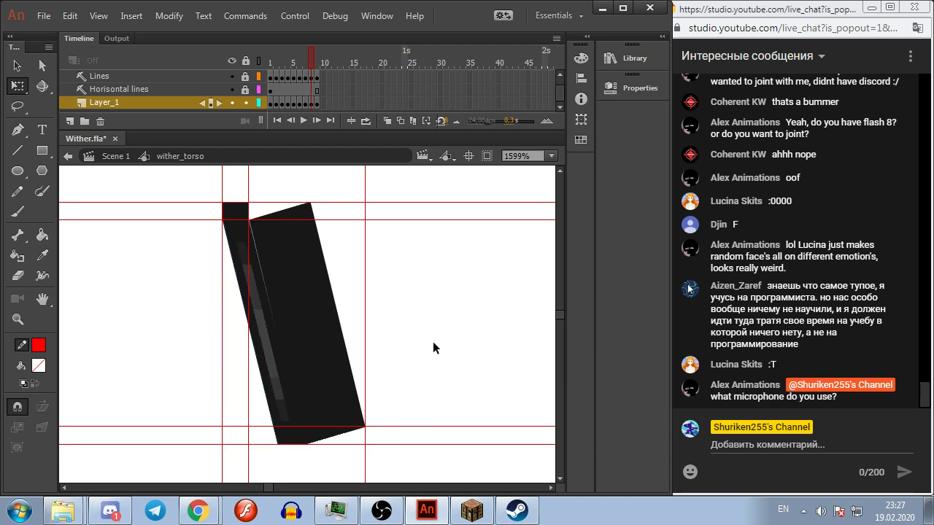
left_click(263, 341)
key("ctrl+z")
left_click_drag(235, 443, 290, 444)
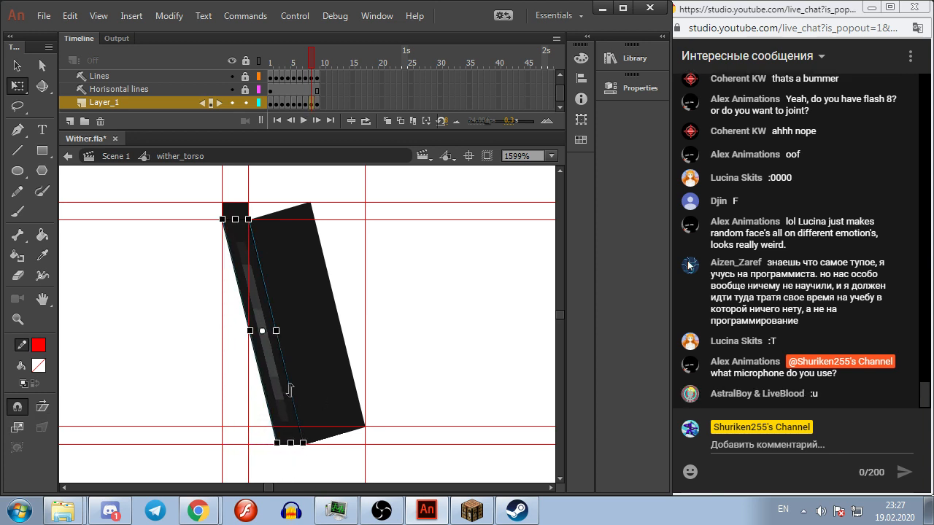
left_click(452, 359)
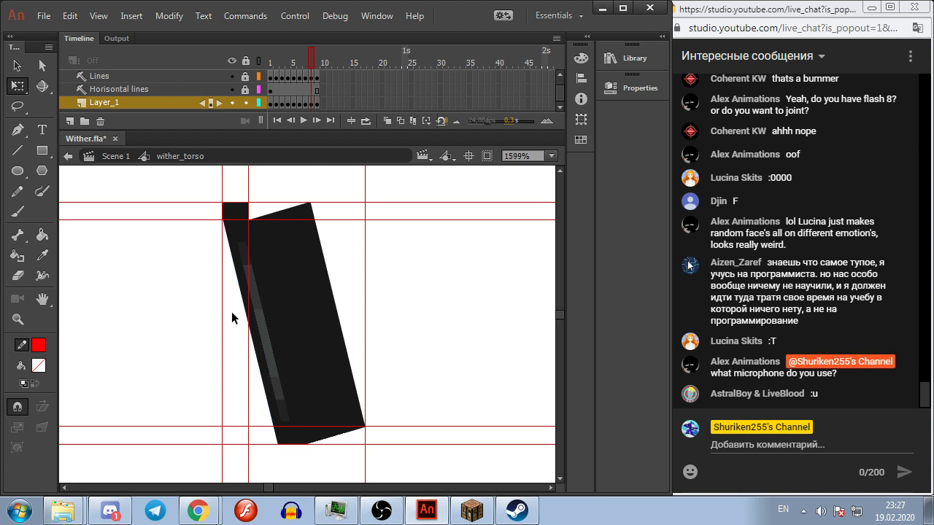
Step: In frame 8, skew the narrow top piece right to the tilted strip's top corner and nudge it to close the gap
left_click(237, 214)
key("alt")
left_click(41, 407)
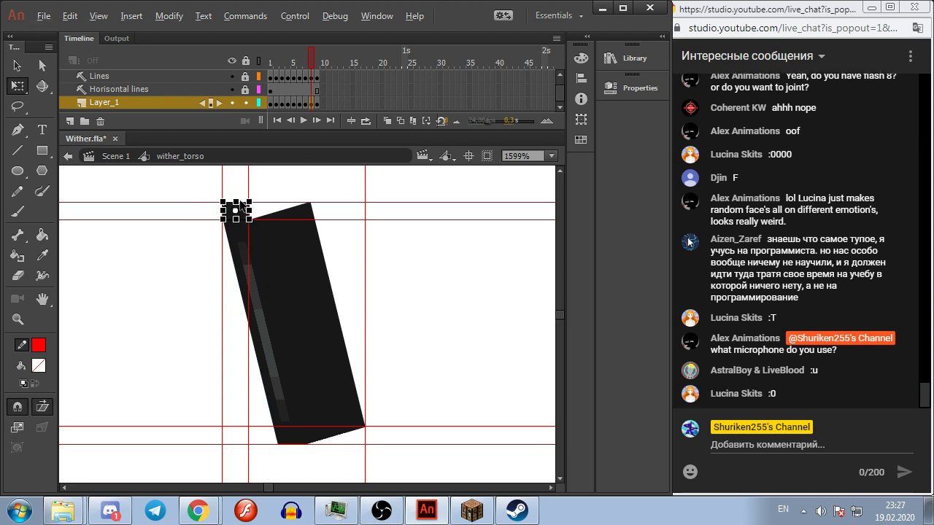
left_click_drag(235, 204, 250, 204)
left_click_drag(280, 202, 299, 203)
left_click(410, 274)
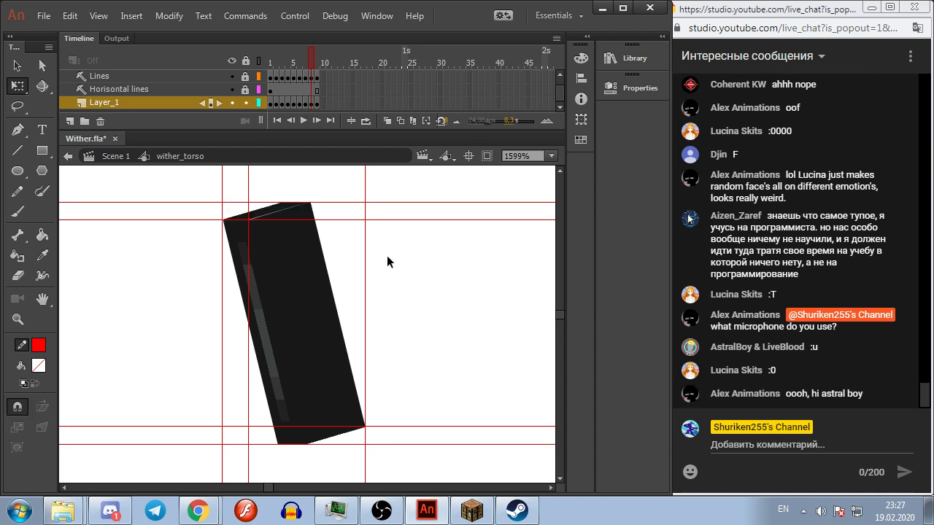
left_click(262, 212)
left_click(370, 278)
Step: In frame 9, skew the thin textured strip's main part right until it lies along the tilted strip's long edge
key("period")
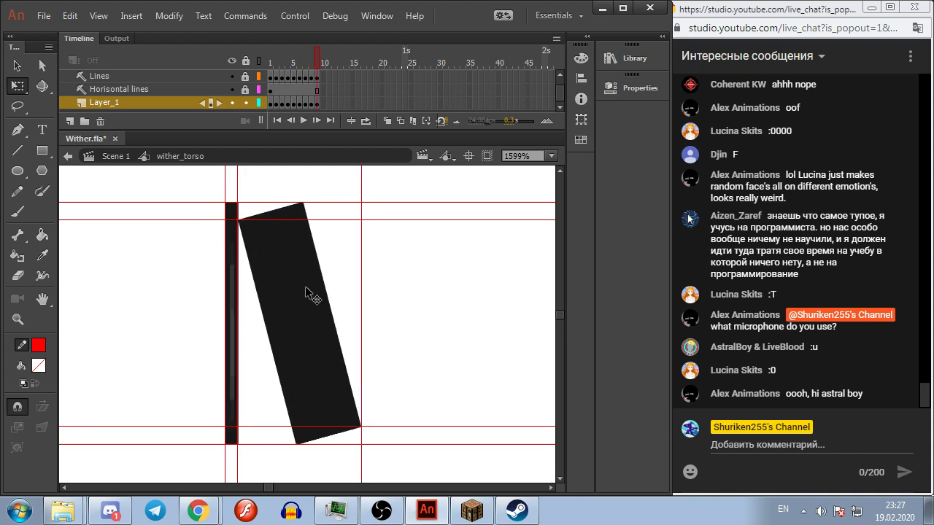
left_click(232, 301)
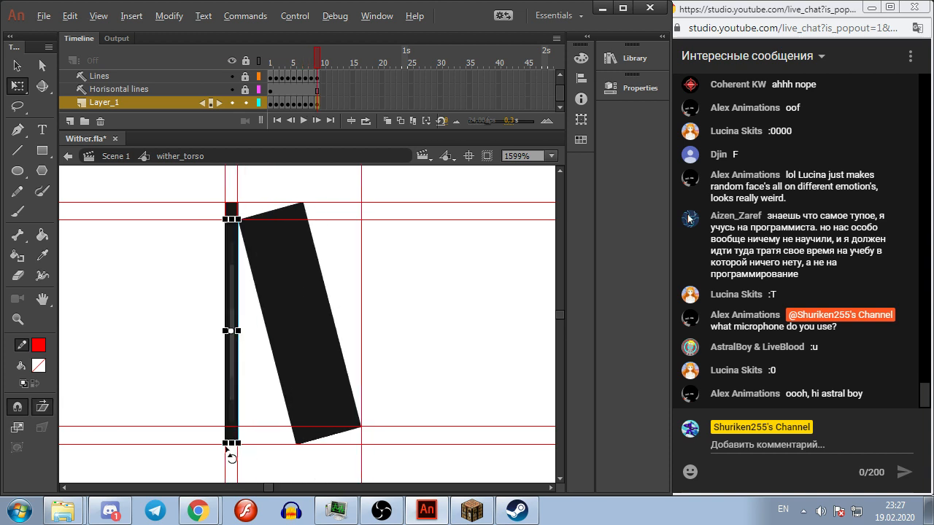
left_click_drag(232, 443, 292, 454)
Step: In frame 9, skew the thin top piece right in small corrections until it covers the gap along the tilted strip's top edge
left_click(232, 209)
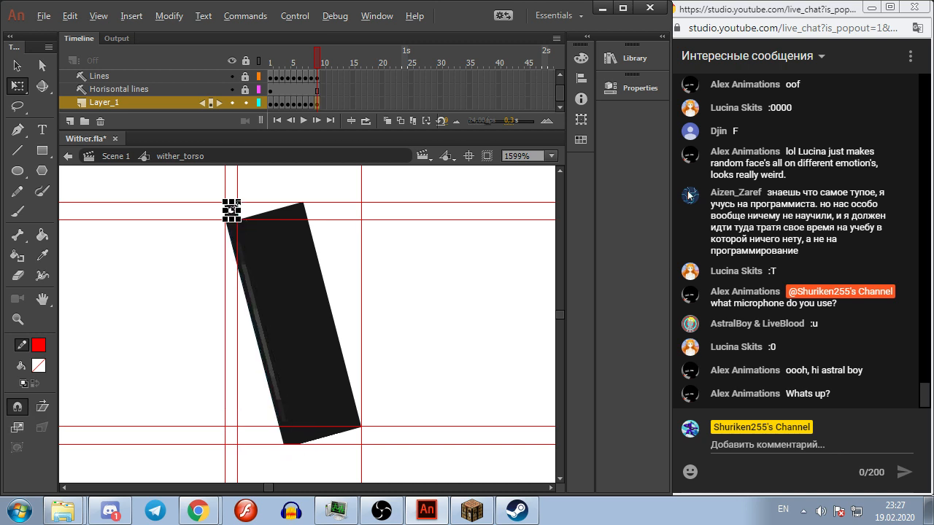
left_click(42, 407)
left_click_drag(231, 204, 283, 202)
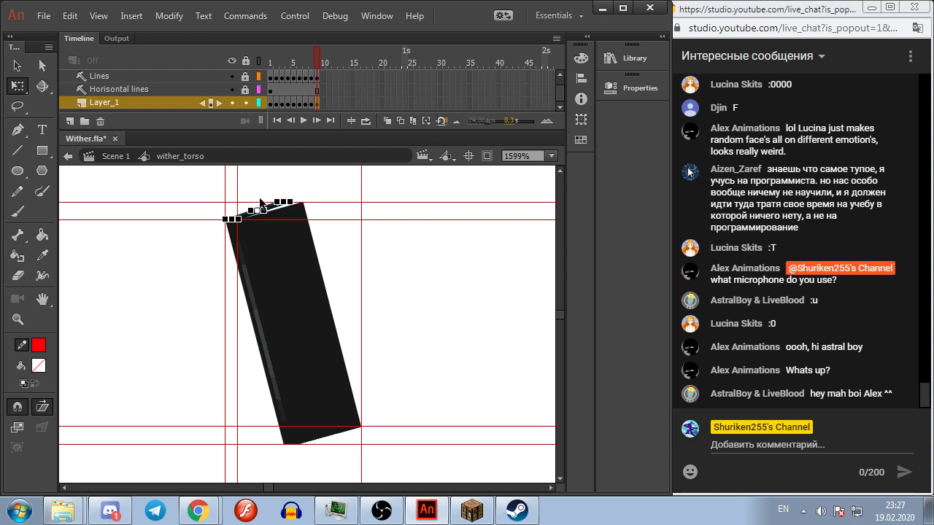
left_click_drag(283, 202, 290, 201)
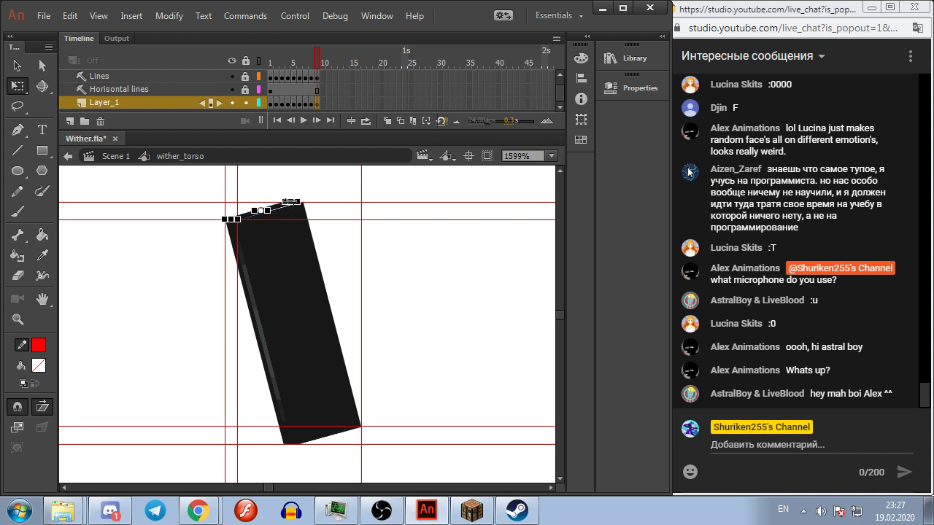
left_click_drag(292, 202, 296, 202)
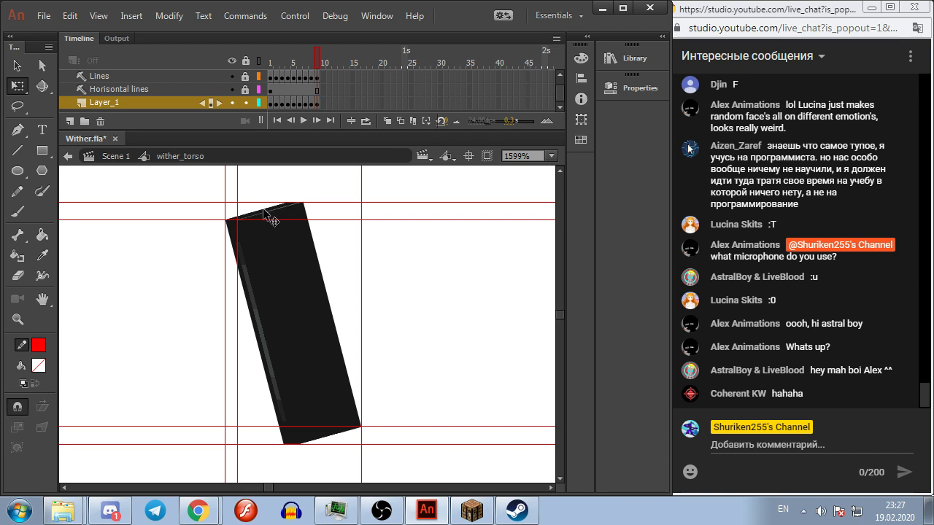
left_click(451, 308)
Step: Play back the torso rotation and nudge the tilted strip in the first frames to fit its guide lines
key("Return")
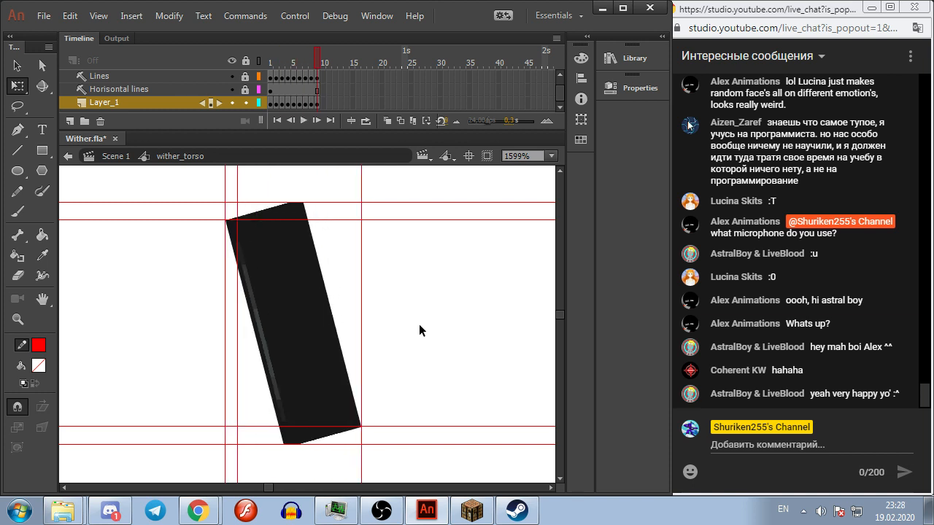
scroll(421, 323, "down", 3)
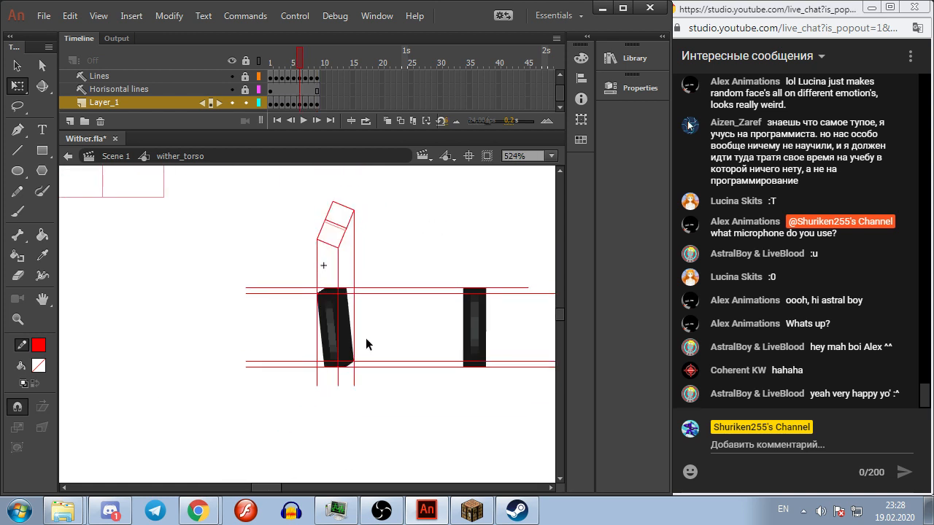
key("Return")
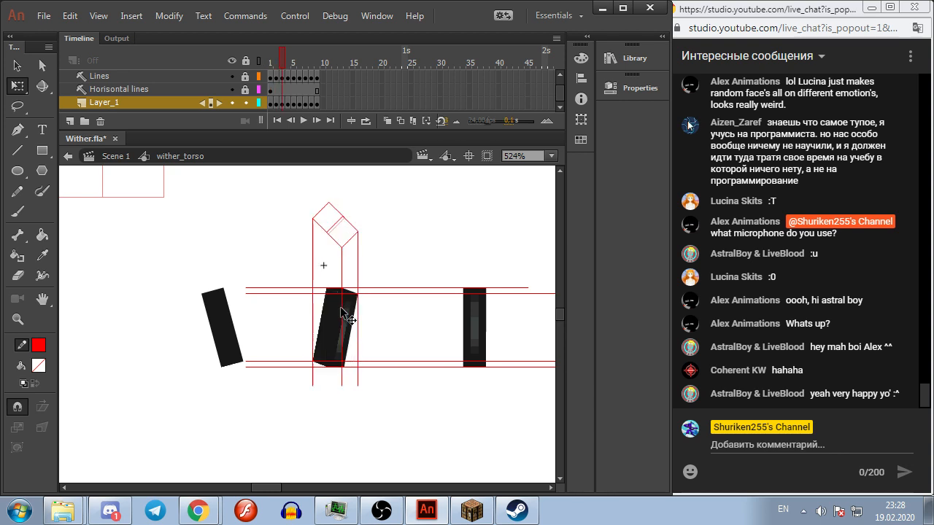
scroll(340, 306, "up", 5)
scroll(343, 302, "up", 1)
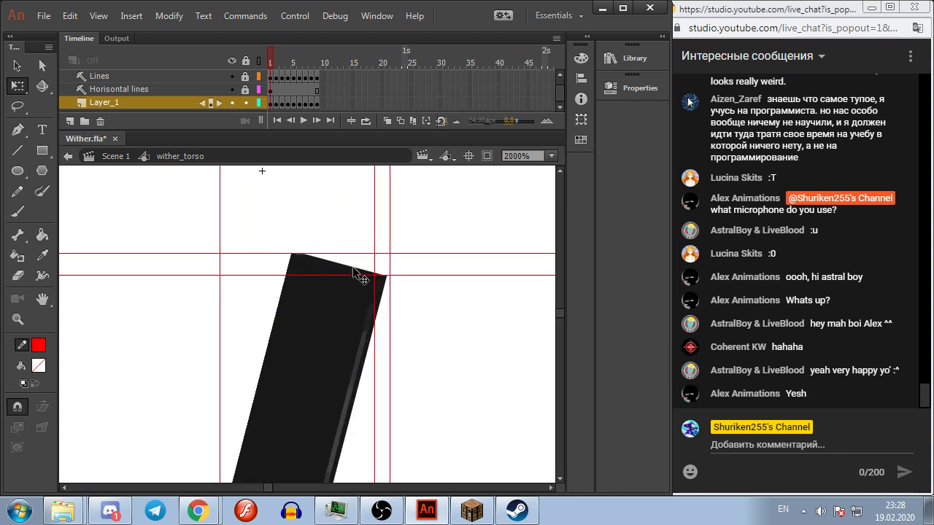
left_click(359, 283)
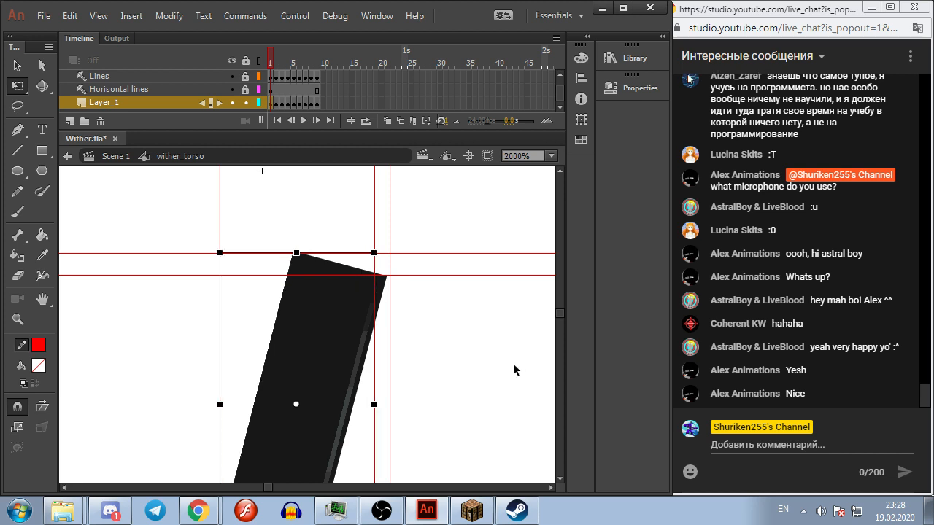
key(".")
left_click(306, 321)
left_click(499, 333)
Step: Check the block through the last frame, and in frame 1 nudge the textured strip's main part slightly left against the tilted strip
scroll(496, 335, "down", 4)
key(".")
scroll(493, 337, "up", 2)
key(".")
key(".")
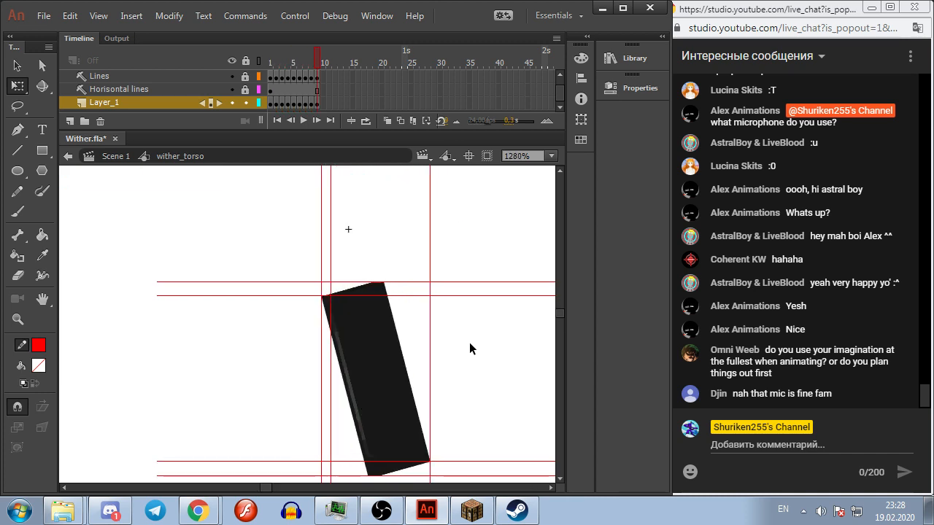
scroll(471, 347, "down", 3)
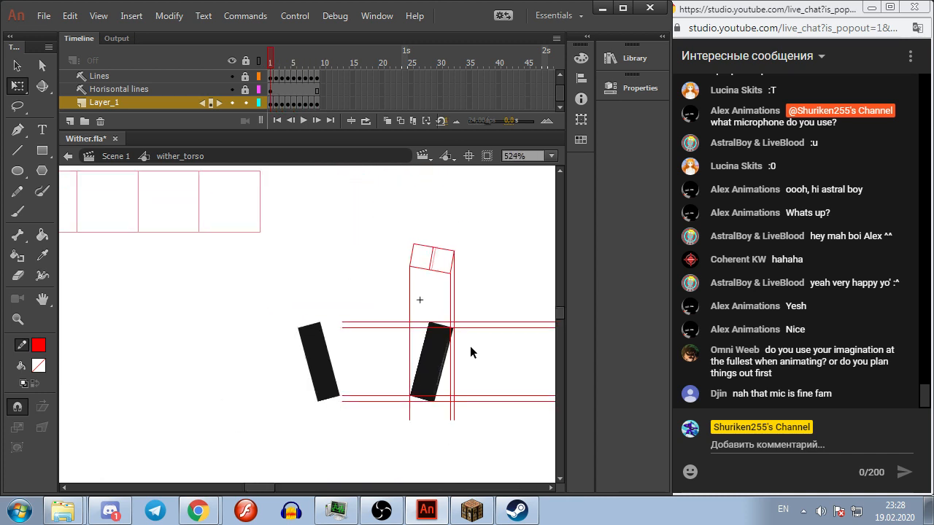
scroll(470, 347, "up", 5)
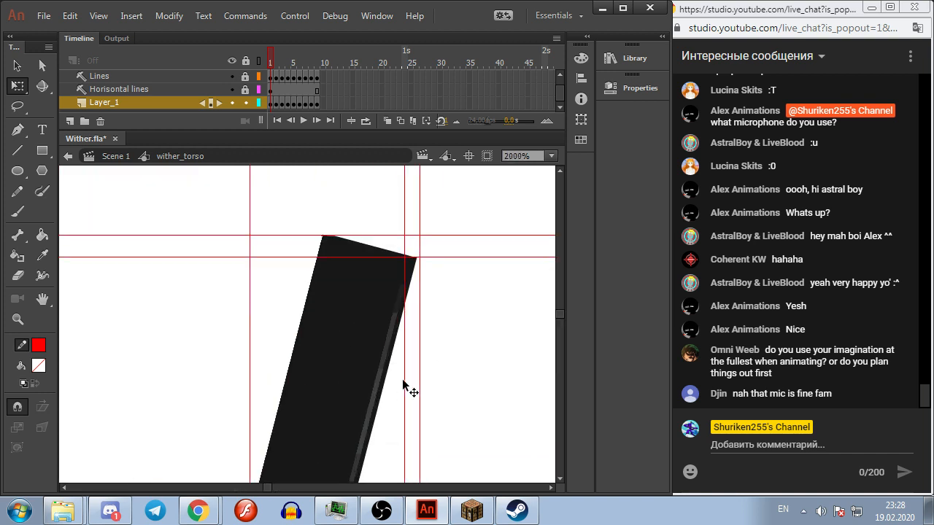
left_click(390, 388)
left_click(464, 371)
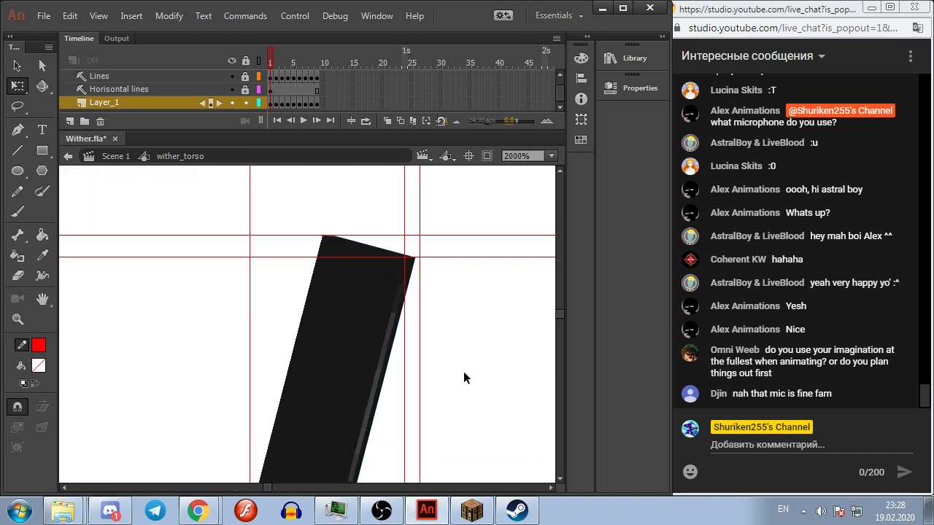
Step: Step through the torso frames again and fine-tune the textured strip's top piece in frame 3
key(".")
key(".")
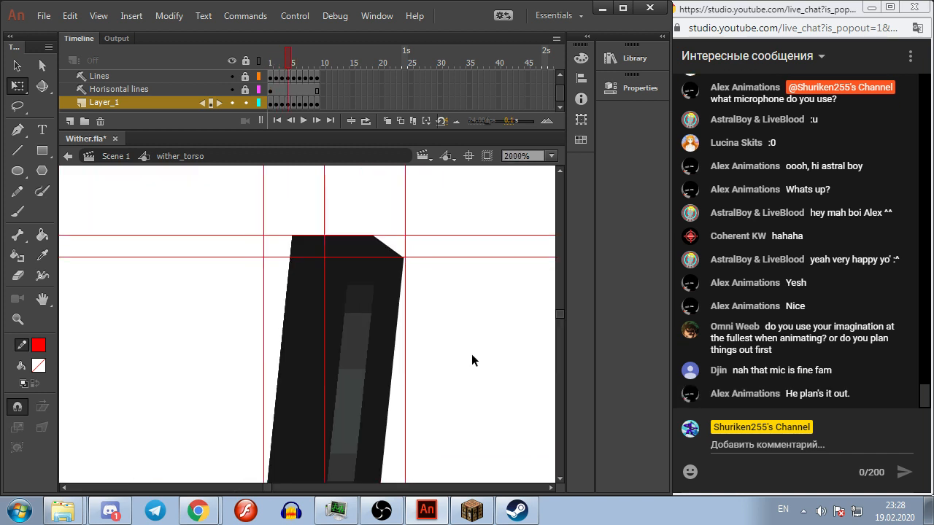
scroll(475, 354, "down", 3)
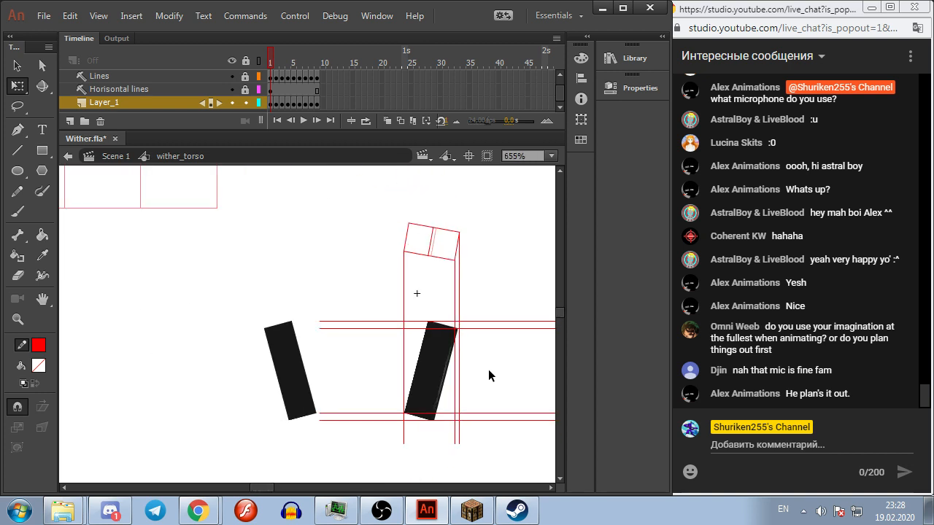
scroll(368, 334, "down", 2)
key(".")
key(".")
key(".")
key(".")
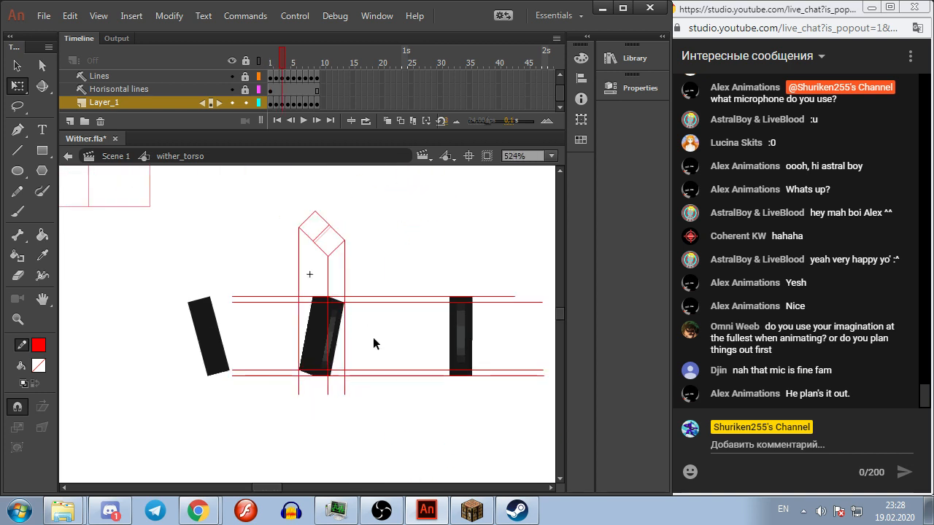
left_click(328, 298)
left_click(418, 278)
Step: In frame 7, fine-tune the positions of the tilted strip and the textured strip's top piece
key(".")
key(".")
key(".")
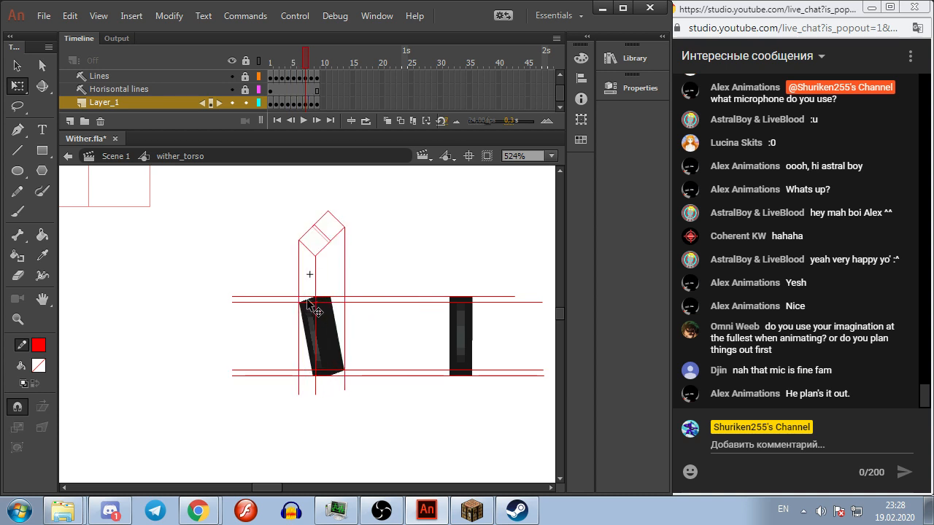
left_click(318, 310)
left_click(386, 290)
left_click(309, 302)
left_click(421, 270)
Step: In frame 8, move the block's dark top piece onto the tilted strips' upper edge between the horizontal guide lines
key(".")
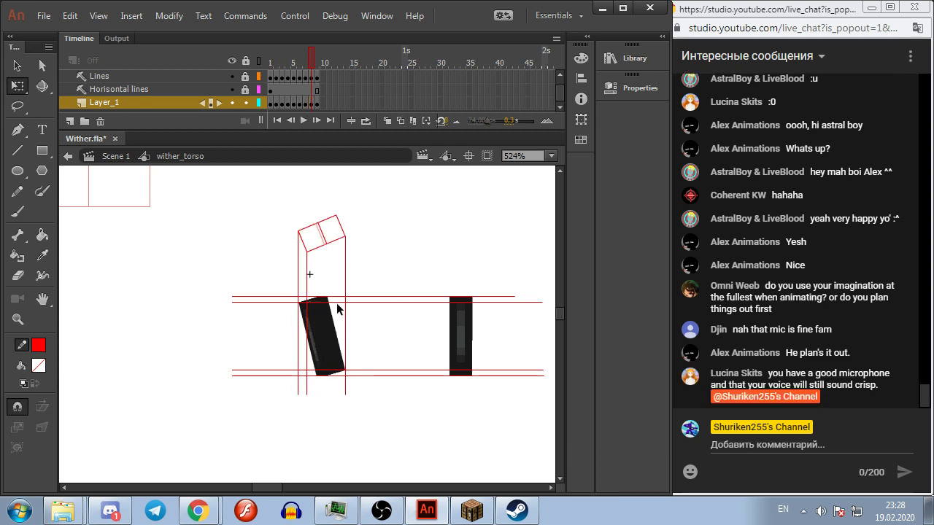
left_click(316, 305)
left_click(359, 304)
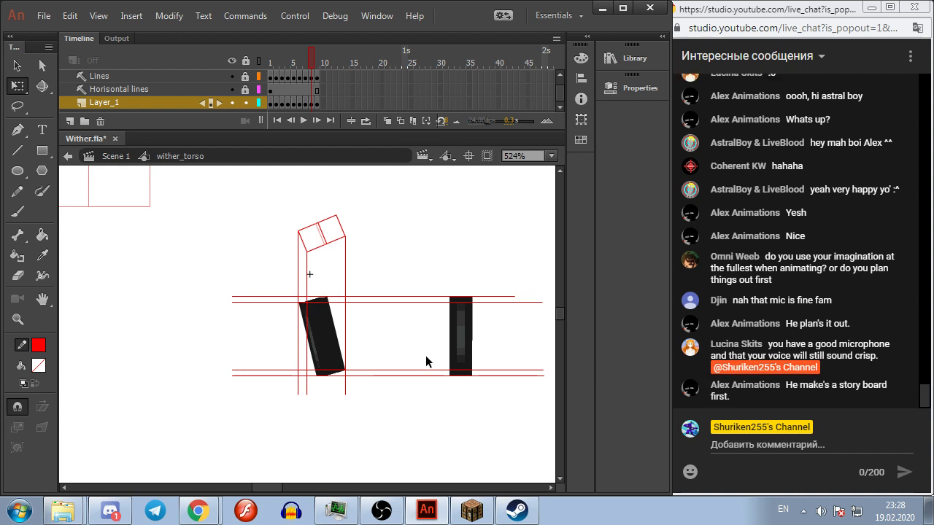
scroll(337, 334, "up", 4)
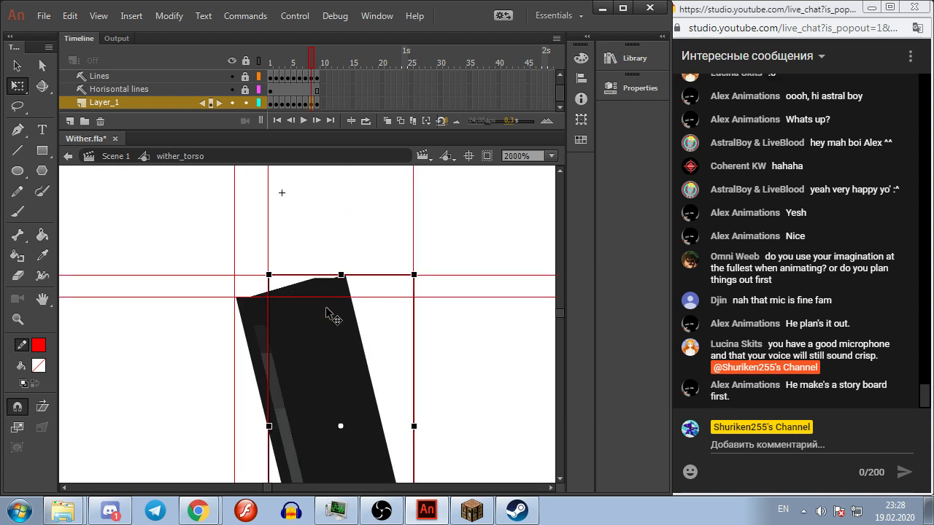
left_click(286, 295)
left_click(292, 293)
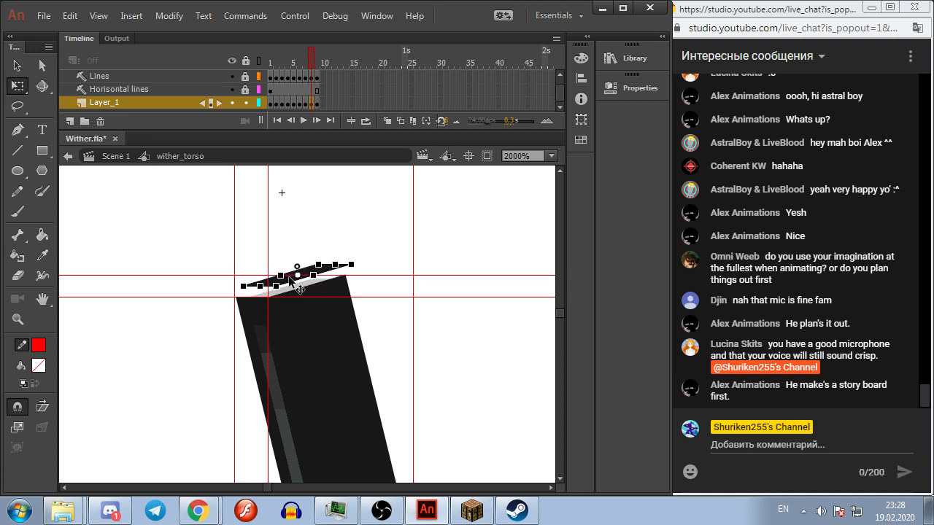
left_click(294, 298)
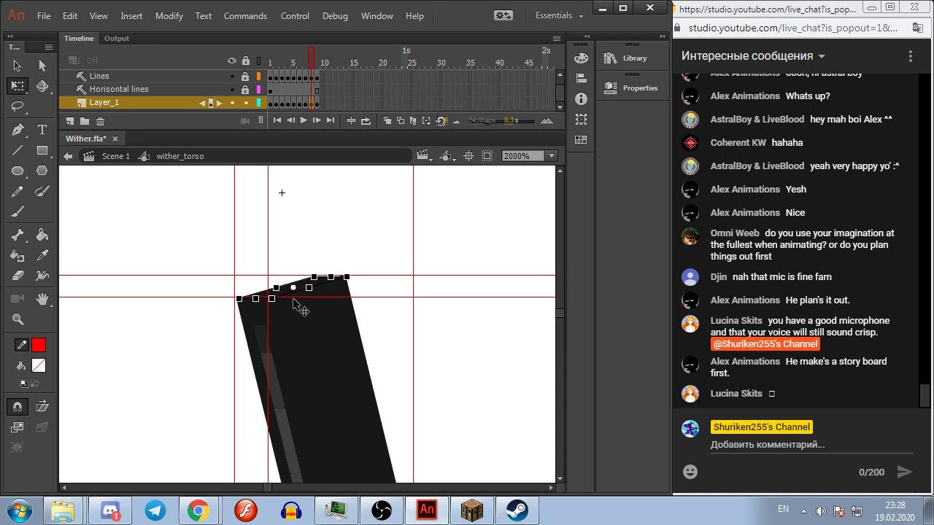
Step: Fine-tune the dark top piece in frame 8 so its corners meet the guide lines and the strips below
left_click(440, 317)
left_click(318, 280)
left_click(415, 325)
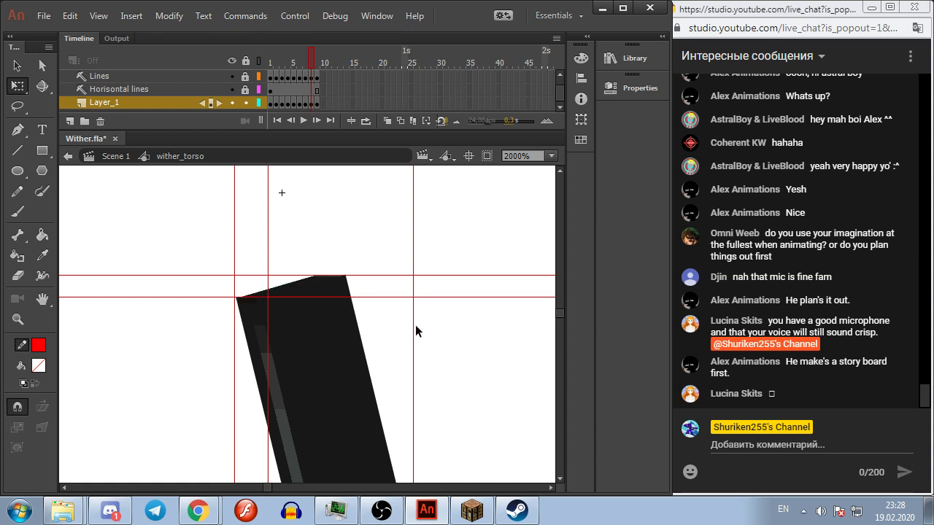
left_click(292, 293)
left_click_drag(284, 284, 274, 289)
left_click(376, 231)
scroll(375, 255, "down", 3)
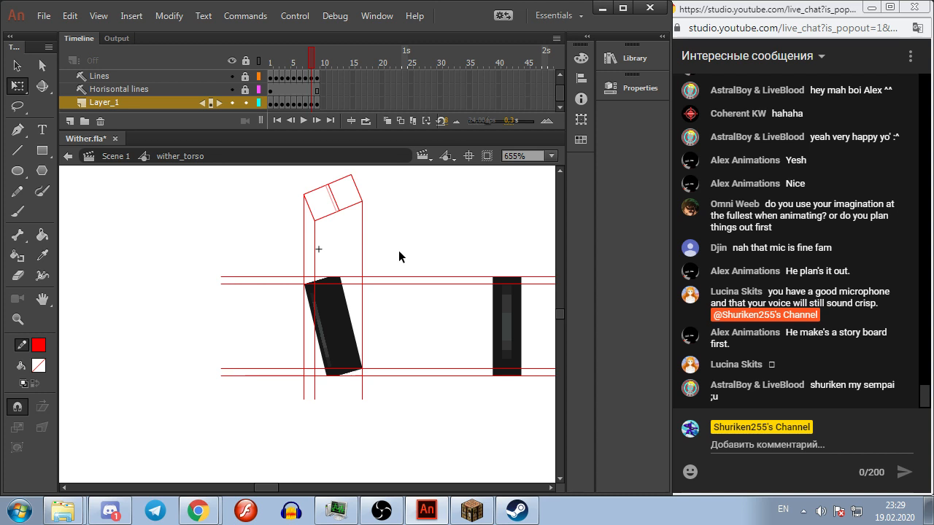
Step: Read back through the recent live chat messages in the browser window
scroll(867, 246, "up", 3)
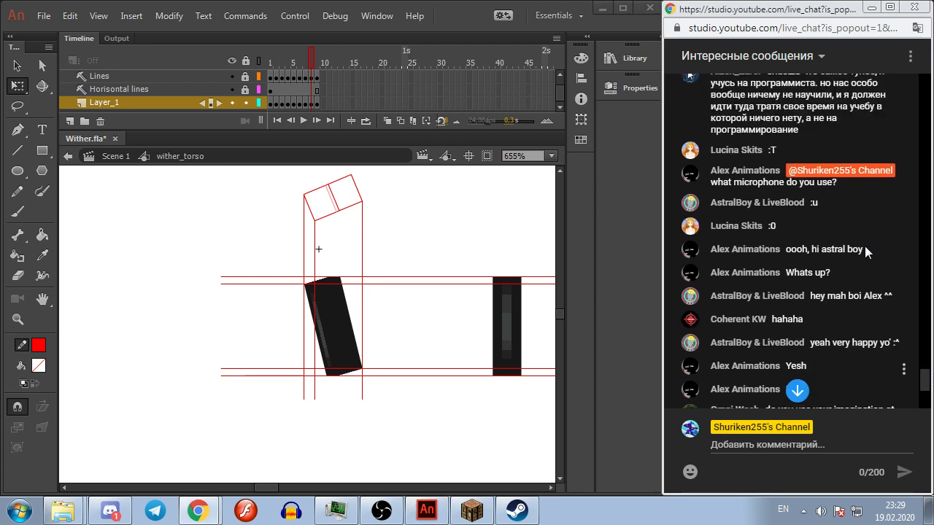
scroll(865, 251, "up", 1)
scroll(865, 252, "down", 5)
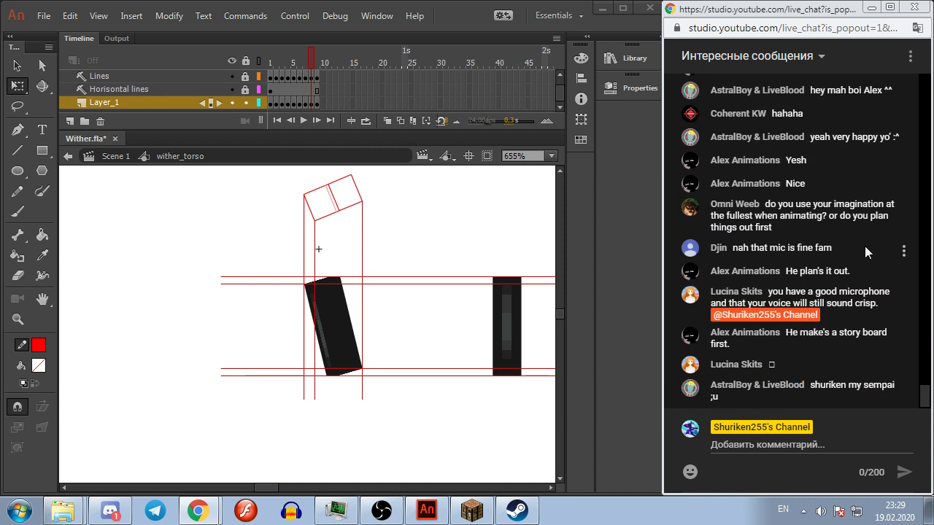
scroll(865, 246, "up", 5)
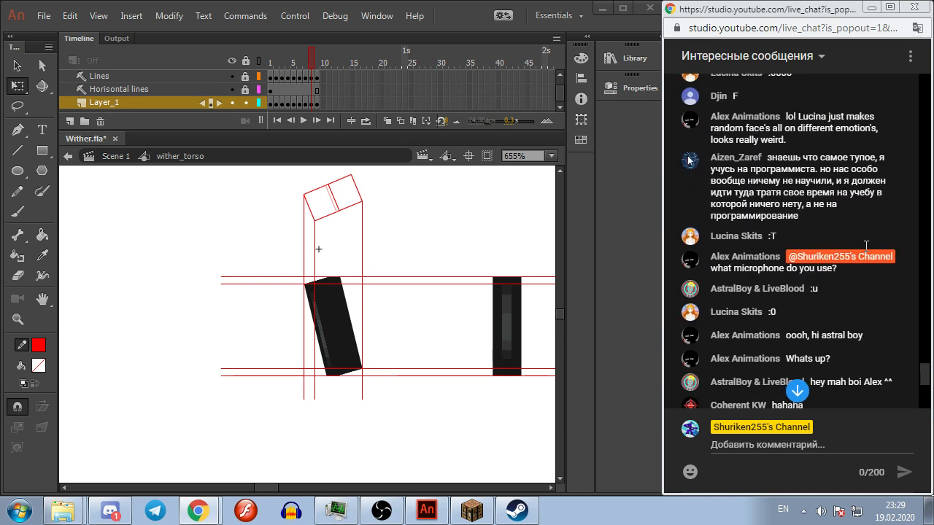
scroll(865, 246, "down", 4)
scroll(865, 246, "down", 1)
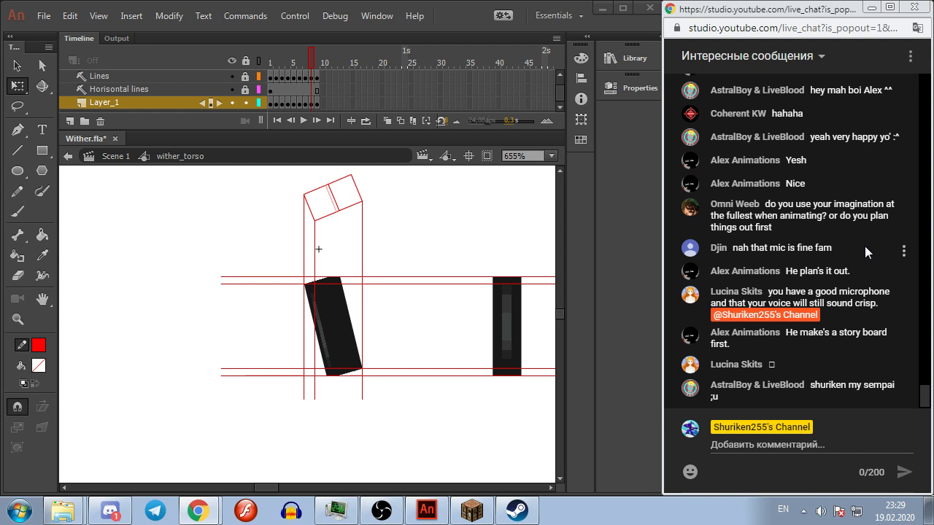
left_click(470, 227)
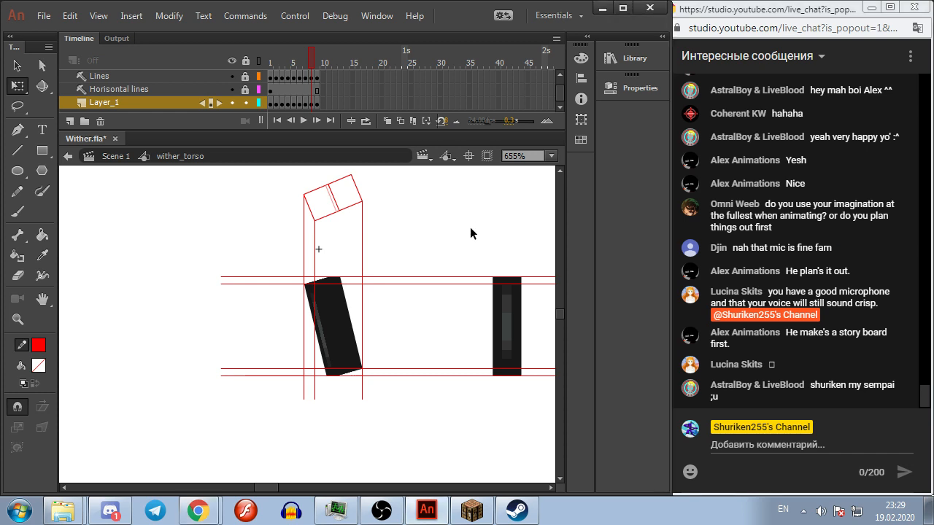
Step: Play back the torso rotation repeatedly and examine the tilted block's alignment with its guide lines
key("comma")
key("comma")
key("comma")
key("Return")
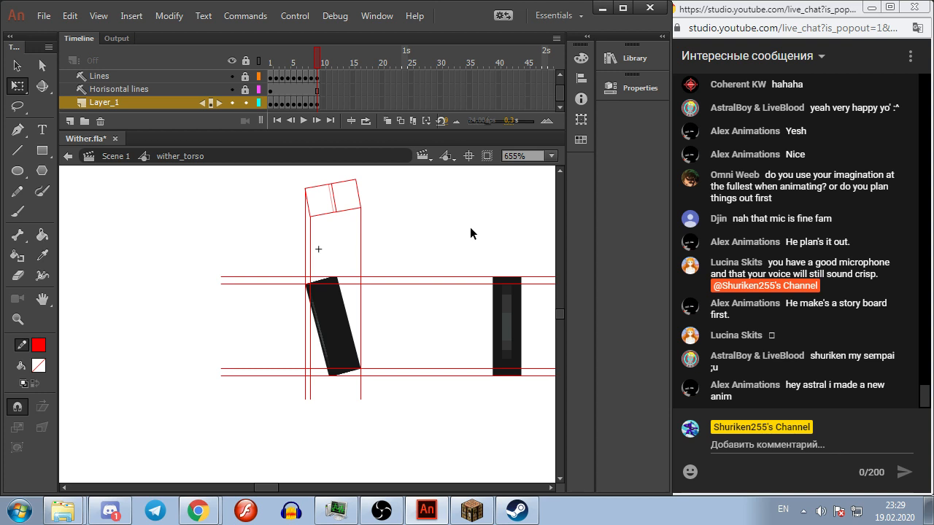
key("Return")
key("Return")
left_click_drag(438, 338, 341, 315)
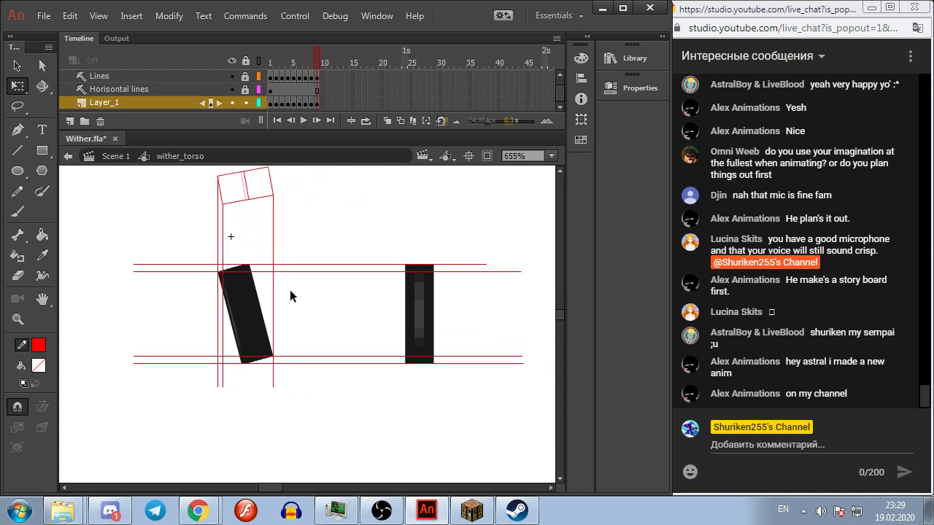
left_click_drag(288, 234, 332, 330)
left_click_drag(409, 329, 347, 204)
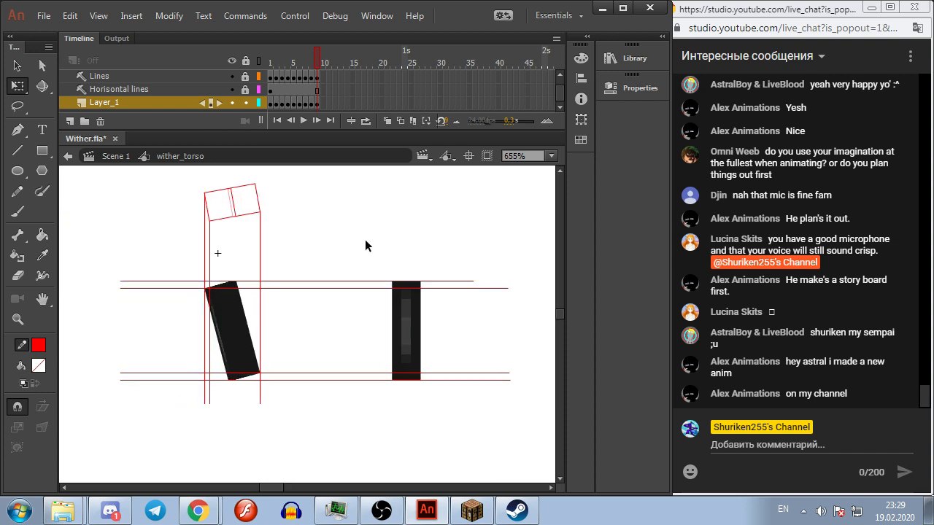
Step: In the last frame, check the seam between the upright reference strip's main part and bottom piece
scroll(280, 384, "up", 2)
left_click(473, 354)
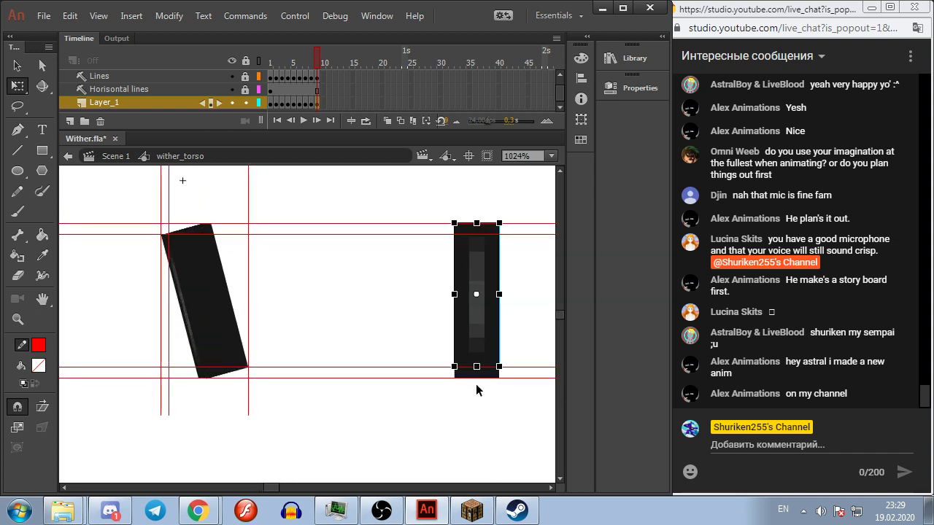
left_click(488, 396)
left_click(487, 373)
left_click(445, 444)
scroll(444, 442, "down", 4)
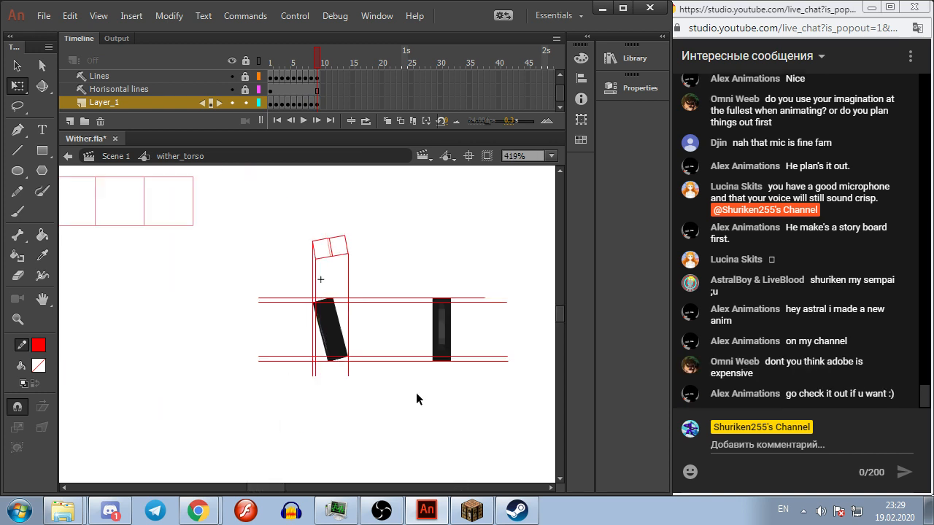
Step: Return to Scene 1 and examine the torso pieces without guide lines for visible seams
left_click(115, 157)
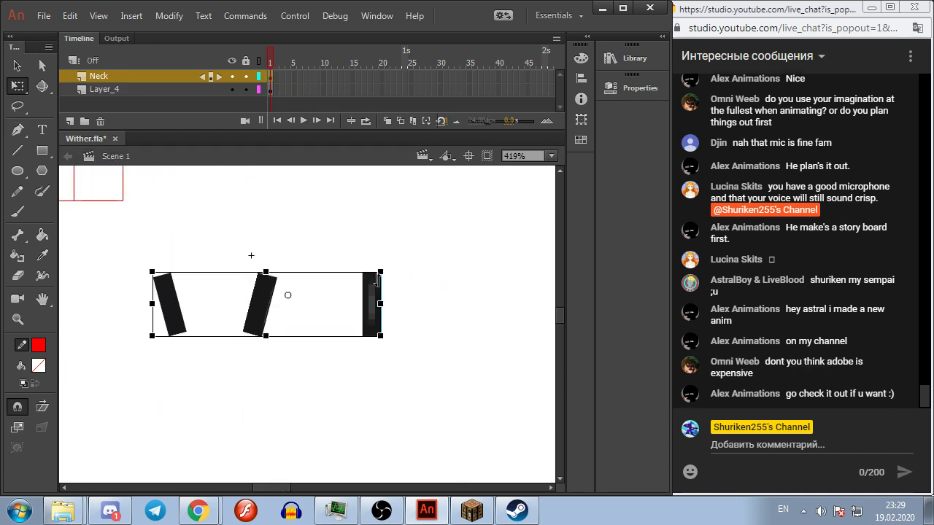
scroll(375, 280, "down", 2)
left_click(365, 245)
scroll(314, 278, "up", 1)
scroll(312, 278, "up", 2)
scroll(345, 234, "down", 1)
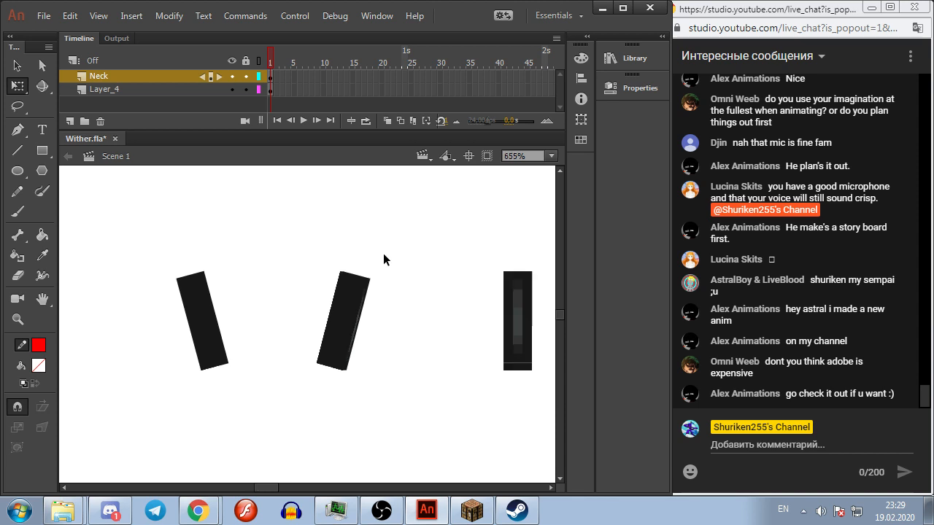
left_click_drag(487, 297, 440, 277)
Step: Reopen the torso symbol and in frame 1 close the thin gap between the upright strip's main part and bottom piece
left_click(478, 340)
double_click(477, 345)
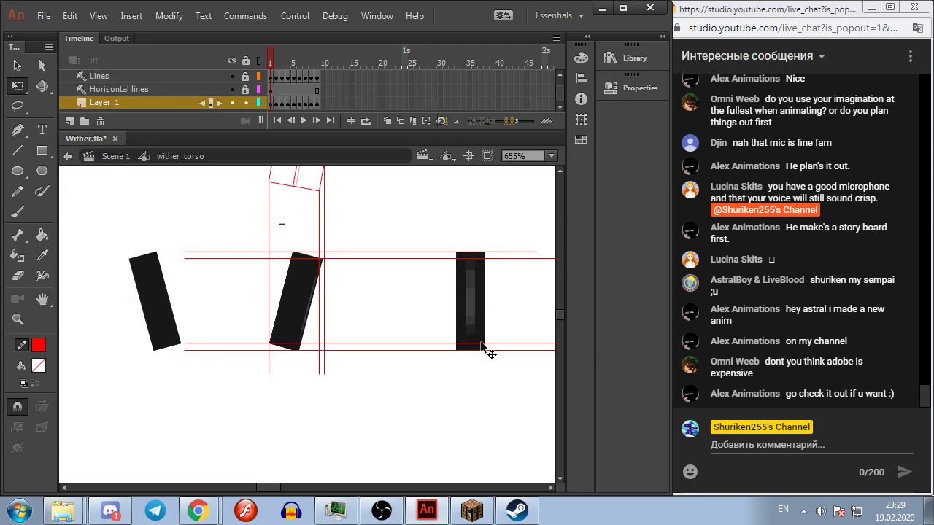
scroll(438, 349, "up", 2)
left_click(413, 363)
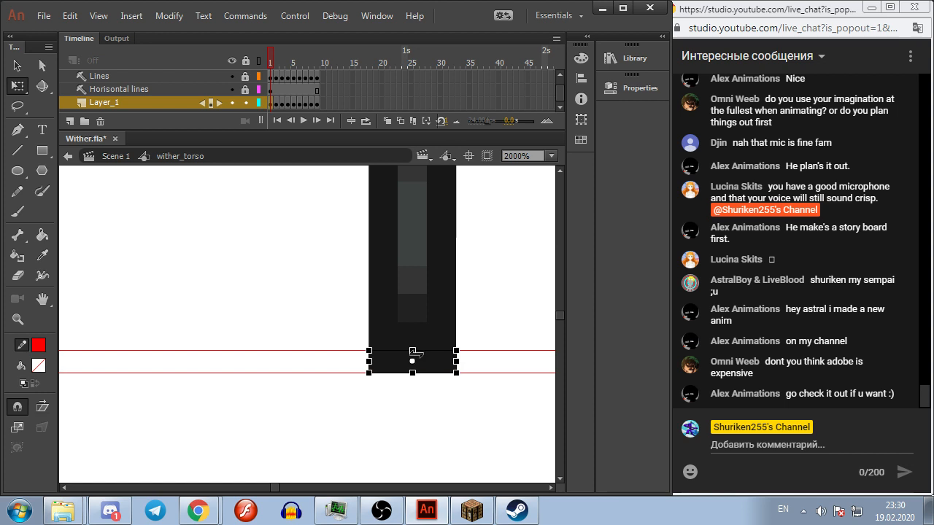
left_click(427, 343)
left_click(504, 330)
scroll(481, 314, "down", 2)
Step: Go back to Scene 1 and save the file
left_click(113, 156)
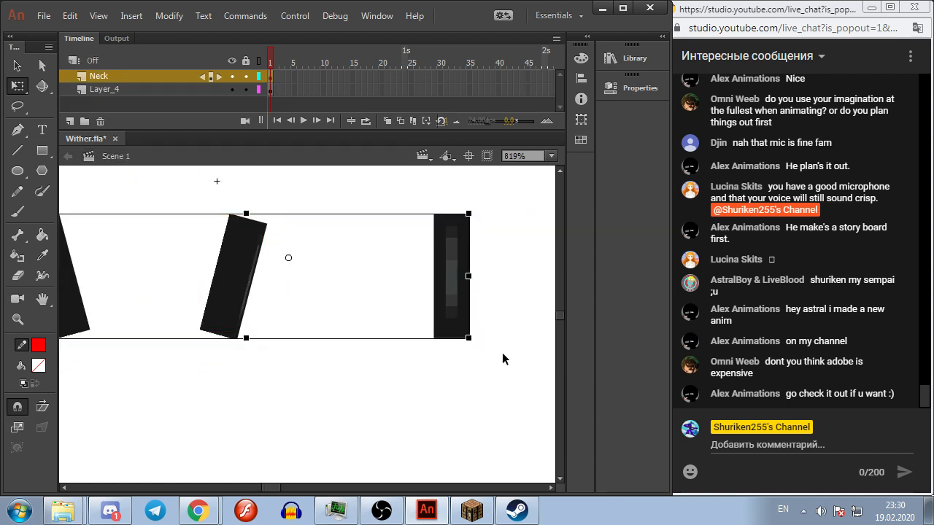
left_click(406, 379)
key("ctrl+s")
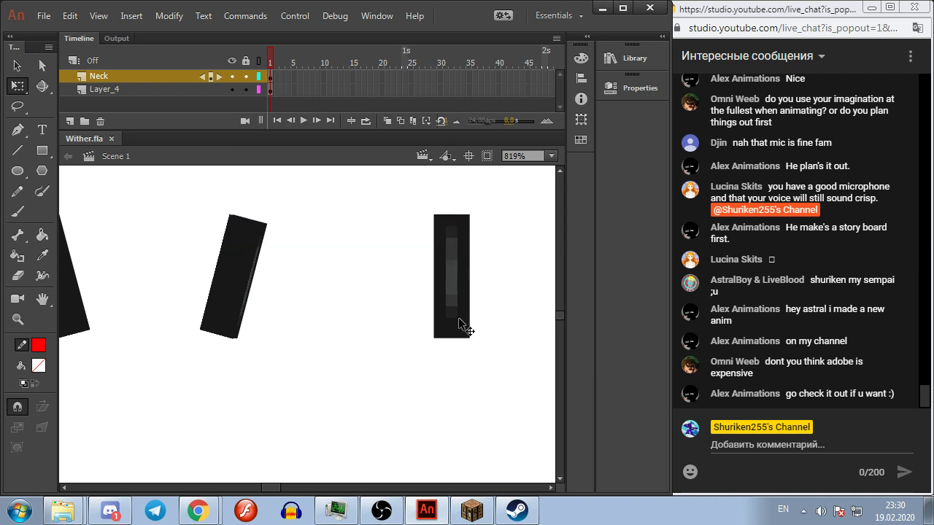
Step: In the torso symbol, delete the upright strip and the spare tilted strip across all frames with Edit Multiple Frames, and play the result
double_click(459, 313)
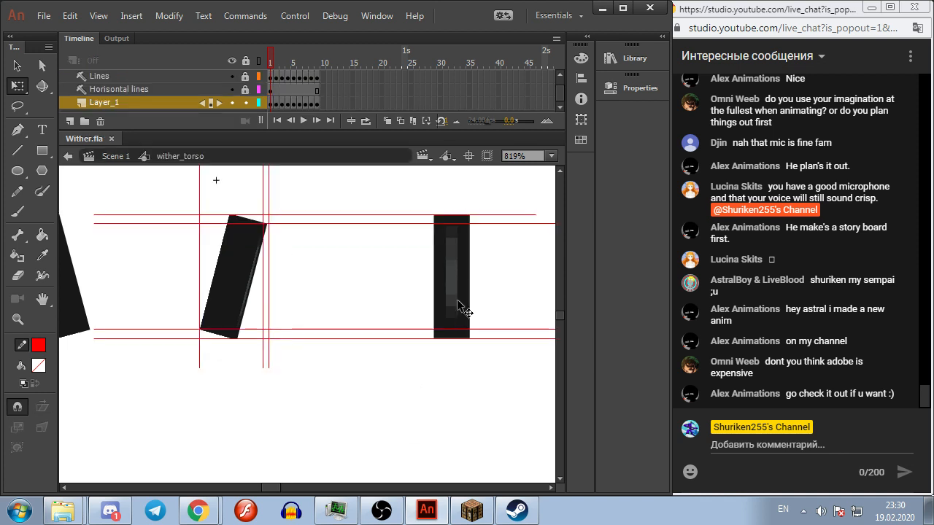
left_click(413, 122)
left_click_drag(503, 278, 437, 370)
key("Delete")
left_click_drag(308, 369, 494, 368)
left_click_drag(187, 359, 273, 280)
key("Delete")
left_click(414, 122)
key("Return")
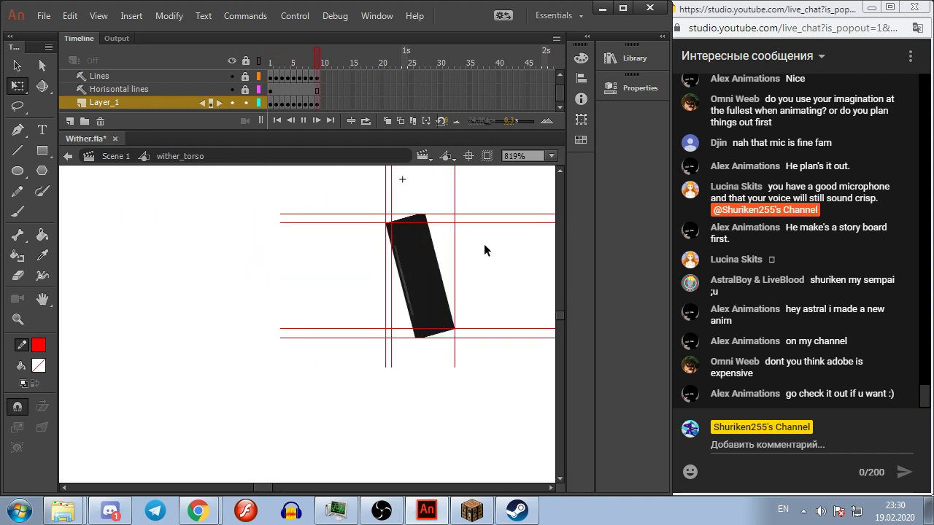
Step: Rename the torso symbol's Layer_1 to "Torso" and return to Scene 1
left_click(135, 87)
double_click(123, 98)
type("Tor")
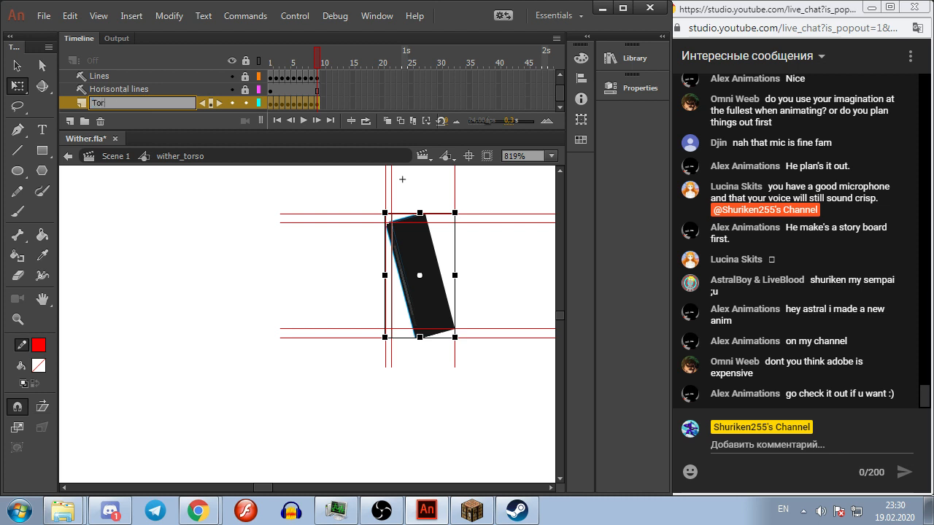
type("so")
key("Return")
left_click(115, 157)
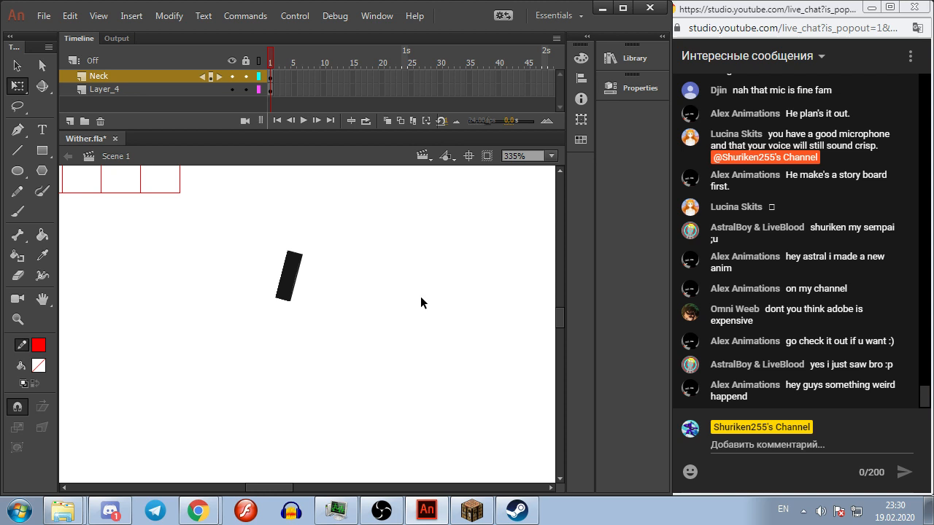
Step: Switch to Minecraft and examine the Wither's torso and ribs from several angles
left_click(470, 511)
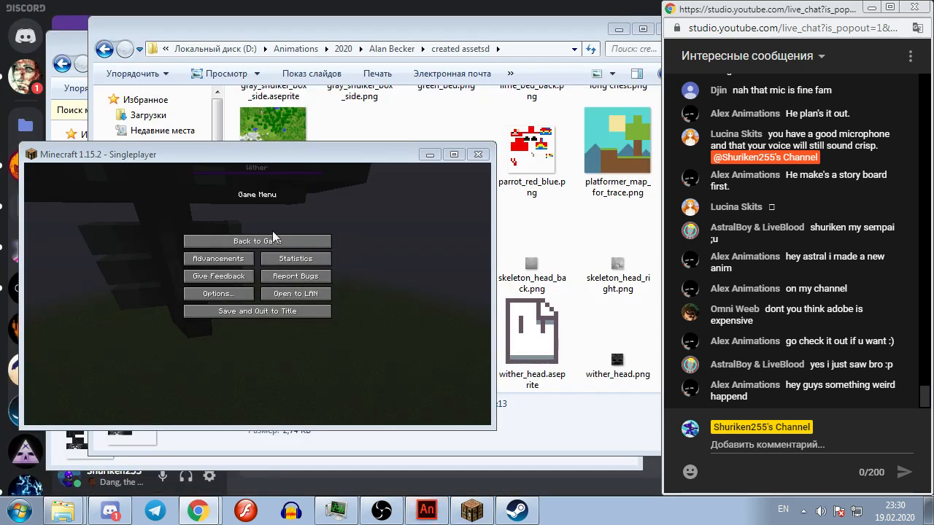
key("Escape")
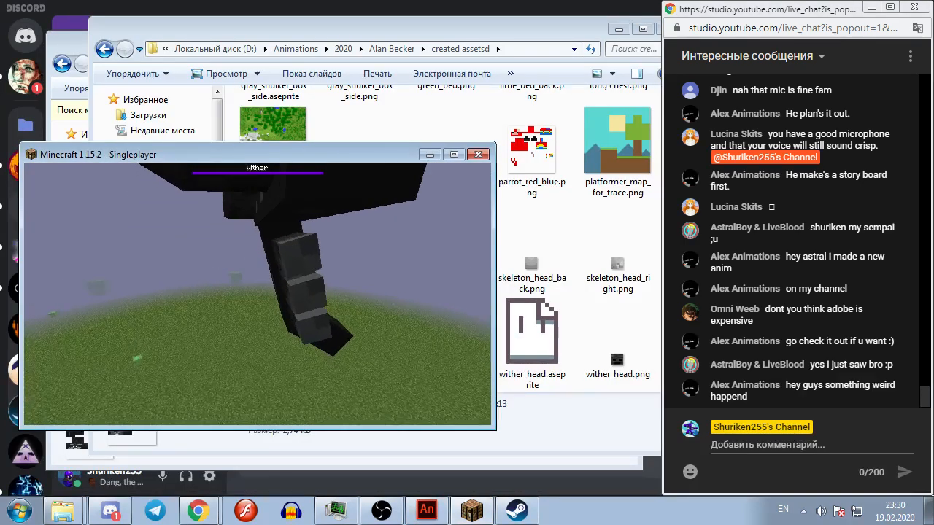
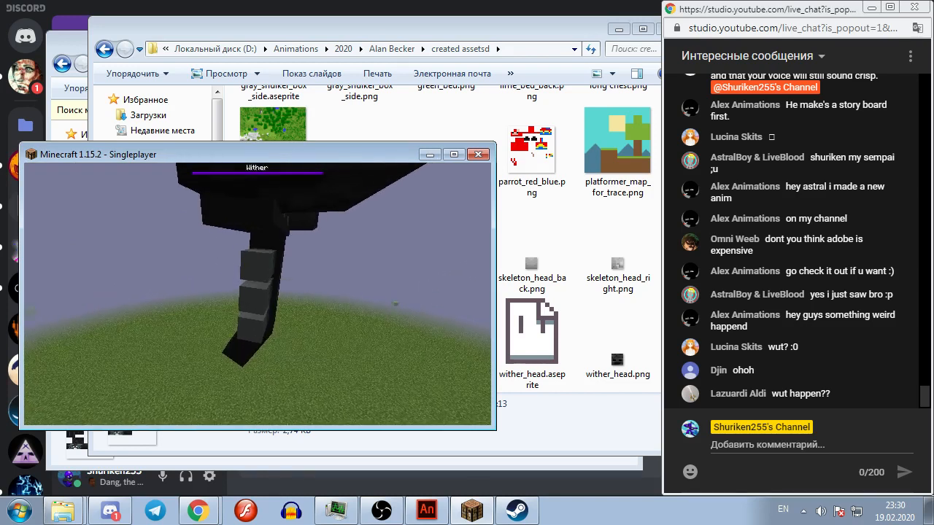
key("Escape")
Step: Switch to Animate, examine the wither_bone symbol and its guide lines from inside, and return to Scene 1
left_click(427, 511)
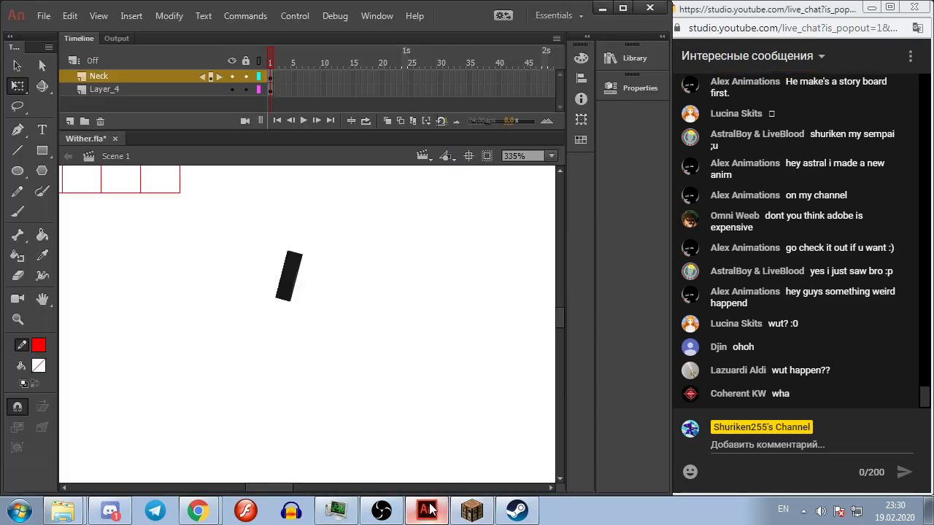
scroll(361, 280, "down", 4)
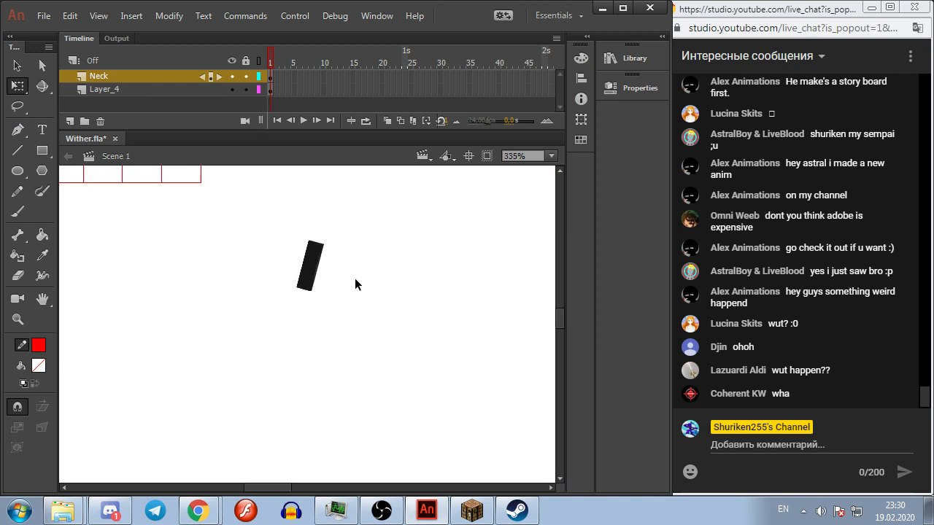
left_click_drag(217, 243, 191, 333)
scroll(358, 264, "up", 4)
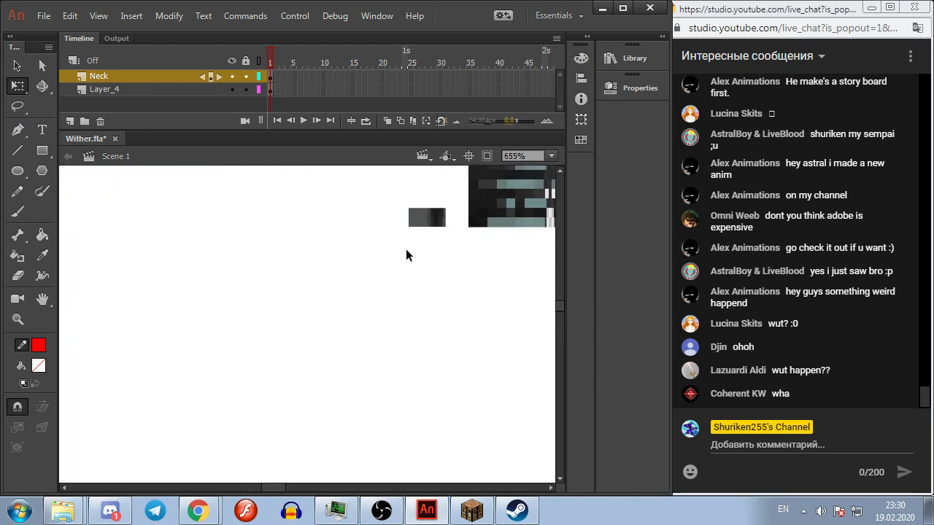
left_click(433, 223)
left_click(433, 279)
left_click_drag(434, 278, 298, 324)
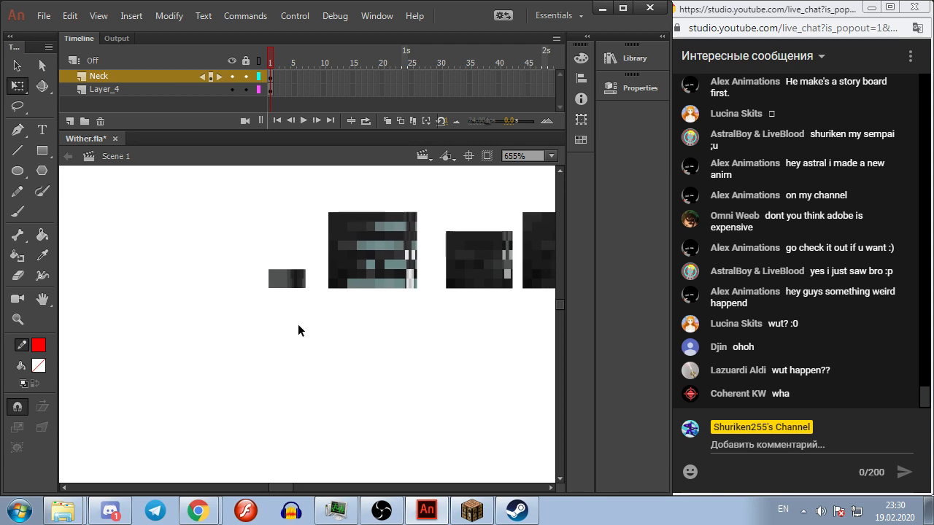
double_click(286, 281)
left_click(271, 274)
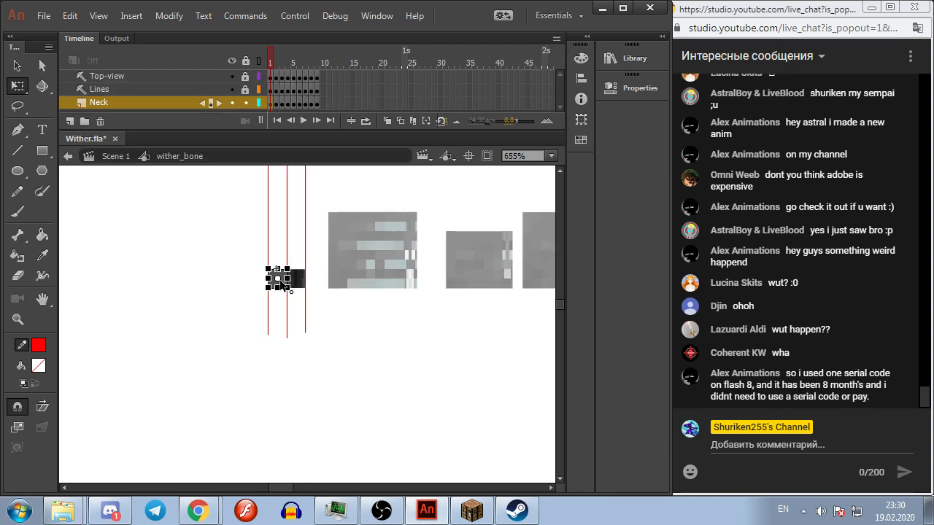
left_click(411, 284)
scroll(303, 284, "down", 4)
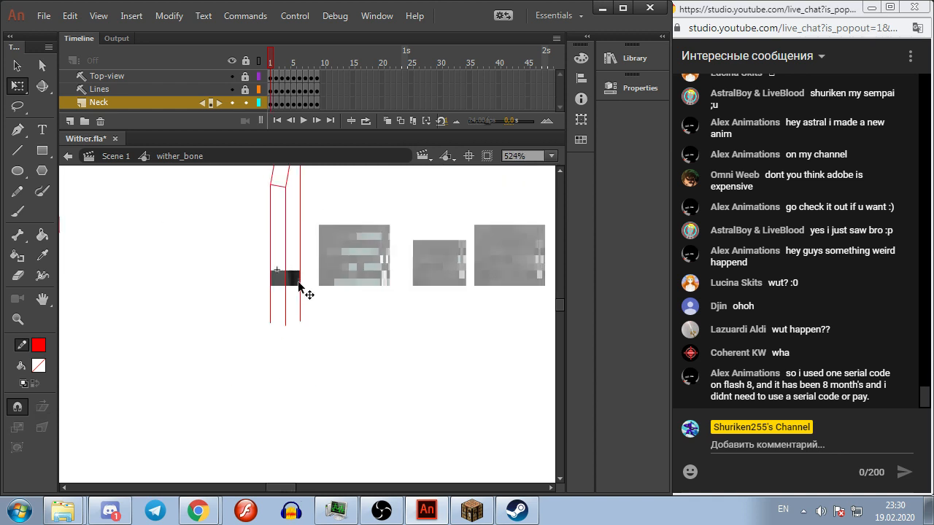
scroll(288, 274, "up", 4)
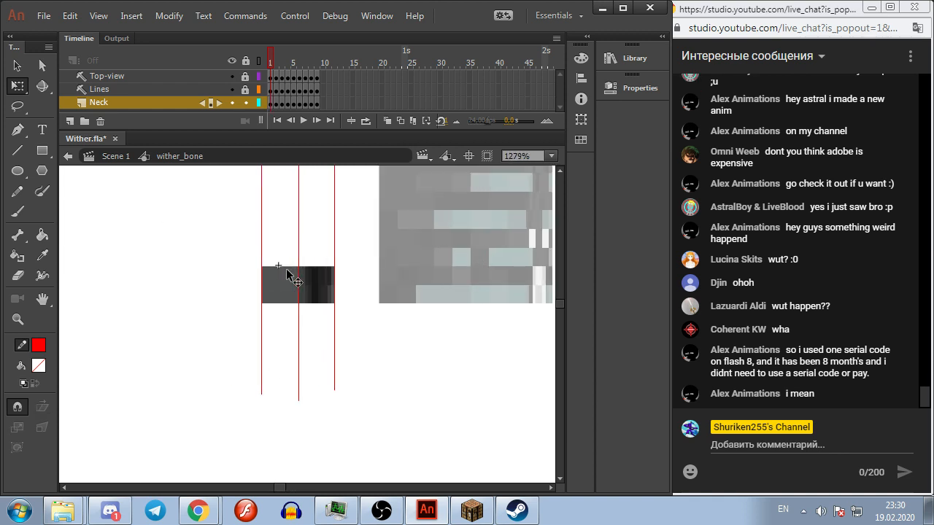
left_click(69, 157)
Step: Delete the two rows of red box outlines nearest the top of the stage in the texture template
scroll(151, 272, "down", 5)
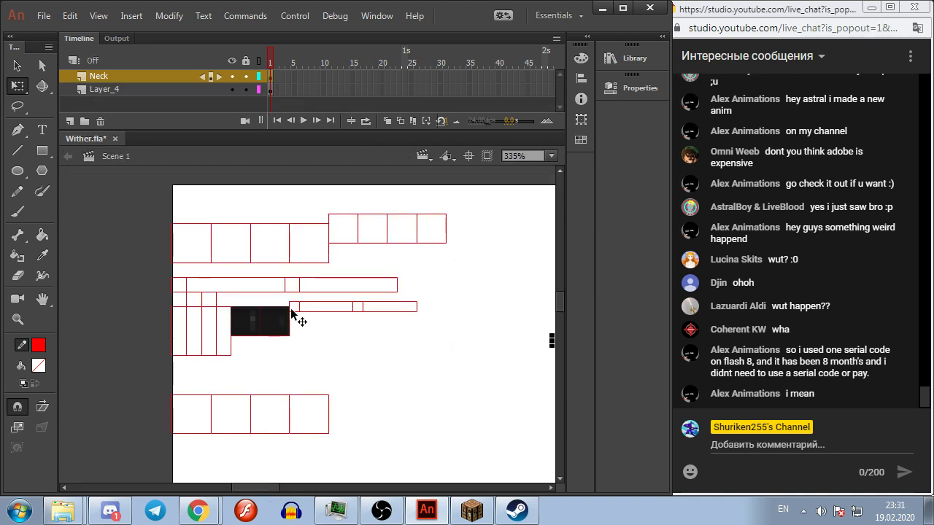
left_click(127, 88)
left_click(485, 286)
left_click(201, 298)
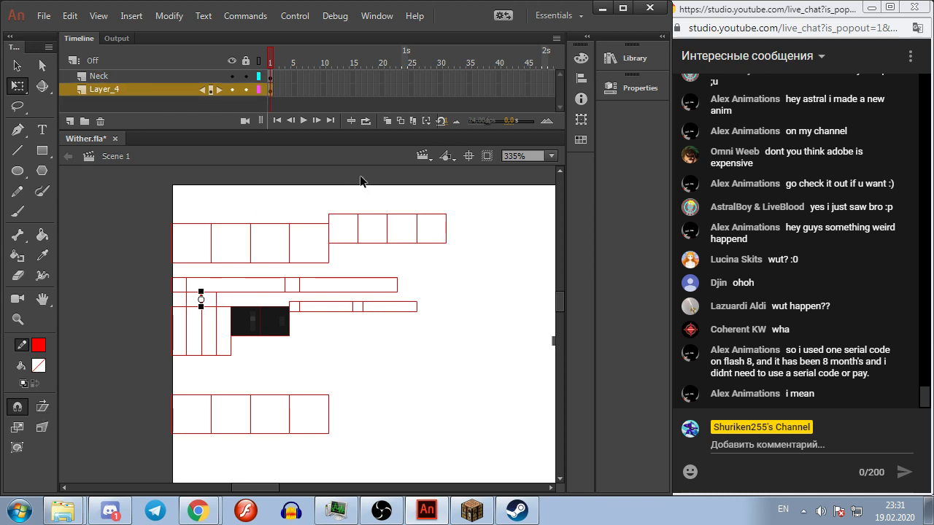
left_click(348, 243)
key("Delete")
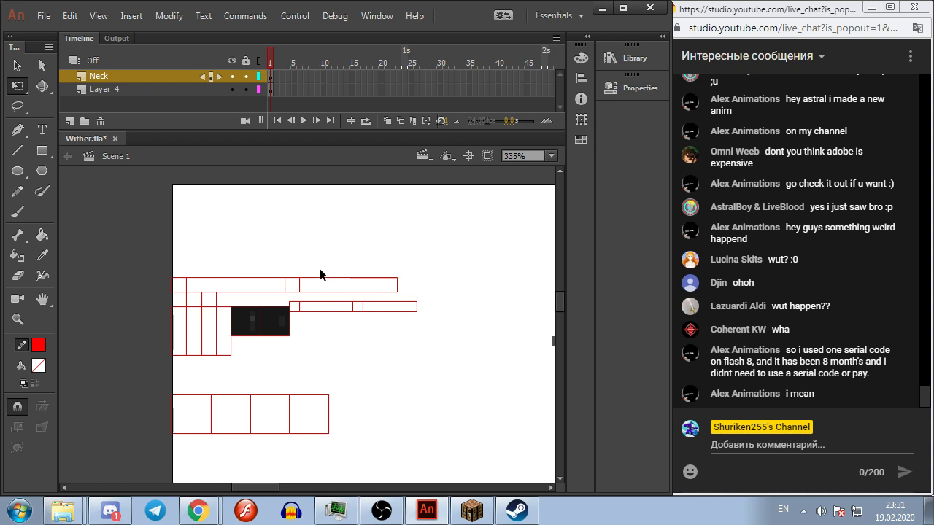
Step: Place the Wither texture PNG from the library on Layer_4 and align it with the red outlines at the stage's top-left corner
left_click(150, 91)
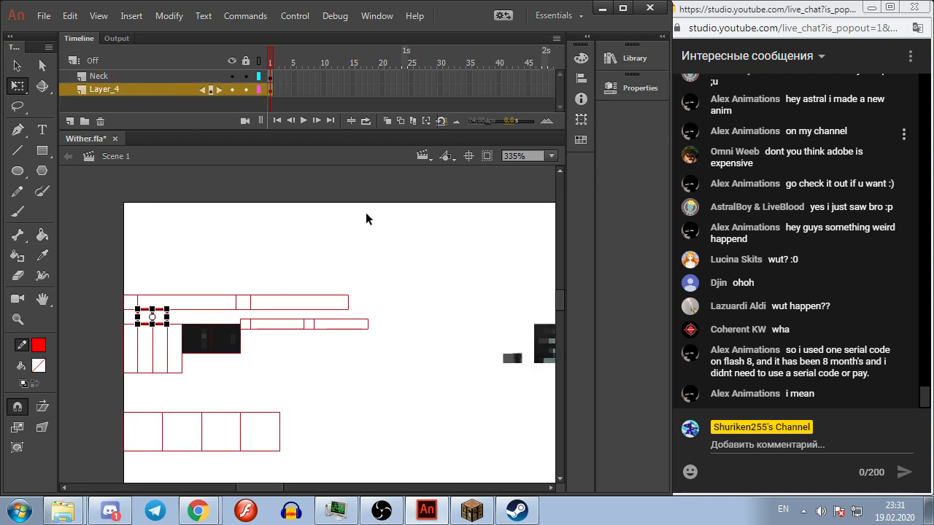
scroll(394, 219, "down", 2)
left_click(334, 250)
left_click(638, 90)
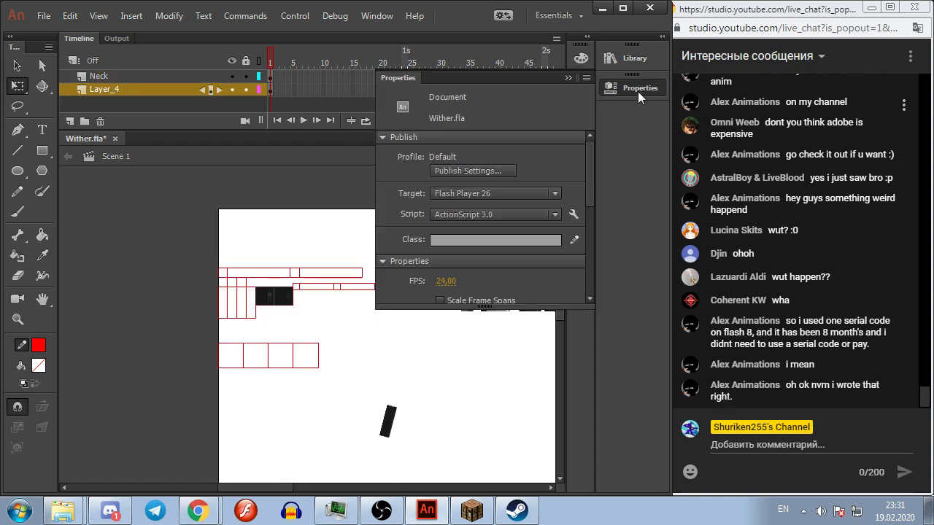
left_click(631, 59)
left_click(544, 184)
type("png")
left_click_drag(417, 216, 265, 322)
left_click_drag(195, 241, 247, 222)
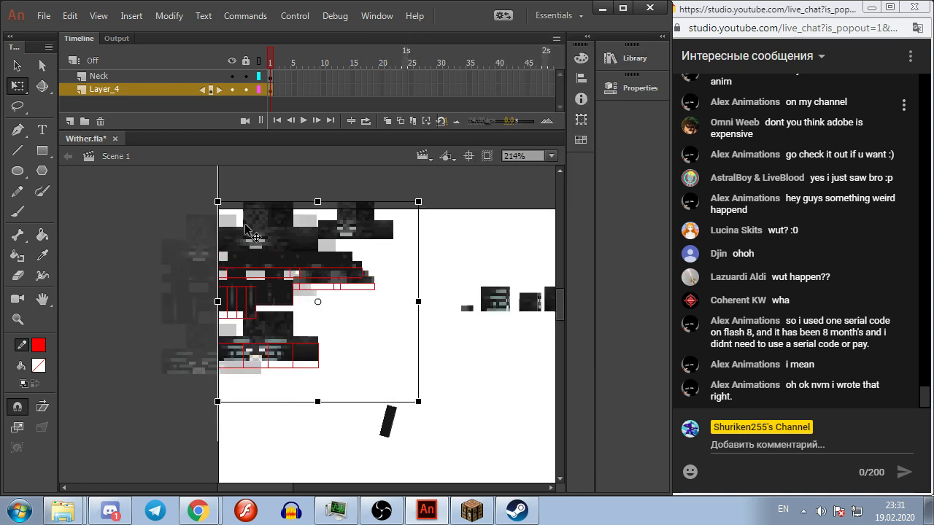
key("Delete")
scroll(244, 299, "up", 3)
key("ctrl+z")
left_click(254, 249)
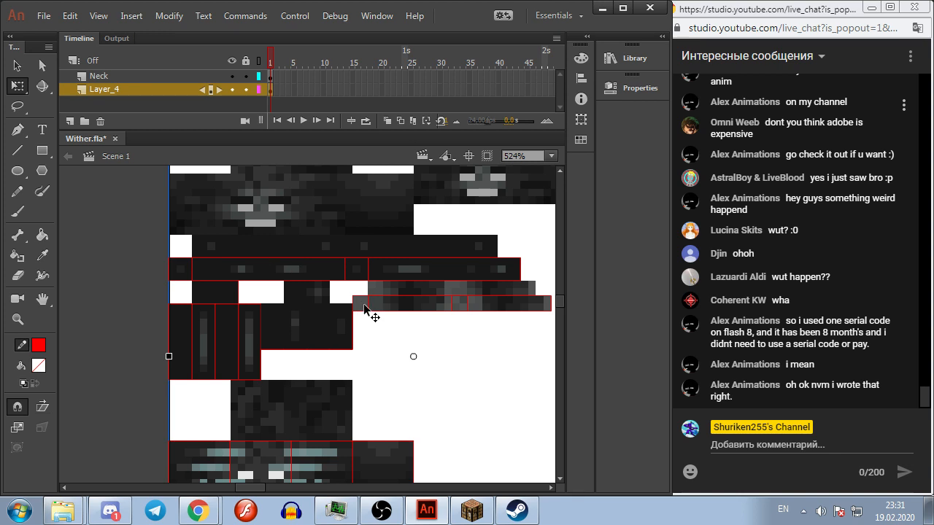
Step: Break apart the Wither texture bitmap on Layer_4 and deselect it
left_click_drag(462, 369, 358, 366)
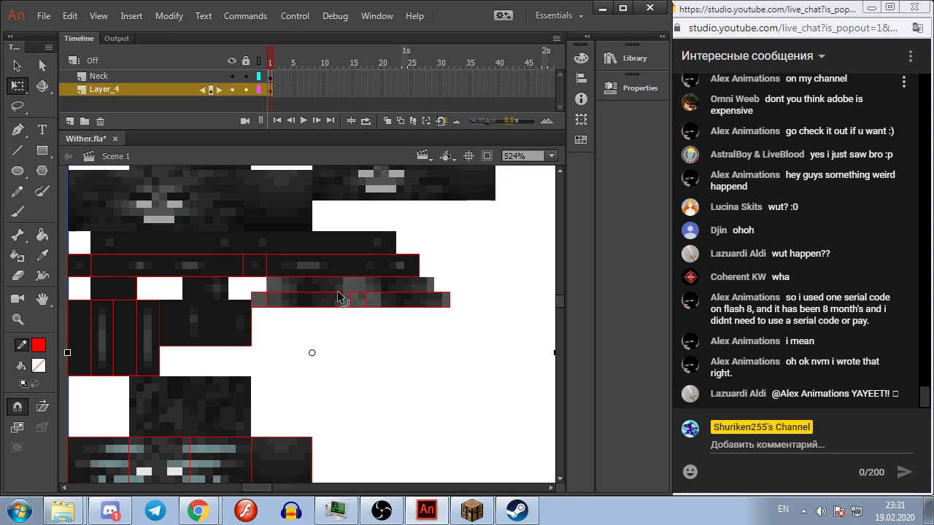
key("ctrl+b")
scroll(378, 251, "down", 3)
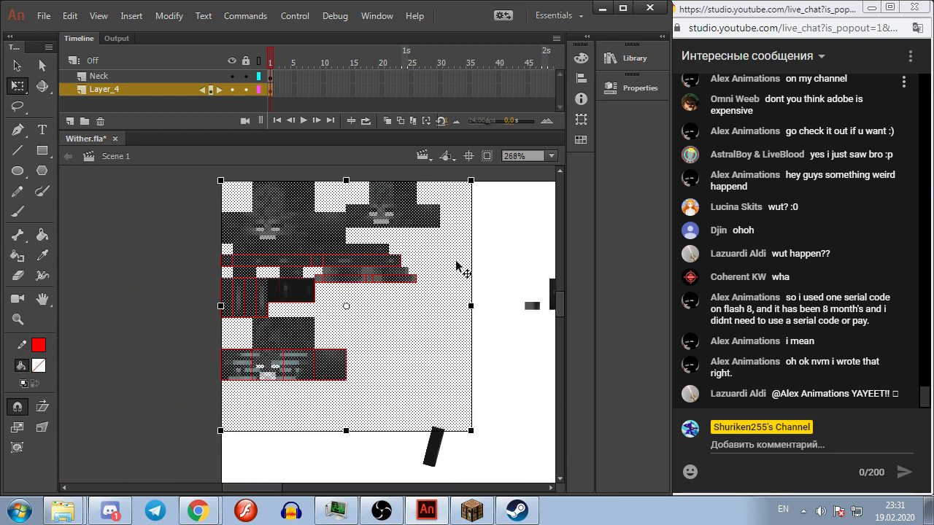
key("Escape")
Step: Turn on the grid with snapping and outline the two sections of the upper grey bone strip with red rectangles
scroll(386, 297, "up", 4)
left_click_drag(280, 257, 283, 315)
left_click(41, 150)
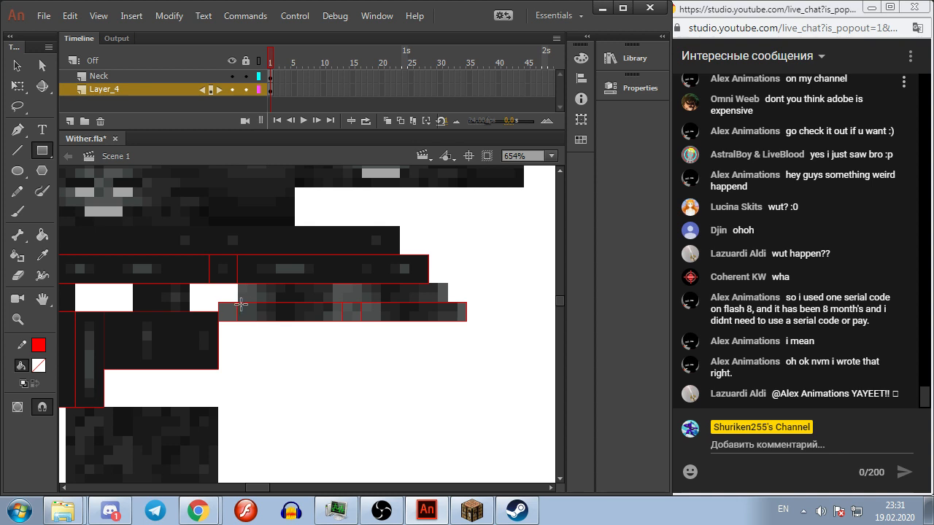
key("ctrl+alt+g")
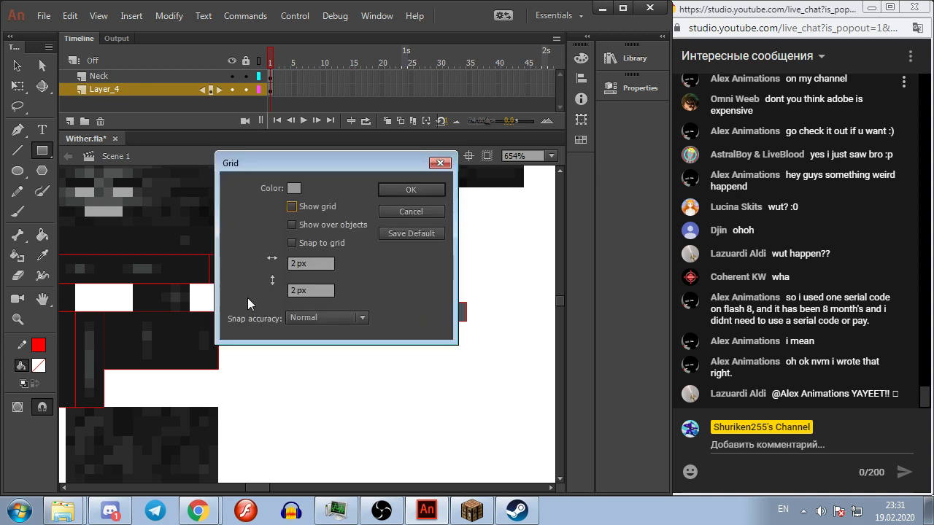
left_click(292, 206)
left_click(293, 243)
left_click(410, 189)
scroll(232, 303, "up", 1)
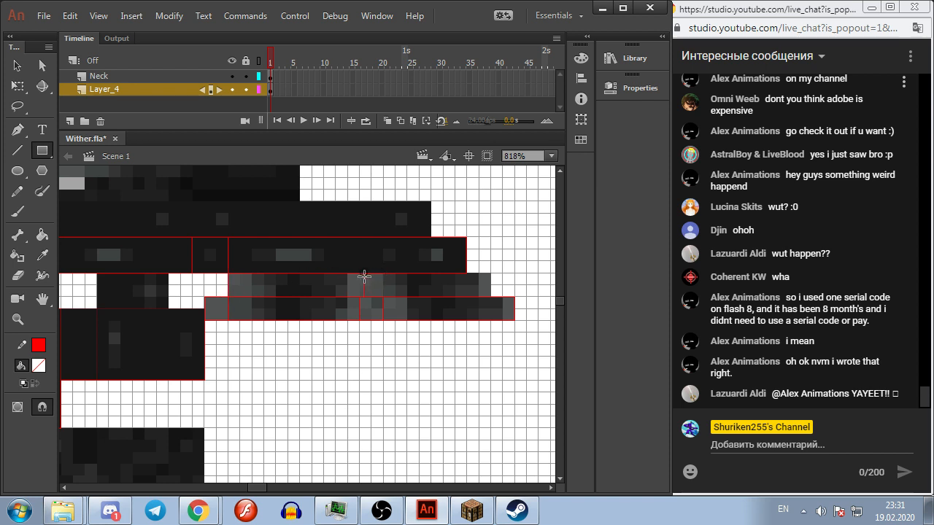
left_click_drag(358, 275, 490, 295)
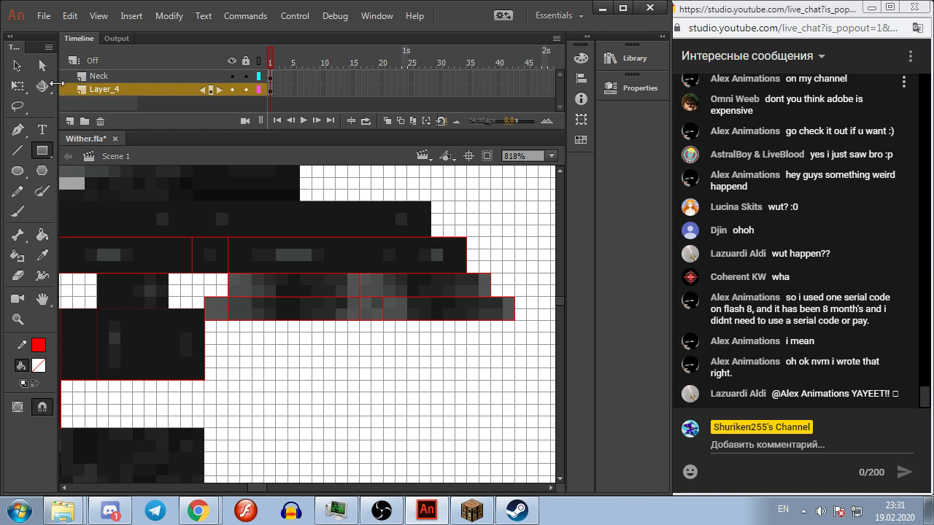
Step: Convert the left section of the upper bone strip to a graphic symbol, entering a name that starts with "wither_bone_"
left_click(19, 65)
left_click(339, 293)
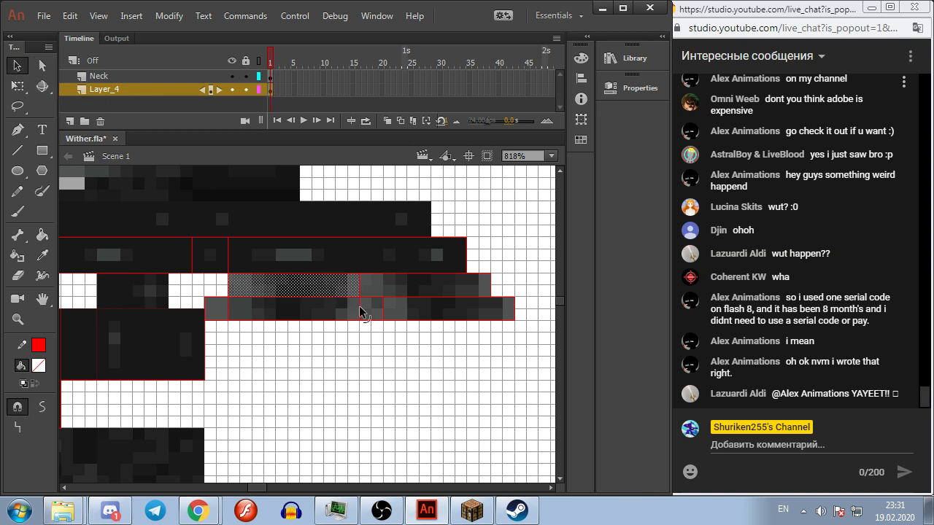
scroll(308, 274, "up", 3)
scroll(304, 350, "down", 3)
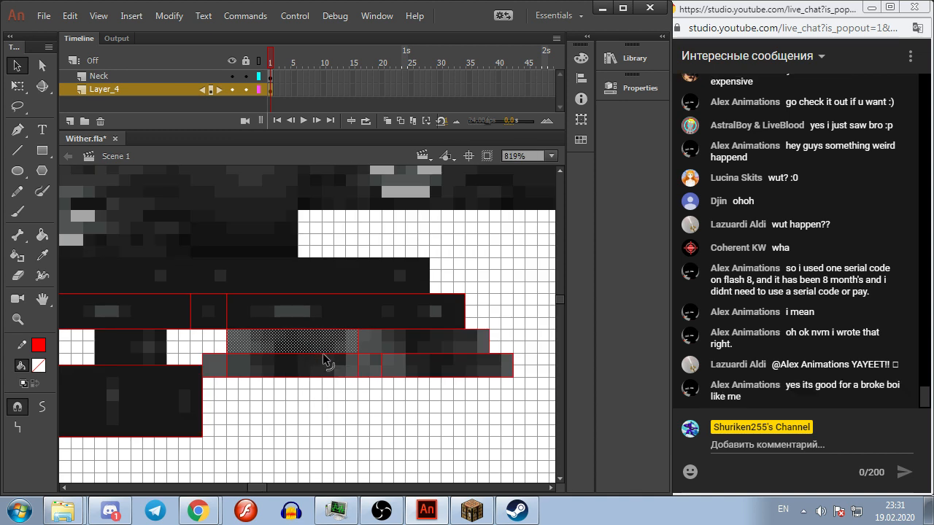
right_click(322, 345)
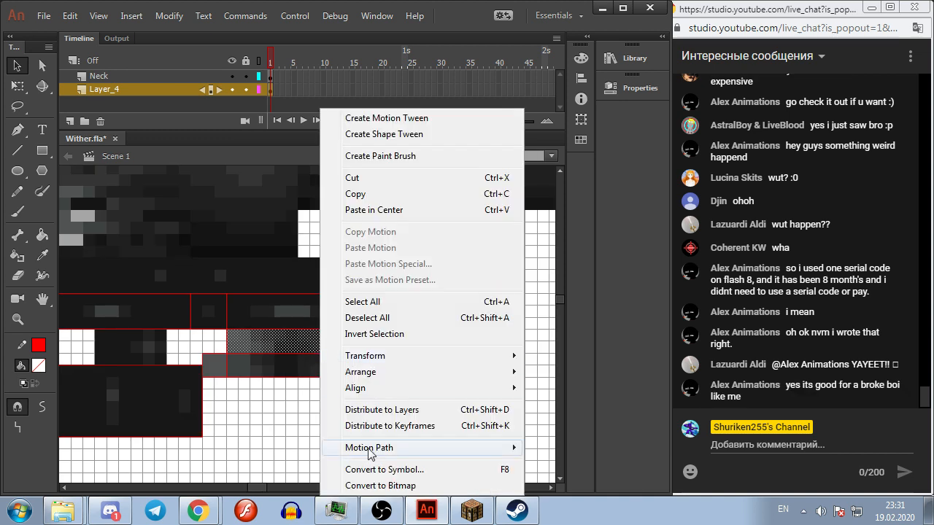
left_click(375, 478)
type("wither")
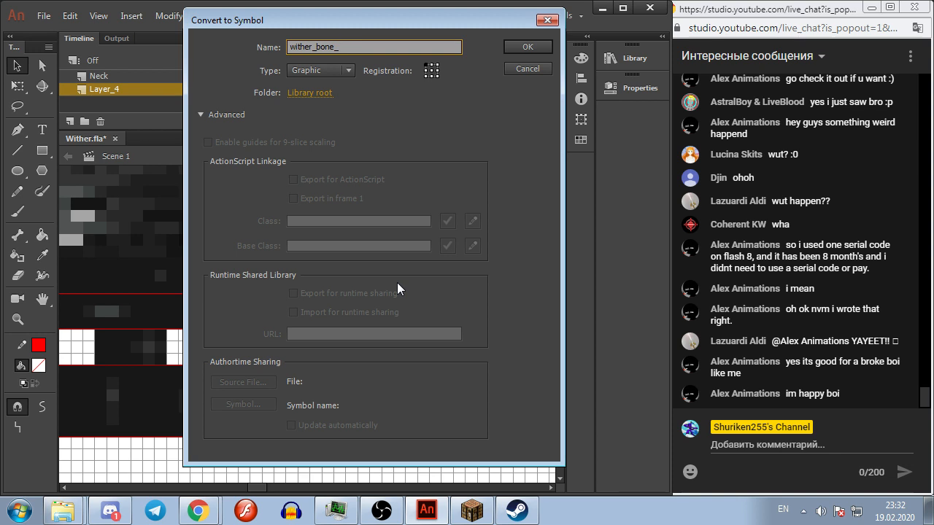
type("_bone_rot")
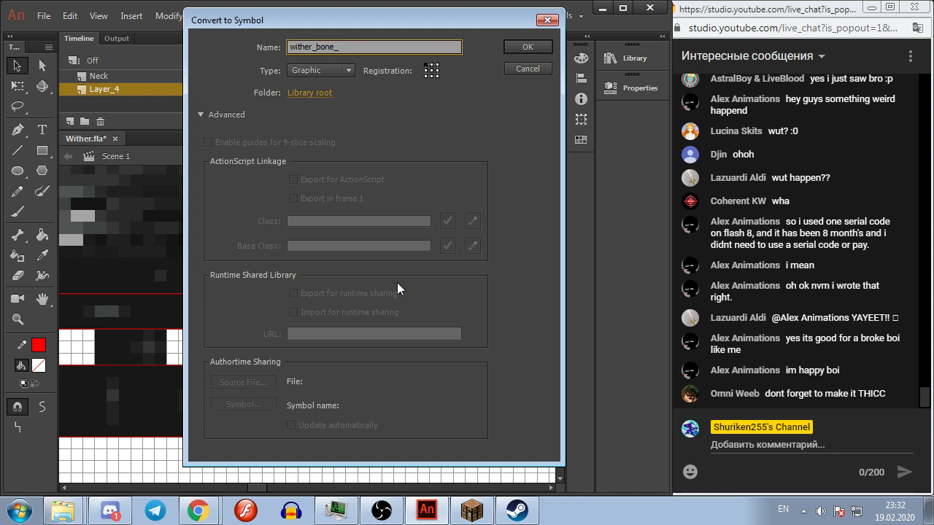
Step: Convert the two upper bone texture strips to separate graphic symbols named wither_bone_top and wither_bone_bottom
type("_top")
key("ctrl+a")
key("Return")
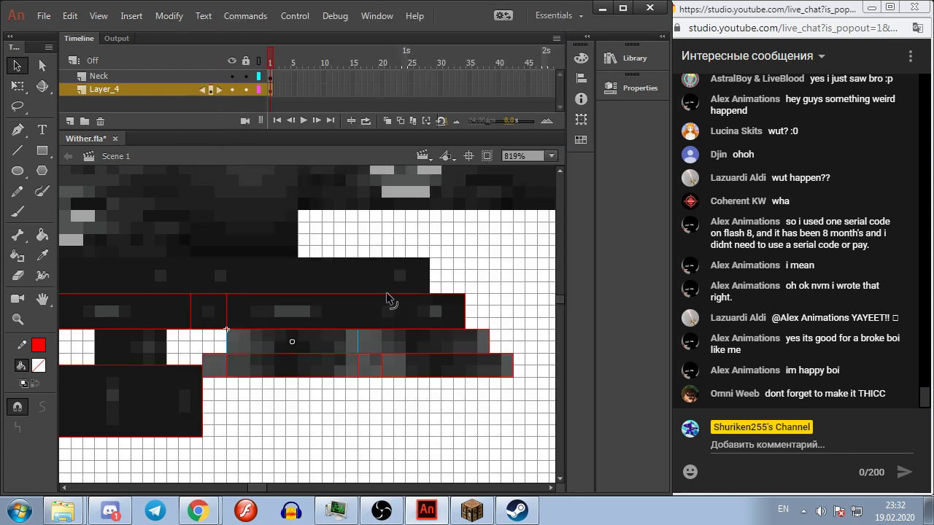
left_click(387, 341)
key("F8")
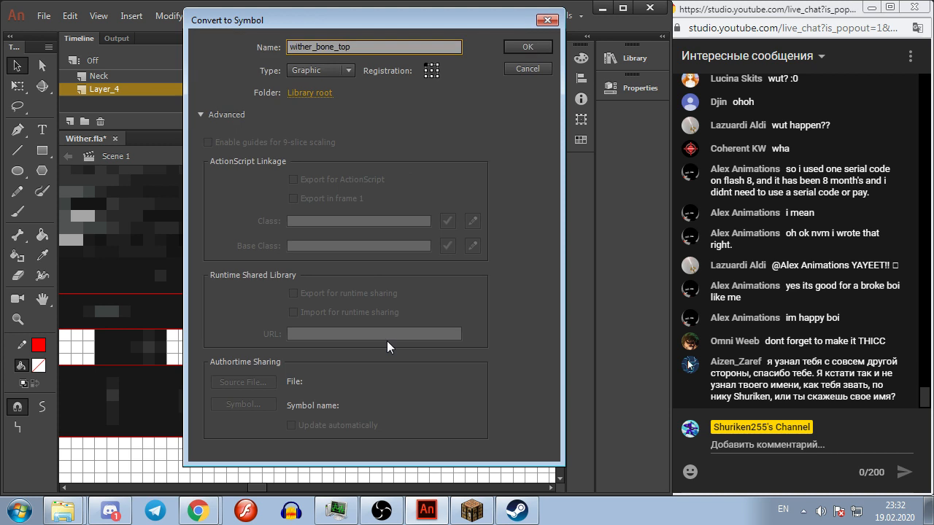
type("bottom")
key("Return")
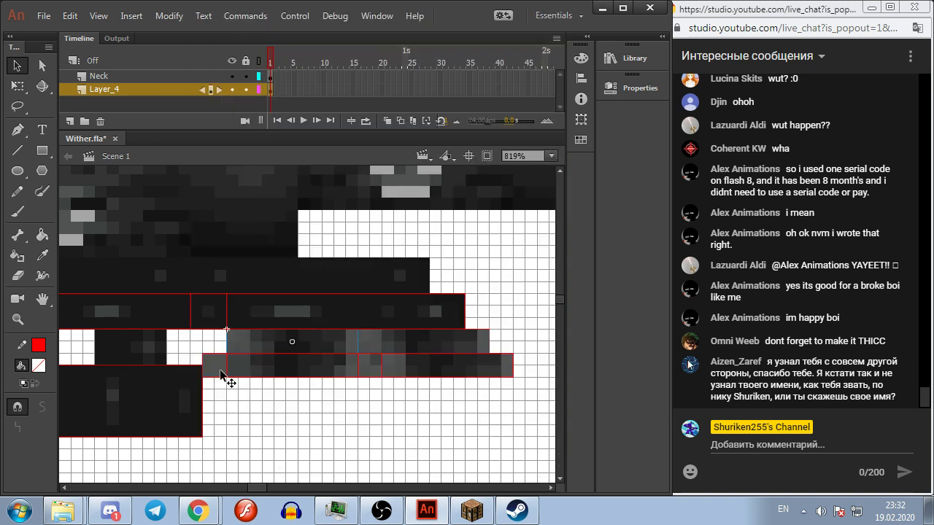
Step: Move the wither_bone_top strip away from the texture sheet to the empty area below the loose body pieces
double_click(248, 343)
double_click(268, 376)
scroll(270, 375, "down", 5)
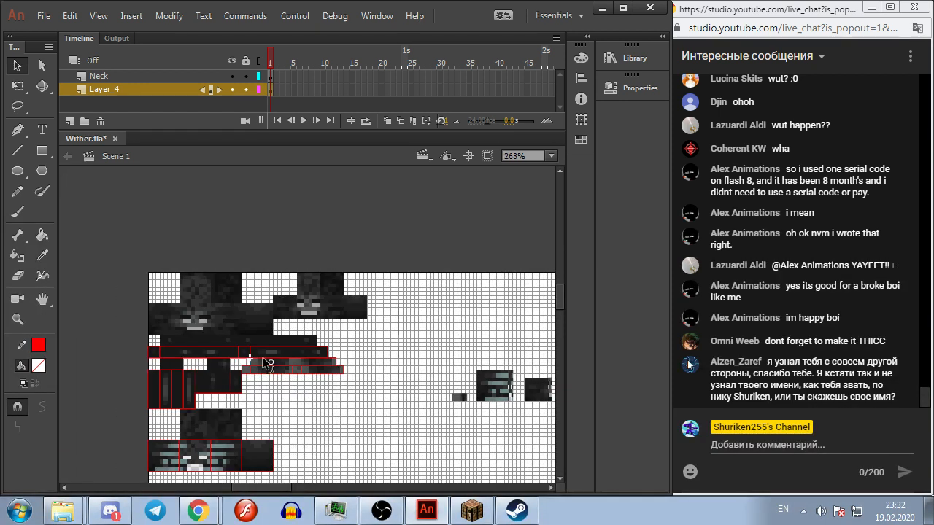
left_click_drag(262, 370, 423, 437)
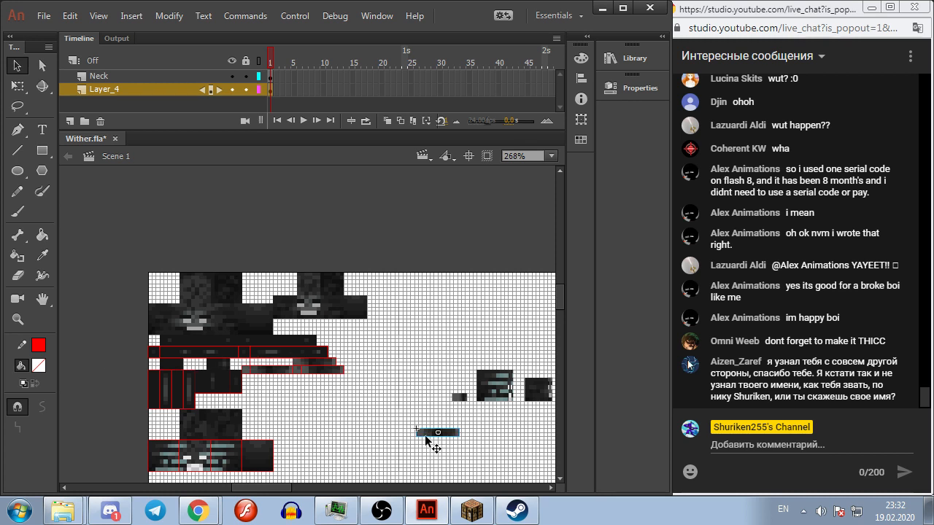
scroll(397, 325, "up", 3)
left_click_drag(294, 311, 298, 311)
left_click(647, 94)
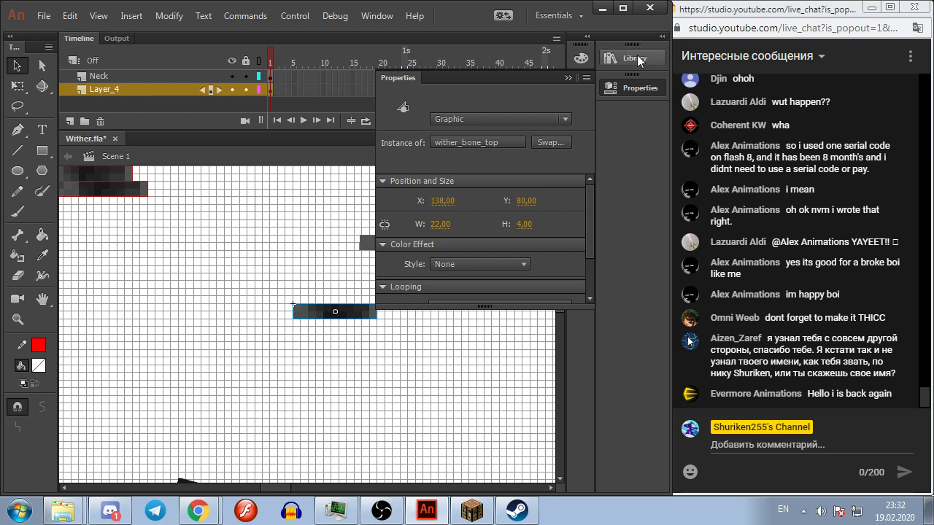
left_click(634, 59)
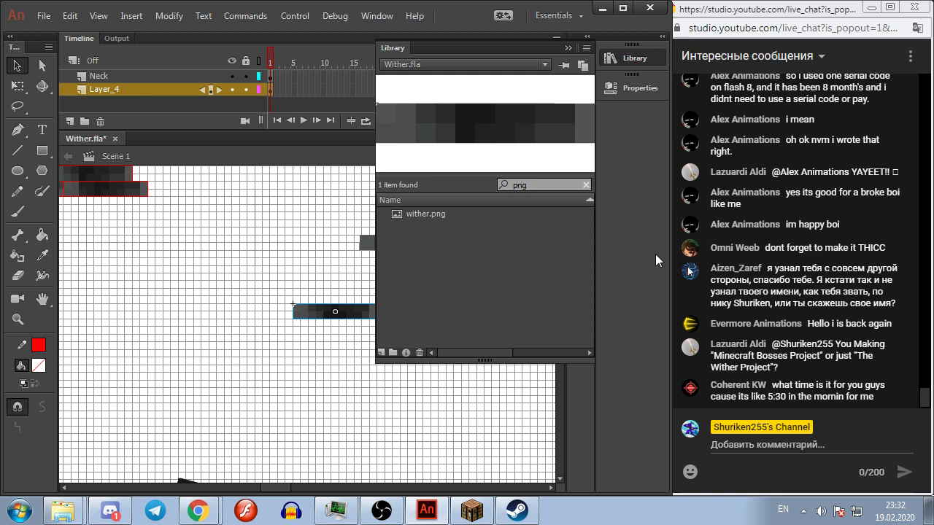
left_click(258, 396)
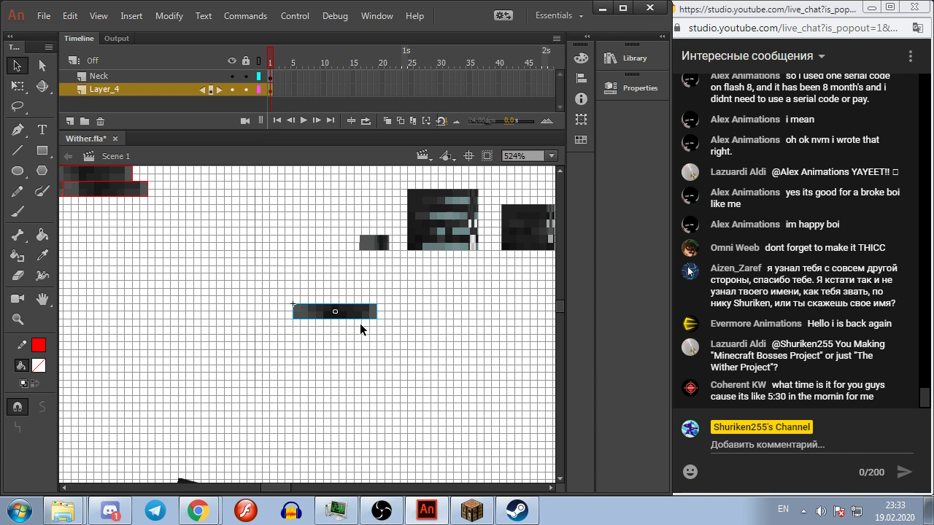
scroll(340, 326, "up", 2)
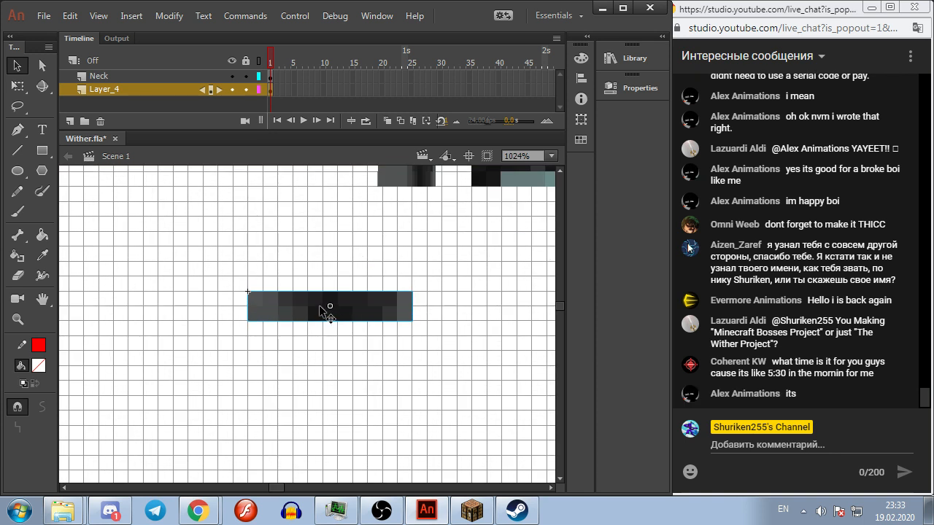
scroll(441, 359, "down", 2)
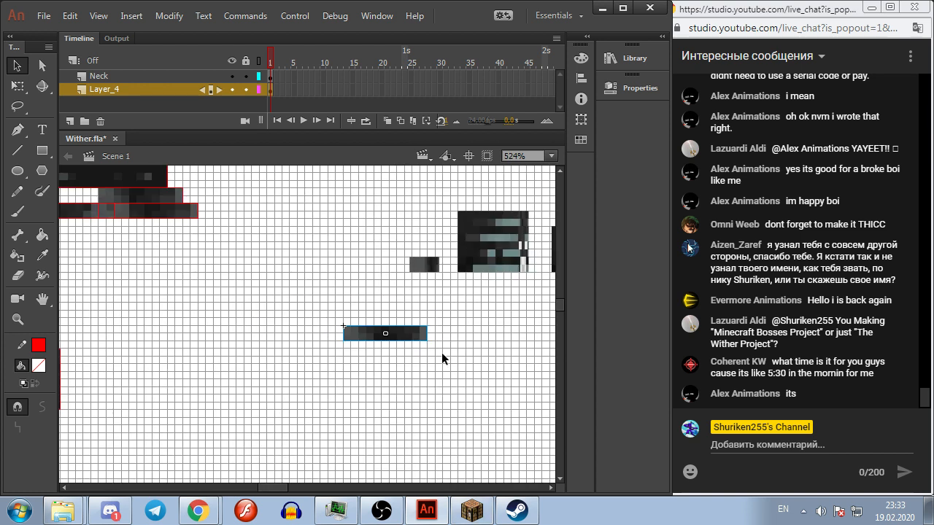
Step: Search the library for bone and place wither_bone_front plus two square side pieces on the canvas below the top strip
left_click(622, 92)
left_click(630, 60)
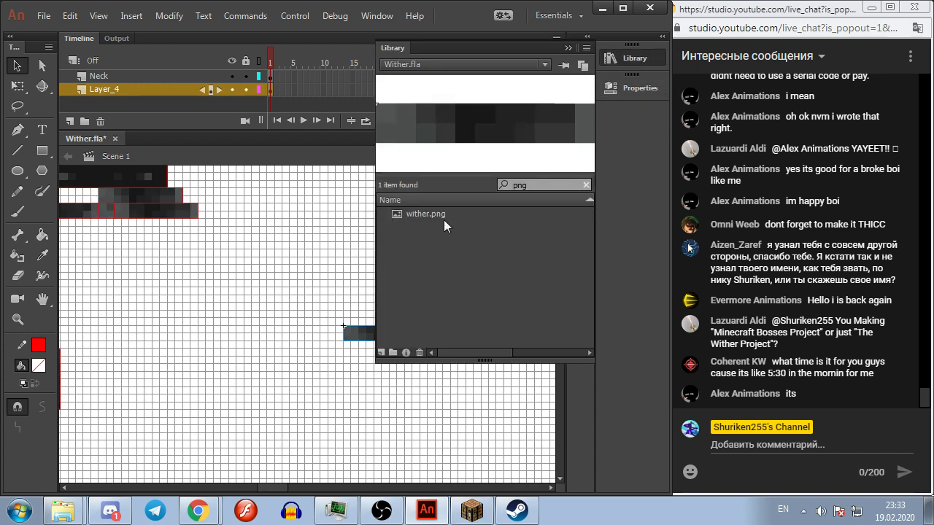
double_click(538, 186)
type("bone")
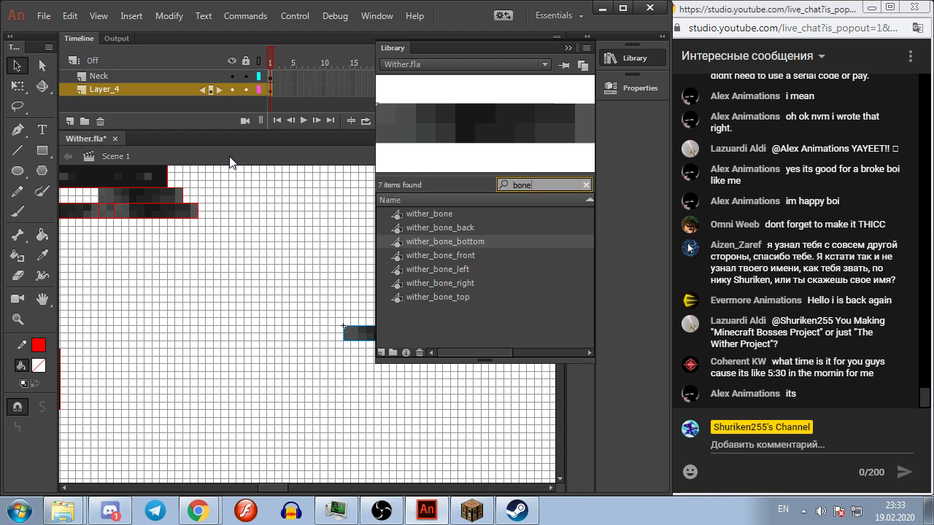
left_click(463, 260)
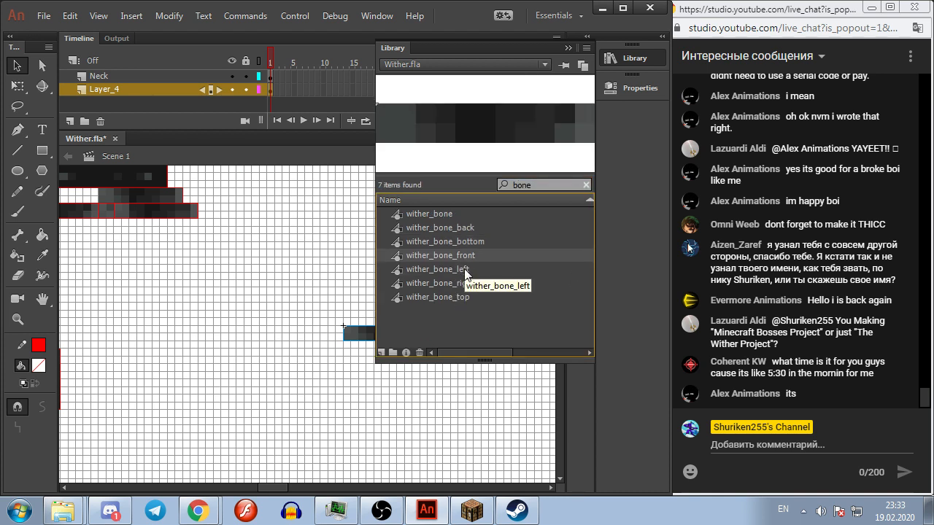
left_click(452, 285)
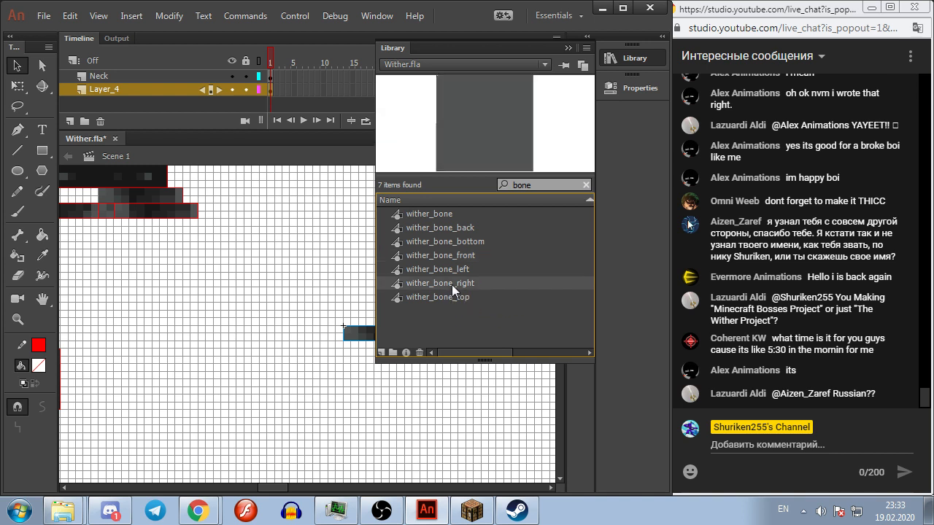
left_click_drag(504, 120, 293, 397)
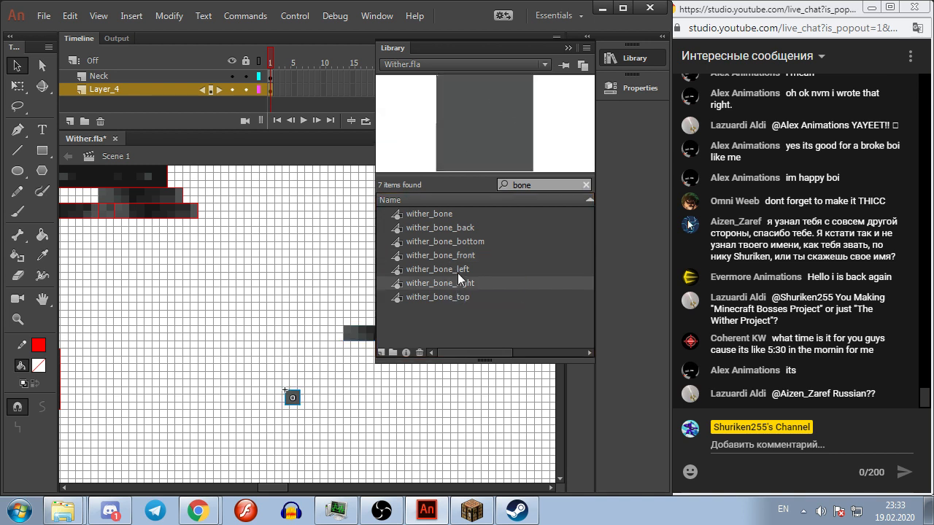
left_click_drag(459, 258, 375, 410)
left_click_drag(459, 286, 438, 407)
left_click(333, 423)
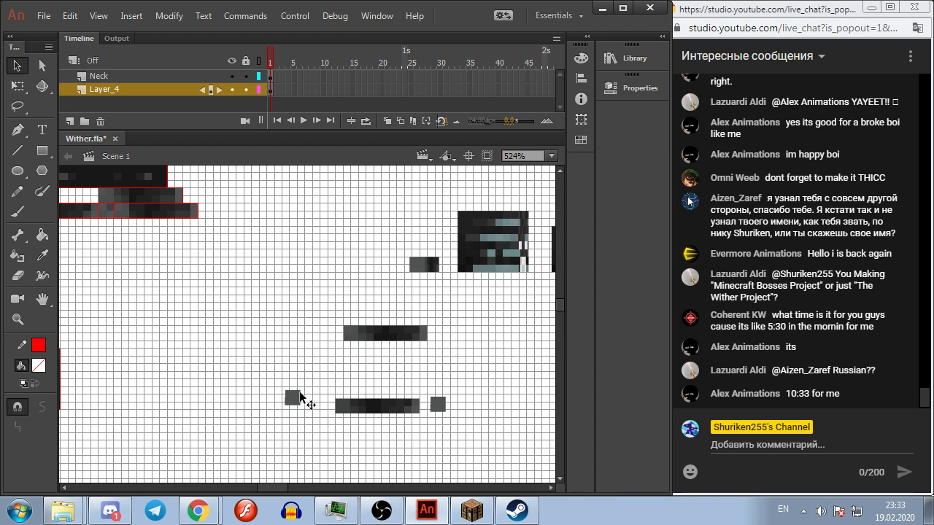
Step: Snap the front strip directly under the top strip, with one square side piece at each end
left_click_drag(299, 401, 343, 352)
left_click_drag(344, 409, 359, 350)
left_click_drag(440, 409, 437, 353)
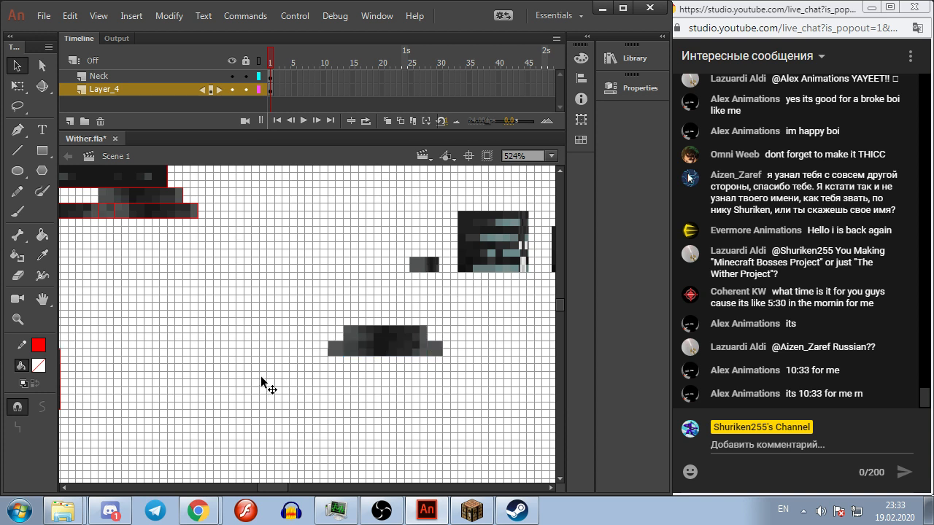
Step: Select the four assembled bone pieces and move them together lower in the empty canvas area
scroll(264, 381, "down", 3)
scroll(284, 358, "up", 5)
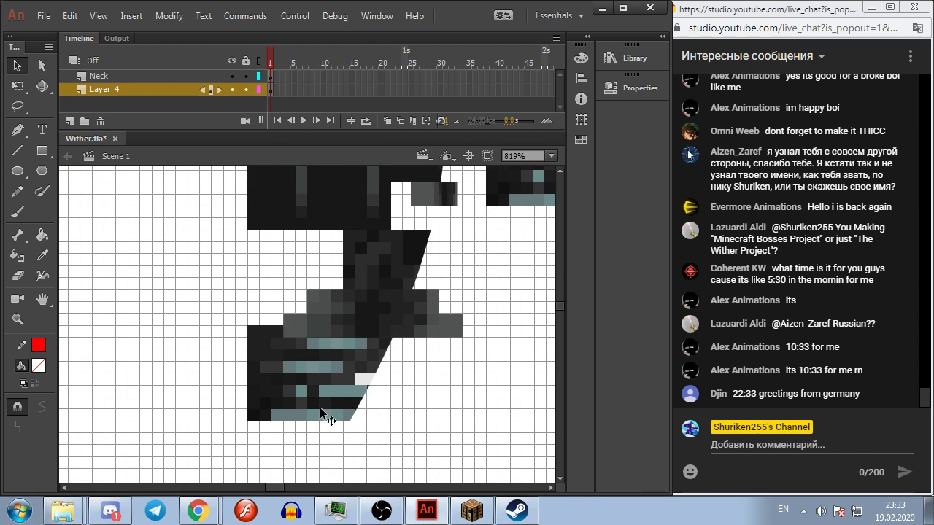
scroll(322, 404, "down", 5)
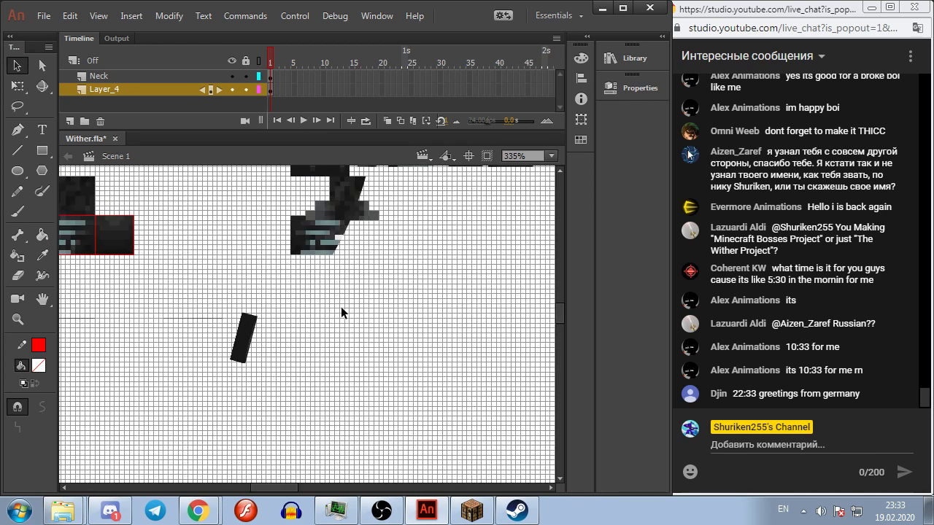
scroll(341, 312, "up", 3)
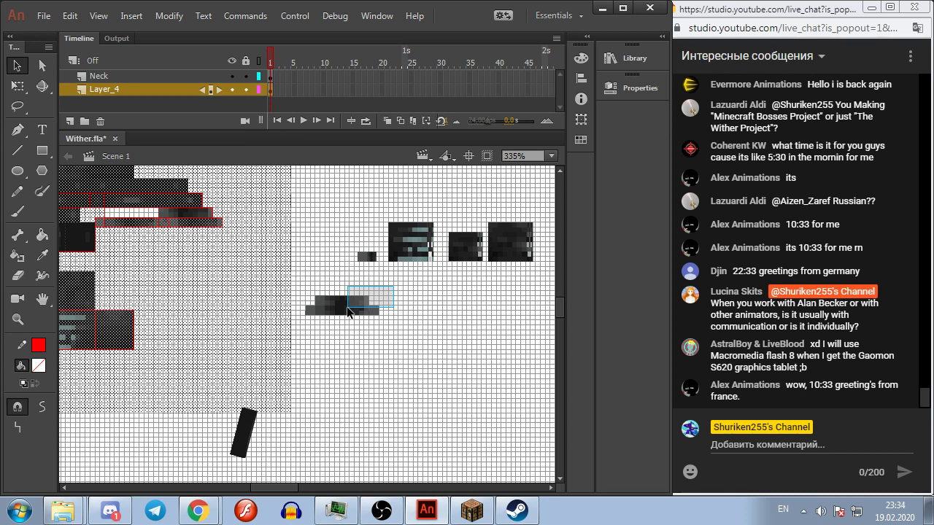
left_click_drag(350, 310, 373, 374)
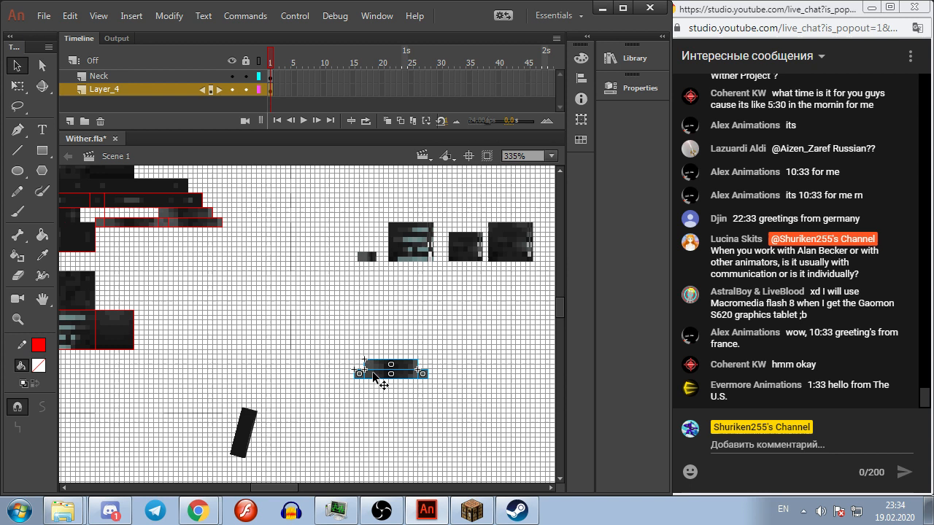
left_click(375, 333)
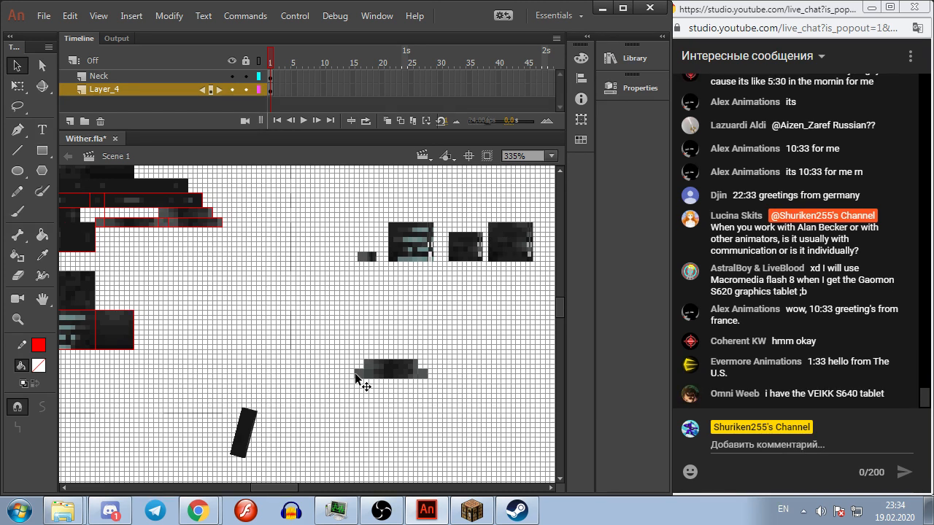
left_click_drag(479, 315, 358, 312)
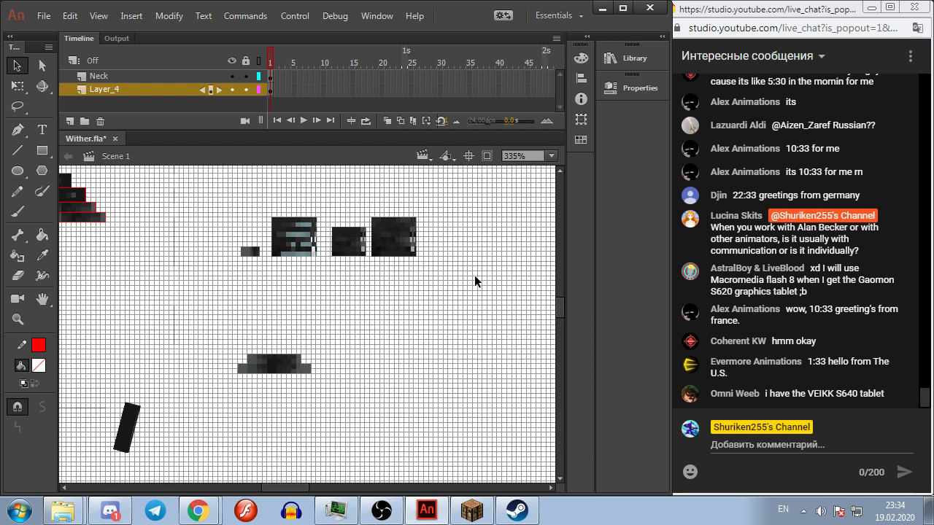
left_click_drag(478, 337, 428, 345)
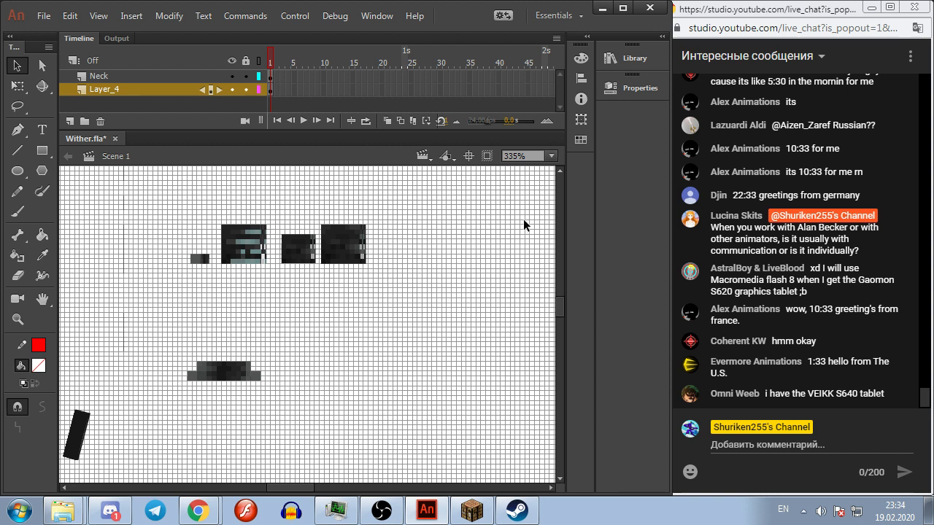
left_click_drag(388, 338, 463, 339)
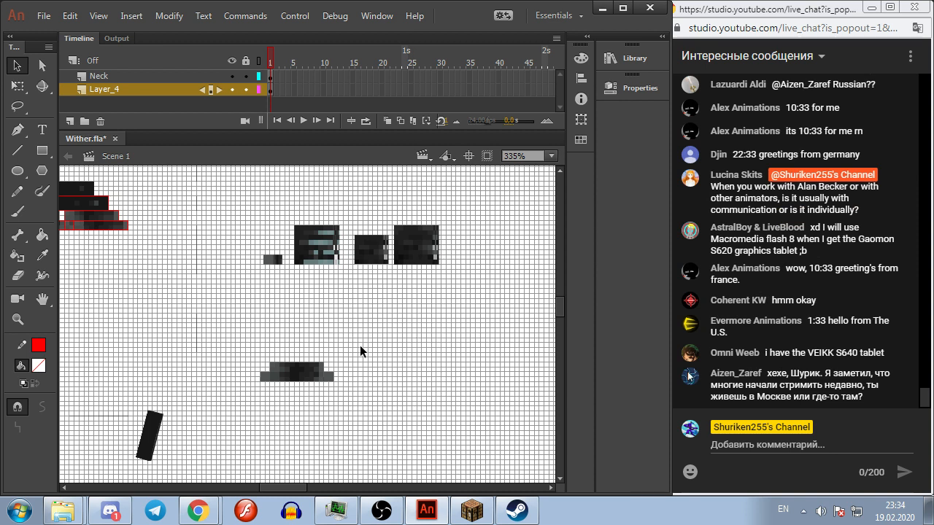
left_click_drag(356, 347, 247, 409)
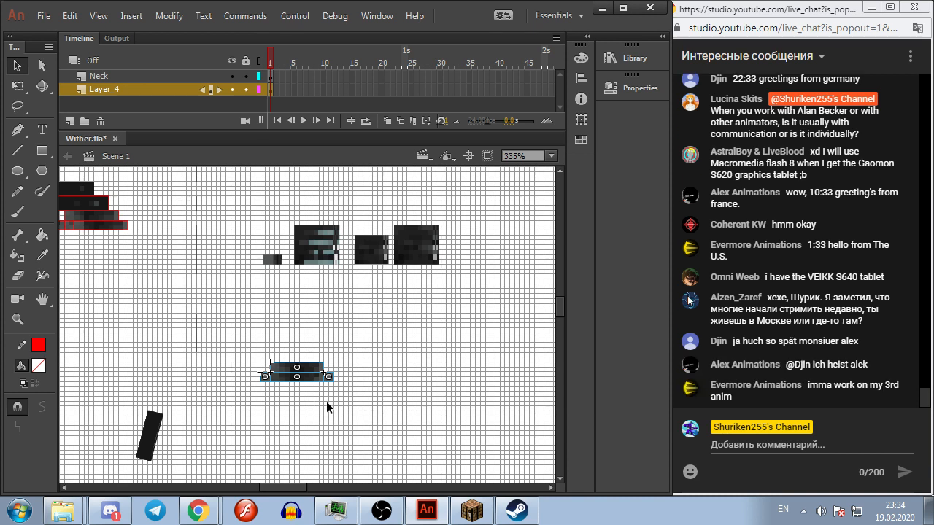
left_click(281, 425)
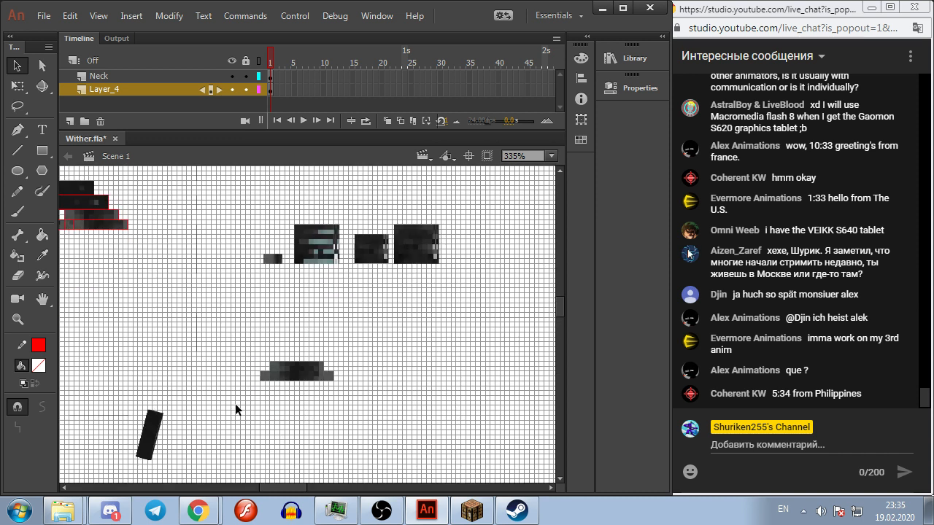
scroll(259, 397, "up", 5)
scroll(321, 349, "down", 1)
left_click(235, 343)
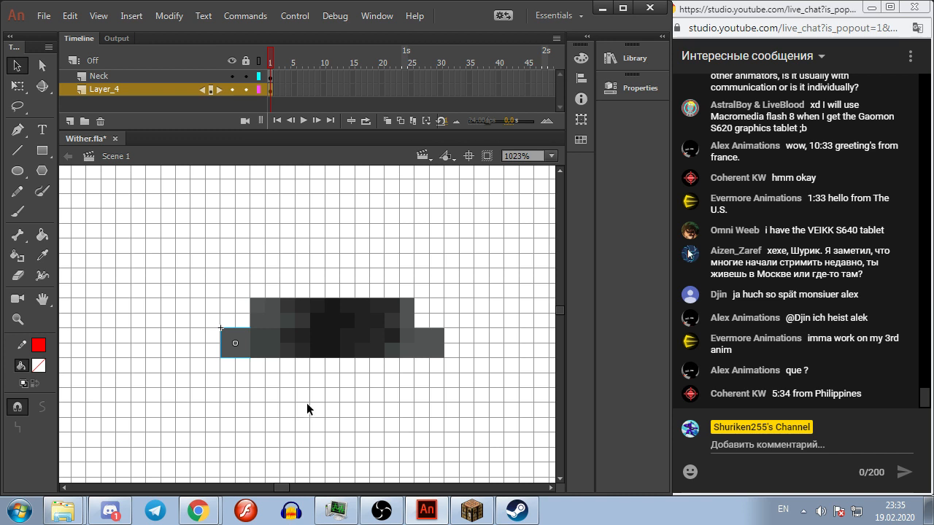
left_click(302, 401)
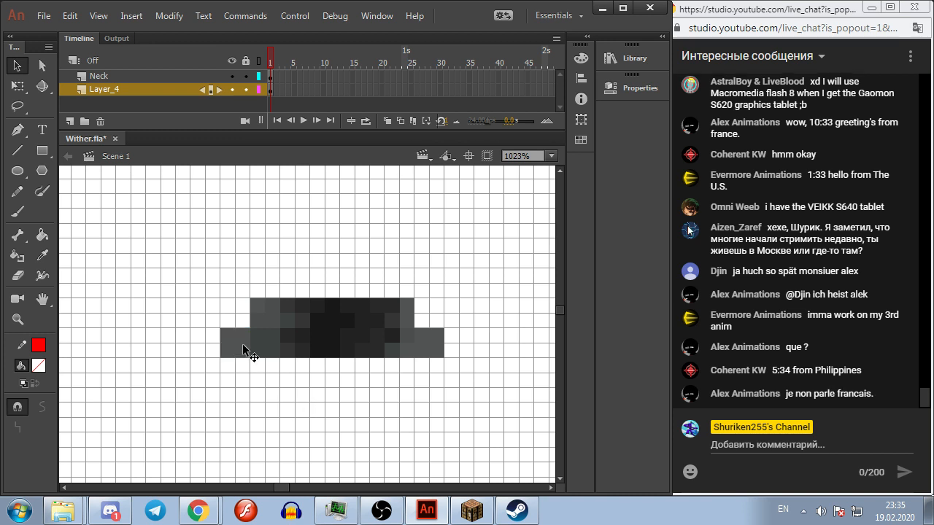
left_click(316, 317)
left_click(349, 380)
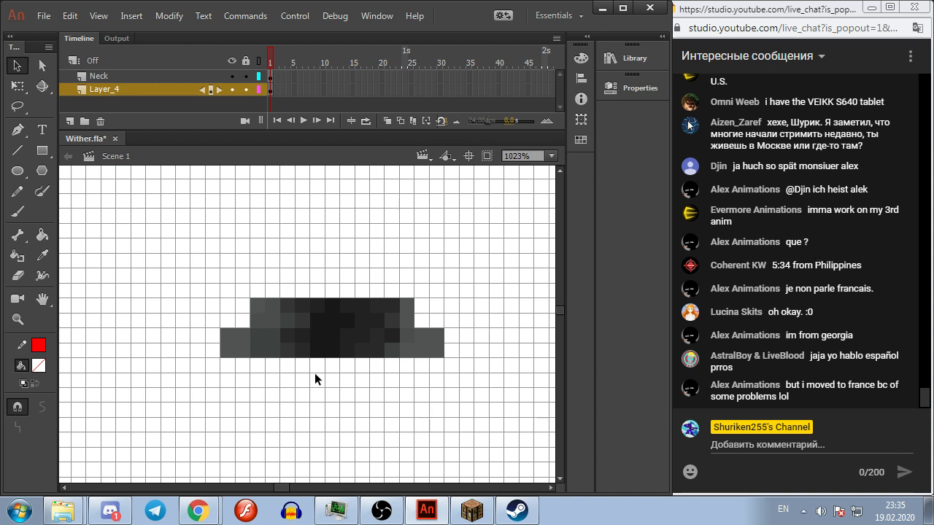
Step: Select all four assembled bone pieces and convert them to one graphic symbol named wither_bone_rotated
mouse_move(529, 274)
left_mouse_down()
mouse_move(481, 315)
mouse_move(530, 263)
left_mouse_up()
scroll(468, 318, "down", 2)
scroll(424, 278, "up", 2)
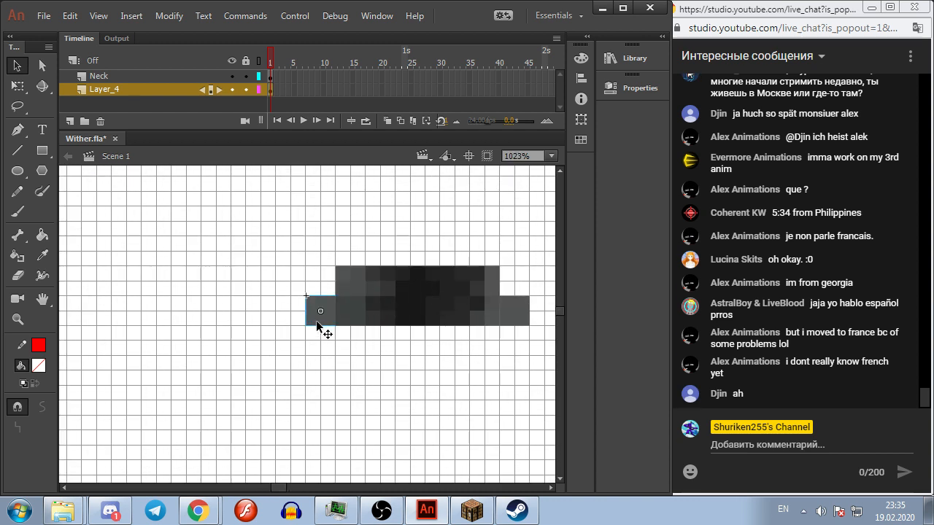
mouse_move(314, 320)
left_mouse_down()
mouse_move(299, 302)
mouse_move(323, 325)
left_mouse_up()
left_click_drag(307, 360, 546, 260)
right_click(437, 318)
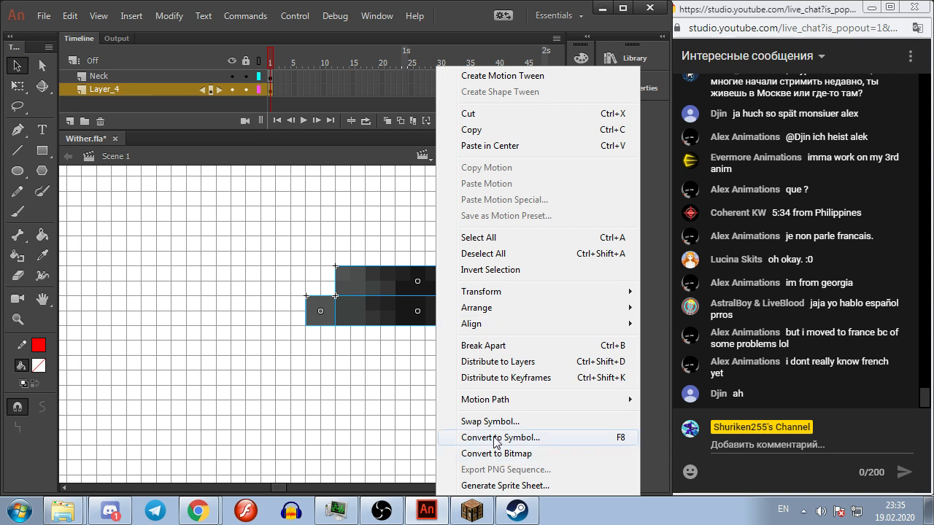
left_click(504, 438)
type("wither_")
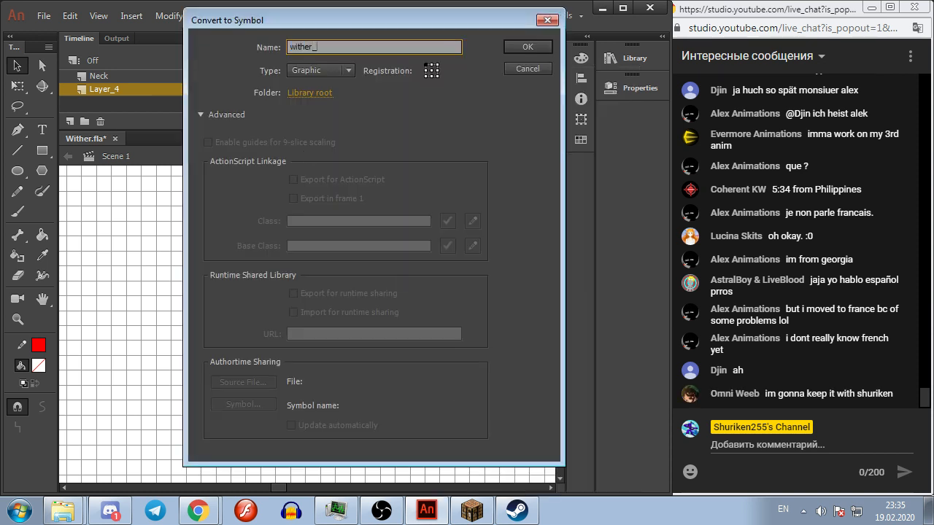
type("bone_middle")
key("Return")
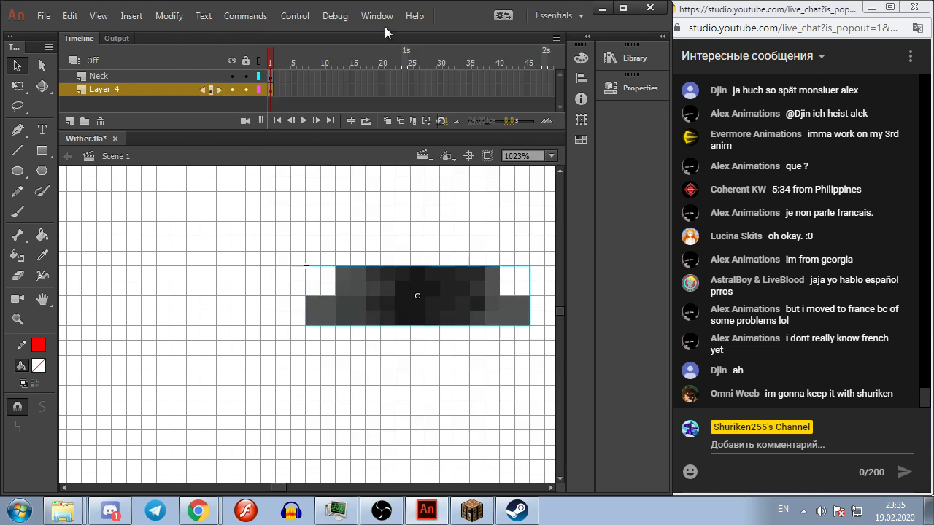
Step: Open the wither_bone_rotated symbol for editing in place
double_click(329, 304)
scroll(360, 355, "down", 3)
scroll(361, 355, "down", 2)
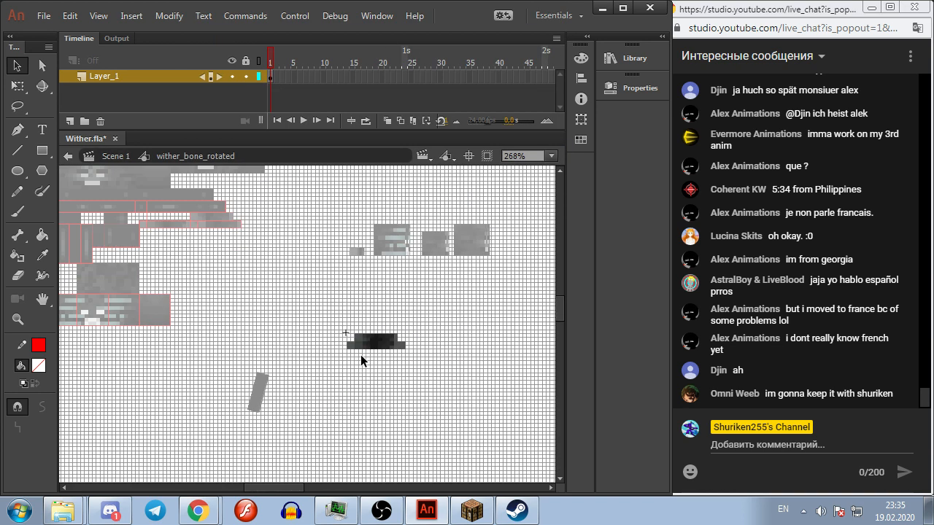
Step: Separate the left end square from the assembled bone by moving the other three pieces away to the right
scroll(348, 376, "up", 2)
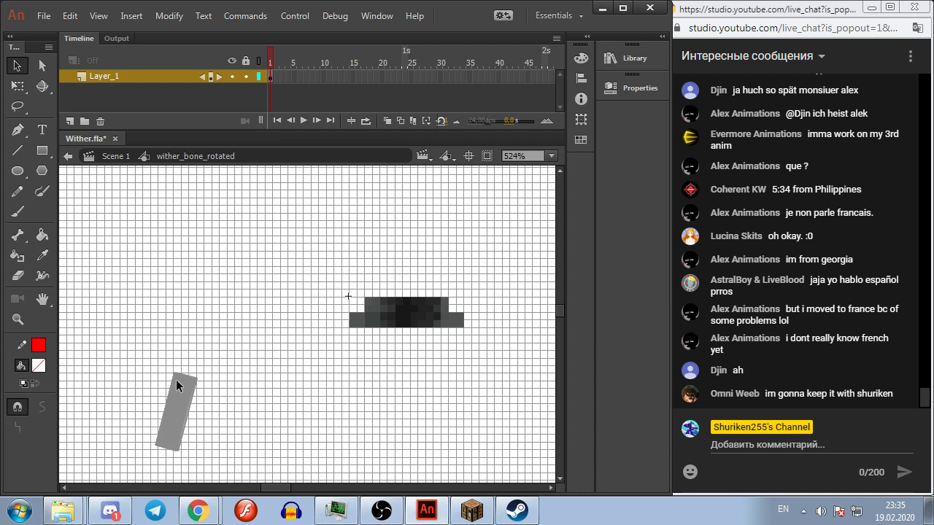
left_click_drag(362, 264, 414, 224)
left_click_drag(479, 262, 446, 321)
left_click(473, 338)
scroll(473, 338, "up", 1)
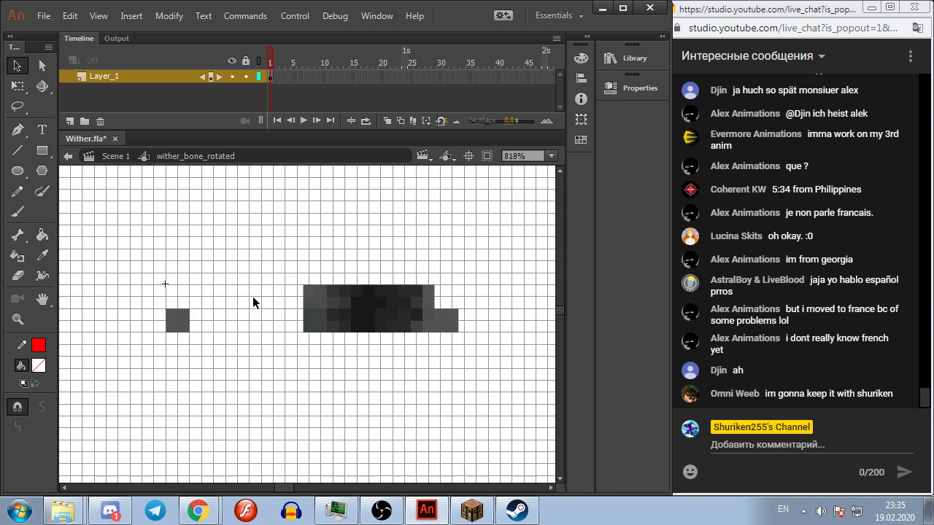
Step: Add a new layer above Layer_1, and shift the three joined bone pieces slightly left to align with the grid
left_click(41, 150)
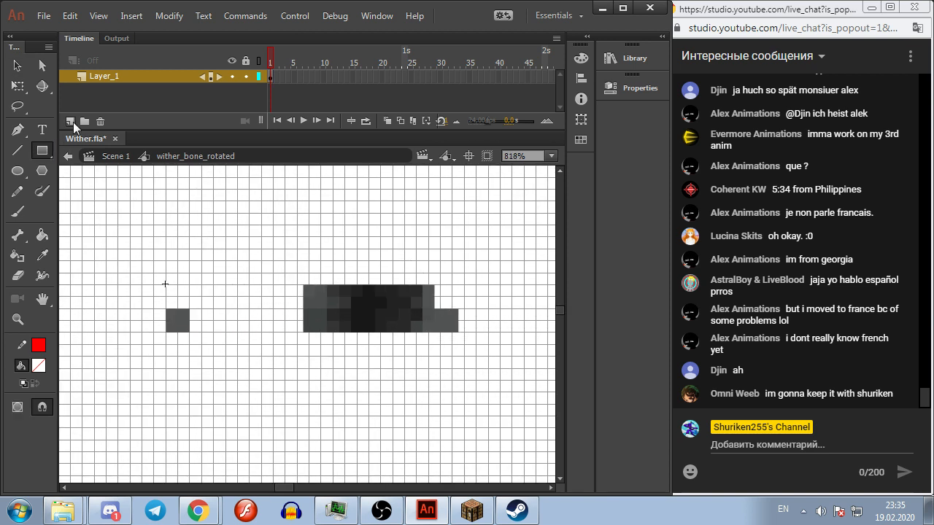
left_click(76, 121)
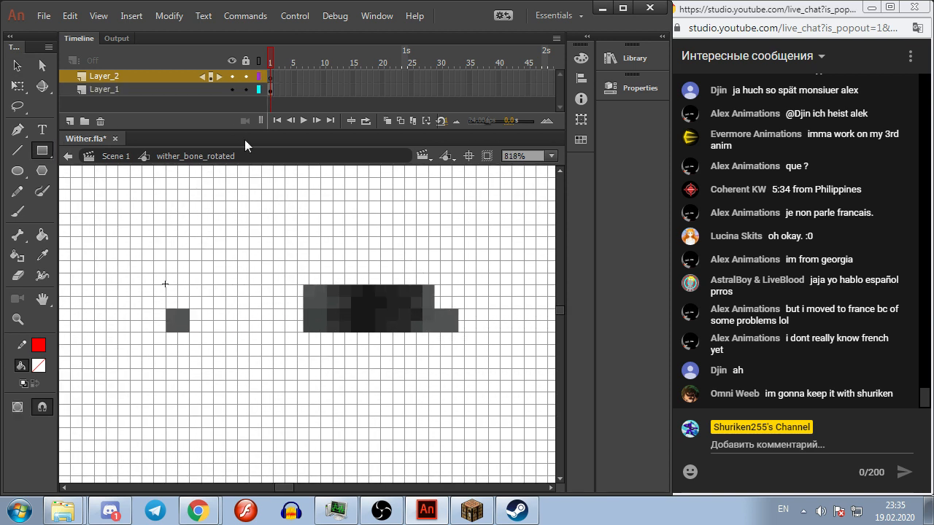
left_click(16, 88)
left_click_drag(249, 220, 515, 381)
scroll(307, 289, "up", 2)
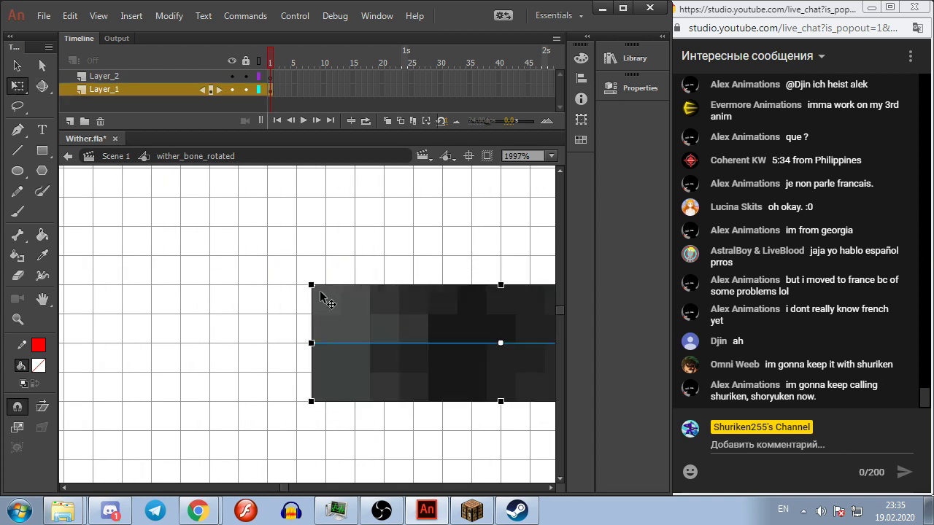
left_click_drag(320, 290, 303, 292)
left_click(328, 259)
scroll(328, 259, "down", 5)
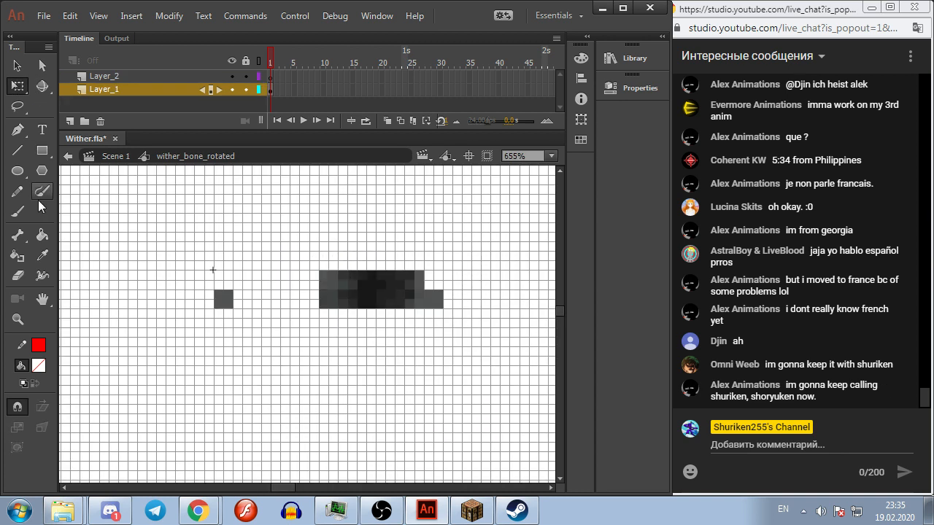
Step: Rename Layer_1 as Bones
left_click(42, 149)
double_click(129, 90)
type("Bones")
key("Return")
Step: On Layer_2, draw an unfilled red rectangle around the top bone strip and rotate it upright by 90 degrees
left_click(128, 75)
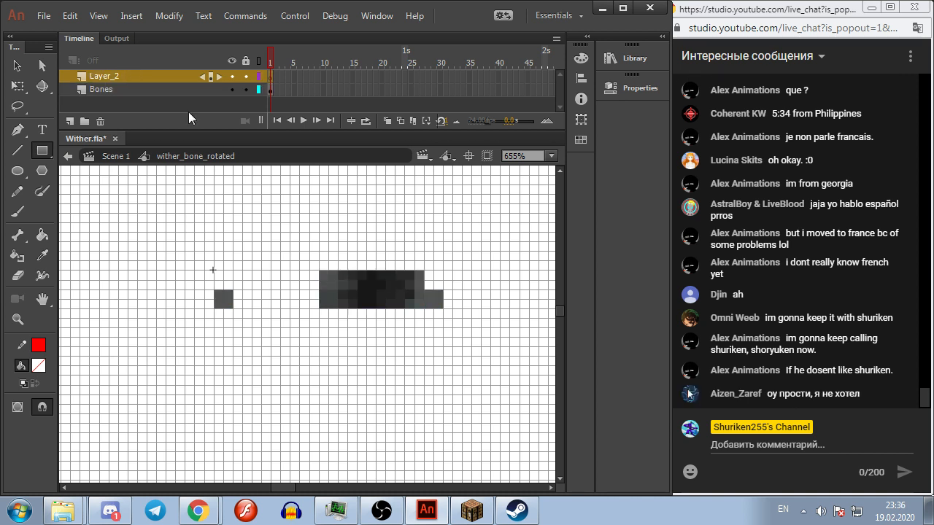
scroll(321, 300, "up", 2)
left_click_drag(319, 259, 482, 288)
key("q")
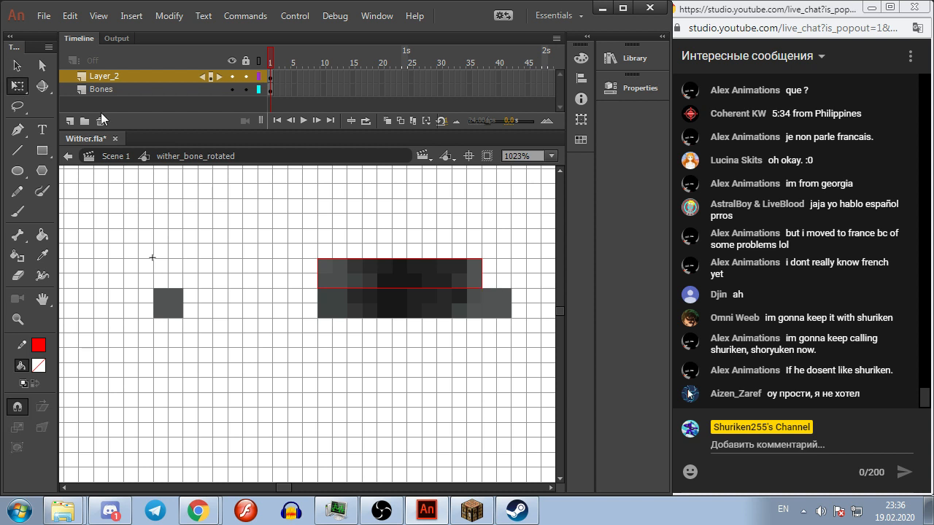
left_click(483, 275)
left_click_drag(490, 292, 438, 208)
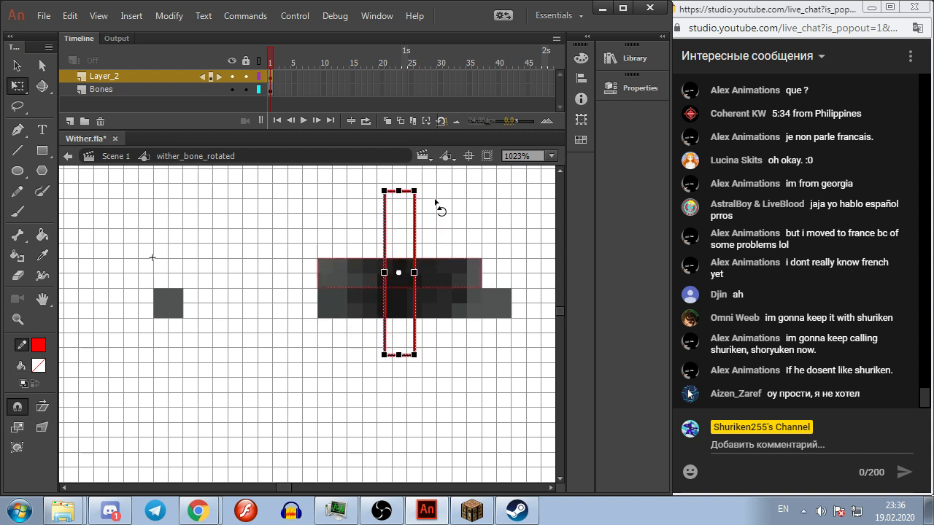
Step: Move the upright red rectangle directly above the separated square, aligned with the square's sides
left_click(17, 65)
left_click(89, 189)
left_click_drag(385, 356, 159, 216)
left_click(219, 248)
Step: Rotate the separated bone square slightly clockwise around its centre
left_click(163, 303)
key("q")
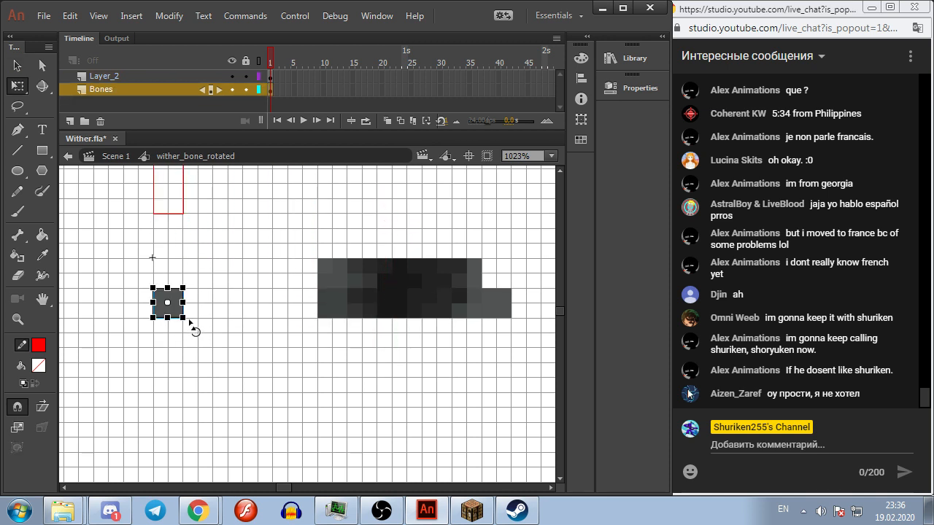
scroll(141, 344, "up", 1)
left_click_drag(307, 299, 304, 372)
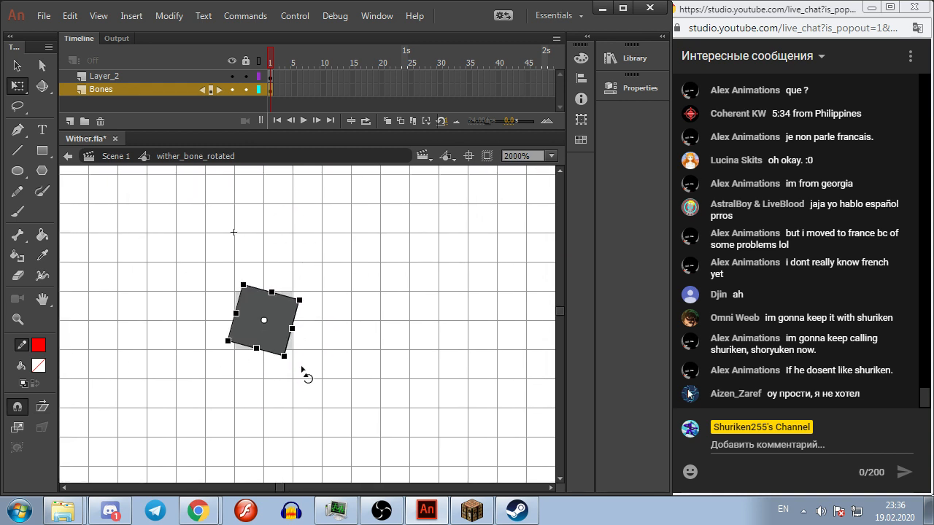
scroll(288, 387, "down", 4)
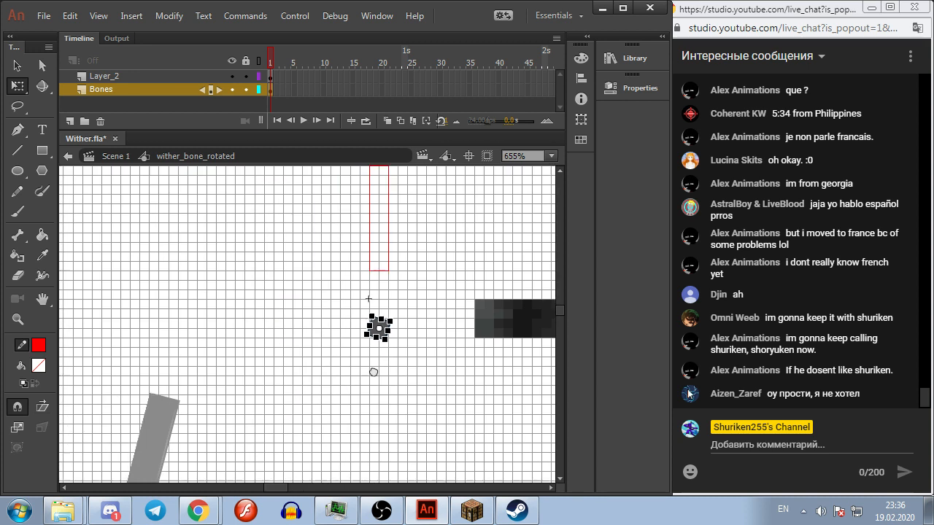
Step: Compare the rotated square's angle with the tilted grey bar by placing it on the bar's upper end, and undo the moves
key("v")
left_click_drag(378, 325, 155, 408)
scroll(154, 409, "up", 4)
left_click_drag(276, 338, 296, 349)
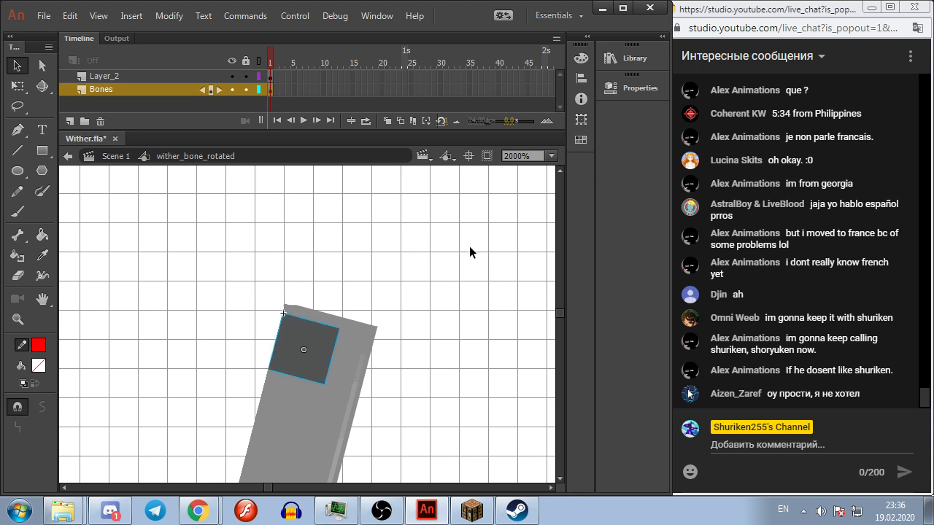
key("ctrl+z")
key("ctrl+z")
scroll(381, 283, "down", 4)
scroll(325, 288, "up", 3)
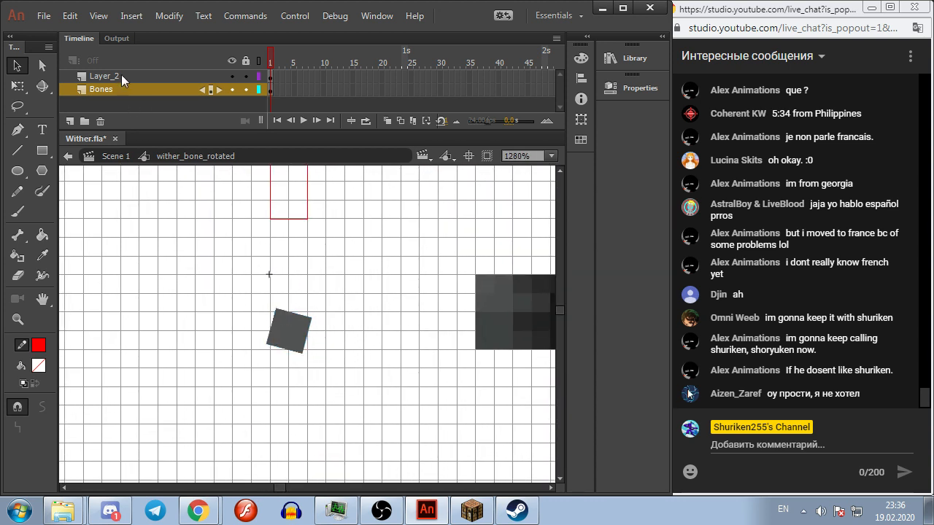
Step: Rename Layer_2 as Top-view and add a new layer between it and the Bones layer
double_click(121, 76)
type("Top-view")
key("Return")
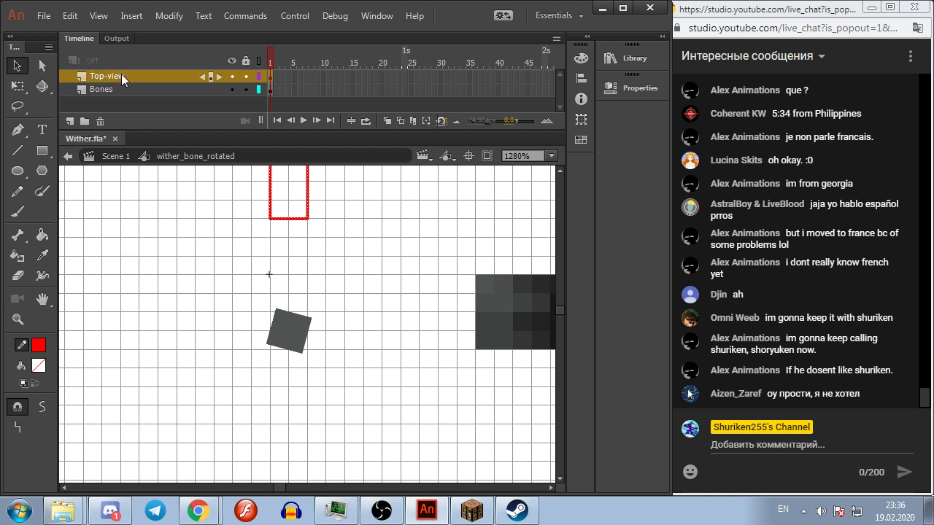
left_click(70, 120)
left_click_drag(121, 78, 120, 97)
Step: Turn off both the grid display and snapping to the grid
key("ctrl+alt+g")
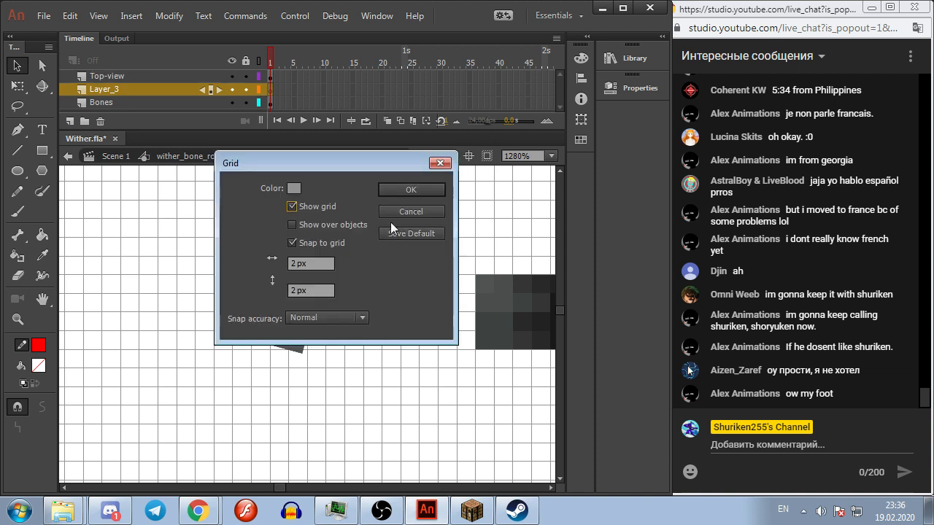
left_click(315, 208)
left_click(310, 241)
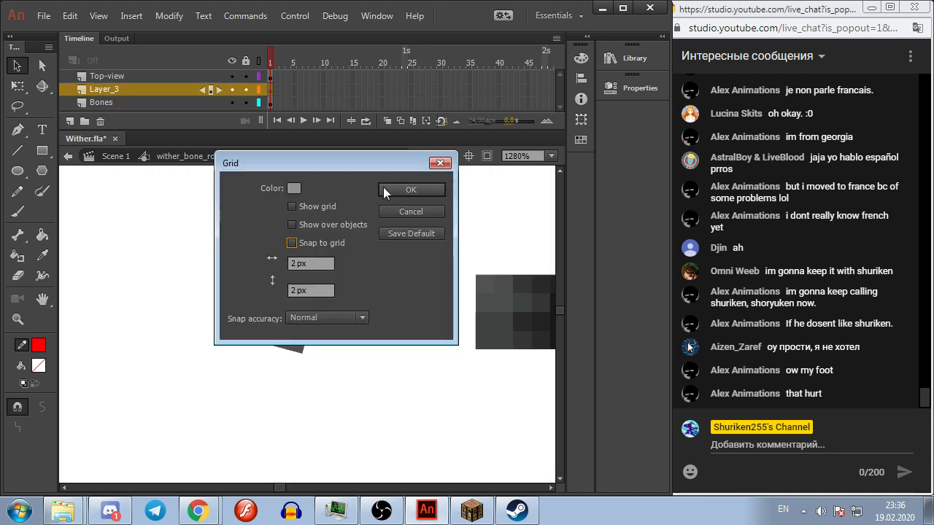
left_click(429, 189)
Step: On Layer_3, draw vertical red guide lines upward from the rotated square's left and right corners past the rectangle
scroll(375, 328, "down", 1)
left_click(18, 150)
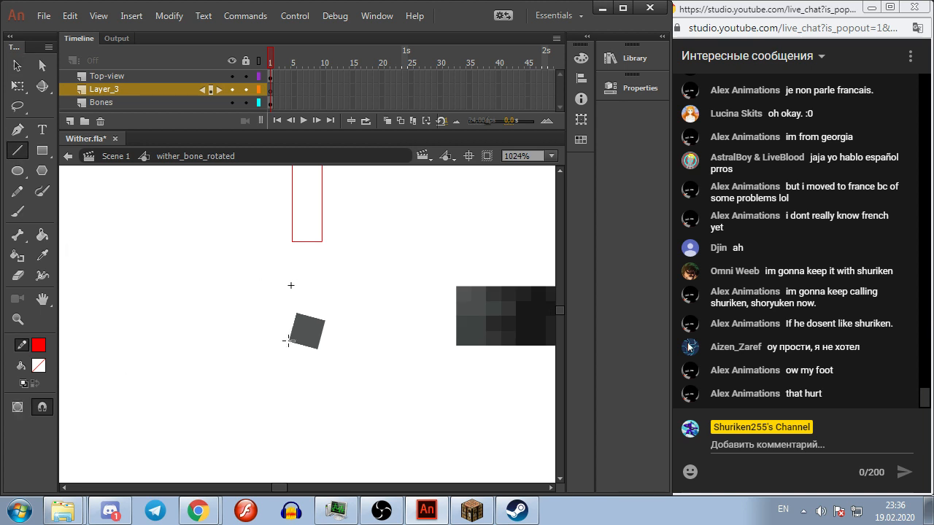
left_click_drag(288, 348, 291, 146)
left_click_drag(326, 317, 327, 398)
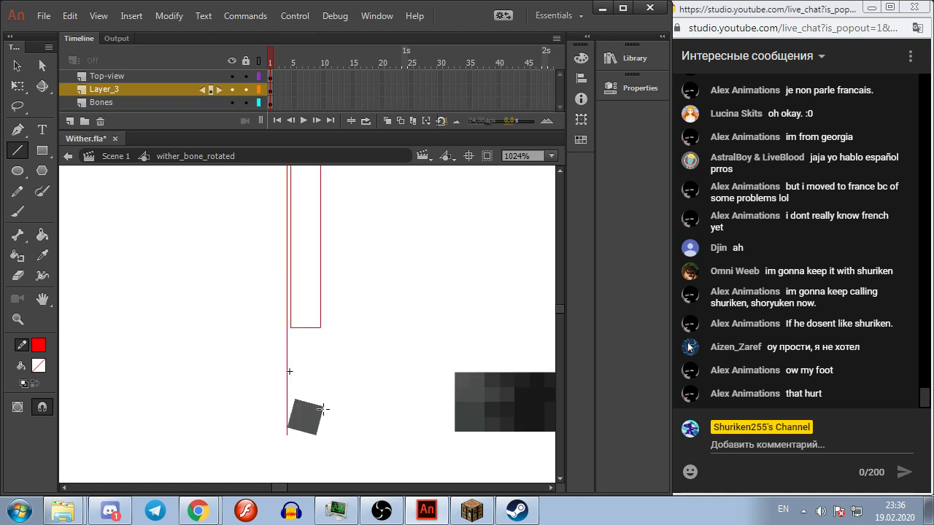
left_click_drag(325, 406, 338, 150)
left_click_drag(319, 433, 302, 101)
key("ctrl+z")
key("ctrl+alt+g")
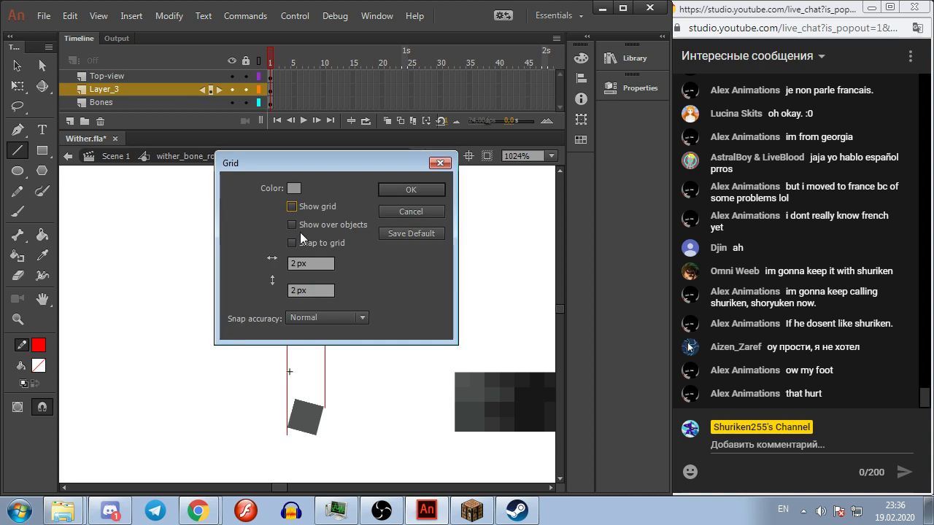
left_click(305, 208)
left_click(305, 208)
left_click(400, 191)
Step: With object snapping off, draw vertical guide lines upward from the rotated square's lower and upper corners
left_click_drag(315, 436, 317, 175)
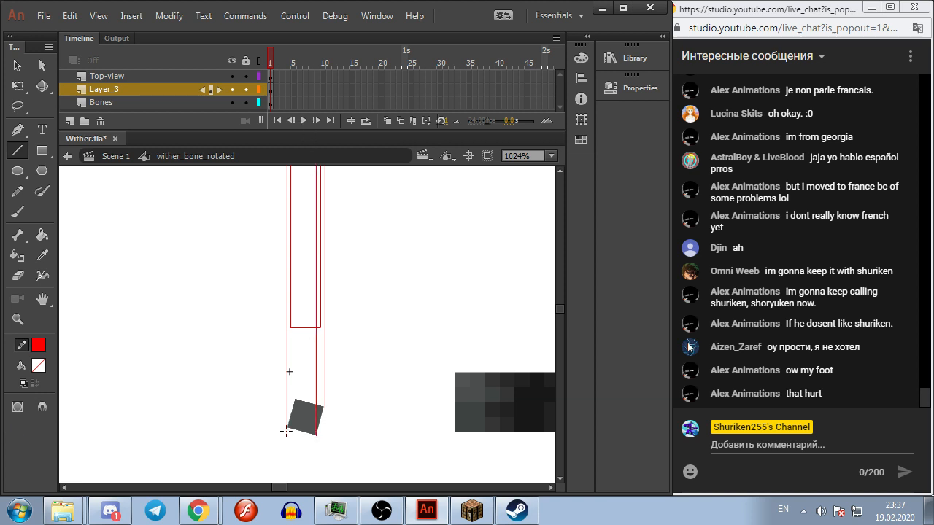
left_click_drag(295, 390, 295, 165)
Step: Nudge the leftmost guide line up and right until its lower end meets the square's left corner
left_click(17, 65)
scroll(268, 411, "up", 1)
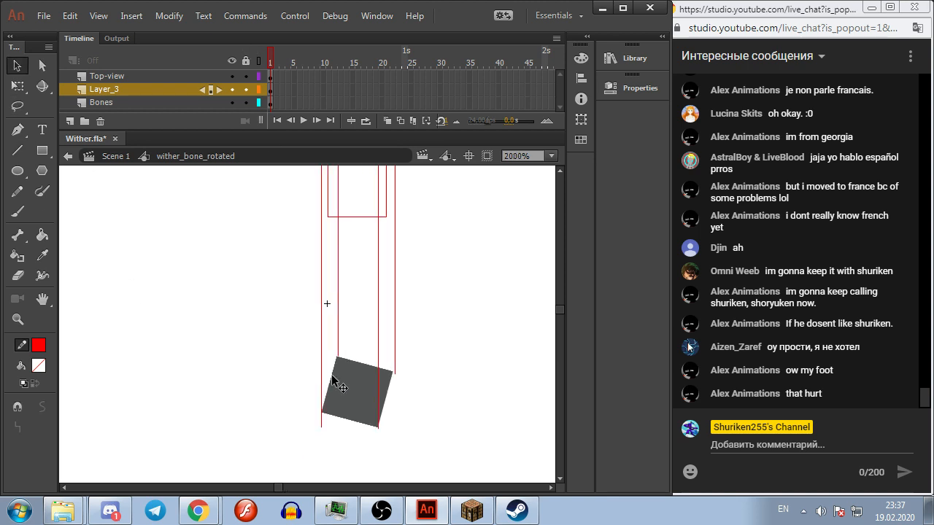
left_click(322, 417)
scroll(324, 419, "down", 2)
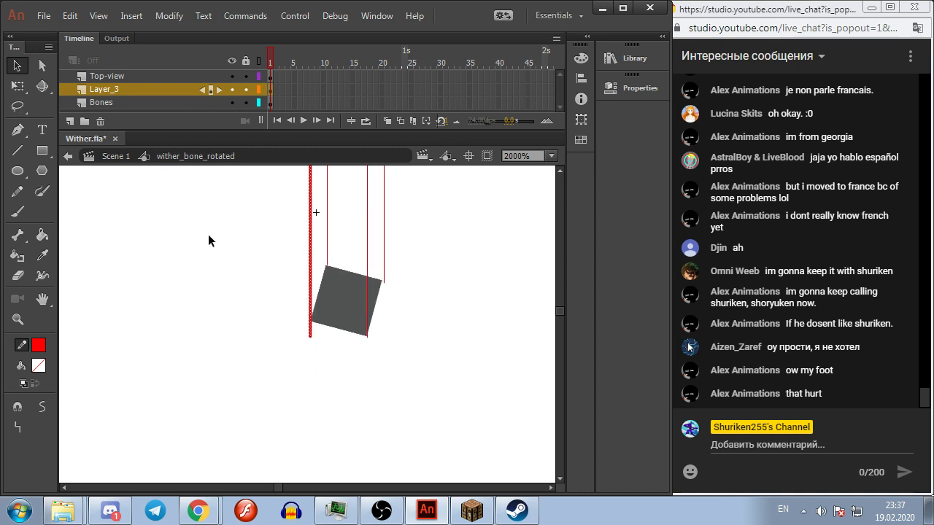
key("shift+Up")
key("shift+Up")
key("Right")
left_click(270, 307)
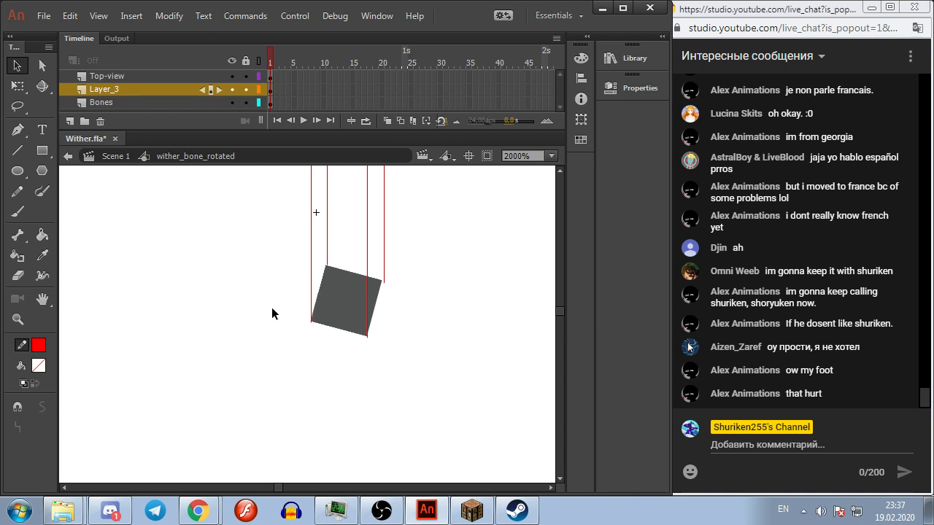
Step: Nudge the remaining three guide lines so their lower ends meet the square's other corners
left_click(327, 244)
left_click(485, 318)
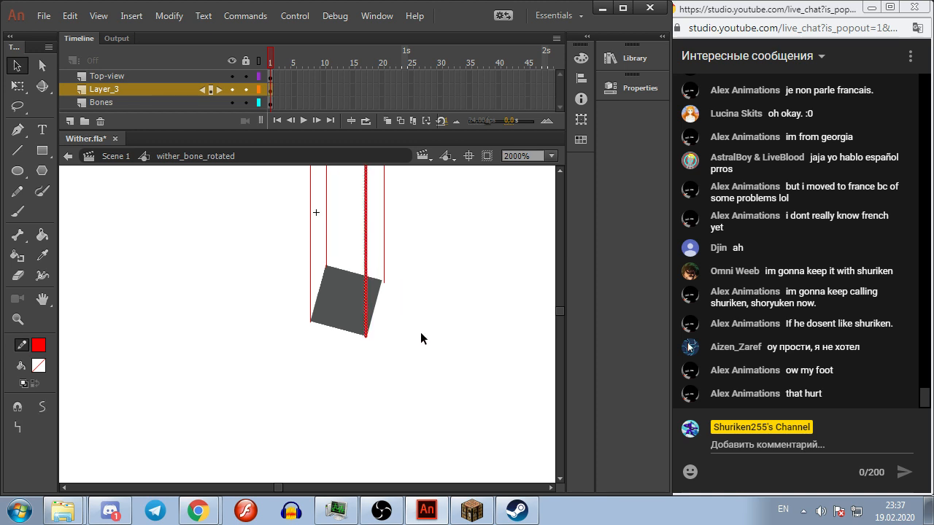
left_click(385, 251)
left_click(414, 276)
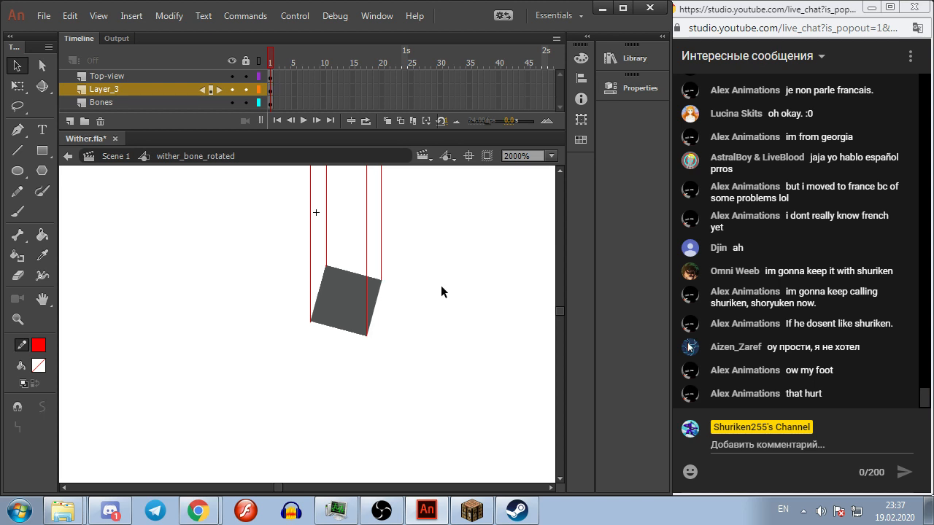
Step: Widen the Top-view rectangle with Free Transform so its sides reach the two outermost guide lines
scroll(442, 292, "down", 4)
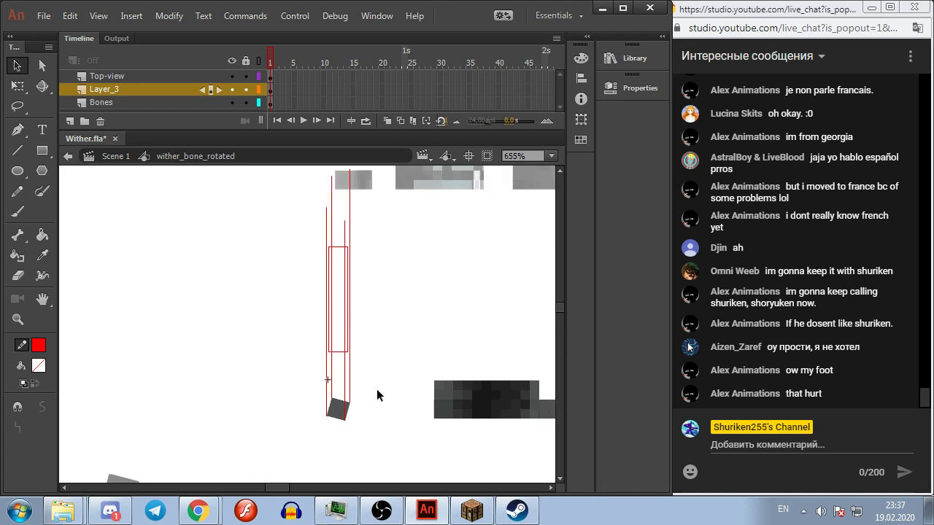
left_click(336, 358)
key("q")
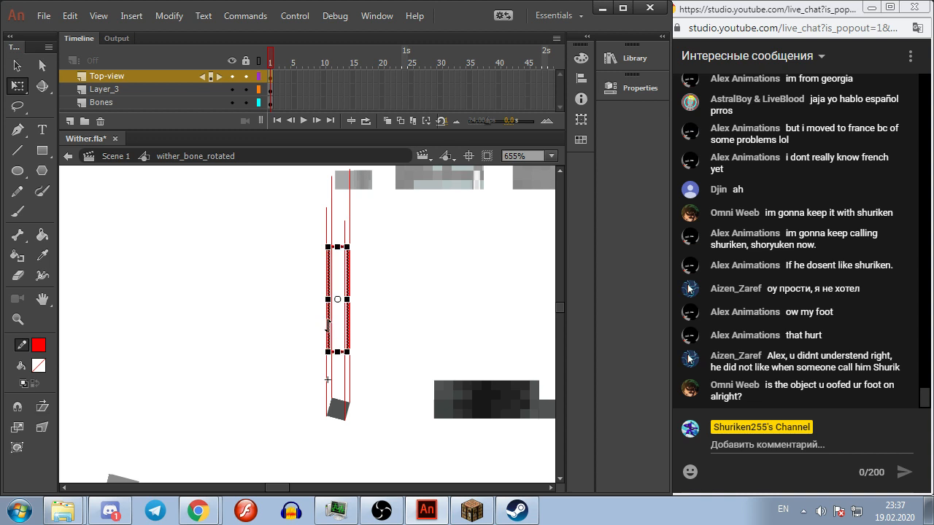
scroll(328, 325, "up", 2)
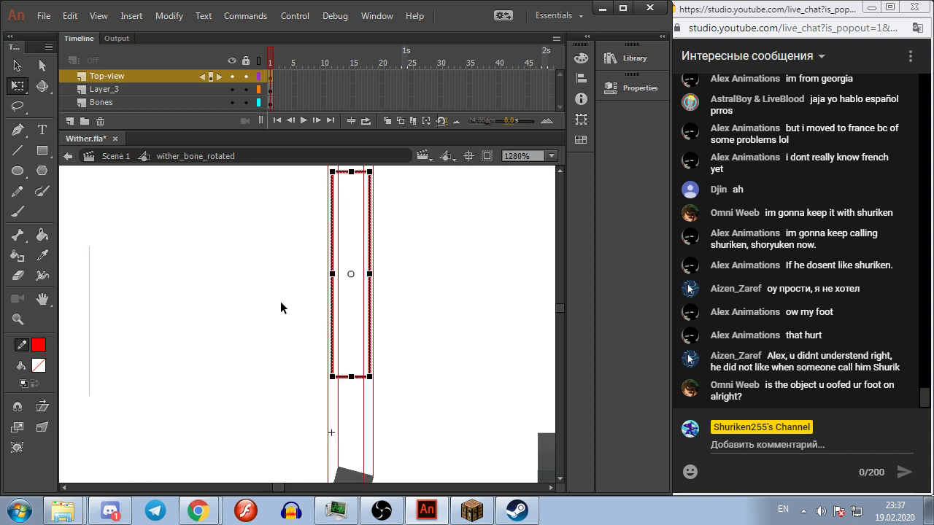
left_click_drag(332, 274, 373, 274)
left_click(448, 272)
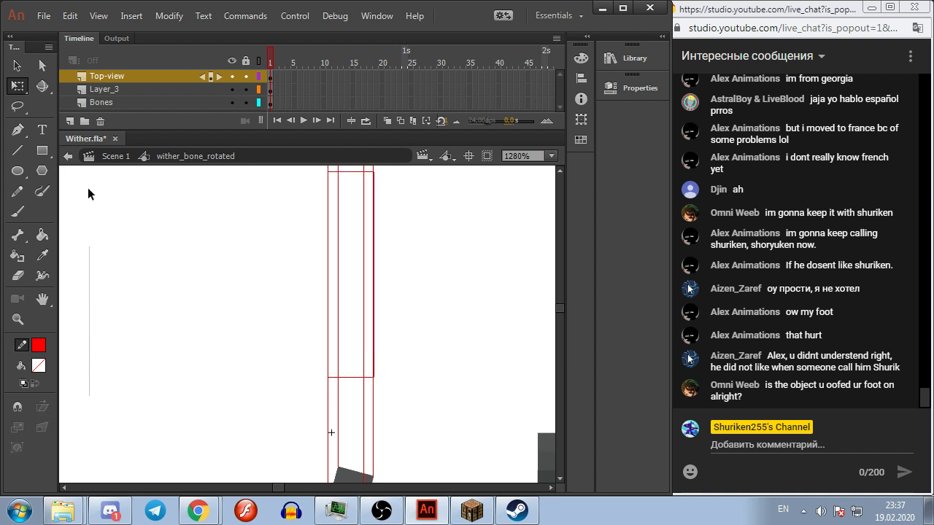
Step: Fine-tune the rectangle's width so its right side lies exactly on the outermost right guide line
left_click(18, 150)
key("ctrl+a")
key("q")
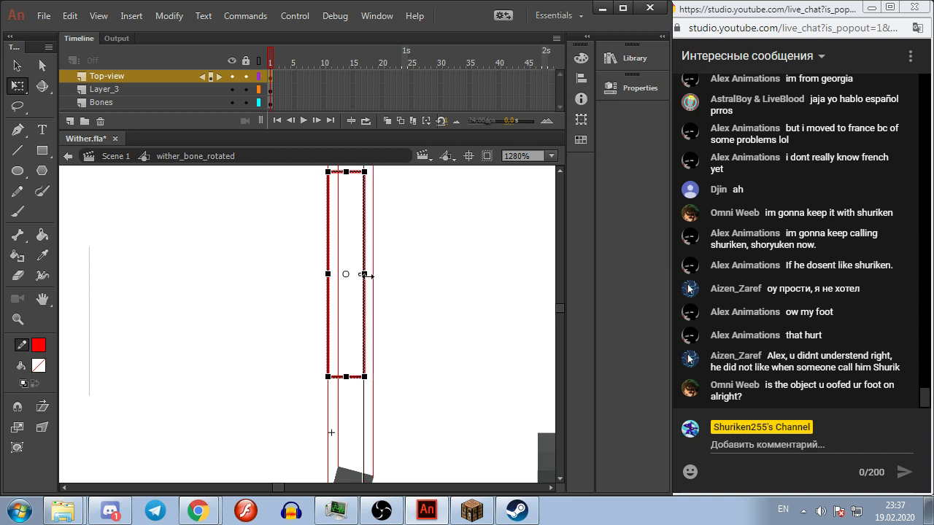
scroll(412, 277, "up", 2)
left_click(412, 277)
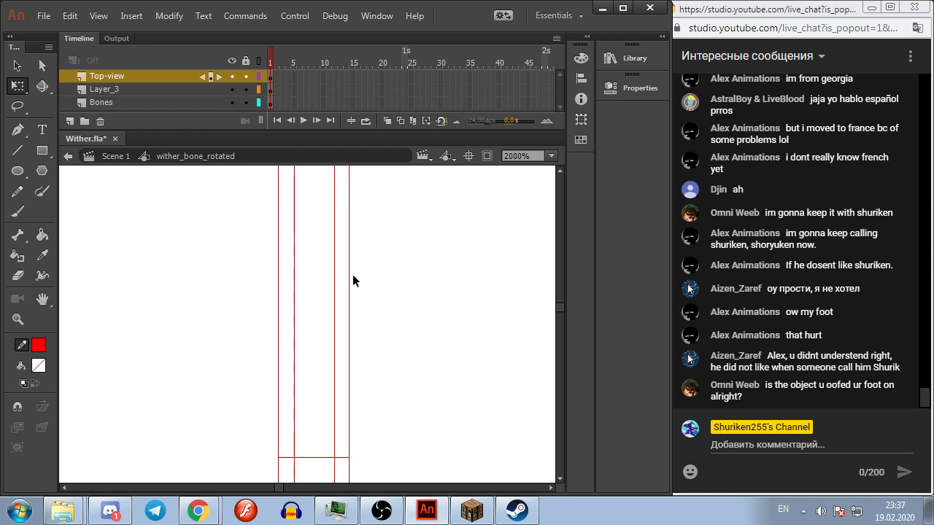
Step: On the Top-view layer, draw a vertical line along the left inner guide from the rectangle's upper edge to its lower edge
scroll(399, 245, "down", 2)
scroll(389, 244, "down", 3)
left_click_drag(405, 259, 392, 233)
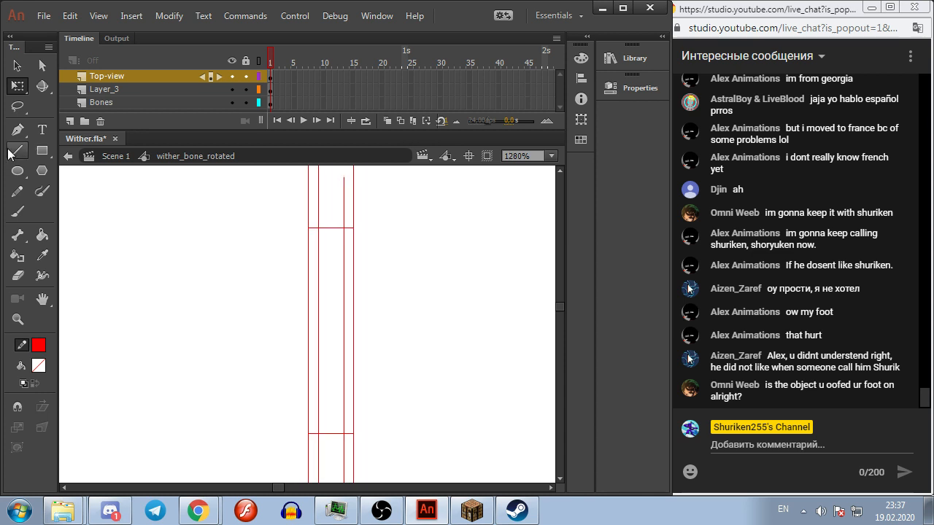
left_click(16, 151)
left_click_drag(319, 227, 318, 433)
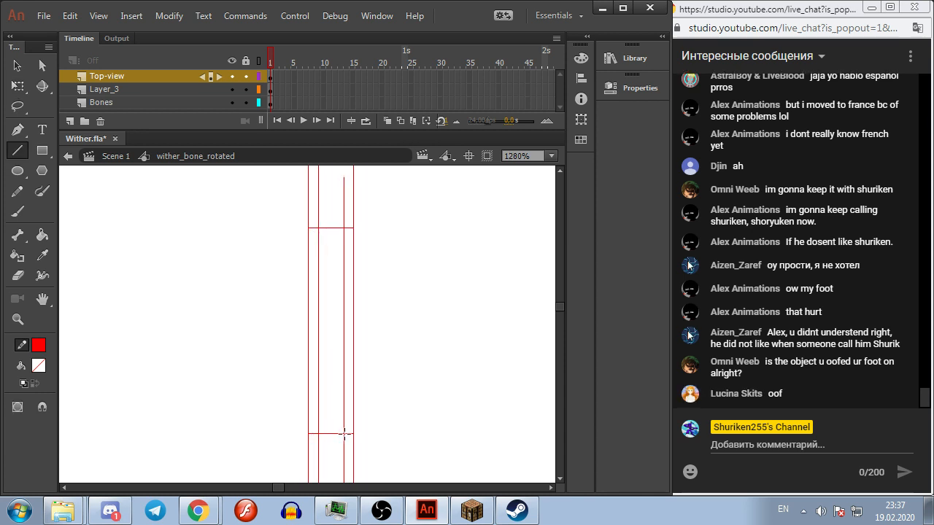
Step: On the Top-view layer, draw a vertical line between the rectangle's lower and upper edges and align it with the right inner guide
mouse_move(315, 227)
left_mouse_down()
mouse_move(328, 433)
mouse_move(316, 434)
mouse_move(335, 225)
mouse_move(344, 229)
mouse_move(333, 329)
mouse_move(339, 229)
mouse_move(350, 329)
left_mouse_up()
key("ctrl+z")
key("ctrl+z")
left_click_drag(347, 230, 351, 362)
key("ctrl+z")
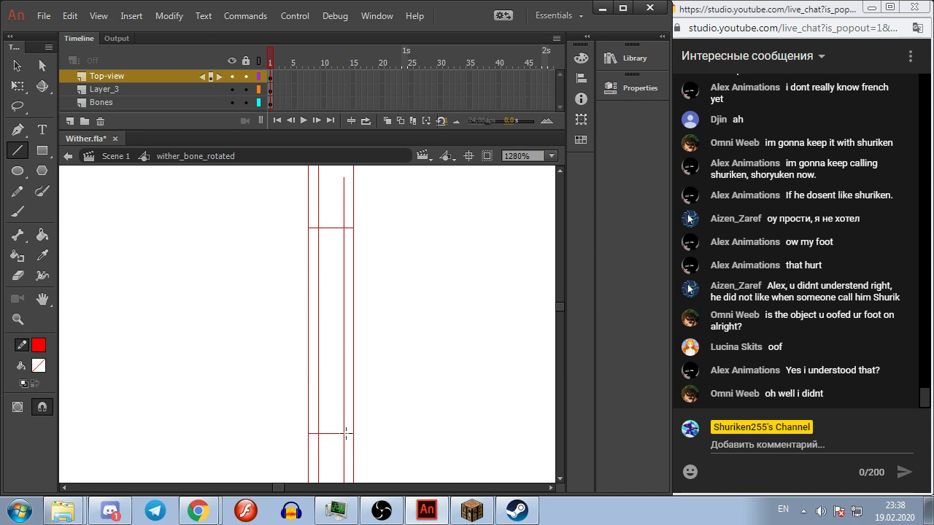
mouse_move(343, 436)
left_mouse_down()
mouse_move(356, 308)
mouse_move(336, 228)
left_mouse_up()
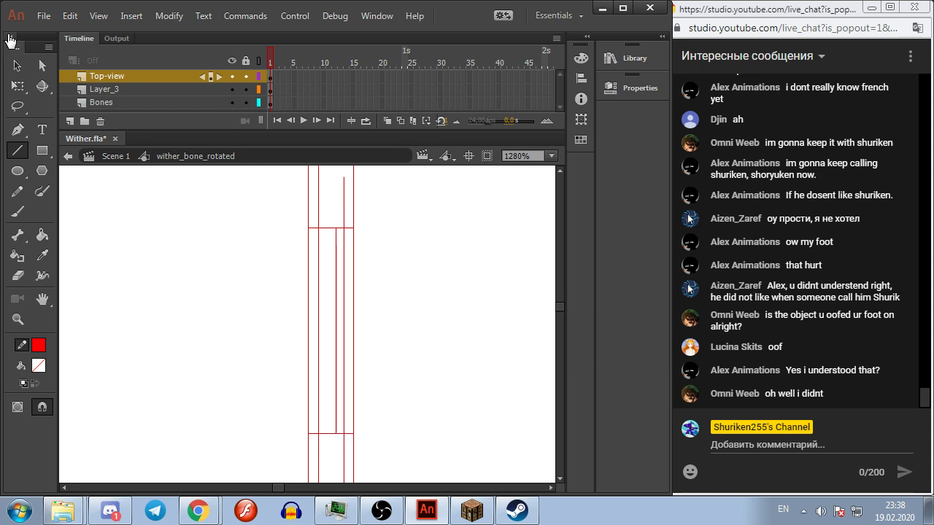
key("v")
left_click(335, 318)
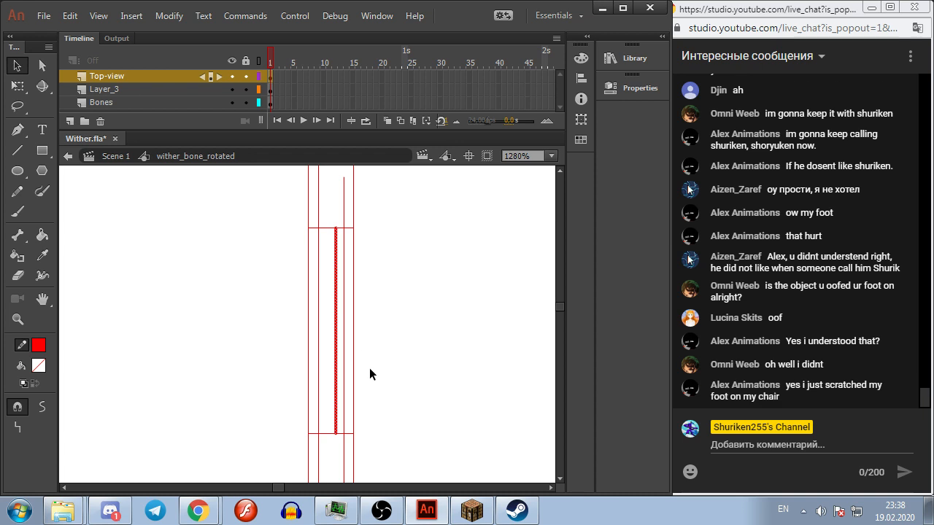
key("Right")
left_click(364, 336)
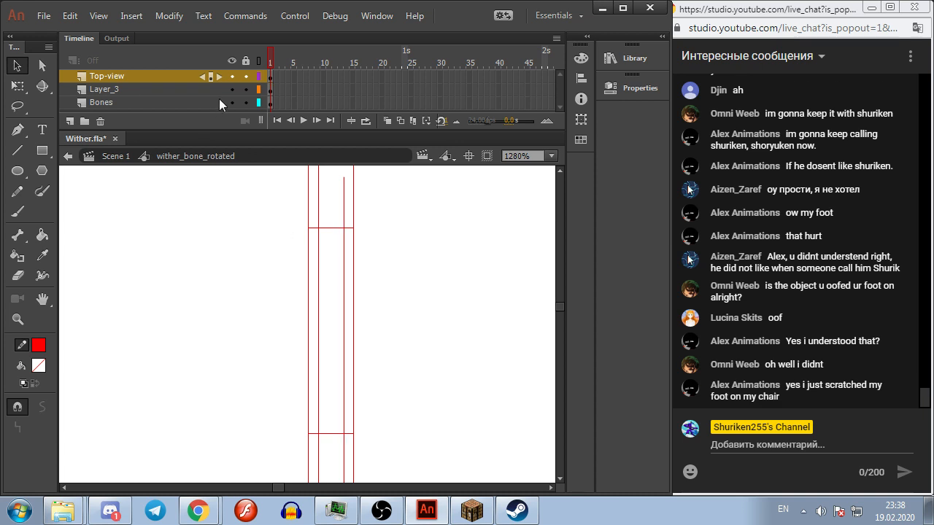
Step: Delete the vertical guide lines on Layer_3, keeping only the Top-view rectangle and its two inner lines
left_click(268, 89)
left_click(378, 211)
scroll(411, 270, "down", 4)
left_click_drag(423, 311, 342, 204)
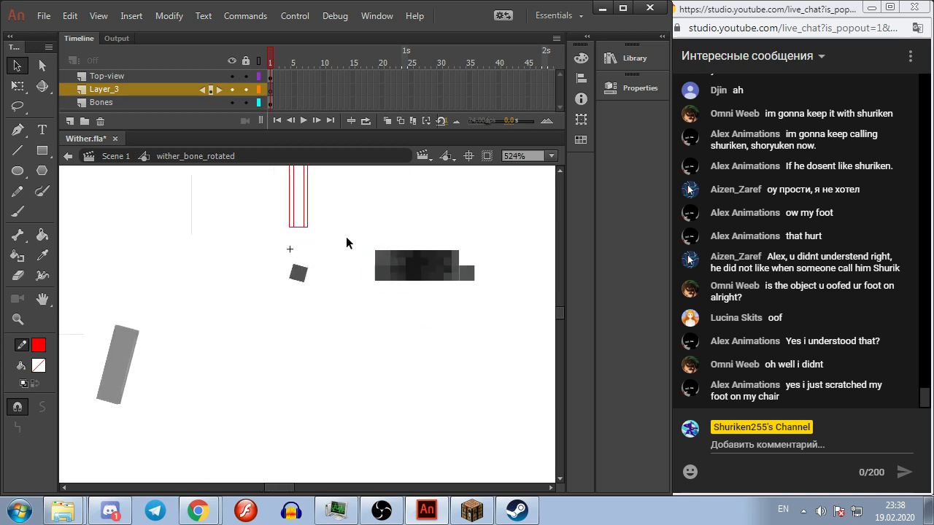
Step: Rotate the small square beside the bone texture with Free Transform and nudge it clear of the texture's right side
left_click(470, 276)
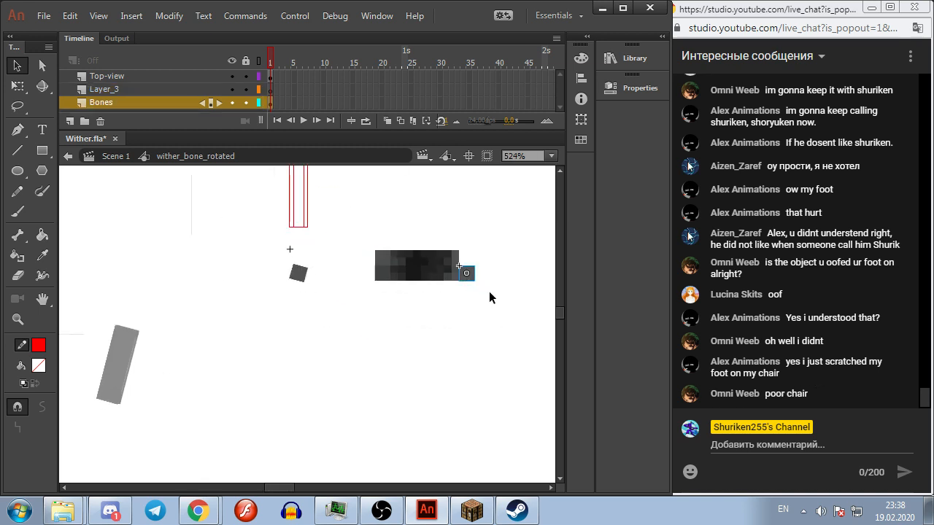
key("q")
scroll(460, 305, "left", 5)
scroll(457, 303, "down", 3)
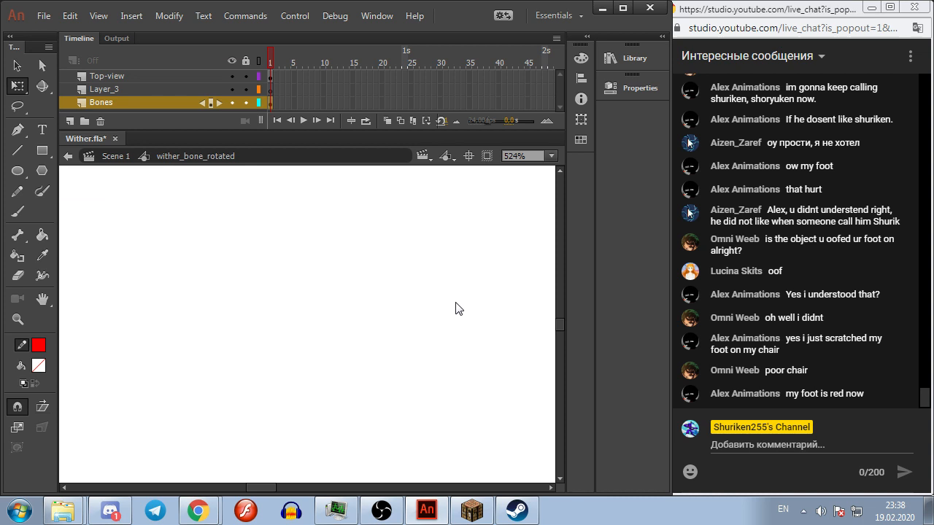
scroll(454, 306, "down", 5)
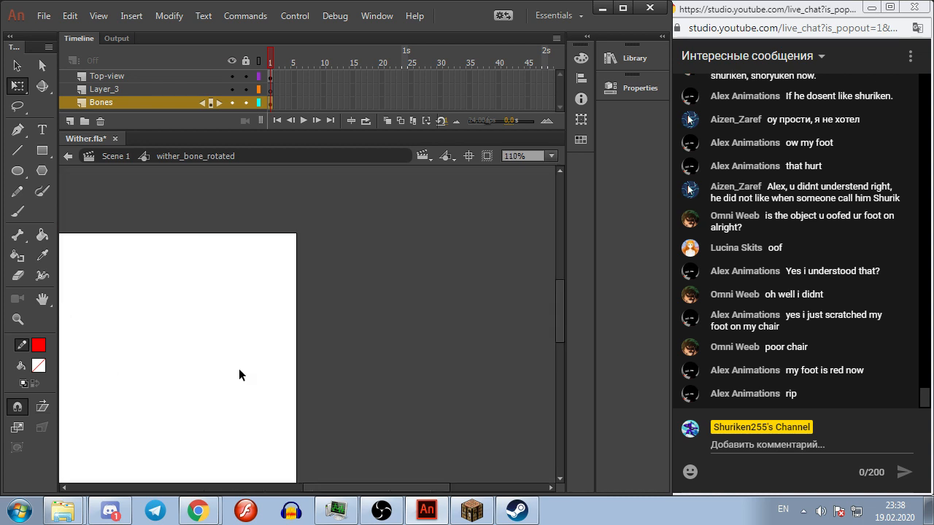
scroll(325, 307, "up", 8)
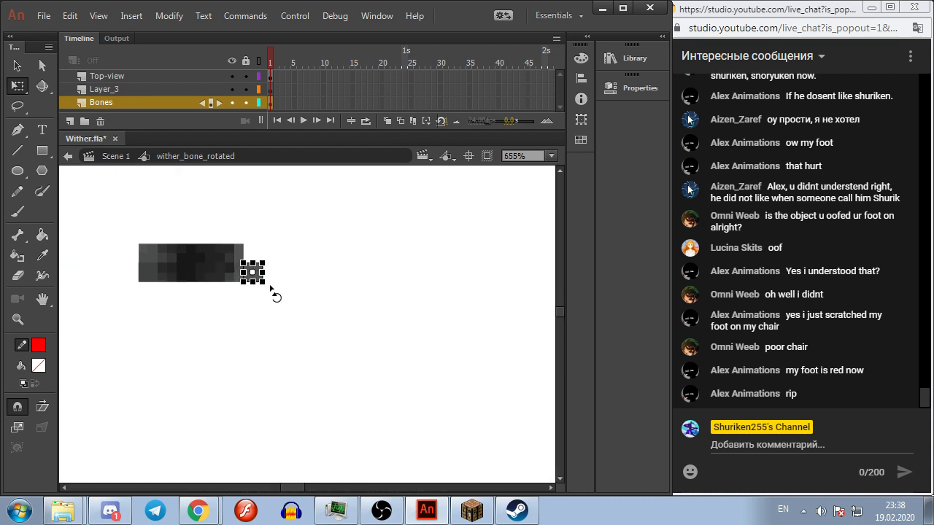
left_click_drag(273, 286, 379, 313)
key("space")
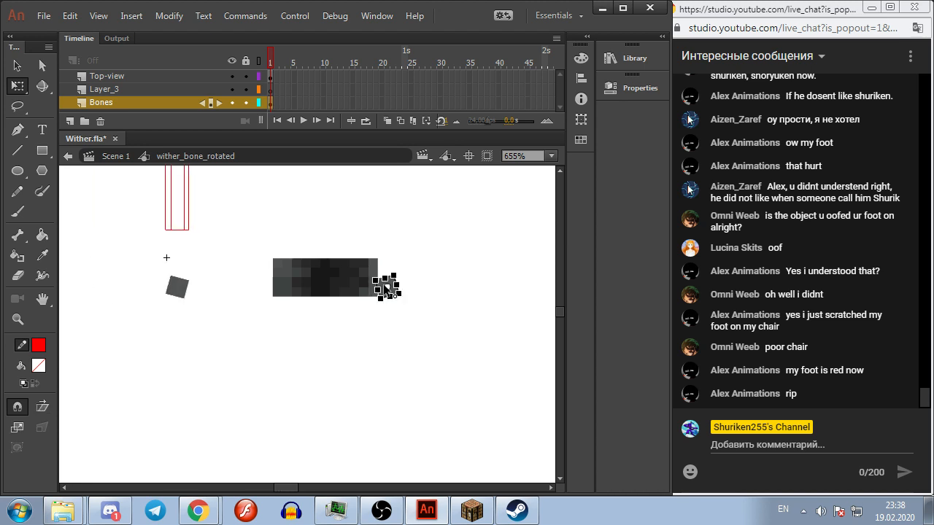
key("Right")
key("Right")
key("Right")
key("Right")
key("Right")
key("Right")
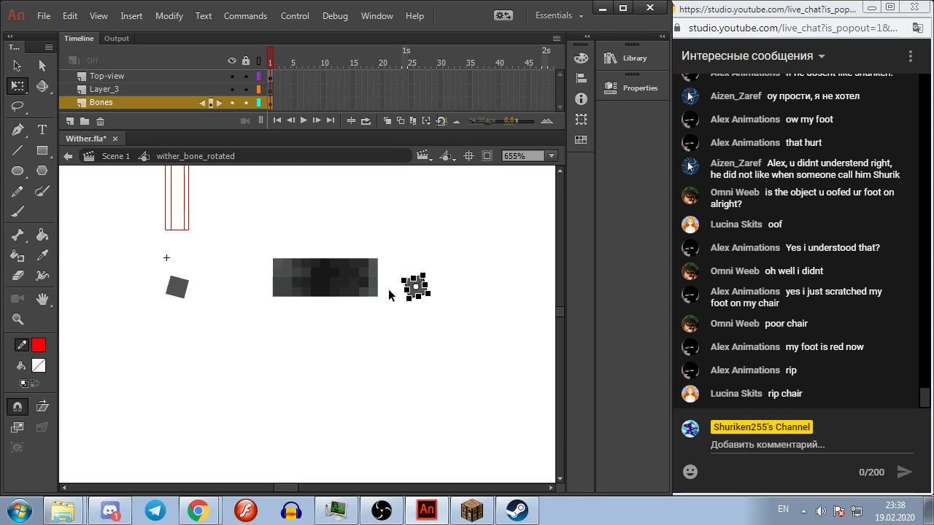
Step: Match the small square's angle to the top-view square by overlaying and flipping it horizontally, leaving it to the right of the bone texture
left_click(17, 65)
left_click(421, 292)
left_click_drag(421, 292, 183, 293)
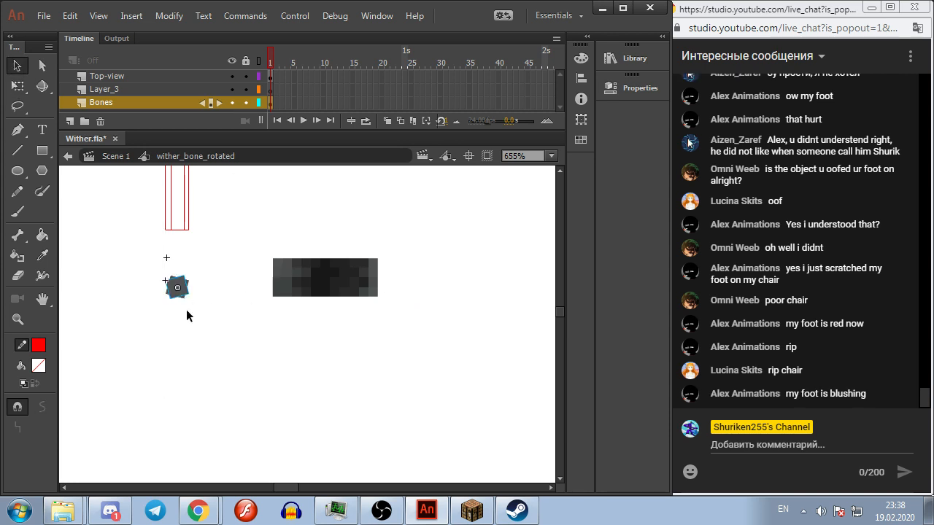
left_click(154, 16)
mouse_move(297, 205)
left_click(466, 362)
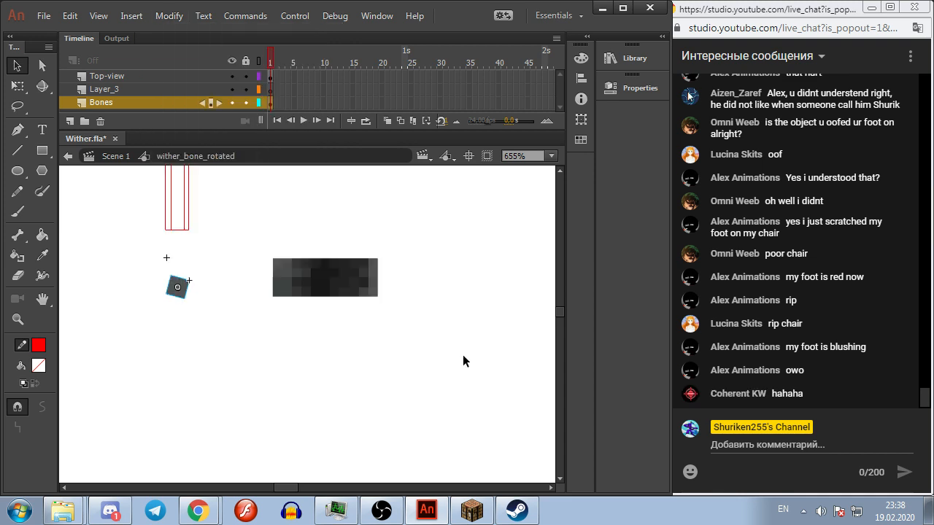
left_click_drag(175, 304, 443, 295)
left_click_drag(209, 340, 380, 374)
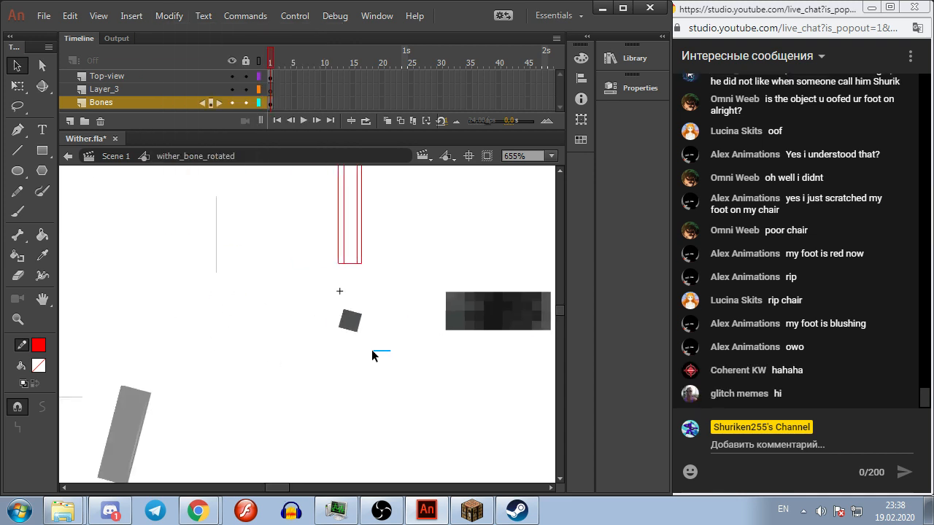
Step: Add a new layer above Bones and draw four horizontal guide lines with the Line tool near the top-view square's corners
left_click(91, 91)
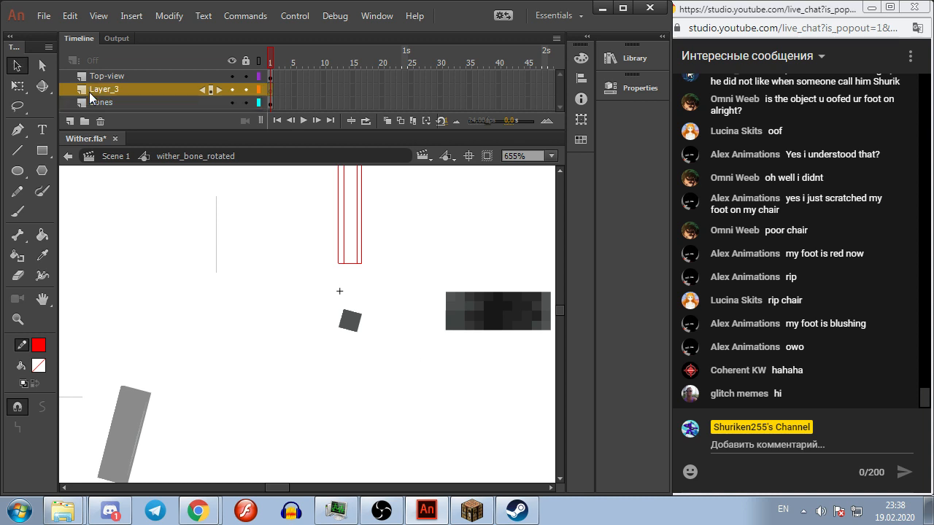
left_click(94, 102)
left_click(70, 121)
left_click_drag(336, 341, 207, 307)
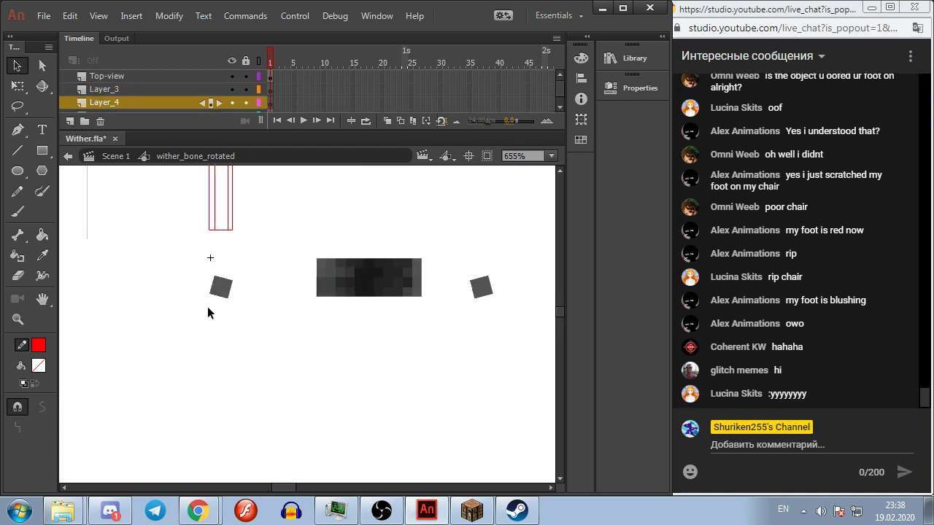
scroll(206, 295, "up", 3)
left_click(18, 151)
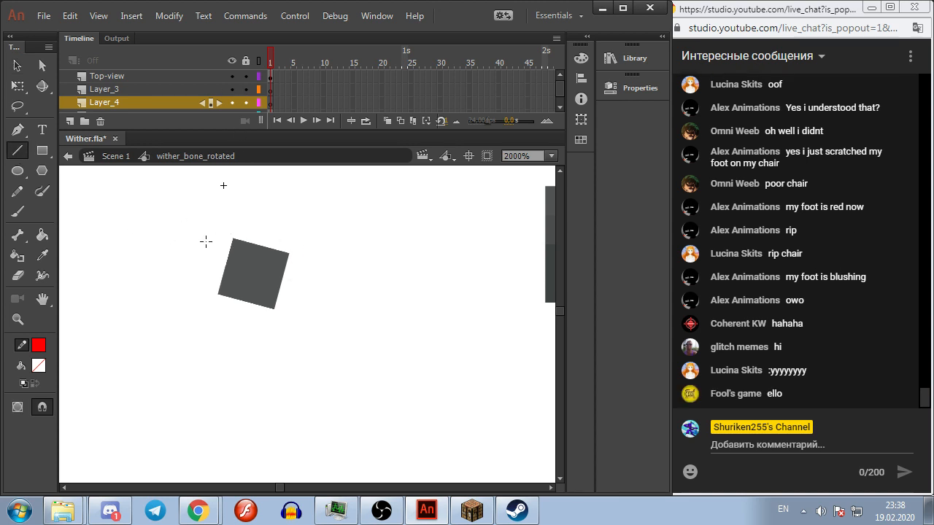
left_click_drag(218, 238, 519, 241)
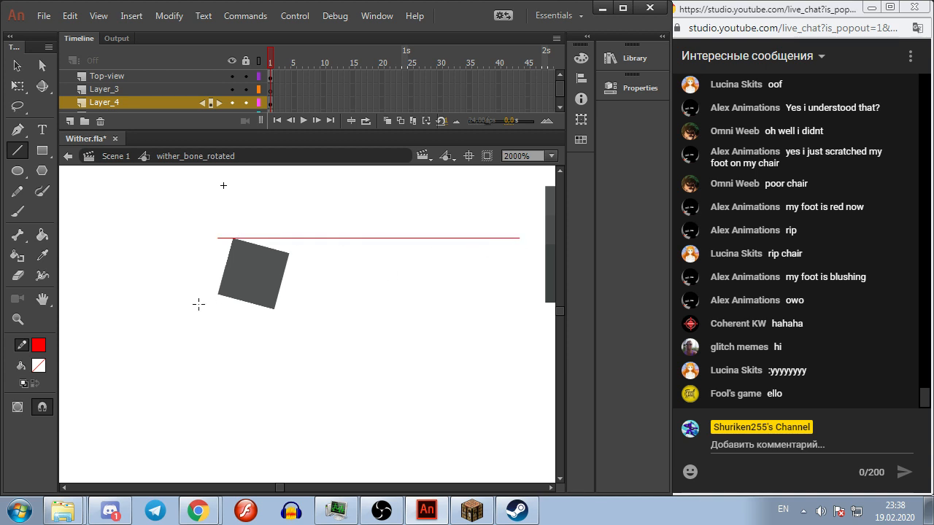
left_click_drag(235, 307, 516, 306)
left_click_drag(517, 251, 106, 257)
left_click_drag(173, 298, 554, 298)
Step: Move the two lower horizontal guide lines so they meet the square's left and bottom corners
left_click(18, 86)
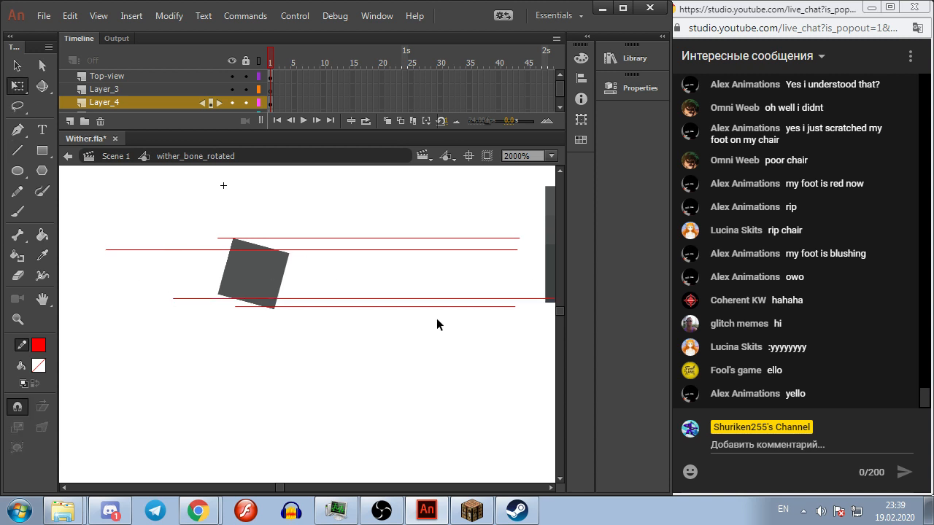
left_click(427, 298)
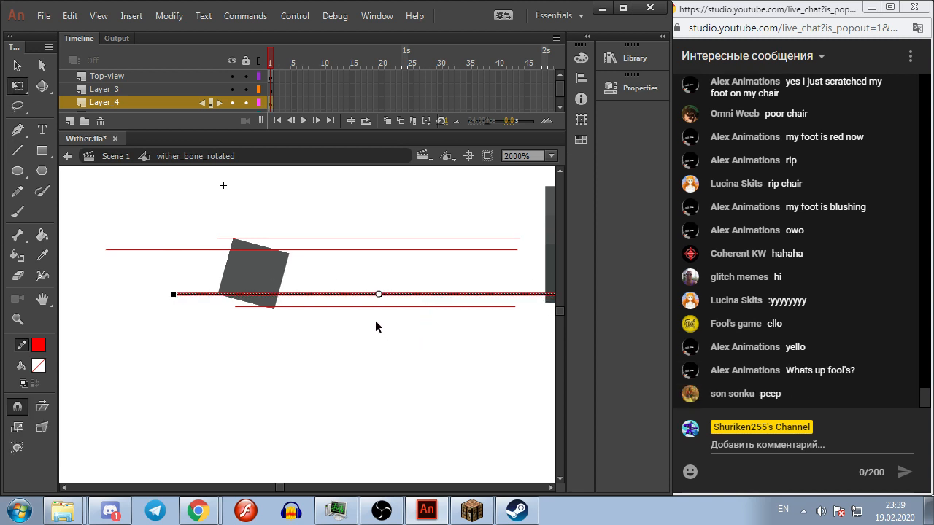
left_click(378, 308)
key("Down")
key("Down")
key("Down")
key("Down")
left_click(362, 352)
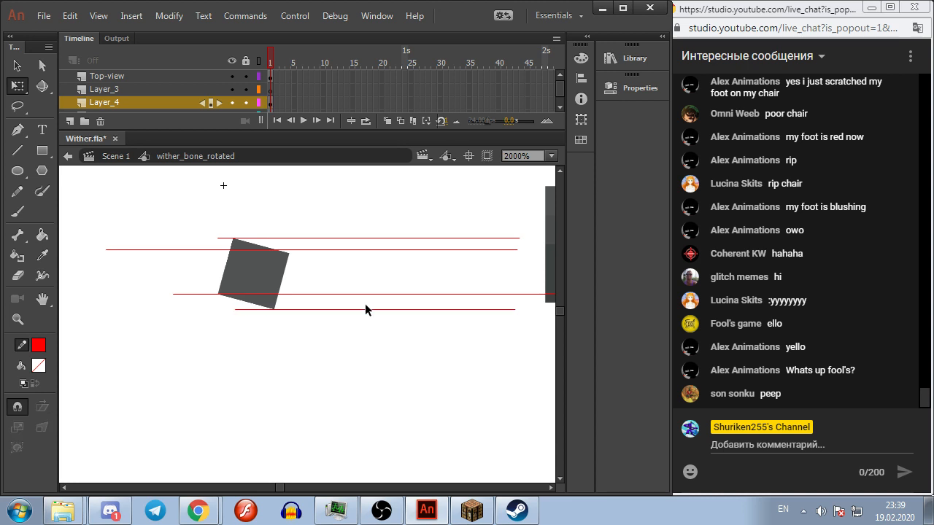
Step: Nudge the second horizontal guide line down so it meets the square's right corner
left_click(354, 248)
key("Down")
key("Down")
key("Down")
key("Down")
key("Down")
key("Down")
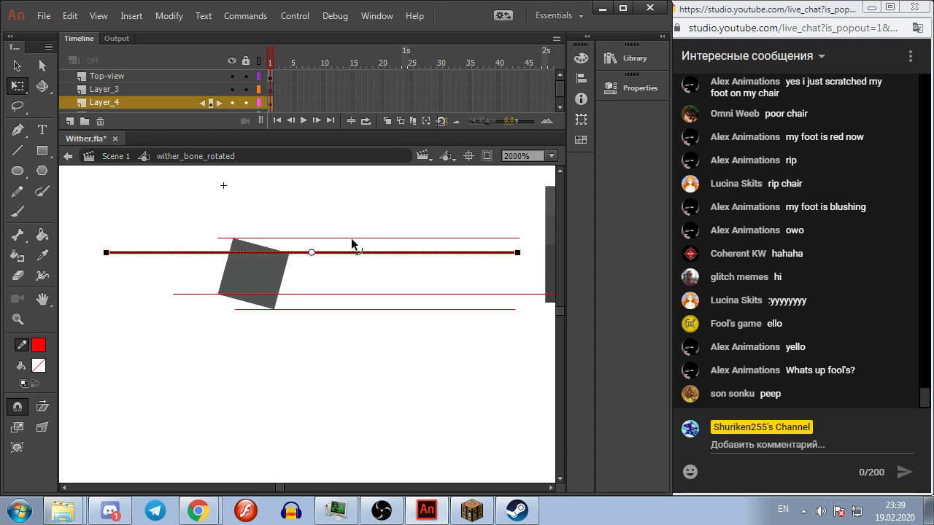
left_click(332, 218)
left_click(349, 254)
key("Up")
key("Up")
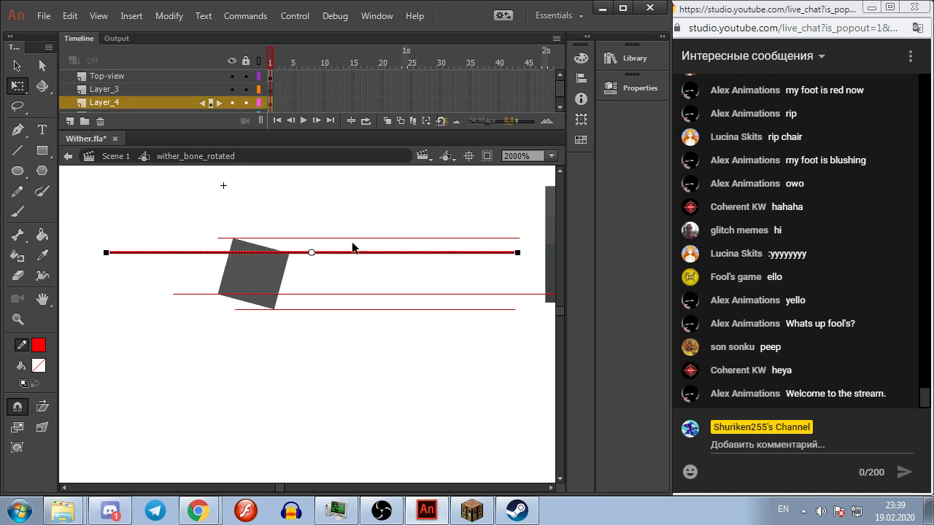
Step: Select a section across all four horizontal guide lines and stretch it both ways so the lines share the same length
left_click(356, 239)
left_click(381, 220)
left_click_drag(381, 219, 353, 334)
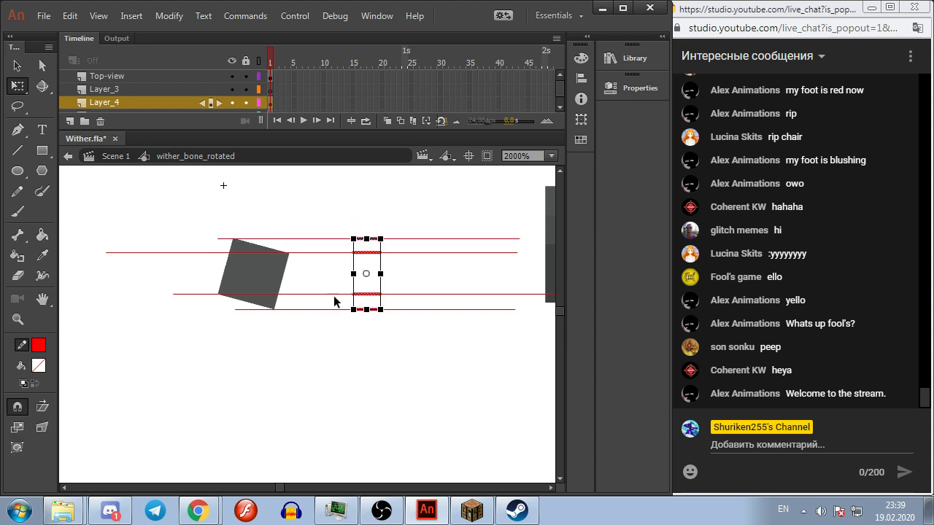
left_click_drag(352, 276, 89, 274)
left_click_drag(381, 274, 742, 286)
scroll(284, 391, "down", 3)
left_click(318, 402)
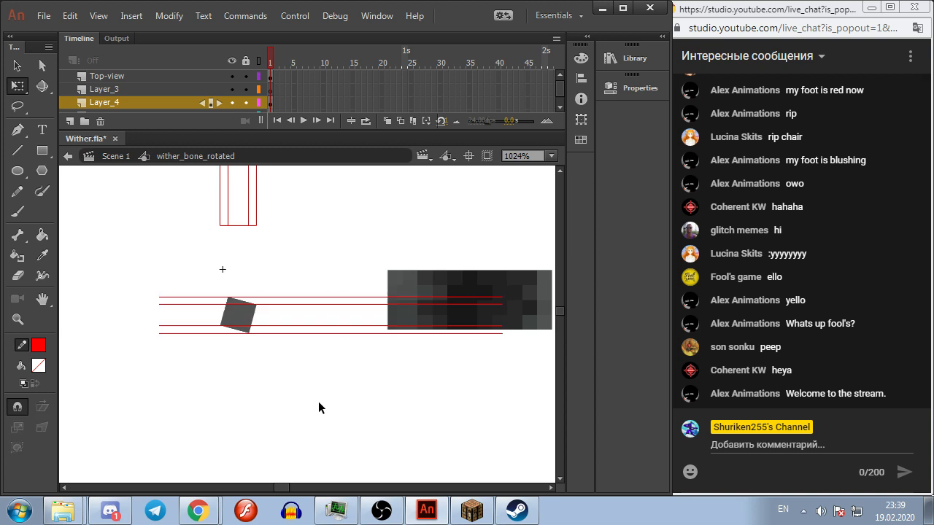
scroll(318, 401, "down", 1)
scroll(318, 401, "down", 1)
Step: Switch to the live chat window and read back through the recent viewer messages
left_click(860, 340)
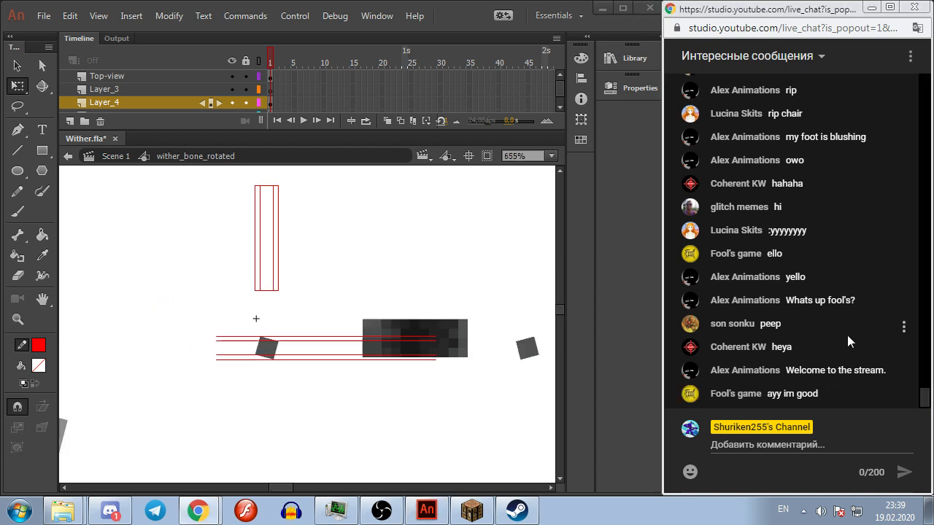
scroll(847, 335, "up", 4)
scroll(848, 340, "up", 4)
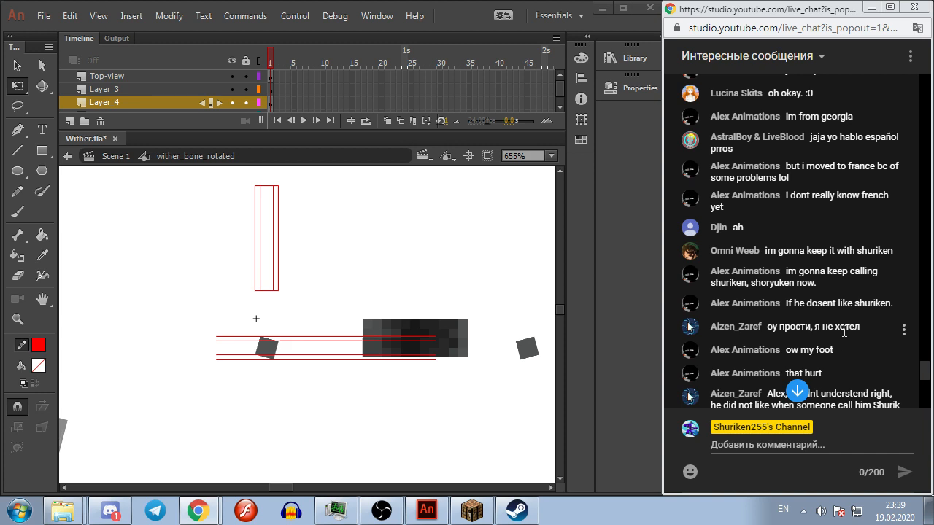
scroll(845, 332, "up", 4)
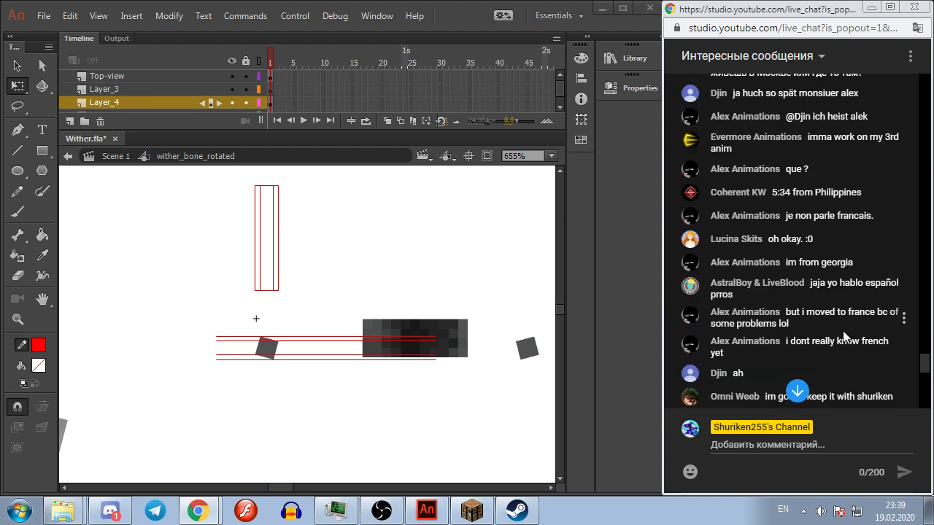
scroll(843, 331, "down", 4)
scroll(845, 332, "down", 2)
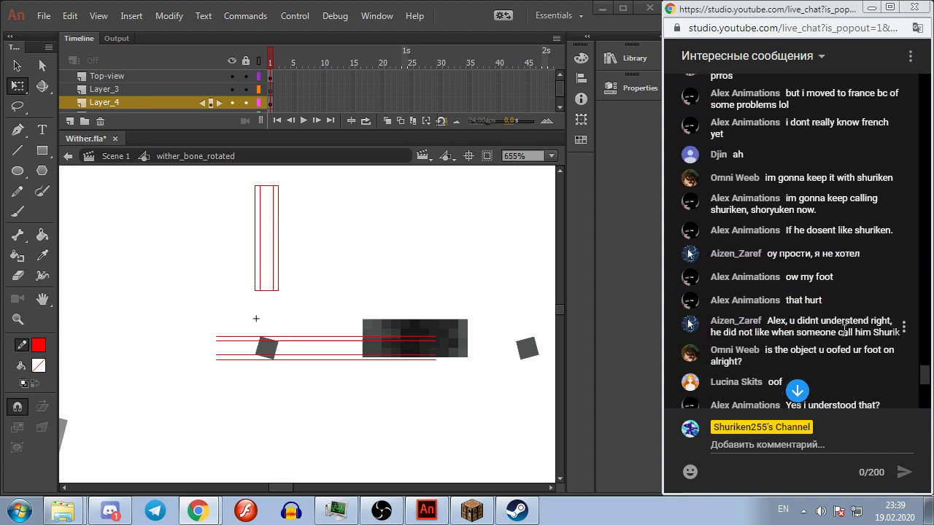
scroll(843, 326, "down", 2)
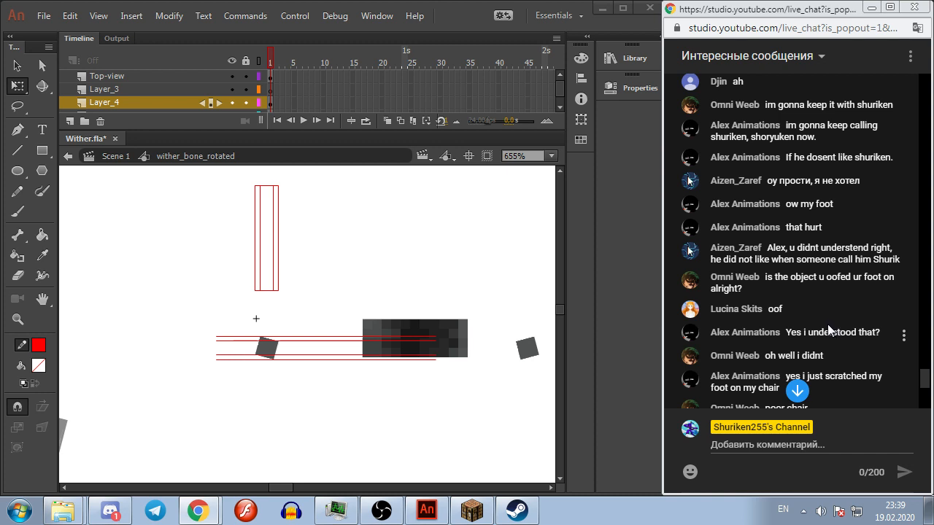
scroll(814, 325, "down", 2)
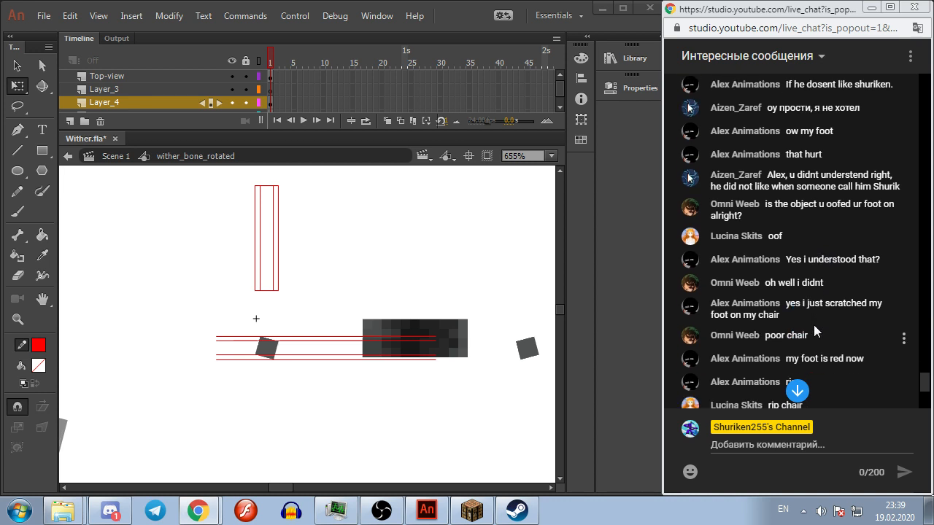
scroll(814, 325, "down", 5)
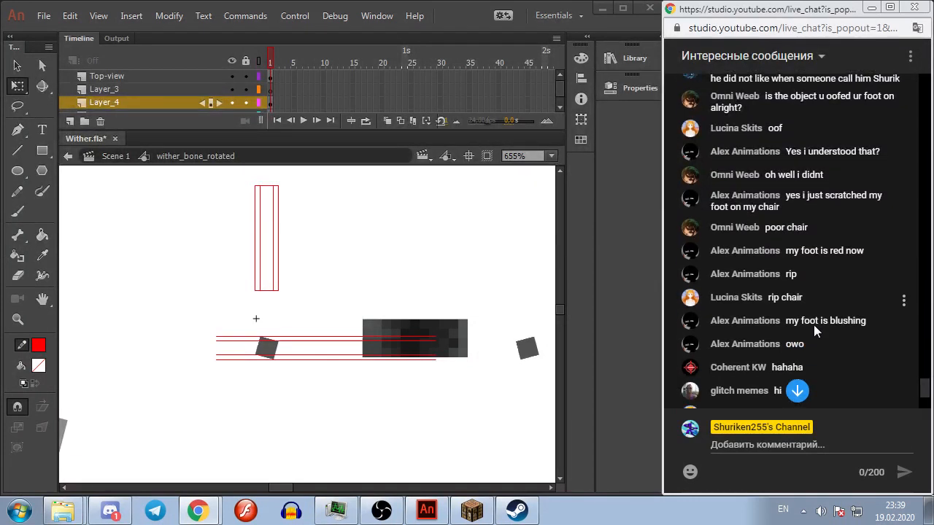
scroll(811, 328, "down", 4)
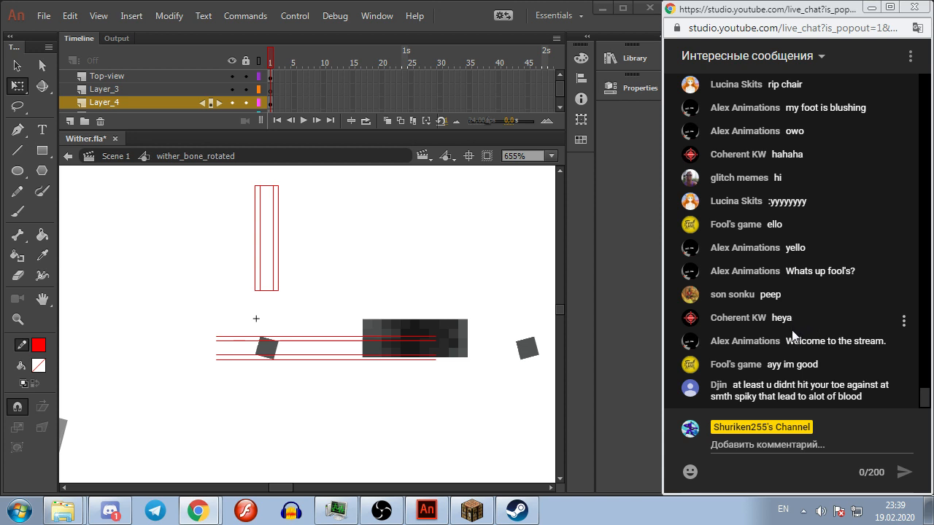
left_click_drag(765, 295, 825, 314)
left_click(817, 297)
left_click(812, 338)
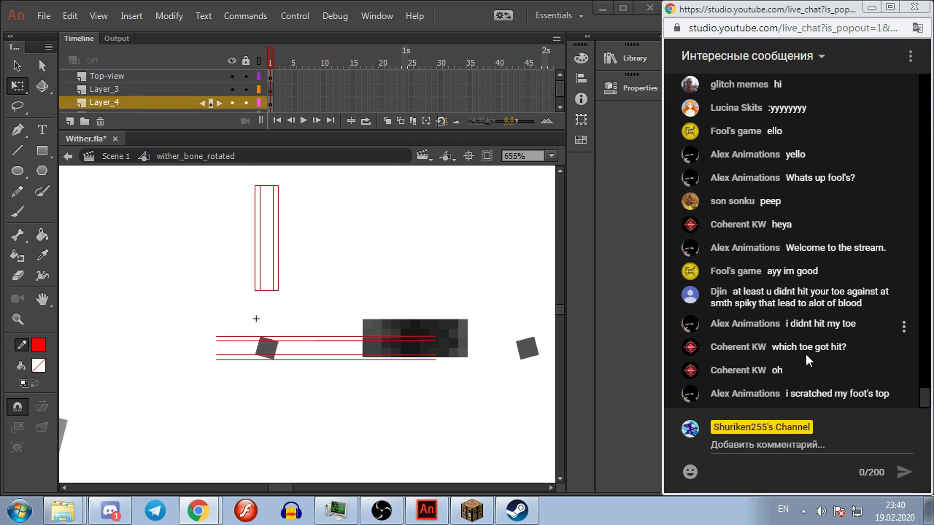
scroll(307, 300, "up", 5)
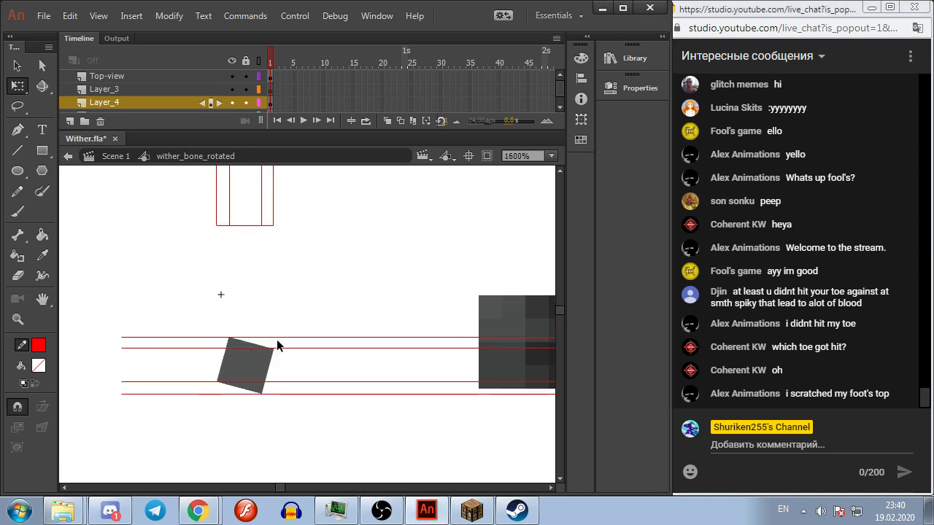
Step: Turn Layer_4 into a guide layer and rename it "Horisontal lines"
scroll(350, 383, "down", 3)
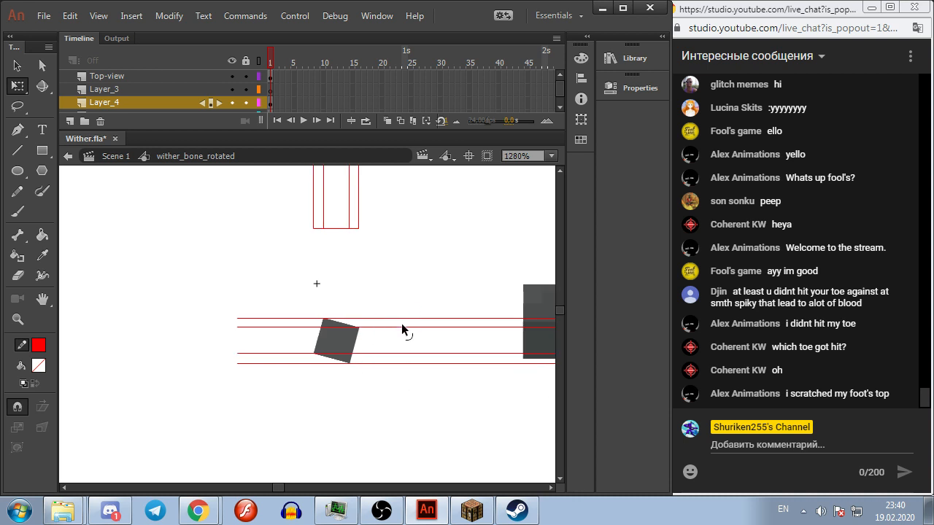
left_click(133, 105)
right_click(133, 105)
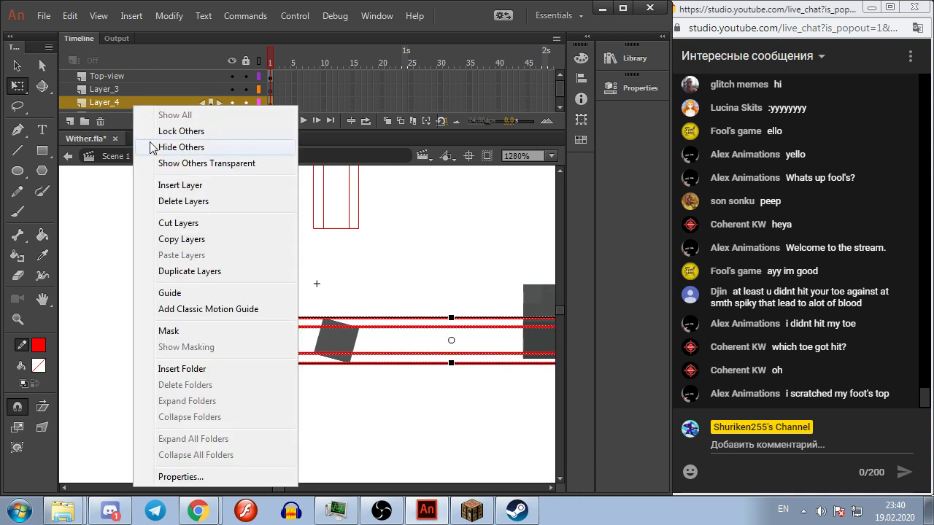
left_click(184, 299)
double_click(144, 98)
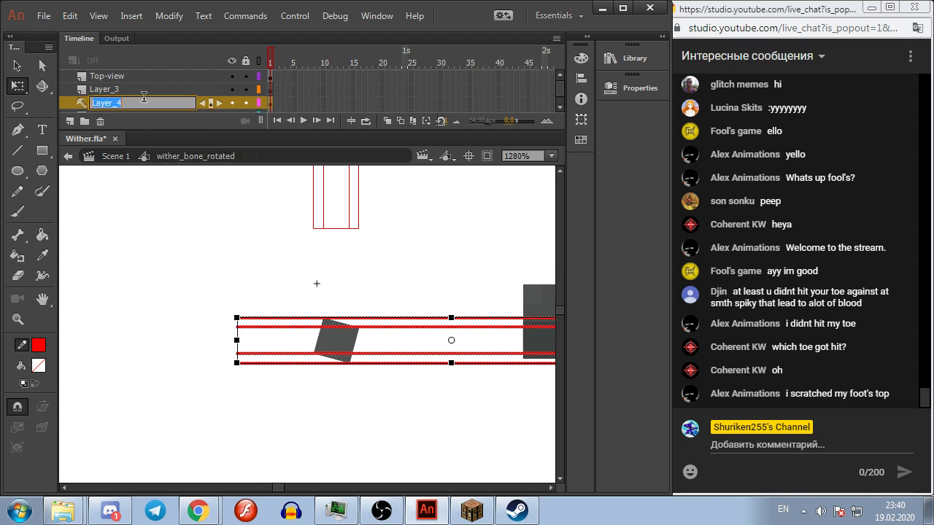
type("Horisontal lines")
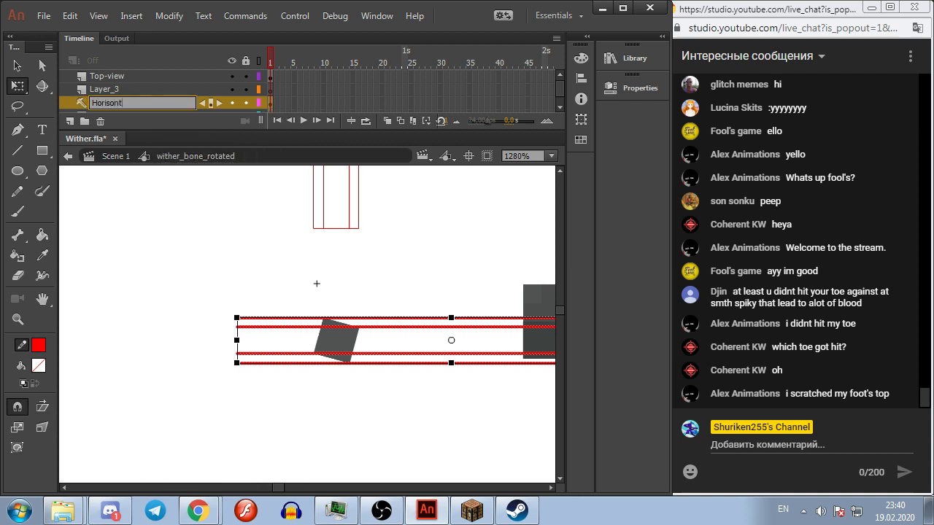
key("Return")
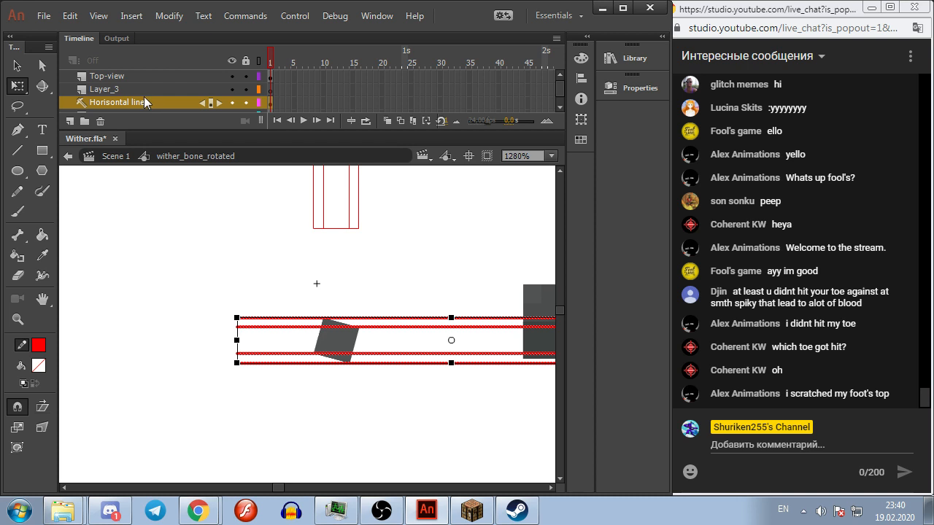
Step: Rename Layer_3 as "Vertical lines"
left_click(132, 89)
double_click(133, 89)
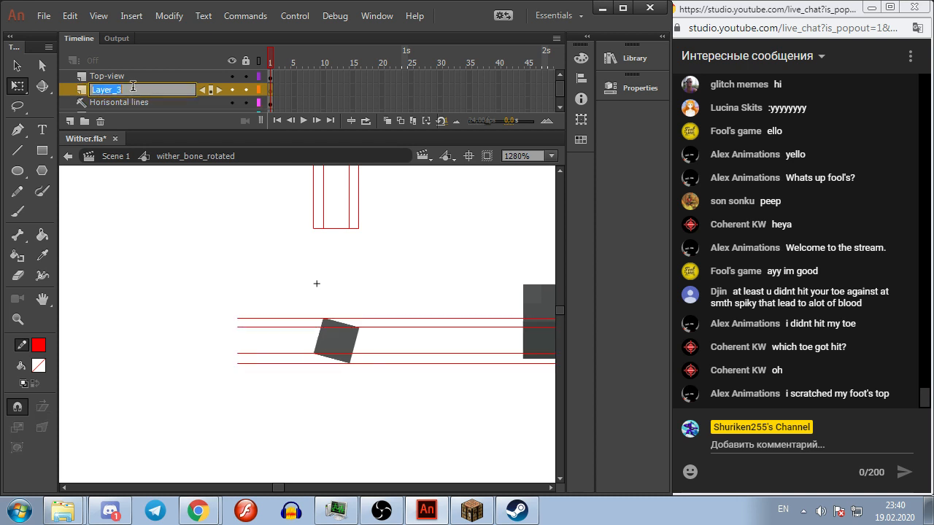
type("T")
type("ertical lines")
key("Return")
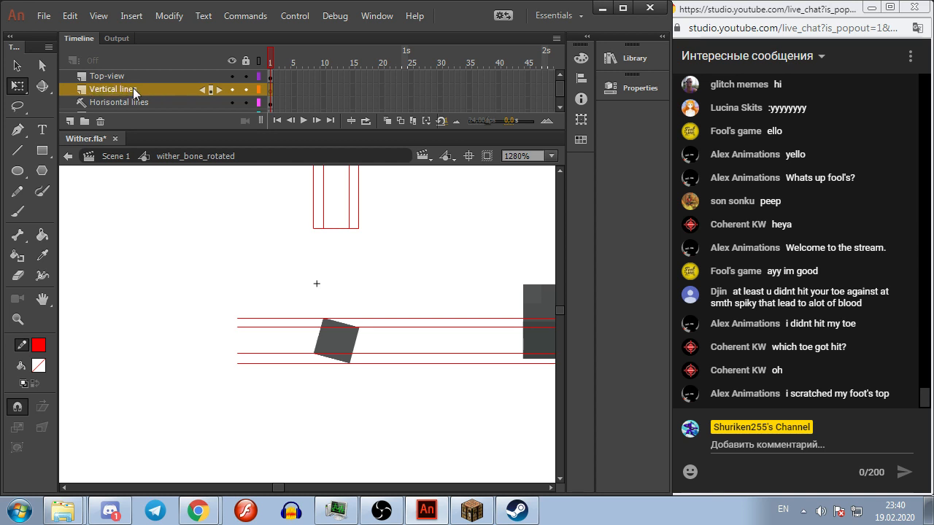
Step: Lock the guide line layers as needed and paste the tall red outline in place on the Top-view layer
left_click(247, 61)
left_click(246, 90)
key("ctrl+shift+v")
scroll(262, 258, "down", 2)
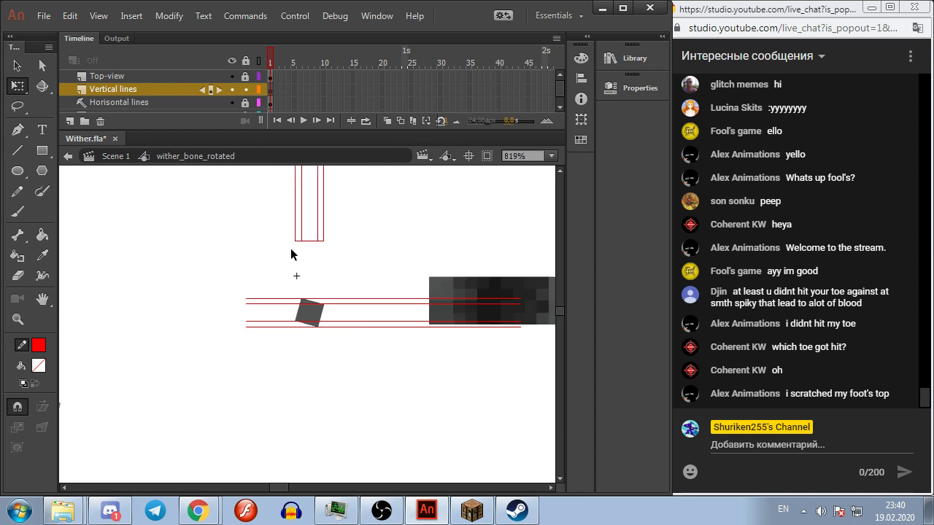
scroll(306, 246, "left", 1)
scroll(327, 250, "up", 1)
scroll(301, 255, "down", 1)
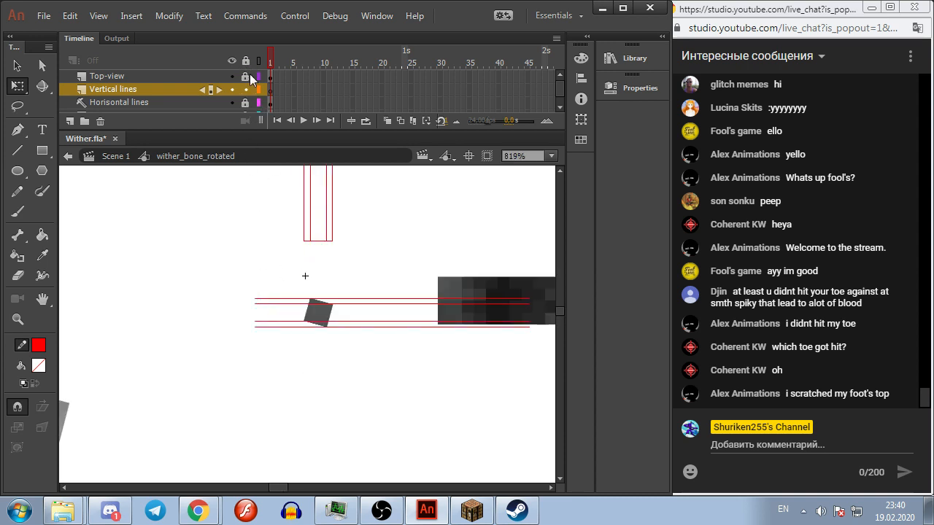
scroll(256, 200, "up", 2)
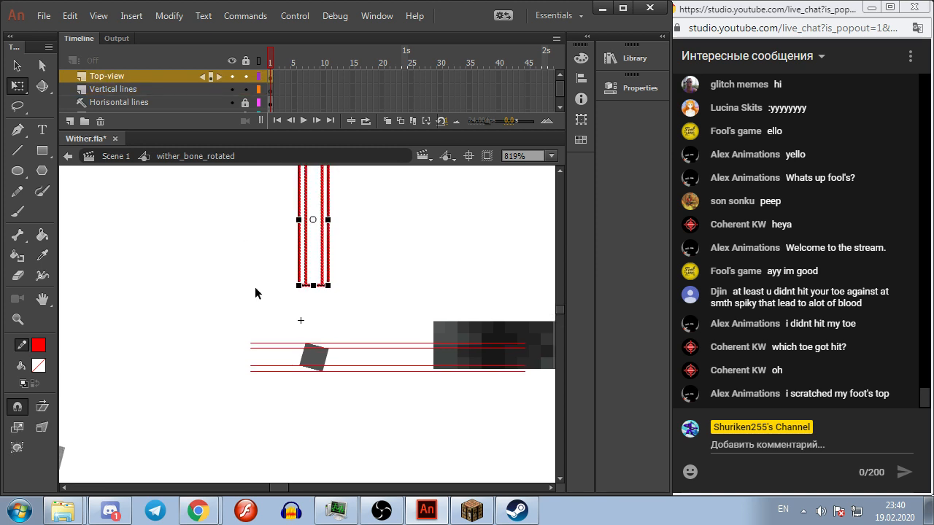
Step: Rotate the tall outline 10 degrees on frame 1 and tilt it further clockwise on a second keyframe
key("ctrl+alt+s")
key("Tab")
type("10")
key("Return")
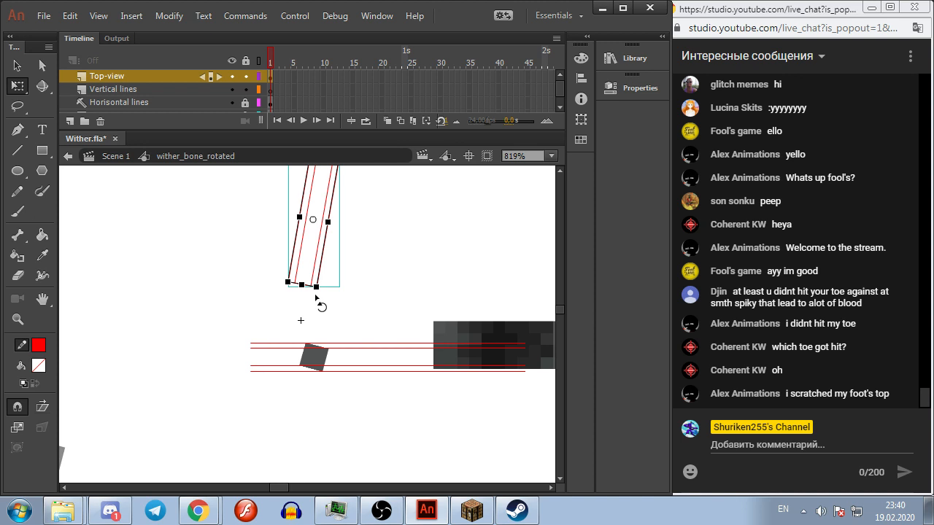
key("ctrl+alt+s")
key("Tab")
type("10")
key("Return")
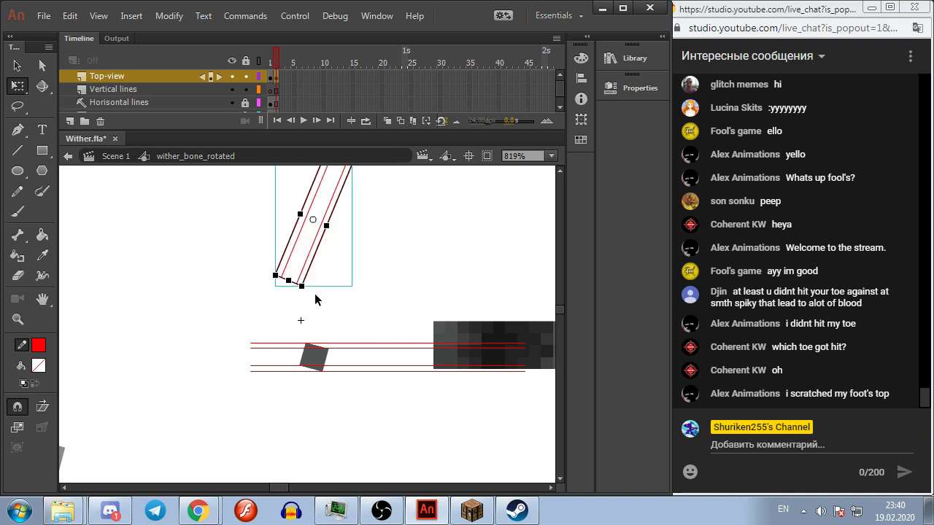
Step: Add keyframes on frames 3 to 8 of the Top-view layer, rotating the outline a further 22.5 degrees on each
key("F6")
key("ctrl+alt+s")
key("Tab")
type("22,5")
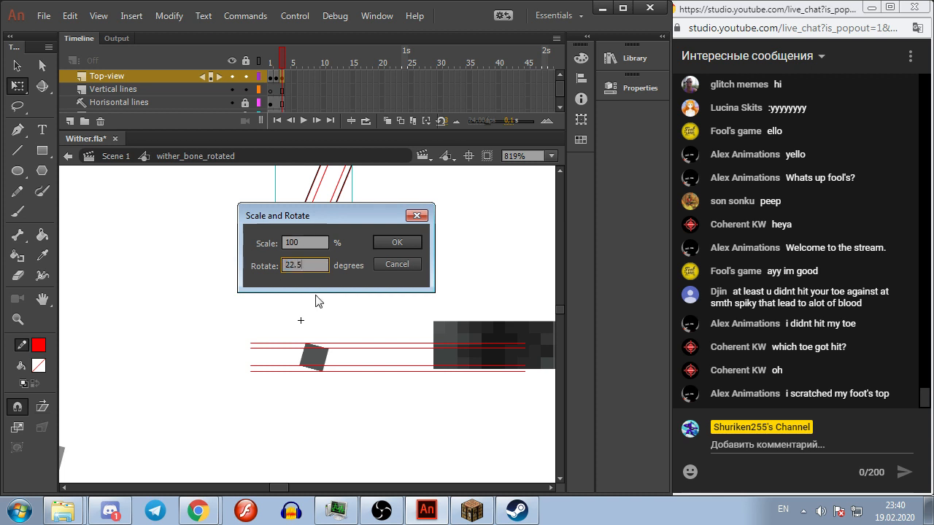
key("Return")
key("F6")
key("ctrl+alt+s")
key("Return")
key("F6")
key("ctrl+alt+s")
key("Return")
key("F6")
key("ctrl+alt+s")
key("Return")
key("F6")
key("ctrl+alt+s")
key("Return")
key("F6")
key("ctrl+alt+s")
key("Return")
Step: Add a keyframe at frame 9 and rotate the outline so its tilt mirrors the one on frame 1
key("F6")
key("ctrl+alt+s")
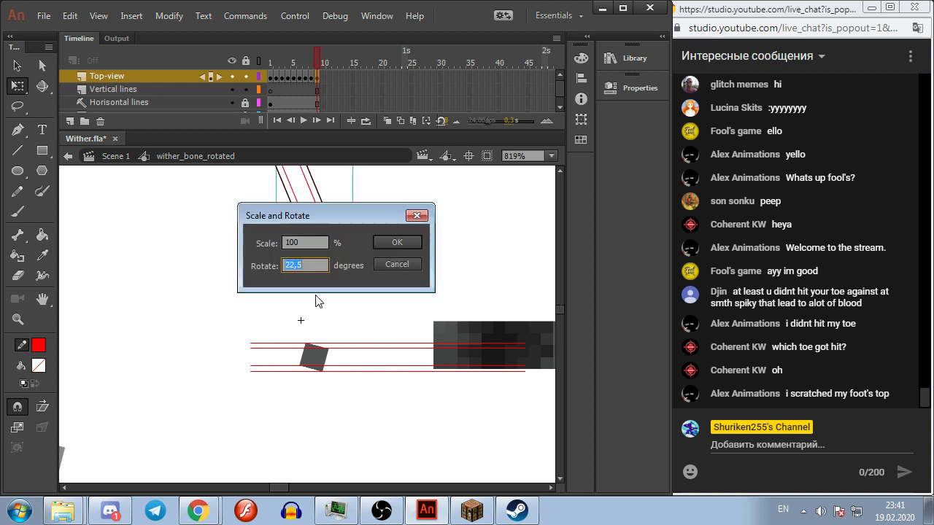
key("Return")
left_click(209, 285)
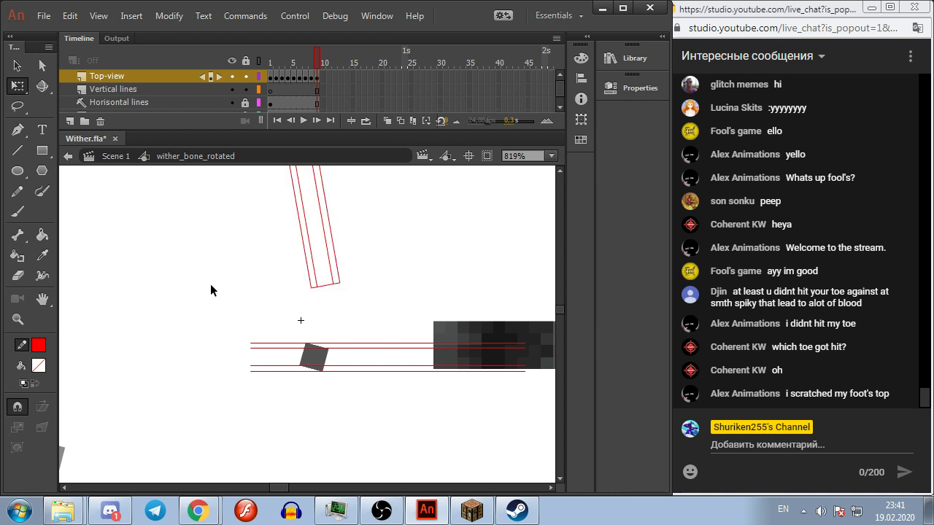
Step: Step back and forth through all nine frames to check the outline's rotation sequence
key("comma")
key("comma")
key("comma")
key("comma")
key("comma")
key("comma")
key("comma")
key("comma")
key("period")
key("period")
key("period")
key("period")
key("period")
key("period")
key("period")
key("comma")
key("comma")
key("comma")
key("comma")
key("comma")
key("comma")
key("comma")
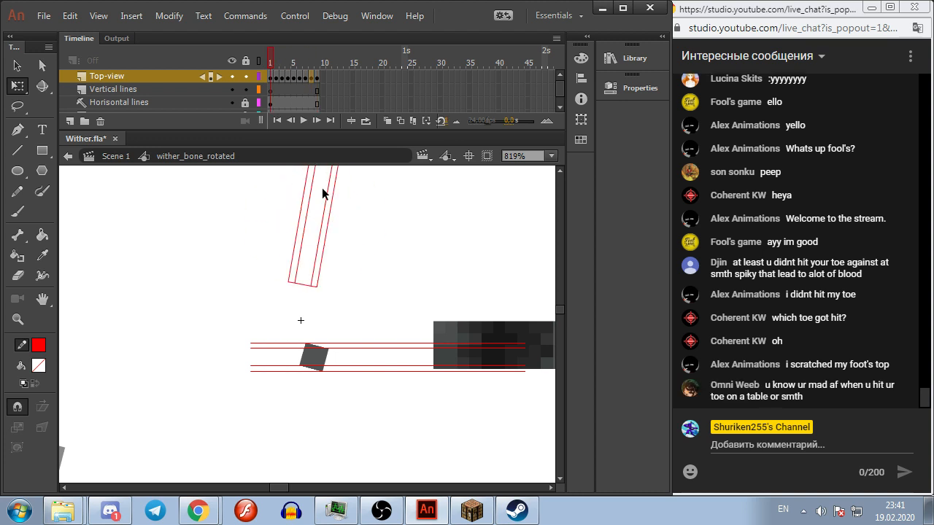
Step: Overlay the outlines of frames 1 to 9 in the multi-frame view to compare them, and turn the view off
left_click(286, 280)
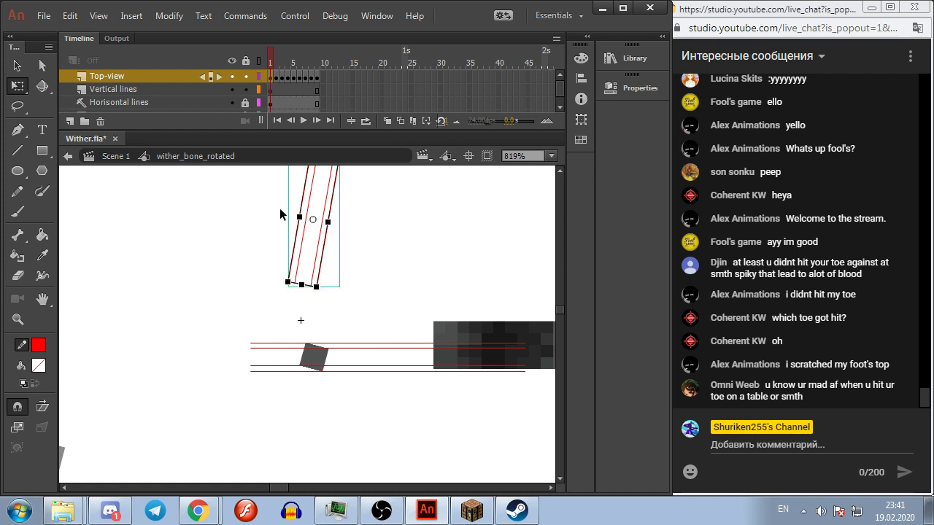
left_click(401, 120)
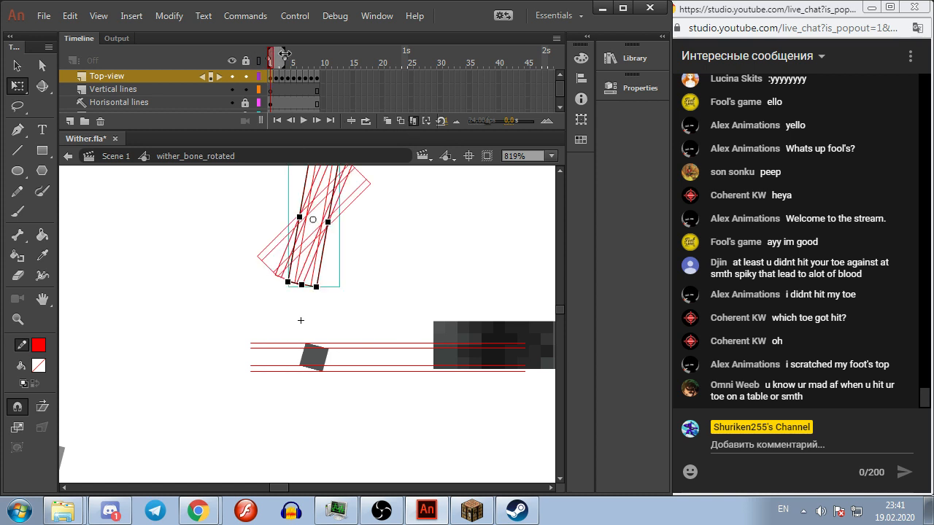
left_click_drag(282, 52, 340, 50)
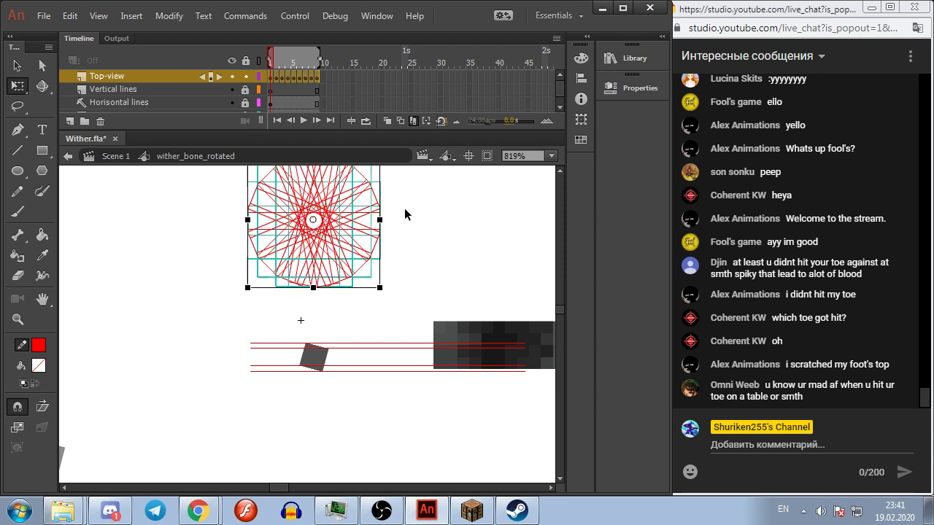
left_click(431, 228)
left_click(413, 121)
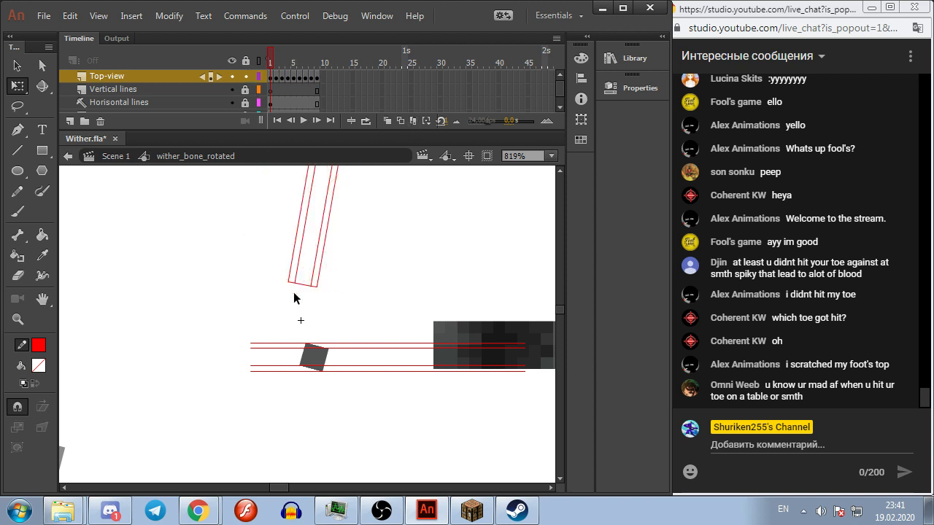
Step: Unlock only the Vertical lines layer and give it a separate keyframe on each of the nine frames
scroll(292, 299, "up", 2)
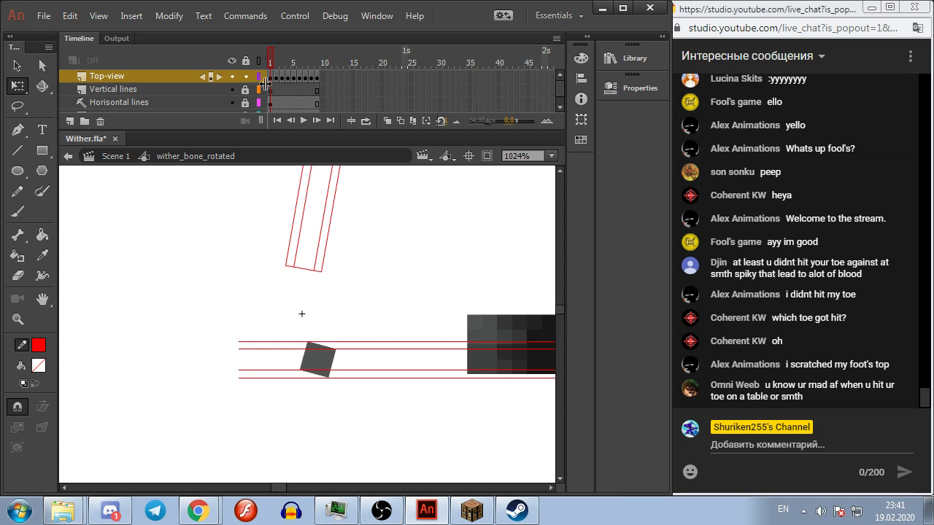
left_click(189, 88)
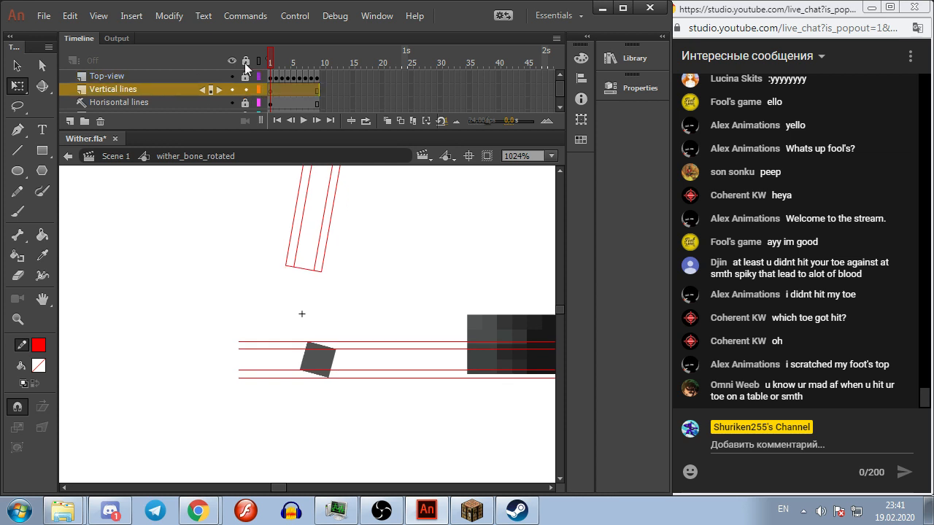
key("n")
Step: On frame 1, draw three vertical guide lines down from the outline's two lower corners and its upper right corner
scroll(218, 256, "down", 2)
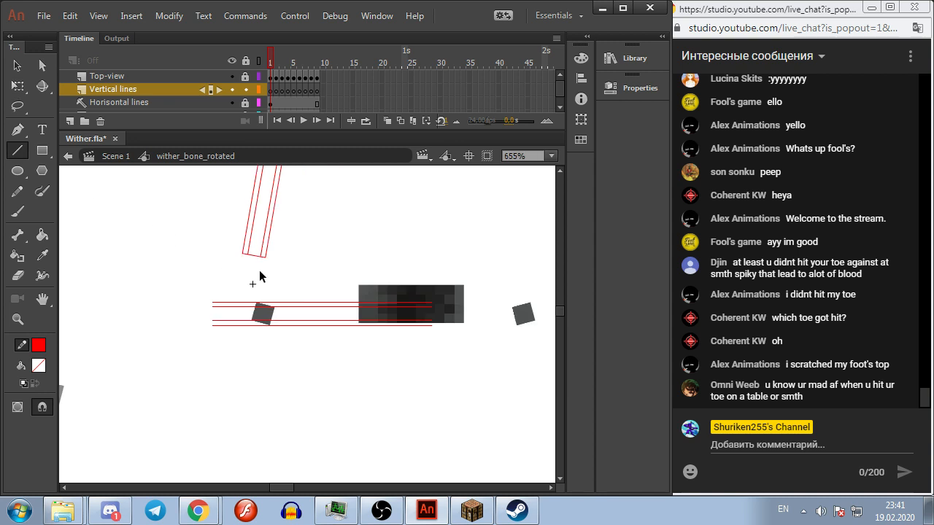
left_click_drag(255, 239, 255, 360)
left_click_drag(280, 281, 282, 357)
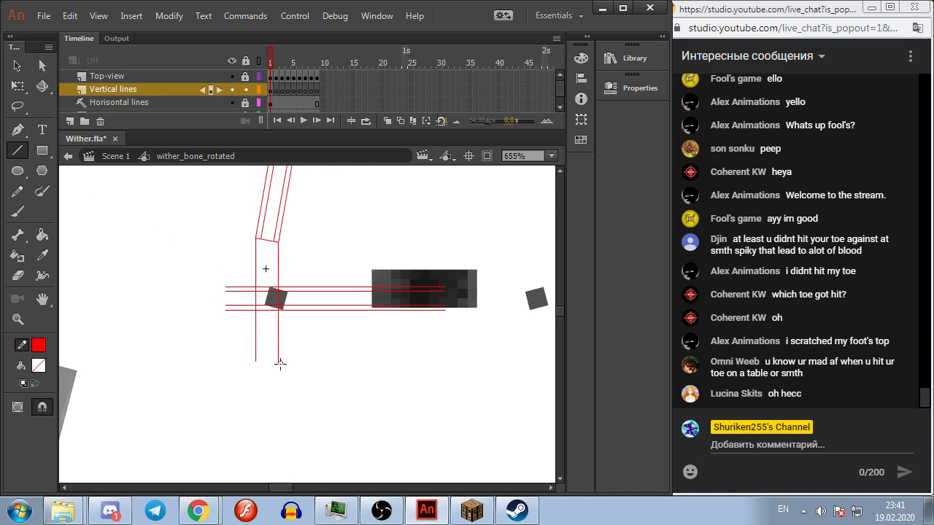
scroll(321, 241, "up", 3)
left_click_drag(297, 190, 299, 415)
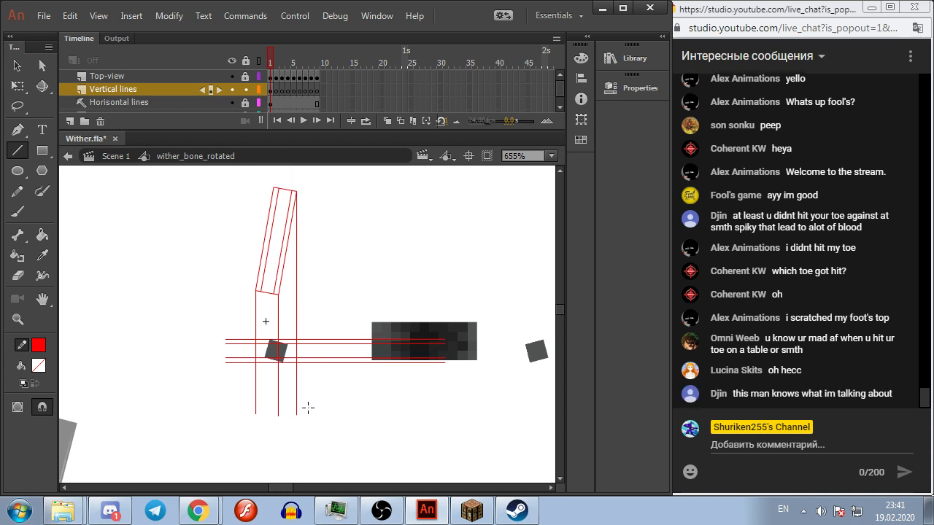
Step: On frame 2, draw three vertical guide lines down from the tilted outline's left, bottom and right corners
key("period")
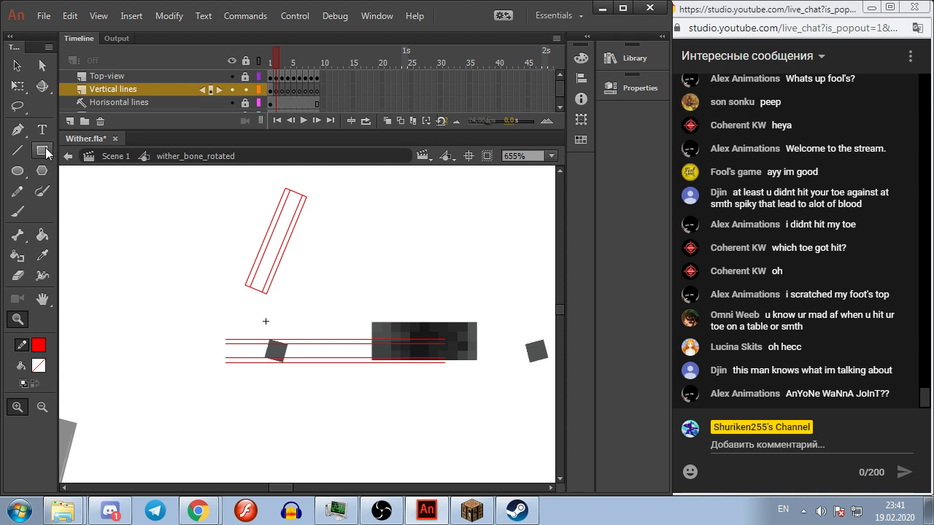
left_click(18, 152)
left_click_drag(240, 336, 245, 409)
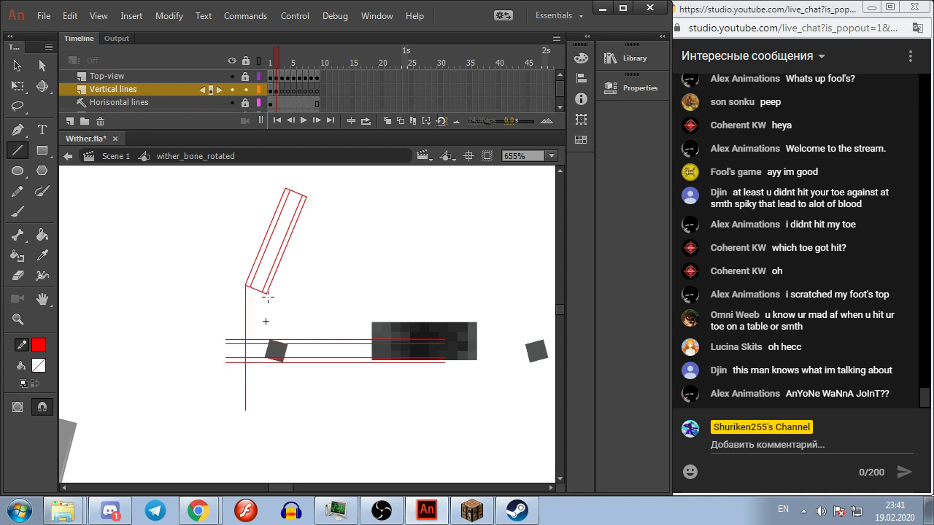
left_click_drag(269, 299, 271, 410)
left_click_drag(307, 197, 307, 390)
Step: On frame 3, draw vertical guide lines down from the diagonal outline's left, bottom and right corners
key("period")
left_click_drag(230, 269, 230, 401)
left_click_drag(249, 286, 242, 402)
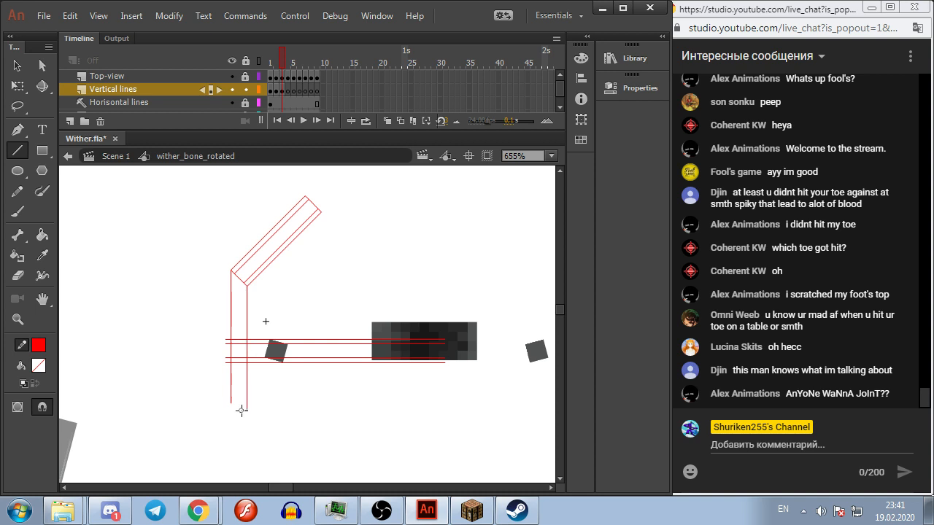
left_click_drag(321, 215, 323, 391)
Step: On frame 4, draw vertical guide lines from the outline's two left-end corners and its far right corner
key("period")
left_click_drag(221, 252, 216, 426)
left_click_drag(230, 330, 232, 425)
left_click_drag(327, 235, 333, 413)
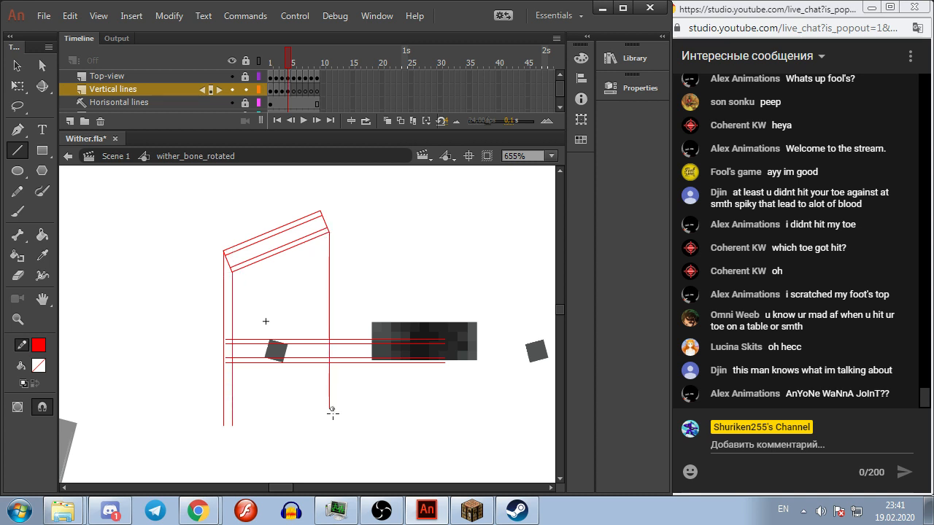
Step: On frame 5, draw two vertical guide lines down from the left and right ends of the outline
key(".")
mouse_move(224, 252)
left_mouse_down()
mouse_move(211, 358)
mouse_move(222, 411)
left_mouse_up()
left_click_drag(328, 252, 332, 394)
Step: On frame 6, draw vertical guide lines from the outline's far left corner and its two right-end corners
key(".")
left_click_drag(220, 228, 223, 442)
left_click_drag(321, 272, 315, 432)
left_click_drag(331, 251, 335, 420)
Step: On frame 7, draw vertical guide lines down from the left, bottom and right corners of the diagonal outline
key("period")
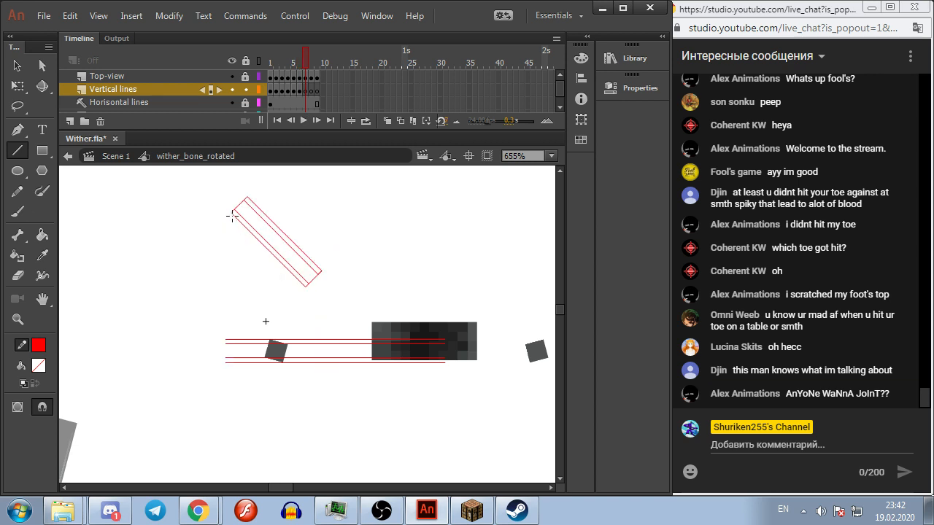
left_click_drag(232, 219, 231, 429)
left_click_drag(305, 286, 306, 430)
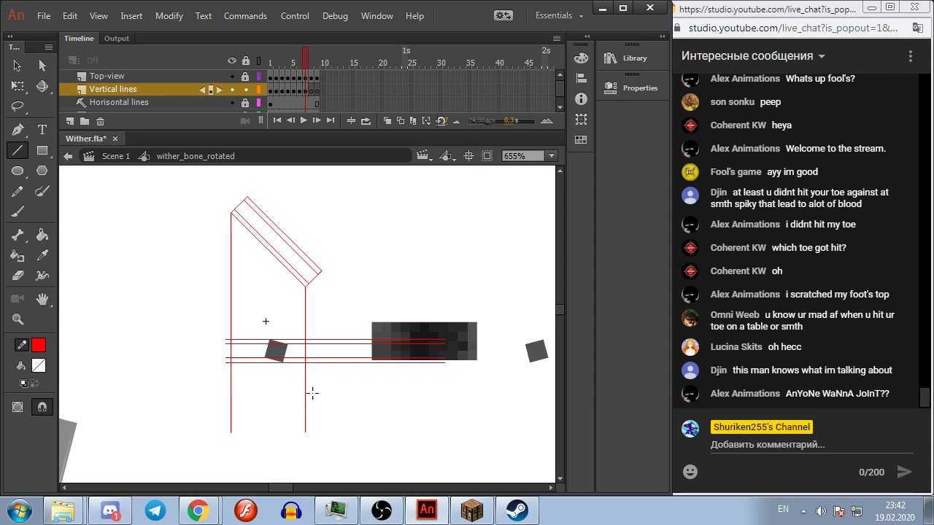
left_click_drag(322, 298, 330, 422)
Step: On frame 8, draw vertical guide lines down from the steep outline's left, bottom and right corners
key("period")
left_click_drag(248, 196, 246, 418)
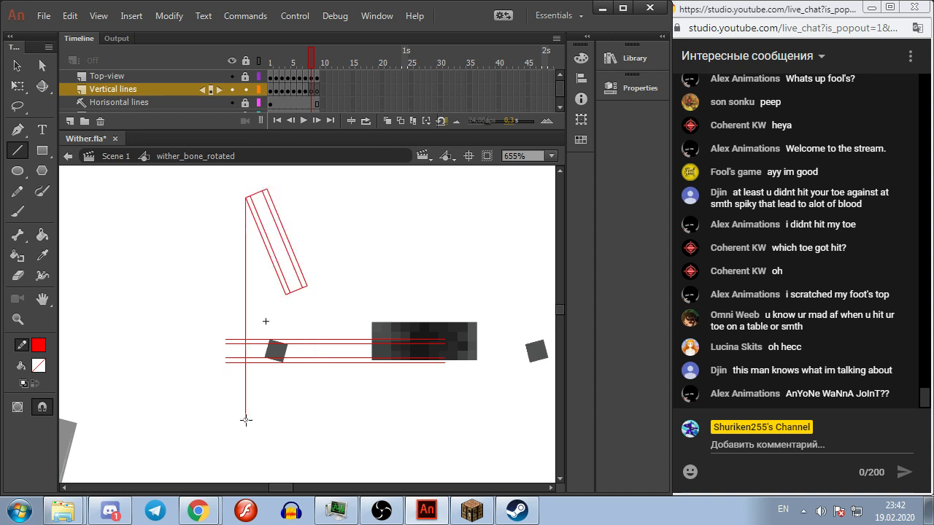
left_click_drag(285, 293, 289, 423)
left_click_drag(311, 283, 311, 418)
Step: On frame 9, draw vertical guide lines down from the outline's upper left corner and its two lower corners
key("period")
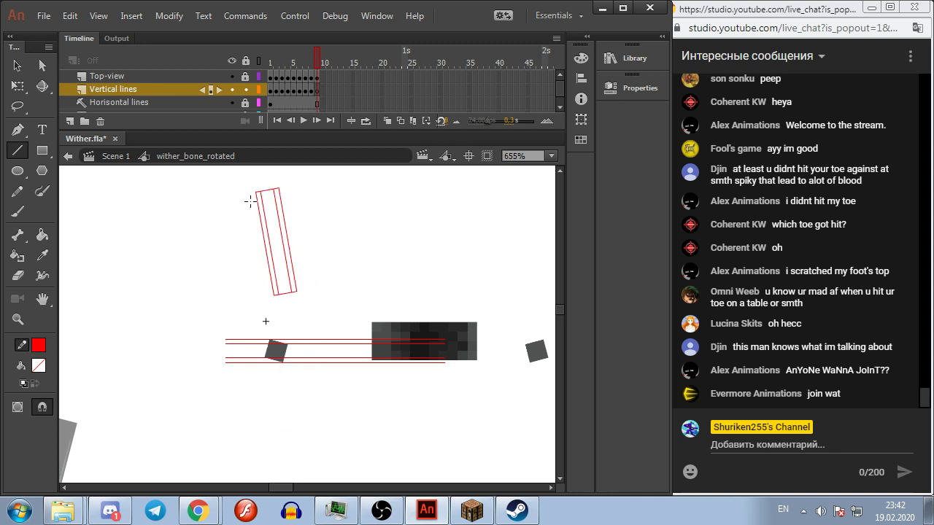
mouse_move(254, 191)
left_mouse_down()
mouse_move(226, 392)
mouse_move(232, 420)
left_mouse_up()
left_click_drag(274, 294, 261, 418)
left_click_drag(296, 293, 303, 416)
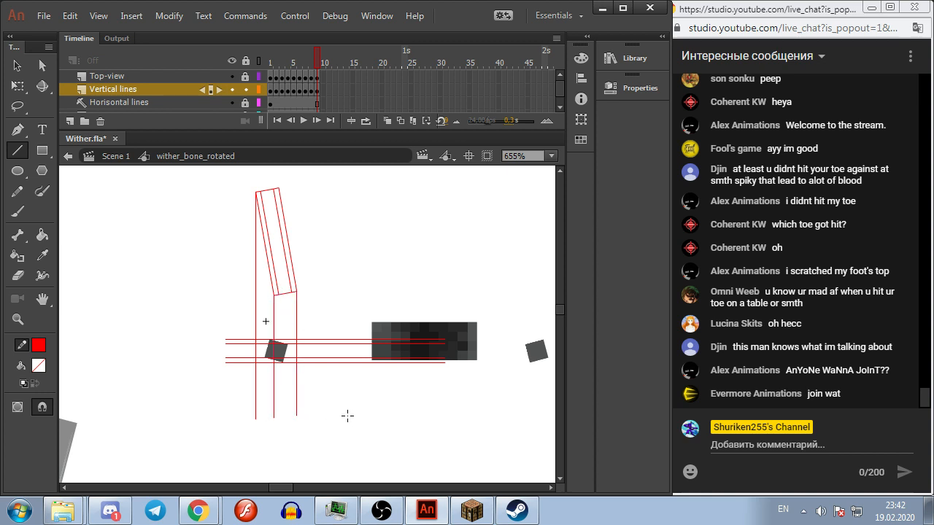
Step: Return to frame 1 and activate the Free Transform tool
key("comma")
key("comma")
key("comma")
key("comma")
key("comma")
key("comma")
key("comma")
key("comma")
left_click(15, 87)
scroll(255, 349, "up", 4)
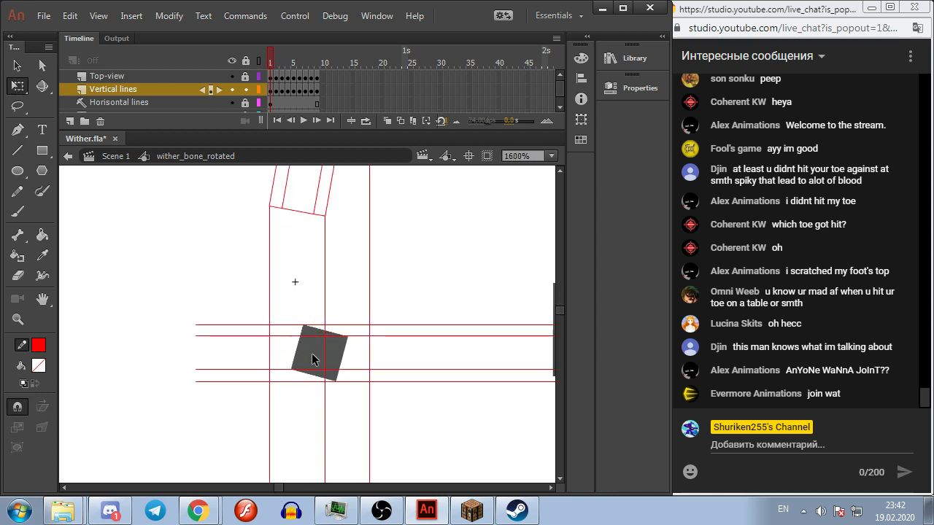
Step: Switch to the browser, play the playlist's "Super Mario 3D World - World Bowser [Remix]" video, and return to Animate
key("alt+Tab")
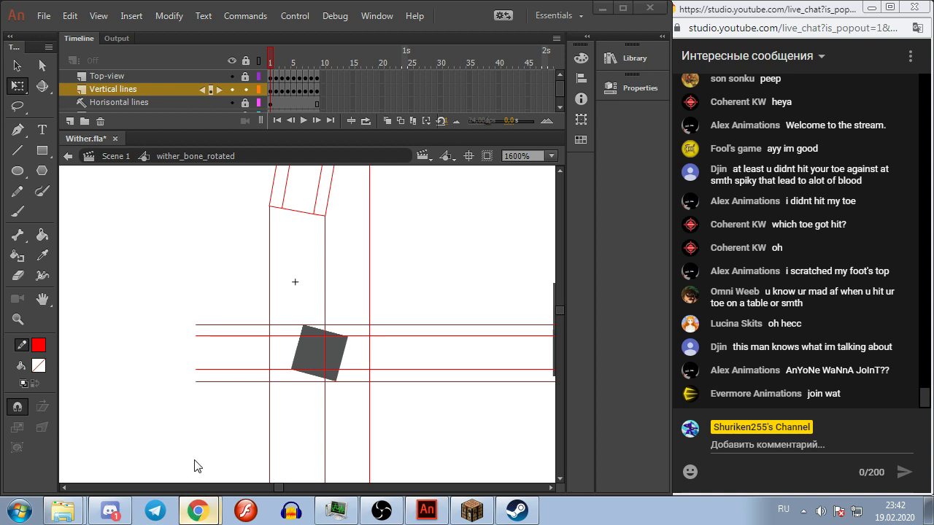
key("alt+Tab")
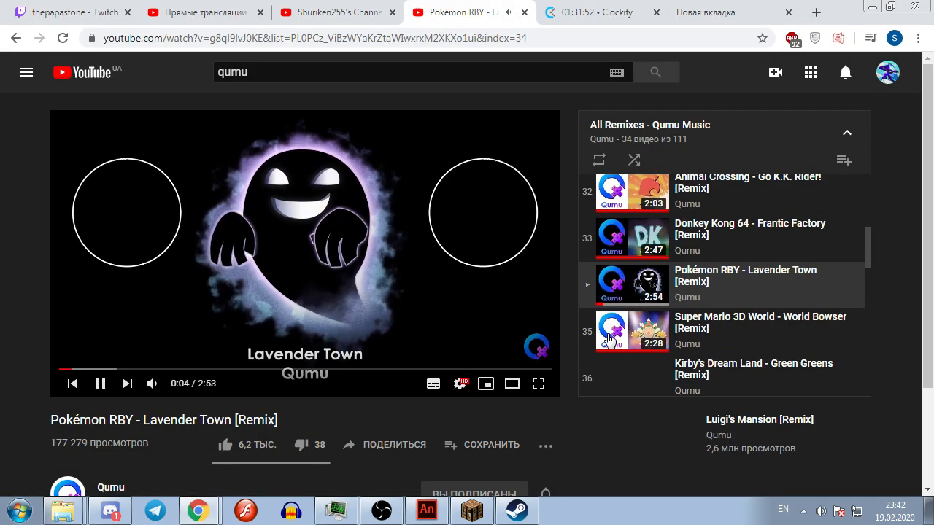
left_click(617, 330)
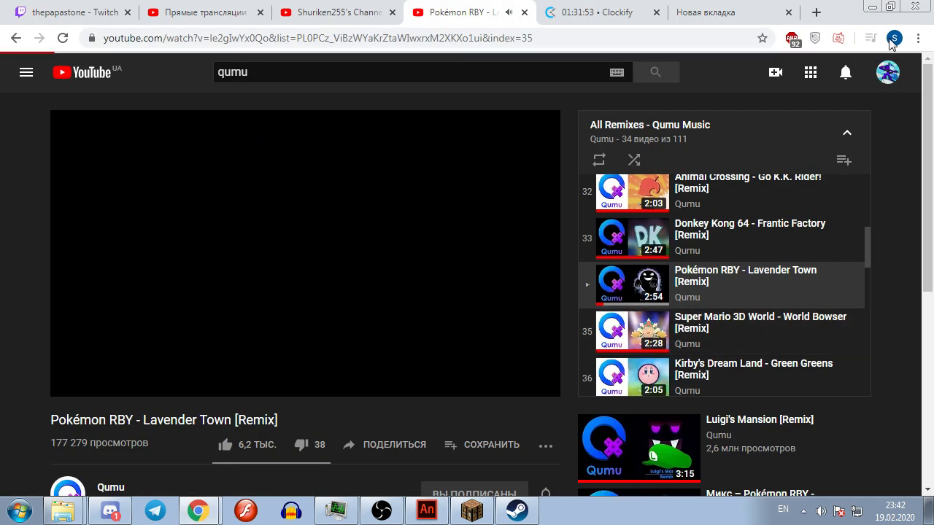
key("alt+Tab")
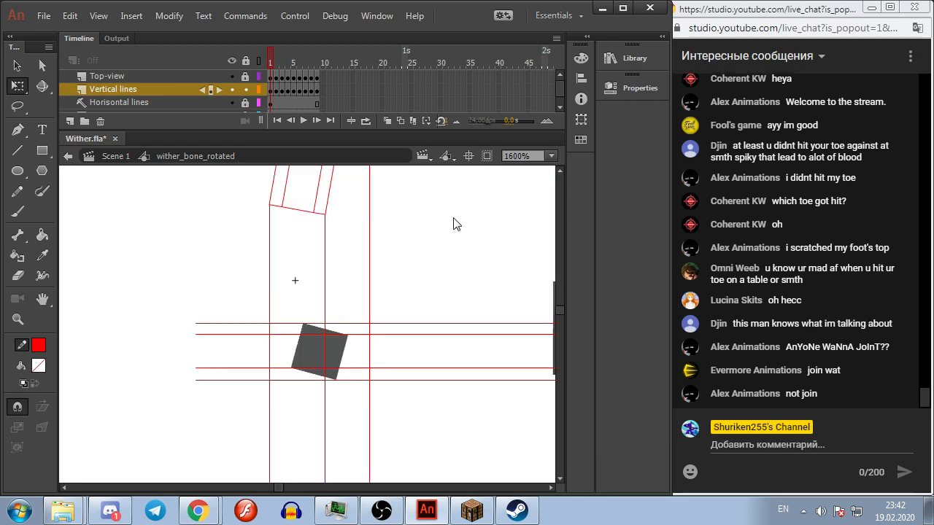
Step: Convert the Vertical lines layer to a guide layer and lock it
mouse_move(448, 242)
left_mouse_down()
mouse_move(384, 310)
mouse_move(333, 267)
mouse_move(392, 234)
mouse_move(437, 243)
left_mouse_up()
right_click(141, 84)
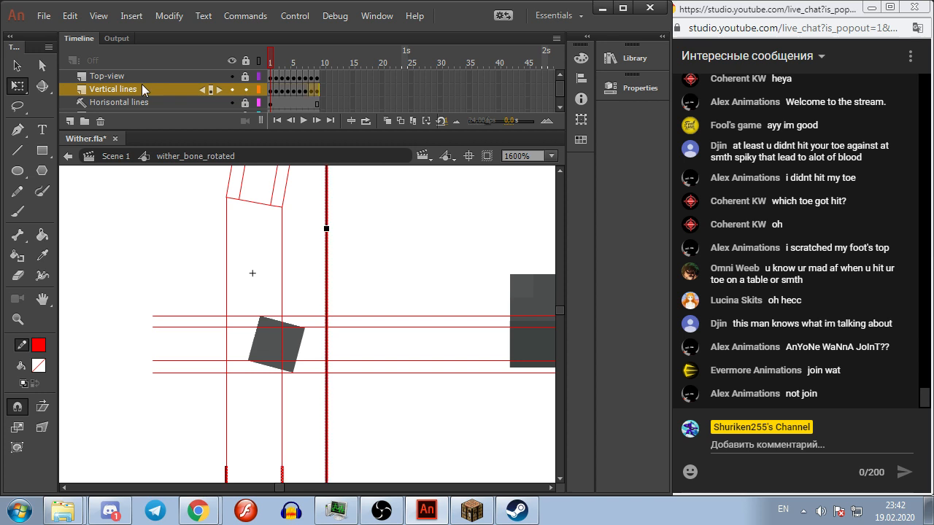
left_click(186, 274)
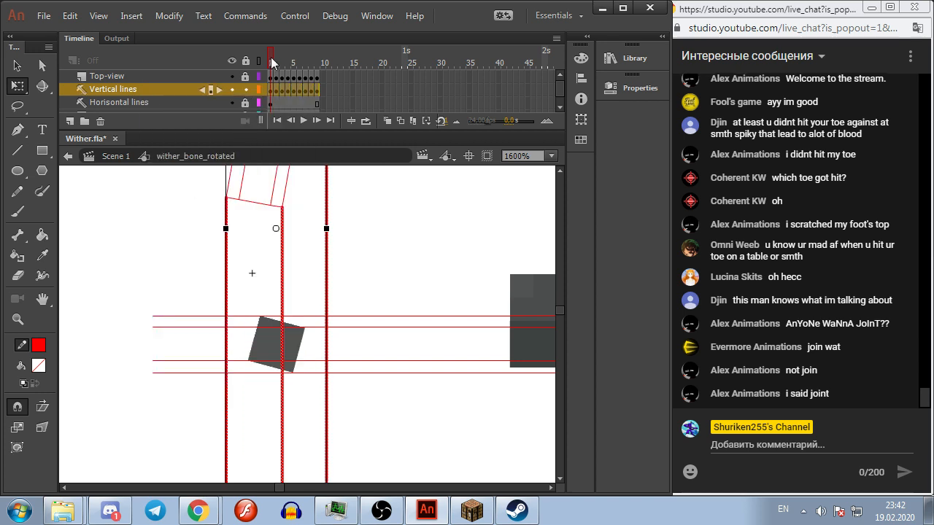
scroll(249, 93, "down", 1)
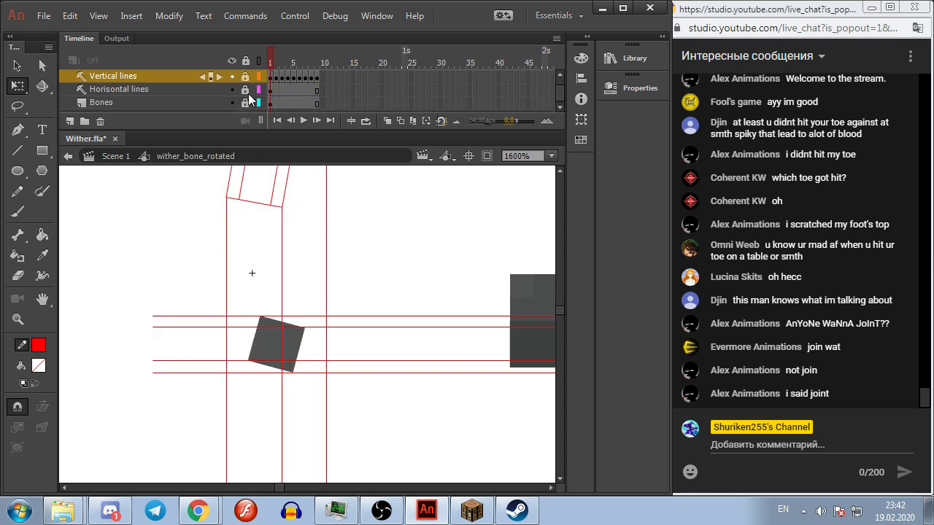
Step: Unlock the Bones layer and compress the lower textured face so its upper edge meets the second horizontal guide line
left_click(159, 104)
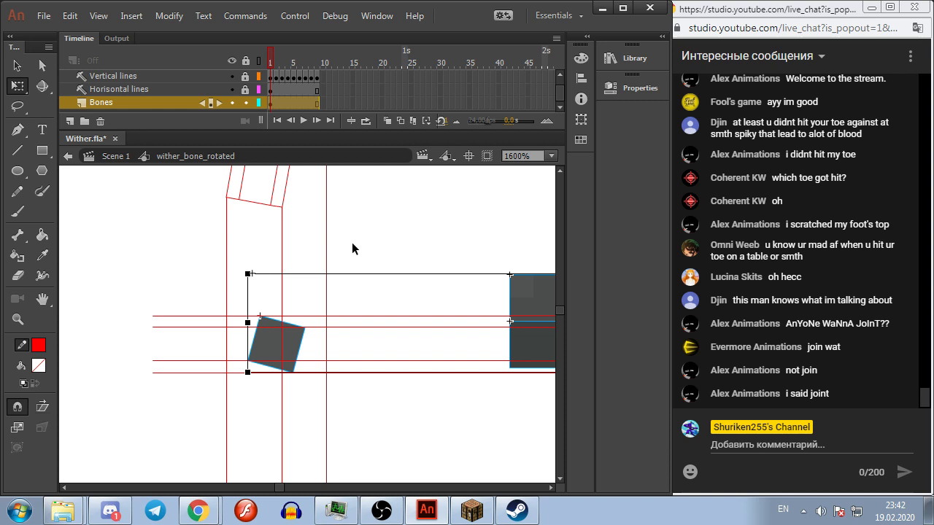
left_click(403, 253)
left_click_drag(411, 252, 253, 223)
left_click(377, 303)
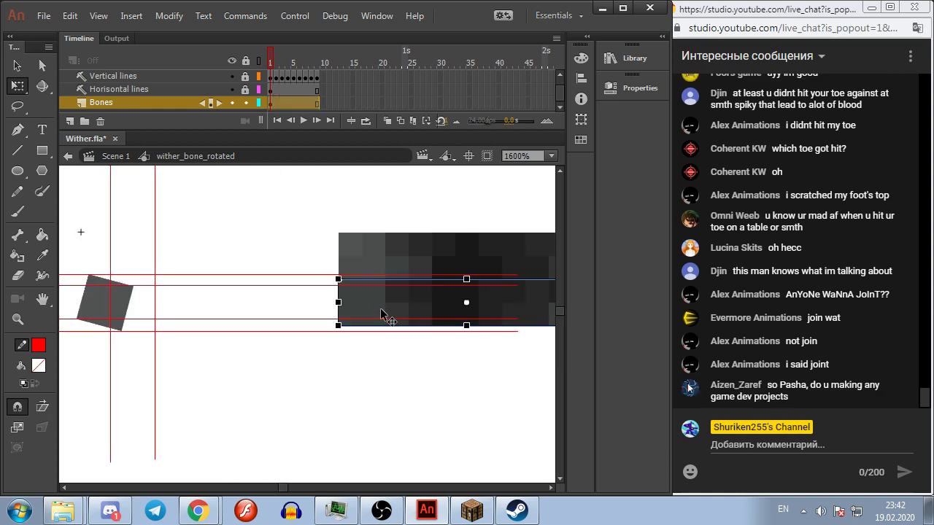
left_click_drag(411, 306, 243, 321)
key("ctrl+=")
left_click_drag(381, 270, 381, 276)
left_click_drag(438, 250, 251, 255)
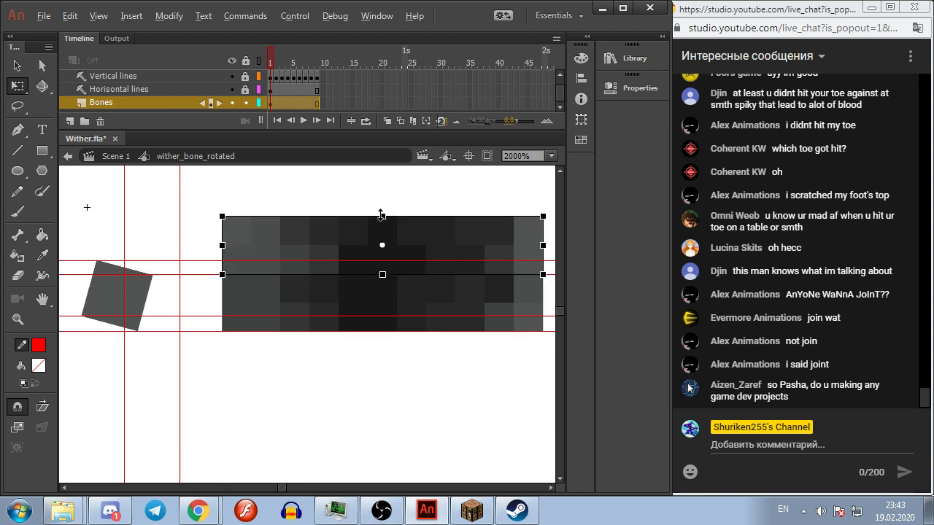
Step: Compress the upper textured face to fit between the first two horizontal guide lines
left_click_drag(381, 216, 381, 260)
left_click(380, 239)
scroll(390, 236, "down", 4)
left_click_drag(405, 226, 279, 246)
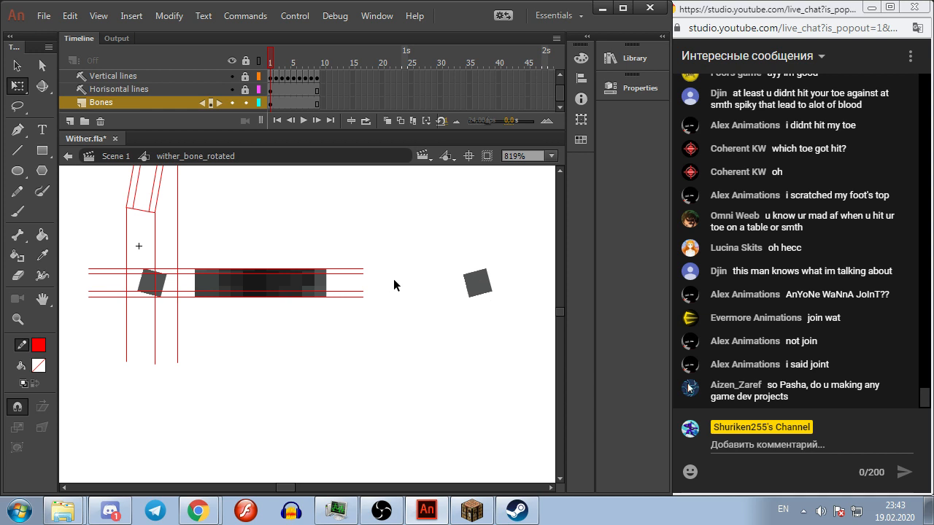
scroll(404, 285, "down", 2)
scroll(396, 283, "up", 3)
left_click(274, 274)
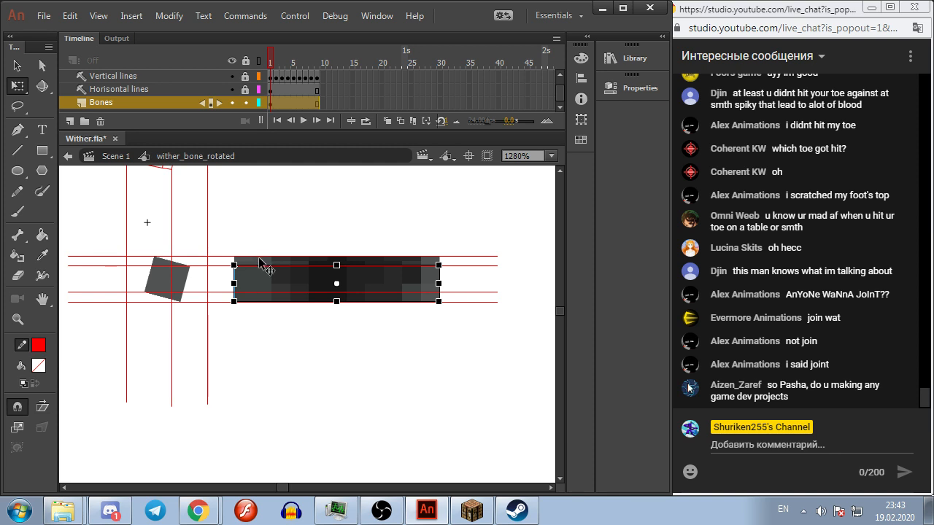
left_click_drag(304, 226, 427, 252)
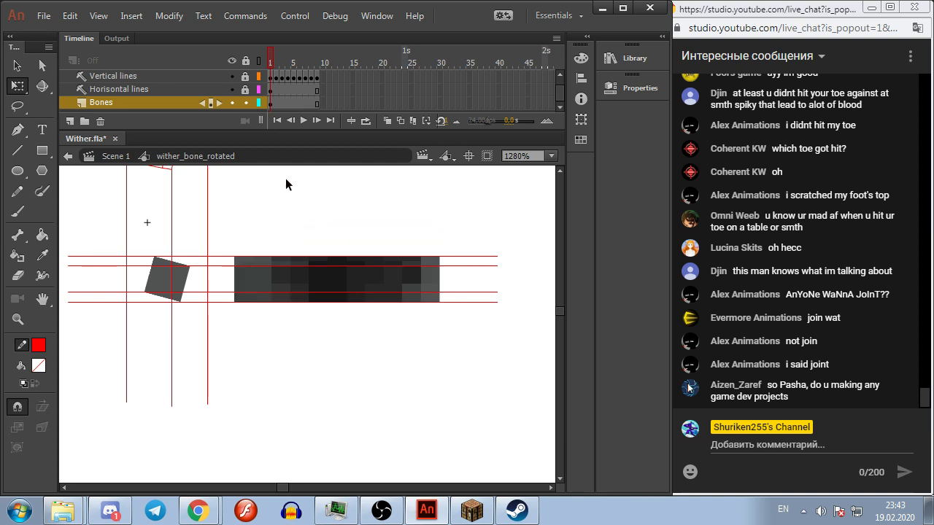
Step: Insert keyframes on the Bones layer at frames 2 through 5
left_click(269, 104)
key("F6")
key("F6")
key("F6")
key("F6")
left_click(327, 222)
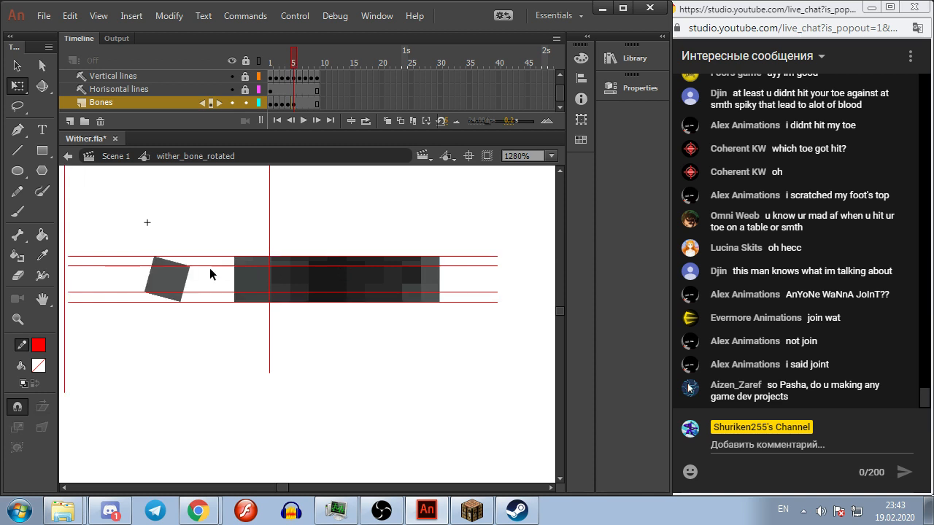
Step: Try to extend the Bones layer's keyframes through frame 9, and undo it
left_click(180, 279)
key("F6")
key("ctrl+z")
left_click(351, 237)
left_click(180, 279)
key("F6")
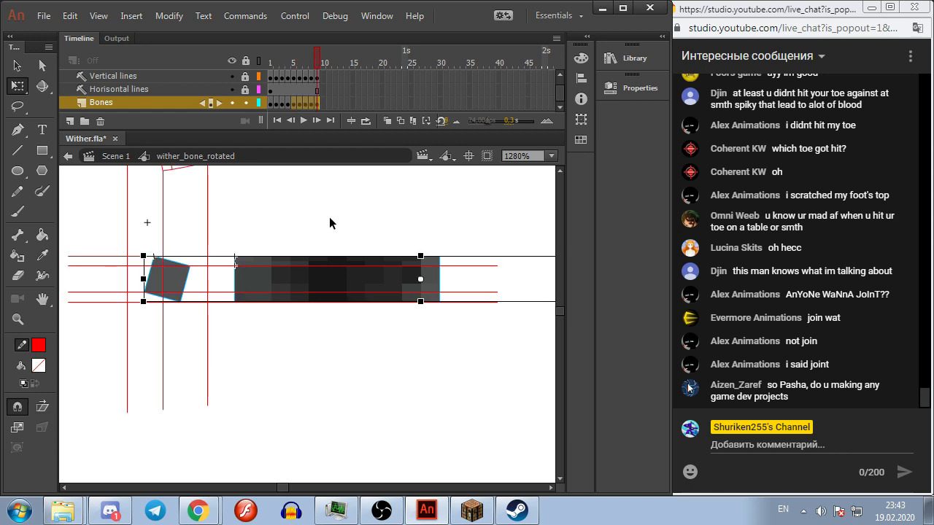
key("ctrl+z")
left_click(329, 217)
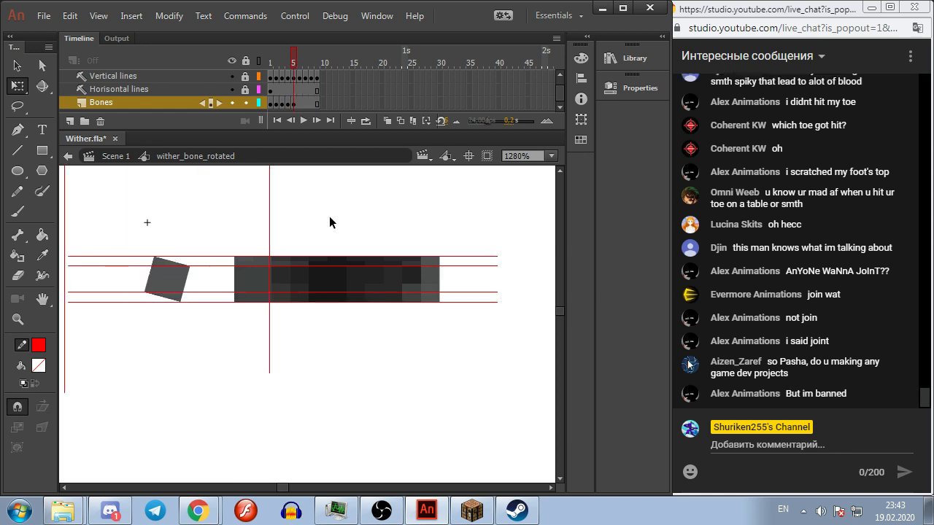
Step: Delete the tilted square on frame 5 of the Bones layer, add a keyframe on frame 6, and return to frame 1
left_click(151, 286)
key("Delete")
key("F6")
key("comma")
key("comma")
key("comma")
key("comma")
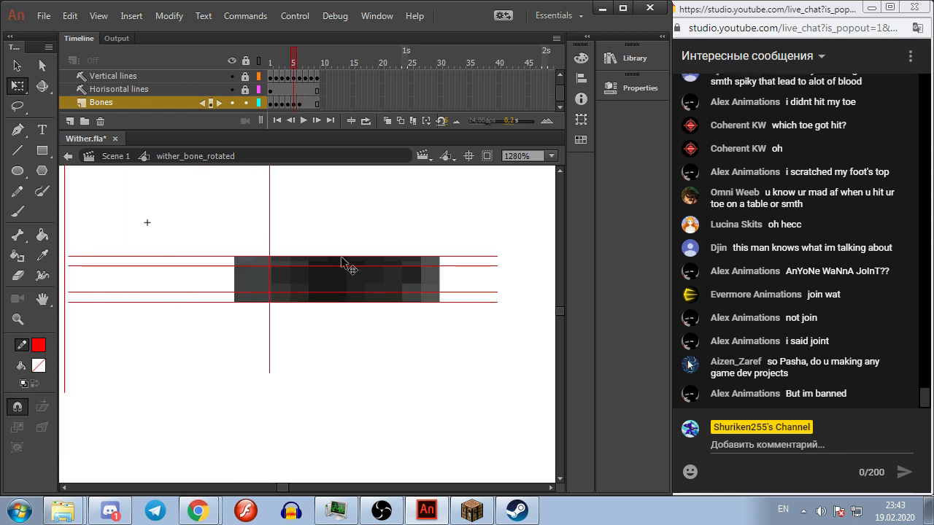
left_click(227, 359)
key("comma")
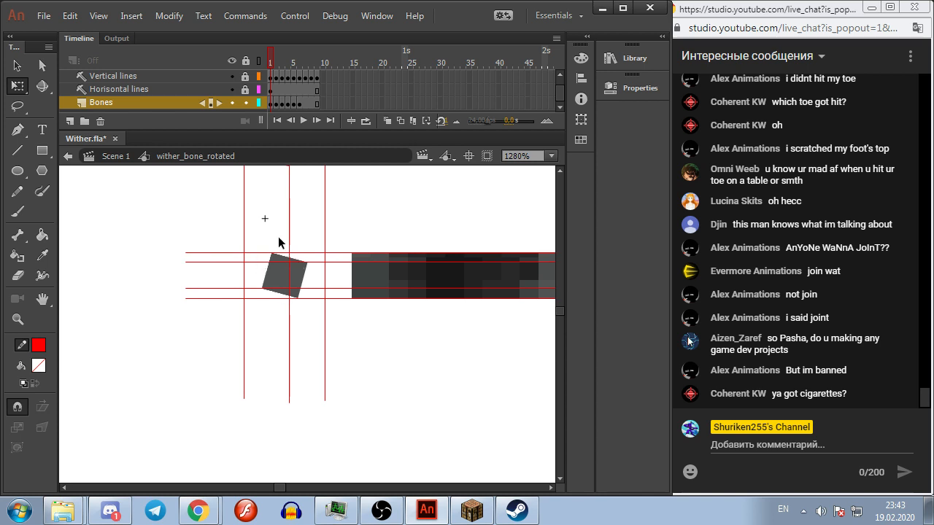
Step: Clear the extra Bones layer keyframes on frames 2 through 6
left_click_drag(276, 108, 294, 103)
right_click(294, 103)
left_click(318, 168)
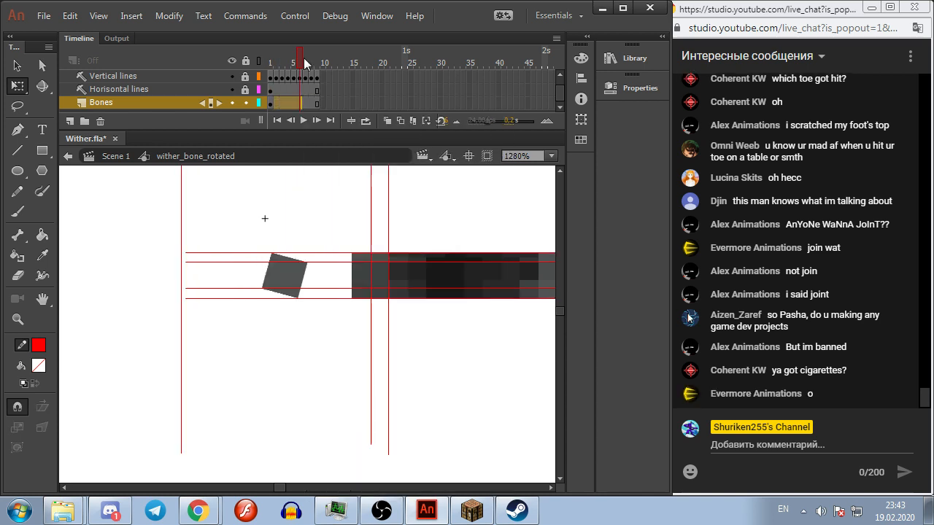
Step: On frame 1, move the tilted square so it fits between the first two vertical guide lines
left_click(285, 265)
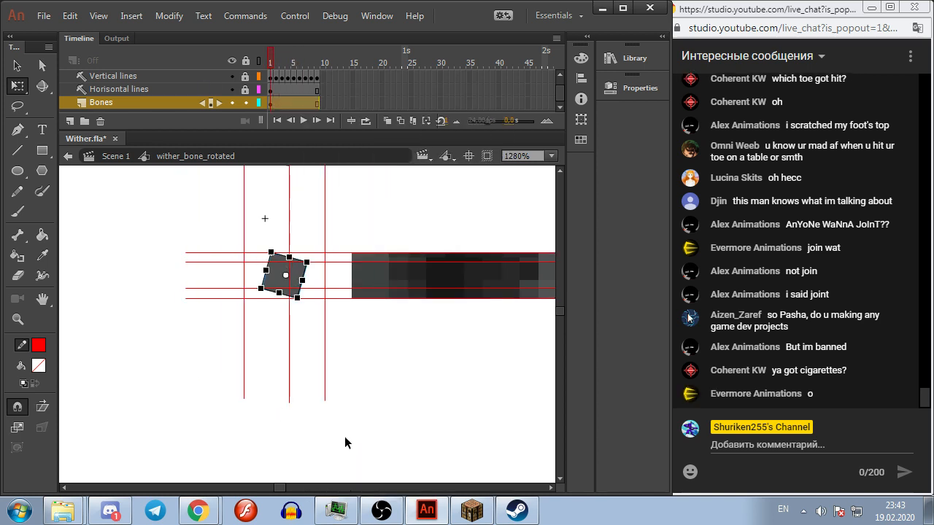
left_click_drag(260, 275, 289, 276)
left_click(341, 315)
left_click(385, 279)
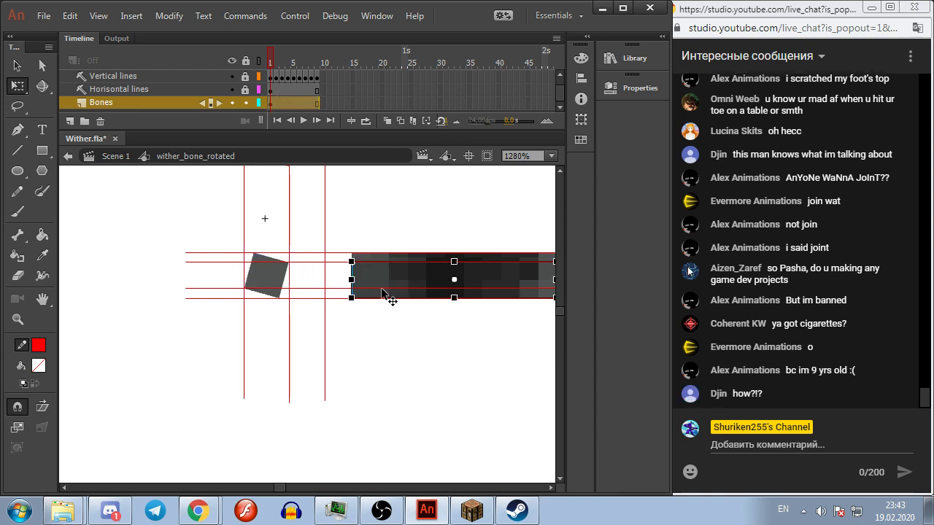
left_click(377, 255, "shift")
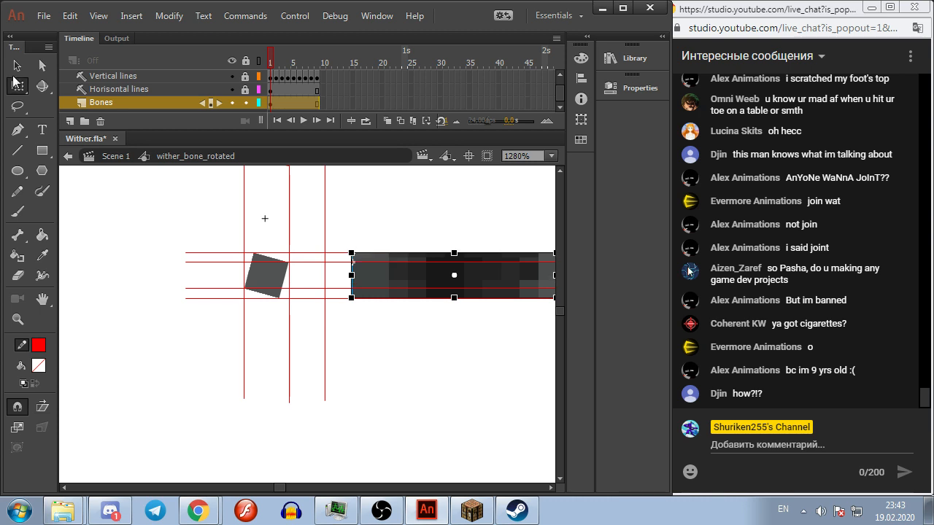
left_click(17, 66)
left_click_drag(427, 373, 435, 425)
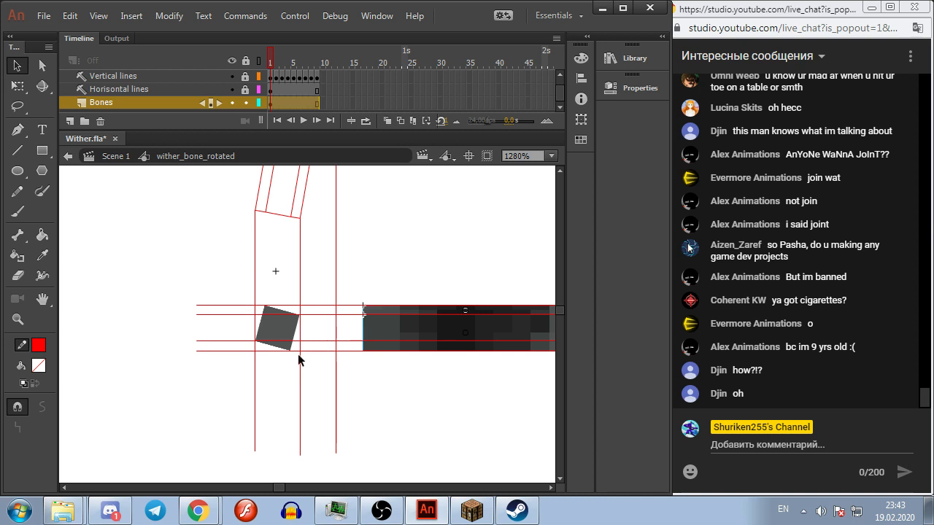
left_click(316, 373)
Step: Try to squash the tilted square horizontally with Free Transform, and undo it
left_click(279, 334)
key("q")
left_click_drag(294, 334, 288, 312)
key("ctrl+equal")
key("ctrl+z")
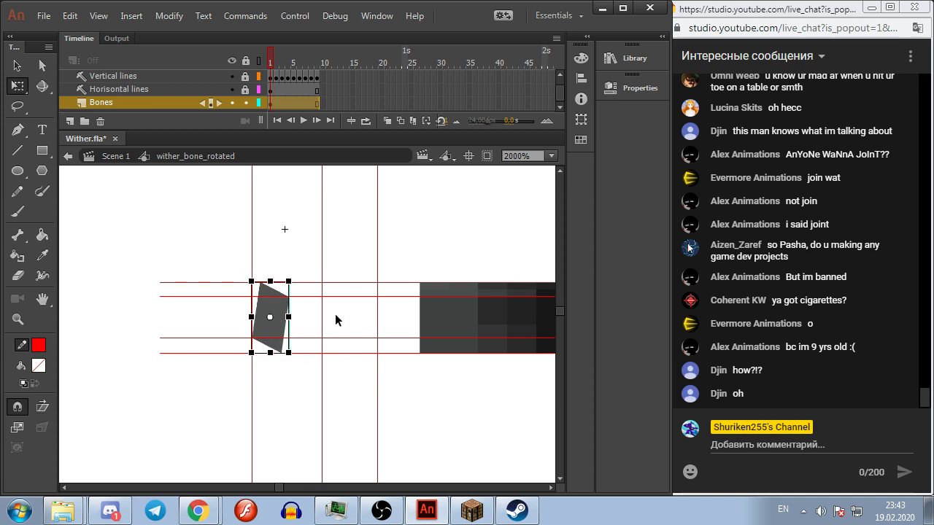
key("ctrl+z")
Step: Resize both textured faces horizontally so they fit between the second and third vertical guide lines
left_click(375, 325)
scroll(375, 328, "right", 3)
left_click(360, 325)
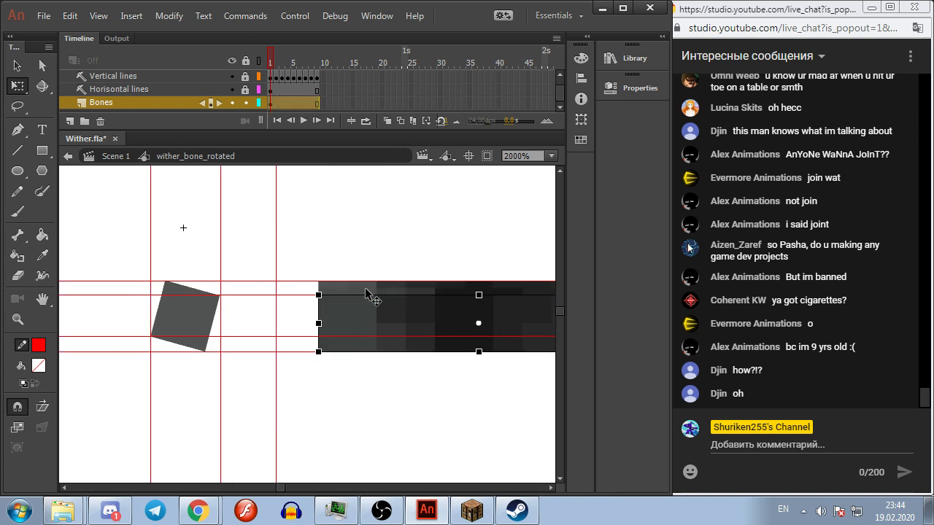
left_click(175, 314)
scroll(171, 292, "up", 3)
scroll(311, 287, "down", 2)
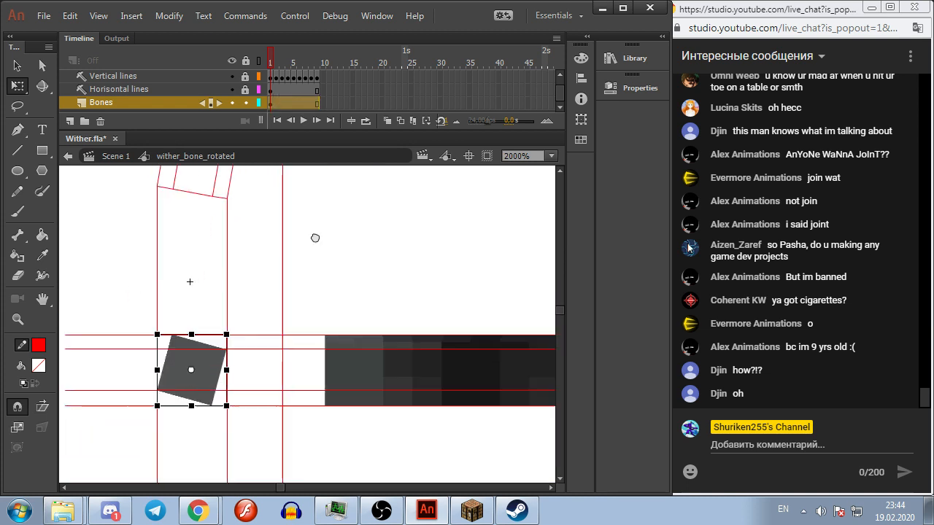
left_click(333, 378)
left_click_drag(327, 364, 229, 365)
scroll(335, 363, "down", 3)
left_click_drag(497, 359, 312, 369)
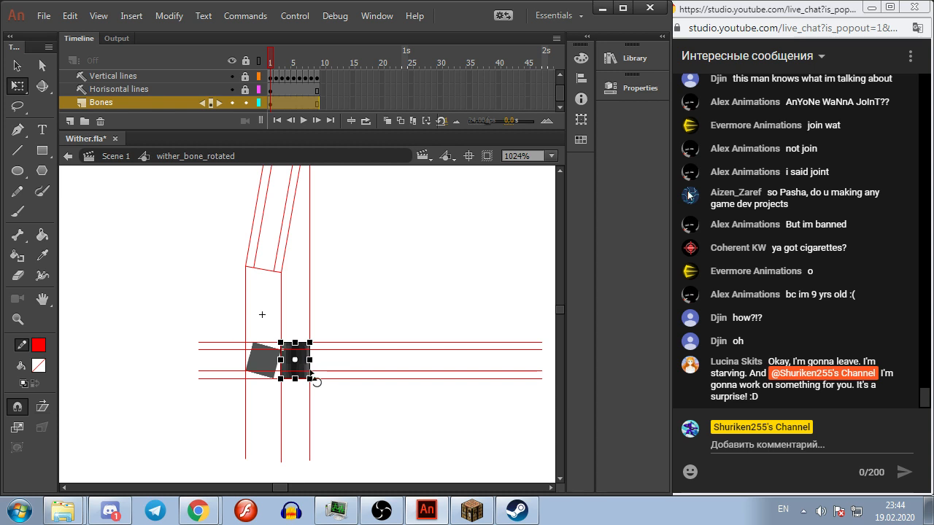
left_click(382, 288)
scroll(314, 374, "up", 3)
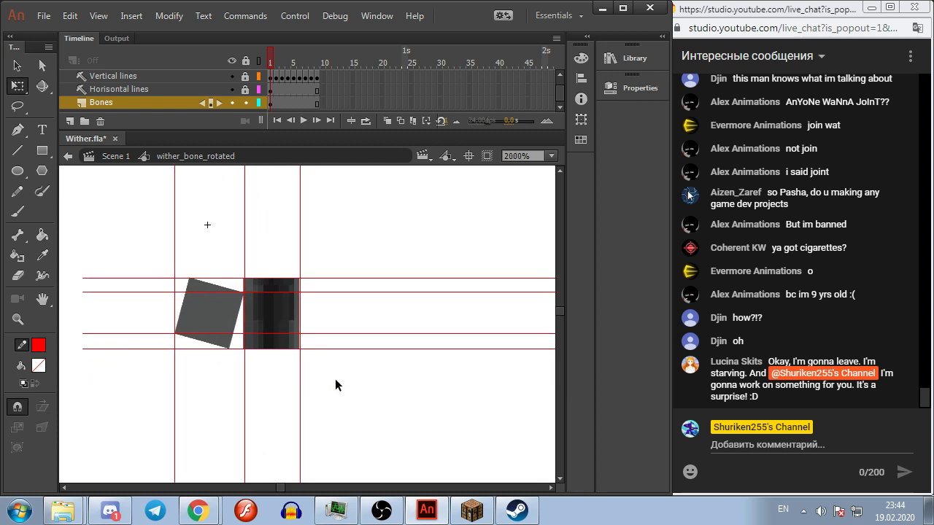
Step: Try to drag the textured faces apart, and put them back between the second and third vertical guide lines
left_click_drag(359, 393, 451, 392)
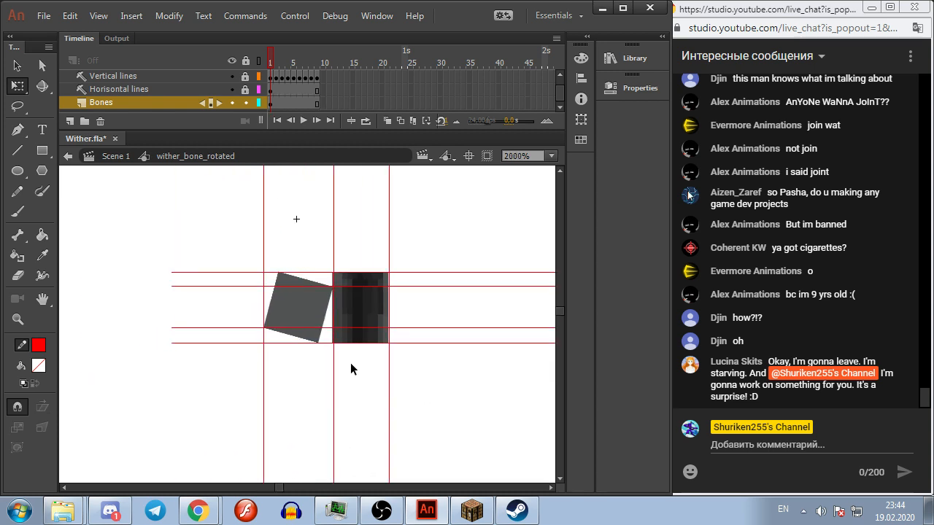
left_click(363, 299)
left_click(354, 287)
left_click(344, 298)
left_click(350, 303)
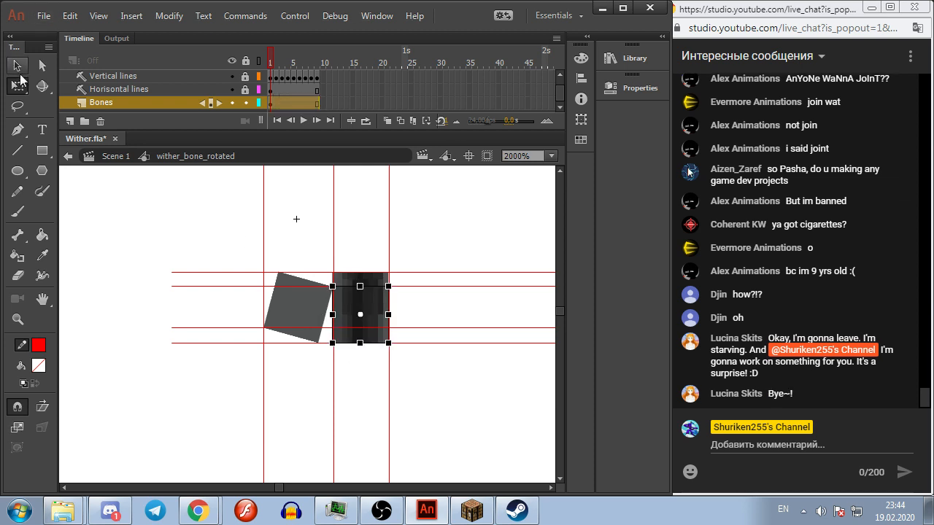
left_click(18, 68)
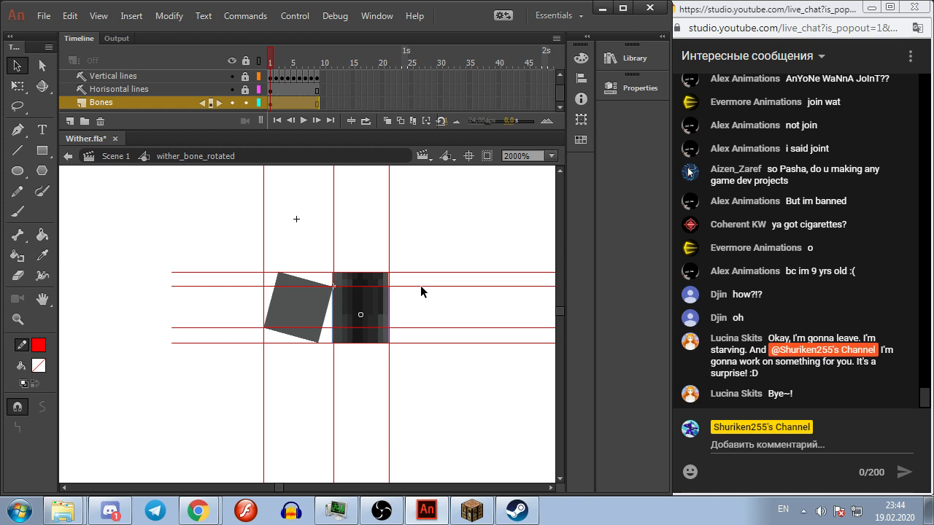
left_click(359, 282)
left_click_drag(359, 280, 494, 206)
left_click_drag(358, 283, 418, 299)
key("ctrl+z")
left_click_drag(479, 221, 346, 308)
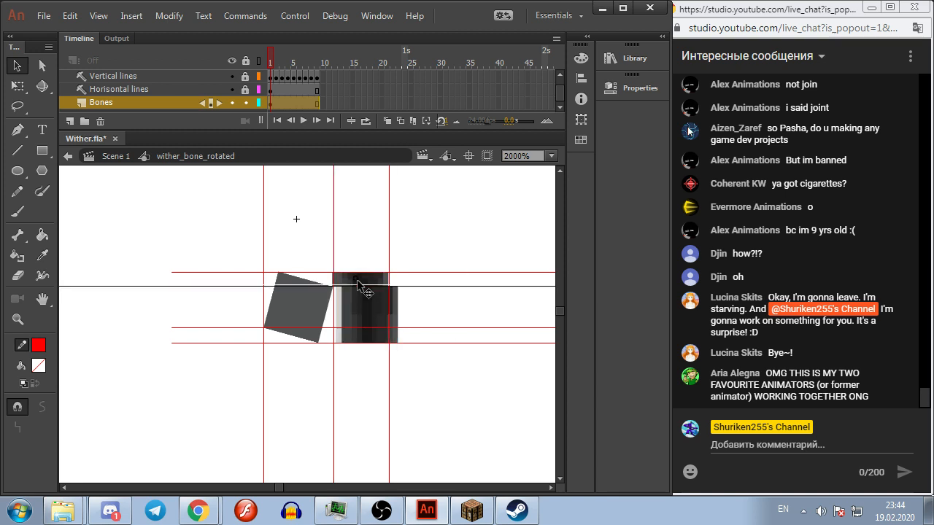
left_click_drag(368, 274, 340, 311)
left_click(339, 309)
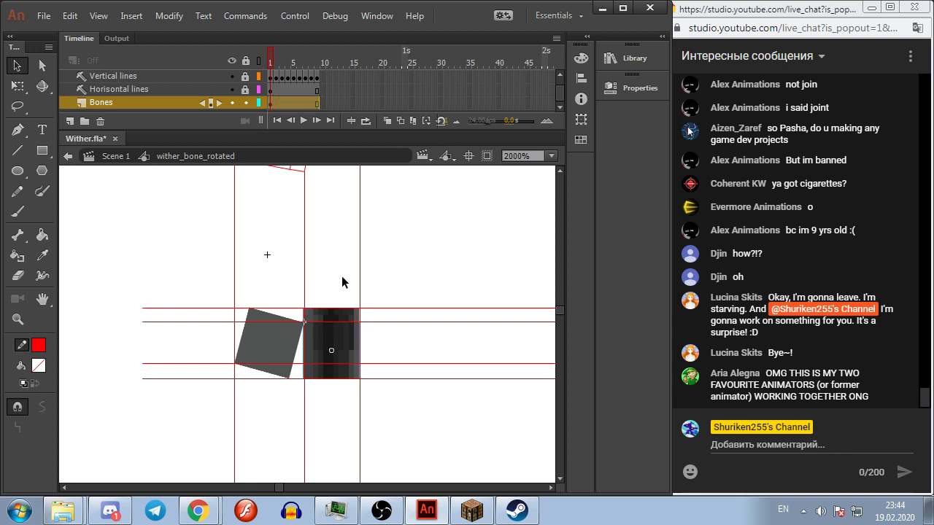
Step: Fine-tune both textured faces' width on frame 1 to fit exactly between the second and third vertical guide lines
left_click_drag(338, 284, 313, 358)
key("q")
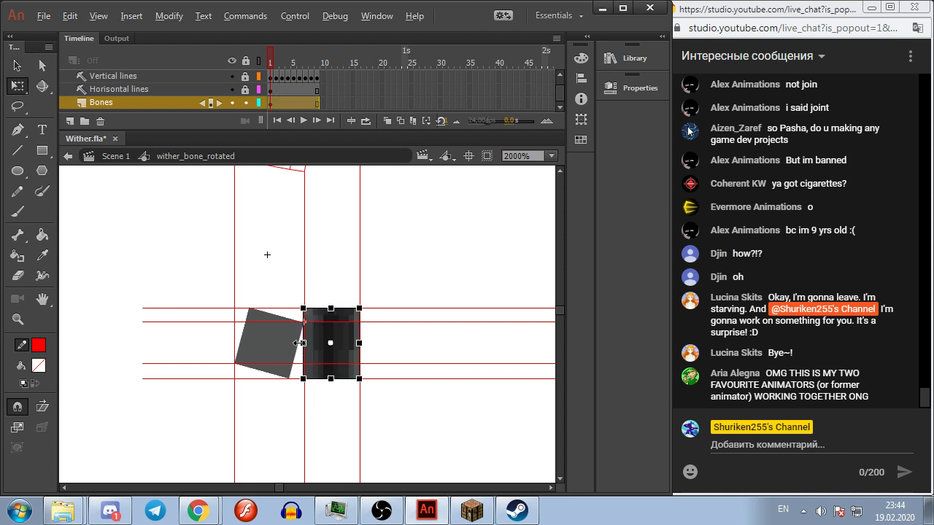
left_click_drag(360, 341, 387, 342)
scroll(387, 342, "down", 3)
left_click(359, 343)
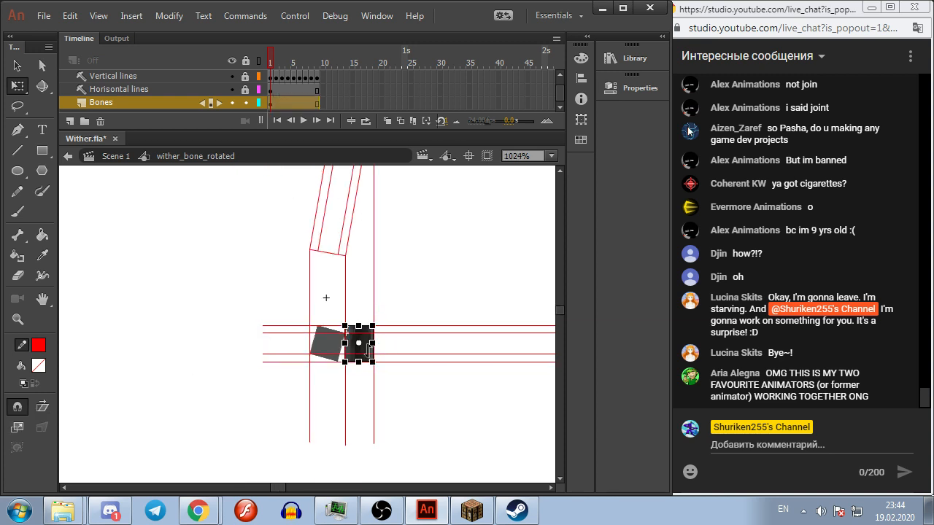
left_click(340, 367)
scroll(419, 364, "up", 3)
scroll(447, 329, "down", 2)
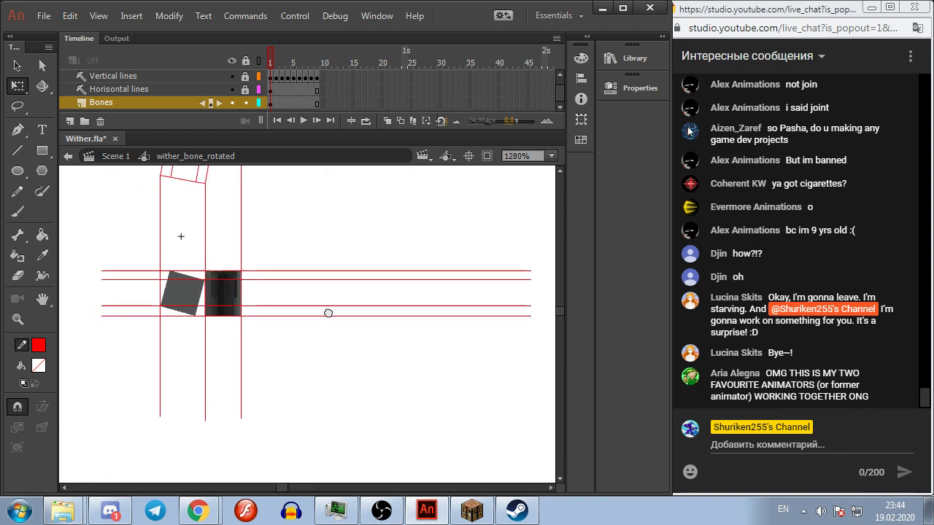
left_click(221, 322)
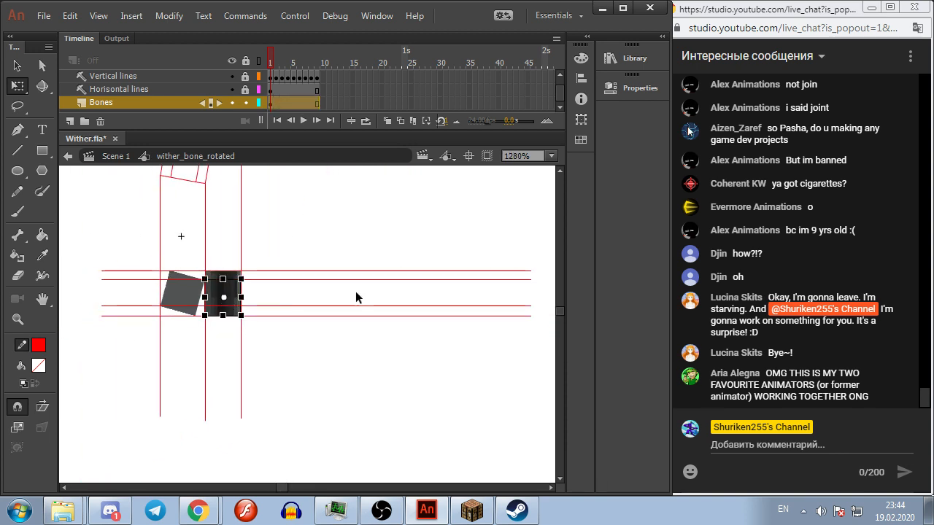
left_click(378, 311)
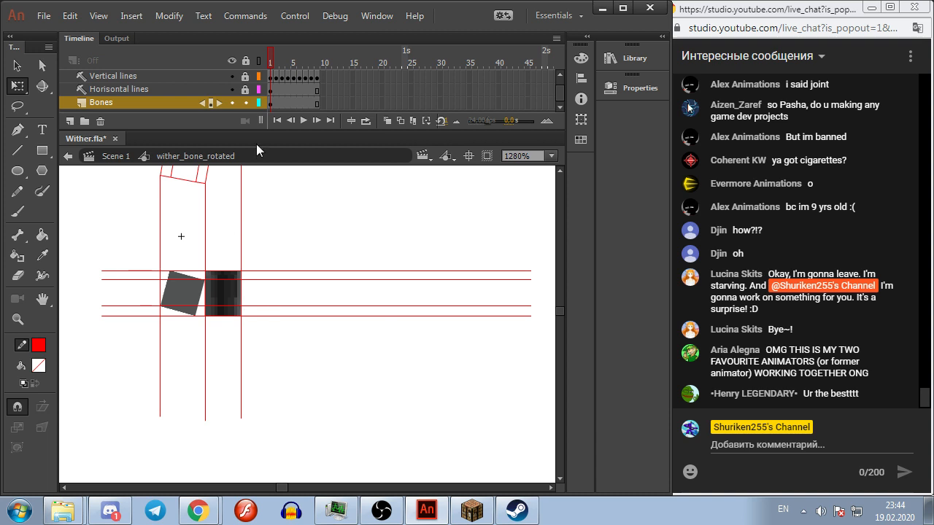
Step: Add a keyframe at frame 2 and resize the tilted square horizontally to fit between the first two vertical guide lines
scroll(416, 228, "down", 2)
scroll(380, 278, "up", 2)
left_click(275, 102)
left_click(289, 235)
left_click(163, 298)
left_click_drag(164, 293, 141, 293)
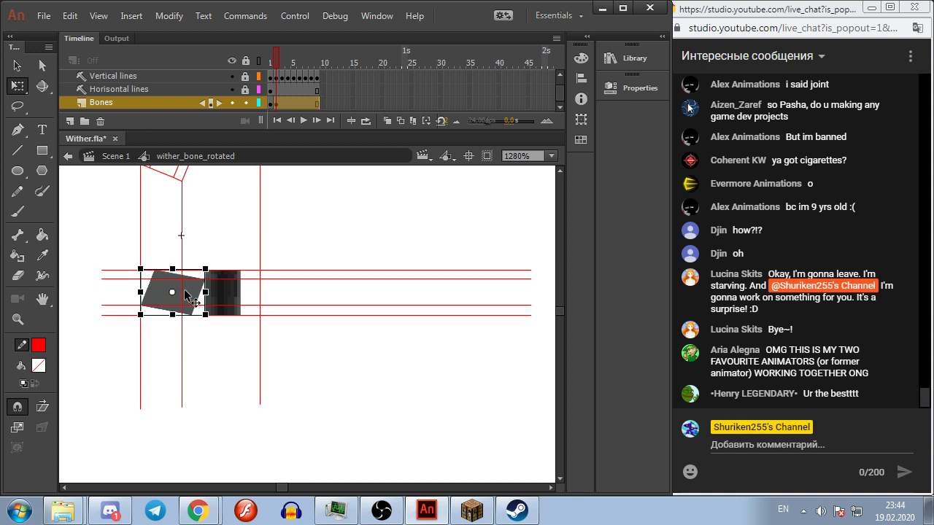
left_click_drag(205, 292, 185, 292)
left_click(205, 264)
Step: Stretch both textured faces on frame 2 to span from the second to the third vertical guide line
left_click(219, 292)
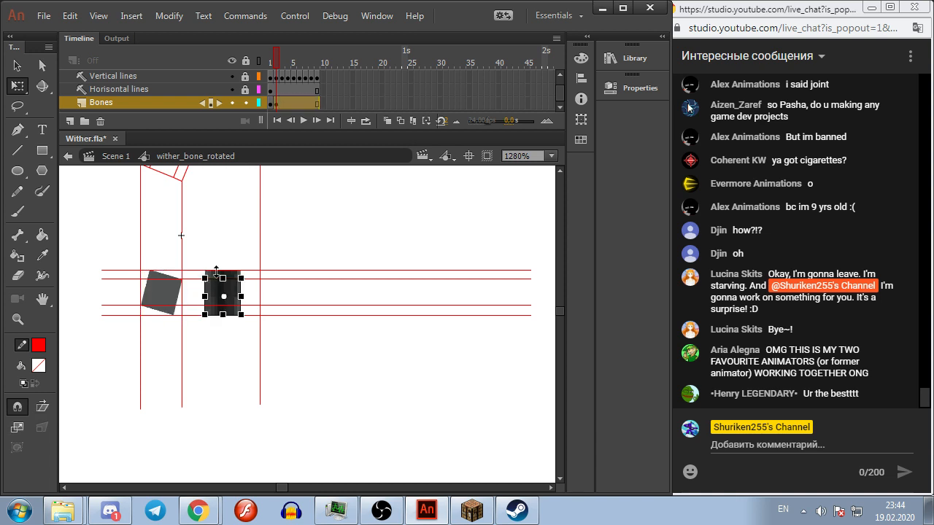
left_click_drag(205, 292, 260, 293)
left_click(309, 243)
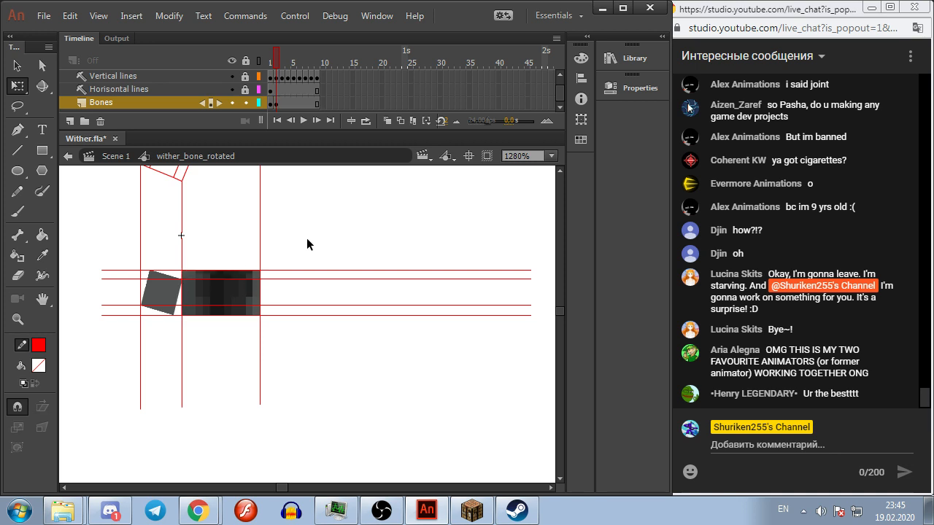
Step: Add a keyframe at frame 3 and fit the tilted square and the textured faces to its three vertical guide lines
key("F6")
left_click(161, 302)
left_click_drag(161, 301, 135, 301)
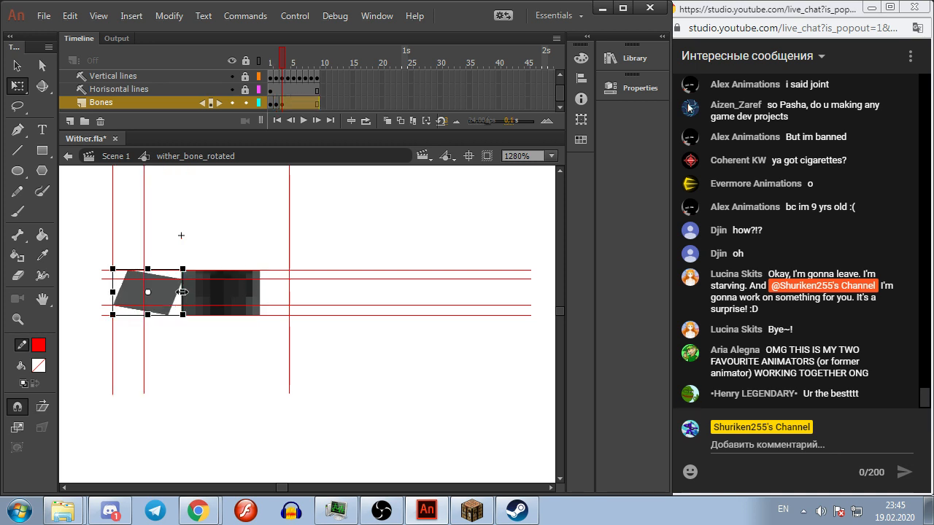
left_click_drag(163, 254, 229, 338)
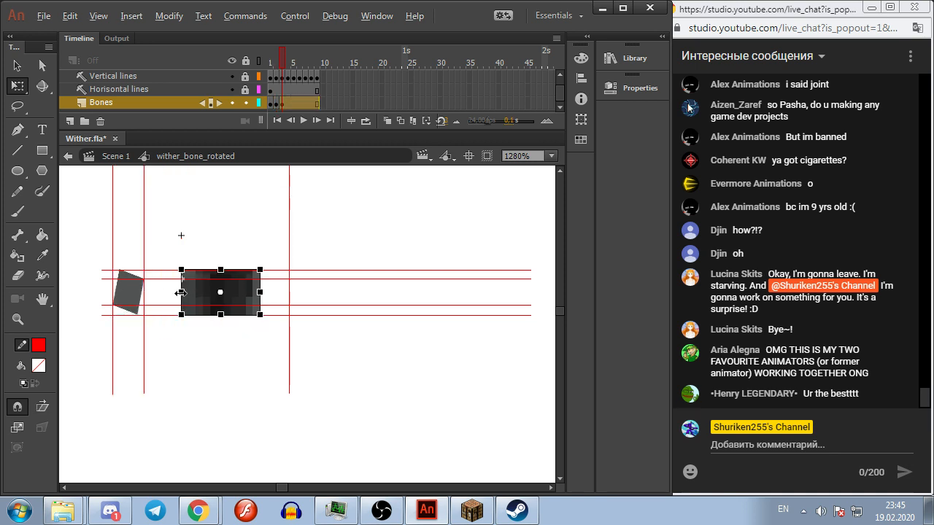
left_click_drag(183, 293, 150, 292)
left_click_drag(260, 292, 289, 292)
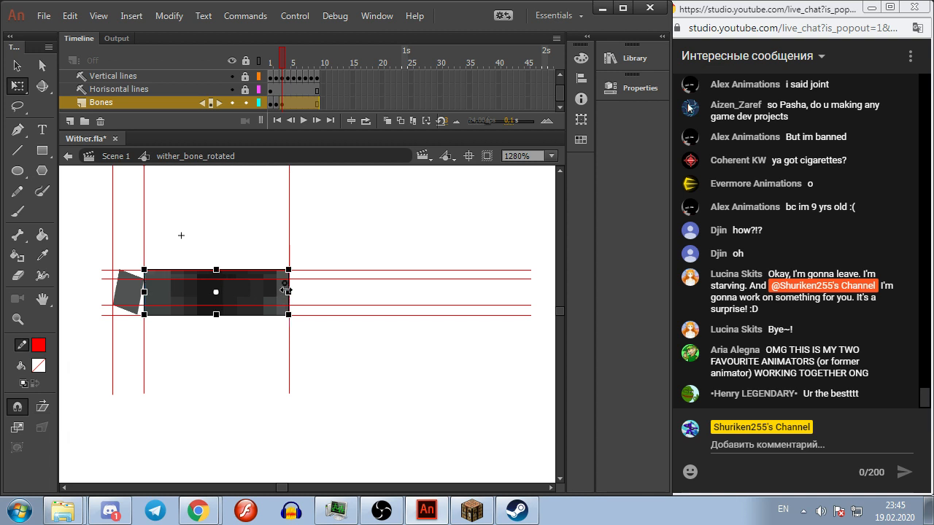
left_click(348, 253)
Step: Add a keyframe at frame 4, narrow the tilted square between the first two vertical guide lines and widen the textured faces to the third
key("F6")
left_click(129, 299)
mouse_move(113, 293)
left_mouse_down()
mouse_move(97, 292)
mouse_move(113, 292)
left_mouse_up()
left_click_drag(156, 236, 224, 328)
left_click_drag(143, 292, 116, 292)
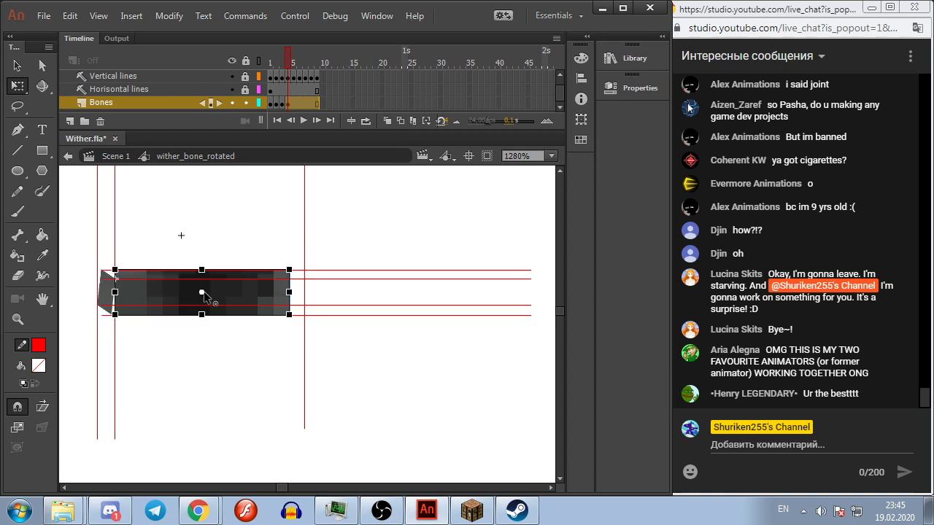
left_click_drag(290, 293, 304, 293)
left_click(348, 235)
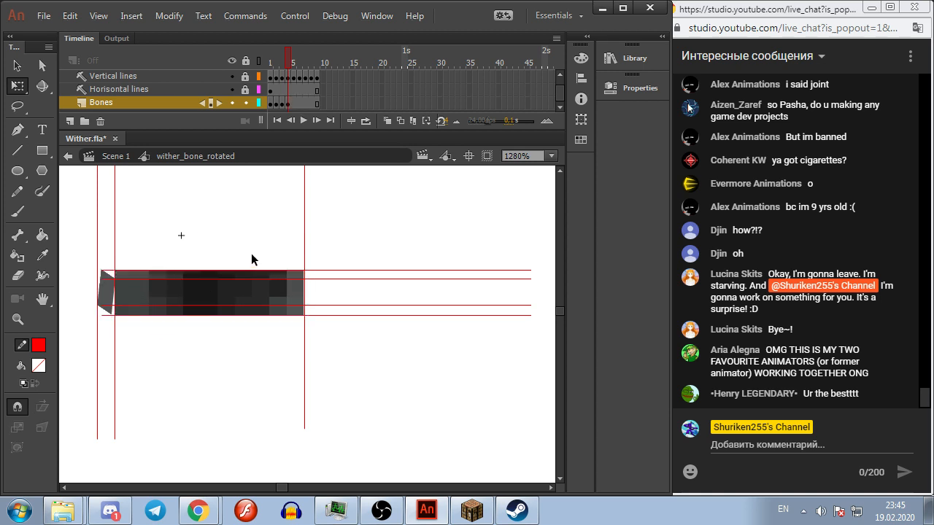
Step: On a new frame 5 keyframe, delete the tilted square and stretch the textured faces between the two vertical guide lines
left_click_drag(127, 313, 261, 321)
left_click(242, 301)
key("Delete")
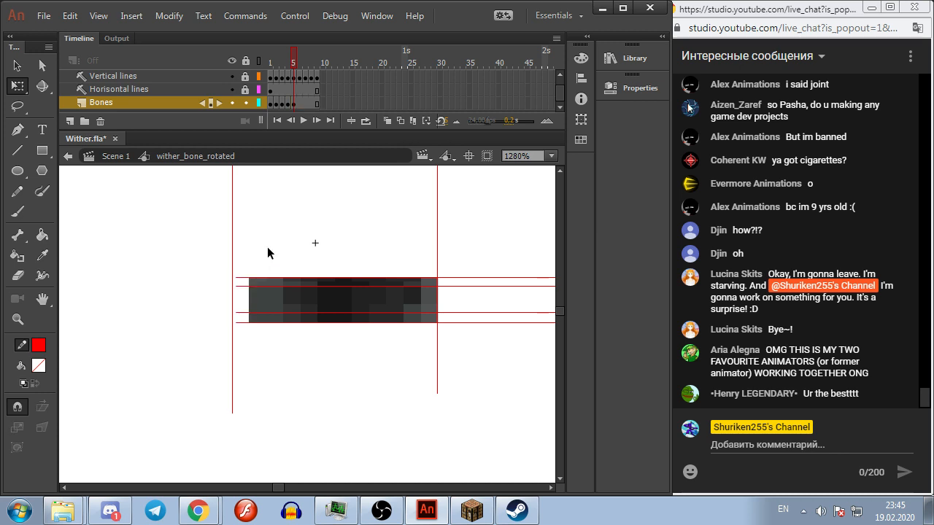
left_click_drag(267, 248, 312, 370)
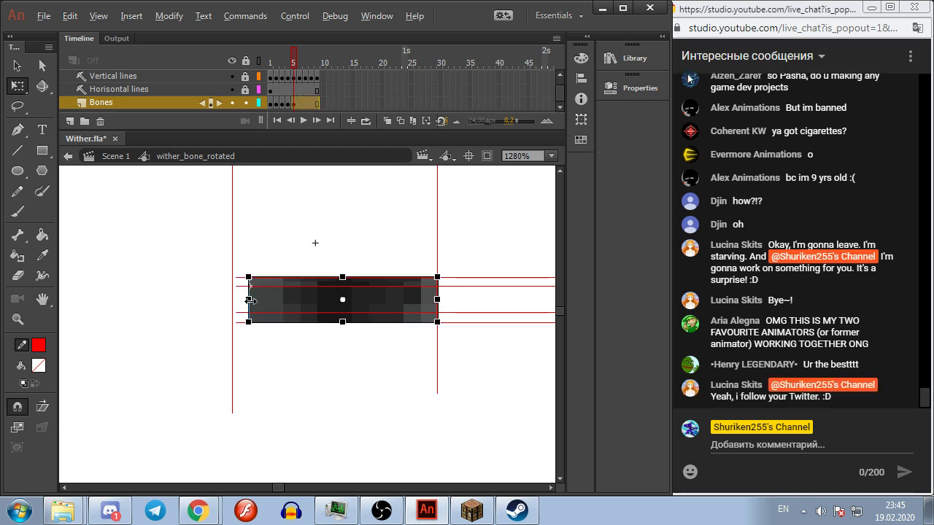
left_click_drag(251, 300, 232, 300)
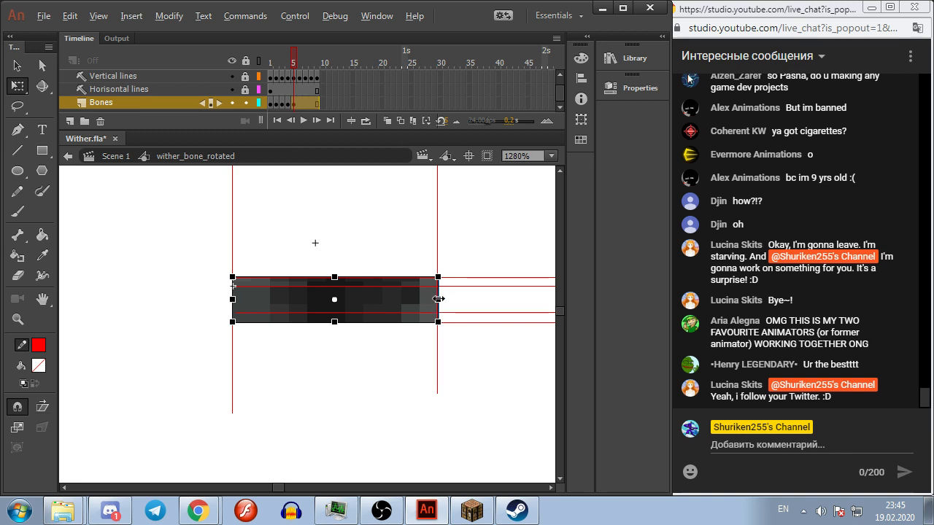
mouse_move(439, 300)
left_mouse_down()
mouse_move(408, 299)
mouse_move(437, 299)
left_mouse_up()
left_click(475, 235)
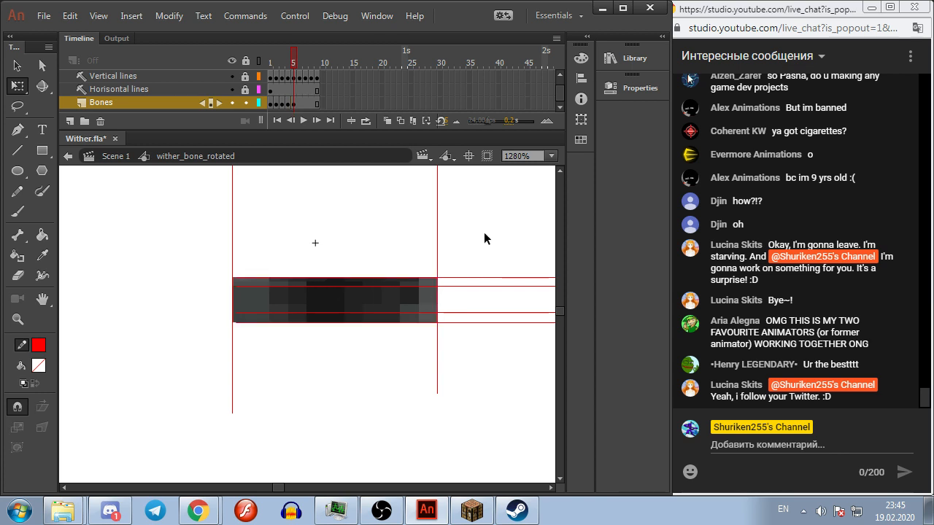
Step: Add a keyframe at frame 6 and resize the textured faces to fit between the first and second vertical guide lines
left_click_drag(482, 234, 461, 234)
key(".")
left_click_drag(249, 254, 326, 344)
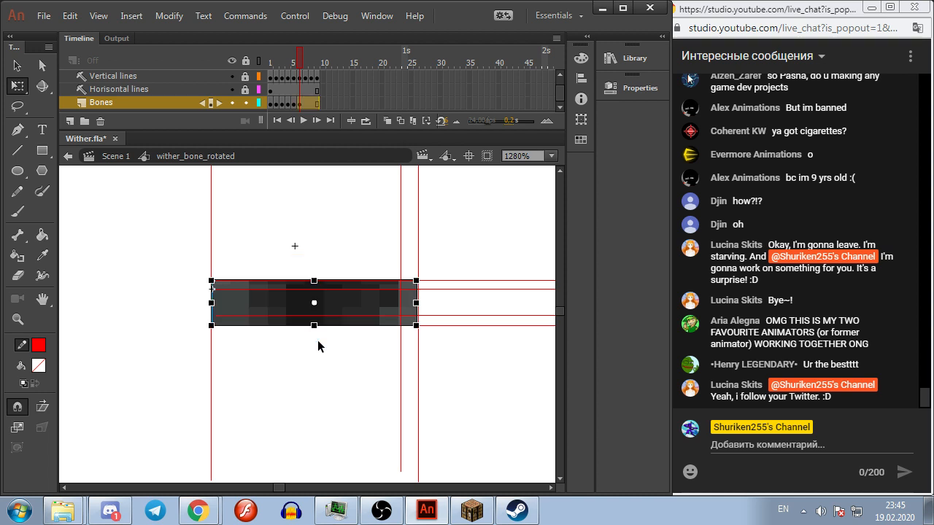
mouse_move(207, 303)
left_mouse_down()
mouse_move(223, 303)
mouse_move(208, 304)
left_mouse_up()
left_click_drag(413, 302, 403, 302)
left_click(446, 260)
Step: Place a mirrored tilted square beside the textured faces on frame 6 and narrow it between the second and third vertical guide lines
left_click_drag(452, 259, 293, 267)
scroll(420, 266, "down", 2)
left_click_drag(498, 276, 383, 279)
left_click_drag(460, 303, 213, 332)
scroll(191, 317, "up", 4)
key("ctrl+b")
left_click(272, 355)
left_click(311, 295)
left_click_drag(277, 277, 272, 277)
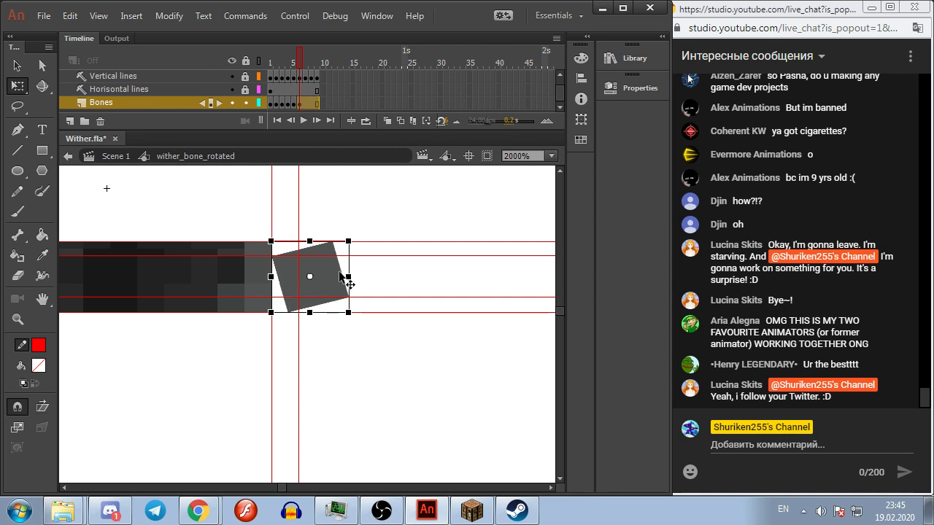
left_click_drag(343, 276, 454, 286)
Step: Add a keyframe at frame 7 and fit the textured faces and the mirrored square to its three vertical guide lines
key("period")
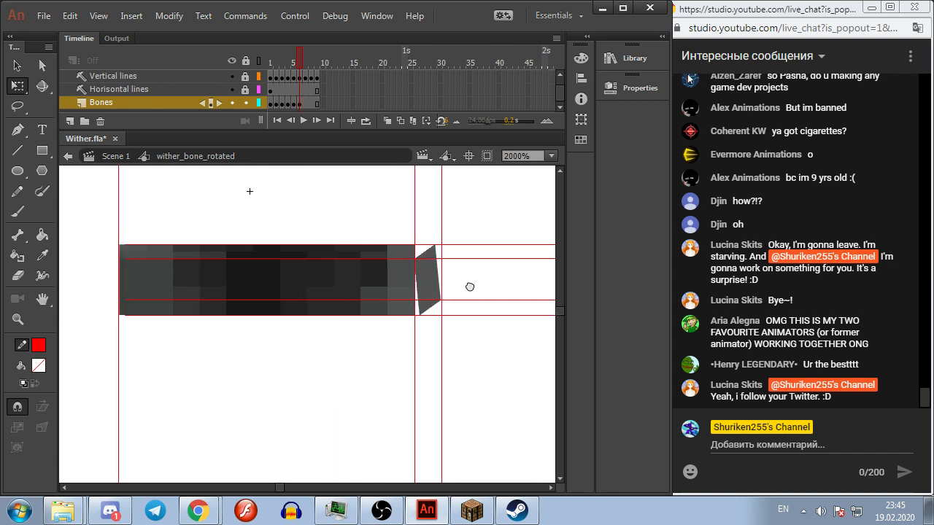
left_click(285, 295)
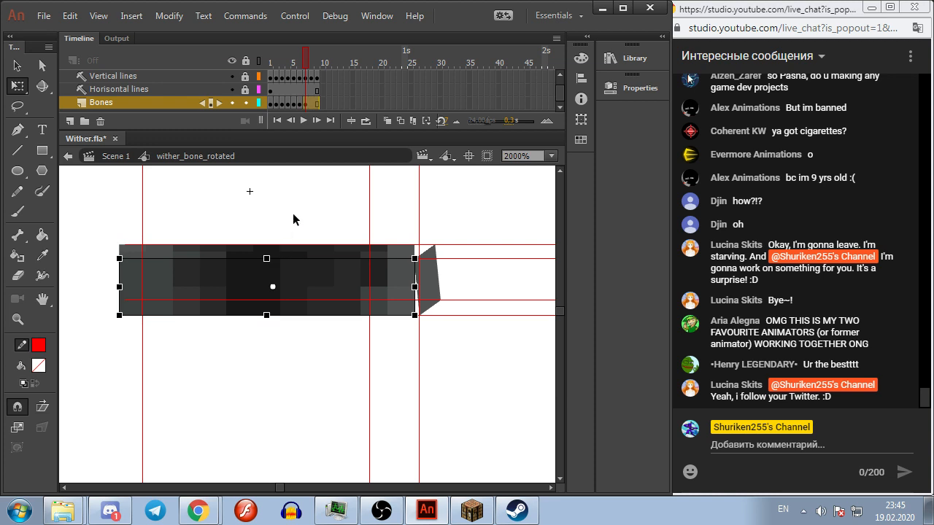
left_click_drag(115, 278, 136, 280)
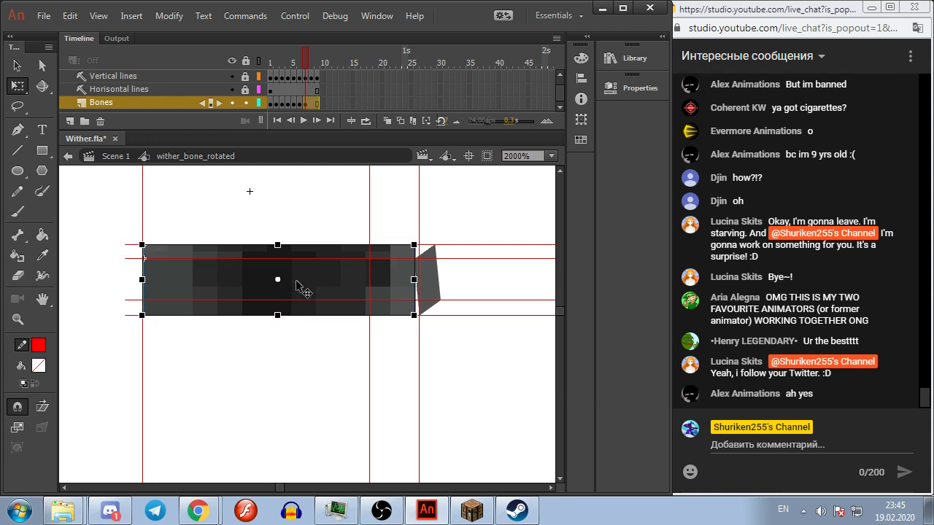
left_click_drag(411, 278, 370, 280)
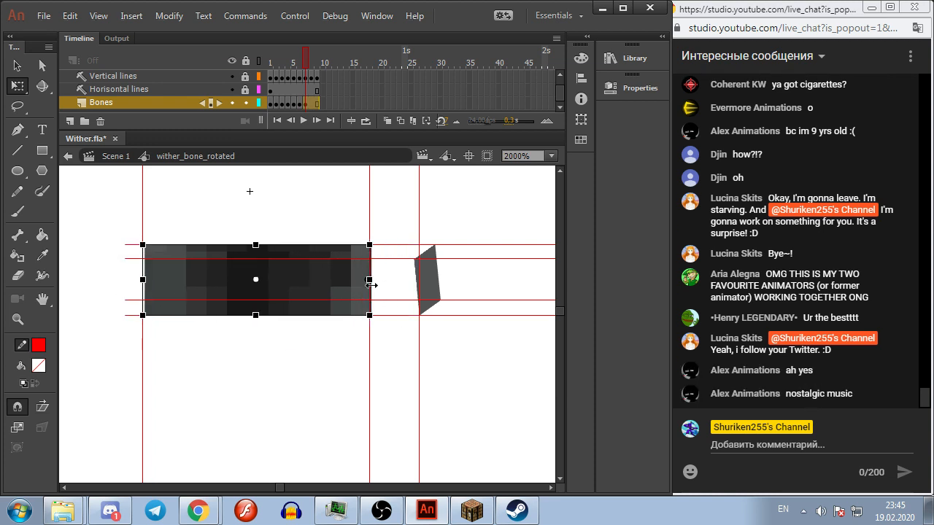
left_click_drag(430, 284, 370, 280)
left_click(374, 215)
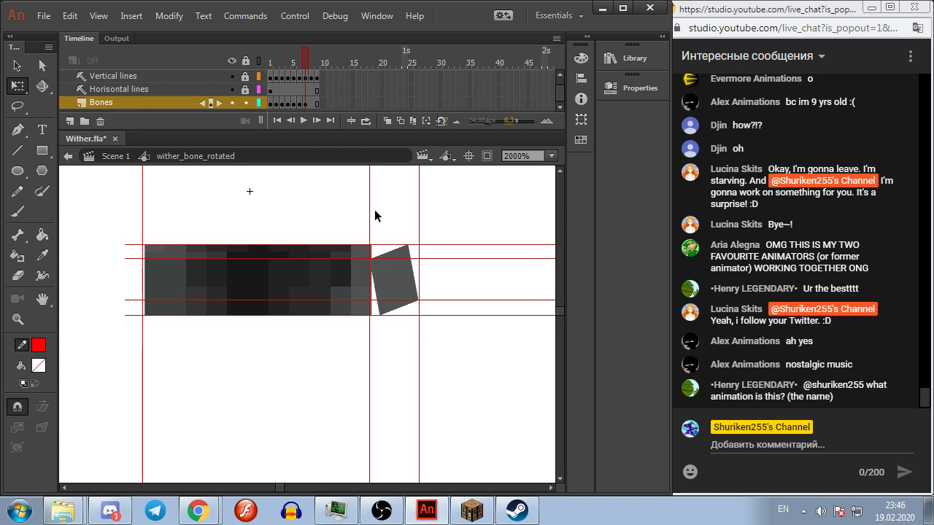
Step: Add a keyframe at frame 8, narrow the textured faces between the first two vertical guide lines and fit the mirrored square beside them
key("F6")
left_click(219, 292)
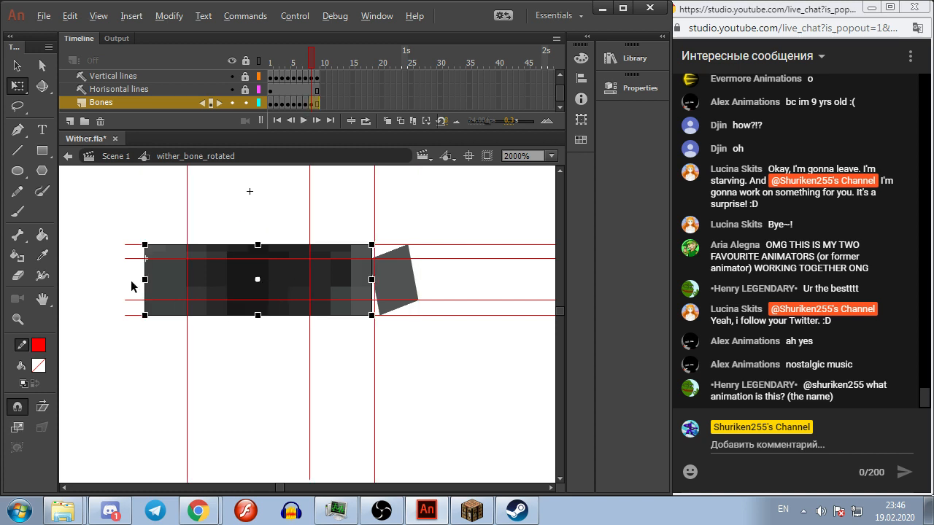
left_click_drag(140, 279, 184, 279)
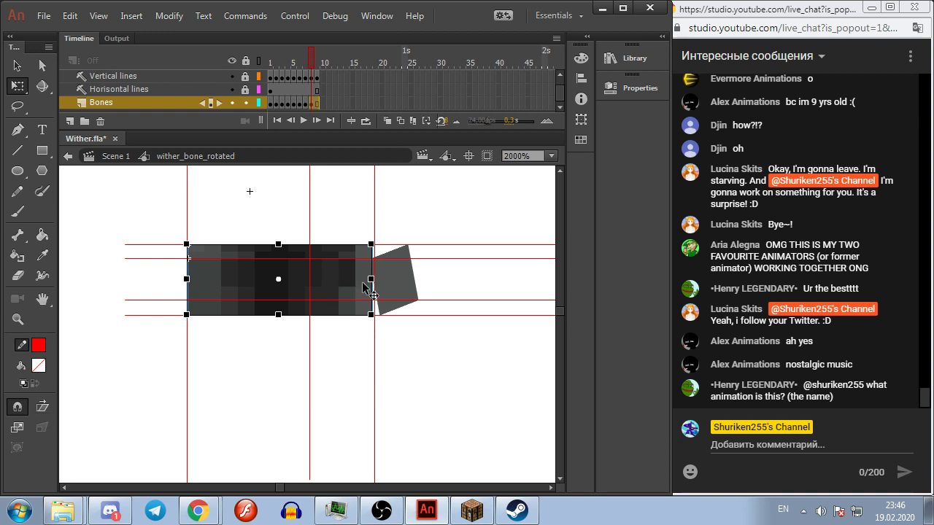
left_click_drag(373, 280, 310, 280)
mouse_move(402, 278)
left_mouse_down()
mouse_move(340, 275)
mouse_move(416, 276)
left_mouse_up()
Step: Add a keyframe at frame 9 and narrow and nudge the textured faces to fit between the first two vertical guide lines
key(".")
left_click(241, 291)
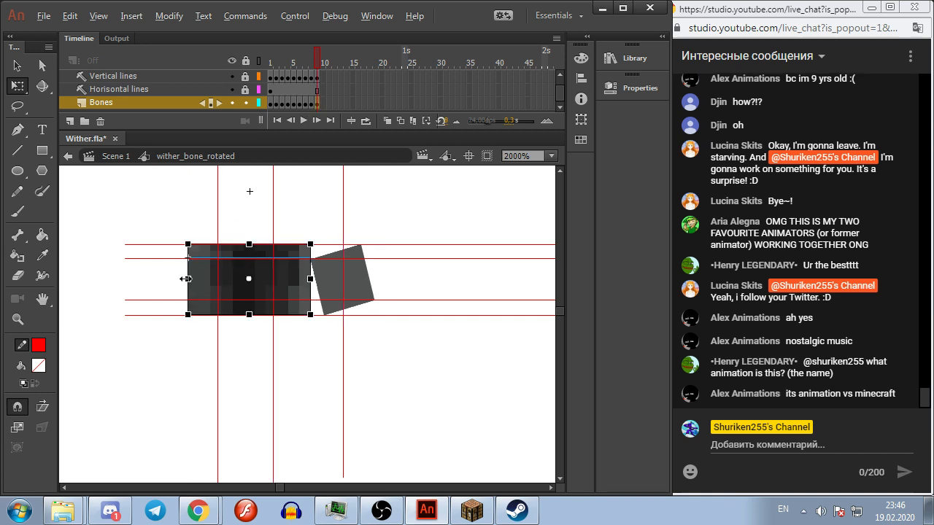
left_click_drag(185, 279, 214, 279)
left_click_drag(309, 285, 224, 284)
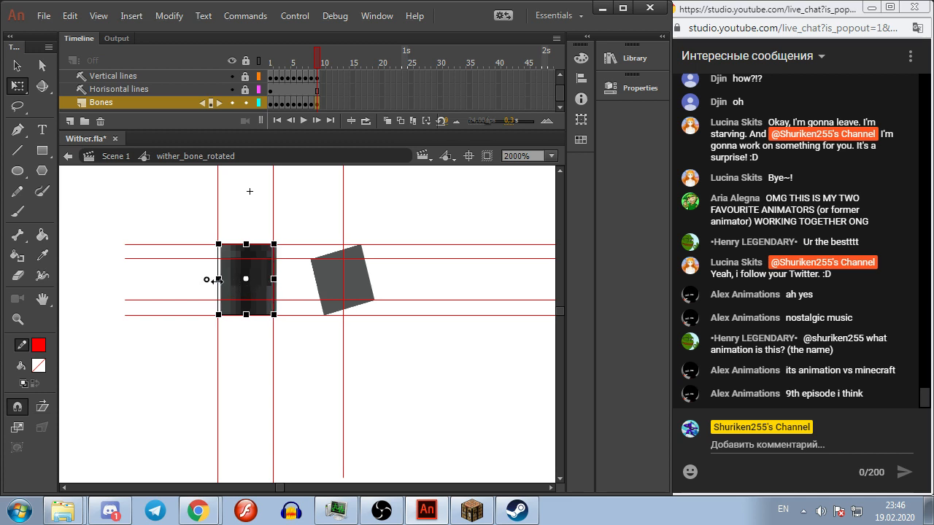
left_click(196, 289)
left_click(235, 279)
left_click(243, 251, "shift")
key("Left")
key("Left")
key("Left")
key("Left")
key("Left")
Step: Move and resize the mirrored square on frame 9 to fit between the second and third vertical guide lines
left_click(316, 276)
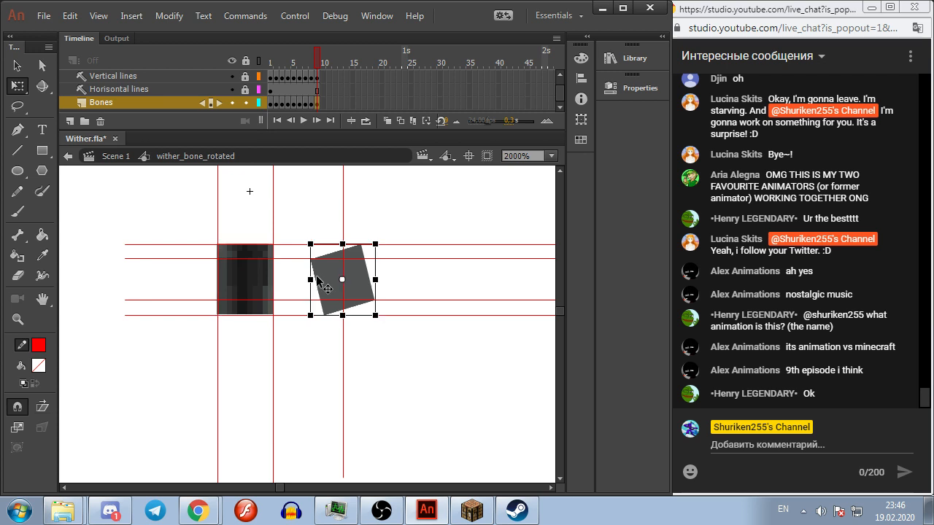
left_click_drag(311, 279, 270, 280)
left_click_drag(368, 277, 341, 280)
left_click(365, 286)
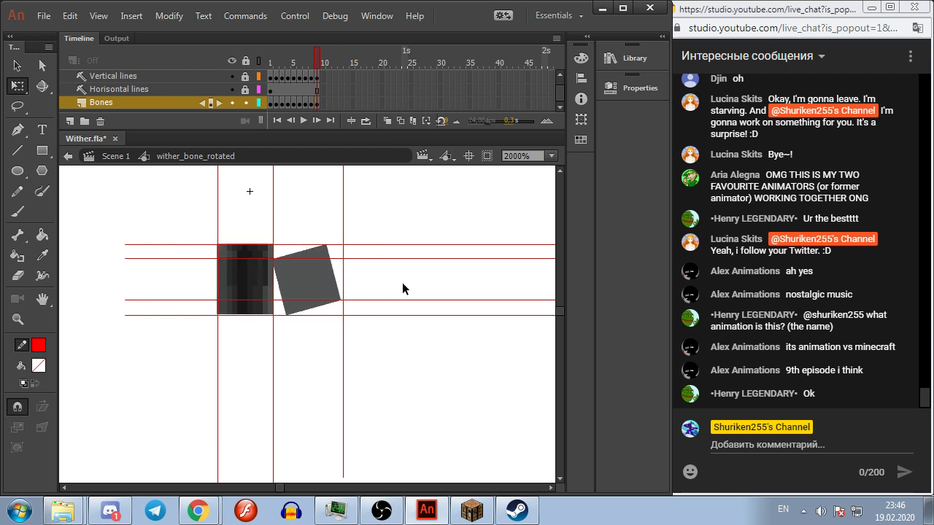
Step: Step back through the rotation from frame 9 to frame 1, checking how the faces fit the guide lines
key("comma")
key("comma")
key("comma")
key("comma")
key("comma")
key("comma")
key("comma")
key("comma")
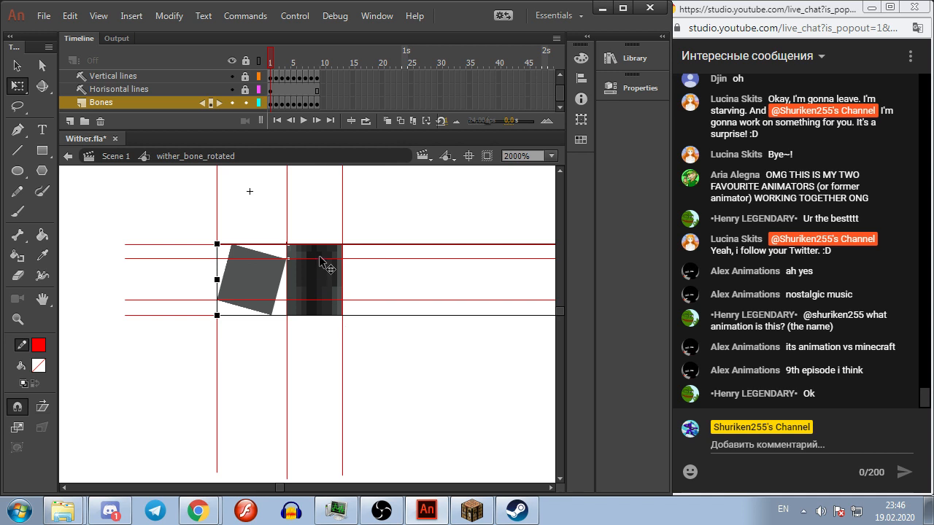
key("period")
key("period")
key("comma")
key("comma")
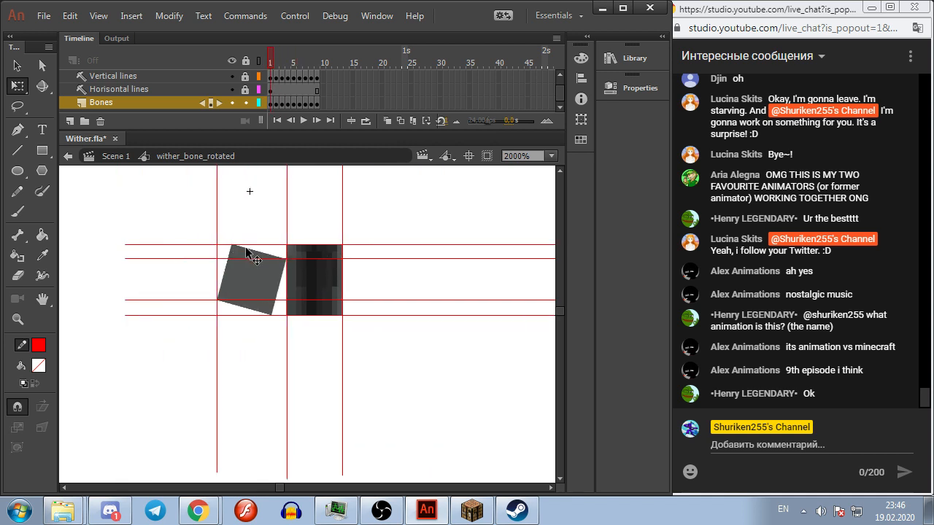
Step: Skew the lower textured face on frame 1 so its side runs along the tilted square's slanted edge
left_click(309, 257)
left_click(367, 240)
left_click(321, 299)
left_click_drag(325, 321, 310, 324)
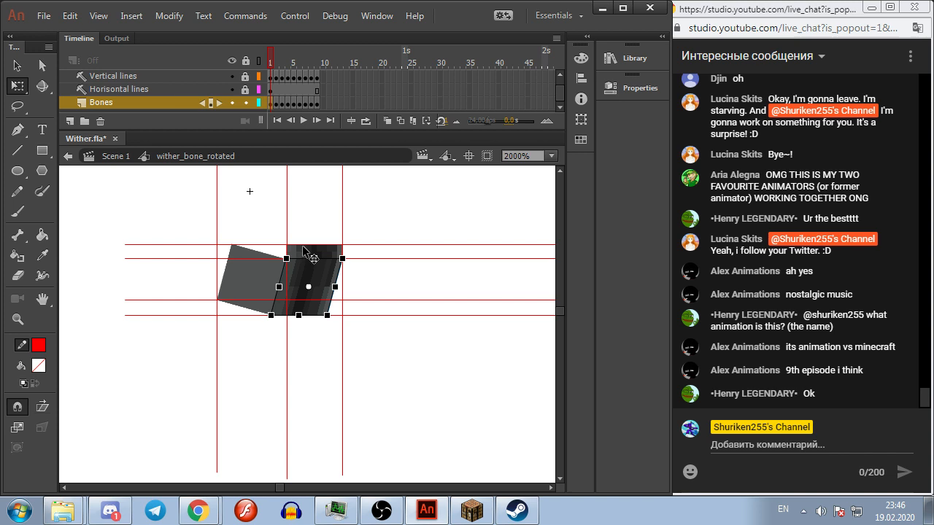
Step: Skew the upper textured face on frame 1 to follow the tilted square's top edge, undoing the first try and skewing it again
left_click_drag(307, 248, 274, 245)
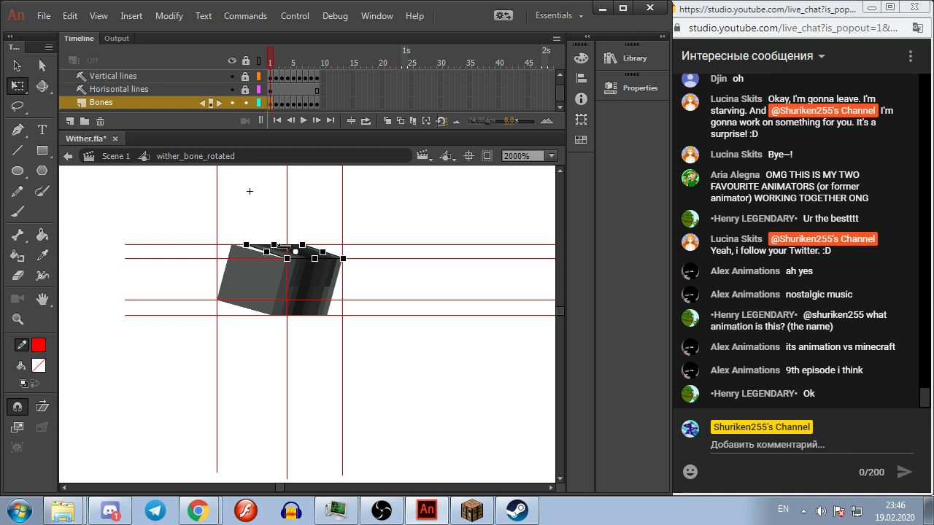
key("ctrl+z")
left_click_drag(231, 187, 206, 224)
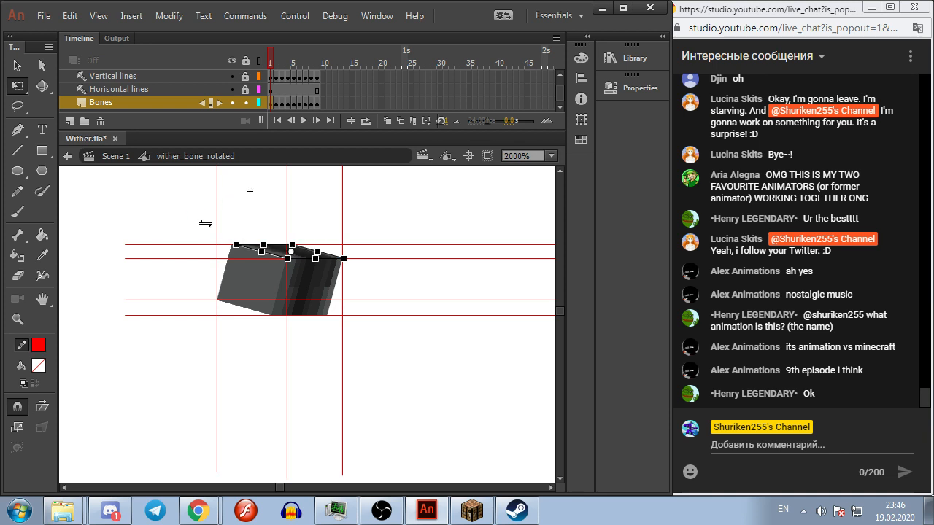
Step: Nudge the upper and lower textured faces on frame 1 slightly left so they close up against the tilted square
left_click(204, 257)
left_click(301, 271)
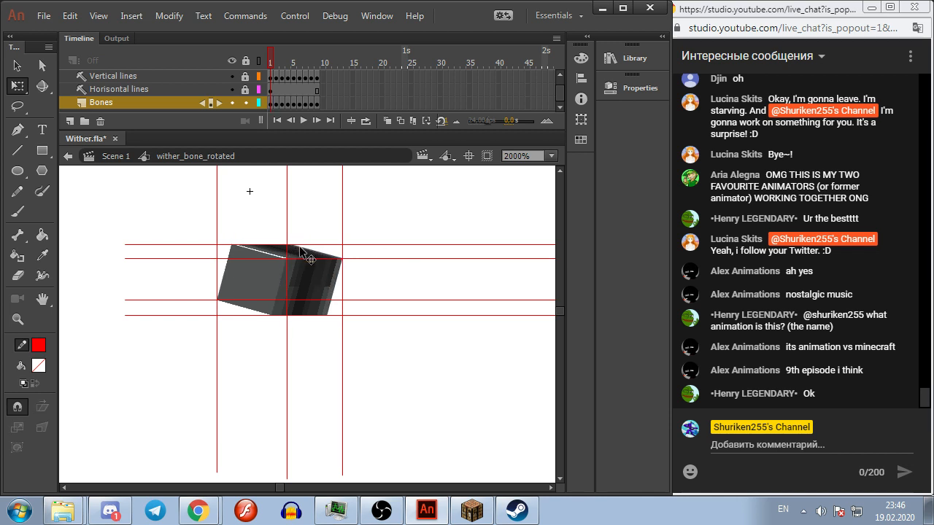
key("Left")
key("Left")
left_click_drag(308, 215, 293, 249)
key("Left")
key("Left")
left_click(405, 287)
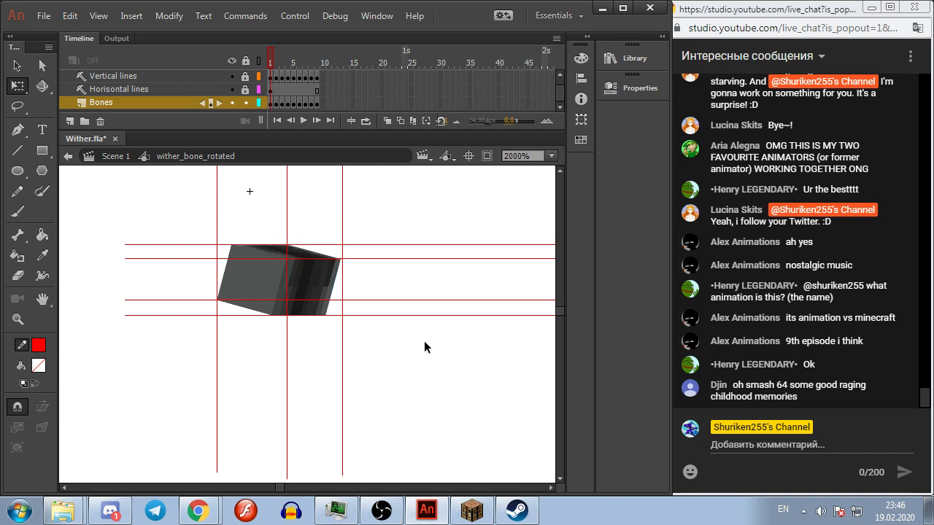
Step: Skew the lower and upper textured faces on frame 2 to follow the tilted square's slanted side and top edge
key("period")
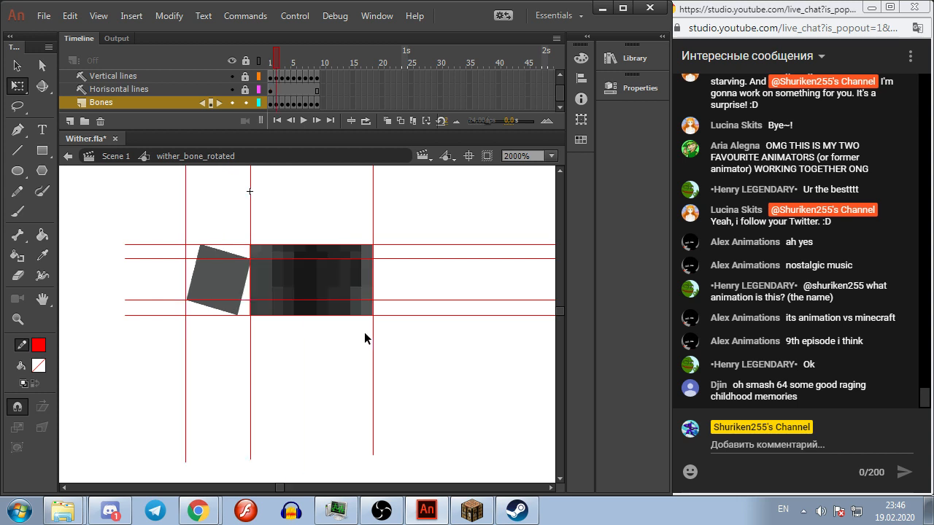
left_click(298, 278)
left_click_drag(328, 318, 317, 319)
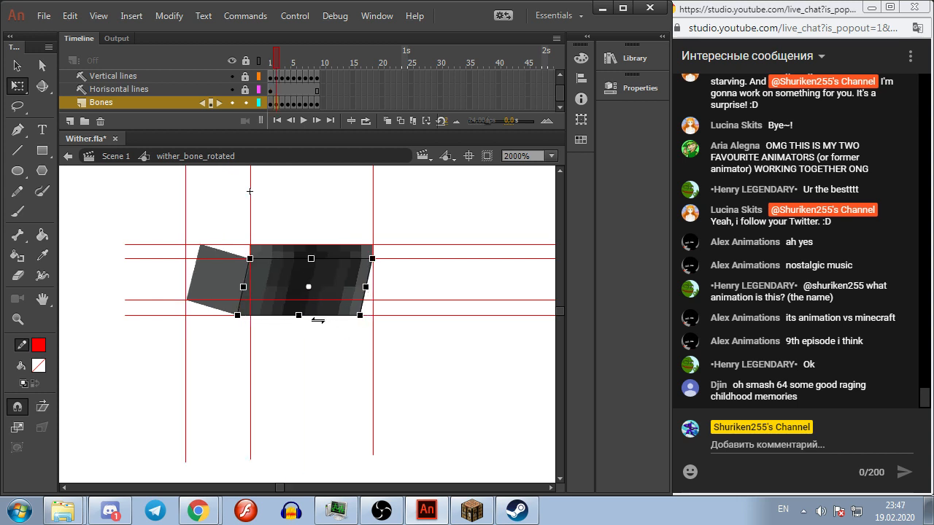
left_click_drag(294, 214, 286, 242)
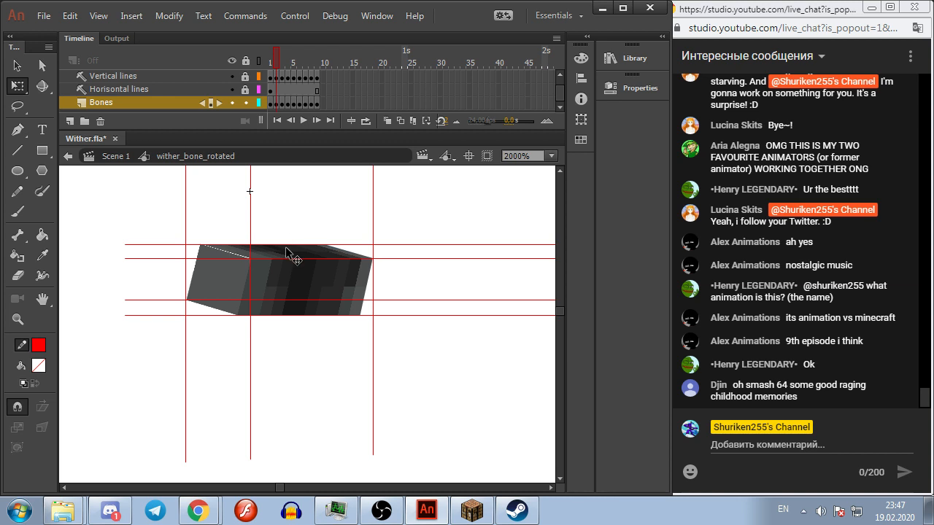
left_click(417, 316)
Step: Nudge the lower and upper textured faces on frame 2 slightly left against the tilted square
left_click(313, 283)
key("Left")
key("Left")
left_click(305, 251)
key("Left")
left_click(470, 309)
Step: Skew the lower textured face on frame 3 so its side runs along the tilted square's slanted edge
key("comma")
key("period")
key("period")
left_click(265, 276)
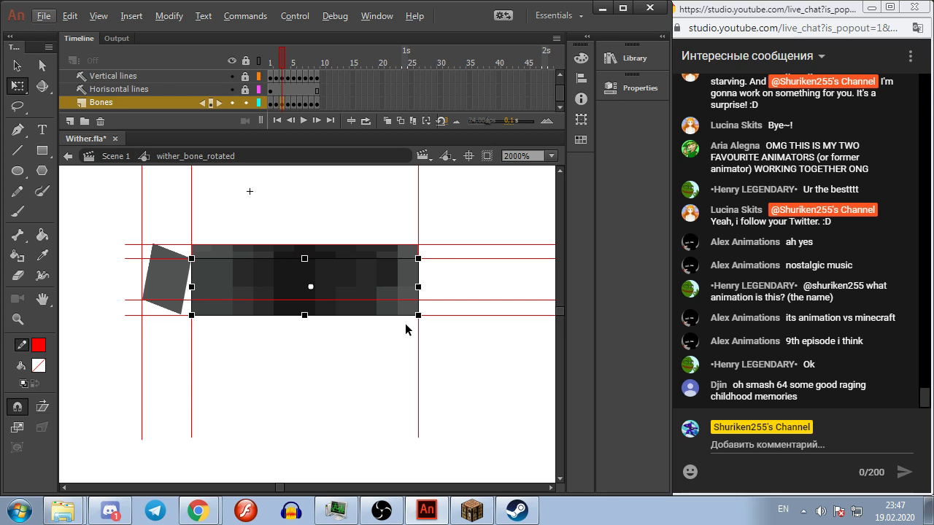
left_click_drag(374, 316, 364, 322)
left_click(362, 333)
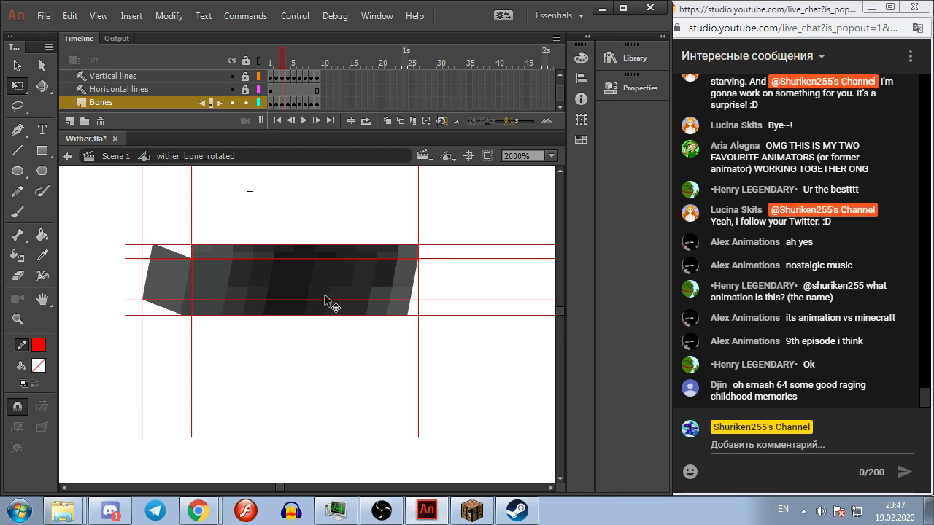
Step: Skew the upper textured face on frame 3 to follow the tilted square's top edge
left_click(330, 257)
left_click(319, 253)
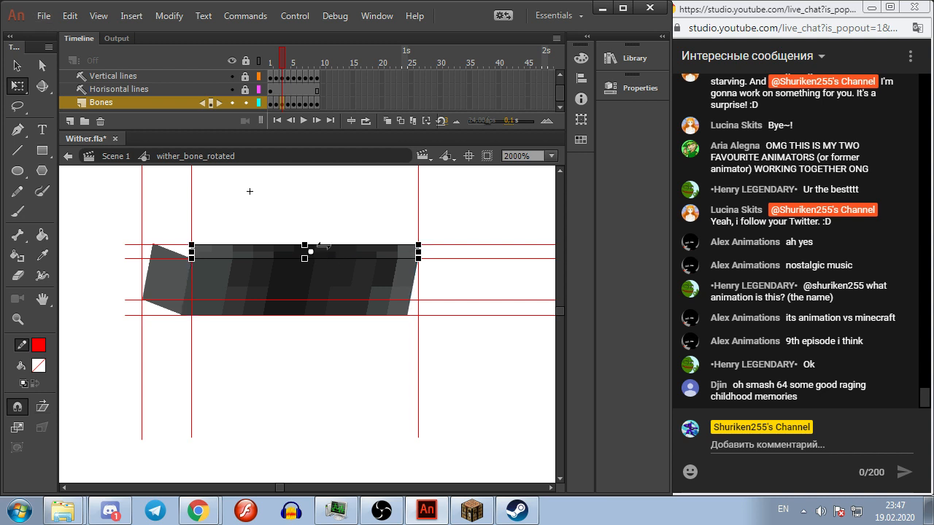
left_click_drag(340, 243, 310, 235)
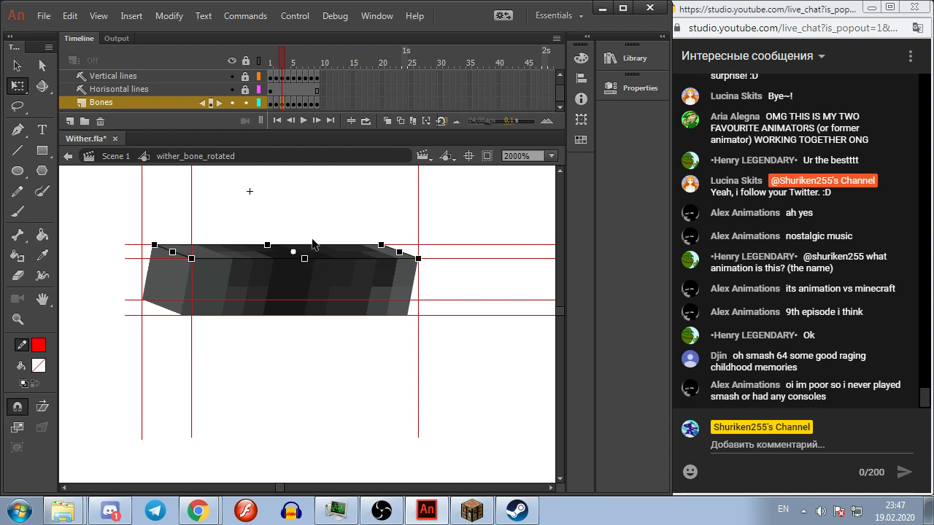
left_click(311, 233)
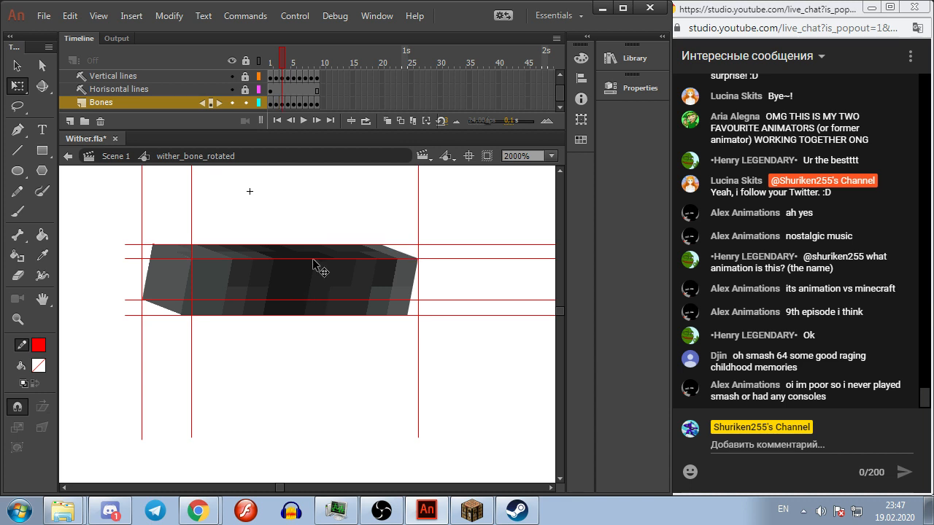
Step: Skew the lower textured face on frame 4 so its side meets the narrow square's slanted edge
key("period")
key("period")
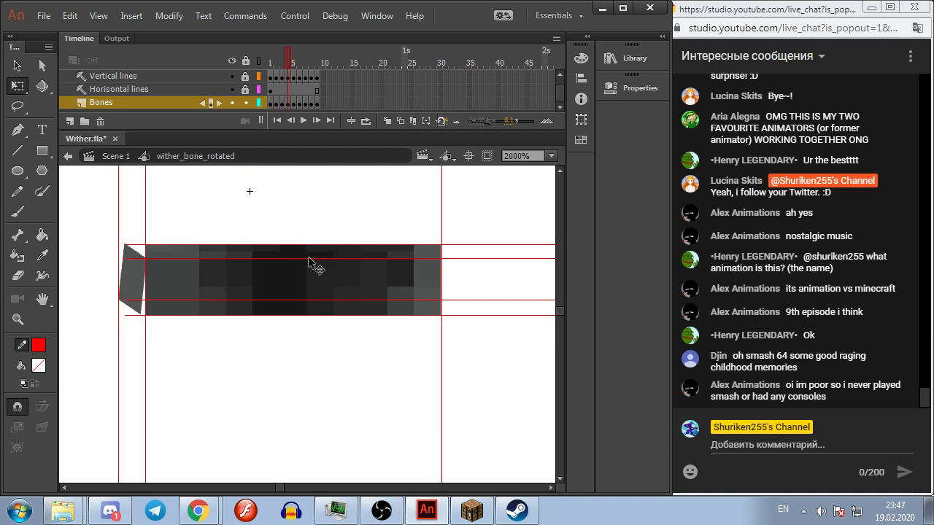
left_click(271, 290)
left_click_drag(322, 318, 318, 317)
left_click(310, 338)
left_click(323, 290)
left_click(308, 334)
left_click(294, 290)
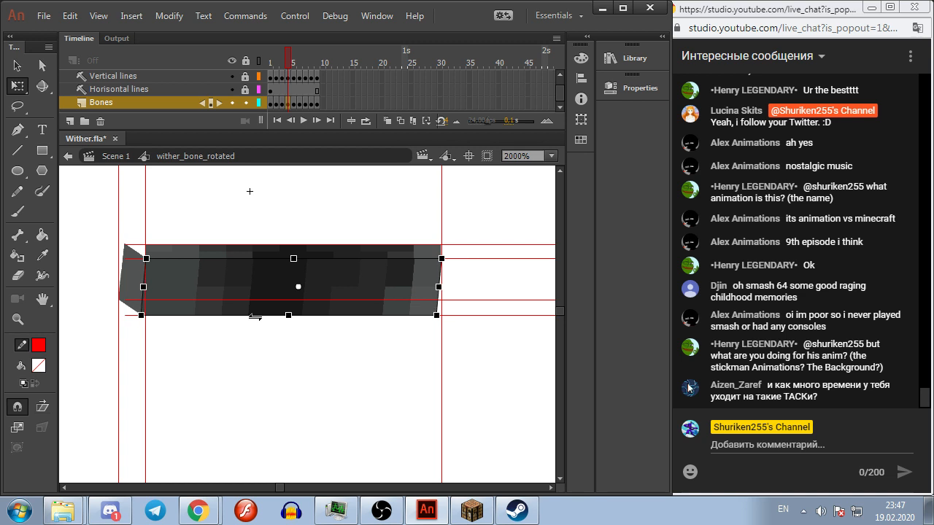
left_click(250, 336)
Step: Skew the upper textured face on frame 4 to follow the narrow square's top edge, and play the rotation
left_click(243, 277)
left_click(241, 252)
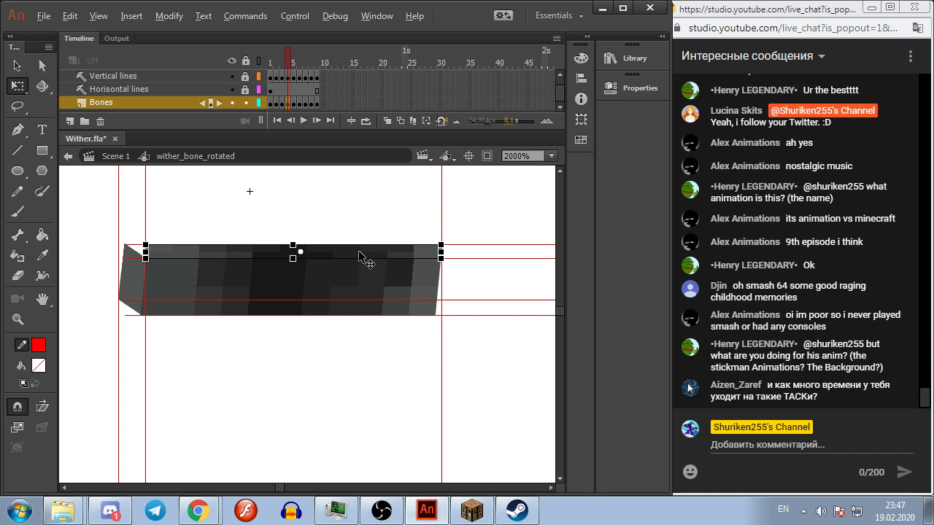
left_click_drag(362, 245, 340, 247)
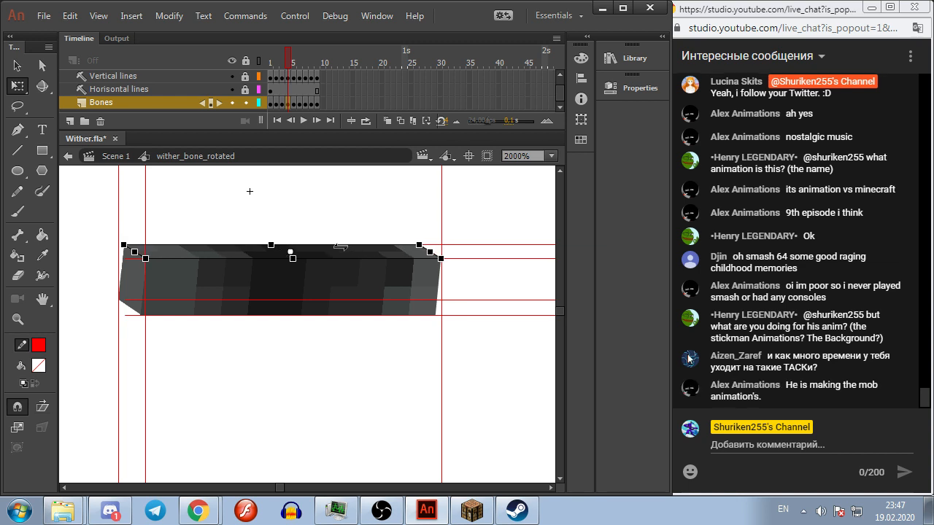
left_click(343, 238)
left_click(339, 244)
left_click(371, 213)
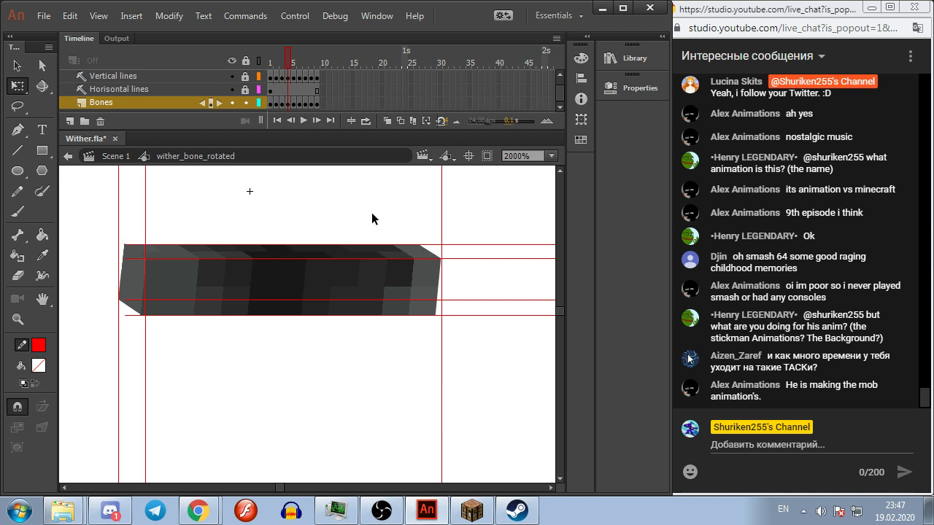
key("Return")
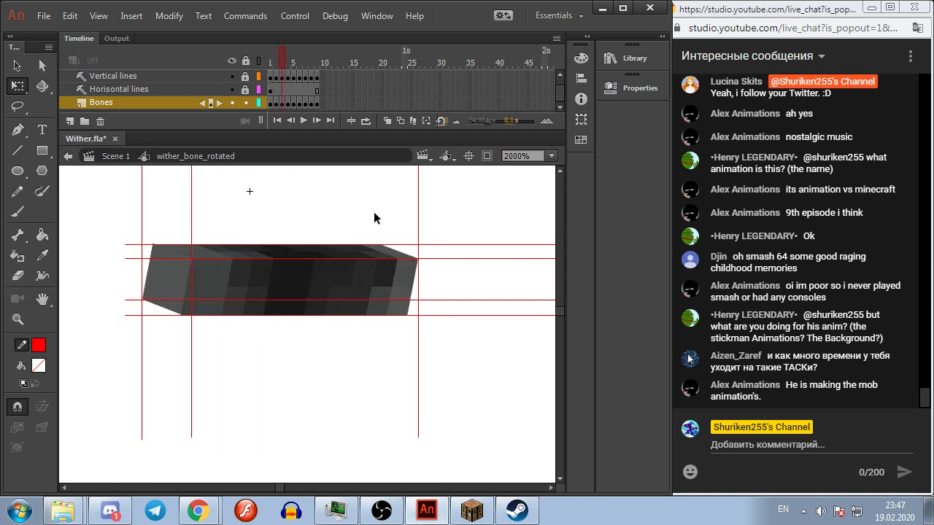
Step: Switch to Minecraft and resume the world to look at the Wither model, and return to Animate
left_click(471, 511)
key("Escape")
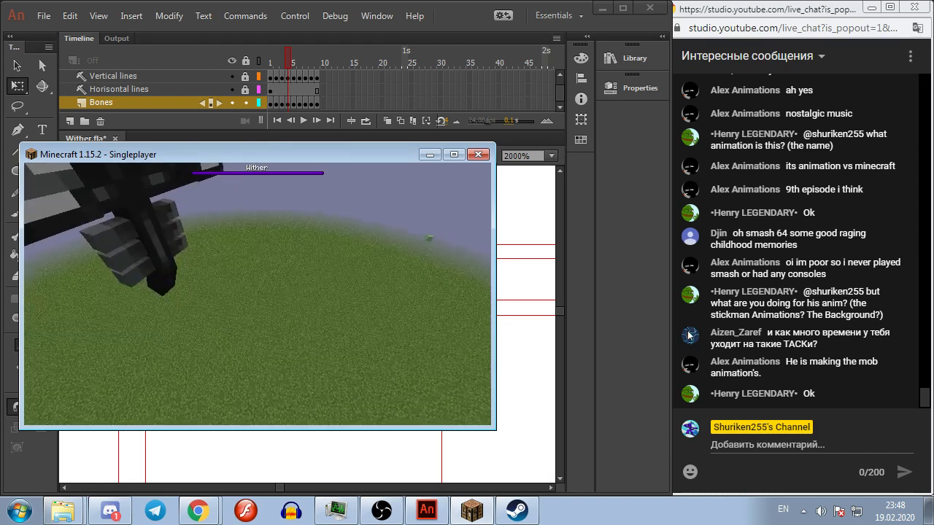
key("e")
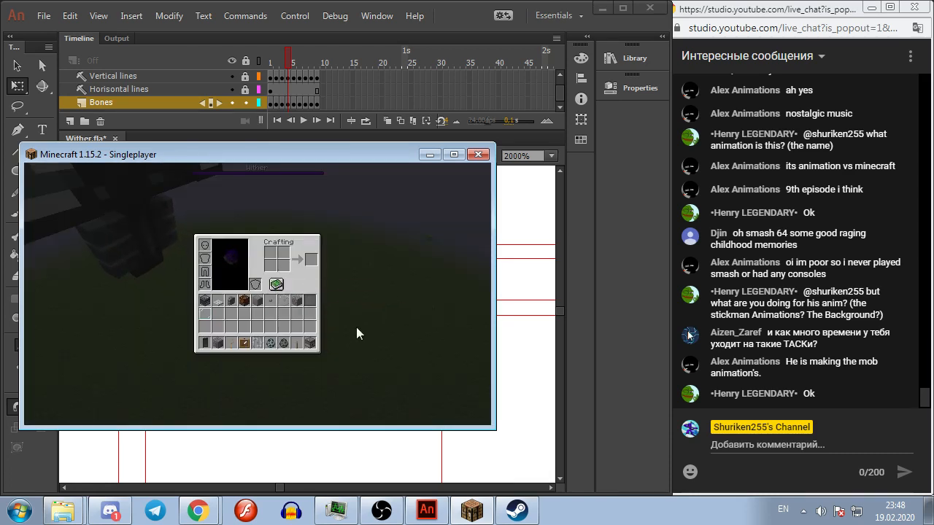
left_click(412, 6)
Step: Open Parrot.fla from the Alan Becker folder, accepting the ActionScript 2.0 conversion notice
left_click(41, 16)
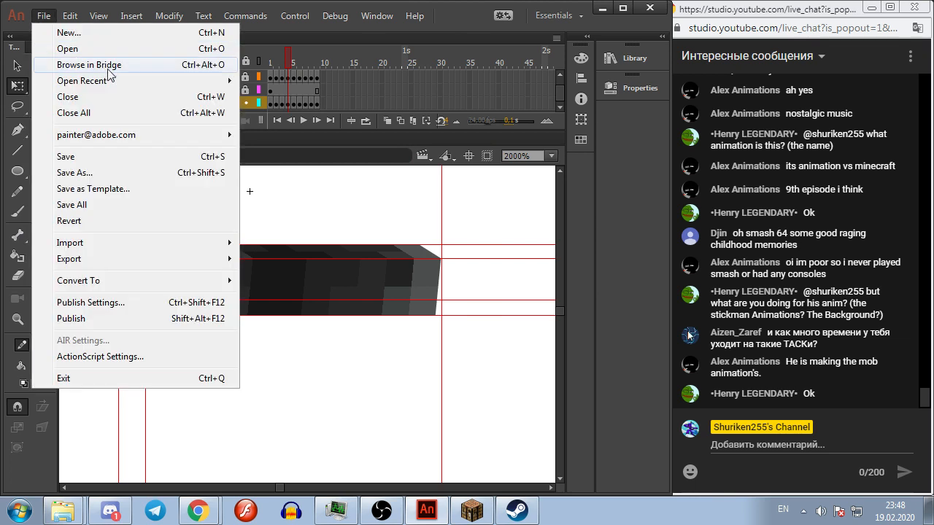
mouse_move(115, 80)
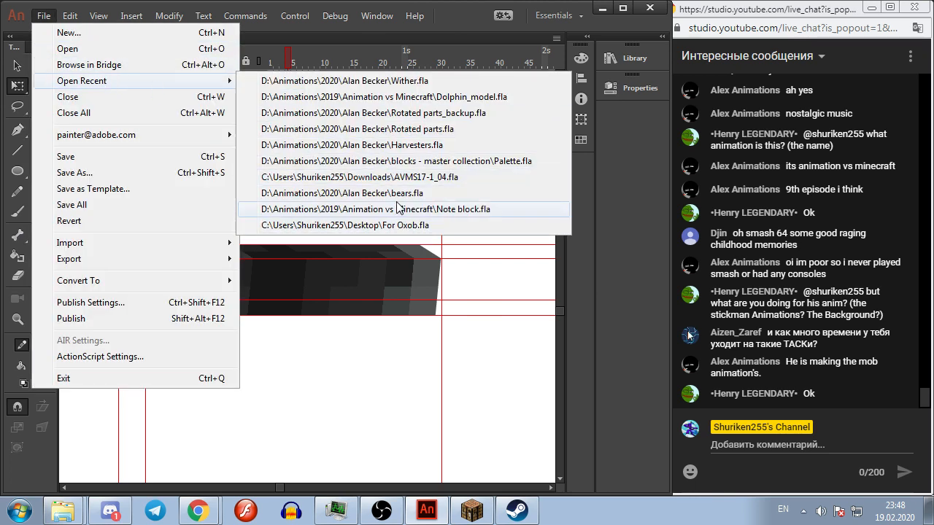
left_click(134, 49)
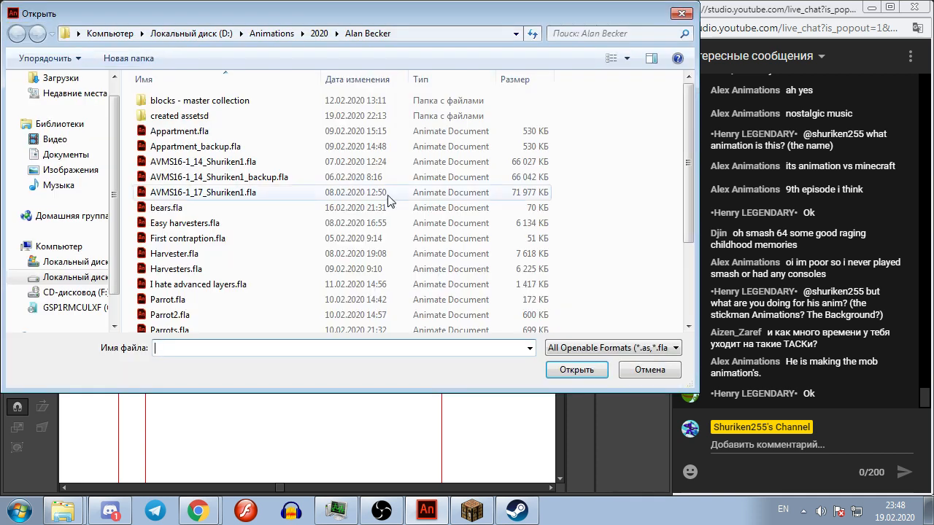
left_click(259, 223)
scroll(257, 226, "down", 2)
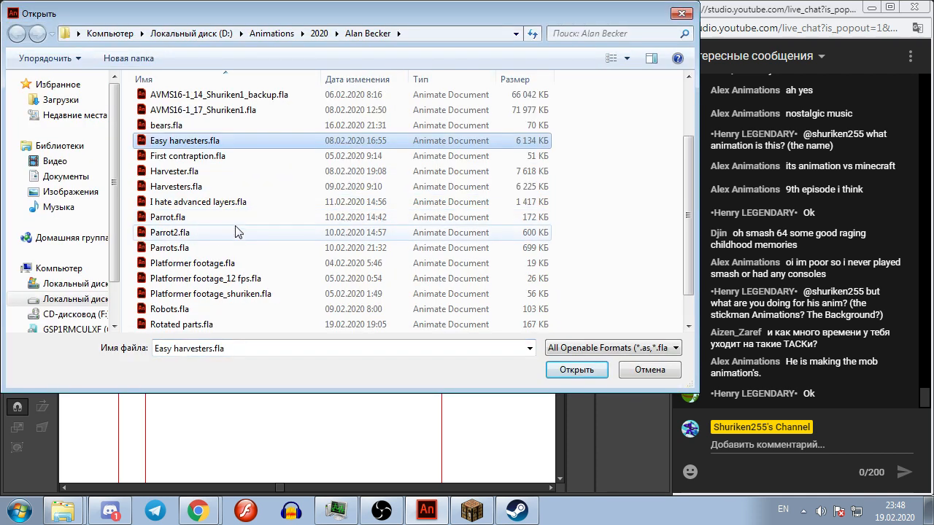
double_click(259, 217)
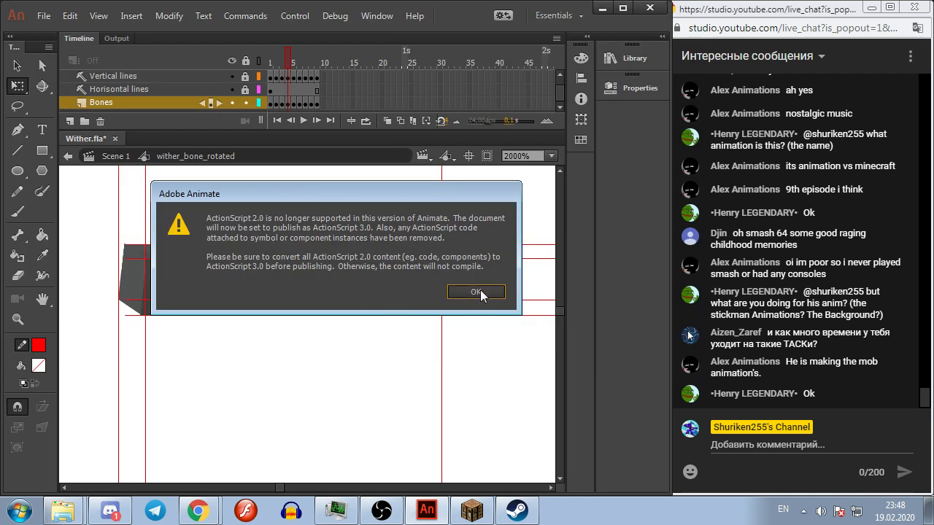
left_click(480, 294)
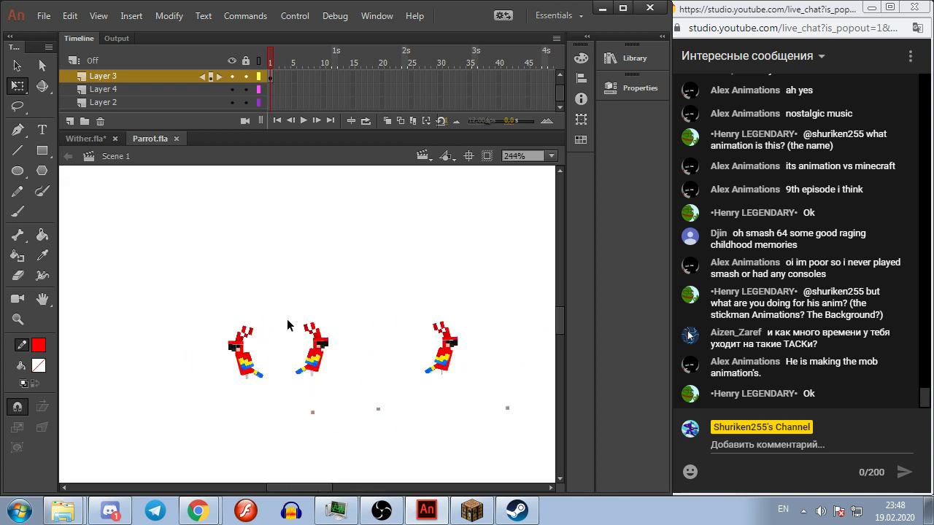
Step: Open the parrot_red_blue_flying_left symbol from the scene and play its wing-flapping animation
key("ctrl+1")
left_click_drag(214, 375, 453, 435)
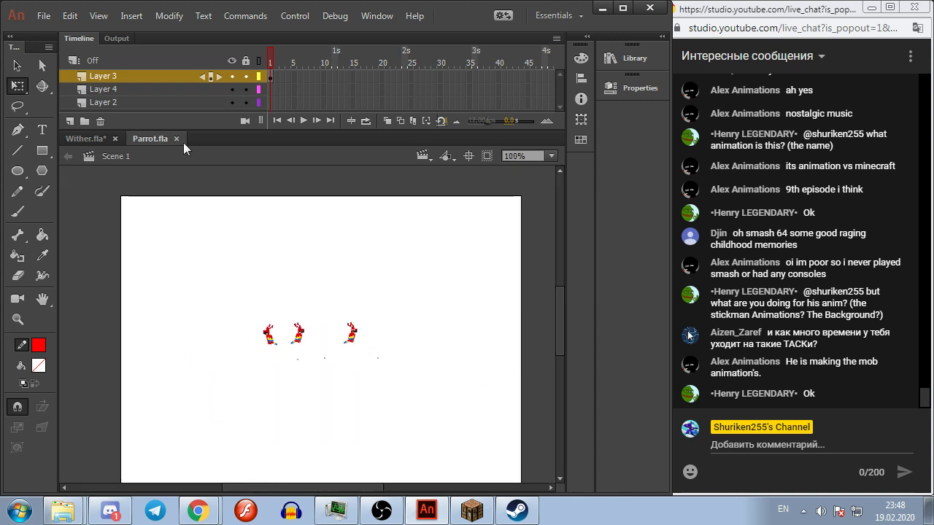
left_click(268, 77)
left_click(269, 219)
scroll(267, 352, "up", 4)
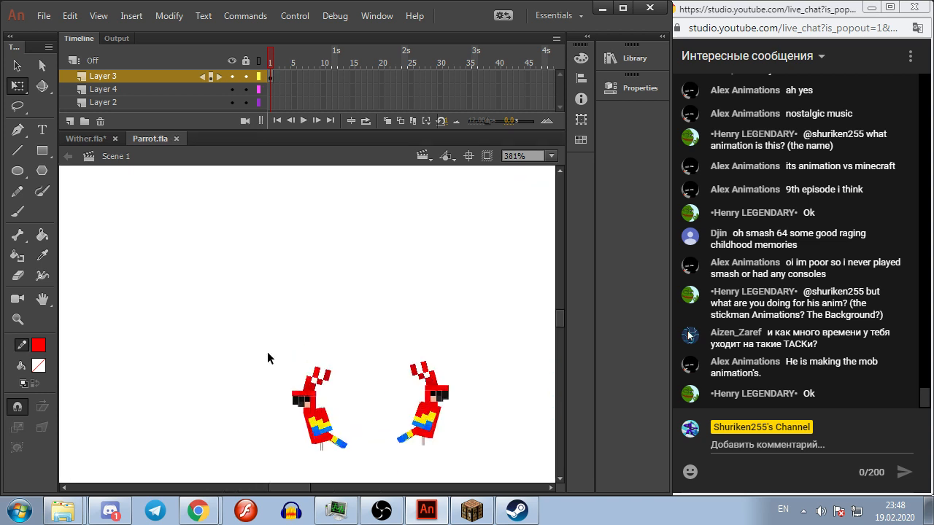
scroll(358, 358, "down", 3)
scroll(281, 265, "up", 2)
scroll(235, 303, "down", 2)
scroll(494, 314, "up", 2)
double_click(518, 311)
left_click_drag(450, 303, 302, 300)
key("Return")
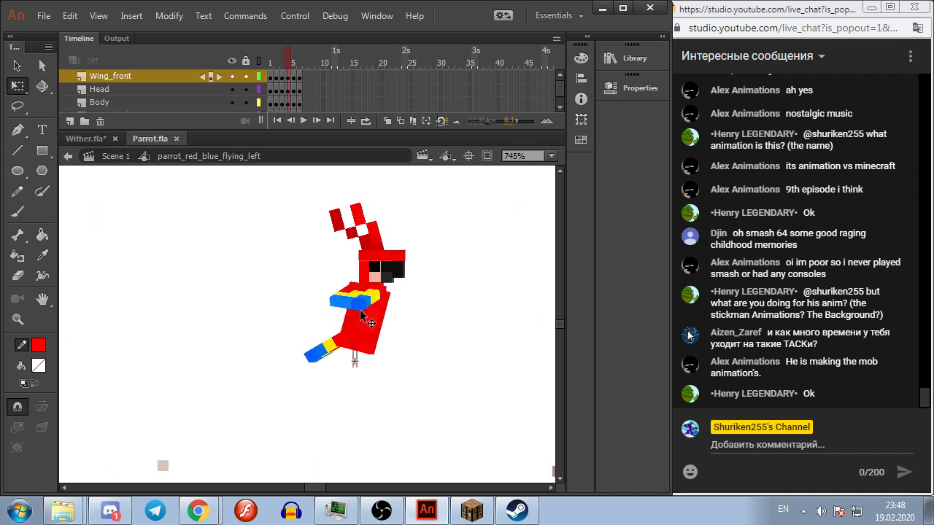
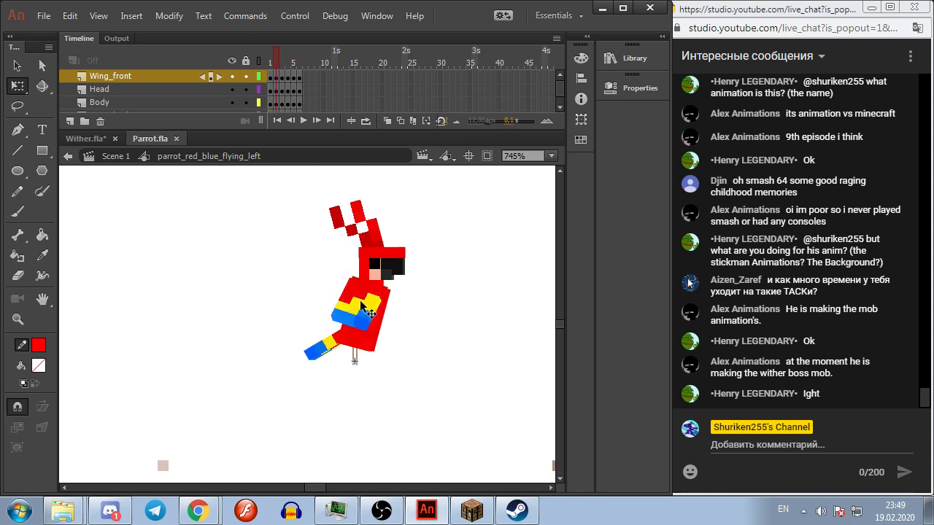
Step: Open the parrot_red_blue_wing symbol and step forward and back through its frames to examine the wing poses
double_click(362, 305)
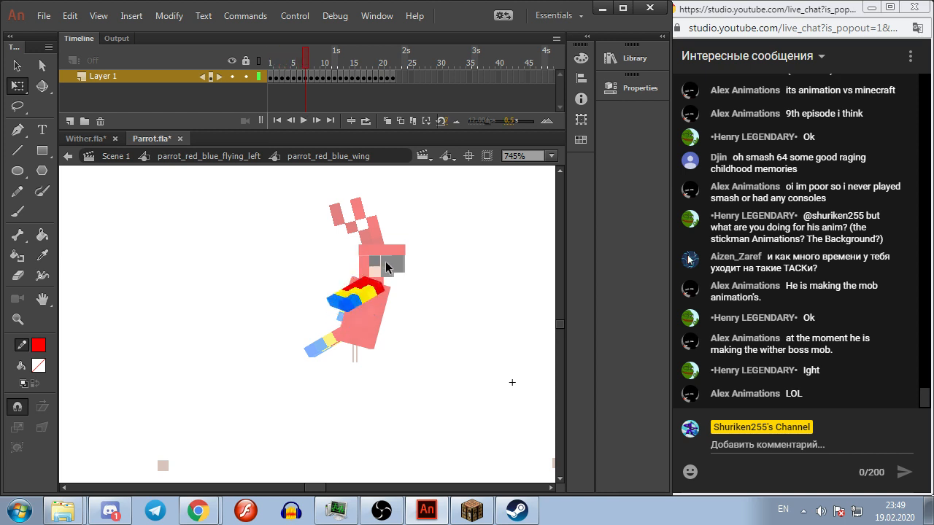
key("period")
key("period")
key("period")
key("period")
key("period")
key("period")
key("period")
key("period")
key("period")
key("period")
key("period")
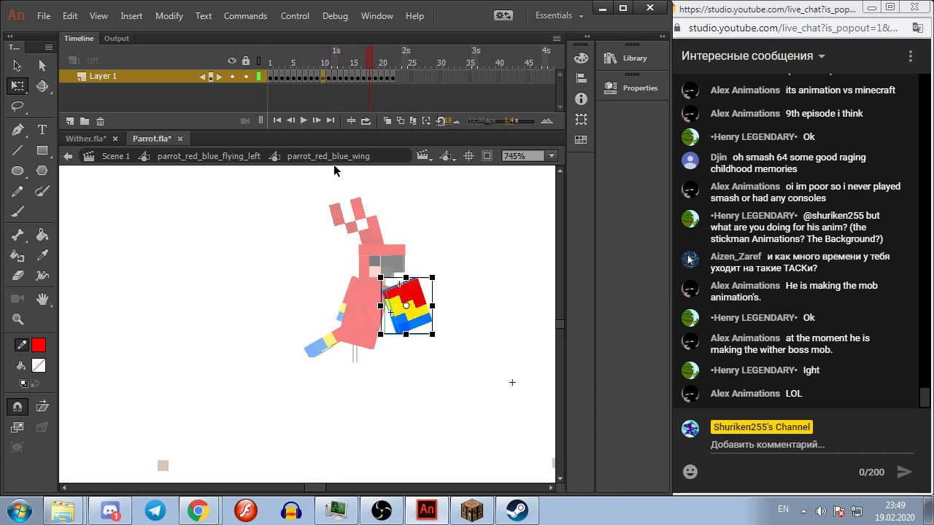
key("period")
key("period")
key("comma")
key("comma")
key("comma")
key("comma")
key("comma")
key("comma")
key("comma")
key("comma")
key("comma")
key("comma")
key("comma")
key("comma")
key("comma")
key("comma")
key("comma")
key("comma")
key("comma")
key("comma")
key("comma")
key("comma")
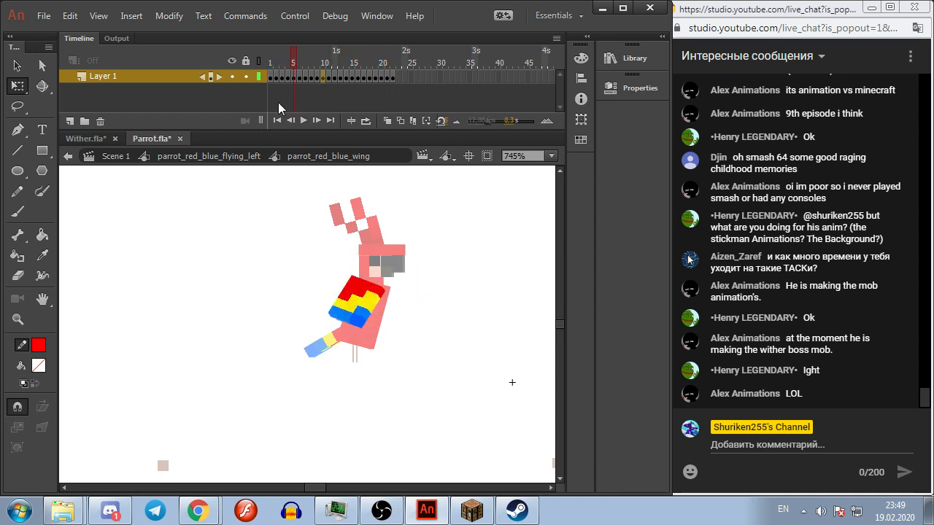
Step: Return to Scene 1, open the parrot_red_blue_rotate symbol and play its rotation
left_click(197, 156)
left_click(108, 159)
left_click(416, 307)
left_click_drag(523, 308, 334, 278)
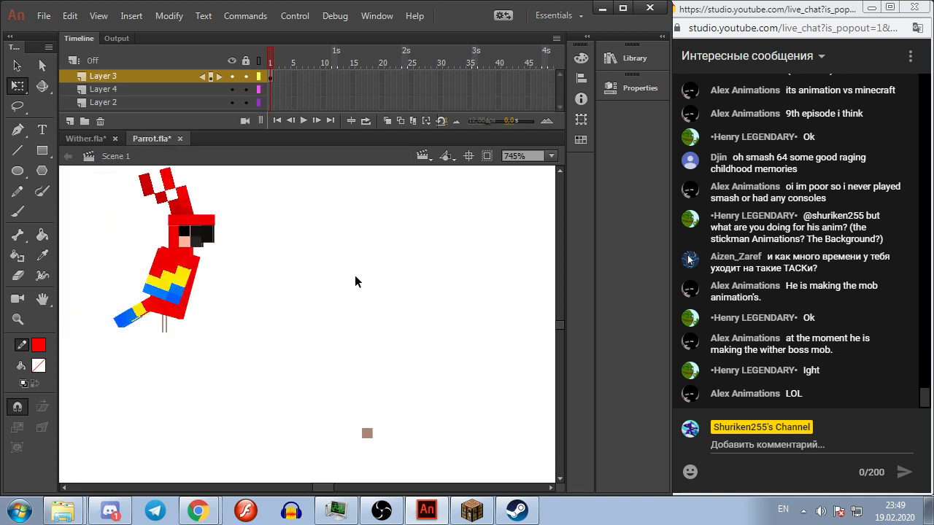
scroll(354, 275, "down", 3)
scroll(298, 294, "up", 5)
left_click_drag(416, 279, 497, 279)
left_click(355, 329)
double_click(353, 319)
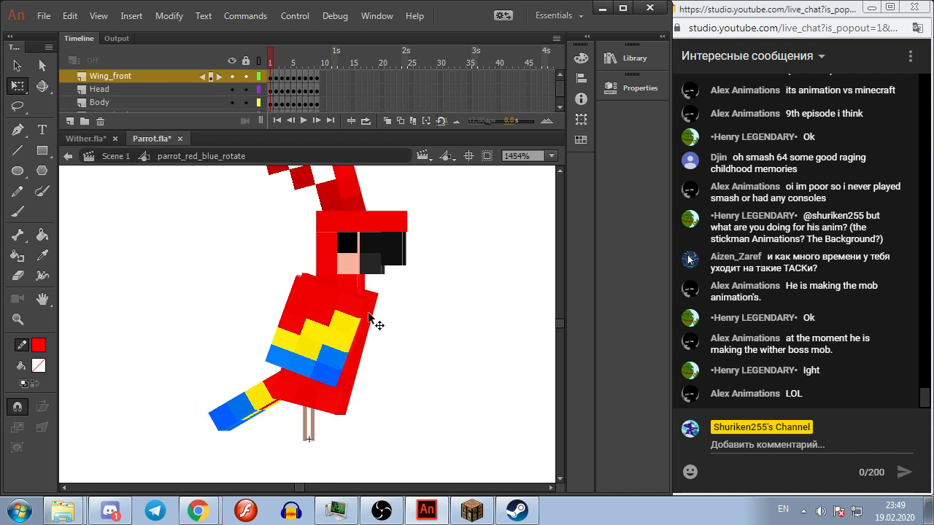
key("Return")
Step: Return to Scene 1 and open the parrot_red_blue_flying_right symbol to view its animation
double_click(127, 175)
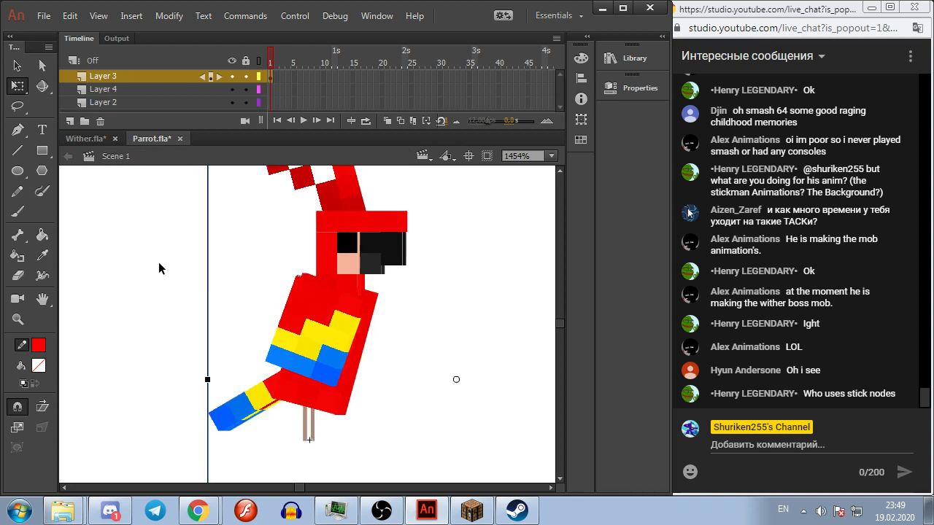
double_click(219, 317)
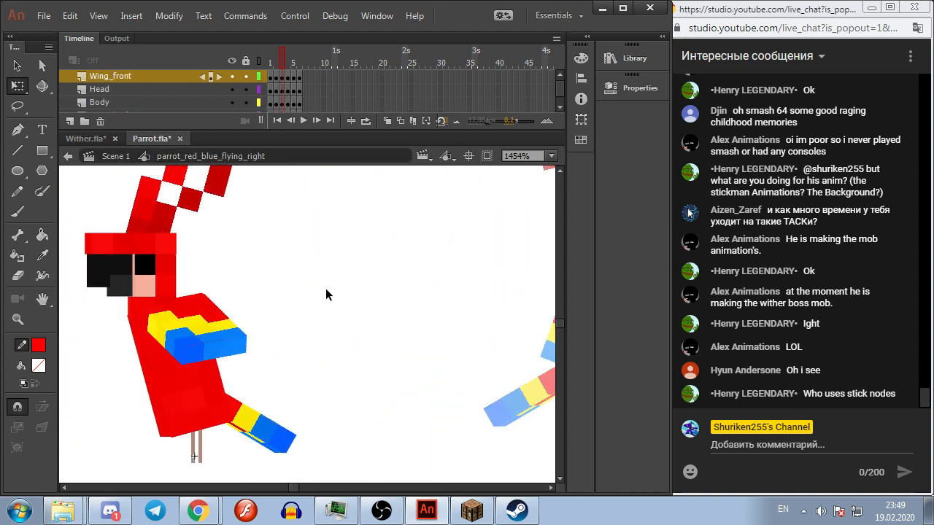
Step: Return to Scene 1 of the parrot document and open the Parrots.fla file
left_click(117, 156)
scroll(423, 273, "down", 6)
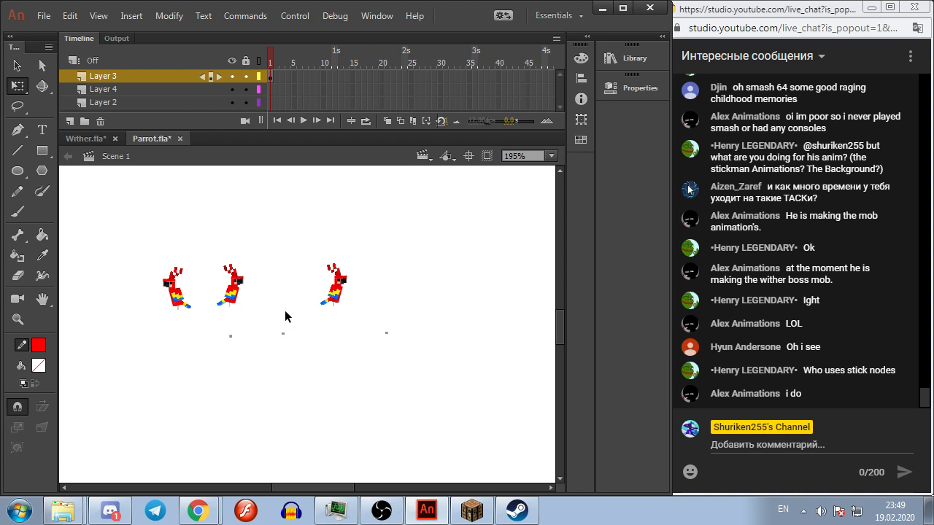
left_click(283, 335)
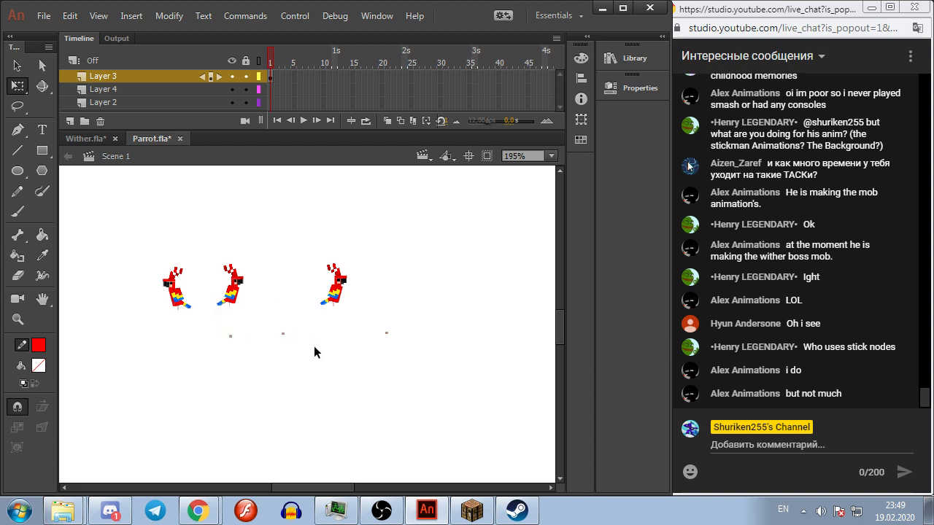
left_click(36, 16)
left_click(110, 48)
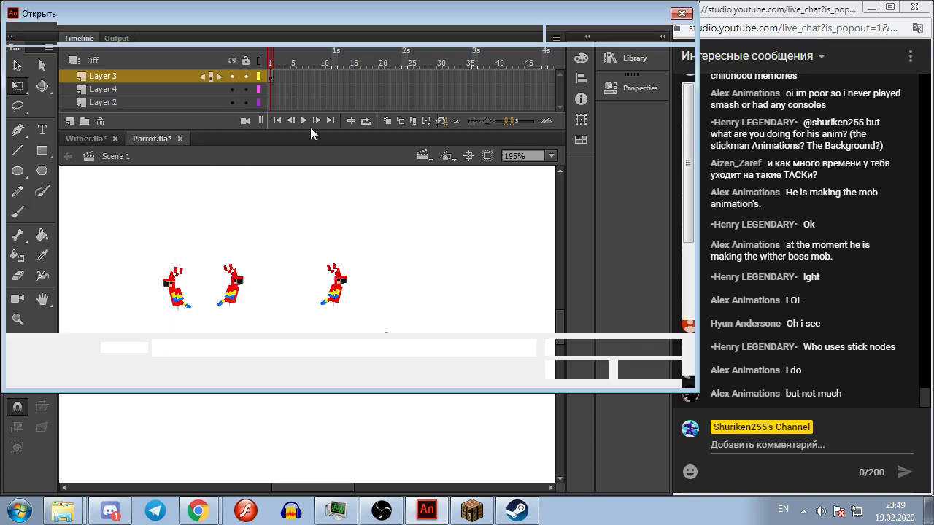
scroll(408, 223, "down", 2)
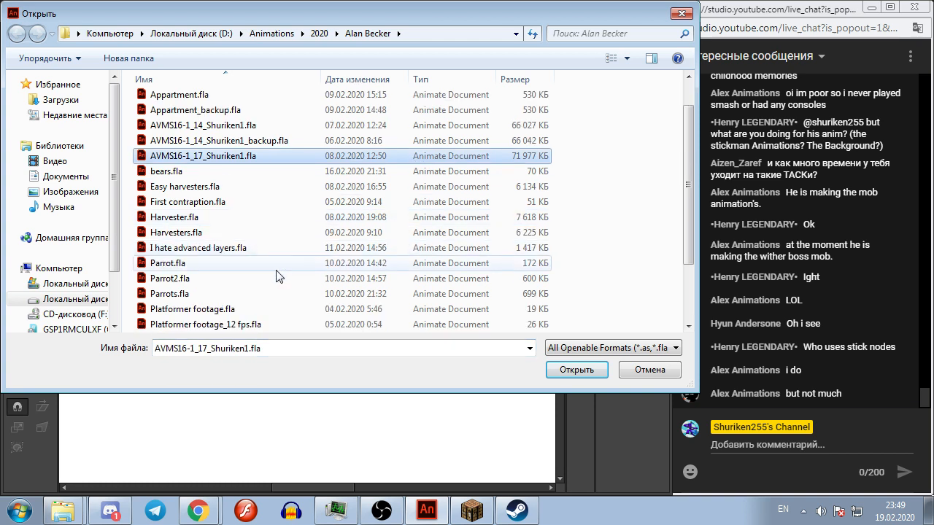
key("p")
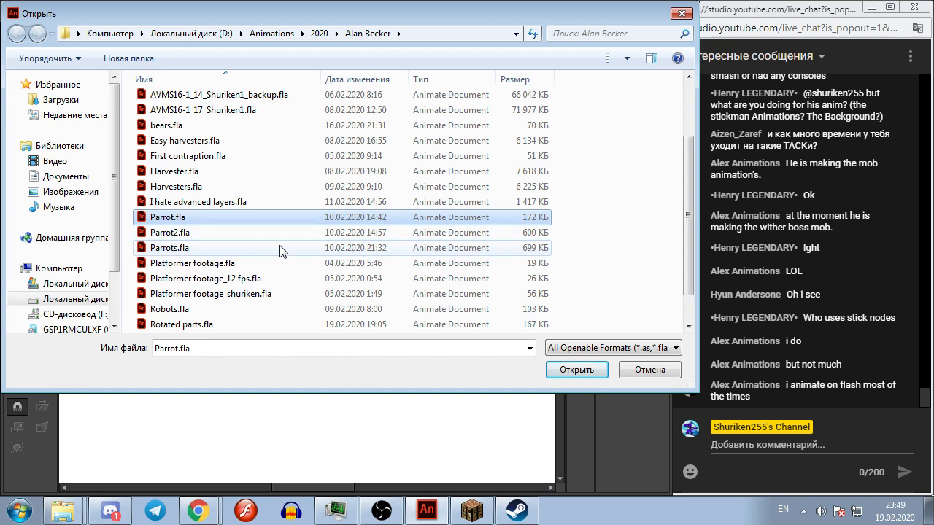
double_click(280, 246)
left_click(467, 293)
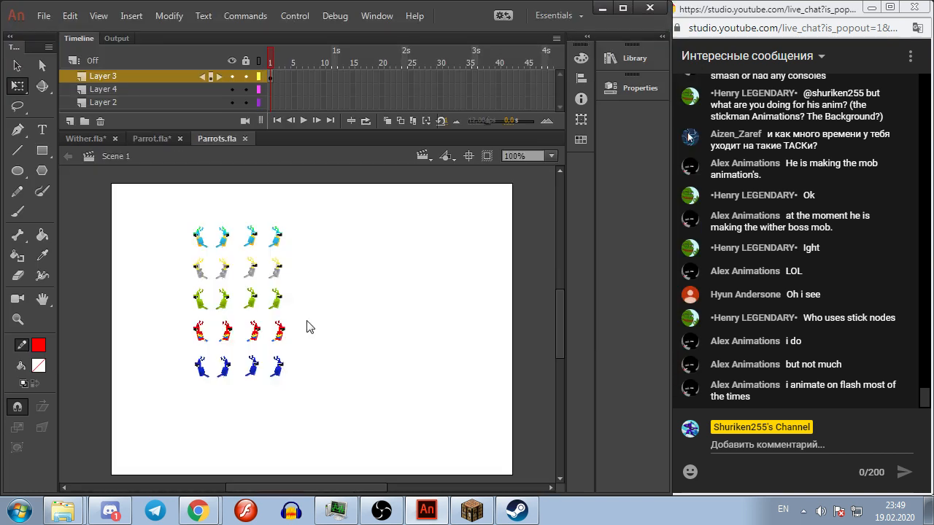
Step: Play the scene's animation, open the parrot_red_blue_rotate_flying symbol and step back and forth through its turning frames
scroll(232, 335, "up", 10)
key("Return")
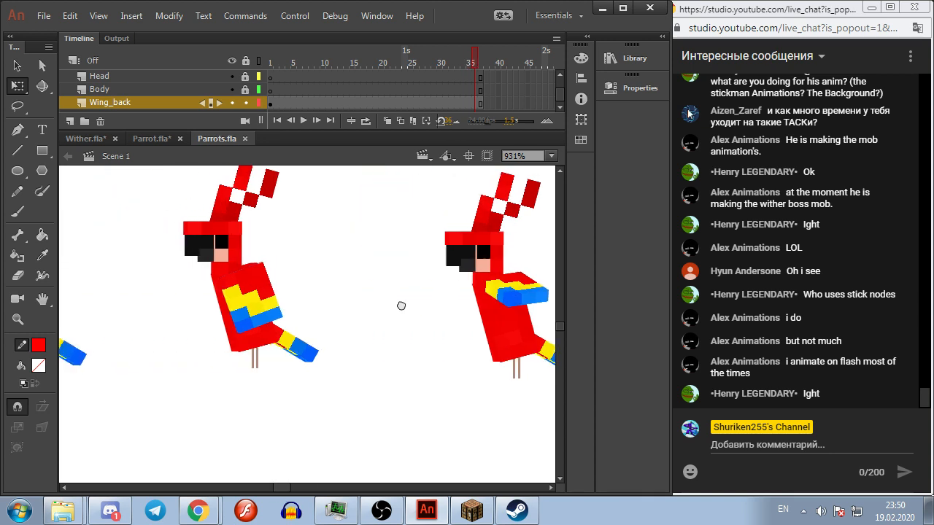
double_click(394, 292)
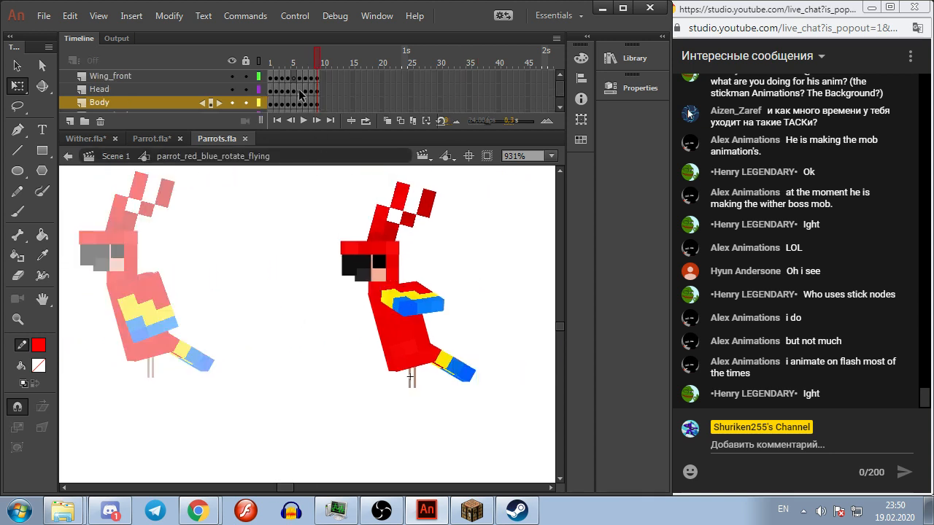
left_click(291, 64)
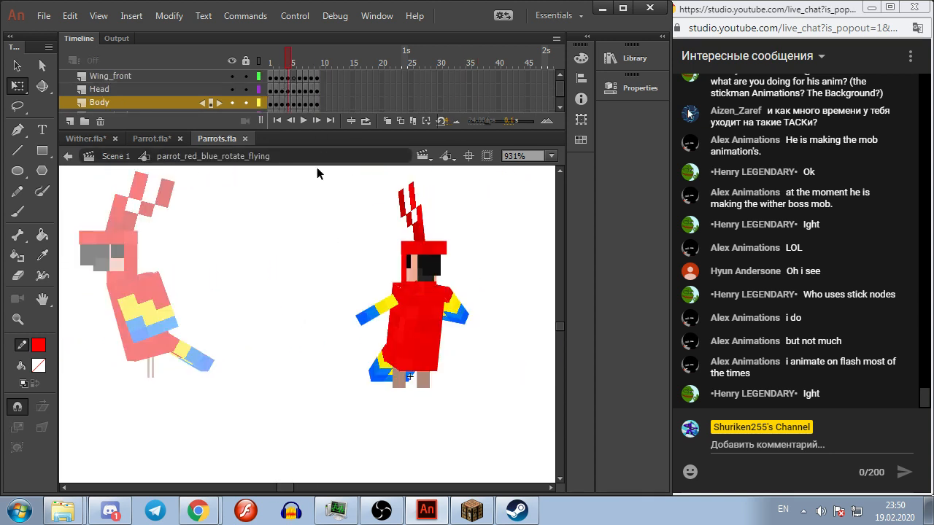
key("comma")
key("comma")
key("comma")
key("period")
key("period")
key("period")
key("period")
key("period")
key("period")
key("period")
key("period")
key("comma")
key("comma")
key("comma")
key("comma")
key("comma")
key("comma")
key("comma")
key("comma")
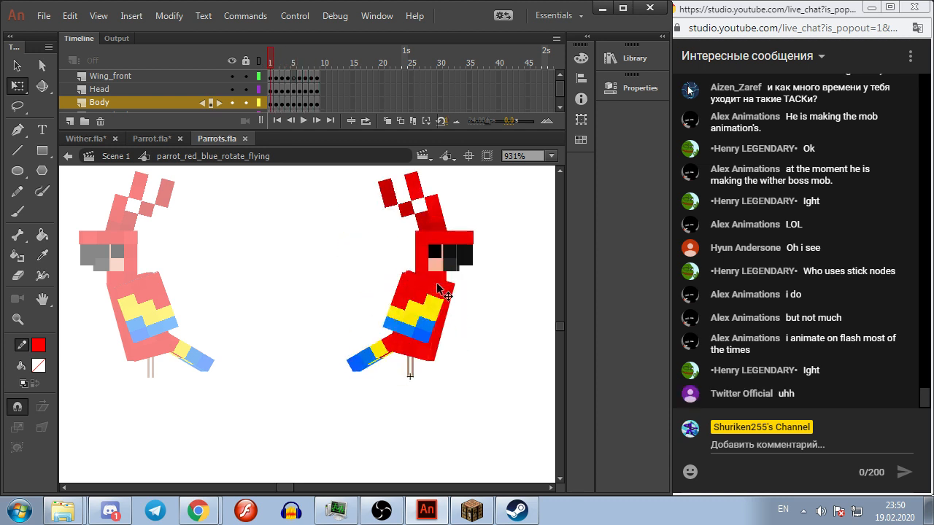
Step: Open the nested parrot_red_blue_wing symbol and step forward through its wing poses
double_click(424, 317)
key("period")
key("period")
key("period")
key("period")
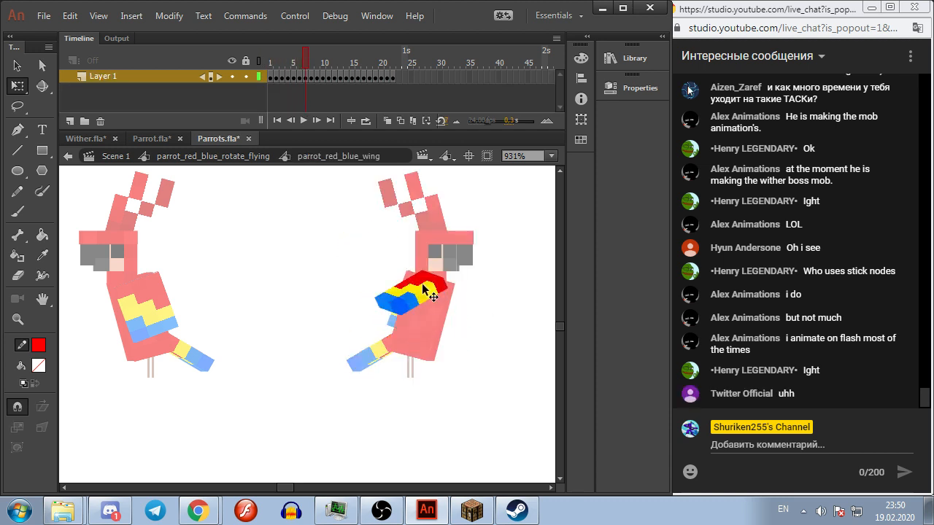
Step: Return to parrot_red_blue_rotate_flying, open the parrot_red_blue_head symbol and step through its frames to examine how the guide lines shape the turning head
left_click(249, 162)
double_click(447, 255)
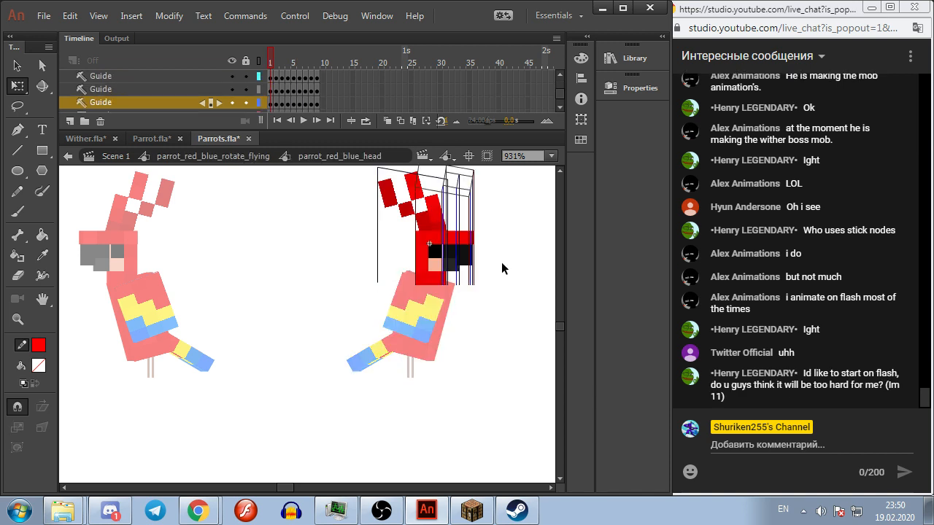
scroll(487, 273, "up", 5)
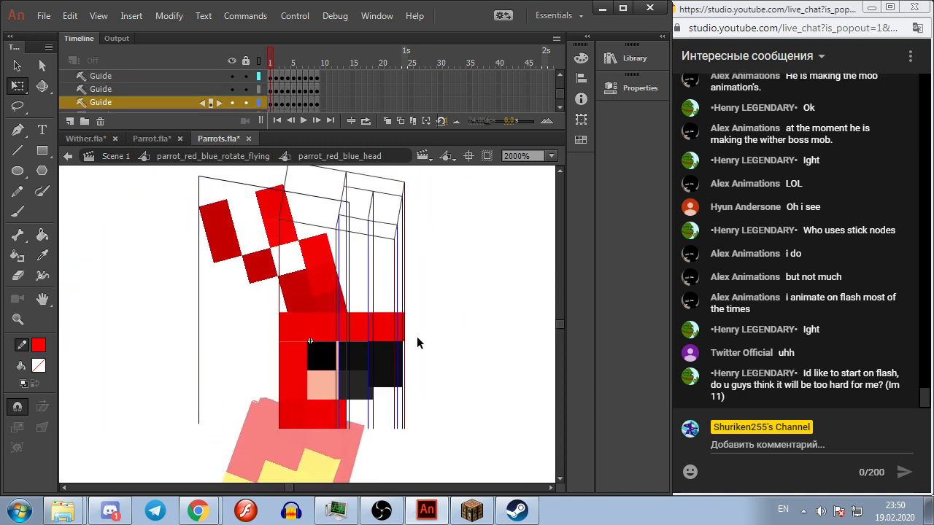
left_click_drag(442, 263, 442, 280)
key("period")
key("period")
key("period")
key("comma")
key("comma")
key("period")
key("period")
key("period")
key("period")
key("period")
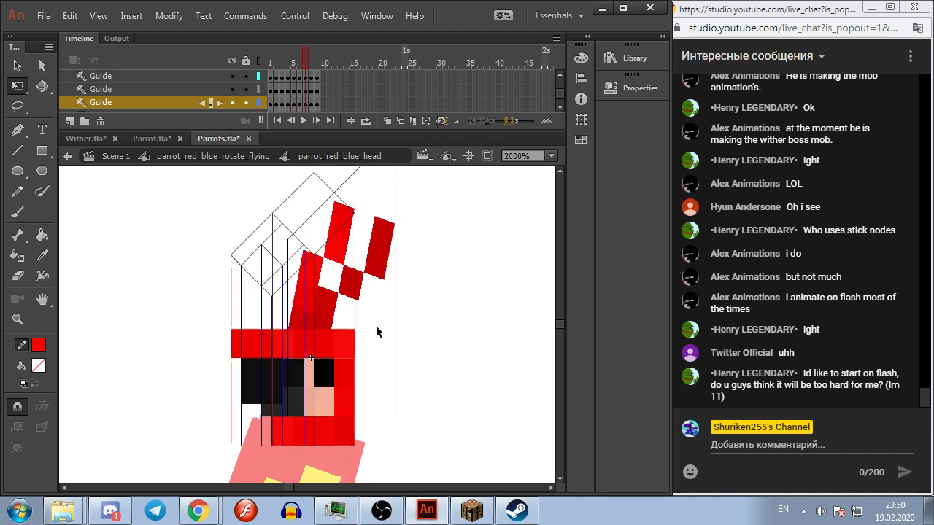
key("period")
key("period")
key("comma")
key("comma")
key("comma")
key("comma")
key("comma")
key("comma")
key("comma")
key("comma")
key("period")
key("period")
key("period")
key("period")
key("period")
key("period")
key("comma")
key("comma")
key("comma")
key("comma")
key("comma")
key("comma")
key("period")
key("period")
key("period")
key("period")
key("period")
key("period")
key("period")
key("period")
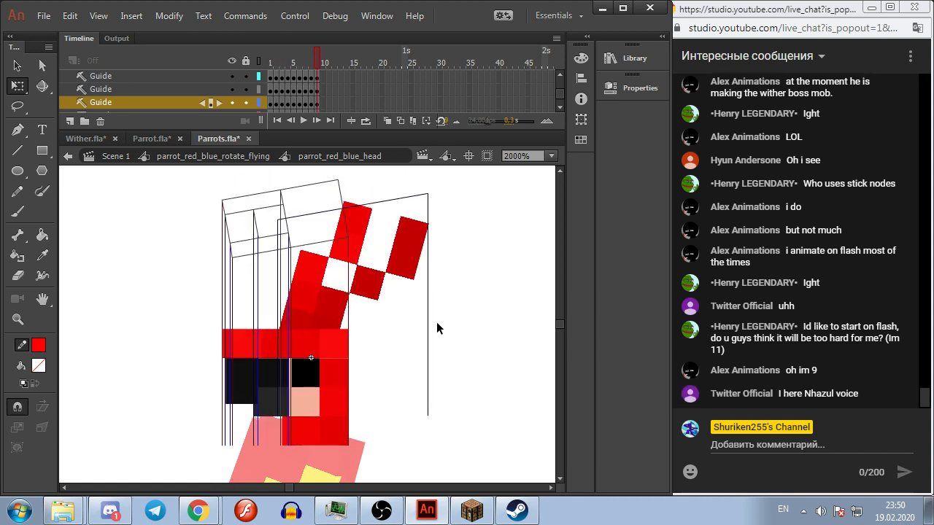
key("comma")
key("comma")
key("comma")
key("comma")
key("comma")
key("comma")
key("comma")
key("comma")
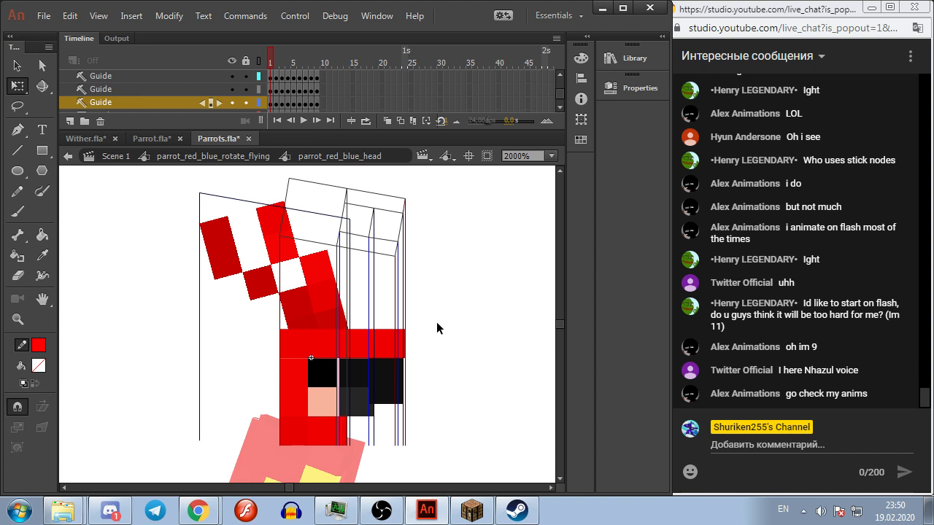
key("period")
key("period")
key("period")
key("period")
key("period")
key("period")
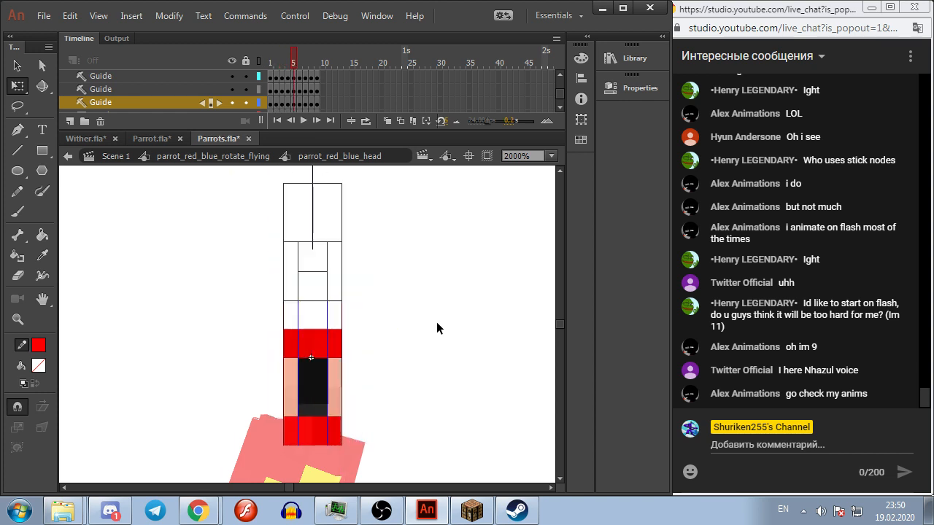
key("period")
key("period")
key("comma")
key("comma")
key("comma")
key("comma")
key("comma")
key("comma")
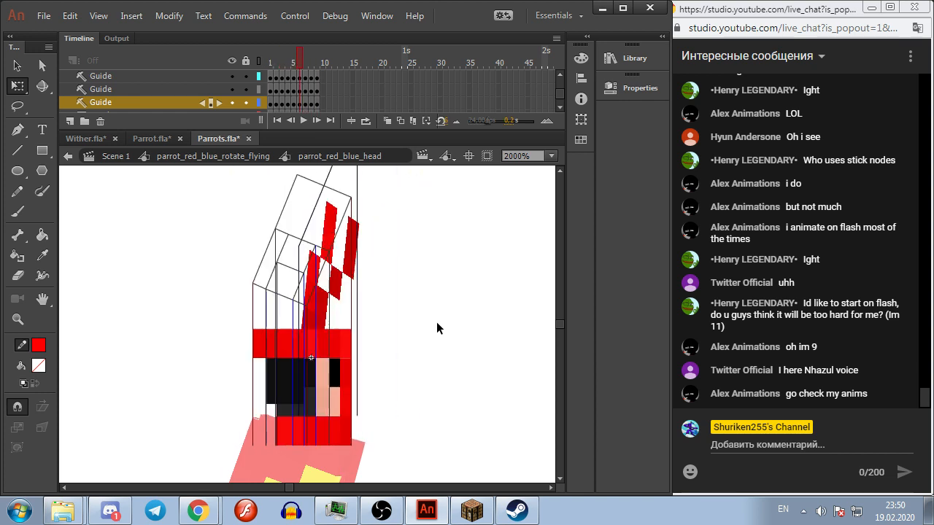
key("comma")
key("comma")
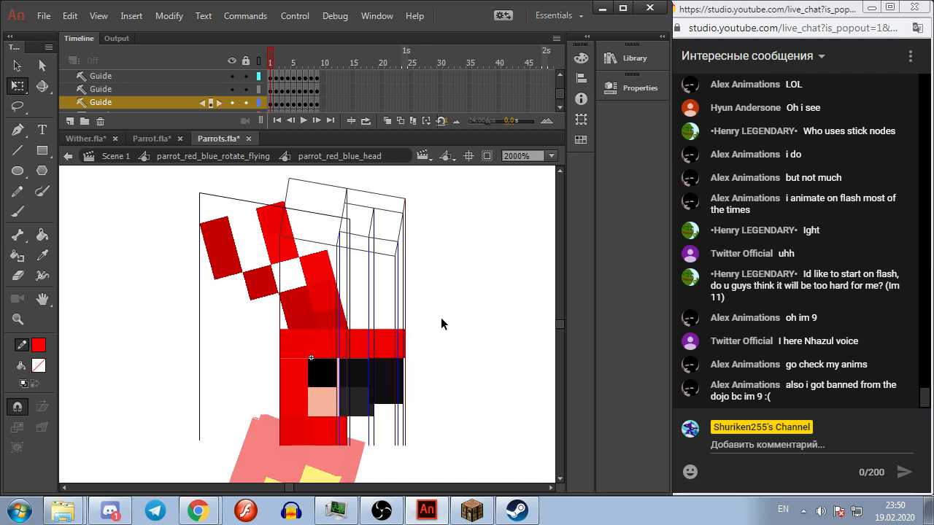
Step: Return to parrot_red_blue_rotate_flying and step through its frames to examine the complete turn of the body, tail and wings
scroll(441, 318, "down", 5)
left_click(248, 156)
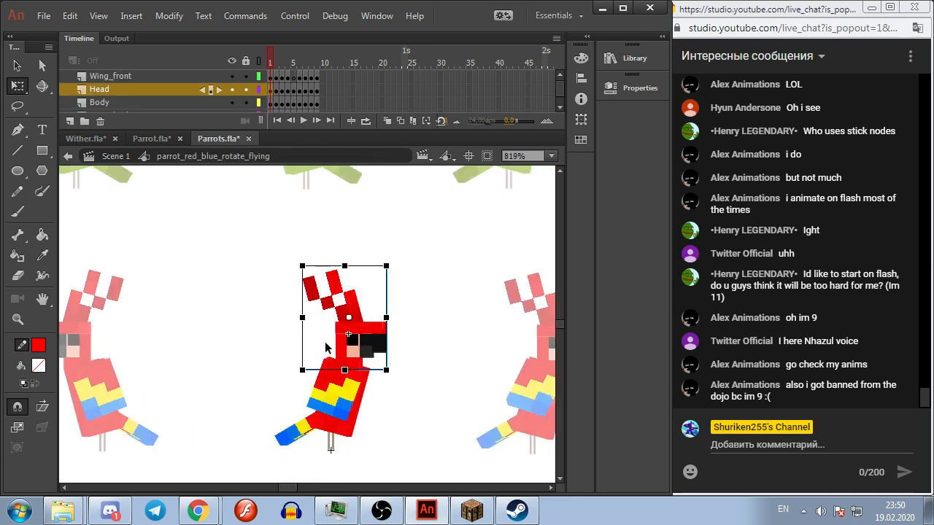
double_click(298, 442)
left_click(182, 156)
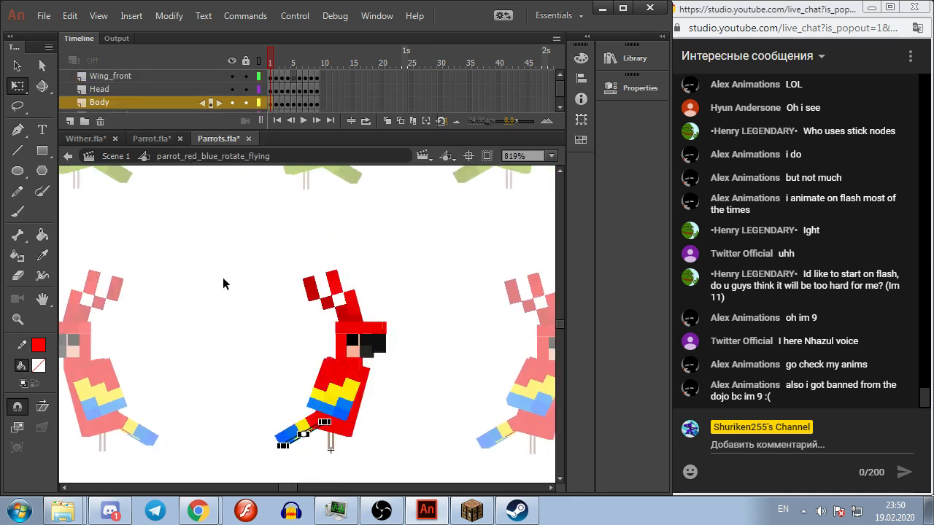
left_click(252, 398)
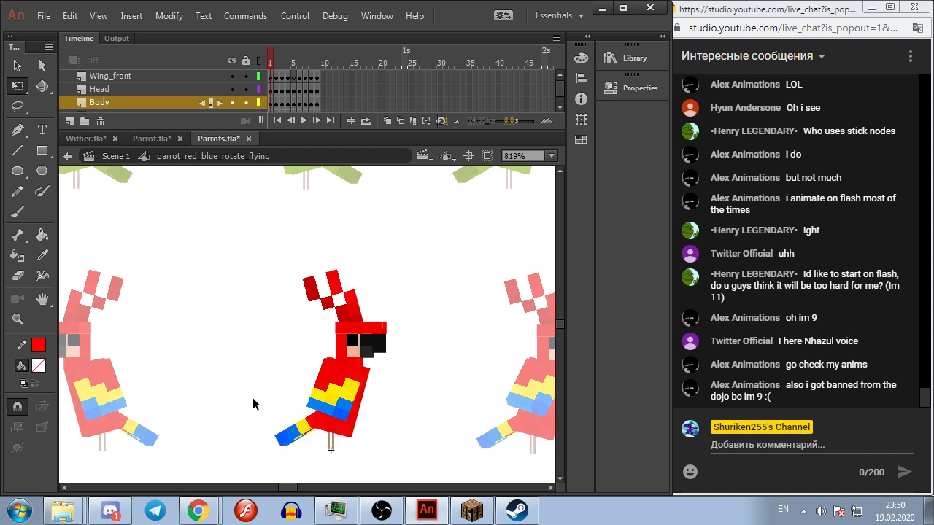
key("period")
key("period")
key("period")
key("period")
key("period")
key("period")
key("period")
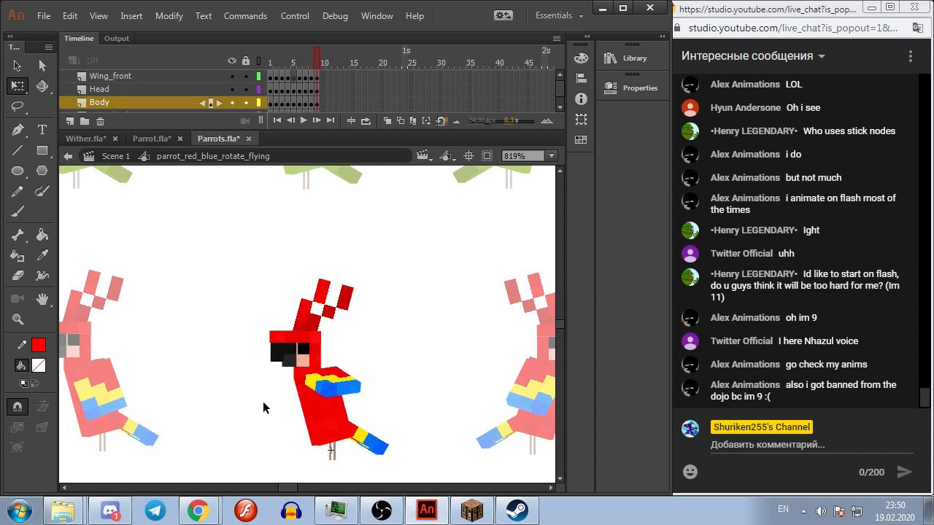
key("comma")
key("comma")
key("comma")
key("comma")
key("comma")
key("comma")
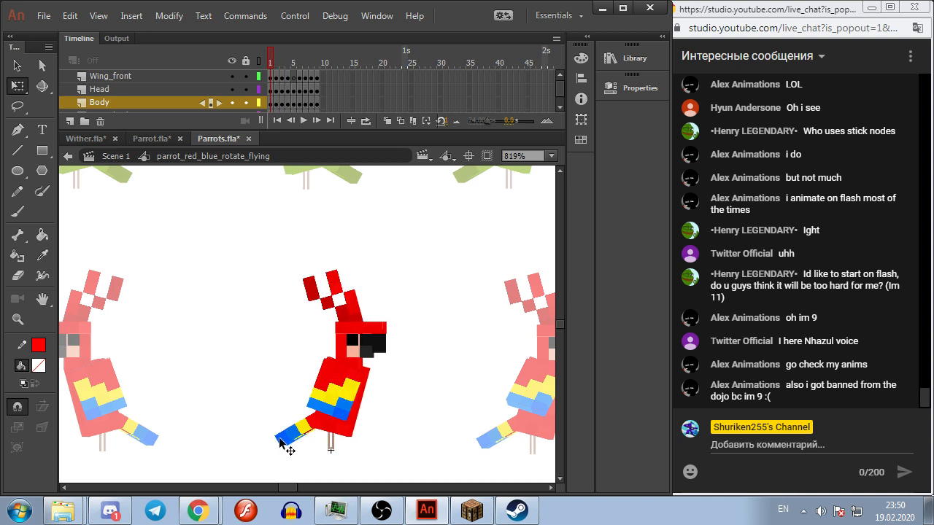
key("period")
key("period")
key("period")
key("period")
key("comma")
key("comma")
key("comma")
key("comma")
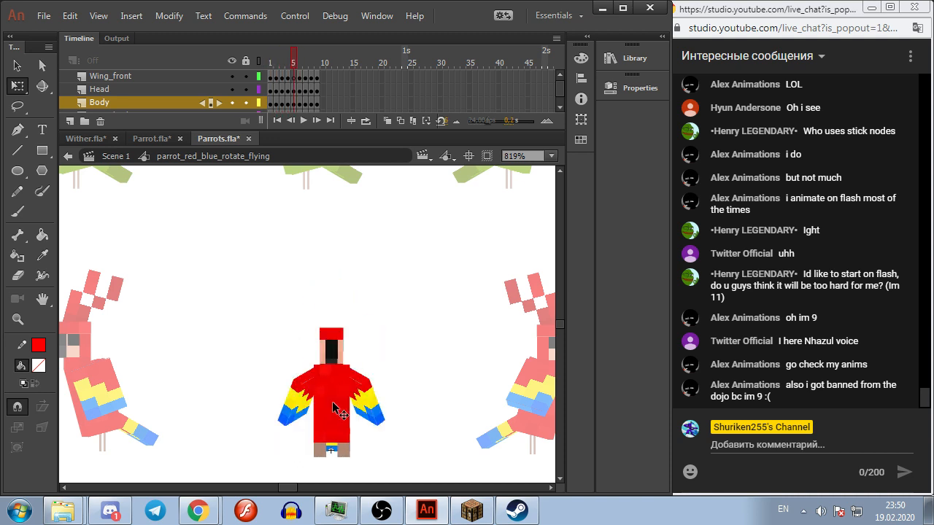
Step: Return to Scene 1 and look over the animated rows of differently coloured parrots
left_click(116, 157)
left_click(276, 387)
scroll(276, 386, "down", 4)
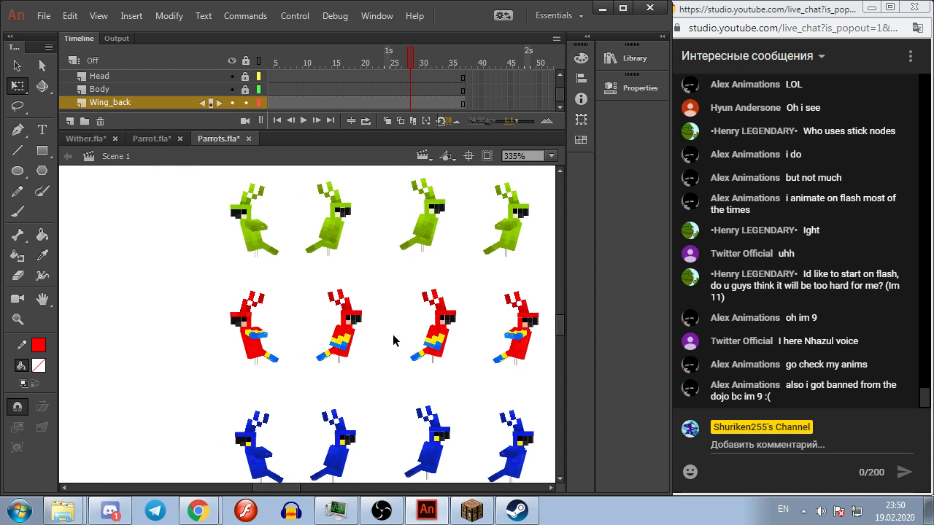
scroll(393, 341, "down", 3)
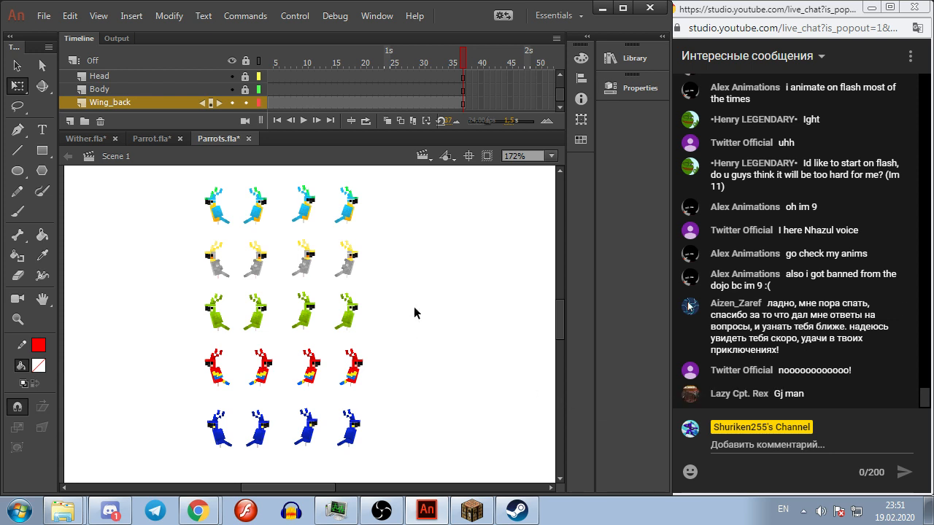
scroll(414, 313, "down", 4)
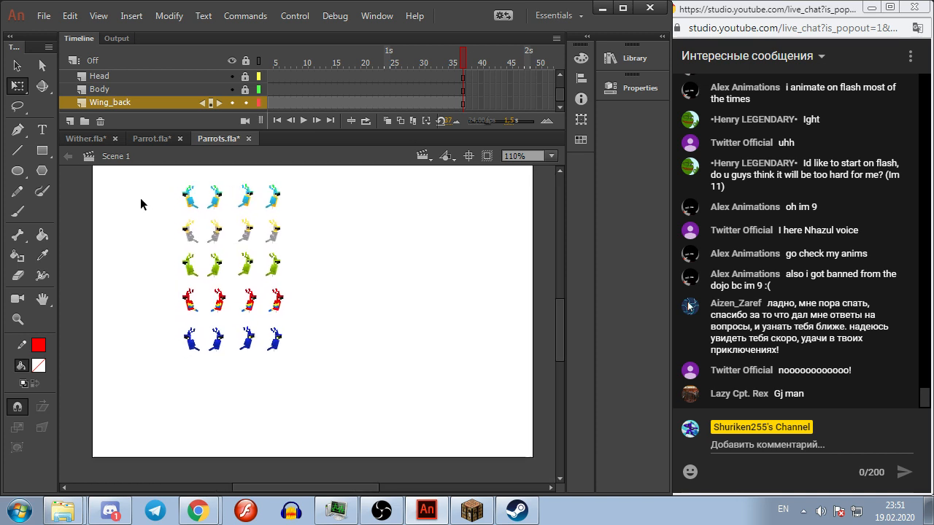
scroll(230, 239, "up", 5)
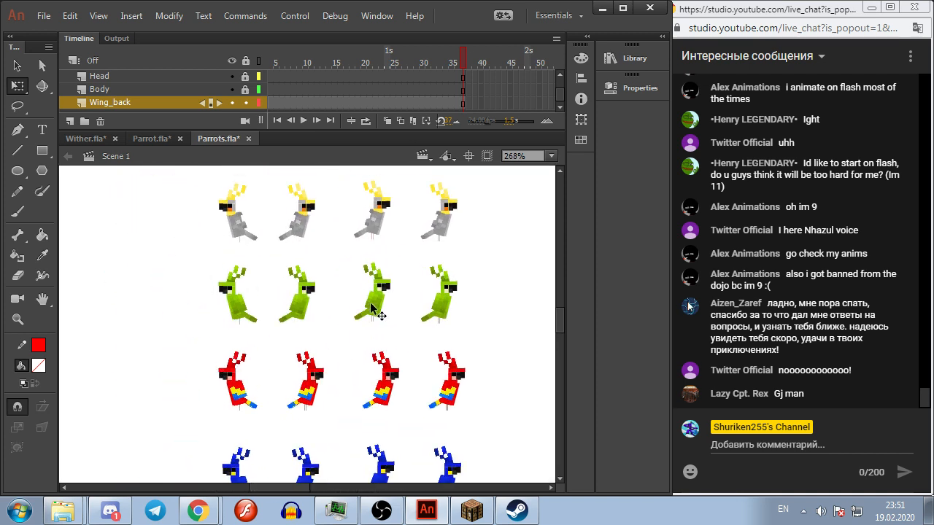
scroll(344, 291, "down", 2)
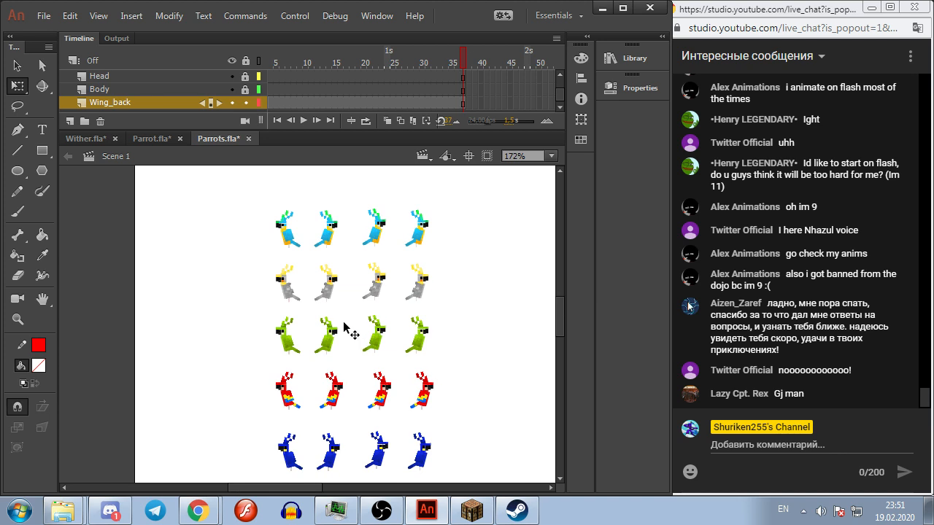
Step: Decline the format conversion of Parrots.fla and close both Parrots.fla and Parrot.fla without saving changes
key("ctrl+s")
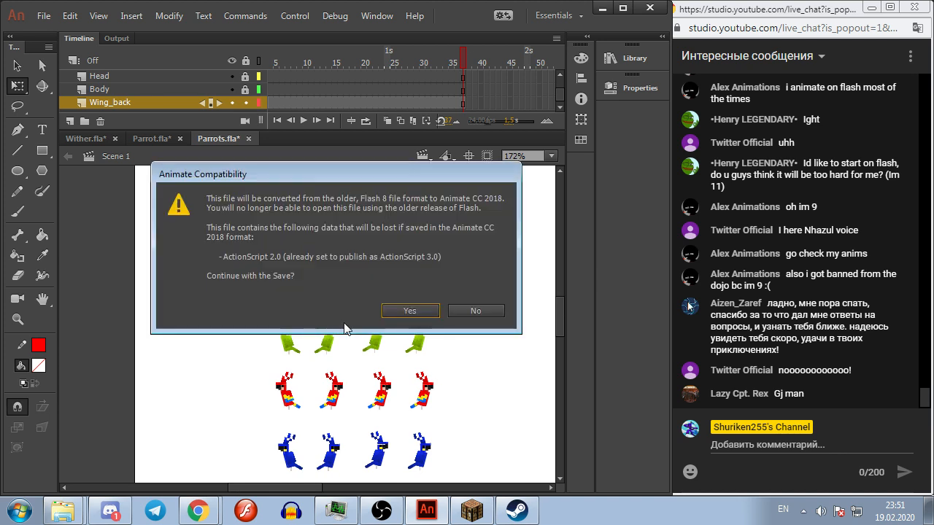
left_click(461, 312)
left_click(249, 138)
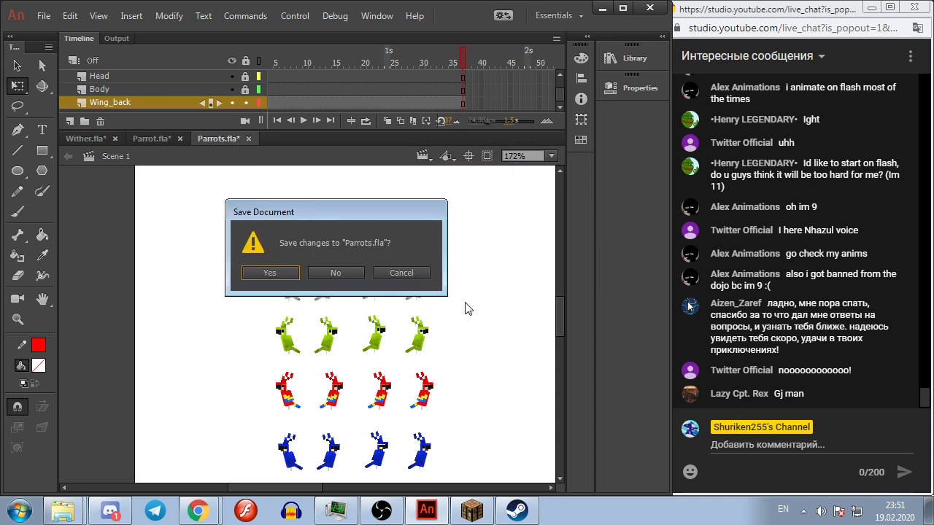
left_click(337, 274)
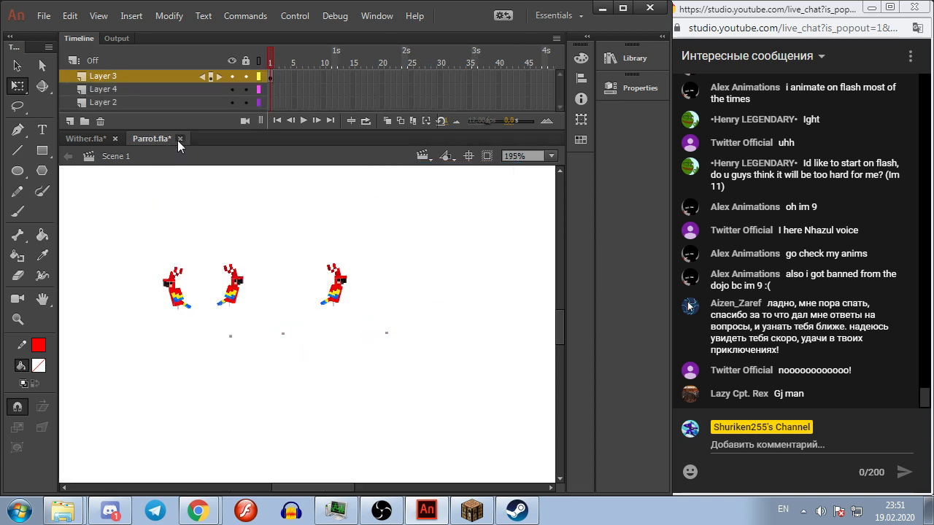
left_click(179, 139)
left_click(336, 273)
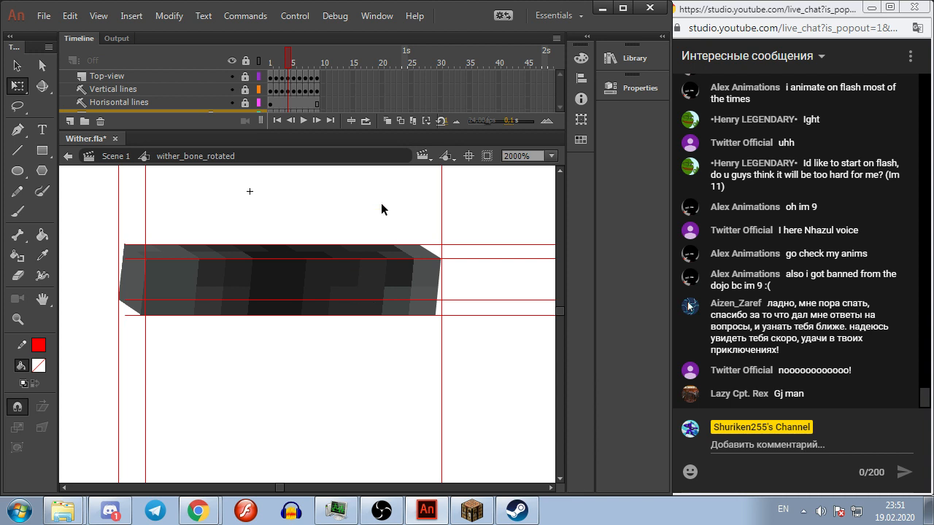
Step: Review the earlier bone frames, then skew the top and front textured faces to the guide lines in frame 6 of wither_bone_rotated
key("comma")
key("comma")
key("comma")
key("period")
key("period")
key("period")
key("period")
left_click(364, 257)
left_click_drag(369, 247, 388, 244)
left_click(384, 232)
left_click(372, 284)
left_click_drag(386, 316, 391, 316)
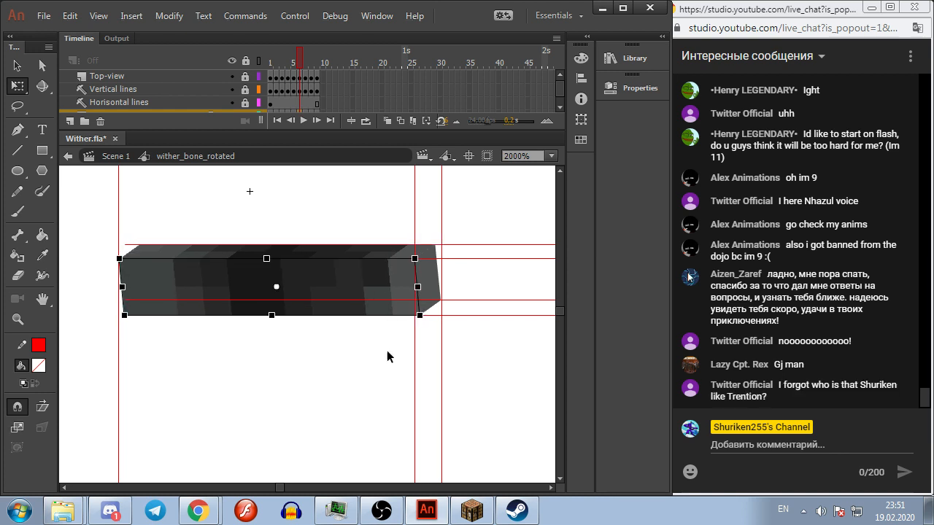
Step: Align frame 6's top face with the front face, then skew the front and top faces to the guide lines in frame 7
left_click(375, 249)
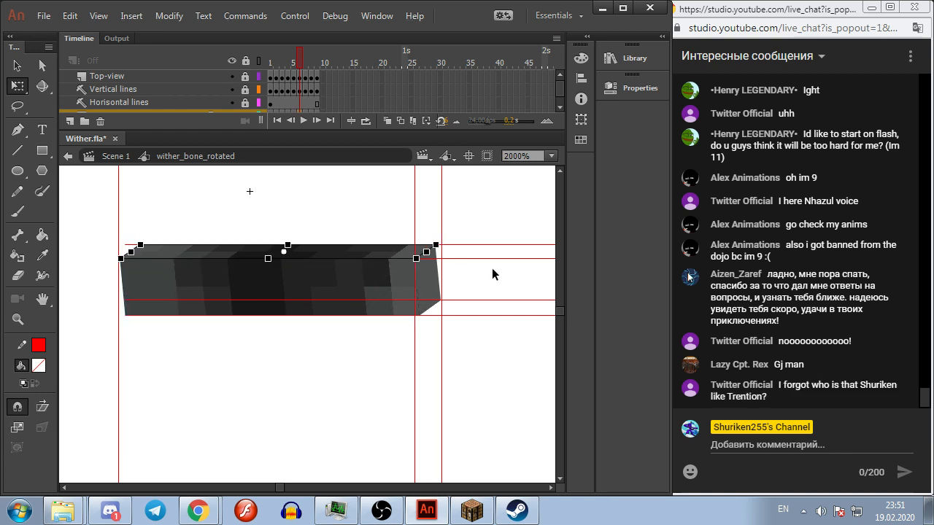
left_click(487, 235)
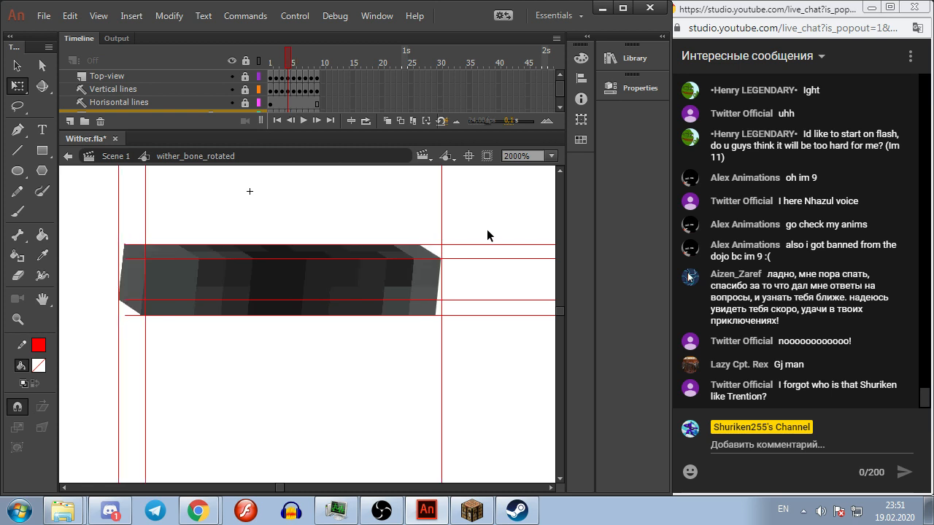
key(".")
left_click(267, 298)
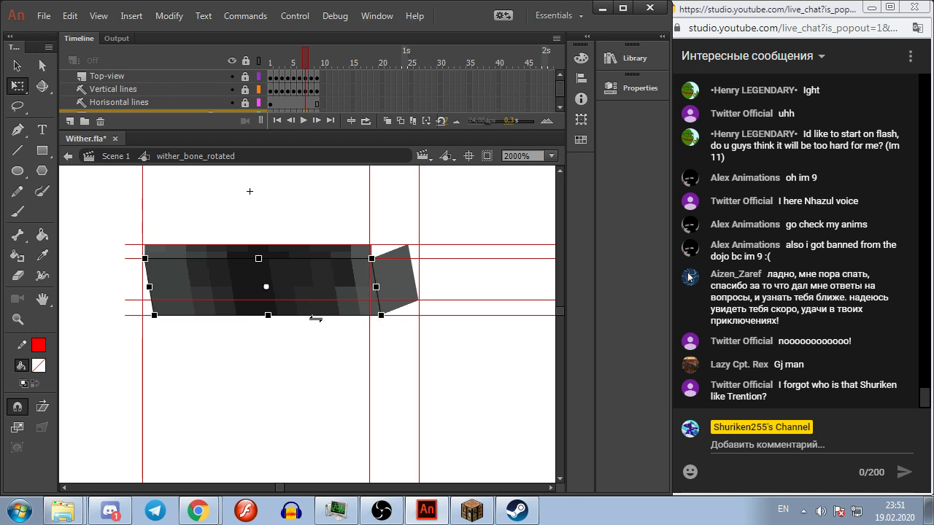
left_click(332, 248)
left_click_drag(336, 246, 366, 249)
left_click(340, 277)
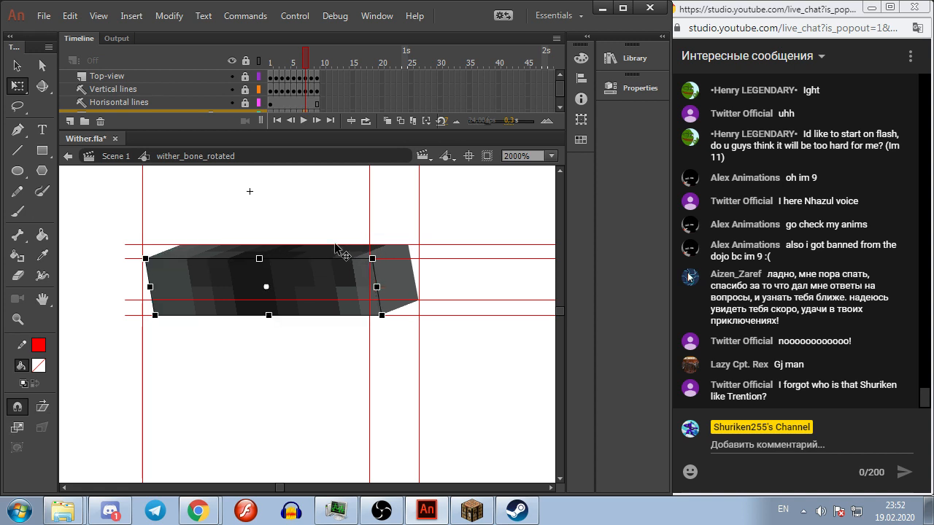
left_click(330, 239)
left_click(339, 253)
left_click(324, 207)
Step: Skew the front and top textured faces to the guide lines in frame 8 of wither_bone_rotated
key("comma")
key("period")
key("period")
left_click(267, 291)
left_click_drag(275, 315, 290, 318)
left_click(286, 251)
left_click_drag(292, 245, 340, 242)
key("ctrl+shift+a")
left_click(280, 250)
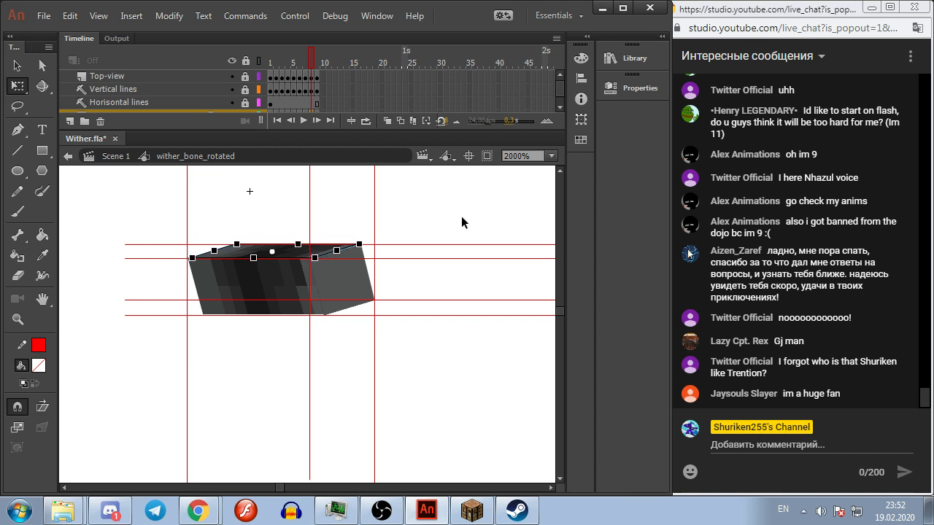
key("ctrl+shift+a")
Step: Skew the front and top textured faces to the guide lines in frame 9 and play back the bone's full turn
key("comma")
key("period")
key("period")
left_click(245, 286)
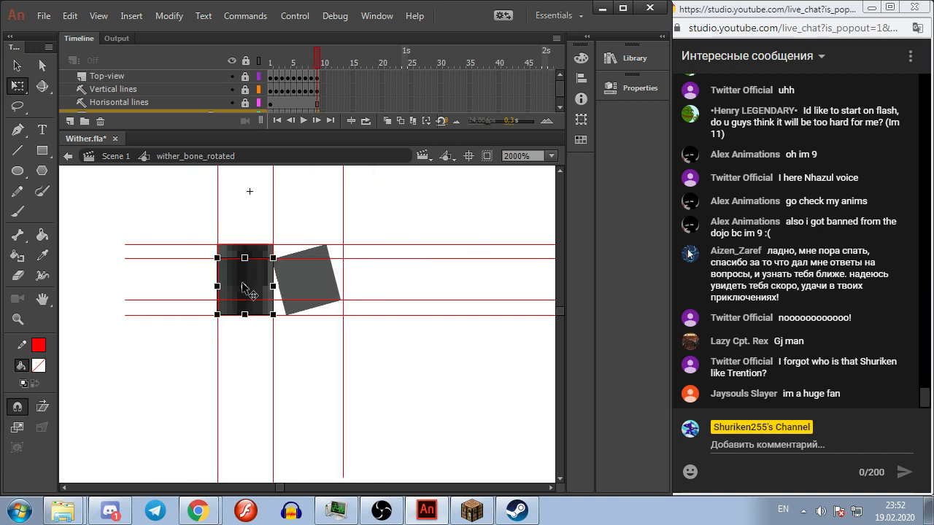
left_click_drag(258, 317, 271, 318)
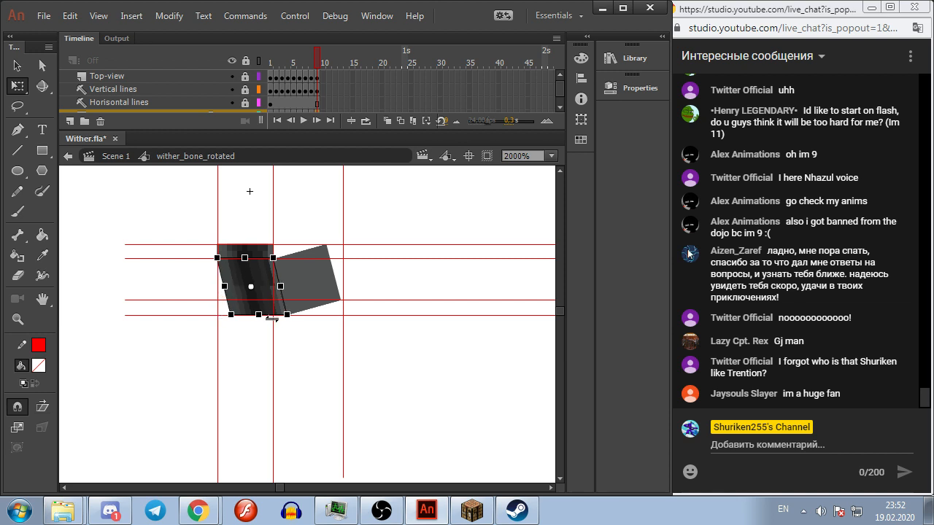
left_click(254, 251)
left_click_drag(260, 245, 293, 250)
left_click(435, 224)
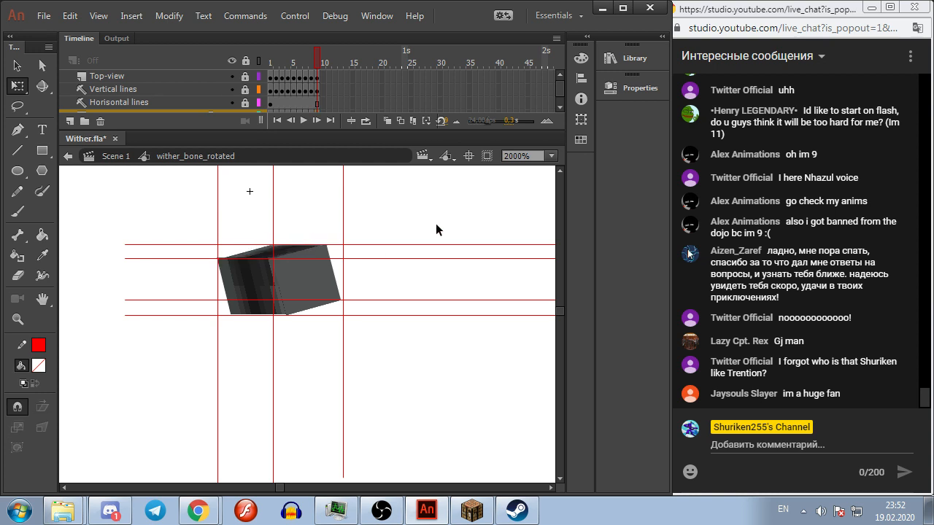
key("Return")
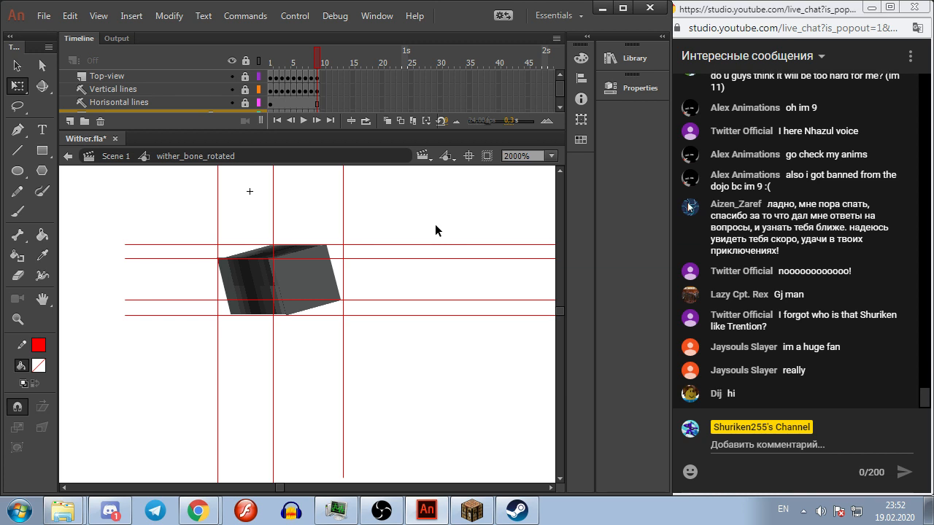
key("Return")
Step: View the bone in Scene 1, then reopen wither_bone_rotated and turn its Top-view layer into a guide
left_click(116, 156)
scroll(426, 216, "down", 6)
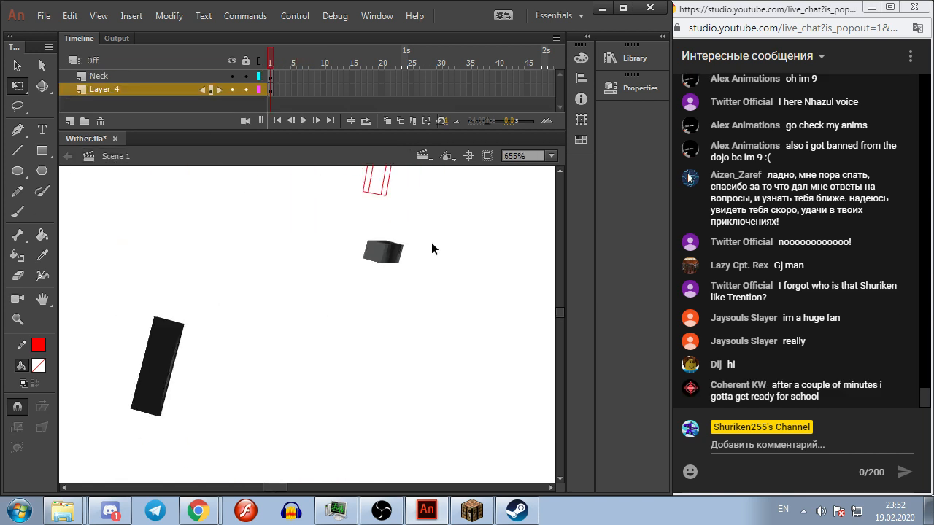
left_click_drag(270, 387, 241, 403)
double_click(230, 343)
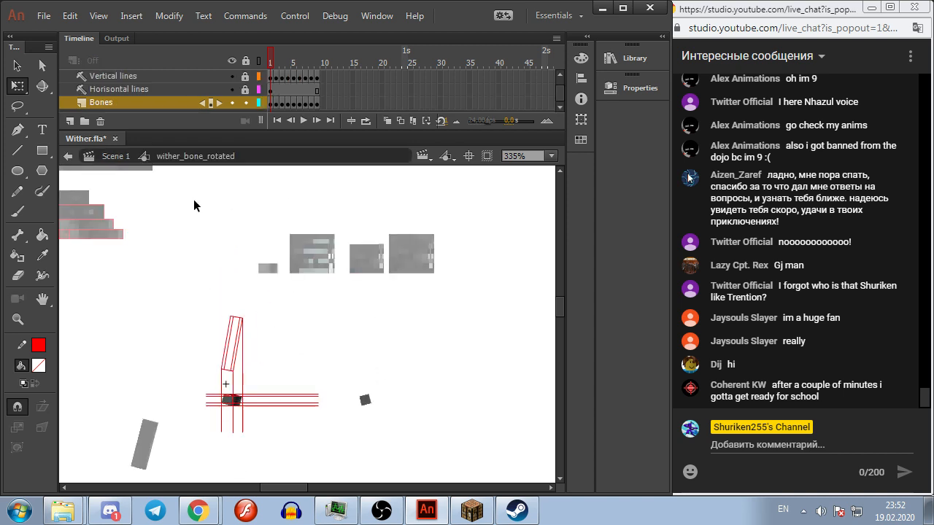
scroll(134, 85, "up", 1)
right_click(139, 78)
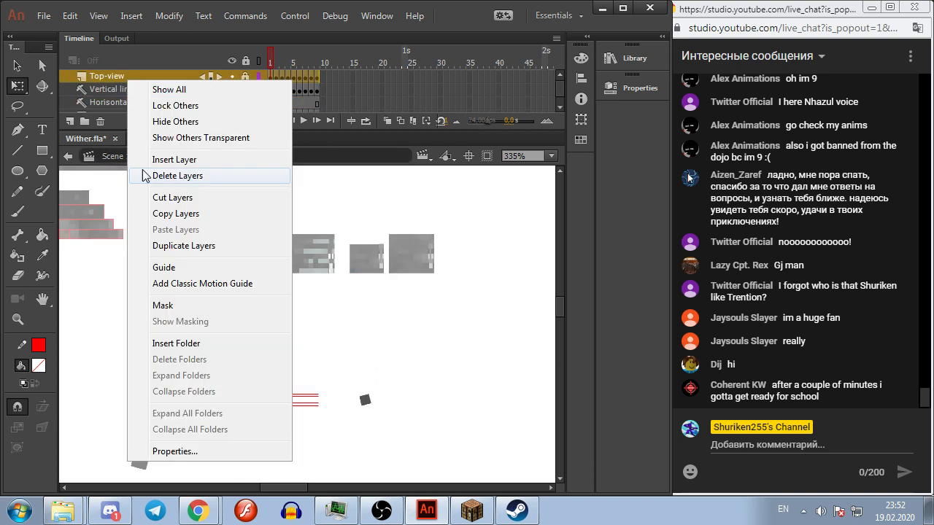
left_click(158, 268)
scroll(222, 73, "down", 1)
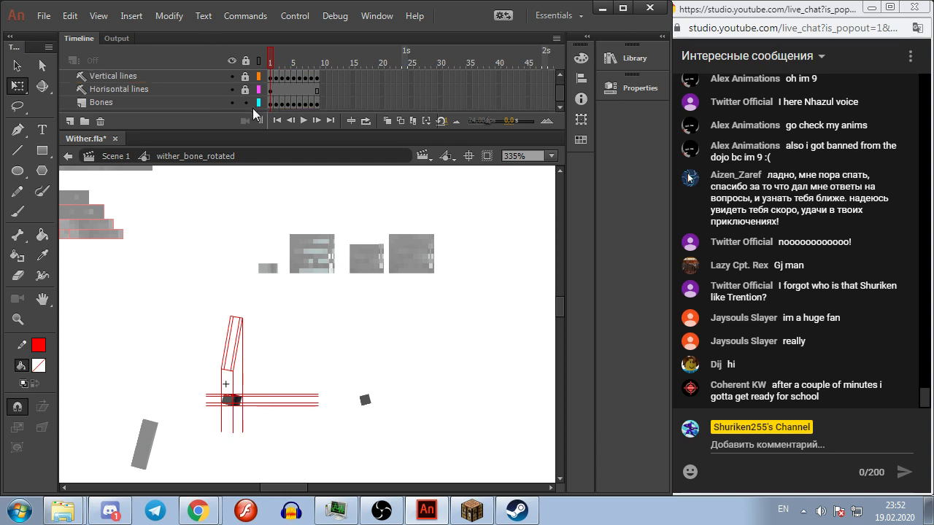
Step: Delete the spare square face beside the bone using Edit Multiple Frames and return to Scene 1
left_click(413, 123)
left_click_drag(407, 385, 349, 426)
key("Delete")
left_click(115, 156)
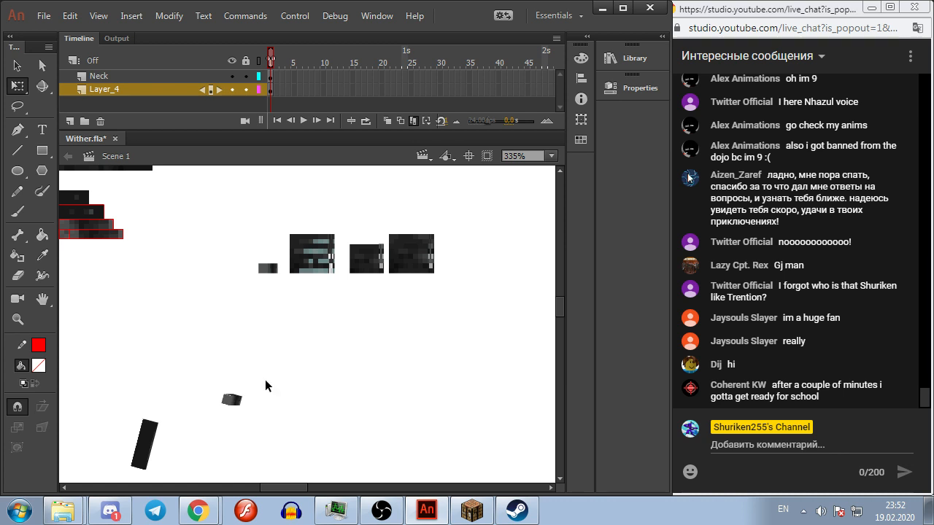
Step: Move the rotated bone up beside the flat bone piece and extend the Scene 1 layers to frame 10
left_click_drag(238, 403, 239, 272)
left_click(299, 350)
key("F5")
key("F5")
key("F5")
key("F5")
key("F5")
key("F5")
key("F5")
key("F5")
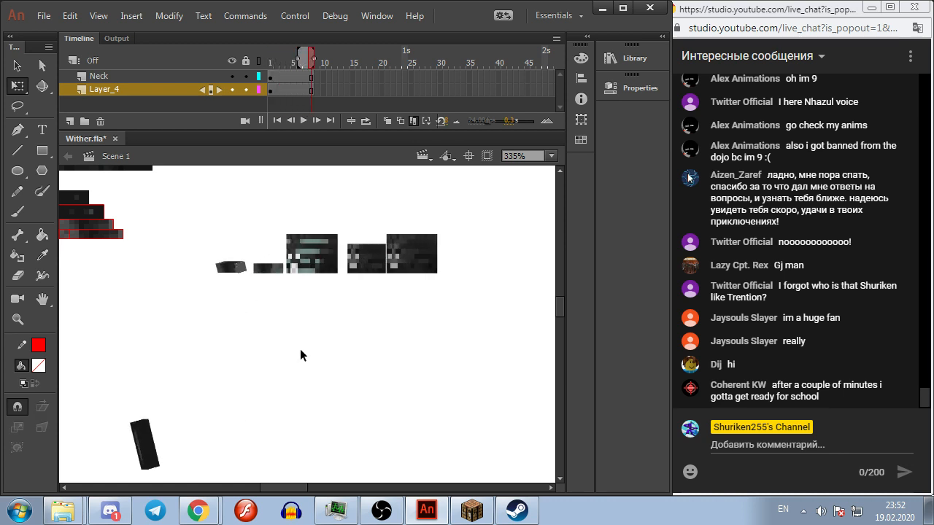
key("F5")
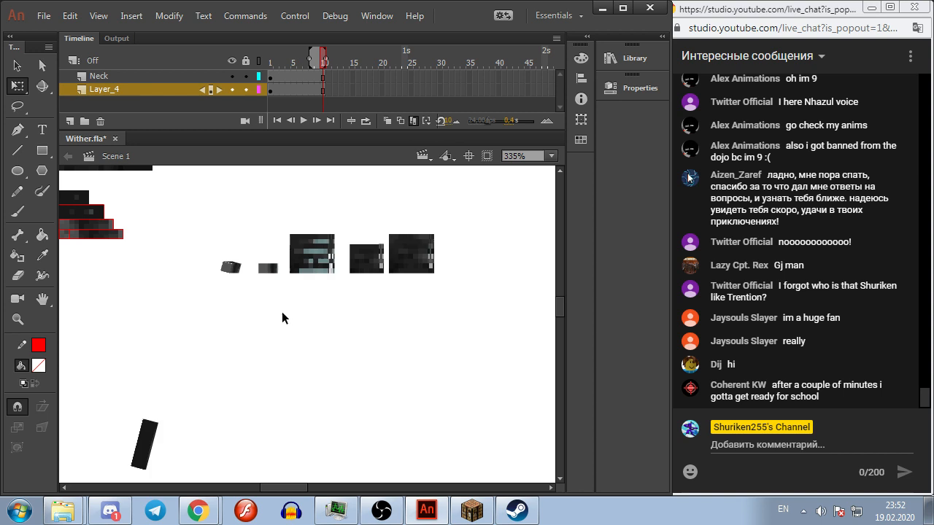
Step: Delete the old flat bone piece between the rotated bone and the heads, then play back the timeline
left_click(276, 271)
key("Delete")
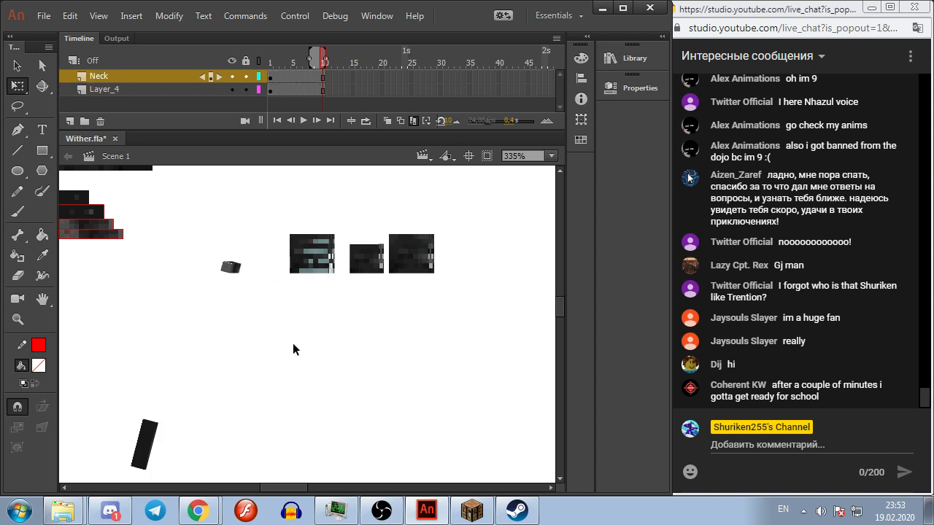
key("comma")
key("comma")
key("comma")
key("Return")
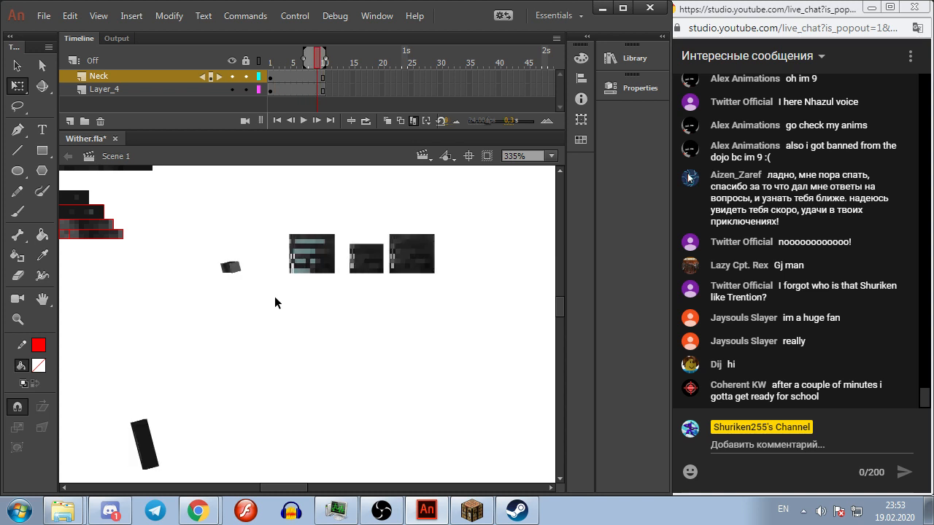
Step: Remove frame 10 from both Scene 1 layers and turn off Edit Multiple Frames
right_click(323, 85)
left_click(365, 95)
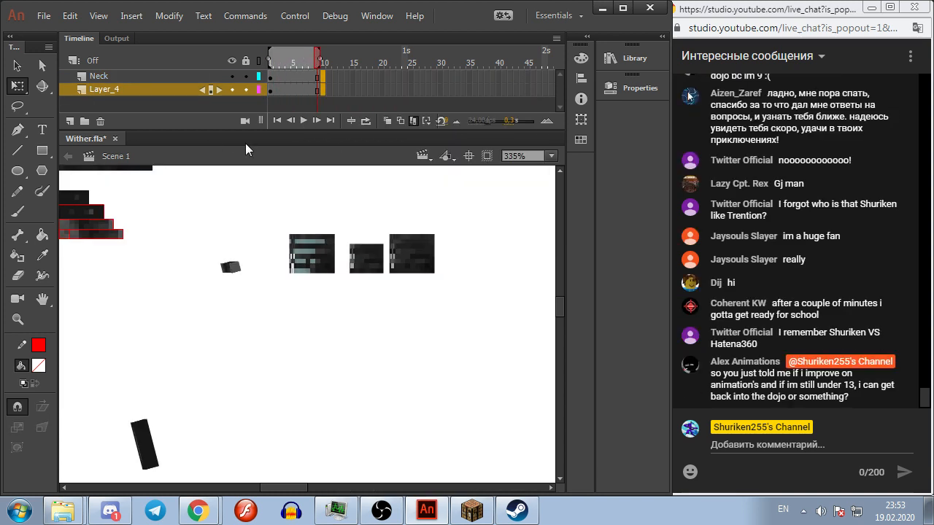
left_click(413, 120)
Step: Move the neck up next to the rotated bone and play back the turning parts together
left_click_drag(143, 448, 192, 254)
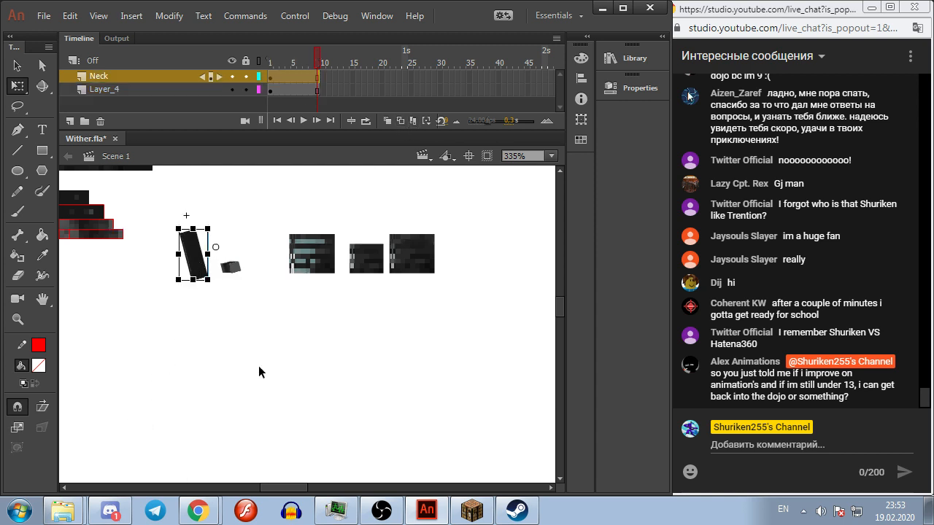
left_click(259, 372)
key("Return")
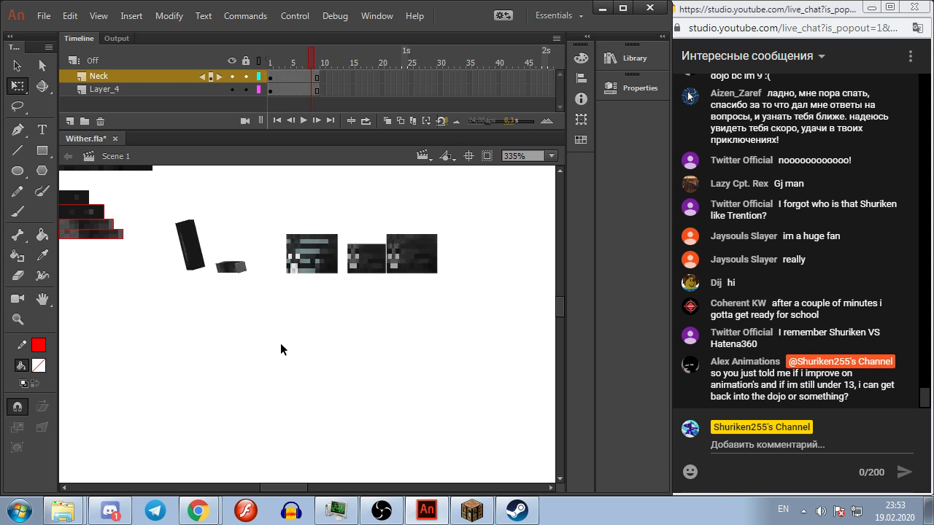
left_click_drag(241, 342, 330, 356)
scroll(448, 378, "down", 2)
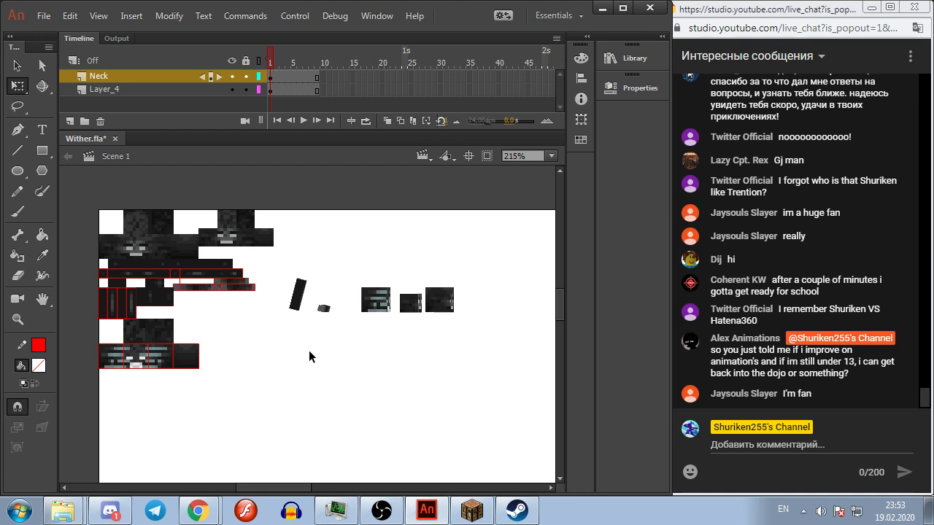
Step: Open wither_bone_rotated to inspect the front and top faces in frame 1, then return to Scene 1
scroll(309, 350, "up", 3)
double_click(311, 313)
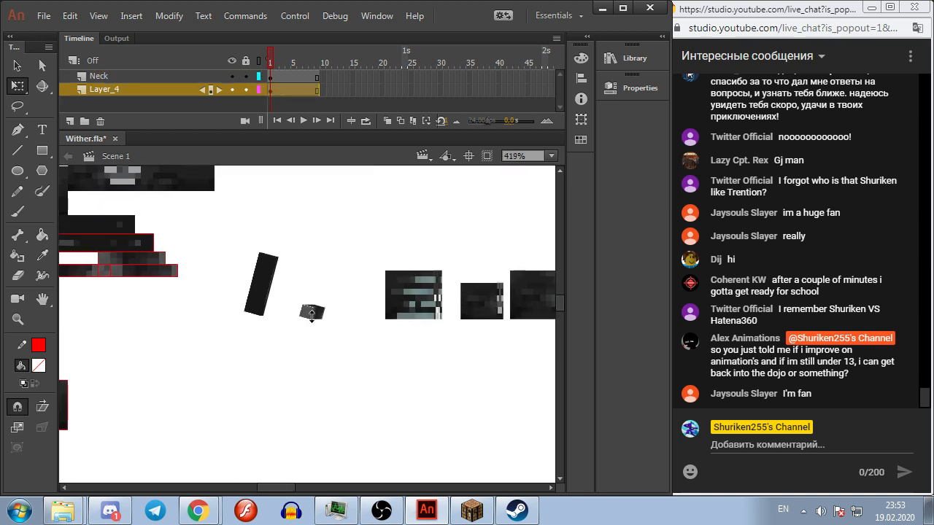
scroll(312, 312, "up", 5)
left_click(322, 303)
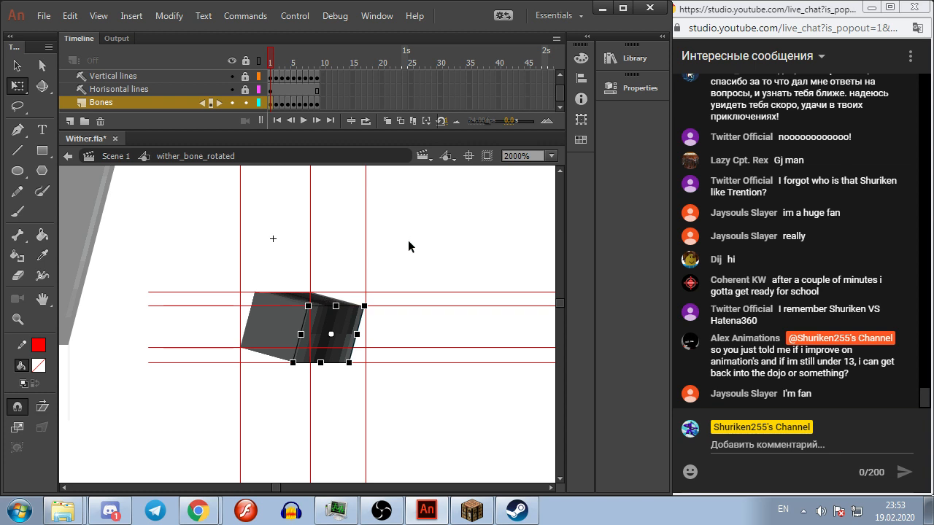
left_click(323, 286)
left_click(297, 297)
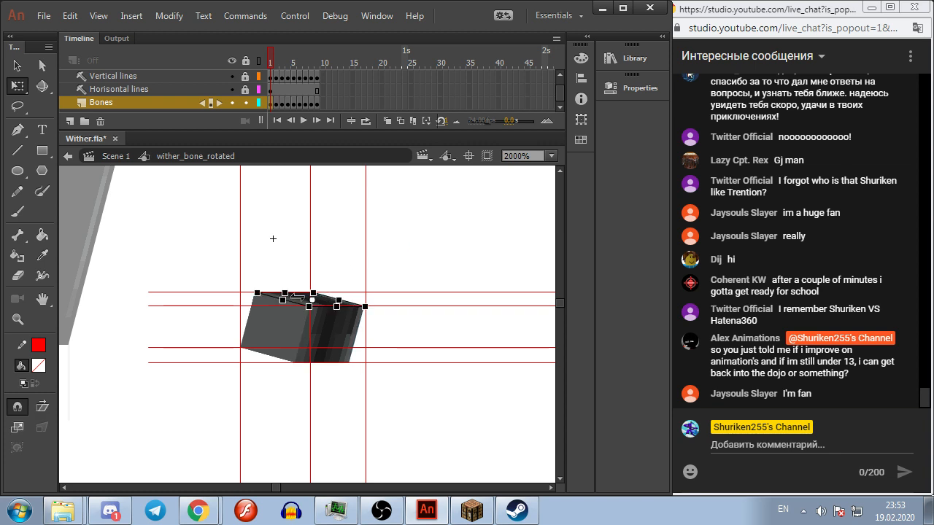
left_click(437, 260)
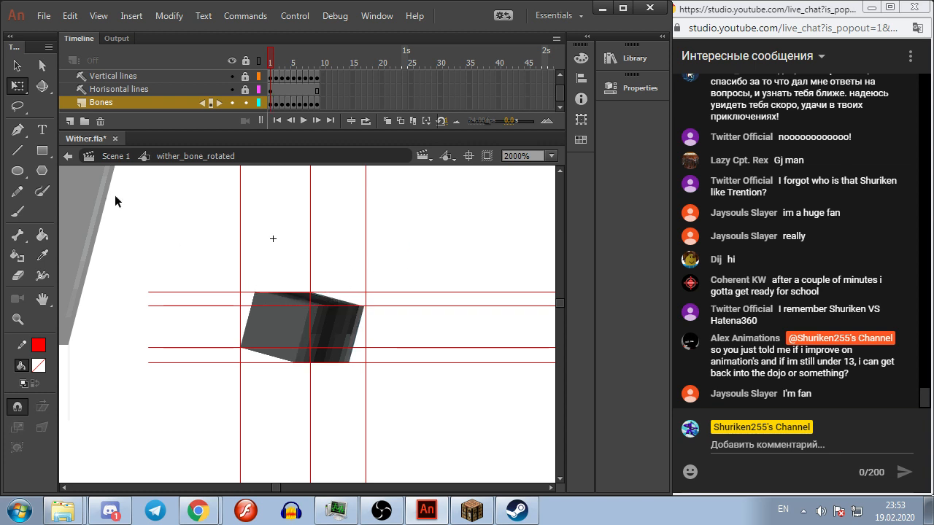
left_click(128, 159)
scroll(284, 366, "down", 5)
left_click(285, 369)
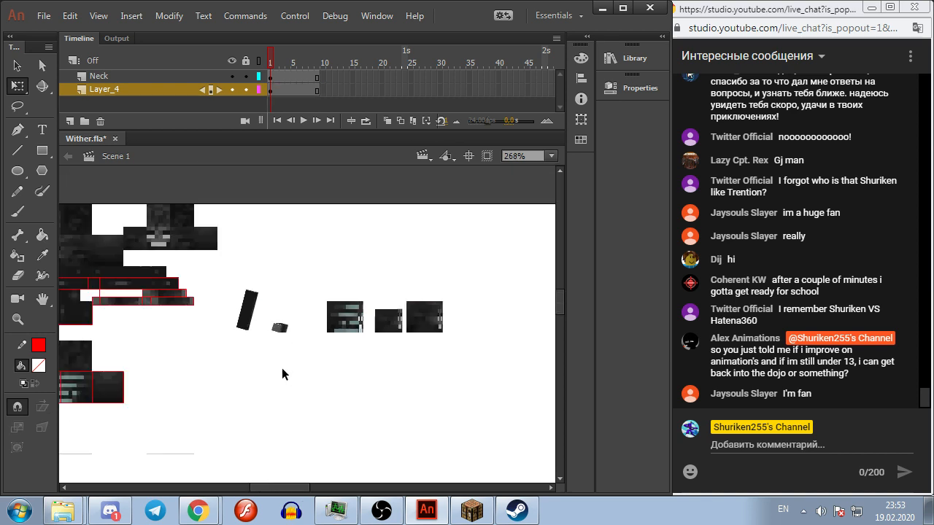
Step: Move the neck between the bone and the first head, aligning its bottom edge with theirs
left_click_drag(246, 293, 312, 293)
left_click(267, 334)
left_click(279, 328)
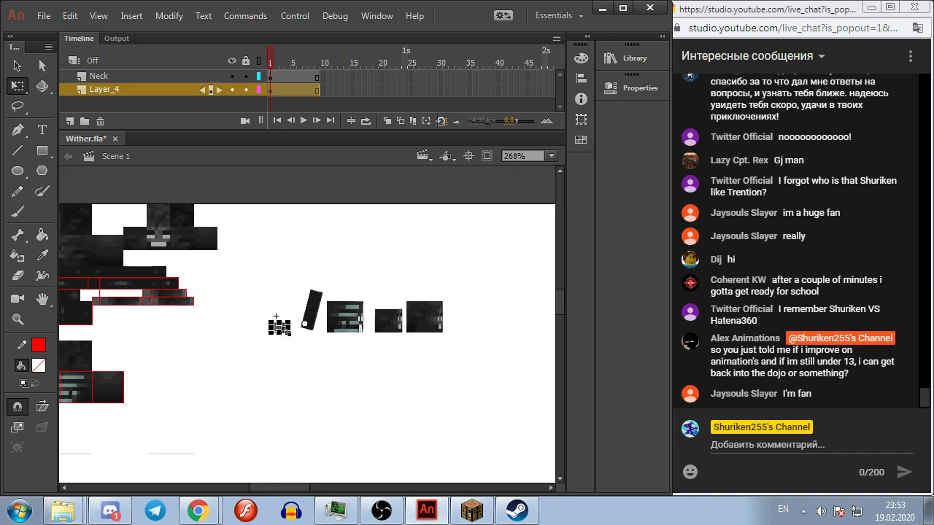
left_click_drag(281, 330, 288, 332)
scroll(286, 329, "up", 4)
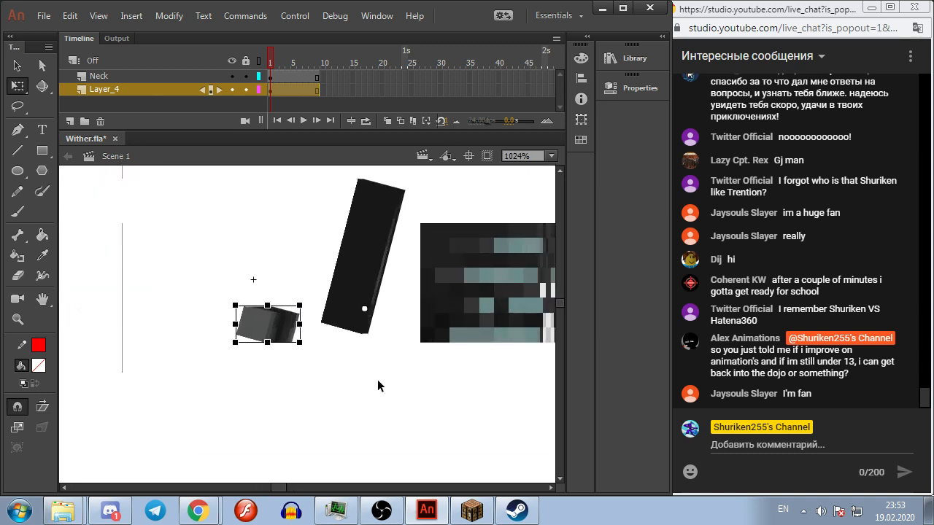
left_click(367, 333)
left_click(361, 327)
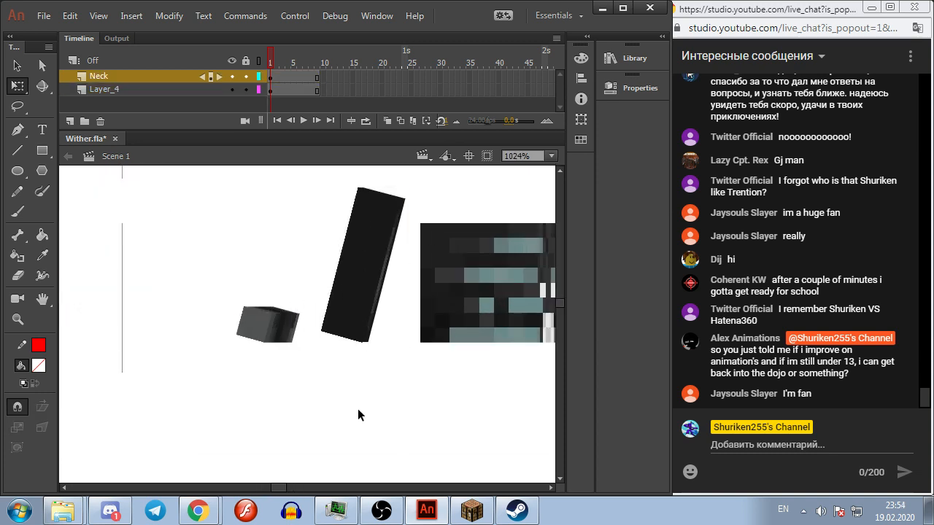
left_click(358, 408)
Step: Examine the outlined texture strips in Scene 1 by selecting pieces on the Neck layer and Layer_4
scroll(358, 409, "down", 4)
scroll(359, 416, "up", 3)
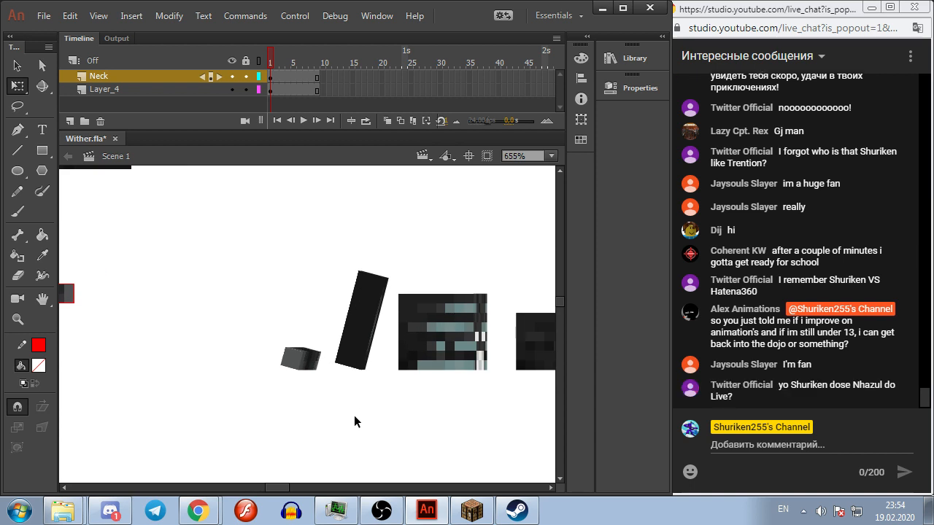
left_click_drag(386, 424, 464, 407)
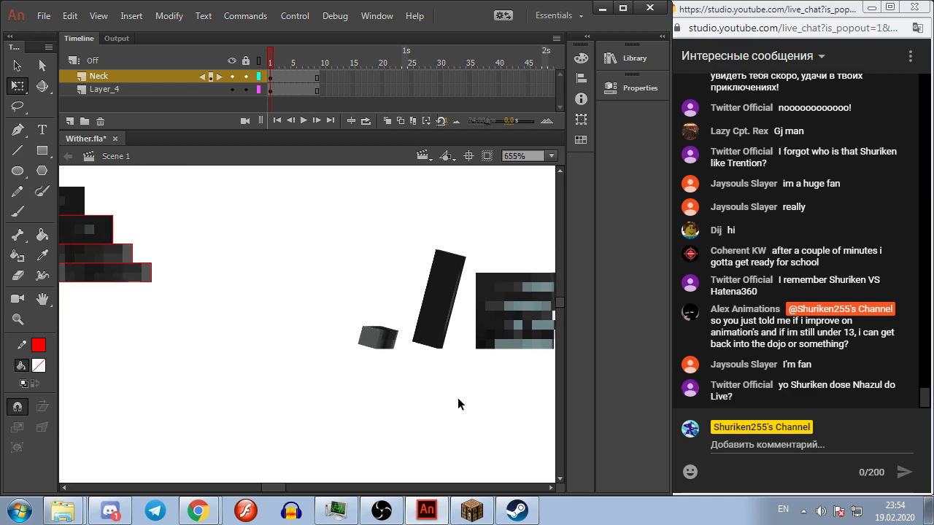
scroll(462, 404, "down", 3)
scroll(460, 343, "down", 5)
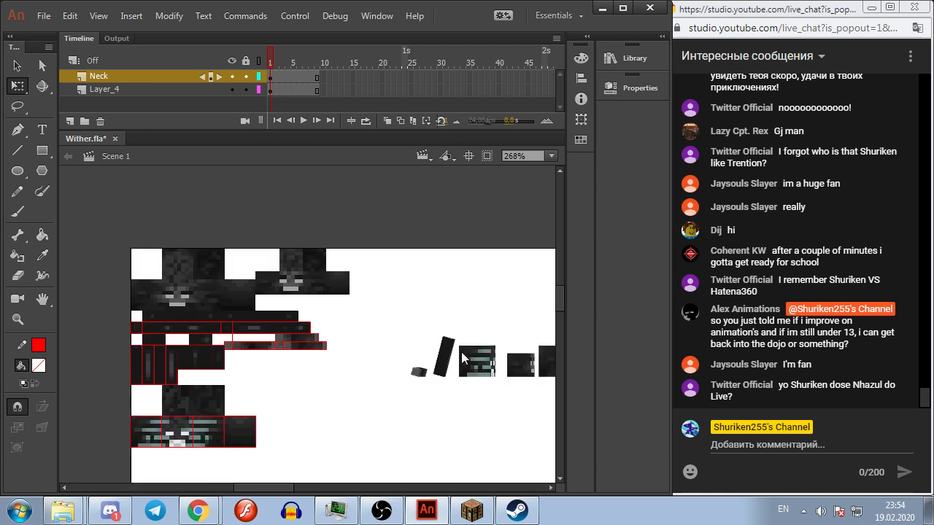
scroll(322, 351, "up", 3)
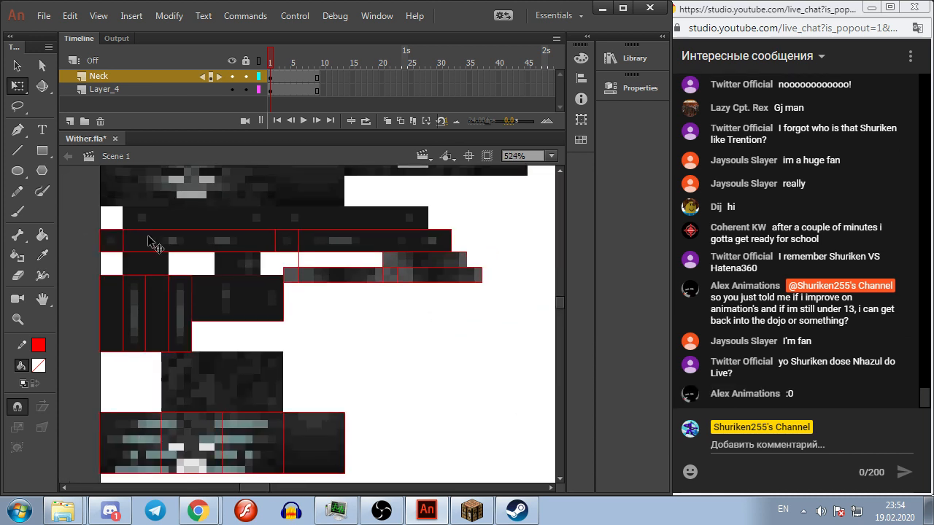
left_click(122, 248)
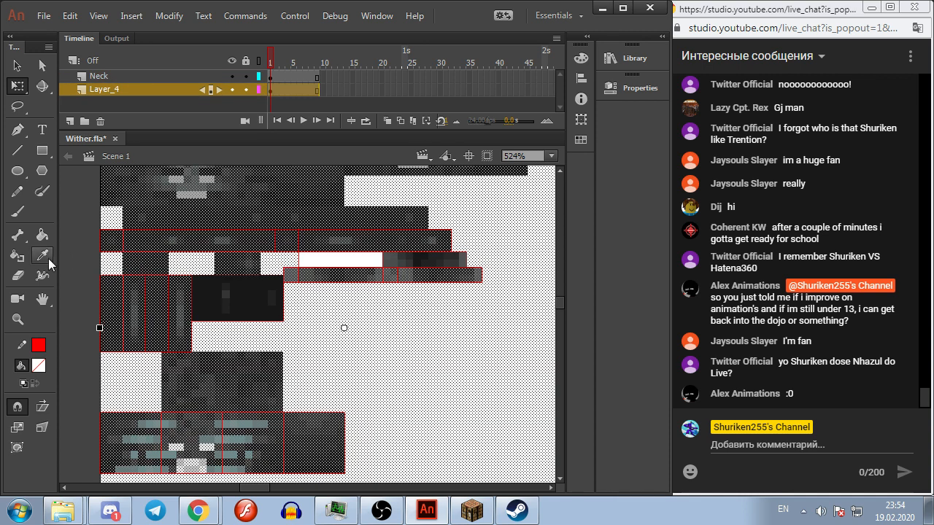
left_click(72, 304)
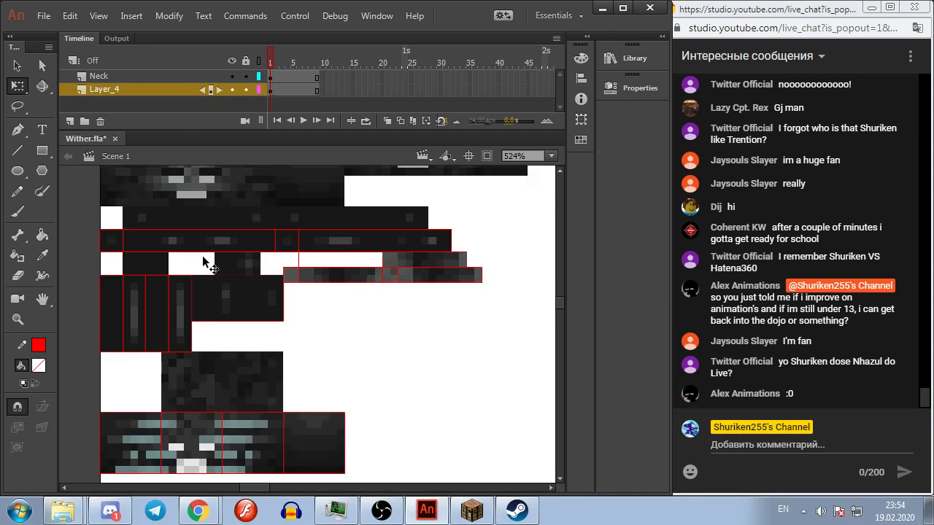
left_click(208, 251)
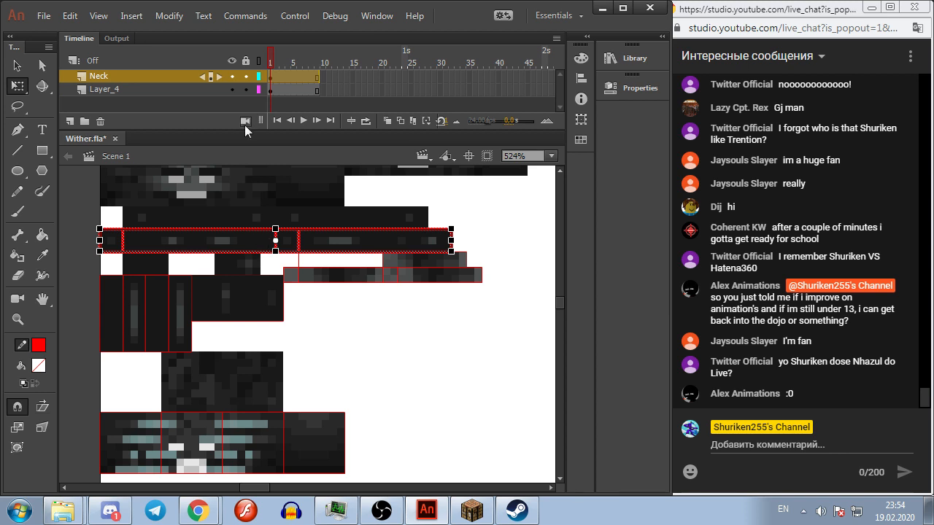
left_click(274, 95)
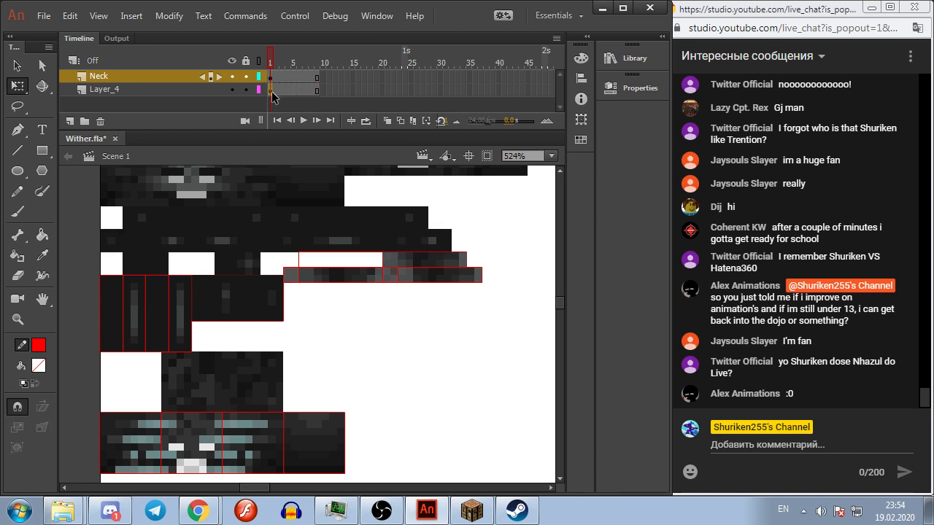
left_click(271, 90)
Step: Switch to Minecraft to study the Wither's neck and body, then return to Adobe Animate
left_click(472, 511)
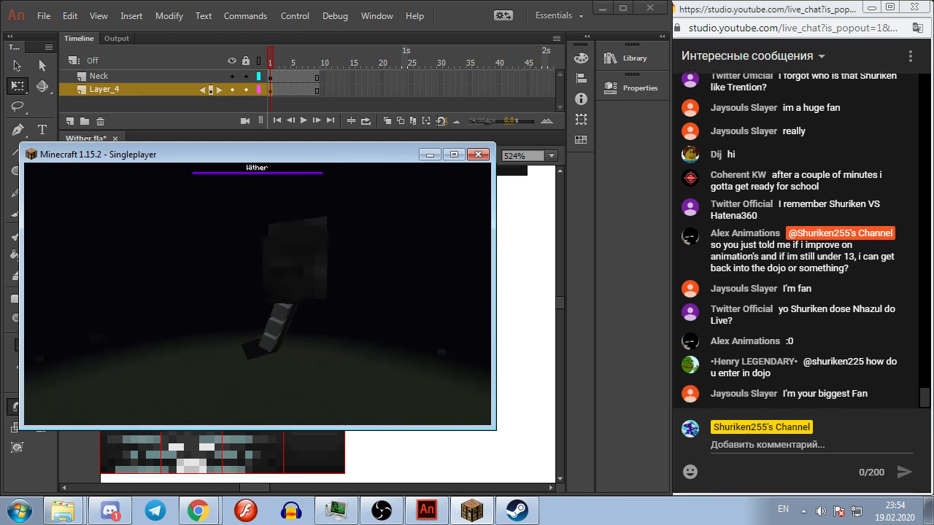
key("Escape")
key("alt+Tab")
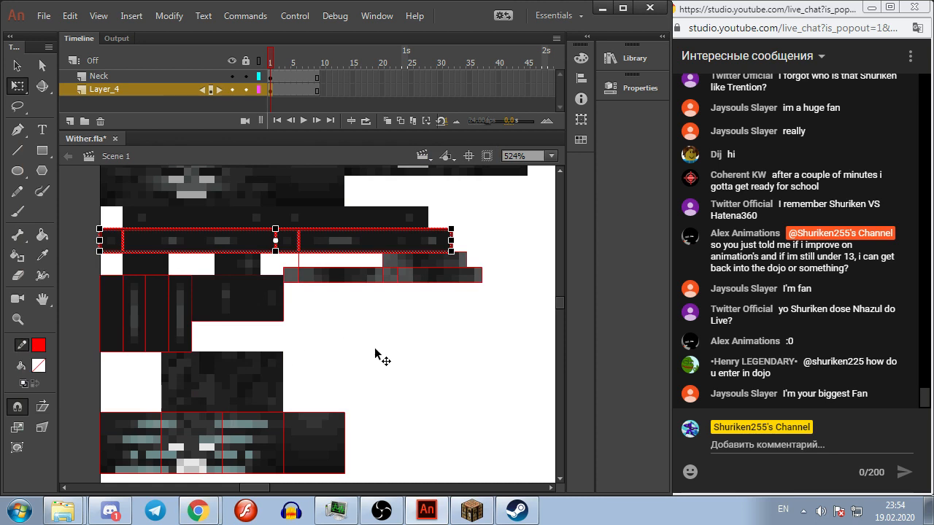
Step: Delete the full Wither texture sheet from Layer_4, keeping the separately cut pieces
scroll(398, 362, "up", 2)
scroll(398, 361, "down", 1)
scroll(399, 363, "down", 2)
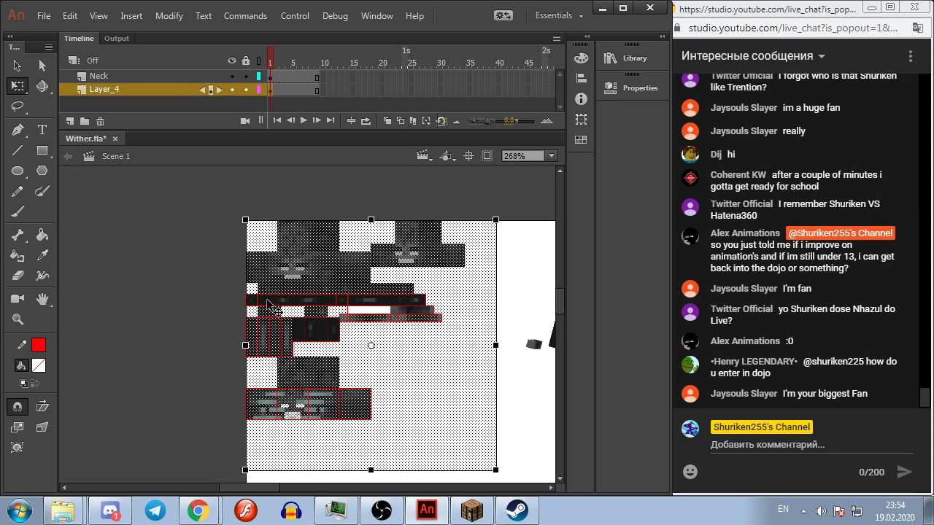
key("Delete")
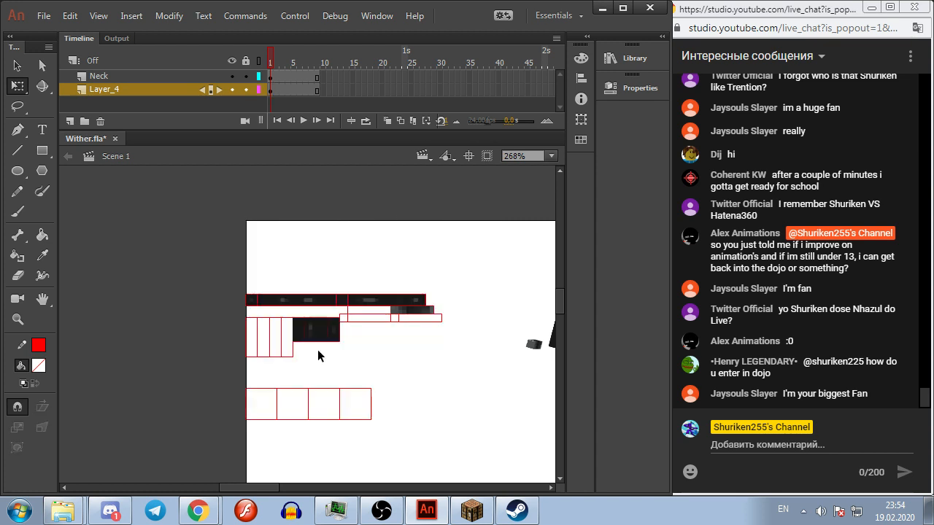
Step: Examine the remaining cut pieces and check the position and size of the small square starting the neck strip
scroll(316, 351, "up", 3)
scroll(315, 379, "down", 1)
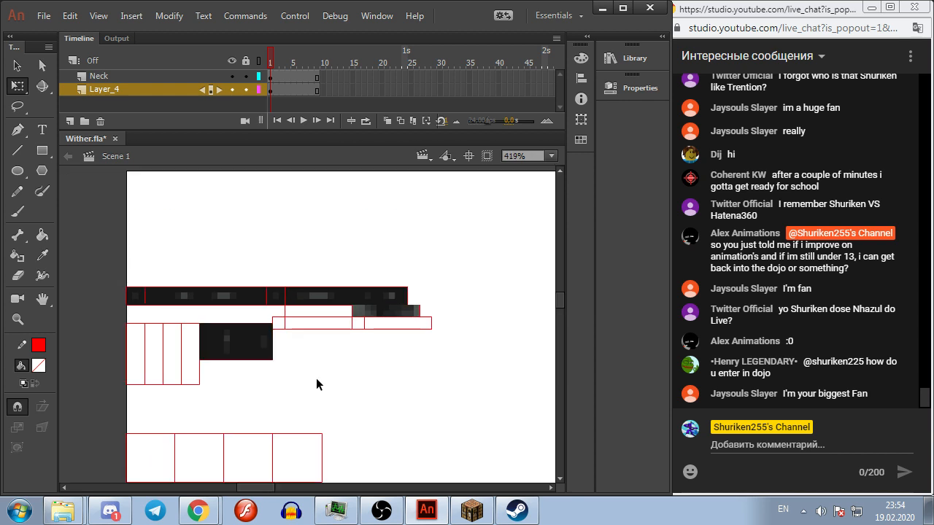
scroll(284, 352, "right", 4)
scroll(284, 352, "down", 1)
scroll(340, 370, "left", 3)
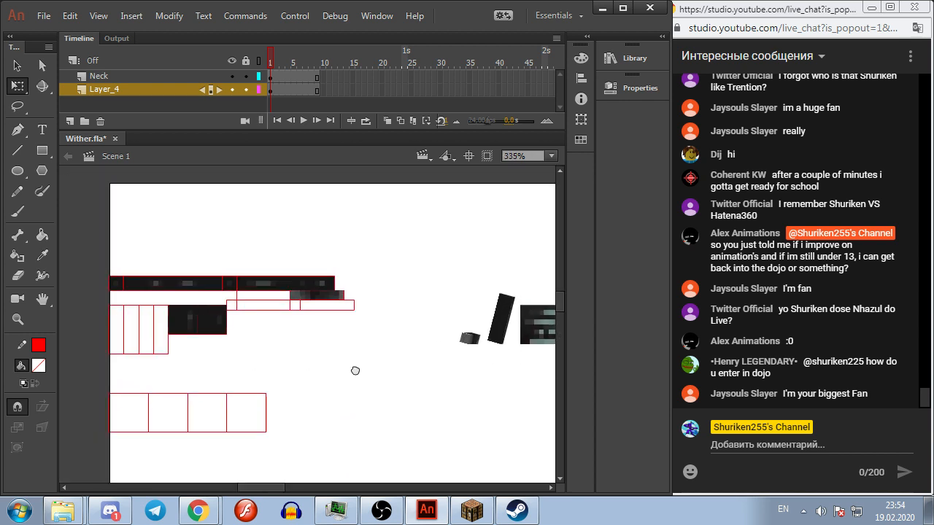
left_click(183, 335)
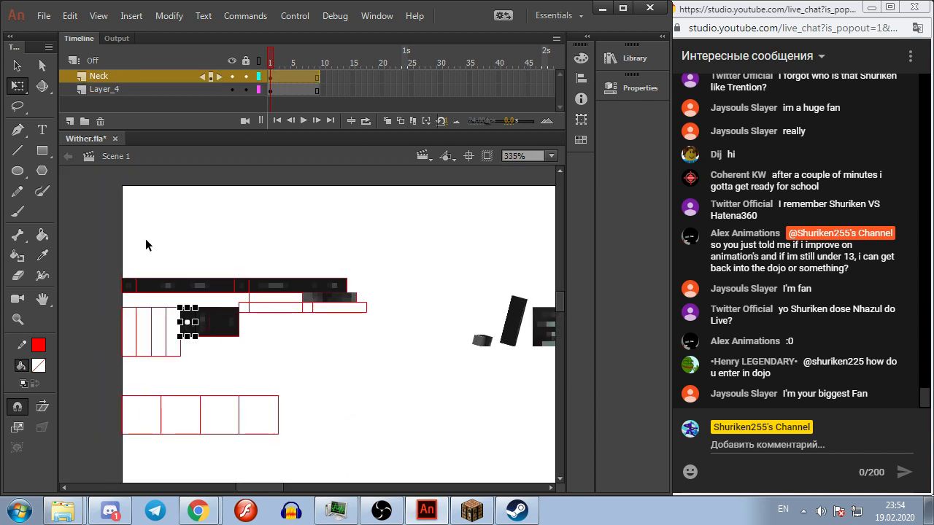
left_click(179, 239)
left_click(136, 284)
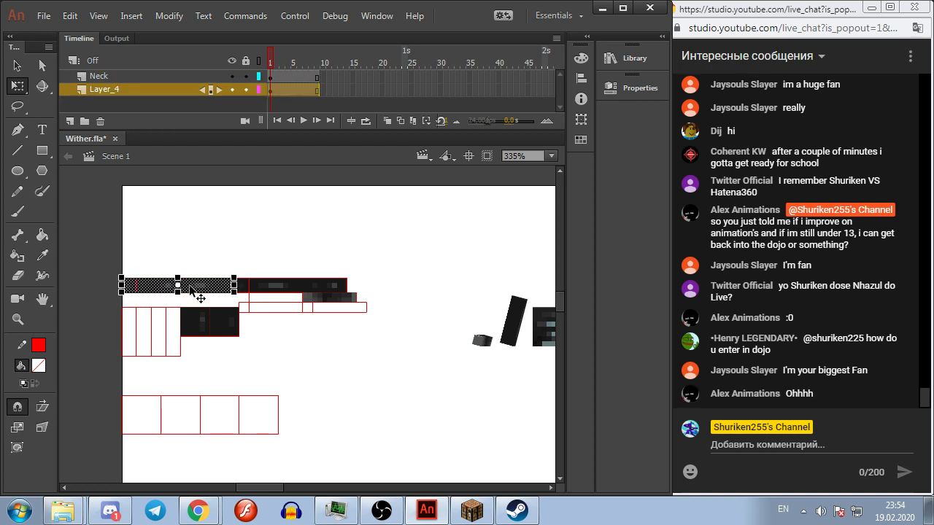
left_click(181, 239)
scroll(137, 293, "up", 3)
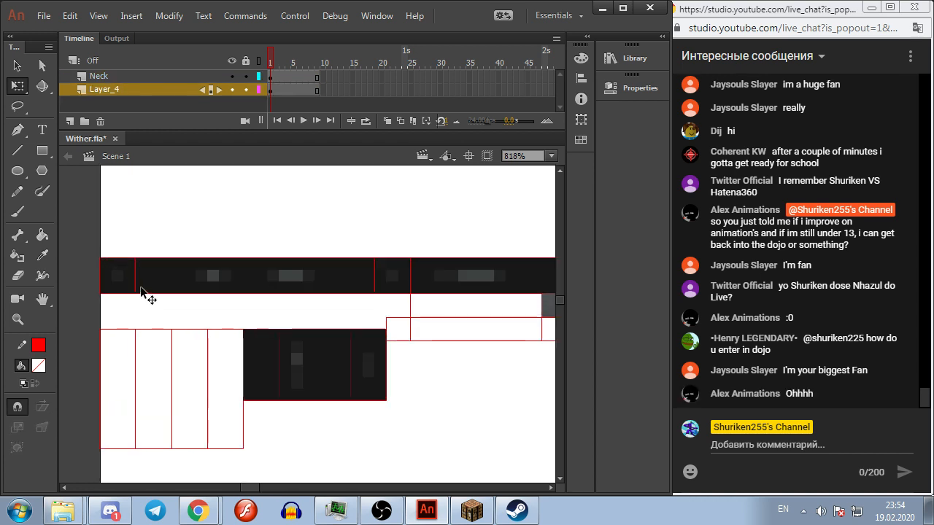
left_click(135, 283)
left_click(182, 241)
left_click(110, 272)
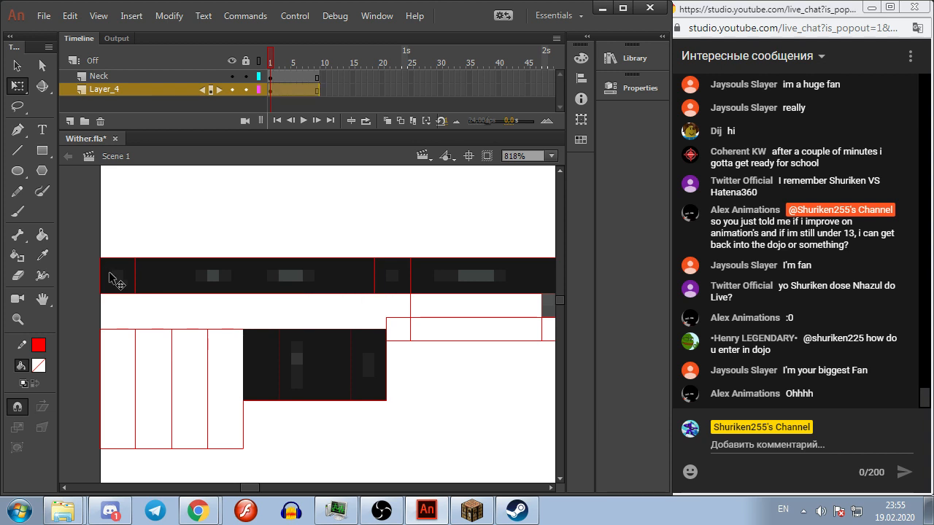
scroll(343, 322, "down", 4)
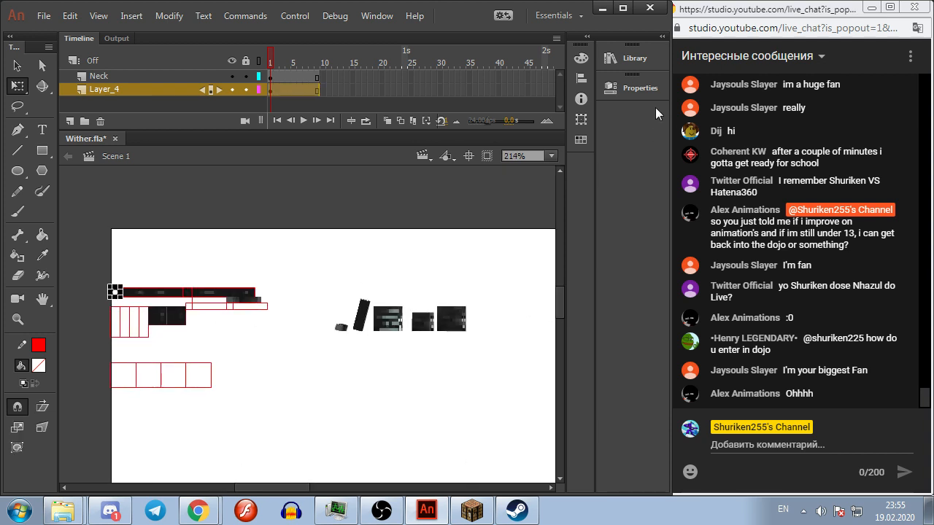
left_click(631, 89)
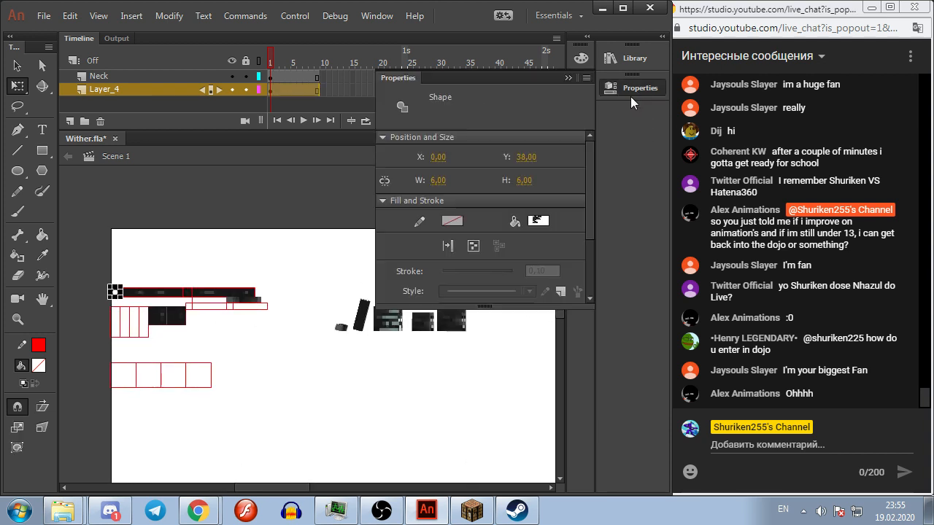
Step: Search the library for "neck" and preview the wither_neck_front, wither_neck_left and wither_neck_right symbols
left_click(632, 60)
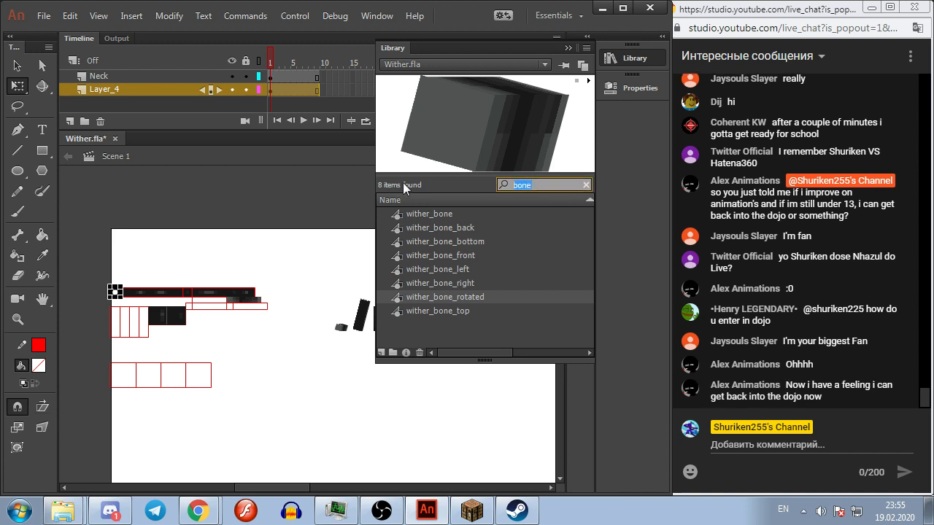
type("neck")
left_click(448, 242)
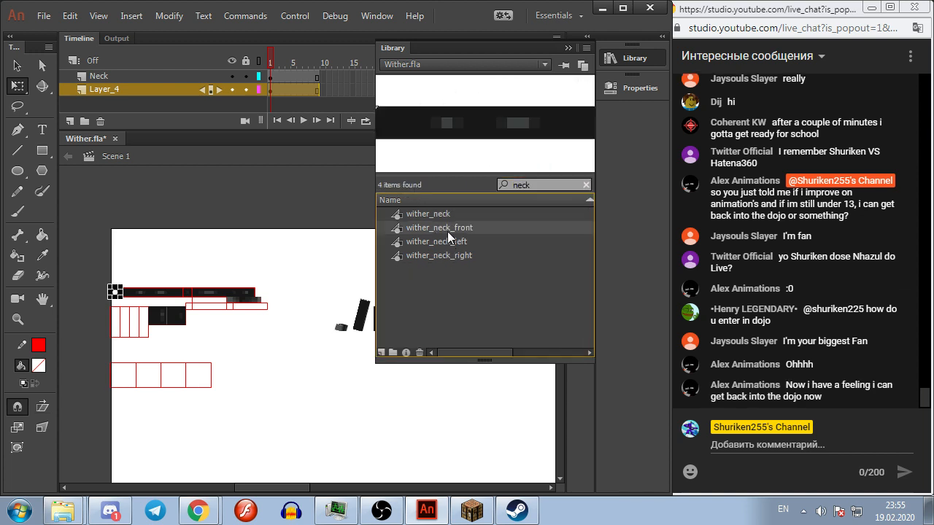
left_click(447, 232)
left_click(448, 242)
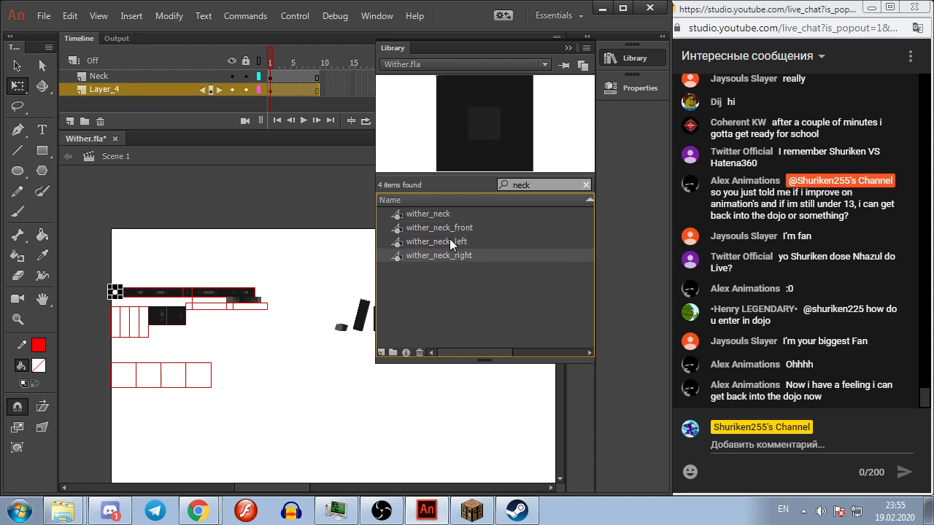
left_click(451, 227)
left_click(450, 241)
left_click(448, 256)
Step: Place wither_neck_right, wither_neck_front and wither_neck_left from the library in the empty area below the assembled parts
left_click_drag(265, 436, 350, 413)
left_click(458, 214)
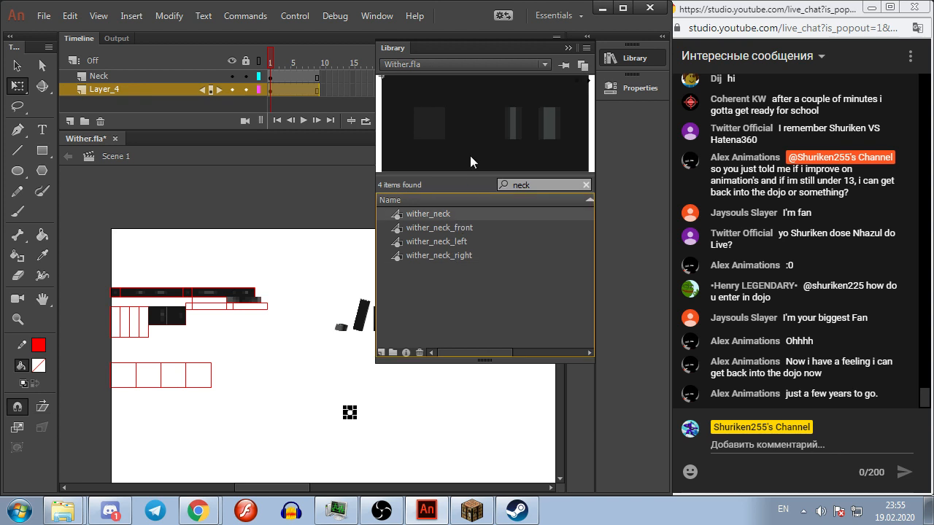
left_click_drag(456, 232, 474, 413)
left_click(436, 243)
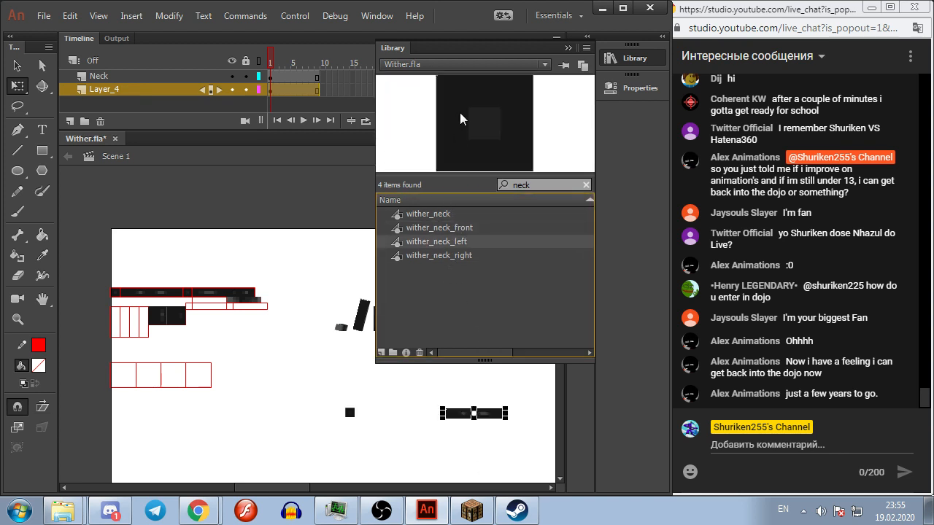
left_click_drag(527, 427, 524, 406)
Step: Join the two square side faces to opposite ends of the long front face, forming one neck strip
left_click(475, 441)
left_click_drag(457, 418, 347, 405)
scroll(367, 419, "up", 5)
left_click(434, 323)
scroll(435, 323, "down", 4)
left_click_drag(467, 331, 385, 327)
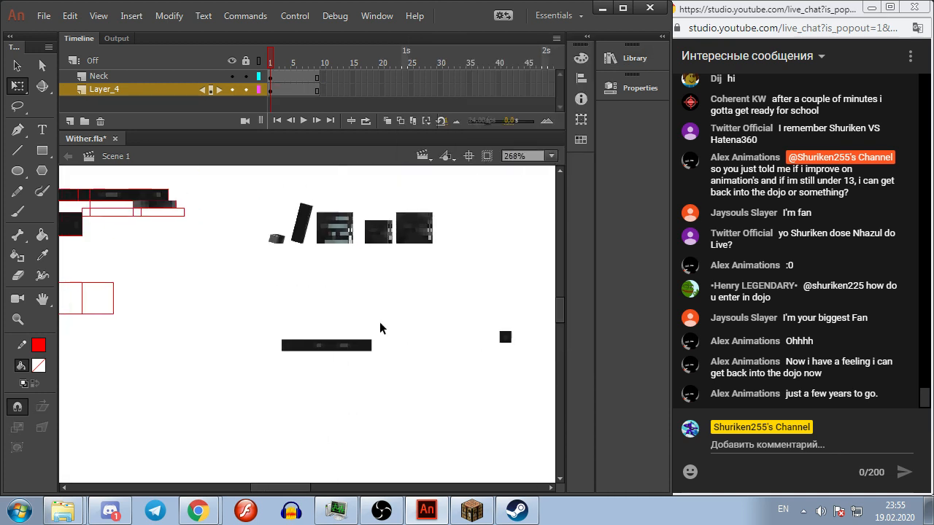
left_click_drag(506, 341, 385, 348)
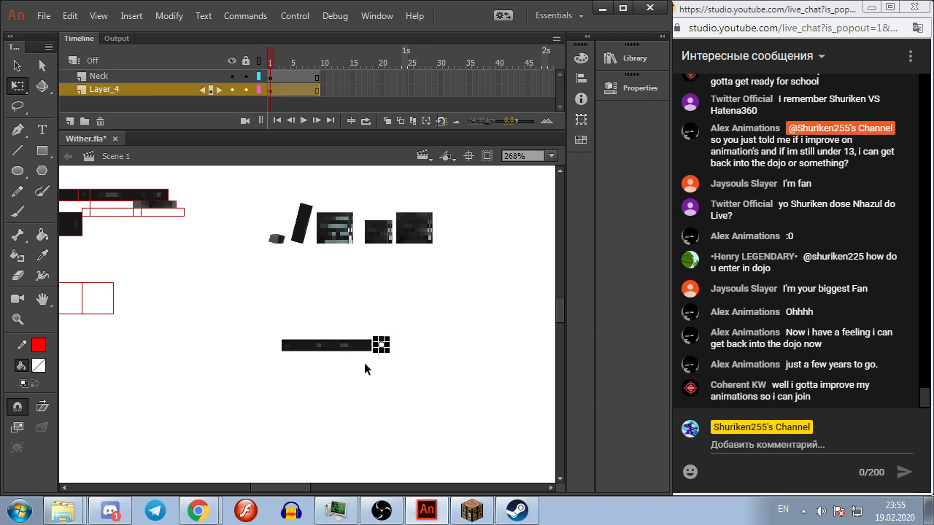
scroll(385, 349, "up", 4)
left_click(896, 510)
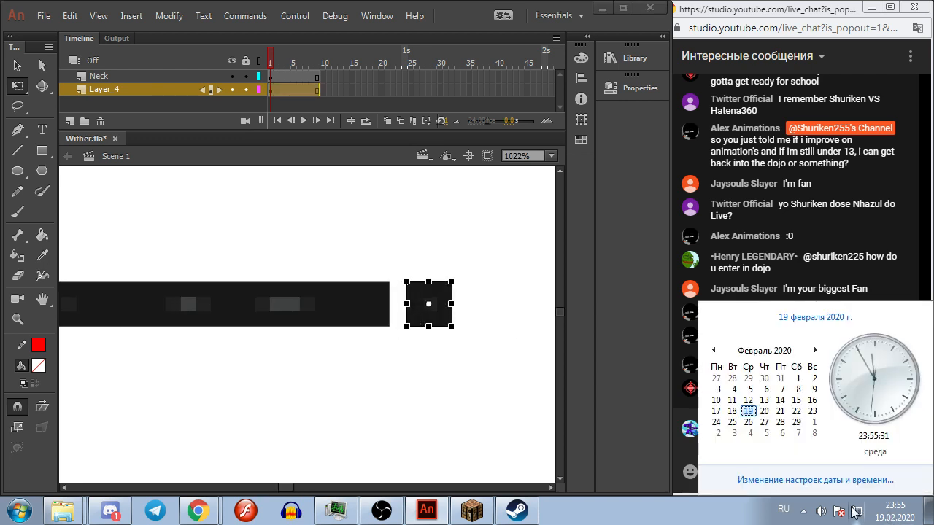
left_click(443, 392)
left_click_drag(433, 318, 410, 321)
Step: Try to convert the three joined neck faces into a graphic symbol named wither_neck
scroll(398, 365, "down", 3)
left_click_drag(497, 394, 293, 283)
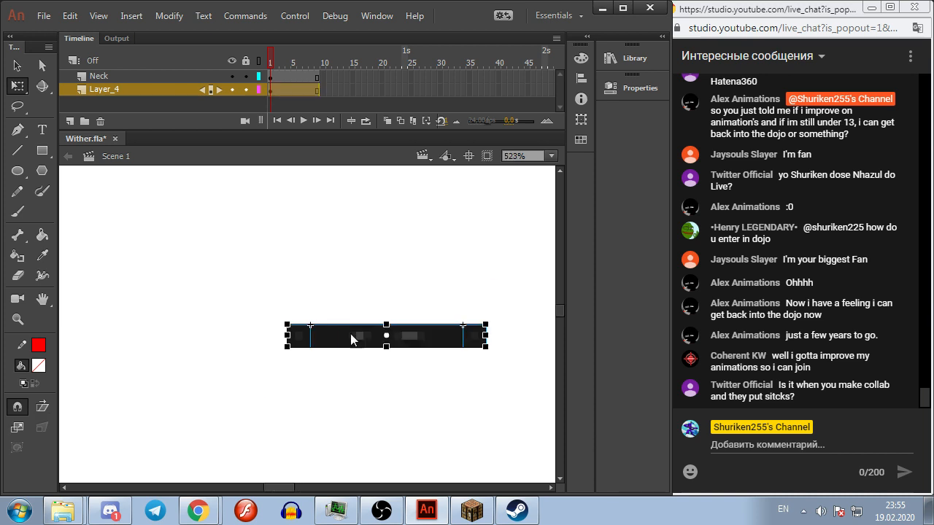
right_click(351, 338)
left_click(432, 438)
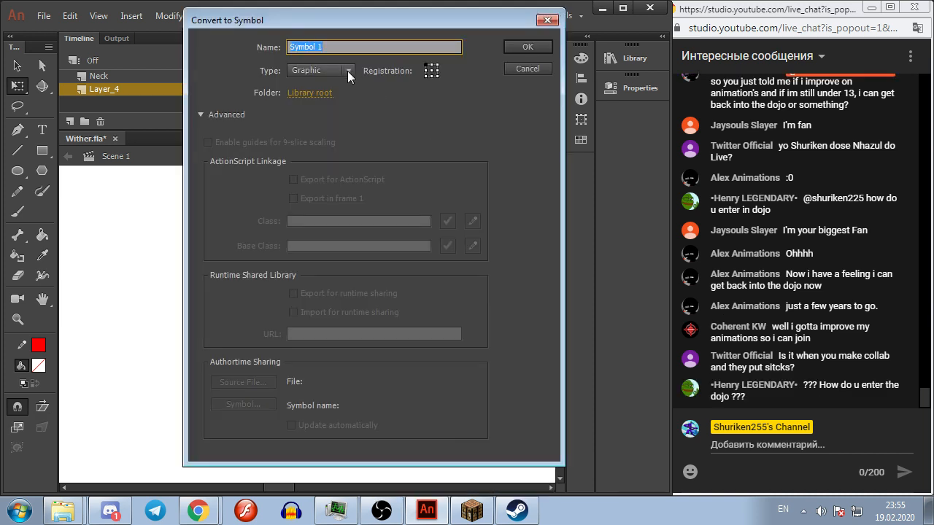
type("wither_neck")
key("Return")
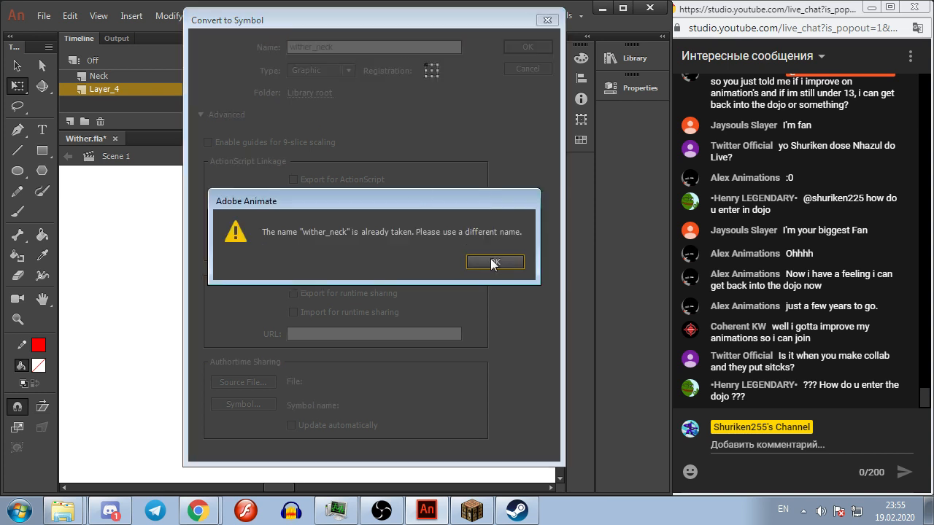
left_click(494, 264)
left_click(536, 69)
Step: Check the selected faces' properties and preview the existing wither_neck symbol in the library
left_click(636, 88)
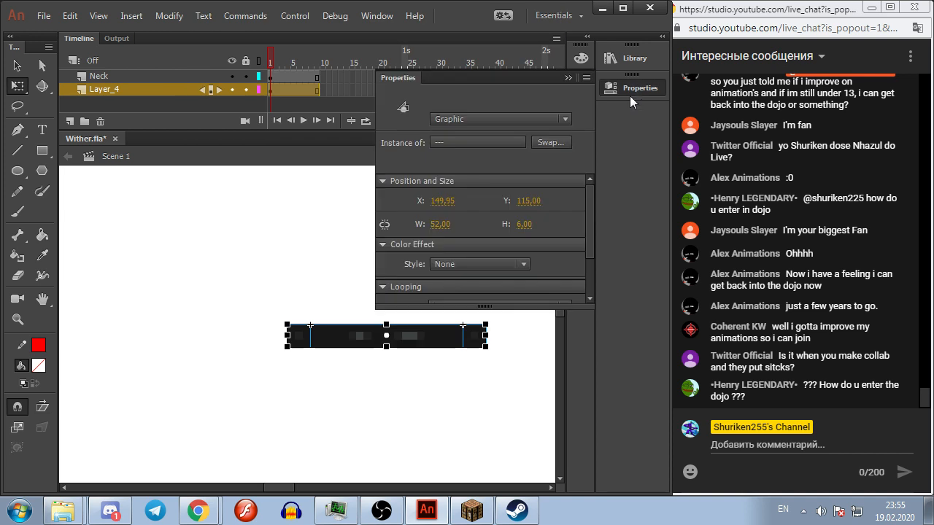
left_click(655, 59)
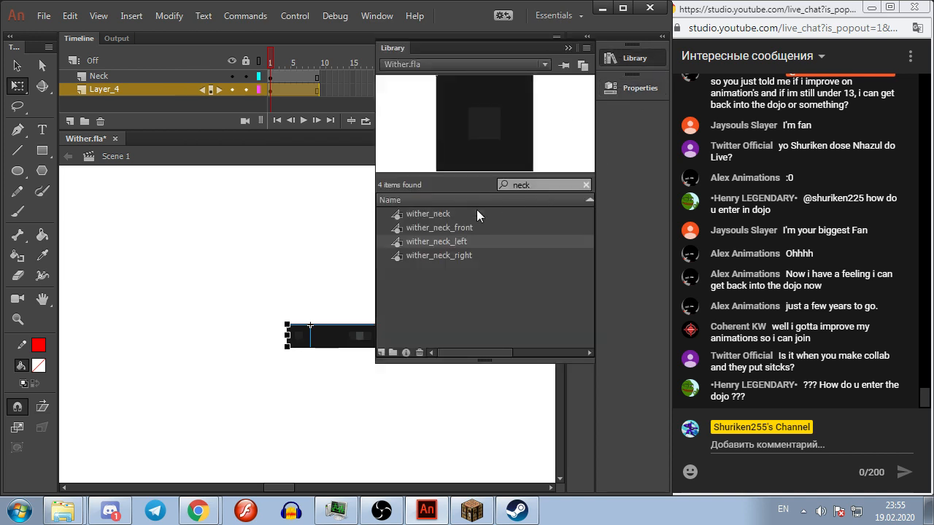
left_click(448, 215)
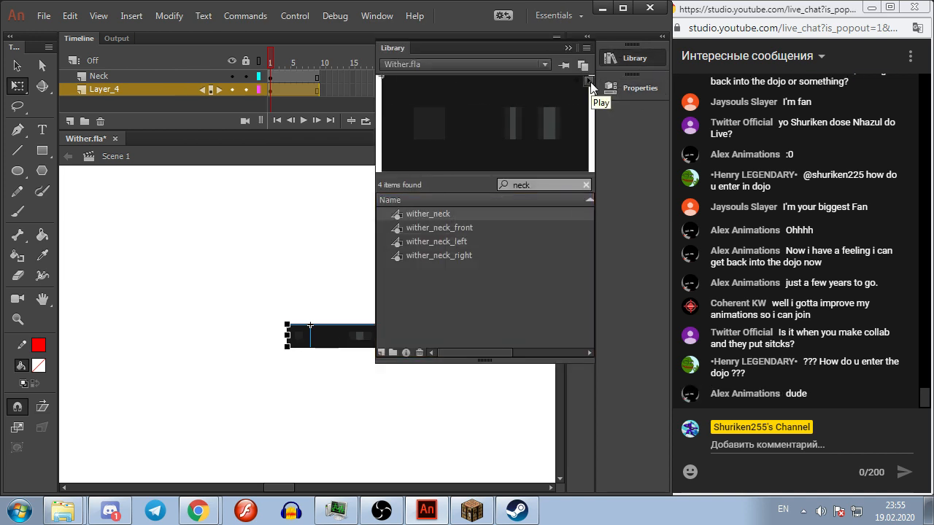
Step: Delete the three joined neck faces from the stage
left_click(199, 335)
left_click_drag(235, 303, 571, 419)
key("Delete")
left_click(912, 520)
left_click(438, 363)
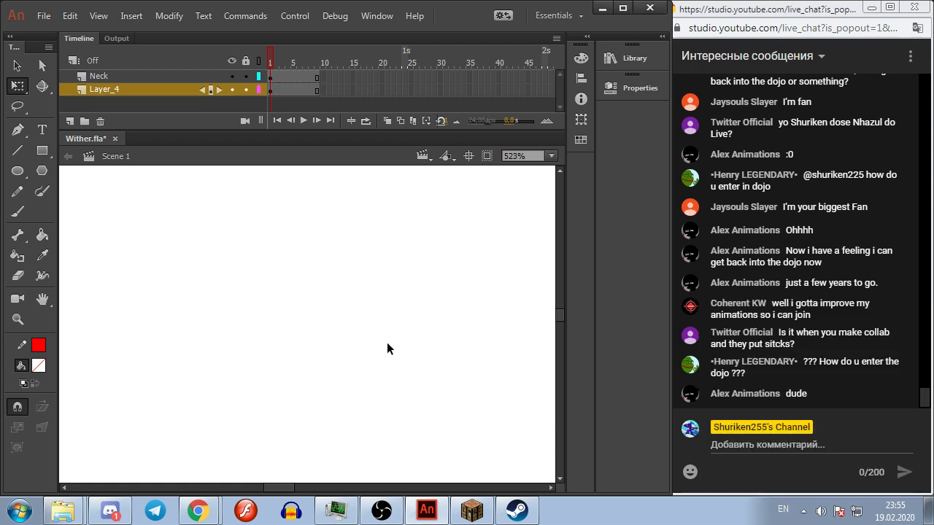
Step: Clear the remaining dark texture strips from the long upper row of the template
scroll(298, 320, "down", 3)
left_click_drag(299, 315, 352, 409)
scroll(312, 317, "down", 2)
scroll(226, 231, "up", 6)
scroll(224, 235, "up", 1)
scroll(414, 351, "down", 3)
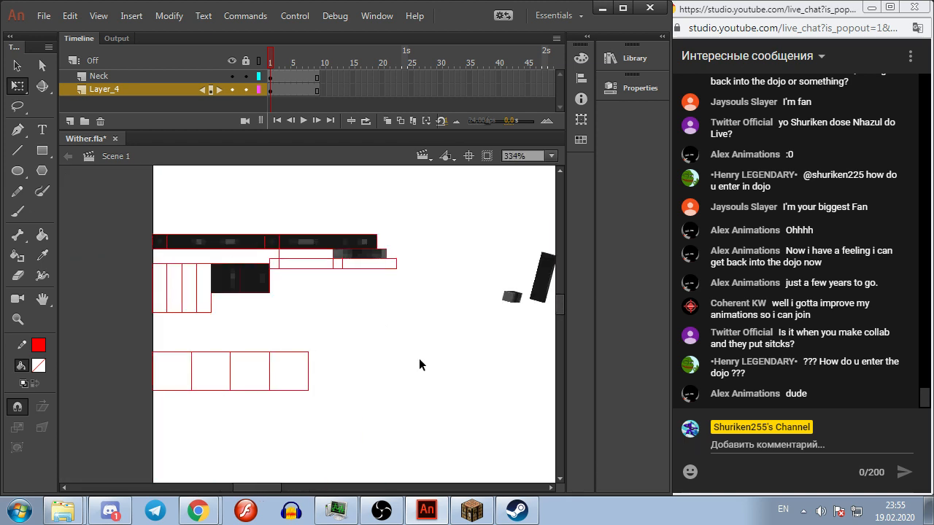
scroll(371, 330, "up", 2)
scroll(367, 331, "up", 2)
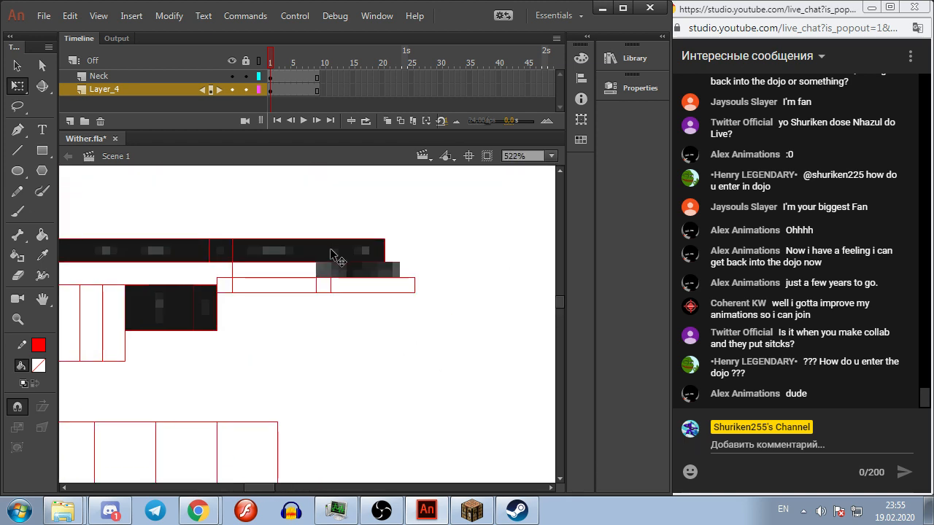
left_click(323, 278)
left_click(381, 357)
scroll(381, 358, "down", 3)
scroll(246, 318, "up", 1)
scroll(326, 307, "up", 1)
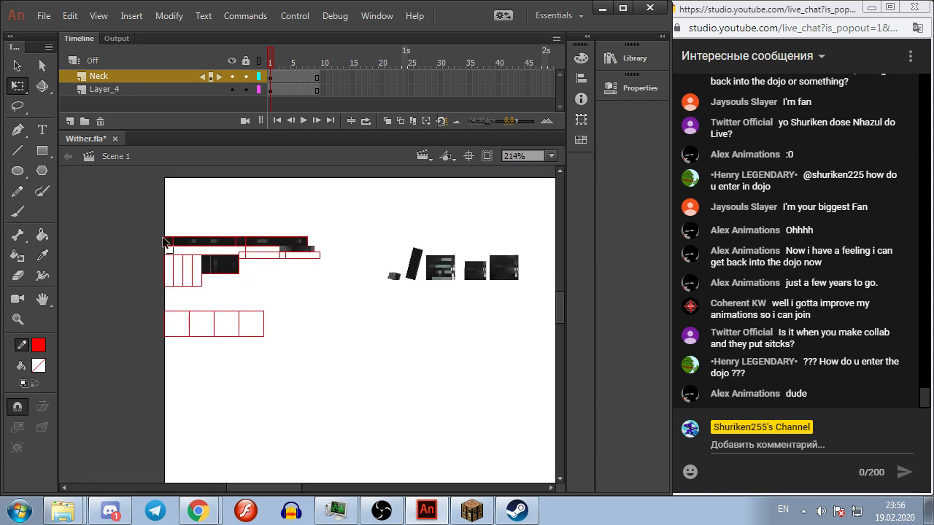
left_click_drag(170, 245, 212, 281)
left_click(257, 259)
Step: Move three adjacent faces of the short dark texture block out of the template into empty canvas space, side by side
left_click(207, 273)
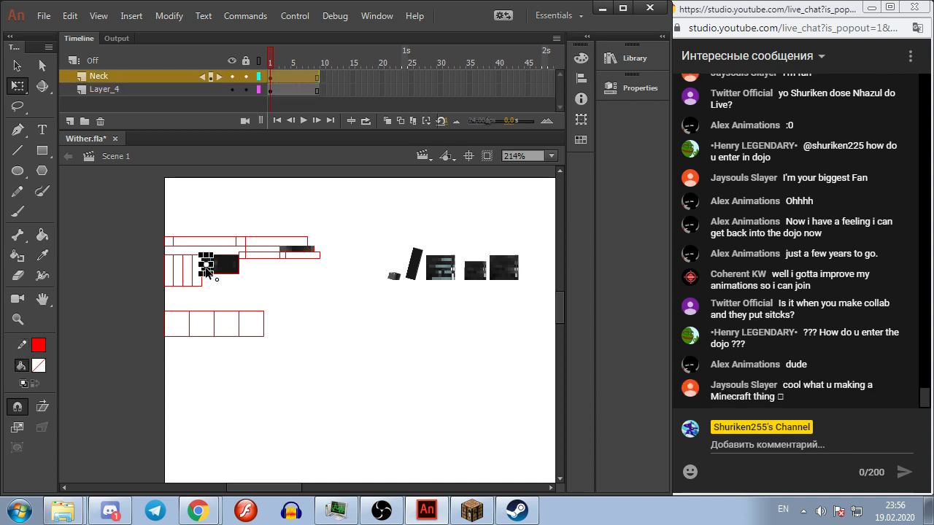
scroll(206, 273, "up", 3)
scroll(248, 278, "up", 1)
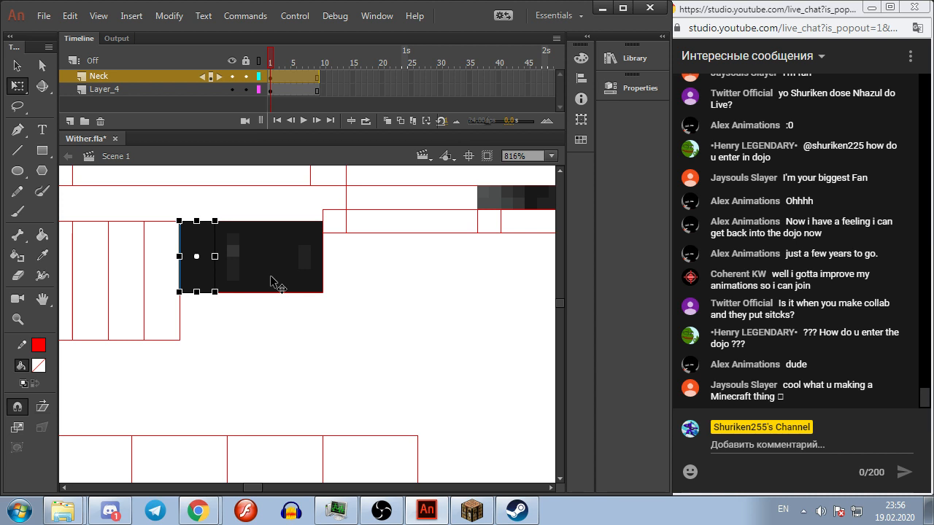
scroll(372, 317, "down", 3)
left_click_drag(446, 339, 320, 306)
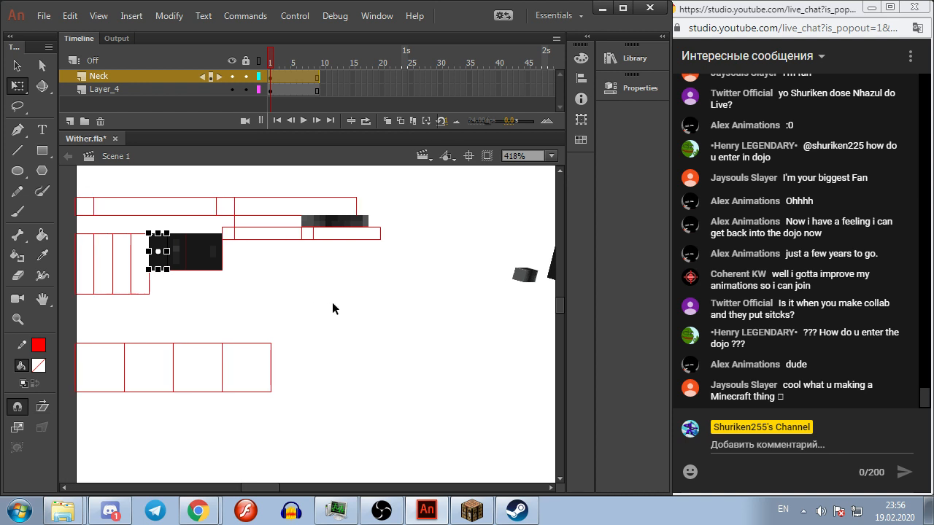
left_click(334, 312)
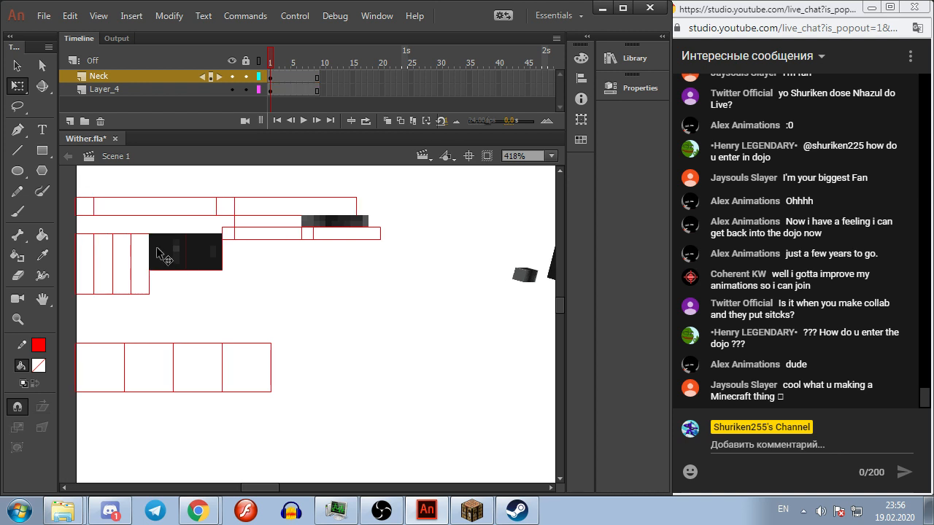
left_click_drag(156, 247, 414, 341)
left_click_drag(176, 255, 433, 344)
left_click_drag(189, 250, 447, 343)
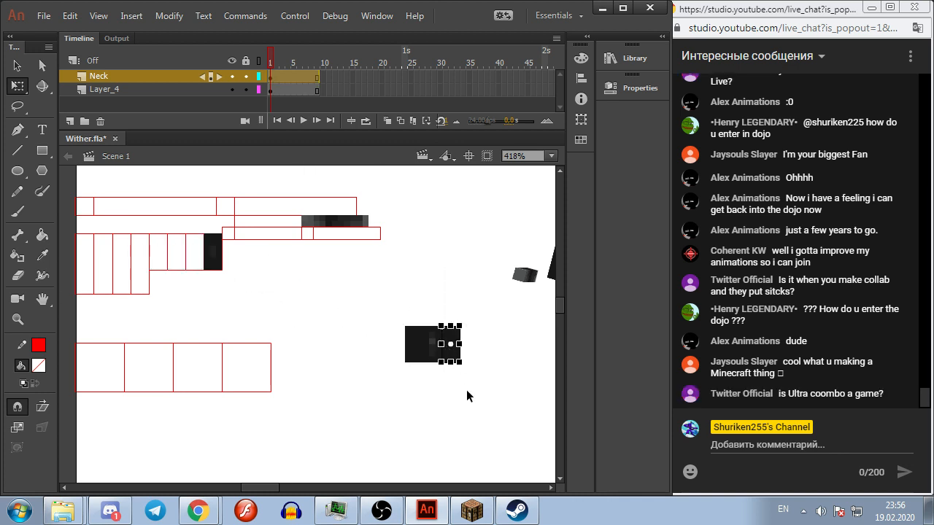
Step: Select the three joined dark faces together and move them further from the finished body parts
left_click(467, 391)
left_click_drag(402, 369, 306, 316)
left_click_drag(277, 342, 396, 252)
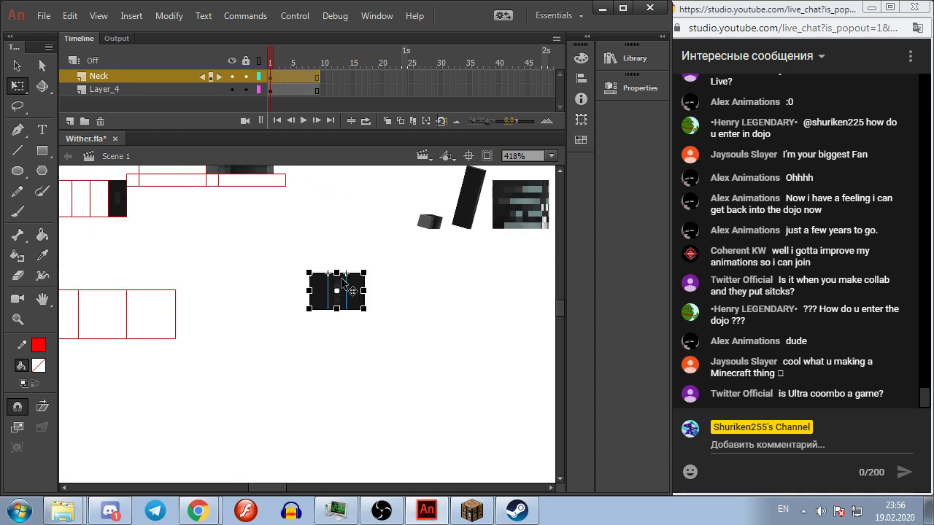
left_click_drag(357, 286, 436, 361)
left_click(470, 391)
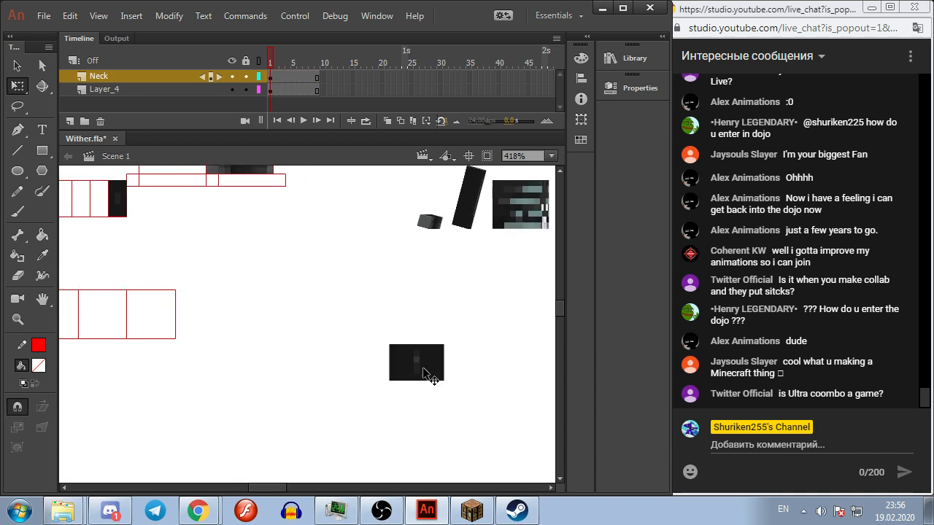
left_click_drag(367, 332, 471, 406)
right_click(431, 365)
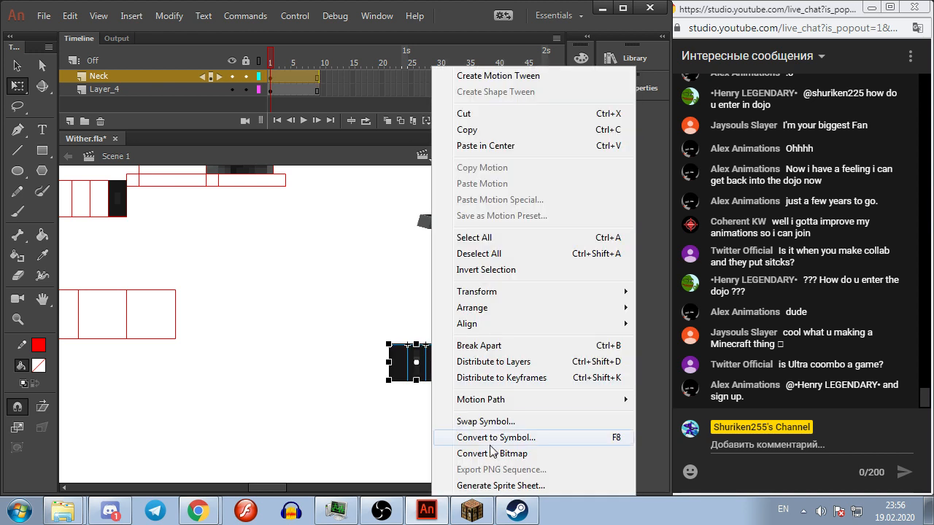
Step: Switch to Minecraft and examine the Wither's ribs and angled tail from several sides
left_click(472, 511)
key("w")
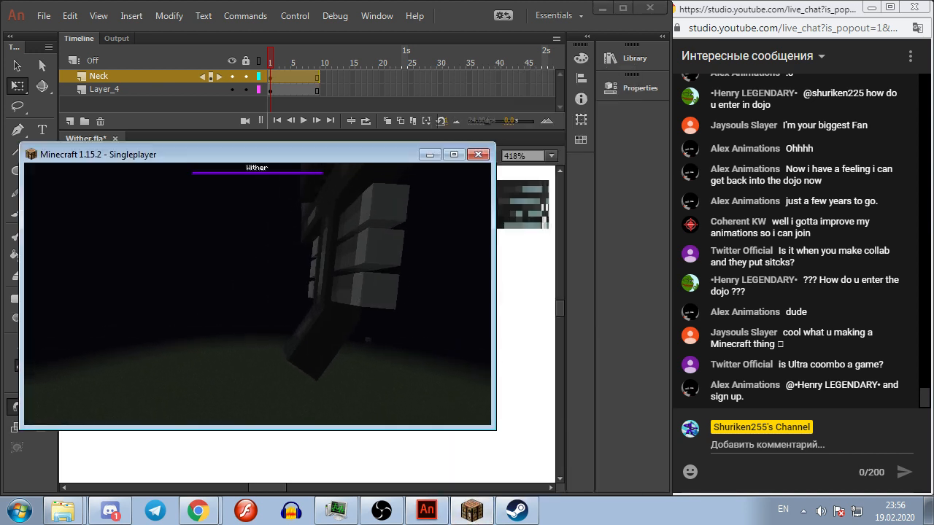
key("a")
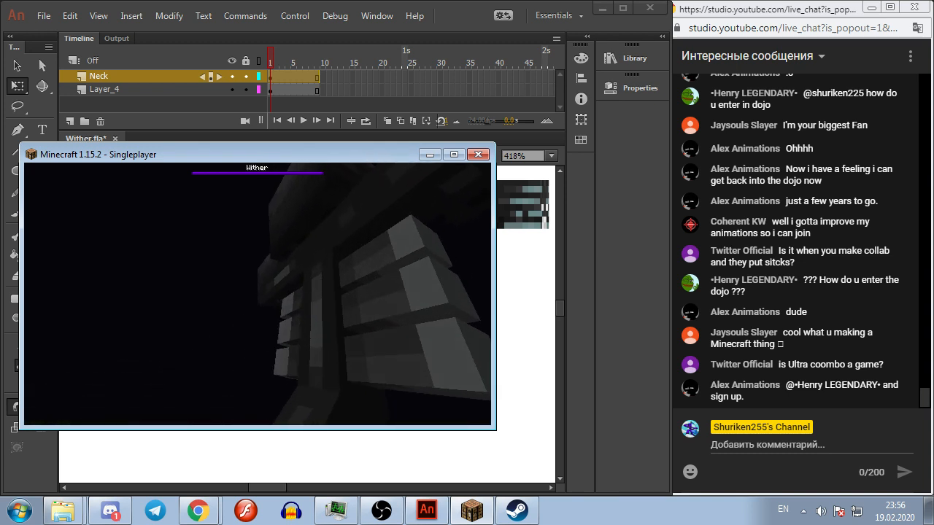
key("d")
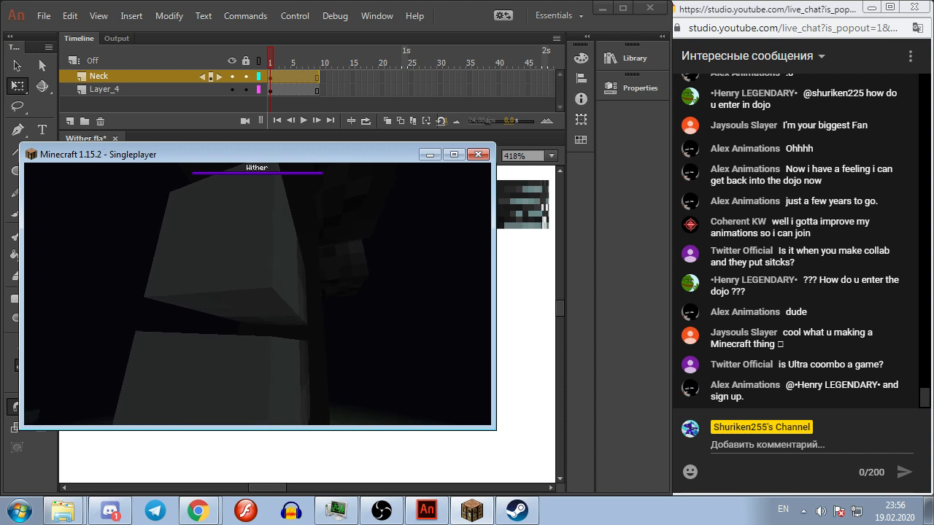
key("w")
key("w")
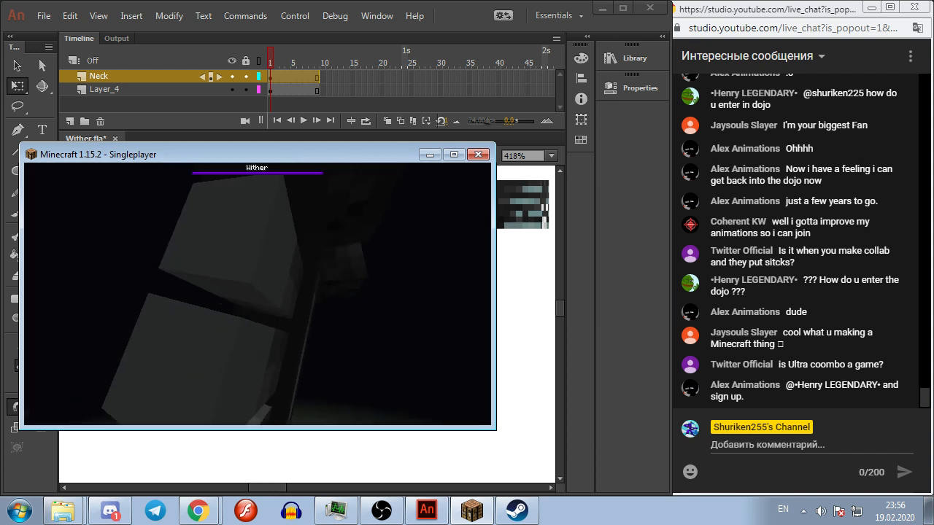
key("s")
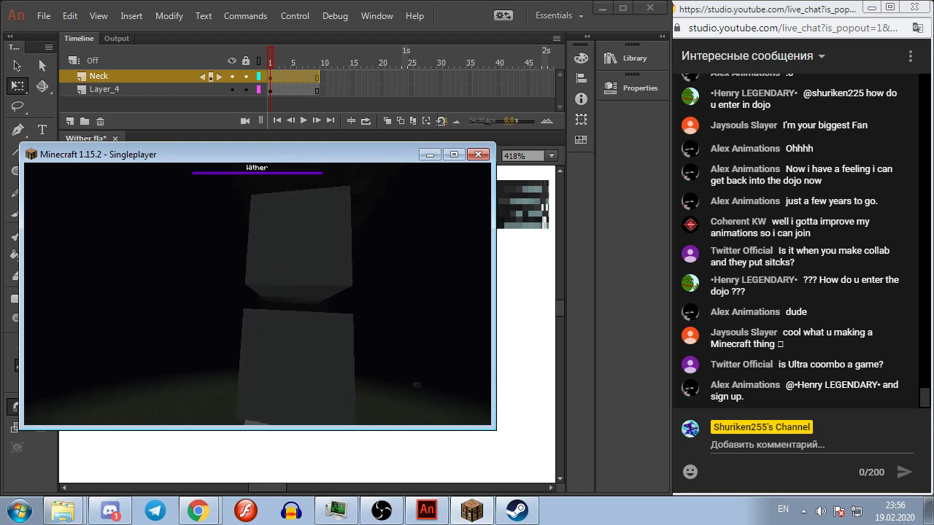
key("w")
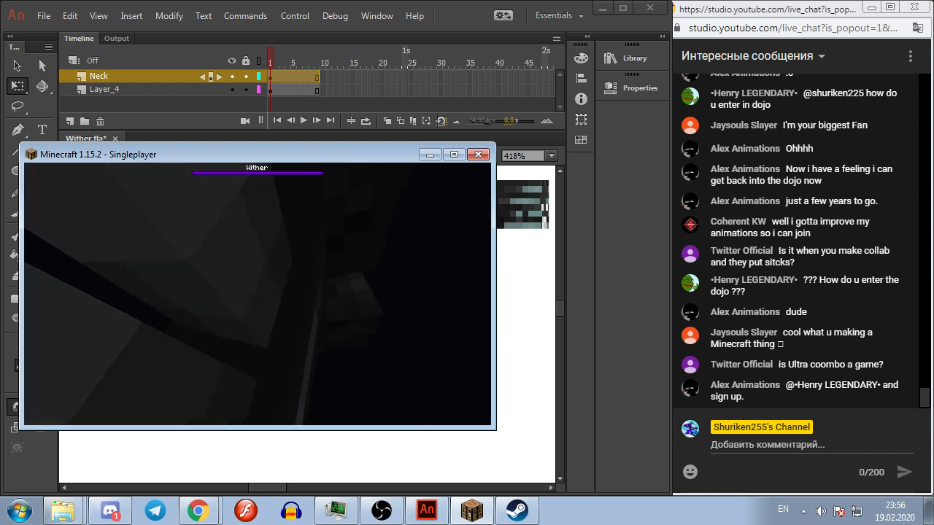
key("s")
key("w")
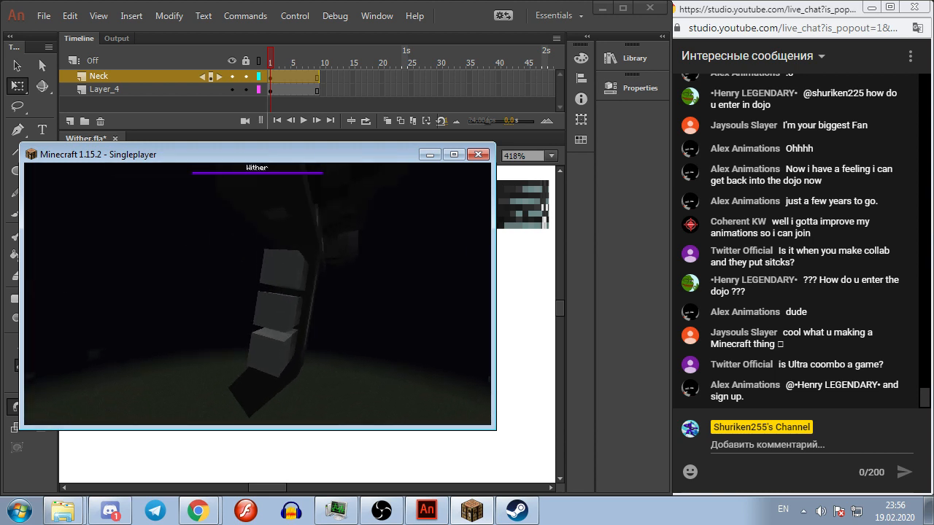
key("s")
key("Escape")
key("alt+Tab")
scroll(326, 328, "down", 2)
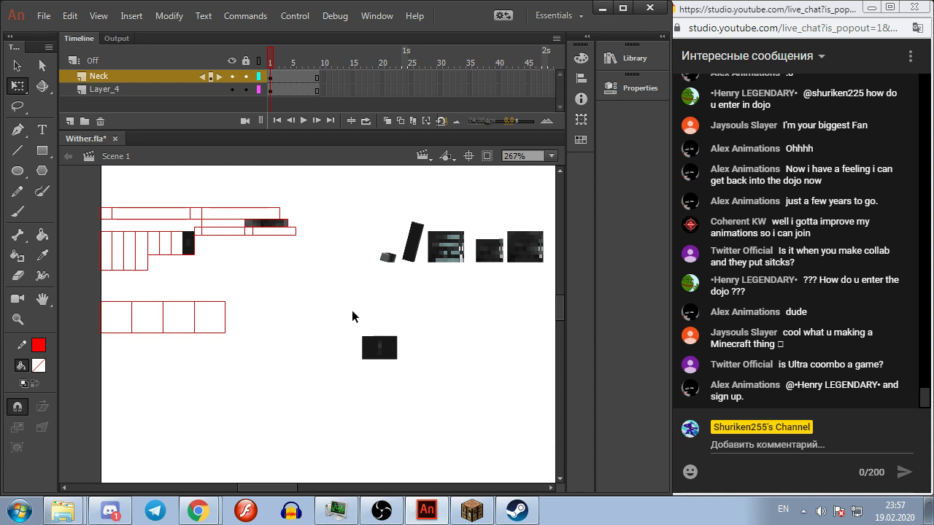
left_click(377, 355)
scroll(384, 368, "up", 7)
left_click(403, 379)
scroll(423, 378, "down", 2)
left_click_drag(433, 373, 361, 370)
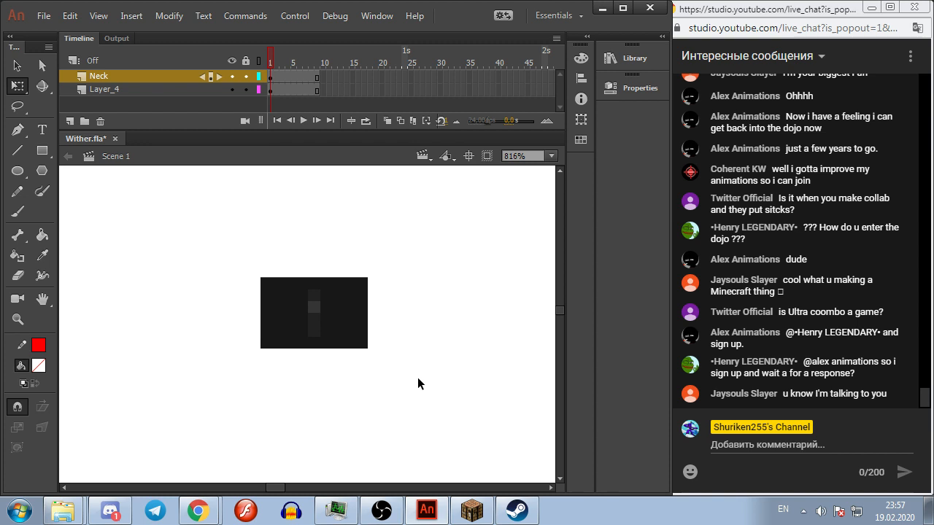
left_click(854, 228)
scroll(856, 233, "up", 2)
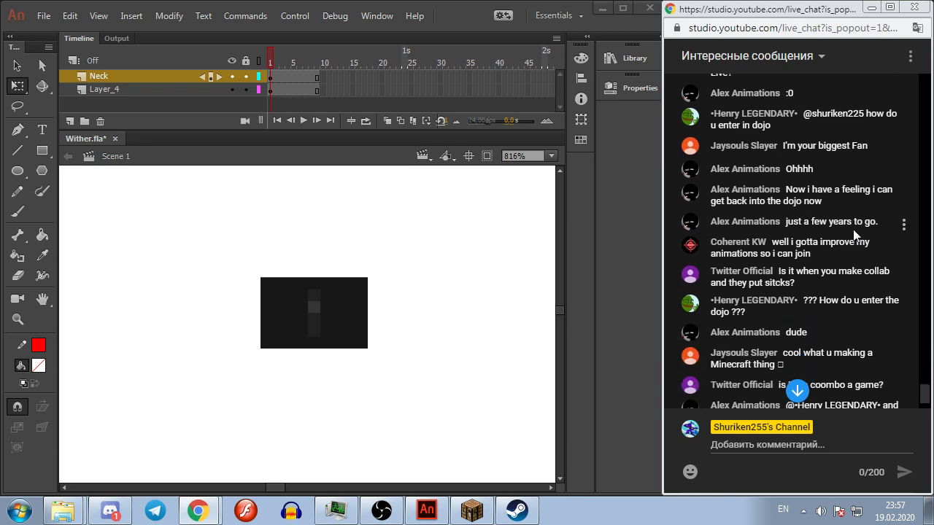
scroll(855, 232, "down", 1)
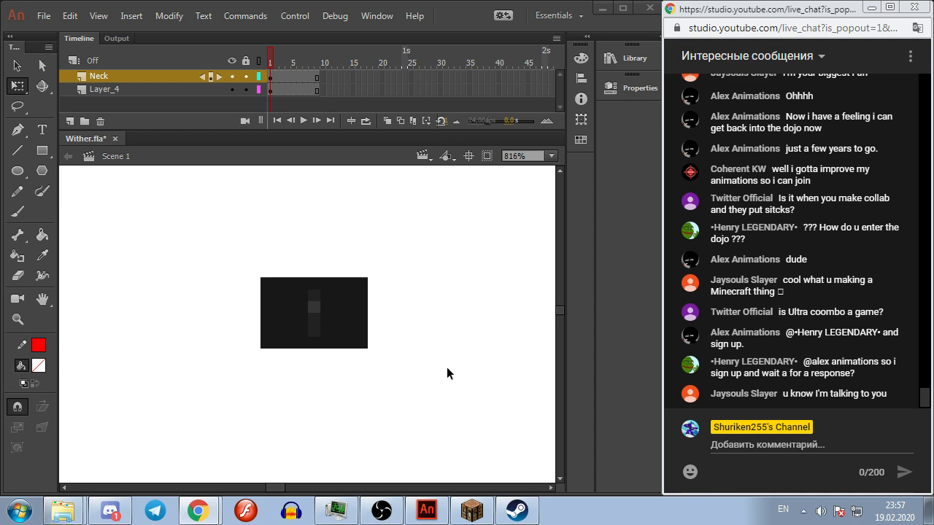
left_click(446, 367)
Step: Rotate the outer plain face of the joined dark group about 45 degrees and move it beneath the tilted body strip
left_click(272, 323)
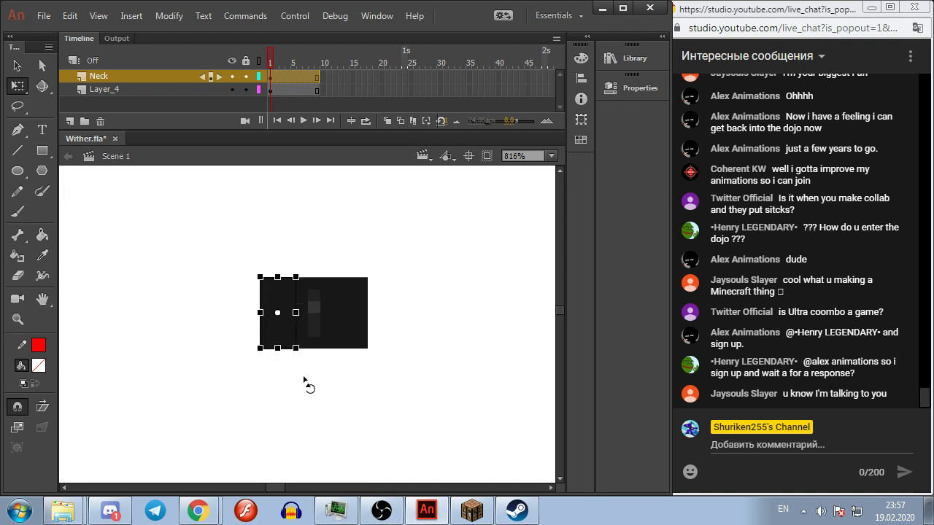
left_click_drag(304, 355, 209, 363)
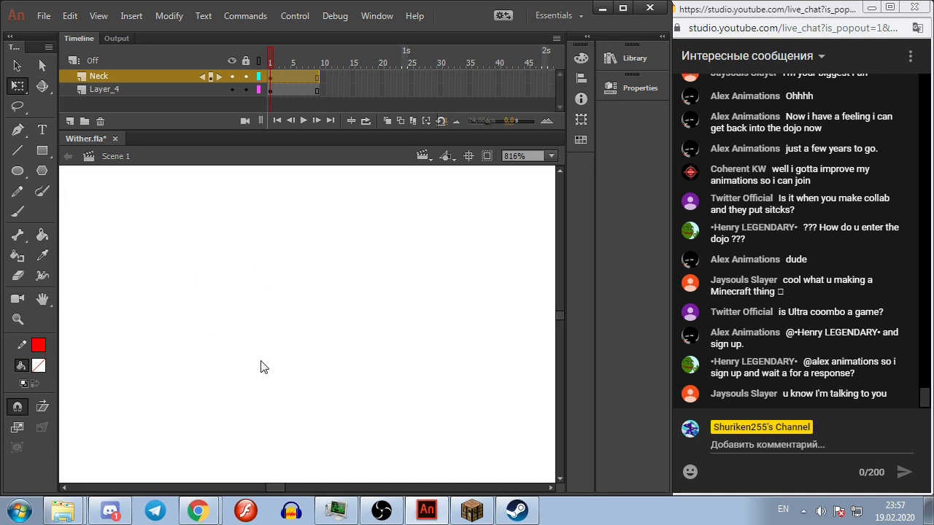
scroll(261, 372, "down", 2)
scroll(259, 369, "down", 2)
scroll(259, 366, "up", 3)
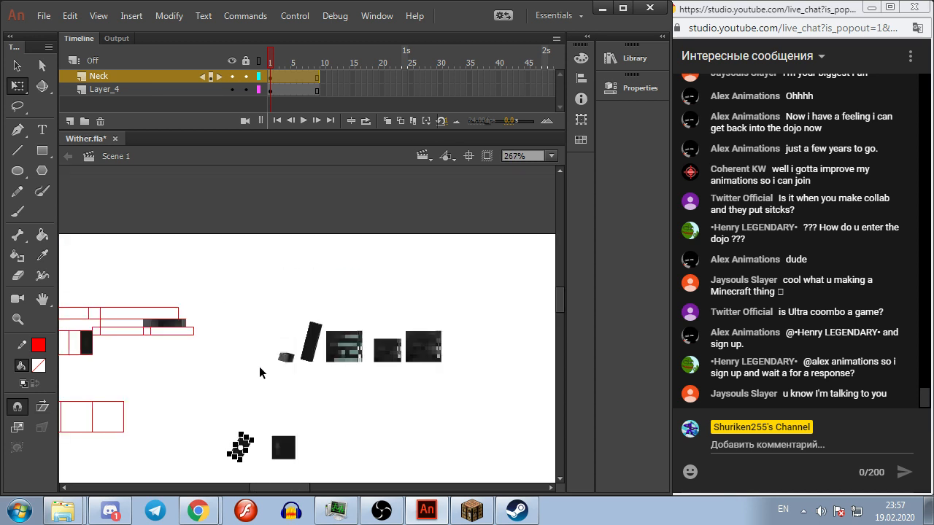
left_click_drag(248, 453, 303, 392)
left_click(302, 416)
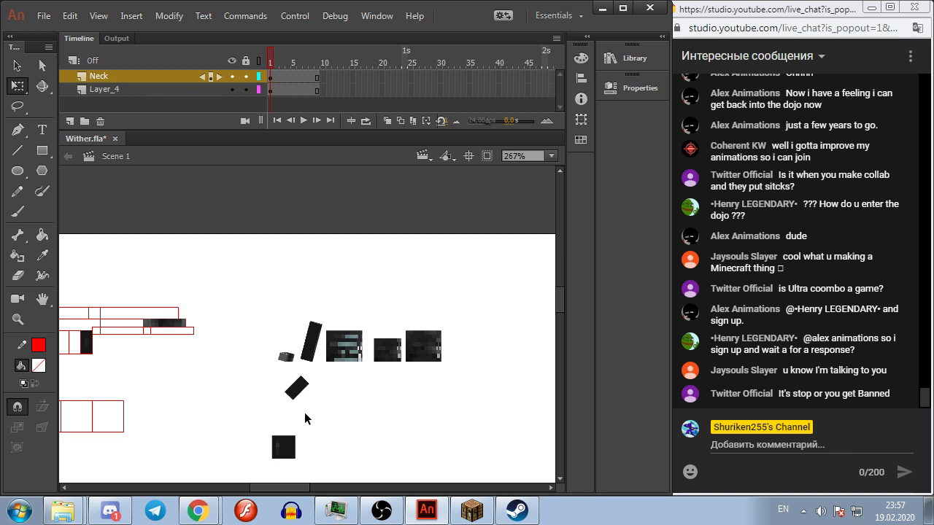
Step: Attach the angled dark face to the lower end of the tilted body strip and nudge it into alignment
scroll(299, 394, "up", 4)
left_click_drag(295, 354, 307, 286)
scroll(302, 306, "up", 2)
key("Left")
key("Down")
key("Left")
key("Down")
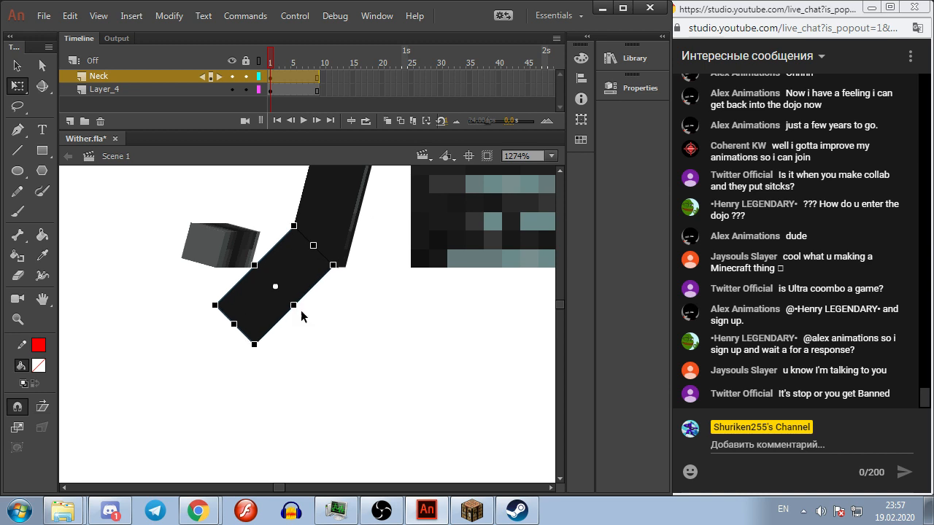
key("Left")
key("Left")
key("Left")
key("Left")
key("Down")
key("Left")
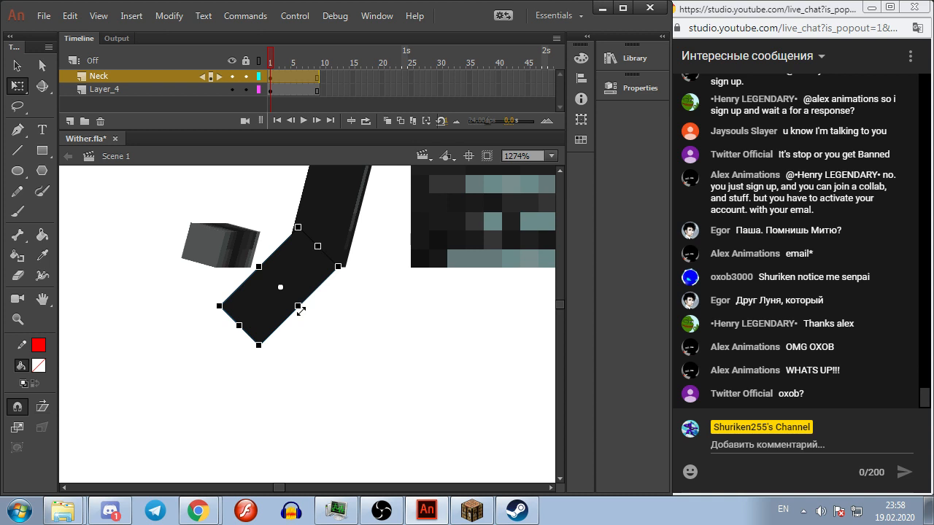
Step: Examine how the angled dark face lines up with the lower end of the tilted body strip
left_click(322, 323)
left_click(290, 273)
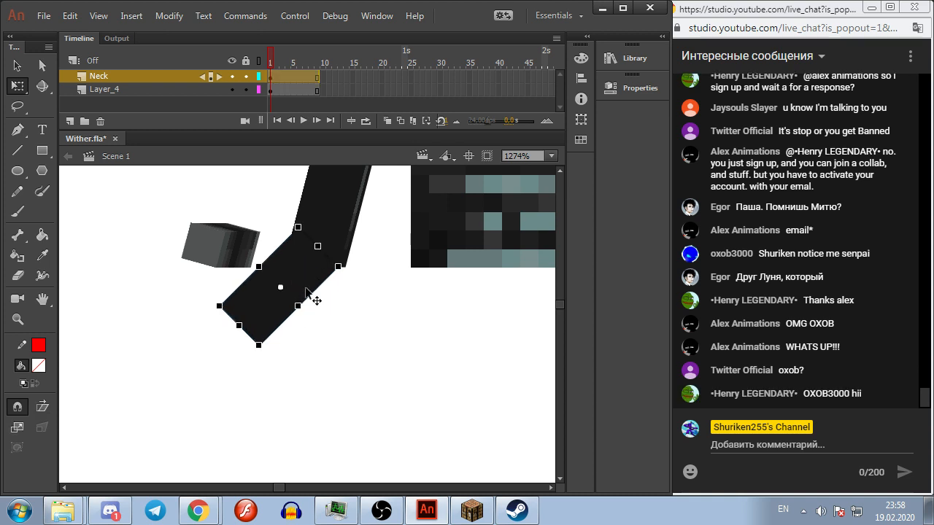
left_click(325, 312)
left_click(312, 298)
left_click(369, 360)
scroll(355, 338, "down", 3)
scroll(384, 384, "down", 1)
left_click(309, 354)
left_click_drag(309, 354, 264, 305)
scroll(314, 262, "up", 4)
left_click(264, 305)
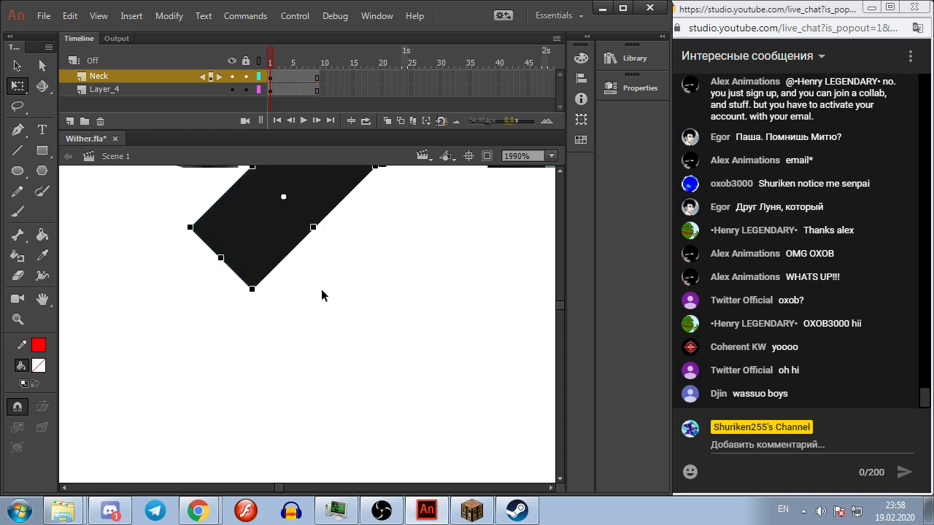
Step: Duplicate the angled dark face in place and rotate the copy 90 degrees onto the opposite diagonal
scroll(313, 306, "up", 3)
left_click(277, 323)
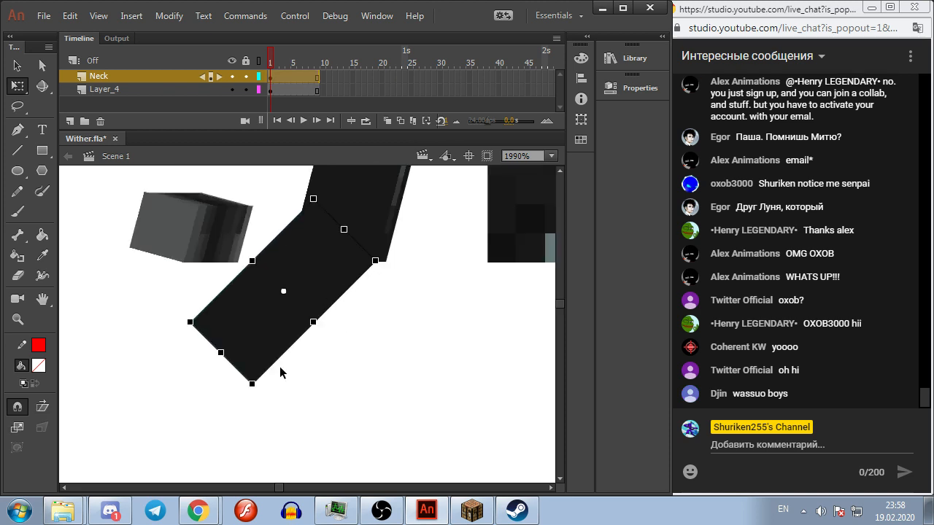
left_click_drag(262, 386, 363, 331)
Step: Try to flip the rotated copy of the dark face, then undo the flip
left_click(168, 15)
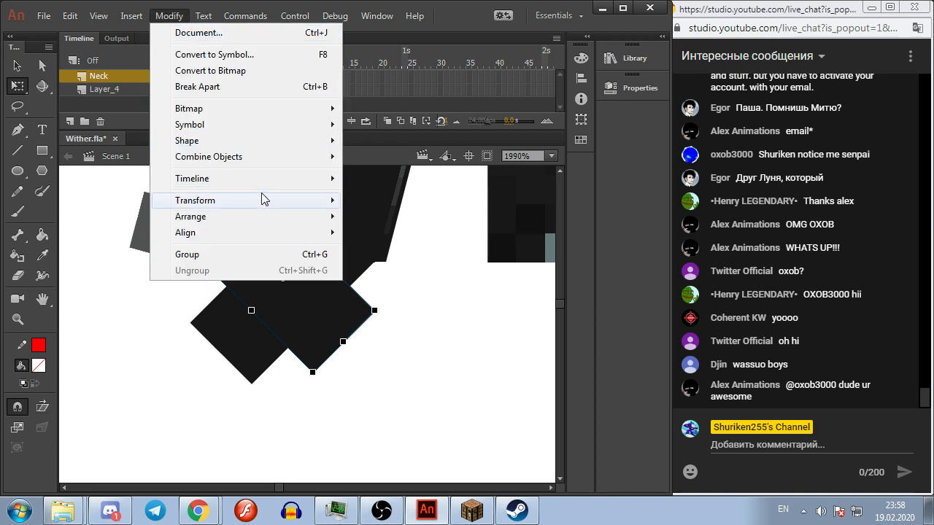
mouse_move(302, 206)
left_click(409, 357)
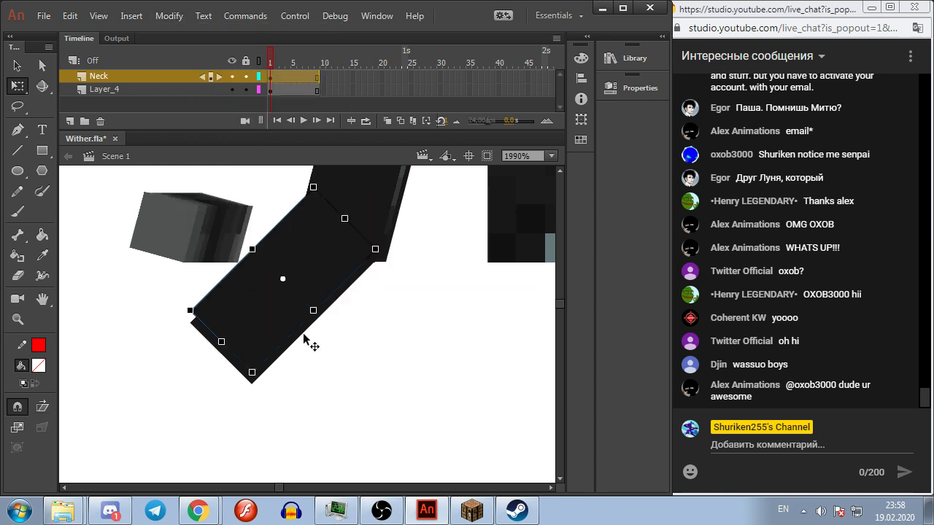
key("ctrl+z")
key("ctrl+z")
Step: Move the rotated copy and the original angled face away from the body strip into separate empty areas
left_click_drag(272, 297, 383, 442)
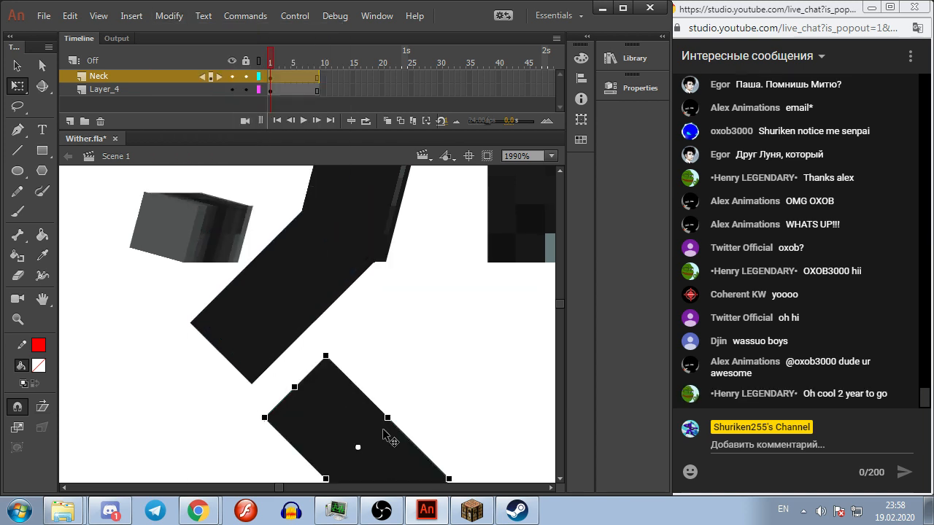
scroll(408, 409, "down", 3)
scroll(451, 380, "down", 3)
left_click_drag(405, 332, 442, 453)
left_click_drag(380, 274, 249, 402)
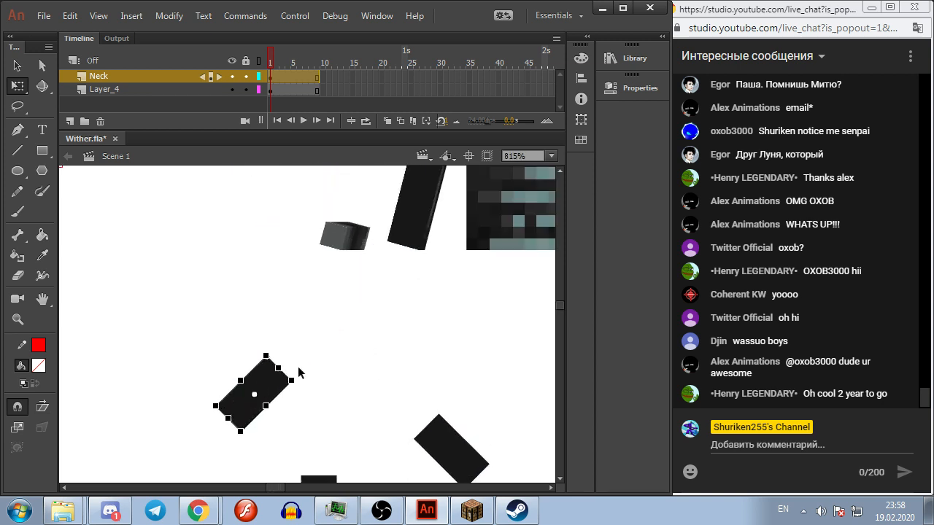
Step: Place the two angled dark faces on either side of the upright dark face, in a mirrored arrangement
scroll(315, 310, "down", 1)
scroll(314, 311, "down", 2)
left_click_drag(259, 265, 252, 380)
left_click_drag(433, 336, 378, 397)
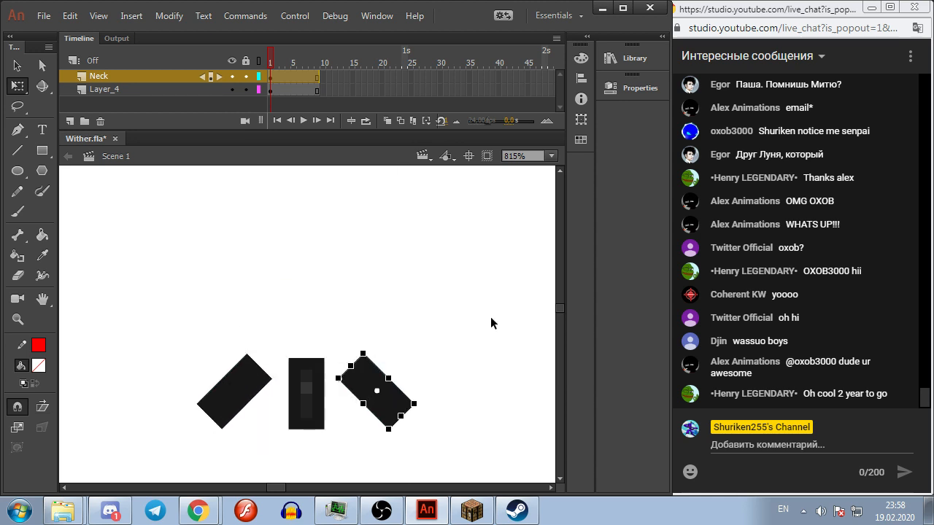
left_click(490, 316)
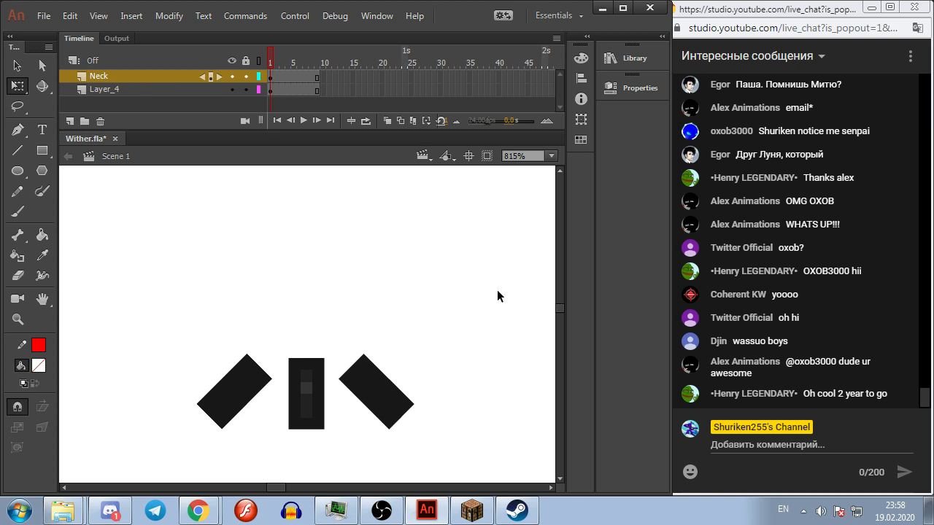
Step: Convert the two angled faces and the upright face between them into one graphic symbol named wither_tail
left_click_drag(483, 299, 173, 441)
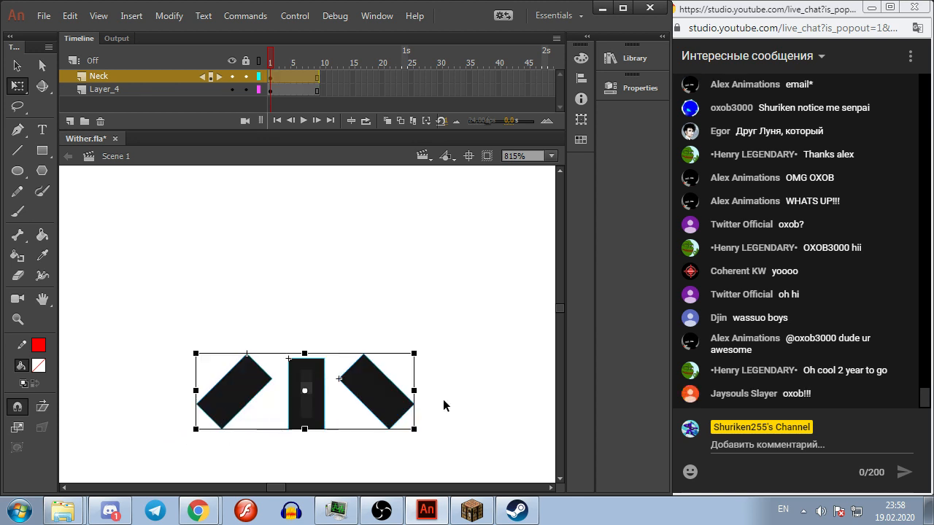
left_click(459, 347)
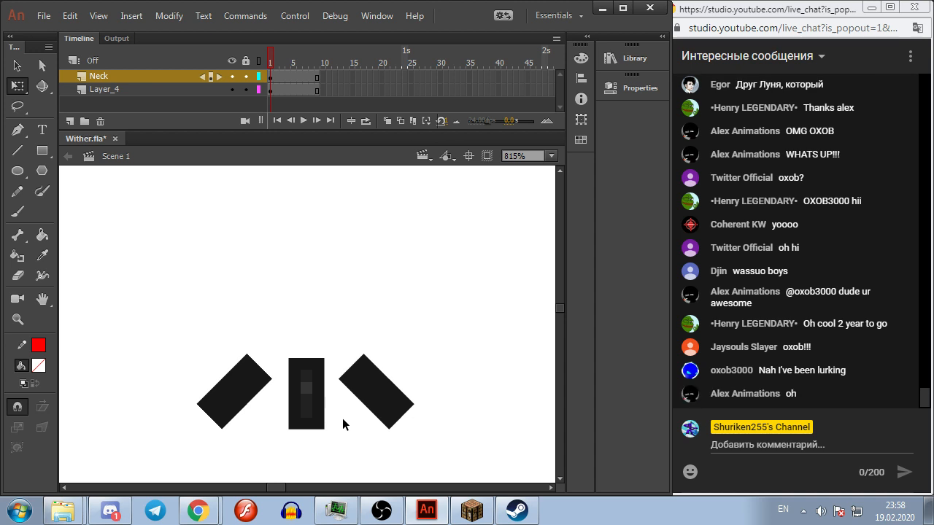
left_click(237, 405)
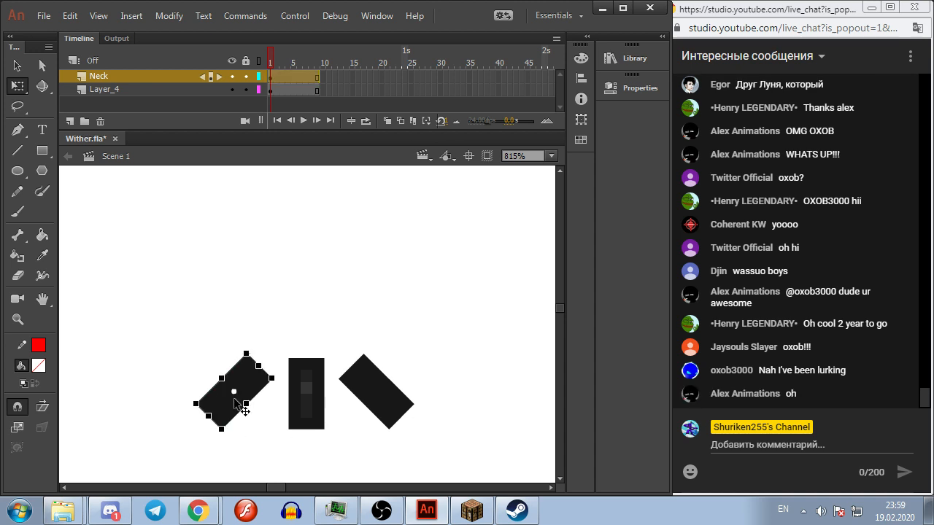
left_click_drag(452, 303, 194, 453)
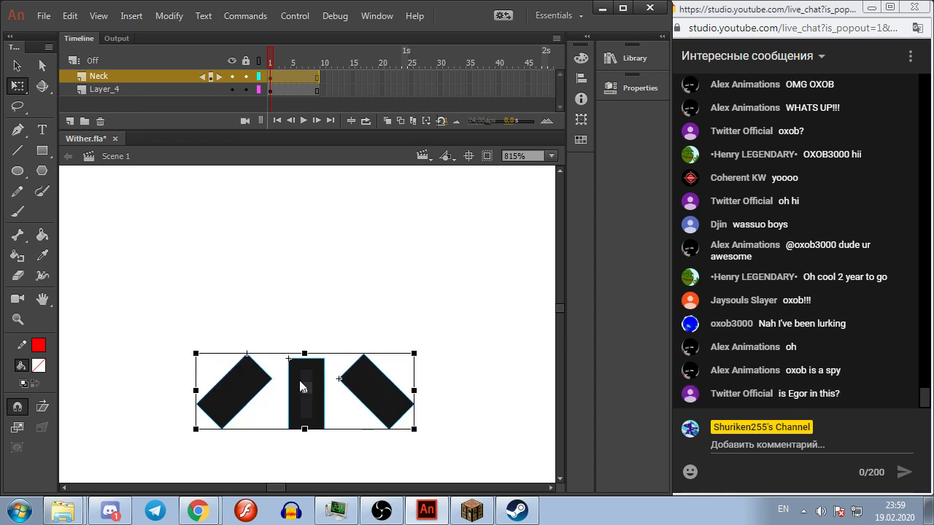
right_click(299, 380)
left_click(343, 440)
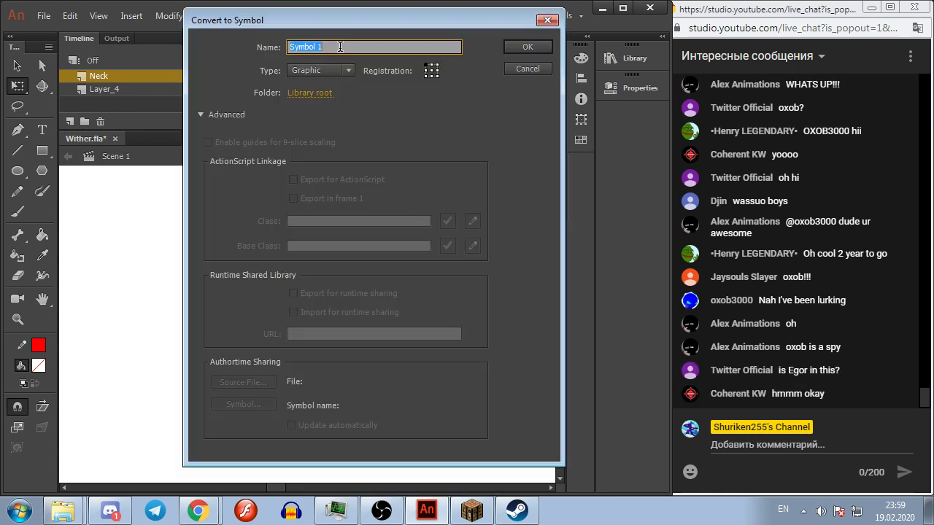
type("wither_tail")
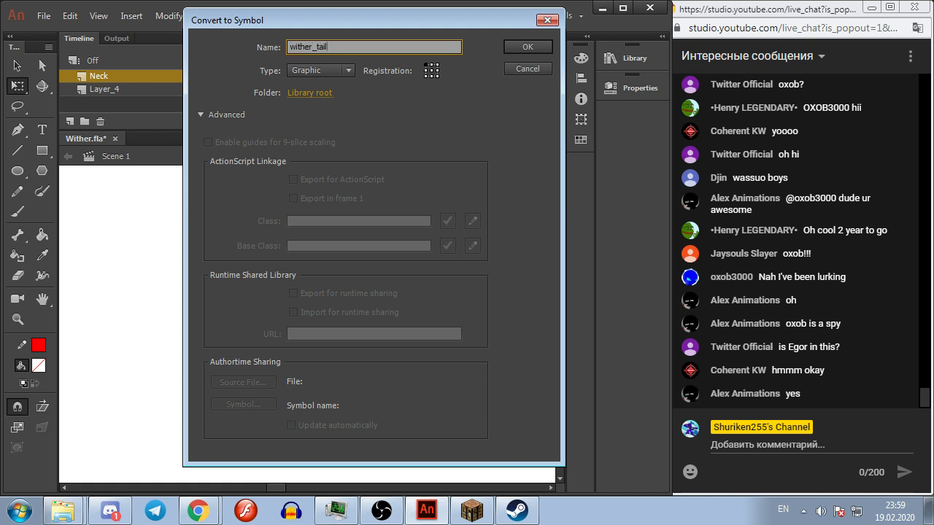
key("Return")
left_click(313, 303)
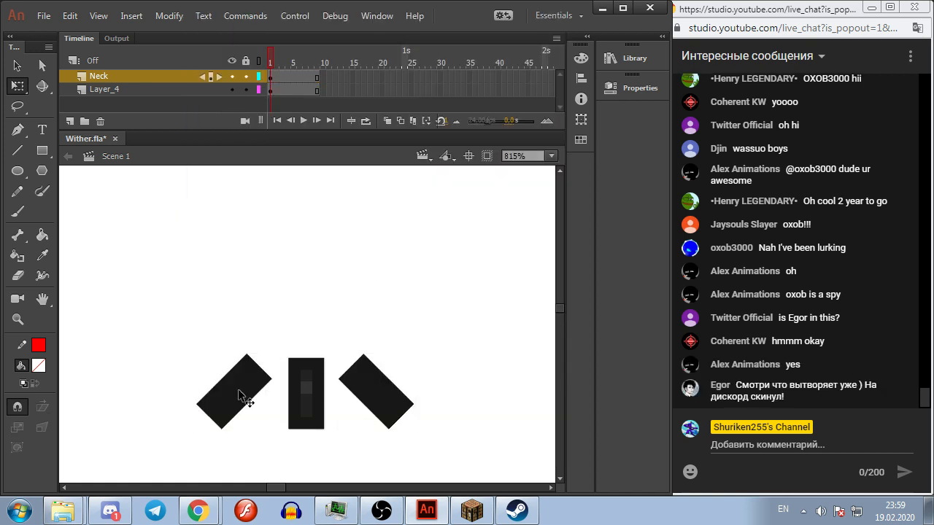
Step: Inside the wither_tail symbol, place an upright copy of the left-hand angled face in the empty space beside it
double_click(235, 398)
left_click(297, 329)
left_click(262, 371)
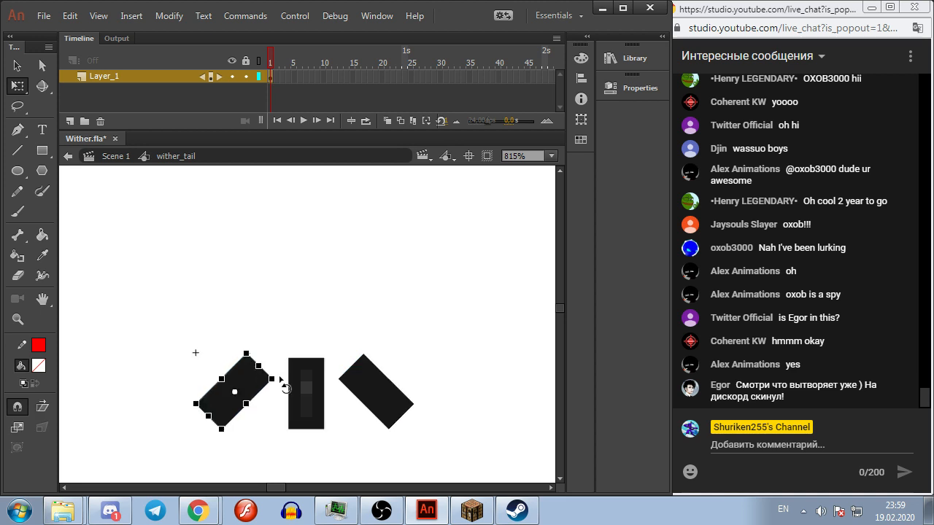
key("ctrl+shift+v")
key("Left")
key("Left")
key("Left")
key("Left")
key("Left")
key("Left")
key("Left")
key("Left")
key("Left")
key("Left")
key("Left")
key("Left")
key("Left")
key("Left")
key("Left")
key("Left")
key("Left")
key("Left")
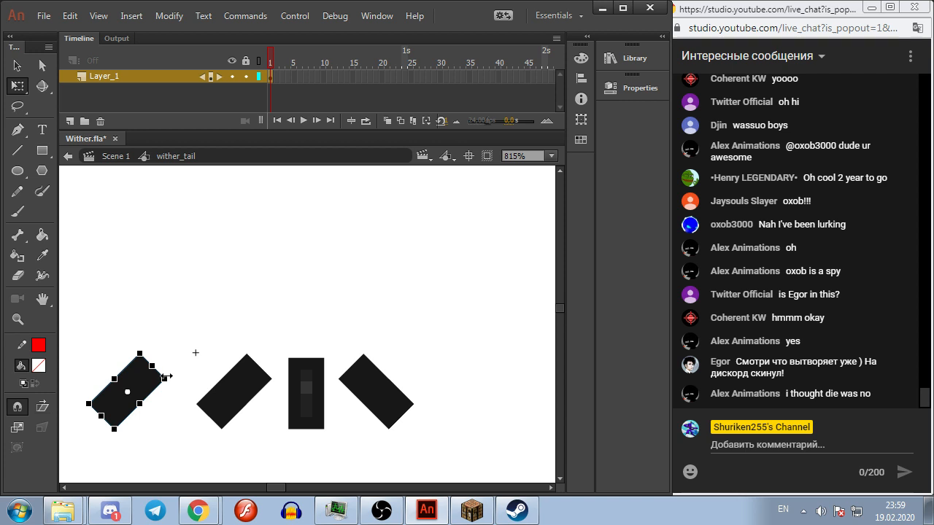
left_click_drag(179, 385, 319, 323)
left_click(186, 345)
Step: Add a guide layer above Layer_1 and draw a red, unfilled square on it around the upper half of the upright copy
left_click(69, 121)
left_click(41, 150)
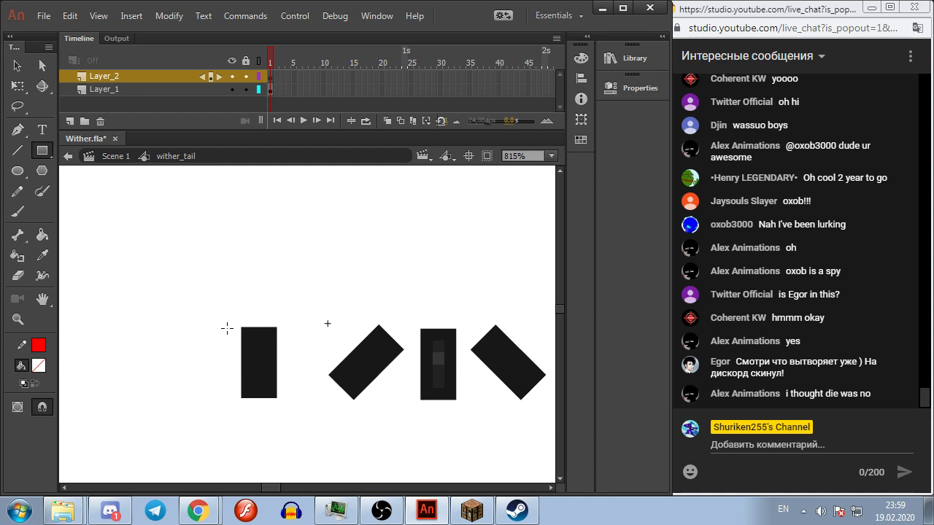
right_click(115, 73)
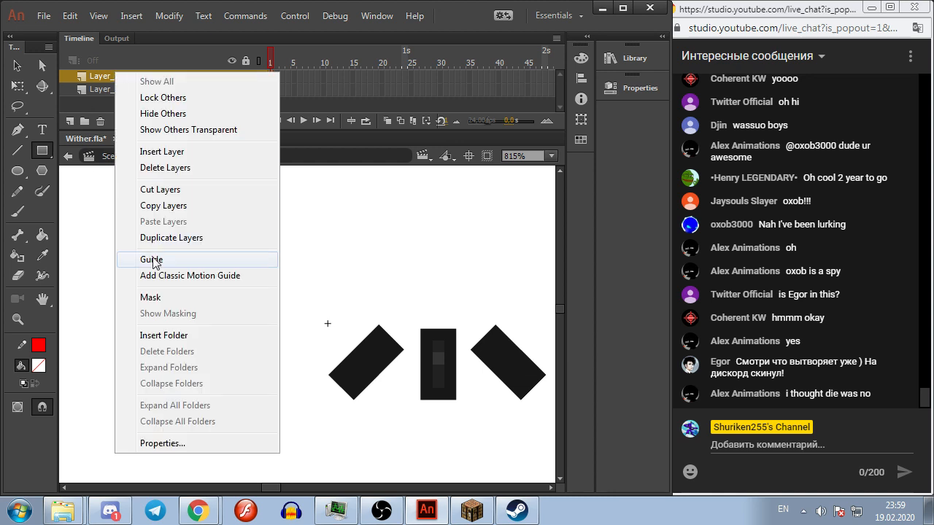
left_click(155, 261)
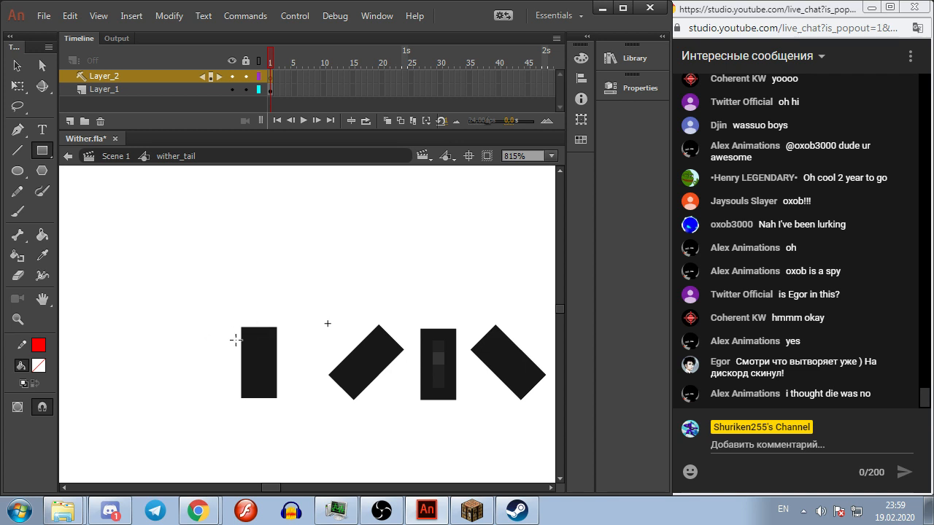
left_click_drag(241, 329, 276, 362)
left_click(17, 65)
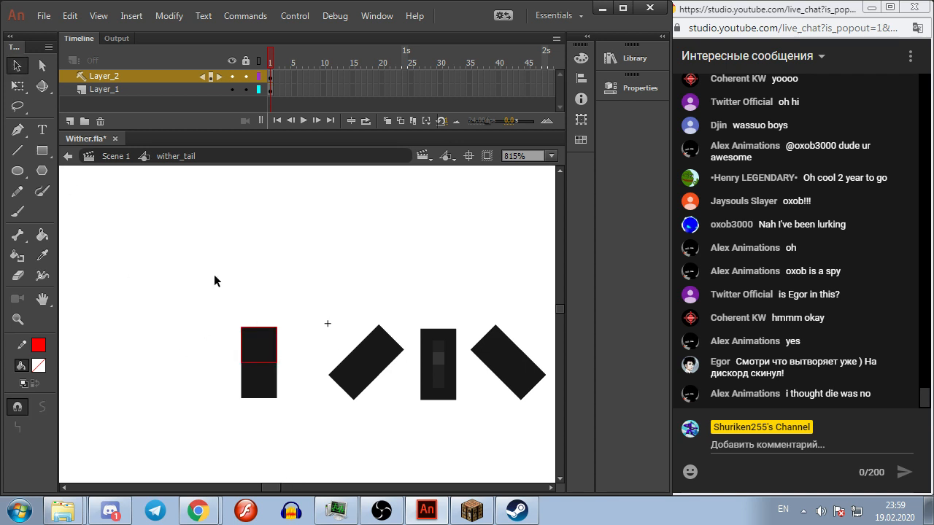
Step: Move the red square outline on Layer_2 straight up, well clear of the leftmost dark block
double_click(278, 355)
key("Up")
key("Up")
key("Up")
key("Up")
key("Up")
key("Up")
key("Up")
key("Up")
key("Up")
key("Up")
key("Up")
key("Up")
key("Up")
key("Up")
key("Up")
key("Up")
key("Up")
key("Up")
key("Up")
key("Up")
key("Up")
key("Up")
key("Up")
key("Up")
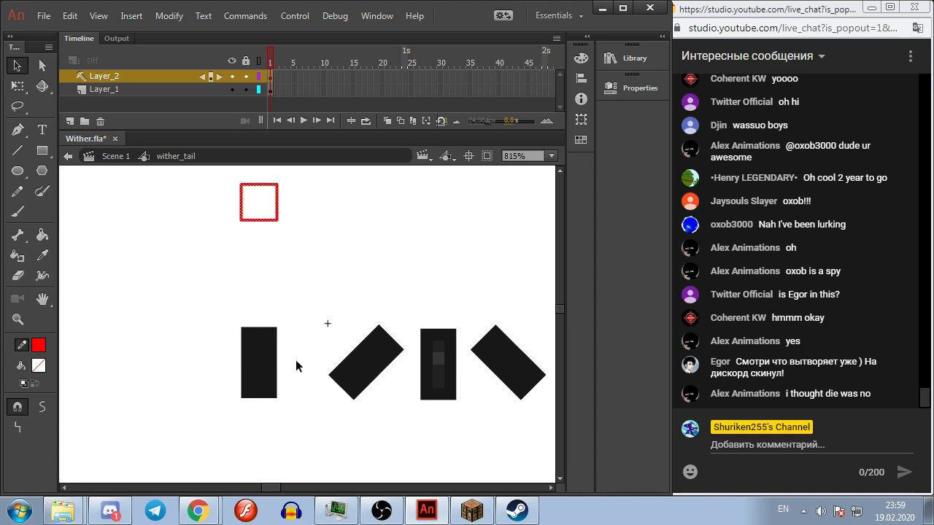
Step: Rotate the leftmost dark block 45 degrees clockwise so its tilt matches the neighbouring block
left_click(295, 360)
left_click(276, 377)
key("q")
left_click_drag(286, 403, 268, 417)
left_click(295, 419)
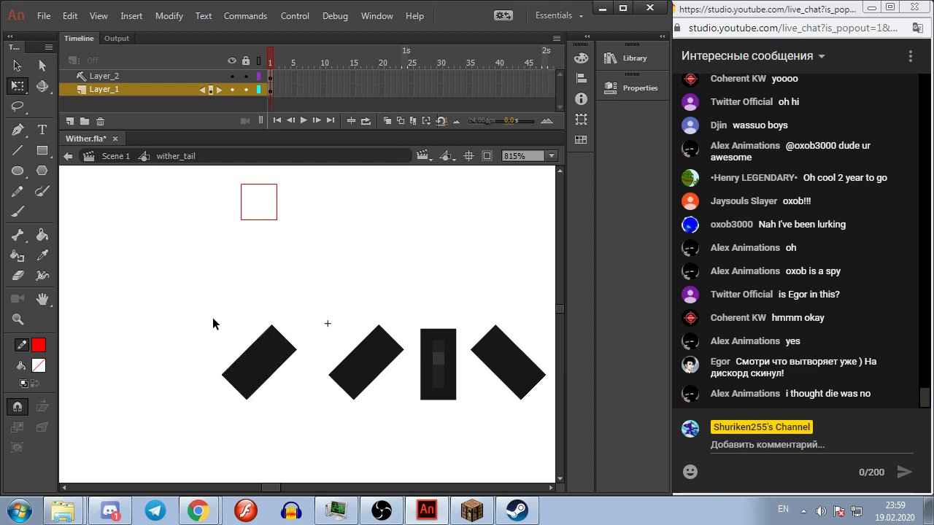
Step: Add a layer above Layer_1 and draw long vertical red lines upward from the rotated block's four corners
left_click(70, 121)
left_click(17, 149)
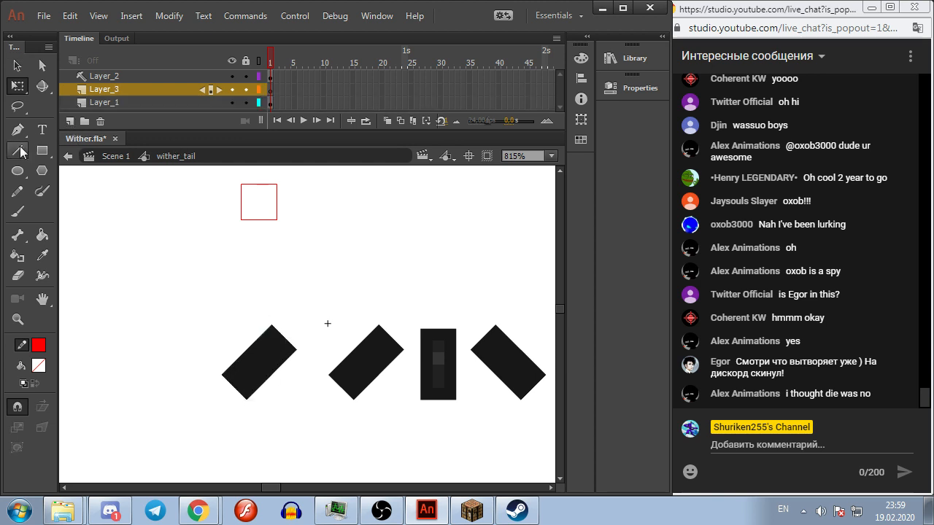
left_click_drag(223, 373, 195, 140)
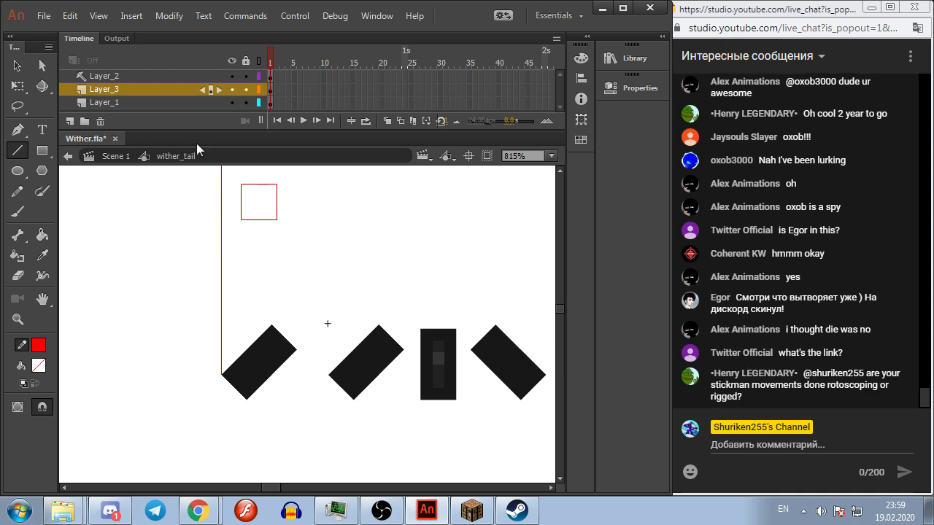
left_click_drag(271, 326, 267, 124)
left_click_drag(295, 351, 293, 108)
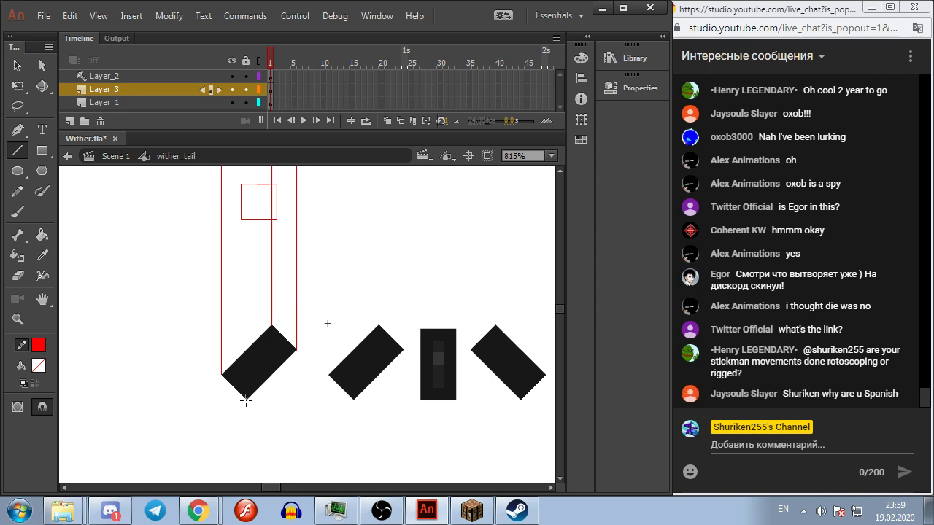
left_click_drag(246, 398, 241, 101)
Step: Check up close how the vertical red lines meet the corners of the rotated block
left_click(18, 85)
scroll(253, 354, "up", 3)
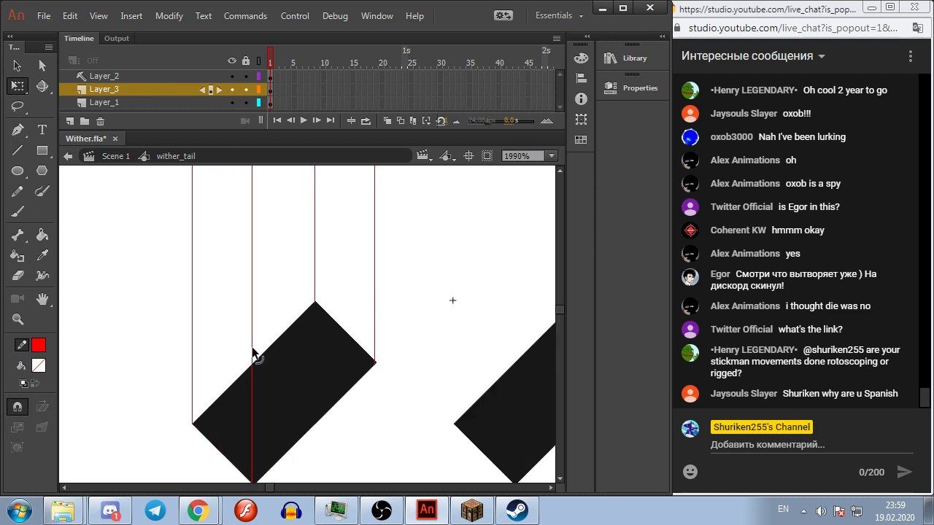
scroll(224, 260, "down", 3)
left_click(240, 252)
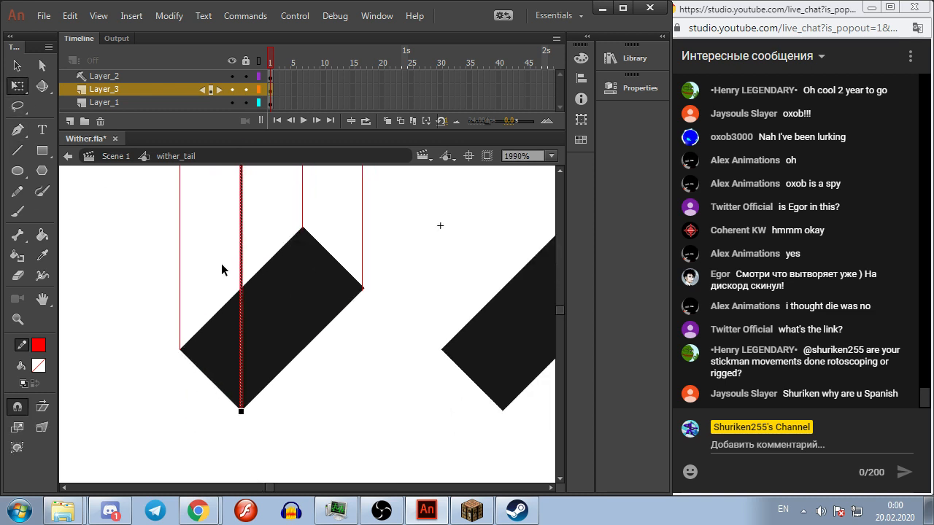
left_click(209, 255)
left_click(241, 253)
left_click(196, 255)
left_click(303, 203)
left_click(377, 216)
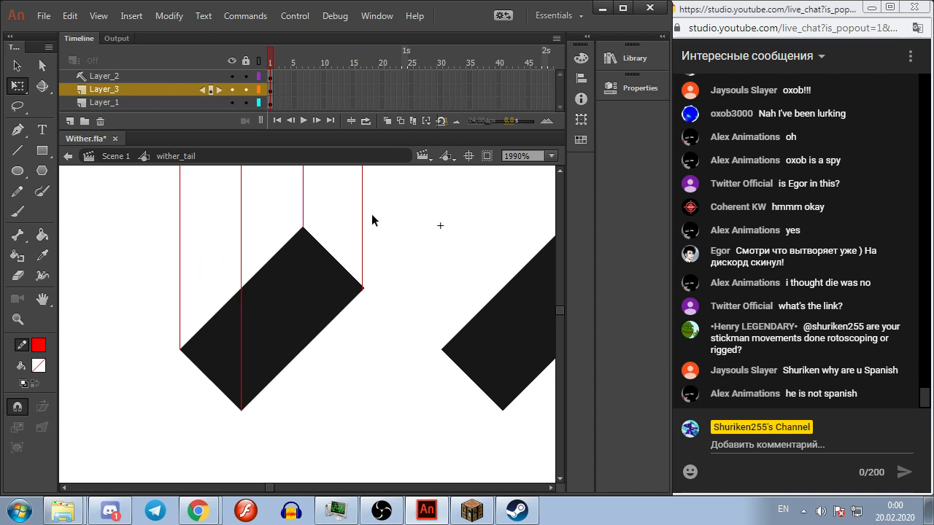
left_click(364, 222)
left_click(413, 246)
Step: Widen the red square outline symmetrically until its sides reach the two outermost vertical lines
left_click_drag(414, 245, 404, 317)
scroll(398, 286, "down", 3)
left_click_drag(407, 260, 393, 386)
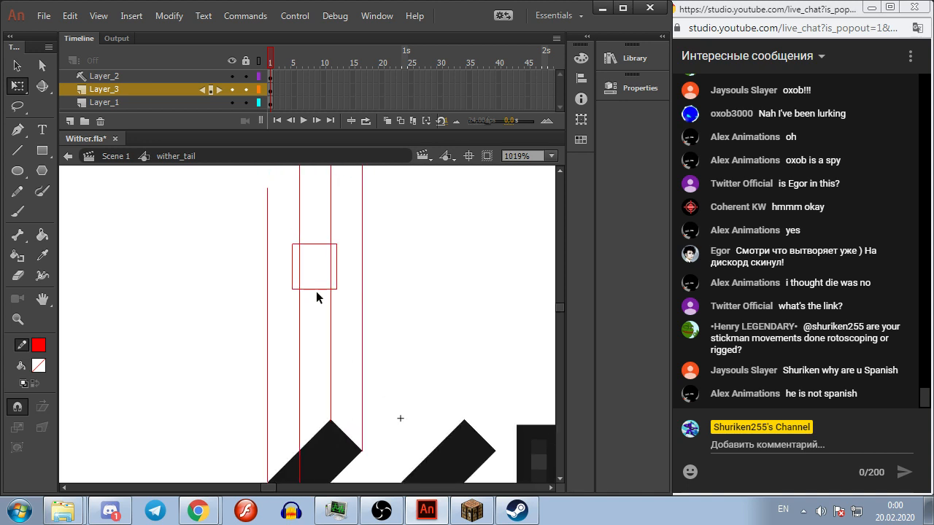
left_click(319, 291)
left_click_drag(336, 266, 361, 266)
left_click(395, 273)
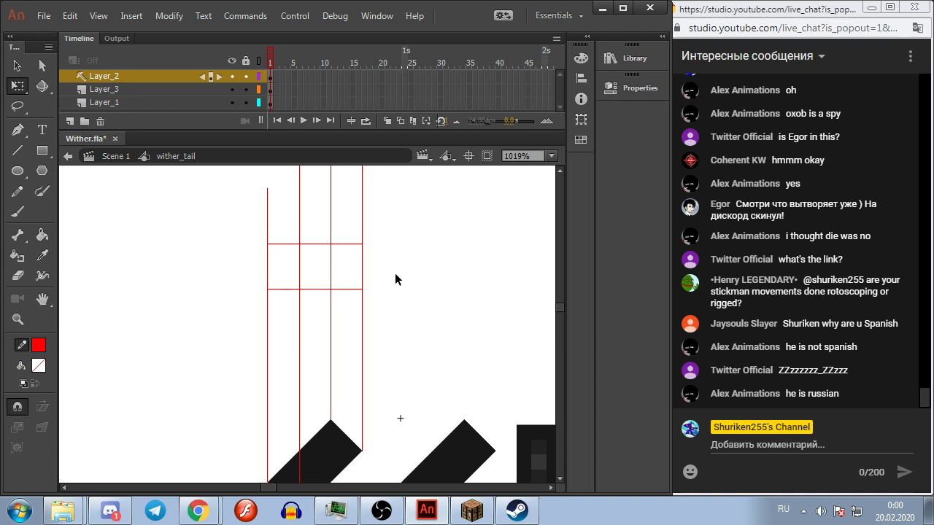
Step: Rename Layer_2 as "Top-view"
left_click(150, 78)
double_click(150, 77)
type("Ещз-мш")
key("BackSpace")
key("BackSpace")
key("BackSpace")
key("BackSpace")
key("BackSpace")
key("BackSpace")
key("alt+shift")
type("Top-")
key("Return")
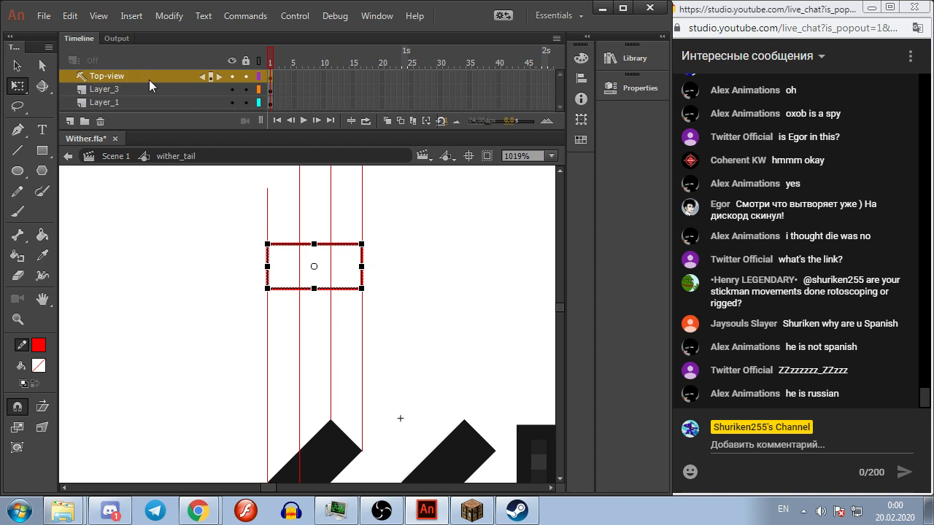
Step: Draw two vertical dividing lines inside the red rectangle on the Top-view layer, along the inner projection lines
left_click(151, 358)
left_click(17, 151)
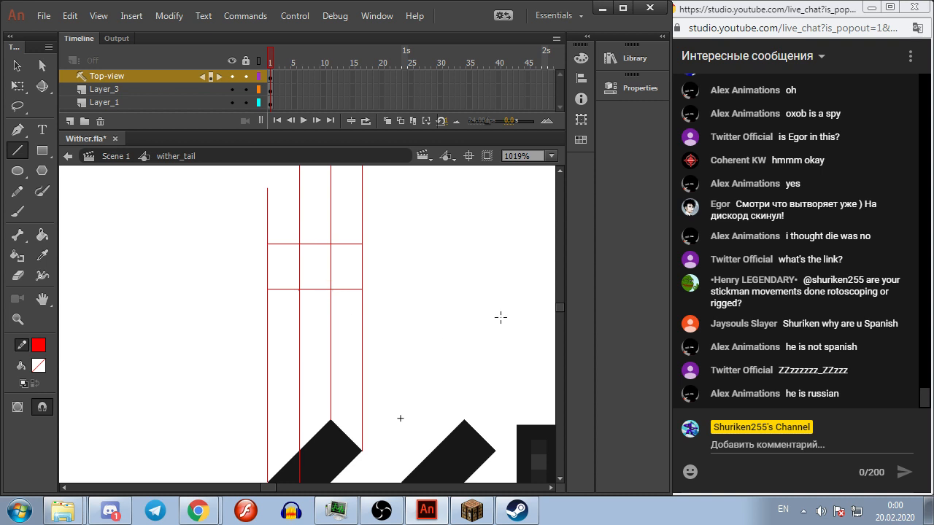
Step: Rename Layer_3 as "Lines vertical"
left_click(131, 90)
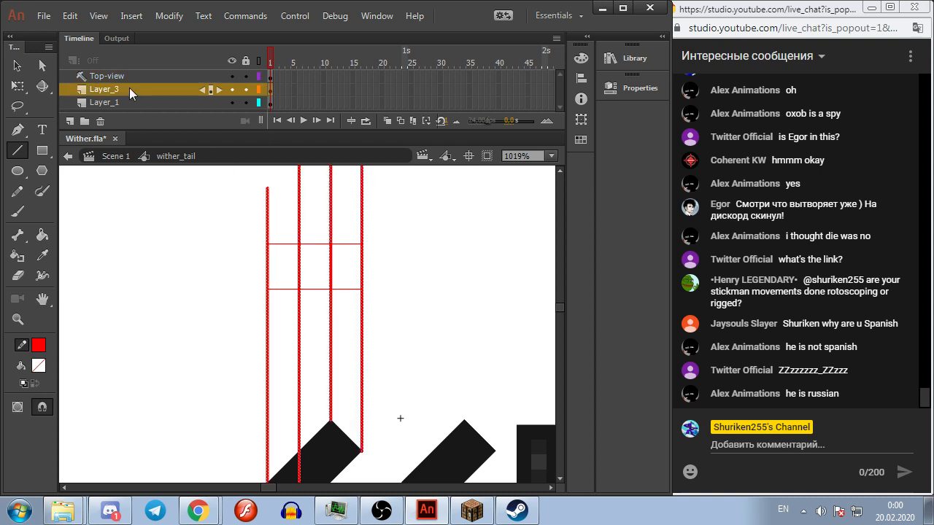
double_click(129, 87)
type("Lines")
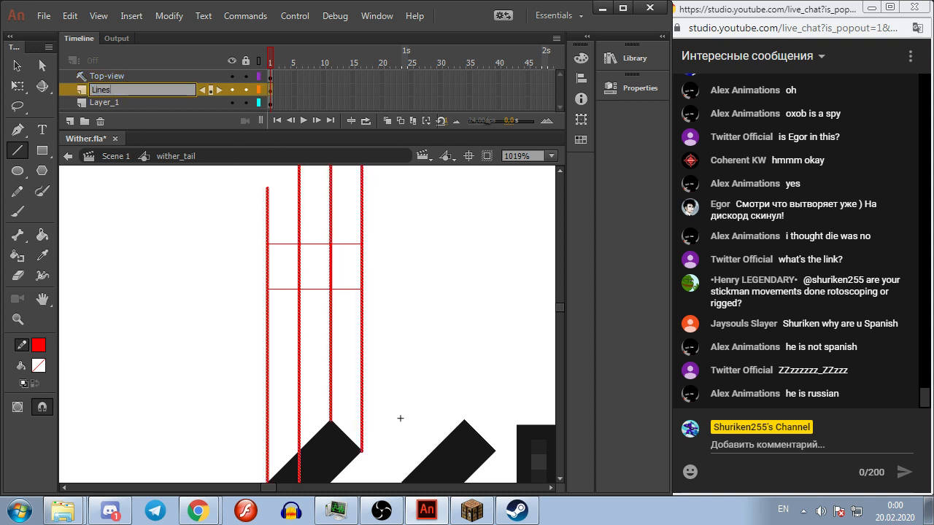
type(" vertical")
key("Return")
Step: Convert the Lines vertical layer to a guide layer and delete its projection lines
right_click(130, 88)
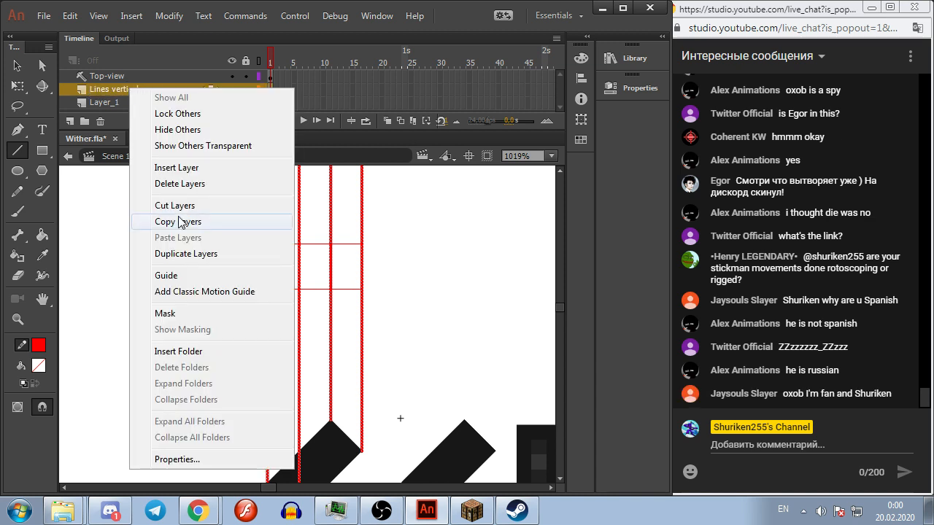
left_click(179, 276)
key("Delete")
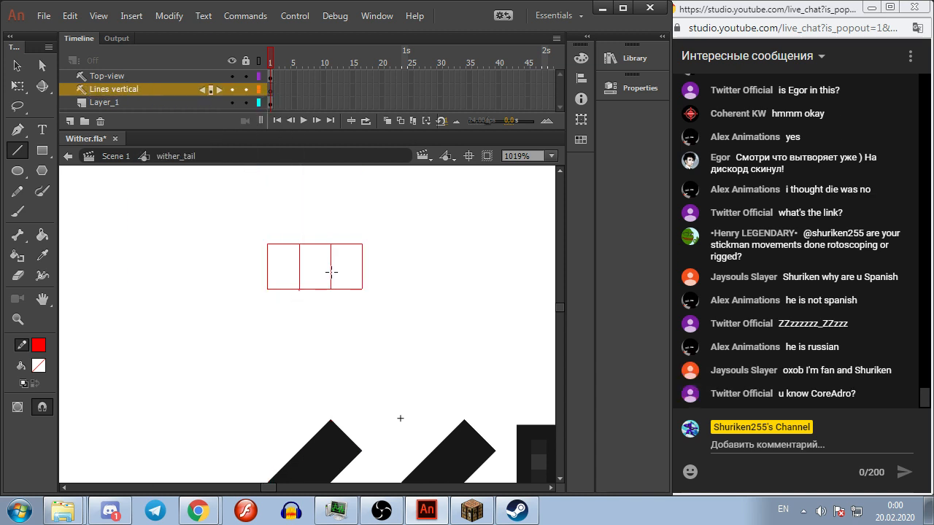
Step: Remove the stray line end sticking out below the red rectangle at its first divider
left_click(17, 65)
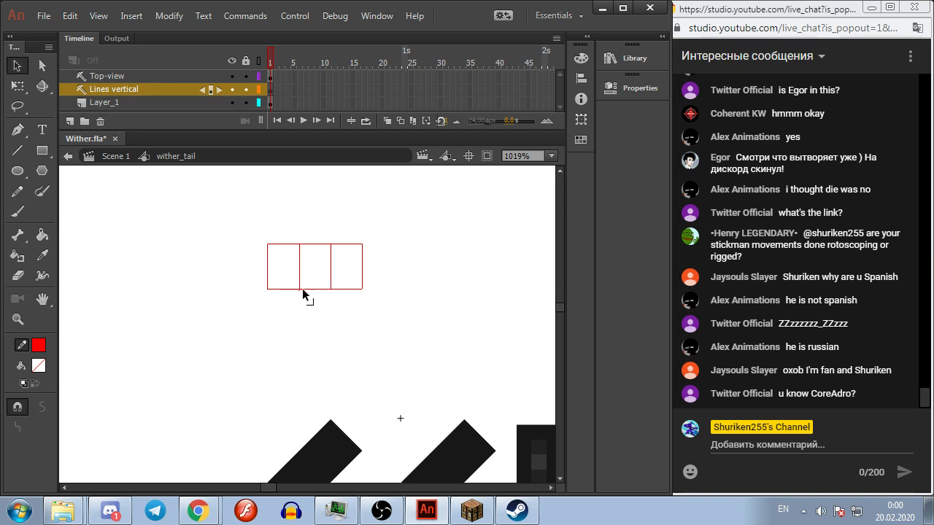
left_click(300, 290)
left_click(324, 342)
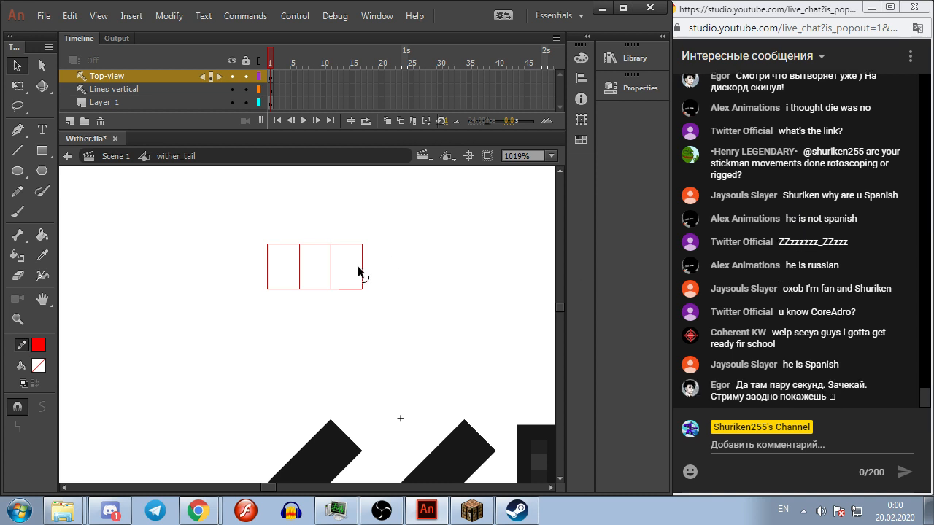
Step: Examine the divided red rectangle up close and compare it with the rotated block below
scroll(316, 275, "up", 3)
scroll(324, 268, "down", 2)
mouse_move(429, 273)
left_mouse_down()
mouse_move(436, 311)
mouse_move(423, 202)
mouse_move(231, 200)
mouse_move(394, 293)
mouse_move(481, 311)
mouse_move(432, 258)
mouse_move(445, 269)
left_mouse_up()
scroll(453, 309, "down", 1)
scroll(370, 290, "up", 3)
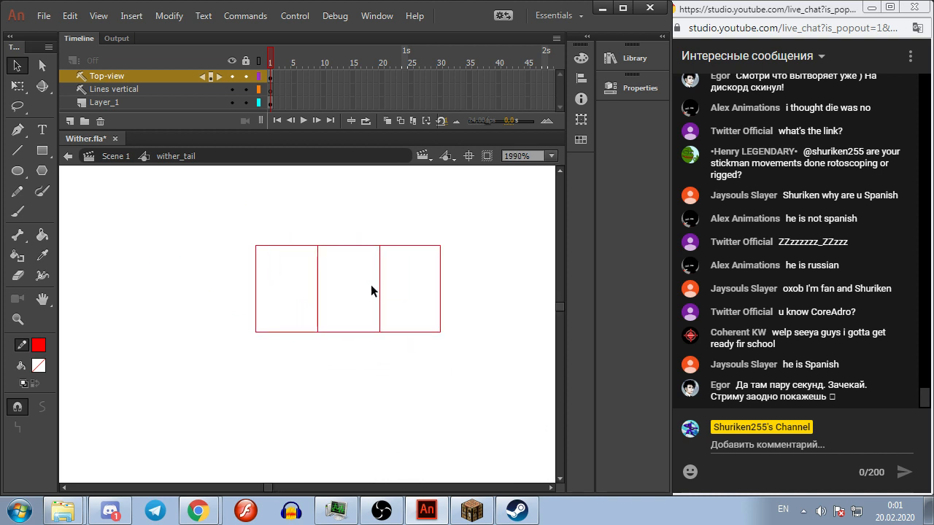
scroll(371, 291, "down", 3)
left_click_drag(473, 306, 370, 261)
scroll(397, 269, "down", 1)
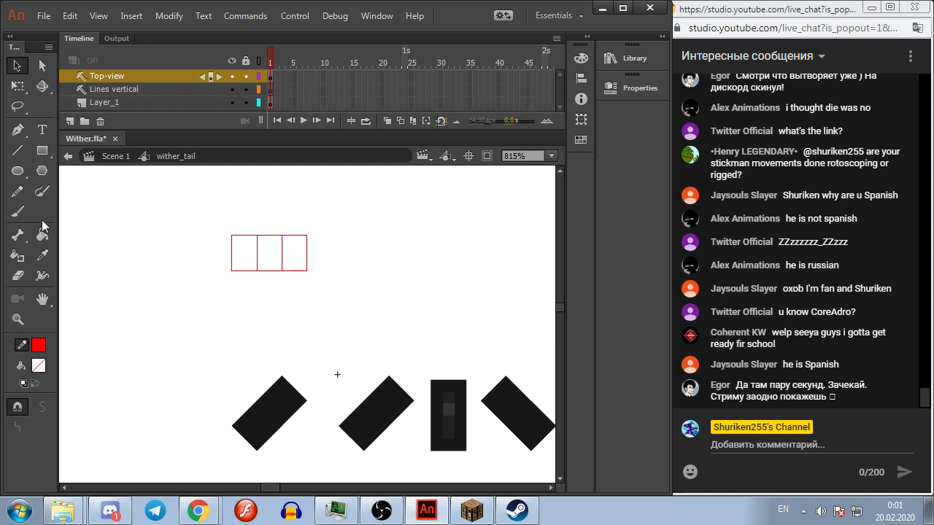
Step: Try rough brush strokes across several blank keyframes on the Top-view layer and play them back
left_click(17, 211)
left_click(189, 270)
mouse_move(166, 307)
left_mouse_down()
mouse_move(167, 381)
mouse_move(244, 295)
left_mouse_up()
mouse_move(171, 308)
left_mouse_down()
mouse_move(133, 326)
mouse_move(292, 293)
left_mouse_up()
key("F7")
left_click(212, 273)
left_click_drag(196, 325, 184, 358)
key("F7")
left_click_drag(288, 270, 324, 246)
mouse_move(344, 329)
left_mouse_down()
mouse_move(375, 319)
mouse_move(288, 349)
left_mouse_up()
key("F7")
left_click_drag(372, 303, 429, 273)
key("comma")
key("comma")
key("comma")
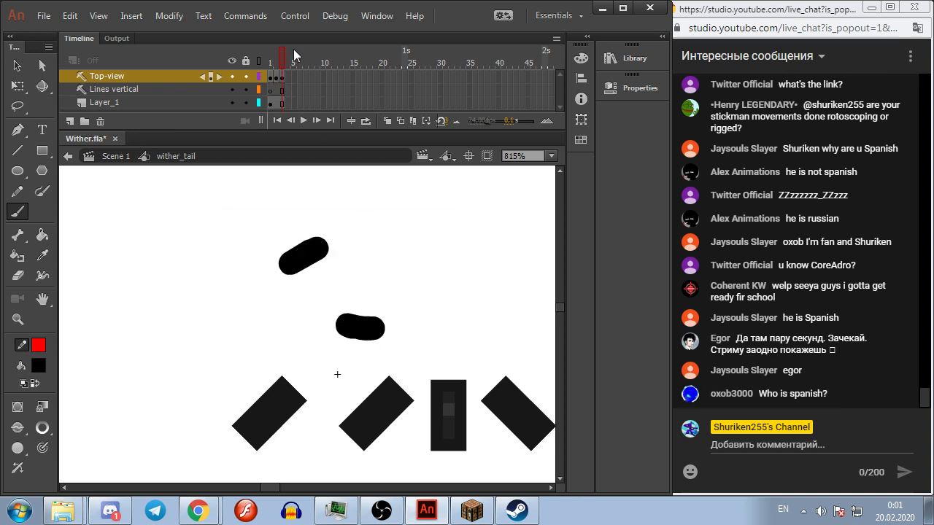
key("Return")
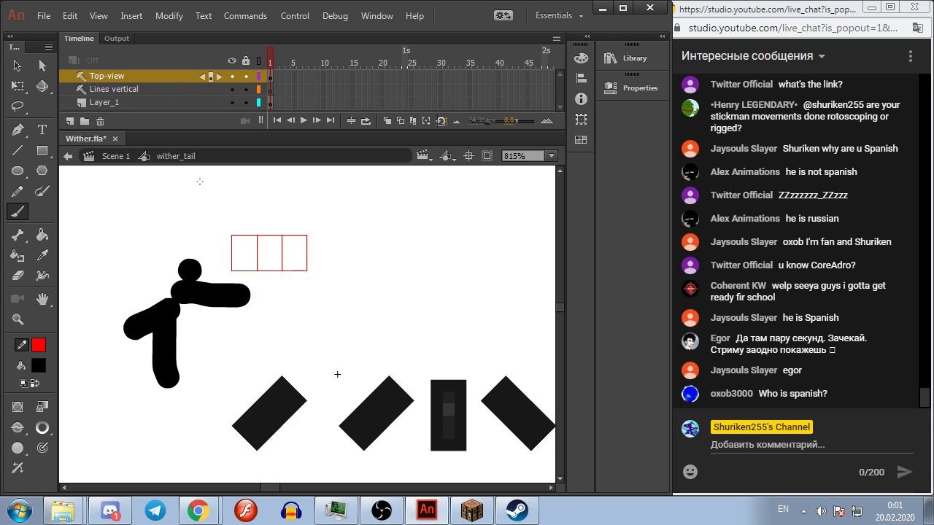
left_click(17, 86)
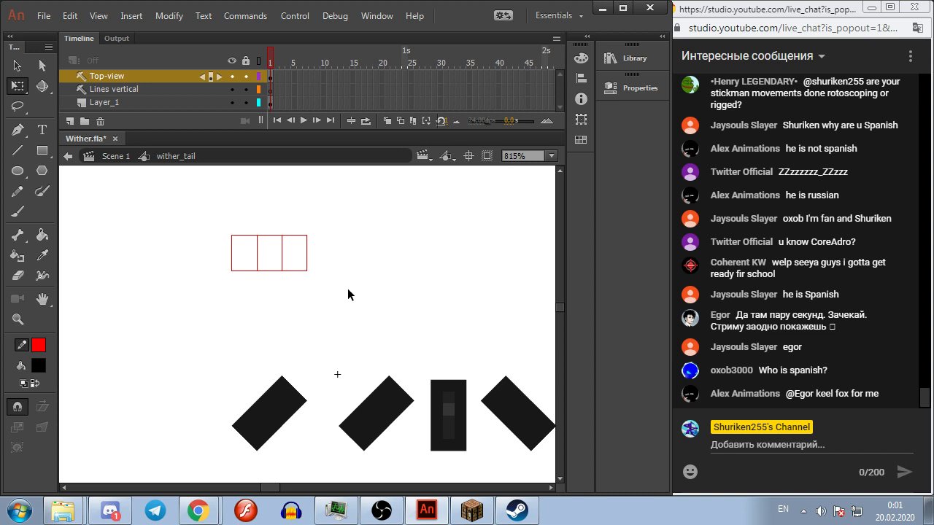
Step: Switch to Discord, view the Flame FX Practice animation in the Not Random Conversation chat, and return to Animate
left_click(110, 511)
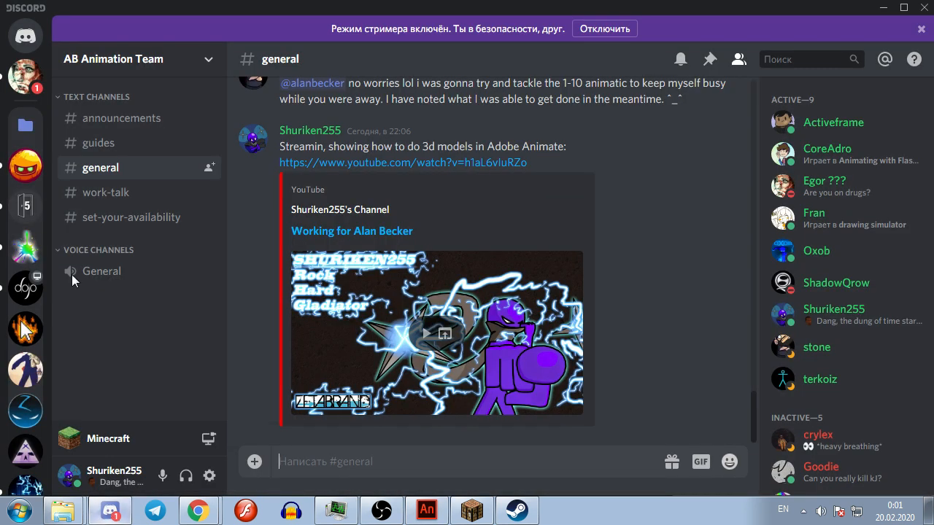
left_click(26, 77)
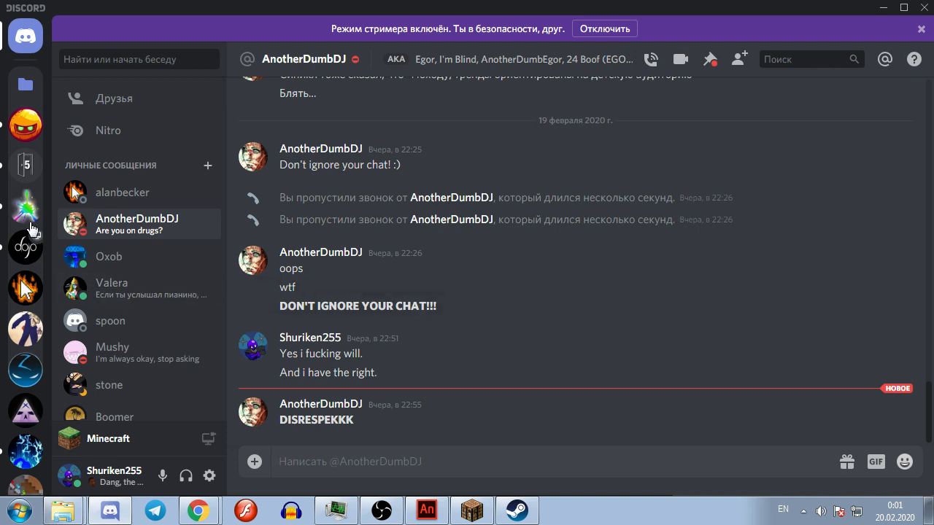
scroll(24, 409, "down", 3)
left_click(24, 422)
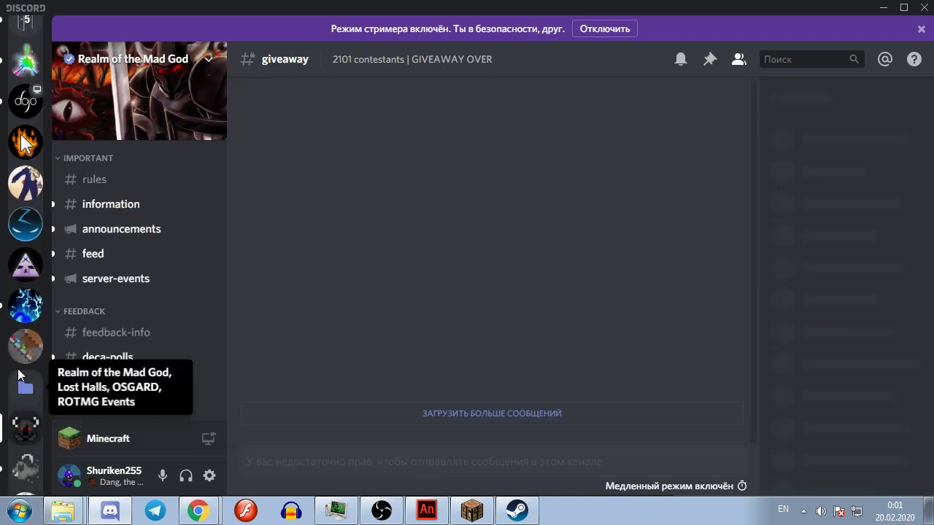
scroll(18, 366, "down", 3)
scroll(22, 343, "down", 3)
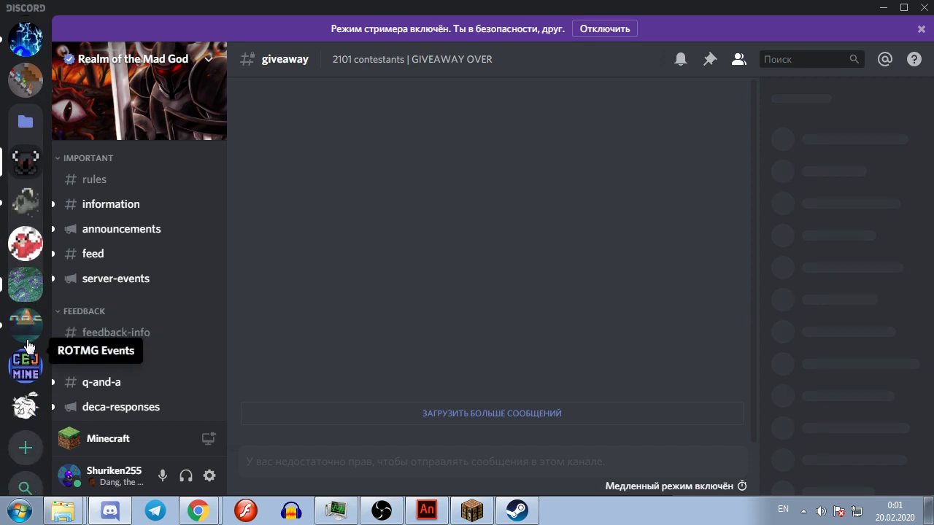
left_click(26, 306)
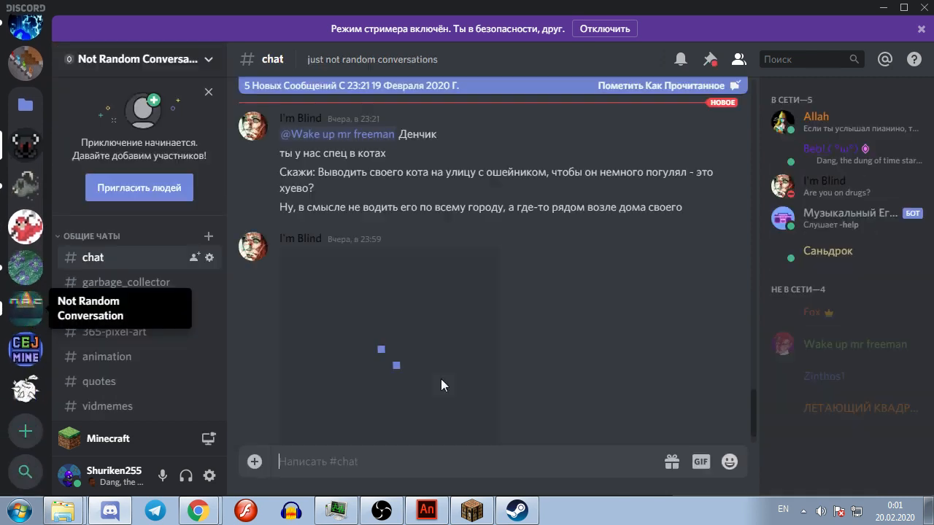
left_click(412, 335)
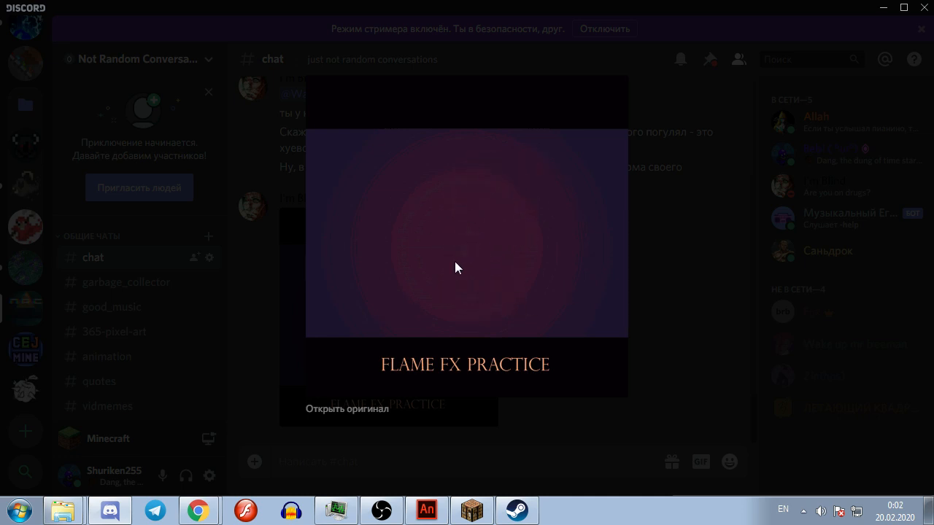
left_click(668, 276)
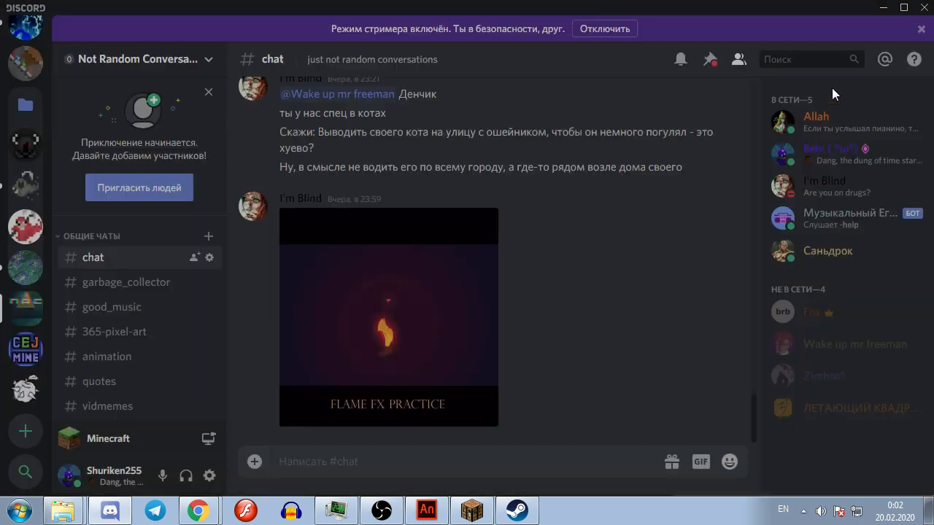
left_click(883, 7)
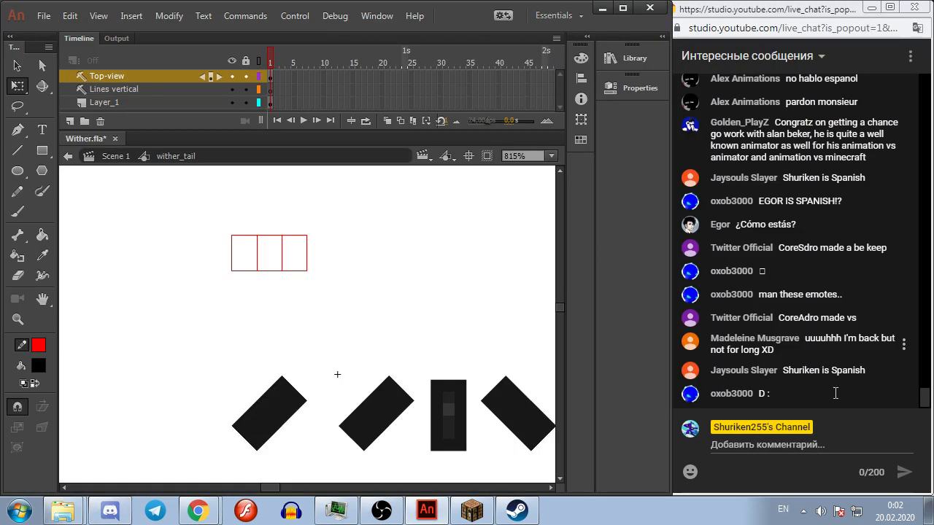
Step: Group the divided red rectangle and rotate it 10 degrees on a new keyframe at frame 2
left_click_drag(412, 345, 390, 326)
left_click(253, 390)
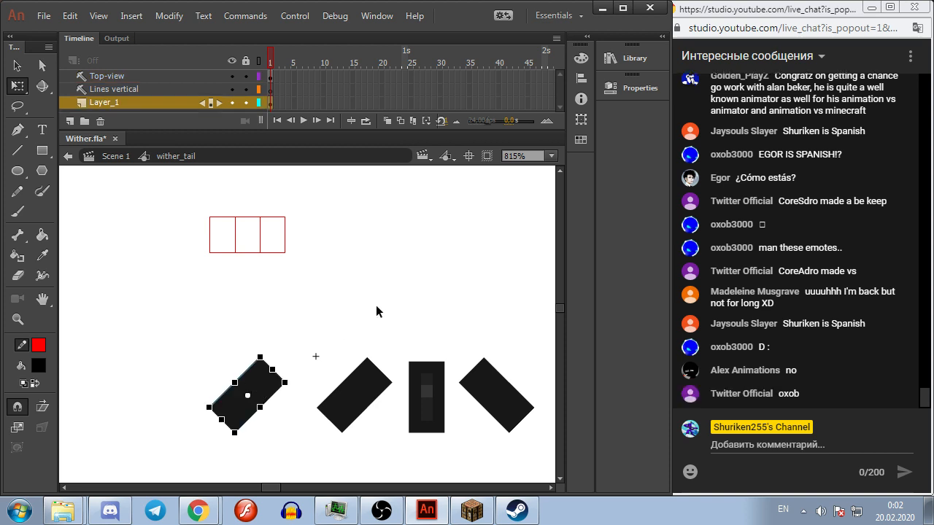
left_click(388, 286)
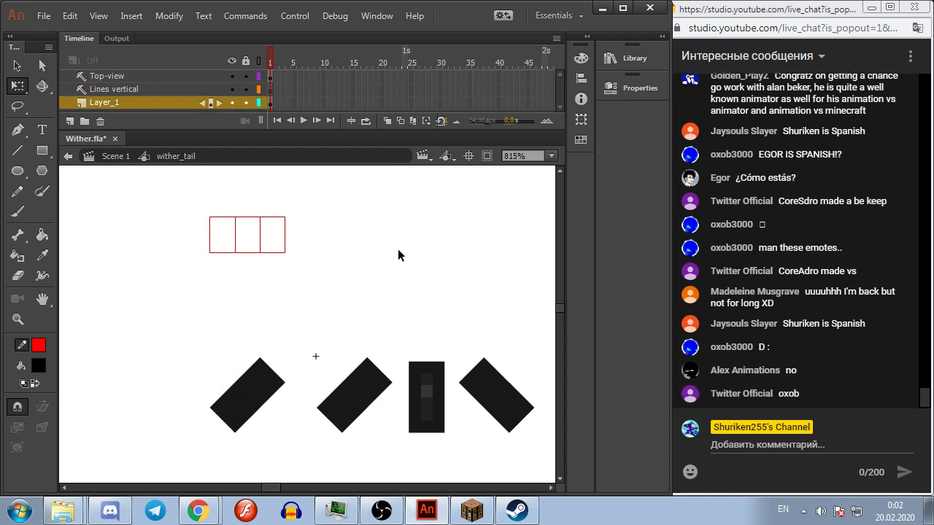
left_click(285, 233)
key("ctrl+g")
key("ctrl+alt+s")
key("Tab")
type("10")
key("Return")
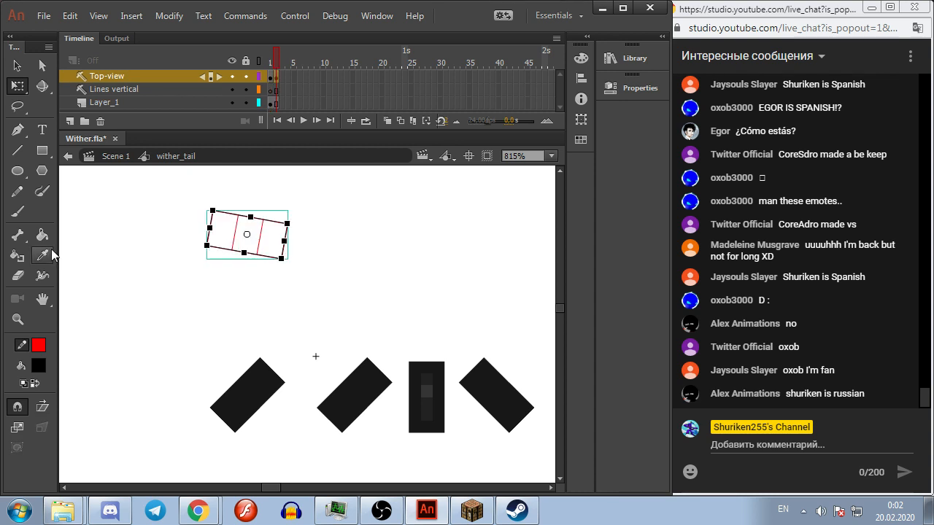
Step: Rotate the grouped rectangle 12.5 degrees on frame 2 and a further 22.5 degrees on a new keyframe at frame 3
key("ctrl+alt+s")
key("Tab")
type("12.5")
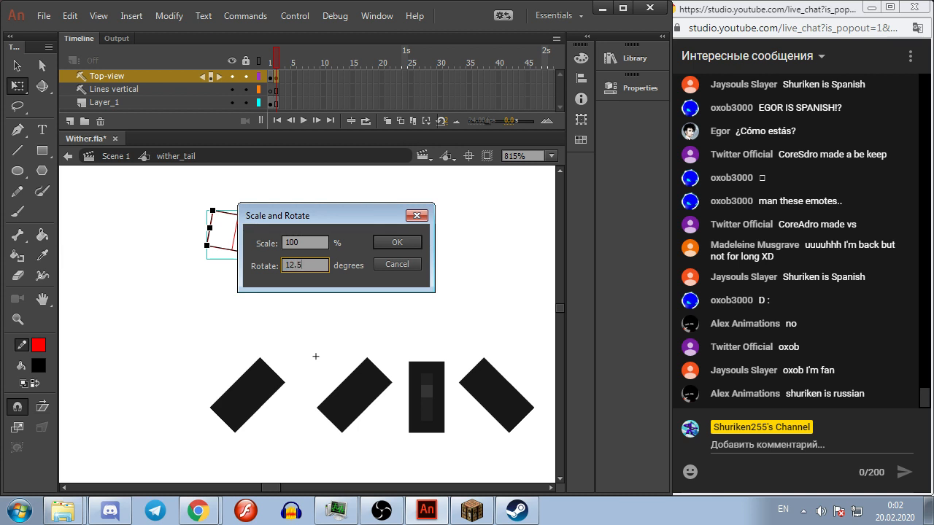
key("Return")
key("ctrl+alt+s")
key("Tab")
type("22.")
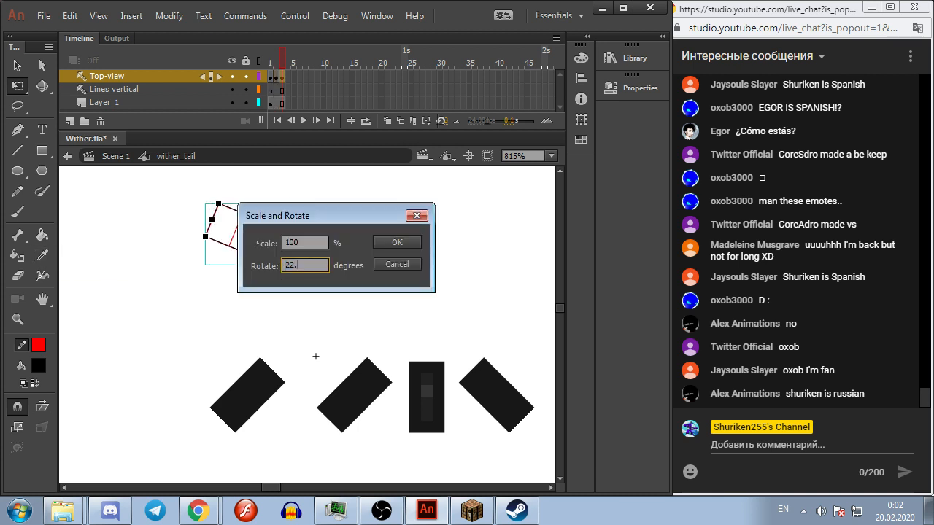
type("5")
key("Return")
Step: Add Top-view keyframes through frame 8, rotating the divided rectangle a further 22.5 degrees on each one
key("F6")
key("ctrl+alt+s")
key("Return")
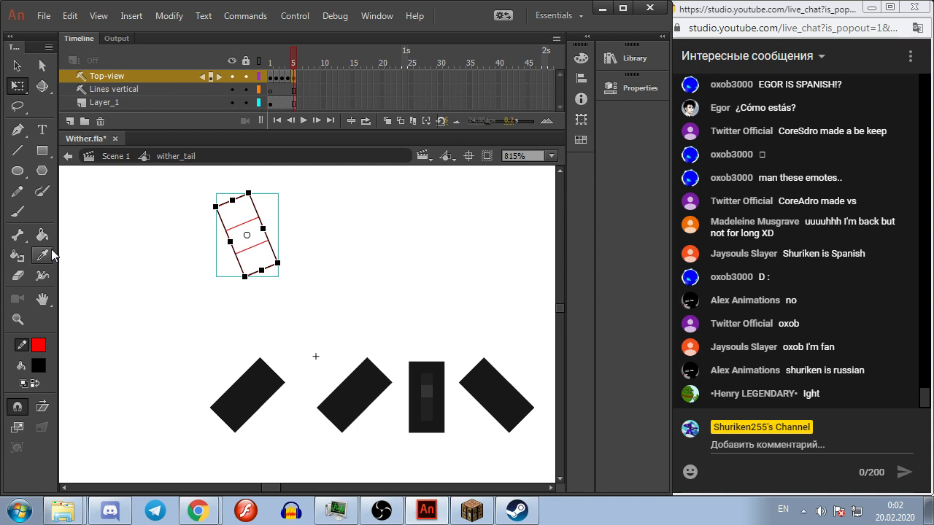
key("F6")
key("ctrl+alt+s")
key("Return")
key("F6")
key("ctrl+alt+s")
key("Return")
key("F6")
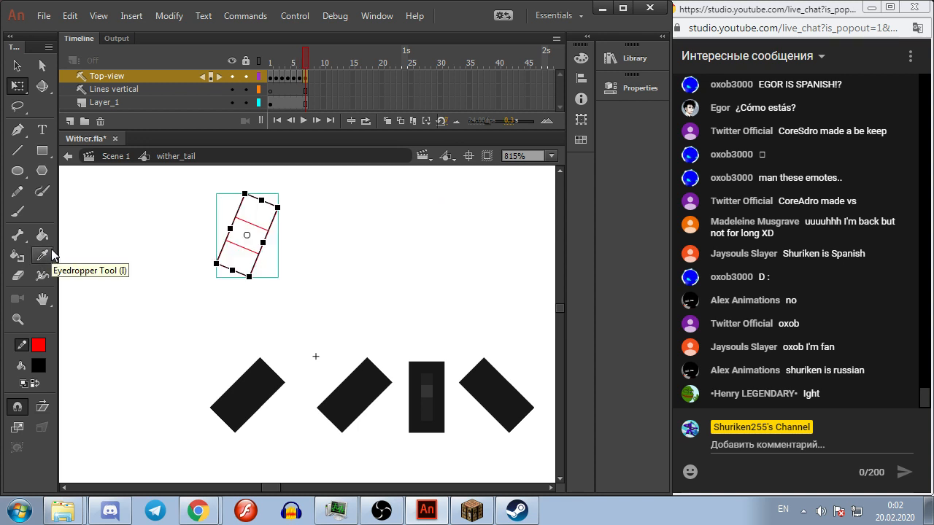
key("ctrl+alt+s")
key("Return")
key("F6")
key("ctrl+alt+s")
key("Return")
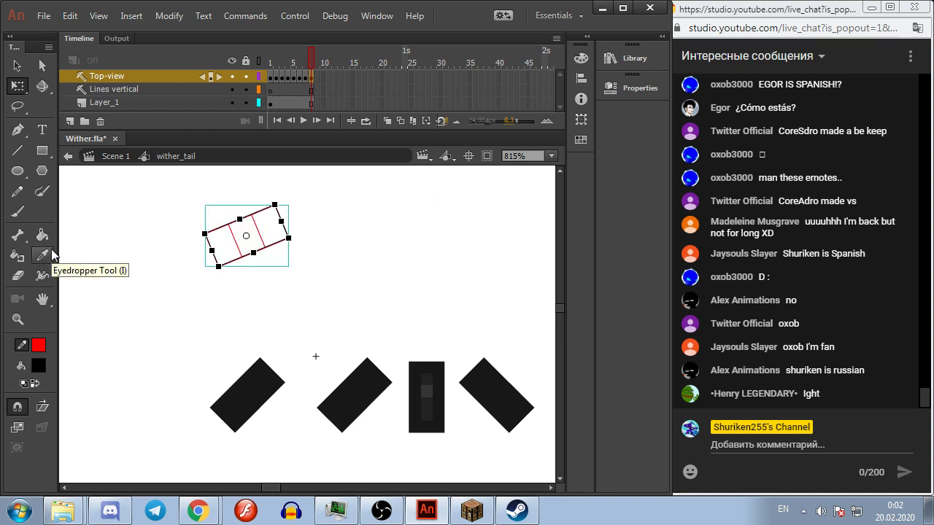
Step: Insert a keyframe at frame 9 of Top-view and rotate the rectangle 12.5 degrees from its frame 8 position
key("F6")
key("ctrl+alt+s")
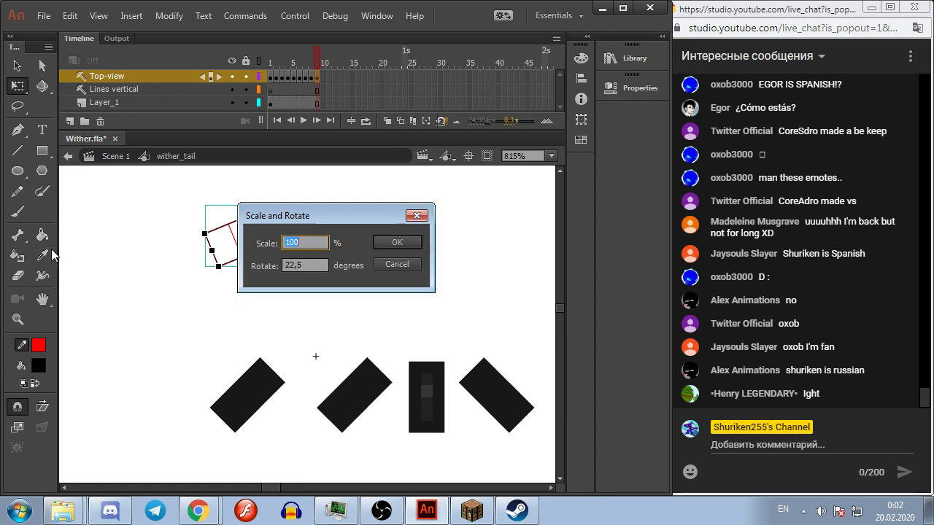
key("Return")
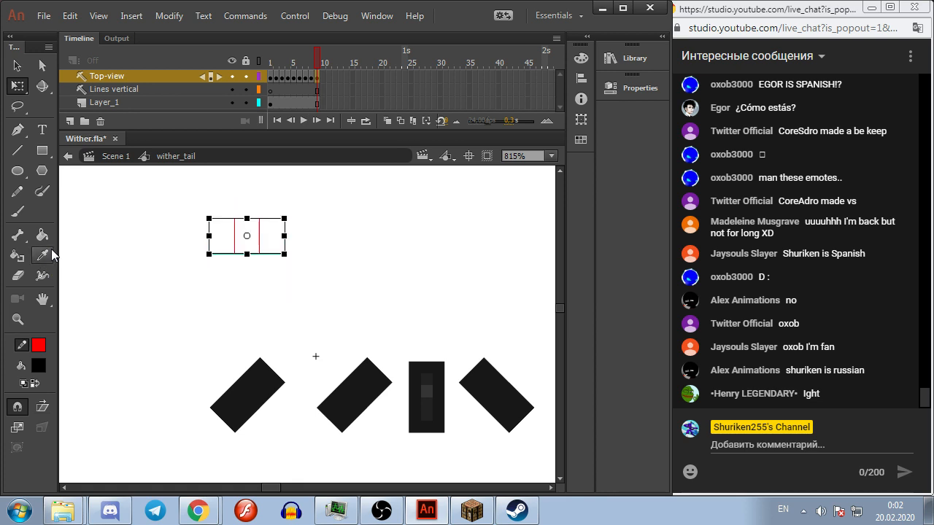
key("ctrl+alt+s")
key("Return")
key("ctrl+alt+s")
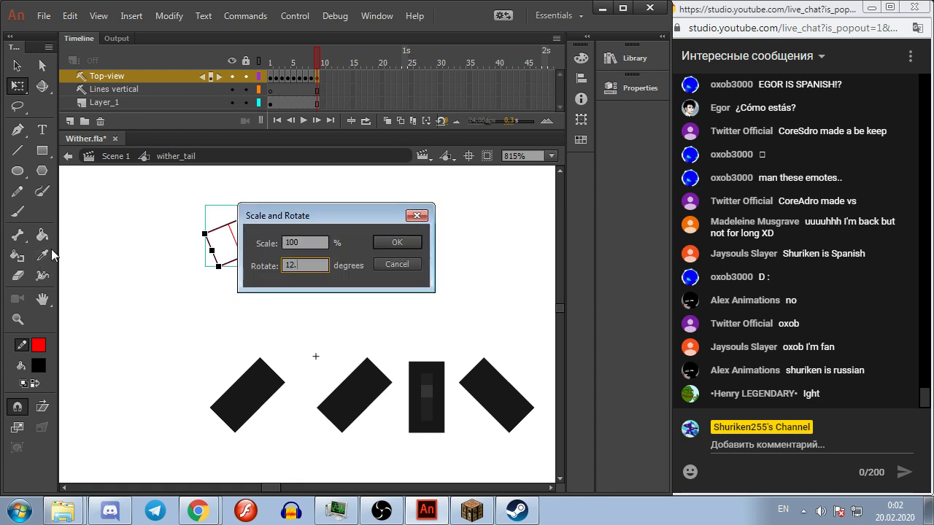
key("Return")
Step: Turn frames 1 to 9 of the Lines vertical layer into blank keyframes and ready the Line tool on frame 1
left_click_drag(321, 61, 270, 76)
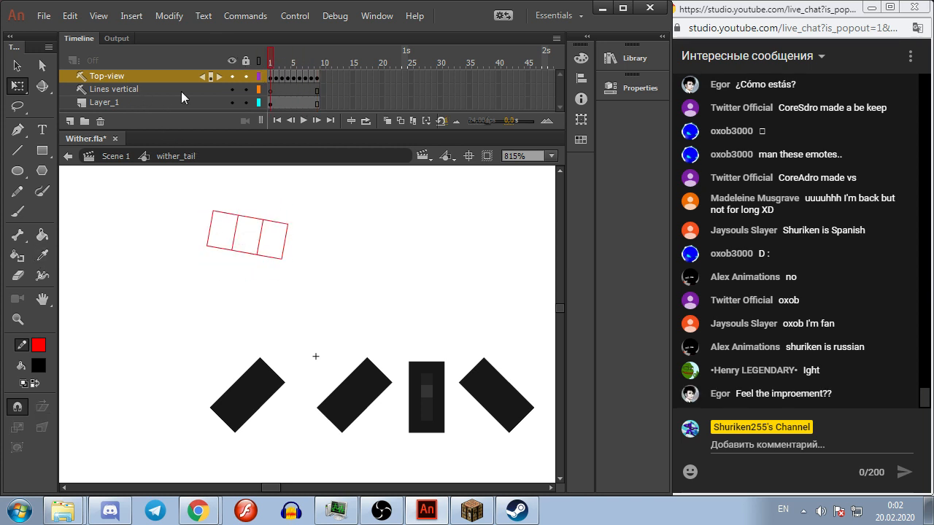
left_click(121, 90)
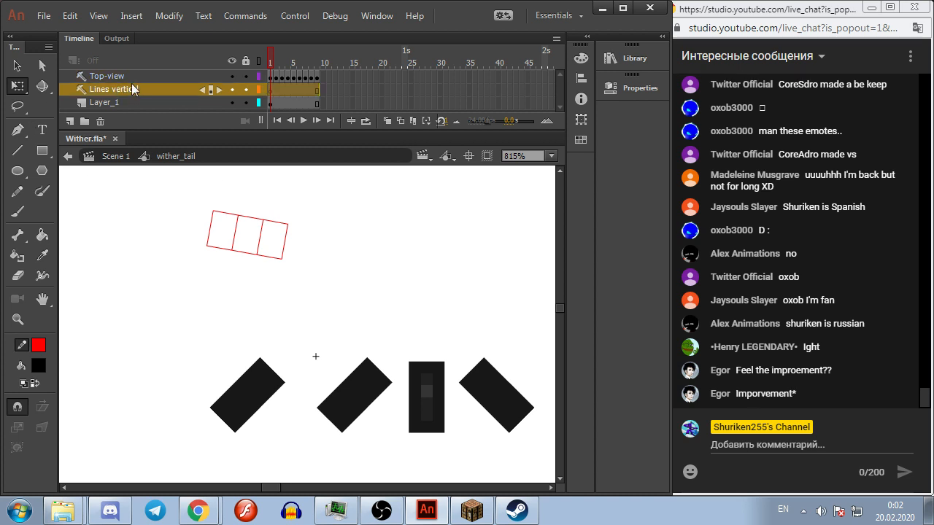
left_click_drag(283, 64, 269, 64)
left_click(18, 150)
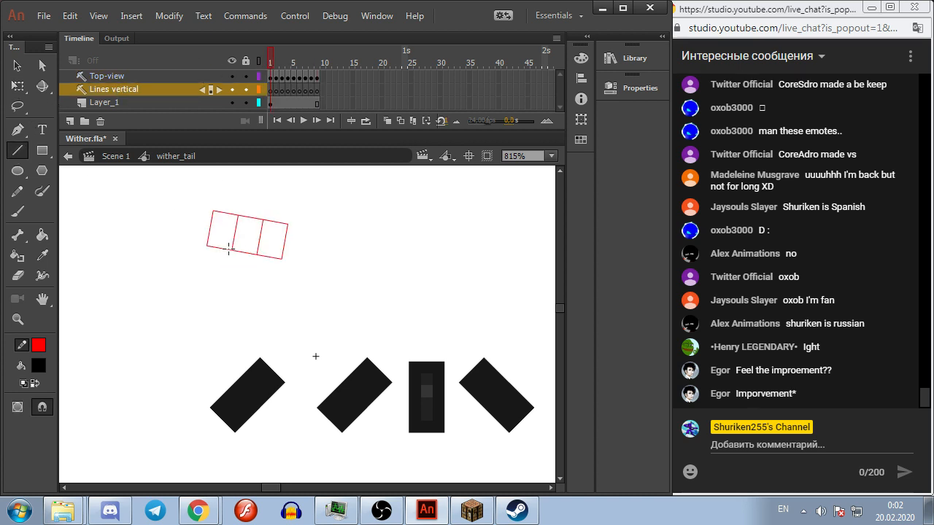
Step: Draw three vertical guide lines on the Lines vertical layer at frame 1, down from the rectangle's outer corners past the block
left_click_drag(207, 247, 229, 487)
left_click_drag(281, 258, 282, 483)
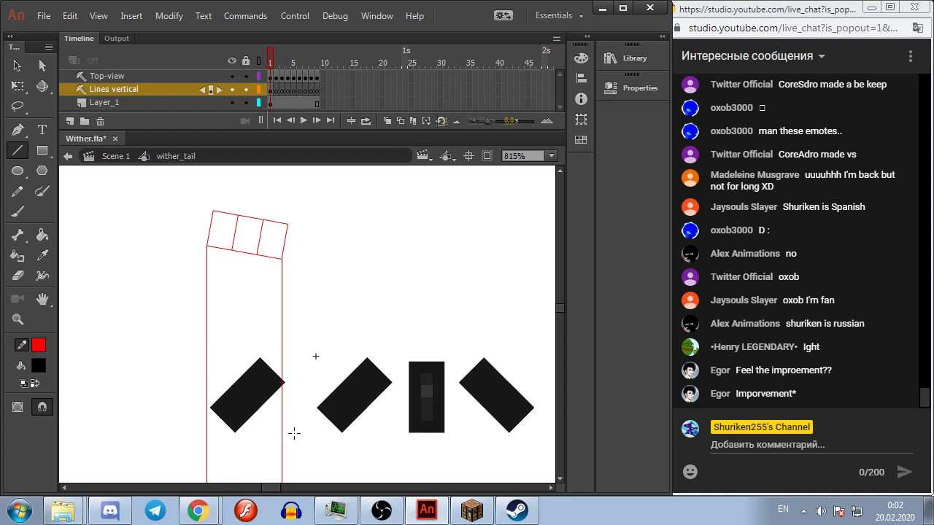
scroll(302, 248, "down", 1)
left_click_drag(288, 178, 305, 408)
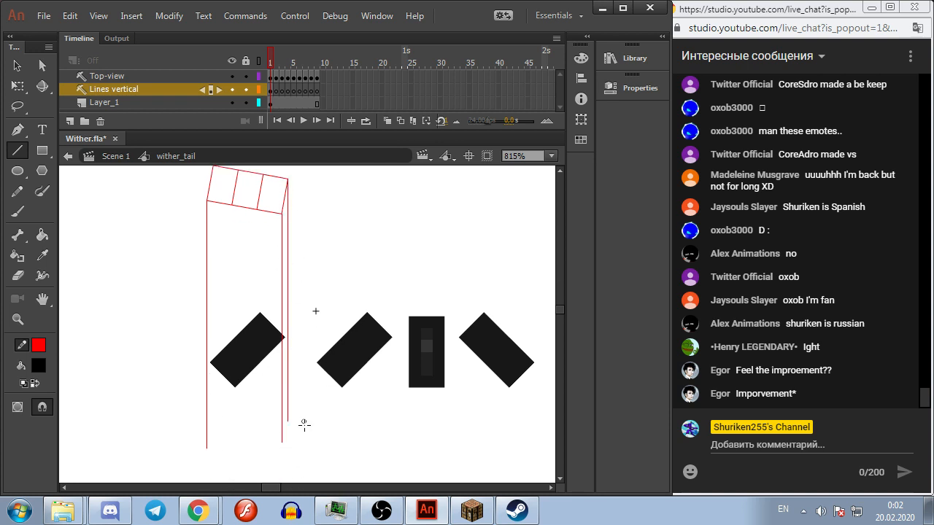
Step: On frame 2 of Top-view, draw vertical guide lines from the rectangle's left, lowest and right corners down past the block
key("ctrl+z")
key("ctrl+z")
key("ctrl+z")
key("ctrl+z")
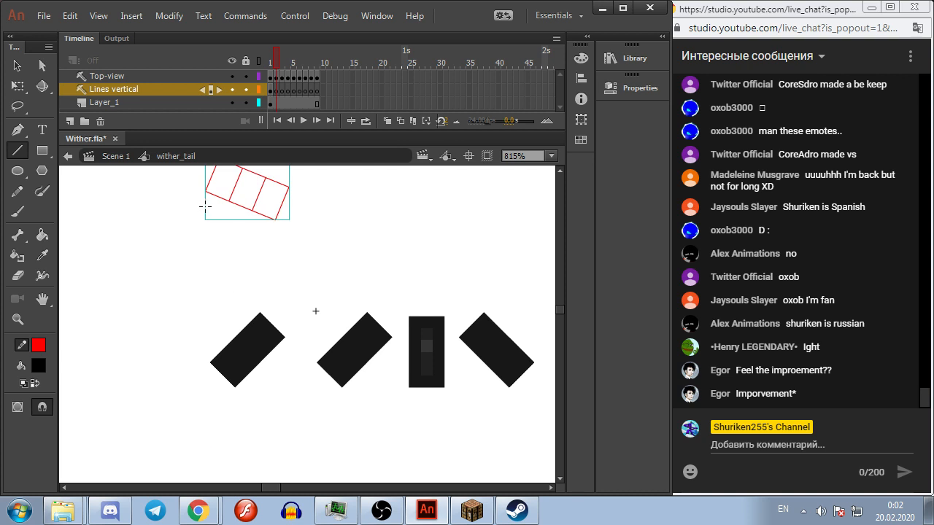
left_click_drag(205, 191, 205, 452)
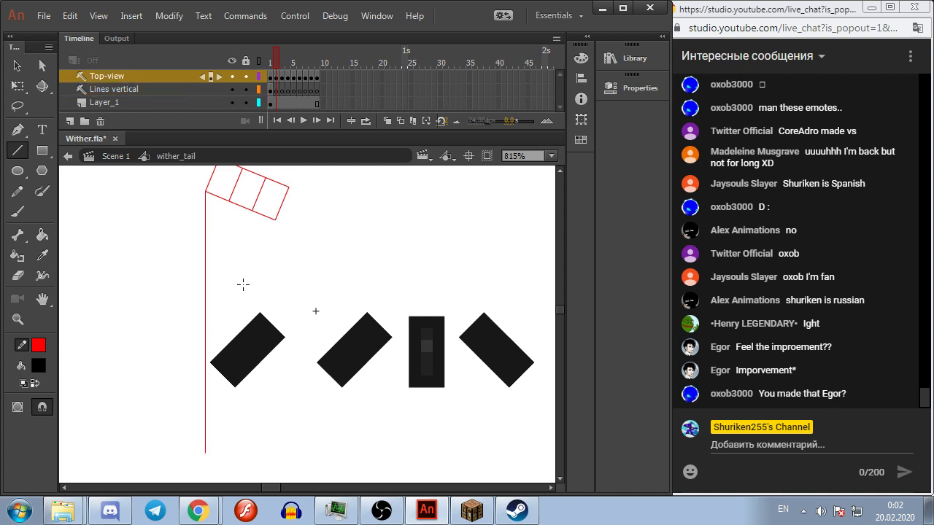
left_click_drag(274, 258, 275, 480)
left_click_drag(289, 188, 295, 452)
Step: On frame 3, draw three vertical guide lines from the rectangle's left, lowest and right corners down past the block
key(".")
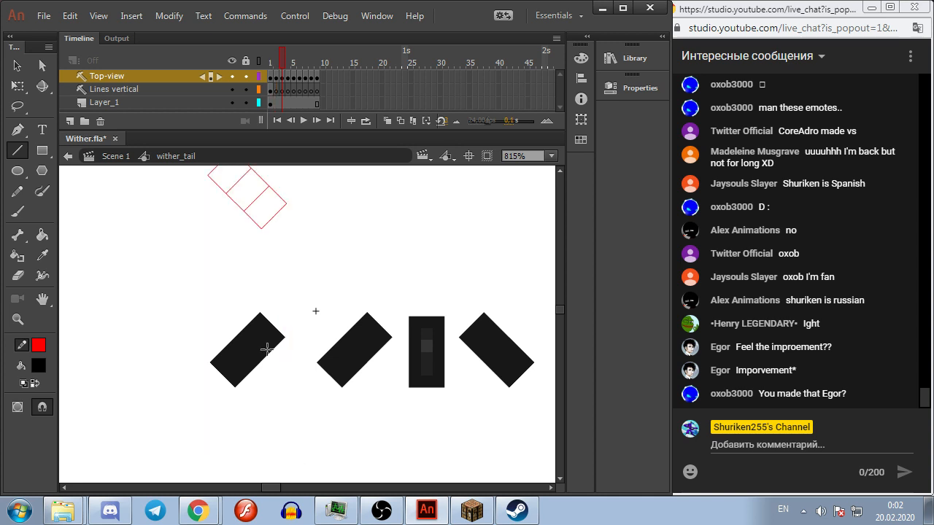
left_click_drag(207, 249, 208, 454)
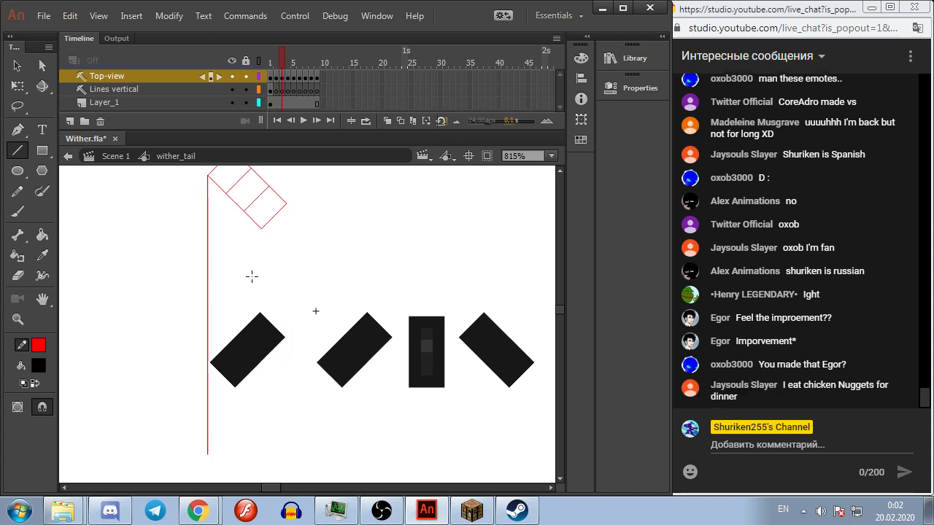
left_click_drag(260, 232, 240, 453)
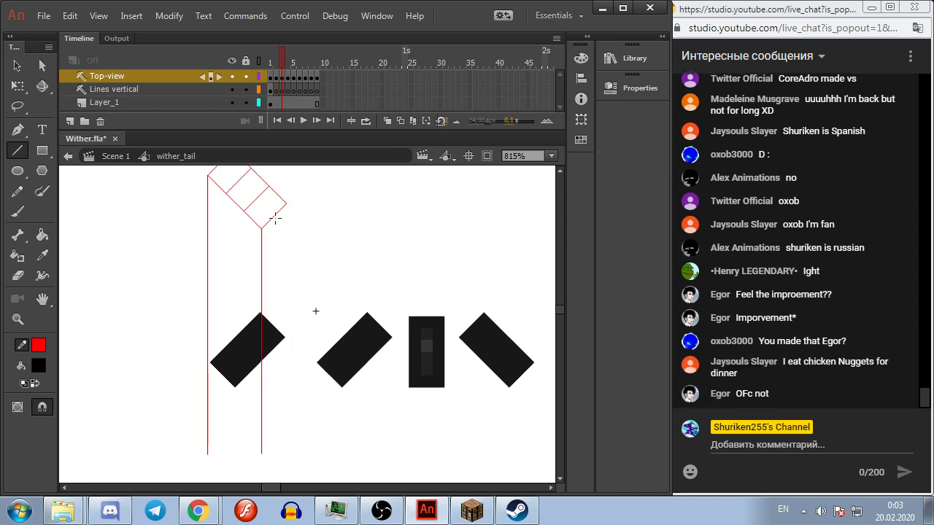
left_click_drag(286, 204, 284, 451)
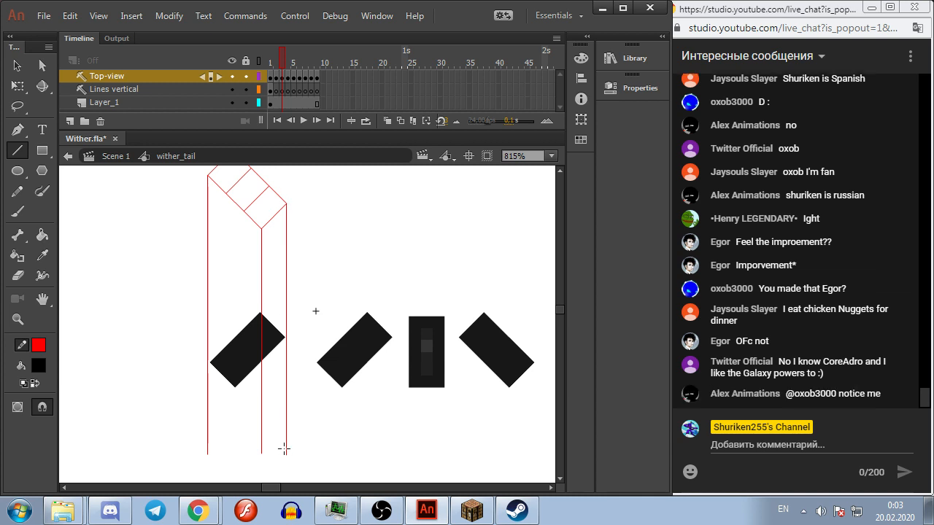
Step: On frame 4, draw three vertical guide lines from the steeply tilted rectangle's left, lowest and right corners down past the block
key("period")
scroll(172, 307, "up", 2)
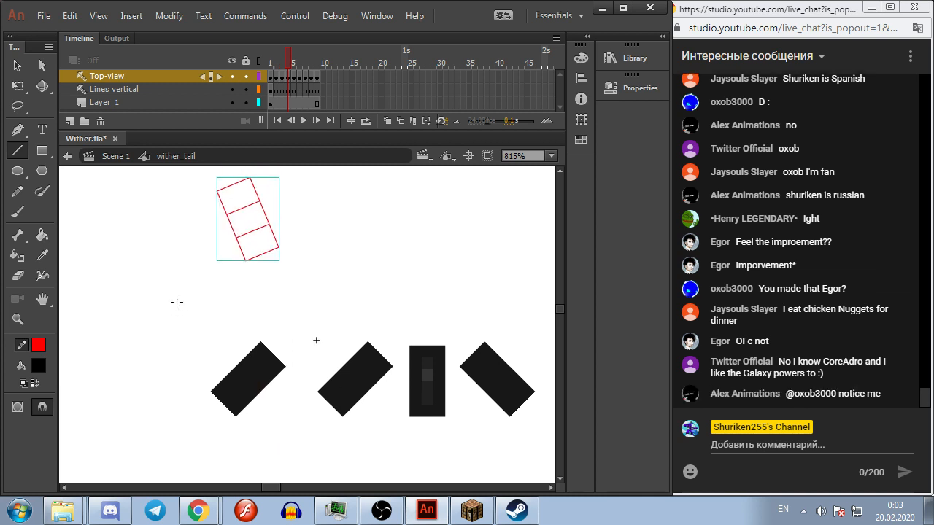
scroll(207, 273, "down", 1)
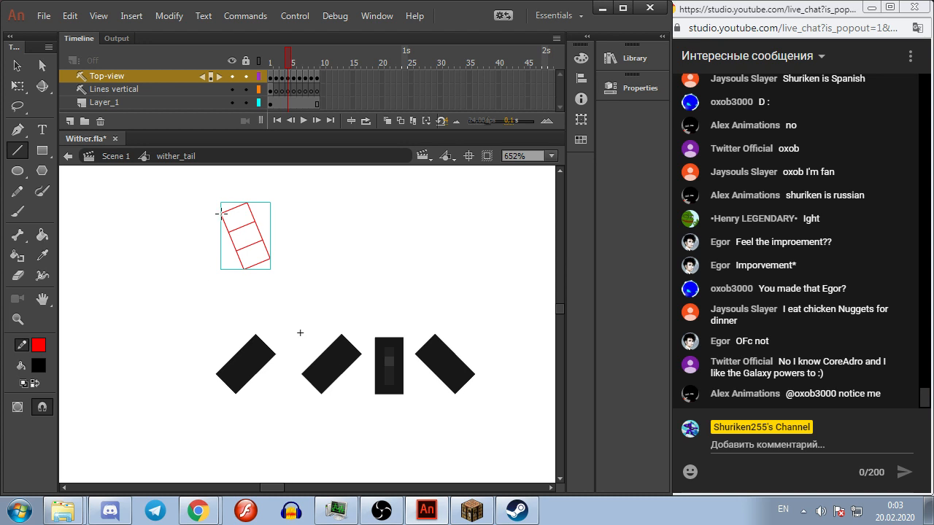
left_click_drag(220, 212, 196, 395)
left_click_drag(203, 439, 203, 440)
left_click_drag(243, 267, 242, 420)
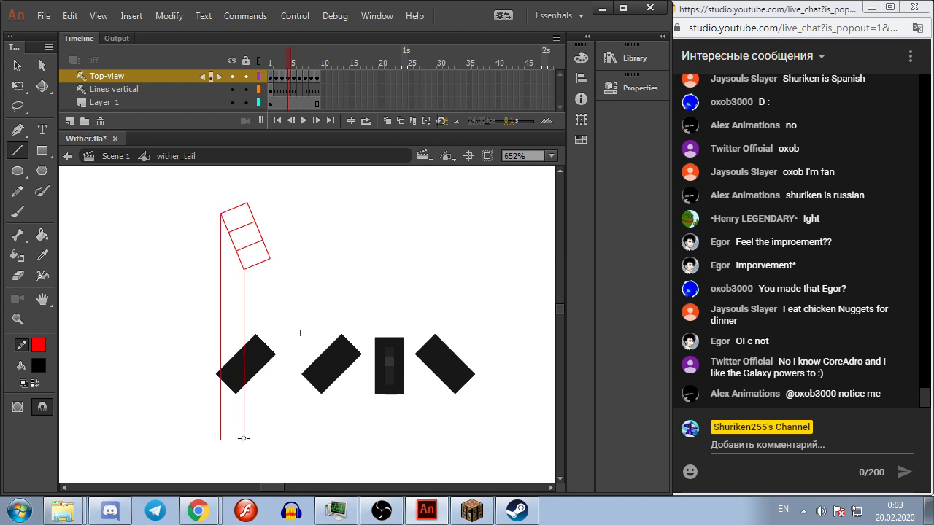
left_click_drag(269, 260, 272, 406)
Step: Draw two vertical guide lines below the upright rectangle on frame 5 and three below the tilted rectangle on frame 6
key(".")
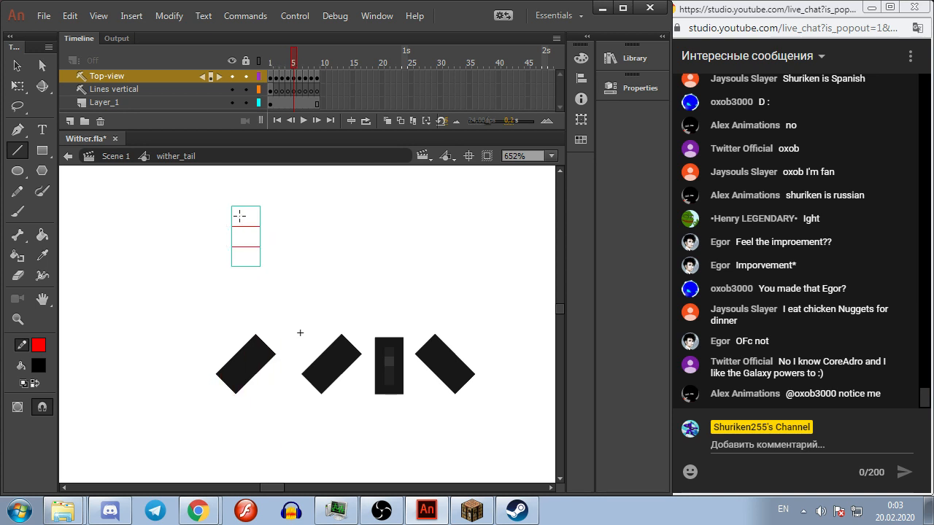
left_click_drag(231, 266, 232, 447)
left_click_drag(262, 266, 260, 448)
key(".")
left_click_drag(221, 260, 221, 438)
left_click_drag(248, 270, 248, 438)
left_click_drag(271, 259, 278, 432)
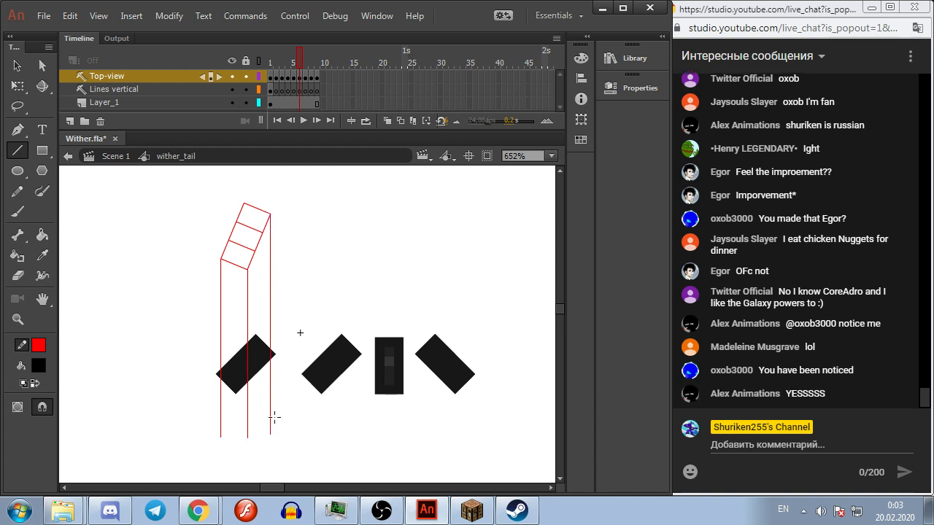
Step: On frame 7, draw three vertical guide lines from the rectangle's left, lowest and right corners down past the block
key("comma")
key("period")
key("period")
left_click_drag(214, 248, 214, 449)
left_click_drag(234, 268, 234, 457)
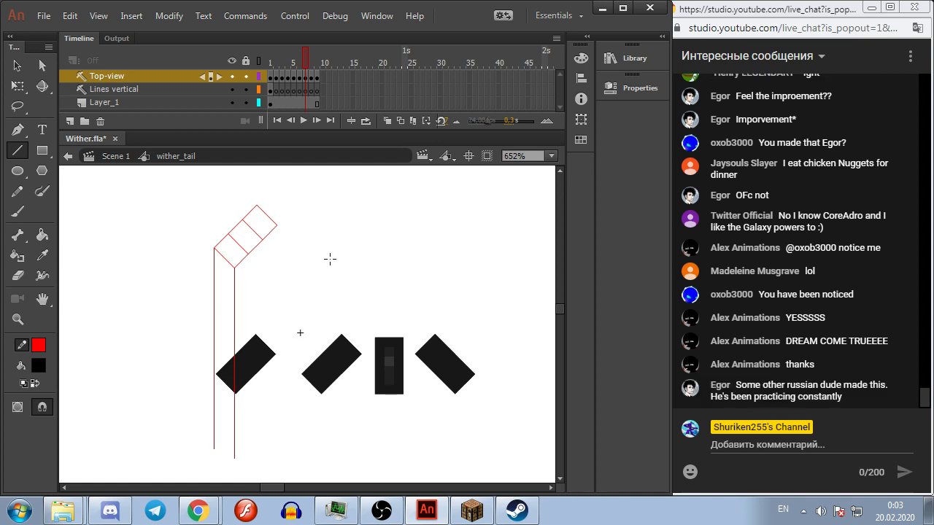
left_click_drag(276, 224, 280, 423)
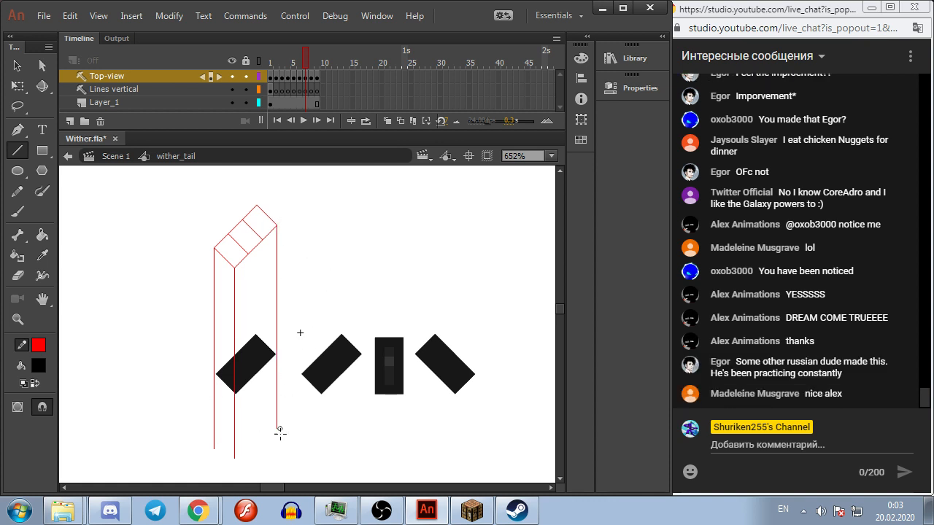
Step: On frame 8, draw three vertical guide lines from the rectangle's left, lowest and right corners down past the block
key("comma")
key("period")
key("period")
left_click_drag(213, 235, 212, 458)
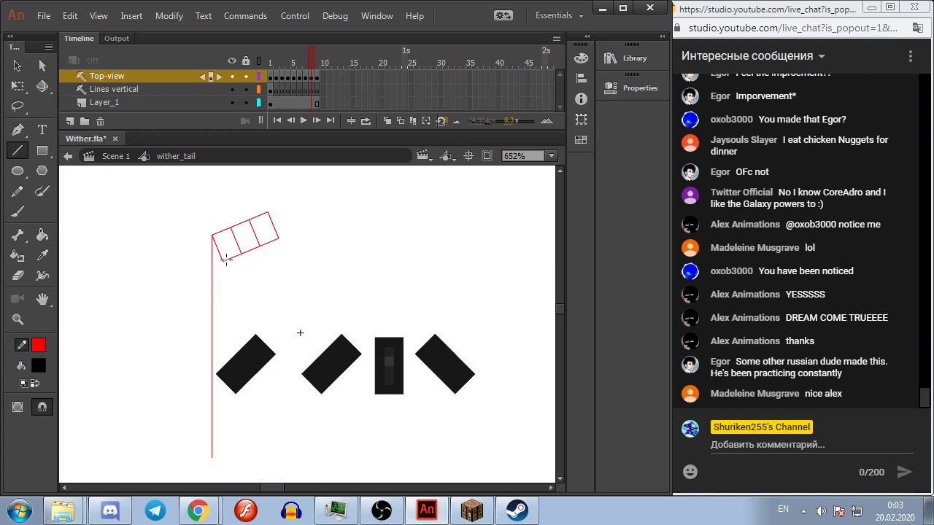
left_click_drag(223, 264, 213, 452)
left_click_drag(278, 239, 280, 450)
Step: On frame 9, draw three vertical guide lines from the rectangle's left, lowest and right corners down past the block
key("period")
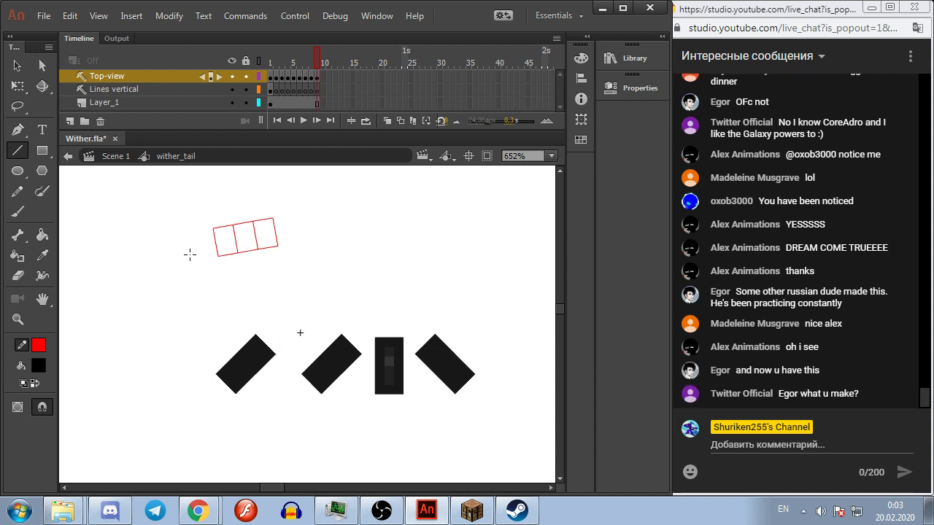
left_click_drag(211, 225, 213, 435)
left_click_drag(220, 257, 228, 445)
left_click_drag(279, 246, 285, 463)
Step: Go back to frame 1 and delete the guide lines drawn on the Lines vertical layer
key("comma")
key("comma")
key("comma")
key("comma")
key("comma")
key("comma")
key("comma")
key("comma")
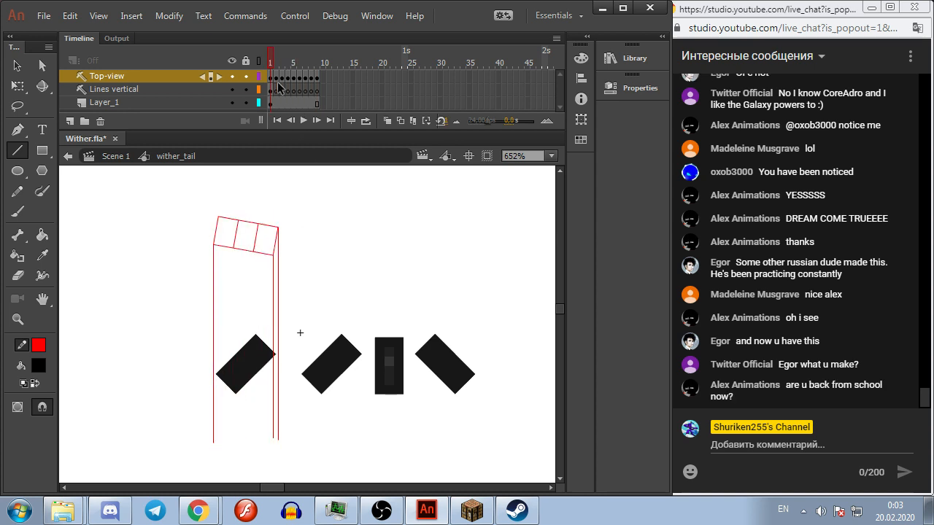
left_click(178, 90)
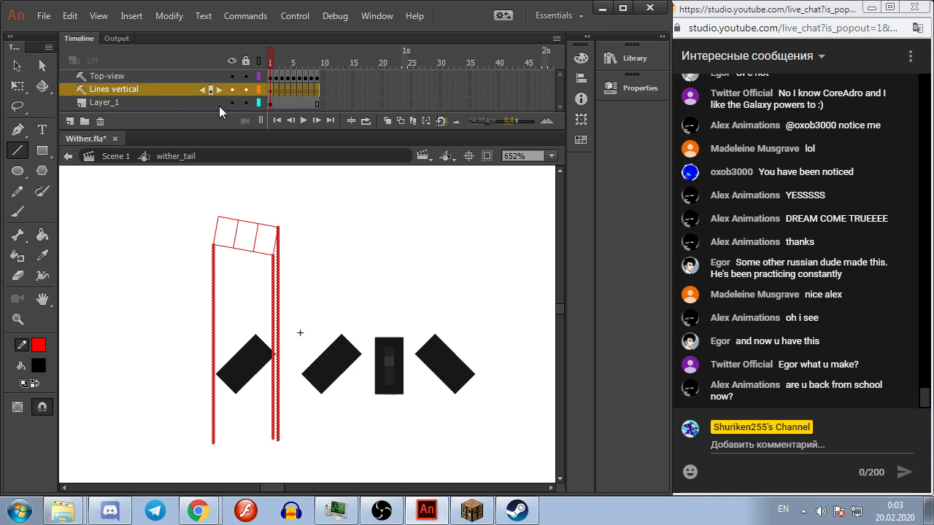
key("Delete")
Step: Redraw the three vertical guide lines on frame 1 of the Top-view layer, down from the rectangle's outer corners
left_click_drag(271, 64, 270, 64)
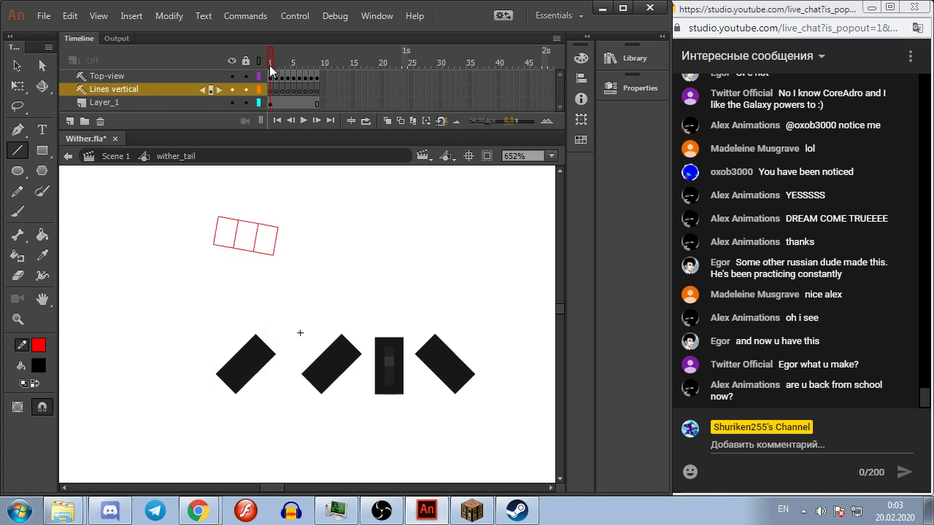
left_click(270, 76)
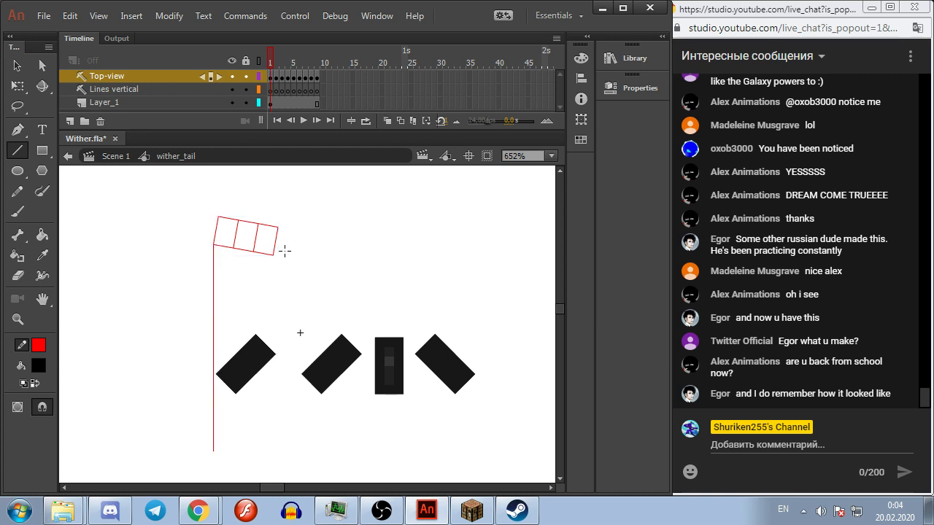
left_click_drag(271, 256, 274, 394)
left_click_drag(276, 240, 278, 422)
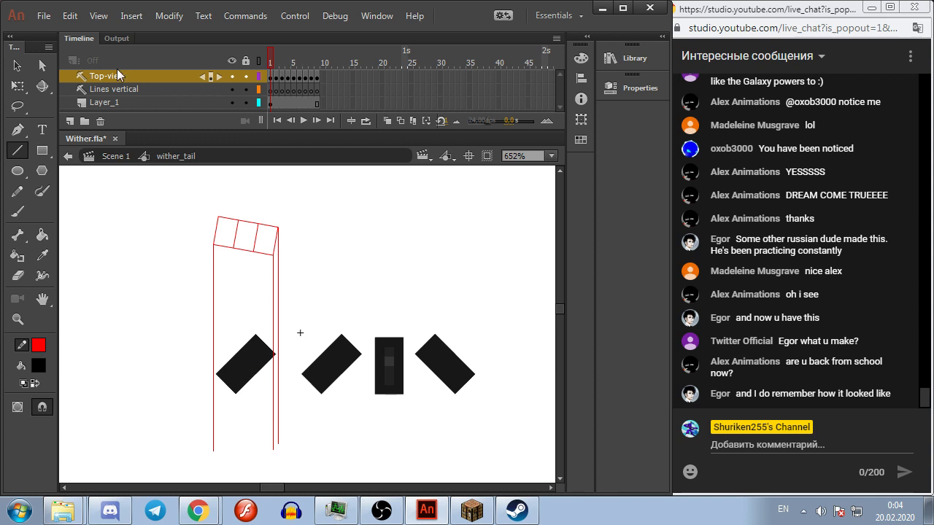
Step: Rename the Lines vertical layer as "Lines horisontal" and move to frame 2
double_click(119, 91)
left_click_drag(143, 89, 111, 91)
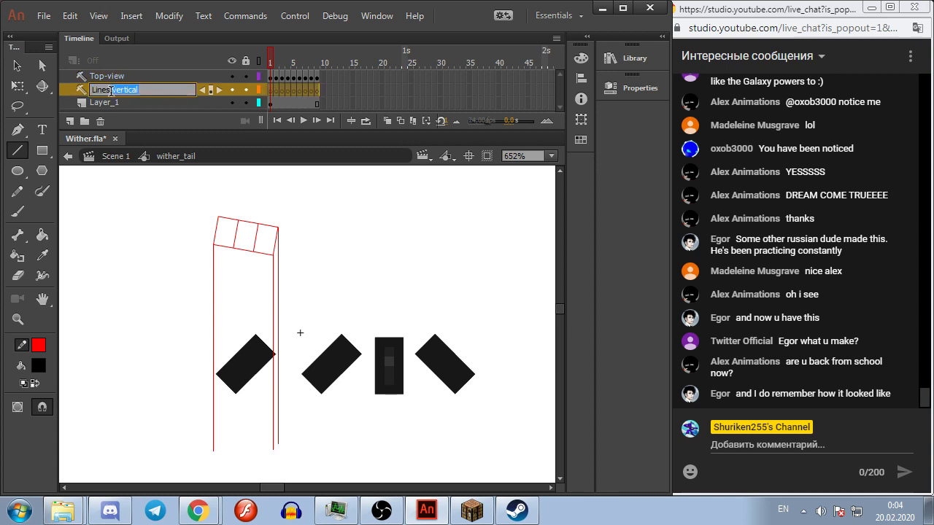
key("BackSpace")
type("horisontal")
key("Return")
left_click(278, 63)
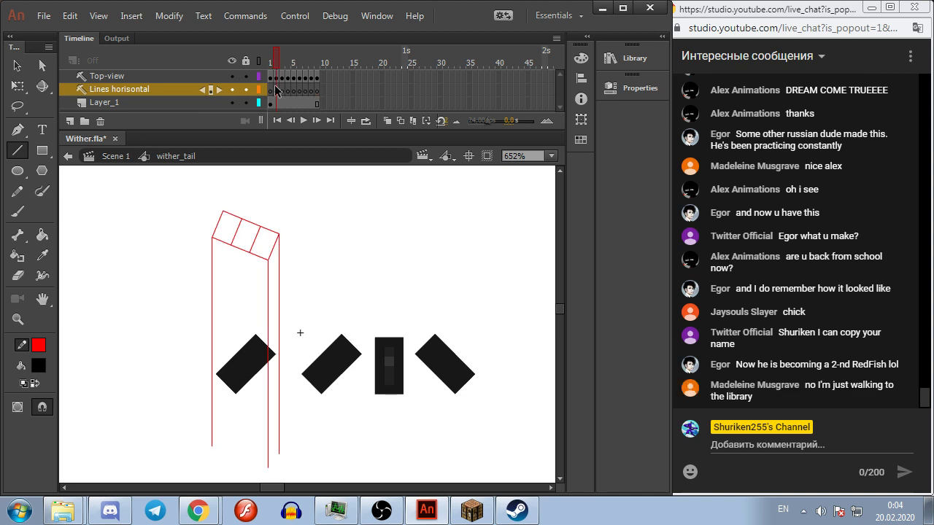
Step: Clear the keyframes on frames 2 to 9 of the Lines horisontal layer
left_click_drag(276, 89, 317, 89)
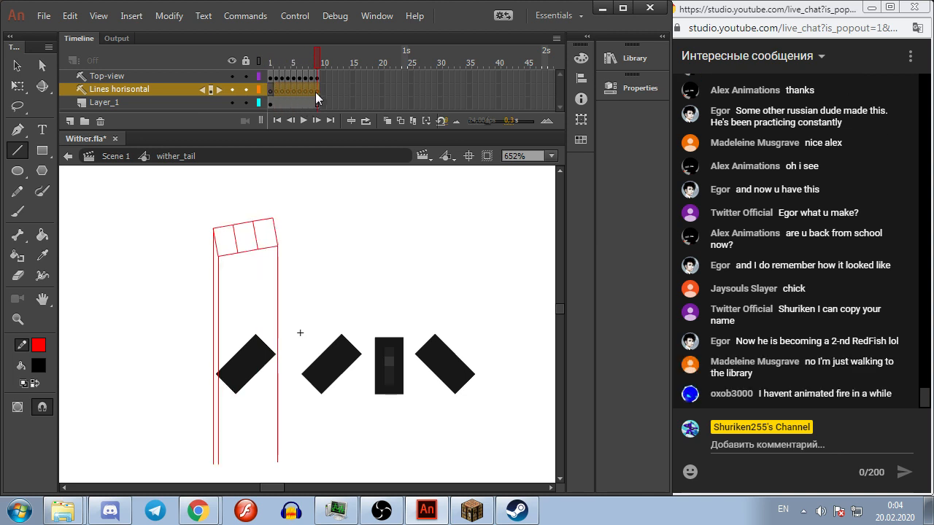
right_click(317, 89)
left_click(360, 222)
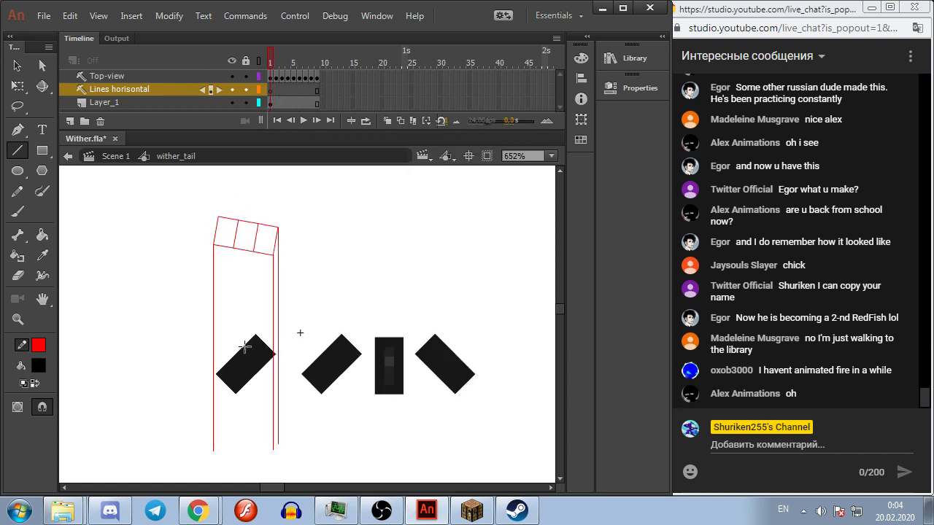
Step: On the Lines horisontal layer, draw four horizontal guide lines rightward from the four corners of the leftmost tilted block
scroll(233, 361, "up", 2)
scroll(233, 330, "down", 1)
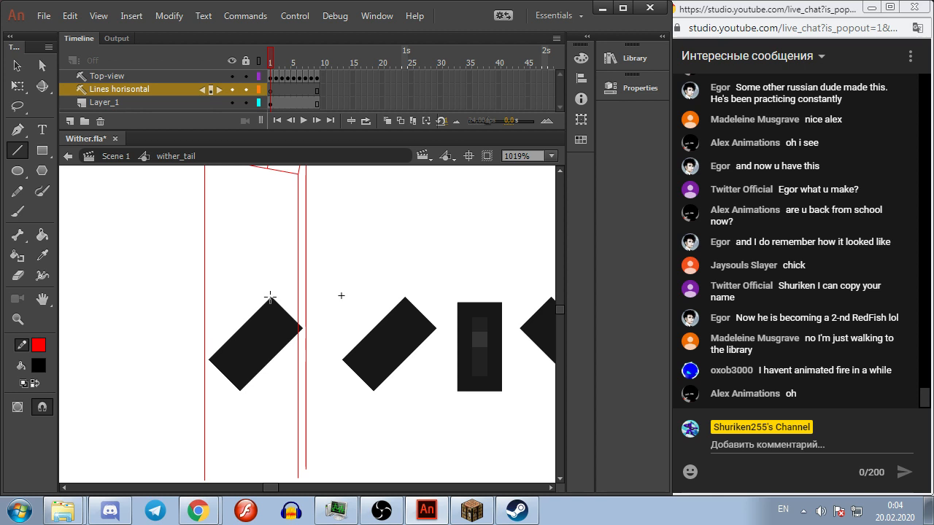
mouse_move(272, 297)
left_mouse_down()
mouse_move(371, 307)
mouse_move(392, 298)
left_mouse_up()
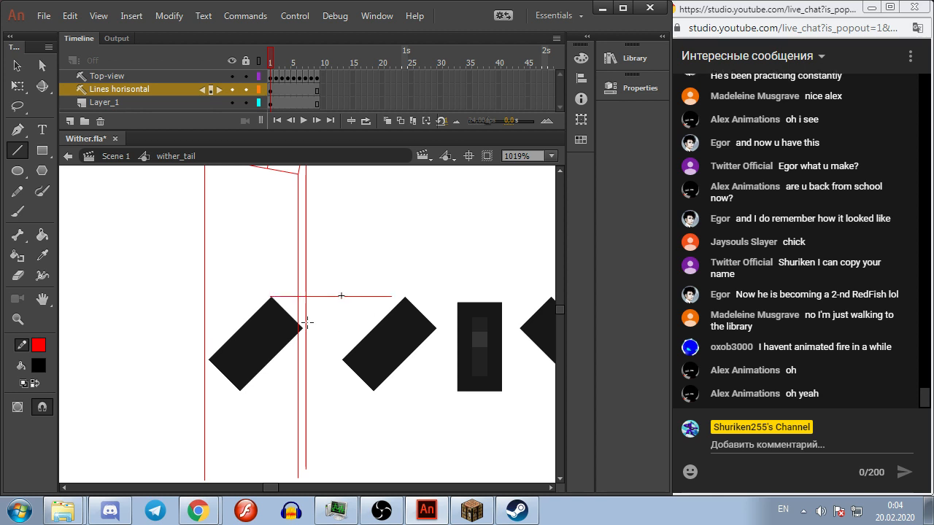
left_click_drag(301, 328, 406, 326)
left_click_drag(238, 386, 412, 381)
left_click_drag(206, 358, 440, 358)
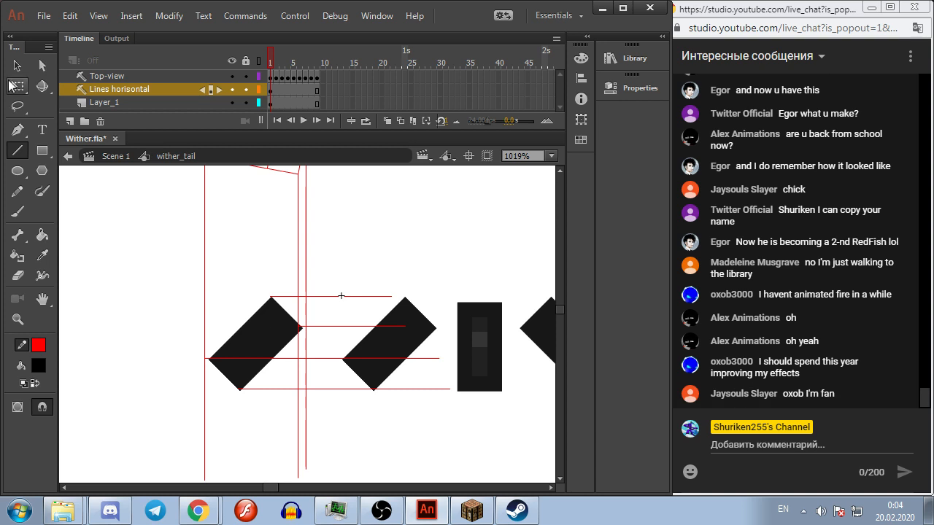
Step: Shift the four horizontal guide lines vertically so each one passes exactly through its corner of the tilted block
left_click(18, 86)
left_click(284, 359)
left_click(275, 422)
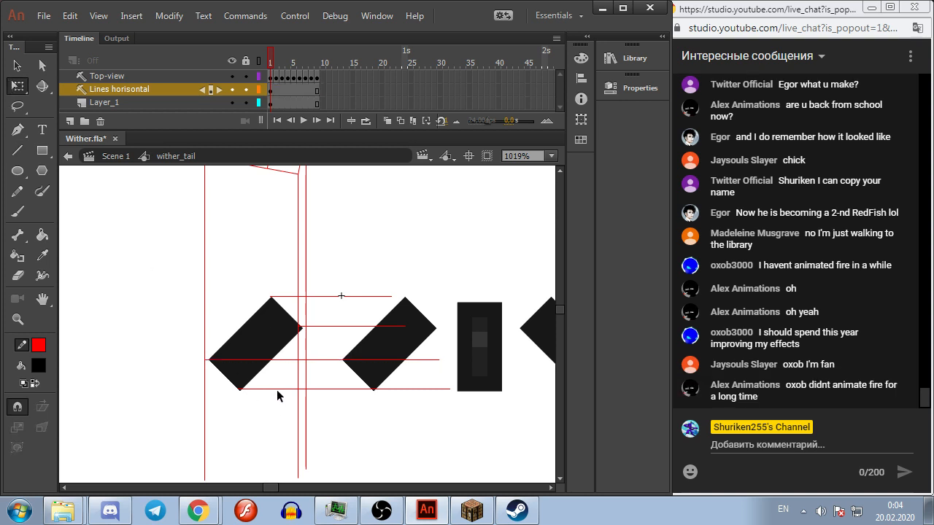
left_click(276, 390)
left_click(273, 411)
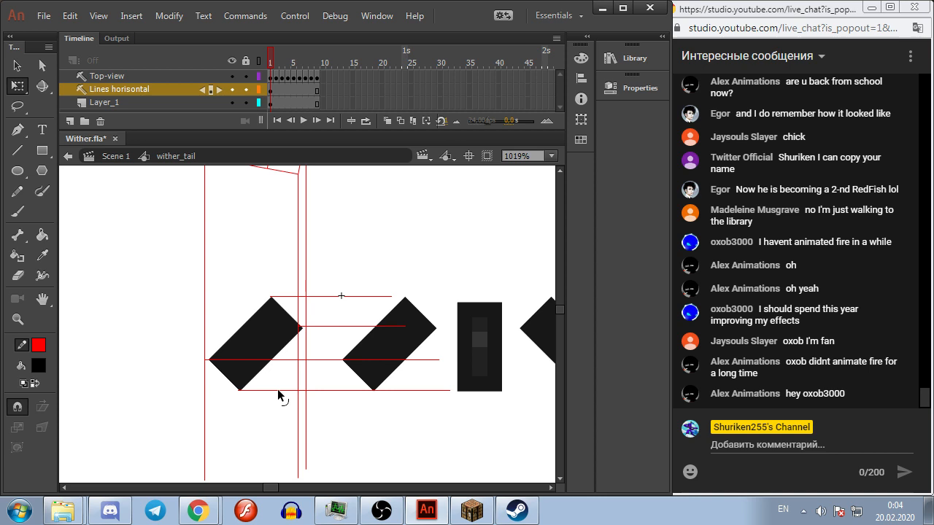
left_click(327, 326)
left_click_drag(327, 326, 327, 328)
left_click(334, 299)
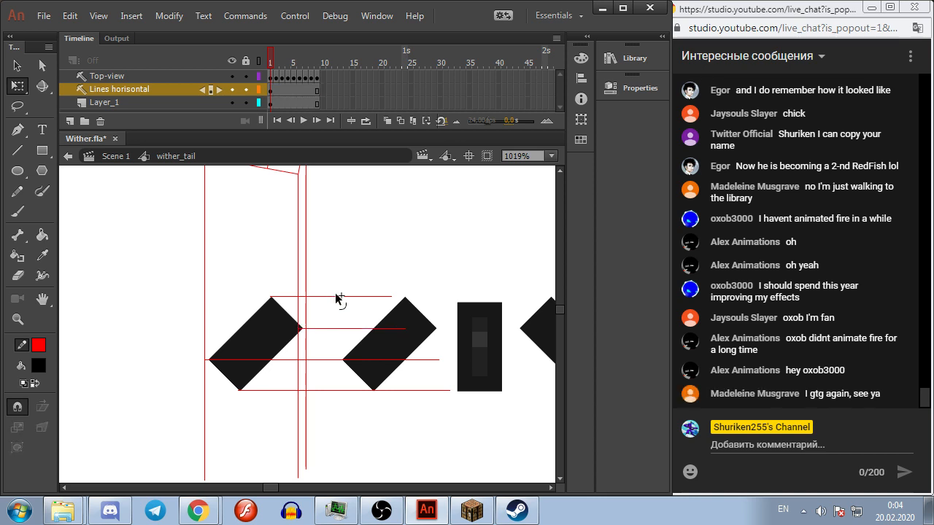
left_click(337, 299)
left_click(339, 281)
Step: Extend all four horizontal guide lines in both directions, from beyond the leftmost block across to the textured front block
left_click_drag(343, 277, 317, 422)
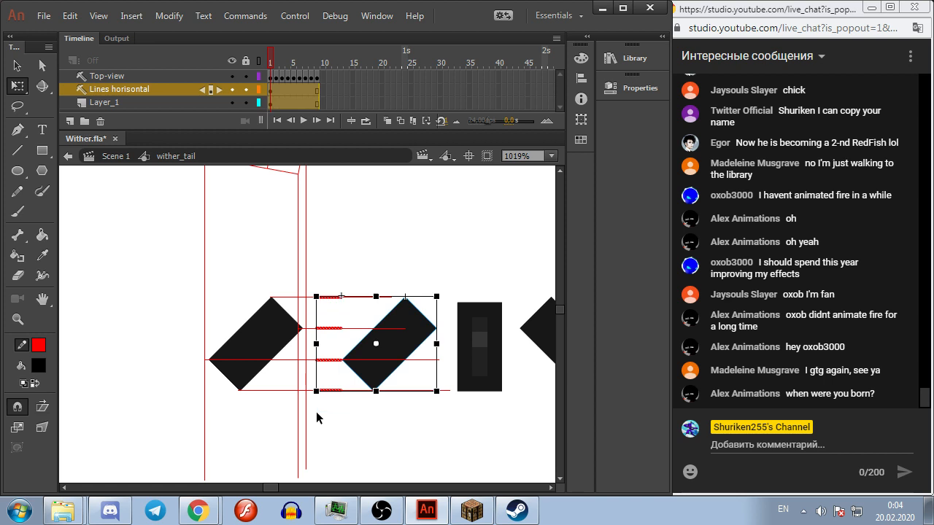
left_click(410, 359, "shift")
left_click_drag(315, 344, 153, 344)
left_click_drag(340, 342, 498, 342)
left_click(283, 265)
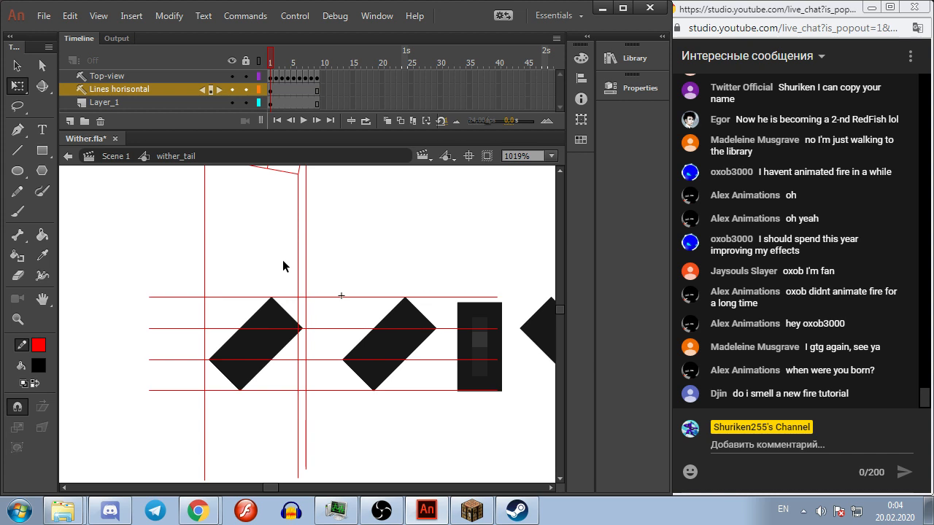
Step: Delete the leftmost tilted block from Layer_1 and lock the layers
left_click(248, 354)
key("Delete")
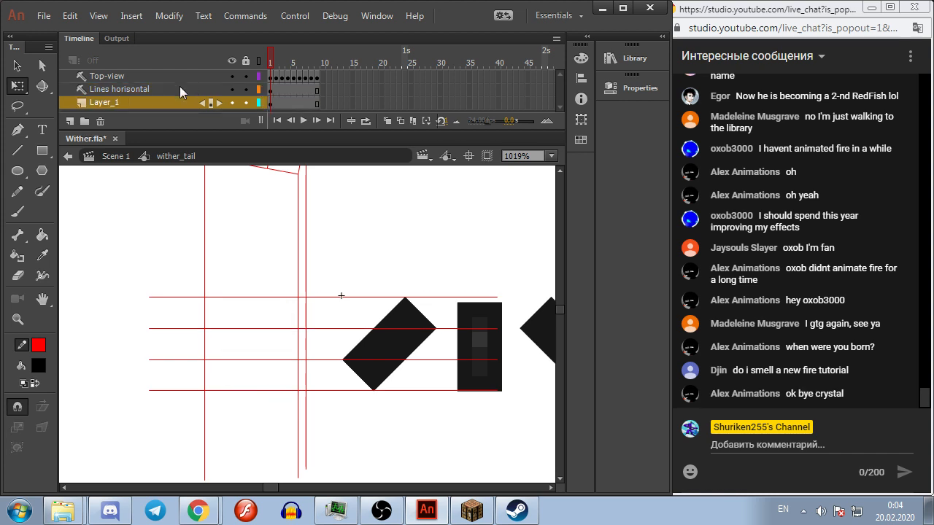
left_click(246, 61)
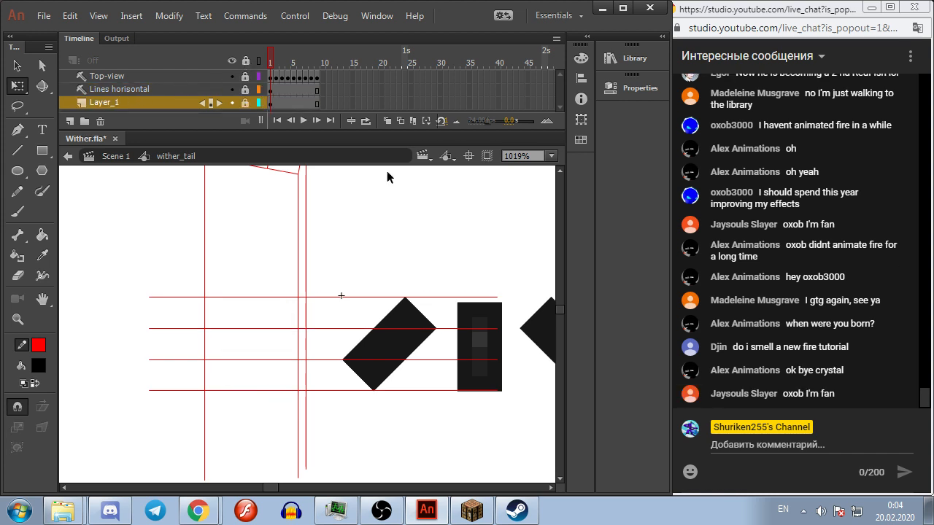
left_click(407, 318)
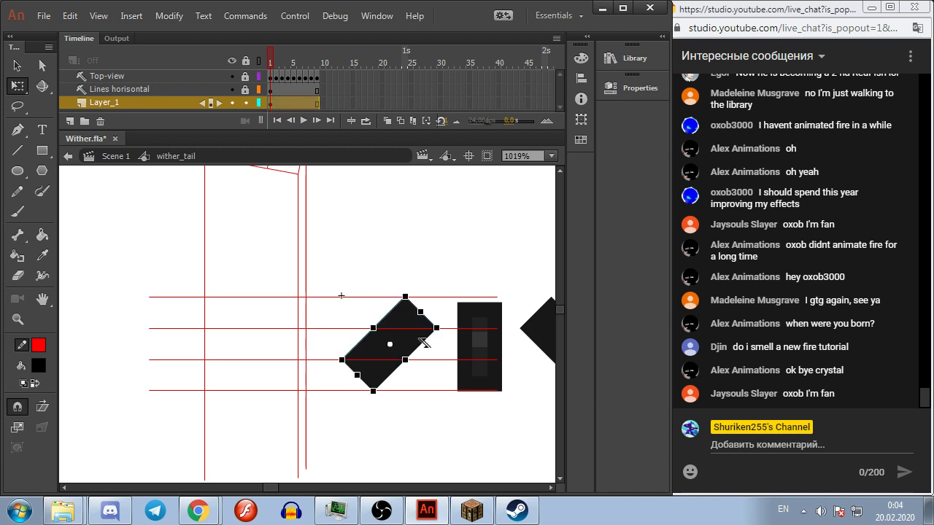
left_click_drag(406, 357, 424, 344)
key("ctrl+z")
left_click_drag(421, 312, 403, 330)
key("ctrl+z")
left_click(339, 322)
left_click(368, 337)
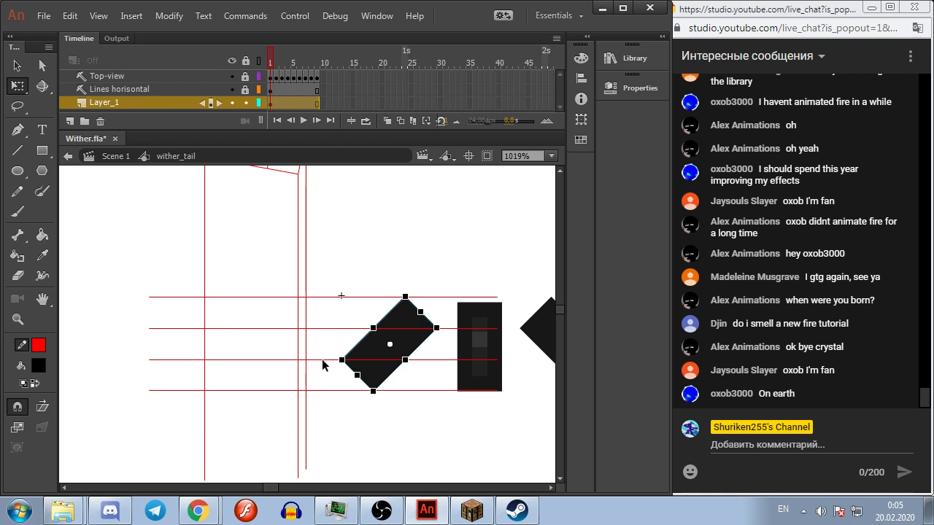
left_click(374, 292)
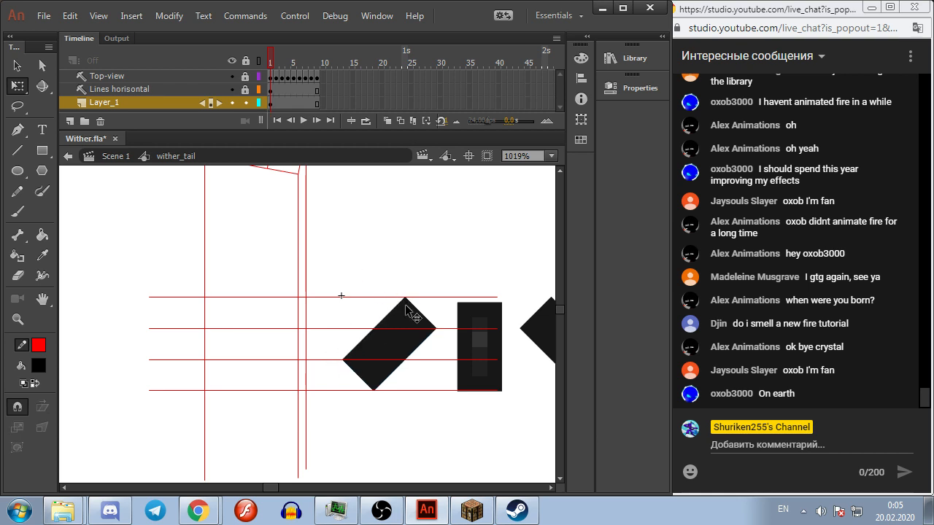
Step: Stretch the remaining tilted block beside the guides horizontally so it spans from the leftmost vertical guide line to the middle one
left_click(405, 307)
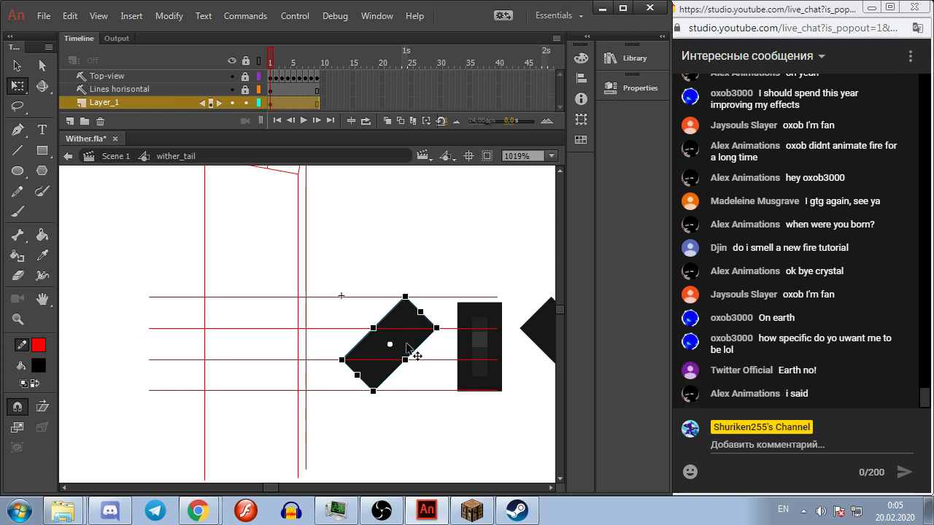
left_click(419, 355)
left_click_drag(436, 343, 414, 357)
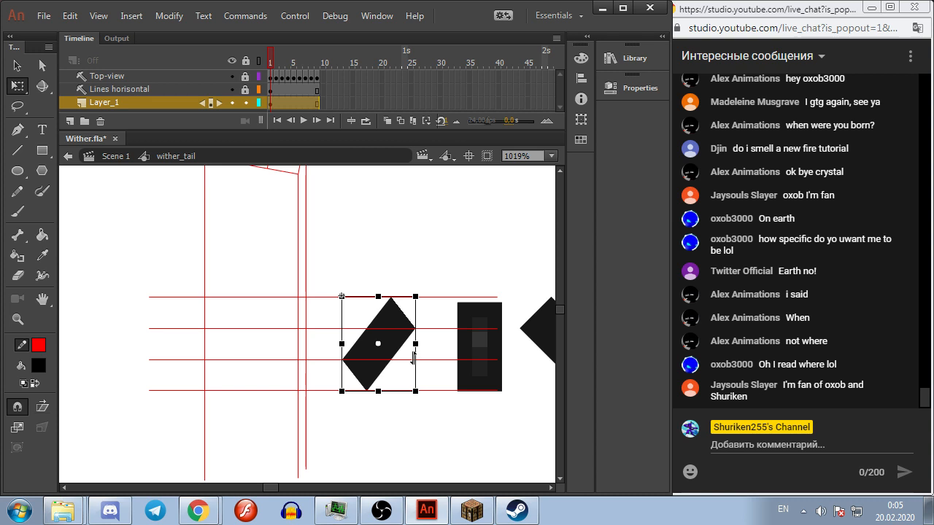
left_click(376, 243)
left_click(376, 357)
left_click_drag(341, 344, 205, 343)
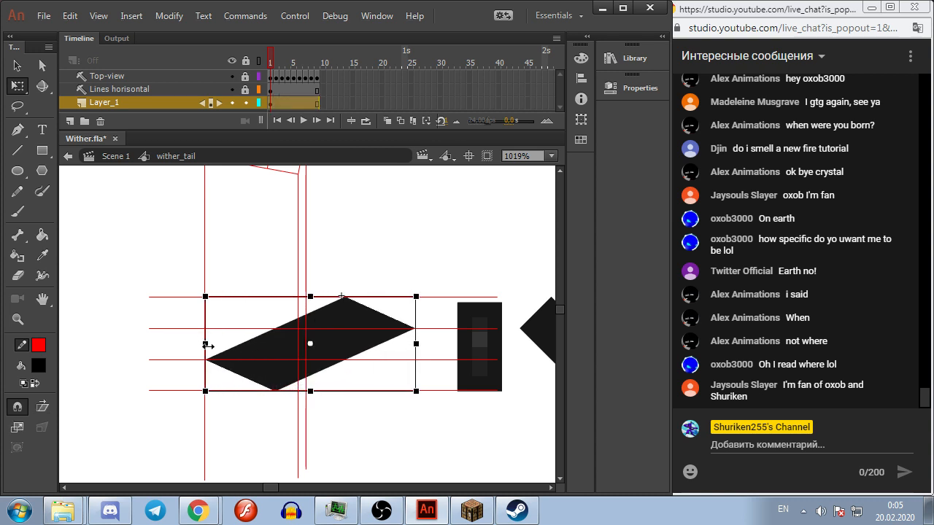
left_click_drag(415, 344, 297, 347)
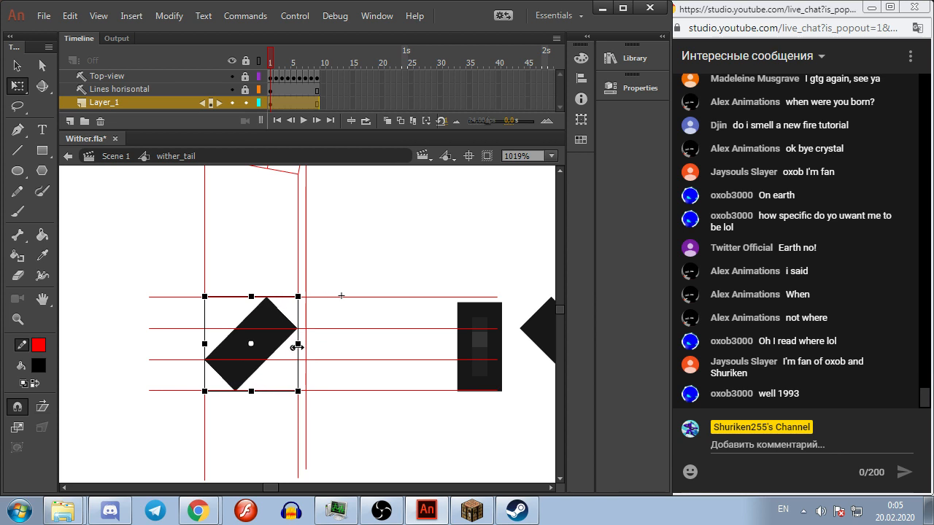
left_click(441, 224)
Step: Squash the textured front block vertically so its upper edge sits on the second horizontal guide line
left_click_drag(471, 246, 335, 246)
left_click(353, 314)
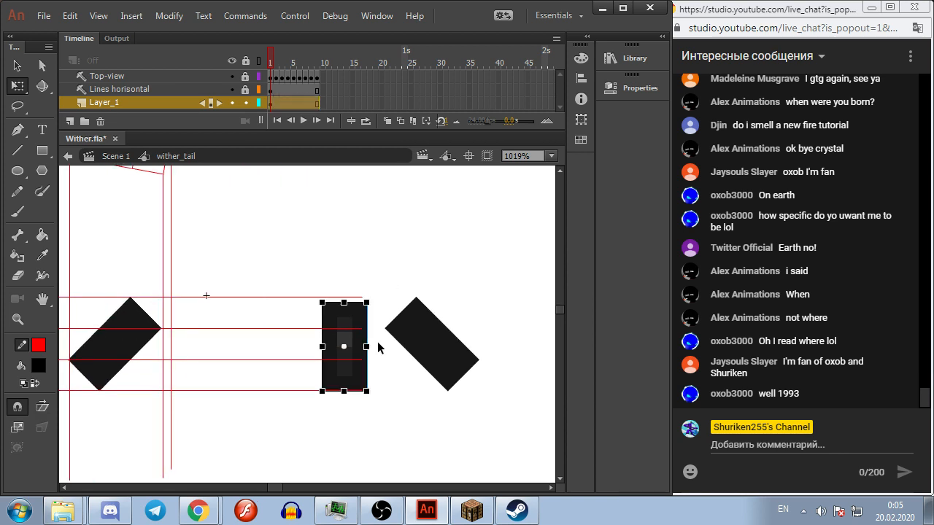
left_click_drag(344, 303, 345, 327)
left_click(313, 311)
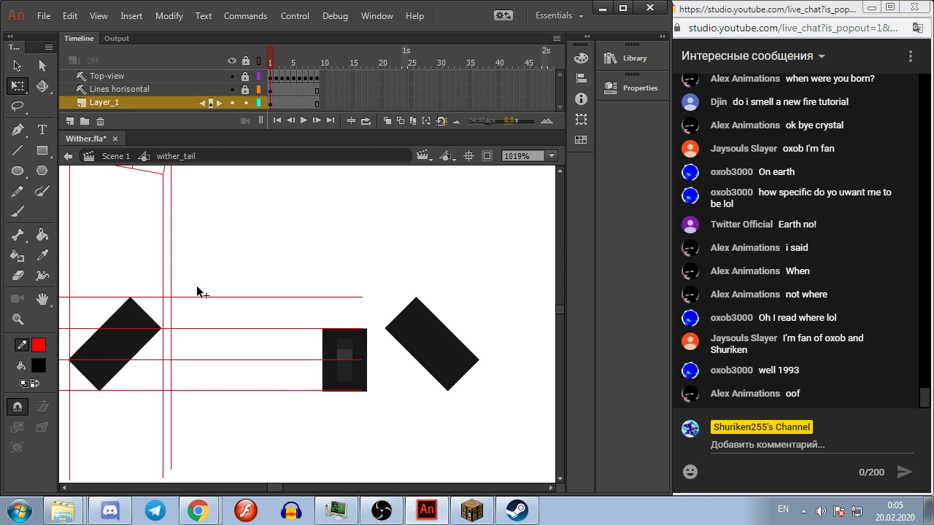
Step: Squeeze the textured front block into the narrow gap between the middle and right vertical guide lines
left_click(352, 340)
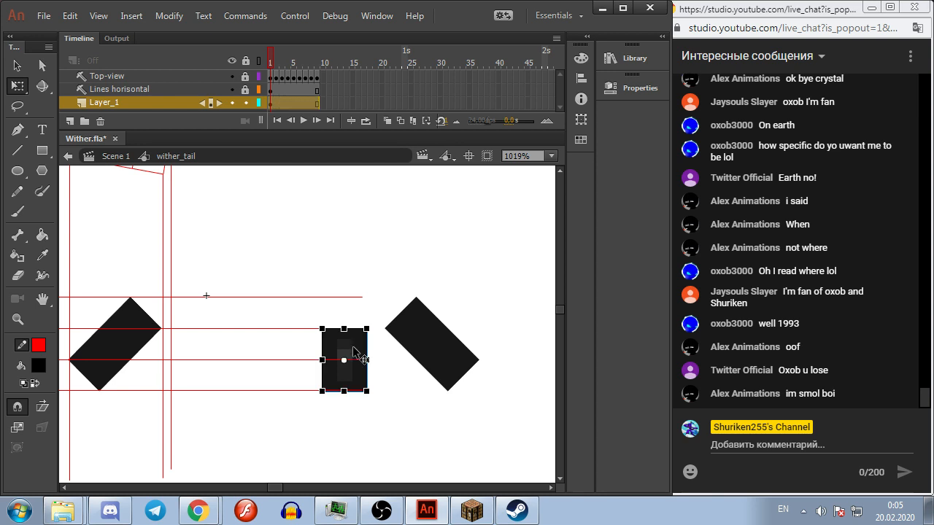
left_click_drag(323, 360, 167, 360)
left_click_drag(367, 360, 175, 355)
scroll(222, 354, "up", 2)
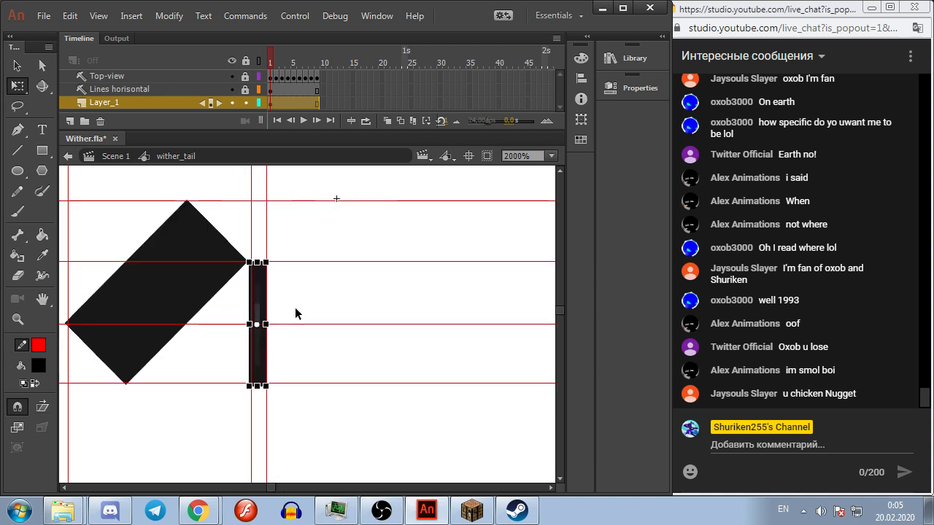
left_click(261, 305)
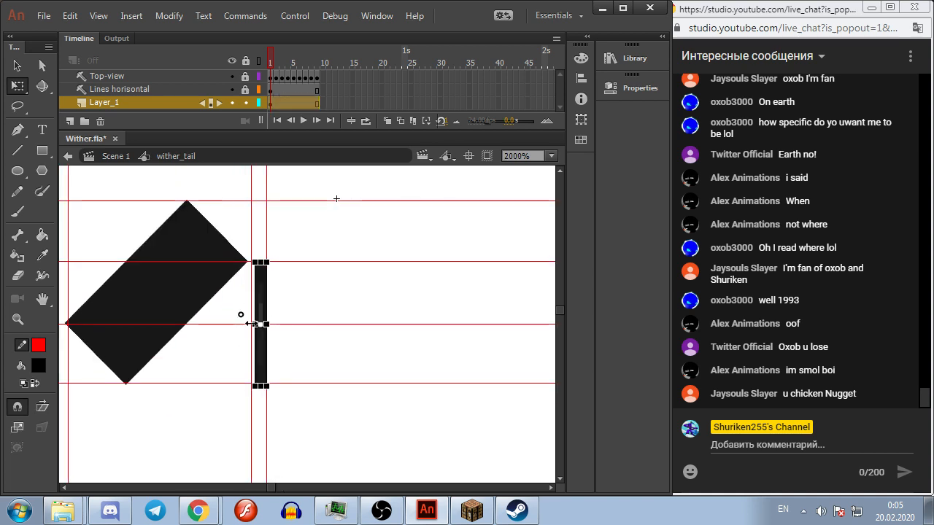
left_click(268, 323)
left_click(259, 314)
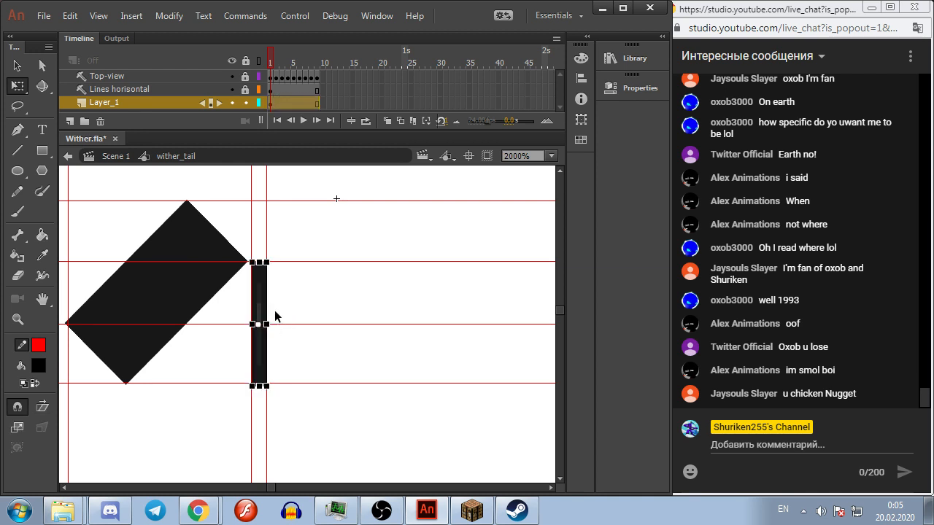
Step: Nudge the tilted block slightly to the right so its side corners meet the left and middle vertical guide lines
left_click(341, 317)
left_click(210, 274)
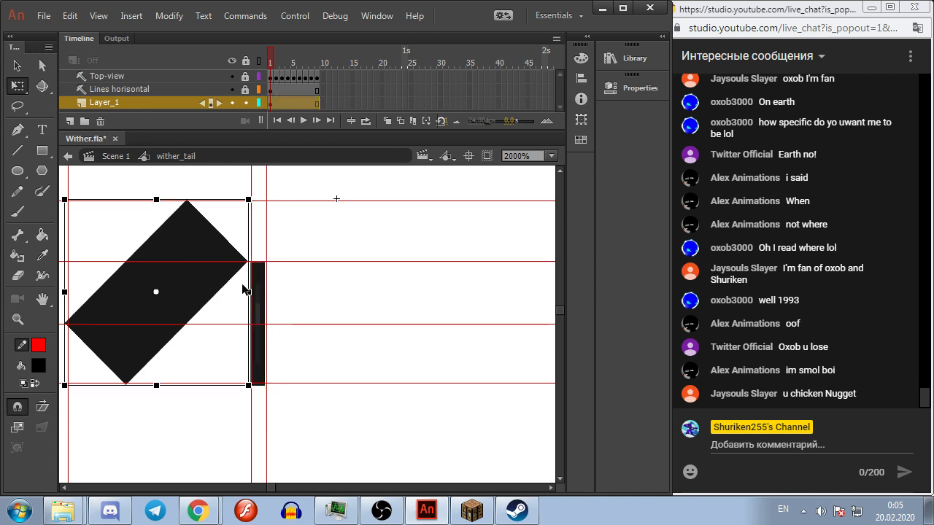
left_click_drag(246, 292, 249, 291)
left_click(317, 305)
left_click(178, 314)
key("ctrl+z")
key("Right")
key("Right")
key("Right")
key("Right")
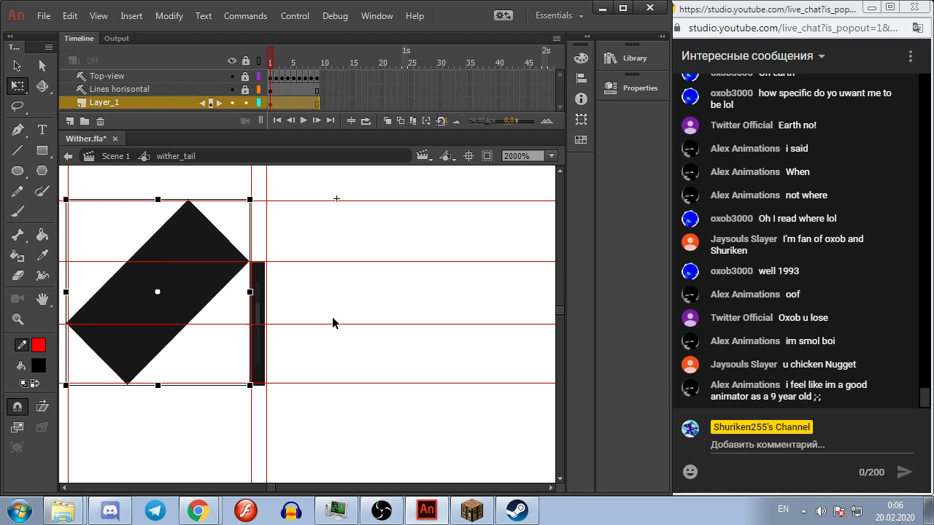
left_click(352, 307)
Step: Widen the narrow textured front block slightly so its right edge reaches the right vertical guide line
scroll(352, 306, "down", 2)
scroll(351, 311, "right", 3)
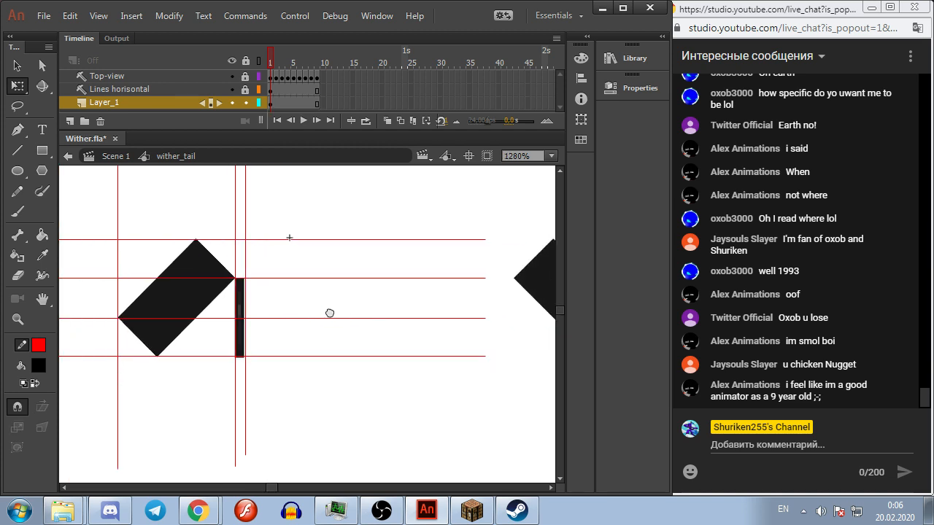
left_click(226, 297)
scroll(247, 329, "up", 2)
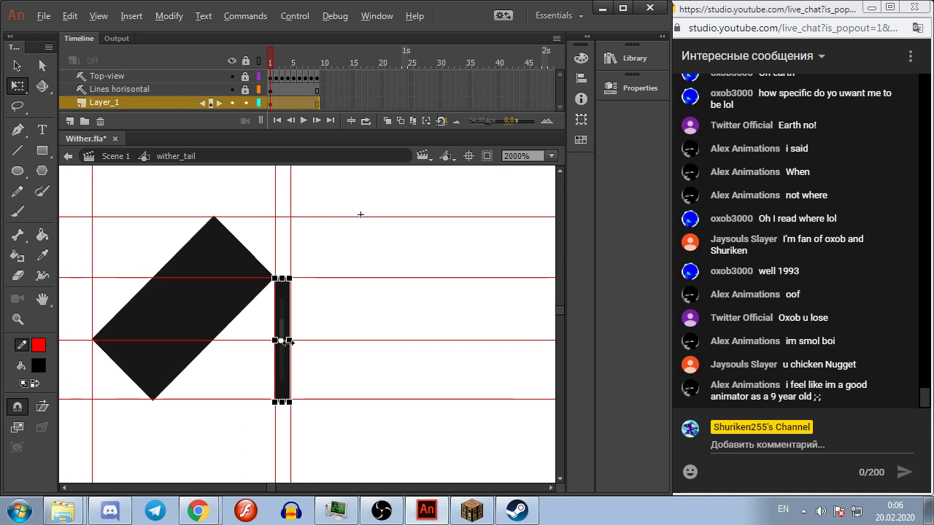
left_click_drag(289, 341, 292, 341)
left_click(327, 310)
Step: On a new frame 2 keyframe of Layer_1, refit the tilted block and the textured front block to that frame's vertical guide lines
left_click(165, 300)
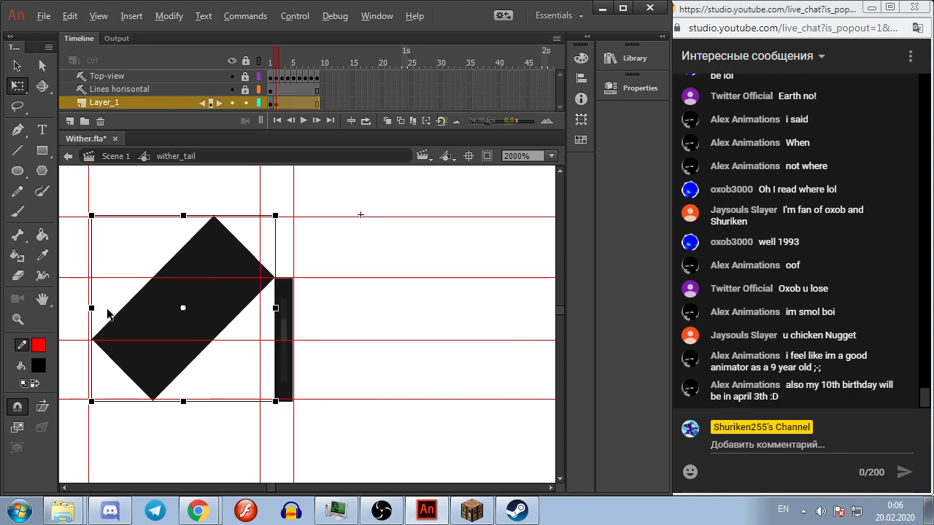
left_click_drag(95, 309, 91, 308)
left_click_drag(275, 309, 260, 309)
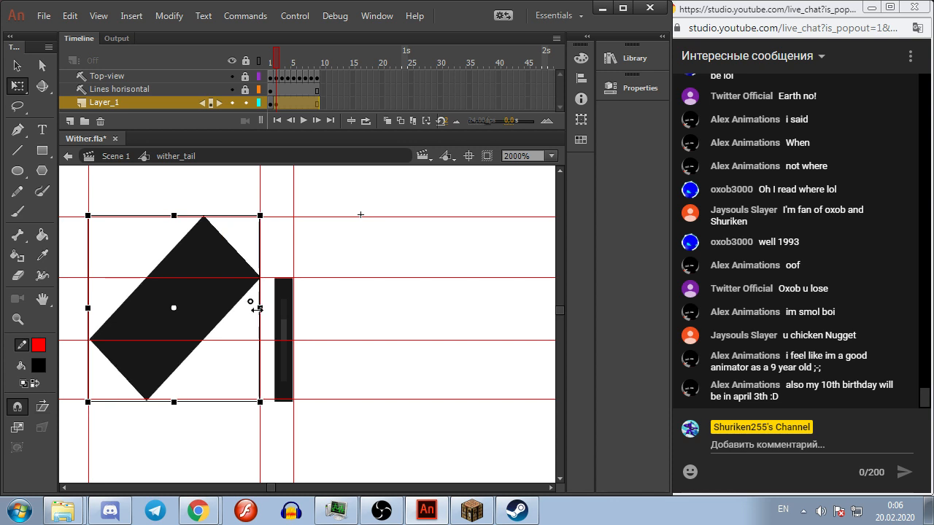
left_click(379, 316)
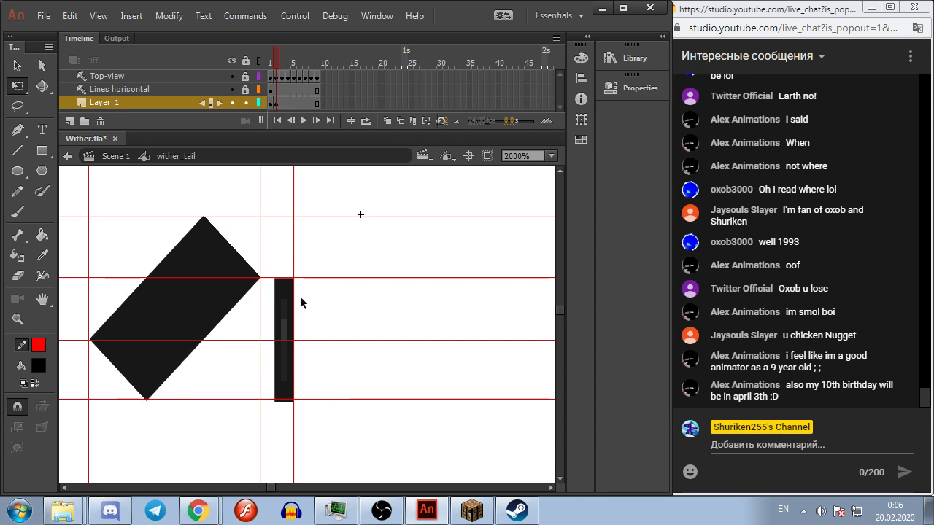
left_click(287, 312)
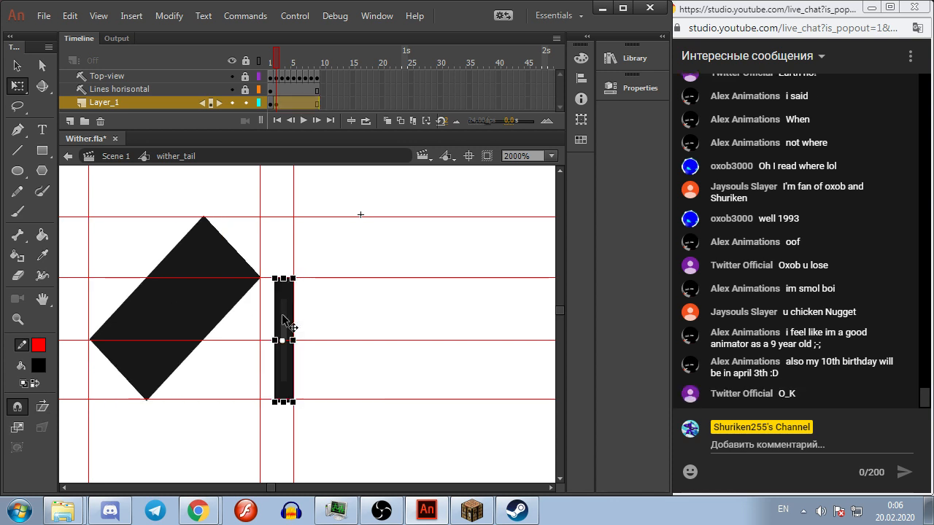
left_click_drag(274, 340, 260, 344)
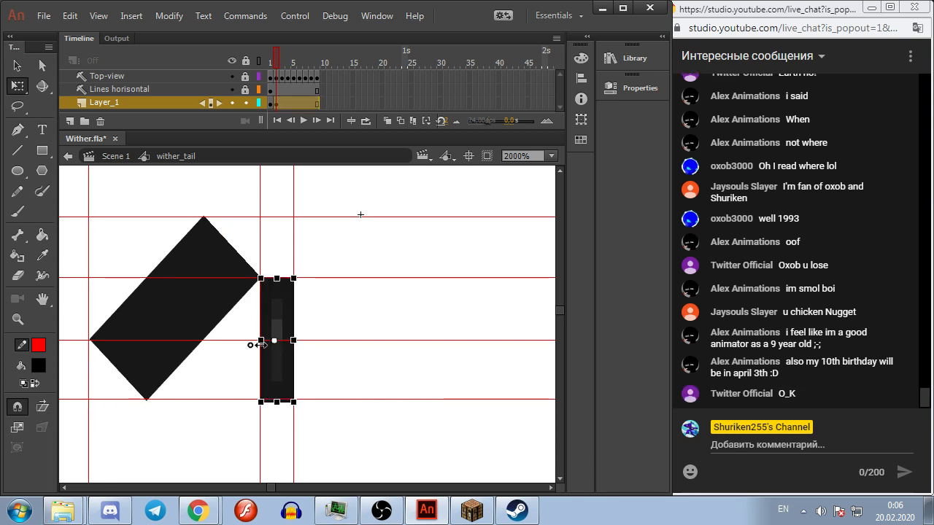
left_click(865, 251)
scroll(865, 251, "up", 6)
scroll(864, 250, "up", 1)
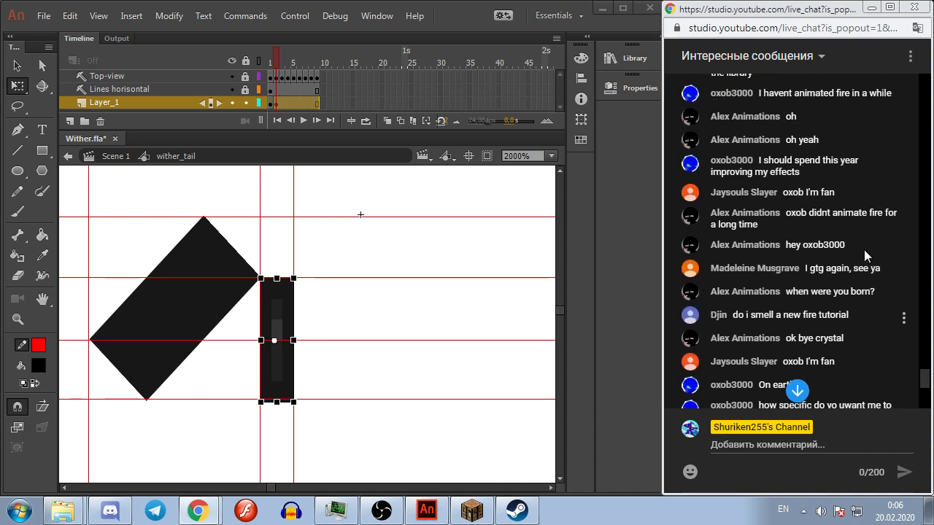
scroll(865, 250, "up", 1)
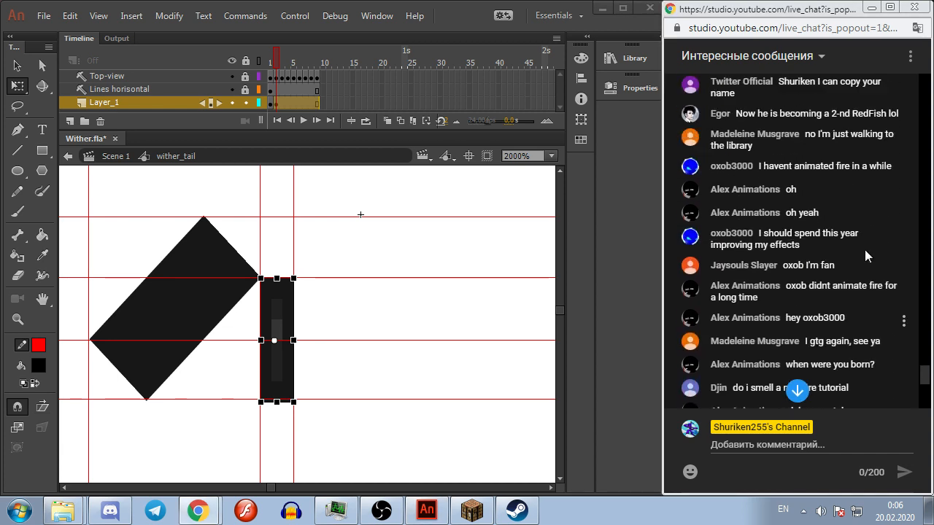
scroll(865, 249, "down", 5)
scroll(865, 254, "down", 2)
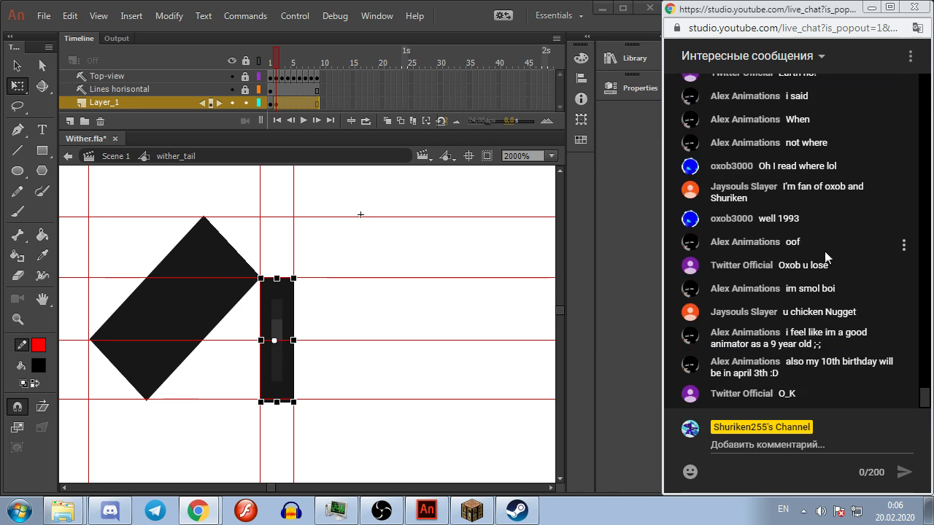
Step: On a new frame 3 keyframe of Layer_1, refit the tilted block and the textured front block to that frame's vertical guide lines
left_click(334, 312)
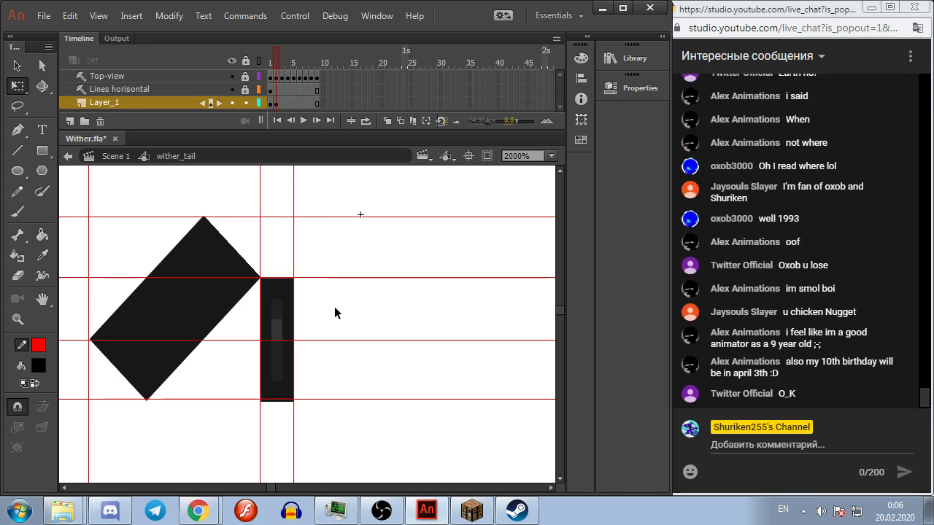
key(".")
left_click(153, 290)
left_click_drag(86, 310, 91, 308)
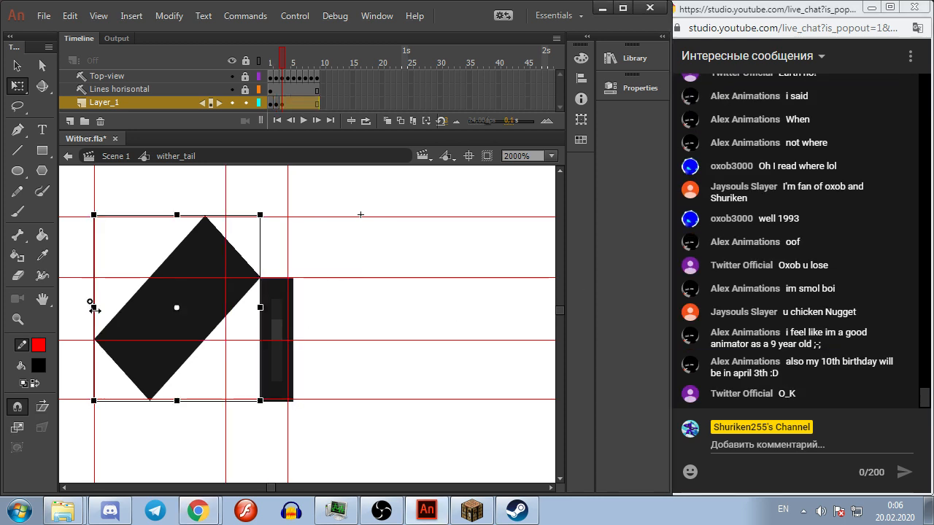
left_click_drag(262, 308, 226, 307)
left_click(262, 318)
left_click_drag(259, 339, 226, 342)
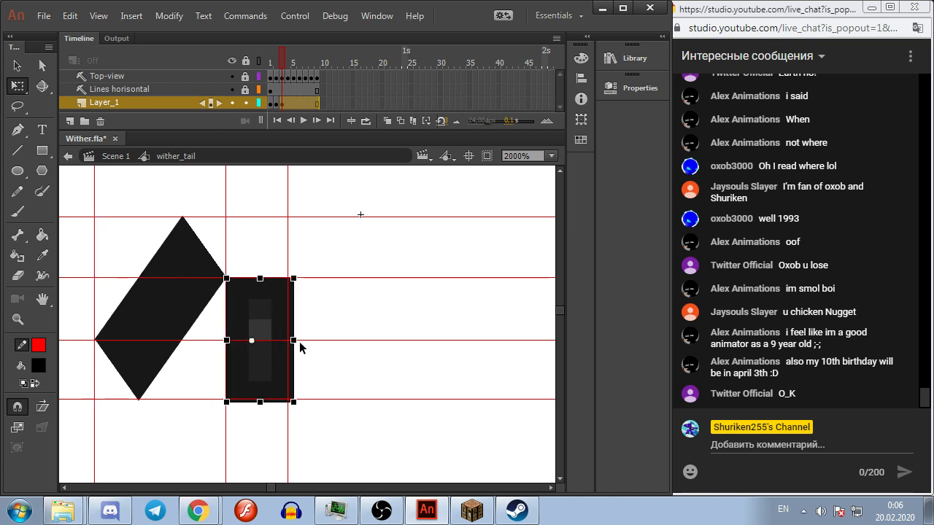
left_click_drag(292, 340, 288, 341)
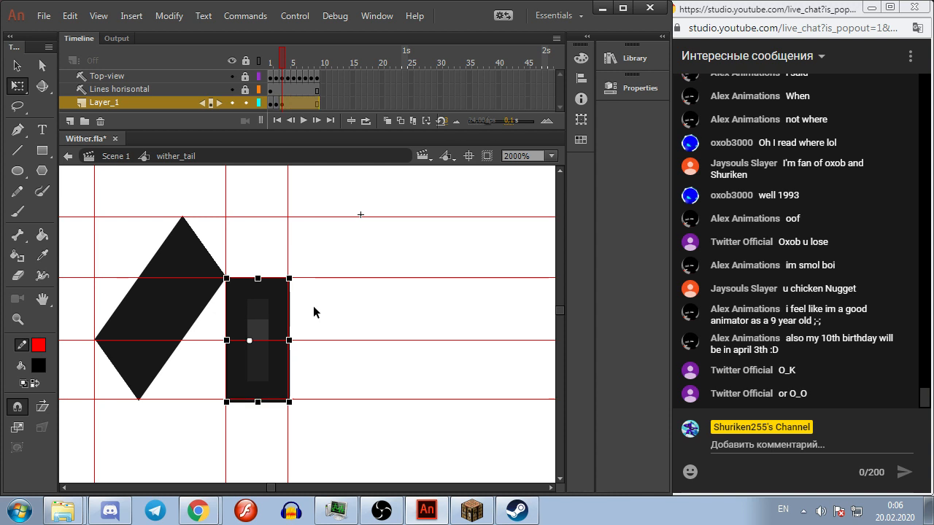
Step: On a new frame 4 keyframe, narrow the tilted block and widen the textured front block to match that frame's vertical guide lines
left_click(392, 338)
key("period")
left_click(158, 303)
left_click_drag(95, 308, 114, 308)
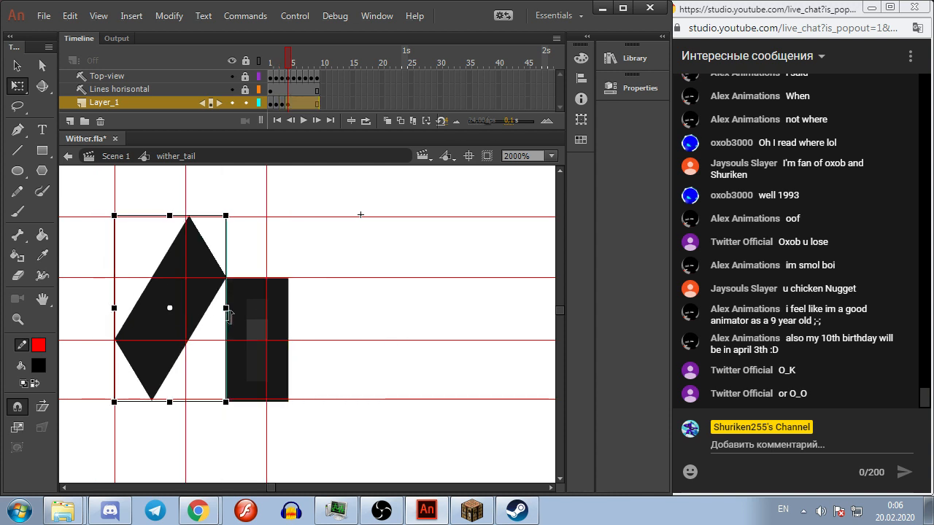
left_click_drag(227, 315, 196, 312)
left_click_drag(248, 340, 264, 340)
left_click(310, 316)
left_click(236, 315)
left_click(312, 316)
Step: On a new frame 5 keyframe, delete the tilted block and fit the textured front block between the two vertical guide lines
key("F6")
left_click(161, 294)
key("Delete")
left_click(200, 312)
left_click_drag(186, 339, 146, 341)
left_click_drag(266, 340, 235, 340)
left_click_drag(144, 340, 148, 340)
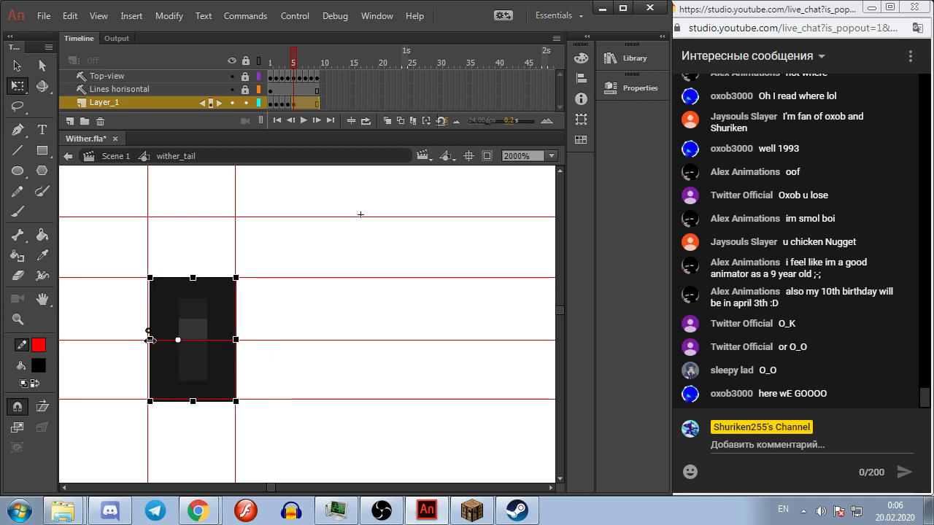
left_click(290, 318)
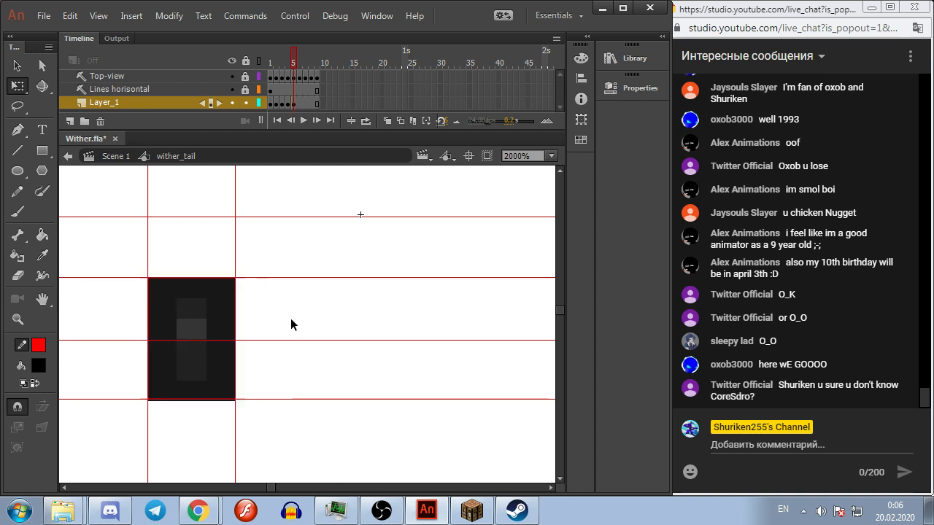
Step: On a new frame 6 keyframe, fit the textured front block between the left and middle vertical guide lines
left_click(173, 319)
key("super")
left_click(442, 307)
left_click(155, 334)
left_click_drag(138, 340, 113, 339)
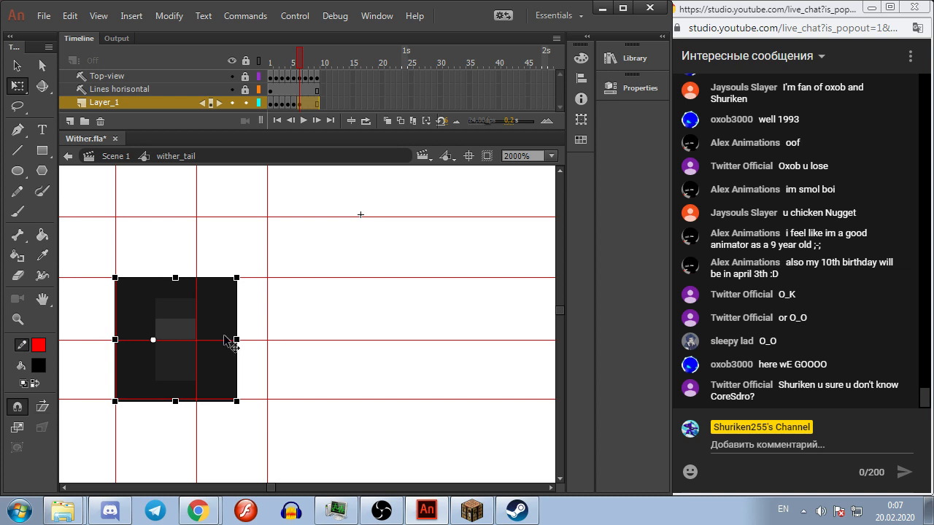
left_click_drag(236, 339, 196, 340)
left_click(239, 314)
left_click(169, 319)
left_click(382, 323)
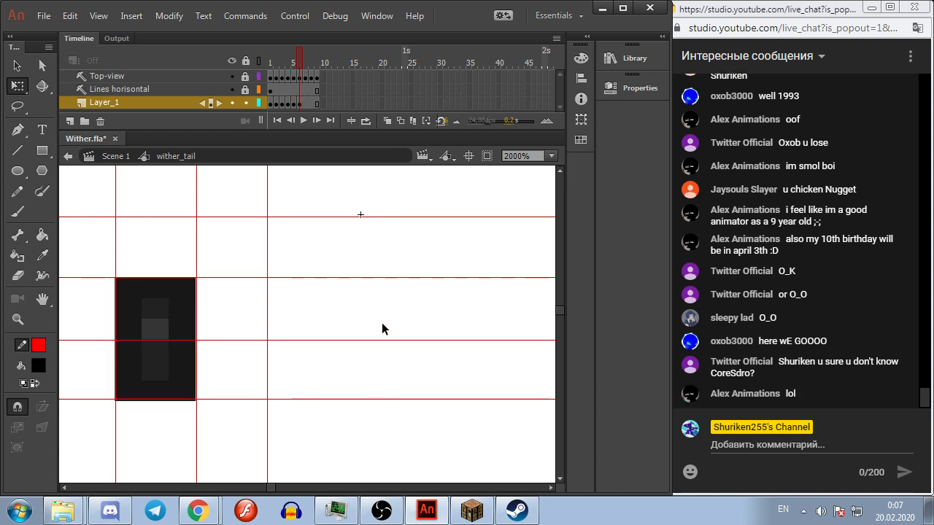
left_click(155, 303)
left_click(336, 314)
Step: On a new frame 7 keyframe, narrow the textured front block to fit between the left and middle vertical guide lines
scroll(344, 317, "down", 3)
left_click_drag(376, 335, 260, 336)
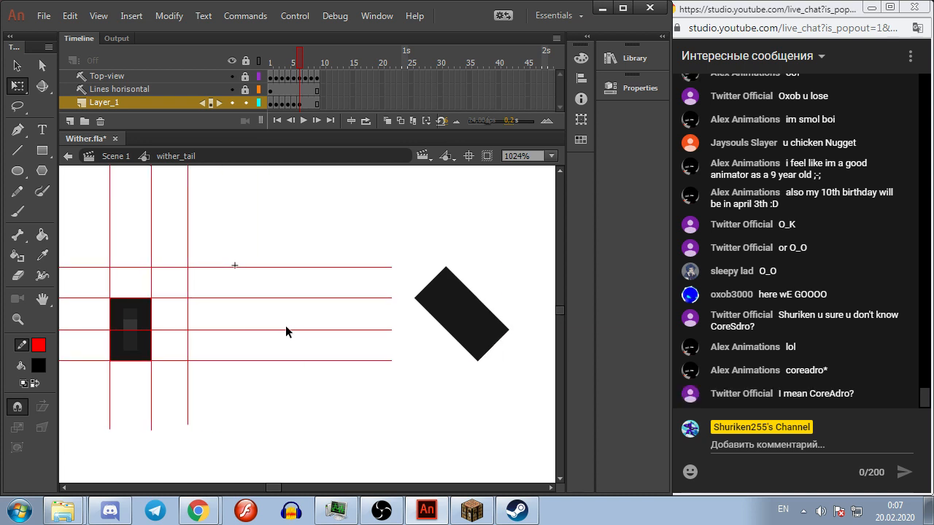
key("comma")
key("comma")
key("period")
key("period")
key("period")
left_click(113, 328)
left_click_drag(109, 329, 129, 329)
scroll(140, 324, "up", 1)
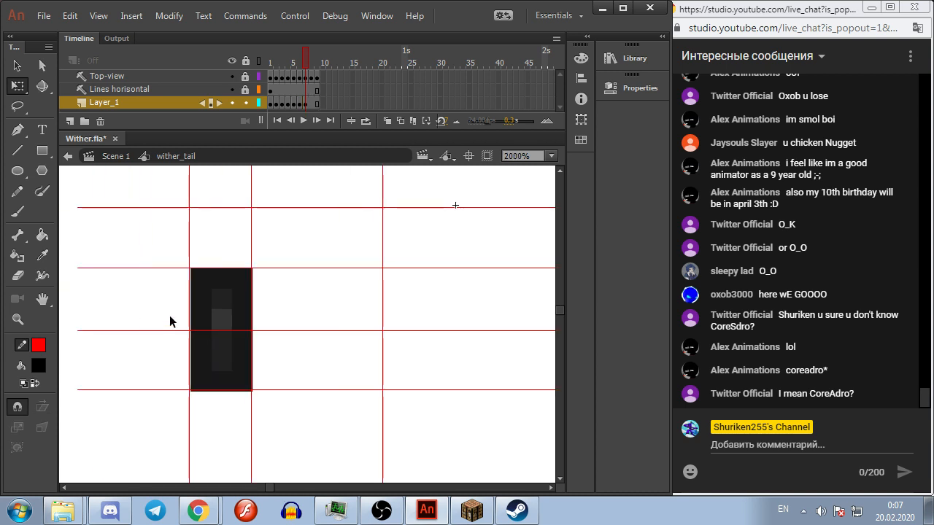
left_click(307, 321)
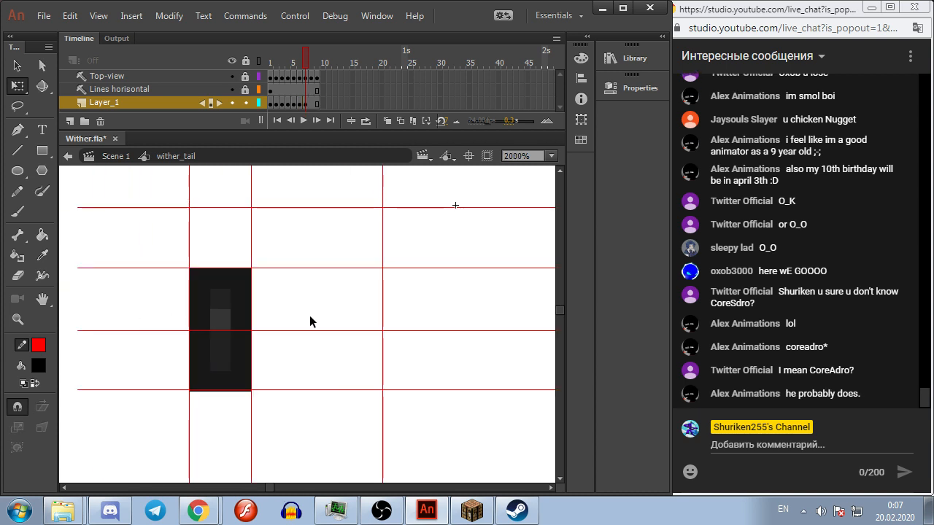
Step: On a new frame 8 keyframe, squeeze the textured front block between the left and middle vertical guide lines
scroll(314, 321, "down", 1)
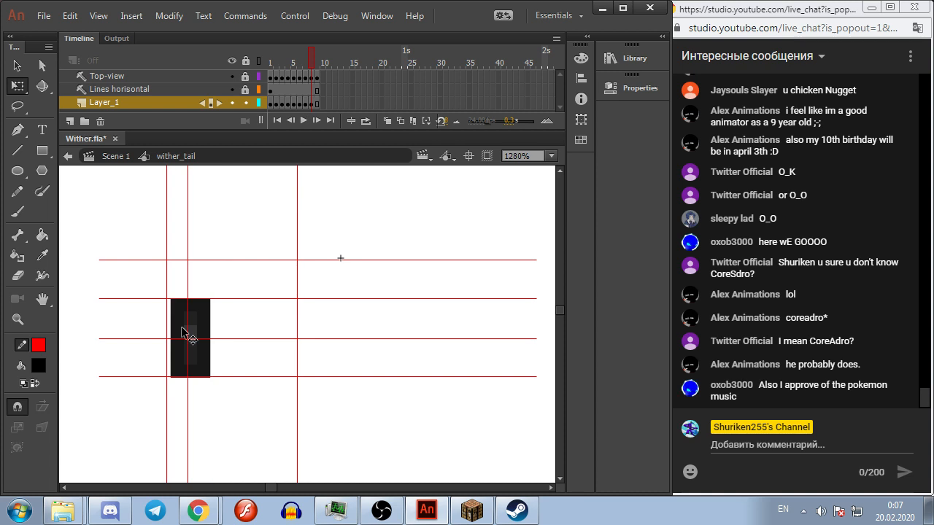
key(".")
mouse_move(170, 339)
left_mouse_down()
mouse_move(197, 339)
mouse_move(187, 341)
left_mouse_up()
left_click(210, 328)
left_click(175, 329)
left_click(197, 328)
Step: On a new frame 9 keyframe, move the textured front block to the left guide line and narrow it to reach the middle one
key("F6")
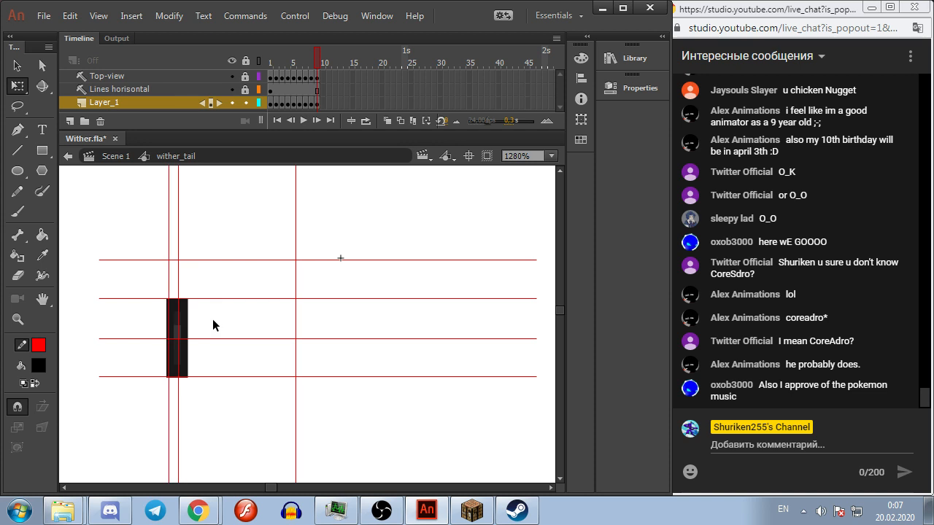
left_click(169, 340)
left_click_drag(165, 339, 169, 338)
scroll(175, 338, "up", 2)
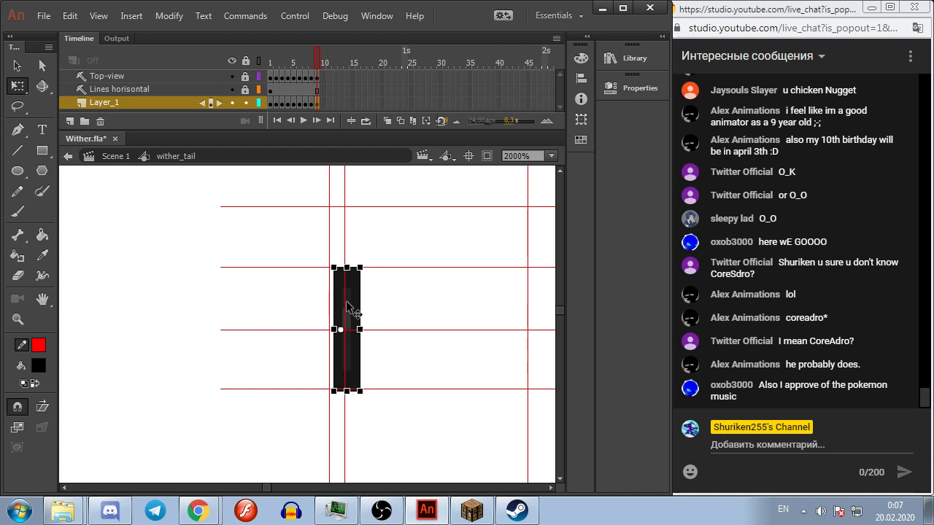
left_click_drag(349, 307, 343, 302)
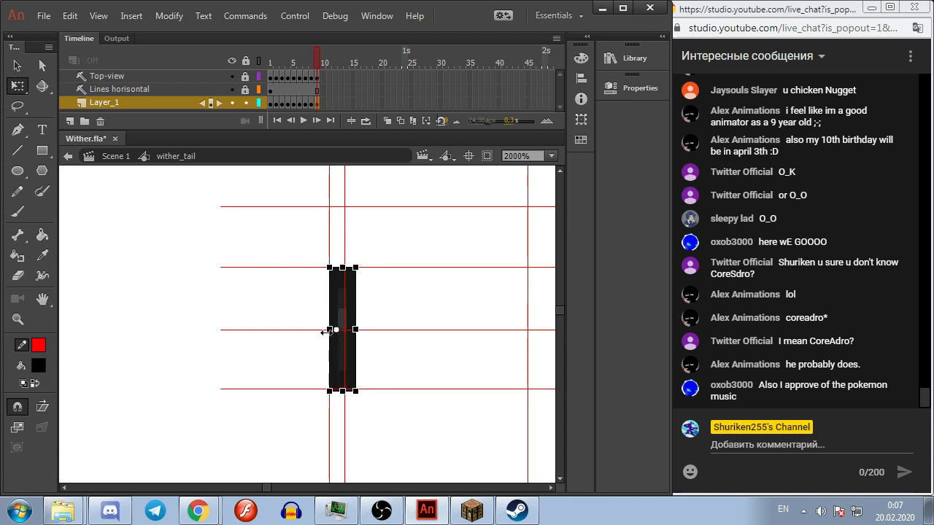
left_click_drag(355, 330, 346, 330)
left_click(365, 323)
Step: On frame 6, move the mirrored tilted block beside the front block and squeeze it between the middle and right vertical guide lines
scroll(378, 312, "down", 2)
scroll(292, 324, "right", 3)
key("Return")
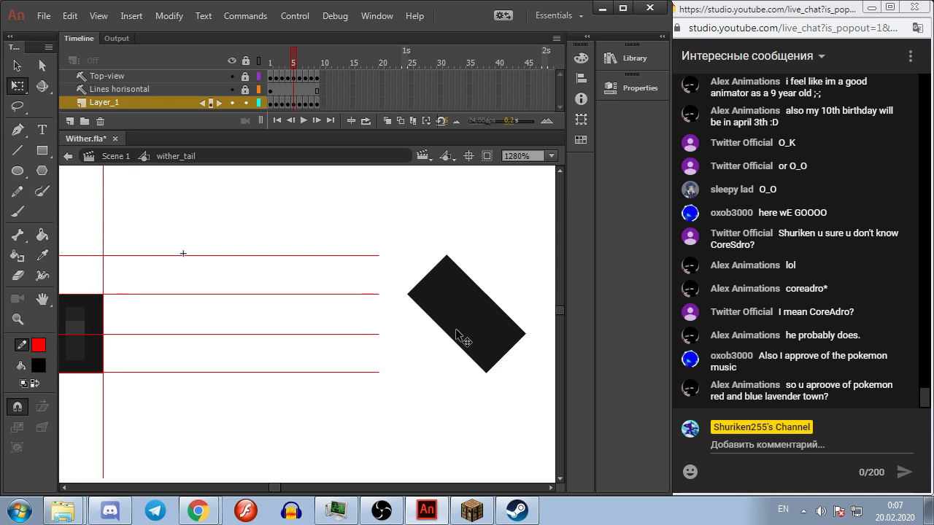
left_click_drag(469, 324, 147, 333)
left_click_drag(209, 332, 359, 323)
key("period")
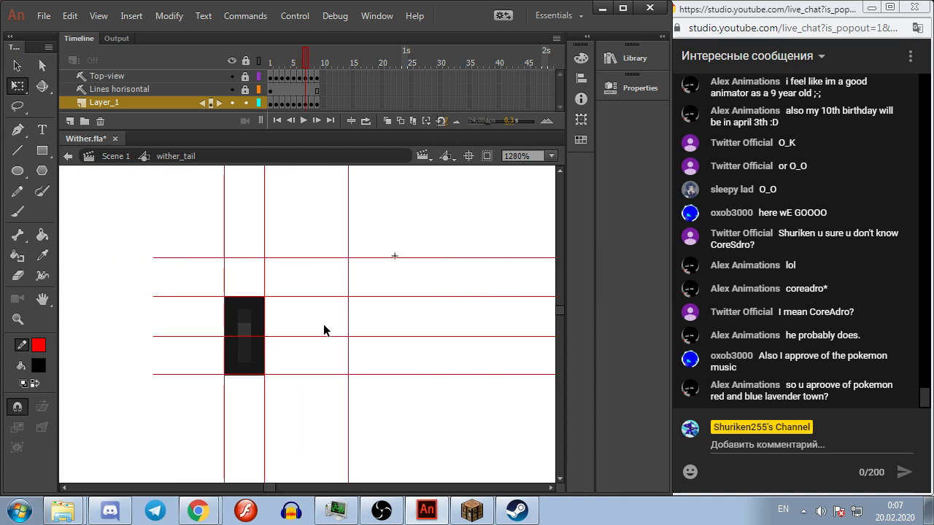
Step: Paste the mirrored tilted block in place on frame 7 and stretch it between the middle and right vertical guide lines
key("ctrl+v")
left_click_drag(286, 316, 263, 316)
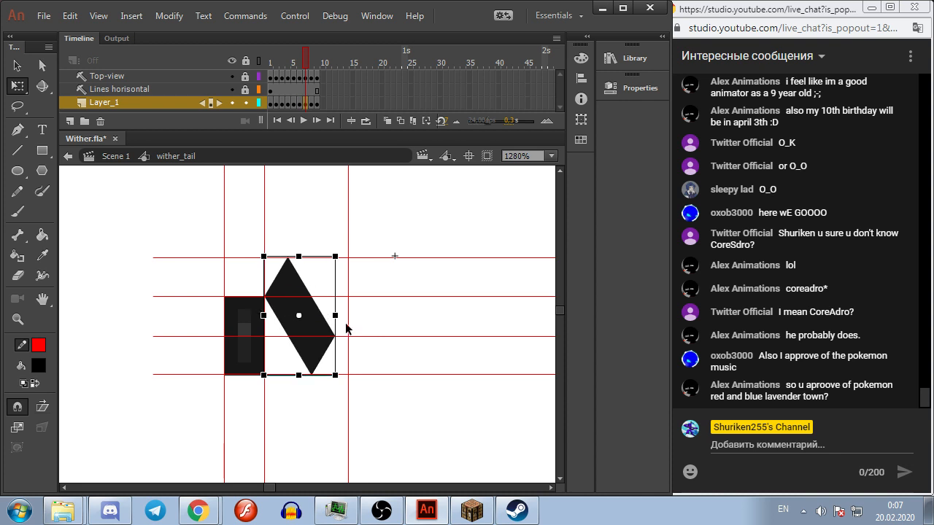
left_click_drag(330, 315, 250, 322)
left_click(381, 321)
Step: Paste the mirrored tilted block in place on frame 8 and widen it to reach that frame's right vertical guide line
key("period")
key("ctrl+shift+v")
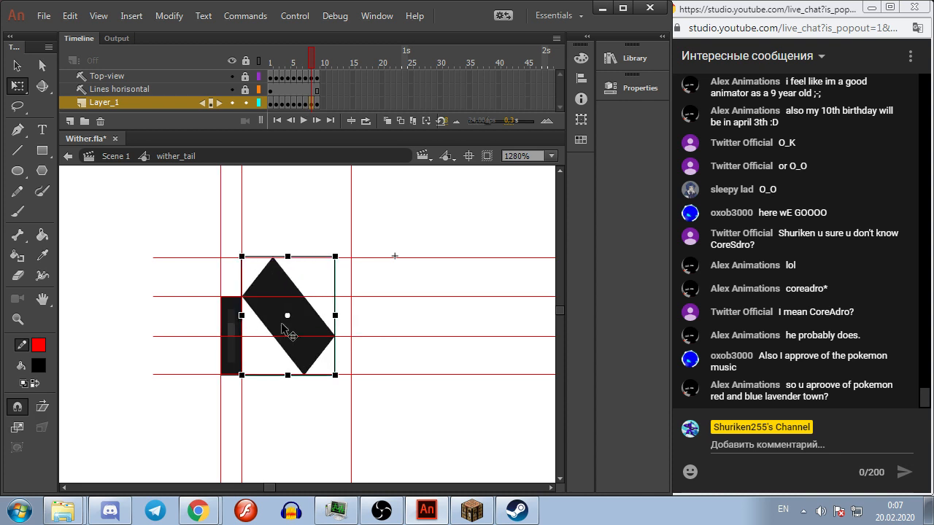
left_click_drag(333, 315, 351, 315)
left_click(384, 322)
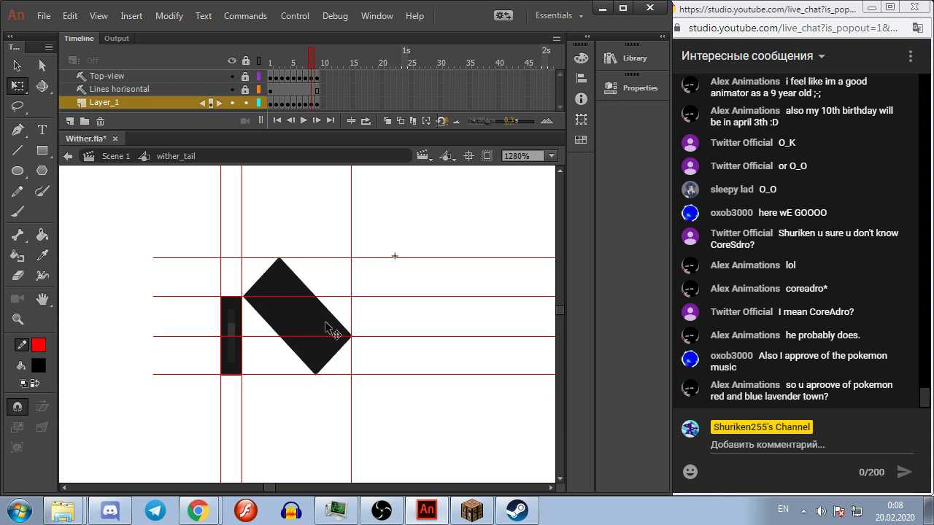
left_click(332, 332)
Step: Paste the mirrored tilted block in place on frame 9 and stretch it between the middle and right vertical guide lines
key("period")
key("ctrl+shift+v")
left_click_drag(286, 316, 233, 316)
left_click_drag(341, 319, 351, 315)
left_click(402, 319)
Step: Step back from frame 9 to frame 2, selecting the blocks along the way to check their fit to the guide lines
left_click(313, 317)
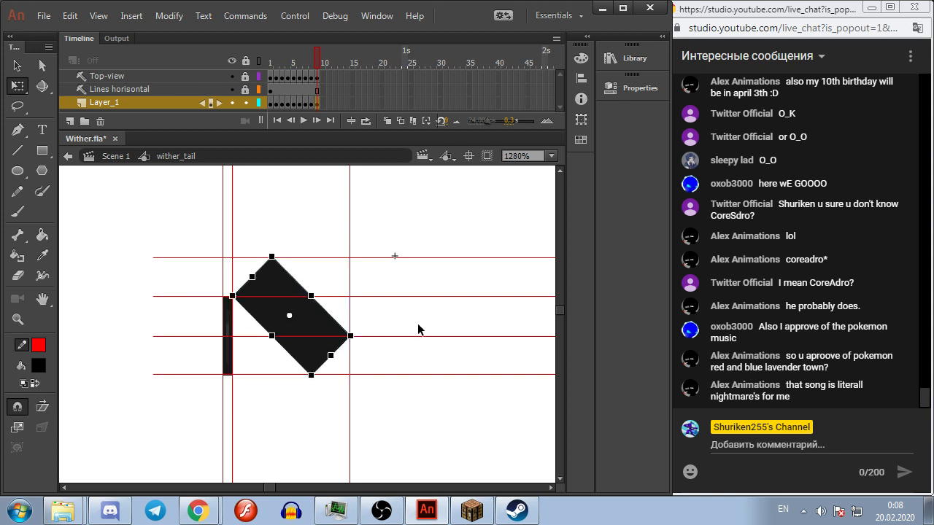
left_click(416, 323)
key("comma")
left_click(283, 313)
left_click(390, 338)
key("comma")
left_click(262, 326)
key("period")
key("comma")
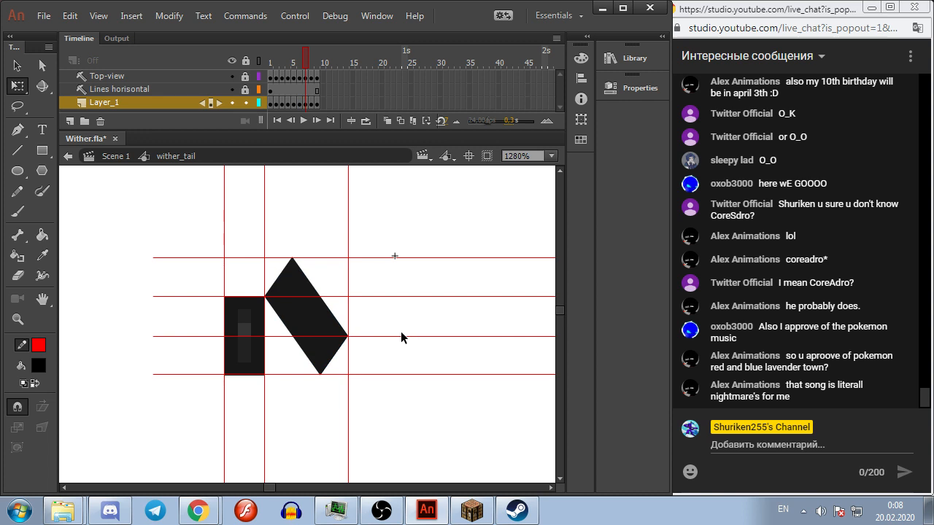
key("comma")
left_click(316, 318)
left_click(395, 330)
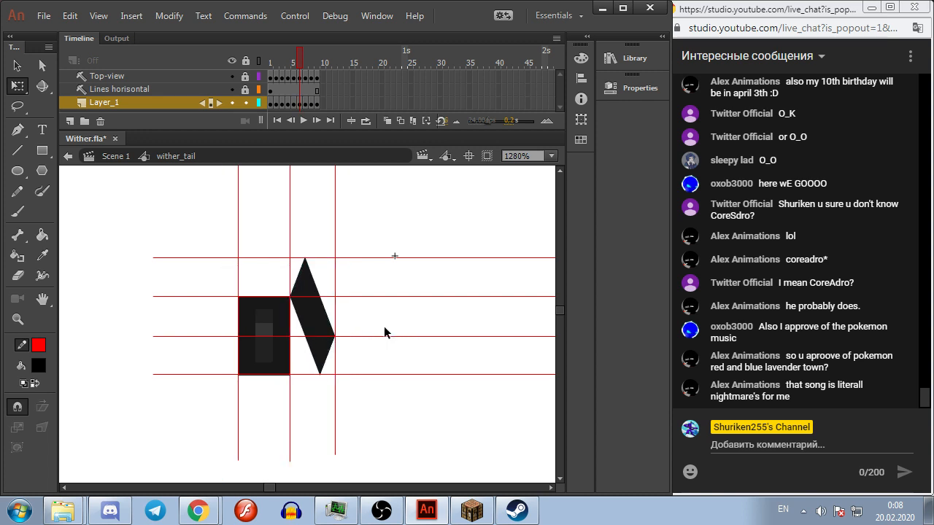
key("comma")
key("comma")
key("period")
key("comma")
left_click(270, 327)
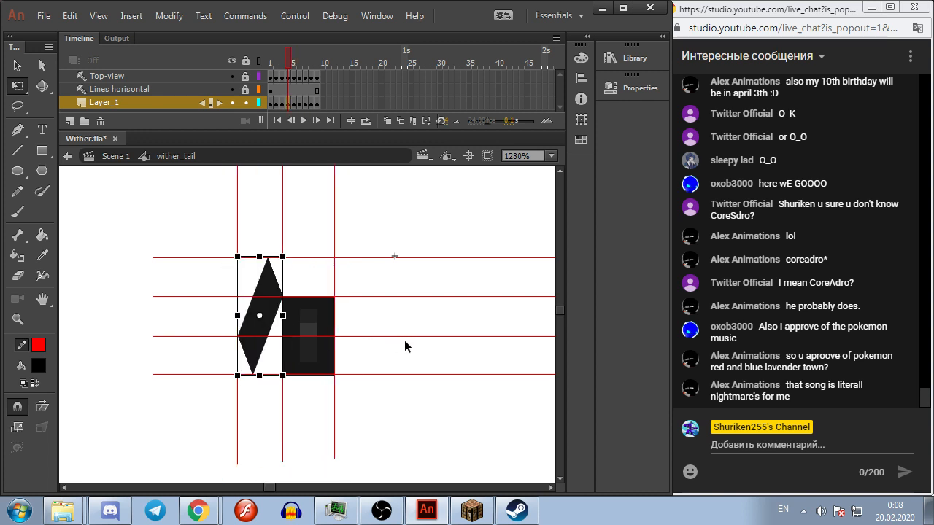
key("comma")
left_click(302, 321)
left_click(385, 323)
key("comma")
left_click(263, 317)
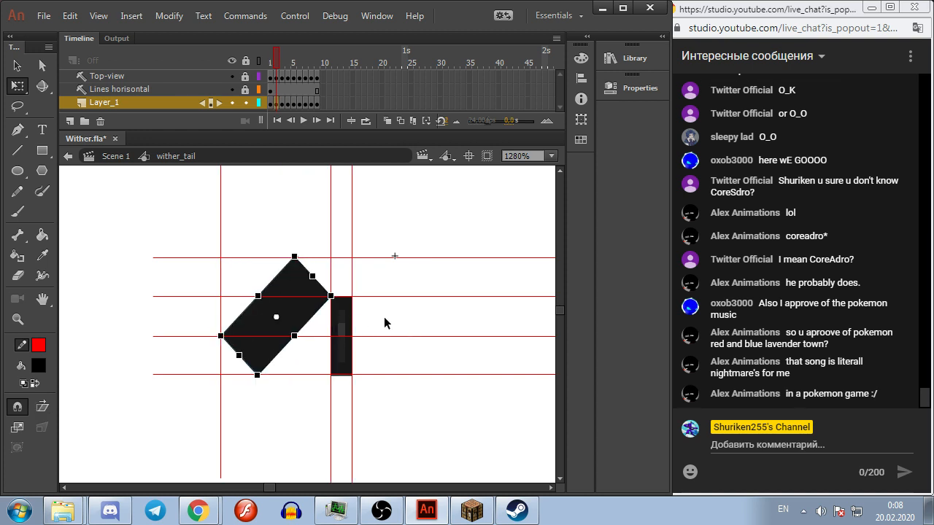
left_click(384, 323)
left_click(263, 332)
left_click(403, 324)
Step: Step and play through the turning animation to its last frame, ending back on frame 1
key("period")
key("period")
key("period")
key("period")
key("period")
key("period")
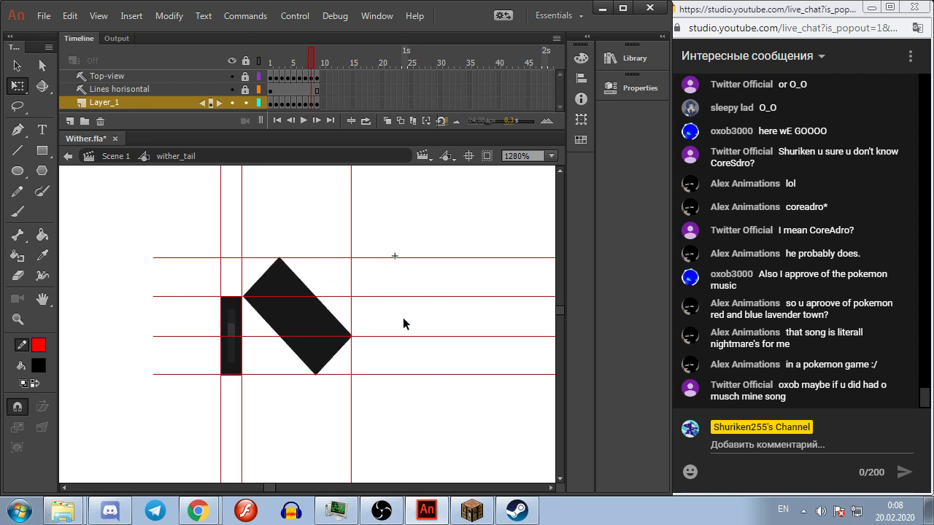
key("Return")
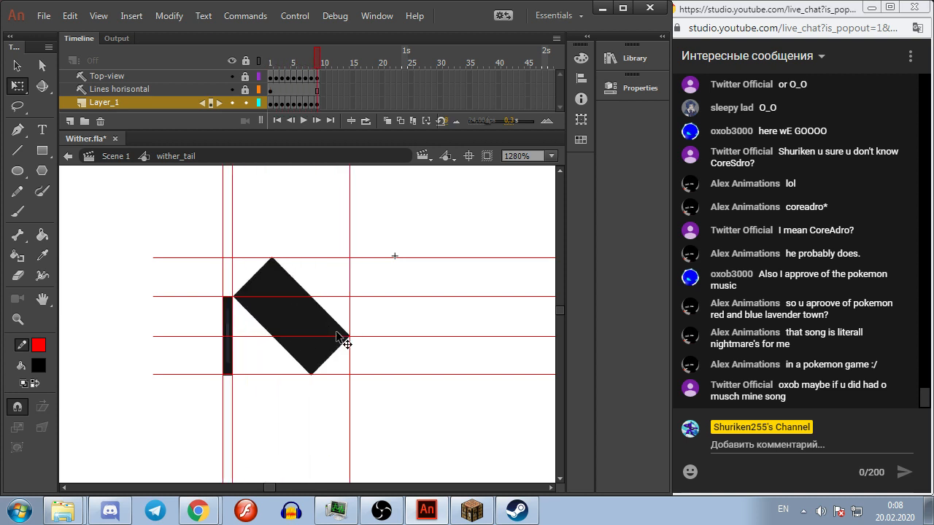
key("shift+comma")
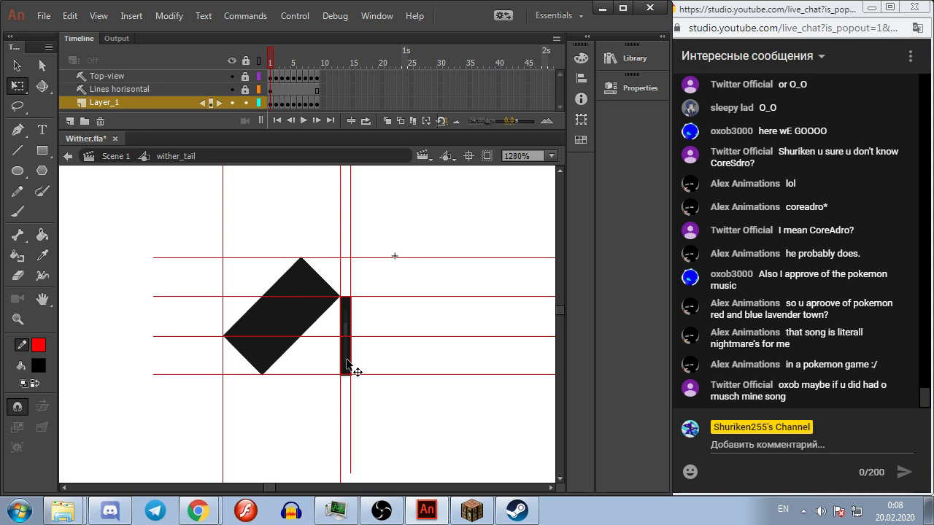
Step: On frame 1, skew the textured front block so its bottom edge meets the lower corner of the tilted block
left_click(346, 359)
left_click(42, 406)
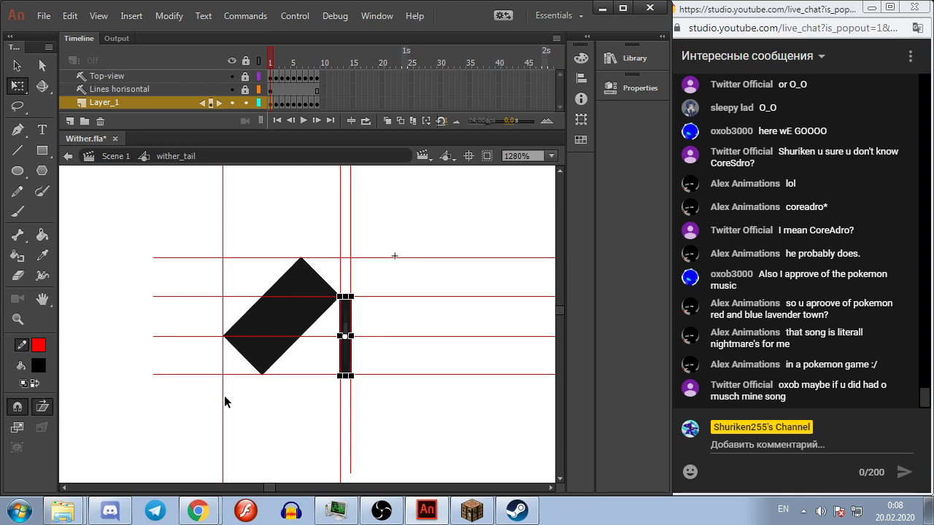
left_click_drag(346, 372, 269, 376)
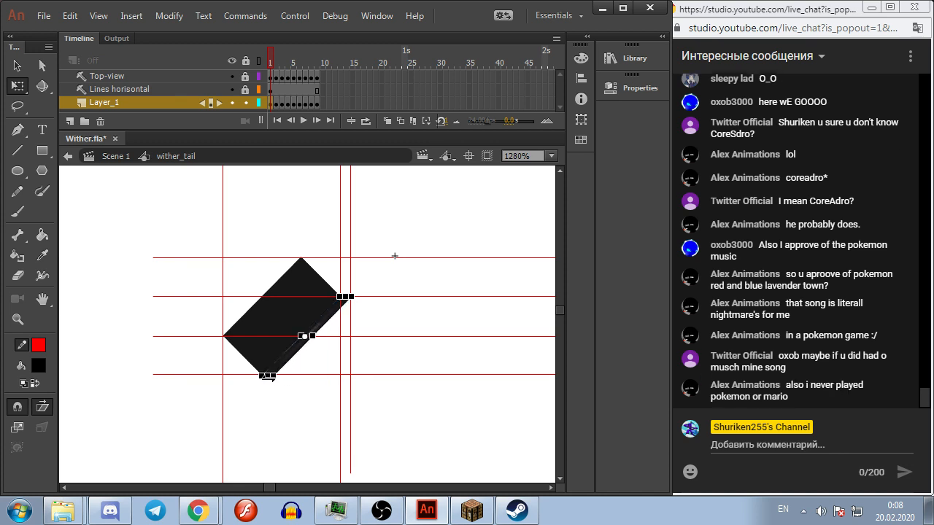
left_click_drag(275, 390, 288, 376)
left_click(409, 368)
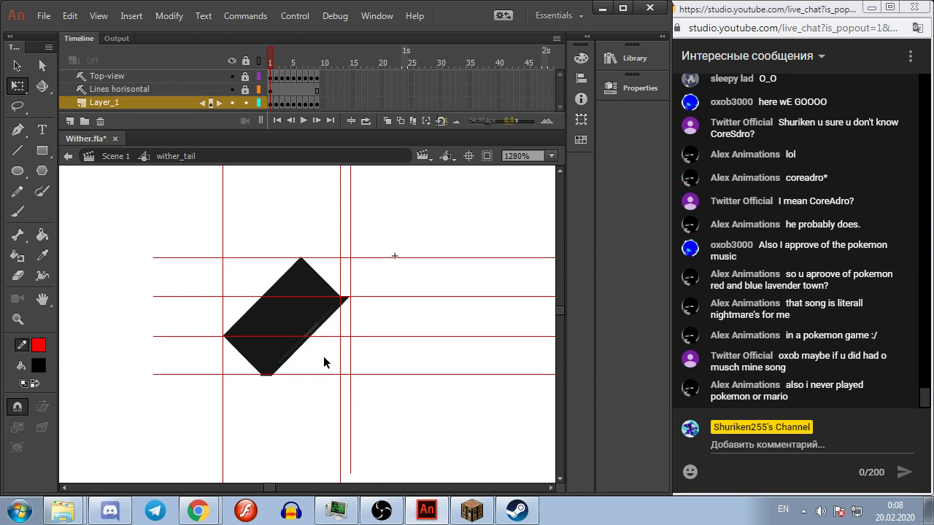
left_click(285, 357)
left_click(443, 375)
key(".")
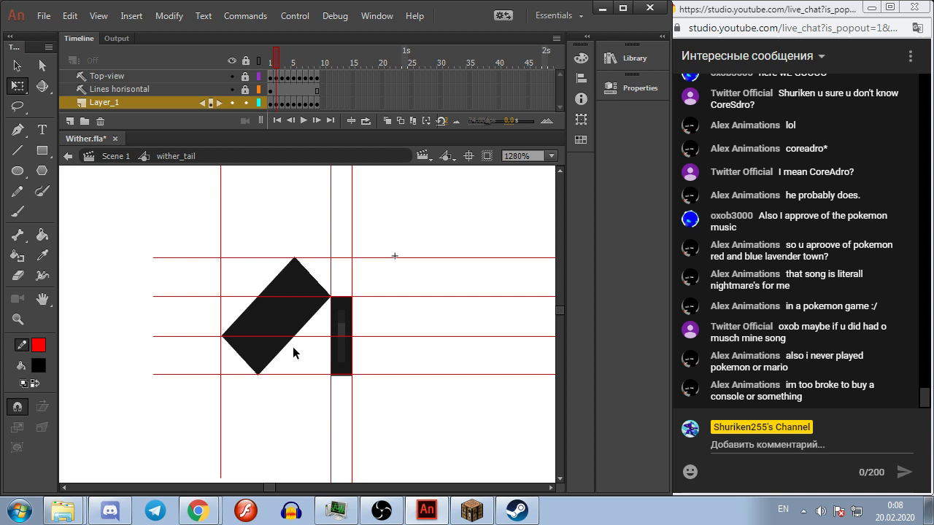
Step: On frame 2, skew the textured front block so its bottom edge meets the lower corner of the tilted side block
left_click(350, 367)
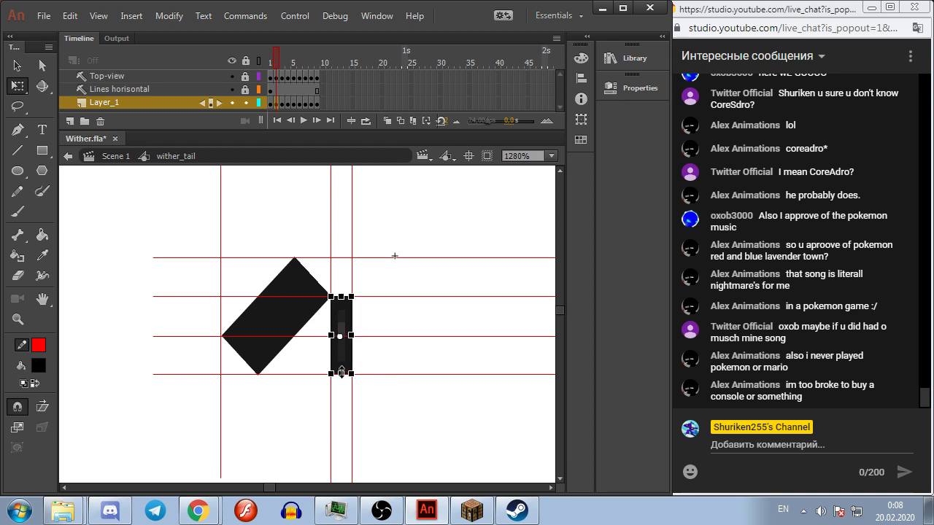
scroll(342, 373, "up", 2, "ctrl")
key("alt")
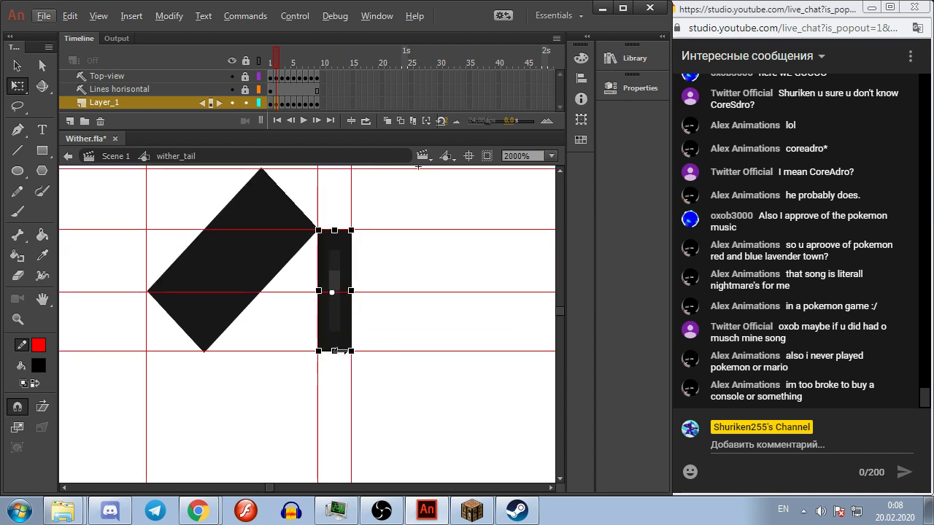
left_click(42, 407)
left_click_drag(335, 352, 226, 354)
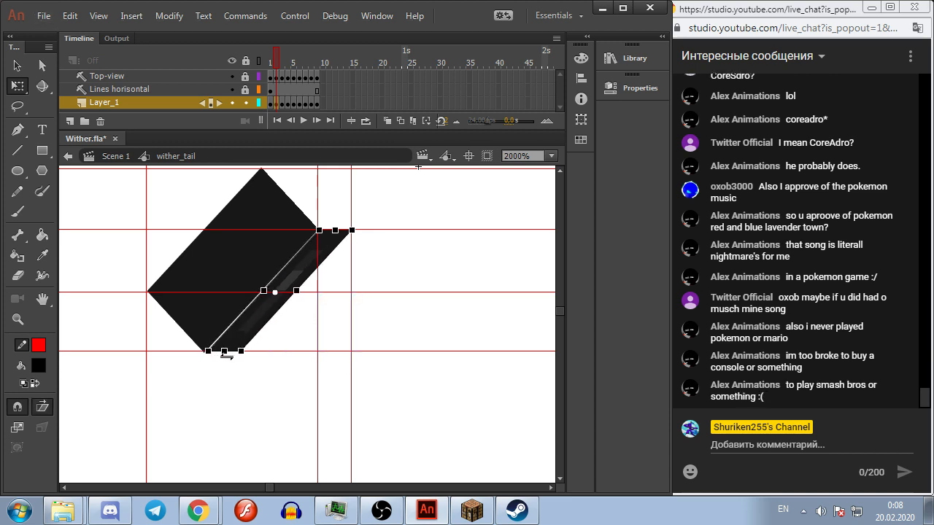
left_click(259, 381)
left_click(241, 329)
left_click(256, 390)
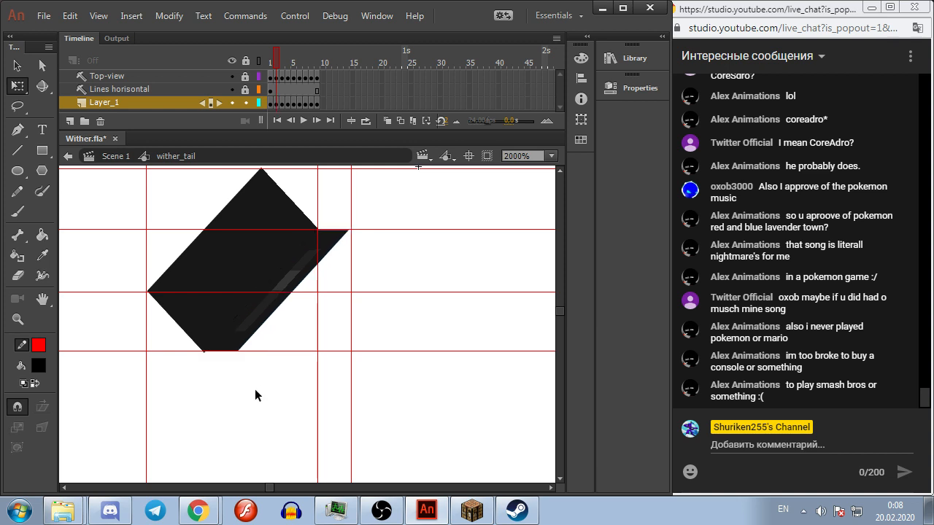
Step: On frame 3, skew the textured front block until its inner edge lines up with the tilted side block
key("comma")
key("period")
key("period")
left_click(320, 319)
left_click_drag(315, 355, 243, 358)
left_click(429, 257)
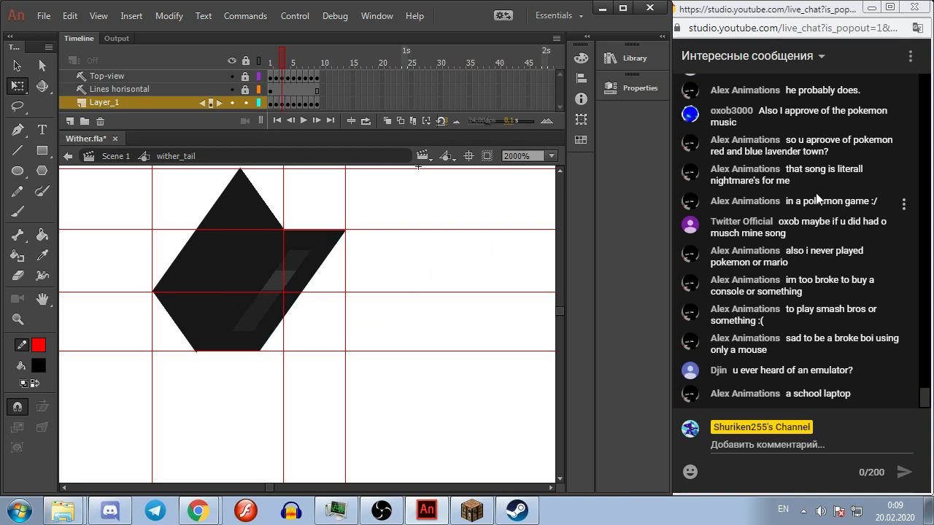
Step: Switch to the YouTube live chat and read back through the earlier messages down to the newest one
left_click(833, 162)
scroll(830, 166, "up", 3)
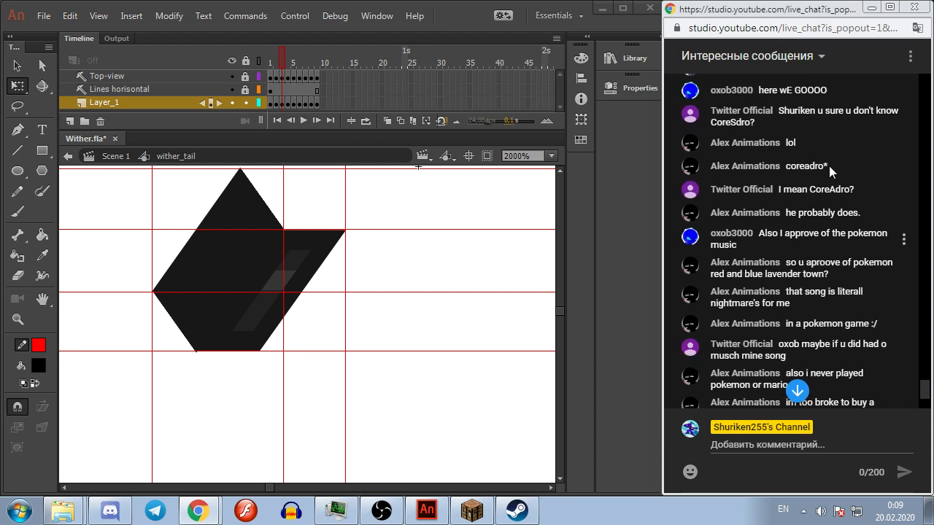
scroll(829, 168, "up", 6)
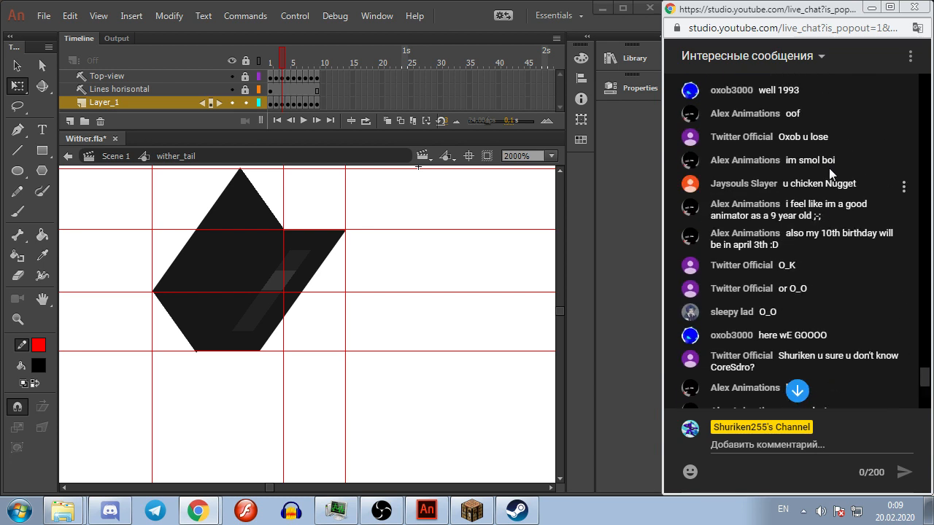
scroll(829, 168, "up", 4)
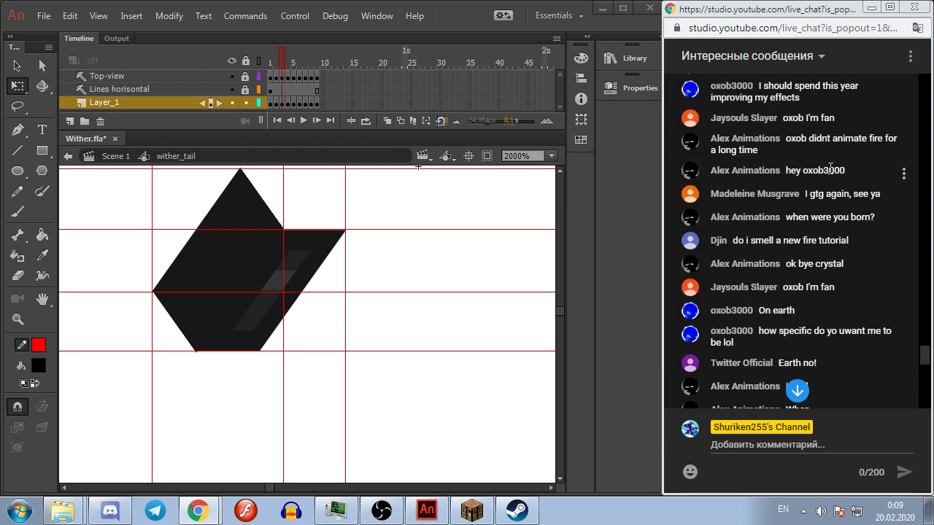
scroll(829, 168, "up", 5)
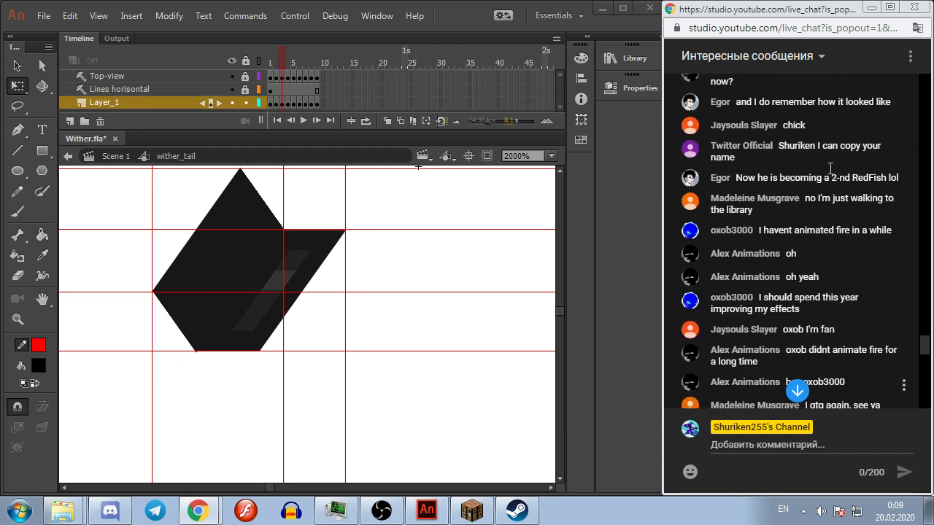
scroll(829, 168, "up", 3)
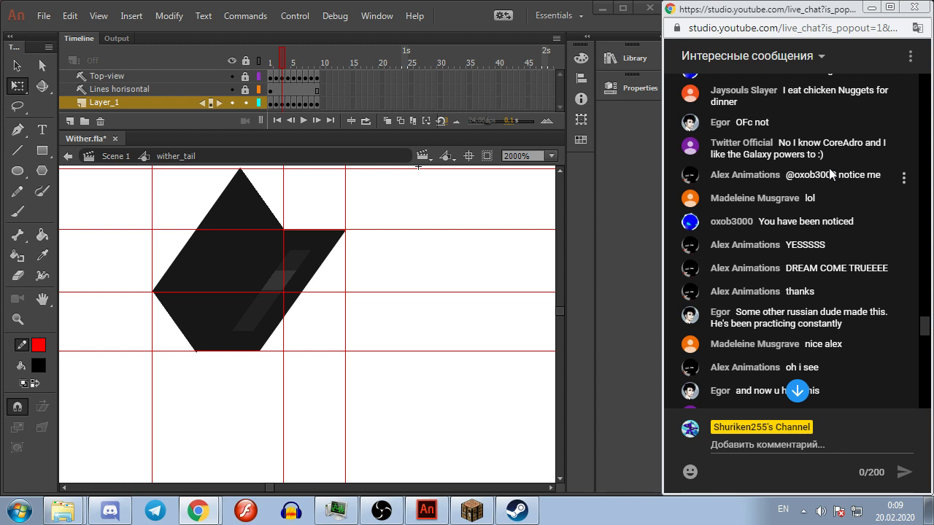
scroll(829, 173, "down", 12)
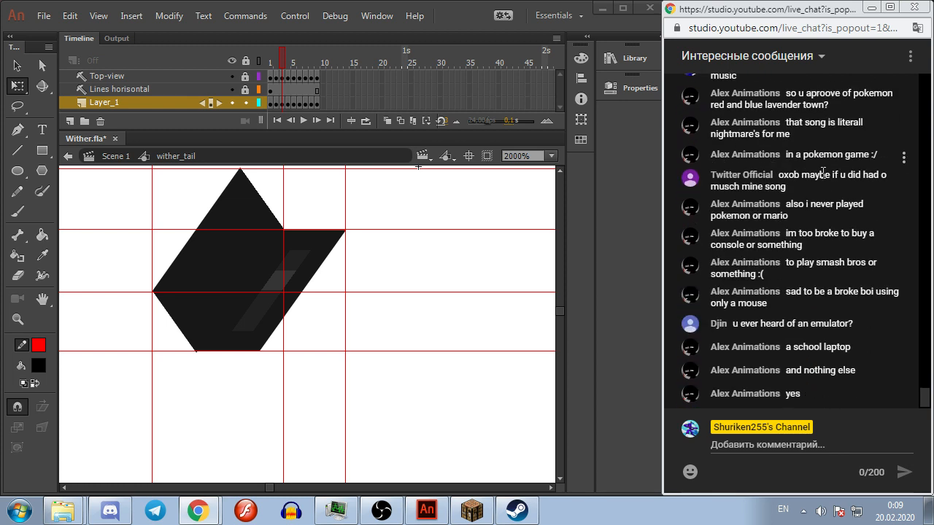
left_click(451, 320)
Step: Compare the neighbouring frames, go to frame 4 and select its textured front block
key("comma")
key("period")
key("period")
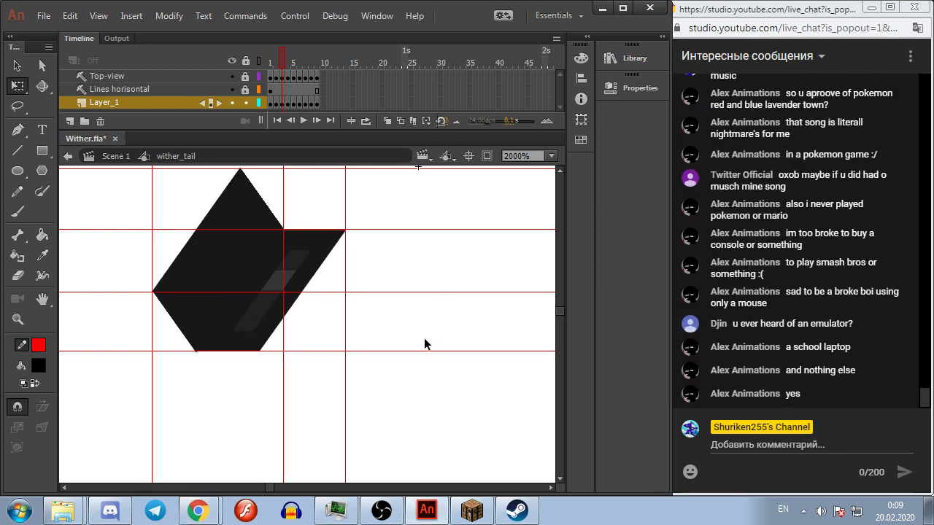
left_click(256, 330)
Step: Look through the older and newer messages in the live chat again
left_click(864, 253)
scroll(855, 249, "up", 10)
scroll(854, 248, "up", 5)
scroll(847, 243, "down", 8)
scroll(835, 244, "down", 4)
scroll(835, 243, "up", 6)
scroll(836, 244, "up", 10)
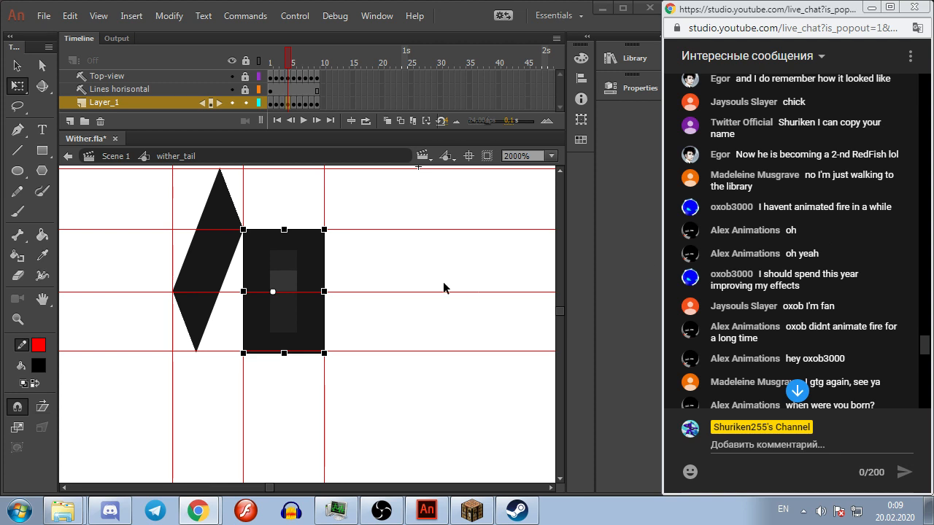
Step: On frame 4, skew the textured front block so its bottom edge reaches the lower corner of the tilted side block
left_click(271, 317)
left_click_drag(305, 356, 259, 369)
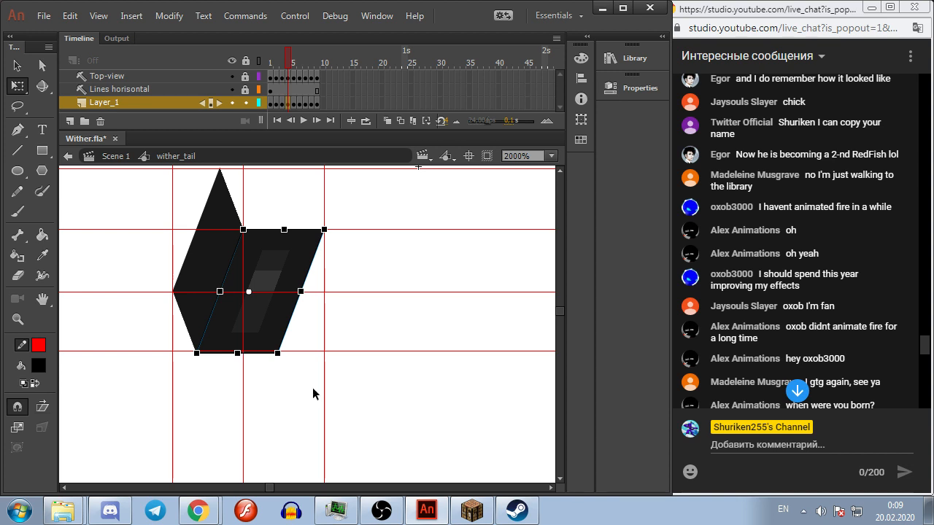
left_click(408, 333)
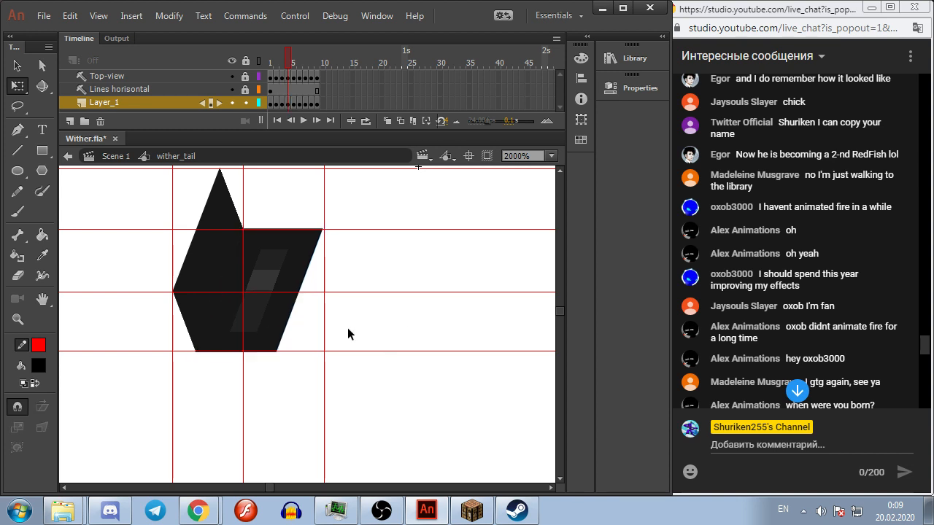
Step: On frame 6, skew the front block the opposite way so its bottom corner meets the mirrored side block's lower corner
key(".")
key(".")
key(".")
left_click(225, 322)
left_click_drag(226, 353, 273, 363)
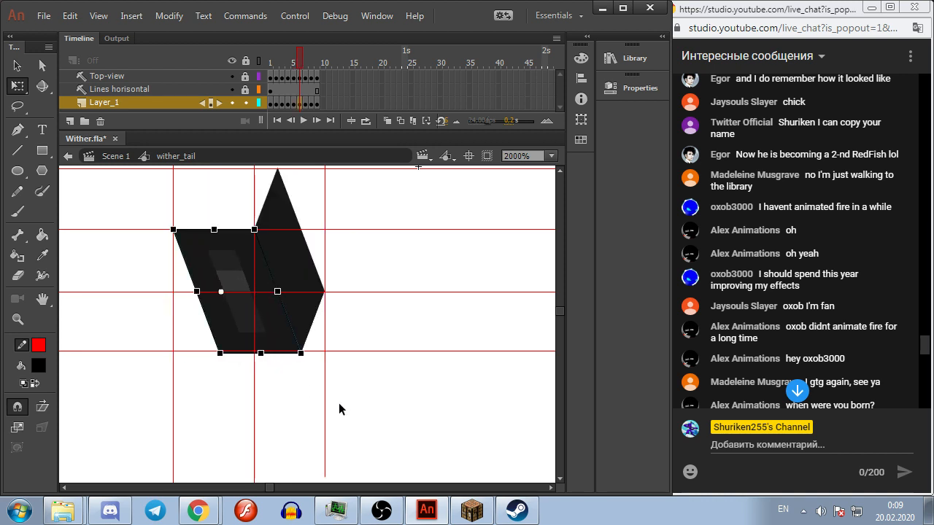
left_click_drag(282, 353, 283, 355)
left_click(301, 391)
Step: On frame 7, skew the front block to the mirrored side block's lower corner and fine-tune its position on the guide lines
key("comma")
key("period")
key("period")
left_click(194, 331)
left_click_drag(194, 354, 282, 375)
left_click(295, 413)
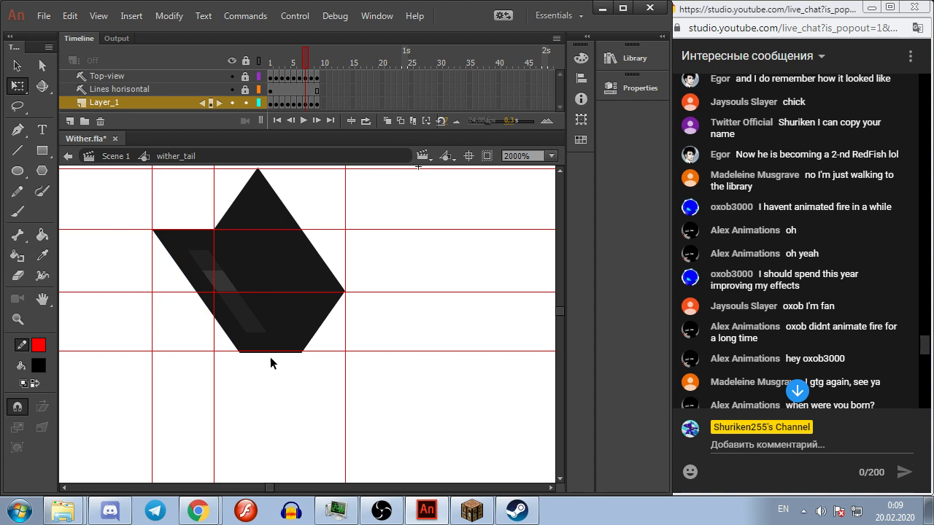
left_click(252, 318)
left_click(367, 406)
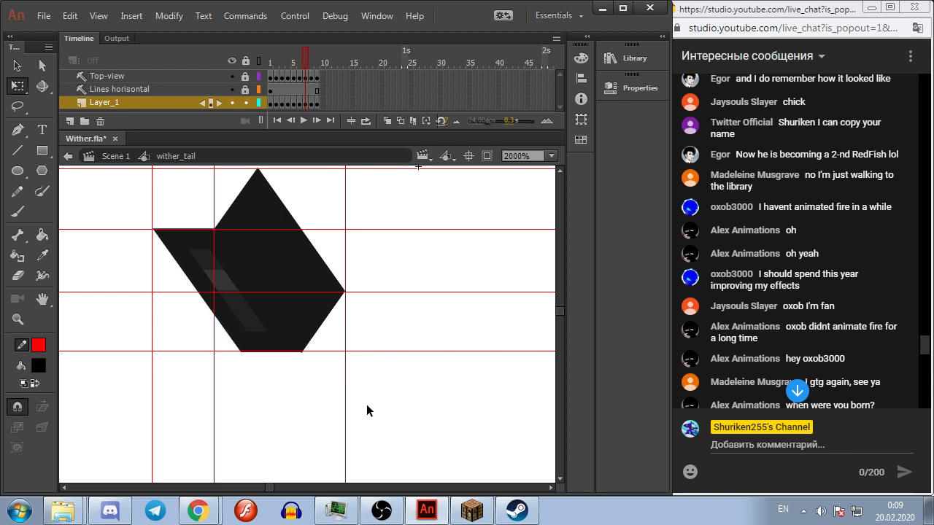
Step: On frame 8, skew the narrow front block along the mirrored side block's edge and compare it with the previous frame
key(".")
left_click(171, 344)
left_click_drag(168, 353, 285, 382)
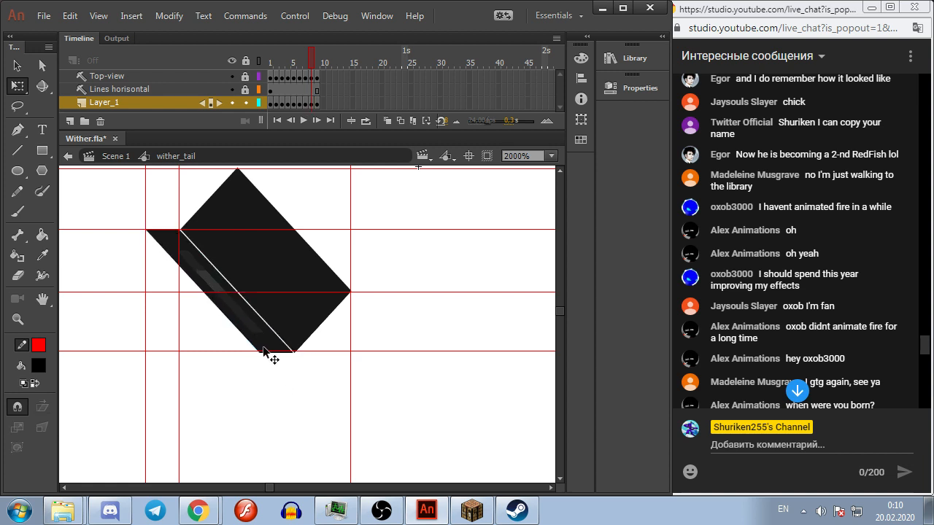
left_click(351, 372)
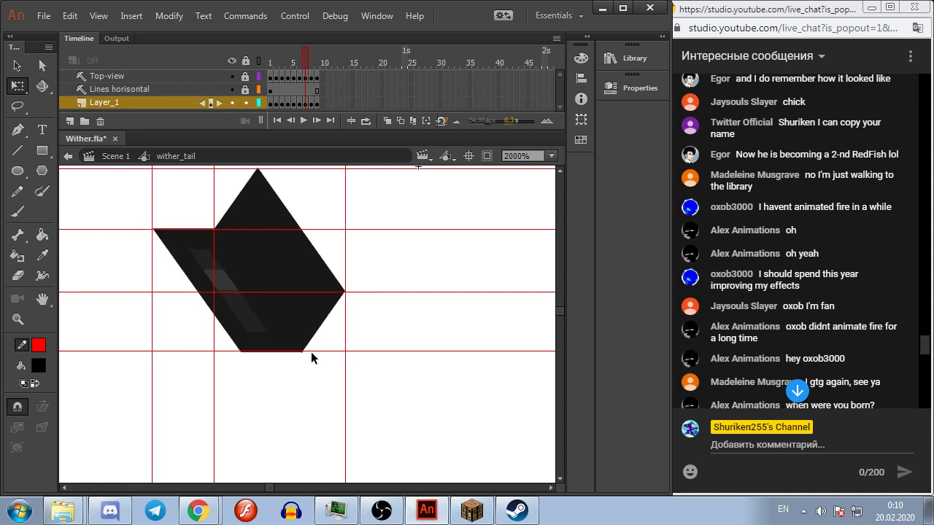
Step: On frame 9, skew the thin front block until it lies flush along the long edge of the mirrored side block
key(".")
left_click(161, 341)
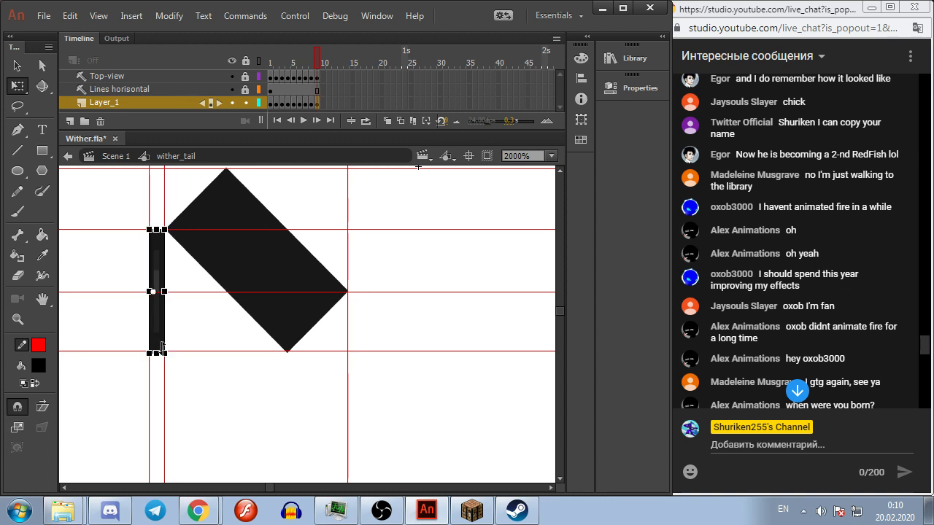
left_click(42, 407)
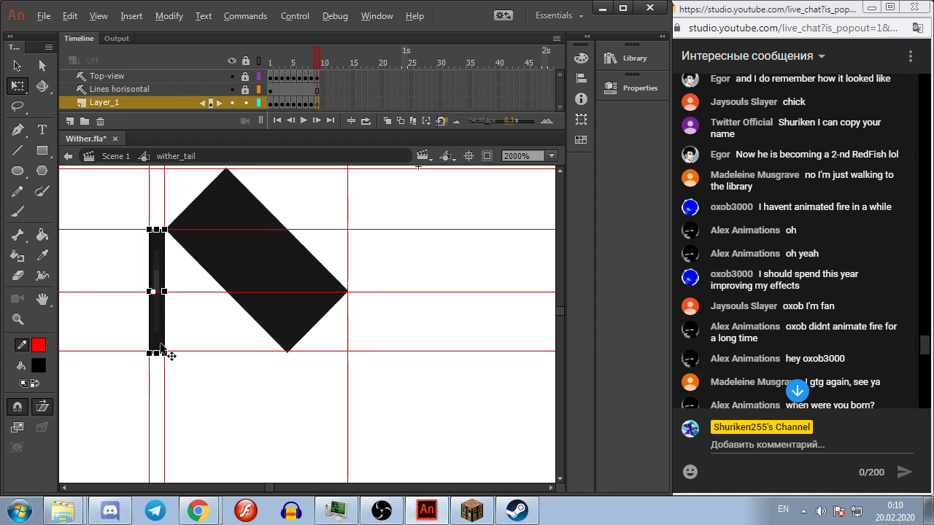
left_click_drag(154, 353, 216, 353)
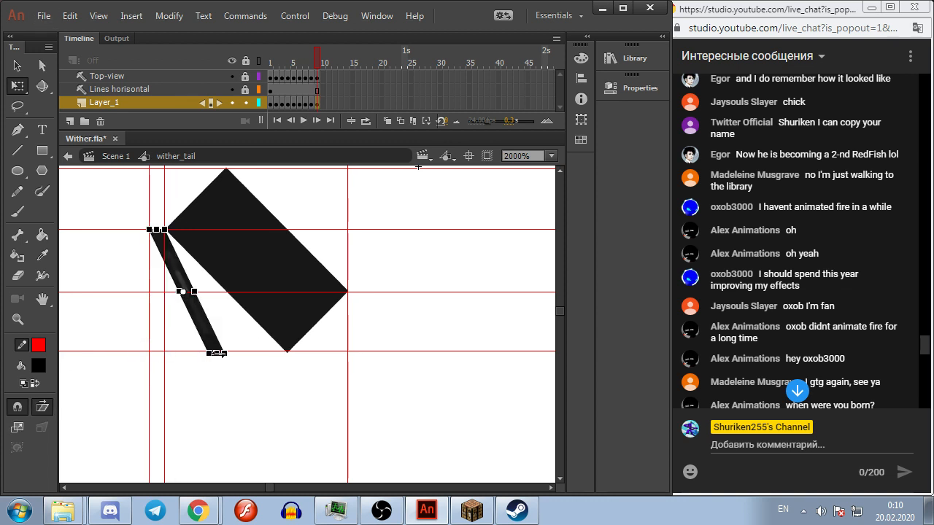
left_click(885, 299)
scroll(883, 300, "down", 10)
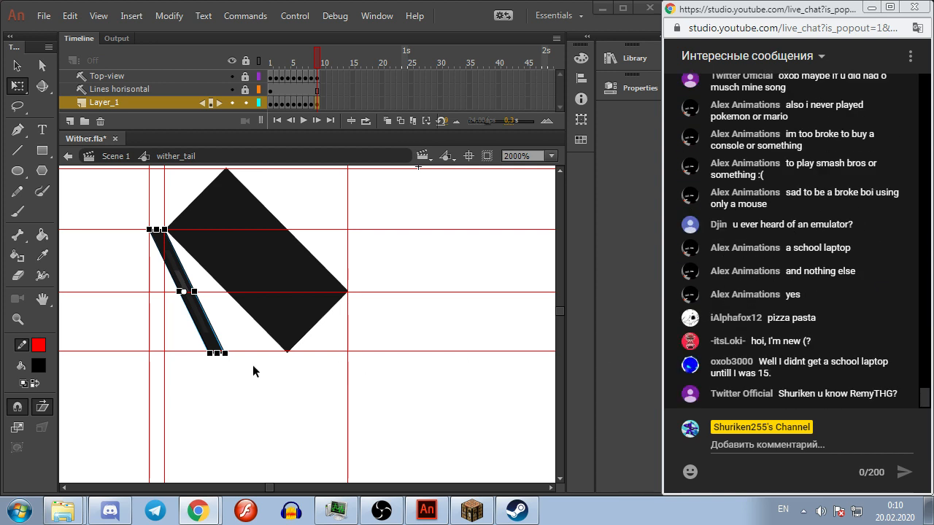
left_click_drag(217, 353, 276, 347)
left_click(284, 393)
left_click(350, 369)
left_click(273, 349)
left_click(362, 369)
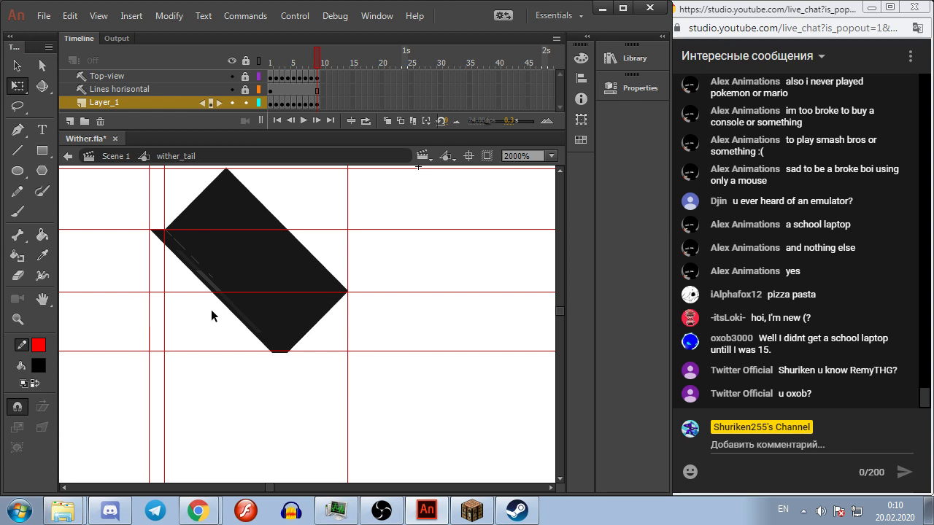
left_click(229, 312)
left_click(396, 329)
Step: Step back and forth through all nine frames to examine how the finished tail block turns
key("comma")
key("comma")
key("comma")
key("comma")
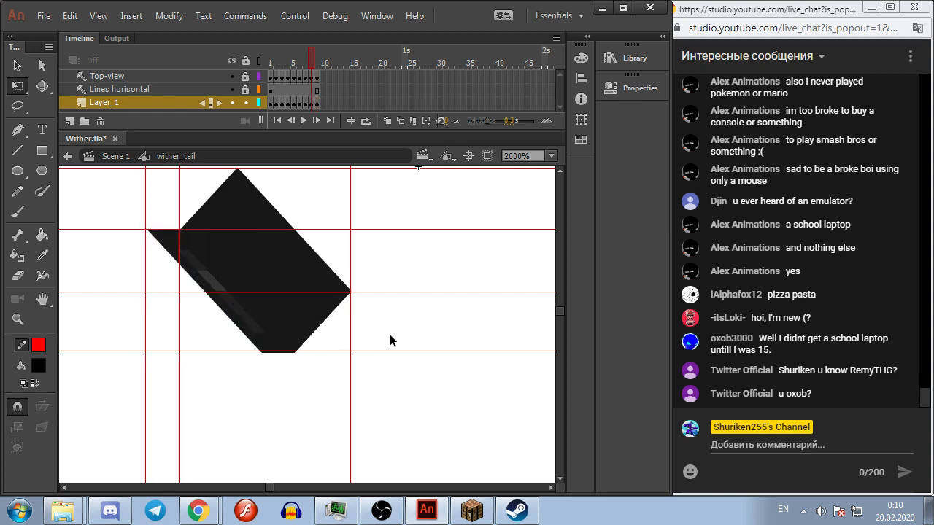
key("comma")
key("comma")
key("comma")
key("comma")
key("period")
key("period")
key("period")
key("period")
key("period")
key("period")
key("period")
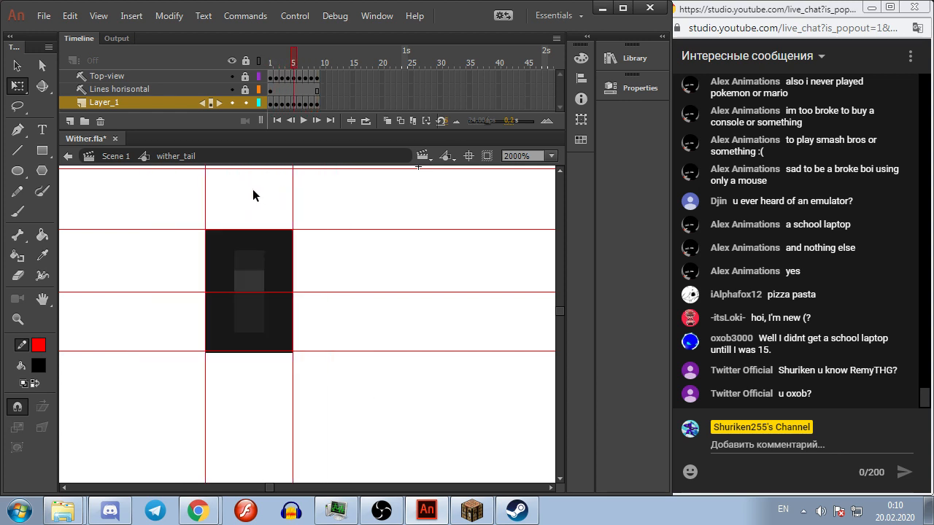
key("period")
key("comma")
key("comma")
key("comma")
key("comma")
key("comma")
key("comma")
key("comma")
key("comma")
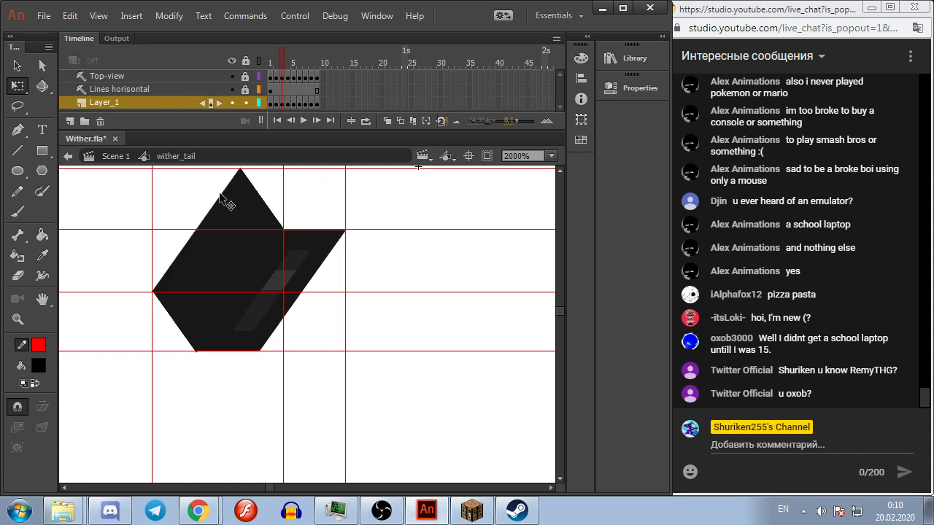
Step: Return to Scene 1 and move the long spine column onto the upper end of the tilted tail block
left_click(114, 156)
left_click(401, 282)
scroll(401, 282, "down", 6)
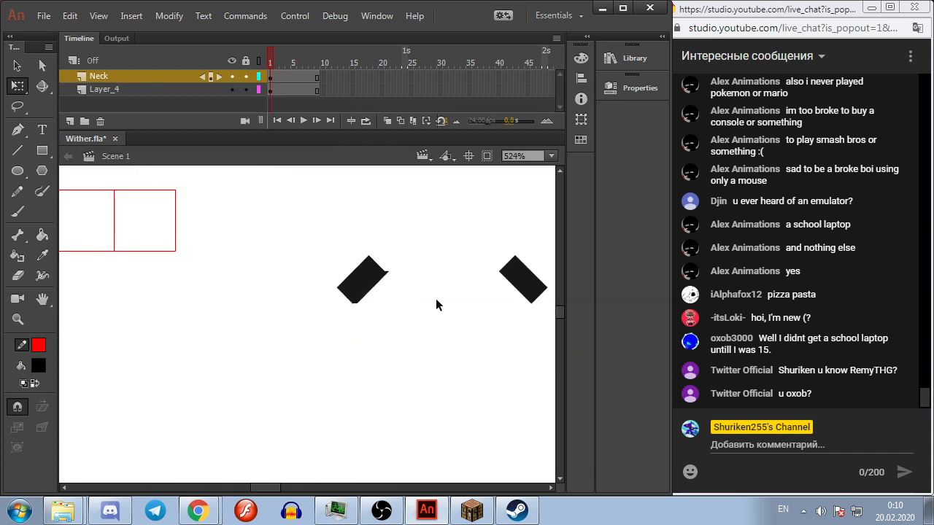
left_click_drag(436, 303, 319, 408)
left_click_drag(413, 204, 261, 343)
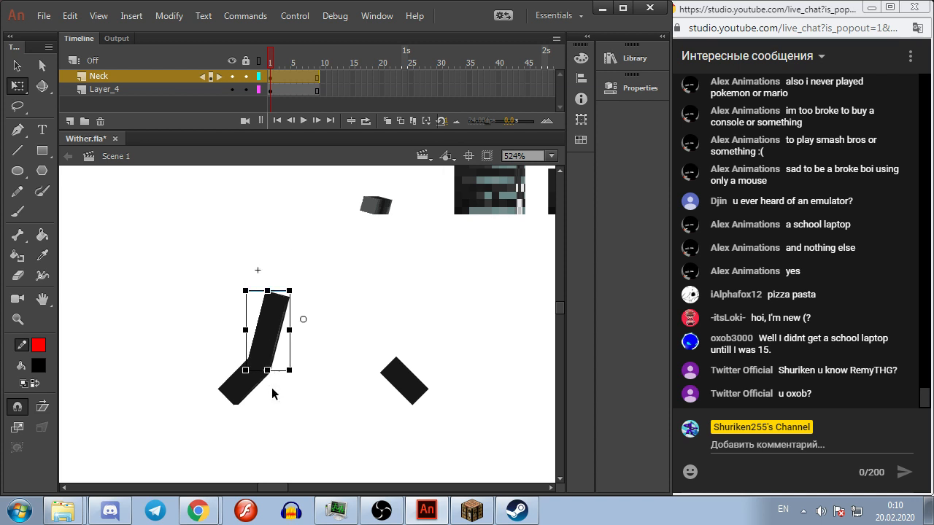
Step: Nudge the spine column in small increments until its lower corner coincides with the tail block's upper corner
scroll(270, 384, "up", 5)
key("shift+Down")
key("shift+Left")
key("Right")
key("Right")
key("Down")
key("Right")
key("Right")
key("Right")
key("Right")
key("Right")
left_click(285, 390)
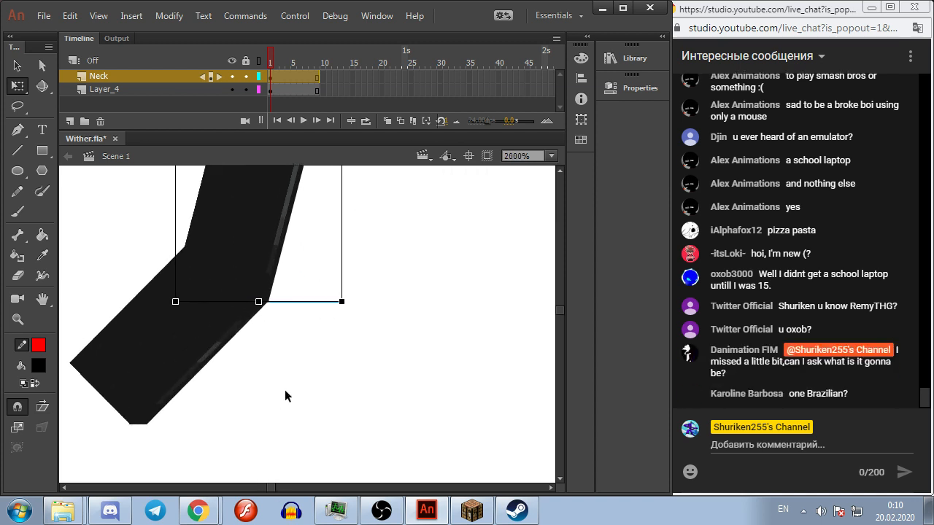
left_click(368, 323)
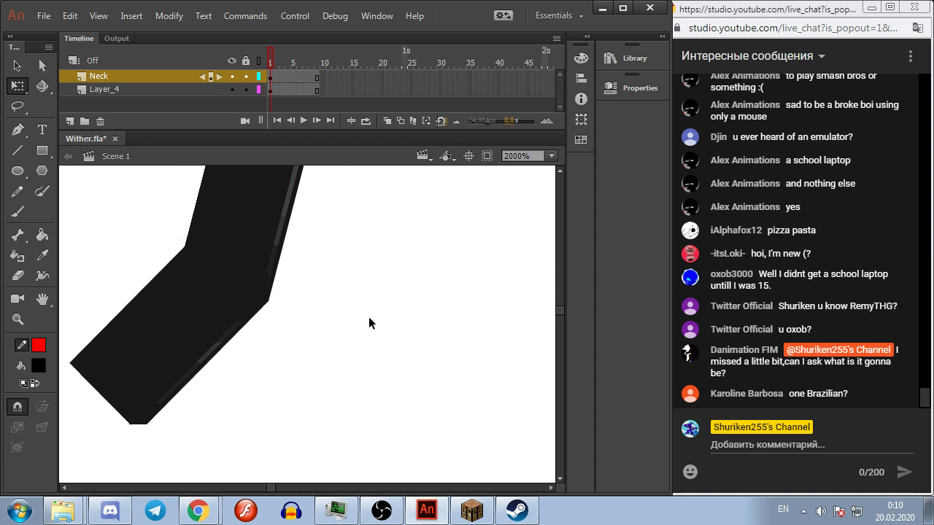
Step: Open the wither_bone_rotated symbol to examine how its top face meets the side faces, and return to Scene 1
scroll(369, 324, "down", 3)
scroll(409, 317, "down", 4)
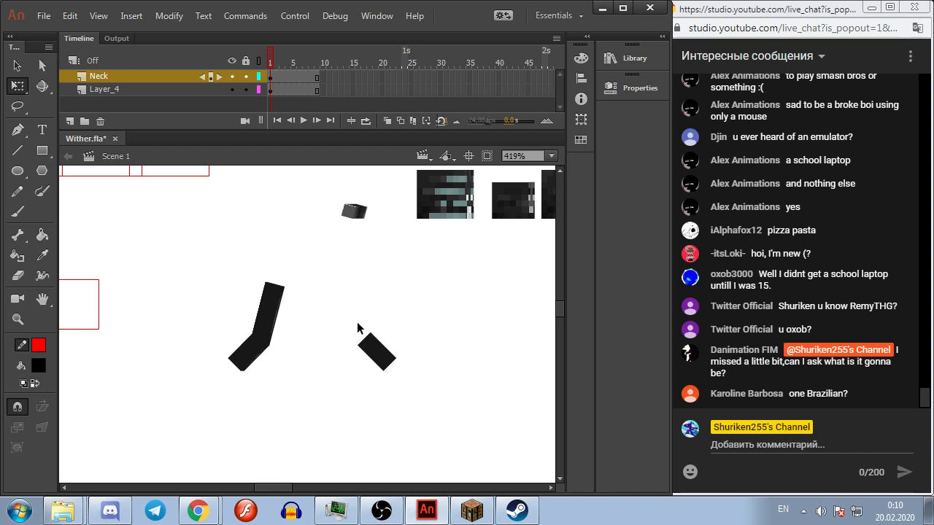
scroll(344, 205, "up", 3)
scroll(344, 212, "down", 3)
scroll(343, 211, "up", 5)
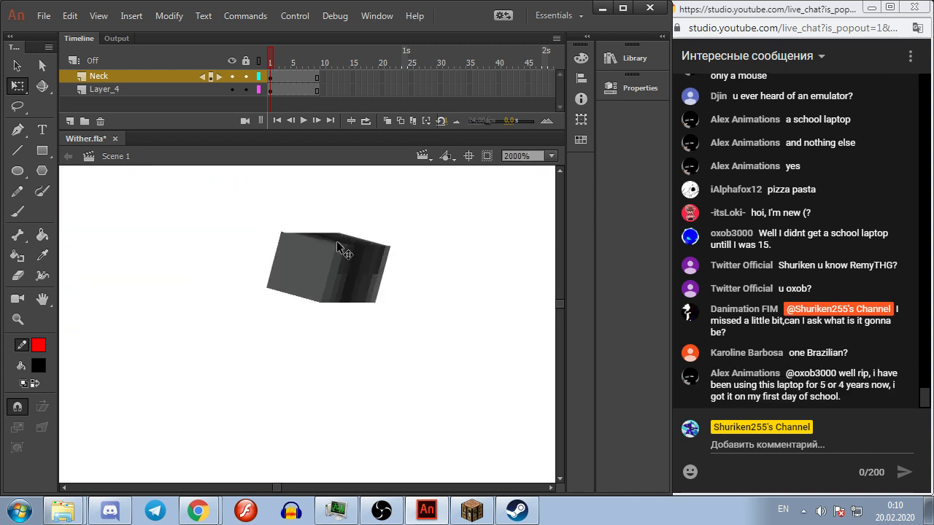
double_click(338, 247)
left_click(334, 244)
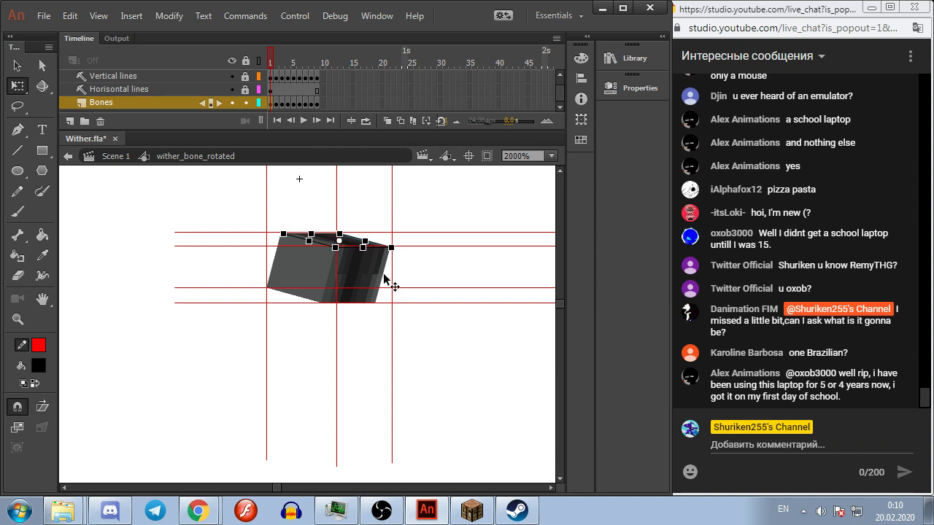
left_click(459, 272)
left_click(125, 156)
left_click(251, 311)
scroll(252, 328, "down", 2)
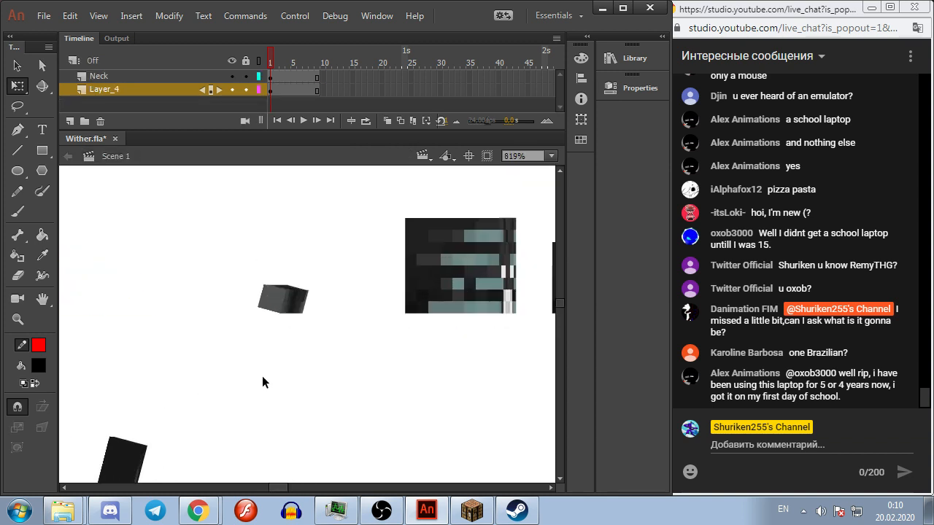
Step: Inside wither_bone_rotated, align the top face with the upper edges of the two side faces on frame 1, and return to Scene 1
left_click_drag(262, 375, 367, 315)
scroll(385, 248, "up", 3)
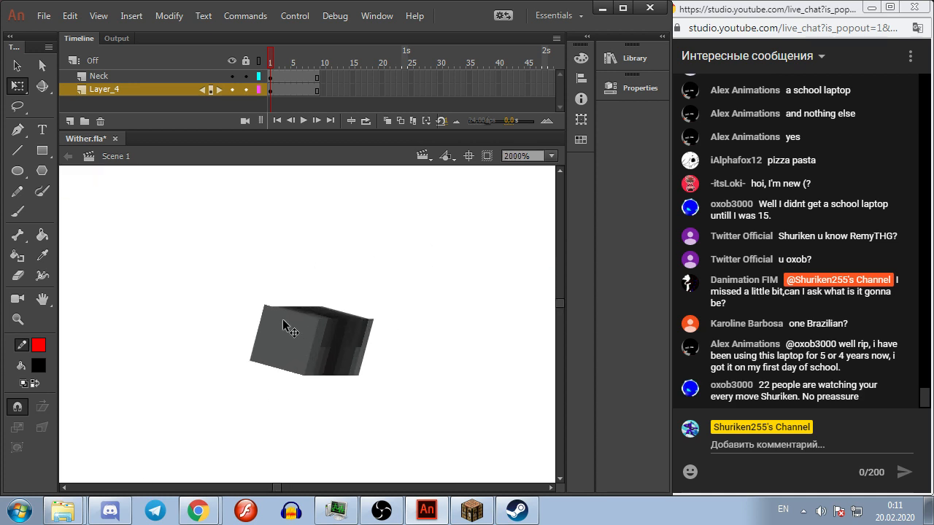
double_click(307, 314)
left_click(331, 317)
left_click_drag(332, 319, 332, 318)
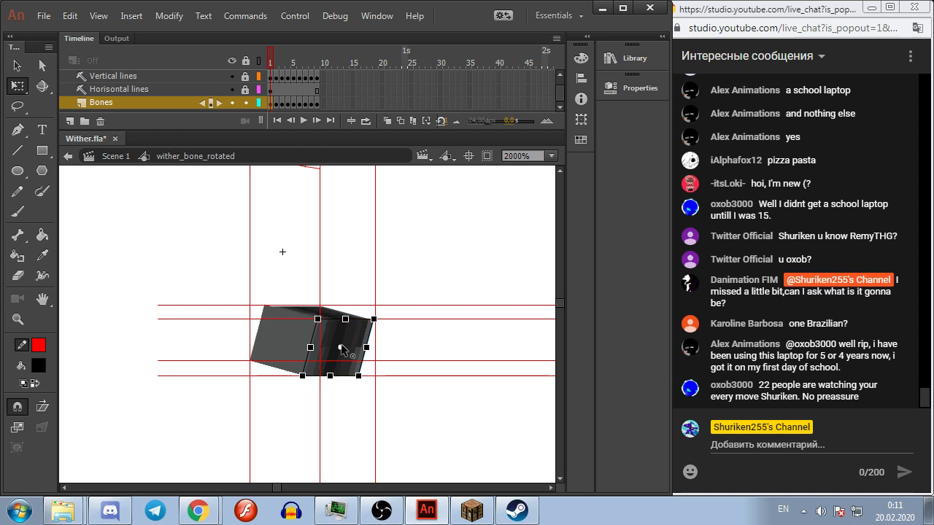
left_click(300, 294)
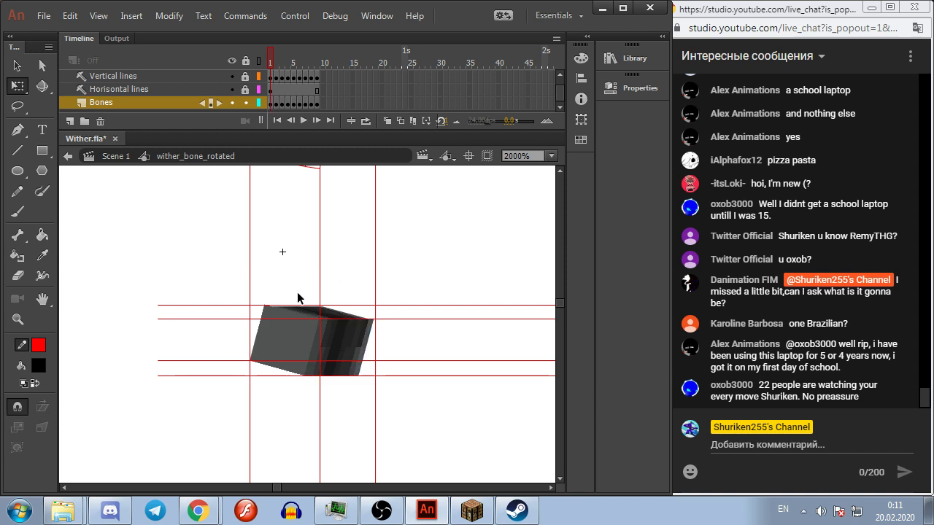
left_click(312, 315)
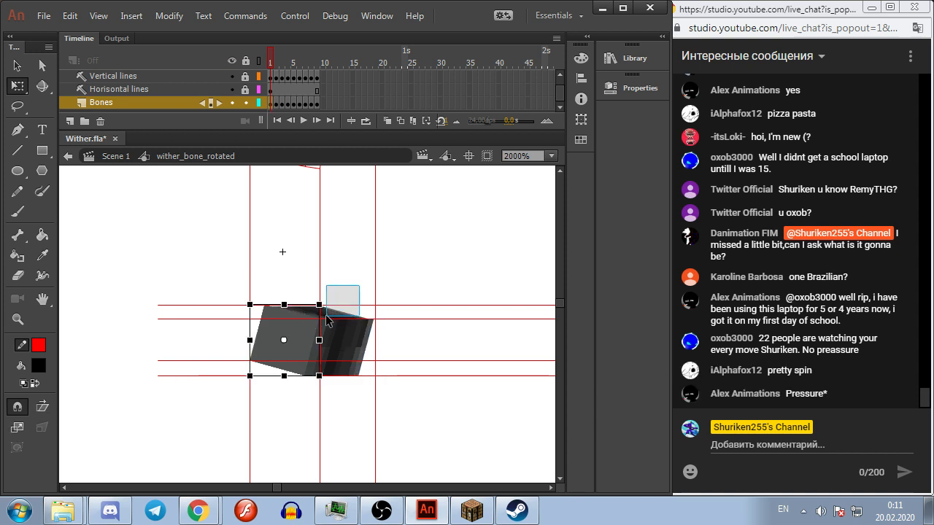
left_click(338, 336)
left_click(410, 227)
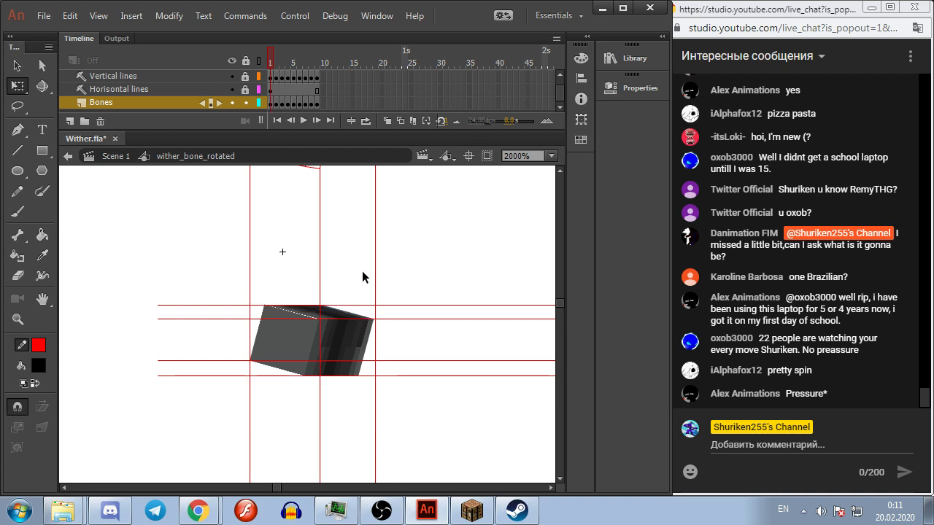
left_click(342, 314)
left_click_drag(348, 321, 319, 305)
left_click(359, 273)
left_click(350, 267)
left_click_drag(349, 266, 318, 305)
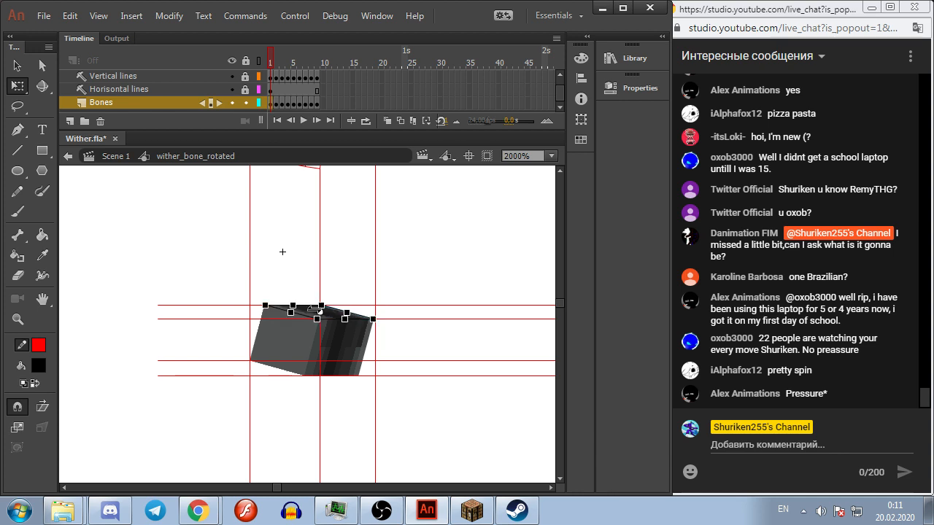
left_click(412, 263)
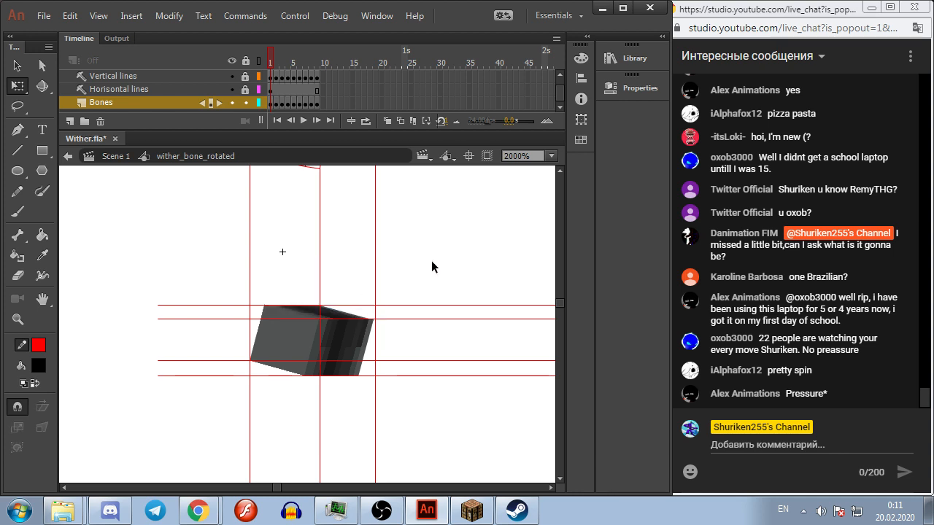
left_click(116, 156)
scroll(197, 286, "down", 5)
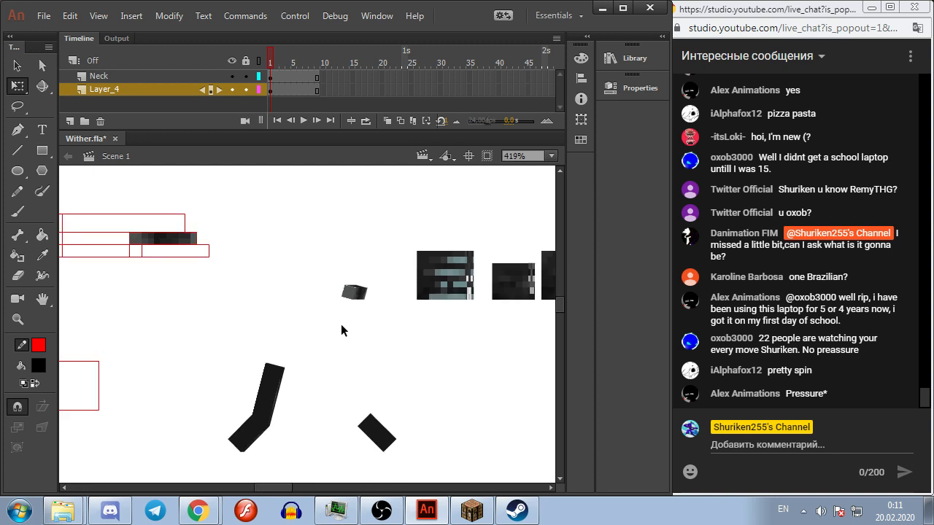
Step: Switch to Minecraft, examine how the Wither's body parts fit together, and return to the Wither.fla scene
left_click_drag(370, 355, 387, 286)
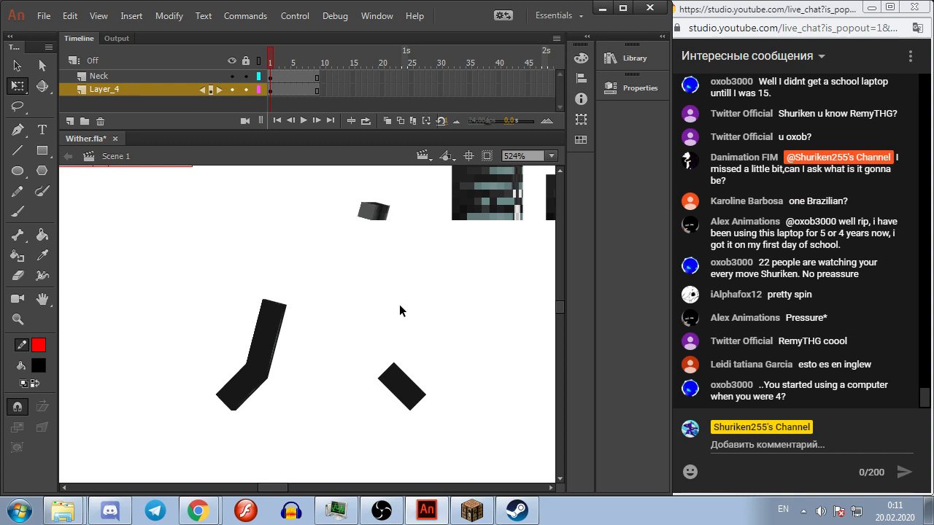
left_click(473, 510)
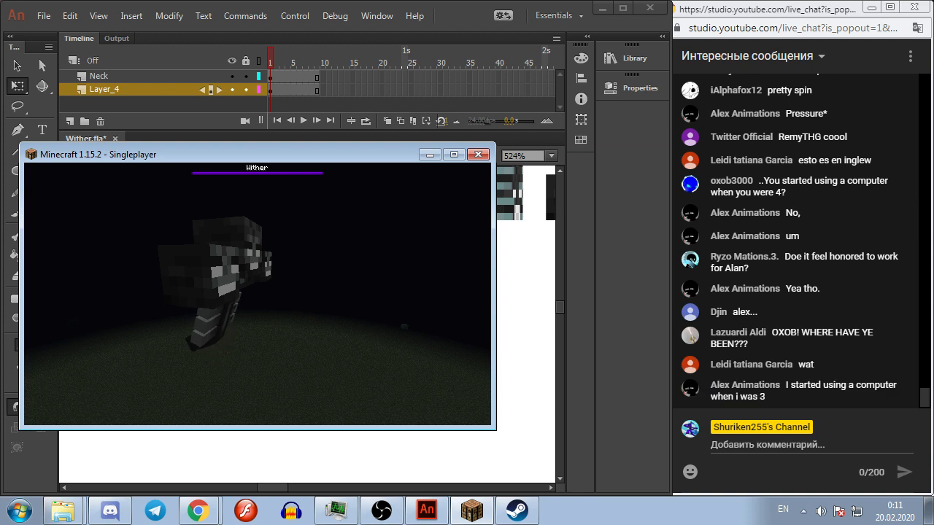
key("Escape")
key("alt+Tab")
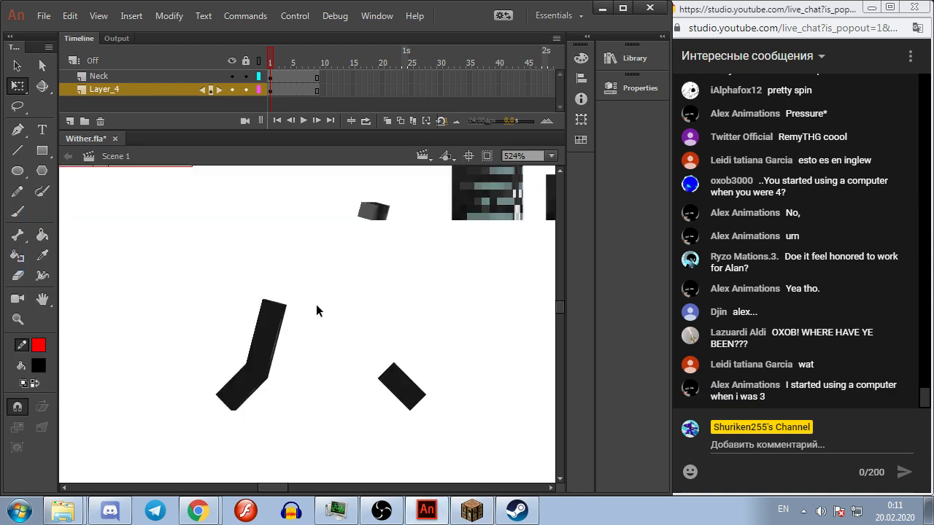
scroll(390, 314, "down", 4)
left_click_drag(416, 313, 357, 318)
scroll(313, 325, "up", 5)
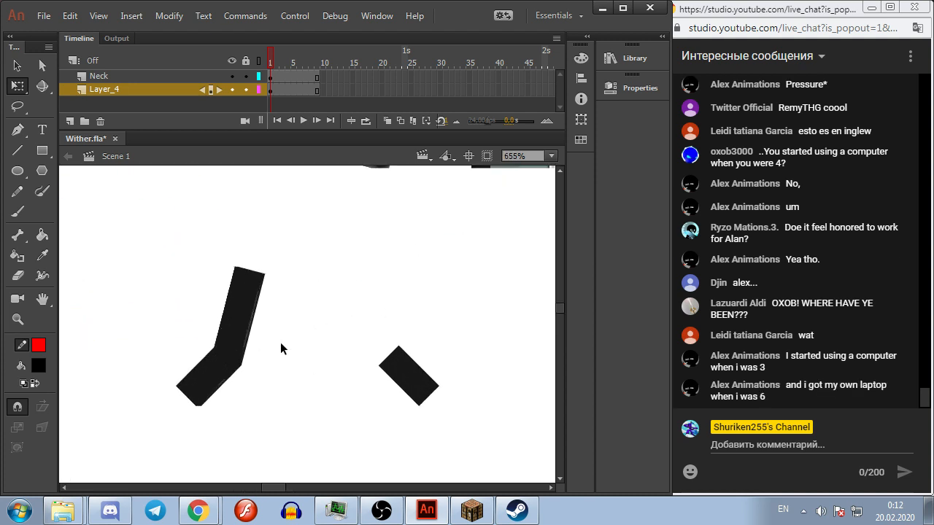
left_click(241, 340)
left_click(338, 324)
scroll(336, 321, "down", 4)
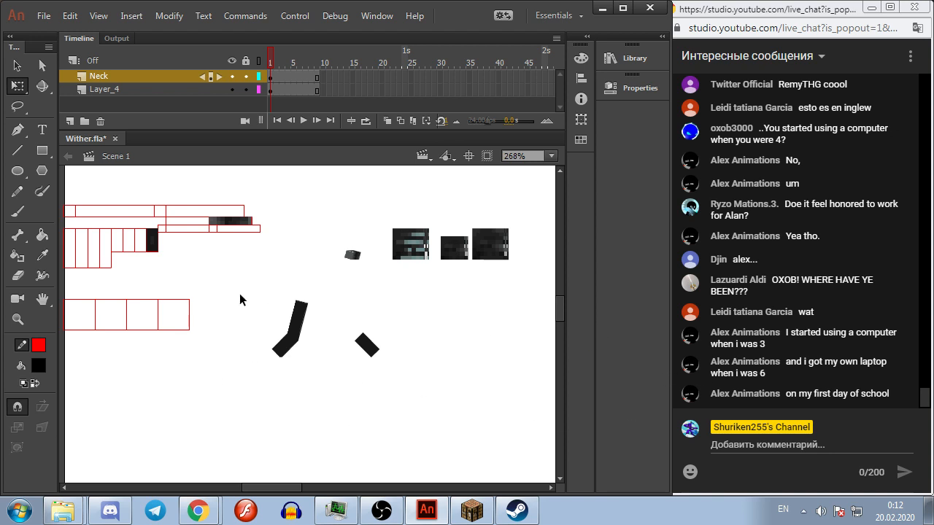
scroll(451, 315, "down", 1)
scroll(446, 315, "up", 1)
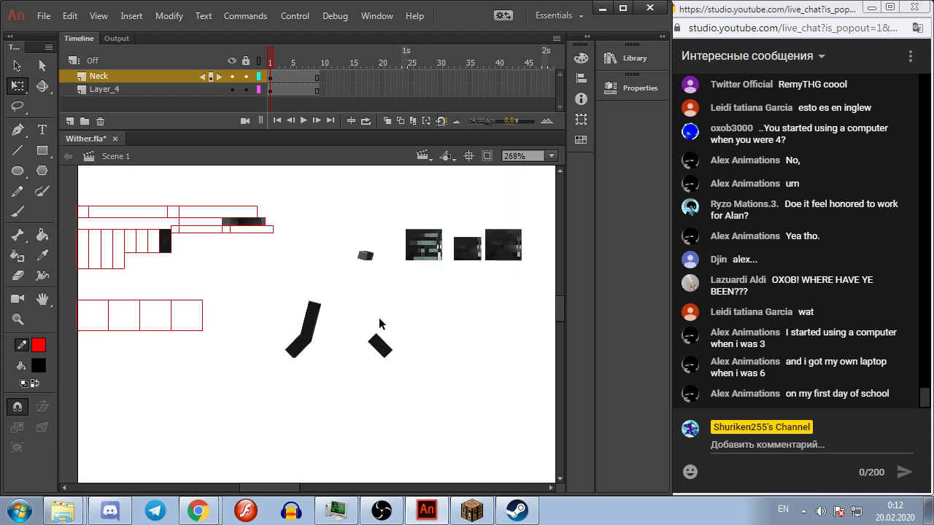
scroll(438, 328, "down", 1)
scroll(454, 331, "up", 3)
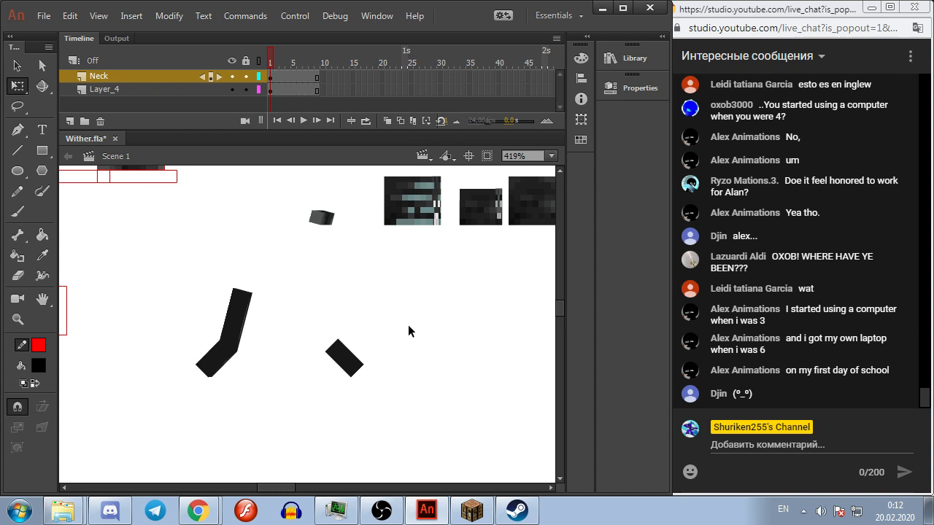
scroll(360, 300, "down", 2)
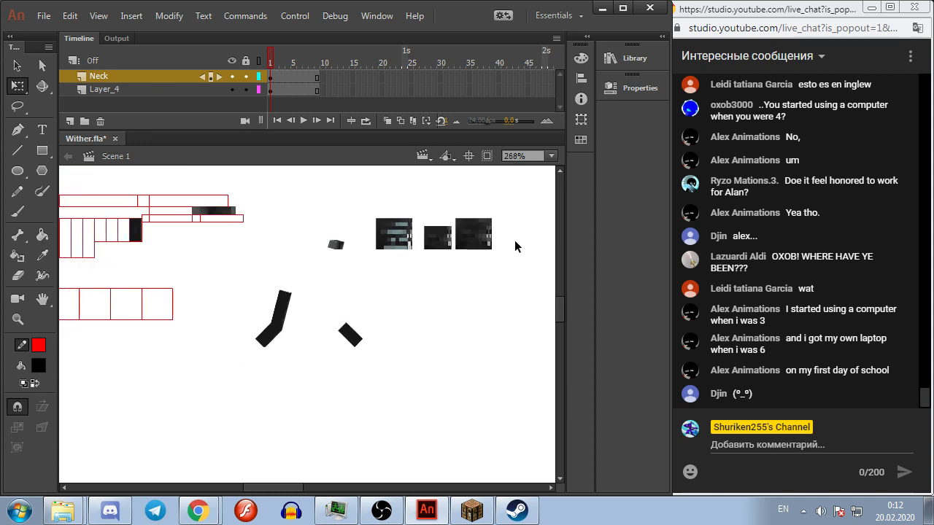
Step: Place the wither_neck symbol from the library on the Neck layer and move it onto the spine column's upper end
left_click(632, 59)
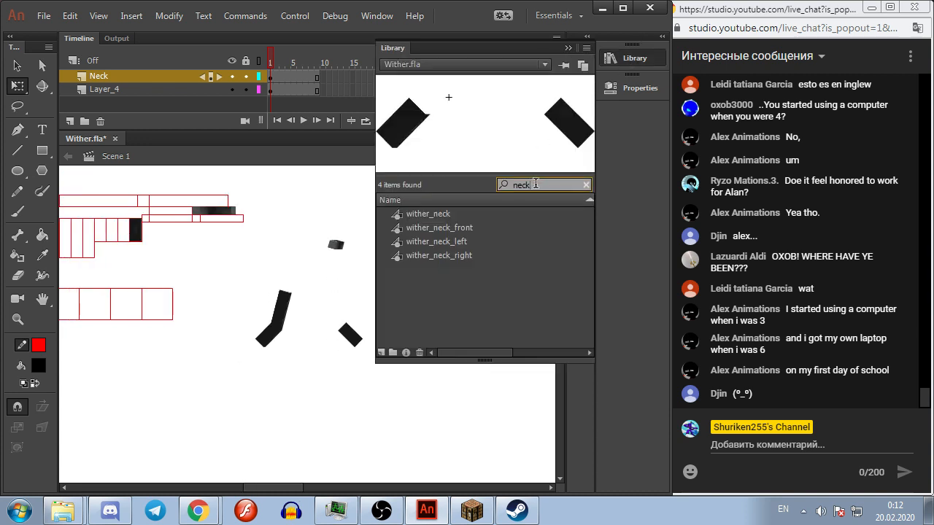
left_click(431, 215)
left_click_drag(294, 229, 293, 230)
scroll(298, 260, "up", 3)
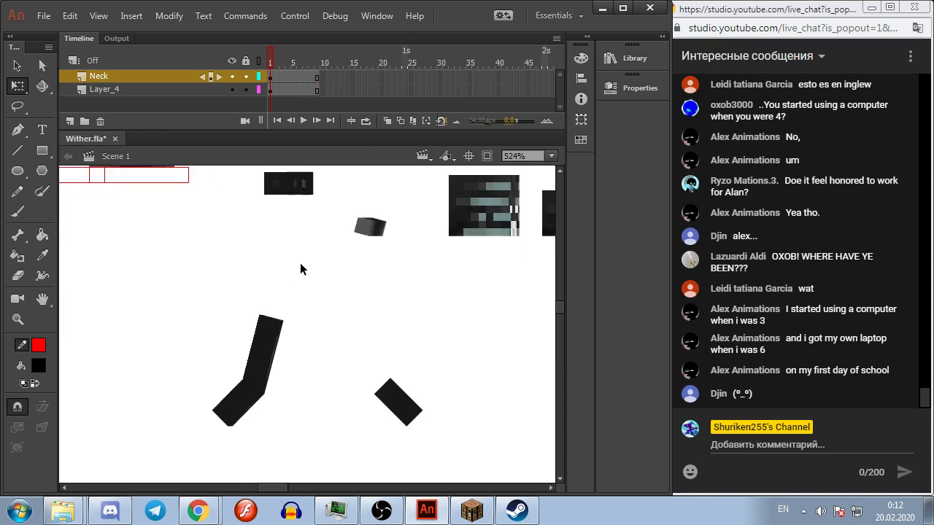
left_click_drag(304, 194, 281, 328)
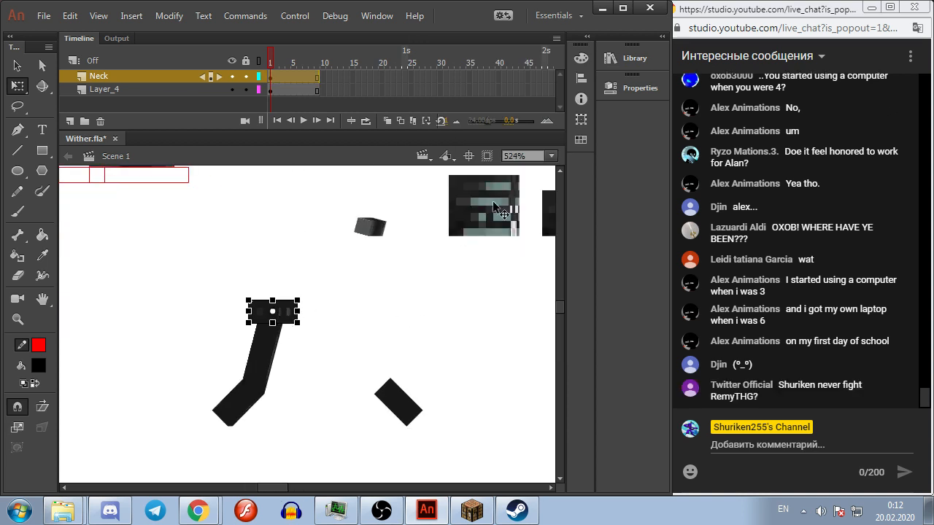
Step: Move the large head onto the neck block and set the small head beside it, nudged up level with the neck's upper edge
left_click(451, 328)
scroll(390, 320, "right", 3)
left_click_drag(436, 225, 241, 288)
left_click_drag(520, 241, 216, 312)
key("Up")
key("Up")
Step: Offset a duplicate of the small head horizontally to the right so it forms the second side head
key("Right")
key("Right")
key("Right")
key("Right")
key("Right")
key("Right")
key("Right")
key("Right")
key("ctrl+Down")
key("Right")
key("Right")
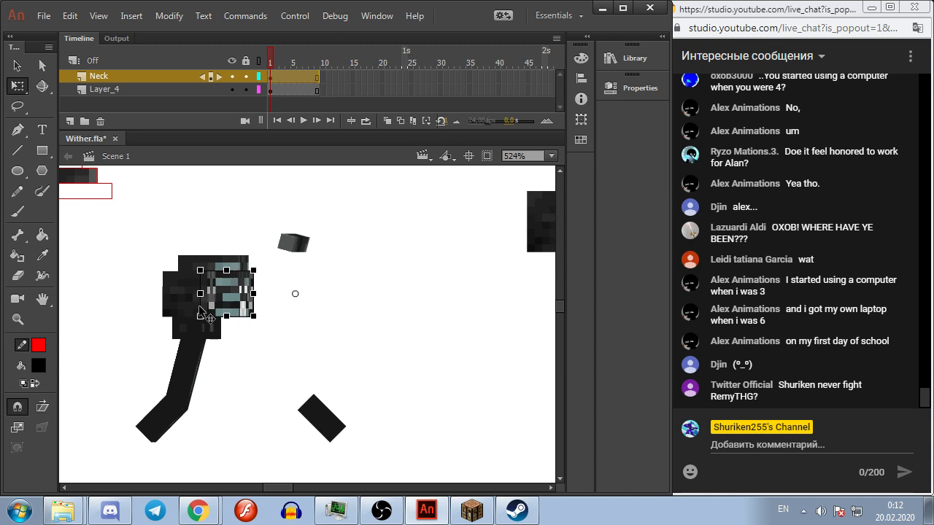
key("Left")
key("Left")
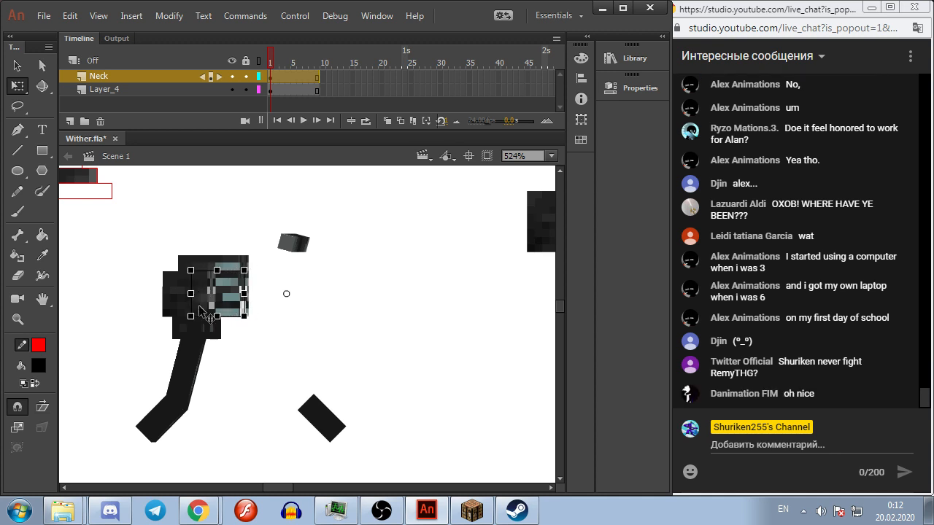
left_click(358, 346)
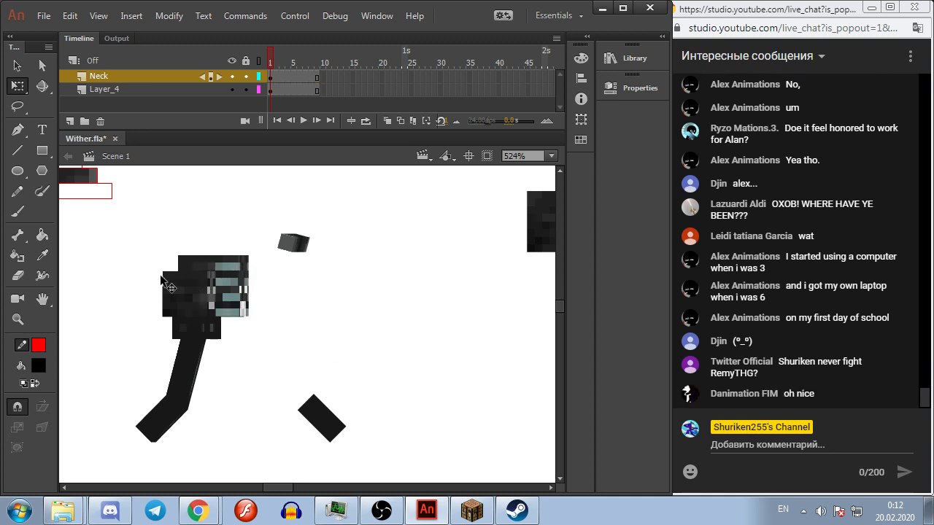
Step: Nudge the large head left so it sits between the outer edges of the two small heads
left_click(247, 290)
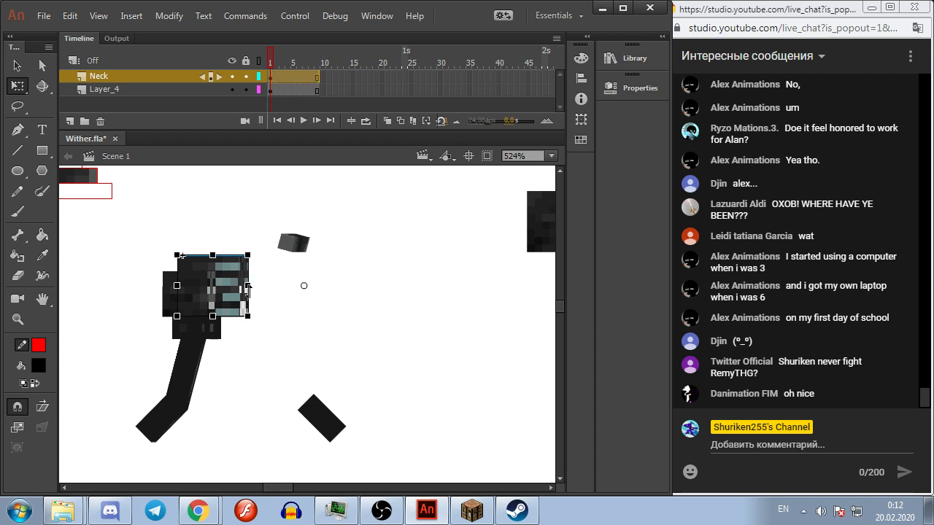
key("Left")
key("Left")
key("Left")
key("Left")
key("Right")
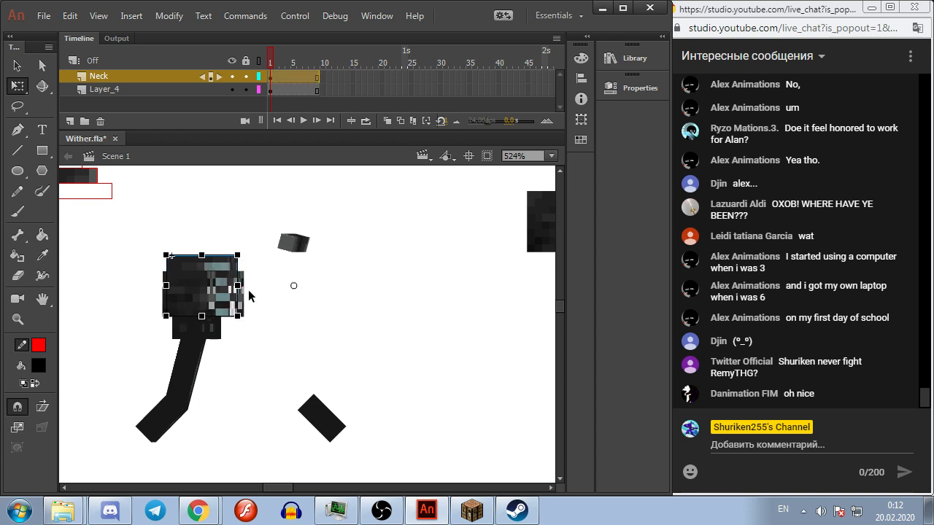
Step: Move the rotated bone piece directly beneath the neck block, in front of the spine column on the Neck layer
scroll(414, 361, "down", 1)
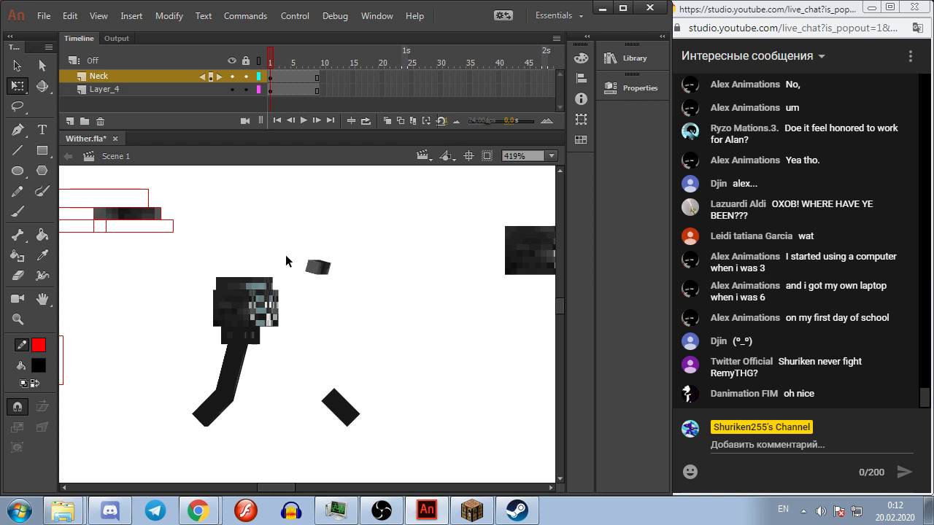
left_click(257, 343)
left_click_drag(268, 355, 243, 365)
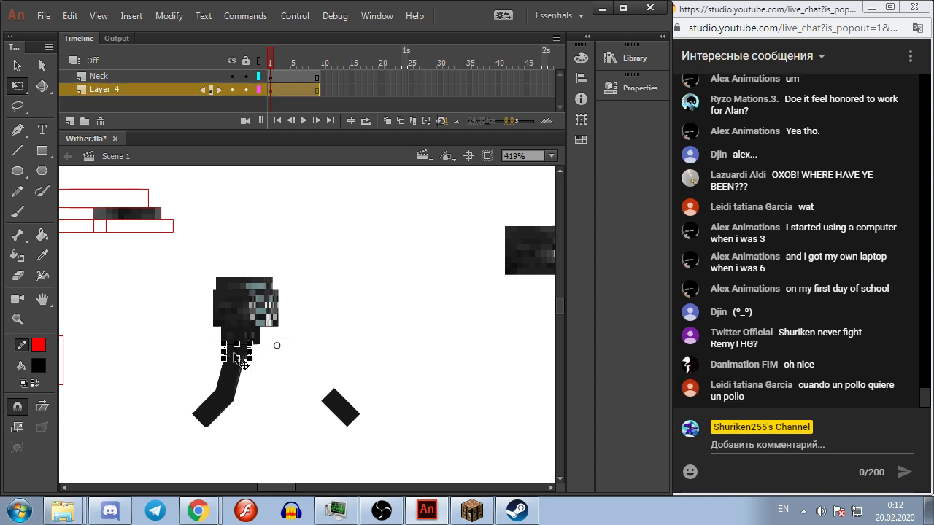
left_click(241, 358)
scroll(299, 373, "up", 2)
left_click_drag(233, 353, 379, 349)
key("Left")
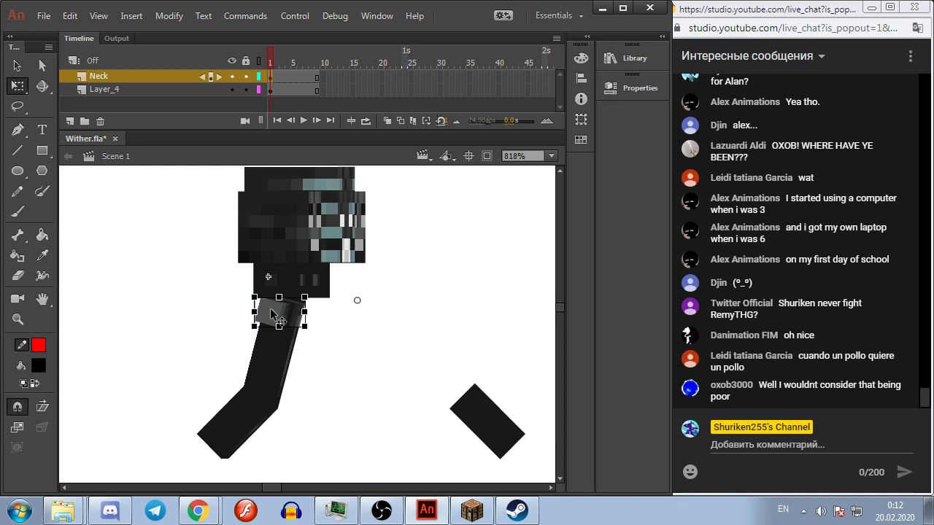
key("Right")
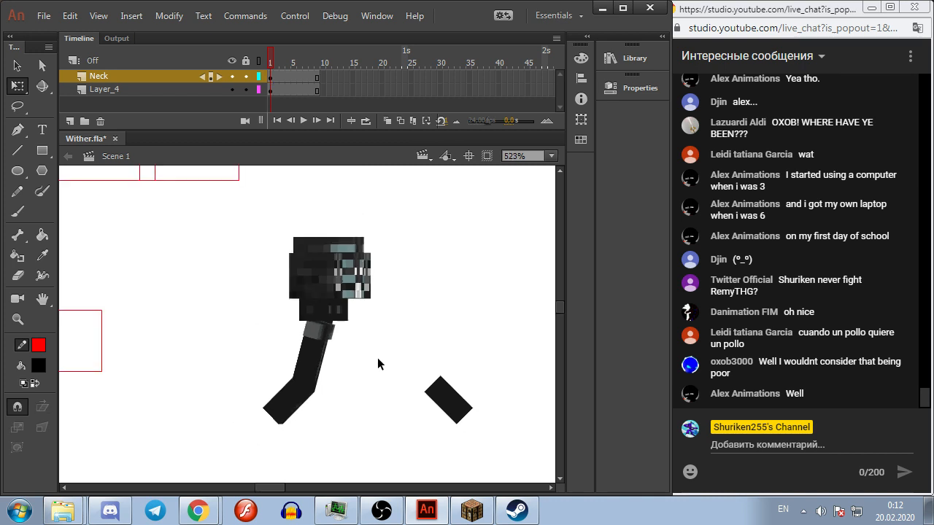
Step: Place a copy of the rotated bone lower on the spine column, nudged to follow the column's slant
scroll(377, 357, "down", 2)
left_click(314, 326)
key("shift+Left")
key("shift+Down")
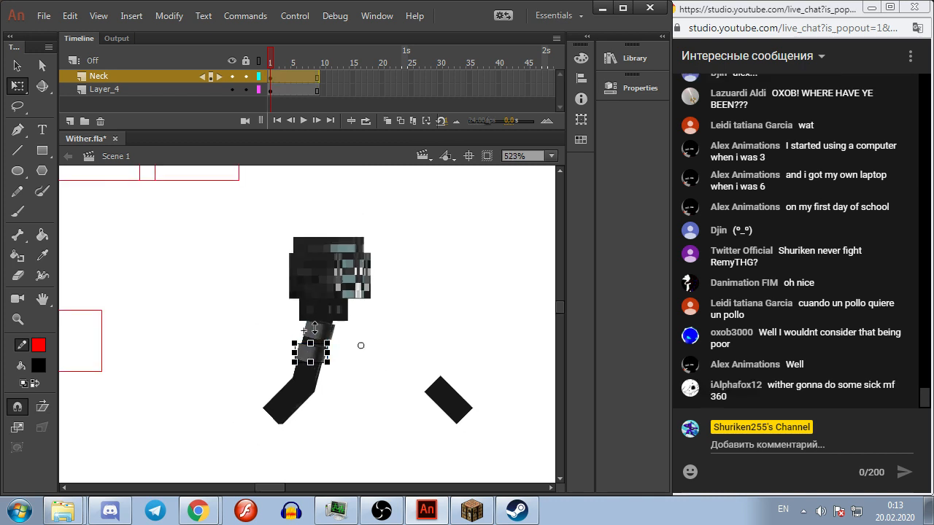
key("Up")
key("Right")
key("Right")
Step: Paste a third copy of the rotated bone and position it below the second one, near the spine column's lower end
key("ctrl+c")
key("ctrl+shift+v")
key("shift+Down")
key("shift+Down")
key("shift+Down")
key("shift+Left")
key("Up")
key("Right")
key("Right")
key("Right")
left_click(402, 279)
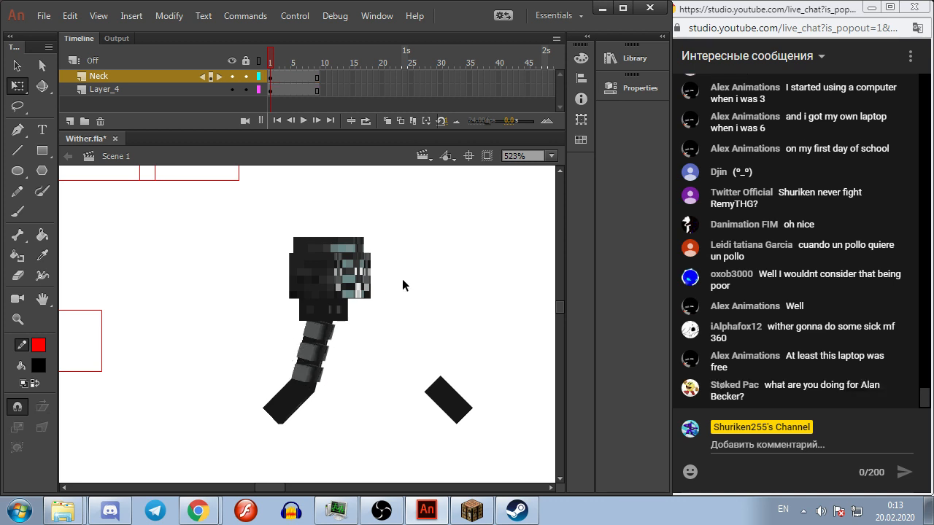
scroll(402, 279, "down", 2)
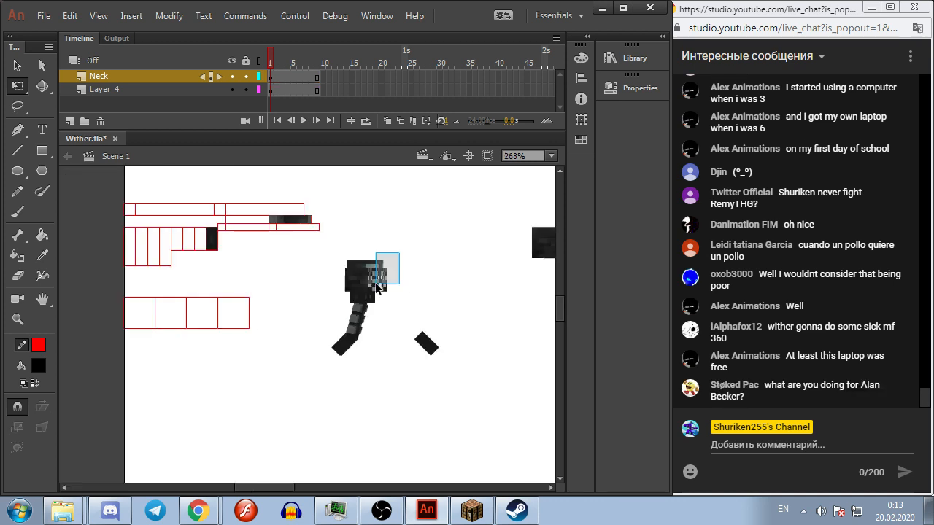
Step: Move the whole assembled Wither down and to the left on the stage
left_click_drag(396, 256, 310, 383)
left_click_drag(359, 277, 296, 321)
left_click(404, 369)
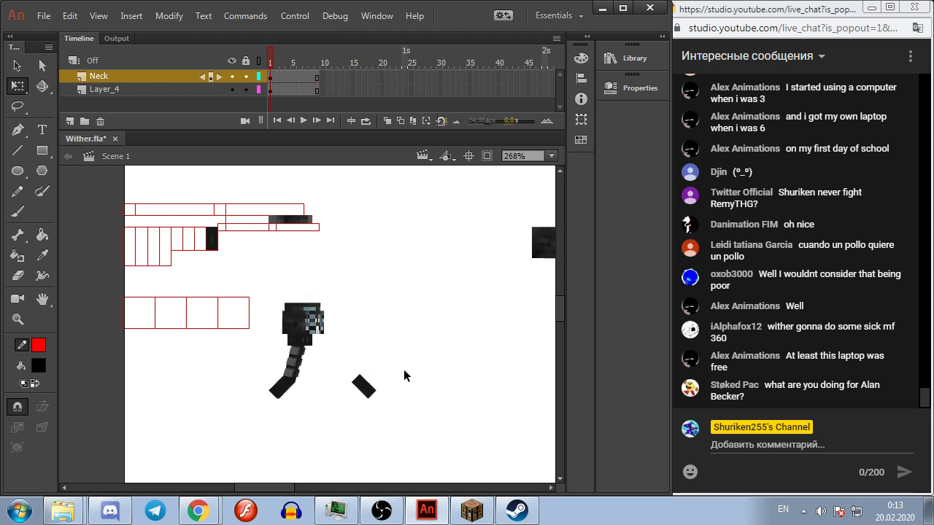
Step: Inside the wither_tail symbol, delete the stray tail piece from all frames using Edit Multiple Frames, and return to Scene 1
double_click(363, 393)
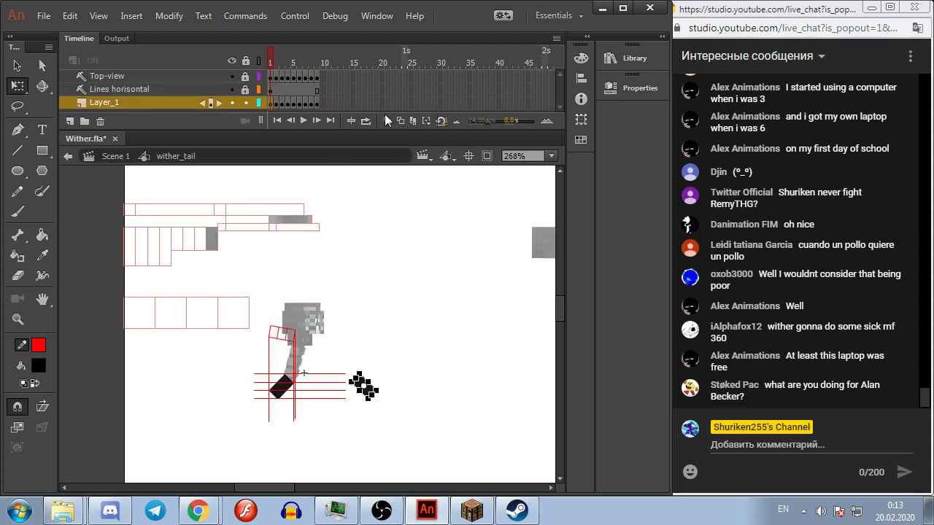
left_click(414, 120)
left_click_drag(286, 57, 320, 58)
left_click_drag(421, 344, 358, 427)
key("Delete")
left_click(108, 164)
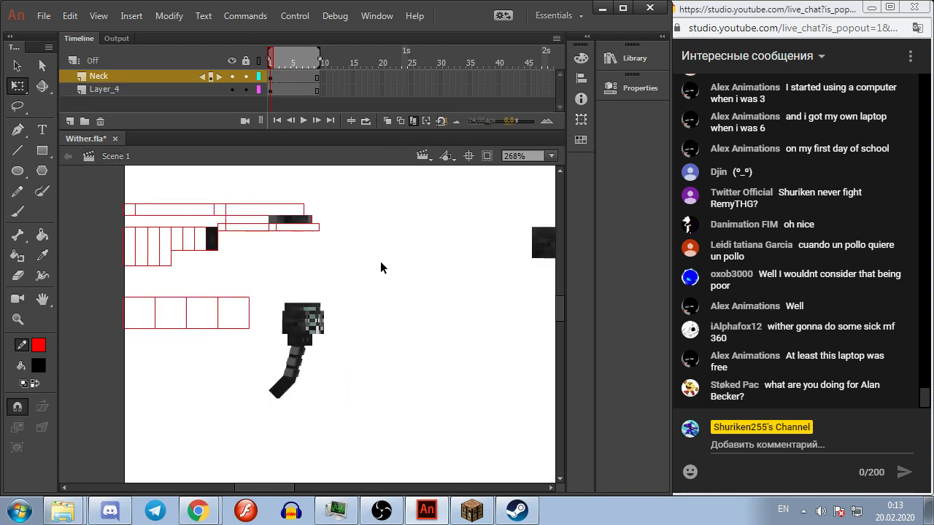
left_click(202, 515)
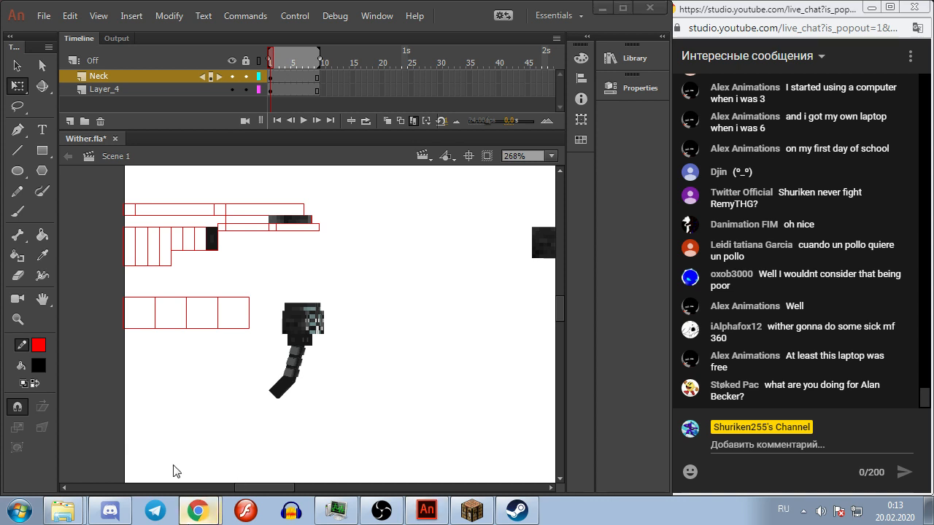
left_click(198, 510)
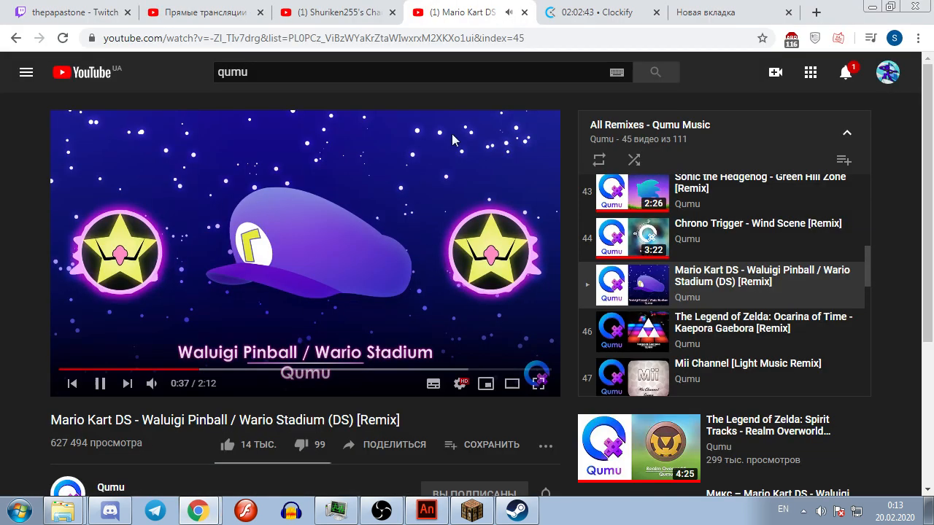
left_click(872, 9)
Step: Move the whole assembled Wither up and to the right, into the empty area of the stage
left_click_drag(351, 280, 265, 424)
left_click_drag(320, 328, 415, 290)
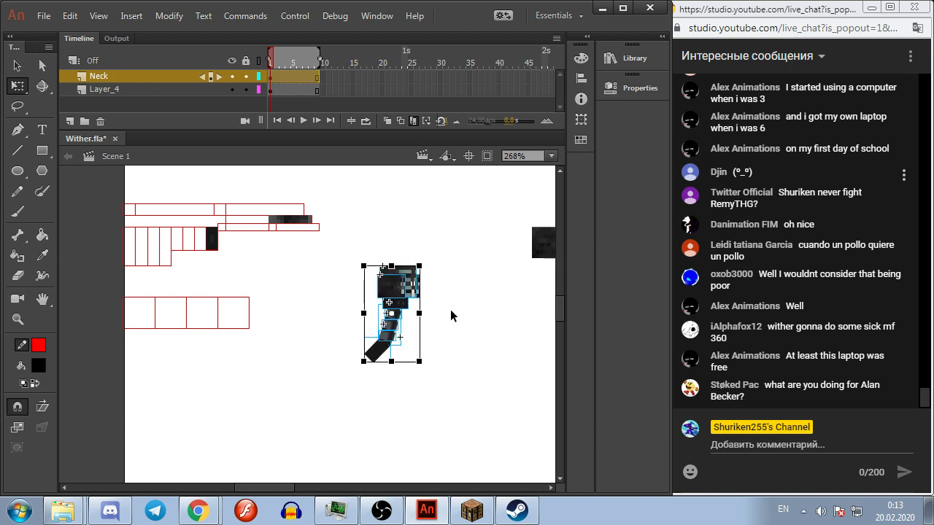
left_click(486, 323)
scroll(485, 318, "up", 2)
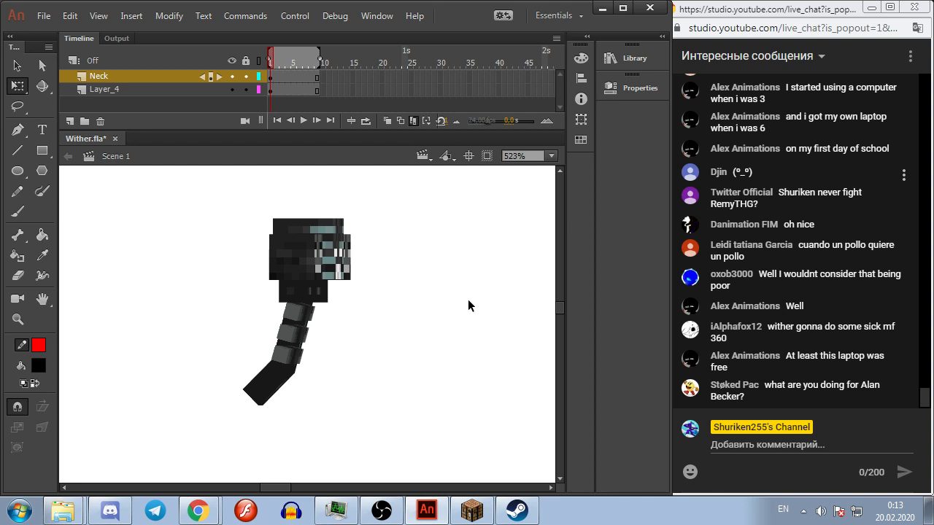
Step: Switch to Minecraft to check the in-game Wither's heads and body, and return to the drawing
left_click(472, 510)
key("Escape")
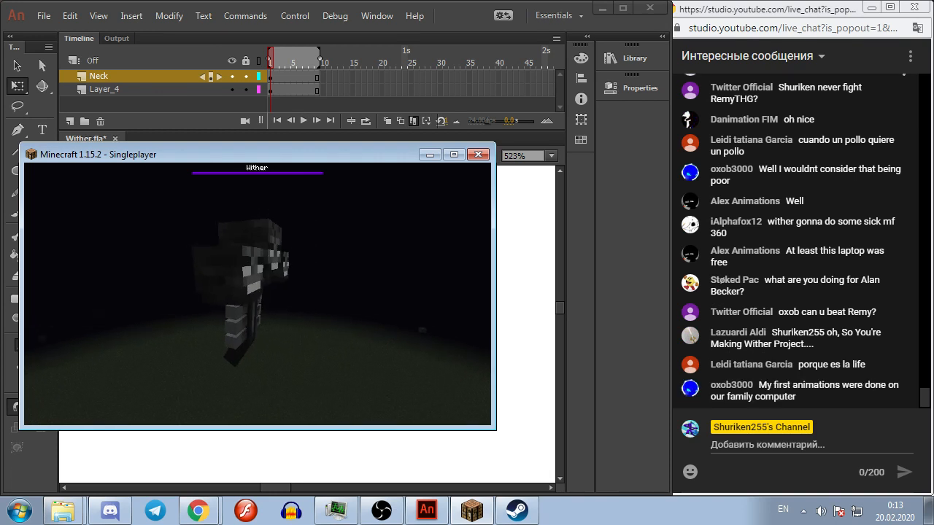
key("Escape")
key("alt+Tab")
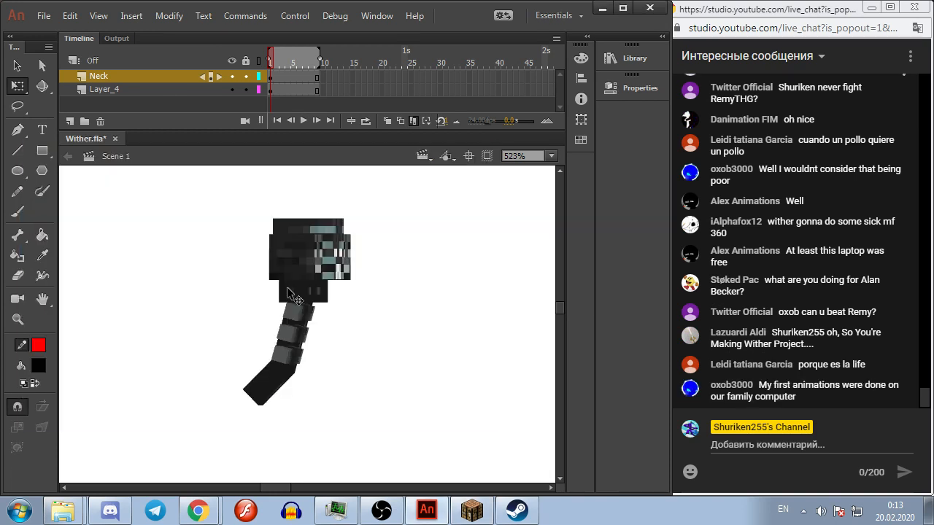
Step: Nudge the large head up so it sits higher above the two small heads
left_click(331, 254)
key("Up")
key("Up")
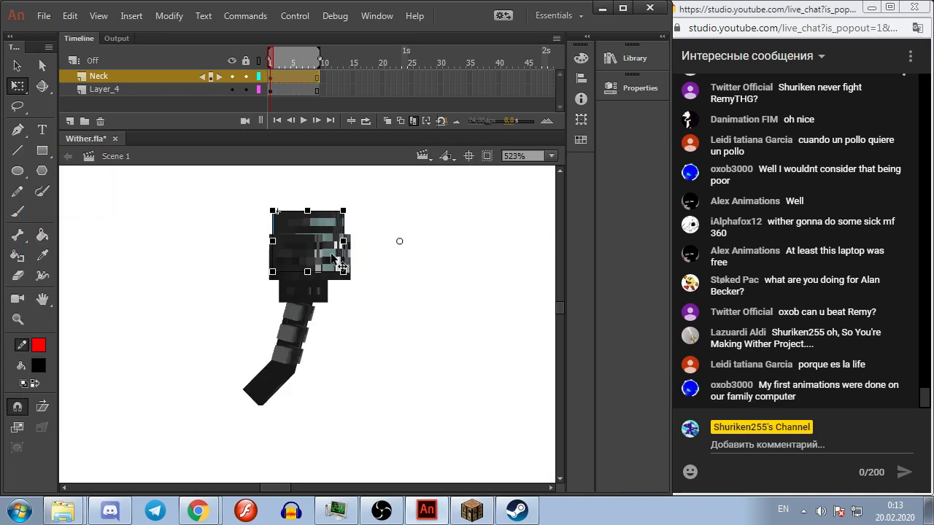
Step: Nudge the large head left and slightly down to realign it over the small heads and neck
scroll(330, 252, "down", 4)
left_click_drag(458, 229, 364, 254)
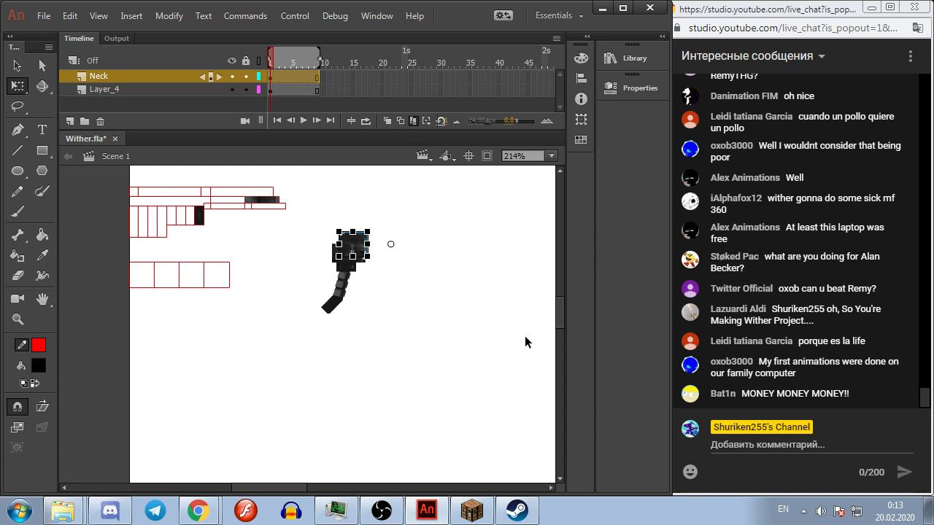
scroll(526, 342, "up", 4)
scroll(194, 227, "up", 2)
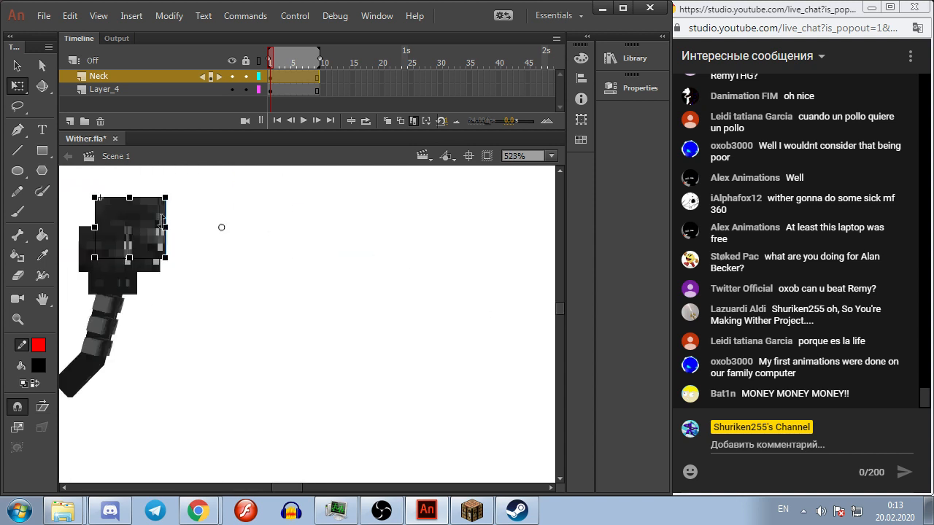
left_click(181, 222)
left_click(144, 219)
key("Left")
key("Left")
key("Down")
key("Down")
key("Up")
key("Up")
key("Up")
key("Up")
left_click(389, 267)
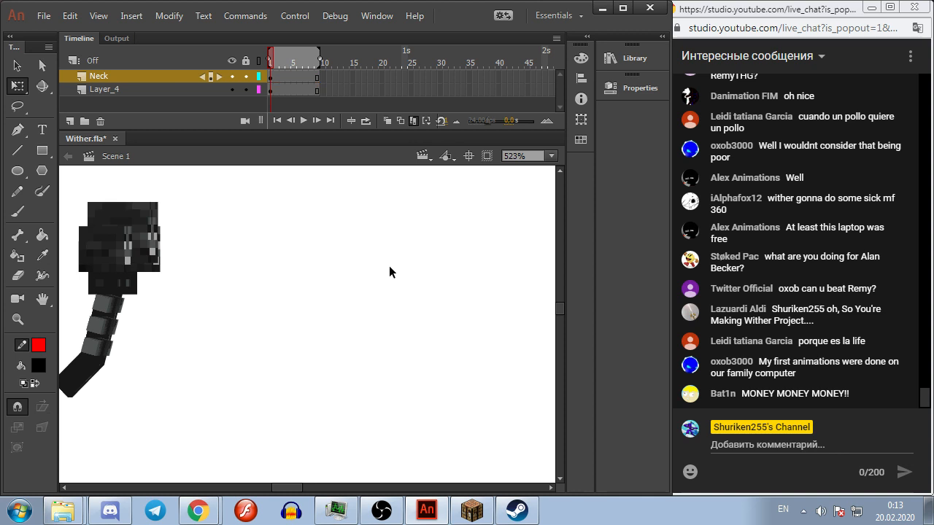
Step: Nudge the small head on the right side of the Wither to the left, closer beneath the large head
scroll(389, 267, "down", 3)
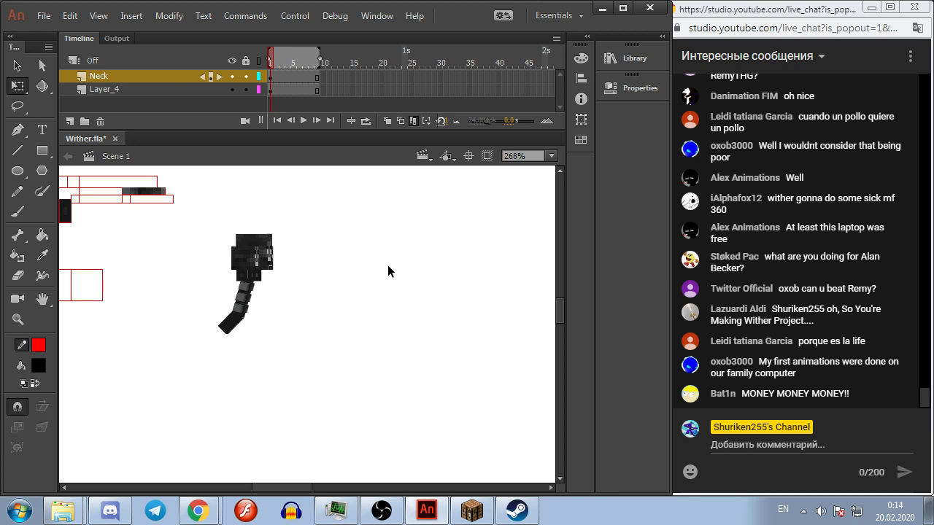
left_click_drag(388, 264, 492, 270)
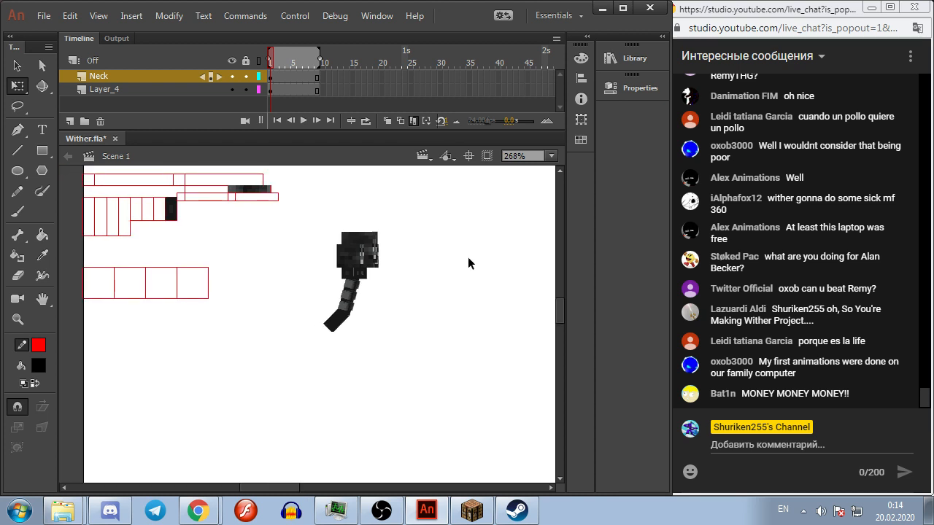
left_click(352, 260)
left_click(403, 294)
scroll(400, 292, "up", 3)
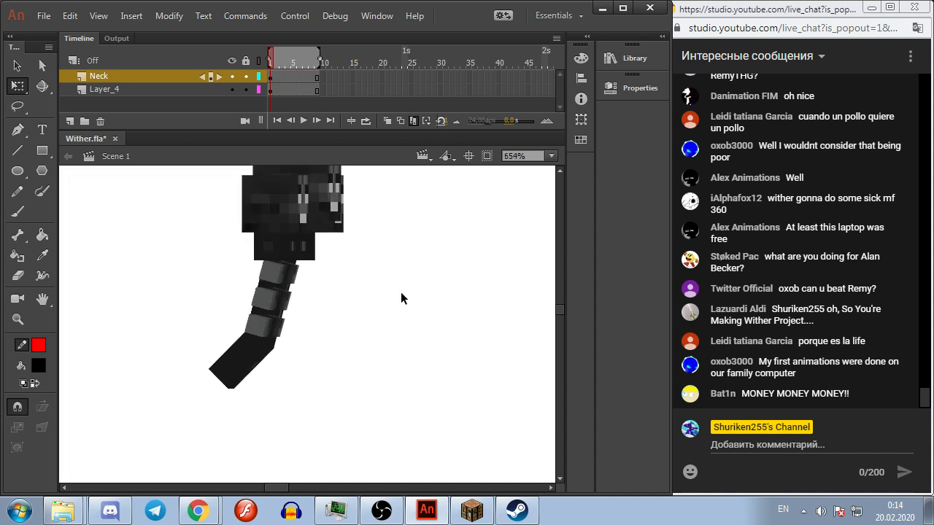
left_click(275, 207)
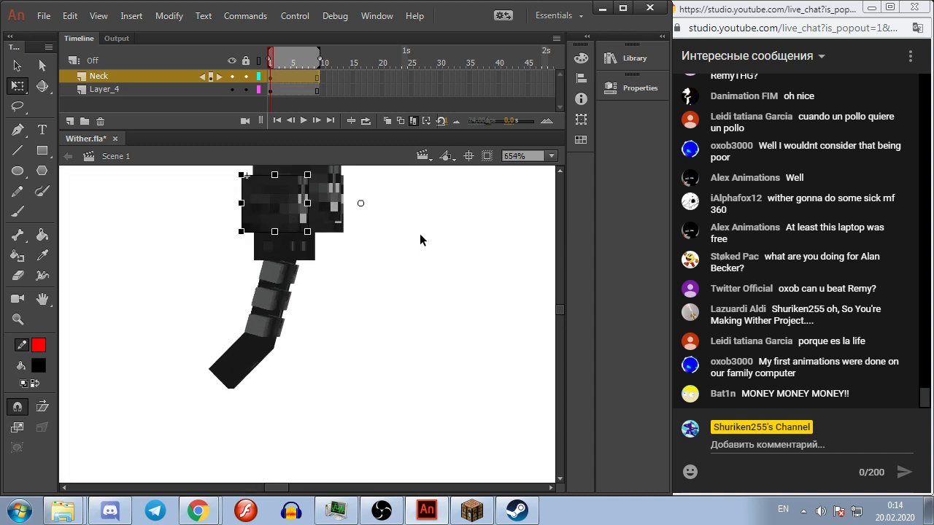
left_click(419, 238)
left_click(339, 224)
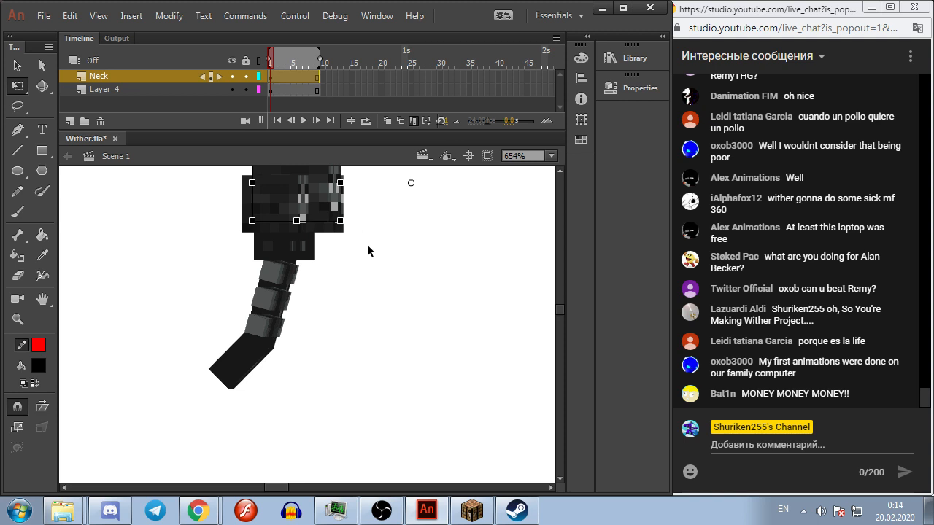
left_click(350, 244)
left_click(333, 229)
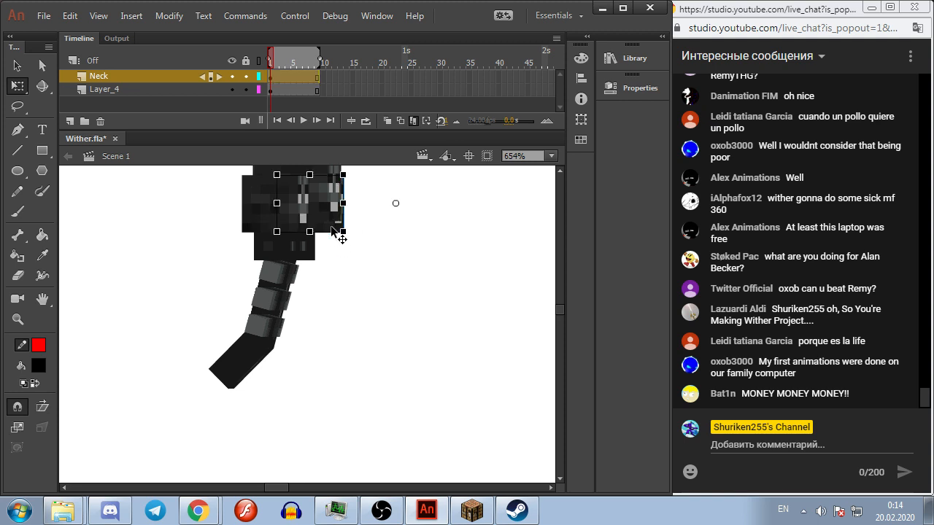
key("Left")
key("Left")
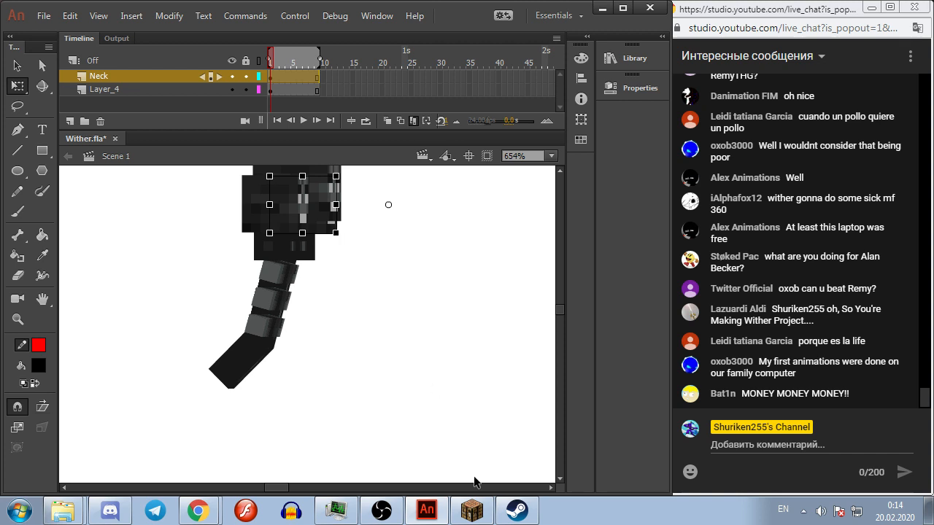
Step: Compare the in-game Wither in Minecraft with the assembled drawing, from the heads down to the tail
left_click(472, 511)
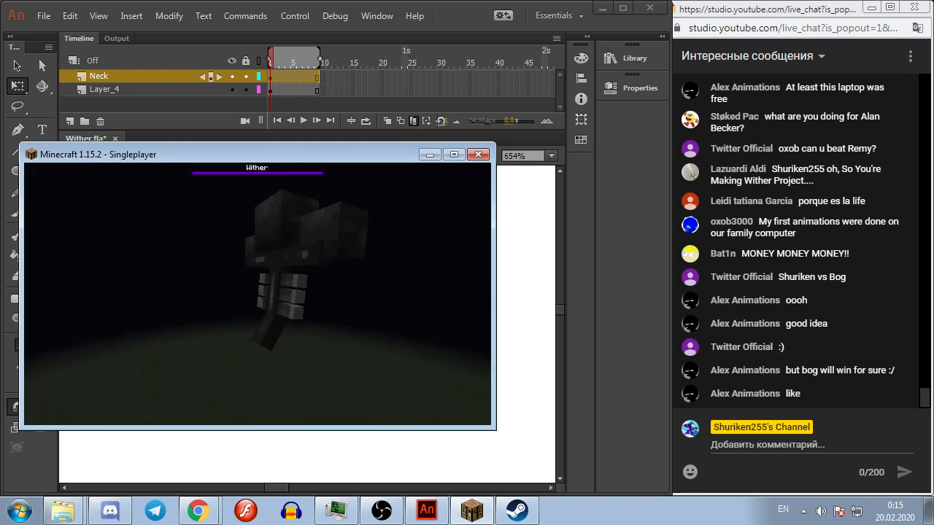
key("Escape")
key("alt+Tab")
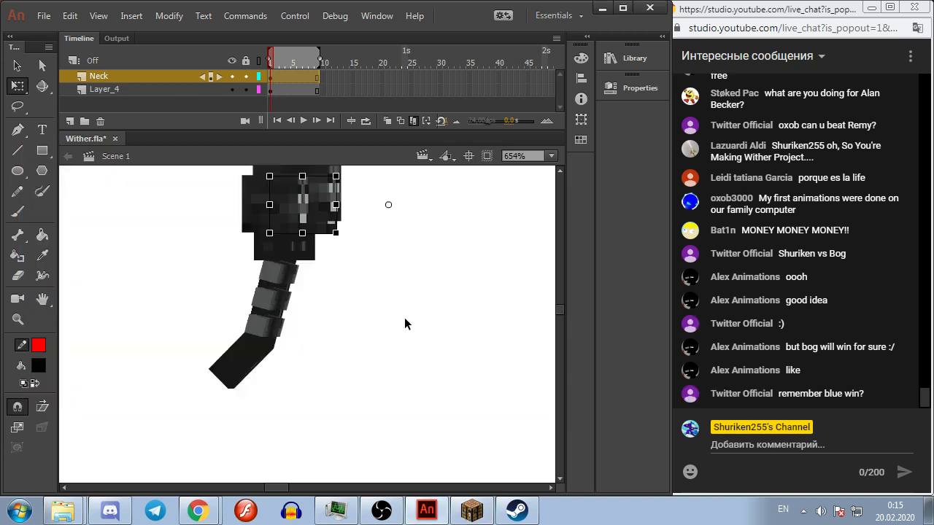
scroll(407, 319, "down", 3)
scroll(410, 323, "down", 2)
left_click_drag(428, 327, 358, 386)
scroll(313, 343, "down", 1)
scroll(281, 285, "up", 2)
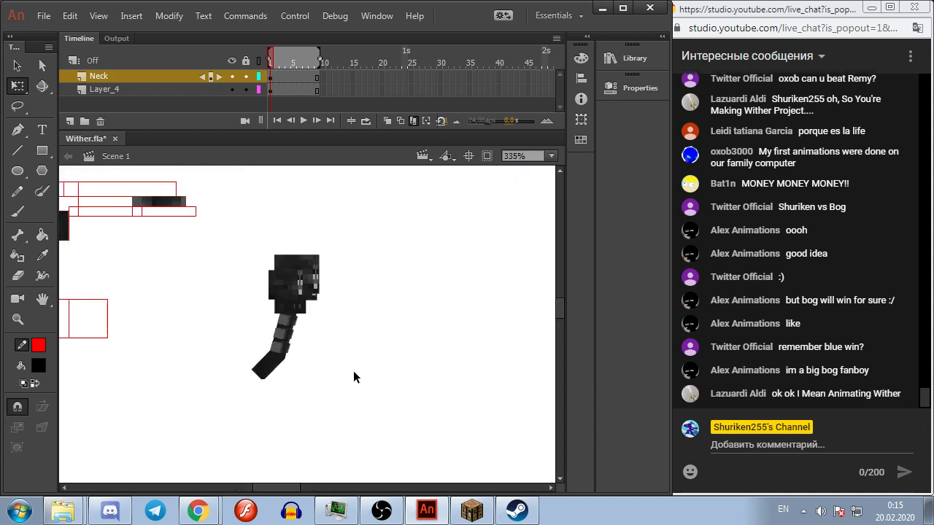
scroll(355, 370, "up", 1)
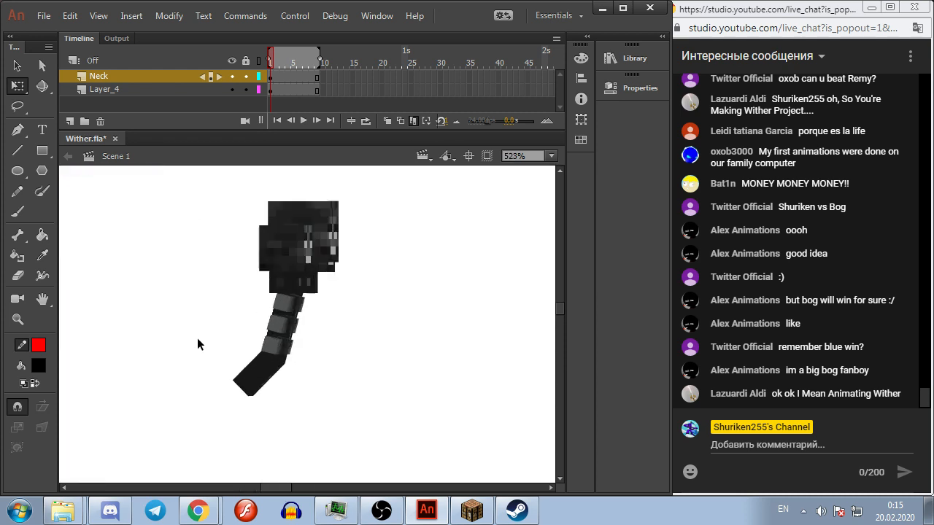
scroll(204, 347, "up", 4)
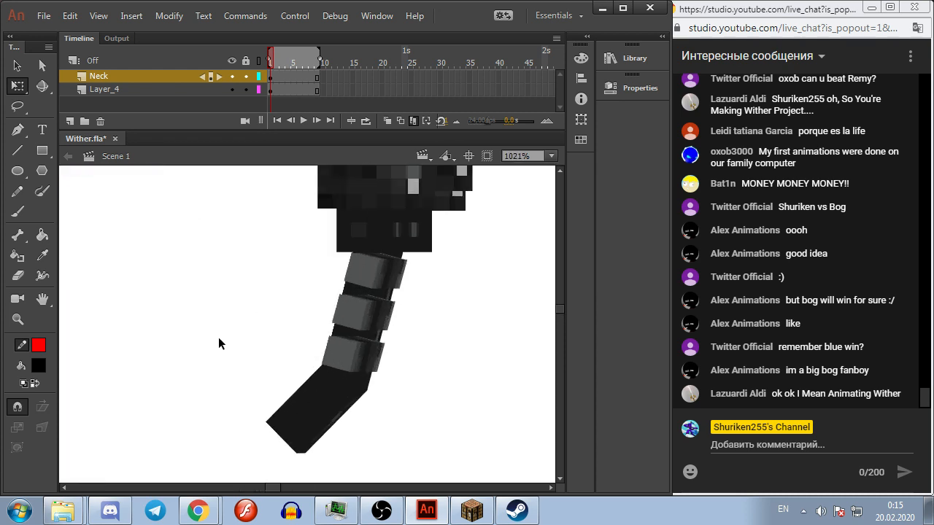
scroll(221, 336, "down", 3)
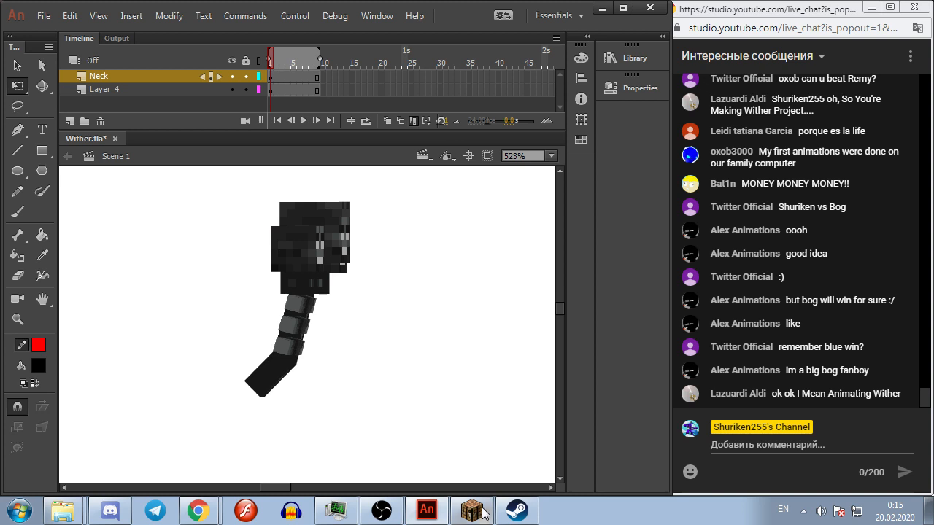
Step: Resume the Minecraft game to study how the Wither's three heads are arranged, and return to the drawing
left_click(436, 512)
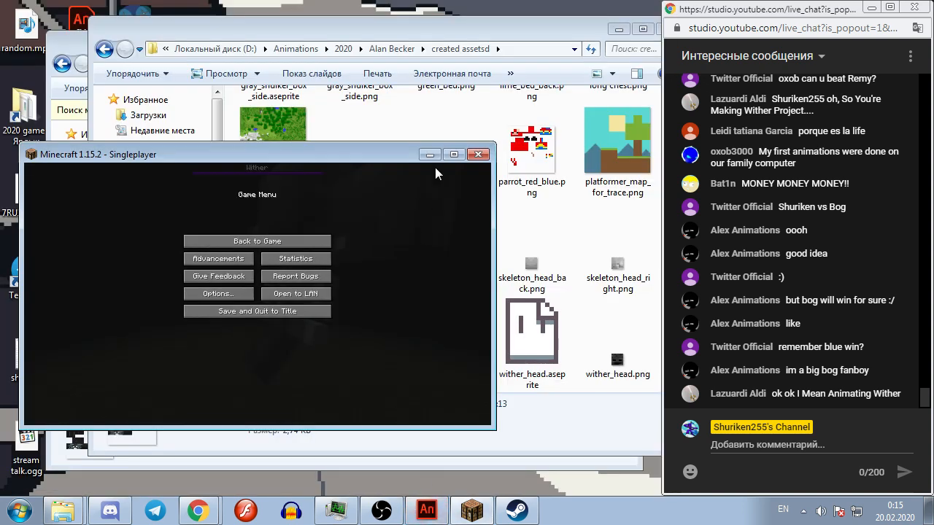
left_click(308, 241)
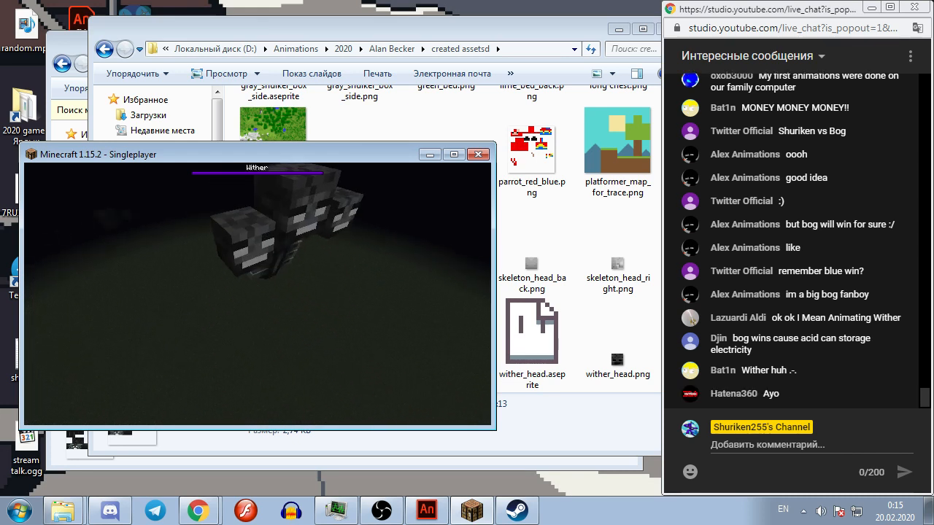
key("Escape")
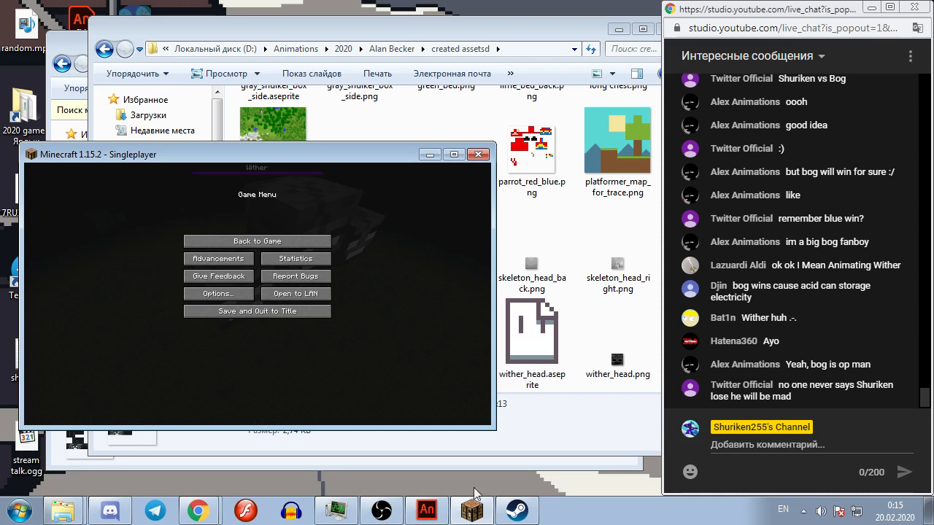
left_click(416, 513)
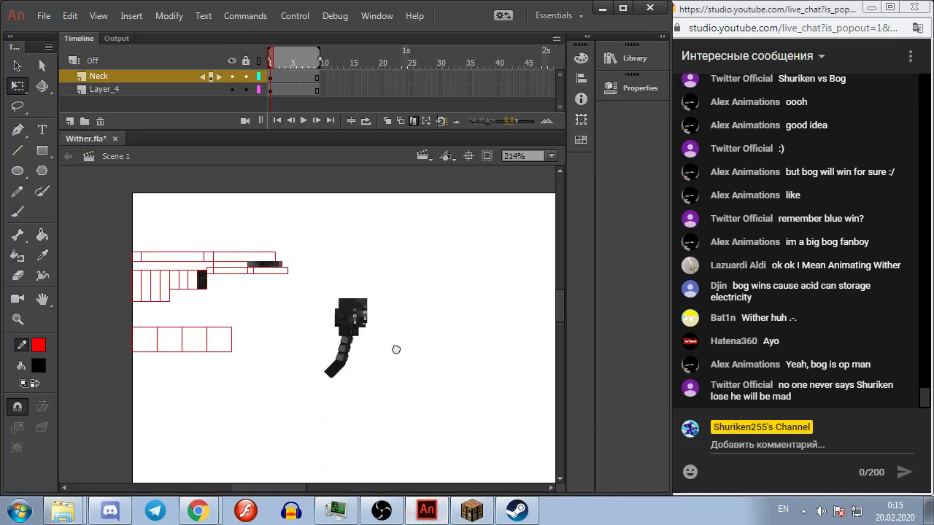
Step: Show the 2 px by 2 px grid on the stage behind the assembled Wither
left_click(71, 15)
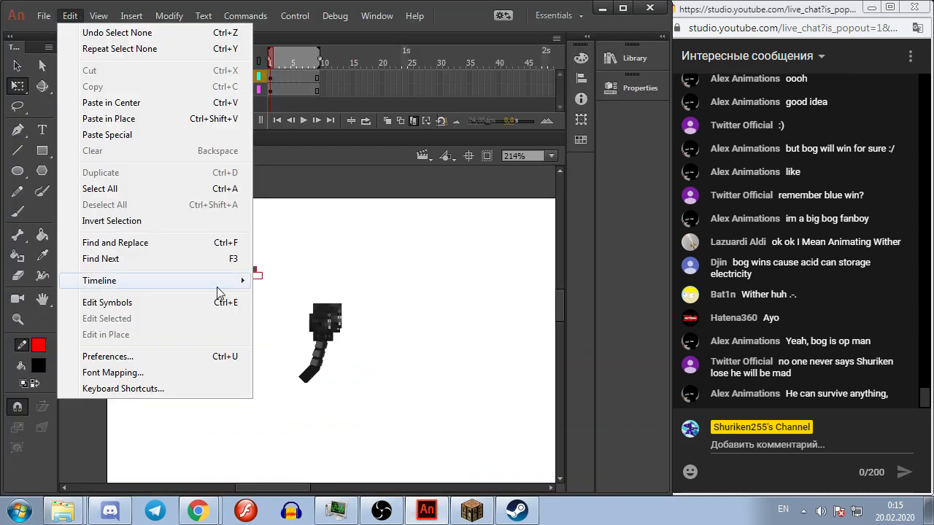
mouse_move(98, 16)
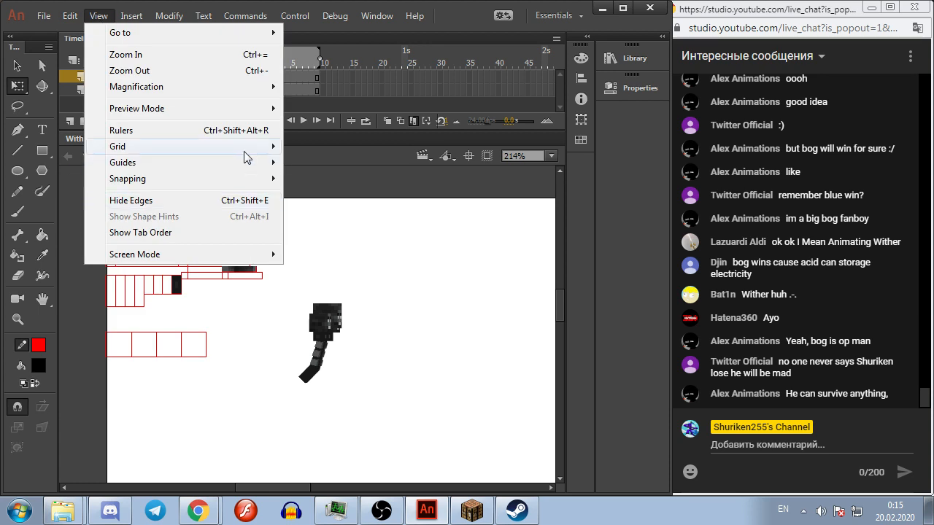
mouse_move(242, 154)
left_click(307, 160)
left_click(313, 208)
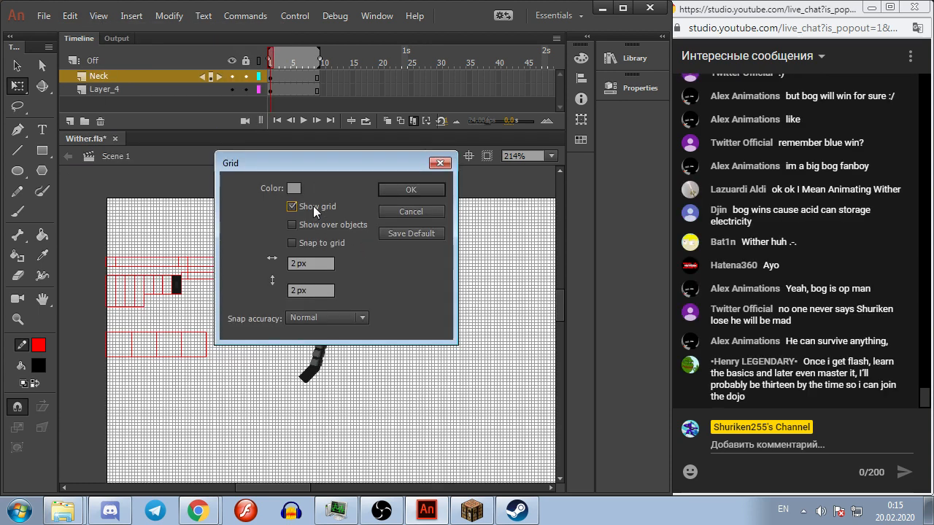
left_click(391, 190)
scroll(394, 275, "up", 3)
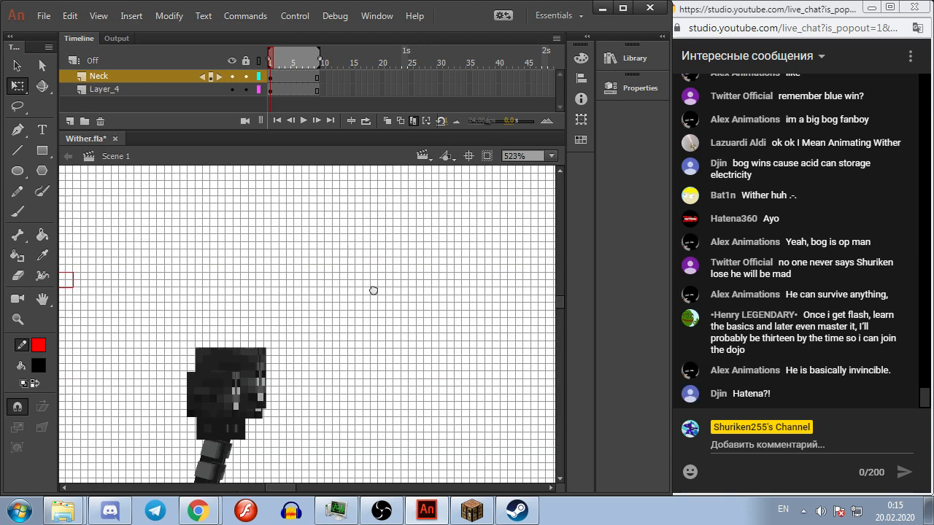
Step: Switch to Minecraft and examine the Wither's heads from directly above
left_click(473, 511)
key("Escape")
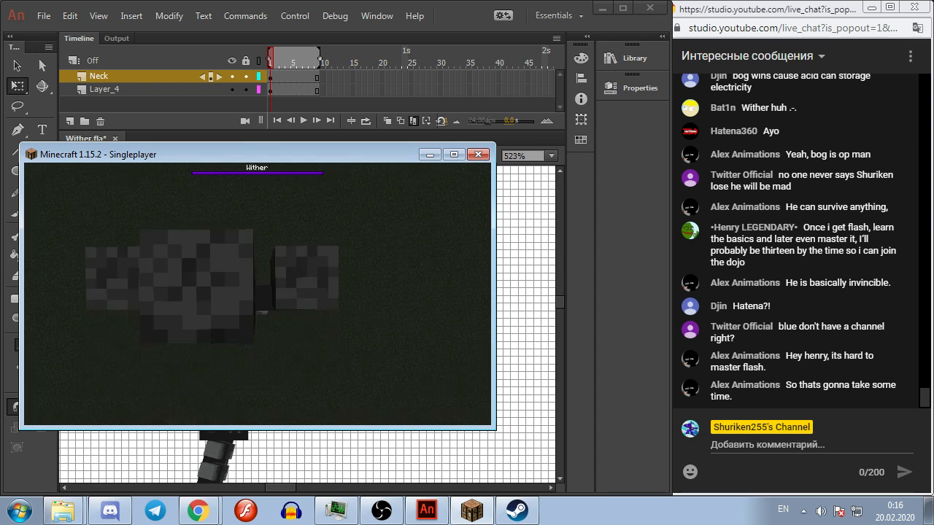
Step: Return to Adobe Animate, choose the Rectangle tool, and add a new layer above the Neck layer
key("alt+Tab")
left_click(47, 150)
left_click(70, 123)
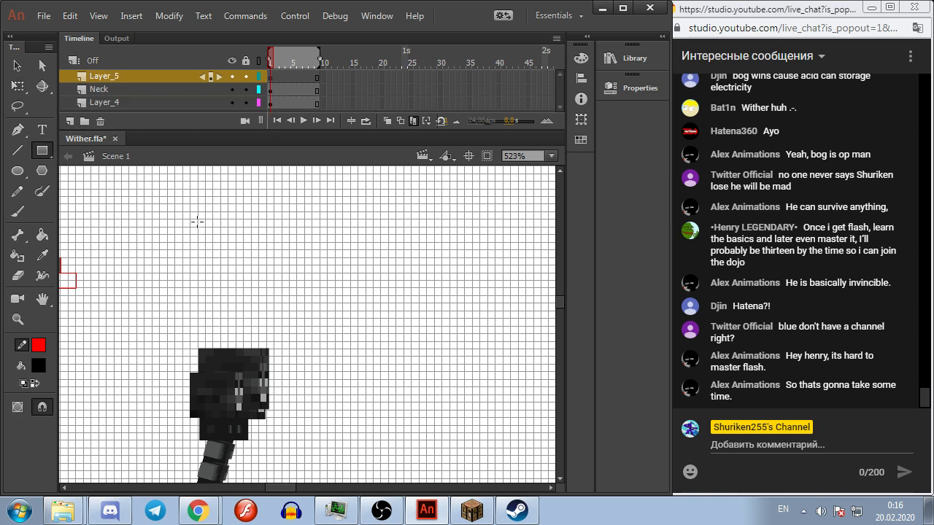
left_click_drag(212, 224, 224, 230)
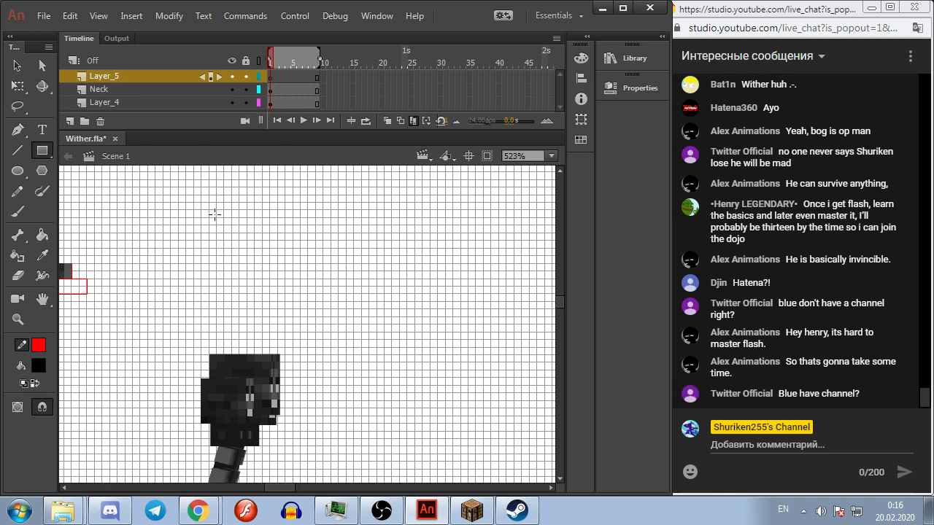
scroll(228, 256, "up", 3)
scroll(292, 277, "down", 3)
Step: Turn off the fill colour and draw a two-by-two block of adjoining red outline squares on the grid, each 4 grid cells wide
left_click_drag(363, 307, 196, 181)
scroll(317, 301, "up", 2)
scroll(318, 299, "down", 2)
scroll(314, 277, "up", 3)
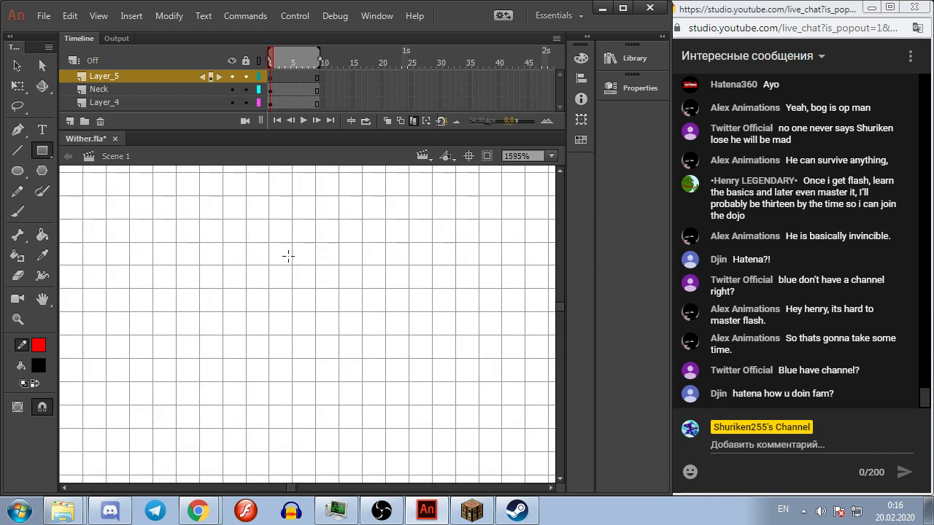
left_click_drag(262, 240, 317, 292)
key("ctrl+z")
left_click(38, 365)
left_click(271, 192)
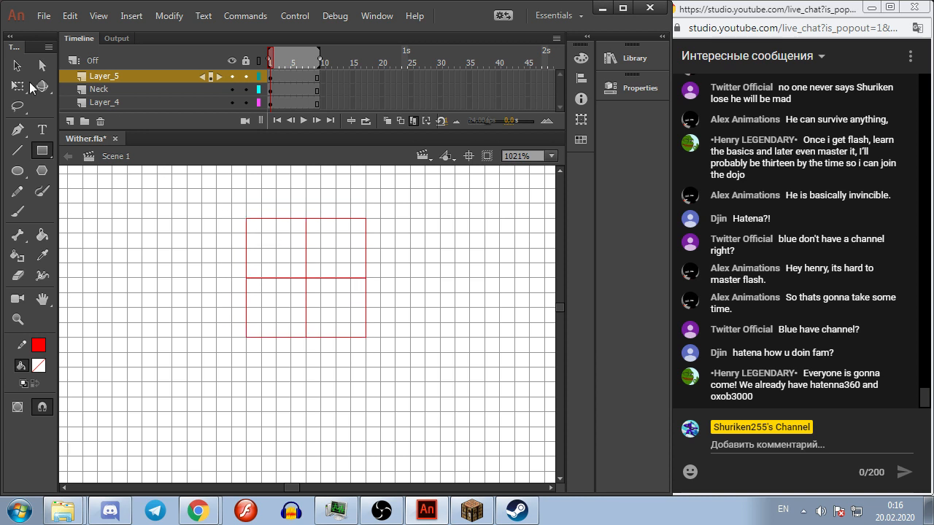
Step: Delete the inner dividing lines of the two-by-two block, leaving one large square outline 8 grid cells wide
key("v")
left_click(277, 278)
key("Delete")
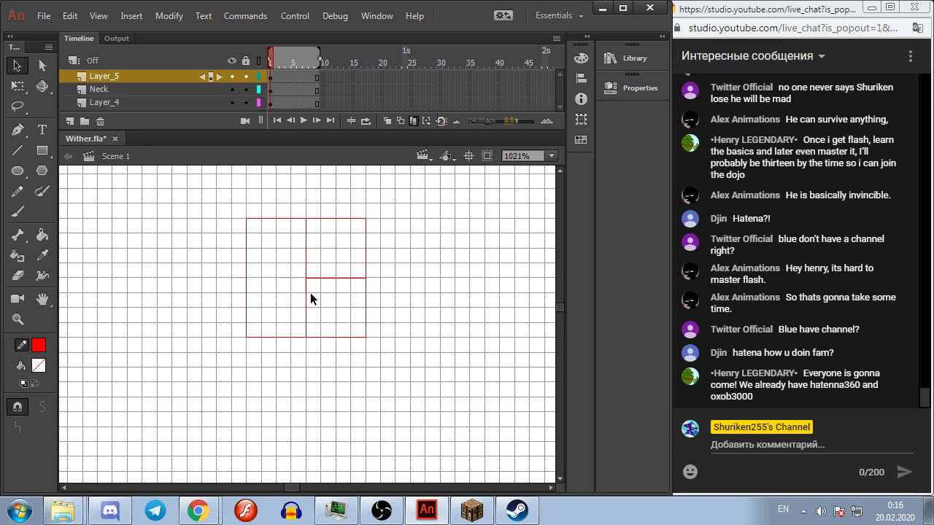
left_click(306, 269)
key("Delete")
left_click(311, 276)
key("Delete")
Step: Draw square outlines 6 grid cells wide above and below the large square, 2 cells away and flush with its right edge
key("space")
left_click_drag(293, 255, 277, 311)
left_click(39, 154)
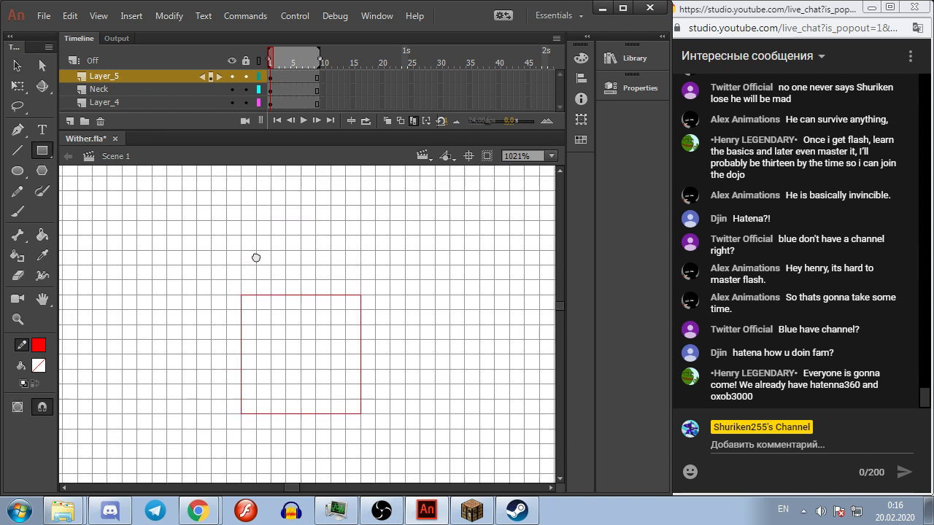
left_click_drag(327, 222, 309, 214)
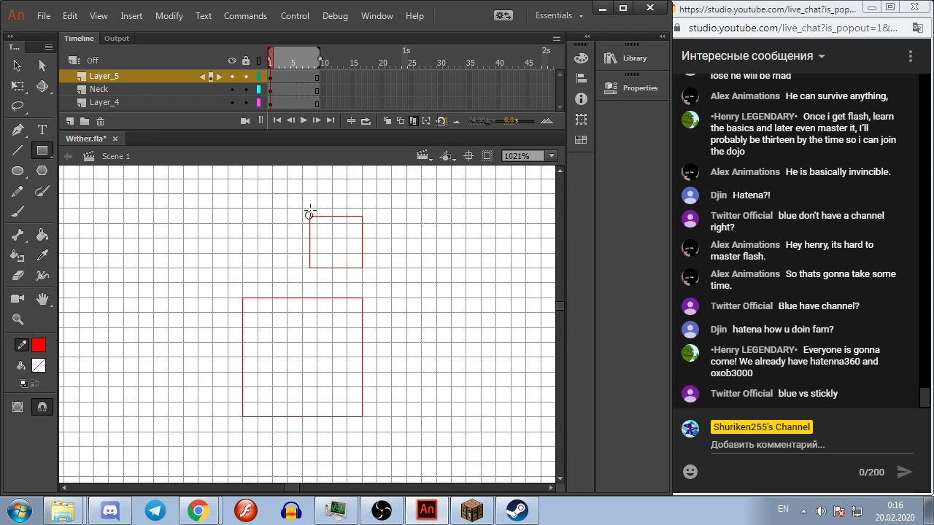
scroll(333, 189, "down", 3)
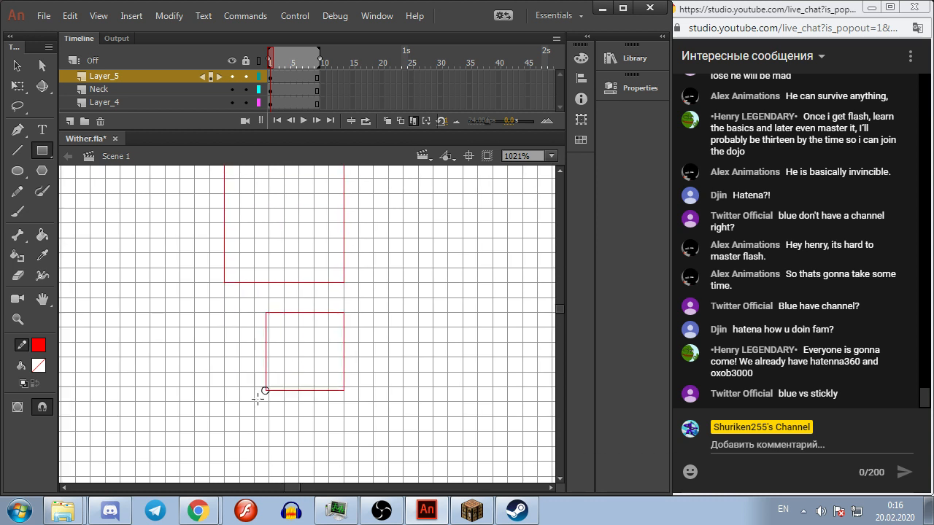
scroll(401, 301, "down", 2)
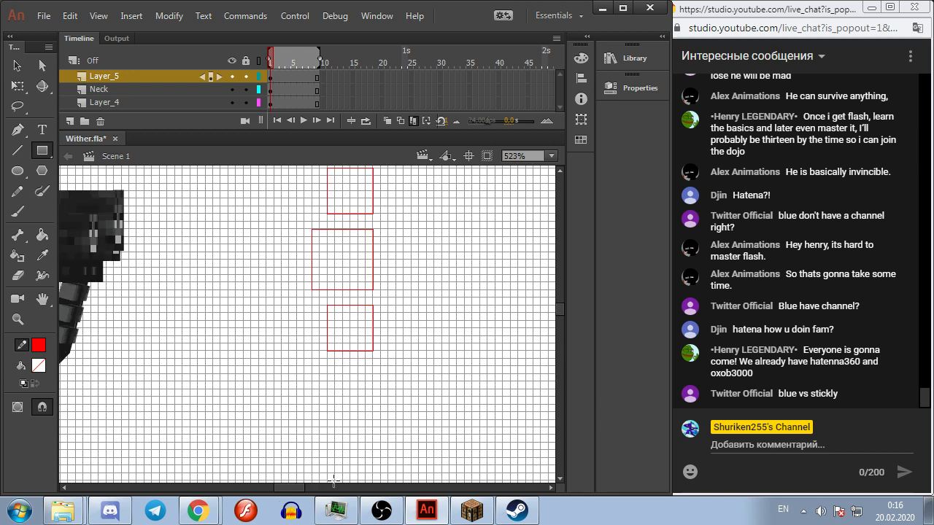
Step: Switch to Minecraft to check the Wither's heads and neck from above, and return to the drawing
left_click(473, 511)
key("Escape")
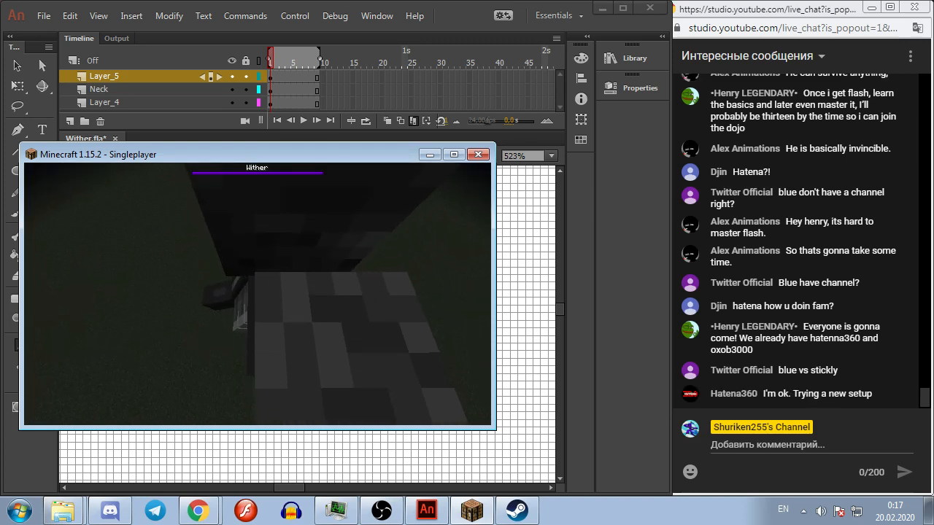
key("Escape")
key("alt+Tab")
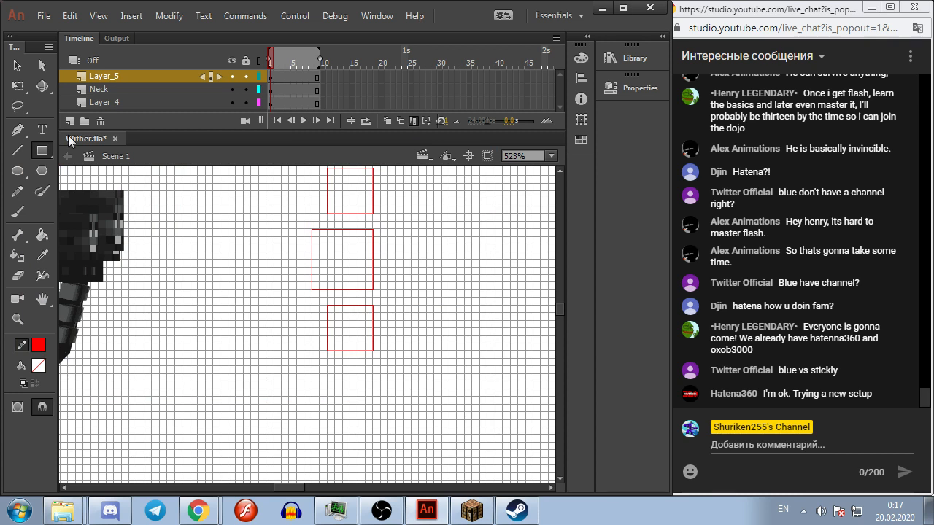
Step: Draw a vertical line from the large square's lower edge to the lower small square's base, half a grid cell from the small square
left_click(17, 151)
scroll(338, 285, "up", 3)
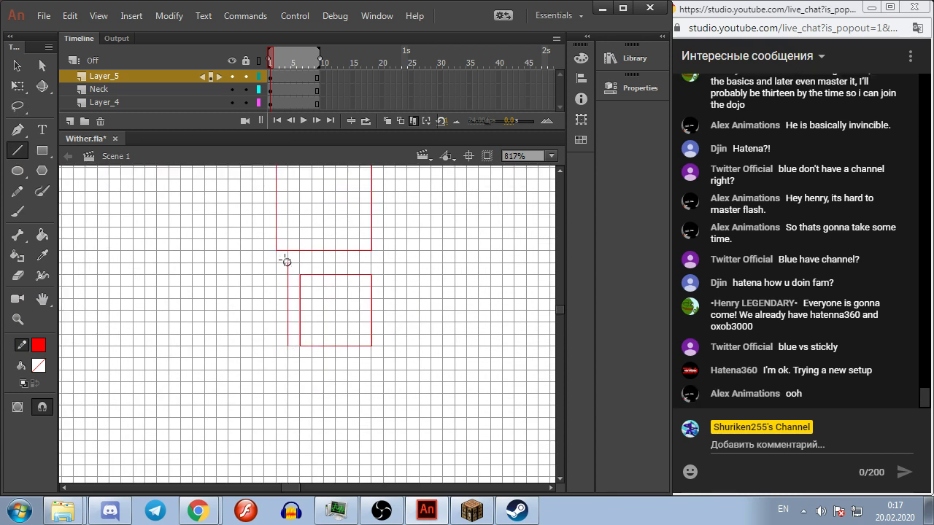
left_click(16, 66)
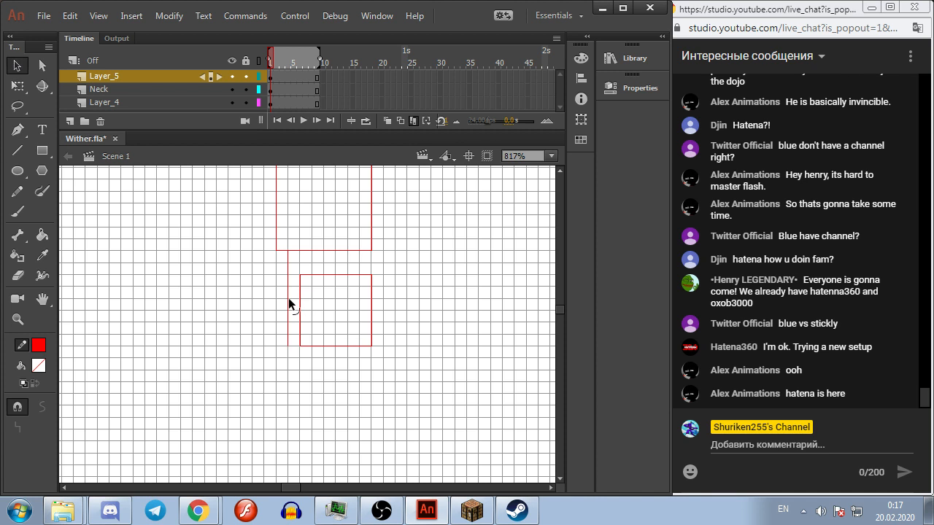
left_click(551, 156)
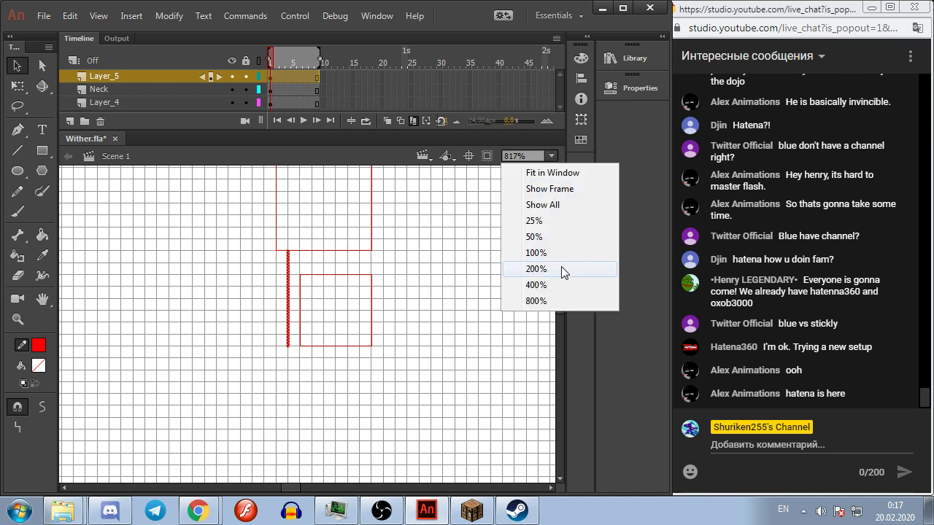
left_click(537, 301)
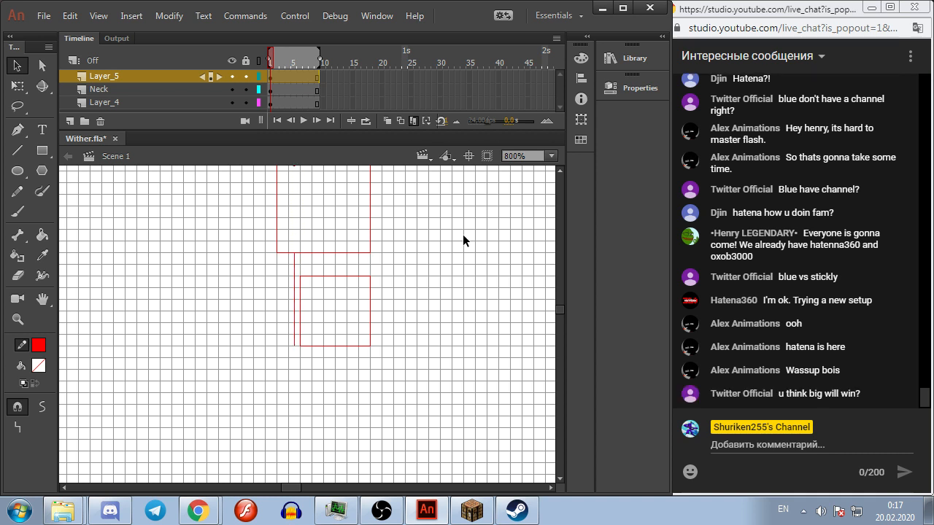
Step: Place a copy of the vertical line beside the upper small square, ending on the large square's upper edge
scroll(441, 273, "up", 5)
key("Down")
key("Down")
key("Down")
key("Down")
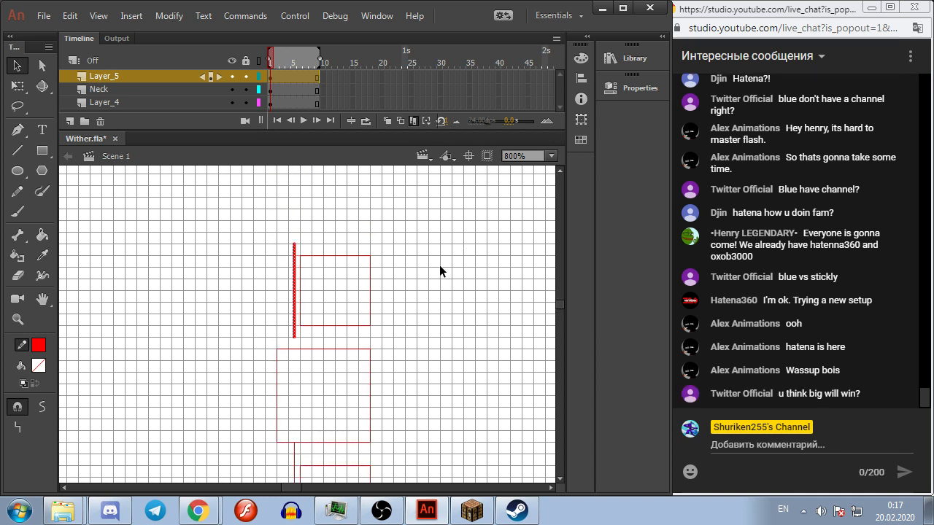
left_click(440, 266)
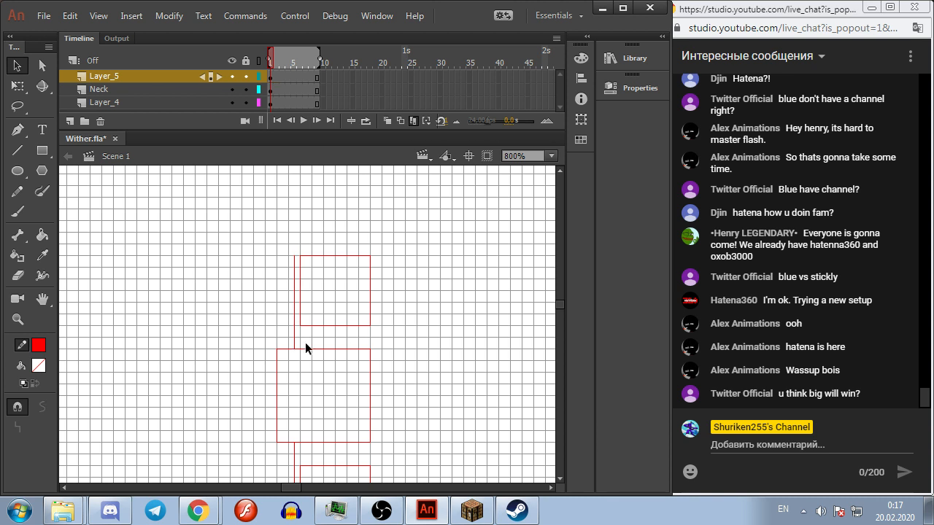
Step: Draw short neck lines joining each small square to the large one, close the outer line ends, and nudge both neck lines 1 px left
left_click(17, 150)
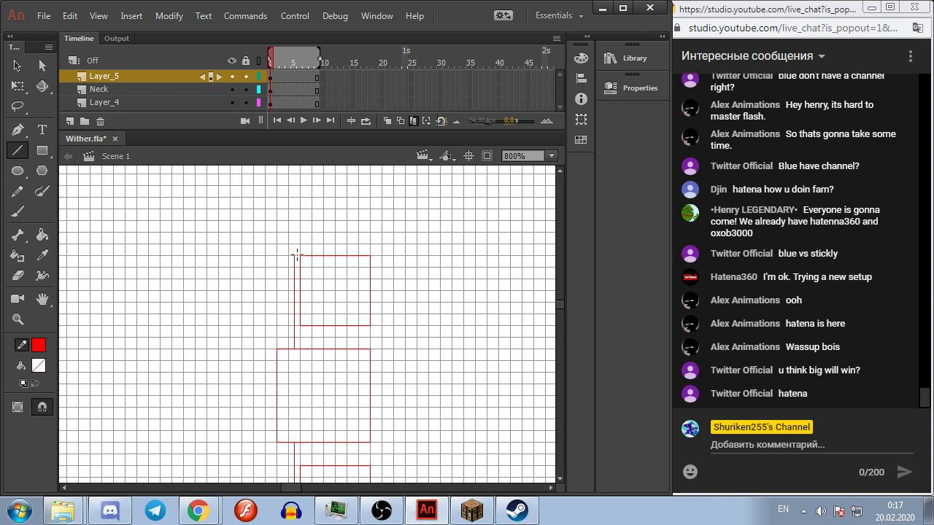
scroll(318, 243, "down", 3)
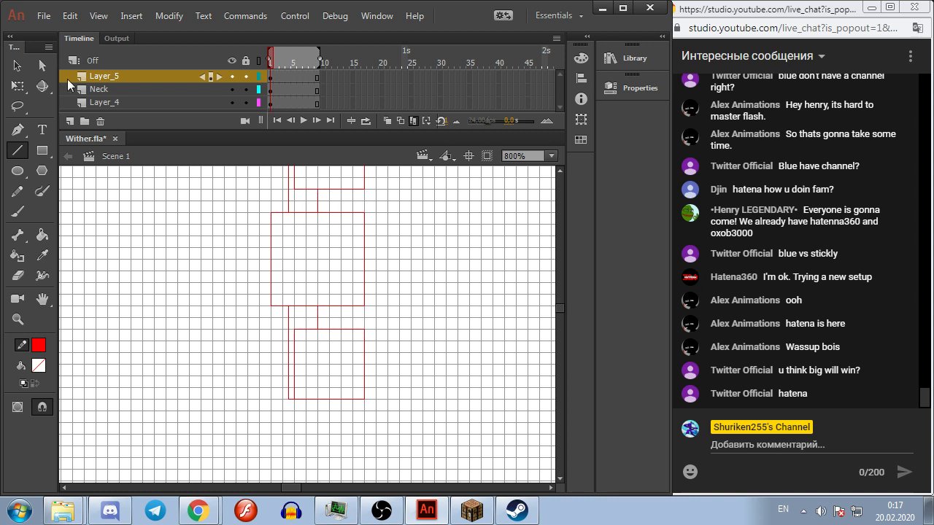
key("v")
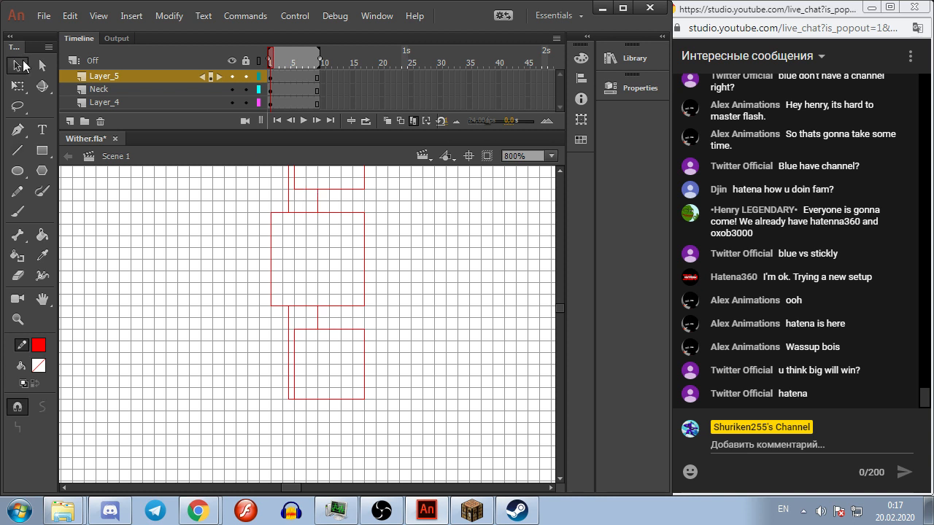
left_click(319, 205)
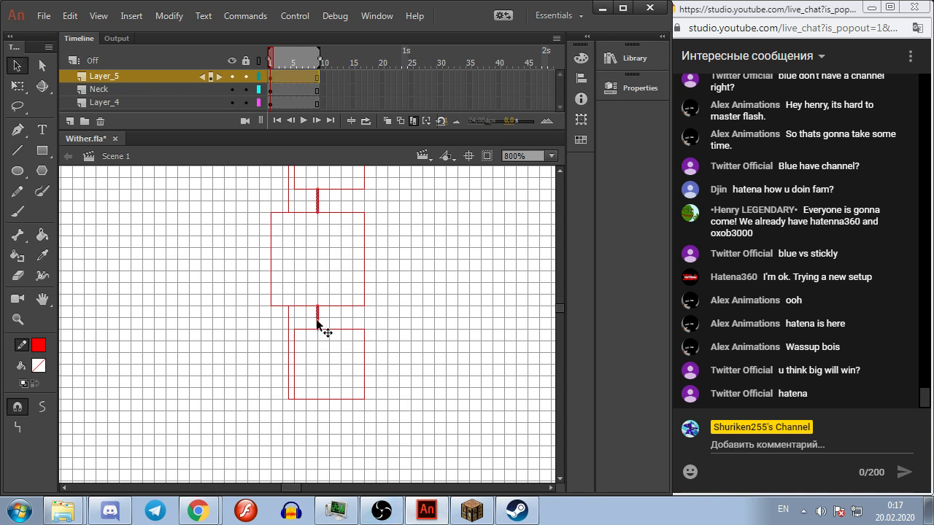
key("Left")
left_click(428, 294)
scroll(434, 288, "down", 2)
scroll(381, 312, "down", 1)
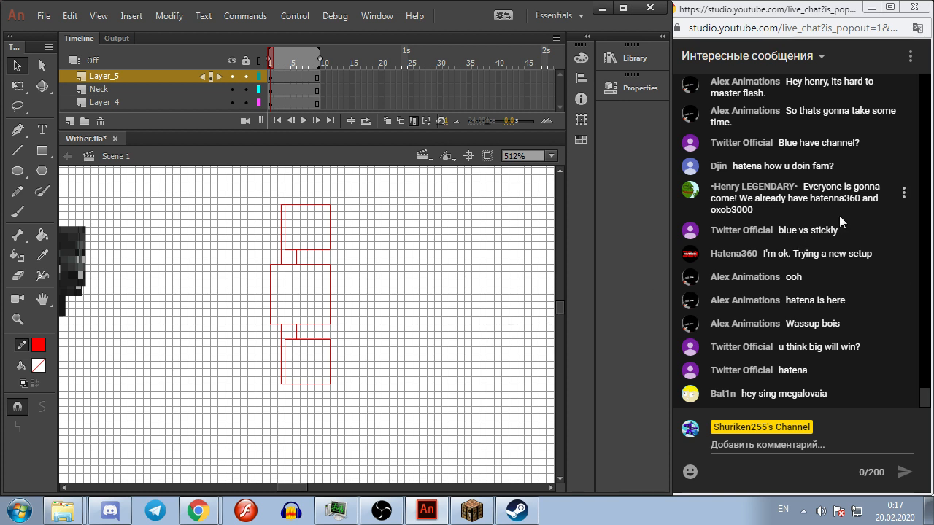
Step: Read through the recent messages in the YouTube live chat
left_click(850, 191)
scroll(851, 191, "up", 5)
scroll(850, 190, "up", 4)
scroll(851, 190, "up", 3)
scroll(853, 193, "down", 15)
scroll(853, 193, "down", 10)
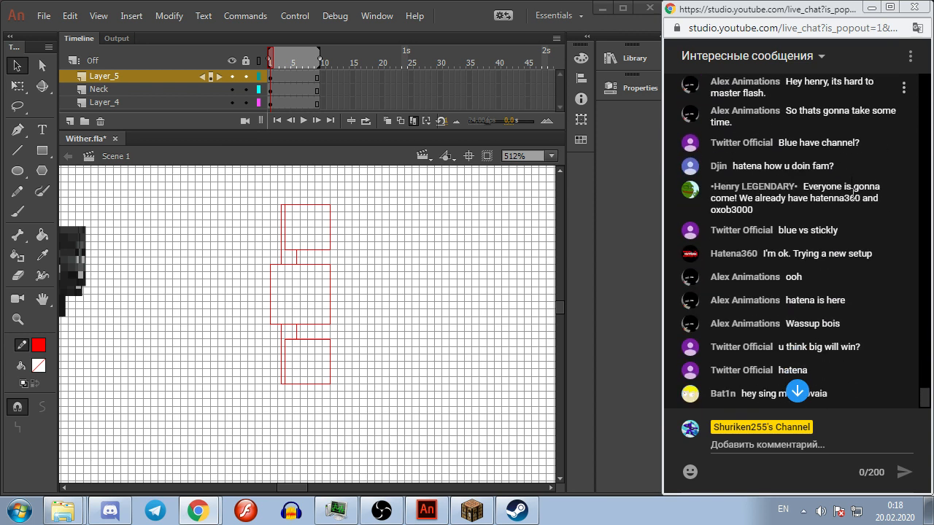
left_click(426, 336)
scroll(317, 365, "up", 1)
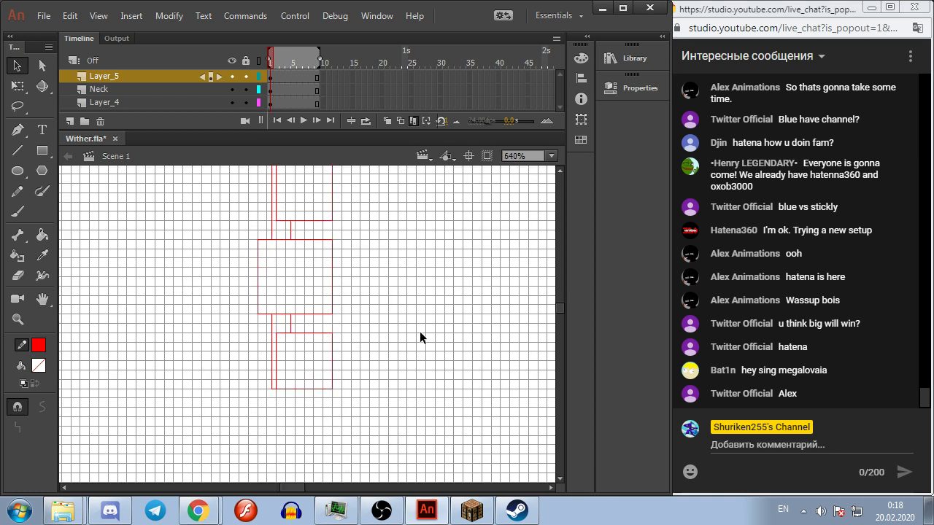
scroll(457, 292, "up", 1)
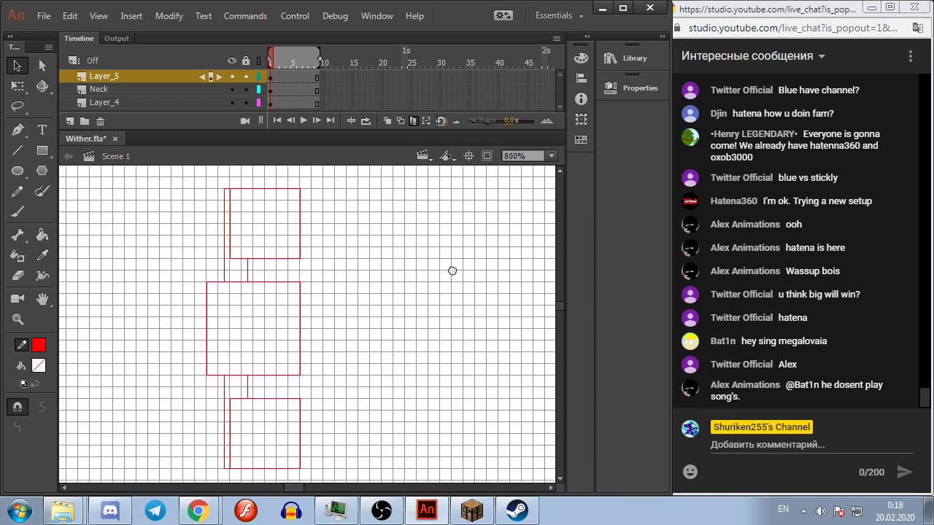
scroll(448, 291, "down", 1)
scroll(430, 321, "up", 1)
scroll(430, 321, "up", 1)
scroll(433, 322, "down", 2)
scroll(384, 323, "right", 2)
scroll(414, 360, "up", 3)
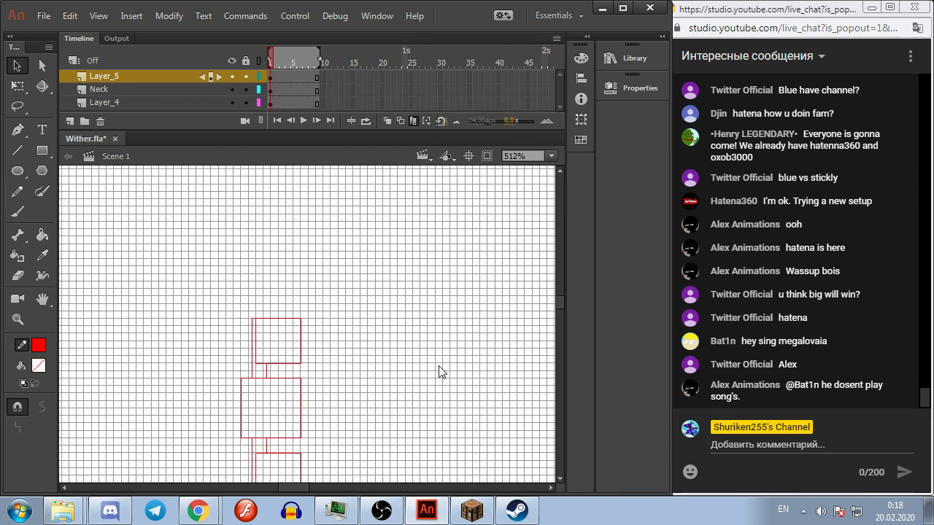
scroll(408, 358, "down", 3)
scroll(438, 328, "left", 1)
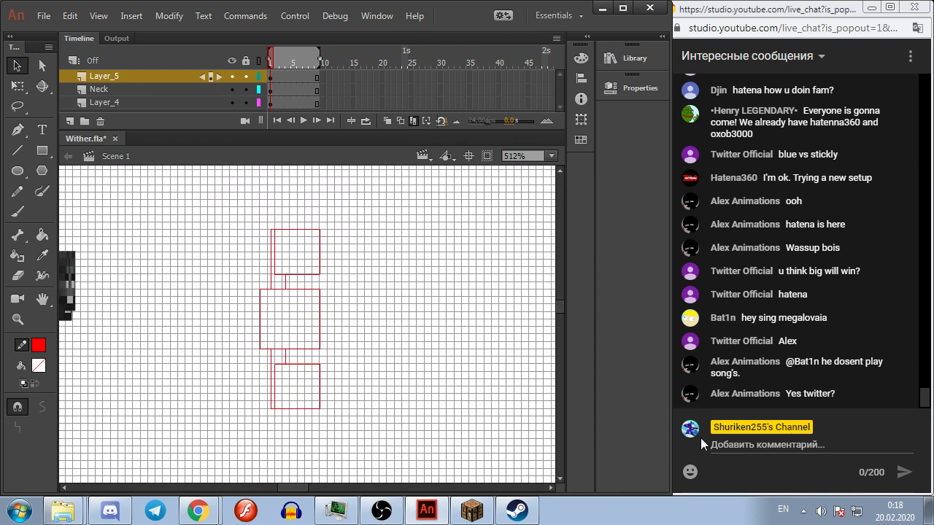
Step: Post a message in the YouTube live chat that mentions the streamer's own channel
left_click(715, 445)
type("@Shurik")
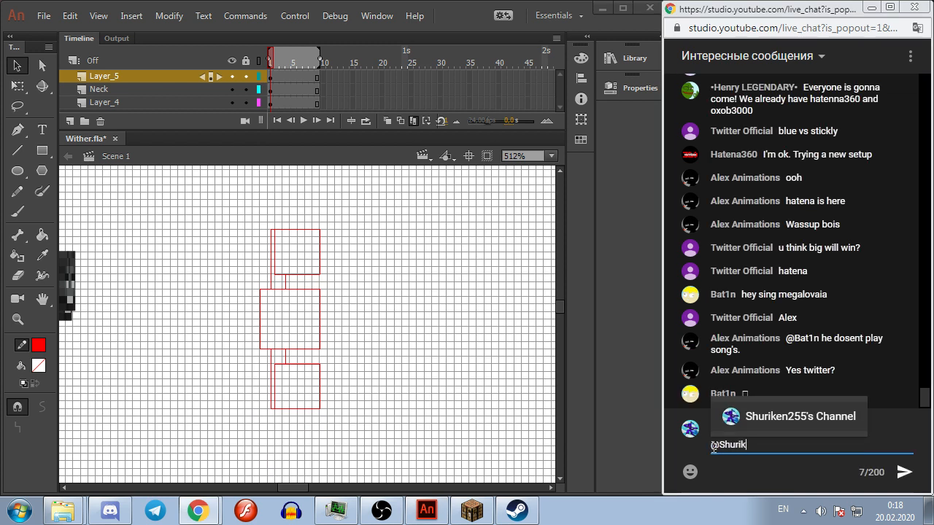
left_click(780, 417)
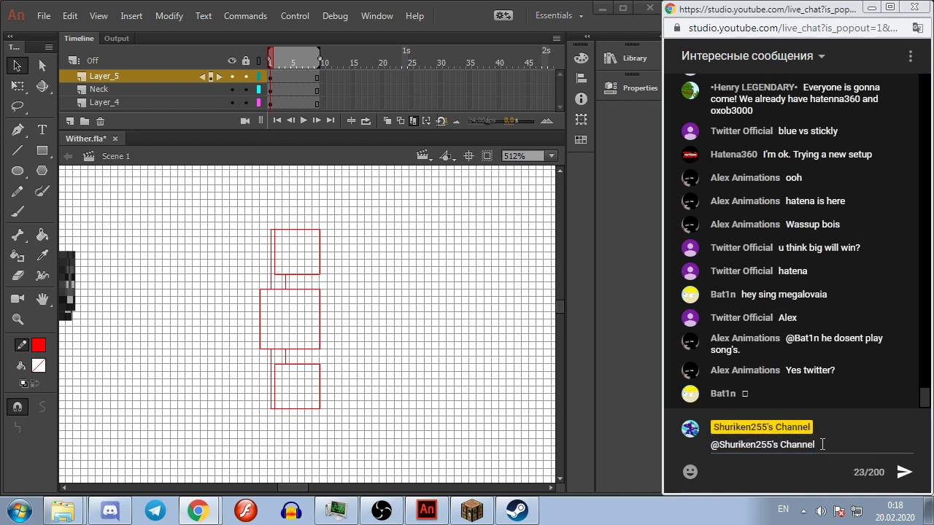
key("Return")
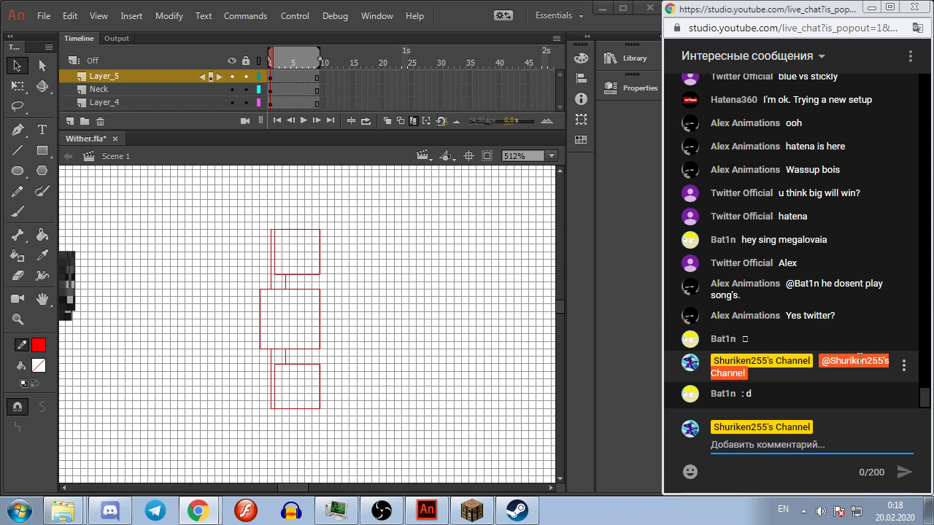
Step: Switch to Minecraft, examine the Wither's neck, spine and ribs from below the heads, and pause the game
left_click(402, 369)
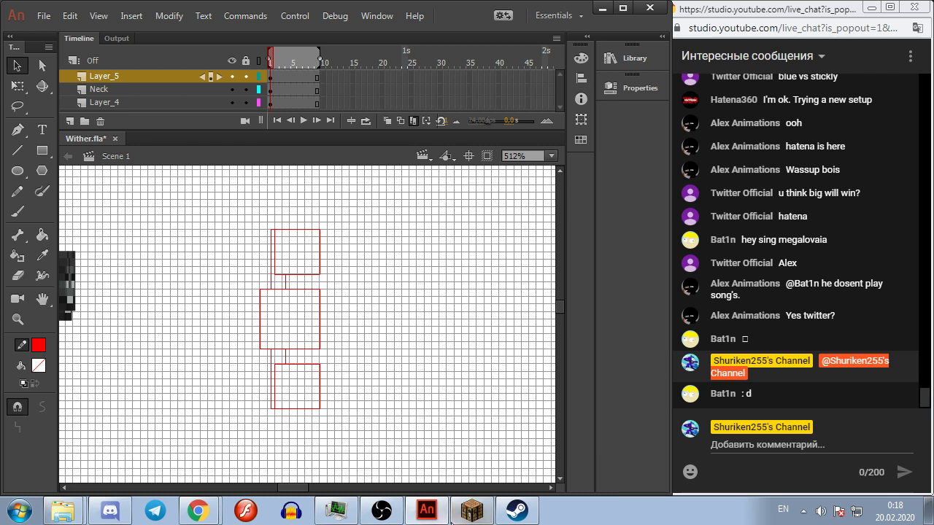
left_click_drag(433, 347, 485, 327)
left_click_drag(392, 405, 478, 389)
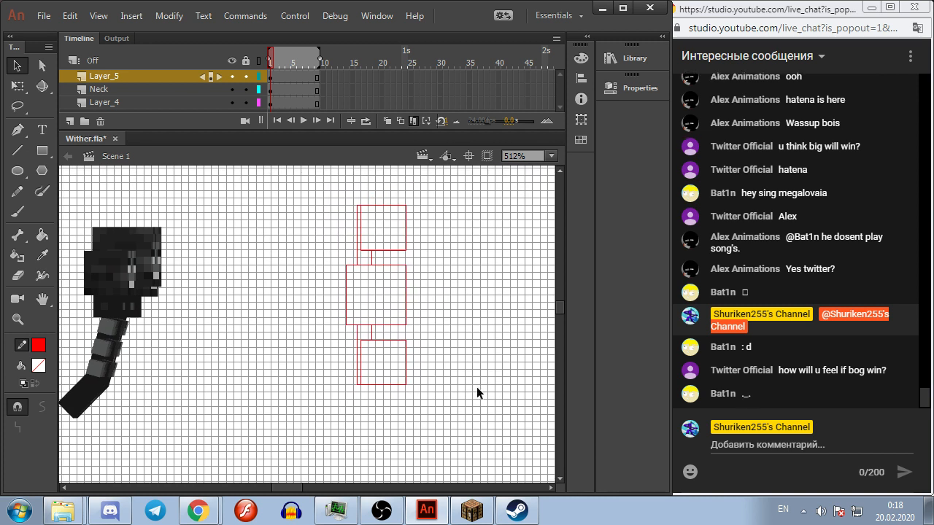
left_click_drag(466, 493, 438, 316)
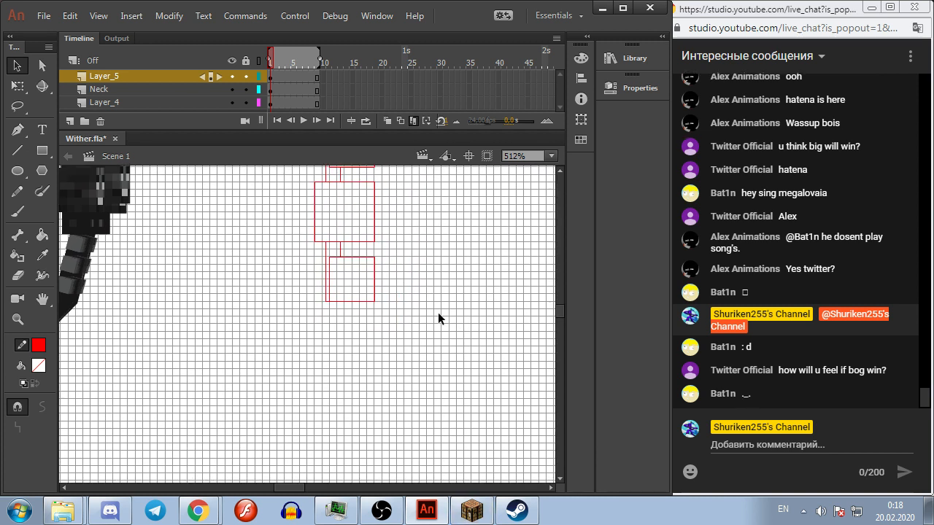
left_click(471, 510)
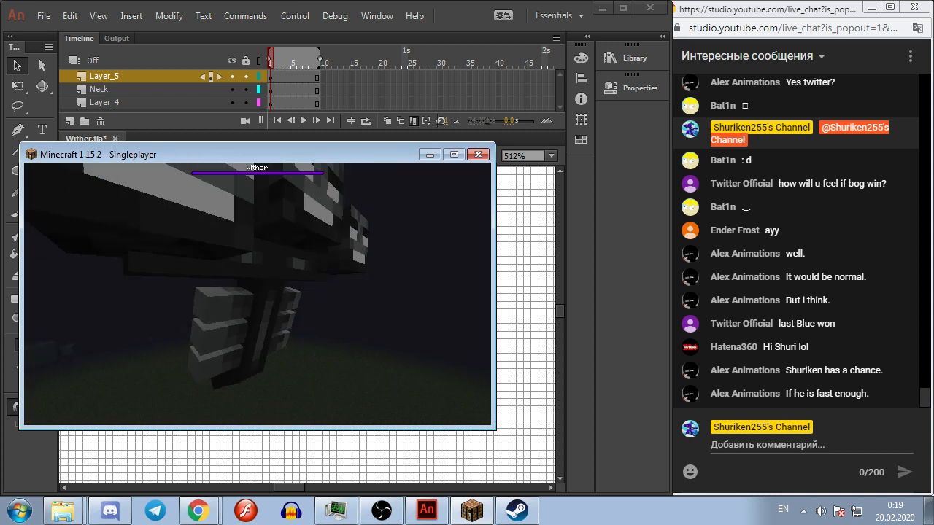
key("Escape")
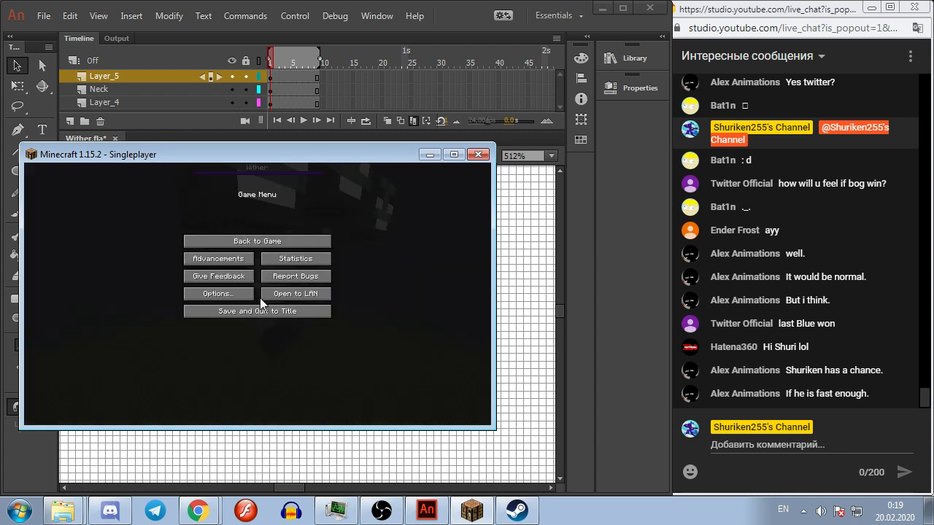
Step: Check the underside of the Wither's heads and neck in Minecraft and return to the outline in Adobe Animate
key("alt+Tab")
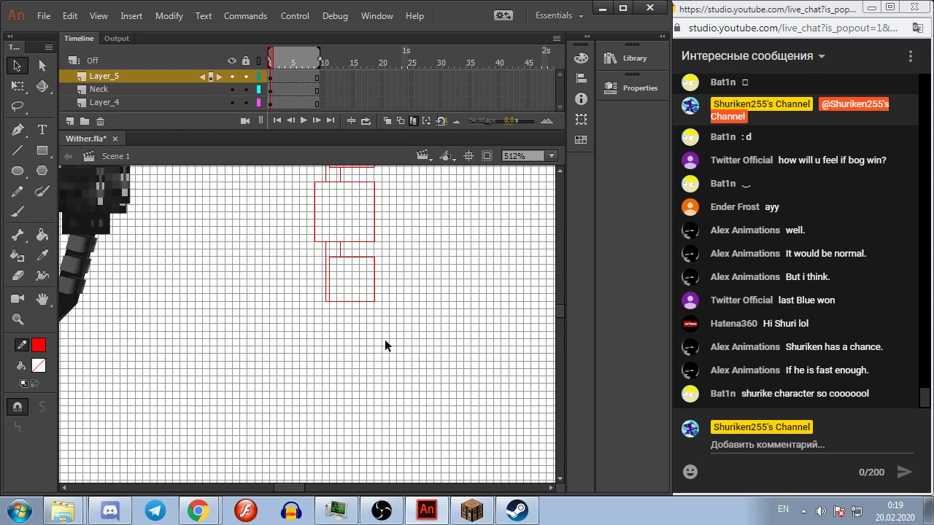
left_click(427, 511)
key("Escape")
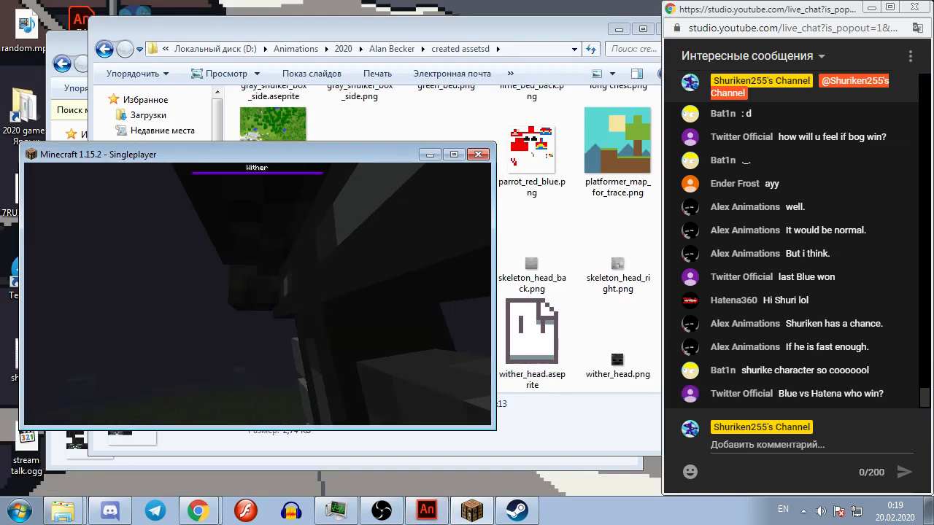
key("alt+Tab")
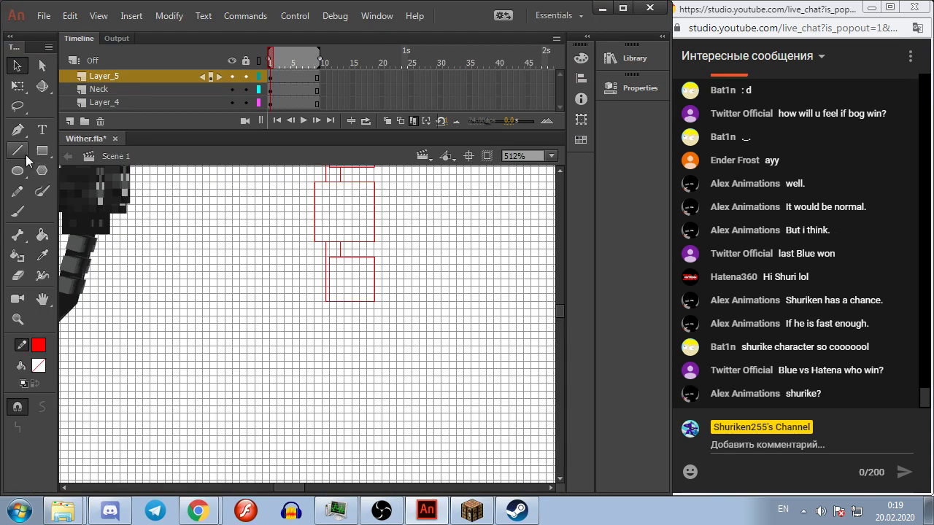
Step: Continue the inner neck line straight through the large square and draw two short horizontal lines from it inside the square
left_click(20, 151)
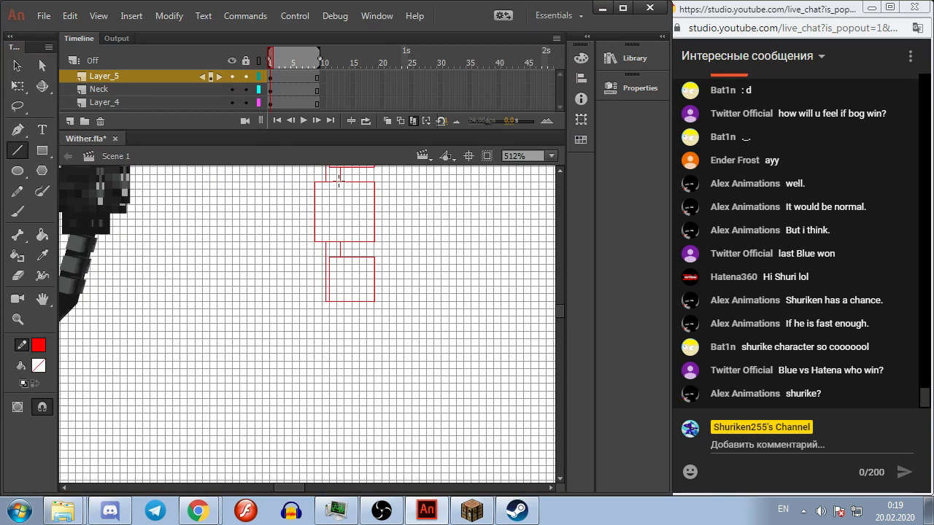
left_click_drag(340, 204, 340, 242)
scroll(342, 225, "up", 2)
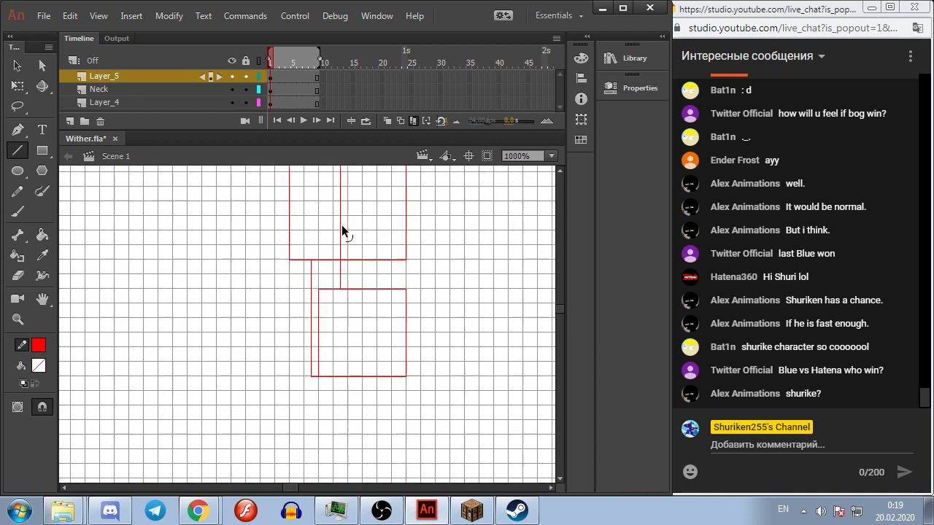
scroll(345, 229, "up", 3)
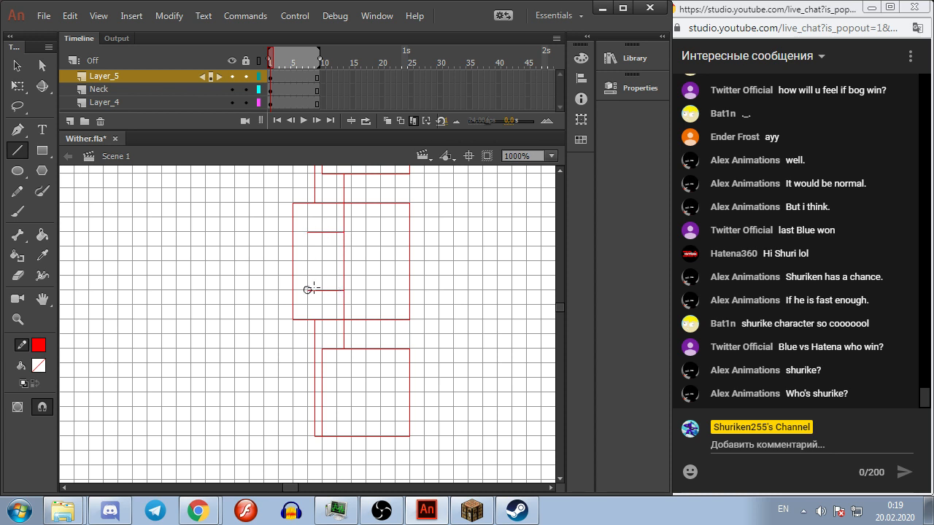
Step: Nudge the two short horizontal lines inside the large square 1 px toward each other
left_click(18, 85)
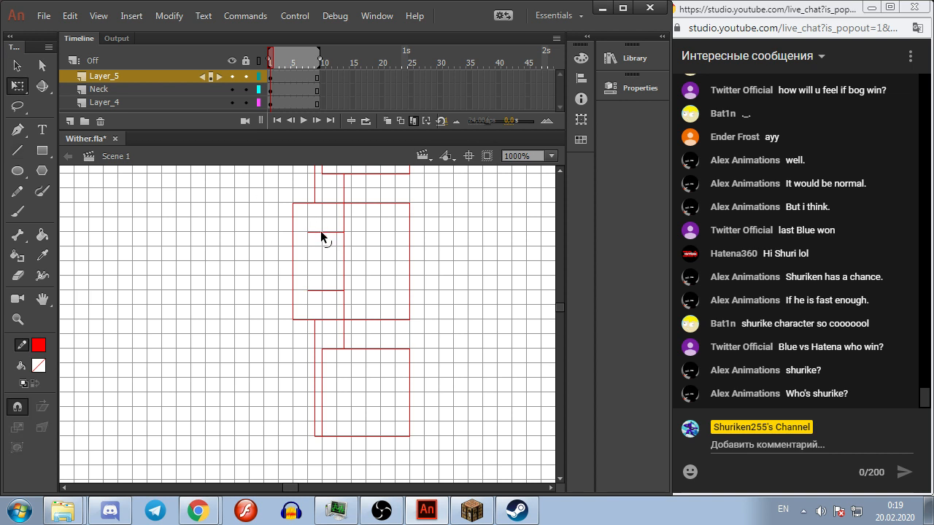
left_click(321, 232)
key("Down")
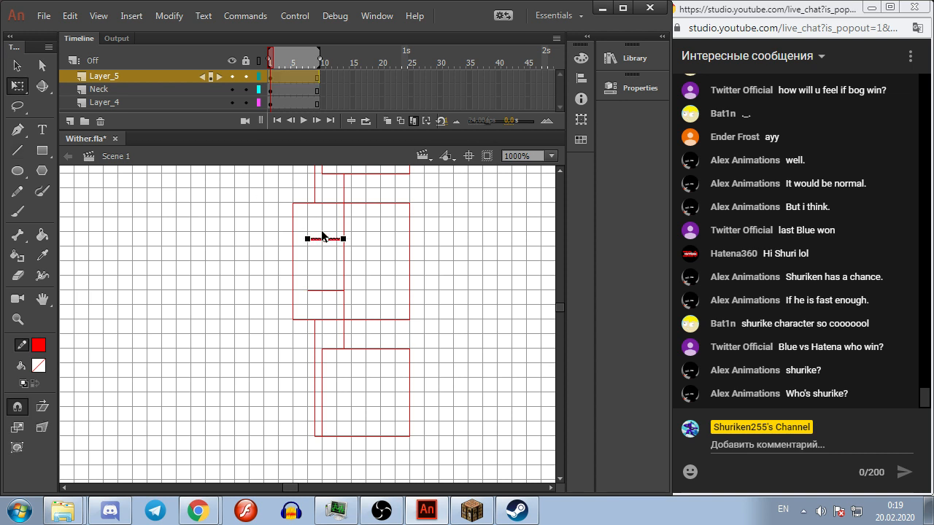
left_click(313, 288)
key("Up")
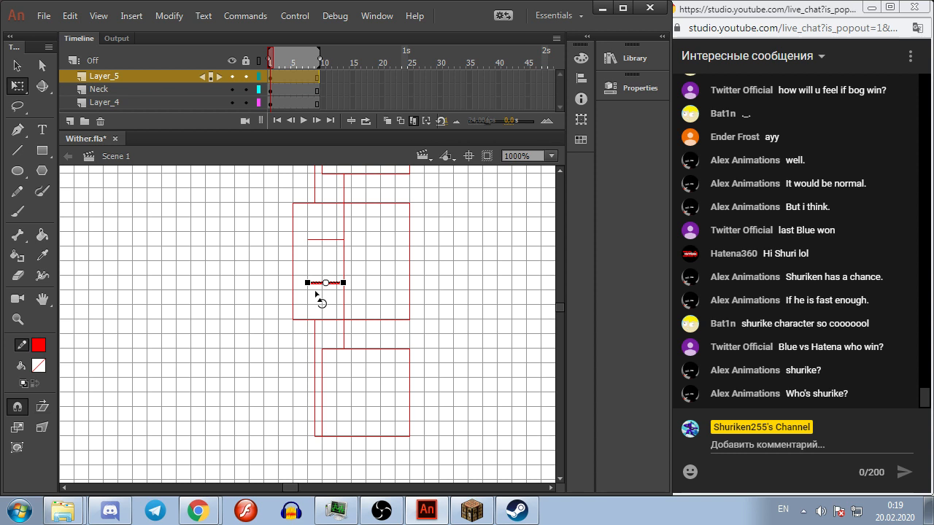
left_click(270, 300)
Step: Join the free ends of the two short lines with a vertical line, closing a small rectangle inside the large square
scroll(314, 274, "down", 4)
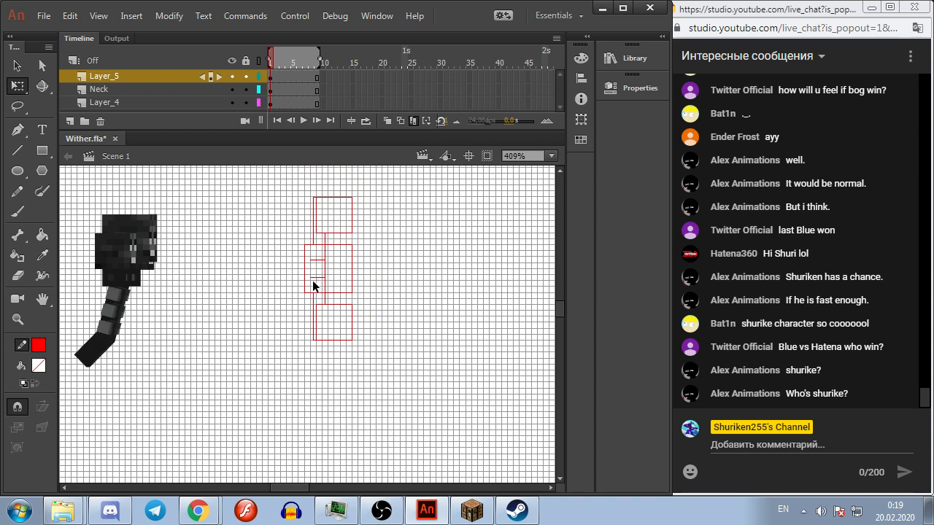
scroll(314, 280, "up", 6)
scroll(322, 275, "down", 2)
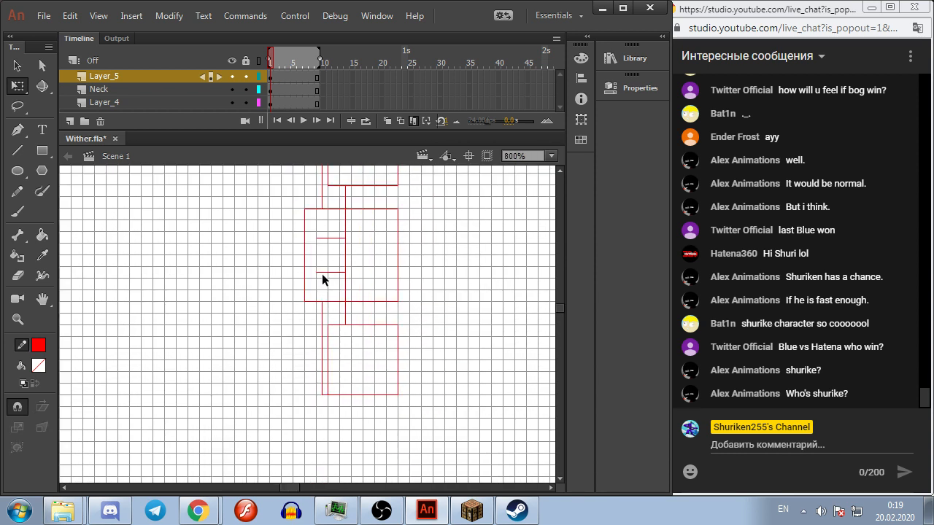
key("n")
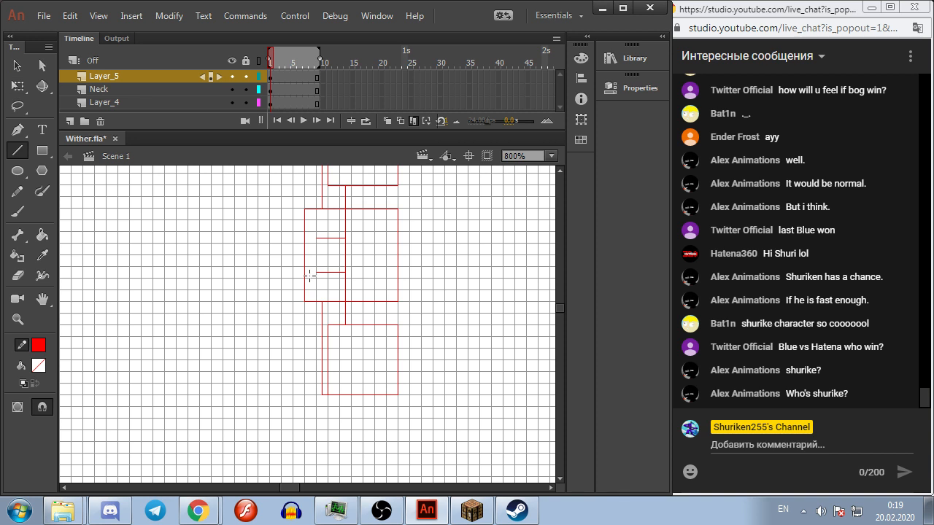
mouse_move(315, 274)
left_mouse_down()
mouse_move(306, 244)
mouse_move(316, 238)
left_mouse_up()
key("v")
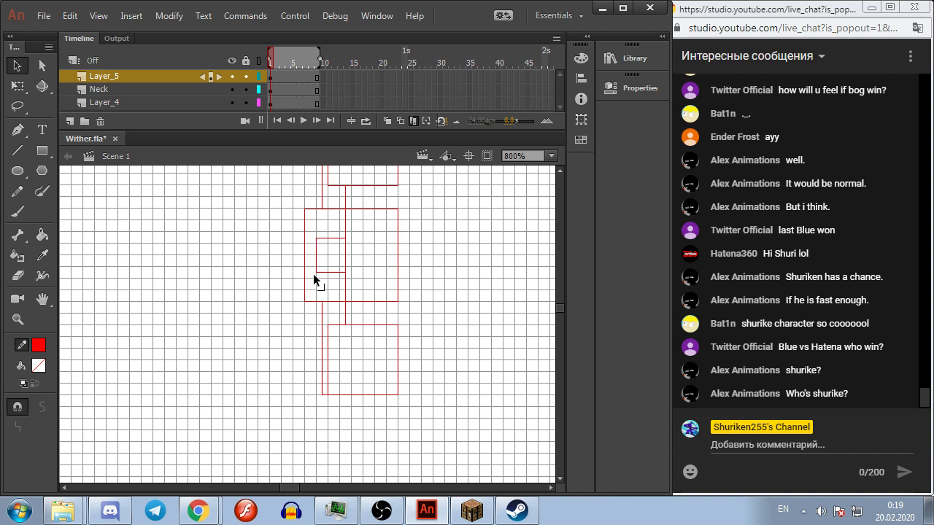
Step: Widen the small inner rectangle by shifting its outer vertical edge 1 px away from the neck line
scroll(314, 274, "up", 3)
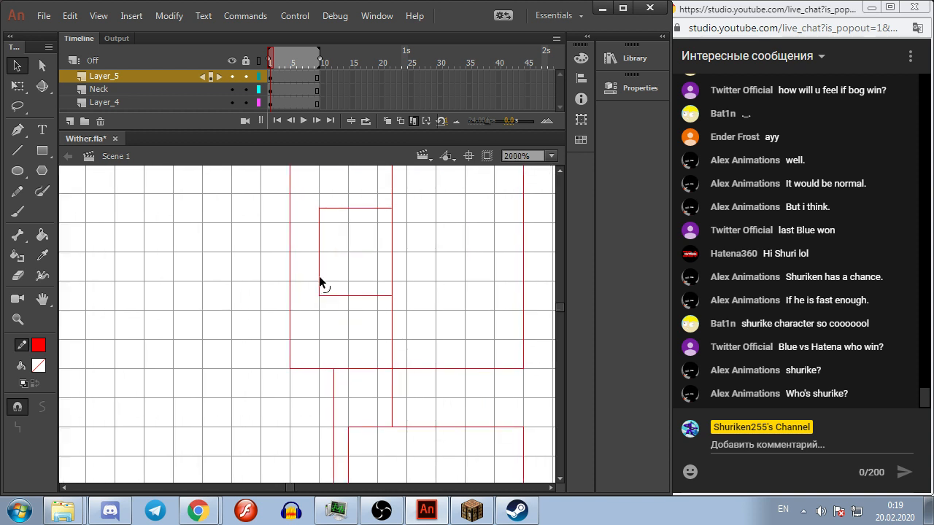
left_click(318, 289)
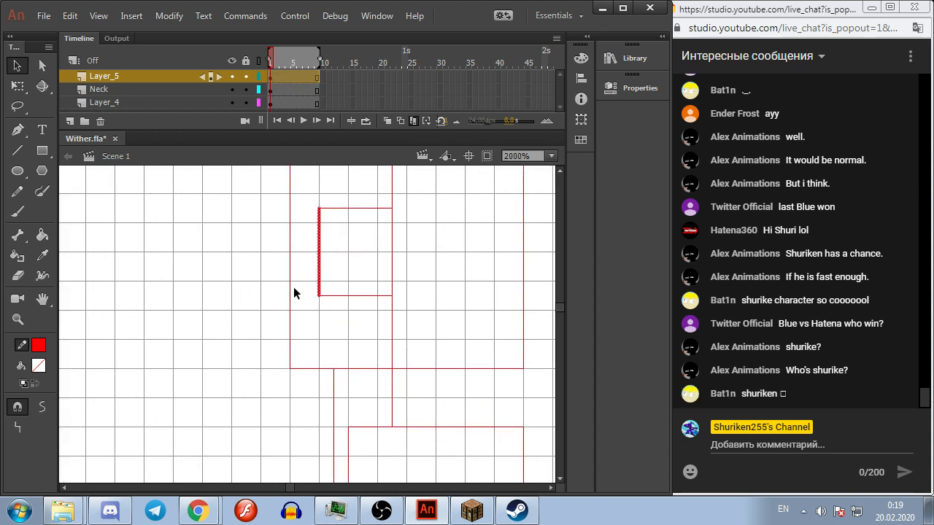
left_click(551, 157)
left_click(530, 301)
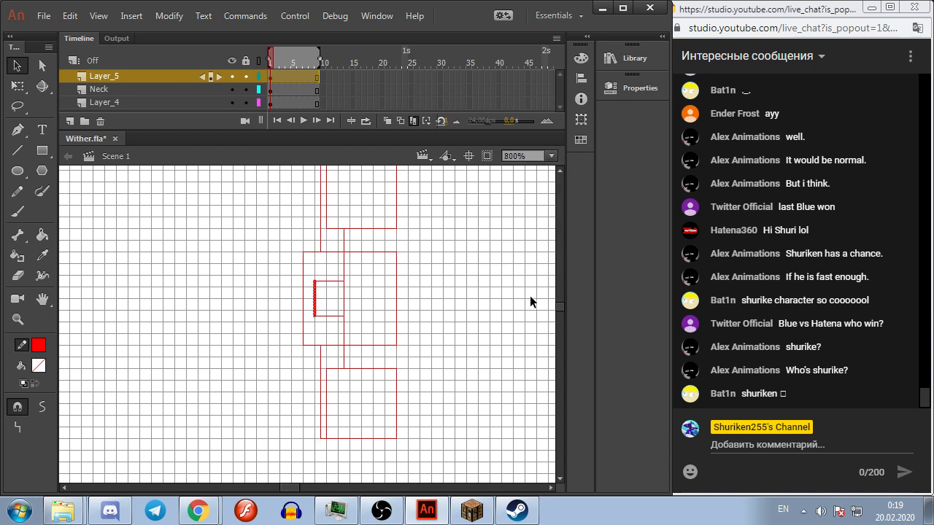
left_click(526, 295)
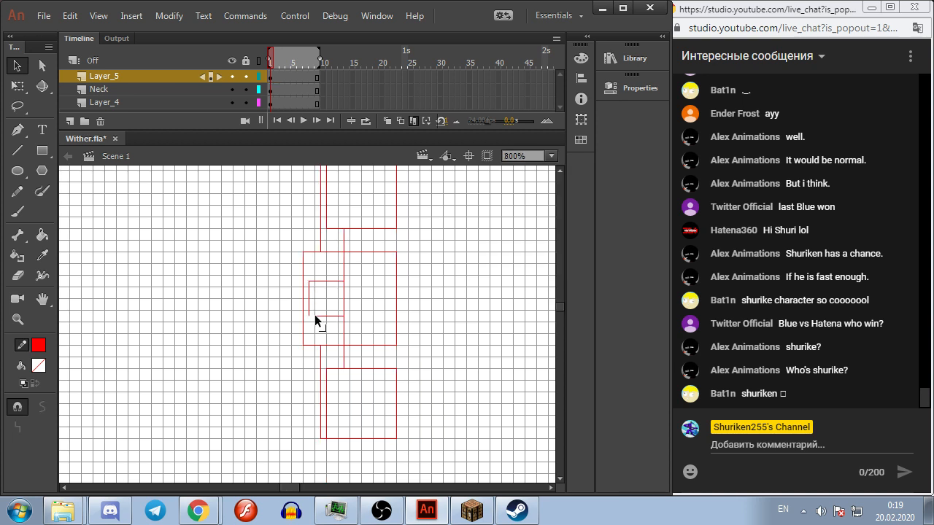
Step: Switch to Minecraft, examine the Wither's neck, spine and ribs up close, pause the game and return to Adobe Animate
left_click(463, 513)
key("Escape")
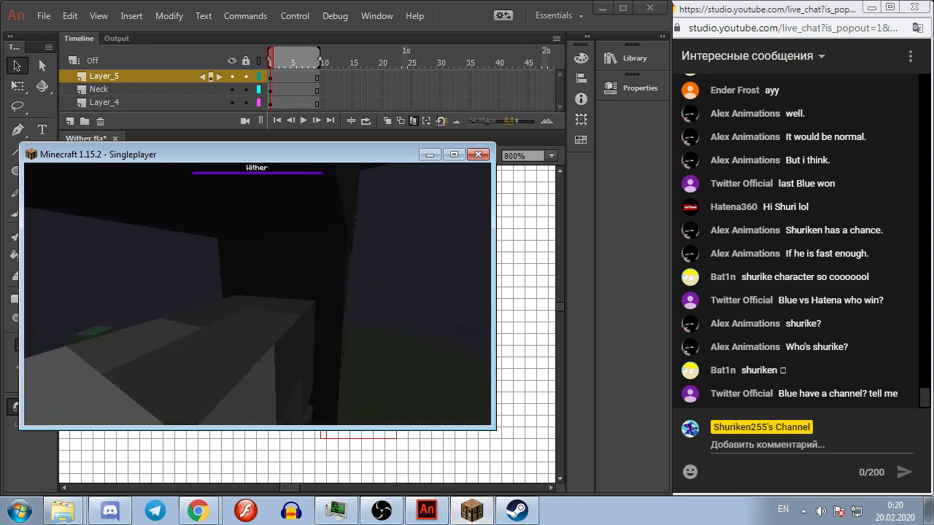
key("s")
key("w")
key("w")
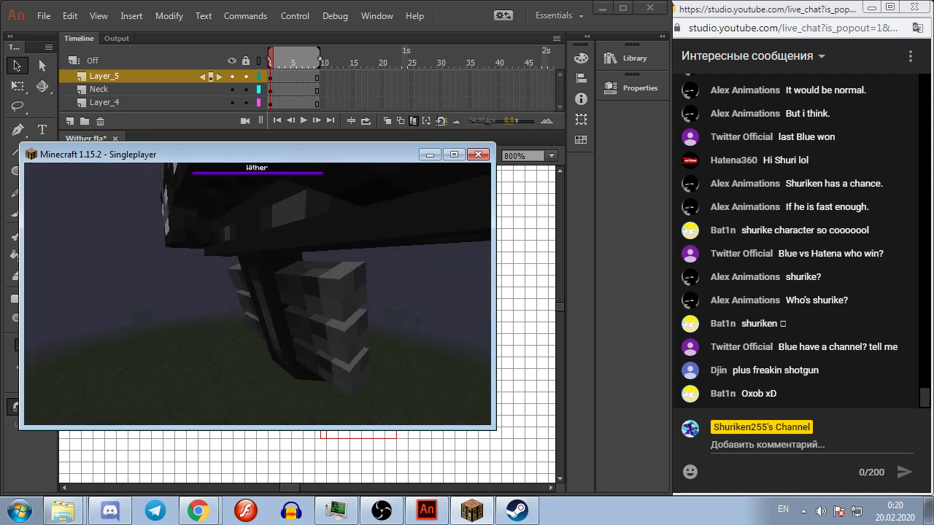
key("Escape")
key("alt+Tab")
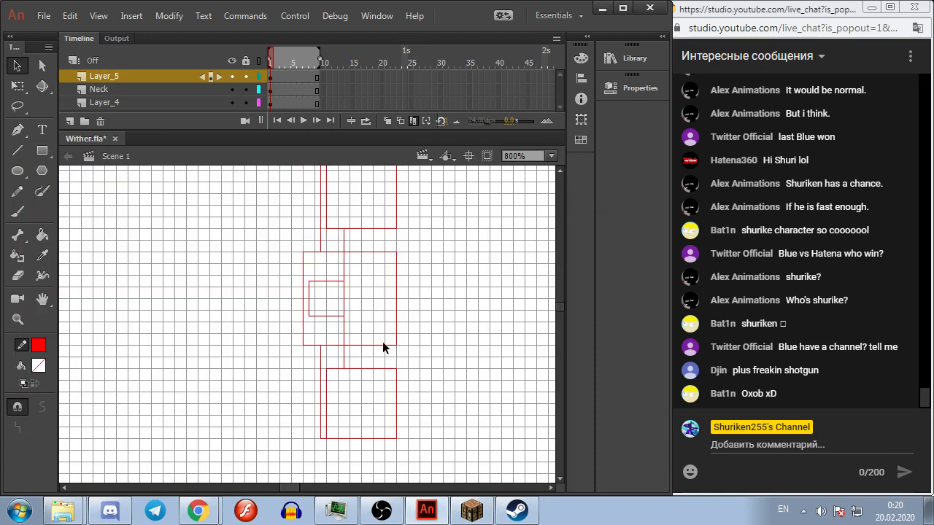
Step: Inspect the ribs and tail of the assembled side-view Wither next to the top-view outline
scroll(412, 303, "down", 2)
left_click_drag(467, 295, 433, 267)
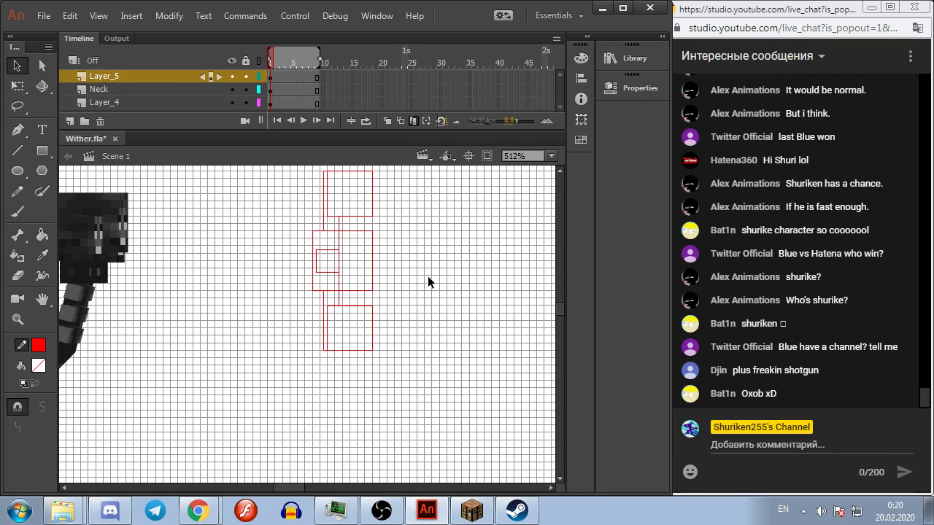
scroll(419, 287, "down", 1)
scroll(225, 331, "up", 3)
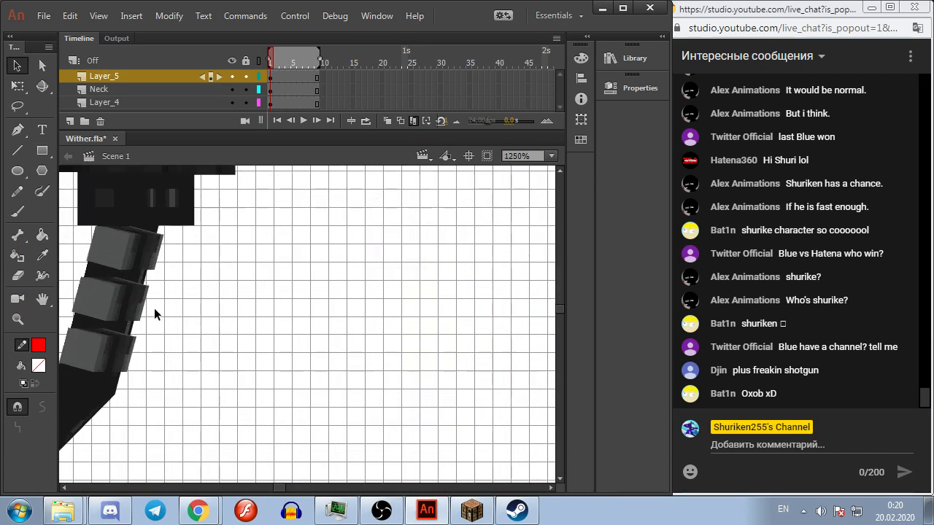
scroll(153, 301, "down", 2)
scroll(226, 299, "down", 2)
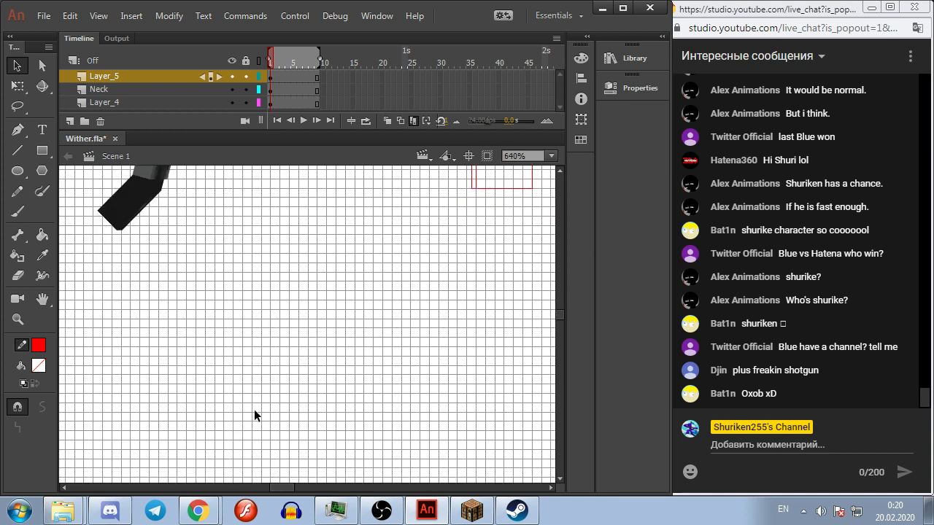
scroll(245, 427, "down", 3)
scroll(245, 428, "up", 3)
scroll(332, 380, "down", 1)
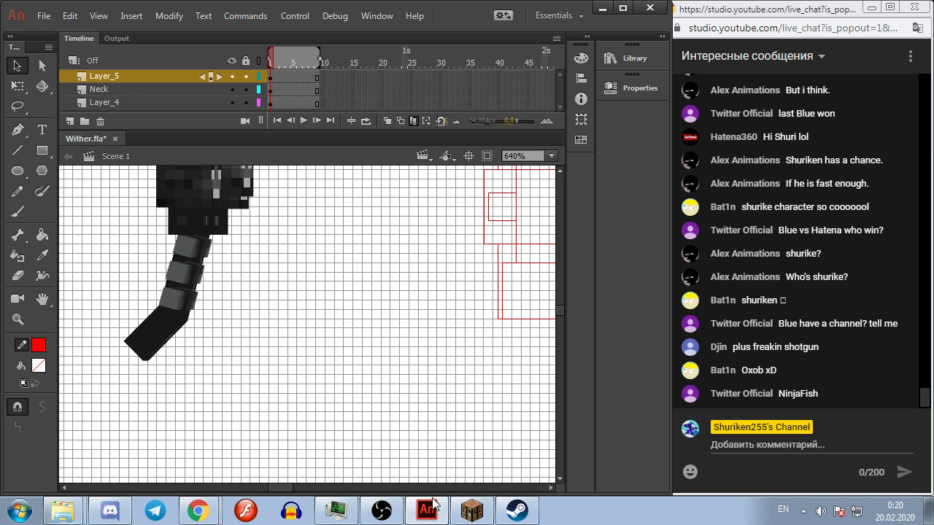
Step: Switch to Minecraft, examine how the Wither's ribs and tail join the spine, and pause the game
left_click(471, 512)
key("Escape")
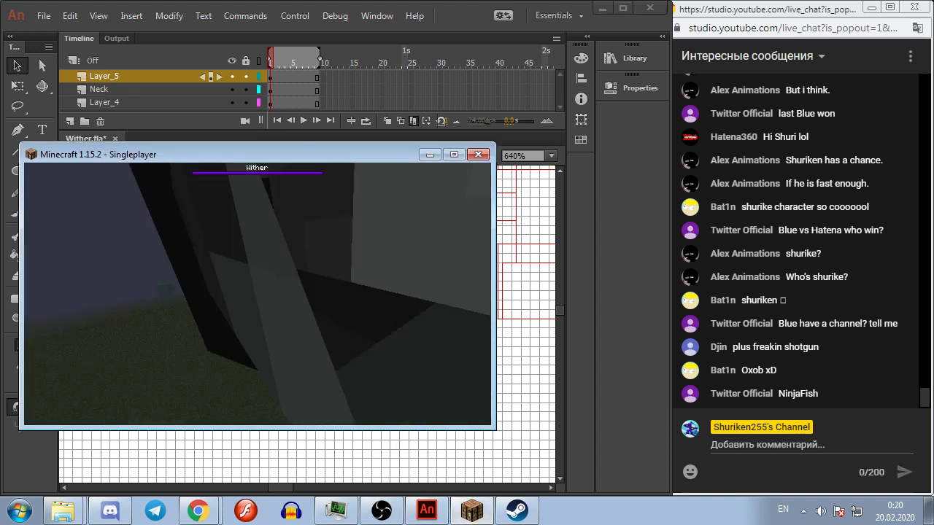
key("w")
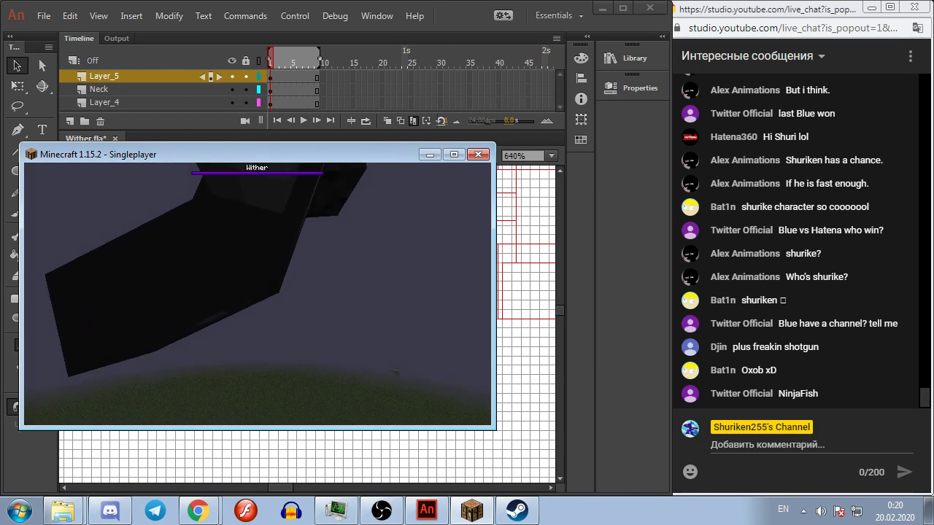
key("a")
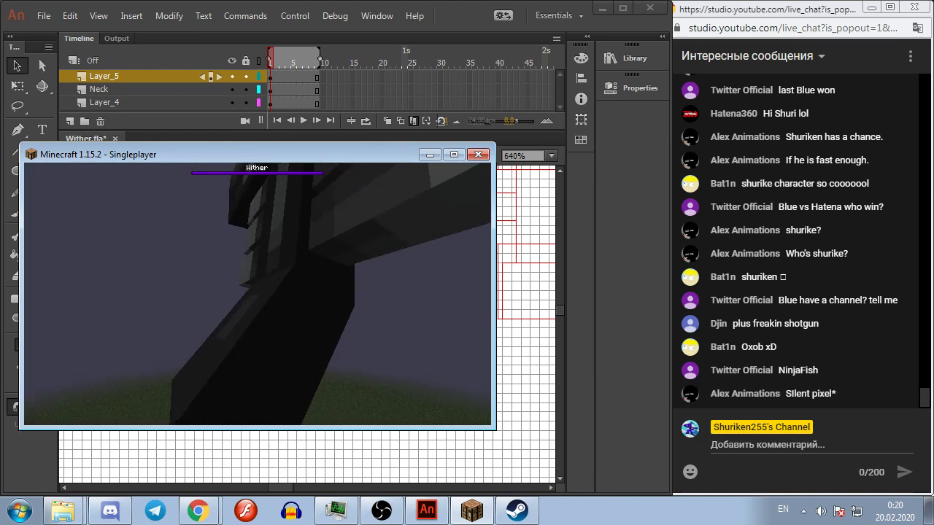
key("d")
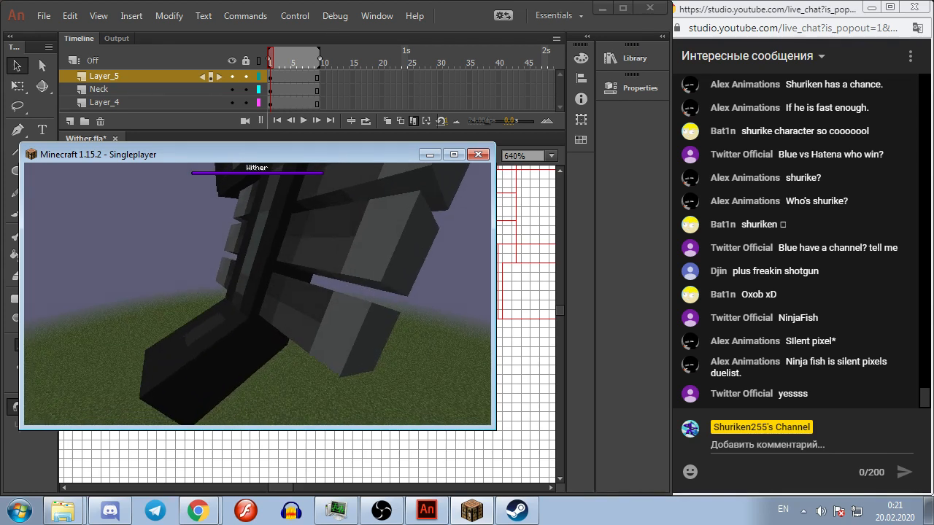
key("Escape")
Step: Post the message "PivotBlimp" in the YouTube live chat
left_click(773, 457)
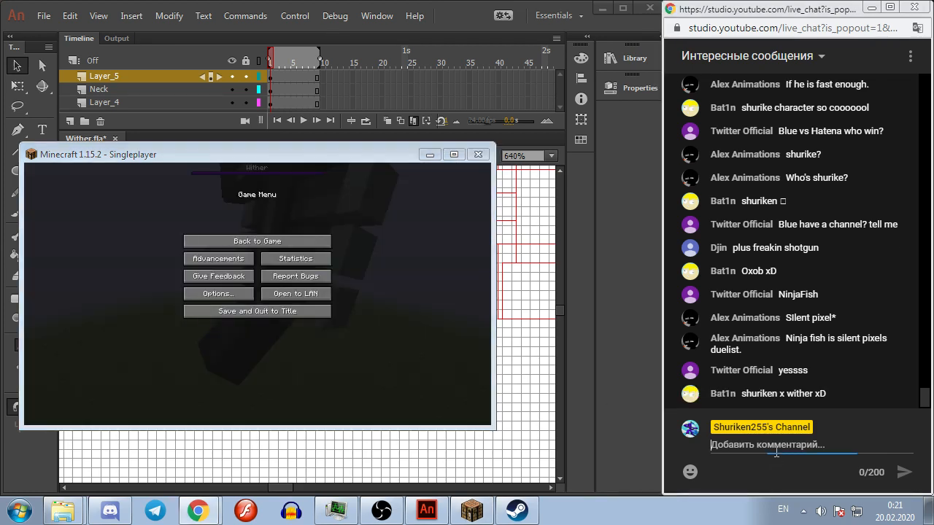
type("PivotBlimp")
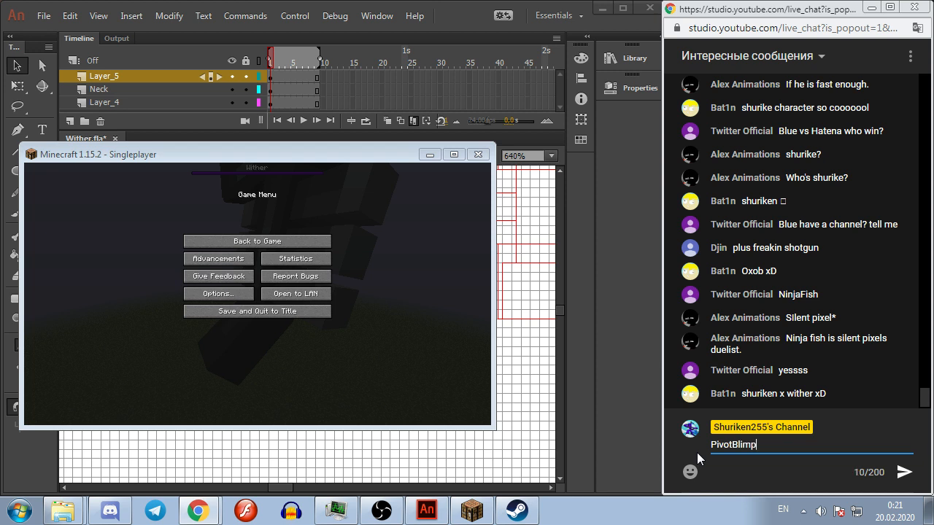
key("Return")
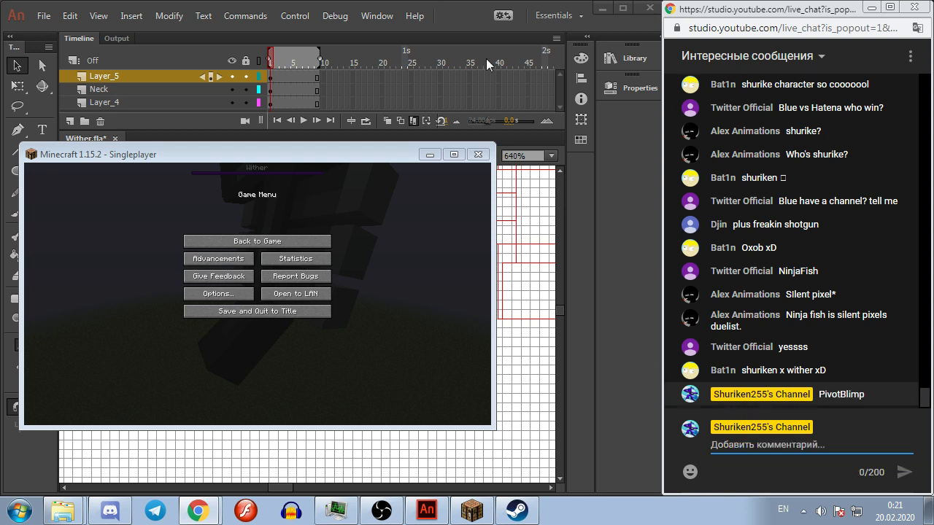
Step: Resume Minecraft, look at the Wither's ribs and heads from other angles, and pause the game
left_click(375, 299)
key("Escape")
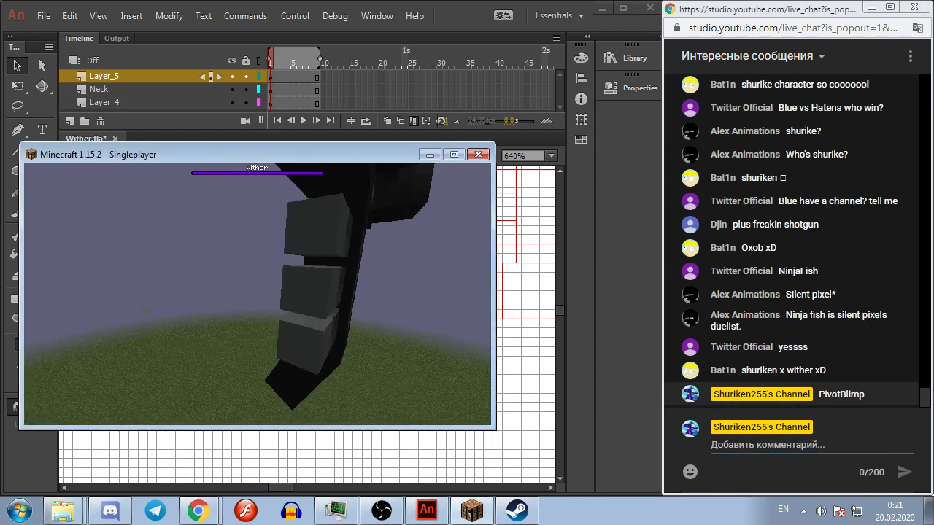
key("Escape")
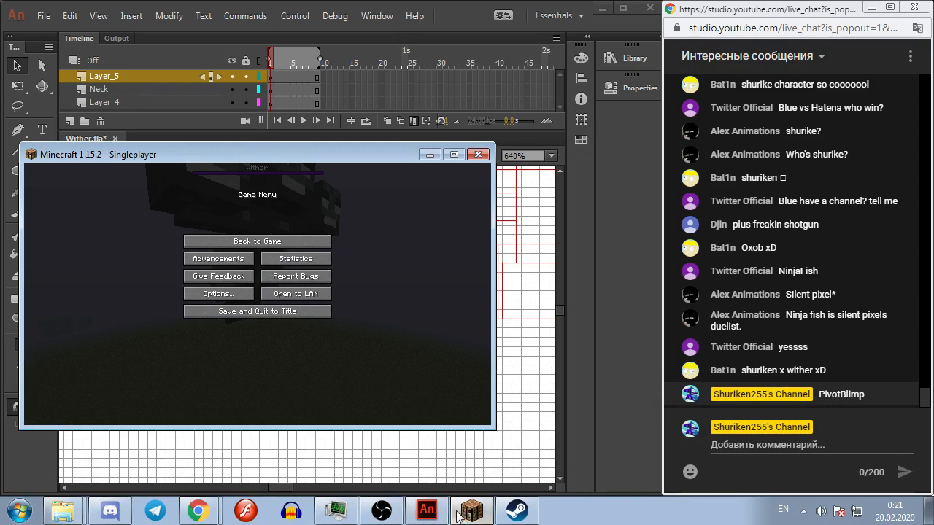
Step: Switch to Adobe Animate and compare the spine square in the top-view outline with the side-view Wither
left_click(488, 465)
scroll(357, 321, "up", 3)
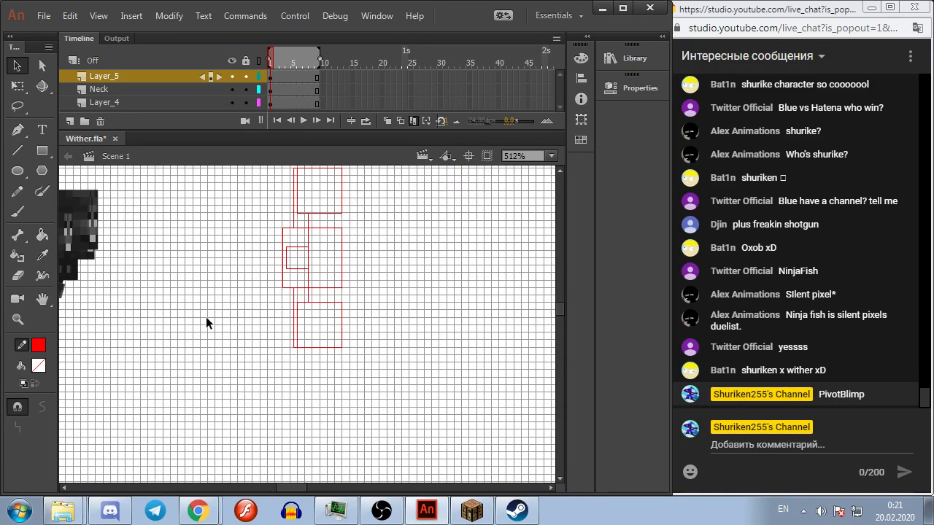
scroll(281, 266, "up", 2)
scroll(281, 266, "up", 2)
left_click(301, 273)
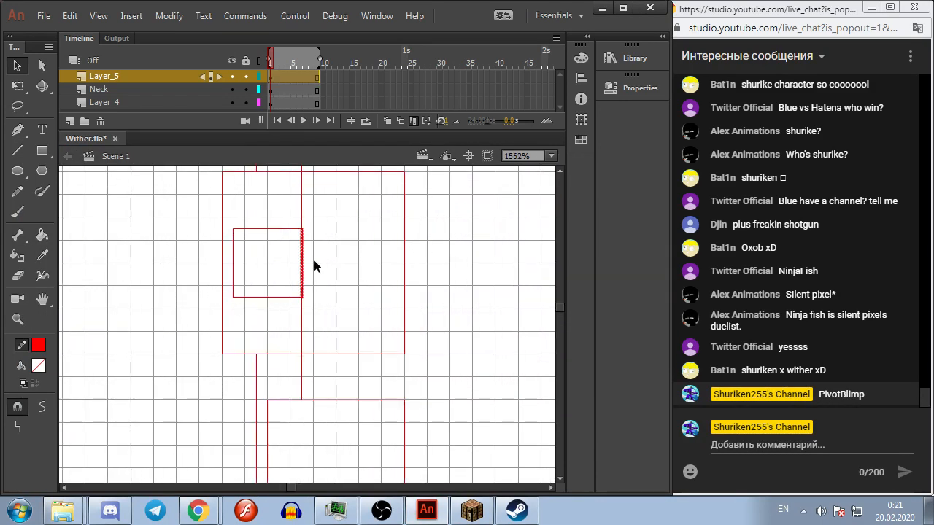
left_click(446, 259)
scroll(448, 258, "down", 6)
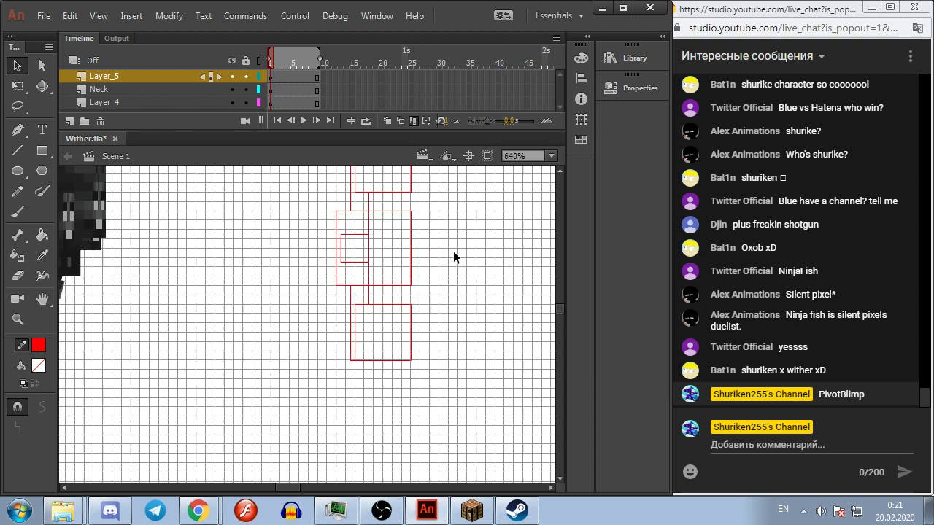
left_click_drag(458, 249, 411, 256)
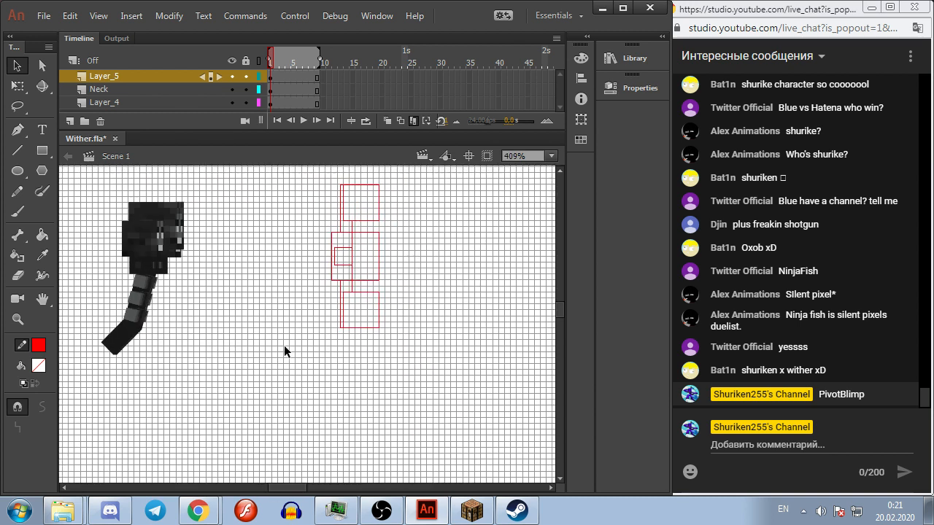
scroll(287, 348, "up", 2)
scroll(266, 277, "down", 2)
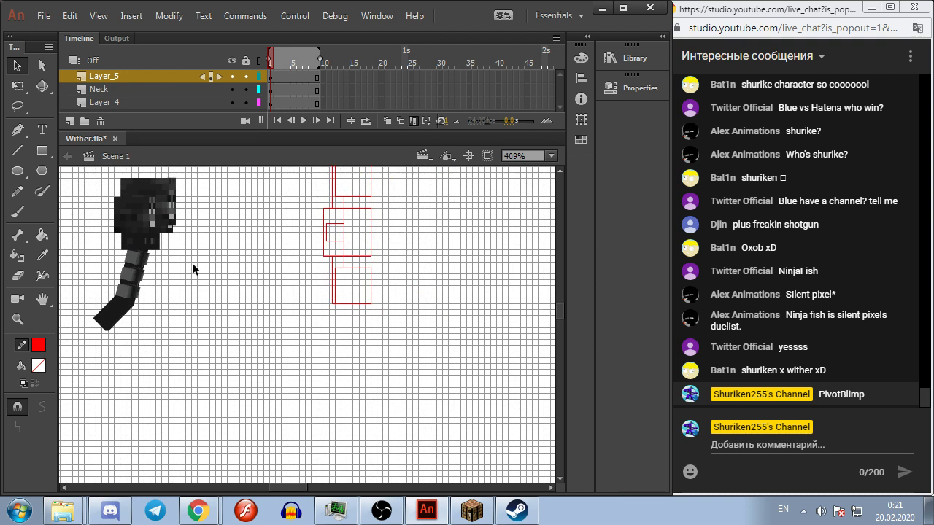
Step: Inspect the side-view Wither's spine up close, and switch to Minecraft to examine the same joint in the game
scroll(149, 240, "up", 2)
scroll(398, 296, "up", 2)
left_click(472, 510)
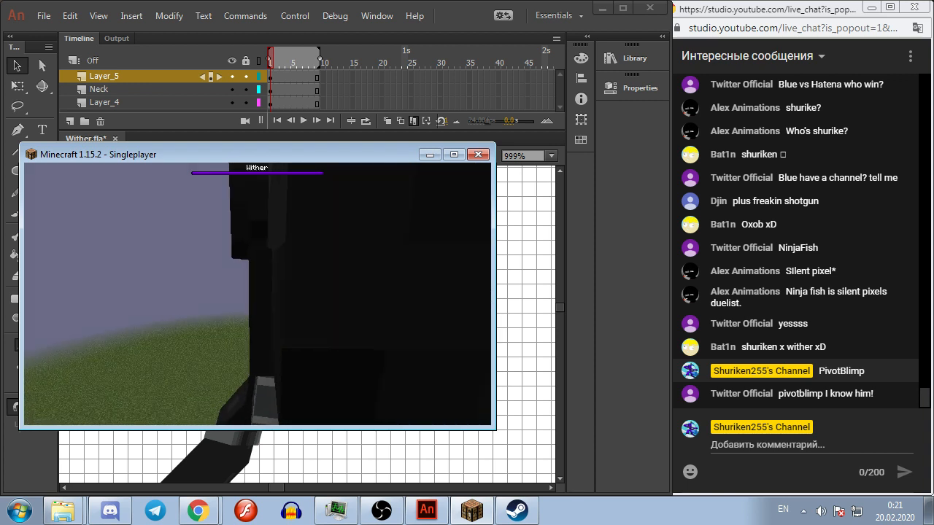
Step: Switch back to Adobe Animate and move the top-view outline's spine square and shoulder line one grid cell to the right
key("alt+Tab")
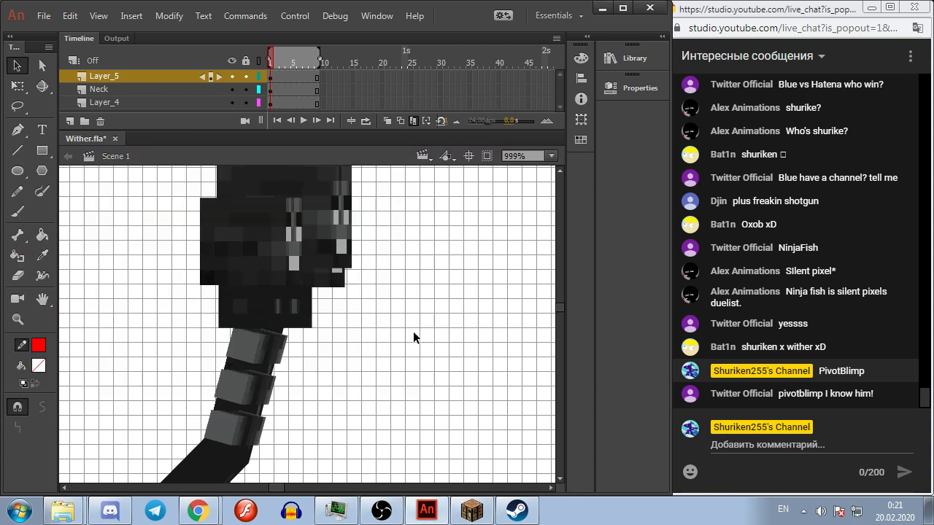
left_click_drag(406, 270, 143, 284)
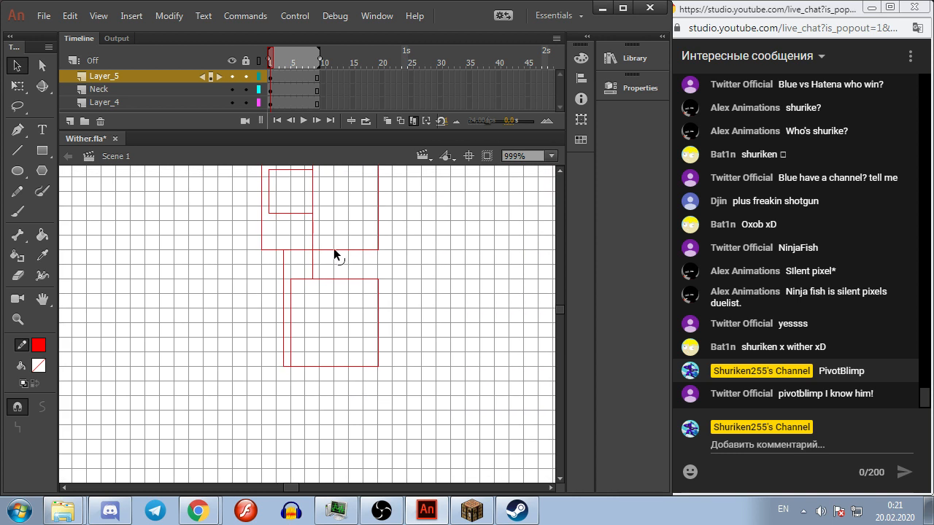
left_click(311, 237, "shift")
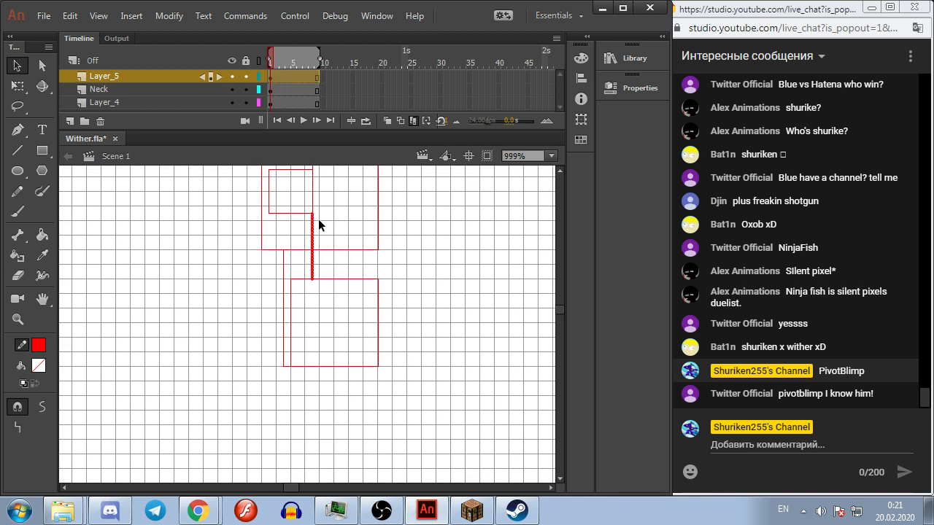
scroll(327, 241, "up", 3)
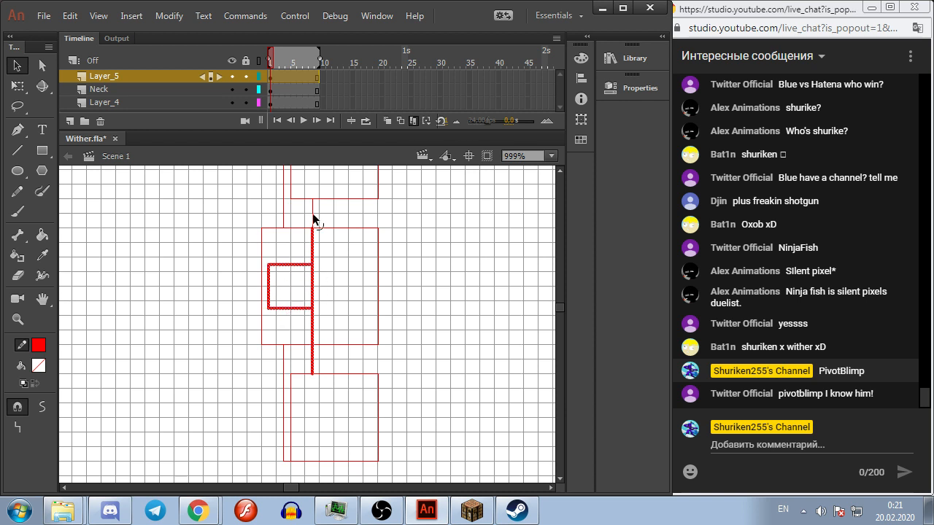
key("Right")
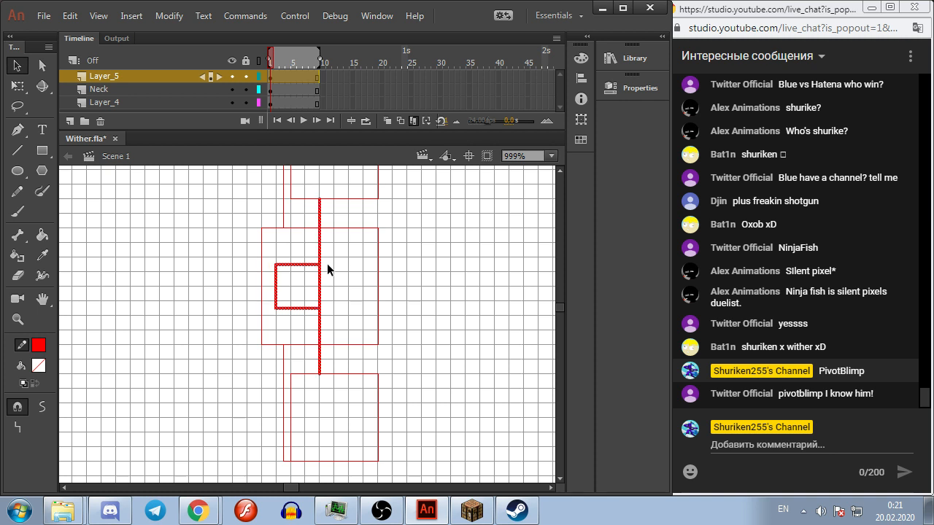
key("Right")
left_click(438, 247)
scroll(442, 240, "down", 1)
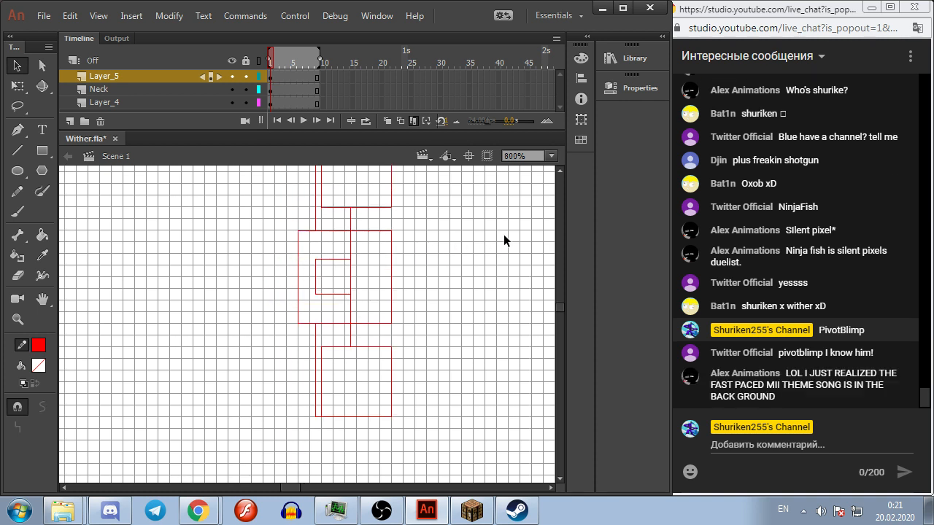
Step: Post the message "Qumu (the music creator)" in the YouTube live chat
left_click(765, 448)
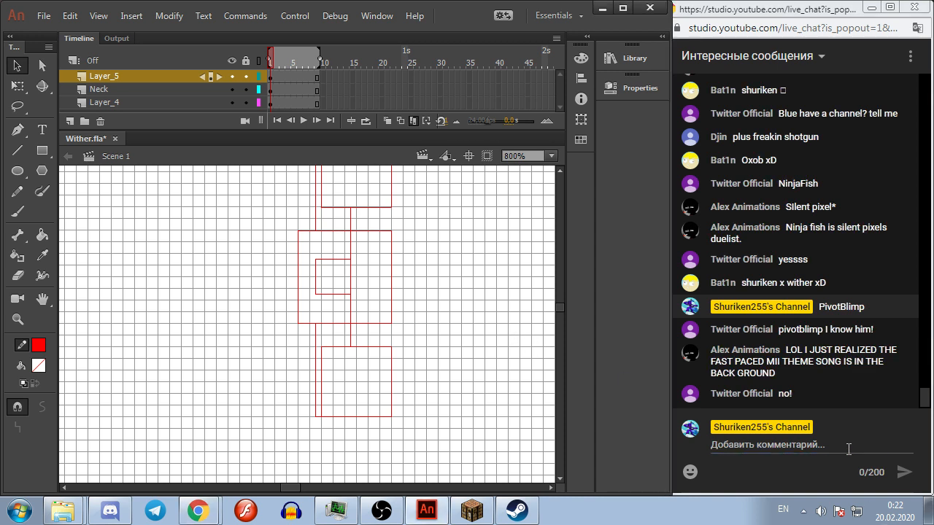
type("Qumu (the music creator")
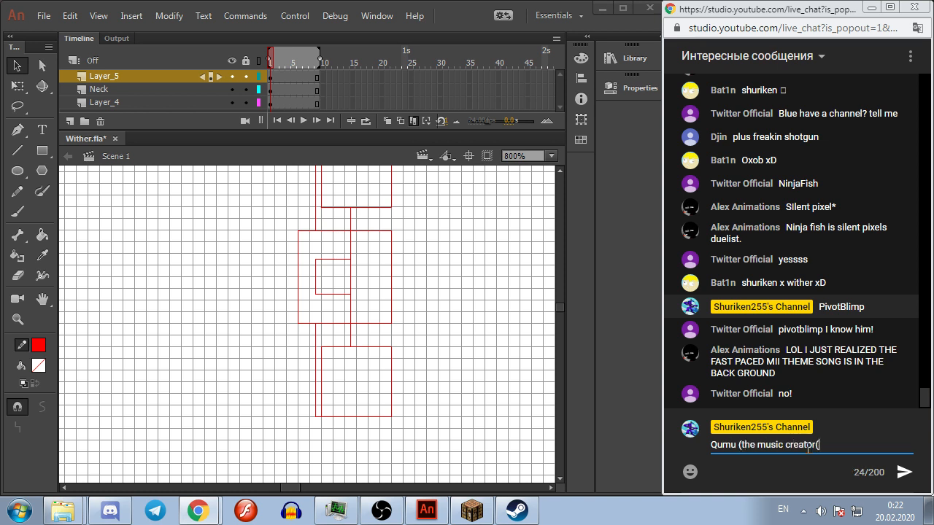
key("Return")
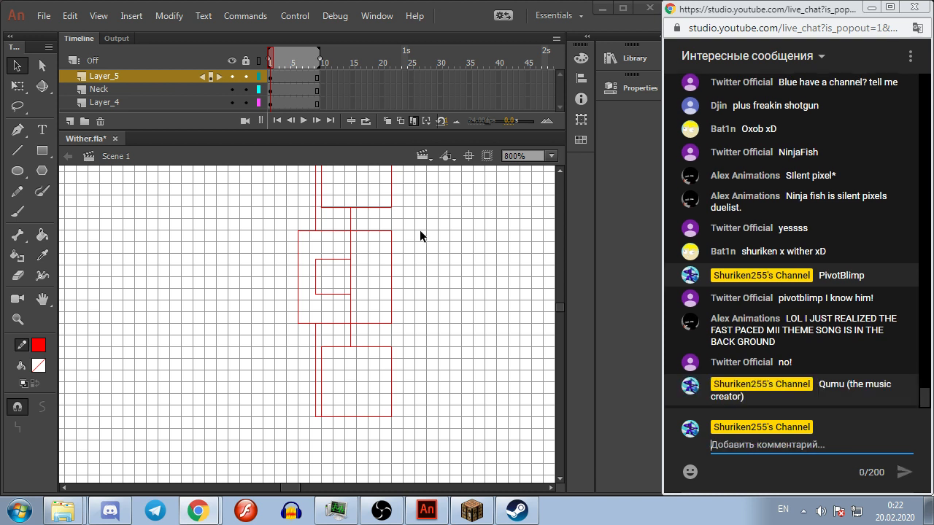
Step: Examine how the spine square and shoulder line sit against the three heads in the top-view outline
left_click(424, 273)
scroll(471, 269, "down", 2)
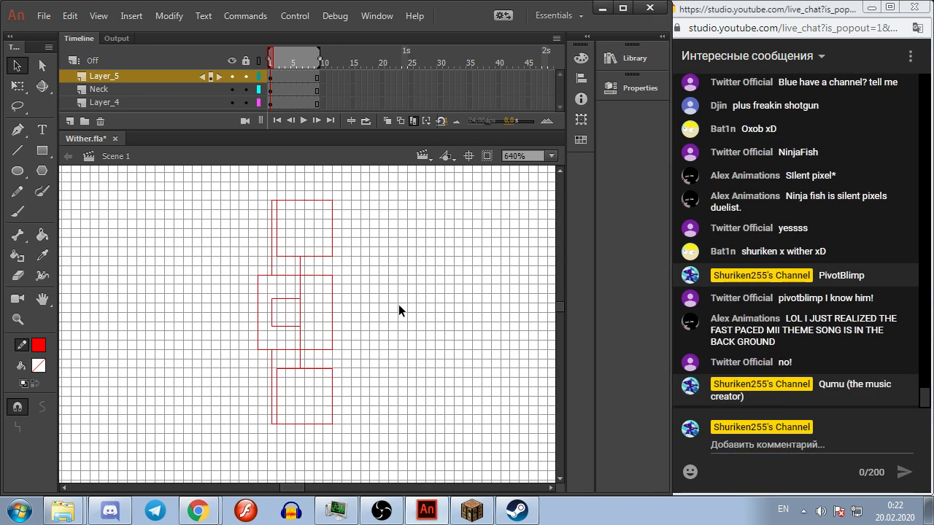
scroll(390, 307, "up", 1)
scroll(390, 298, "down", 1)
mouse_move(390, 297)
left_mouse_down()
mouse_move(423, 267)
mouse_move(458, 293)
mouse_move(506, 284)
mouse_move(489, 284)
mouse_move(516, 261)
left_mouse_up()
scroll(459, 293, "down", 1)
left_click_drag(273, 314, 347, 306)
left_click_drag(514, 285, 396, 285)
scroll(402, 309, "up", 1)
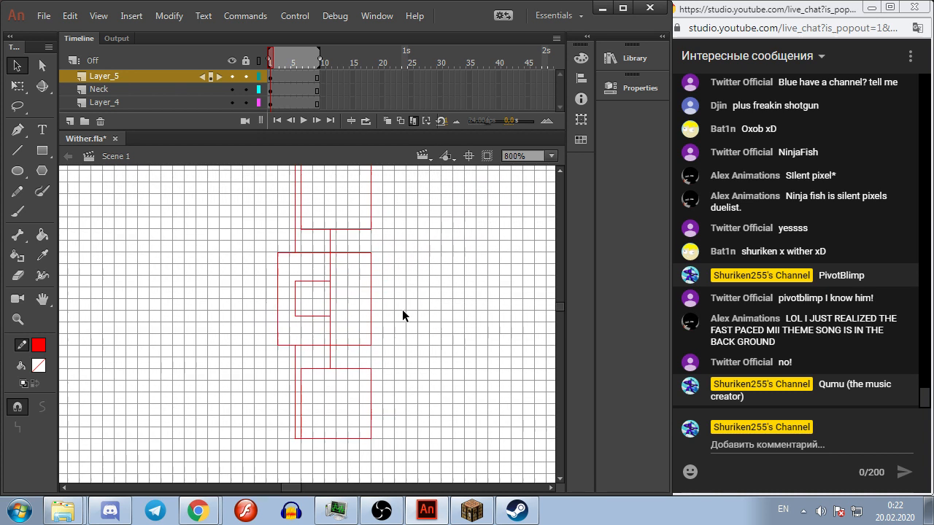
scroll(378, 312, "up", 1)
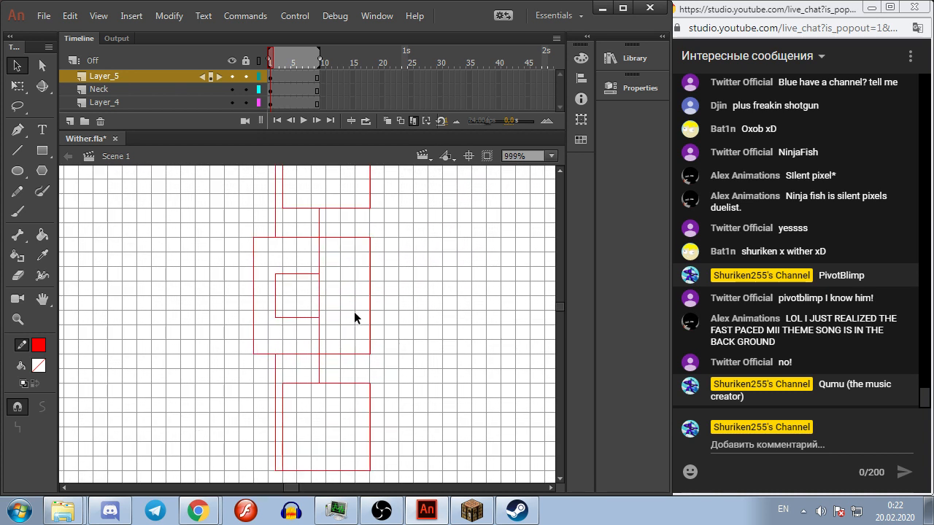
scroll(387, 338, "down", 1)
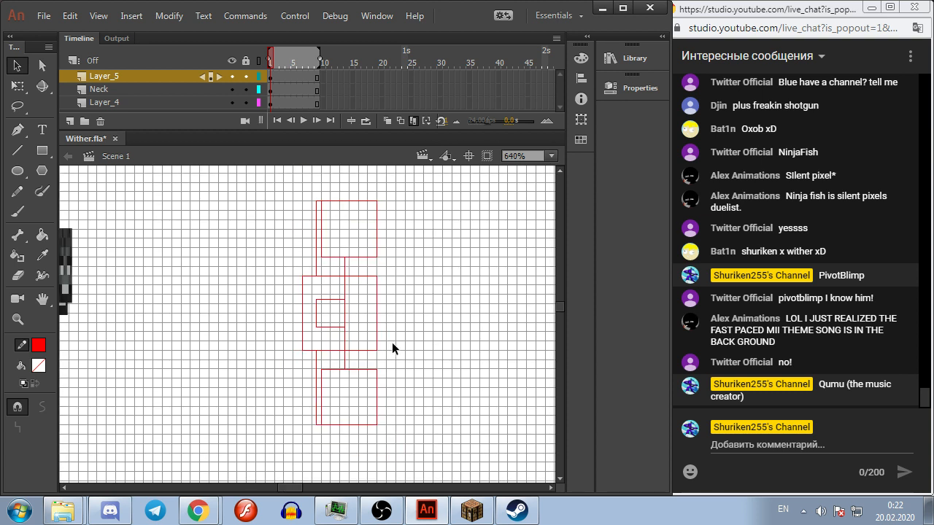
scroll(427, 332, "down", 1)
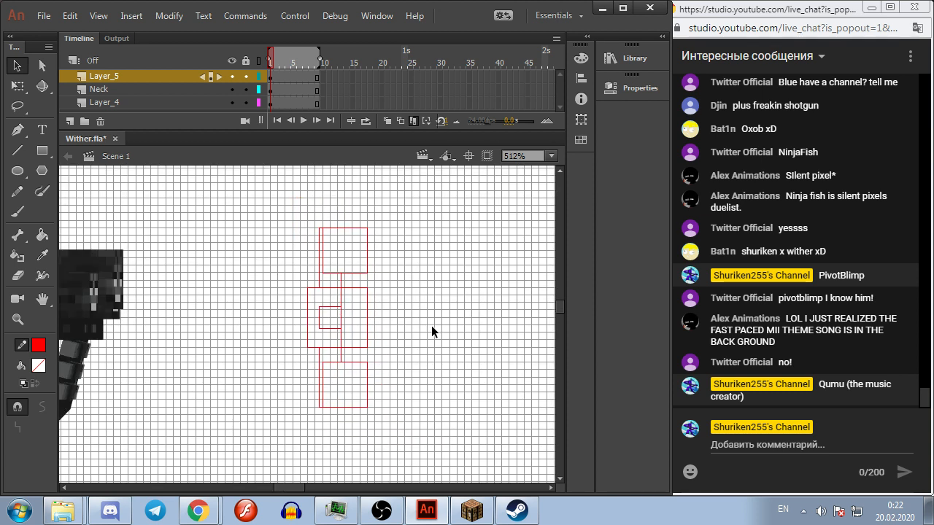
Step: Select the side-view Wither's tail piece and compare its position with the top-view outline
left_click_drag(502, 336, 602, 267)
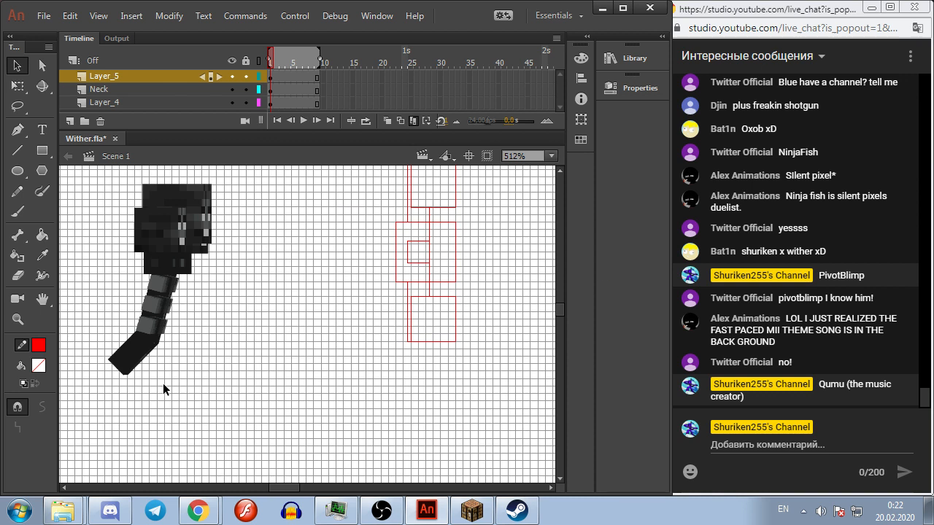
left_click(137, 362)
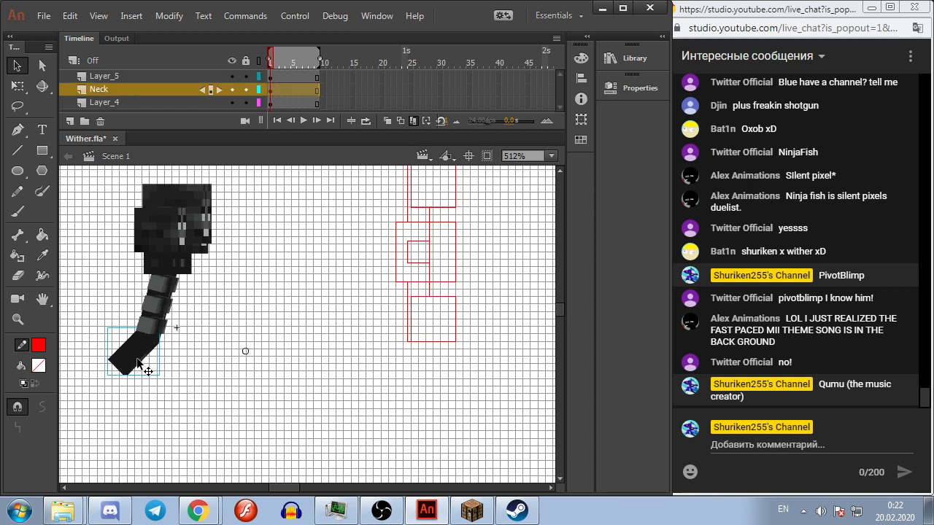
left_click_drag(298, 330, 240, 357)
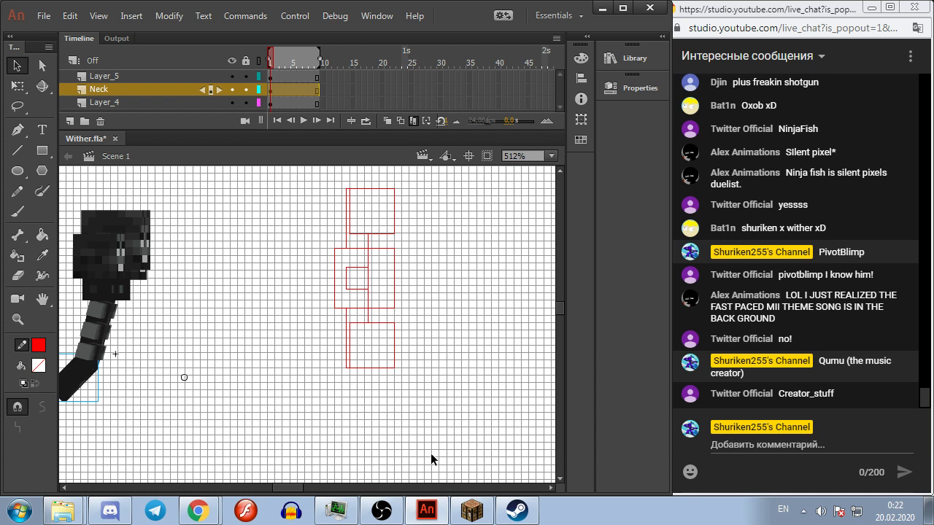
left_click_drag(436, 401, 445, 341)
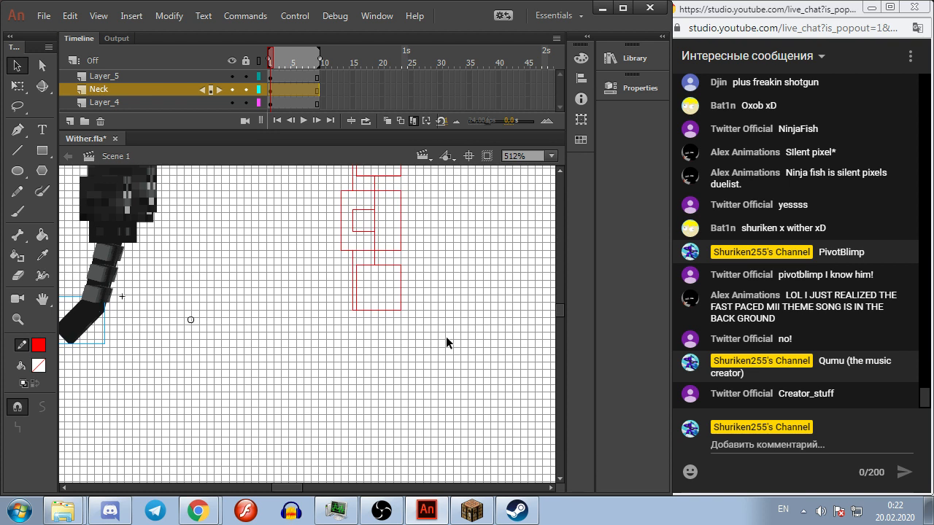
Step: Switch to Minecraft, resume the game, look at the Wither's ribs and tail from the side, and pause it
left_click(472, 510)
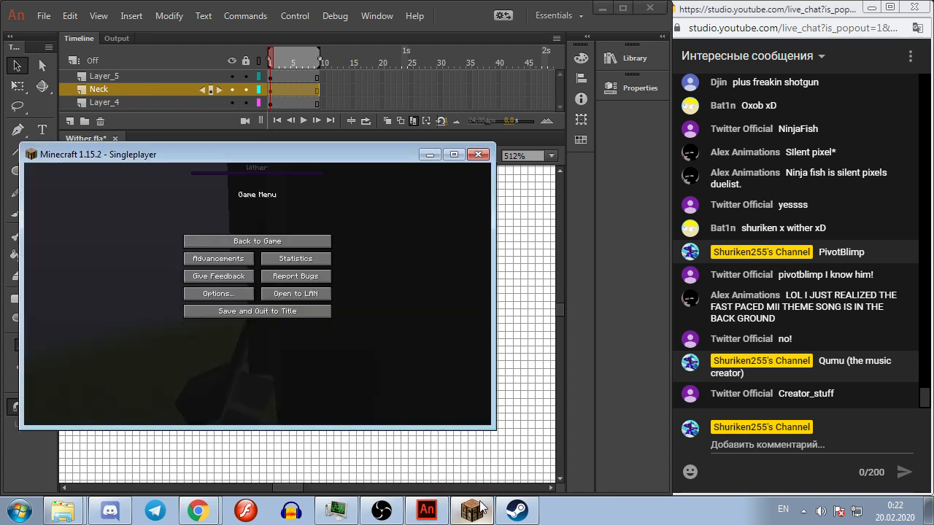
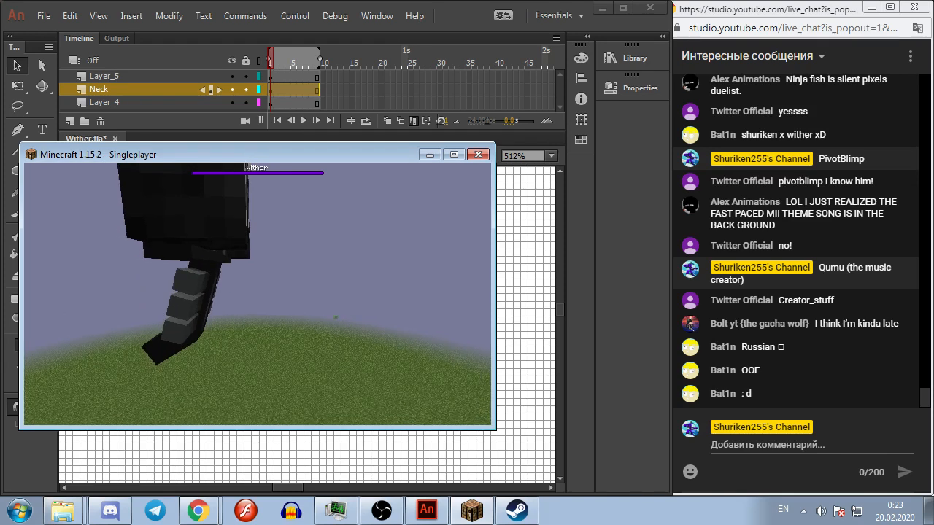
key("Escape")
left_click(275, 240)
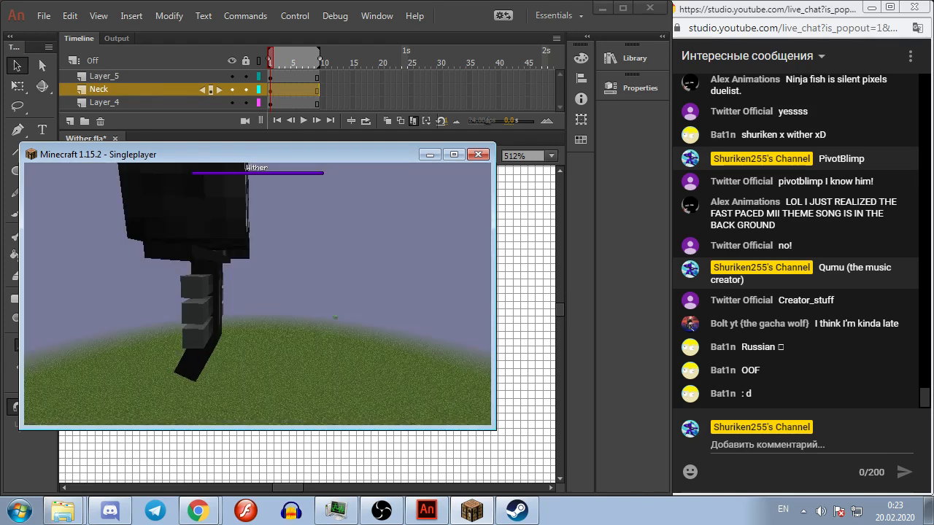
key("Escape")
Step: Switch to Adobe Animate and move the three rib pieces of the side-view Wither off the spine onto the empty grid beside it
key("alt+Tab")
scroll(289, 314, "down", 1)
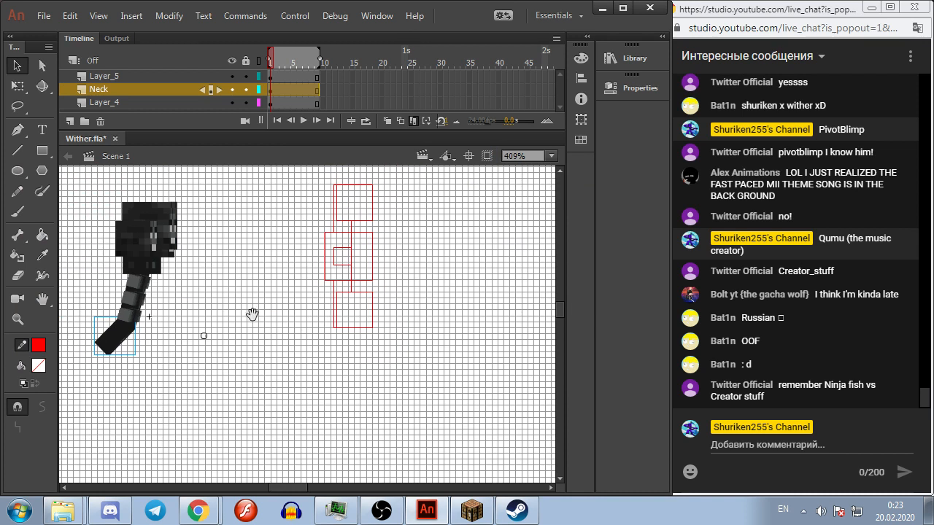
left_click_drag(252, 314, 346, 316)
scroll(336, 313, "up", 3)
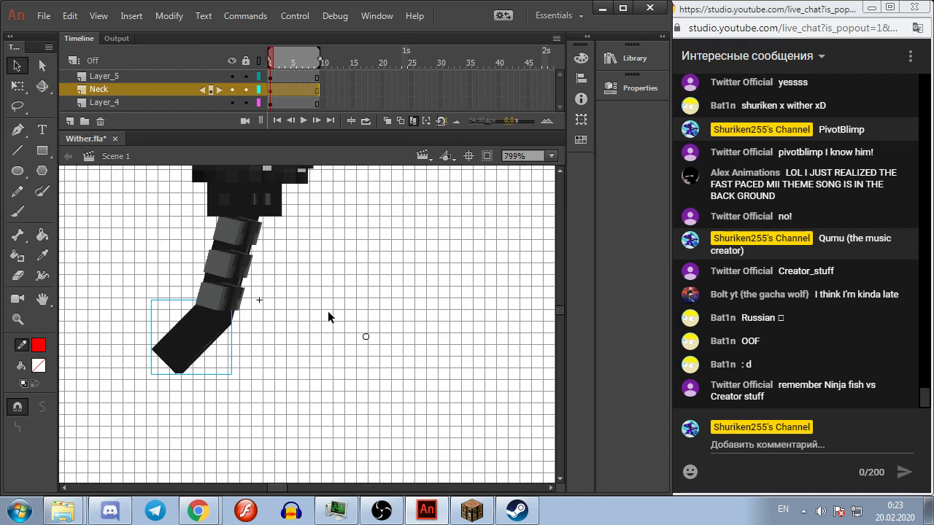
left_click(206, 334)
left_click(279, 284)
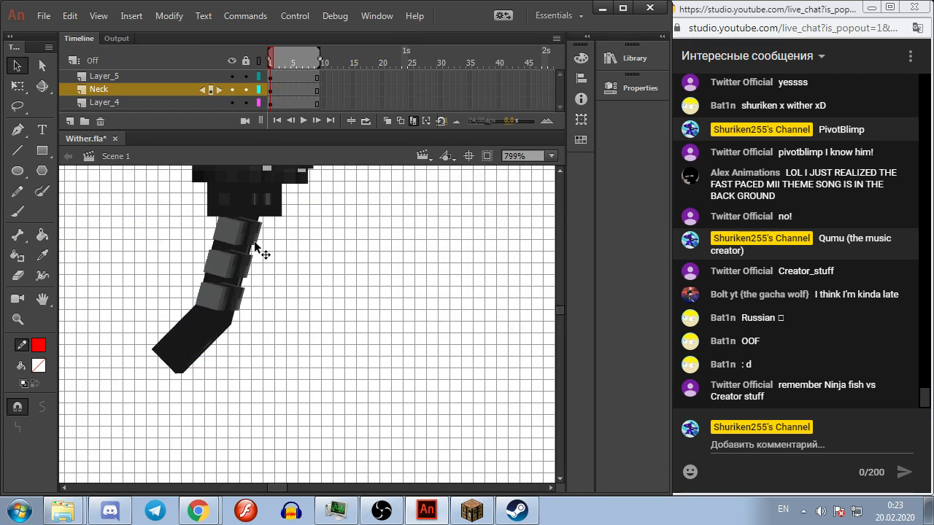
left_click_drag(335, 238, 343, 239)
left_click_drag(250, 267, 316, 276)
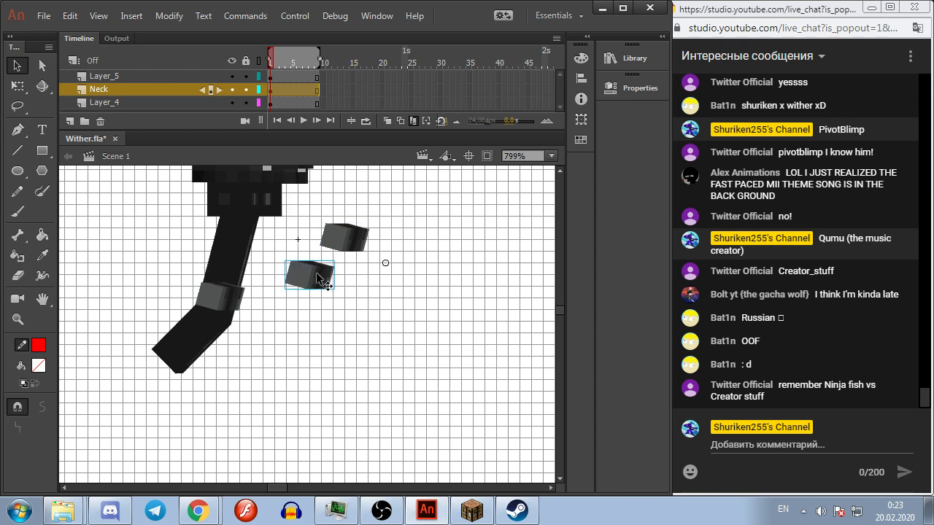
left_click_drag(229, 292, 304, 338)
Step: Switch to Minecraft, resume the game, examine how the Wither's ribs meet the spine from several angles, and pause it
left_click(473, 511)
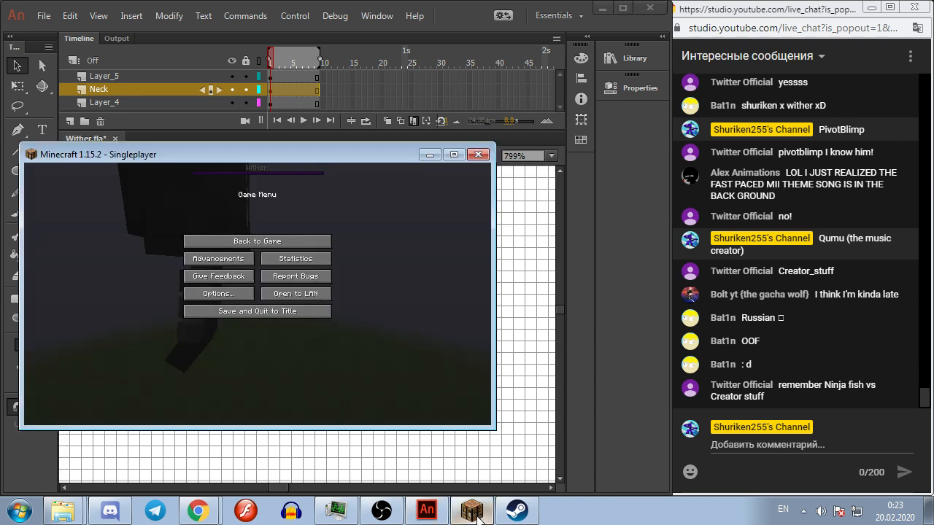
key("Escape")
key("w")
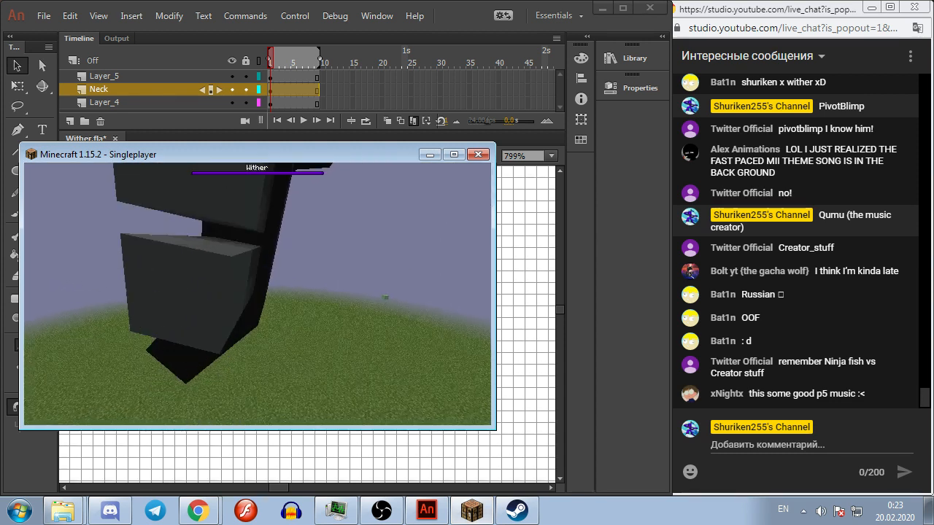
key("s")
key("shift")
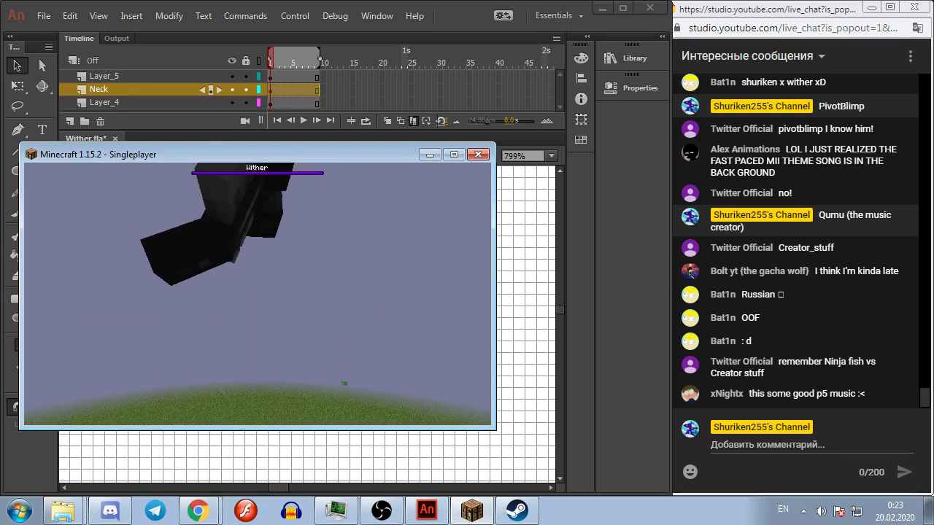
key("space")
key("w")
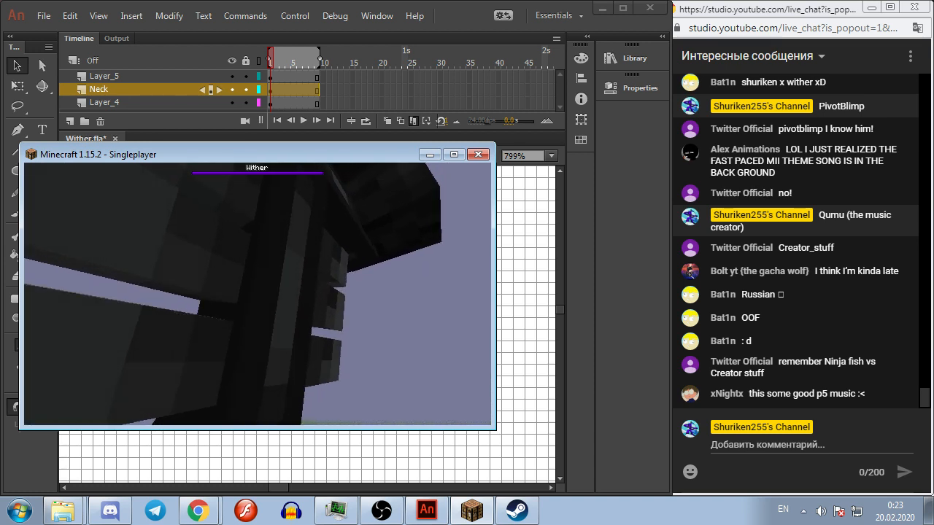
key("space")
key("d")
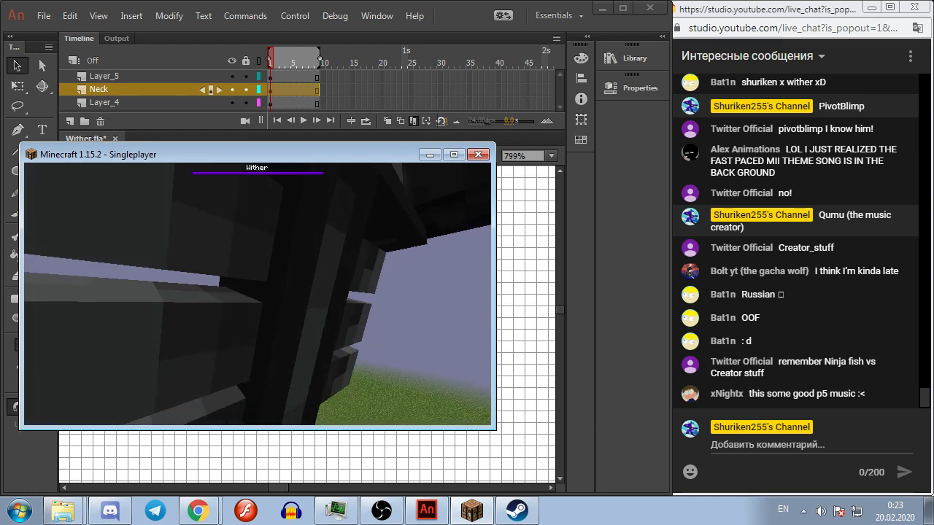
key("s")
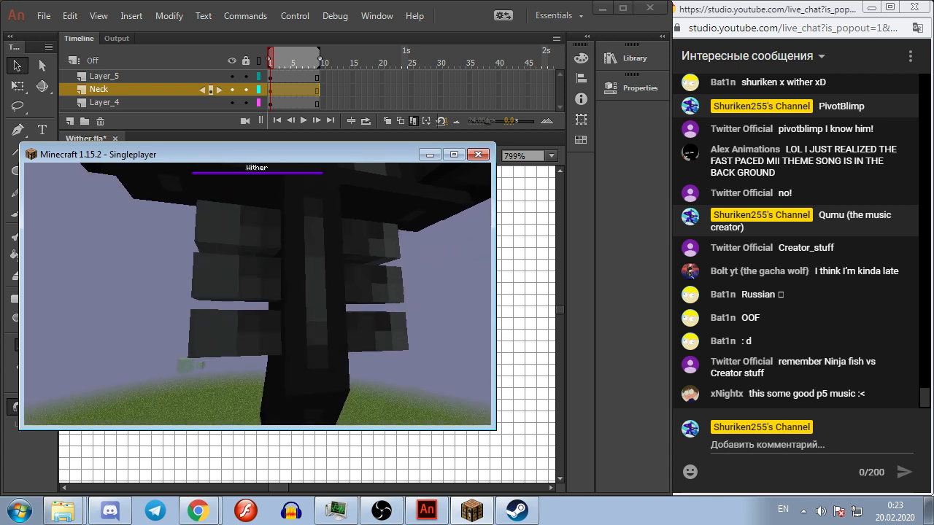
key("w")
key("w")
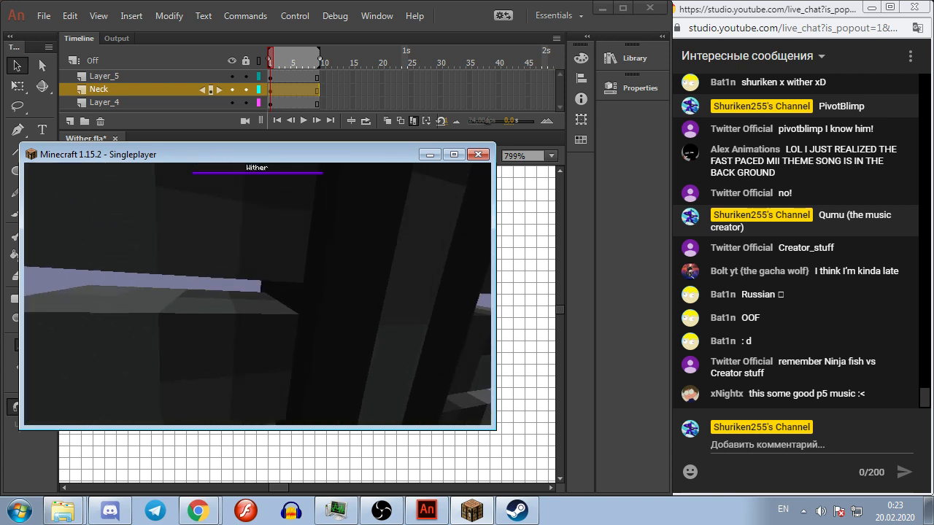
key("s")
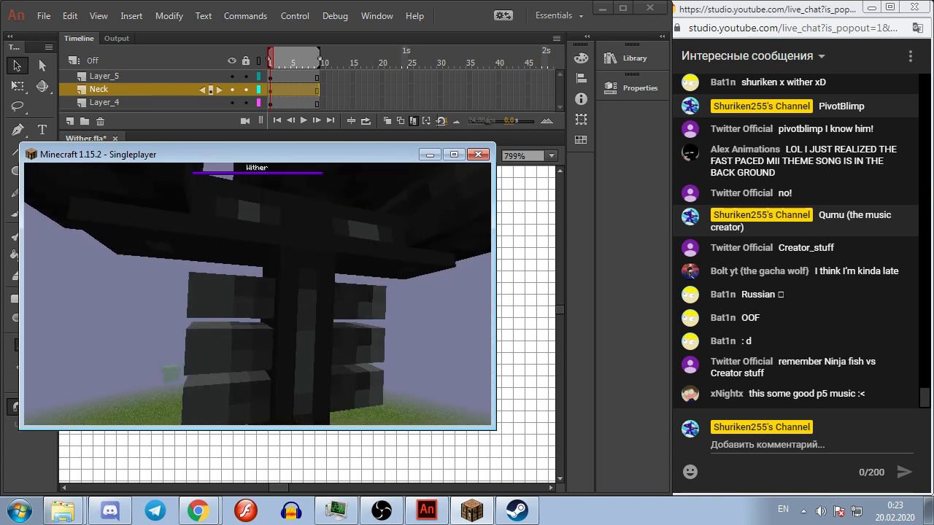
key("s")
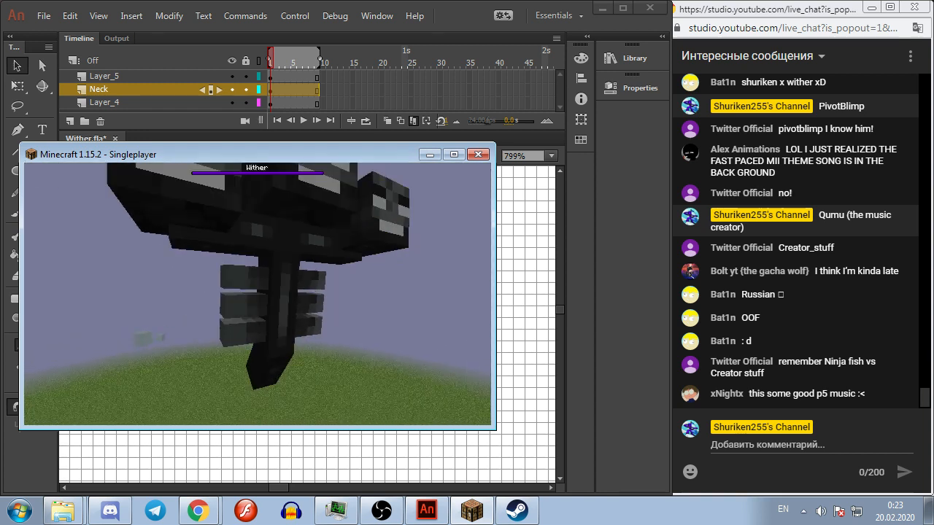
key("Escape")
Step: Switch to Adobe Animate and move the side-view Wither's spine, tail and three ribs together away from the body onto the empty grid
key("alt+Tab")
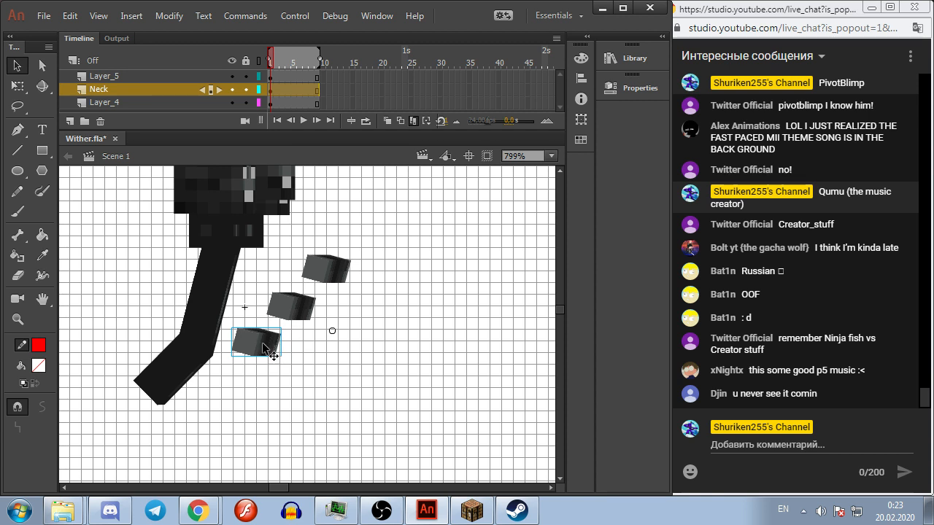
left_click_drag(259, 342, 262, 352)
left_click_drag(139, 300, 370, 416)
left_click_drag(394, 260, 143, 376)
scroll(154, 368, "down", 2)
left_click_drag(202, 333, 292, 401)
left_click(329, 310)
scroll(309, 345, "up", 4)
left_click_drag(308, 345, 315, 191)
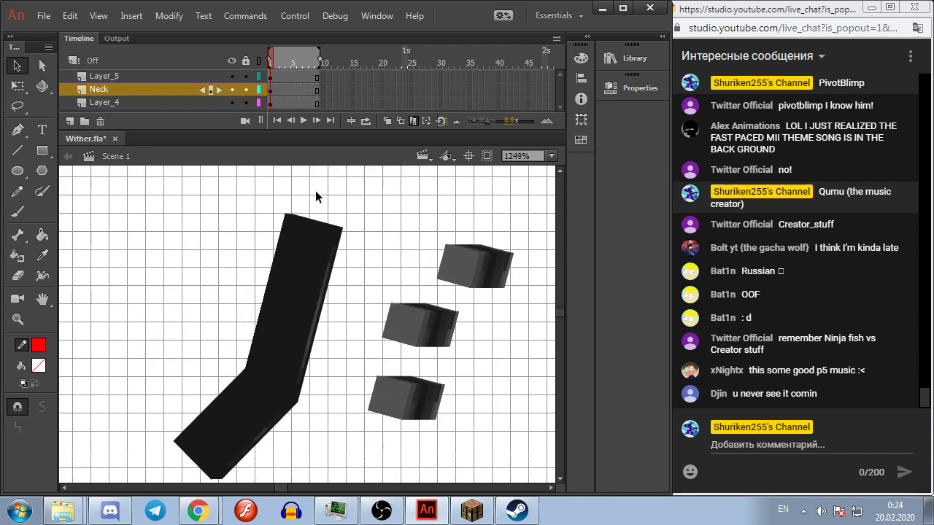
Step: Open the side-view spine piece's wither_torso symbol for editing
left_click(279, 273)
scroll(364, 273, "down", 3)
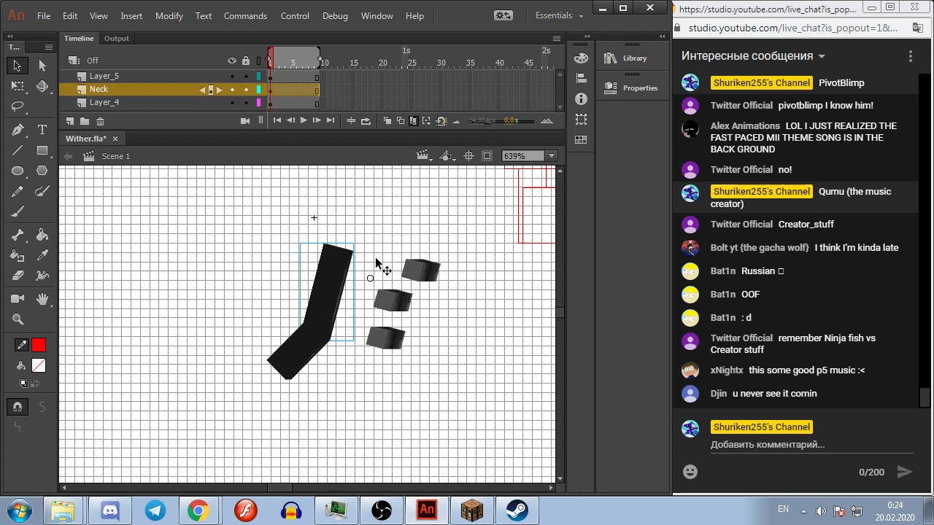
left_click(372, 269)
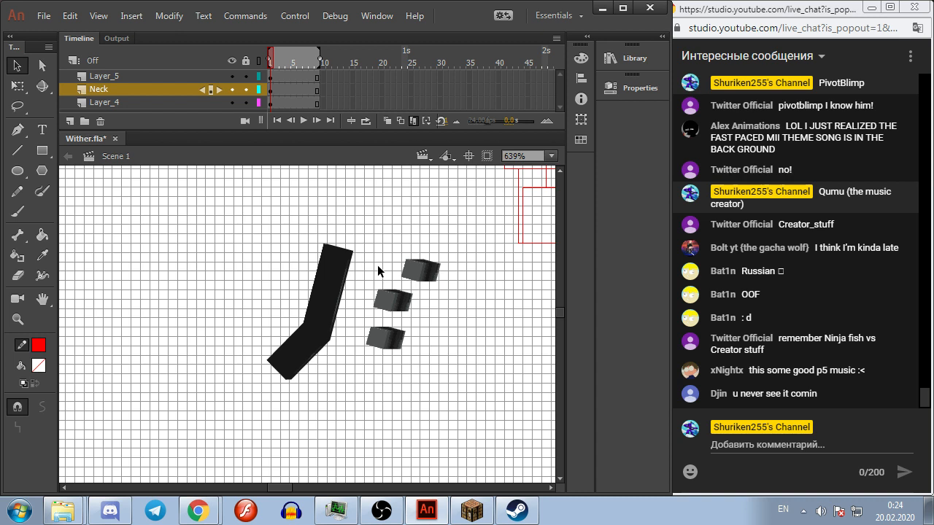
left_click(329, 283)
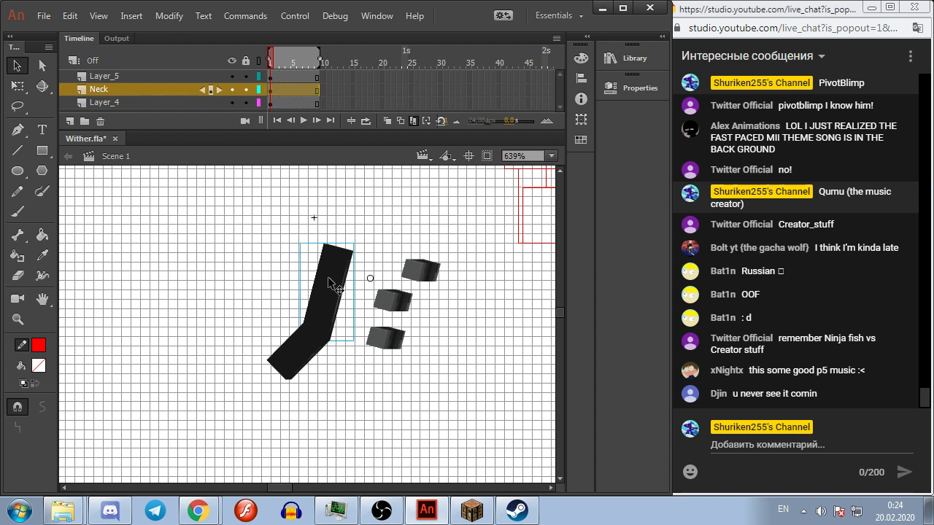
double_click(330, 283)
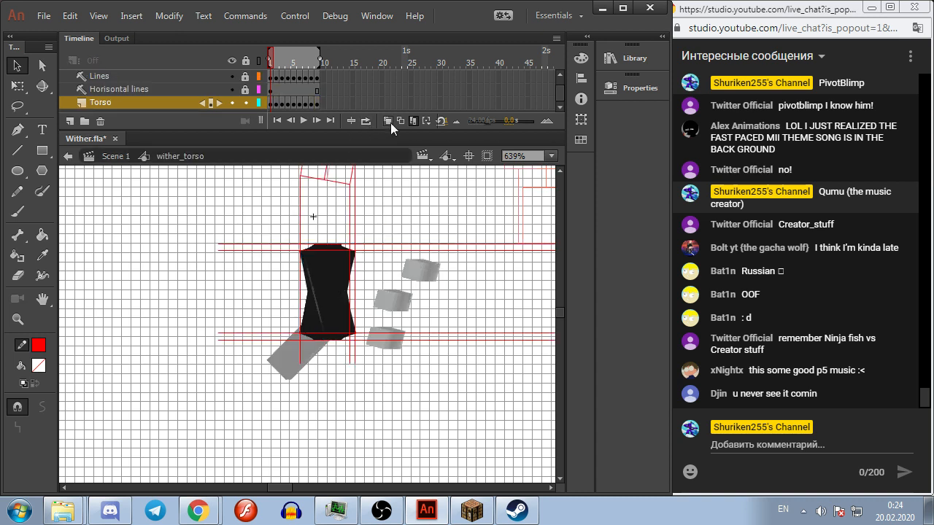
Step: Show only the current frame, add a new layer above Torso, and display the Torso layer as outlines
left_click(388, 122)
left_click(69, 122)
scroll(325, 332, "up", 3)
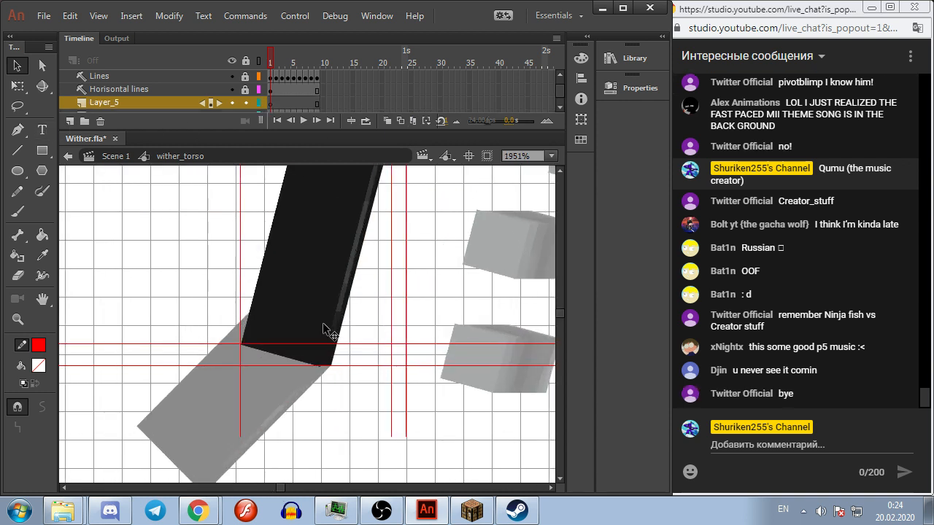
scroll(326, 330, "down", 1)
left_click(17, 150)
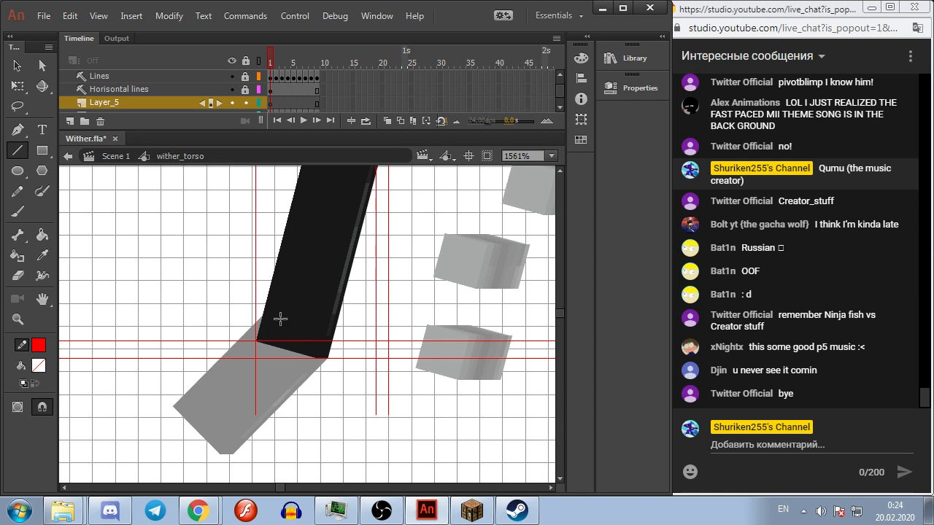
left_click_drag(267, 332, 240, 387)
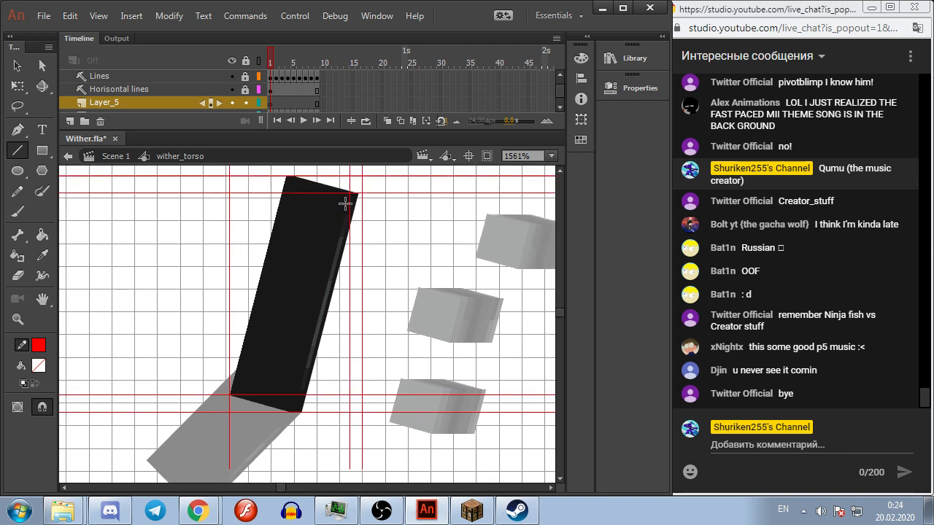
scroll(276, 109, "down", 1)
left_click(258, 102)
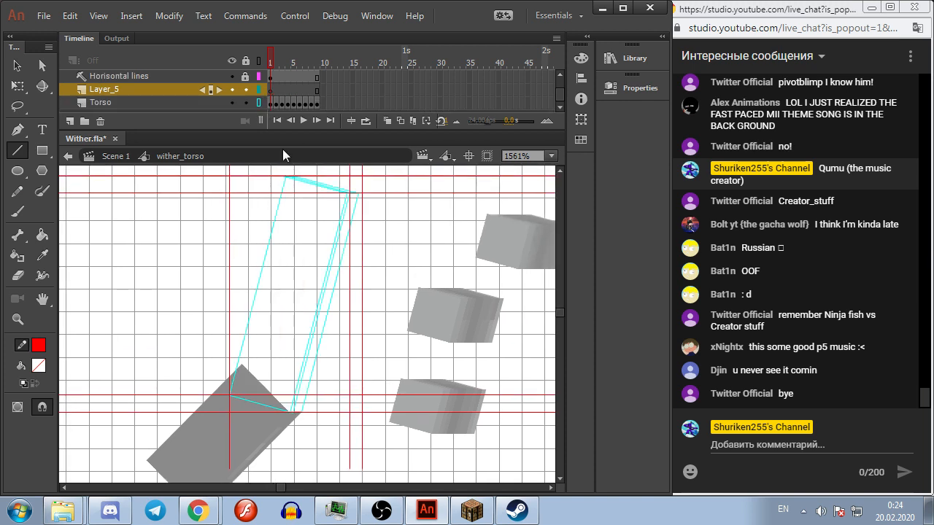
mouse_move(347, 193)
left_mouse_down()
mouse_move(285, 390)
mouse_move(290, 411)
left_mouse_up()
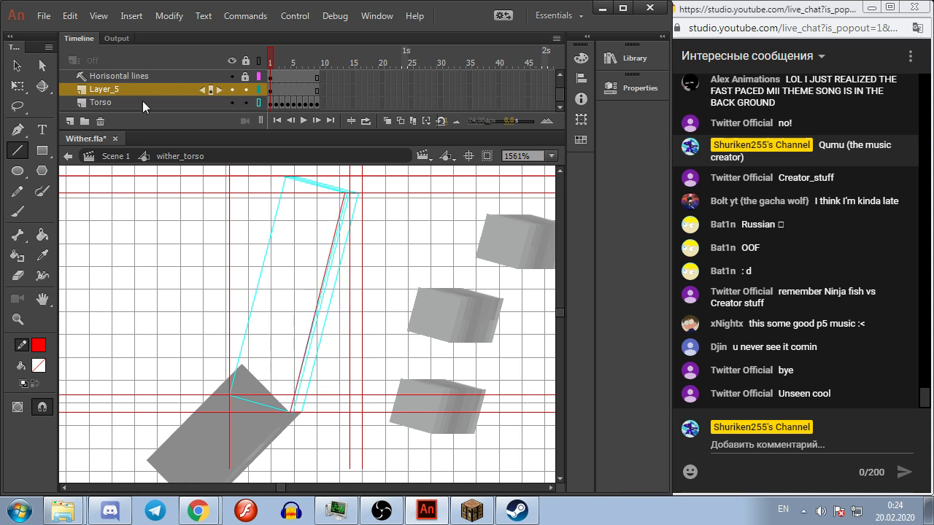
left_click_drag(285, 182, 229, 396)
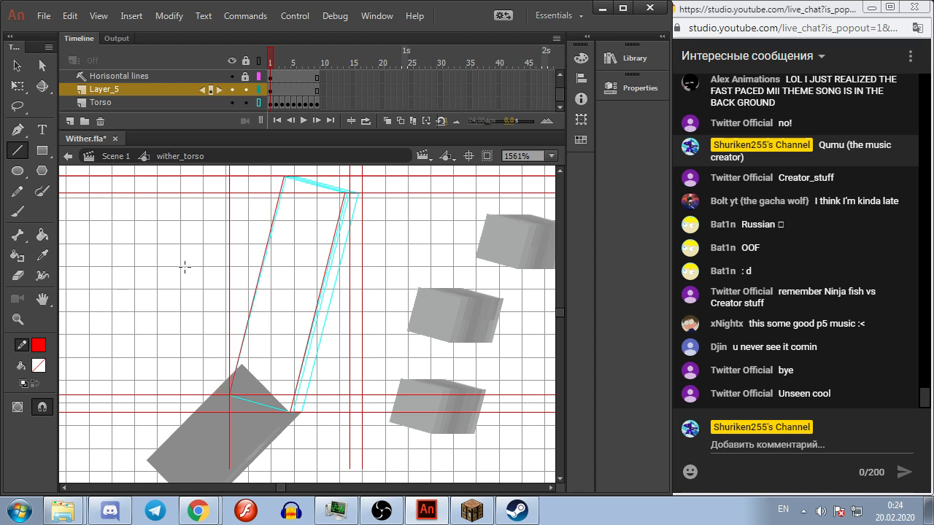
left_click(17, 64)
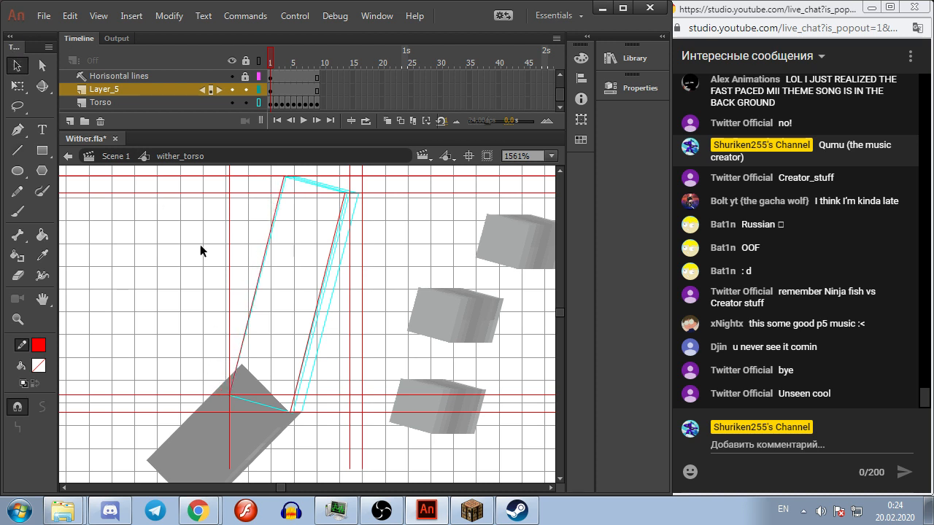
left_click(255, 273)
left_click(323, 292, "shift")
key("q")
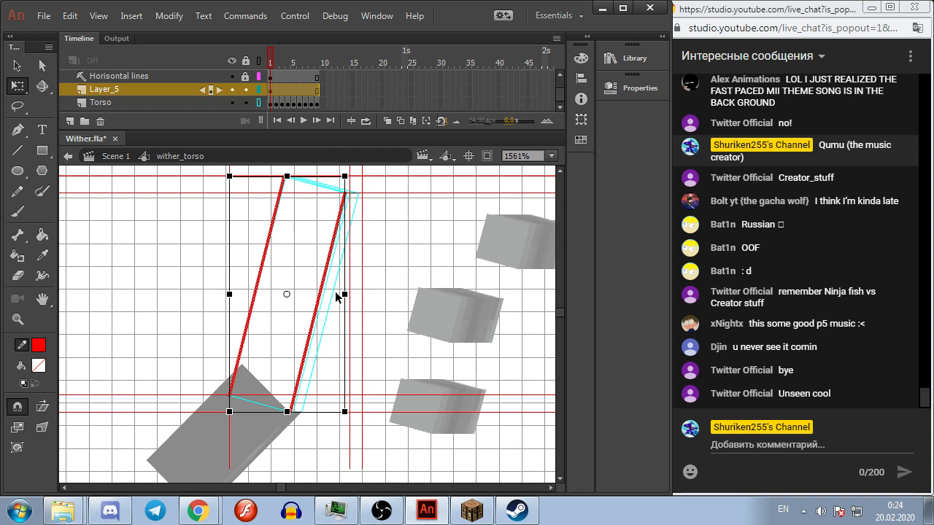
key("Delete")
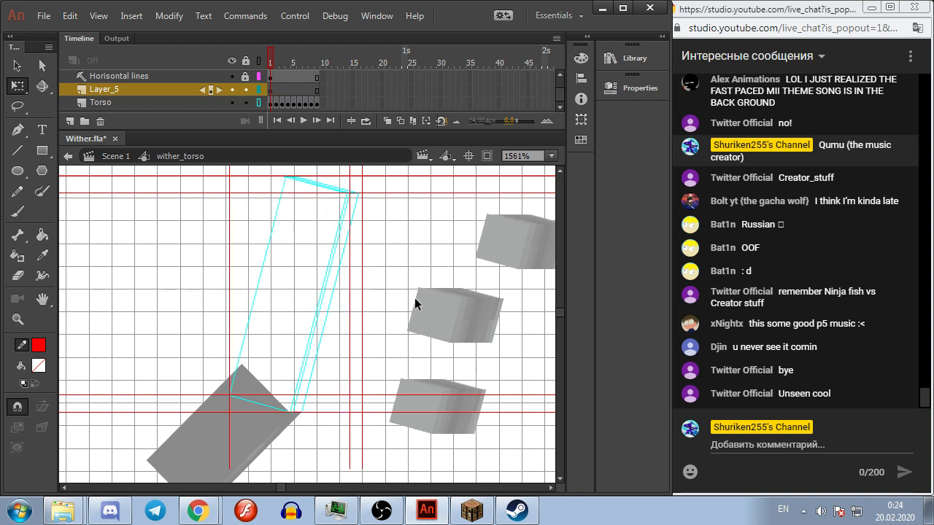
Step: Switch to Minecraft, look closely at the Wither's spine and ribs from the side, pause the game and return to Adobe Animate
scroll(414, 298, "down", 1)
left_click_drag(235, 438, 308, 359)
key("n")
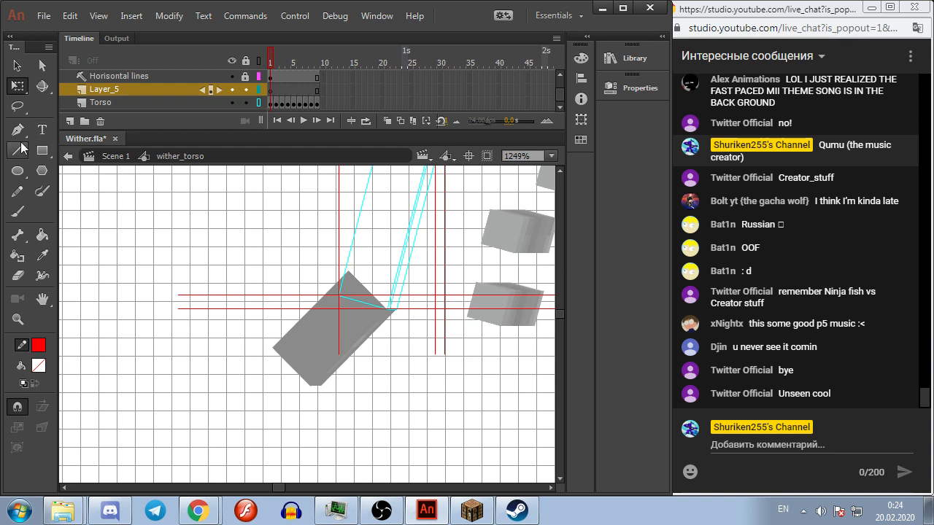
left_click_drag(208, 380, 224, 292)
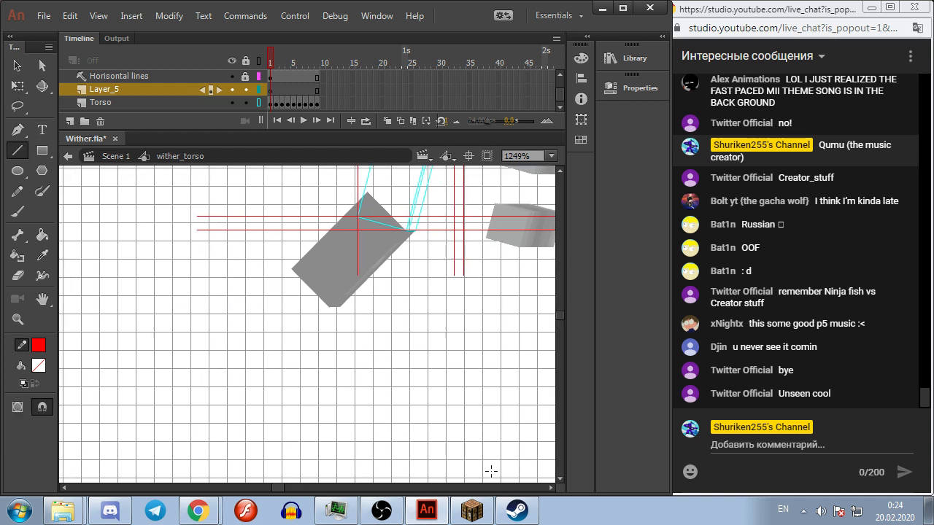
left_click(473, 510)
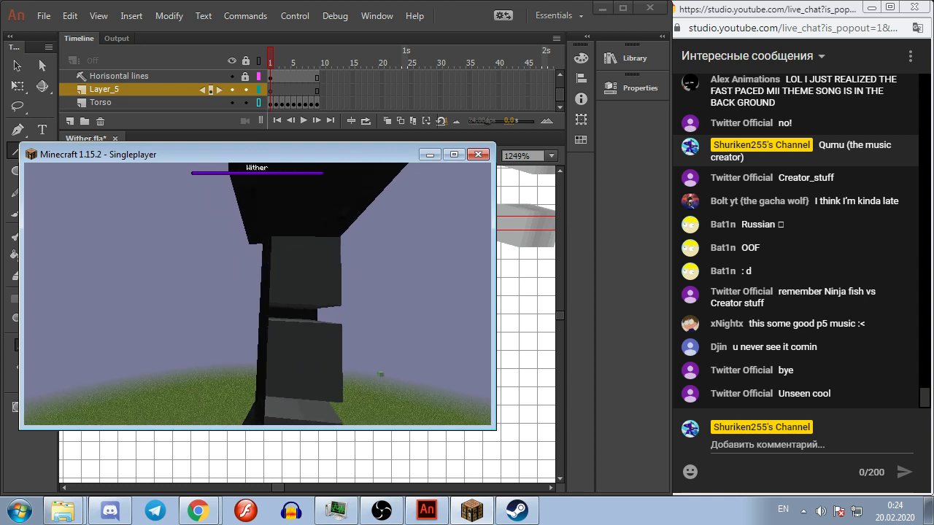
key("Escape")
key("alt+Tab")
scroll(230, 282, "down", 5)
left_click_drag(202, 248, 219, 429)
key("ctrl+z")
mouse_move(201, 248)
left_mouse_down()
mouse_move(219, 357)
mouse_move(201, 394)
left_mouse_up()
key("ctrl+z")
Step: Return to Scene 1 and draw four vertical red lines, one grid cell apart and ten cells tall, below the tail piece
left_click(116, 156)
mouse_move(224, 257)
left_mouse_down()
mouse_move(223, 431)
mouse_move(246, 350)
mouse_move(243, 440)
mouse_move(259, 424)
mouse_move(261, 259)
mouse_move(281, 336)
mouse_move(280, 441)
left_mouse_up()
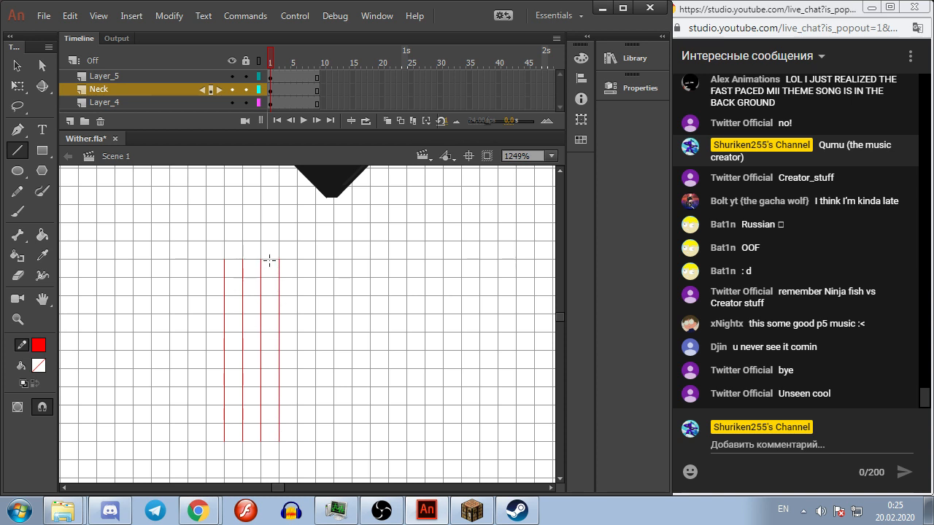
Step: Place copies of the two outer vertical lines half a grid cell inward from each side
left_click(18, 85)
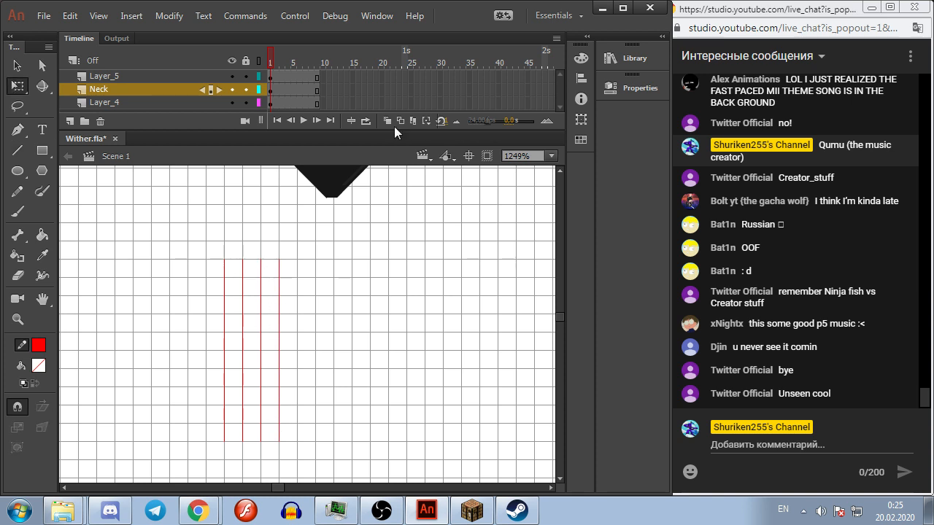
left_click(552, 155)
left_click(536, 302)
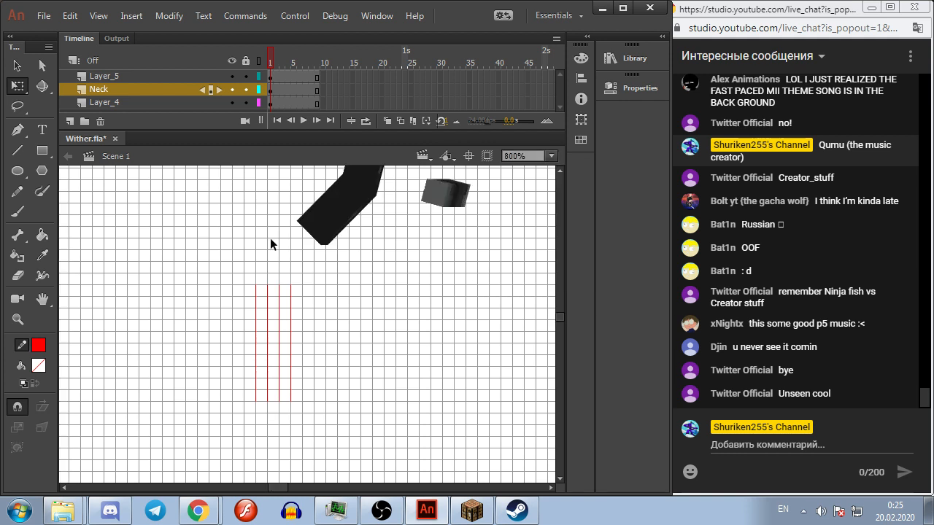
left_click(256, 331)
key("Right")
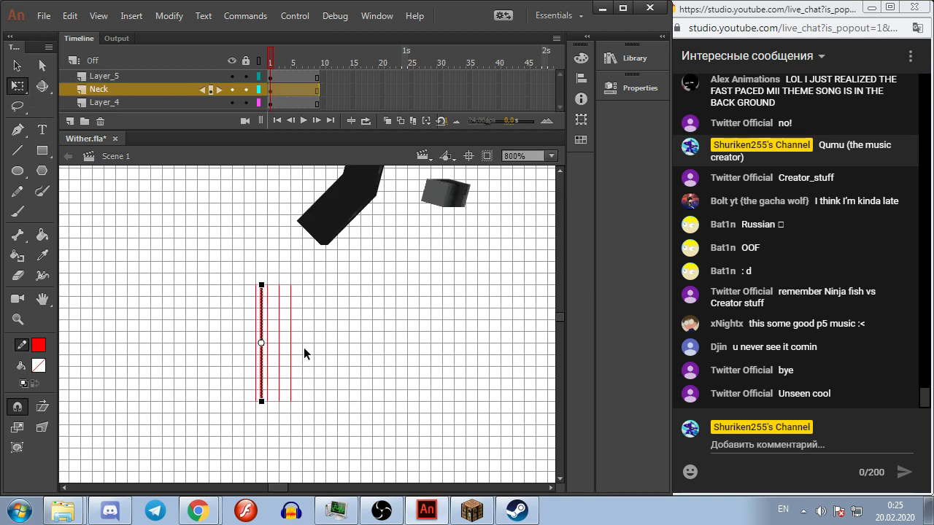
left_click(291, 342)
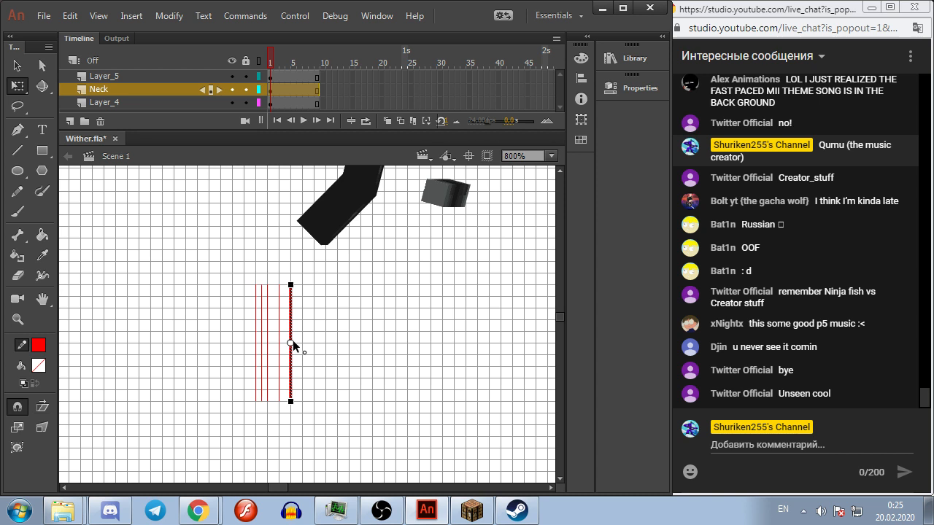
key("Left")
left_click(319, 326)
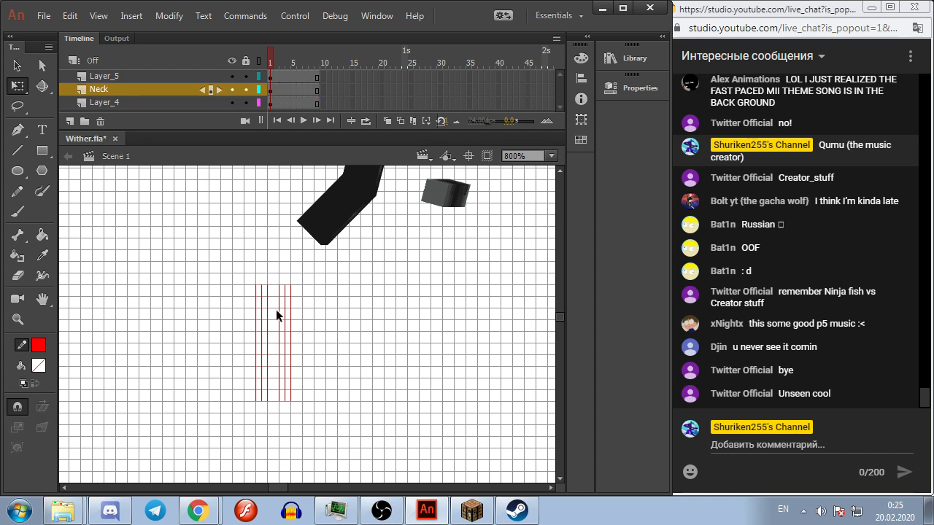
Step: Delete the two innermost vertical lines, keeping the outer pair on each side
left_click_drag(267, 310, 278, 319)
scroll(278, 365, "up", 5)
scroll(294, 252, "down", 1)
scroll(297, 267, "up", 1)
left_click_drag(297, 267, 303, 292)
left_click_drag(484, 317, 440, 278)
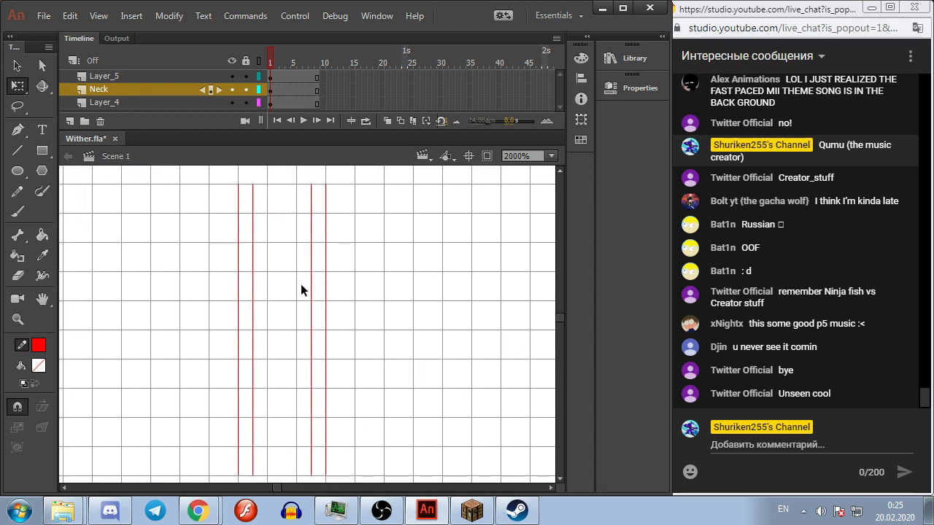
Step: Switch to Minecraft, look at the Wither's spine and ribs once more, and return to Adobe Animate
left_click(472, 511)
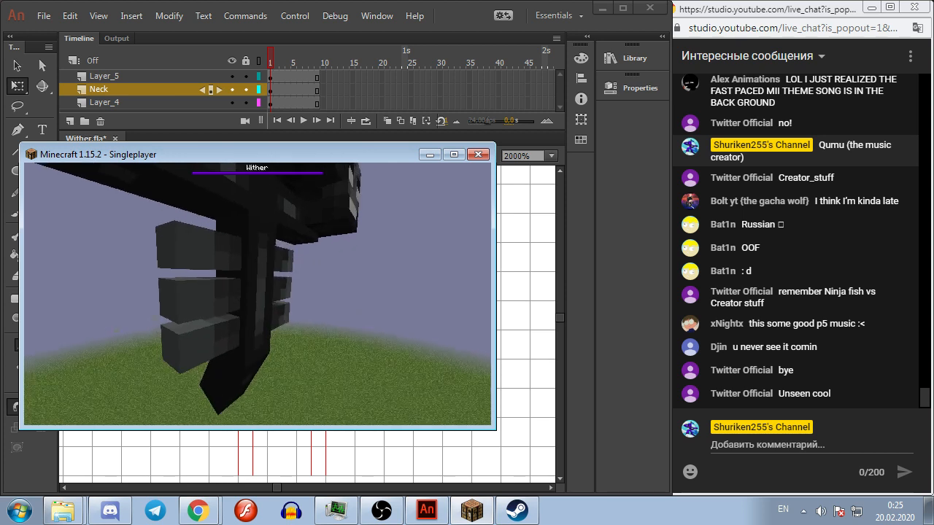
key("Escape")
key("alt+Tab")
scroll(353, 295, "down", 1)
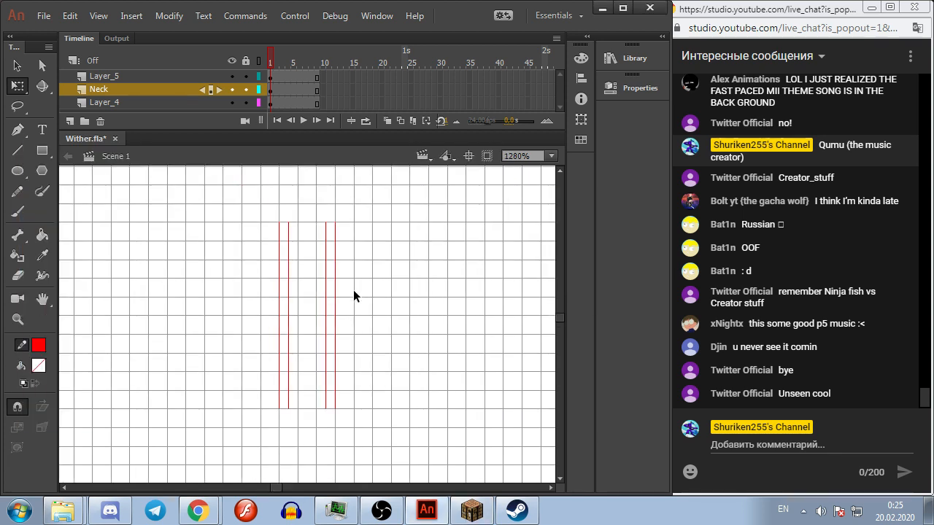
Step: Select the upper spine piece on the stage and check which library symbol it is an instance of
scroll(353, 290, "down", 4)
left_click(384, 212)
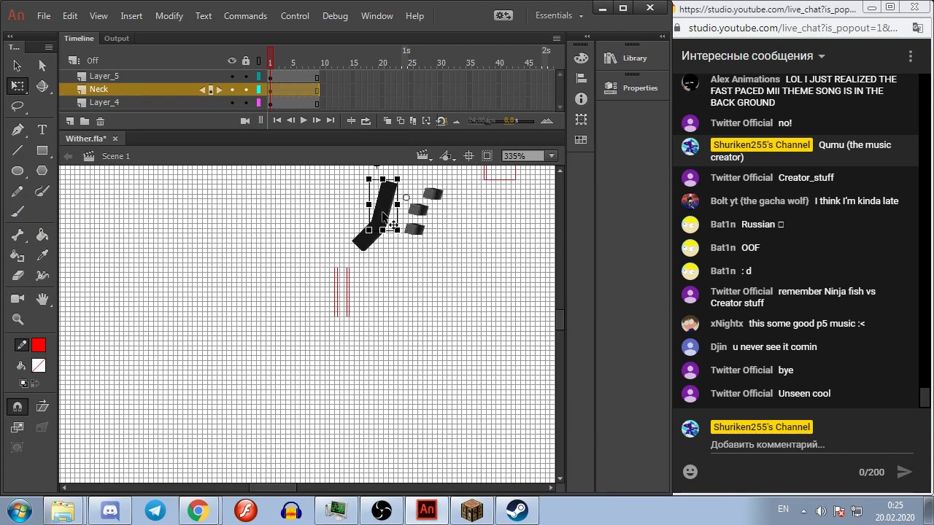
left_click(622, 89)
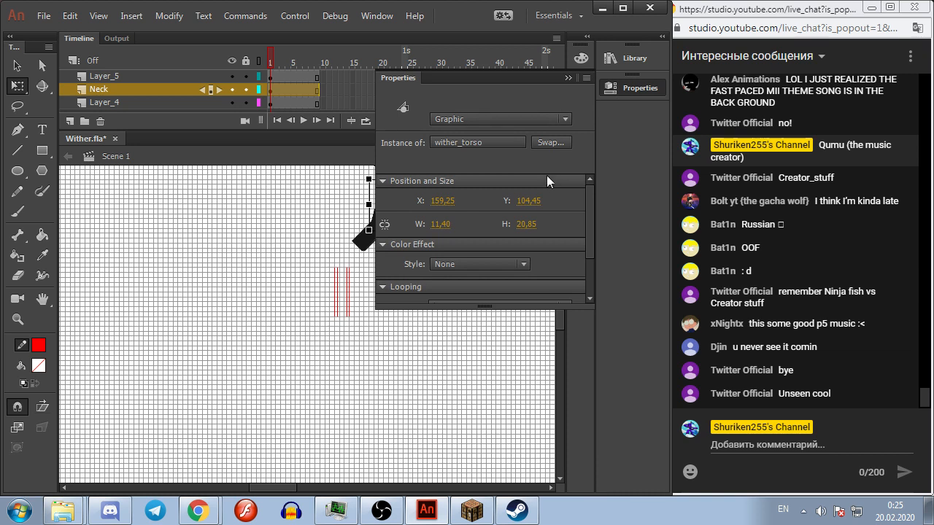
left_click(617, 64)
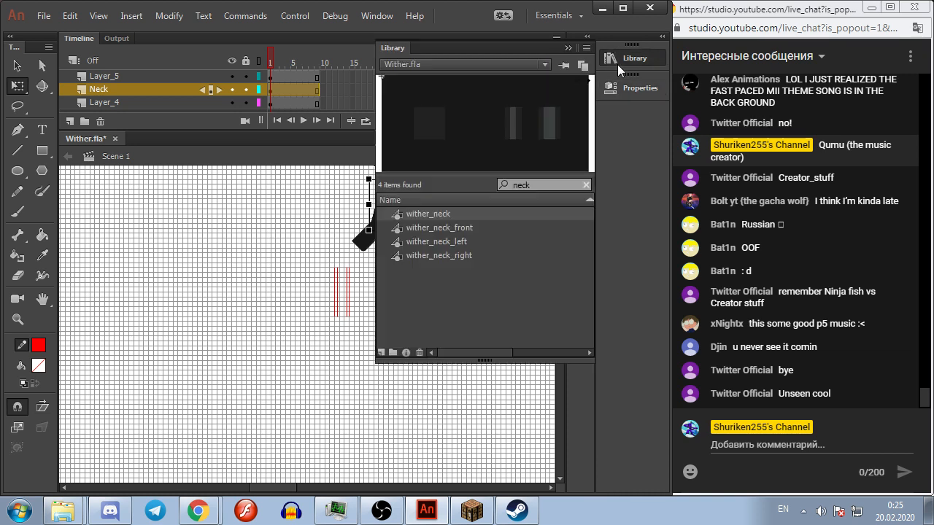
Step: Search the library for "torso" and place wither_torso_right beside the four red lines, level with their upper and lower ends
double_click(549, 181)
type("torse")
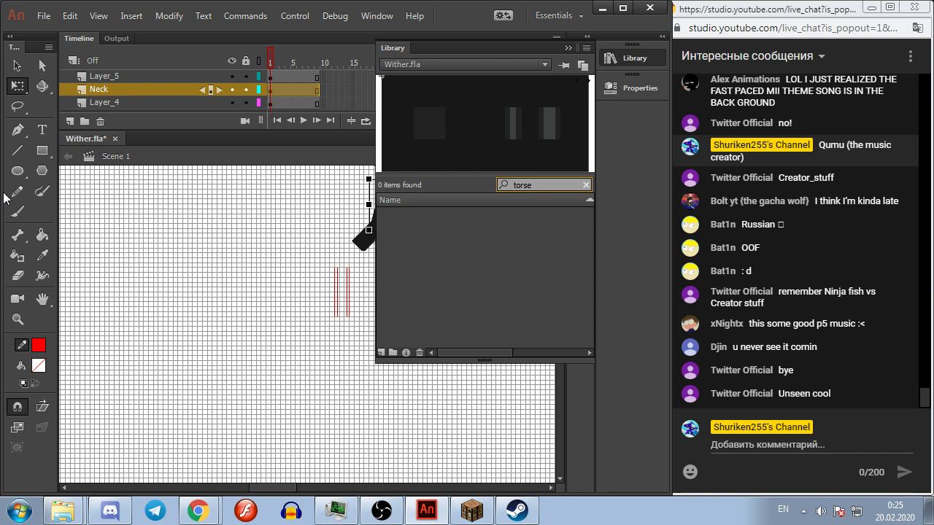
key("BackSpace")
type("o")
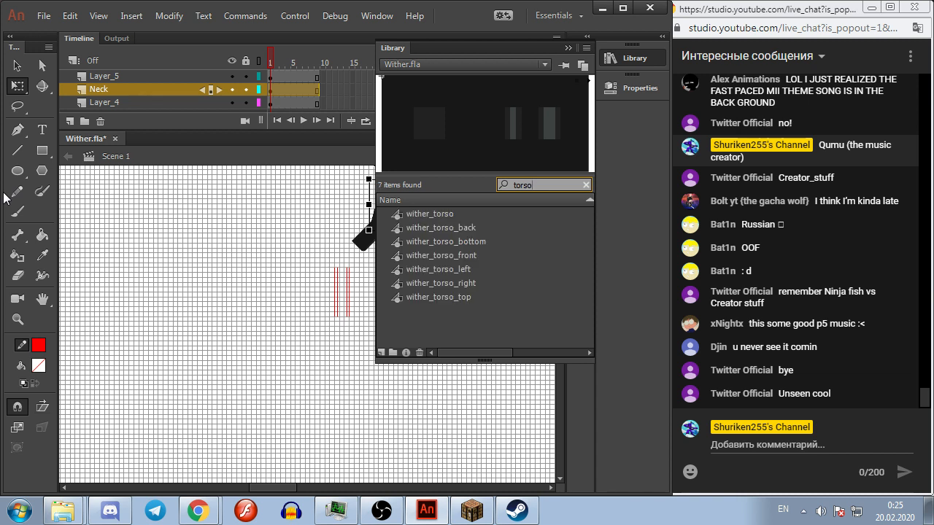
left_click(453, 283)
left_click_drag(477, 148, 304, 325)
scroll(307, 328, "up", 4)
left_click(319, 208)
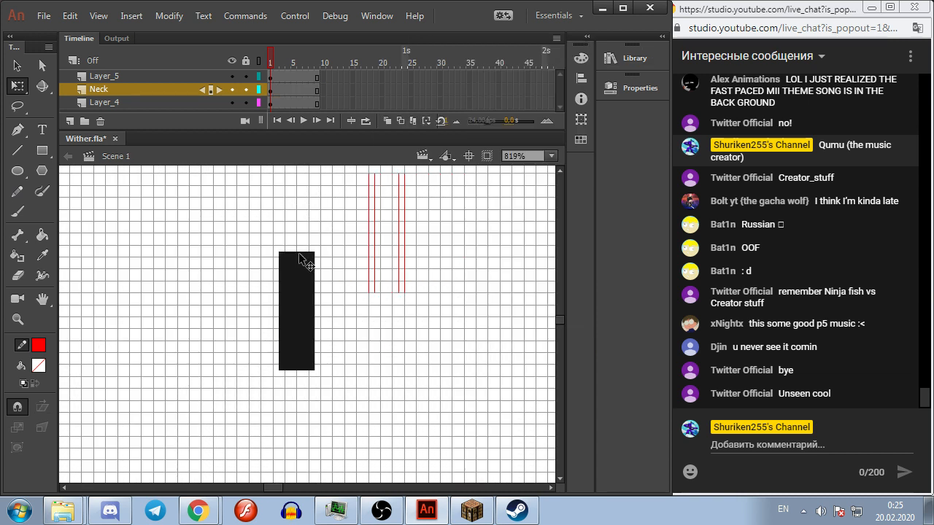
left_click_drag(283, 260, 303, 197)
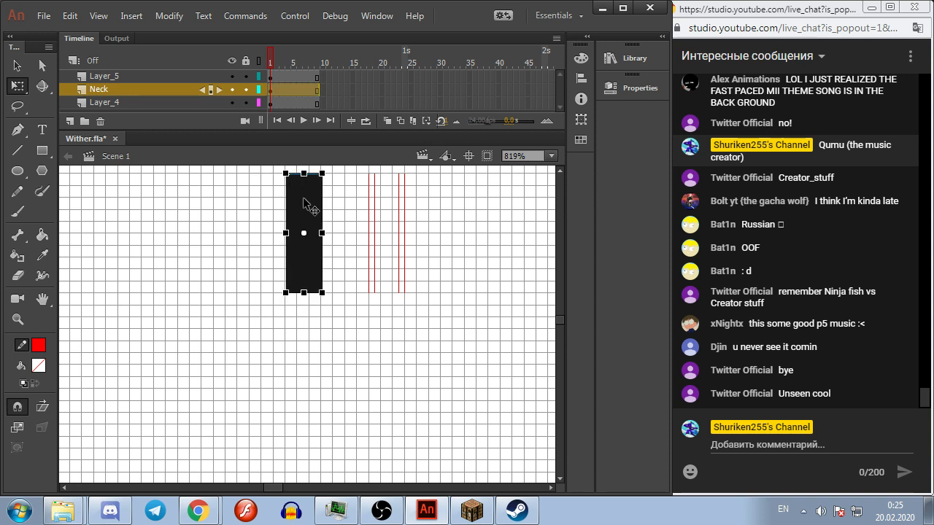
Step: Select all four vertical red lines and move them onto the torso piece, aligning the outer lines with its side edges
left_click(341, 272)
scroll(307, 289, "up", 2)
left_click_drag(340, 305, 328, 381)
left_click(373, 331)
scroll(374, 322, "down", 1)
scroll(374, 302, "down", 2)
scroll(331, 380, "up", 1)
left_click_drag(325, 297, 413, 435)
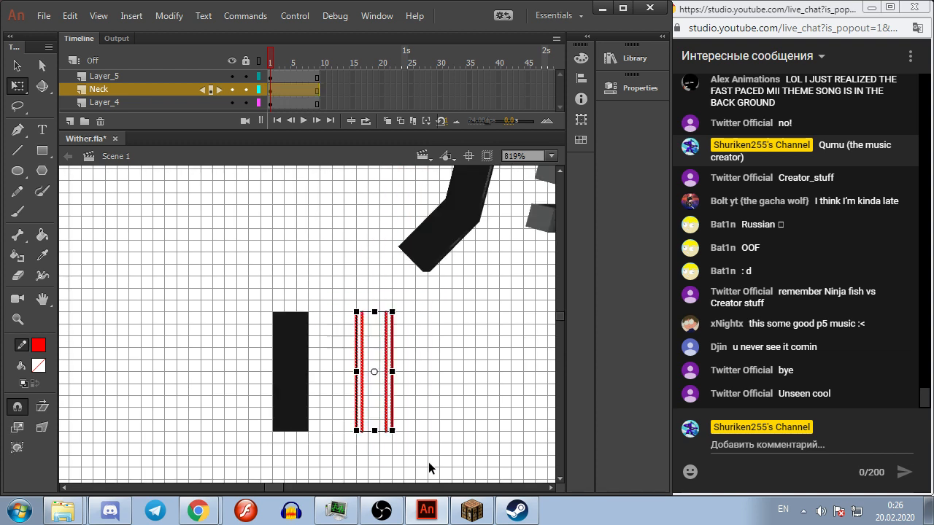
left_click(16, 65)
left_click_drag(361, 317, 273, 312)
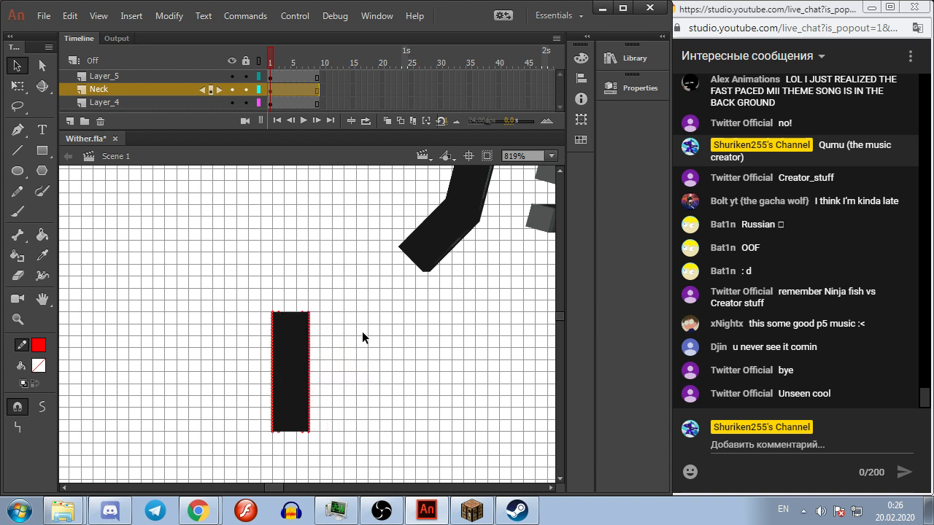
Step: Group the four red lines so that they lie in front of the torso piece, and deselect them
key("Delete")
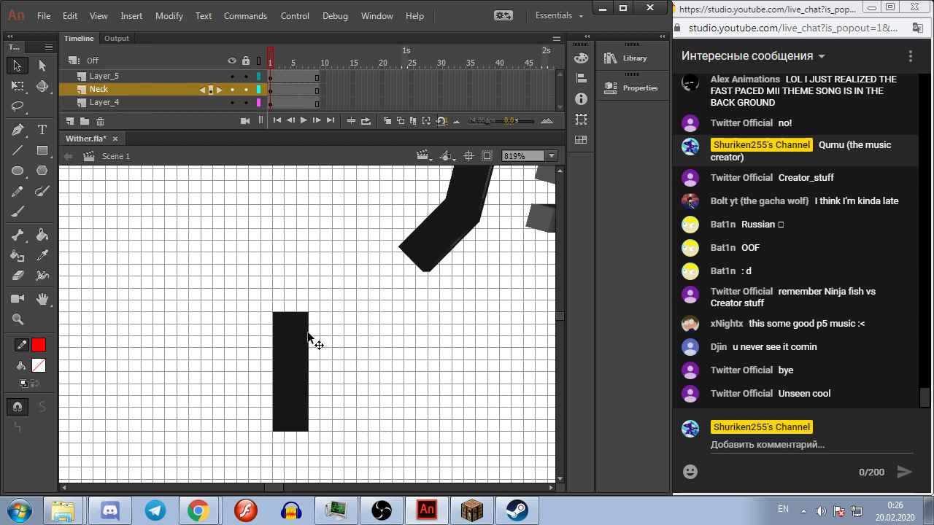
key("ctrl+z")
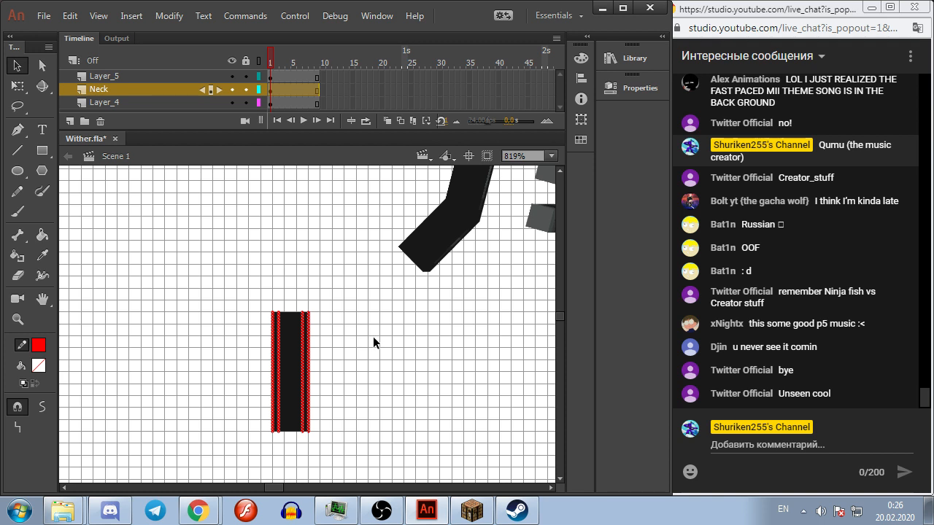
left_click(337, 320)
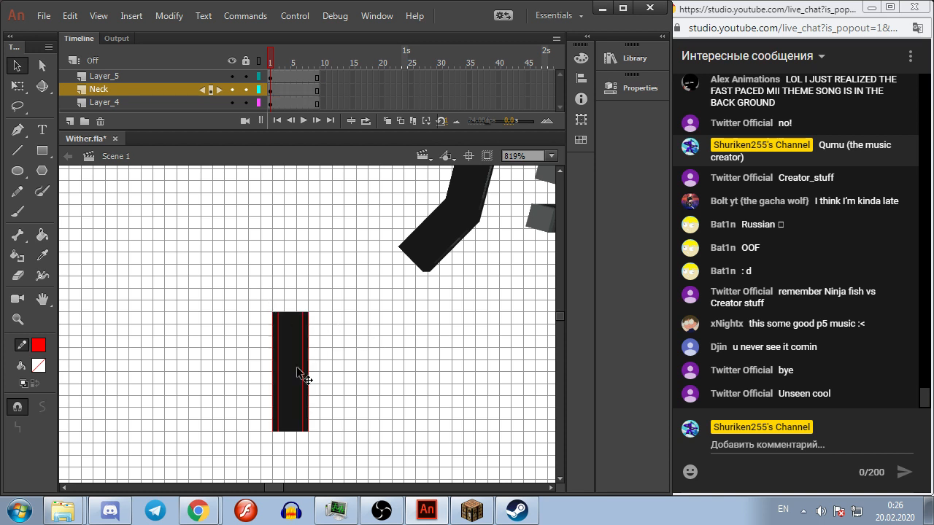
Step: Open the group of red lines and draw a horizontal red line across their upper ends, from one outer line to the other
scroll(296, 366, "up", 2)
scroll(352, 285, "down", 1)
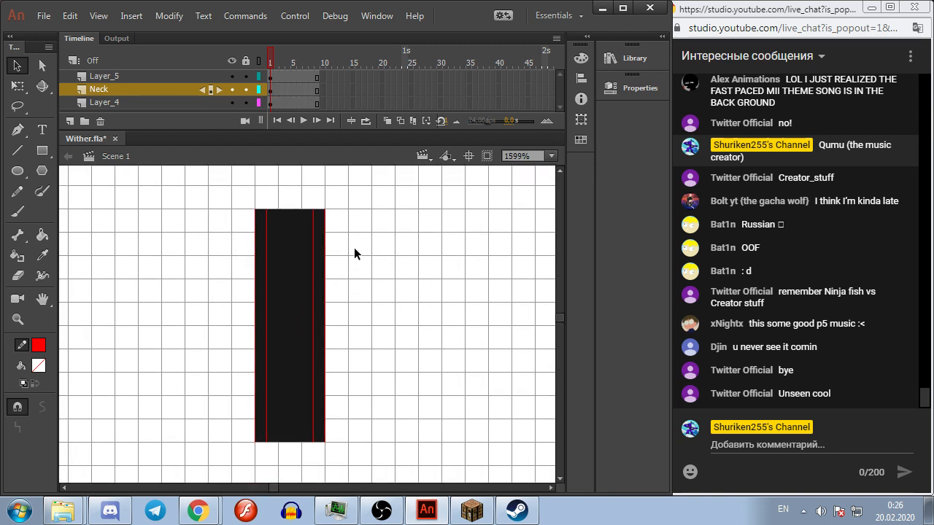
double_click(272, 295)
left_click(219, 304)
left_click(18, 150)
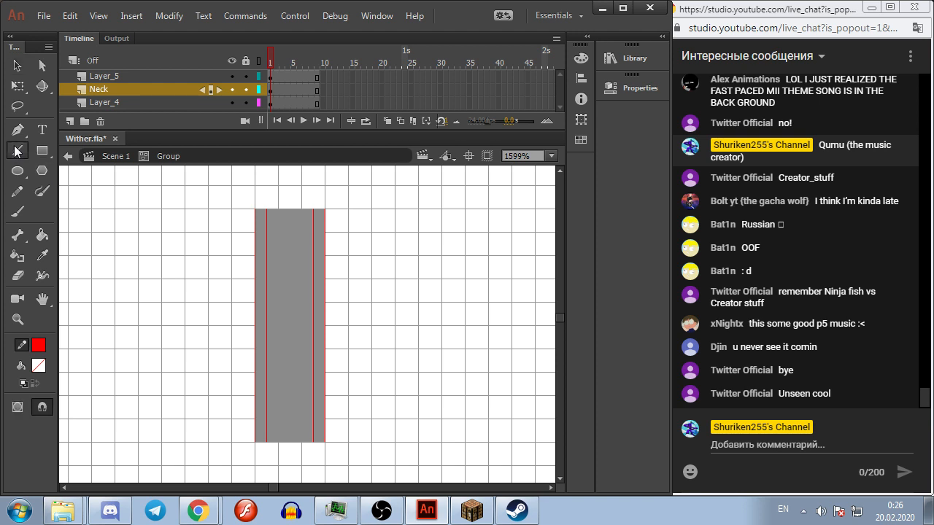
left_click_drag(253, 209, 325, 210)
scroll(346, 372, "down", 2)
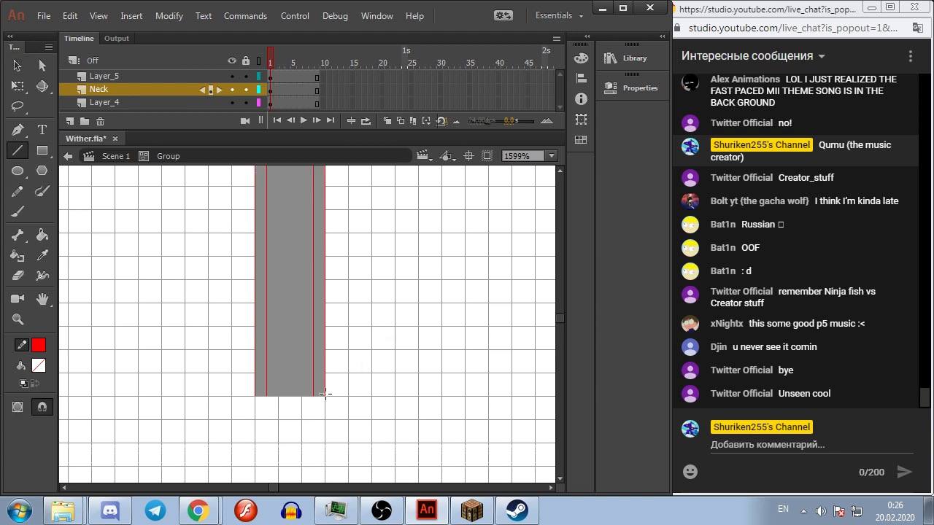
Step: Reopen the torso line group for editing and examine the Wither's ribs in Minecraft as a reference
left_click(125, 157)
scroll(306, 273, "down", 2)
key("v")
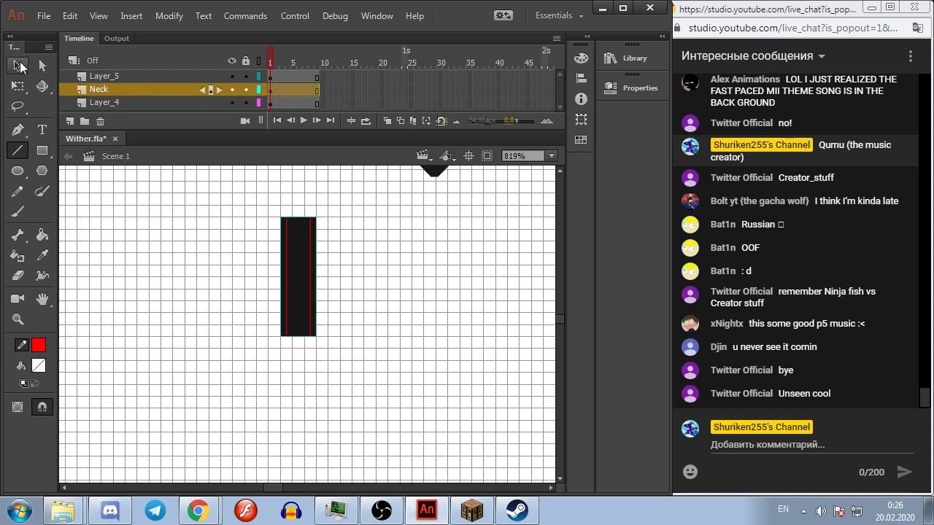
double_click(310, 257)
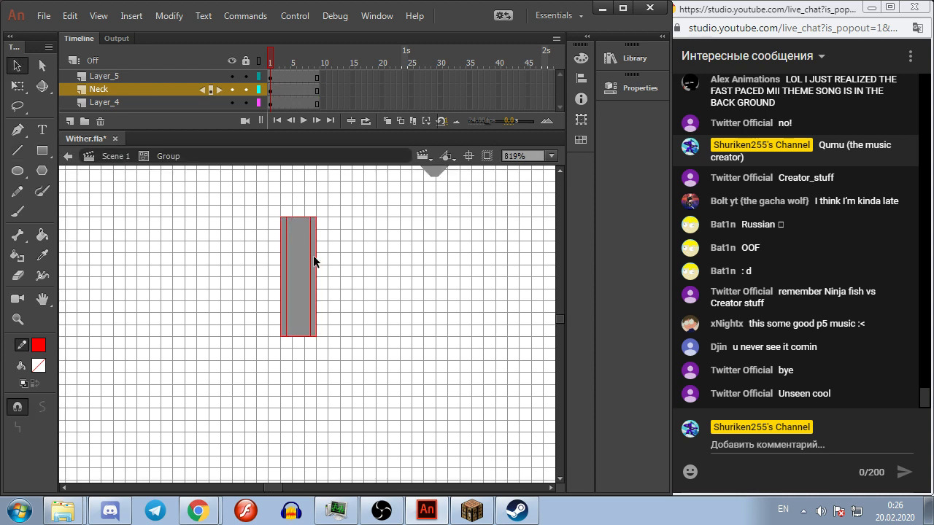
scroll(313, 255, "up", 2)
left_click(472, 511)
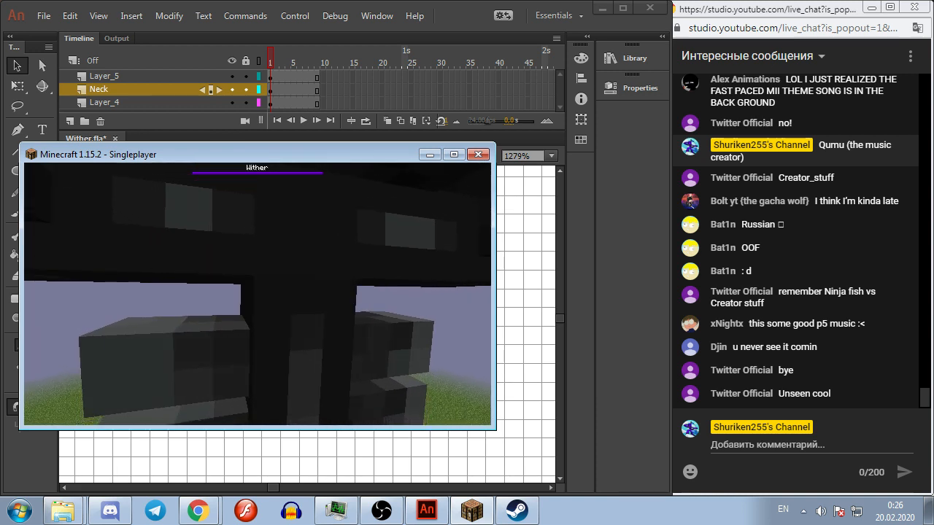
key("Escape")
key("alt+Tab")
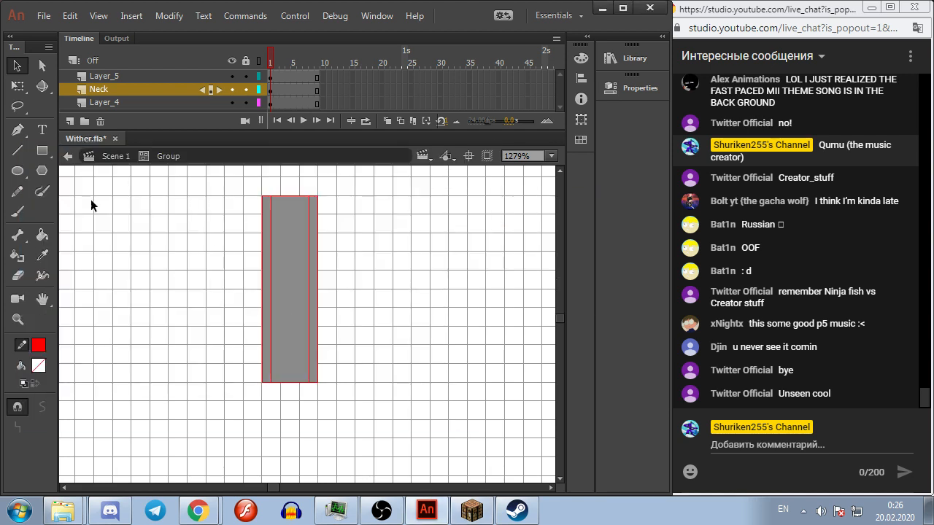
Step: Draw two horizontal lines across the torso's inner strip, one and three grid squares below its top edge
left_click(18, 149)
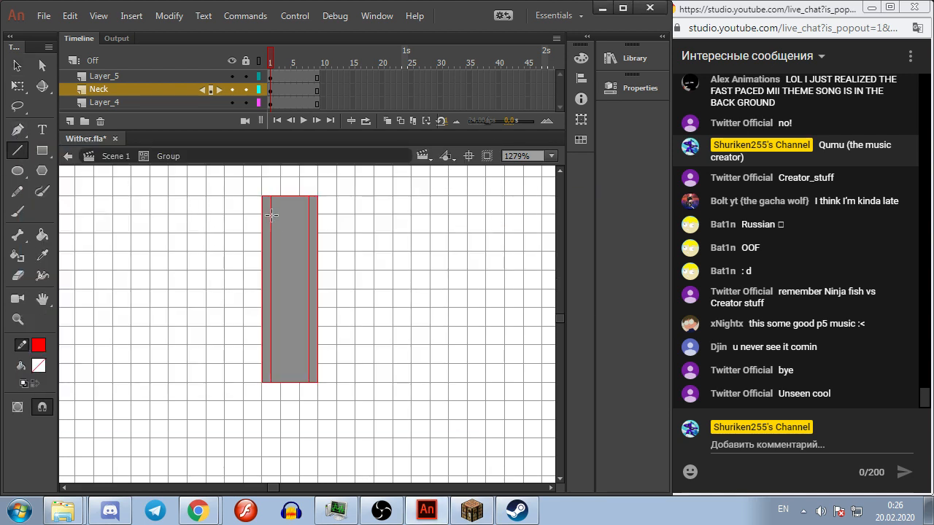
left_click_drag(271, 215, 308, 214)
left_click_drag(309, 250, 271, 251)
key("v")
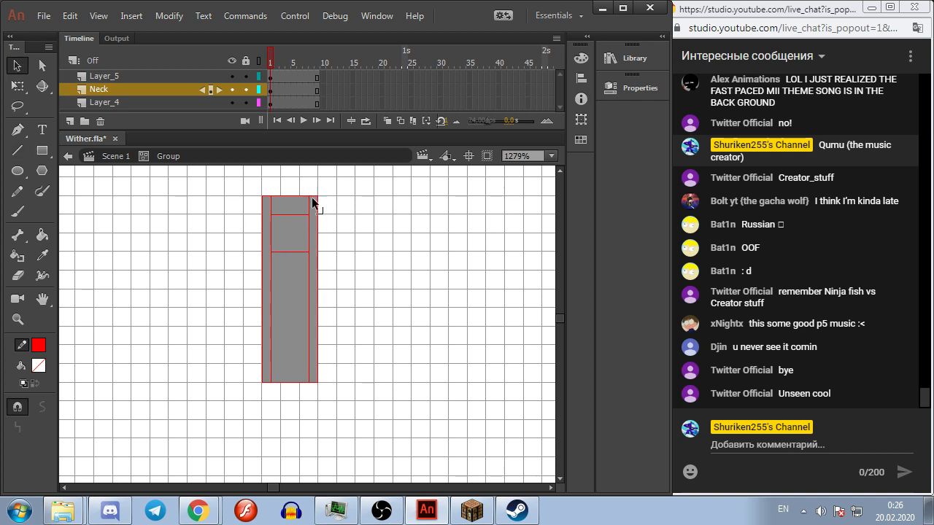
Step: Shift both horizontal lines down half a grid square and duplicate the pair twice below to mark three evenly spaced ribs
left_click(301, 215)
left_click(293, 251, "shift")
left_click(551, 155)
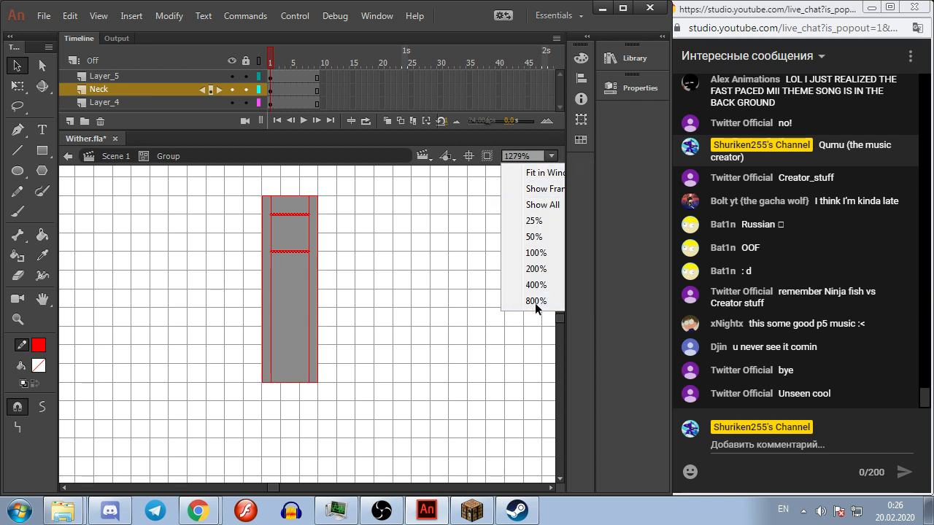
left_click(533, 302)
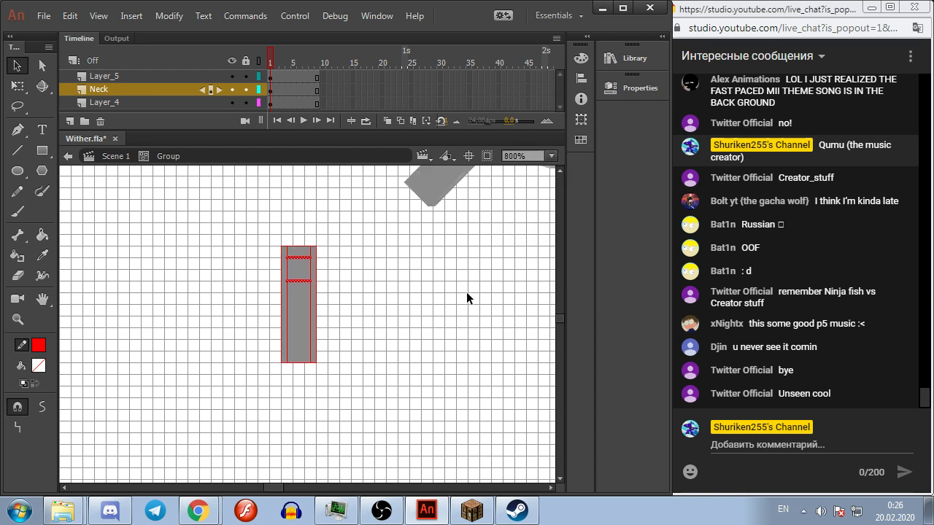
key("Down")
key("Down")
key("Down")
key("Down")
key("Down")
key("Down")
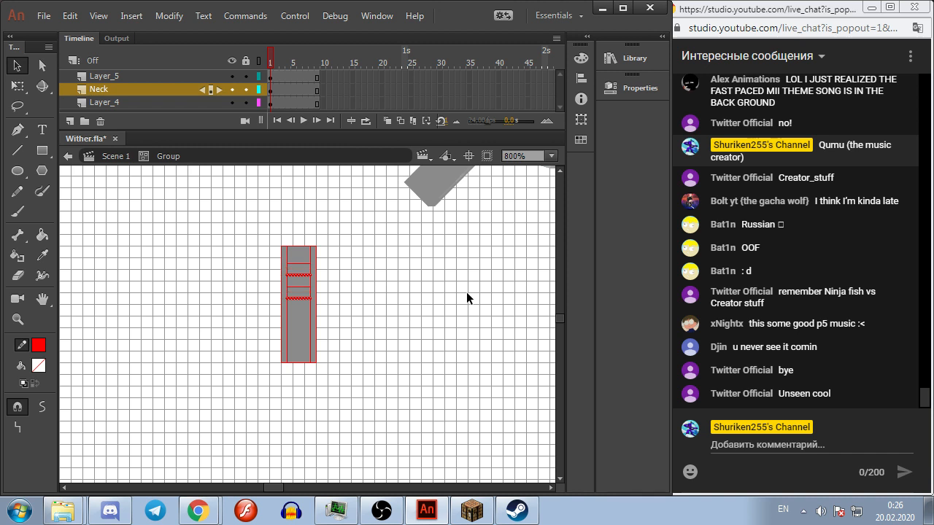
key("Down")
key("Down")
key("Down")
key("Down")
key("Down")
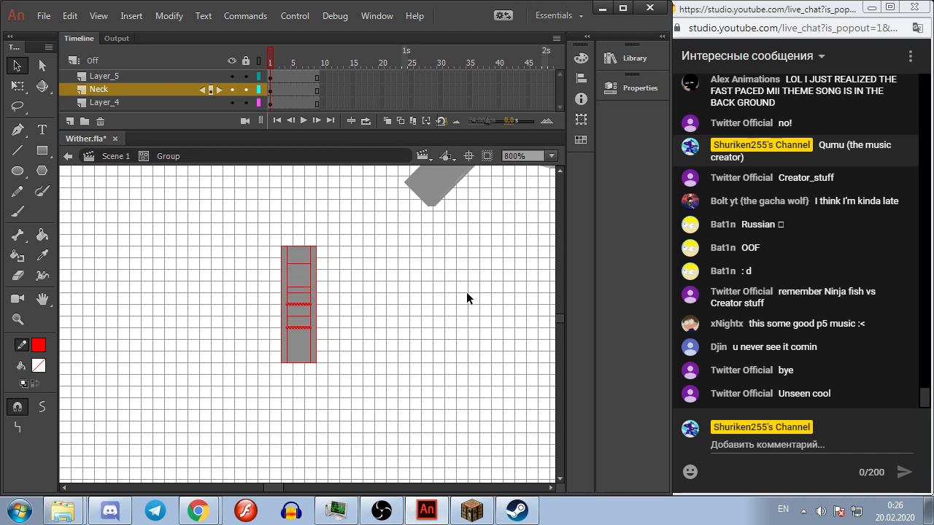
left_click(453, 234)
Step: Leave the group and cut the finished rib guide lines from Scene 1
double_click(314, 271)
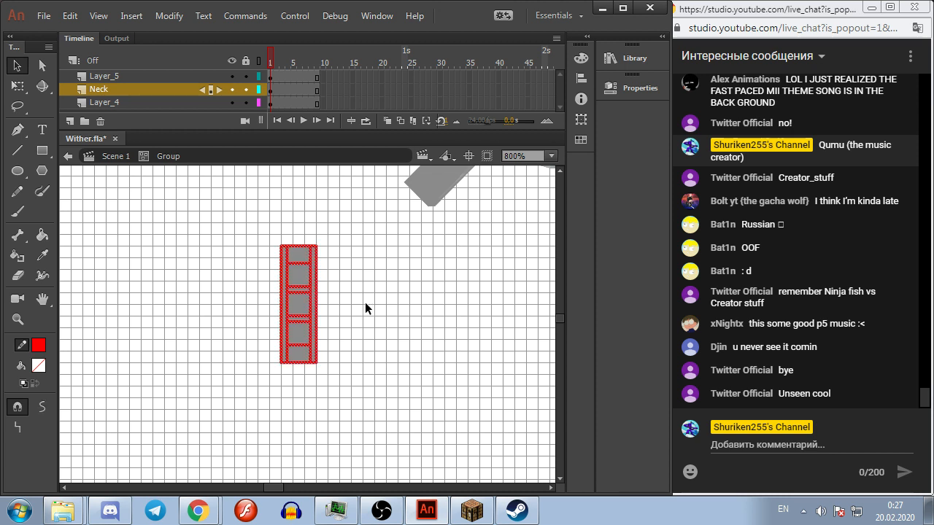
left_click(291, 229)
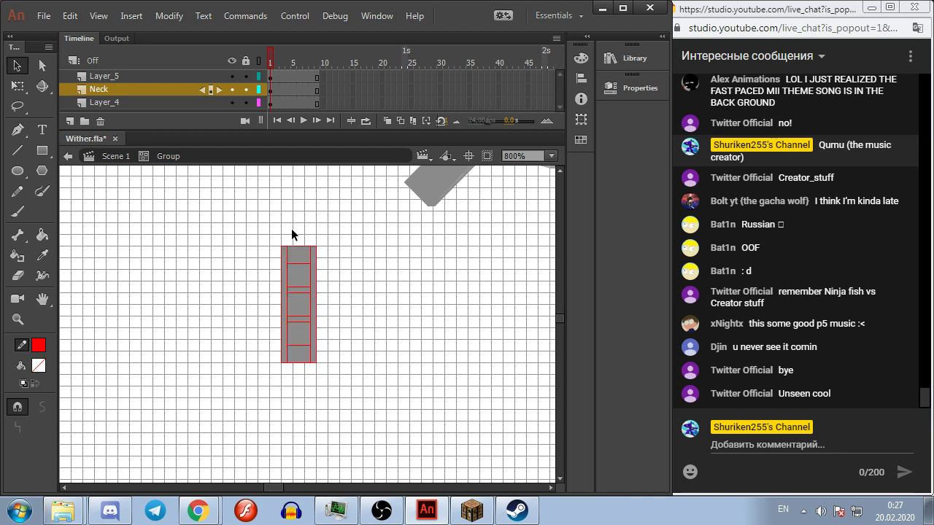
left_click(115, 156)
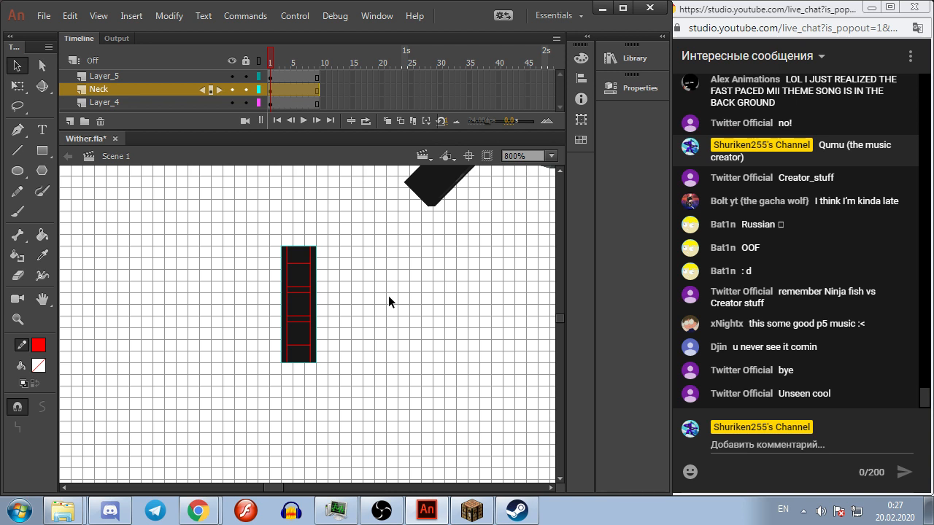
key("Delete")
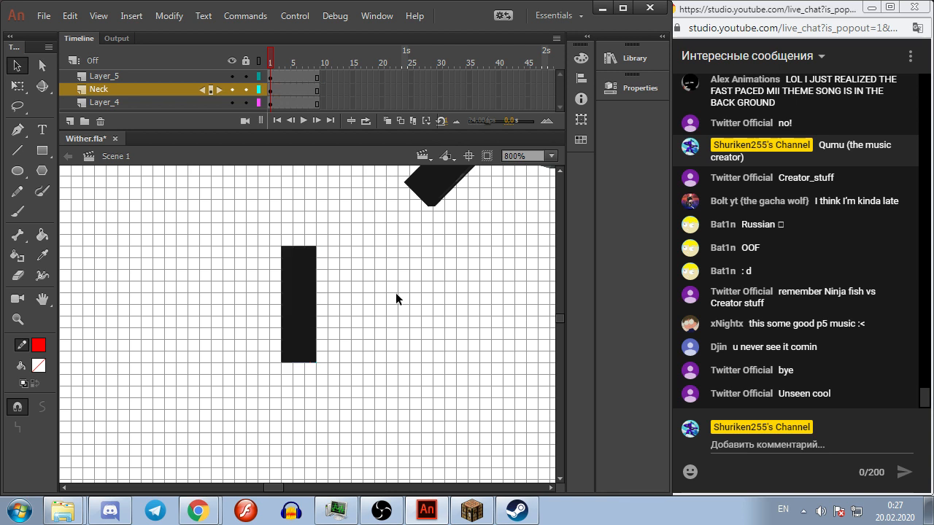
Step: Paste the guide lines on a new layer inside the wither_torso_right symbol and align them with the black torso
double_click(324, 260)
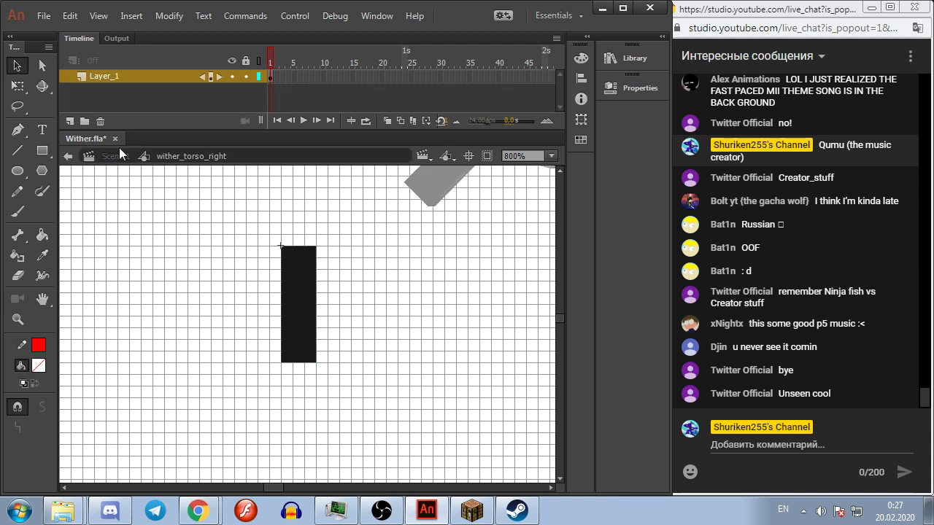
left_click(71, 121)
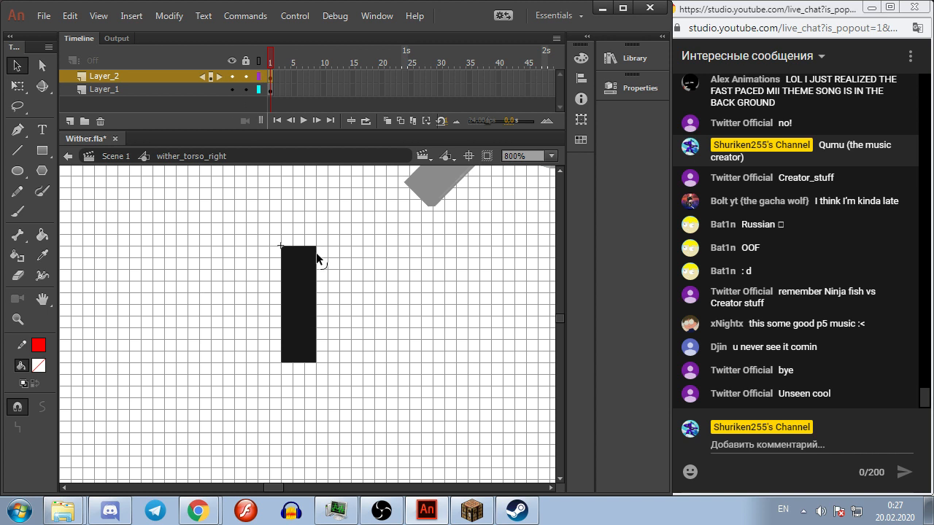
key("ctrl+v")
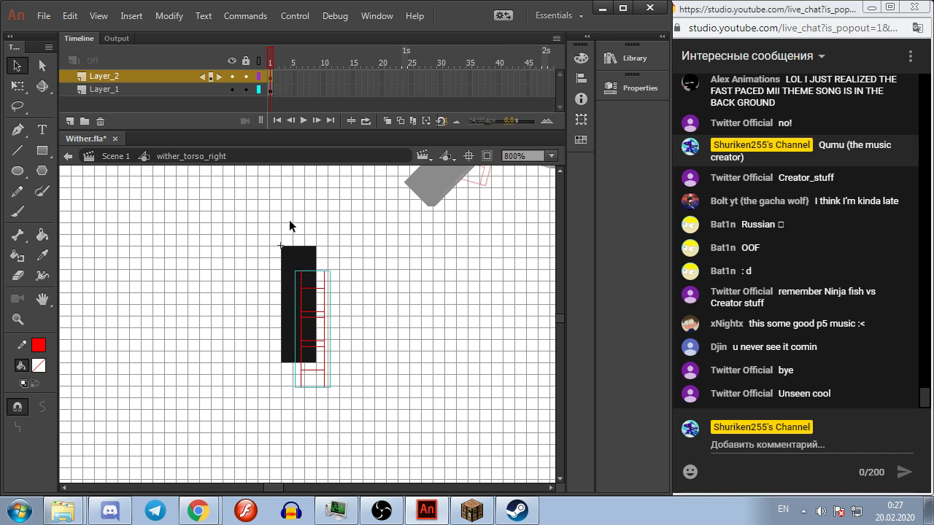
mouse_move(312, 264)
left_mouse_down()
mouse_move(307, 257)
mouse_move(305, 270)
left_mouse_up()
scroll(303, 271, "up", 2)
left_click(18, 69)
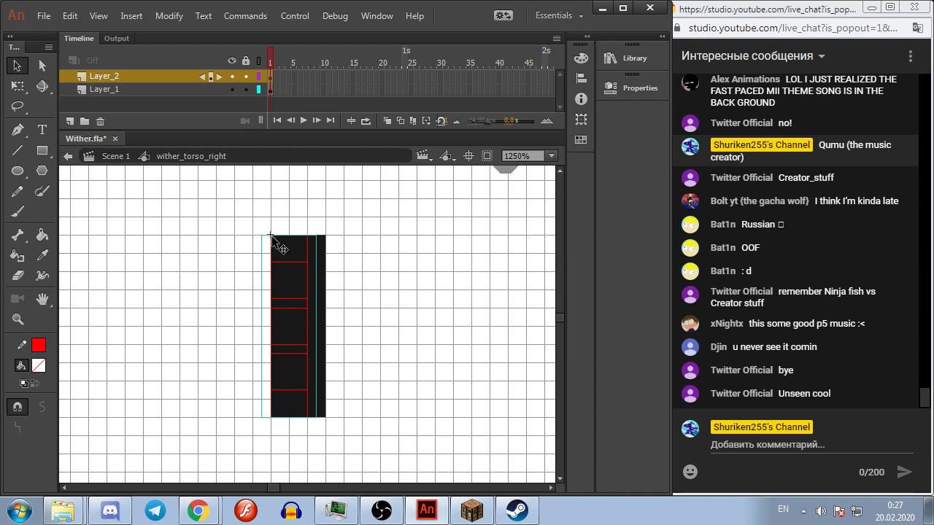
left_click(418, 261)
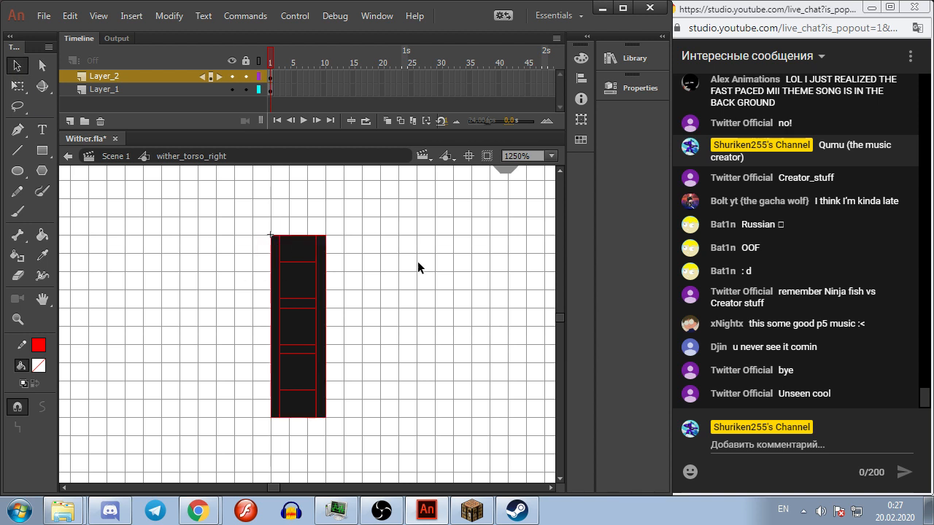
Step: Return to Scene 1 and delete the separate straight torso piece below the bent torso
left_click(127, 157)
scroll(421, 286, "down", 2)
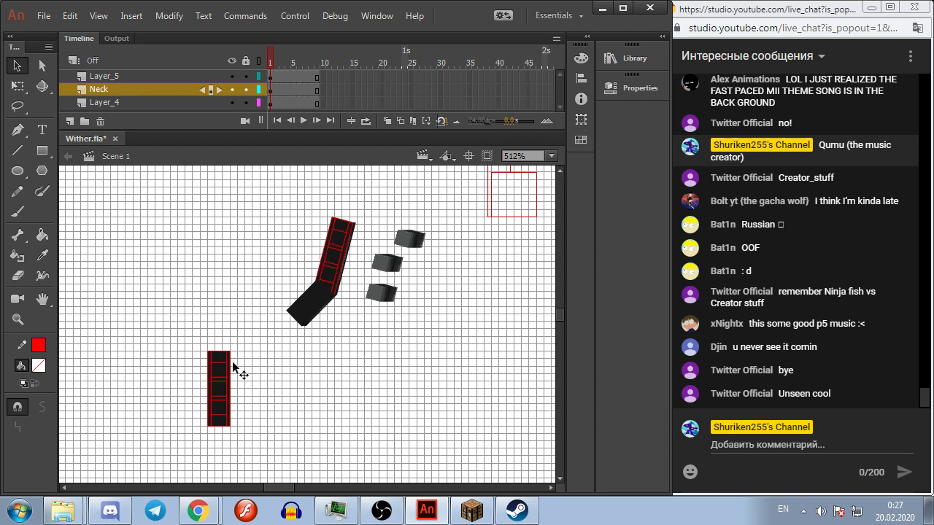
left_click_drag(220, 394, 177, 396)
key("Delete")
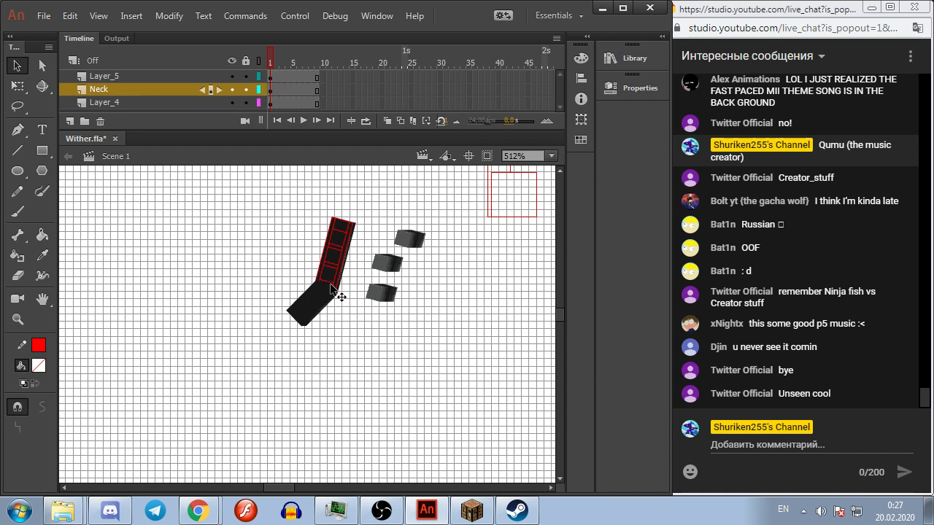
Step: Move the uppermost loose rib block onto the upper part of the bent torso and nudge it up towards its guide lines
left_click_drag(400, 248, 335, 261)
scroll(340, 242, "up", 4)
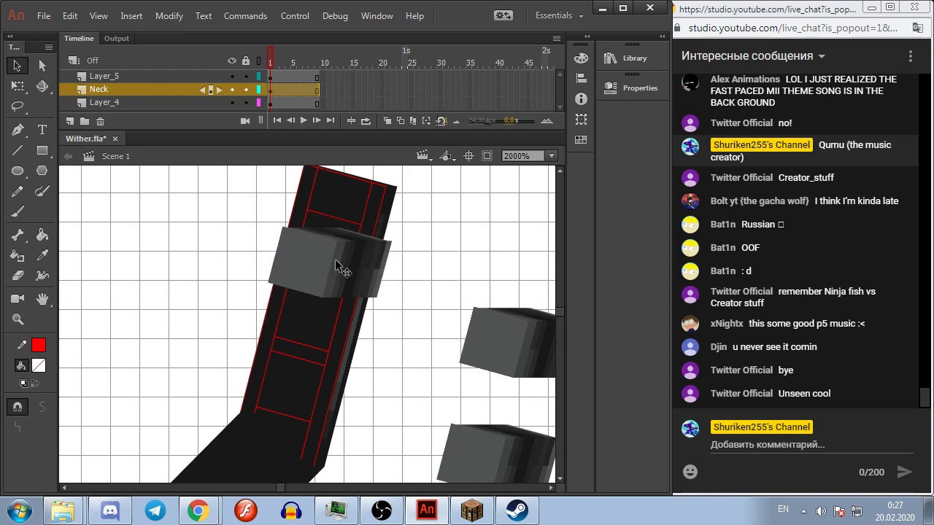
key("Up")
key("Up")
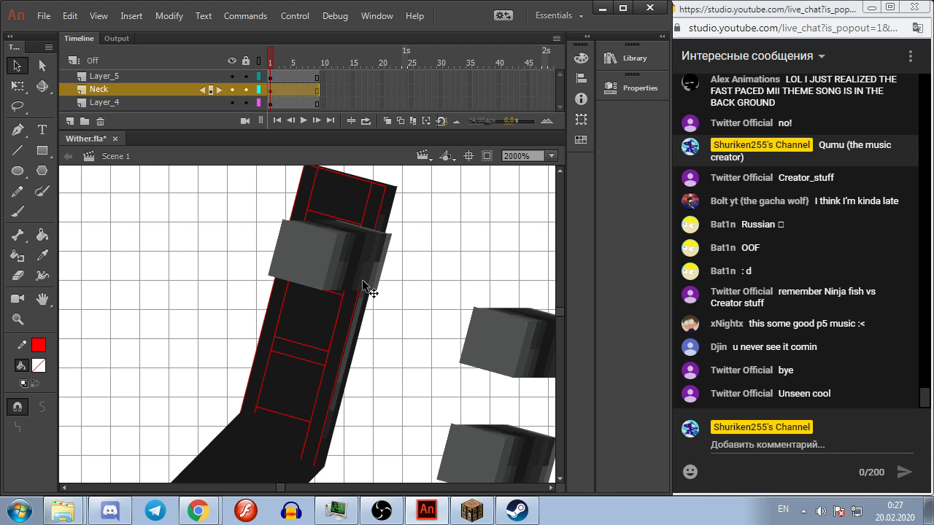
key("Left")
key("Left")
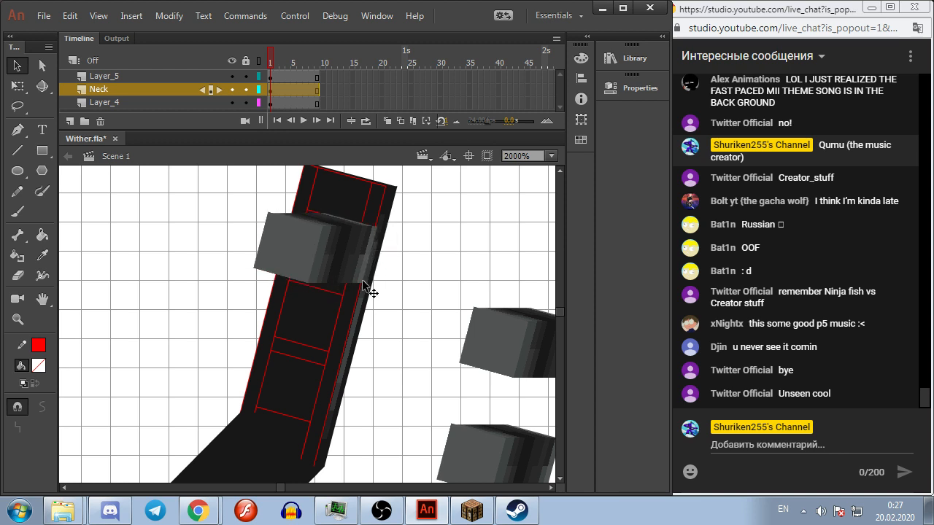
key("Right")
key("Right")
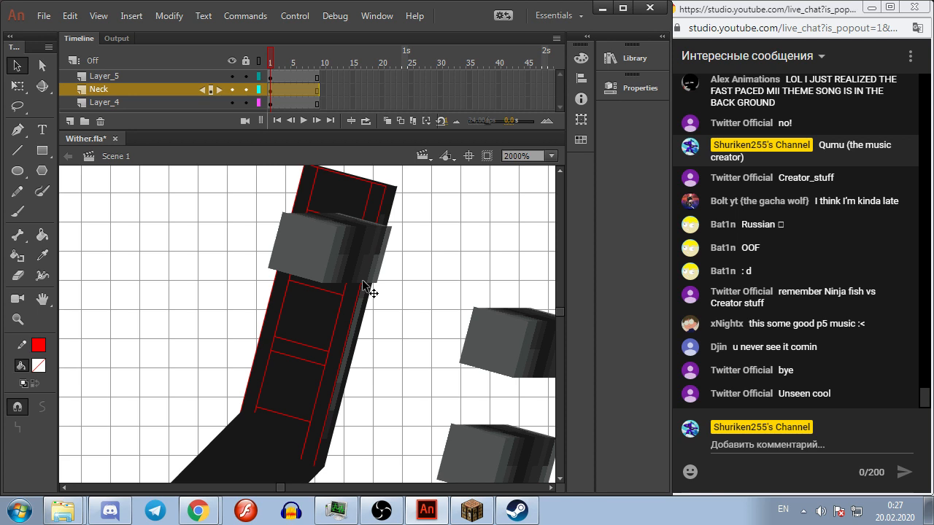
Step: Examine how the ribs sit on the Wither's torso in Minecraft, returning to the Wither drawing
left_click(472, 510)
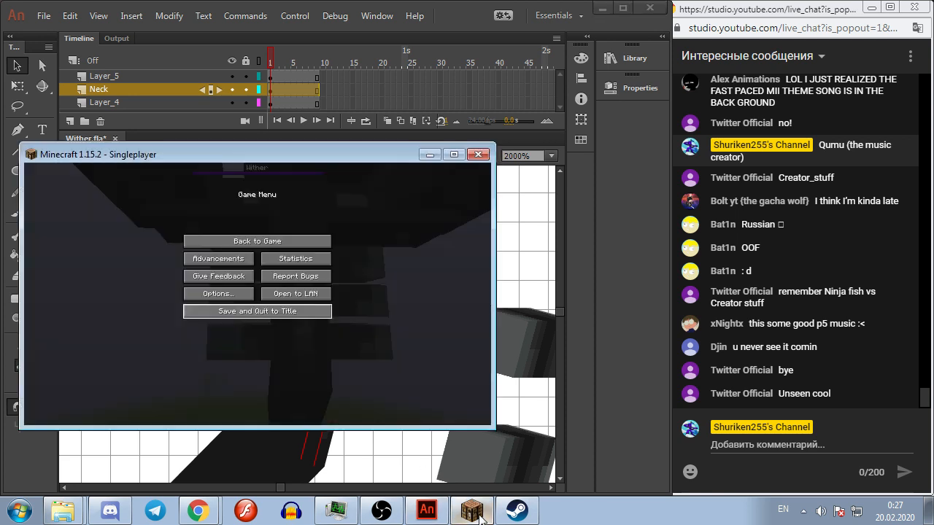
key("Escape")
key("alt+Tab")
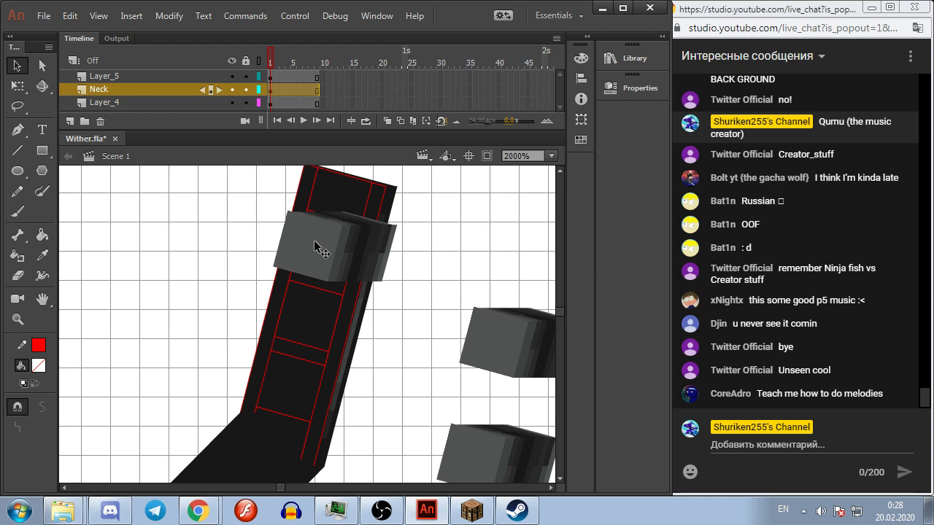
Step: Nudge the placed rib block slightly left so it sits evenly across the upper torso
scroll(411, 237, "down", 1)
left_click(409, 244)
left_click(365, 227)
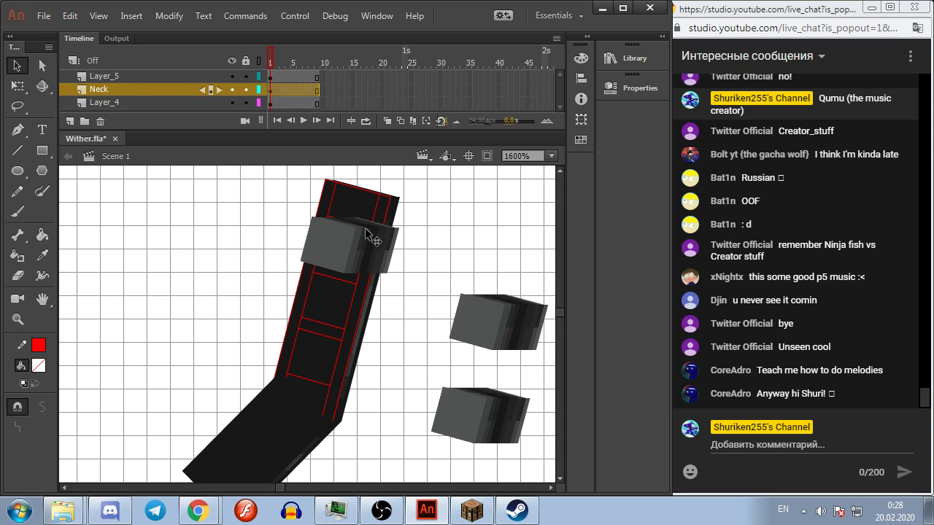
key("Left")
key("Left")
key("Left")
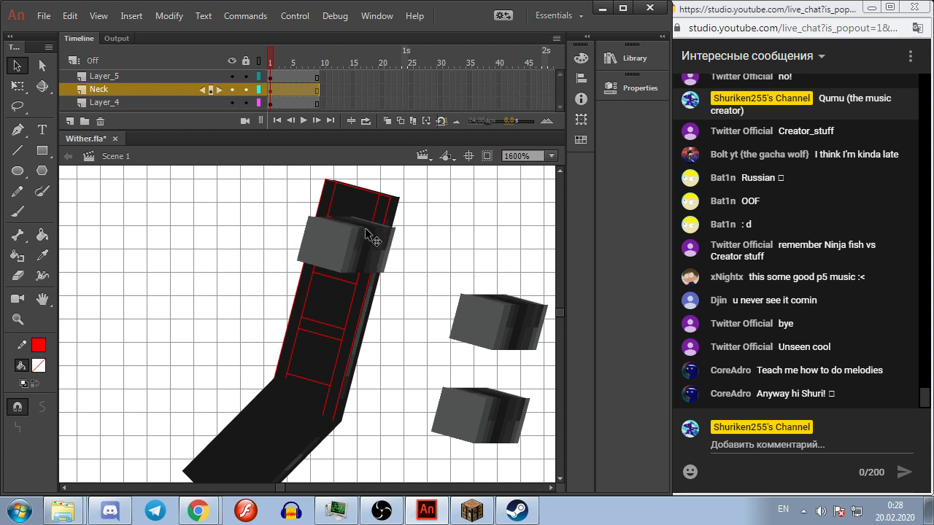
key("Left")
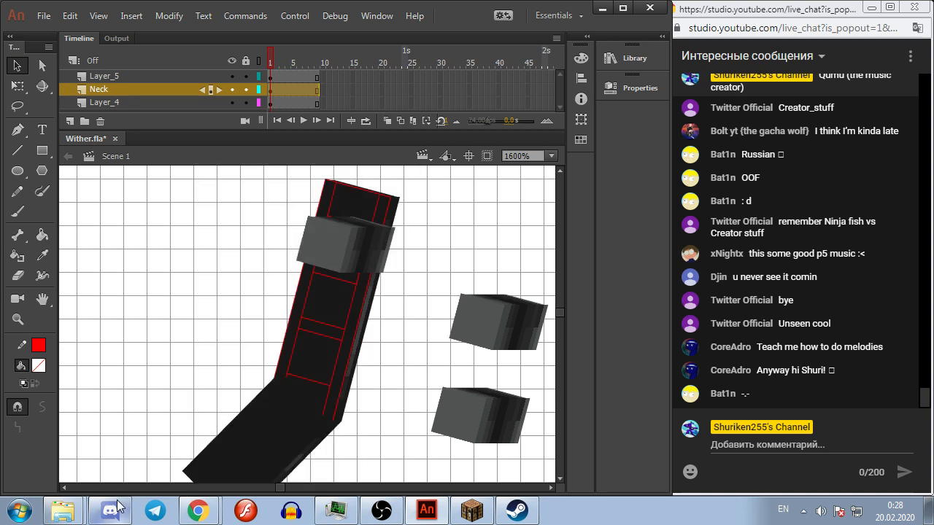
Step: Convert the torso pieces and rib block into a Graphic symbol named wither_torso_with_bones
scroll(274, 357, "down", 4)
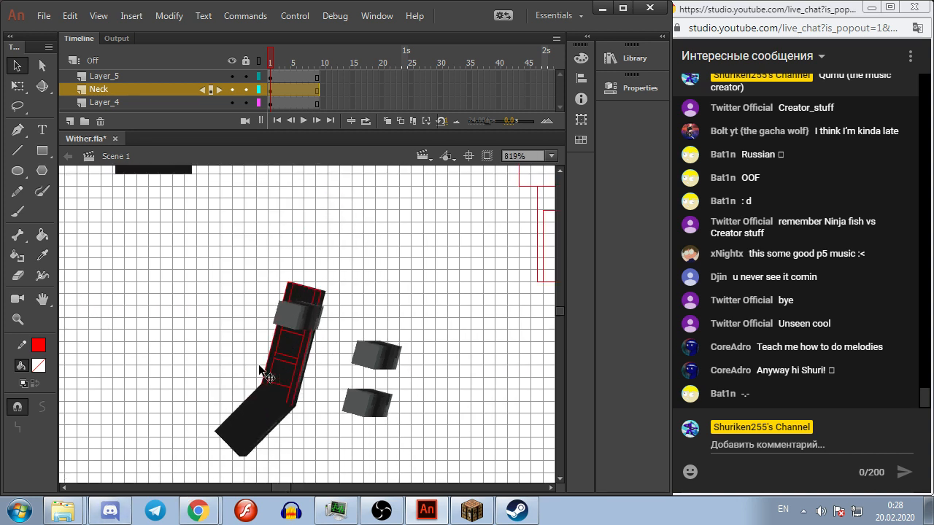
right_click(286, 369)
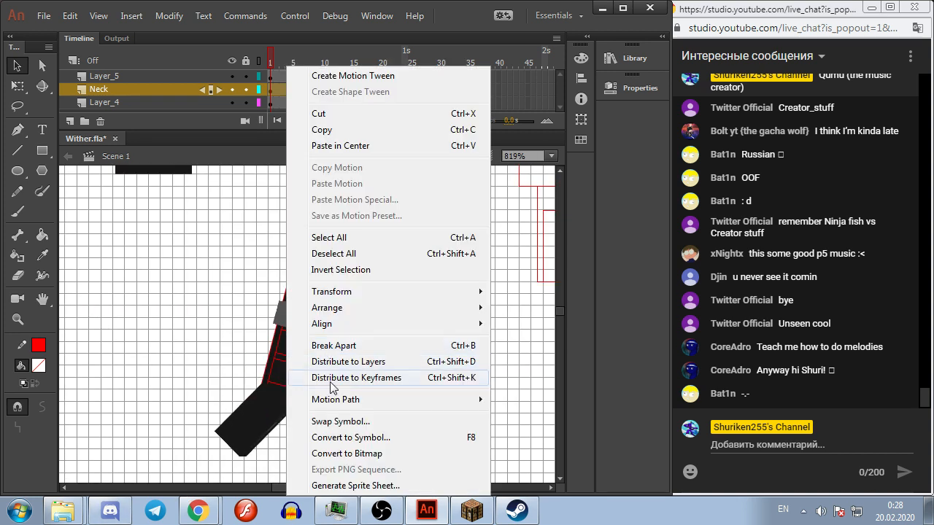
left_click(349, 438)
type("wit")
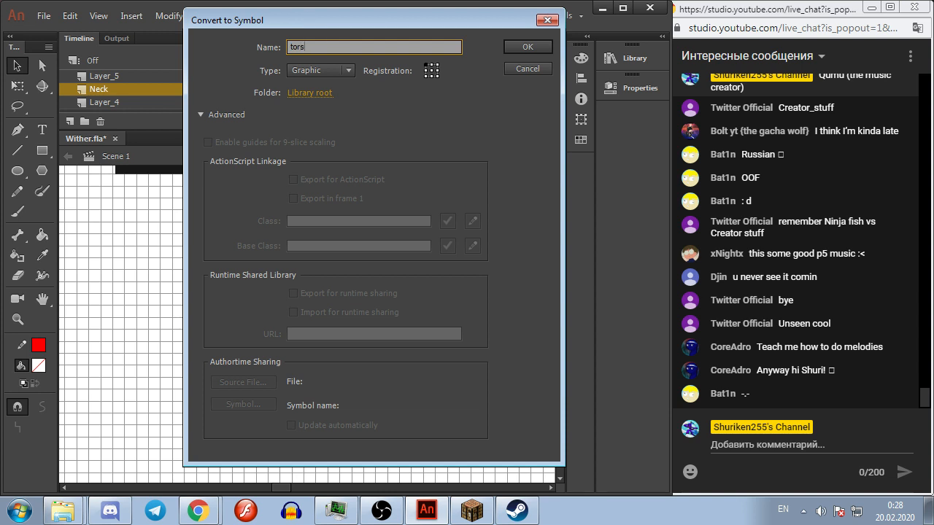
type("her_torso_with_neck")
key("Return")
Step: Open the wither_torso_with_bones symbol and place a duplicate of the rib block over the middle rib guides
double_click(306, 318)
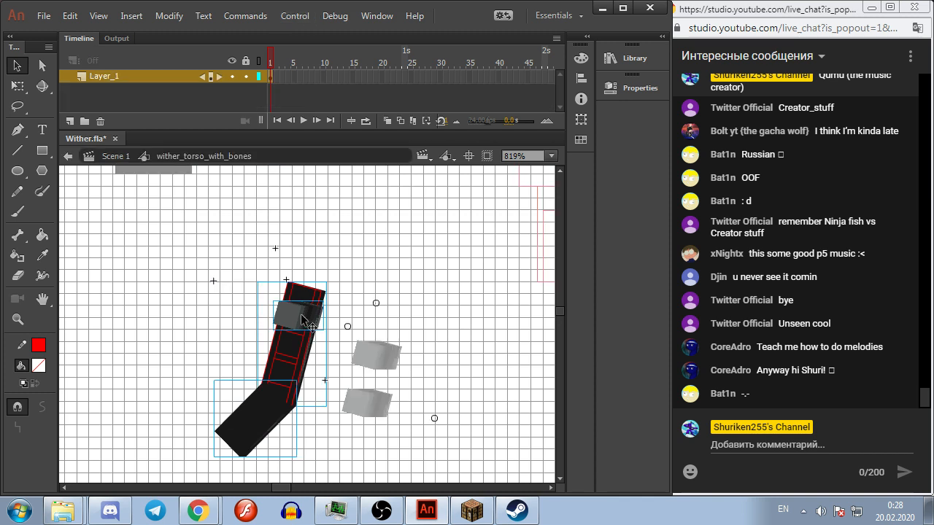
scroll(307, 318, "up", 3)
left_click_drag(456, 286, 448, 234)
left_click_drag(293, 241, 277, 323)
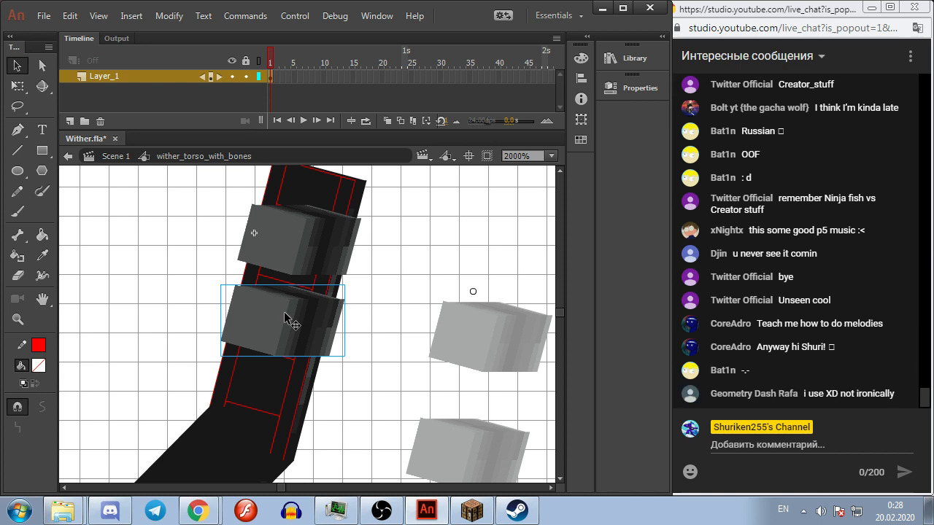
Step: Nudge the duplicated rib block upward and slightly right so it lines up with the middle rib guides on the torso
key("Up")
key("Up")
key("Up")
key("Up")
key("Right")
key("Right")
key("Right")
key("Right")
key("Right")
key("Right")
key("Right")
key("Right")
key("Right")
key("Right")
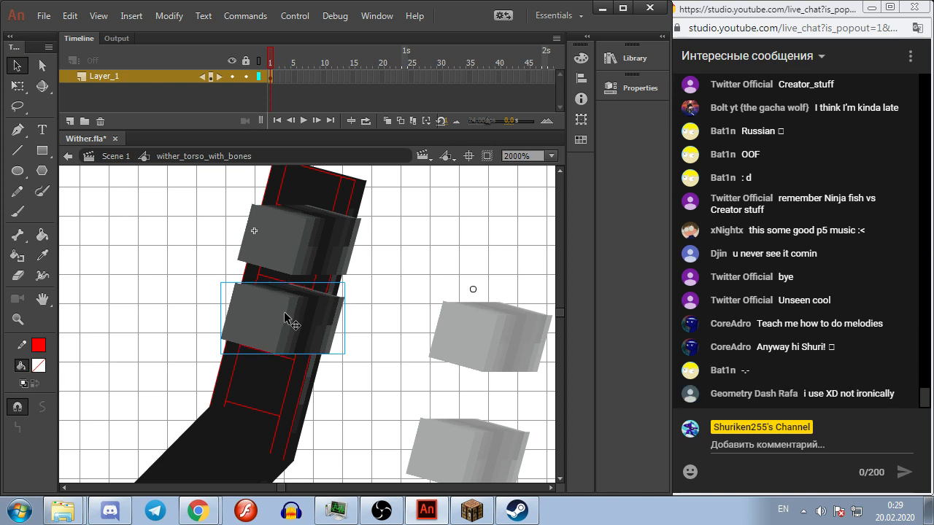
key("Left")
key("Right")
key("Right")
key("Right")
key("Left")
key("Up")
key("Up")
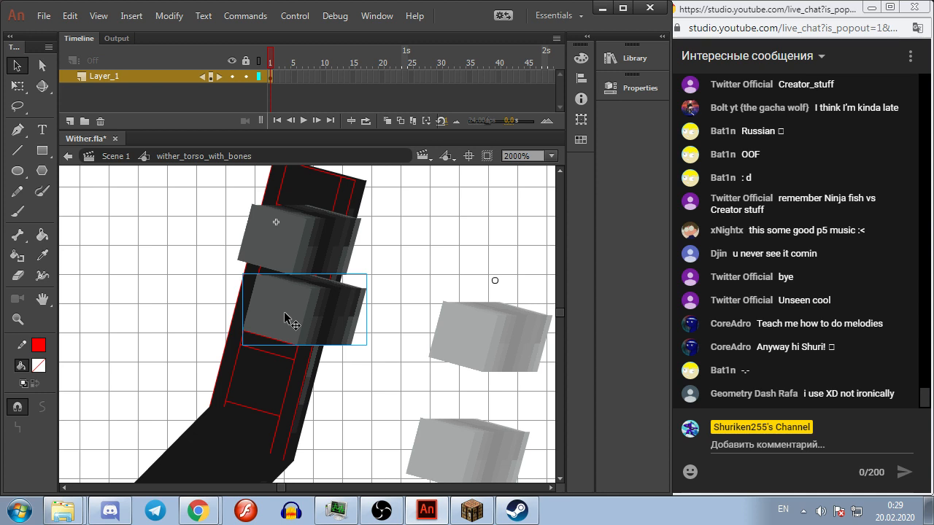
key("Left")
key("Left")
key("Left")
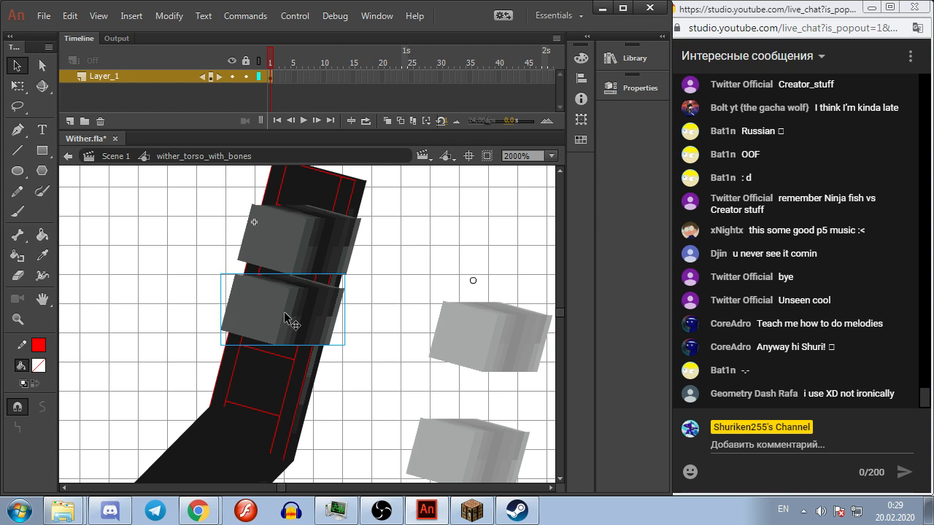
key("Left")
key("Right")
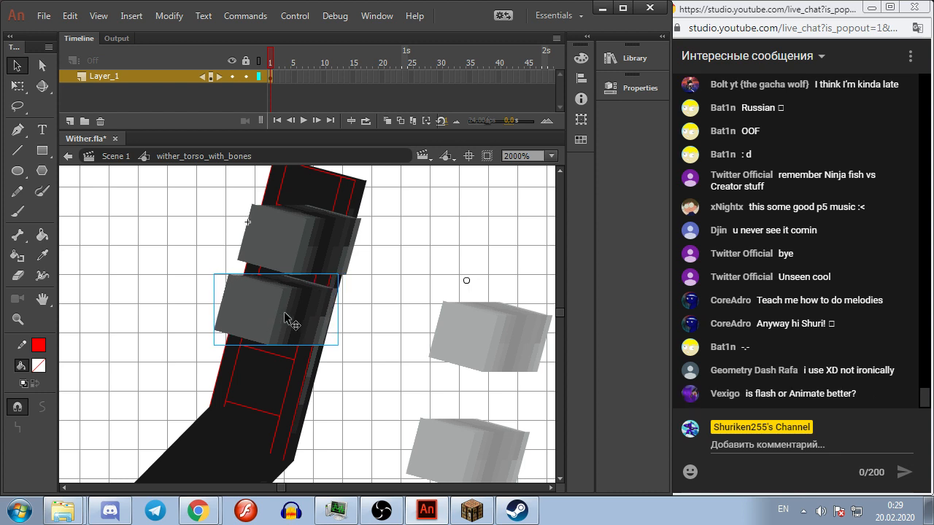
key("shift+Right")
key("shift+Right")
key("Left")
key("Left")
key("Left")
key("Left")
key("Left")
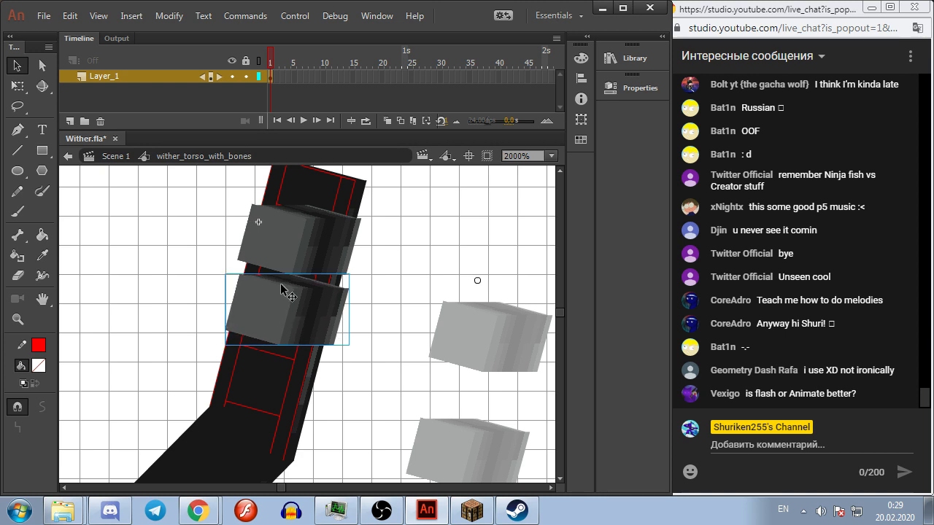
Step: Switch to Minecraft to examine the Wither's rib spacing, returning to the drawing
left_click(472, 511)
key("Escape")
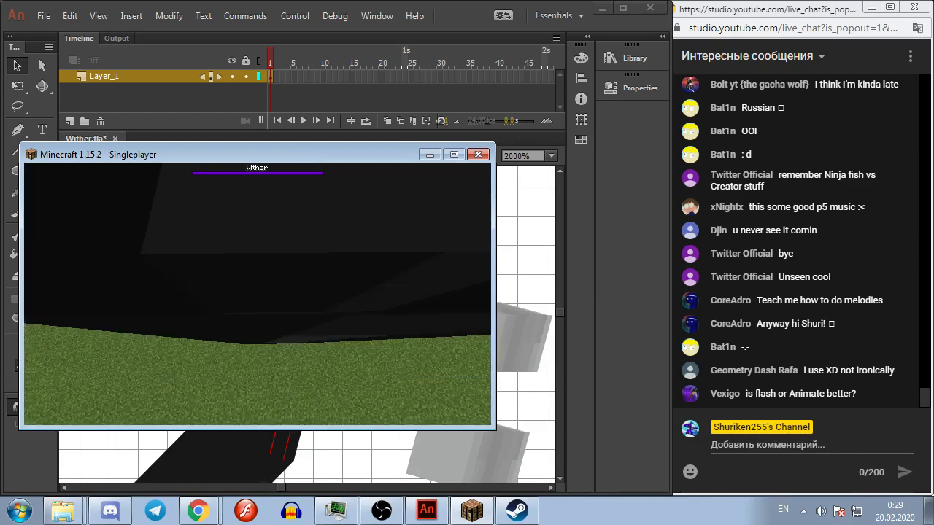
key("Escape")
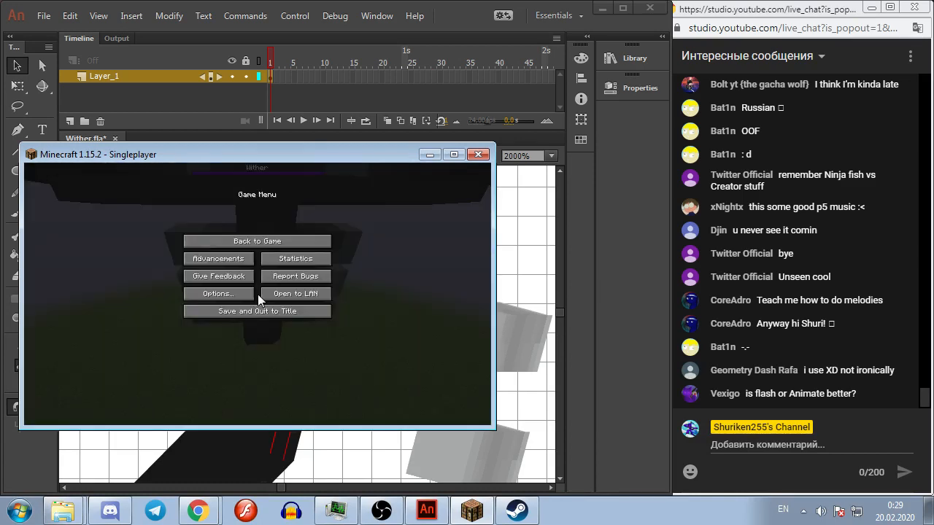
key("alt+Tab")
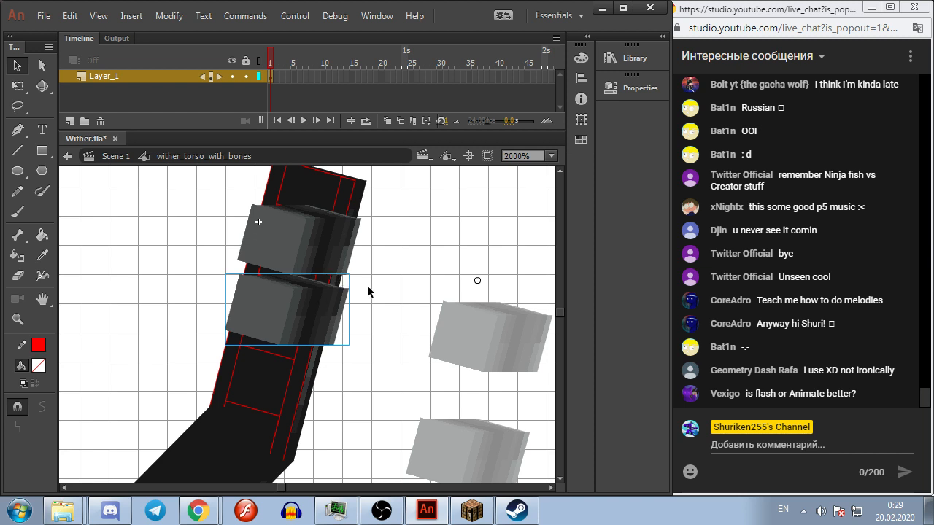
Step: Fine-tune the middle rib block's height and shift the upper rib block slightly right to align both along the torso
key("Up")
key("Down")
key("Down")
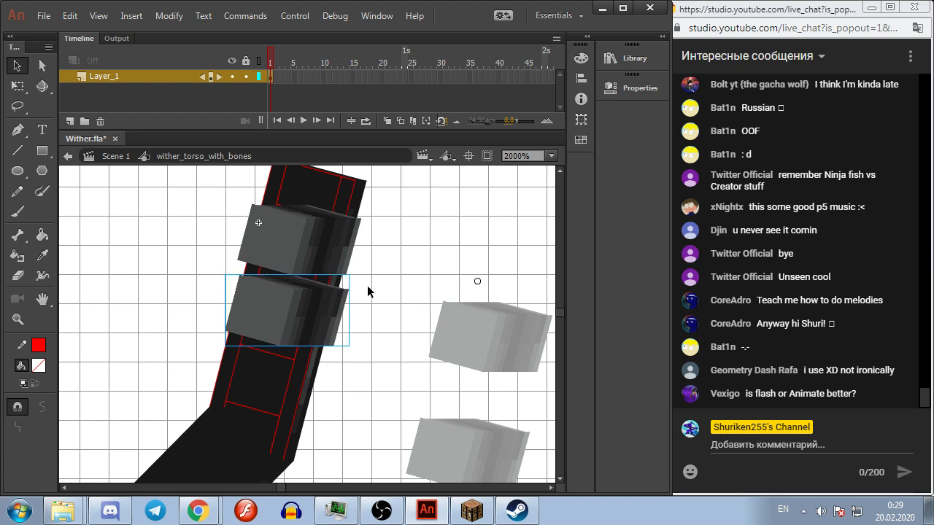
left_click(315, 228)
key("Right")
key("Left")
key("Left")
key("Down")
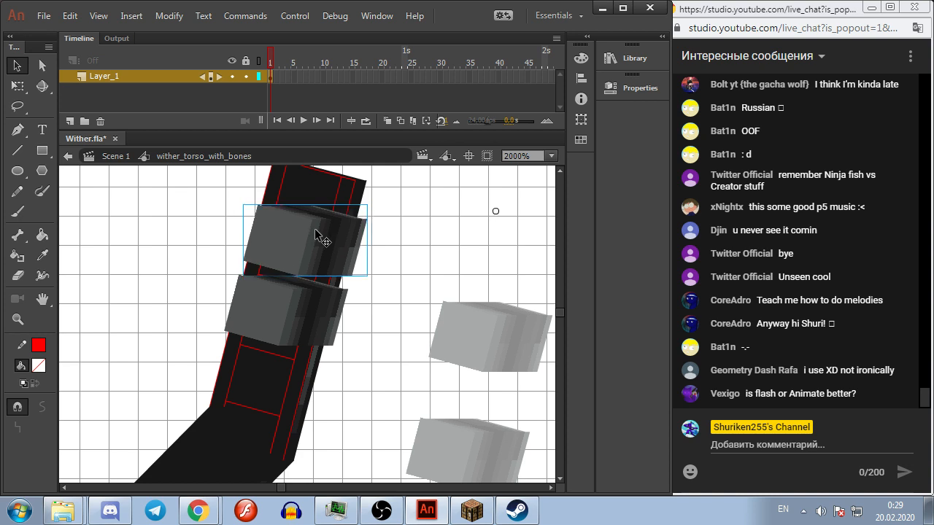
Step: Place a copy of the upper rib block roughly over the lowest rib guides on the torso
key("ctrl+c")
key("ctrl+shift+v")
key("shift+Down")
key("shift+Down")
key("shift+Down")
key("shift+Down")
key("shift+Down")
key("shift+Down")
key("shift+Down")
key("shift+Down")
key("shift+Down")
key("shift+Down")
key("shift+Down")
key("shift+Down")
key("shift+Down")
key("shift+Down")
key("shift+Down")
key("shift+Down")
key("shift+Down")
key("shift+Down")
key("shift+Down")
key("shift+Down")
key("shift+Left")
key("shift+Left")
key("shift+Left")
key("shift+Left")
key("shift+Left")
key("shift+Up")
key("Up")
key("Up")
key("Up")
key("Up")
key("Up")
key("Up")
key("Up")
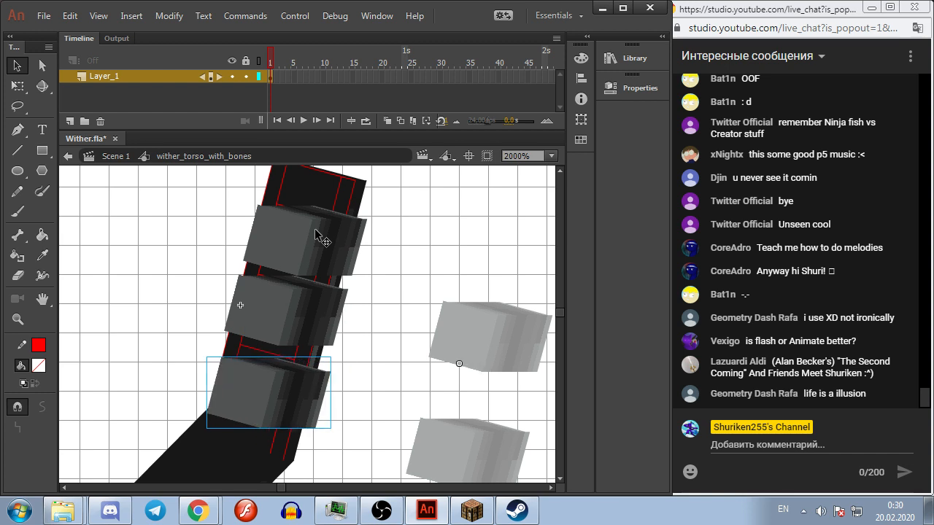
key("Up")
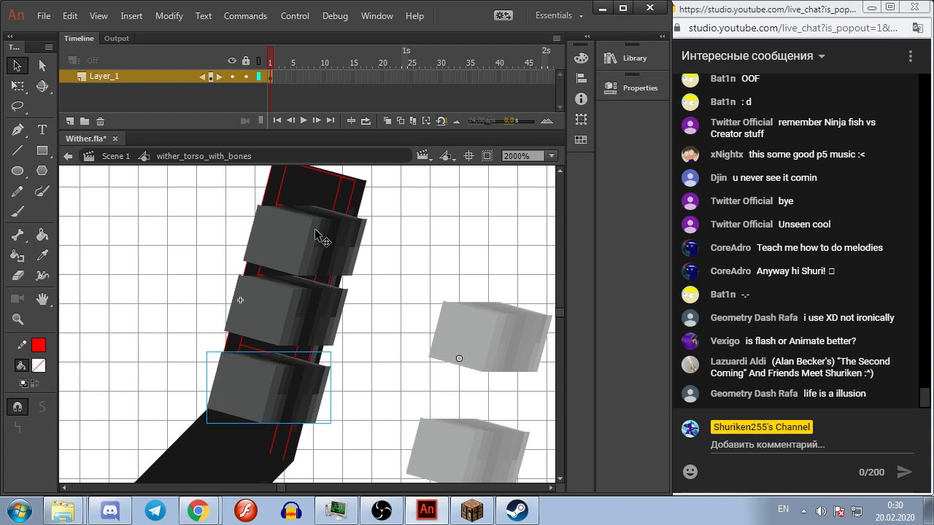
Step: Nudge the lowest rib block upward into line so its gap matches the spacing between the two ribs above
key("shift+Left")
key("shift+Up")
key("shift+Up")
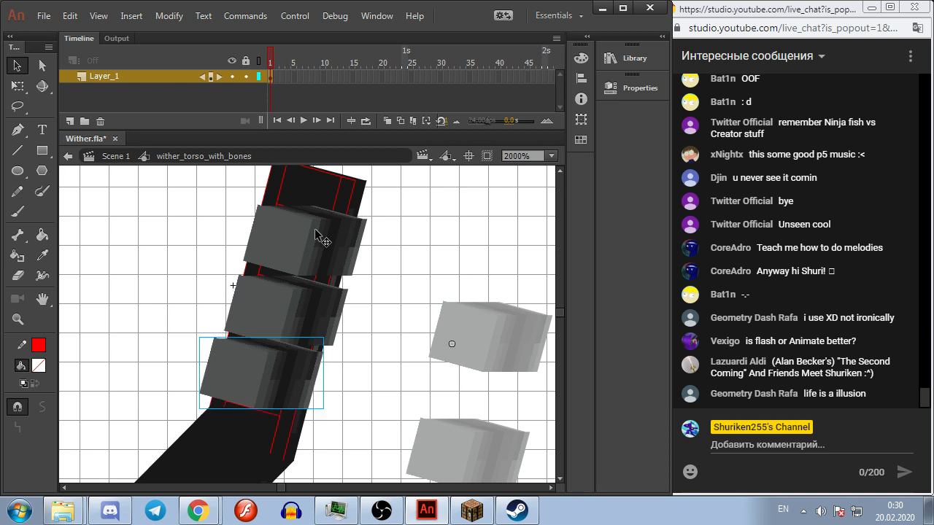
key("shift+Down")
key("Up")
key("Down")
key("Right")
key("Right")
key("Right")
key("Right")
key("Right")
key("Right")
key("Right")
key("Right")
key("Right")
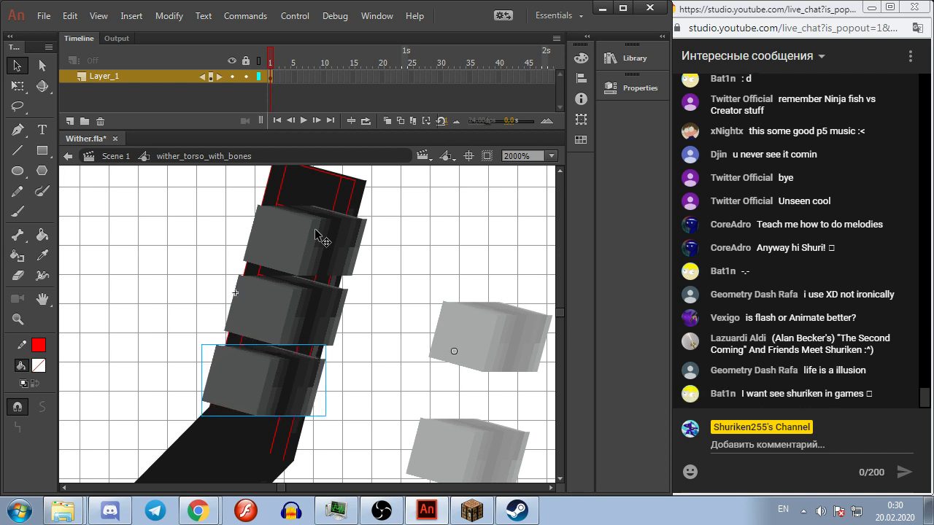
key("Right")
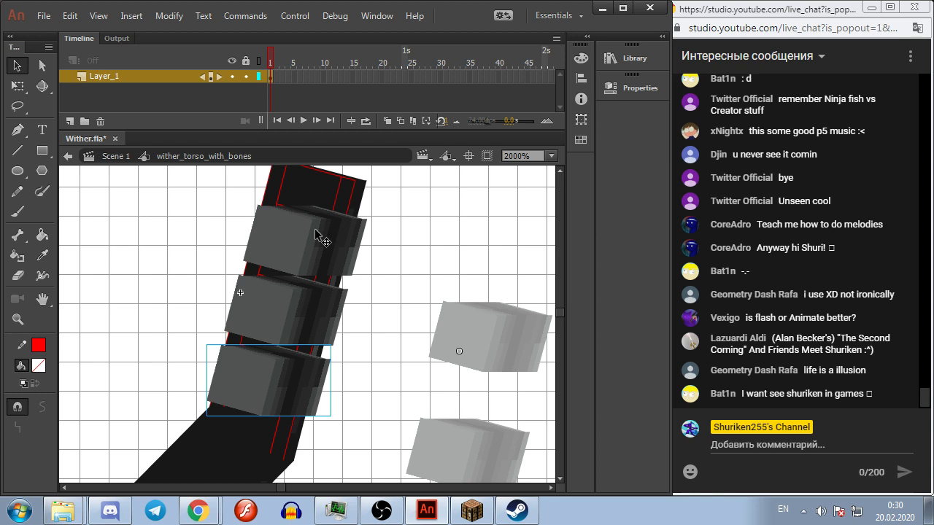
key("Right")
key("Left")
Step: Move the three rib blocks, keeping their positions, onto a new layer named Bones
left_click(472, 222)
left_click(283, 223)
left_click(267, 321, "shift")
left_click(251, 381, "shift")
key("Delete")
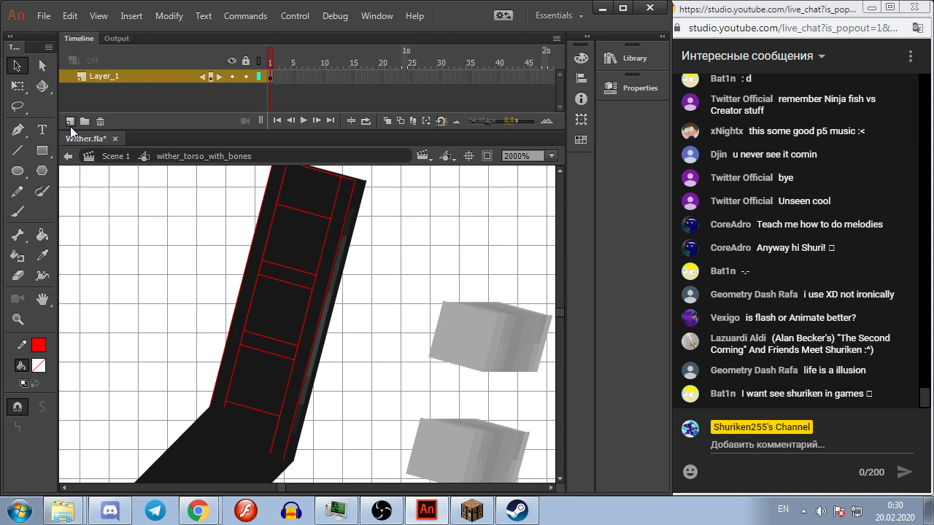
left_click(70, 123)
key("ctrl+shift+v")
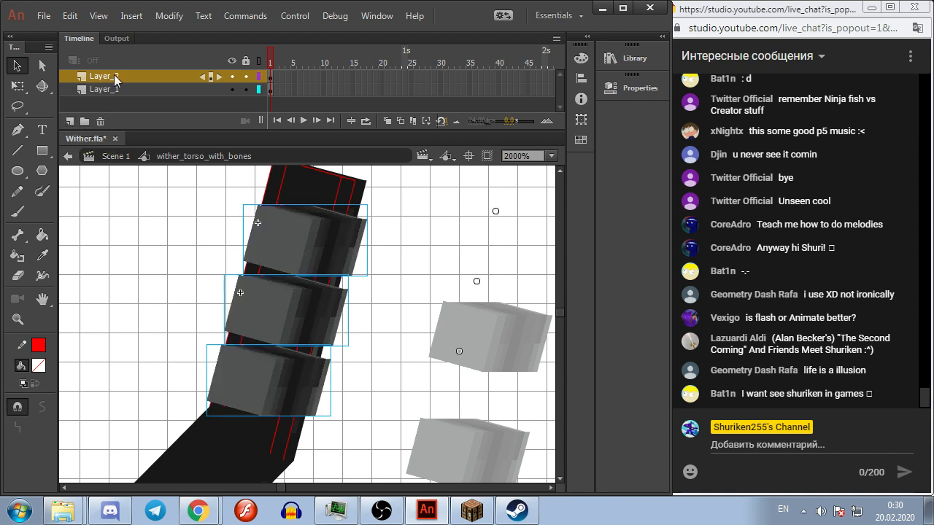
double_click(114, 76)
type("Bones")
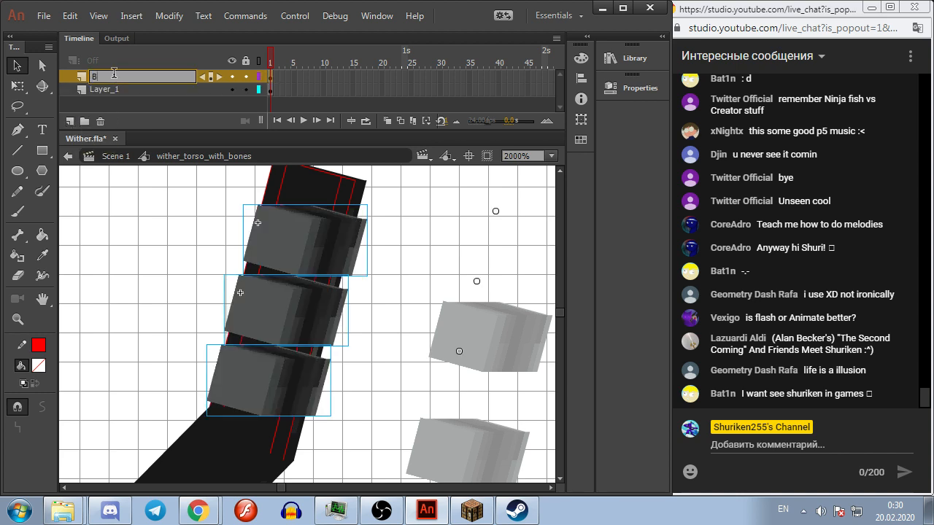
key("Return")
Step: Rename the layer holding the torso pieces as Torso
left_click(110, 90)
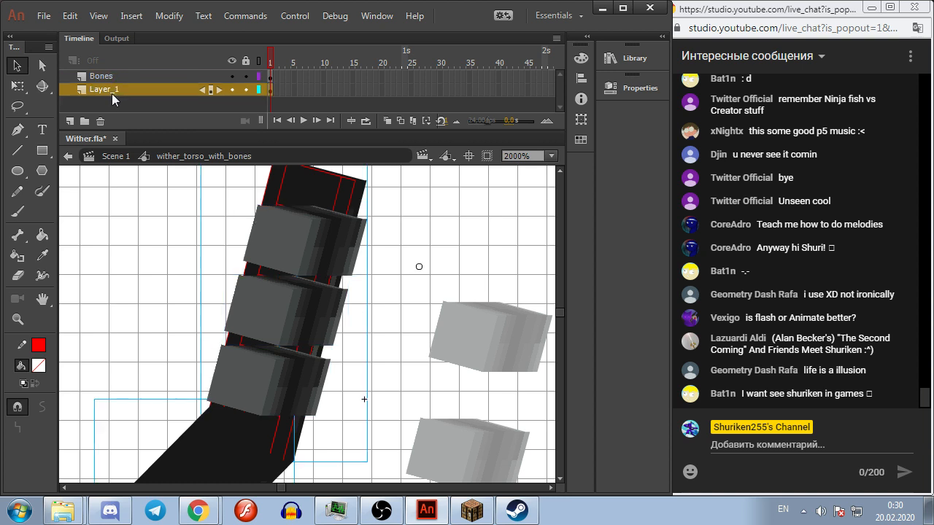
double_click(117, 92)
type("Torso")
key("Return")
Step: Move the tail piece, keeping its position, onto a new layer named Tail beneath Torso, and save the file
left_click(89, 310)
key("Delete")
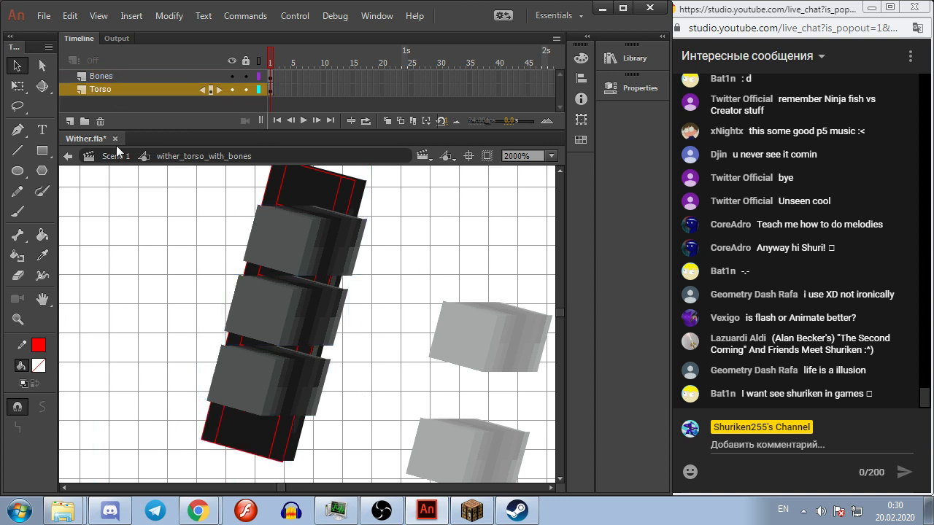
left_click(71, 122)
key("ctrl+shift+v")
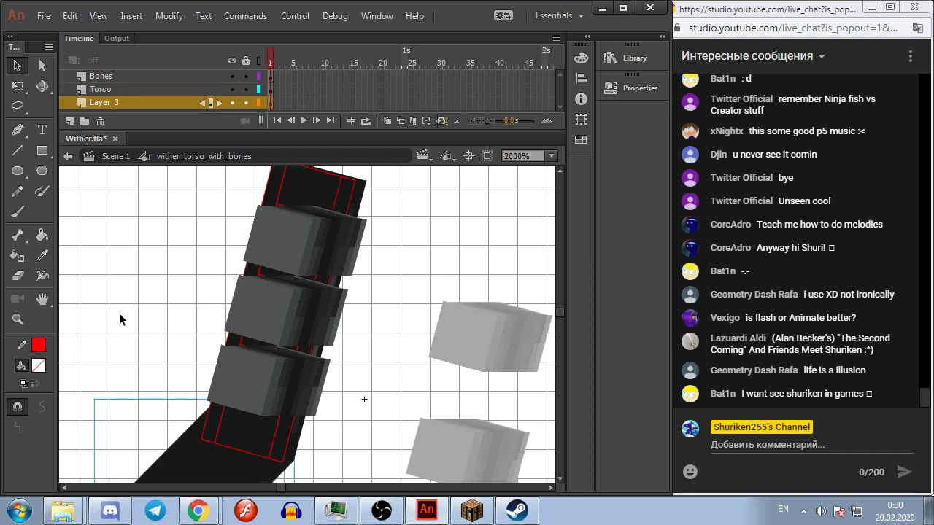
scroll(121, 316, "down", 3)
double_click(102, 102)
type("Tail")
key("Return")
left_click(161, 260)
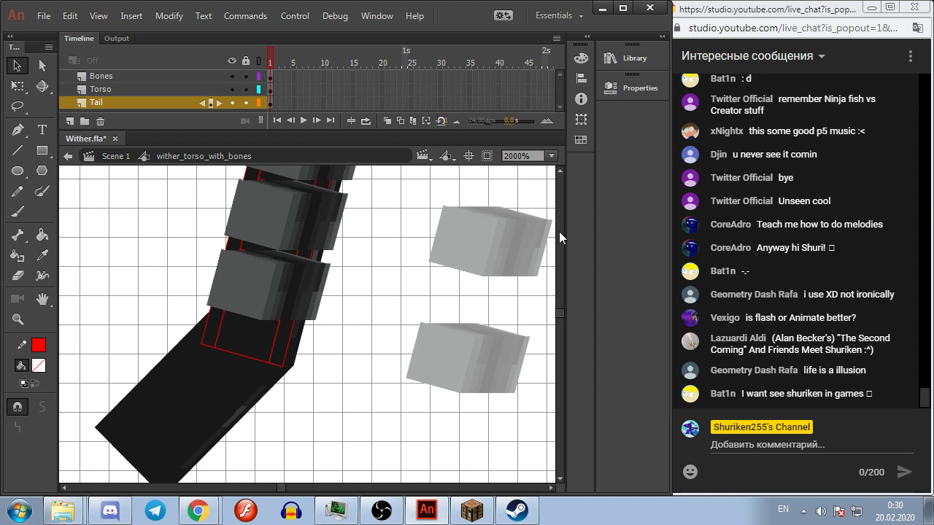
key("ctrl+s")
Step: Add an empty layer named Bones mask directly above the Bones layer
scroll(375, 275, "down", 2)
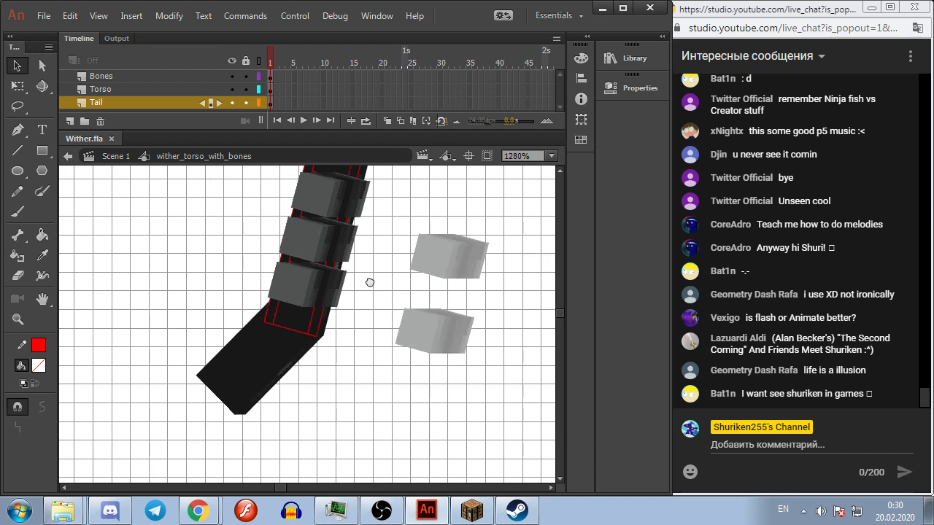
left_click_drag(370, 281, 377, 356)
scroll(382, 354, "up", 2)
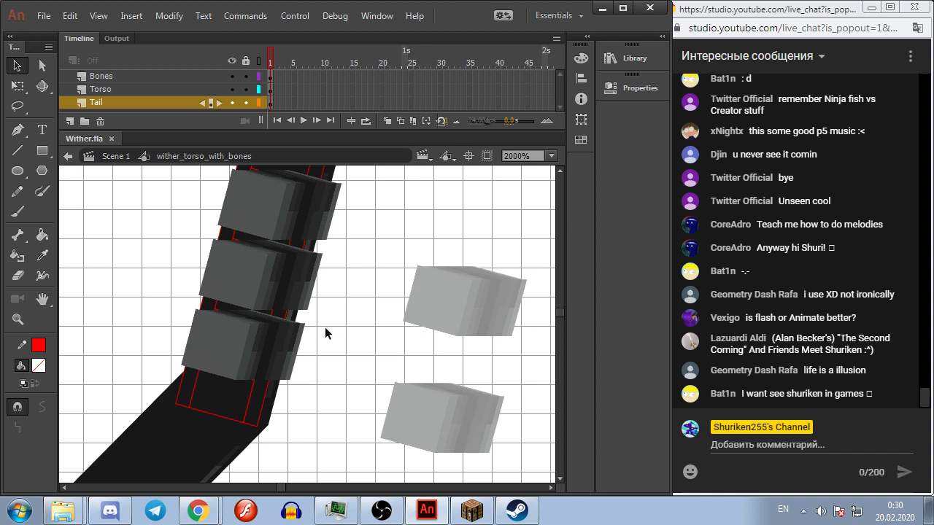
left_click(216, 338)
left_click(256, 295)
left_click(274, 219)
left_click(478, 256)
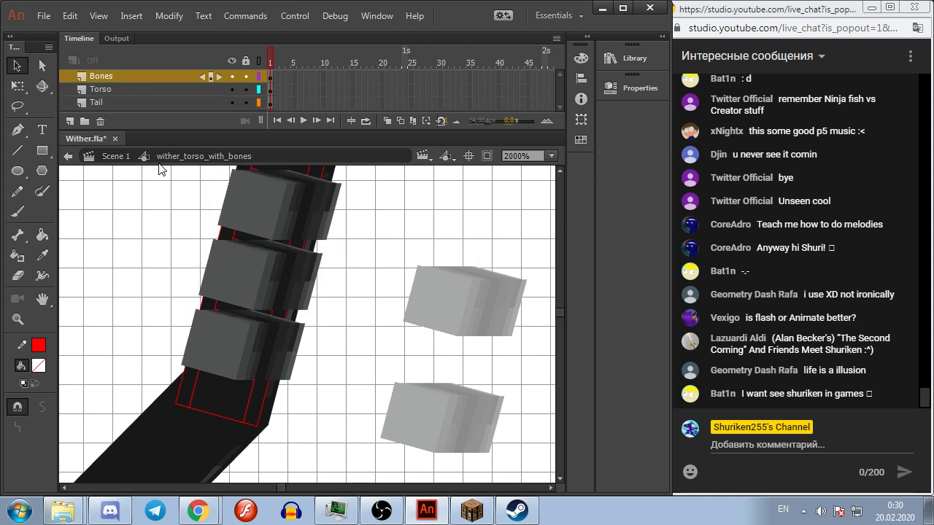
left_click(70, 121)
double_click(112, 77)
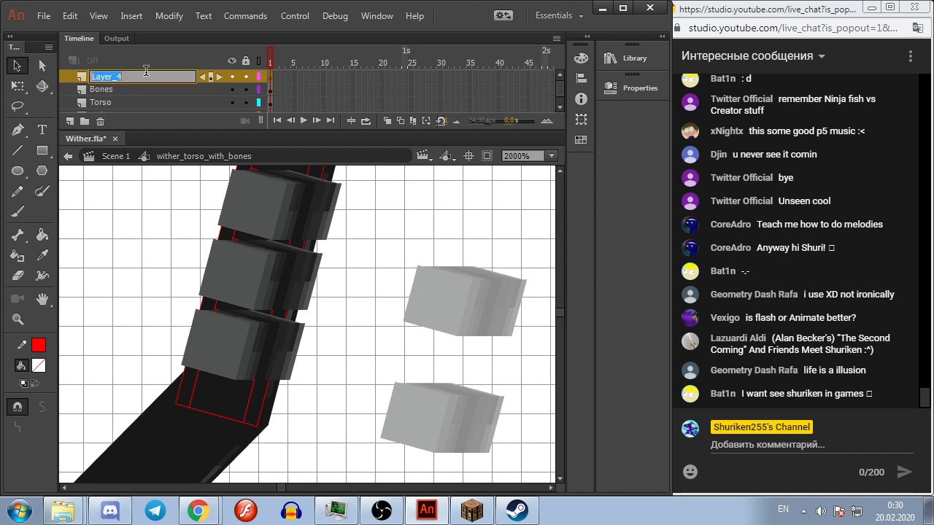
type("Bones mask")
key("Return")
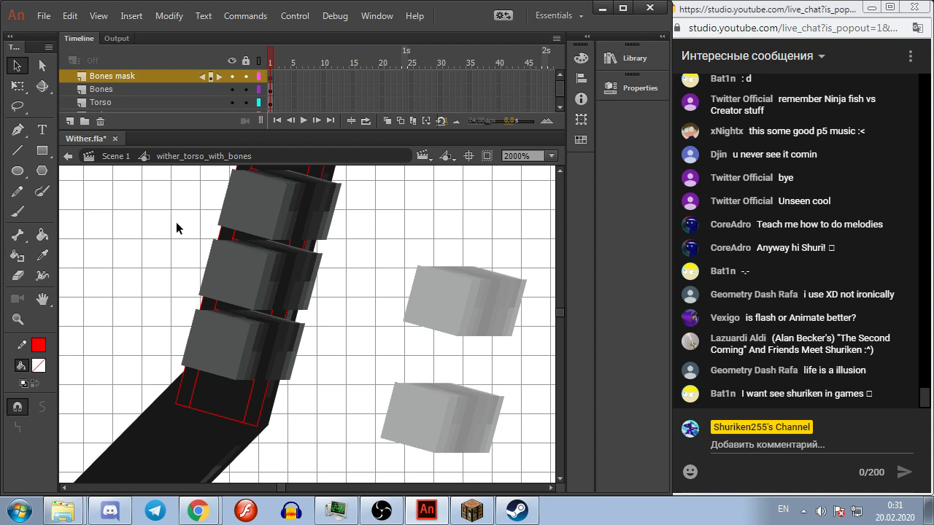
left_click(119, 159)
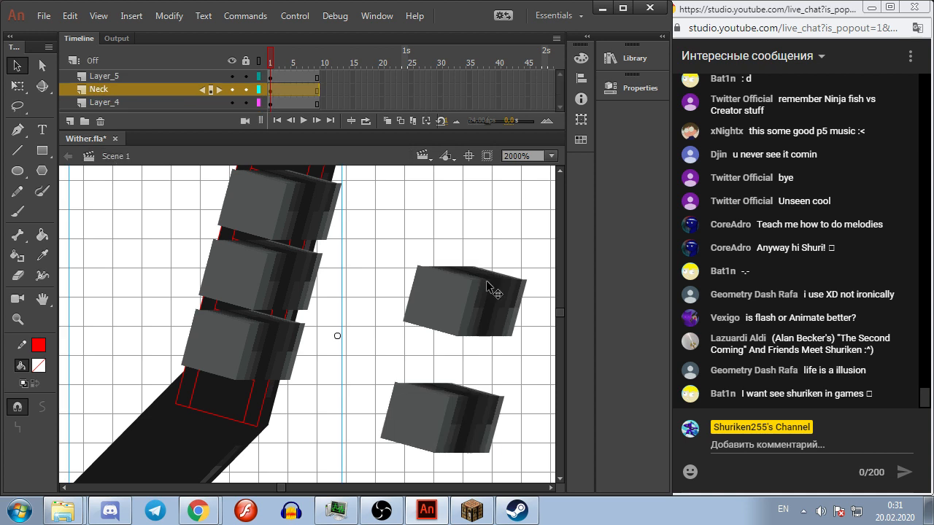
scroll(395, 277, "down", 3)
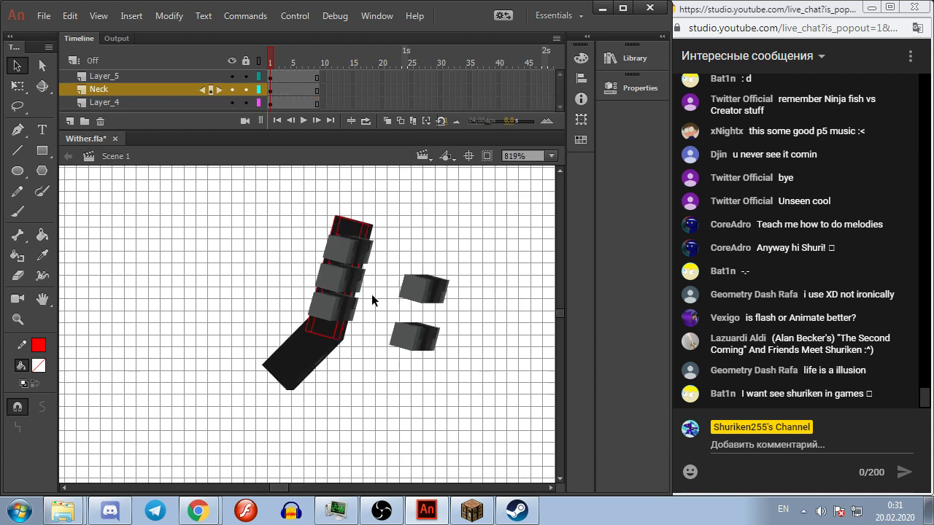
double_click(351, 238)
Step: Open the nested wither_torso symbol and switch its Torso layer from outline to solid display
left_click(365, 230)
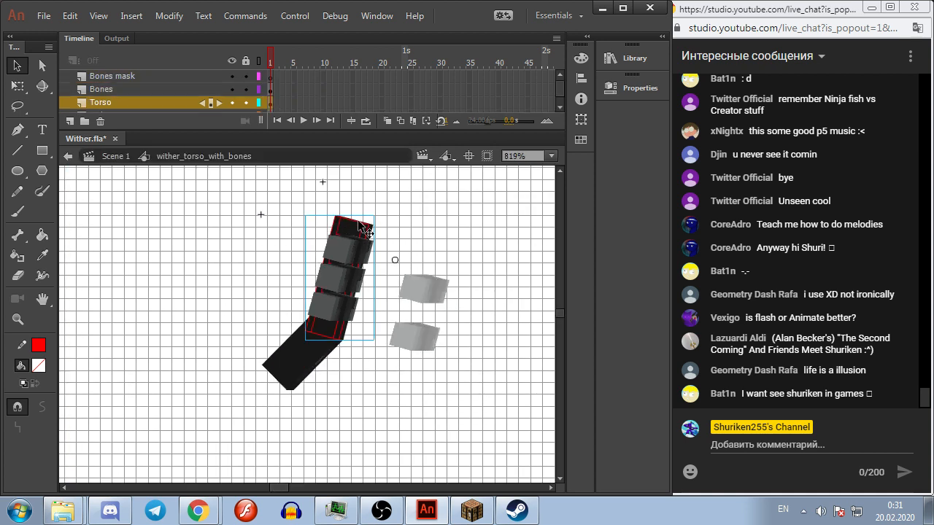
double_click(361, 226)
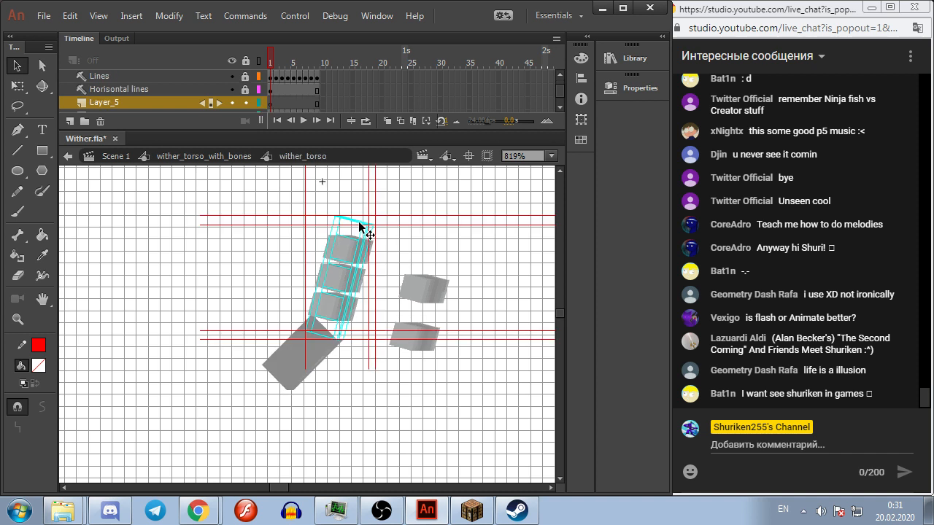
double_click(321, 204)
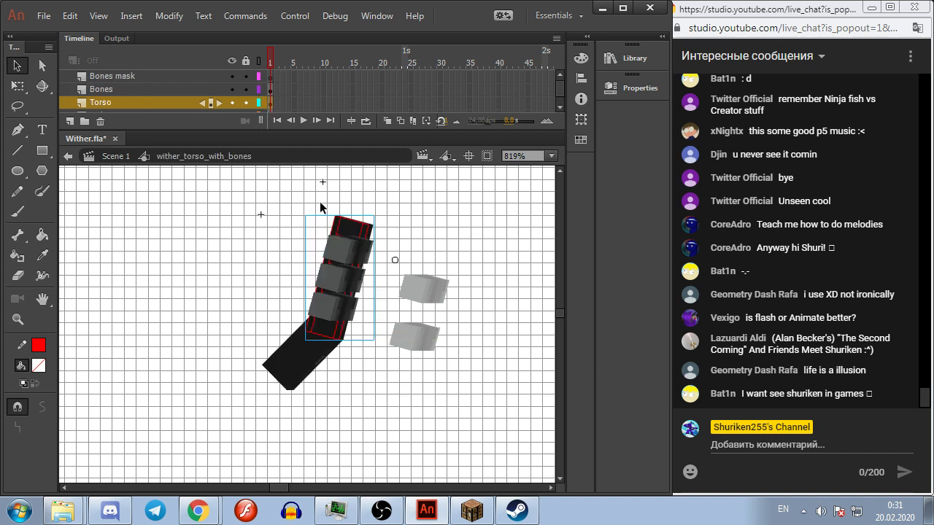
double_click(354, 228)
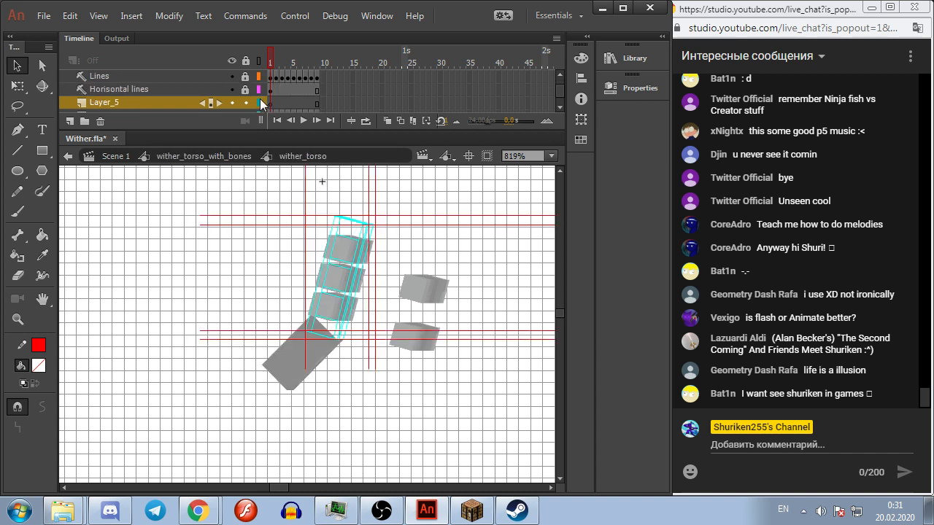
scroll(261, 104, "down", 1)
left_click(261, 104)
double_click(346, 241)
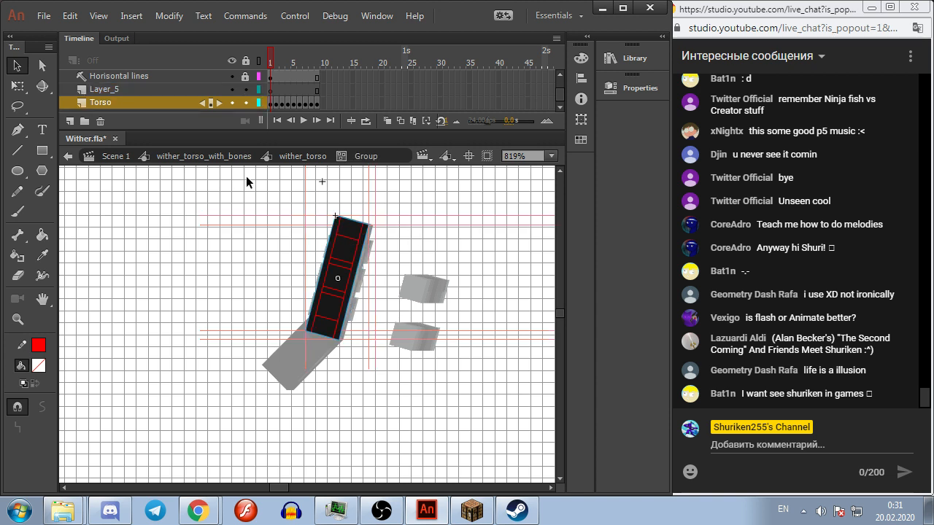
left_click(293, 157)
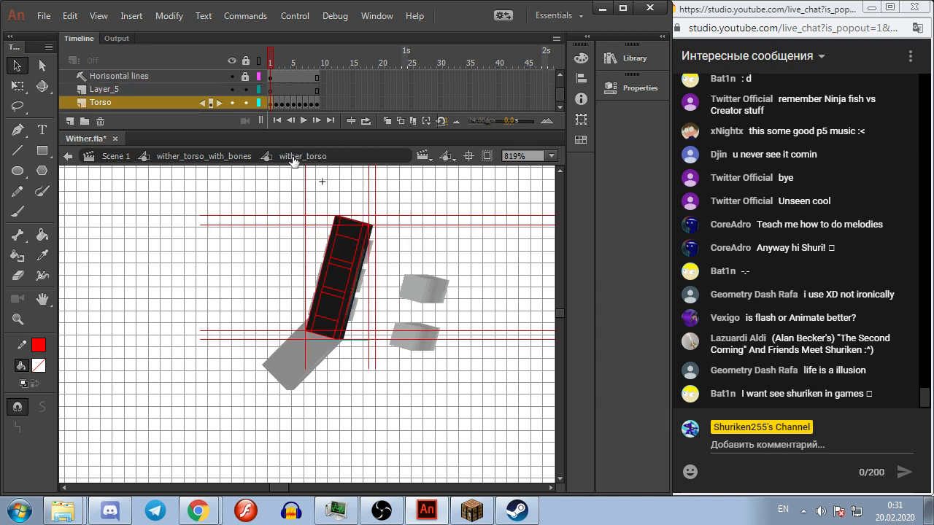
Step: Open the torso's group on frame 9 of the wither_torso symbol for editing
key("period")
key("period")
key("period")
key("period")
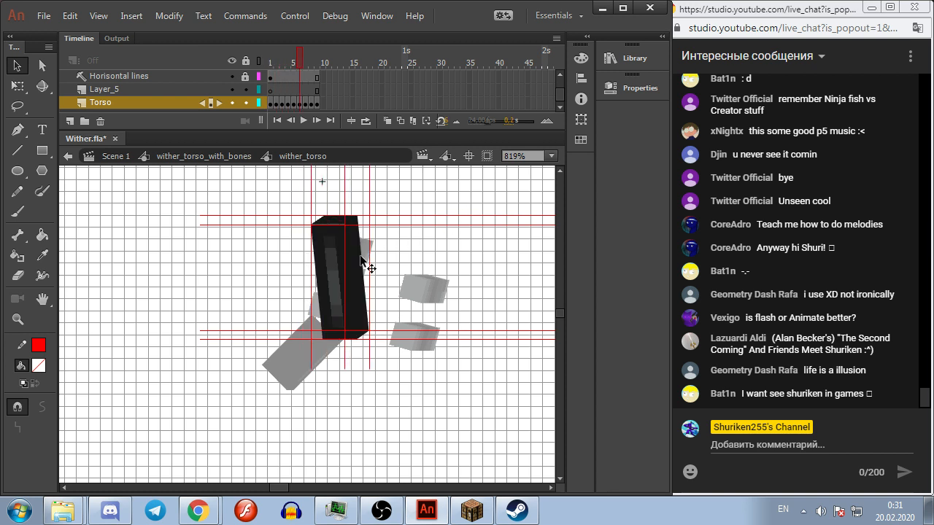
key("period")
key("period")
key("period")
double_click(344, 261)
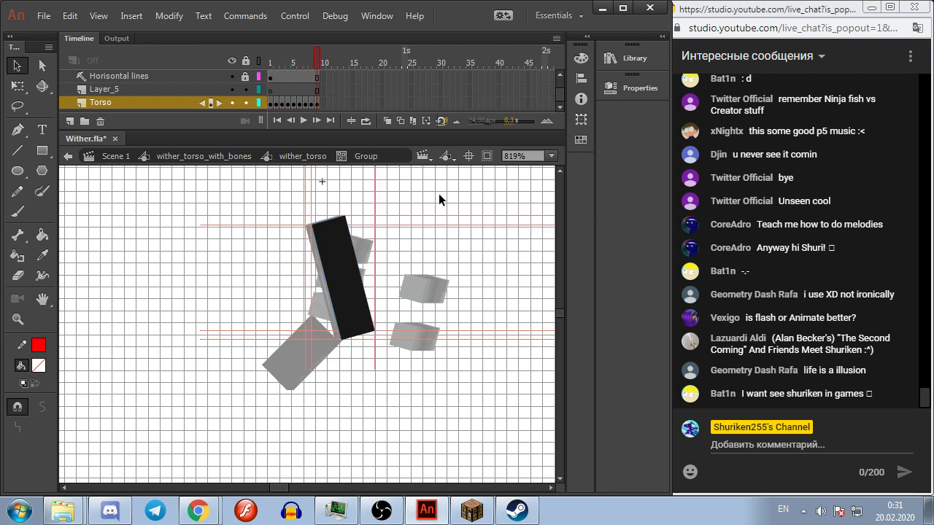
Step: Paste the red-lined torso face into the group, set it aside and open its symbol to get at the lines
key("ctrl+shift+v")
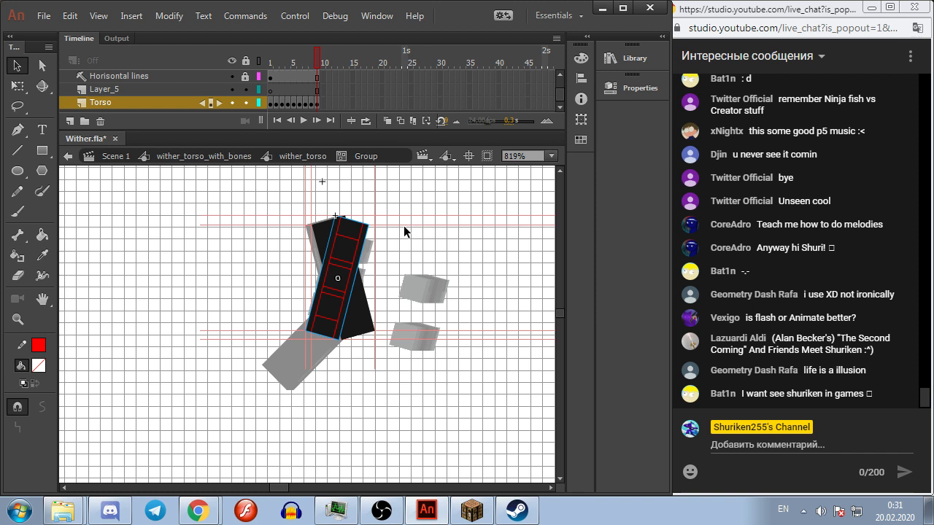
left_click_drag(357, 252, 241, 270)
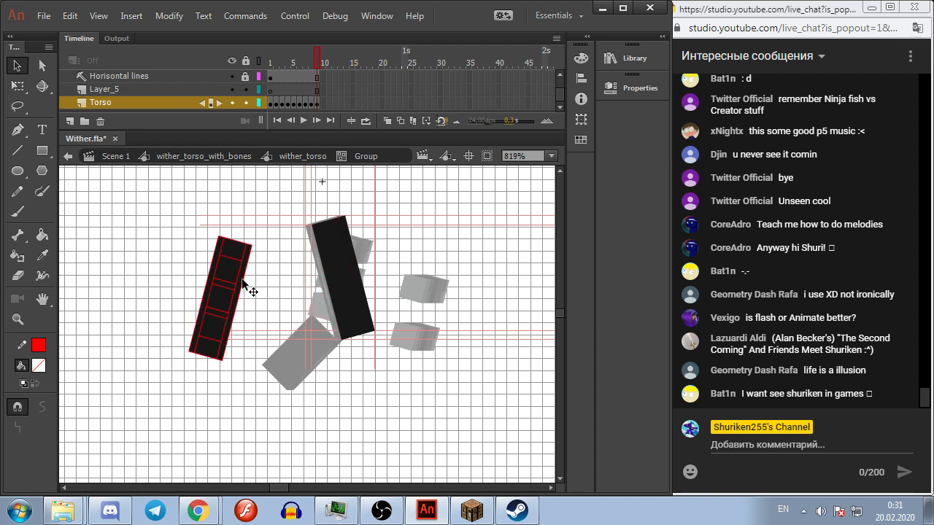
key("Delete")
key("ctrl+z")
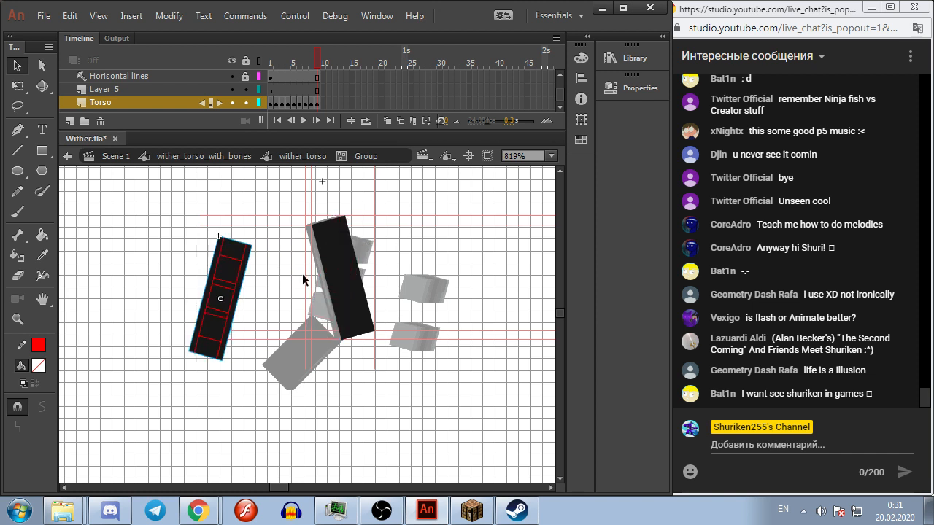
left_click_drag(226, 302, 268, 327)
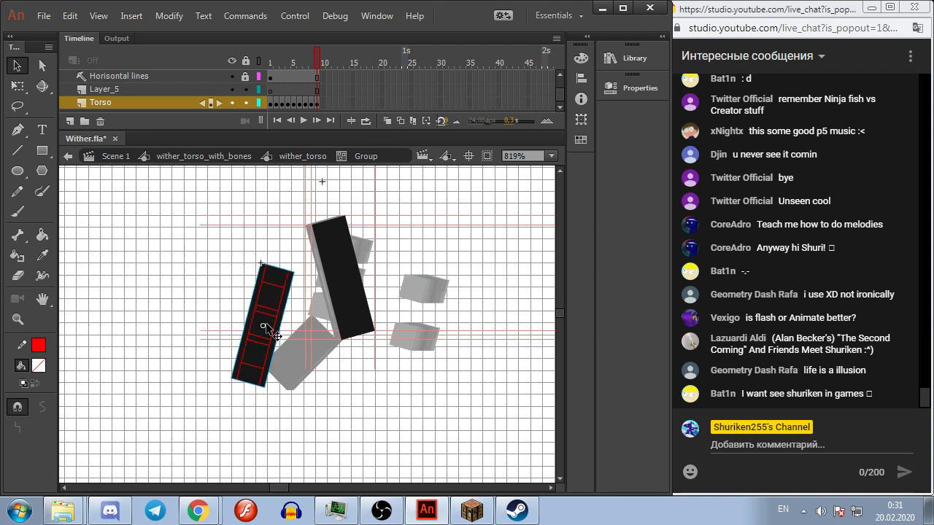
double_click(276, 341)
left_click(292, 188)
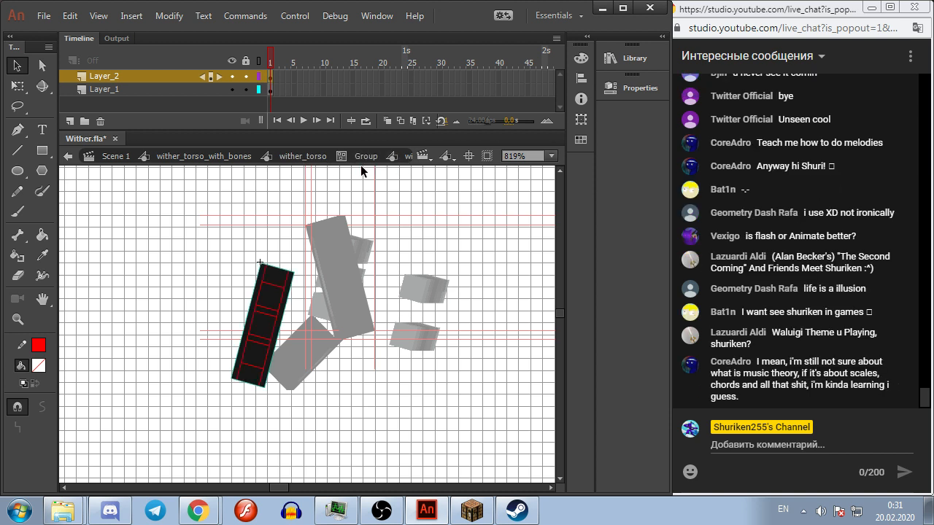
left_click(365, 157)
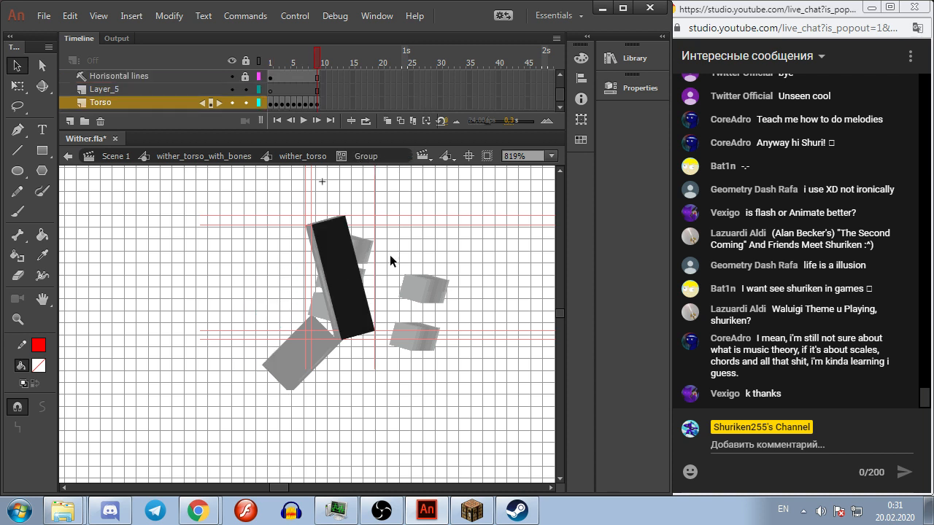
Step: Paste the red guide lines in place inside the torso's plain dark face, and return to wither_torso_with_bones
double_click(349, 298)
left_click(419, 287)
key("ctrl+shift+v")
left_click(419, 281)
left_click(366, 157)
left_click(312, 159)
left_click(243, 162)
left_click(225, 227)
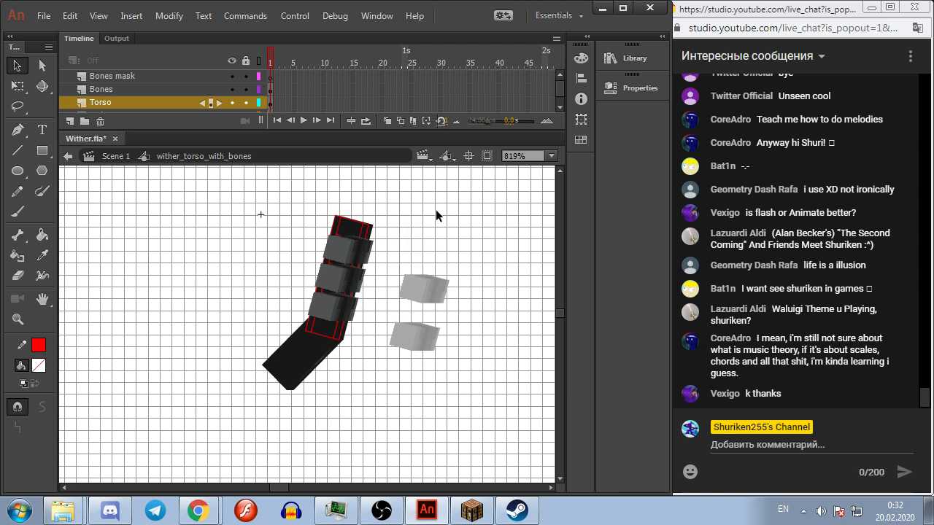
Step: Step through frames 1 to 9 and back to check how torso lines, ribs and tail line up in each view
key("period")
key("period")
key("period")
key("period")
key("period")
key("period")
key("period")
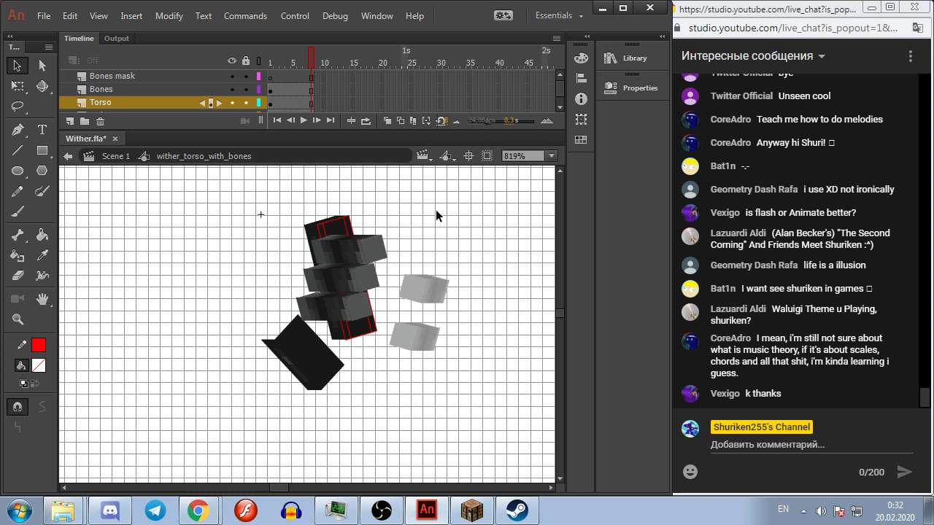
key("period")
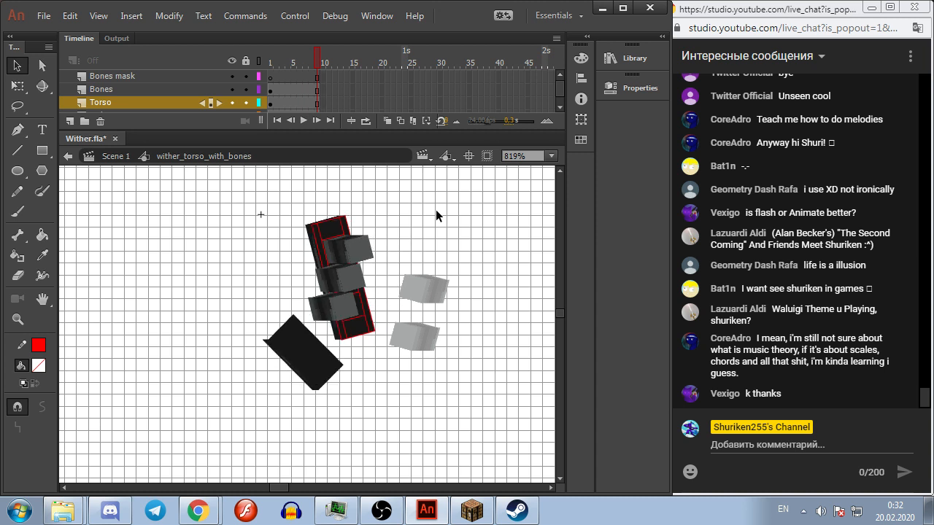
key("comma")
key("comma")
key("comma")
key("comma")
key("comma")
key("comma")
key("comma")
key("comma")
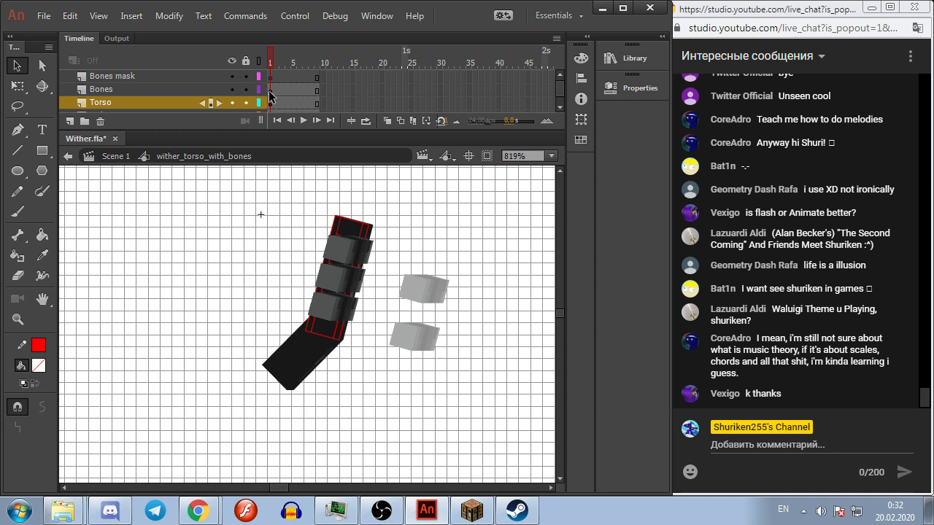
Step: Convert frames 1 to 9 of the Bones and Tail layers into individual keyframes
left_click_drag(270, 91, 317, 86)
key("F6")
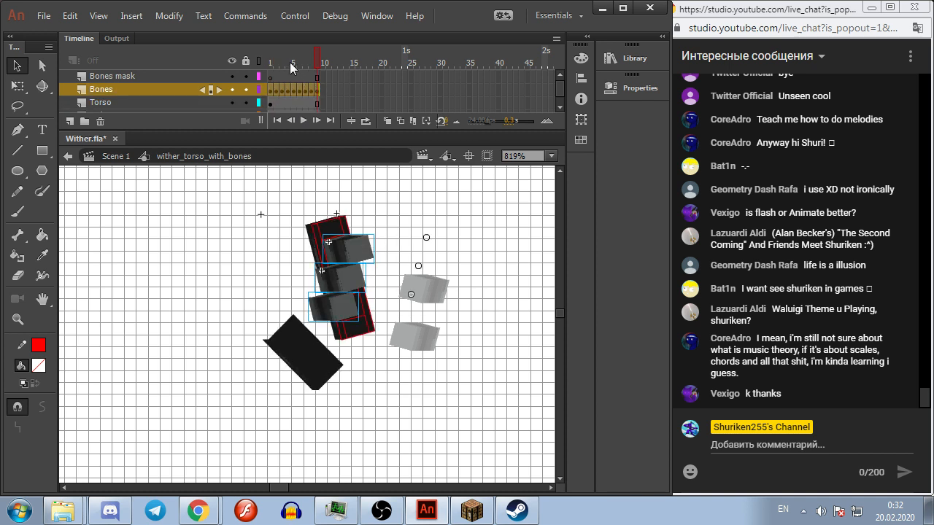
left_click(271, 63)
left_click(271, 102)
scroll(270, 102, "down", 1)
left_click(269, 102)
left_click(100, 102)
key("F6")
Step: Check the tail on frame 1 and nudge it right on frame 2 to meet the torso's lower corner
left_click(272, 65)
left_click(323, 398)
scroll(322, 398, "up", 4)
left_click(306, 284)
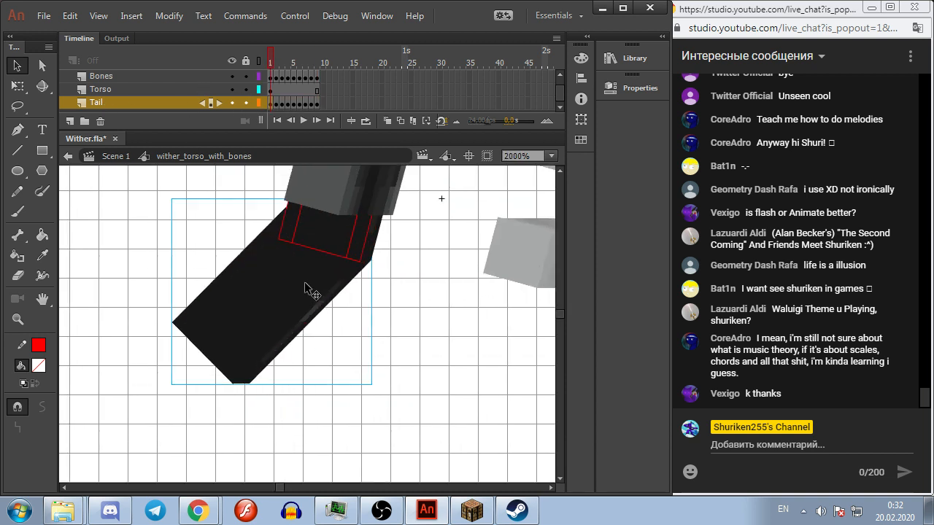
left_click(428, 328)
key("period")
left_click(253, 317)
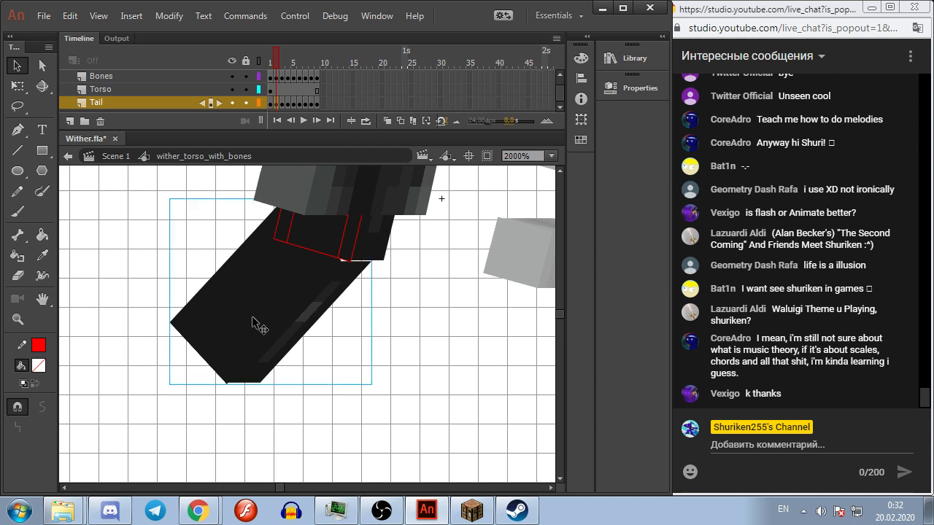
key("Right")
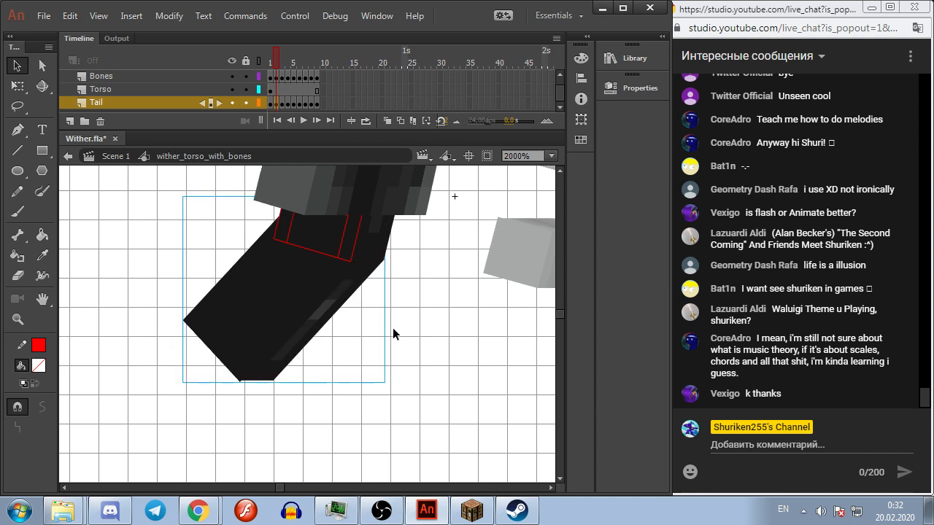
left_click(450, 324)
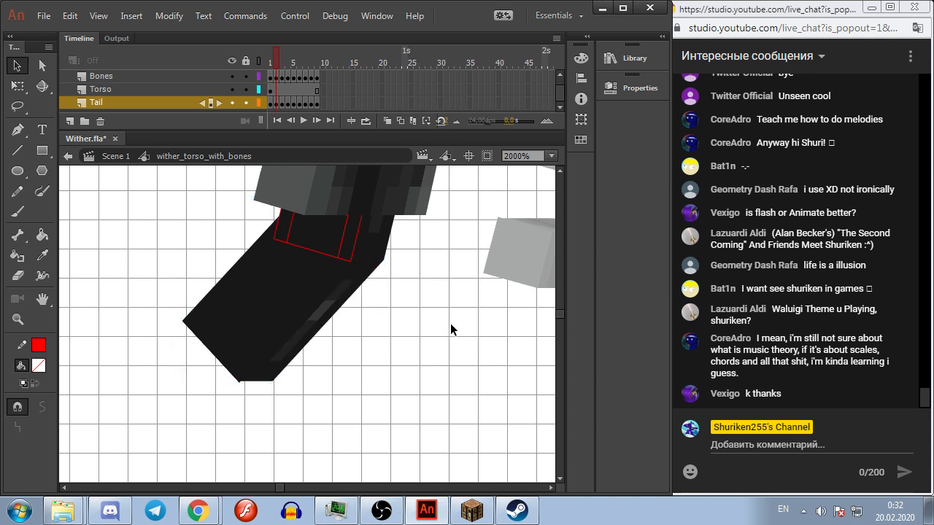
Step: Nudge the tail on frame 3 to line up with the torso's lower edge
key("period")
left_click(299, 315)
key("Right")
key("Right")
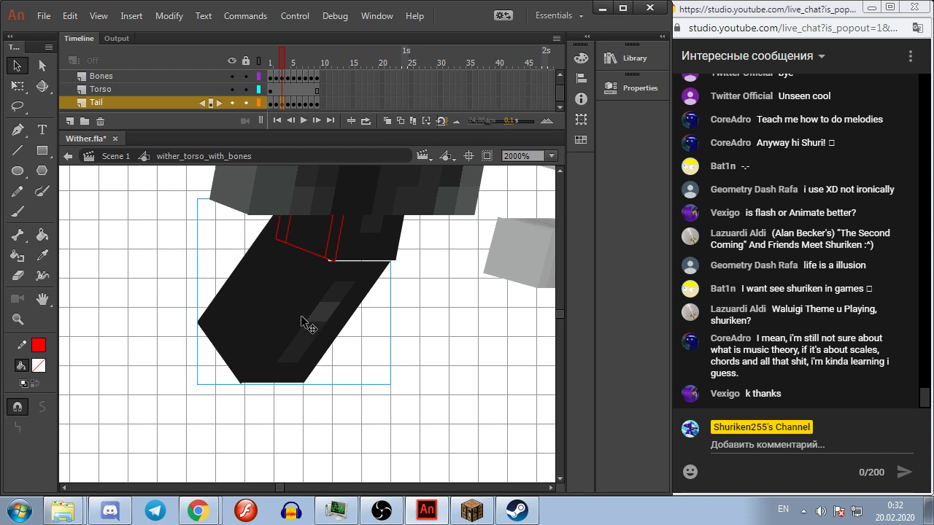
key("Right")
key("Left")
left_click(440, 330)
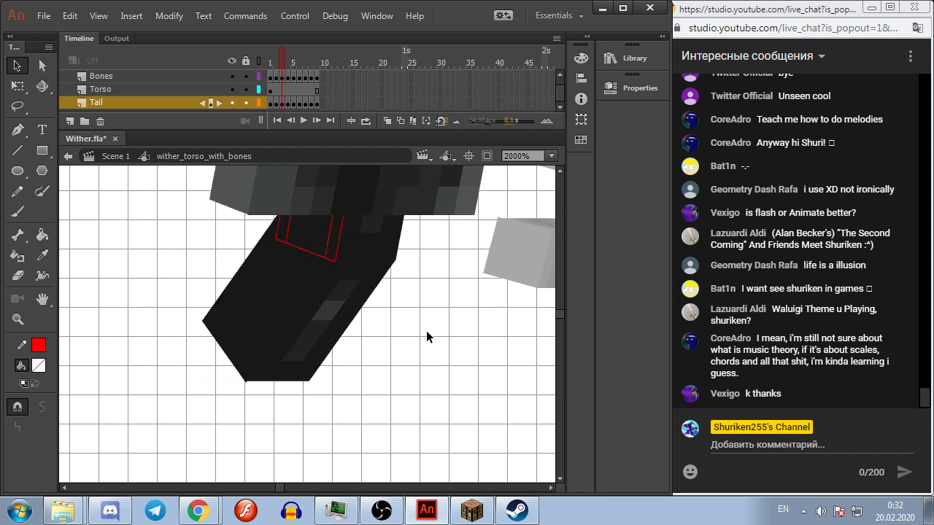
Step: Shift the tail right on frame 4 until its upper end joins the bottom of the torso
key("period")
left_click(292, 328)
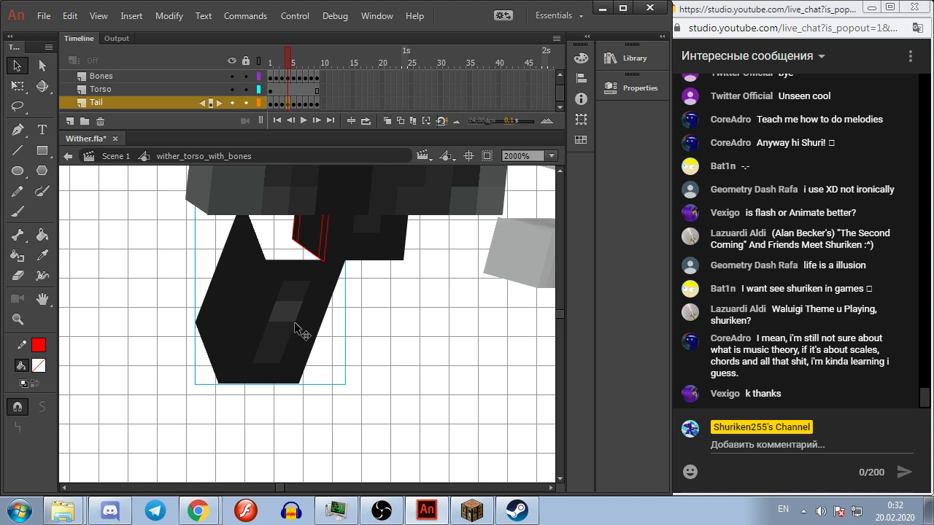
key("Right")
key("Right")
key("Right")
key("Right")
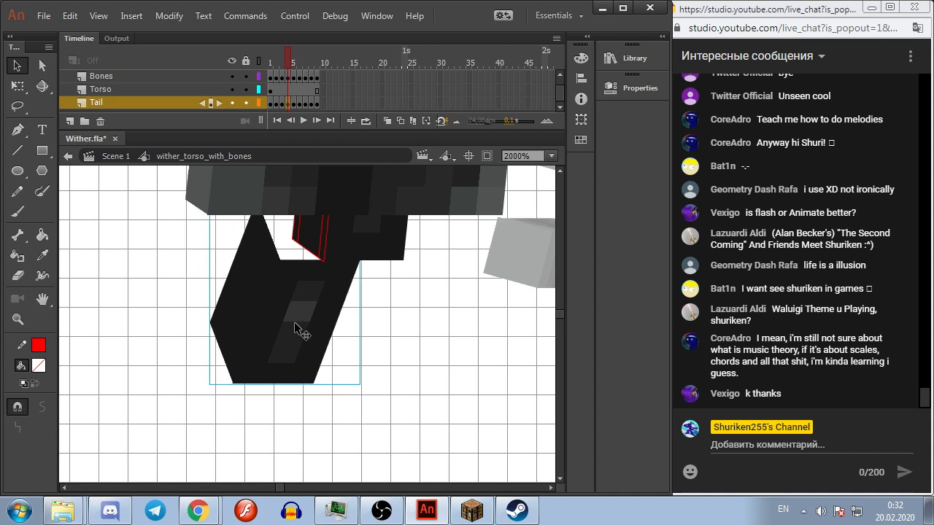
key("Right")
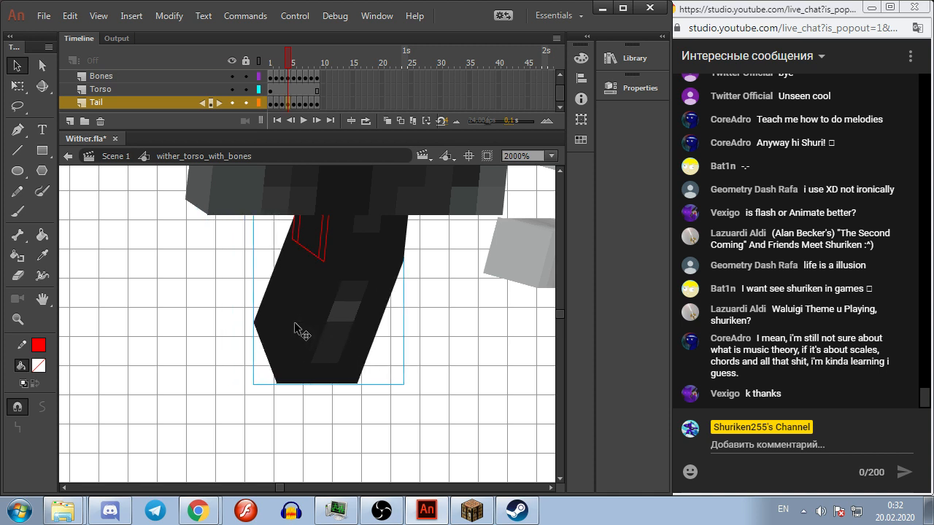
key("Right")
key("Left")
left_click(147, 335)
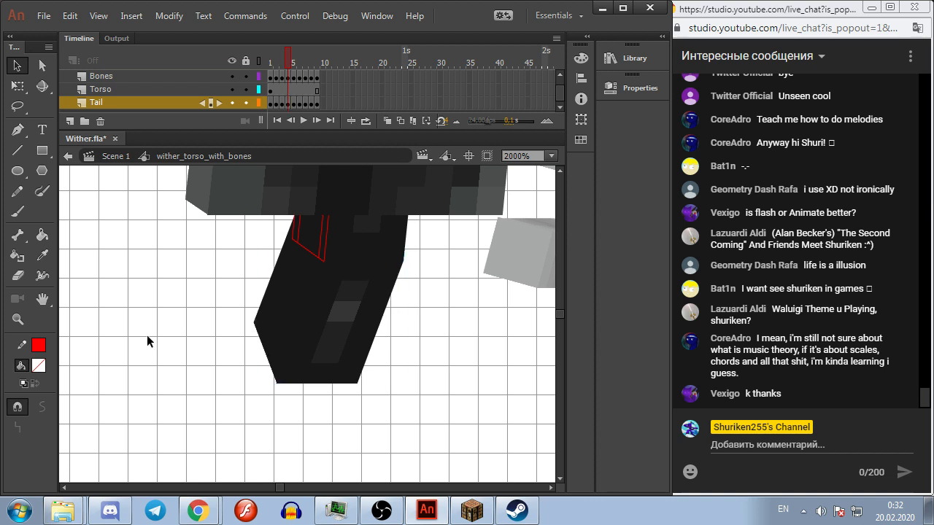
Step: Shift the tail right on frame 5 so it sits straight beneath the front-facing torso
key(".")
left_click(299, 324)
key("Right")
key("Right")
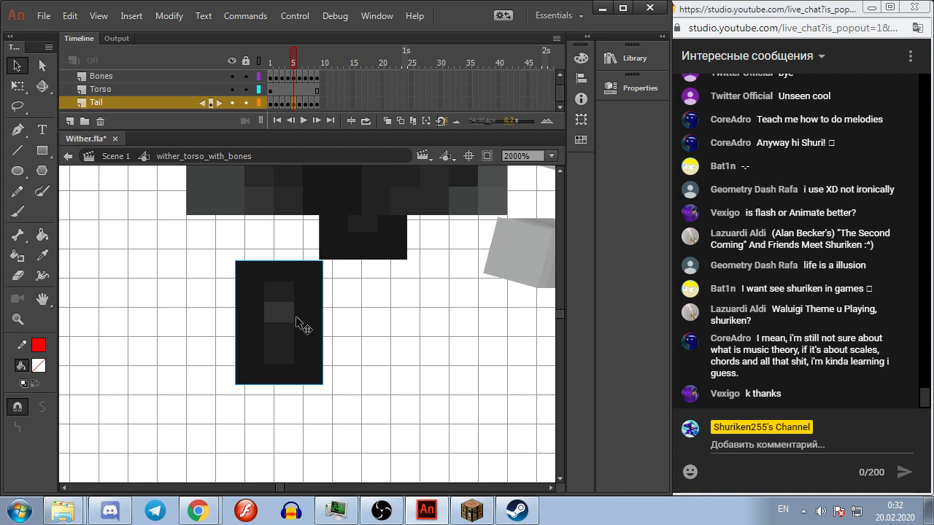
key("Right")
key("Right")
key("Right")
key("Right")
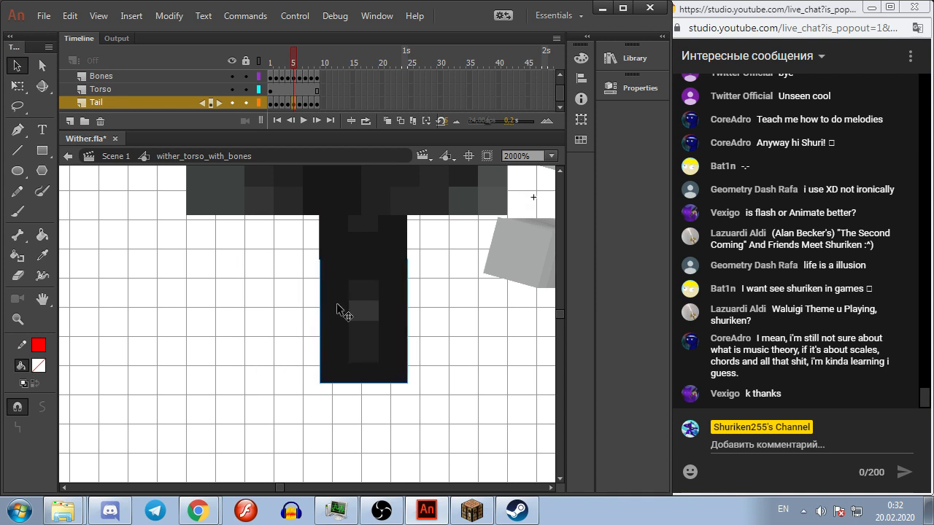
Step: Align the tail with the lower end of the torso on frames 6 and 7
key(".")
left_click(299, 309)
key("Right")
key("Right")
key("Right")
key("Right")
key("Right")
key("Right")
key("Right")
key("Right")
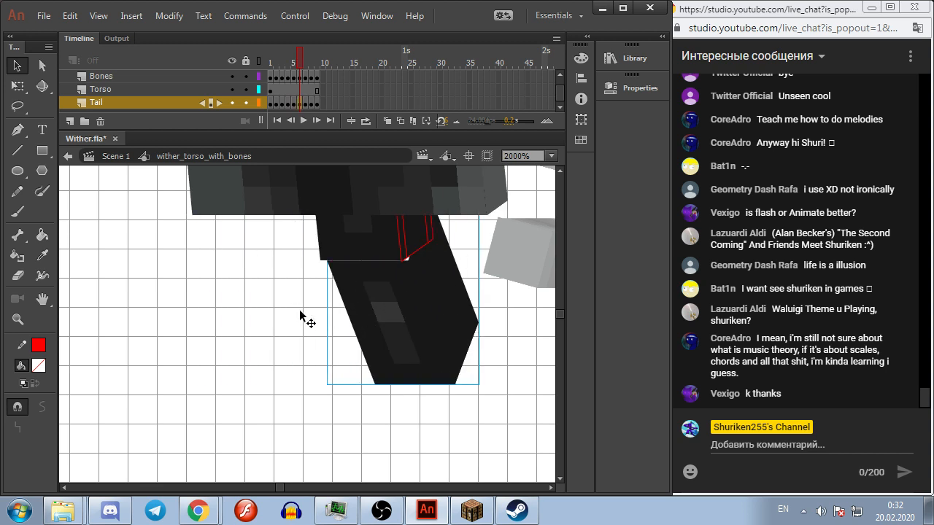
left_click(295, 312)
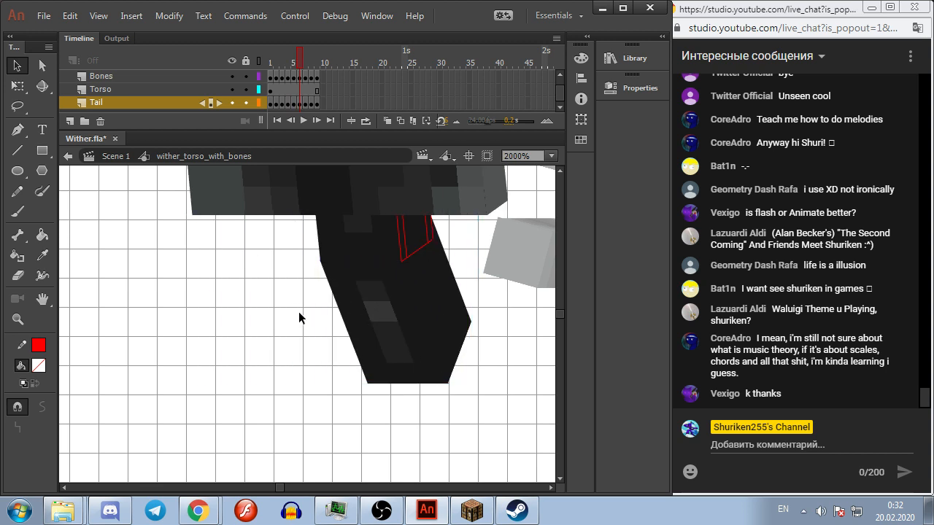
left_click(355, 303)
key(".")
left_click_drag(378, 322, 308, 334)
Step: Shift the tail far to the right on frame 8 until it connects to the torso's lower end
key(".")
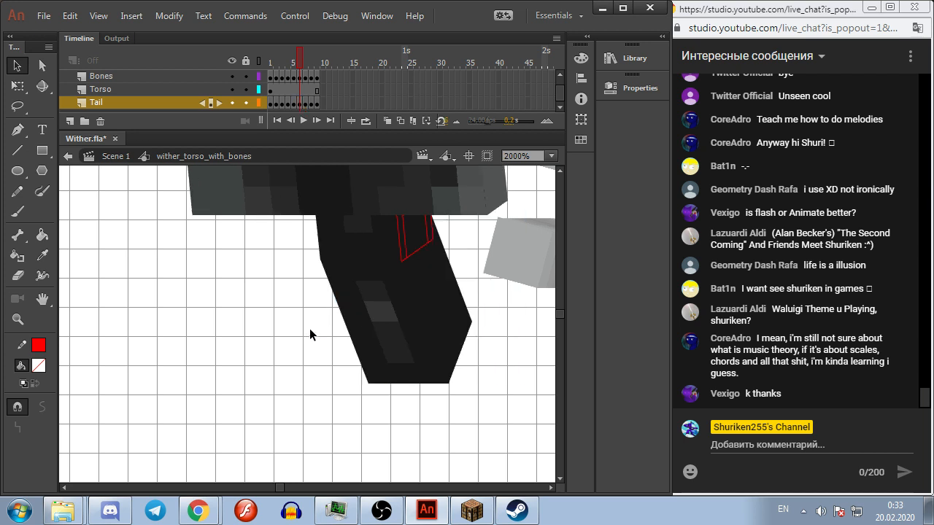
left_click(304, 328)
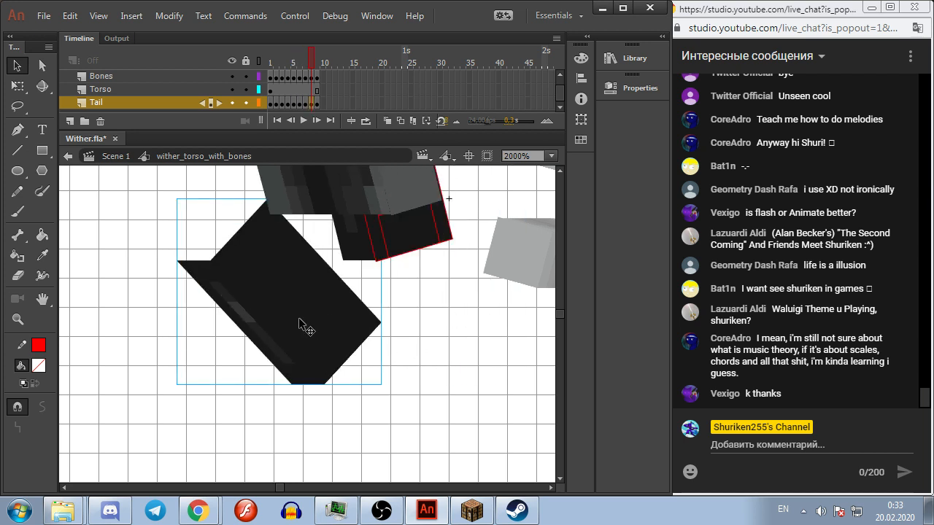
key("shift+Right")
key("shift+Right")
key("shift+Right")
key("shift+Right")
key("shift+Right")
key("shift+Right")
key("shift+Right")
key("shift+Right")
key("shift+Right")
key("shift+Right")
key("shift+Right")
key("shift+Right")
key("shift+Right")
key("shift+Right")
key("shift+Right")
key("shift+Right")
key("shift+Right")
key("shift+Right")
key("shift+Right")
key("shift+Right")
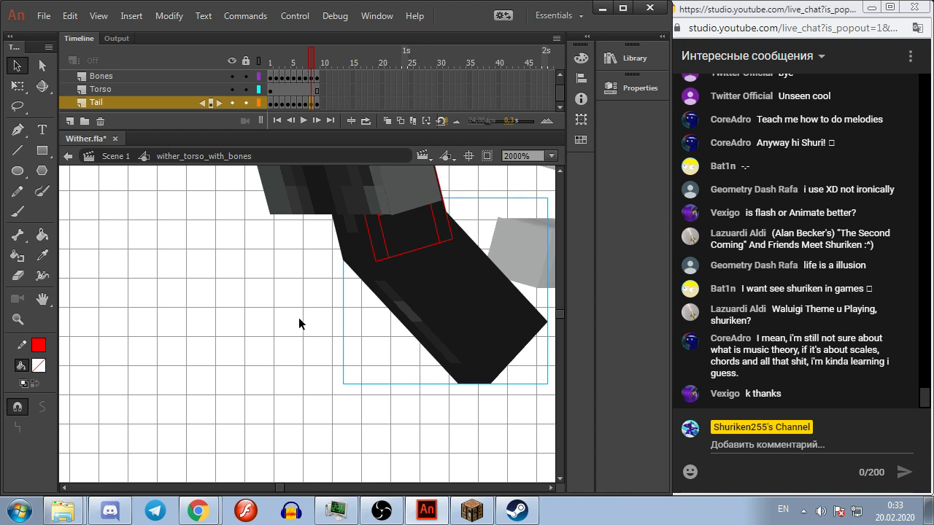
left_click(220, 336)
Step: Shift the tail right on frame 9 to attach it to the bottom of the side-facing torso
key(".")
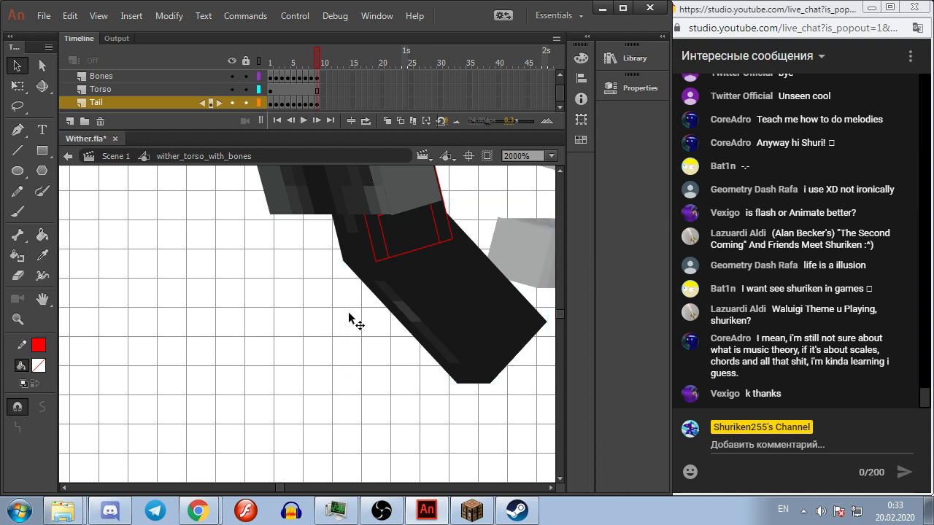
left_click(302, 324)
key("shift+Right")
key("shift+Right")
key("shift+Right")
key("shift+Right")
key("shift+Right")
key("shift+Right")
key("shift+Right")
key("shift+Right")
key("shift+Right")
key("shift+Right")
key("shift+Right")
key("shift+Right")
key("shift+Right")
key("shift+Right")
key("shift+Right")
key("shift+Right")
key("shift+Right")
key("shift+Right")
key("shift+Right")
key("shift+Right")
key("shift+Right")
key("shift+Right")
key("shift+Right")
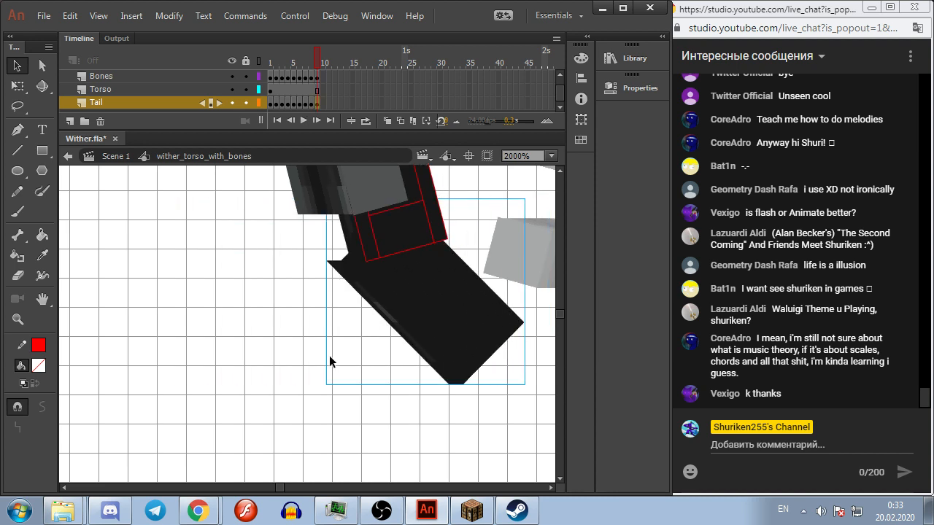
key("Right")
key("Left")
left_click(318, 361)
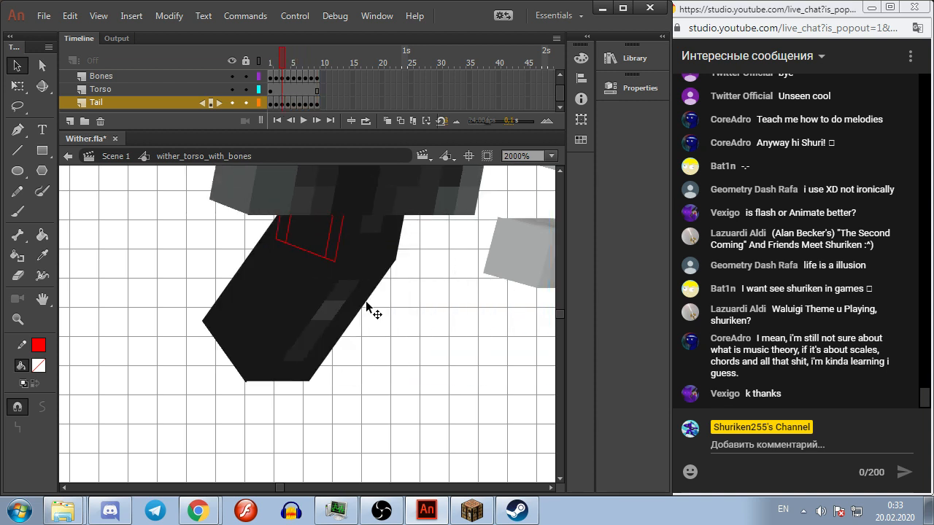
Step: Check the realigned tail across the frames and lock the Torso and Tail layers
key(".")
key(".")
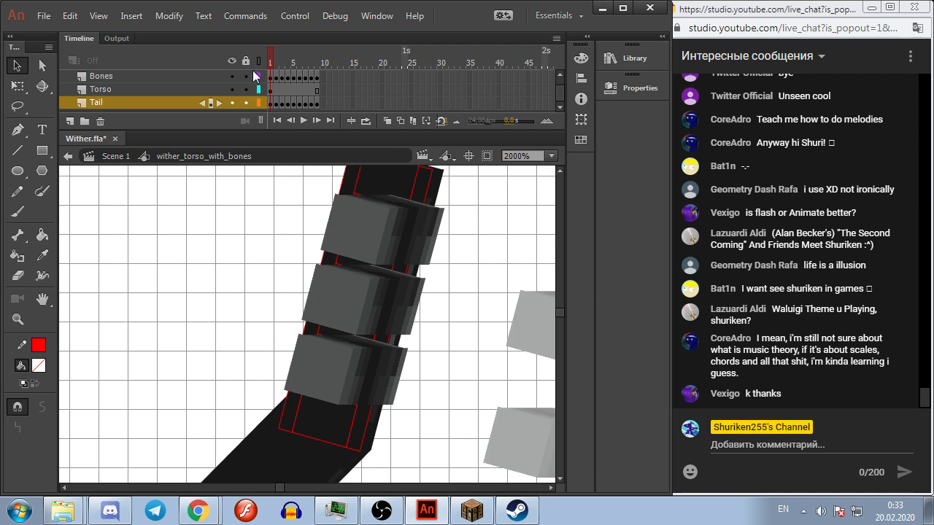
key("period")
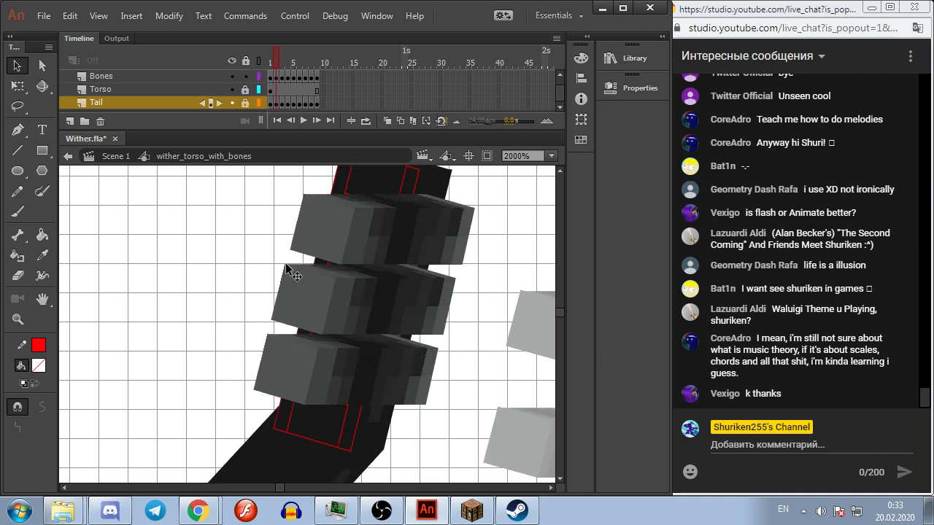
Step: Nudge the top rib bone sideways on frame 2 to line it up with the slanted torso
left_click(339, 223)
key("Right")
key("Right")
key("Left")
key("Left")
key("Left")
key("Left")
key("Left")
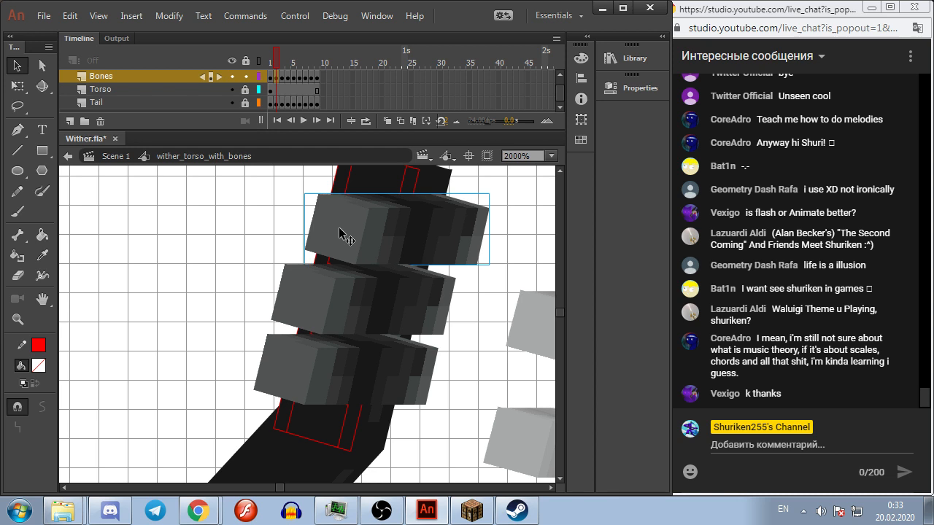
key("Right")
key("Up")
key("Down")
key("Right")
key("Right")
key("Right")
key("Right")
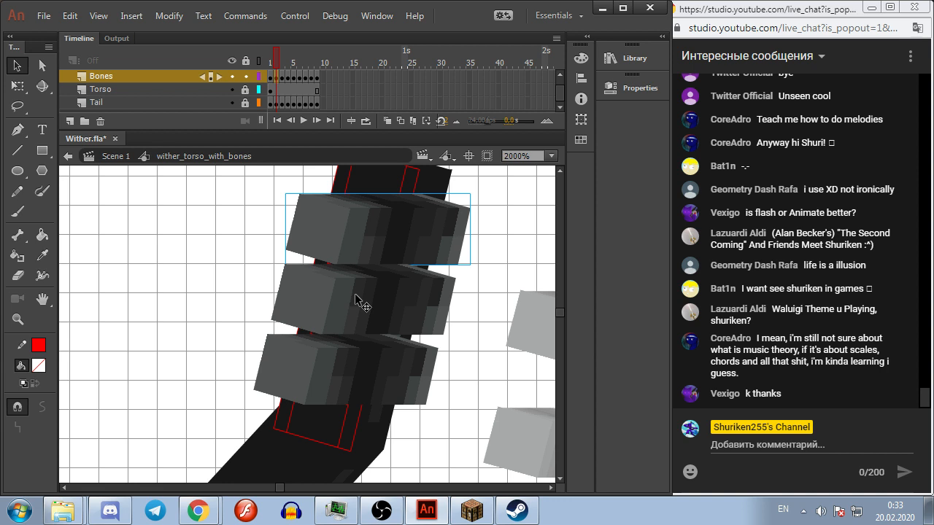
Step: Check the top rib's fit on frame 2 by briefly showing the Bones layer as outlines
left_click(505, 231)
left_click(392, 244)
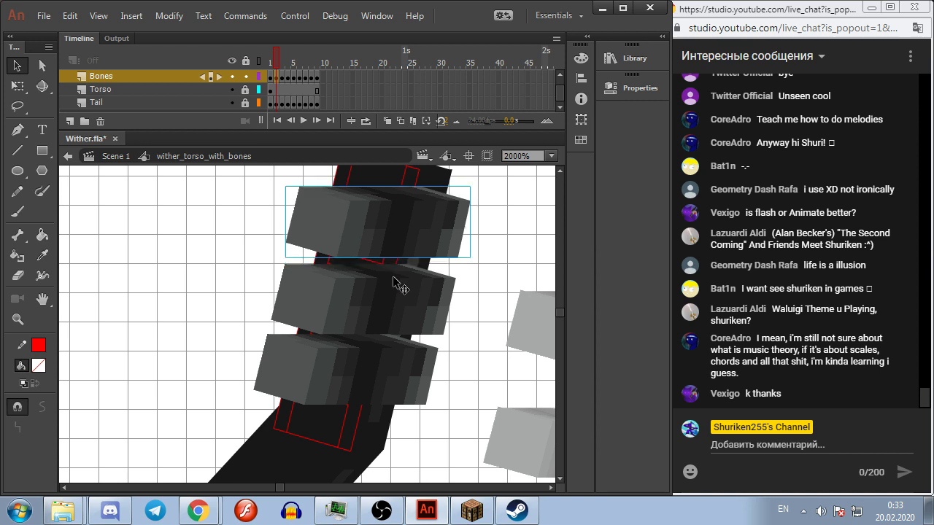
left_click(258, 77)
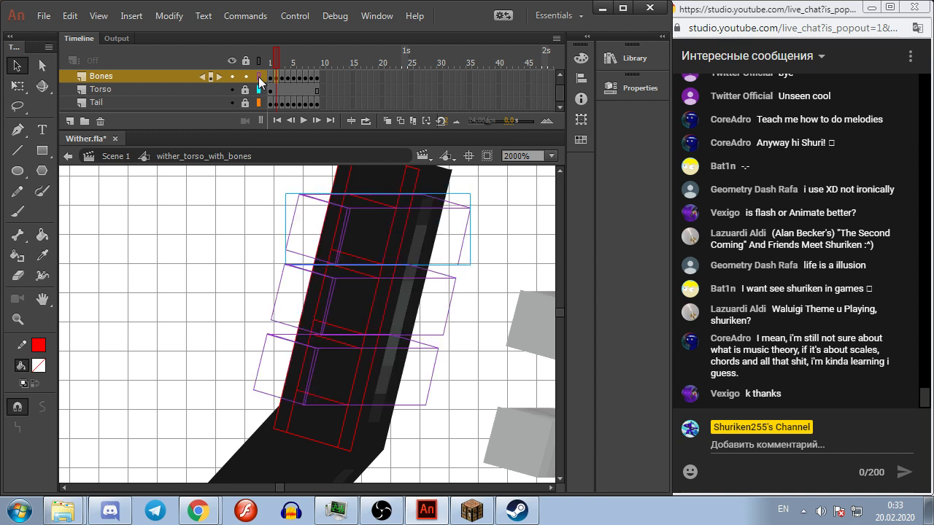
left_click(259, 77)
Step: Shift all three ribs slightly right together on frame 2 and compare them with frame 1
left_click(344, 318, "shift")
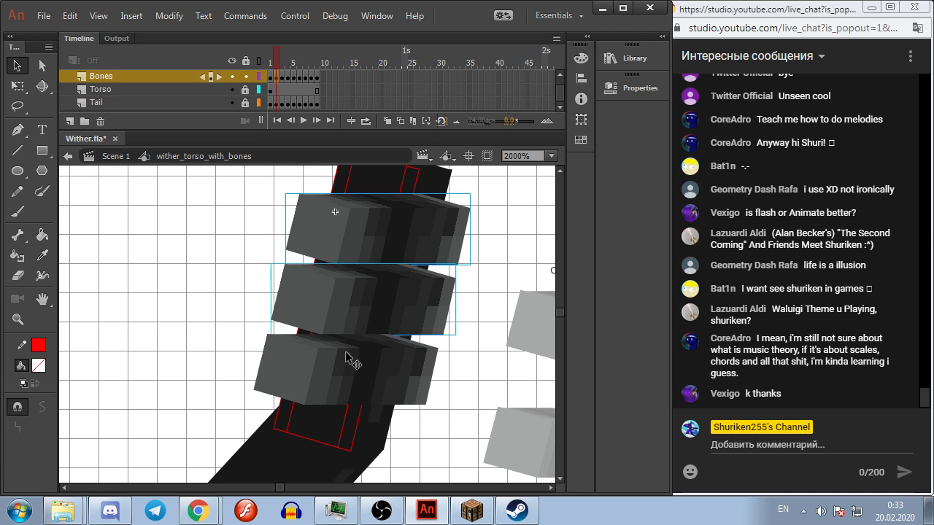
left_click(376, 374, "shift")
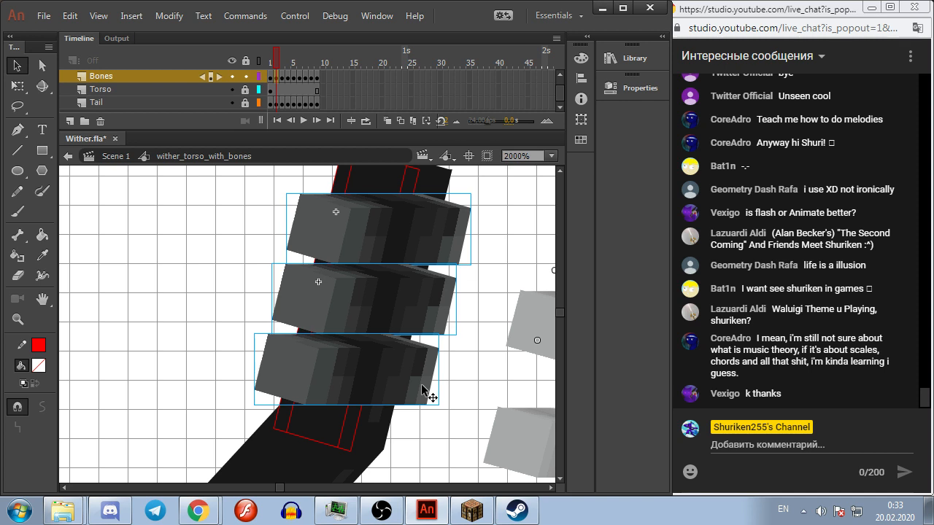
left_click(474, 348)
key("comma")
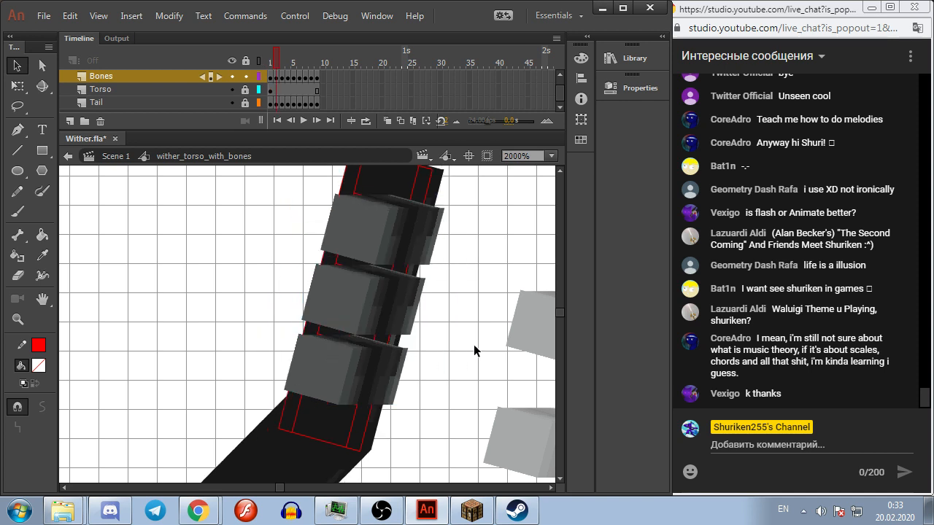
Step: Select all three ribs on frame 3 and nudge them together into place over the torso
key("period")
key("period")
left_click(309, 369)
left_click(336, 312, "shift")
left_click(333, 235, "shift")
left_click_drag(343, 278, 350, 277)
key("shift+Left")
key("Right")
key("Right")
key("Right")
key("shift+Up")
key("shift+Down")
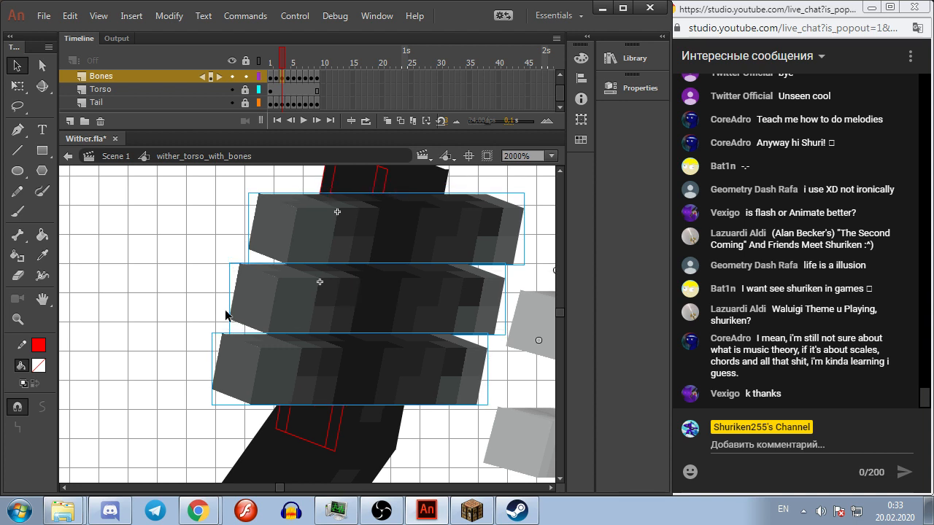
Step: Compare the rib placement on frame 3 with the neighbouring frames
left_click(136, 309)
key("comma")
key("comma")
key("period")
key("period")
key("period")
key("period")
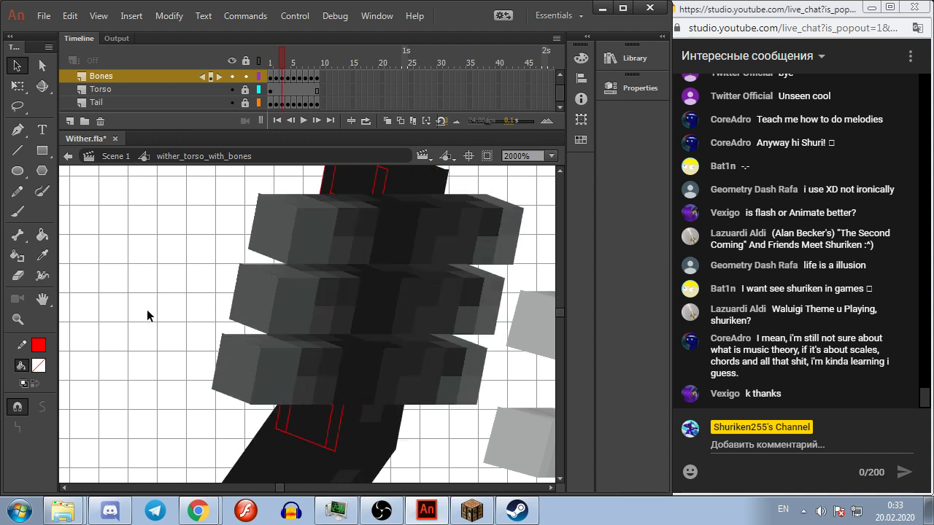
Step: Shift the bottom rib right on frame 4 to follow the torso's slant
left_click(274, 375)
left_click(277, 272, "shift")
left_click(273, 223, "shift")
left_click(125, 359)
left_click(221, 375)
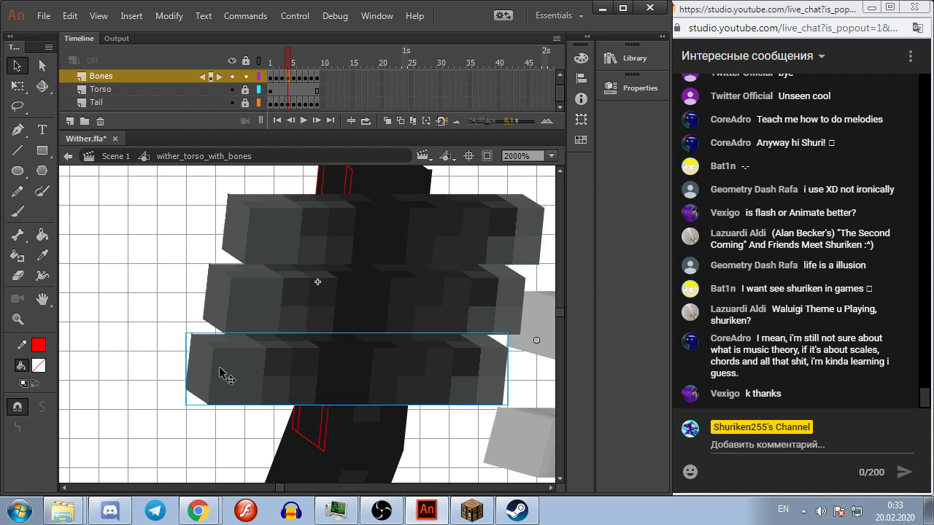
key("Right")
key("Right")
key("Right")
key("Right")
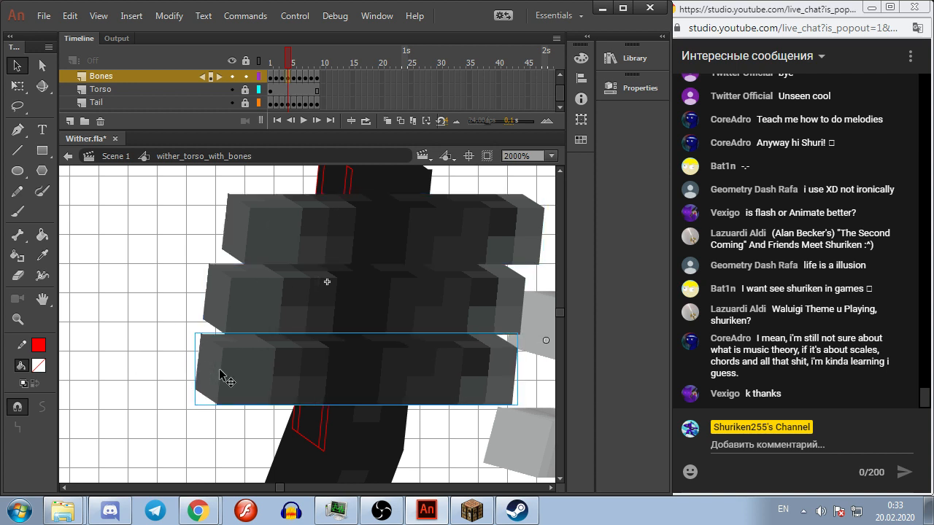
Step: Nudge the middle rib slightly left on frame 4 and shift the top rib left to even out the stagger
left_click(263, 278)
key("Down")
key("Down")
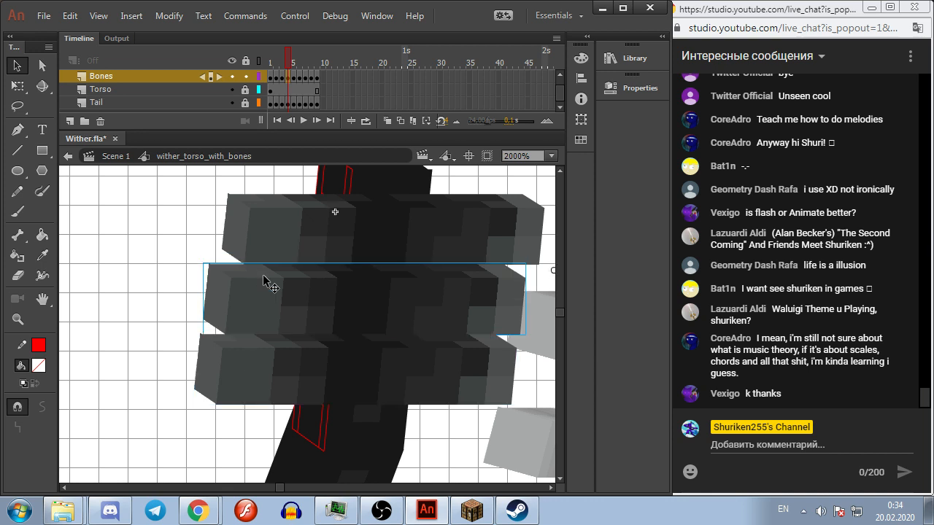
left_click(285, 237)
key("shift+Up")
key("shift+Left")
key("shift+Left")
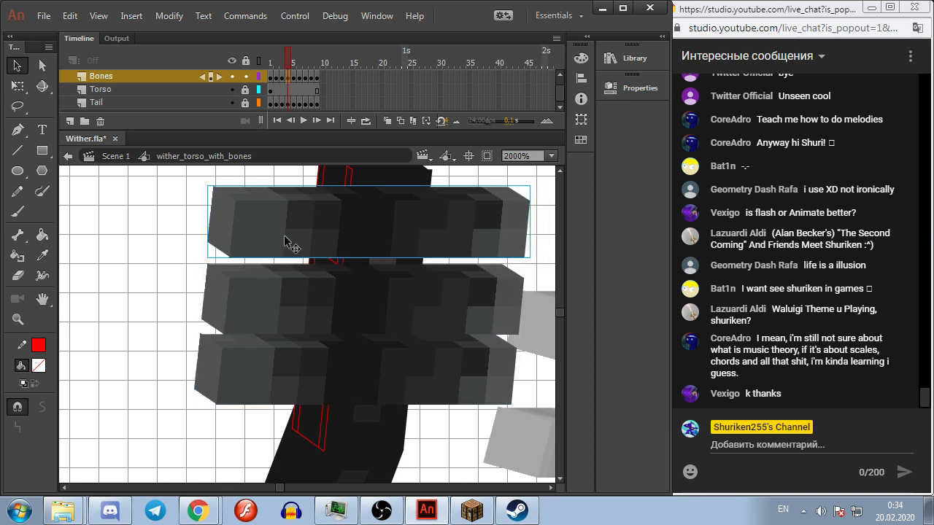
key("shift+Down")
left_click(181, 219)
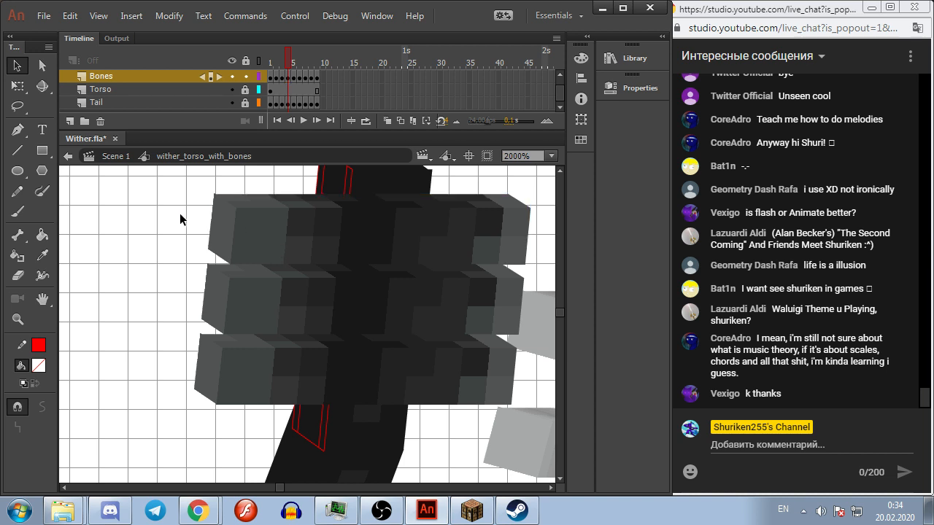
Step: Shift the top rib left and the middle rib right on frame 5 so that their ends line up
key("comma")
key("comma")
key("period")
key("period")
key("period")
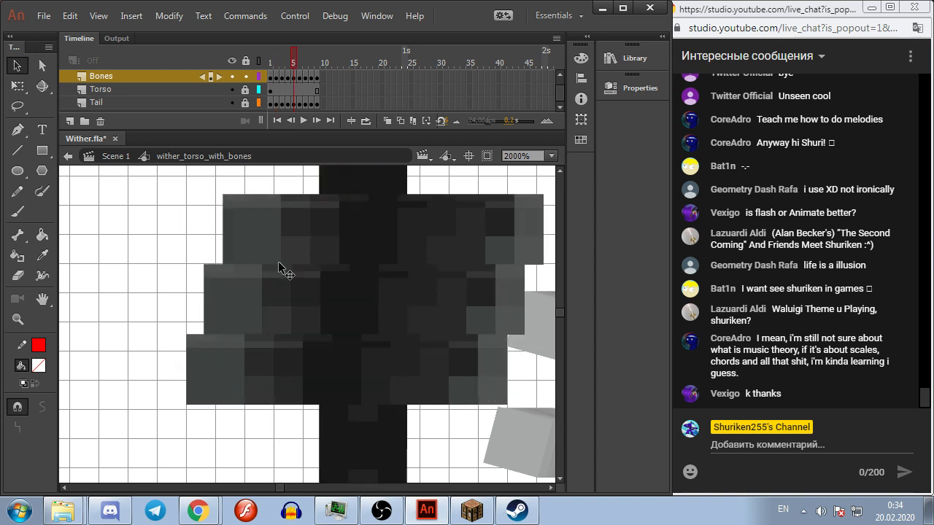
left_click(285, 251)
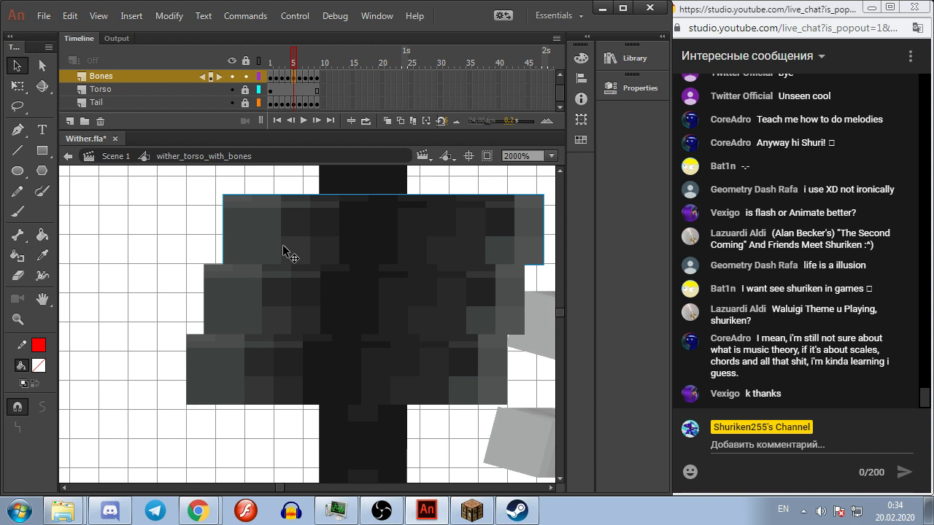
key("shift+Left")
left_click(300, 291)
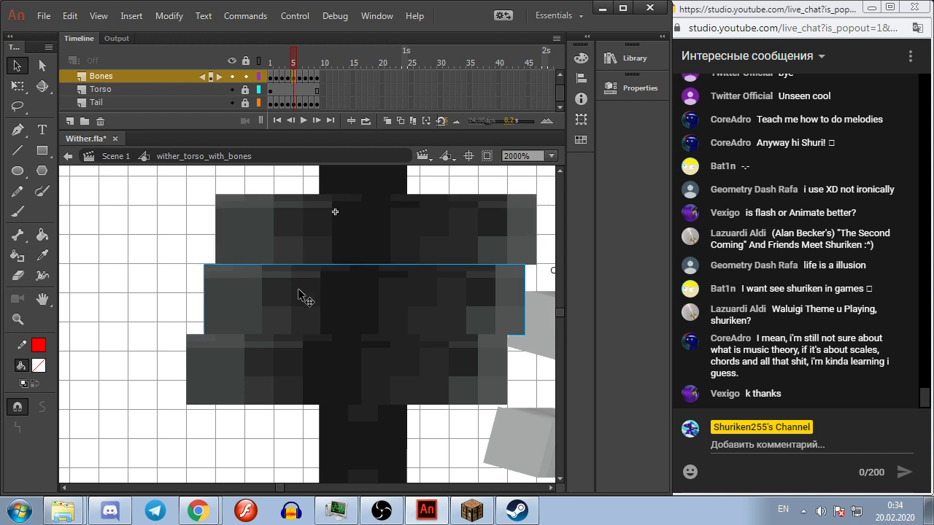
key("Right")
key("Right")
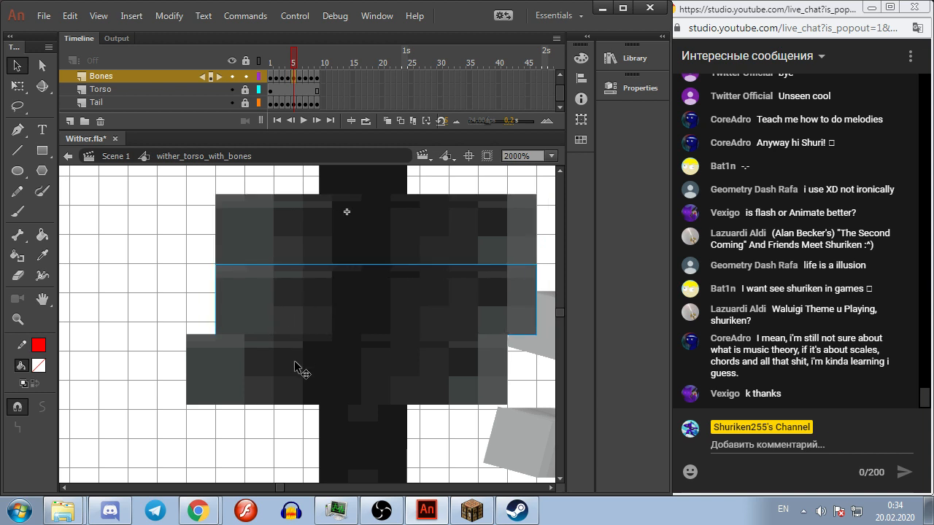
Step: Shift the bottom rib right on frame 5 until its ends line up with the two ribs above
left_click(294, 360)
key("Right")
key("Right")
key("Right")
key("Right")
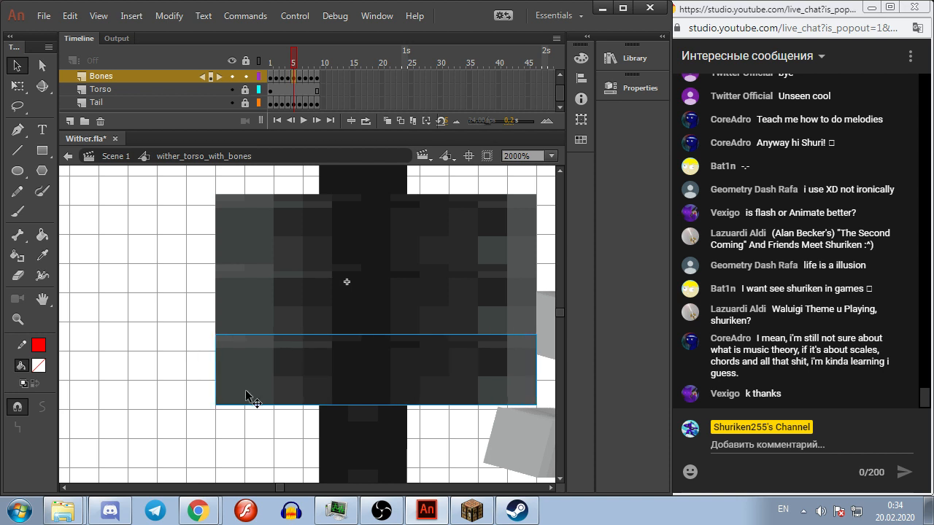
Step: Check the transition of the ribs across the frames around frame 5
left_click(269, 448)
key("period")
key("period")
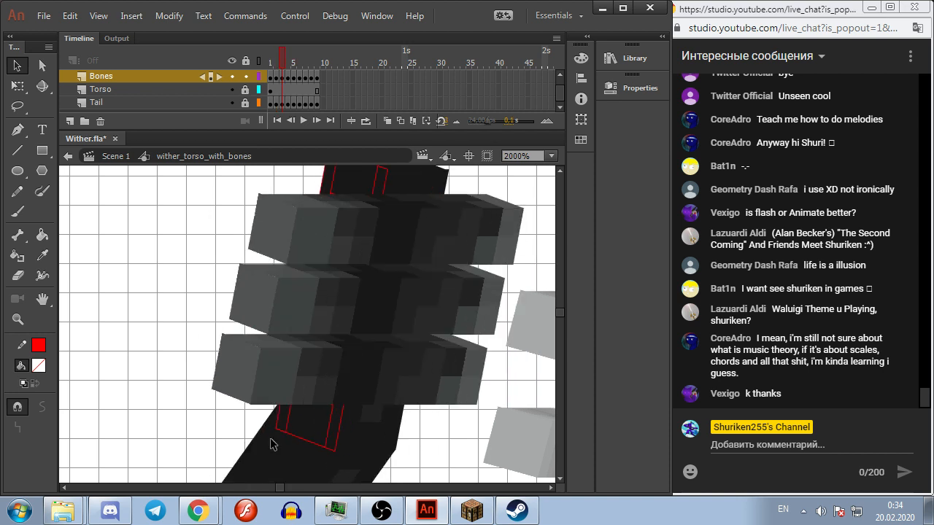
key("comma")
key("comma")
key("period")
Step: Nudge the top rib slightly left on frame 6, testing its height against the torso
left_click(309, 242)
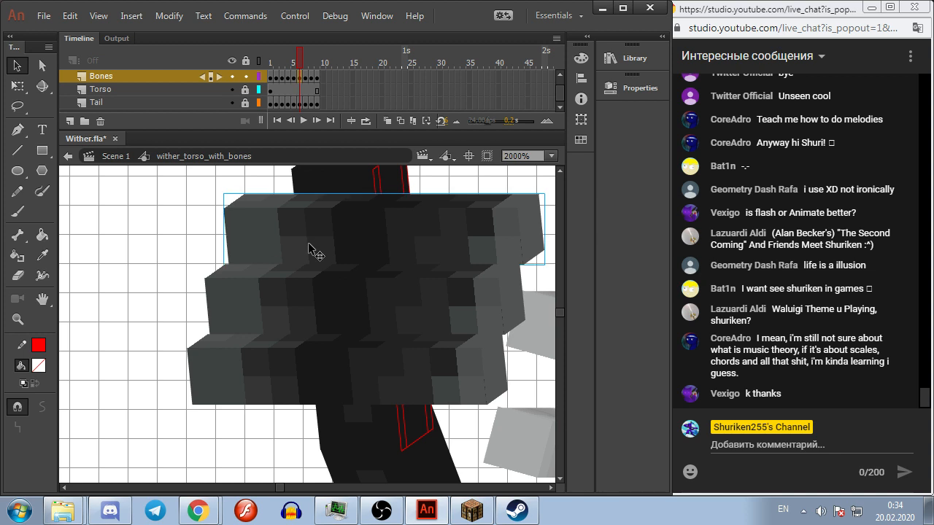
key("Up")
key("Down")
key("Up")
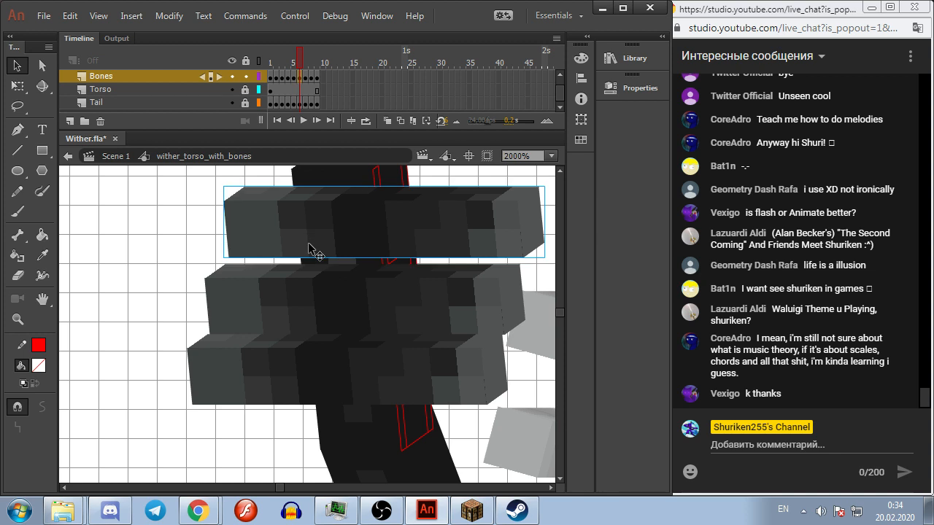
key("Down")
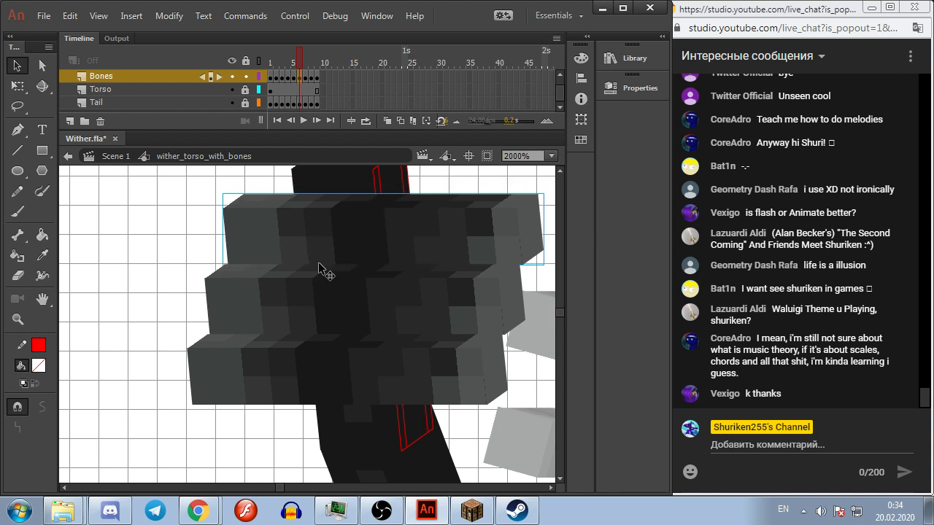
key("Up")
key("Down")
key("Up")
key("Down")
Step: Shift the bottom rib well to the right on frame 6 to follow the torso's slant
left_click(341, 291)
left_click(348, 359)
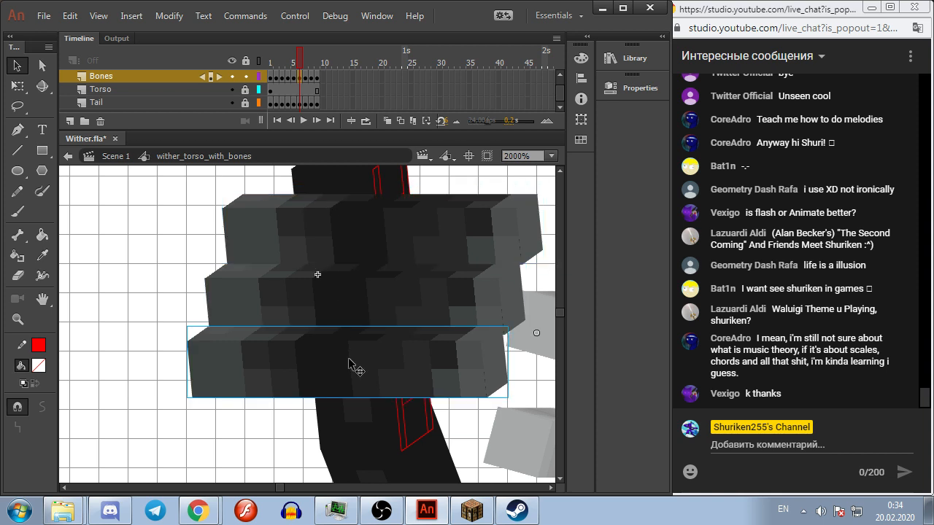
key("Down")
key("Right")
key("Right")
key("Right")
key("Right")
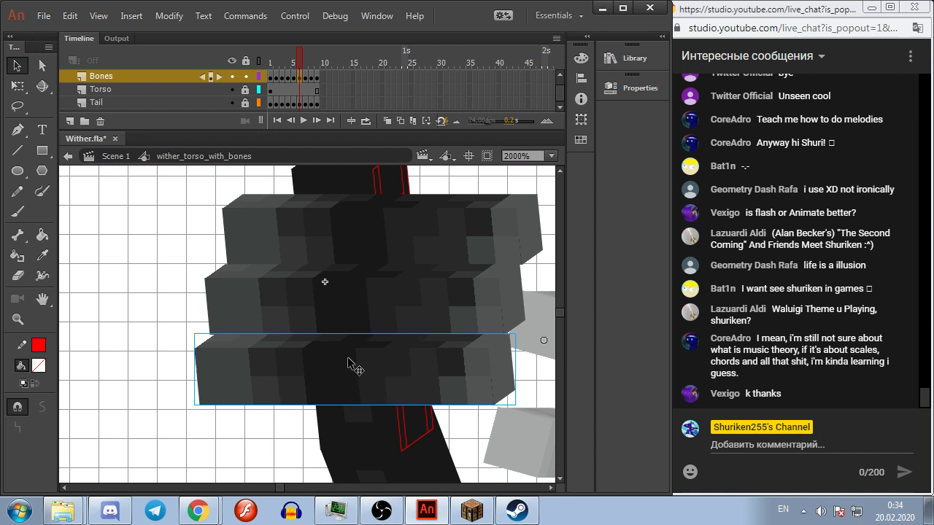
key("Right")
key("Right")
key("Right")
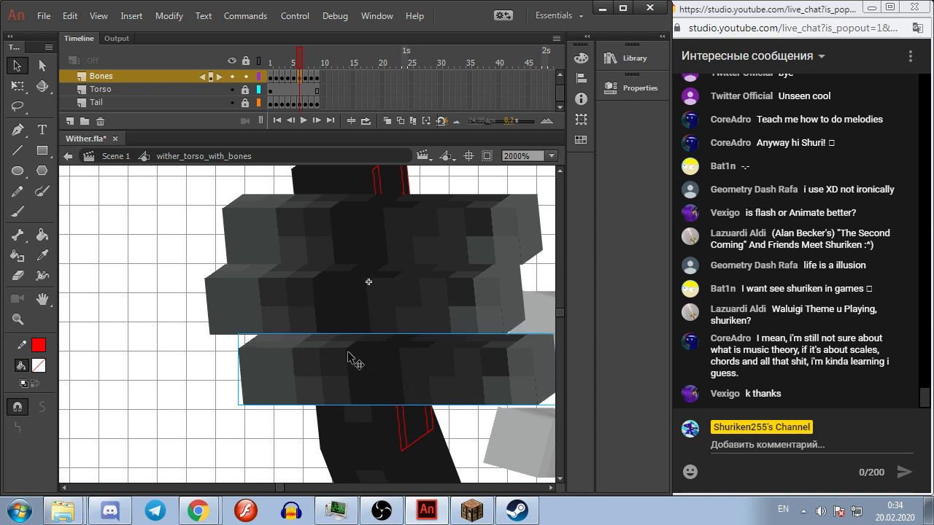
Step: Nudge the middle rib slightly left on frame 6, keeping it directly above the bottom rib
left_click(367, 287)
key("Up")
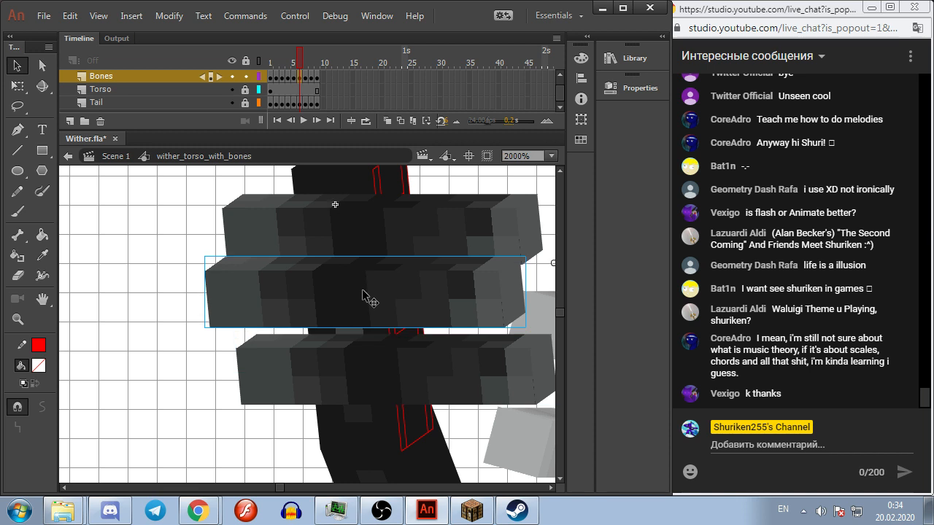
key("Left")
key("Right")
key("Left")
key("Left")
key("Right")
key("Right")
key("Left")
key("shift+Down")
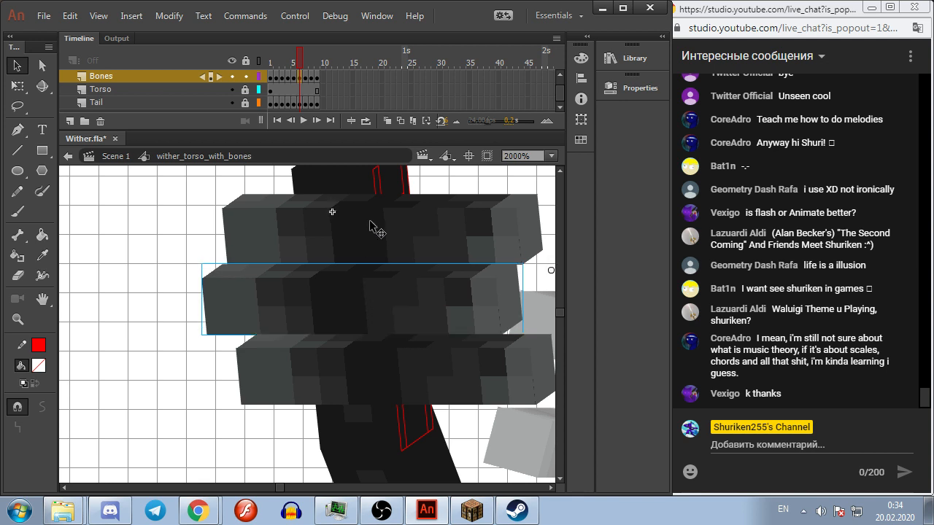
left_click(368, 382)
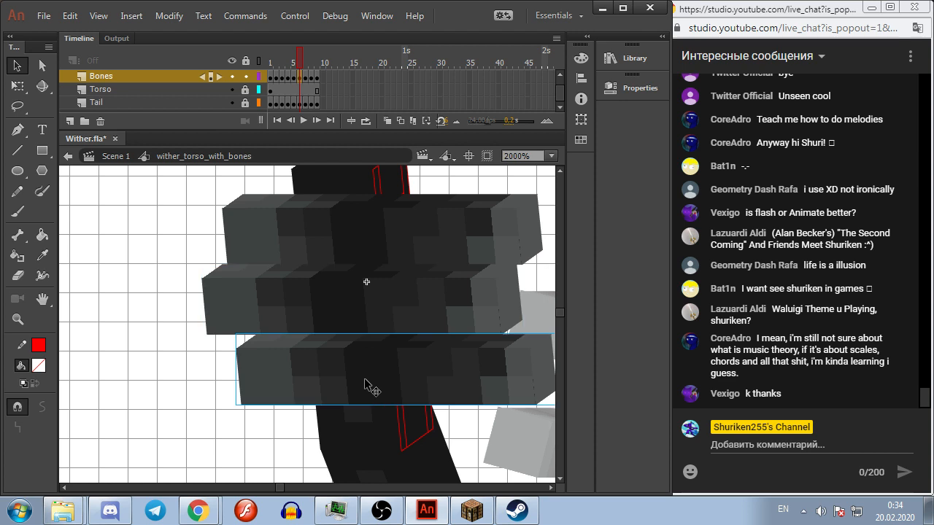
left_click(370, 296)
key("shift+Up")
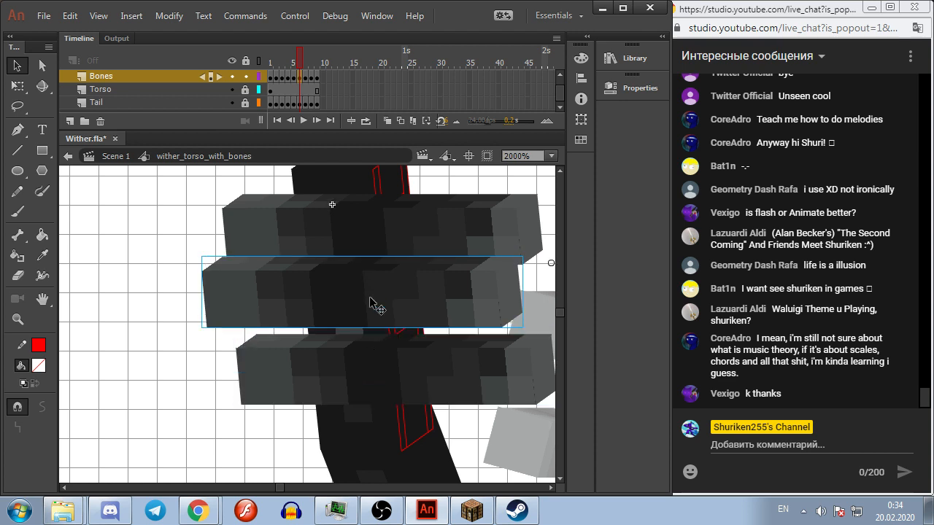
key("shift+Down")
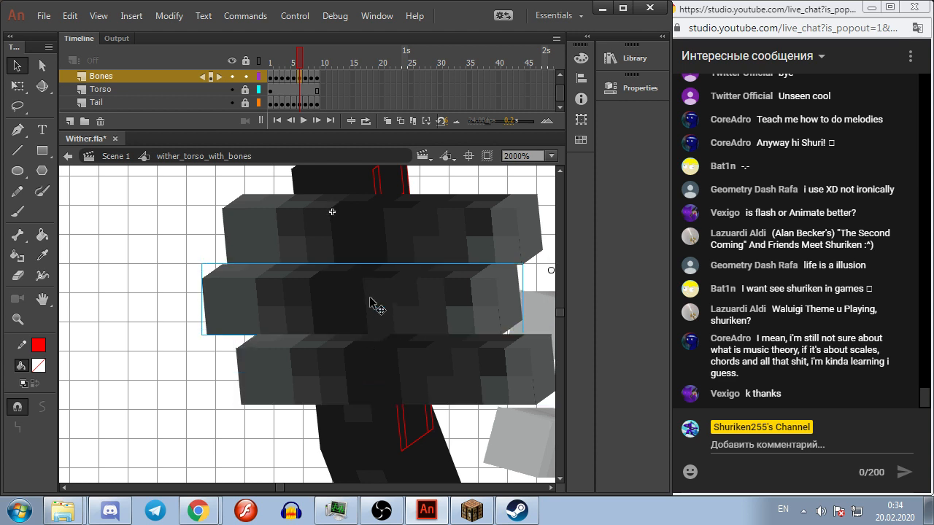
Step: Nudge the height of the top rib on frame 6 by a small amount
left_click(353, 228)
key("Down")
key("Down")
key("Down")
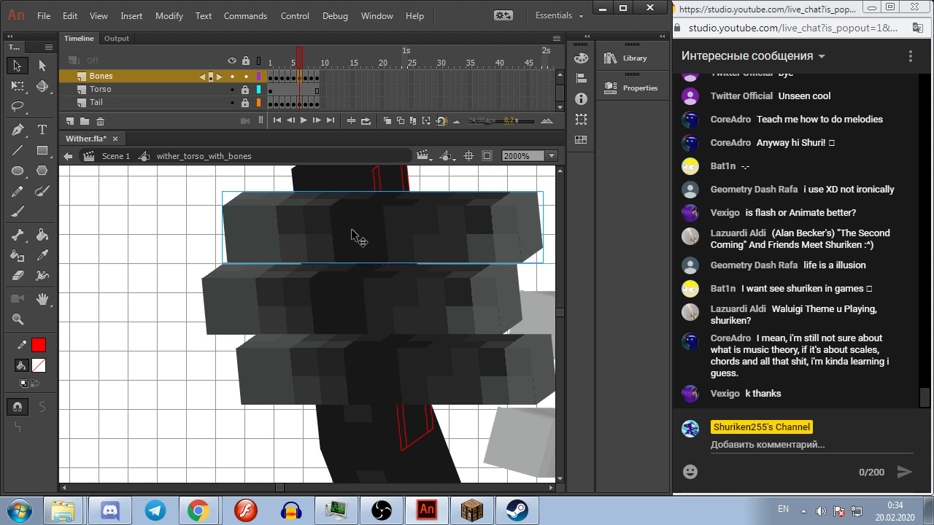
Step: Lift the top rib off the torso on frame 6 to expose the area behind it and bring it back down
key("shift+Up")
key("shift+Up")
key("shift+Up")
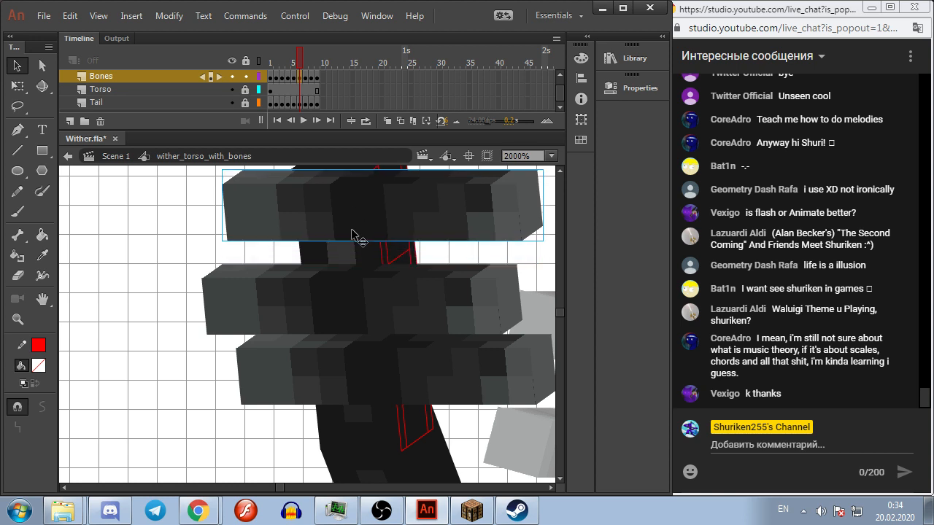
key("shift+Up")
key("shift+Up")
key("shift+Up")
key("shift+Up")
key("shift+Up")
key("shift+Up")
key("shift+Up")
key("shift+Up")
key("shift+Up")
key("shift+Up")
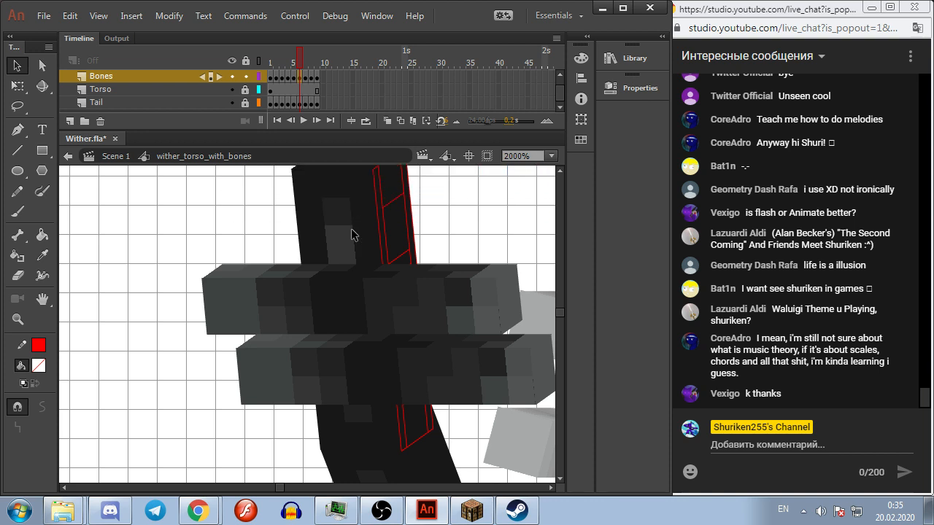
key("shift+Down")
key("shift+Down")
key("shift+Down")
key("shift+Down")
key("shift+Down")
key("shift+Down")
key("shift+Down")
key("shift+Down")
key("shift+Down")
key("shift+Down")
key("shift+Down")
key("shift+Down")
key("shift+Down")
key("shift+Down")
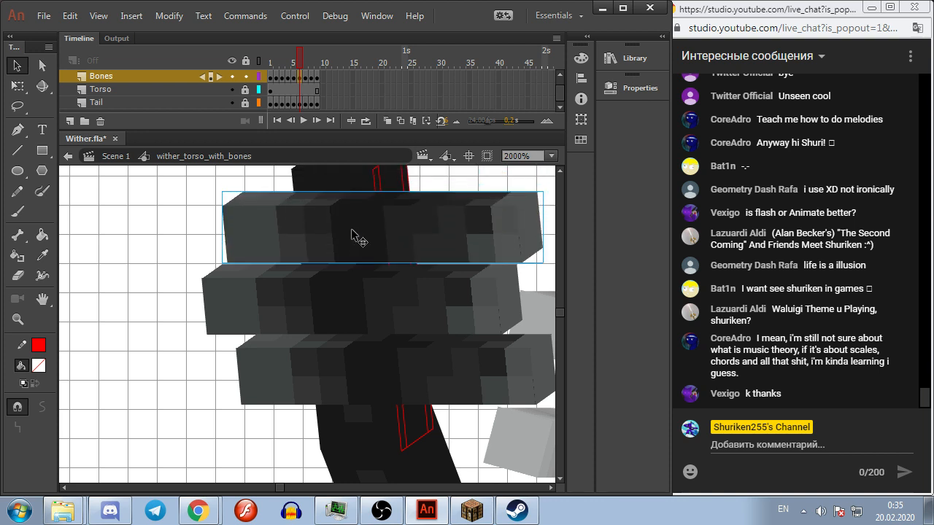
Step: Lift the middle rib on frame 6 to expose the torso behind it, compare with frame 4, and bring it back down
left_click_drag(264, 299, 264, 291)
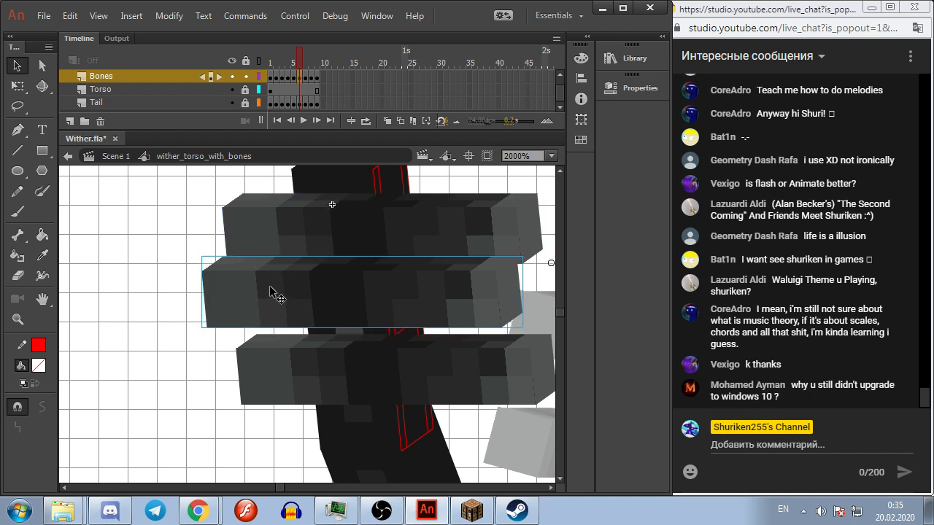
key("shift+Down")
left_click(130, 304)
left_click(303, 229)
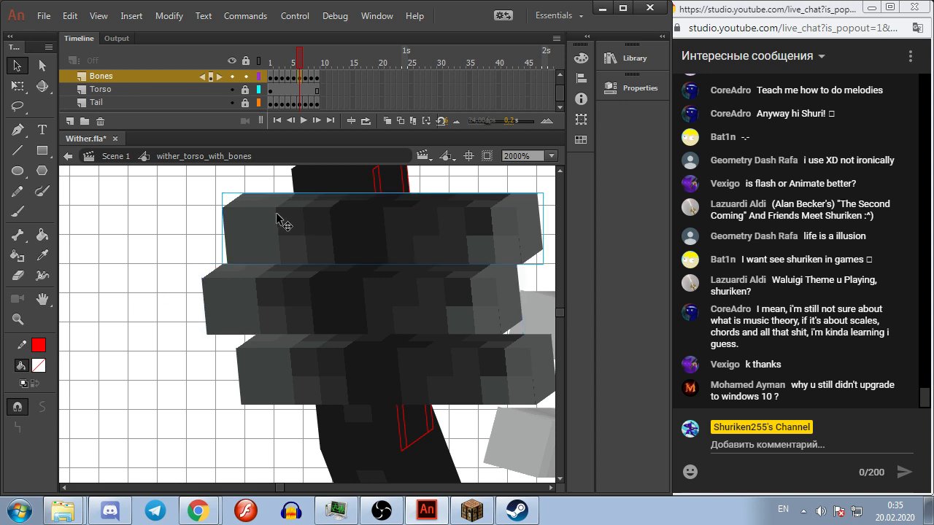
key("Return")
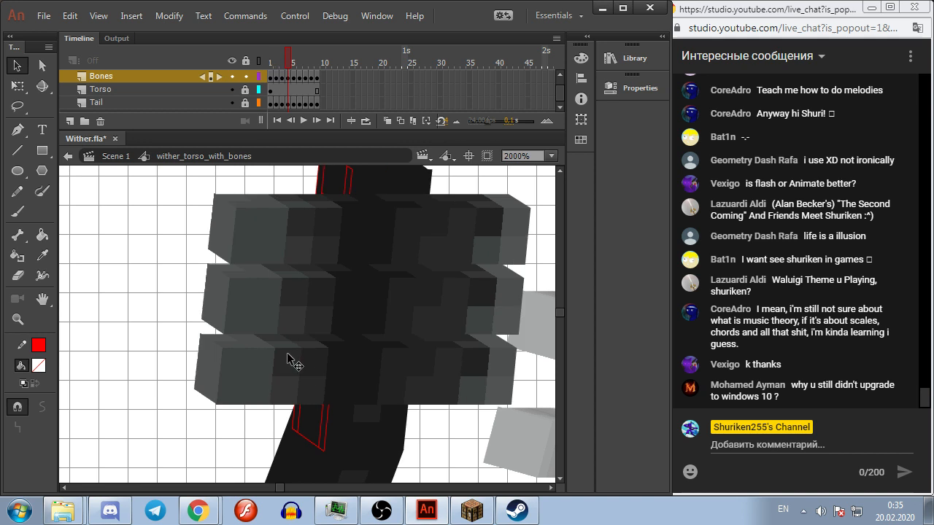
left_click_drag(323, 301, 330, 290)
key("Up")
key("Up")
key("Down")
key("Down")
key("Down")
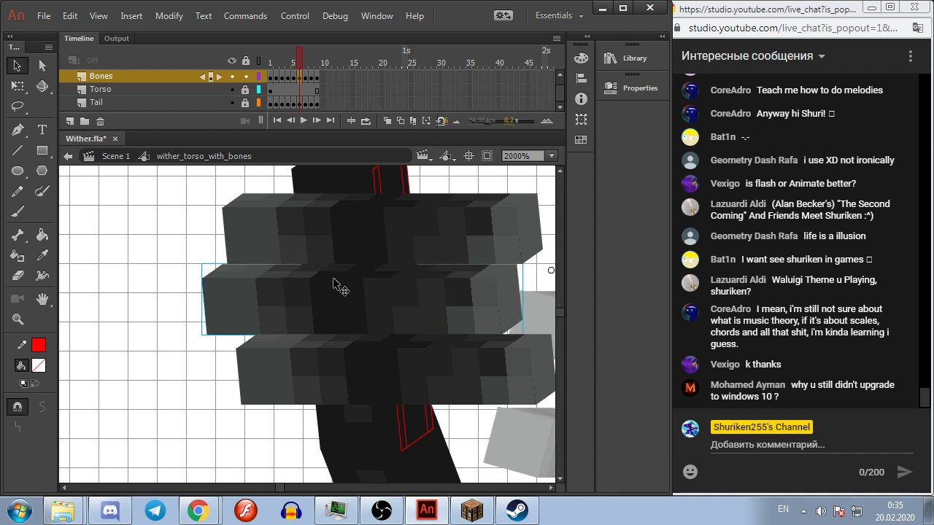
Step: Raise the top rib on frame 6 to expose the torso and shift it left so it follows the torso's slant
left_click_drag(338, 240, 335, 235)
key("Up")
key("Down")
key("Down")
key("Up")
key("Down")
key("Up")
key("Left")
key("Left")
key("Left")
key("Left")
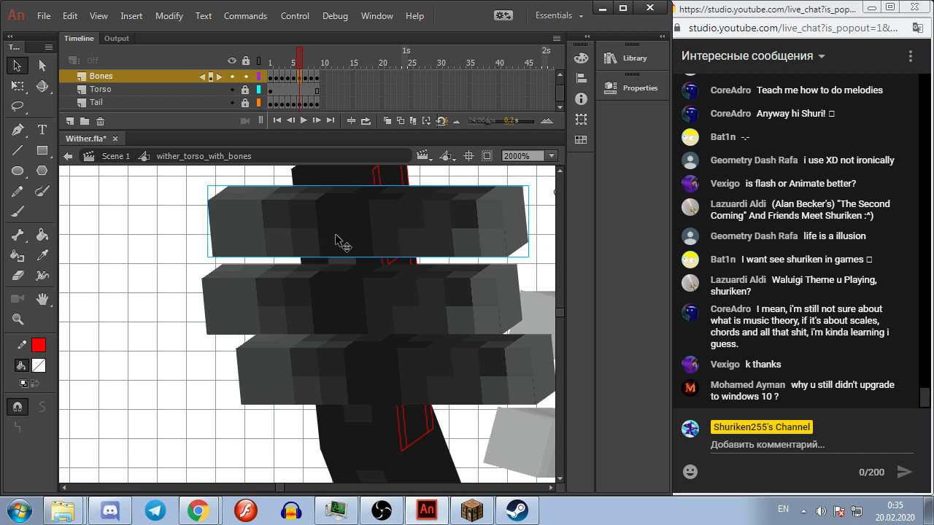
key("Down")
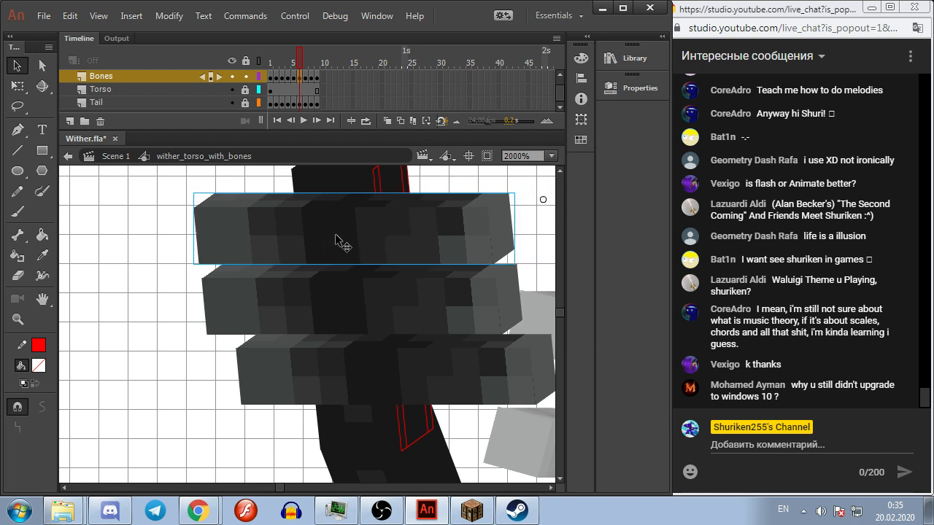
key("Up")
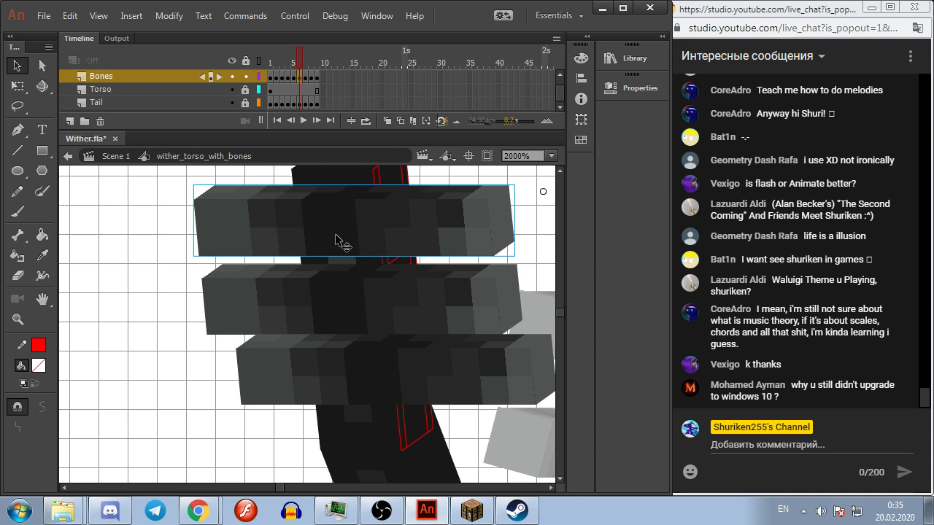
Step: Fine-tune the top rib's horizontal position on frame 6 and lower it back above the middle rib
key("Right")
key("Left")
key("Left")
key("Right")
key("Right")
key("Left")
key("Down")
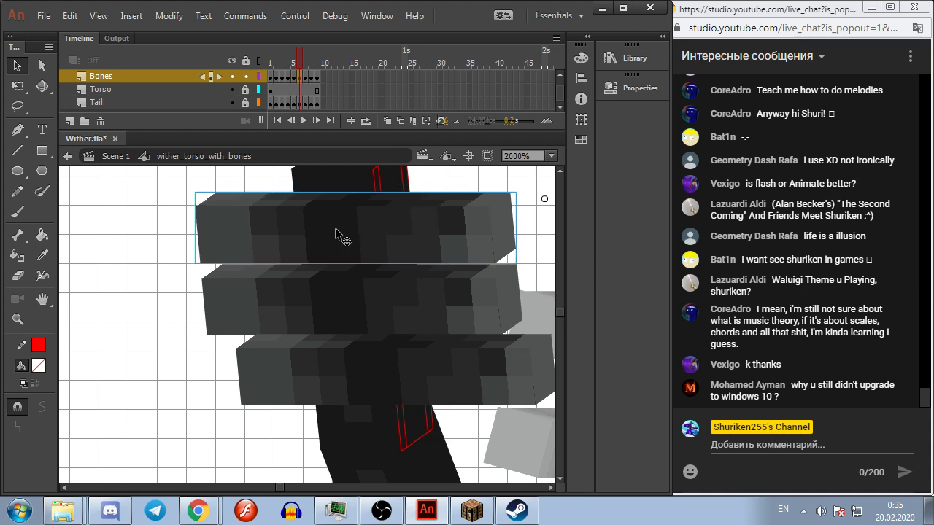
Step: Shift the bottom rib left on frame 6 so the three ribs step evenly along the torso's slant
left_click(408, 380)
key("Left")
key("Left")
key("Left")
key("Left")
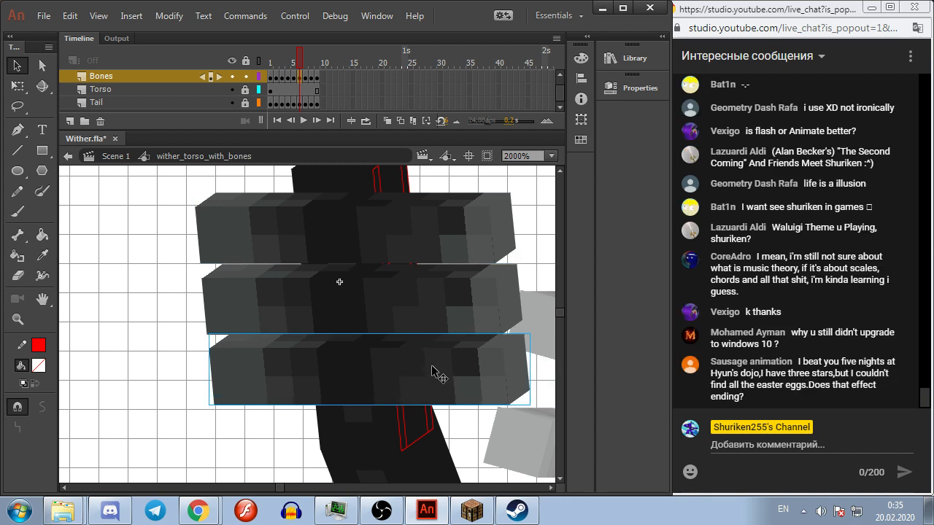
left_click(163, 331)
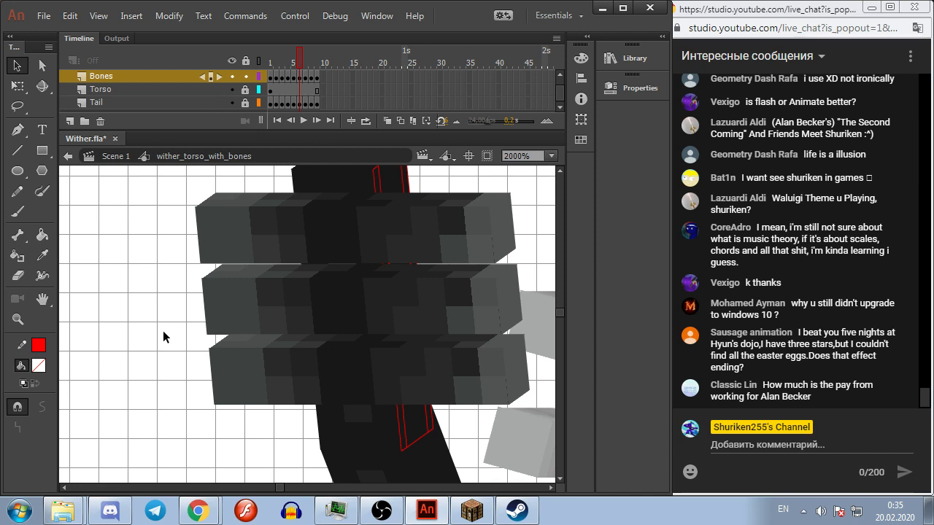
Step: Step back and forth through frames 1 to 6 to compare how the ribs follow the torso's rotation
key("comma")
key("comma")
key("comma")
key("comma")
key("comma")
key("period")
key("period")
key("period")
key("period")
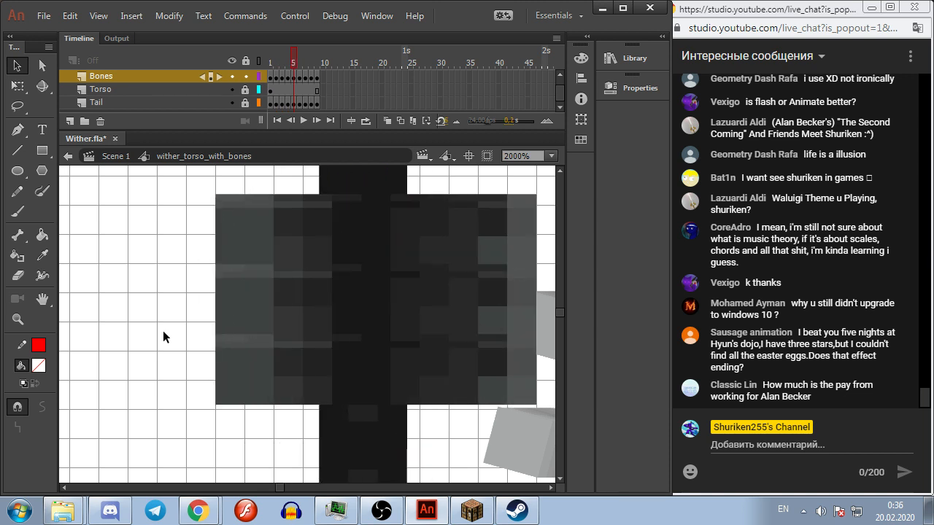
key("comma")
key("period")
key("comma")
key("period")
key("comma")
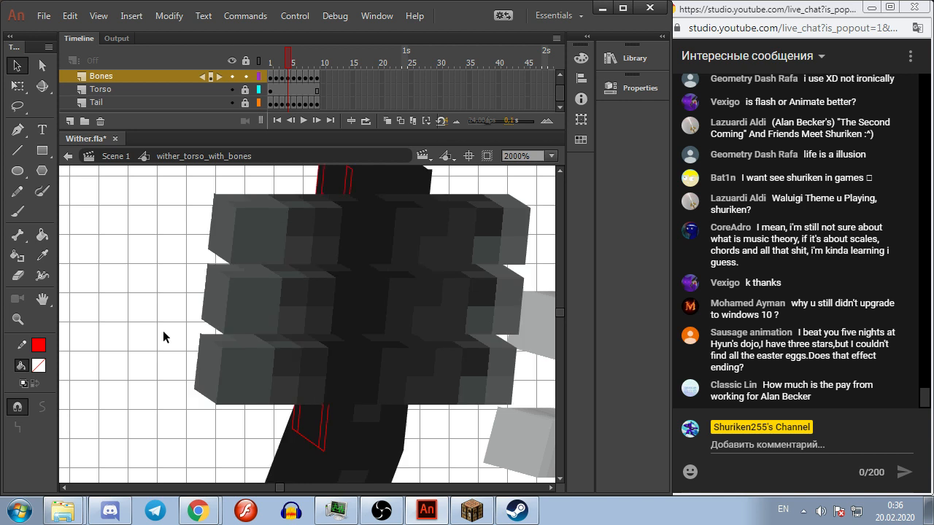
key("comma")
key("comma")
key("period")
key("period")
key("period")
key("comma")
key("period")
key("period")
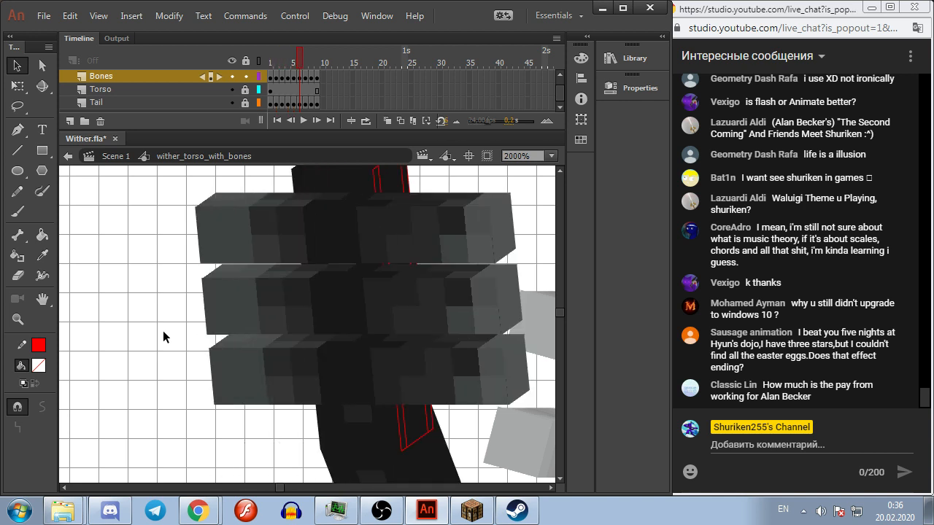
Step: Shift the bottom rib right on frame 7 to follow the torso's slant
key("period")
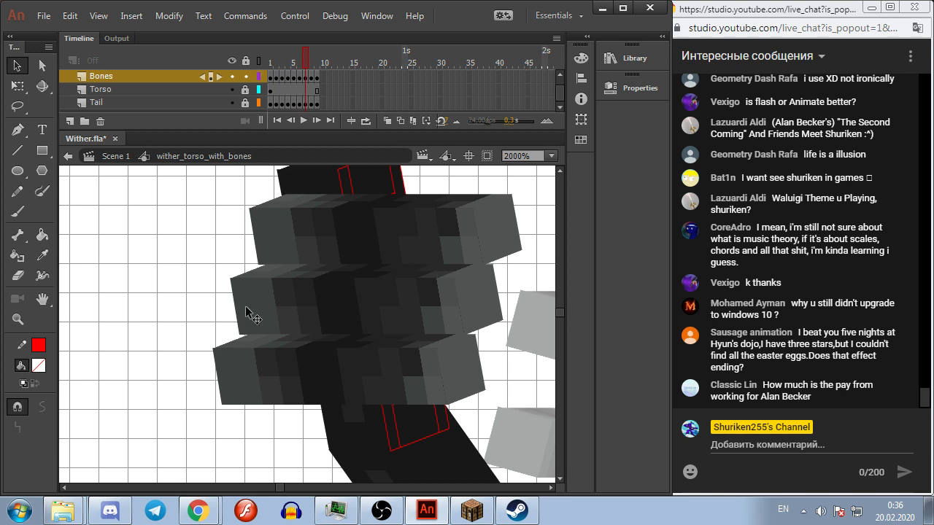
left_click(337, 383)
key("Right")
key("Right")
key("Right")
key("Right")
key("Right")
key("Right")
key("Right")
key("Right")
key("Right")
key("Right")
key("Right")
key("Right")
key("Right")
key("Right")
key("Right")
key("Right")
key("Right")
key("Right")
key("Right")
key("Right")
key("Right")
key("Right")
key("Right")
key("Right")
key("Right")
key("Right")
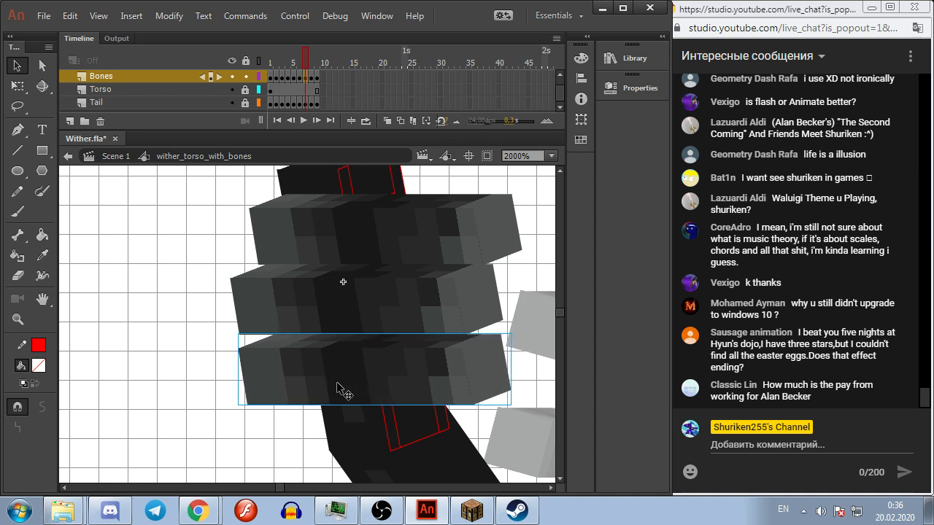
Step: Lift the middle rib on frame 7 to expose the torso, nudge it slightly left, and lower it back above the bottom rib
left_click(386, 299)
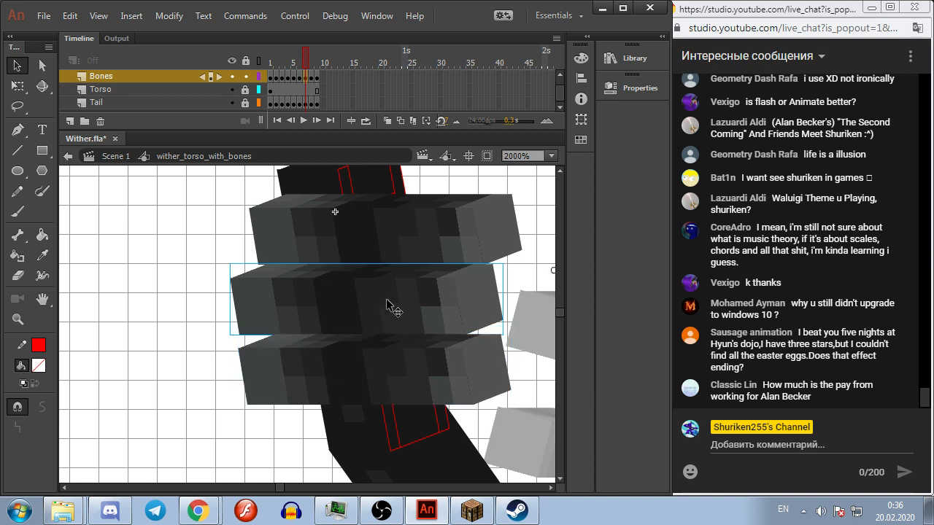
key("Up")
key("Up")
key("Up")
key("Up")
key("Up")
key("Up")
key("Up")
key("Up")
key("Up")
key("Up")
key("Down")
key("Up")
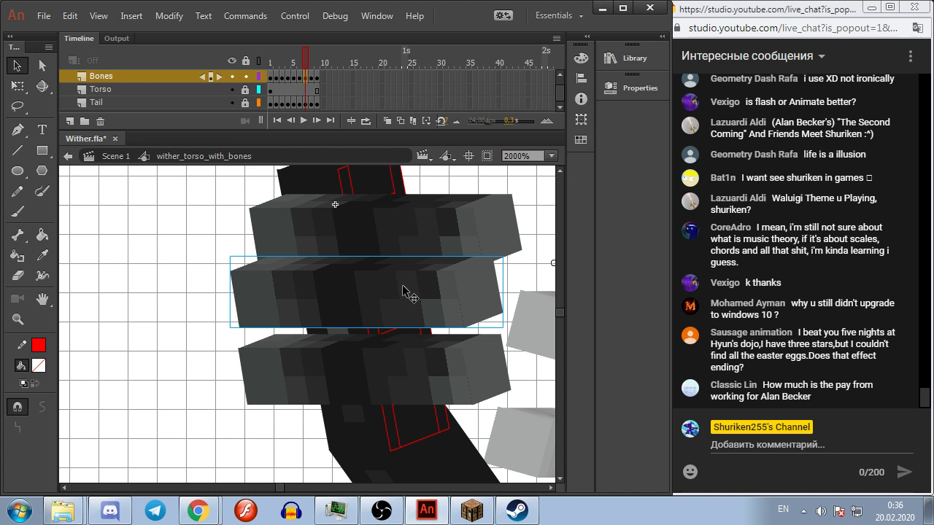
key("Left")
key("Left")
key("Left")
key("Left")
key("Left")
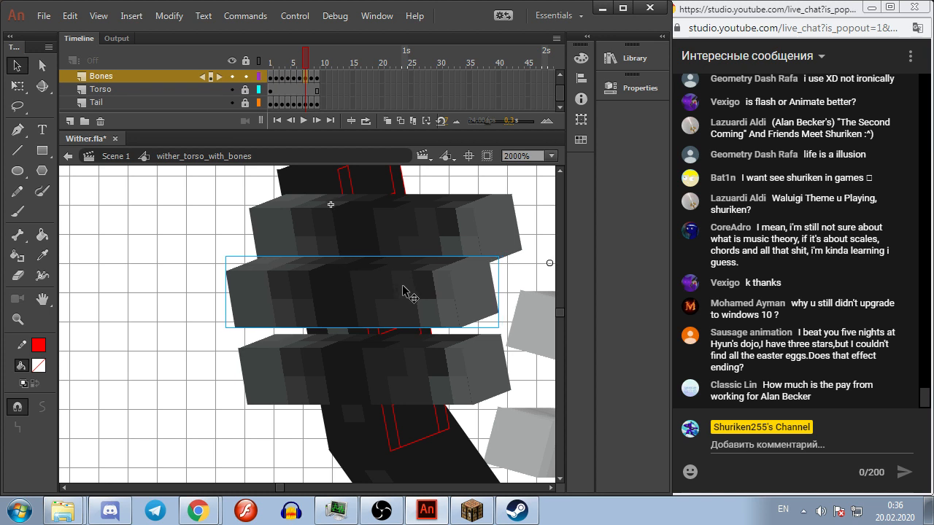
key("Down")
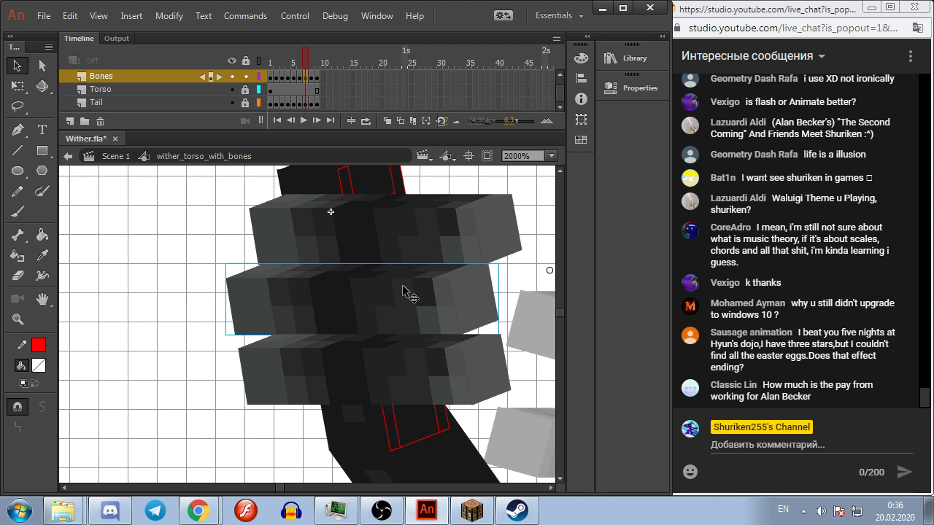
Step: Shift the top rib well to the left on frame 7, keeping its height directly above the middle rib
left_click(427, 231)
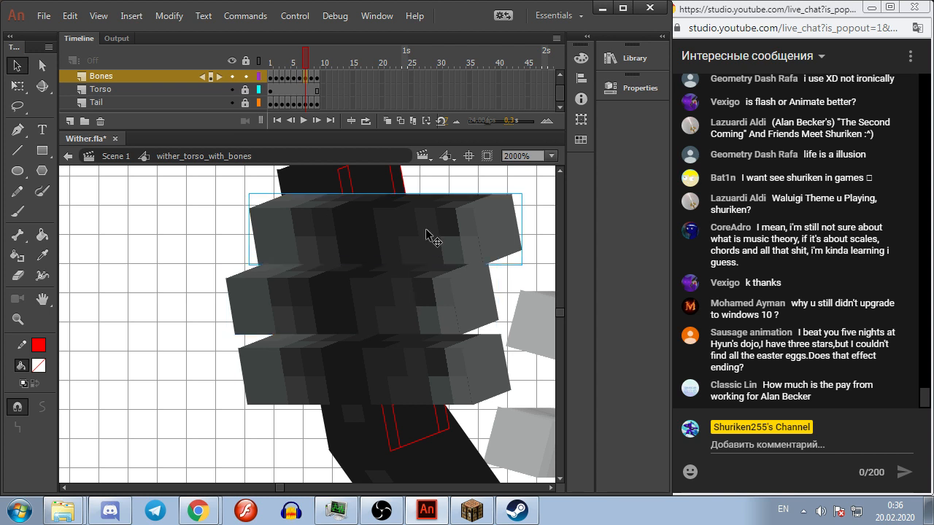
key("Left")
key("Left")
key("Left")
key("Left")
key("Left")
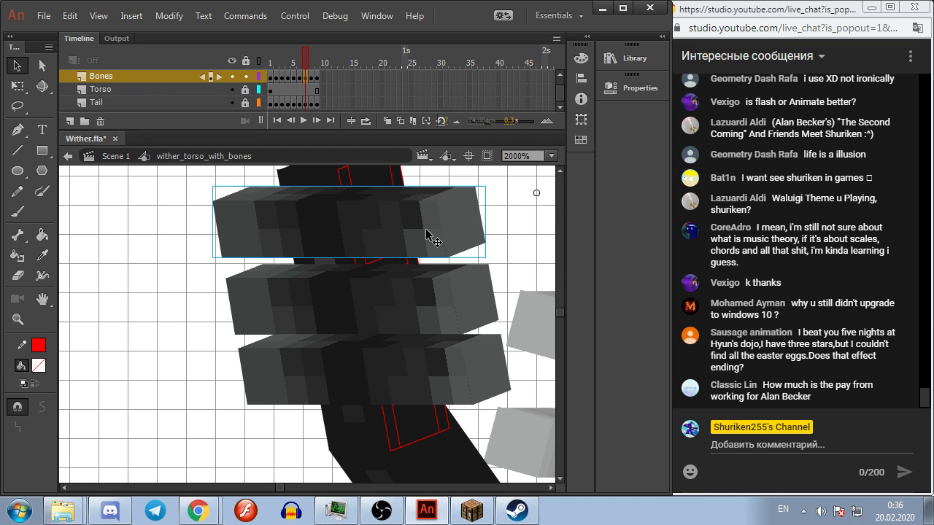
key("Down")
key("Up")
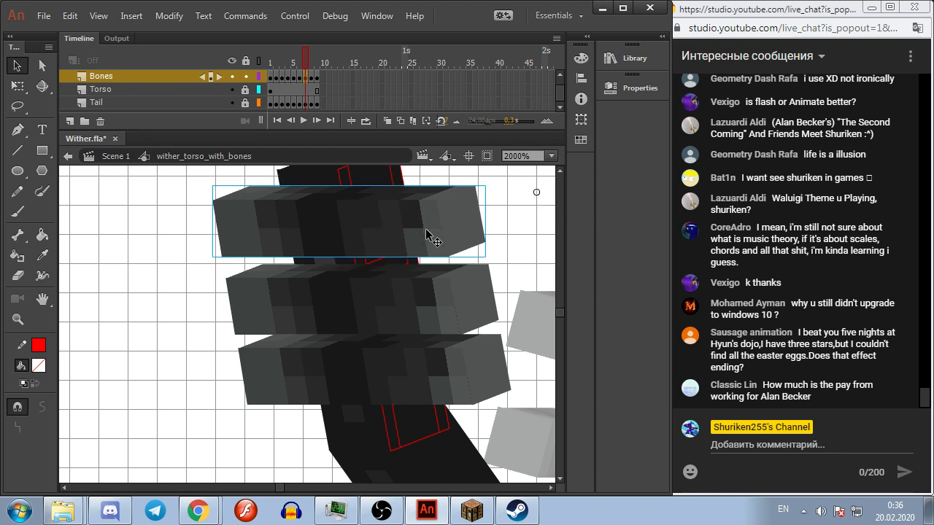
key("Down")
left_click(492, 223)
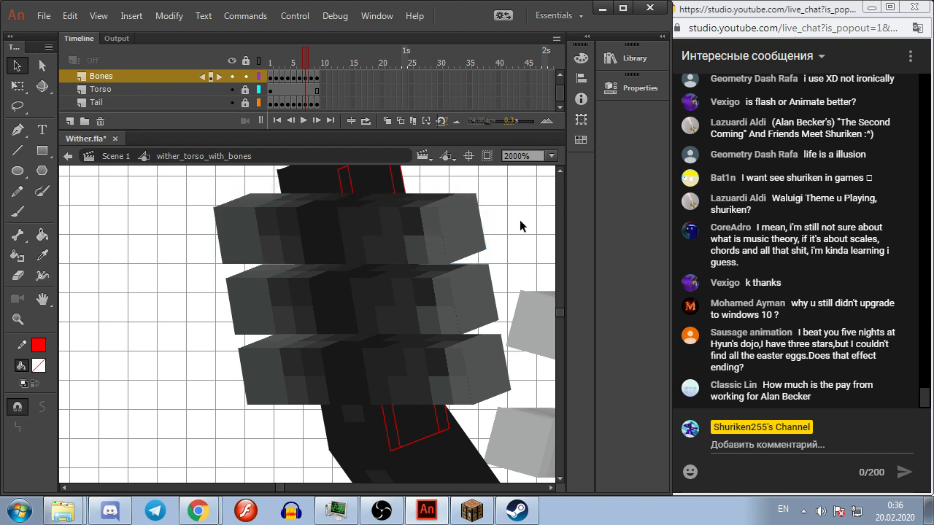
Step: Shift the top rib left on frame 8 to follow the torso's slant, keeping it at its original height
key("Return")
left_click(447, 207)
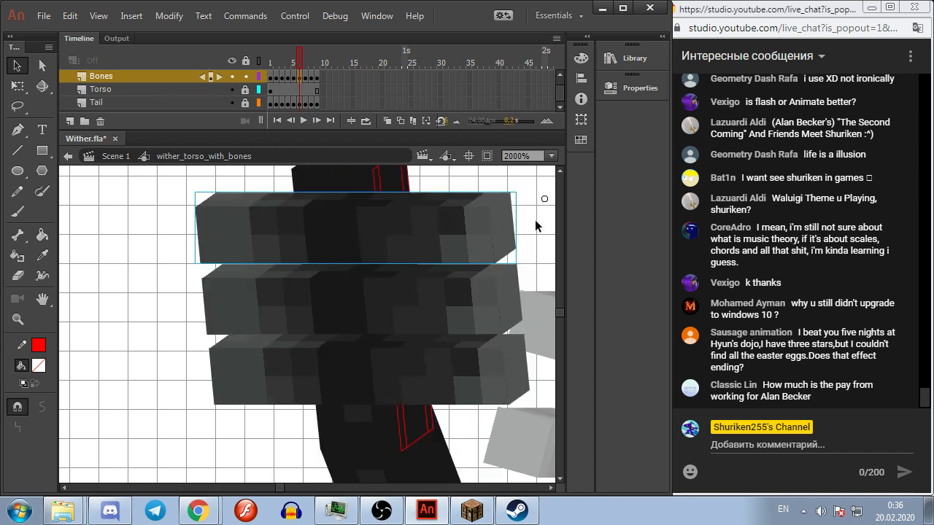
key("Return")
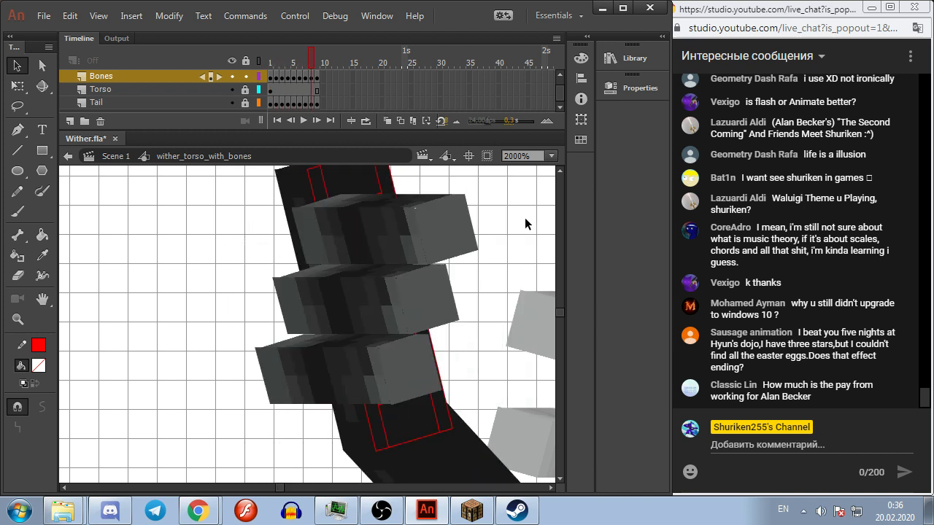
left_click(443, 219)
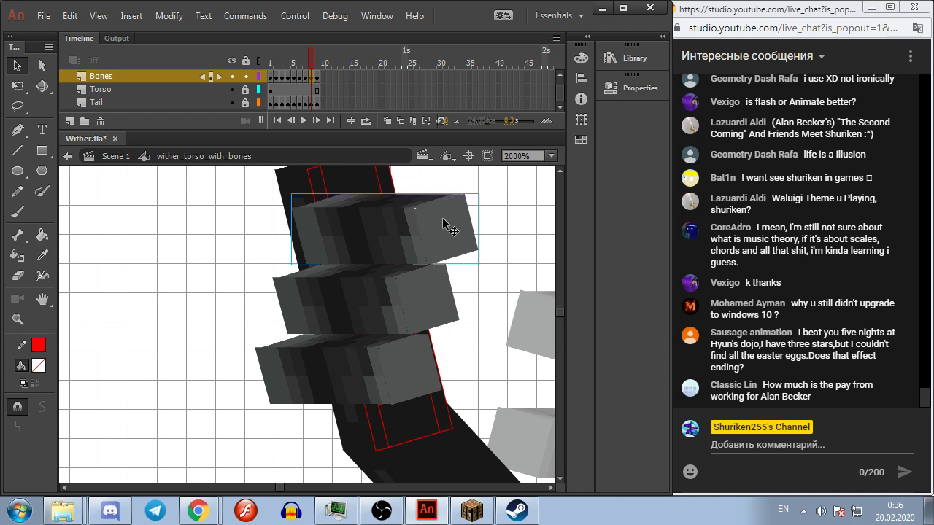
key("Left")
key("Left")
key("Left")
key("Left")
key("Left")
key("Up")
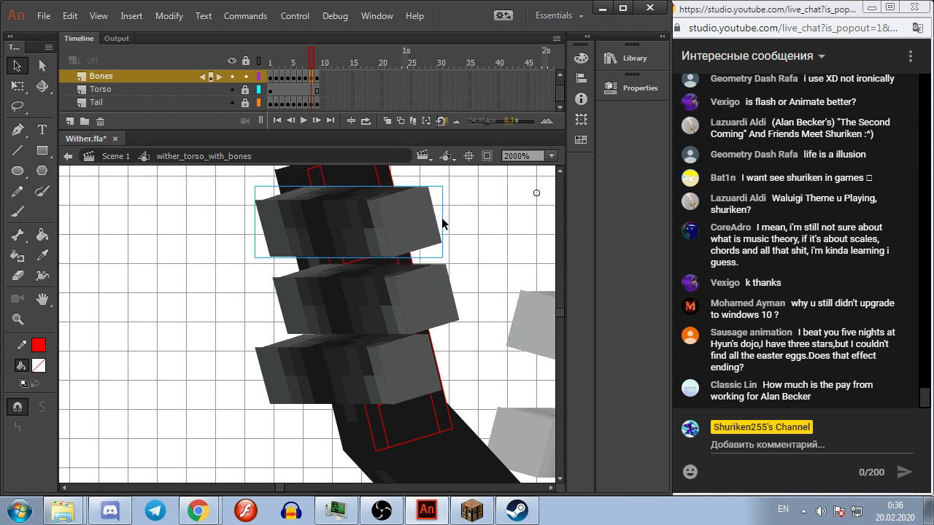
key("Right")
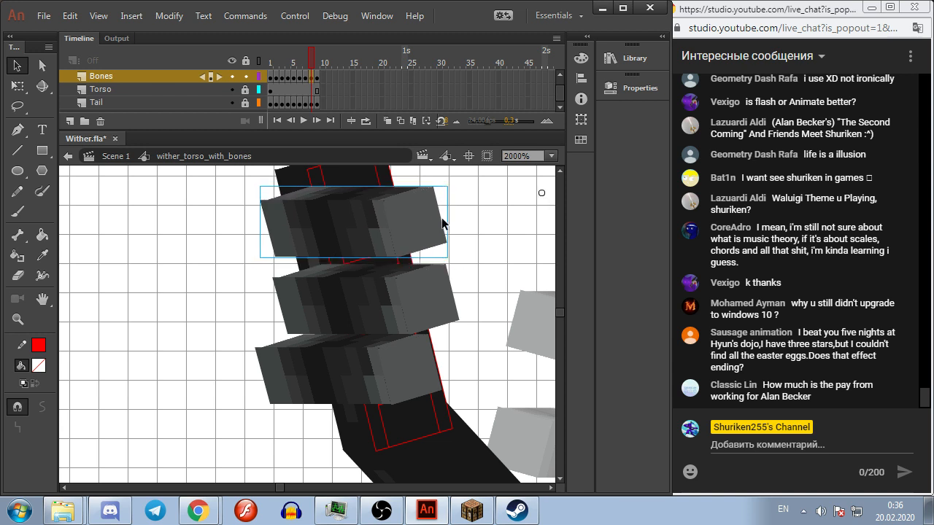
key("Left")
key("shift+Down")
key("shift+Up")
key("Right")
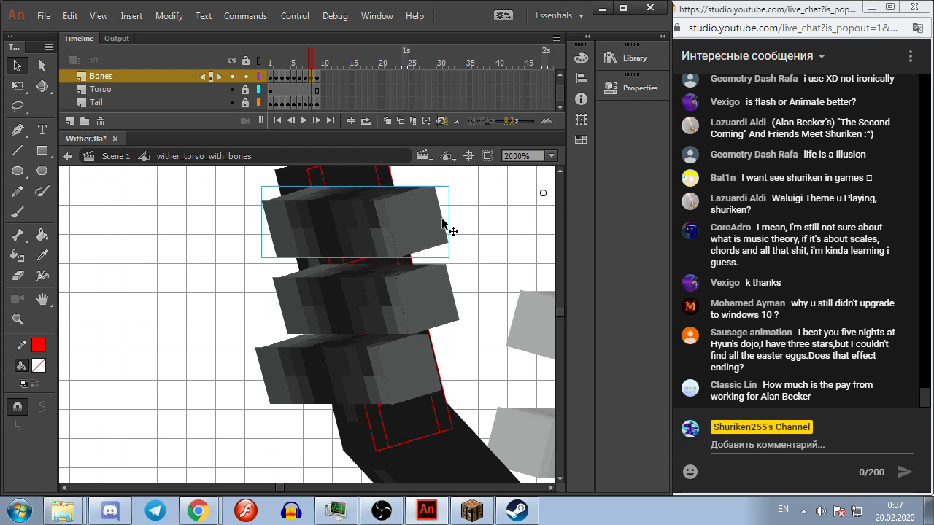
key("shift+Down")
Step: Nudge the middle rib slightly right on frame 8, keeping it between the top and bottom ribs
left_click(397, 305)
key("shift+Up")
key("shift+Down")
key("shift+Up")
key("shift+Right")
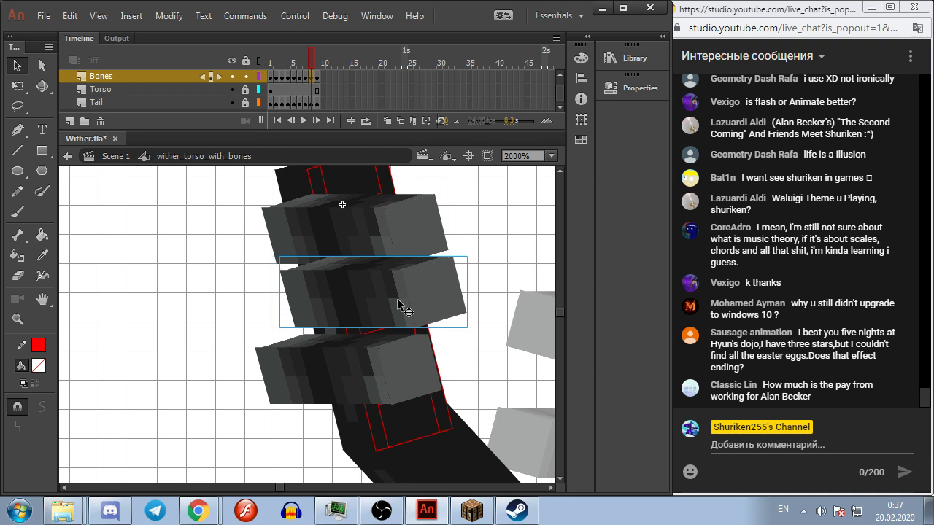
key("shift+Down")
Step: Shift the bottom rib well to the right on frame 8 so it continues the slanted line of the upper ribs
left_click(394, 362)
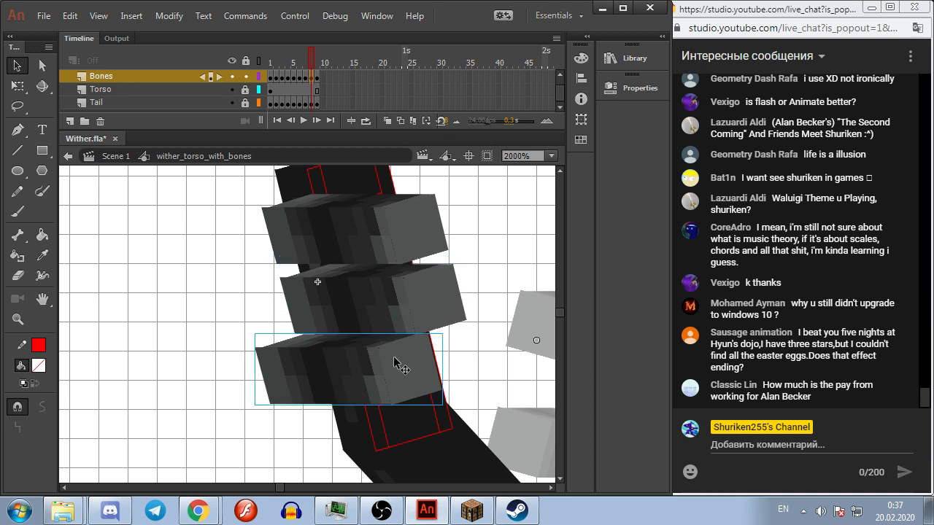
key("shift+Right")
key("shift+Right")
key("shift+Right")
key("shift+Right")
key("shift+Right")
key("shift+Right")
key("shift+Up")
key("shift+Down")
key("Left")
key("Left")
key("Left")
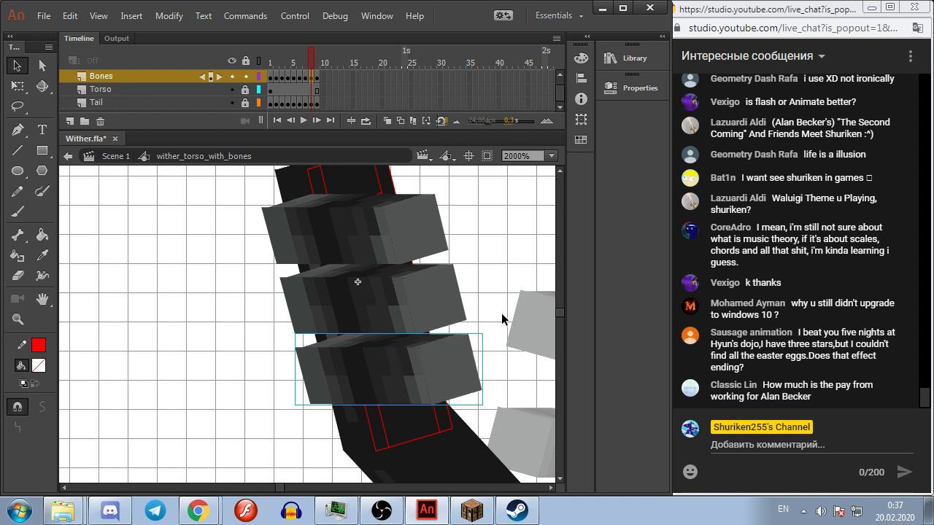
left_click(493, 264)
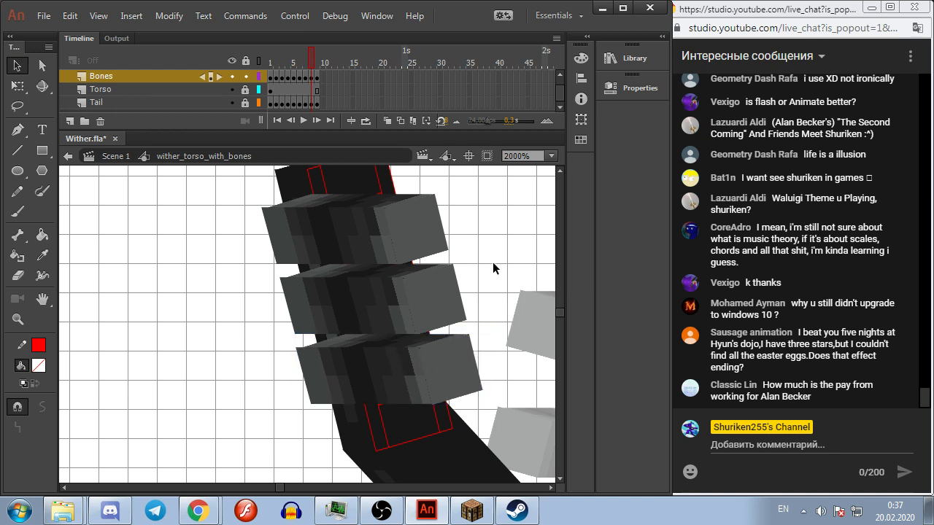
Step: Review the rib alignment across frames 5 to 8 and move on to frame 9
key("comma")
key("comma")
key("comma")
key("period")
key("period")
key("period")
key("period")
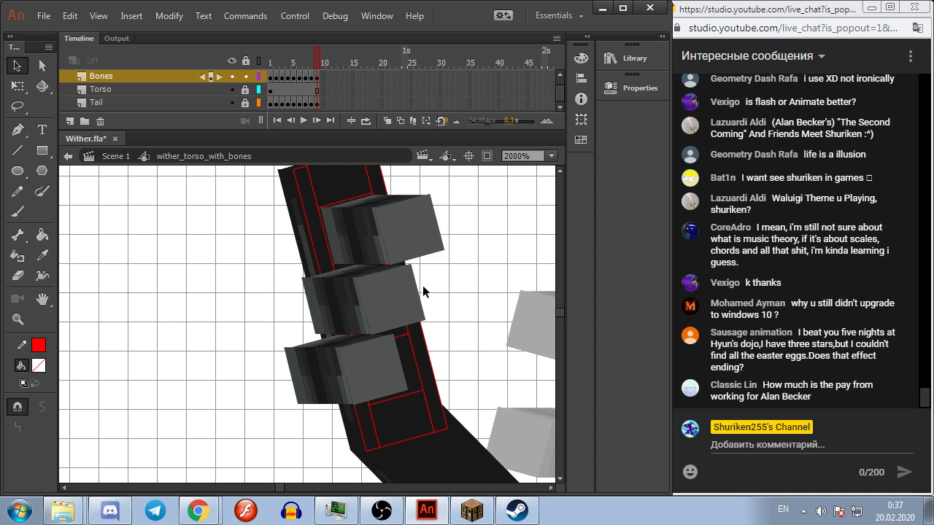
Step: Shift the bottom rib right along the torso's slant on frame 9 and fine-tune the middle rib's position between its neighbours
left_click_drag(350, 386, 449, 398)
left_click(511, 306)
left_click(371, 293)
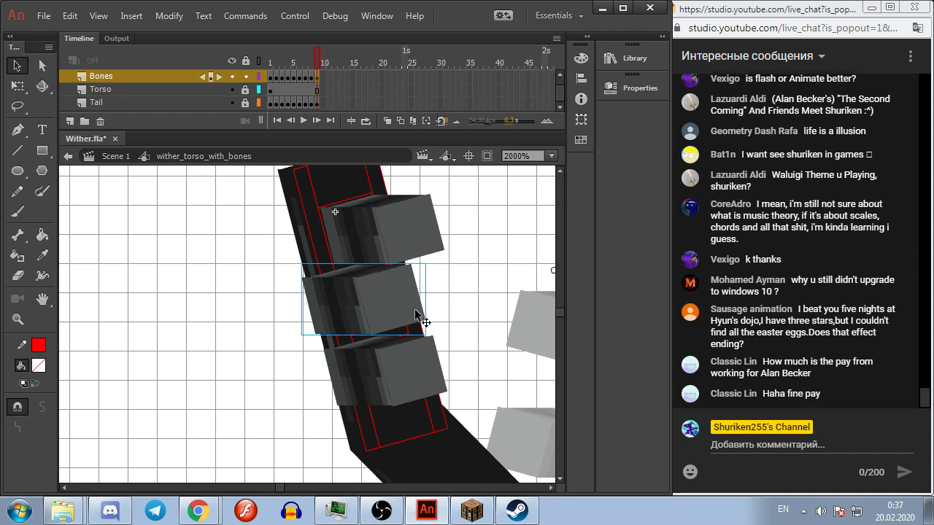
key("Up")
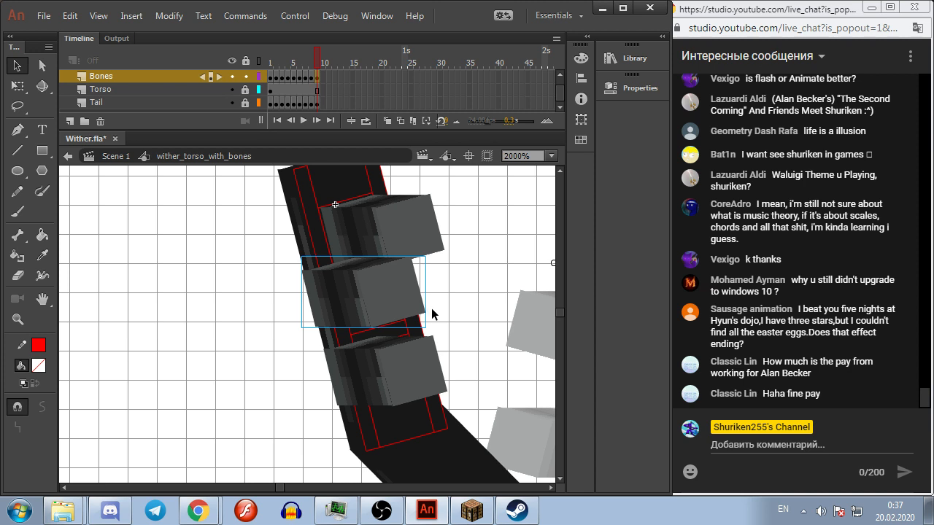
key("Down")
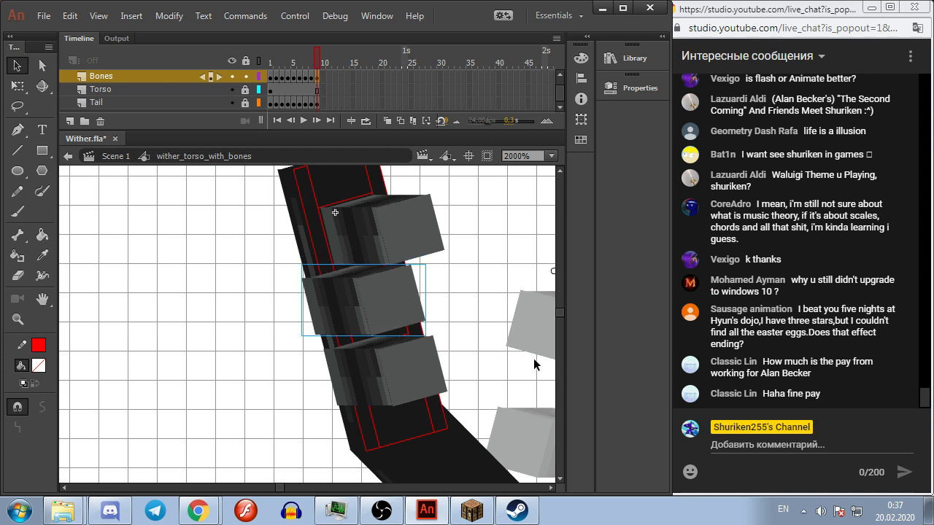
left_click_drag(409, 321, 509, 317)
left_click(508, 316)
left_click(407, 319)
key("Right")
key("Left")
key("Right")
left_click(422, 306)
Step: Shift the top rib left on frame 9 so it lines up with the slant of the lower two ribs
left_click(391, 233)
key("Left")
key("Left")
key("Left")
key("Left")
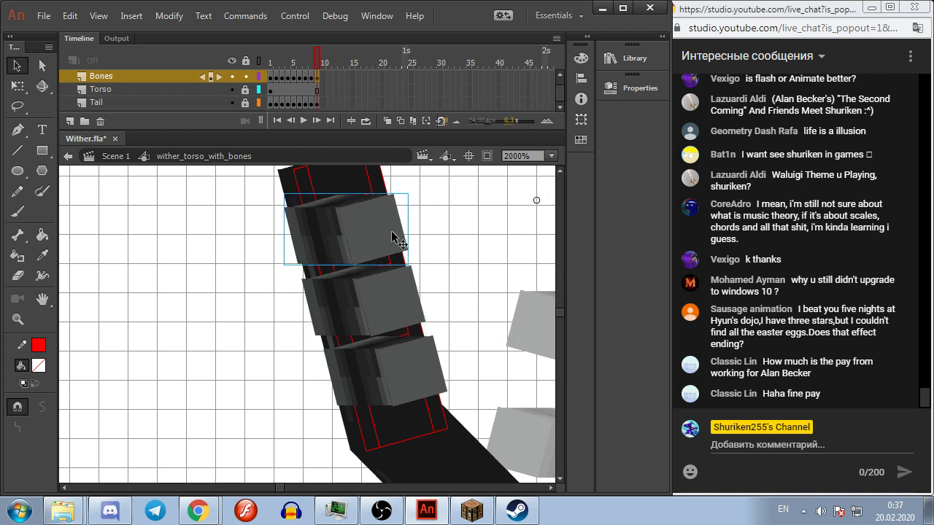
key("Left")
key("Right")
key("Left")
key("Left")
left_click(471, 256)
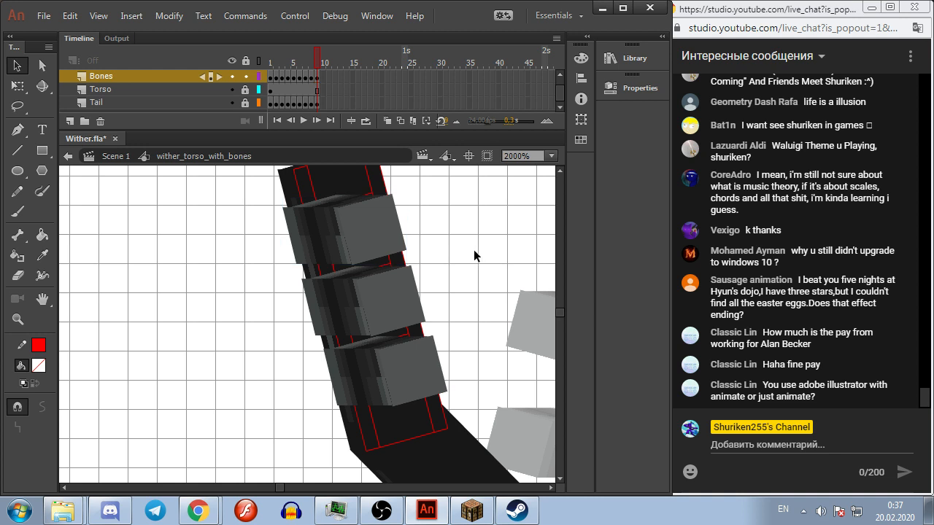
Step: Play back the rotation frames and examine how the ribs align with the torso and tail
key("Return")
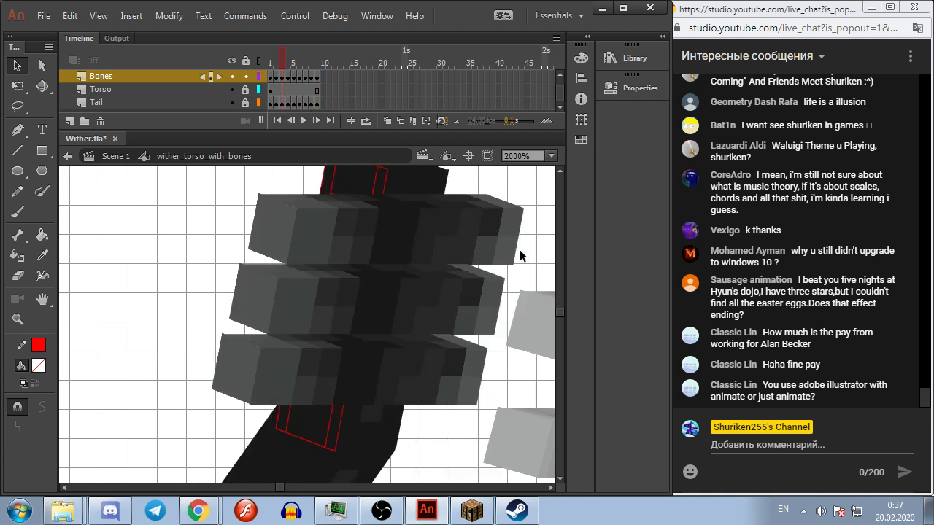
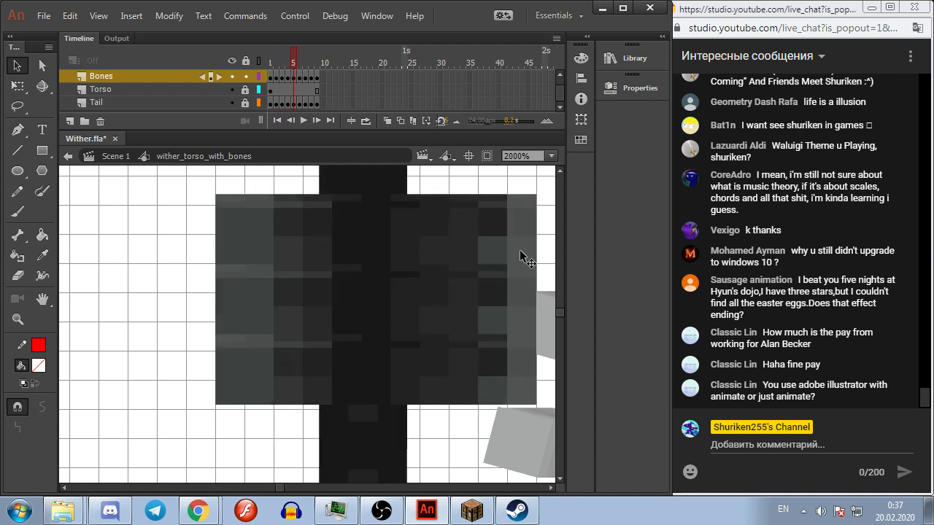
left_click_drag(536, 186, 472, 431)
key("Return")
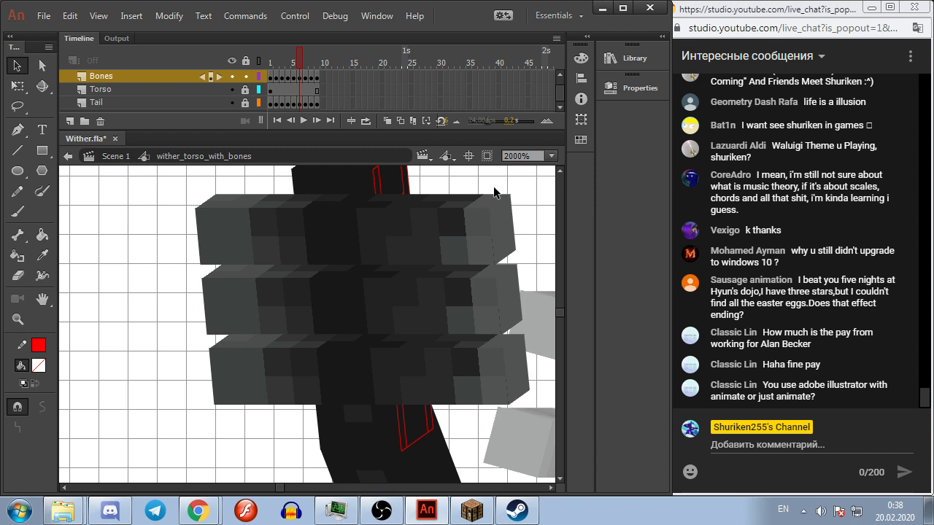
left_click(480, 229)
scroll(560, 215, "up", 5)
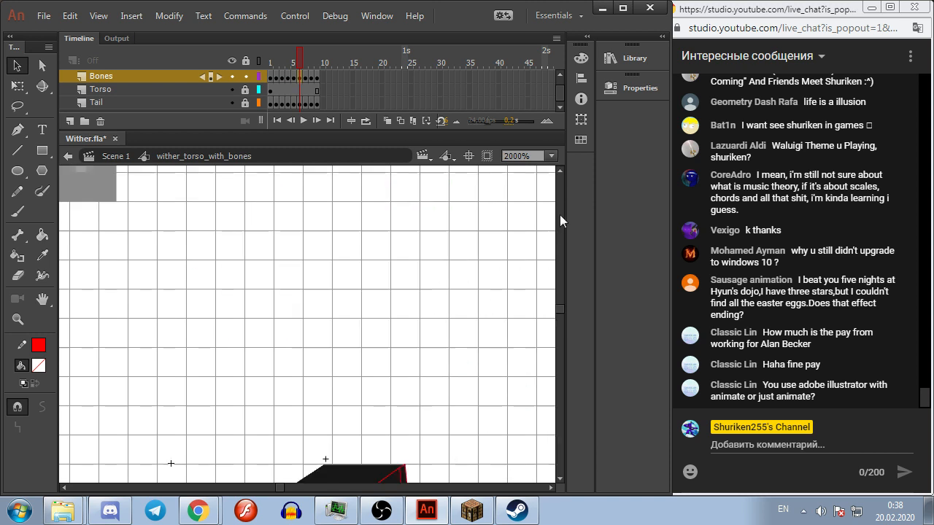
scroll(457, 287, "down", 5)
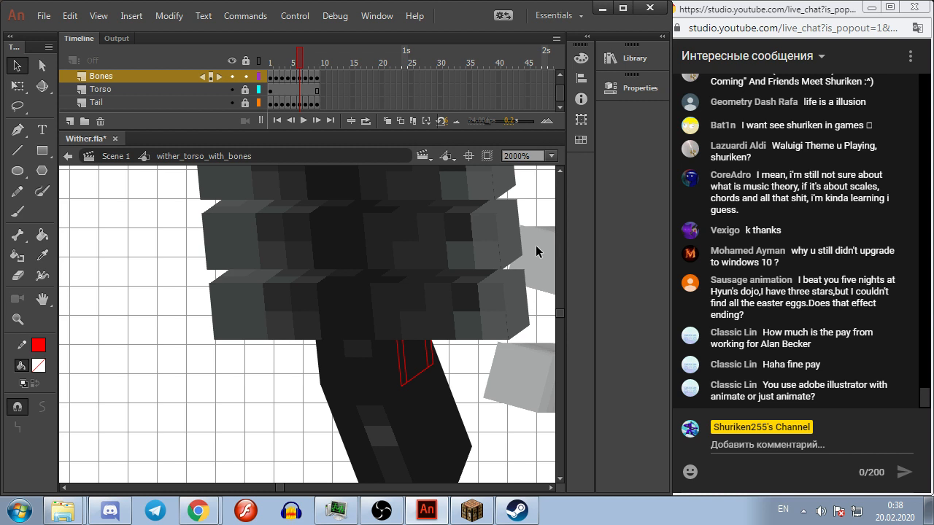
key("Return")
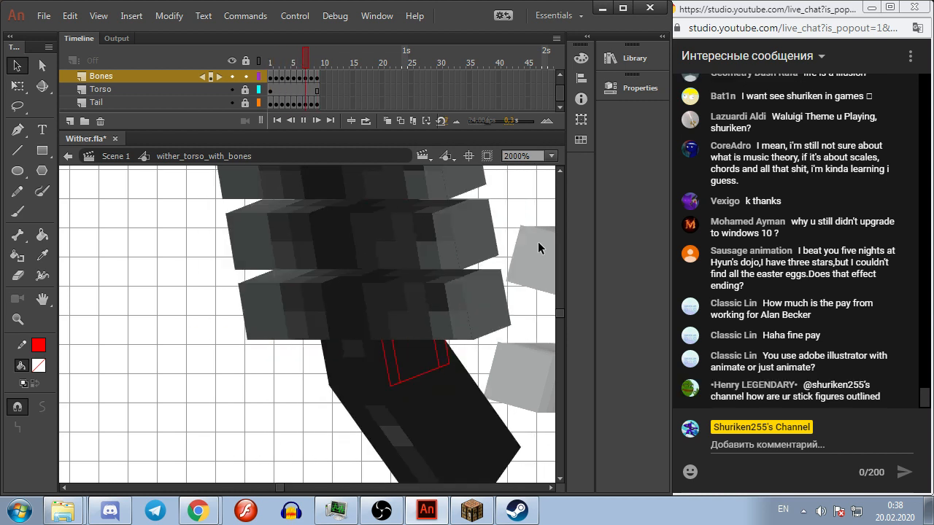
key("Return")
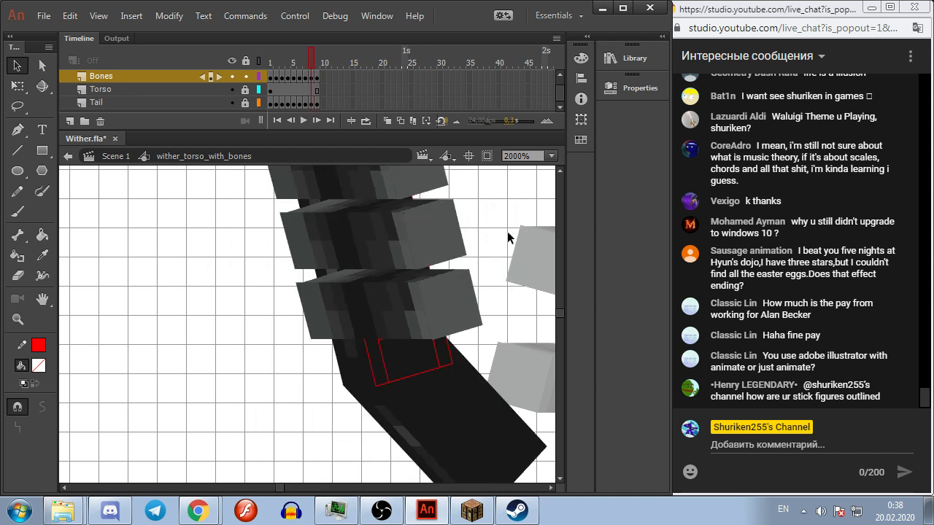
Step: Return to frame 1, add a layer named "Bones mask" above Bones, and hide the Bones layer
key("shift+comma")
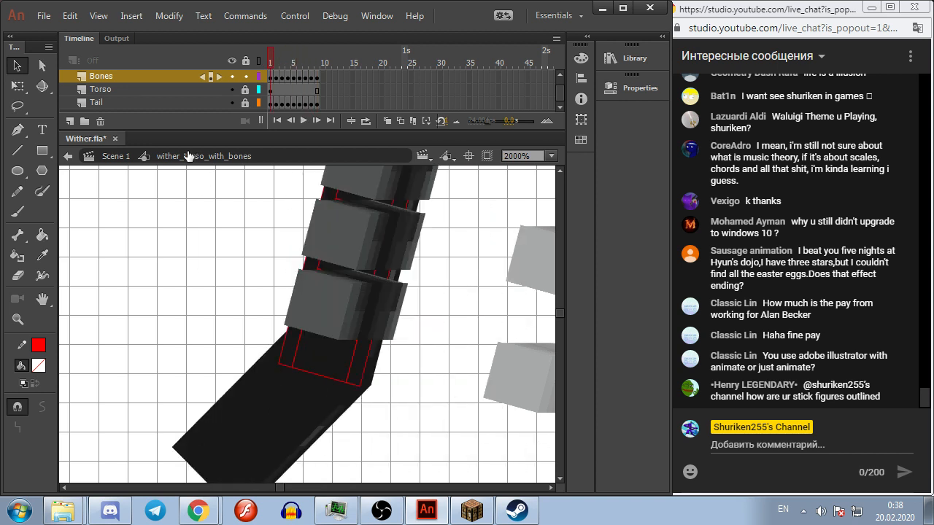
left_click(70, 121)
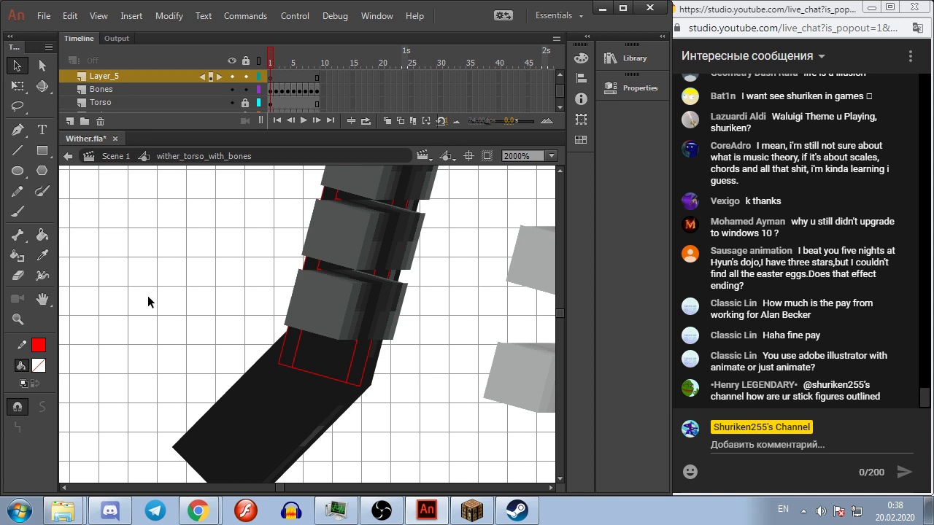
scroll(150, 303, "up", 3)
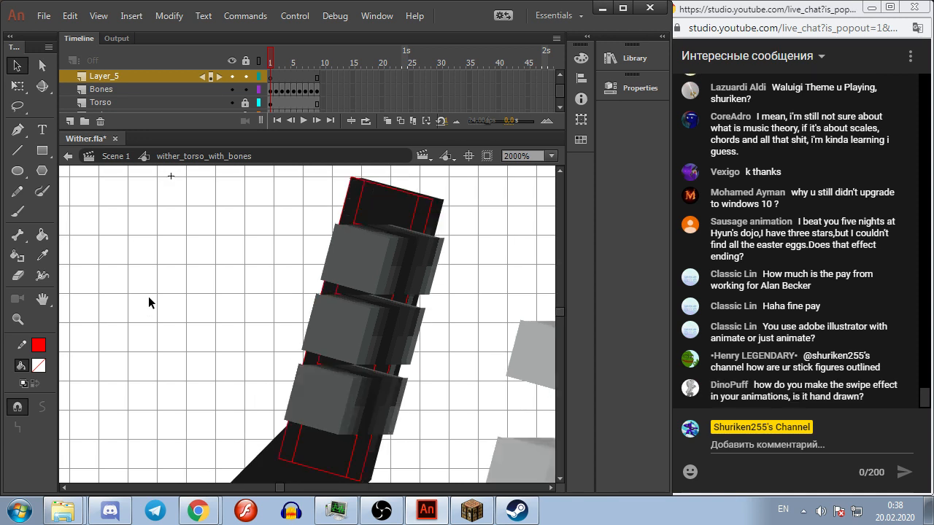
left_click(232, 89)
double_click(153, 74)
type("Bones mask")
key("Return")
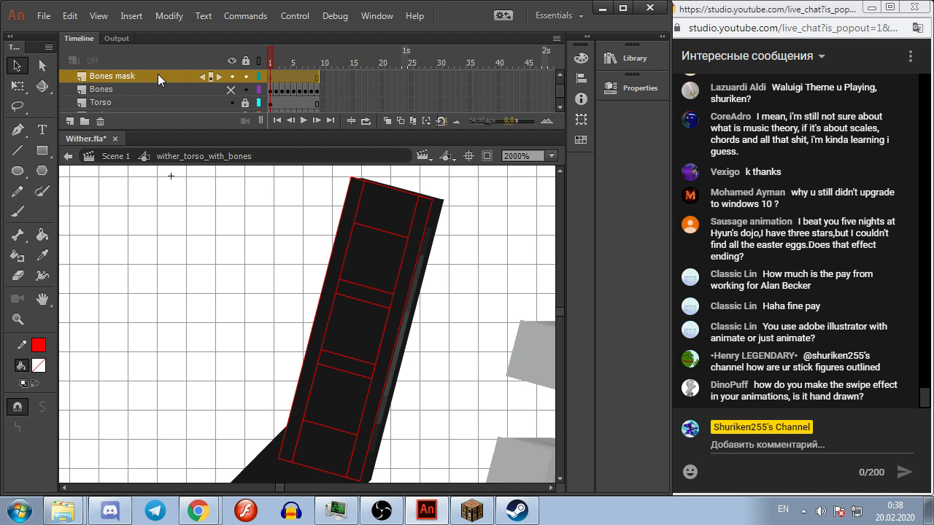
Step: Convert all nine frames of the Bones mask layer into separate keyframes
left_click(176, 253)
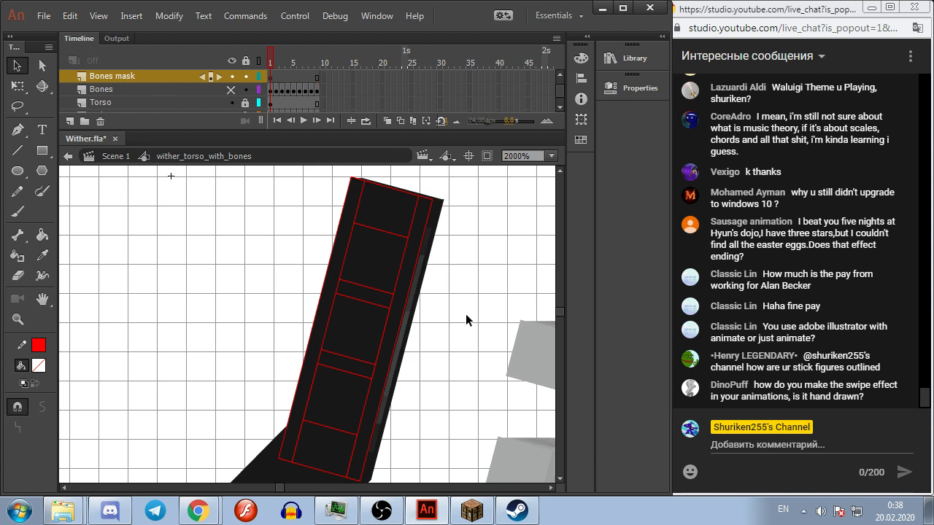
left_click_drag(459, 295, 400, 268)
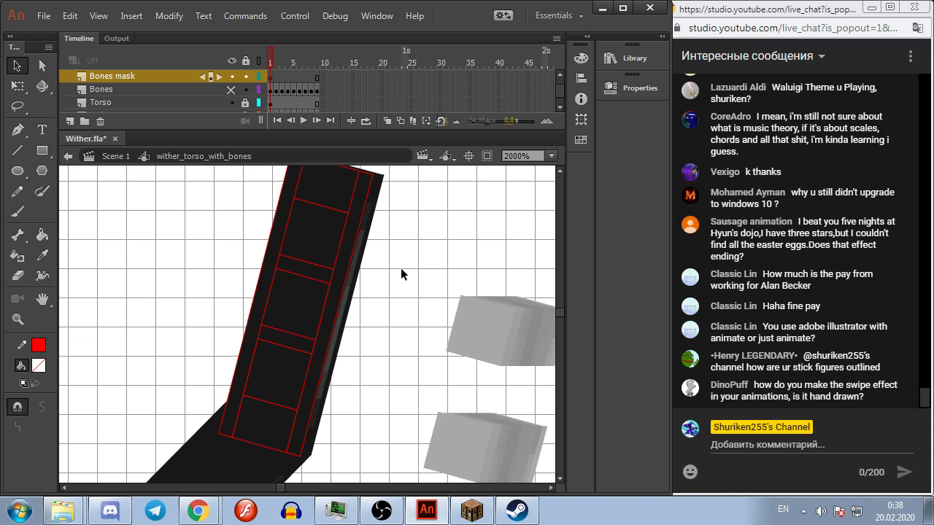
scroll(417, 254, "down", 2)
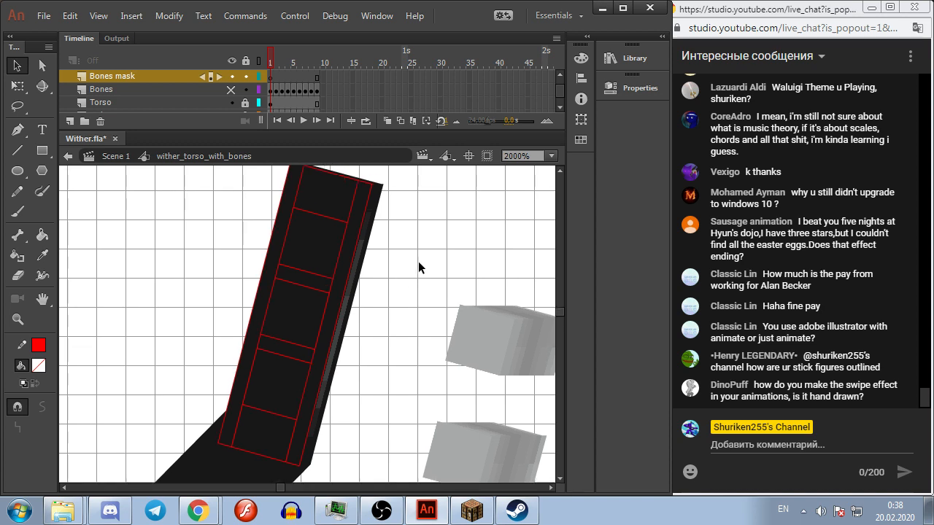
left_click_drag(411, 269, 422, 281)
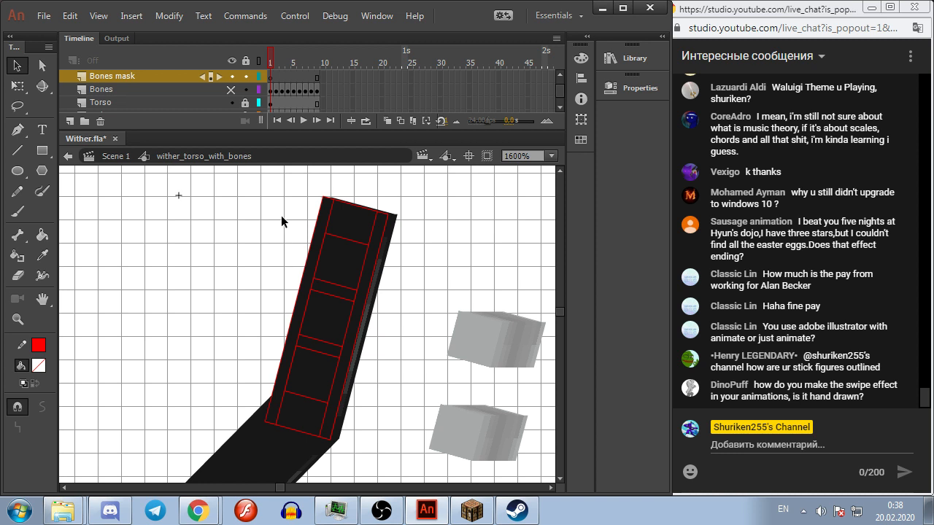
left_click(135, 78)
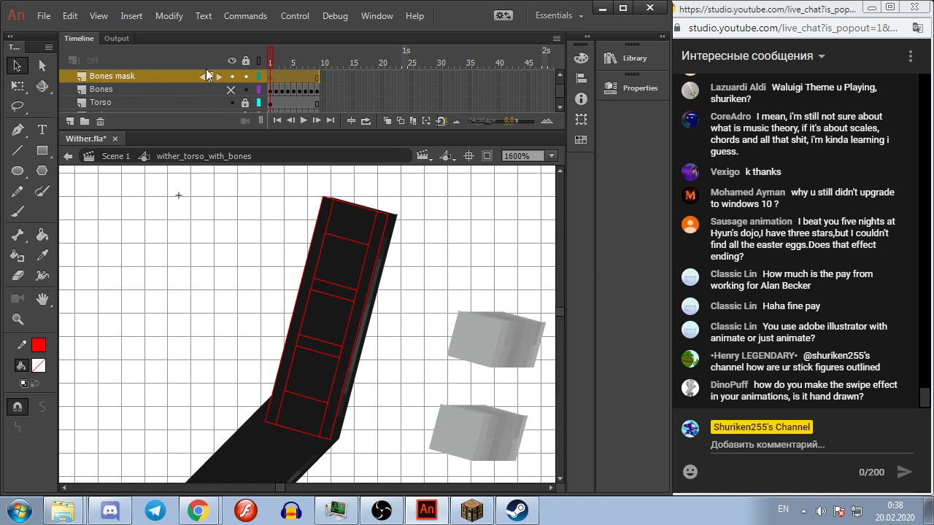
key("F6")
Step: Draw a slanted line down the right edge of the rib guides, and turn off grid display and grid snapping
left_click(17, 150)
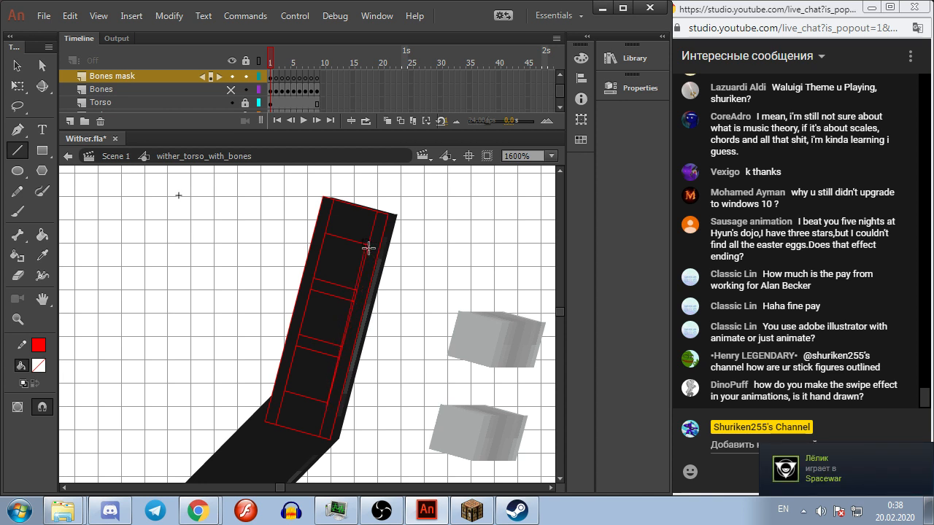
key("ctrl+alt+g")
left_click(301, 208)
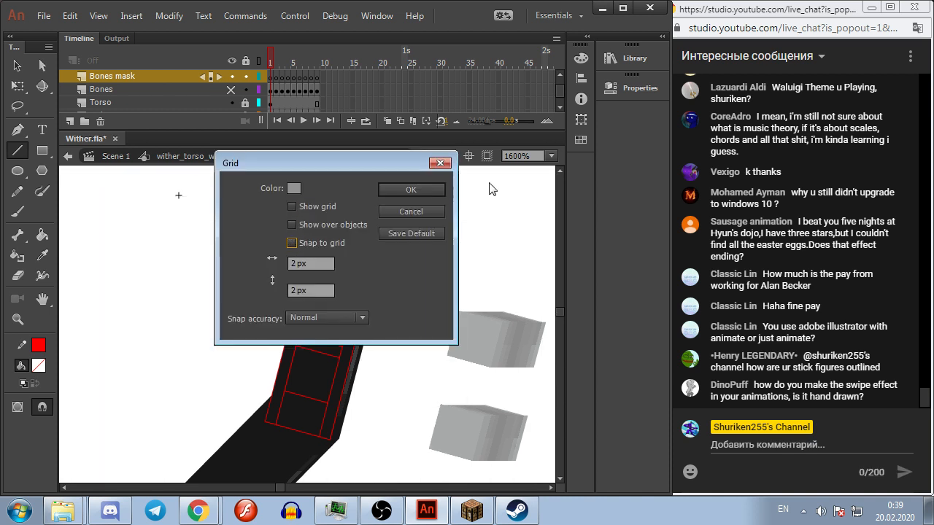
left_click(411, 189)
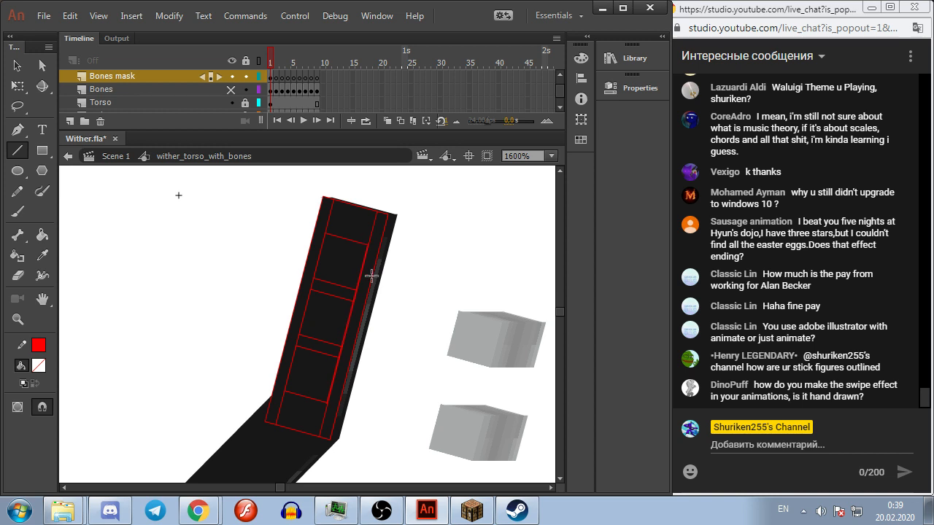
Step: Extend the slanted line vertically beyond the torso at both ends, and draw a parallel line along the torso's outer right edge
left_click_drag(369, 244, 365, 107)
left_click_drag(346, 371, 384, 294)
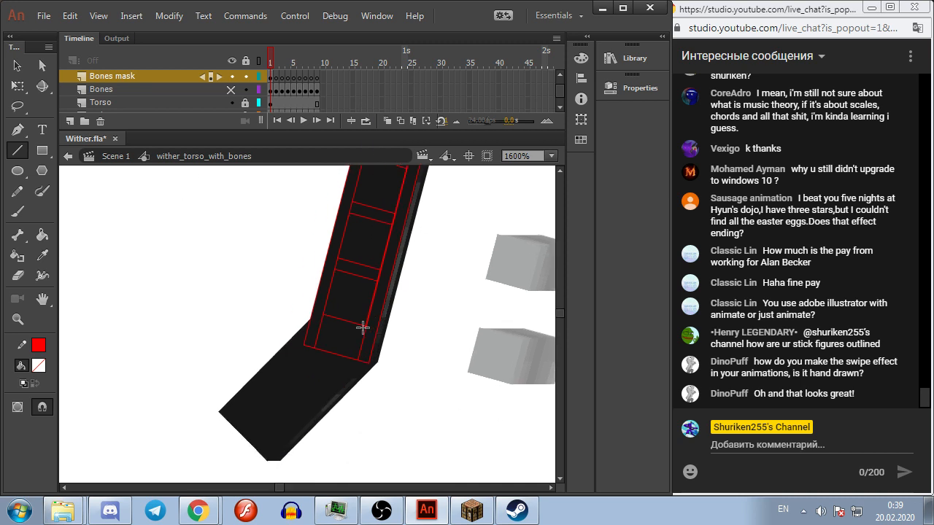
left_click_drag(367, 326, 369, 443)
scroll(454, 215, "up", 3)
left_click_drag(433, 268, 378, 456)
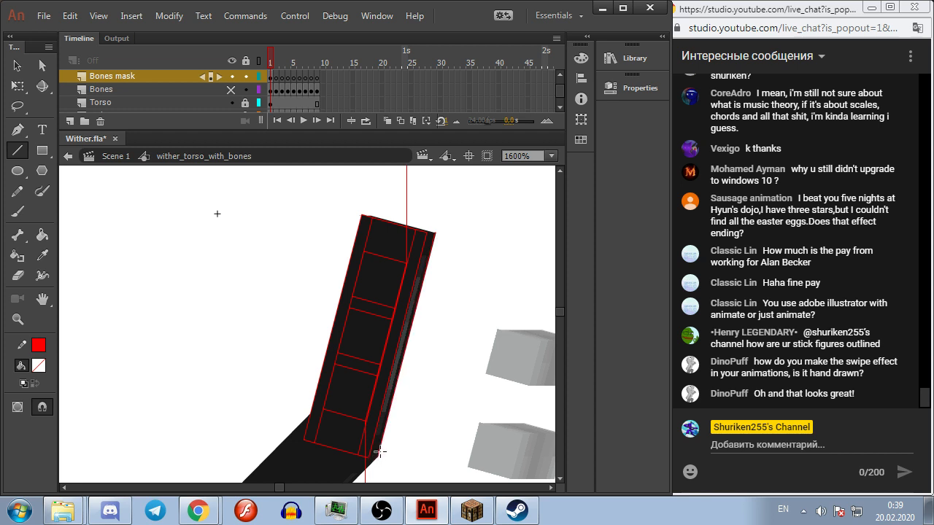
Step: Draw connecting lines from the torso's upper right corner around its right side to the lower vertical line on frame 1
key("v")
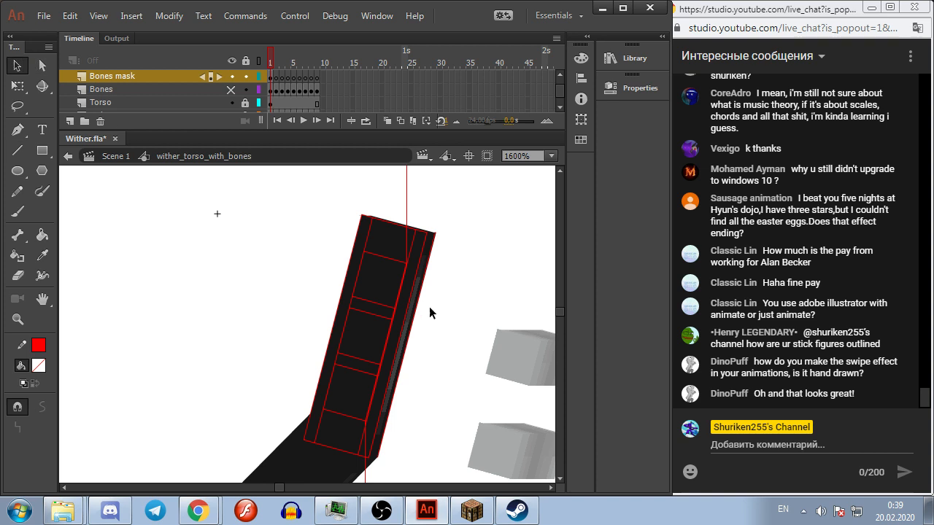
left_click(418, 297)
key("n")
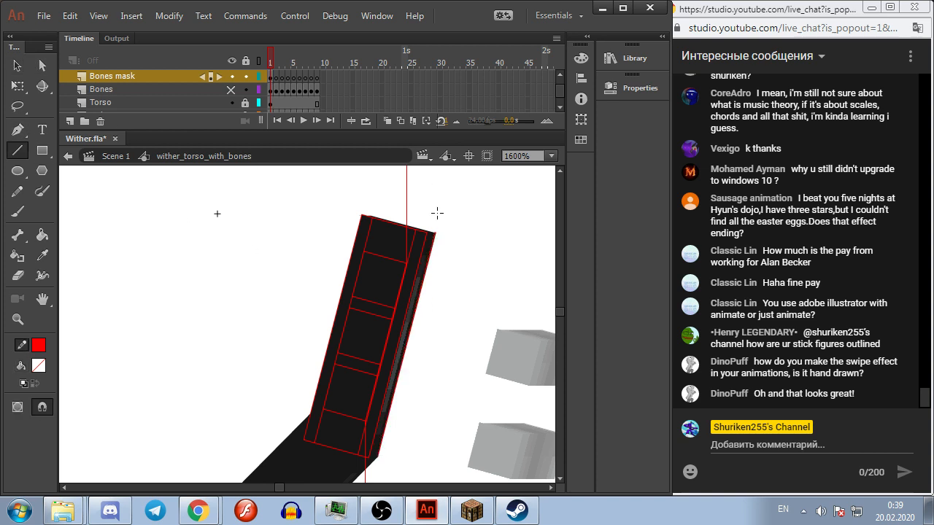
mouse_move(435, 232)
left_mouse_down()
mouse_move(435, 197)
mouse_move(538, 188)
mouse_move(524, 475)
mouse_move(509, 324)
mouse_move(354, 389)
left_mouse_up()
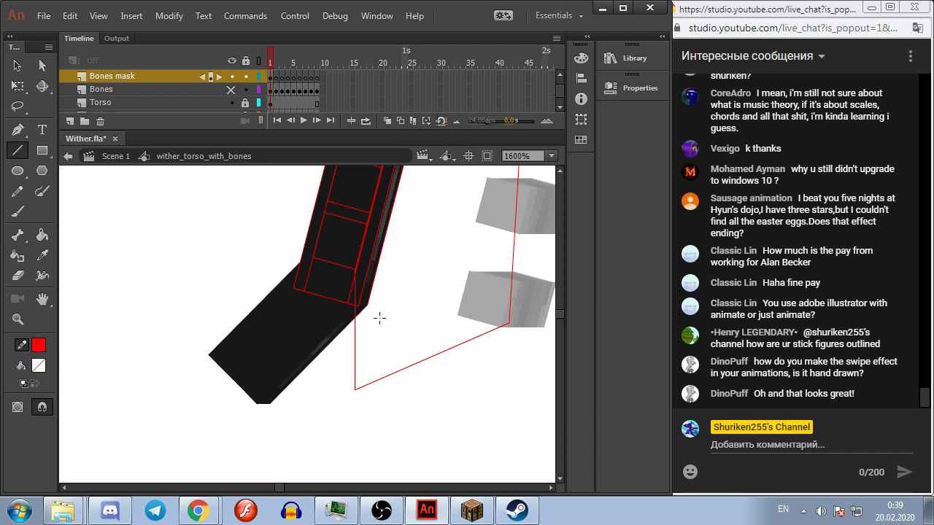
scroll(336, 304, "up", 2)
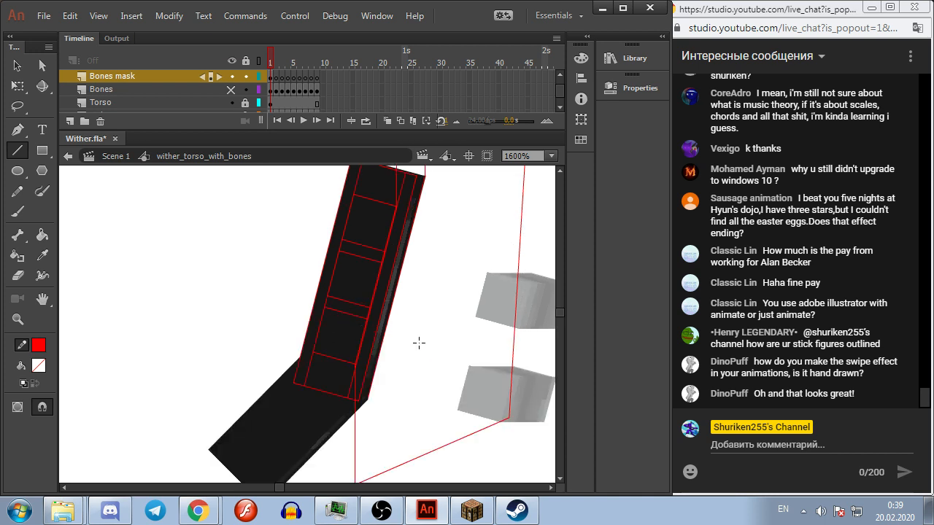
left_click_drag(419, 343, 448, 288)
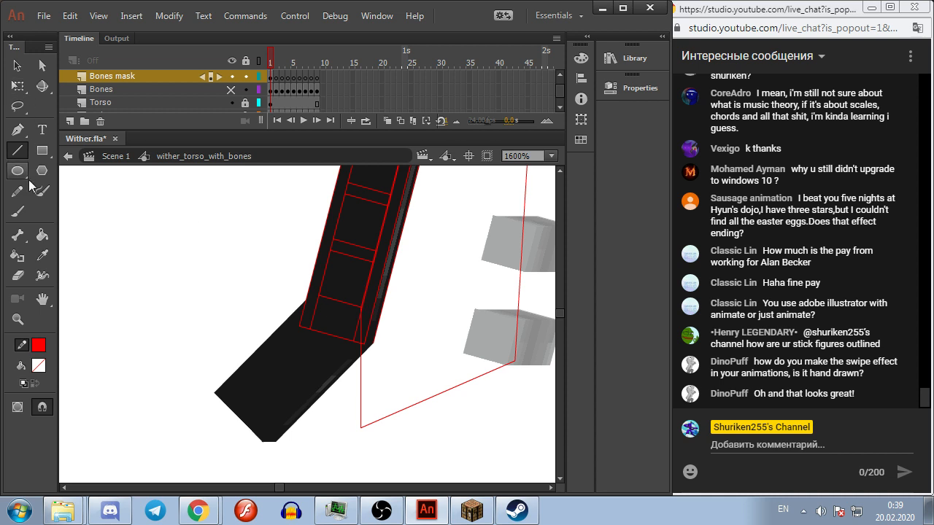
Step: Hide the Torso layer and draw a short line closing the gap at the lower end of the red outline on frame 1
left_click(41, 234)
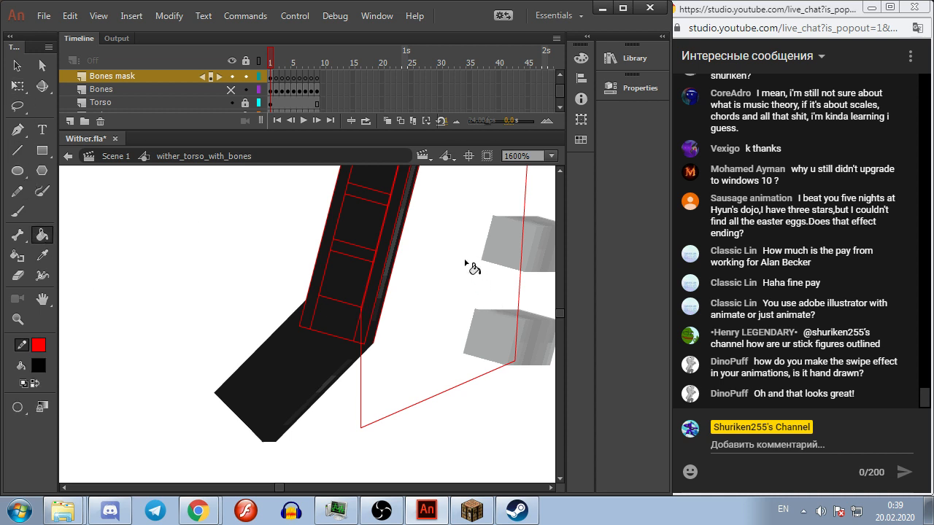
left_click_drag(465, 261, 414, 400)
left_click(17, 65)
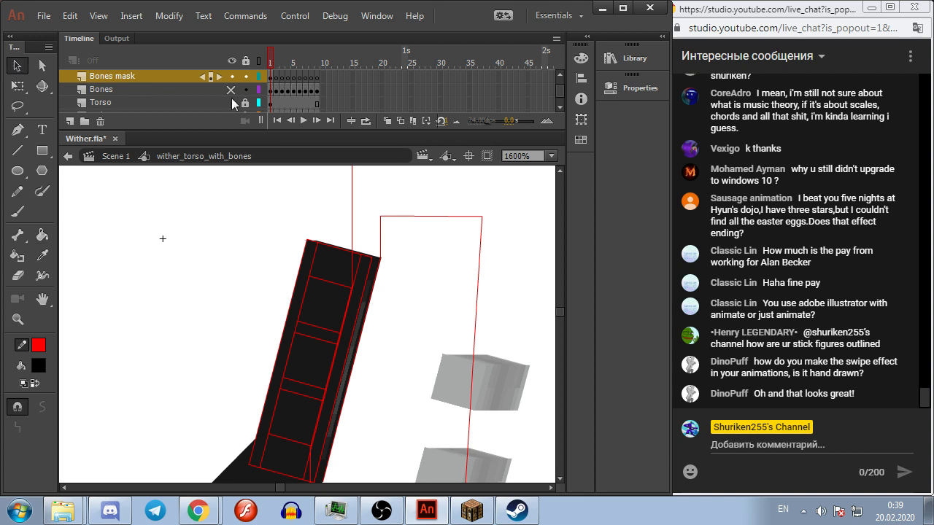
scroll(232, 103, "down", 1)
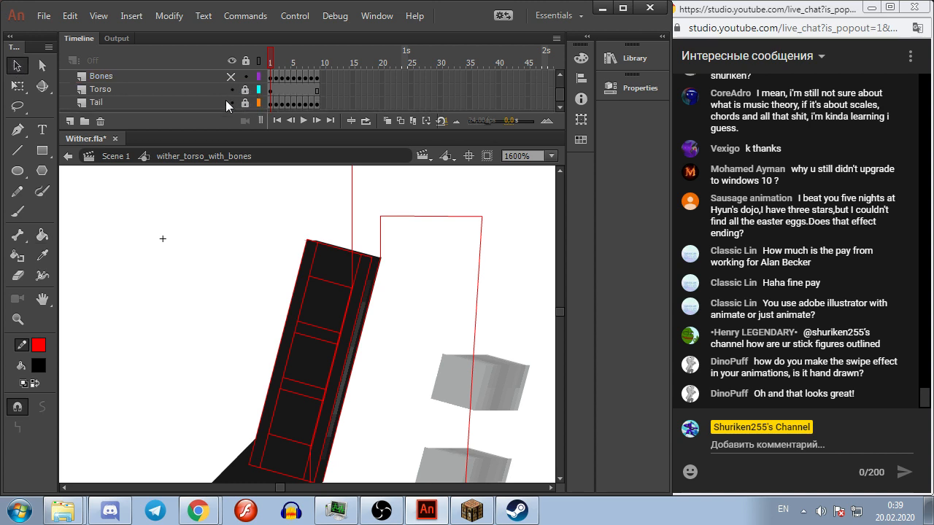
left_click(229, 89)
scroll(379, 212, "down", 2)
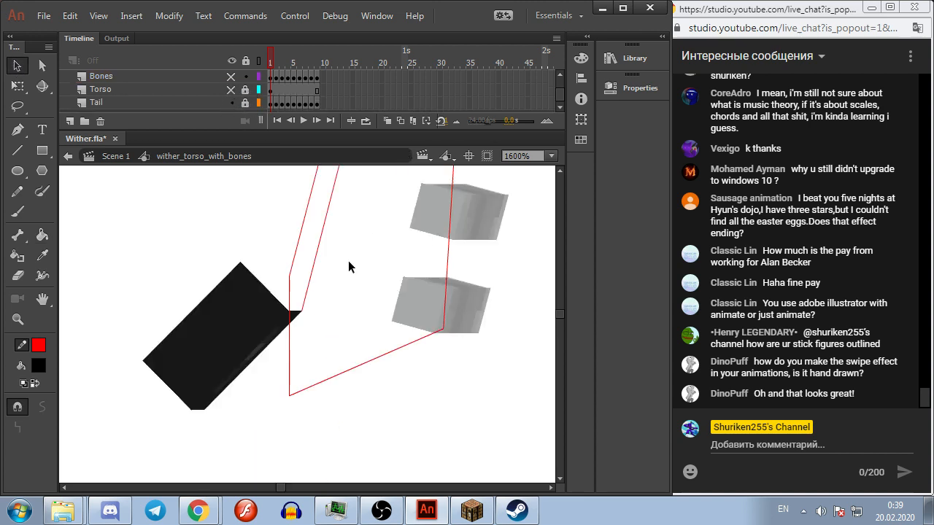
left_click(19, 149)
left_click_drag(303, 312, 288, 311)
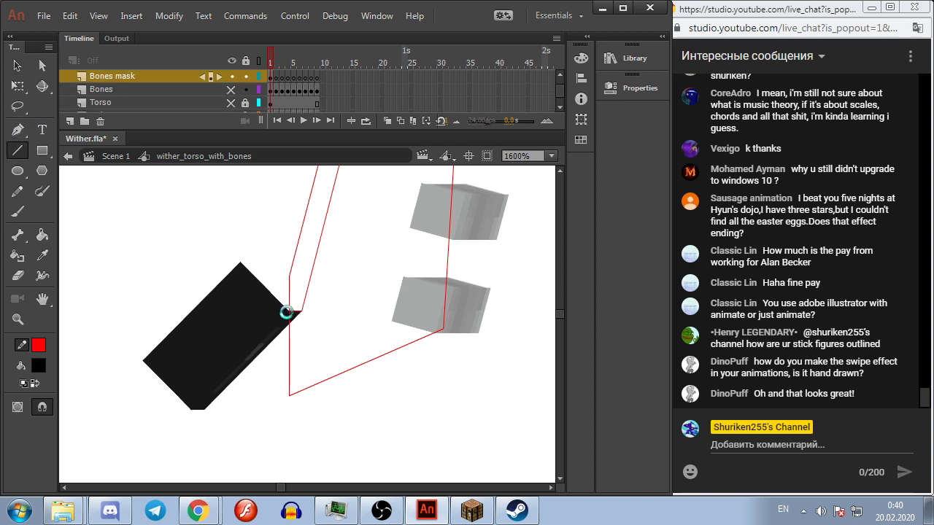
Step: Try a black fill inside the closed mask outline beside the torso on frame 1, and undo it
left_click(42, 235)
left_click(413, 265)
scroll(379, 314, "down", 3)
scroll(377, 299, "up", 6)
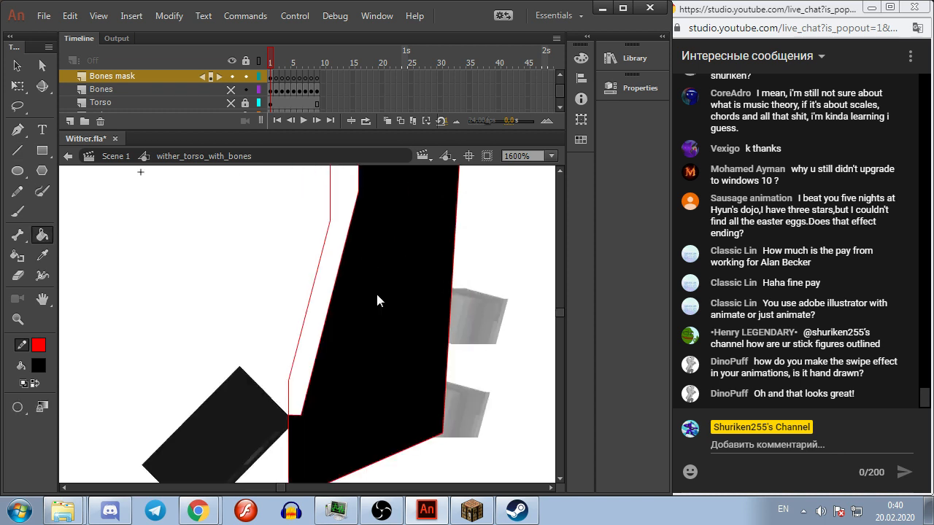
key("ctrl+z")
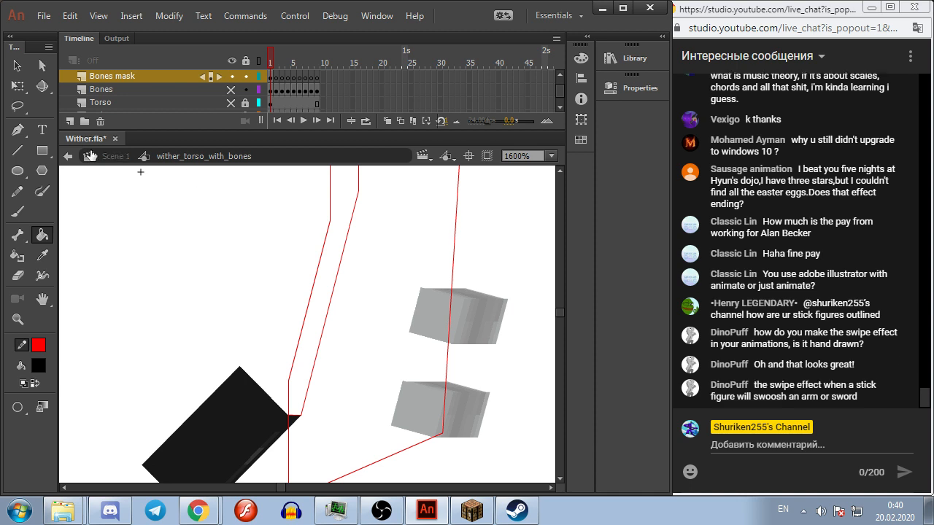
Step: Show the Torso layer again and go to frame 2 with the Line tool ready
left_click(18, 150)
scroll(229, 92, "down", 1)
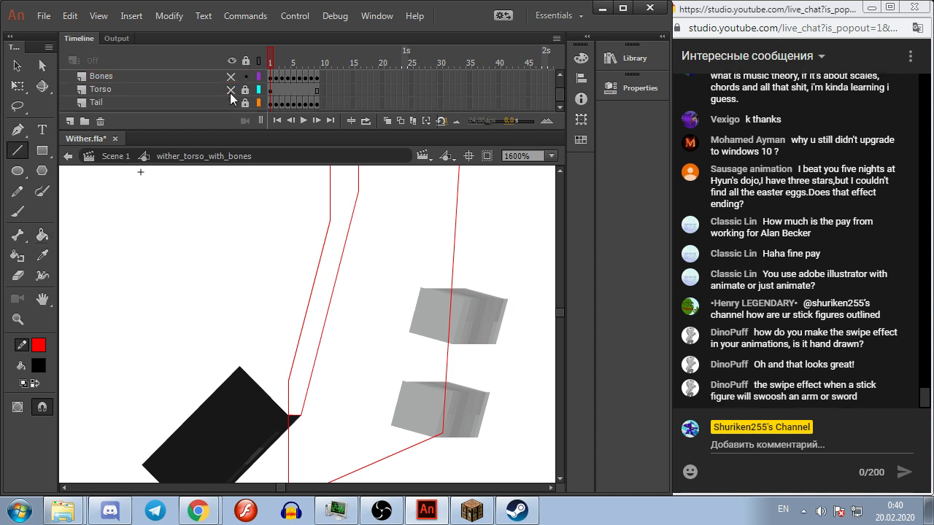
left_click(231, 91)
key("period")
key("comma")
key("period")
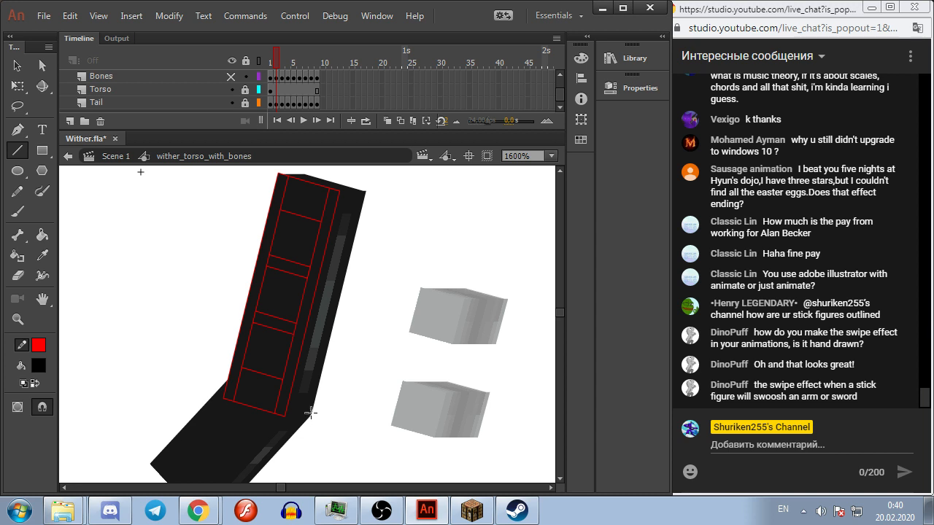
Step: Draw a line along the torso's outer right edge on frame 2, and undo the extra line drawn from its lower end
left_click_drag(311, 413, 365, 191)
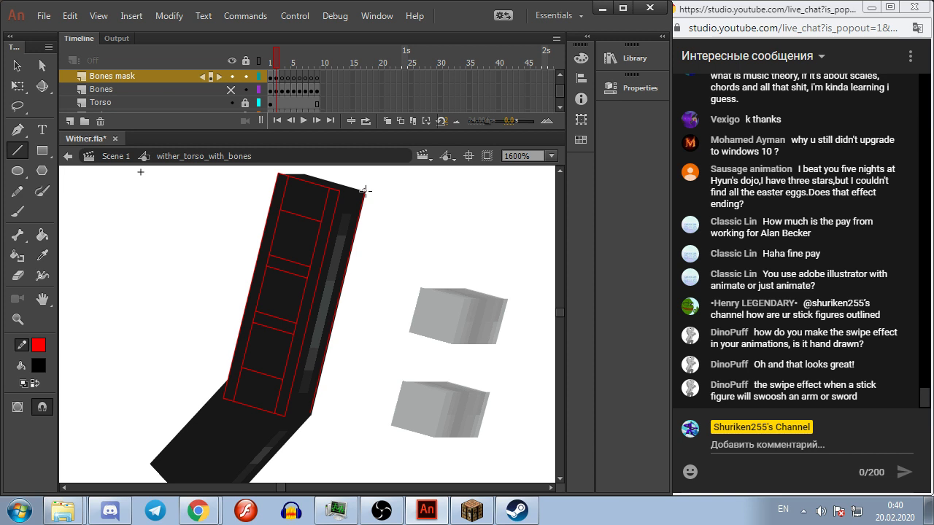
scroll(387, 196, "up", 2)
left_click_drag(356, 234, 357, 119)
scroll(392, 353, "down", 6)
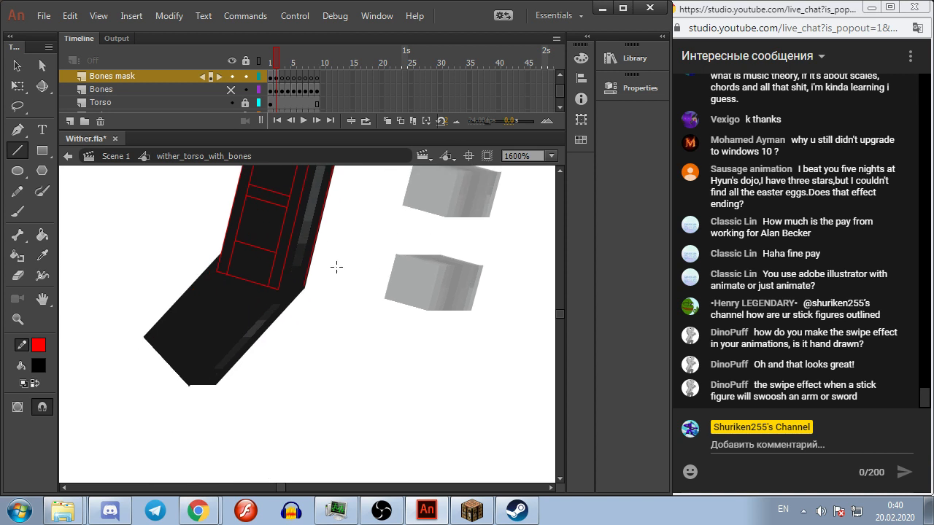
left_click_drag(306, 292, 494, 435)
key("ctrl+z")
left_click_drag(348, 317, 364, 426)
Step: Draw a line along the torso's outer right edge on frame 3 and extend its upper end to the torso's corner
key("period")
left_click_drag(382, 340, 340, 279)
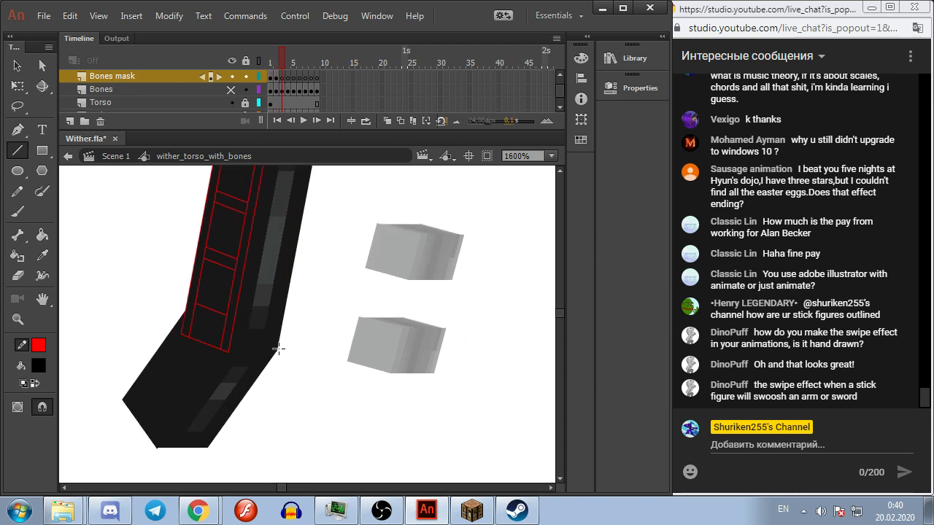
left_click_drag(277, 351, 318, 146)
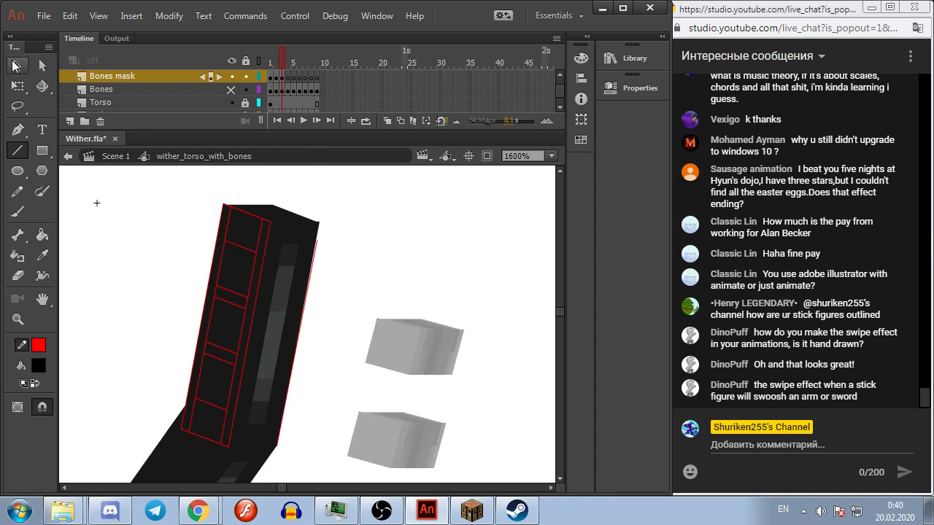
left_click(16, 64)
left_click_drag(318, 240, 317, 227)
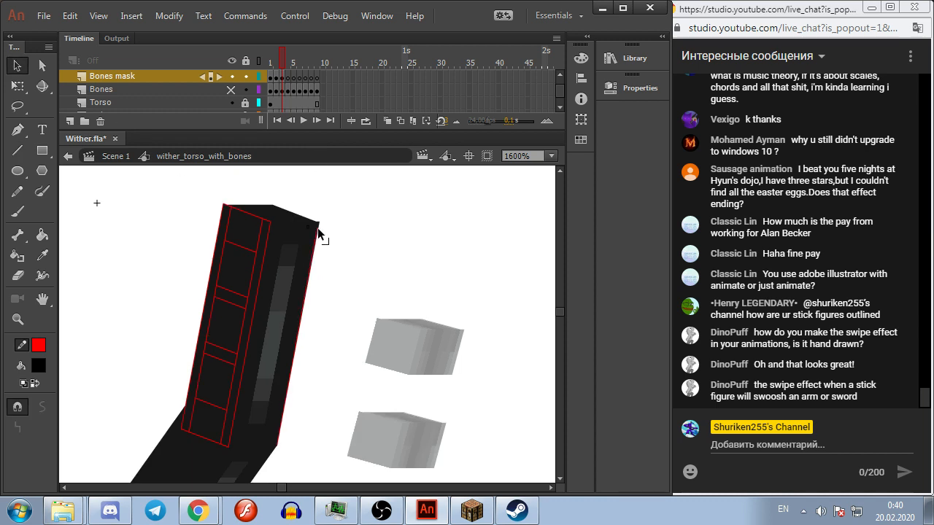
left_click_drag(318, 228, 319, 221)
key("space")
left_click_drag(365, 277, 357, 222)
Step: Draw a line along the torso's outer right edge from the lower bend to the upper corner on frame 4
key("comma")
key("period")
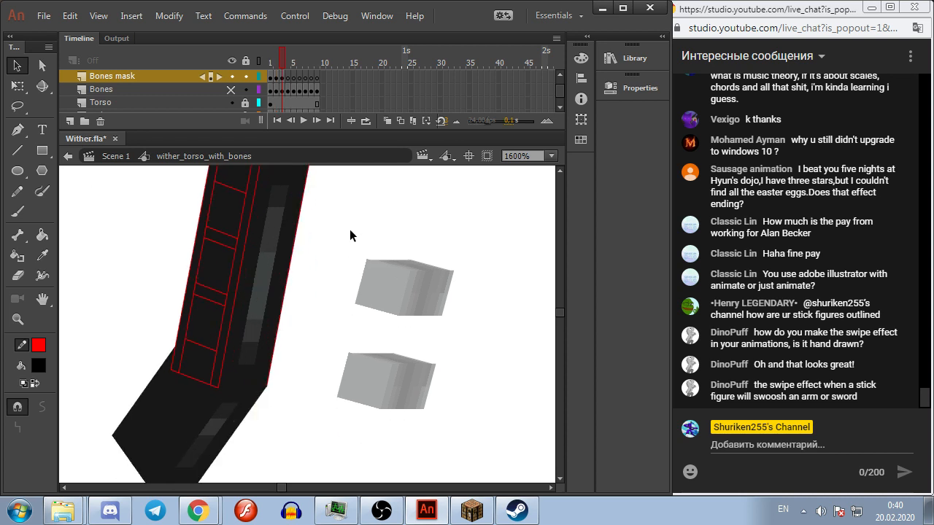
key("period")
left_click(17, 149)
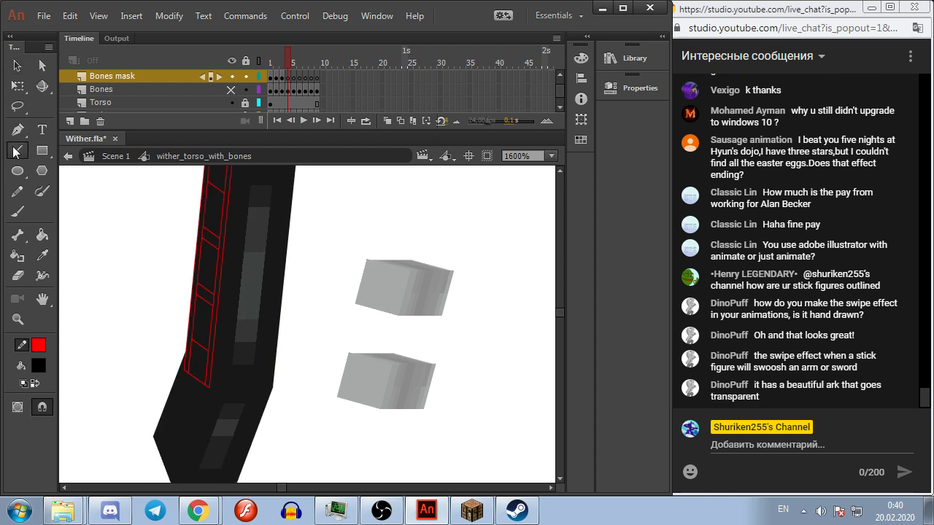
mouse_move(288, 370)
left_mouse_down()
mouse_move(297, 395)
mouse_move(291, 265)
mouse_move(305, 187)
left_mouse_up()
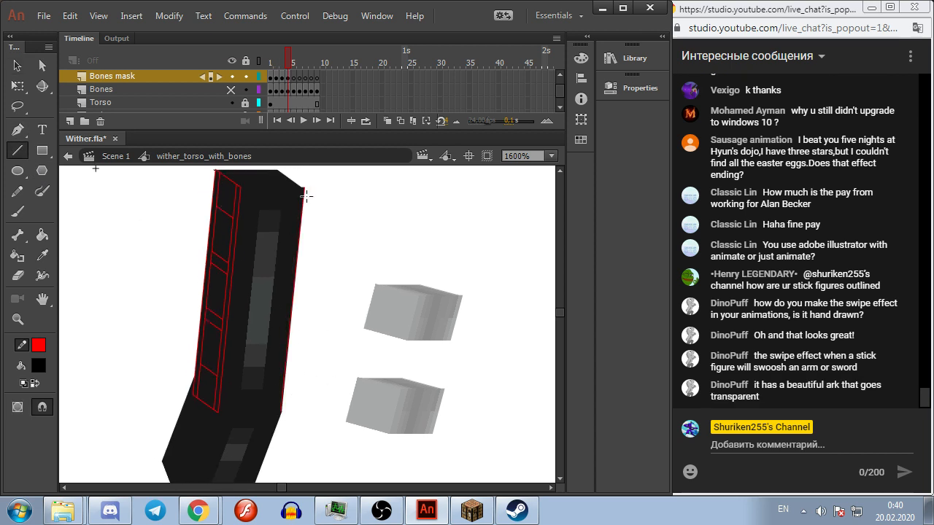
Step: Draw a closed four-sided outline beside the torso on frame 4 and bend two opposite sides into a curved swipe shape
mouse_move(379, 197)
left_mouse_down()
mouse_move(475, 319)
mouse_move(338, 367)
mouse_move(348, 378)
left_mouse_up()
key("ctrl+z")
key("ctrl+z")
mouse_move(368, 197)
left_mouse_down()
mouse_move(328, 316)
mouse_move(332, 296)
left_mouse_up()
mouse_move(350, 387)
left_mouse_down()
mouse_move(486, 384)
mouse_move(396, 209)
mouse_move(367, 197)
left_mouse_up()
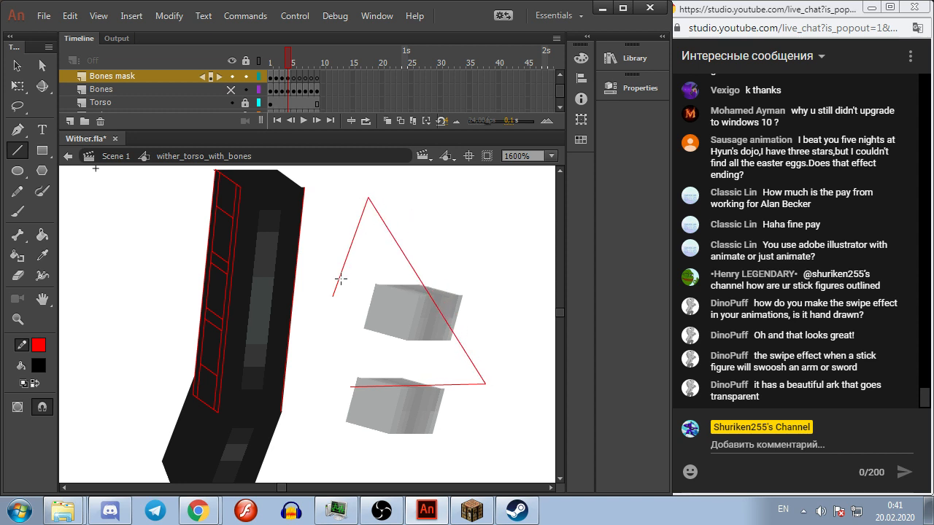
left_click_drag(330, 295, 350, 387)
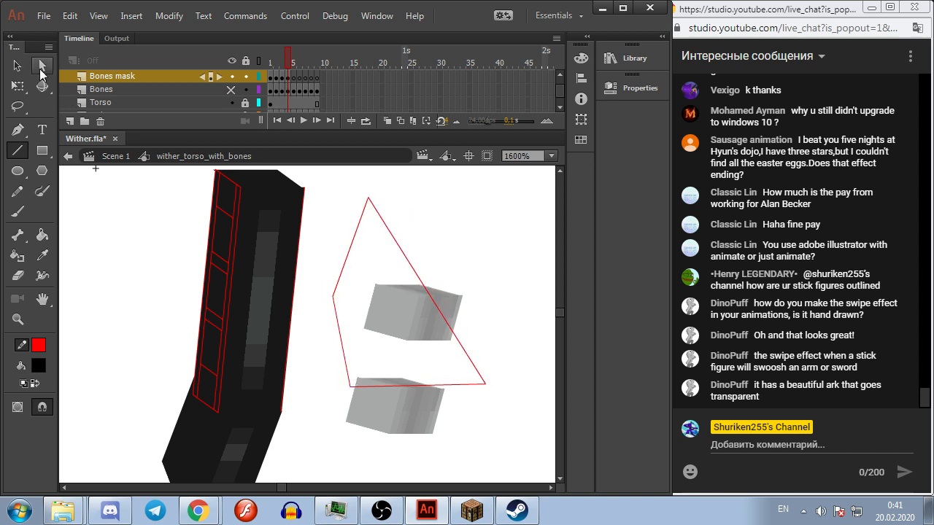
left_click(24, 66)
left_click_drag(428, 293, 459, 270)
left_click_drag(343, 340, 363, 340)
Step: Fill the swipe shape with a linear gradient fading from gray to transparent
left_click(41, 234)
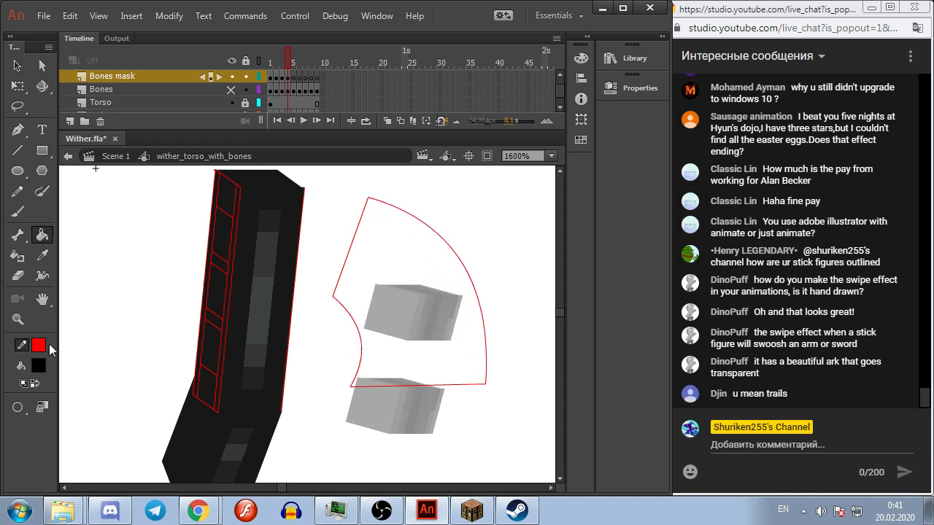
left_click(41, 367)
left_click(83, 345)
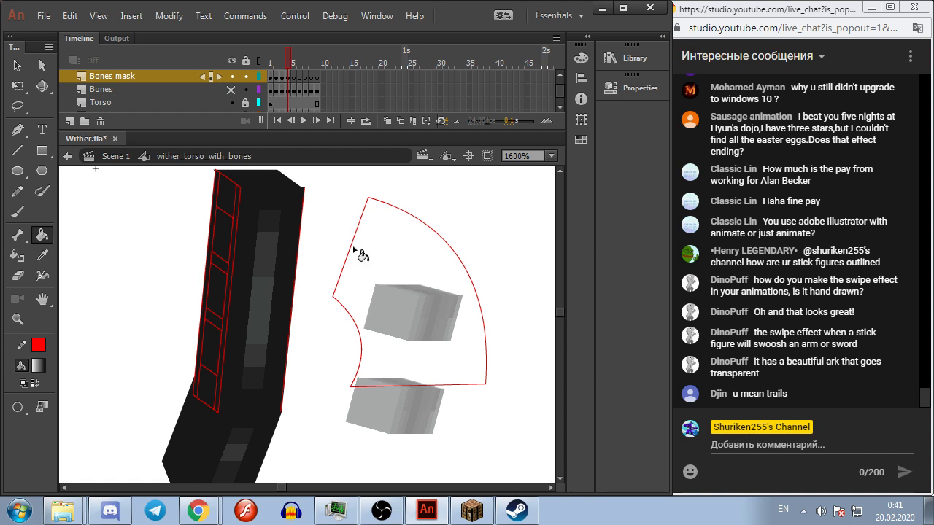
left_click(581, 57)
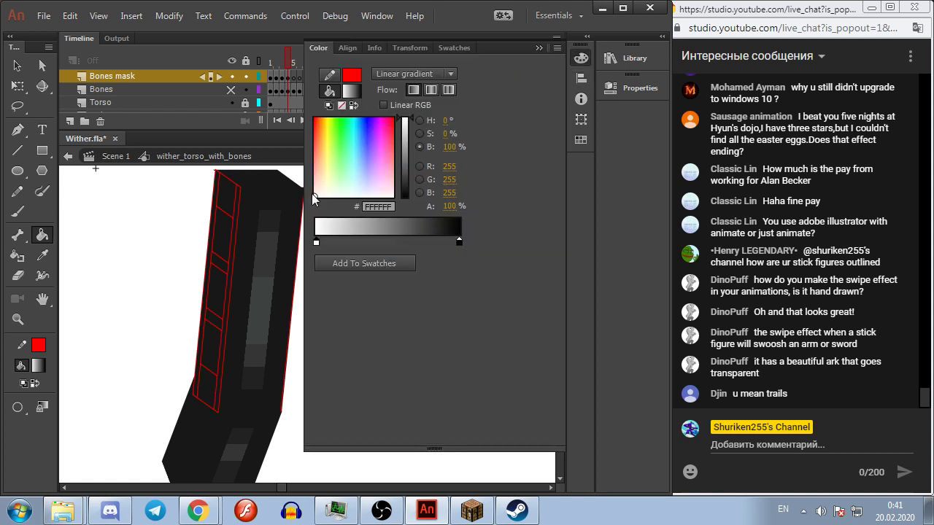
left_click_drag(406, 187, 408, 161)
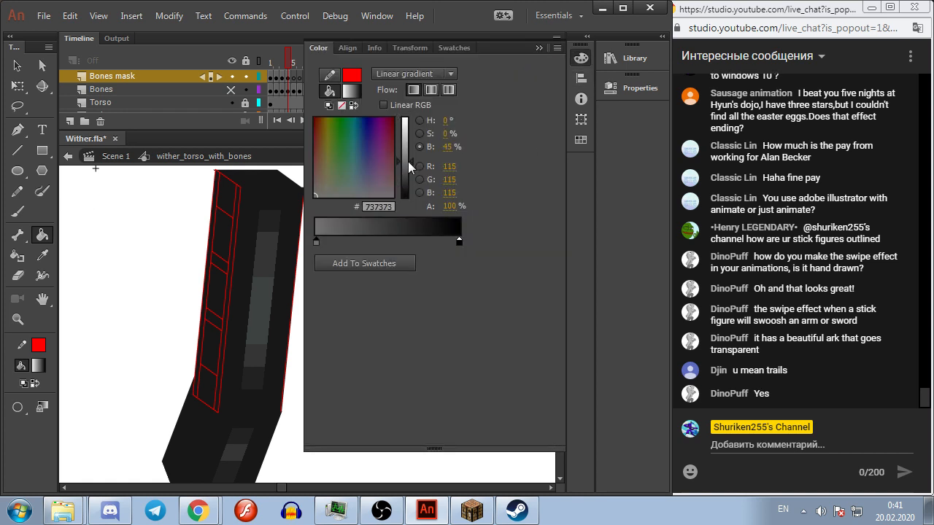
left_click(459, 242)
left_click(407, 160)
left_click_drag(447, 206, 465, 340)
left_click(300, 452)
mouse_move(387, 266)
left_mouse_down()
mouse_move(426, 378)
mouse_move(383, 261)
left_mouse_up()
Step: Delete the swipe shape's red outline, move its gradient fill aside, and delete the fill too
key("q")
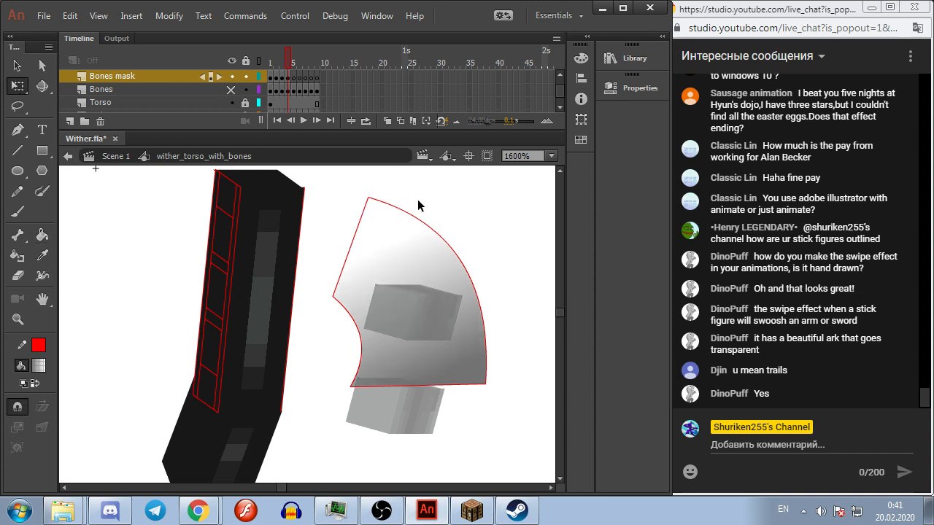
double_click(419, 219)
key("Delete")
left_click_drag(445, 333, 499, 343)
left_click(534, 326)
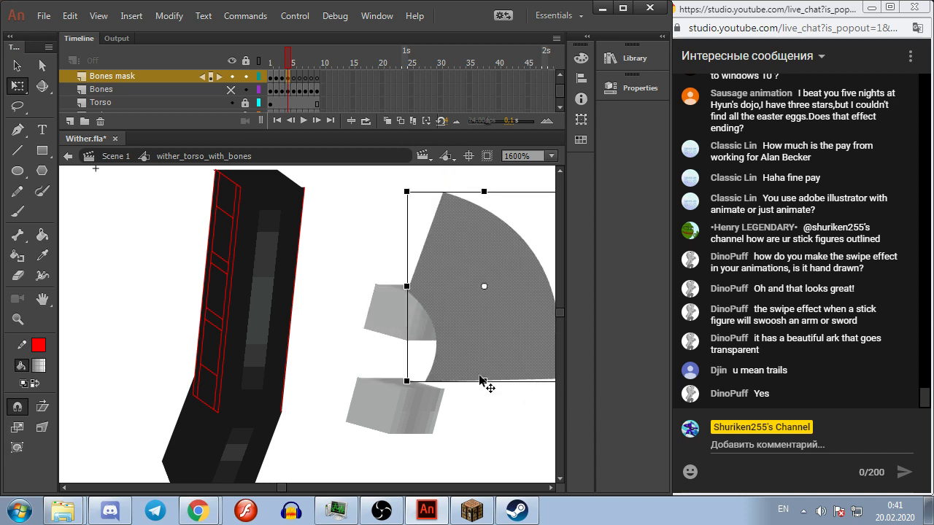
key("Delete")
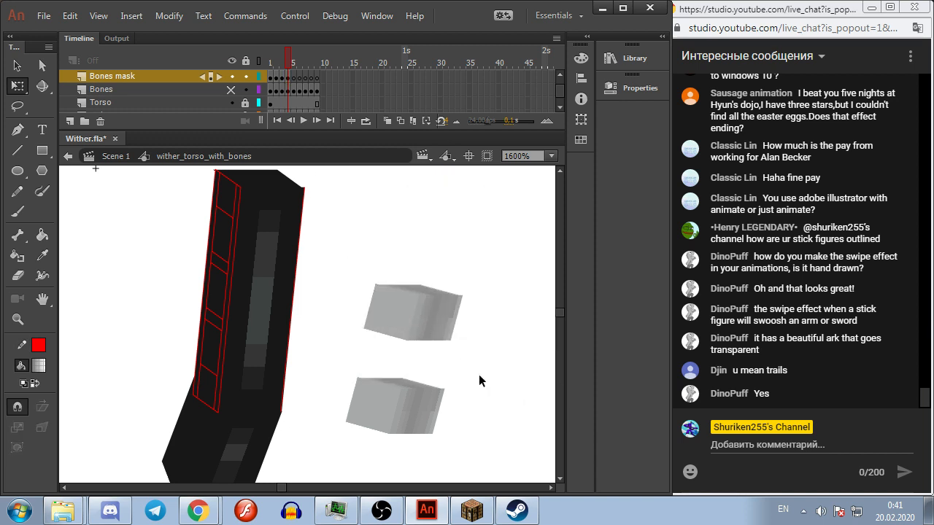
Step: Draw vertical lines along both the left and right edges of the torso on frame 5
left_click(18, 149)
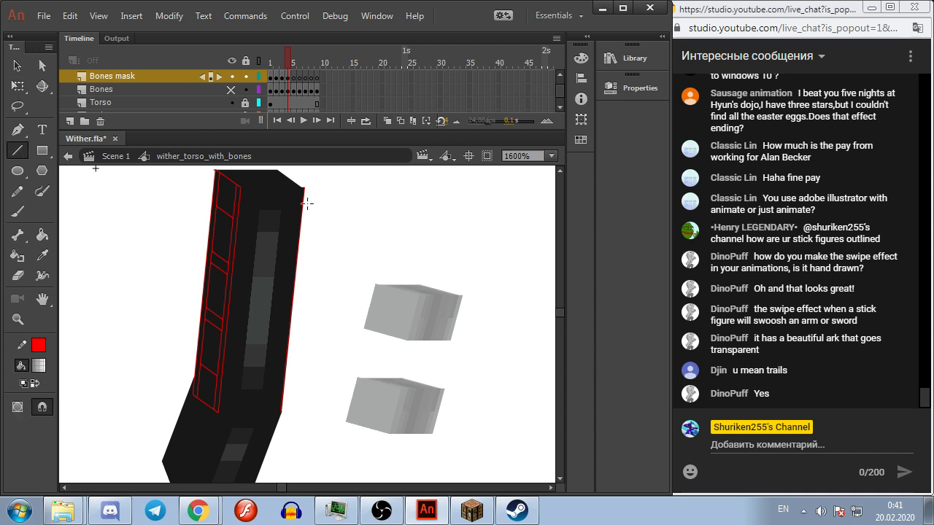
key("comma")
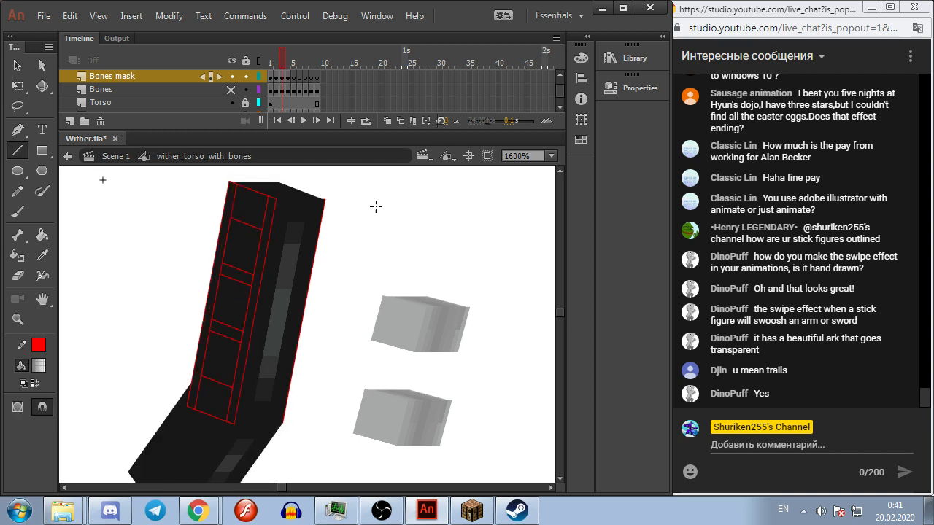
key("period")
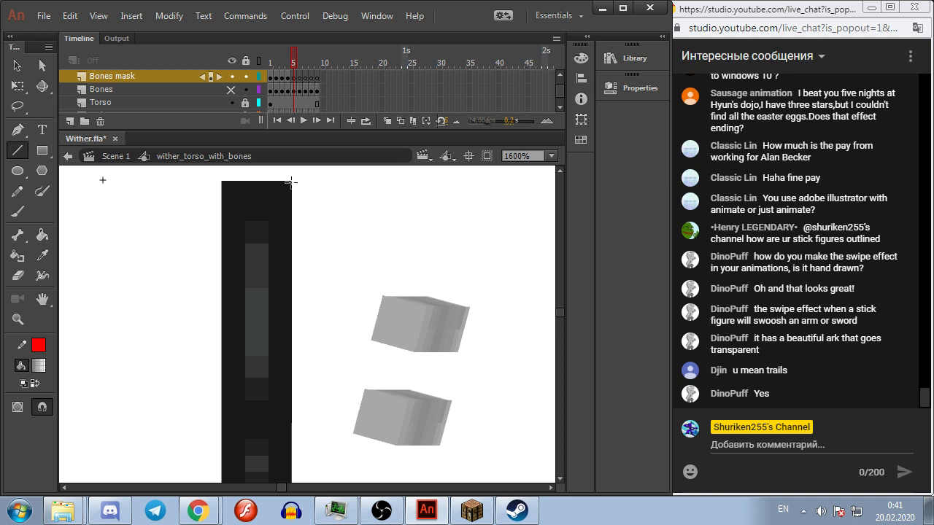
mouse_move(292, 181)
left_mouse_down()
mouse_move(282, 292)
mouse_move(291, 482)
left_mouse_up()
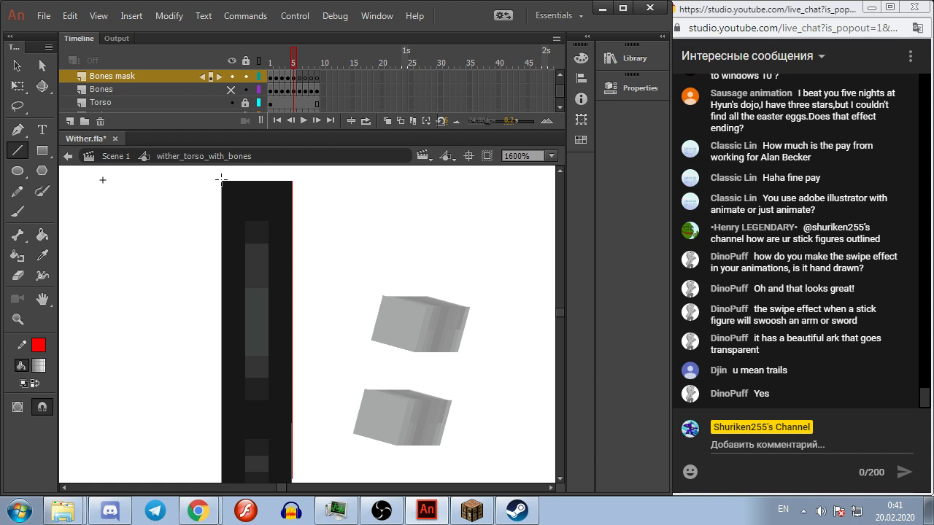
left_click_drag(221, 182, 225, 480)
key("comma")
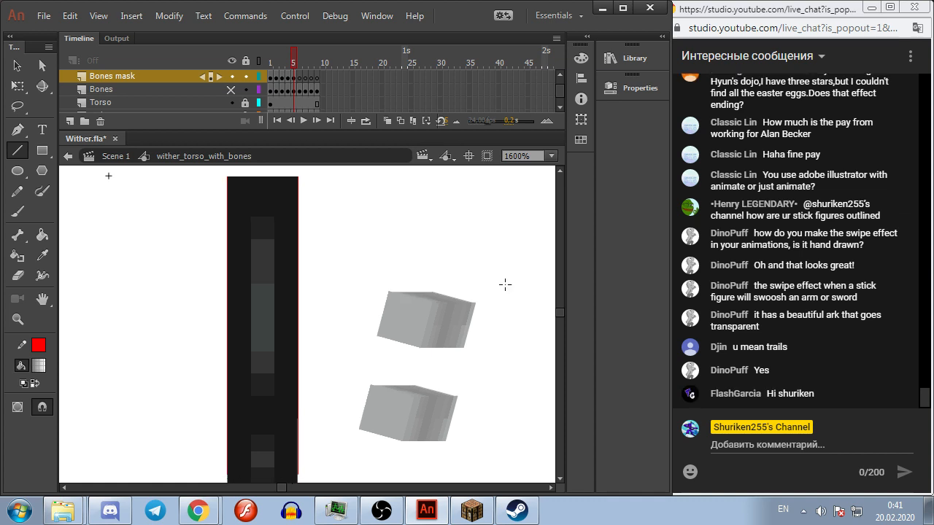
key("period")
Step: Draw a line along the torso's outer left edge on frames 6 and 7, and advance to frame 8
key("period")
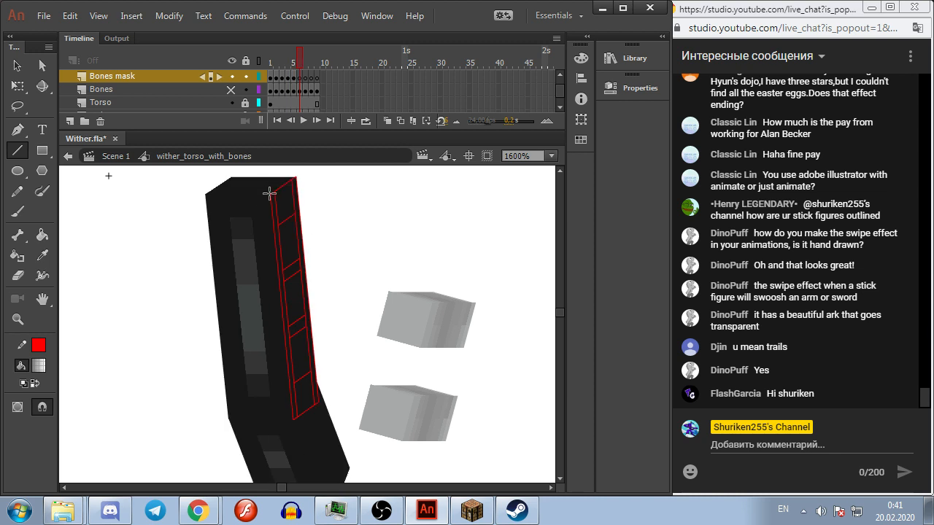
mouse_move(269, 193)
left_mouse_down()
mouse_move(282, 389)
mouse_move(293, 418)
left_mouse_up()
left_click_drag(207, 194, 229, 420)
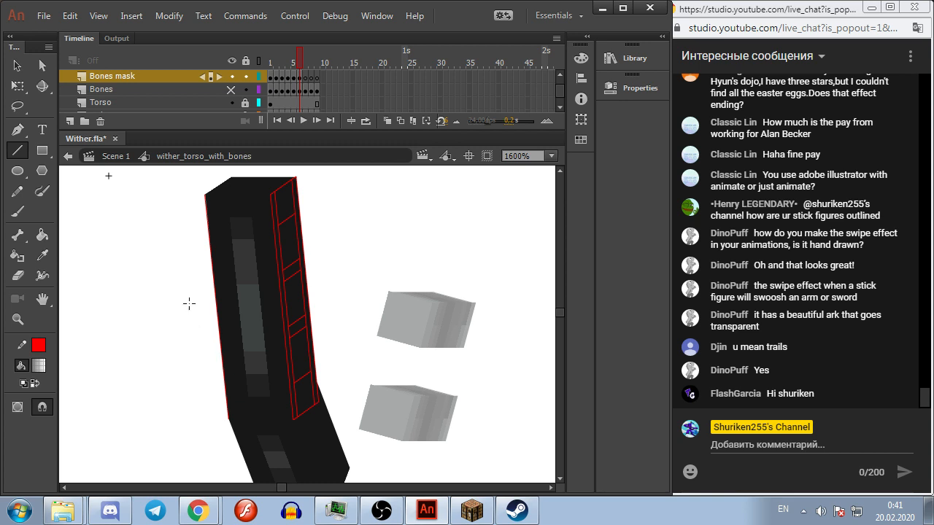
key("period")
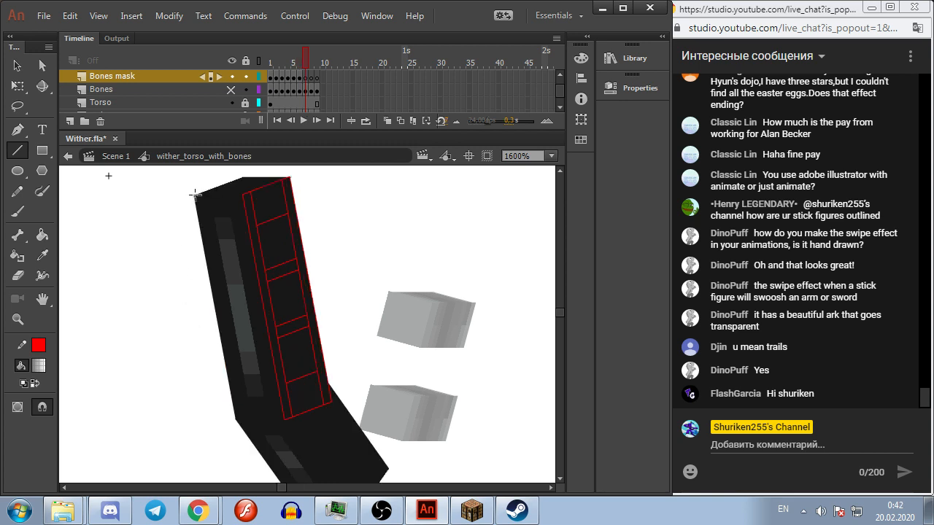
left_click_drag(197, 210, 237, 419)
key("period")
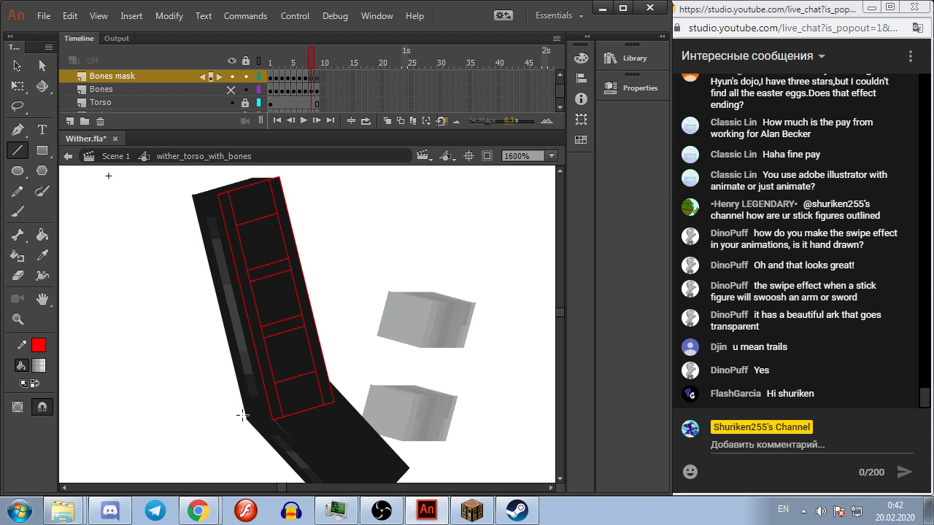
Step: Draw a line along the torso's outer left edge on frames 8 and 9
left_click_drag(248, 418, 195, 199)
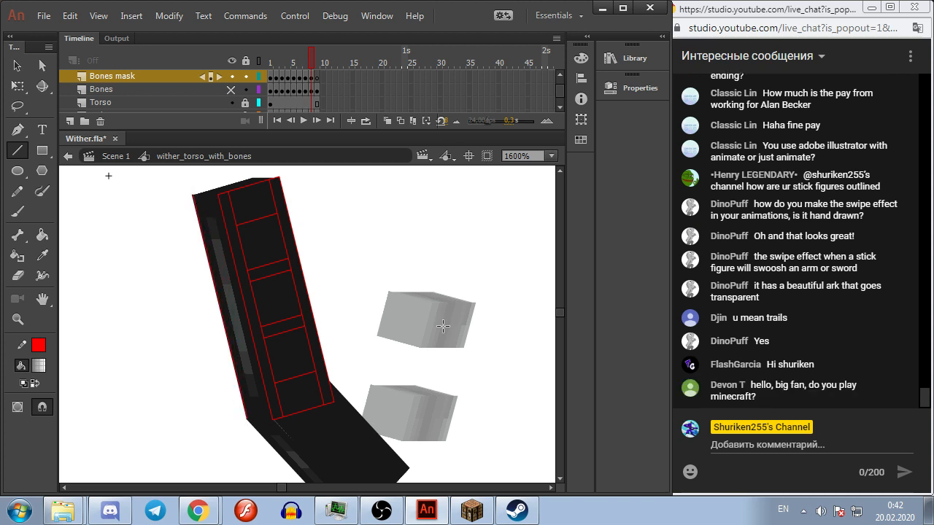
key("period")
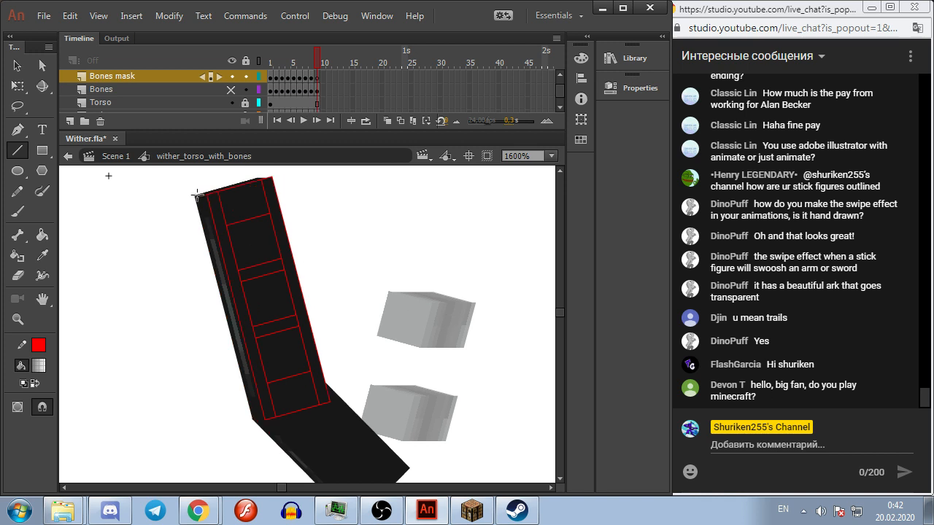
left_click_drag(196, 195, 254, 418)
key("Return")
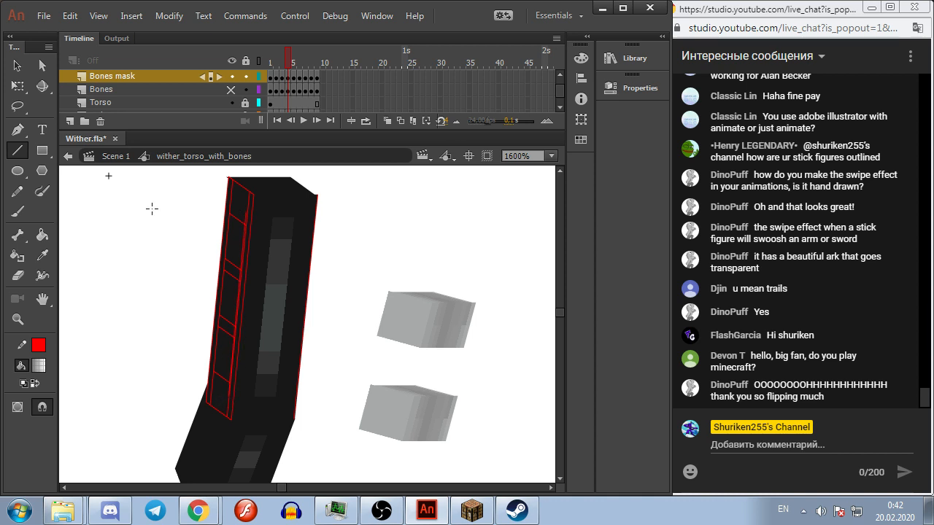
Step: Draw a line along the ribs' inner edge on frame 6 and adjust it to fit the edge
left_click(17, 65)
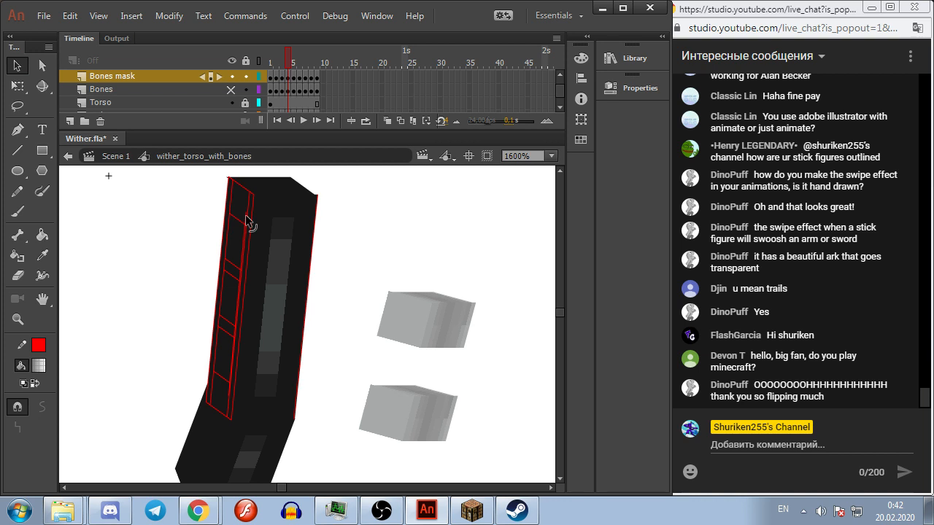
key(".")
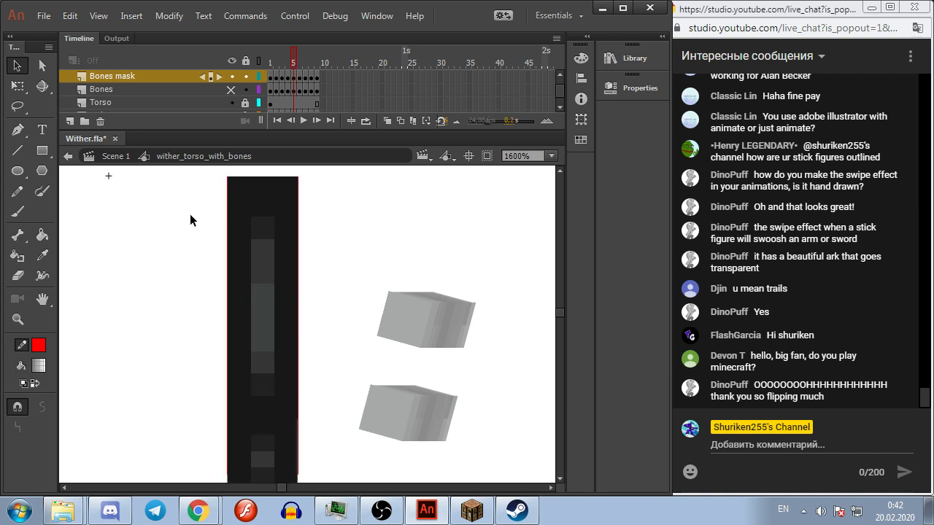
left_click(18, 150)
key(".")
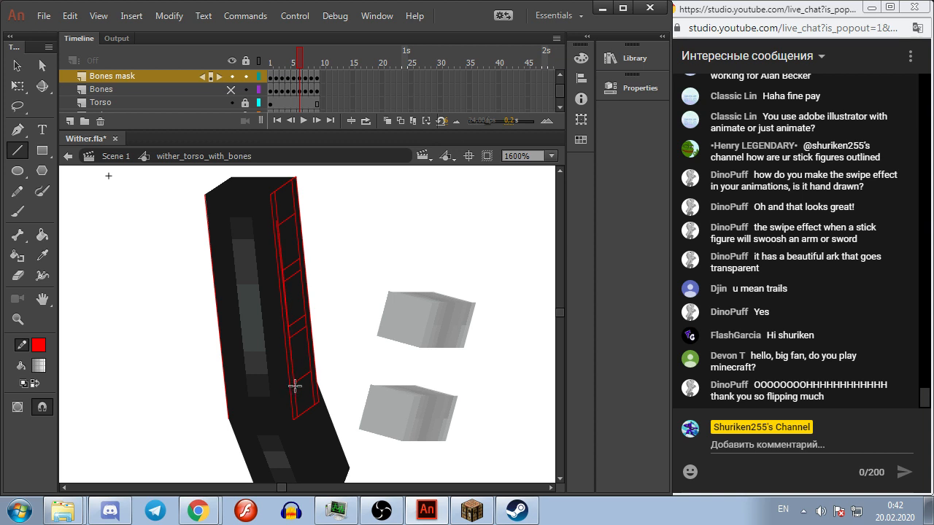
left_click(17, 65)
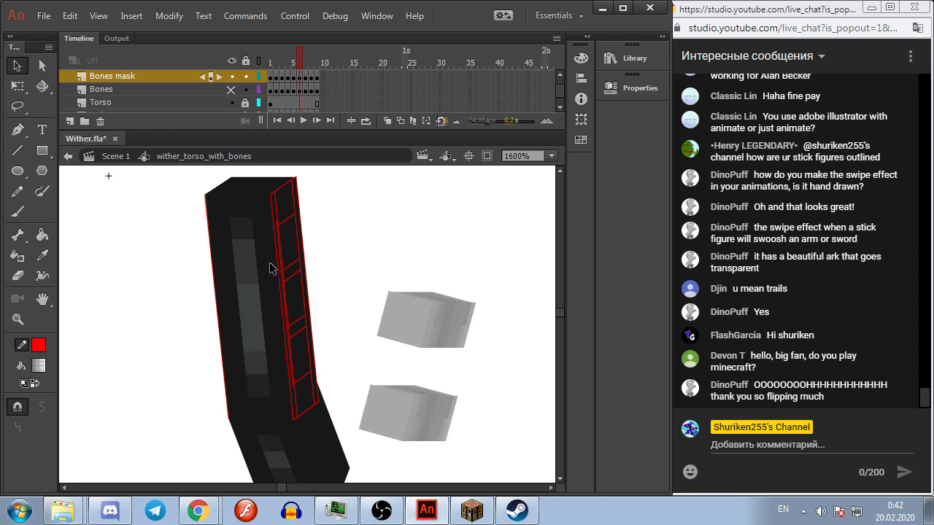
left_click_drag(279, 268, 281, 273)
left_click(404, 278)
Step: Draw a line along the ribs' inner edge on frame 7
key(".")
left_click(18, 150)
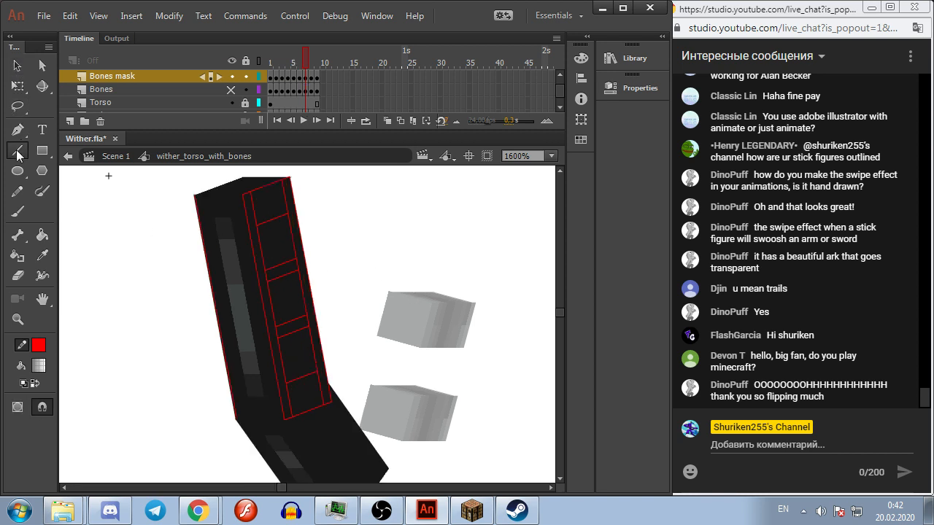
left_click_drag(253, 218, 287, 389)
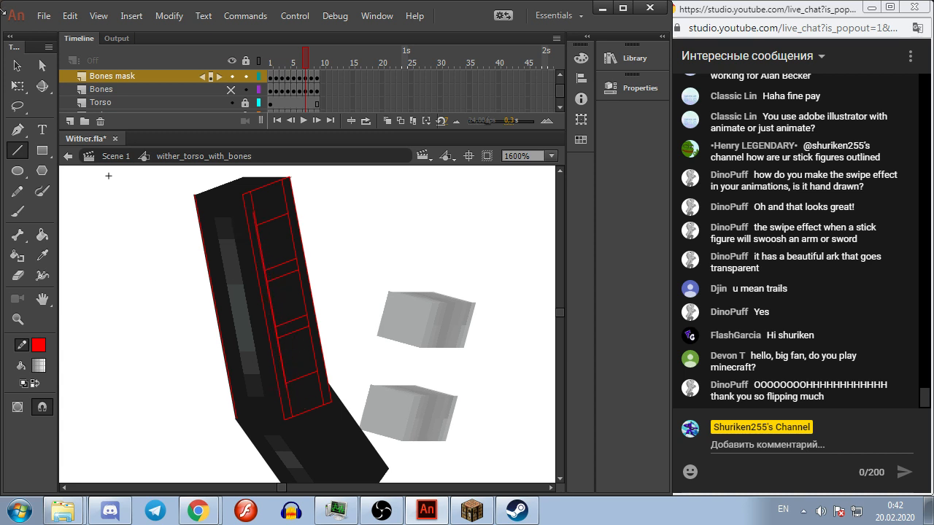
left_click(16, 65)
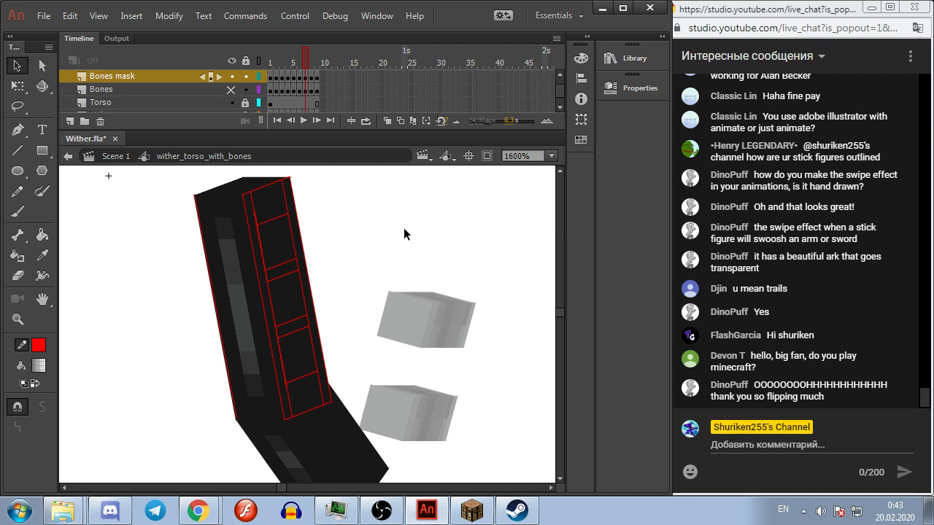
key("comma")
key("period")
key("period")
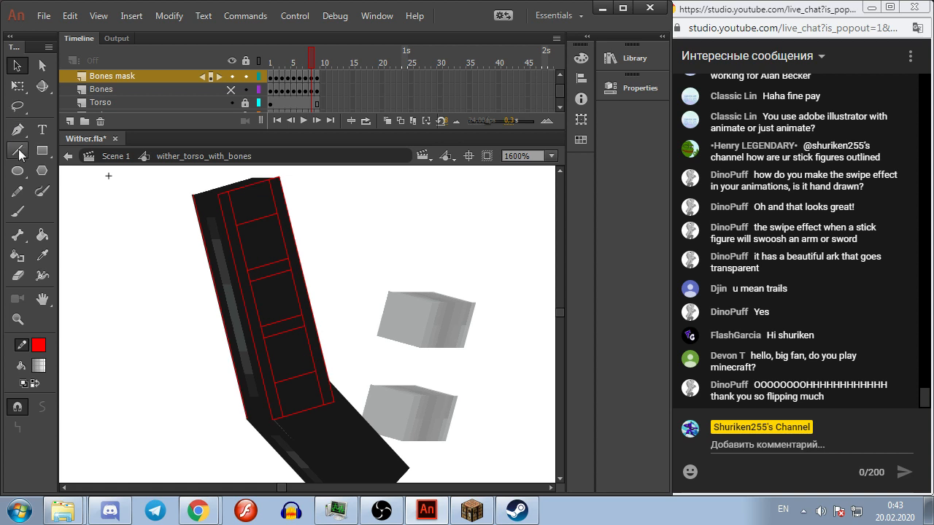
Step: Draw a line along the ribs' inner edge on frames 8 and 9
left_click(17, 150)
left_click_drag(233, 212, 276, 384)
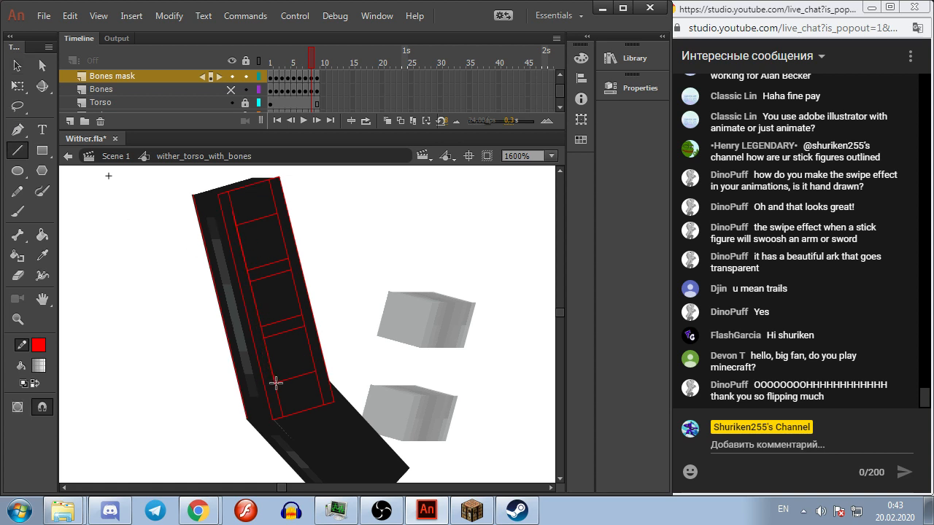
key(".")
left_click_drag(243, 270, 270, 390)
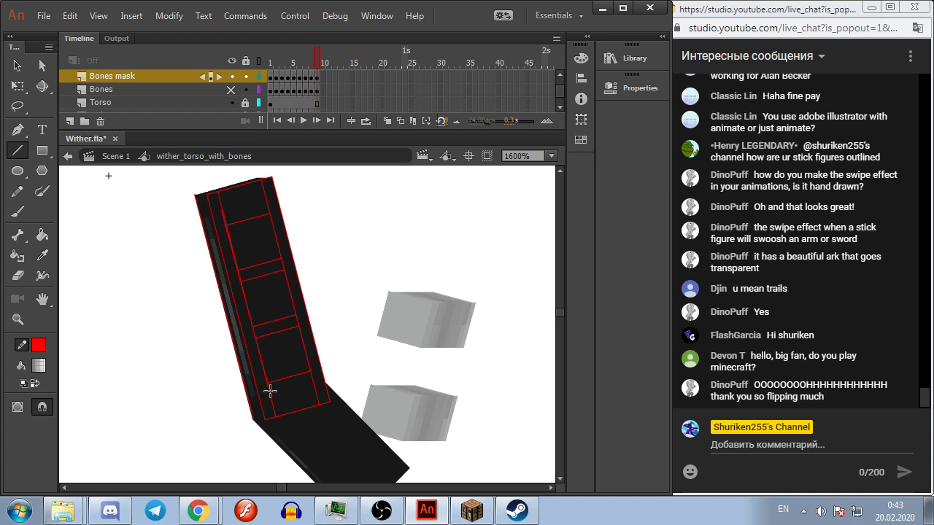
key("v")
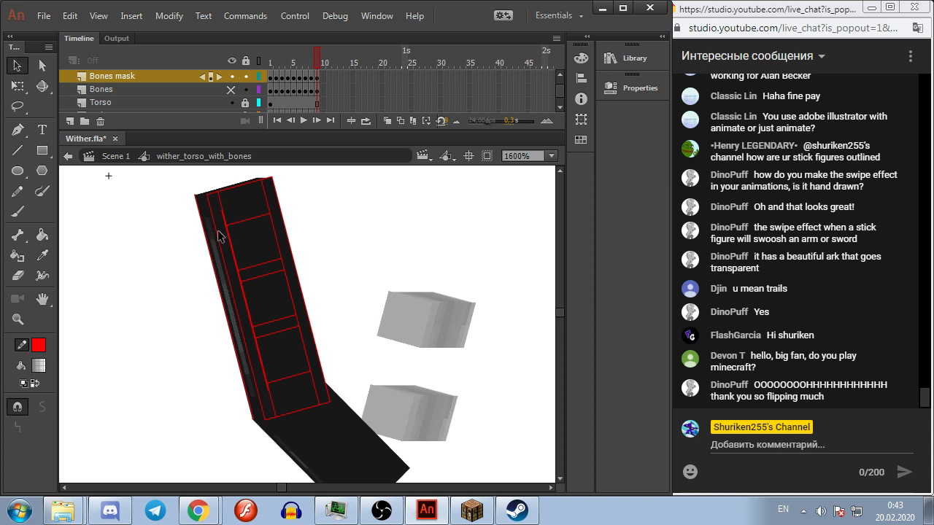
left_click(226, 233)
key("Delete")
left_click_drag(341, 277, 309, 295)
Step: Go back to frame 1 and draw a closed mask outline extending left from the ribs' inner edge line
key("comma")
key("comma")
key("comma")
key("comma")
key("comma")
key("comma")
key("comma")
key("comma")
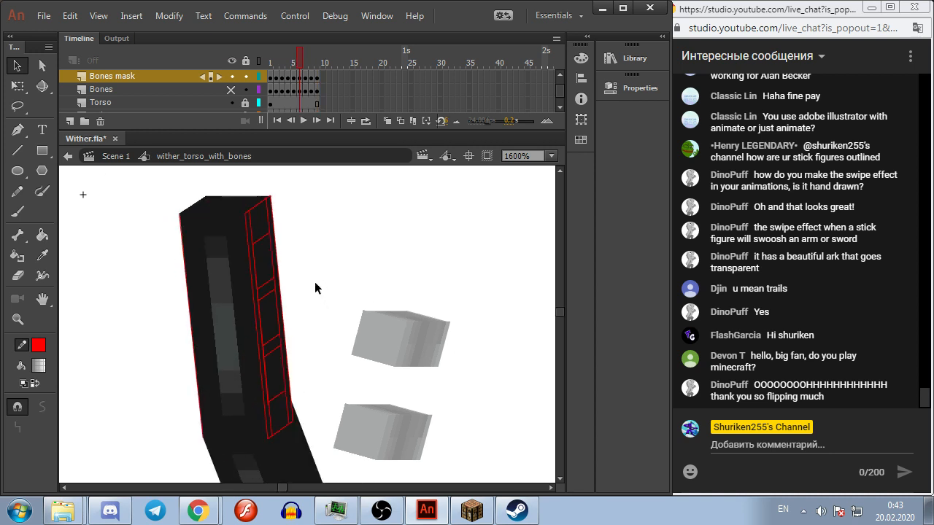
left_click_drag(343, 275, 400, 256)
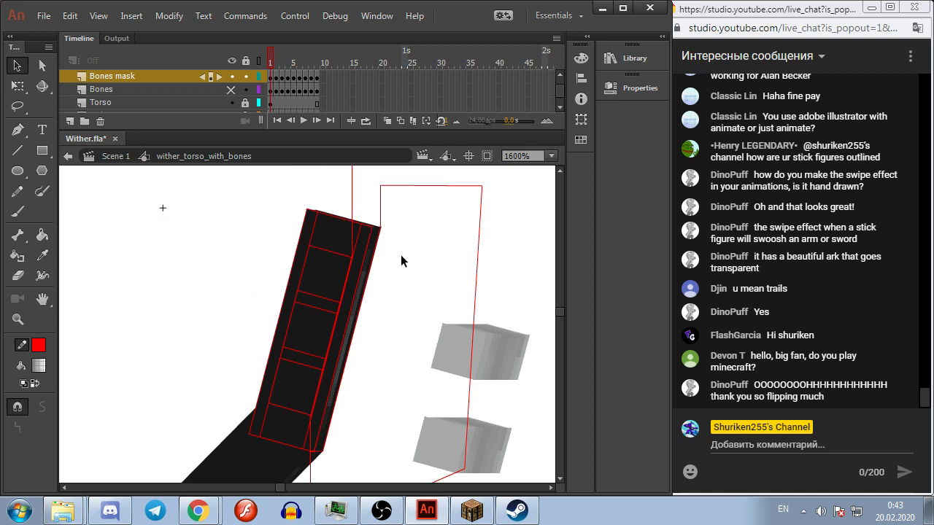
scroll(401, 255, "down", 2)
left_click(18, 150)
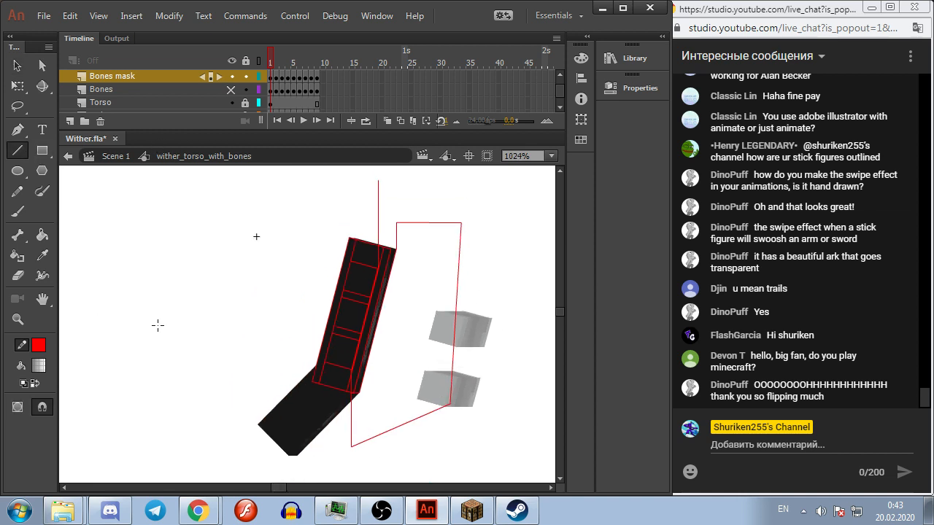
mouse_move(378, 180)
left_mouse_down()
mouse_move(223, 180)
mouse_move(222, 383)
mouse_move(350, 378)
left_mouse_up()
Step: Draw closed mask outlines extending left from the ribs' inner edge on frames 2 and 3, hiding the Torso layer
key("period")
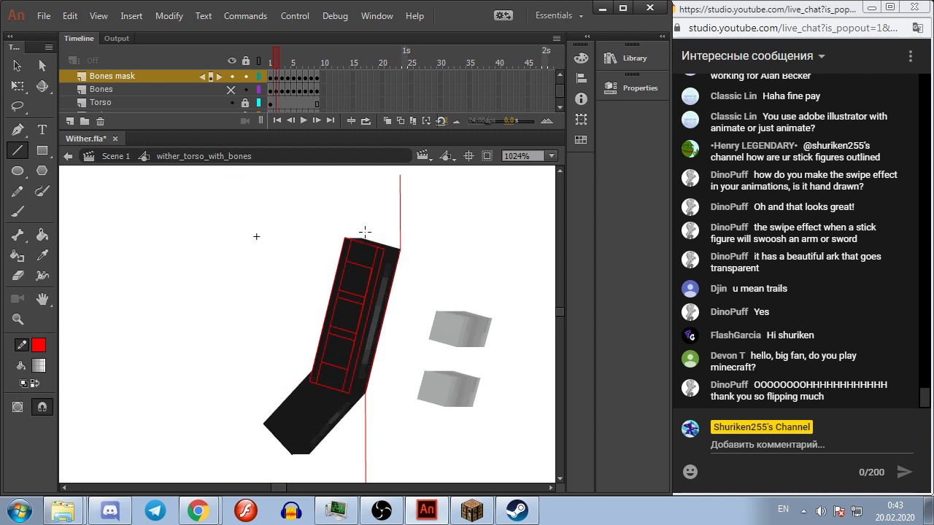
mouse_move(372, 268)
left_mouse_down()
mouse_move(279, 198)
mouse_move(255, 195)
mouse_move(218, 442)
mouse_move(353, 368)
left_mouse_up()
key("period")
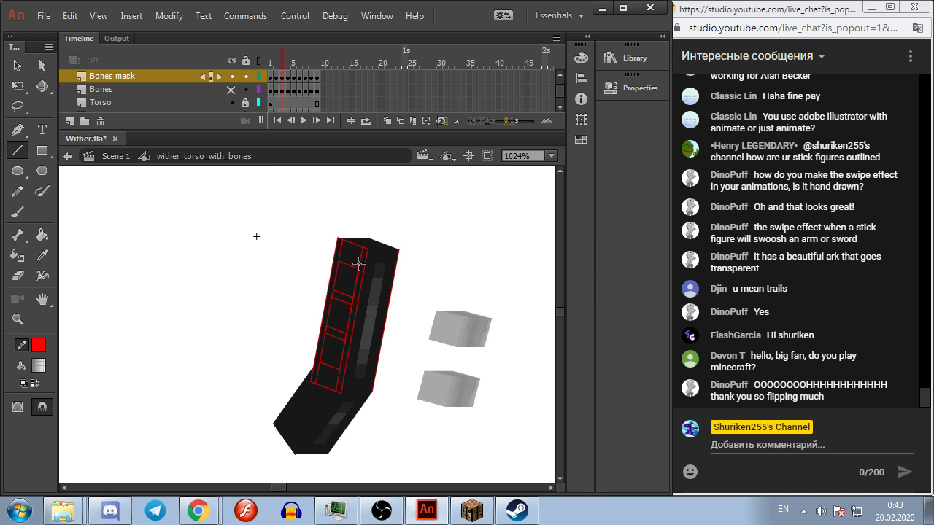
left_click(231, 102)
mouse_move(357, 264)
left_mouse_down()
mouse_move(285, 202)
mouse_move(241, 214)
mouse_move(212, 393)
left_mouse_up()
mouse_move(213, 394)
left_mouse_down()
mouse_move(332, 370)
mouse_move(197, 404)
mouse_move(209, 167)
mouse_move(217, 207)
mouse_move(345, 261)
mouse_move(188, 234)
mouse_move(184, 421)
mouse_move(332, 393)
left_mouse_up()
Step: Close the left mask outline on frame 4 and draw closed outlines beside both torso edges on frame 5
key("period")
key("period")
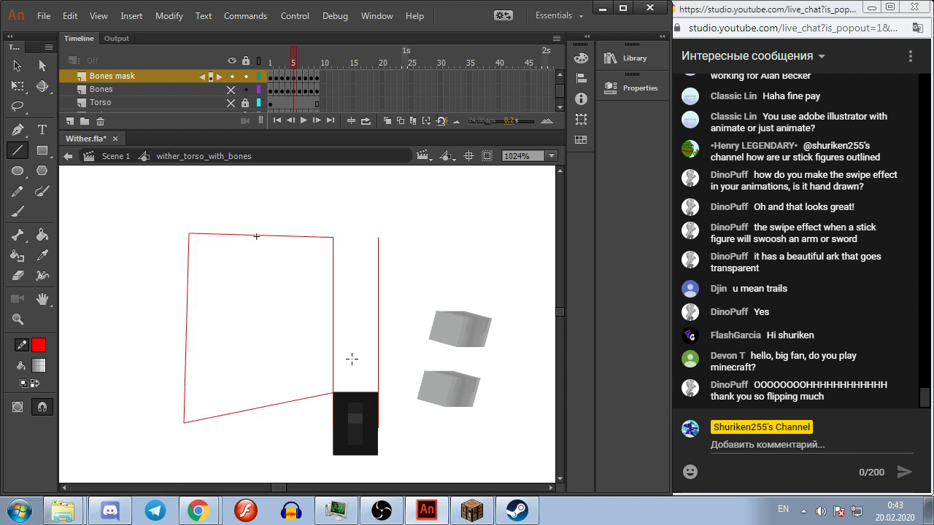
mouse_move(378, 235)
left_mouse_down()
mouse_move(501, 226)
mouse_move(502, 419)
mouse_move(352, 396)
mouse_move(378, 392)
left_mouse_up()
Step: Extend the left and right edge lines on frames 6 and 7 outward into closed four-sided mask outlines
key("period")
left_click_drag(318, 251, 180, 213)
mouse_move(180, 214)
left_mouse_down()
mouse_move(186, 456)
mouse_move(173, 442)
mouse_move(172, 459)
mouse_move(340, 388)
mouse_move(332, 392)
left_mouse_up()
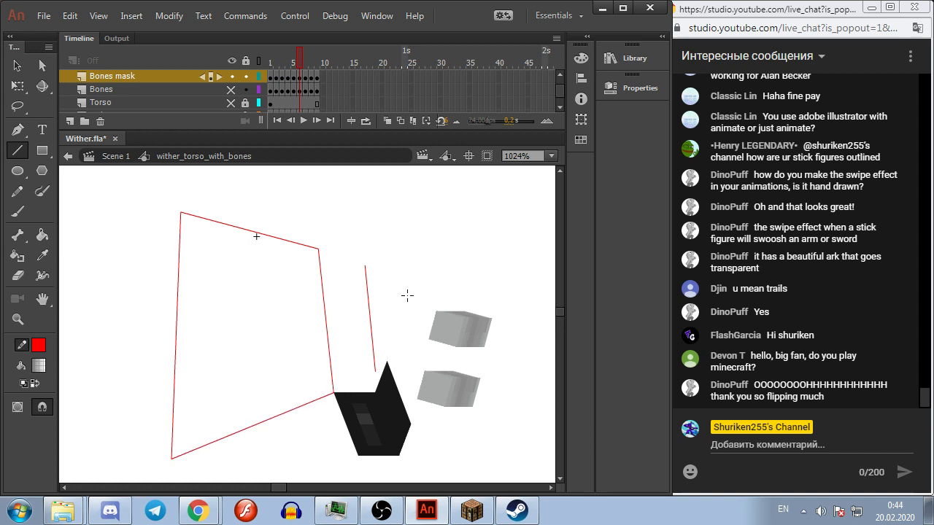
mouse_move(518, 235)
left_mouse_down()
mouse_move(535, 400)
mouse_move(524, 433)
mouse_move(376, 373)
left_mouse_up()
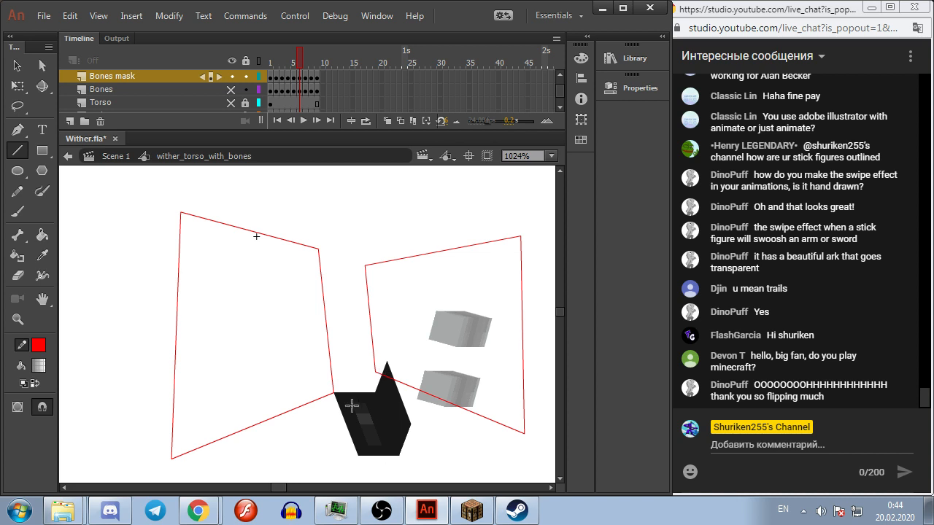
key("period")
mouse_move(267, 229)
left_mouse_down()
mouse_move(195, 211)
mouse_move(188, 475)
mouse_move(188, 450)
mouse_move(321, 407)
mouse_move(337, 392)
left_mouse_up()
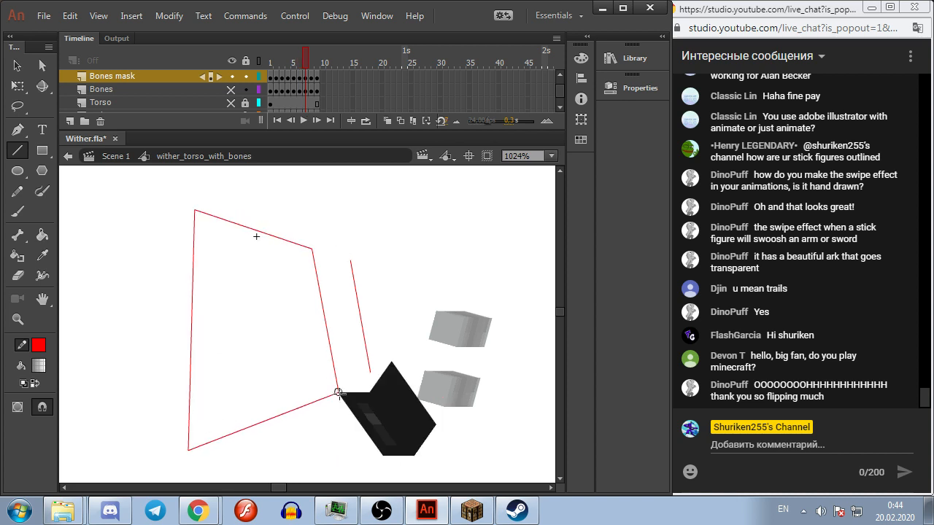
mouse_move(349, 260)
left_mouse_down()
mouse_move(535, 217)
mouse_move(525, 202)
mouse_move(538, 431)
mouse_move(509, 444)
mouse_move(370, 373)
left_mouse_up()
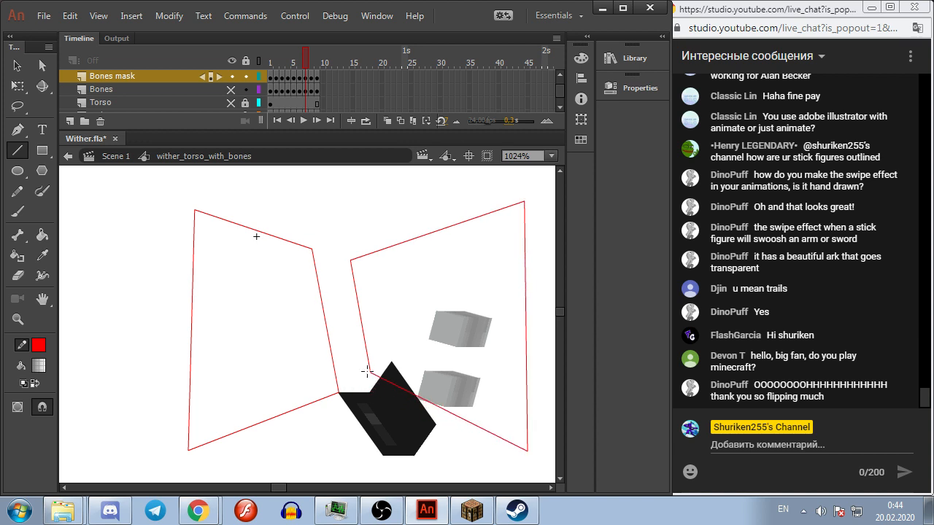
Step: Extend the left and right edge lines on frames 8 and 9 outward into closed four-sided mask outlines
key("period")
mouse_move(311, 248)
left_mouse_down()
mouse_move(200, 202)
mouse_move(175, 205)
mouse_move(183, 460)
left_mouse_up()
mouse_move(184, 459)
left_mouse_down()
mouse_move(341, 406)
mouse_move(345, 394)
left_mouse_up()
mouse_move(337, 261)
left_mouse_down()
mouse_move(526, 179)
mouse_move(516, 186)
mouse_move(517, 429)
left_mouse_up()
left_click_drag(517, 429, 364, 369)
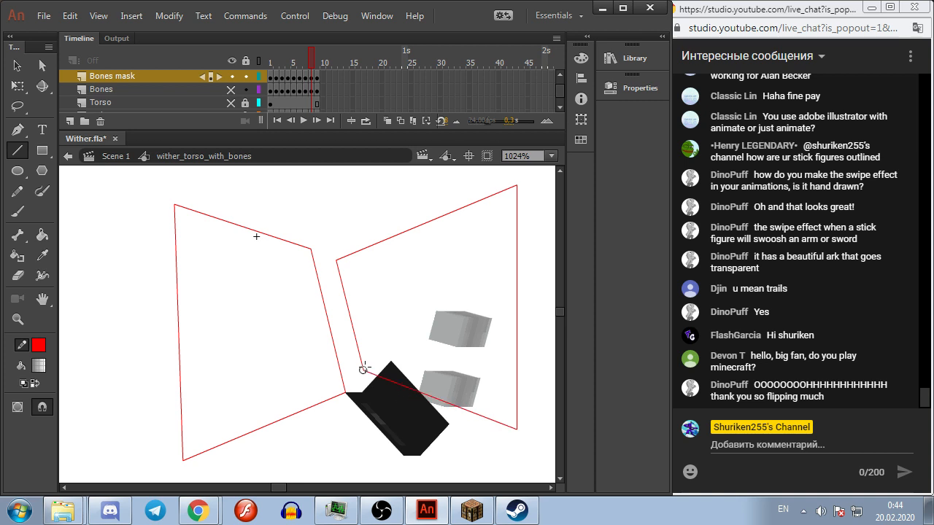
key(".")
mouse_move(332, 258)
left_mouse_down()
mouse_move(489, 178)
mouse_move(504, 402)
mouse_move(495, 444)
mouse_move(366, 385)
mouse_move(362, 373)
left_mouse_up()
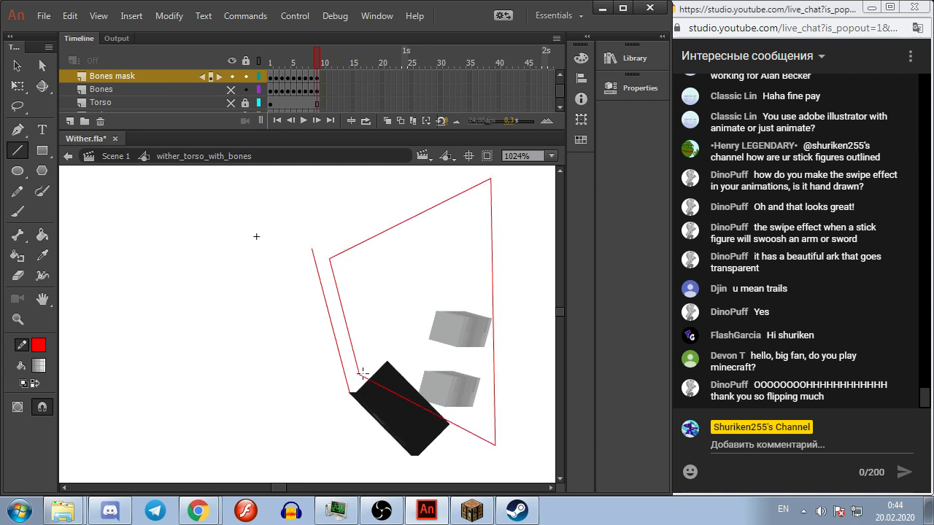
mouse_move(313, 250)
left_mouse_down()
mouse_move(177, 190)
mouse_move(192, 460)
mouse_move(350, 392)
left_mouse_up()
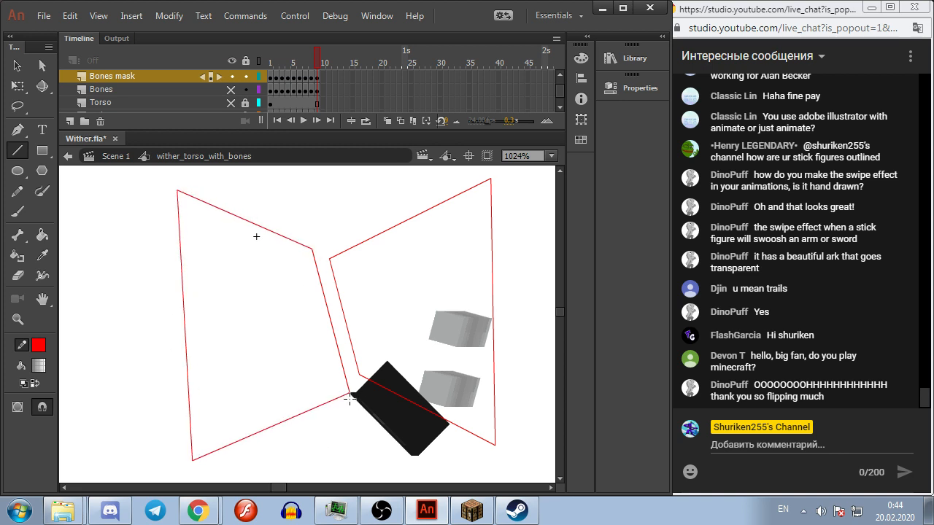
Step: Fill the mask outlines on frame 1 and the left outline on frame 2 with black
key("Return")
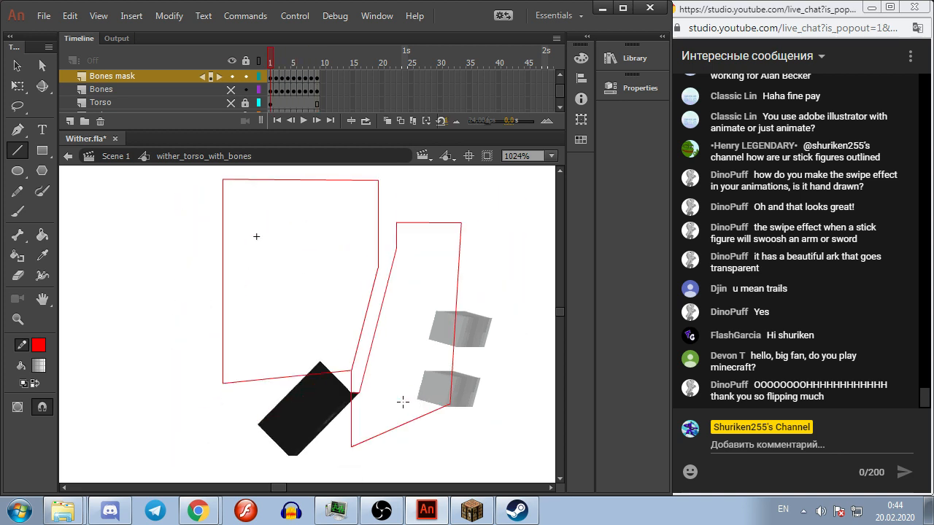
left_click(42, 234)
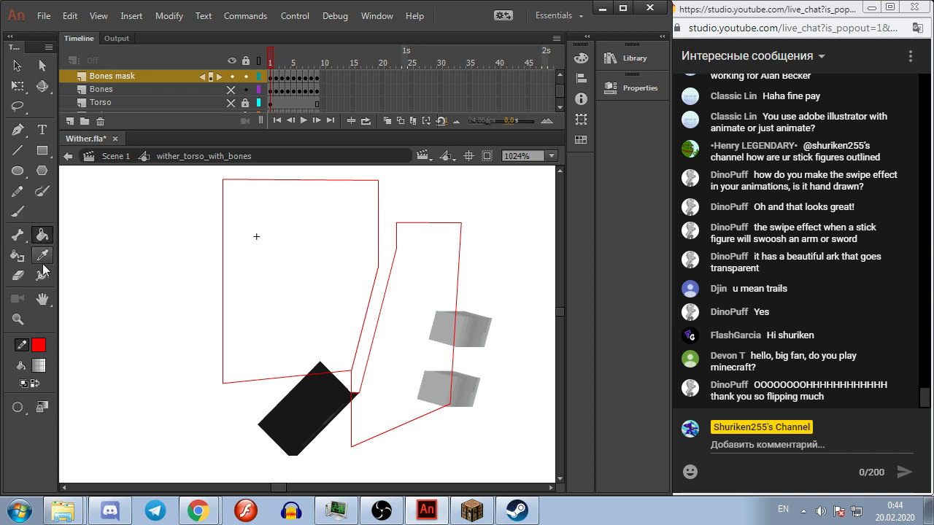
left_click(39, 366)
left_click(85, 286)
left_click(312, 302)
left_click(409, 358)
key(".")
left_click(283, 260)
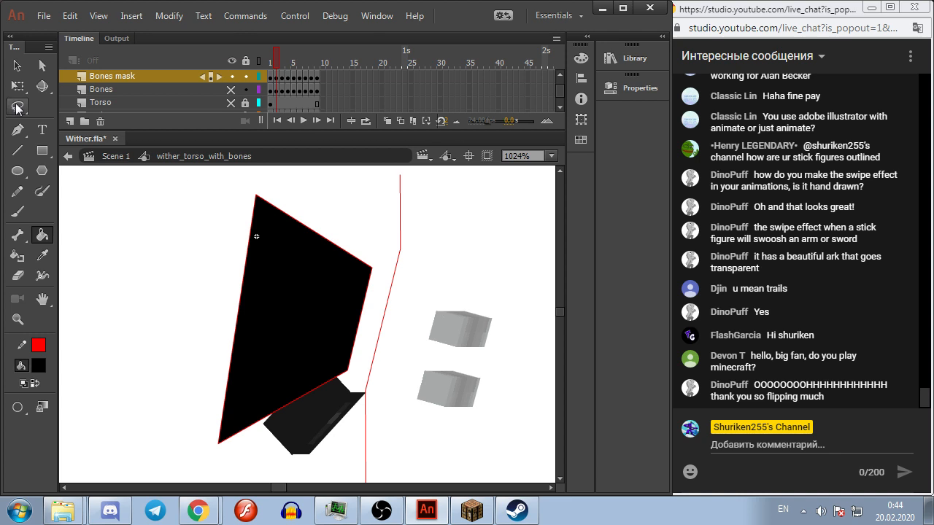
Step: Extend the torso's right edge line outward into a closed mask outline on frames 2, 3 and 4
left_click(18, 150)
mouse_move(400, 192)
left_mouse_down()
mouse_move(509, 192)
mouse_move(530, 371)
mouse_move(503, 438)
mouse_move(366, 459)
left_mouse_up()
key(".")
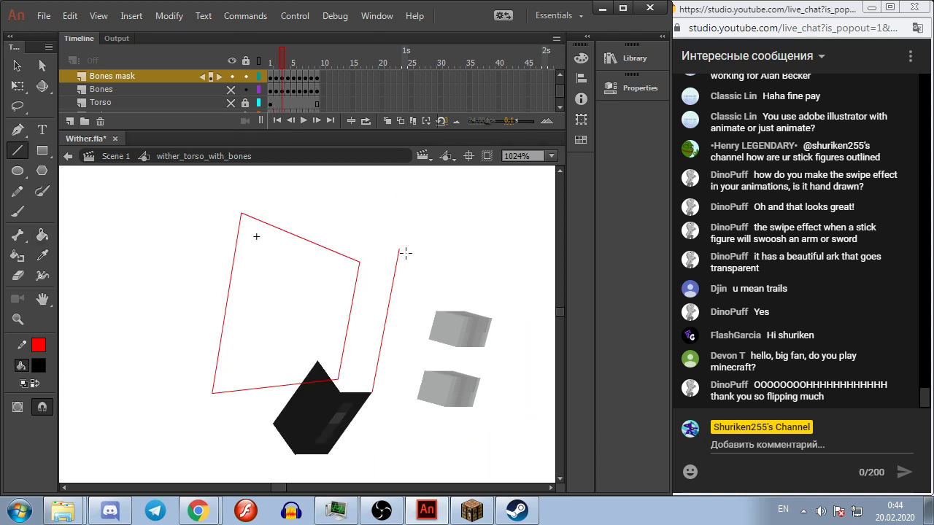
mouse_move(400, 251)
left_mouse_down()
mouse_move(527, 218)
mouse_move(528, 446)
mouse_move(373, 392)
left_mouse_up()
key(".")
mouse_move(391, 249)
left_mouse_down()
mouse_move(519, 183)
mouse_move(527, 198)
left_mouse_up()
mouse_move(527, 199)
left_mouse_down()
mouse_move(539, 342)
mouse_move(534, 467)
left_mouse_up()
left_click_drag(535, 467, 373, 392)
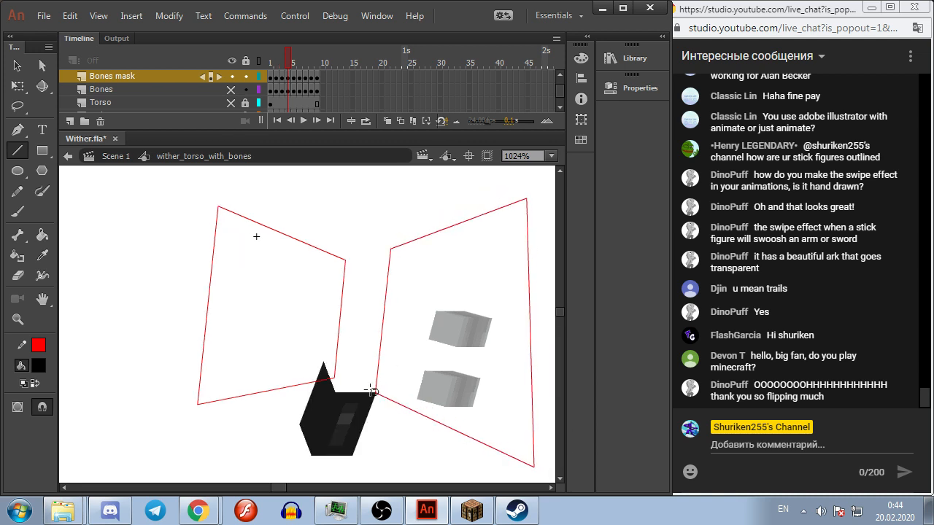
Step: Fill the closed mask outlines on frames 6 to 9 of the Bones mask layer with black
key(".")
key(".")
key(".")
key(".")
key(".")
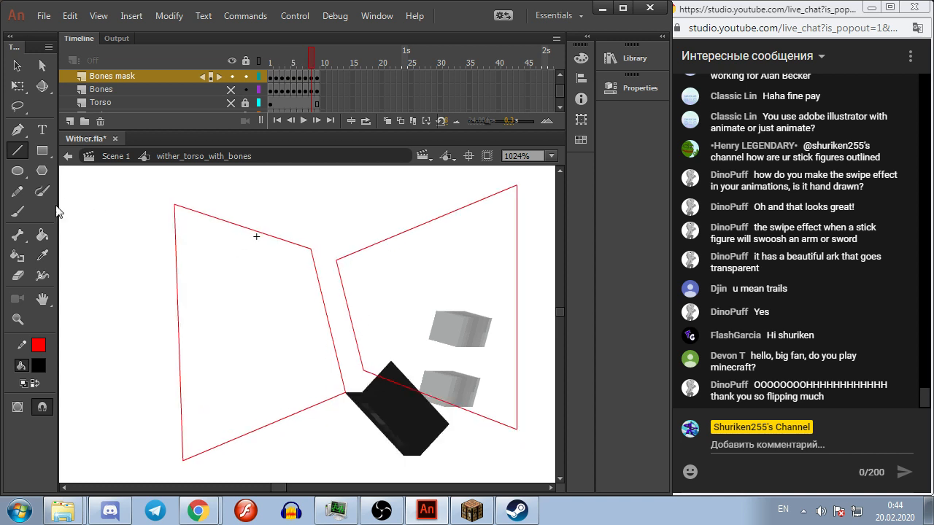
left_click(42, 234)
left_click(308, 361)
left_click(319, 318)
left_click(283, 325)
left_click(271, 328)
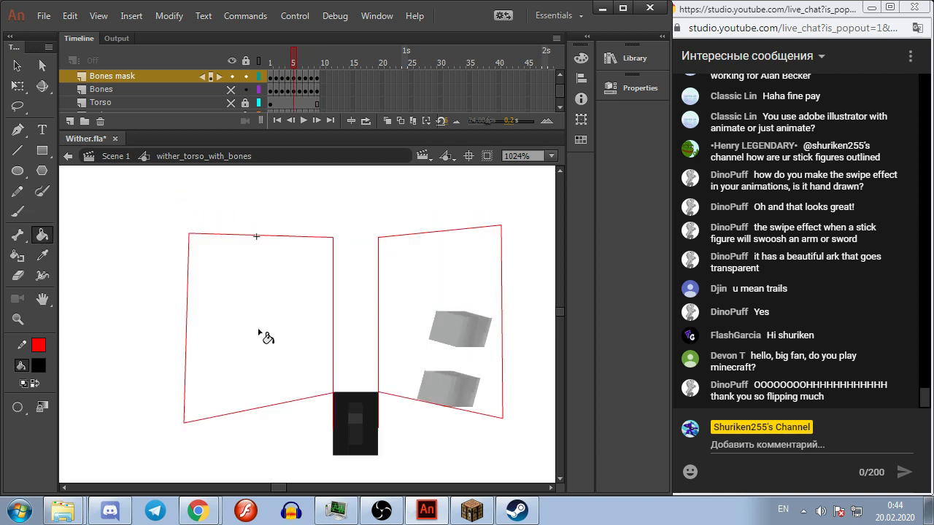
Step: Fill the remaining mask outlines on frames 2 to 5 of the Bones mask layer with black
left_click(264, 328)
left_click(268, 324)
left_click(498, 303)
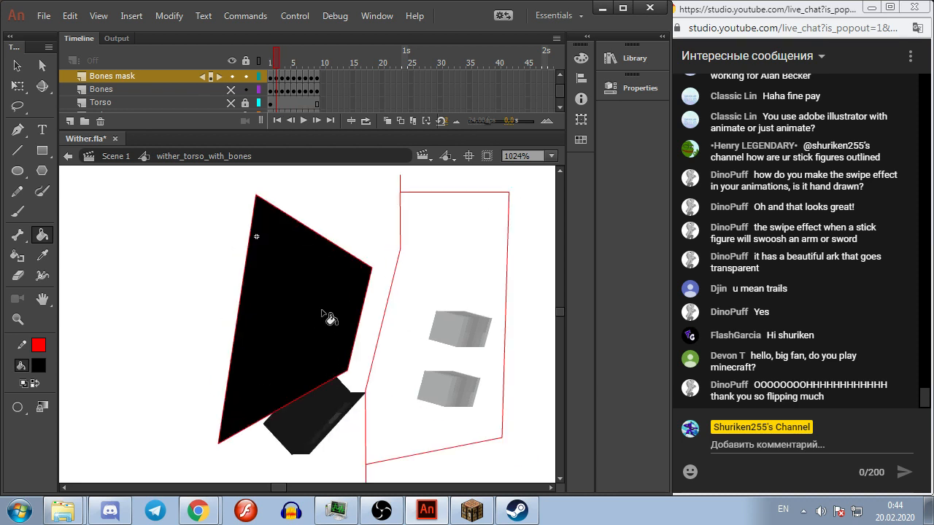
left_click(412, 322)
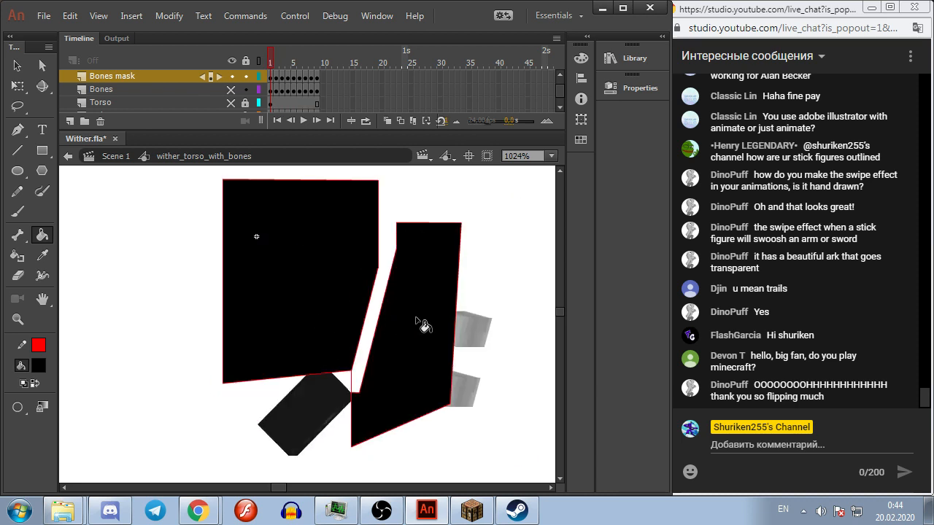
Step: Show the Bones layer, turn the Bones mask layer into a mask for it and preview the animation
left_click(17, 65)
left_click(229, 90)
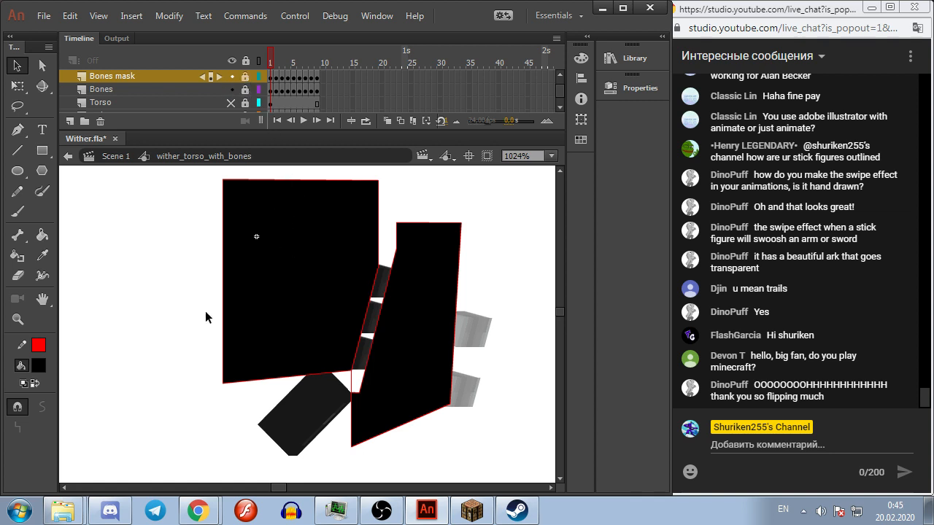
right_click(160, 75)
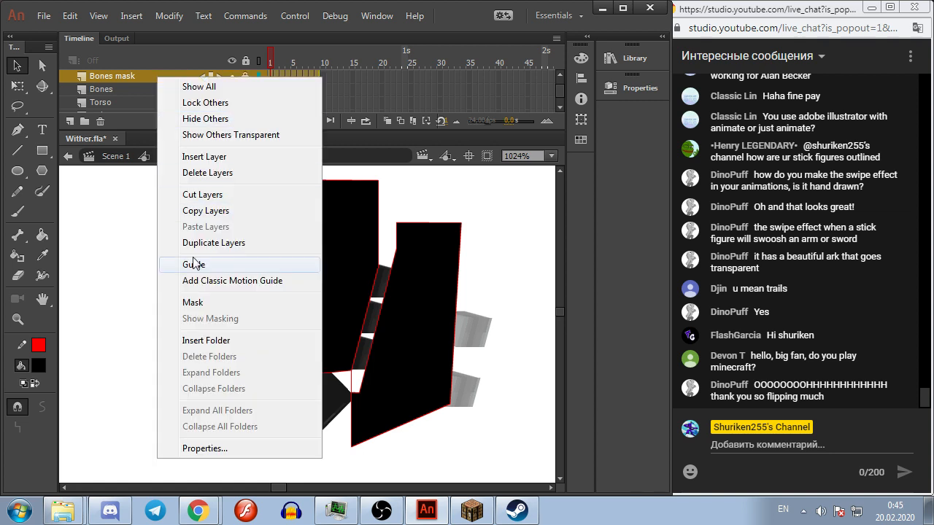
left_click(198, 302)
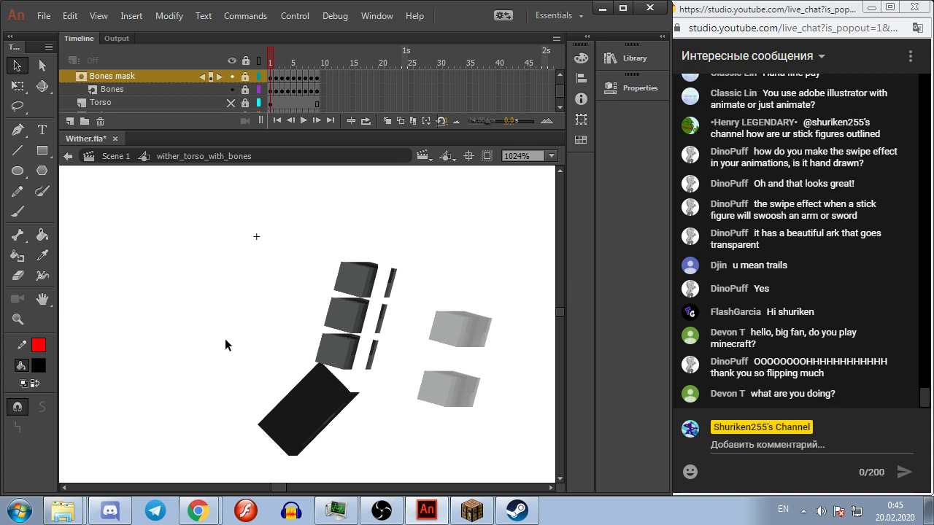
key("Return")
Step: Hide the Bones layer, unlock Bones mask as outlines and show the Torso layer for reference
left_click(232, 89)
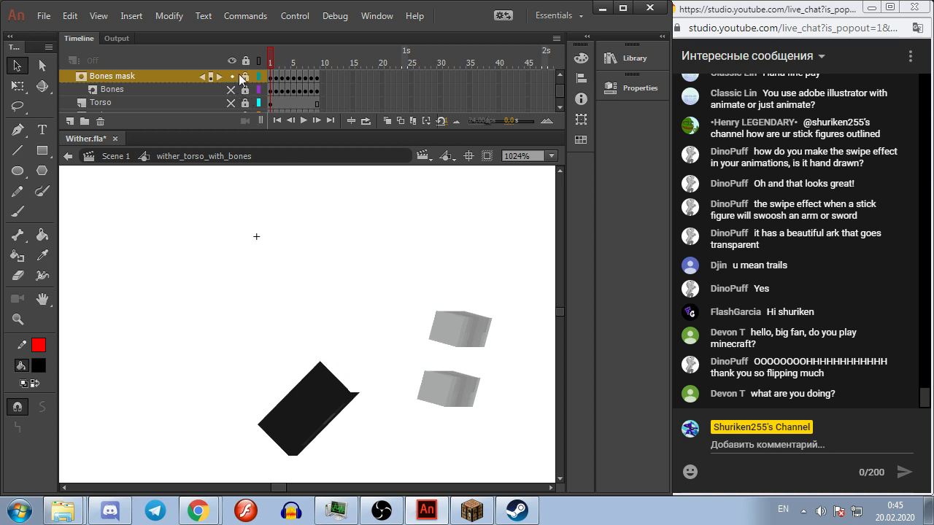
left_click(245, 76)
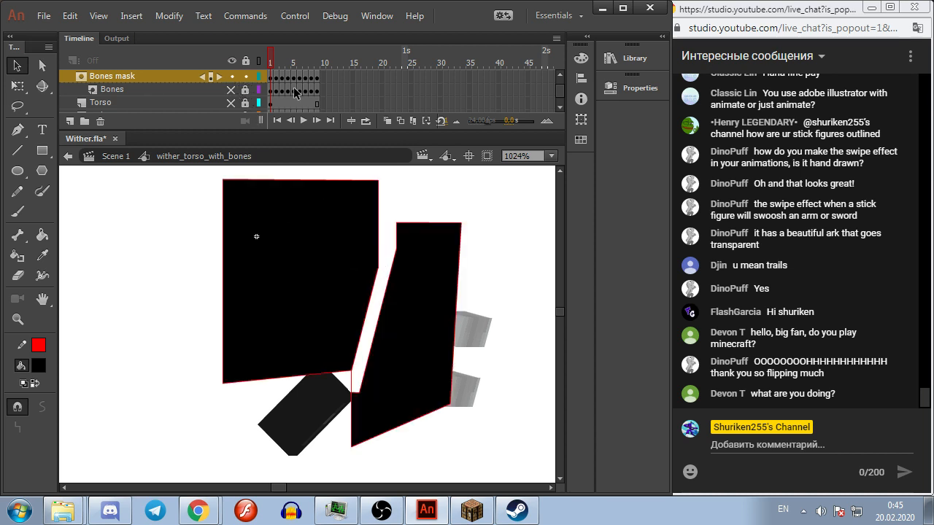
left_click(258, 76)
scroll(248, 100, "down", 1)
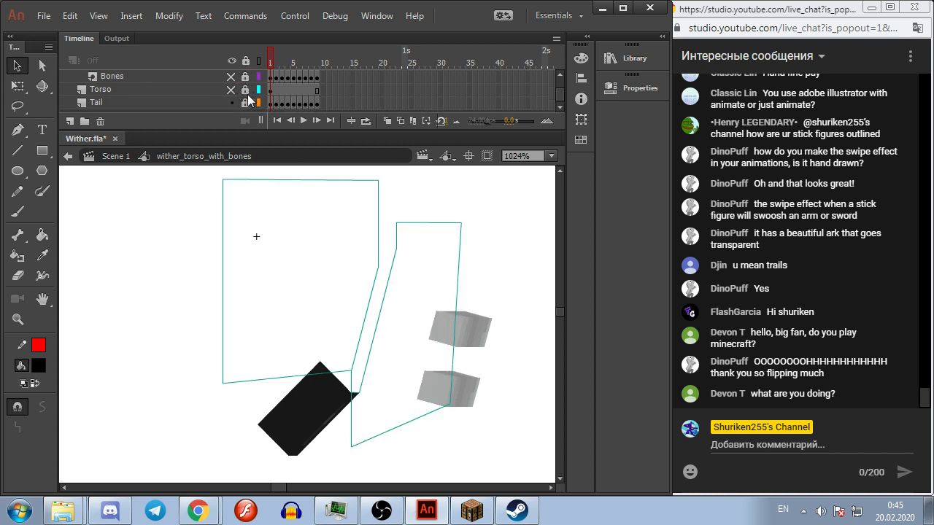
left_click(231, 89)
scroll(362, 270, "up", 2)
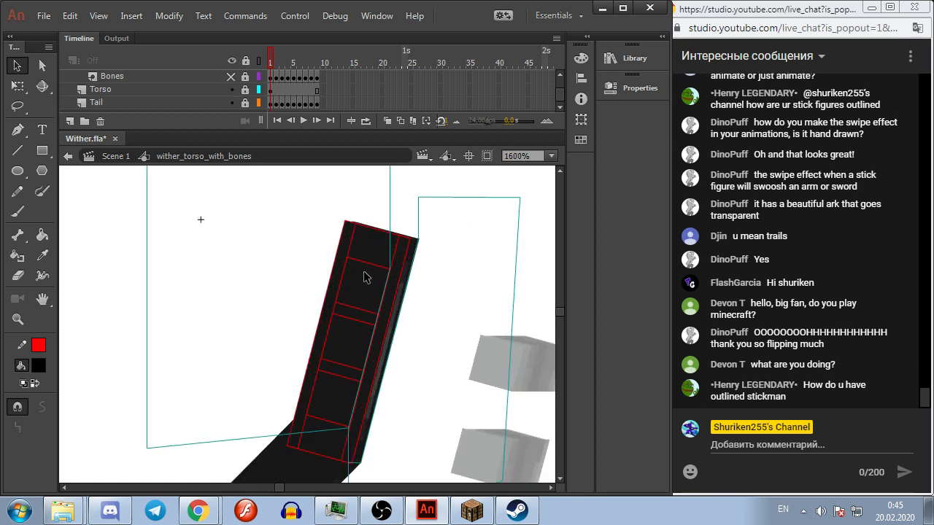
Step: Draw a line on frame 1 from the left mask's inner corner to its outer edge, following the torso's upper bone guide
left_click(18, 150)
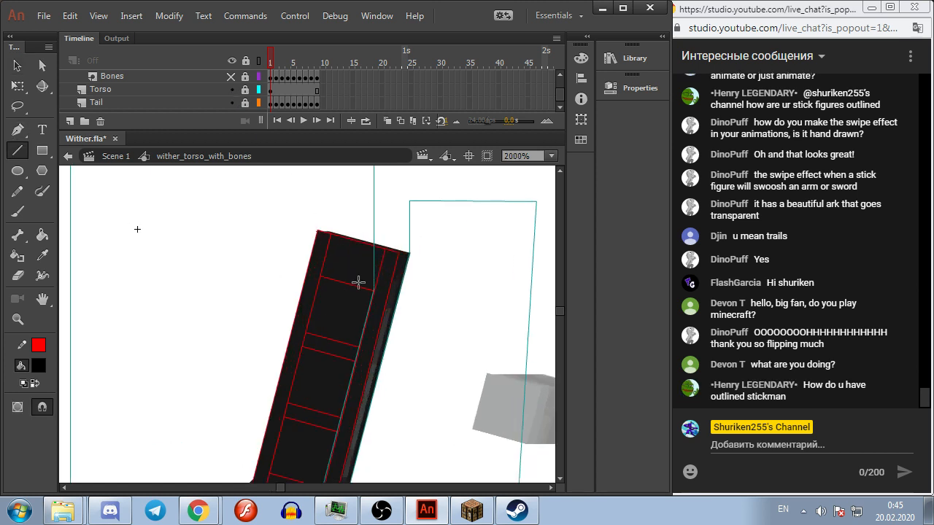
left_click_drag(373, 290, 70, 214)
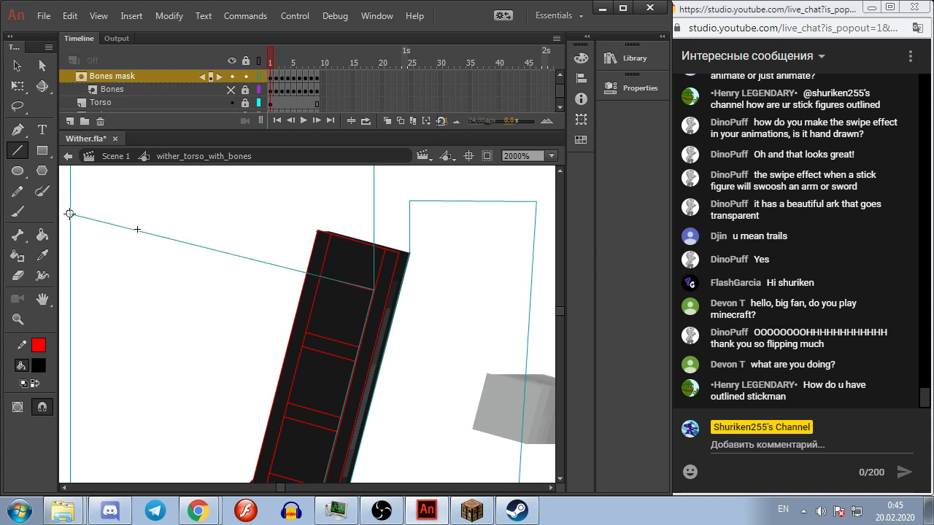
left_click_drag(257, 241, 300, 220)
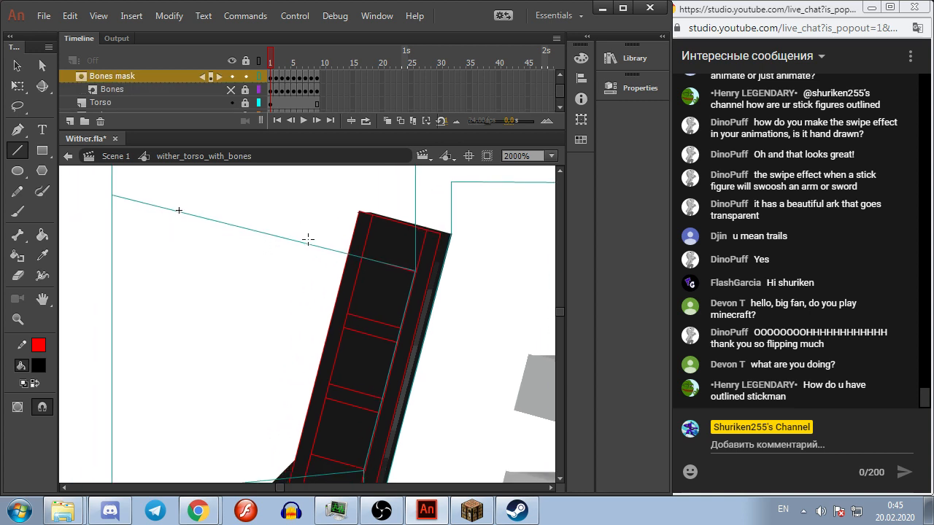
Step: Reshape the left mask outline's top edge on frame 2 to follow the torso's upper bone guide
key("period")
left_click_drag(385, 275, 429, 300)
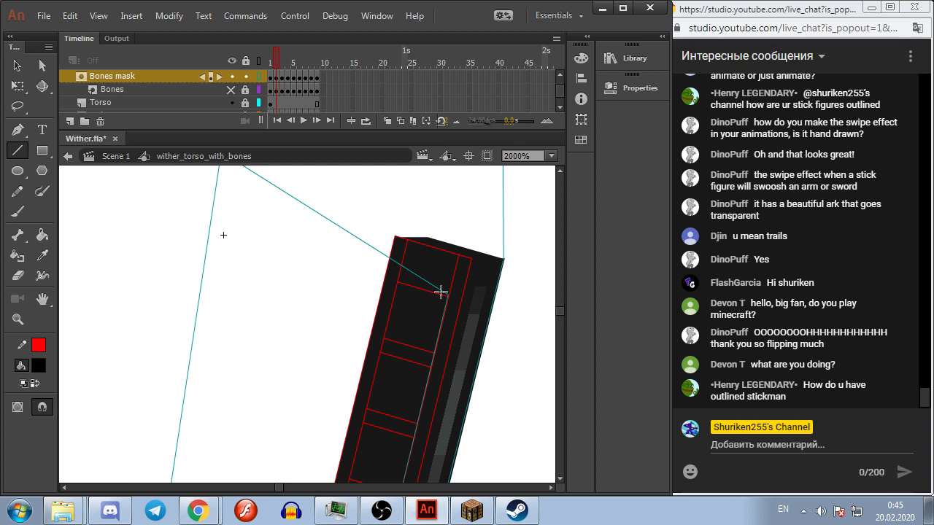
left_click_drag(290, 245, 285, 289)
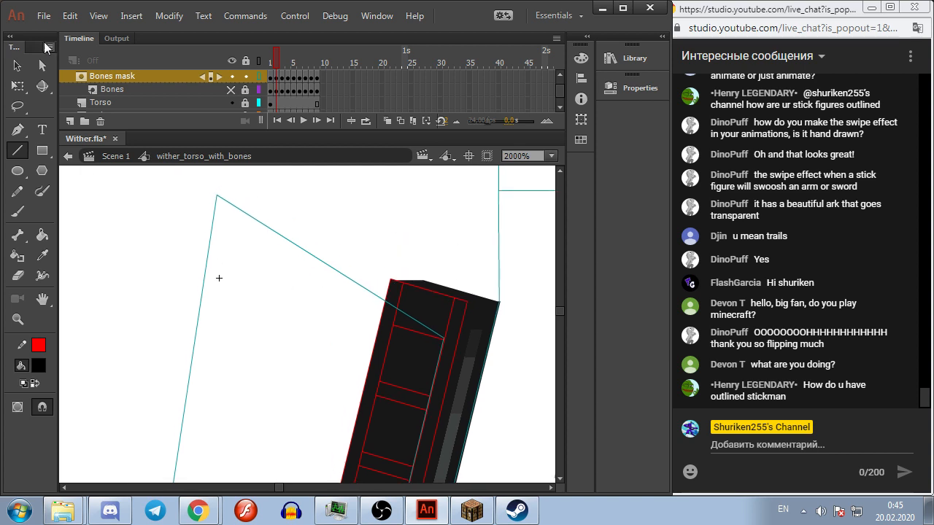
left_click(22, 67)
left_click_drag(218, 196, 218, 278)
Step: Move the left mask outline's top corners on frames 3 and 4 to match the torso's upper bone guide
key(".")
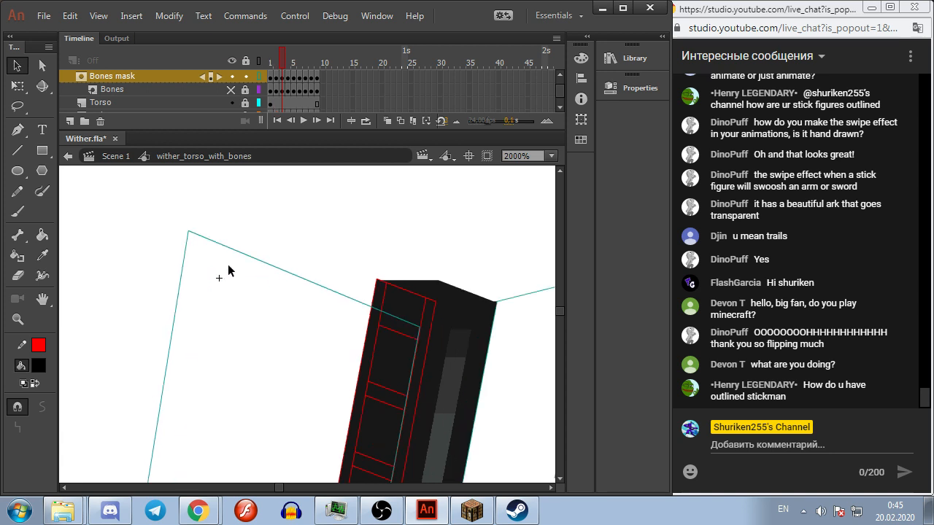
left_click_drag(420, 334, 418, 345)
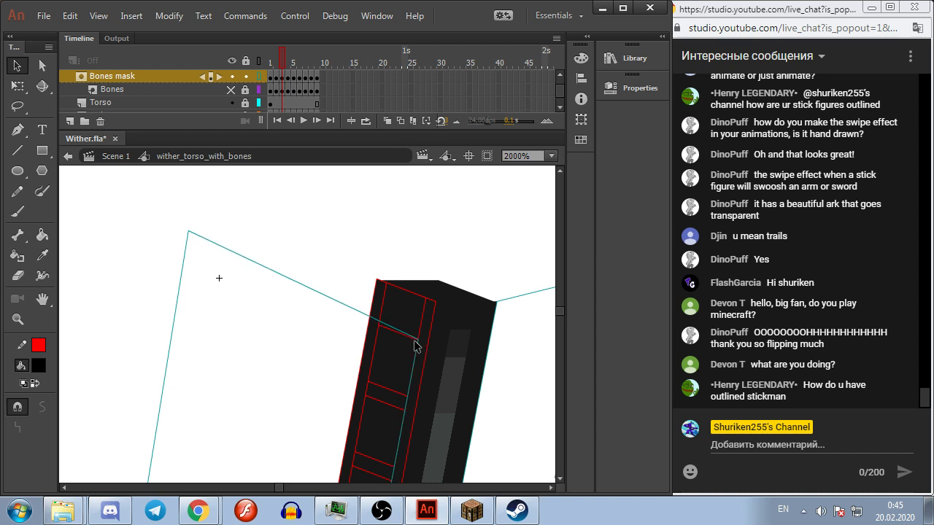
left_click_drag(187, 234, 181, 258)
key(".")
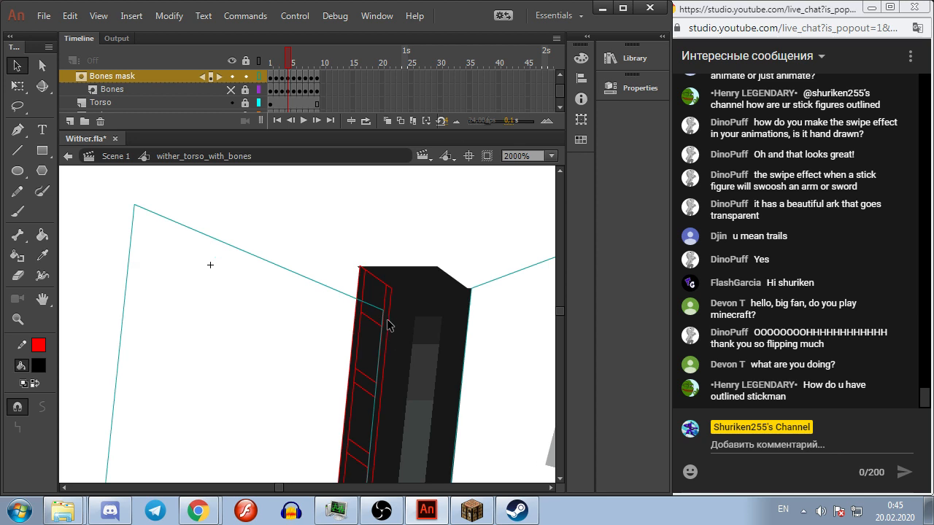
left_click_drag(384, 310, 382, 325)
left_click_drag(135, 208, 178, 181)
Step: Move the right mask outline's top corners on frames 6 and 7 to match the torso's upper bone guide
key("period")
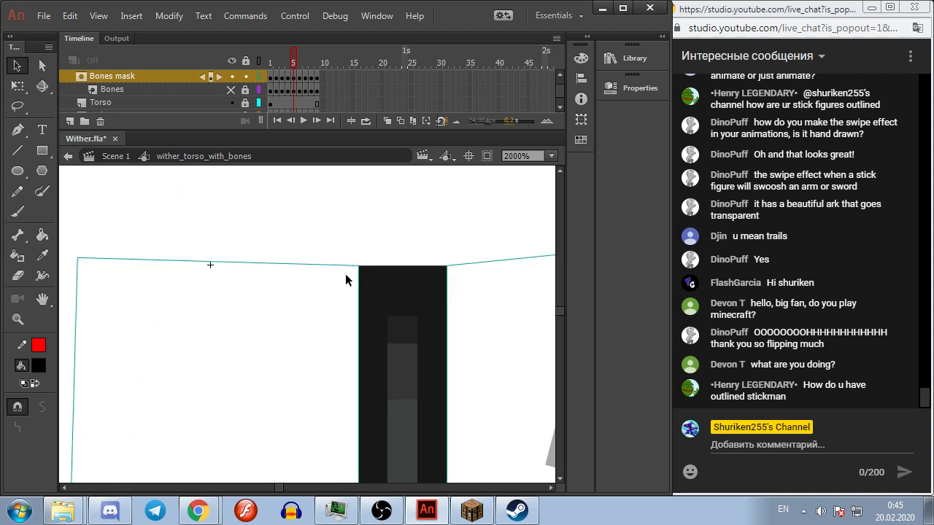
key("period")
left_click_drag(196, 253, 194, 256)
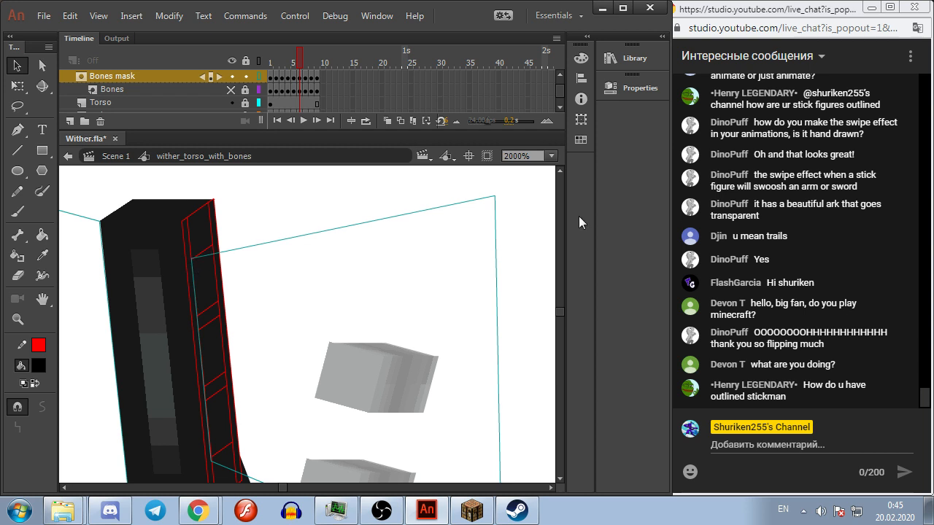
left_click_drag(493, 193, 462, 69)
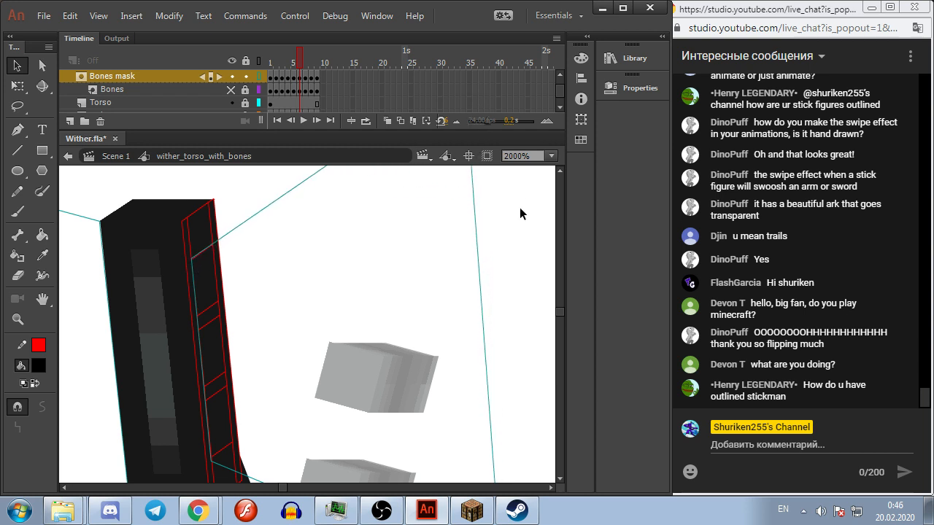
key("period")
left_click_drag(178, 344, 174, 352)
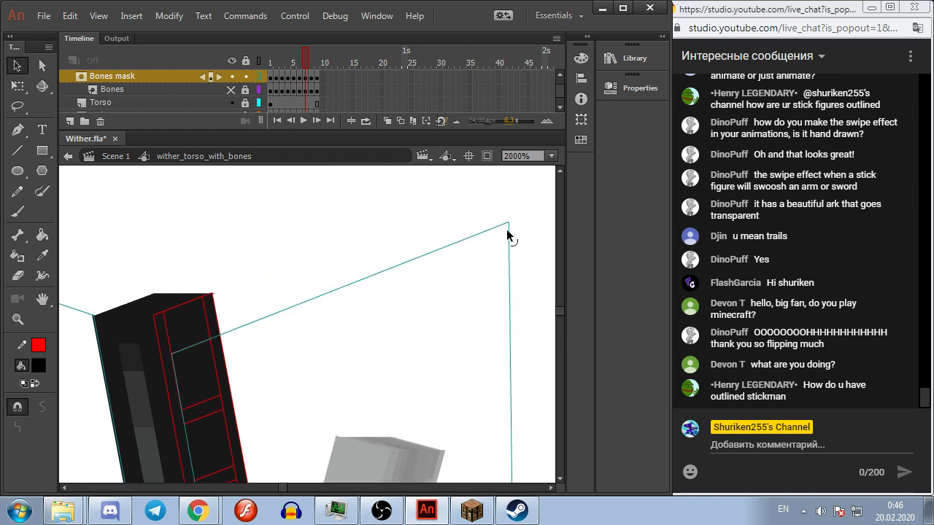
left_click_drag(507, 218, 509, 221)
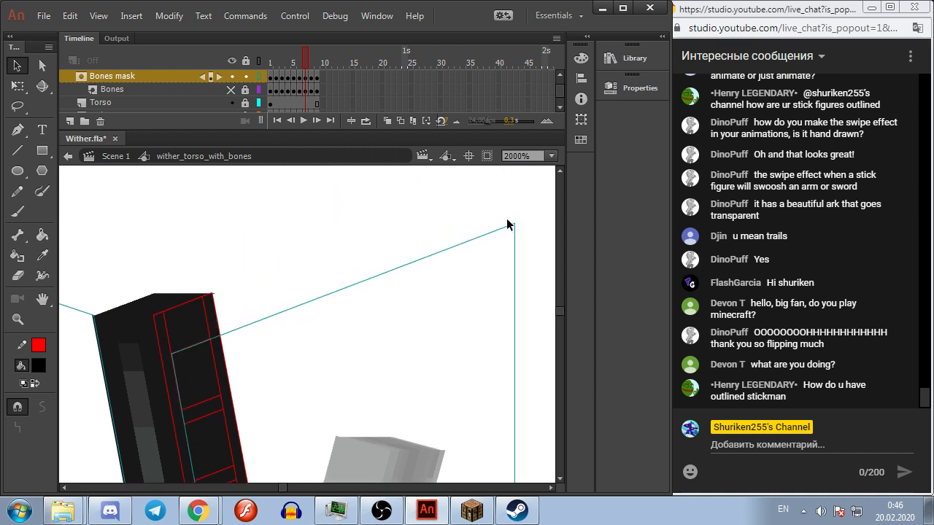
Step: Move the right mask outline's top corners on frames 8 and 9 down to match the torso's upper bone guide
key("period")
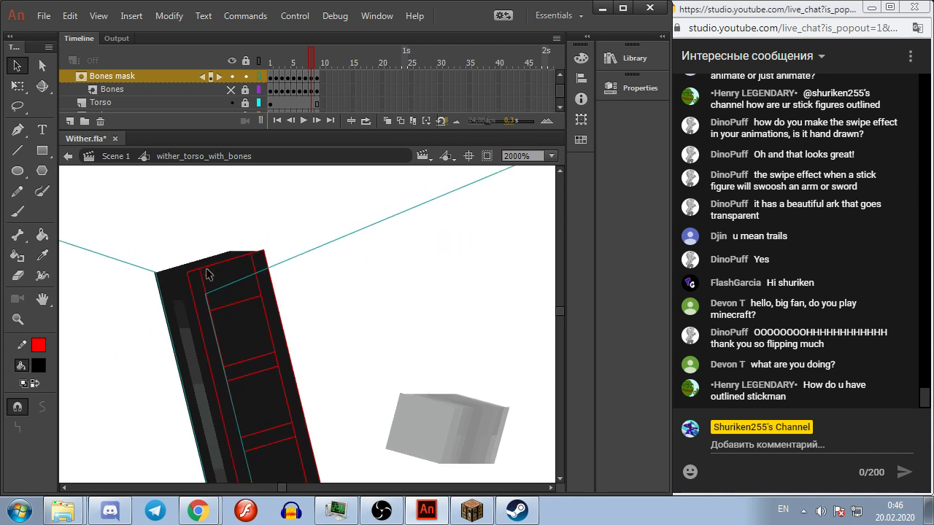
left_click_drag(209, 299, 208, 314)
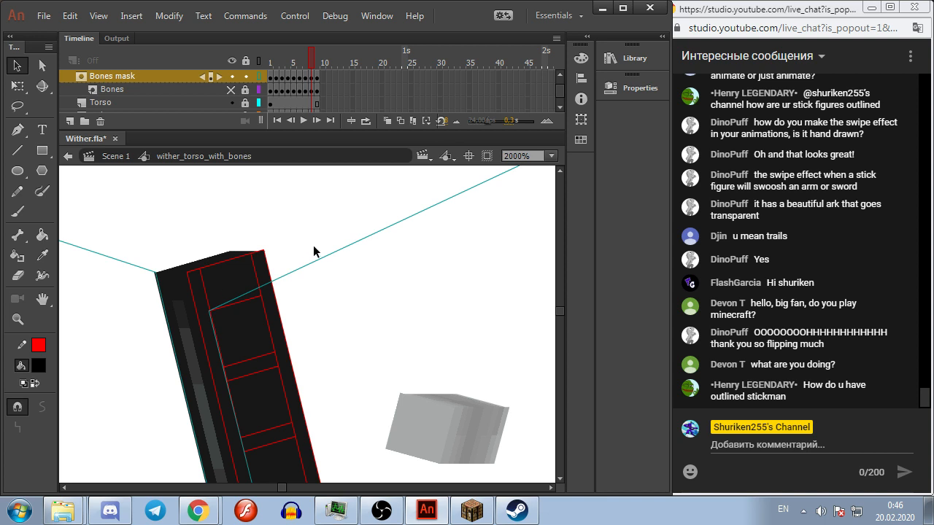
left_click_drag(312, 246, 246, 285)
left_click_drag(491, 188, 495, 244)
key(".")
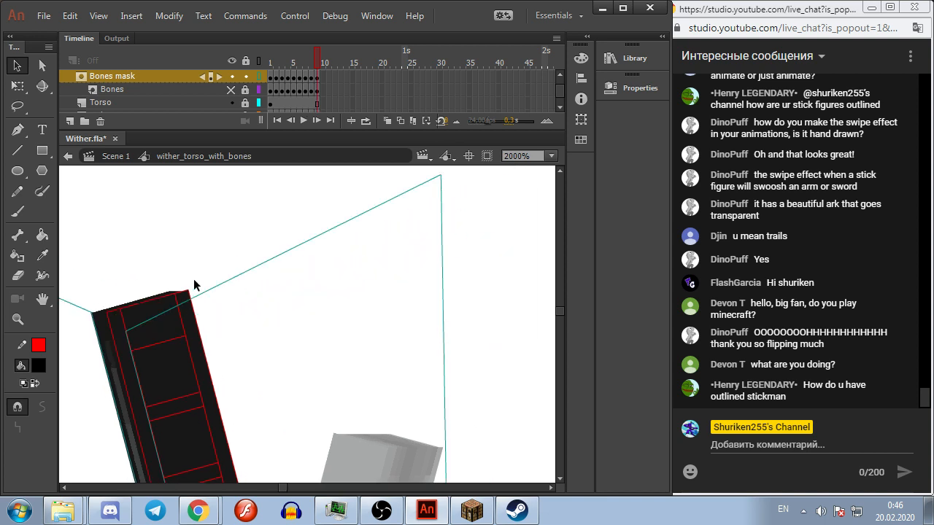
left_click_drag(134, 334, 136, 355)
left_click_drag(441, 177, 449, 263)
left_click_drag(376, 241, 513, 177)
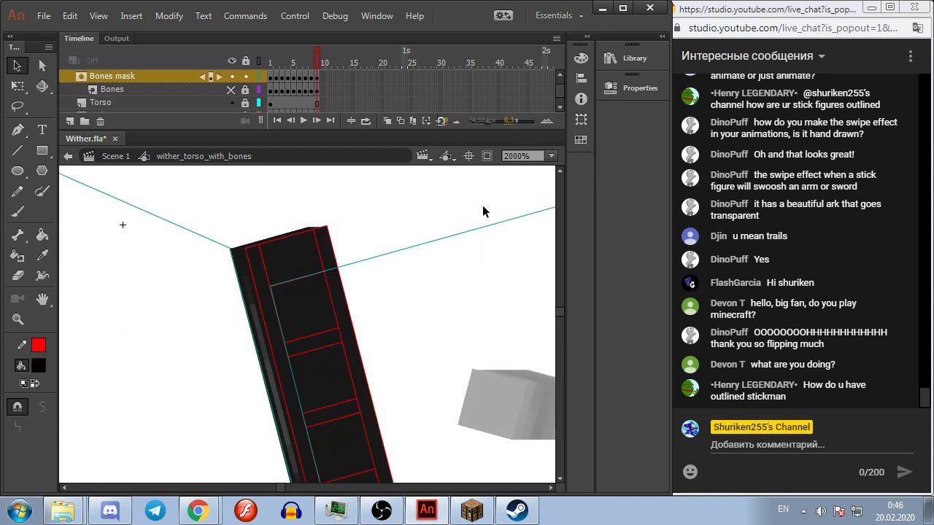
Step: Return to frame 1, lock the Bones mask layer and show the Bones layer to check the masking
key("comma")
key("comma")
key("comma")
key("comma")
key("comma")
key("comma")
key("comma")
key("comma")
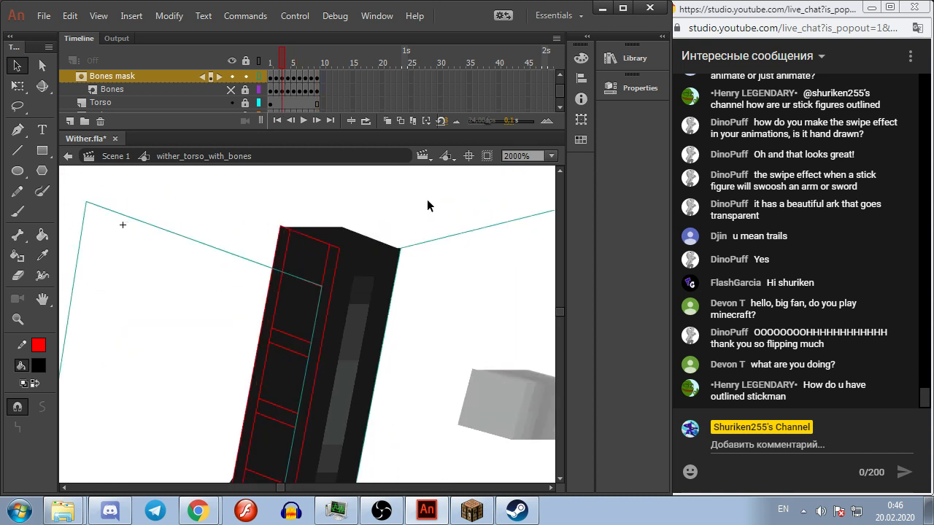
left_click(245, 76)
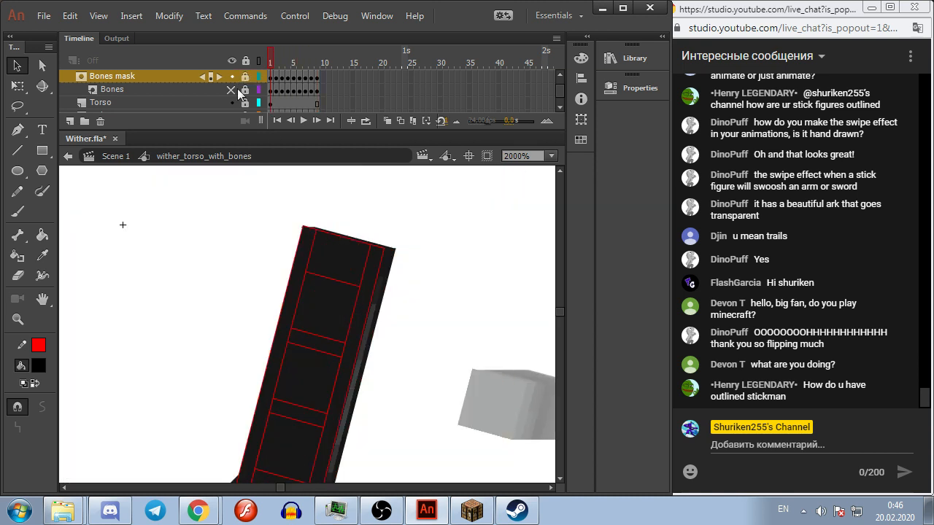
left_click(231, 89)
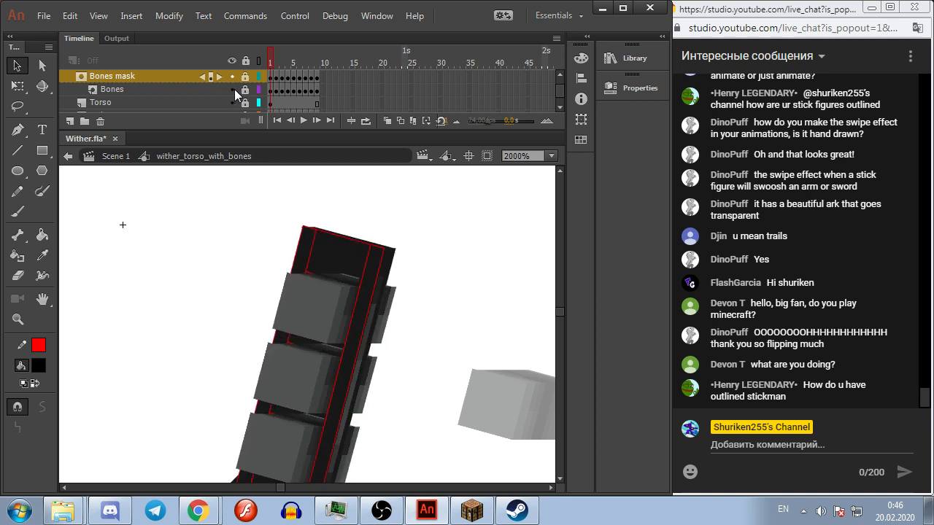
Step: Delete the left mask's fill above the new line and the red mask strokes on frame 1, and relock the Bones mask layer
left_click(246, 77)
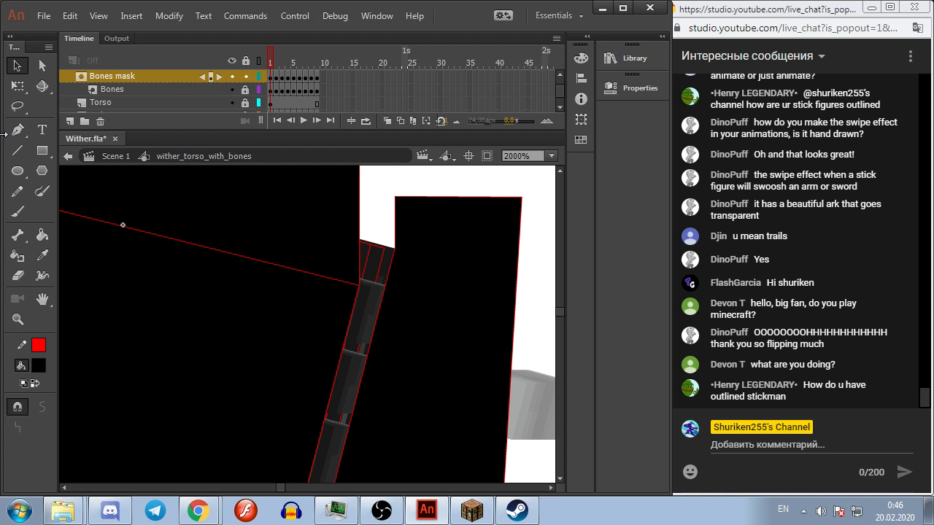
left_click(200, 188)
key("Delete")
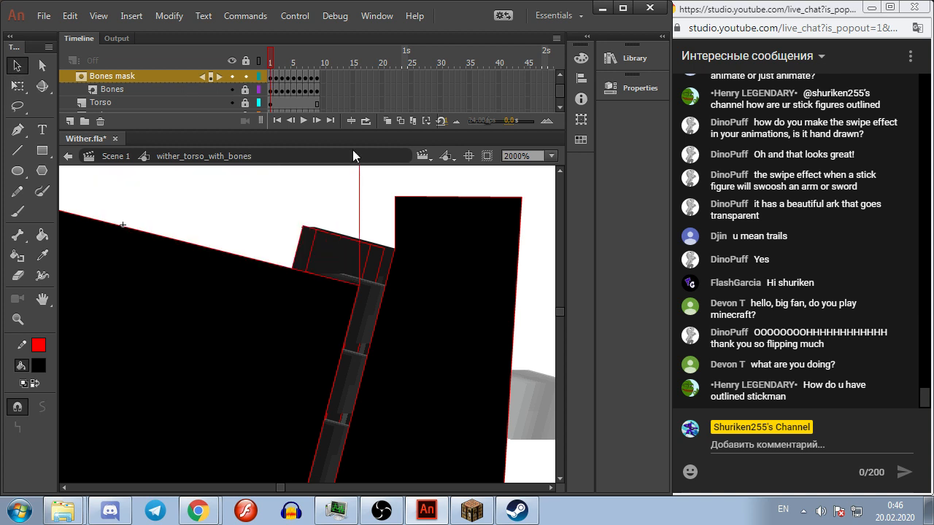
double_click(359, 228)
key("Delete")
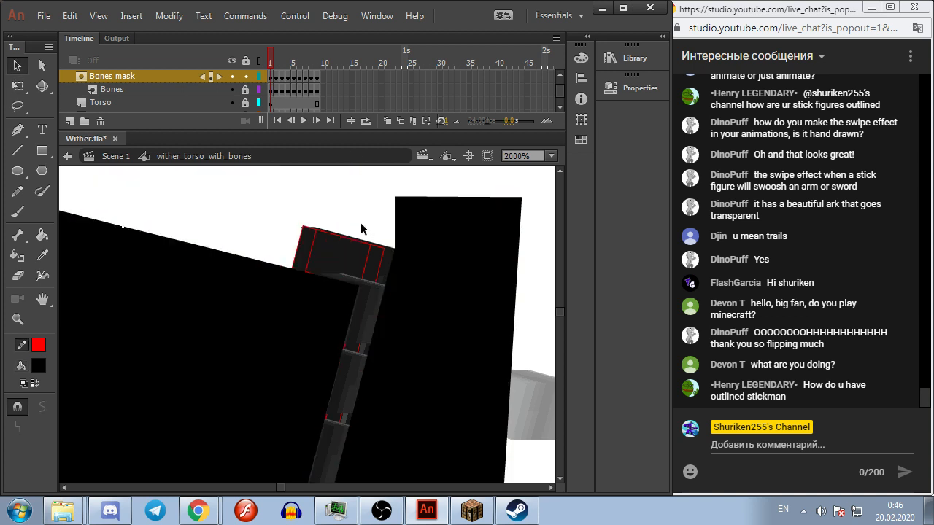
left_click(245, 77)
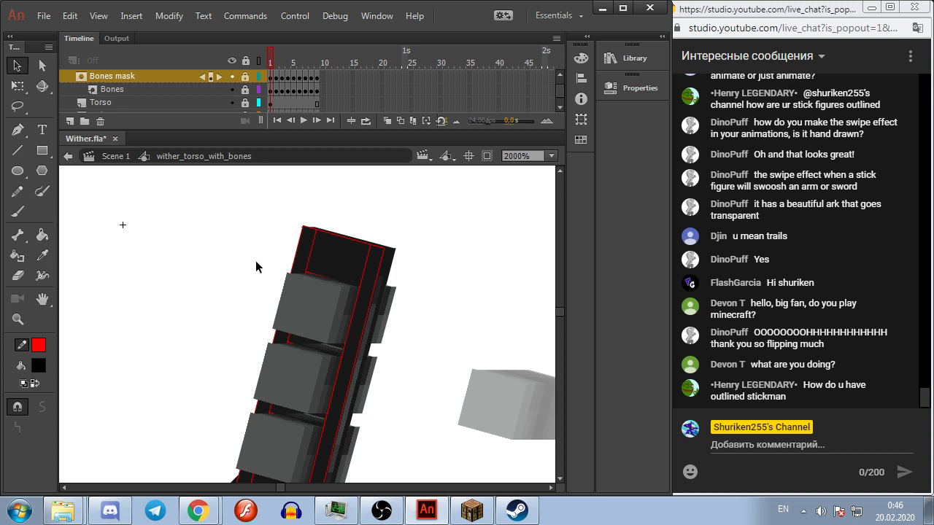
Step: Inspect the left fill and outline of the unlocked Bones mask layer on frame 6, and relock the layer
key("period")
key("period")
key("period")
key("period")
key("period")
key("period")
key("comma")
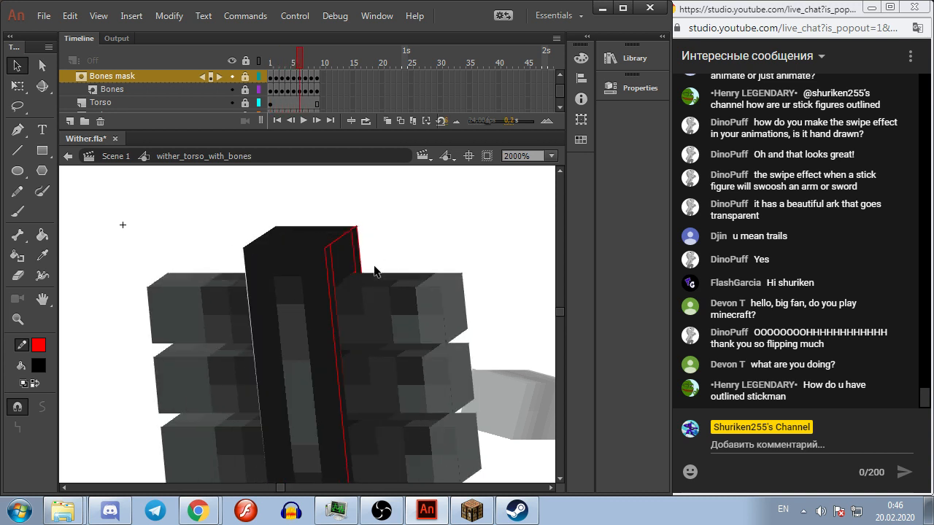
left_click(246, 77)
left_click(192, 283)
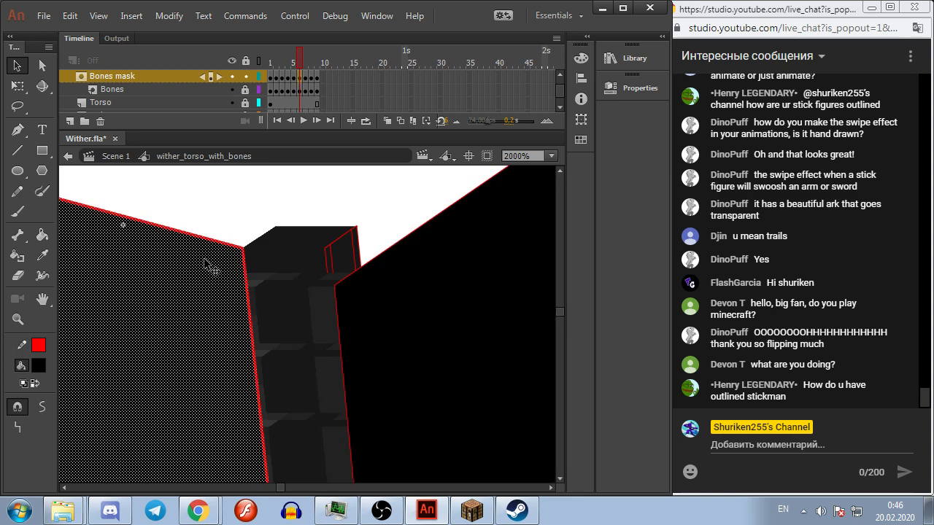
left_click(245, 190)
double_click(189, 276)
left_click(216, 220)
left_click(245, 77)
Step: Examine the masked bones around the torso's upper end frame by frame, finishing on frame 1
key("comma")
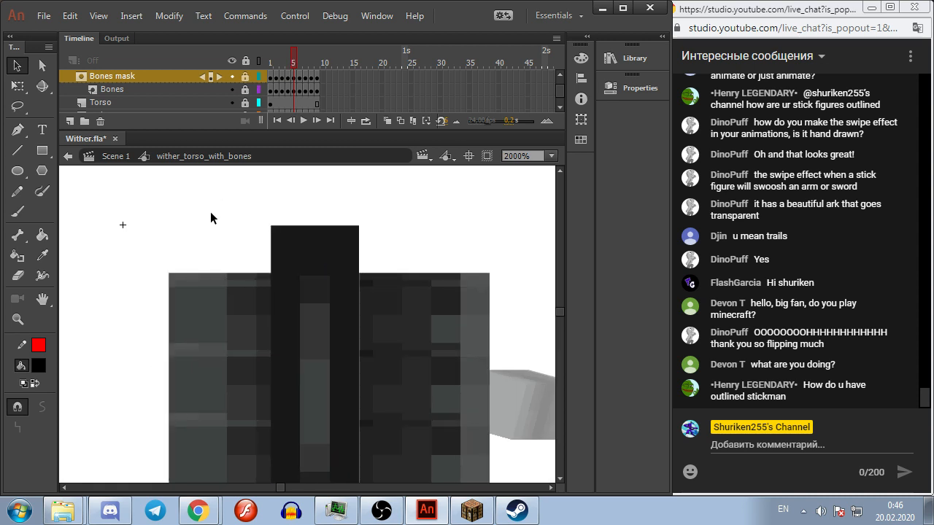
key("period")
key("period")
key("period")
key("period")
key("comma")
key("comma")
key("comma")
key("comma")
key("comma")
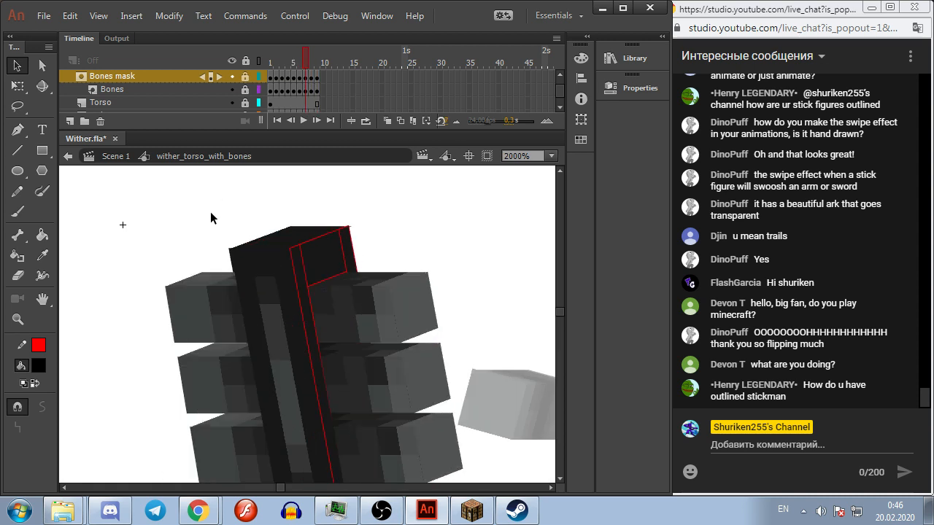
key("comma")
key("comma")
key("comma")
Step: Check the bone masking on the whole torso by stepping through the frames and playing the rotation
scroll(234, 293, "up", 3)
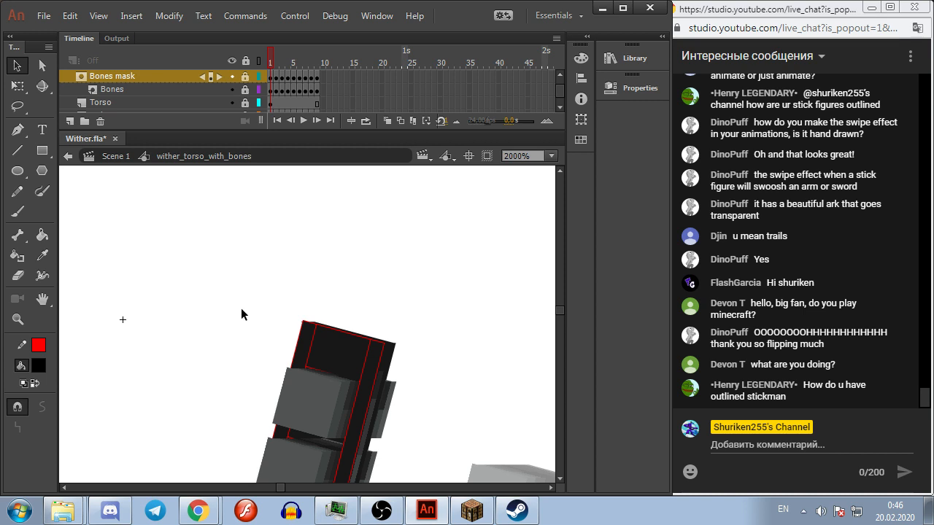
scroll(242, 310, "down", 3)
left_click_drag(434, 373, 422, 308)
key("period")
key("period")
key("period")
key("period")
key("period")
key("period")
key("period")
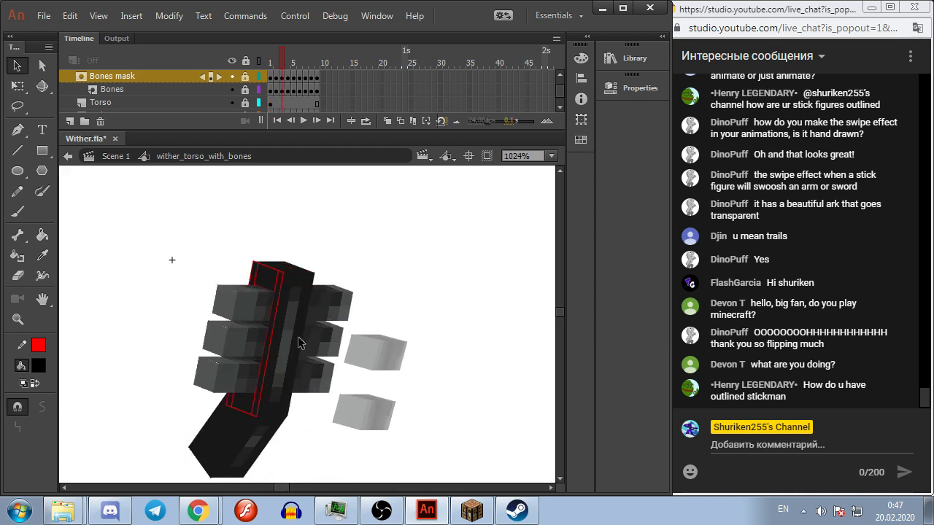
key("Return")
key("Return")
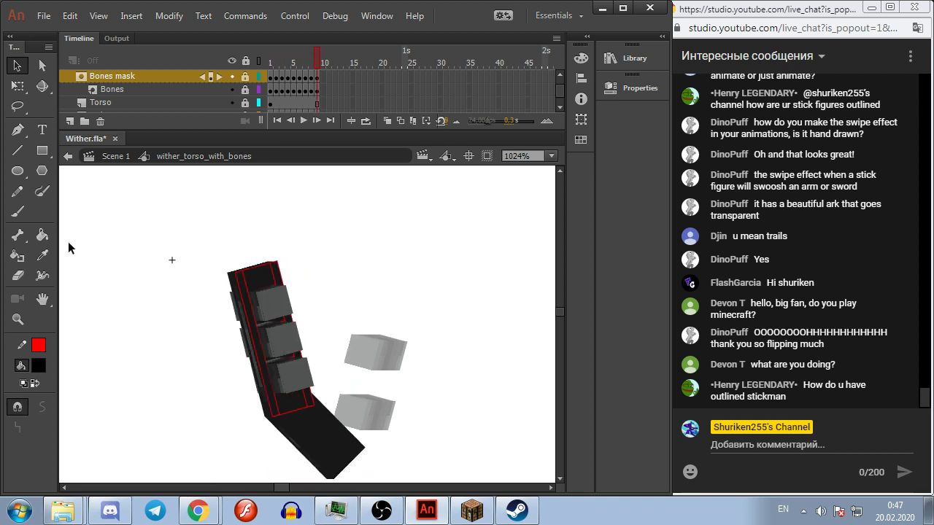
Step: Add a new layer above the Bones mask layer and paint a black stick figure beside the torso with the Brush tool
left_click(17, 211)
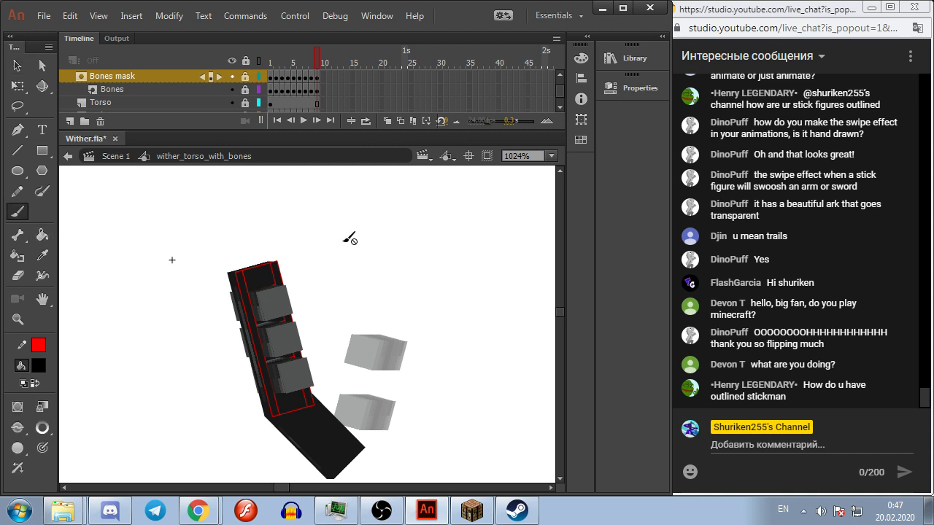
left_click(70, 121)
left_click(425, 211)
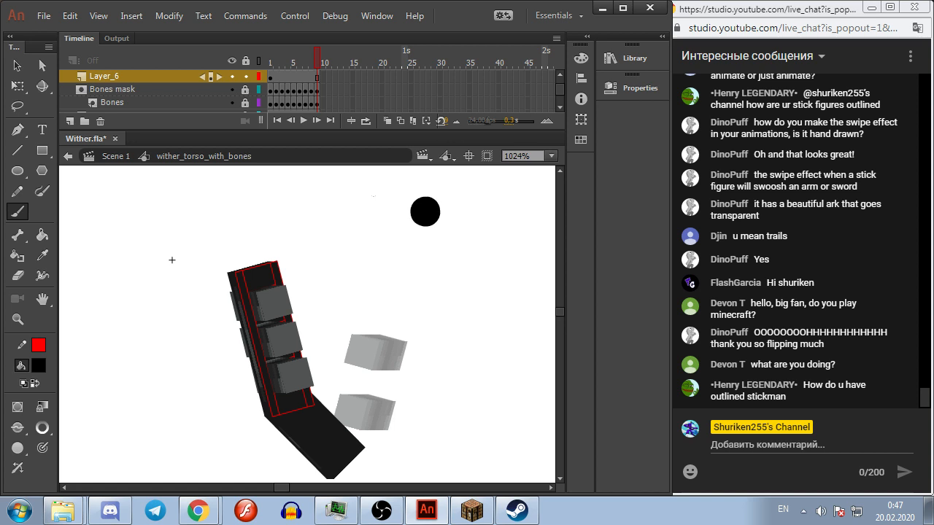
scroll(424, 232, "up", 3)
left_click(426, 219)
key("ctrl+z")
left_click_drag(426, 216, 425, 372)
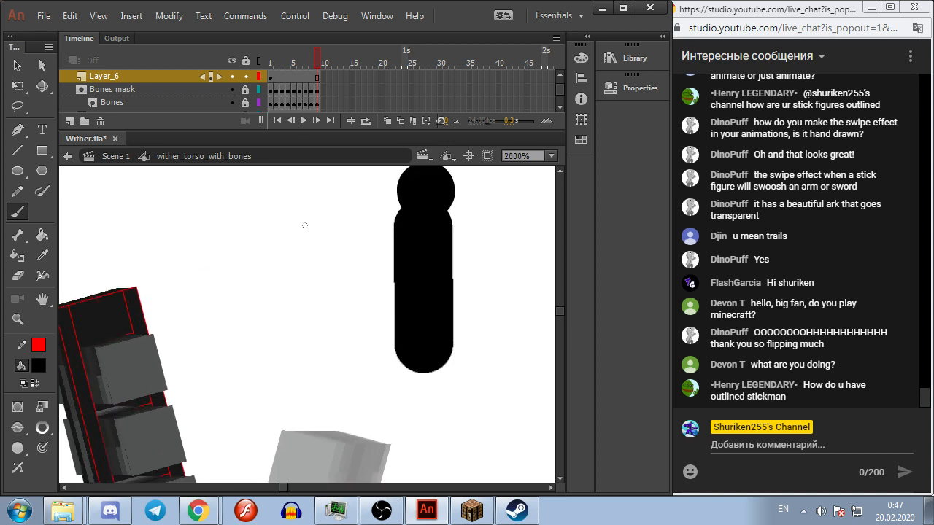
left_click_drag(502, 238, 337, 251)
mouse_move(419, 354)
left_mouse_down()
mouse_move(363, 438)
mouse_move(496, 447)
left_mouse_up()
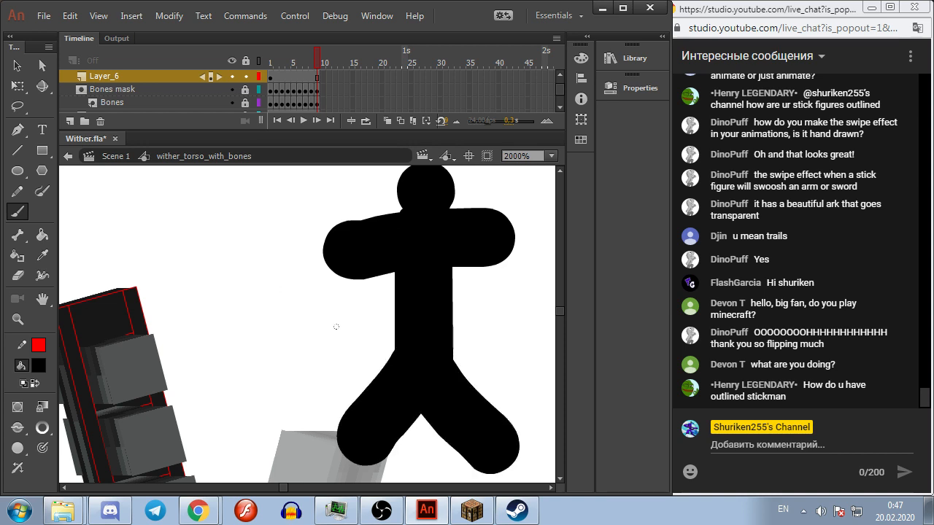
Step: Outline the stick figure in red with the Ink Bottle tool and set the outline's stroke size to 4,25
left_click(20, 256)
left_click(447, 248)
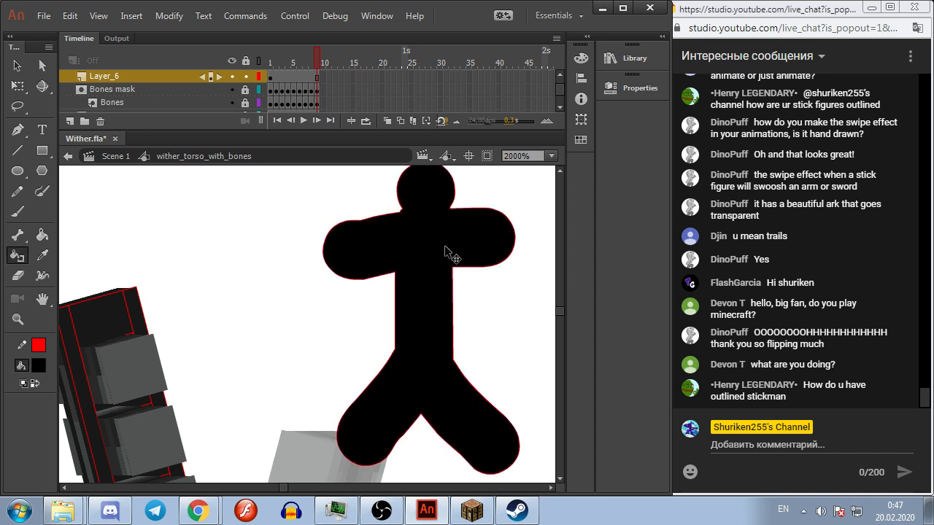
scroll(447, 252, "down", 2)
key("v")
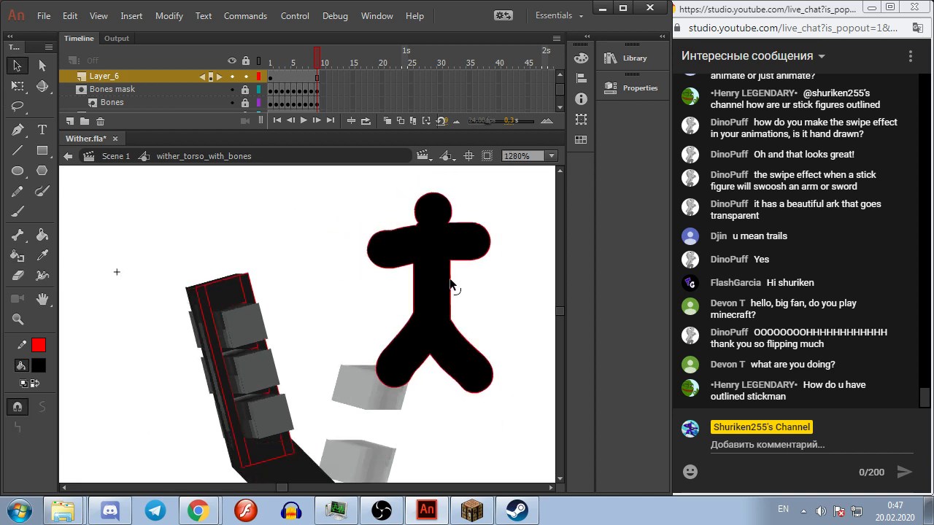
left_click(634, 58)
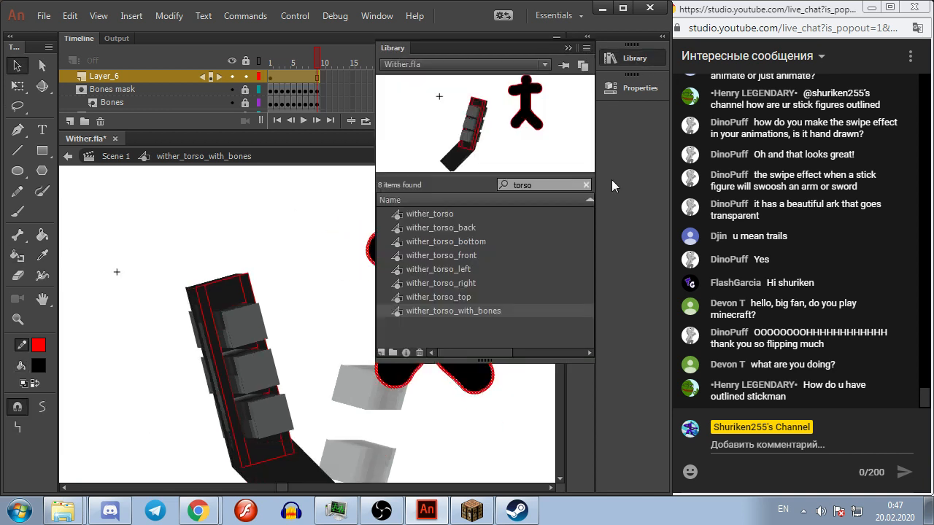
left_click(641, 88)
mouse_move(450, 267)
left_mouse_down()
mouse_move(474, 270)
mouse_move(446, 271)
left_mouse_up()
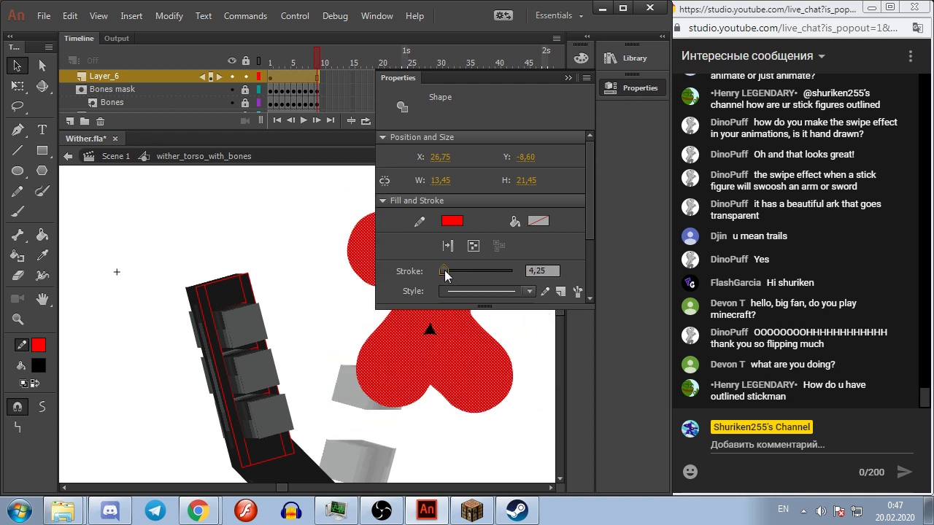
Step: Undo the outline's stroke size change and delete the stick figure with its outline
left_click(327, 278)
key("ctrl+z")
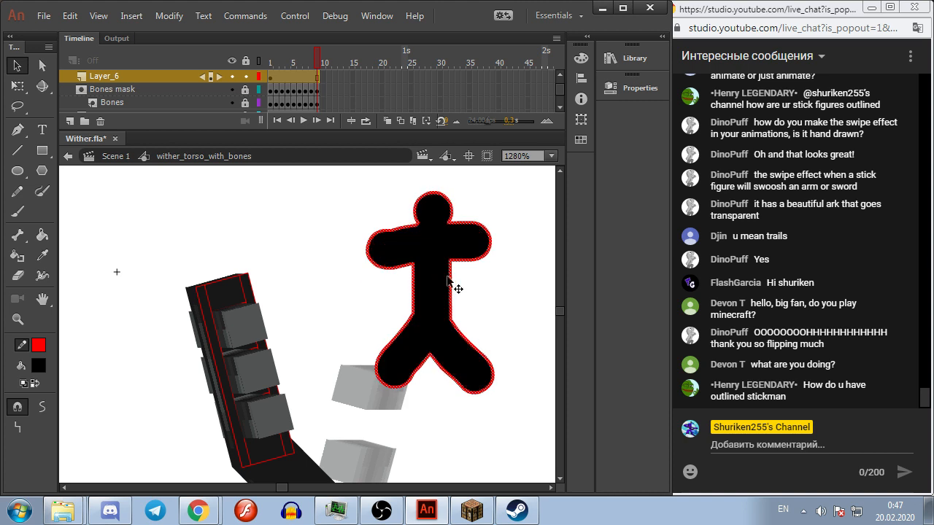
left_click(437, 295)
key("Delete")
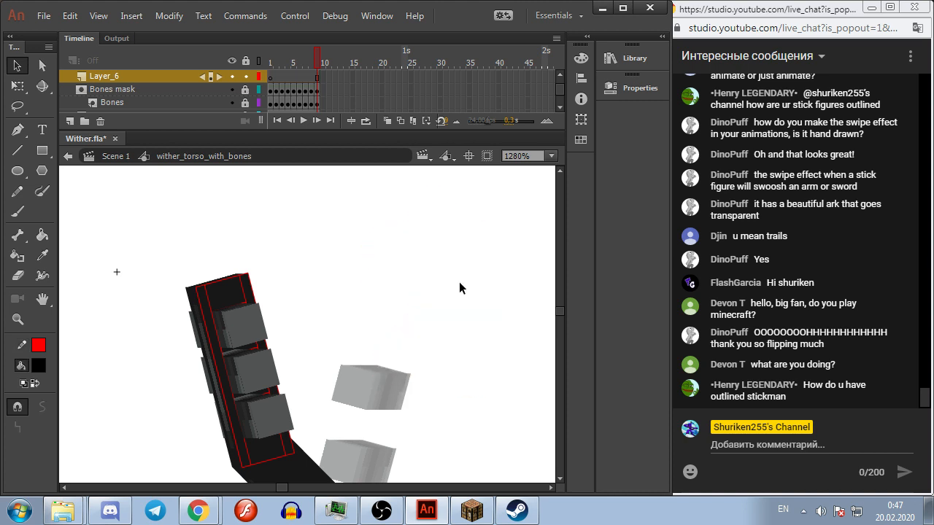
Step: Switch to the YouTube live chat and send the reply "Ink Bottle tool"
key("comma")
key("comma")
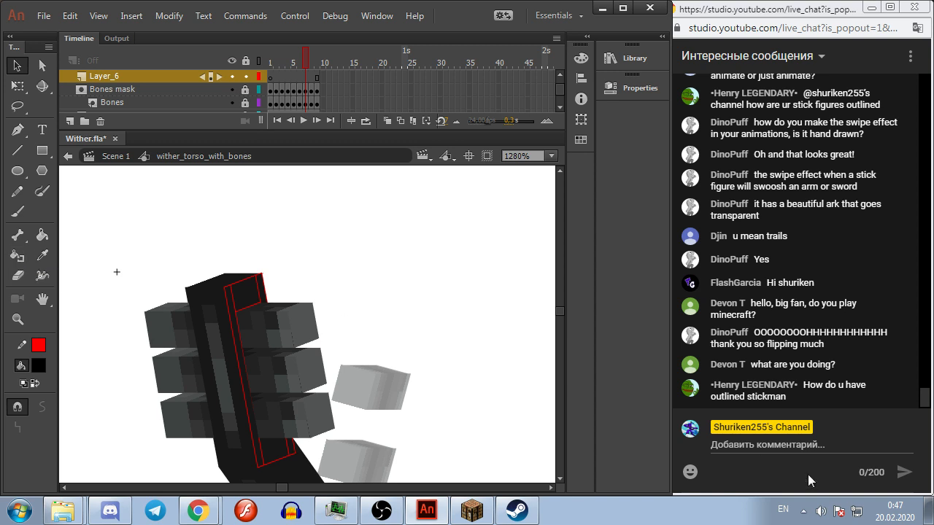
left_click(759, 445)
type("Ink Bottle tool")
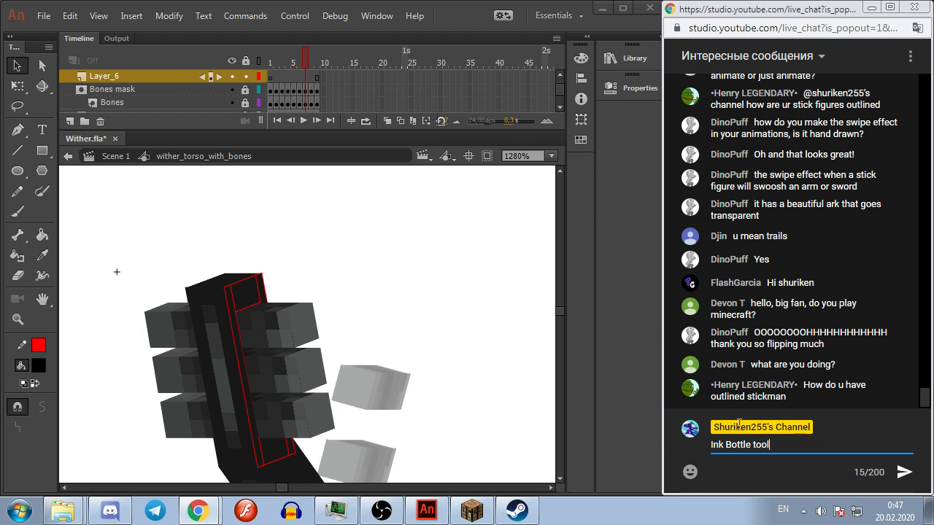
key("Return")
left_click(408, 260)
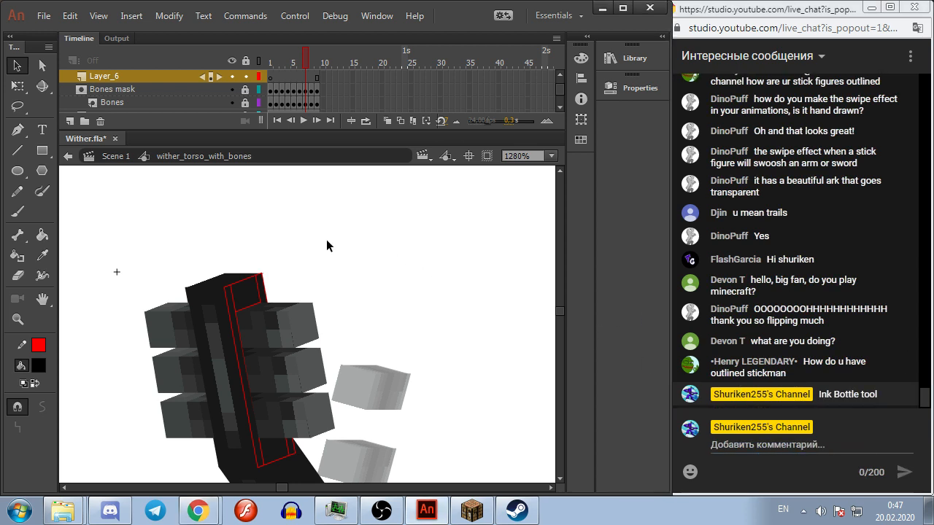
Step: Return to frame 1 and delete Layer_6 and the extra non-mask Bones mask layer above the real mask
key("comma")
key("comma")
key("comma")
key("comma")
key("comma")
key("comma")
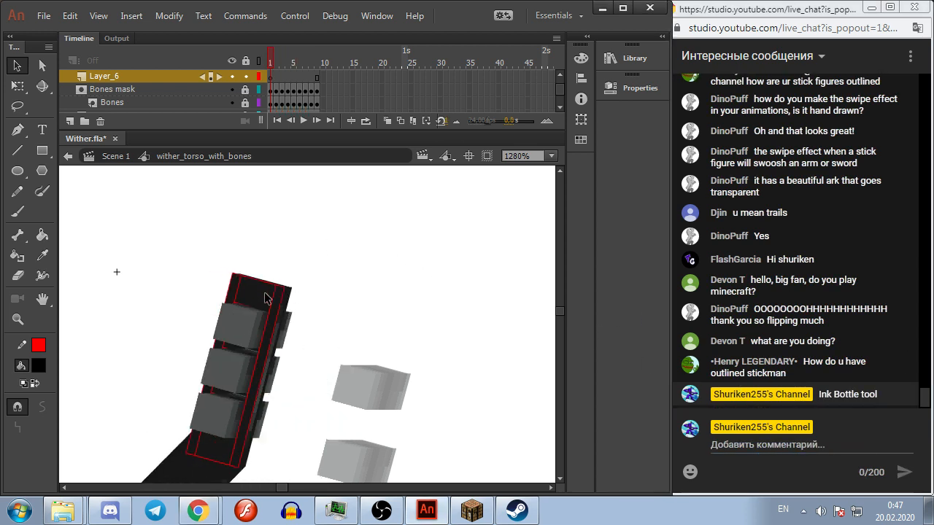
right_click(127, 71)
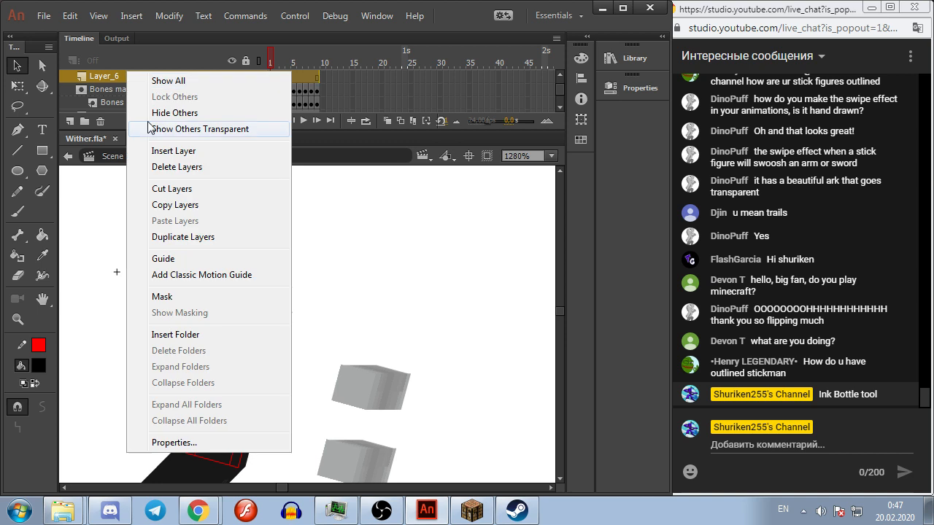
left_click(172, 174)
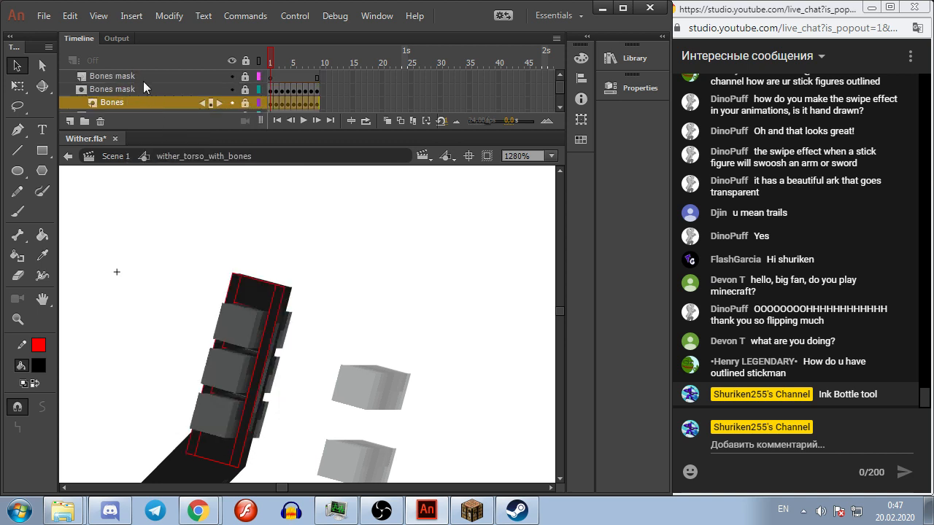
left_click(147, 77)
right_click(146, 76)
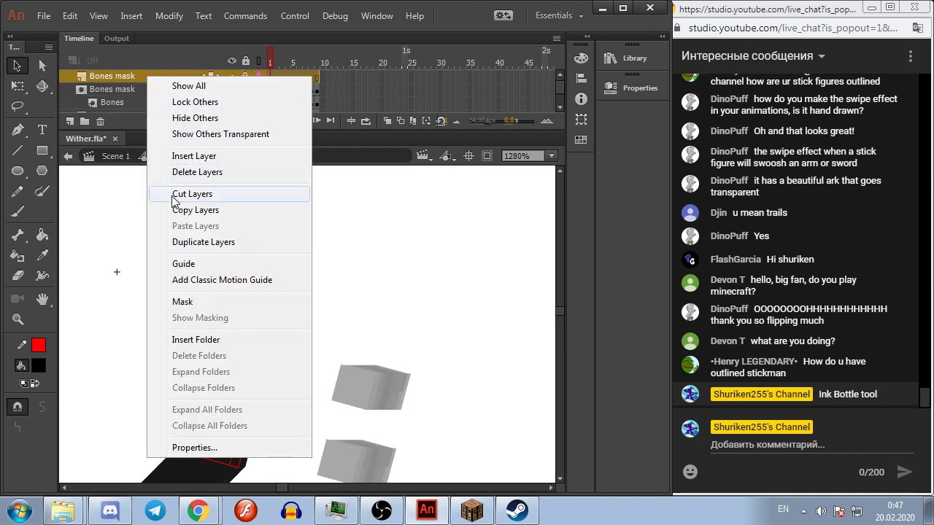
left_click(172, 172)
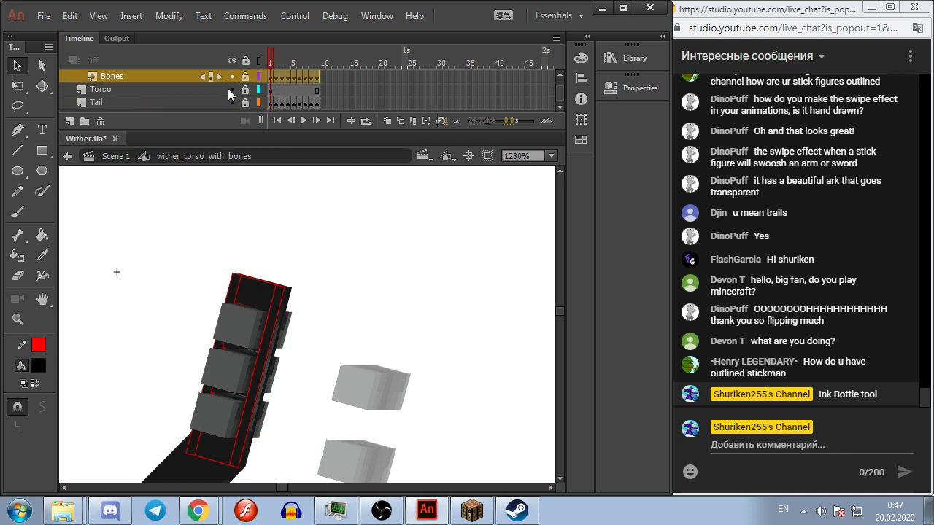
Step: Examine wither_torso's nested side face on frame 1 to find the symbol that holds the red bone guide lines
double_click(271, 284)
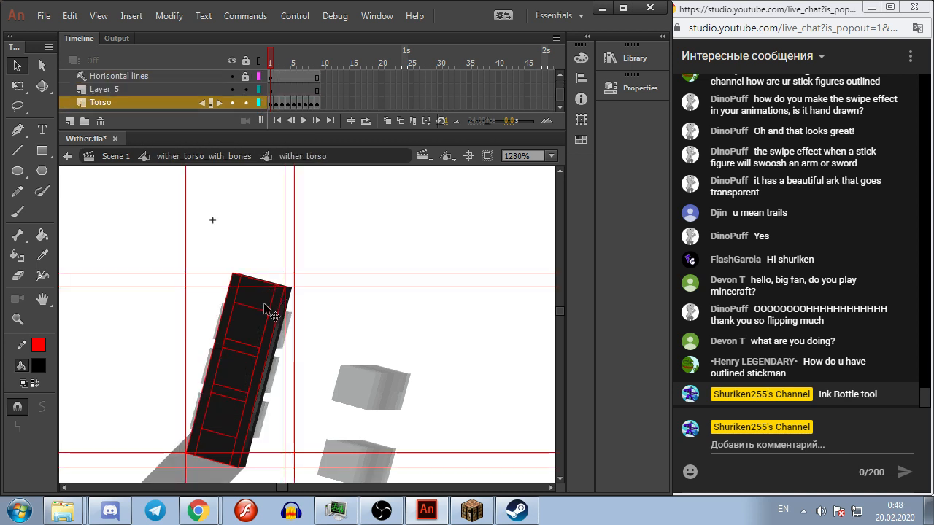
double_click(263, 314)
double_click(263, 313)
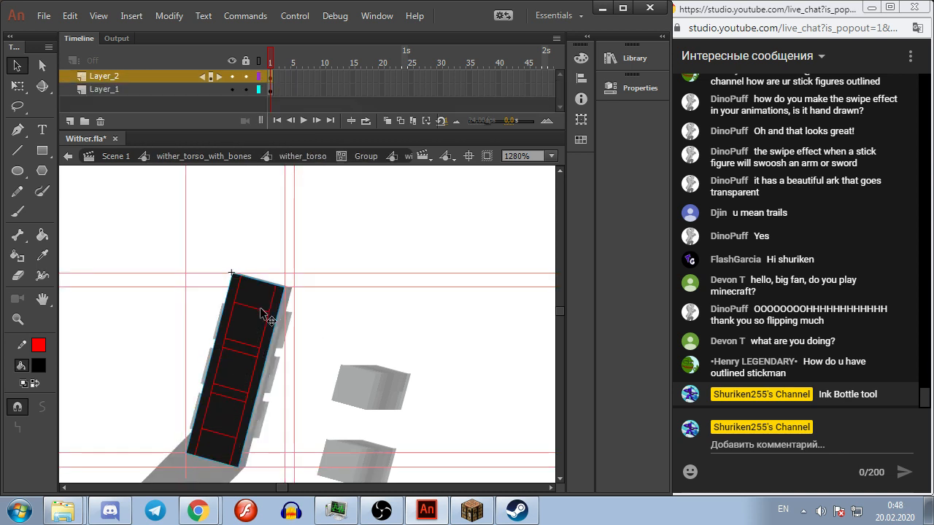
double_click(283, 279)
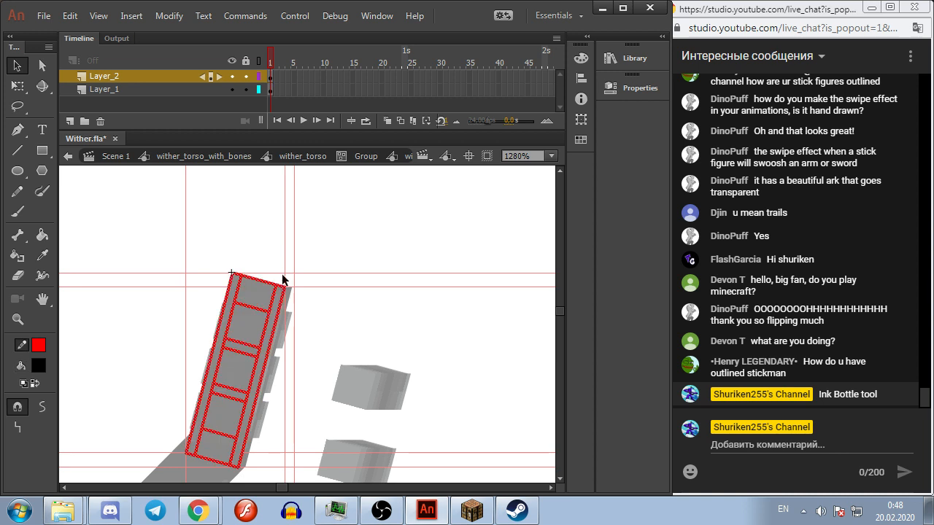
left_click(303, 157)
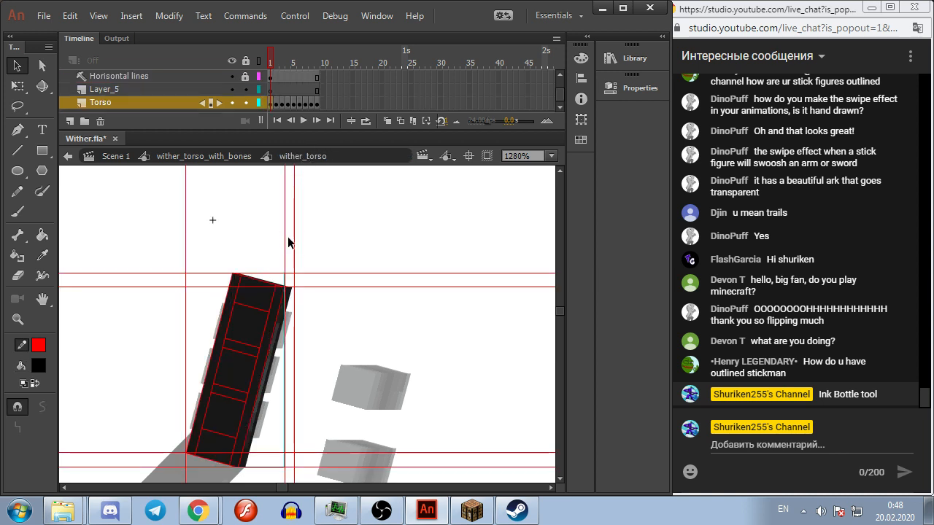
double_click(247, 315)
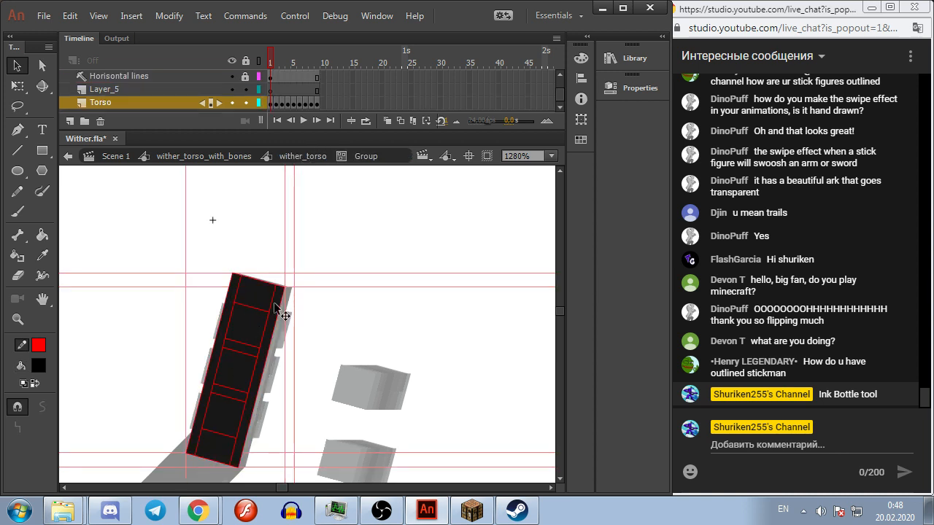
left_click_drag(280, 304, 413, 322)
key("ctrl+z")
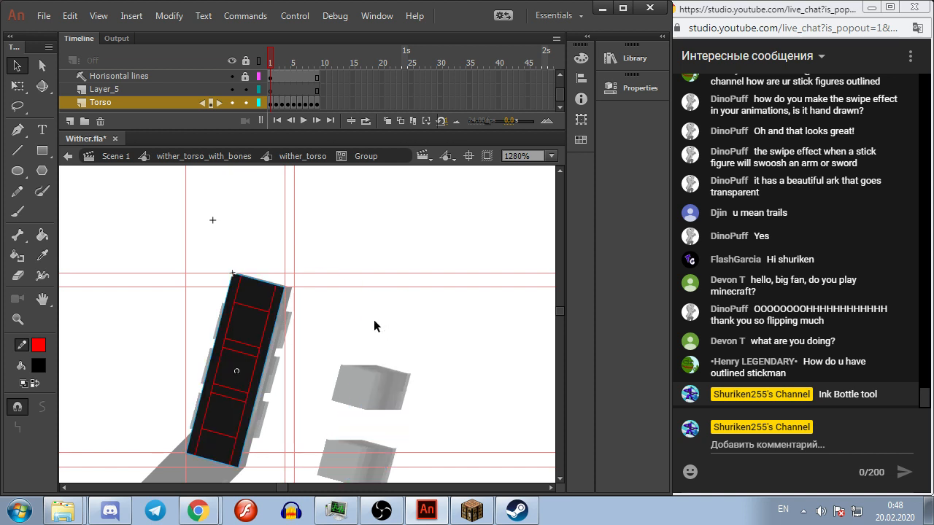
Step: Delete the red bone guide lines inside the torso's side face symbol and return to Scene 1
double_click(254, 305)
left_click_drag(275, 294, 413, 328)
key("ctrl+z")
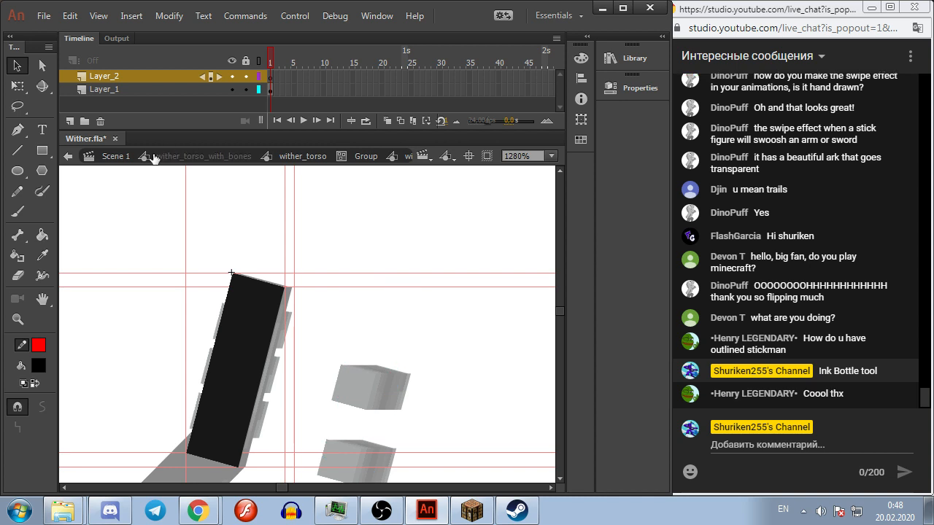
left_click(110, 157)
left_click(350, 257)
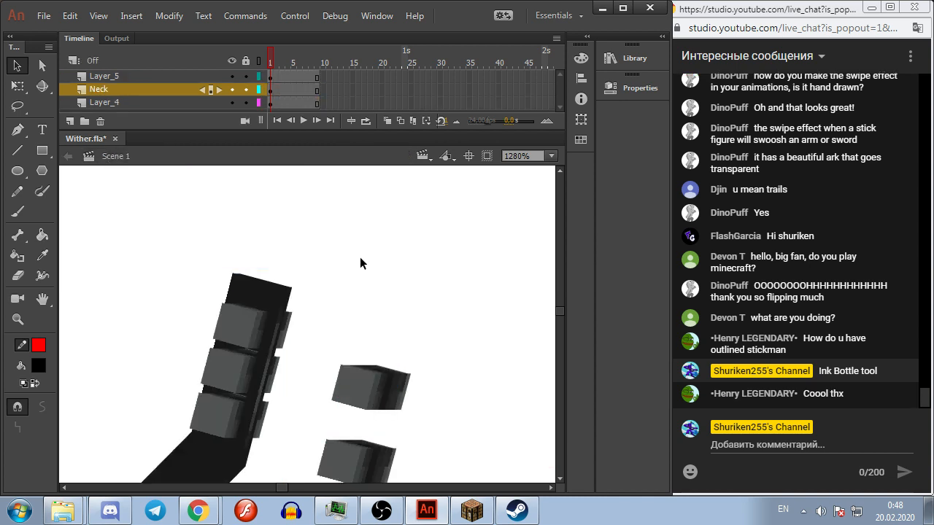
Step: Delete the red bone guide lines inside the torso's side face on frame 7 and return to Scene 1
double_click(246, 292)
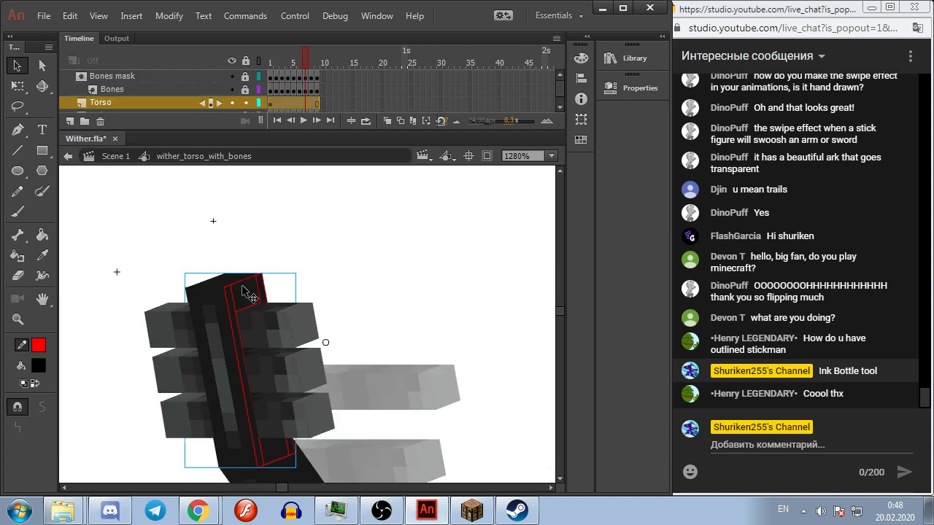
double_click(261, 294)
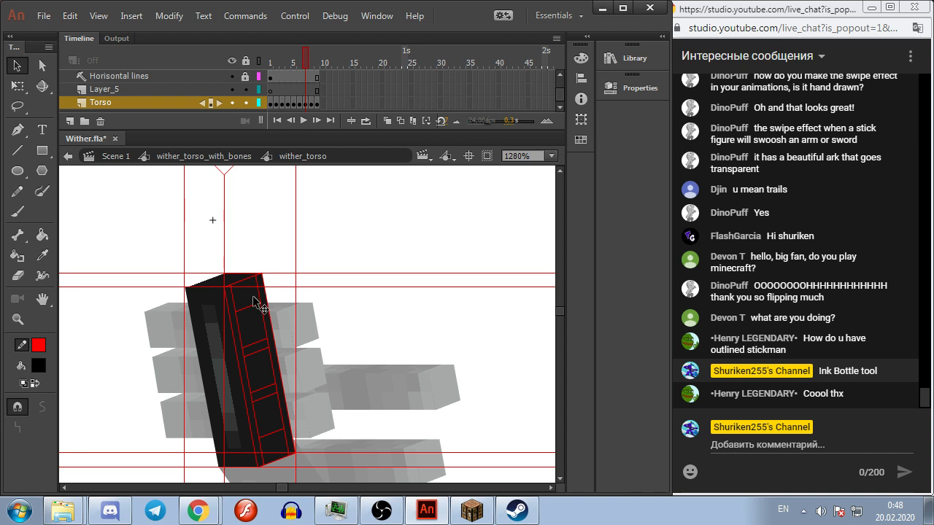
double_click(253, 302)
double_click(251, 305)
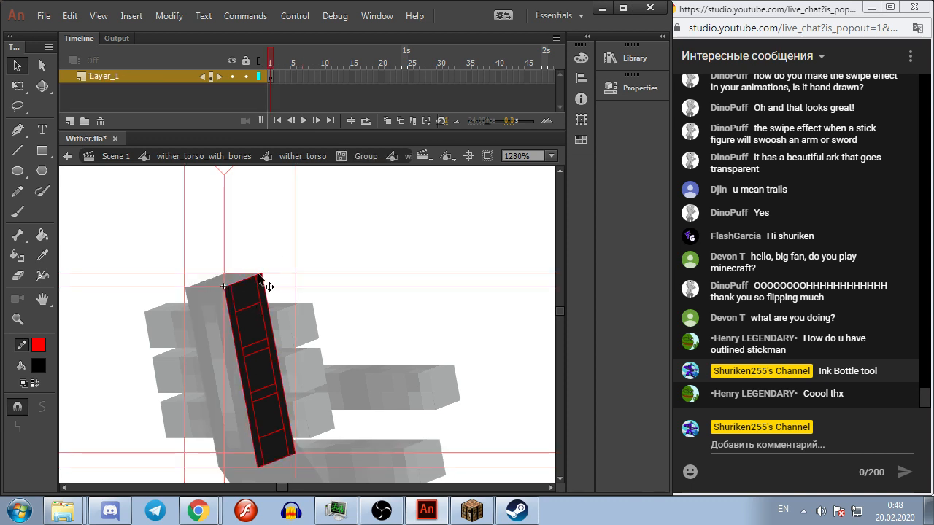
left_click(302, 156)
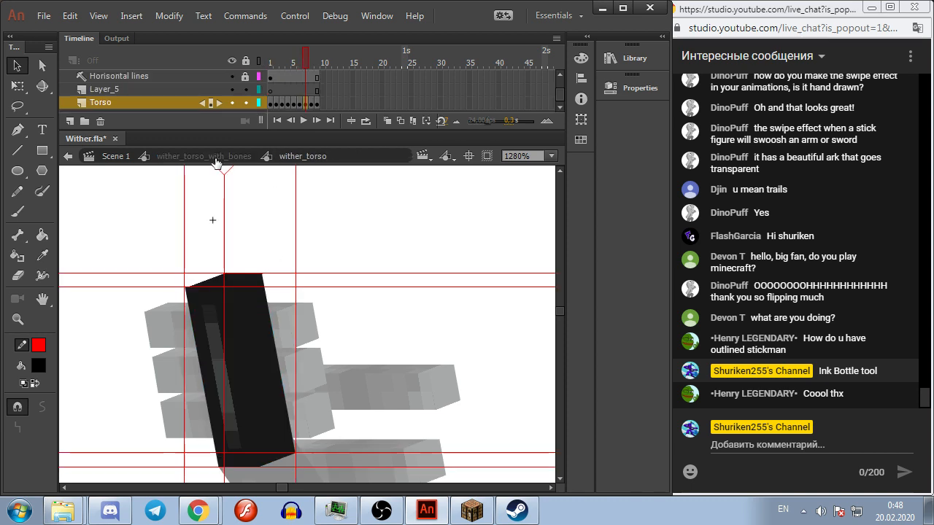
left_click(114, 158)
Step: Examine the Bones mask shapes on frame 5 of wither_torso_with_bones, relock the mask layer and play the rotation frames
key("Return")
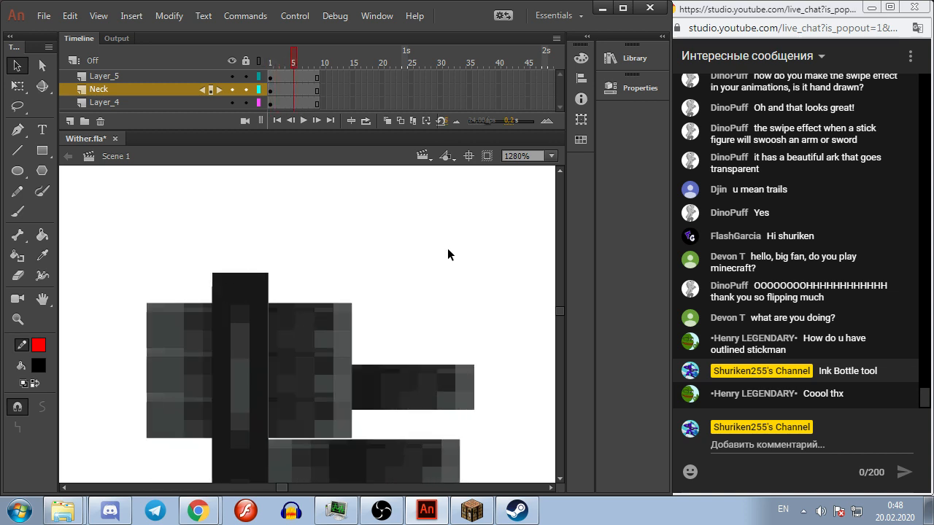
double_click(279, 334)
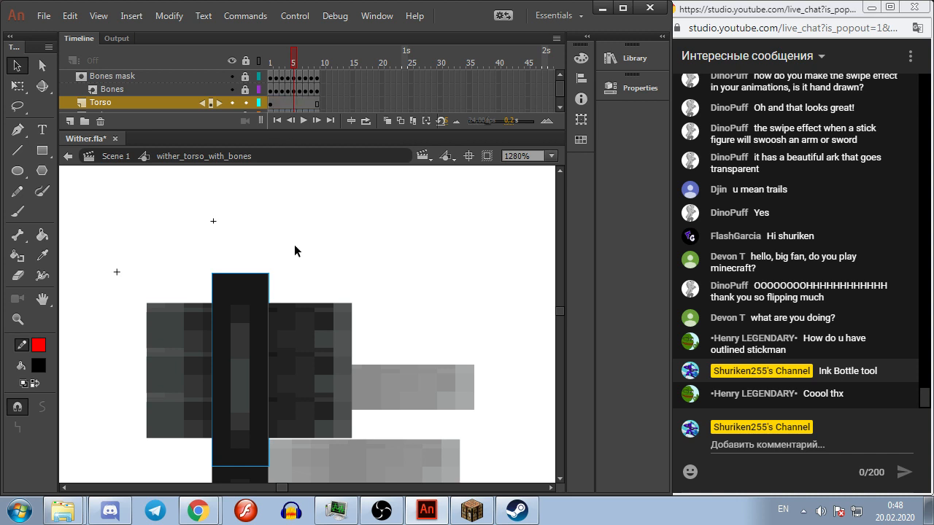
left_click(246, 76)
left_click(329, 354)
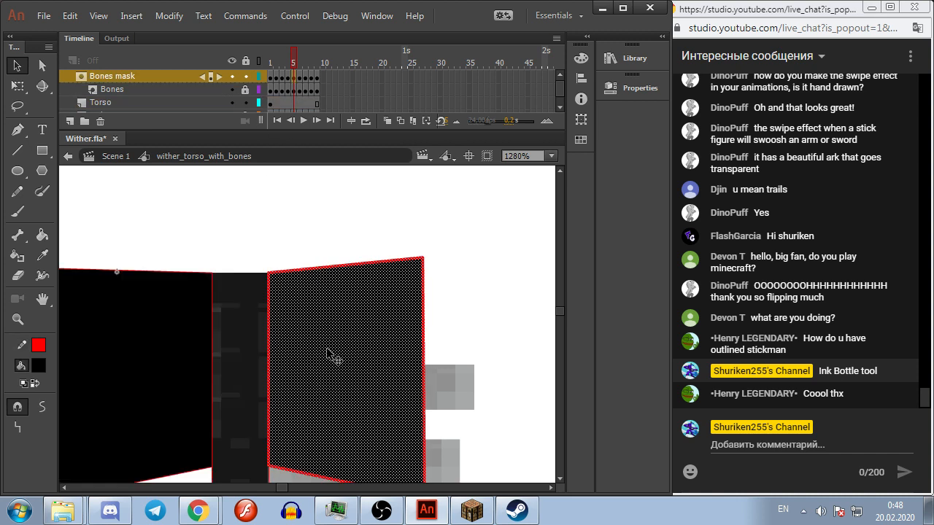
left_click(321, 235)
left_click(246, 75)
key("Return")
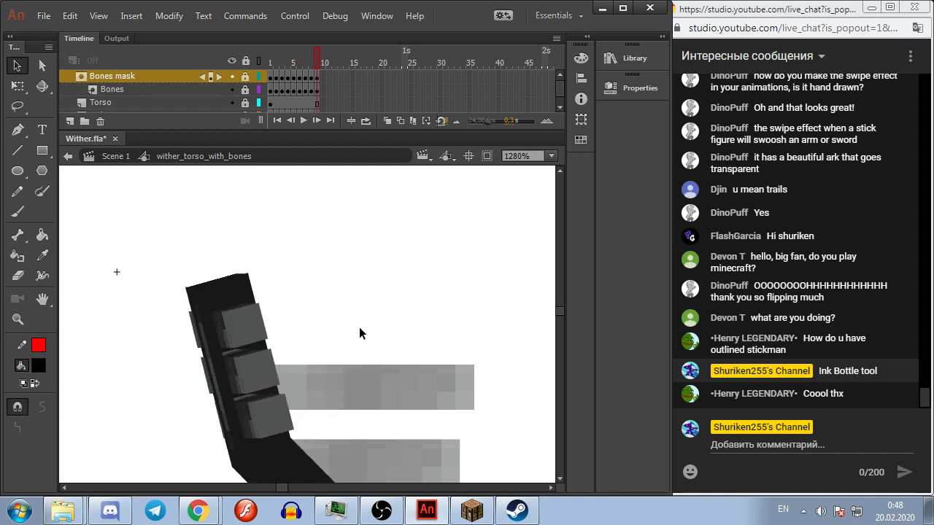
Step: Close the thin seam at the torso's top face on frames 4 to 6 inside wither_torso
scroll(359, 328, "down", 1)
left_click_drag(359, 327, 397, 301)
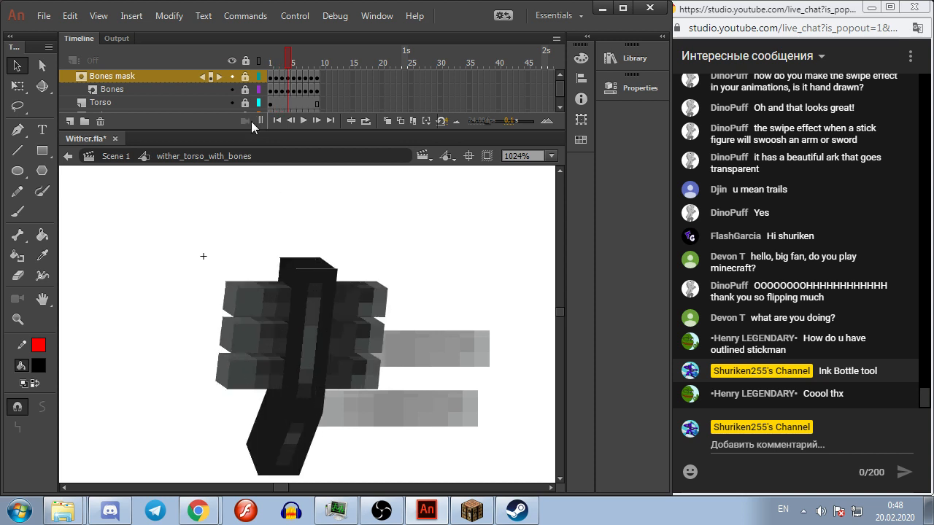
double_click(332, 271)
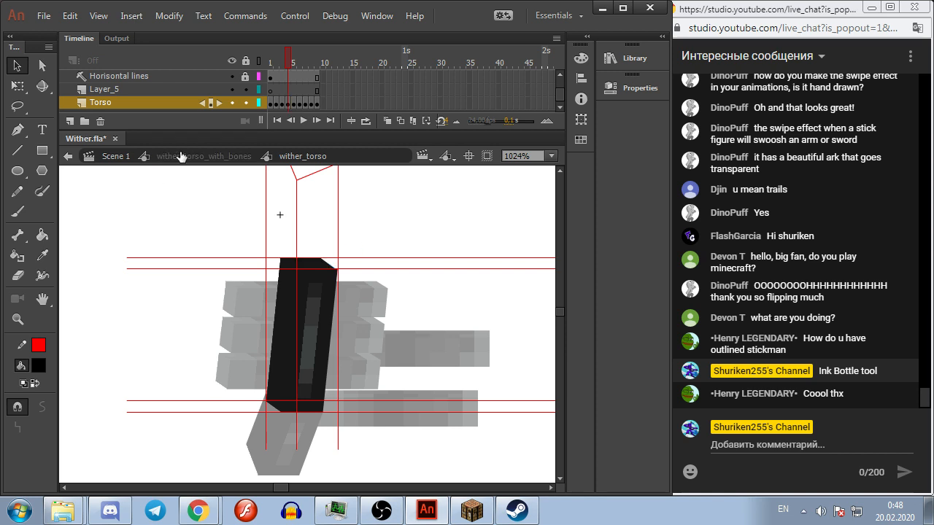
left_click(205, 156)
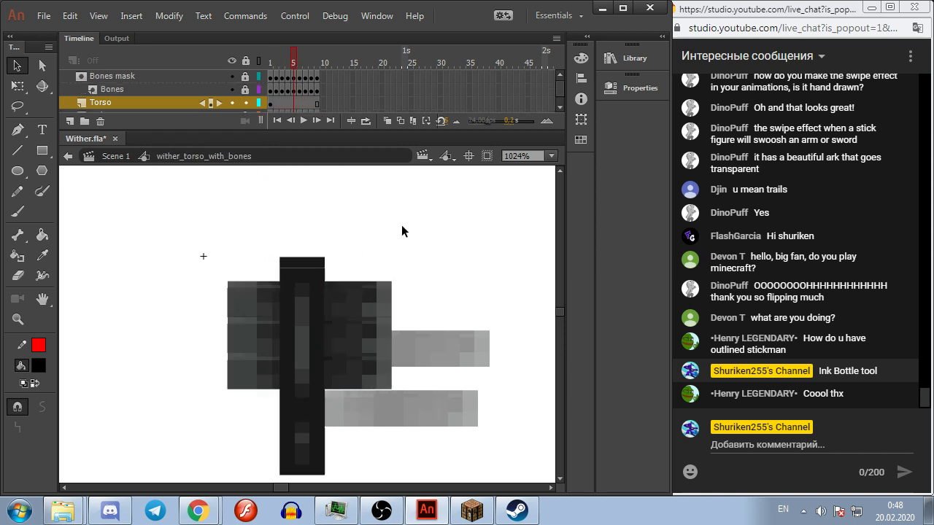
double_click(305, 261)
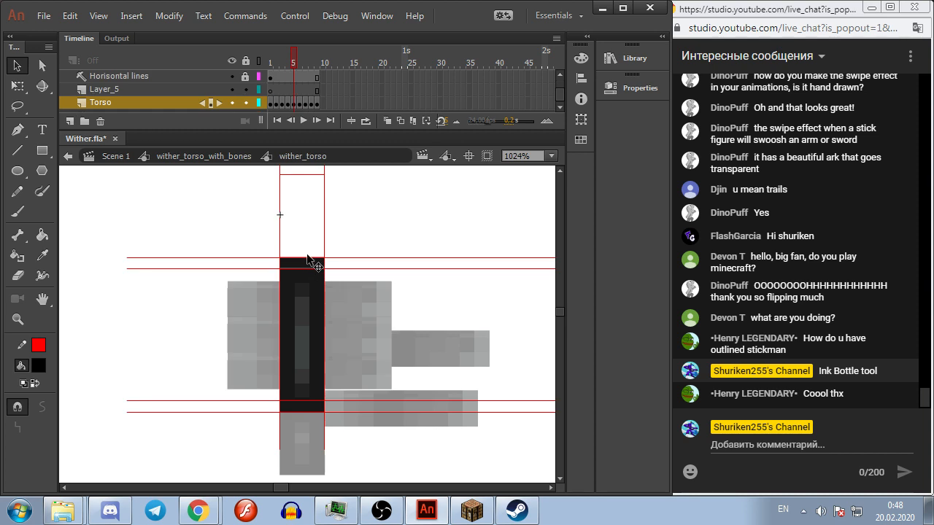
double_click(208, 203)
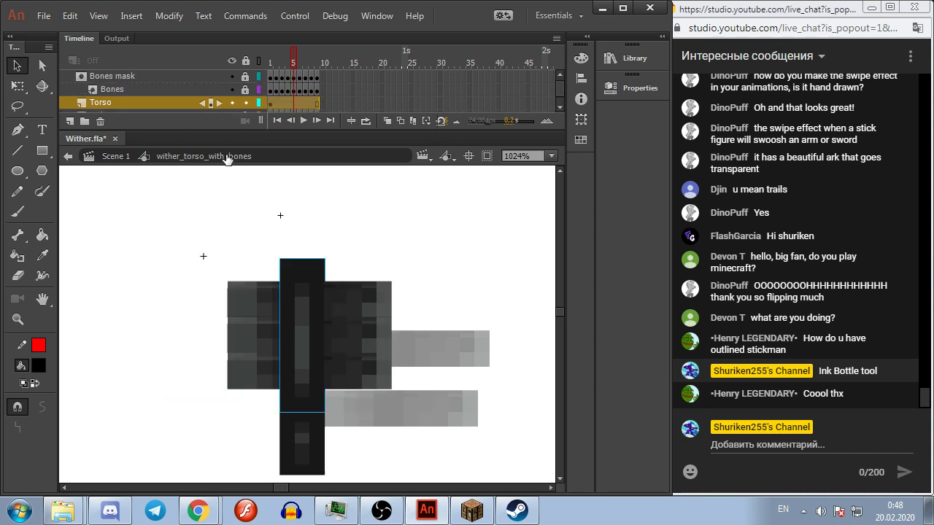
double_click(308, 268)
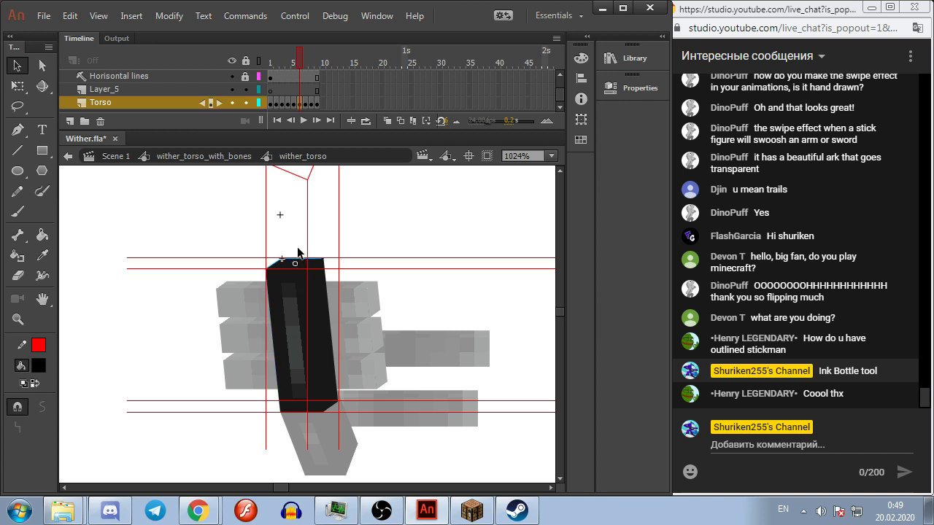
left_click(195, 162)
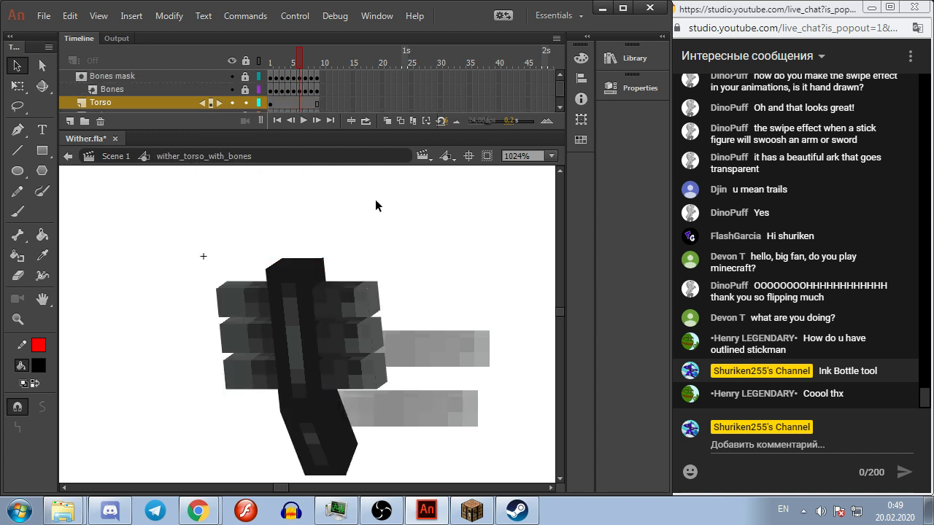
Step: Hide the Horisontal lines guide layer in wither_torso, check the remaining frames and replay the rotation in wither_torso_with_bones
key(".")
double_click(291, 272)
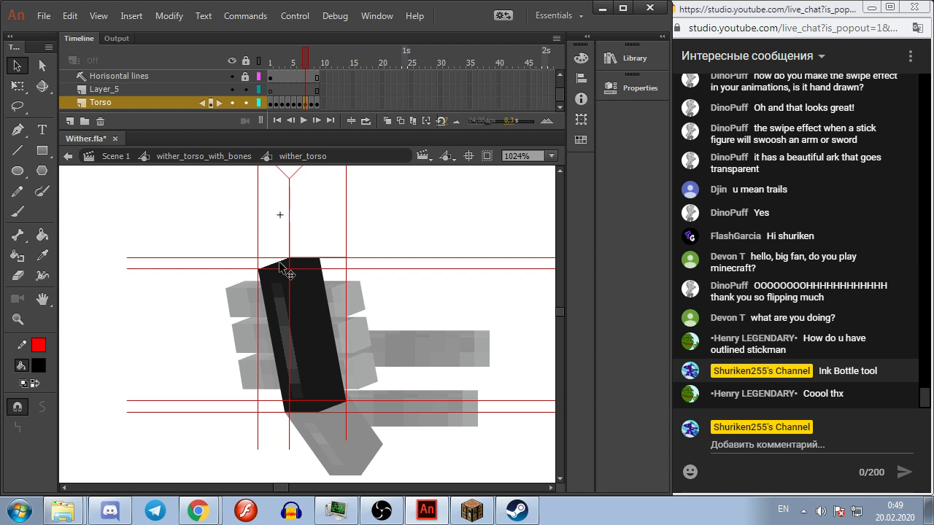
scroll(214, 83, "up", 1)
left_click(232, 89)
key("comma")
key("comma")
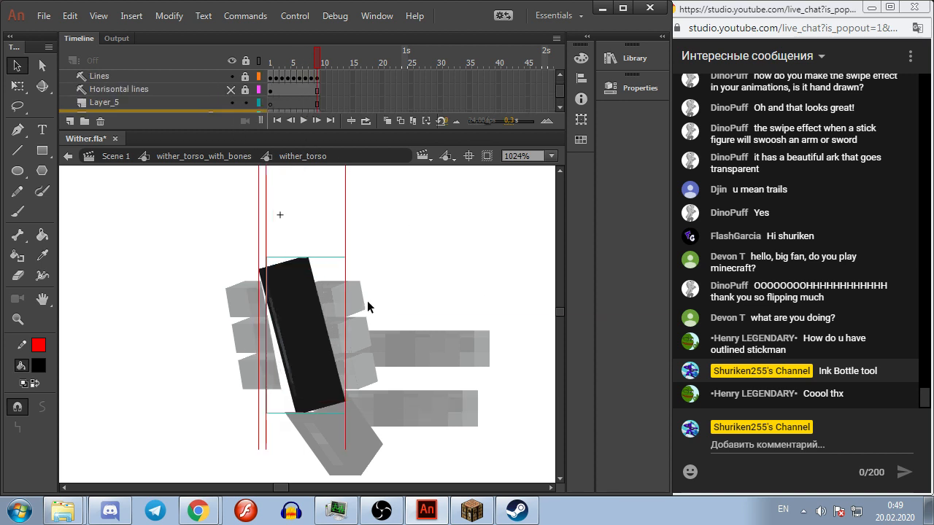
left_click(175, 156)
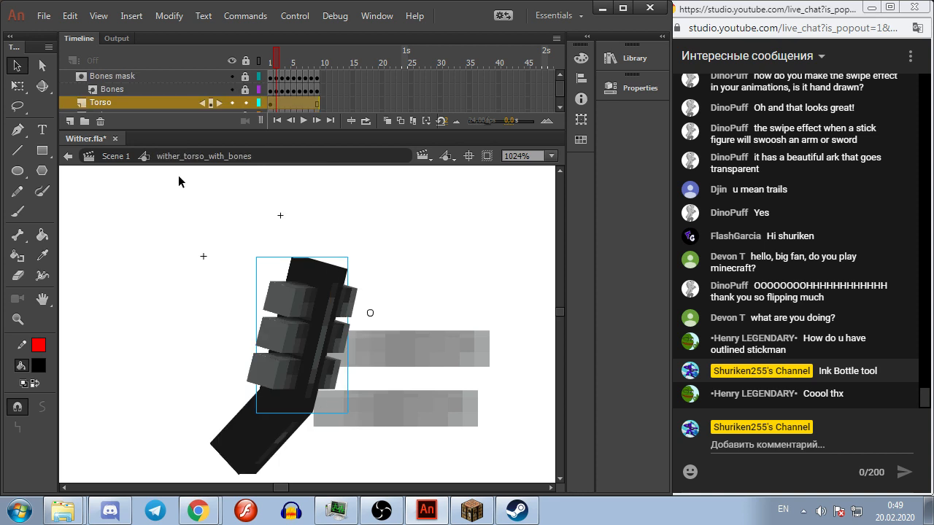
key("Return")
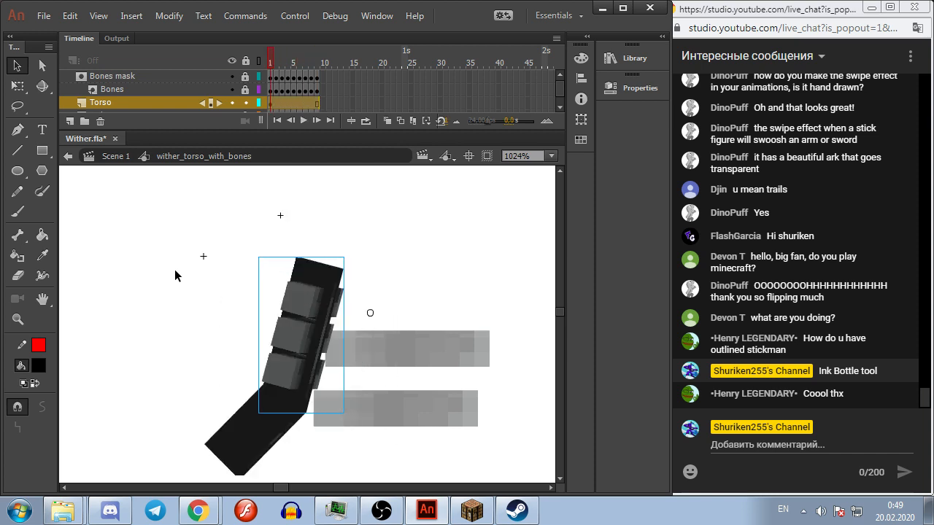
Step: Return to Scene 1 and delete the two leftover rib bone pieces beside the torso
left_click(115, 156)
left_click(463, 291)
left_click(421, 353)
key("Delete")
left_click(422, 402)
key("Delete")
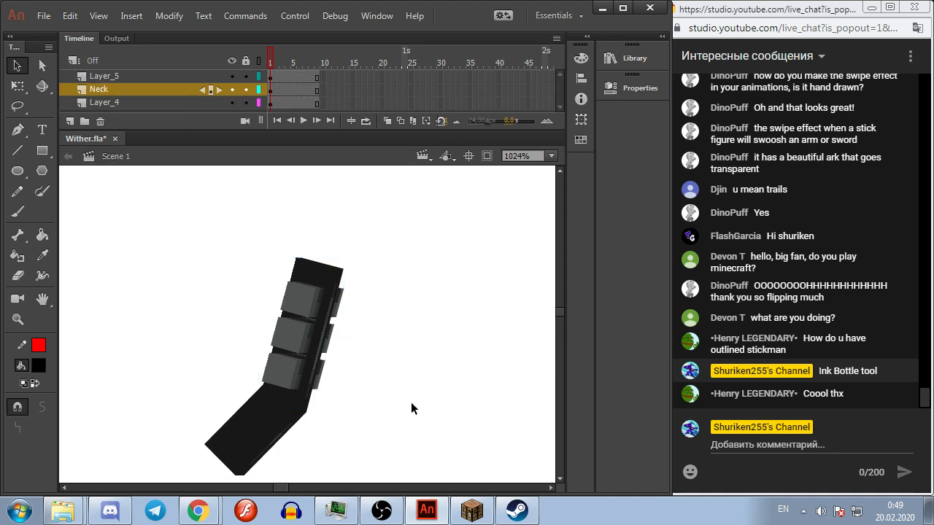
Step: Shift the small side head slightly away from the Wither's central head
scroll(411, 402, "down", 4)
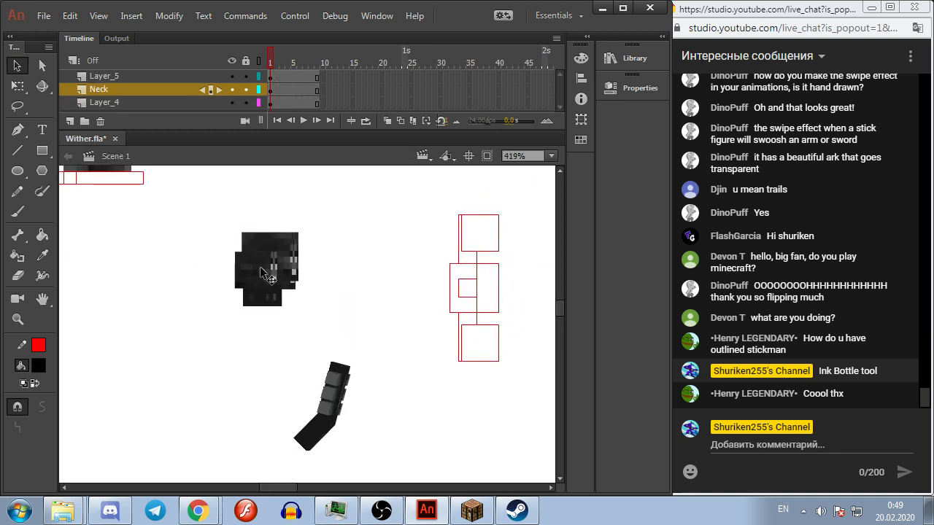
left_click_drag(261, 269, 257, 268)
left_click(435, 402)
mouse_move(427, 398)
left_mouse_down()
mouse_move(473, 267)
mouse_move(518, 198)
left_mouse_up()
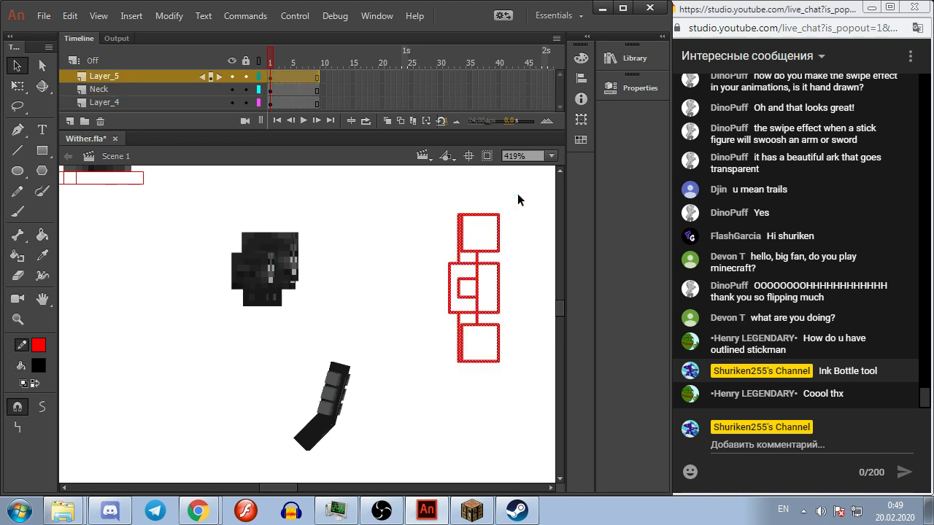
left_click(263, 281)
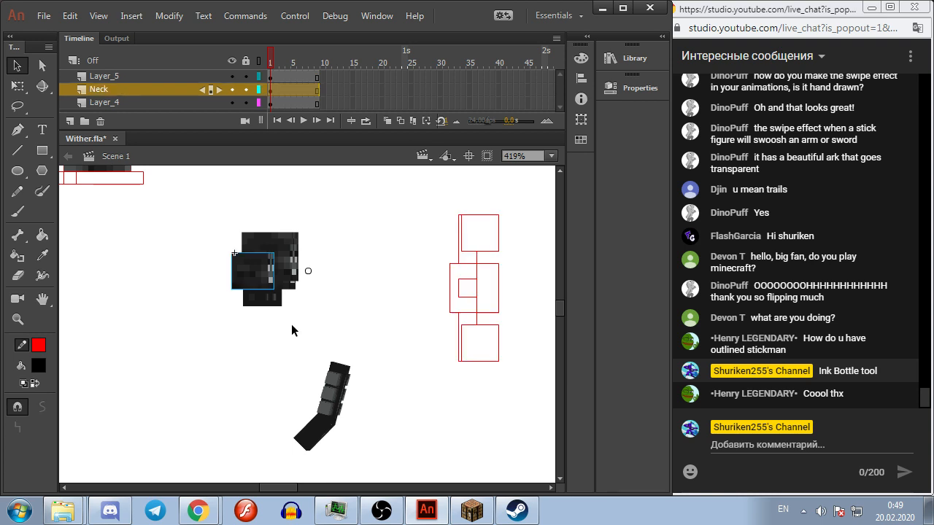
Step: Switch to Minecraft to examine the Wither's neck, pause the game and return to Adobe Animate to compare the neck piece
left_click(472, 511)
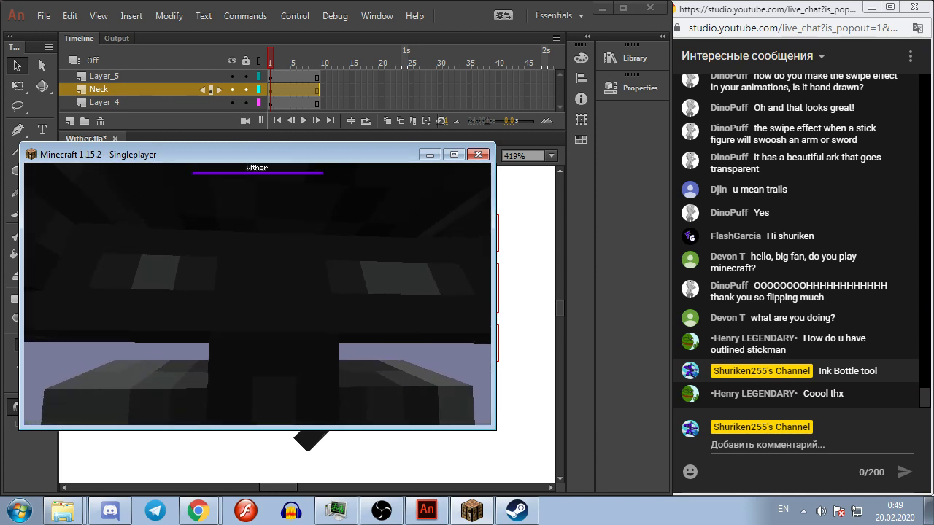
key("Escape")
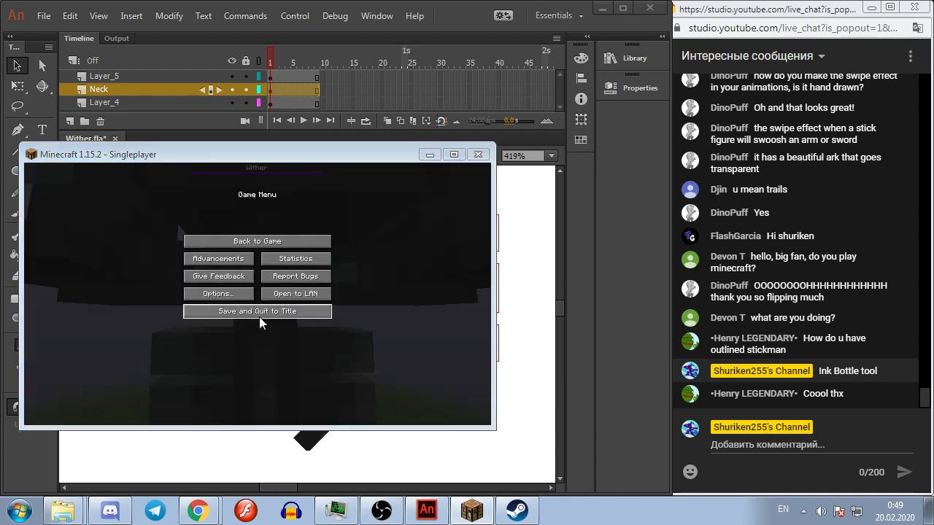
key("alt+Tab")
left_click(313, 338)
scroll(288, 327, "up", 5)
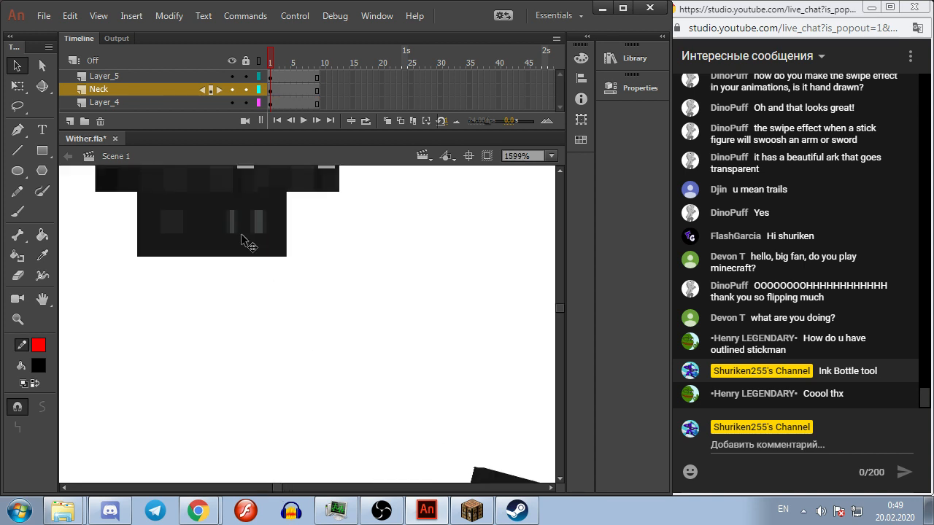
scroll(240, 234, "down", 8)
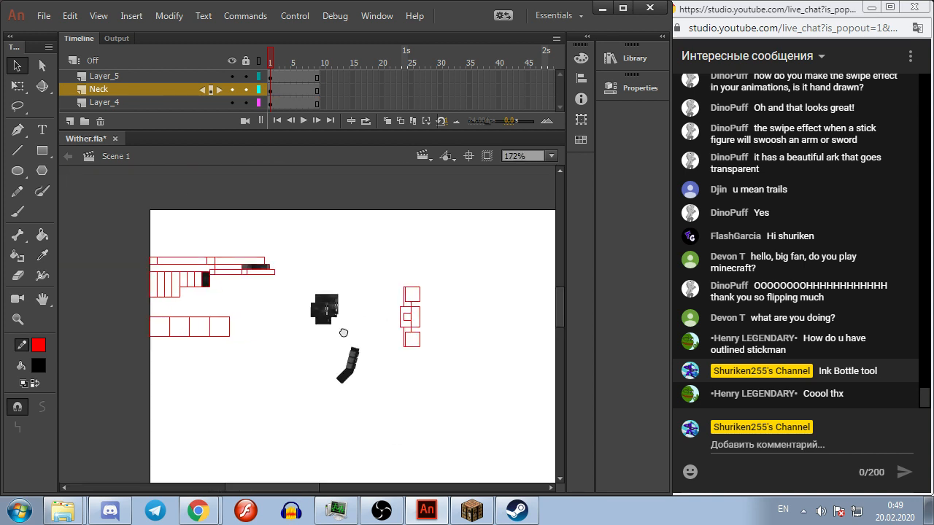
Step: Search the library for "neck" and open the wither_neck_front symbol for editing
left_click(634, 88)
left_click(622, 61)
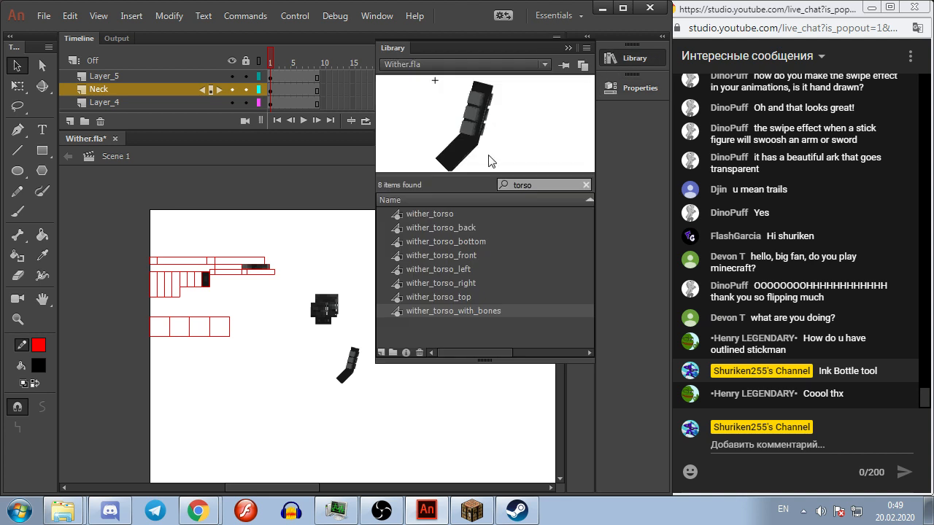
left_click_drag(561, 183, 256, 203)
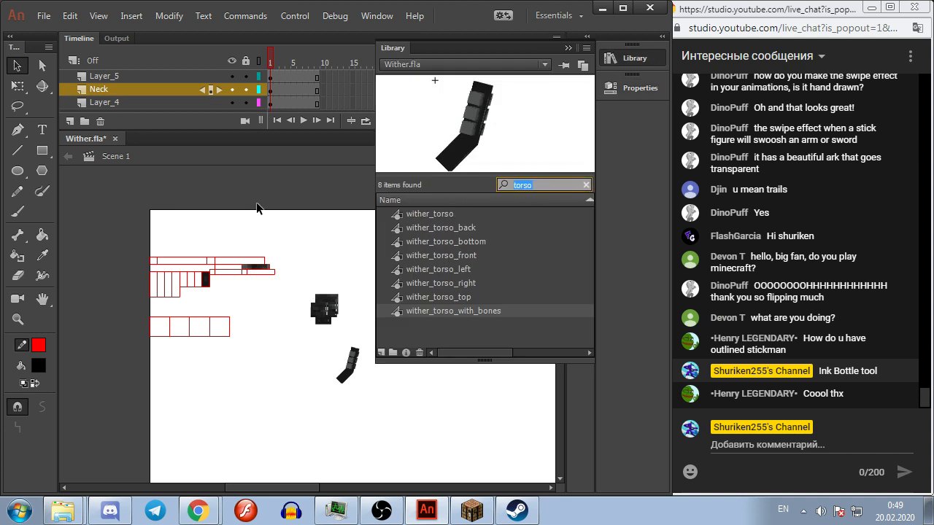
key("BackSpace")
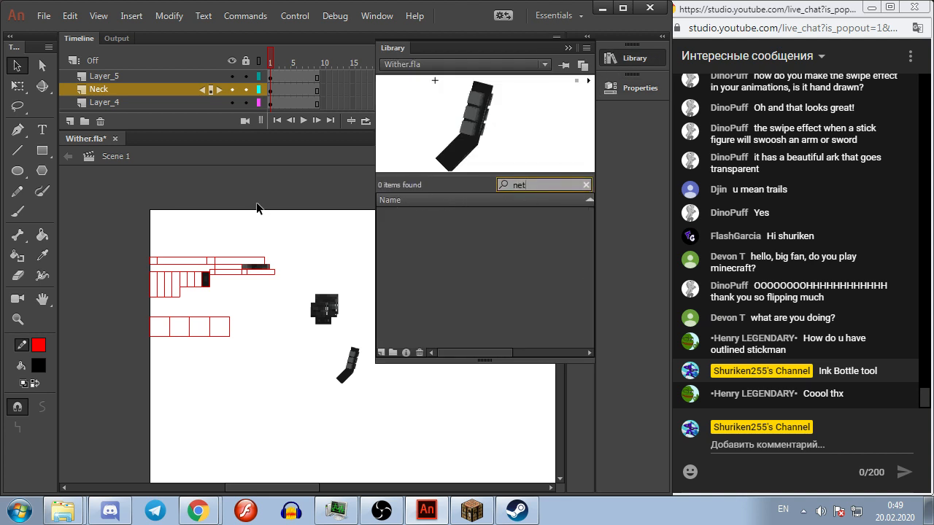
type("neck")
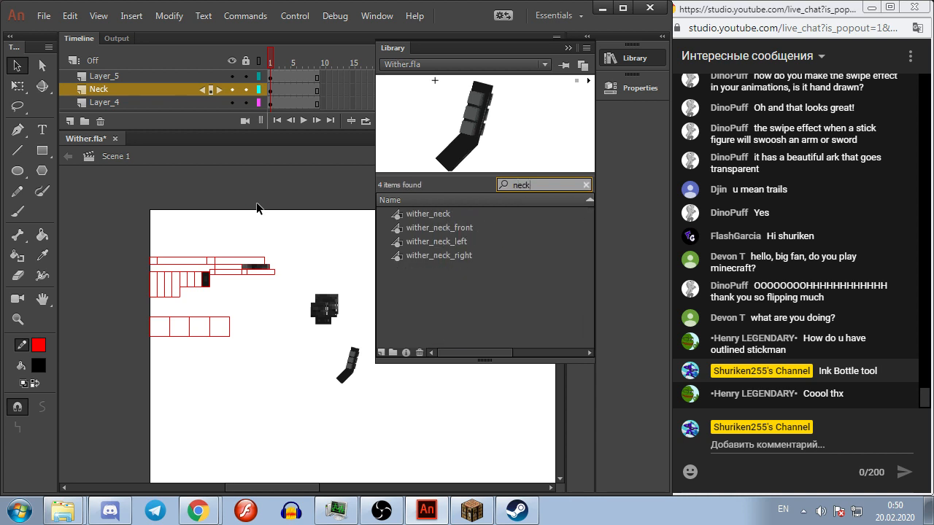
left_click(420, 215)
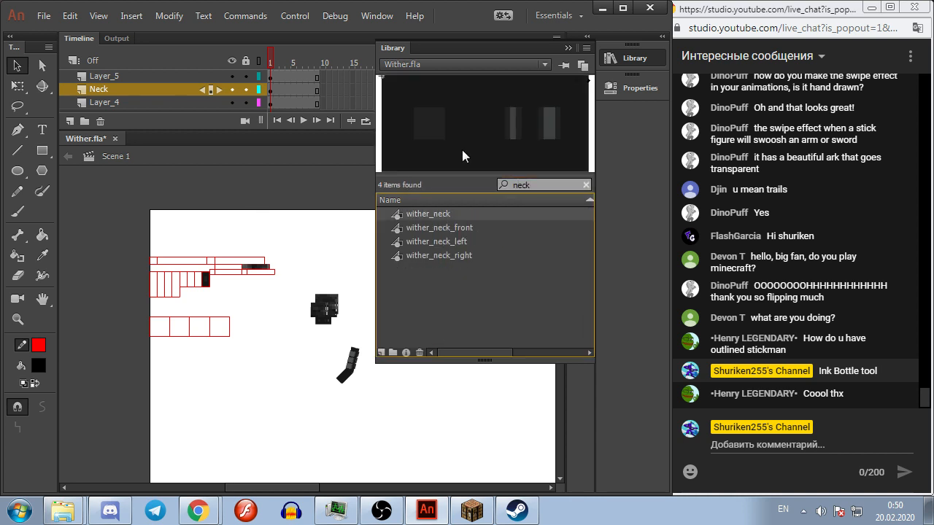
left_click(426, 227)
double_click(468, 139)
left_click(294, 346)
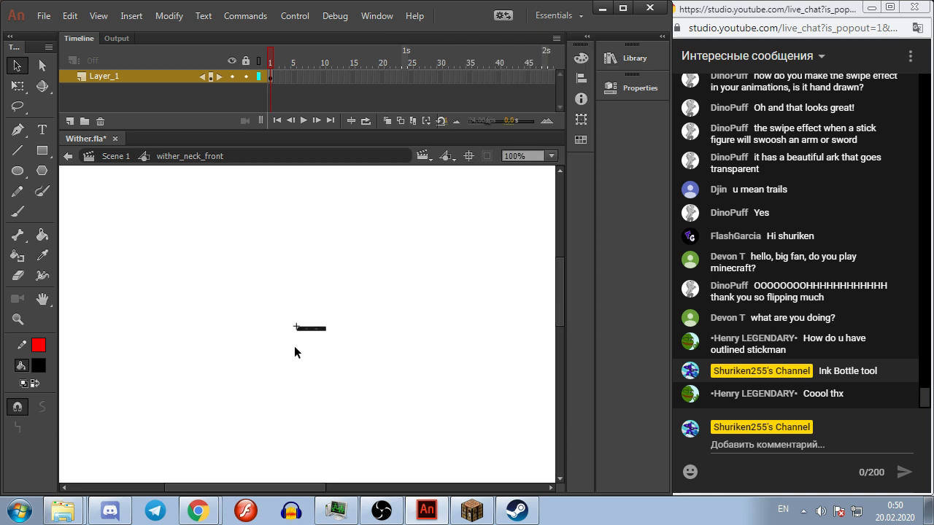
Step: Show the grid behind the wither_neck_front artwork and activate the Line tool
scroll(300, 345, "up", 6)
key("ctrl+alt+g")
left_click(317, 208)
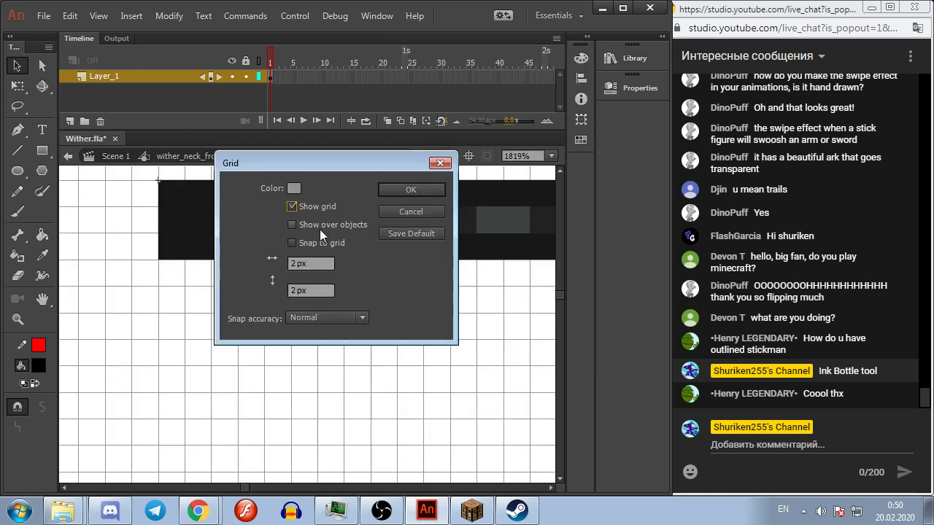
left_click(409, 190)
key("n")
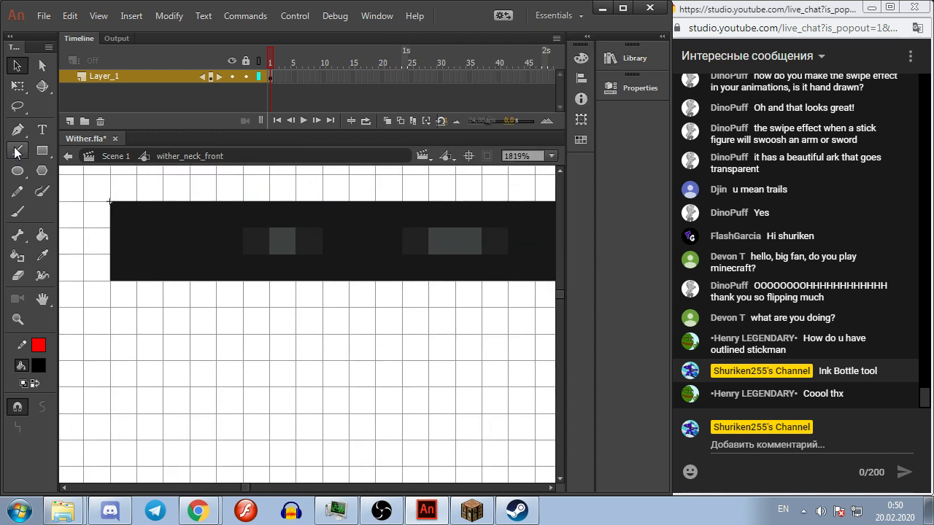
Step: Mark section boundaries on a new layer in wither_neck_front with two thin vertical red lines across the strip, and return to the main scene
left_click(70, 122)
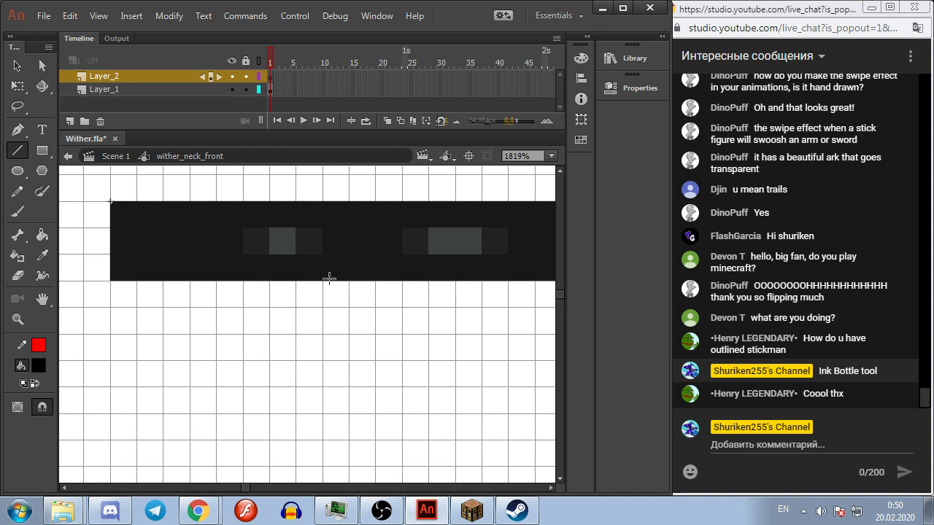
left_click_drag(322, 281, 323, 228)
key("ctrl+z")
left_click(637, 87)
left_click(512, 227)
left_click(470, 249)
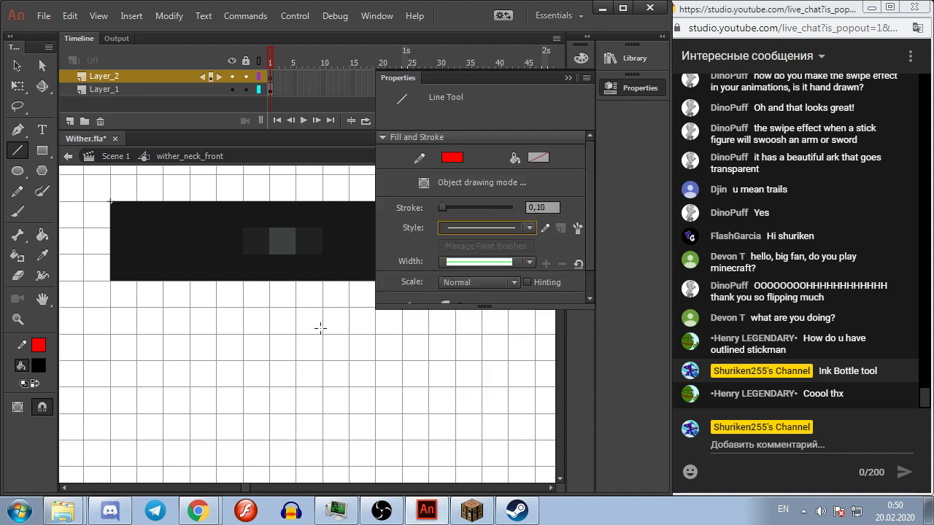
left_click(316, 326)
left_click_drag(329, 201, 321, 200)
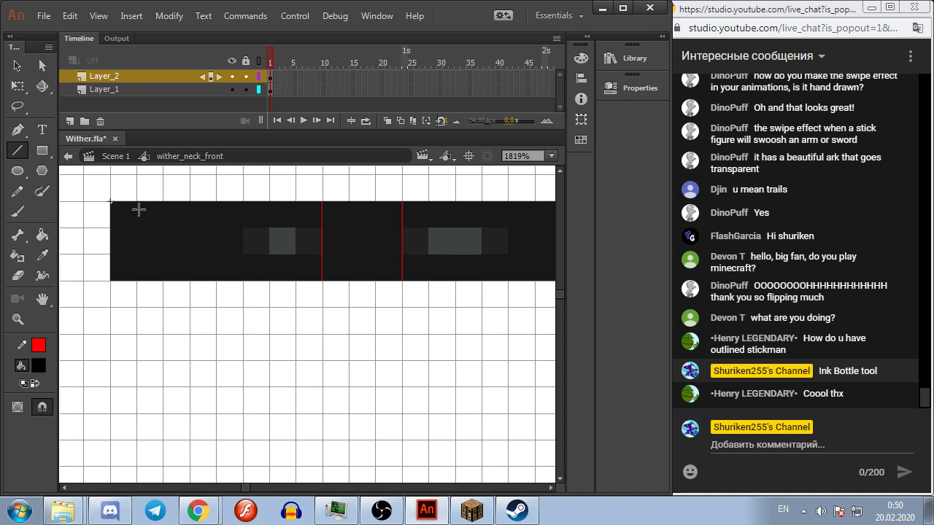
left_click(117, 161)
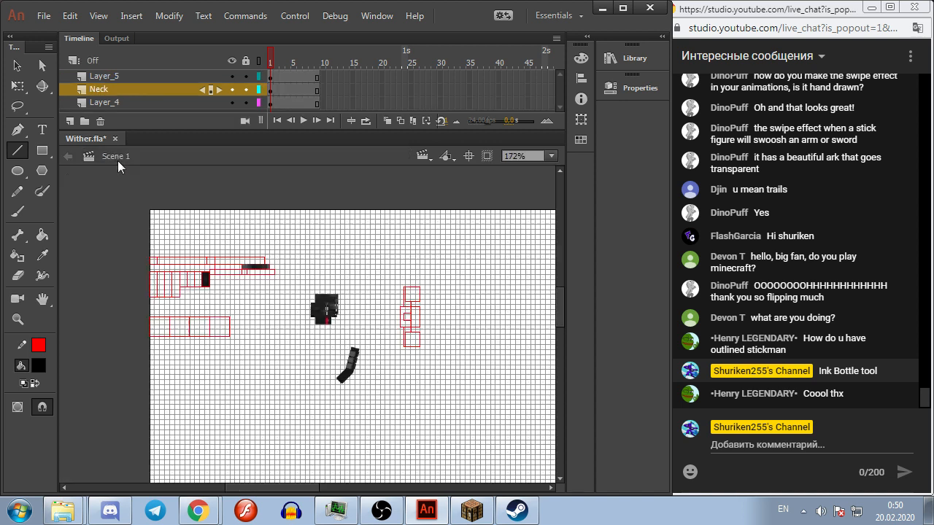
Step: Examine the Wither's head, neck and torso pieces beside the red top-view outline in the main scene
left_click(18, 68)
scroll(364, 343, "up", 5)
left_click(340, 311)
left_click(381, 326)
scroll(371, 319, "down", 4)
scroll(371, 318, "down", 3)
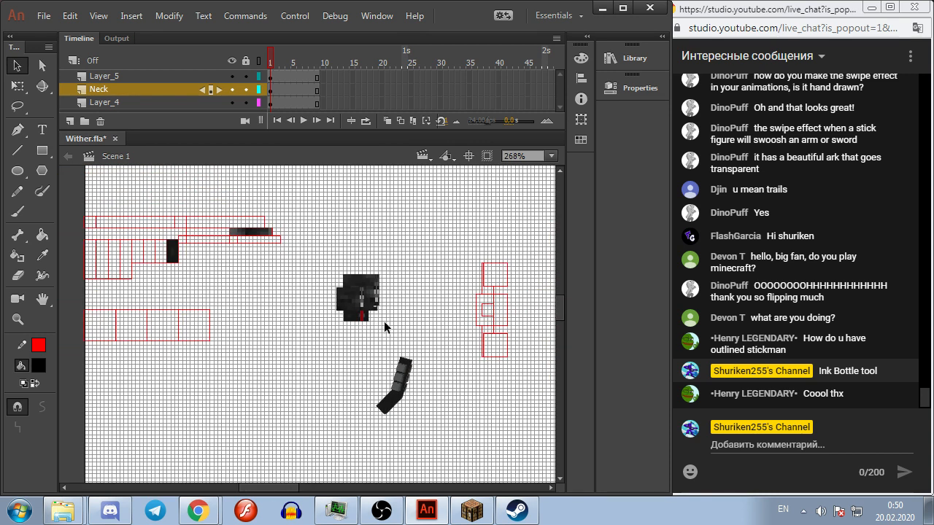
scroll(358, 319, "up", 4)
left_click_drag(174, 356, 339, 235)
right_click(263, 291)
left_click(235, 370)
left_click_drag(188, 381, 351, 196)
left_click(360, 278)
left_click_drag(385, 296, 327, 256)
left_click(394, 277)
left_click_drag(396, 286, 224, 205)
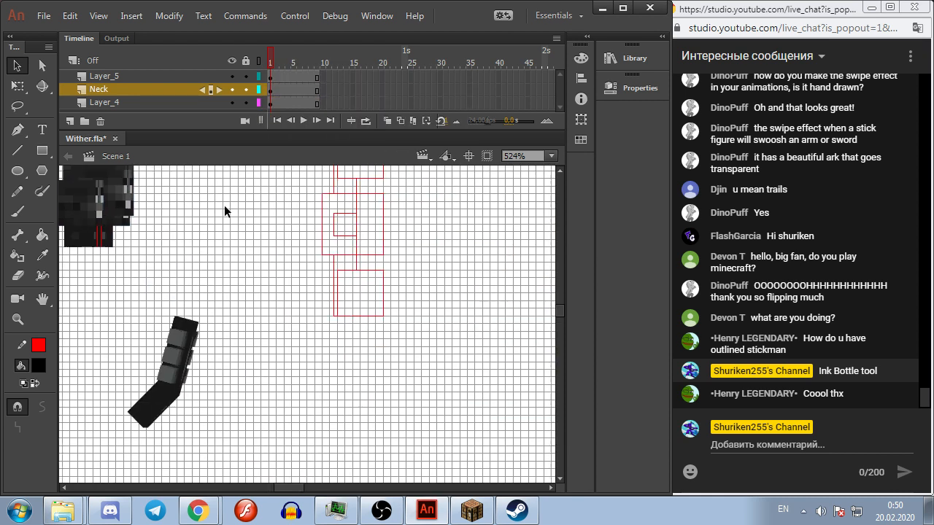
Step: Convert the red top-view outline into a Graphic symbol named "wither"
scroll(268, 354, "down", 3)
left_click_drag(278, 360, 373, 214)
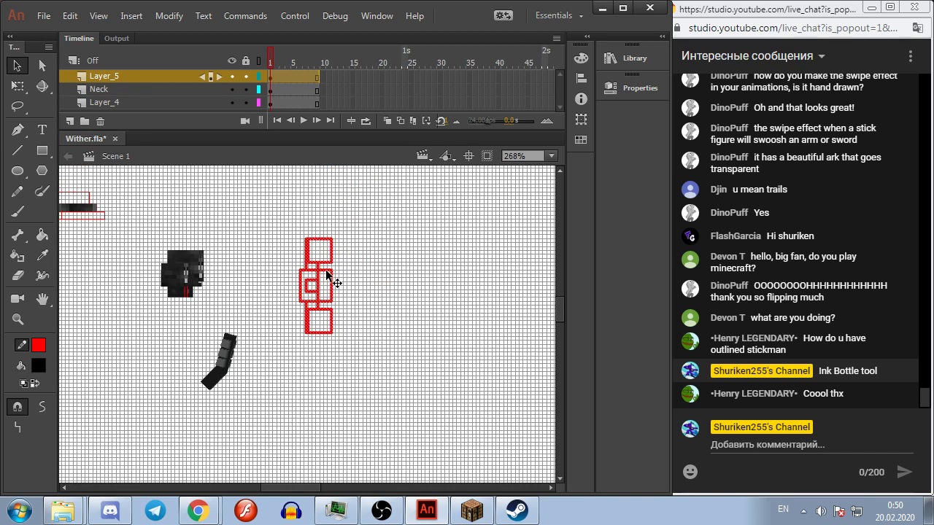
right_click(326, 270)
left_click(387, 470)
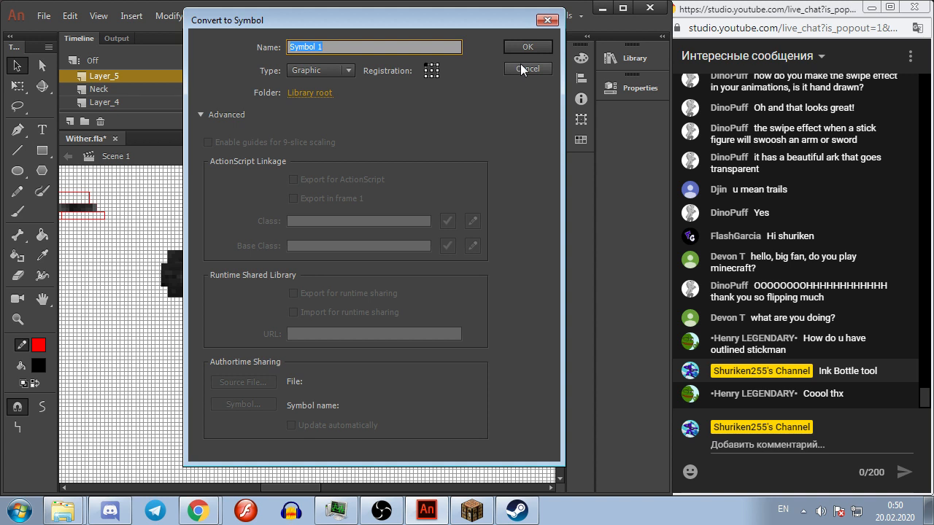
type("wither")
key("Return")
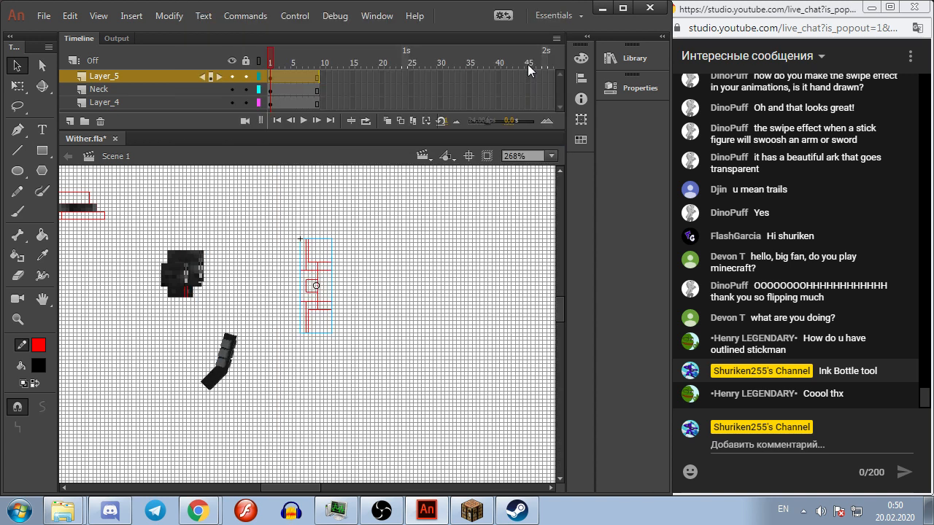
Step: Move the outline inside the wither symbol up above its registration point and return to the main scene
double_click(318, 311)
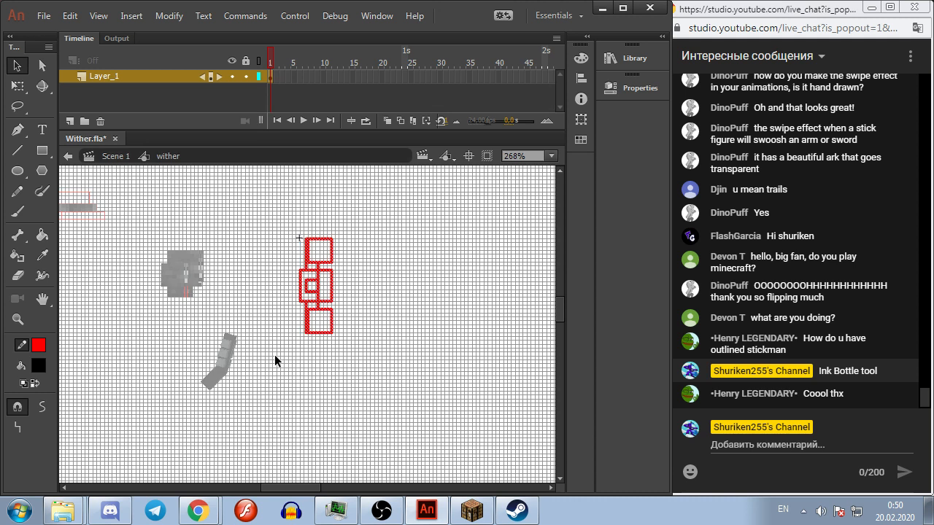
left_click_drag(313, 333, 313, 225)
left_click(127, 164)
Step: Check the layer names in wither_small_head, and cut the Wither's head, neck and torso pieces from the main scene
double_click(177, 283)
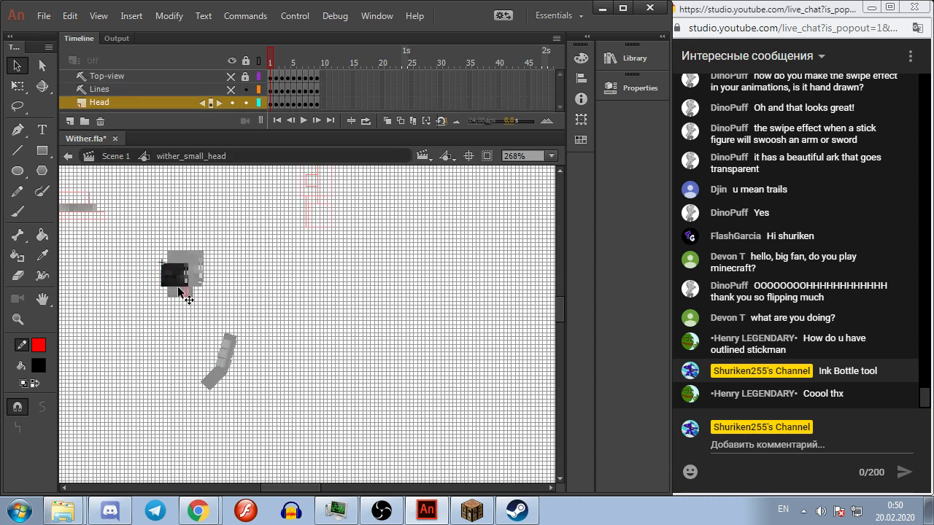
left_click(119, 158)
left_click_drag(144, 333, 210, 235)
key("Delete")
Step: Rename the wither symbol's layer to "Top-view" and add a new layer beneath it
double_click(310, 231)
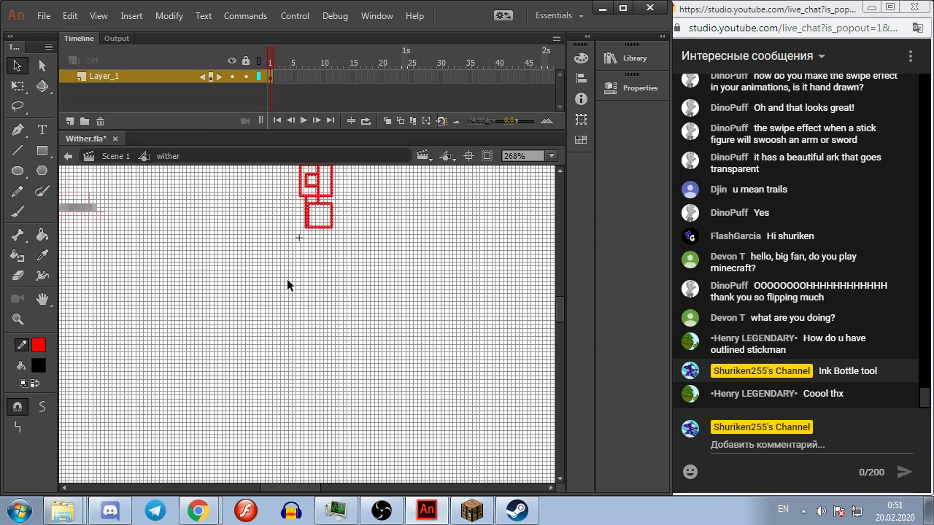
double_click(114, 76)
type("Top-view")
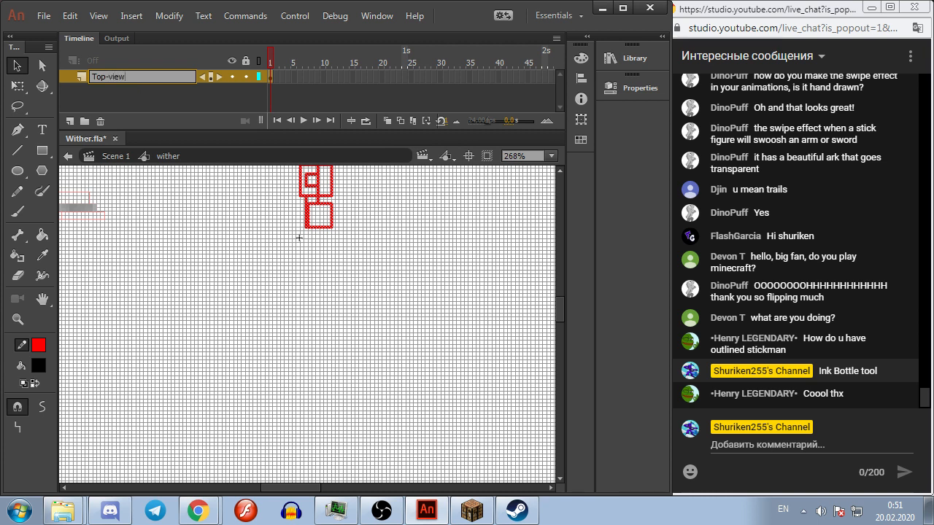
key("Return")
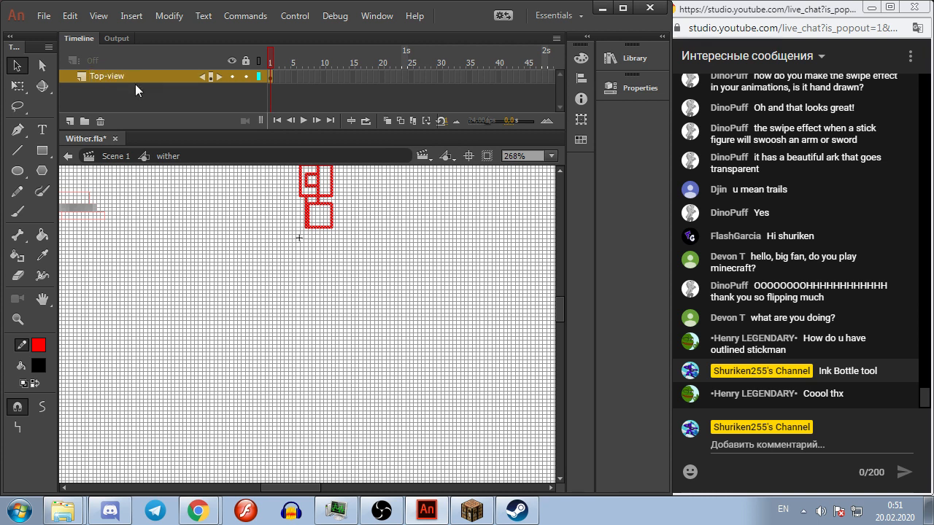
left_click(70, 121)
left_click_drag(100, 76, 102, 90)
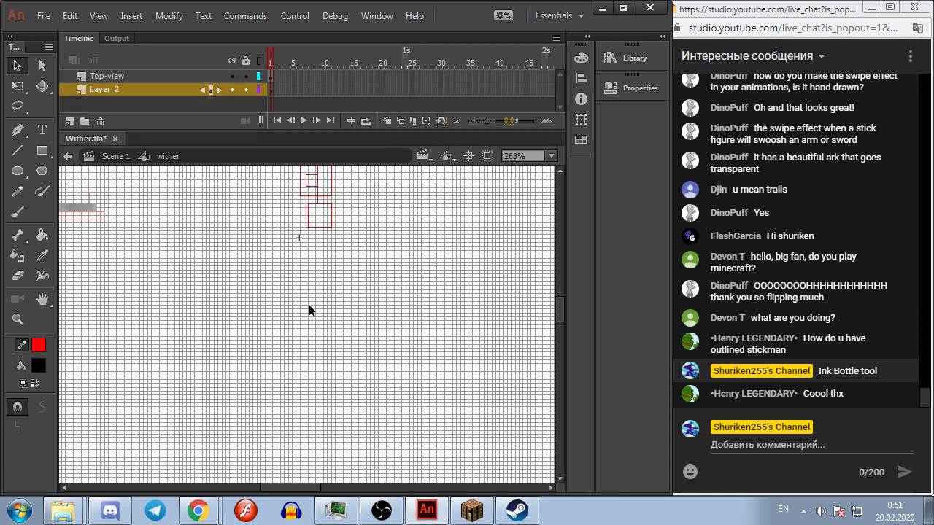
Step: Paste the cut head, neck and torso pieces into the new layer and move them closer to the top-view outline
scroll(471, 354, "down", 3)
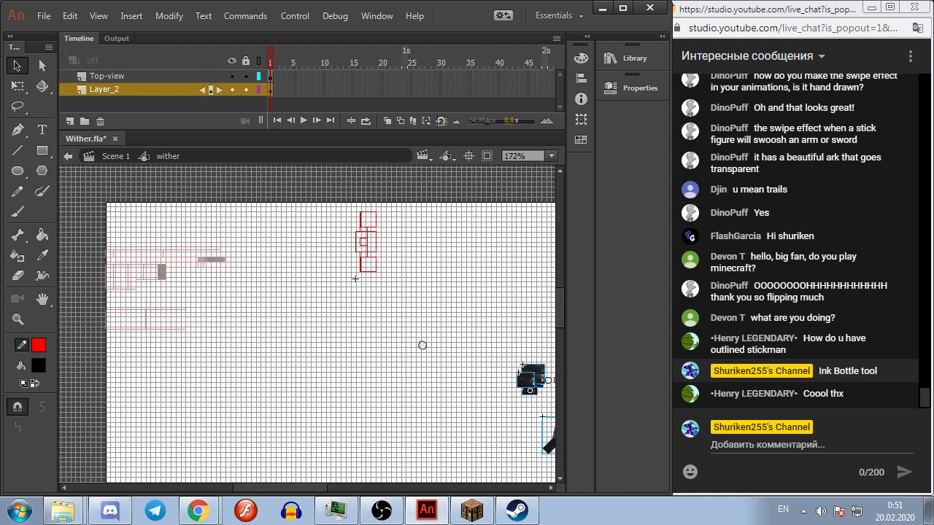
left_click_drag(467, 364, 369, 298)
scroll(285, 296, "up", 3)
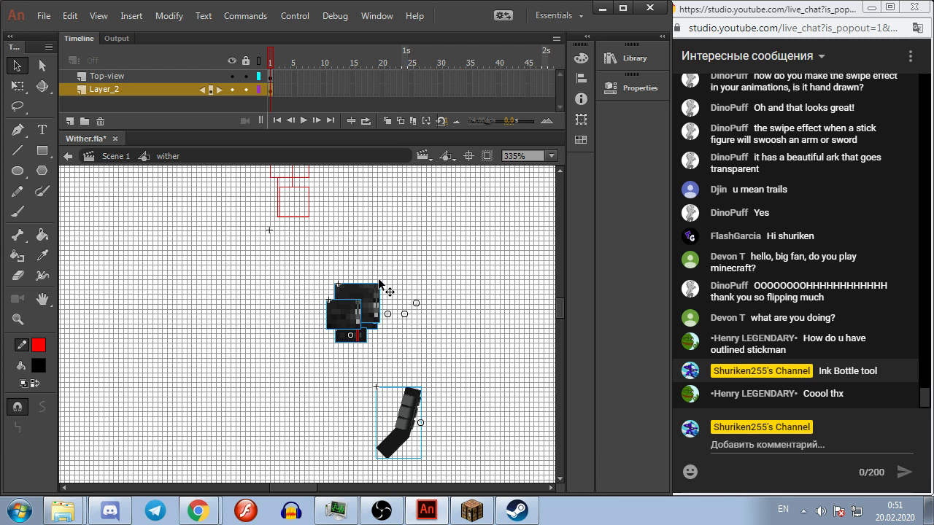
Step: Turn off the grid display on the stage
key("ctrl+alt+g")
left_click(292, 207)
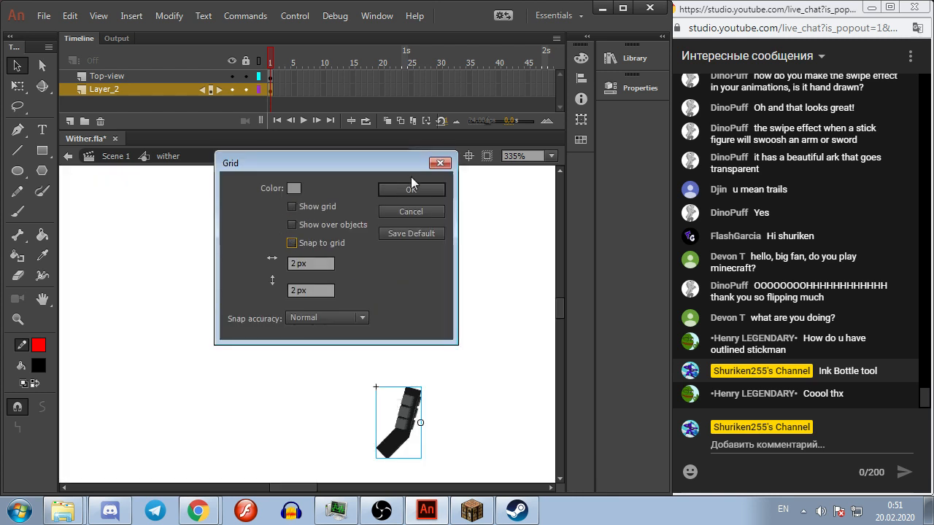
left_click(411, 189)
Step: Try to cut the segmented tail piece from the stage
left_click(430, 237)
left_click_drag(307, 270, 428, 394)
left_click(420, 407)
key("ctrl+x")
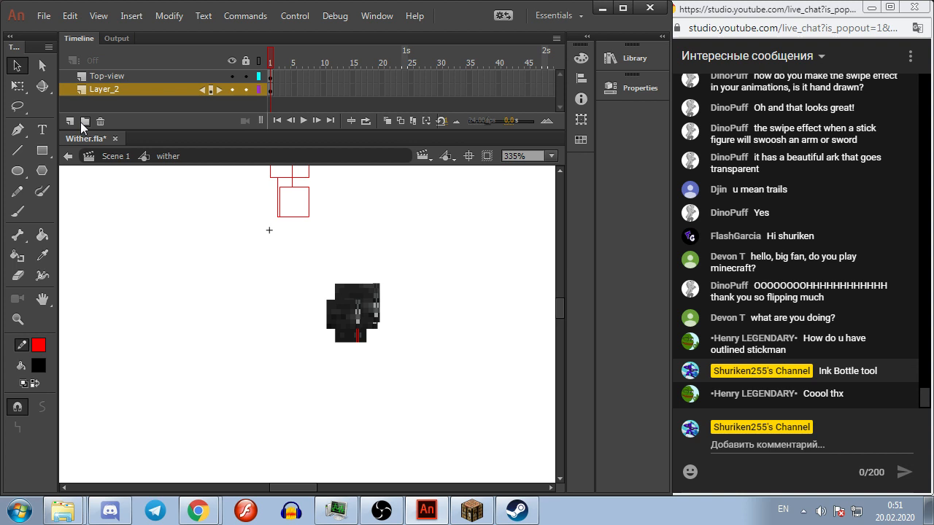
key("ctrl+v")
Step: Rename Layer_2 as Torso
double_click(104, 89)
type("Torso")
key("Return")
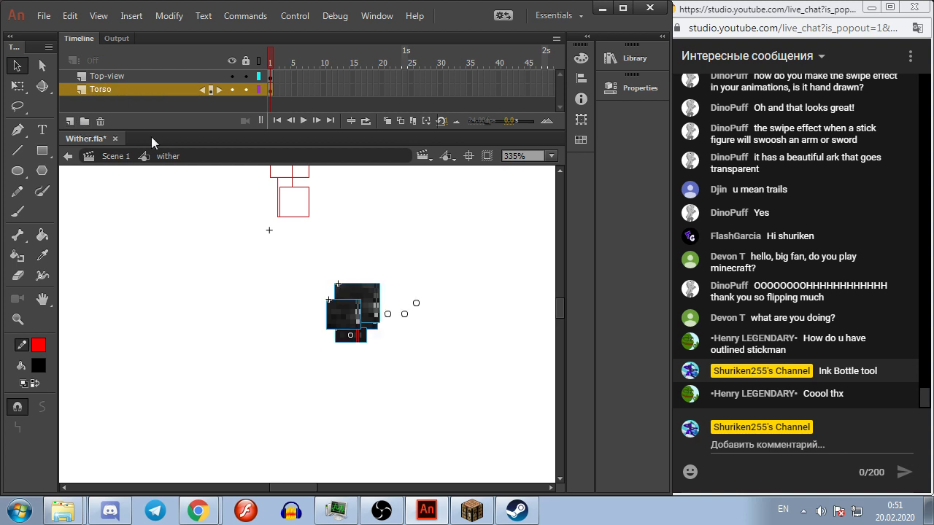
Step: Undo the cut of the tail piece and clear the selection
key("ctrl+z")
key("ctrl+z")
left_click(245, 286)
Step: Move the overlapping head and neck pieces from the Torso layer onto a new layer, keeping their position
left_click_drag(313, 273, 384, 334)
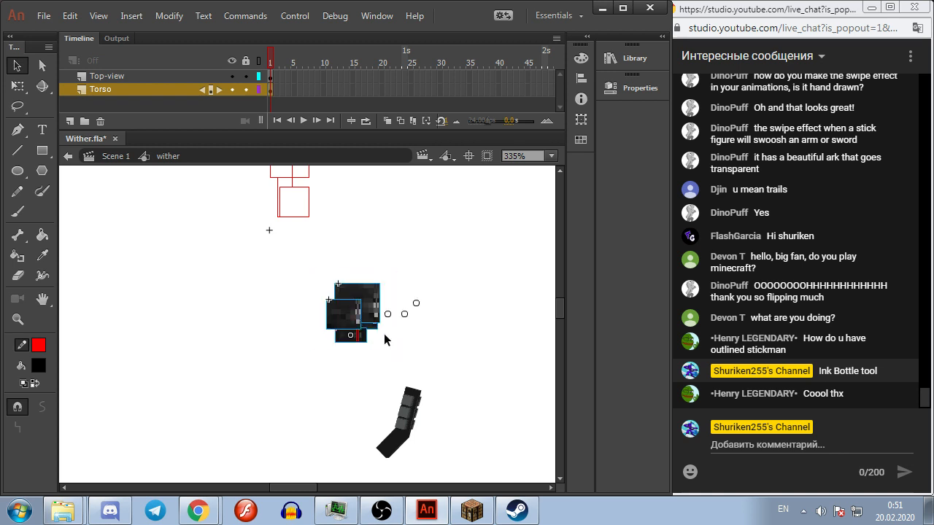
key("ctrl+x")
left_click(71, 122)
key("ctrl+shift+v")
left_click(263, 281)
Step: Add two more layers below Top-view and enlarge the timeline to show all layers
left_click(70, 122)
left_click(70, 122)
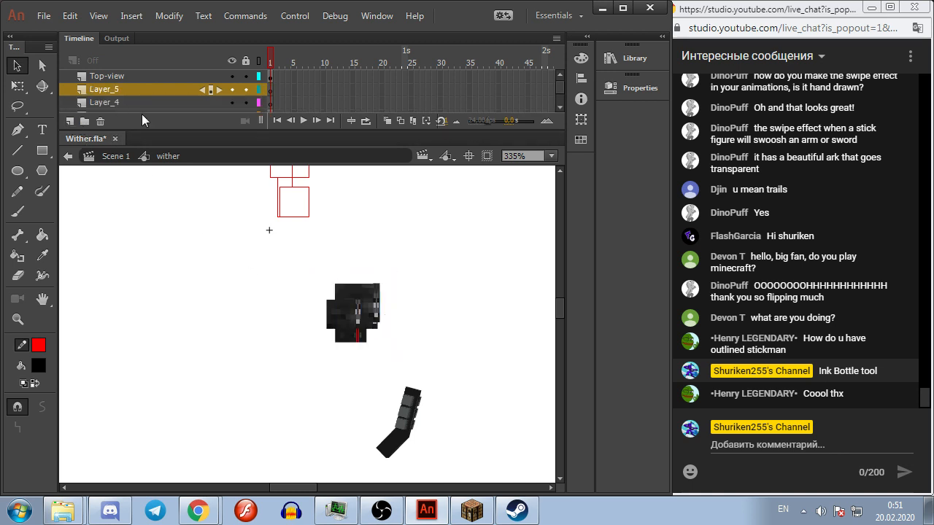
left_click_drag(147, 128, 147, 168)
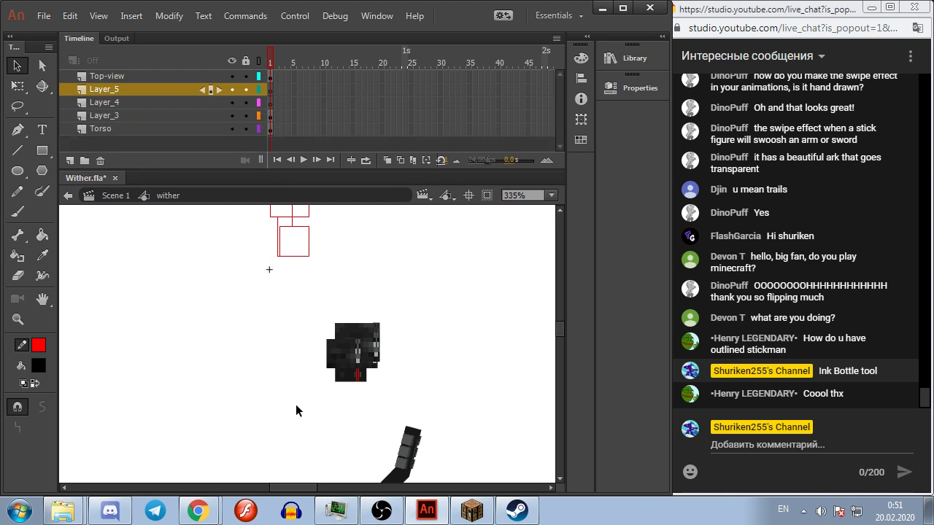
Step: Rename Layer_3, which holds the head and neck pieces, as Neck
left_click(140, 114)
double_click(140, 114)
type("Nec")
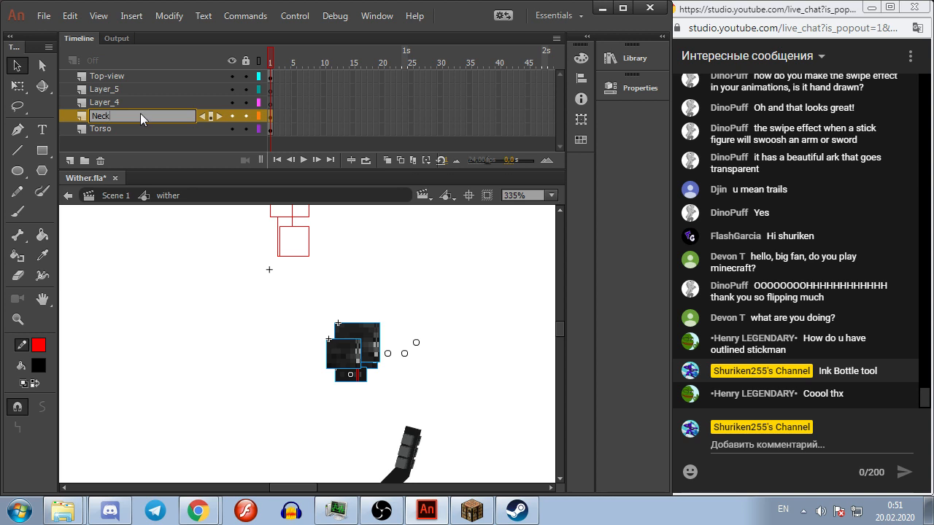
type("k")
key("Return")
Step: Rename Layer_4 as Head front and Layer_5 as Head middle
left_click(126, 100)
double_click(126, 100)
type("Head front")
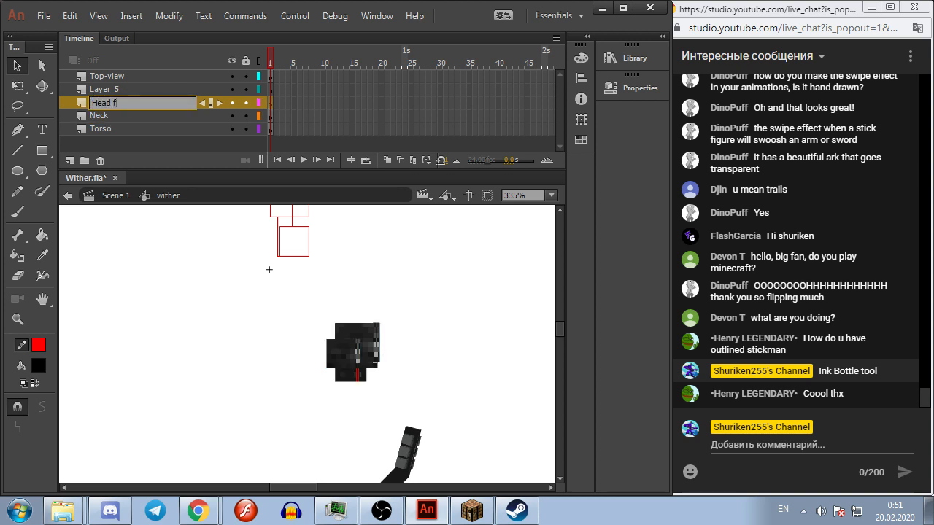
key("Return")
double_click(97, 87)
type("Head middle")
key("Return")
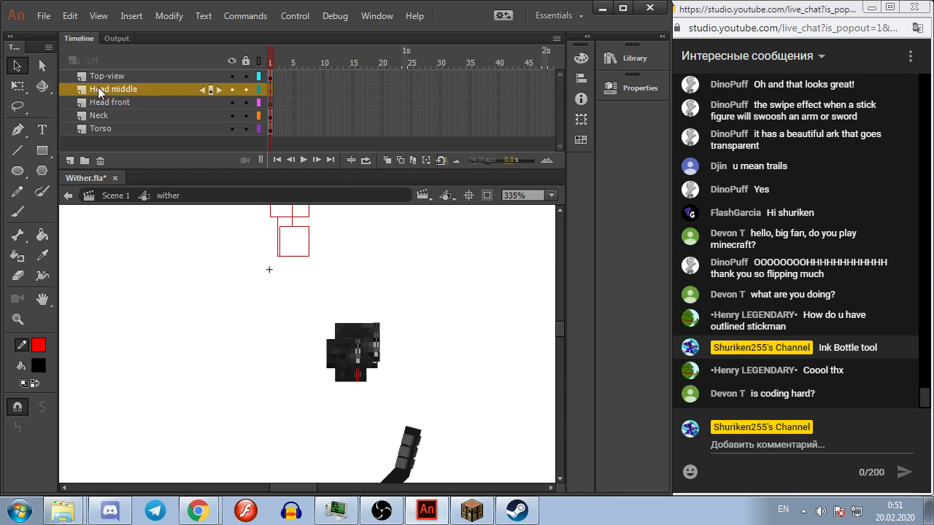
Step: Add a layer named Head back and reorder the head layers as Head front, Head middle, Head back from the top
left_click(70, 159)
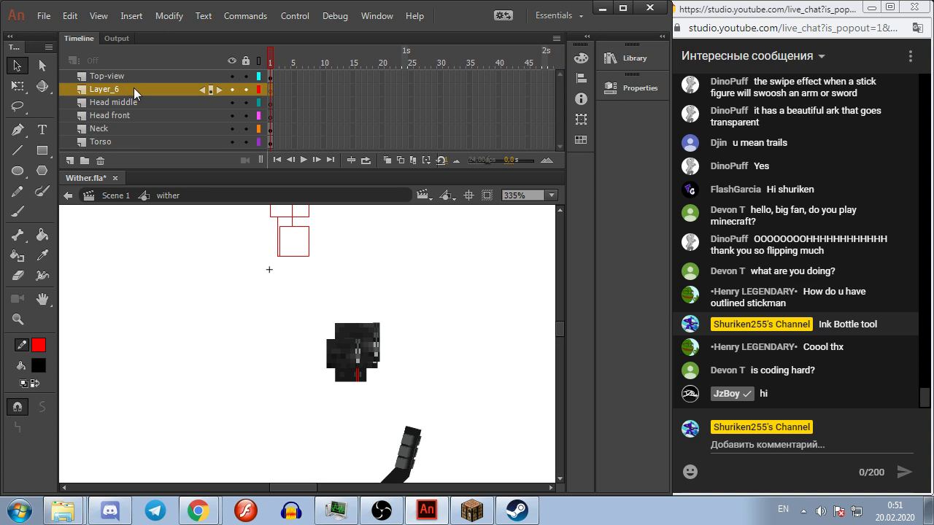
double_click(134, 88)
type("Head back")
key("Return")
mouse_move(121, 104)
left_mouse_down()
mouse_move(117, 115)
mouse_move(124, 86)
mouse_move(121, 119)
left_mouse_up()
Step: Move the small frontmost head piece from the Neck layer to the Head front layer, keeping its position
left_click(343, 350)
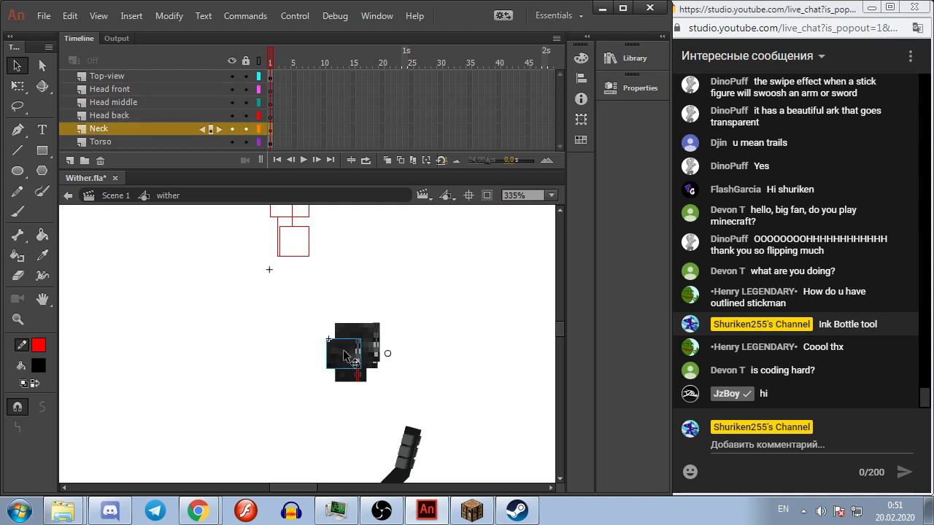
key("Delete")
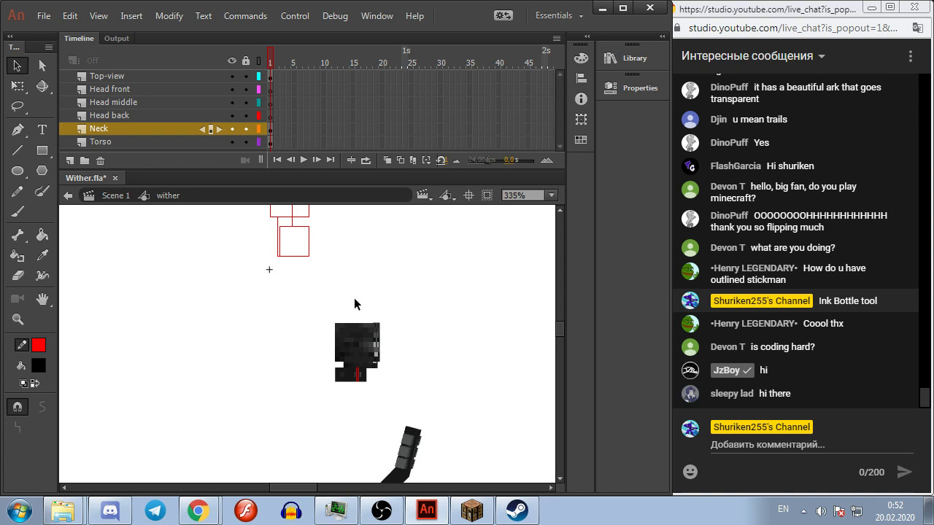
scroll(332, 336, "up", 3)
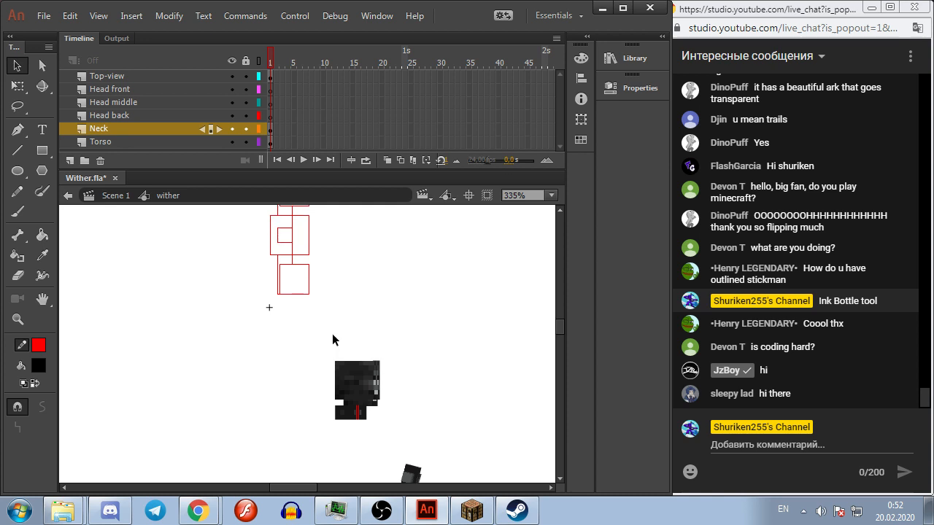
left_click(271, 89)
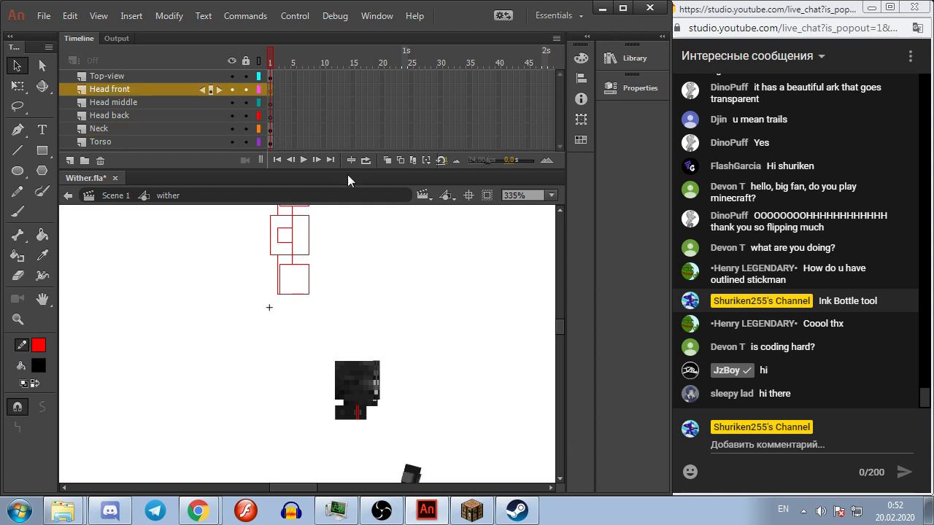
left_click(416, 322)
scroll(367, 373, "up", 3)
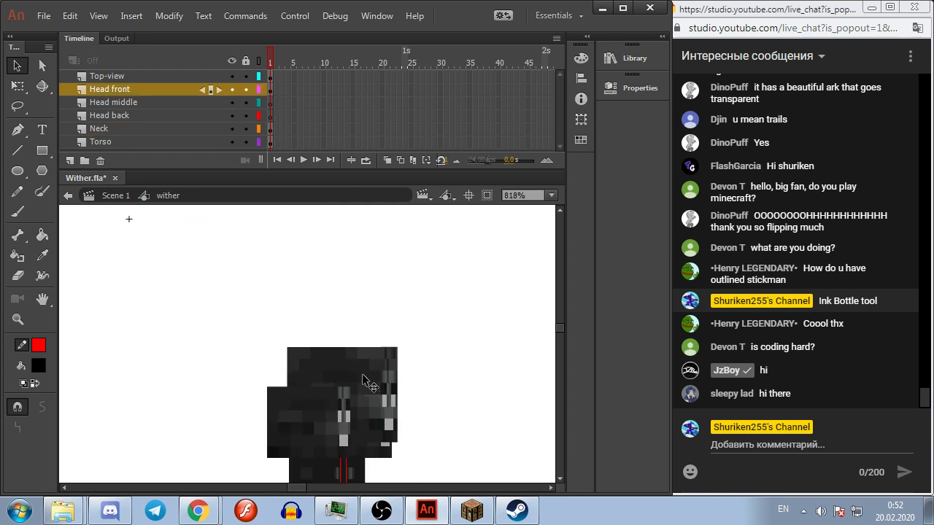
scroll(393, 313, "down", 2)
scroll(390, 312, "up", 4)
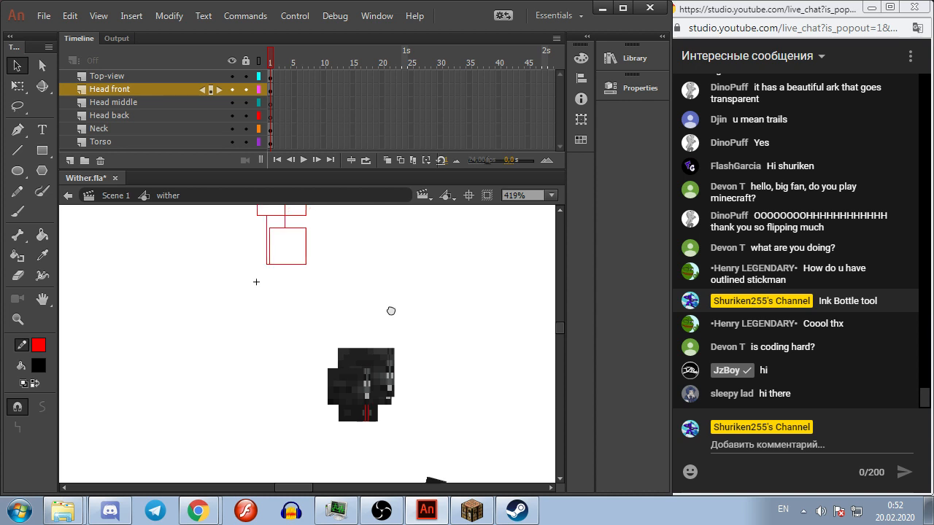
scroll(368, 319, "down", 1)
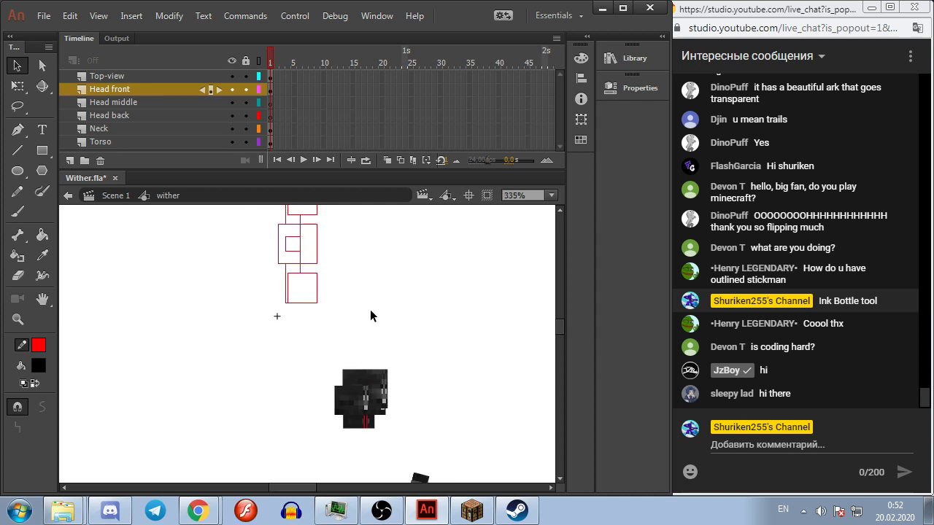
Step: Move the large middle head from the Neck layer to the Head middle layer and shift it slightly left
left_click(382, 394)
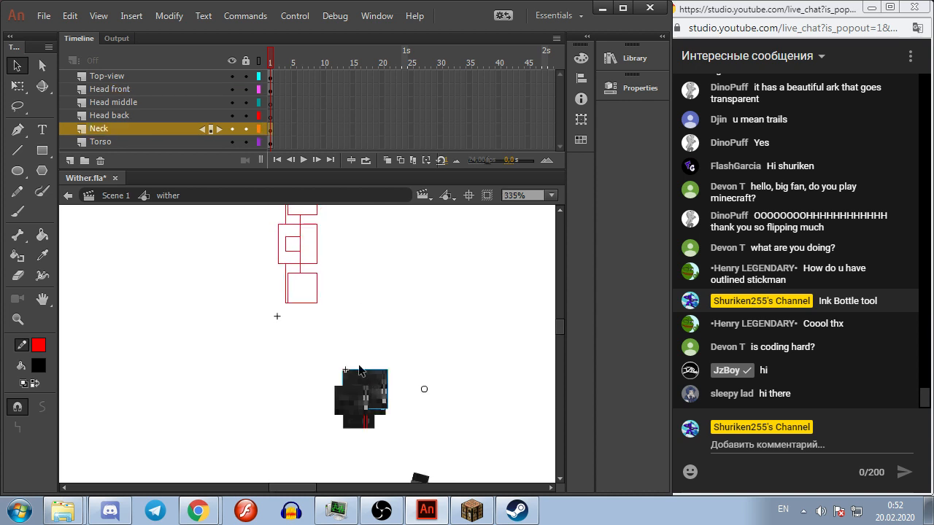
key("Delete")
left_click(269, 106)
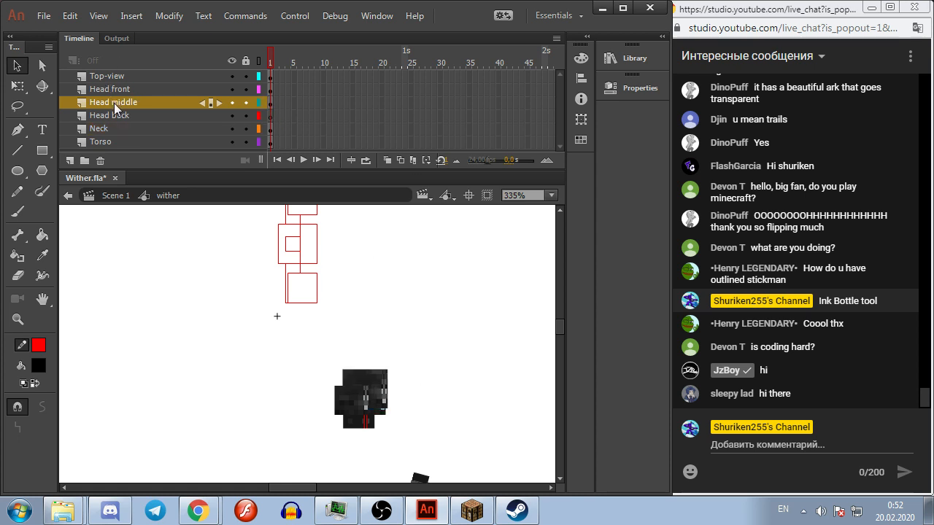
left_click(358, 385)
mouse_move(394, 399)
left_mouse_down()
mouse_move(380, 397)
mouse_move(388, 411)
left_mouse_up()
Step: Move the rearmost head piece from the Neck layer to the Head back layer, keeping its position
left_click(385, 412)
left_click(385, 421)
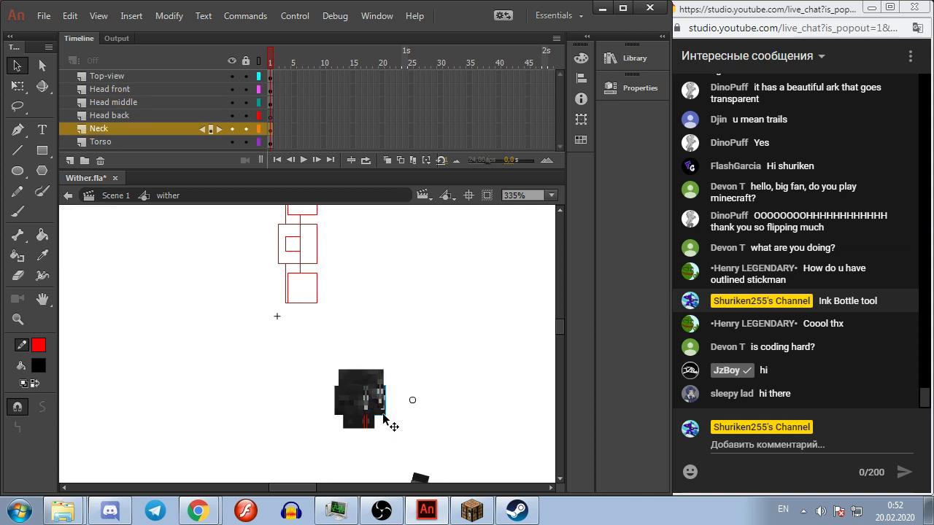
left_click(266, 115)
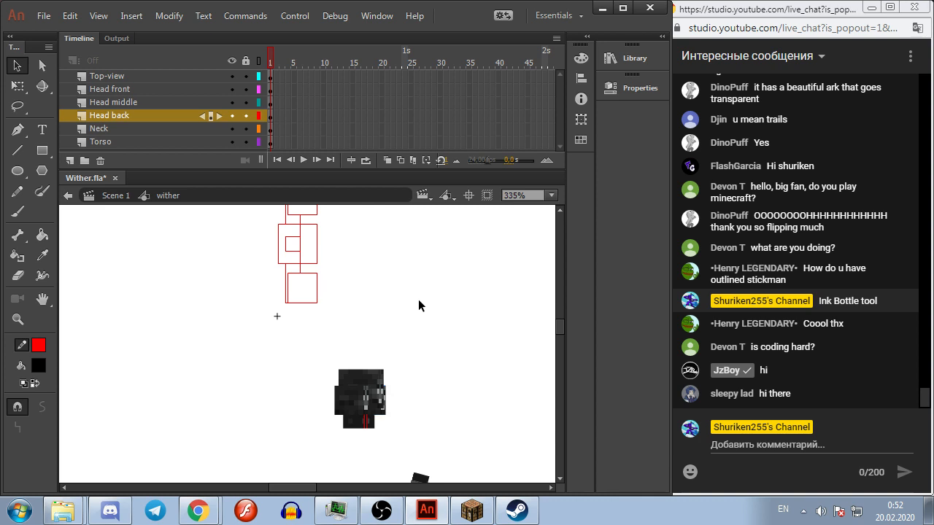
Step: Switch to Chrome, resume the paused YouTube music video, and return to Animate
left_click(213, 519)
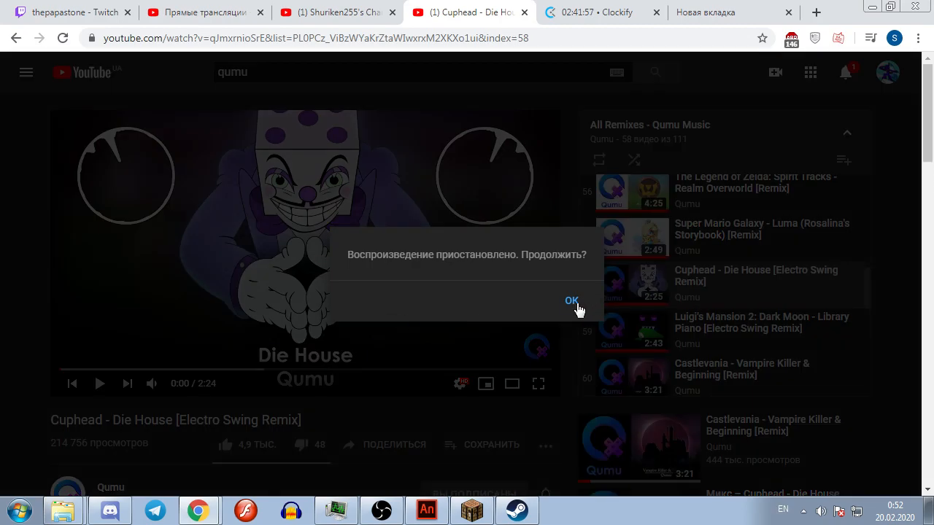
left_click(572, 301)
left_click(874, 8)
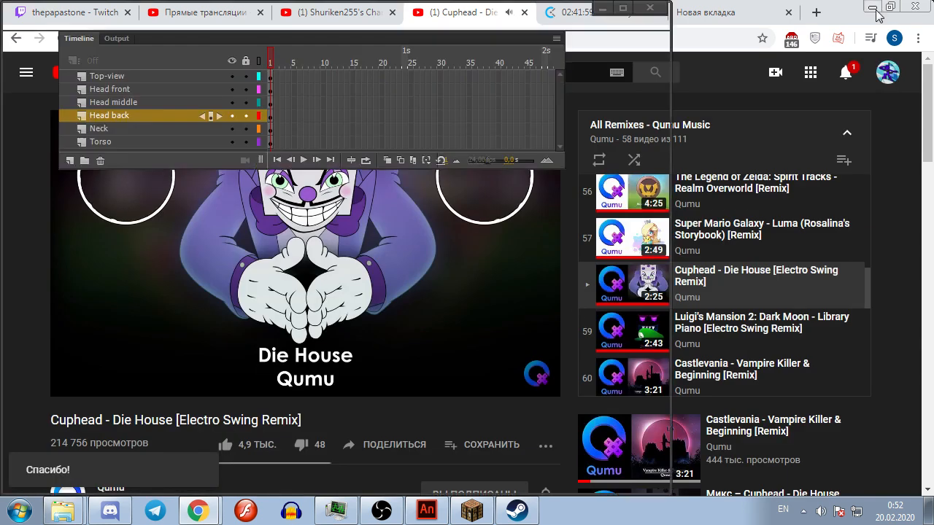
Step: Examine how the layered head pieces overlap and line up with the red top-view outlines
scroll(441, 413, "up", 4)
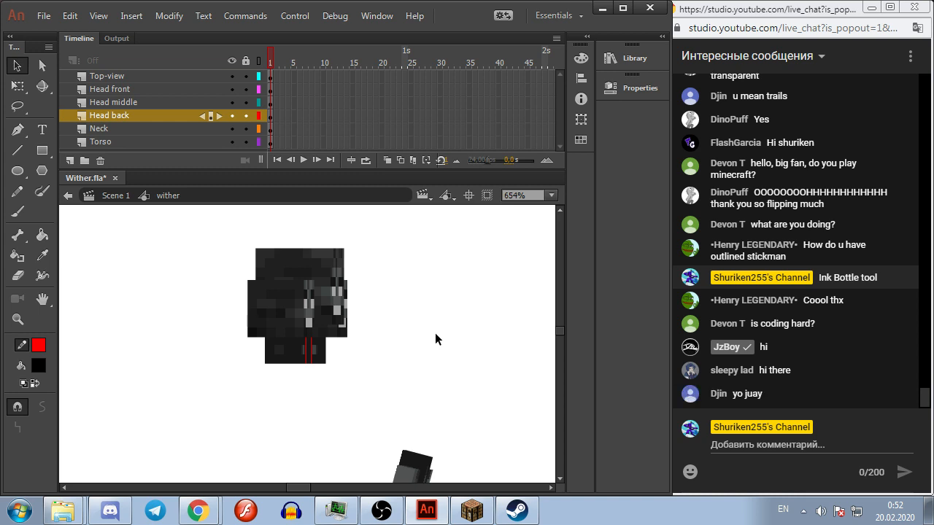
scroll(420, 336, "down", 2)
scroll(416, 339, "up", 3)
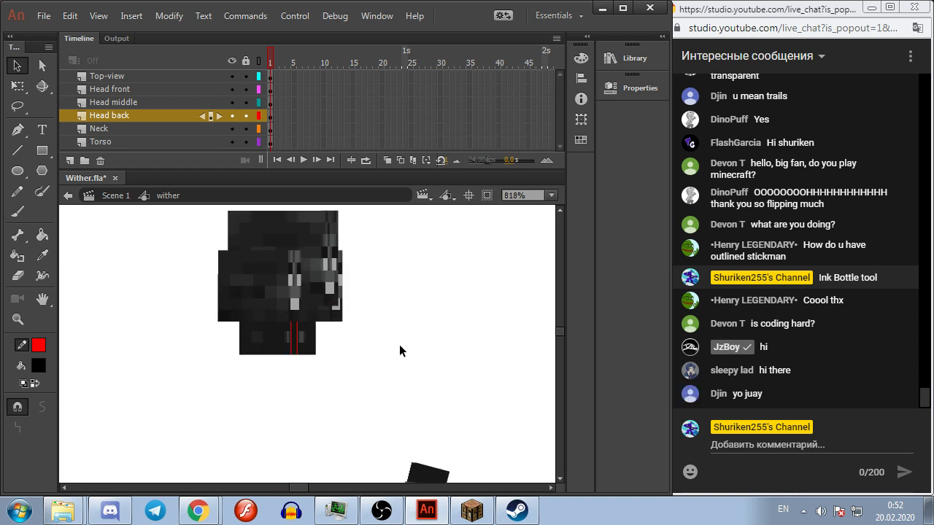
scroll(400, 345, "down", 3)
left_click_drag(389, 411, 296, 409)
left_click(319, 282)
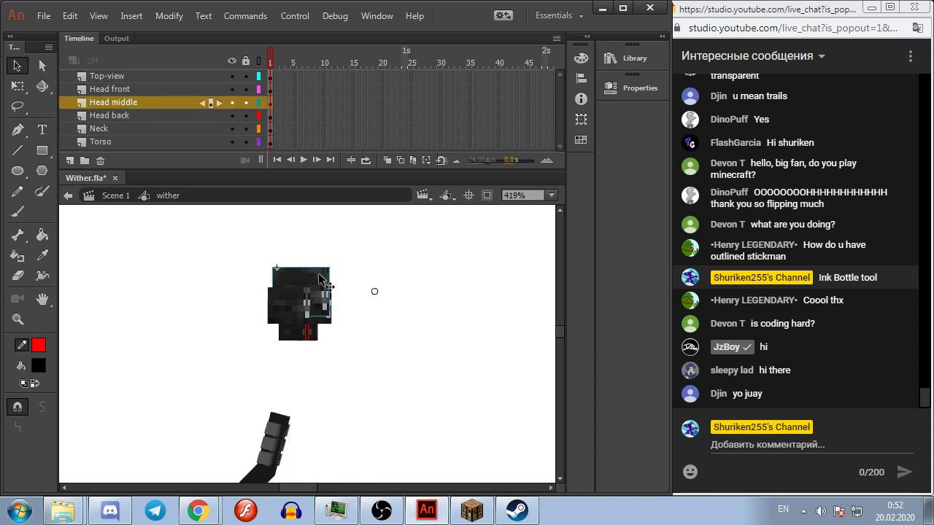
scroll(320, 297, "down", 2)
scroll(321, 302, "up", 3)
scroll(321, 303, "left", 2)
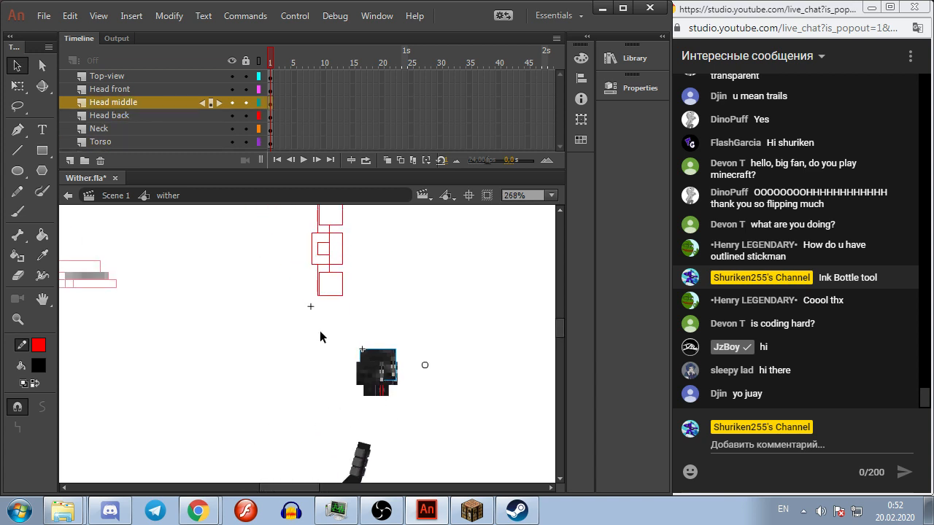
scroll(284, 350, "up", 2)
Step: Try to group the red top-view outlines while the middle head is also selected
left_click_drag(270, 377, 394, 232)
key("ctrl+g")
scroll(313, 364, "up", 5)
scroll(313, 363, "down", 3)
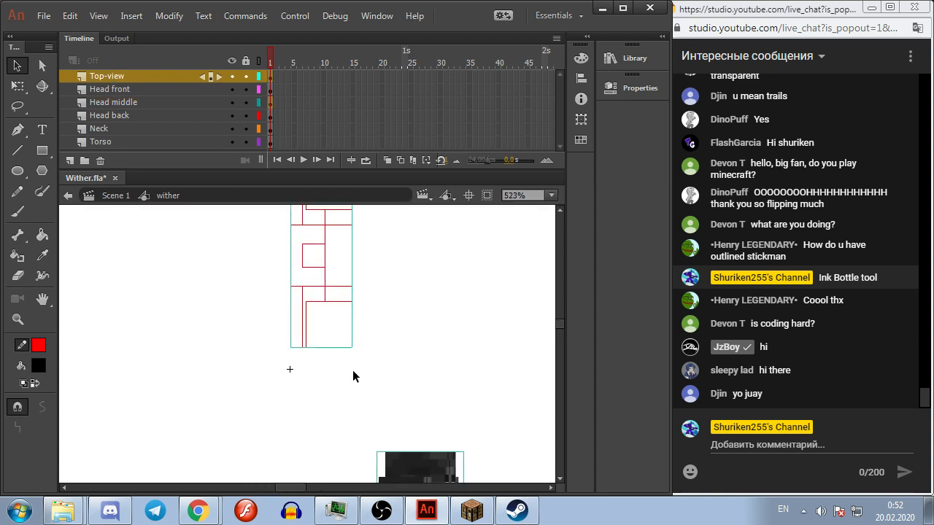
left_click(252, 316)
key("ctrl+z")
key("ctrl+z")
Step: Group all the red outlines on the Top-view layer into one object
left_click(251, 389)
left_click_drag(211, 447, 351, 226)
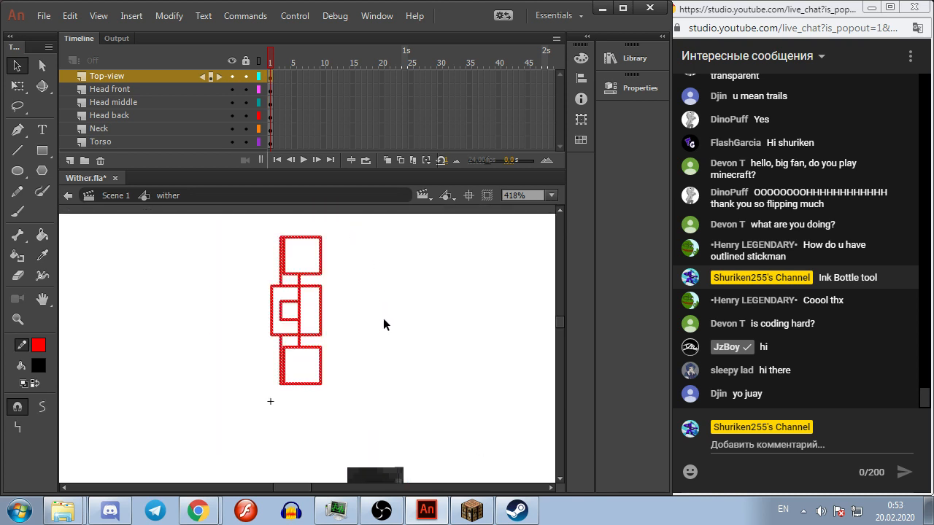
key("ctrl+g")
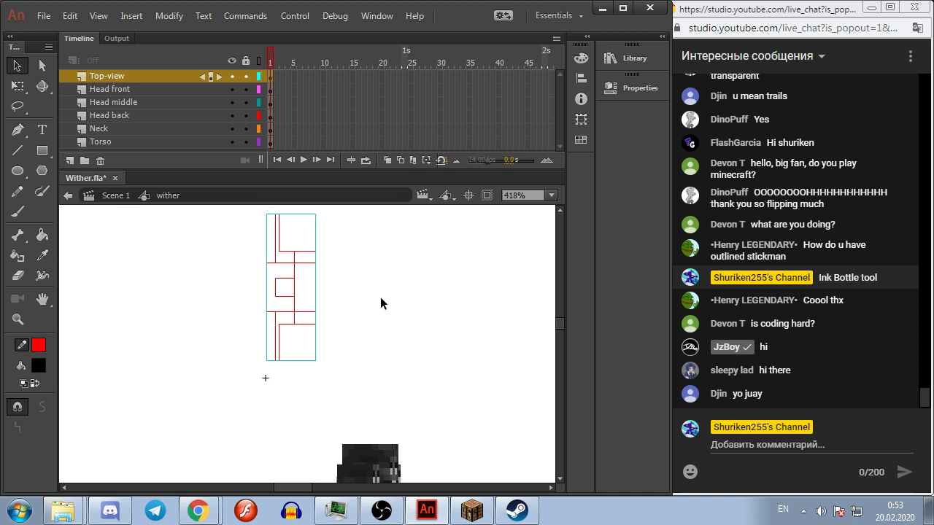
left_click(380, 298)
left_click(297, 324)
key("space")
left_click_drag(375, 327, 372, 301)
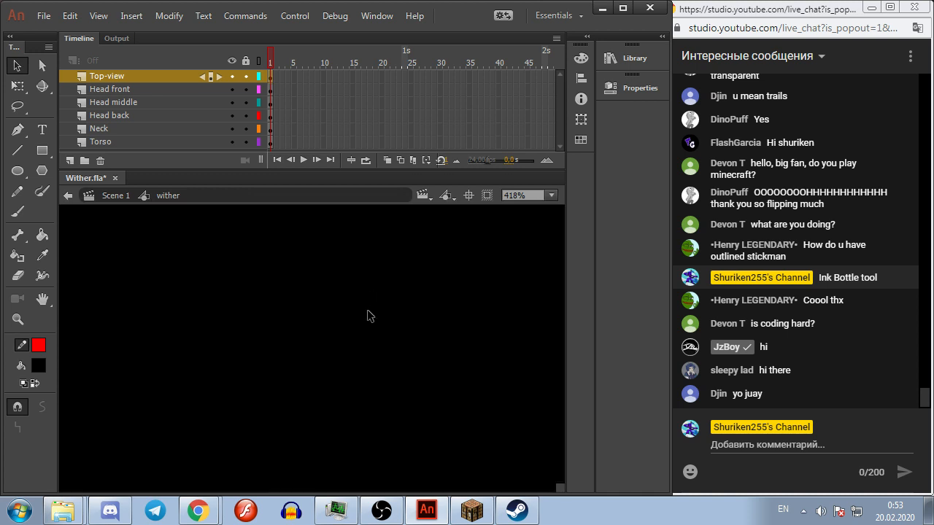
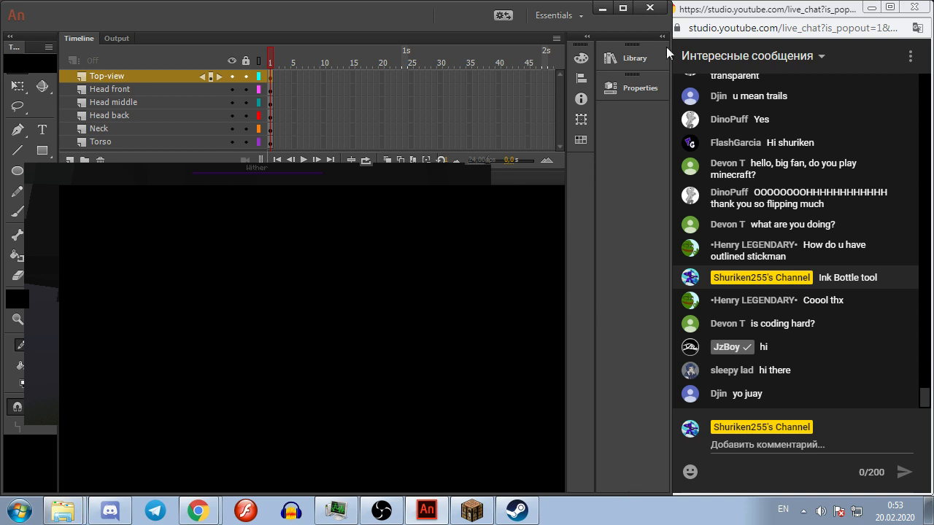
Step: Close the frozen Animate window, relaunch the program and reopen the recent file Wither.fla
left_click(650, 9)
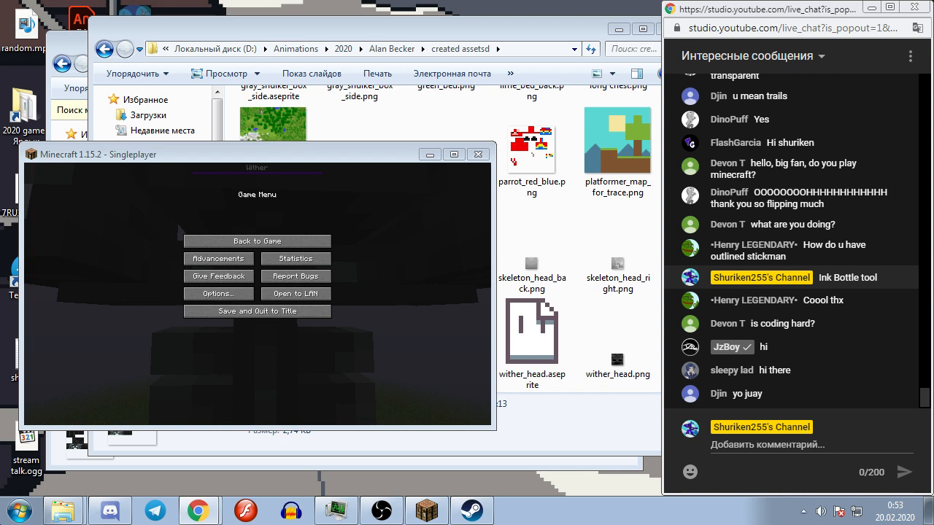
left_click(16, 510)
left_click(93, 172)
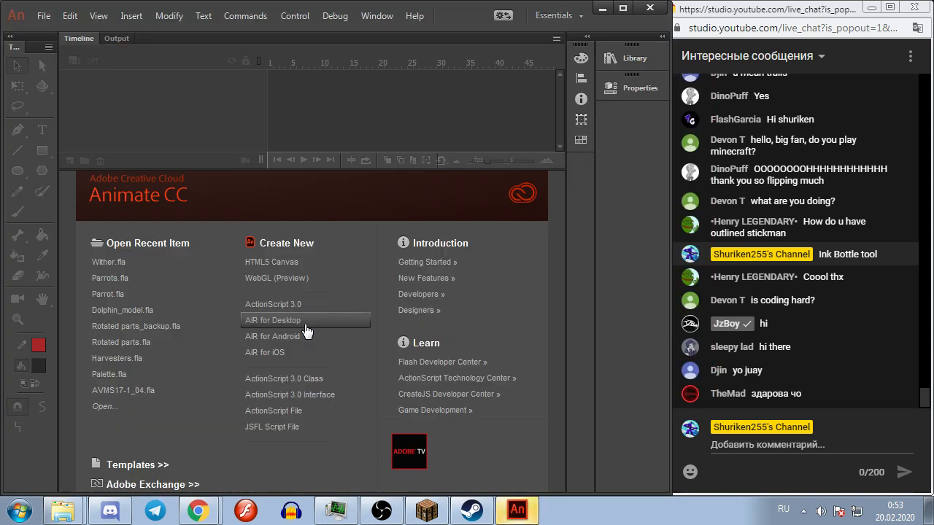
left_click(120, 262)
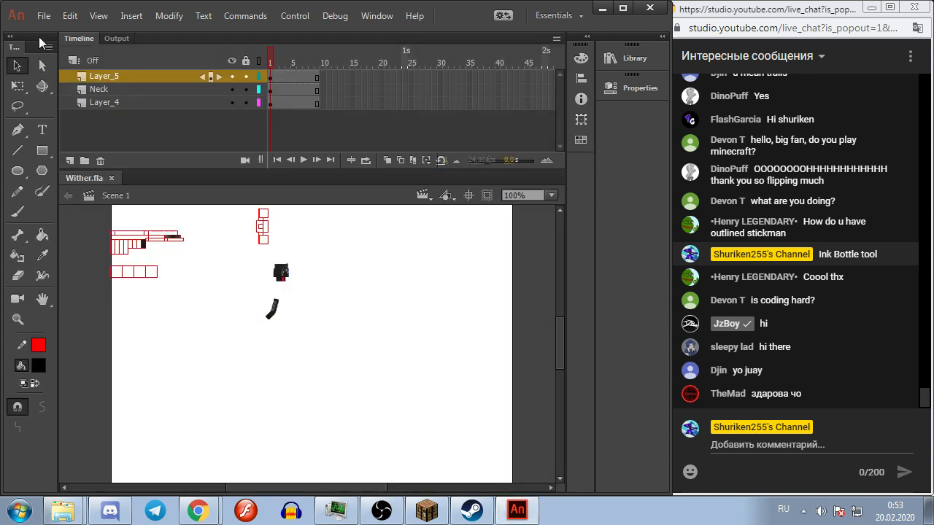
Step: Save the document as a separate copy named Wither_backup.fla in the Alan Becker folder
left_click(44, 16)
left_click(111, 173)
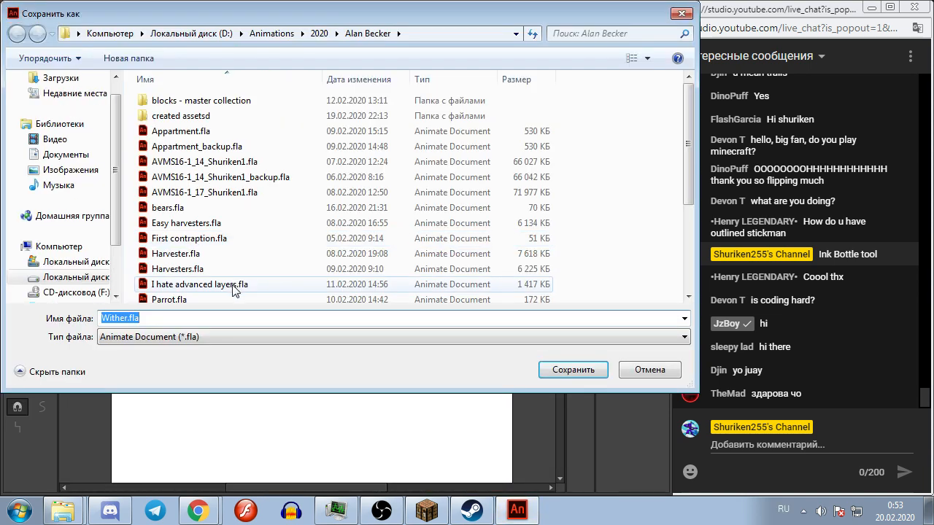
type("_wip")
key("BackSpace")
key("BackSpace")
key("BackSpace")
type("backup")
key("Return")
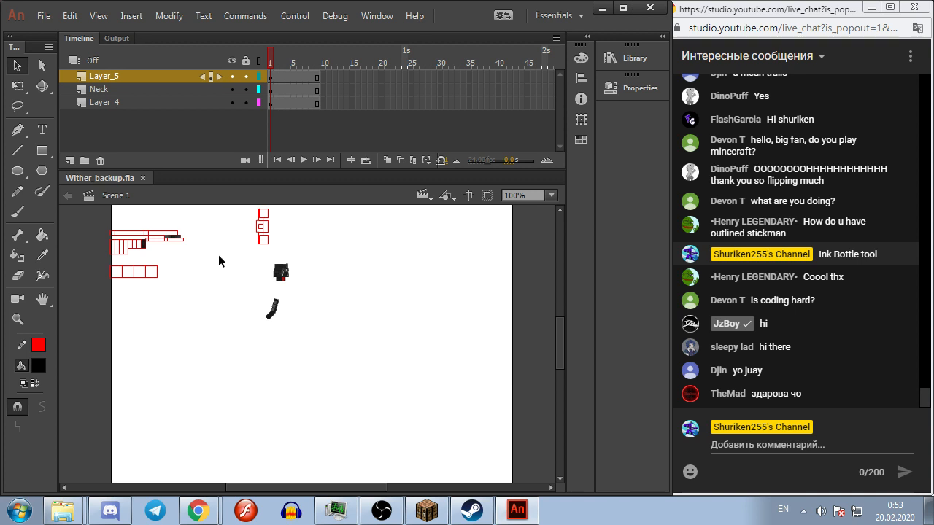
Step: Open the wither symbol for editing and bring its head pieces and red outlines into view
scroll(240, 262, "up", 7)
double_click(442, 324)
scroll(496, 280, "down", 3)
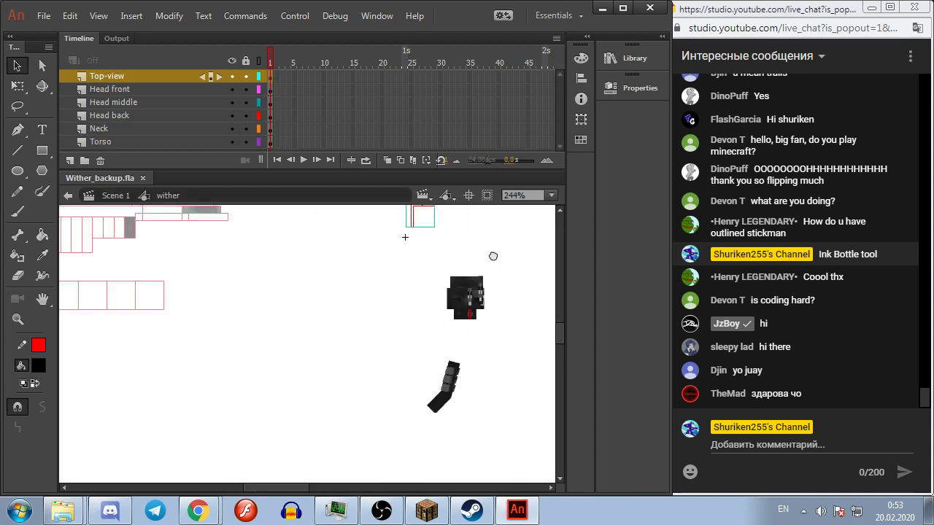
left_click_drag(493, 256, 345, 343)
left_click(345, 343)
scroll(321, 395, "up", 2)
scroll(343, 387, "down", 2)
scroll(356, 390, "up", 1)
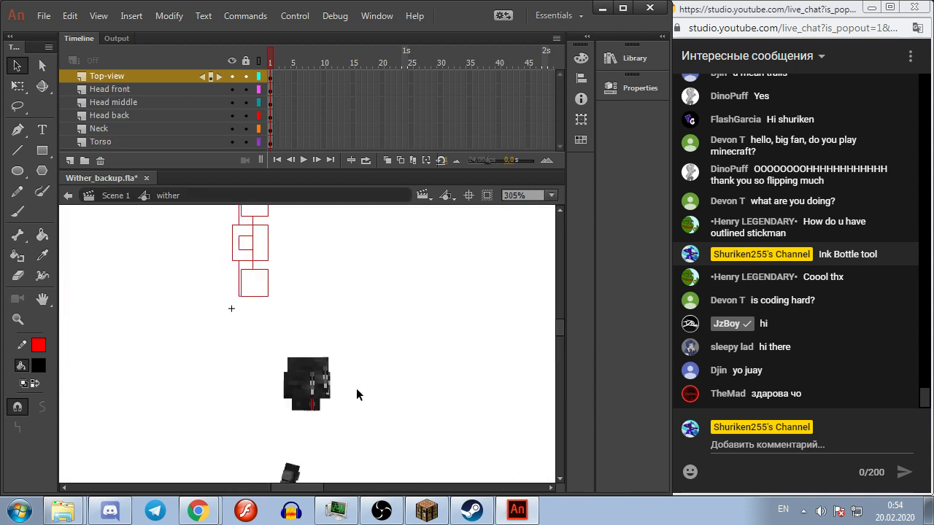
Step: Check the Wither in Minecraft and lower the front and back head pieces until their bottom edges align
scroll(357, 394, "up", 5)
left_click(427, 511)
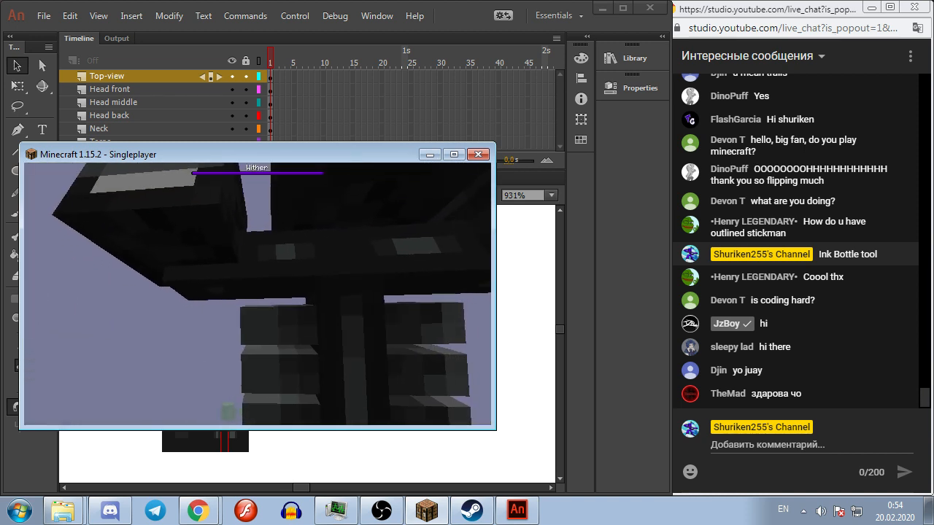
key("Escape")
key("alt+Tab")
scroll(313, 394, "down", 5)
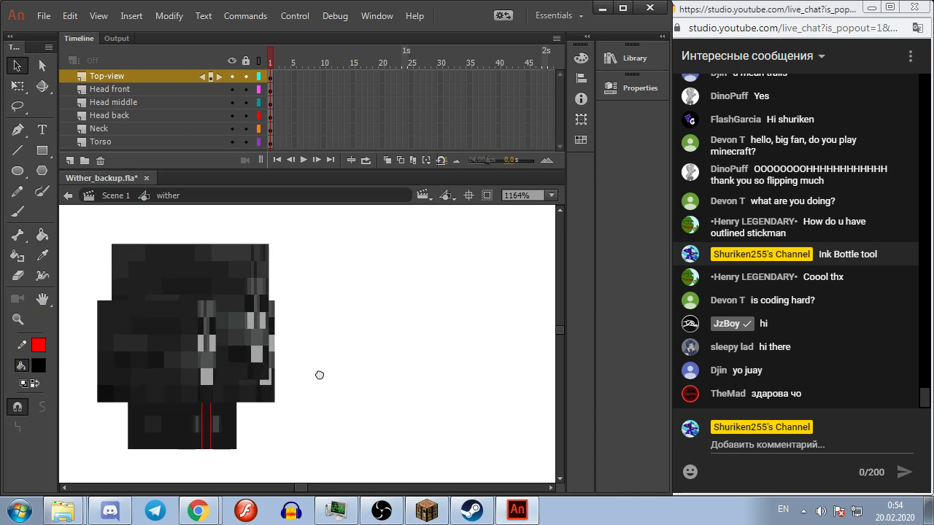
left_click_drag(176, 282, 184, 314)
left_click(319, 302)
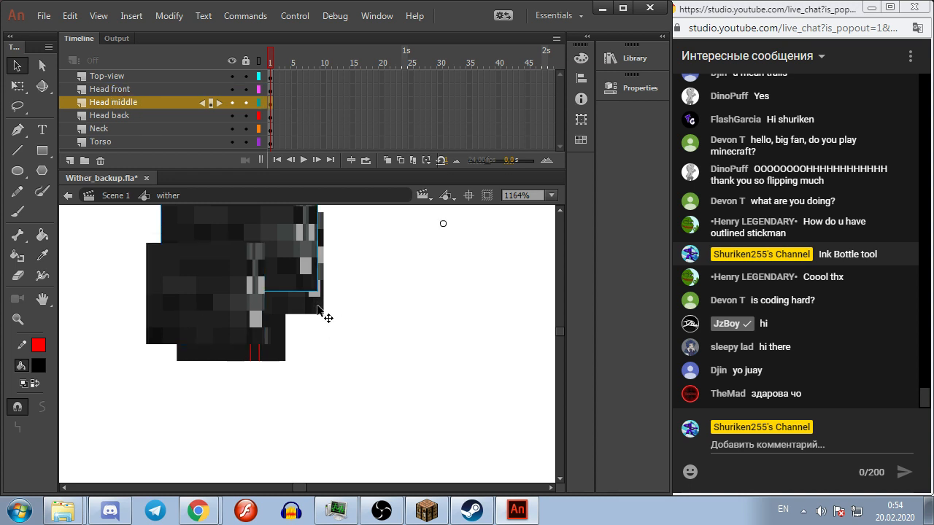
left_click_drag(319, 325, 319, 353)
scroll(355, 361, "down", 1)
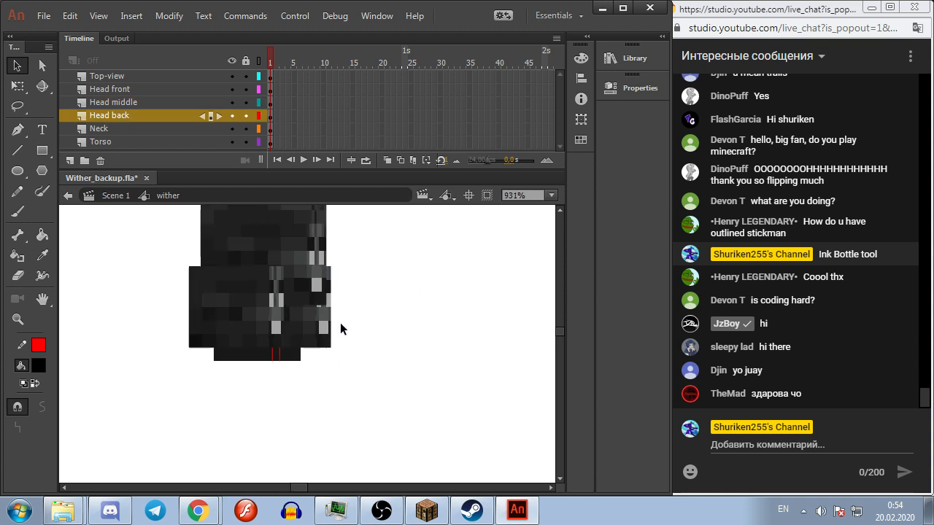
left_click(289, 257)
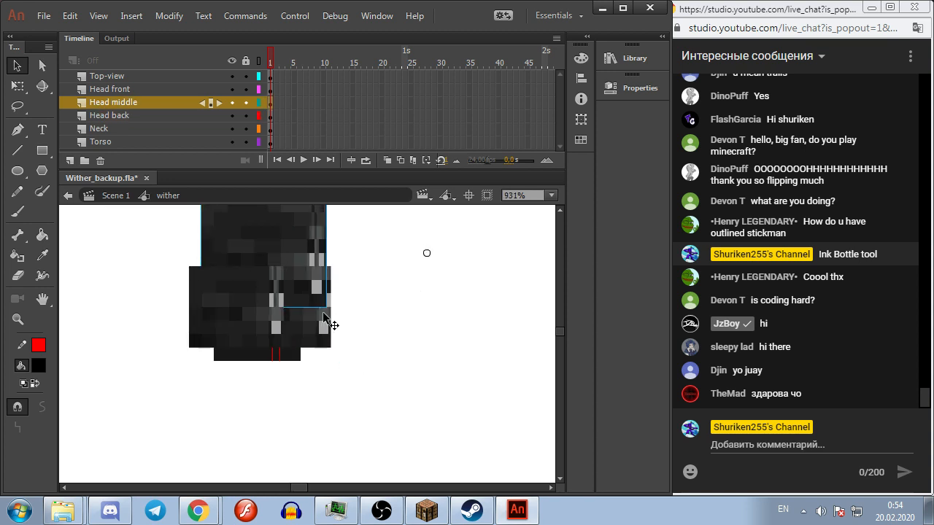
left_click(390, 318)
scroll(390, 317, "down", 2)
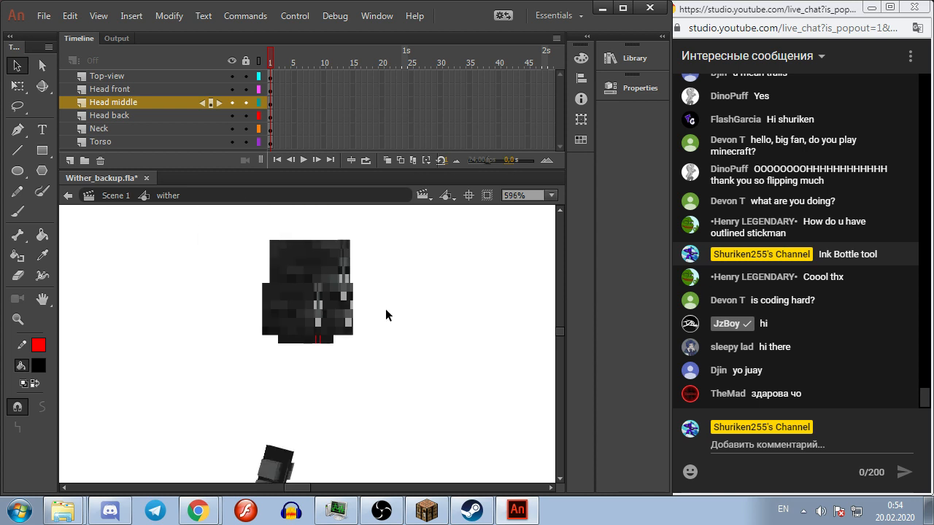
Step: Compare the stacked head pieces and red top-view outlines with the Wither in the Minecraft window
left_click(427, 511)
key("Escape")
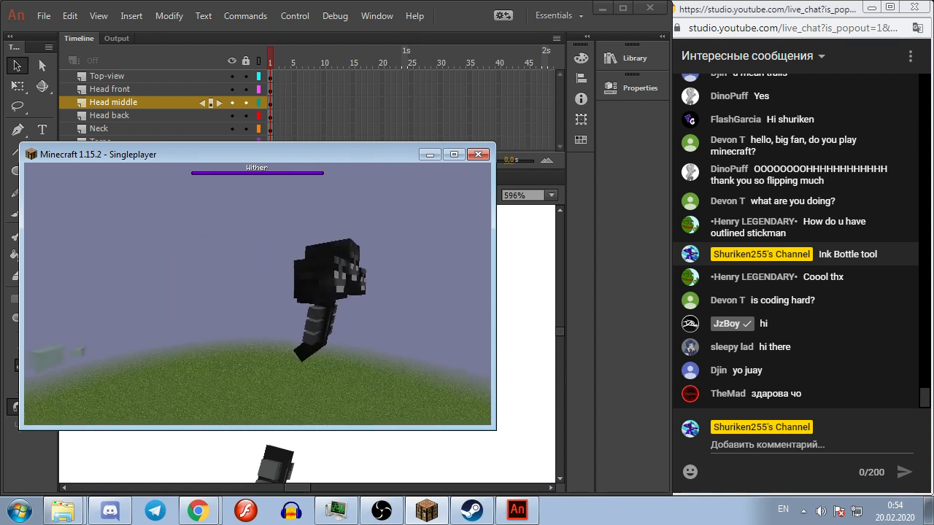
key("alt+Tab")
scroll(395, 334, "down", 2)
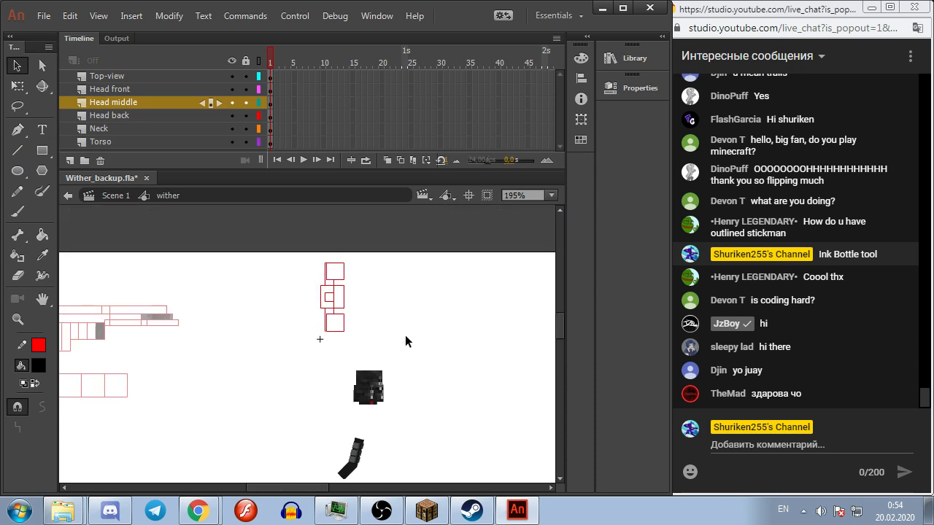
left_click_drag(449, 335, 426, 287)
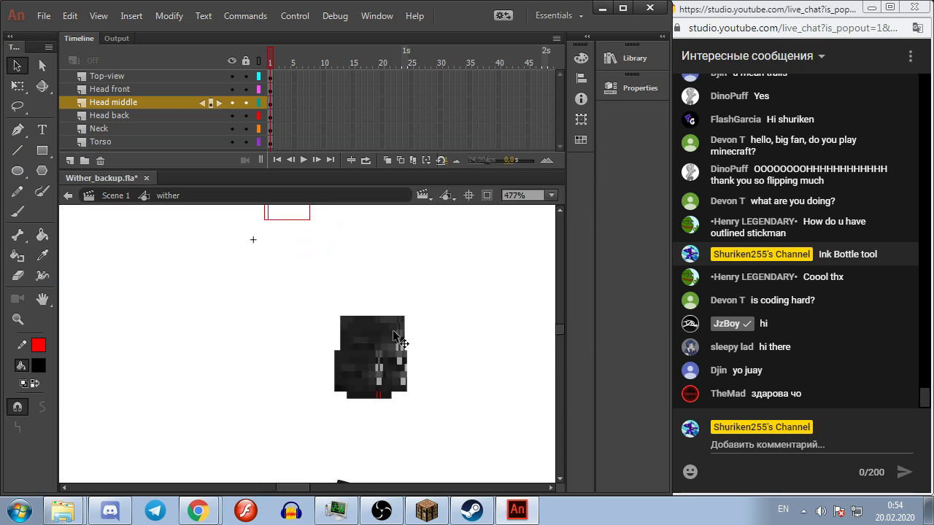
left_click(385, 338)
left_click(309, 264)
left_click_drag(308, 264, 278, 364)
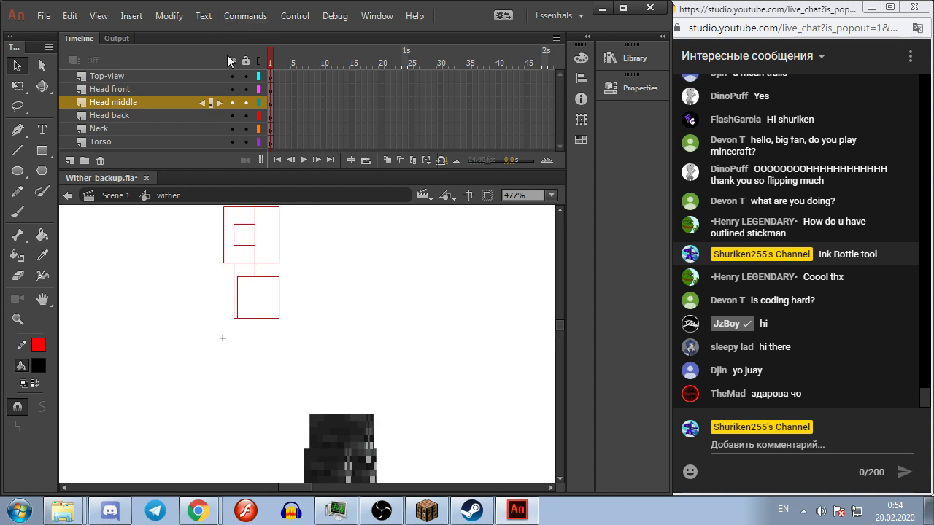
Step: Lock all existing layers and add a layer named Vertical lines above Head front
left_click(245, 61)
left_click(133, 86)
left_click(69, 160)
double_click(127, 88)
type("Vertical lines")
key("Return")
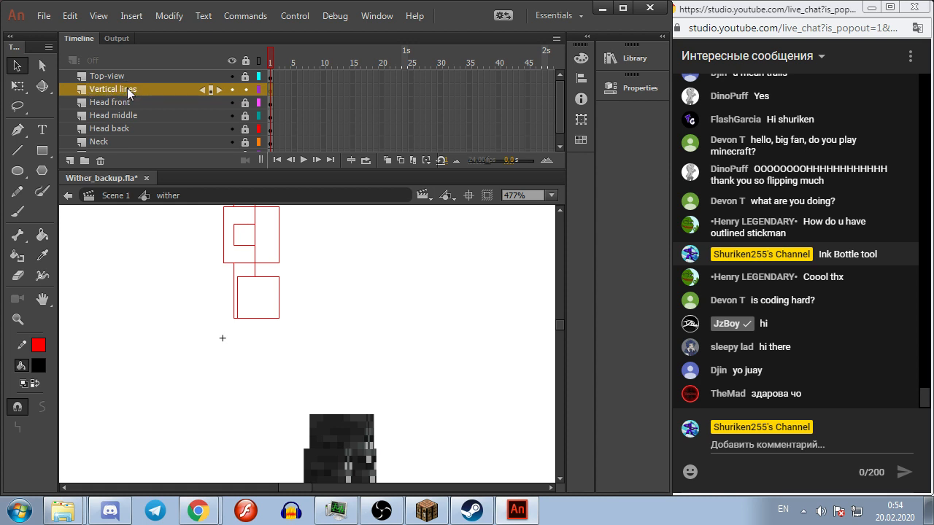
Step: Turn the Vertical lines and Top-view layers into guide layers and unlock Top-view
right_click(127, 88)
left_click(159, 276)
right_click(124, 76)
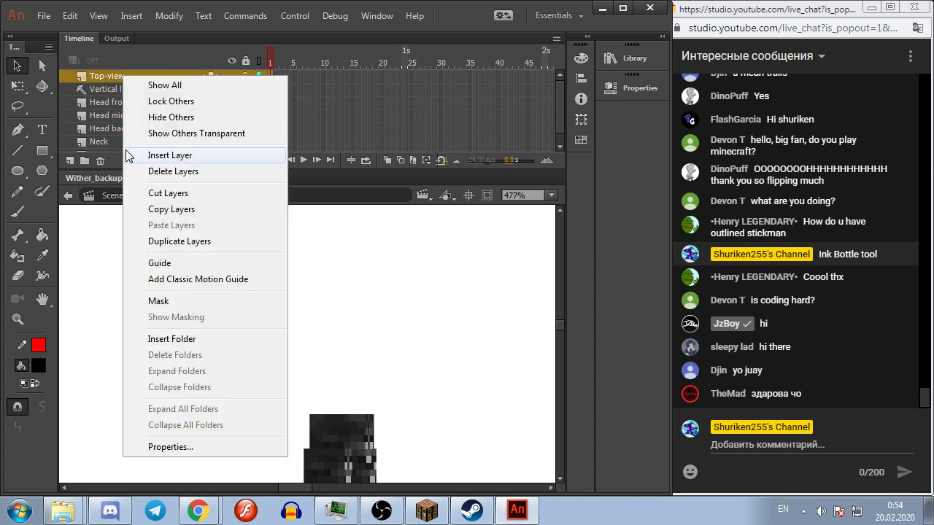
left_click(183, 263)
left_click(245, 76)
Step: Rotate the grouped red outlines in frame 1 of the Top-view layer by 10 degrees
left_click(270, 76)
left_click(180, 373)
scroll(209, 307, "down", 1)
left_click(219, 277)
key("ctrl+alt+s")
key("Tab")
type("10")
key("Return")
Step: Insert a keyframe at frame 2 of Top-view and rotate its outlines a further 12,5 degrees
key("F6")
key("ctrl+alt+s")
key("Tab")
type("12,5")
key("Return")
Step: Add a Top-view keyframe at frame 3 and rotate the outlines by 22,5 degrees
key("F6")
key("ctrl+alt+s")
key("Tab")
type("22,5")
key("Return")
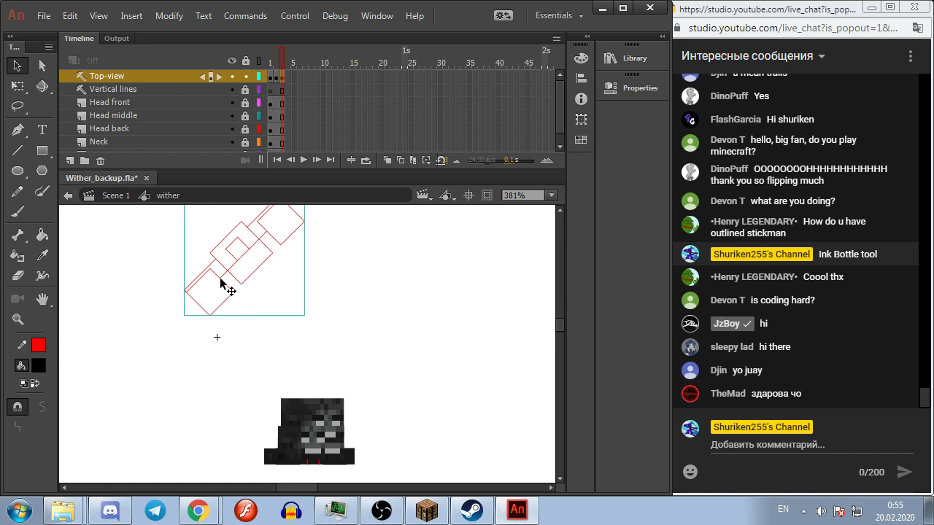
Step: Add Top-view keyframes at frames 4 and 5, rotating the outlines another 22,5 degrees in each
key("F6")
key("ctrl+alt+s")
key("Tab")
key("Return")
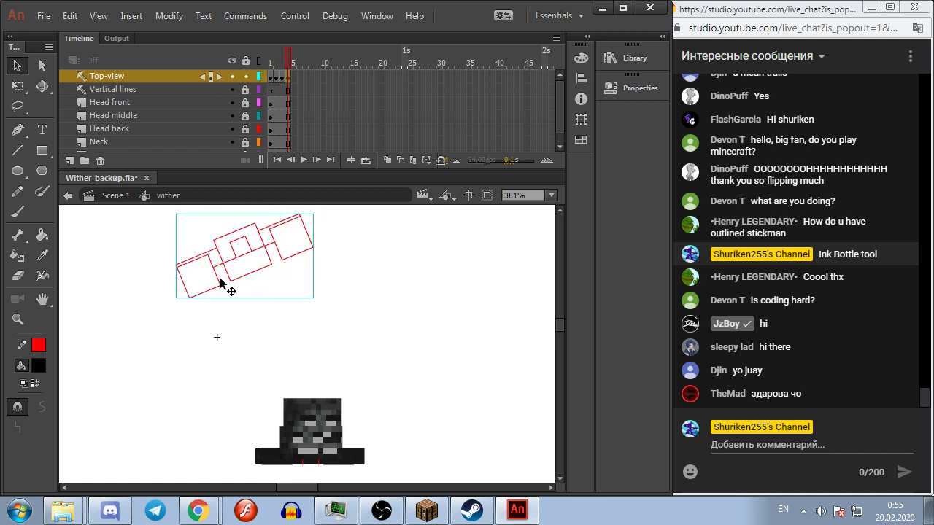
key("F6")
key("ctrl+alt+s")
key("Tab")
key("Return")
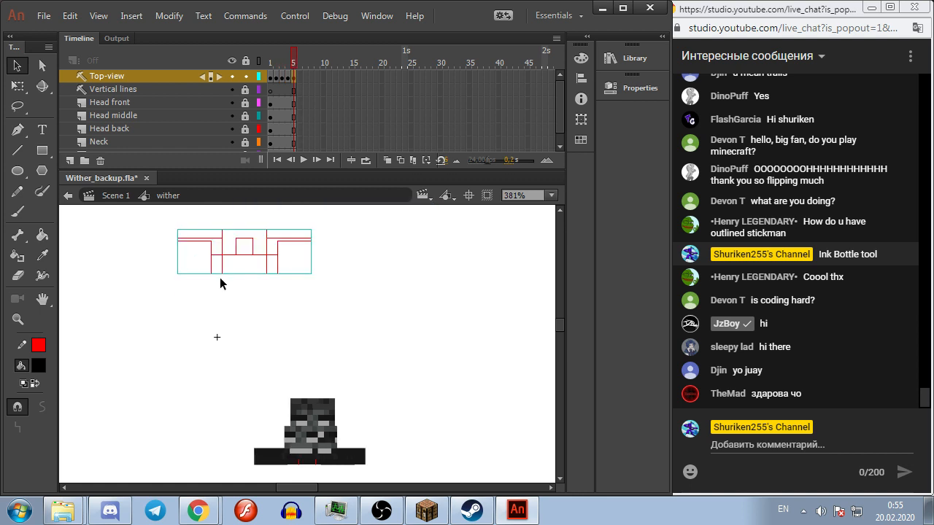
Step: Continue the Top-view turn with keyframes at frames 6, 7 and 8, each rotated a further 22,5 degrees
key("F6")
key("ctrl+alt+s")
key("Return")
key("F6")
key("ctrl+alt+s")
key("Return")
key("F6")
key("ctrl+alt+s")
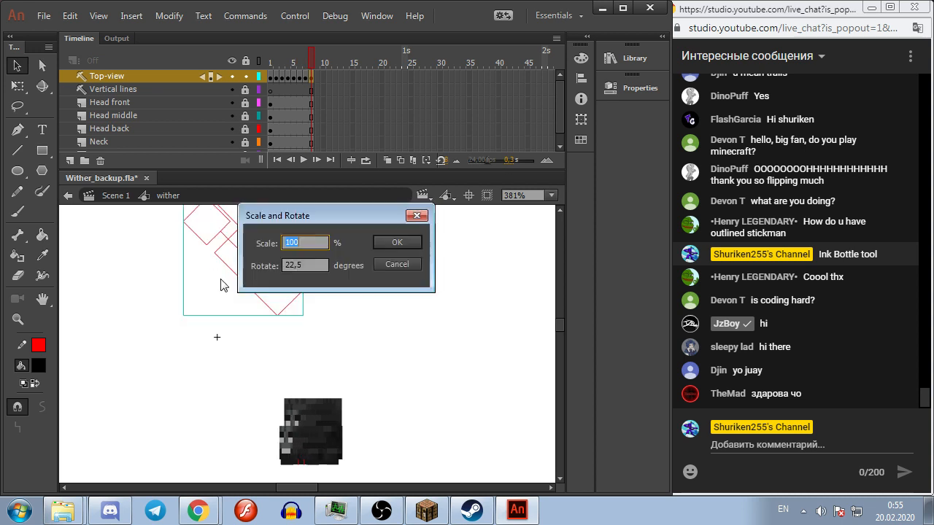
key("Return")
Step: Insert the Top-view keyframe at frame 9 and rotate its outlines by 12.5 degrees
key("F6")
key("ctrl+alt+s")
key("Tab")
type("1")
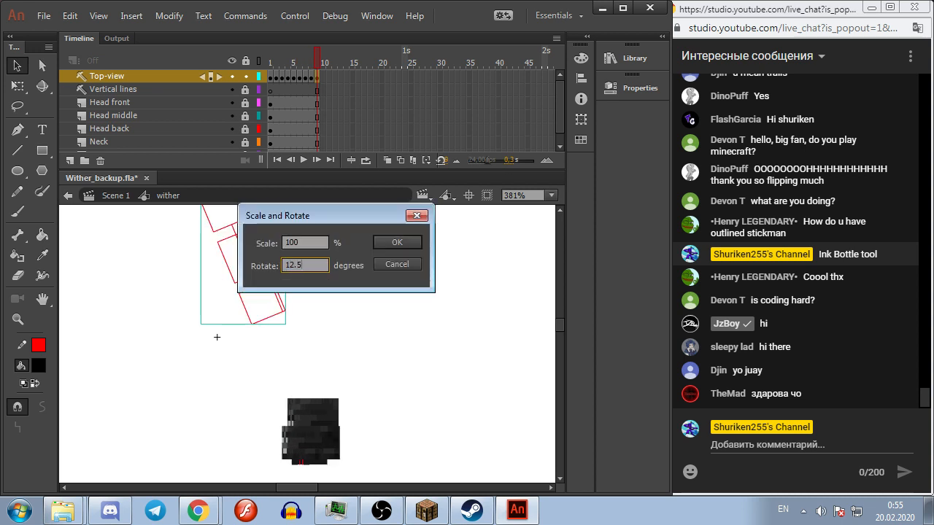
key("Return")
Step: Return to frame 1, check the rotated outlines of frames 1 to 9 together with Edit Multiple Frames, and turn it off
key("comma")
key("comma")
key("comma")
key("comma")
key("comma")
key("comma")
key("comma")
key("comma")
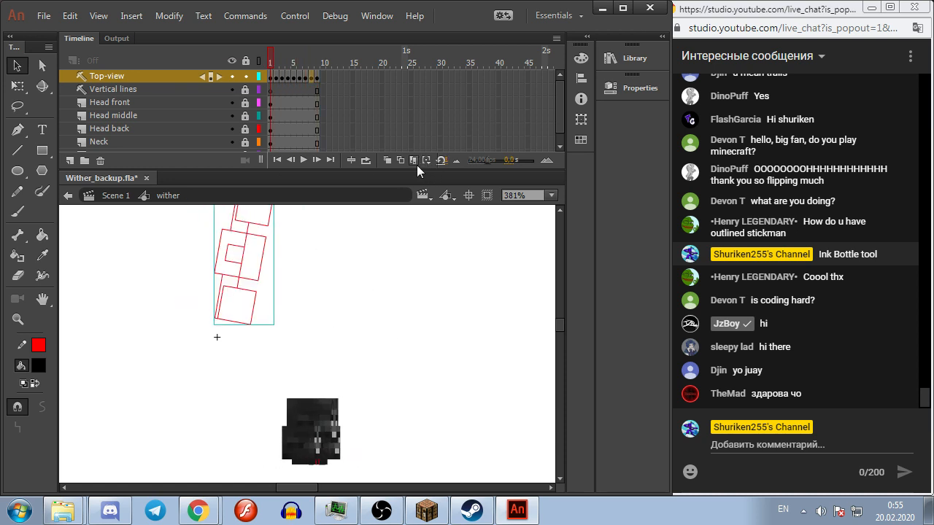
left_click(413, 160)
left_click_drag(282, 51, 319, 51)
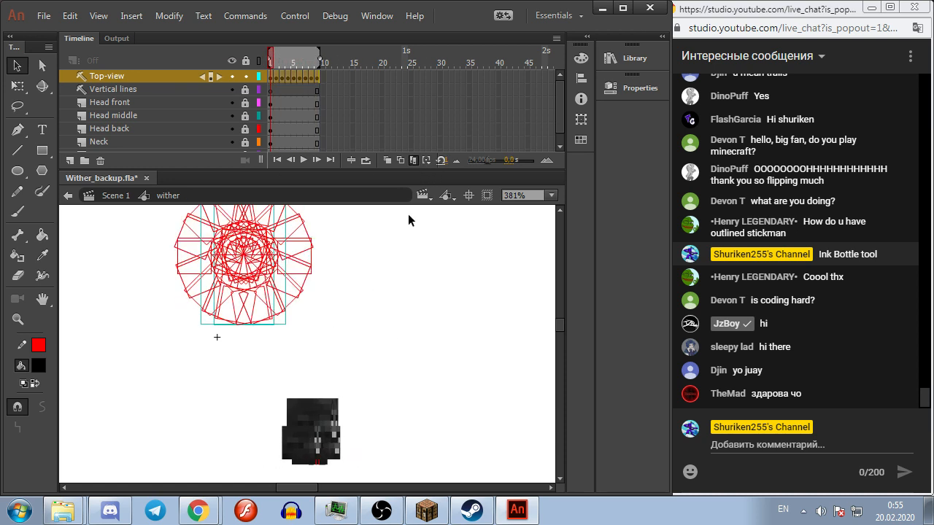
left_click(378, 259)
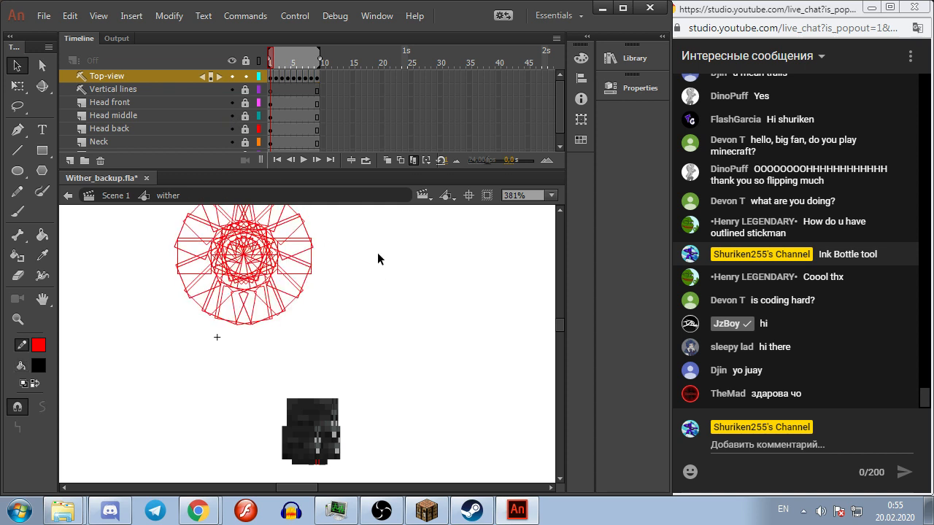
left_click(400, 160)
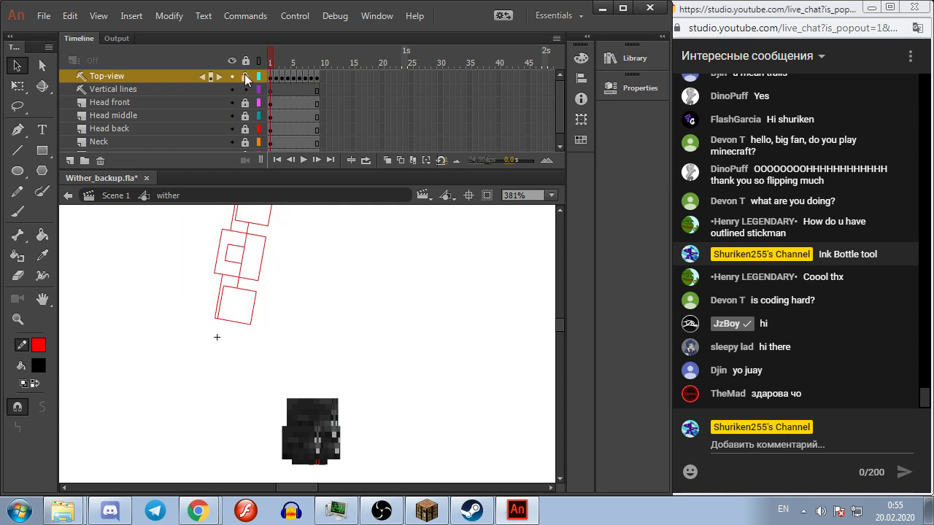
Step: Fill frames 1 to 9 of the Vertical lines layer with blank keyframes
left_click(270, 90)
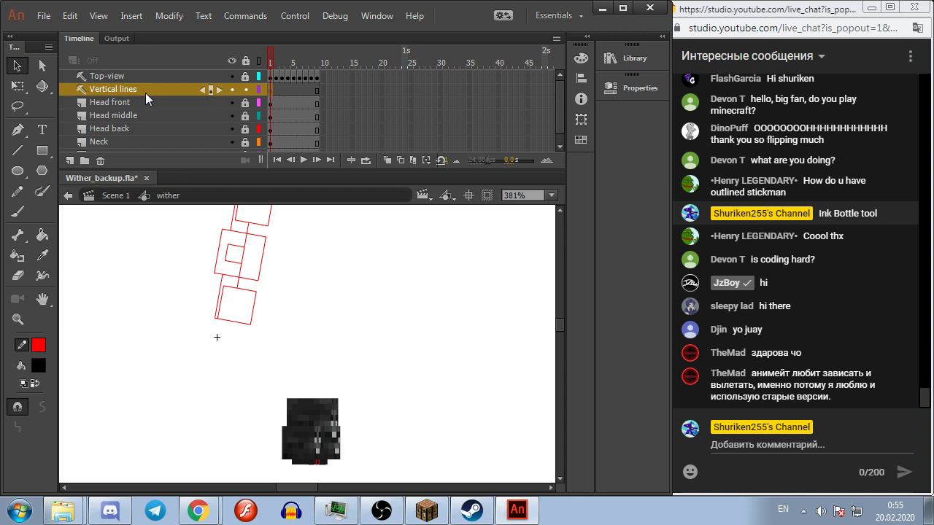
key("F7")
scroll(248, 399, "left", 3)
scroll(342, 381, "up", 2)
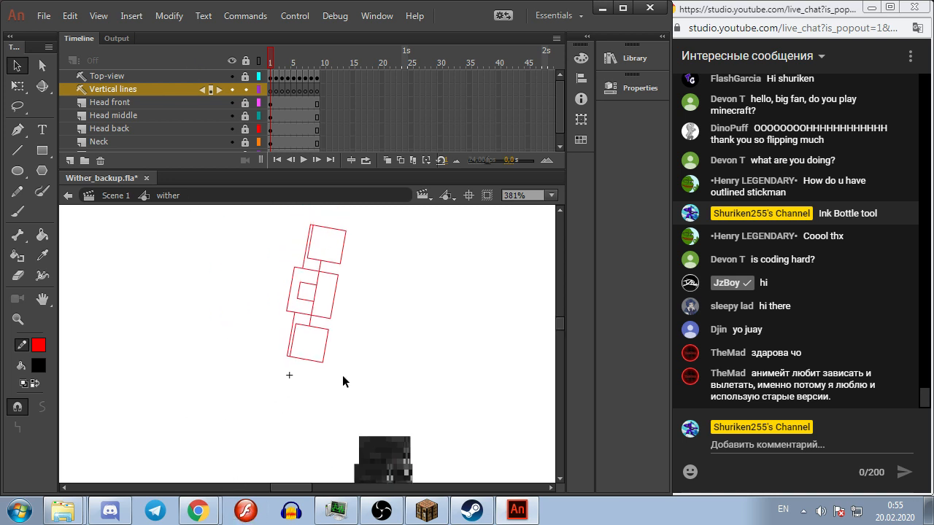
scroll(351, 373, "up", 2)
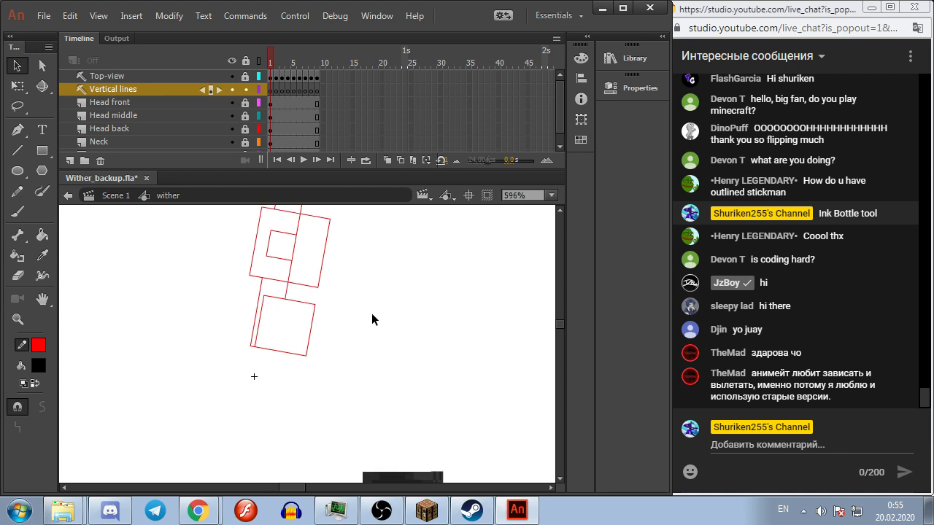
scroll(372, 313, "down", 1)
scroll(387, 319, "down", 3)
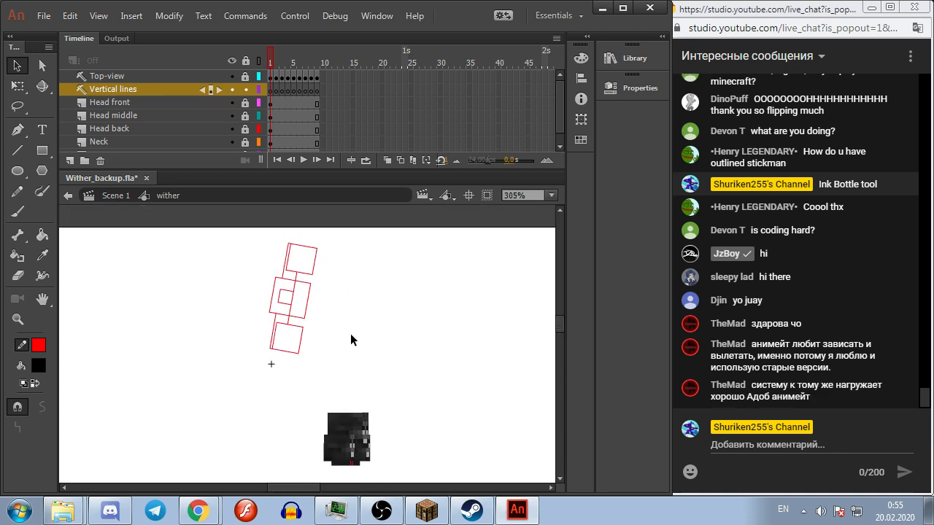
scroll(347, 321, "up", 2)
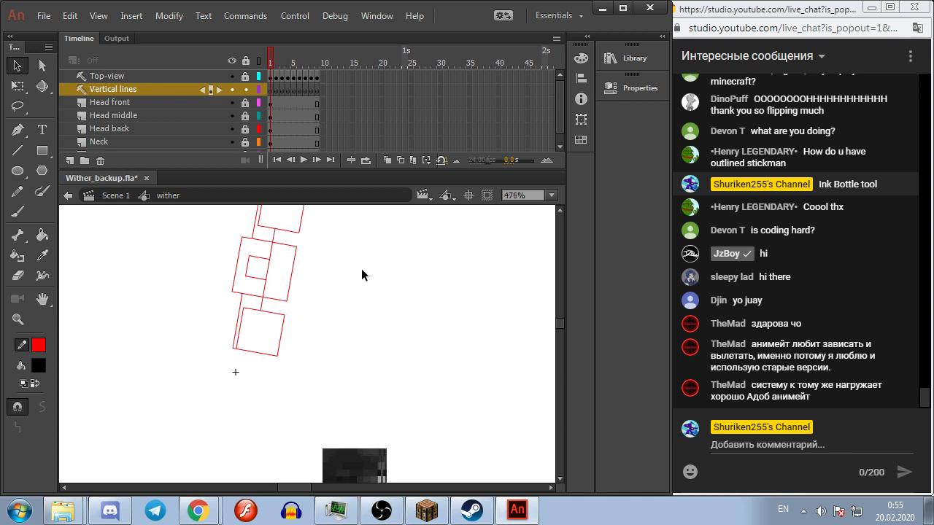
left_click_drag(369, 301, 385, 329)
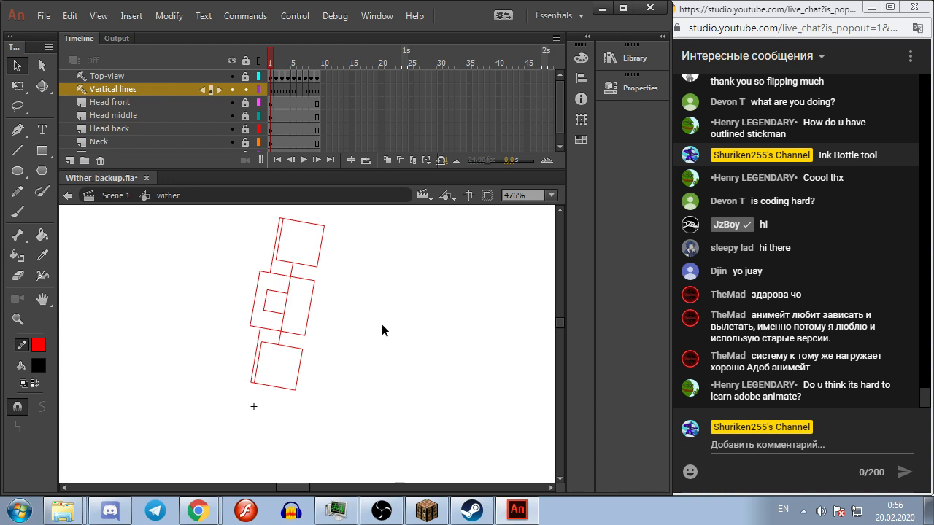
mouse_move(381, 324)
left_mouse_down()
mouse_move(382, 289)
mouse_move(362, 342)
mouse_move(369, 324)
left_mouse_up()
scroll(368, 324, "down", 1)
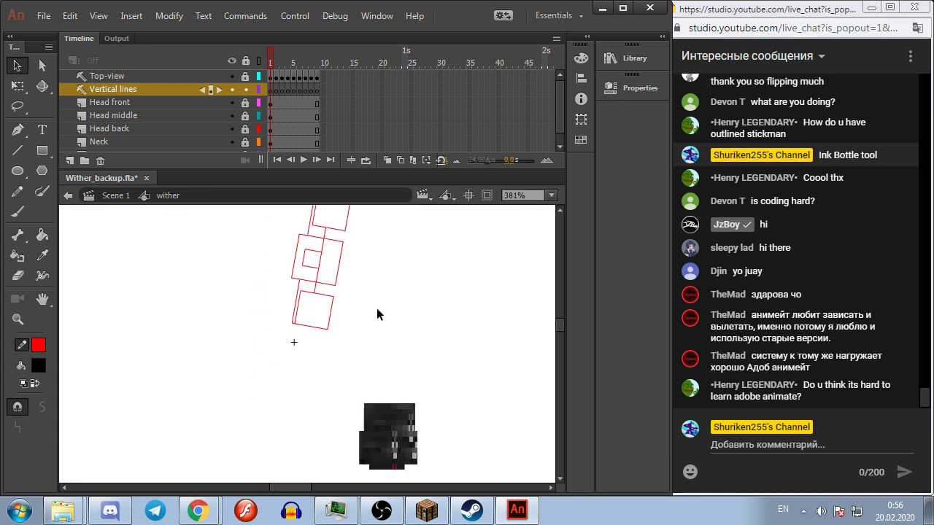
scroll(309, 357, "up", 3)
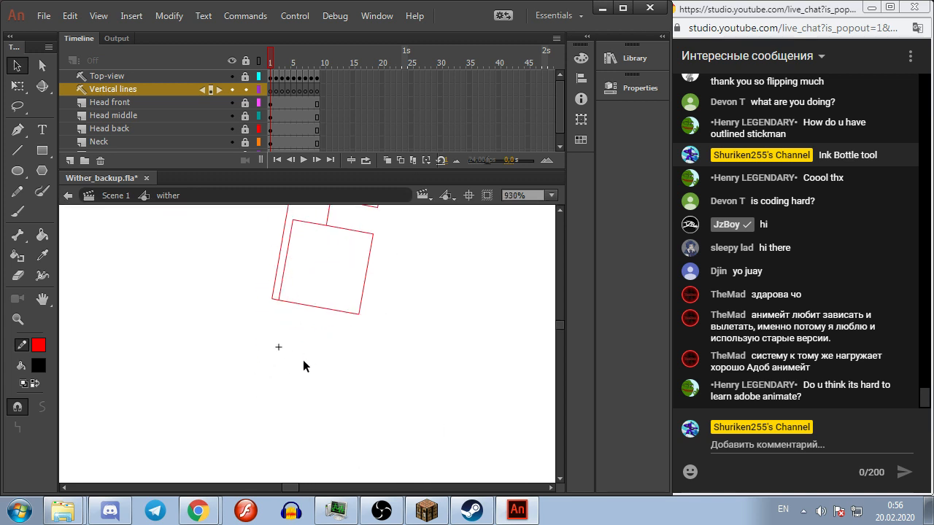
scroll(228, 329, "down", 3)
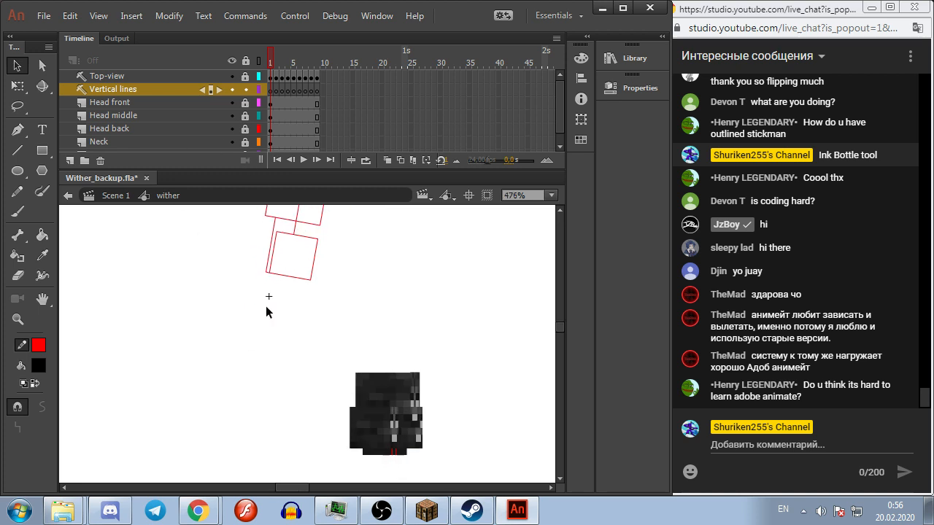
left_click(17, 151)
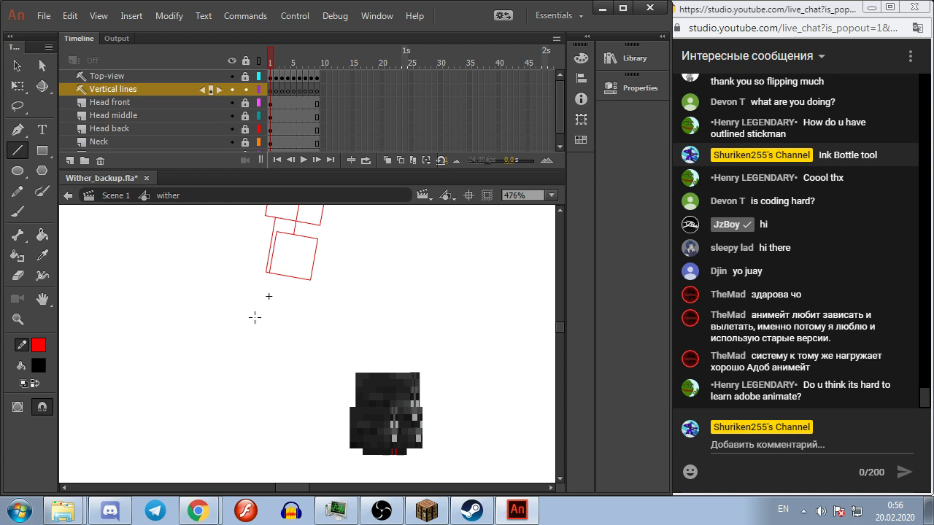
left_click_drag(269, 273, 270, 368)
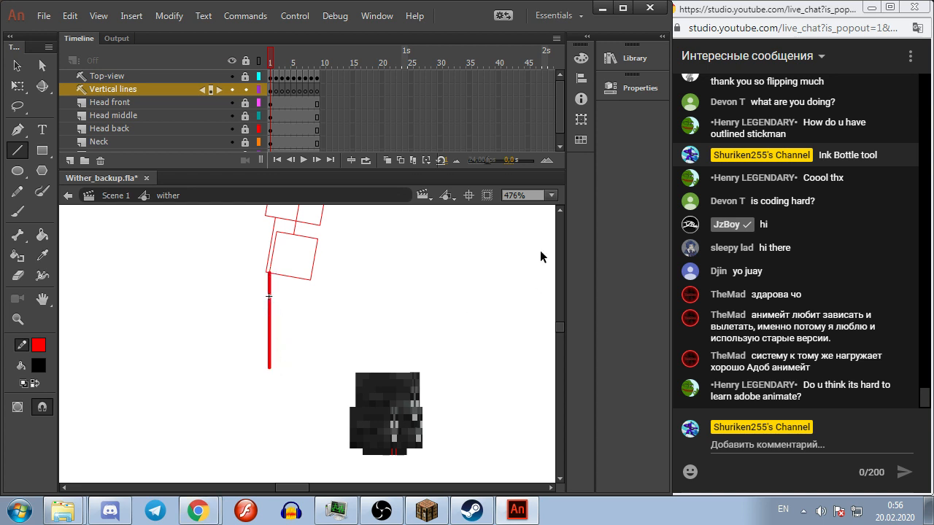
key("ctrl+z")
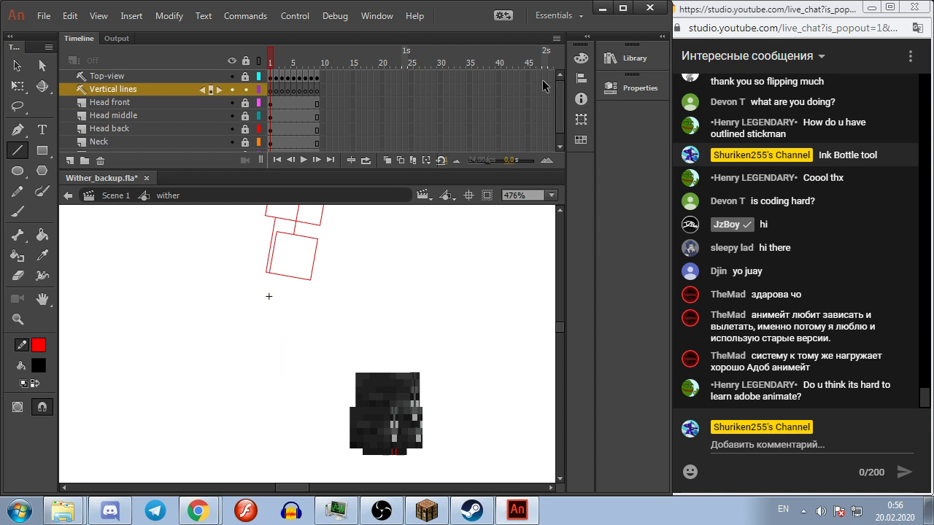
Step: Give the Line tool a thin stroke and draw frame 1's red vertical guide down from the middle head outline's left corner
left_click(647, 52)
left_click(640, 58)
left_click(632, 86)
left_click(484, 228)
left_click(481, 250)
left_click(275, 308)
left_click_drag(265, 214, 265, 456)
Step: Draw red vertical guides down from the middle head outline's left corner in frames 2 and 3
key("period")
scroll(253, 232, "down", 1)
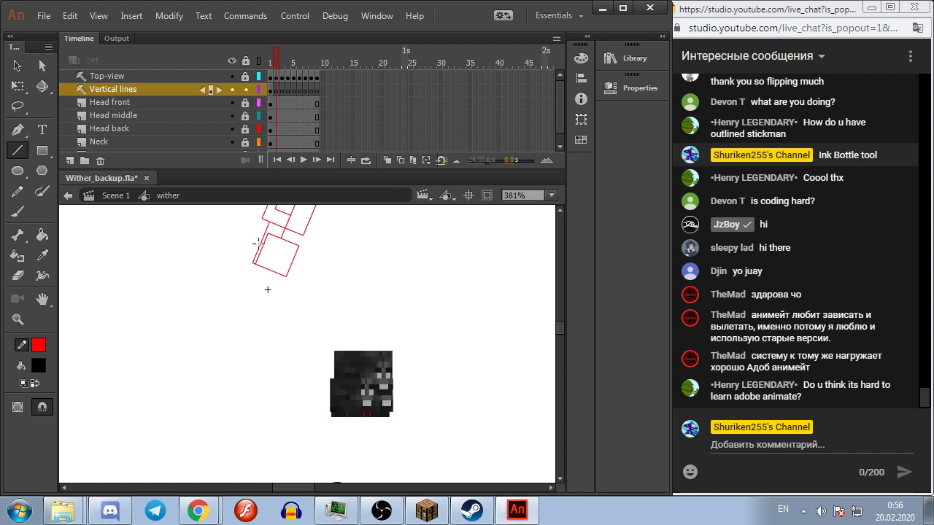
left_click_drag(262, 217, 263, 442)
key("period")
left_click_drag(264, 258, 261, 273)
scroll(262, 272, "down", 1)
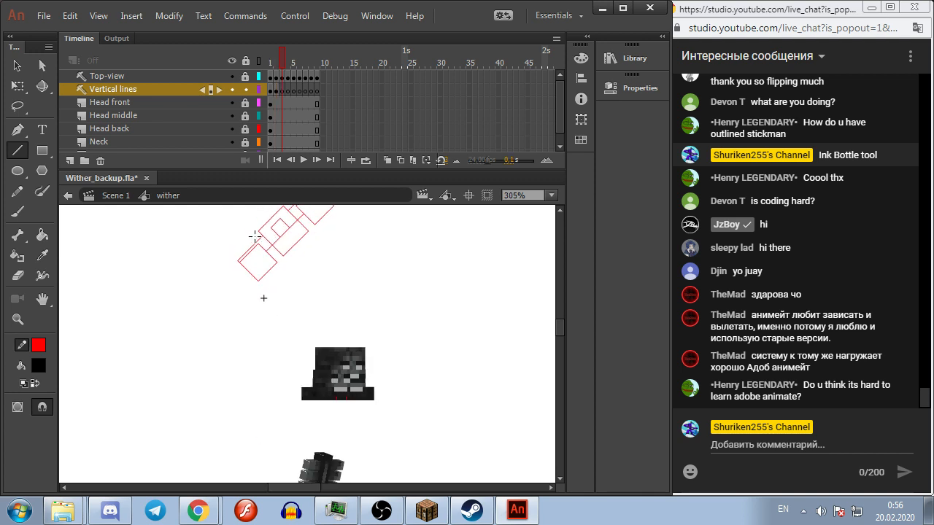
left_click_drag(258, 230, 243, 431)
key("comma")
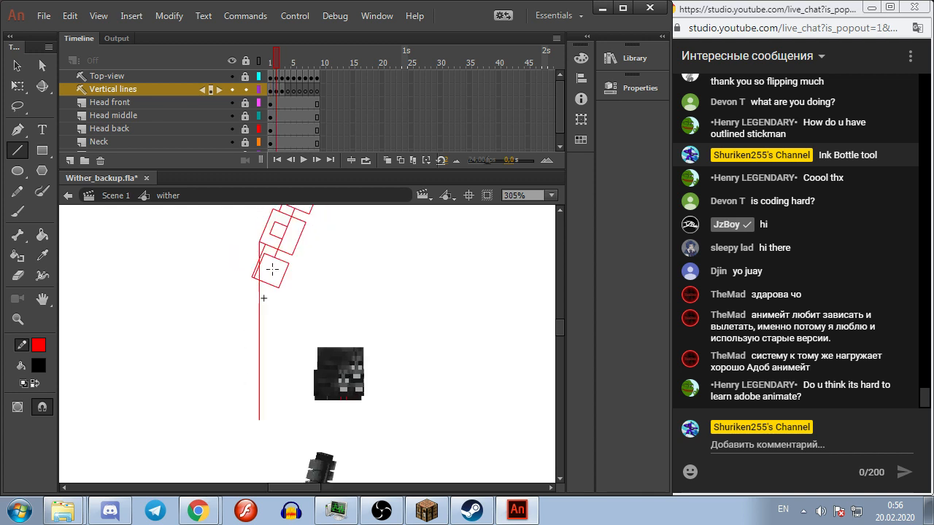
key("period")
Step: Draw the middle head's red vertical guides in frames 4, 5 and 6, each starting at its outline's left corner
key("period")
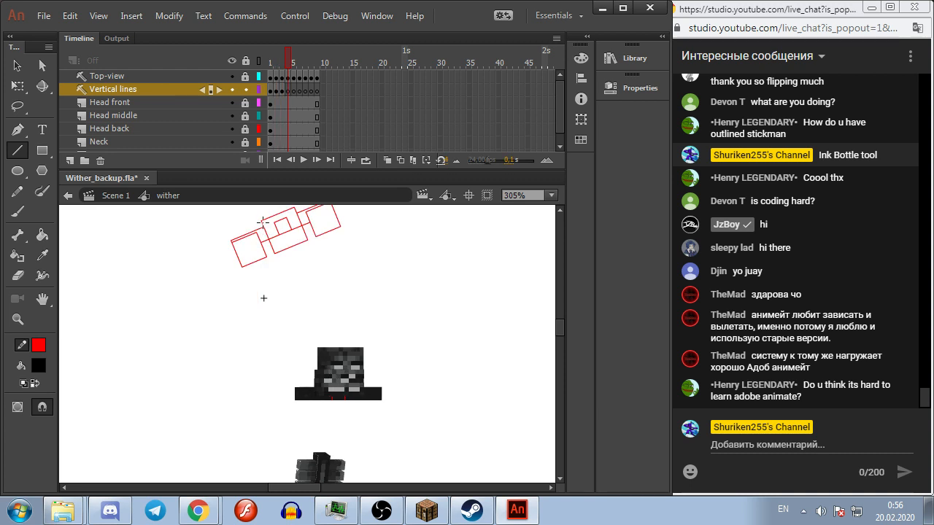
left_click_drag(261, 219, 263, 429)
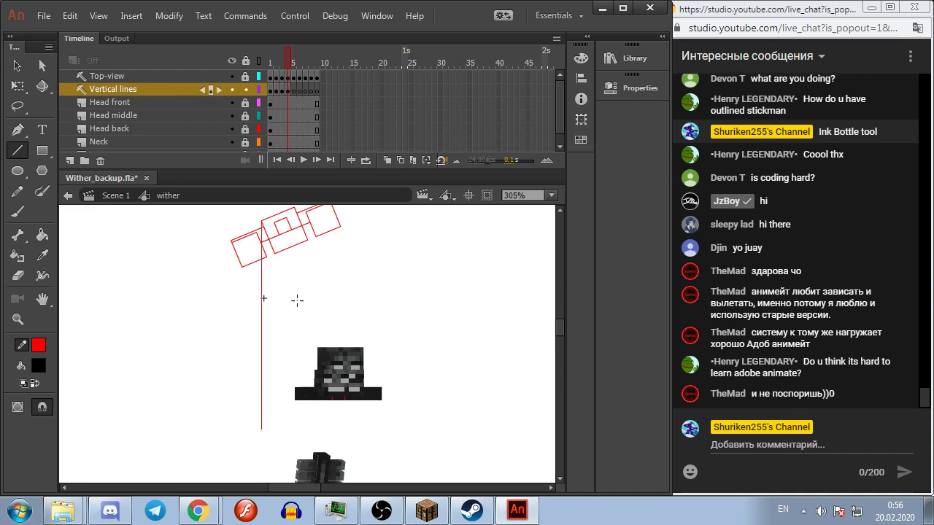
key("period")
left_click_drag(268, 213, 273, 436)
key("period")
left_click_drag(264, 243, 262, 447)
Step: Draw the middle head's red vertical guides in frames 7, 8 and 9 and return to frame 1
key("period")
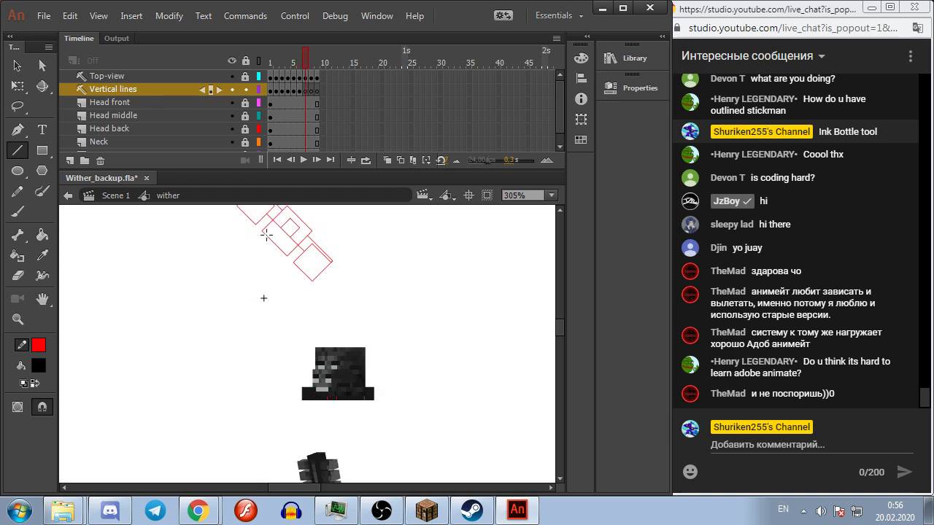
left_click_drag(262, 232, 263, 420)
key("period")
left_click_drag(264, 222, 242, 427)
key("period")
left_click_drag(268, 215, 267, 426)
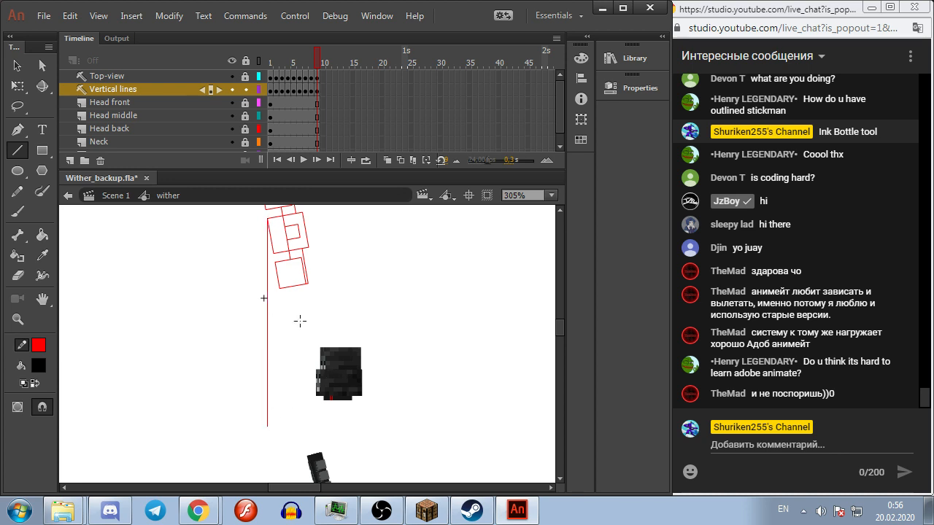
key("Return")
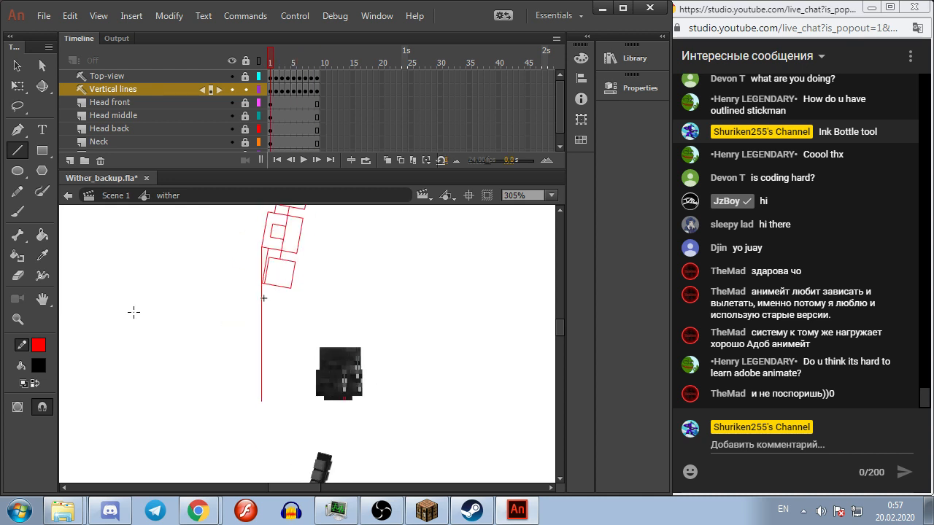
Step: Set the stroke colour to #00FF00 and draw frame 1's green vertical guide from the left corner of the lower side-head square
left_click(41, 346)
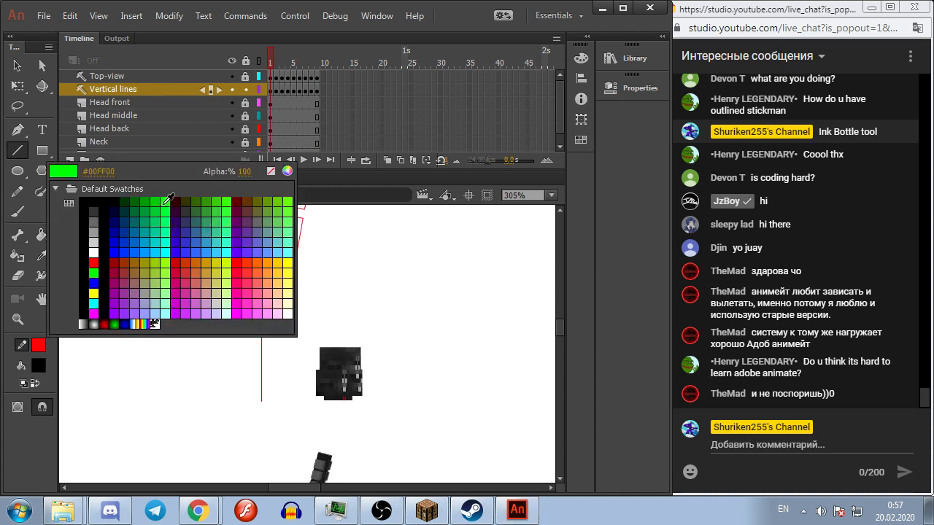
left_click(162, 205)
scroll(259, 281, "up", 3)
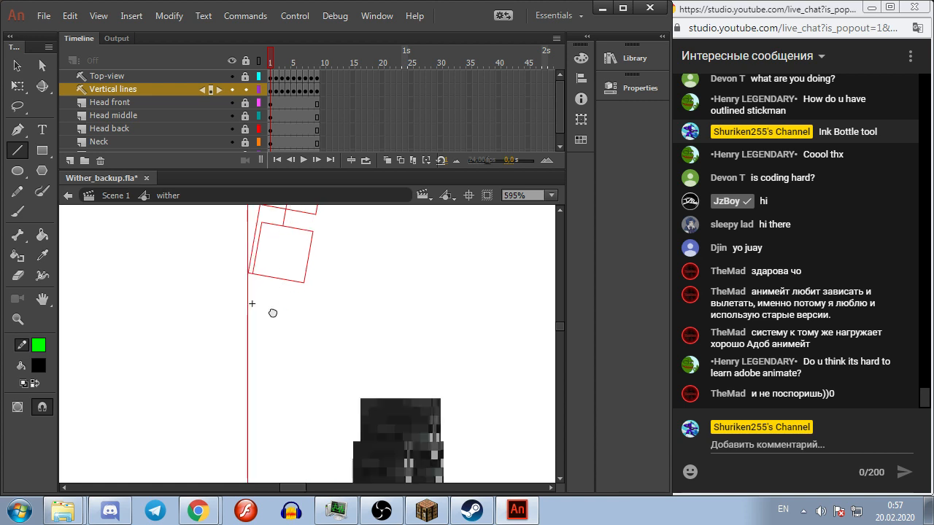
left_click_drag(248, 301, 253, 458)
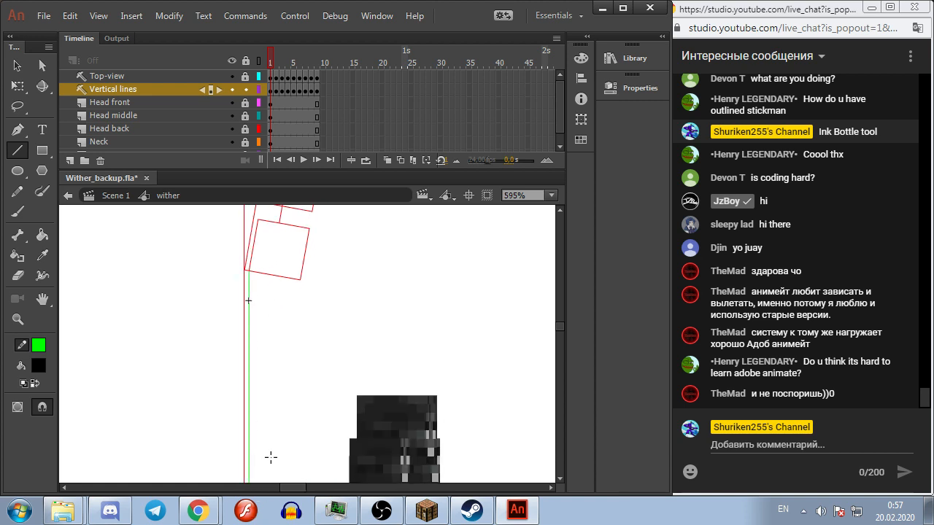
Step: Draw green vertical guides from the left corner of the leftmost side-head square in frames 2, 3 and 4
scroll(316, 371, "down", 2)
key(".")
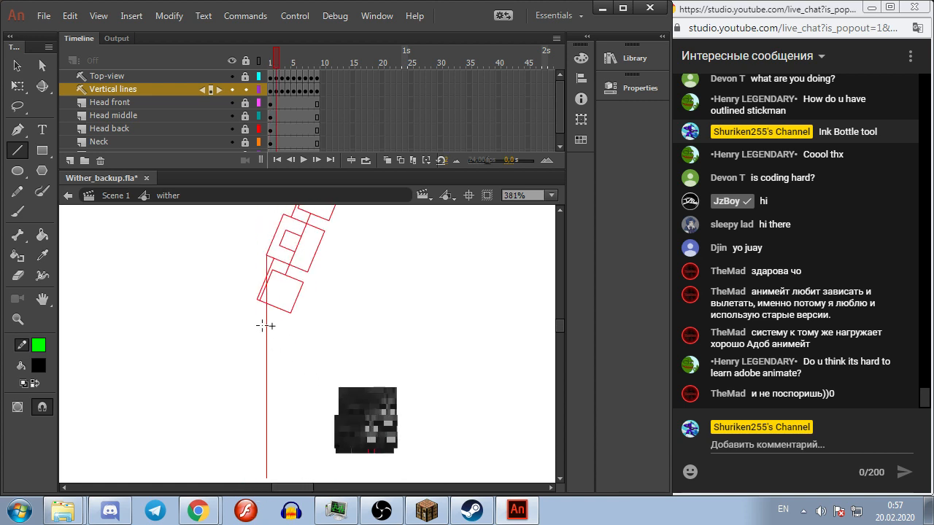
left_click_drag(260, 300, 253, 451)
key(".")
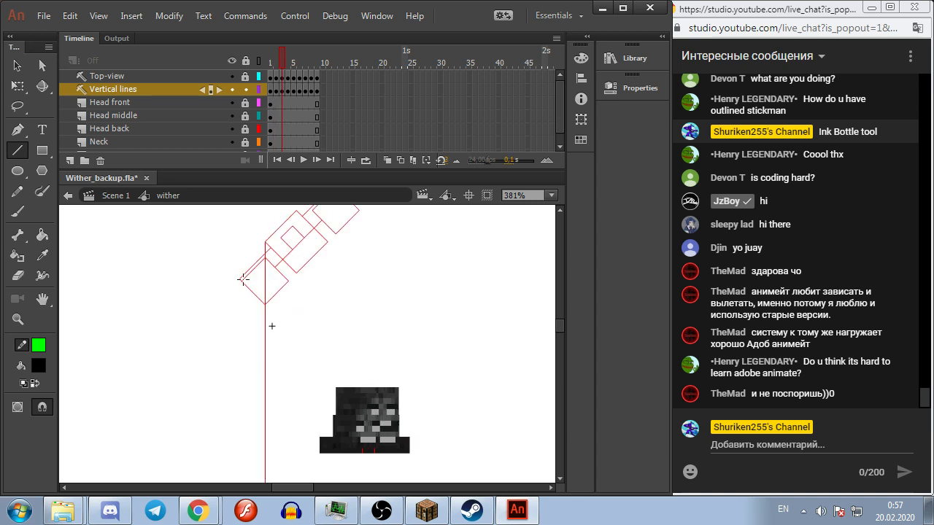
mouse_move(242, 292)
left_mouse_down()
mouse_move(231, 453)
mouse_move(242, 476)
left_mouse_up()
key(".")
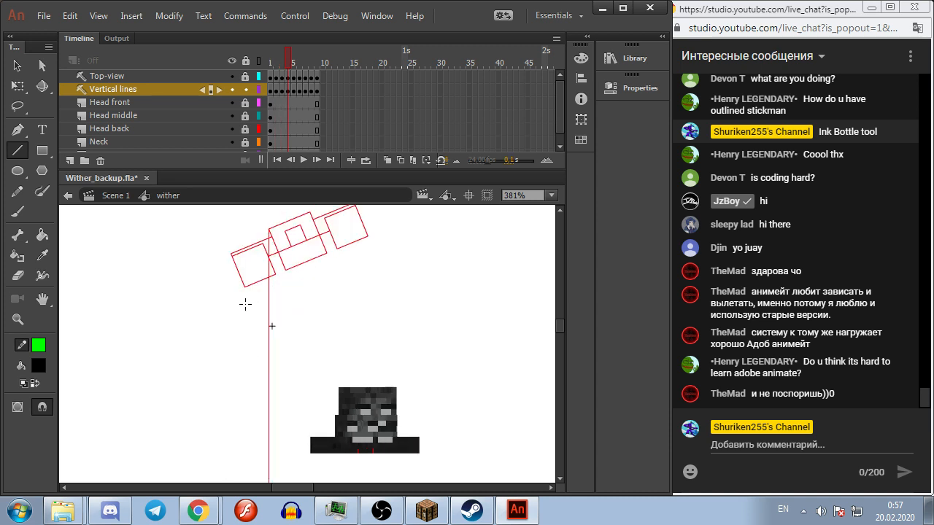
left_click_drag(233, 257, 233, 460)
Step: Add the leftmost side head's green vertical guides in frames 5, 6 and 7
key(".")
left_click_drag(229, 271, 232, 469)
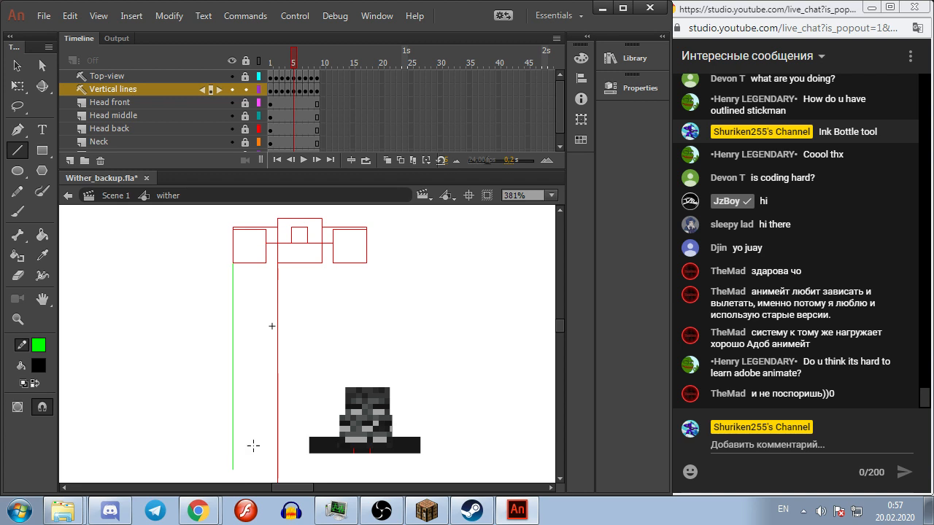
key("period")
left_click_drag(229, 232, 214, 507)
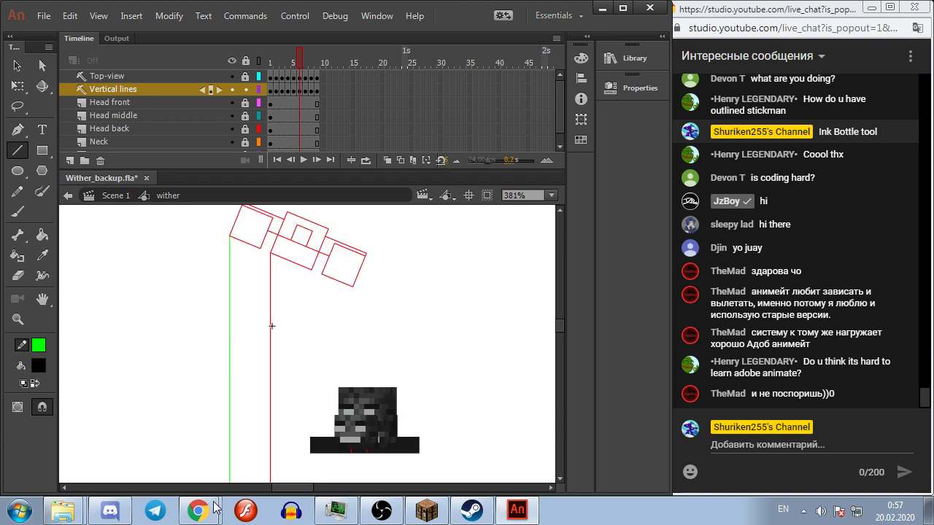
key("period")
scroll(247, 247, "down", 1)
left_click_drag(240, 237, 225, 453)
Step: Add green vertical guides from the left corner of the upper side-head square in frames 8 and 9
key("period")
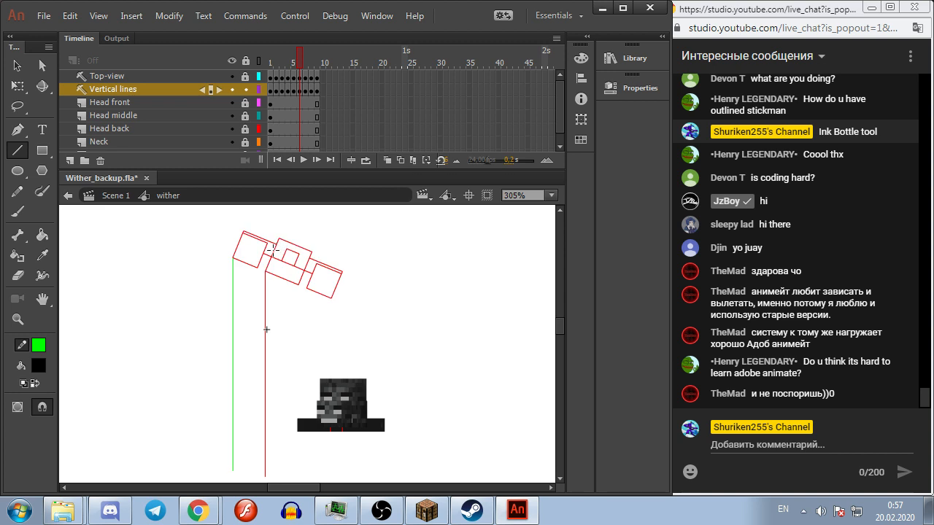
left_click_drag(253, 220, 227, 460)
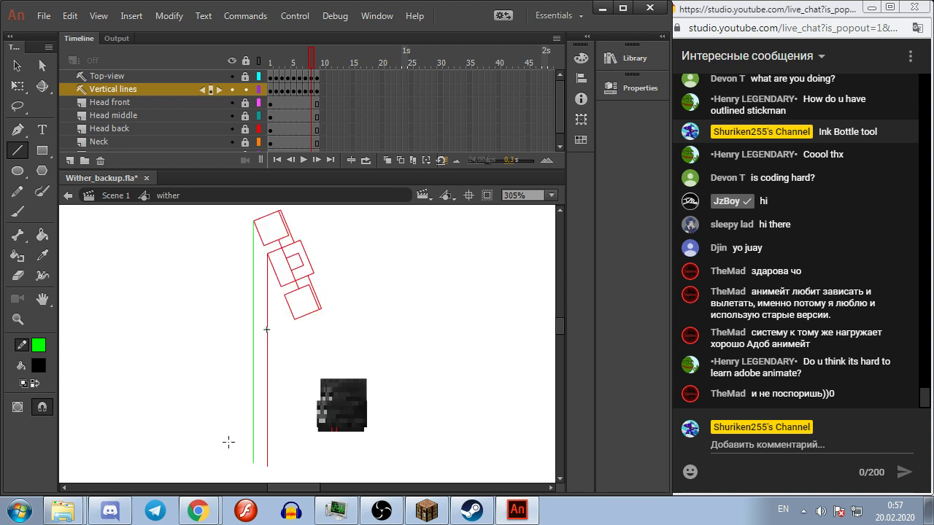
key("period")
left_click_drag(261, 218, 249, 448)
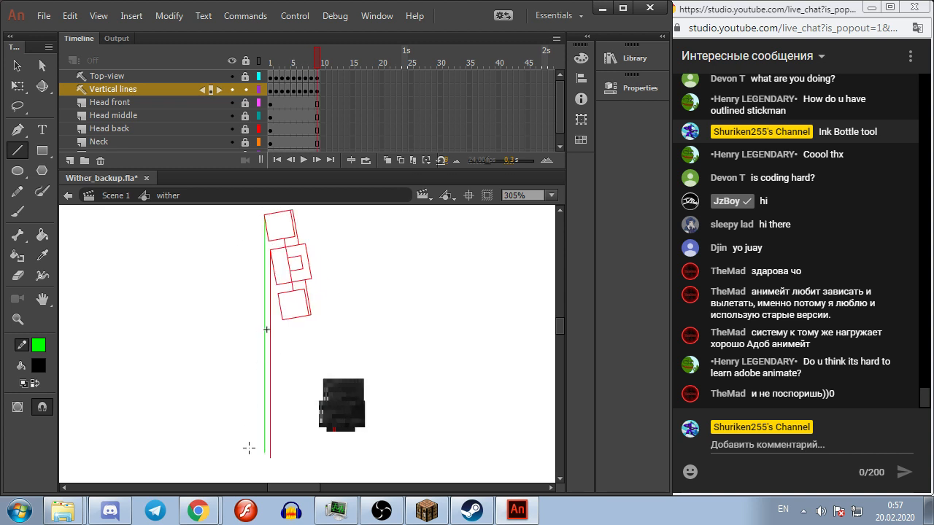
Step: Working backwards through frames 9, 8 and 7, draw a second green guide from the lower side-head square's left corner
left_click_drag(278, 293, 277, 453)
key("comma")
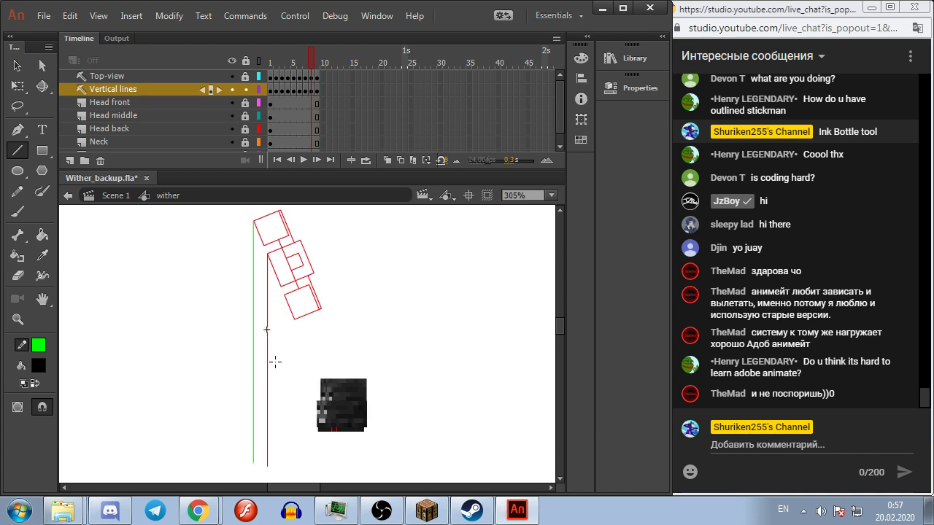
left_click_drag(284, 295, 280, 467)
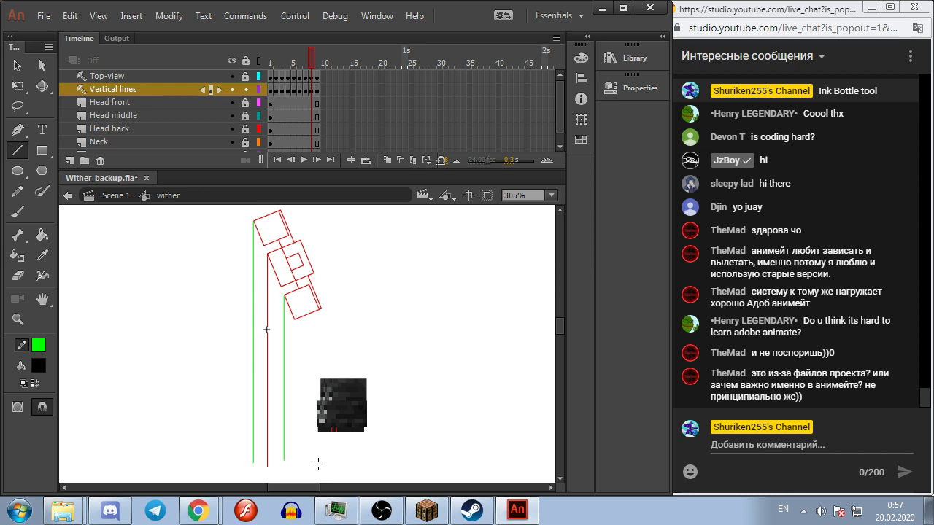
key("comma")
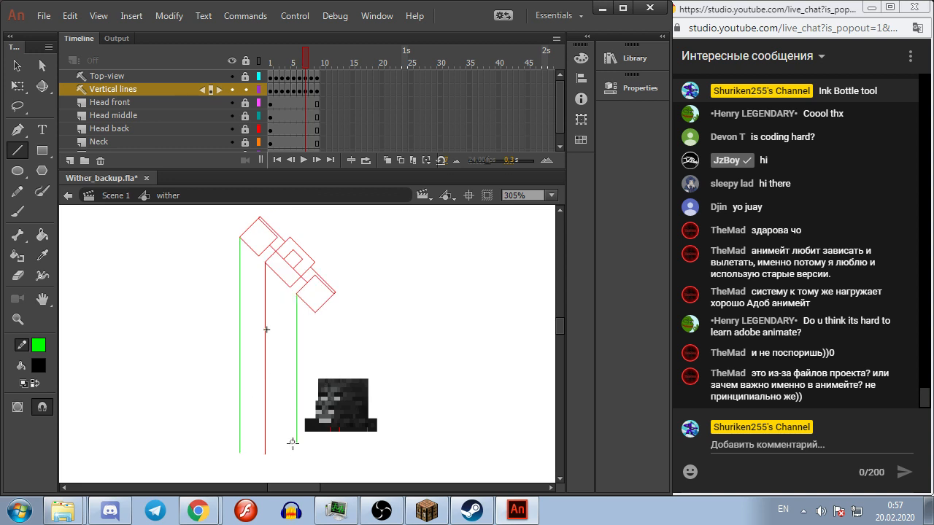
Step: Draw the second green vertical guide from the rightmost side-head square's left edge in frames 6 and 5
key("comma")
key("period")
key("period")
key("period")
key("comma")
key("comma")
key("comma")
left_click_drag(307, 290, 307, 470)
key("period")
key("comma")
key("comma")
left_click_drag(316, 277, 314, 454)
Step: Draw the second green vertical guide from the upper side-head square's left corner in frames 4, 3, 2 and 1
key("comma")
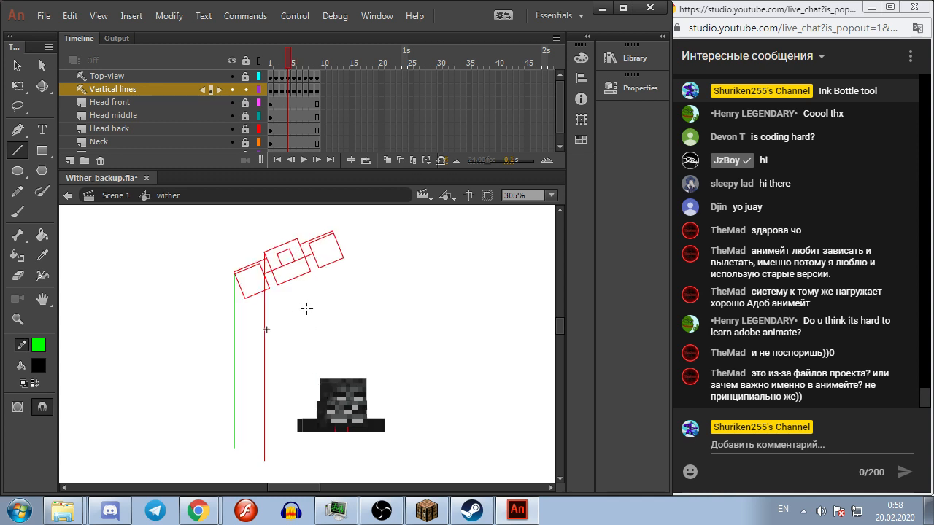
mouse_move(310, 245)
left_mouse_down()
mouse_move(310, 487)
mouse_move(313, 461)
left_mouse_up()
key("comma")
mouse_move(298, 239)
left_mouse_down()
mouse_move(299, 467)
mouse_move(298, 448)
left_mouse_up()
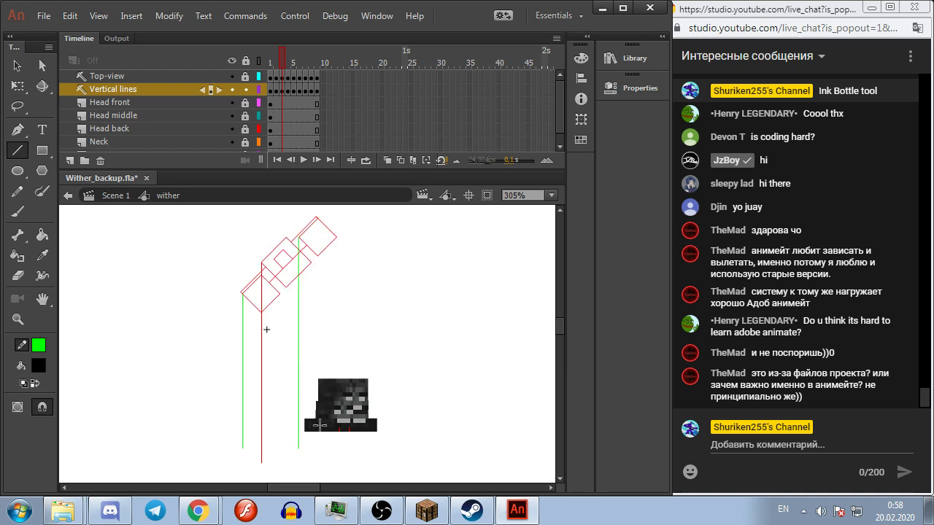
key("comma")
left_click_drag(288, 237, 293, 440)
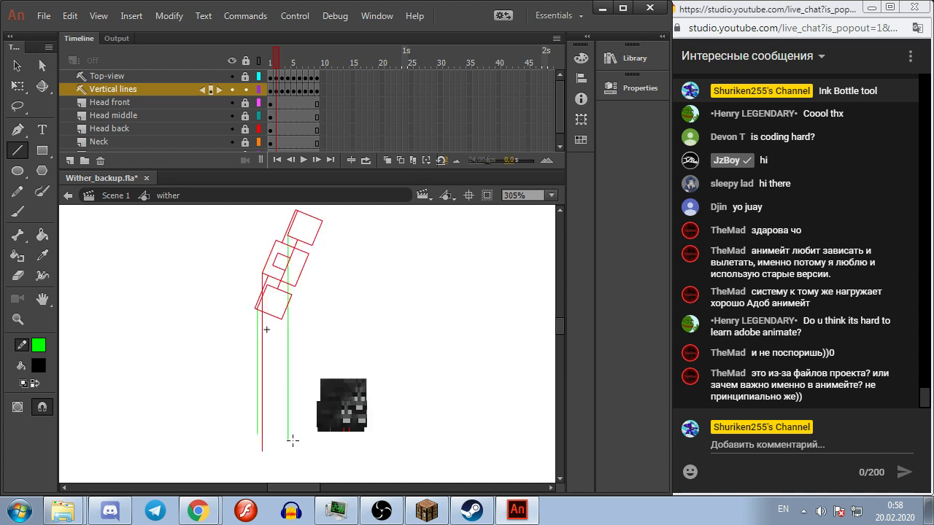
key("comma")
left_click_drag(280, 237, 282, 426)
scroll(282, 425, "up", 2)
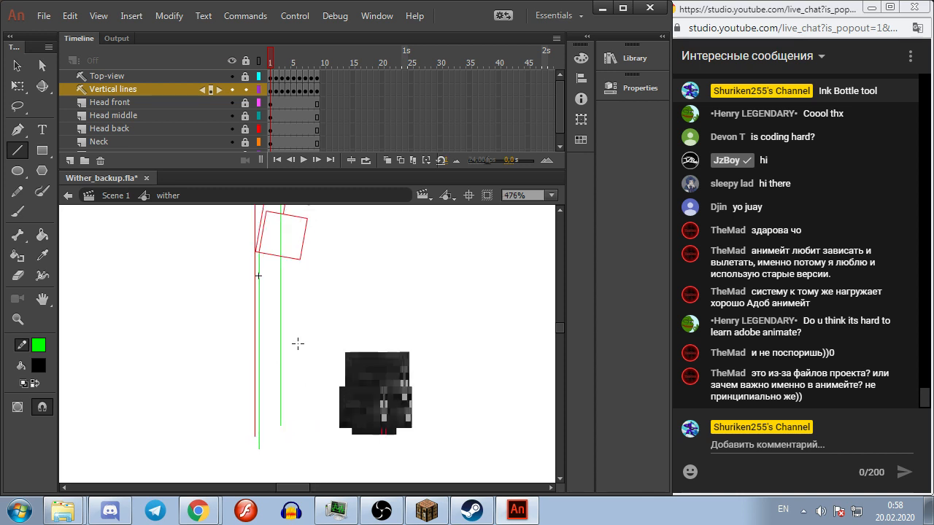
left_click(17, 86)
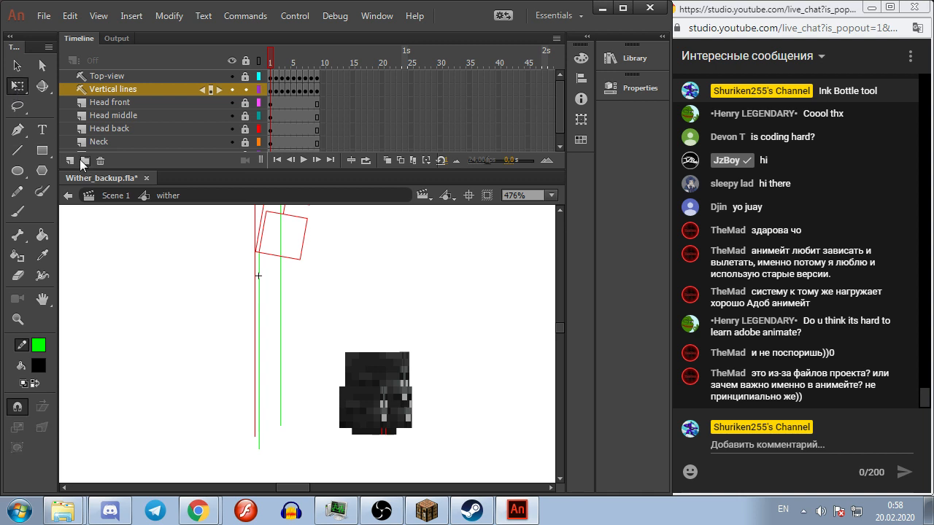
scroll(245, 301, "down", 2)
scroll(237, 292, "up", 5)
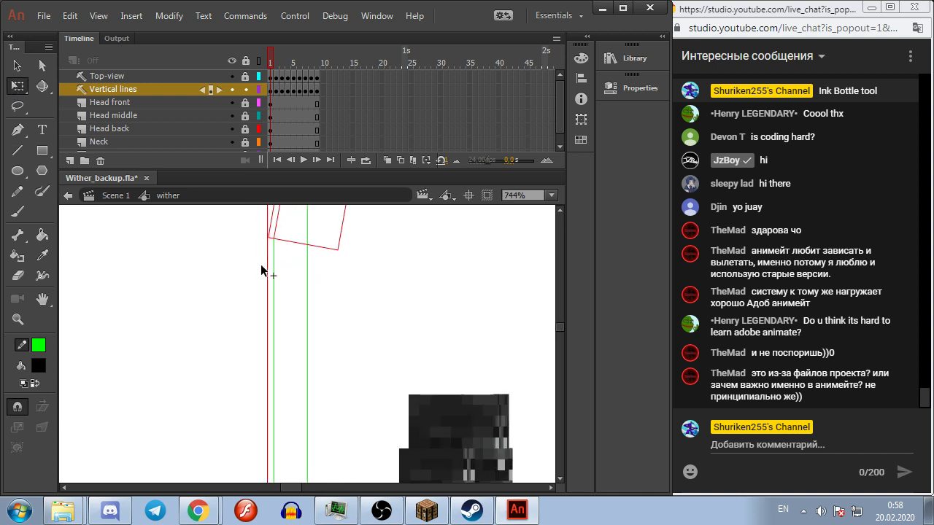
scroll(268, 250, "down", 5)
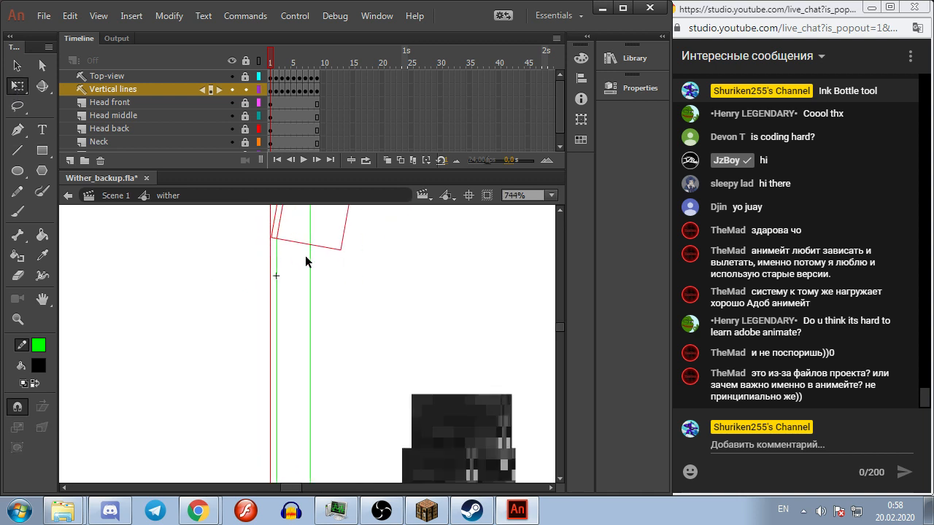
scroll(317, 255, "up", 4)
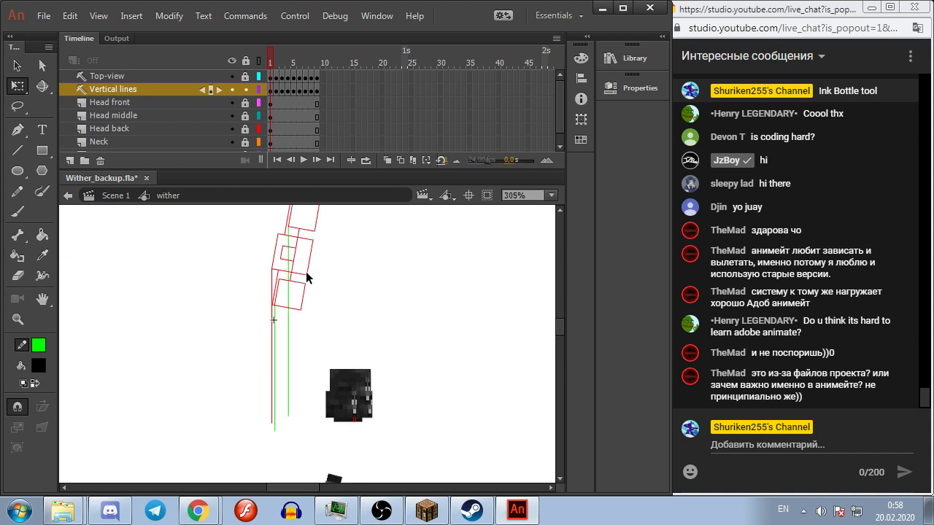
Step: Set the line stroke to blue and draw a blue vertical guide from the shoulder bar's left corner in frames 2 and 3
scroll(332, 296, "down", 2)
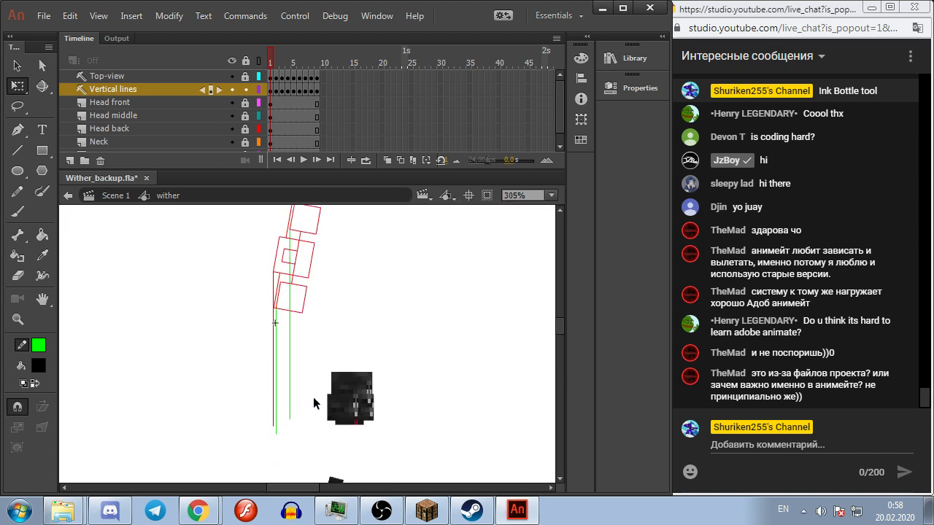
left_click(18, 150)
left_click(39, 345)
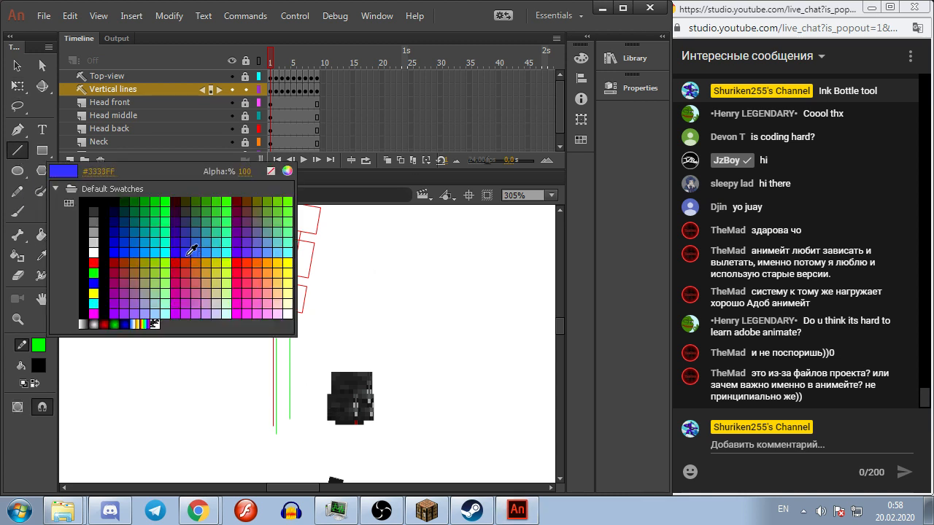
left_click(117, 248)
scroll(408, 358, "up", 2)
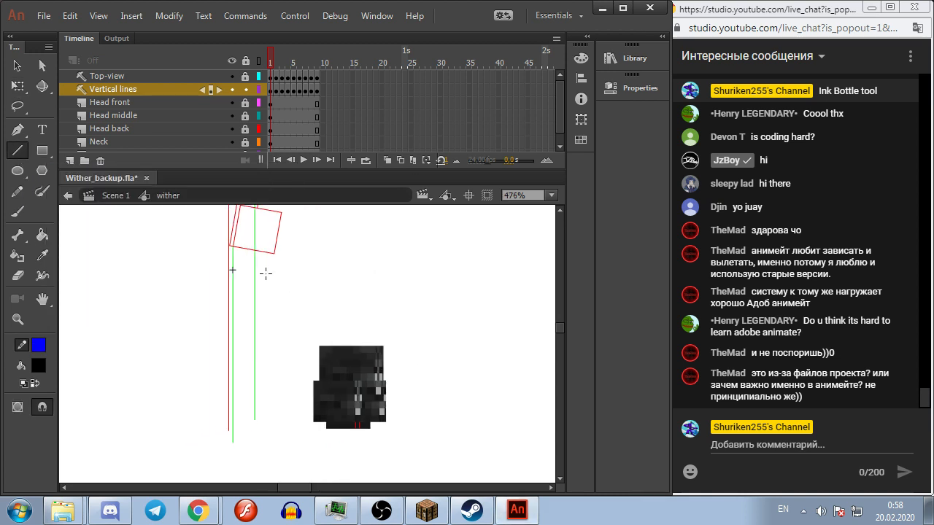
mouse_move(232, 270)
left_mouse_down()
mouse_move(238, 351)
mouse_move(226, 459)
mouse_move(232, 442)
left_mouse_up()
key("period")
left_click_drag(213, 235, 197, 465)
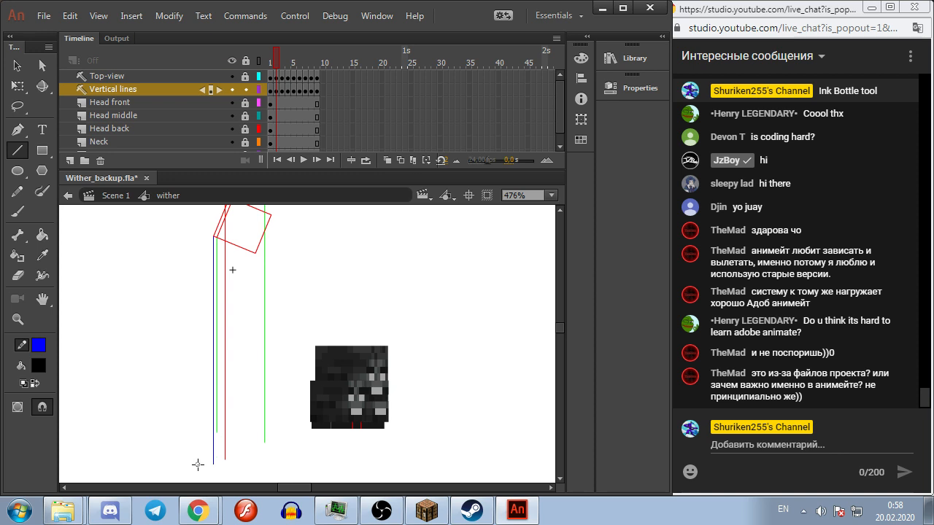
key("period")
left_click_drag(188, 210, 181, 460)
key("period")
key("comma")
key("period")
key("period")
scroll(171, 234, "down", 2)
scroll(171, 236, "up", 1)
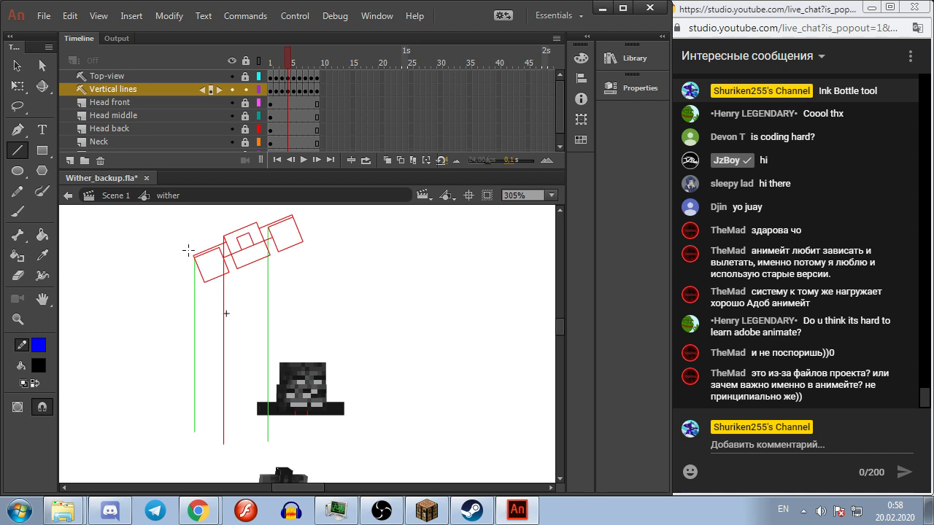
left_click_drag(193, 263, 187, 438)
key("period")
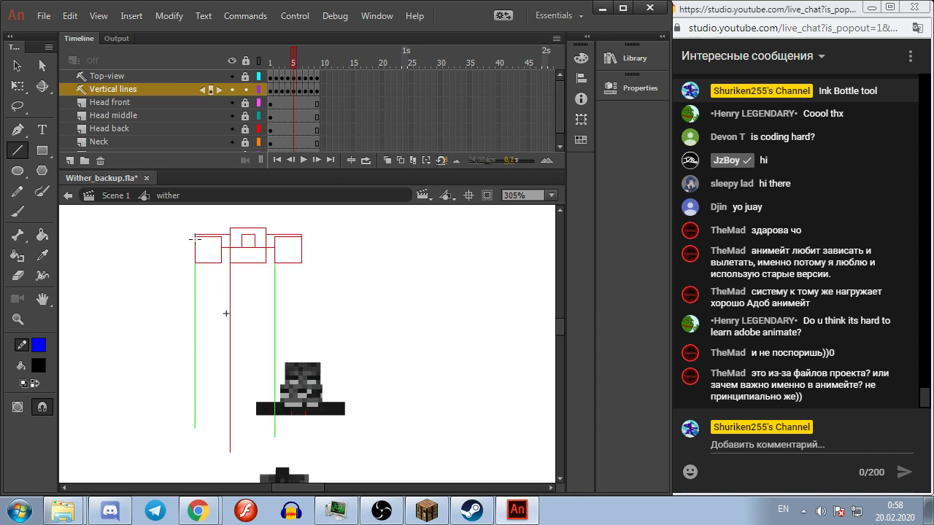
key("period")
left_click_drag(204, 216, 217, 468)
key("period")
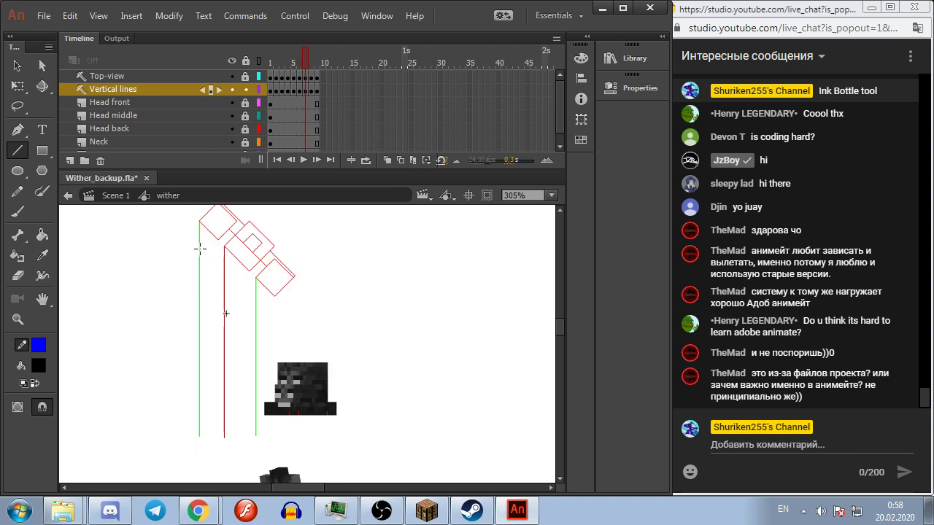
left_click_drag(216, 228, 216, 465)
key("ctrl+z")
key("comma")
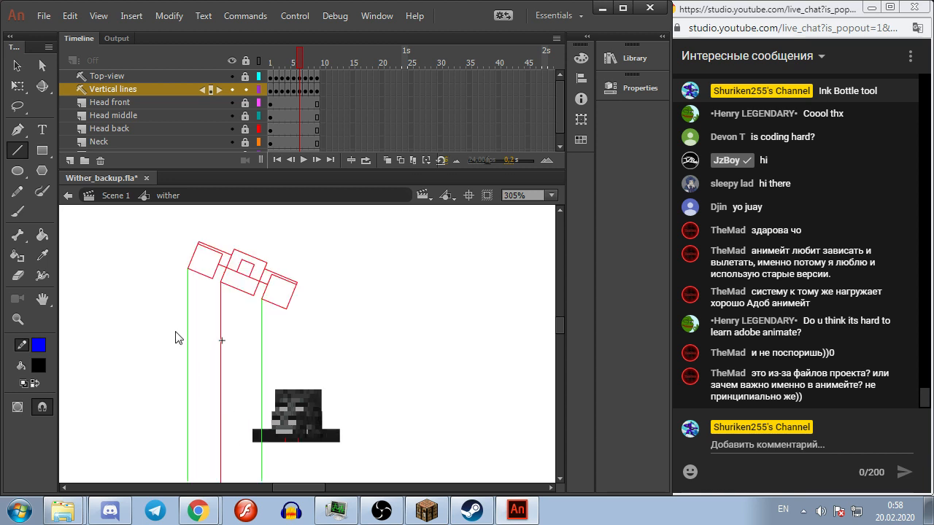
Step: Draw a blue vertical guide down from the shoulder bar's left corner in frame 4
key("comma")
key("comma")
key("period")
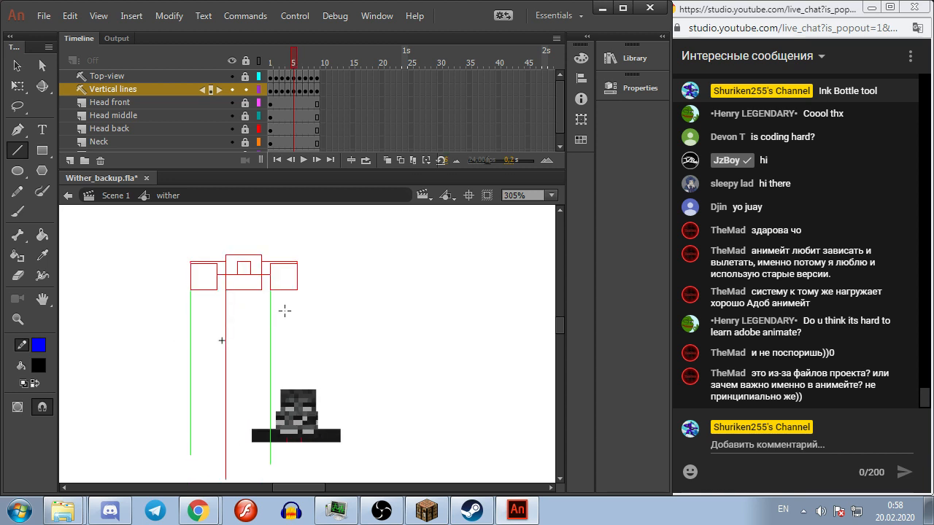
key("comma")
key("comma")
key("comma")
key("period")
key("period")
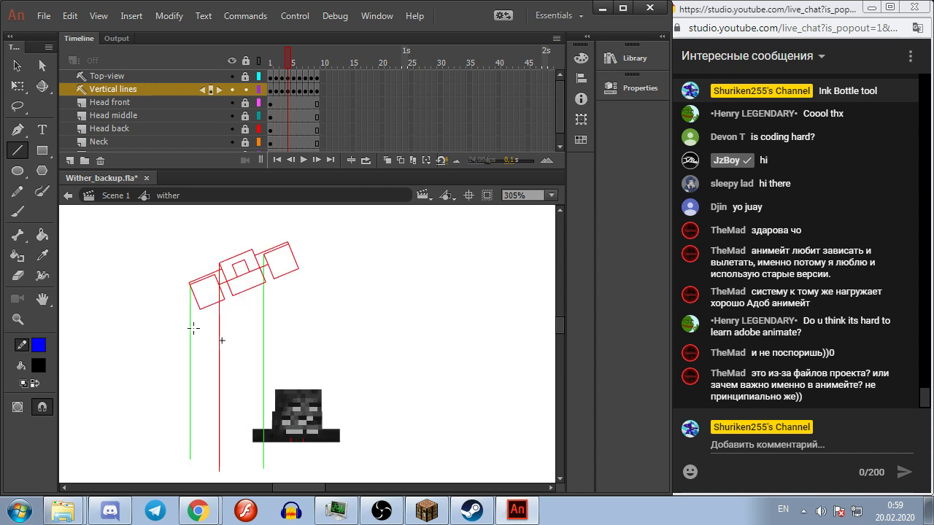
scroll(193, 329, "up", 4)
left_click_drag(258, 251, 261, 441)
scroll(275, 376, "down", 2)
left_click_drag(252, 376, 250, 481)
scroll(279, 402, "down", 2)
left_click_drag(259, 362, 259, 475)
scroll(273, 392, "down", 3)
scroll(288, 370, "up", 2)
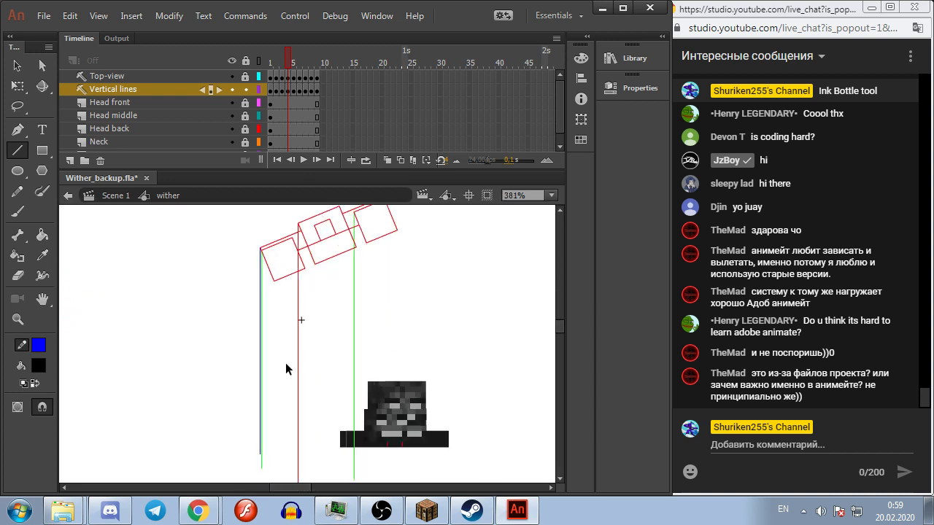
Step: Draw a blue vertical guide from the shoulder bar's right corner in frames 6, 7, 8 and 9
key(".")
key(".")
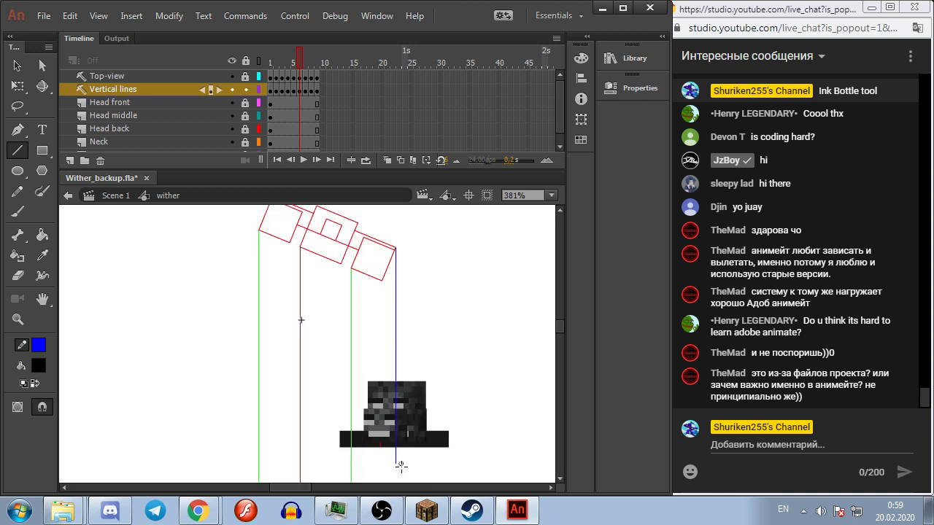
key(".")
left_click_drag(376, 243, 377, 465)
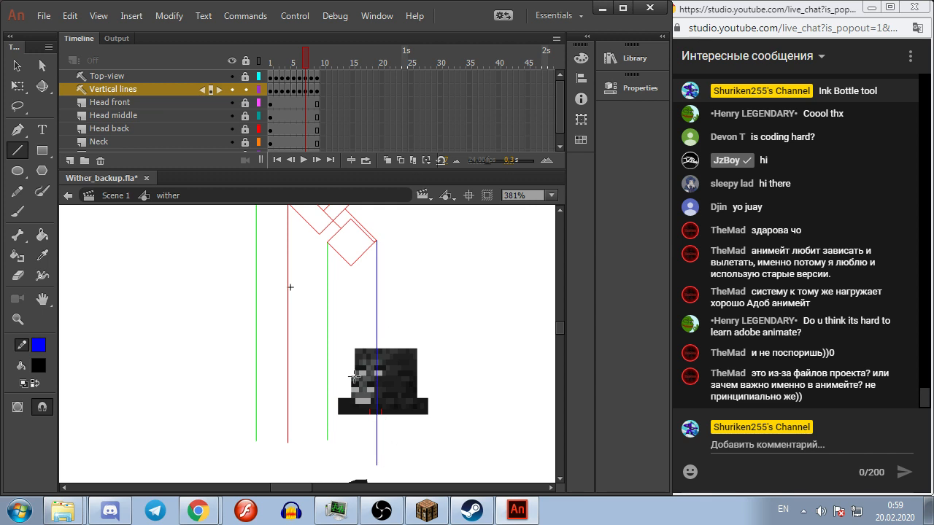
key(".")
left_click_drag(359, 263, 357, 445)
key(".")
left_click_drag(344, 271, 351, 449)
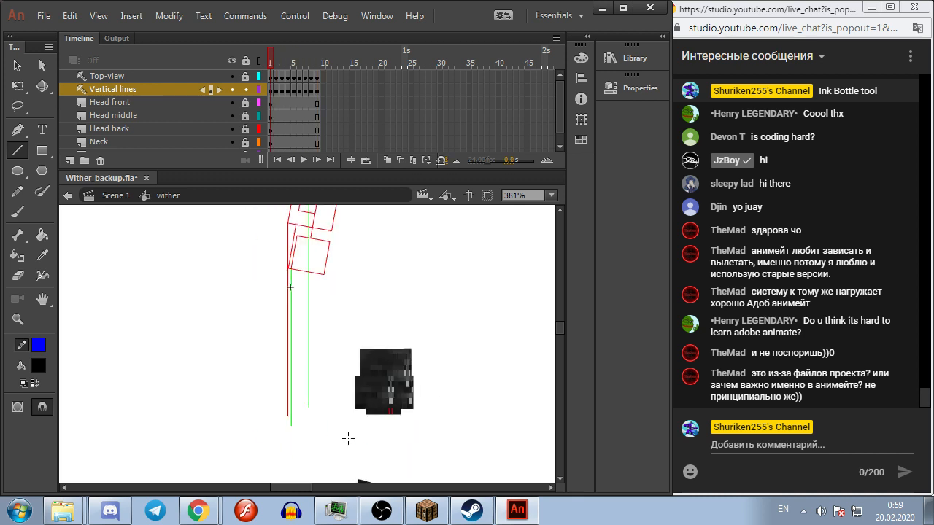
Step: Unlock the Head front, Head middle and Head back layers
left_click(16, 68)
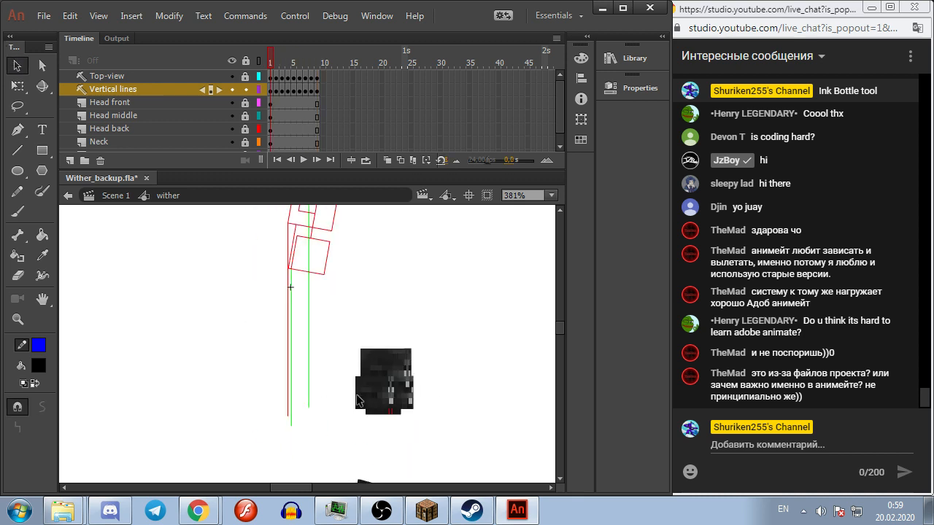
scroll(340, 398, "up", 2)
scroll(314, 369, "down", 2)
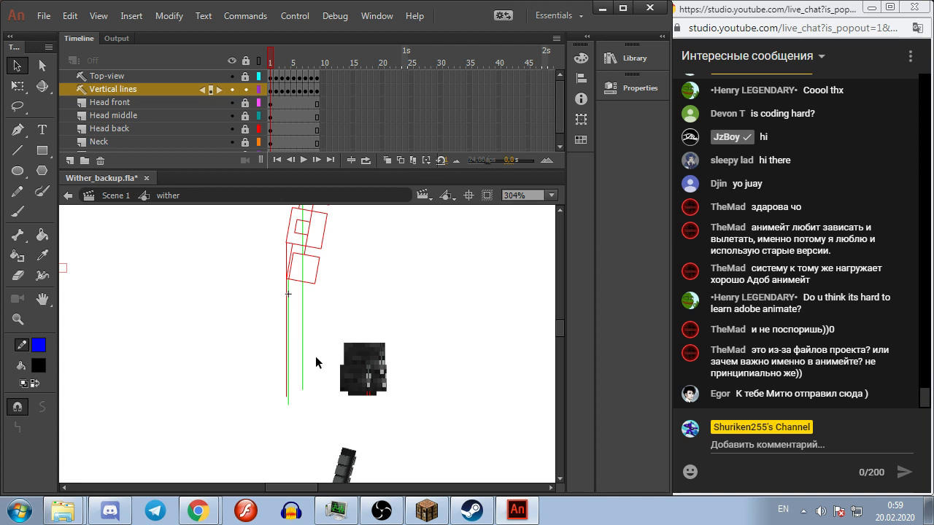
scroll(318, 376, "up", 1)
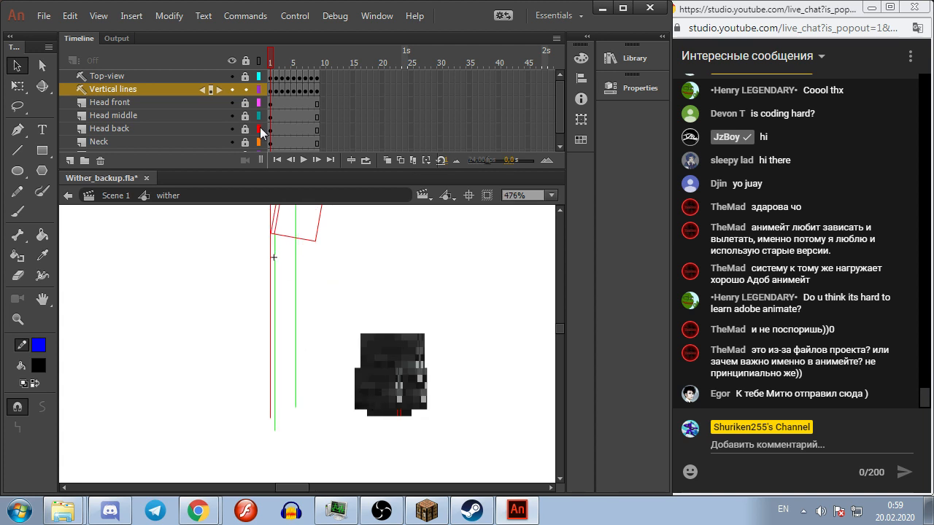
left_click_drag(246, 103, 246, 130)
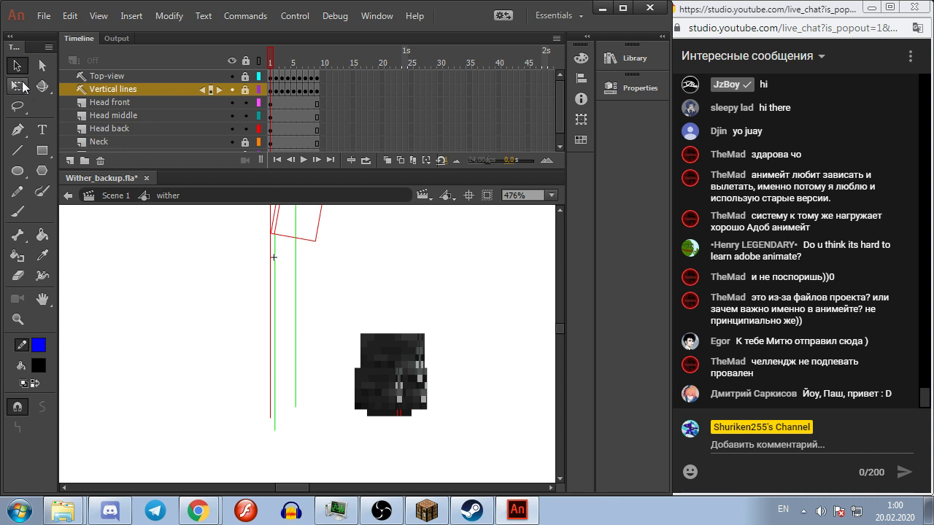
Step: Move the Head front piece in frame 1 so its left edge sits on the left green guide
key("q")
left_click_drag(361, 395, 298, 395)
scroll(305, 403, "up", 4)
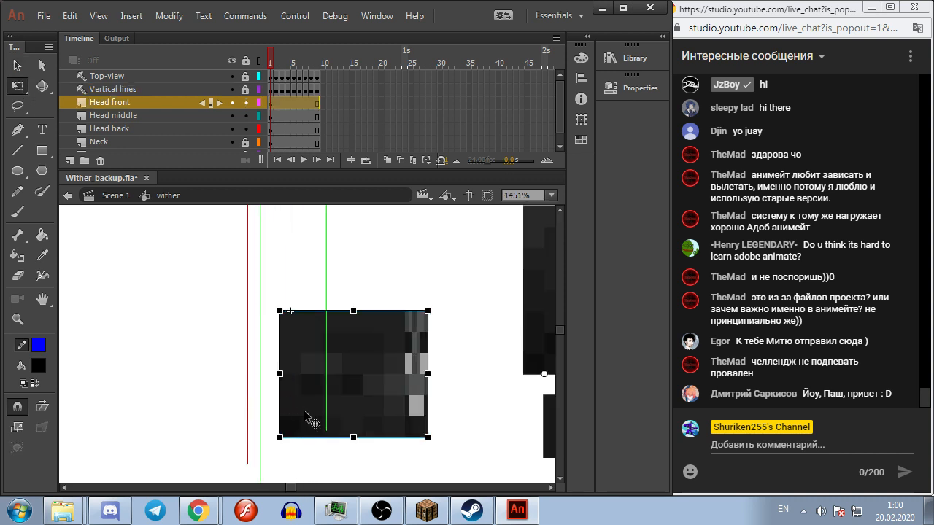
left_click(434, 355)
scroll(433, 355, "down", 3)
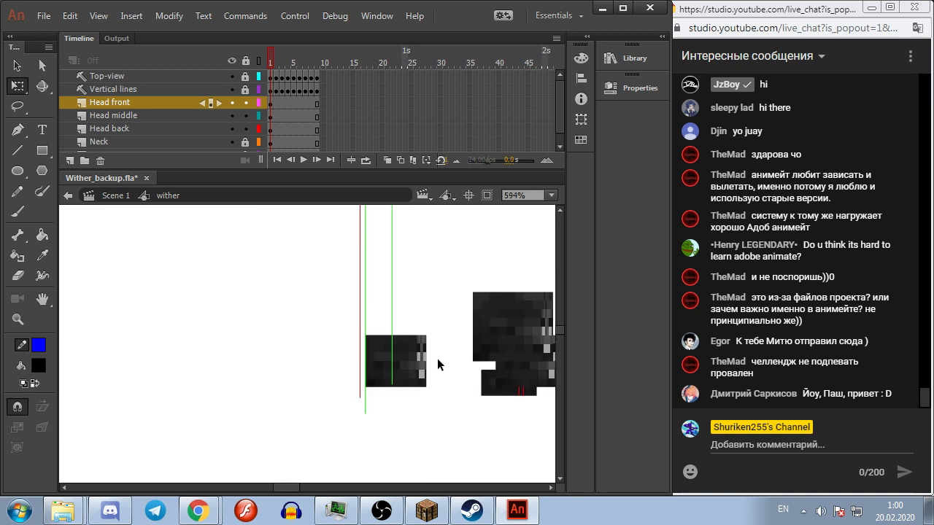
left_click_drag(481, 344, 373, 355)
left_click(474, 359)
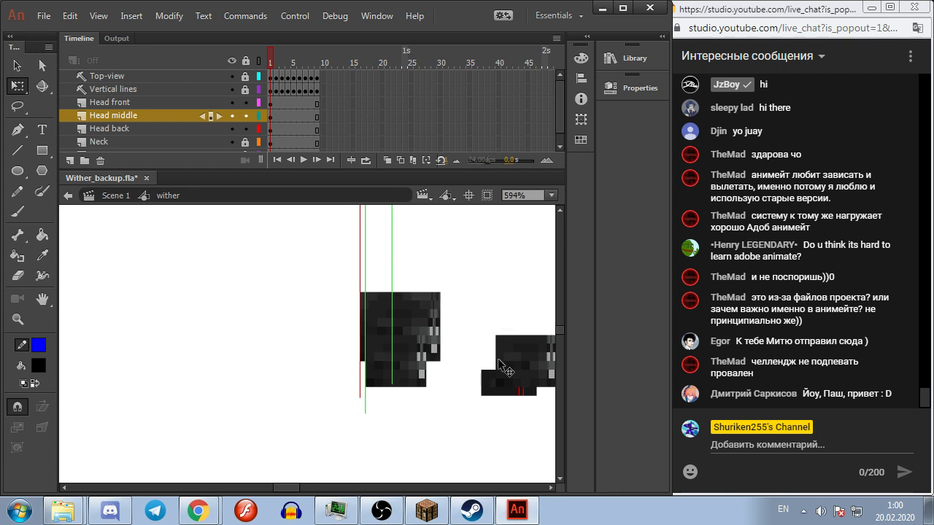
key("ctrl+z")
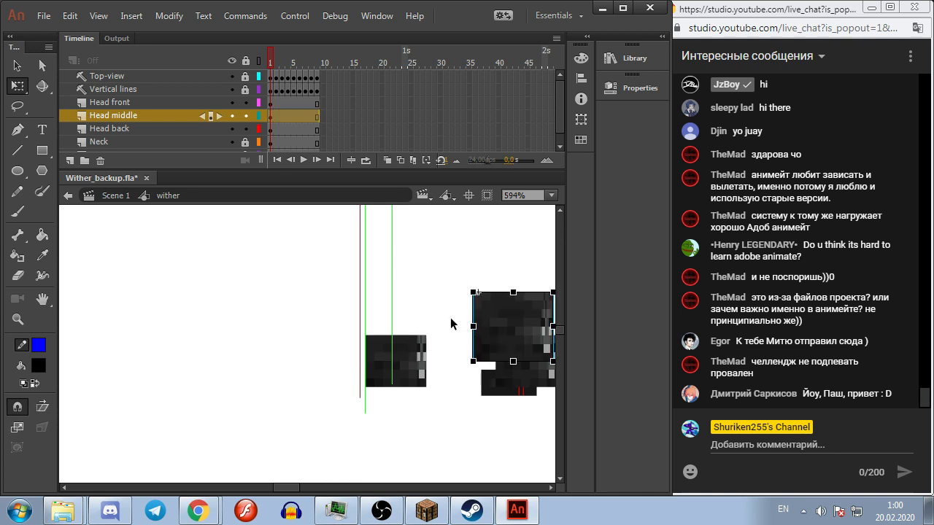
Step: Lock every layer except Head middle and hide the Head front, Head back, Neck and Torso layers
left_click(246, 61)
left_click(232, 103)
left_click(232, 128)
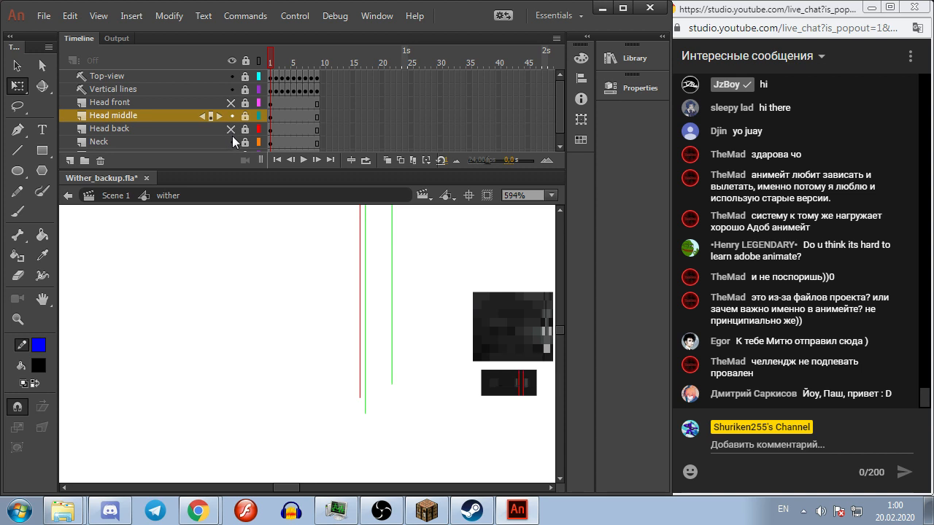
left_click(232, 142)
scroll(233, 138, "down", 1)
left_click(232, 139)
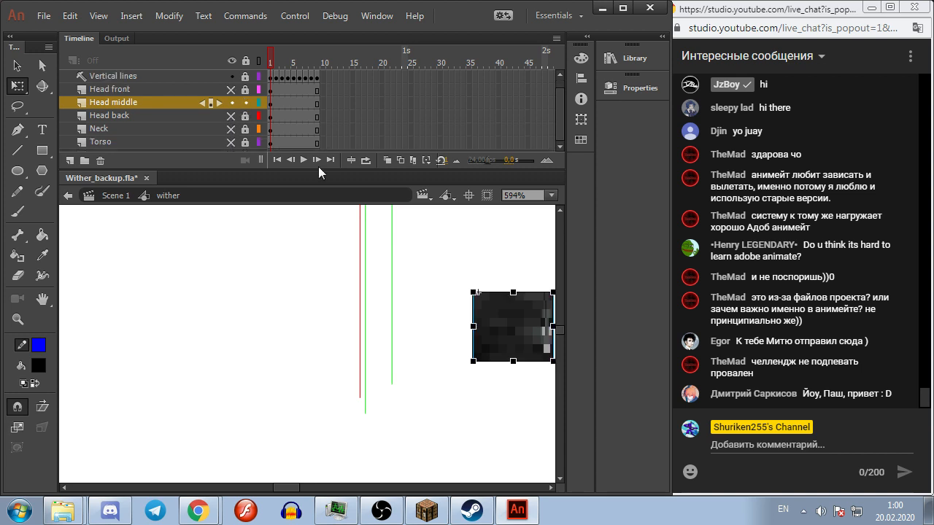
Step: Align the Head middle piece's left edge with the left green guide in frames 1, 2 and 3, adding keyframes for frames 2 and 3
left_click_drag(488, 337, 380, 337)
left_click(470, 336)
key("F6")
left_click_drag(441, 337, 366, 334)
key("F6")
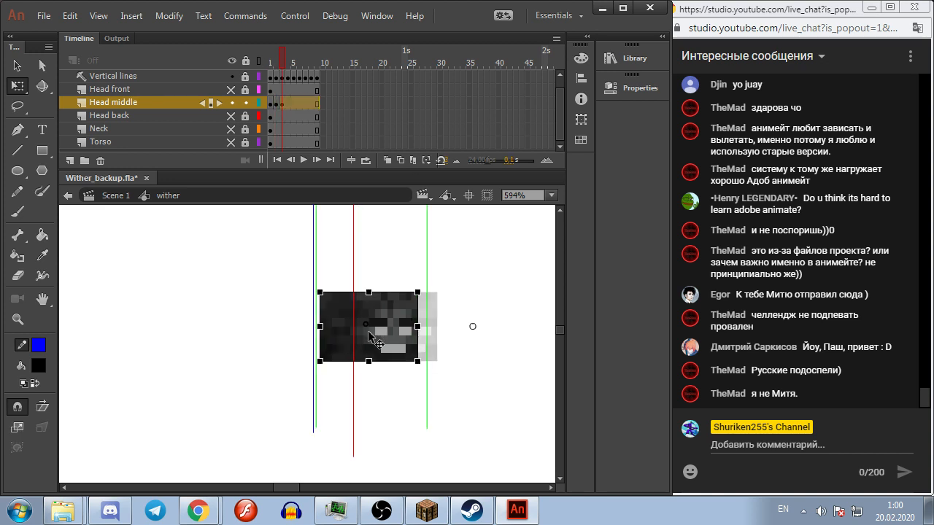
left_click(383, 399)
Step: Keyframe Head middle in frame 4 and move the head's left edge onto the left green guide
key("period")
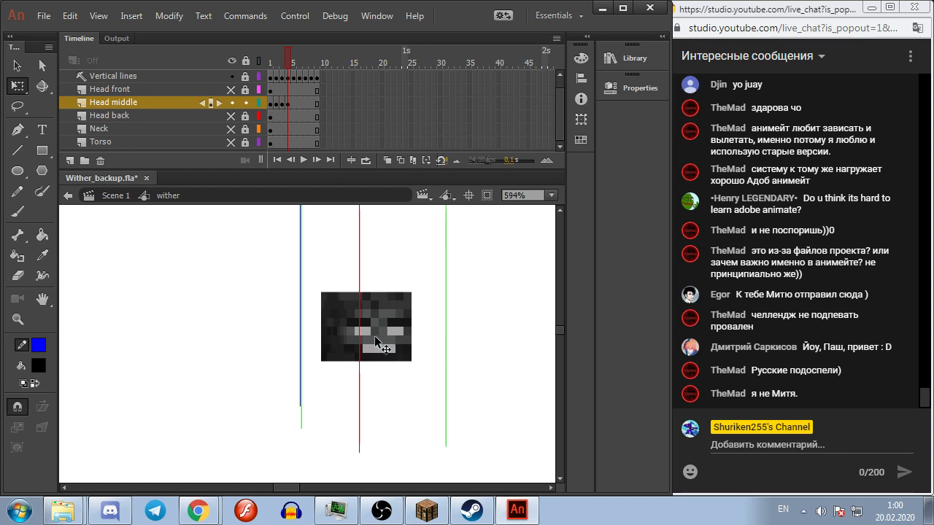
key("F6")
left_click_drag(374, 336, 361, 334)
left_click(340, 371)
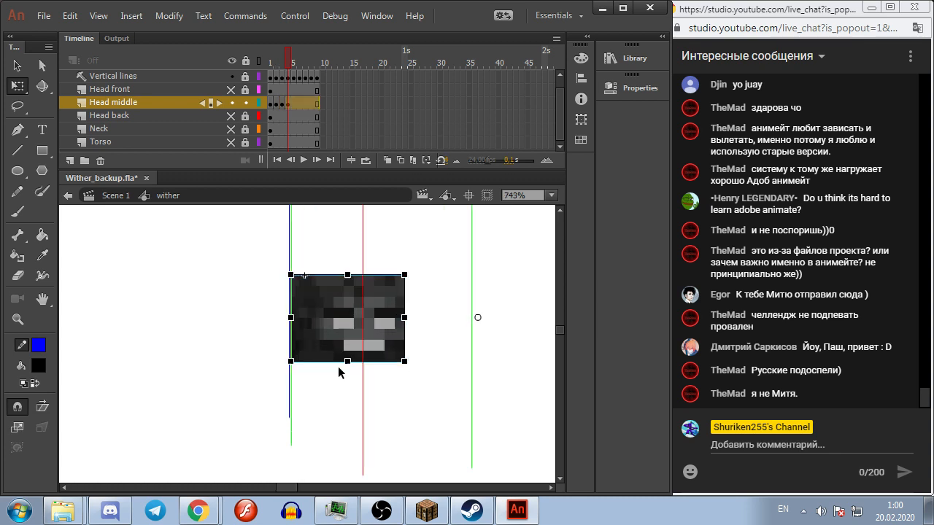
scroll(338, 369, "up", 2)
Step: Align the Head middle piece's left edge with the left green guide in frames 5 and 6, each on its own keyframe
key("comma")
key("comma")
key("period")
key("period")
key("period")
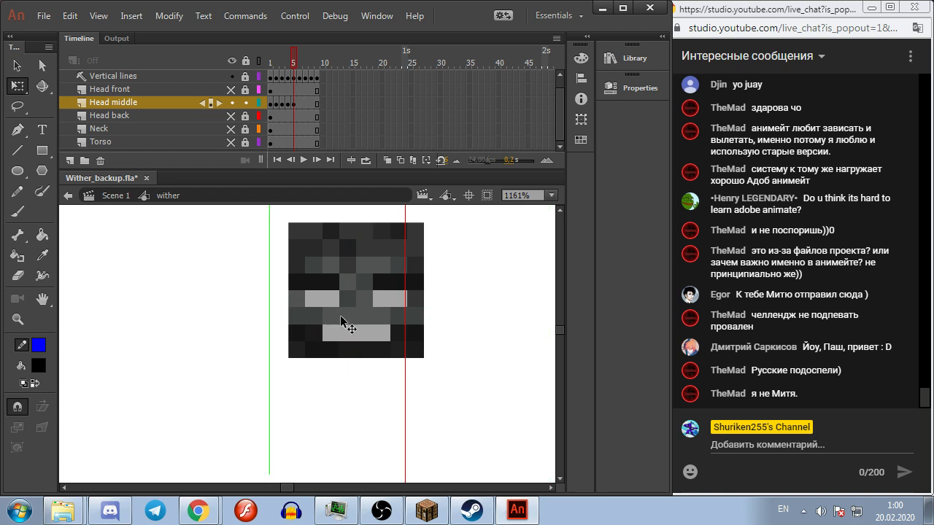
left_click_drag(340, 315, 323, 316)
left_click(312, 426)
scroll(313, 420, "down", 3)
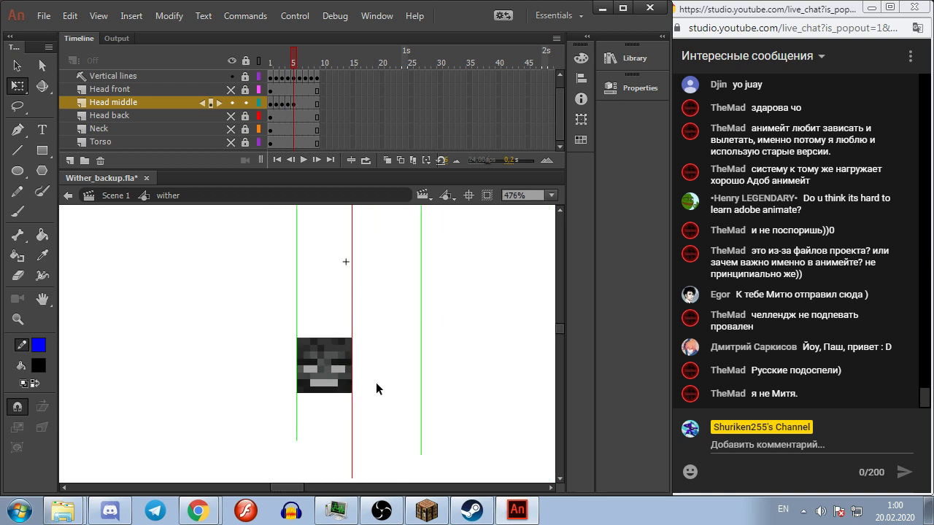
key("period")
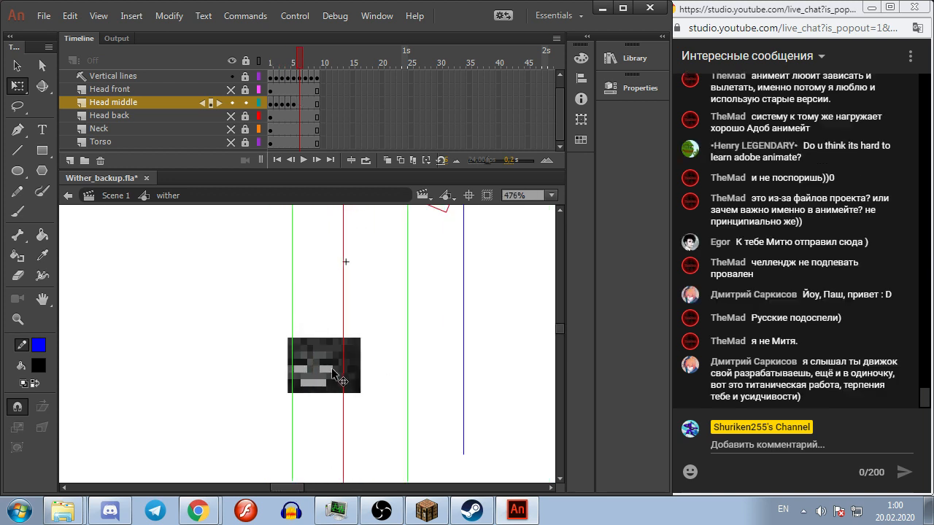
left_click_drag(307, 375, 312, 376)
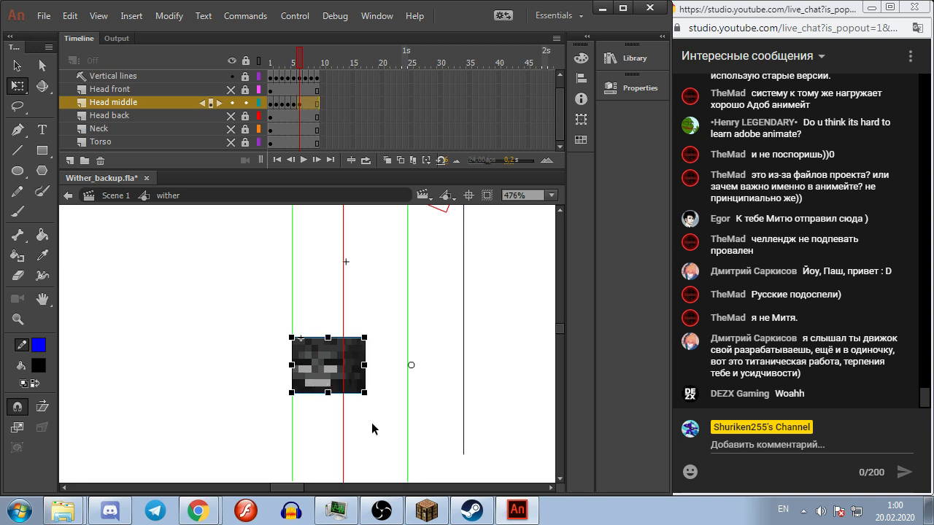
left_click(372, 428)
left_click(311, 372)
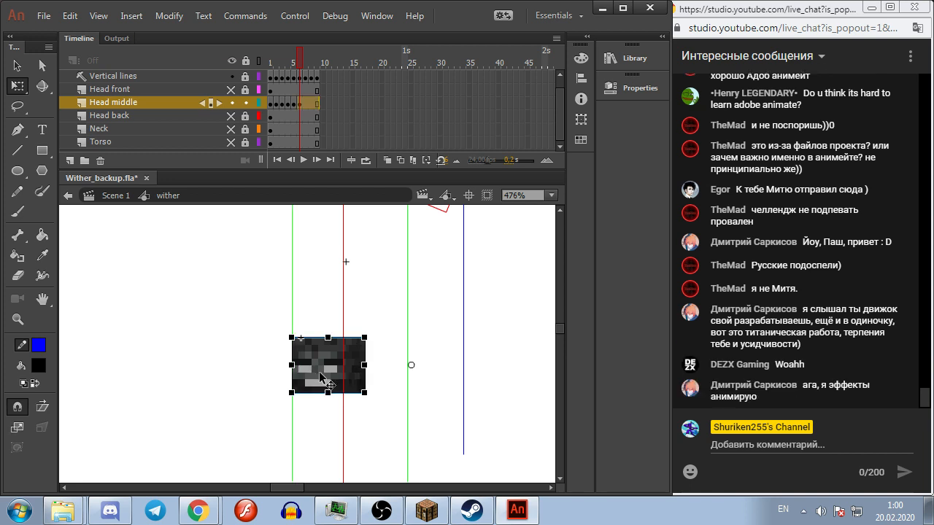
key("Delete")
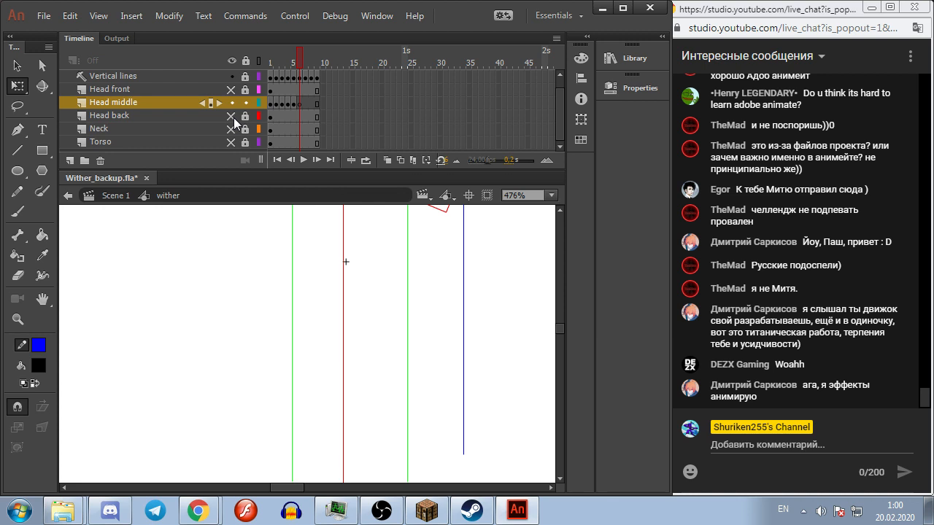
key("ctrl+z")
Step: Move the Head middle piece's left edge onto the red guide in frames 1 and 2
key("comma")
key("comma")
key("comma")
key("comma")
key("comma")
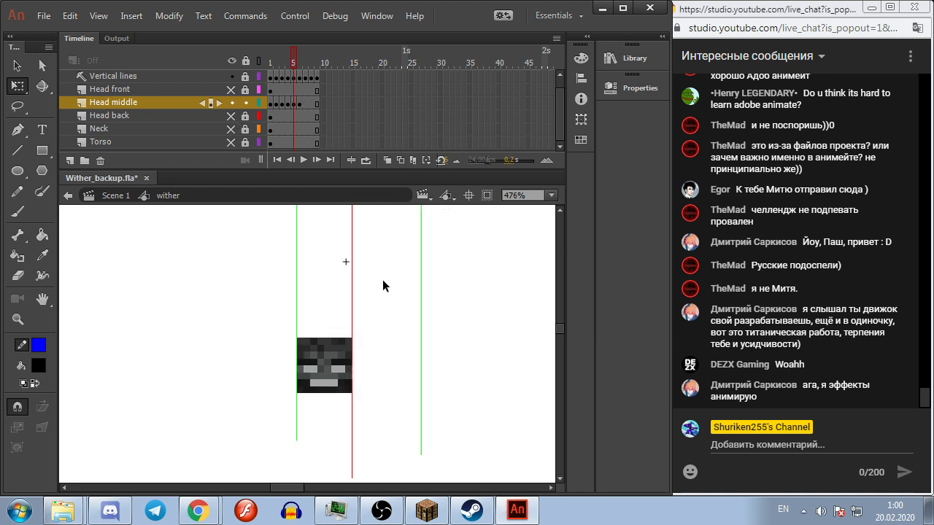
scroll(329, 403, "up", 1)
scroll(329, 403, "up", 4)
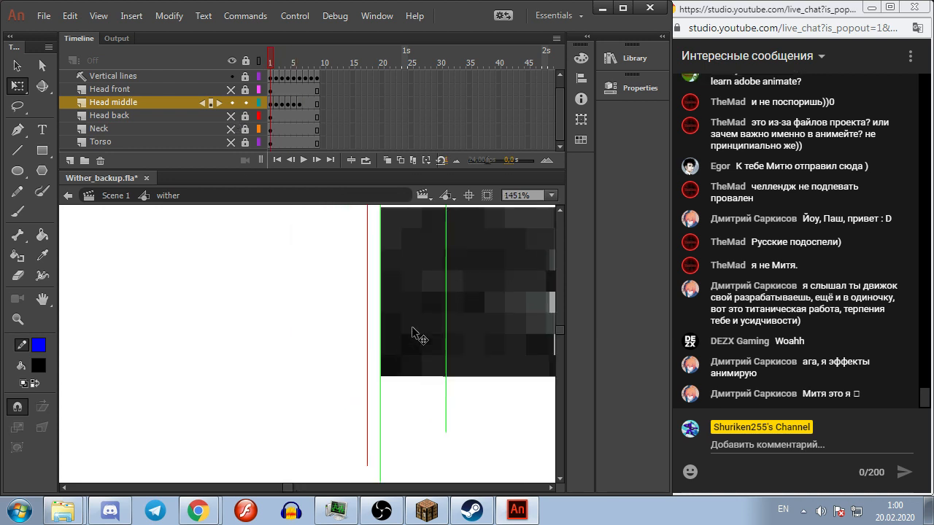
left_click(400, 348)
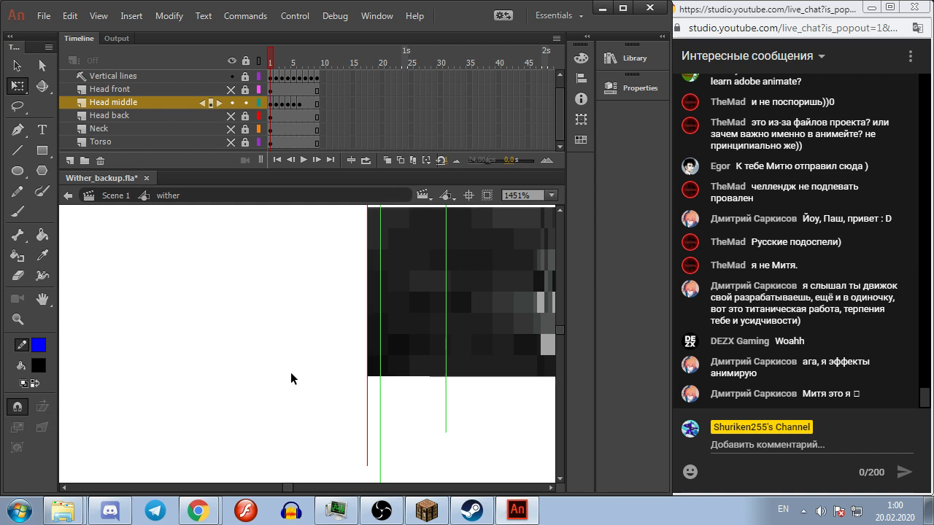
key("period")
left_click(411, 336)
mouse_move(411, 336)
left_mouse_down()
mouse_move(425, 340)
mouse_move(413, 337)
left_mouse_up()
Step: Move the Head middle piece's left edge onto the red guide in frames 3 and 4
key("period")
left_click_drag(319, 333, 410, 340)
left_click(406, 424)
left_click(394, 327)
left_click(413, 388)
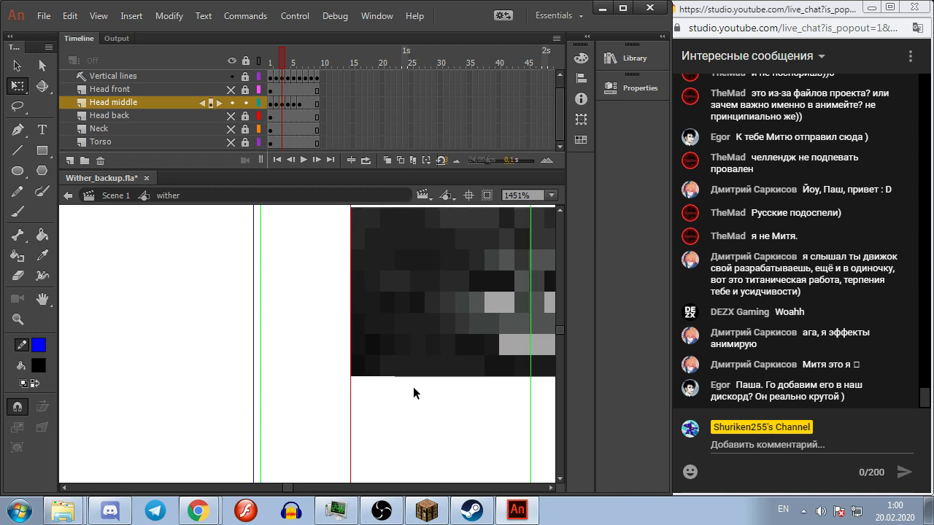
key("period")
left_click_drag(319, 341, 461, 351)
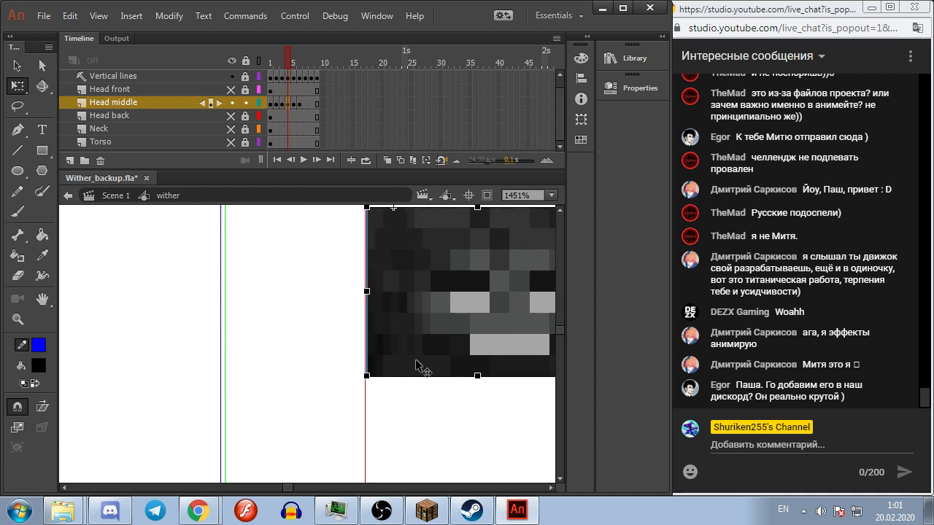
left_click(433, 402)
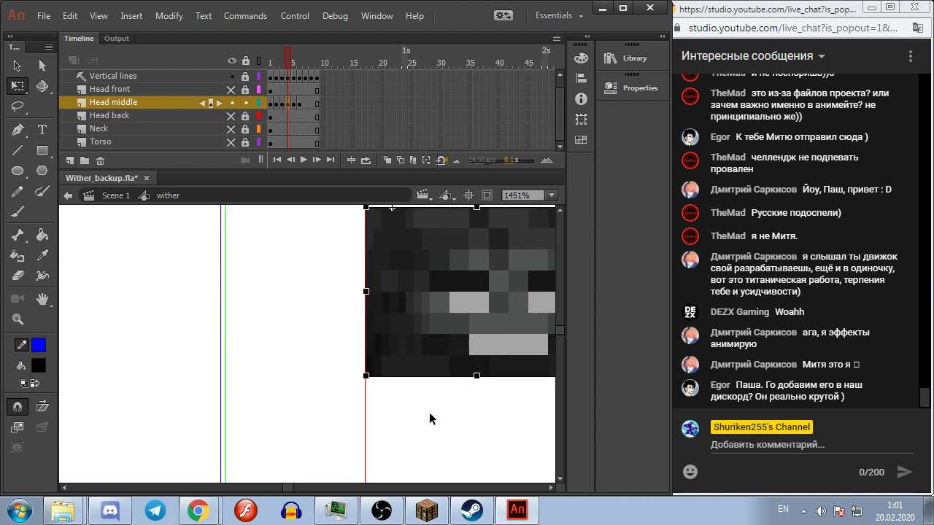
Step: Move the Head middle piece's left edge onto the red guide in frames 5 and 6
key("period")
scroll(313, 338, "down", 3)
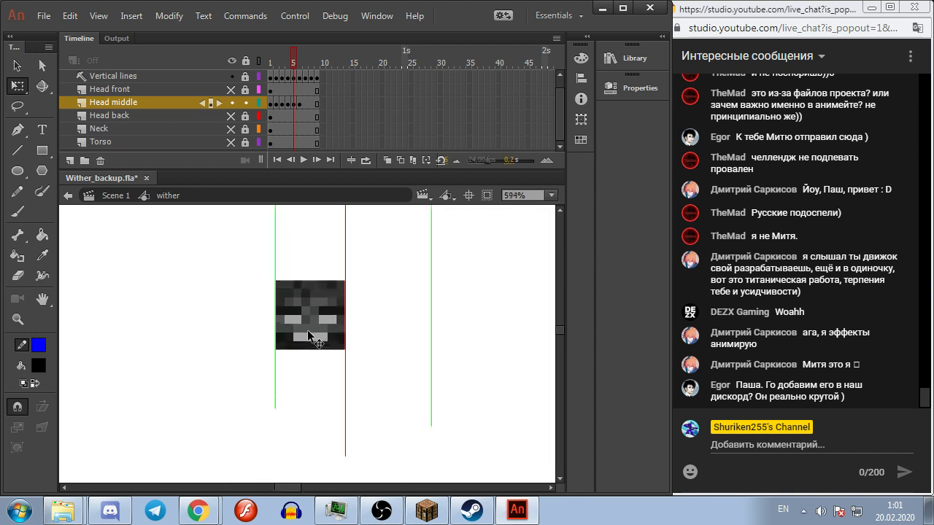
left_click_drag(307, 344, 357, 350)
left_click(441, 359)
key("period")
left_click(313, 337)
left_click_drag(323, 347, 359, 348)
left_click(373, 414)
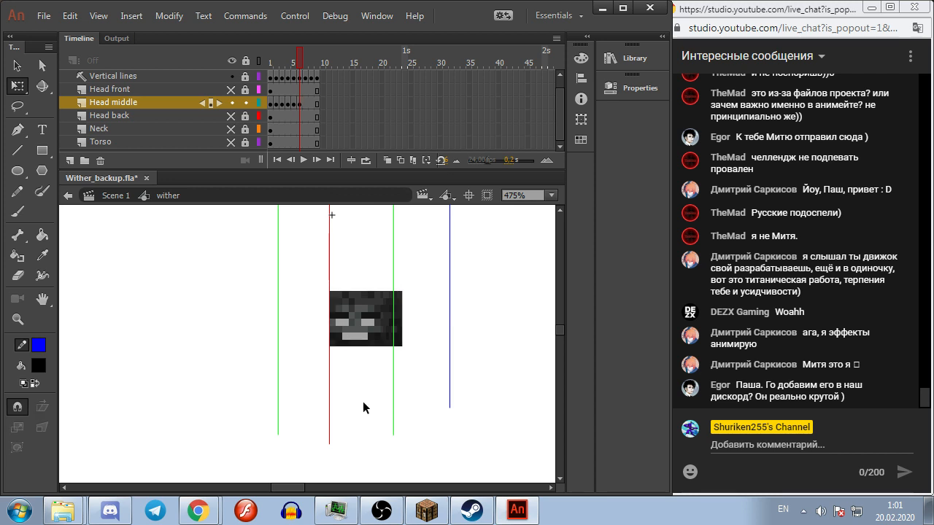
Step: Try to align the Head middle piece with the red guide in frame 7 without adding a keyframe
key("period")
left_click(350, 337)
scroll(351, 339, "up", 2)
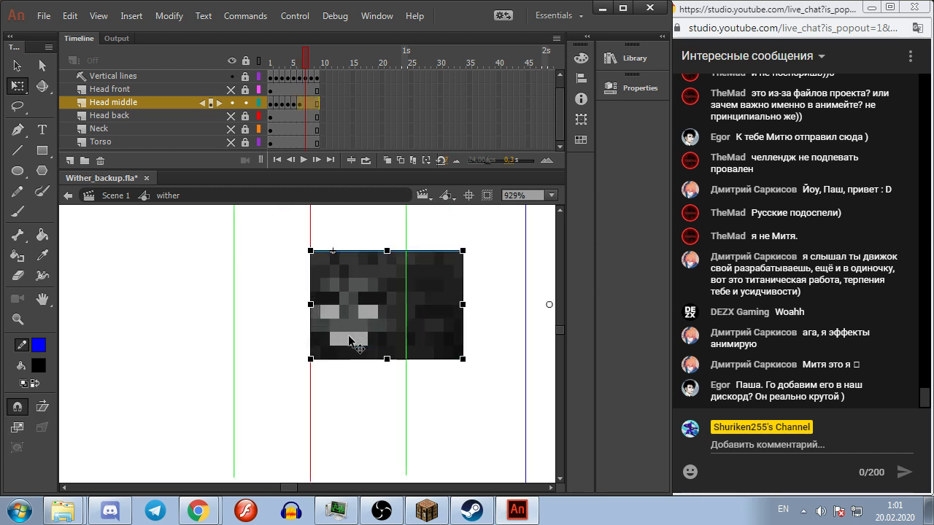
left_click(375, 422)
key("period")
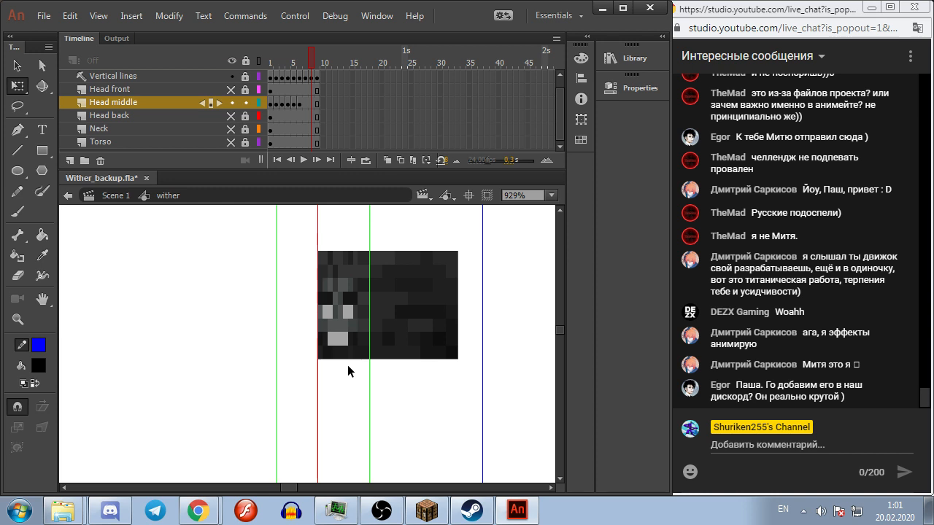
key("ctrl+z")
left_click(356, 406)
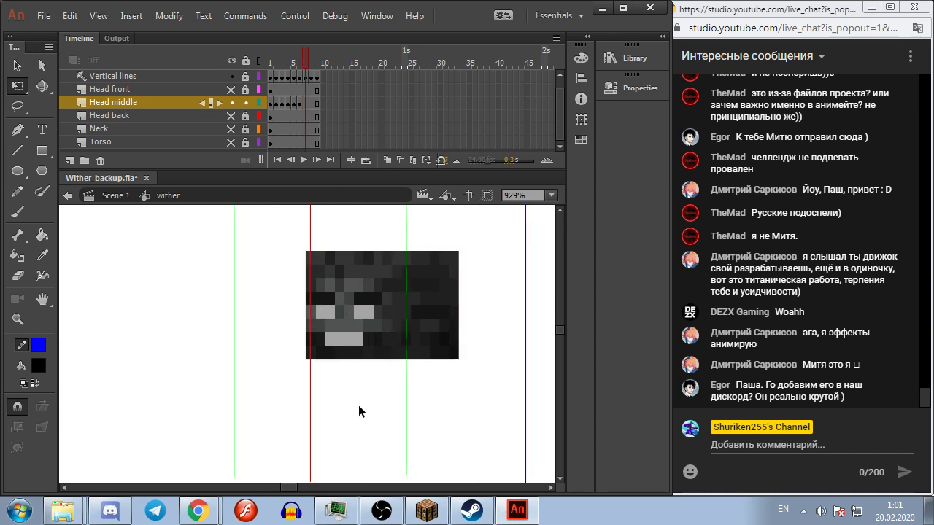
Step: Keyframe Head middle in frames 7, 8 and 9 and align its left edge with the red guide in each
left_click(349, 357)
key("comma")
key("comma")
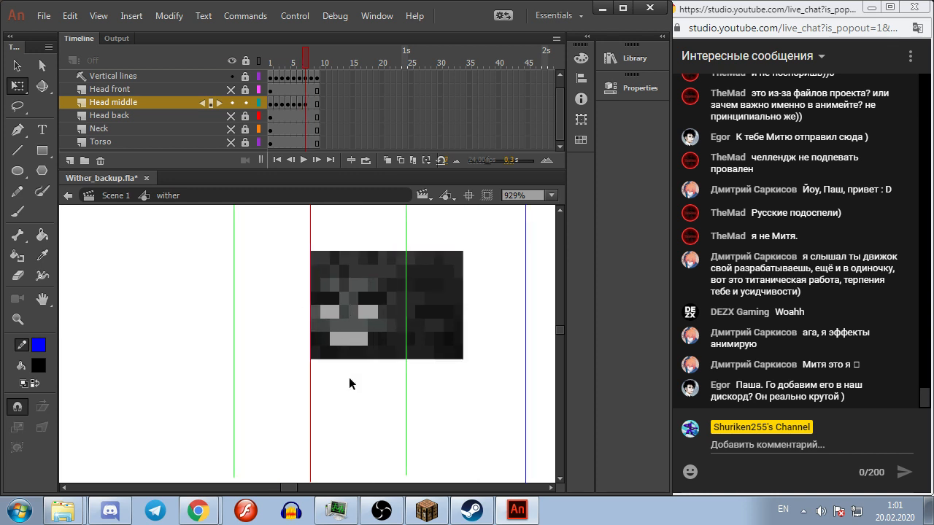
key("period")
key("period")
key("period")
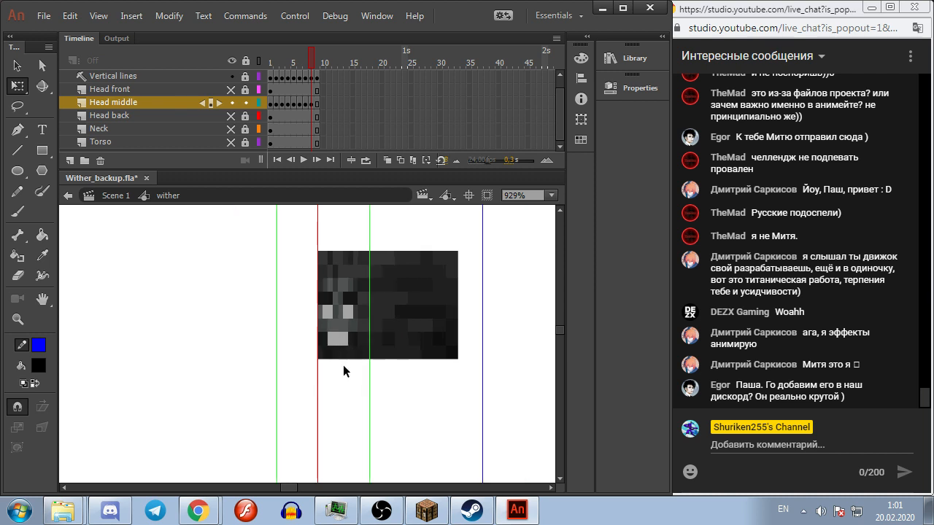
key("period")
left_click(342, 349)
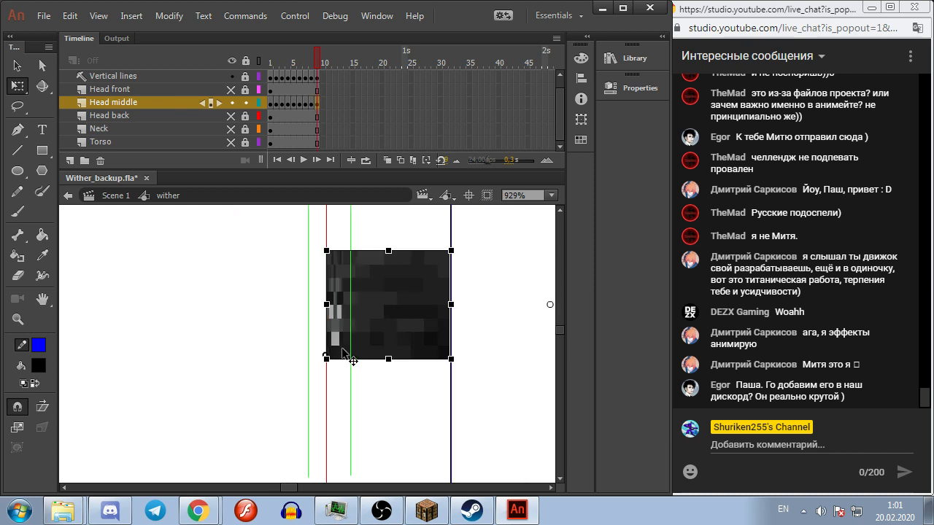
left_click(393, 421)
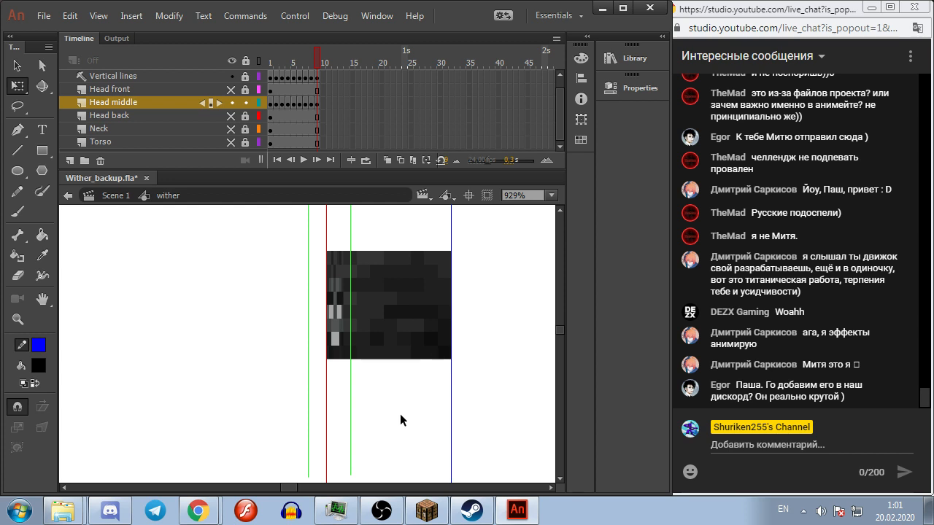
Step: Return to frame 1, hide the Head middle layer, and show and unlock the Head front layer
scroll(401, 408, "down", 2)
key("comma")
key("comma")
key("comma")
key("comma")
key("comma")
key("comma")
key("comma")
key("comma")
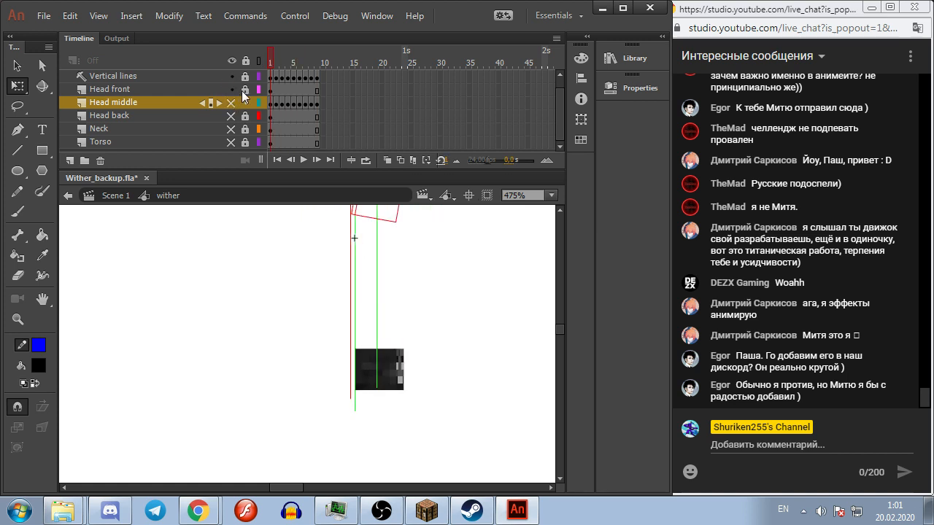
left_click(267, 90)
scroll(389, 346, "up", 4)
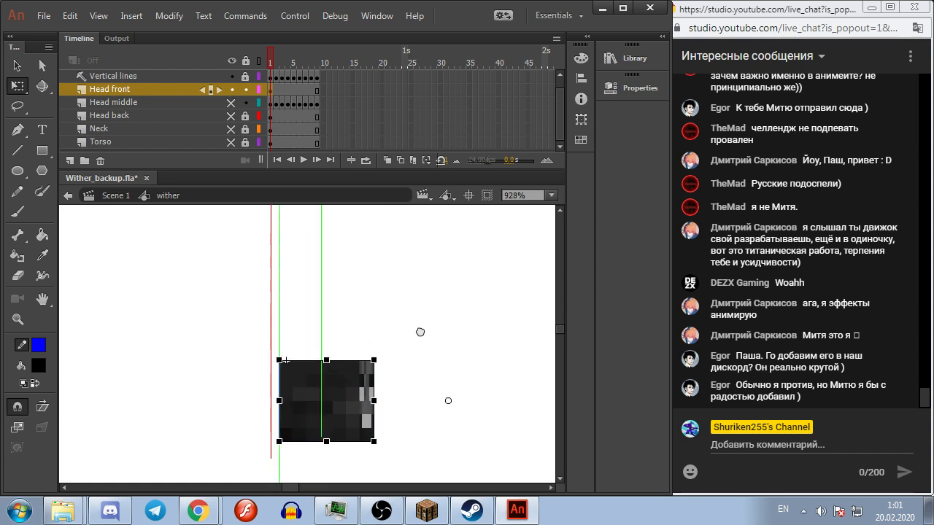
scroll(432, 300, "up", 1)
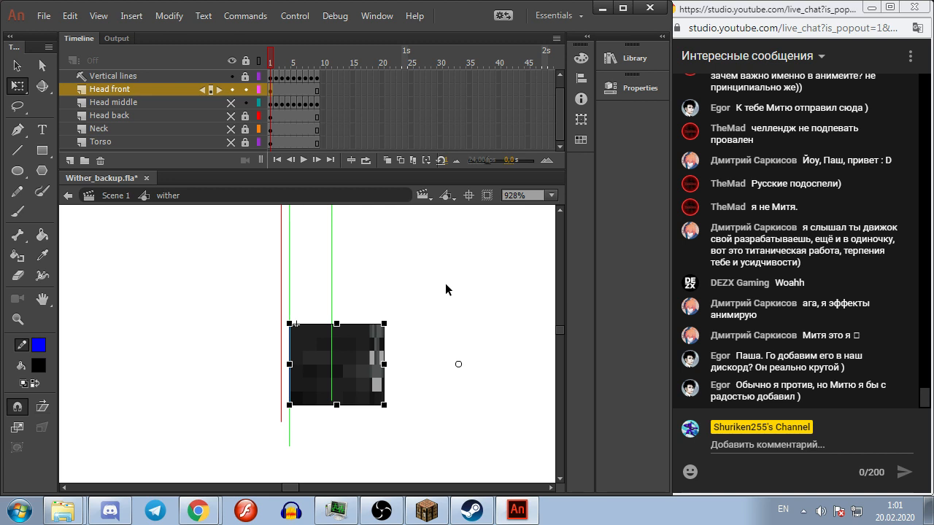
left_click(451, 284)
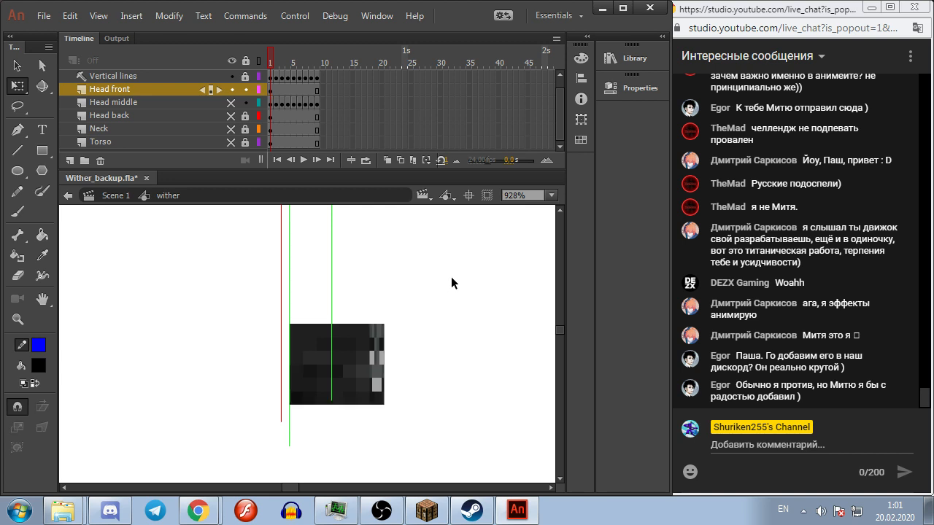
Step: Keyframe Head front in frames 2 to 5 and align the piece's left edge with the left green guide in each
key("F6")
left_click_drag(314, 381, 296, 362)
key("F6")
left_click(341, 359)
key("F6")
left_click(231, 417)
key("F6")
left_click(133, 385)
Step: Keyframe Head front in frames 6 to 9 and align the piece's left edge with the left green guide in each
key("F6")
left_click(145, 380)
key("F6")
left_click(155, 387)
key("F6")
left_click(206, 372)
key("F6")
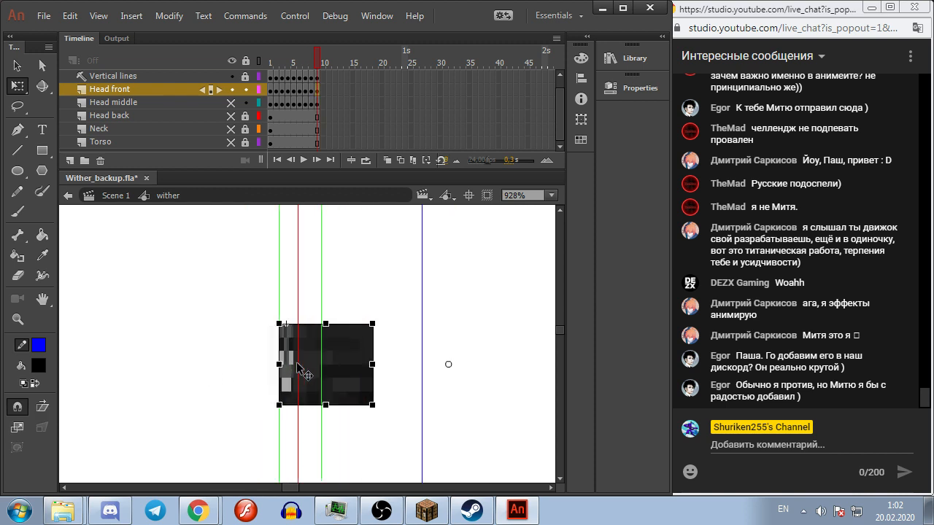
Step: Move the Head front keyframes of frames 6 to 9 to frames 10 to 13 on the same layer
key("Return")
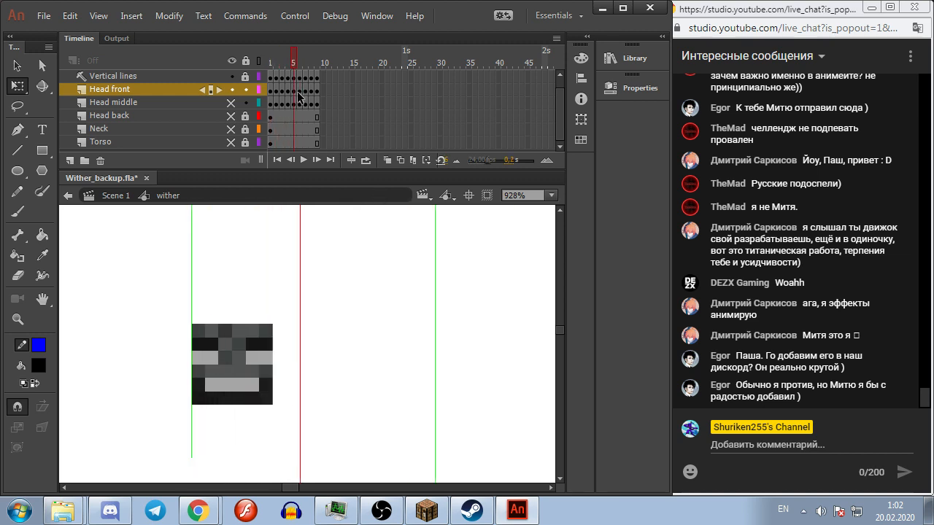
left_click_drag(297, 91, 312, 116)
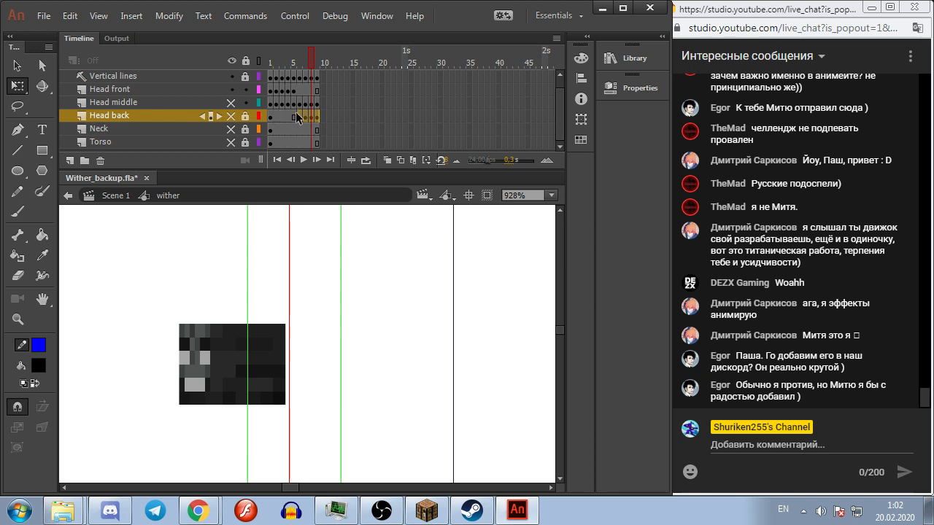
left_click_drag(320, 87, 319, 87)
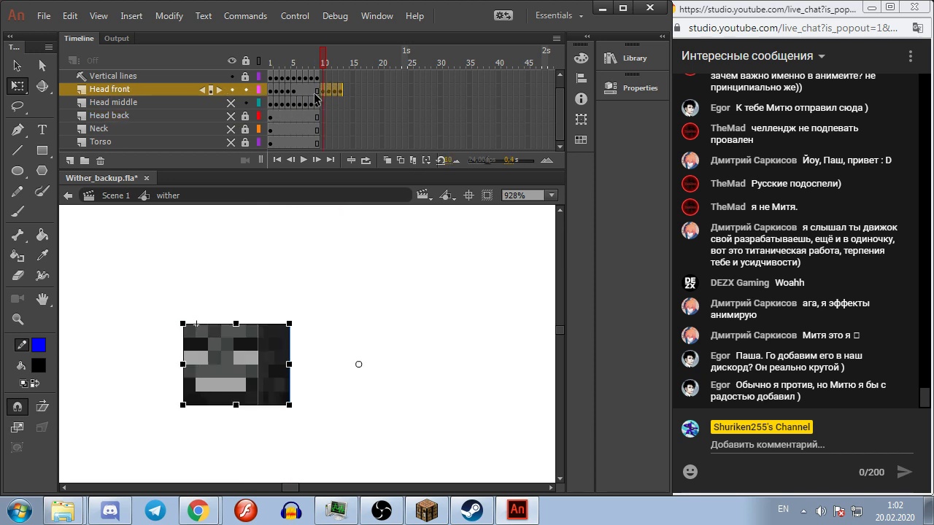
Step: Hide the Head front layer, and show and unlock the Head back layer at frame 1
left_click(271, 58)
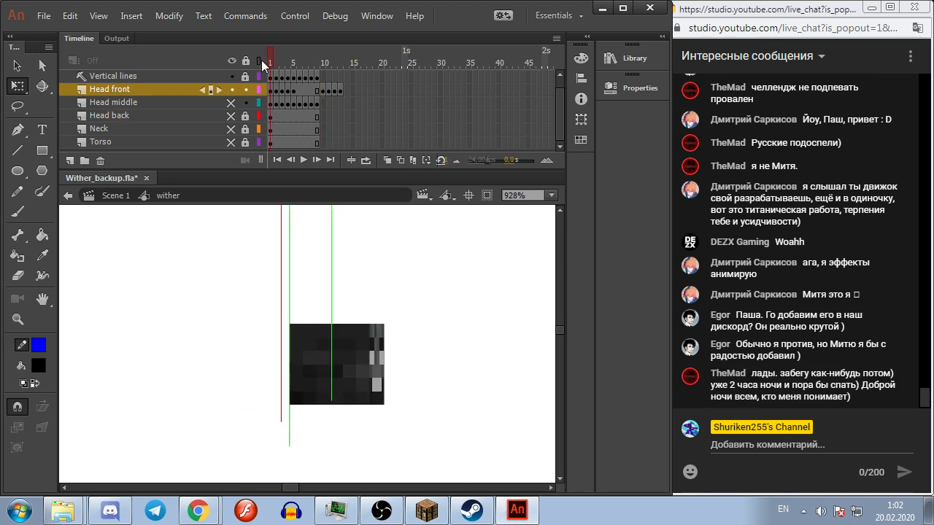
left_click(232, 89)
left_click(231, 115)
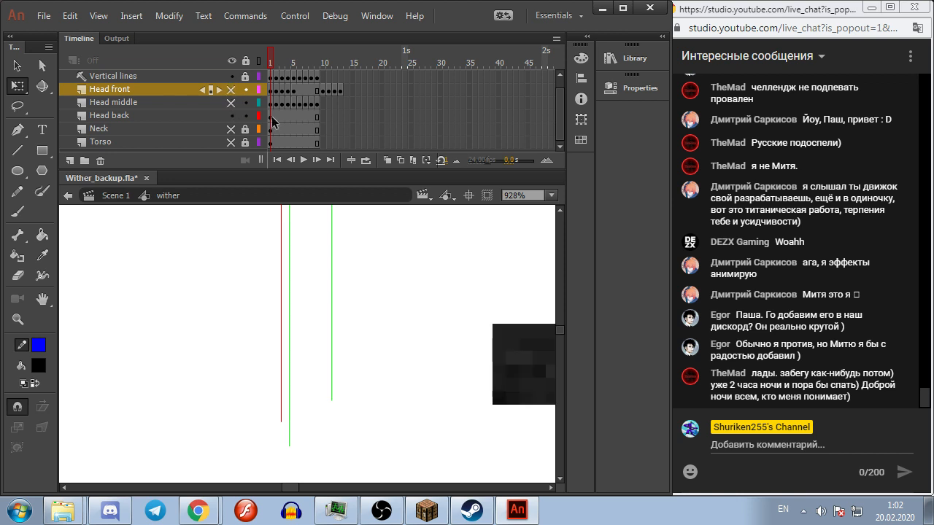
left_click(269, 117)
Step: Move the Head back piece's left edge onto the right green guide in frame 1
scroll(391, 248, "down", 1)
scroll(390, 255, "down", 1)
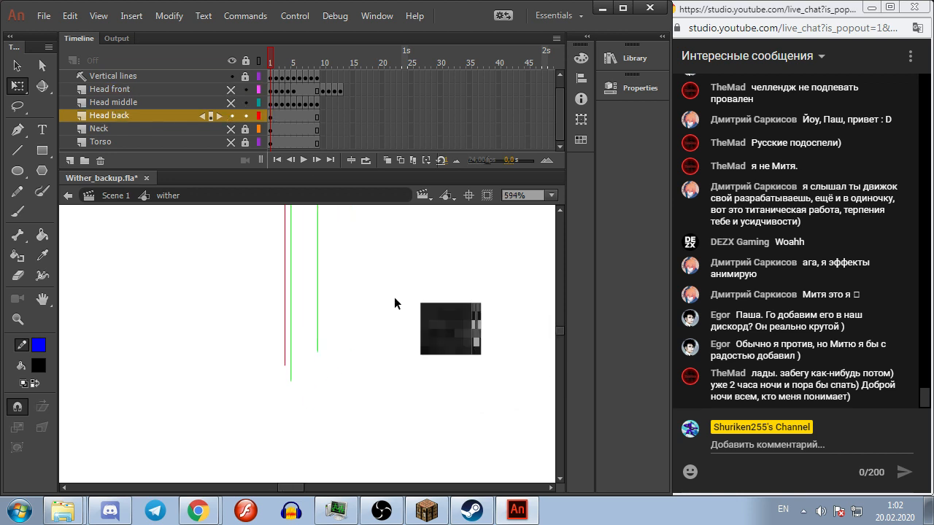
left_click_drag(435, 337, 332, 337)
left_click(334, 241)
Step: Compare the three head pieces in frame 1 by toggling the Head front and Head middle layers' visibility
left_click(230, 102)
left_click(231, 89)
left_click(232, 90)
left_click(232, 101)
left_click(232, 90)
left_click(232, 102)
left_click(230, 102)
left_click(231, 89)
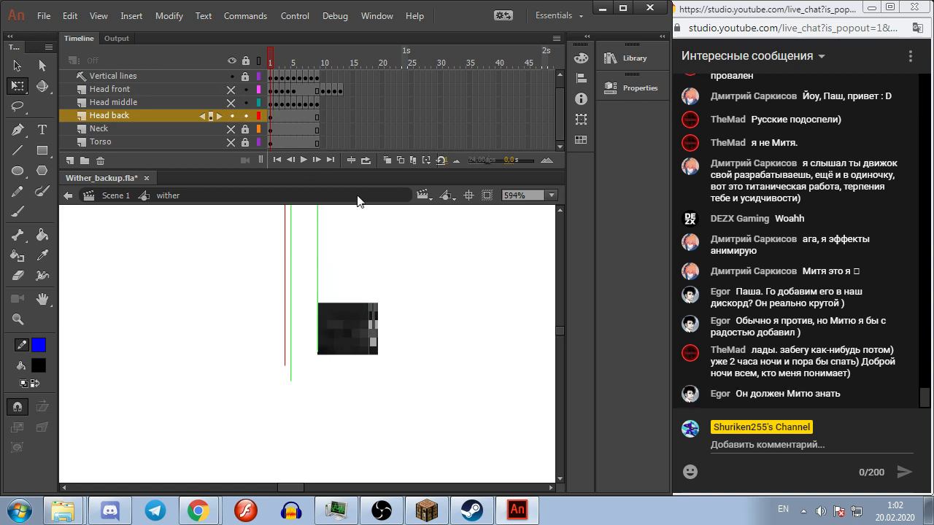
Step: Keyframe Head back in frames 2 and 3 and align its left edge with the right green guide
left_click(271, 119)
key("F6")
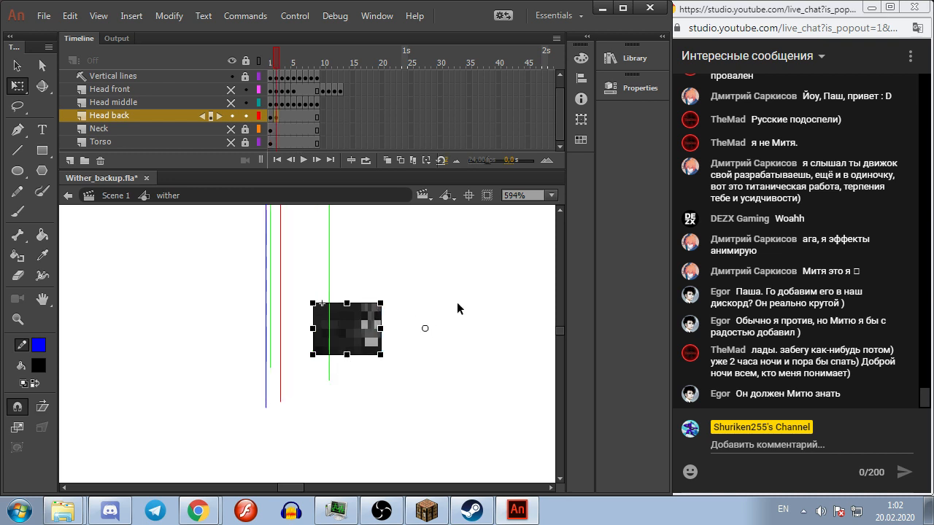
left_click_drag(347, 349, 396, 350)
scroll(362, 349, "up", 3)
key("F6")
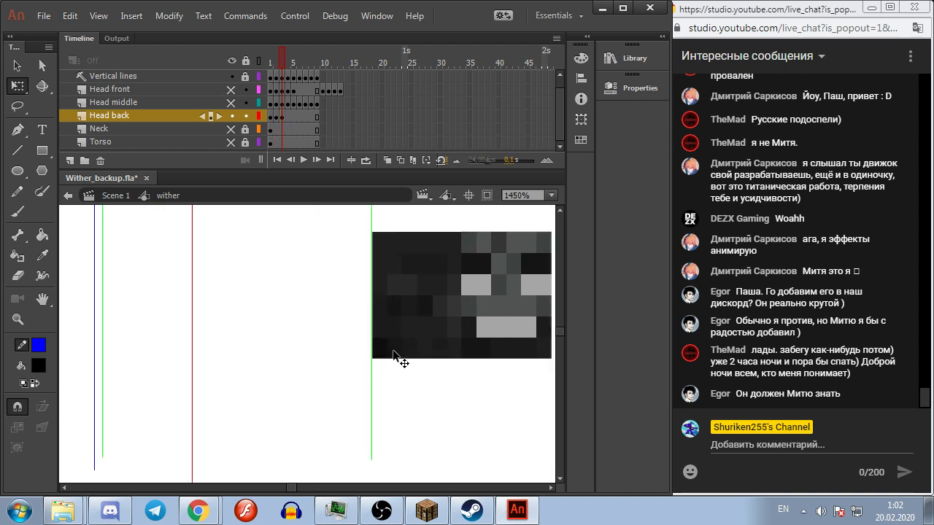
left_click(425, 399)
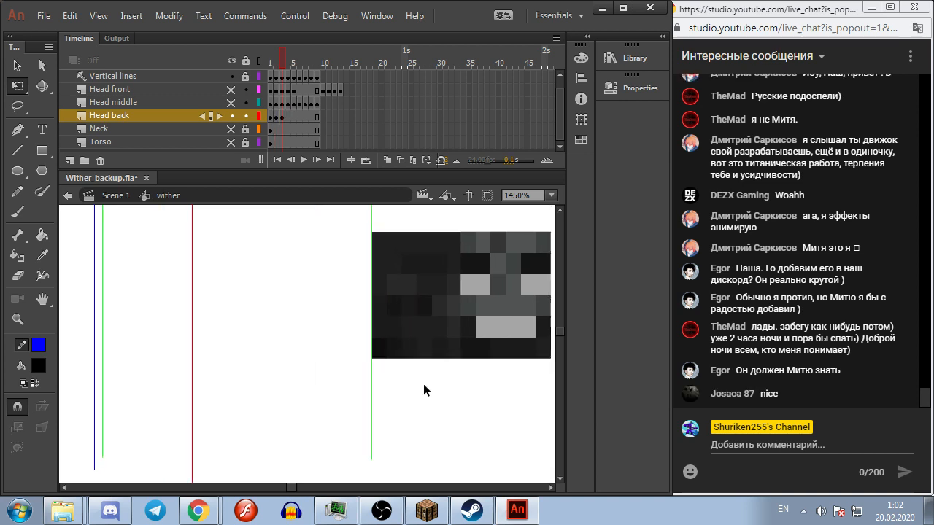
Step: Keyframe Head back in frames 4 and 5 and align its left edge with the right green guide
key("period")
left_click_drag(443, 322, 489, 322)
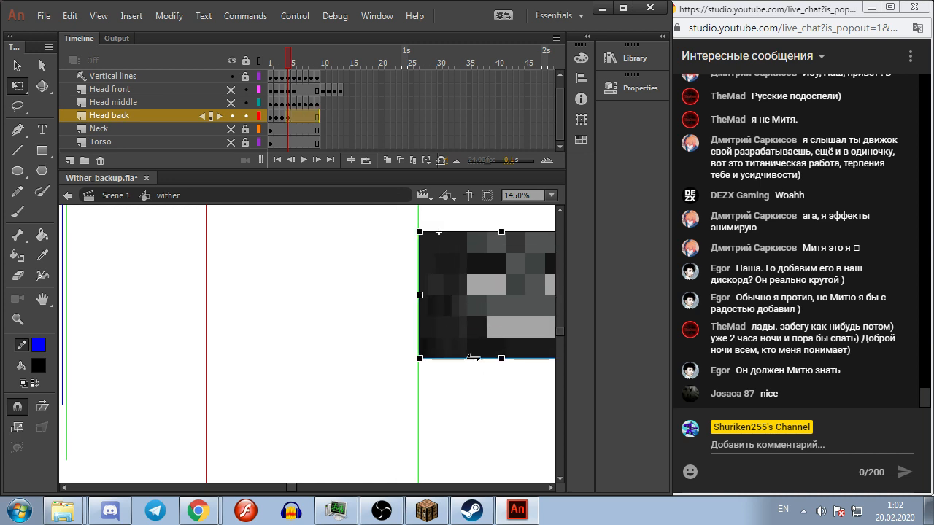
left_click(478, 392)
key("period")
left_click_drag(460, 324, 476, 324)
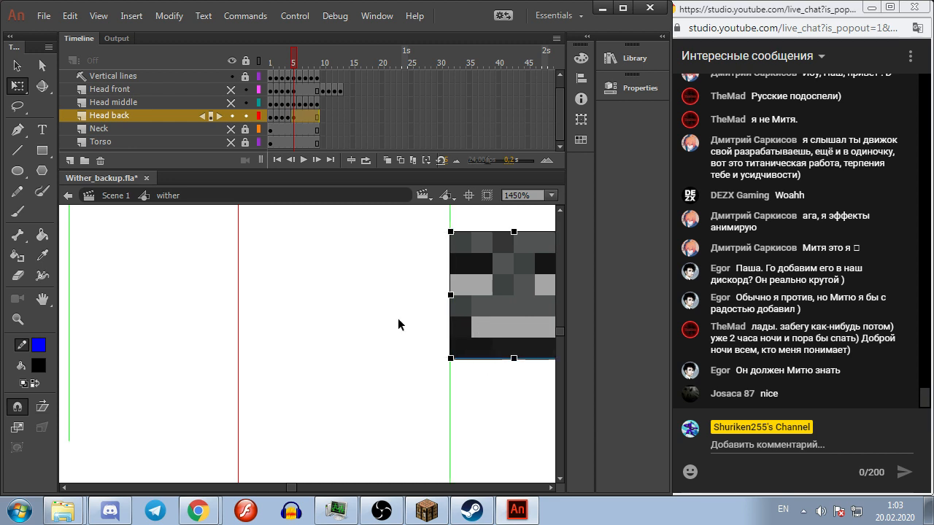
left_click(358, 297)
left_click_drag(358, 296, 217, 307)
scroll(359, 317, "up", 3)
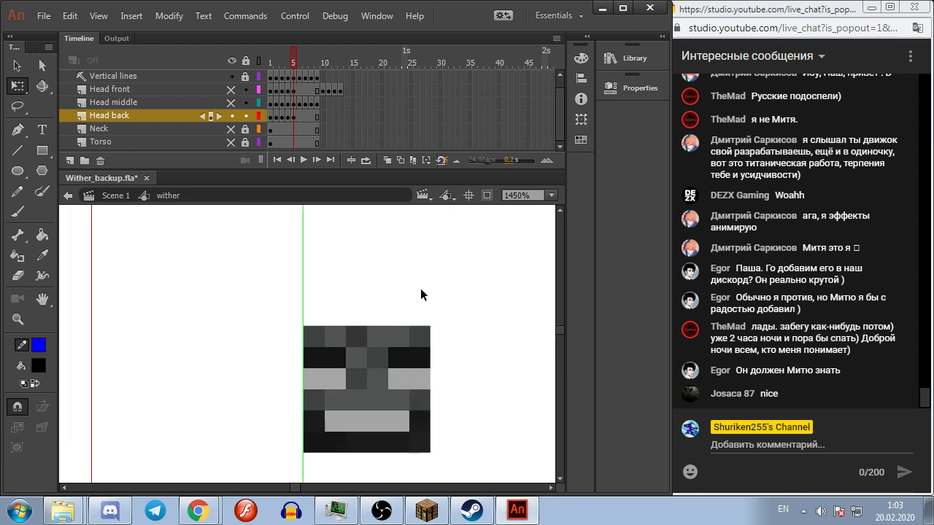
Step: Keyframe Head back in frame 6 and transfer that keyframe to frame 6 of the Head front layer
key("period")
left_click(300, 116)
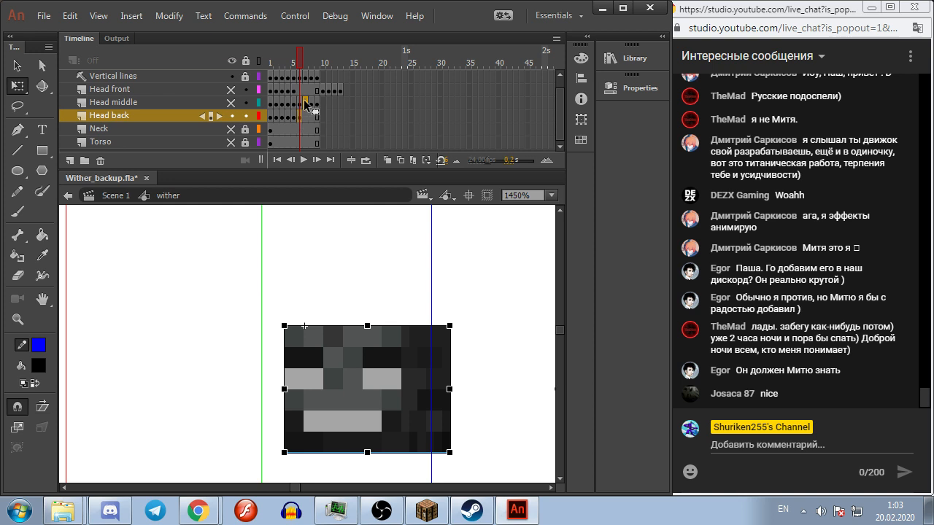
left_click(300, 91)
Step: Align the visible head piece's left edge with the right green guide in frame 6
left_click(325, 359)
left_click_drag(326, 359, 302, 357)
key("Escape")
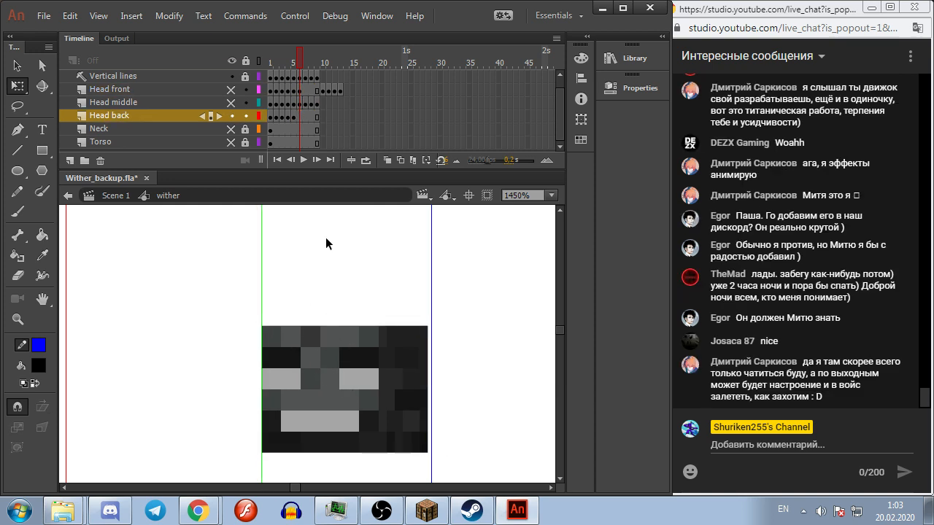
Step: Move the head from Head back to frame 6 of the Head front layer, showing that layer and replacing its existing head
left_click(350, 363)
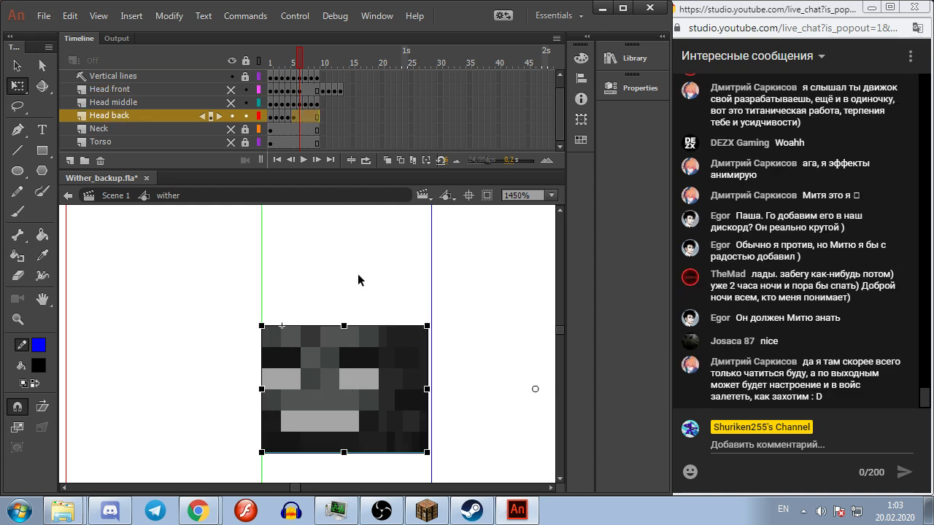
key("Delete")
left_click(300, 89)
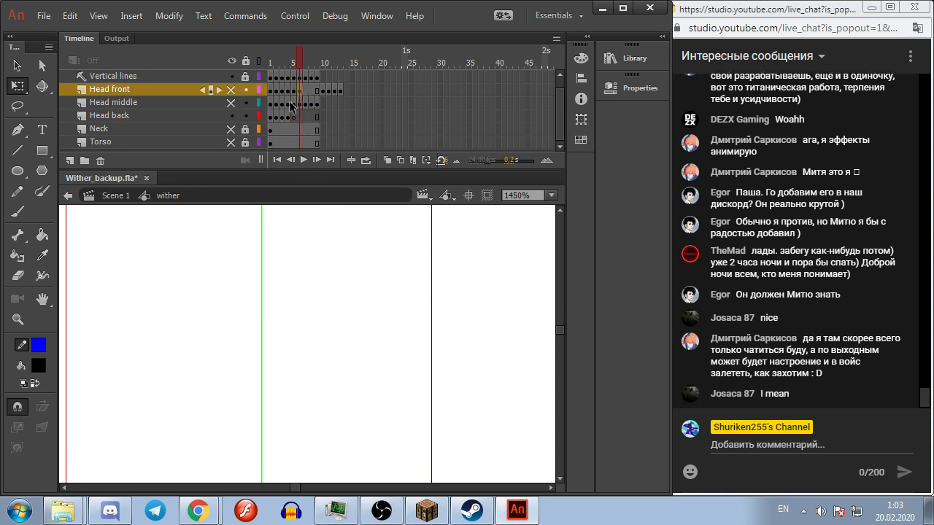
left_click(231, 89)
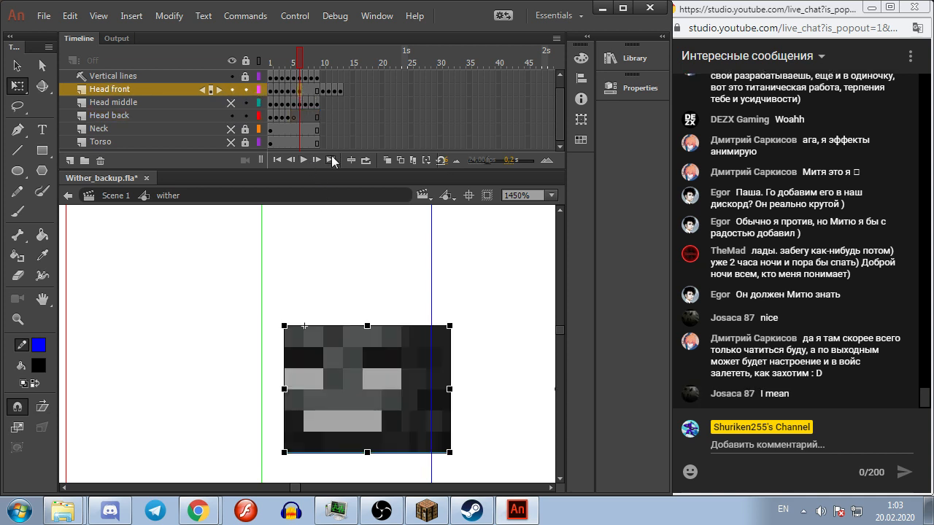
key("Delete")
key("ctrl+z")
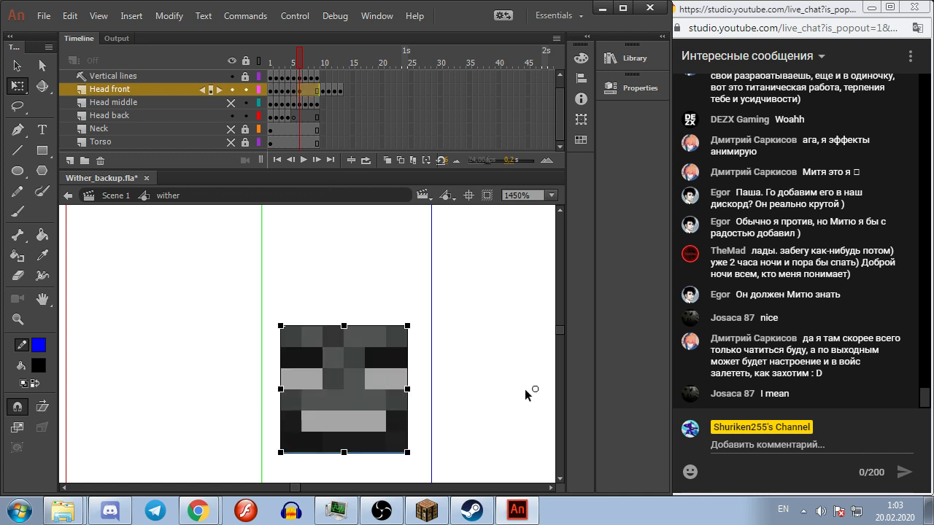
Step: Set the looping first frame of the Head front instance in frame 6 to 6
left_click(633, 92)
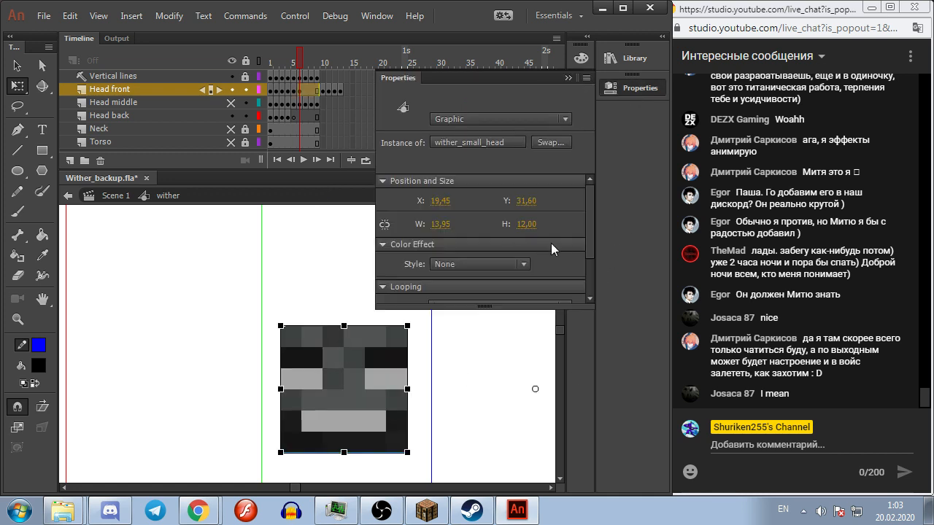
scroll(551, 243, "down", 2)
left_click(435, 270)
type("6")
left_click(487, 405)
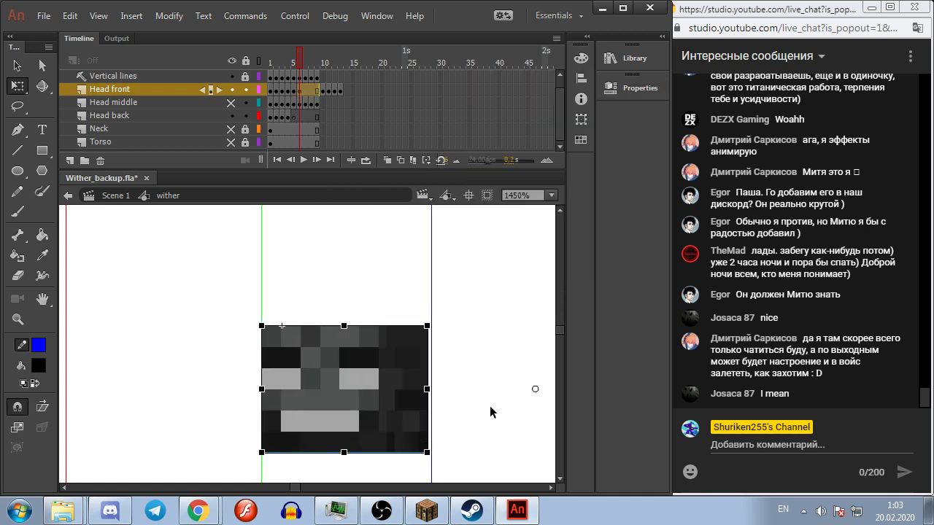
mouse_move(301, 406)
left_mouse_down()
mouse_move(316, 415)
mouse_move(305, 402)
left_mouse_up()
Step: Copy the Head front head from frame 6 into frame 5 of the Head back layer
key("Return")
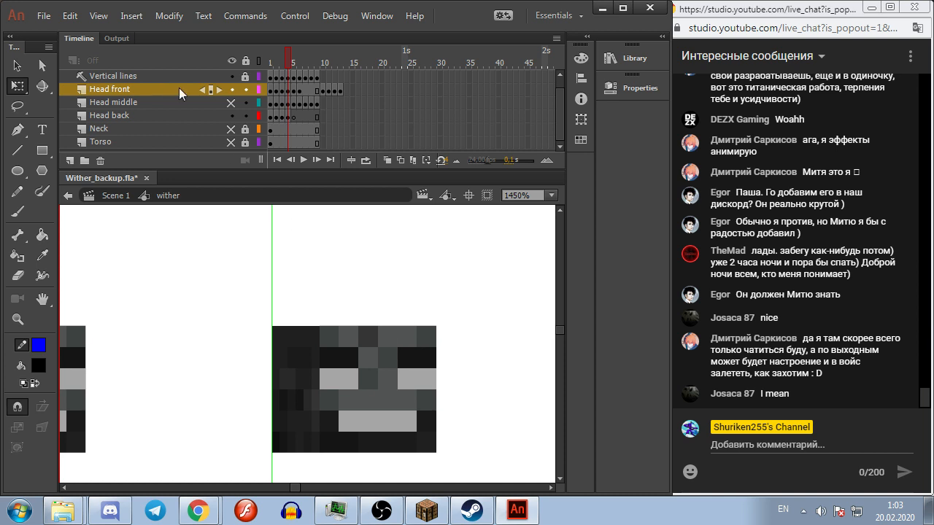
key("comma")
left_click(277, 116)
key("period")
key("period")
key("period")
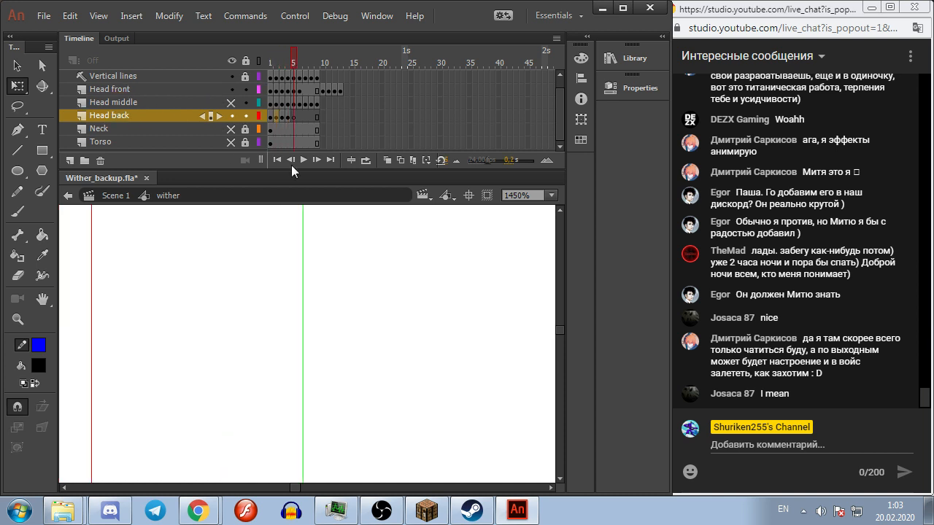
key("period")
scroll(349, 264, "down", 2)
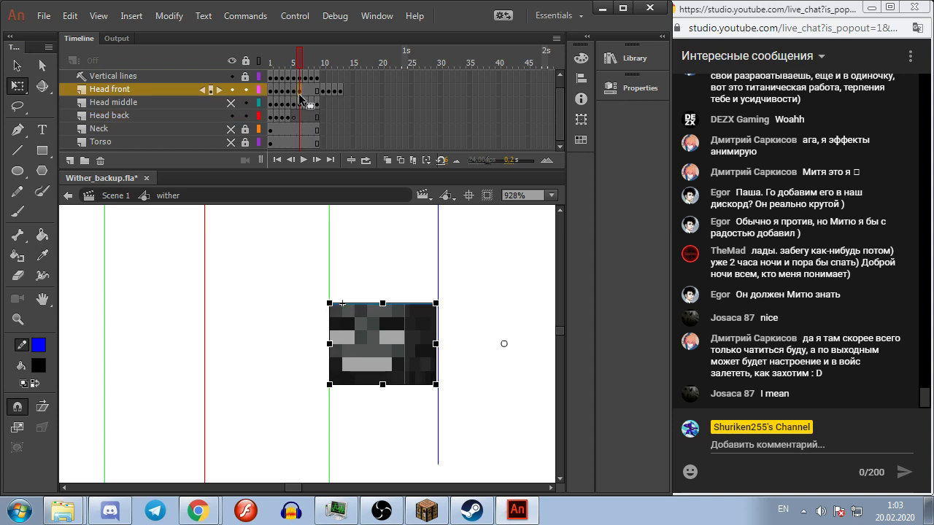
left_click(294, 116)
key("ctrl+v")
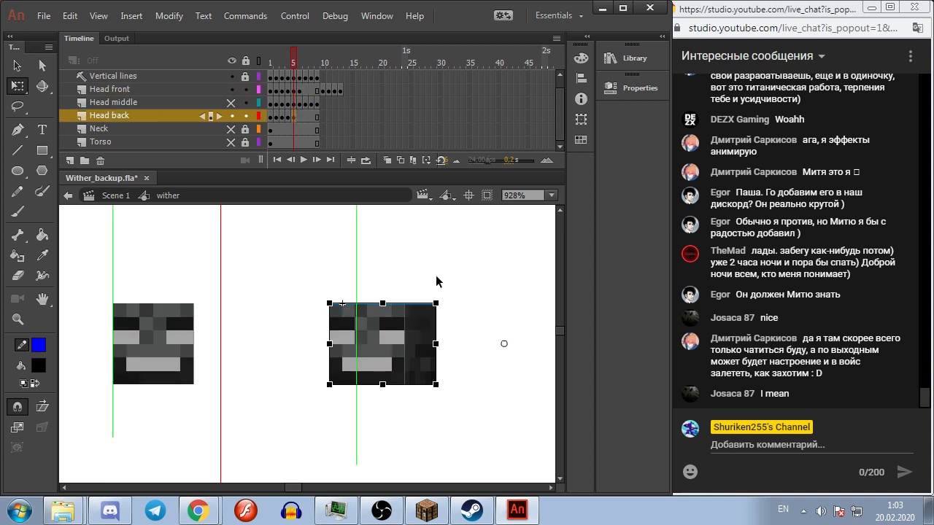
Step: Set the Head back instance's looping first frame to 5 and align its left edge with the right green guide in frame 5
left_click(637, 87)
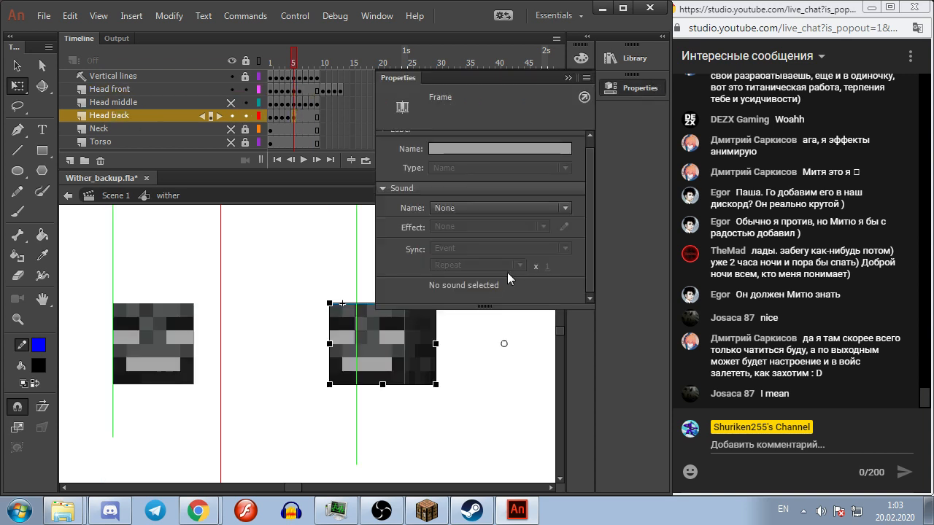
left_click(431, 361)
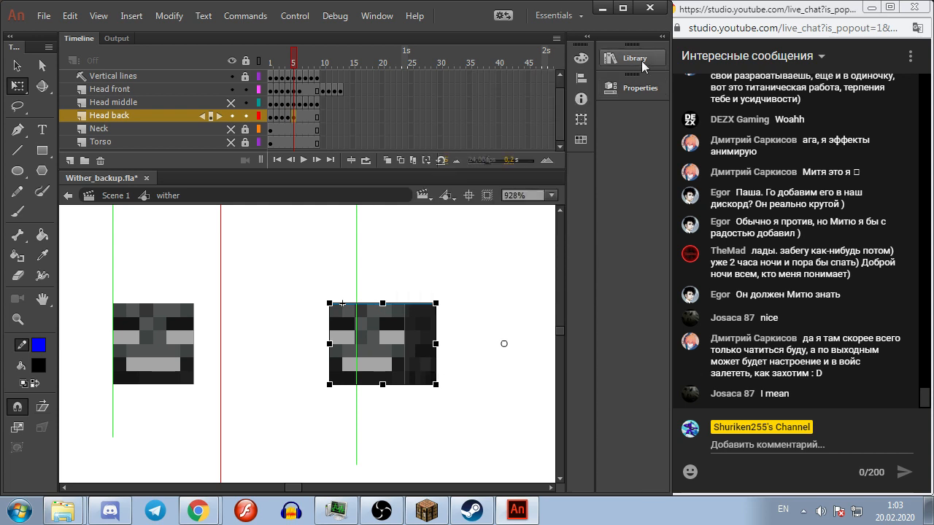
scroll(465, 270, "down", 3)
scroll(466, 266, "up", 3)
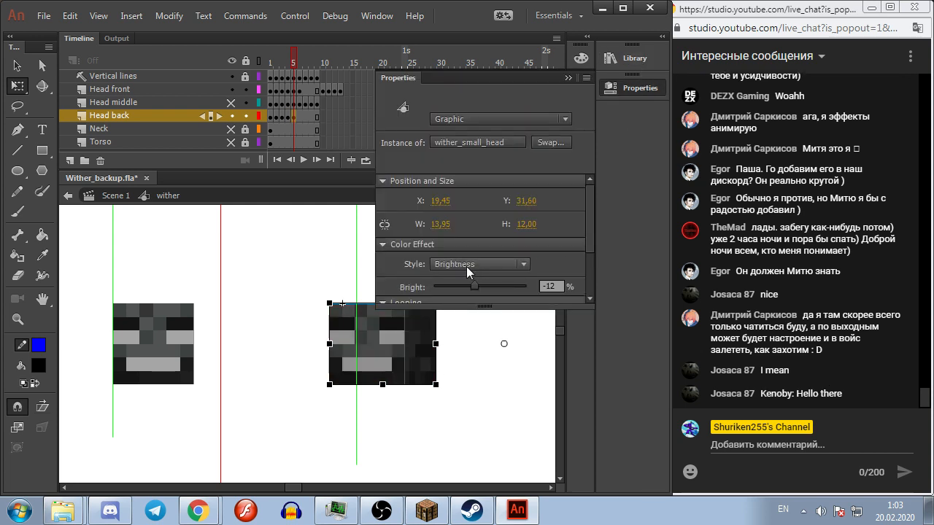
scroll(406, 257, "down", 2)
left_click(435, 285)
type("1")
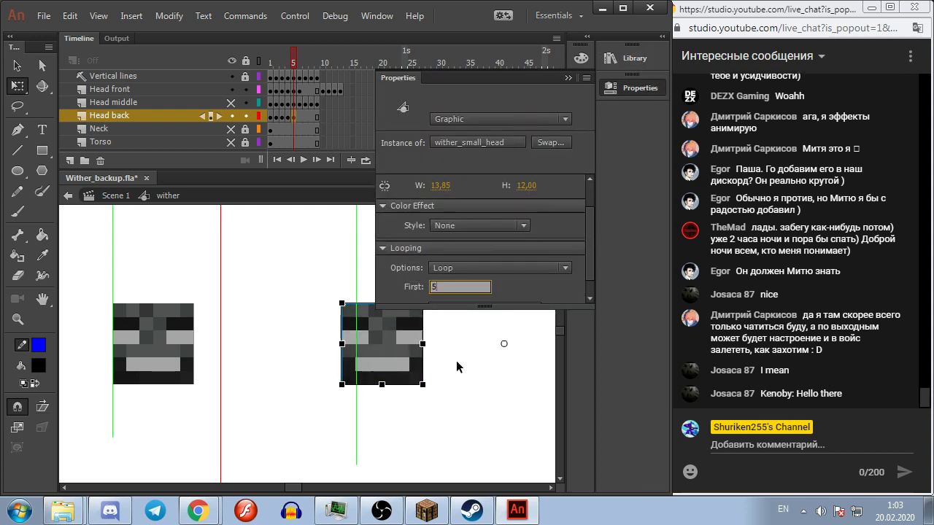
left_click(457, 362)
left_click_drag(378, 379, 392, 380)
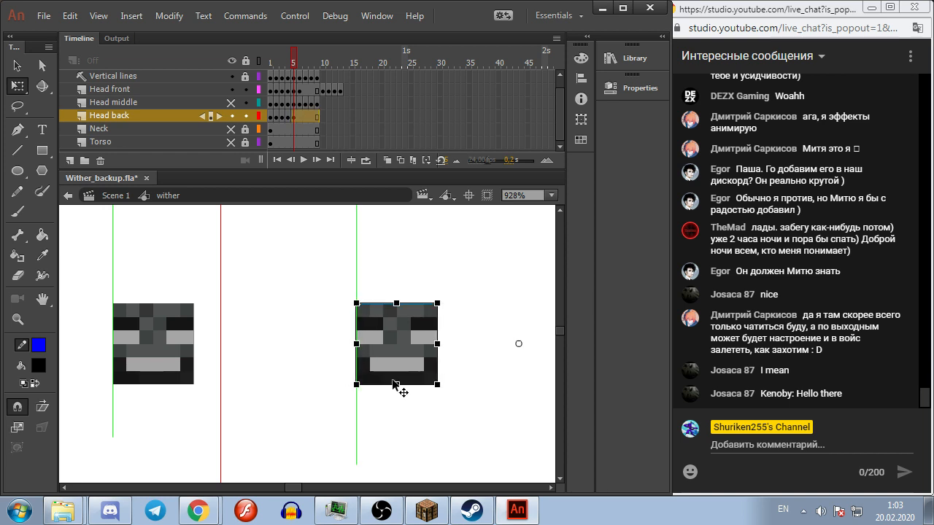
Step: Insert a blank keyframe in frame 6 of Head back and make Head front the active layer
left_click(432, 421)
key(".")
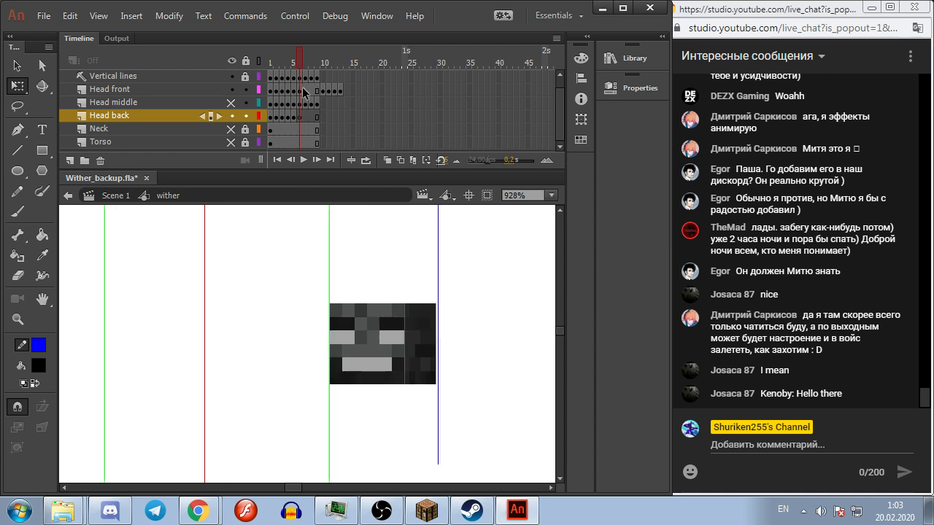
left_click(304, 90)
left_click(300, 92)
left_click(532, 340)
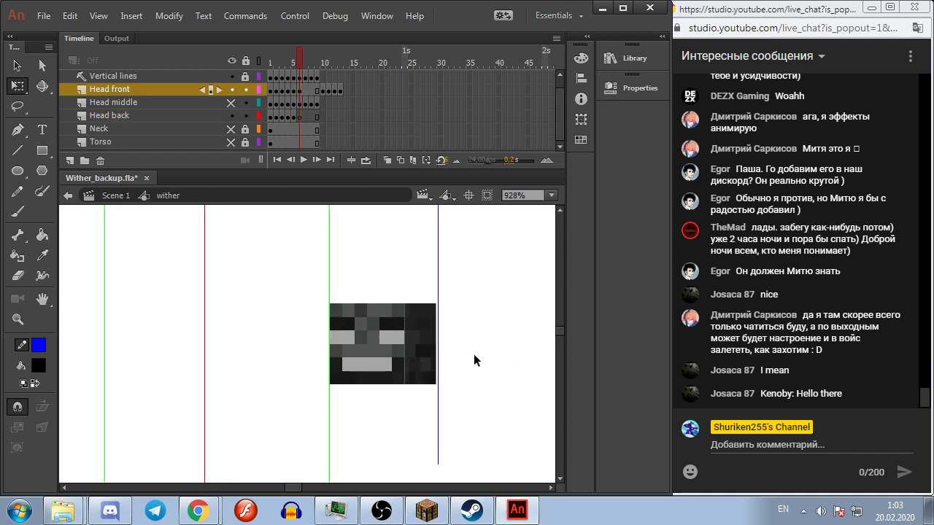
Step: Keyframe Head front in frames 7 to 9 and align each head's left edge with the right green guide
key(".")
left_click_drag(375, 364, 266, 369)
key("F6")
left_click(414, 356)
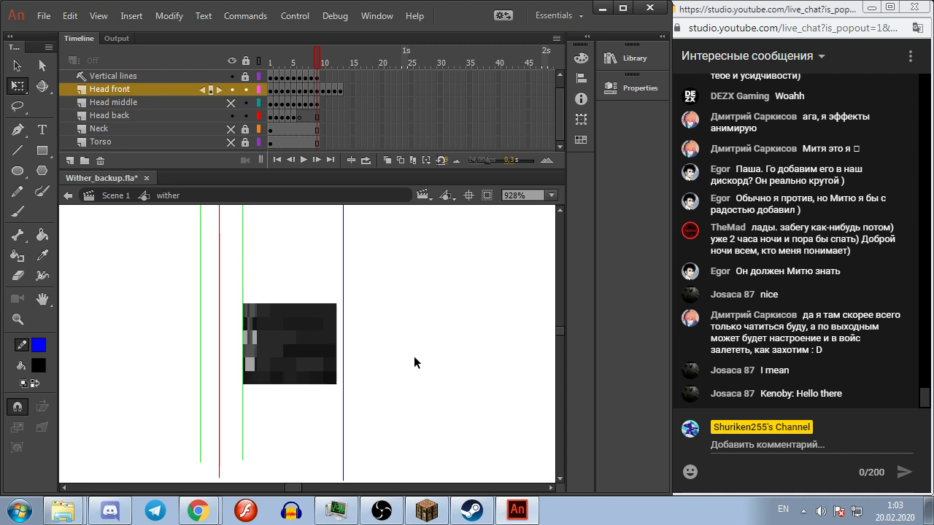
key("comma")
key("comma")
key("comma")
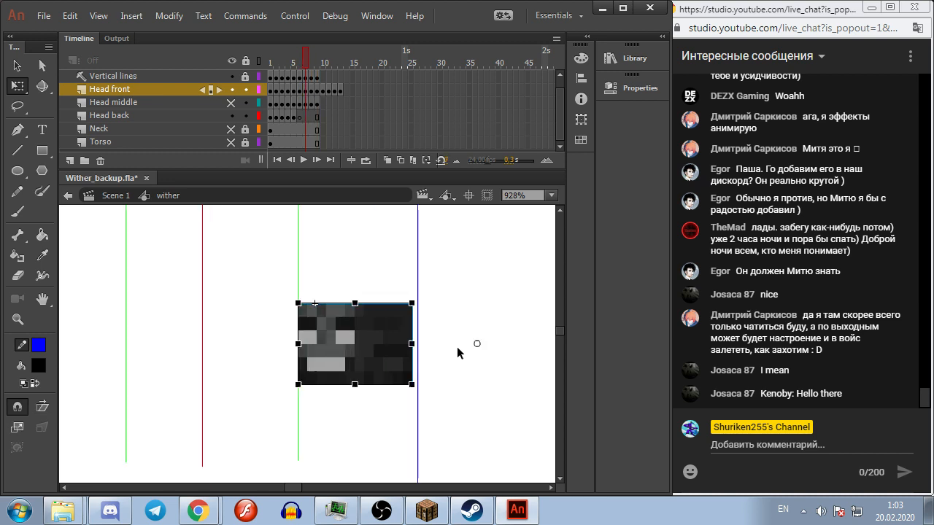
key("period")
key("period")
left_click_drag(322, 351, 282, 353)
left_click(483, 335)
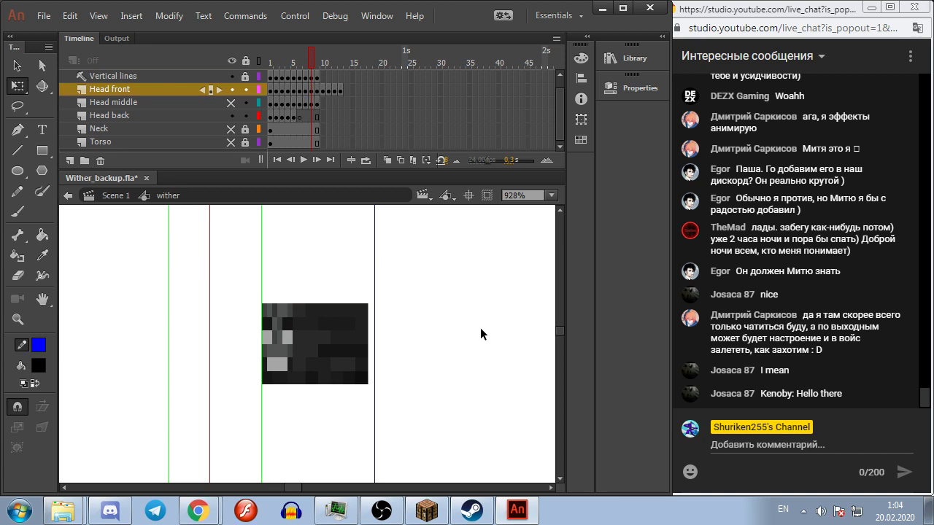
Step: Transfer the spare Head front keyframes in frames 10 to 13 to frames 6 to 9 of Head back and remove the leftovers
left_click_drag(328, 91, 336, 88)
left_click_drag(306, 115, 308, 116)
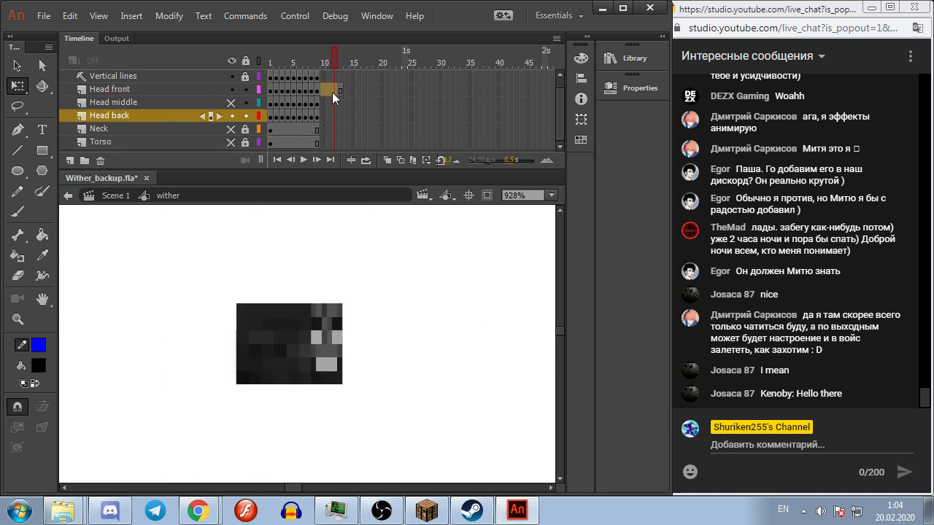
right_click(340, 90)
left_click(387, 167)
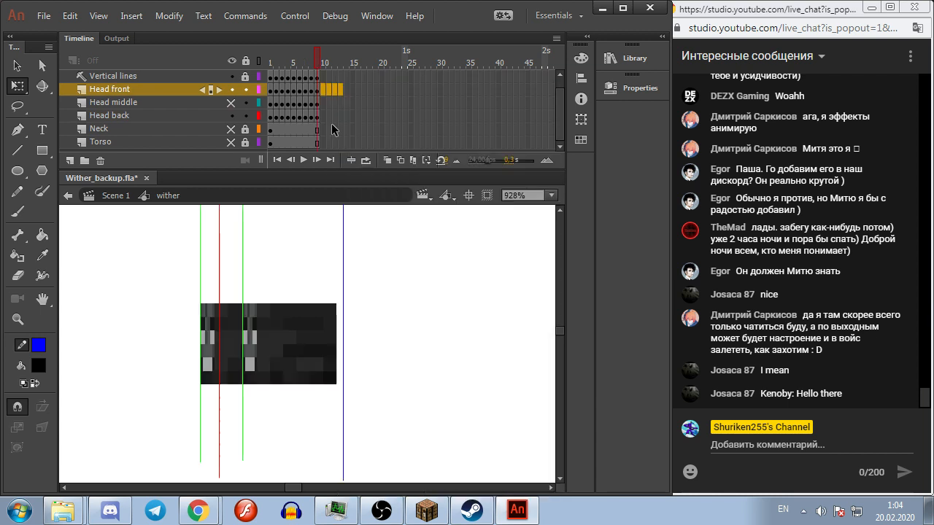
Step: Hide the Head front and Head back layers, and show and unlock the Neck layer
left_click(231, 89)
left_click(230, 115)
left_click(230, 129)
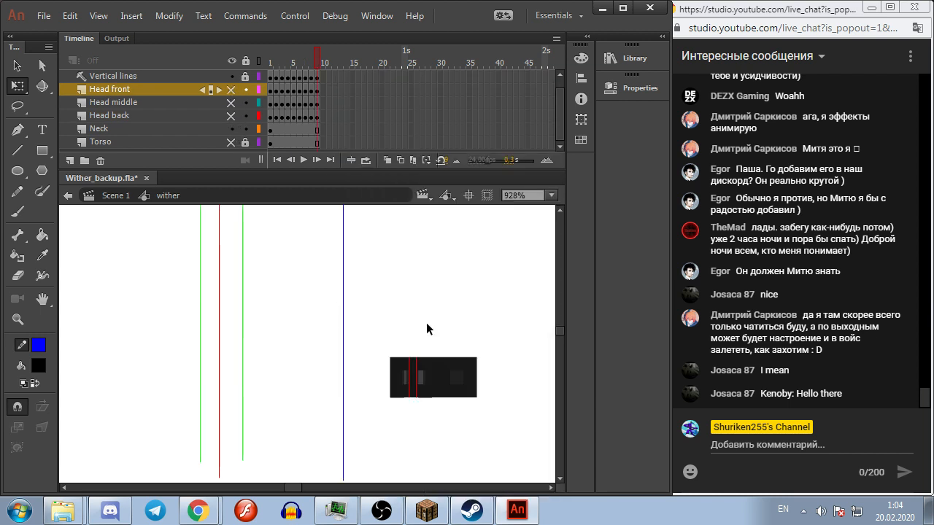
Step: Move the neck piece in frame 1 so its left edge lines up with the red guide
scroll(435, 384, "down", 4)
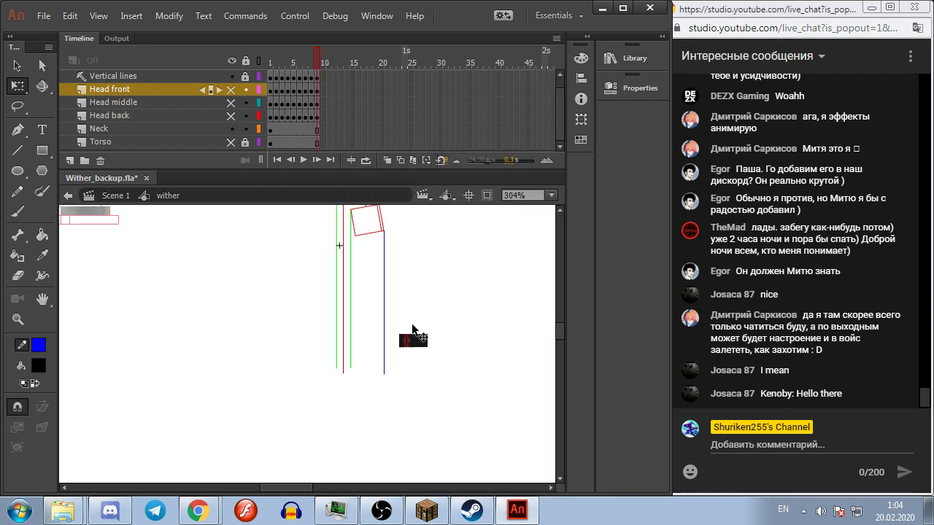
key("Return")
scroll(340, 315, "up", 1)
left_click_drag(300, 302, 311, 364)
scroll(311, 363, "up", 3)
left_click_drag(478, 375, 454, 306)
left_click_drag(475, 389, 328, 377)
scroll(325, 388, "up", 3)
scroll(321, 381, "up", 1)
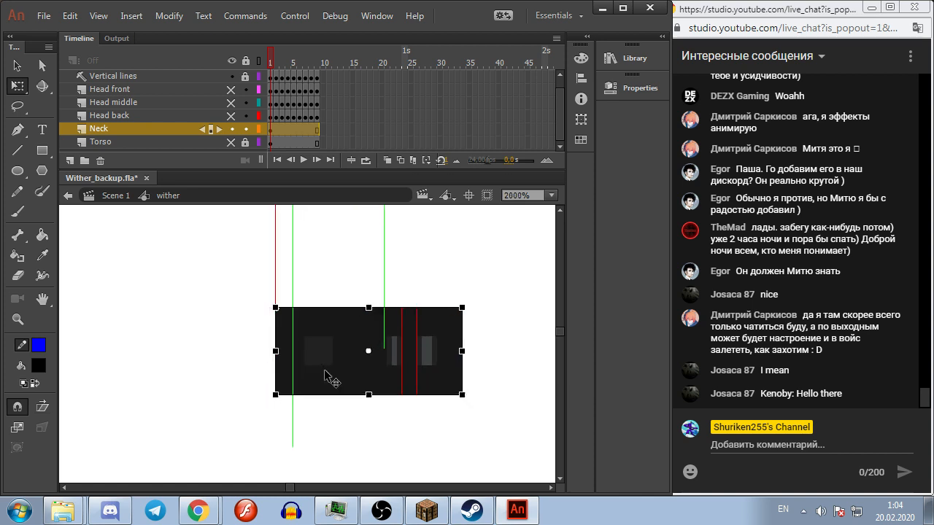
left_click(468, 252)
Step: Keyframe Neck in frames 2 and 3 and align the neck's left edge with the blue guide in each
scroll(469, 253, "down", 2)
left_click_drag(470, 254, 401, 303)
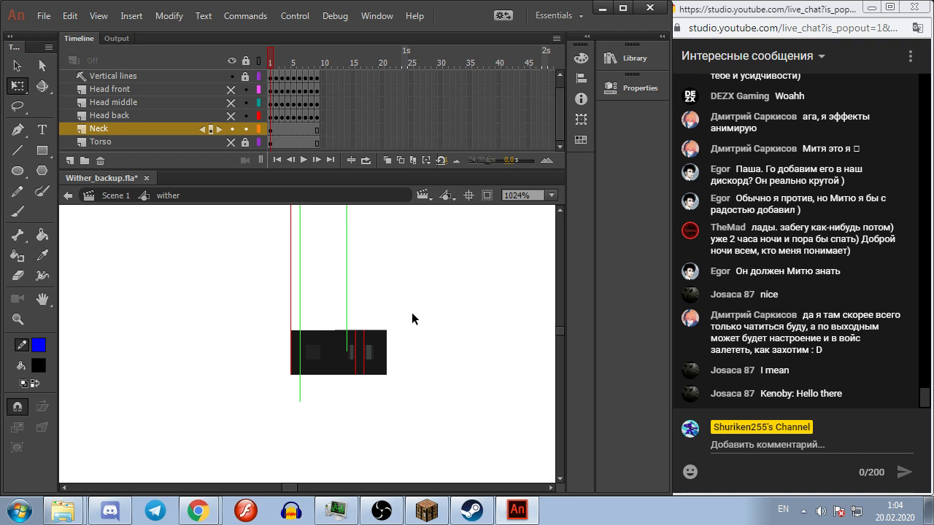
key("F6")
left_click_drag(308, 361, 305, 355)
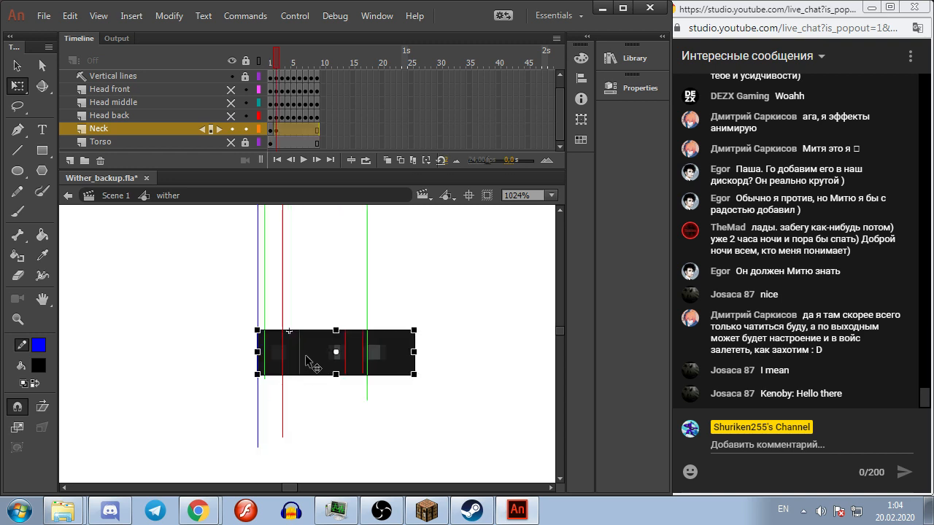
left_click(321, 319)
key("F6")
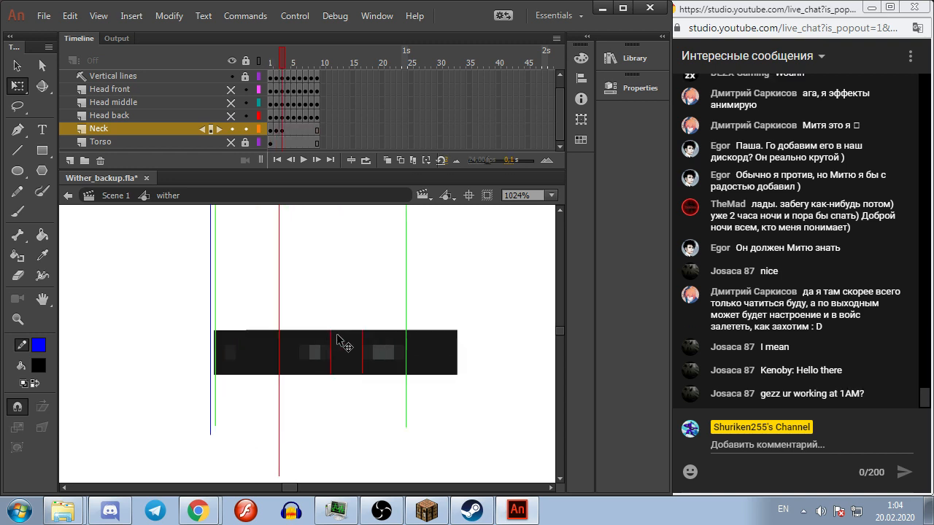
left_click_drag(294, 373, 292, 370)
left_click(314, 274)
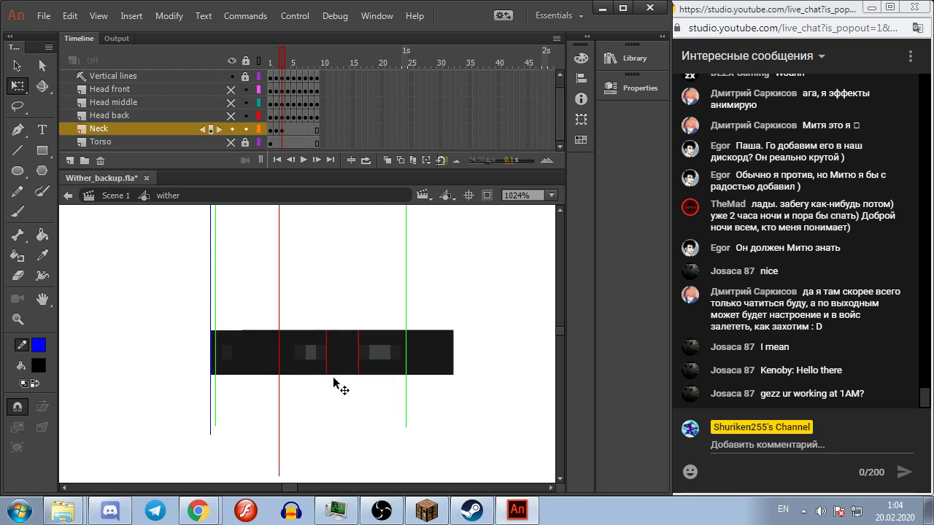
Step: Keyframe Neck in frame 4 and align its left edge with the blue guide
key(".")
left_click(316, 358)
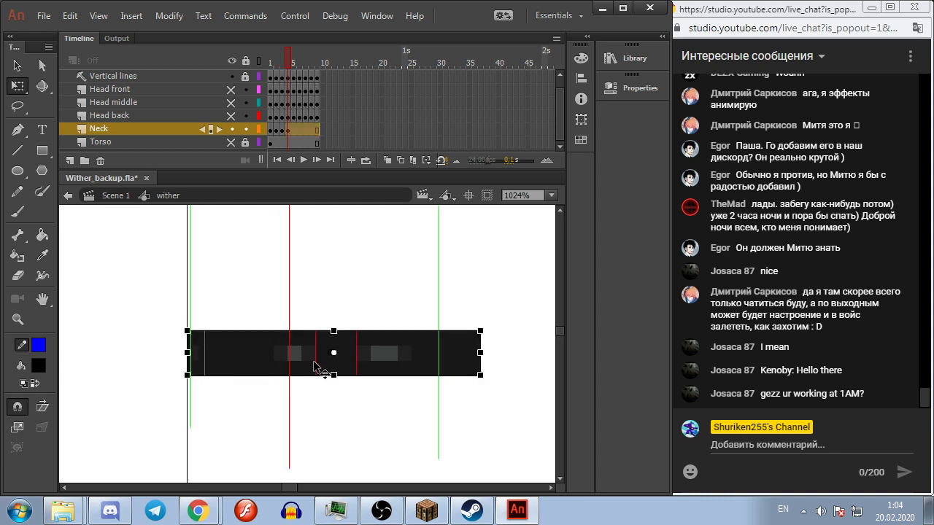
key("ctrl+=")
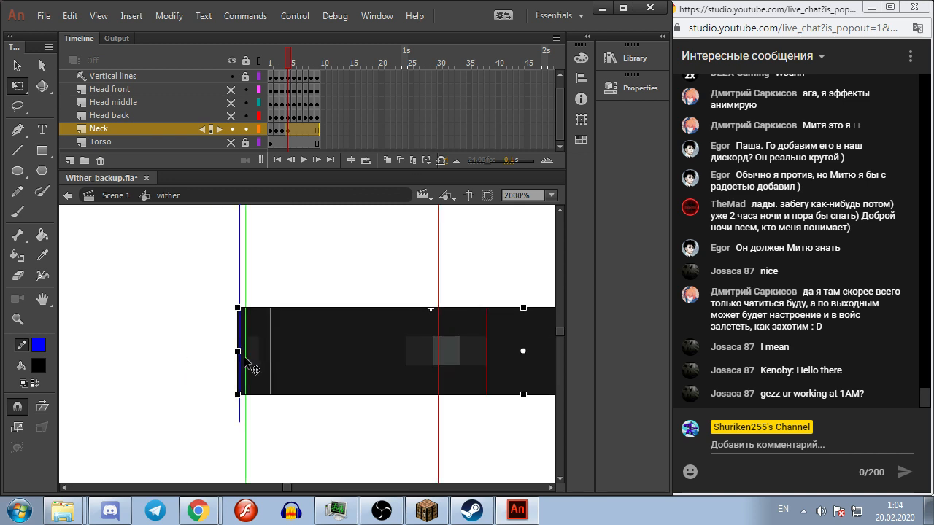
left_click_drag(260, 361, 271, 359)
Step: Keyframe Neck in frame 5 and align its left edge with the left green guide
key(".")
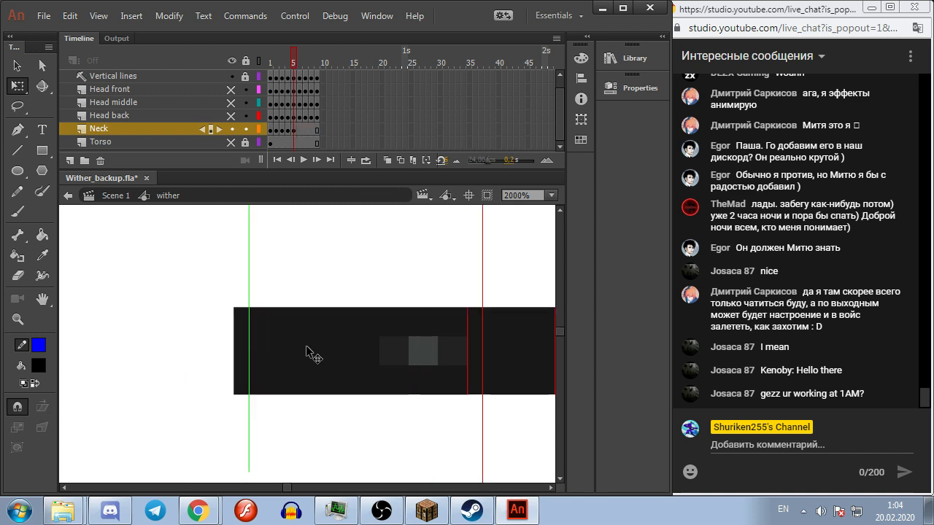
left_click(321, 358)
scroll(332, 358, "down", 3)
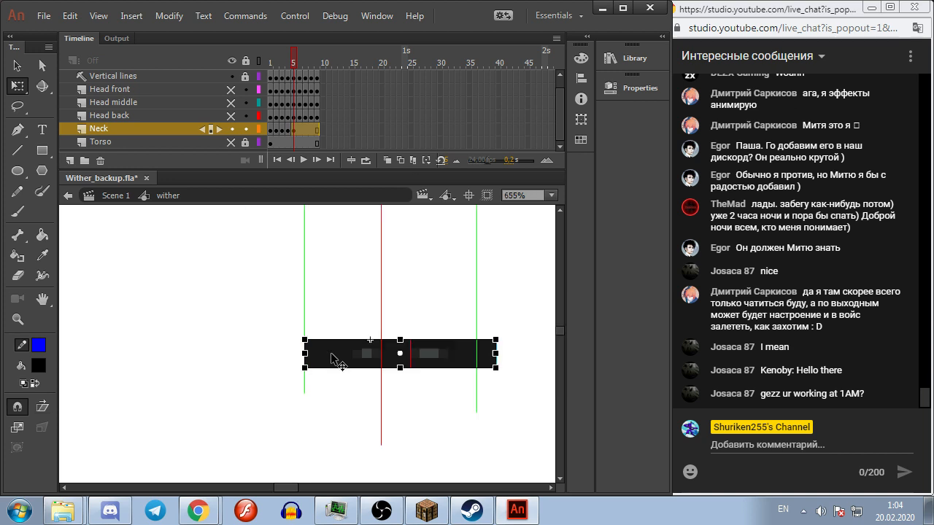
scroll(332, 357, "down", 3)
left_click_drag(396, 327, 378, 297)
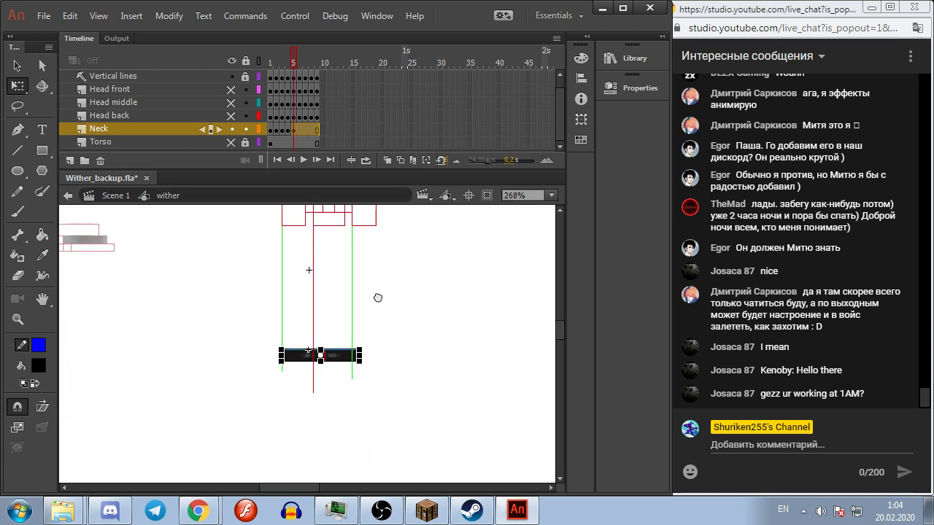
left_click_drag(287, 280, 283, 323)
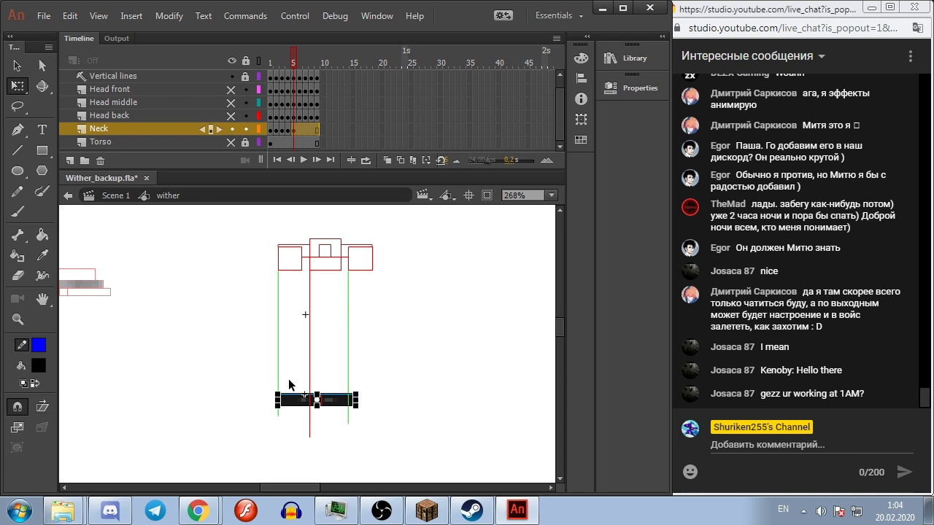
Step: Return to frame 1 and inspect the Wither model from above in the Minecraft window, switching back to the animation
key("shift+comma")
key("comma")
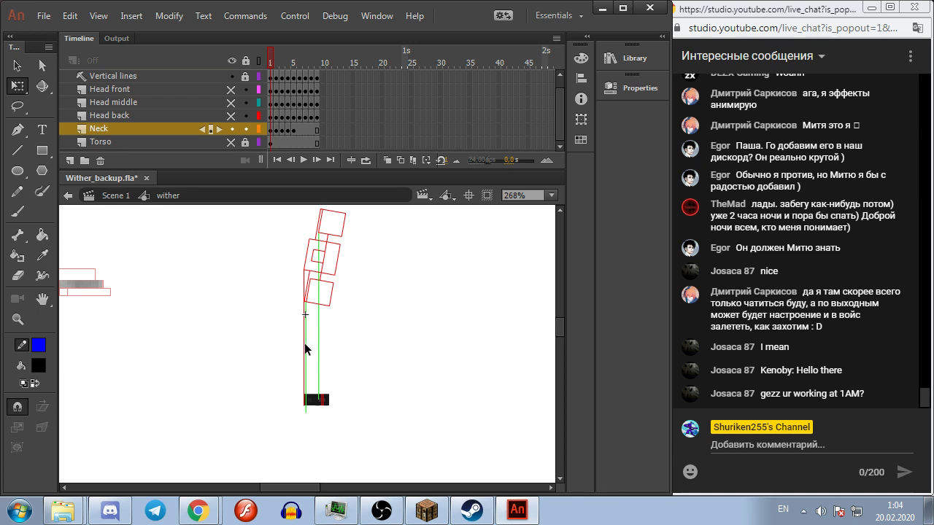
left_click(426, 511)
key("Escape")
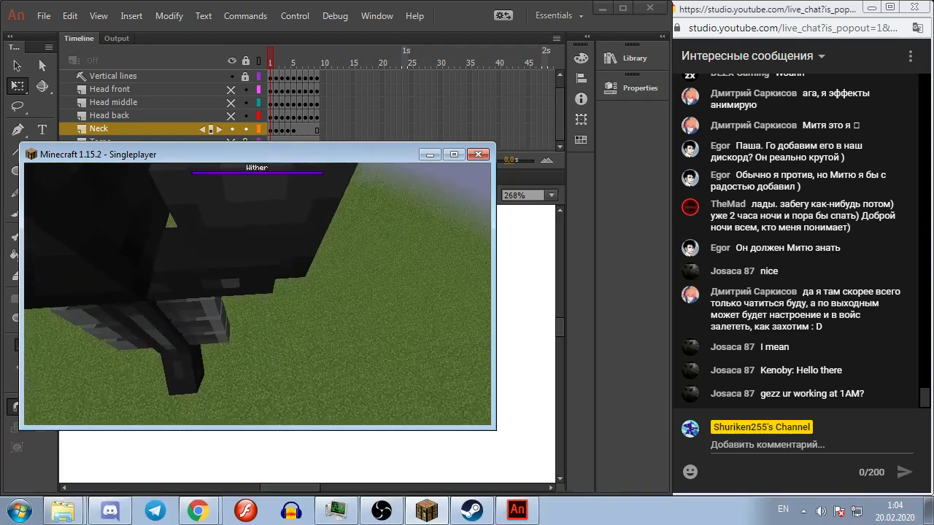
key("alt+Tab")
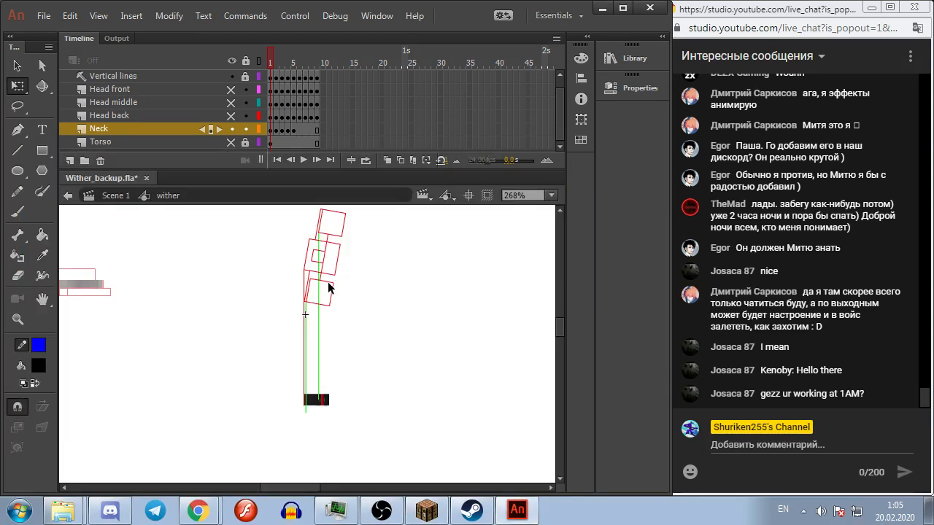
Step: Unlock the Top-view layer and add a new layer above it
scroll(236, 92, "up", 1)
left_click(115, 73)
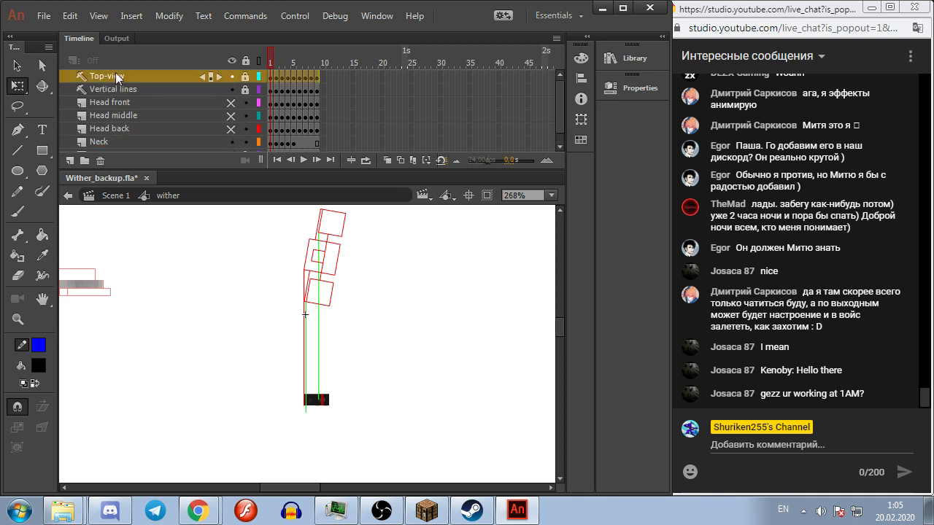
left_click(246, 76)
left_click(268, 77)
left_click(407, 294)
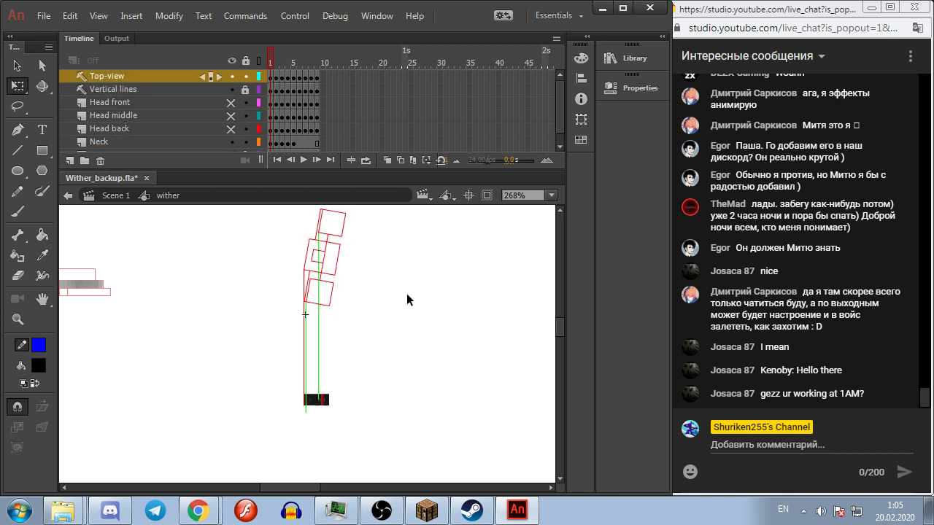
scroll(303, 306, "up", 3)
scroll(294, 308, "down", 5)
scroll(298, 315, "up", 3)
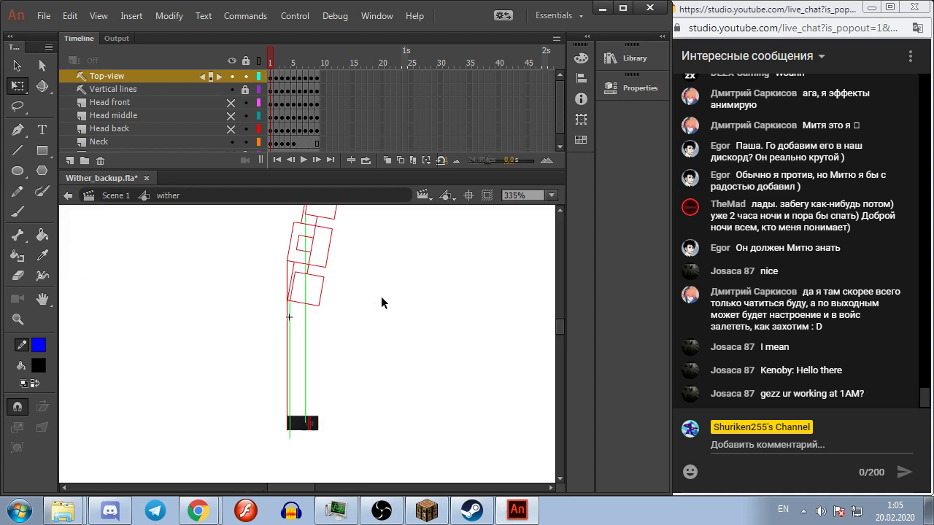
left_click(70, 161)
Step: Rotate the frame 1 Top-view drawing by -10 degrees so its outlines stand straight
mouse_move(370, 313)
left_mouse_down()
mouse_move(309, 344)
mouse_move(308, 362)
left_mouse_up()
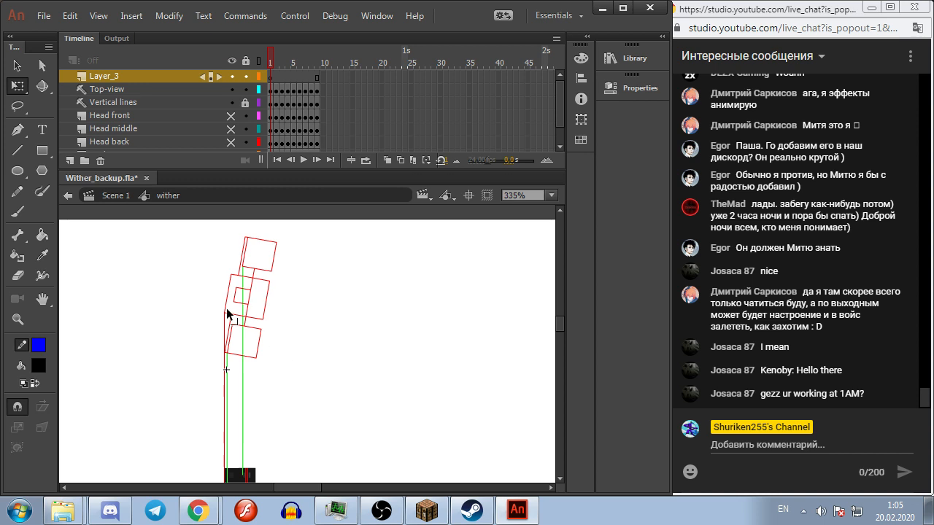
left_click(269, 90)
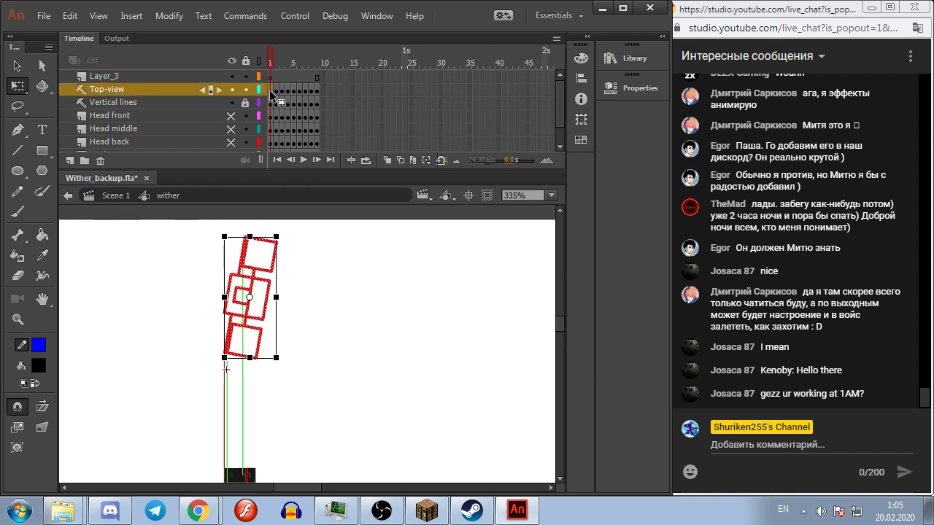
key("ctrl+alt+s")
key("Tab")
type("-10")
key("Return")
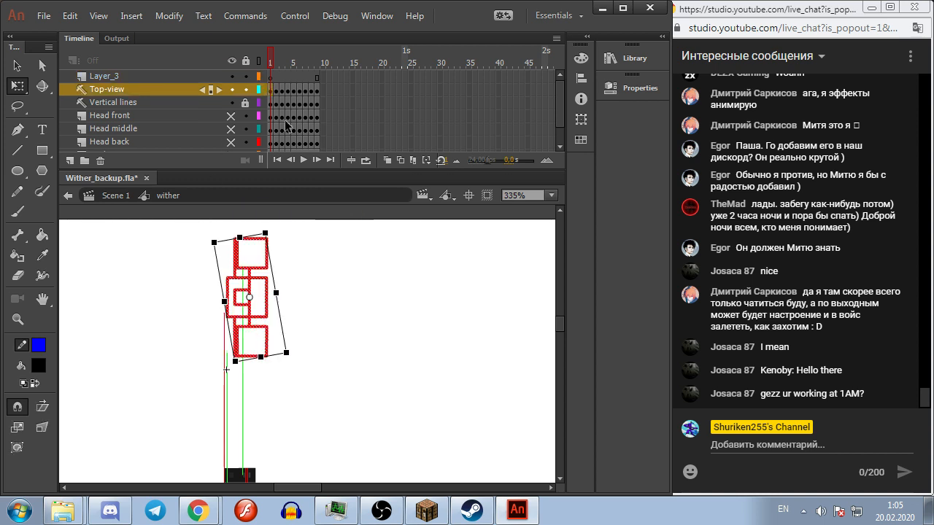
Step: Show the grid with 2 px spacing and enable snapping to it
left_click(355, 337)
key("ctrl+alt+g")
left_click(332, 243)
left_click(314, 206)
left_click(409, 191)
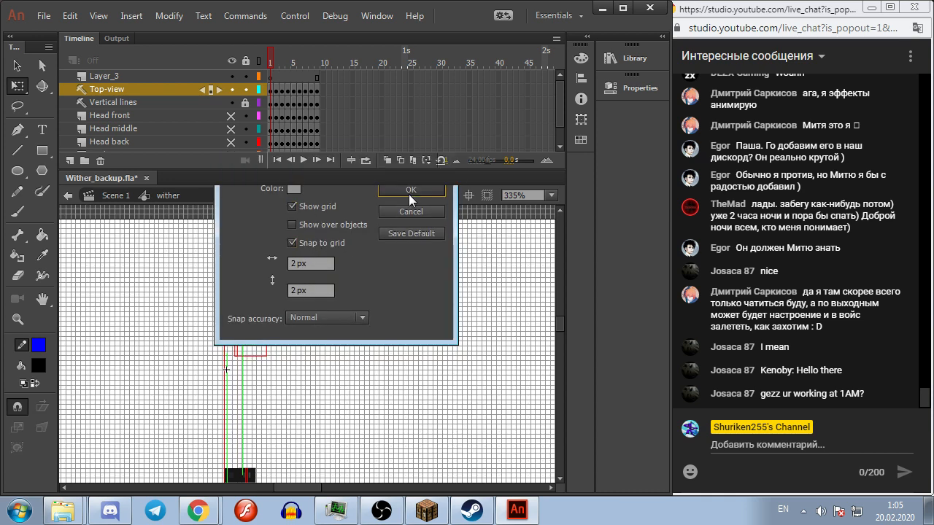
Step: Lock every layer except Top-view and check the frame 1 outline against the grid with all of it selected
scroll(232, 374, "up", 8)
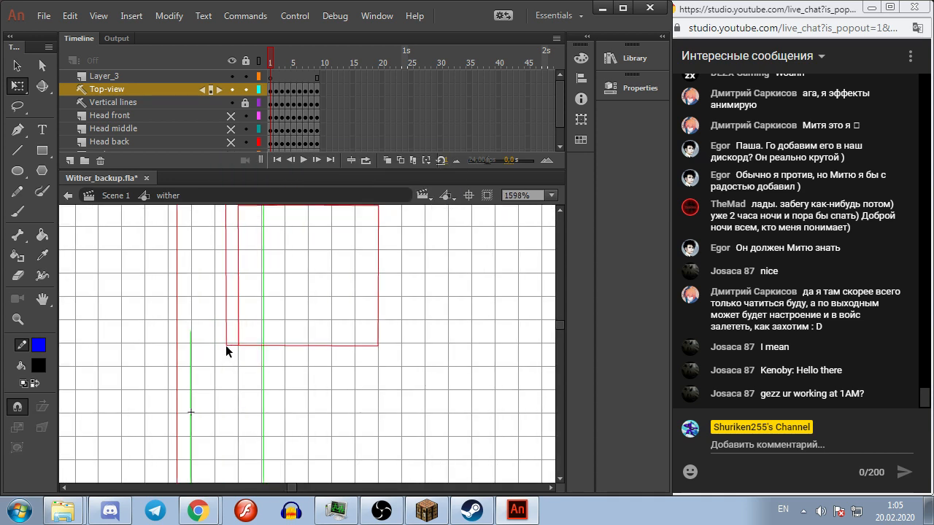
scroll(226, 344, "down", 4)
scroll(264, 260, "up", 3)
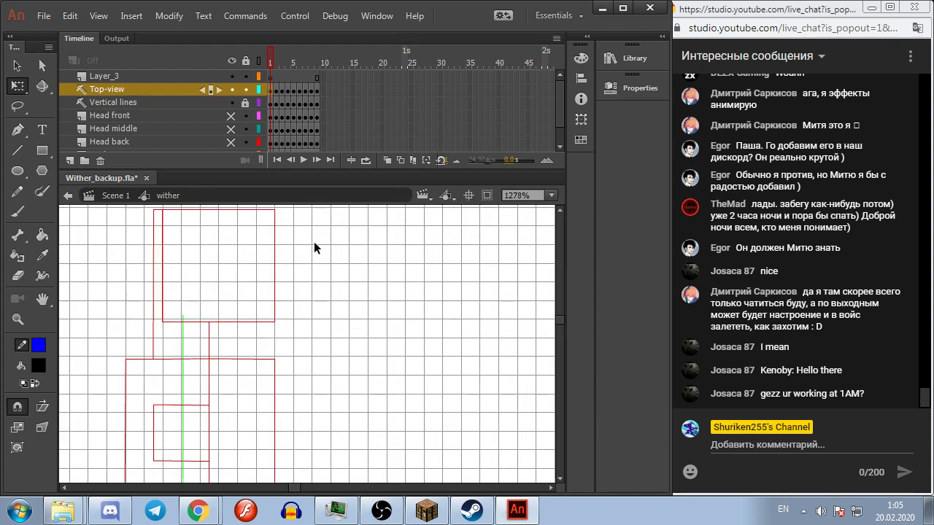
left_click(246, 60)
left_click(246, 89)
key("ctrl+a")
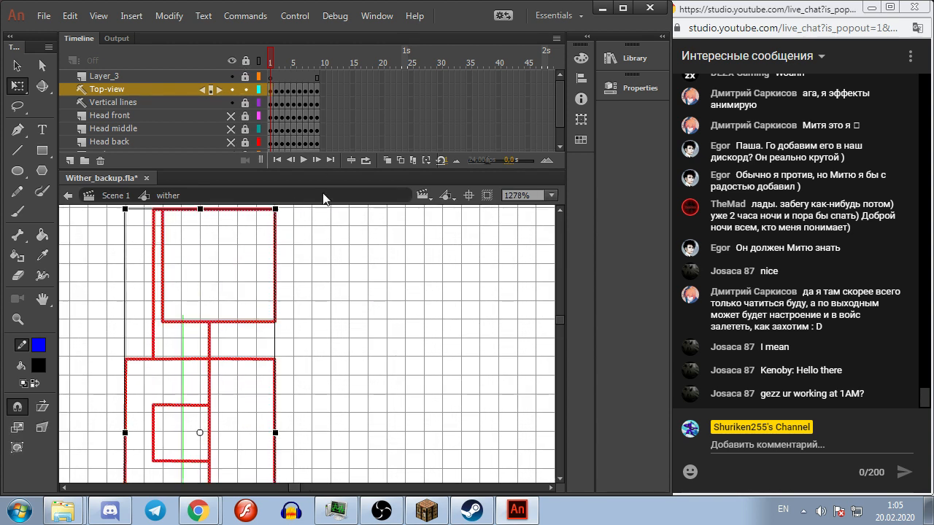
scroll(255, 288, "up", 3)
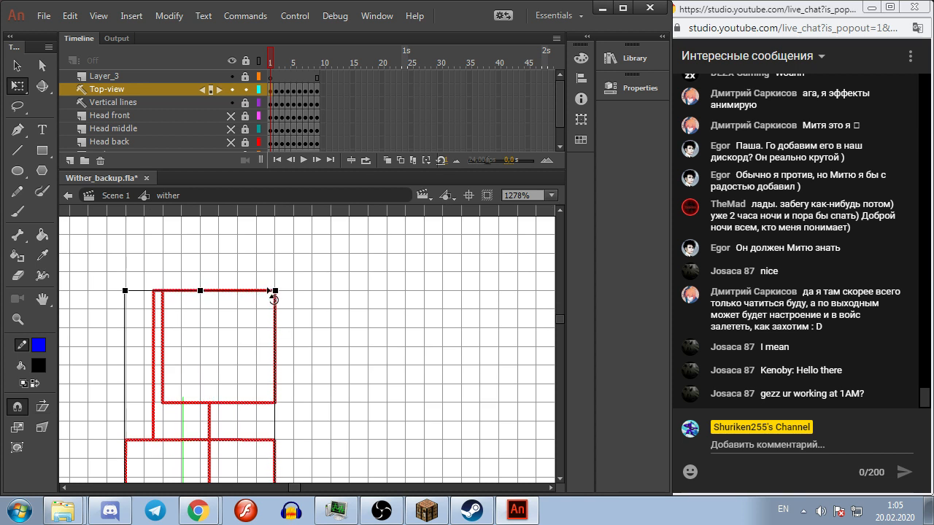
left_click(416, 277)
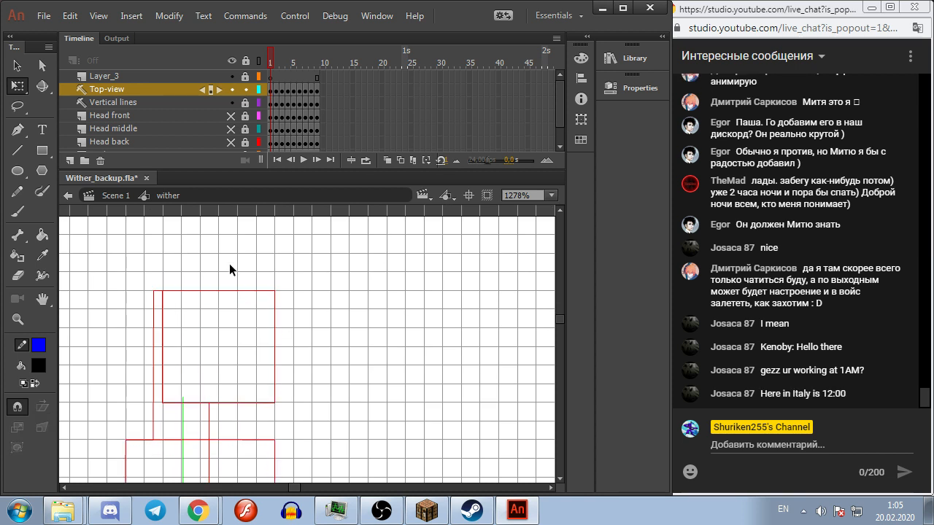
Step: Draw a short red line closing the narrow strip beside the upper head square and remove the strip's excess end
scroll(305, 332, "down", 1)
left_click_drag(316, 331, 398, 287)
left_click(17, 149)
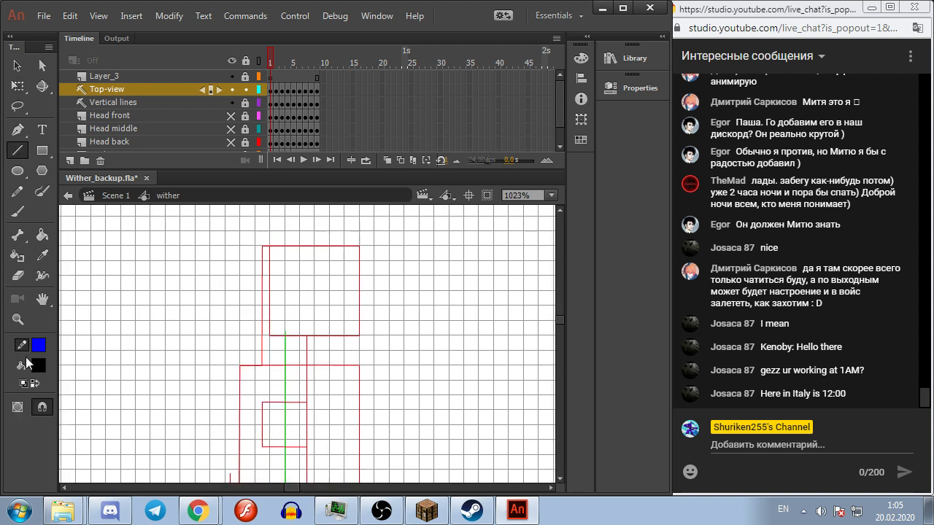
left_click(39, 345)
left_click(94, 283)
key("v")
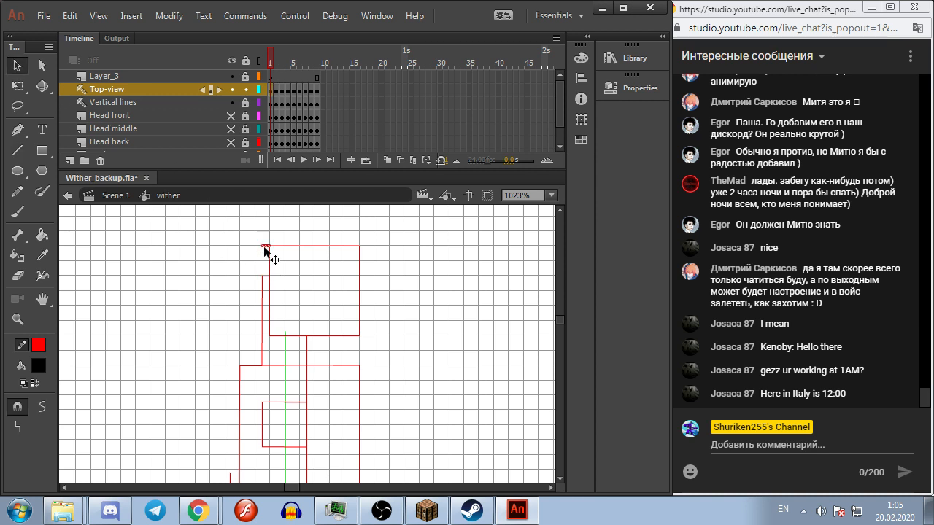
Step: Close the narrow strip beside the lower head square with a matching short red line and remove its excess end
scroll(292, 248, "down", 3)
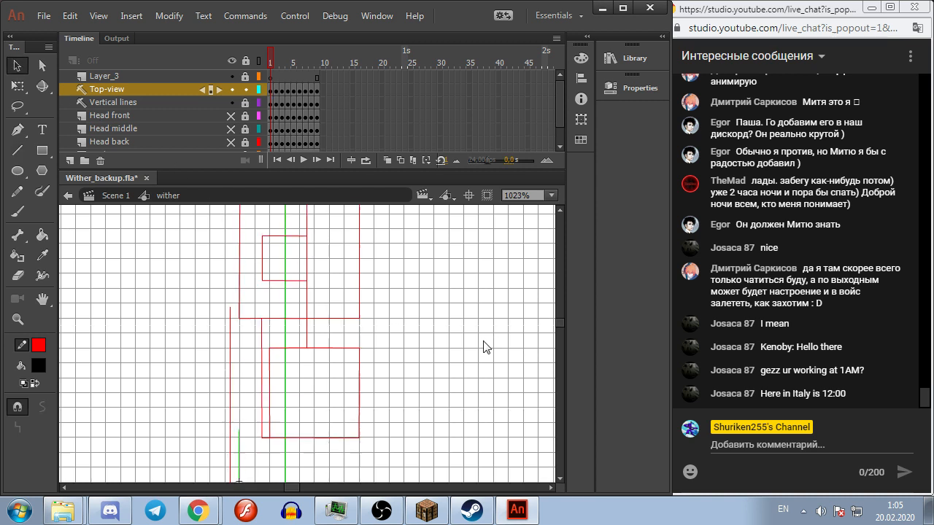
left_click(18, 150)
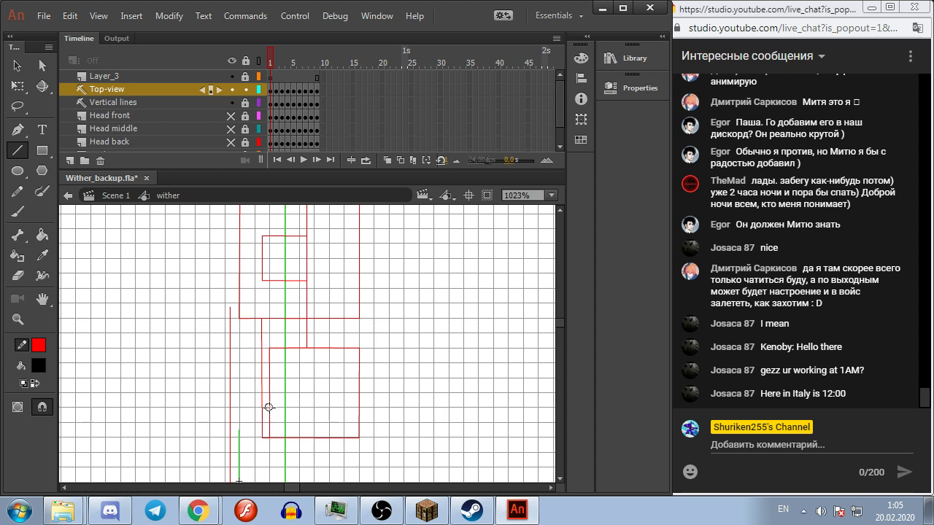
left_click(17, 65)
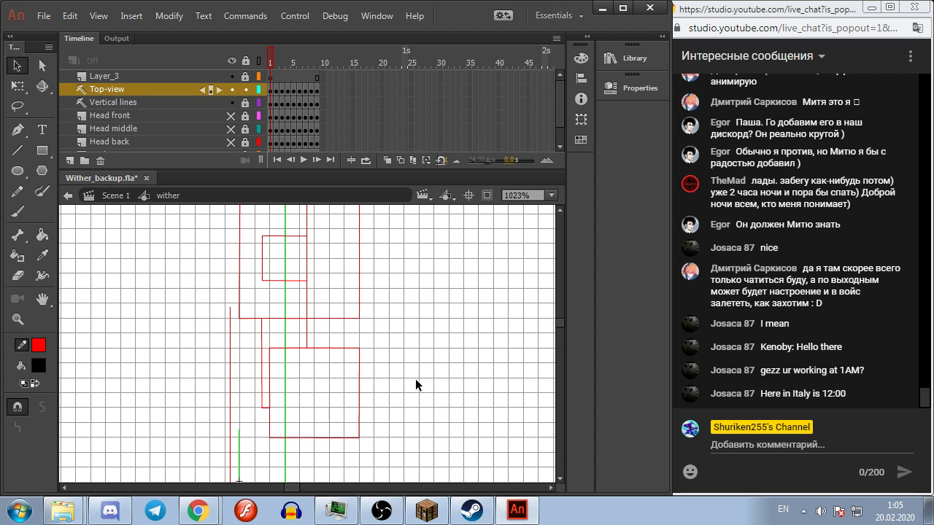
Step: Group the corrected frame 1 Top-view drawing and rotate it by 10 degrees
scroll(419, 366, "down", 5)
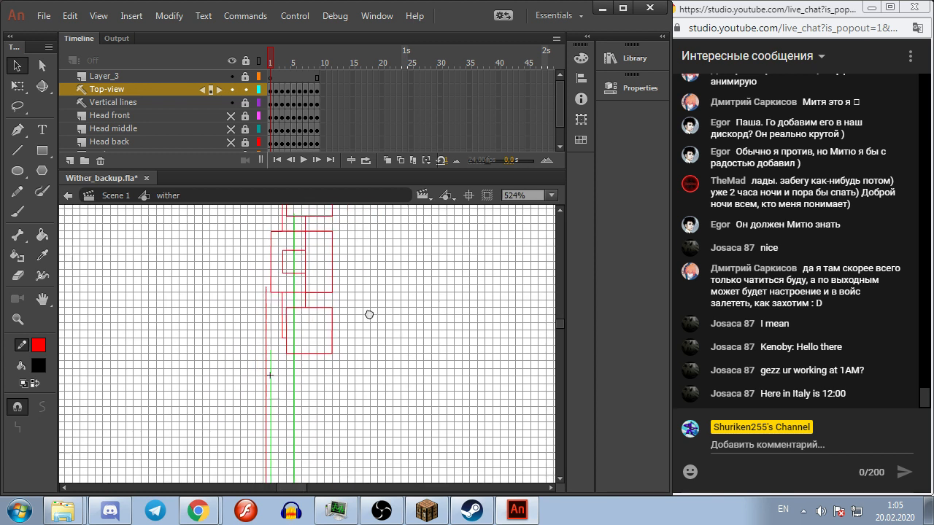
left_click_drag(354, 275, 363, 328)
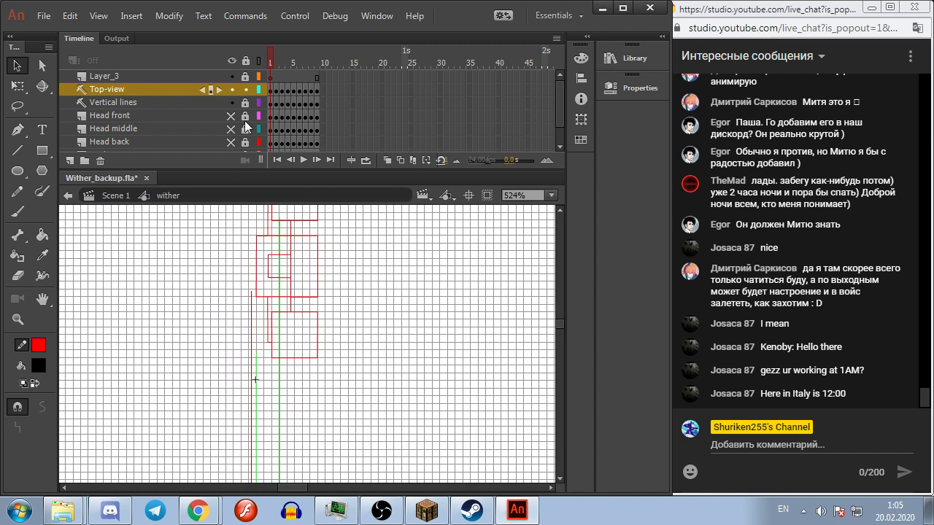
left_click(276, 94)
left_click(366, 161)
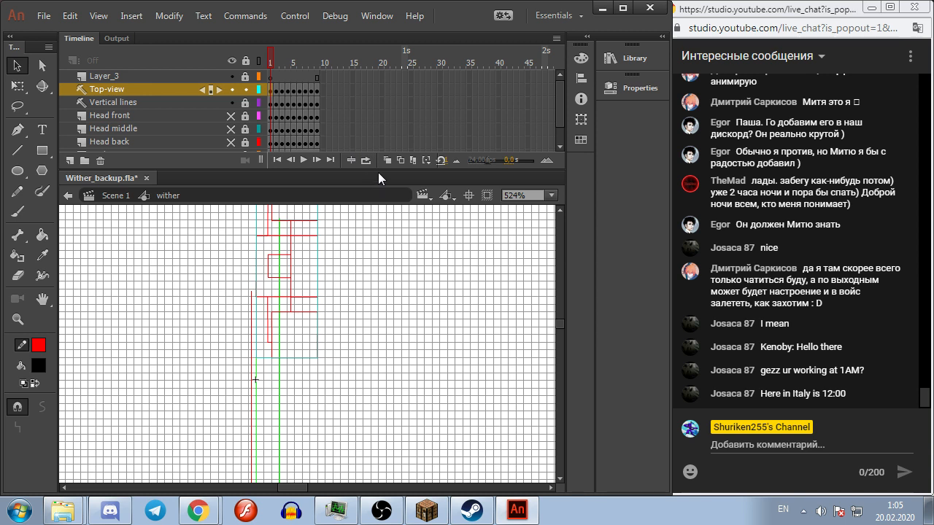
key("ctrl+alt+s")
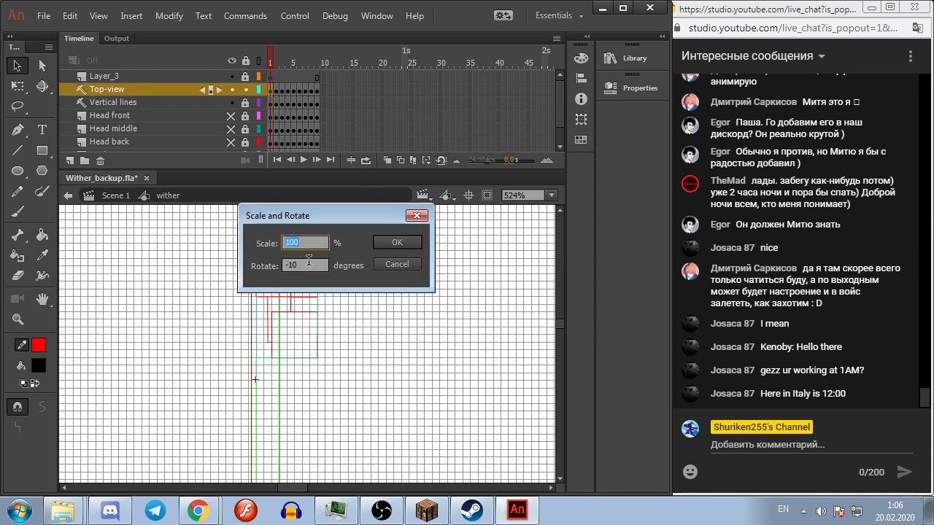
left_click_drag(318, 267, 224, 256)
type("10")
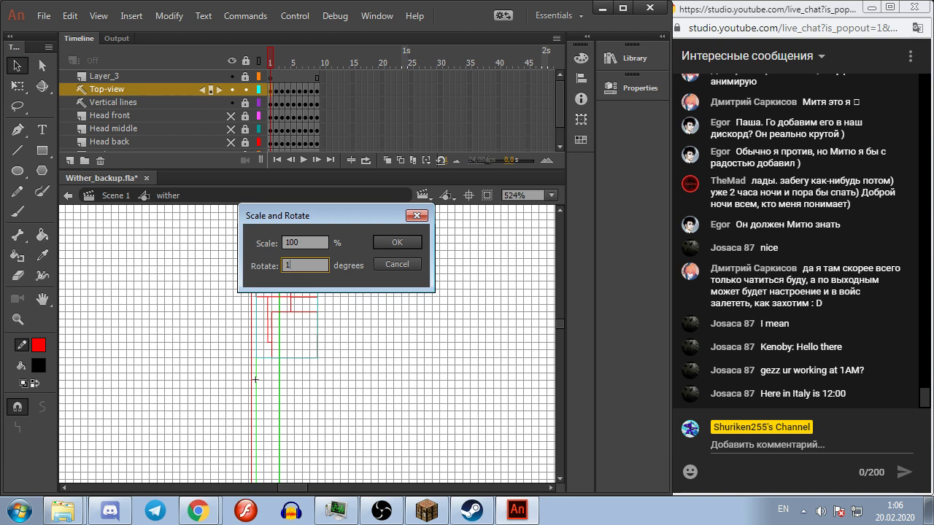
key("Return")
Step: Clear the old Top-view keyframes in frames 2 to 9
left_click_drag(271, 89, 270, 64)
right_click(316, 90)
left_click(346, 219)
left_click(290, 64)
Step: Keyframe Top-view in frame 2 and rotate its drawing by 12.5 degrees
left_click(271, 89)
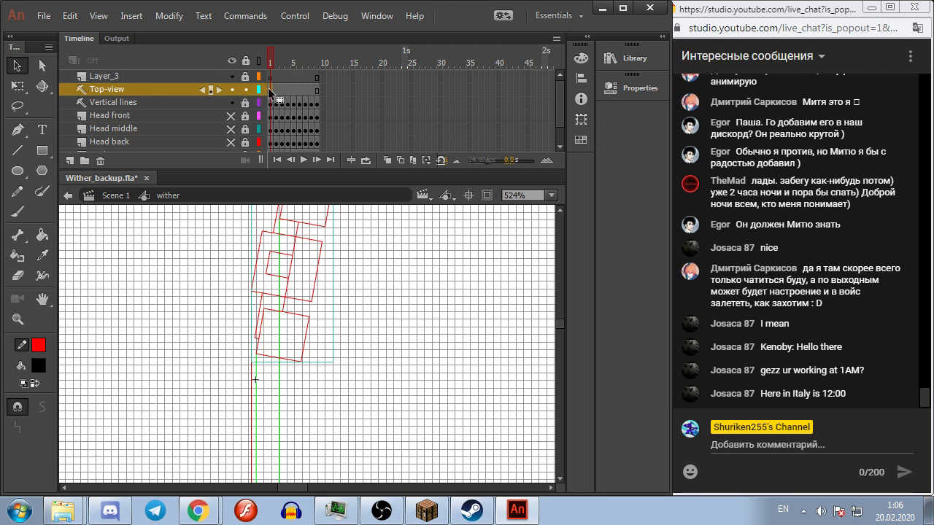
key("F6")
key("ctrl+alt+s")
key("Tab")
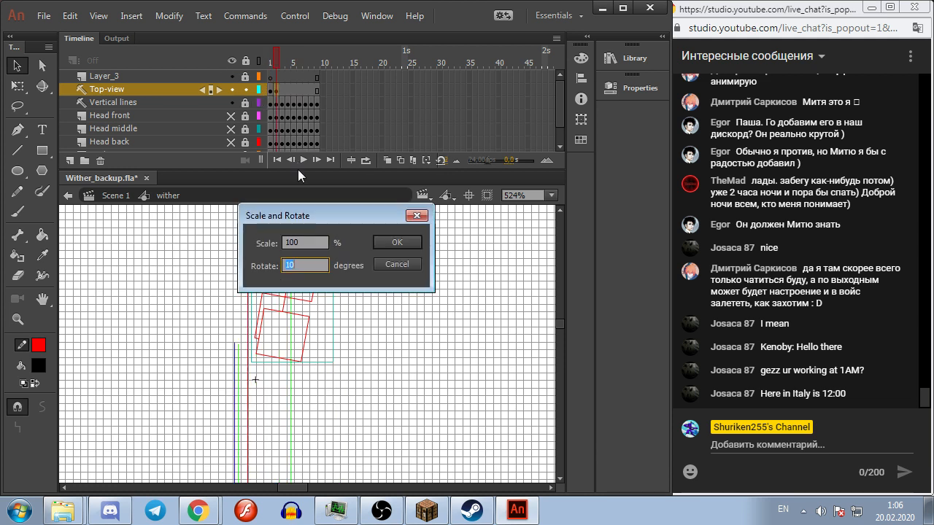
type("10")
key("Return")
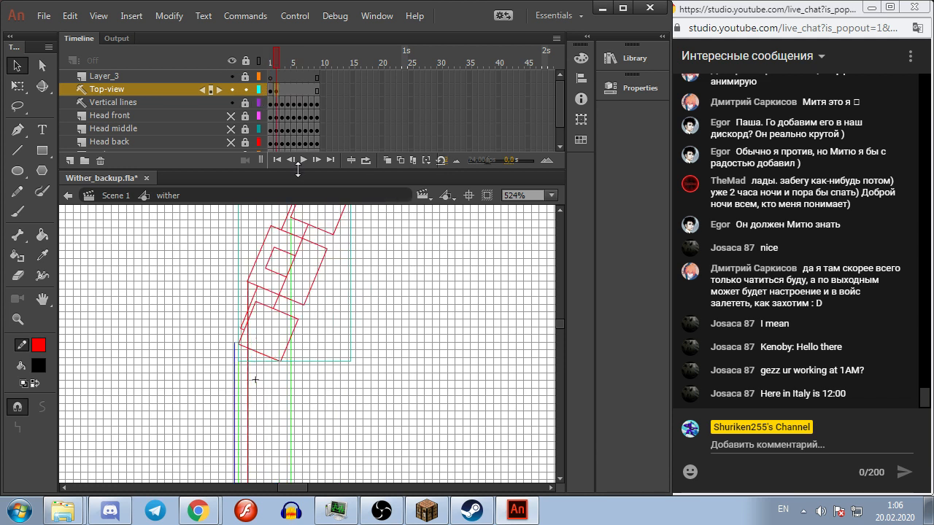
Step: Keyframe Top-view in frame 3 and rotate its drawing by 22.5 degrees
key("F6")
key("ctrl+alt+s")
key("Tab")
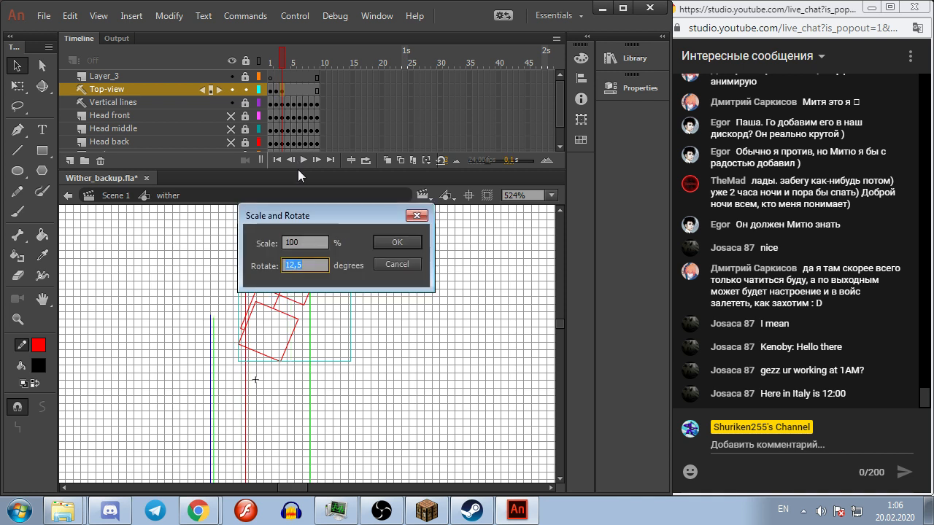
type("22.5")
key("Return")
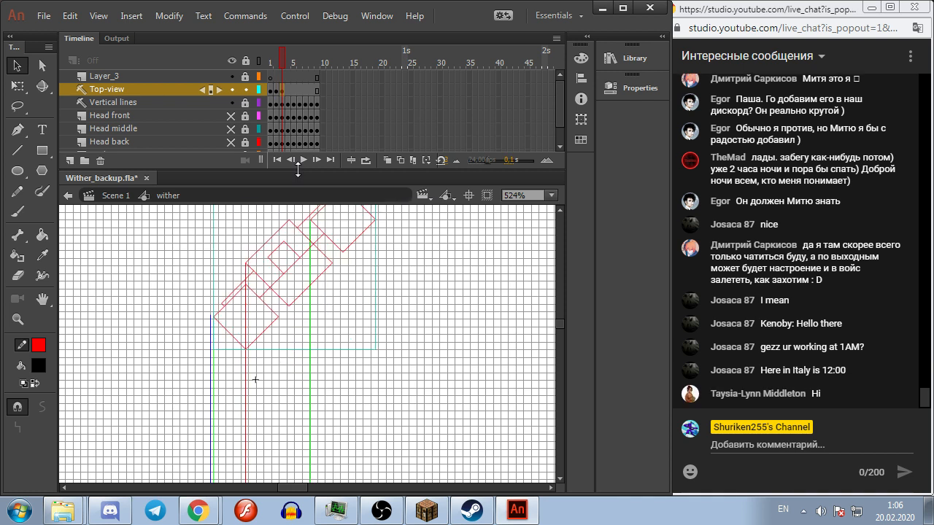
Step: Keyframe Top-view in frames 4 and 5, rotating the drawing by a further 22.5 degrees in each
key("F6")
key("ctrl+alt+s")
key("Tab")
key("Return")
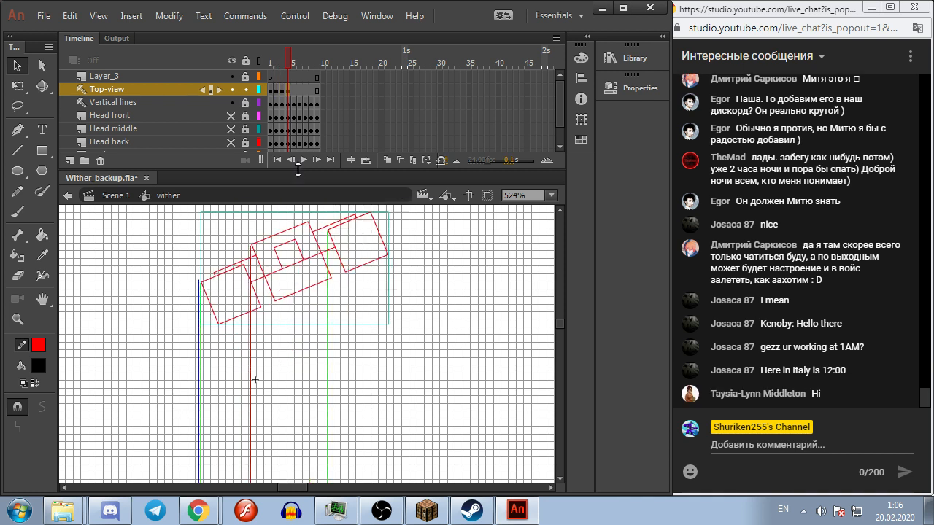
key("F6")
key("ctrl+alt+s")
key("Return")
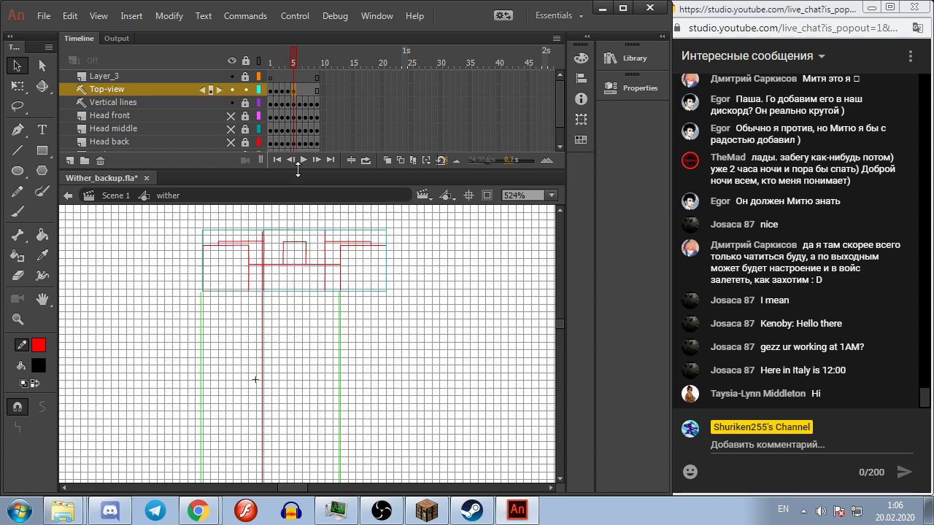
Step: Keyframe Top-view in frames 6, 7 and 8, rotating the drawing by a further 22.5 degrees in each
key("F6")
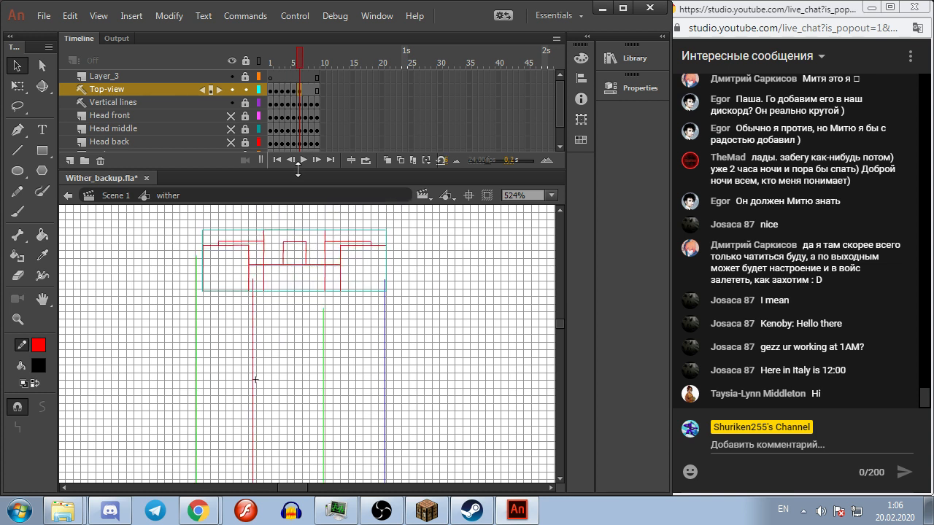
key("ctrl+alt+s")
key("Return")
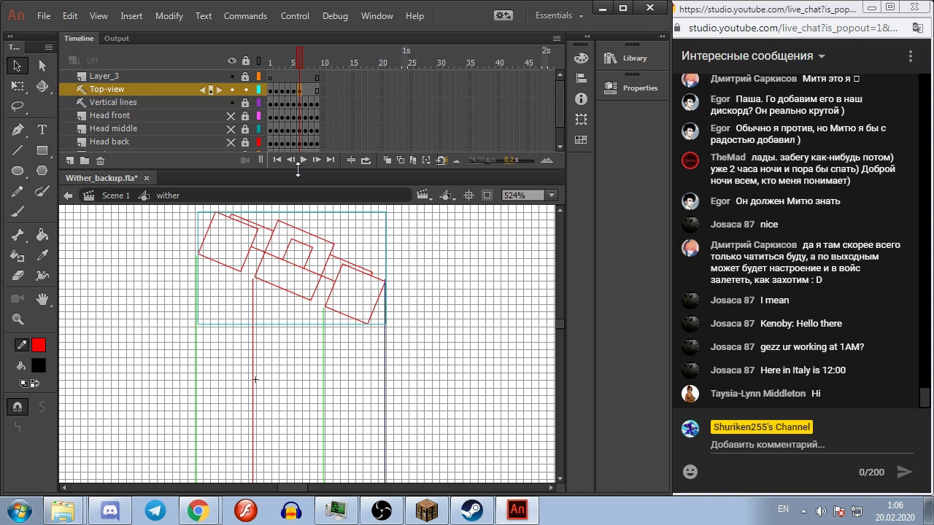
key("F6")
key("ctrl+alt+s")
key("Return")
key("F6")
key("ctrl+alt+s")
key("Return")
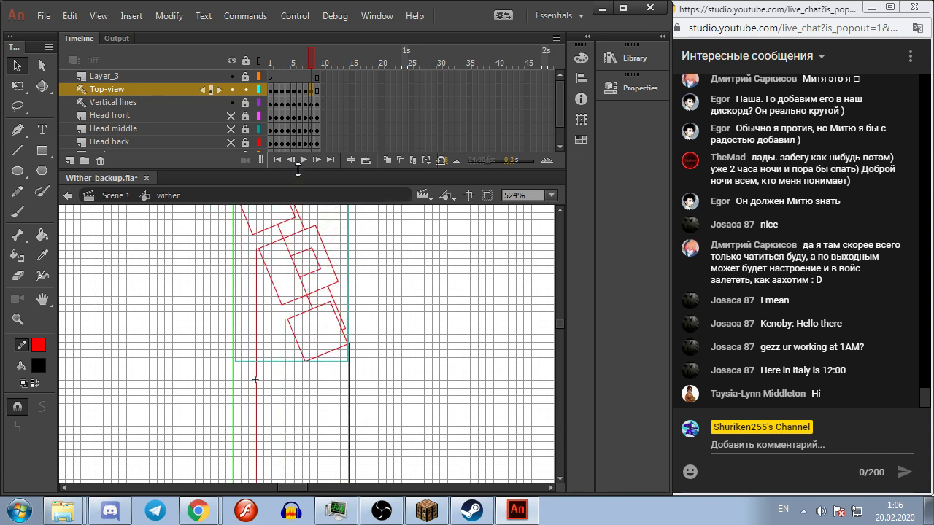
Step: Keyframe Top-view in frame 9 and rotate its drawing by 12.5 degrees
key("F6")
key("ctrl+alt+s")
key("Tab")
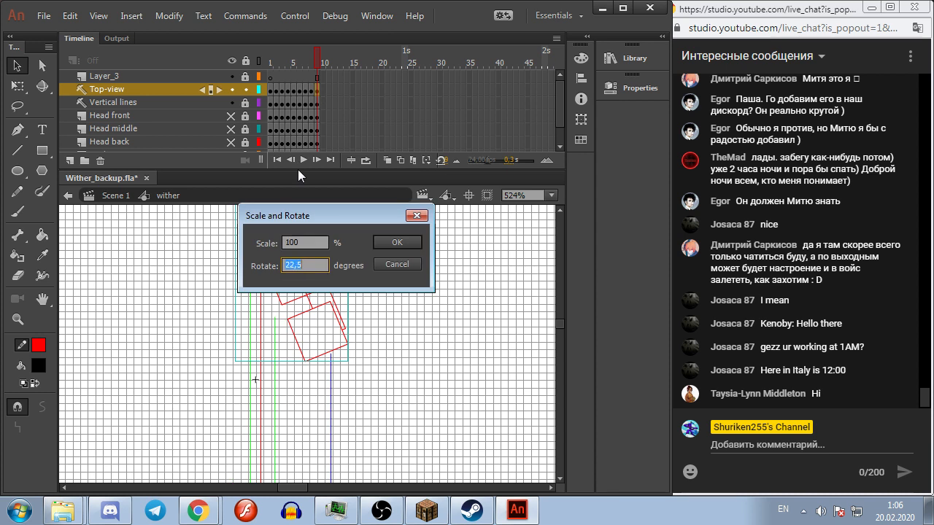
type("12.5")
key("Return")
left_click(341, 351)
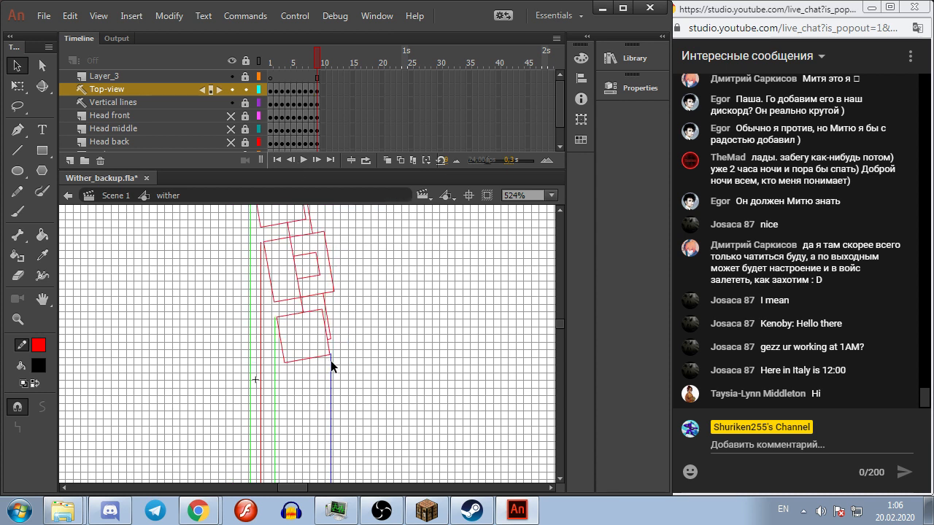
Step: Delete the outdated blue guides from the Vertical lines layer, working back from frame 9 to frame 5
left_click(330, 382)
key("Delete")
left_click(351, 386)
key("Delete")
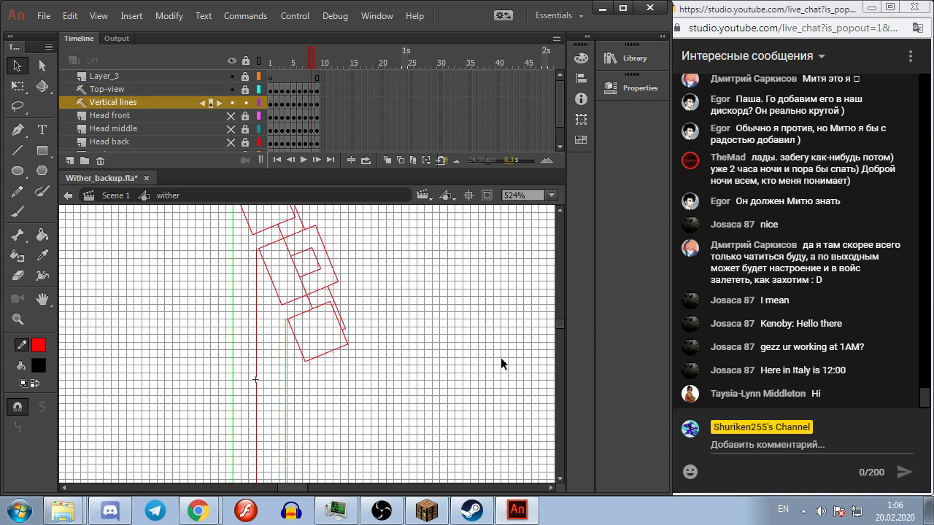
left_click(372, 399)
key("Delete")
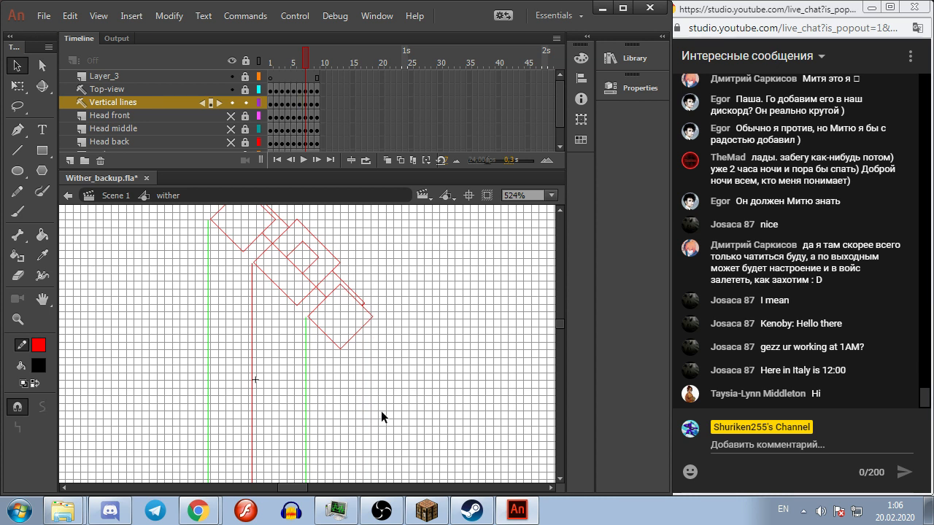
left_click(386, 397)
key("Delete")
key("comma")
key("comma")
key("comma")
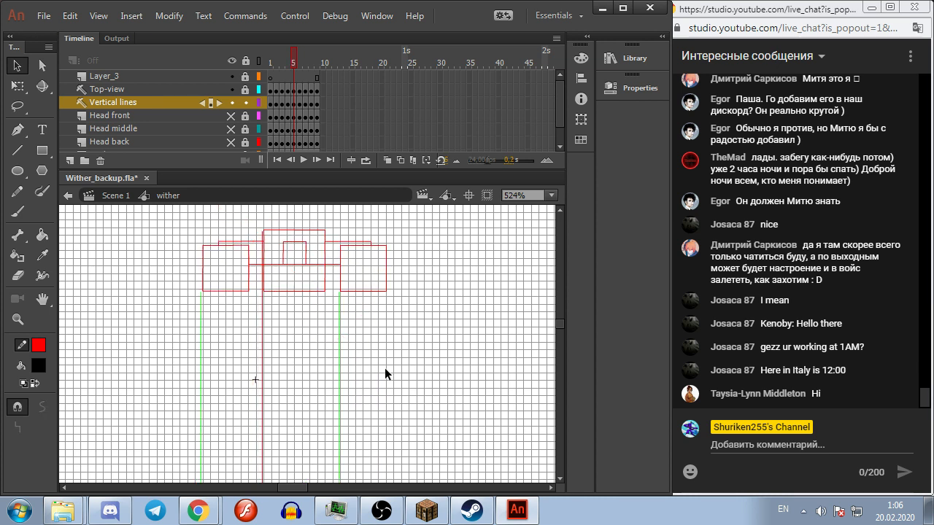
Step: Delete the outdated blue guides from the Vertical lines layer in frames 2, 3 and 4
key("comma")
key("comma")
key("period")
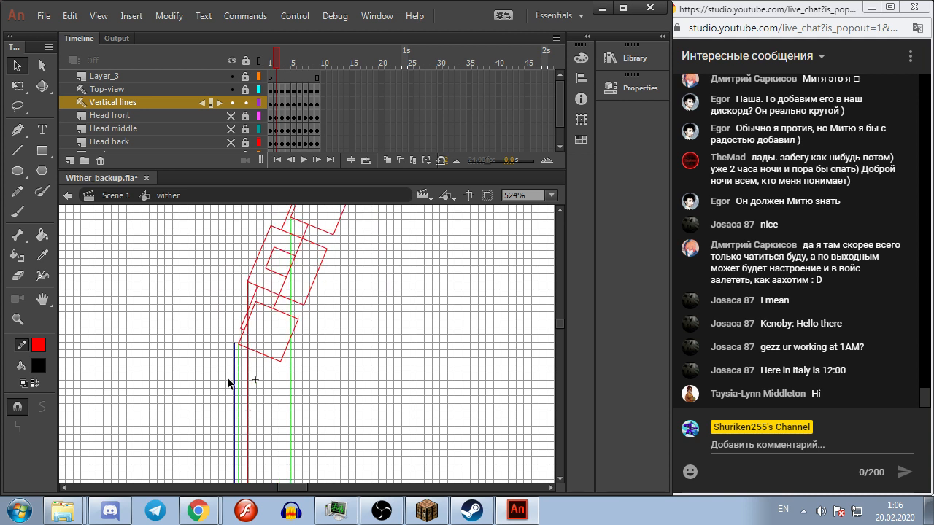
left_click(234, 377)
key("Delete")
key("period")
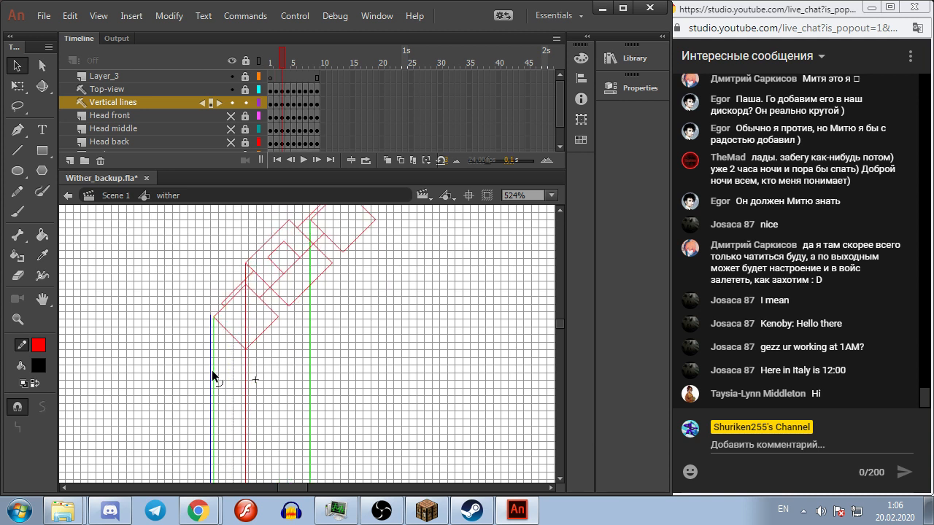
key("period")
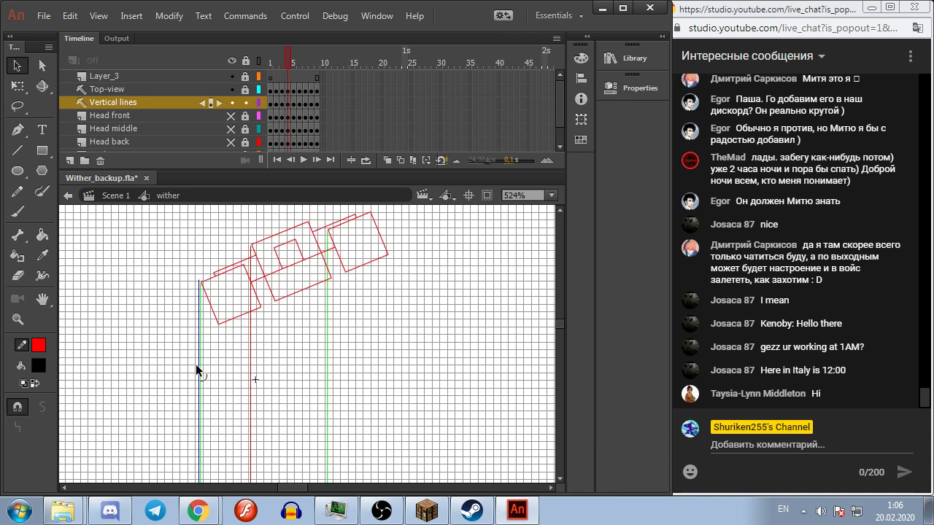
key("period")
key("period")
key("period")
key("period")
key("period")
key("shift+comma")
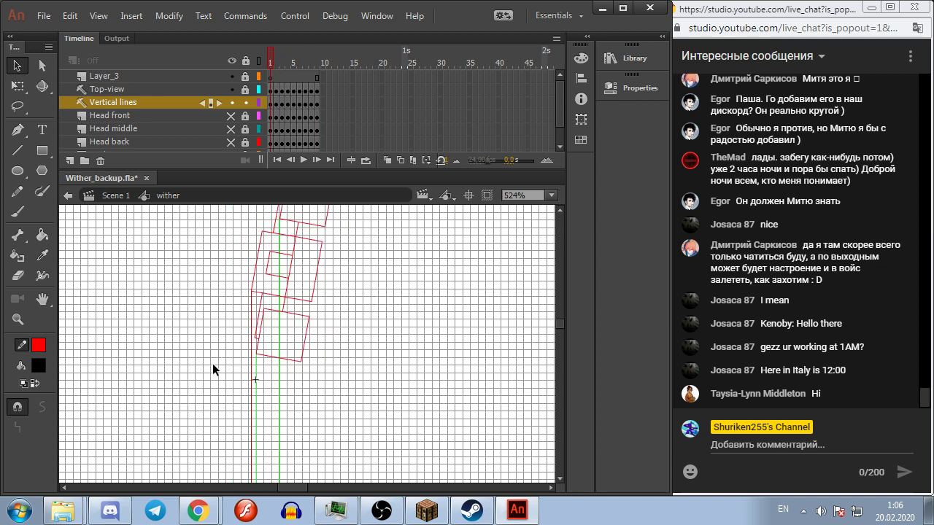
Step: Turn off the grid display
key("ctrl+alt+g")
left_click(292, 207)
left_click(391, 193)
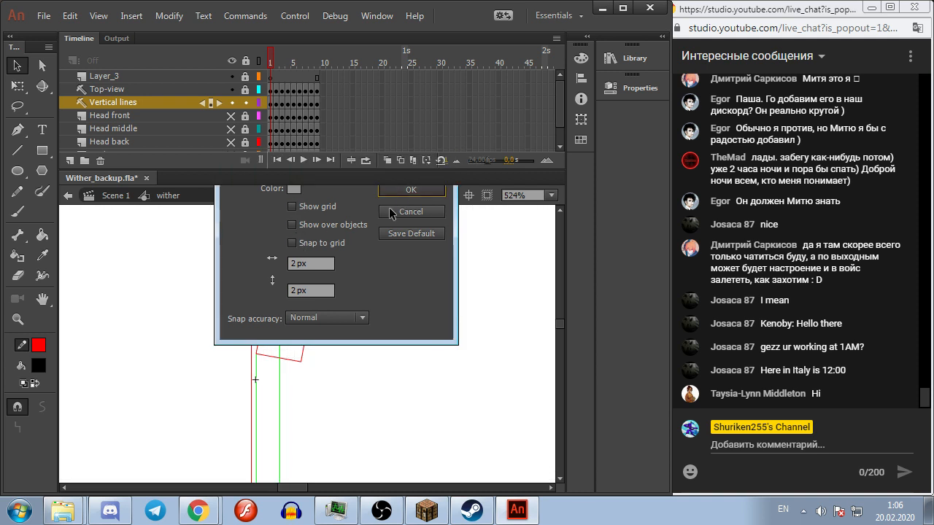
Step: Draw a blue vertical guide with the Line tool from the top-view neck's left end down through the side-view neck in frame 1
scroll(377, 324, "up", 2)
left_click_drag(376, 324, 463, 262)
scroll(463, 262, "down", 1)
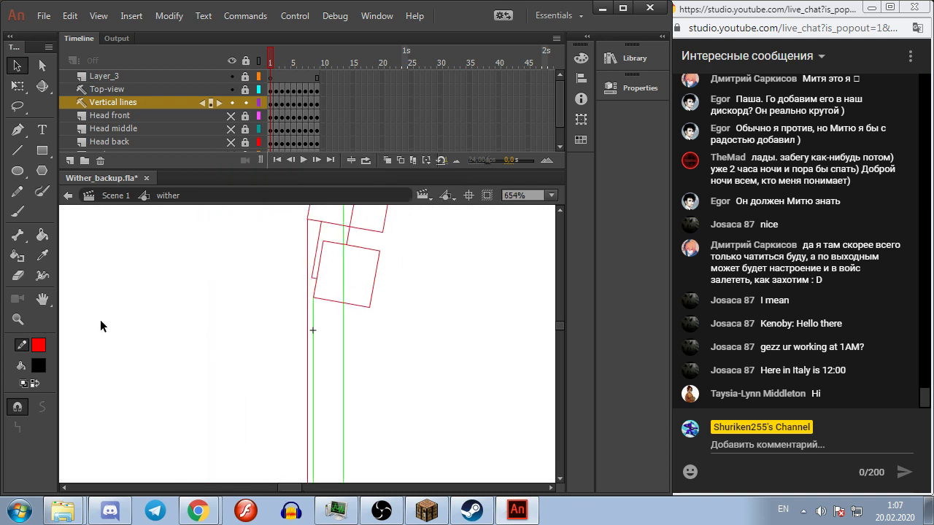
left_click(17, 150)
left_click(21, 346)
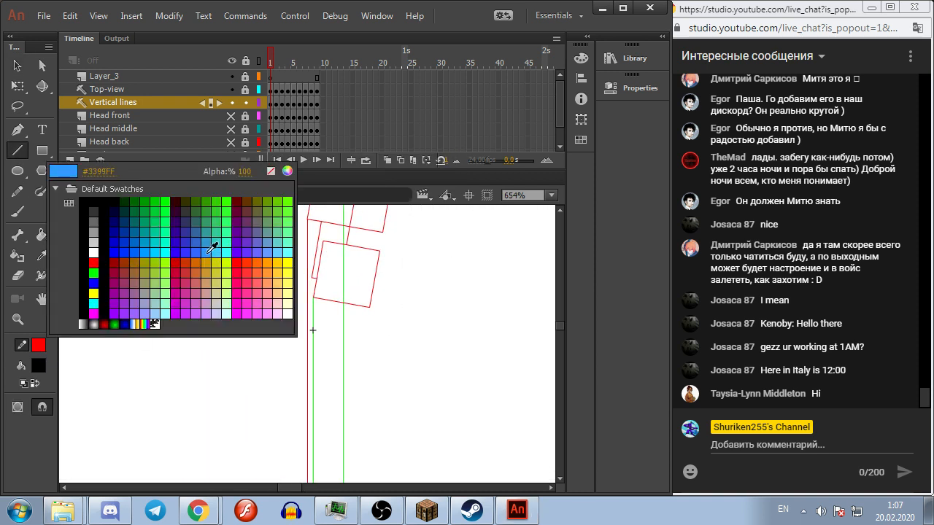
left_click(117, 245)
scroll(337, 316, "up", 1)
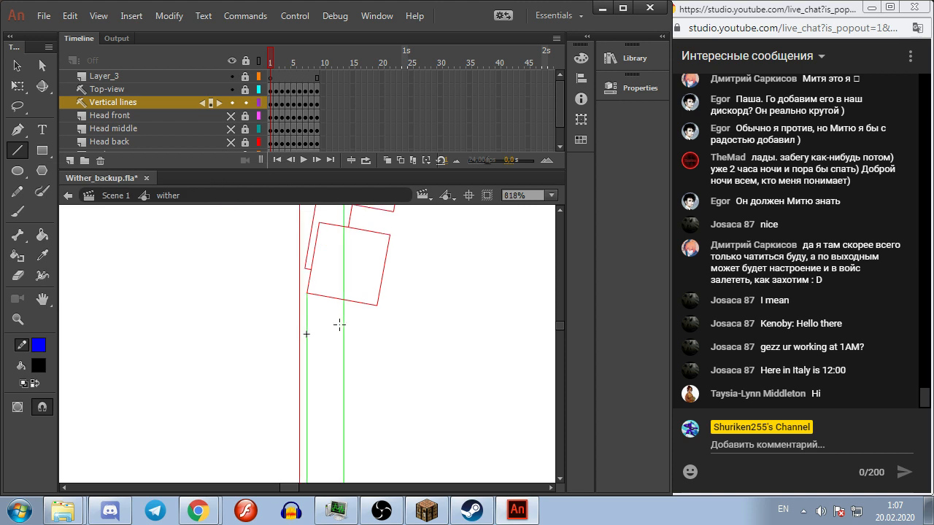
scroll(290, 254, "down", 3)
left_click_drag(283, 252, 273, 438)
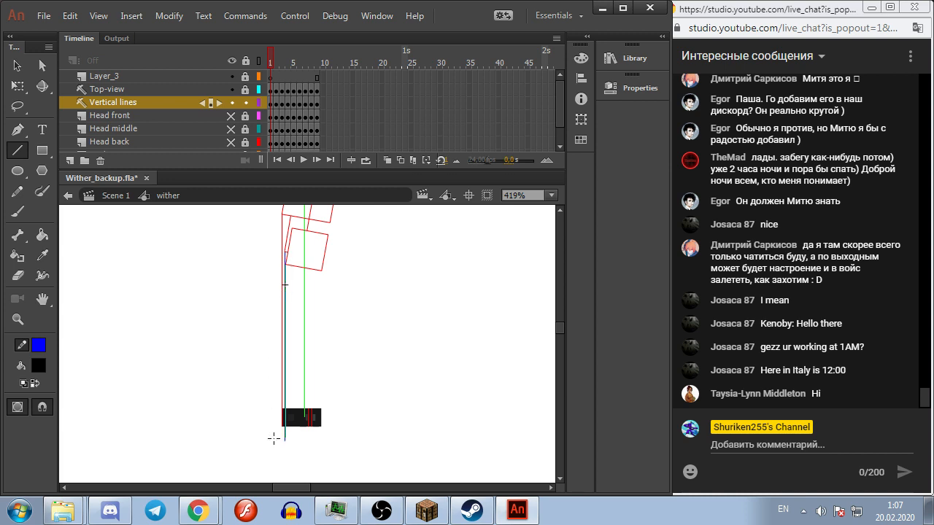
Step: Draw a blue vertical guide down from the top-view neck's left end in each of frames 2, 3 and 4
key(".")
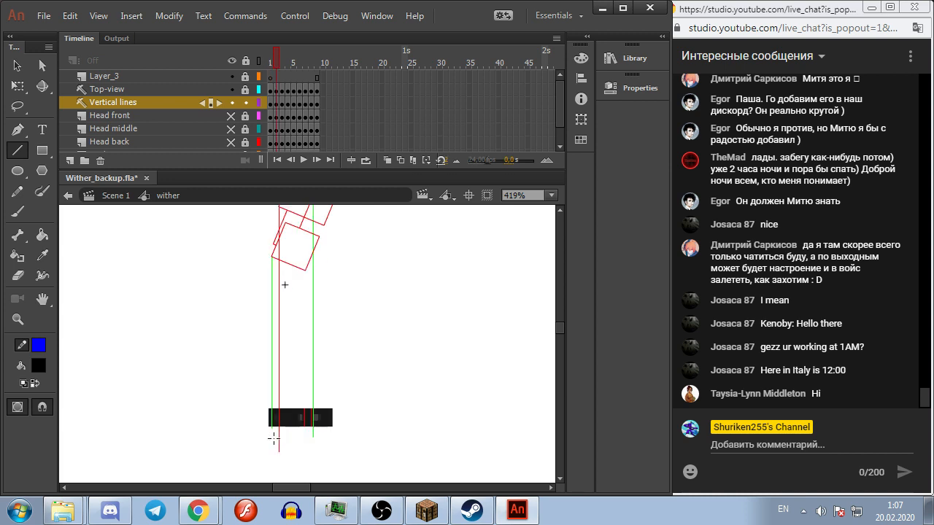
left_click_drag(273, 242, 283, 457)
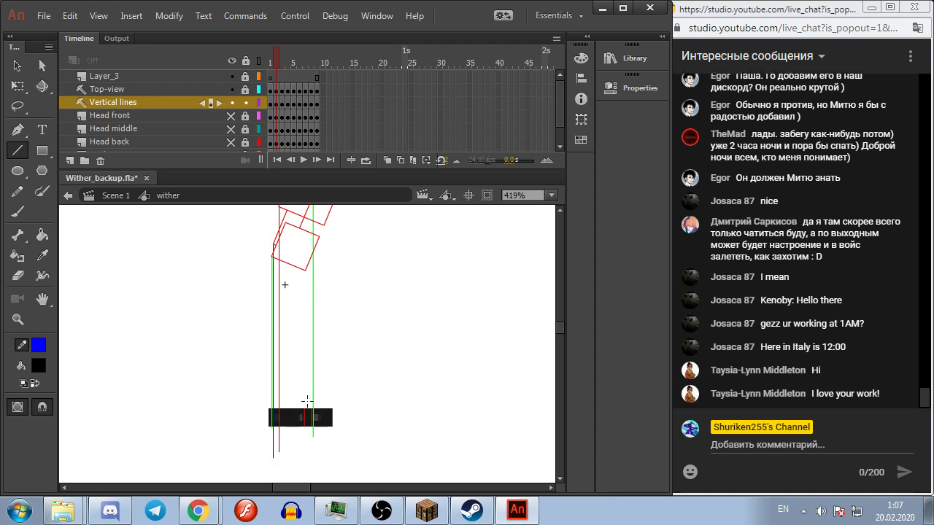
key(".")
left_click_drag(262, 310, 265, 454)
scroll(245, 232, "up", 3)
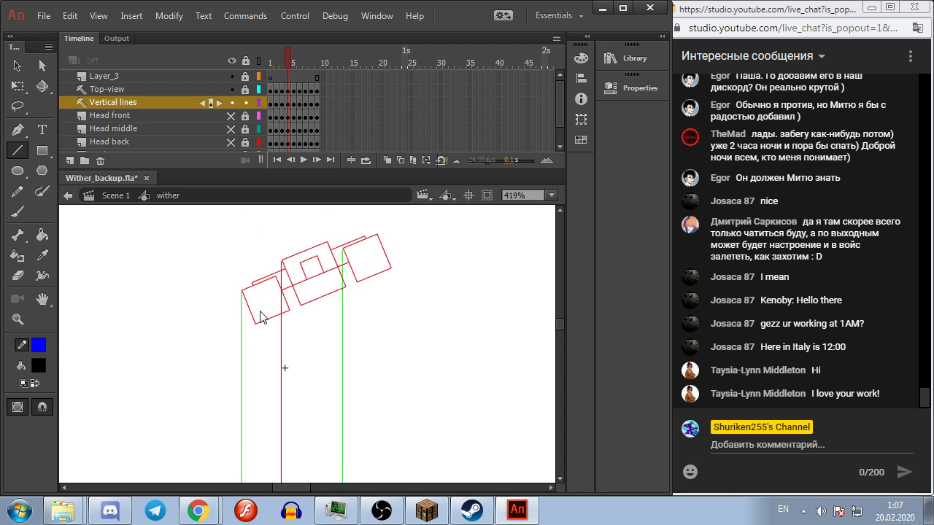
scroll(315, 317, "down", 3)
left_click_drag(248, 222, 251, 396)
Step: Draw two blue vertical guides in frame 5, one down from each end of the top-view neck
key("period")
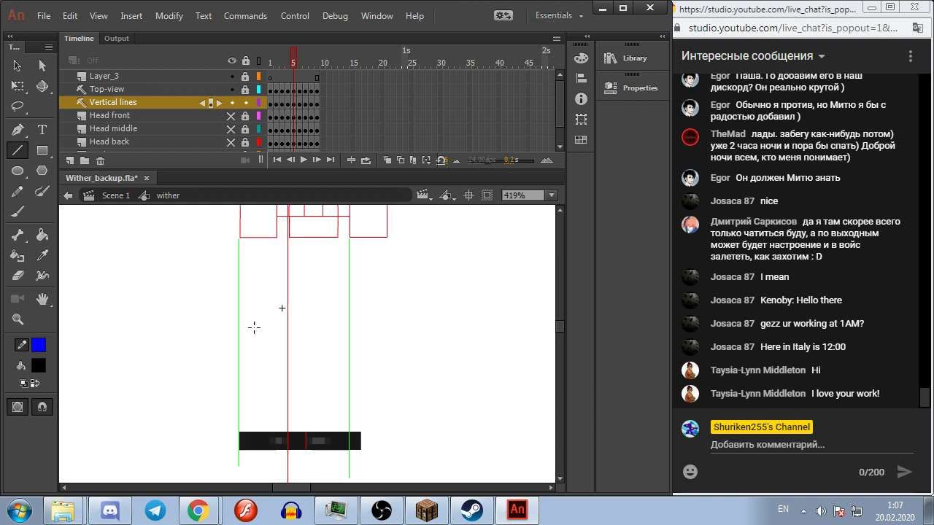
left_click_drag(249, 298, 244, 316)
left_click_drag(248, 216, 254, 424)
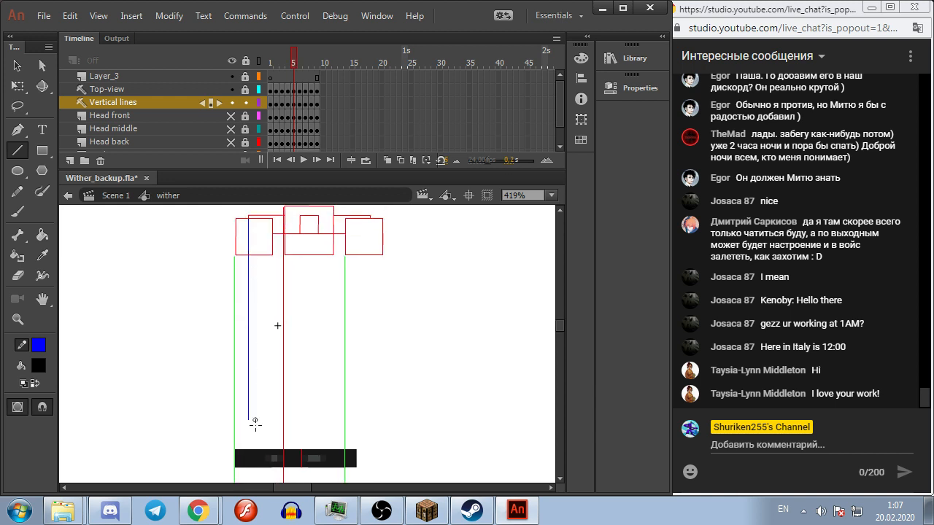
left_click_drag(371, 214, 379, 437)
Step: Draw a blue vertical guide down from the top-view neck's right end in each of frames 6, 7, 8 and 9
key("period")
left_click_drag(373, 238, 391, 485)
key("period")
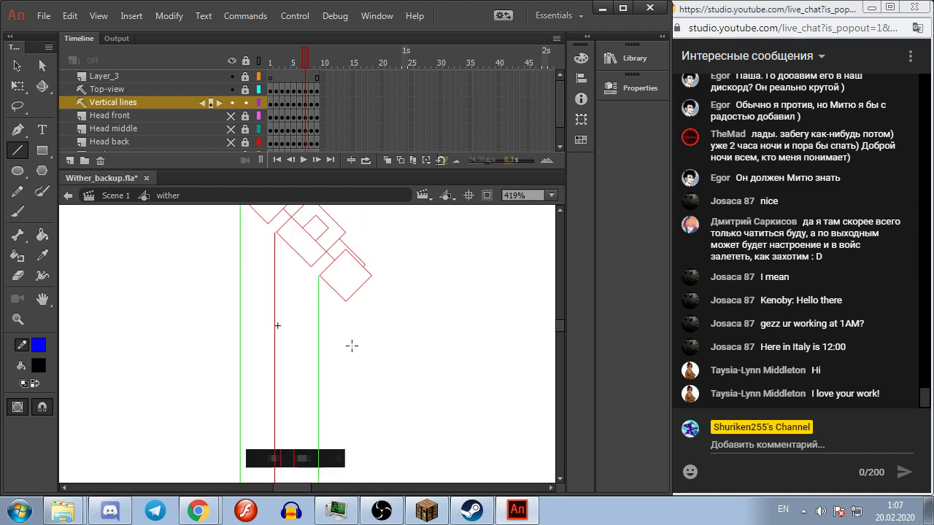
left_click_drag(364, 282, 374, 505)
key("period")
left_click_drag(350, 287, 357, 493)
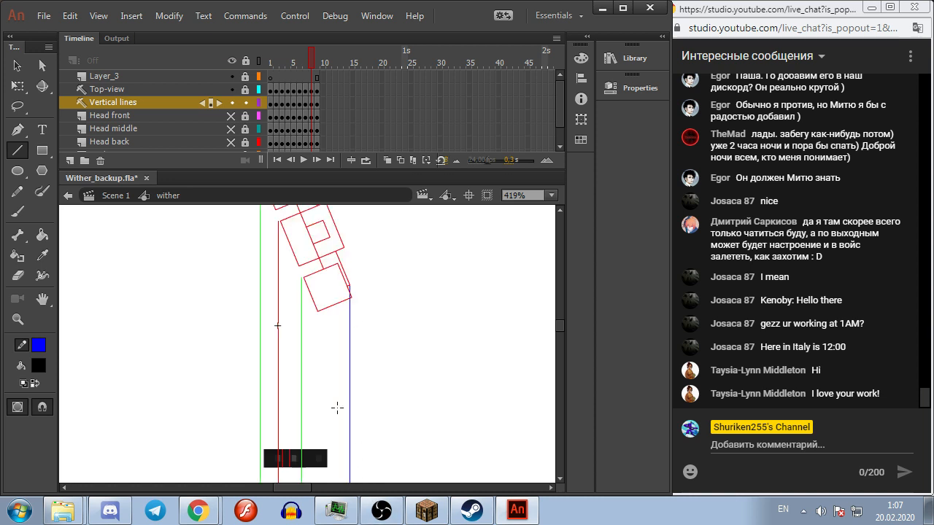
key("period")
left_click_drag(340, 393, 343, 494)
Step: Unlock the Neck layer and move the neck in frame 1 so its left edge meets the neck-end guides
key("comma")
key("comma")
key("comma")
key("comma")
left_click(297, 117)
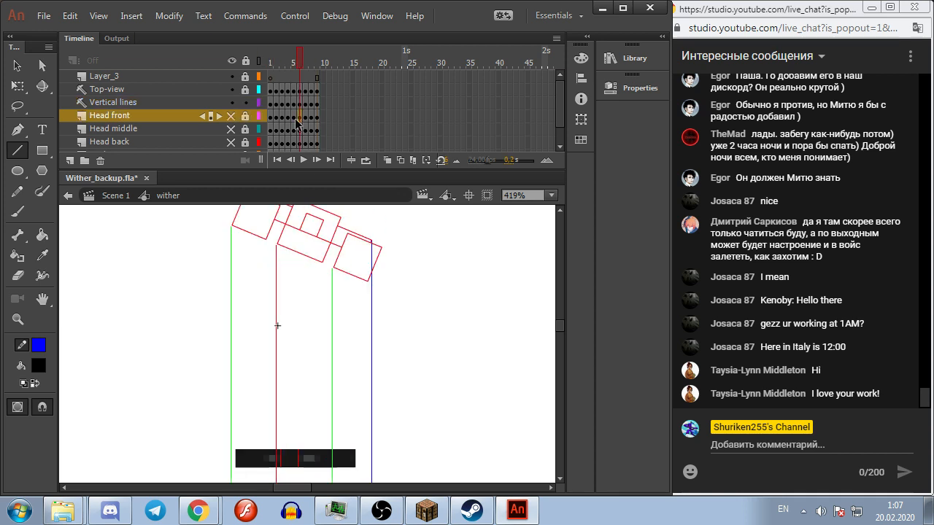
scroll(297, 122, "down", 1)
left_click(271, 143)
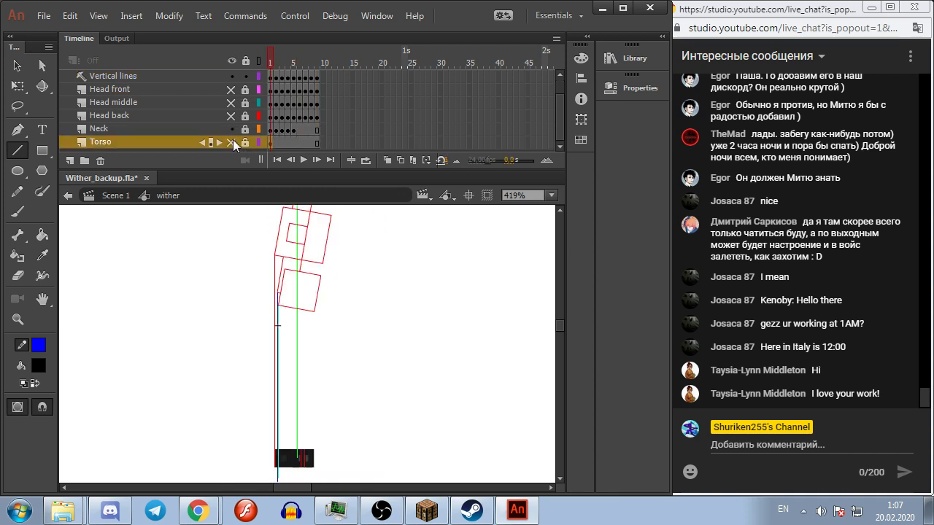
left_click(246, 129)
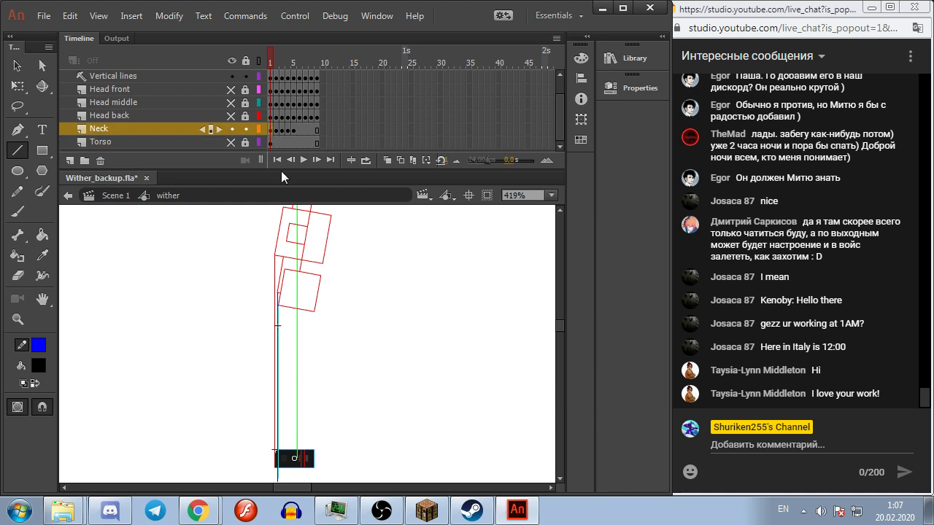
scroll(255, 417, "up", 3)
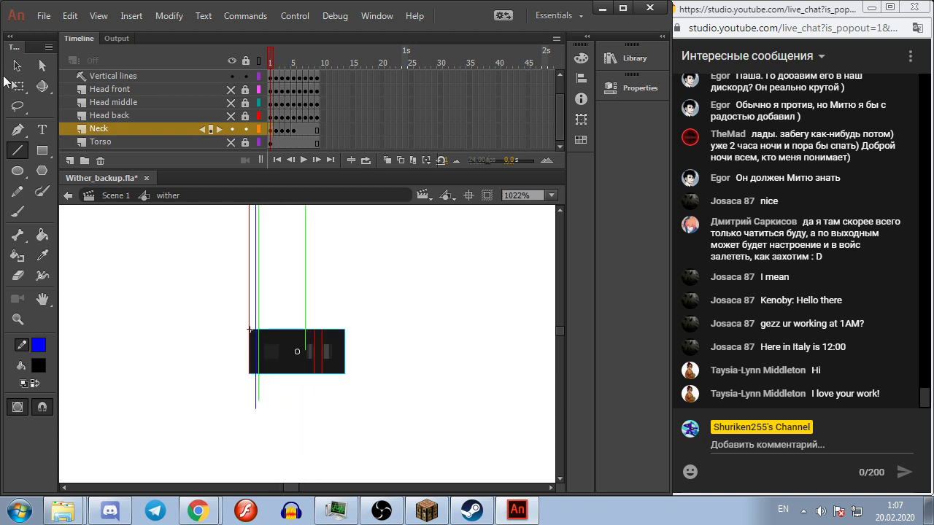
left_click(17, 64)
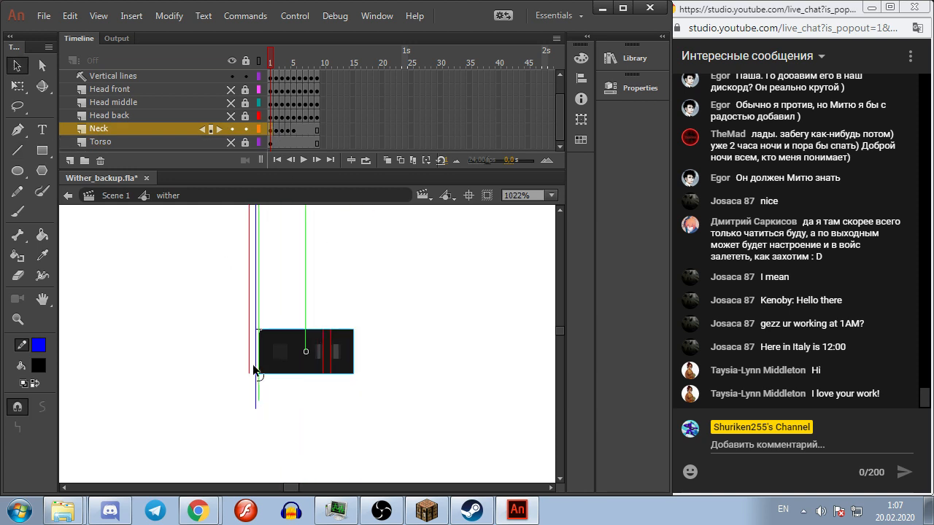
scroll(252, 364, "up", 2)
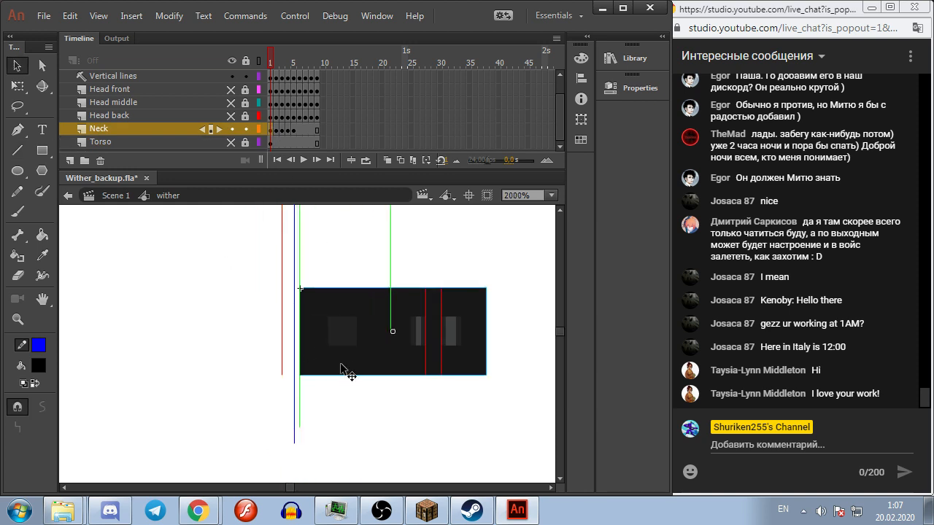
Step: Align the neck with its blue guide in frame 2 and close the gap between its two pieces inside the wither_neck symbol
key(".")
left_click_drag(293, 331, 316, 330)
double_click(316, 333)
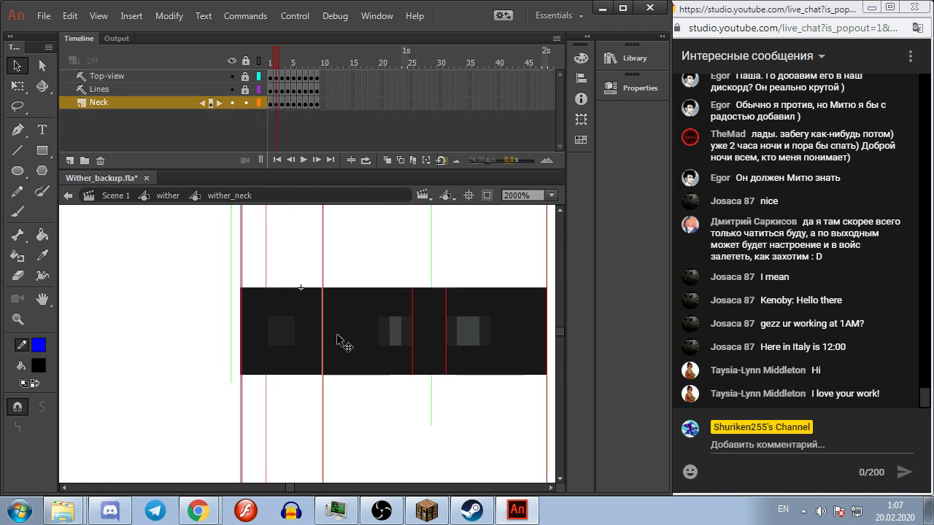
left_click(365, 312)
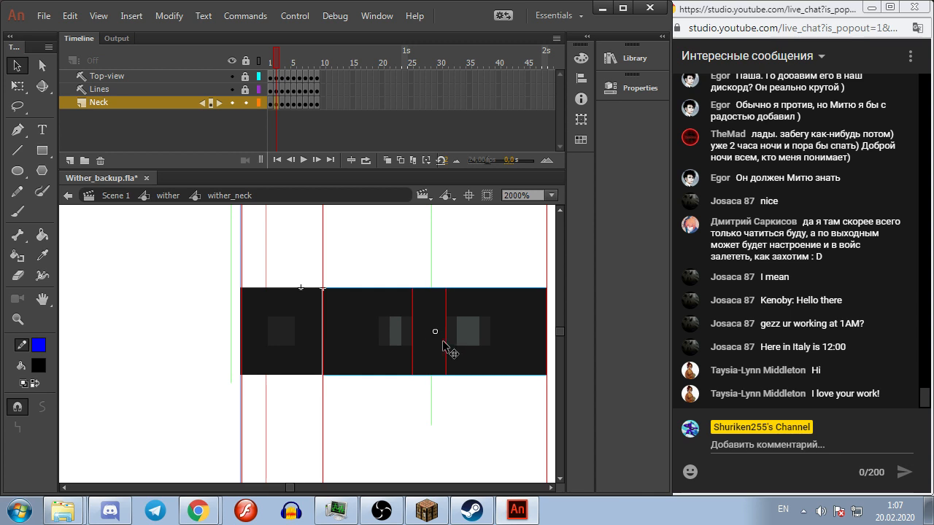
left_click_drag(443, 344, 441, 344)
left_click(419, 281)
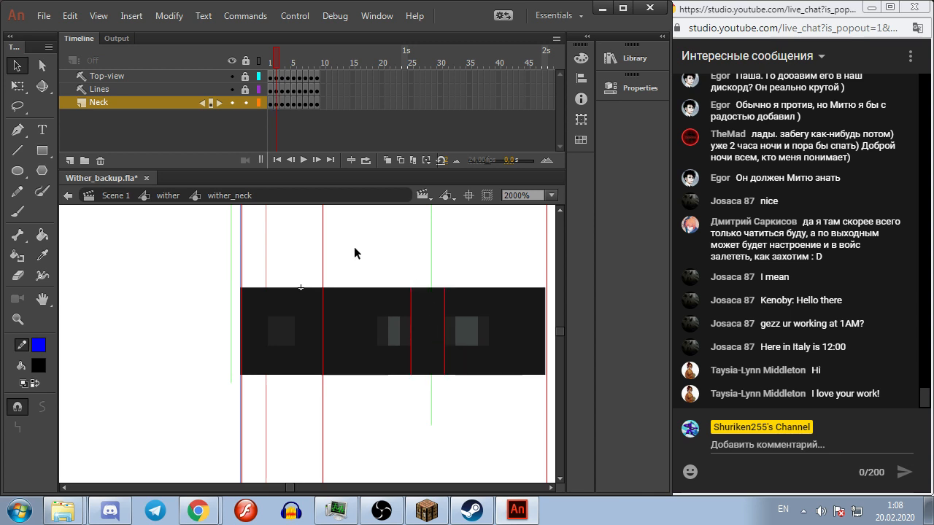
left_click(163, 197)
Step: Move the neck in frames 3, 4 and 5 so its left edge sits on the blue guide
key(".")
left_click_drag(193, 347, 239, 336)
key(".")
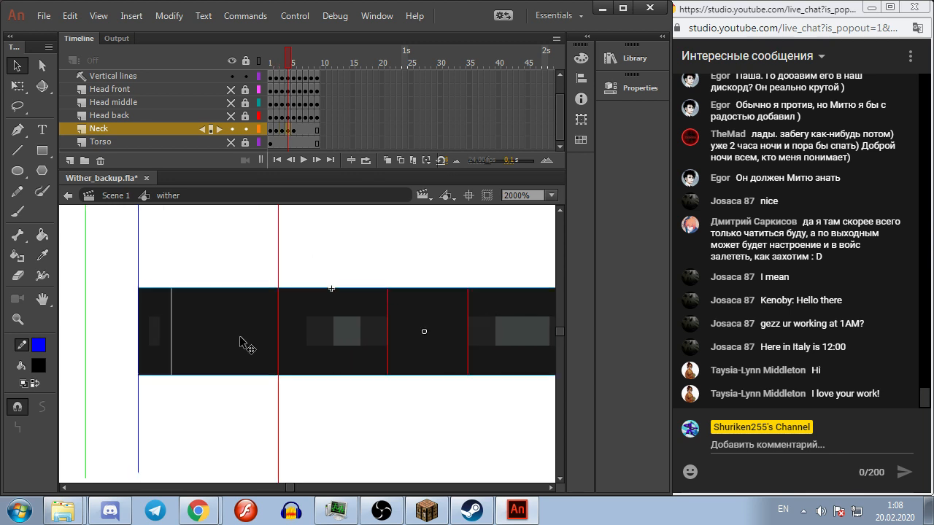
left_click(231, 271)
key(".")
left_click_drag(175, 343, 260, 338)
left_click(245, 251)
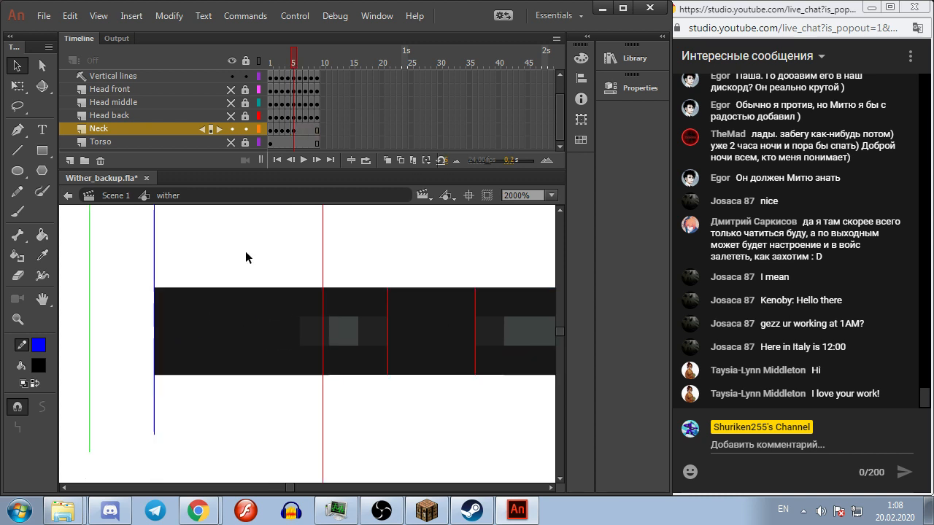
Step: Close the gap between the neck's two pieces in frame 4 of the wither_neck symbol and return to the wither symbol
key(".")
key(".")
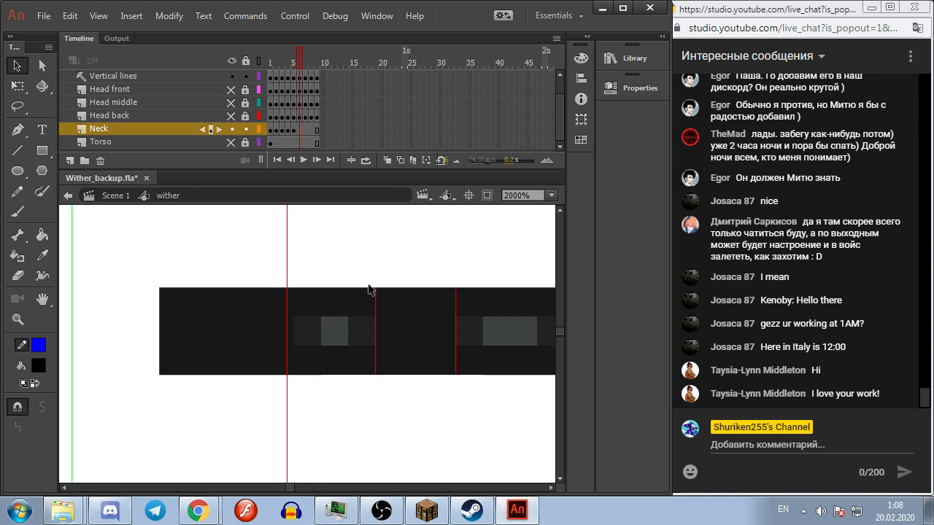
double_click(230, 346)
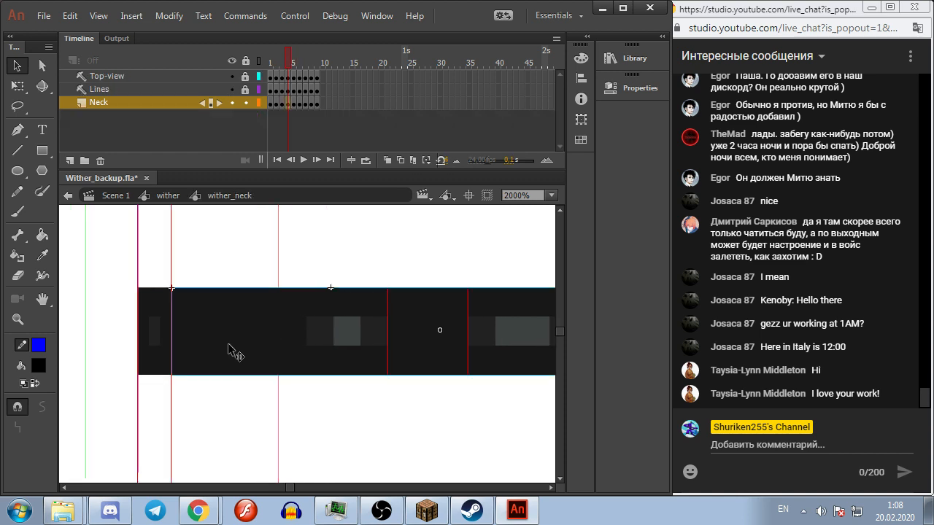
left_click(175, 198)
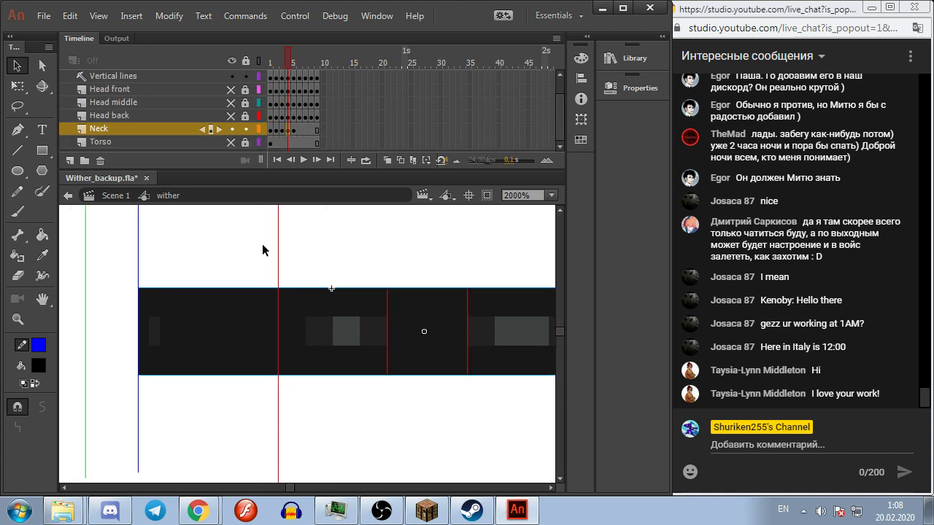
Step: Move the neck in frame 6 so its right edge sits on the blue guide
key(".")
key(".")
key(".")
key(".")
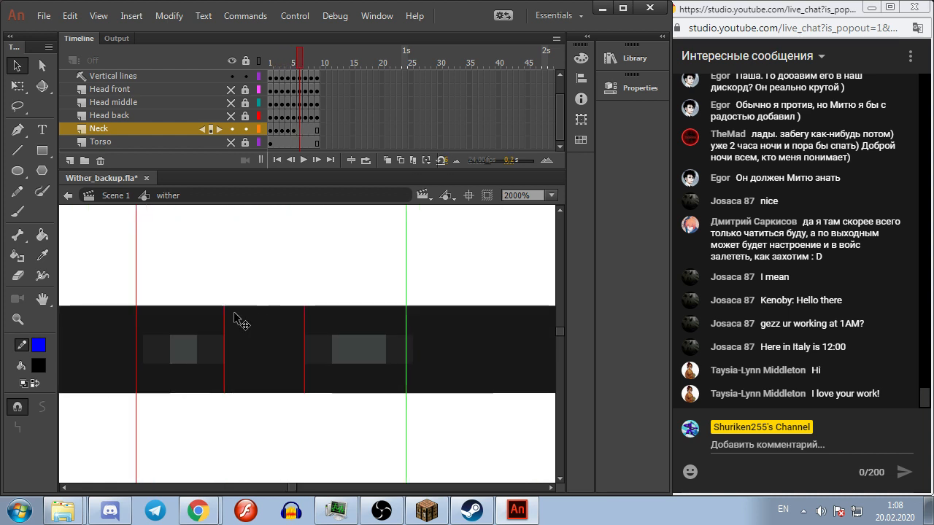
key(".")
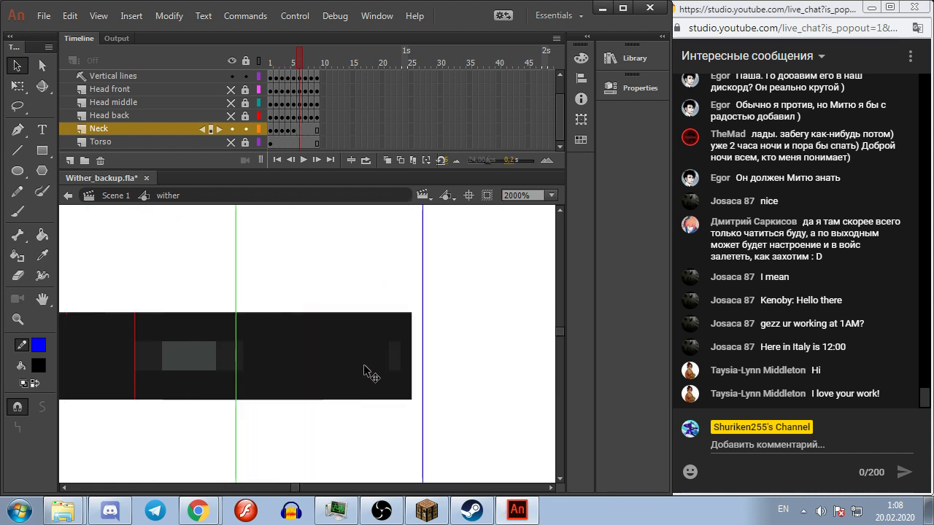
left_click(372, 367)
left_click_drag(375, 368, 410, 367)
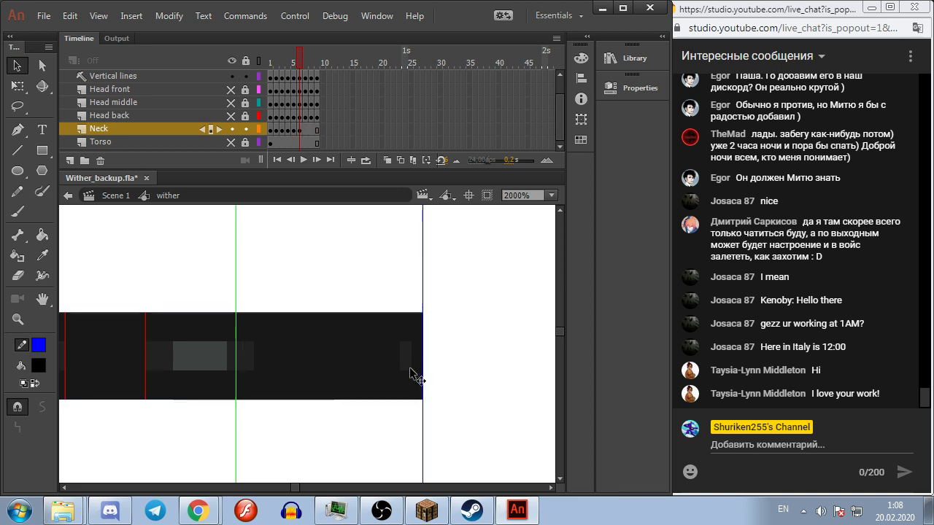
Step: Move the neck in frames 7, 8 and 9 so its right edge sits on the blue guide, and play the turnaround to check
key(".")
left_click_drag(338, 358, 356, 360)
left_click(418, 359)
key(".")
left_click_drag(281, 368, 291, 367)
left_click(380, 365)
key(".")
left_click_drag(364, 355, 502, 309)
left_click_drag(336, 325, 341, 325)
left_click(435, 328)
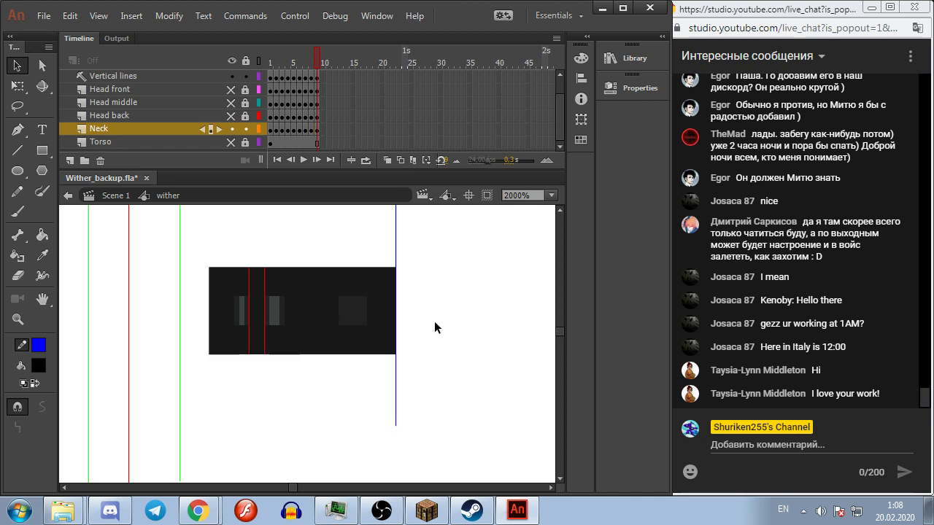
key("Return")
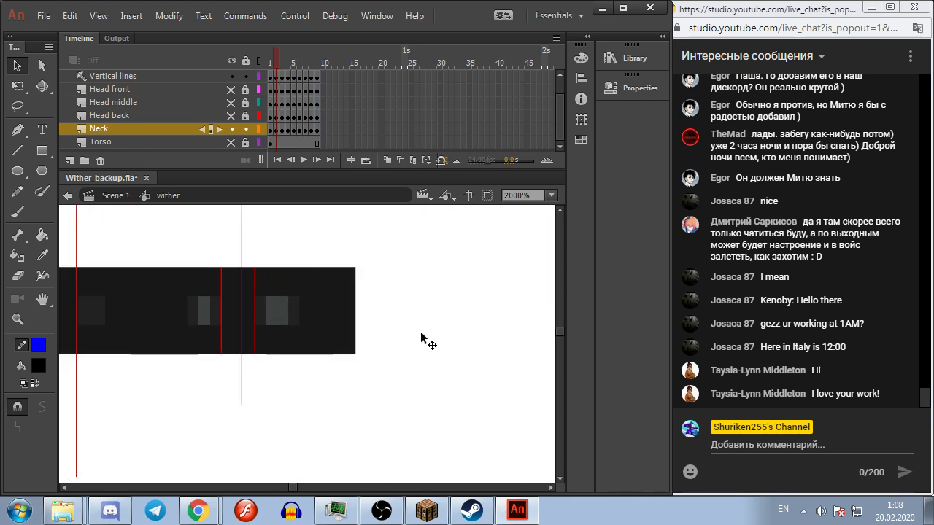
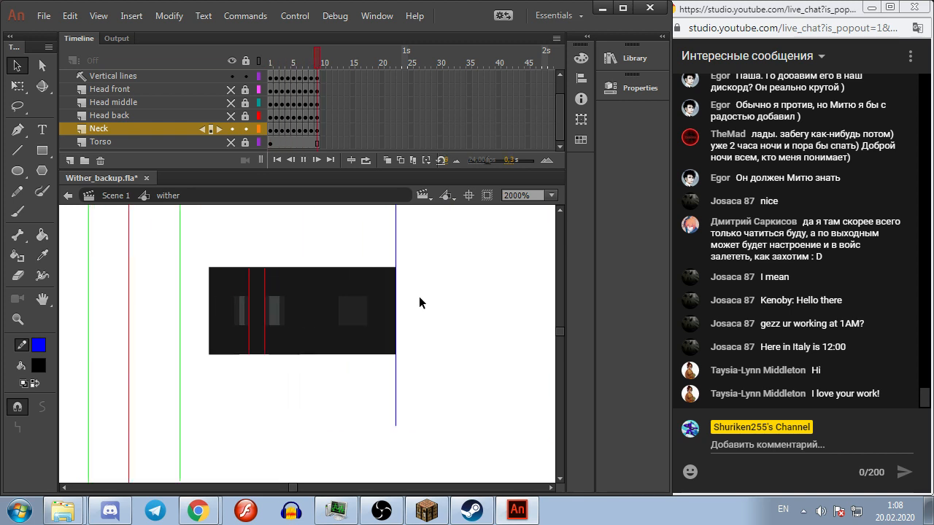
Step: Move the torso in frame 1 up under the neck and line it up with the red guides, showing the Torso layer as outlines
scroll(432, 293, "down", 5)
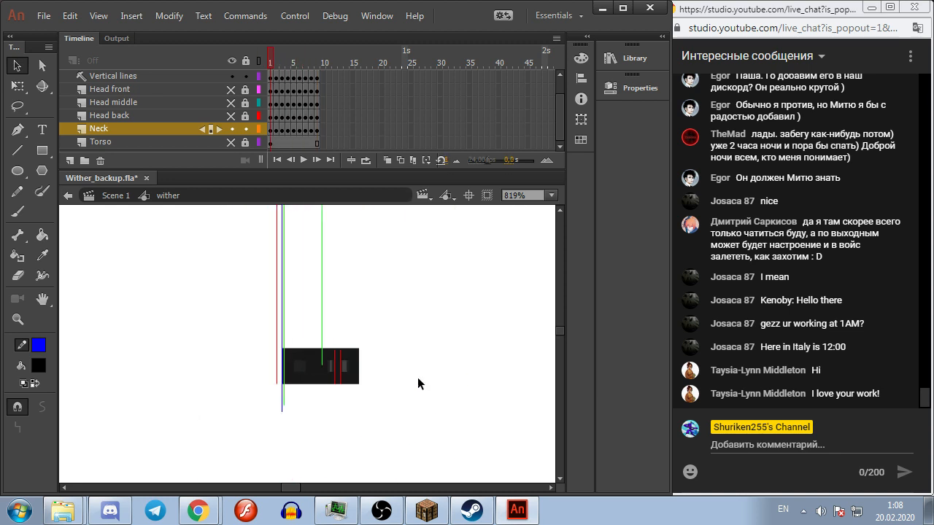
left_click(267, 142)
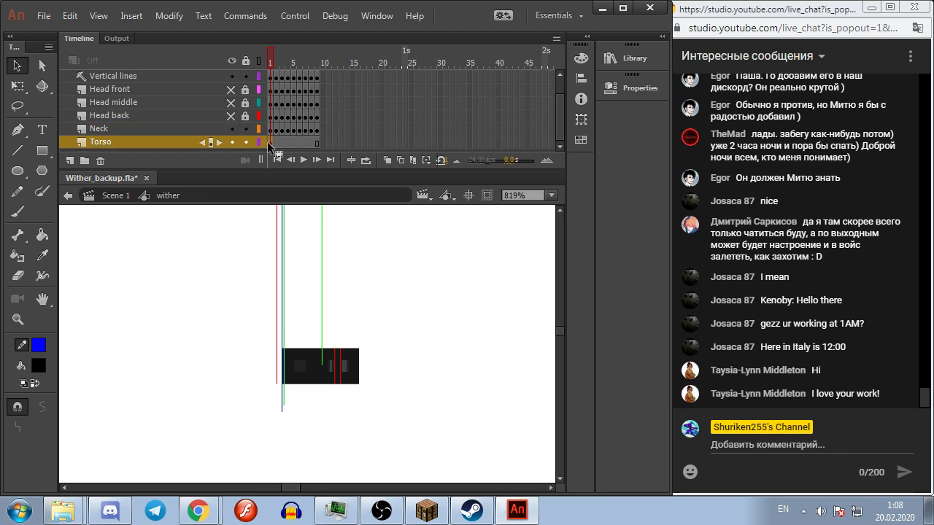
scroll(373, 269, "down", 5)
left_click_drag(419, 411, 322, 259)
scroll(367, 384, "up", 8)
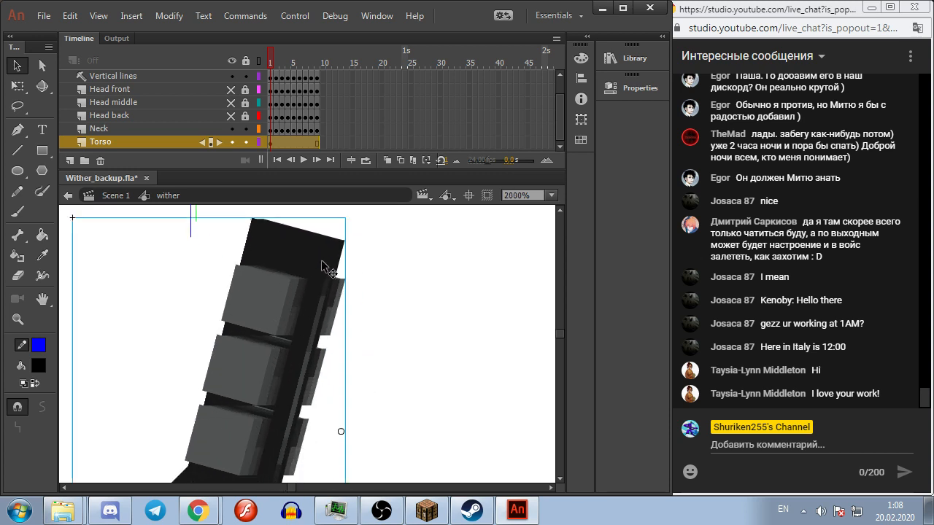
scroll(321, 261, "up", 2)
left_click_drag(315, 343, 288, 281)
left_click(258, 146)
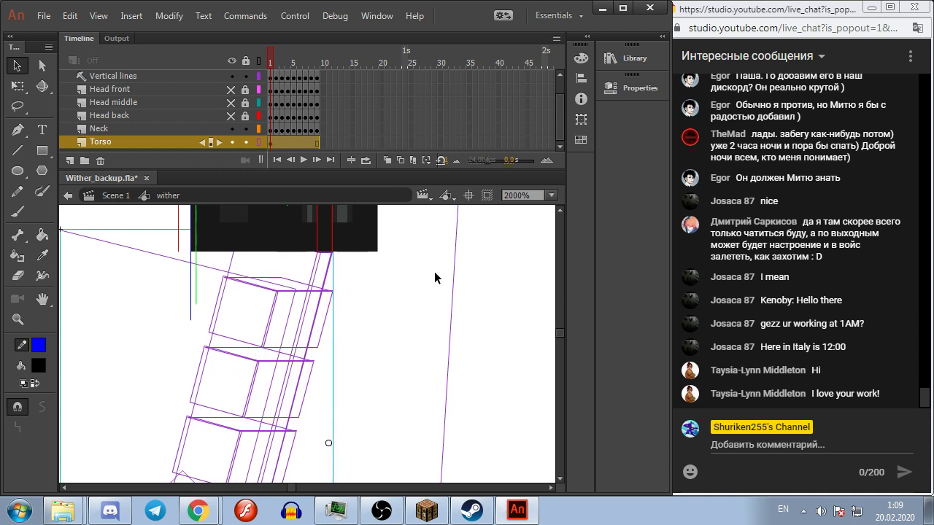
left_click(498, 267)
Step: Add Torso keyframes in frames 2 and 3 and shift the torso right to line its top up with the neck's red guides
left_click(275, 142)
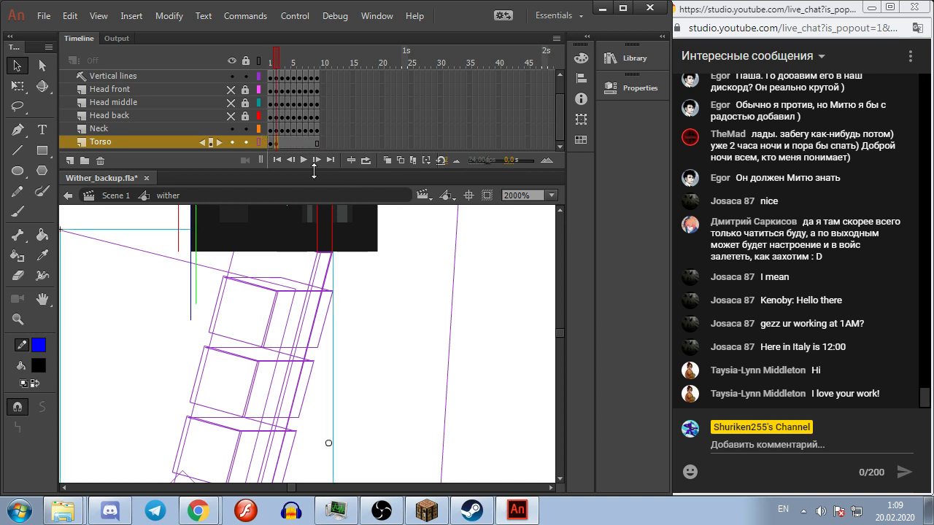
key("Right")
key("F6")
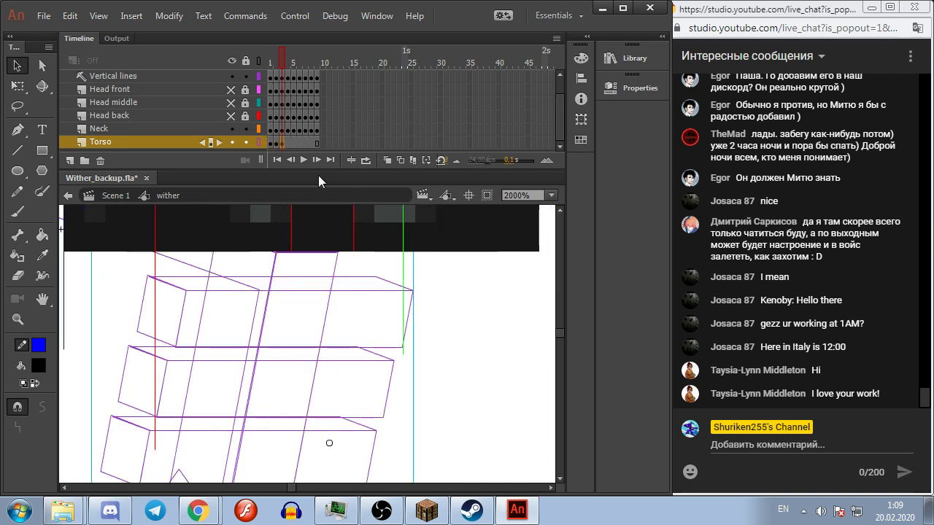
key("shift+Right")
key("shift+Right")
key("shift+Right")
key("shift+Right")
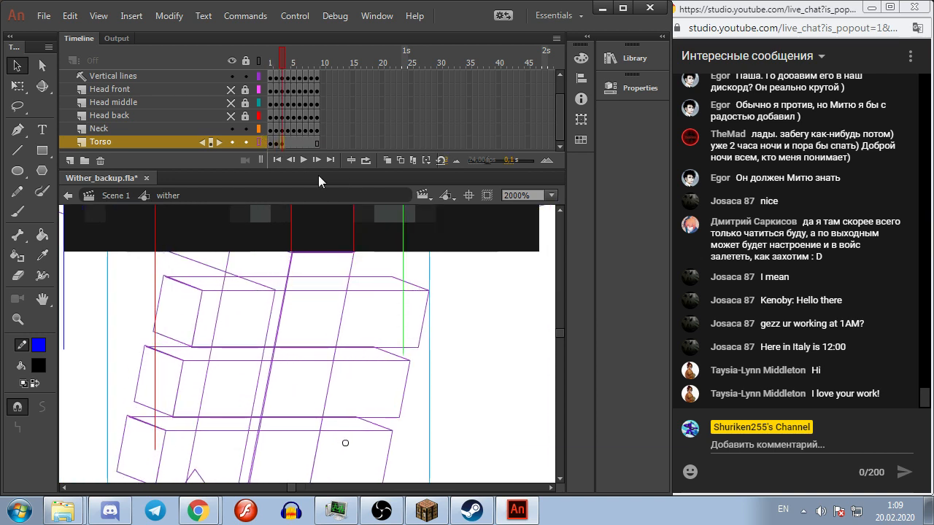
Step: Add a Torso keyframe in frame 4 and nudge the torso so its top meets the neck between the red guides
key("F6")
key("shift+Right")
key("shift+Right")
key("shift+Right")
key("shift+Right")
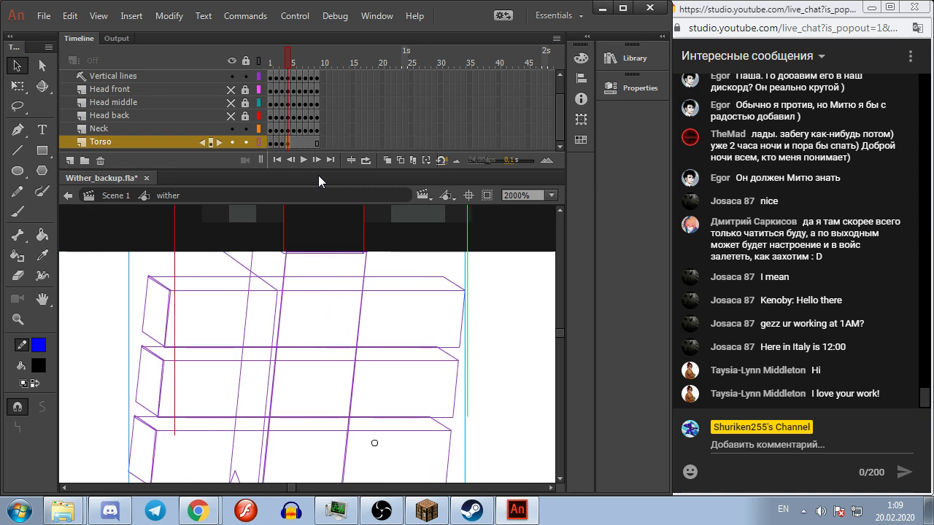
key("Left")
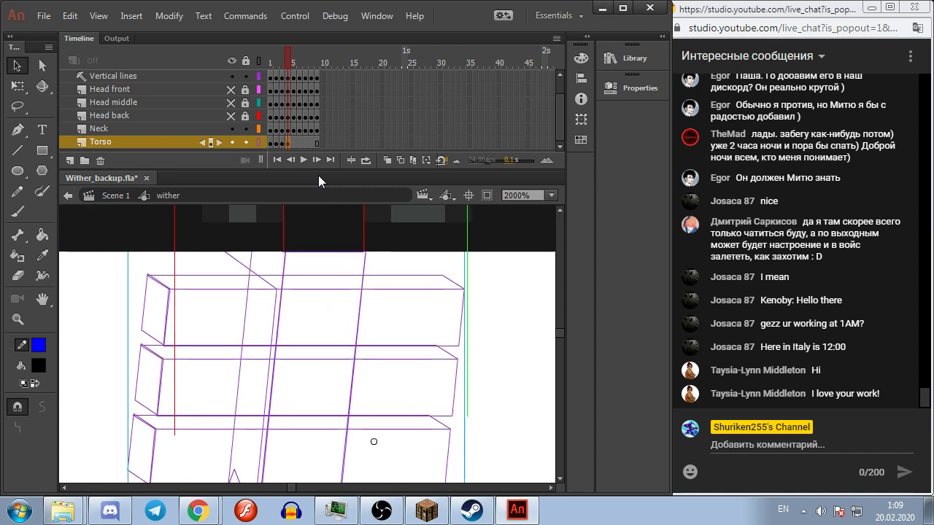
Step: Shift the torso right in frame 5 until its spine lines up with the neck's two red guides
key("period")
key("shift+Right")
key("shift+Right")
key("shift+Right")
key("shift+Right")
key("shift+Right")
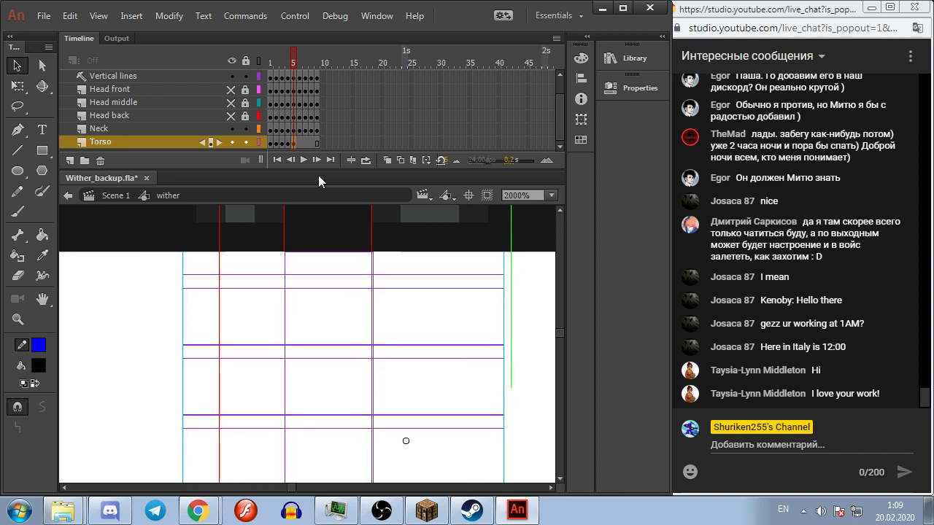
Step: Shift the torso right in frames 6 and 7 until its top lines up with the neck's red guides
key("period")
key("shift+Right")
key("shift+Right")
key("shift+Right")
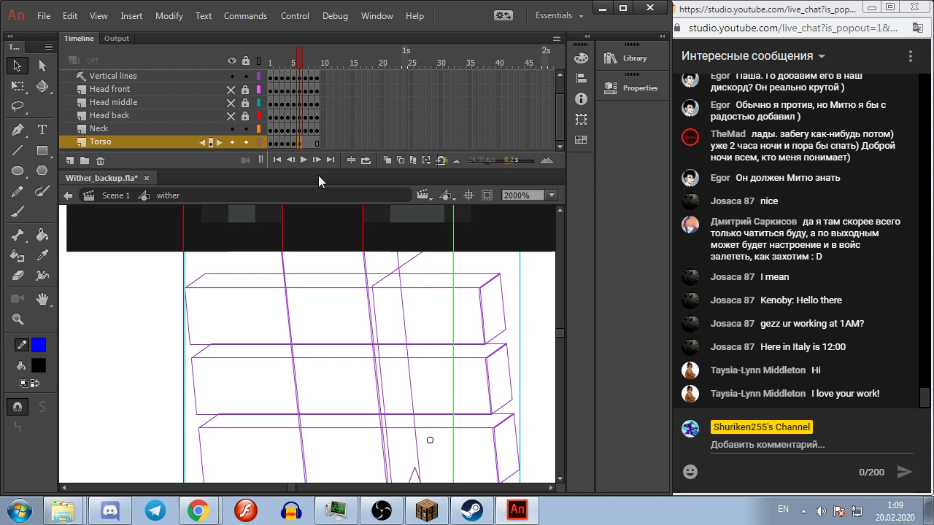
key("period")
key("shift+Right")
key("shift+Right")
key("shift+Right")
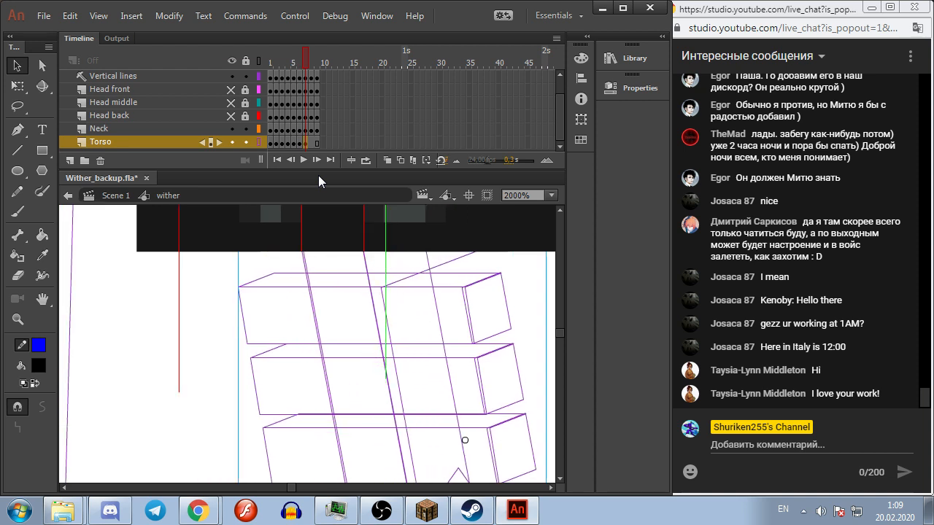
Step: Shift the torso right in frame 8, fine-tuning it back left until its top edge matches the neck's red guides
key("period")
key("shift+Right")
key("shift+Right")
key("shift+Right")
key("shift+Right")
key("Left")
key("Left")
key("Left")
key("Left")
key("Left")
key("Left")
key("Left")
key("Left")
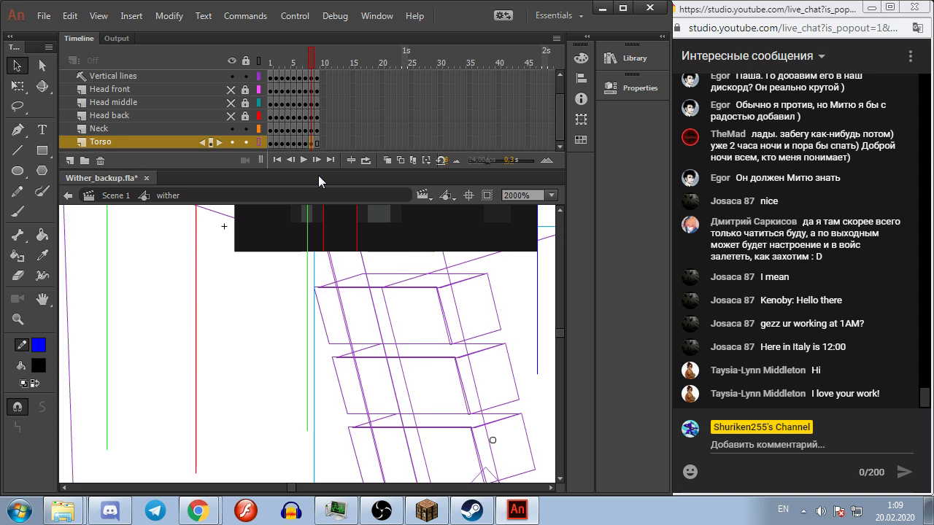
key("Left")
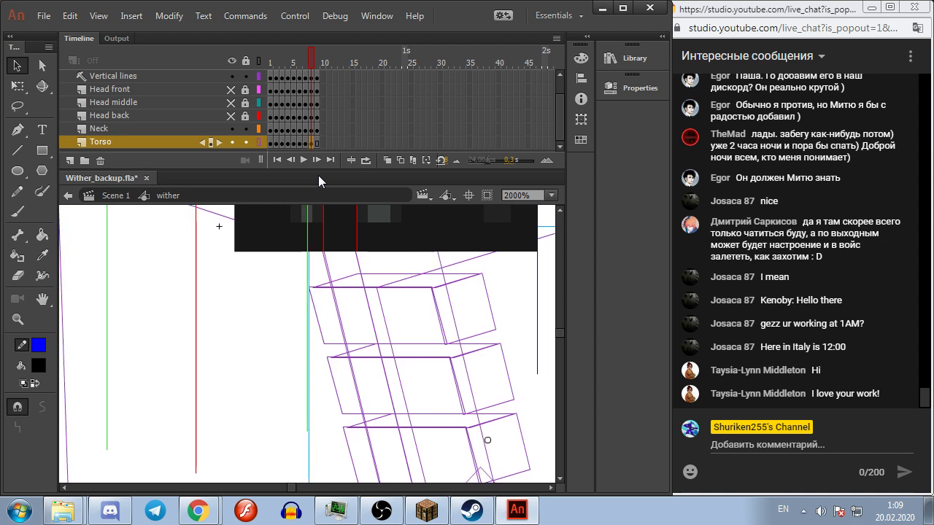
Step: Align the torso's top with the neck's red guides in frame 9
key("period")
key("shift+Right")
key("shift+Right")
key("Left")
key("Left")
key("Left")
key("Left")
key("Left")
key("Left")
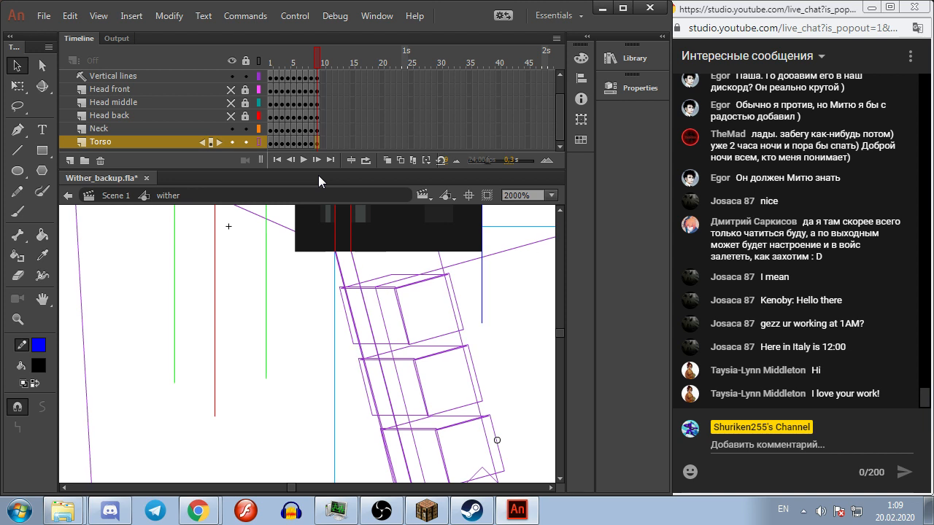
Step: Turn off the Torso layer's outline display, unhide the three head layers and play the turnaround from frame 1
scroll(255, 327, "down", 4)
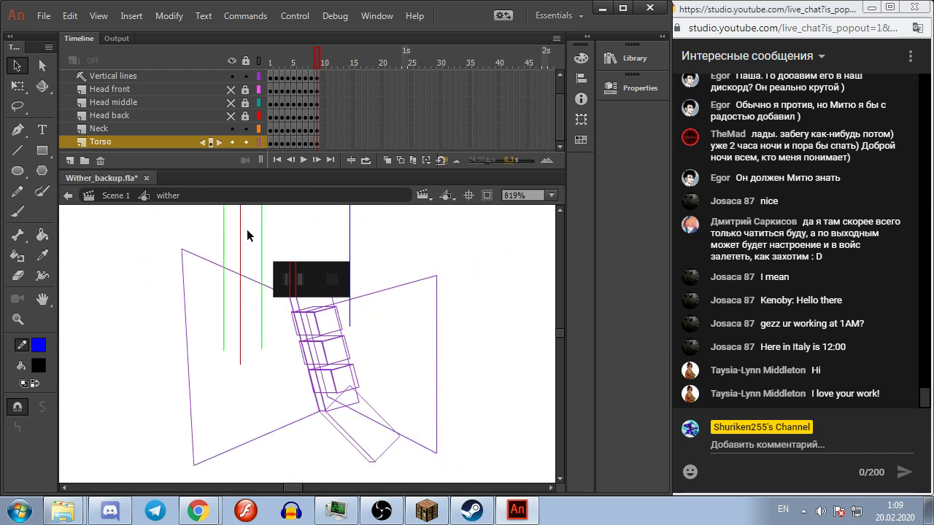
left_click(259, 142)
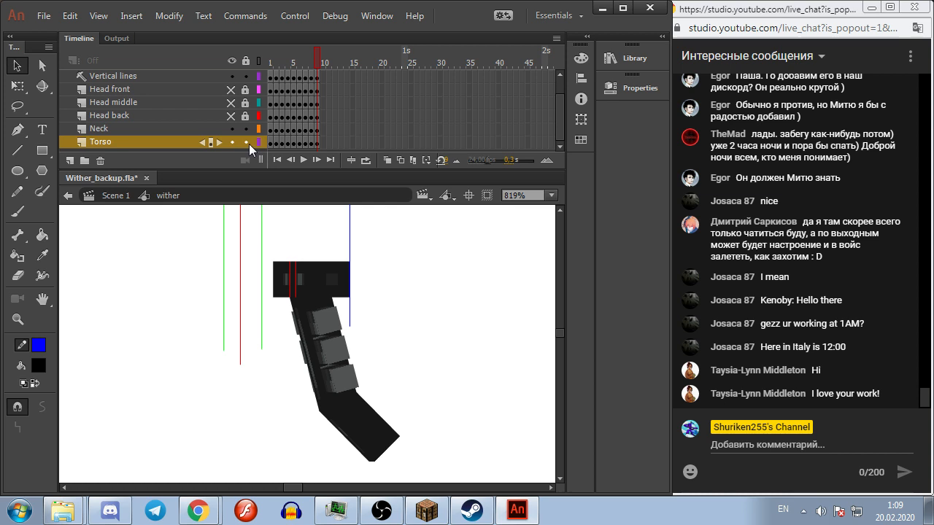
left_click_drag(230, 102, 231, 89)
left_click_drag(289, 58, 270, 59)
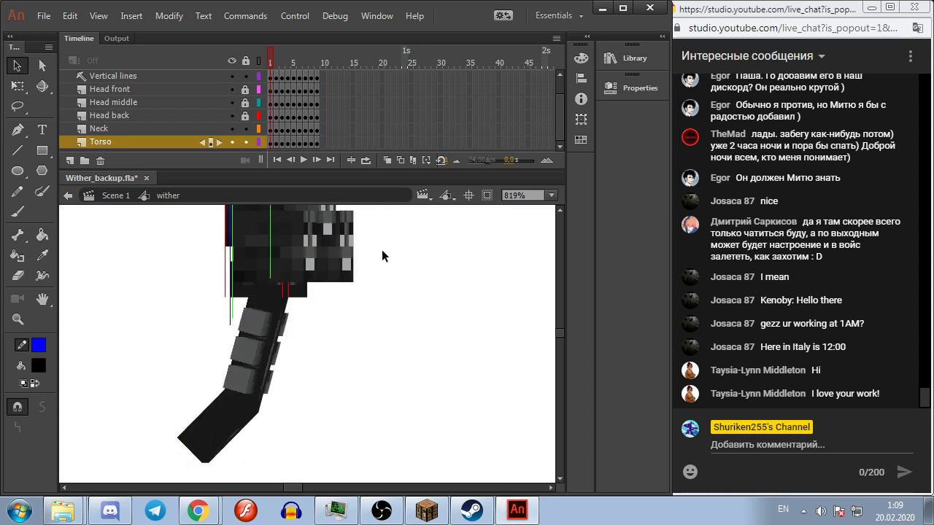
scroll(396, 266, "down", 4)
scroll(400, 266, "up", 2)
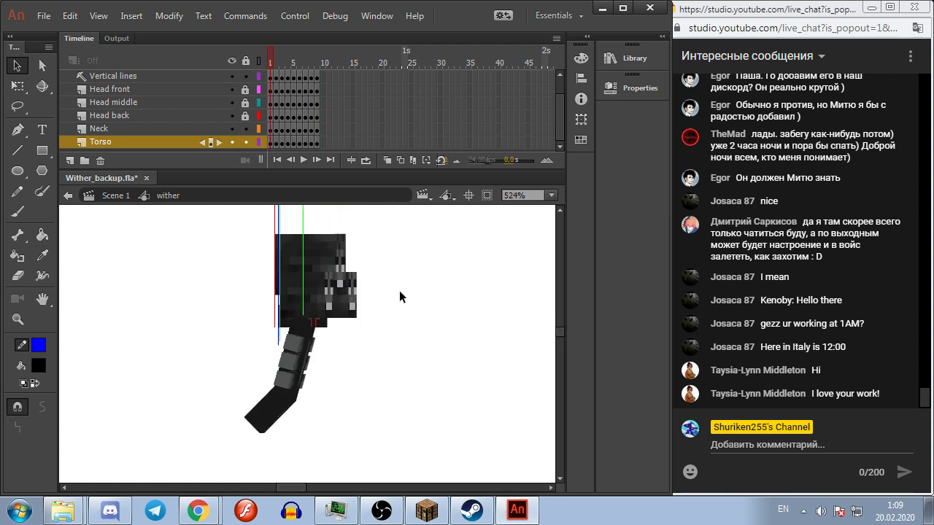
key("Return")
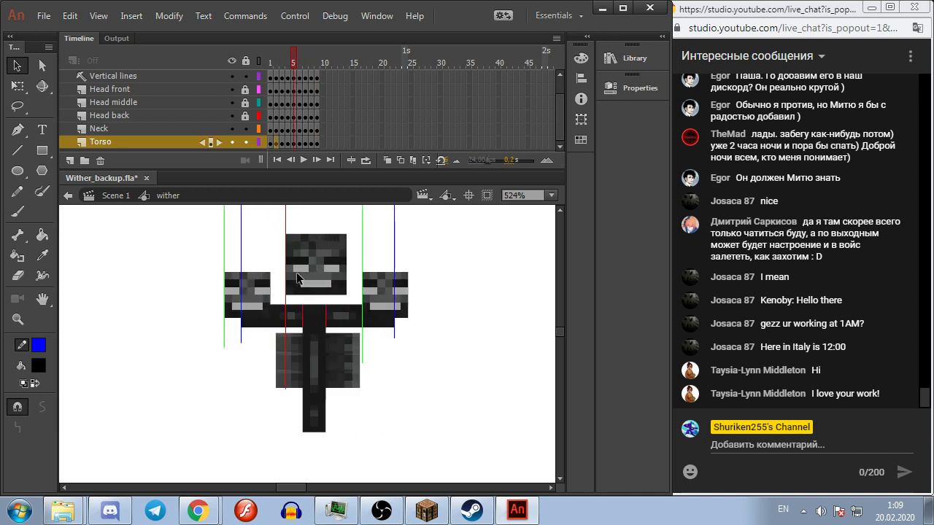
Step: Lock every layer except Head middle and enable editing of multiple frames across frames 1 to 9
left_click(246, 116)
left_click(246, 102)
left_click(246, 65)
left_click(413, 160)
left_click_drag(280, 59, 269, 59)
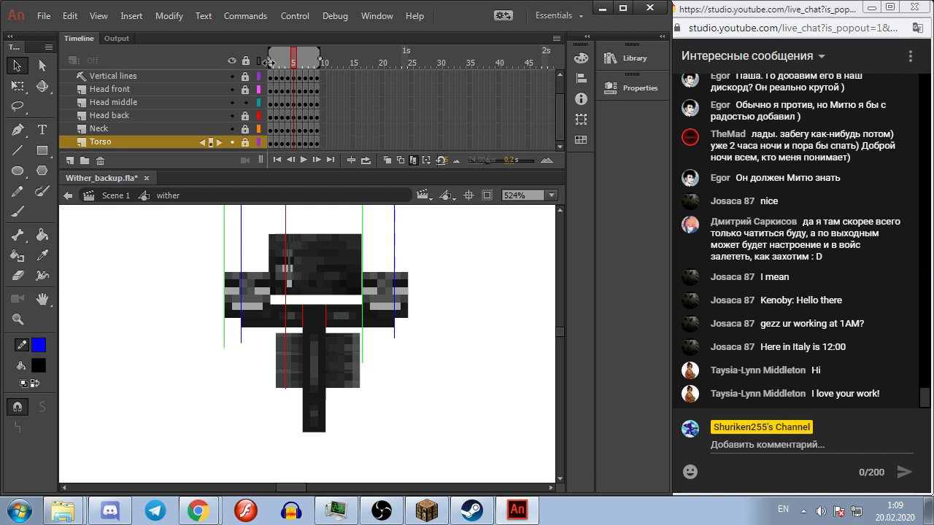
Step: Try to move the middle head down onto the neck in all frames with snapping on
left_click_drag(321, 280, 321, 302)
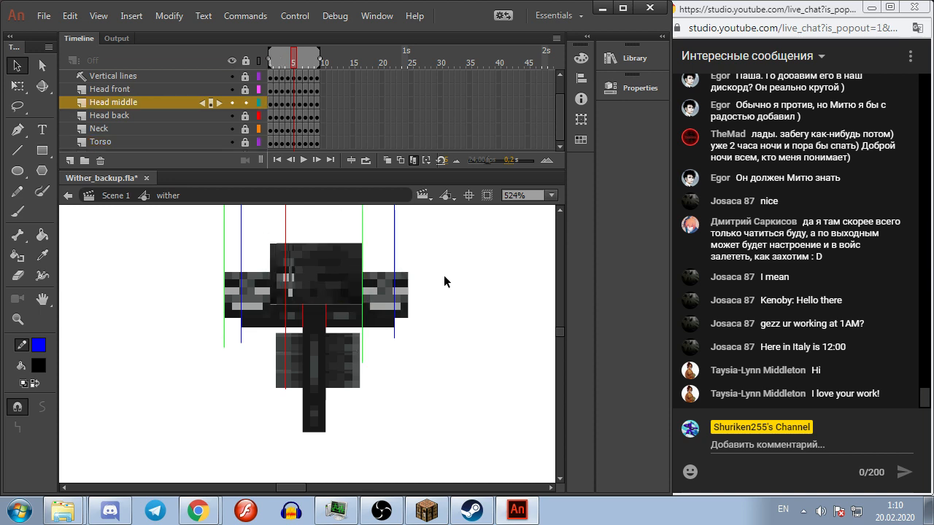
left_click_drag(333, 259, 333, 249)
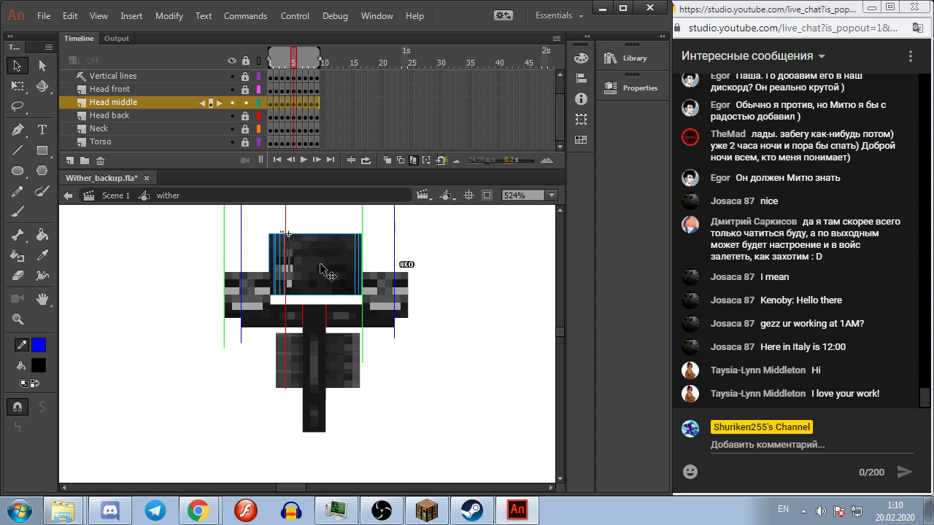
scroll(320, 274, "up", 3, "ctrl")
left_click_drag(406, 261, 406, 282)
key("ctrl+z")
Step: Turn off snapping and move the middle head straight down onto the neck in all nine frames, then leave multiple-frame editing
left_click(17, 409)
left_click_drag(357, 248, 358, 268)
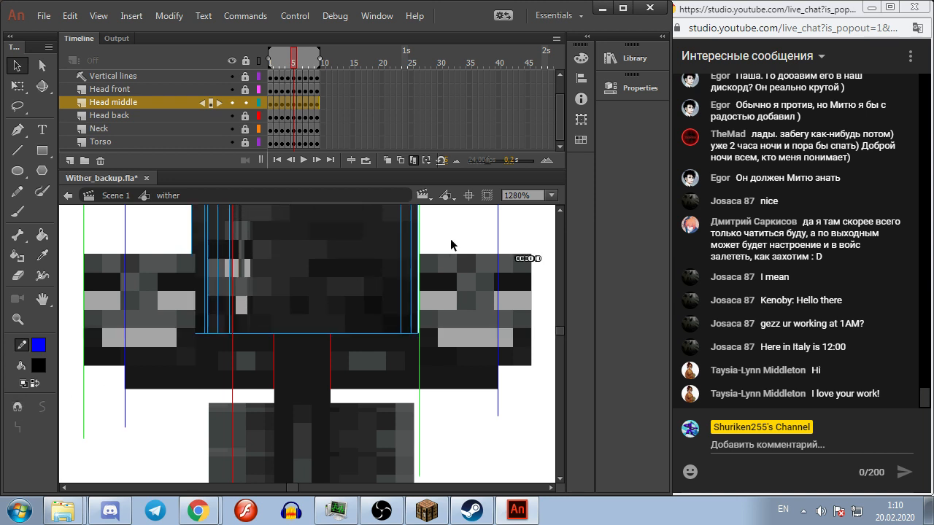
left_click(433, 210)
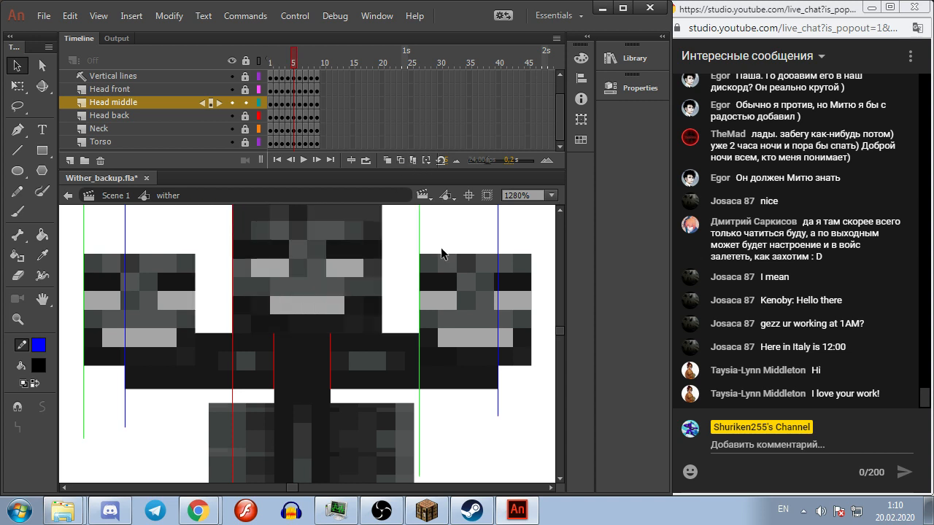
Step: Play the turnaround and step back through the frames to frame 1 to check how the middle head sits
key("Return")
key("comma")
key("comma")
key("comma")
key("comma")
key("comma")
key("comma")
key("comma")
key("comma")
scroll(404, 252, "down", 4)
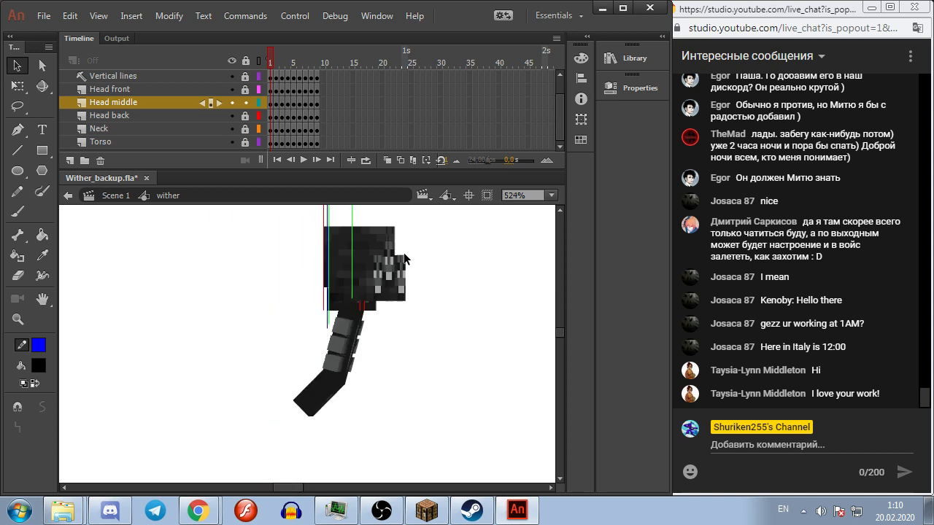
Step: Unlock the Neck layer, clear the red lines of Layer_2 from the wither_neck_front symbol, and return to Scene 1
scroll(386, 289, "up", 4)
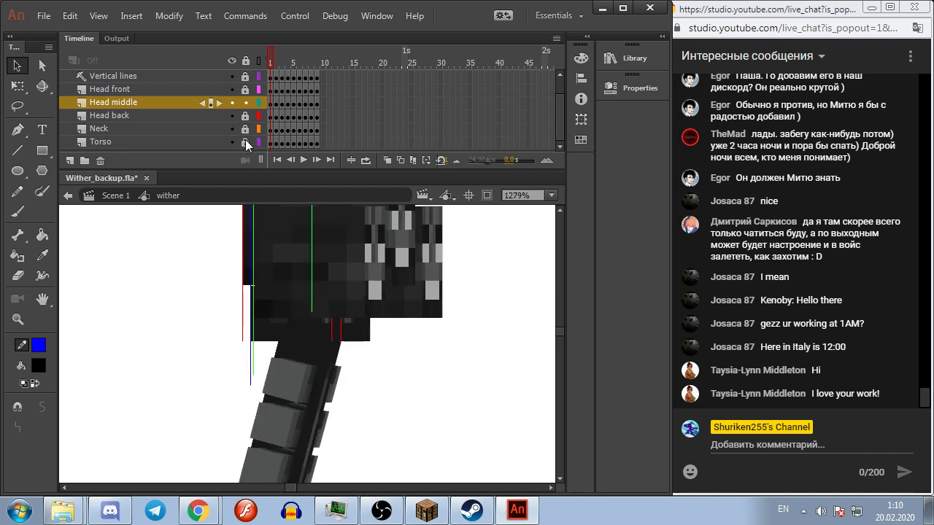
double_click(333, 340)
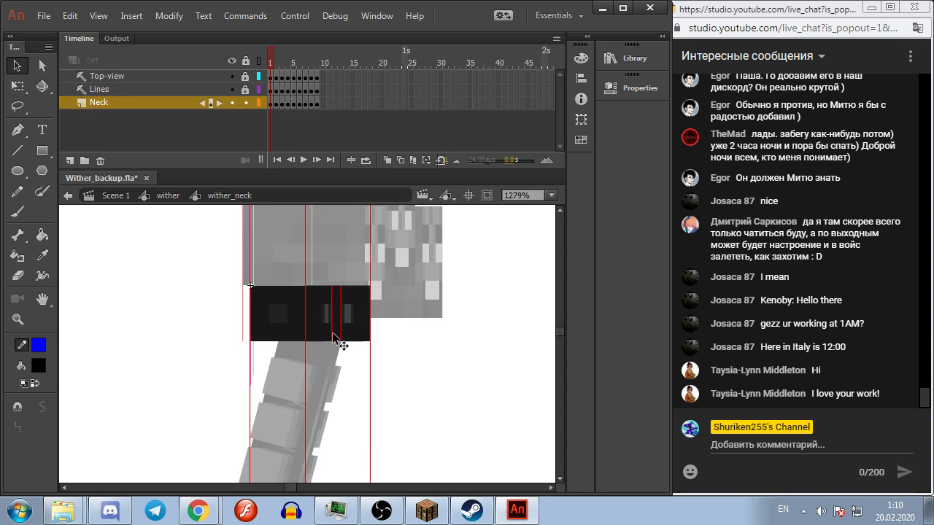
double_click(336, 336)
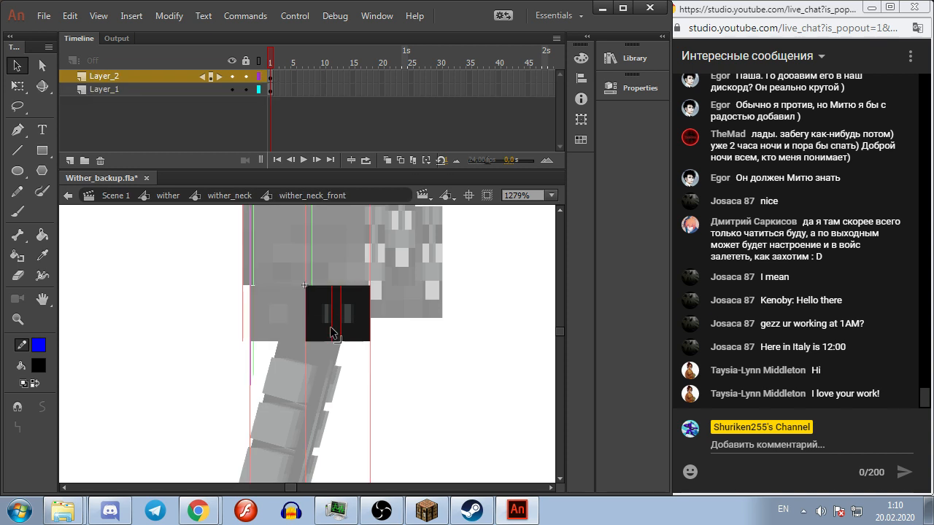
right_click(106, 76)
left_click(156, 175)
left_click(212, 195)
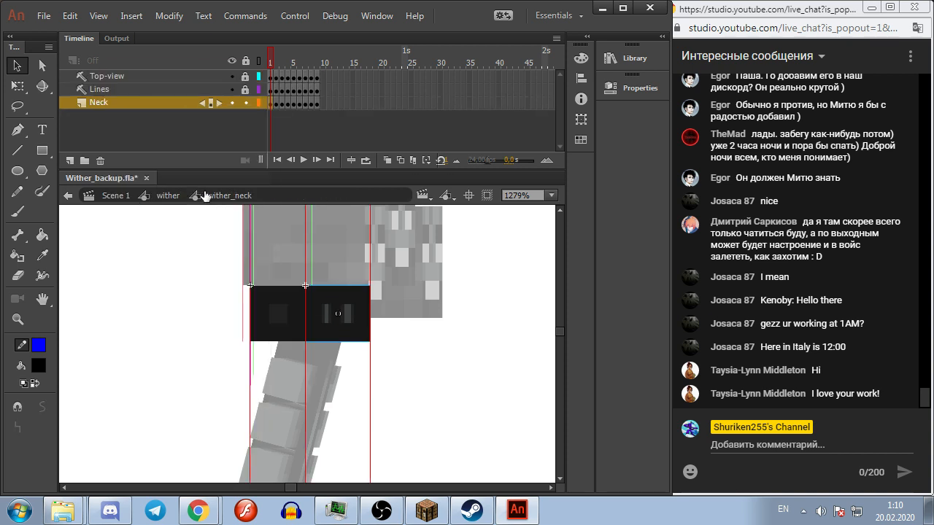
left_click(168, 196)
left_click(122, 199)
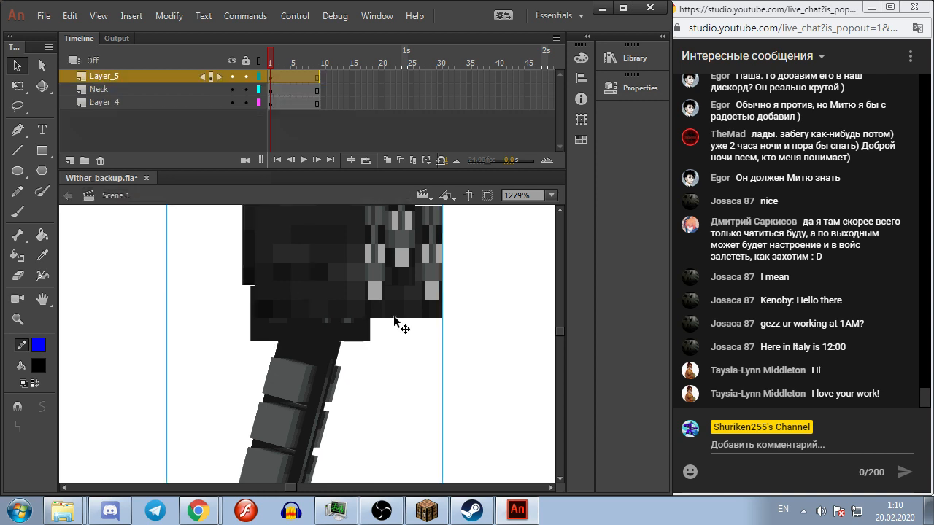
Step: Play the turnaround, unlock the Torso layer, and open the torso and tail symbols at frame 6 to inspect the tail
key("Return")
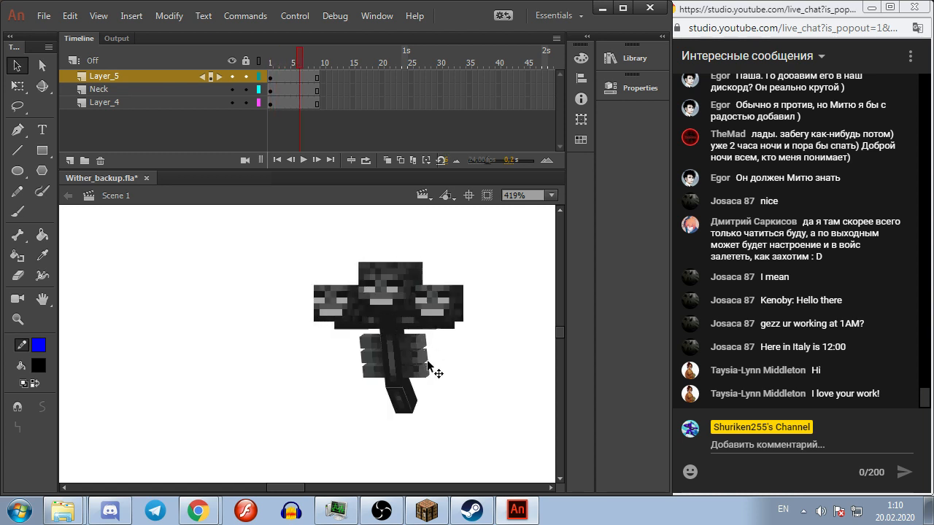
double_click(405, 397)
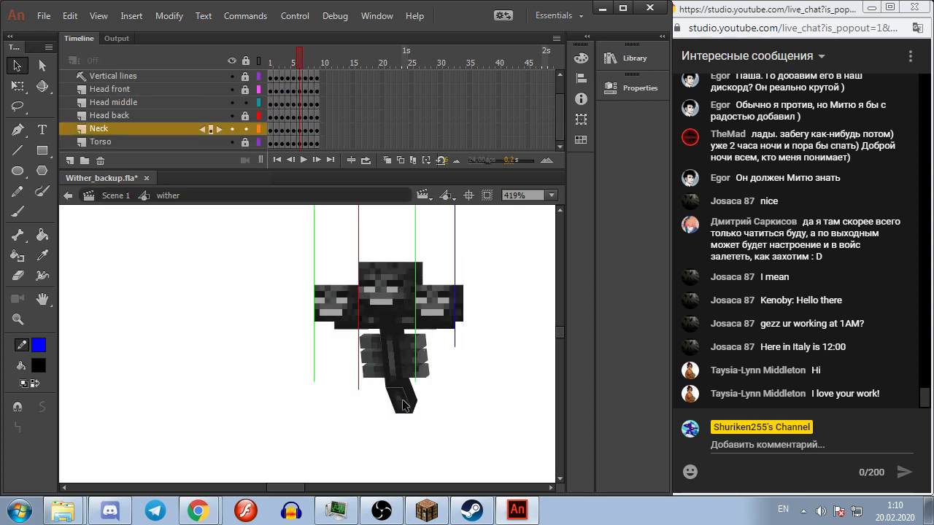
scroll(406, 402, "up", 2)
scroll(405, 402, "down", 3)
scroll(324, 208, "up", 4)
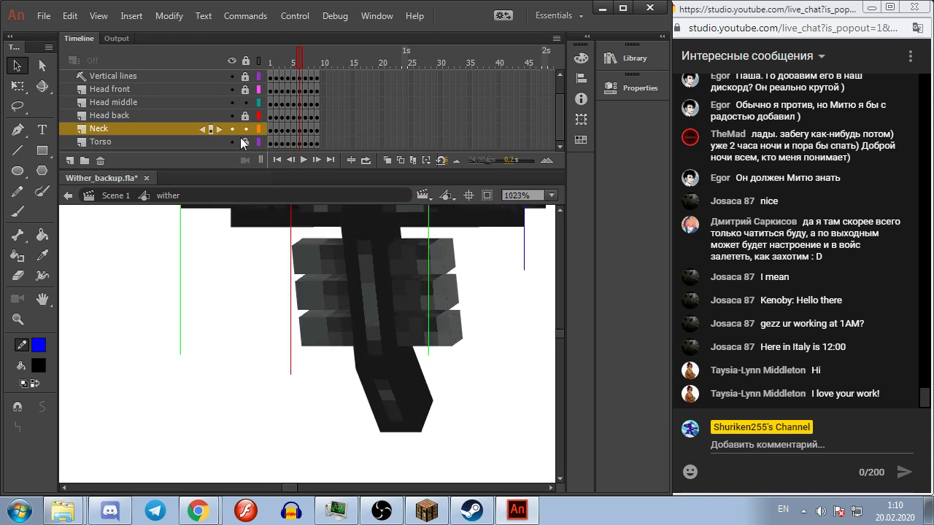
double_click(378, 376)
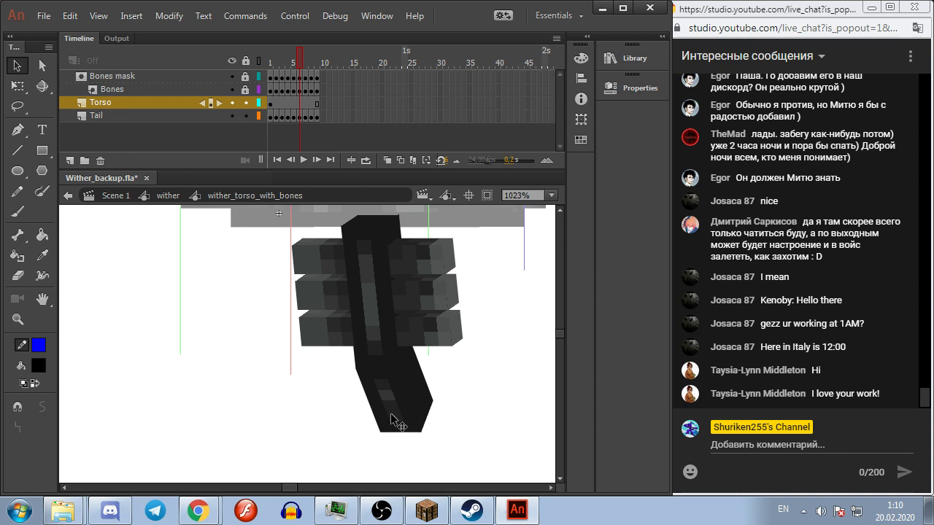
double_click(391, 413)
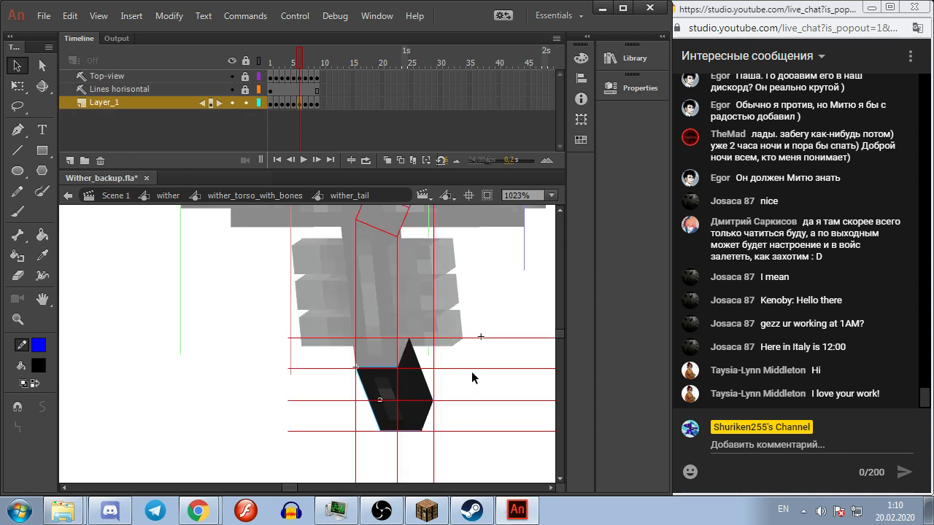
scroll(486, 339, "down", 2)
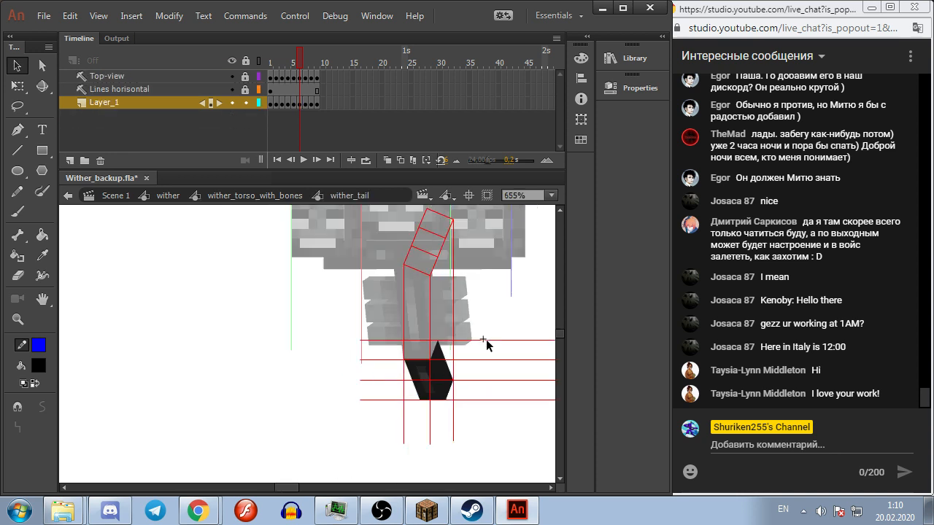
left_click(115, 195)
scroll(250, 294, "down", 1)
scroll(249, 295, "down", 1)
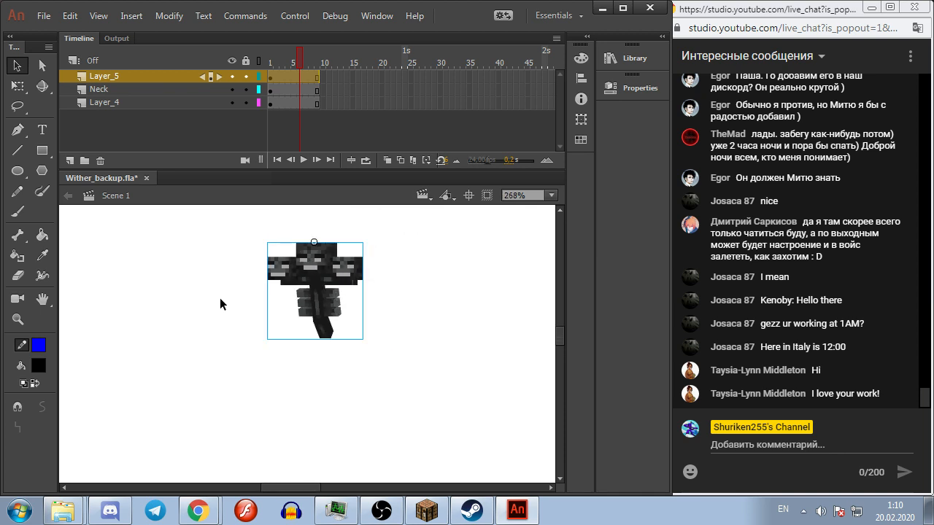
Step: Replay the turnaround and open the nested wither_torso symbol at frame 4 to examine the torso block against its guides
key("Return")
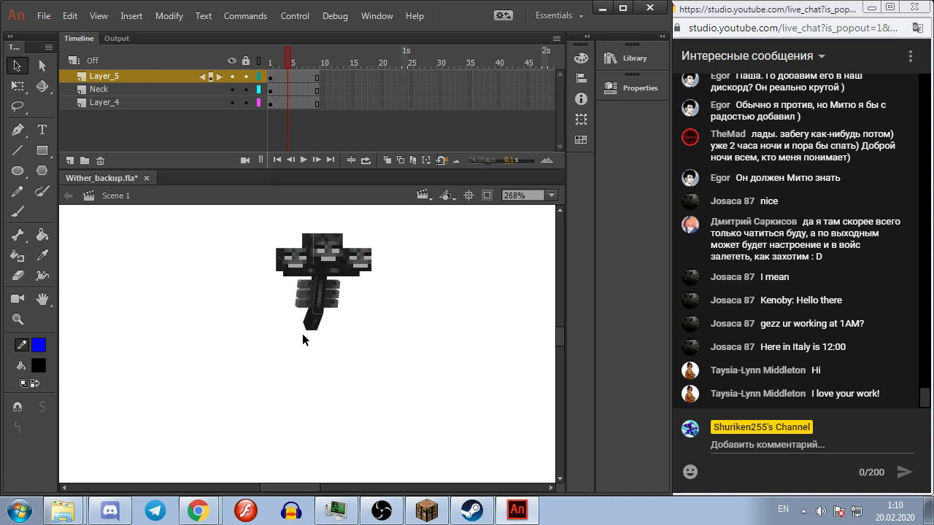
scroll(312, 306, "up", 4)
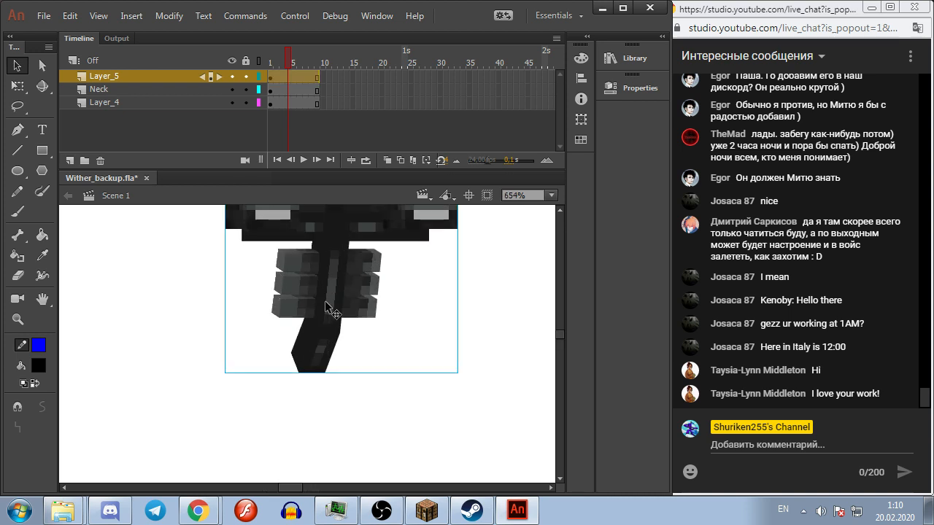
double_click(326, 306)
double_click(326, 306)
double_click(326, 305)
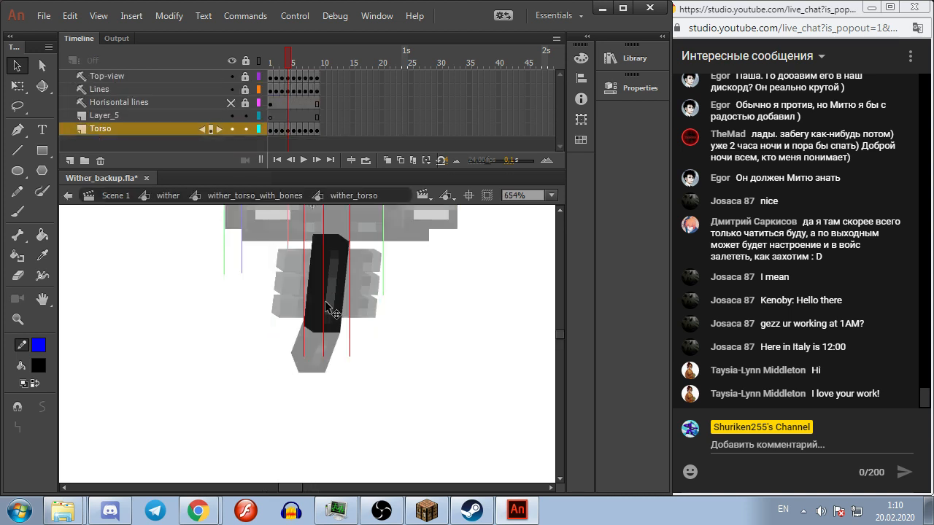
left_click(331, 300)
left_click(402, 299)
left_click(115, 196)
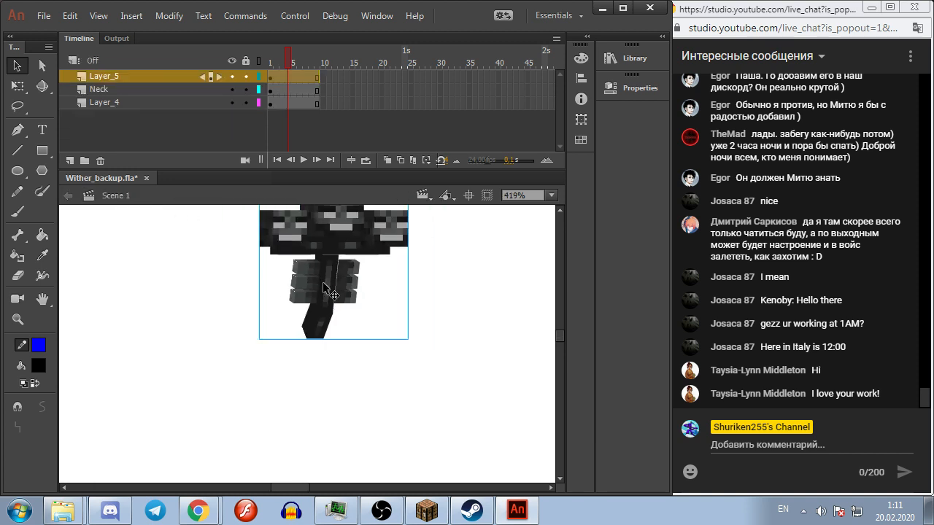
Step: Edit wither_torso on its own and go through frames 4 to 9 to check the torso block's shape and alignment
key("ctrl+e")
key("period")
key("period")
key("period")
scroll(361, 320, "up", 3)
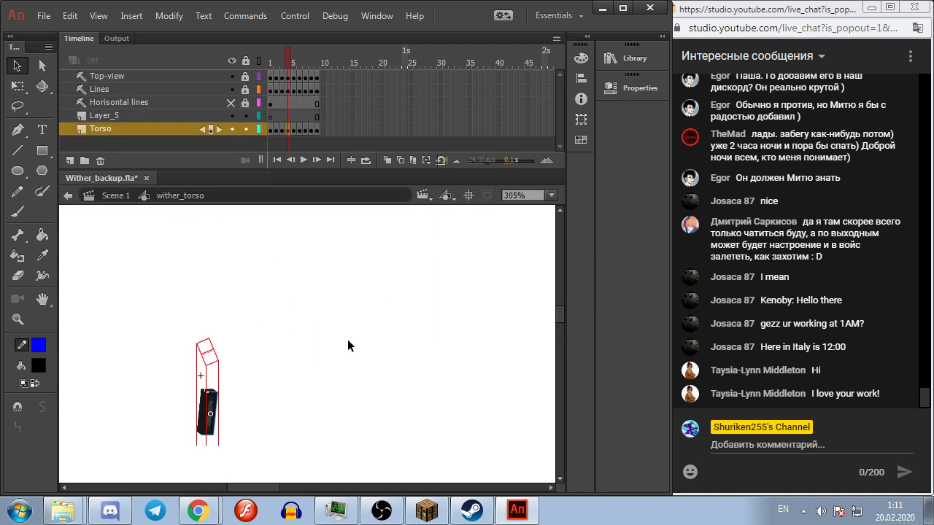
scroll(409, 302, "up", 3)
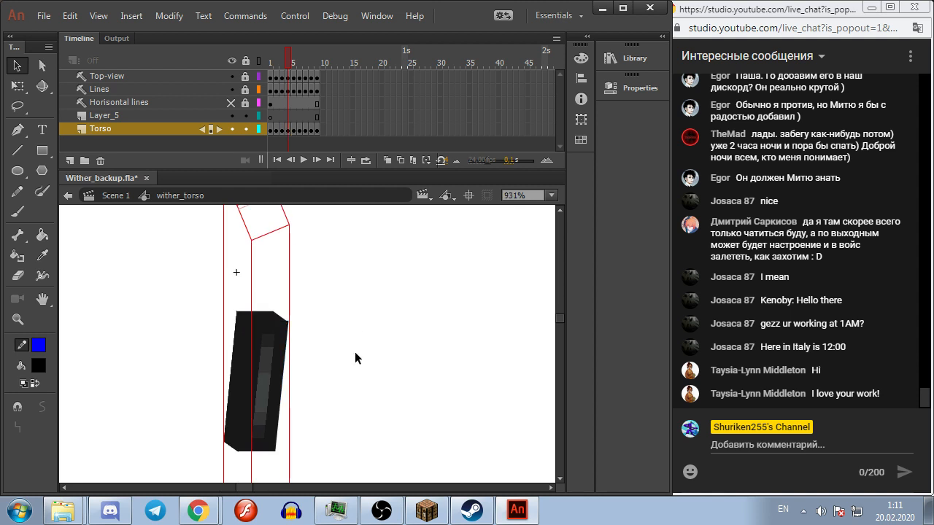
key("period")
key("period")
key("period")
key("period")
key("period")
key("comma")
key("comma")
key("period")
key("period")
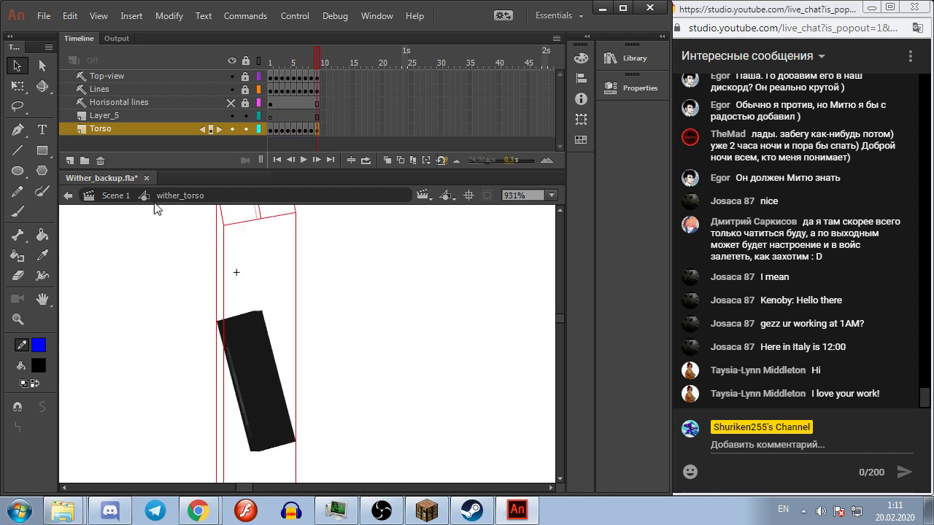
left_click(113, 196)
scroll(252, 349, "up", 2)
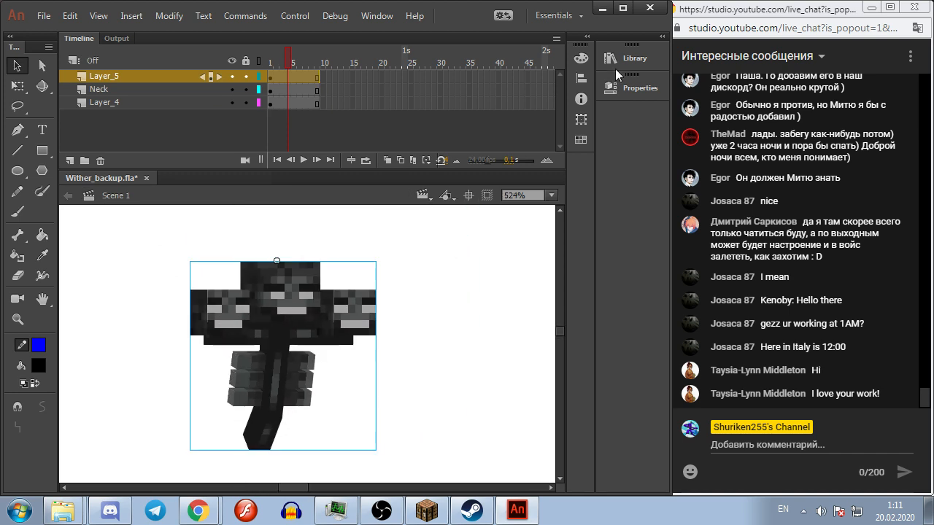
Step: Unlock the Head front and Head back layers and open the small head symbol at frame 4 to check its face
left_click(434, 300)
key("period")
key("comma")
double_click(352, 310)
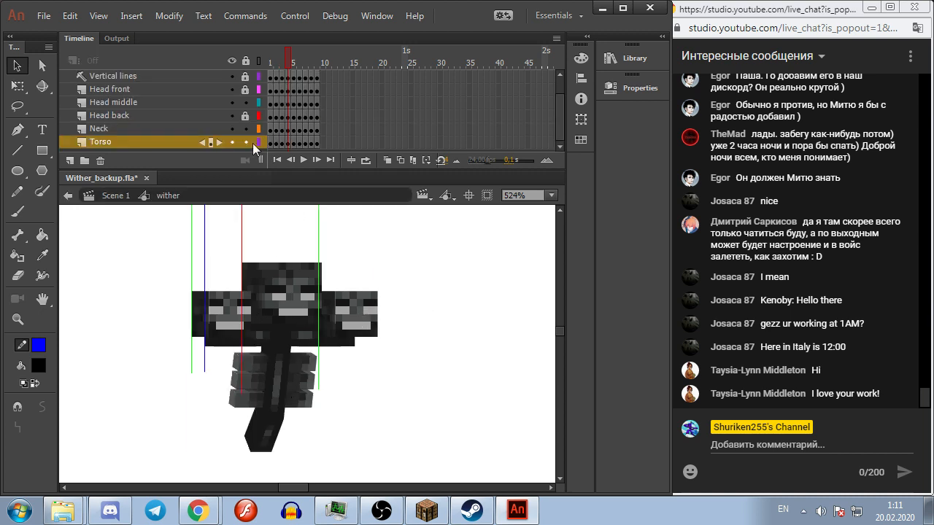
double_click(347, 312)
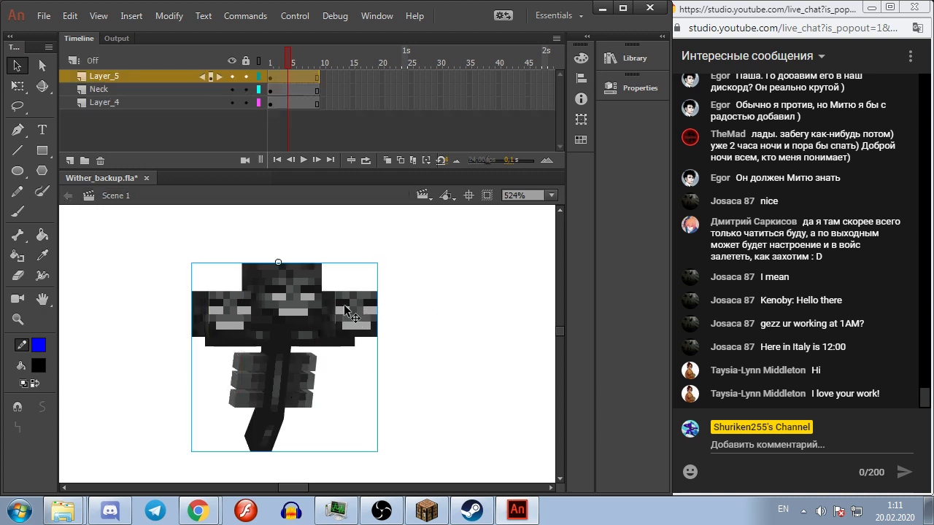
double_click(300, 305)
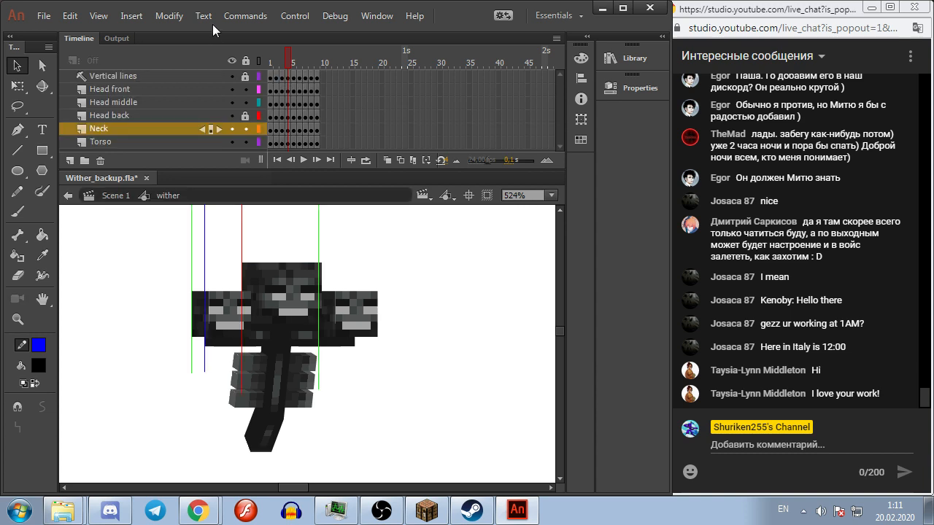
double_click(350, 311)
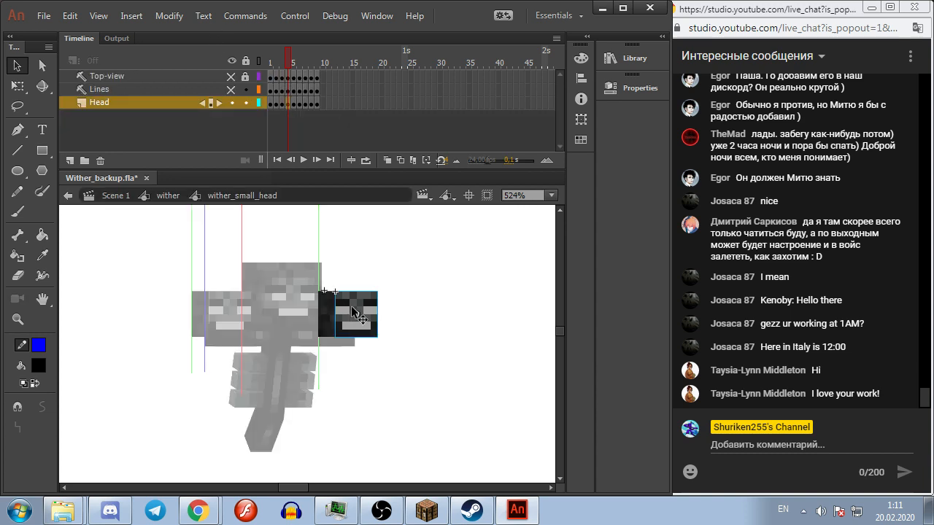
left_click(166, 195)
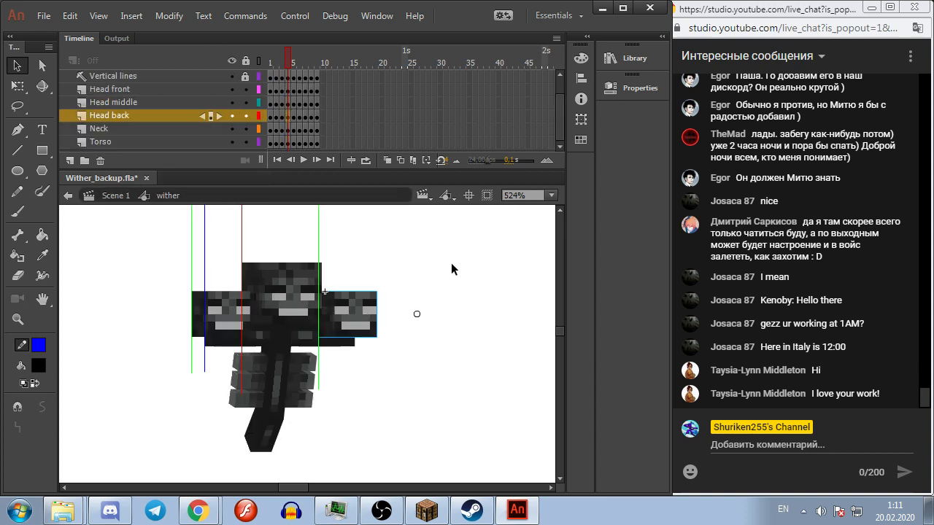
Step: Play the full turnaround, return to frame 1, and select the middle head to check how the parts fit together
key("Return")
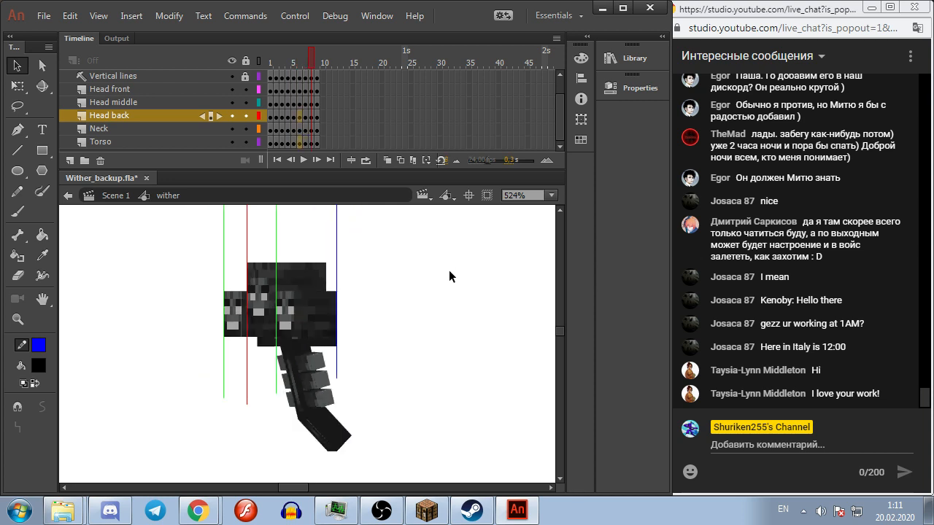
key("Return")
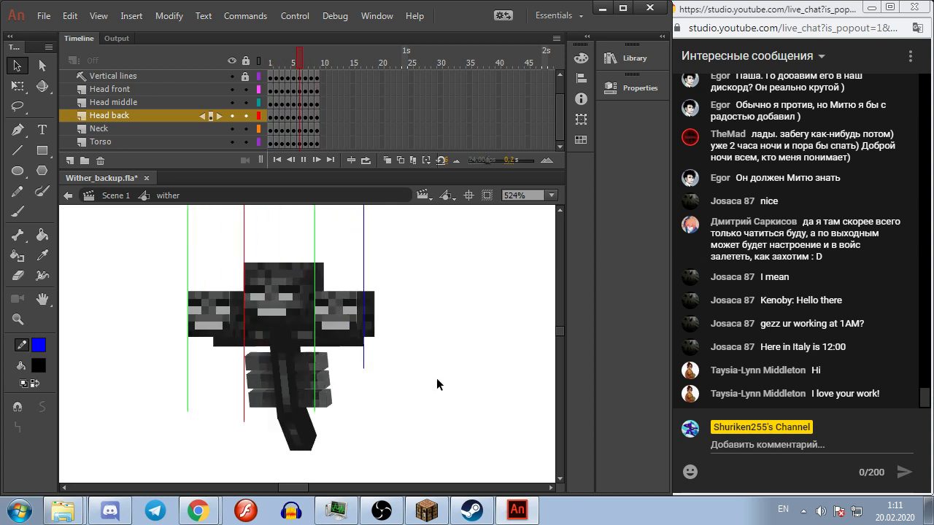
left_click(271, 65)
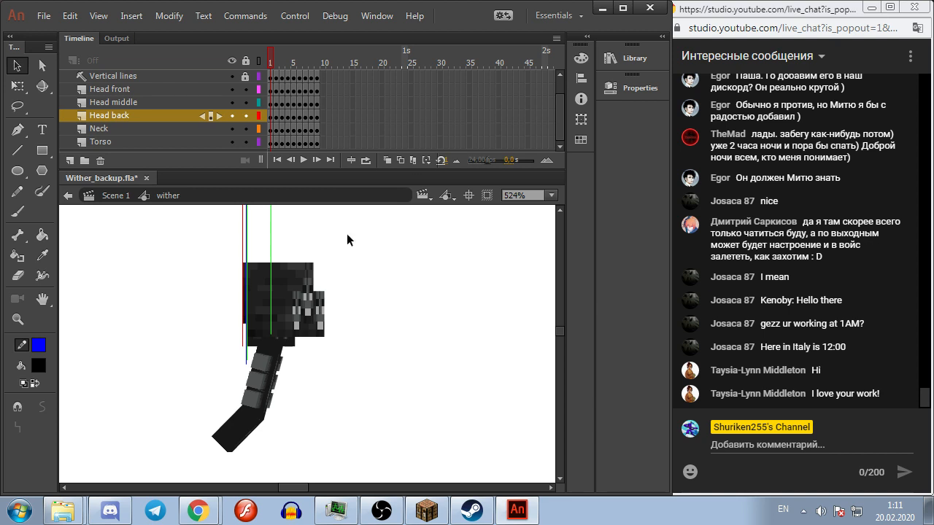
left_click_drag(271, 58, 265, 79)
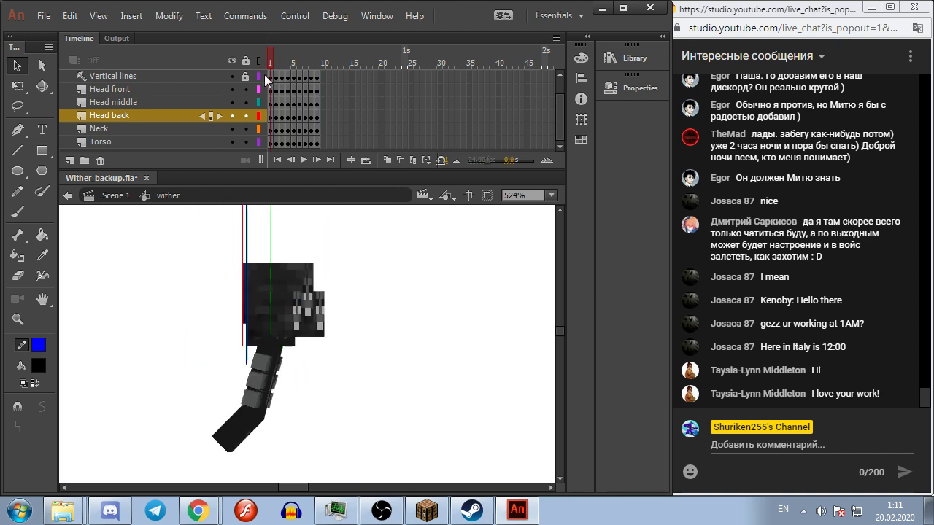
left_click(305, 268)
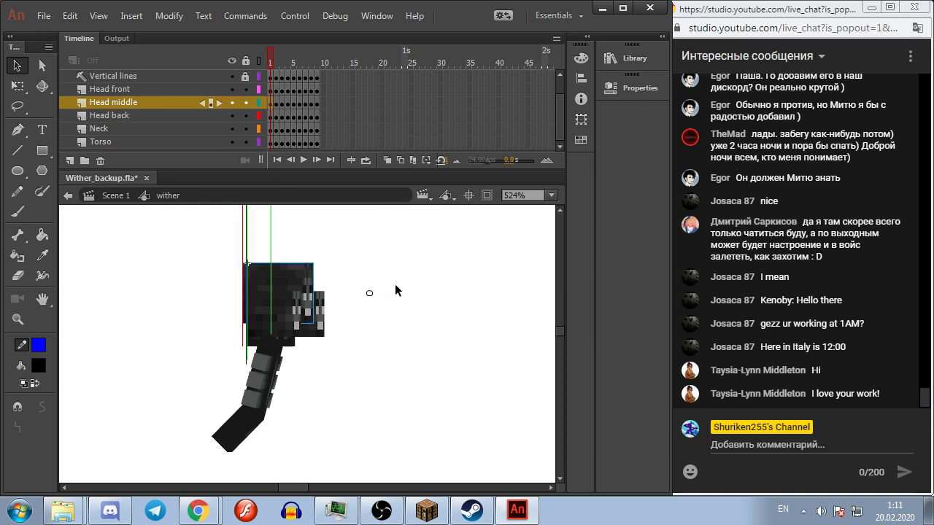
Step: Switch to Minecraft to examine the in-game Wither's tail and ribs as reference, then return to Adobe Animate
left_click(427, 511)
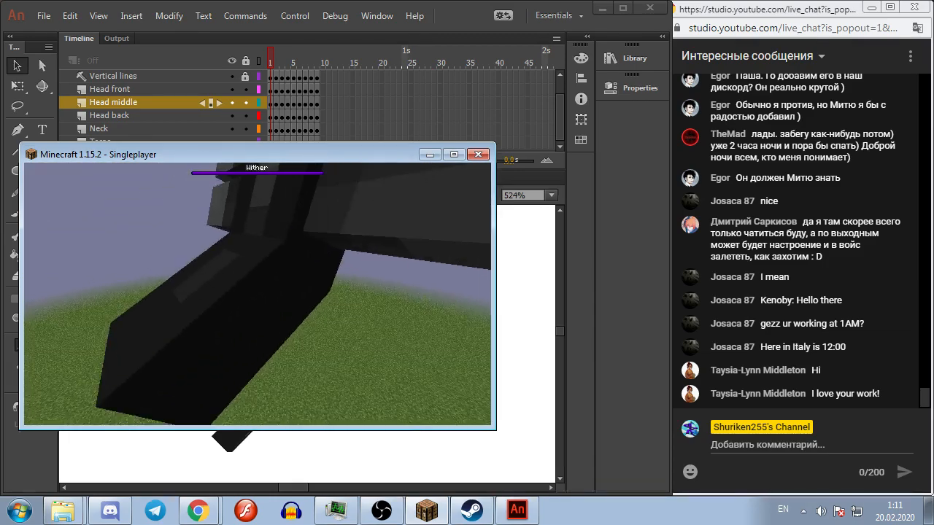
key("Escape")
key("alt+Tab")
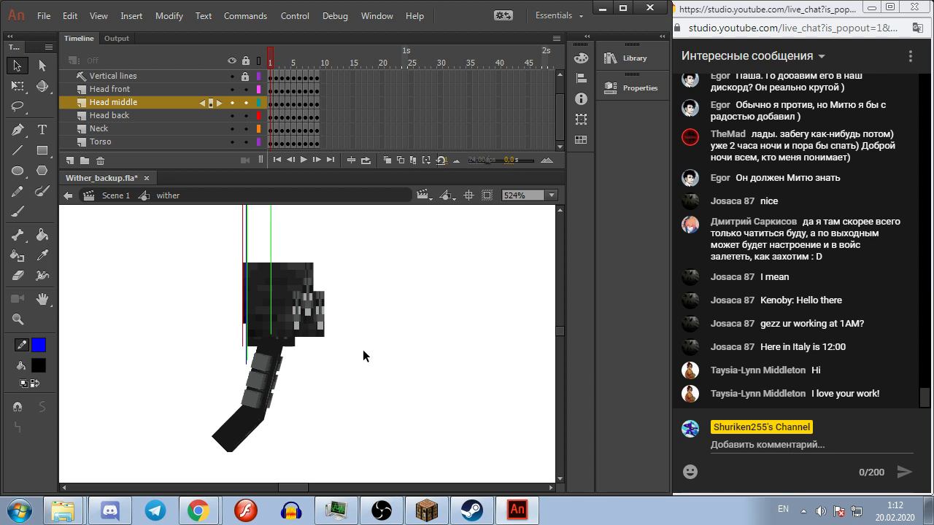
Step: Save Wither_backup.fla and play the wither turnaround through to frame 9
scroll(265, 394, "up", 3)
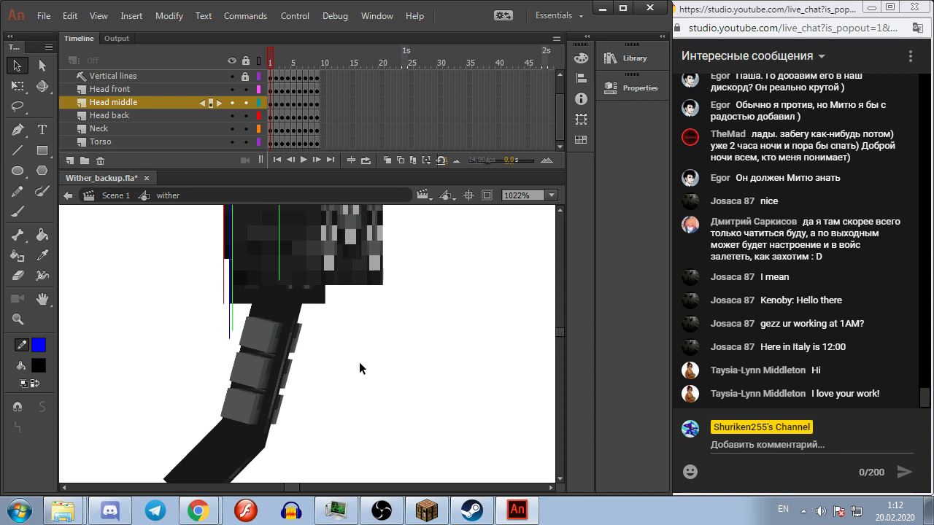
key("ctrl+s")
scroll(382, 365, "down", 2)
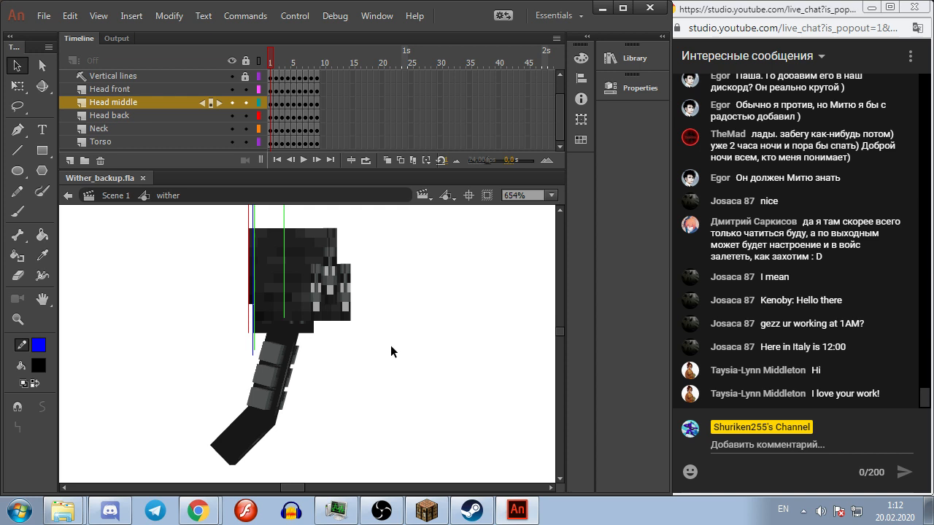
key("Return")
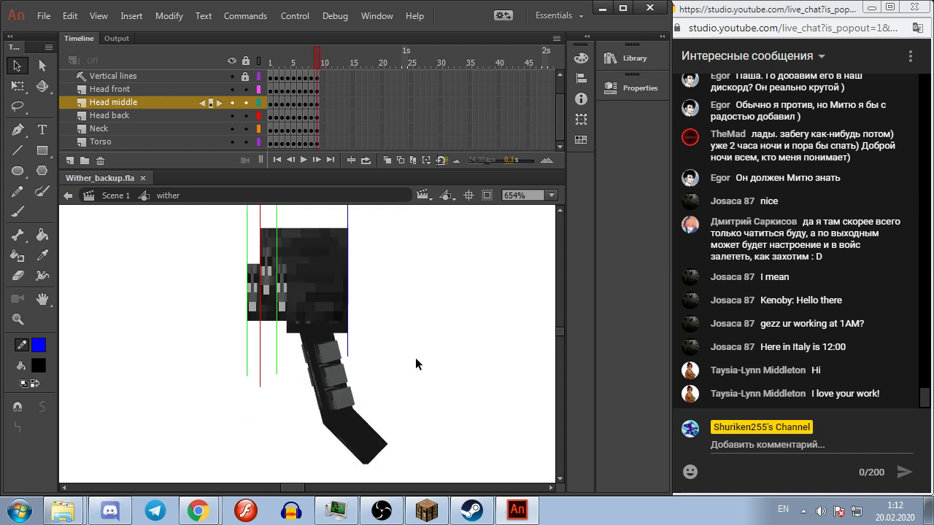
Step: Replay the wither turnaround to check its frames and return to frame 1
key("Return")
key("Return")
key("Return")
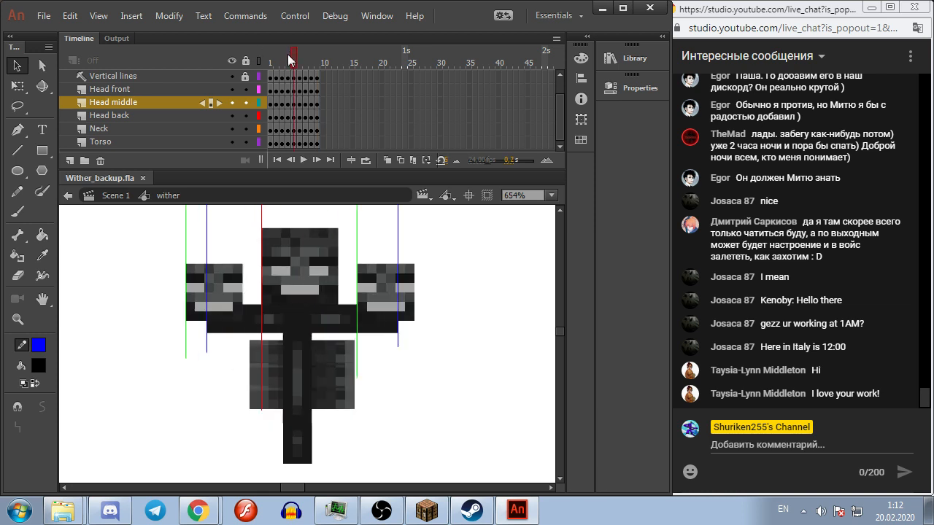
left_click_drag(291, 60, 270, 61)
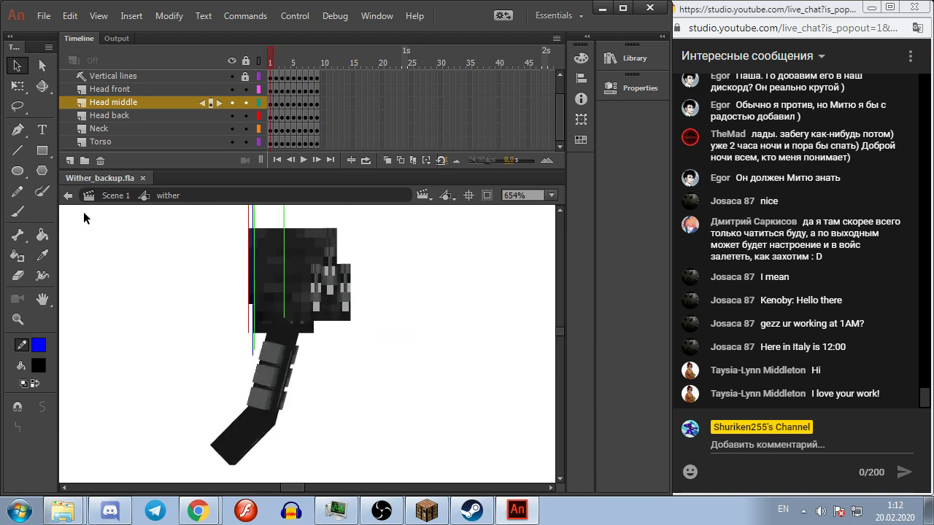
Step: Return to Scene 1, rename the wither symbol in the library to wither_rotation, and save the file
left_click(105, 198)
left_click(632, 87)
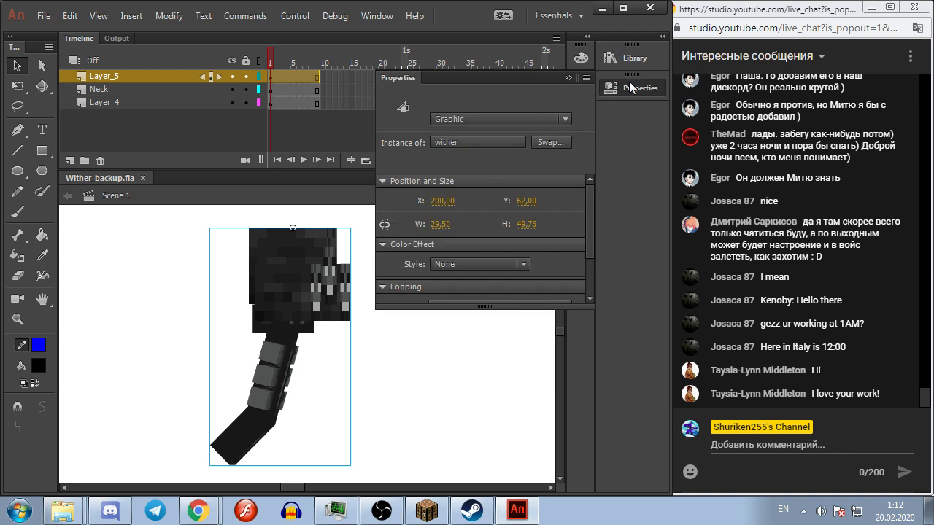
left_click(633, 58)
left_click(438, 209)
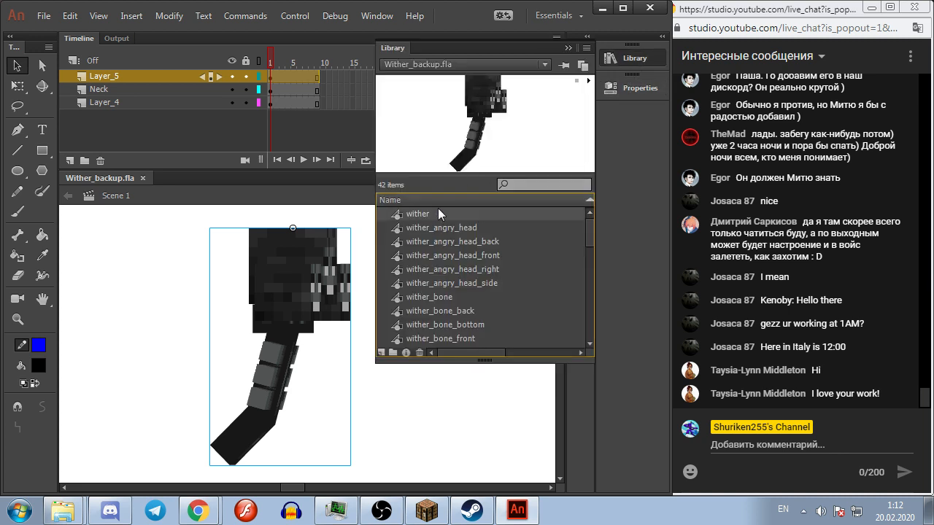
left_click(438, 212)
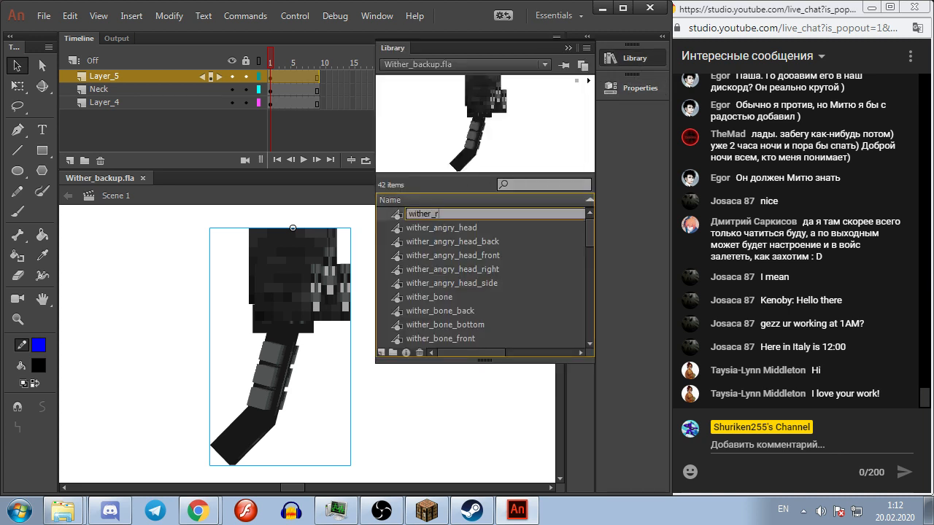
key("Return")
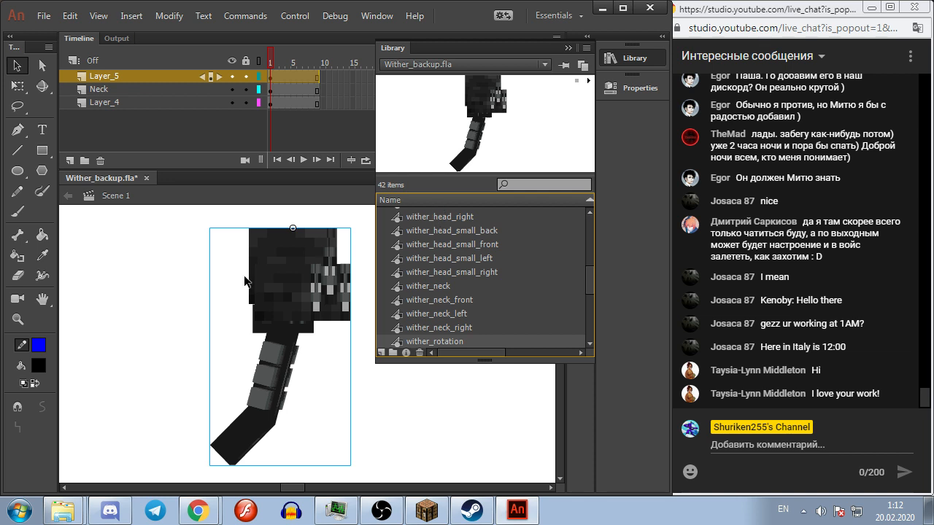
left_click(178, 312)
key("ctrl+s")
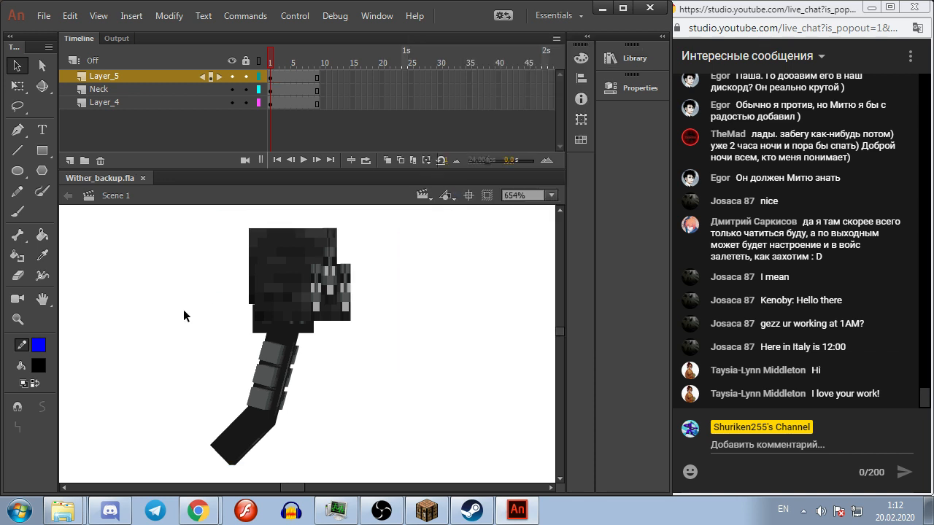
Step: Place a copy of the Wither left of the original and duplicate its symbol as wither_fly_left
left_click(293, 368)
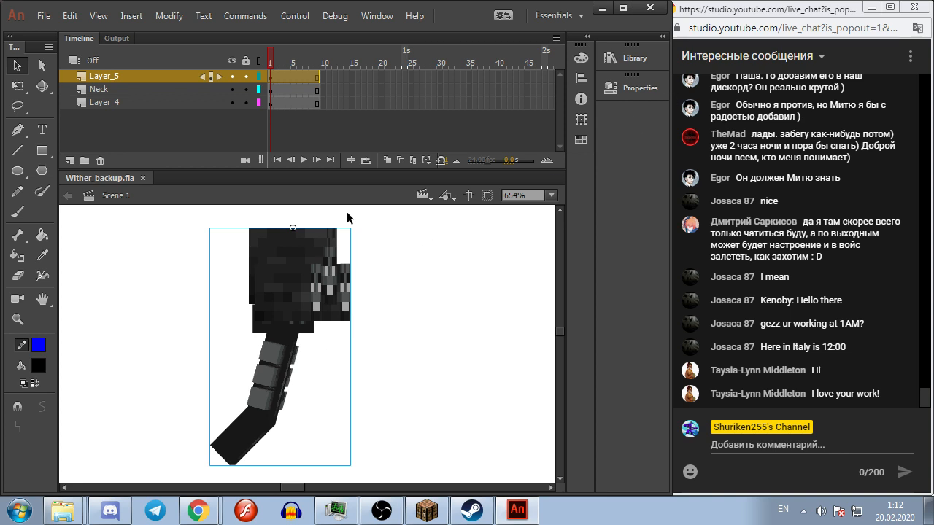
left_click_drag(322, 298, 173, 294)
left_click(457, 341)
left_click(132, 330)
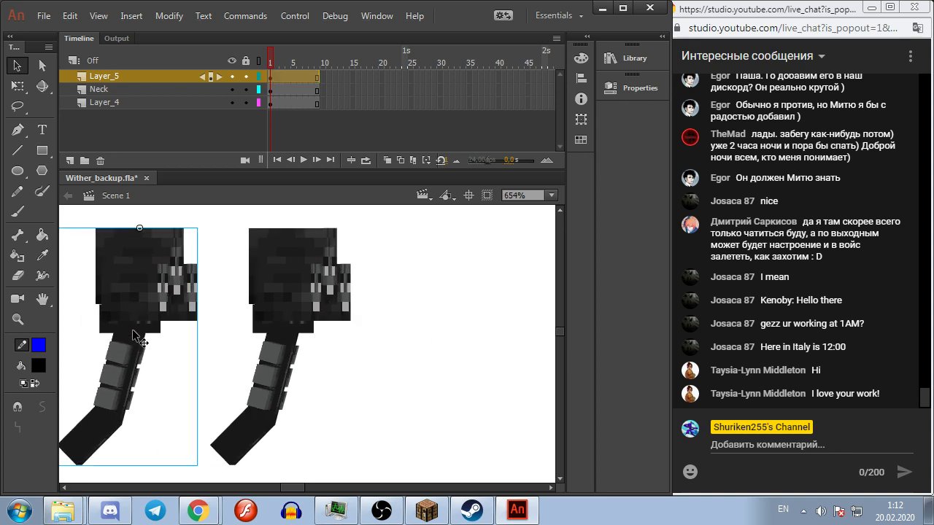
right_click(135, 316)
left_click(196, 436)
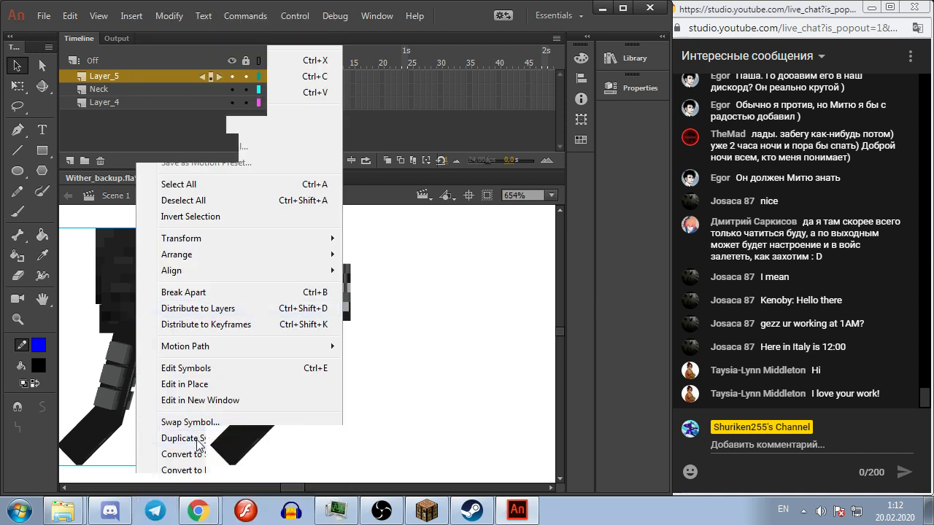
left_click_drag(704, 373, 637, 374)
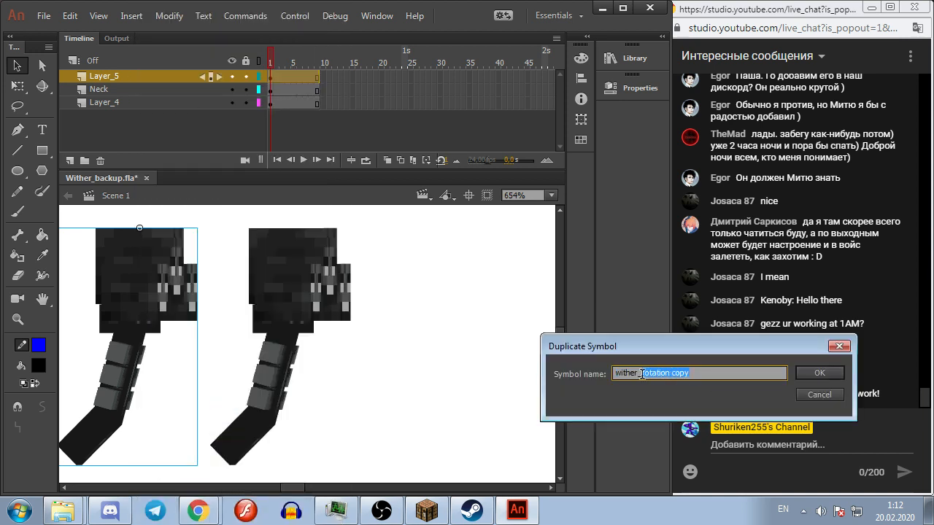
type("fly_left")
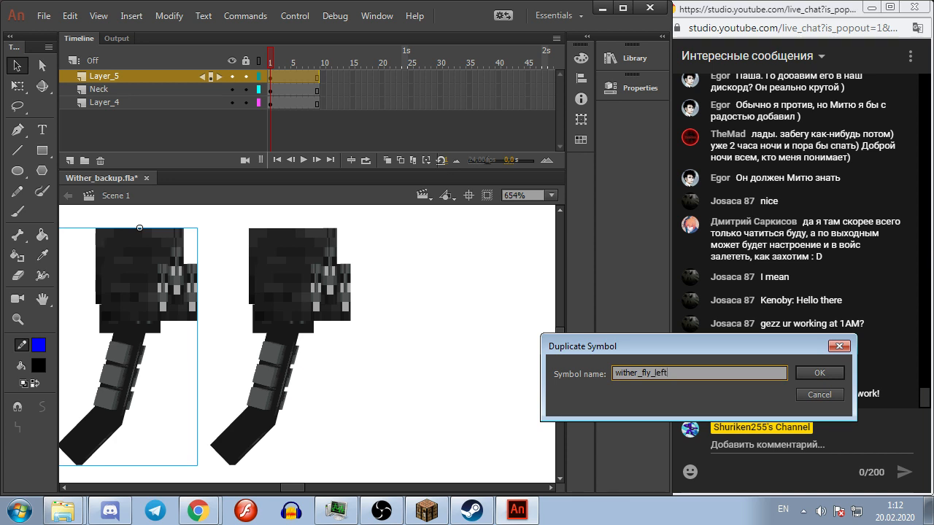
key("Return")
Step: Place another Wither copy right of the original and duplicate its symbol as wither_fly_right
left_click_drag(118, 296, 467, 295)
right_click(467, 297)
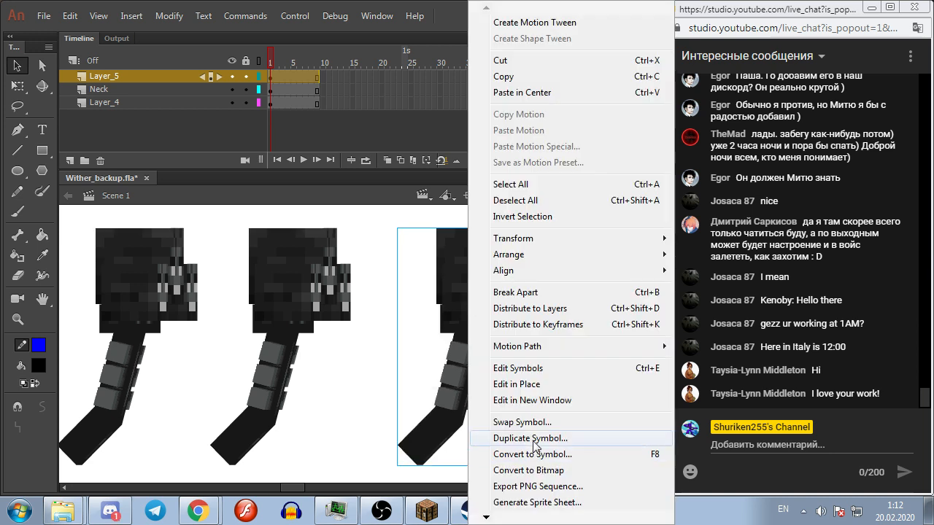
left_click(535, 441)
left_click_drag(710, 378, 658, 376)
type("right")
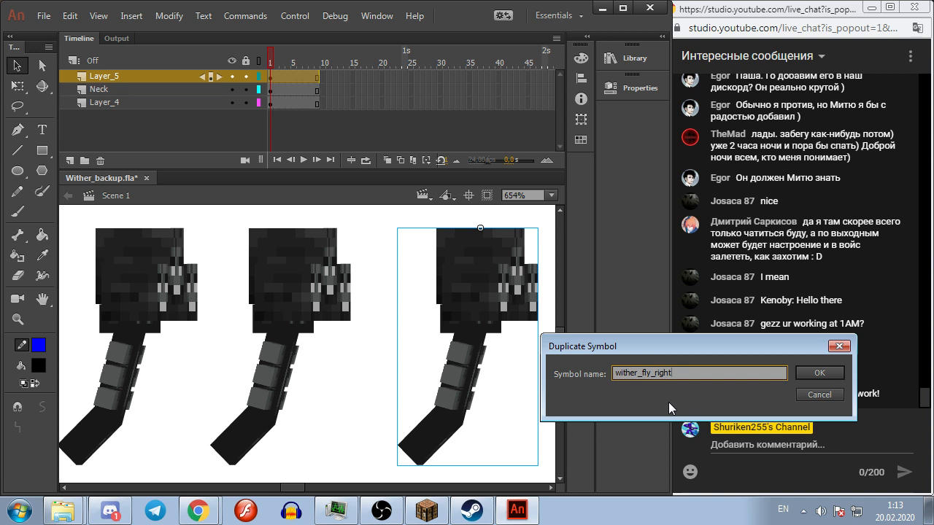
key("Return")
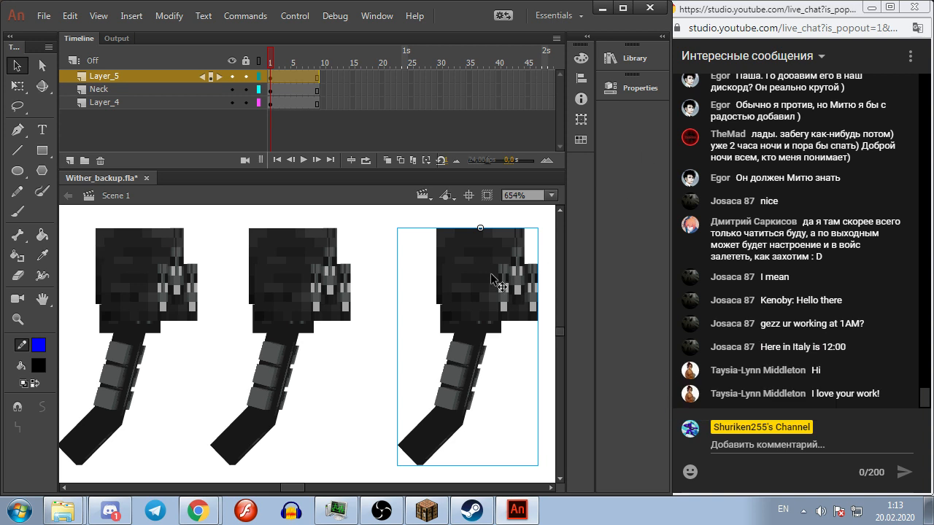
Step: Open the wither_fly_right symbol and remove frames 2 to 9 from its layers
double_click(484, 282)
left_click_drag(277, 79, 315, 250)
right_click(310, 142)
left_click(336, 217)
Step: Lock all layers of wither_fly_right and delete Layer_3
left_click(247, 62)
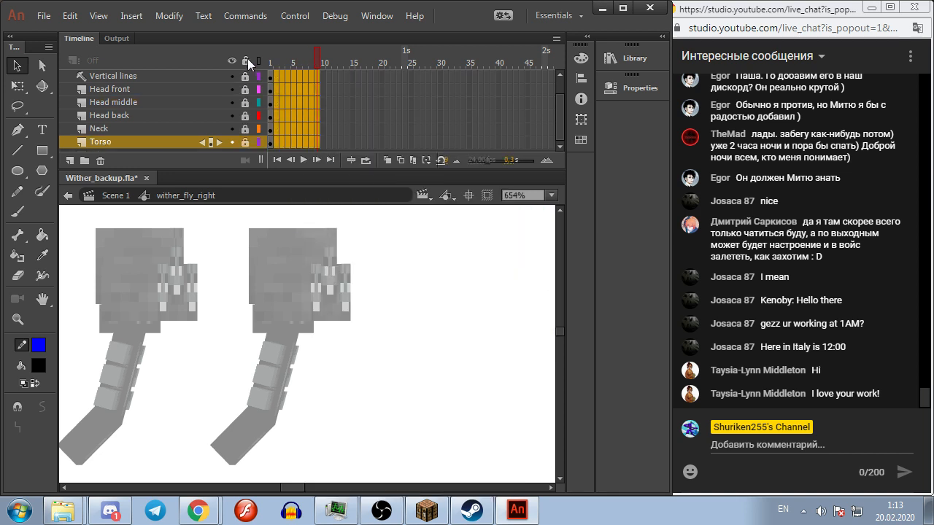
scroll(254, 96, "up", 2)
scroll(254, 98, "down", 2)
scroll(253, 98, "up", 2)
left_click(178, 78)
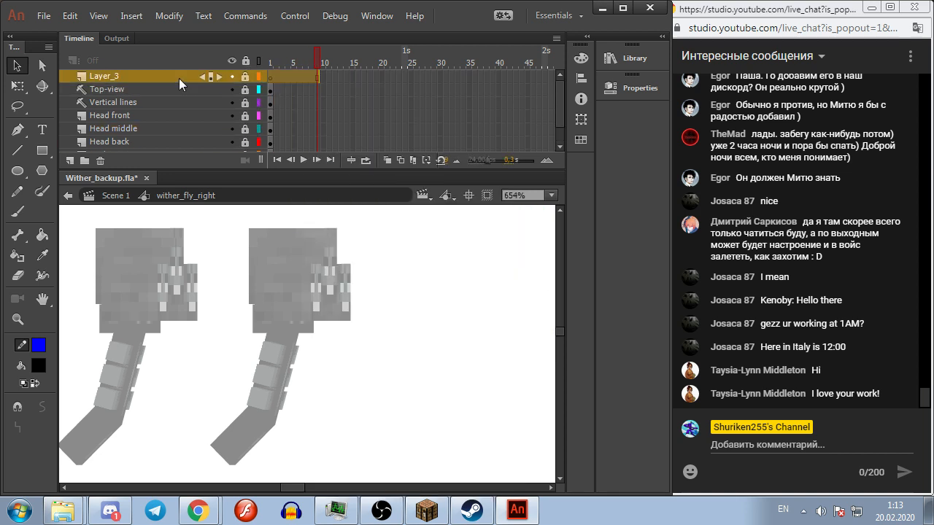
right_click(179, 79)
left_click(200, 173)
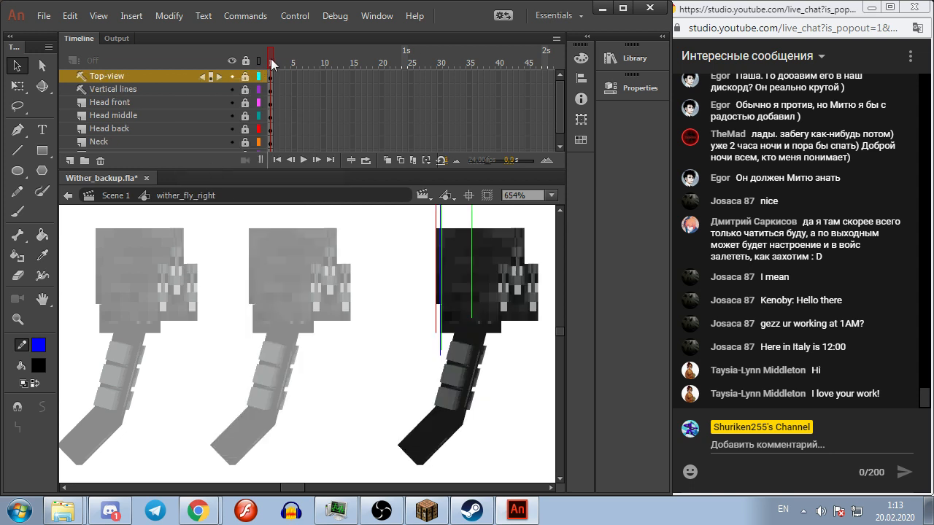
Step: Unlock the head, neck and torso layers and set the looping of all their parts to Single Frame
scroll(350, 267, "down", 2)
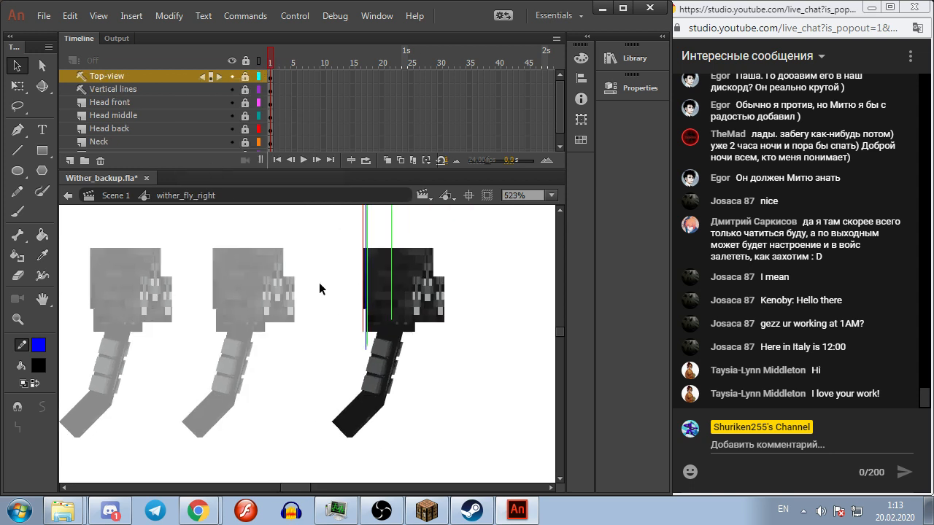
left_click_drag(243, 104, 242, 138)
scroll(241, 138, "down", 1)
left_click(241, 139)
key("ctrl+a")
left_click(640, 88)
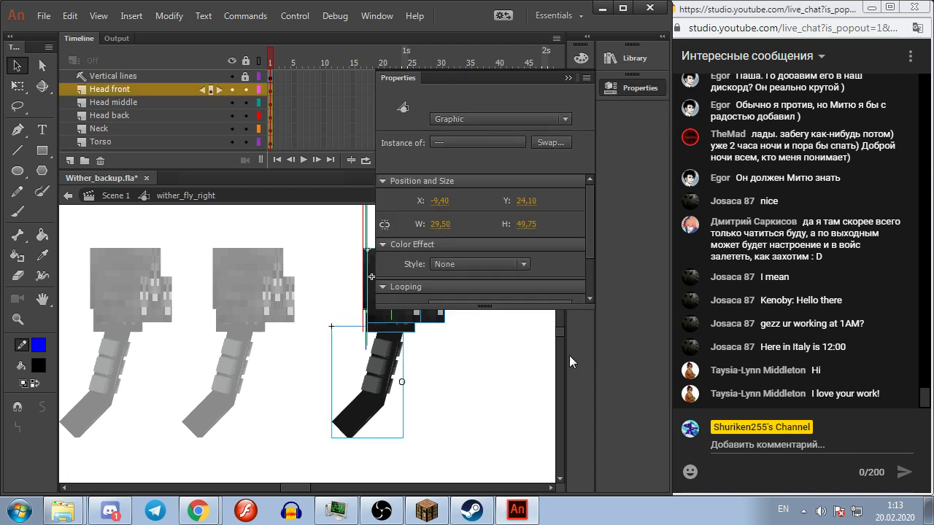
scroll(471, 268, "down", 1)
left_click(474, 268)
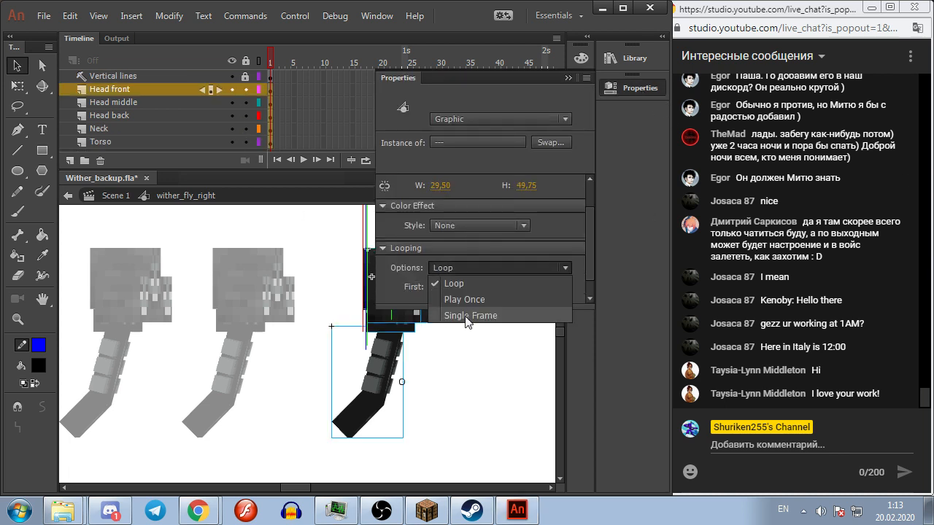
left_click(471, 315)
left_click(481, 397)
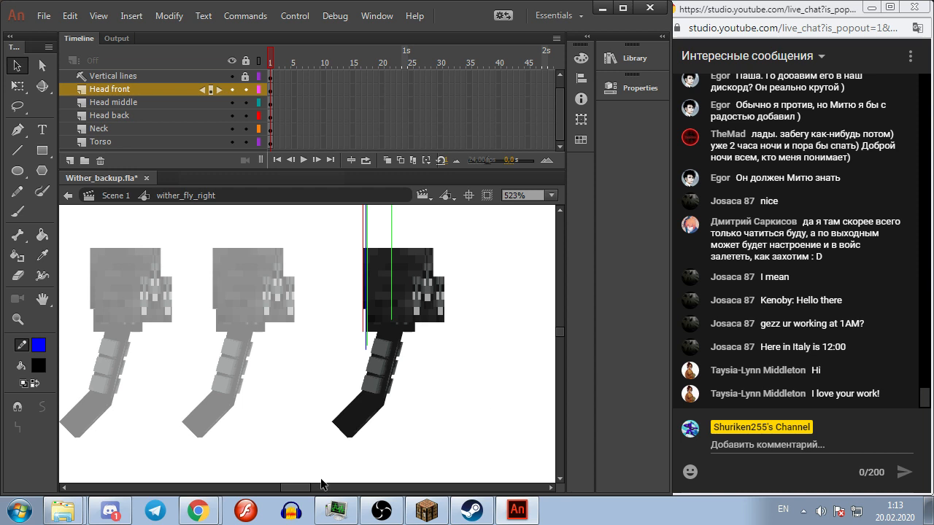
Step: Convert the torso into a graphic symbol named wither_wiggling_torso_right
left_click_drag(317, 461, 420, 372)
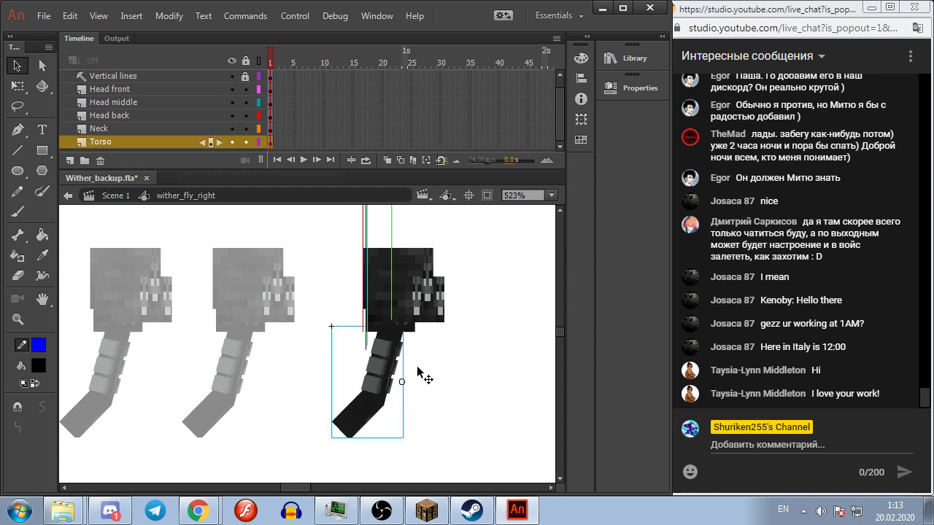
scroll(422, 375, "up", 3)
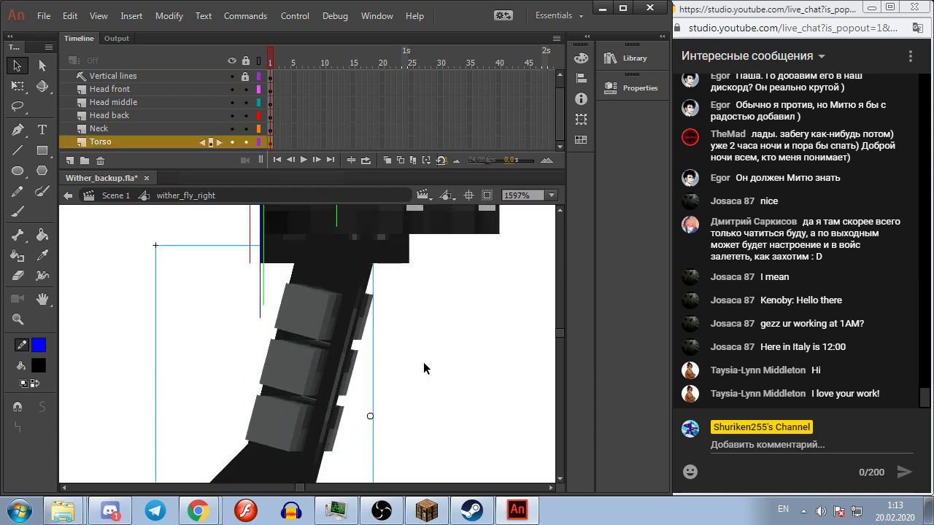
scroll(423, 367, "down", 2)
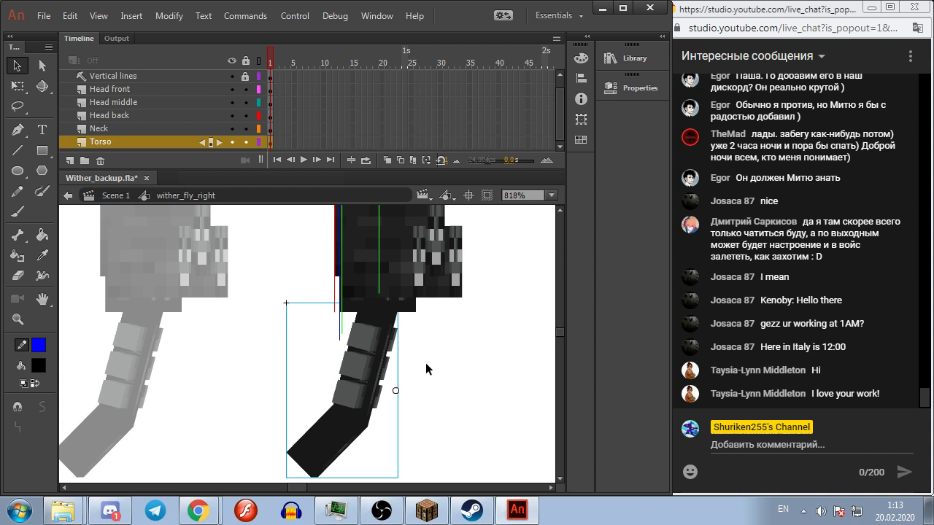
right_click(368, 389)
left_click(409, 455)
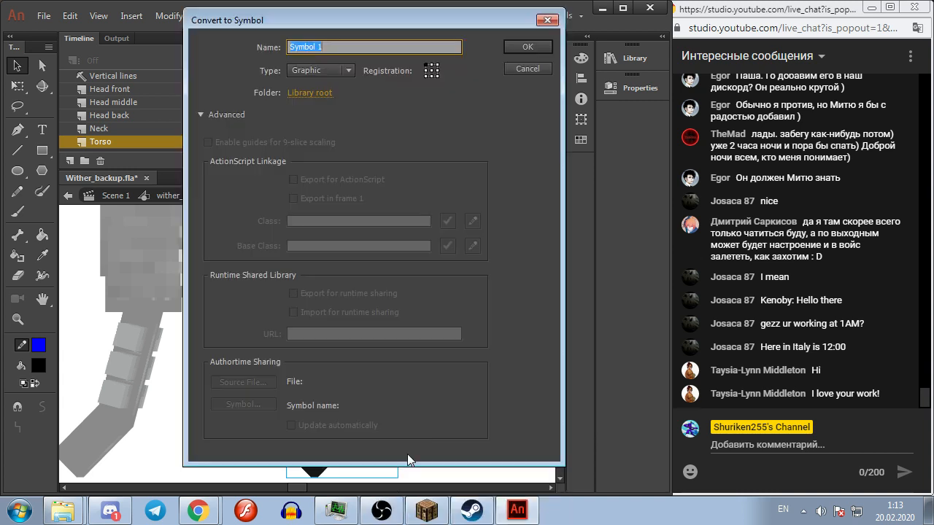
type("wiggling_torso_right")
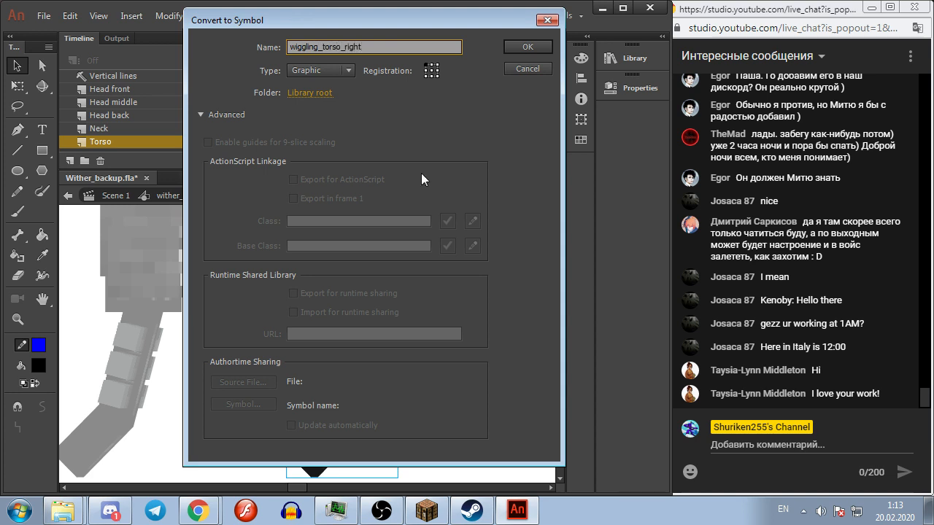
key("Home")
type("wither_")
key("ctrl+a")
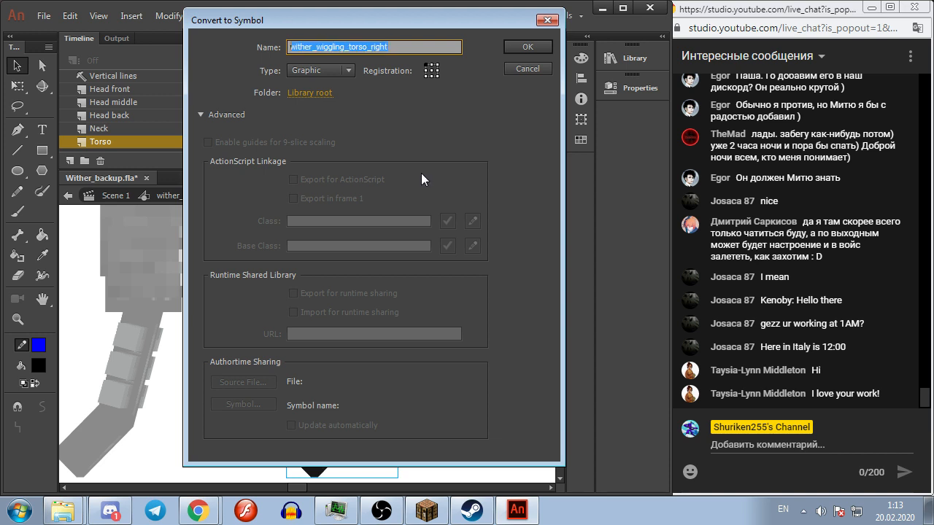
left_click(530, 48)
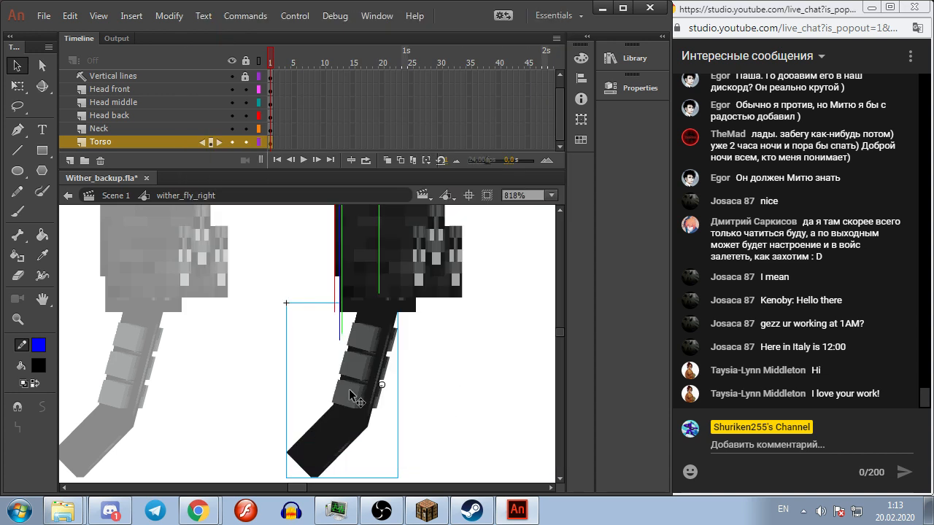
left_click(449, 381)
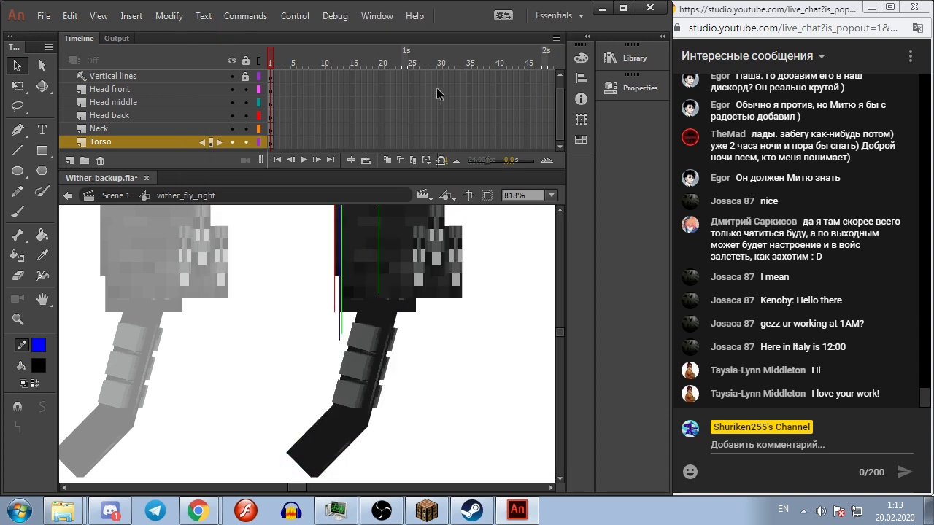
Step: Extend all layers of wither_fly_right to frame 30
left_click_drag(443, 142, 439, 48)
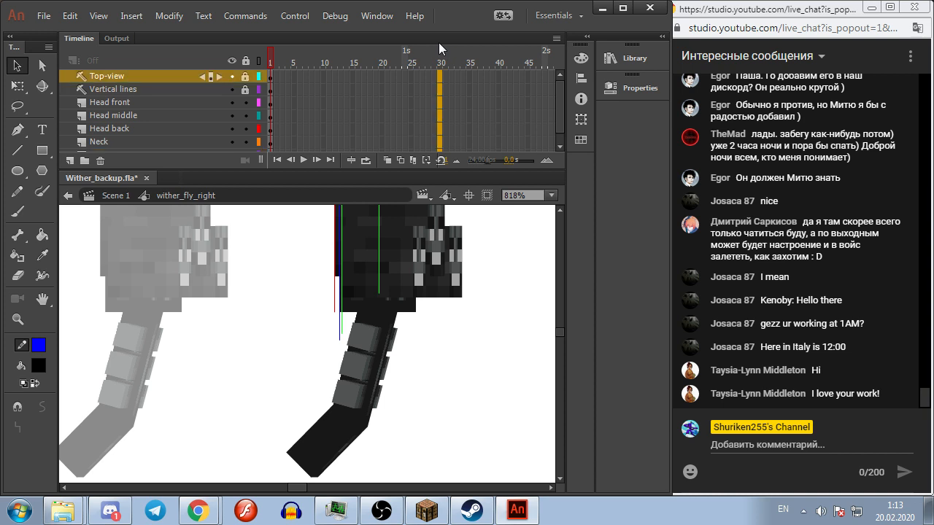
key("F5")
left_click(496, 288)
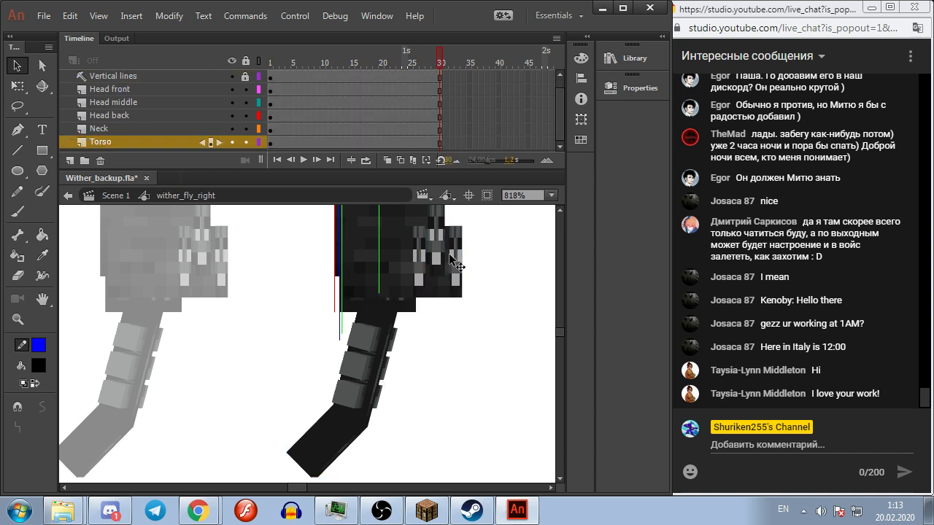
Step: Move the torso's transformation point to the torso's upper-right edge, where it meets the underside of the body in wither_fly_right
left_click(440, 141)
key("q")
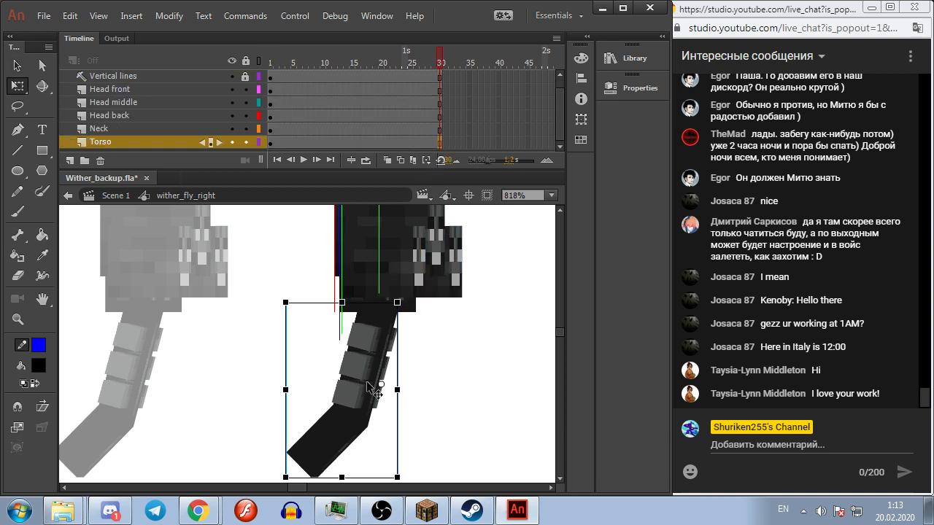
left_click_drag(381, 385, 390, 307)
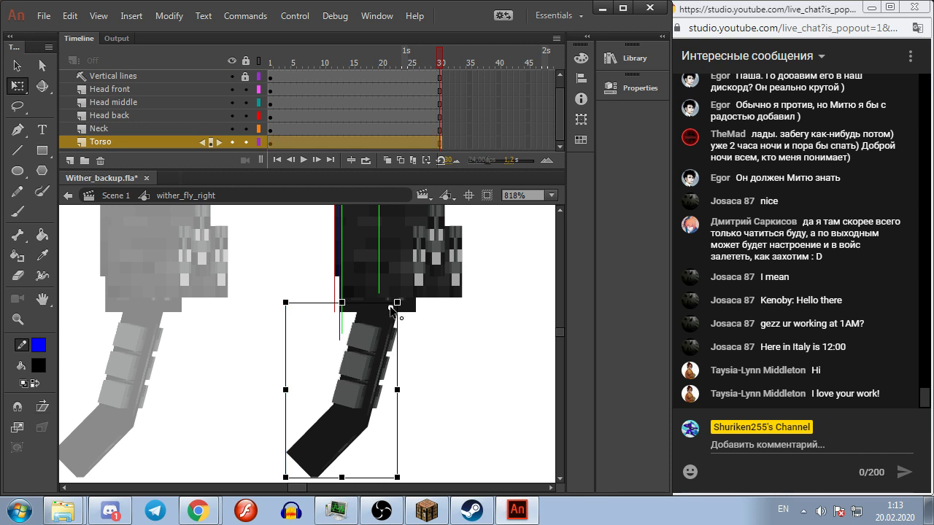
scroll(392, 314, "up", 3)
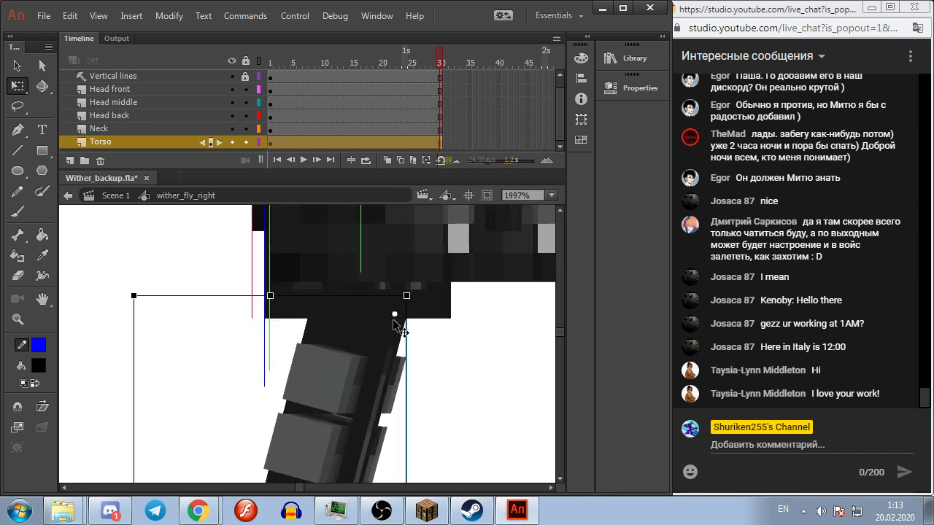
left_click_drag(395, 316, 401, 320)
left_click(406, 318)
left_click(423, 368)
left_click(387, 339)
left_click(460, 380)
left_click(380, 346)
left_click(457, 385)
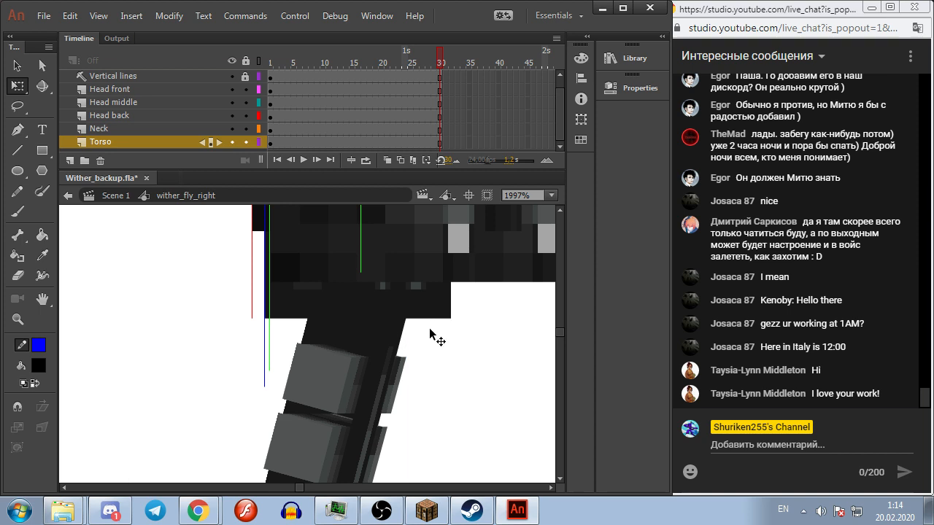
left_click(440, 144)
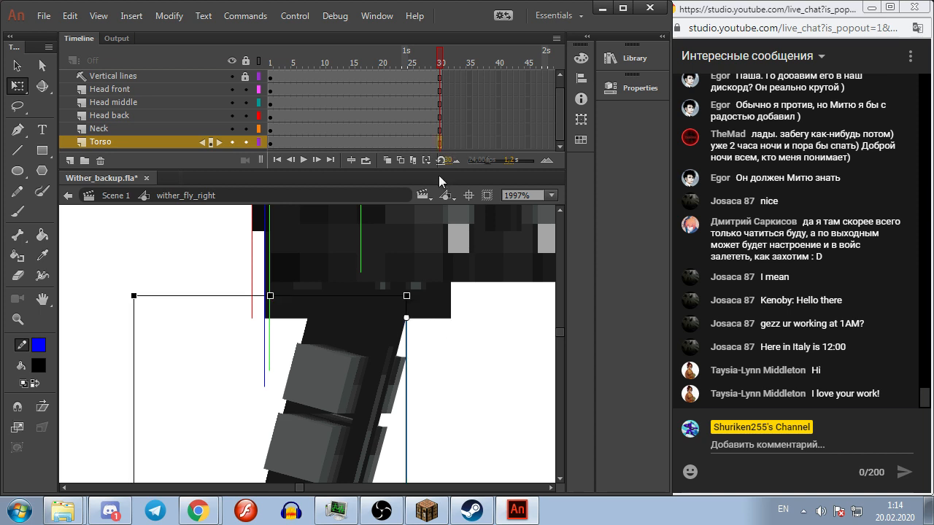
key("F6")
key("ctrl+z")
Step: Extend all layers of wither_fly_right to frame 31 and add a Torso keyframe at frame 31
left_click(440, 62)
left_click_drag(447, 70, 447, 142)
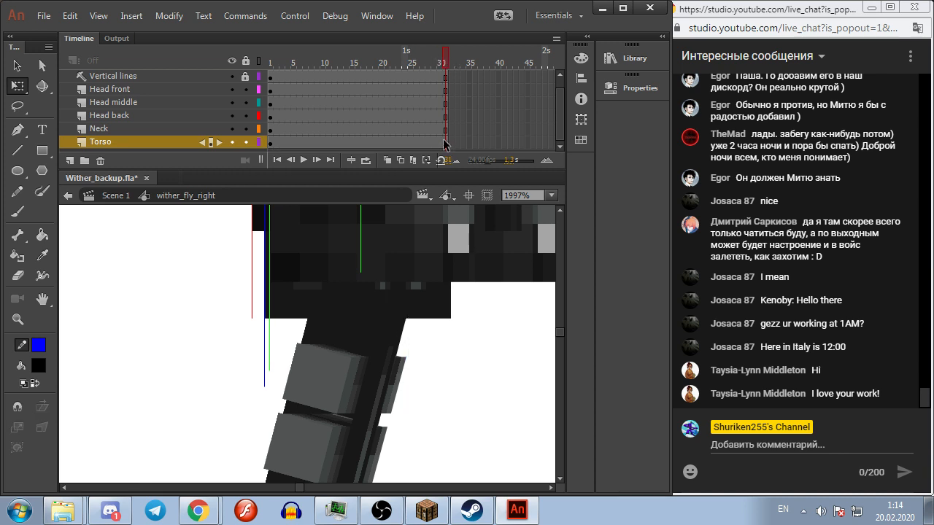
key("F5")
Step: Add a Torso keyframe at frame 16 and rotate the torso clockwise there about its transformation point
left_click(357, 105)
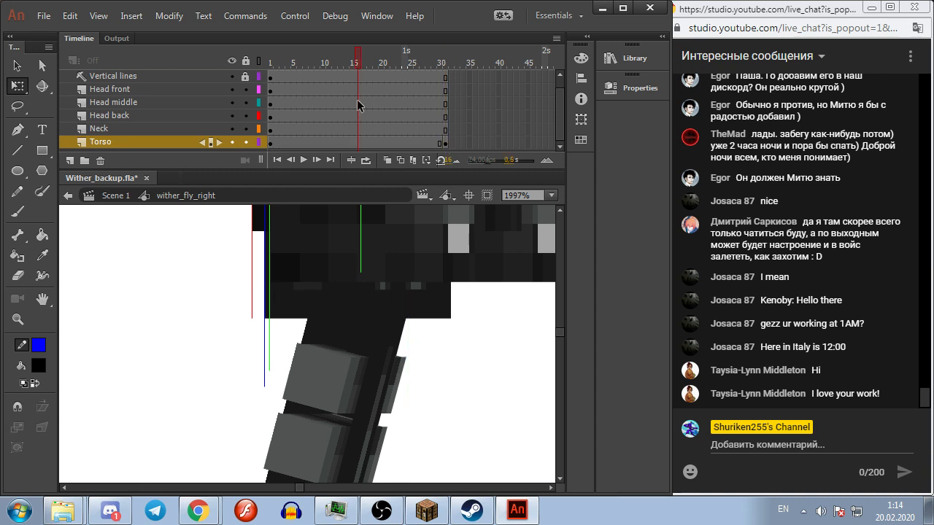
left_click(357, 142)
key("F6")
scroll(450, 396, "down", 5)
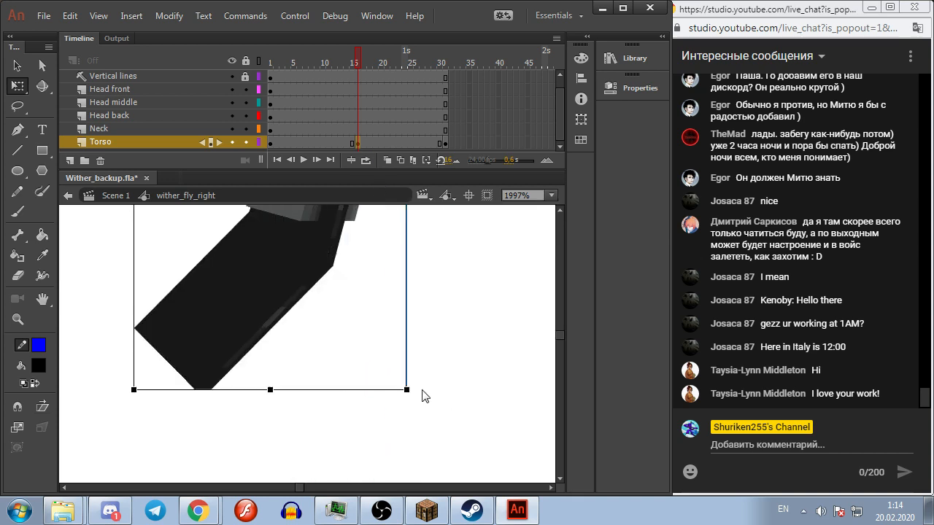
left_click_drag(416, 394, 361, 348)
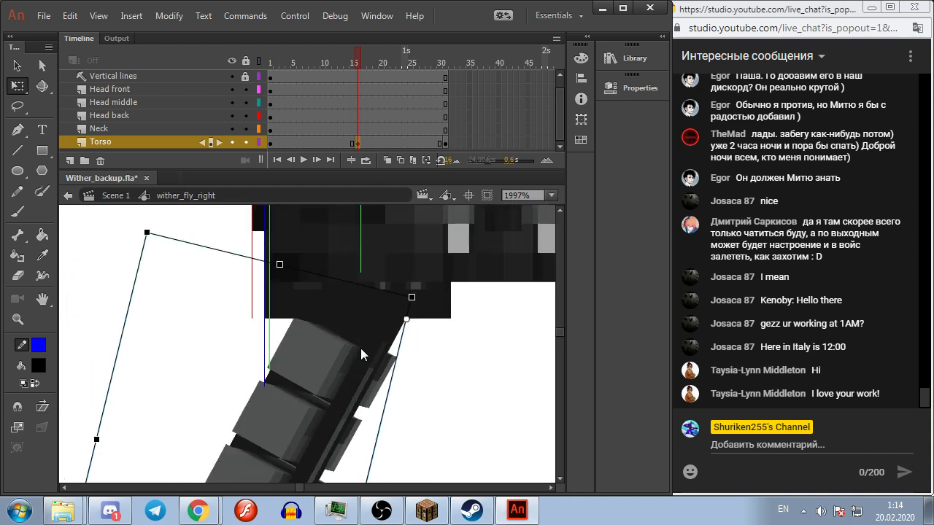
left_click(453, 364)
Step: Create classic tweens on the Torso layer between the keyframes at frames 1, 16 and 31
left_click(350, 144)
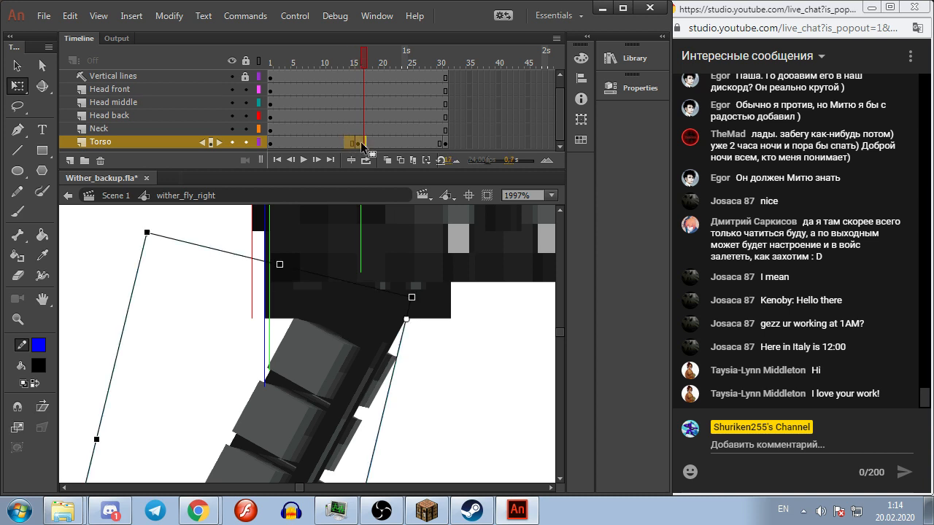
right_click(357, 143)
left_click(367, 116)
left_click_drag(348, 56, 347, 135)
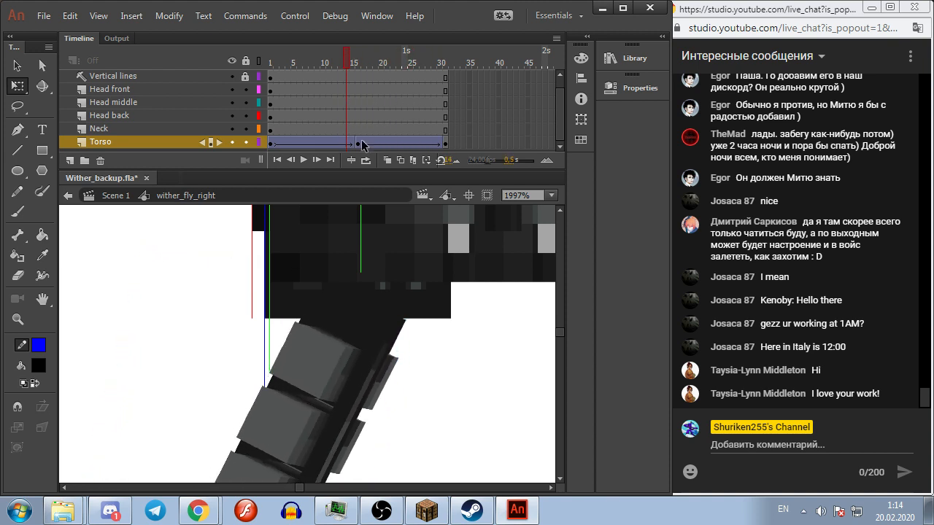
Step: Open wither_wiggling_torso_right from frame 1 and extend its Layer_1 to frame 30
left_click(270, 60)
left_click(347, 356)
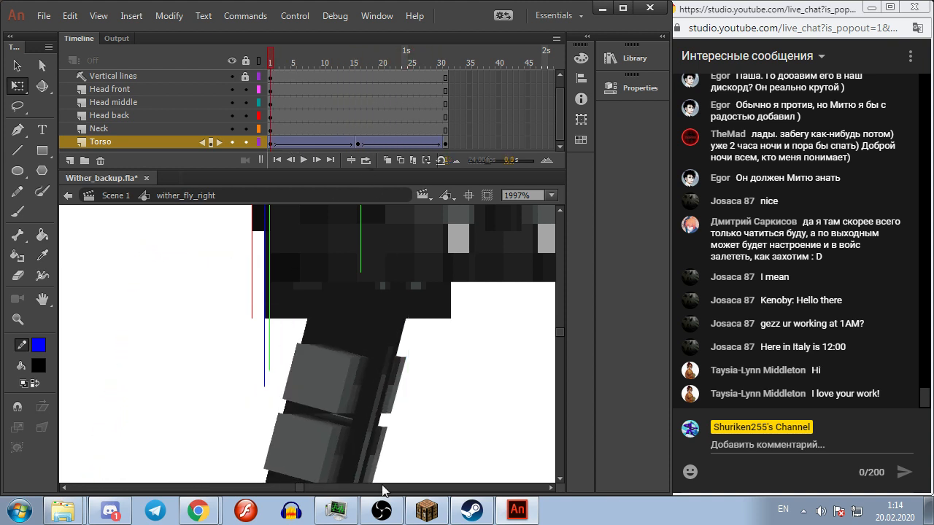
double_click(347, 352)
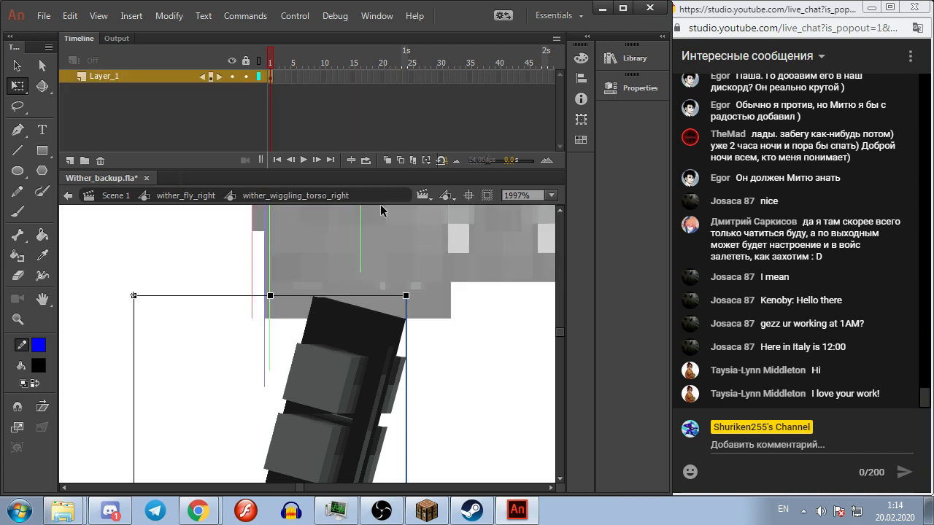
left_click(439, 79)
key("F5")
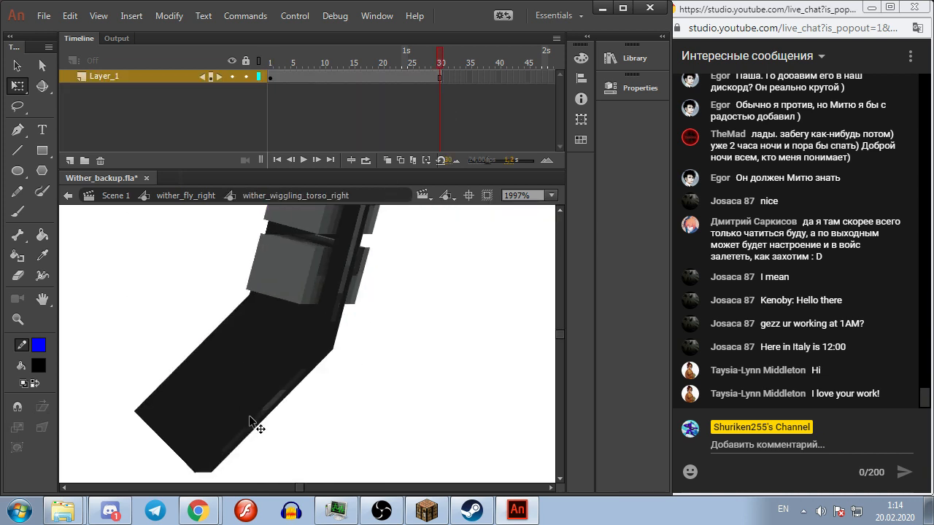
Step: Return to wither_fly_right and reopen wither_wiggling_torso_right for editing in isolation from the surrounding rig
left_click(209, 381)
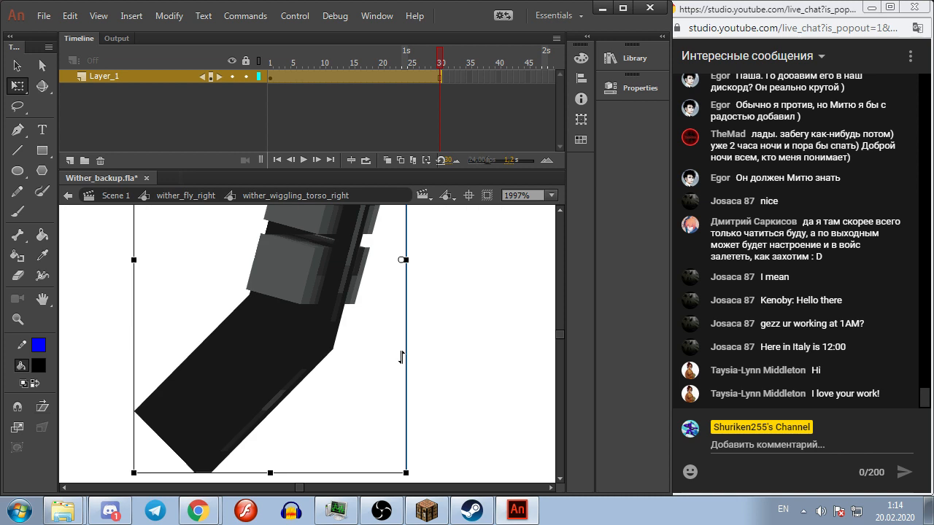
left_click(480, 340)
scroll(334, 334, "down", 5)
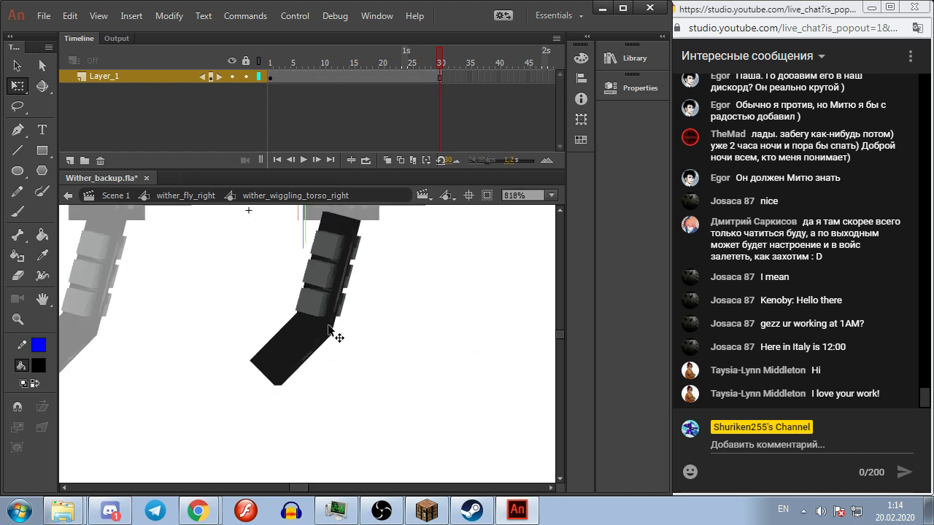
scroll(340, 316, "up", 1)
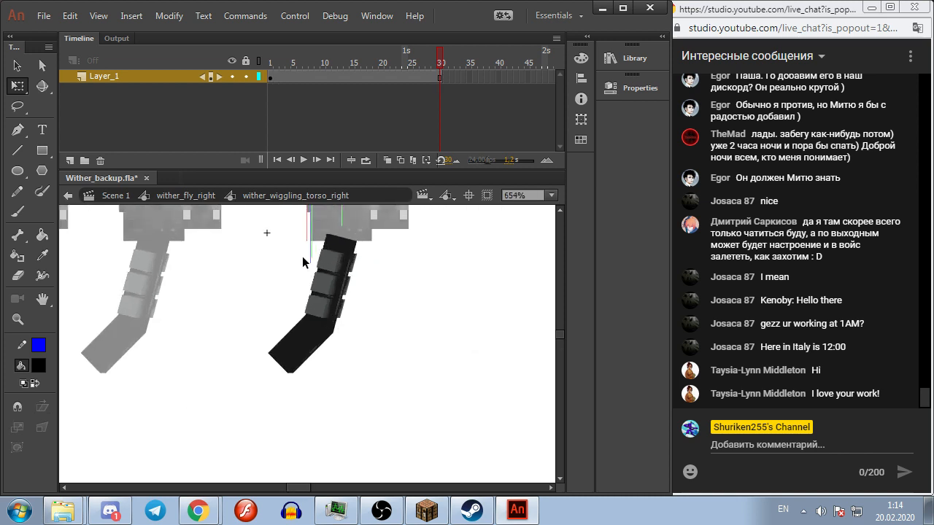
left_click(200, 195)
double_click(337, 263)
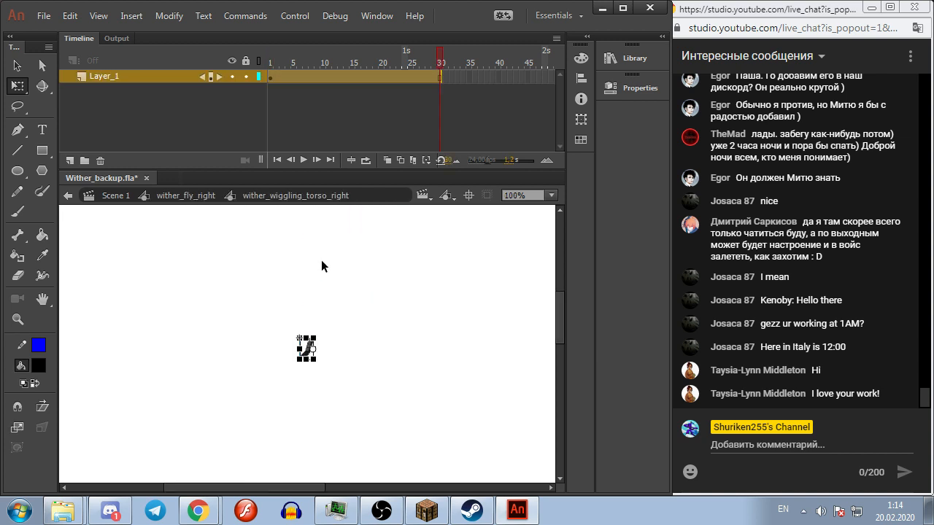
Step: Return to wither_fly_right, then play and scrub the torso's tween animation to examine its swing
double_click(219, 207)
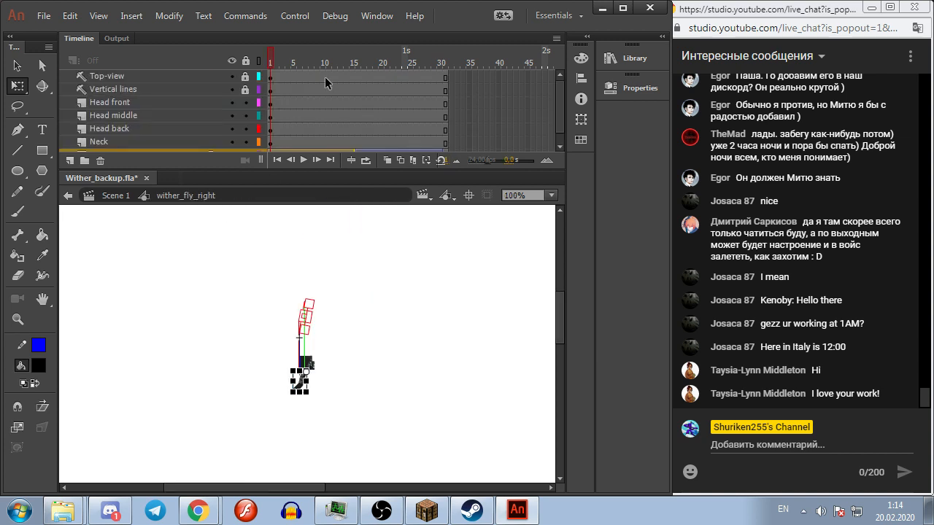
left_click(354, 76)
scroll(299, 394, "up", 5)
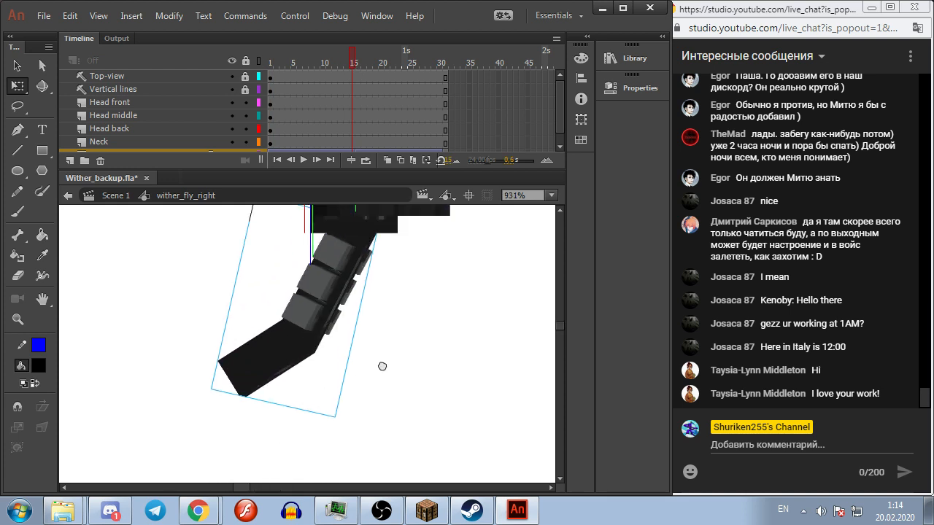
scroll(381, 367, "down", 2)
left_click_drag(318, 70, 293, 69)
key("Return")
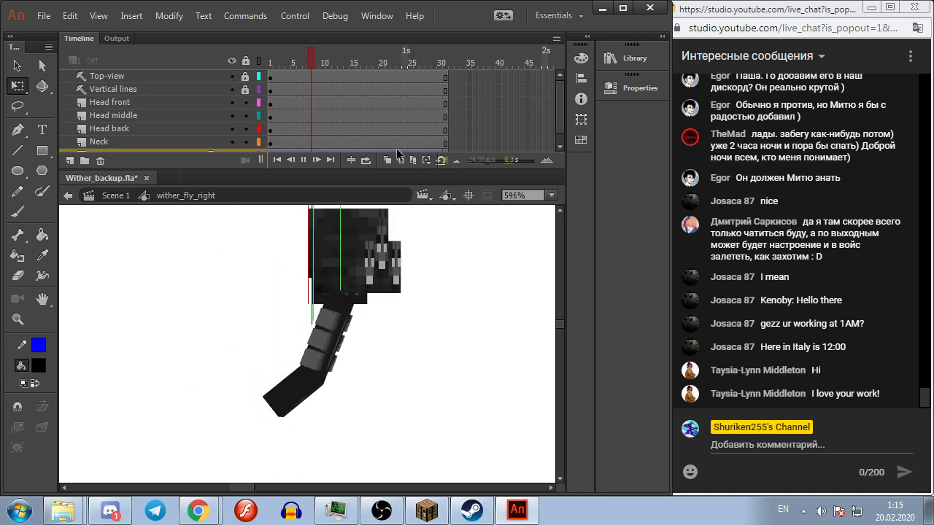
left_click(383, 129)
scroll(372, 129, "down", 1)
left_click_drag(329, 143, 384, 145)
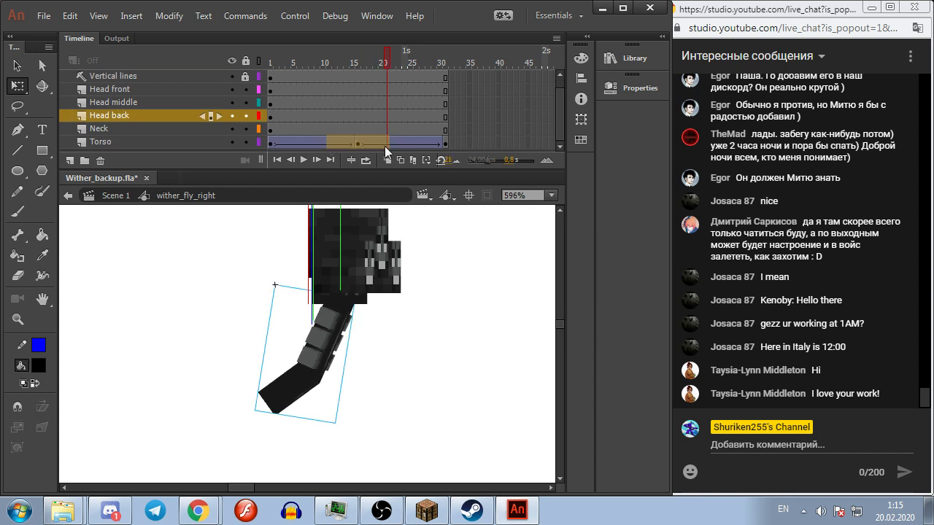
left_click_drag(312, 61, 271, 81)
Step: Inspect the contents of the wiggling torso symbol and review the Torso layer's tween up to frame 31 in wither_fly_right
double_click(316, 387)
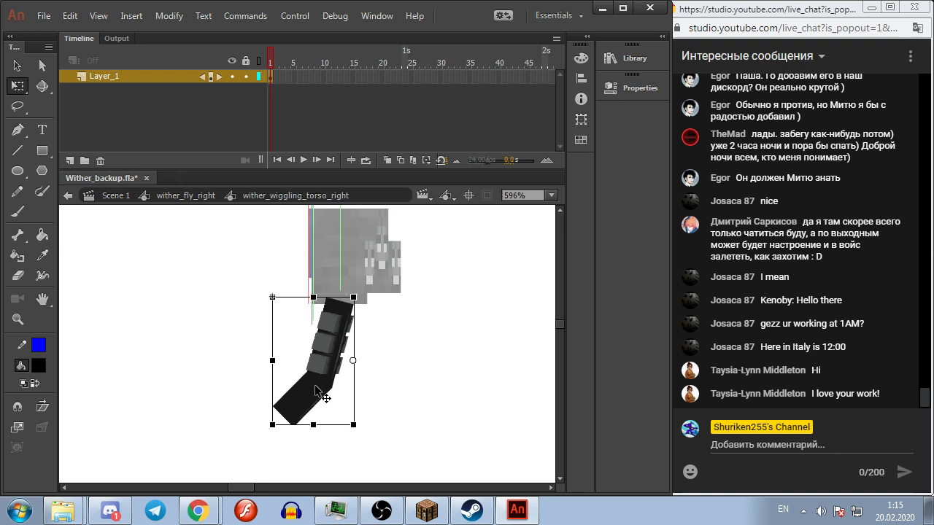
left_click(443, 385)
left_click(303, 401)
left_click(198, 195)
left_click(294, 131)
left_click_drag(294, 131, 445, 139)
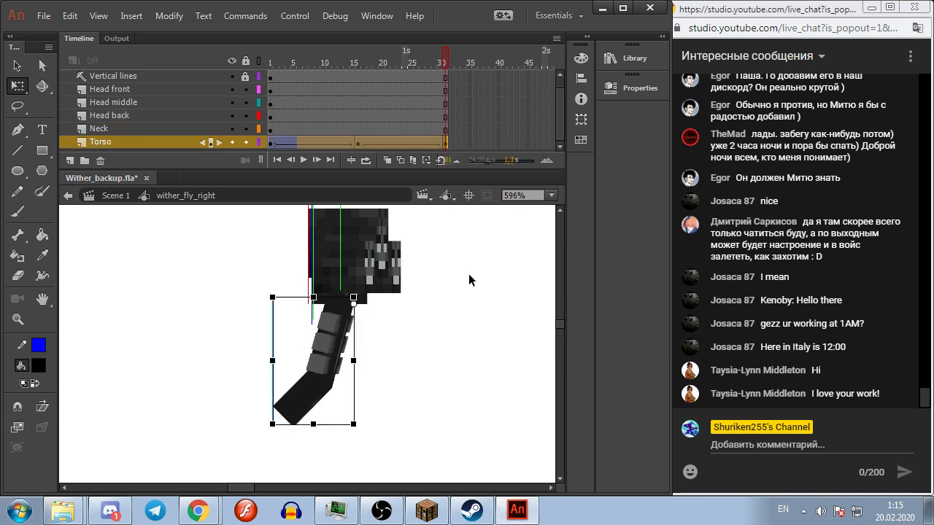
Step: Undo the torso tween, its keyframes and the added frames in wither_fly_right, back to a single frame
key("ctrl+z")
key("ctrl+z")
key("ctrl+z")
key("ctrl+z")
key("ctrl+z")
key("ctrl+z")
key("ctrl+z")
key("ctrl+z")
key("ctrl+z")
key("ctrl+z")
key("ctrl+z")
key("ctrl+z")
key("ctrl+z")
key("ctrl+z")
scroll(375, 121, "down", 1)
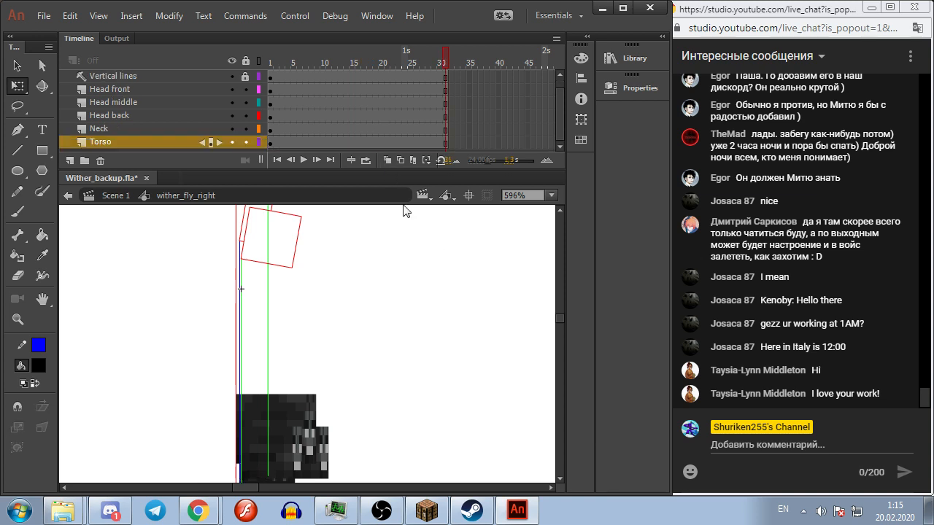
key("ctrl+z")
scroll(359, 365, "down", 3)
key("ctrl+z")
key("ctrl+z")
key("ctrl+z")
key("ctrl+z")
key("ctrl+z")
key("ctrl+z")
key("ctrl+z")
left_click(267, 365)
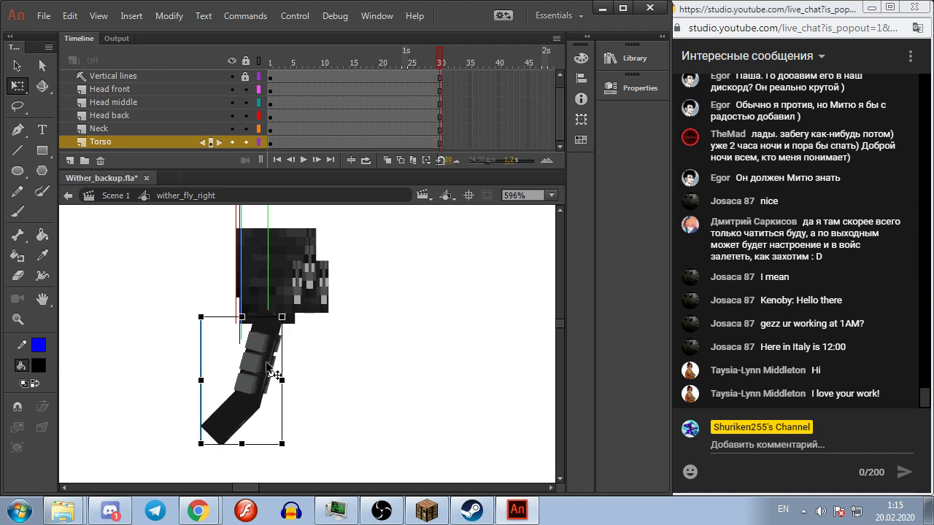
key("ctrl+z")
key("ctrl+z")
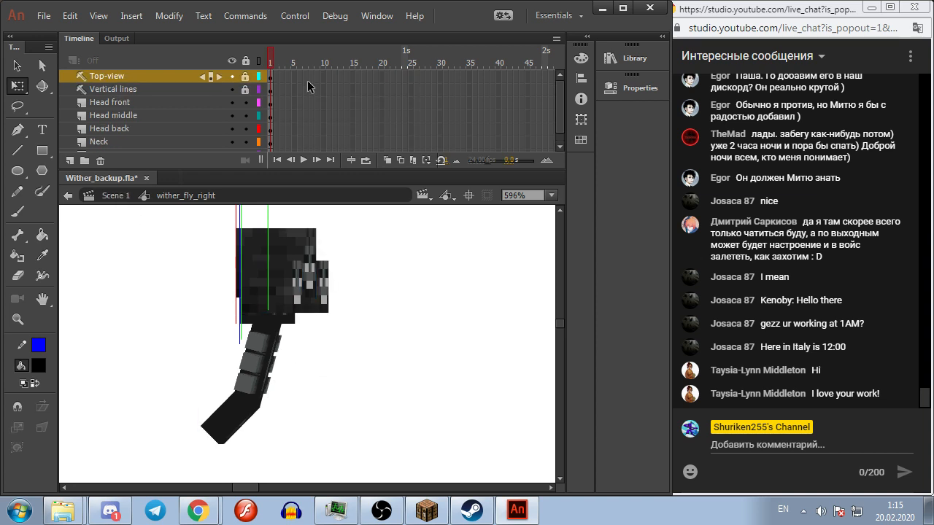
key("ctrl+z")
Step: Examine the torso symbol's contents and the looping settings of all parts in wither_fly_right
double_click(254, 380)
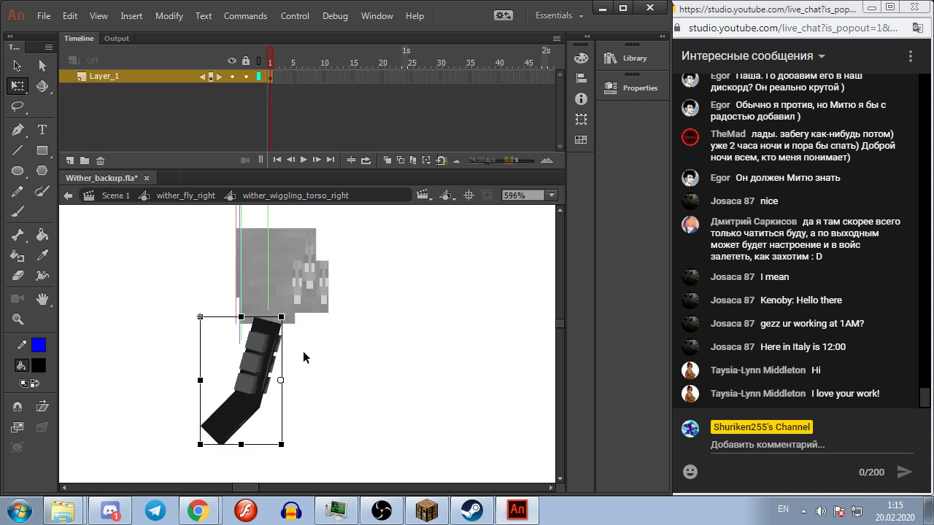
left_click(186, 196)
scroll(321, 314, "down", 5)
left_click(255, 300)
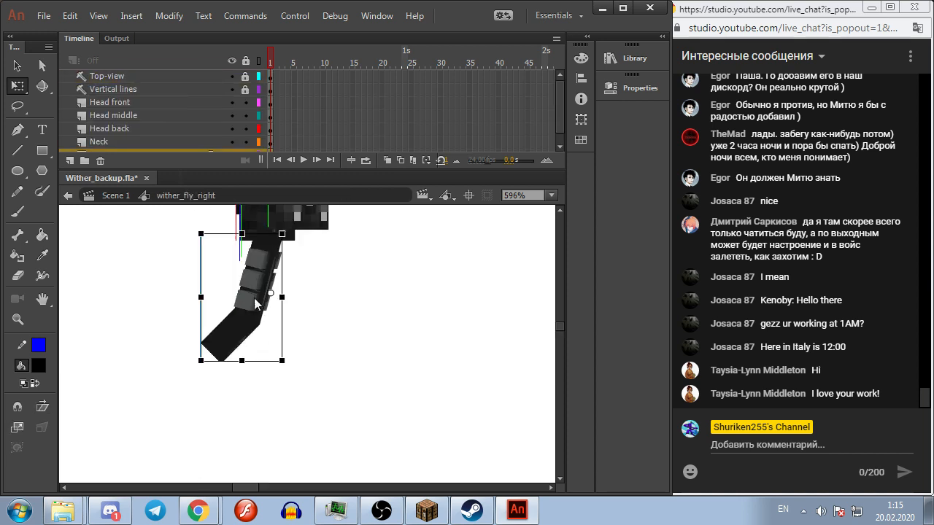
double_click(256, 303)
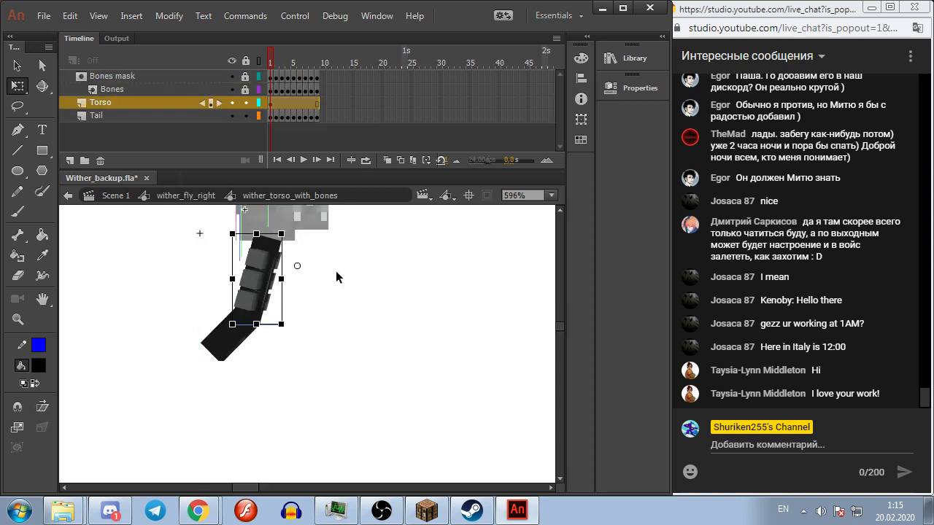
left_click(208, 197)
scroll(333, 276, "down", 3)
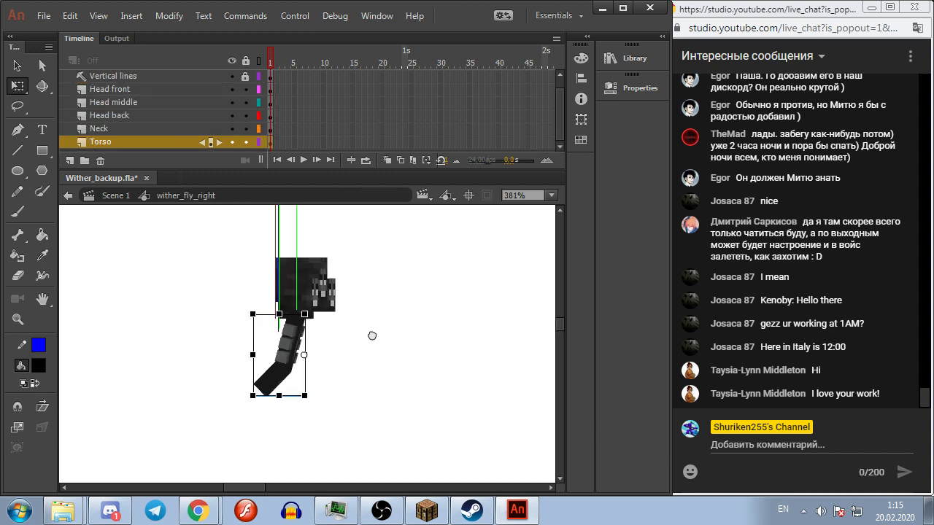
left_click(423, 315)
key("ctrl+a")
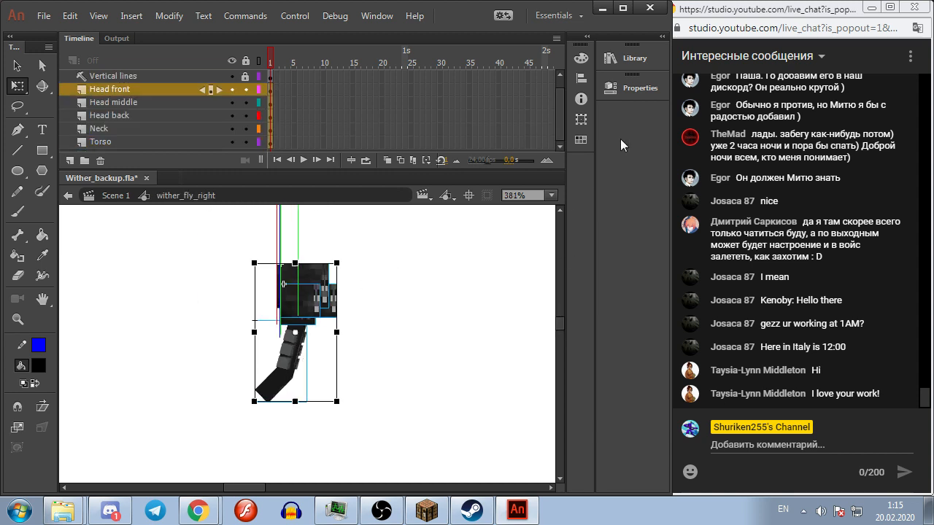
left_click(640, 88)
scroll(546, 252, "down", 2)
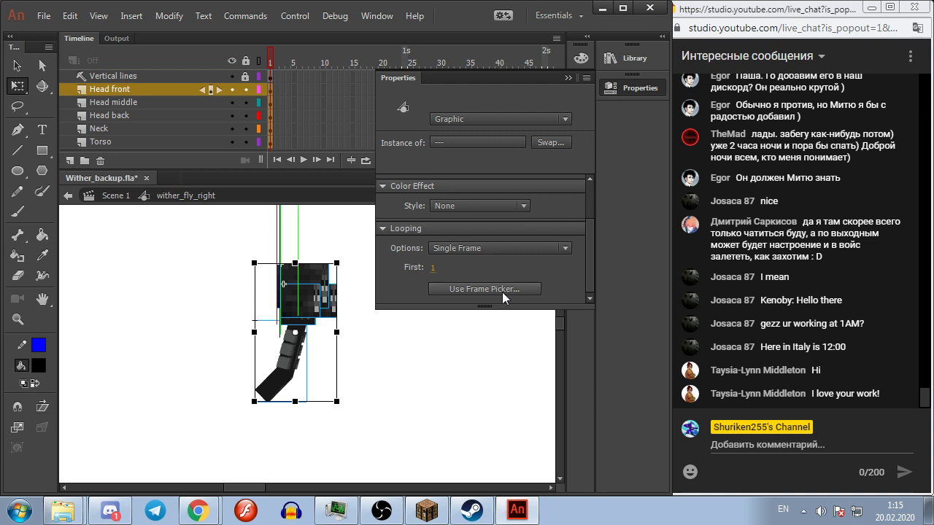
left_click(434, 372)
Step: Duplicate the torso symbol under the name wither_wiggling_torso_right
left_click(287, 360)
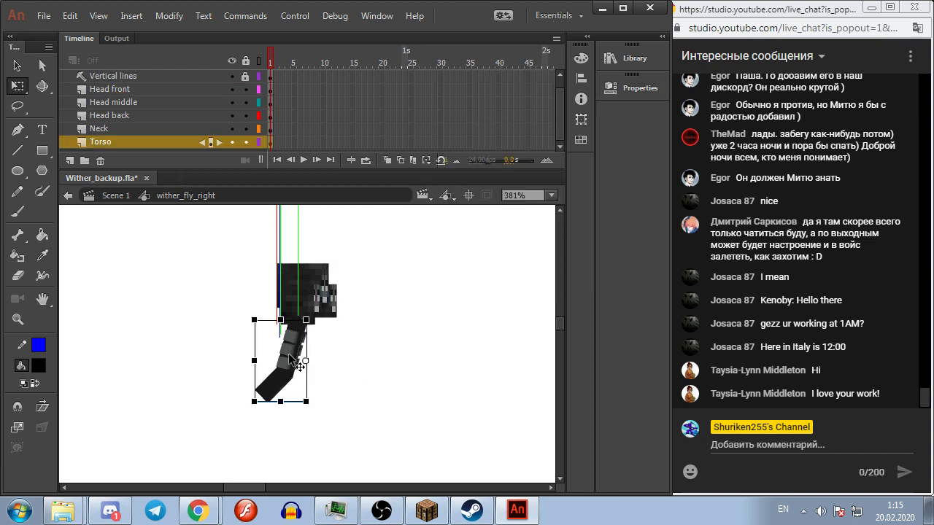
right_click(291, 361)
left_click(348, 439)
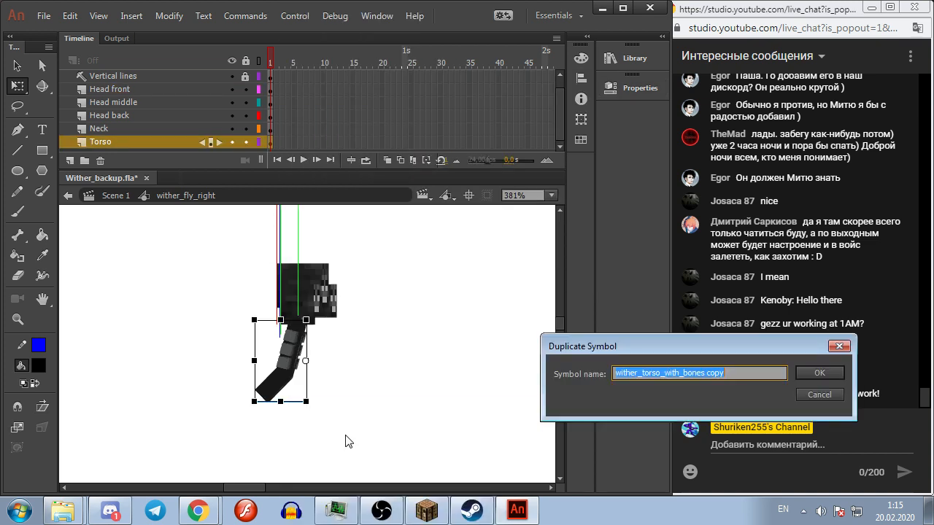
key("Right")
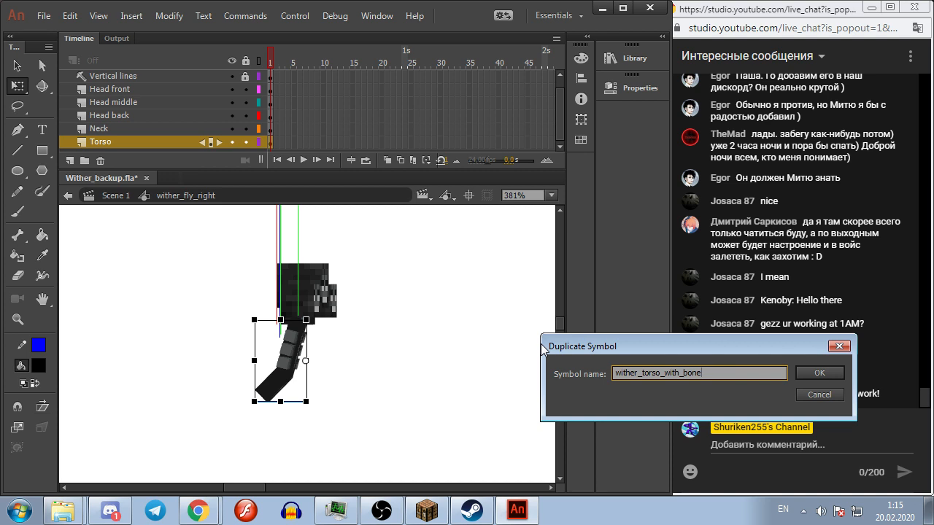
key("BackSpace")
key("BackSpace")
key("BackSpace")
key("BackSpace")
key("BackSpace")
key("BackSpace")
key("BackSpace")
key("BackSpace")
type("torso_right")
key("Return")
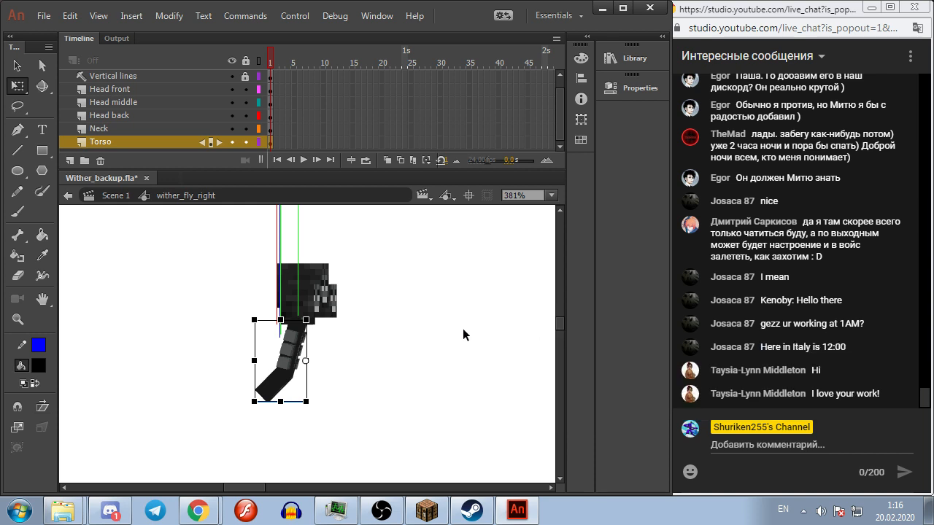
Step: Inside wither_wiggling_torso_right, remove every frame after the first from all four layers
double_click(302, 346)
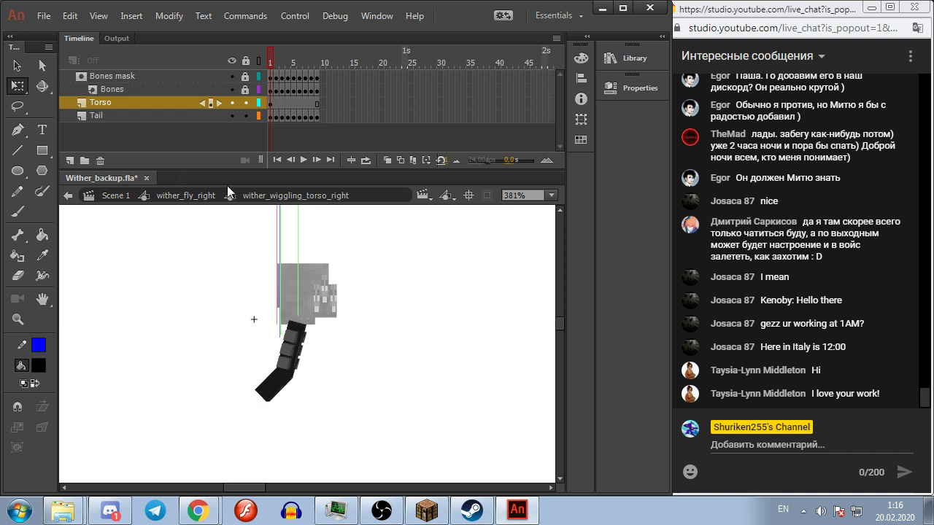
scroll(293, 327, "up", 4)
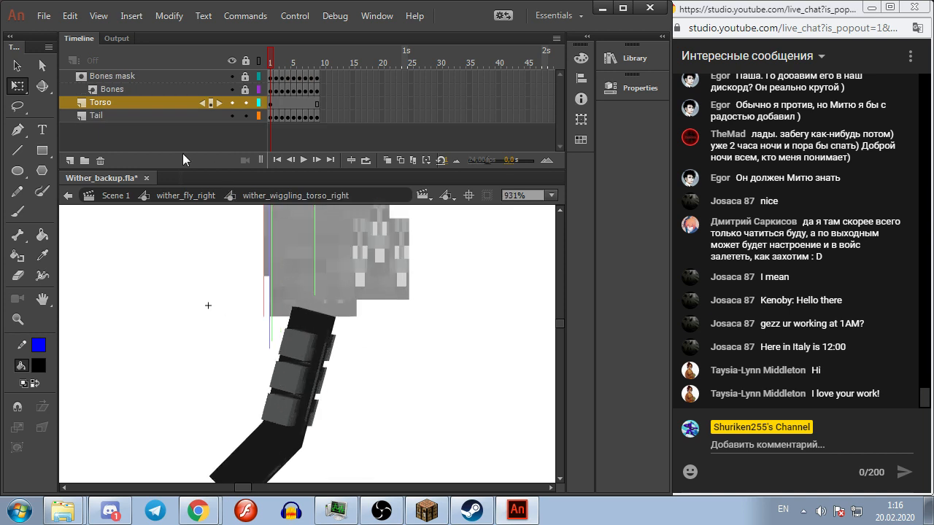
left_click_drag(277, 76, 314, 115)
right_click(314, 115)
left_click(350, 221)
left_click(258, 60)
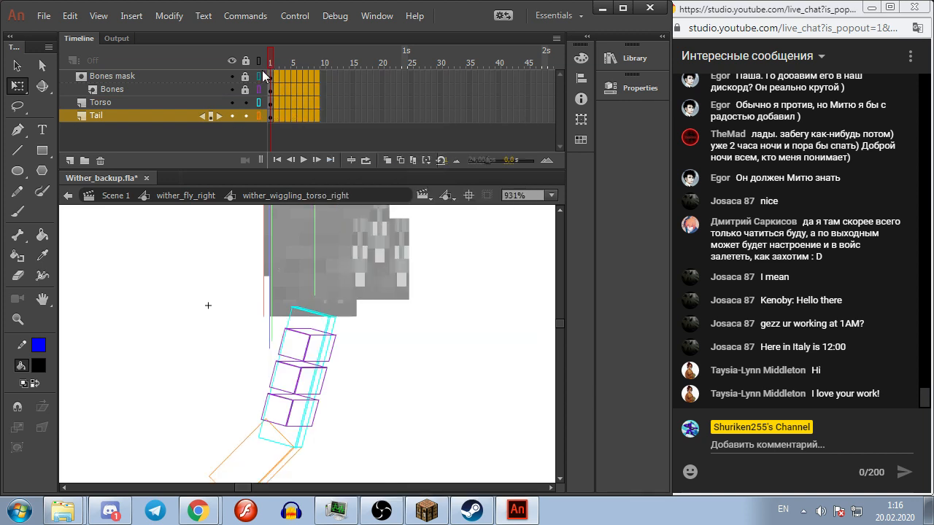
left_click(259, 61)
Step: Try to change the looping option of the torso and tail instances on frame 1
key("ctrl+a")
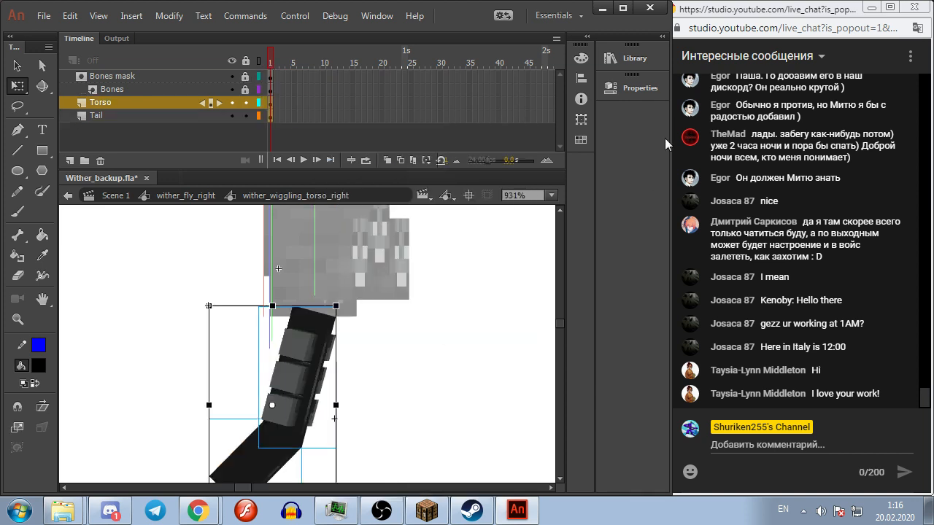
left_click(640, 88)
left_click(520, 269)
left_click(504, 249)
left_click(460, 293)
left_click(423, 386)
scroll(422, 398, "down", 1)
scroll(416, 357, "down", 1)
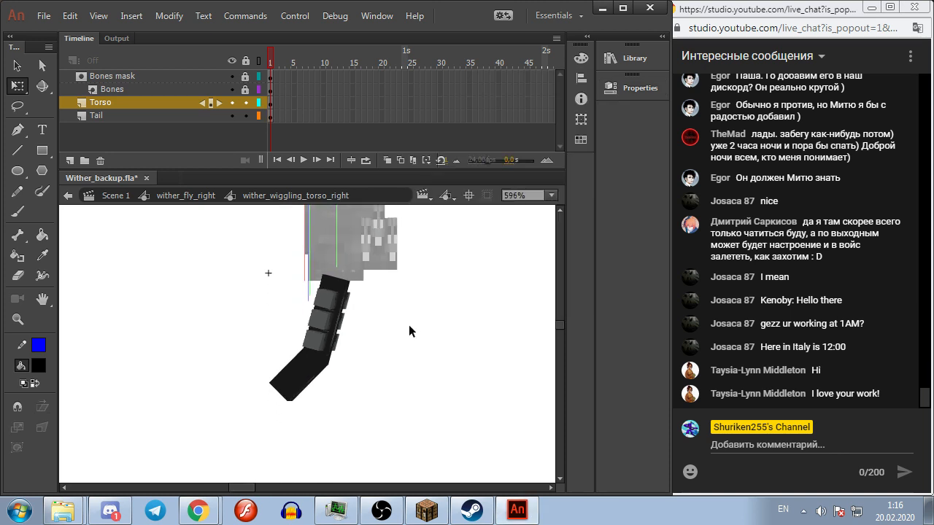
Step: Extend the Bones mask, Bones, Torso and Tail layers to frame 31
left_click(292, 389)
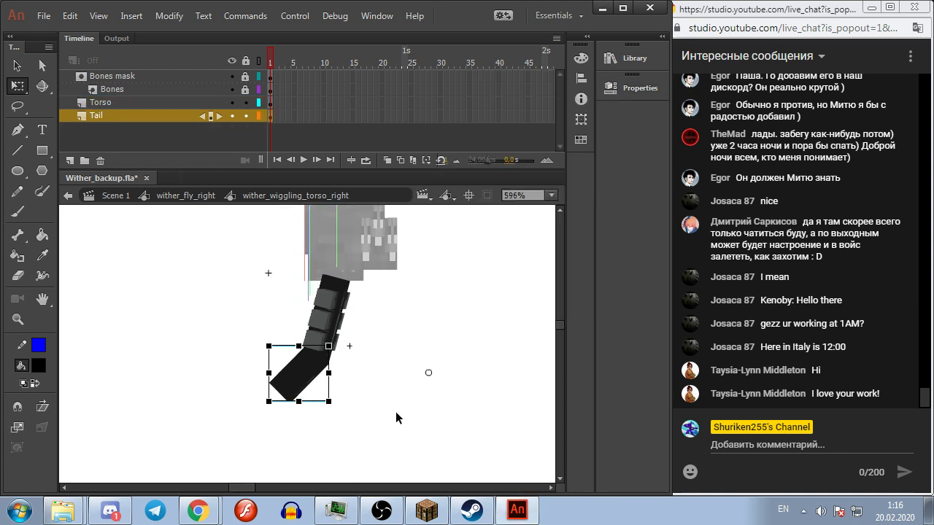
left_click(396, 413)
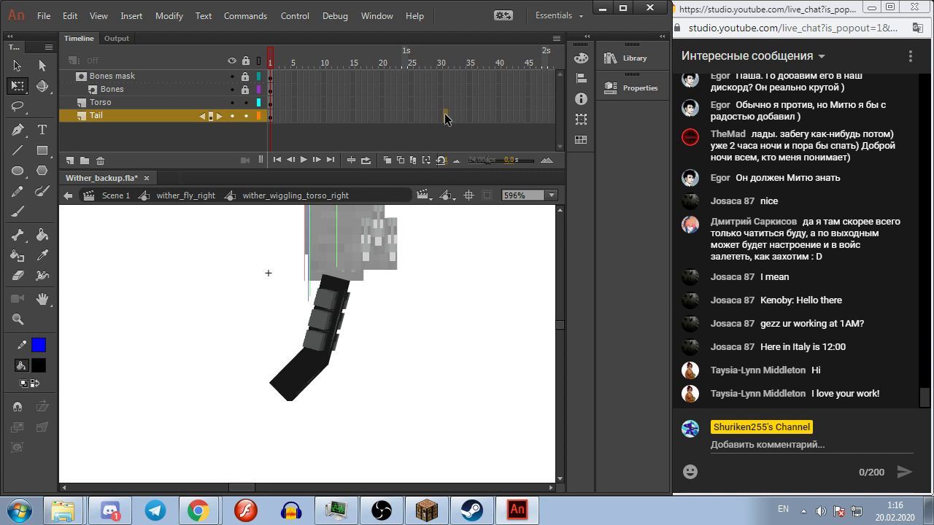
left_click_drag(447, 101, 446, 77)
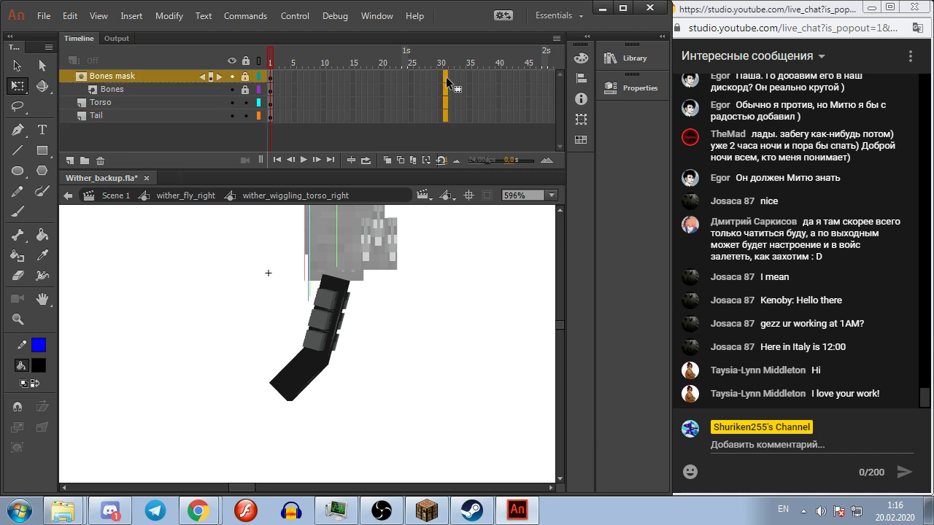
key("F5")
left_click(472, 284)
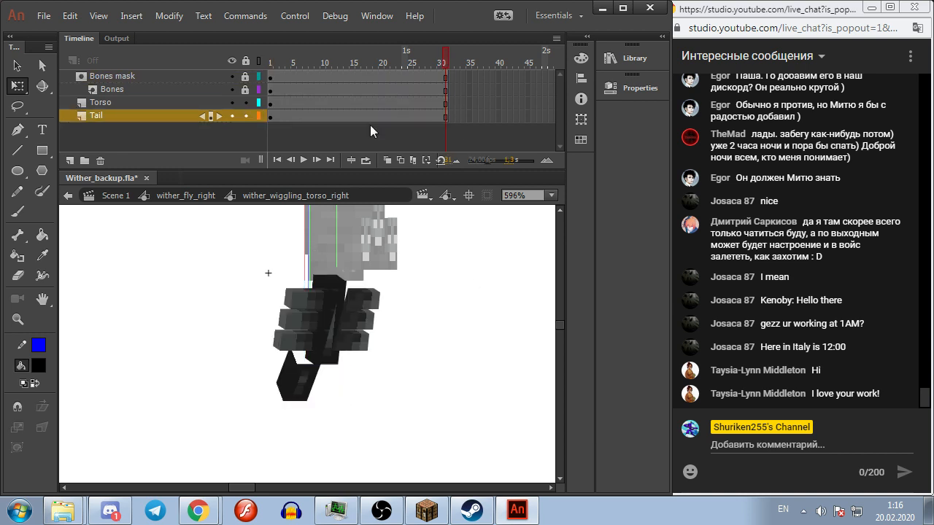
Step: Unlock the Bones layer, set the bones, torso and tail instances to Single Frame looping, and relock the layer
left_click(248, 90)
key("ctrl+a")
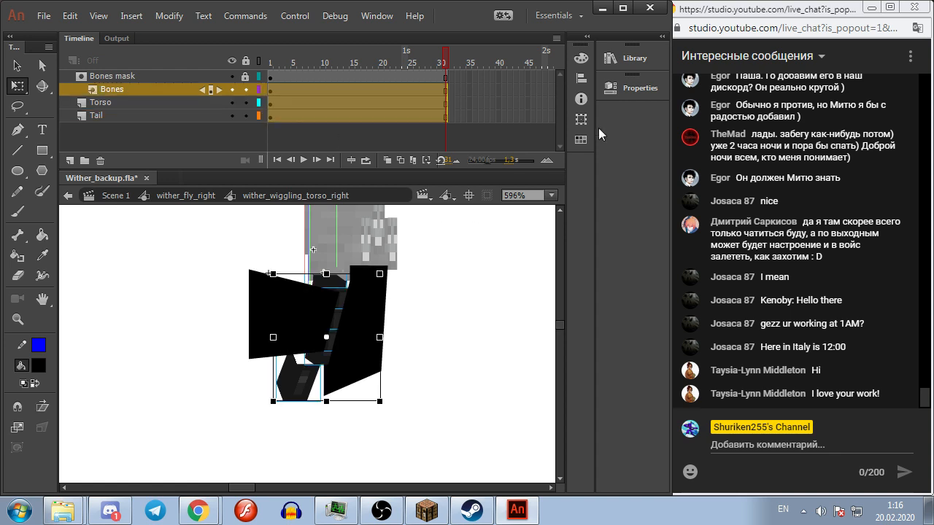
left_click(633, 87)
left_click(450, 298)
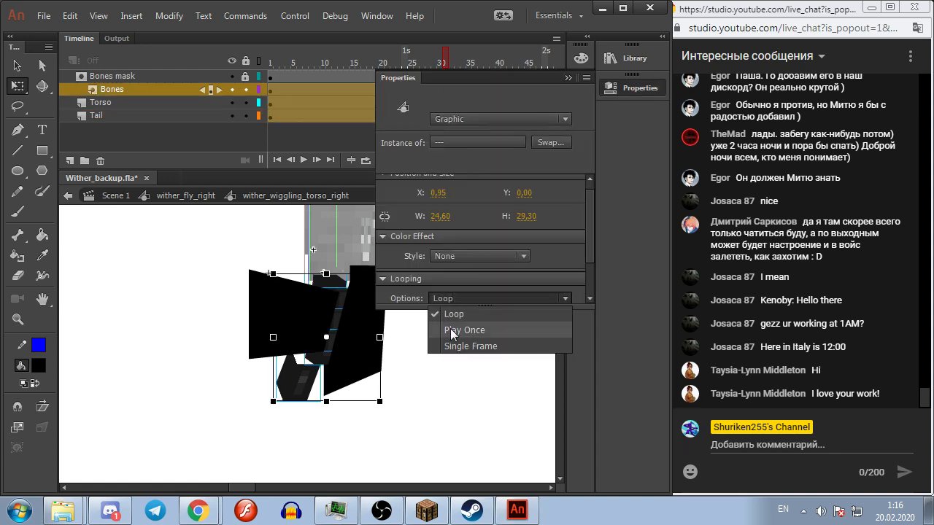
left_click(450, 345)
left_click(270, 61)
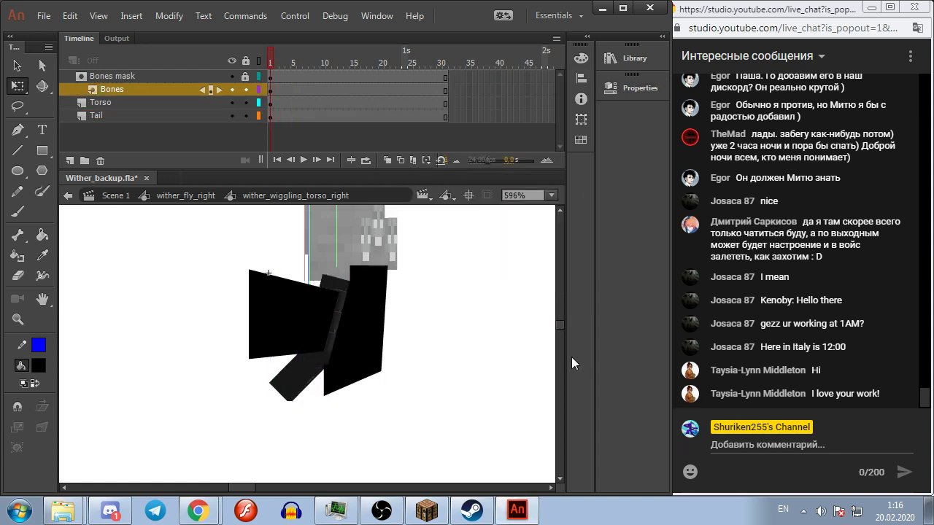
left_click(246, 89)
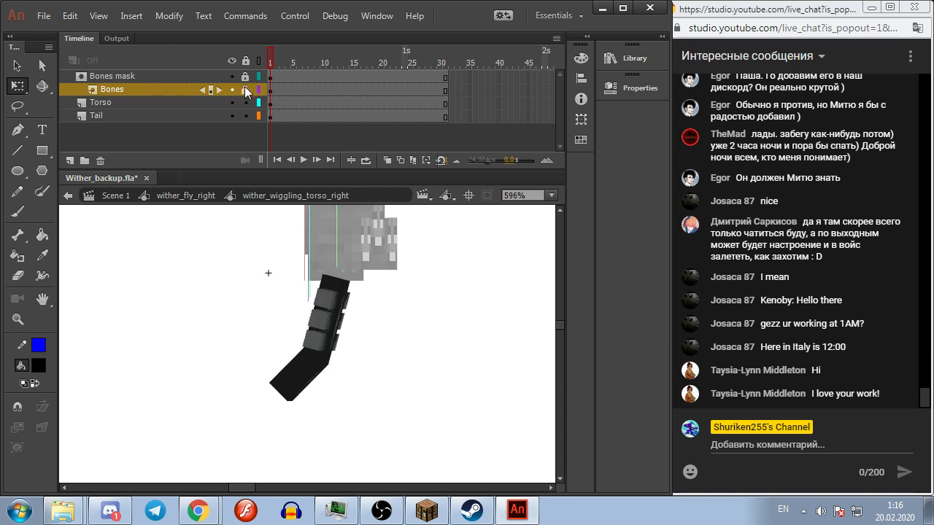
left_click(267, 115)
left_click(445, 117)
left_click(358, 115)
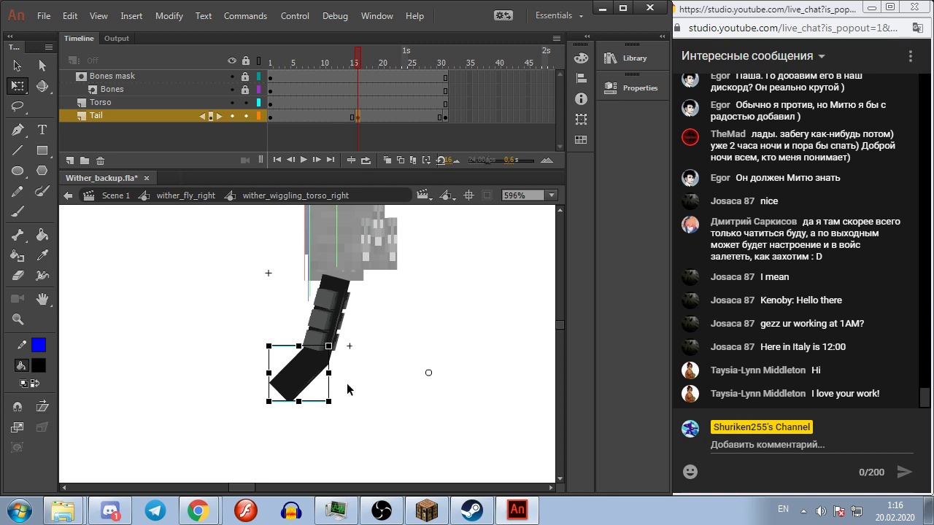
left_click_drag(333, 116, 445, 120)
right_click(445, 120)
left_click(475, 238)
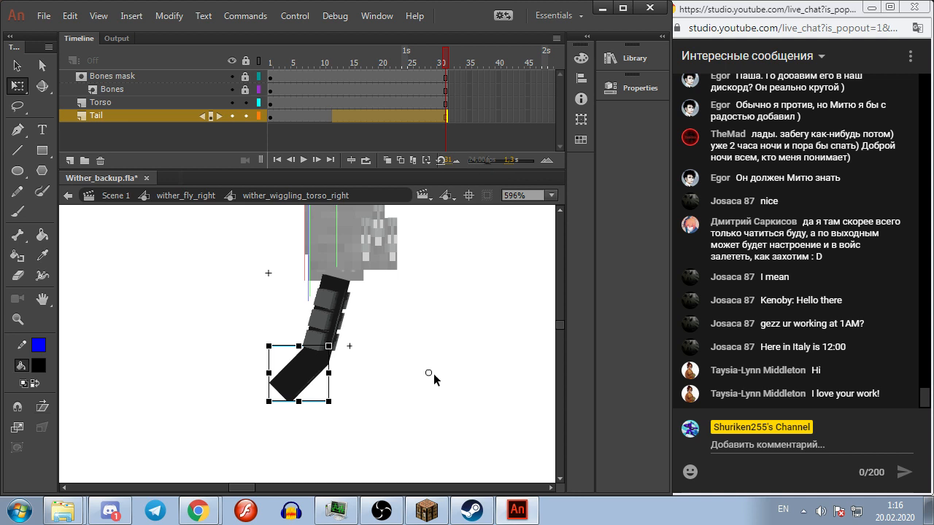
Step: Move the tail's transformation point to its corner at the joint with the torso
left_click_drag(430, 373, 335, 359)
scroll(329, 367, "up", 3)
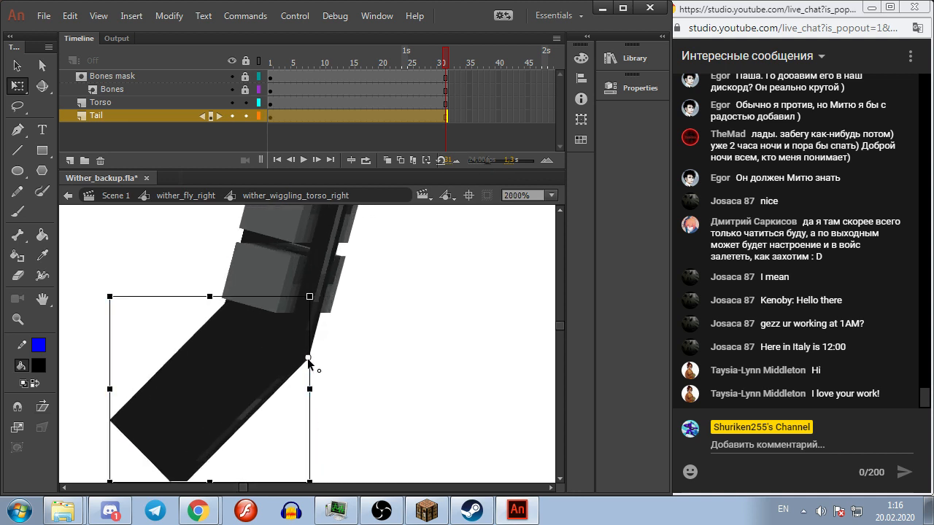
Step: Add keyframes at frames 31 and 16 of the Tail layer and rotate the tail upward around its joint at frame 16
left_click(371, 362)
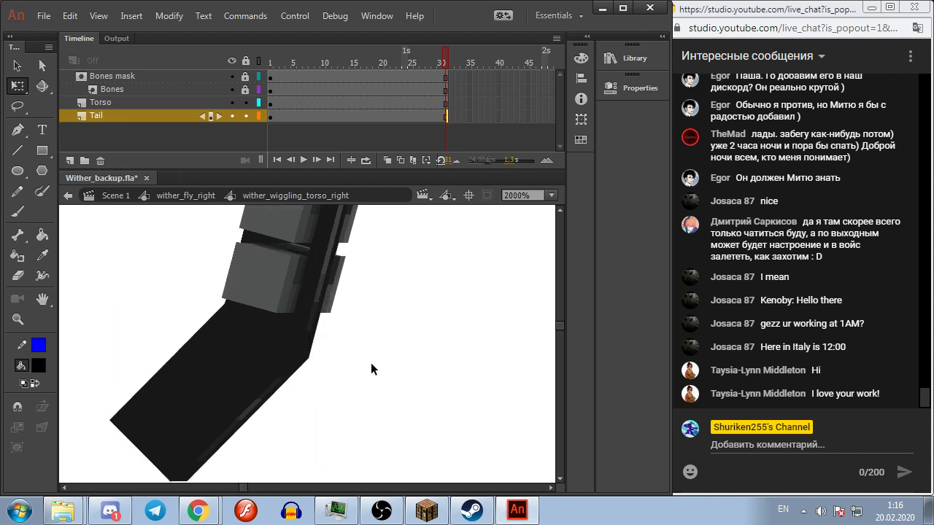
left_click(443, 116)
left_click(357, 115)
key("F6")
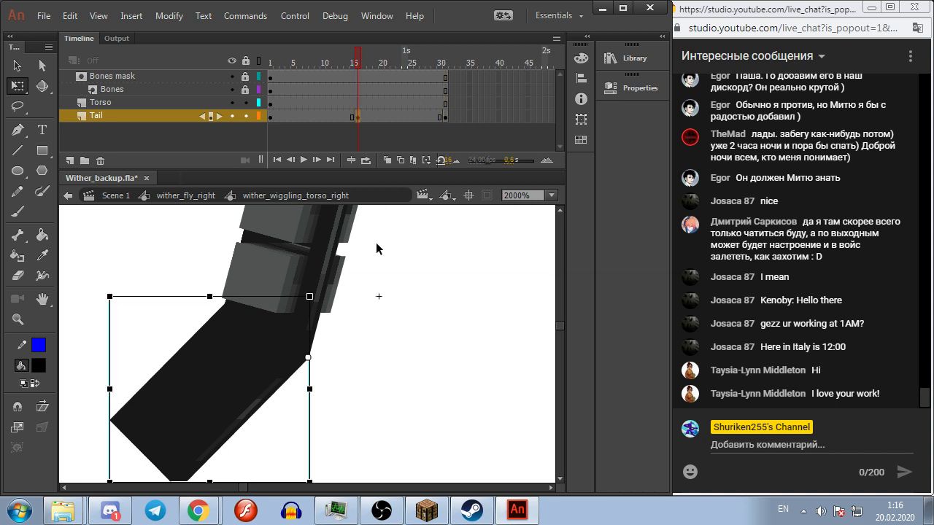
scroll(339, 293, "down", 2)
scroll(326, 350, "up", 1)
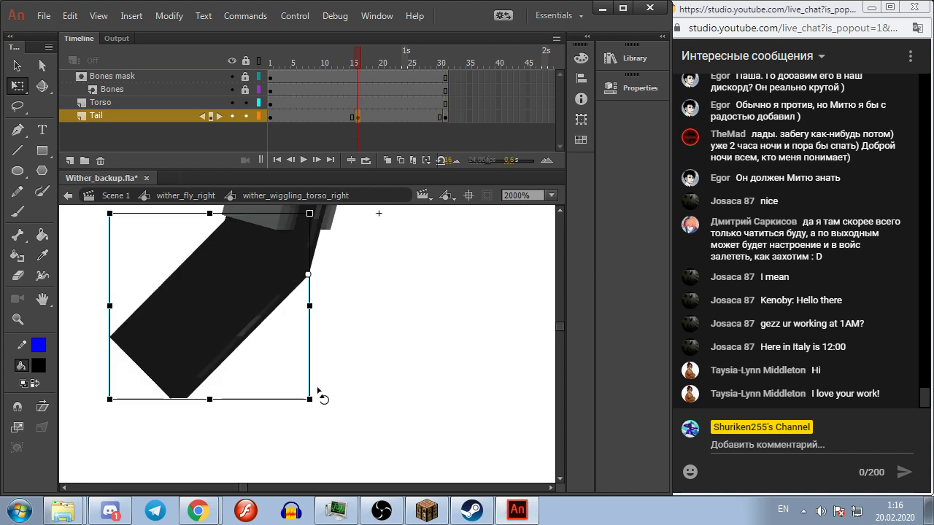
left_click_drag(312, 401, 281, 396)
Step: Create classic tweens on both spans of the Tail layer and set their easing to Quad Ease In Out
left_click_drag(331, 119, 378, 115)
right_click(378, 115)
left_click(579, 88)
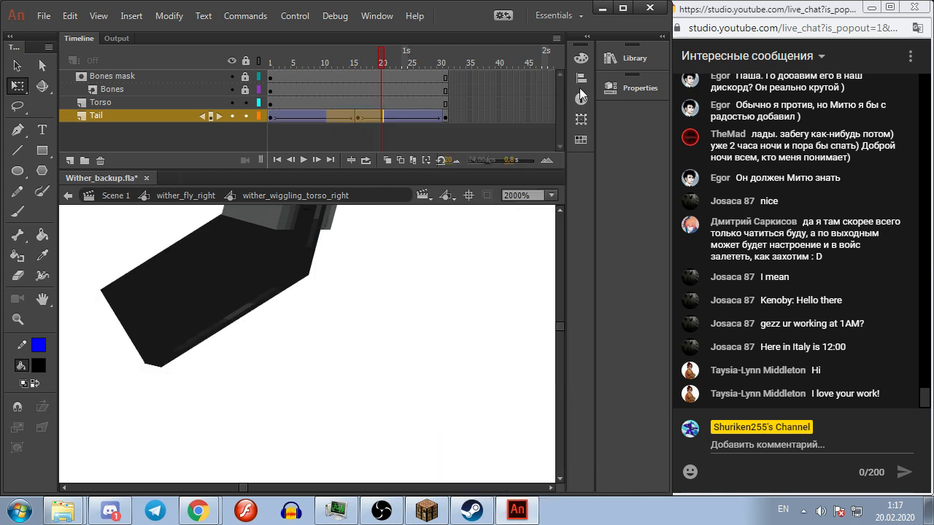
left_click(619, 88)
left_click(510, 233)
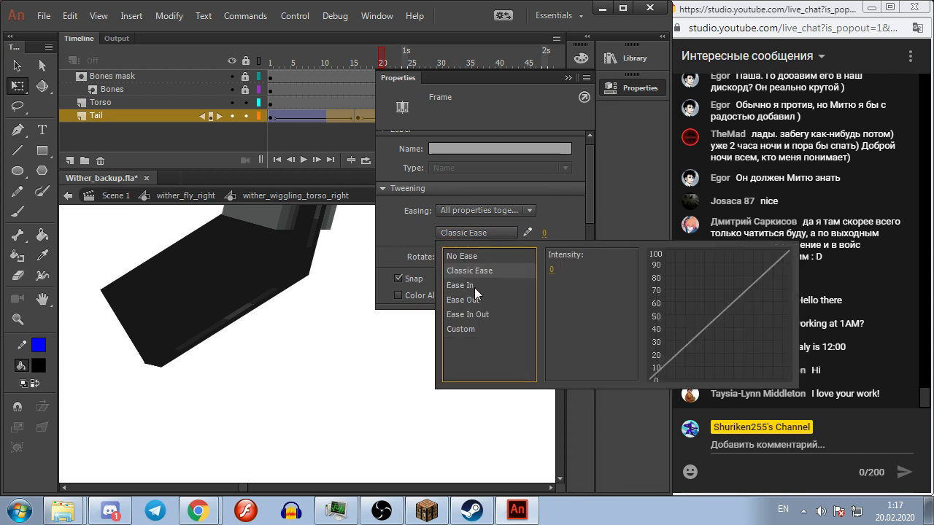
mouse_move(482, 312)
left_click(575, 254)
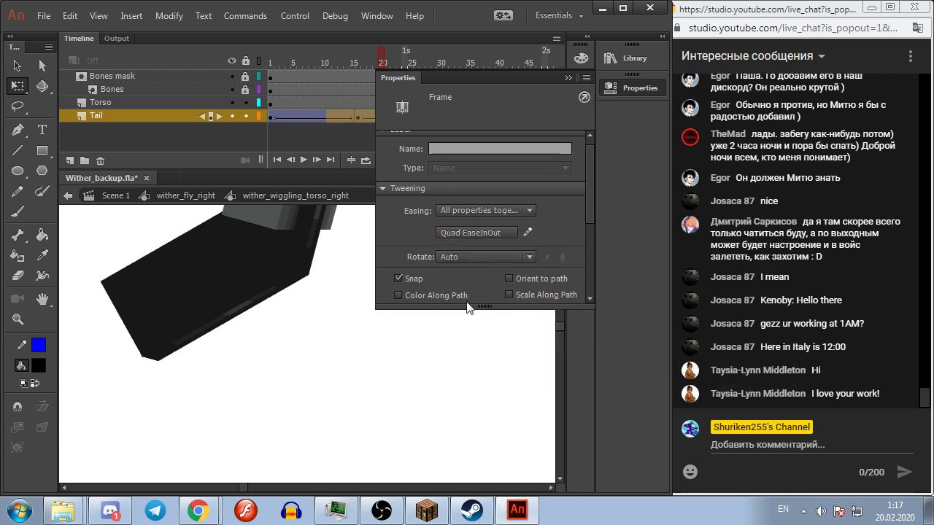
left_click(311, 333)
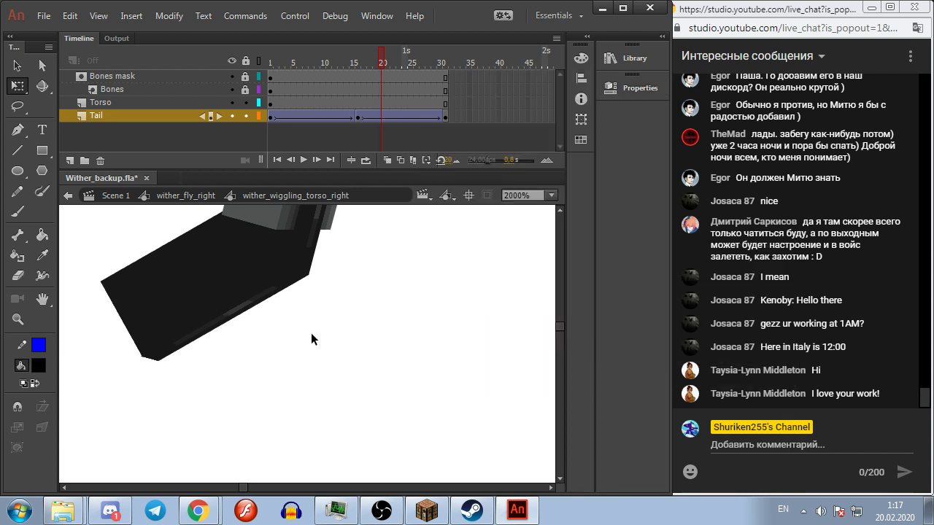
Step: Return to the wither_fly_right symbol and extend its torso, neck, head and guide layers to frame 31
left_click(211, 191)
left_click(437, 341)
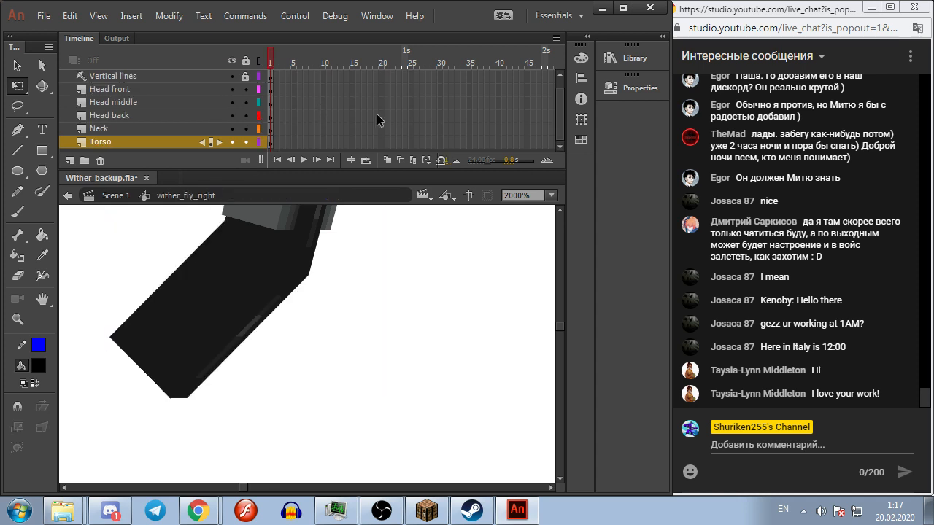
left_click(446, 142)
left_click_drag(445, 130, 445, 80)
key("F6")
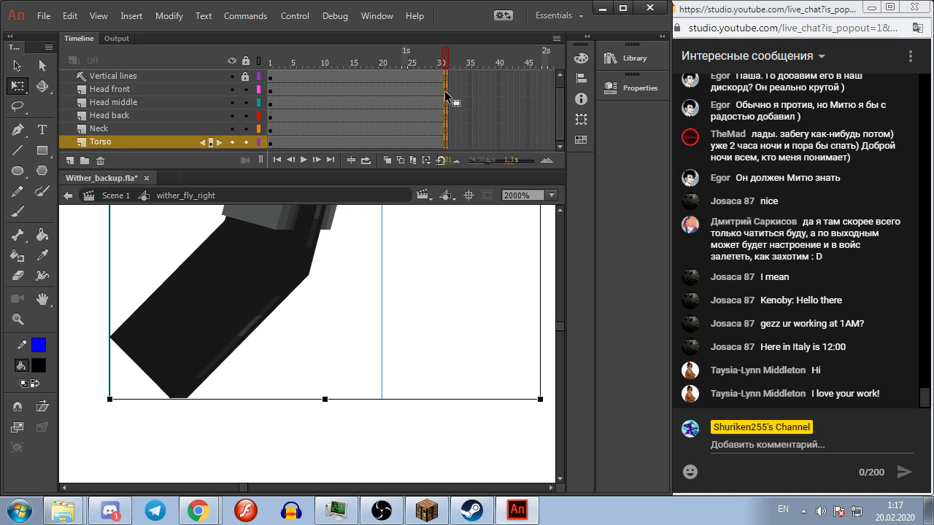
Step: Move the torso instance's transformation point to its upper corner at the joint with the neck
left_click(489, 348)
left_click(444, 142)
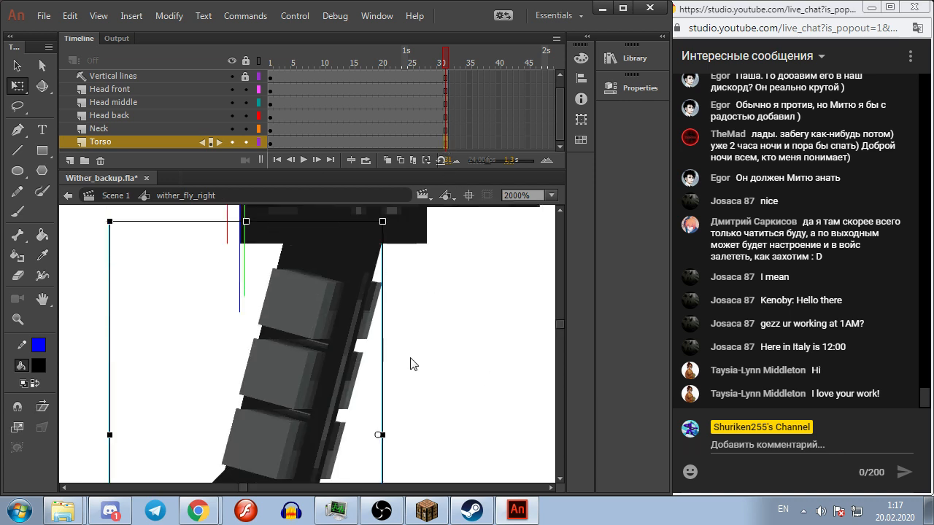
left_click_drag(380, 436, 381, 245)
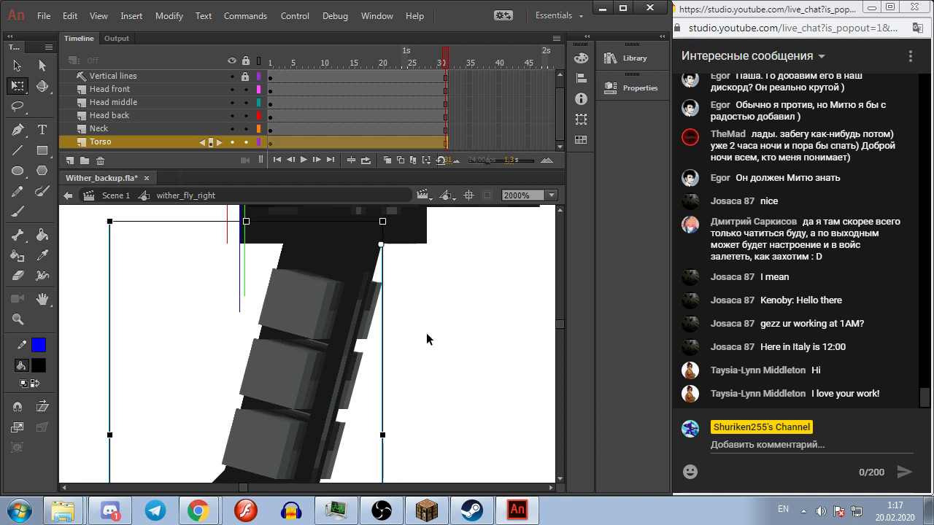
Step: Switch to Minecraft to examine the Wither's torso and tail pose, and return to the animation document
scroll(431, 332, "down", 3)
left_click(432, 514)
key("Escape")
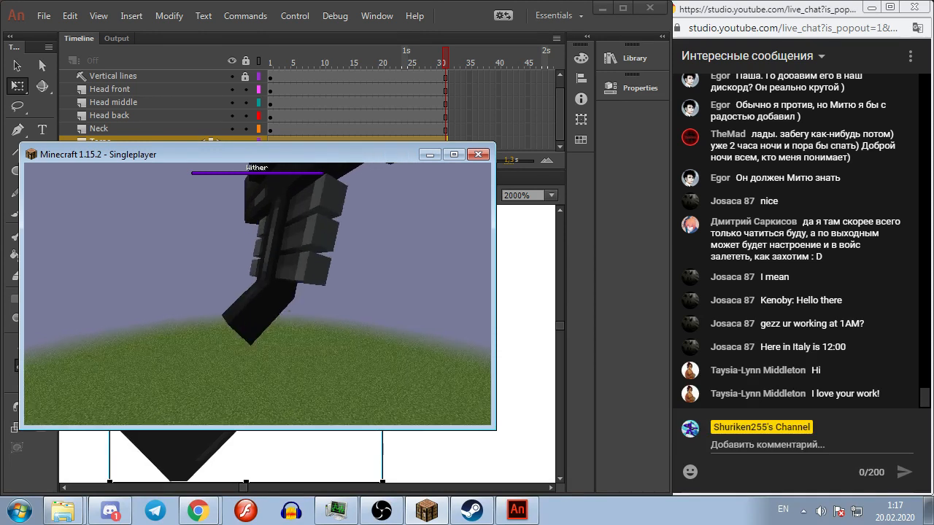
key("Escape")
key("alt+Tab")
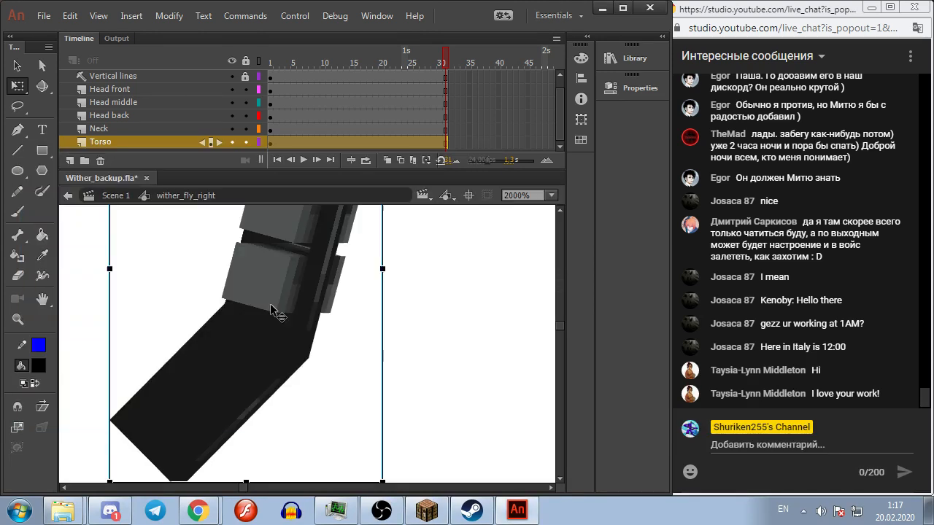
Step: Try to add keyframes at frames 31 and 16 of the Torso layer and rotate the torso slightly at frame 16
left_click(456, 305)
left_click(445, 143)
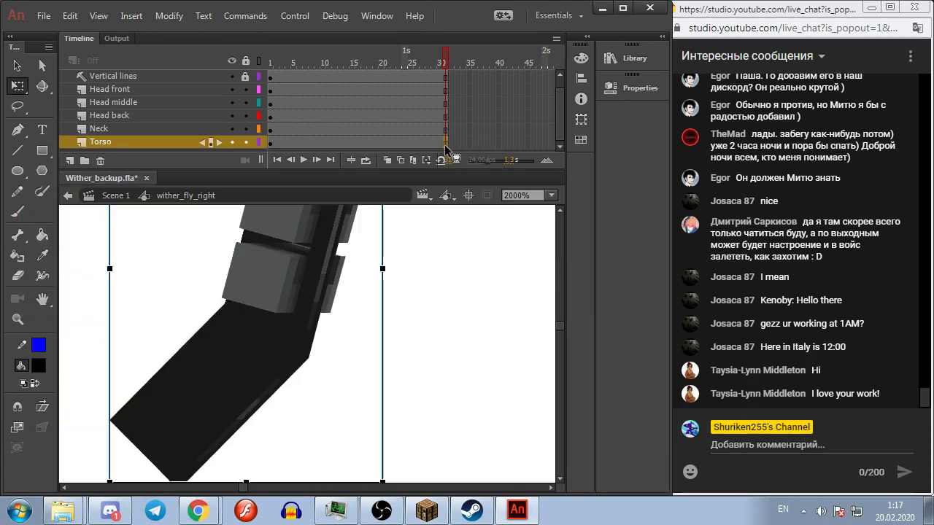
left_click(357, 143)
key("F6")
left_click(426, 269)
scroll(426, 273, "down", 4)
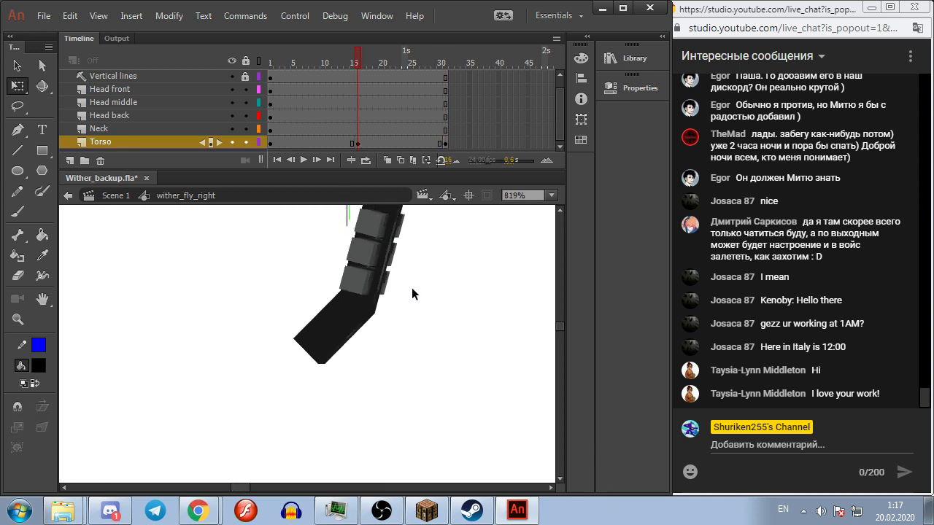
left_click(358, 311)
scroll(364, 321, "up", 2)
left_click_drag(412, 447, 398, 448)
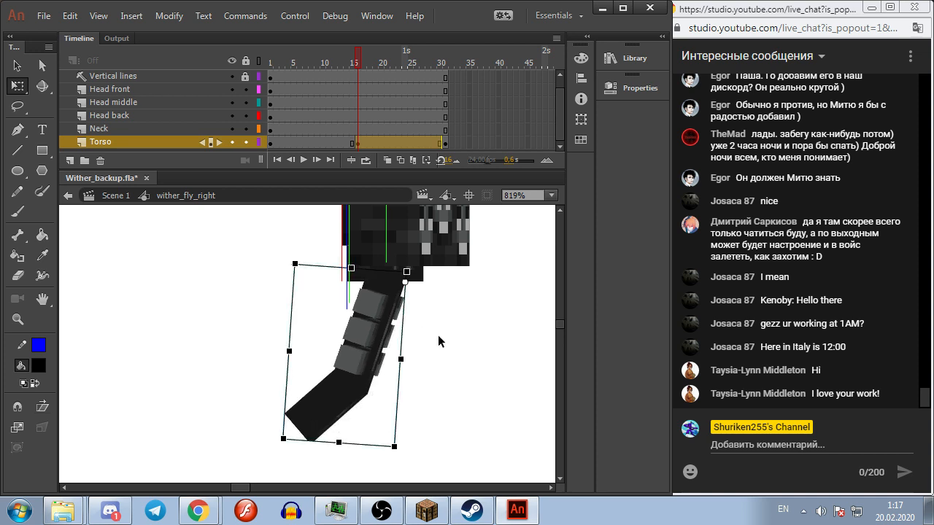
Step: Undo the torso rotation and the keyframes added at frames 16 and 31 of the Torso layer
key("ctrl+z")
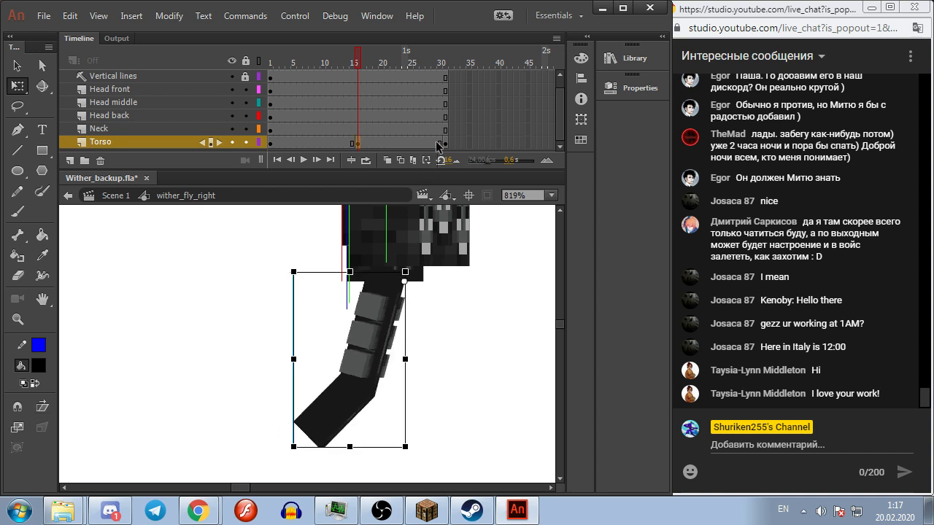
right_click(359, 141)
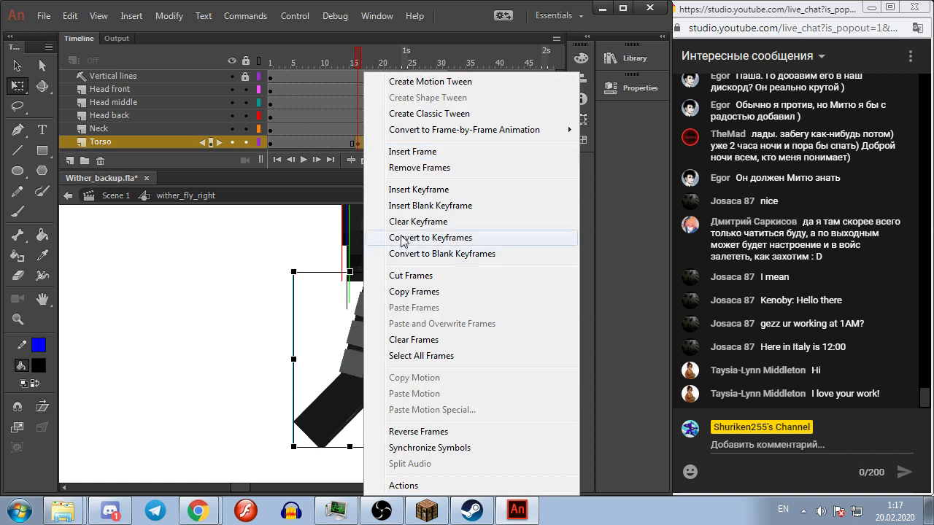
left_click(403, 238)
Step: Change the wither_wiggling_torso_right instance's looping option so that its nested tail animation plays
left_click(399, 295)
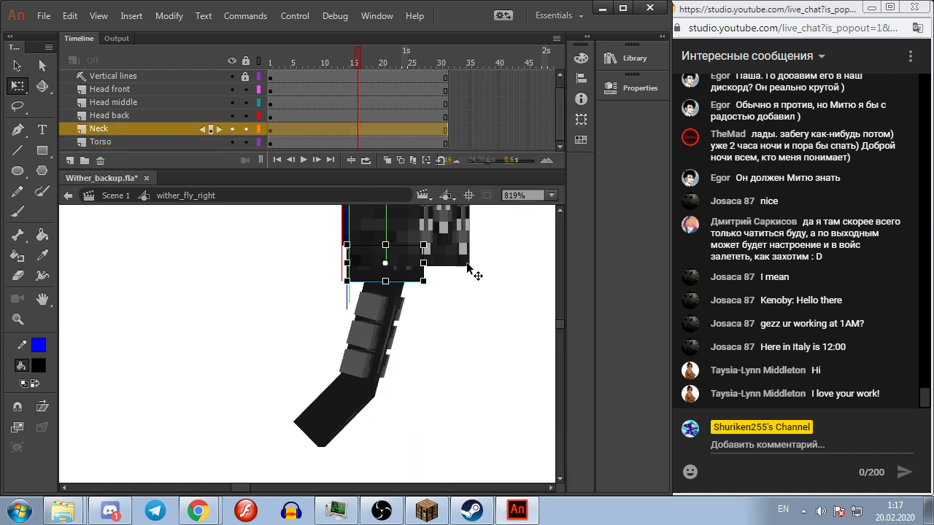
left_click(403, 313)
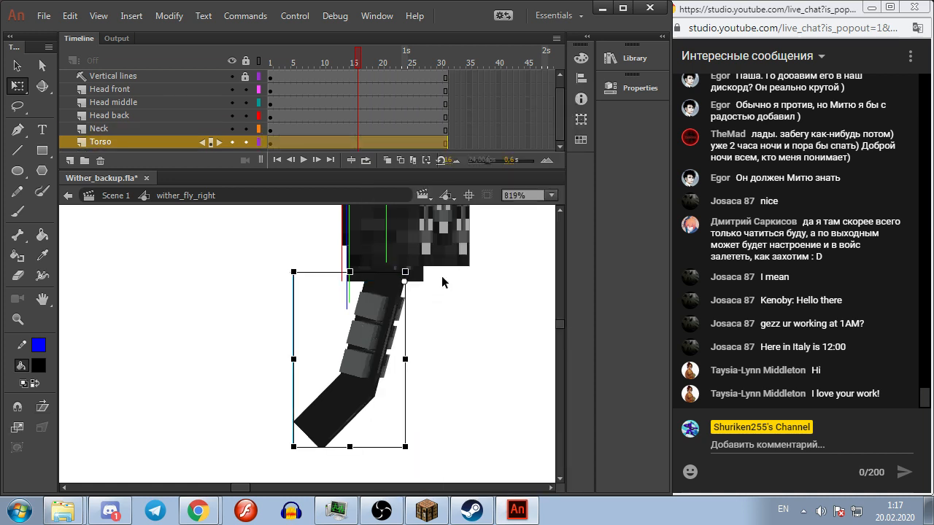
left_click(620, 89)
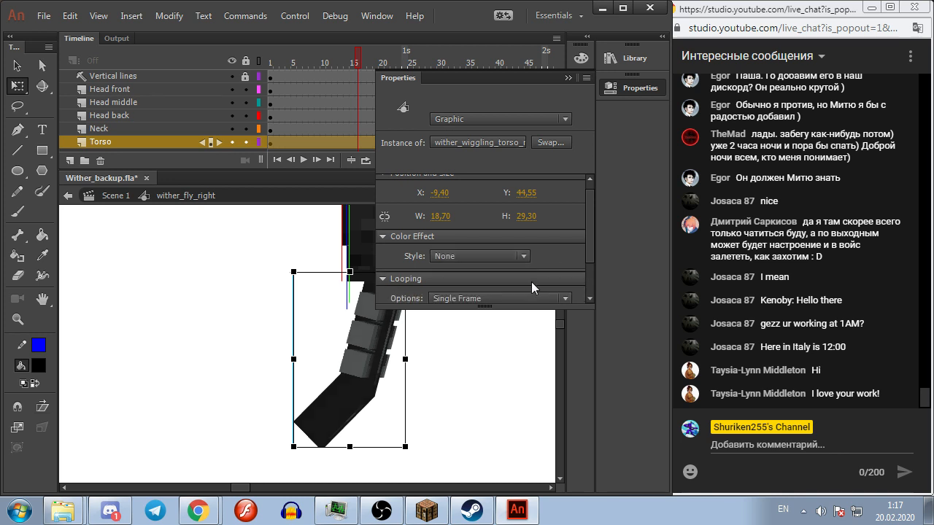
left_click(514, 298)
left_click(495, 314)
Step: Add keyframes at frames 16 and 31 of the Torso layer and rotate the torso slightly clockwise around the neck joint at frame 16
left_click(356, 142)
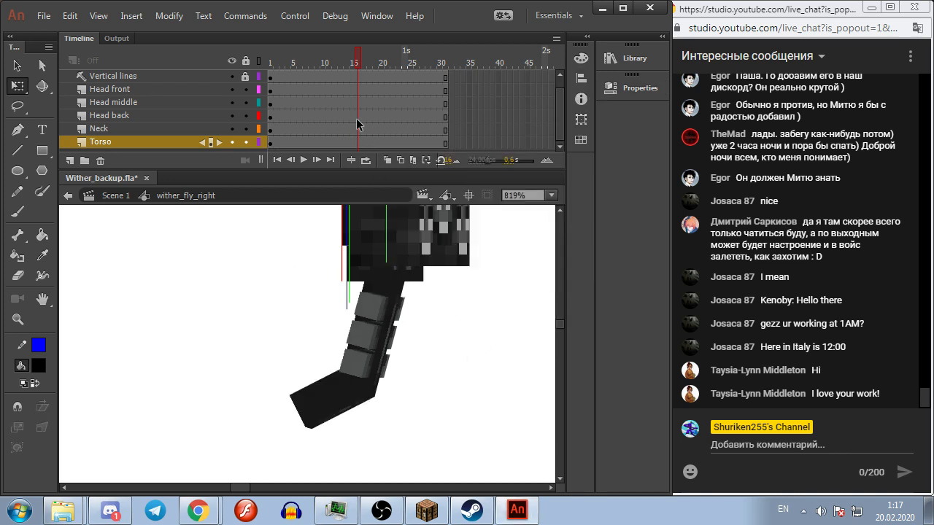
key("F6")
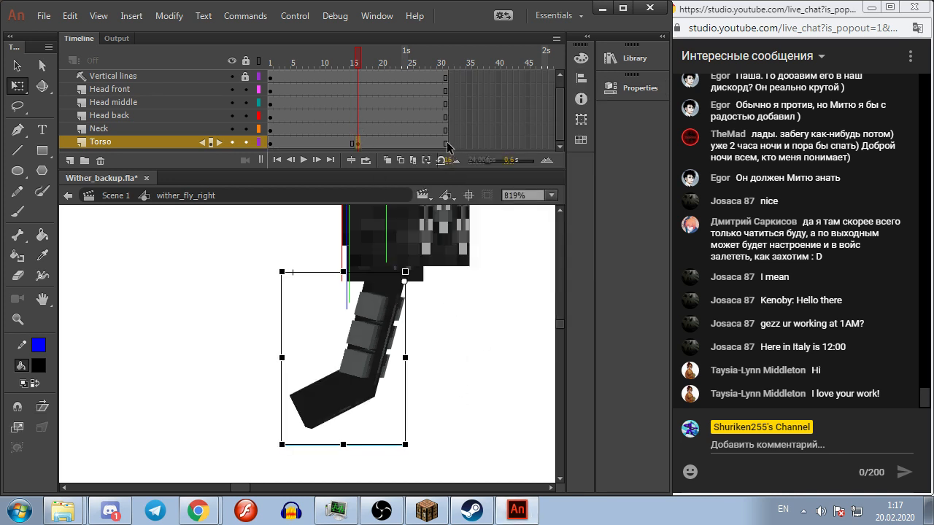
left_click(446, 144)
left_click(356, 144)
left_click_drag(412, 451, 399, 455)
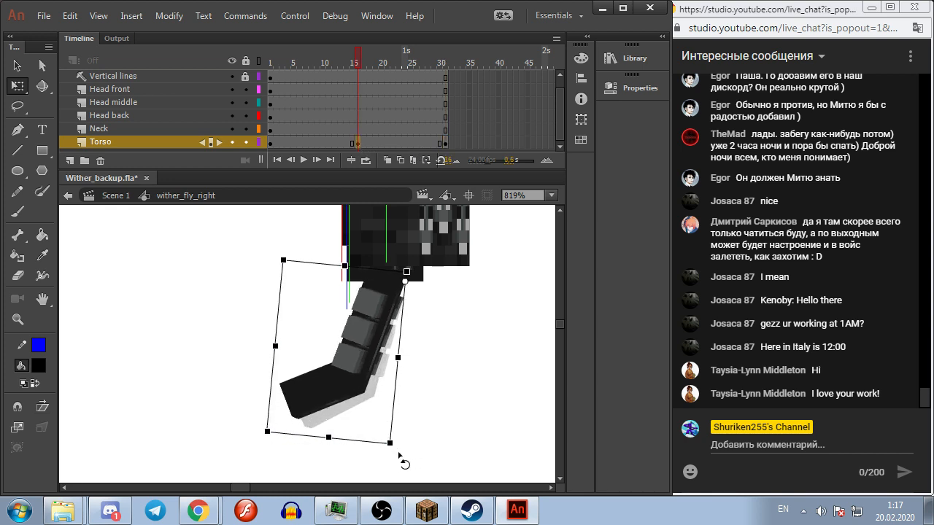
Step: Create classic tweens on both spans of the Torso layer and set their easing to Quad Ease In Out
left_click(367, 142)
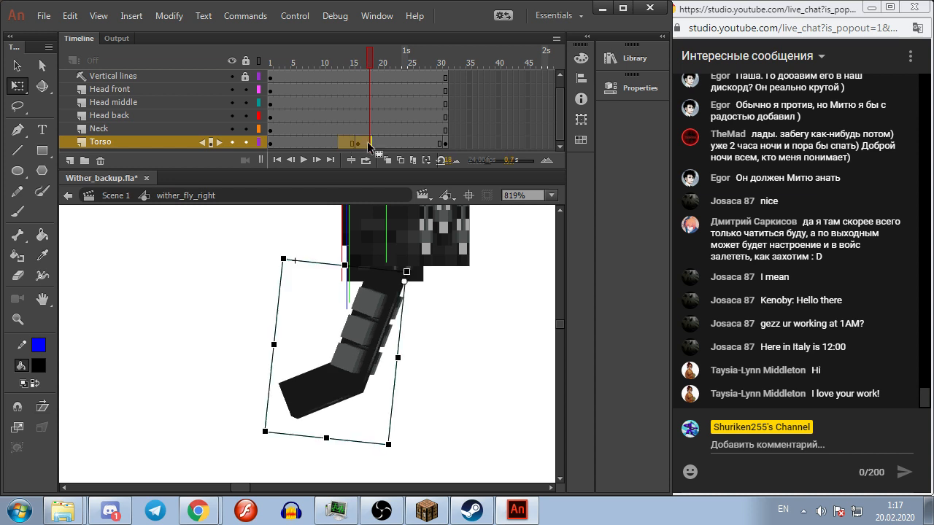
right_click(363, 142)
left_click(429, 113)
left_click(629, 87)
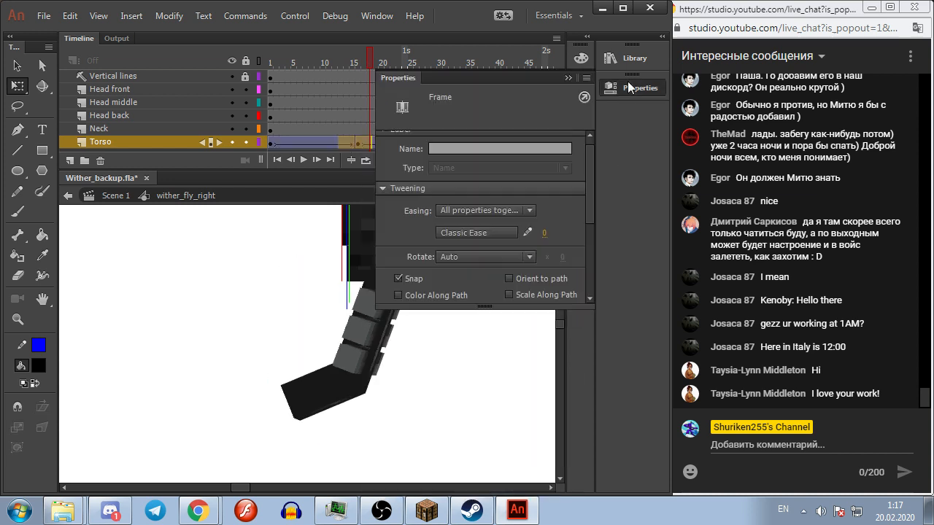
left_click(448, 231)
mouse_move(470, 307)
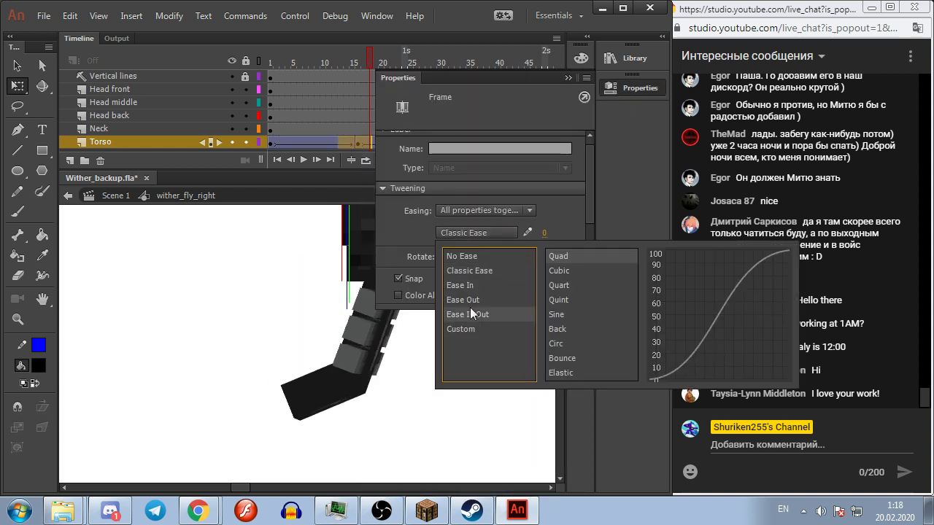
left_click(567, 260)
Step: Play the wither_fly_right timeline several times to check the torso and tail wiggle
left_click_drag(308, 65, 324, 88)
key("Return")
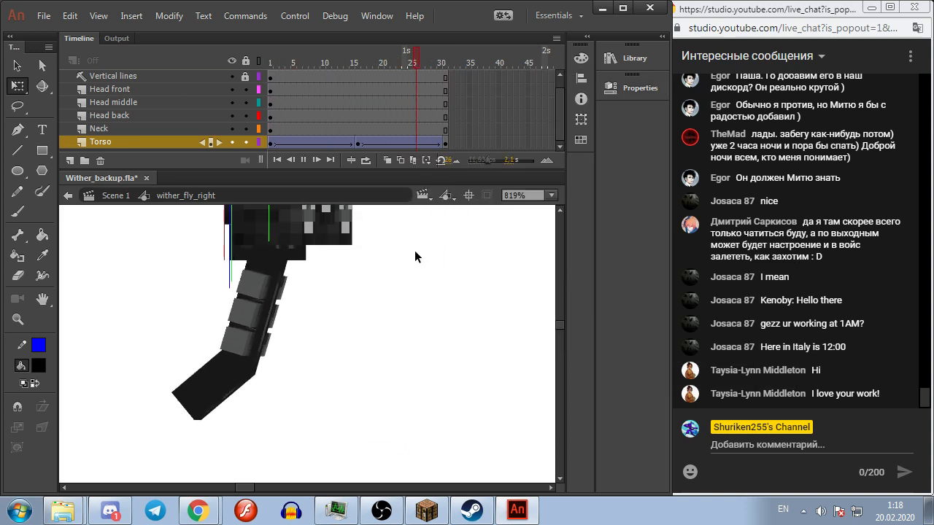
key("Return")
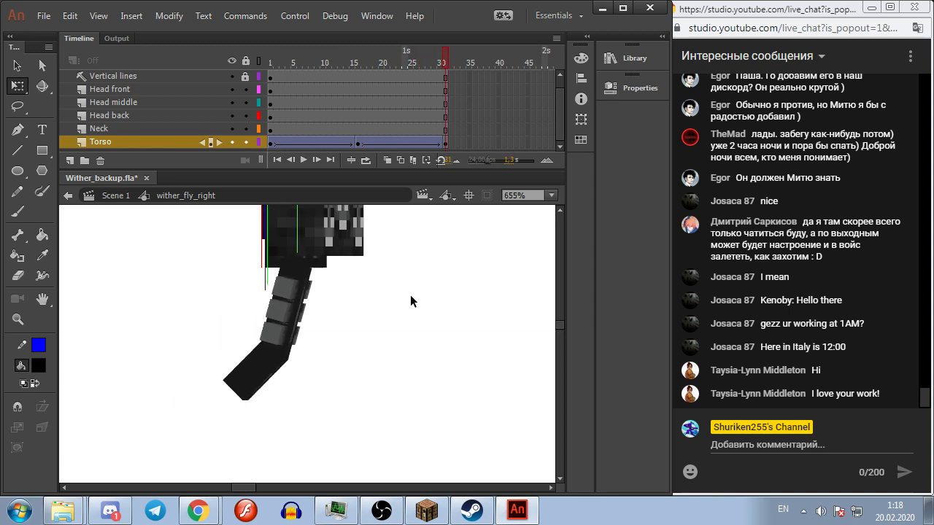
scroll(467, 332, "down", 1)
key("Return")
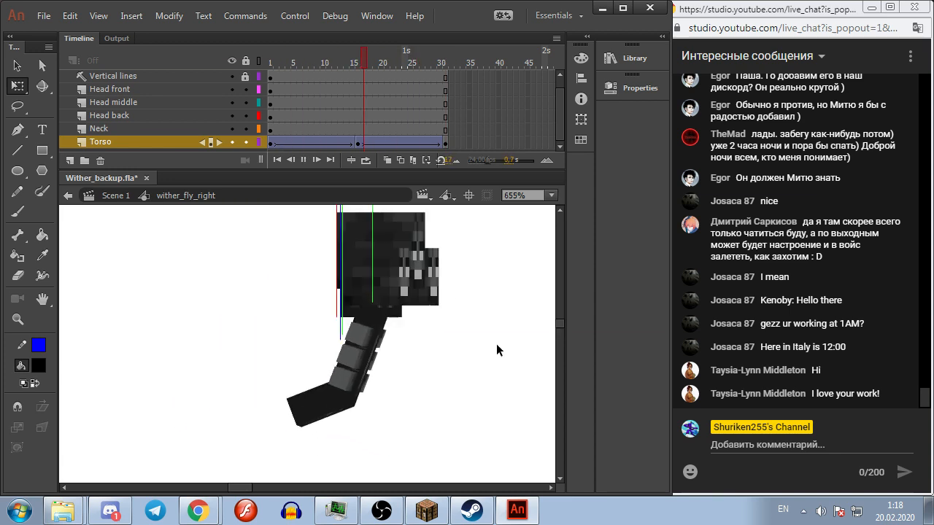
key("Return")
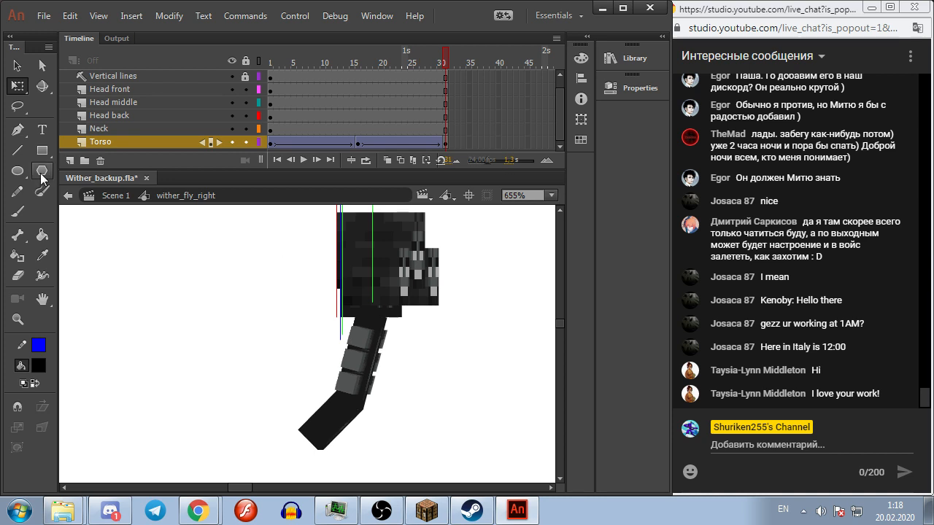
Step: Return to Scene 1 and open the wither_fly_left instance for editing
left_click(115, 196)
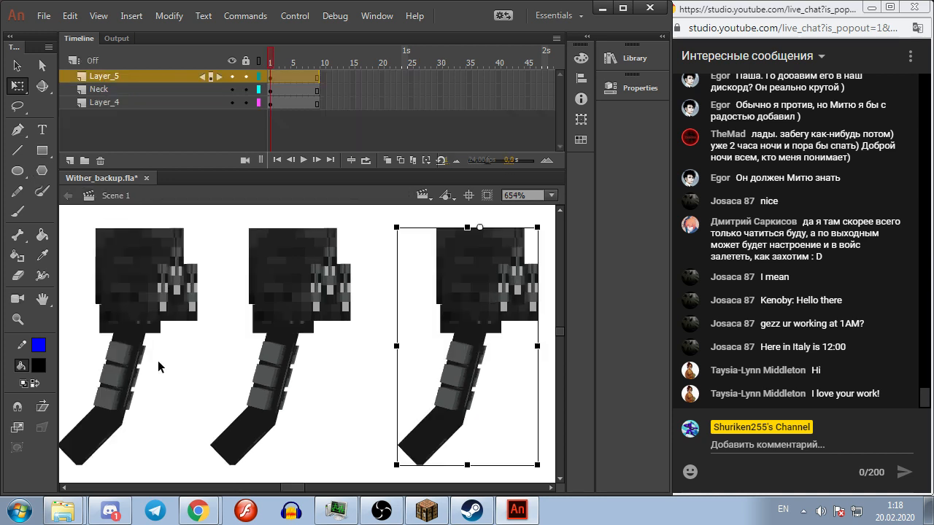
left_click(333, 407)
scroll(339, 407, "down", 2)
left_click(211, 325)
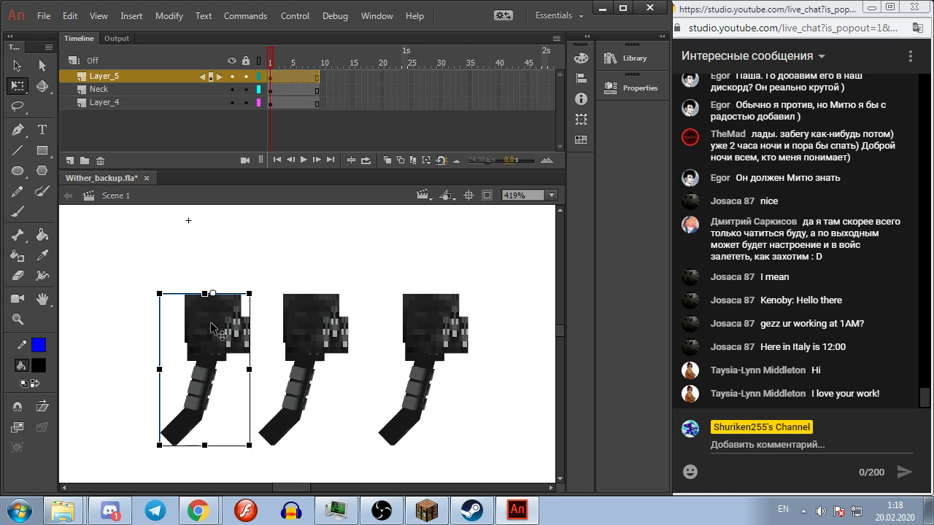
double_click(211, 325)
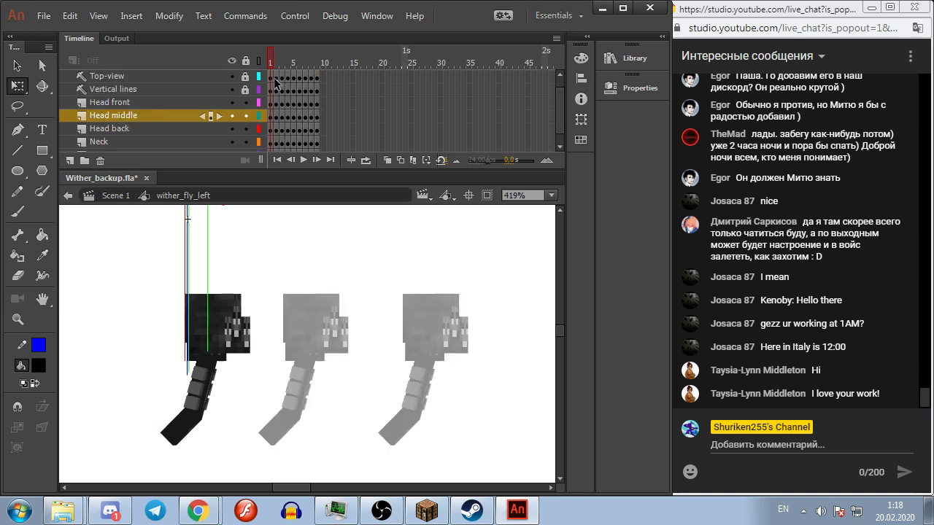
Step: Remove frames 1 to 8 from every layer of wither_fly_left, keeping only the left-facing pose
scroll(277, 86, "down", 1)
key("Return")
left_click_drag(316, 76, 282, 142)
right_click(282, 142)
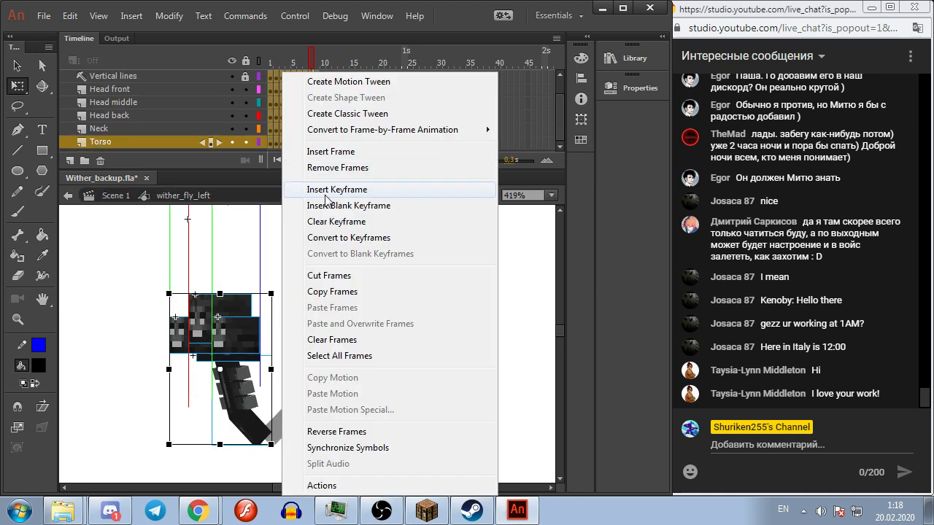
left_click(332, 168)
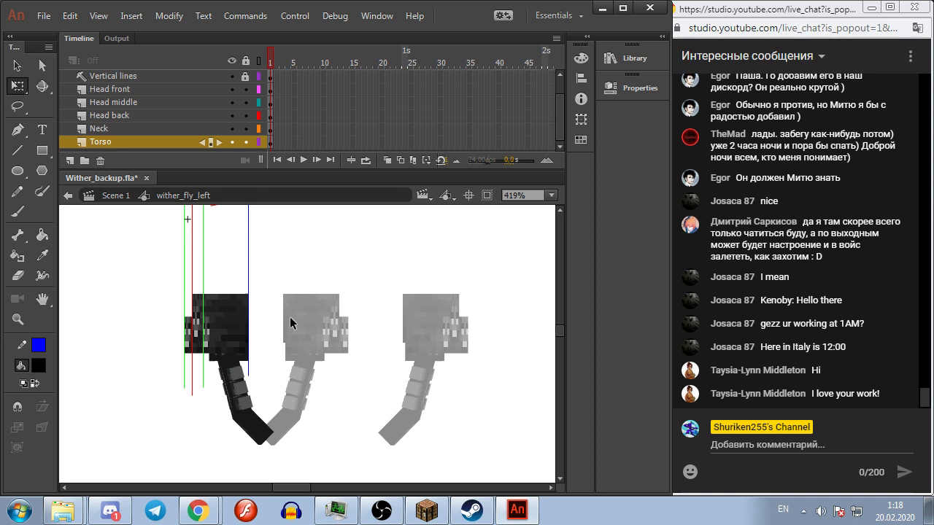
Step: Find the wither_wiggling_torso_right symbol in the library and copy its name
scroll(289, 323, "up", 3)
scroll(286, 381, "down", 2)
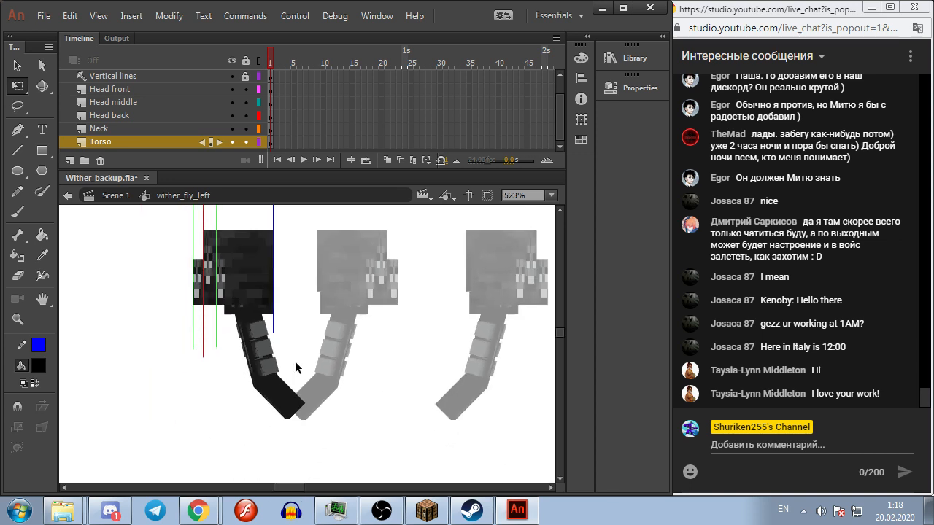
left_click(264, 364)
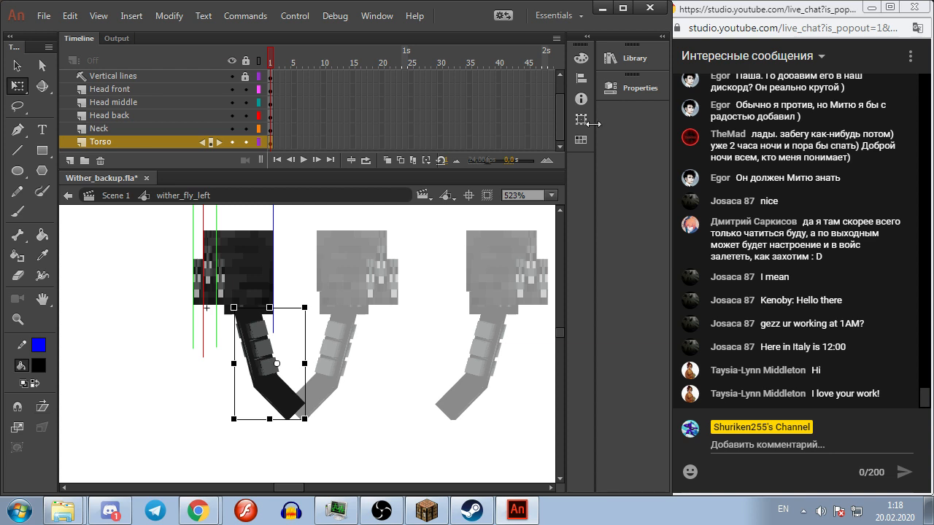
left_click(633, 87)
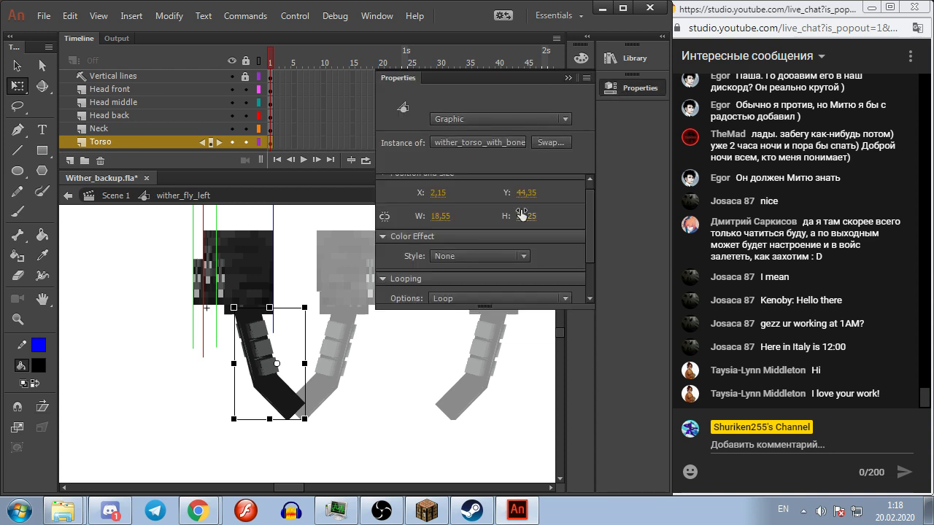
left_click(634, 58)
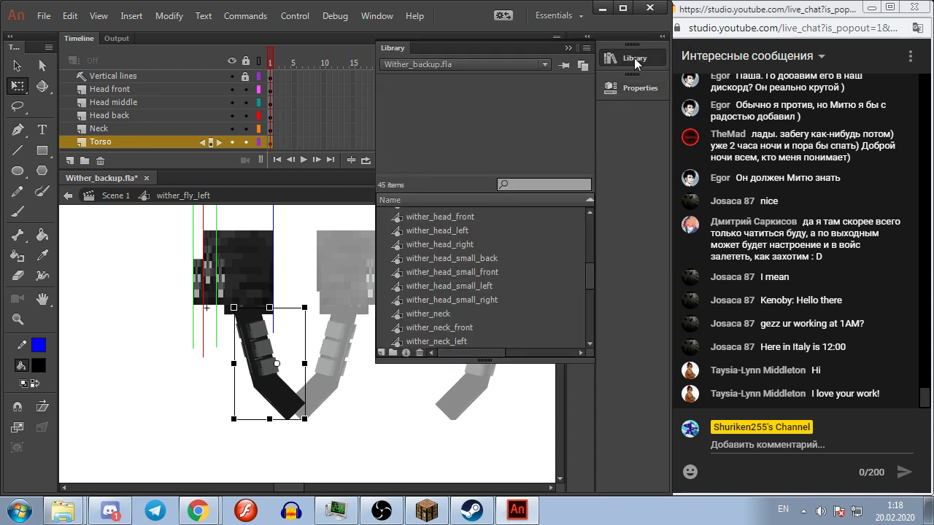
left_click(542, 185)
type("wigg")
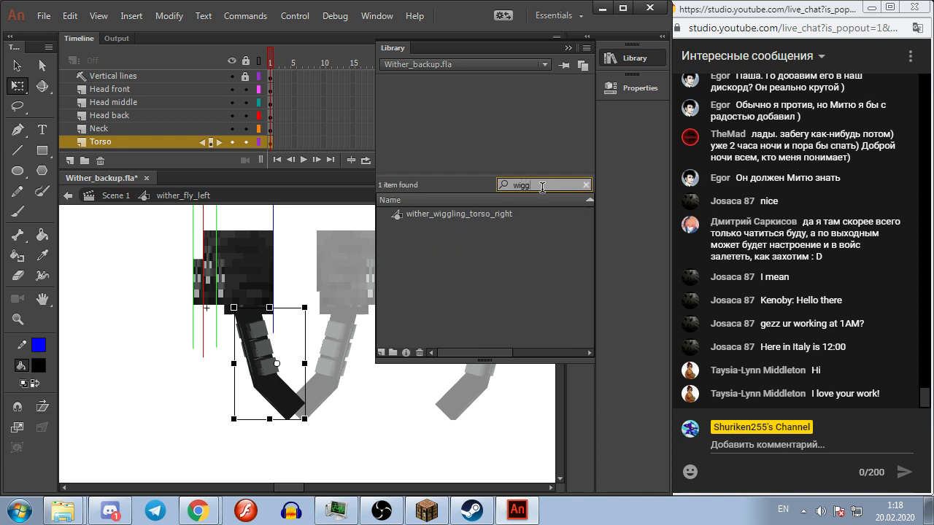
double_click(460, 214)
key("ctrl+c")
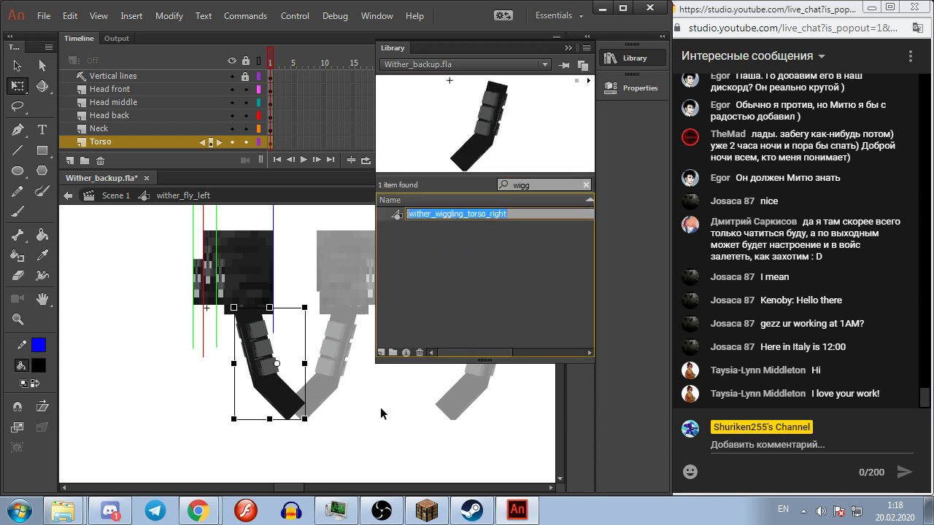
left_click(380, 414)
Step: Duplicate the symbol of the torso-with-bones instance under the name wither_wiggling_torso_left
right_click(280, 389)
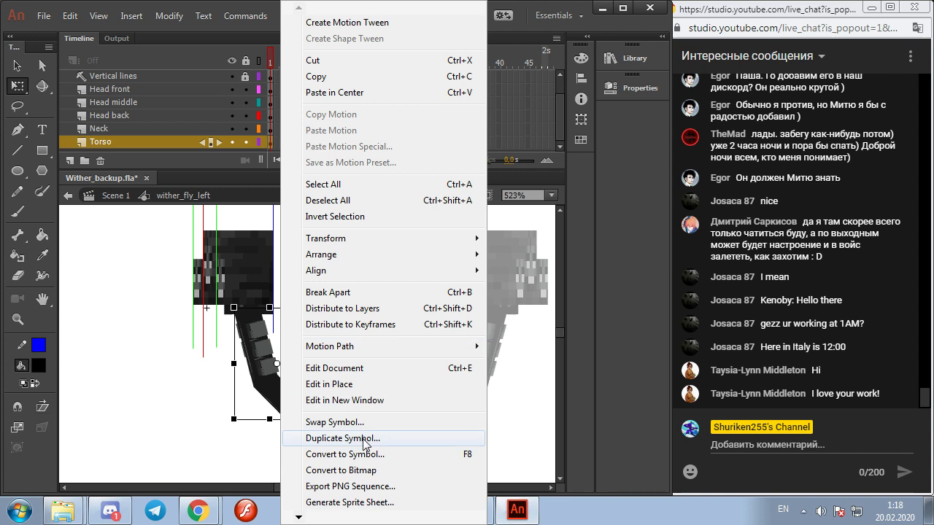
left_click(362, 440)
key("ctrl+v")
key("BackSpace")
key("BackSpace")
key("BackSpace")
key("BackSpace")
key("BackSpace")
type("left")
key("Return")
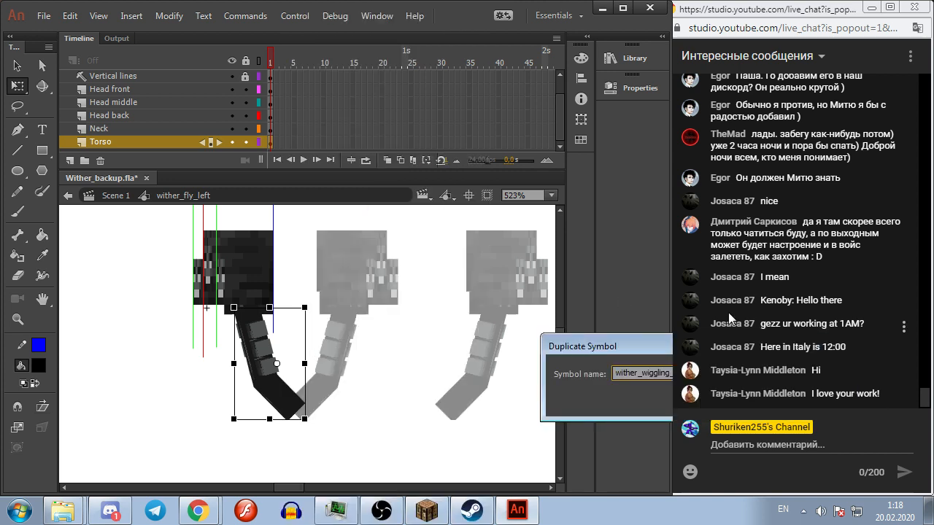
Step: Open wither_wiggling_torso_left for editing and remove frames 1 to 8 from all of its layers
double_click(259, 354)
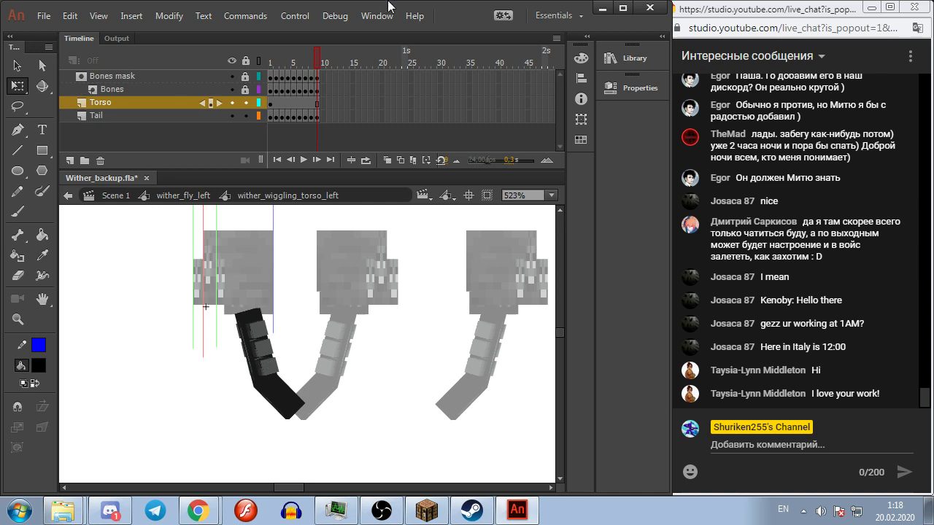
left_click_drag(308, 73, 262, 118)
right_click(292, 101)
left_click(336, 159)
Step: Unlock the Bones layer and set the looping of the bones, torso and tail instances to Single Frame
left_click(246, 89)
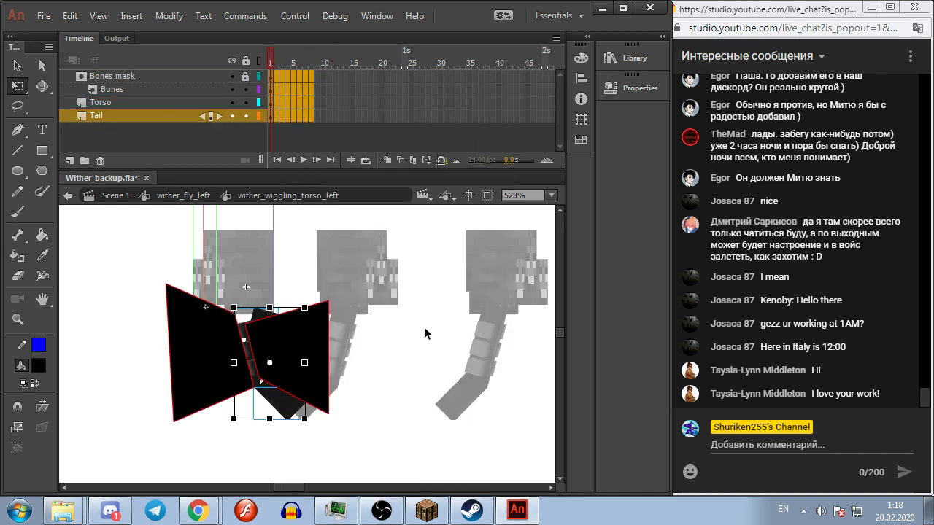
left_click(636, 89)
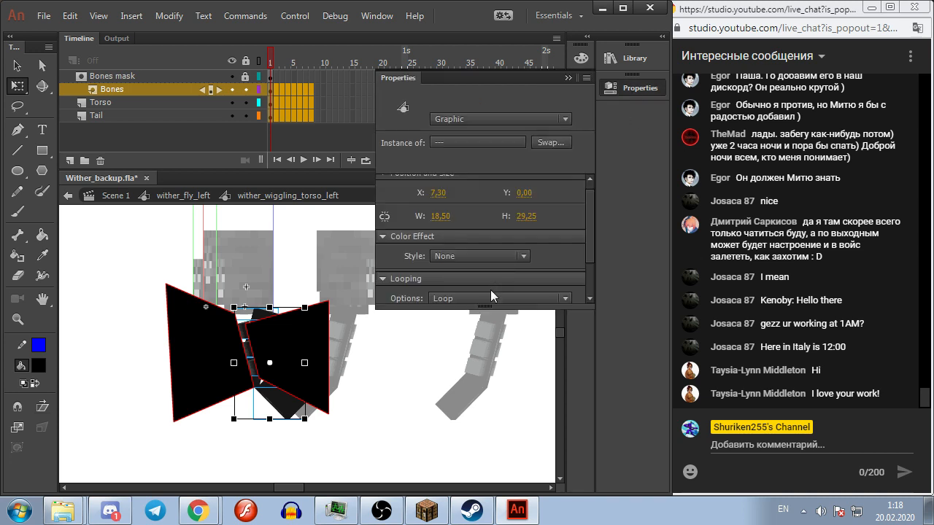
left_click(491, 296)
left_click(464, 346)
left_click(441, 358)
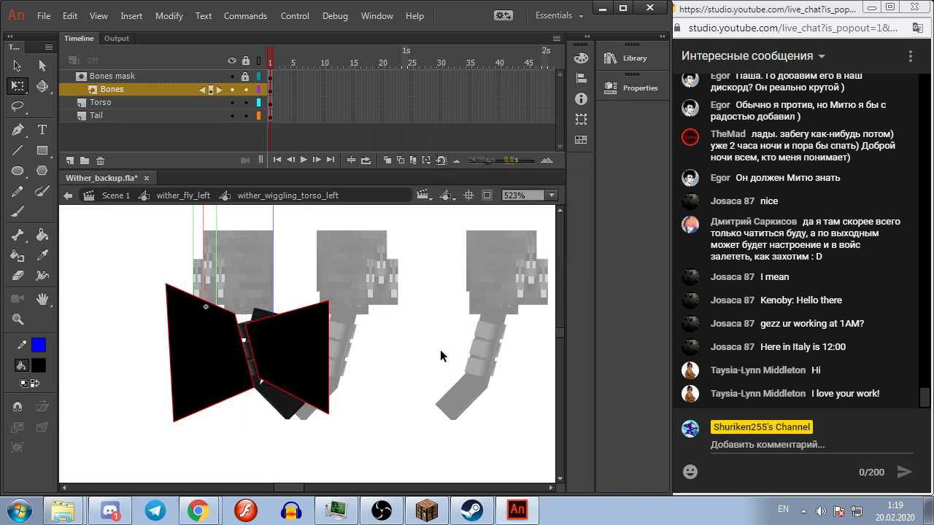
Step: Set the torso instance's first looping frame to 9 and lock the layers again
left_click(245, 89)
left_click(270, 116)
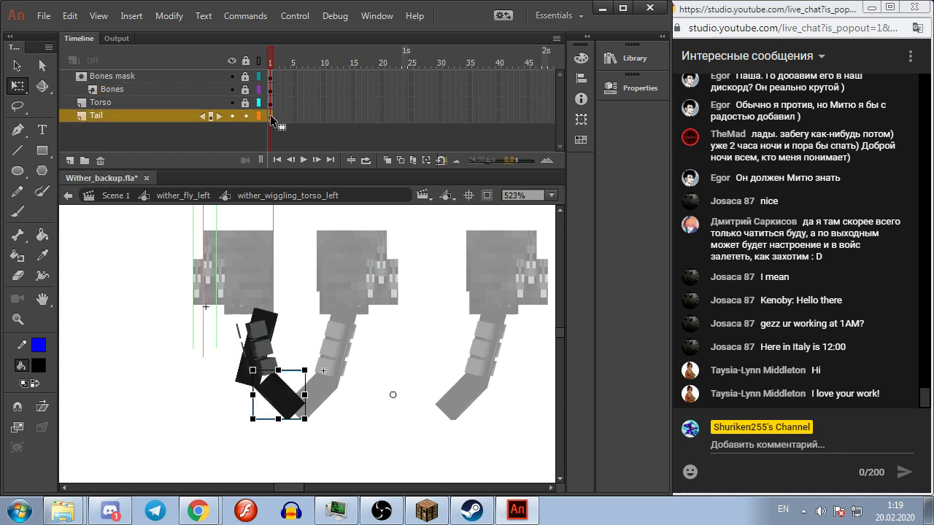
left_click_drag(251, 108, 245, 89)
left_click(269, 88)
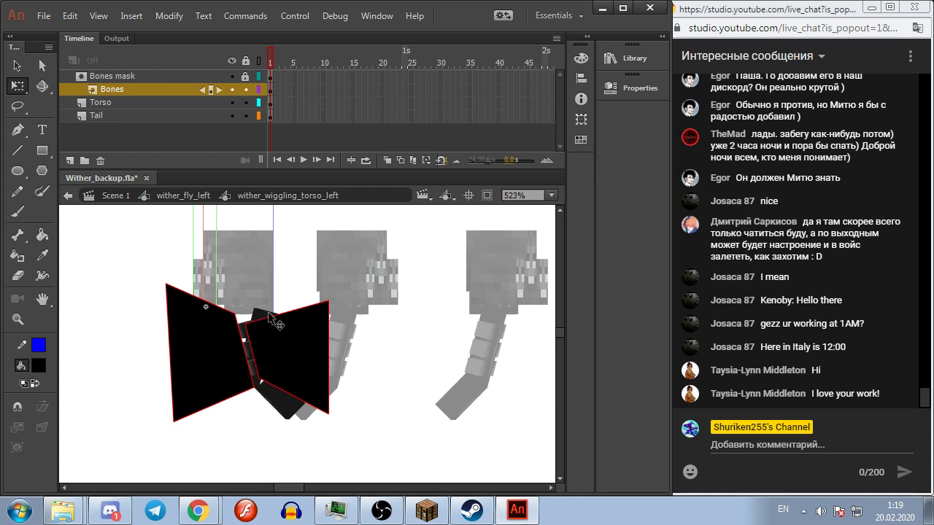
left_click(264, 322)
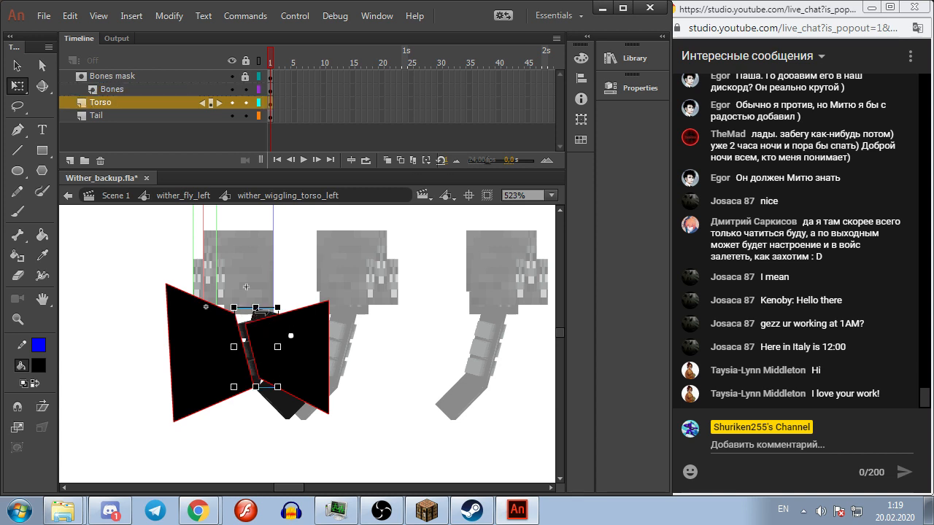
left_click(635, 87)
scroll(533, 267, "down", 2)
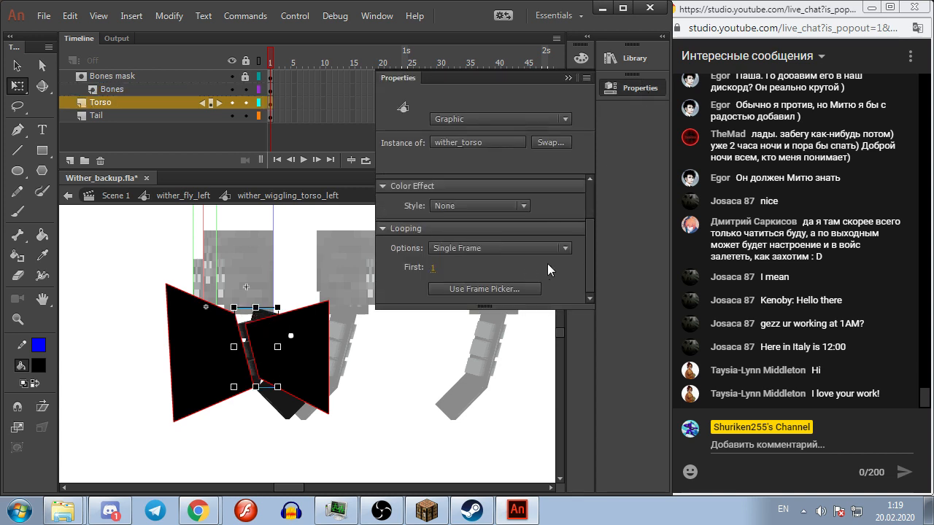
left_click_drag(436, 264, 635, 262)
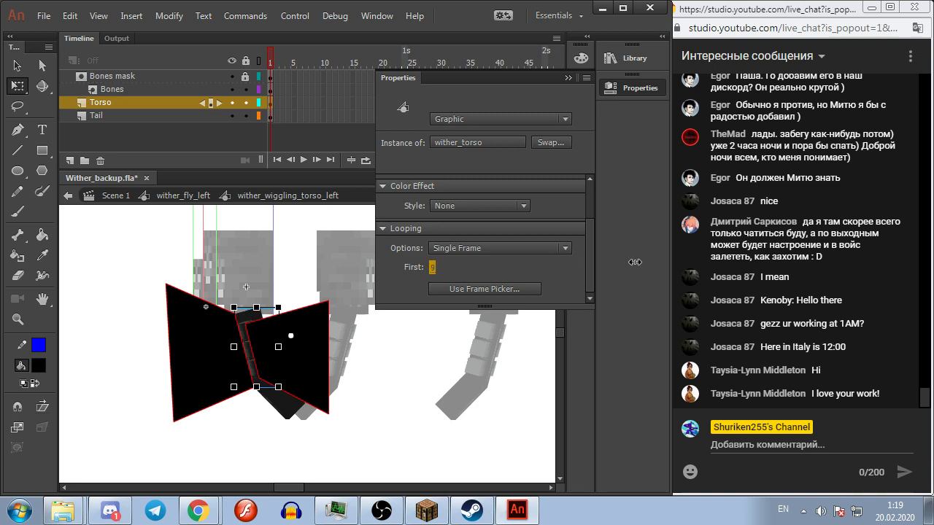
left_click(431, 389)
left_click_drag(243, 89, 249, 137)
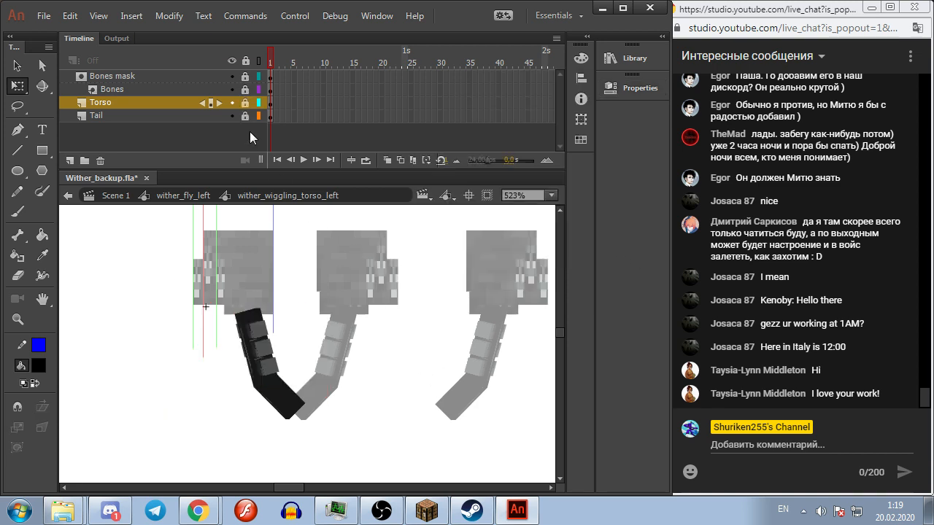
Step: Check the looping mode and first frame of the tail instance
left_click(289, 414)
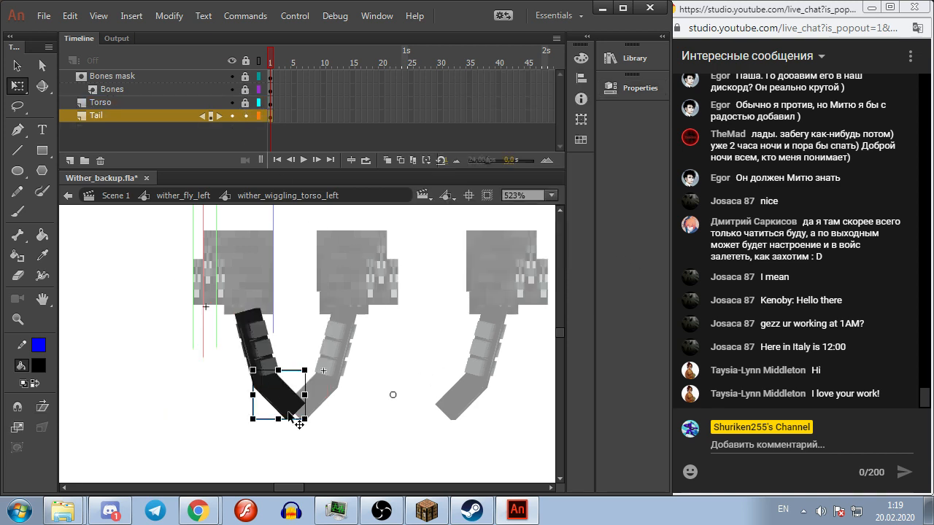
left_click(635, 87)
scroll(549, 252, "down", 2)
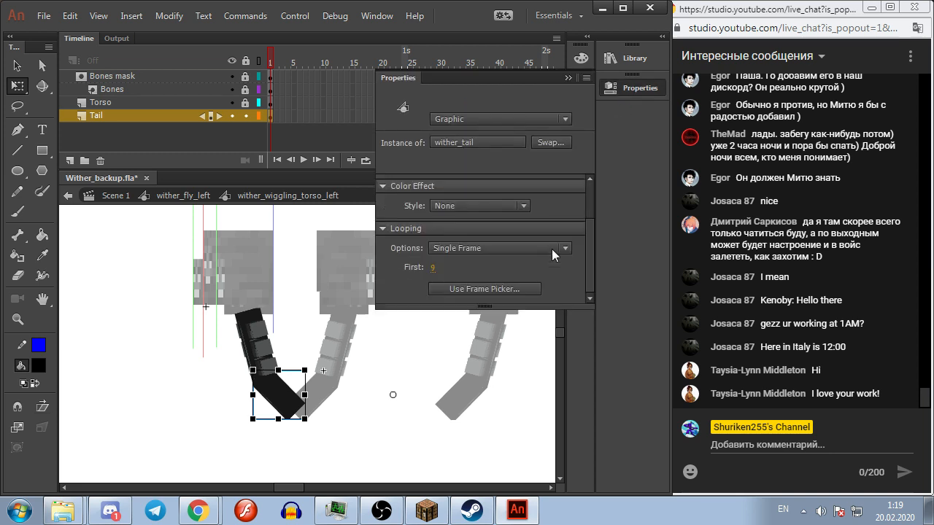
left_click(479, 390)
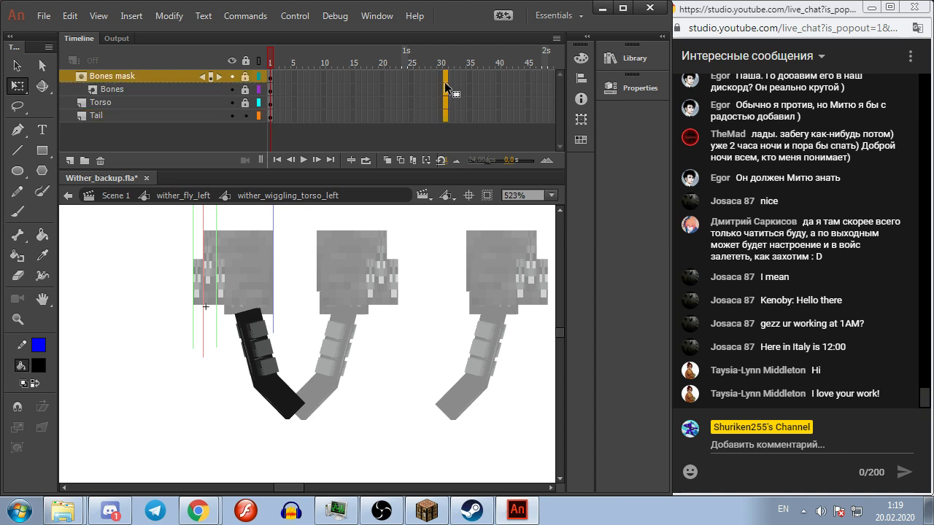
Step: Extend all layers to frame 31 and move the tail's transformation point to its joint with the torso
key("F5")
left_click(299, 378)
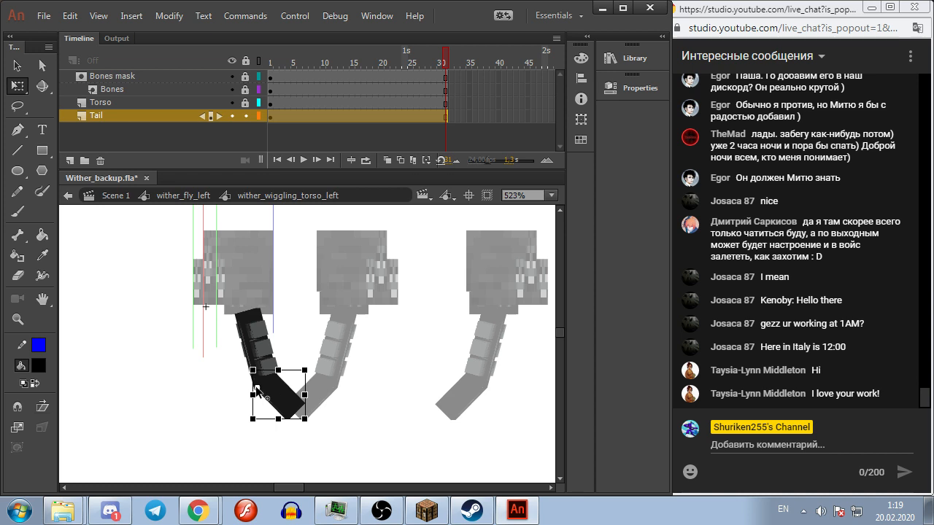
scroll(255, 391, "up", 5)
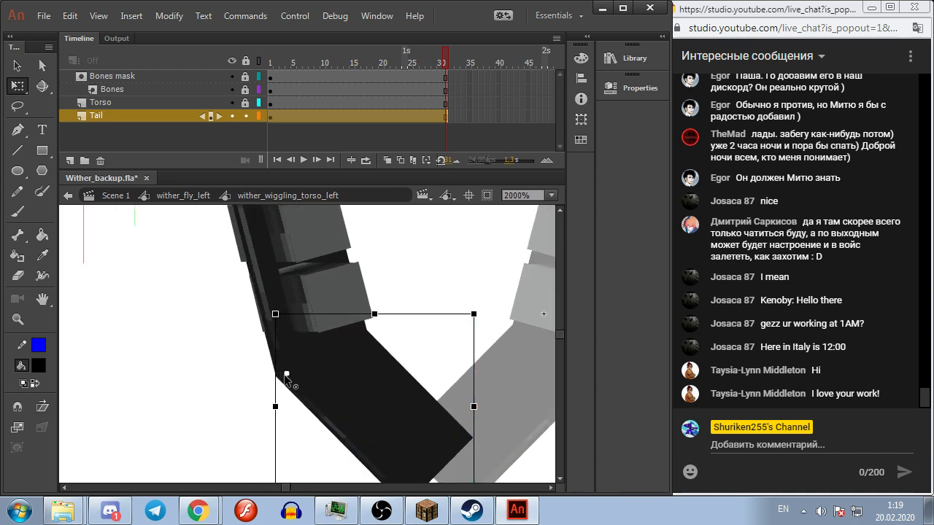
Step: Add keyframes at frames 16 and 31 of the Tail layer and rotate the tail slightly counterclockwise around its joint at frame 16
left_click(365, 114)
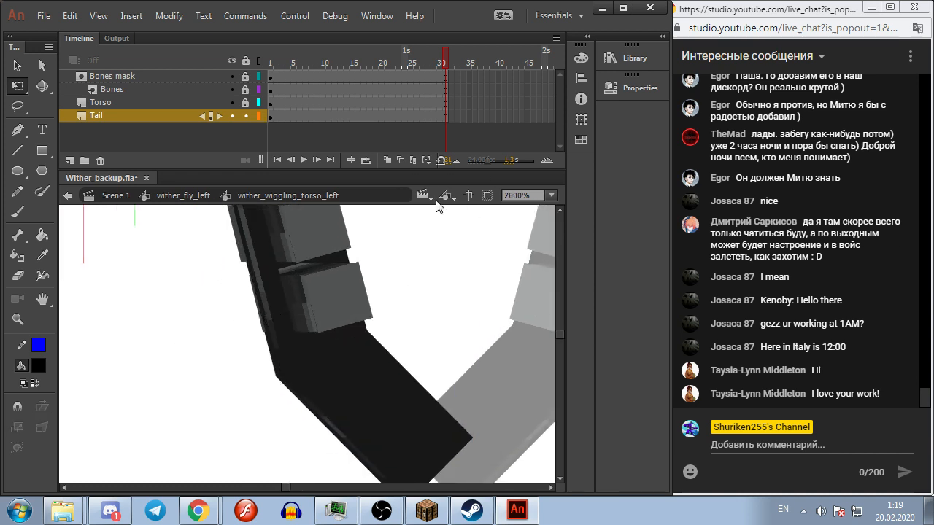
left_click(365, 115)
left_click(358, 116)
key("F6")
left_click_drag(481, 316, 459, 271)
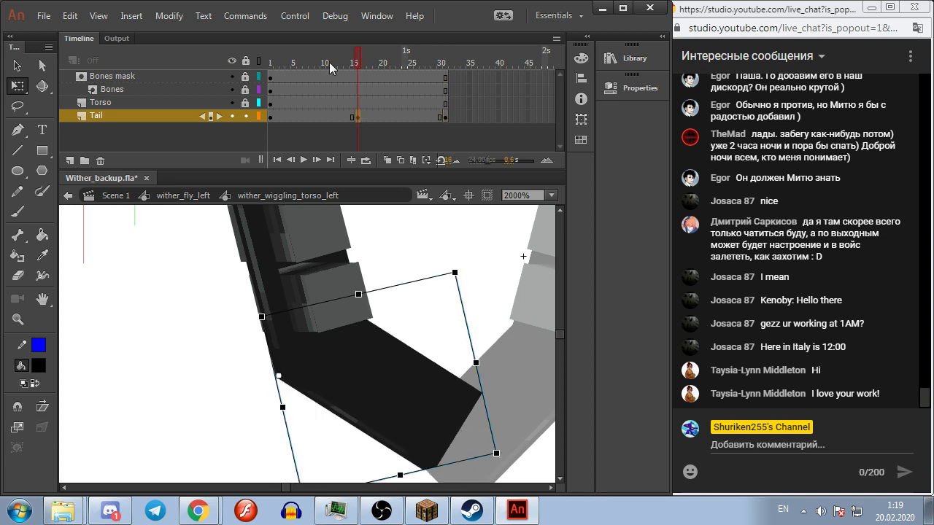
Step: Create classic tweens on both spans of the Tail layer and set their easing to Quad Ease In Out
left_click_drag(327, 115, 374, 115)
right_click(365, 117)
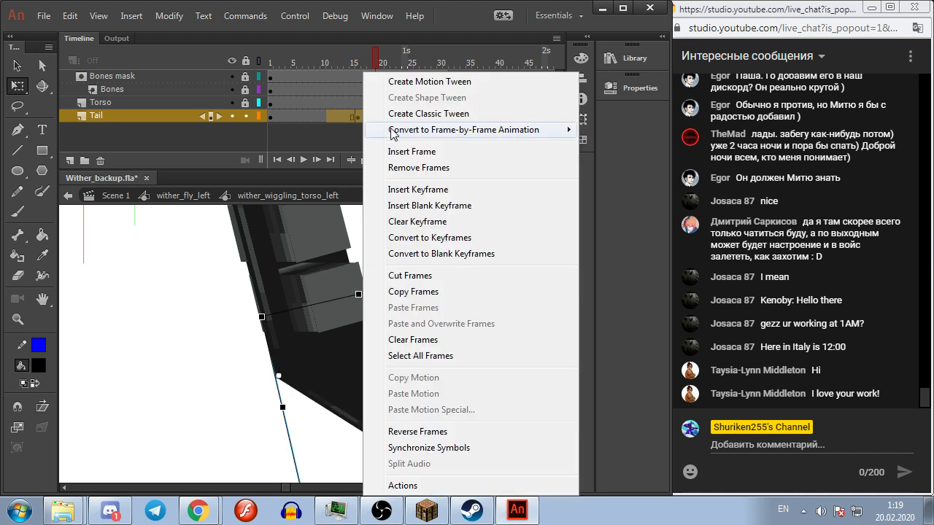
left_click(428, 114)
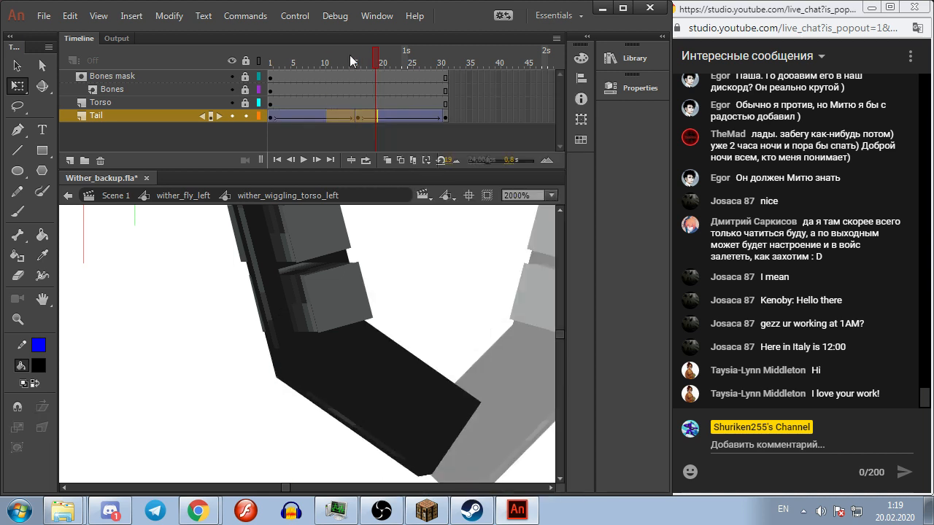
left_click(642, 86)
left_click(459, 233)
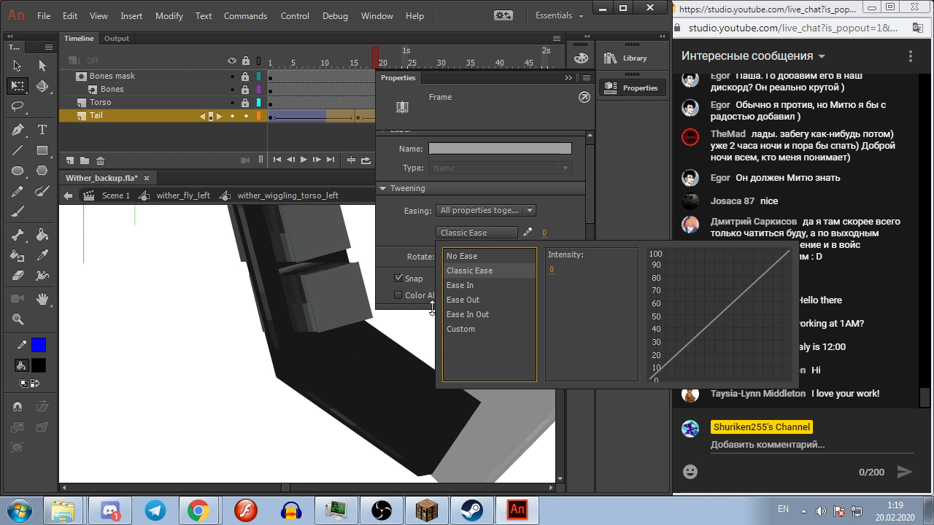
left_click(471, 286)
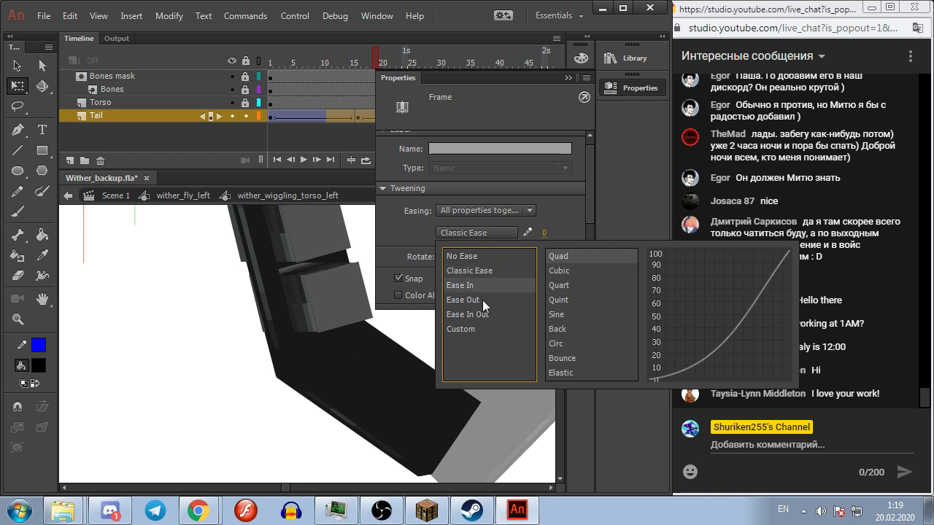
left_click(479, 315)
double_click(575, 256)
left_click(148, 270)
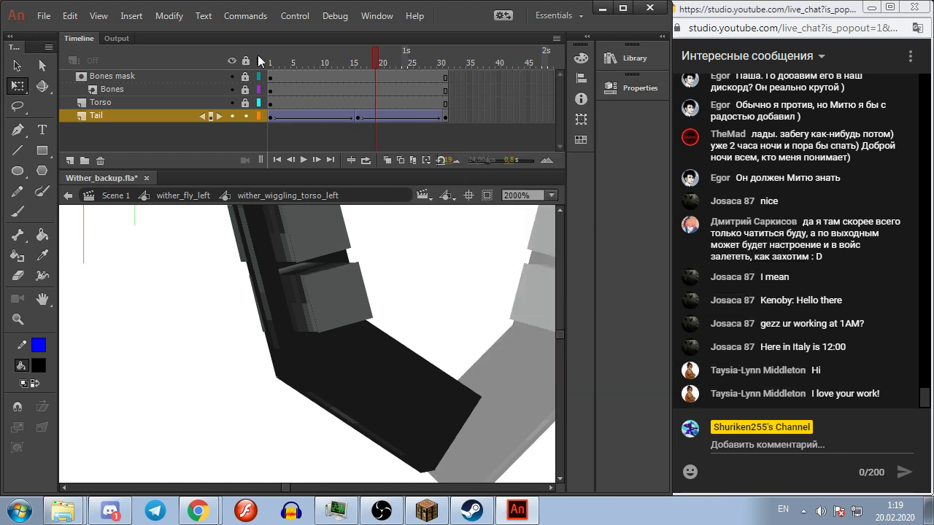
Step: Play the wither_wiggling_torso_left timeline several times to check the tail's swing
key("Return")
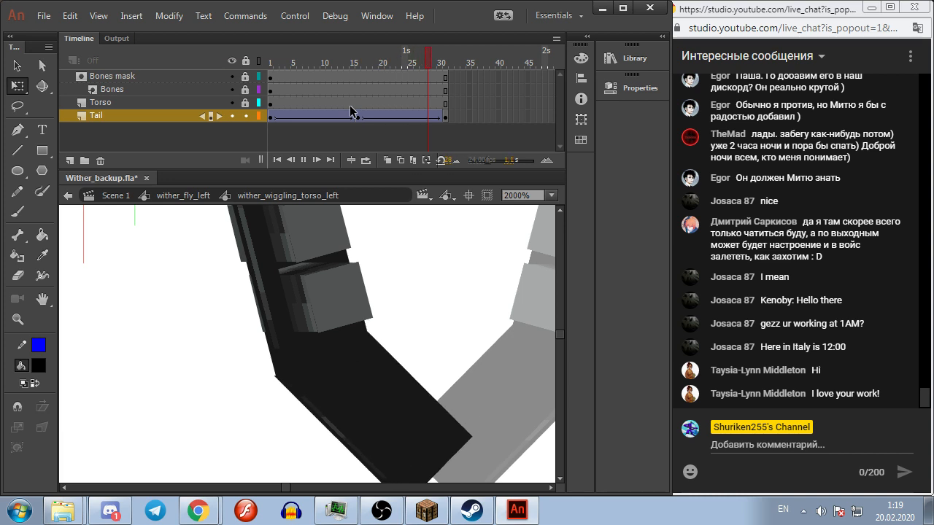
key("Return")
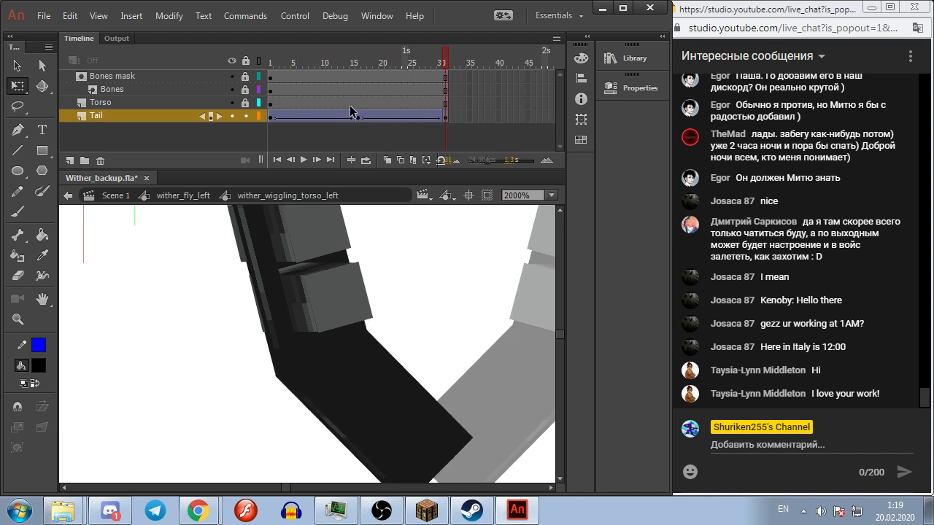
left_click_drag(345, 63, 356, 78)
left_click(350, 396)
key("Return")
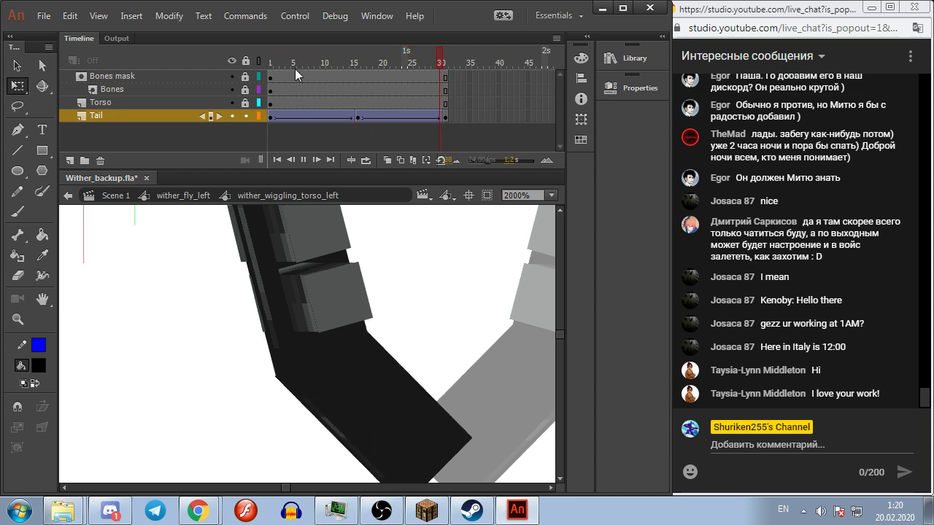
Step: Return to wither_fly_left, lock the Torso layer and change the looping option of all head and neck instances
left_click(187, 195)
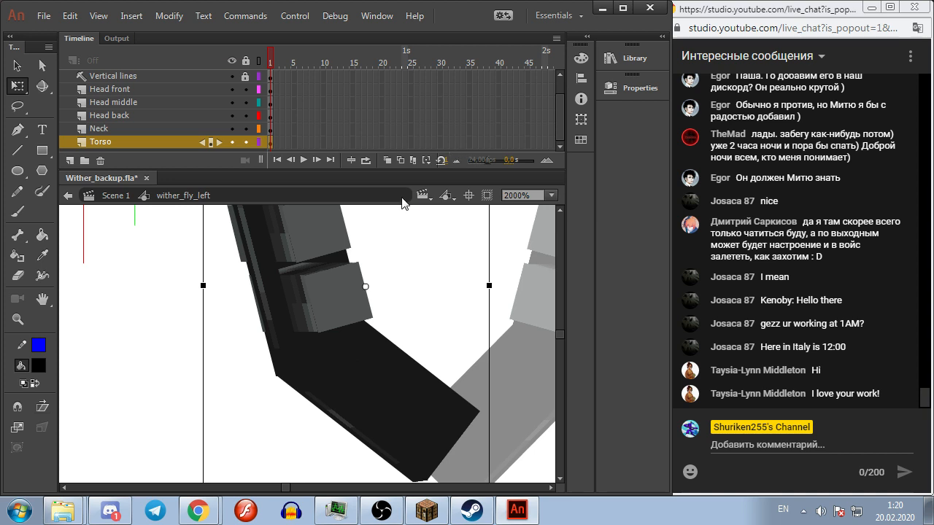
left_click(636, 88)
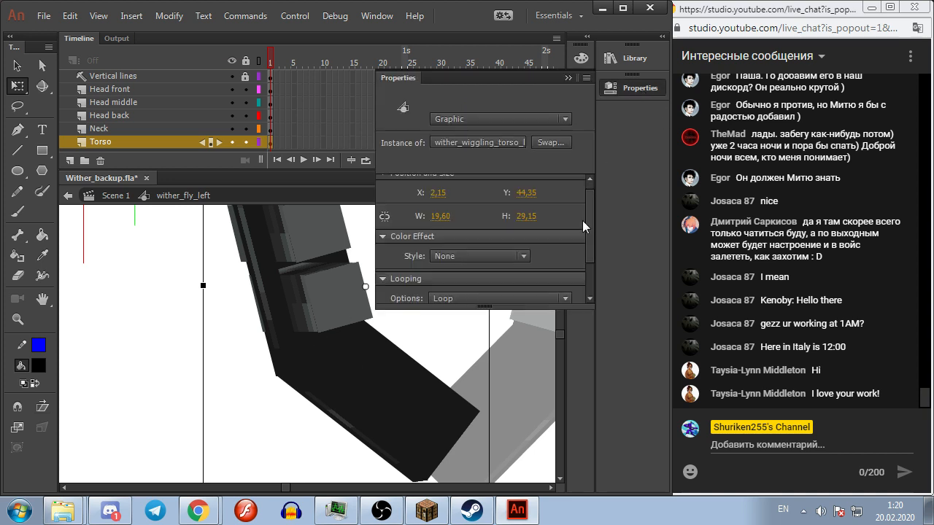
left_click(233, 176)
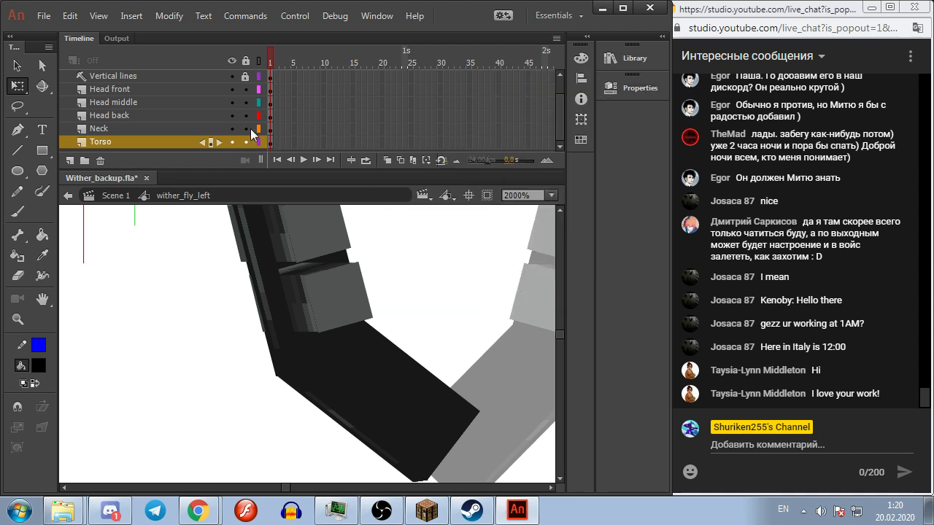
key("ctrl+a")
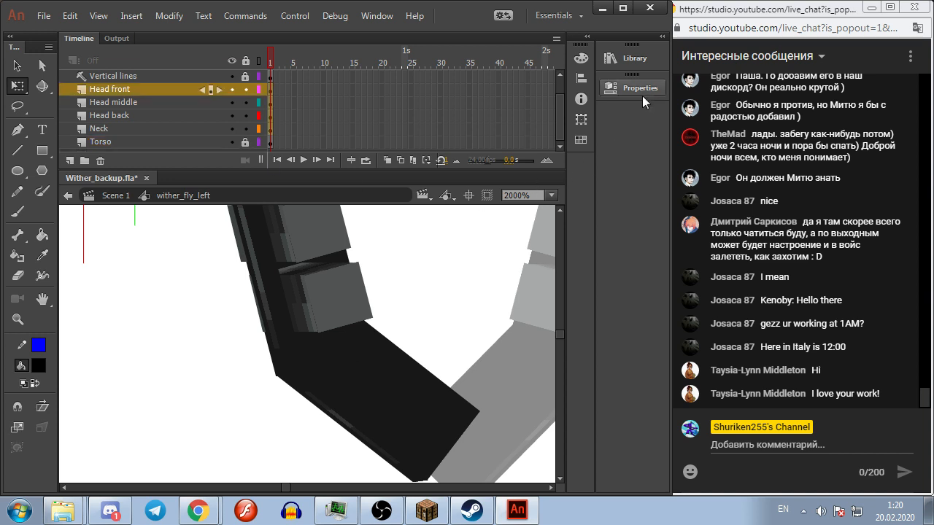
left_click(621, 86)
left_click(479, 298)
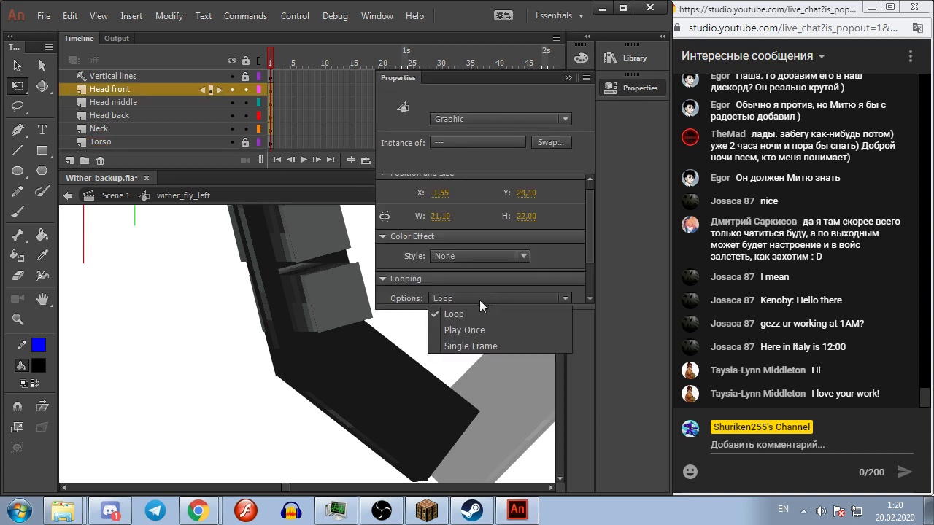
left_click(463, 338)
left_click(210, 315)
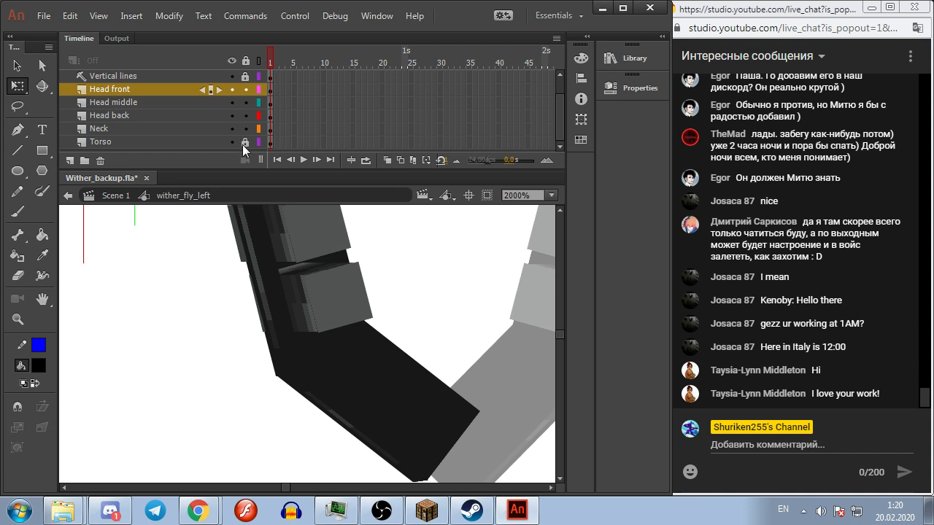
Step: Extend all layers of wither_fly_left to frame 31 and delete the empty Layer_3
left_click_drag(447, 144, 446, 64)
key("F5")
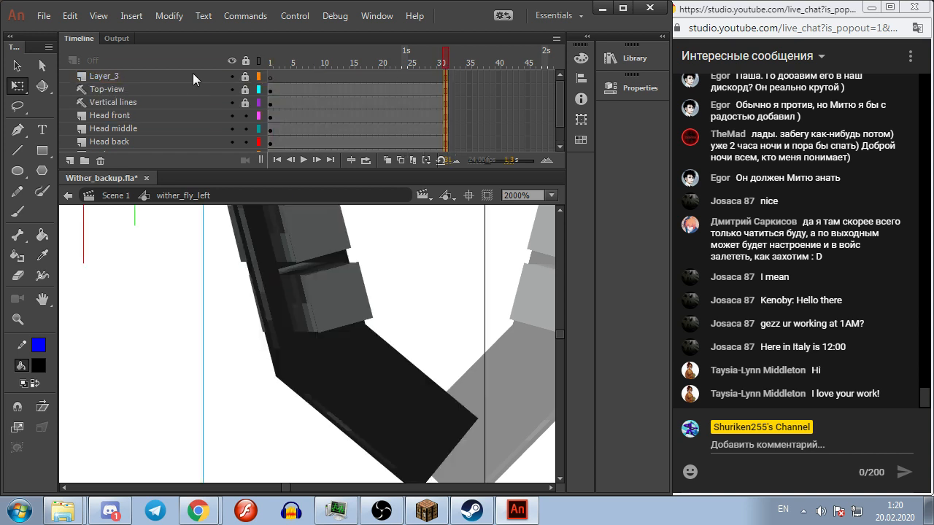
right_click(143, 78)
left_click(189, 177)
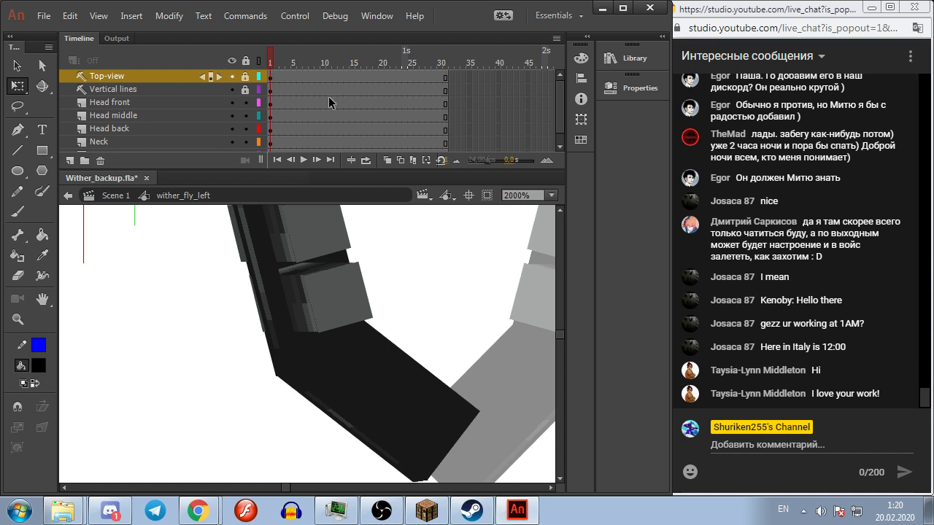
Step: Move the transformation point of the Torso layer's instance to the torso's upper end
scroll(328, 102, "down", 1)
left_click(445, 142)
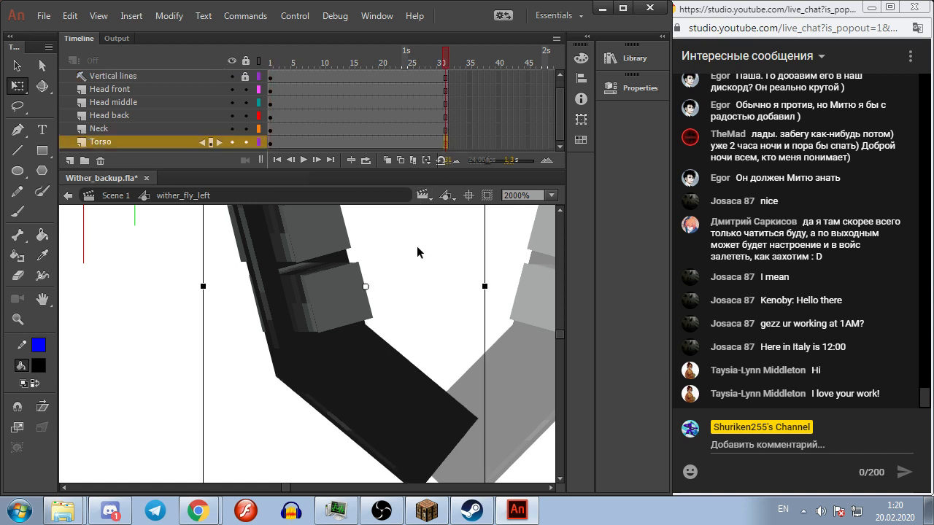
scroll(431, 296, "down", 3)
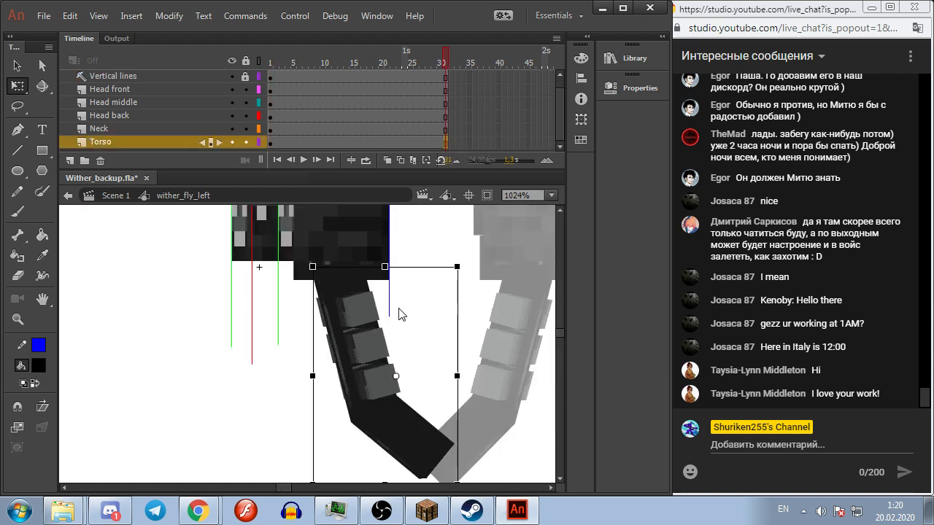
left_click(394, 378)
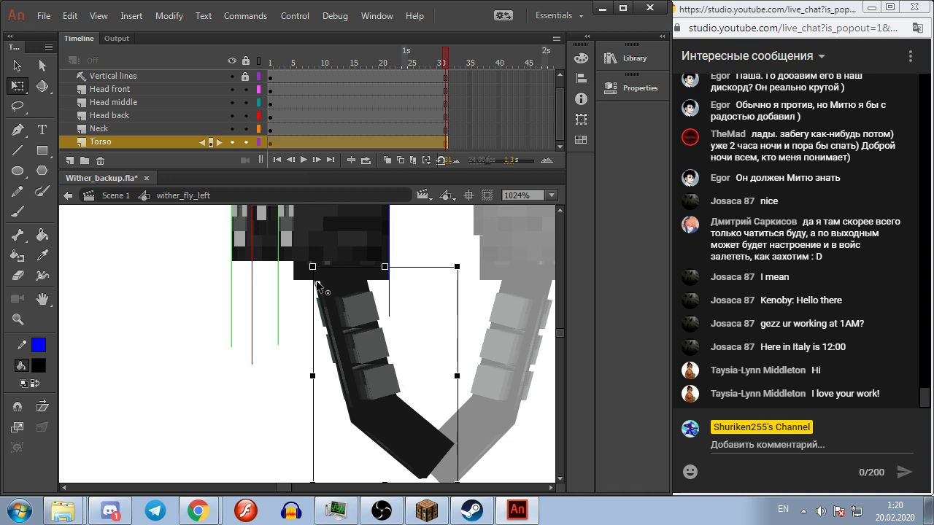
scroll(472, 337, "down", 3)
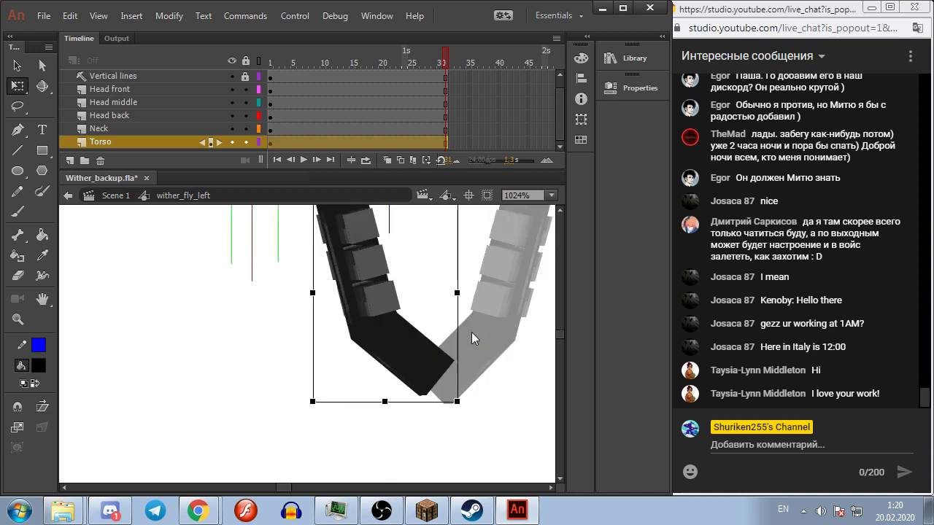
left_click(500, 381)
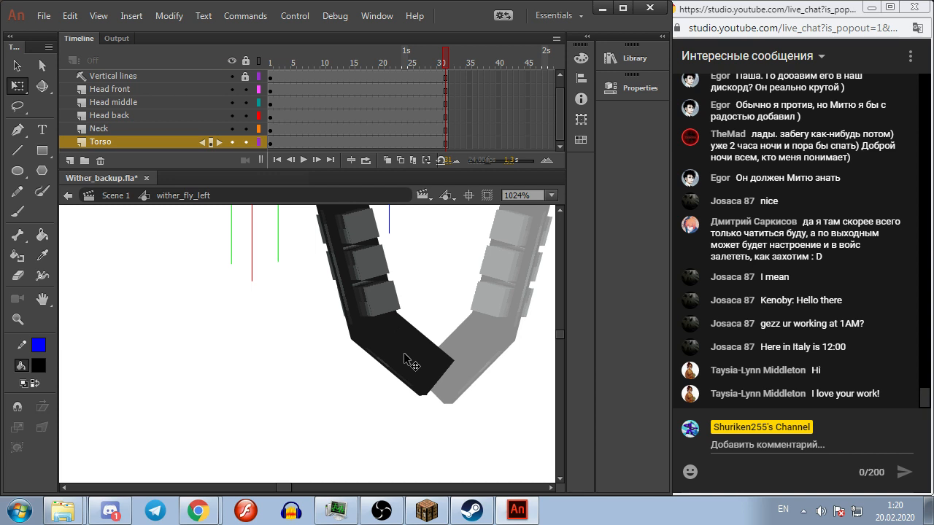
Step: Add keyframes at frames 16 and 31 of the Torso layer and rotate the torso slightly counterclockwise at frame 16
left_click_drag(355, 63, 490, 82)
left_click(357, 64)
key("F6")
left_click(409, 379)
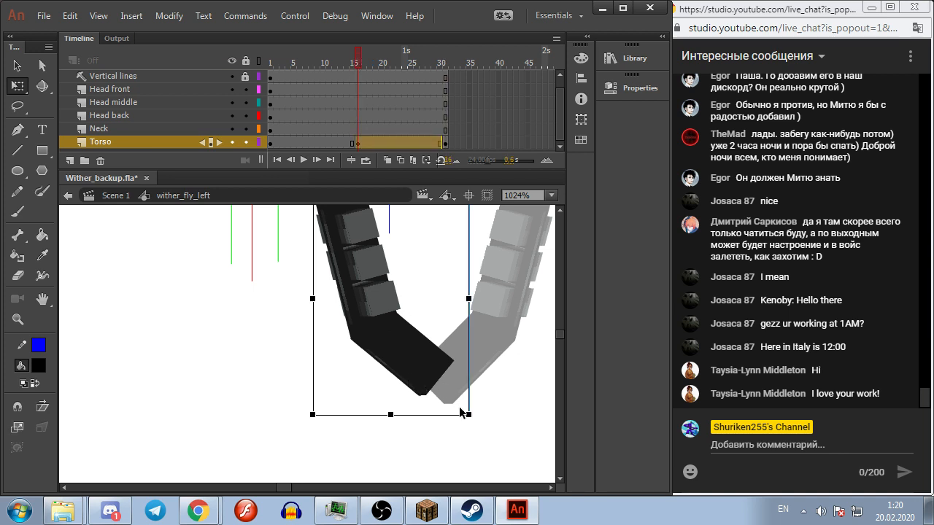
left_click_drag(478, 418, 494, 409)
left_click_drag(503, 399, 518, 391)
left_click(456, 219)
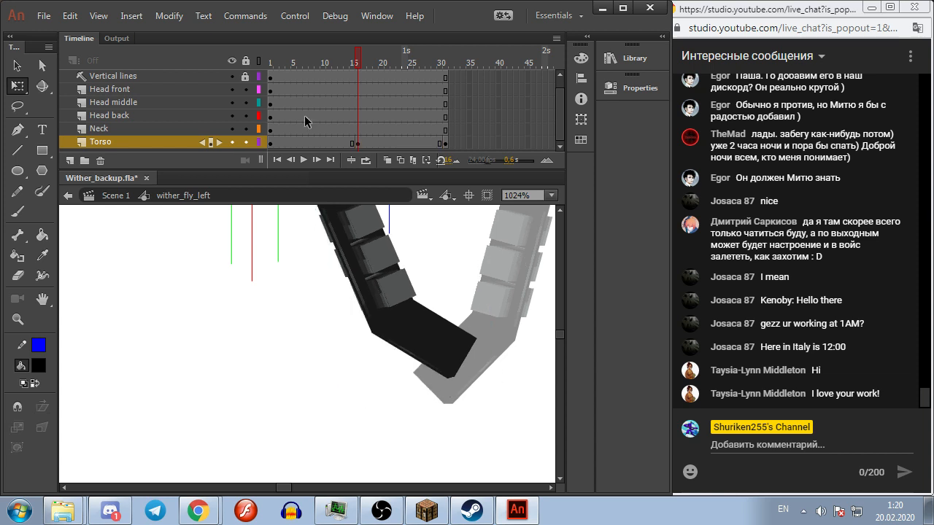
Step: Create classic tweens on both spans of the Torso layer
left_click_drag(320, 143, 371, 144)
right_click(371, 143)
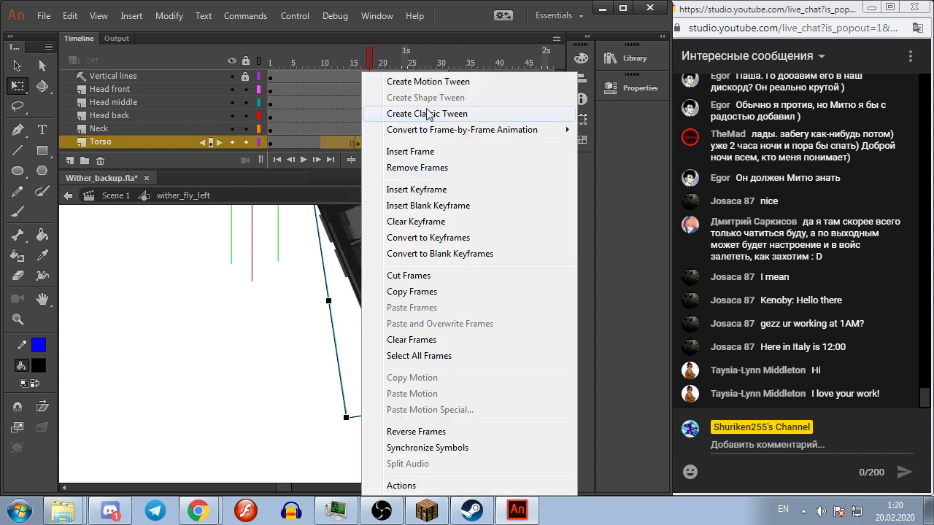
left_click(452, 108)
Step: Set the easing of both Torso layer tweens to Quad Ease In Out
left_click(639, 87)
scroll(409, 233, "down", 3)
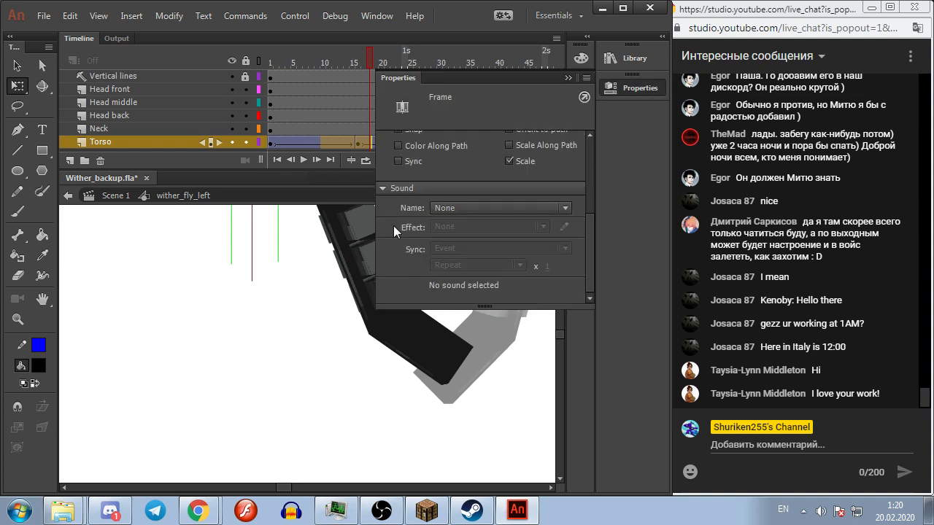
scroll(394, 248, "up", 3)
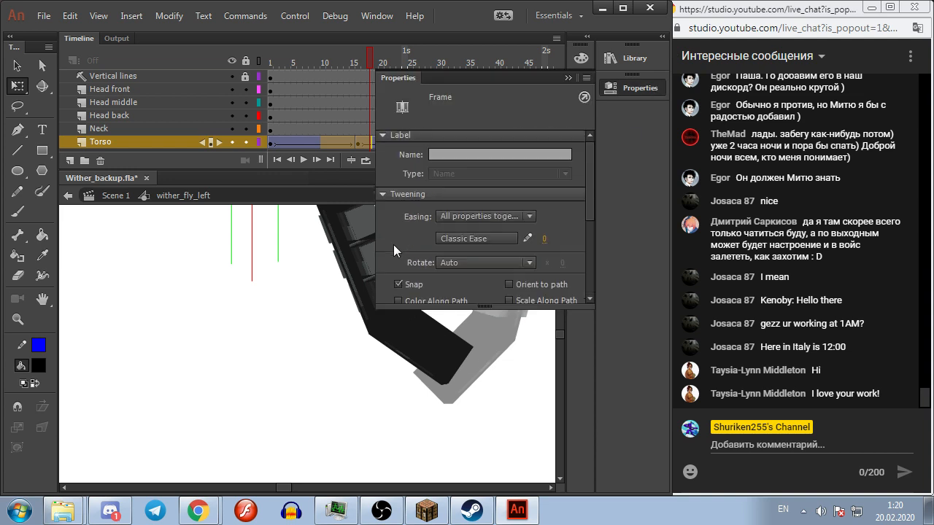
left_click(337, 117)
left_click(363, 142)
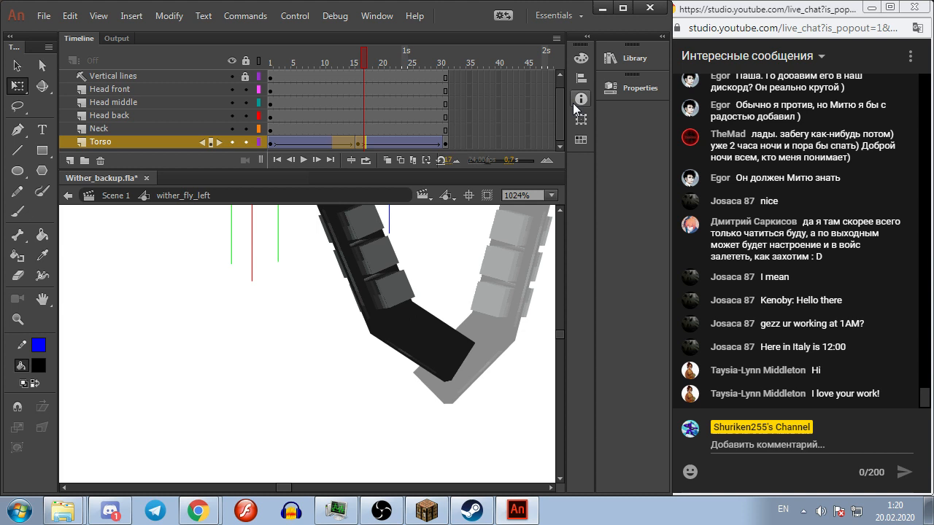
left_click(639, 88)
left_click(451, 238)
mouse_move(479, 318)
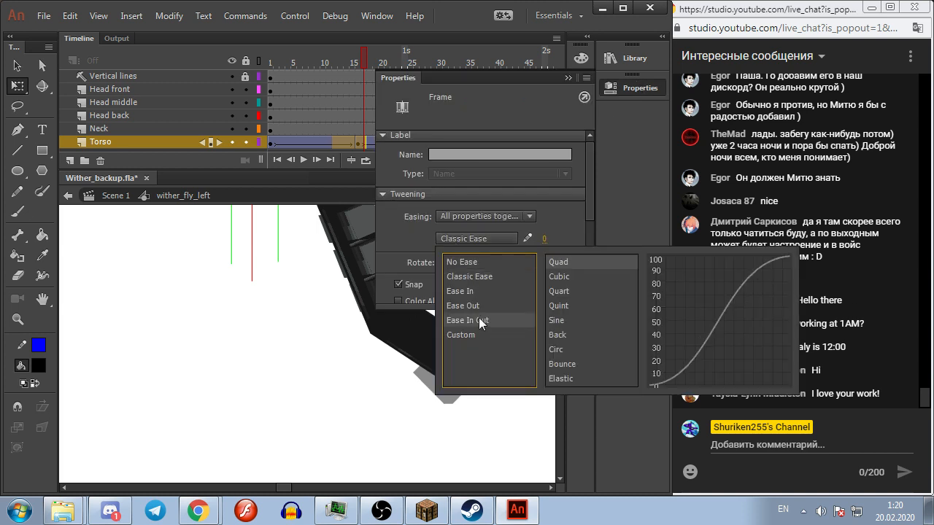
left_click(582, 261)
Step: Set the first loop frame of the torso instance at keyframe 1 to 1, playing the animation before and after the change
left_click(289, 59)
key("Return")
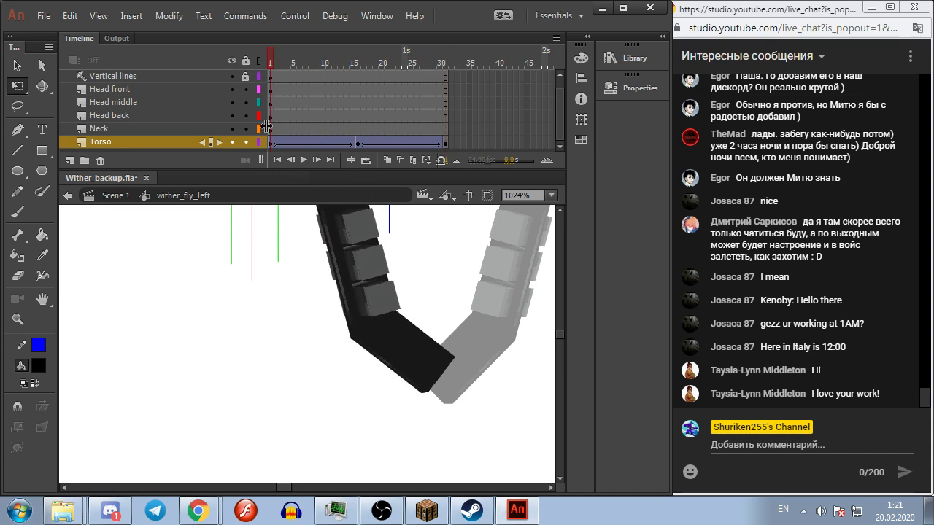
left_click(394, 361)
left_click(618, 88)
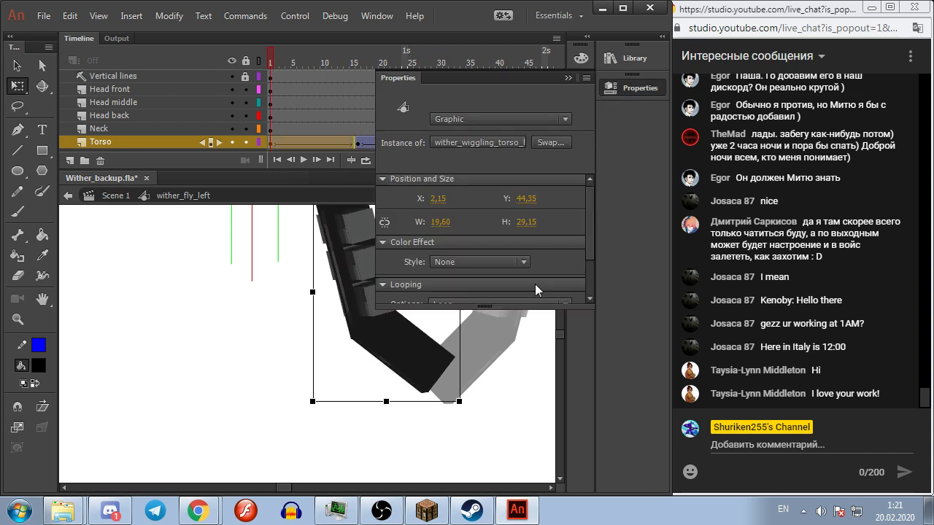
scroll(535, 290, "down", 1)
left_click_drag(433, 285, 453, 286)
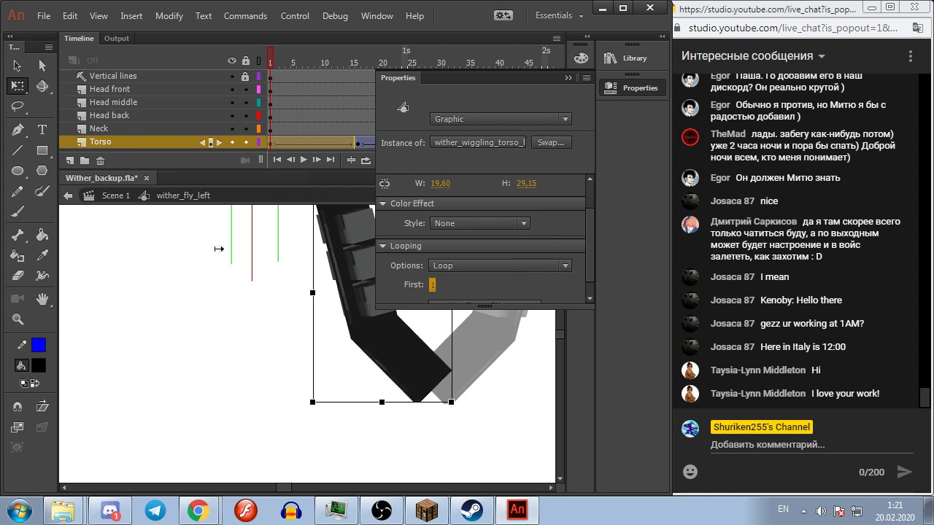
left_click(208, 305)
key("Return")
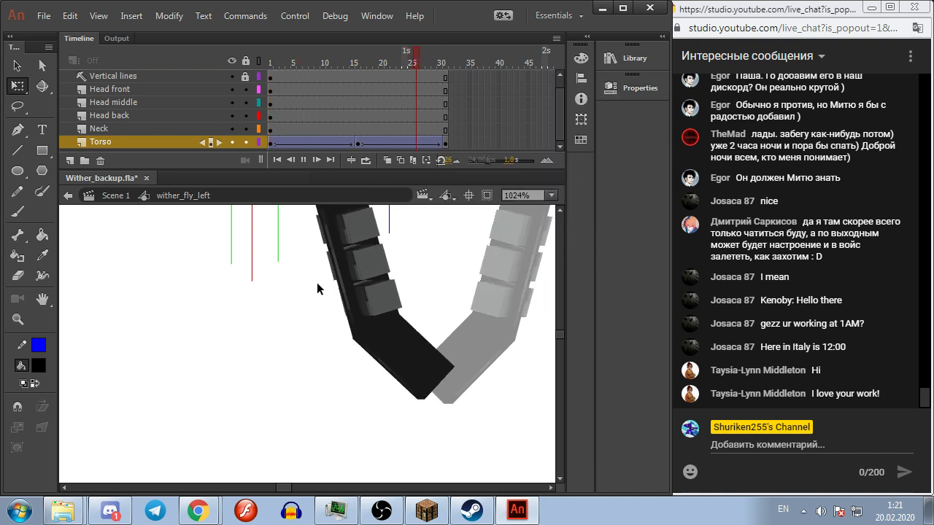
Step: Set the first loop frame of the torso instance at keyframe 16 to 16
left_click(372, 145)
left_click(356, 111)
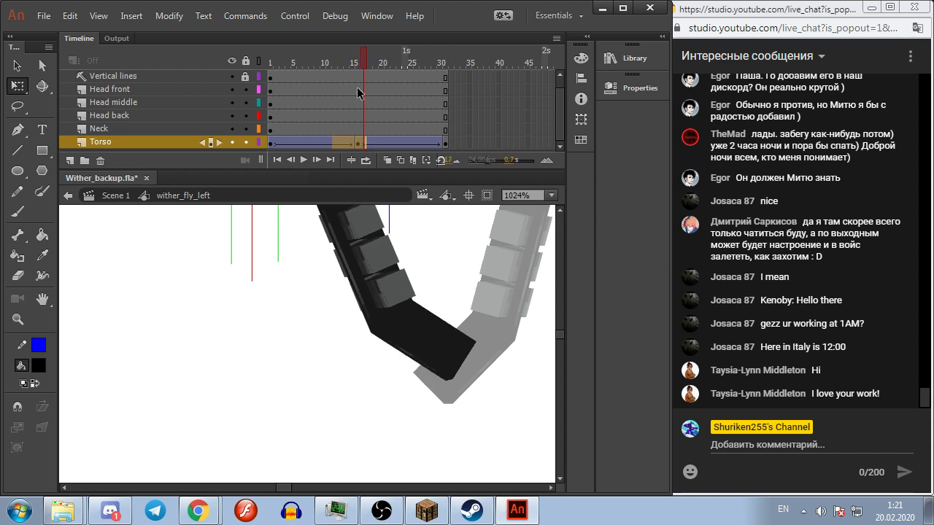
left_click(423, 359)
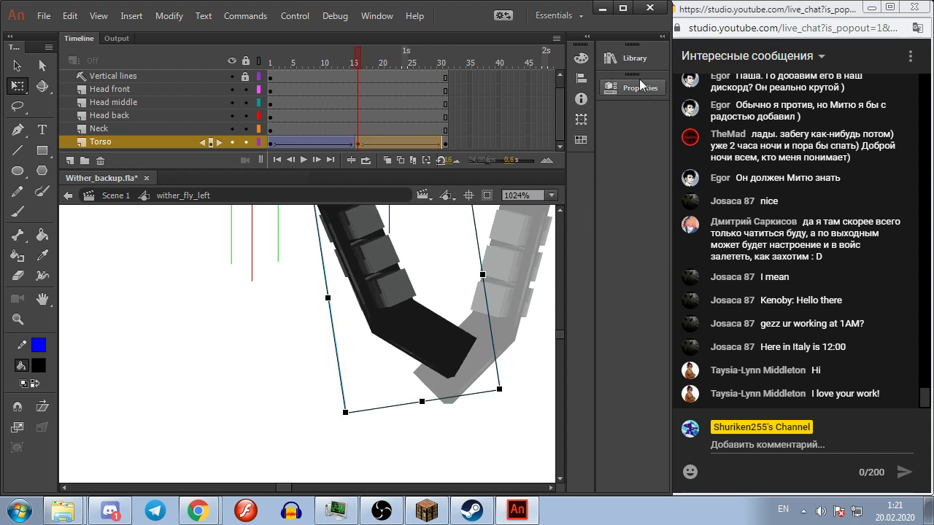
left_click(614, 91)
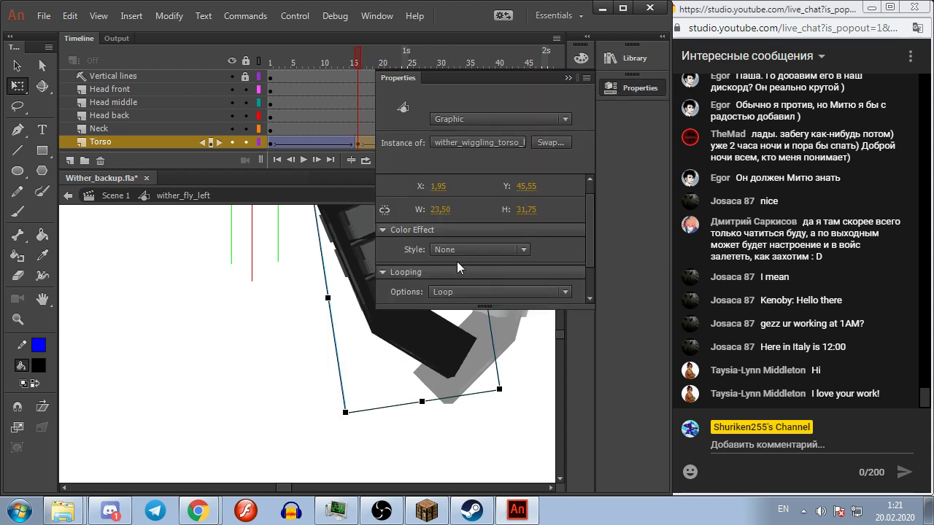
scroll(456, 263, "down", 2)
left_click(438, 267)
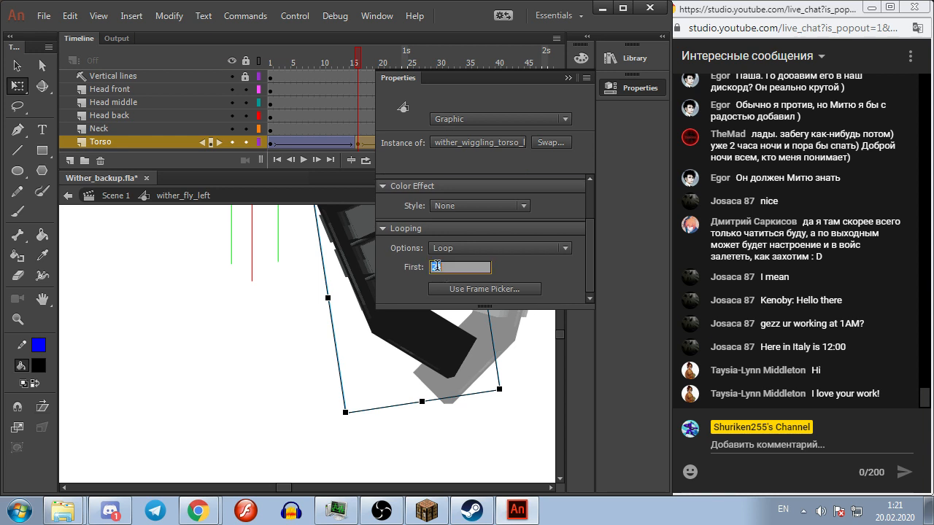
type("16")
key("Return")
left_click(250, 305)
Step: Set the first loop frame of the torso instance at keyframe 31 to 31 and replay the wither_fly_left animation
left_click_drag(358, 59, 450, 76)
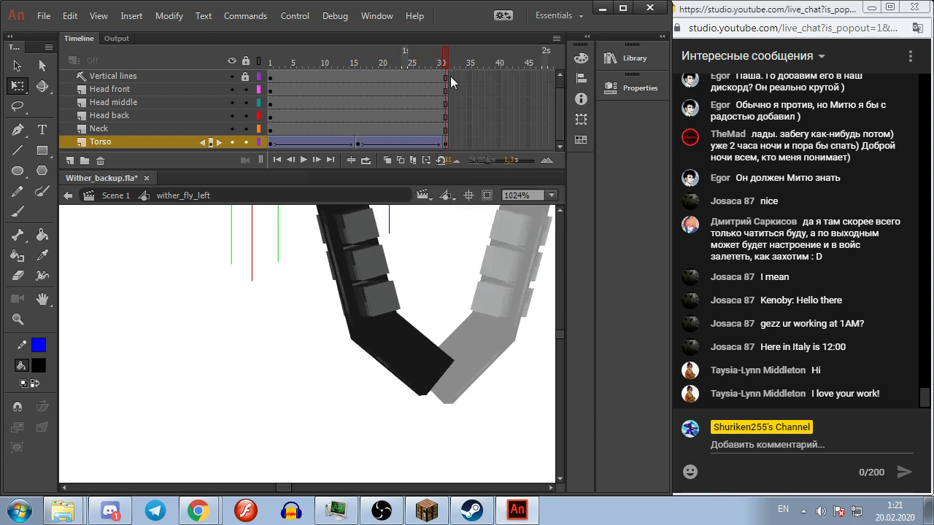
left_click(347, 341)
left_click(640, 88)
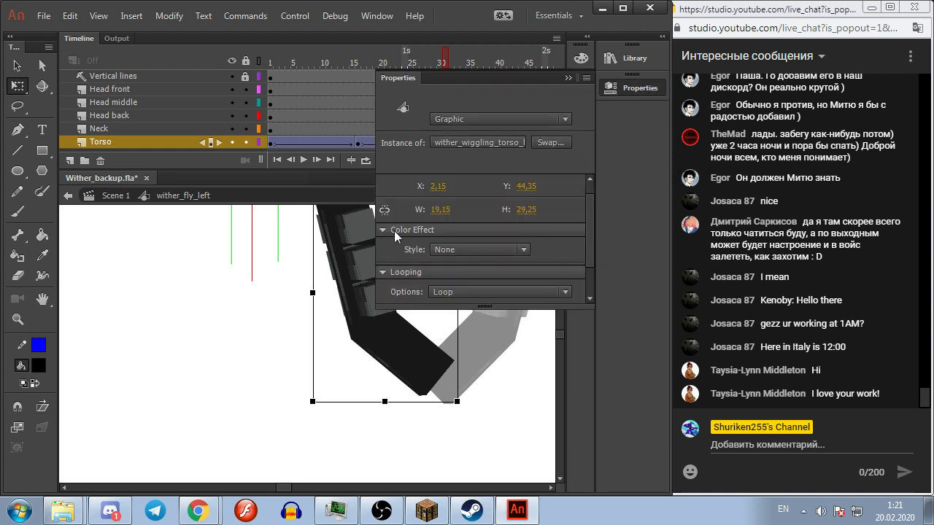
scroll(394, 231, "down", 2)
left_click(435, 269)
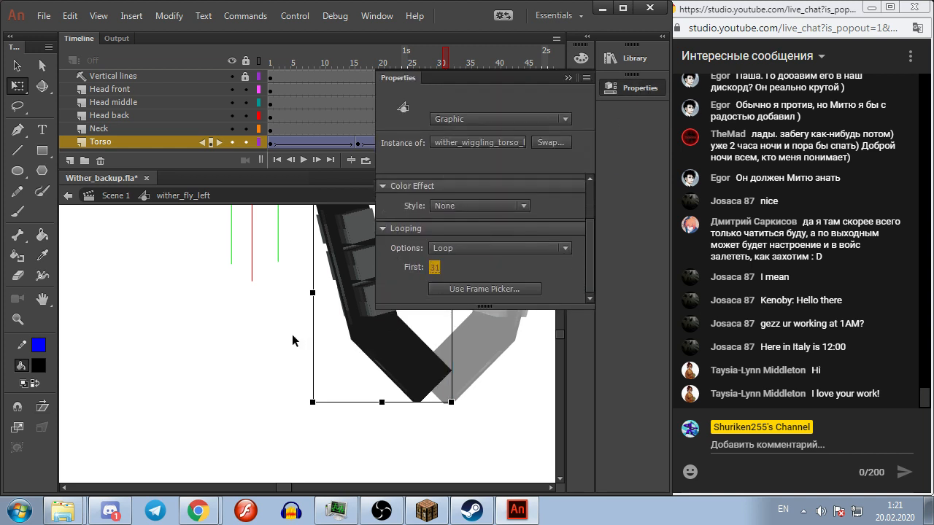
left_click(292, 334)
key("Home")
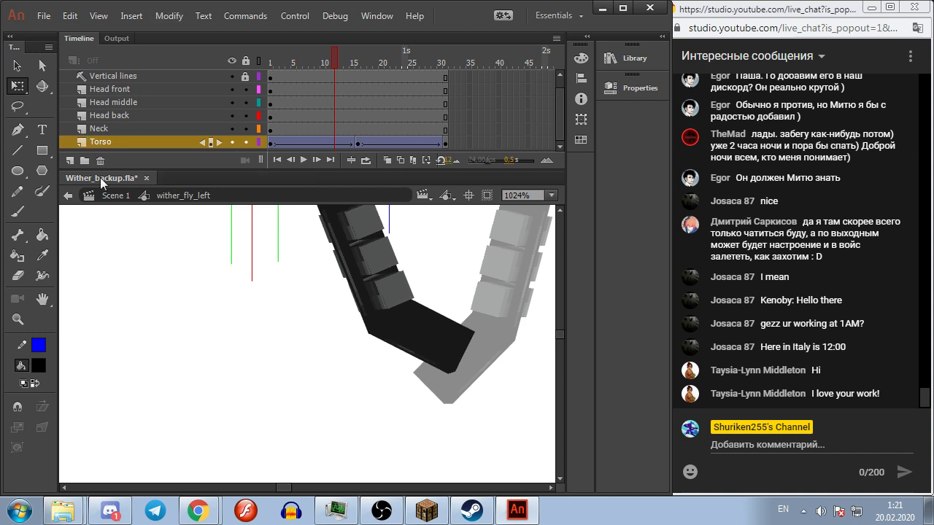
Step: Return to Scene 1 and nudge the left-facing Wither leftward, clear of the middle Wither
left_click(116, 196)
scroll(207, 257, "down", 3)
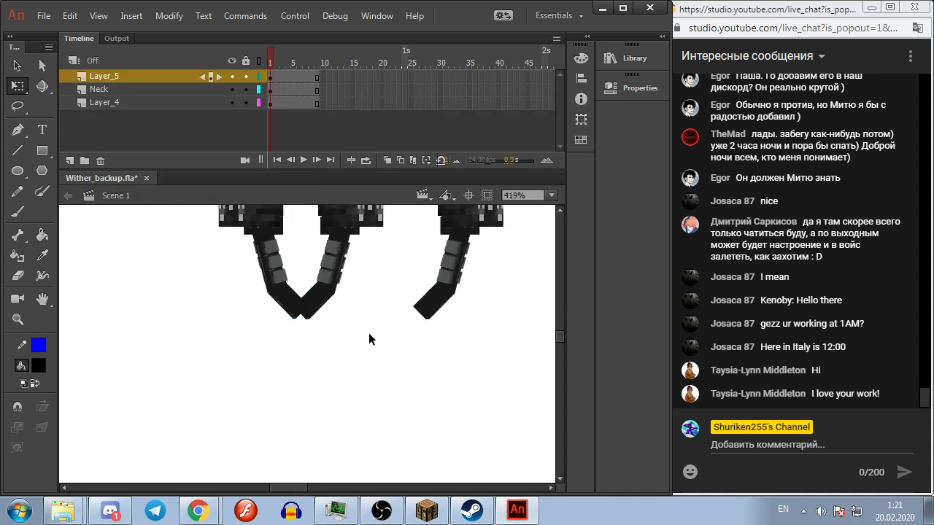
key("Left")
key("Left")
key("Left")
key("Left")
key("Left")
key("Left")
key("Left")
key("Left")
key("Left")
key("Left")
key("Left")
key("Left")
key("Left")
key("Left")
key("Left")
key("Left")
key("Left")
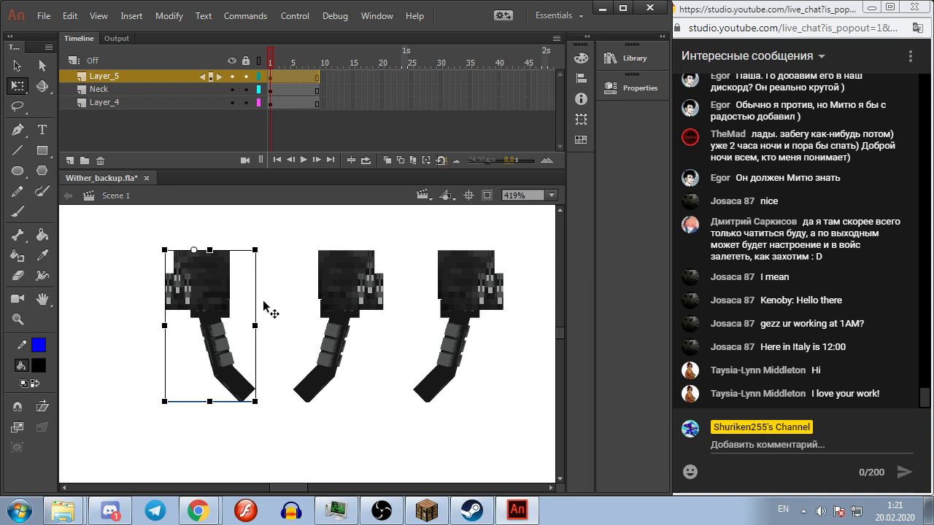
Step: Extend the frames of all three Scene 1 layers to frame 32
left_click(319, 65)
key("period")
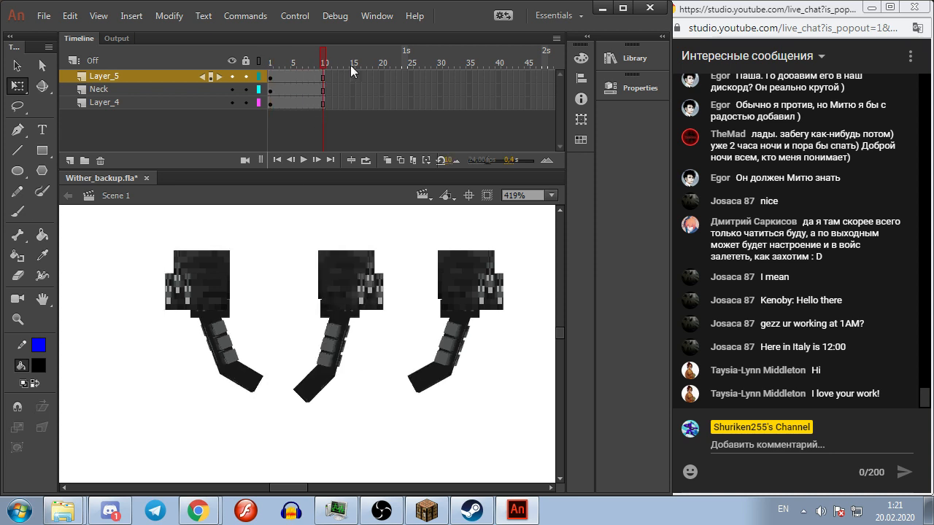
key("period")
key("period")
key("period")
key("period")
key("period")
key("period")
key("period")
key("period")
key("period")
key("period")
key("period")
key("period")
key("period")
key("period")
key("period")
key("period")
key("period")
key("period")
key("period")
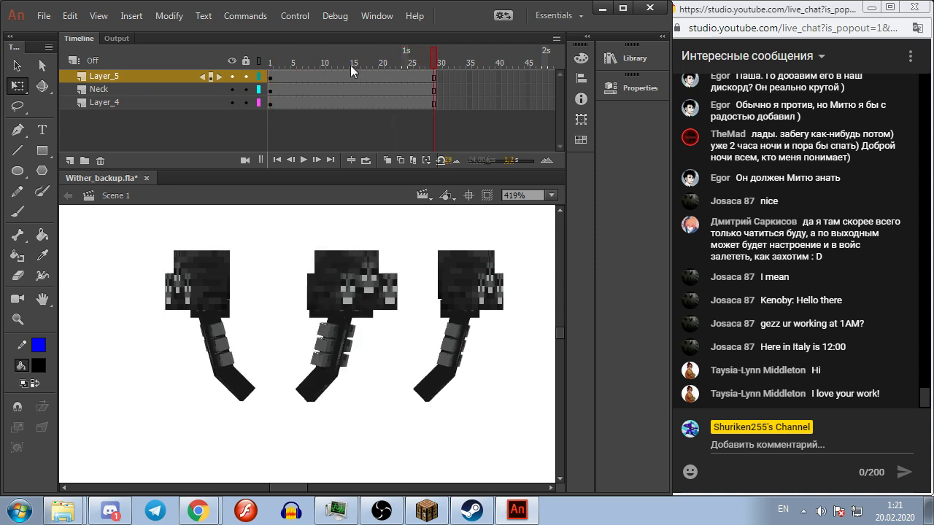
key("period")
key("period")
key("period")
Step: Move the middle Wither slightly left, centring it between the two side-facing Withers, and play the Scene 1 animation
left_click(348, 312)
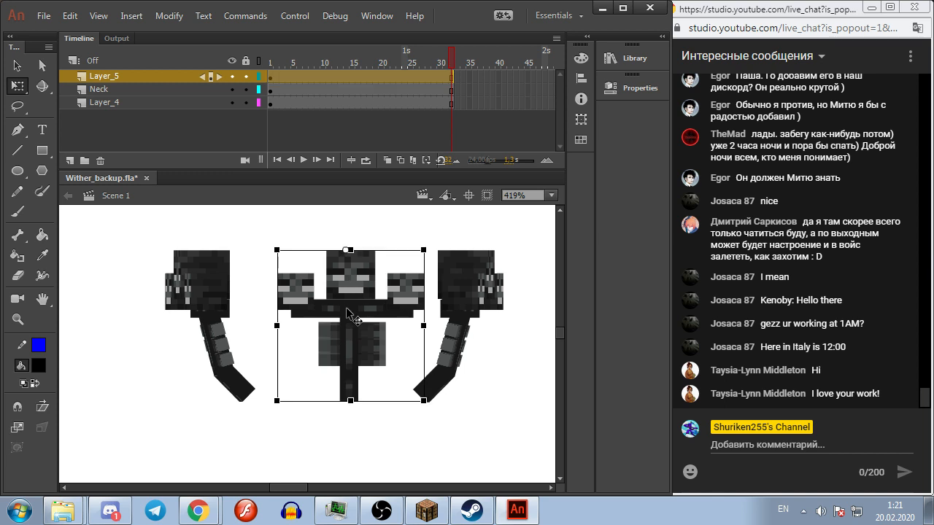
left_click_drag(349, 312, 333, 312)
key("Return")
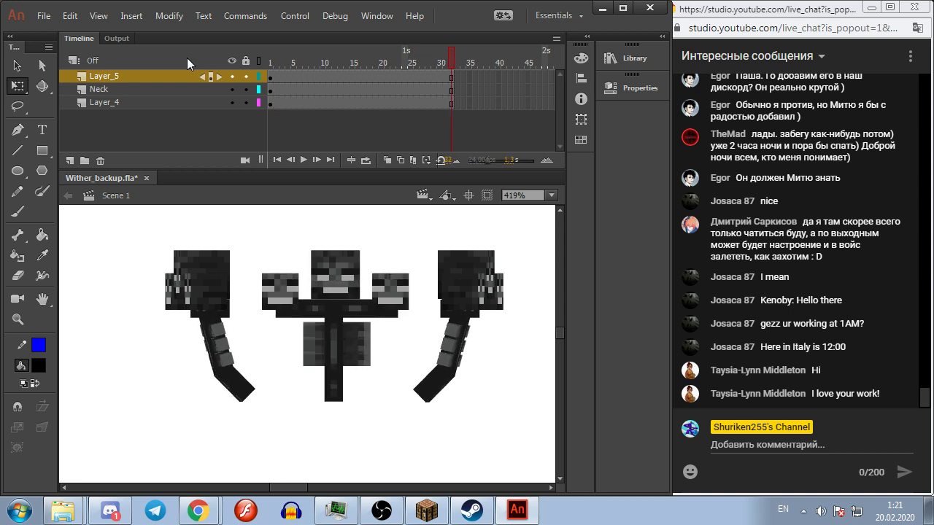
Step: Remove frame 32 from the Scene 1 layers and save Wither_backup.fla
right_click(449, 99)
left_click(489, 167)
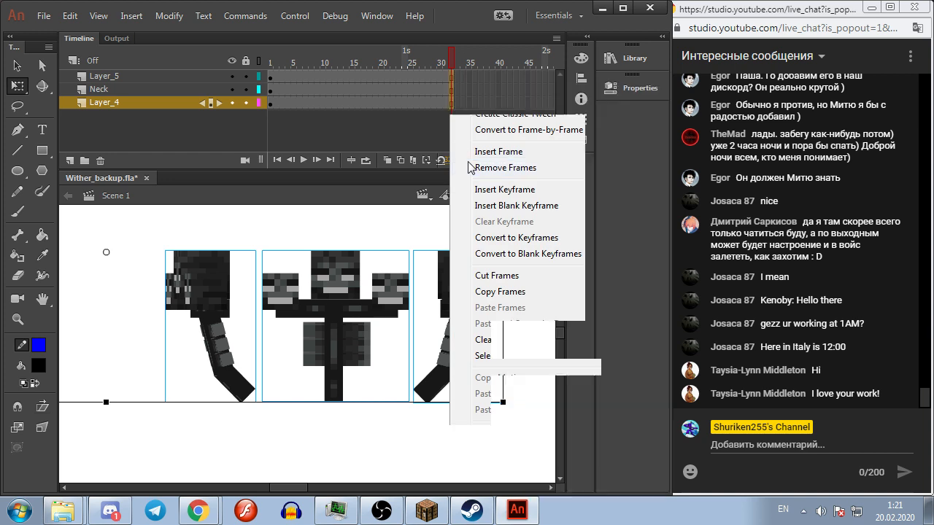
key("ctrl+s")
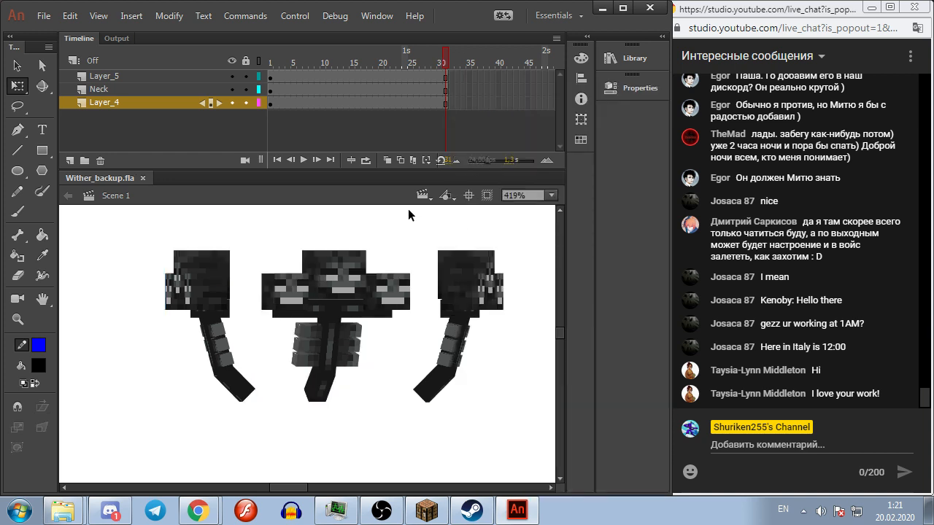
Step: Save a copy of the document over the existing Wither.fla in the Alan Becker folder
left_click(43, 15)
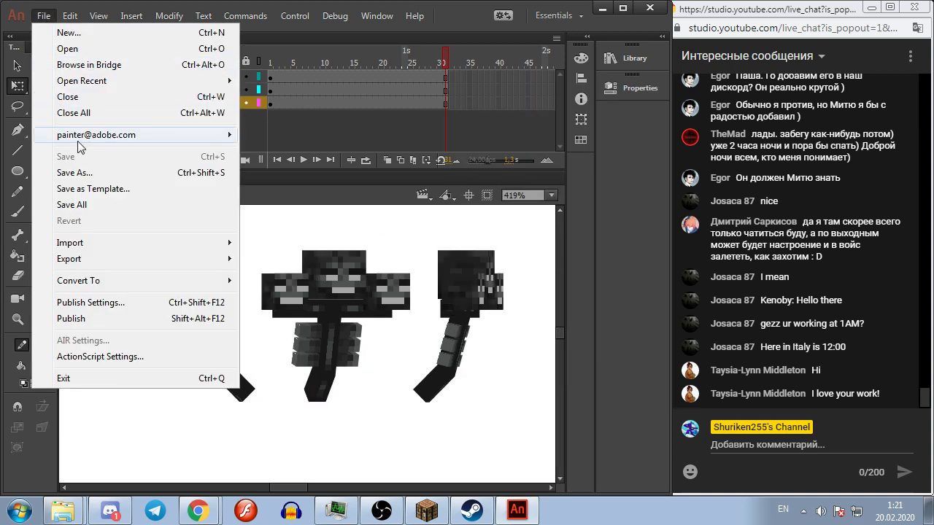
left_click(84, 172)
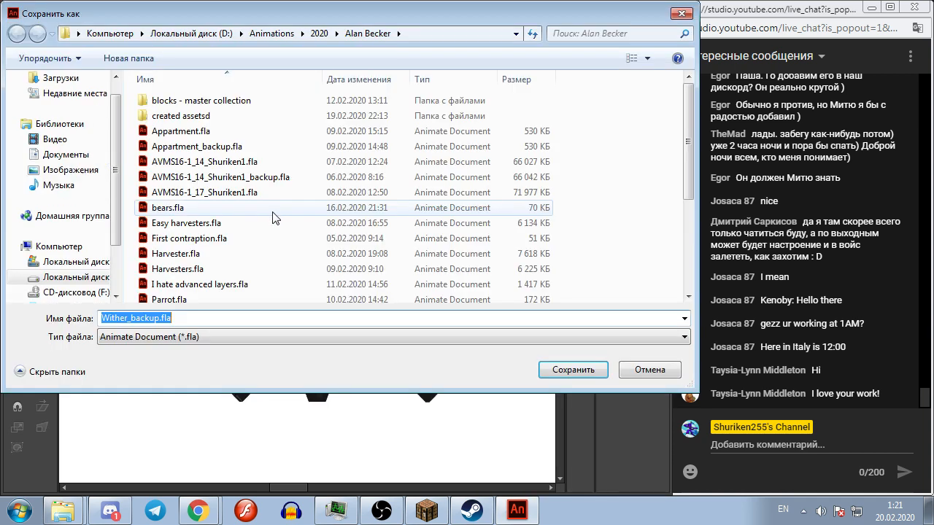
left_click(211, 249)
scroll(212, 263, "down", 1)
scroll(211, 263, "down", 3)
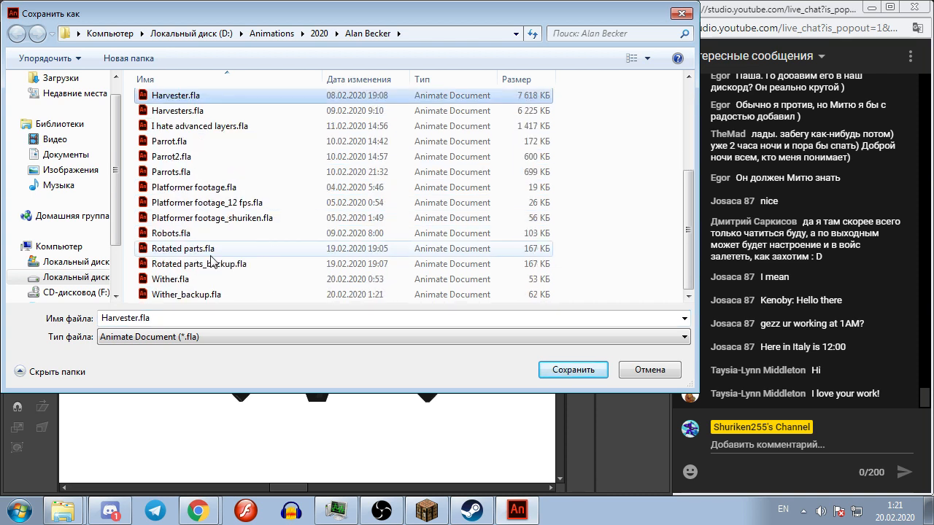
double_click(168, 281)
left_click(389, 222)
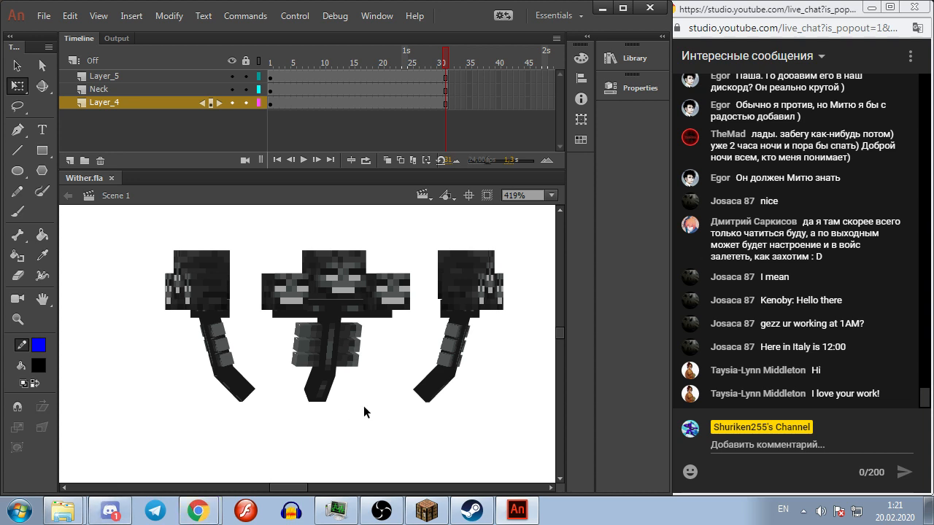
Step: Switch to Clockify in Chrome and stop the running Wither rotation timer
left_click(198, 511)
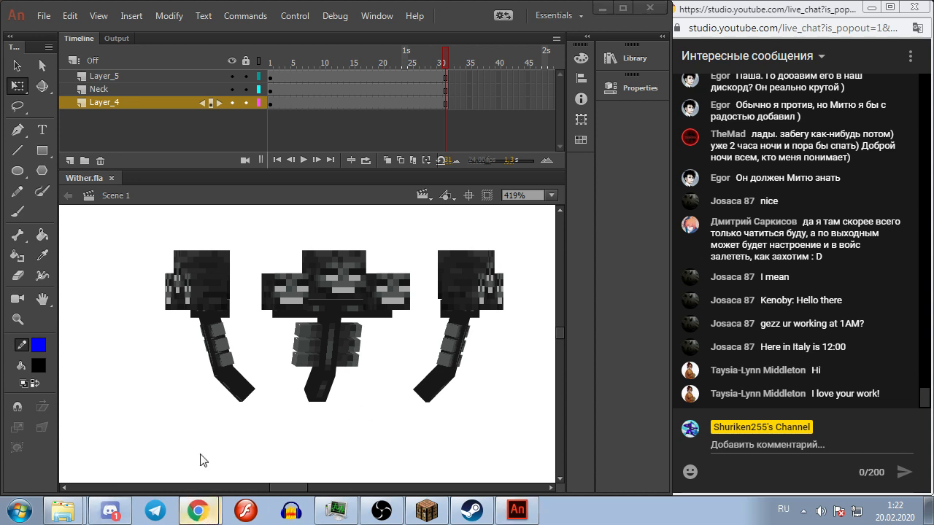
left_click(618, 11)
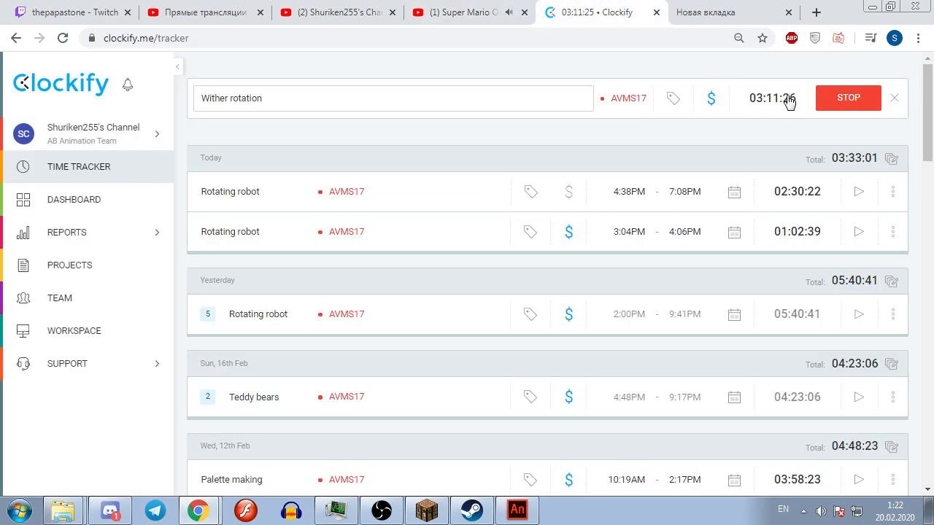
left_click(844, 102)
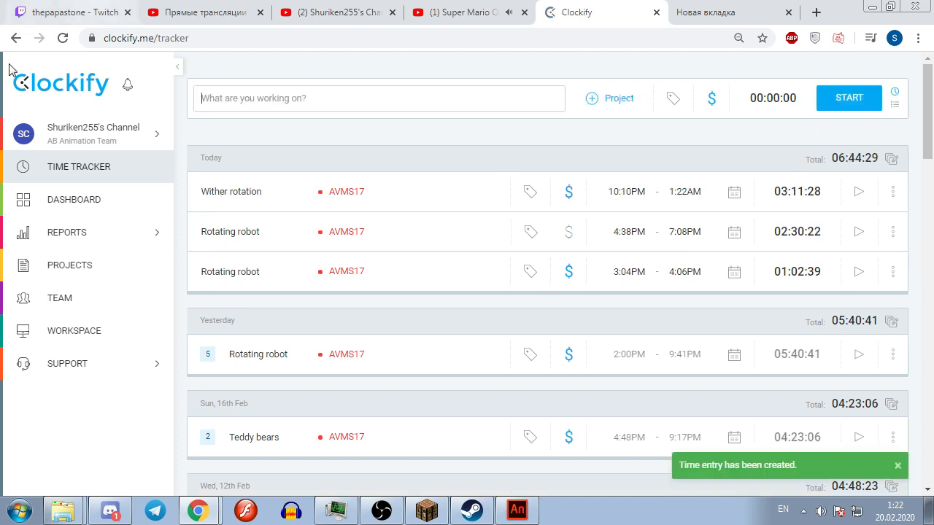
Step: Rename today's Wither rotation time entry as "Wither model"
left_click(235, 192)
left_click_drag(232, 191, 285, 190)
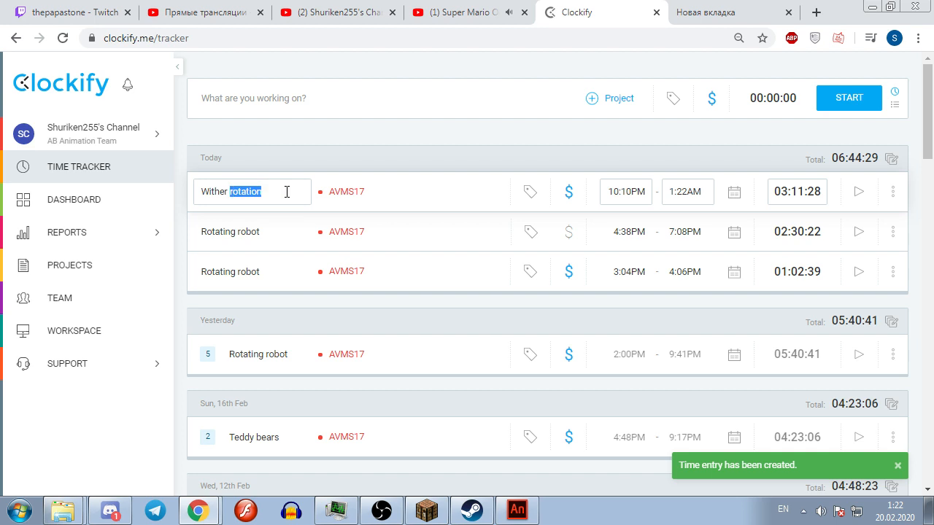
type("model")
key("Return")
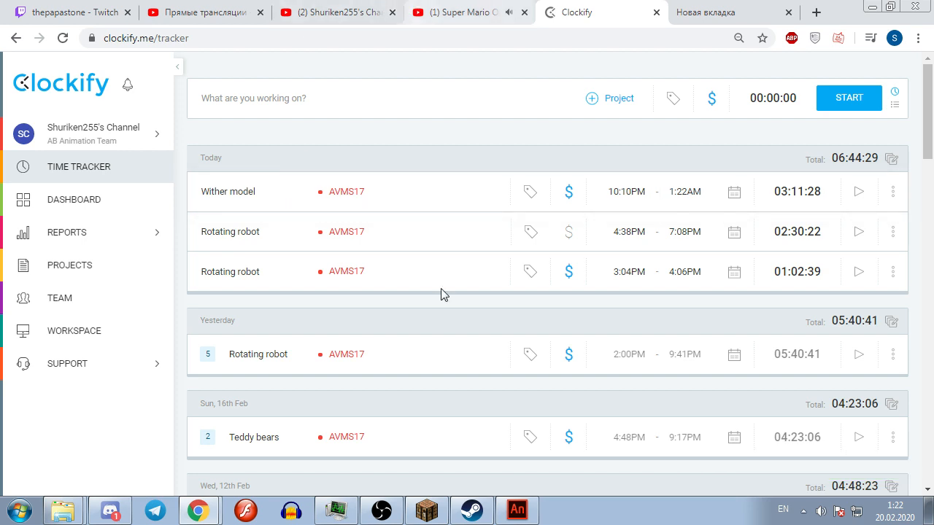
scroll(452, 280, "down", 2)
scroll(458, 271, "down", 1)
scroll(460, 270, "up", 3)
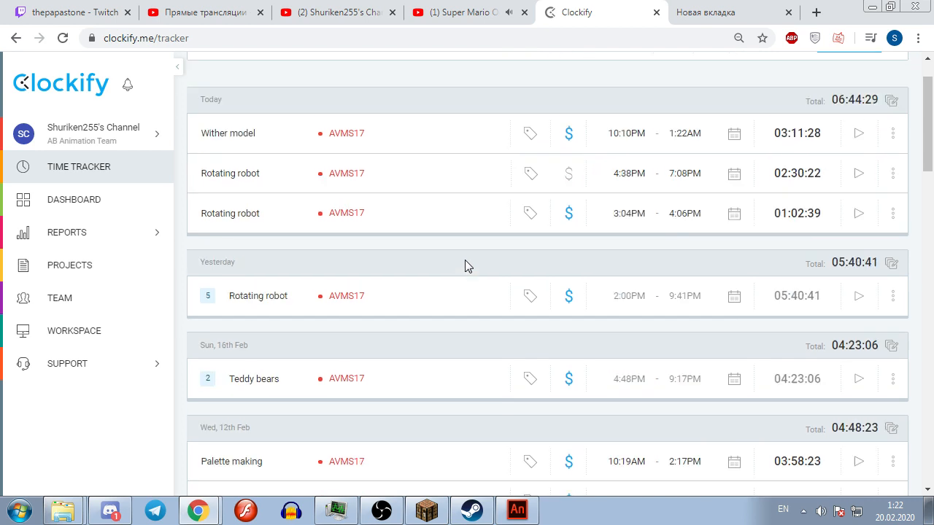
left_click(465, 9)
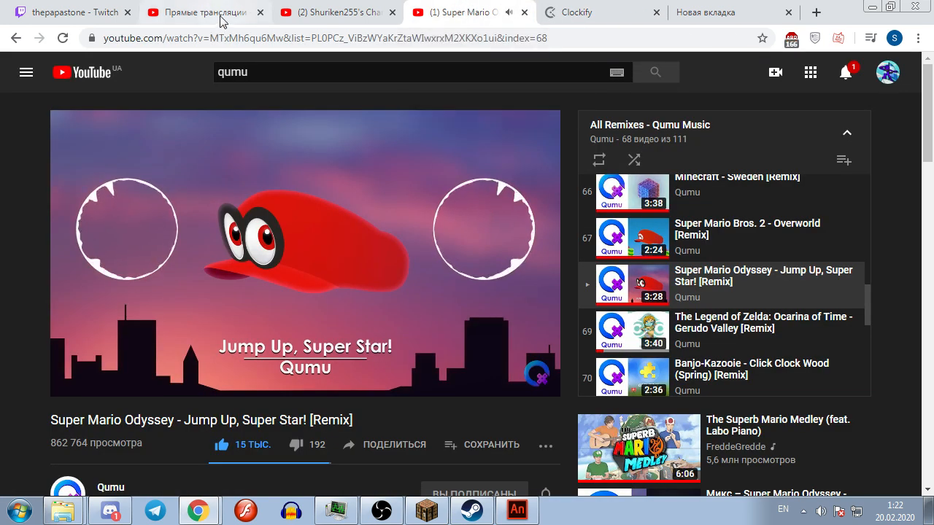
left_click(197, 13)
left_click(197, 512)
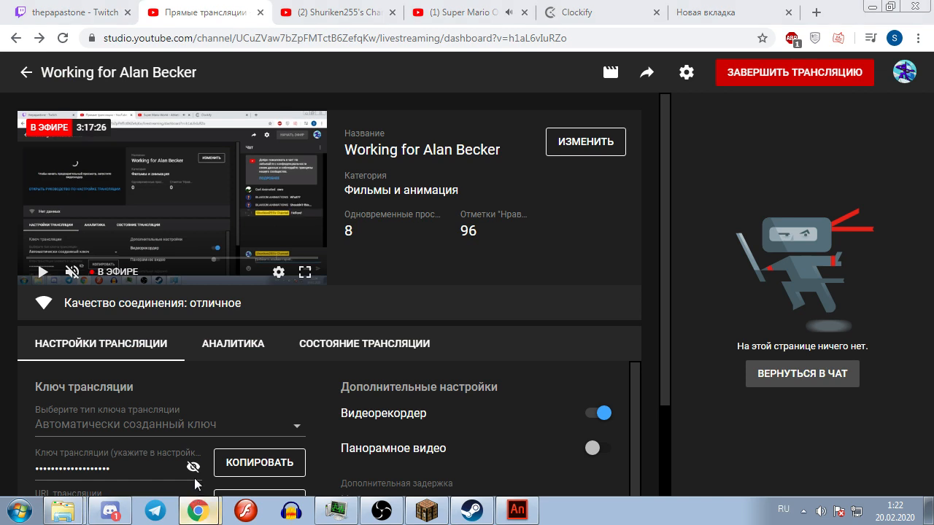
left_click(208, 480)
Step: Switch back to Animate, replay the Scene 1 animation and examine the three Withers up close
left_click(518, 510)
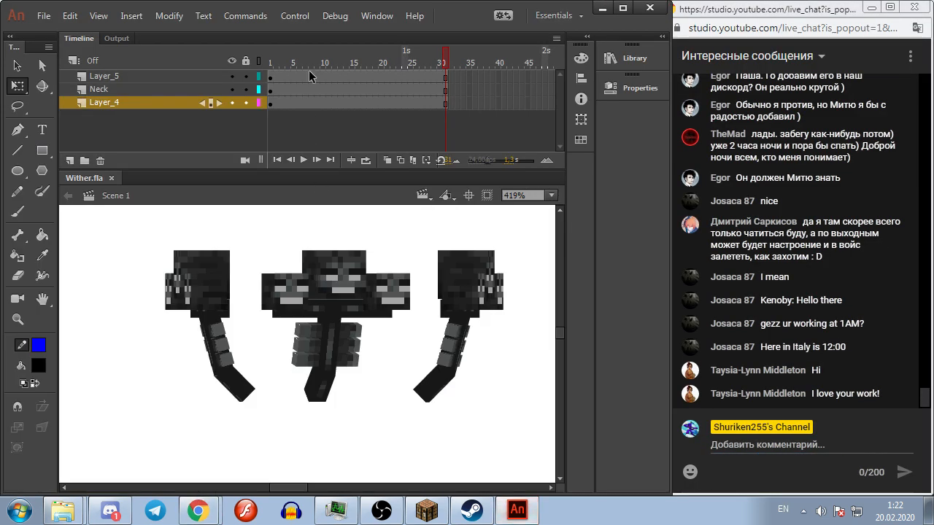
key("Return")
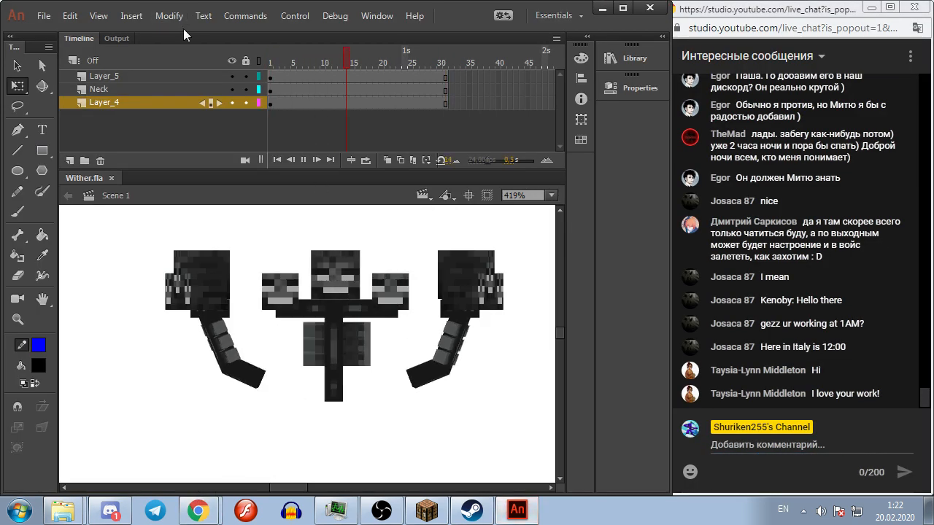
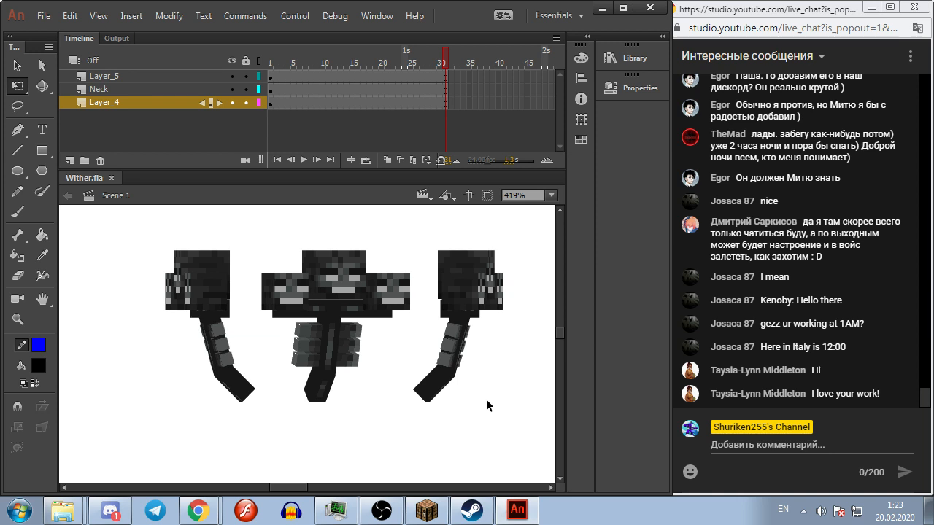
left_click_drag(496, 394, 458, 413)
scroll(465, 409, "down", 1)
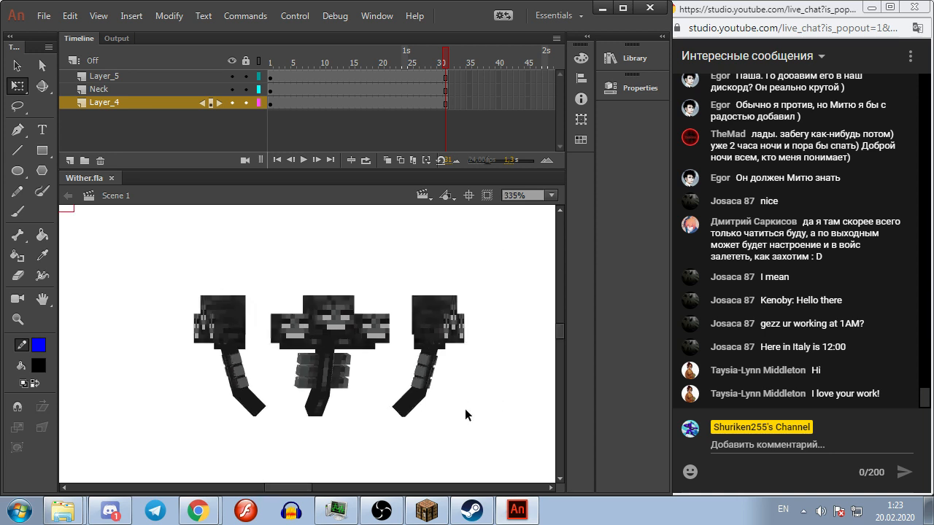
scroll(322, 382, "up", 1)
scroll(319, 381, "up", 1)
scroll(319, 381, "down", 1)
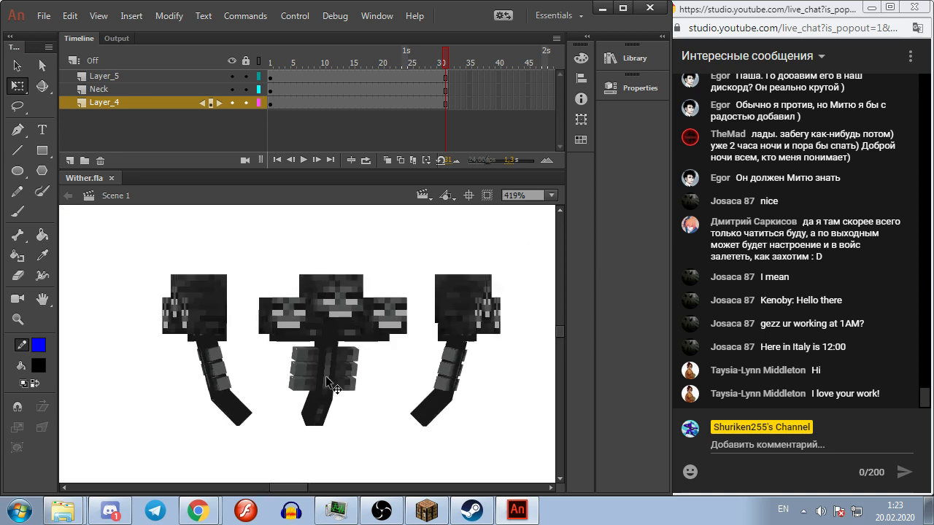
scroll(294, 368, "up", 1)
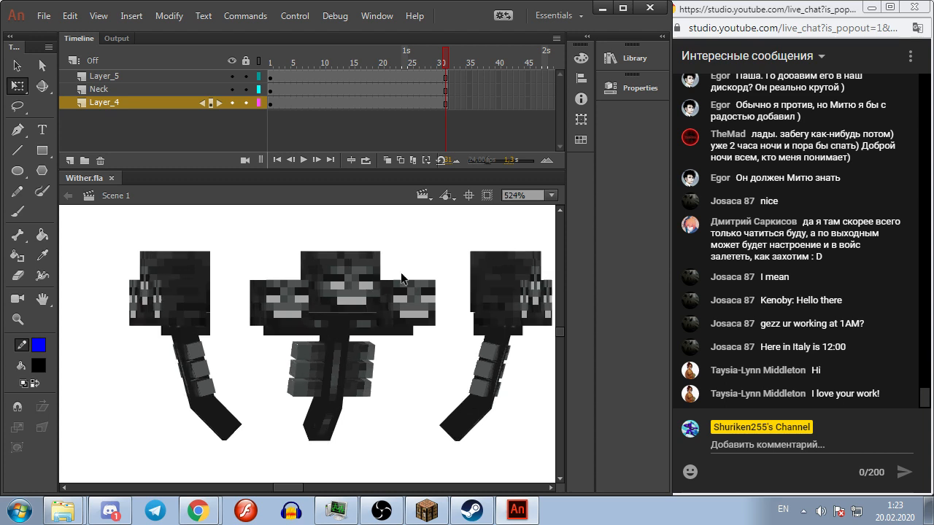
left_click_drag(296, 370, 259, 385)
Step: Open the recent file Rotated parts_backup.fla and examine its lever and block parts
left_click(47, 19)
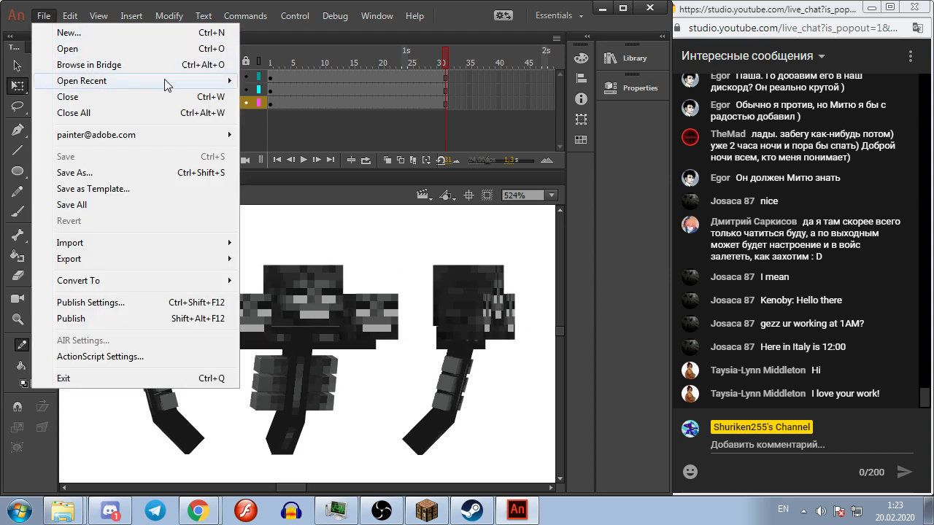
mouse_move(164, 80)
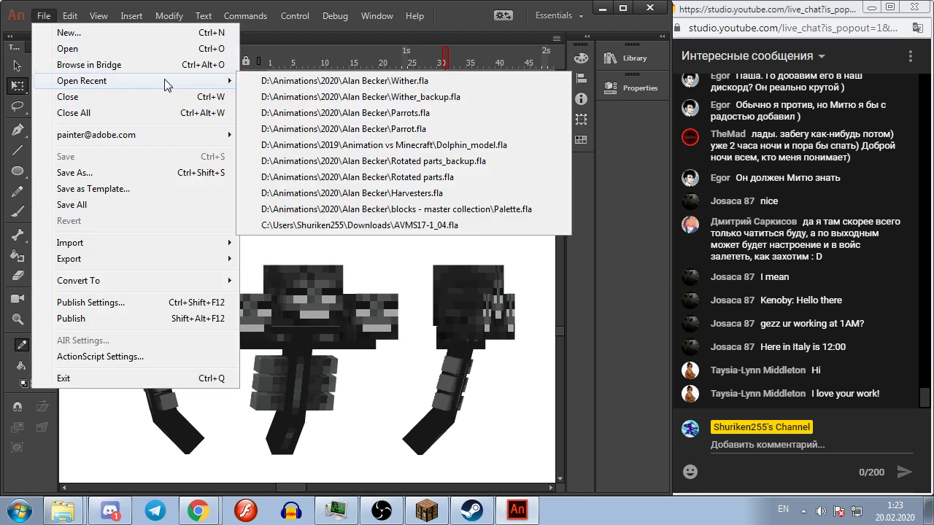
left_click(355, 161)
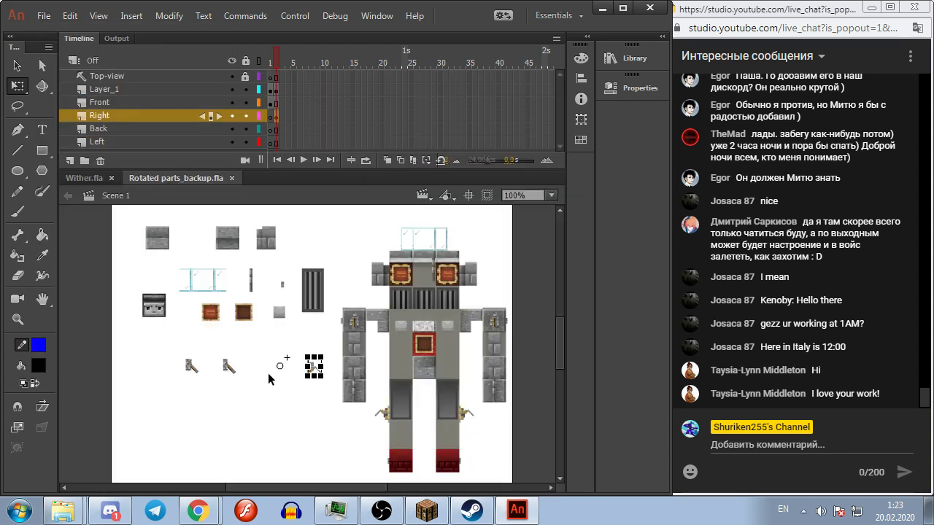
scroll(248, 403, "up", 5)
left_click_drag(266, 424, 215, 426)
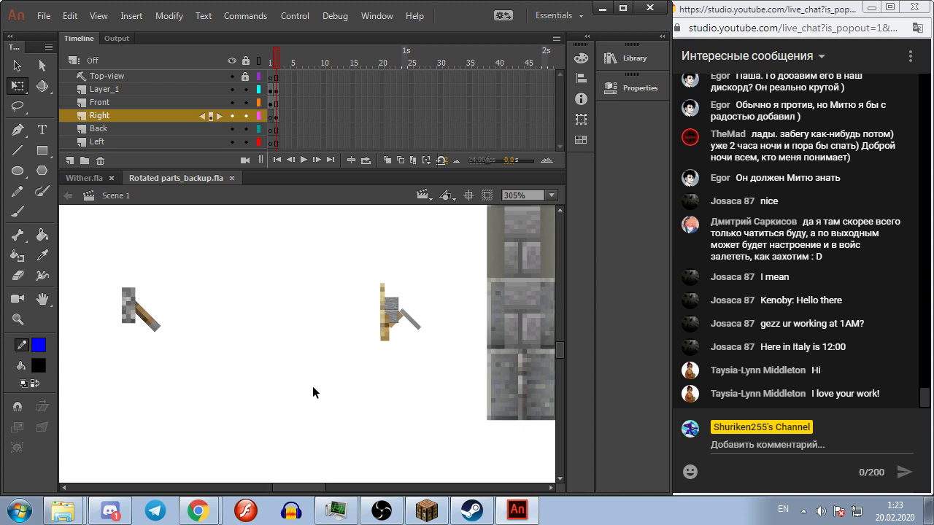
scroll(276, 375, "down", 4)
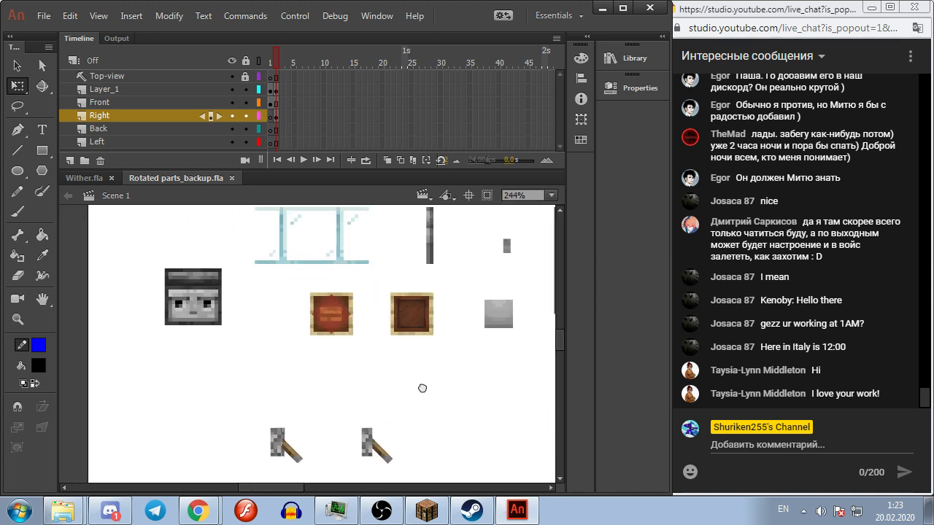
left_click_drag(255, 226, 299, 291)
Step: Open the observer face block's symbol observer_rotating to examine its frame structure
double_click(283, 375)
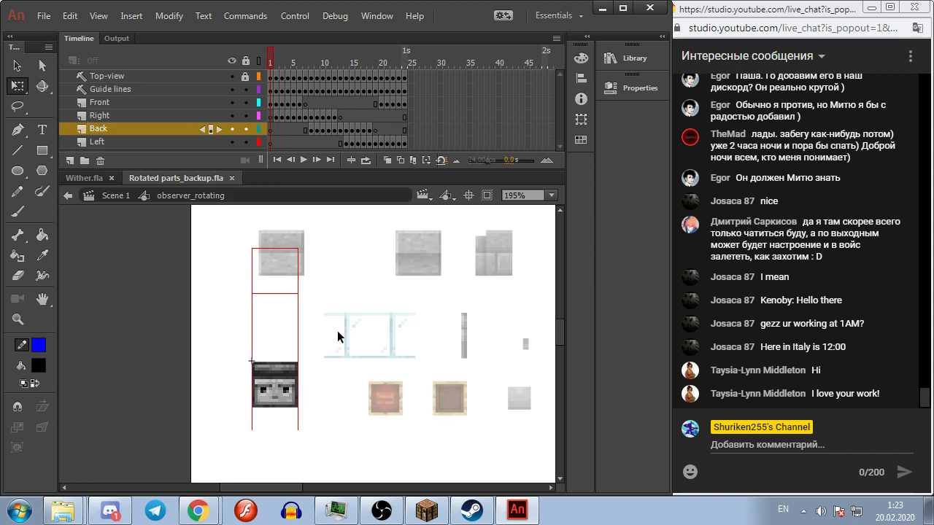
scroll(339, 328, "up", 1)
scroll(340, 332, "down", 1)
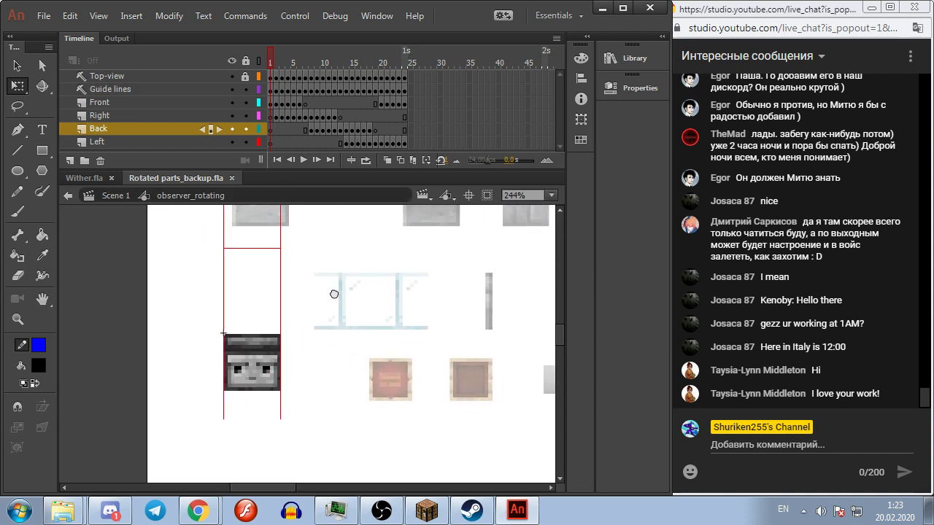
Step: Return to Scene 1 and delete the assembled robot beside the separate parts
double_click(339, 286)
scroll(339, 287, "down", 3)
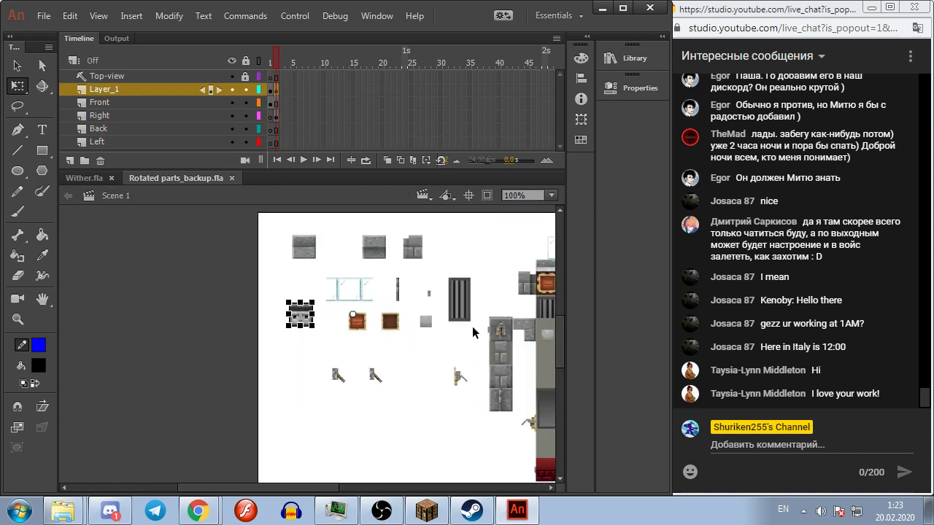
left_click(501, 350)
key("Delete")
Step: Reopen the observer_rotating symbol and view the observer face and its guide lines up close
double_click(301, 314)
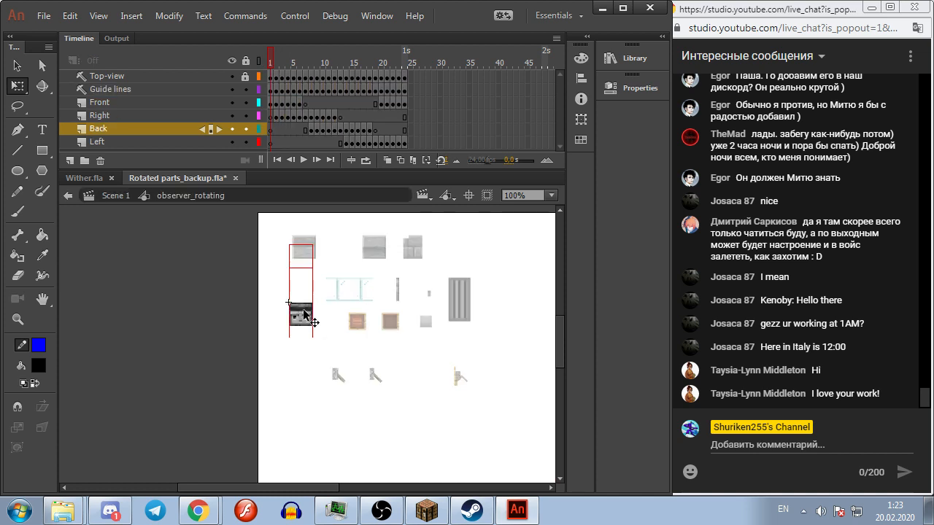
scroll(304, 314, "up", 5)
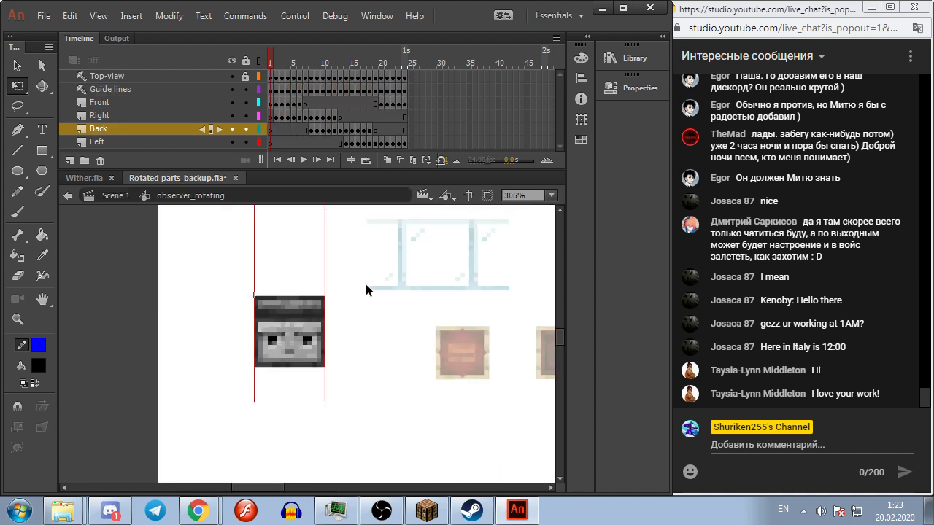
left_click_drag(366, 286, 358, 316)
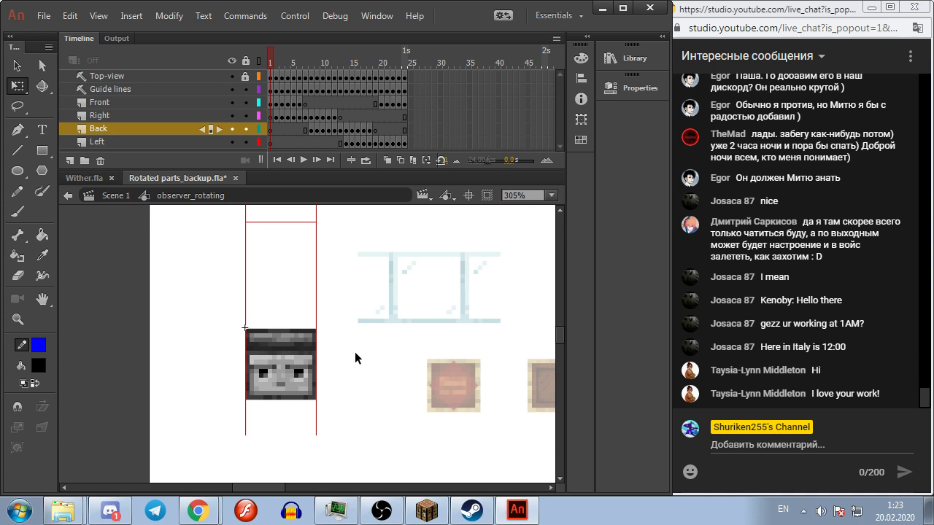
Step: Step through the frames of observer_rotating and play its rotation with the guide lines
scroll(393, 341, "down", 3)
left_click_drag(374, 337, 434, 316)
key("period")
key("period")
key("period")
key("period")
key("period")
key("period")
key("Return")
left_click(373, 314)
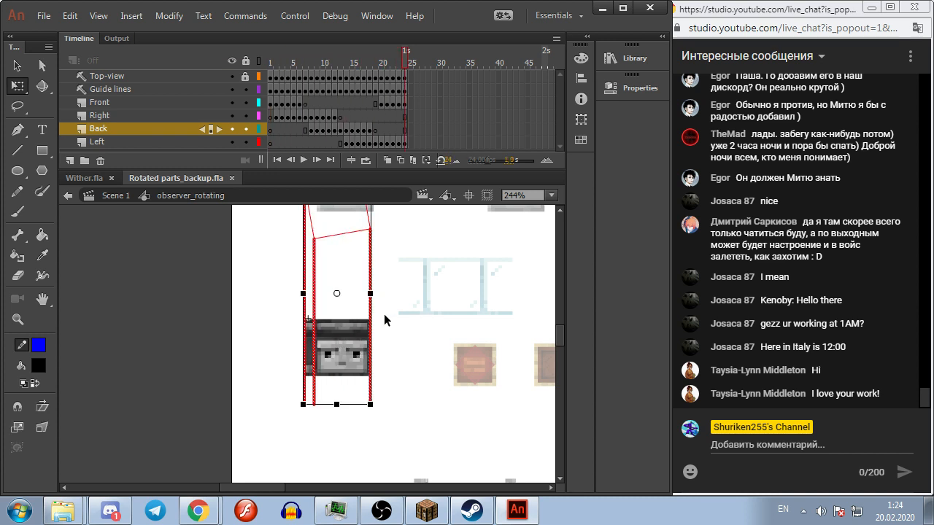
left_click_drag(400, 300, 392, 339)
key("Return")
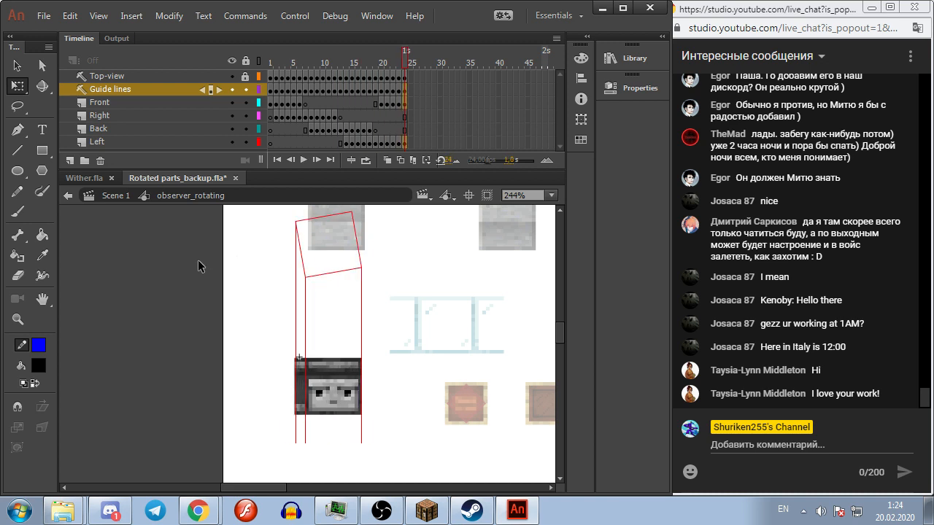
Step: Return to Scene 1, open the polished_andesite_stairs_rotation symbol, and step through its rotation frames to the end of the timeline
left_click(117, 196)
left_click(244, 317)
left_click_drag(312, 248, 338, 385)
left_click_drag(352, 314, 371, 390)
double_click(261, 302)
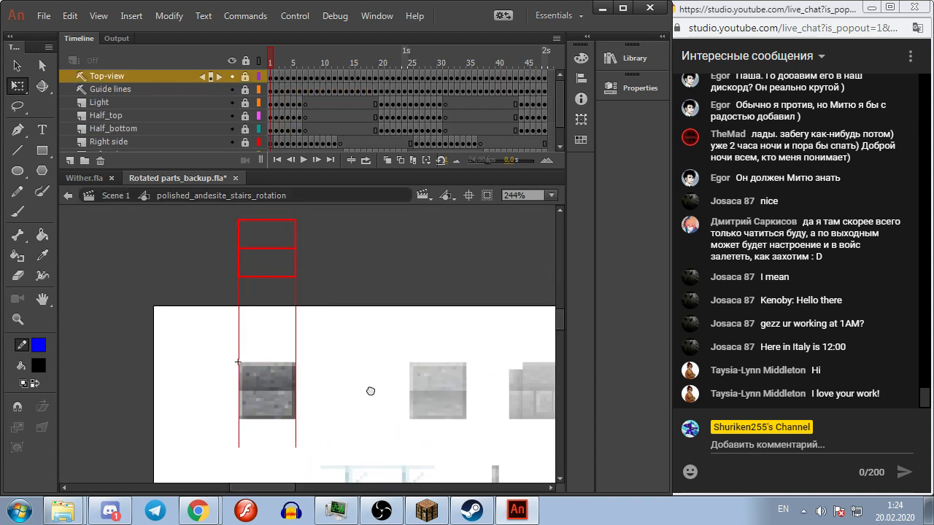
key("period")
key("period")
key("period")
key("period")
key("period")
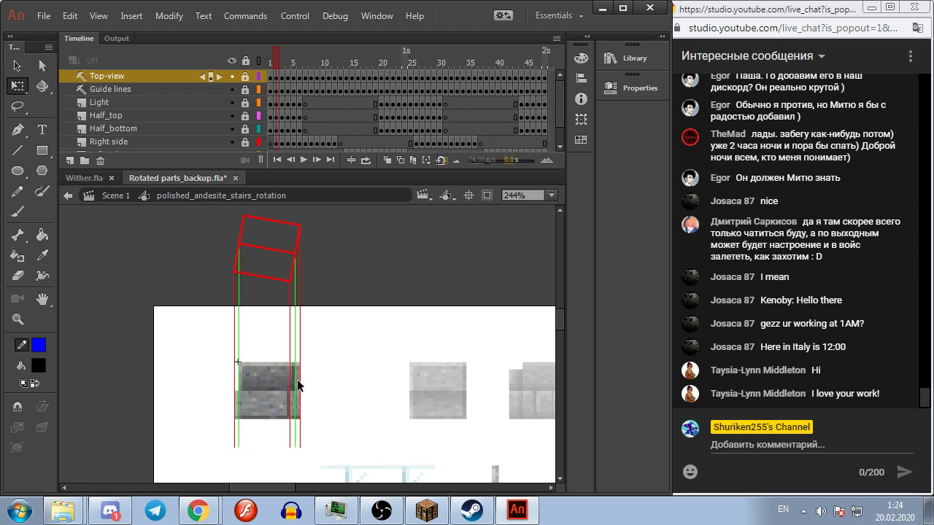
key("comma")
key("comma")
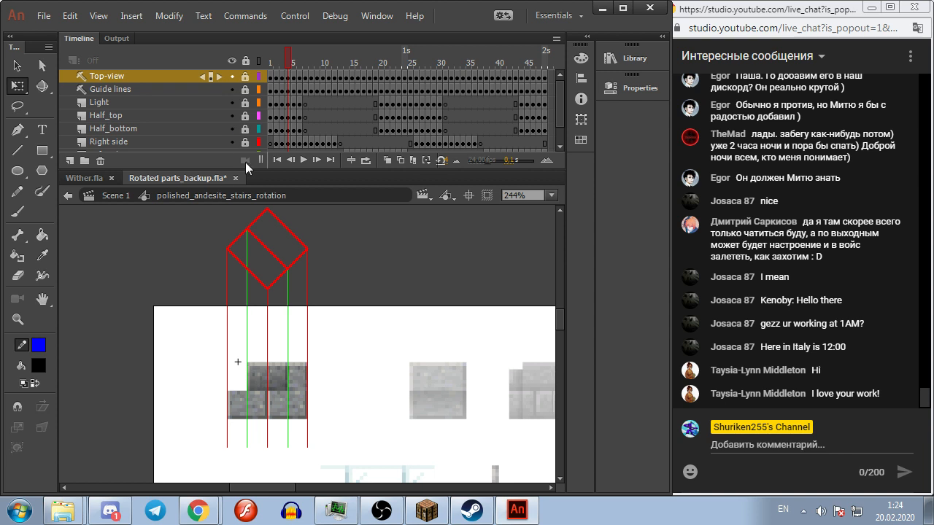
key("period")
key("period")
key("period")
key("period")
key("period")
key("period")
key("period")
key("period")
key("period")
key("period")
key("period")
key("period")
key("period")
key("period")
key("period")
key("period")
key("period")
key("period")
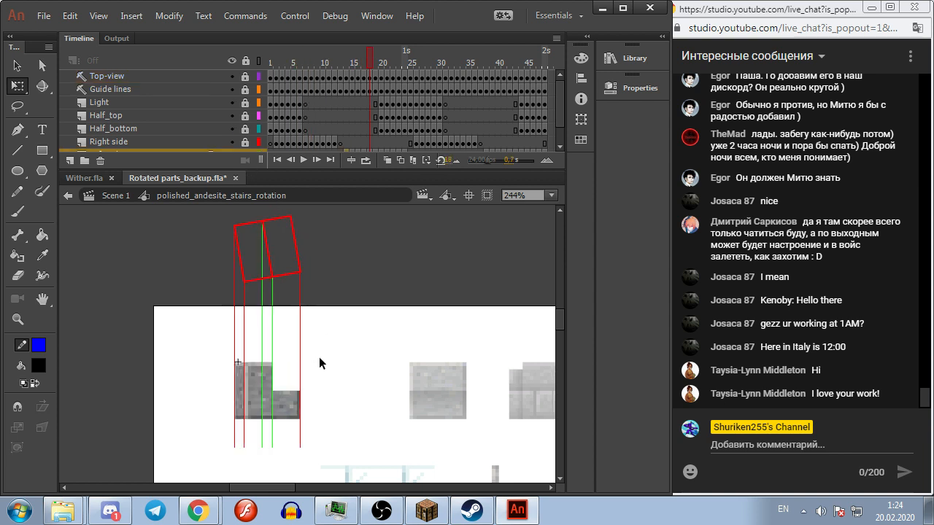
key("period")
key("period")
key("period")
key("period")
key("period")
key("period")
key("period")
key("period")
key("period")
key("period")
key("period")
key("period")
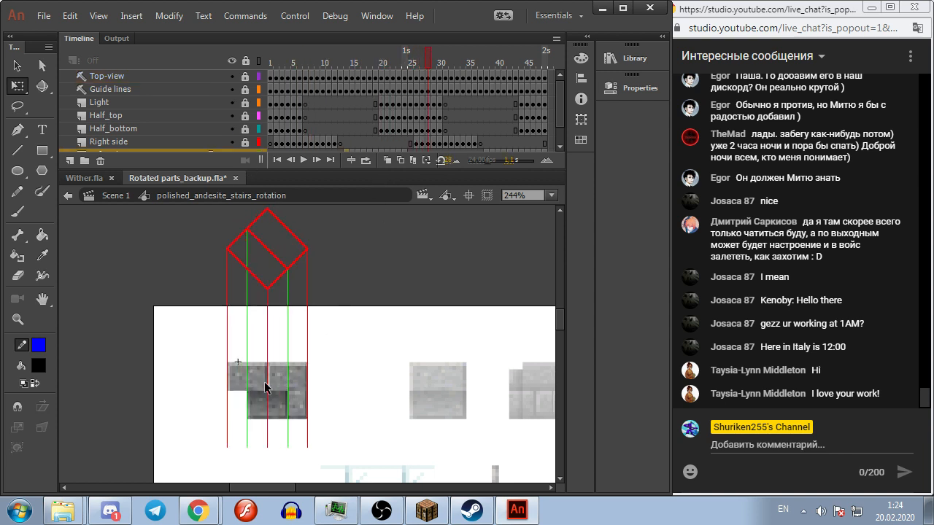
key("period")
key("period")
key("period")
key("period")
key("period")
key("period")
key("period")
key("period")
key("period")
key("period")
key("period")
key("period")
key("period")
key("period")
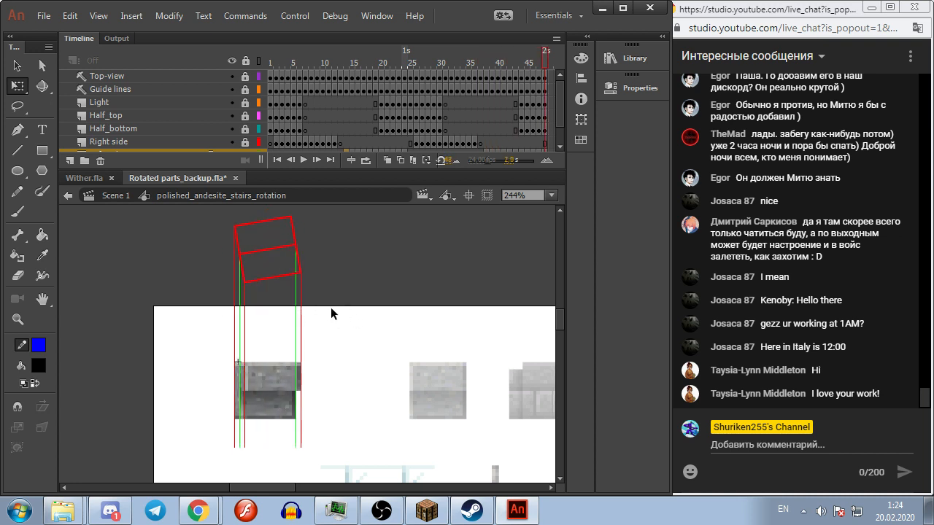
Step: Go back to Scene 1, open the stone_brick_wall_rotation symbol, and play its rotation
left_click(114, 195)
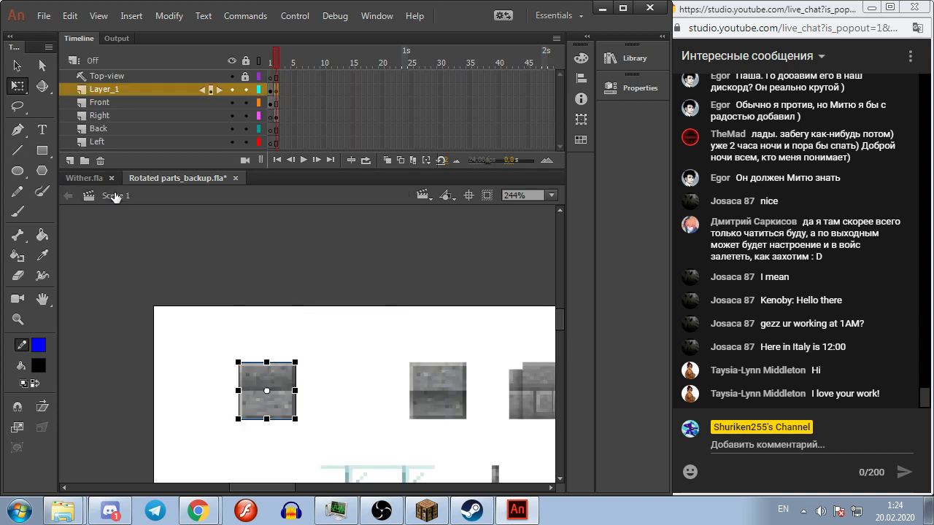
left_click(225, 256)
left_click_drag(529, 364, 318, 308)
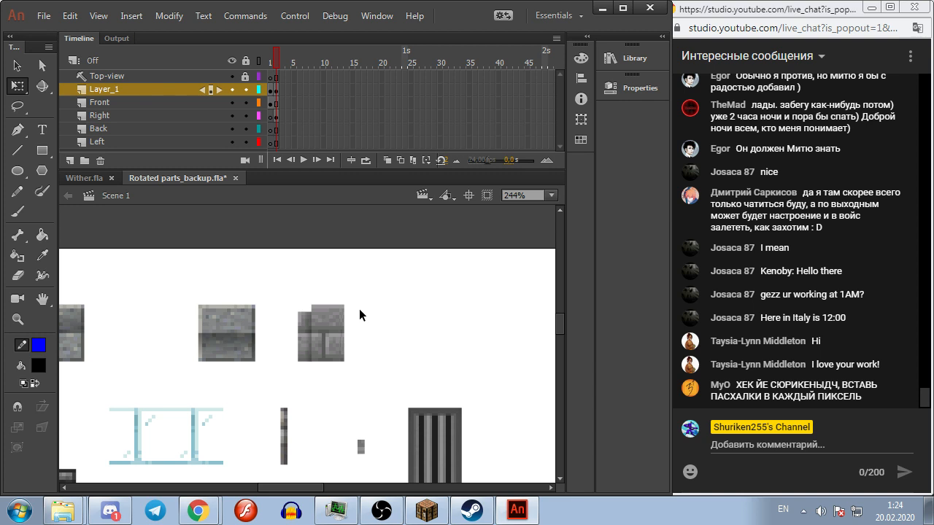
double_click(327, 321)
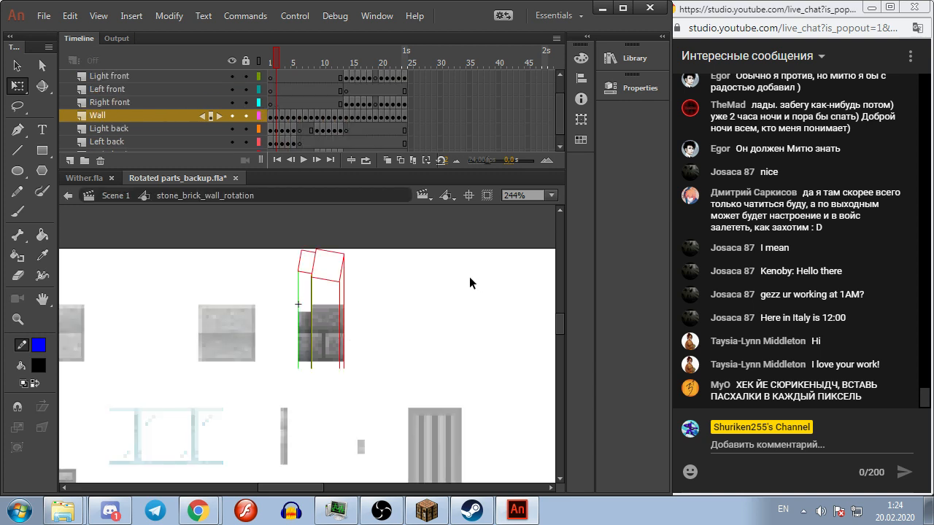
key("Return")
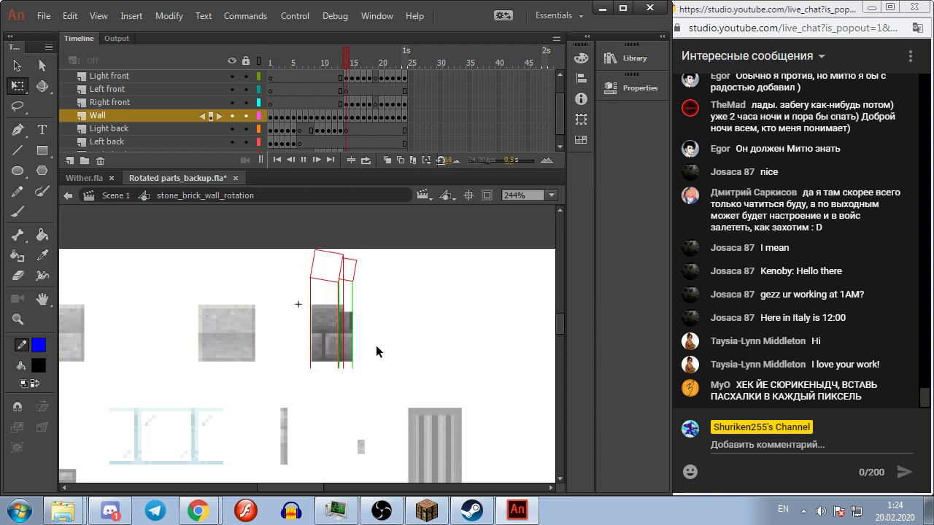
Step: Set the Scene 1 view to 100%, replay the stone brick wall's rotation inside its symbol, and return to the scene
left_click(110, 196)
left_click(482, 317)
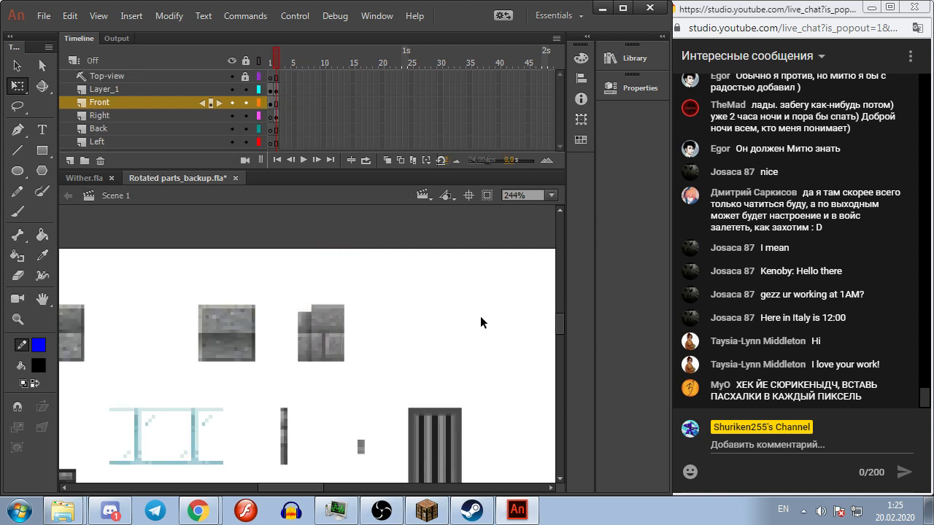
key("ctrl+1")
left_click_drag(412, 289, 353, 268)
double_click(296, 277)
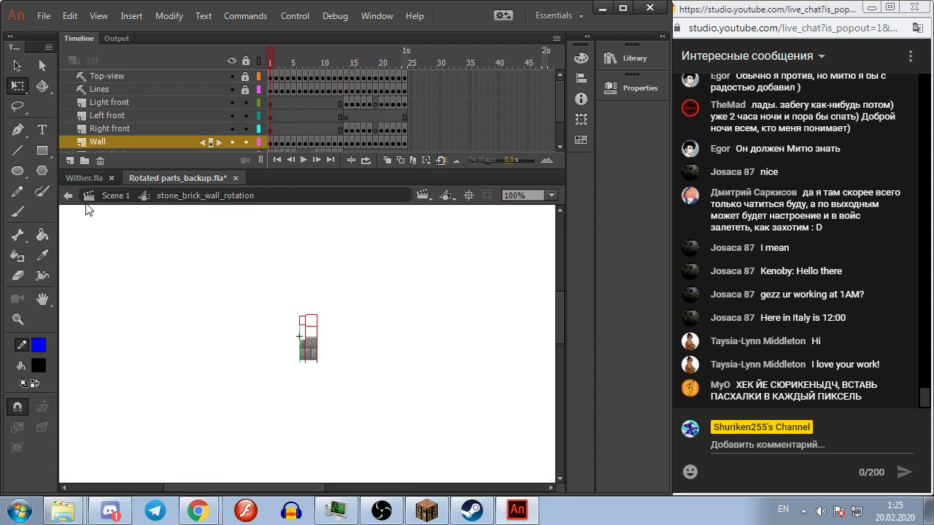
key("Return")
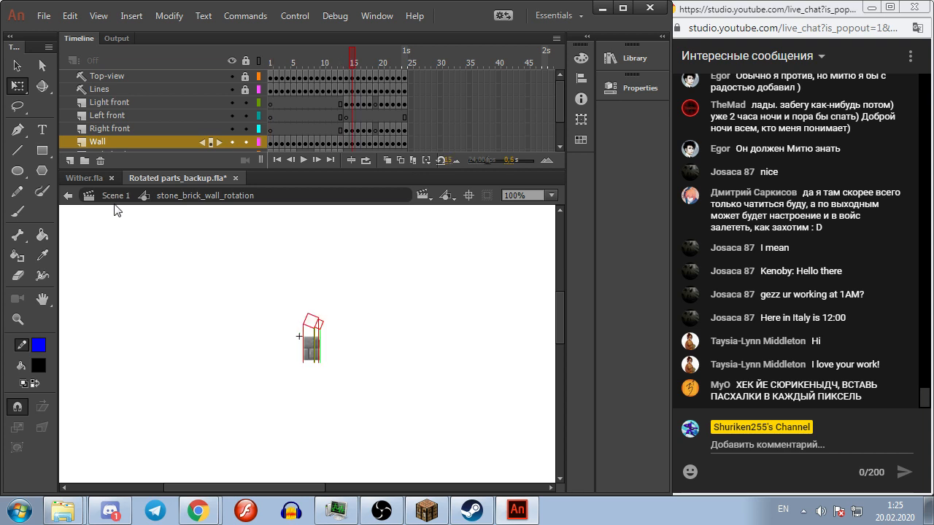
left_click(115, 195)
Step: Search the library for "robot" and select the Robot_green symbol
left_click(634, 89)
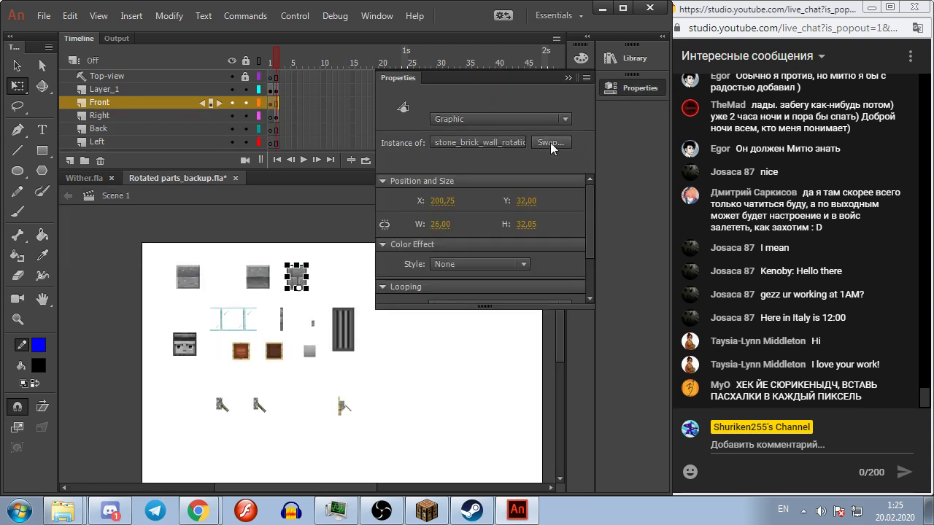
left_click(458, 377)
left_click(632, 60)
left_click(543, 182)
type("robot")
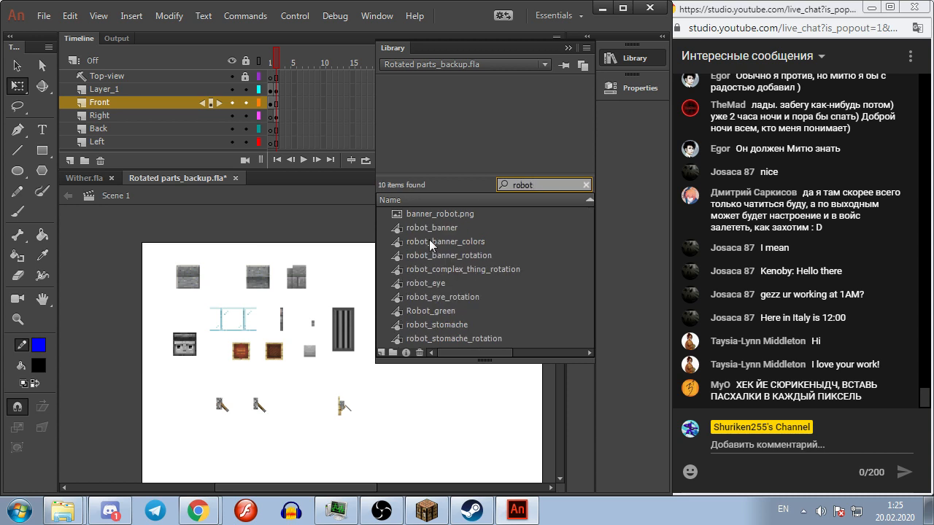
left_click(432, 229)
left_click(454, 284)
left_click(475, 310)
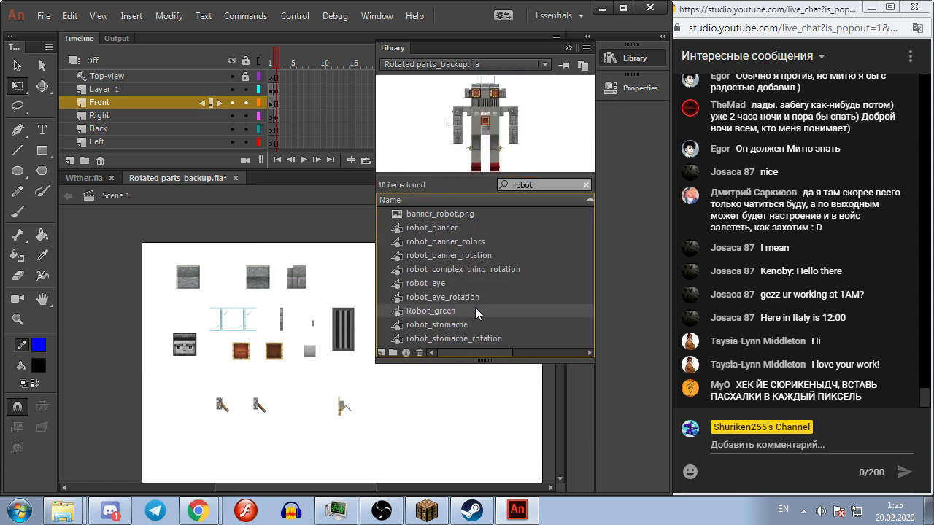
Step: Place an instance of Robot_green on the stage beside the separate parts, on the Front layer
left_click_drag(461, 142, 456, 361)
left_click(305, 452)
left_click_drag(288, 415, 243, 333)
left_click_drag(411, 323, 410, 338)
left_click(325, 218)
left_click_drag(325, 213, 476, 413)
left_click(518, 413)
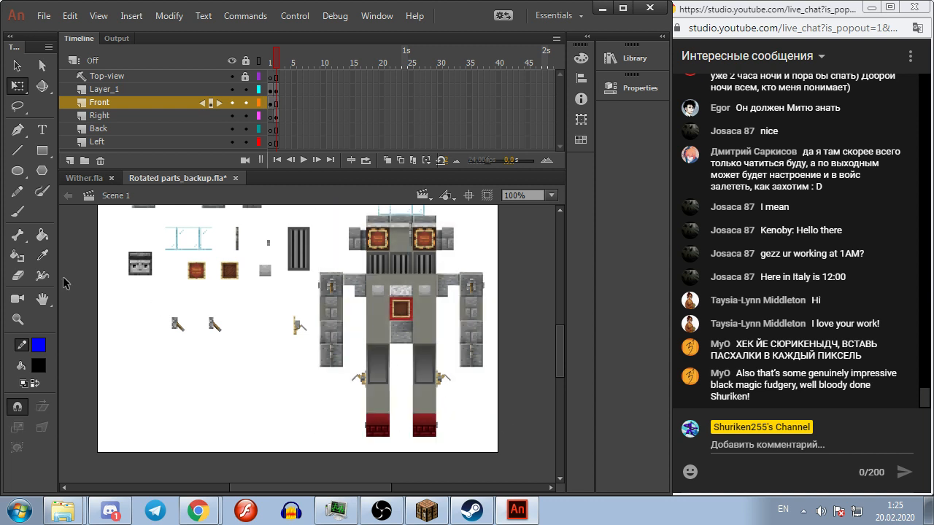
Step: Open the iron bars part's symbol iron_bars_rotating and play its rotation
key("super")
left_click(499, 249)
left_click_drag(184, 210, 252, 278)
scroll(238, 258, "up", 5)
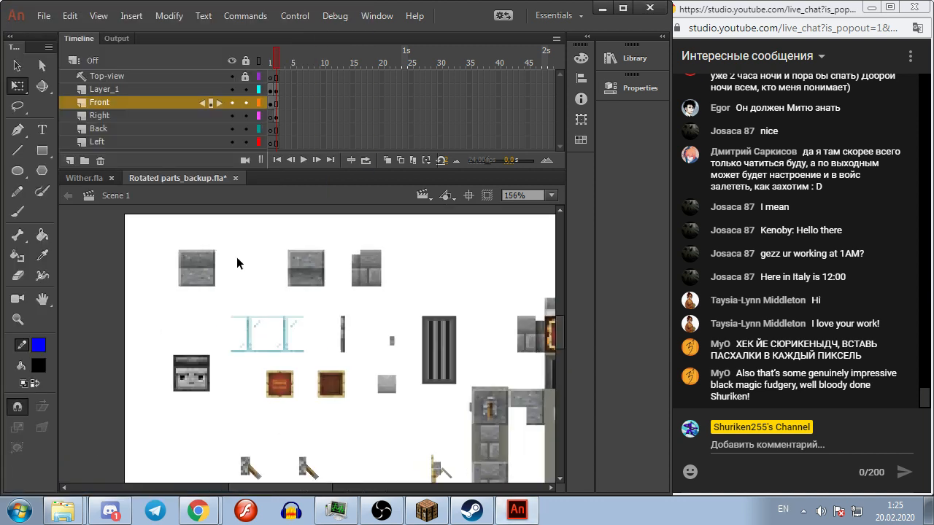
scroll(271, 351, "up", 2)
double_click(362, 341)
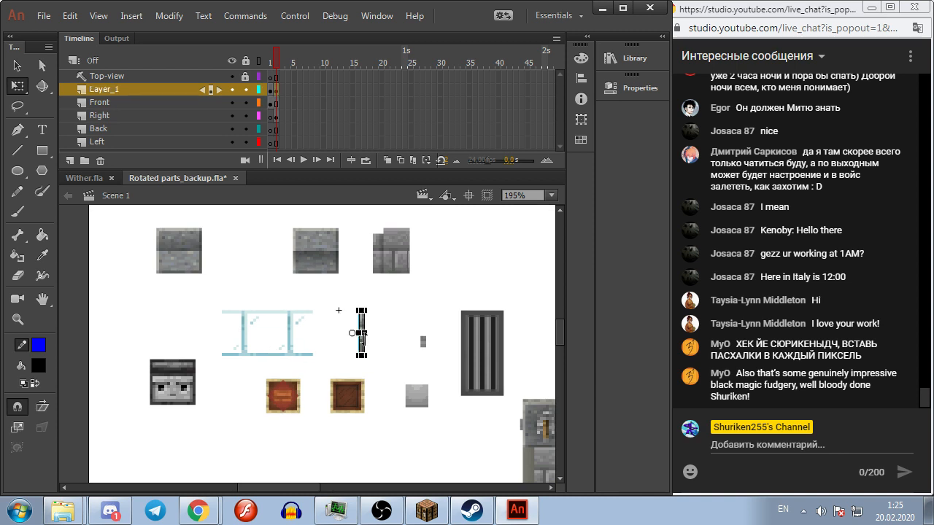
key("Return")
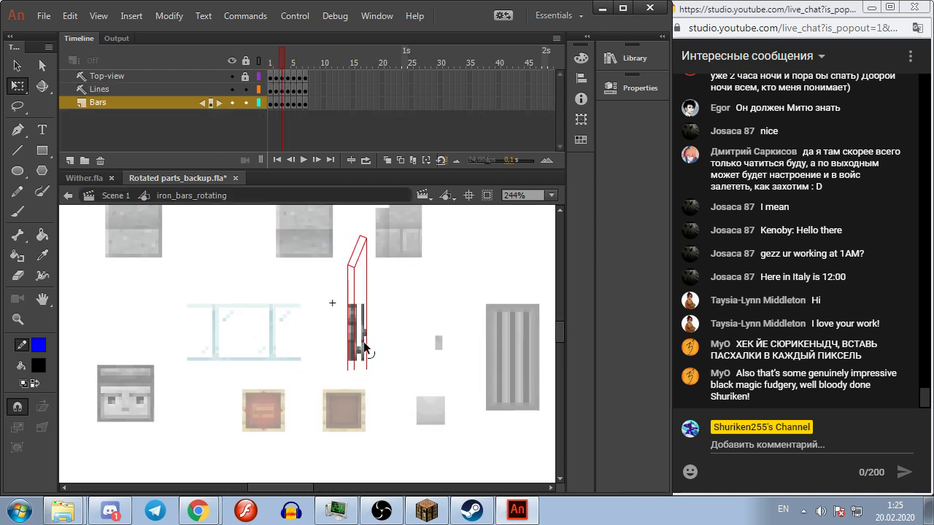
Step: Return to Scene 1, open the small button's symbol button_rotating, and play its rotation
double_click(131, 208)
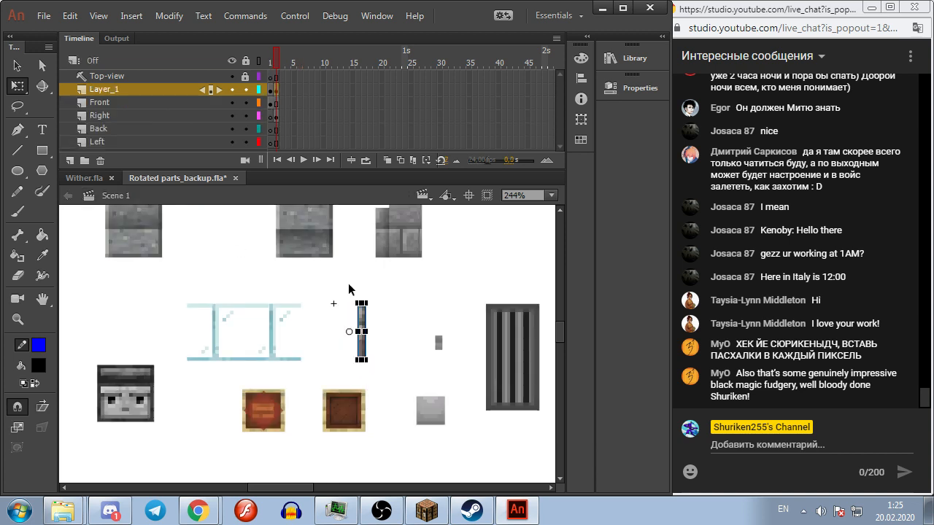
double_click(438, 341)
key("Return")
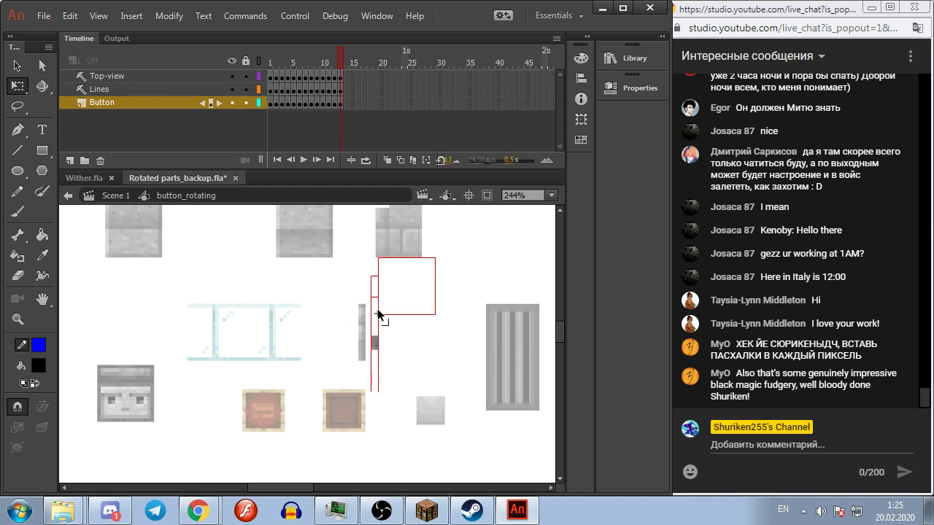
Step: Return to Scene 1, open glass_rotating, show its Top-view and Lines layers, and play the glass rotation
left_click(116, 195)
left_click_drag(262, 299, 400, 318)
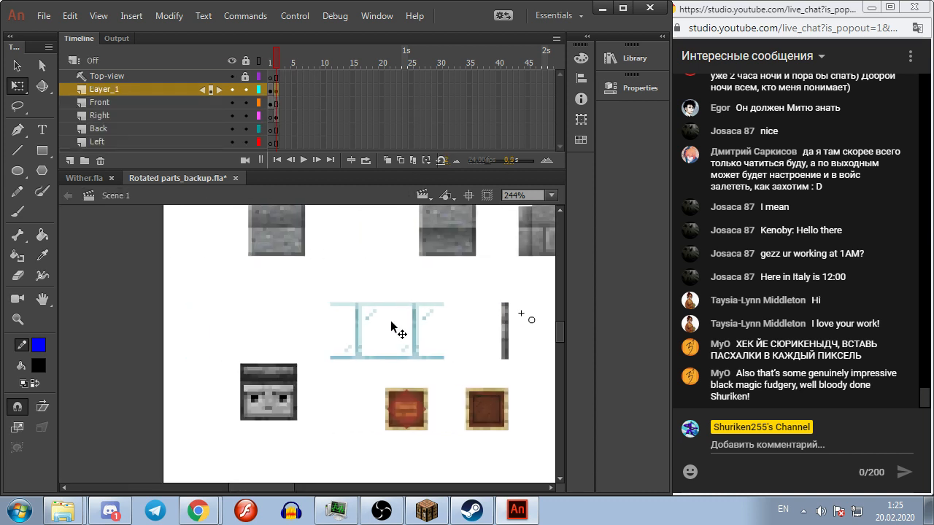
double_click(400, 315)
left_click_drag(232, 76, 232, 89)
key("Return")
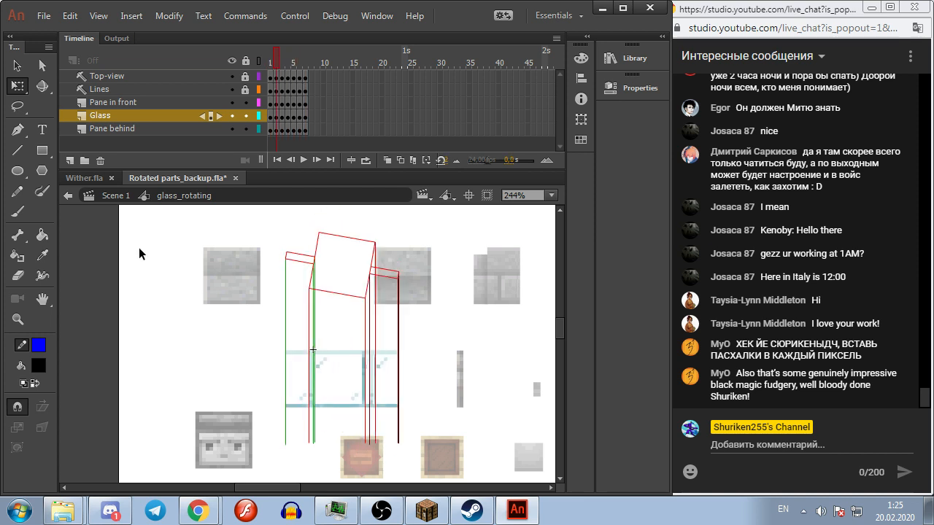
Step: Return to Scene 1, open robot_eye_rotation, show its Lines and Top-view layers, and play the eye's rotation
left_click(115, 195)
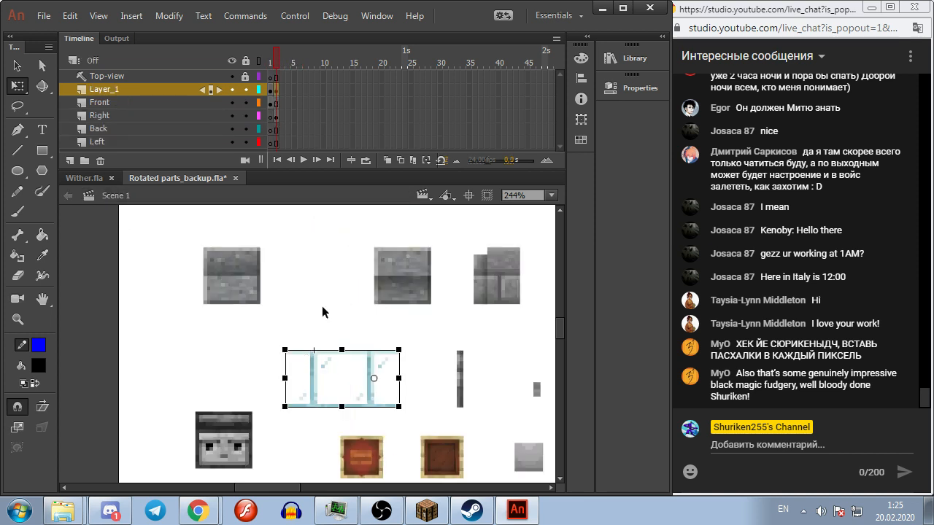
scroll(336, 336, "down", 3)
double_click(315, 328)
key("comma")
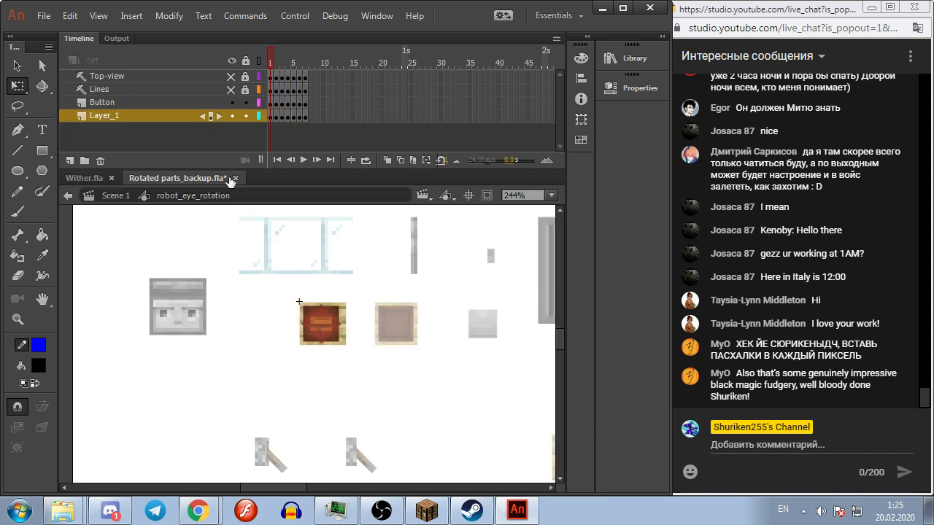
left_click(231, 89)
left_click(232, 76)
key("Return")
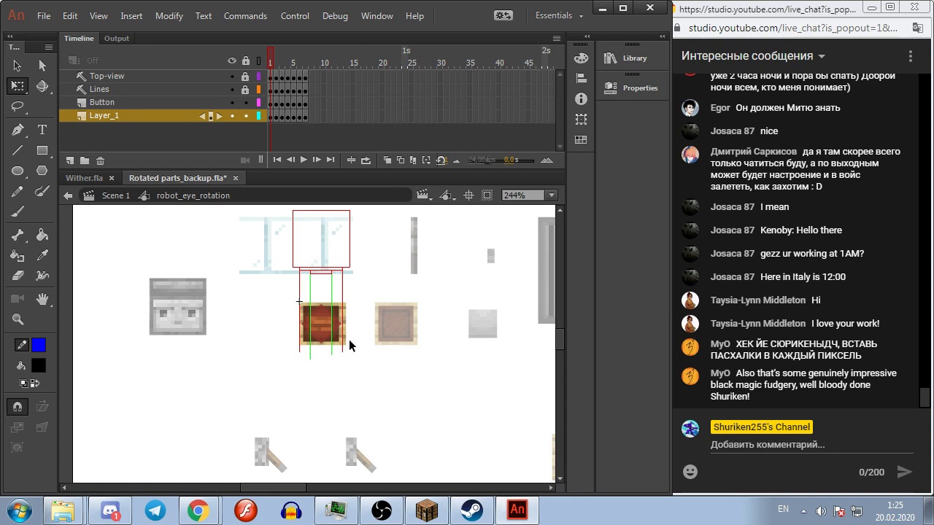
Step: Return to Scene 1 and delete the assembled robot on Layer_1 in frame 1
left_click(111, 196)
left_click_drag(208, 258, 528, 311)
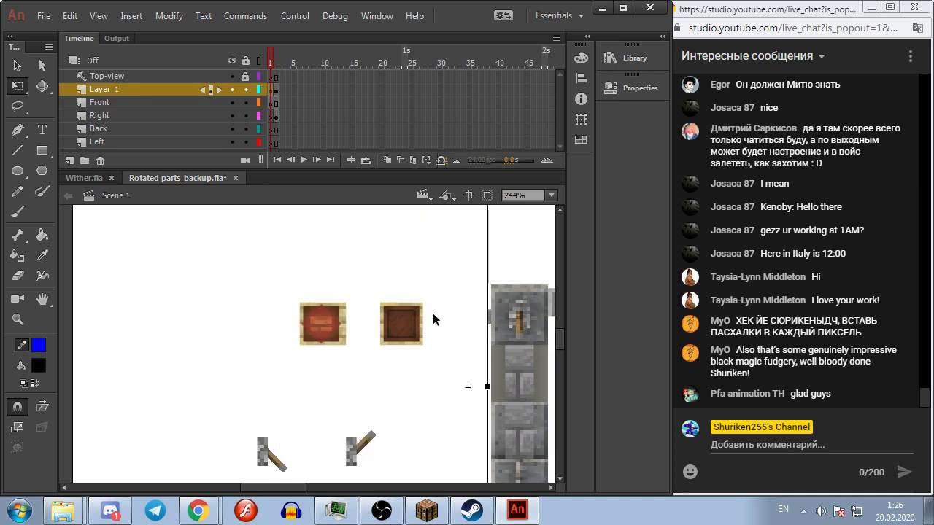
scroll(433, 320, "down", 4)
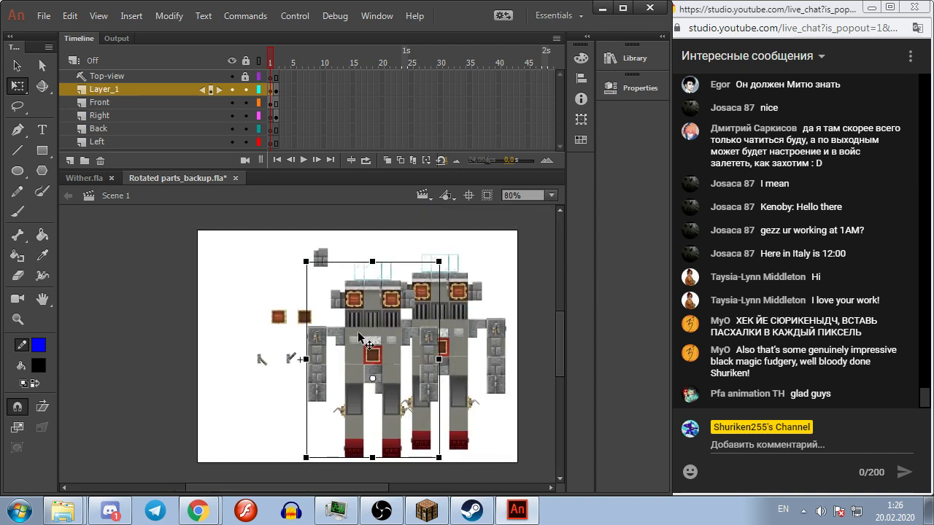
scroll(292, 318, "up", 4)
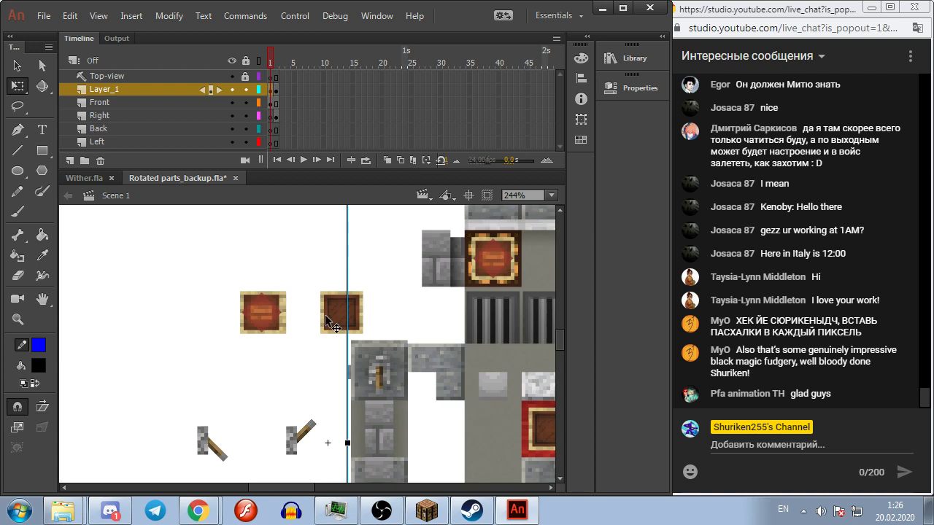
key("Delete")
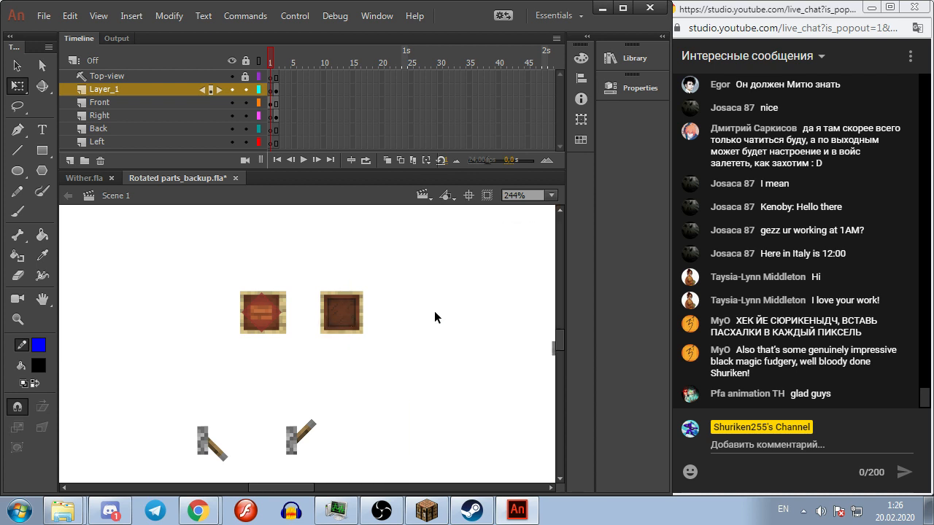
Step: Go to frame 2 of Scene 1 and open the brown frame's symbol robot_stomache_rotation to view its rotation
key(".")
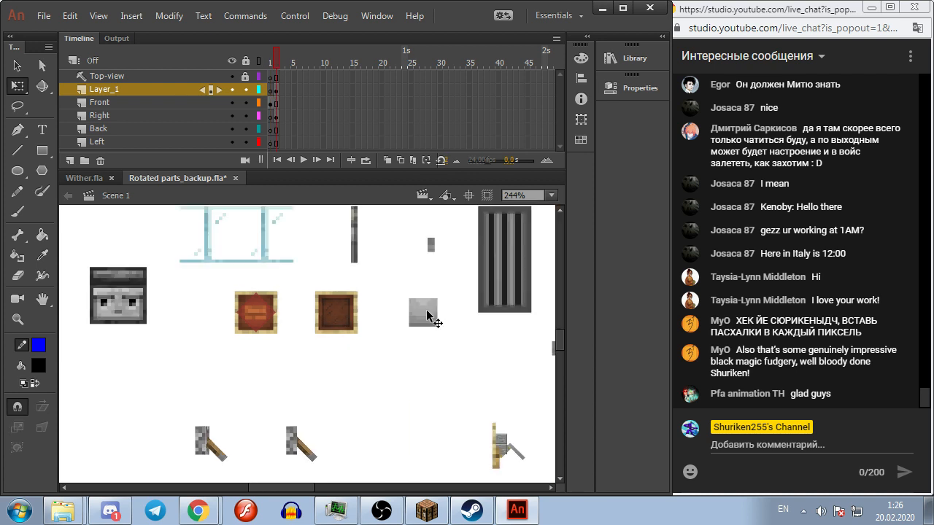
left_click(327, 325)
left_click(344, 368)
double_click(348, 332)
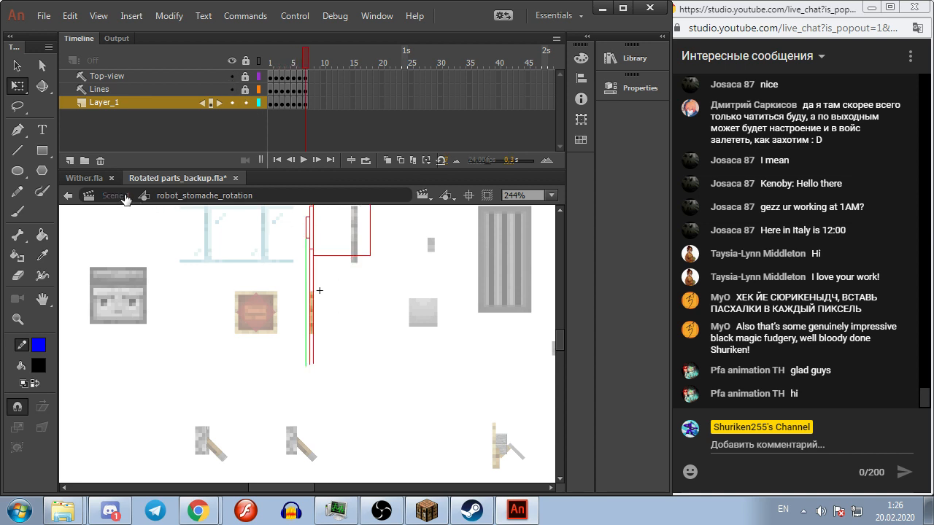
Step: Return to Scene 1, open the grey block's symbol skeleton_head_rotation, and play the head's rotation
double_click(446, 370)
double_click(428, 306)
key("Return")
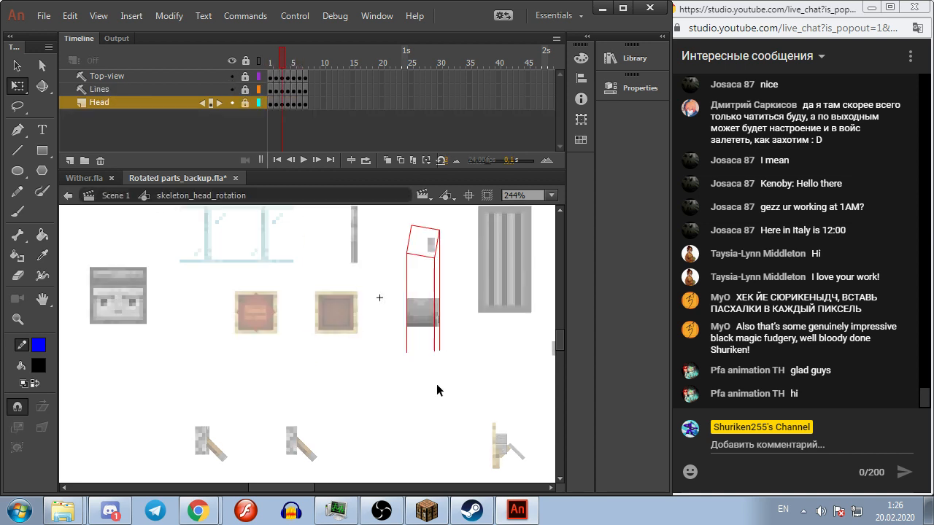
Step: Return to Scene 1, open robot_banner_rotation, and step back and forth through the banner's rotation frames
left_click(116, 196)
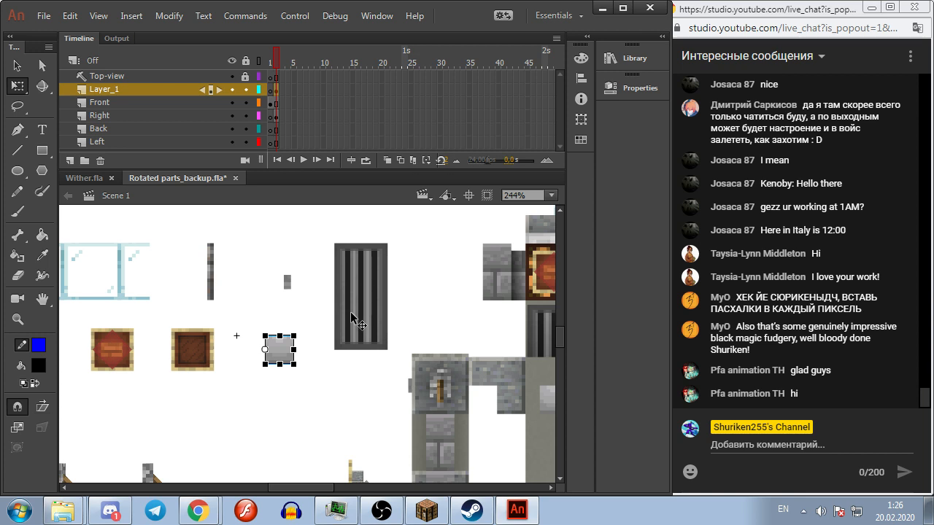
double_click(353, 302)
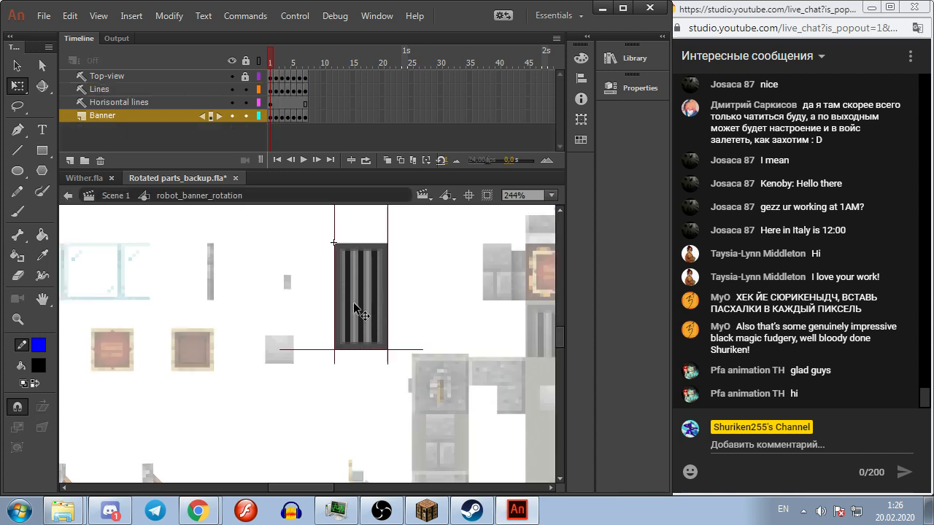
scroll(419, 337, "up", 2)
left_click_drag(419, 334, 417, 321)
key("period")
key("period")
key("period")
key("period")
key("comma")
key("comma")
key("period")
key("period")
key("period")
key("period")
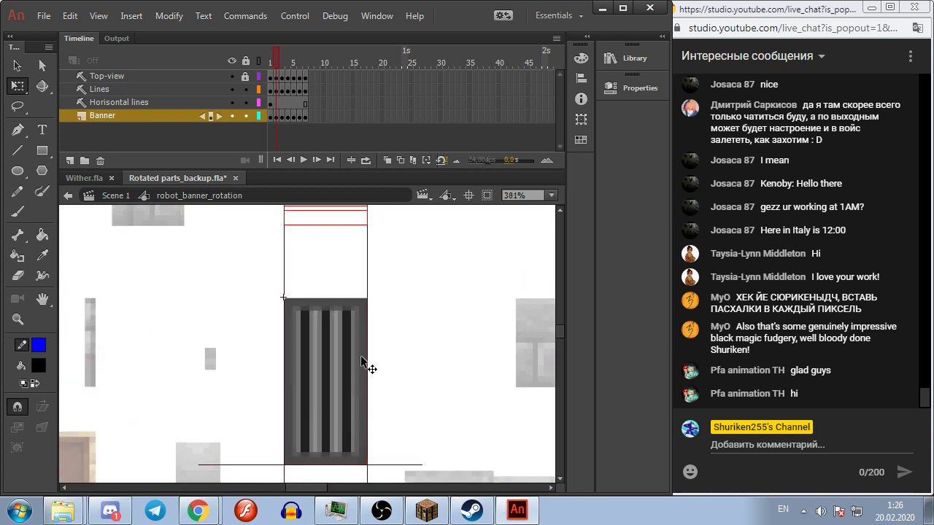
key("comma")
key("comma")
key("comma")
key("comma")
key("comma")
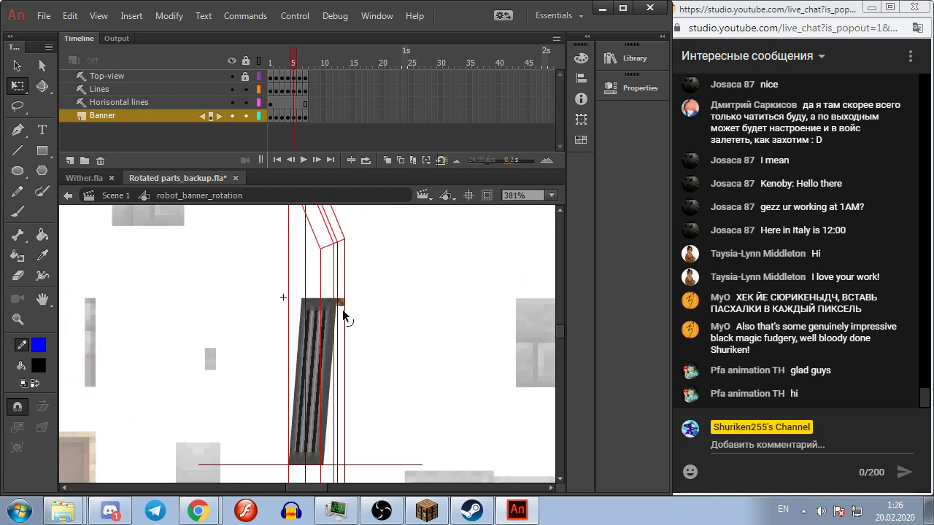
key("period")
key("period")
key("period")
key("period")
key("comma")
key("comma")
key("comma")
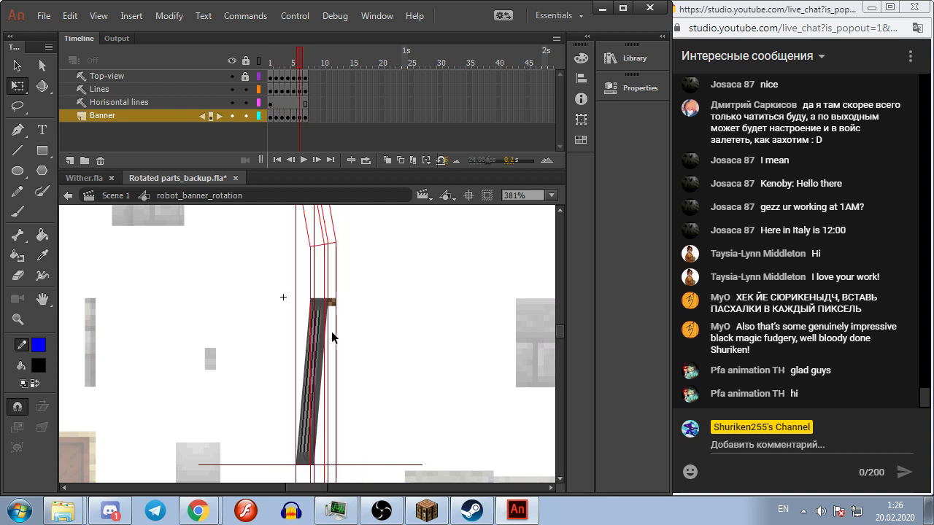
key("period")
key("period")
key("period")
key("period")
key("comma")
key("comma")
key("comma")
key("period")
left_click_drag(380, 275, 438, 269)
key("period")
key("period")
key("comma")
key("comma")
key("comma")
key("comma")
key("comma")
key("comma")
key("period")
key("period")
key("period")
key("period")
key("period")
key("period")
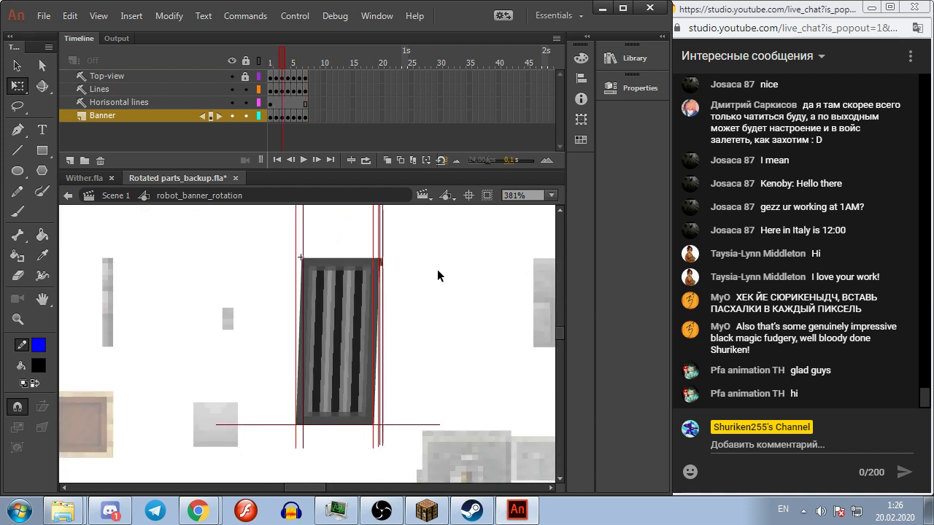
key("comma")
key("comma")
key("comma")
key("comma")
key("comma")
key("comma")
Step: Return to Scene 1, open the first lever's symbol lever_rotating, and step to frame 4 of its rotation
left_click(128, 197)
left_click(448, 318)
scroll(442, 321, "down", 2)
left_click_drag(440, 323, 562, 228)
left_click_drag(323, 382, 447, 324)
double_click(296, 384)
scroll(276, 385, "up", 2)
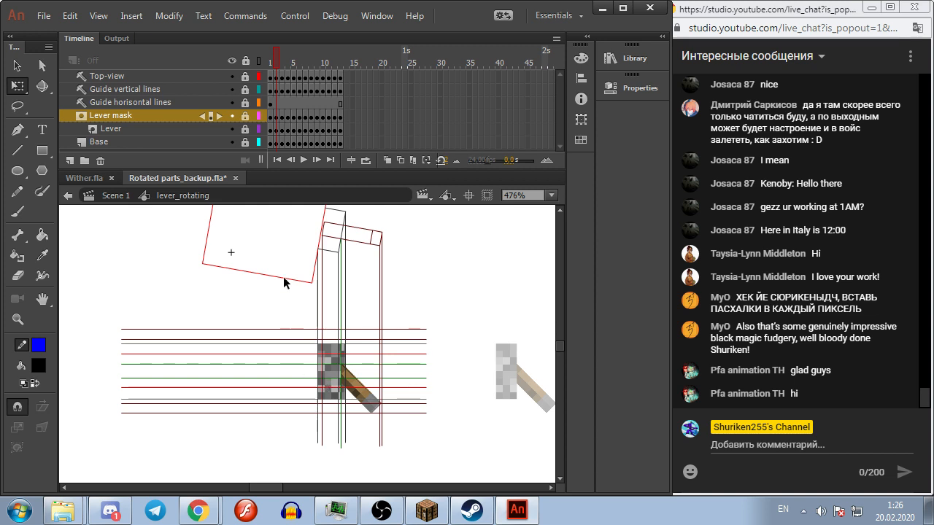
key("period")
key("period")
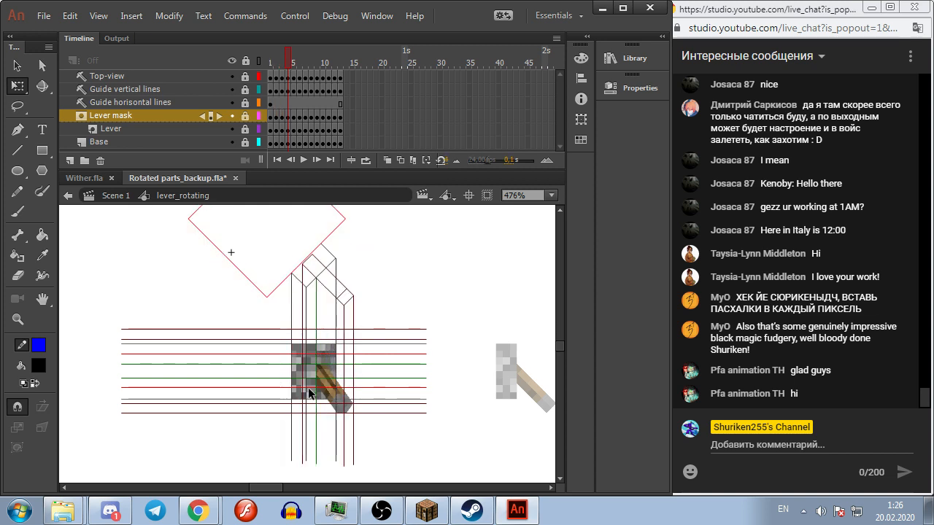
Step: Hide the Lever mask layer and step through the frames to examine the unmasked lever up close
scroll(311, 392, "up", 4)
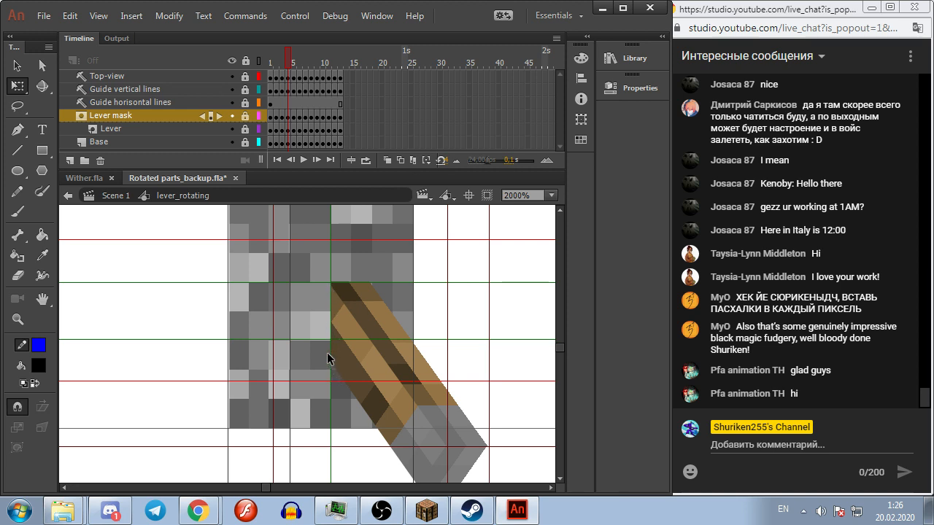
left_click(231, 115)
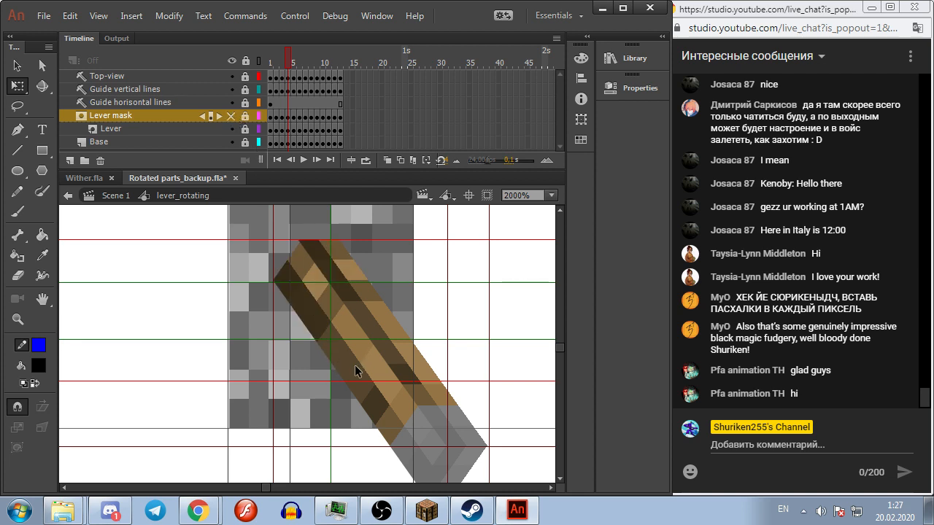
key("period")
key("period")
key("comma")
key("comma")
key("comma")
key("period")
key("period")
key("period")
left_click_drag(353, 313, 454, 289)
key("period")
key("period")
left_click_drag(358, 289, 503, 276)
key("period")
key("period")
key("period")
key("period")
left_click_drag(273, 294, 284, 310)
key("comma")
key("comma")
key("comma")
key("comma")
key("comma")
key("comma")
key("comma")
key("comma")
left_click_drag(418, 301, 249, 310)
key("period")
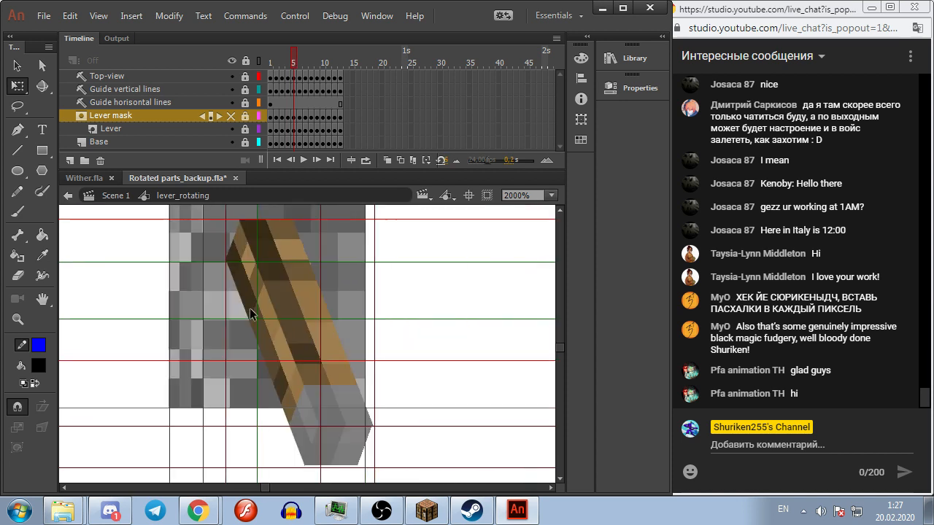
key("comma")
key("comma")
key("comma")
key("comma")
key("period")
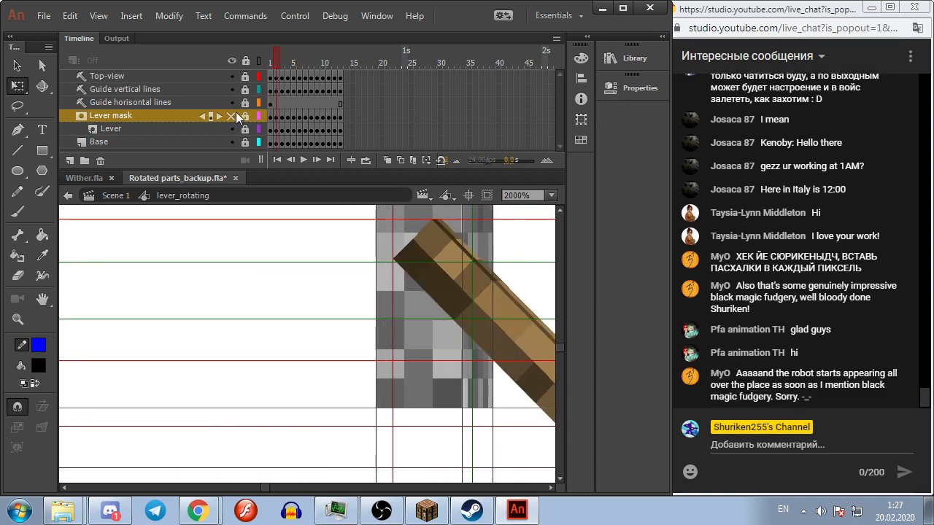
key("comma")
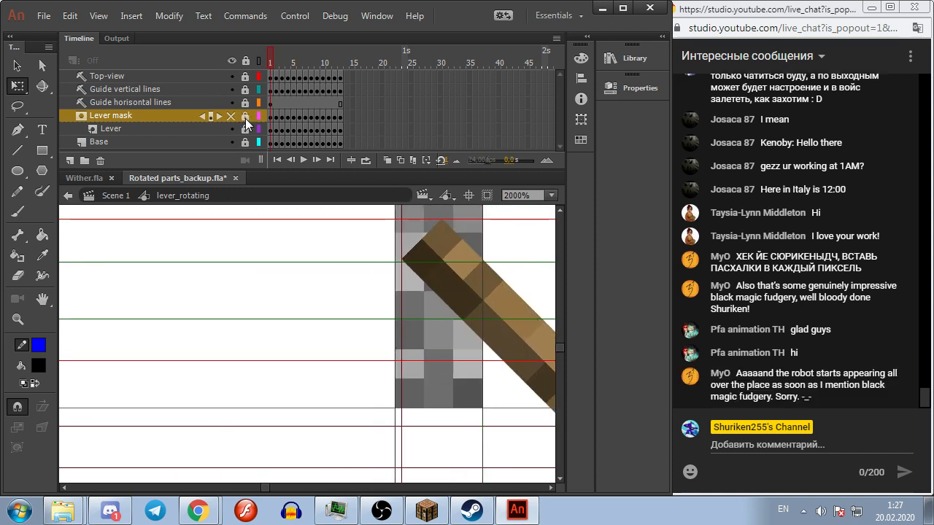
Step: Show and unlock the Lever mask layer and step through the frames to examine the mask shape over the lever
left_click(244, 116)
left_click(291, 284)
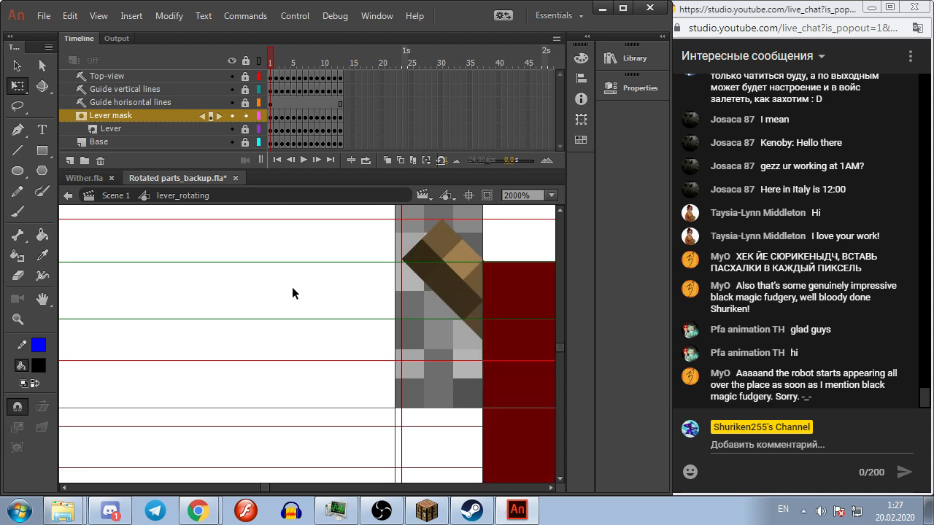
left_click_drag(322, 302, 167, 293)
key("period")
key("period")
key("period")
key("period")
key("period")
key("period")
key("period")
key("period")
key("period")
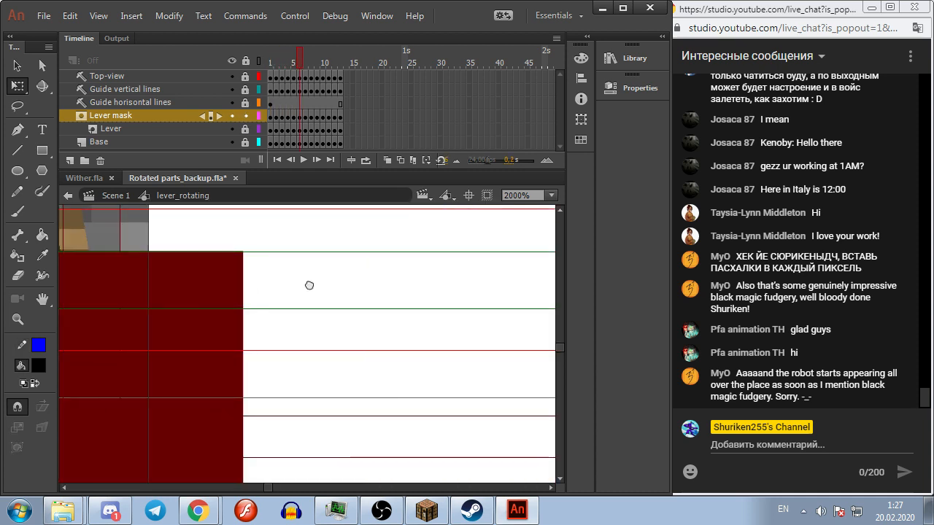
key("period")
key("comma")
key("comma")
key("comma")
key("comma")
key("comma")
key("comma")
key("comma")
key("comma")
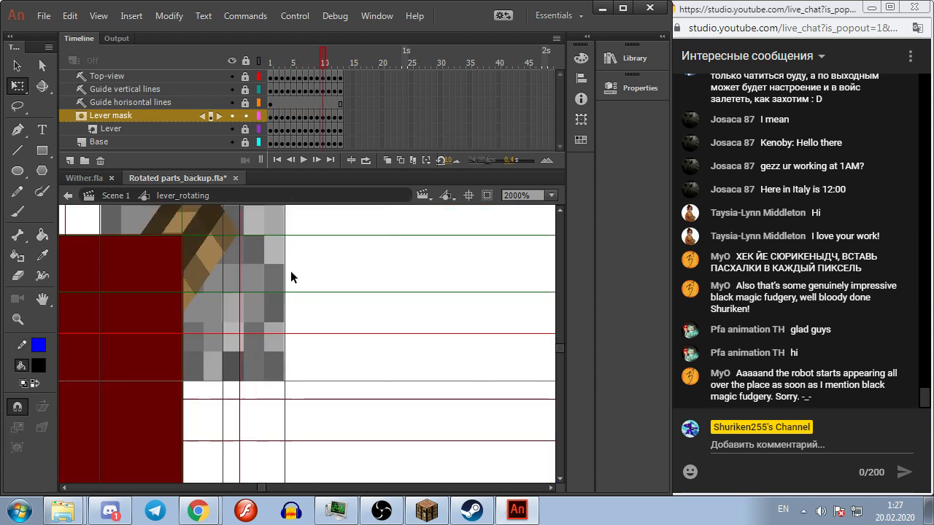
Step: Lock the Lever mask layer again and play the masked lever's rotation
left_click_drag(422, 276, 310, 283)
scroll(332, 270, "down", 5)
scroll(353, 292, "up", 2)
scroll(369, 358, "down", 5)
left_click_drag(260, 276, 272, 296)
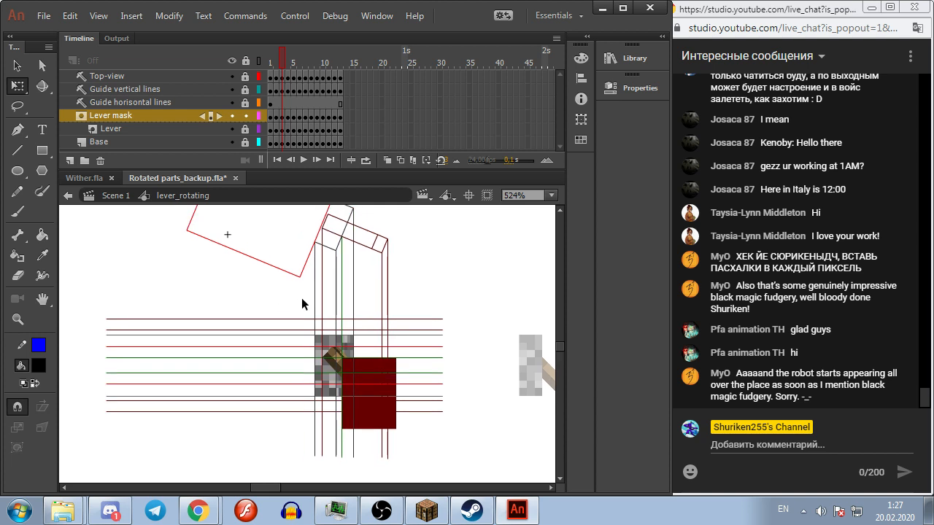
scroll(289, 294, "up", 1)
left_click_drag(289, 294, 270, 304)
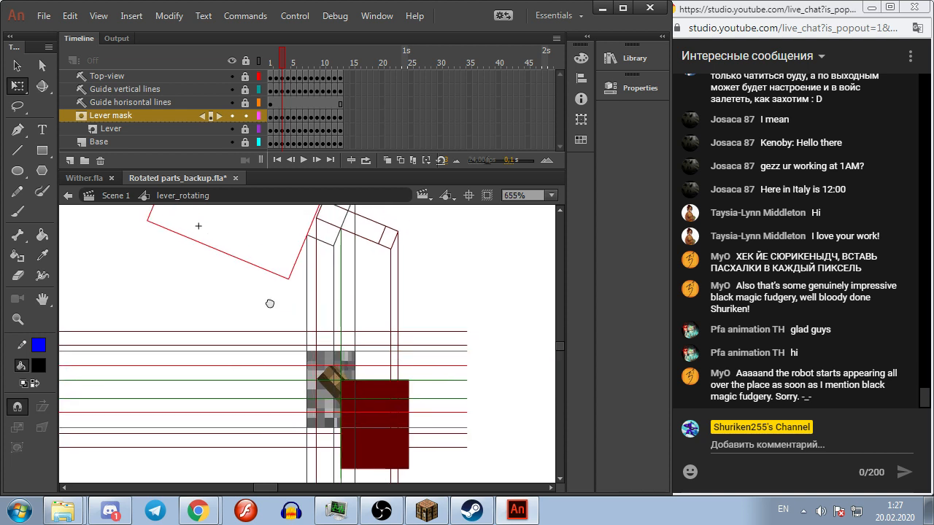
key("Return")
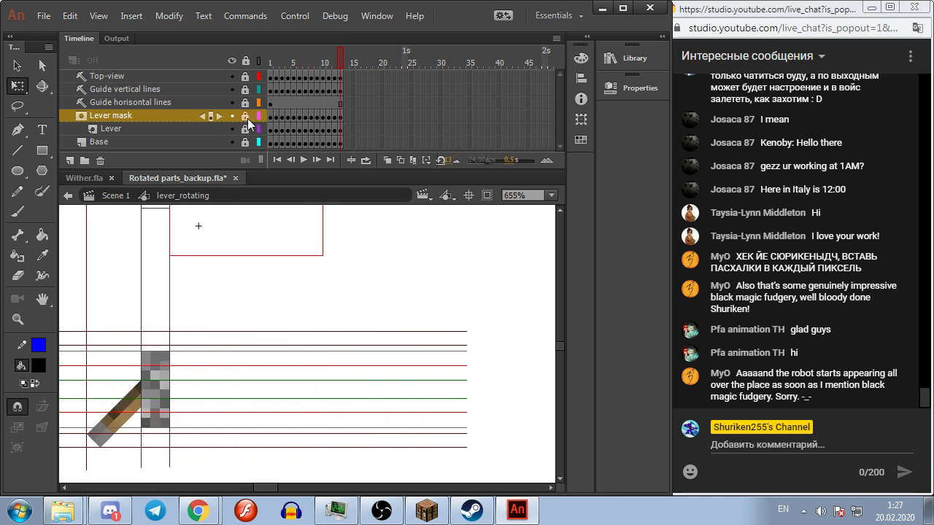
key("Return")
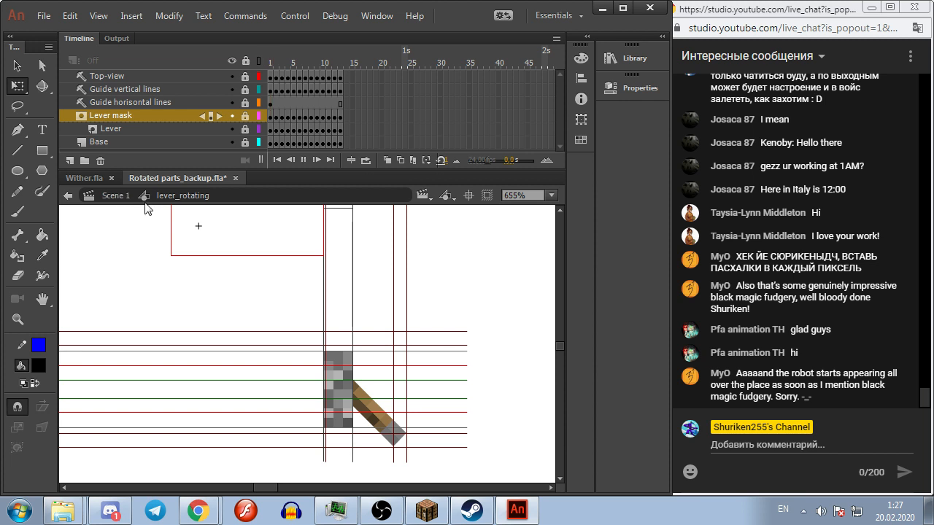
Step: Return to Scene 1 and open the tripwire hook part's symbol robot_complex_thing_rotation
left_click(113, 195)
scroll(508, 312, "down", 3)
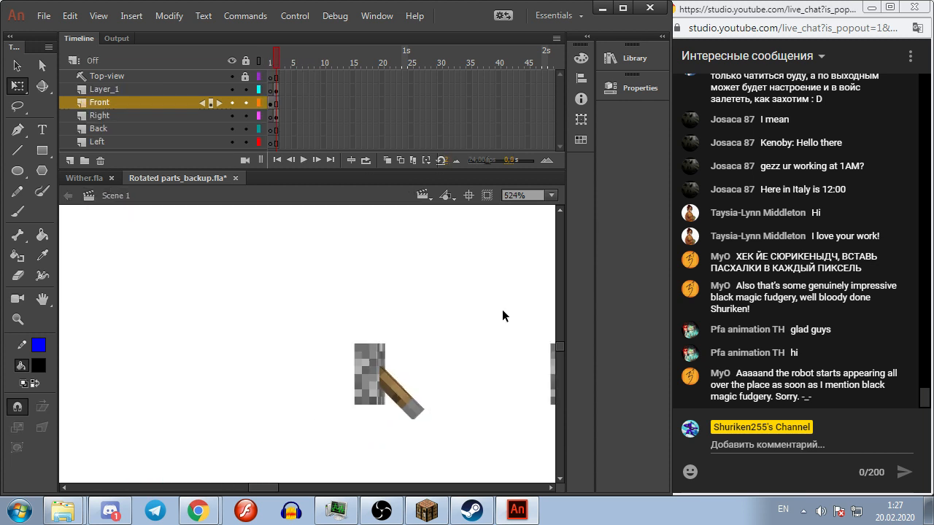
scroll(302, 290, "right", 4)
scroll(424, 394, "right", 1)
scroll(408, 405, "up", 1)
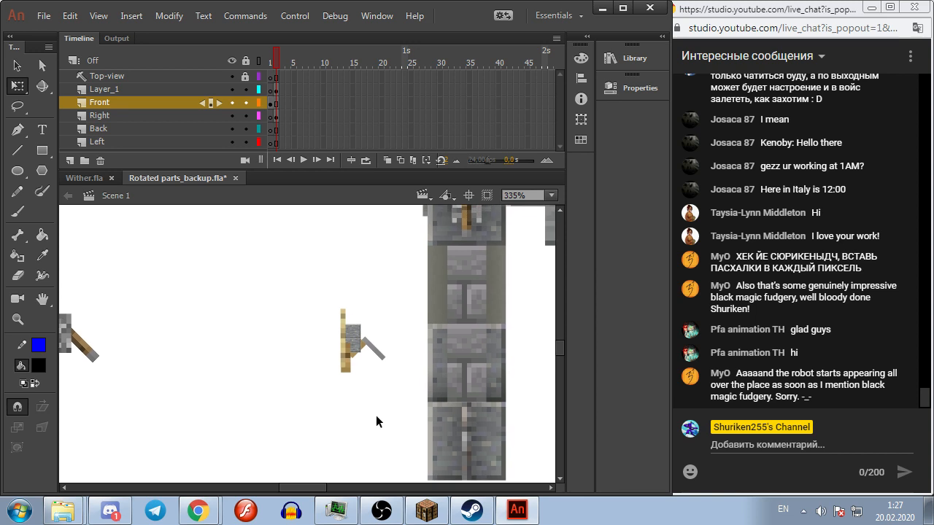
double_click(347, 349)
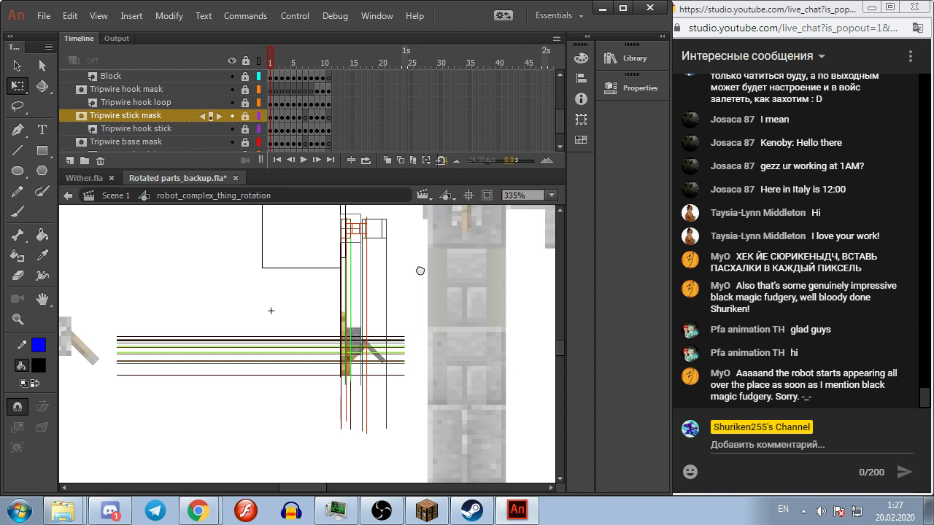
Step: Enlarge the timeline to view all of the symbol's layers, from Top-view 2 to Frame, and shrink it again
scroll(394, 276, "up", 2)
left_click_drag(355, 169, 358, 310)
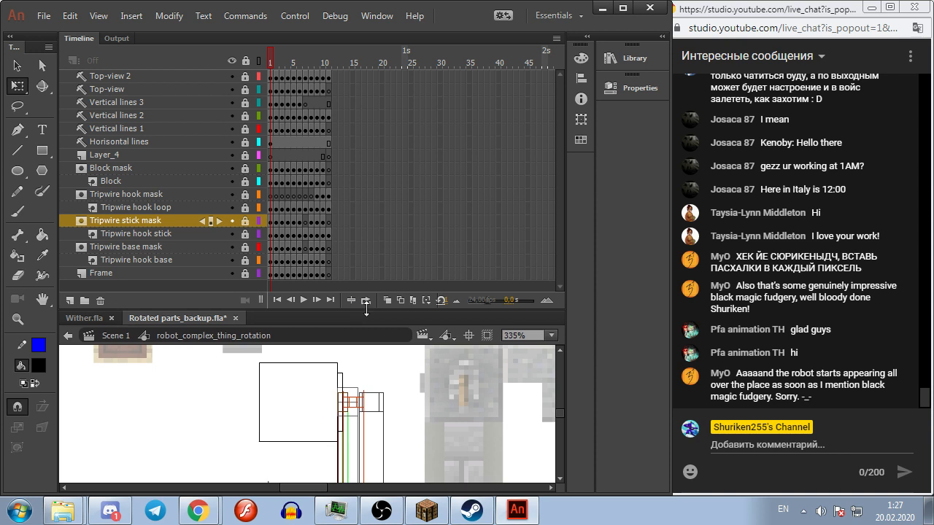
scroll(407, 372, "down", 2)
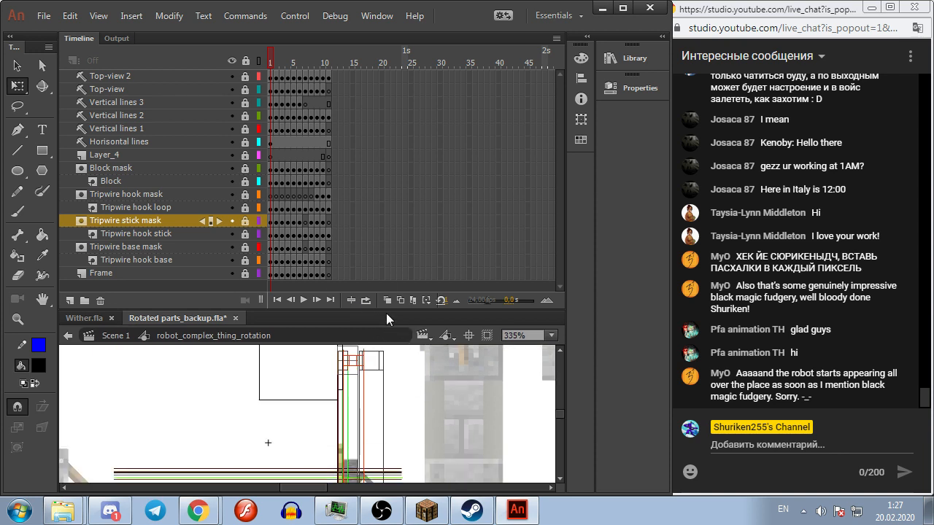
left_click_drag(387, 311, 373, 149)
Step: Examine the tripwire hook part and its guide lines up close, comparing frames 1 and 2
scroll(408, 248, "up", 4)
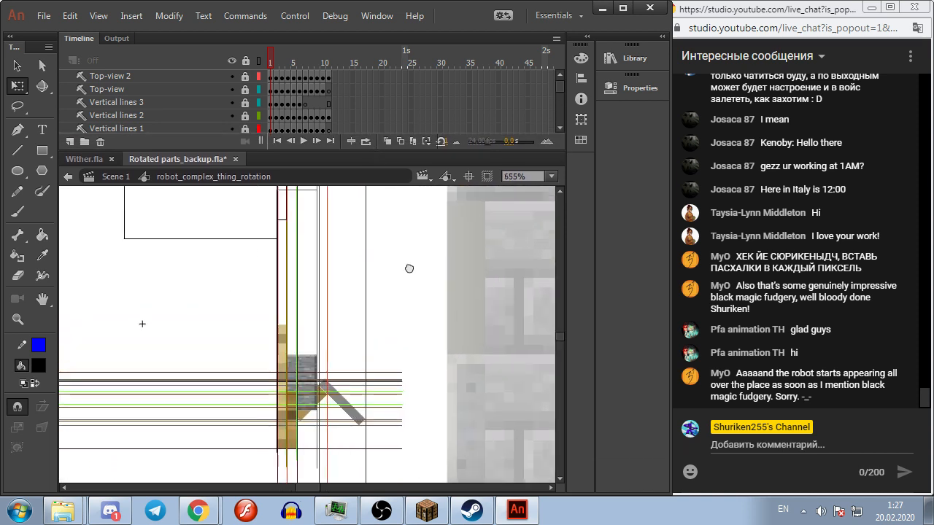
key(".")
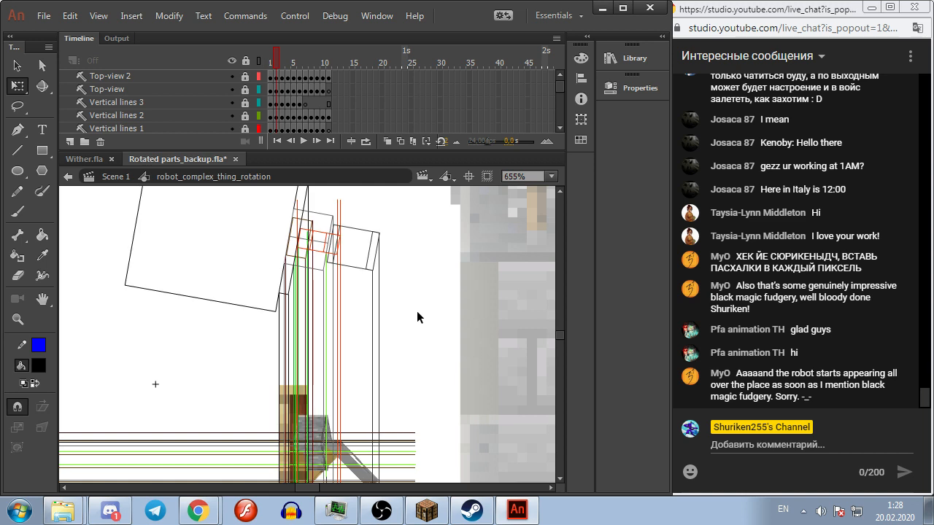
scroll(417, 311, "down", 2)
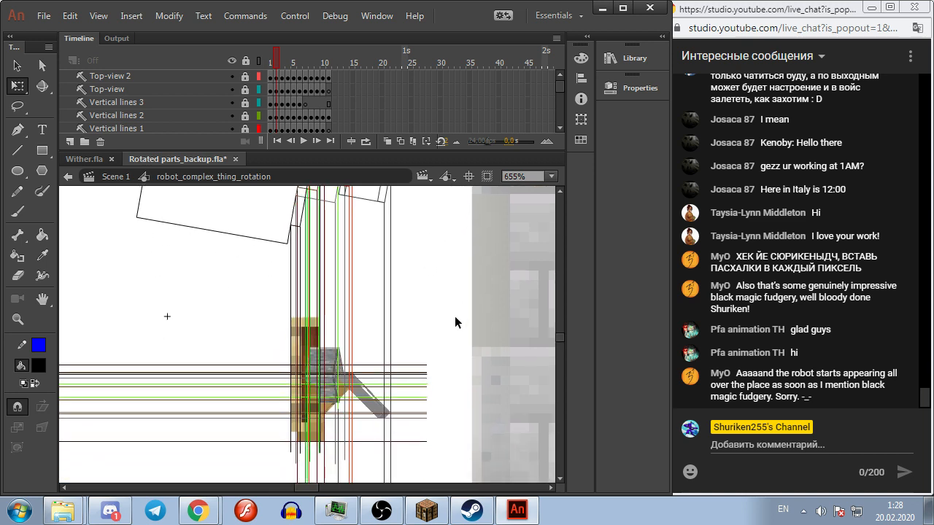
left_click_drag(430, 239, 445, 307)
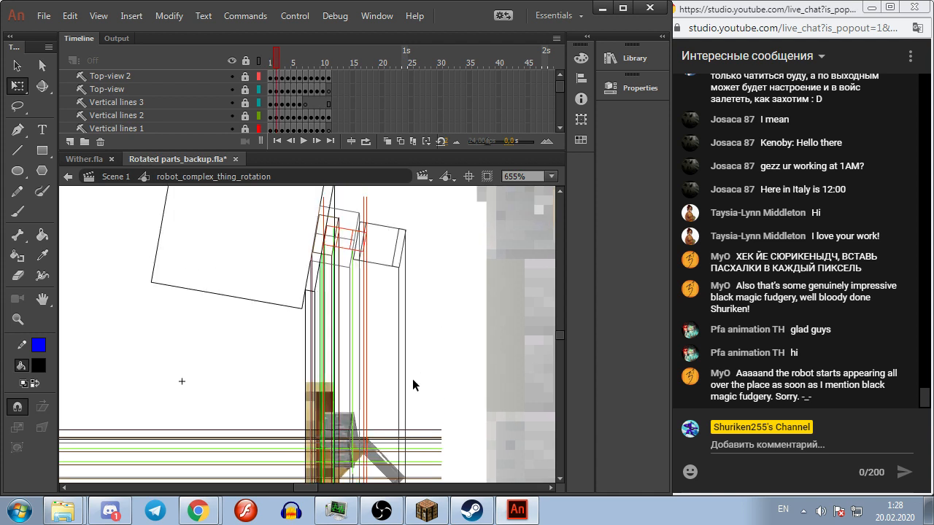
scroll(412, 378, "down", 4)
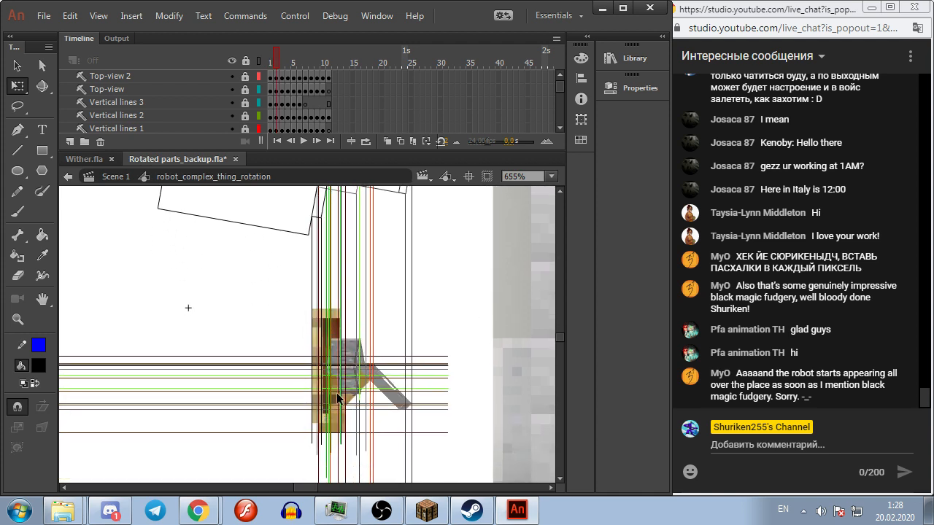
scroll(337, 398, "up", 2)
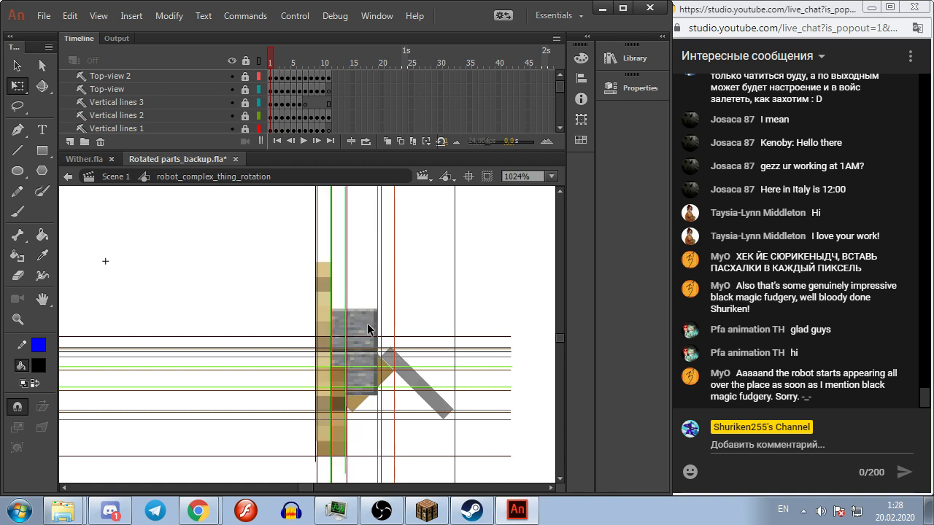
key("period")
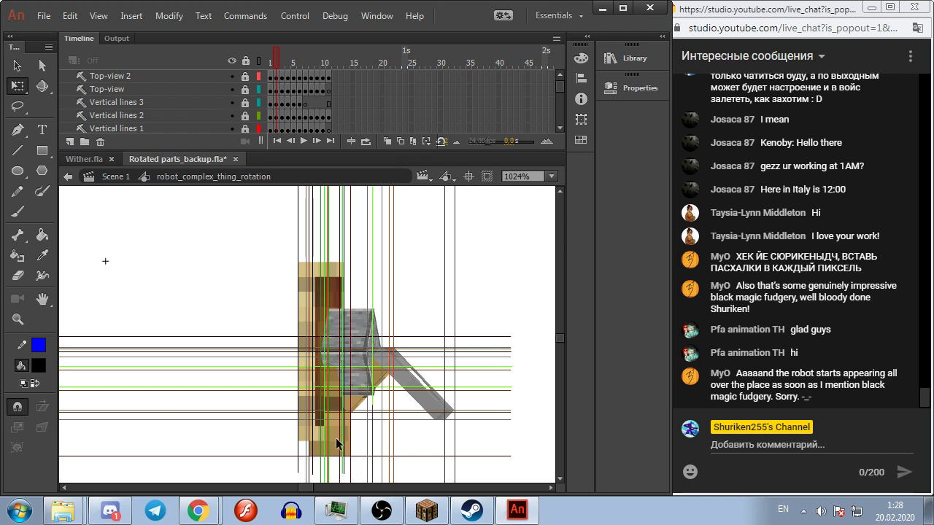
Step: Switch to Minecraft, resume the game, and set the game mode to creative with the /gamemode command
left_click(426, 510)
key("Escape")
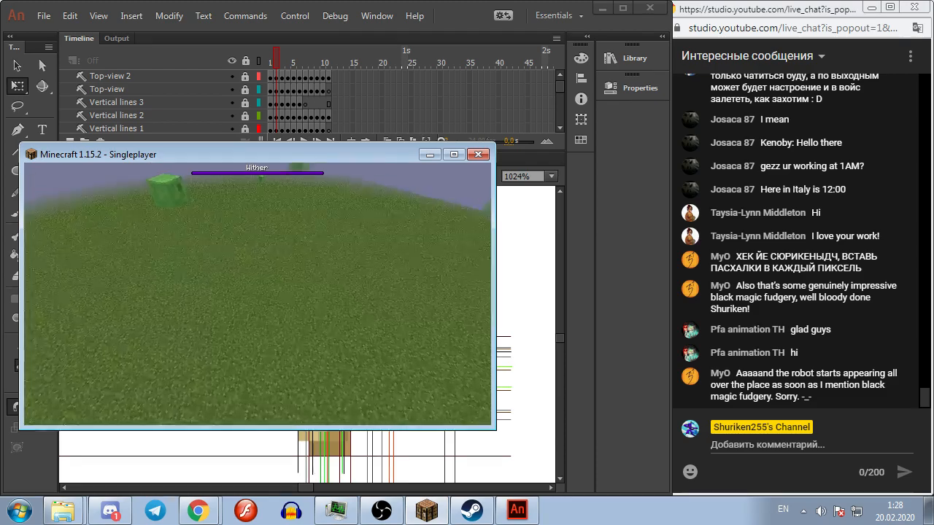
type("/gamemode c")
key("Tab")
key("Return")
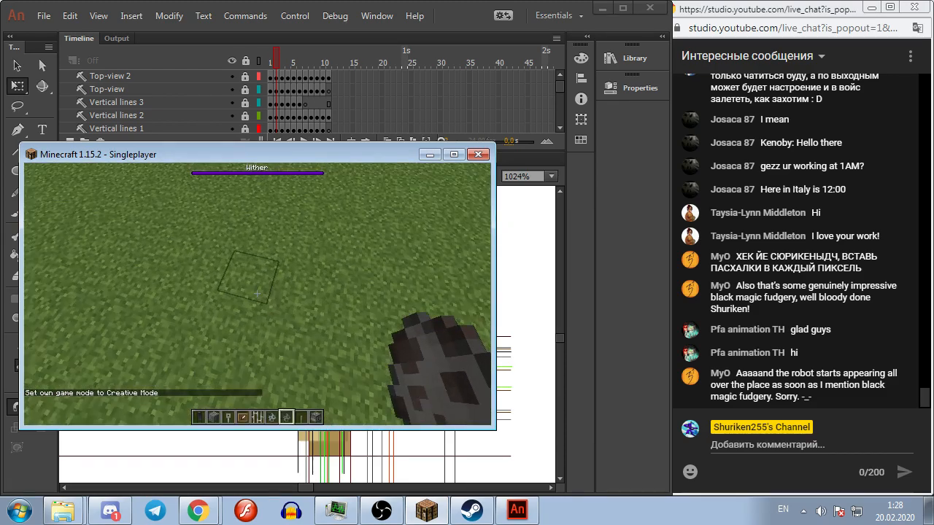
Step: Enlarge the Minecraft window to full screen and return to the running game
key("Escape")
left_click(460, 158)
left_click(447, 167)
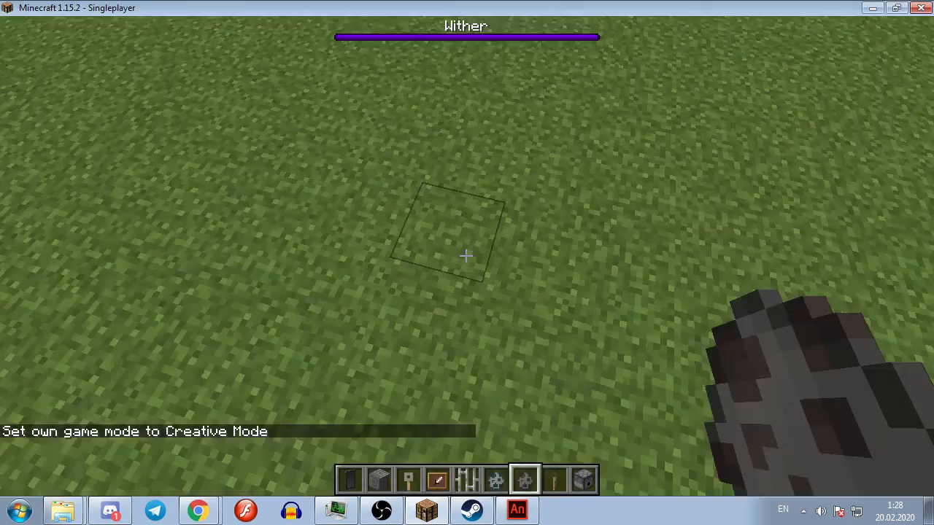
key("1")
right_click(467, 256)
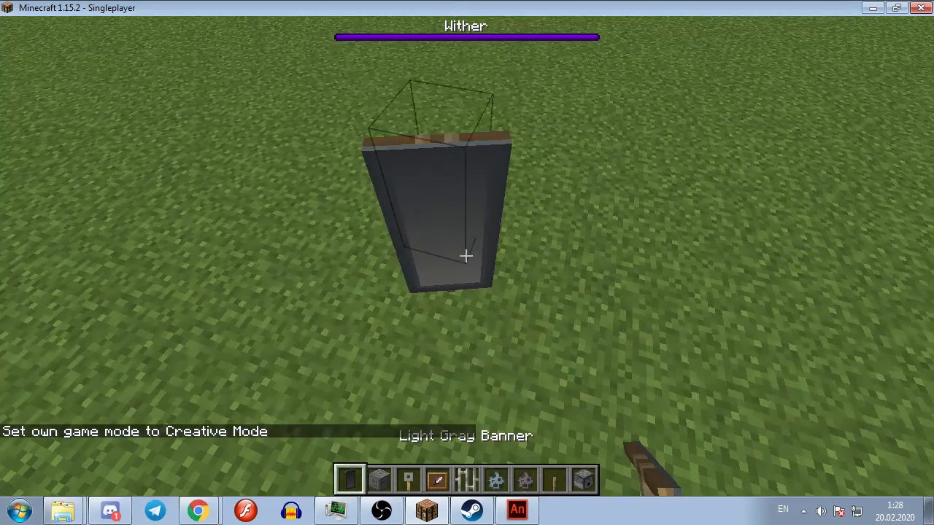
left_click(467, 256)
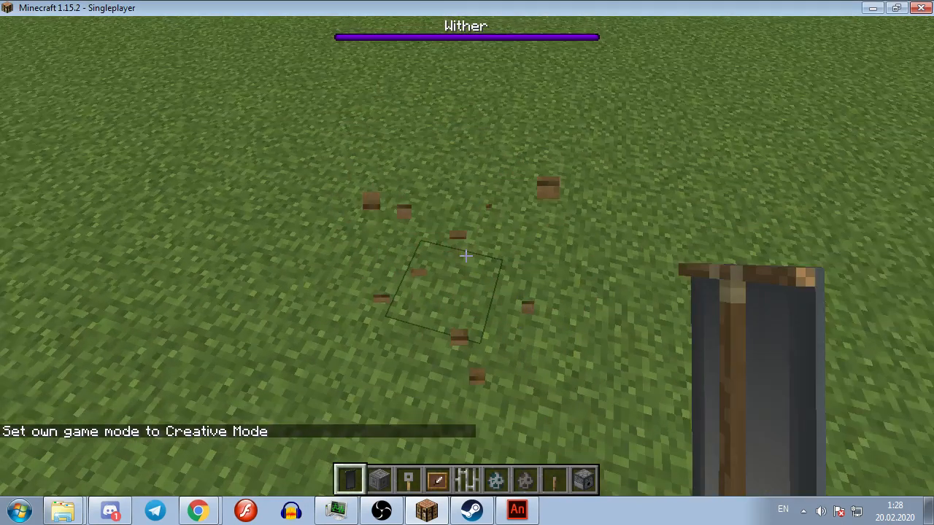
Step: Stack three Infested Chiseled Stone Bricks into a column on the grass
key("2")
right_click(466, 256)
right_click(466, 256)
right_click(466, 256)
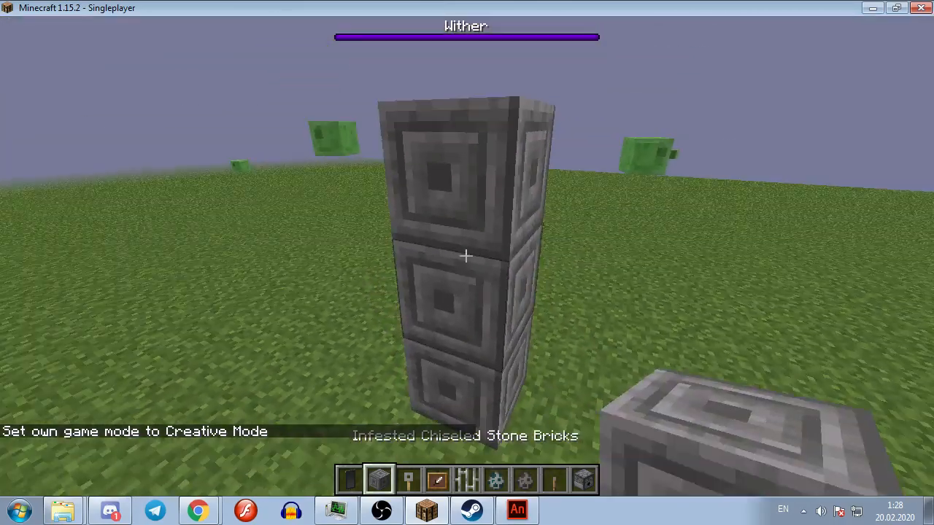
Step: Attach an Item Frame to the front of the column's uppermost block and mount a Tripwire Hook in front of it
key("3")
key("4")
right_click(466, 256)
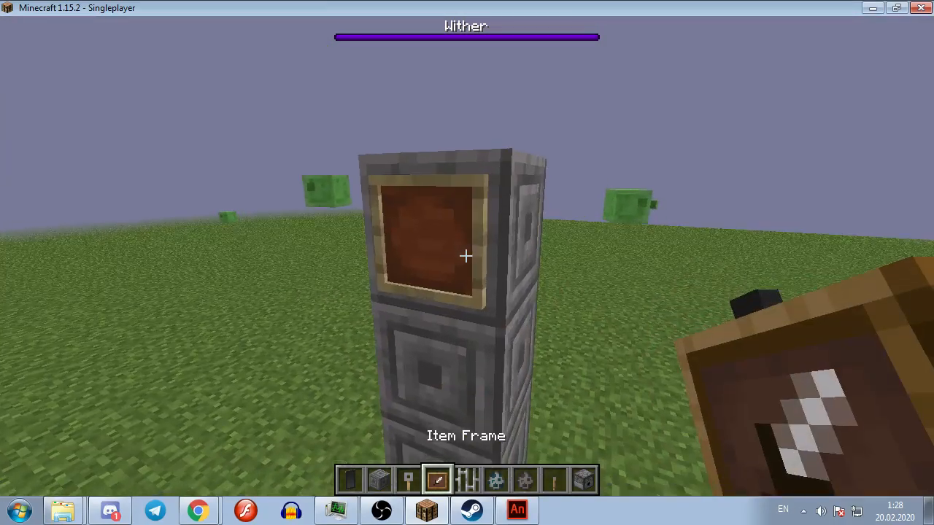
key("3")
right_click(466, 256)
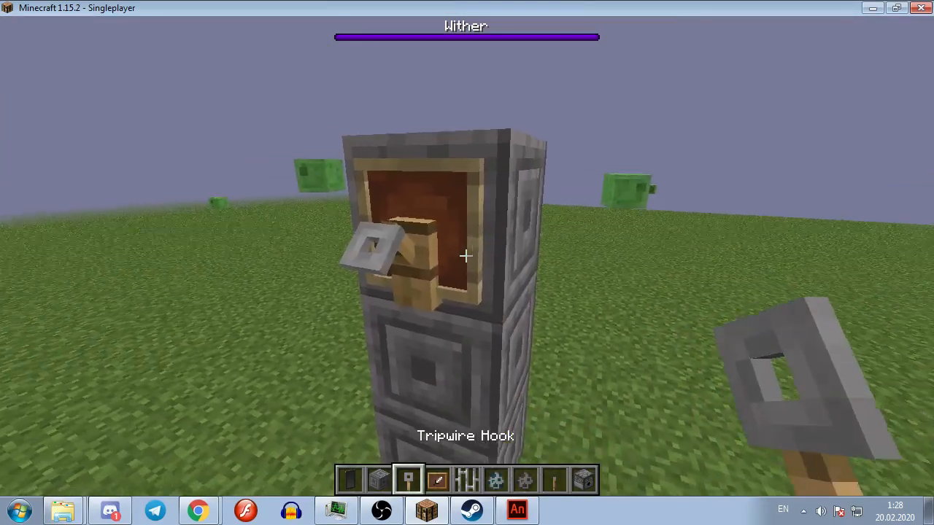
Step: Search the creative inventory for "polis", put Polished Andesite in the sixth hotbar slot, and place it in the item frame
key("2")
key("e")
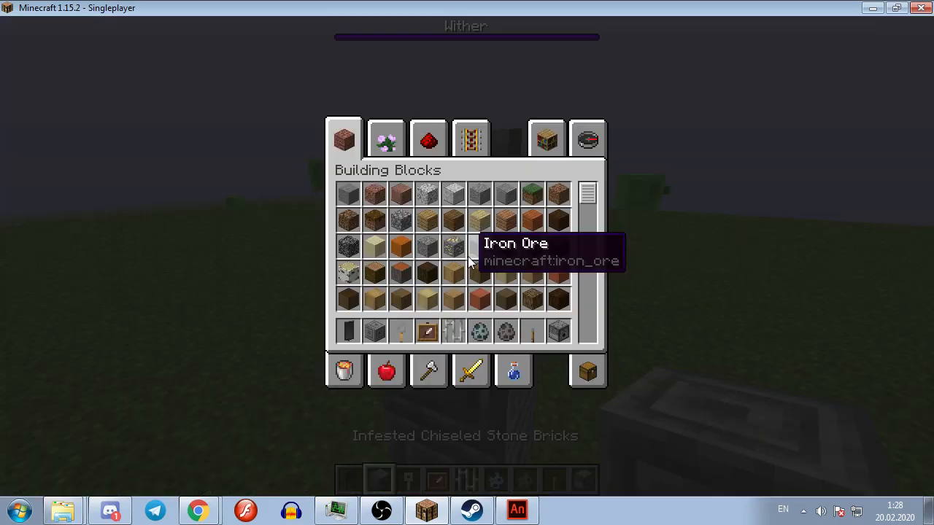
left_click(594, 144)
type("polis")
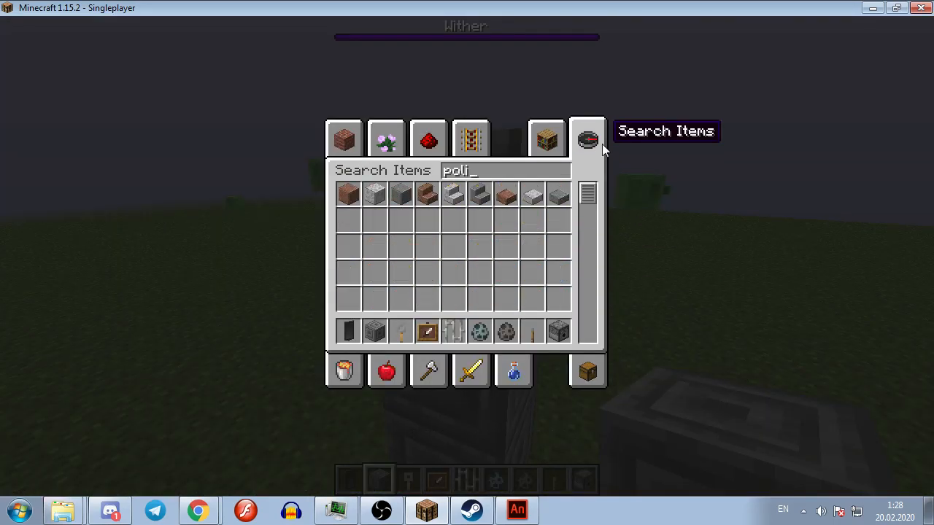
left_click(401, 195)
left_click(479, 331)
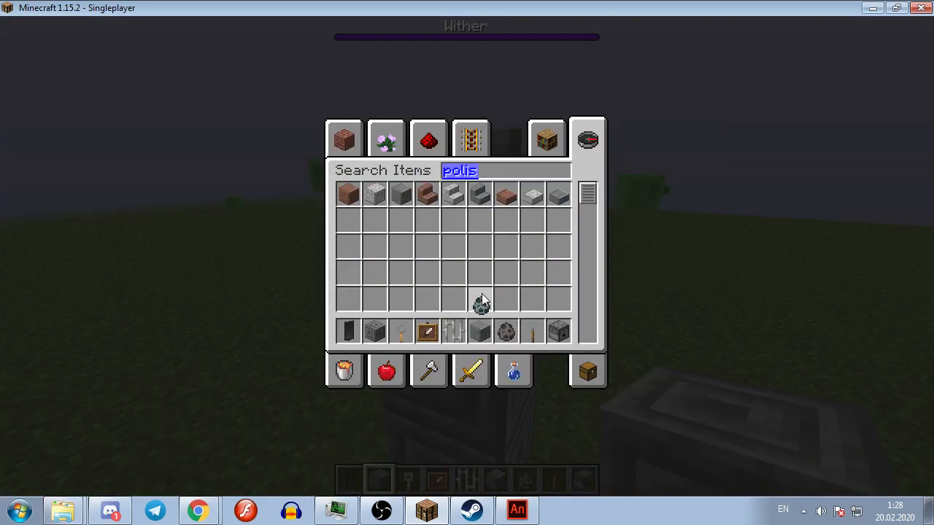
left_click(481, 302)
key("Escape")
scroll(467, 256, "down", 4)
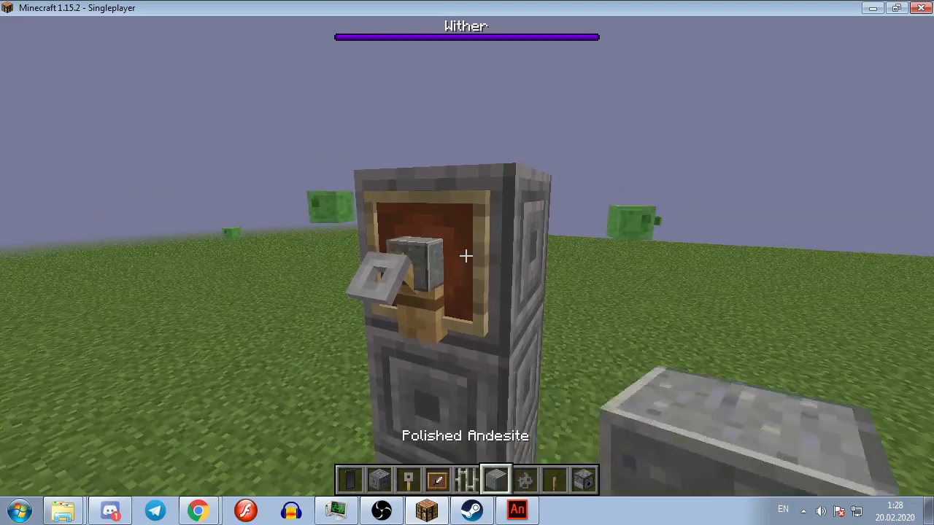
Step: Examine the combined hook, andesite and item frame from the side and from below
key("w")
key("a")
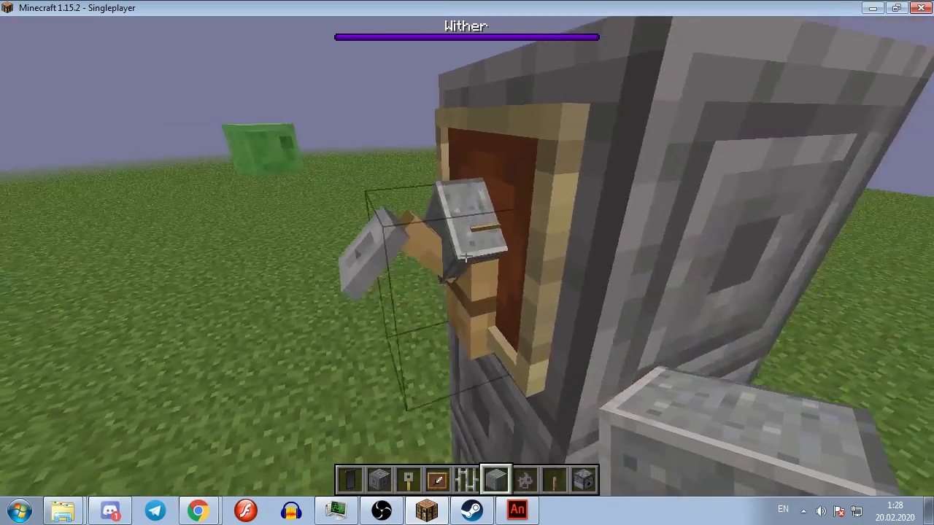
key("s")
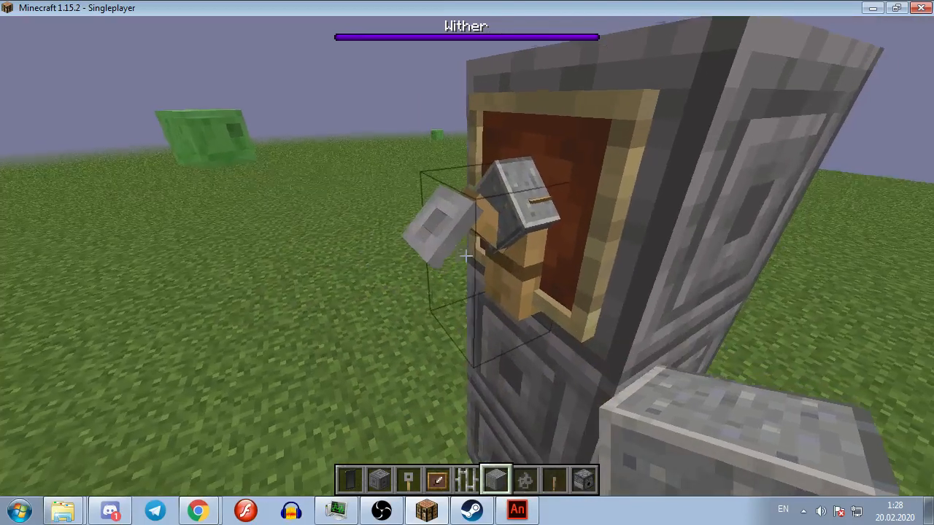
key("w")
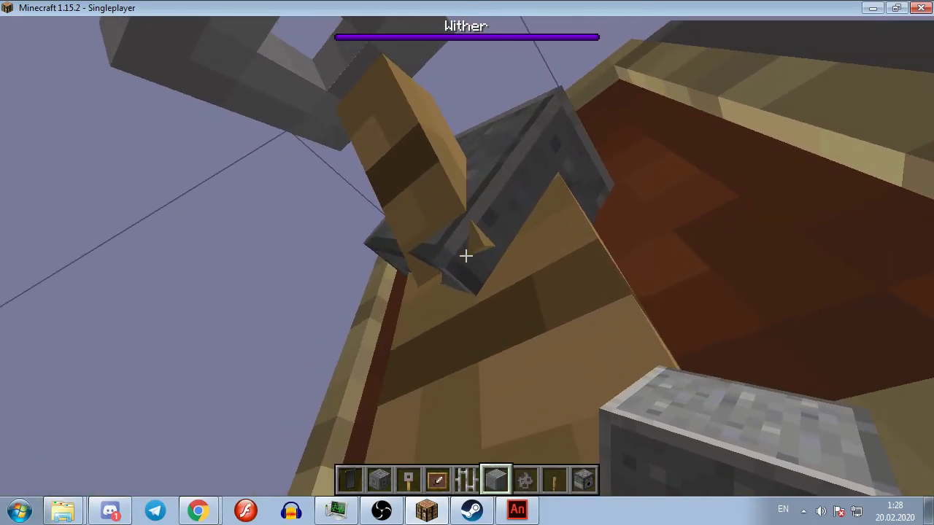
key("s")
key("s")
Step: Pause and minimize Minecraft, return to Animate, and compare the tripwire hook part's rotation frames up close
key("Escape")
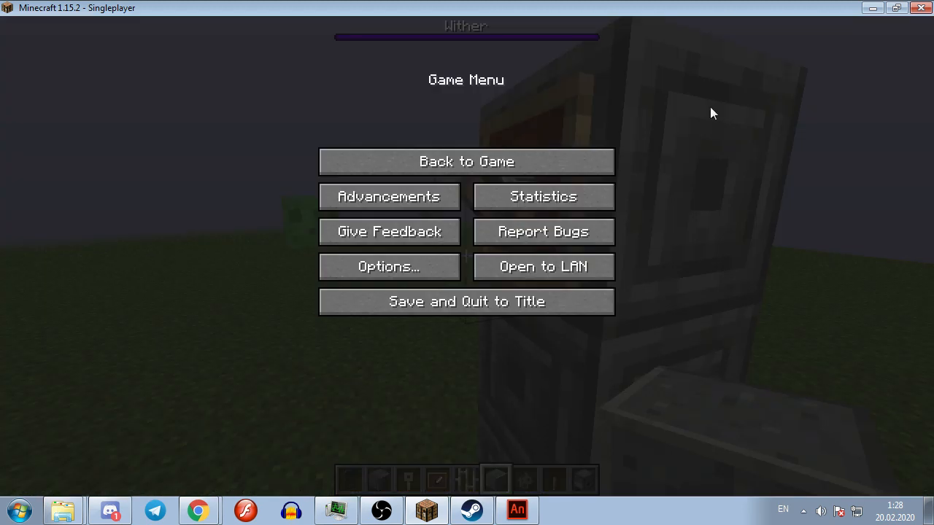
left_click(873, 8)
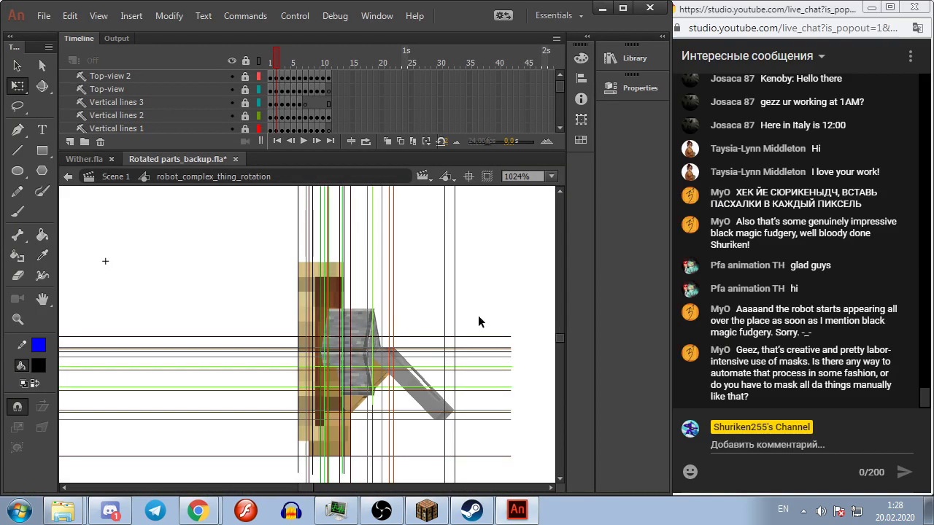
scroll(416, 321, "up", 1)
left_click_drag(426, 320, 469, 281)
key("period")
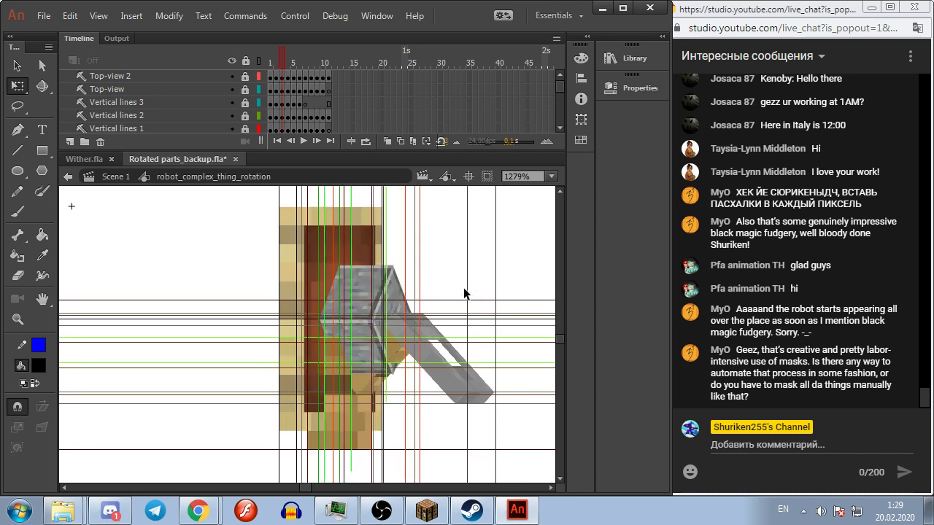
key("comma")
key("period")
key("period")
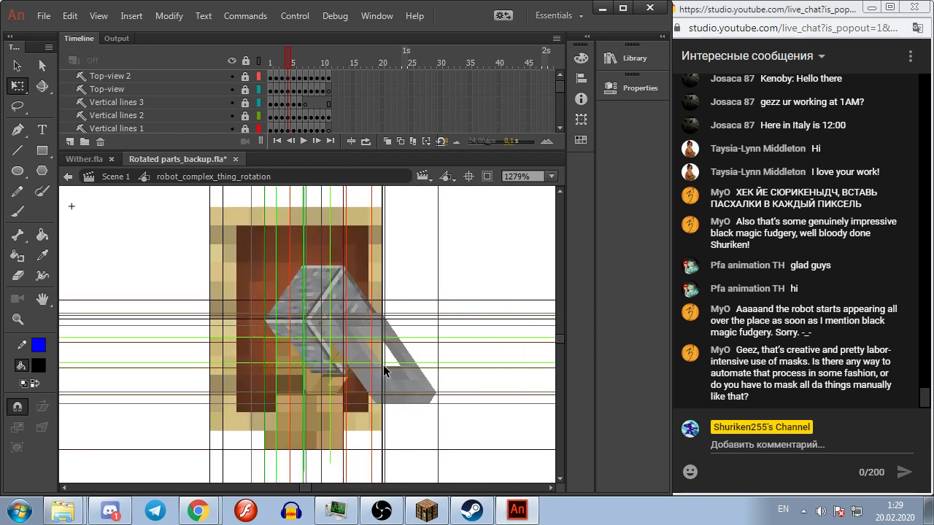
key("period")
key("period")
key("period")
key("period")
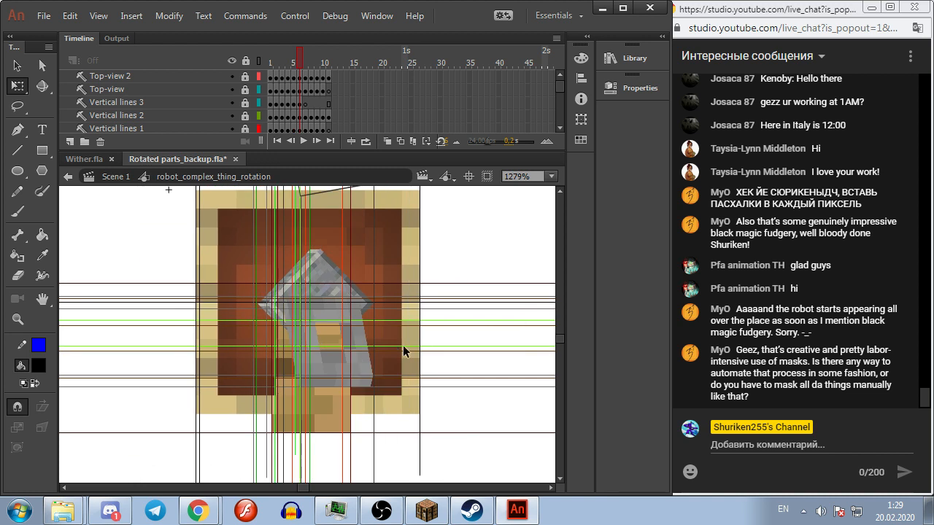
key("period")
key("period")
key("comma")
key("comma")
key("comma")
key("comma")
key("comma")
key("comma")
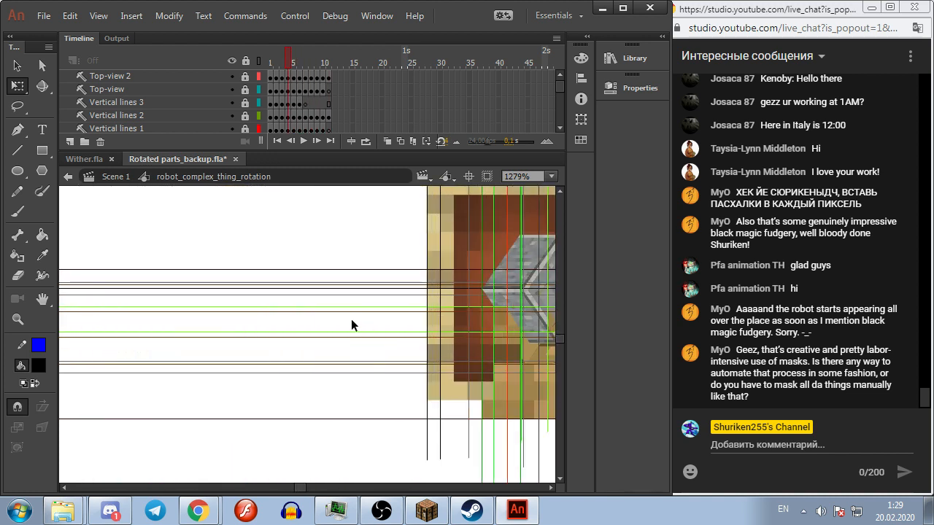
Step: Compare the rotation frames again with the top-view outlines and the guide lines leading down to the hook part
scroll(287, 361, "down", 3)
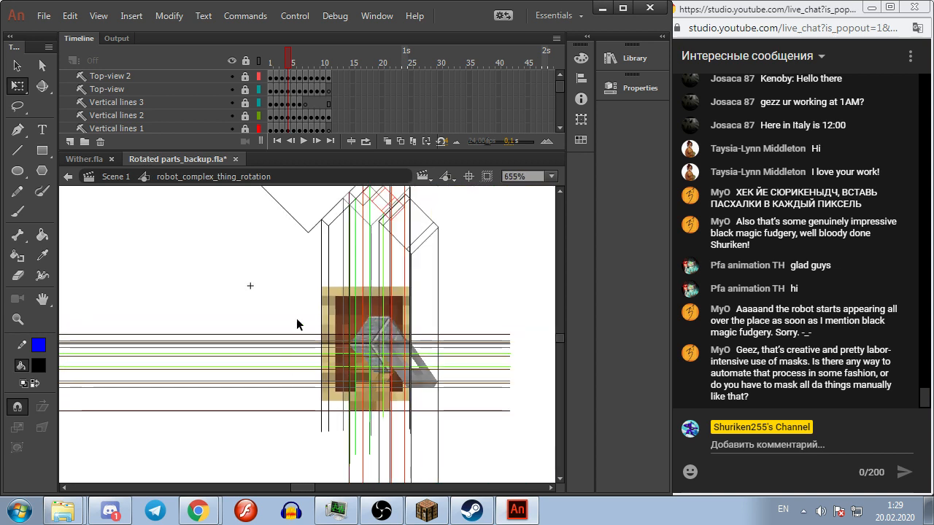
left_click_drag(296, 318, 292, 354)
key("comma")
key("comma")
key("comma")
key("comma")
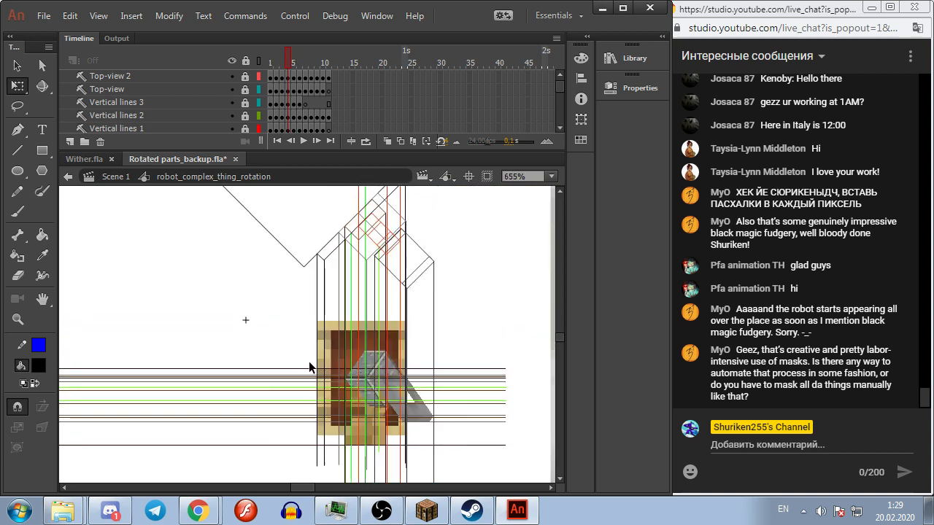
key("period")
key("period")
key("period")
key("period")
key("period")
key("period")
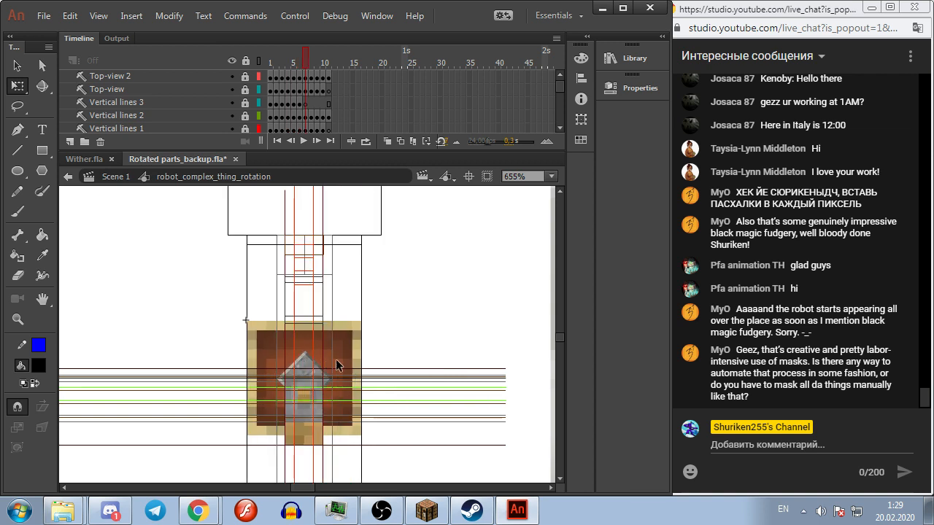
Step: Return to Scene 1, examine the assembled robot's head, body and arms, and deselect the tripwire hook part
double_click(112, 206)
scroll(226, 364, "down", 6)
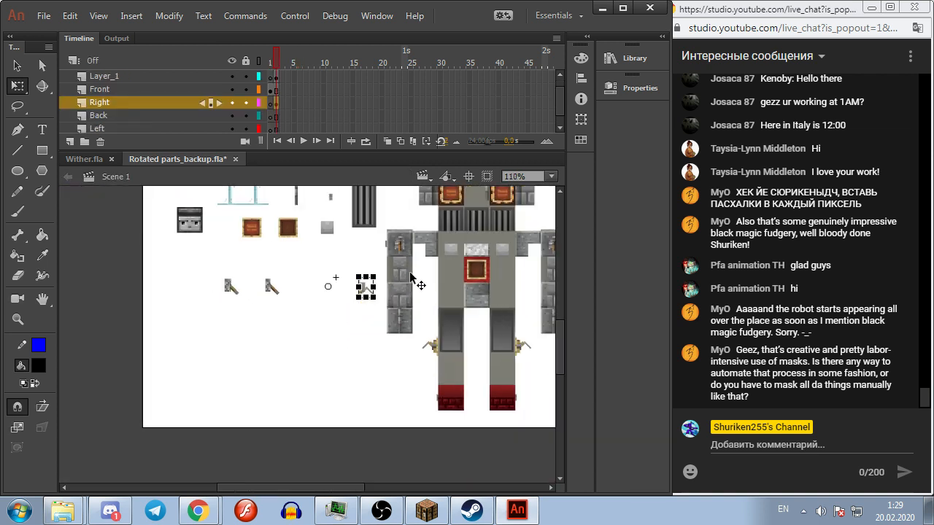
scroll(368, 354, "up", 4)
scroll(376, 248, "down", 2)
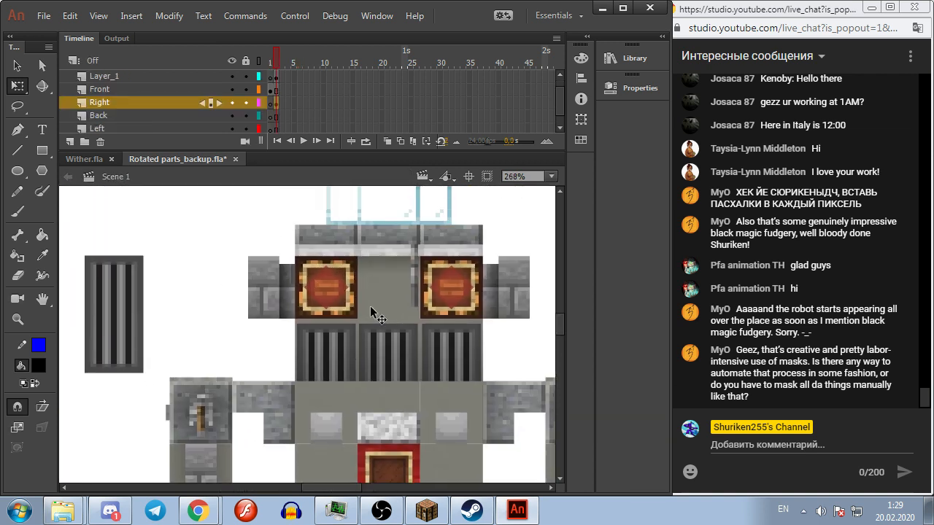
scroll(340, 305, "down", 3)
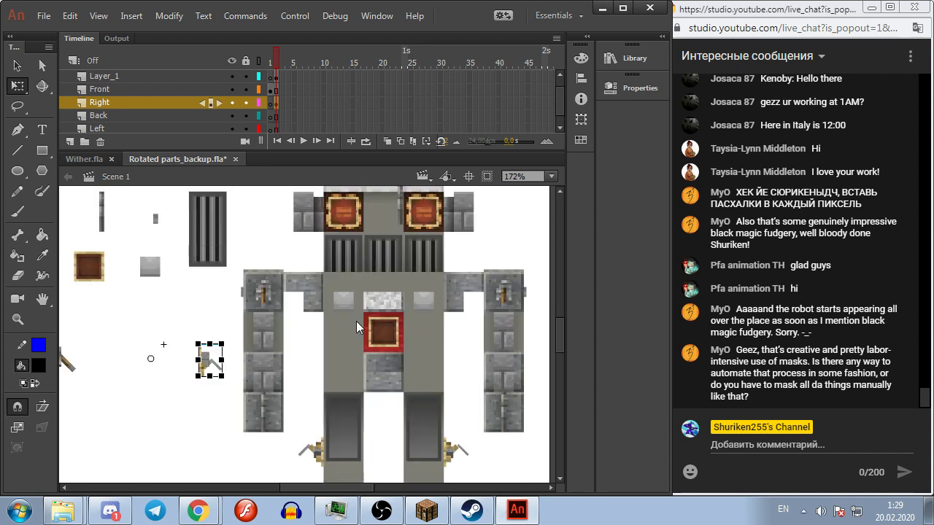
scroll(271, 329, "down", 3)
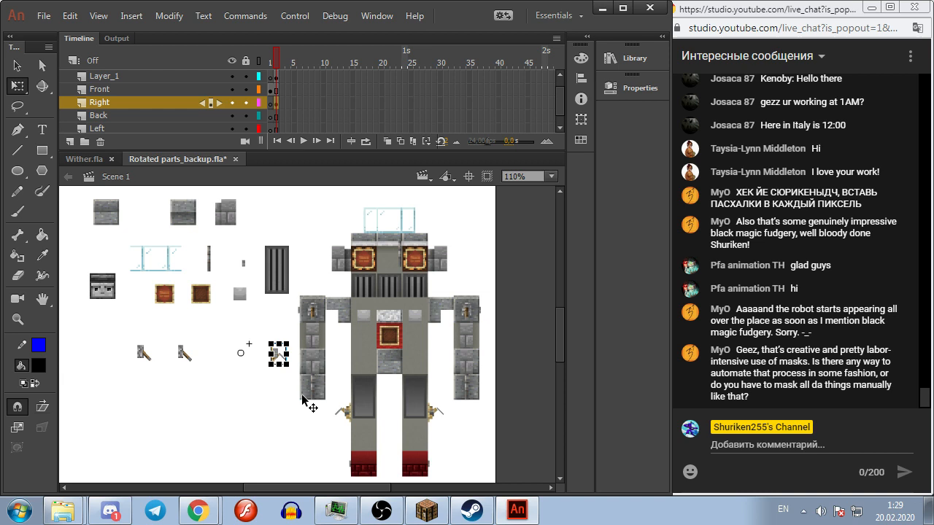
left_click(760, 451)
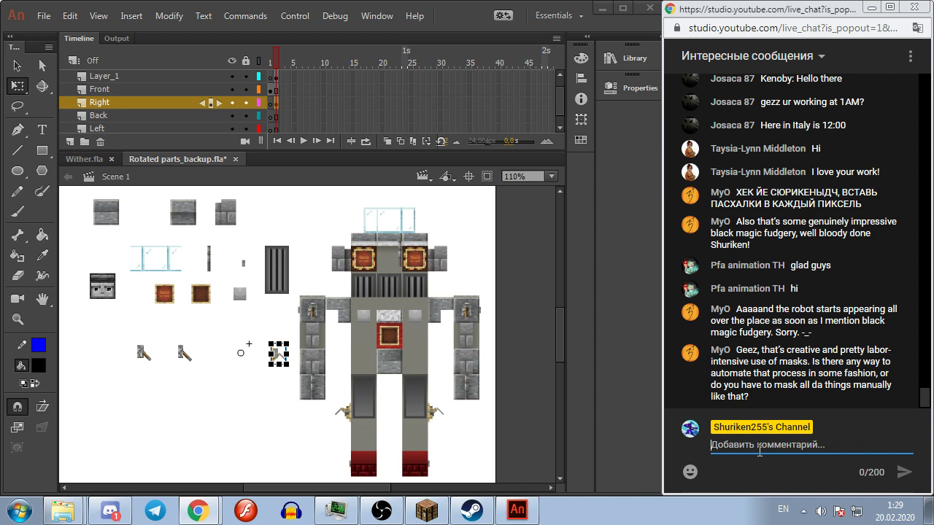
left_click(234, 437)
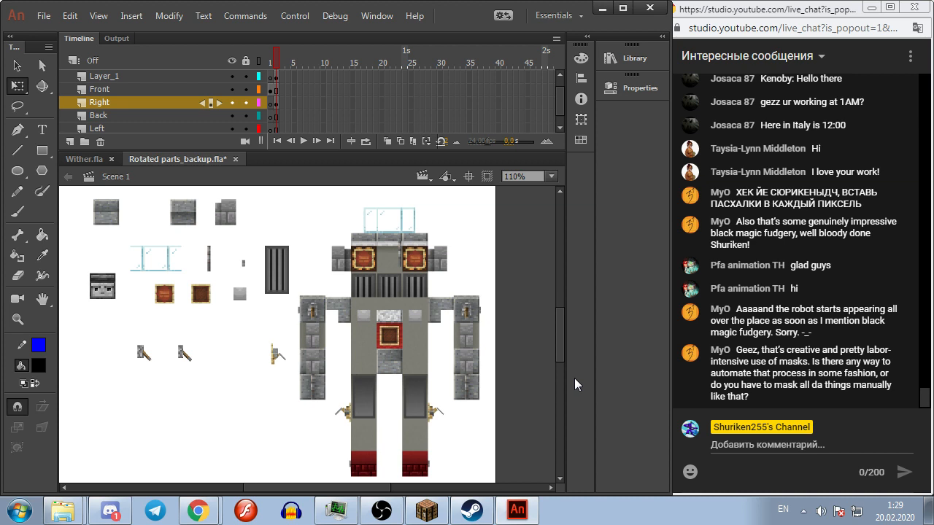
Step: Examine the two lever parts up close, and compare the separate parts with the whole robot
left_click_drag(206, 419, 240, 469)
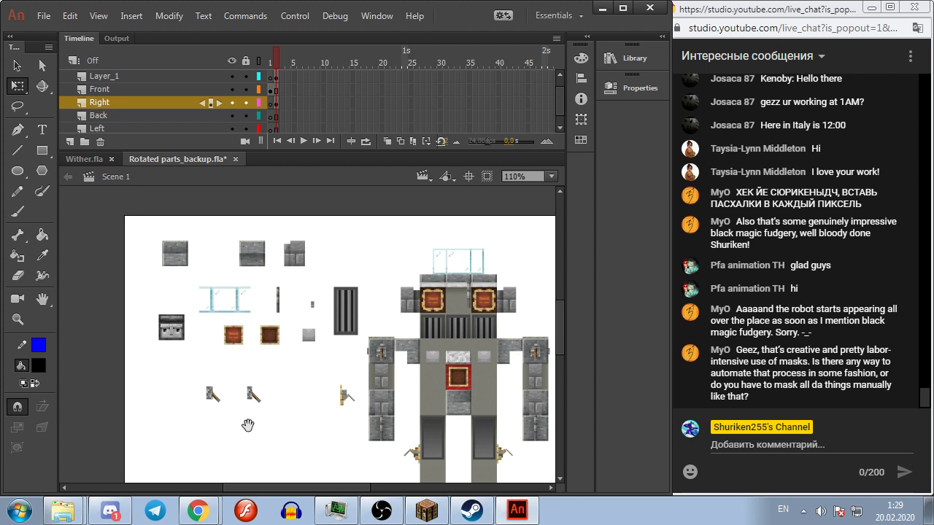
left_click_drag(248, 425, 241, 419)
scroll(197, 424, "up", 3)
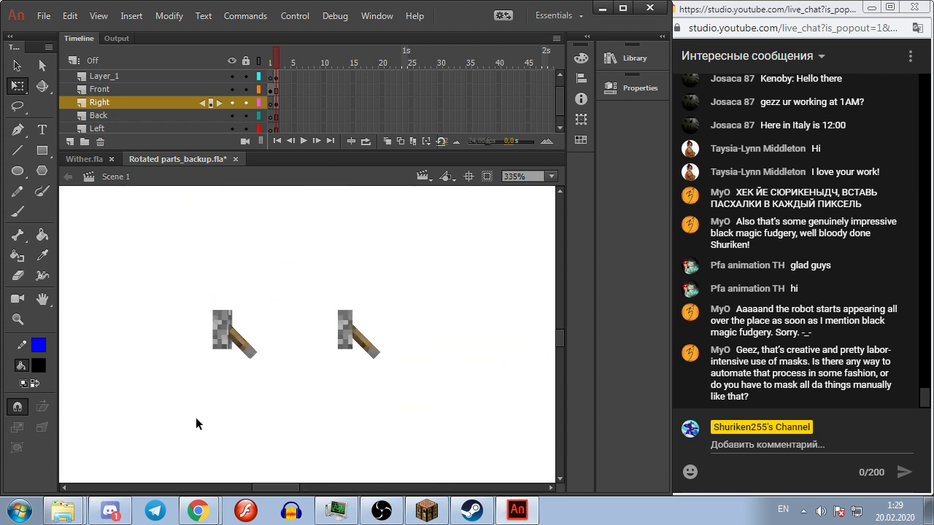
scroll(195, 424, "down", 2)
scroll(389, 298, "down", 1)
left_click_drag(389, 298, 285, 370)
scroll(286, 369, "down", 2)
scroll(297, 374, "down", 1)
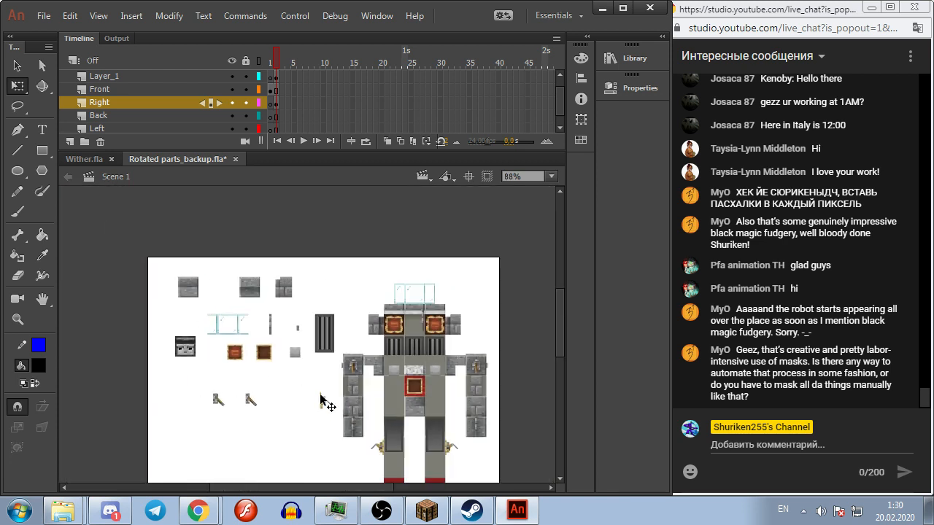
scroll(289, 390, "up", 1)
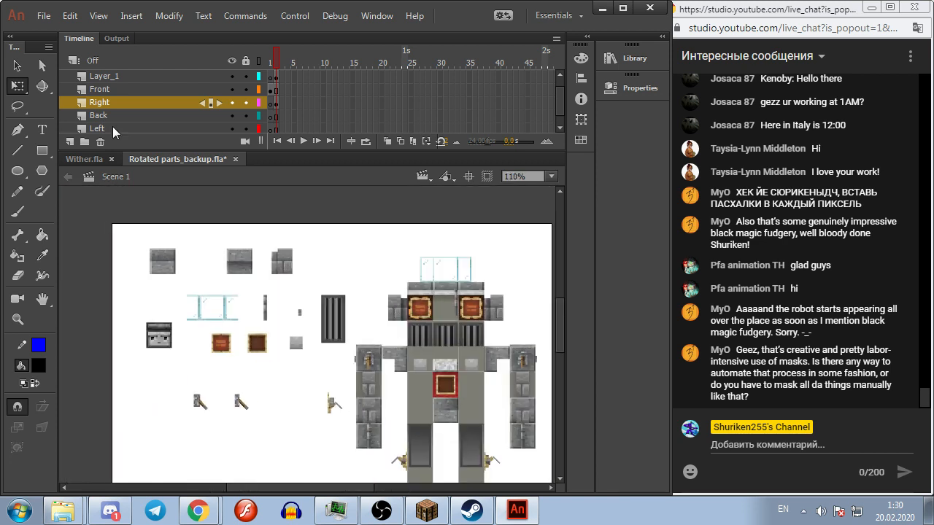
Step: Close Rotated parts_backup.fla without saving its changes and open the recent file Parrots.fla
left_click(235, 160)
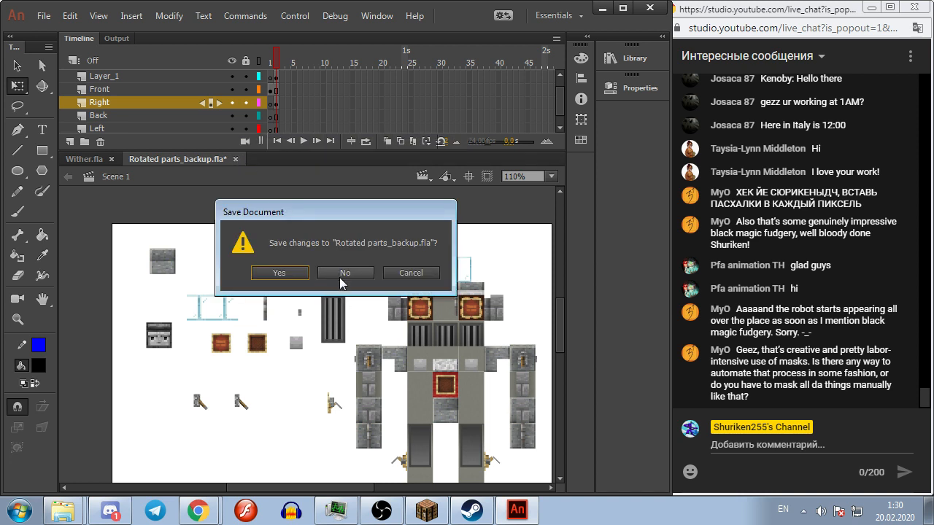
left_click(343, 277)
left_click(44, 15)
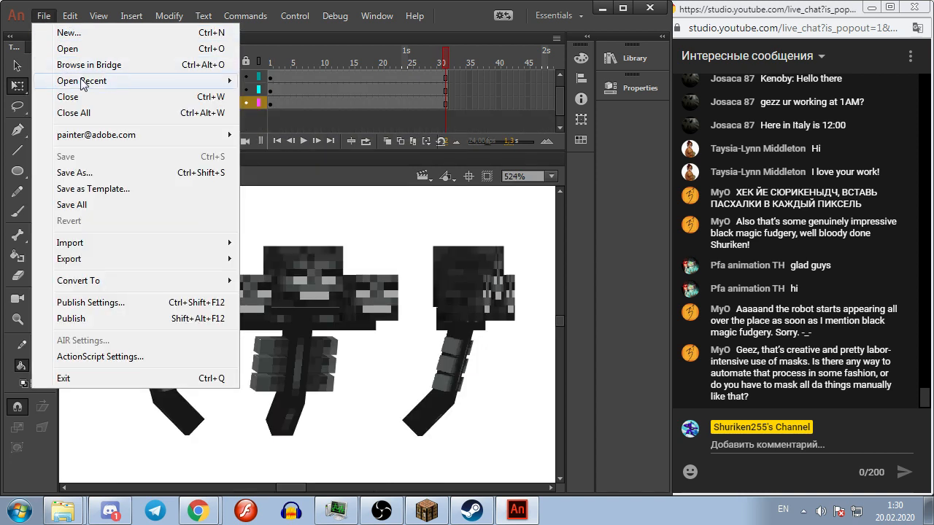
mouse_move(111, 84)
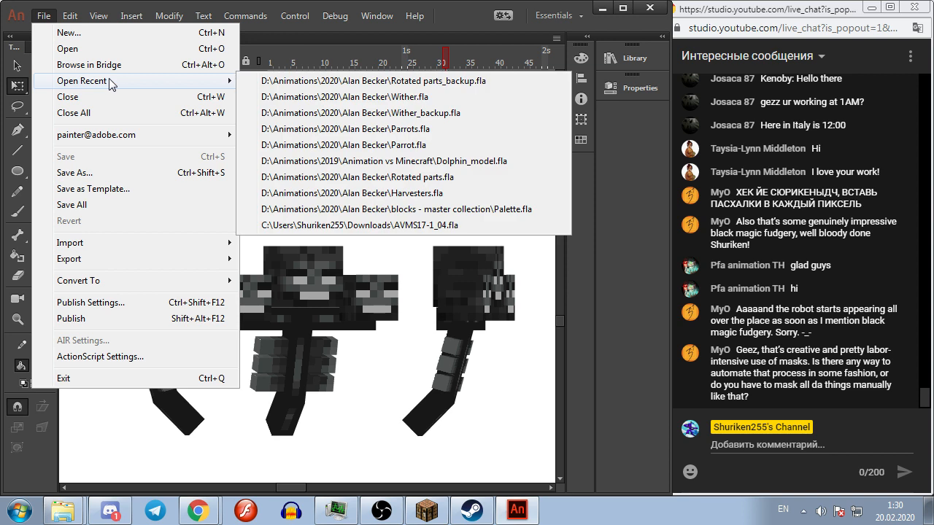
left_click(306, 129)
left_click(473, 290)
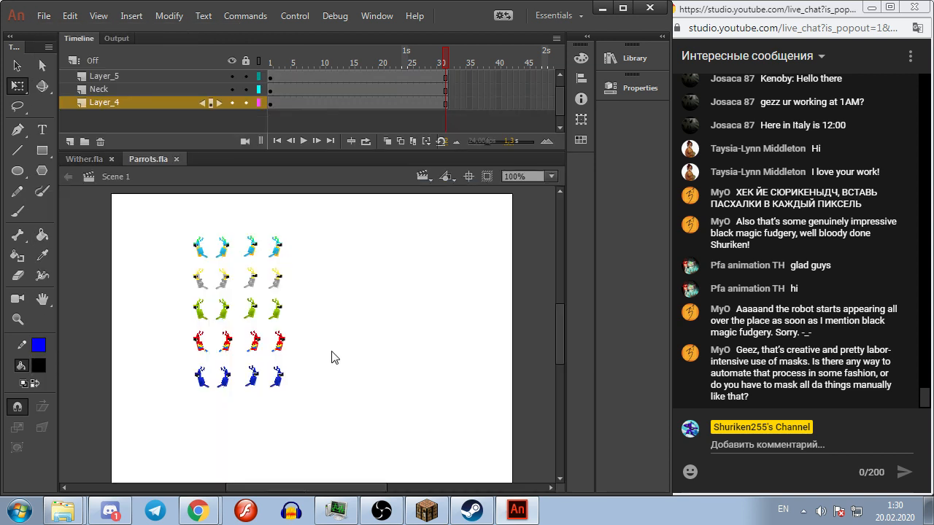
Step: Examine the right-facing red parrot up close, comparing its head, wing and body across the first few frames
scroll(232, 344, "up", 9)
left_click_drag(301, 329, 440, 267)
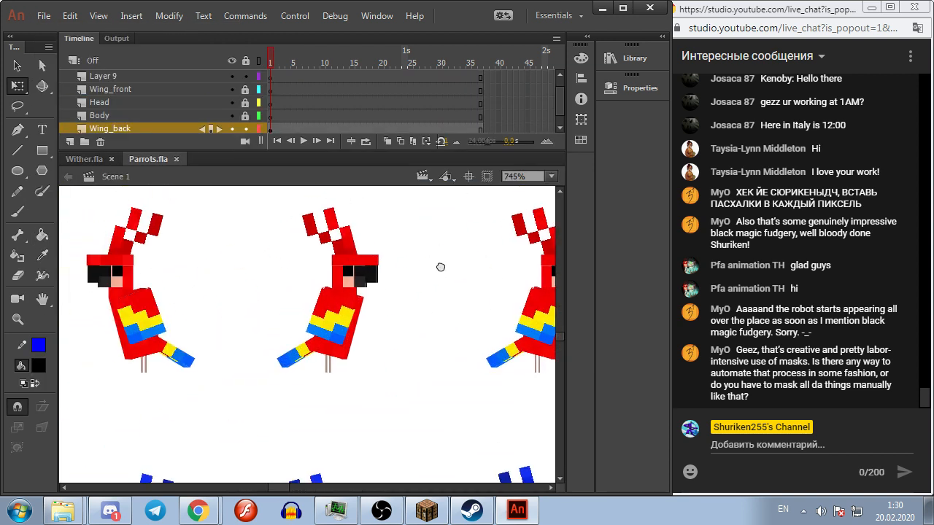
scroll(440, 267, "up", 3)
scroll(442, 305, "down", 2)
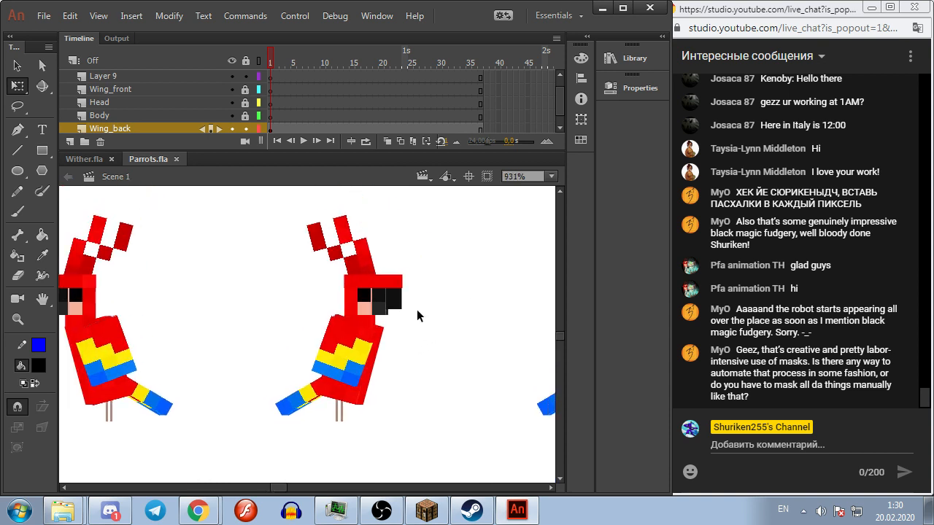
key("period")
key("period")
key("period")
key("period")
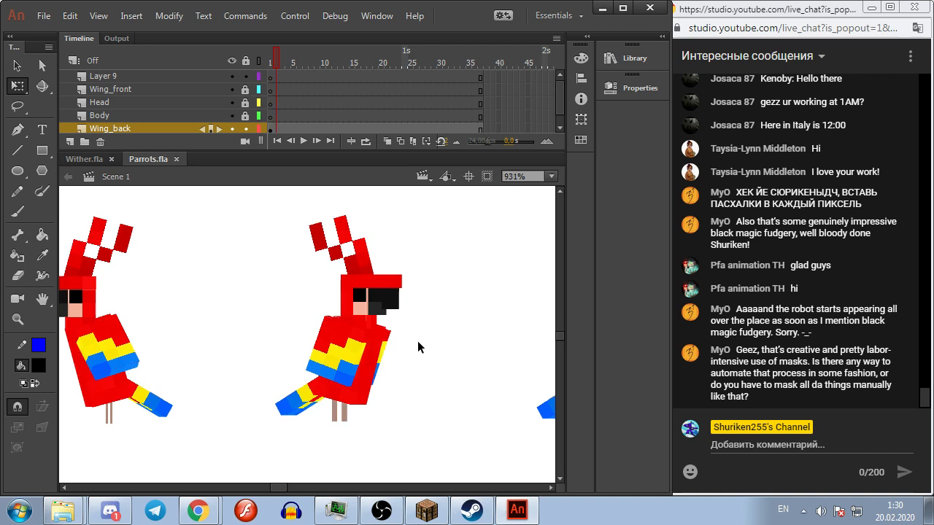
key("comma")
key("comma")
key("comma")
key("comma")
Step: Check the neighbouring left-facing red parrot over the first frames, select it briefly and deselect it
left_click_drag(201, 339, 409, 315)
key("period")
key("period")
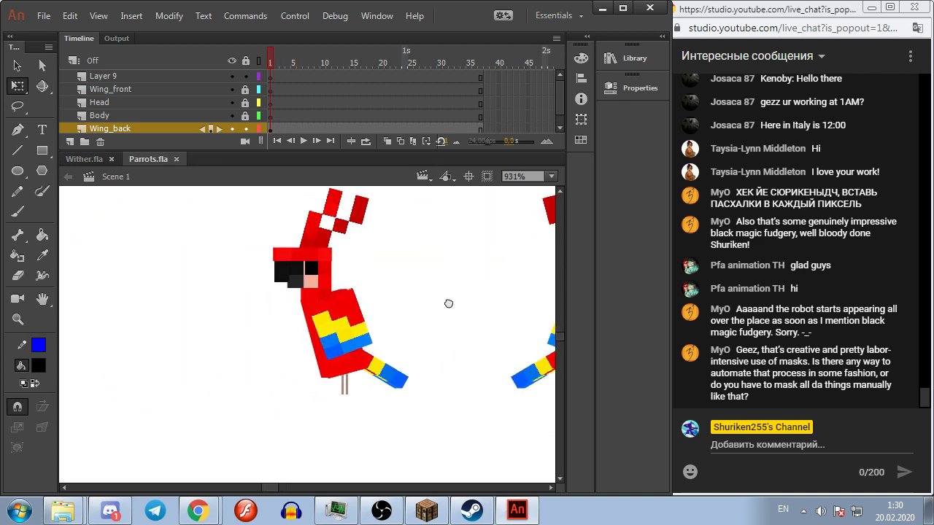
key("comma")
key("comma")
left_click(332, 315)
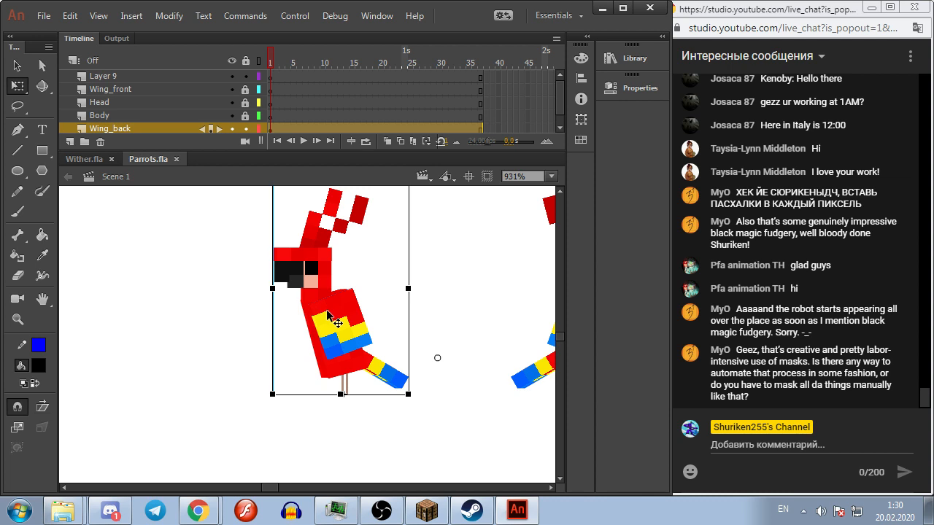
left_click(244, 314)
Step: Step back and forth through the early rotation frames of the red parrots, finishing on frame 8
key("period")
key("period")
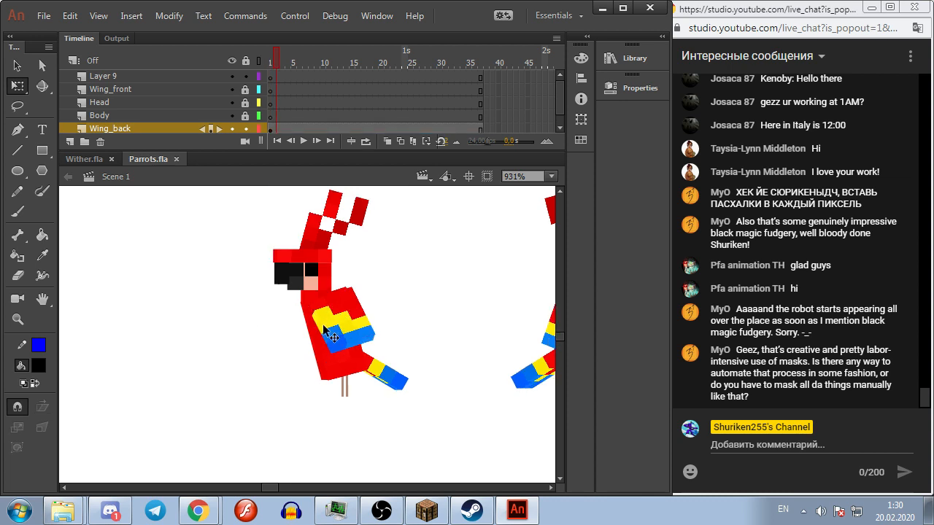
key("period")
key("comma")
key("comma")
key("comma")
key("period")
key("period")
key("period")
key("period")
key("period")
key("comma")
key("comma")
key("comma")
key("comma")
key("period")
key("period")
key("period")
key("period")
key("period")
key("period")
key("period")
key("period")
key("period")
key("period")
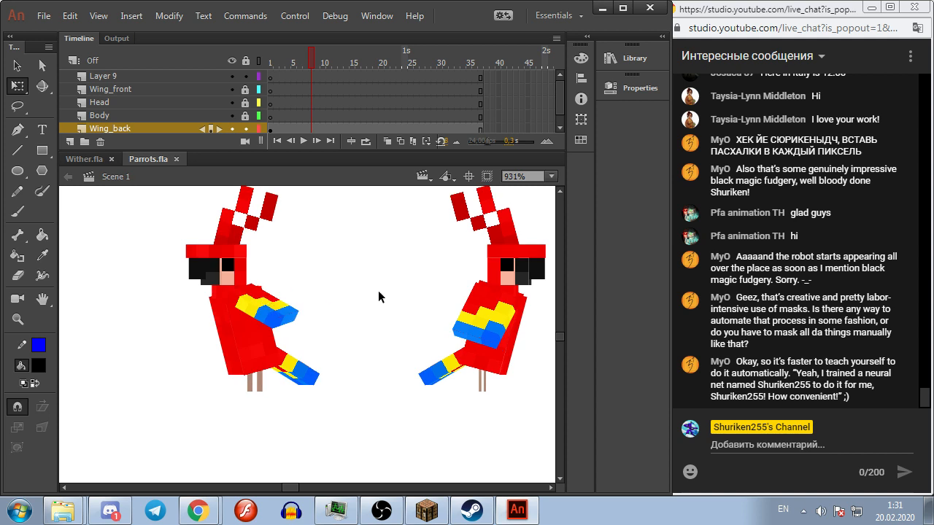
Step: Compare the poses across all the parrot rows, from the blue and red ones to the green, grey and light blue ones
scroll(378, 291, "down", 3)
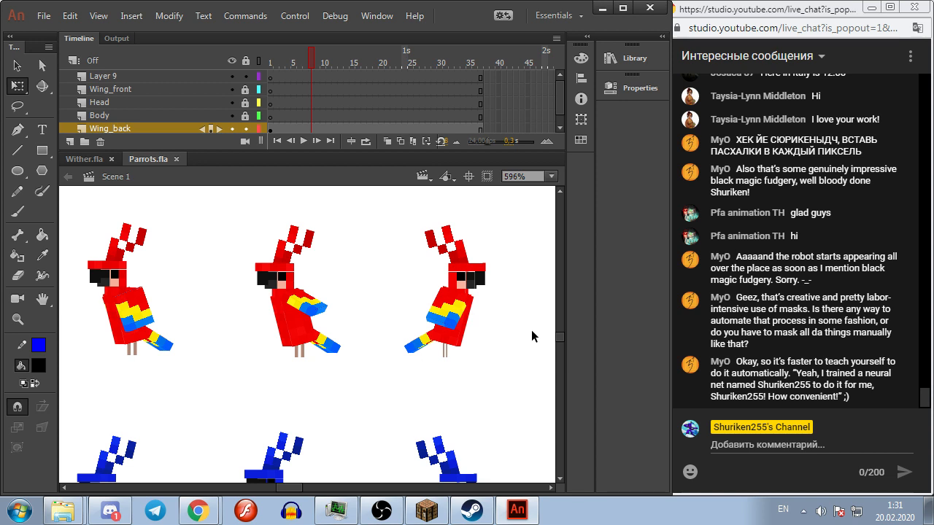
scroll(505, 330, "down", 4)
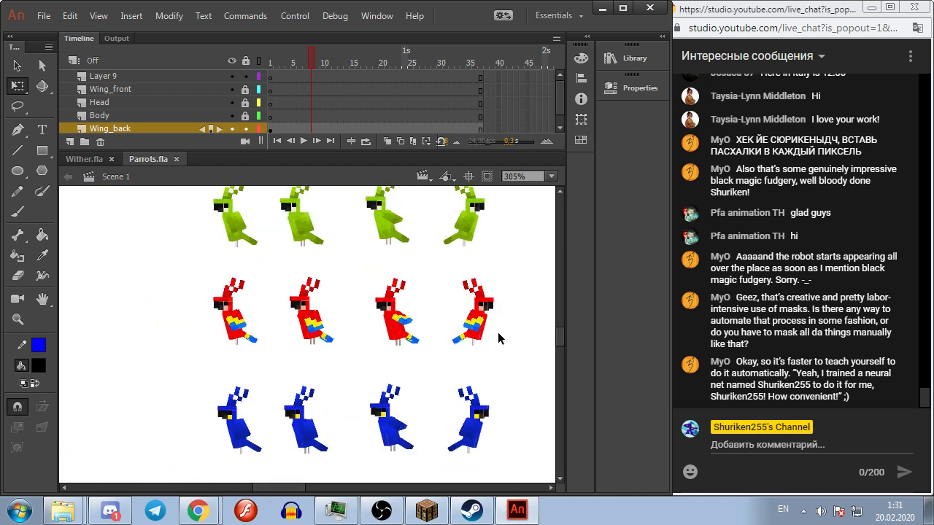
scroll(442, 313, "right", 3)
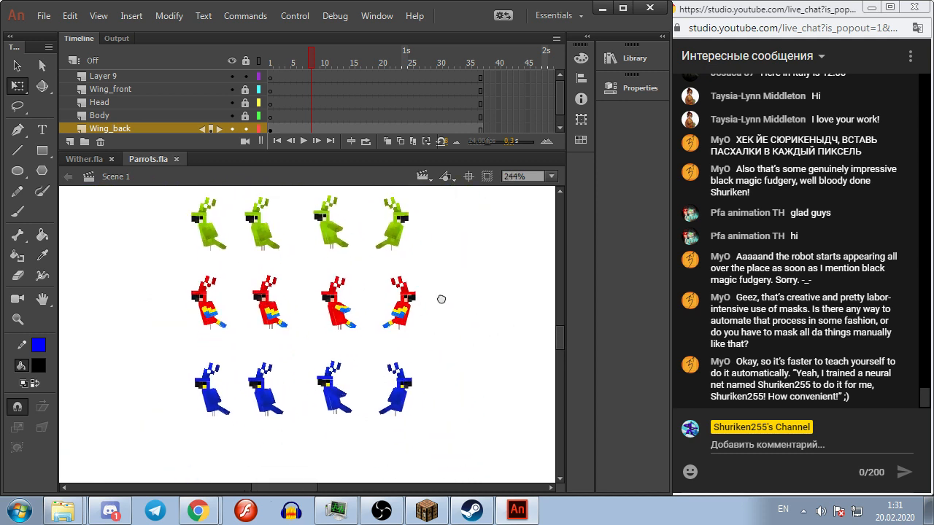
scroll(451, 313, "down", 1)
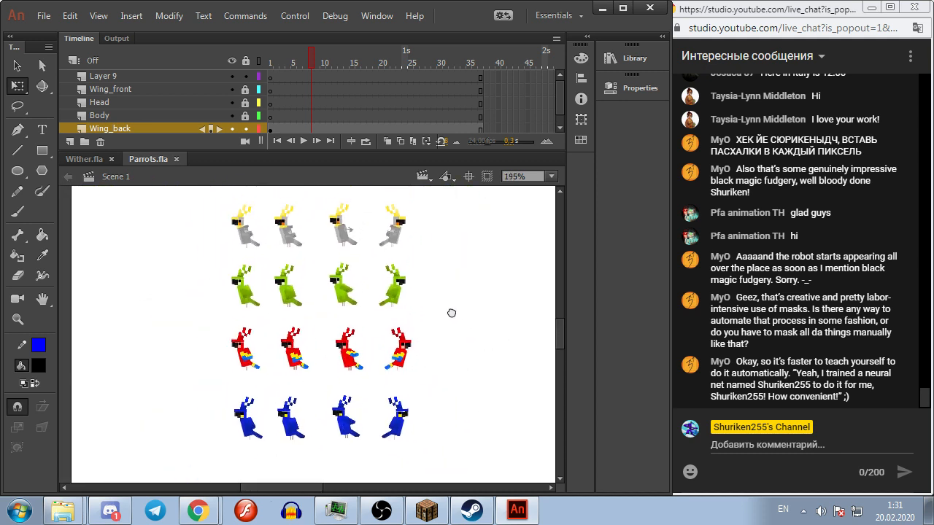
mouse_move(451, 319)
left_mouse_down()
mouse_move(443, 363)
mouse_move(436, 309)
mouse_move(416, 302)
mouse_move(445, 305)
left_mouse_up()
scroll(321, 354, "up", 1)
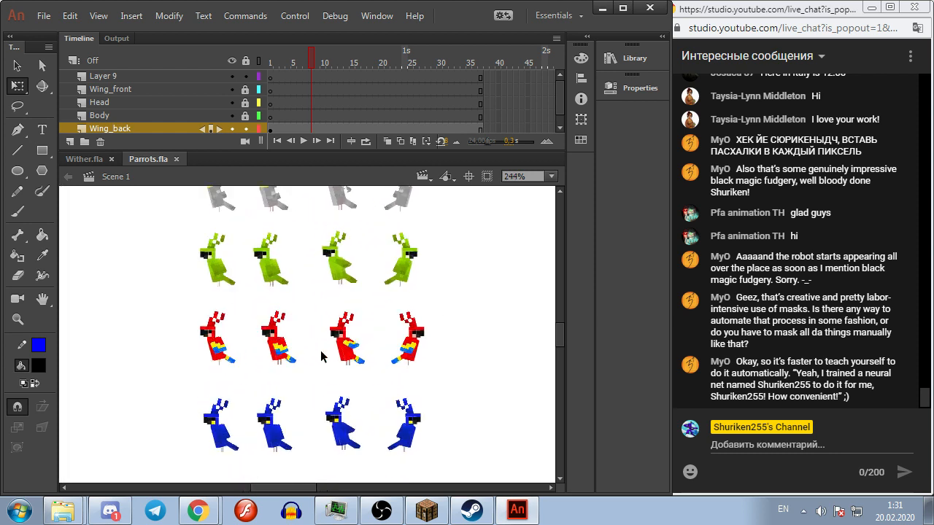
left_click_drag(323, 316, 338, 321)
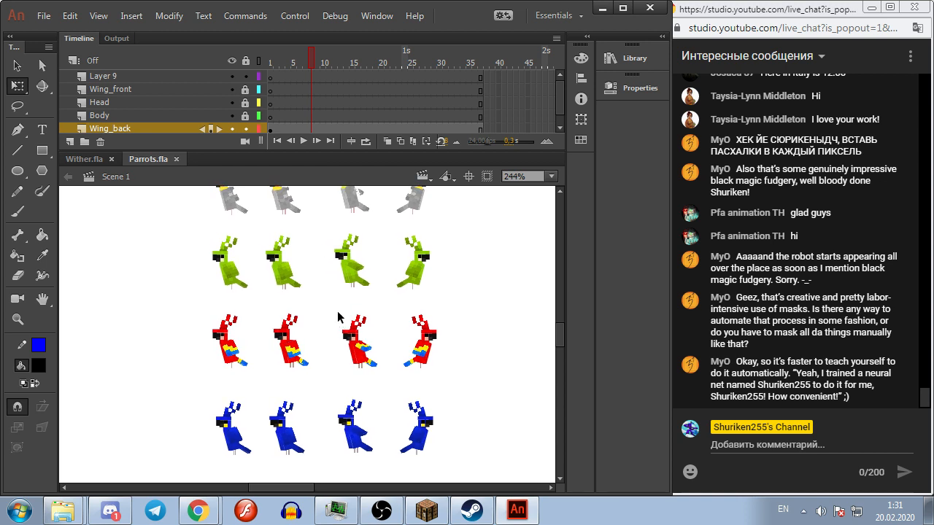
mouse_move(332, 287)
left_mouse_down()
mouse_move(338, 345)
mouse_move(324, 424)
mouse_move(319, 385)
mouse_move(335, 293)
left_mouse_up()
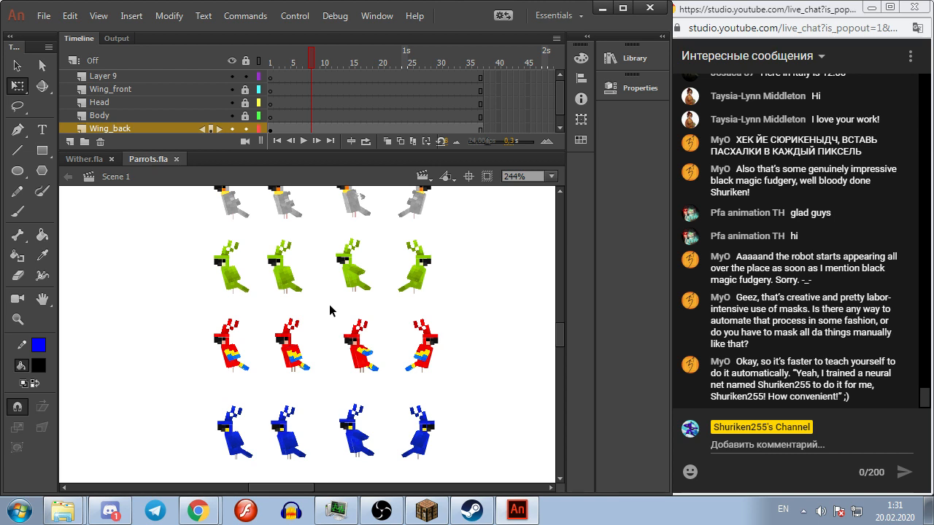
scroll(478, 318, "up", 5)
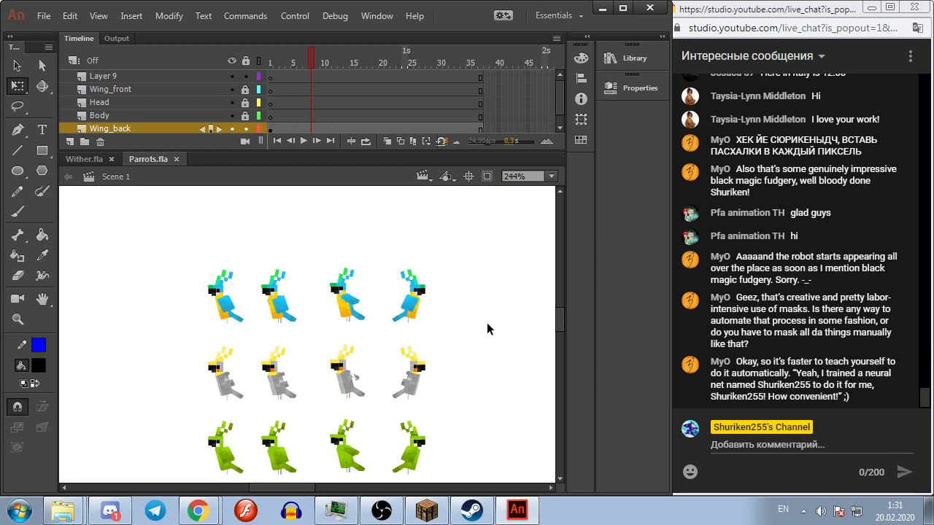
Step: Open the recent file Dolphin_model.fla and return to the first keyframe of Layer_1
left_click(44, 15)
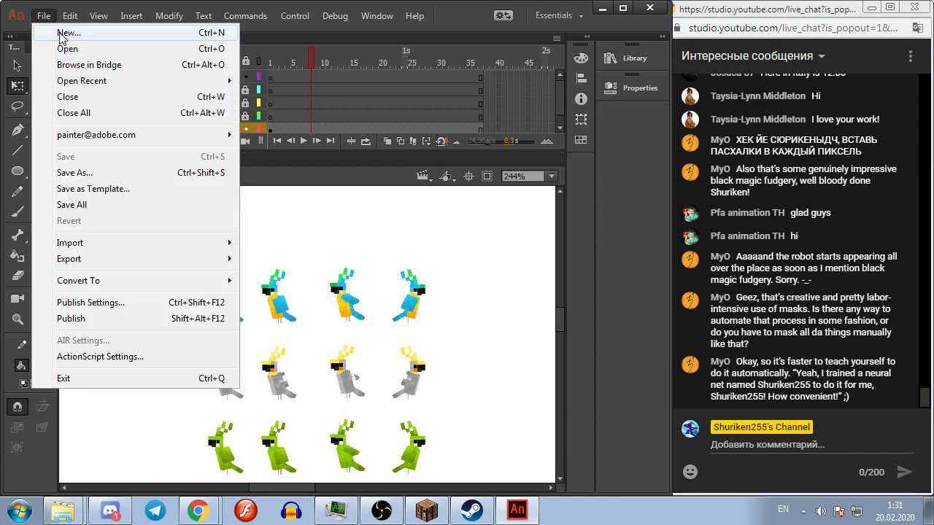
mouse_move(122, 81)
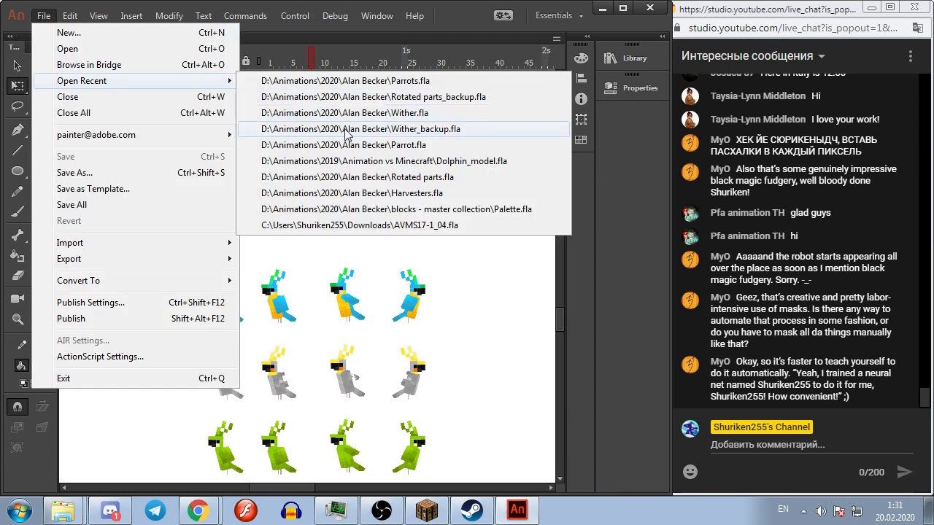
left_click(345, 163)
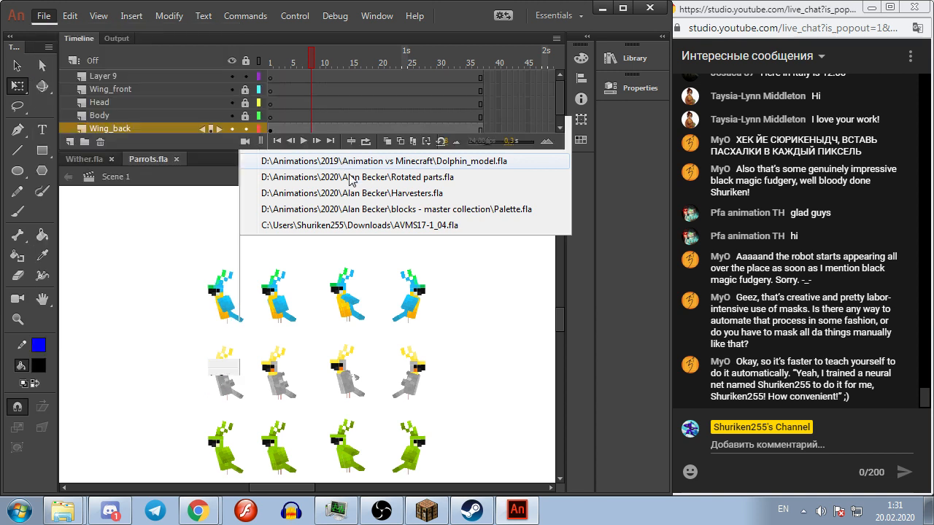
left_click(205, 70)
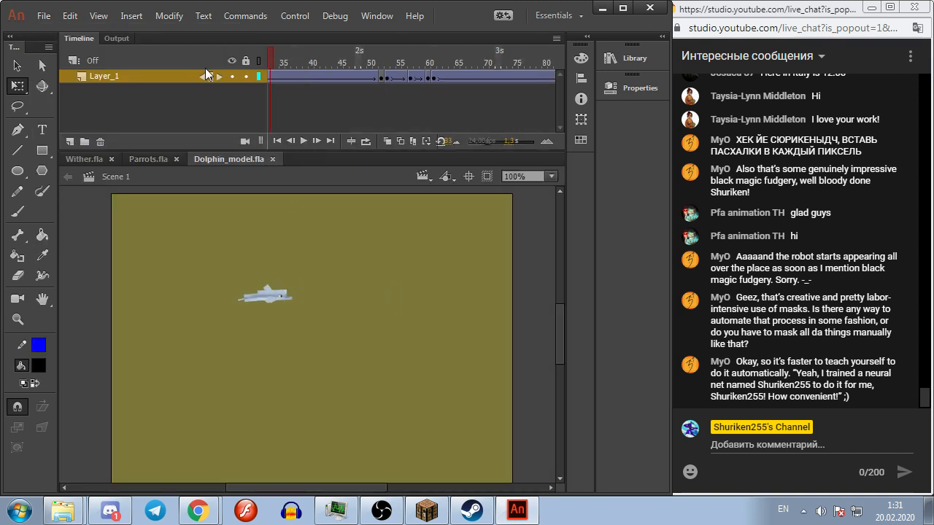
left_click(205, 69)
Step: Open the dolphin_swimming symbol and the dolphin_swimming_inner symbol nested in it, and examine the dolphin's guide lines
double_click(201, 301)
scroll(191, 266, "up", 10)
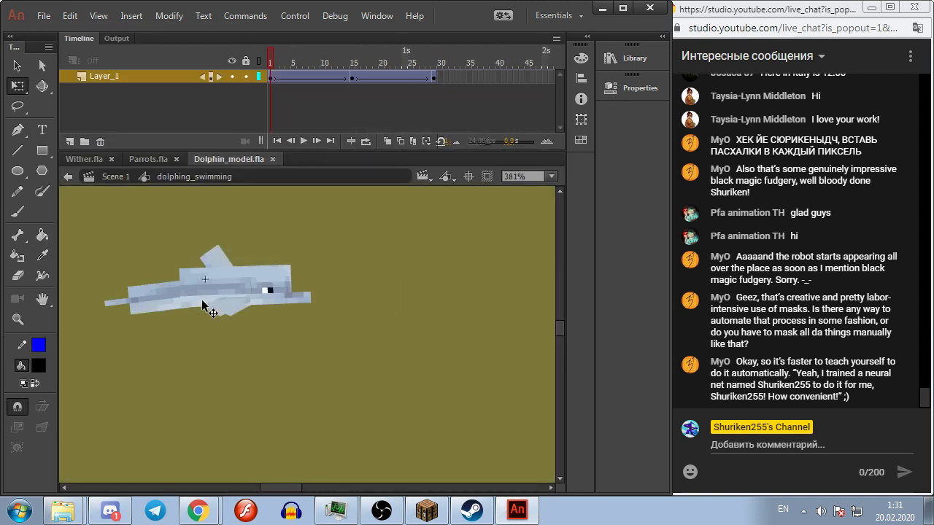
left_click_drag(182, 230, 292, 286)
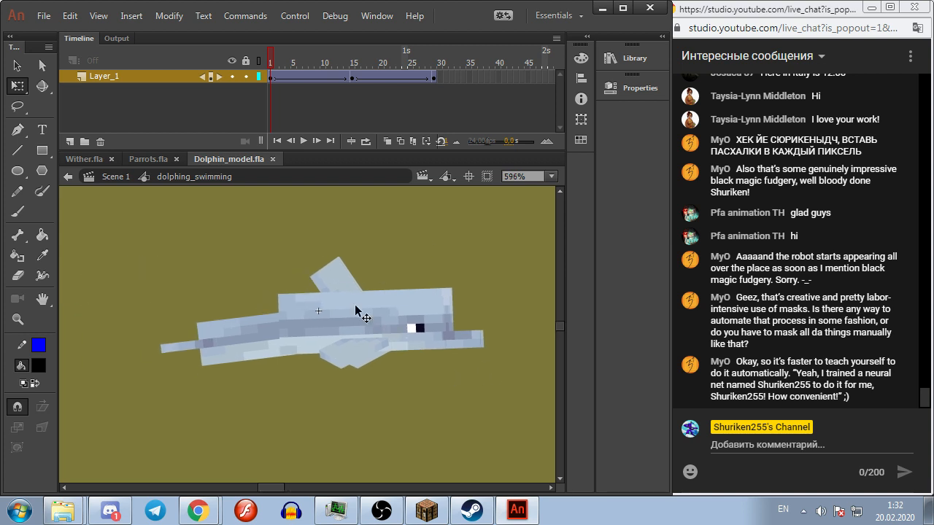
double_click(338, 331)
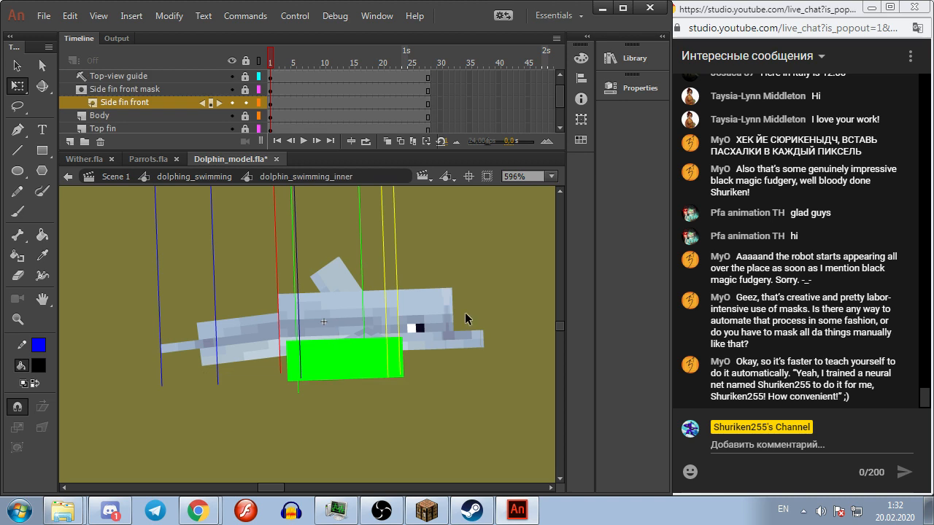
scroll(453, 238, "down", 1)
left_click_drag(451, 240, 414, 302)
scroll(332, 366, "up", 2)
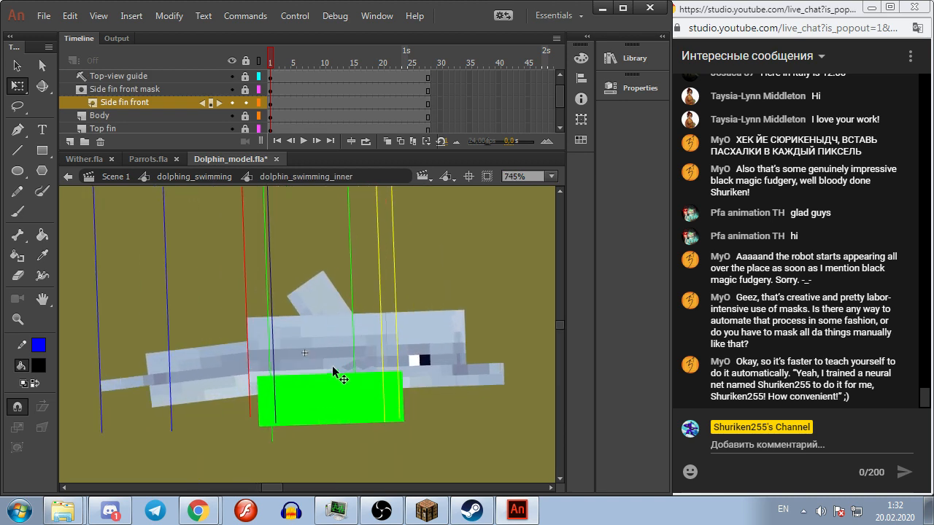
Step: Hide the Side fin front mask layer, open the side fin's symbol and examine its outline, width and height guides
left_click(232, 90)
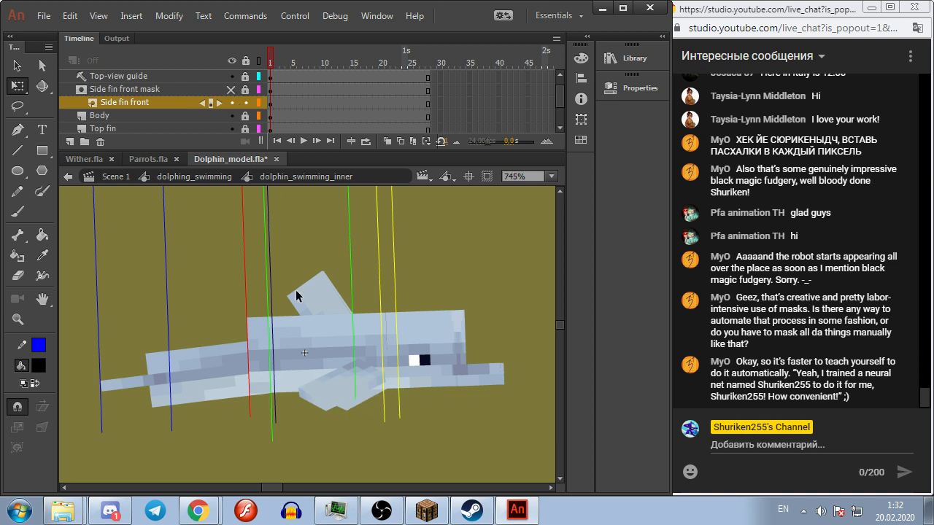
scroll(334, 398, "up", 2)
left_click(337, 390)
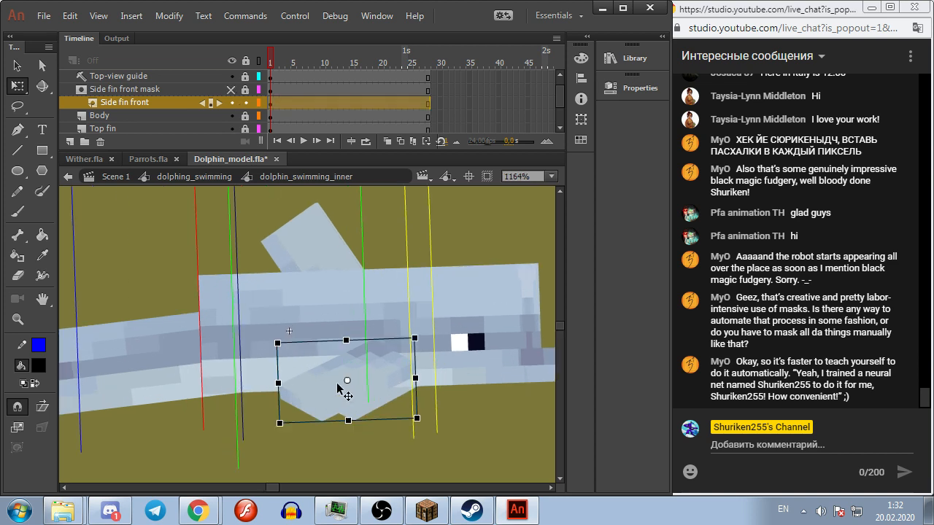
double_click(324, 386)
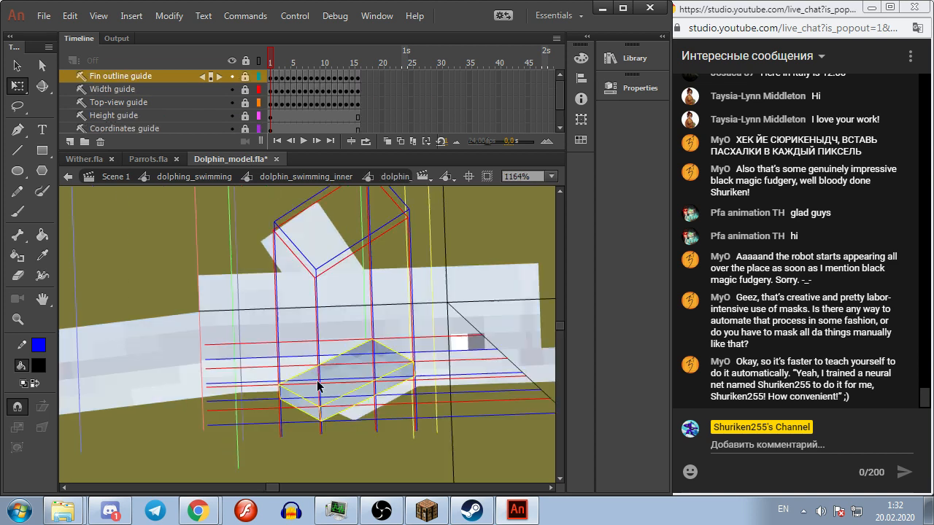
scroll(406, 341, "down", 1)
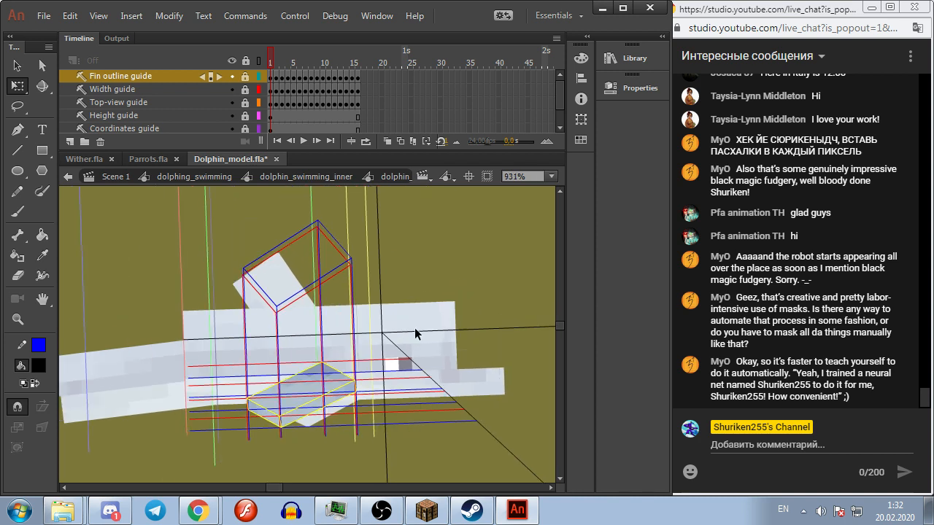
key("Return")
Step: Return to Scene 1, check the whole dolphin with nothing selected, and save Dolphin_model.fla
left_click(116, 178)
left_click(319, 247)
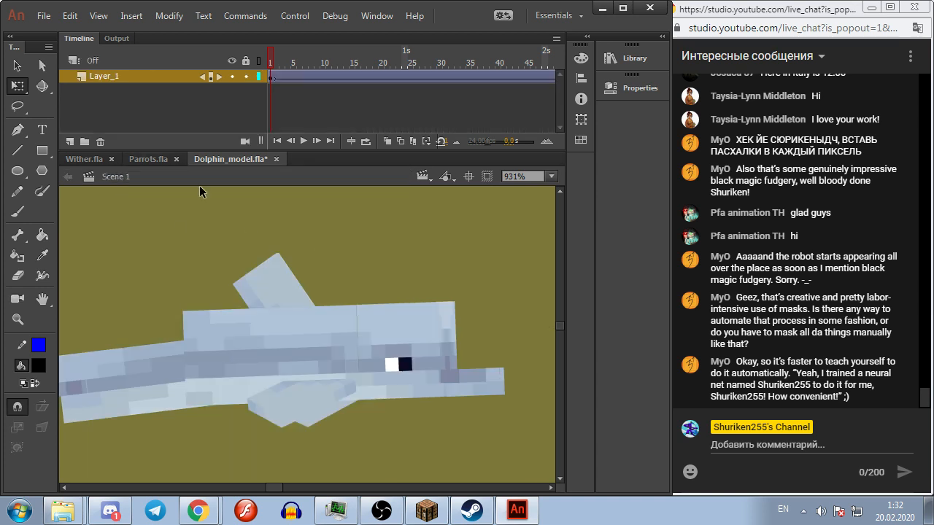
scroll(252, 213, "down", 5)
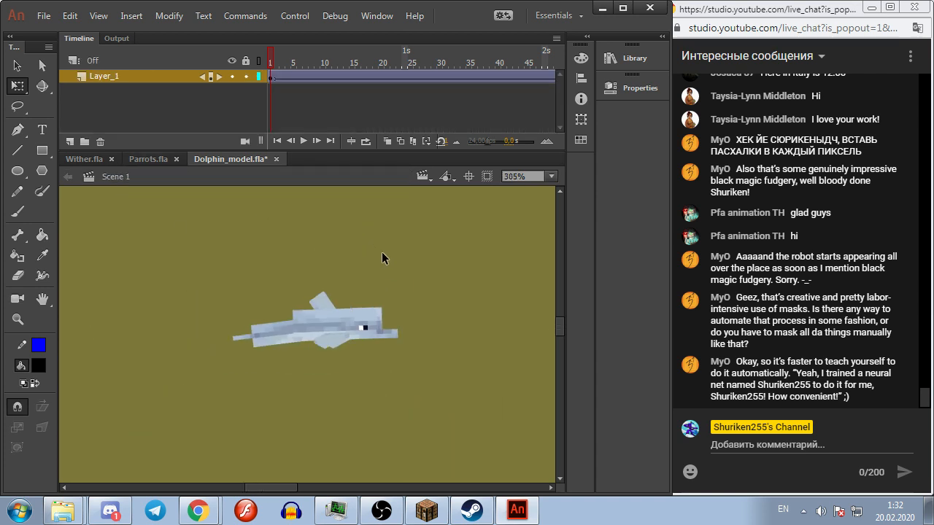
scroll(381, 252, "down", 1)
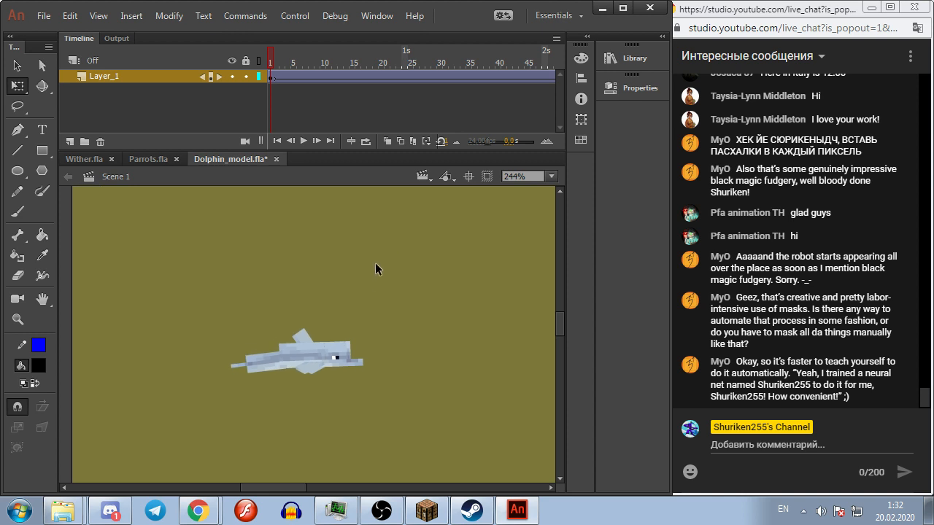
key("ctrl+s")
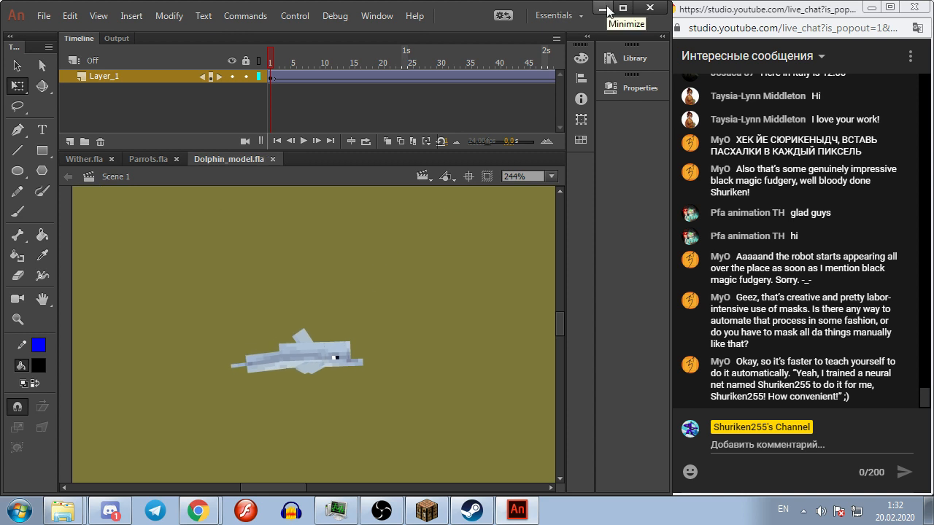
Step: Close Animate and start Macromedia Flash Professional 8
left_click(649, 7)
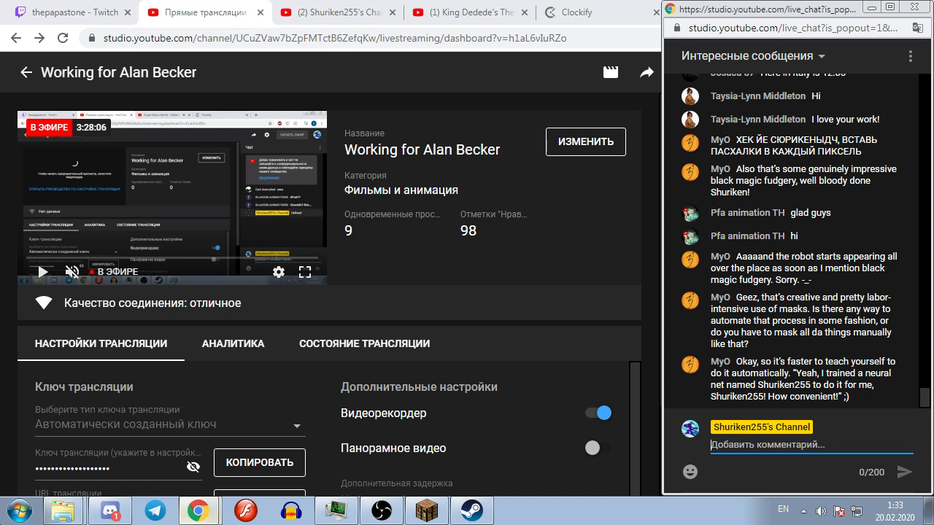
left_click(20, 510)
left_click(238, 517)
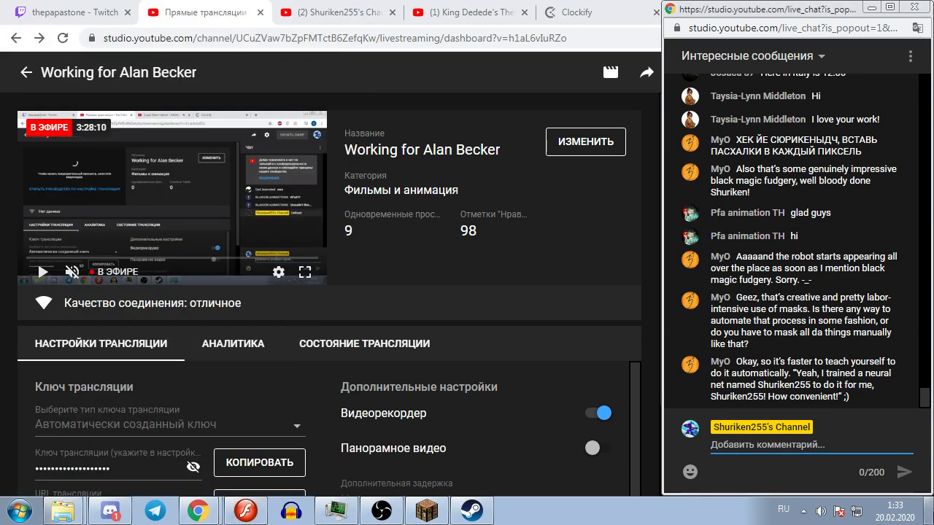
Step: Show the desktop, start Eclipse from its shortcut and allow eclipse.exe to run
left_click(931, 512)
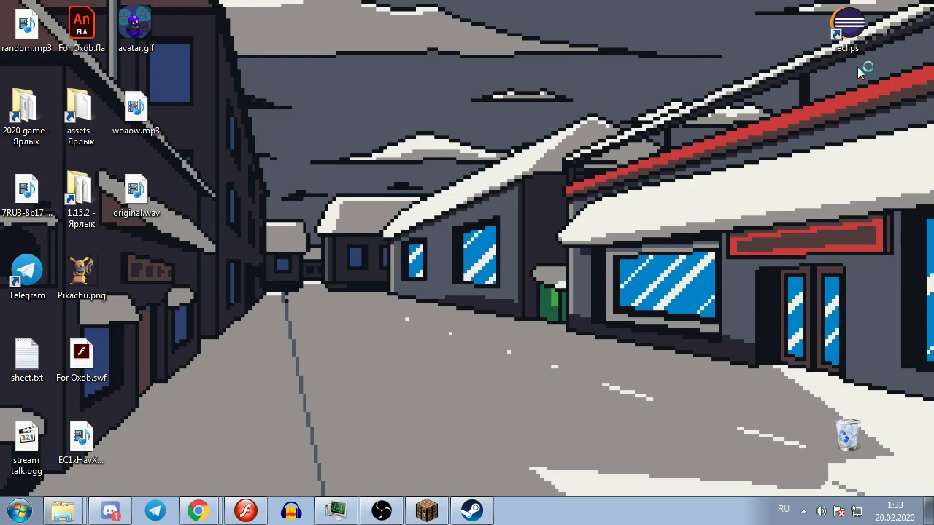
double_click(841, 29)
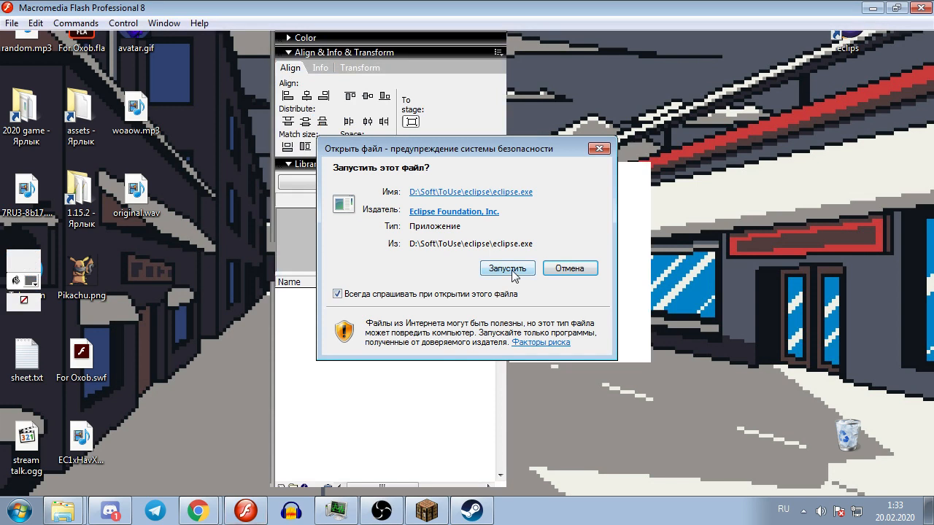
left_click(511, 270)
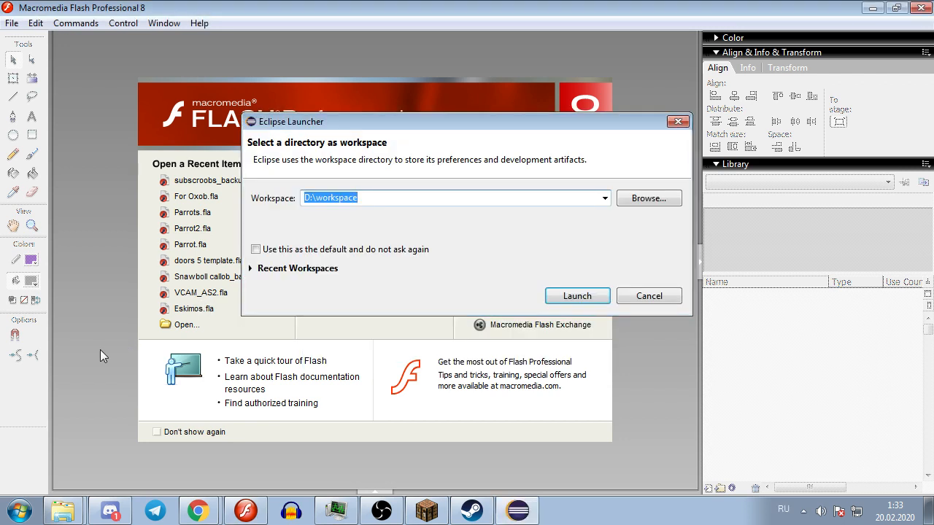
key("Return")
Step: Create a new Flash document in Flash Professional 8 and launch Eclipse with the workspace D:\workspace
left_click(334, 182)
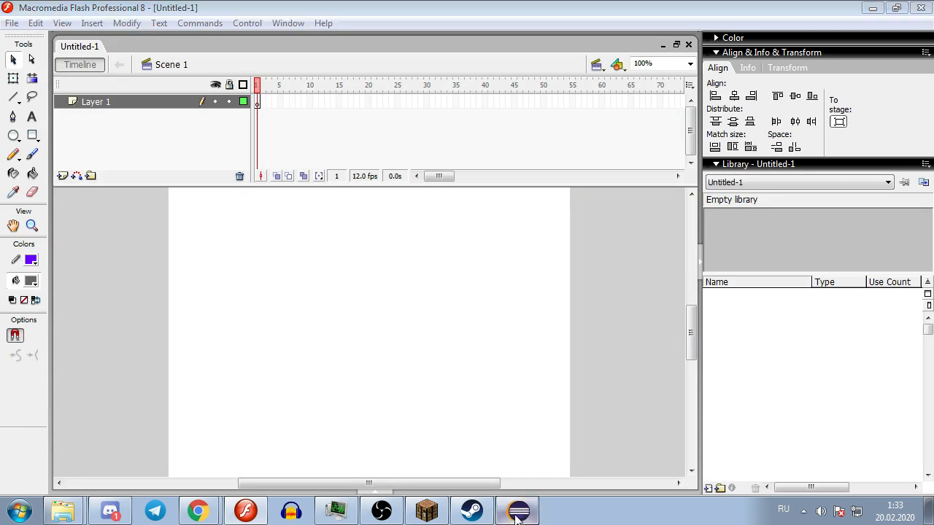
left_click(518, 514)
left_click(566, 297)
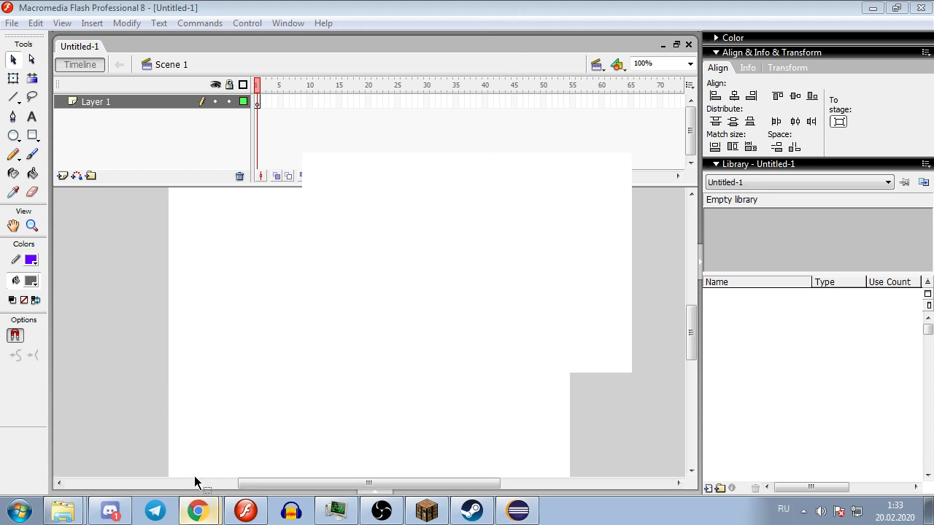
Step: Check the live chat, minimize it, and place the cursor after cubes.clear() in LineTracker.java in Eclipse
left_click(197, 511)
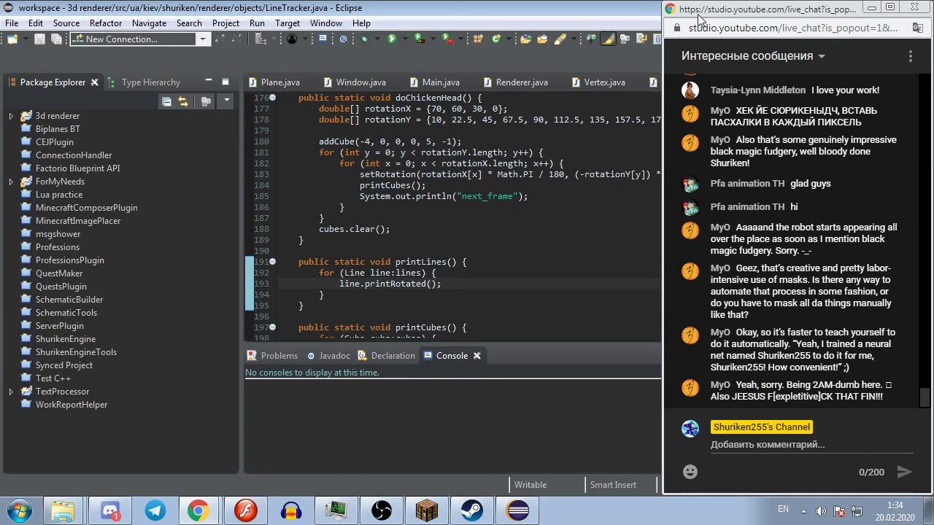
left_click(870, 8)
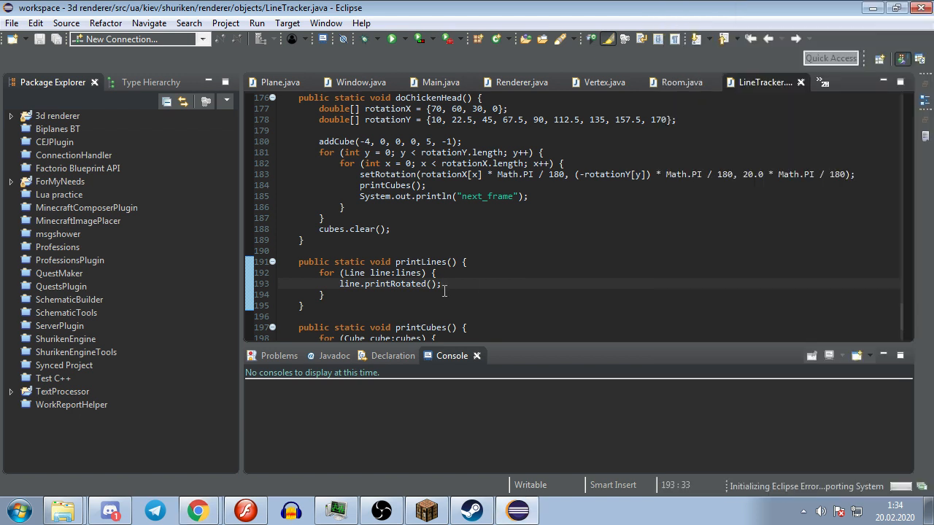
left_click(511, 229)
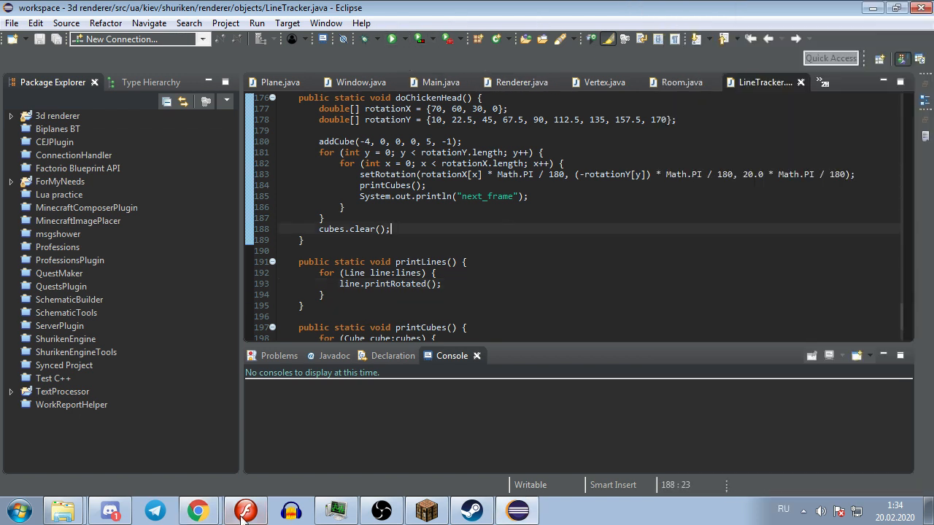
Step: Switch to Flash, restore its window, widen it to leave room beside it for the chat, and collapse the side panels
key("alt+Tab")
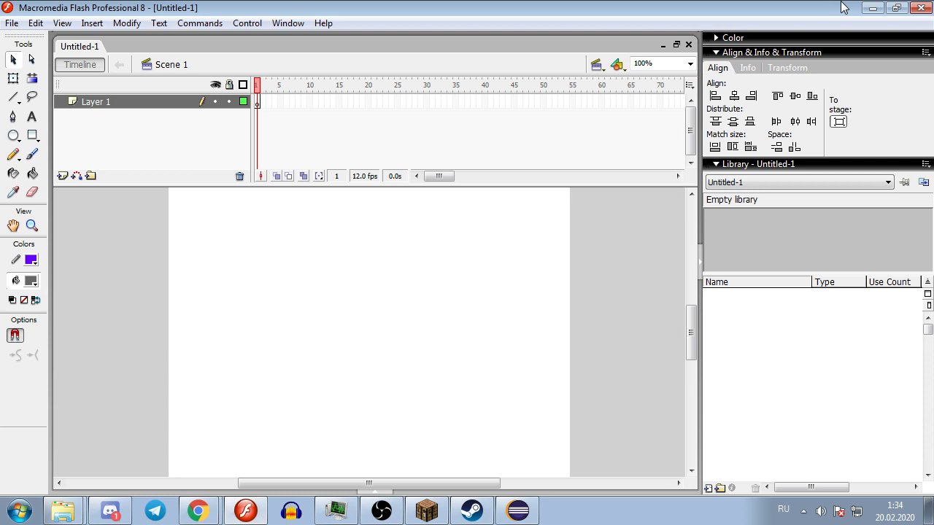
left_click(897, 8)
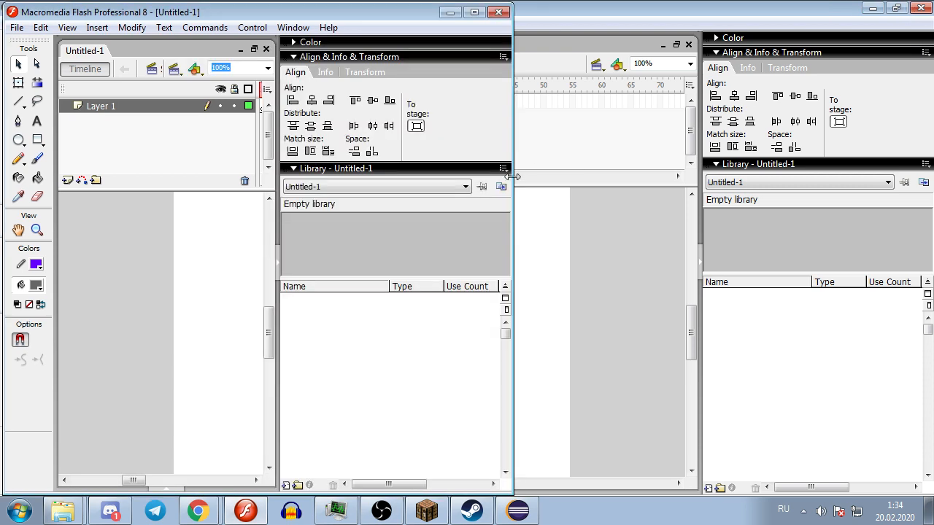
left_click_drag(514, 177, 707, 204)
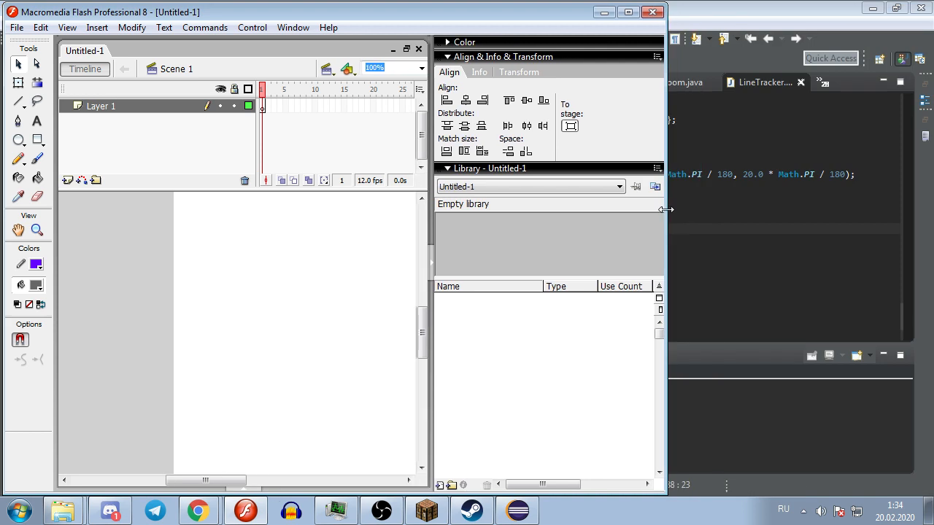
left_click(432, 257)
Step: Run LineTracker.java from Eclipse and select the Line tool in the Flash window
left_click(817, 17)
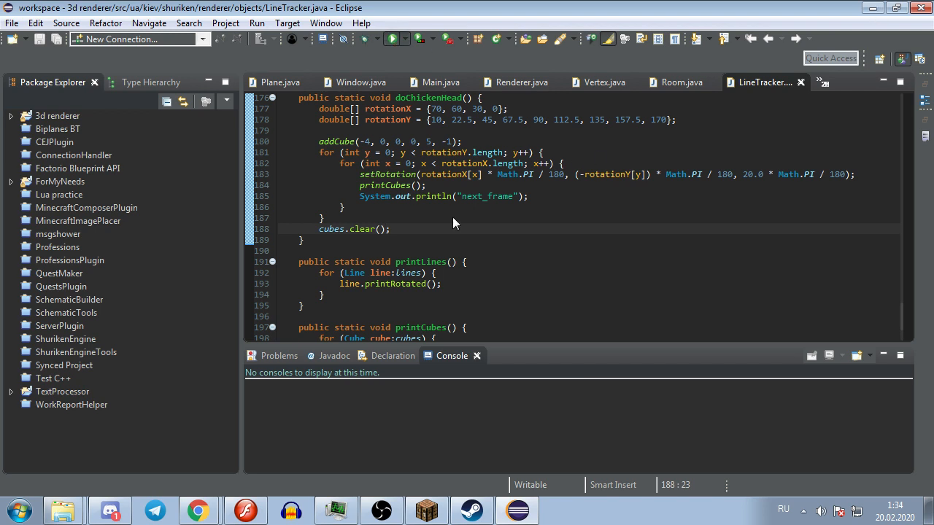
key("n")
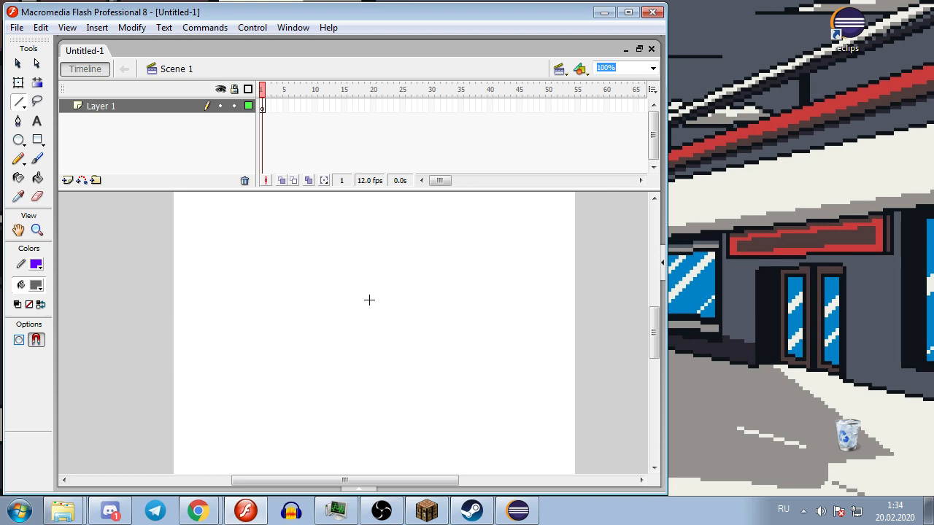
left_click(517, 511)
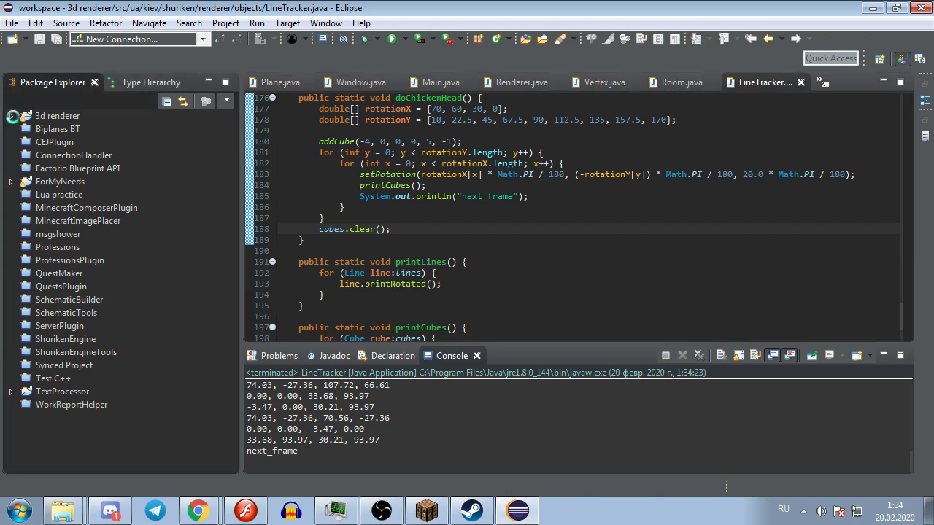
Step: Expand the 3d renderer project's src folder and ua.kiev.shuriken.renderer package in Eclipse, and glance at the live chat
left_click(11, 116)
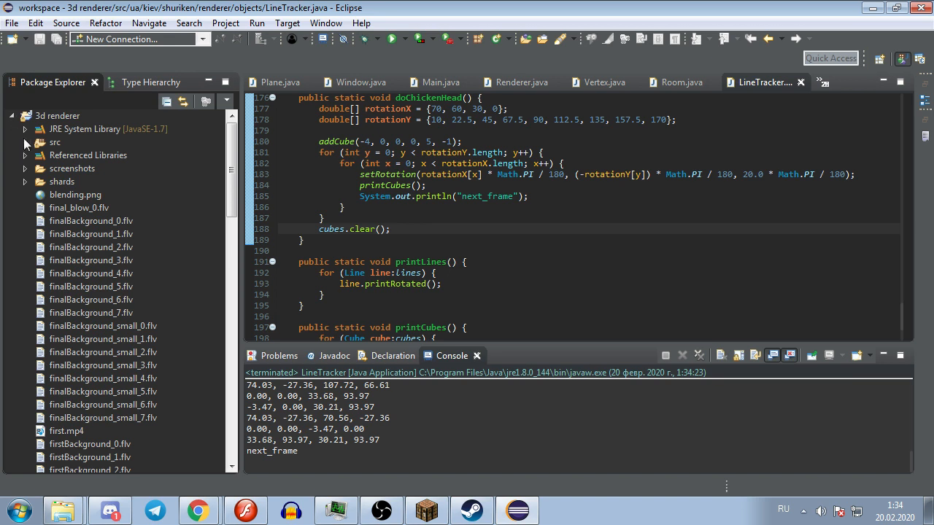
left_click(25, 142)
left_click(39, 156)
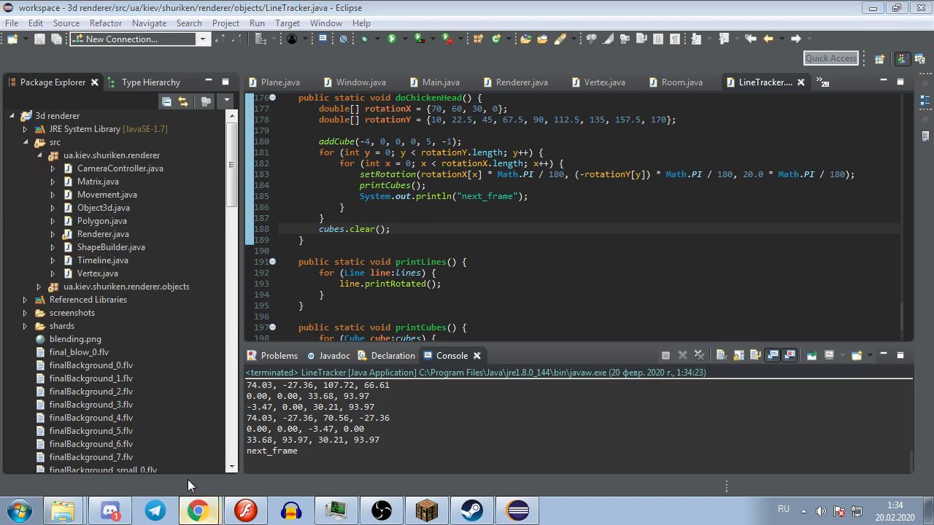
left_click(197, 511)
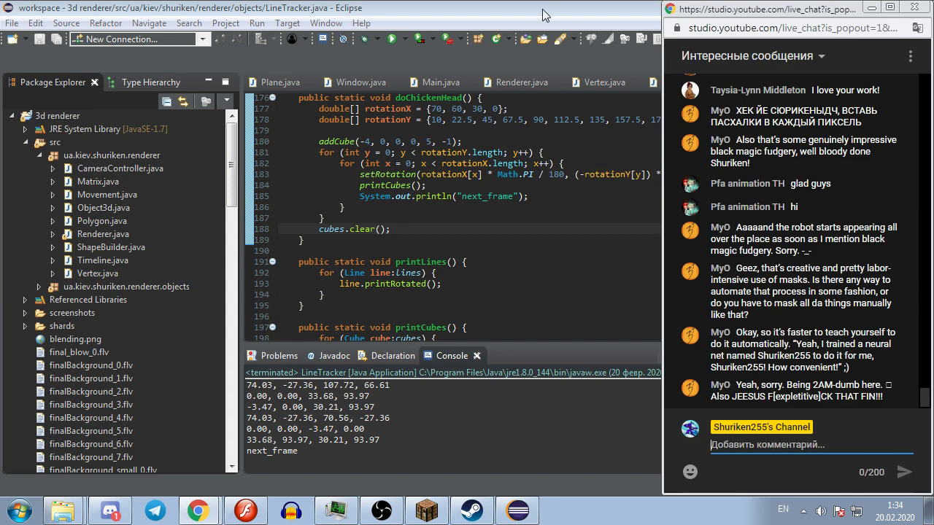
left_click(542, 9)
Step: Open BackgroundAttacher.java from the ua.kiev.shuriken.renderer.objects package, run it and bring the empty Flash stage forward
scroll(43, 270, "down", 1)
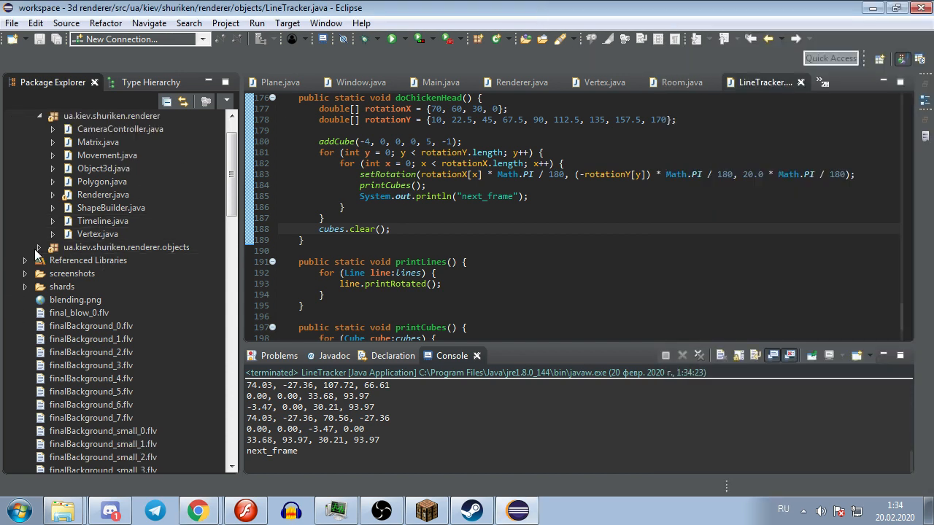
left_click(39, 248)
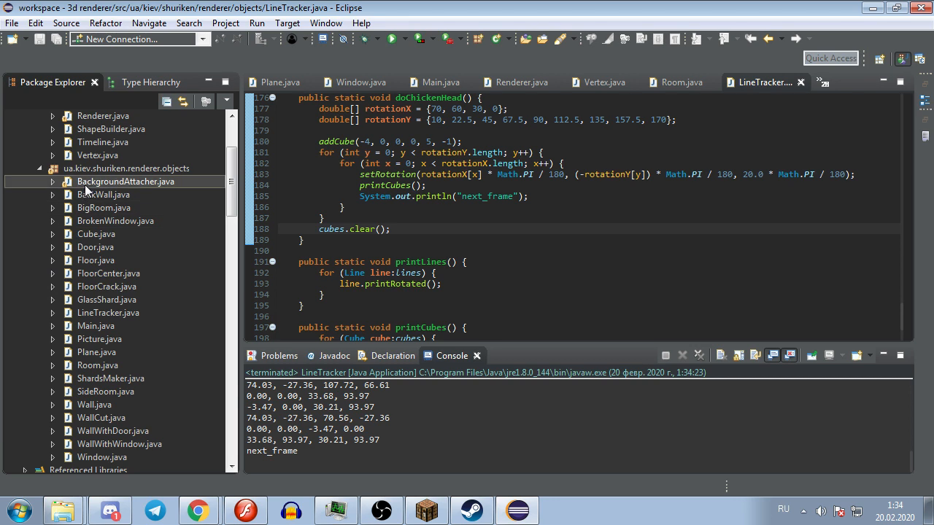
double_click(86, 184)
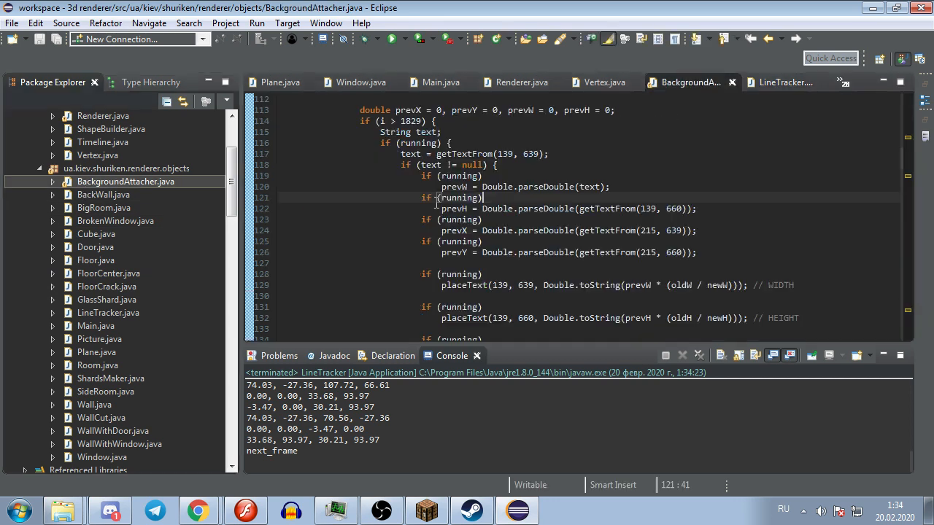
left_click(392, 41)
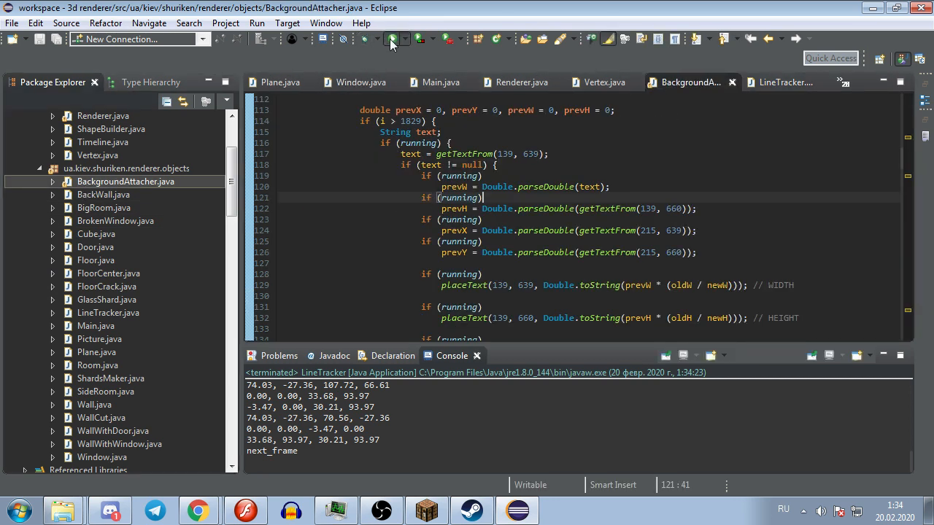
key("alt+Tab")
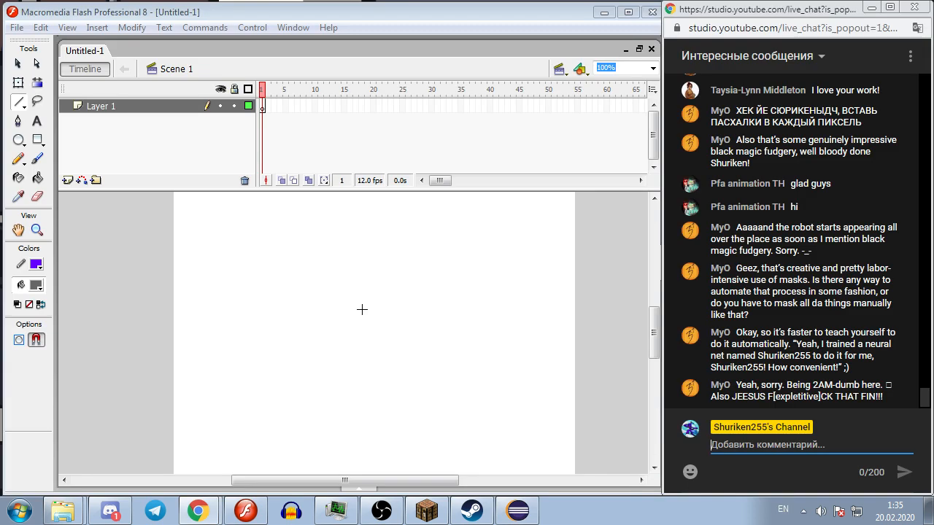
Step: Draw the edges of a low, slightly tilted wireframe box with straight lines in frame 1
left_click_drag(275, 325, 326, 332)
left_click_drag(310, 288, 360, 295)
mouse_move(326, 319)
left_mouse_down()
mouse_move(275, 312)
mouse_move(361, 311)
left_mouse_up()
mouse_move(275, 311)
left_mouse_down()
mouse_move(310, 288)
mouse_move(326, 319)
left_mouse_up()
Step: Insert a blank keyframe at frame 2 and draw the edges of the same box turned slightly towards the viewer
key("F7")
left_click_drag(276, 335, 325, 342)
left_click_drag(310, 288, 360, 296)
left_click_drag(275, 322, 325, 330)
left_click_drag(362, 310, 327, 341)
left_click_drag(275, 321, 310, 287)
left_click_drag(360, 297, 326, 330)
key("ctrl+a")
Step: Insert a blank keyframe at frame 3 and draw the edges of the box with a taller, more tilted face
key("F7")
left_click_drag(279, 351, 331, 370)
left_click_drag(307, 285, 358, 301)
left_click_drag(277, 344, 328, 362)
left_click_drag(362, 310, 332, 369)
left_click_drag(277, 344, 307, 285)
mouse_move(329, 361)
left_mouse_down()
mouse_move(359, 302)
mouse_move(308, 289)
left_mouse_up()
Step: Insert a blank keyframe at frame 4 and draw the box head-on as a tilted rectangle with a doubled side edge
key("F7")
mouse_move(280, 358)
left_mouse_down()
mouse_move(336, 377)
mouse_move(361, 309)
left_mouse_up()
left_click_drag(307, 289, 280, 357)
left_click_drag(334, 377, 359, 310)
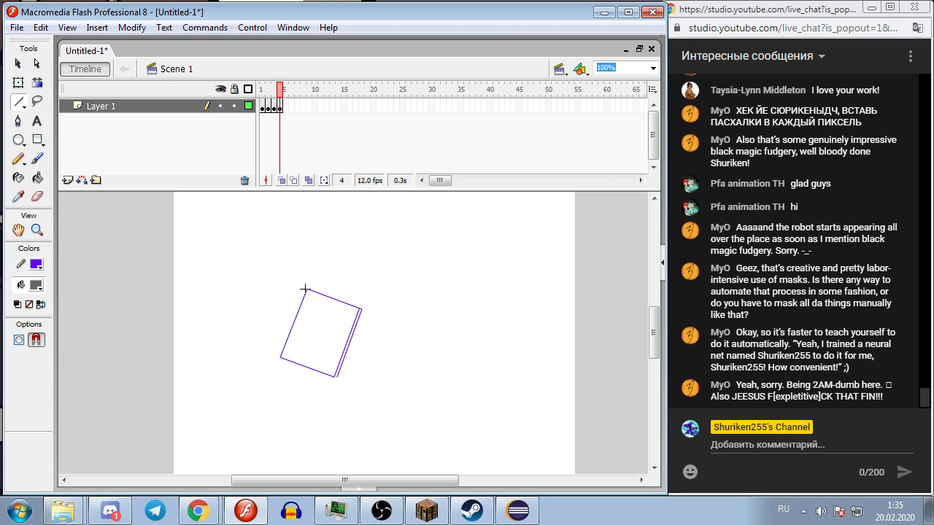
Step: Insert a blank keyframe at frame 5 and draw the edges of the low box turned sideways, with a narrower front
key("F7")
left_click_drag(270, 325, 314, 333)
left_click_drag(359, 295, 319, 289)
mouse_move(268, 312)
left_mouse_down()
mouse_move(311, 319)
mouse_move(314, 332)
left_mouse_up()
left_click_drag(315, 289, 269, 313)
mouse_move(360, 295)
left_mouse_down()
mouse_move(312, 319)
mouse_move(315, 343)
left_mouse_up()
Step: Insert a blank keyframe at frame 6 and draw the edges of the sideways-turned box at its next rotation
key("F7")
left_click_drag(315, 287, 359, 296)
left_click_drag(269, 320, 313, 331)
left_click_drag(361, 310, 316, 343)
left_click_drag(315, 287, 270, 321)
mouse_move(359, 297)
left_mouse_down()
mouse_move(313, 331)
mouse_move(361, 309)
left_mouse_up()
Step: Insert a blank keyframe at frame 7 and draw the edges of the sideways-turned box with a taller face
key("F7")
left_click_drag(278, 351, 319, 361)
left_click_drag(310, 285, 357, 301)
left_click_drag(275, 343, 321, 360)
left_click_drag(361, 310, 326, 368)
mouse_move(310, 284)
left_mouse_down()
mouse_move(274, 344)
mouse_move(357, 301)
mouse_move(361, 309)
left_mouse_up()
Step: Insert a blank keyframe at frame 8 and draw the sideways-turned box upright as a tilted rectangular outline
key("F7")
left_click_drag(282, 358, 333, 377)
left_click_drag(361, 310, 338, 377)
left_click_drag(304, 289, 282, 357)
left_click_drag(356, 307, 333, 378)
Step: Insert a blank keyframe at frame 9 and draw two short parallel edges of the further-turned box
key("F7")
left_click_drag(273, 326, 298, 333)
left_click_drag(333, 289, 359, 296)
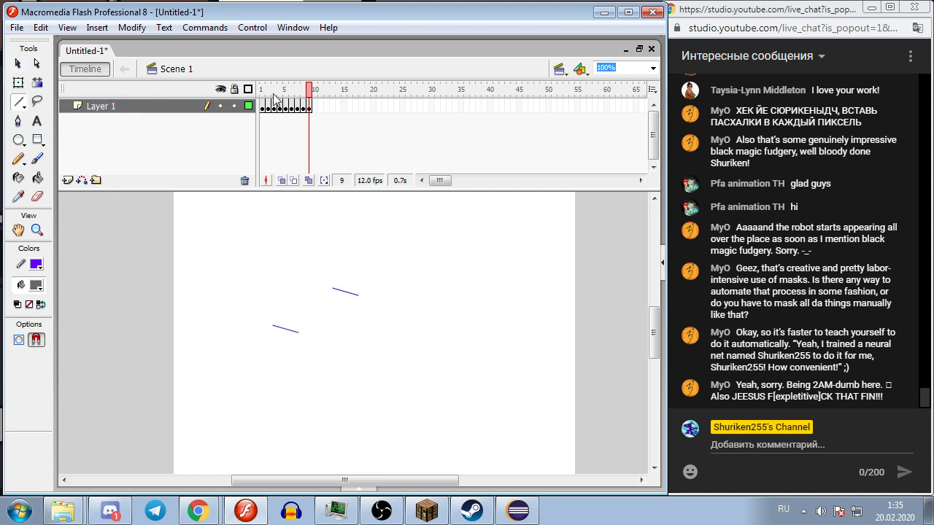
Step: Remove the nine drawn frames from Layer 1, turn off the Line tool's snapping, and check and minimize Eclipse
left_click_drag(306, 102, 262, 106)
right_click(277, 106)
left_click(329, 153)
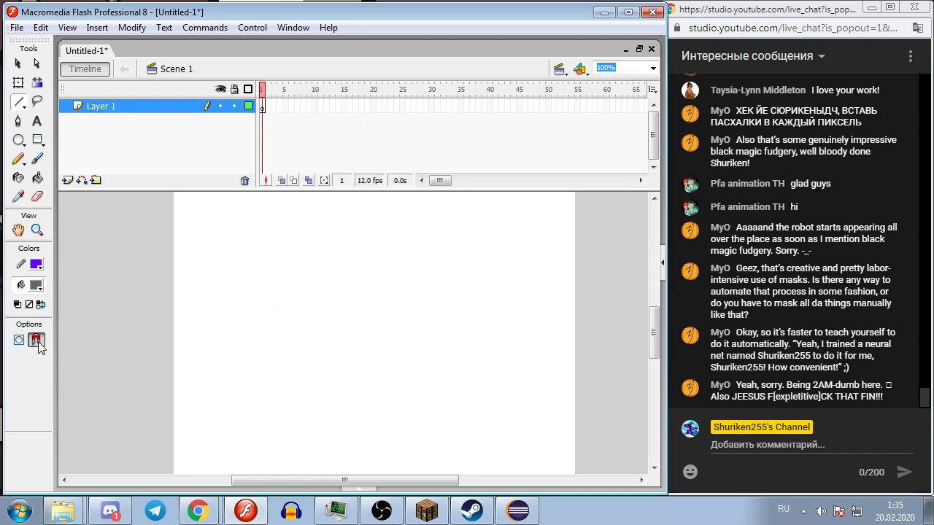
left_click(515, 512)
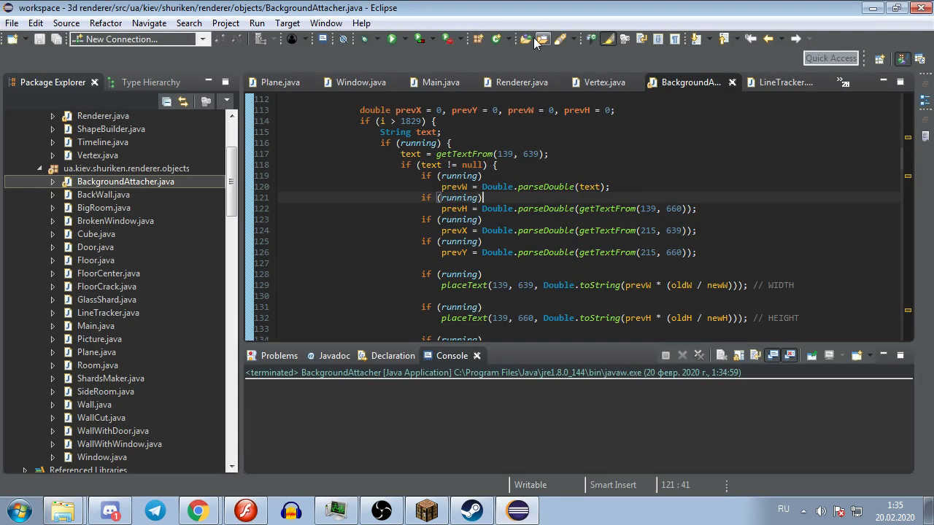
left_click(873, 8)
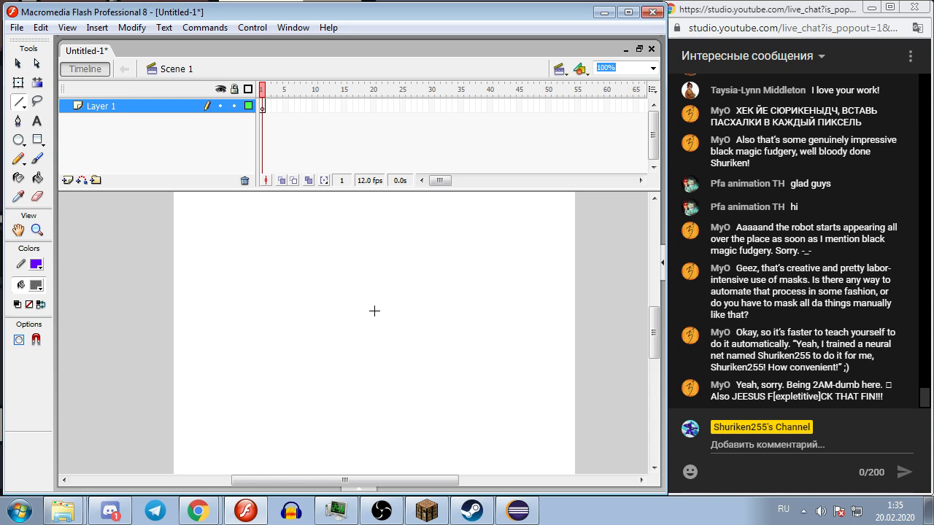
Step: Draw the wide, low wireframe box on frame 1 with the Line tool, its top face sloping down to the front
left_click_drag(288, 327, 337, 334)
left_click_drag(323, 290, 373, 297)
mouse_move(287, 312)
left_mouse_down()
mouse_move(338, 320)
mouse_move(373, 311)
left_mouse_up()
left_click_drag(323, 290, 288, 312)
mouse_move(373, 297)
left_mouse_down()
mouse_move(337, 320)
mouse_move(337, 344)
left_mouse_up()
Step: Insert a blank keyframe at frame 2 and draw the same wide box tilted slightly further forward
key("F7")
left_click_drag(322, 288, 373, 297)
left_click_drag(286, 321, 337, 332)
left_click_drag(375, 312, 340, 344)
mouse_move(322, 288)
left_mouse_down()
mouse_move(286, 322)
mouse_move(373, 297)
left_mouse_up()
left_click_drag(374, 312, 373, 297)
Step: Insert a blank keyframe at frame 3 and draw the wide box tipped up with a tall, slanted main face
key("F7")
left_click_drag(291, 353, 344, 369)
left_click_drag(321, 287, 372, 303)
left_click_drag(289, 345, 341, 362)
left_click_drag(374, 311, 343, 369)
left_click_drag(319, 287, 289, 345)
mouse_move(341, 363)
left_mouse_down()
mouse_move(371, 303)
mouse_move(318, 291)
left_mouse_up()
Step: Insert a blank keyframe at frame 4 and draw the box almost upright, with a large main face and thin edge strip
key("F7")
left_click_drag(292, 359, 347, 378)
left_click_drag(375, 311, 347, 378)
left_click_drag(318, 290, 292, 359)
left_click_drag(371, 311, 349, 378)
Step: Insert a blank keyframe at frame 5 and draw the low box turned further sideways with a skewed top face
key("F7")
left_click_drag(283, 327, 326, 334)
left_click_drag(330, 290, 372, 297)
mouse_move(281, 314)
left_mouse_down()
mouse_move(323, 319)
mouse_move(326, 334)
left_mouse_up()
left_click_drag(329, 290, 281, 314)
mouse_move(372, 297)
left_mouse_down()
mouse_move(324, 319)
mouse_move(326, 344)
left_mouse_up()
Step: Insert a blank keyframe at frame 6 and draw the sideways-turned box tilted slightly forward, with a shallow slanted top face
key("F7")
left_click_drag(328, 289, 370, 297)
left_click_drag(282, 322, 325, 332)
left_click_drag(374, 312, 329, 344)
left_click_drag(327, 289, 281, 322)
mouse_move(371, 297)
left_mouse_down()
mouse_move(325, 332)
mouse_move(282, 322)
mouse_move(339, 369)
left_mouse_up()
key("v")
Step: Insert a blank keyframe at frame 7 and draw the turned box tipped up into a taller slanted parallelogram
key("F7")
key("n")
left_click_drag(323, 286, 369, 304)
left_click_drag(286, 345, 332, 362)
left_click_drag(374, 309, 339, 369)
mouse_move(322, 286)
left_mouse_down()
mouse_move(286, 345)
mouse_move(371, 308)
left_mouse_up()
key("v")
Step: Insert a blank keyframe at frame 8 and draw the turned box nearly upright, with steep parallel side edges
key("F7")
key("n")
left_click_drag(295, 359, 344, 379)
left_click_drag(374, 310, 351, 378)
left_click_drag(317, 290, 295, 360)
left_click_drag(369, 311, 347, 378)
key("v")
Step: Insert a blank keyframe at frame 9 and draw the low box with short front edges and long diagonal sides
key("F7")
key("n")
left_click_drag(285, 327, 311, 334)
left_click_drag(345, 291, 371, 297)
left_click_drag(281, 314, 306, 320)
mouse_move(374, 312)
left_mouse_down()
mouse_move(310, 334)
mouse_move(345, 290)
left_mouse_up()
mouse_move(370, 297)
left_mouse_down()
mouse_move(308, 320)
mouse_move(314, 344)
left_mouse_up()
key("v")
Step: Insert a blank keyframe at frame 10 and draw the long diagonal box tilted forward, with its lower face more open
key("F7")
key("n")
left_click_drag(374, 311, 314, 345)
left_click_drag(342, 289, 282, 322)
mouse_move(369, 298)
left_mouse_down()
mouse_move(309, 332)
mouse_move(374, 311)
left_mouse_up()
mouse_move(282, 322)
left_mouse_down()
mouse_move(332, 370)
mouse_move(324, 363)
left_mouse_up()
key("v")
Step: Insert a blank keyframe at frame 11 and draw the diagonal box raised to a steeper slant
key("F7")
key("n")
left_click_drag(374, 313, 332, 369)
left_click_drag(334, 286, 291, 346)
mouse_move(323, 363)
left_mouse_down()
mouse_move(364, 304)
mouse_move(335, 290)
left_mouse_up()
key("v")
Step: Insert a blank keyframe at frame 12 and draw the box standing steeply, with a slanted main face and narrow side face
key("F7")
key("n")
left_click_drag(346, 379, 346, 379)
left_click_drag(374, 311, 357, 378)
left_click_drag(324, 291, 307, 359)
left_click_drag(363, 311, 346, 379)
left_click_drag(335, 290, 325, 291)
left_click_drag(364, 311, 374, 311)
left_click_drag(357, 379, 346, 379)
key("v")
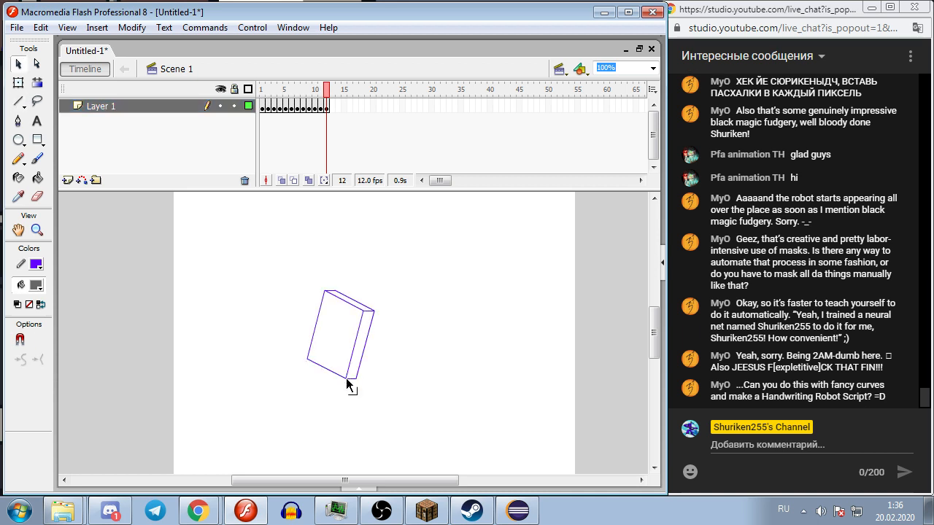
Step: Insert a blank keyframe at frame 13 and draw the box as a low, narrow diagonal bar
key("F7")
key("n")
left_click_drag(302, 327, 305, 334)
left_click_drag(375, 311, 305, 334)
mouse_move(366, 290)
left_mouse_down()
mouse_move(297, 314)
mouse_move(300, 320)
left_mouse_up()
left_click_drag(375, 311, 369, 297)
key("v")
Step: Insert a blank keyframe at frame 14 and draw the narrow diagonal bar with two long, parallel slanted faces
key("F7")
key("n")
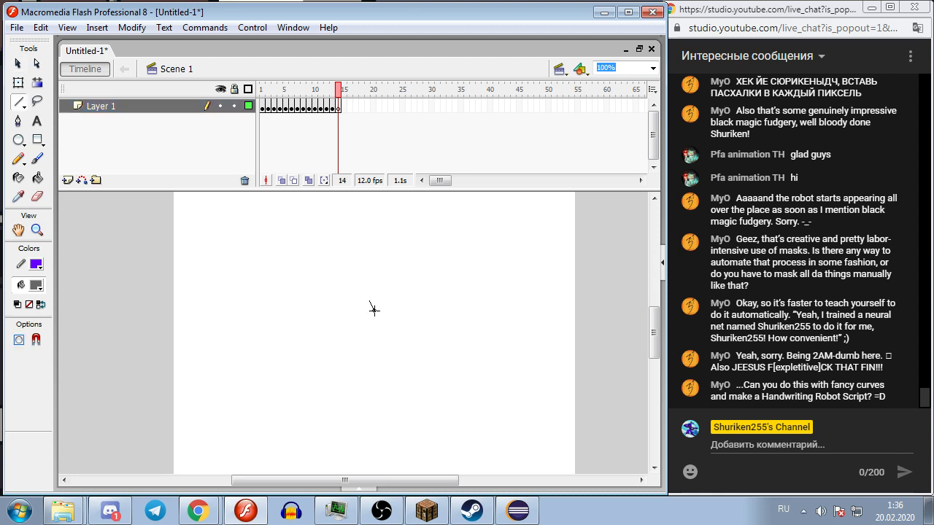
left_click_drag(298, 322, 302, 332)
left_click_drag(375, 311, 309, 344)
left_click_drag(362, 288, 298, 321)
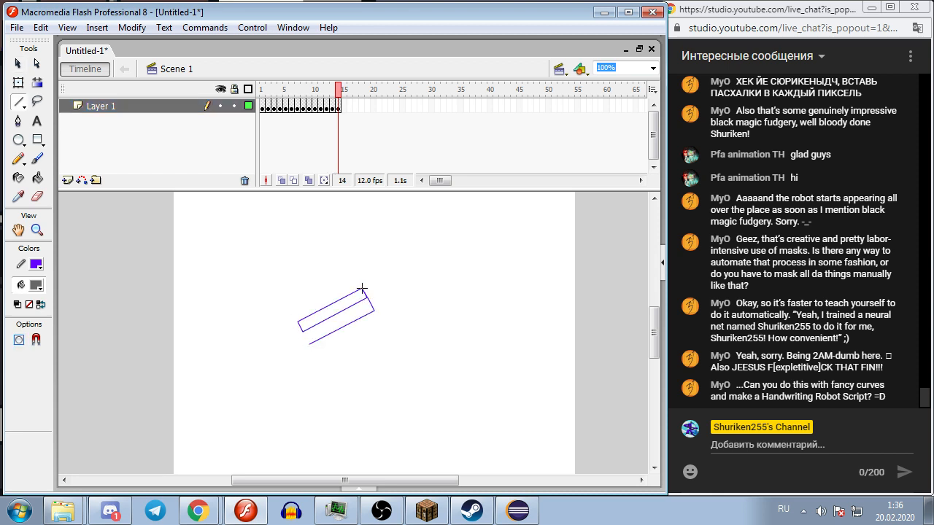
key("v")
Step: Insert a blank keyframe at frame 15 and draw the narrow box at a steep diagonal with a small triangular-looking end
key("F7")
key("n")
left_click_drag(375, 311, 362, 293)
left_click_drag(333, 369, 309, 345)
left_click_drag(363, 302, 322, 362)
key("v")
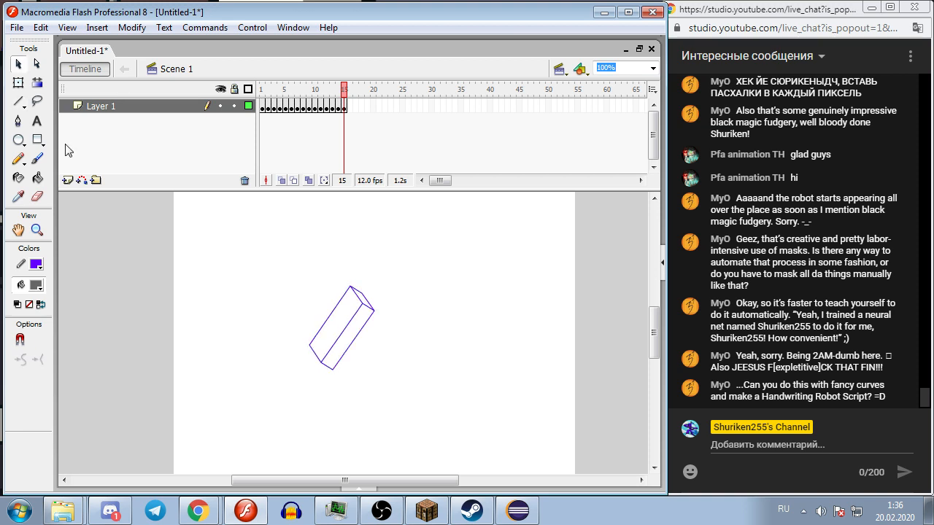
Step: Insert a blank keyframe at frame 16 and draw the narrow box nearly vertical, with slanted top and bottom edges
key("F7")
key("n")
left_click_drag(374, 311, 364, 378)
left_click_drag(330, 359, 339, 292)
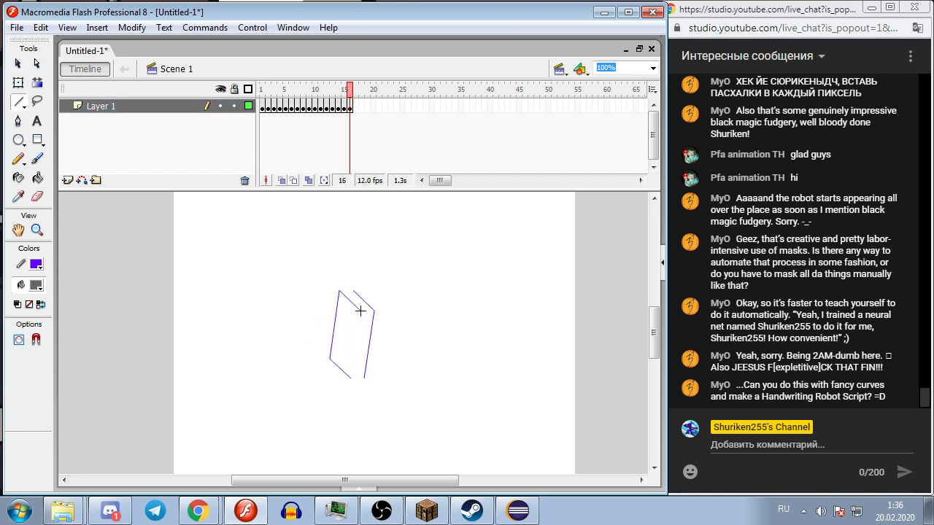
key("v")
Step: Insert a blank keyframe at frame 17 and draw a long, thin, gently sloping bar with a small square-like upper end
key("F7")
key("n")
left_click_drag(392, 303, 309, 334)
mouse_move(369, 297)
left_mouse_down()
mouse_move(305, 319)
mouse_move(387, 290)
mouse_move(369, 297)
left_mouse_up()
left_click_drag(309, 334, 305, 320)
key("v")
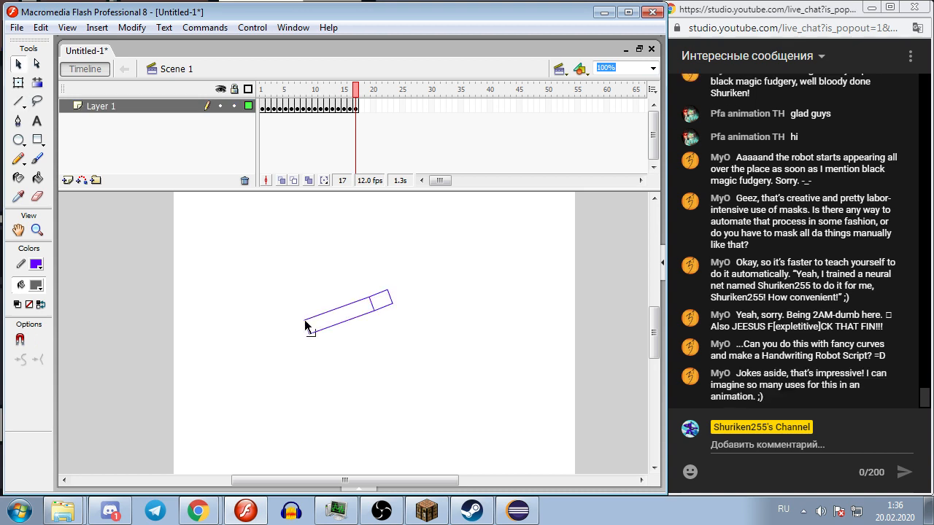
Step: Insert a blank keyframe at frame 18 and draw the thin bar at a steeper slope with a skewed upper end
key("F7")
key("n")
left_click_drag(367, 298, 307, 333)
mouse_move(391, 301)
left_mouse_down()
mouse_move(384, 289)
mouse_move(374, 310)
mouse_move(362, 303)
left_mouse_up()
left_click(67, 148)
Step: Insert blank keyframes at frames 19 and 20, drawing a steep diagonal bar and an upright narrow rectangle split near its top
key("F7")
key("n")
mouse_move(375, 310)
left_mouse_down()
mouse_move(340, 369)
mouse_move(326, 362)
left_mouse_up()
left_click_drag(384, 294, 372, 286)
key("F7")
key("n")
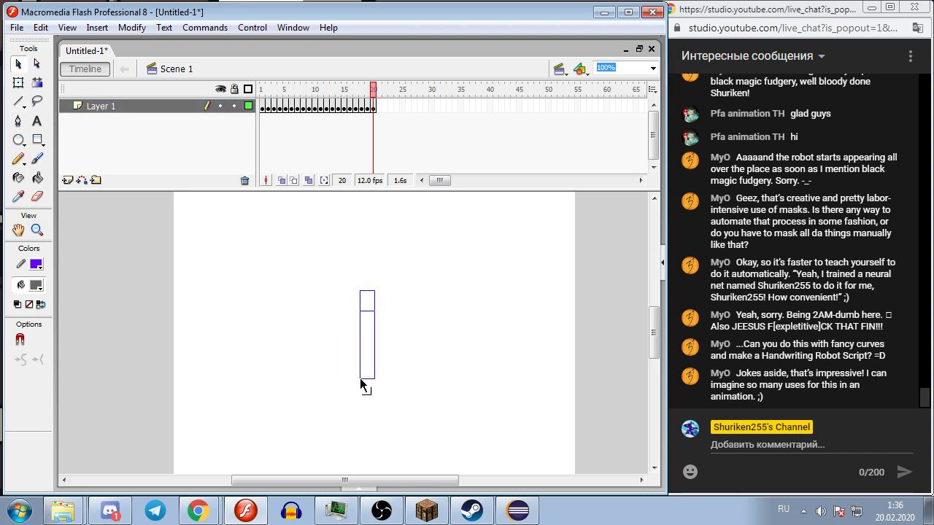
Step: Insert a blank keyframe at frame 21 and draw the low bar turned further, with a wider end face
key("F7")
left_click_drag(374, 310, 412, 304)
left_click_drag(324, 334, 324, 334)
left_click_drag(370, 297, 319, 320)
Step: Insert a blank keyframe at frame 22 and draw the further-turned bar tilted forward, with an open front face
key("F7")
left_click_drag(410, 300, 374, 310)
left_click_drag(365, 335, 328, 344)
left_click_drag(410, 301, 365, 335)
left_click_drag(367, 298, 322, 332)
mouse_move(411, 301)
left_mouse_down()
mouse_move(405, 289)
mouse_move(377, 306)
left_mouse_up()
Step: Insert blank keyframes at frames 23 and 24, drawing a box leaning over and then a taller, narrower box standing nearly upright
key("F7")
left_click_drag(382, 353, 351, 369)
mouse_move(393, 286)
left_mouse_down()
mouse_move(362, 302)
mouse_move(382, 352)
left_mouse_up()
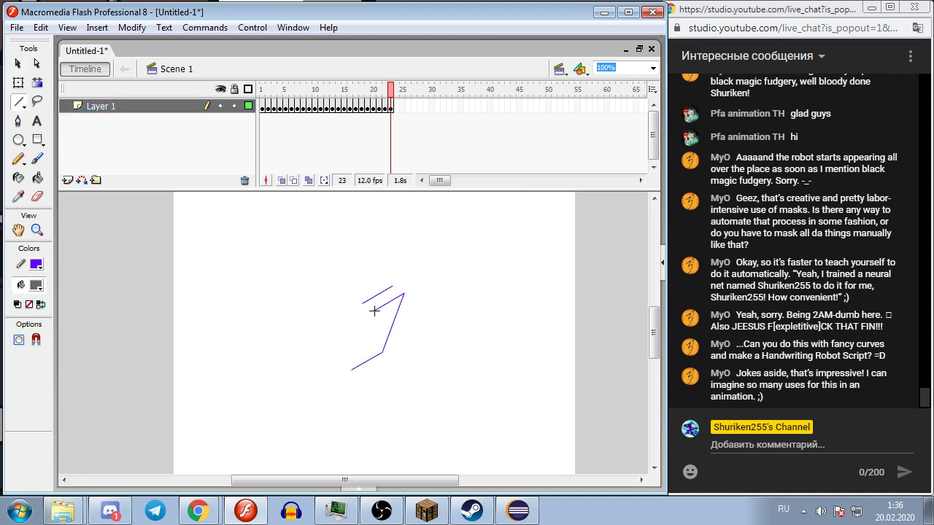
key("F7")
left_click_drag(394, 290, 374, 310)
left_click_drag(405, 359, 384, 378)
left_click_drag(394, 290, 405, 359)
mouse_move(375, 310)
left_mouse_down()
mouse_move(383, 378)
mouse_move(370, 378)
left_mouse_up()
Step: Insert a blank keyframe at frame 25 and draw a low, gently sloping wireframe box with long parallel edges
left_click(66, 146)
key("F7")
mouse_move(426, 304)
left_mouse_down()
mouse_move(375, 312)
mouse_move(346, 335)
left_mouse_up()
mouse_move(422, 290)
left_mouse_down()
mouse_move(370, 297)
mouse_move(399, 327)
mouse_move(342, 321)
left_mouse_up()
key("v")
Step: Insert a blank keyframe at frame 26 and draw the sloping box turned further, with a deeper front face
left_click(65, 146)
key("F7")
key("n")
mouse_move(424, 300)
left_mouse_down()
mouse_move(374, 311)
mouse_move(350, 344)
left_mouse_up()
mouse_move(419, 288)
left_mouse_down()
mouse_move(369, 298)
mouse_move(400, 335)
left_mouse_up()
mouse_move(374, 311)
left_mouse_down()
mouse_move(350, 344)
mouse_move(344, 332)
left_mouse_up()
mouse_move(425, 301)
left_mouse_down()
mouse_move(420, 289)
mouse_move(374, 310)
left_mouse_up()
key("v")
Step: Insert a blank keyframe at frame 27 and draw the box with a tall front face plus narrow top and side faces
left_click(66, 146)
key("F7")
key("n")
left_click_drag(413, 352, 367, 370)
left_click_drag(411, 286, 365, 302)
left_click_drag(420, 294, 413, 353)
left_click_drag(374, 311, 367, 370)
left_click_drag(365, 303, 359, 362)
key("v")
Step: Insert a blank keyframe at frame 28 and draw the tall box with its front face leaning the opposite way
left_click(66, 146)
key("F7")
key("n")
left_click_drag(413, 291, 374, 310)
left_click_drag(431, 359, 392, 378)
left_click_drag(413, 290, 432, 359)
left_click_drag(375, 311, 381, 379)
mouse_move(413, 290)
left_mouse_down()
mouse_move(363, 311)
mouse_move(432, 304)
left_mouse_up()
key("v")
Step: Insert a blank keyframe at frame 29 and draw a low, wide box with a shallow front face and thin top face
left_click(66, 146)
key("F7")
key("n")
left_click_drag(372, 334, 431, 327)
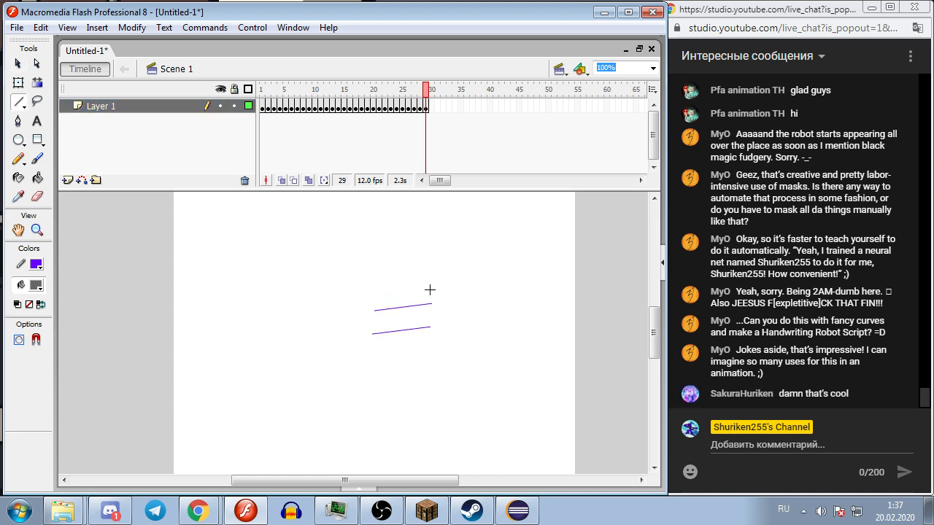
key("v")
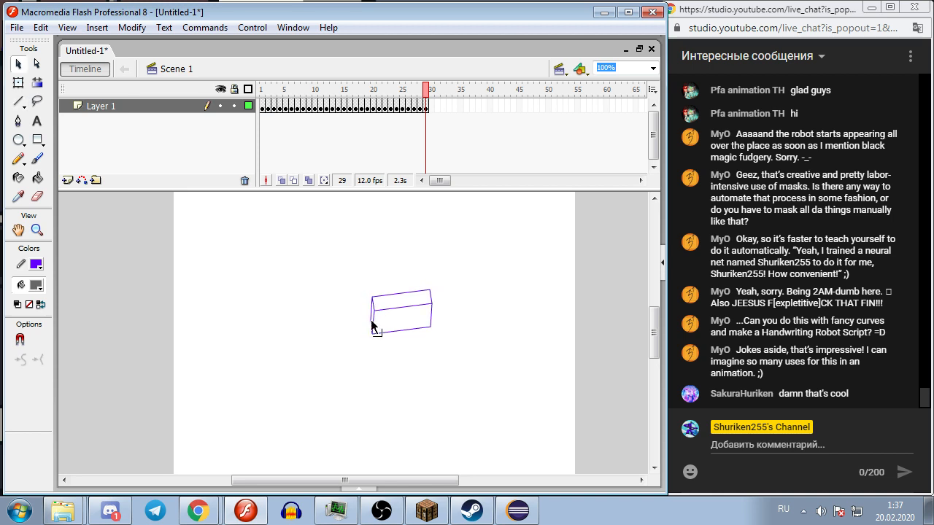
Step: Insert a blank keyframe at frame 30 and draw the wide box with a deeper upright front face below the thin top
left_click(66, 146)
key("F7")
key("n")
left_click_drag(375, 311, 431, 301)
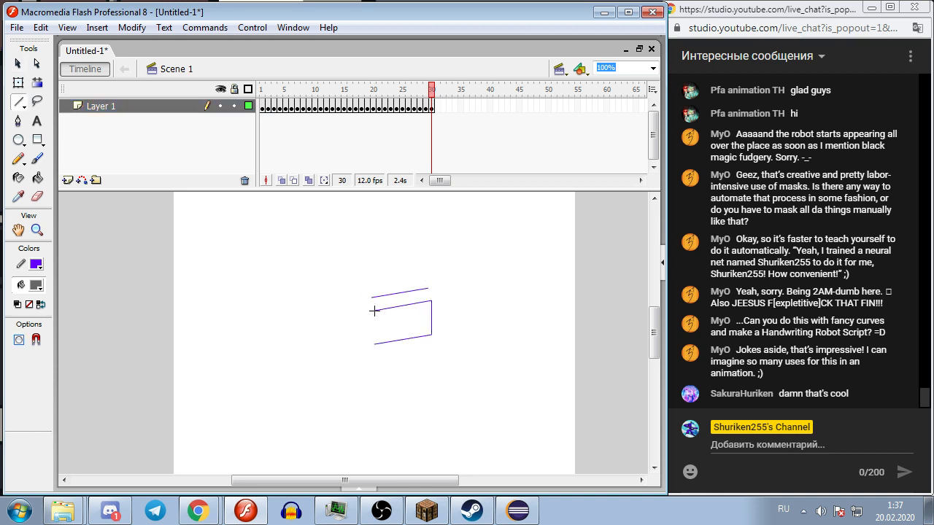
key("v")
Step: Insert a blank keyframe at frame 31 and draw the box with a nearly square tilted front face and thin top and side faces
key("F7")
key("n")
left_click_drag(429, 294, 374, 310)
left_click_drag(439, 353, 384, 370)
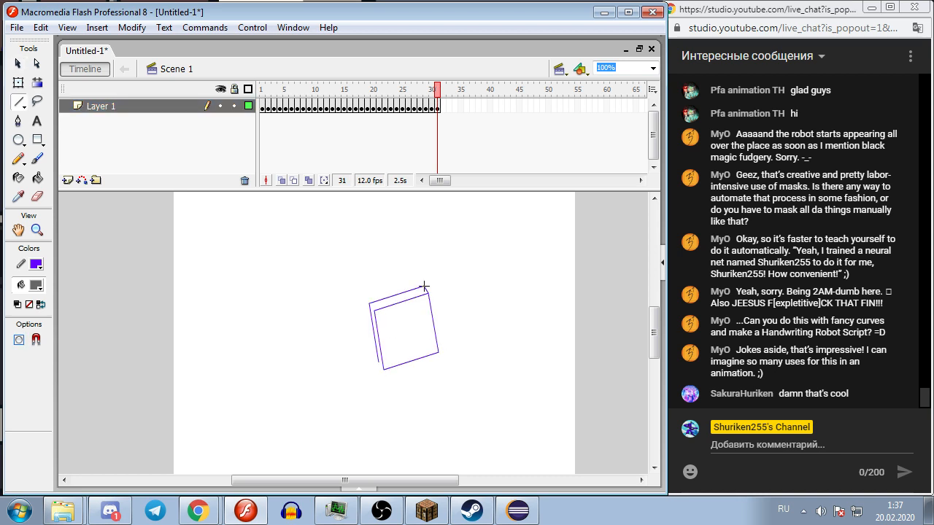
key("v")
Step: Insert a blank keyframe at frame 32 and draw the box with a taller, more tilted front face and very thin top and side
key("F7")
key("n")
mouse_move(375, 310)
left_mouse_down()
mouse_move(425, 290)
mouse_move(448, 359)
left_mouse_up()
left_click_drag(374, 311, 392, 378)
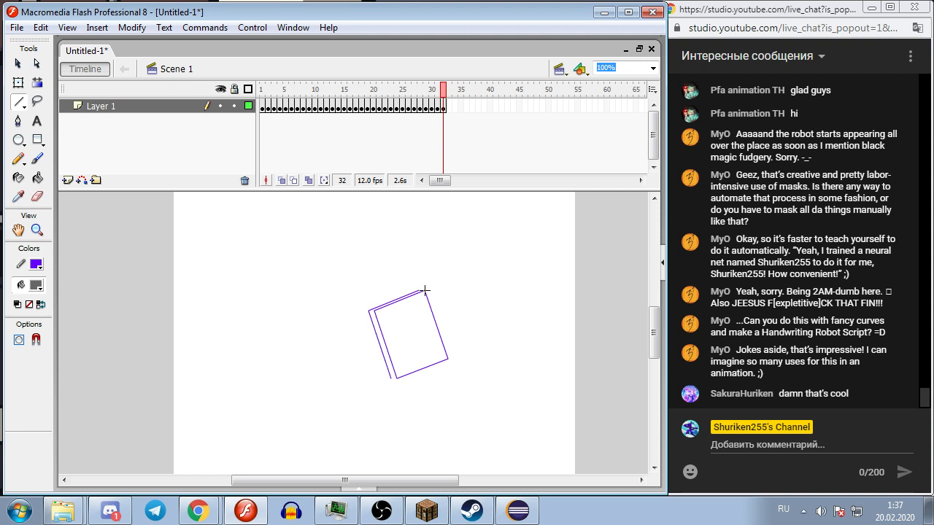
key("v")
Step: Insert a blank keyframe at frame 33 and draw a low, wide box with a skewed, shallow front face below its upper face
key("F7")
key("n")
left_click_drag(431, 304, 375, 311)
left_click_drag(445, 328, 387, 334)
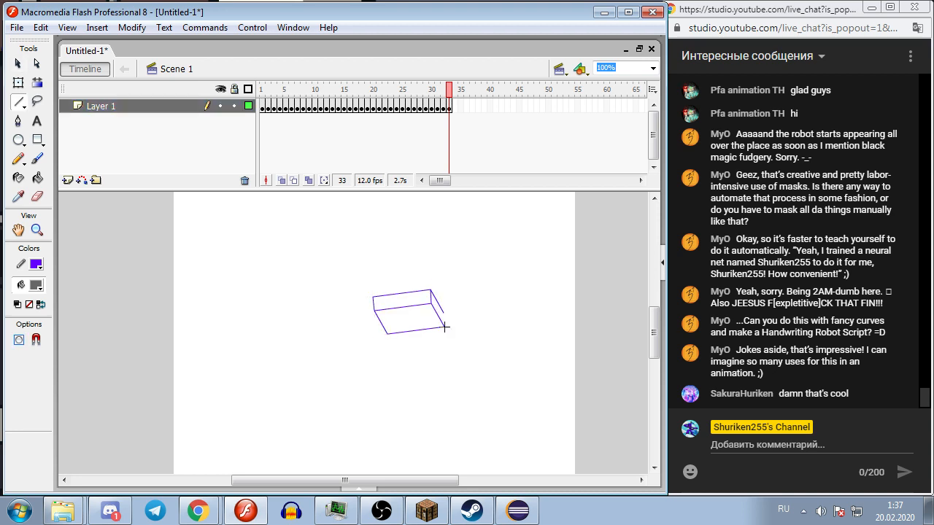
key("v")
Step: Insert a blank keyframe at frame 34 and draw the skewed wide box with a slightly deeper front face
key("F7")
key("n")
left_click_drag(430, 301, 375, 311)
left_click_drag(444, 335, 388, 343)
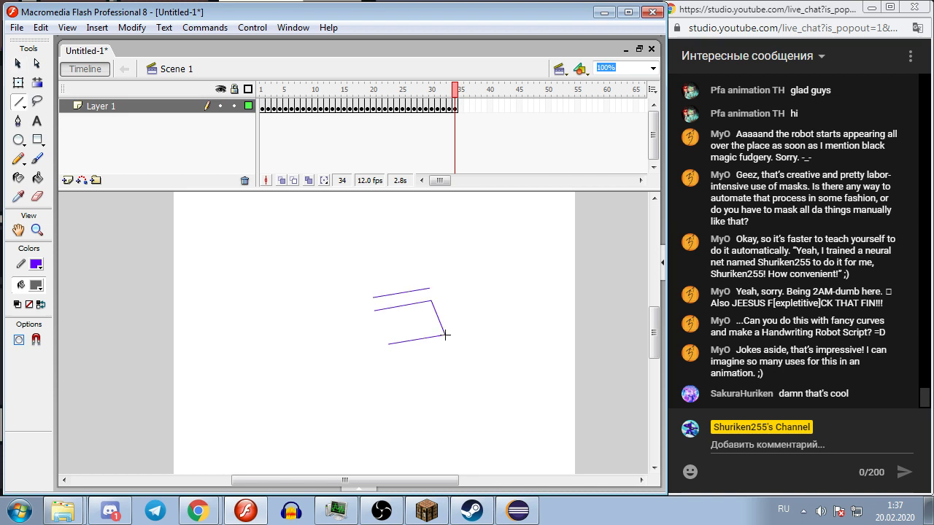
key("v")
Step: Insert a blank keyframe at frame 35 and draw the box with a large tilted, nearly square front face and thin top
key("F7")
key("n")
left_click_drag(429, 294, 374, 310)
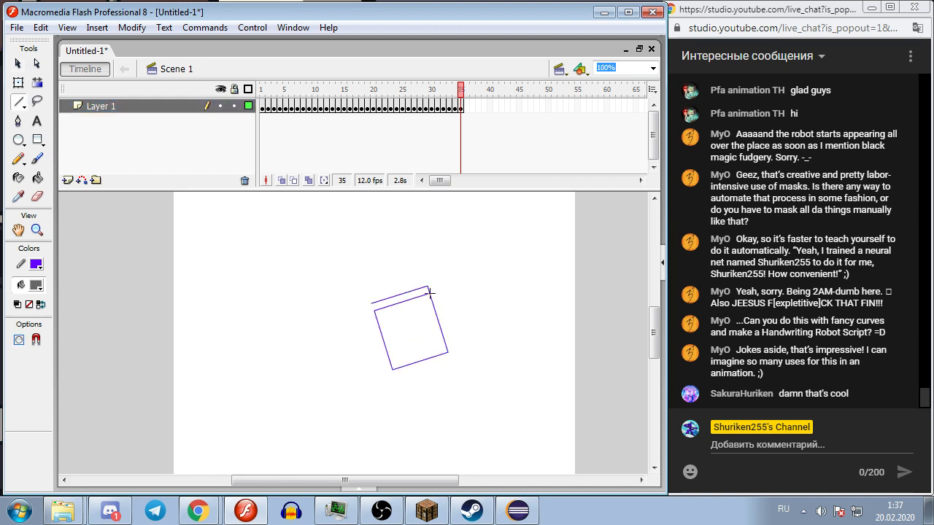
key("v")
Step: Insert a blank keyframe at frame 36 and draw the tall tilted front face with sliver-thin upper and side edges
key("F7")
key("n")
left_click_drag(429, 291, 374, 310)
left_click_drag(425, 291, 428, 290)
left_click_drag(429, 290, 452, 359)
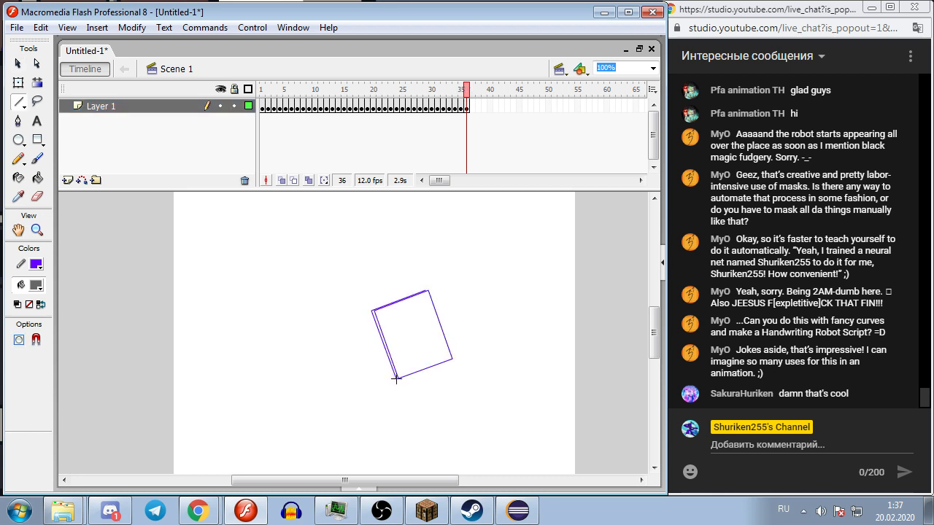
Step: Play back the finished wireframe box rotation on the timeline
key("Return")
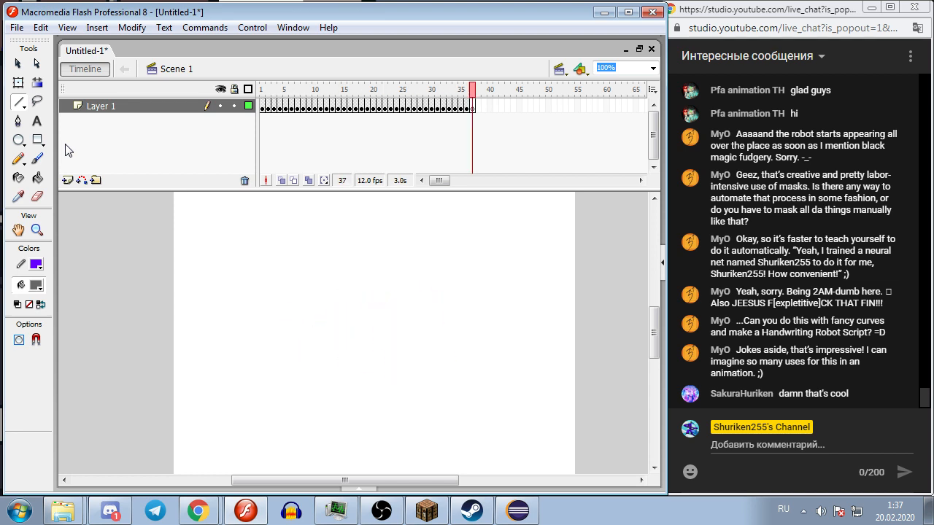
key("Return")
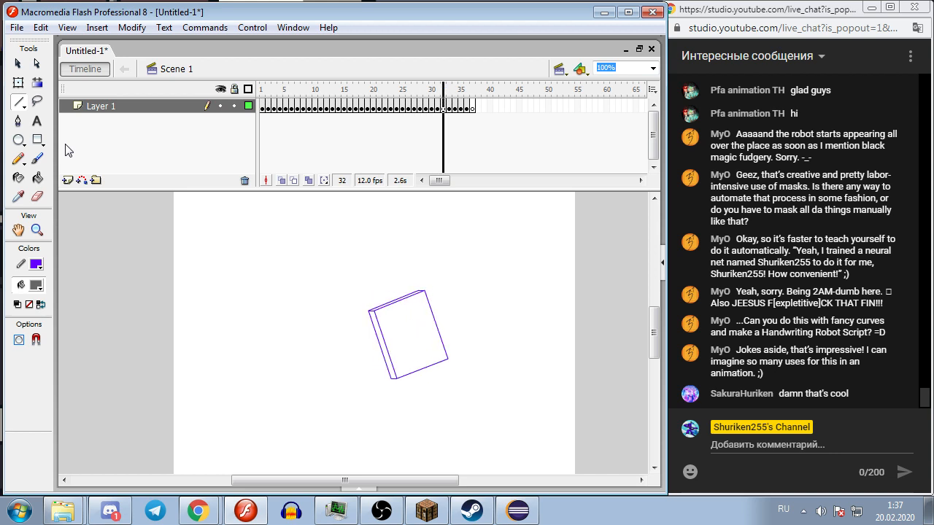
key("Return")
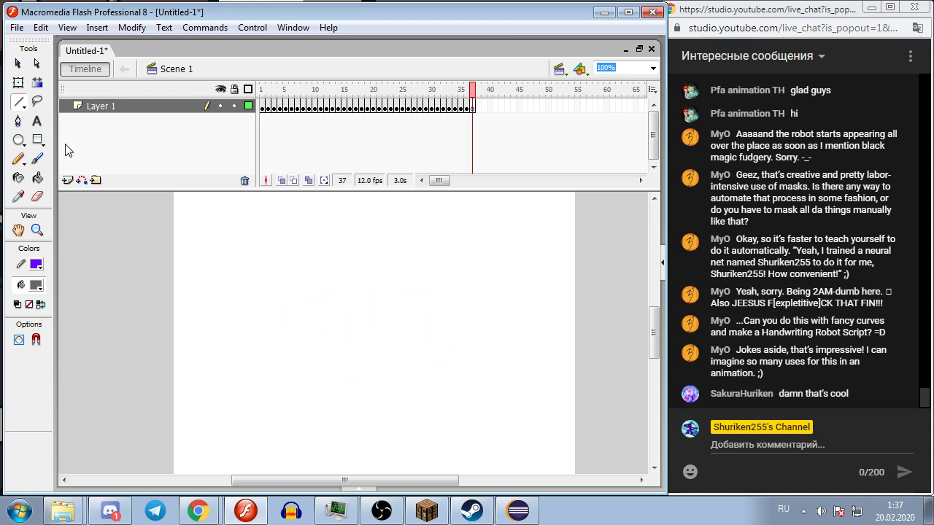
Step: Open the recent file Parrots.fla
left_click(16, 28)
mouse_move(76, 92)
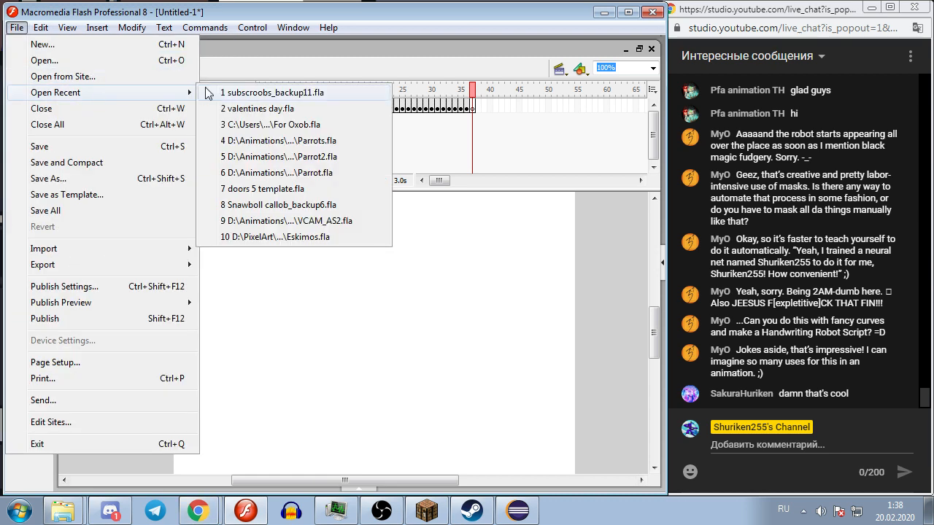
left_click(271, 141)
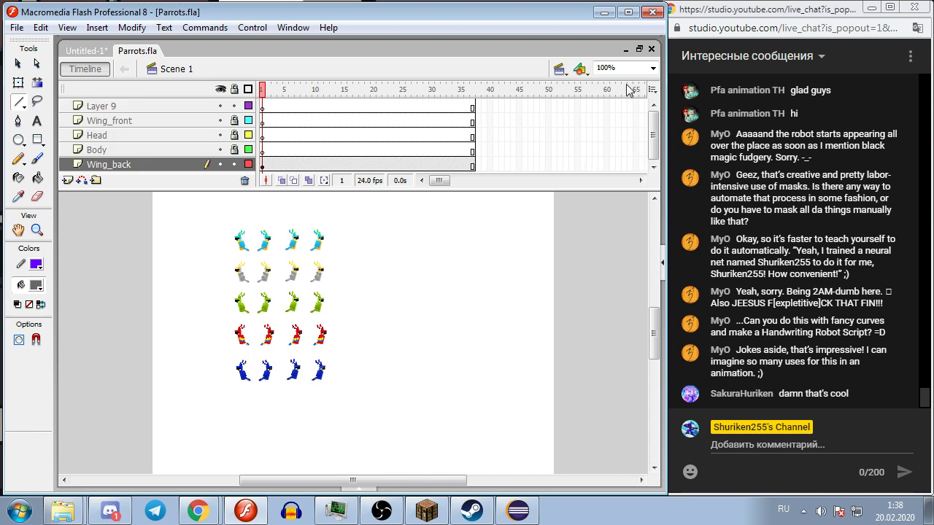
Step: Magnify the stage to 800%, play the animation and examine the row of red parrots at their different rotations
left_click(653, 69)
left_click(610, 159)
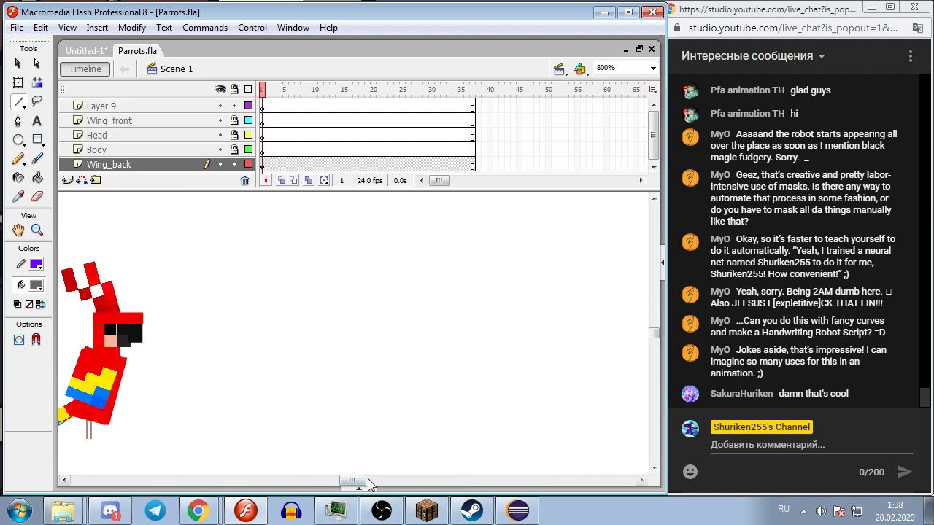
left_click_drag(369, 482, 359, 481)
key("Return")
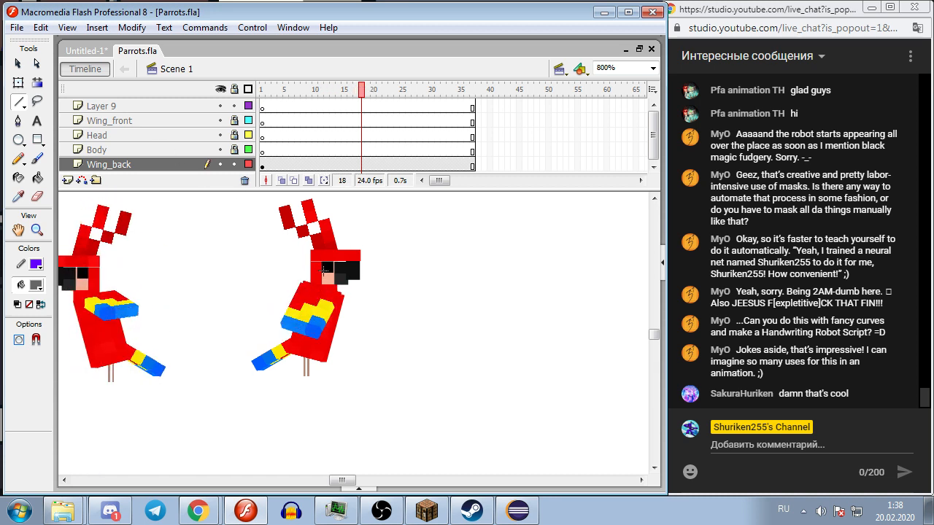
left_click_drag(343, 481, 326, 481)
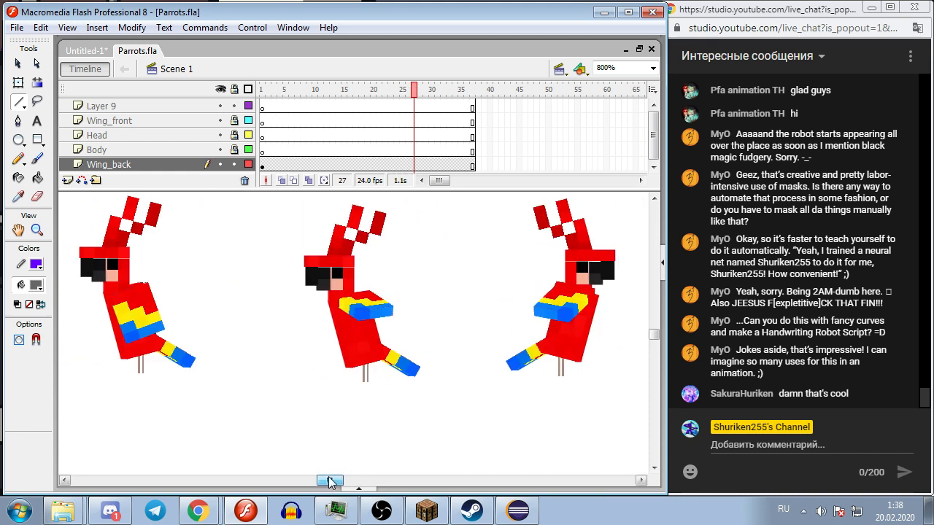
left_click(17, 65)
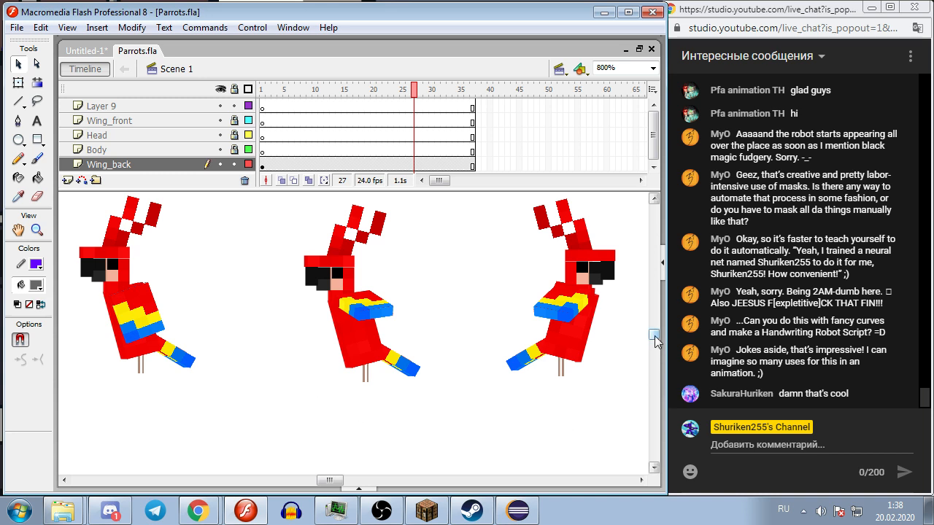
left_click_drag(656, 341, 655, 329)
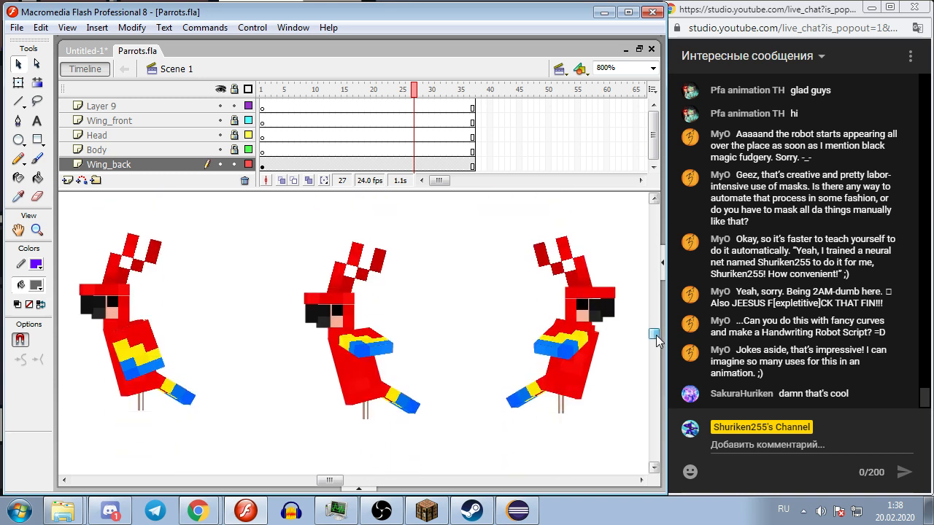
left_click_drag(329, 481, 316, 482)
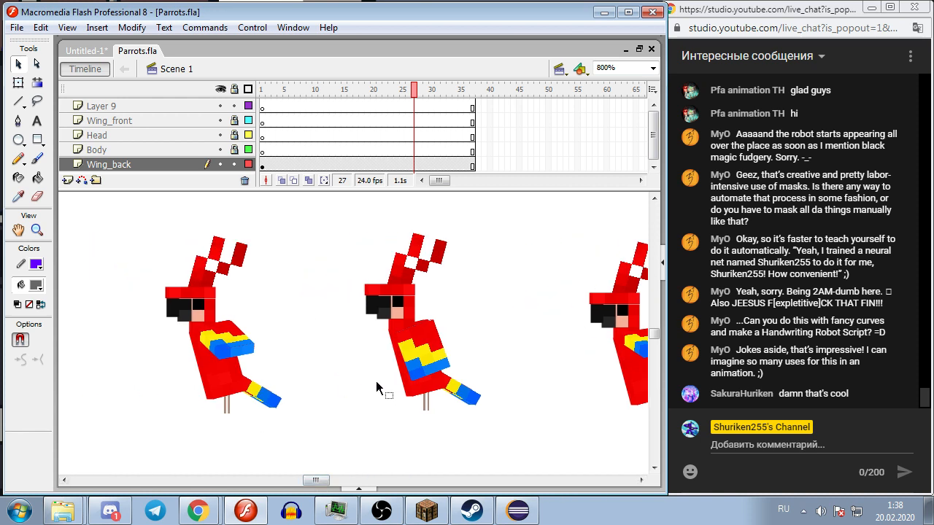
Step: Show the whole parrot grid at 100%, step backward to frame 6 and play the rotation animation
left_click(653, 68)
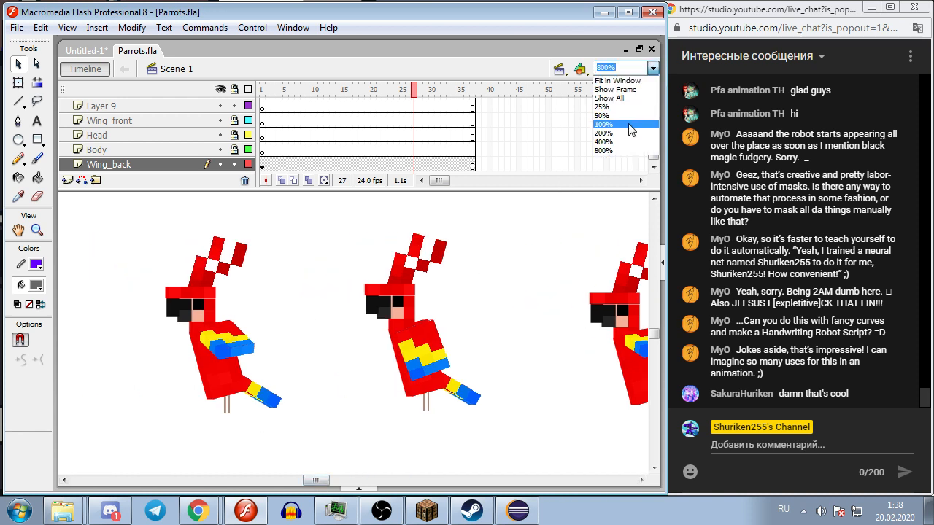
left_click(631, 130)
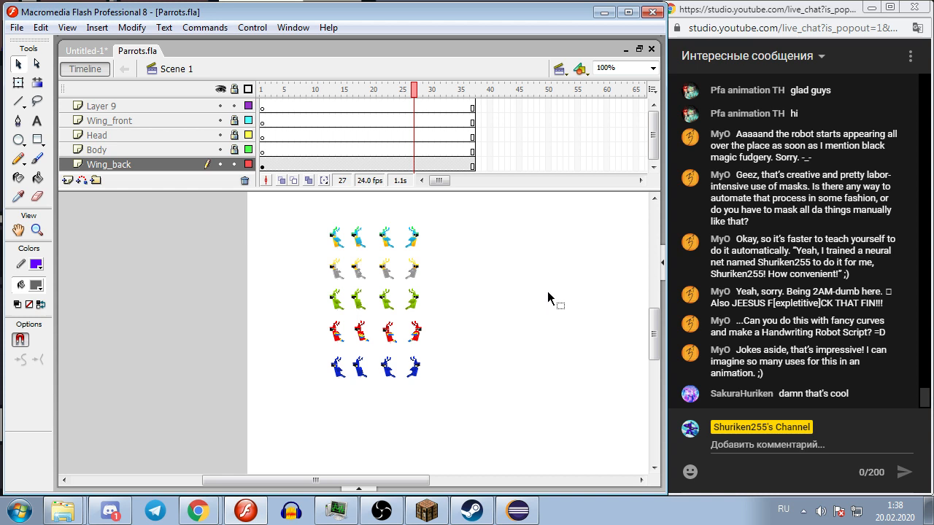
key("comma")
key("comma")
key("comma")
key("comma")
key("comma")
key("comma")
key("comma")
key("comma")
key("comma")
key("comma")
key("comma")
key("comma")
key("comma")
key("comma")
key("comma")
key("comma")
key("comma")
key("comma")
key("comma")
key("comma")
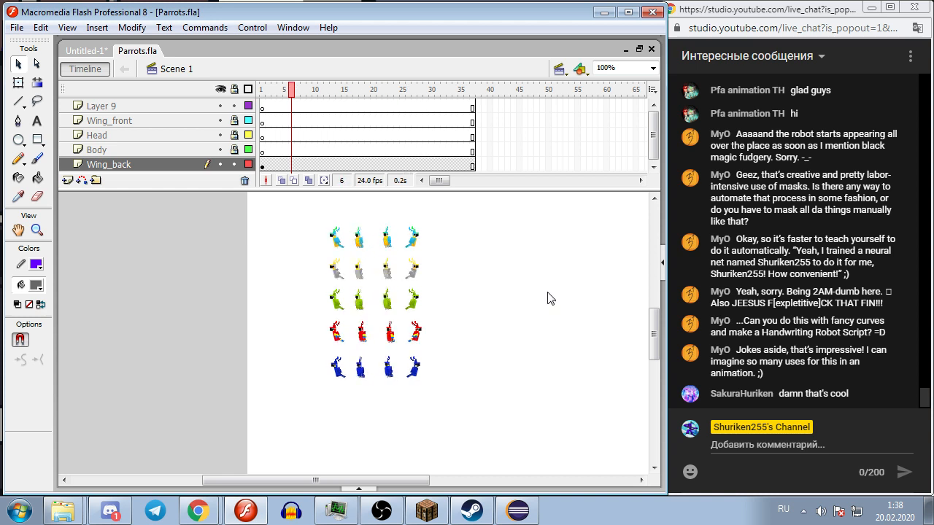
key("Return")
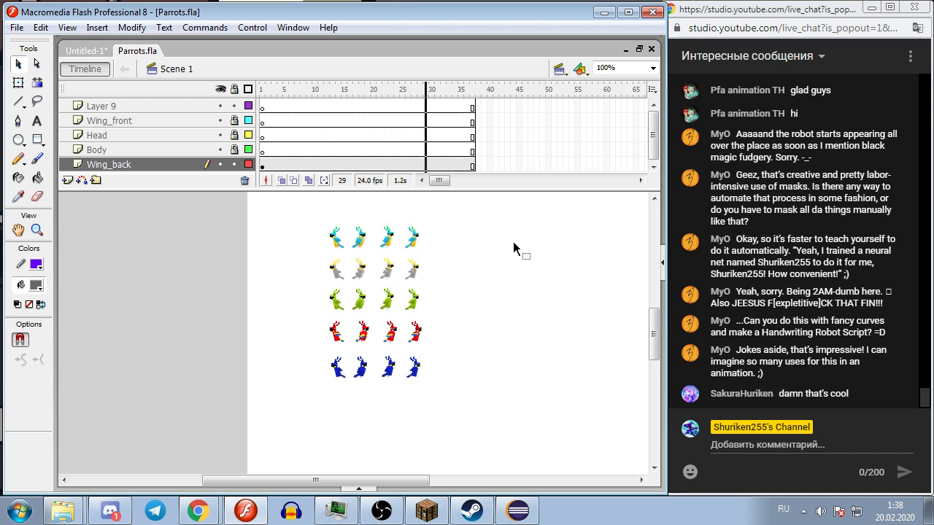
Step: Magnify the stage to 400%, replay the animation and examine the green, red and blue parrot rows
left_click(653, 68)
left_click(613, 144)
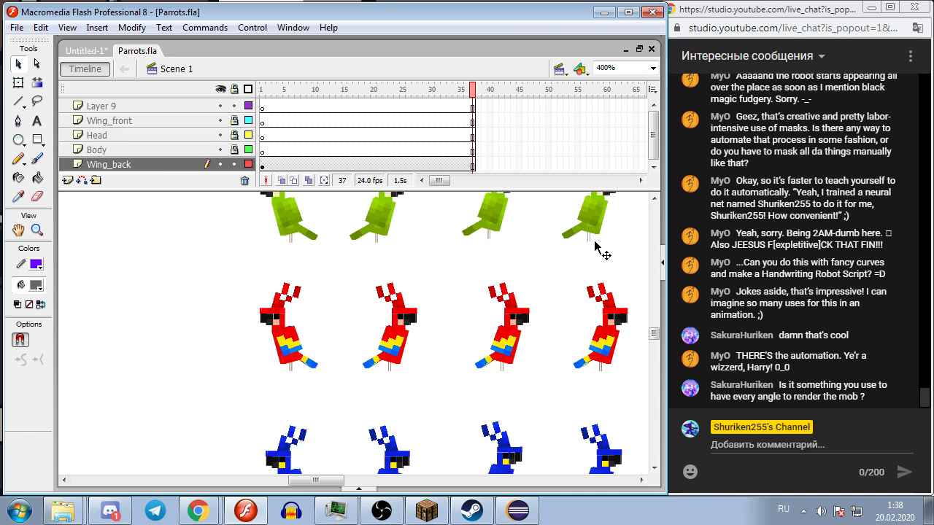
key("Return")
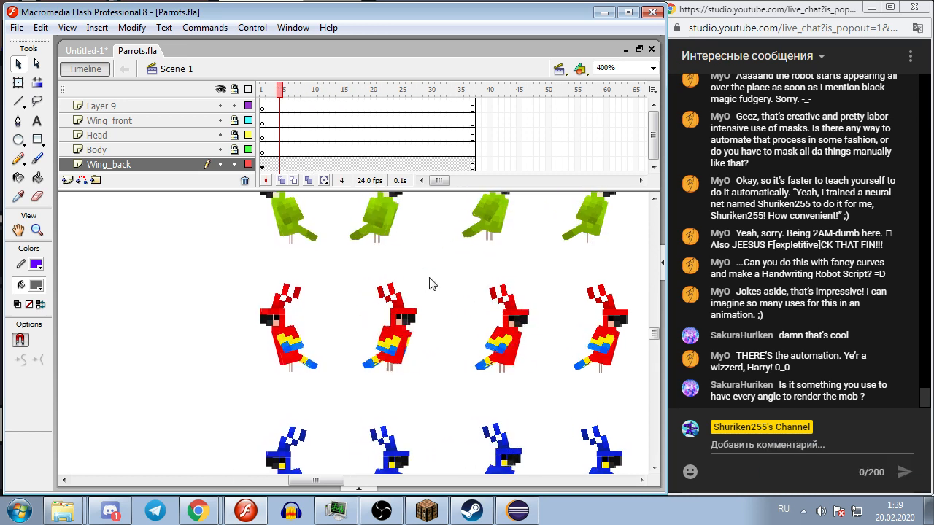
key("Return")
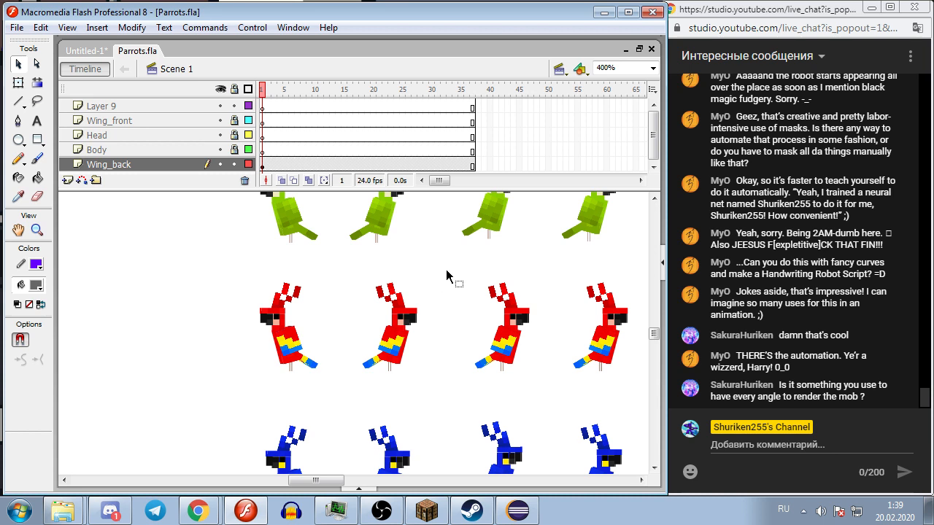
scroll(449, 274, "down", 2)
scroll(448, 274, "up", 4)
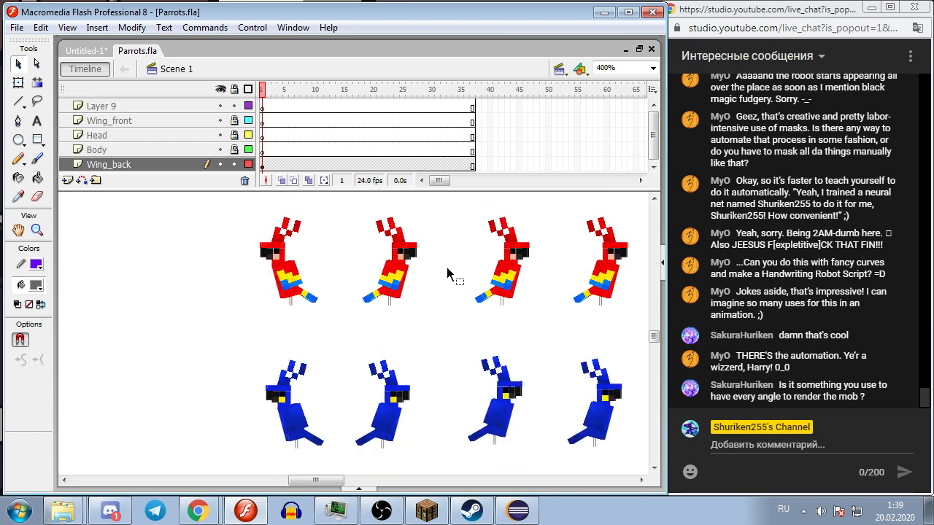
scroll(448, 274, "down", 2)
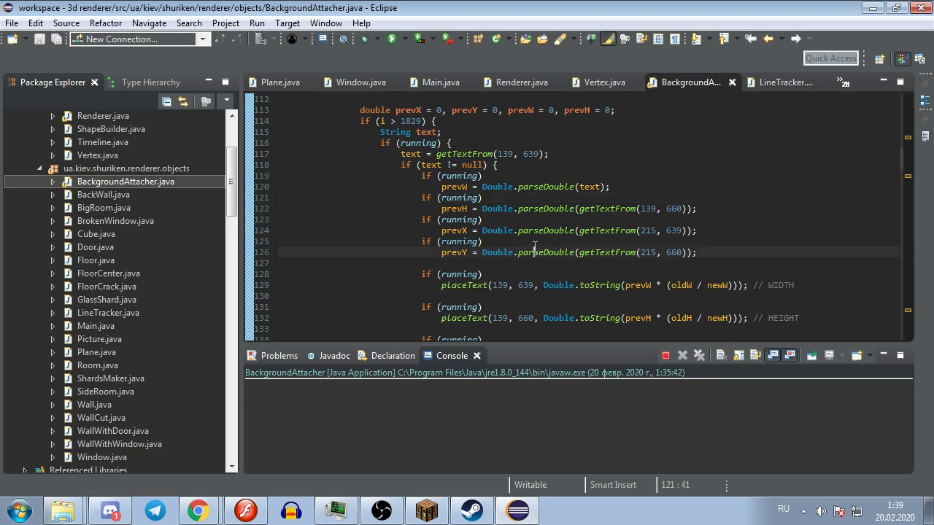
Step: Switch to Eclipse and look through the code of BackgroundAttacher.java
left_click(535, 252)
scroll(535, 252, "down", 8)
scroll(511, 262, "up", 20)
scroll(506, 269, "up", 6)
Step: Open LineTracker.java from the objects package and examine its cube, line-printing and main methods
left_click(109, 193)
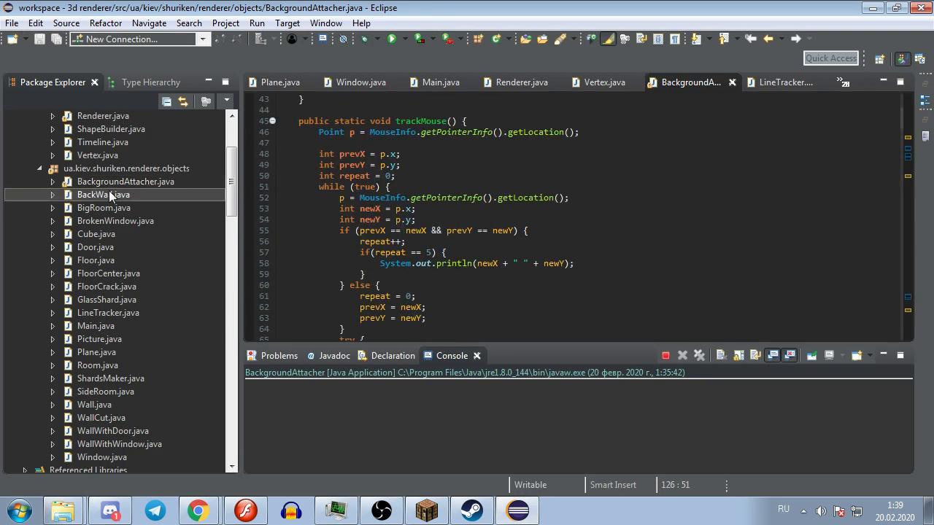
double_click(106, 312)
left_click(616, 217)
scroll(613, 216, "up", 20)
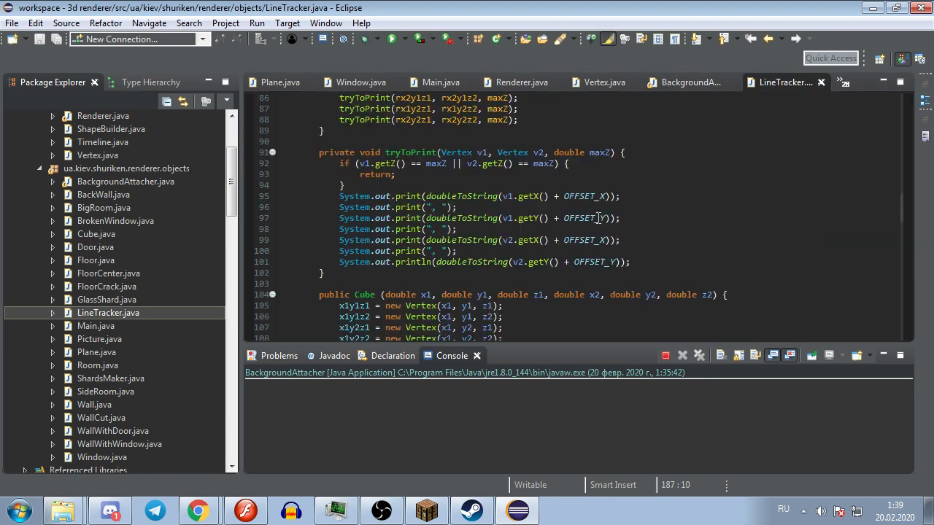
scroll(511, 226, "down", 7)
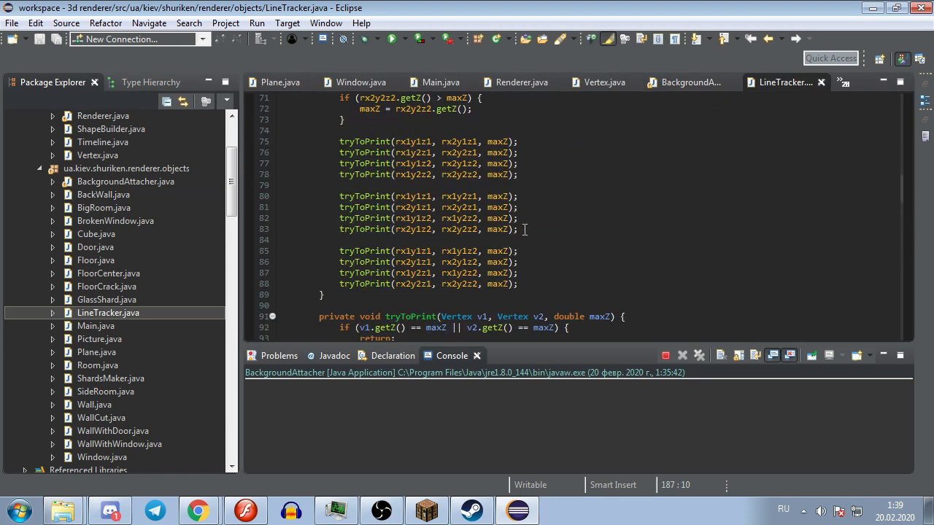
scroll(524, 230, "up", 20)
scroll(522, 240, "down", 20)
scroll(523, 241, "down", 20)
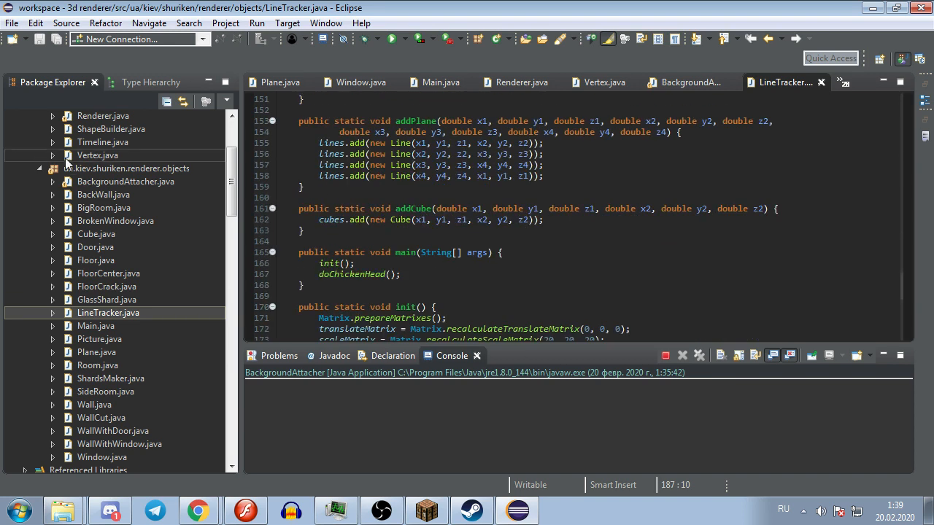
Step: Open Matrix.java from the renderer package and examine its matrix recalculation and vertex transform methods
scroll(65, 162, "up", 2)
double_click(91, 142)
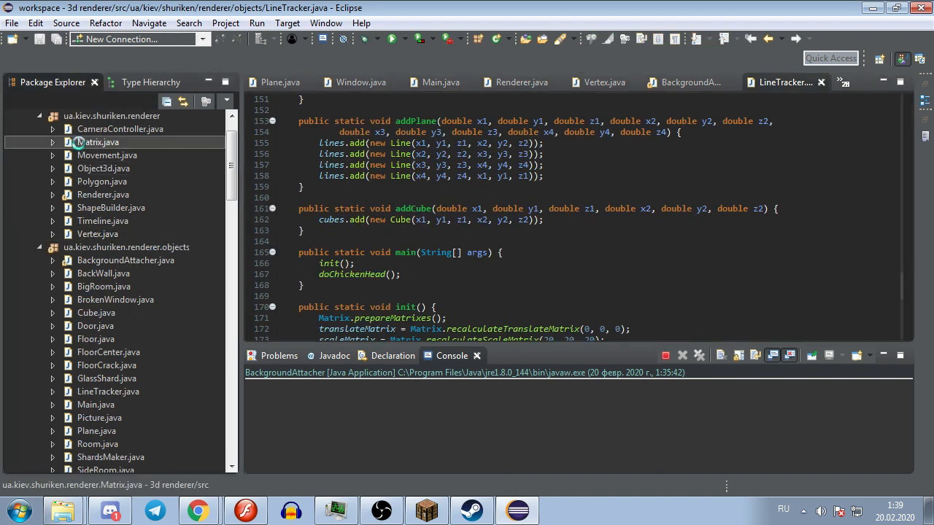
left_click(462, 227)
scroll(476, 237, "down", 4)
scroll(480, 250, "down", 11)
left_click(655, 236)
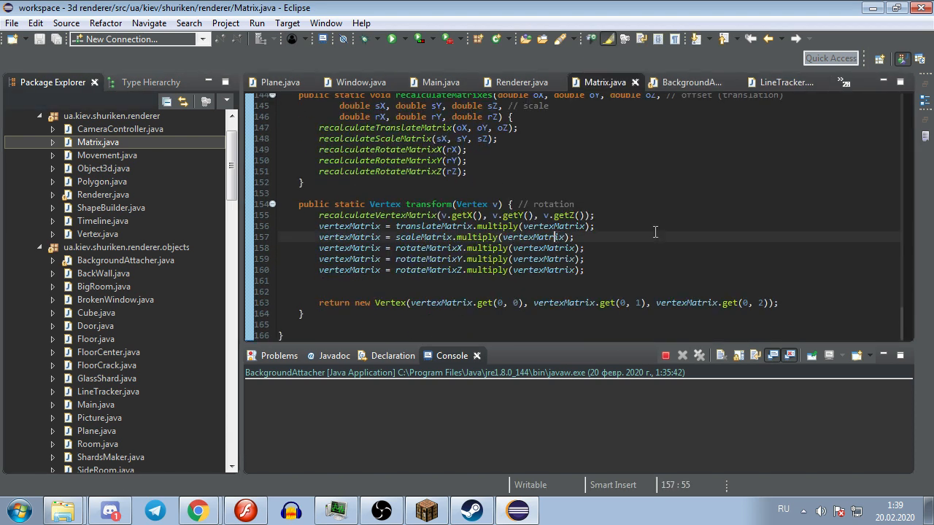
Step: Return to Parrots.fla in Flash, play the parrot rotation animation, rewind it to frame 1 and replay it
left_click(875, 8)
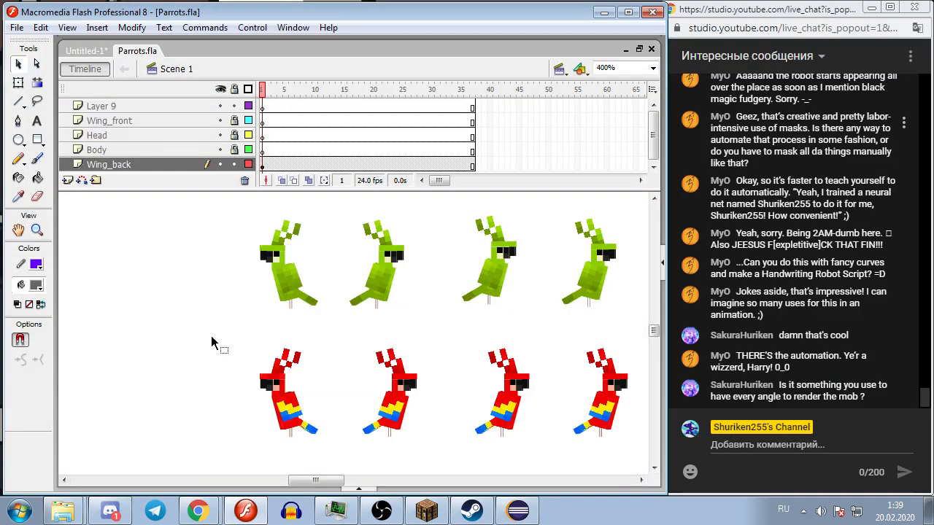
key("Return")
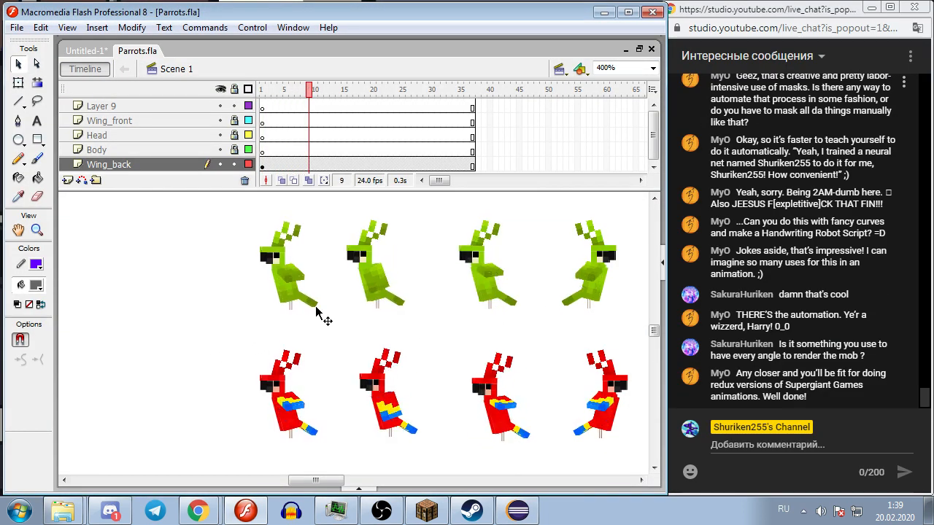
key("comma")
key("Home")
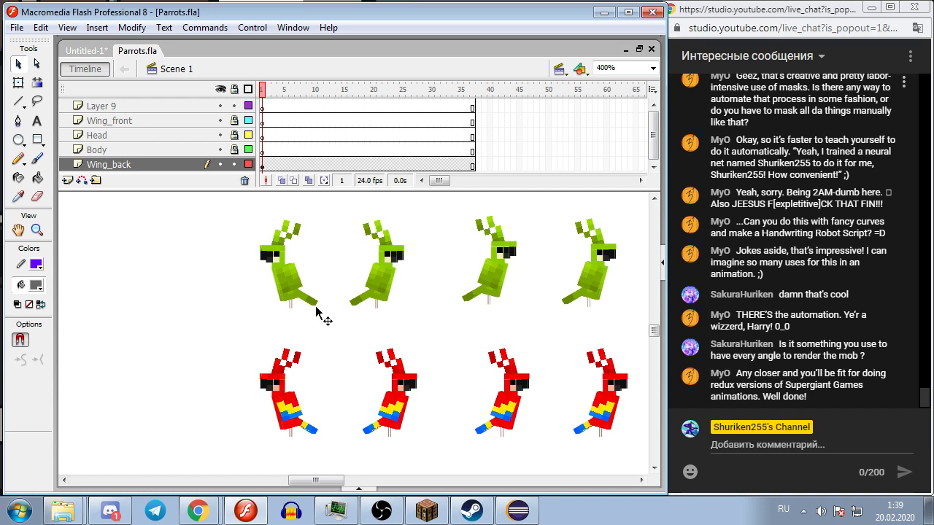
key("Return")
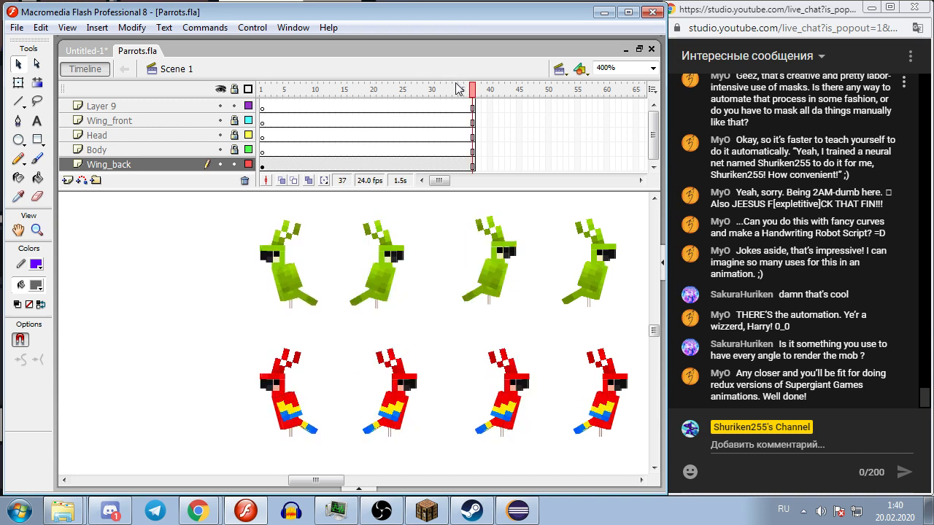
Step: Check the broadcast in Open Broadcaster Software, then return to Flash and view the blue and grey parrot rows
left_click(381, 510)
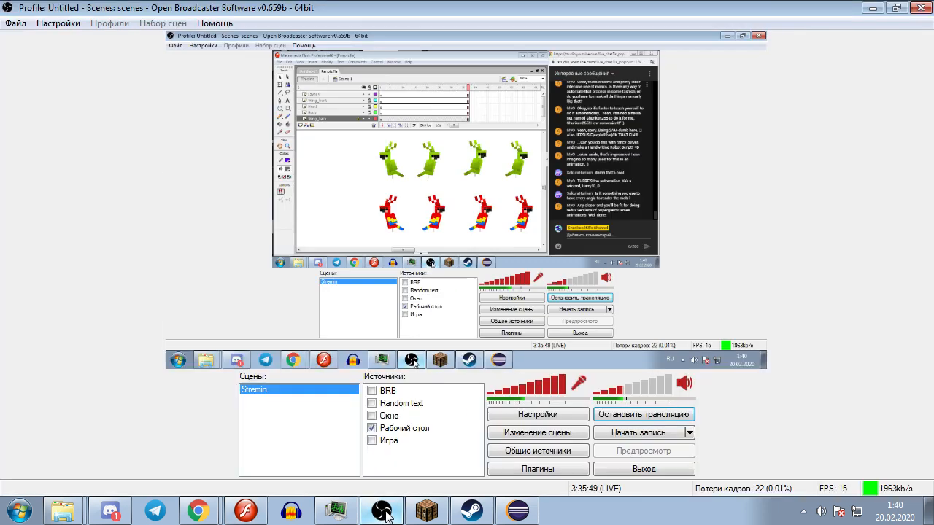
left_click(873, 8)
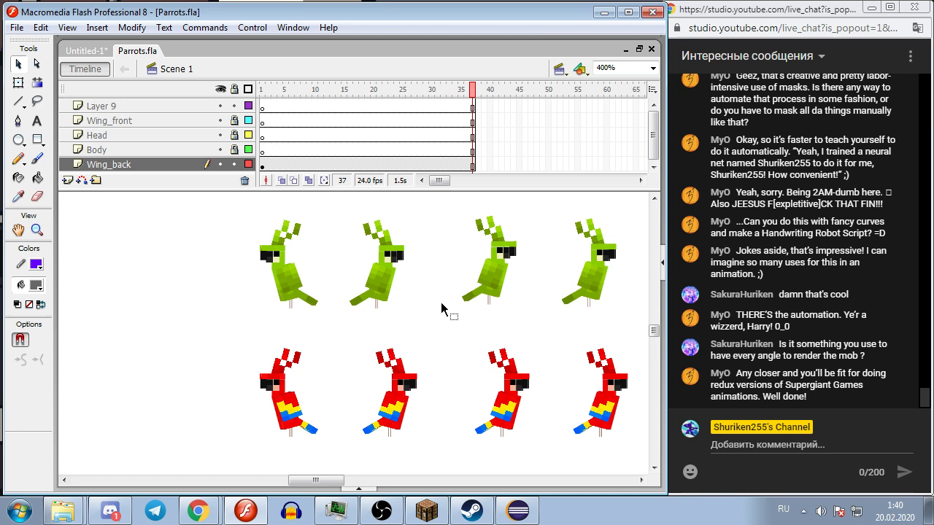
left_click_drag(307, 481, 316, 483)
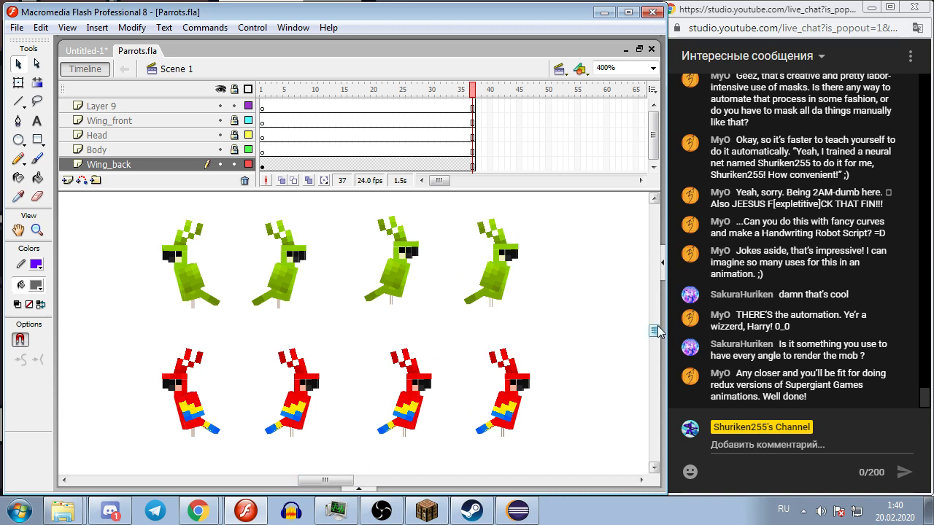
mouse_move(654, 330)
left_mouse_down()
mouse_move(655, 309)
mouse_move(656, 335)
mouse_move(655, 315)
mouse_move(655, 324)
left_mouse_up()
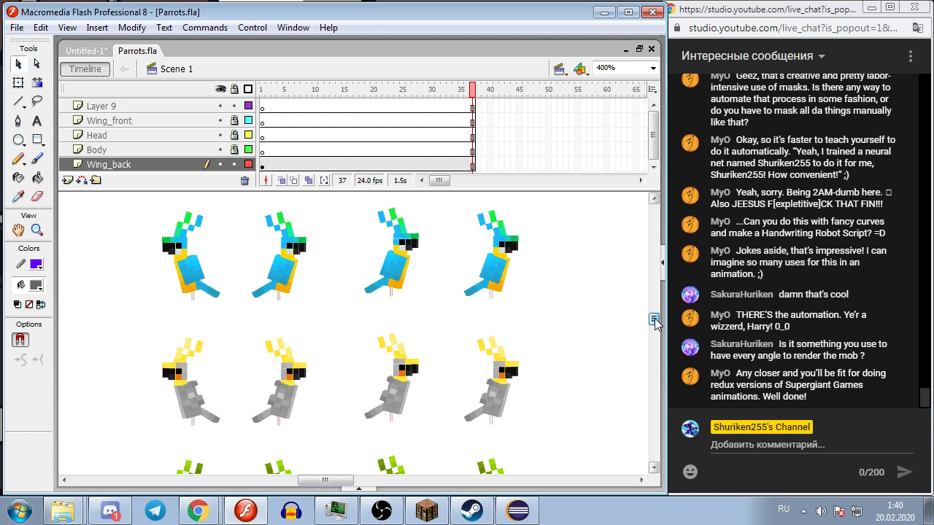
left_click_drag(656, 325, 655, 323)
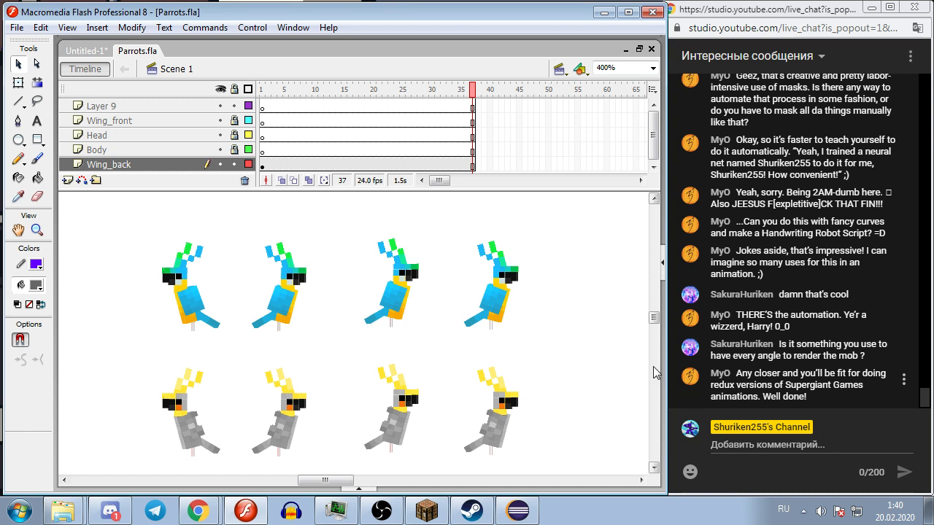
Step: Switch to Open Broadcaster Software to show the live broadcast controls
left_click(381, 511)
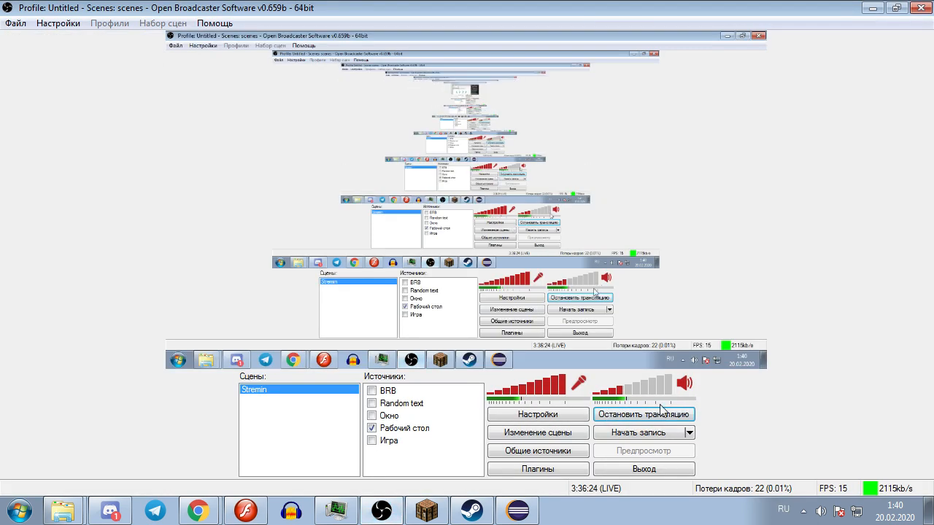